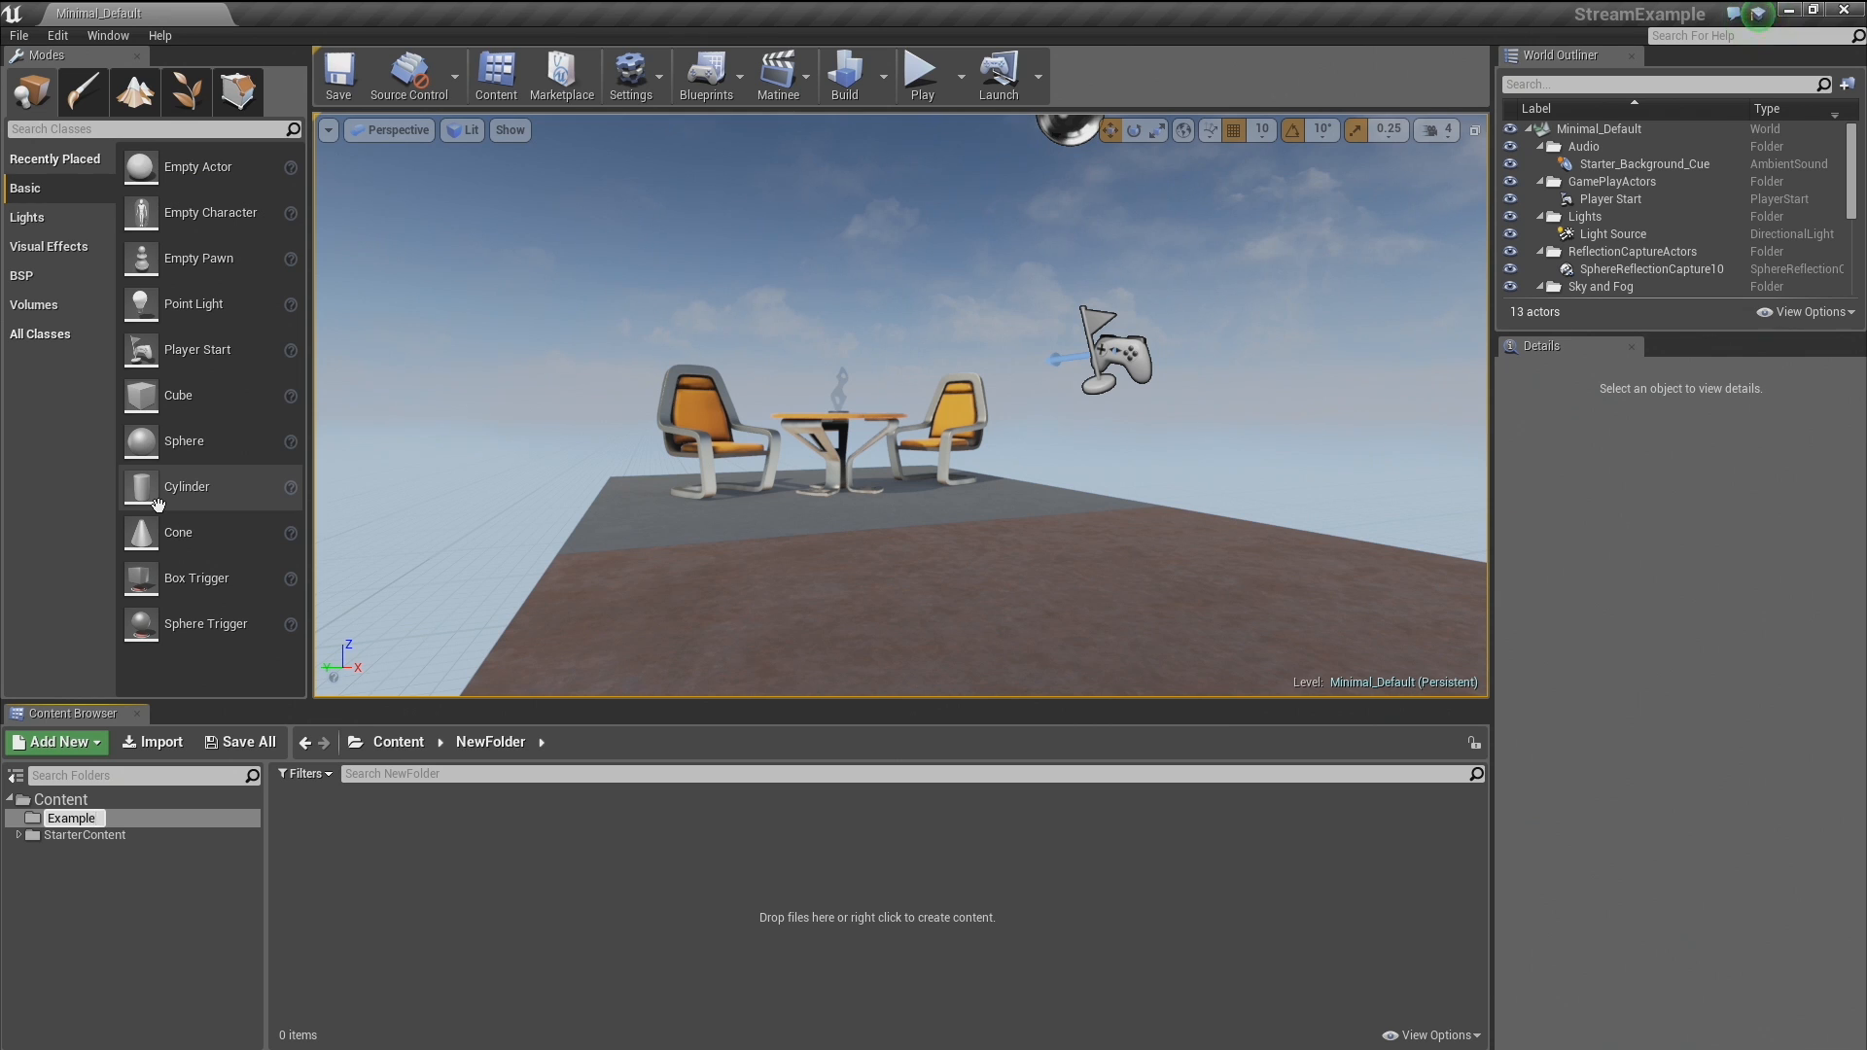
Name the new content folder ExampleContent.
key("Return")
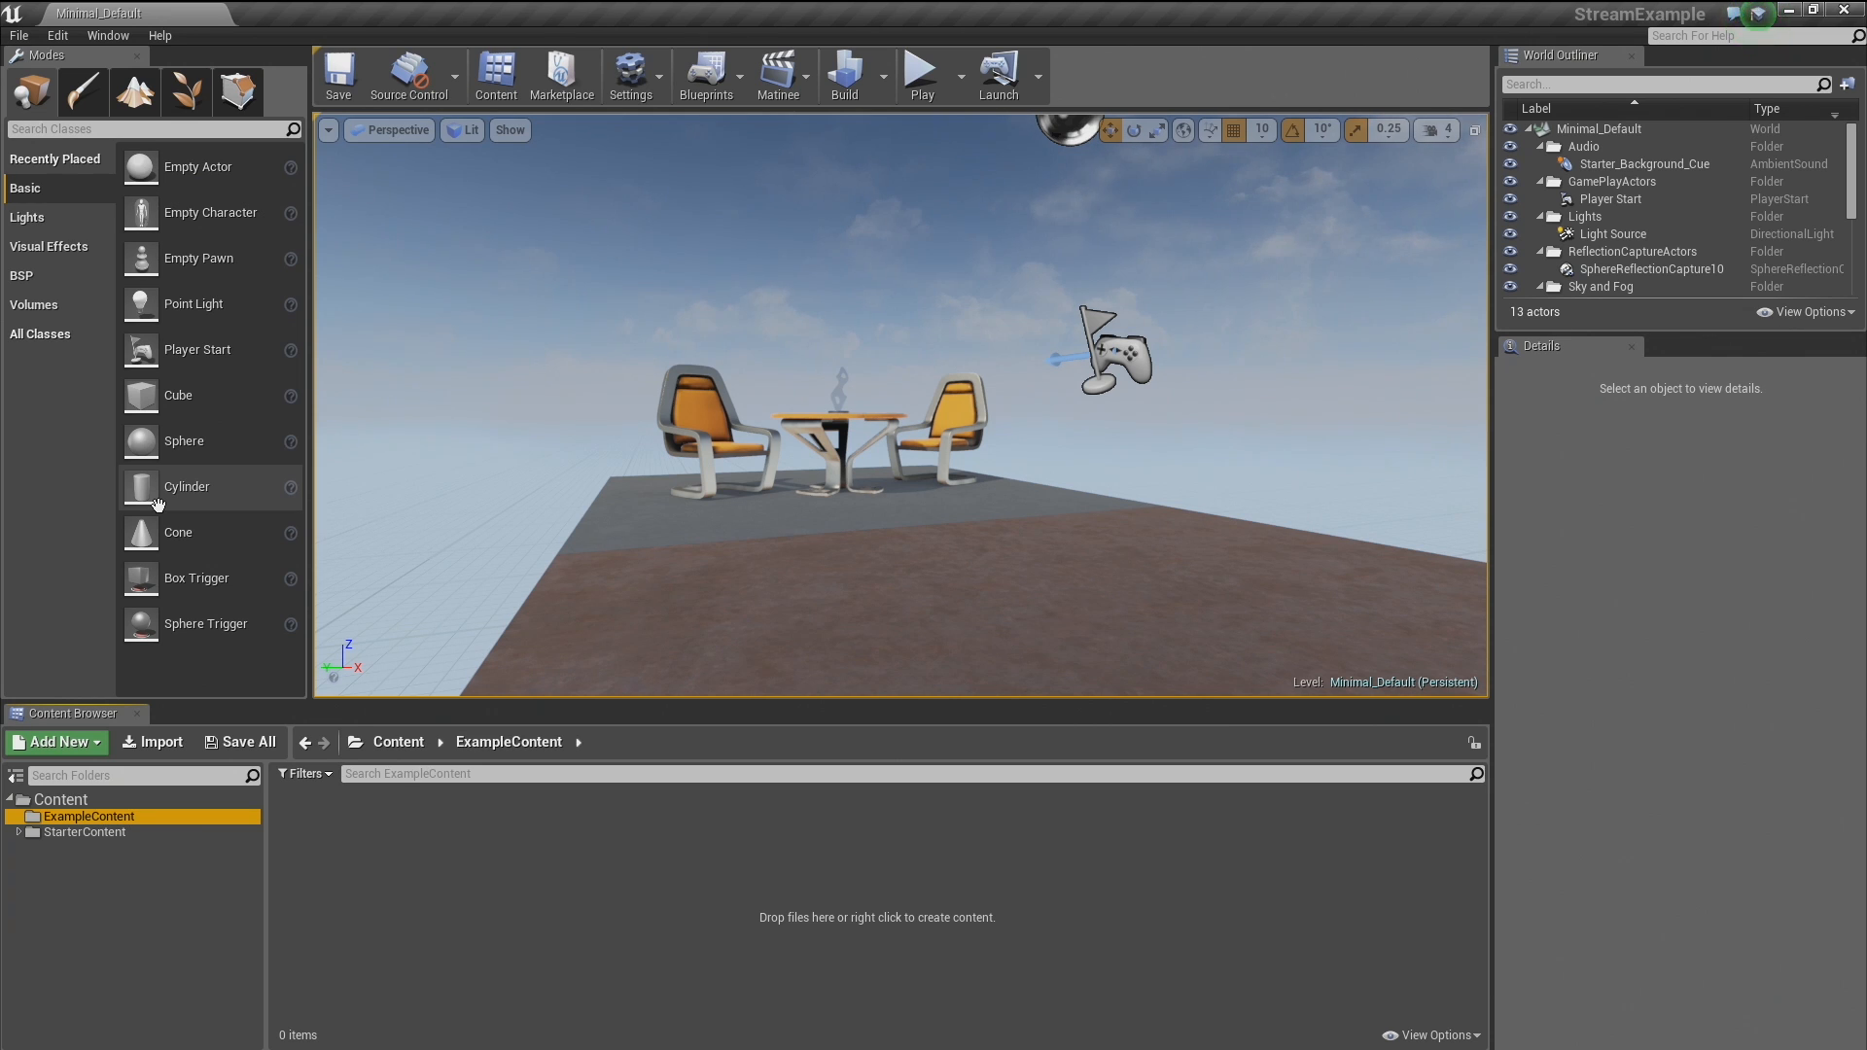
left_click(450, 880)
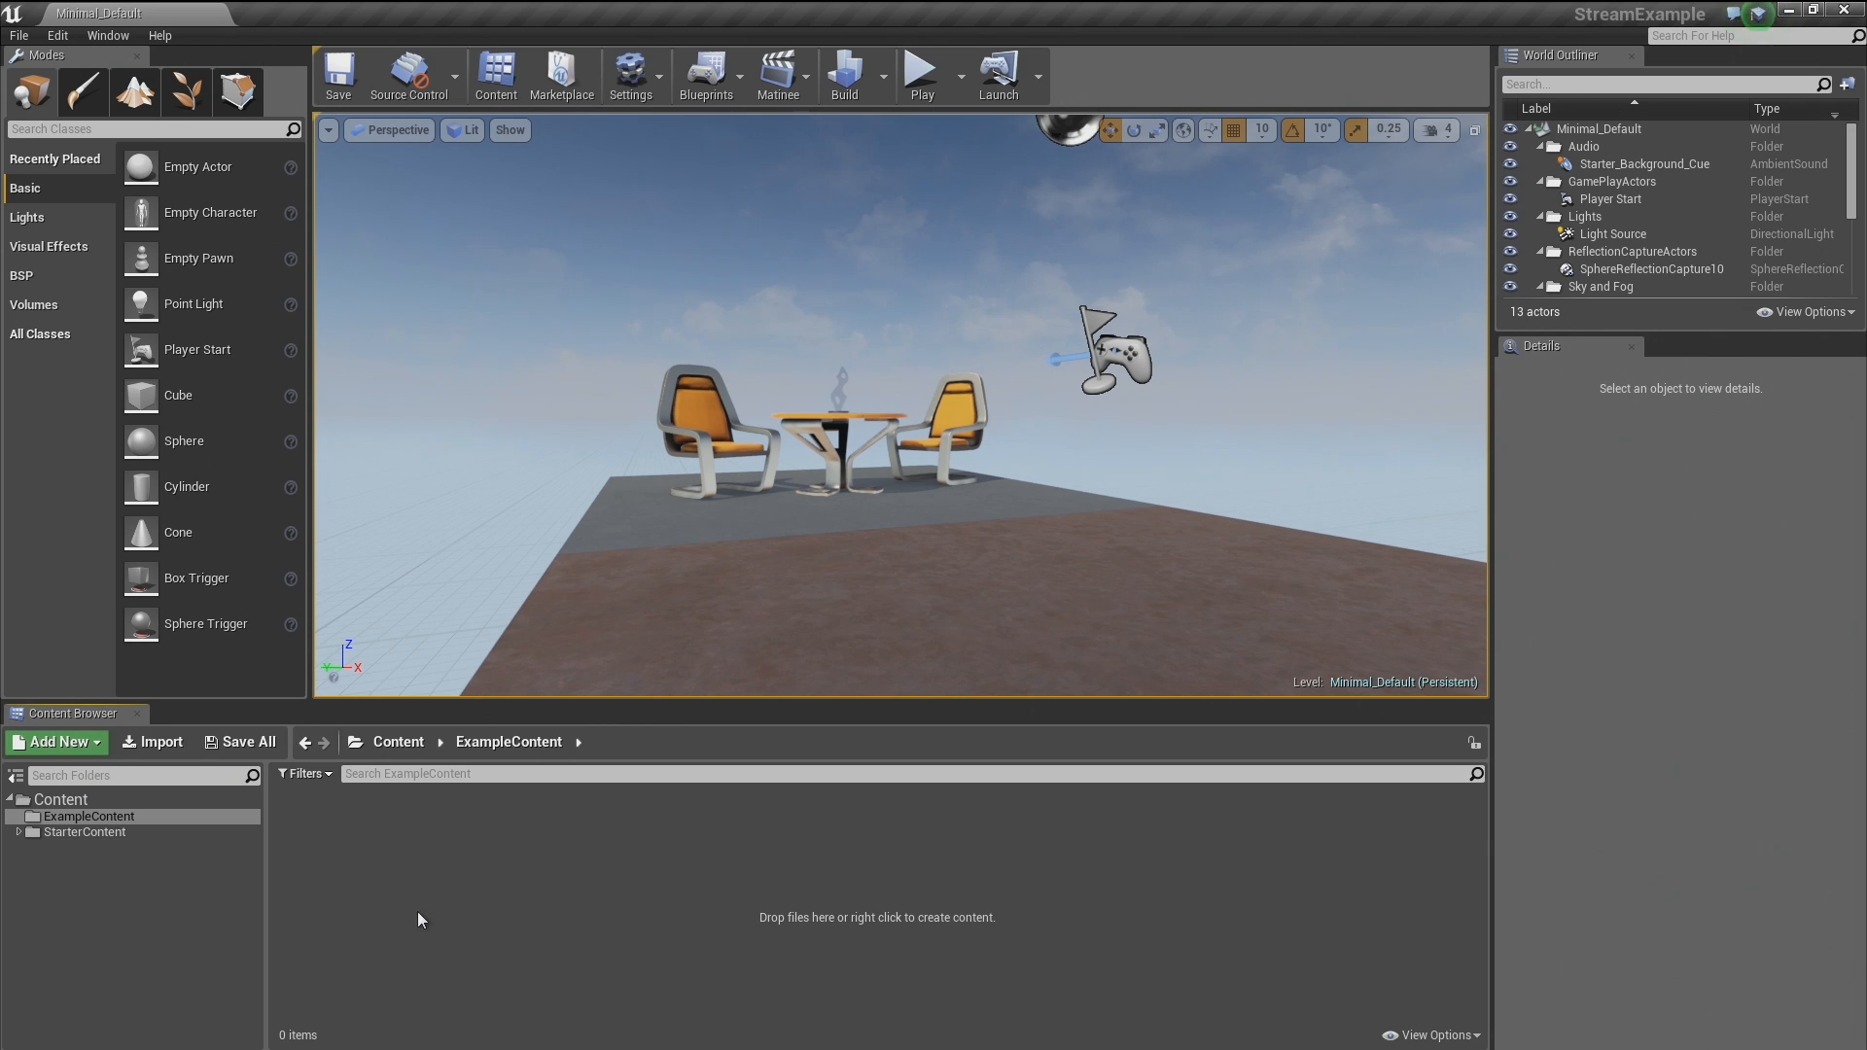
Create a material named ParticleMaterial1 in the ExampleContent folder and open it for editing.
right_click(391, 883)
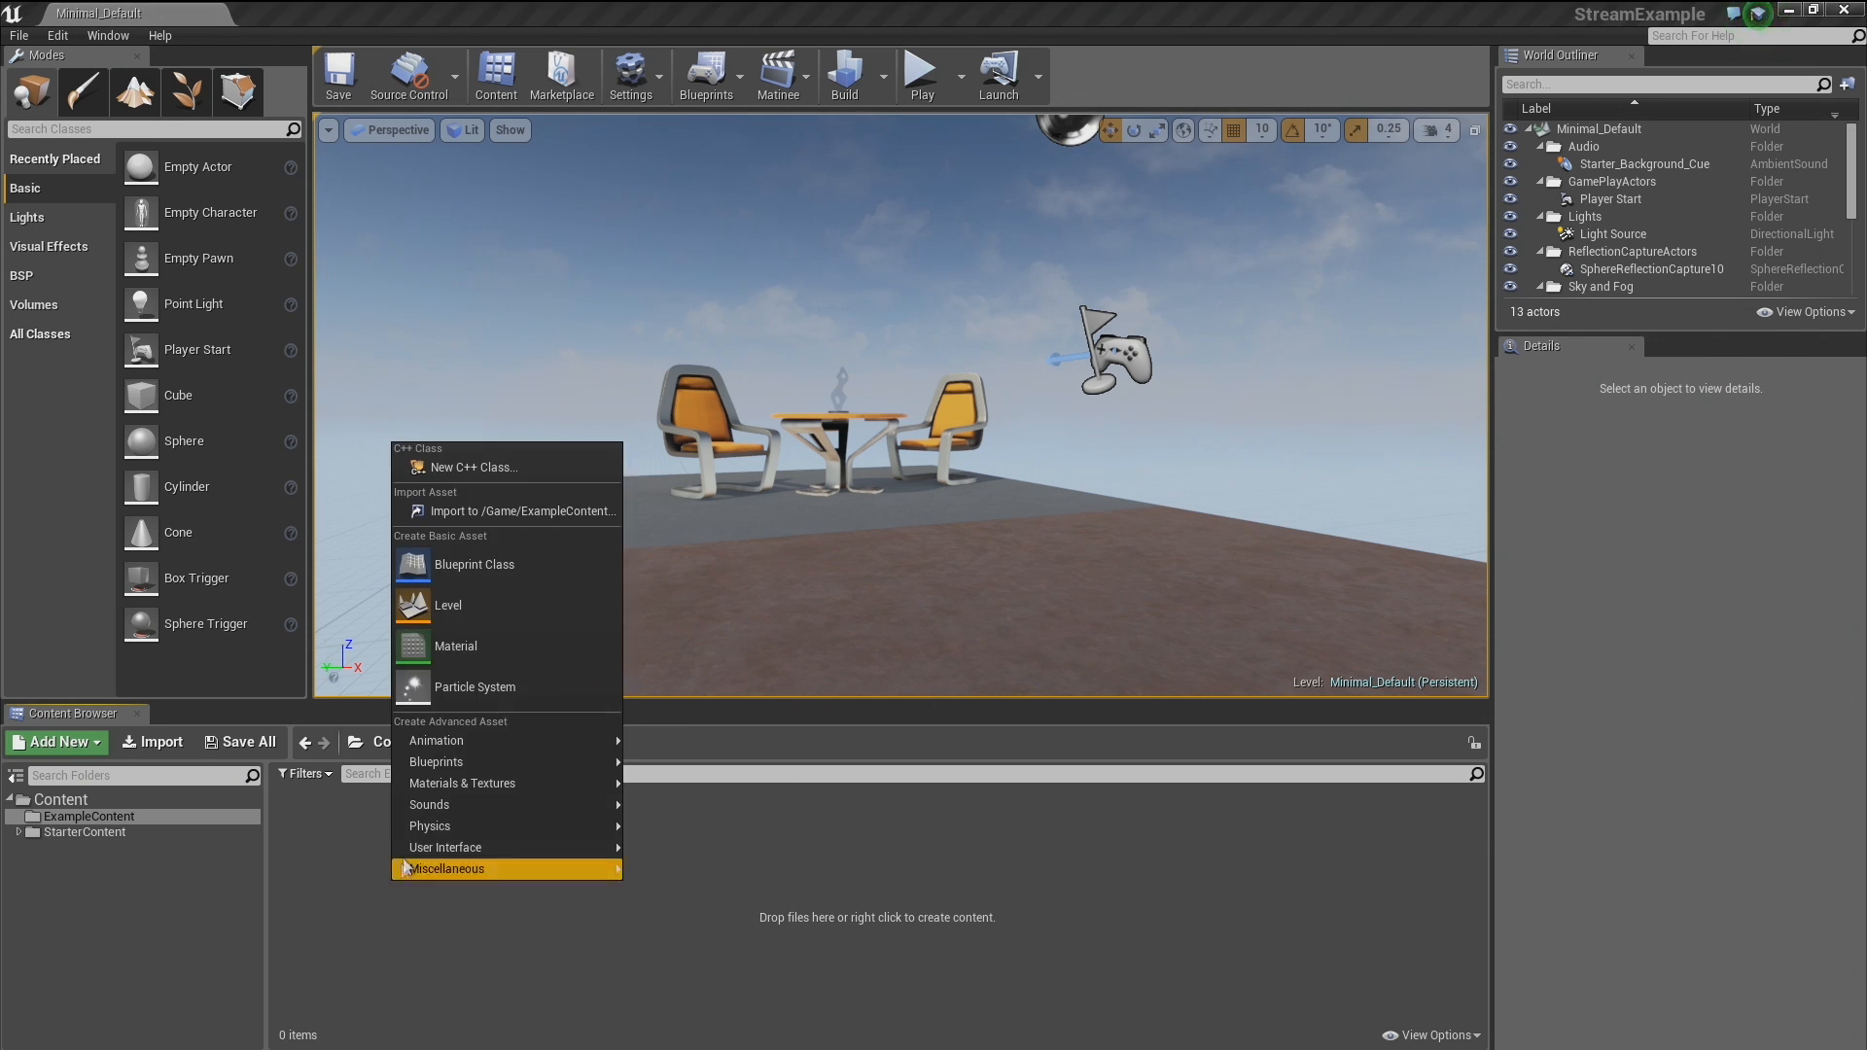
left_click(469, 648)
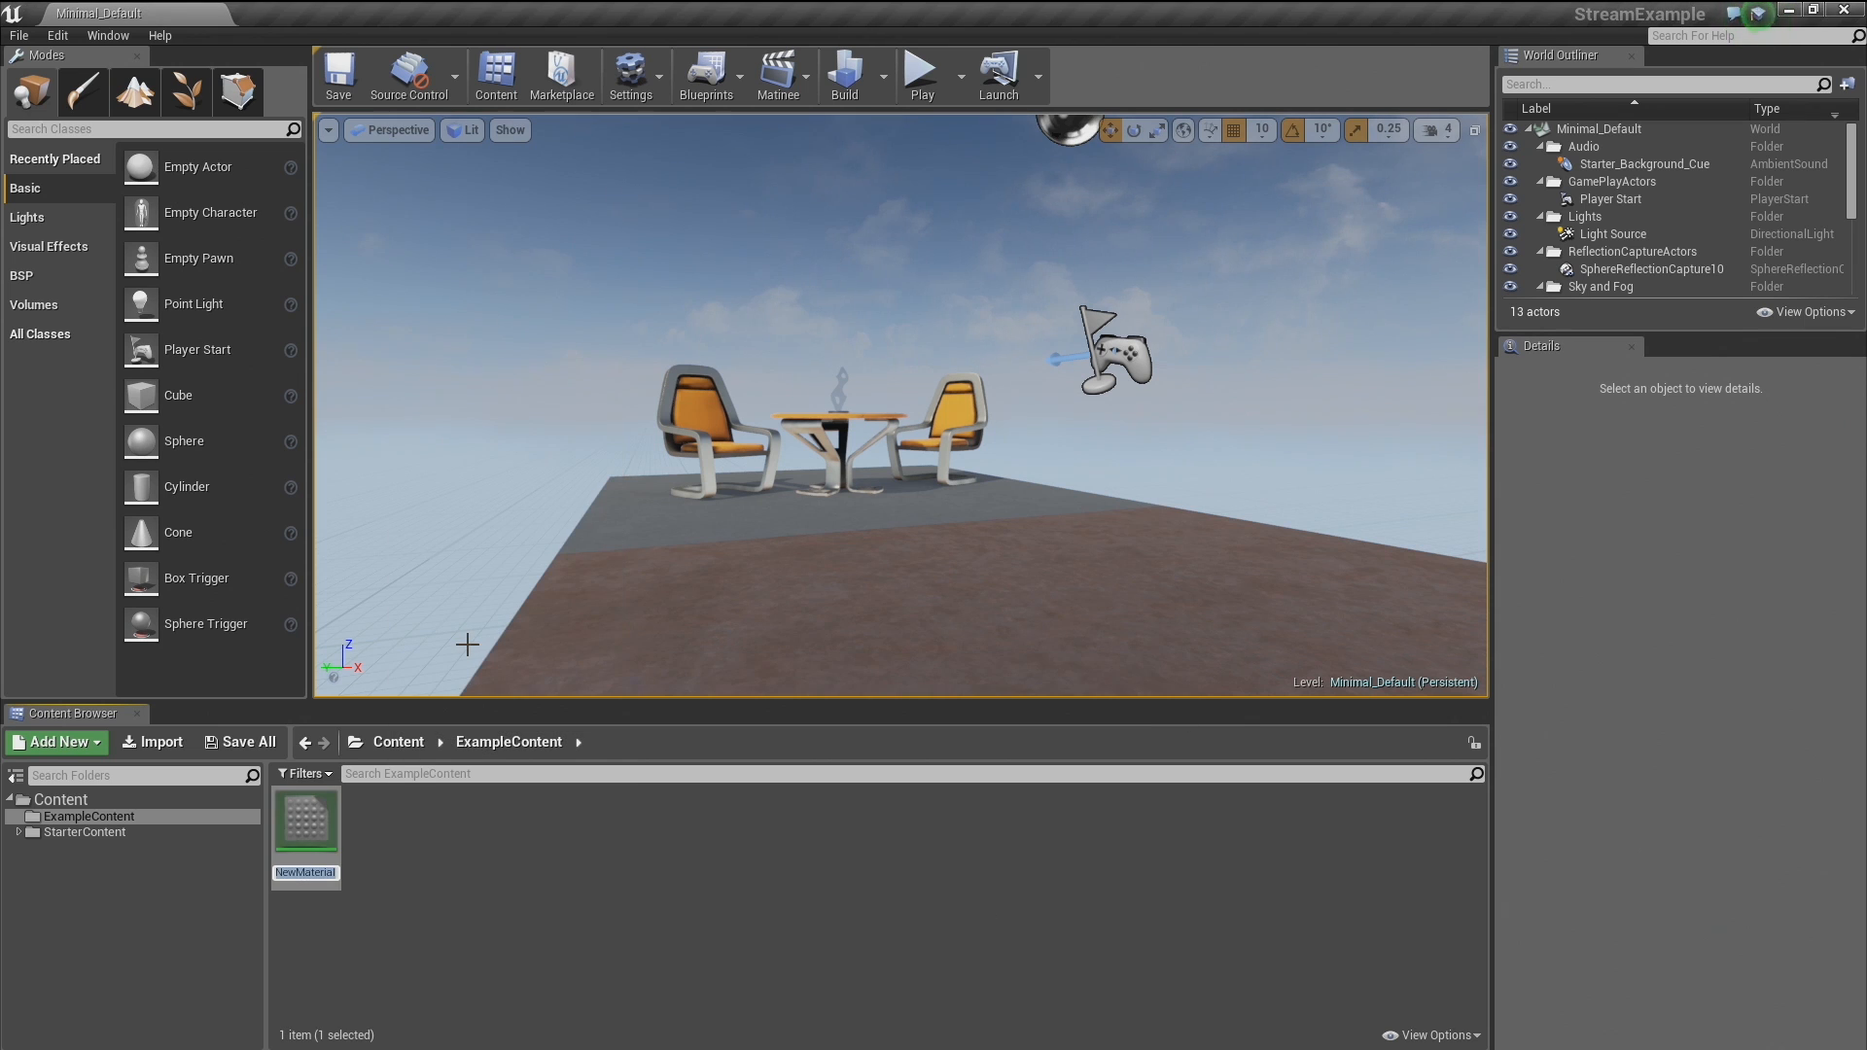
type("ParticleMater")
type("ial")
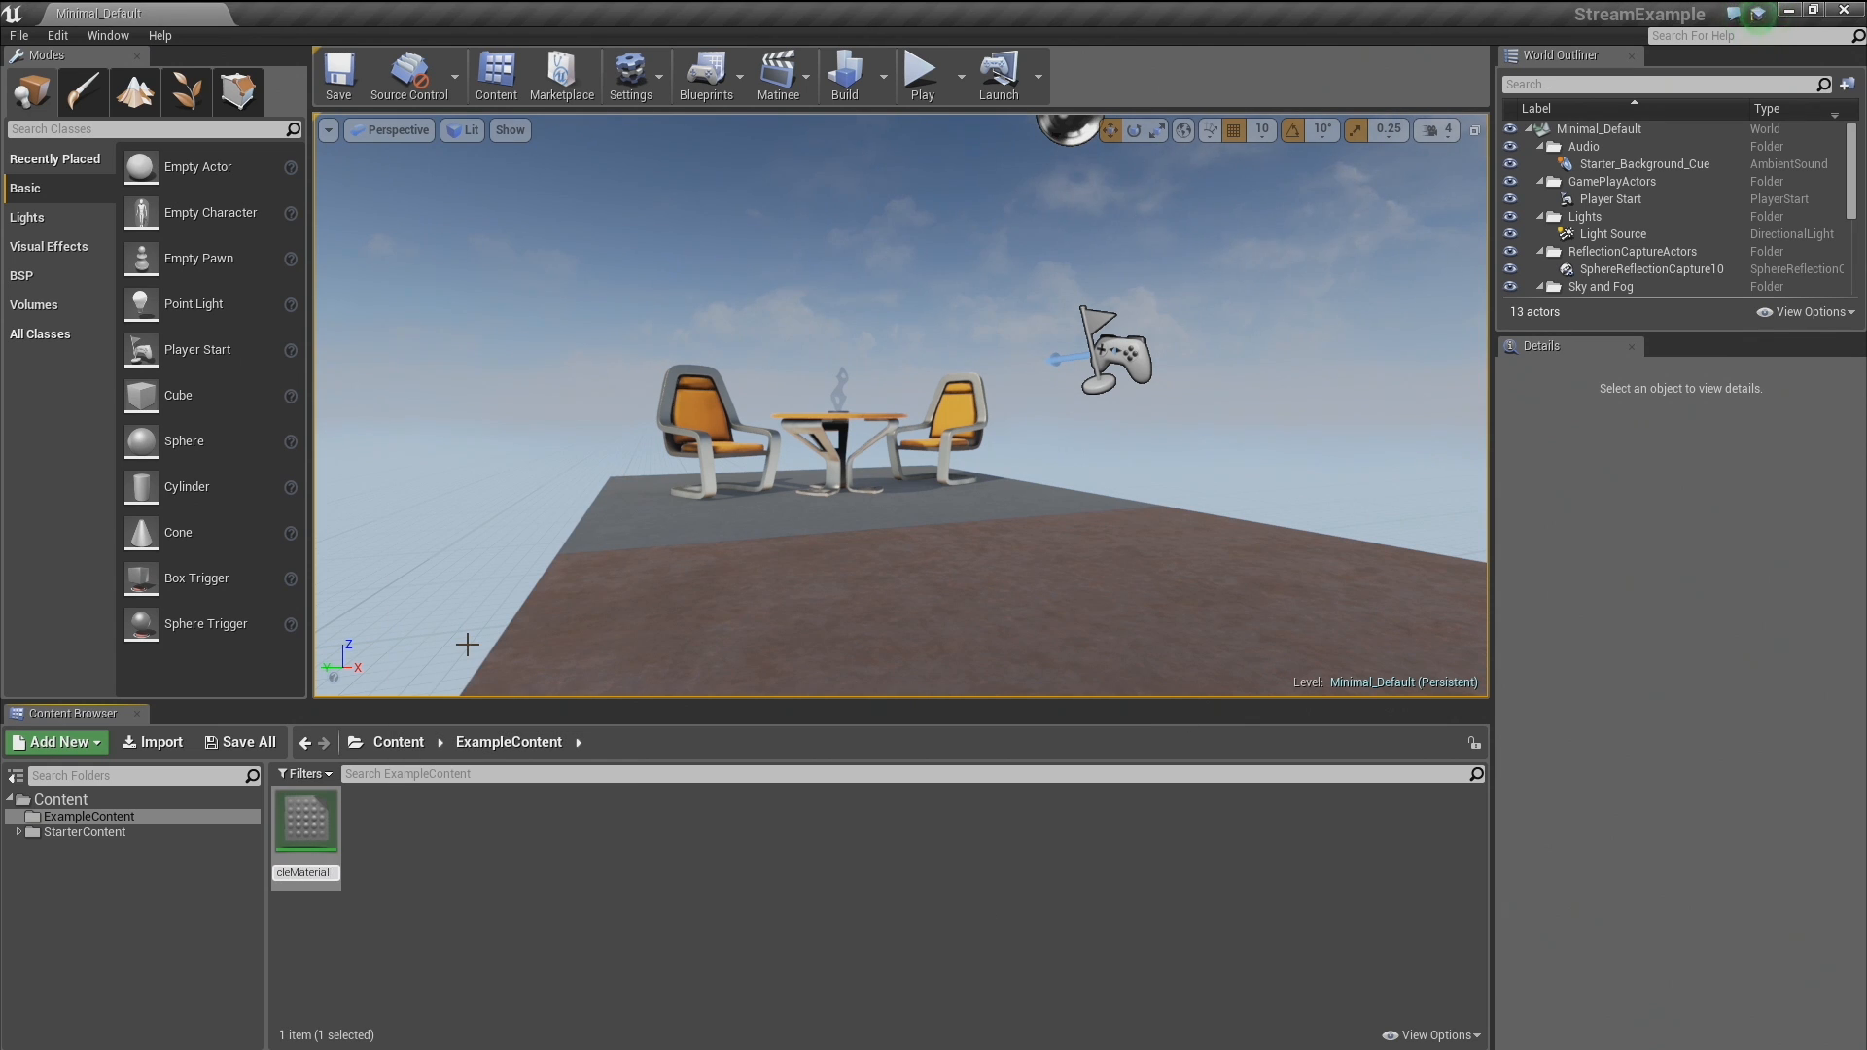
type("1")
key("Return")
key("Return")
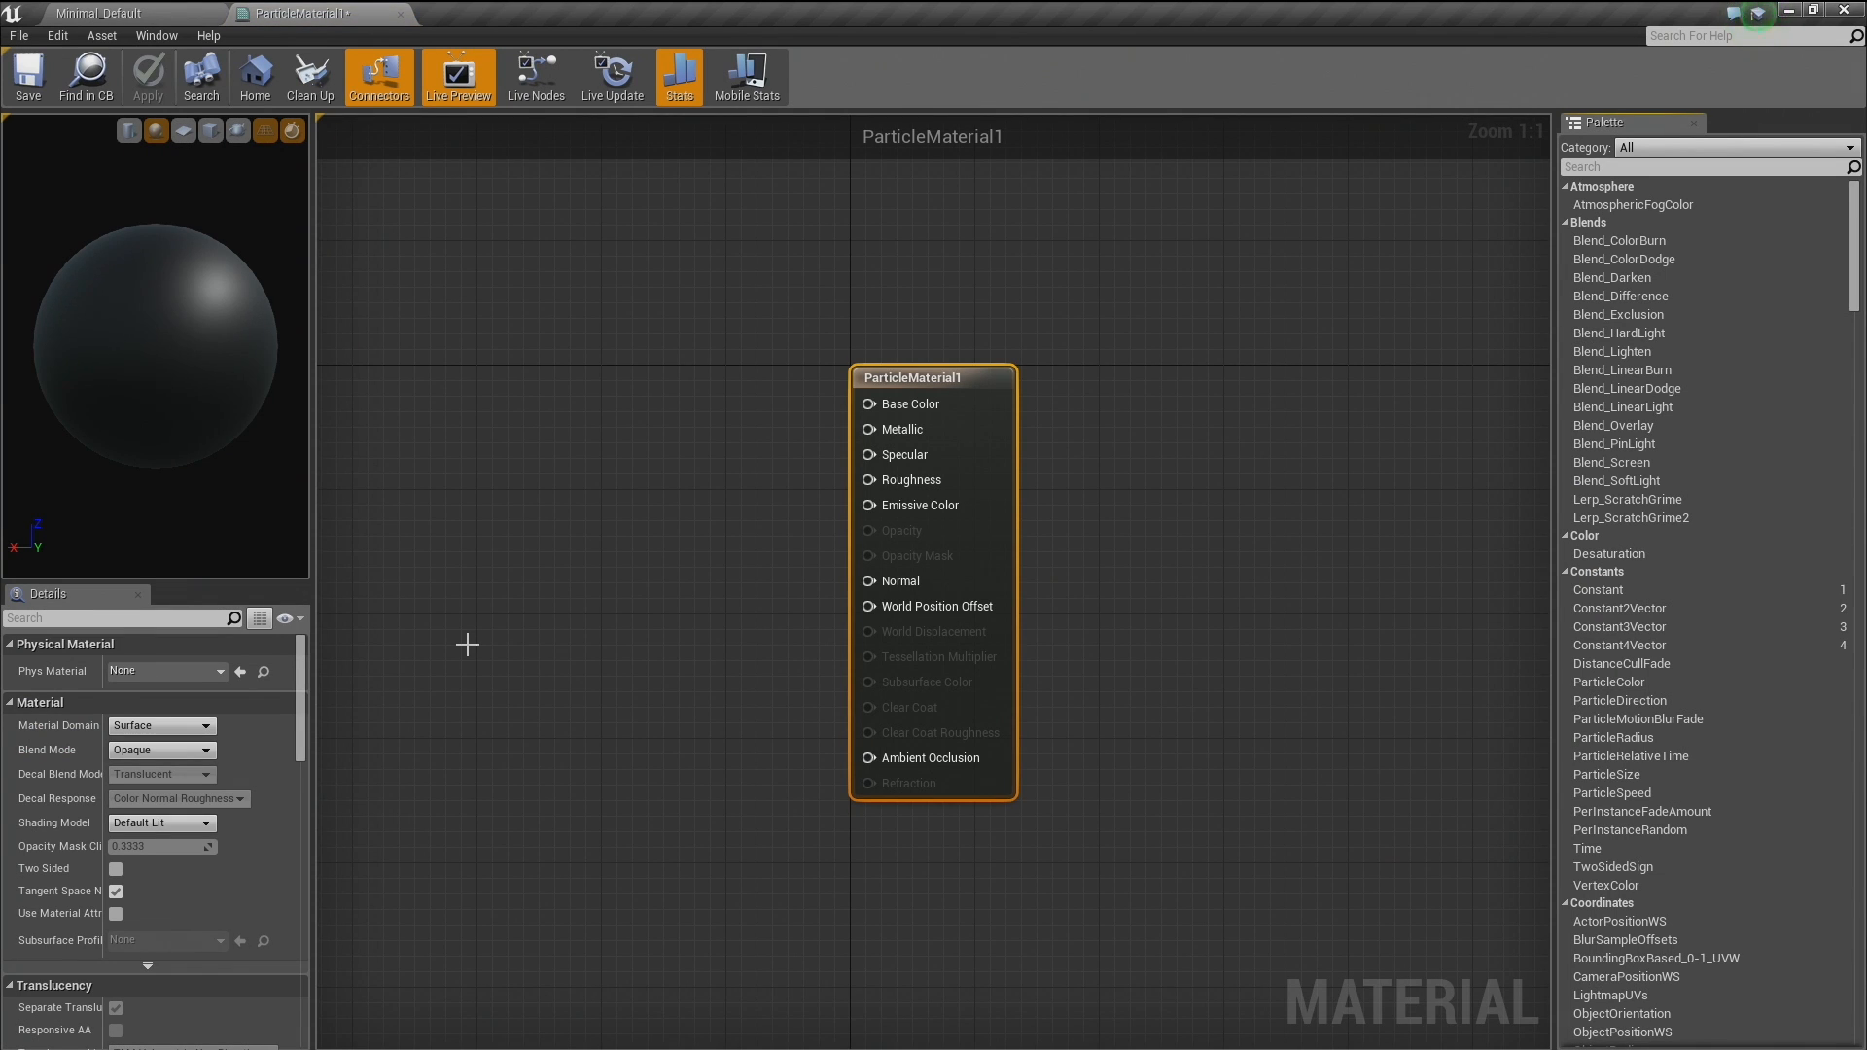
Add a ParticleColor node to the graph and place it up and to the left of the ParticleMaterial1 node.
right_click_drag(609, 572, 842, 645)
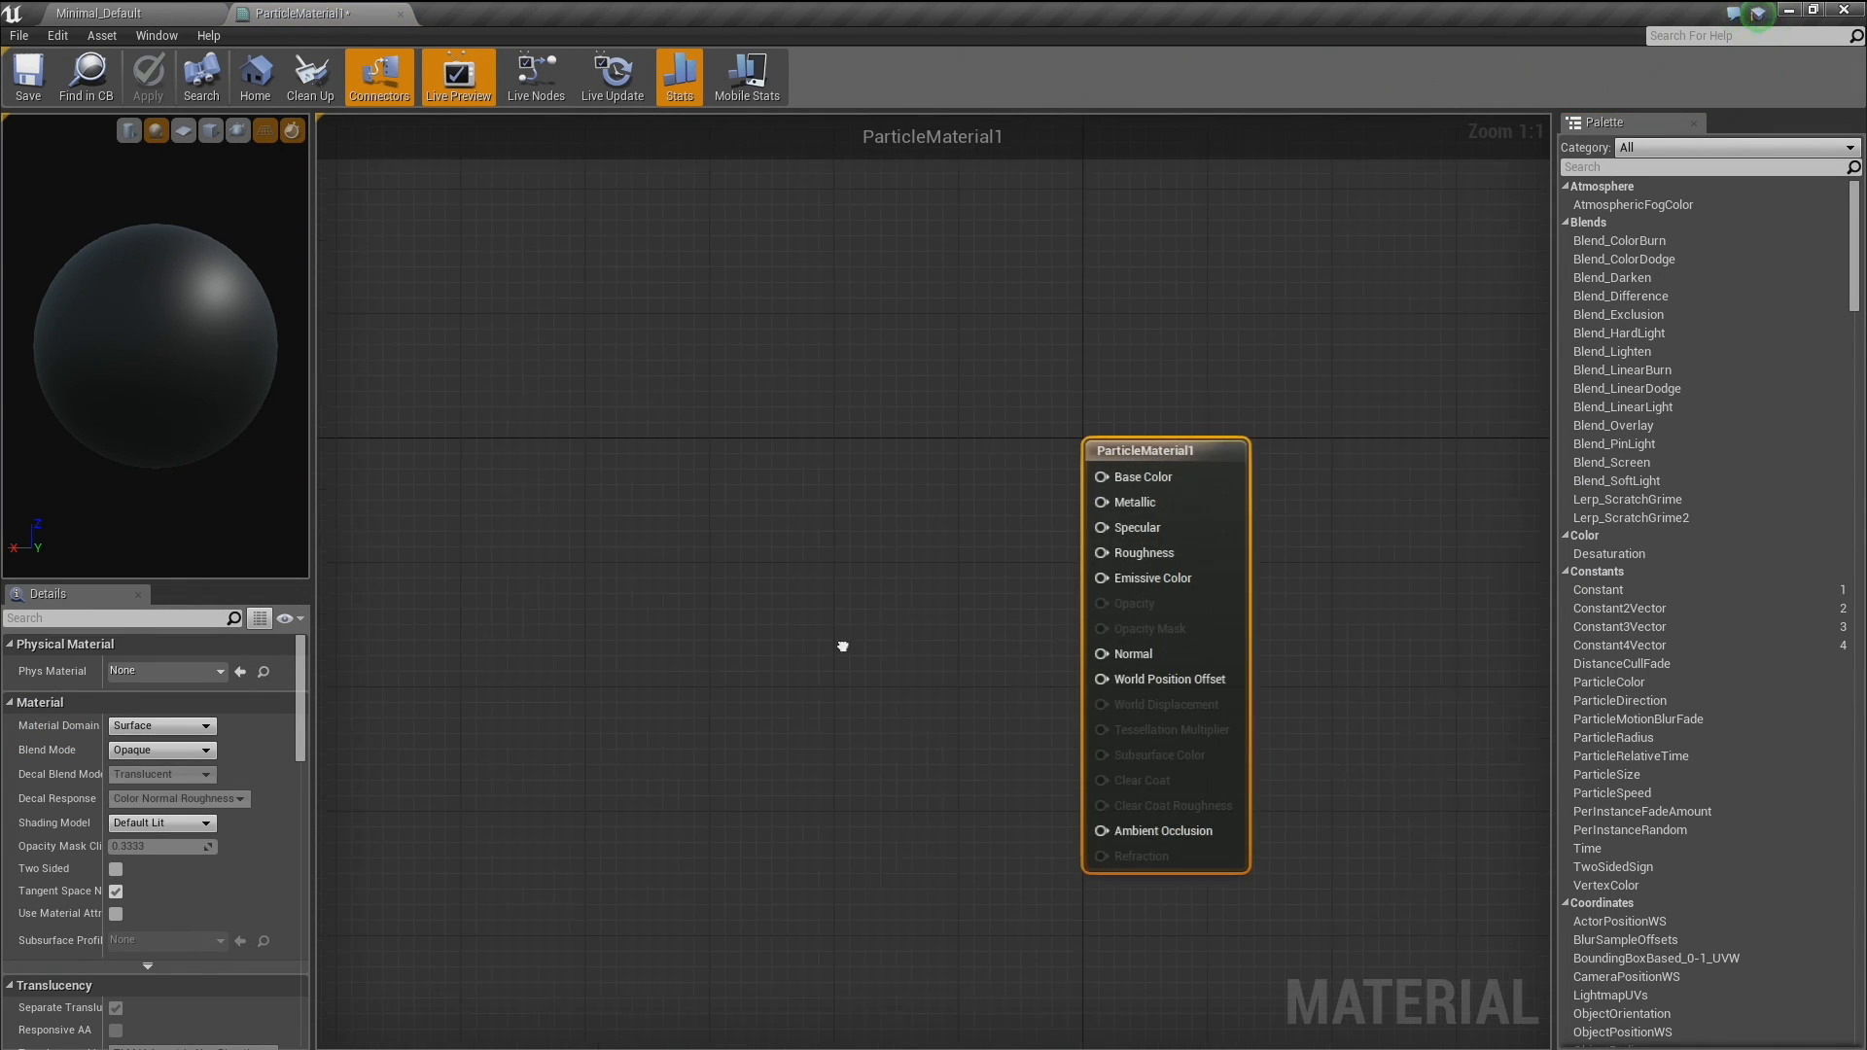
right_click(757, 502)
type("par")
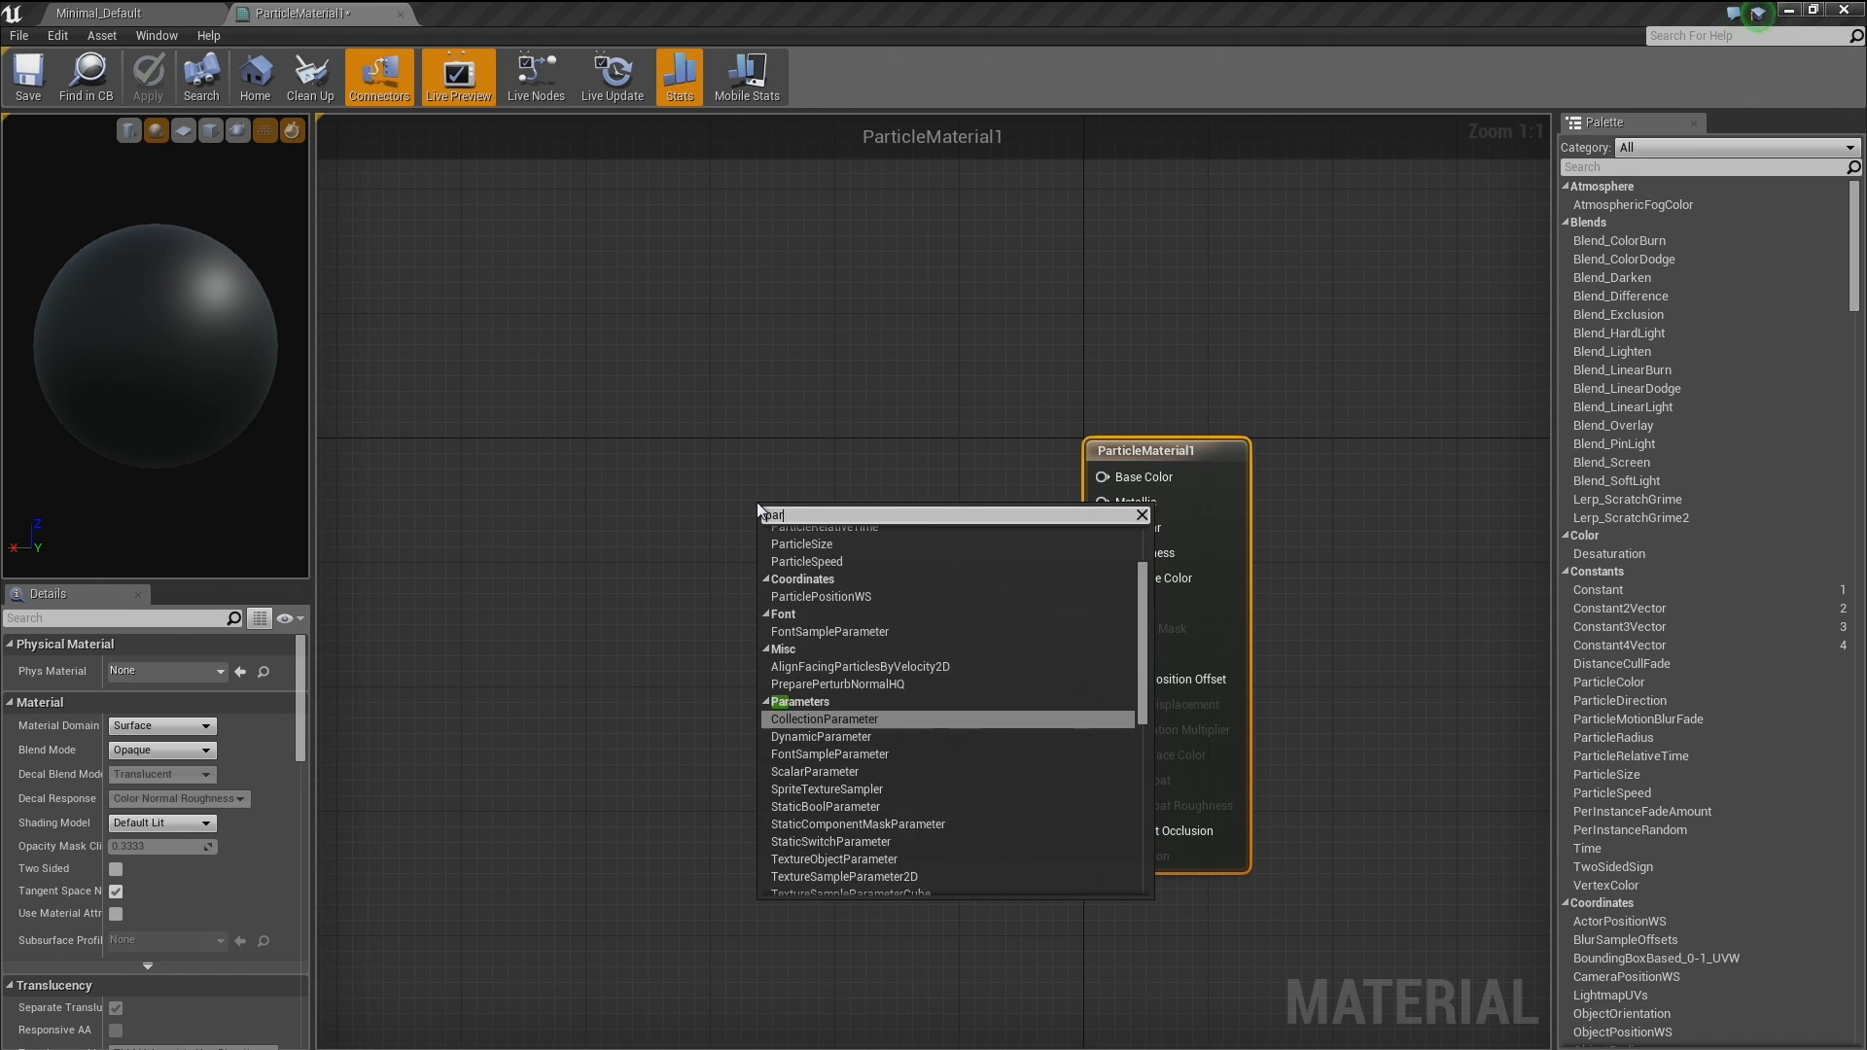
type("ticlecolo")
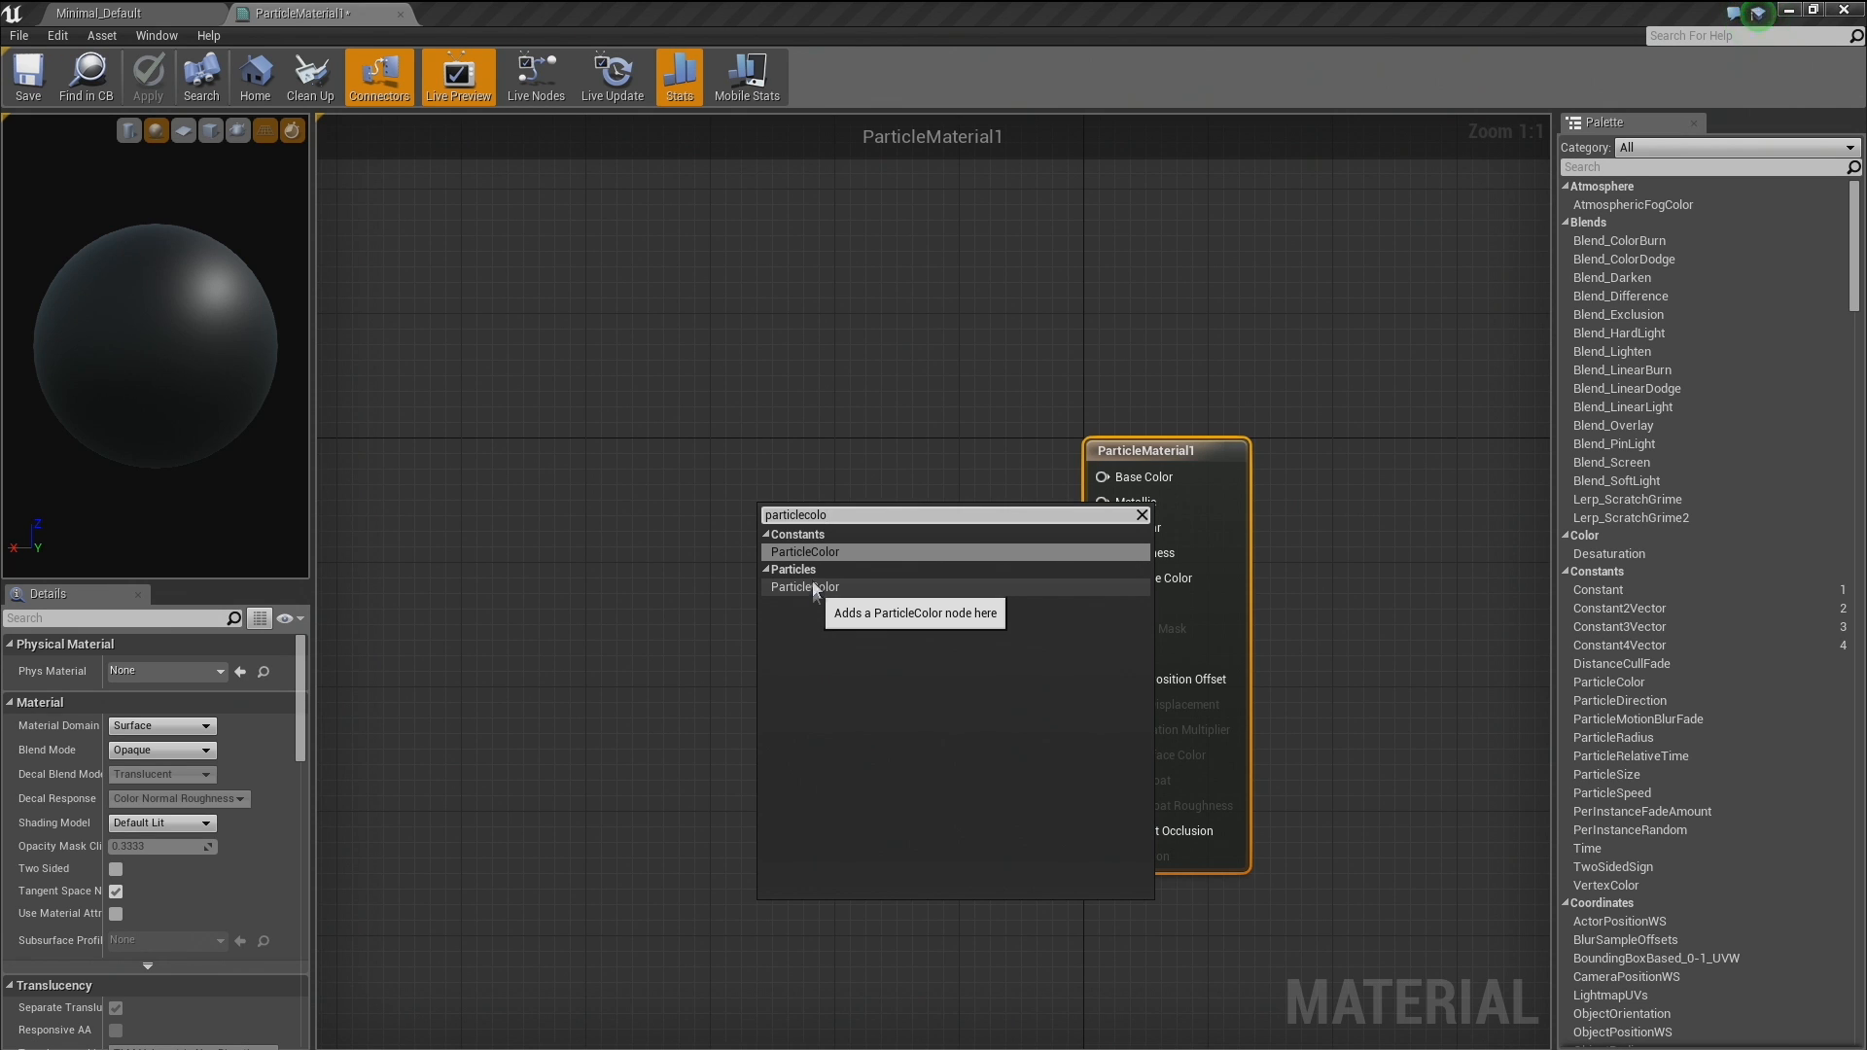
left_click(819, 551)
left_click_drag(815, 534, 736, 389)
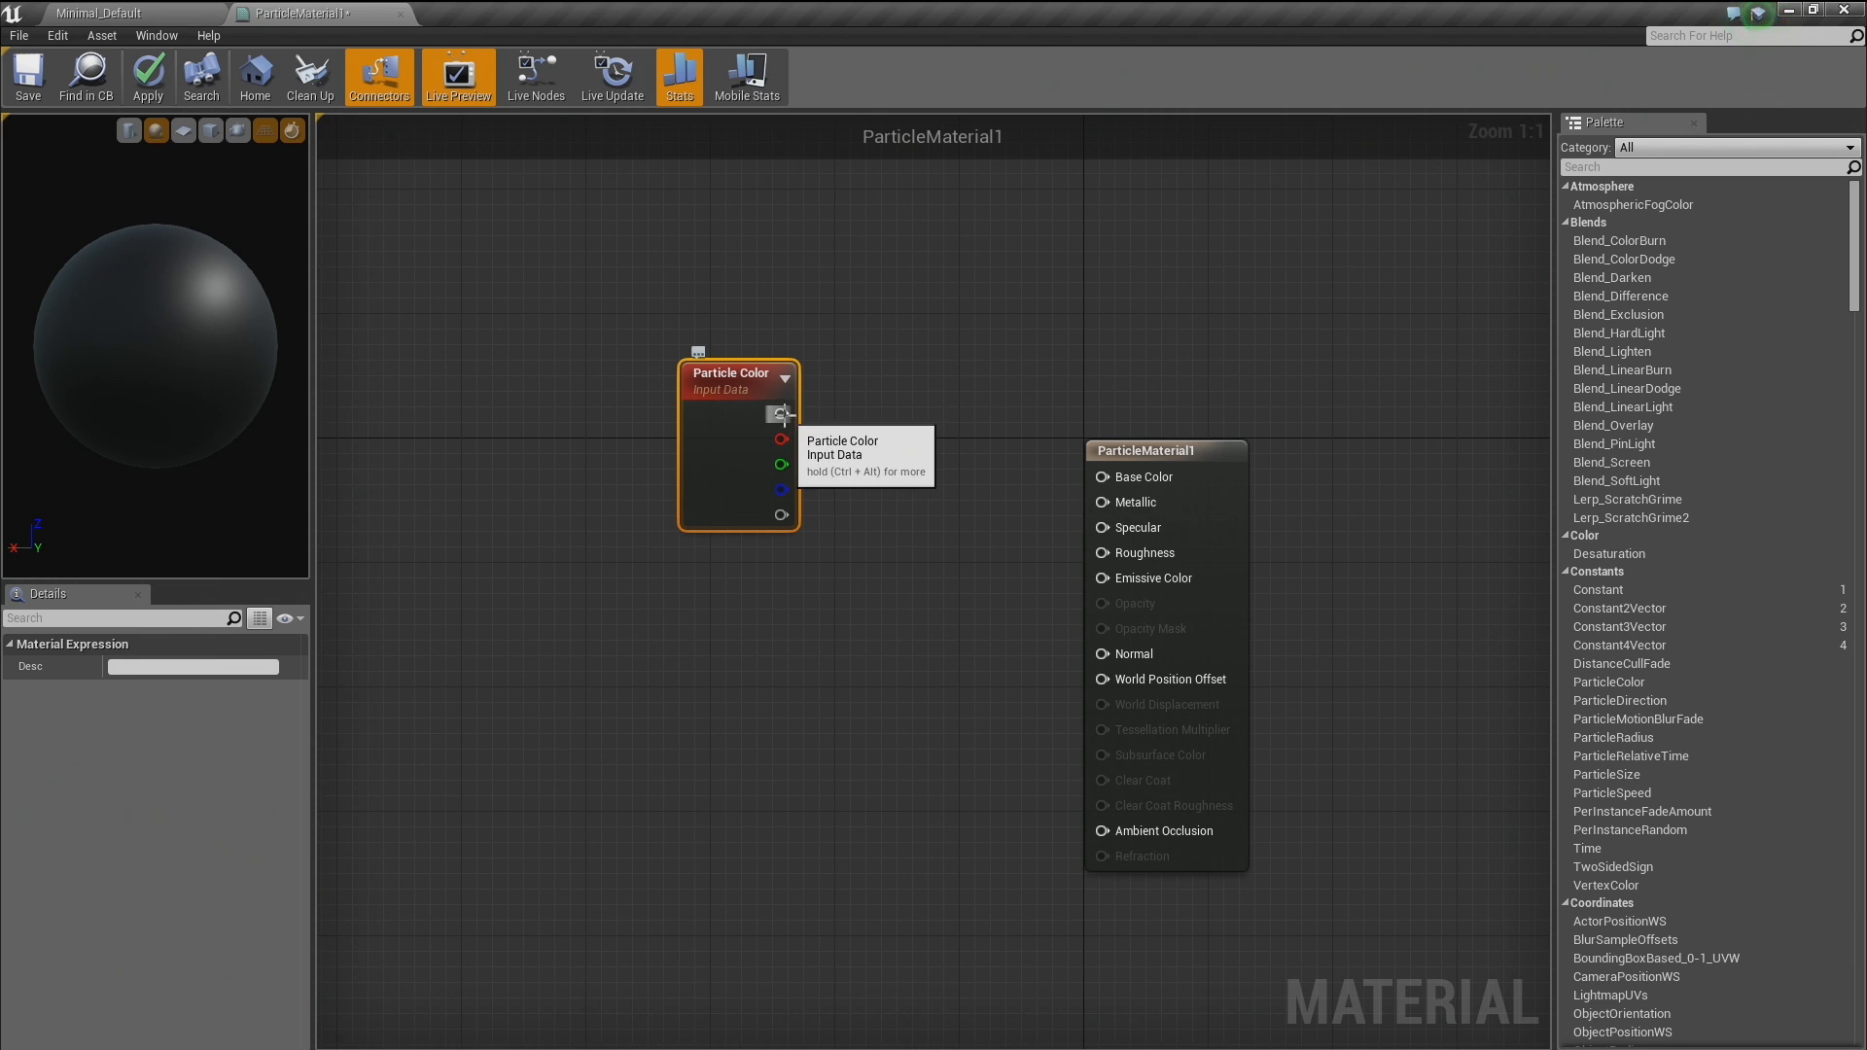
Connect the Particle Color node's combined color output to Emissive Color and its alpha output to Opacity.
left_click_drag(781, 414, 1125, 585)
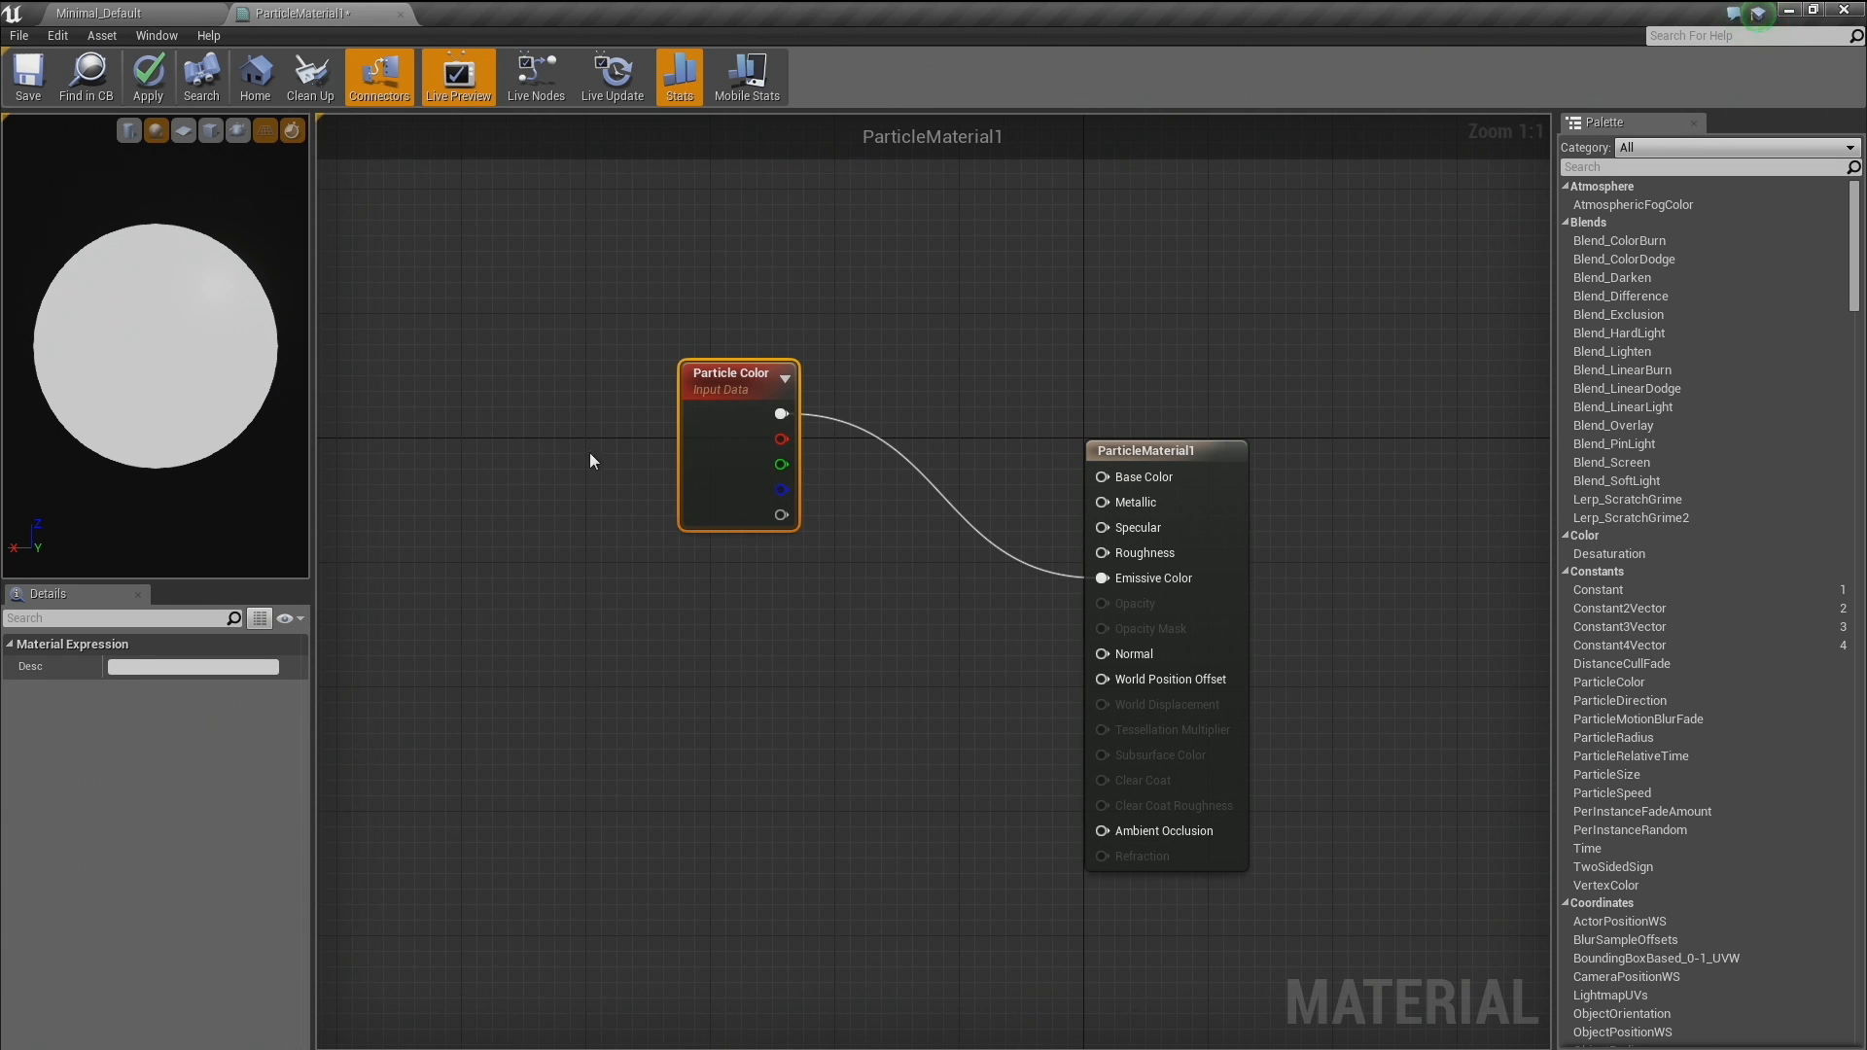
left_click_drag(701, 463, 670, 467)
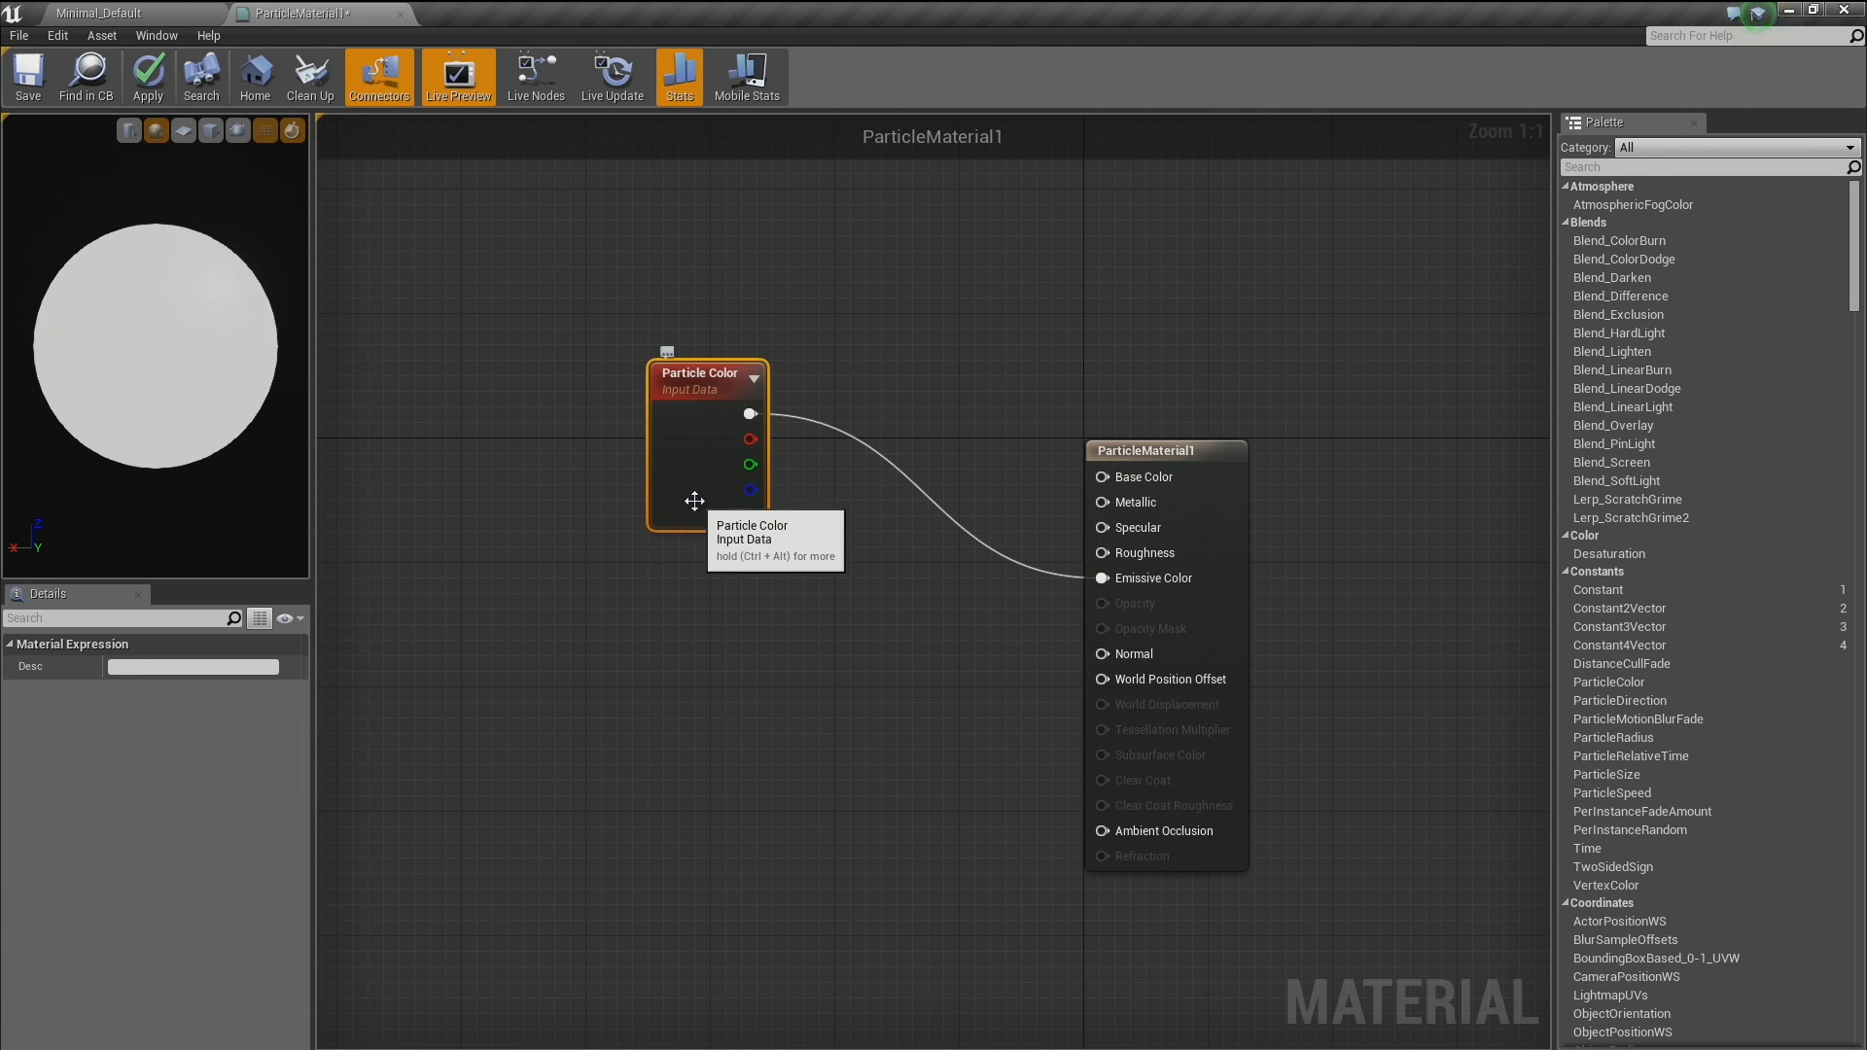
mouse_move(233, 389)
left_mouse_down()
mouse_move(127, 370)
mouse_move(245, 432)
mouse_move(224, 408)
left_mouse_up()
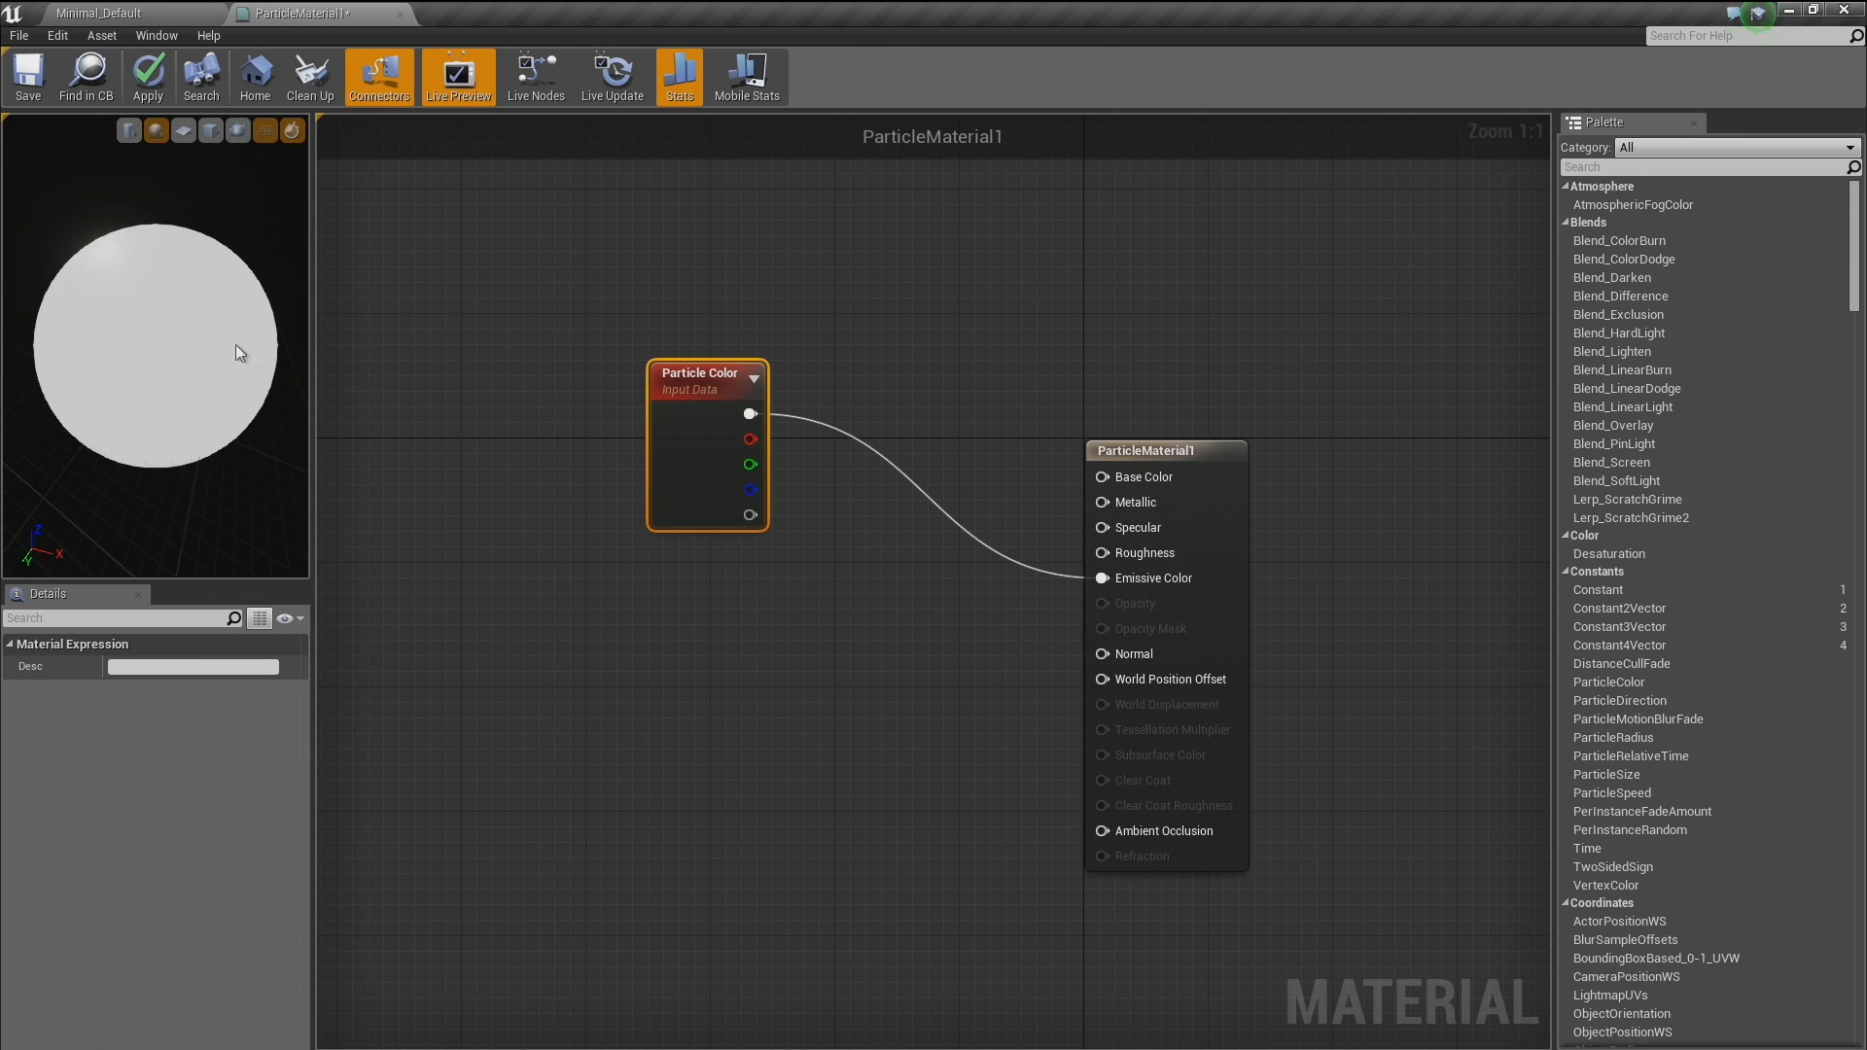
left_click_drag(754, 515, 1104, 607)
left_click(855, 671)
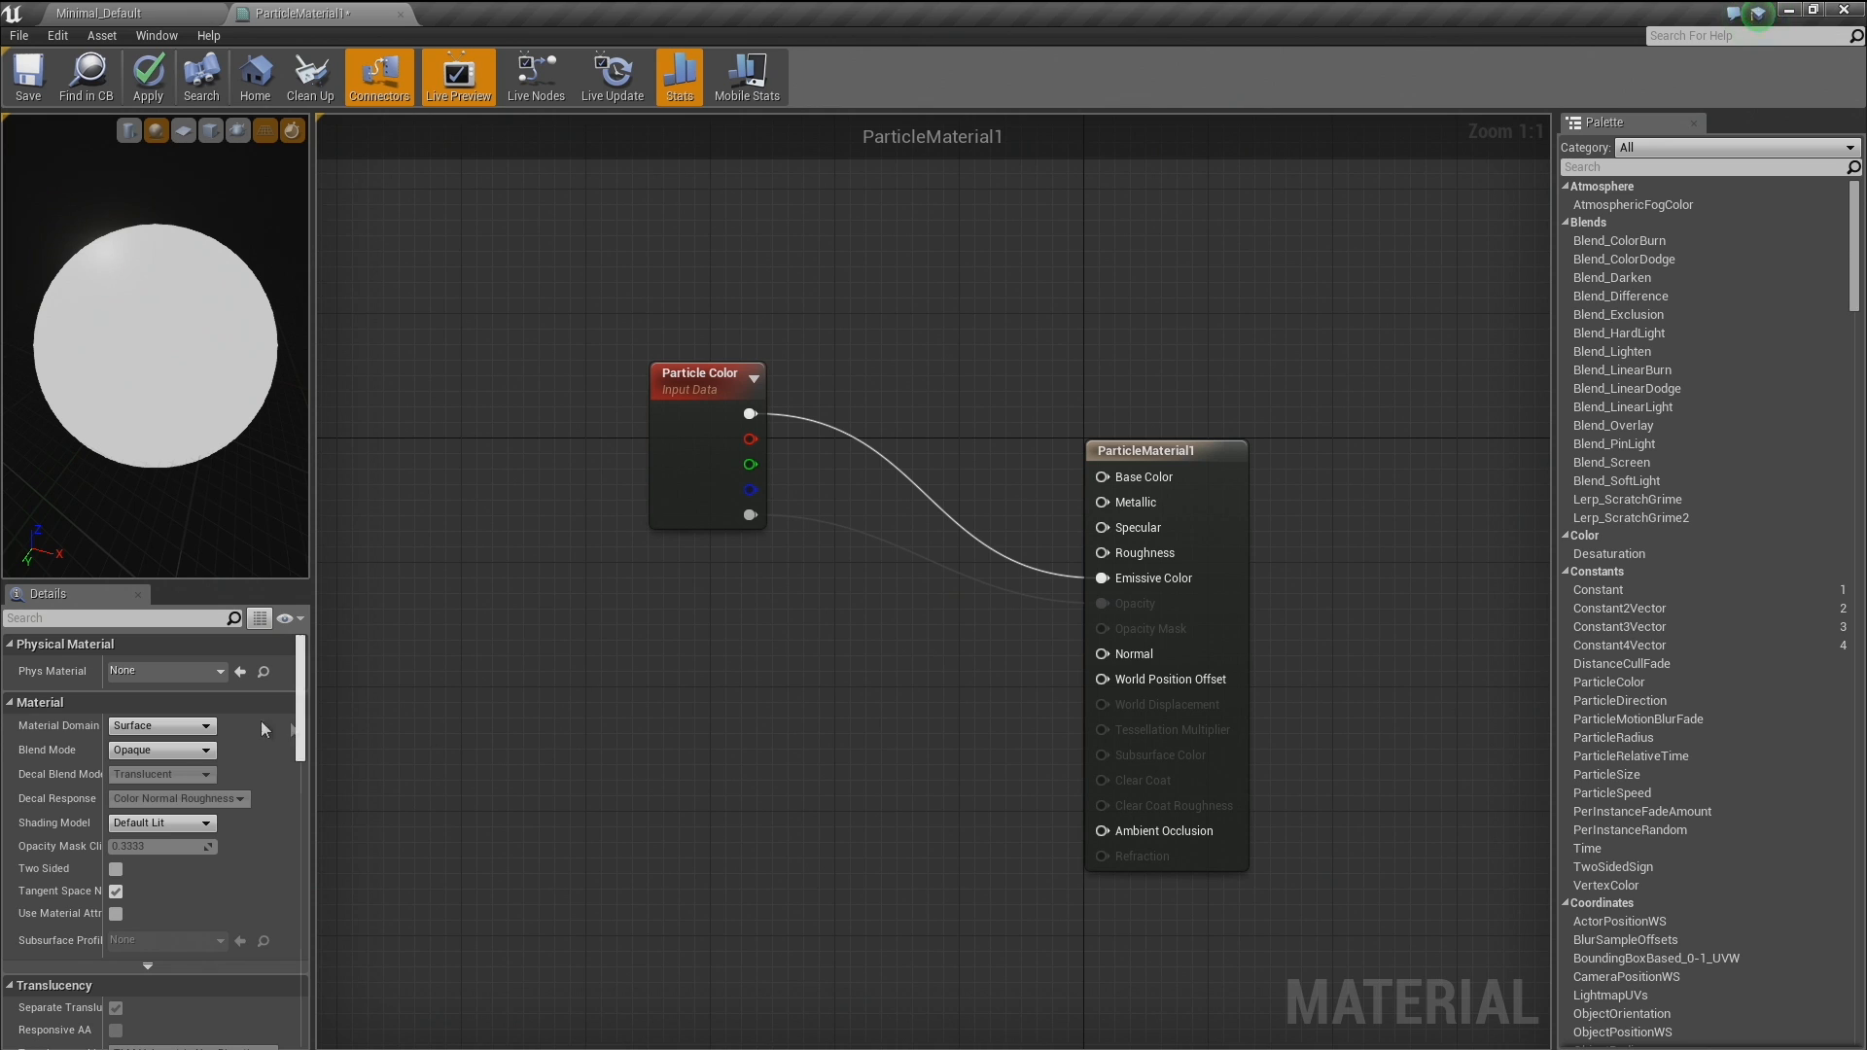
Set the material's blend mode to Translucent and its shading model to Unlit.
left_click(145, 756)
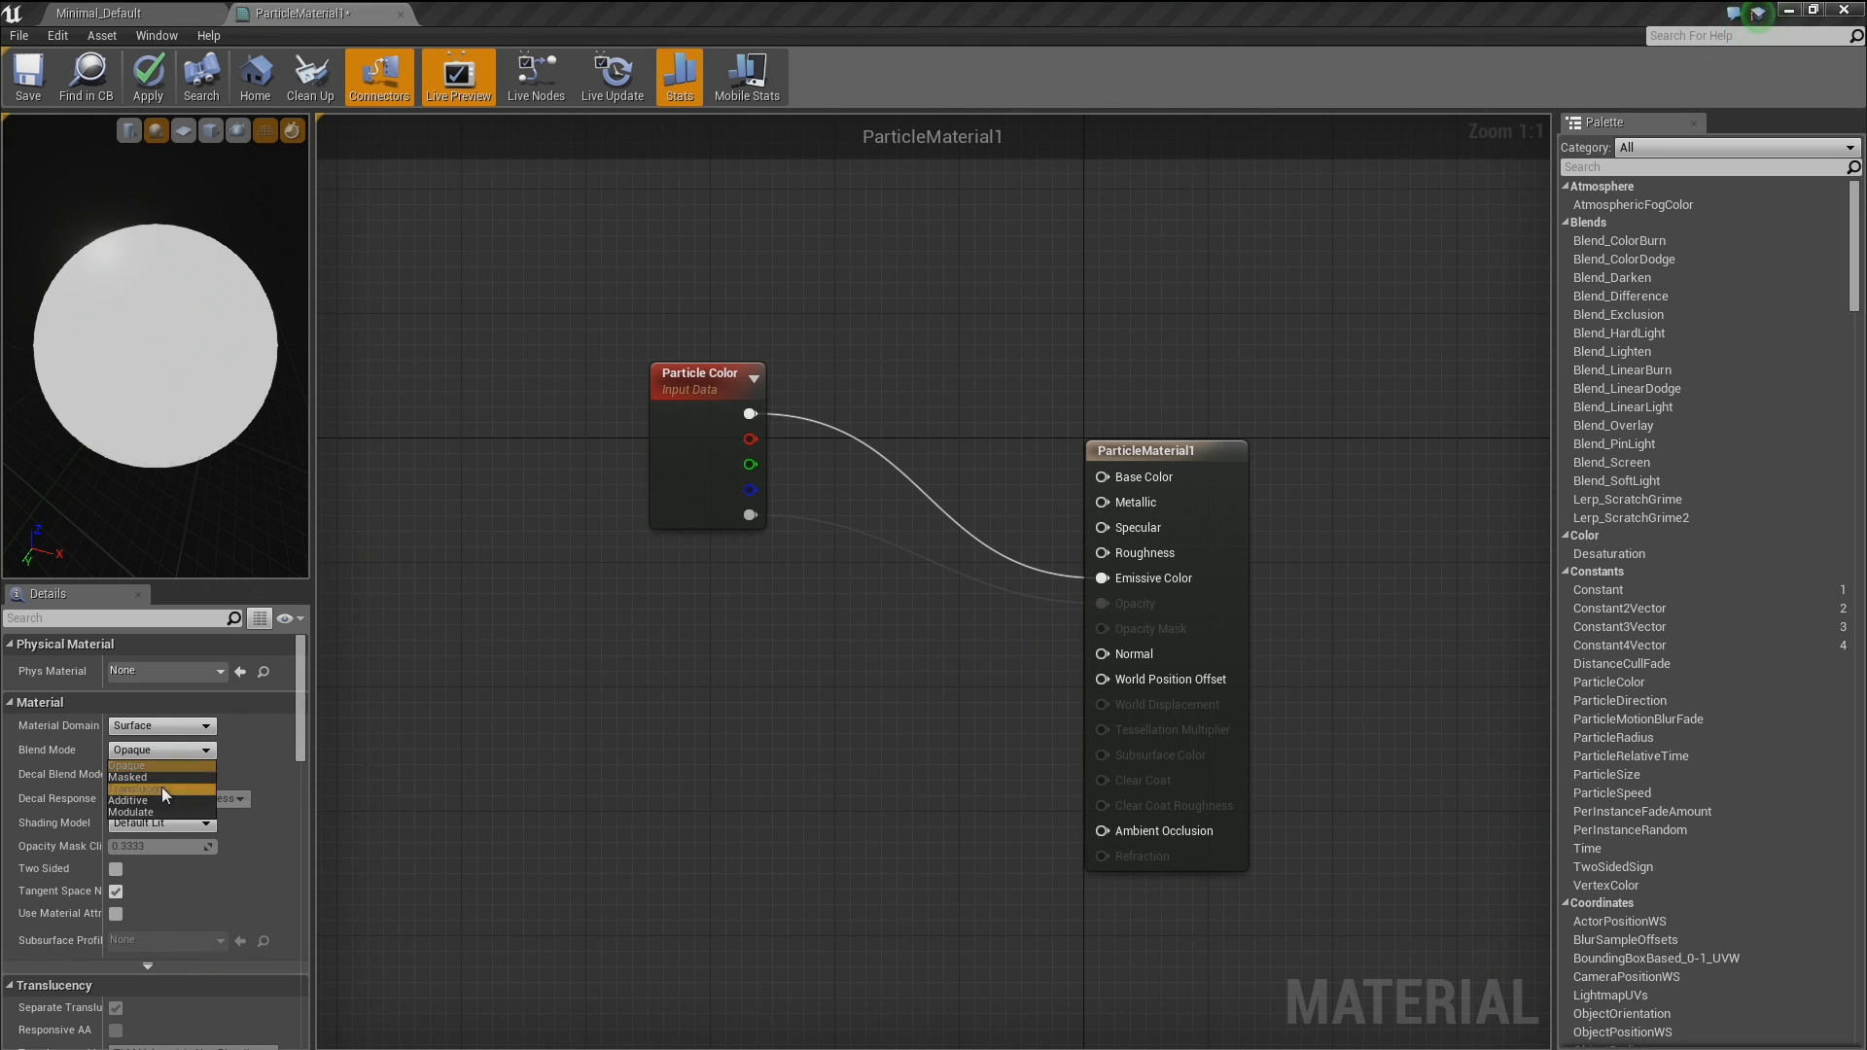
left_click(162, 787)
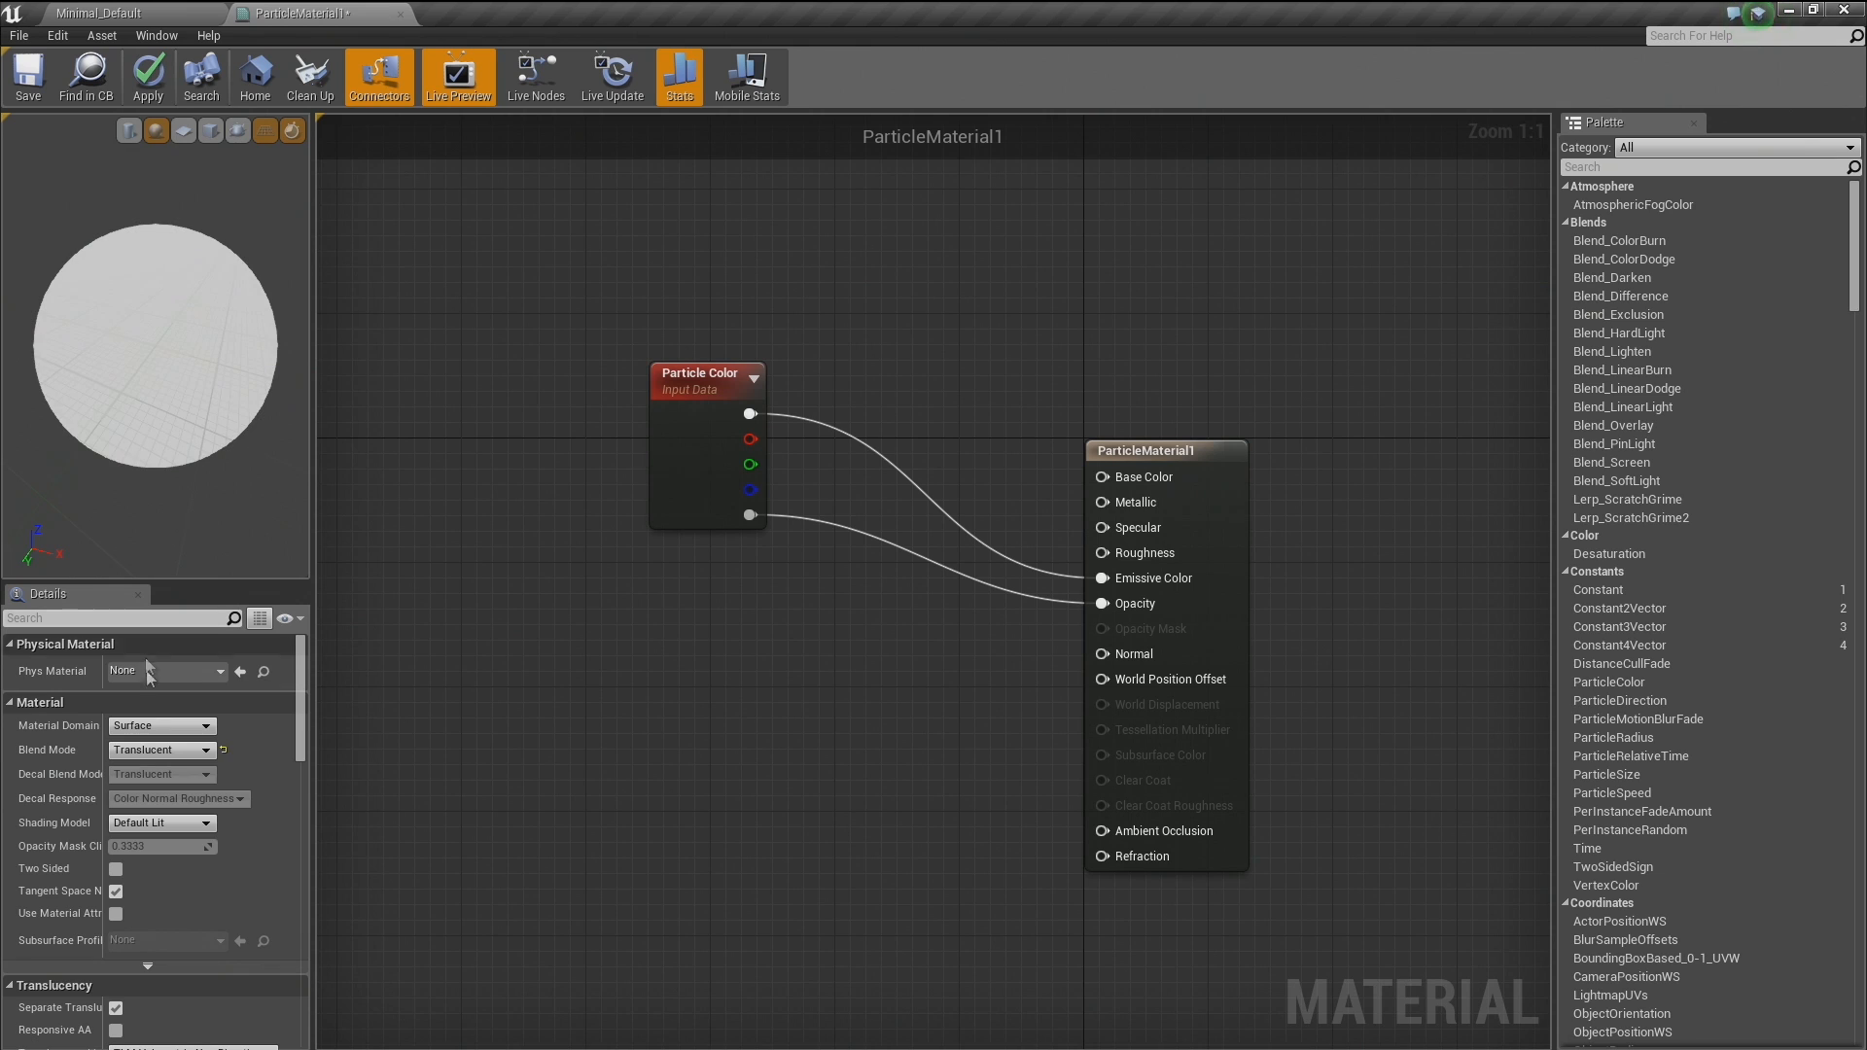
left_click(167, 825)
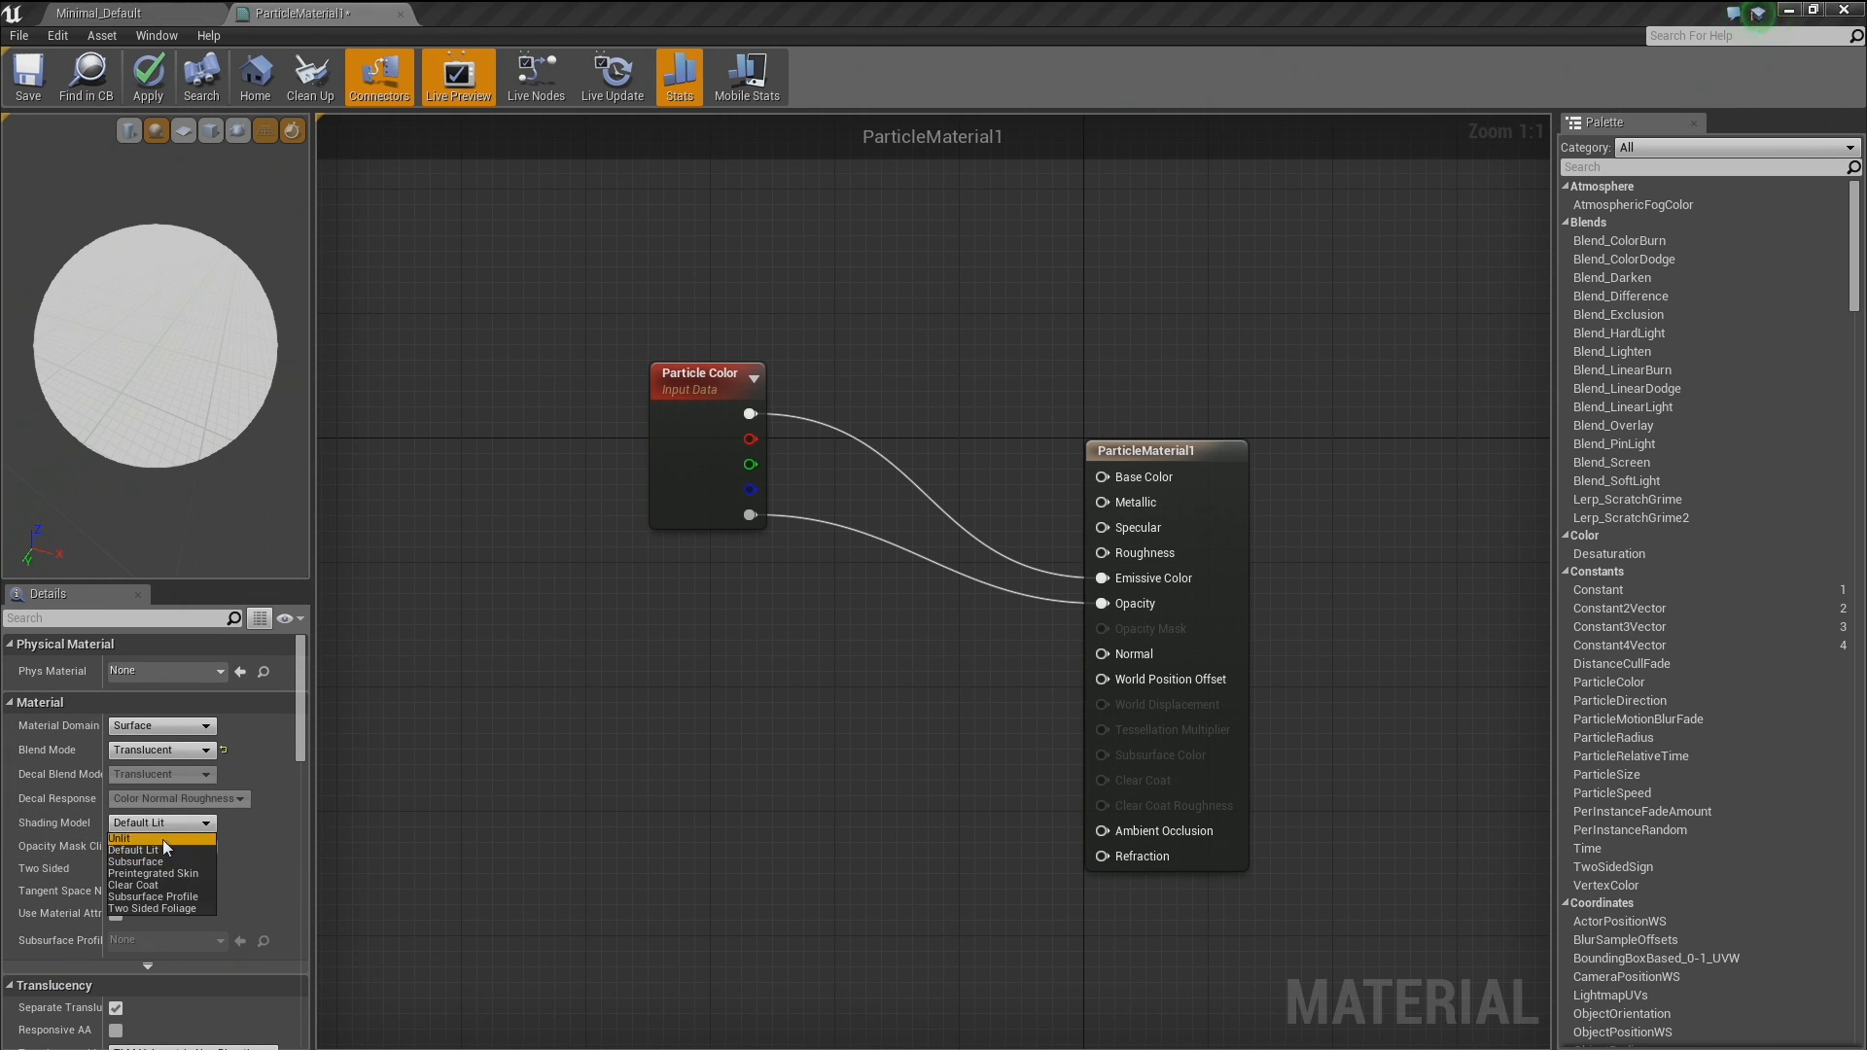
left_click(162, 838)
Preview the material on a plane and move the Particle Color node farther from the material node.
left_click_drag(174, 442, 165, 377)
left_click(183, 130)
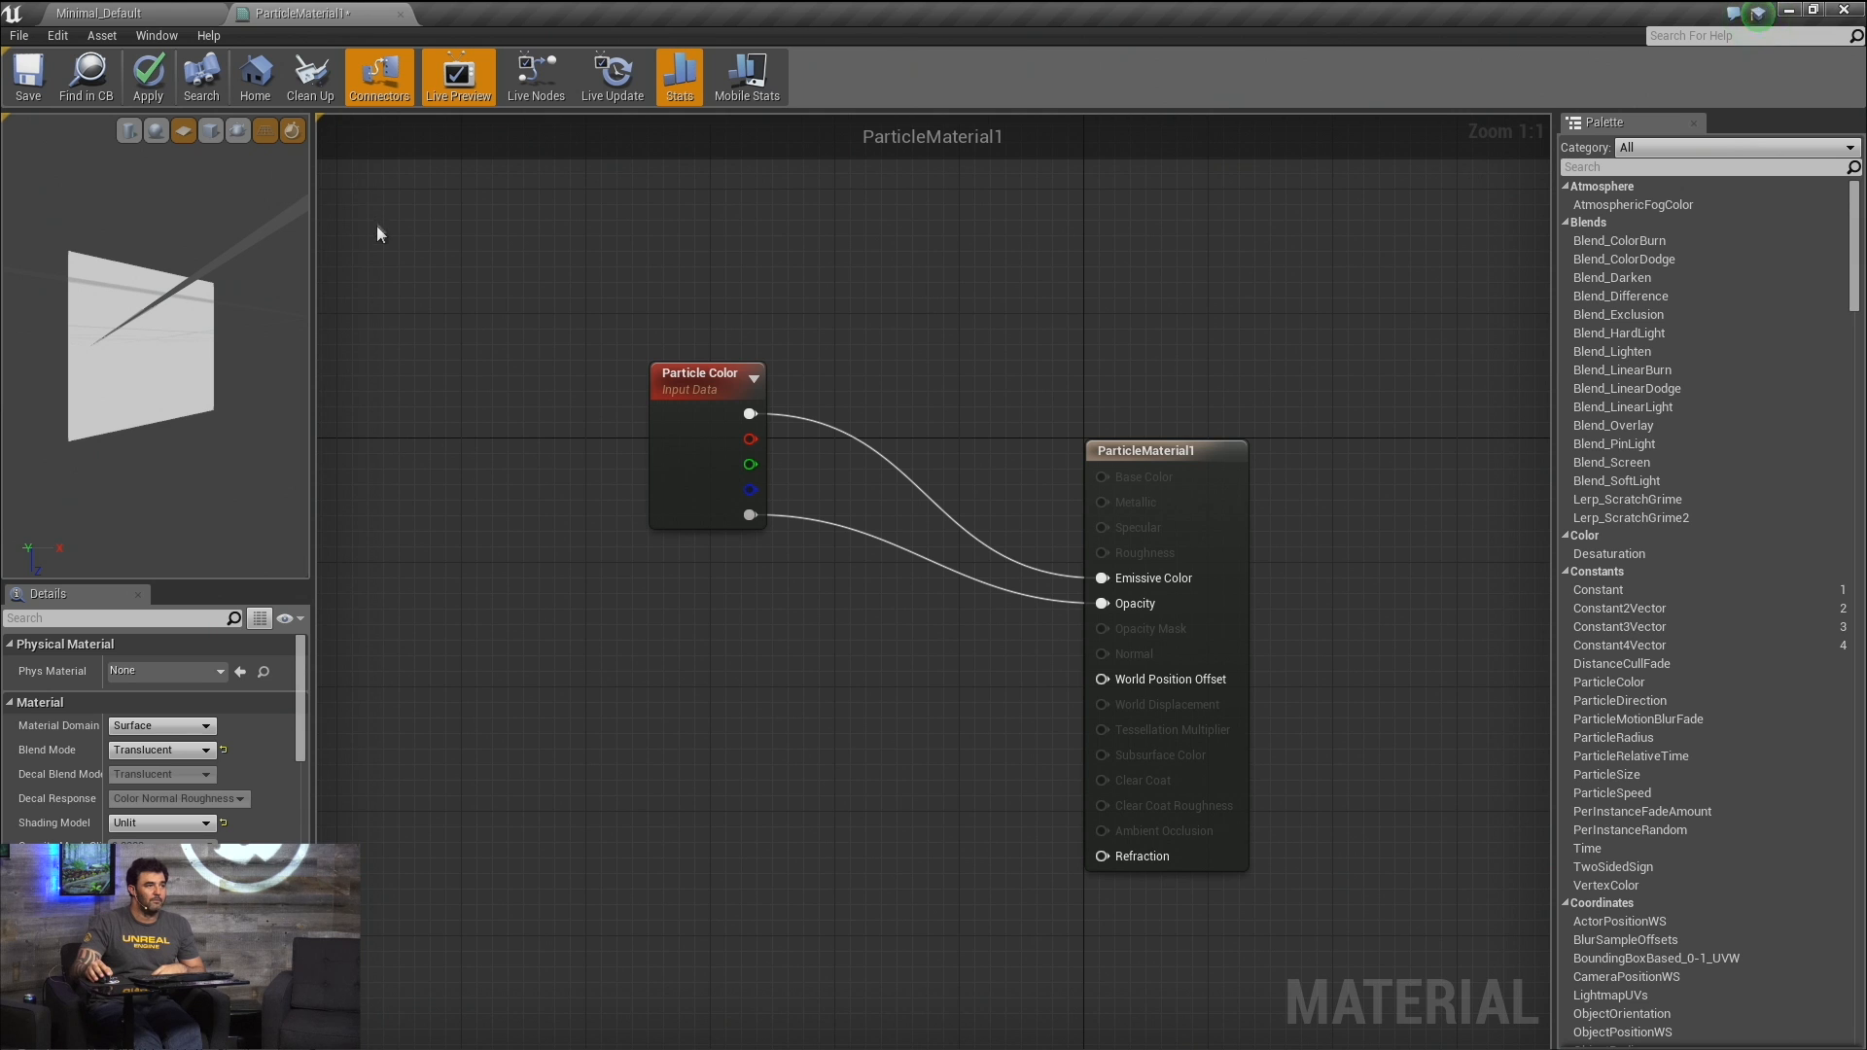
left_click_drag(707, 476, 642, 443)
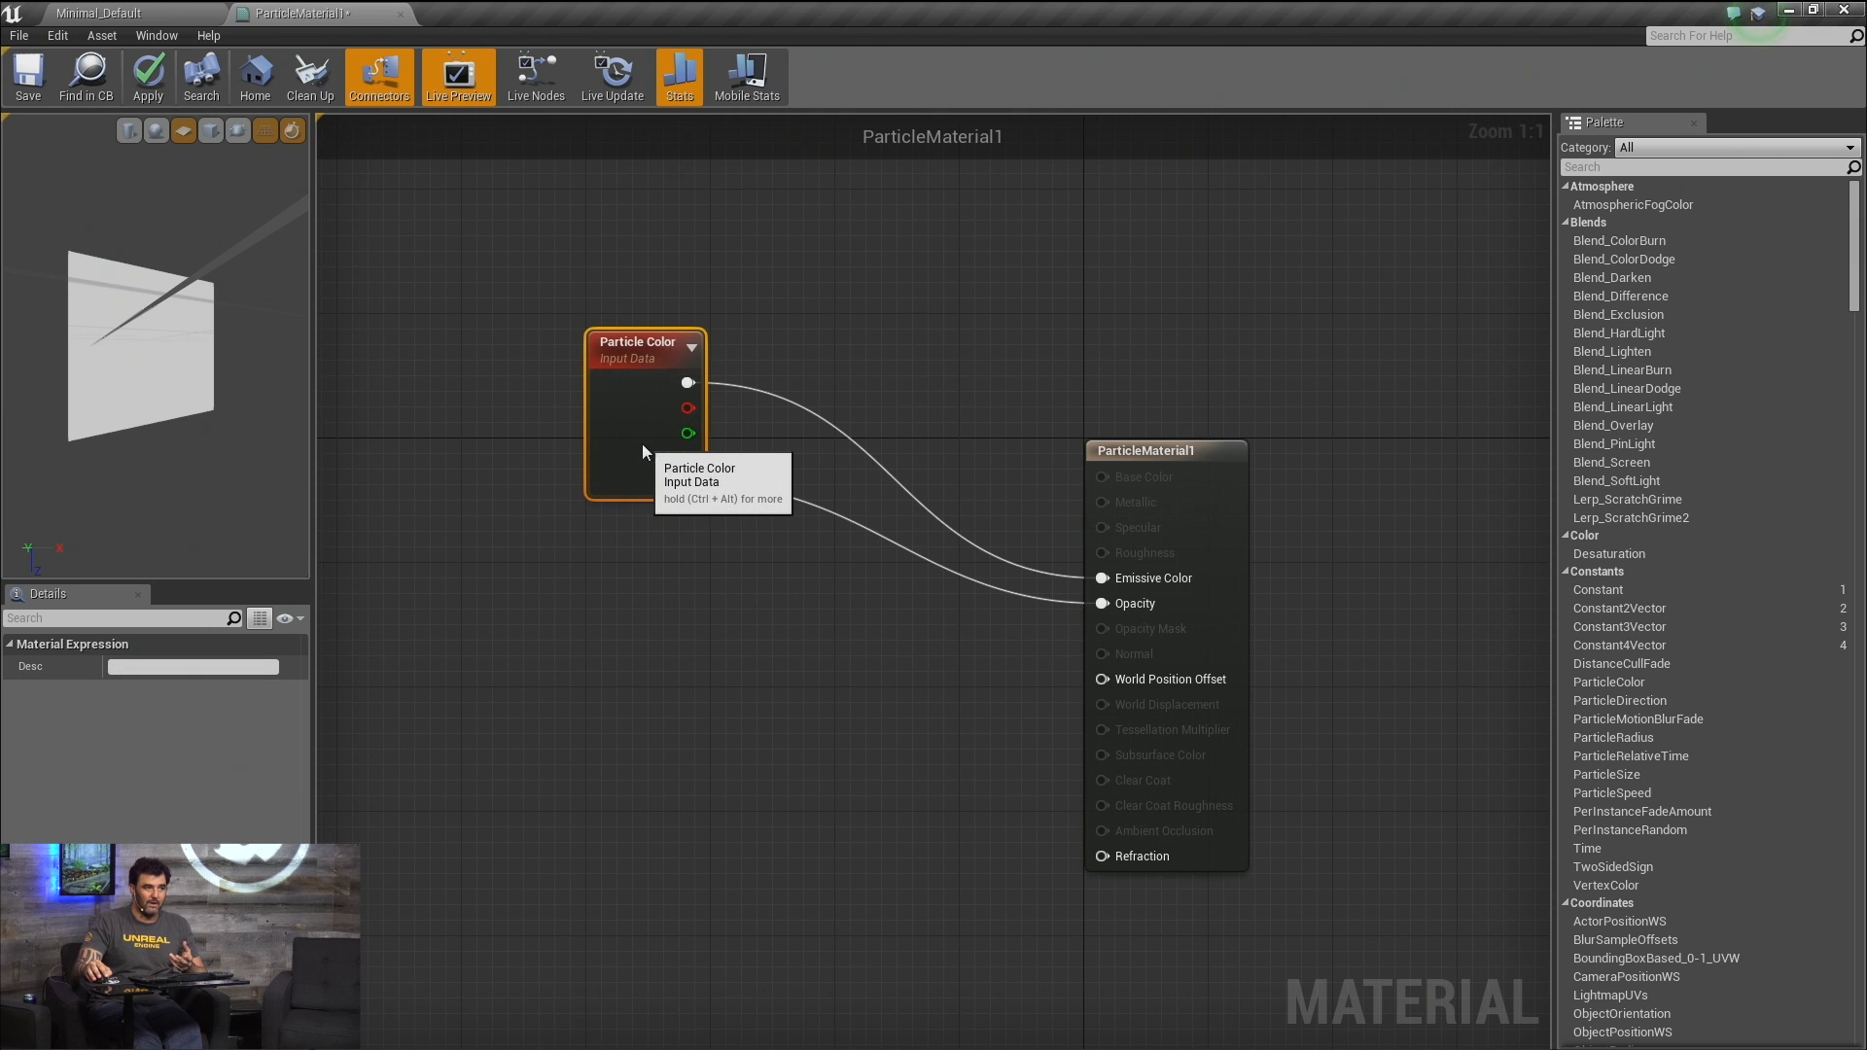
left_click(627, 575)
Search the StarterContent folder for "smoke", select the T_Smoke_Tiled_D texture and inspect it in the texture viewer.
left_click(107, 12)
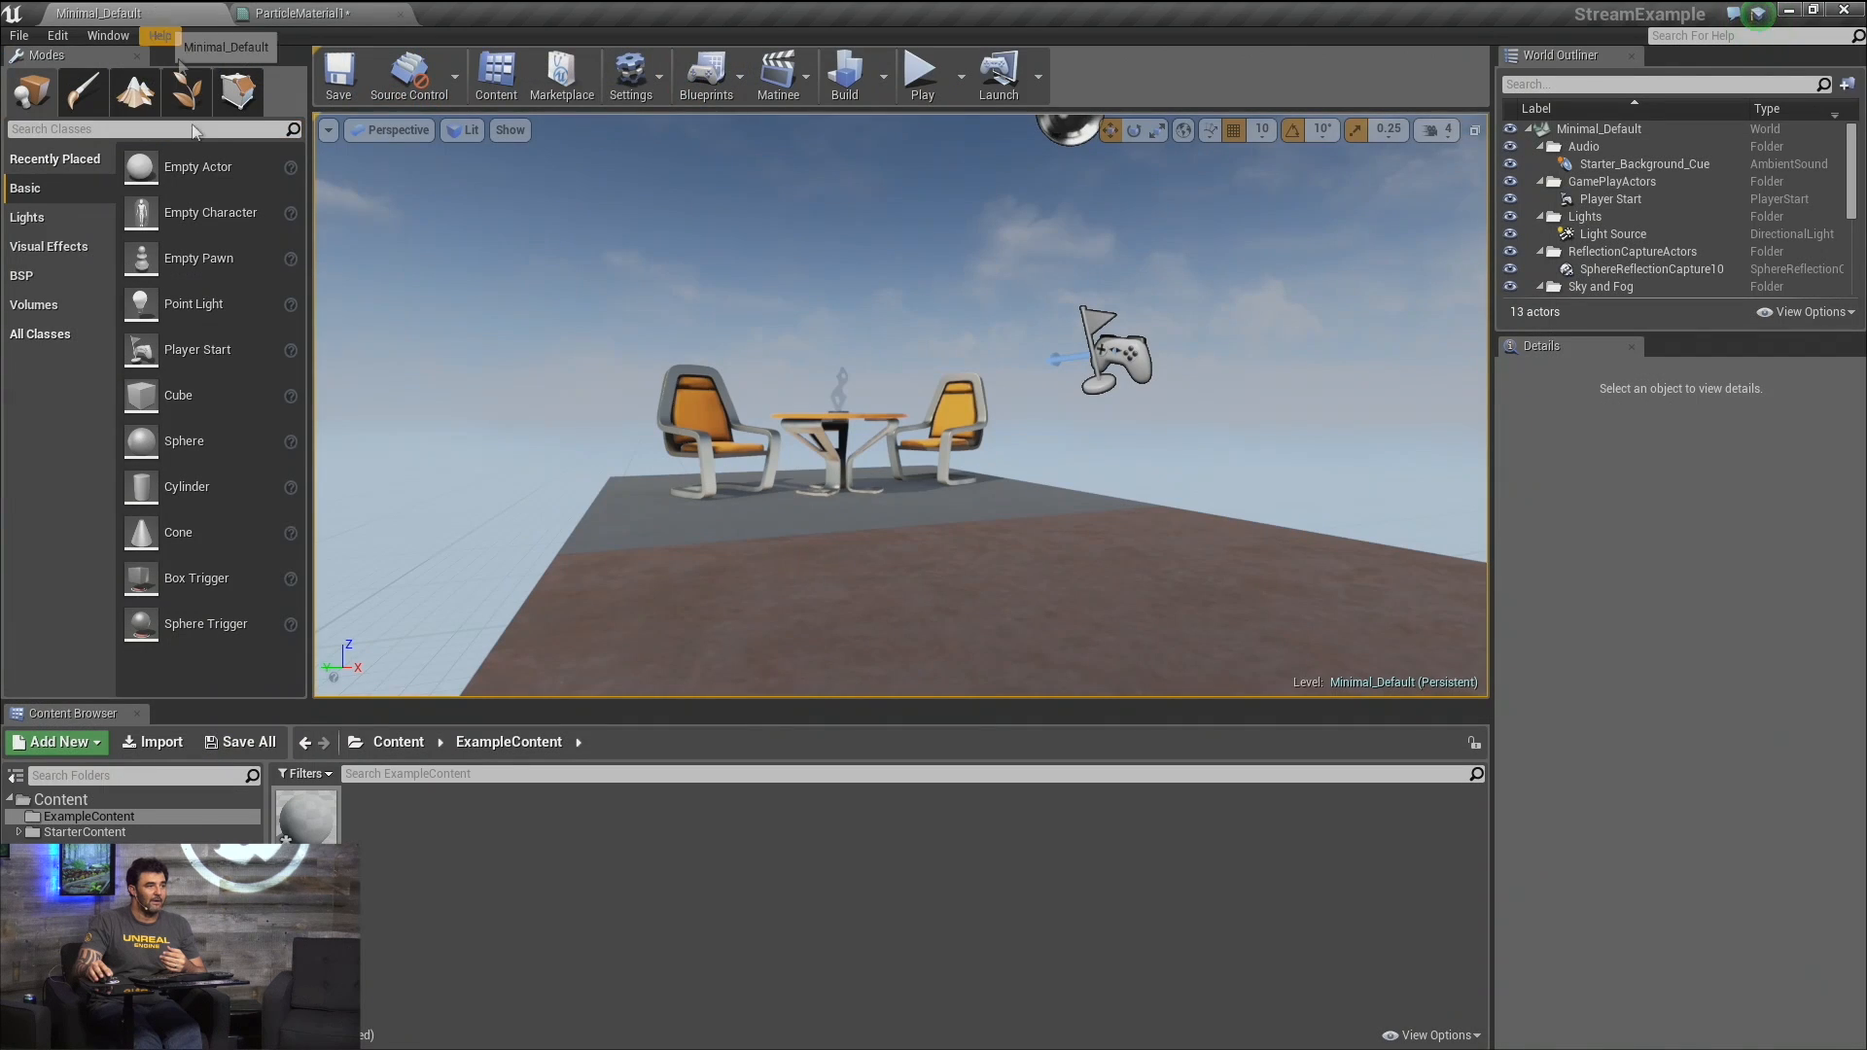
left_click(85, 831)
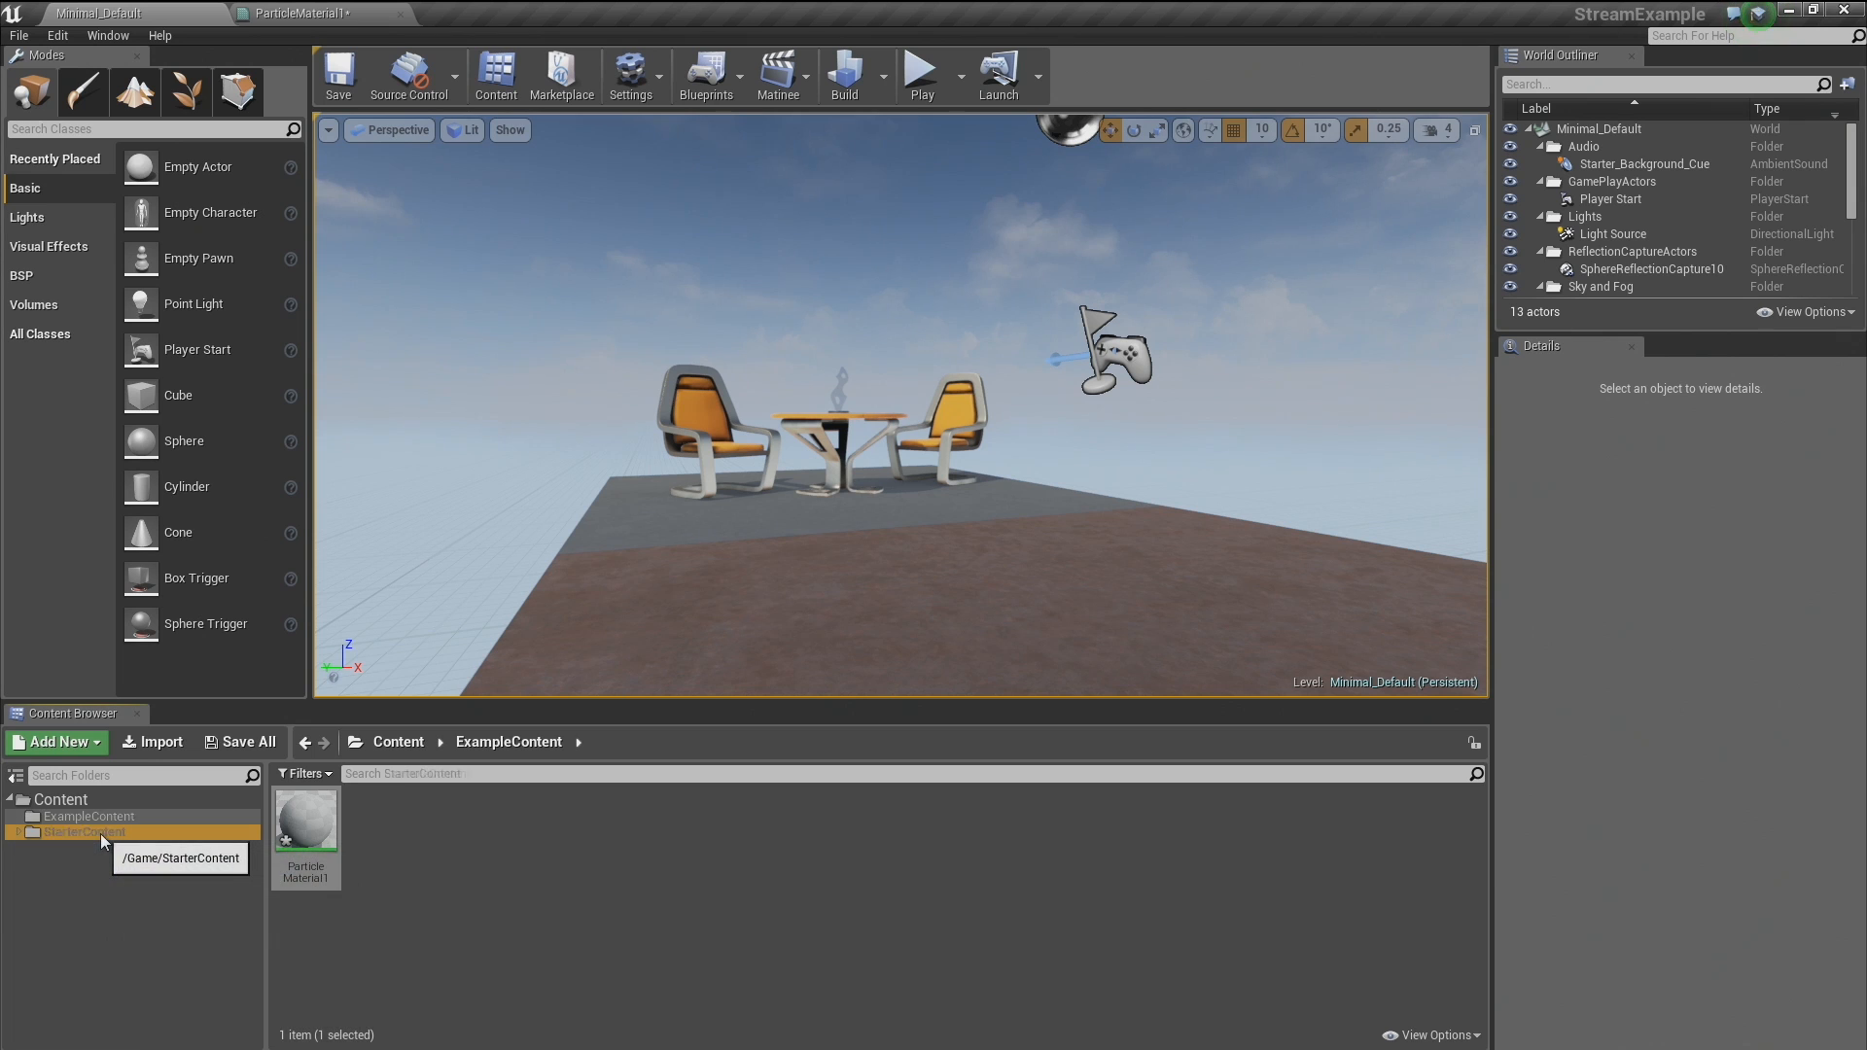
left_click(381, 772)
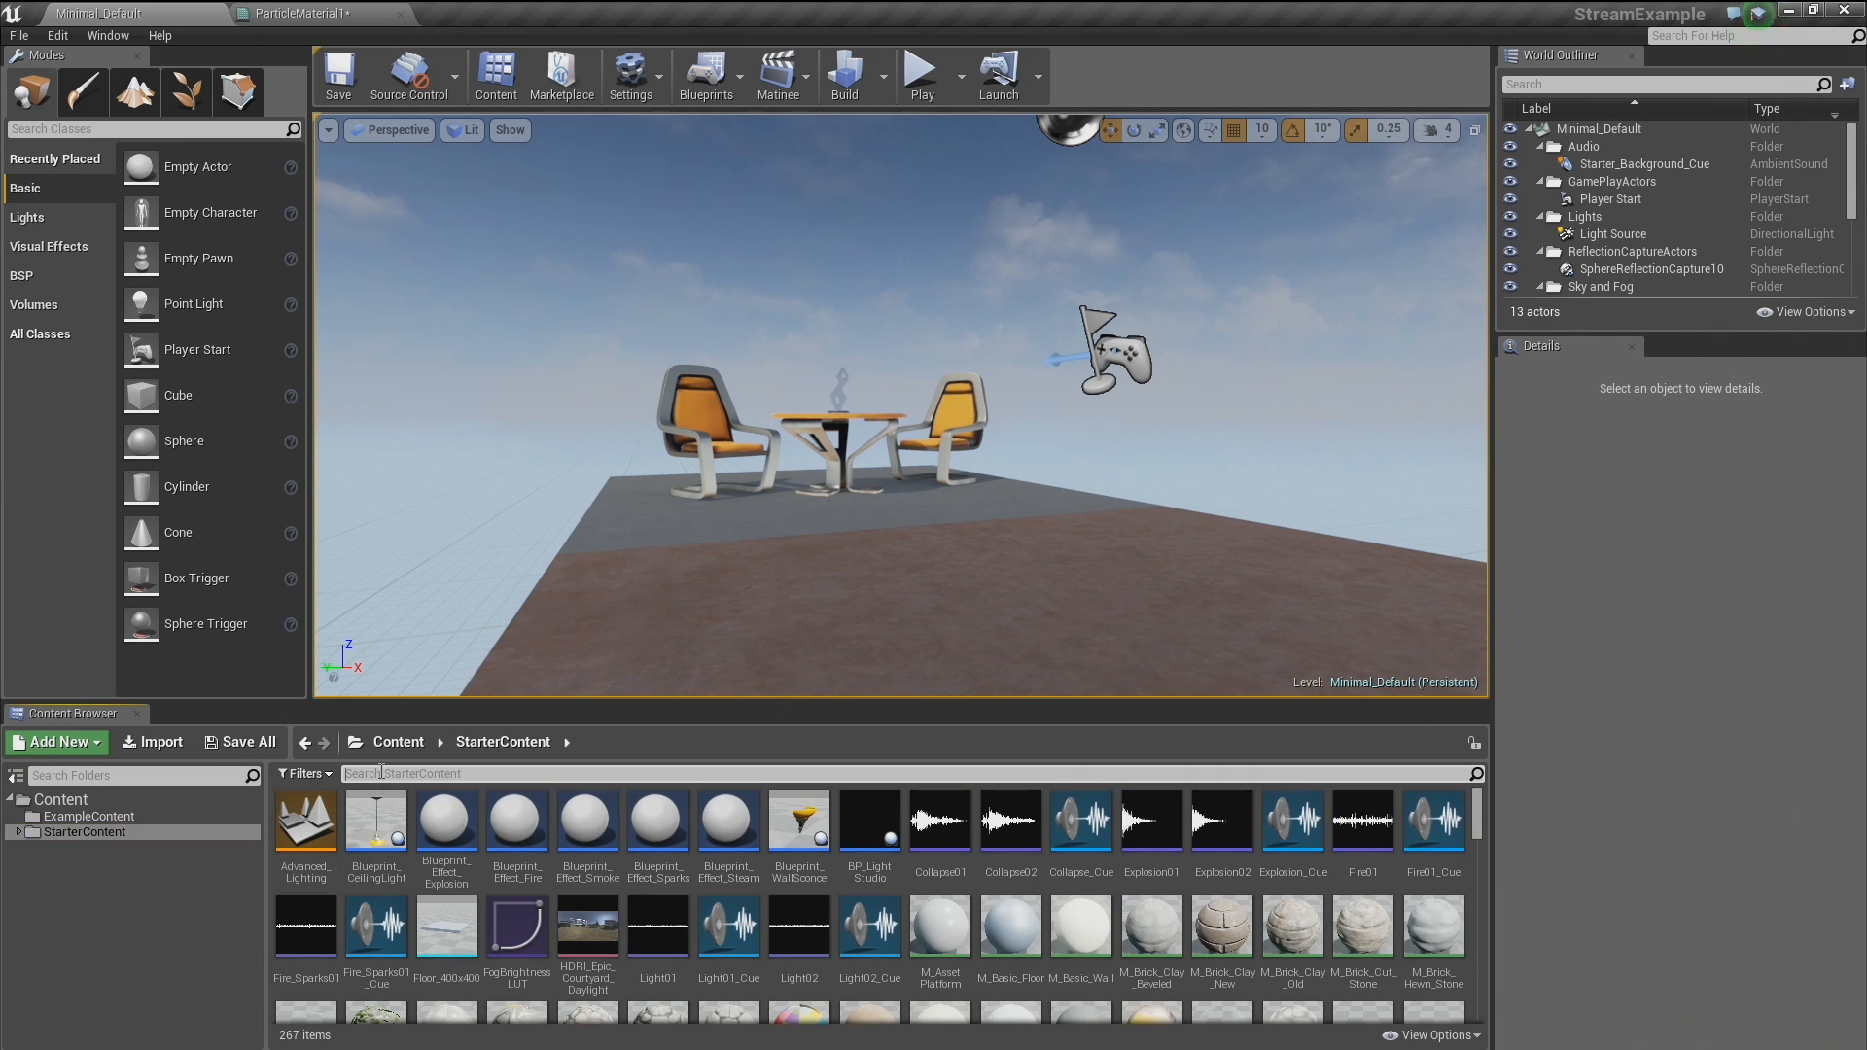
type("smoke")
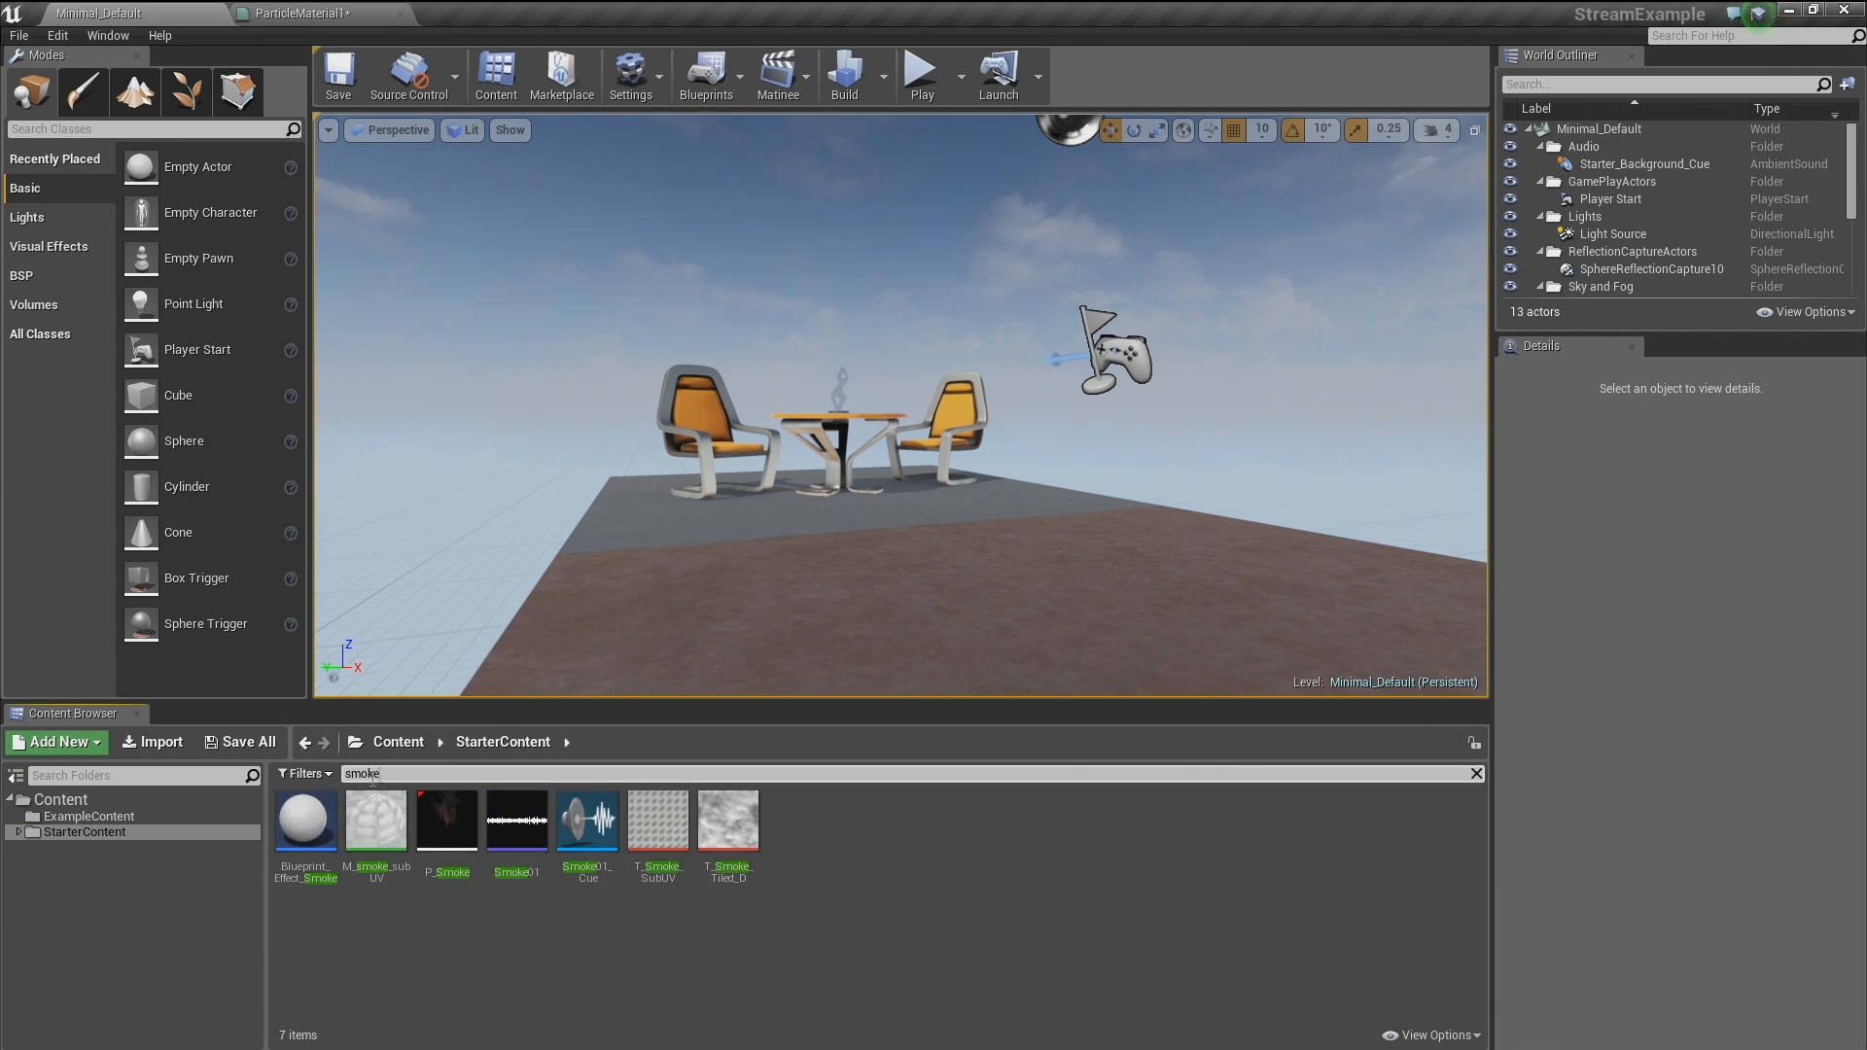
left_click(727, 838)
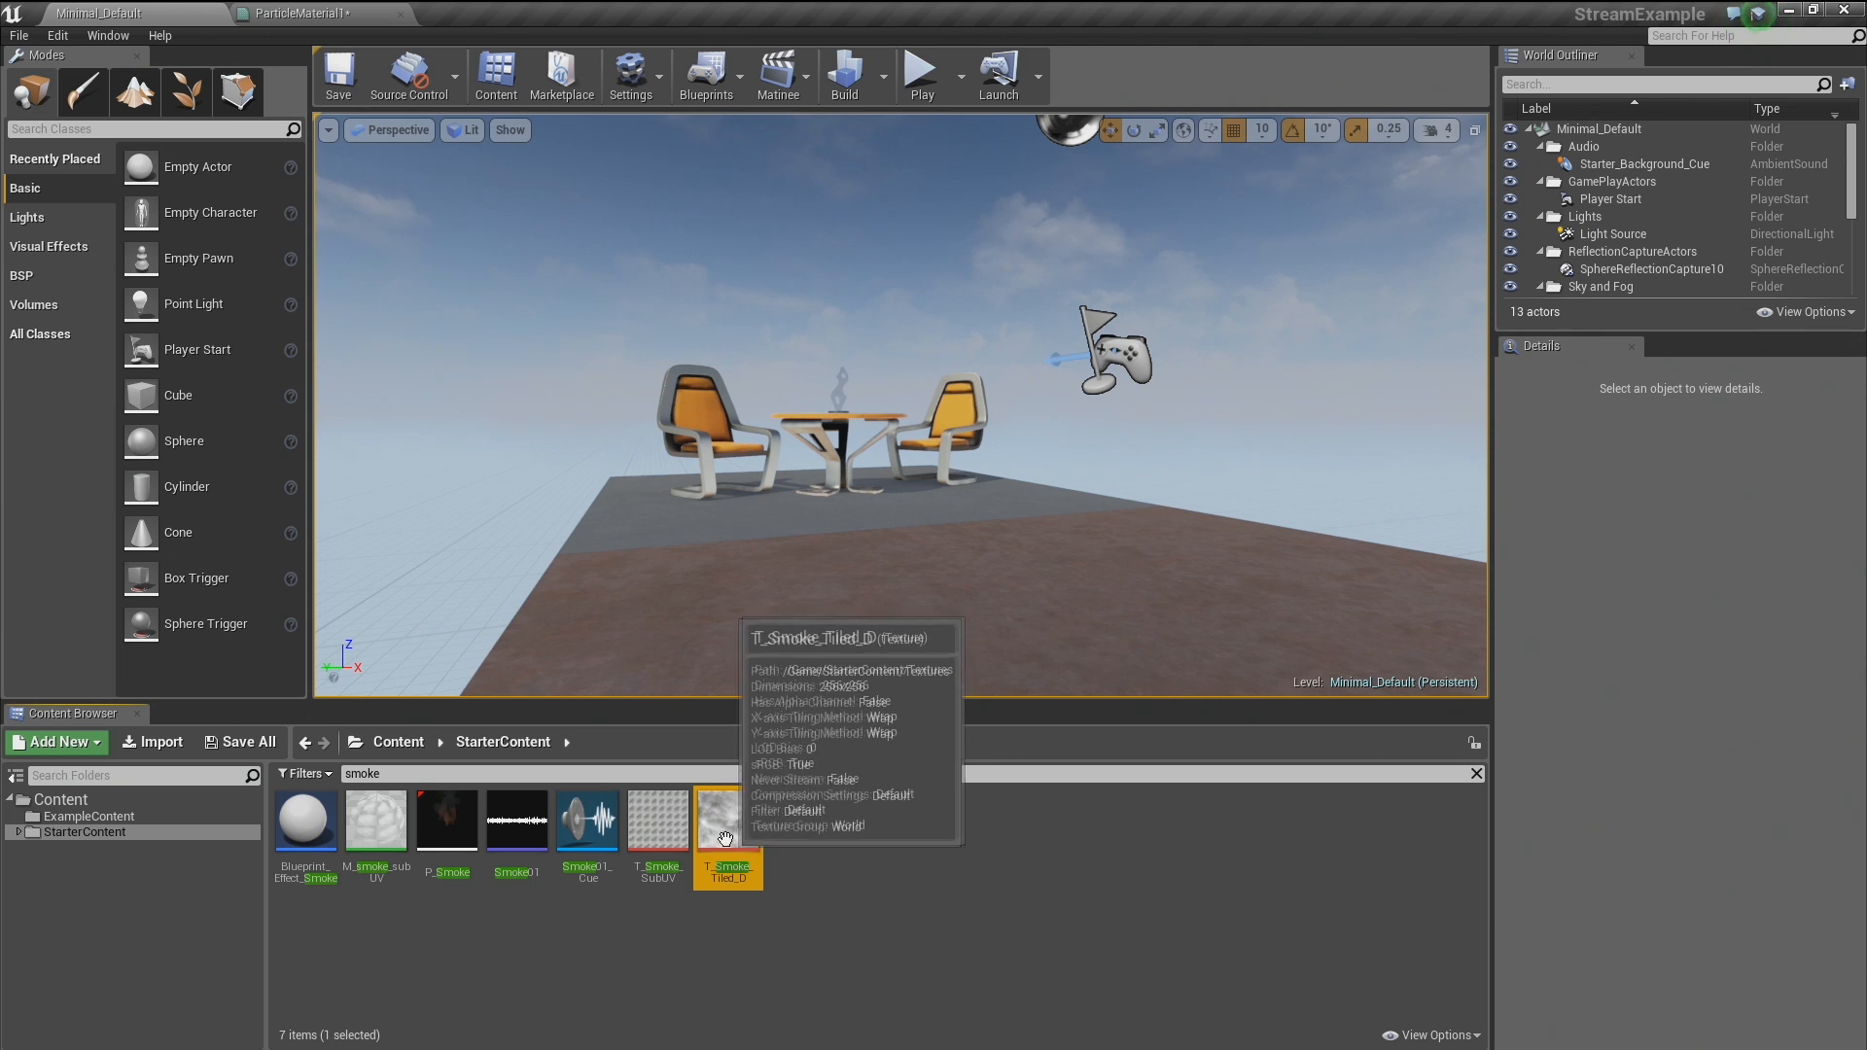
double_click(727, 838)
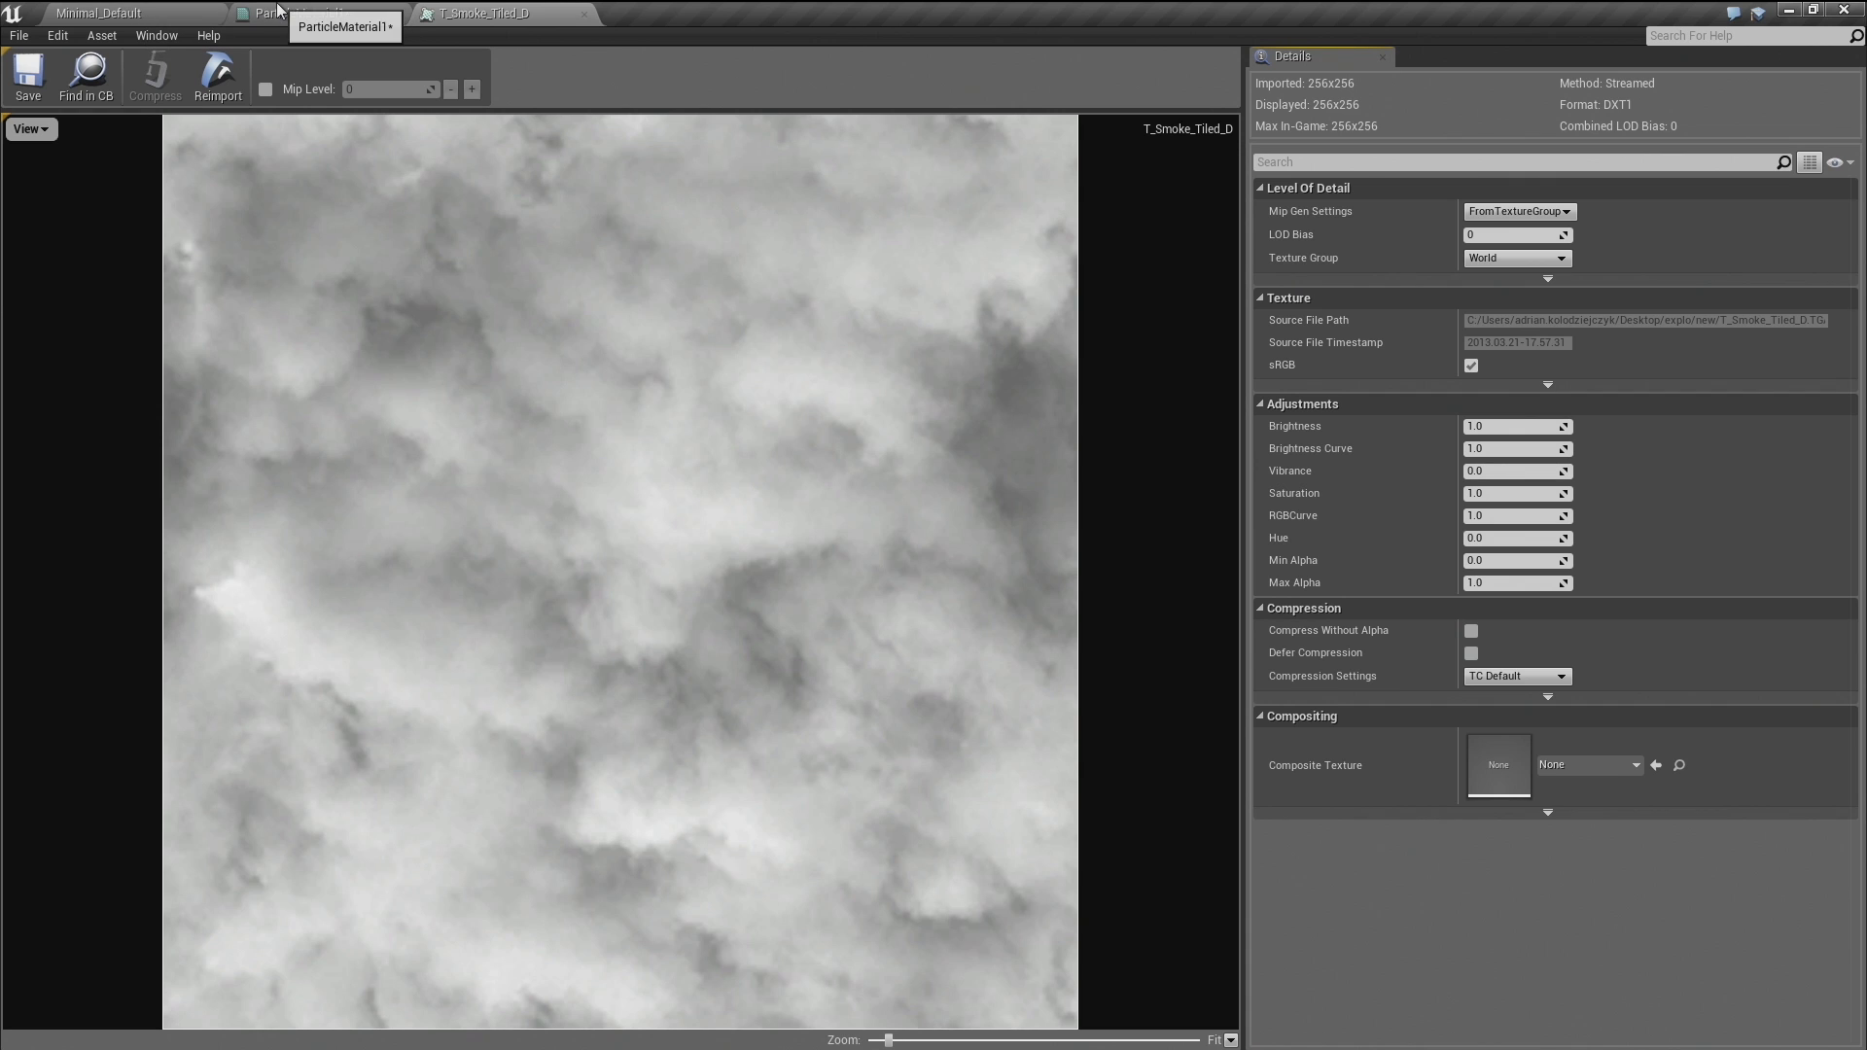
left_click(584, 14)
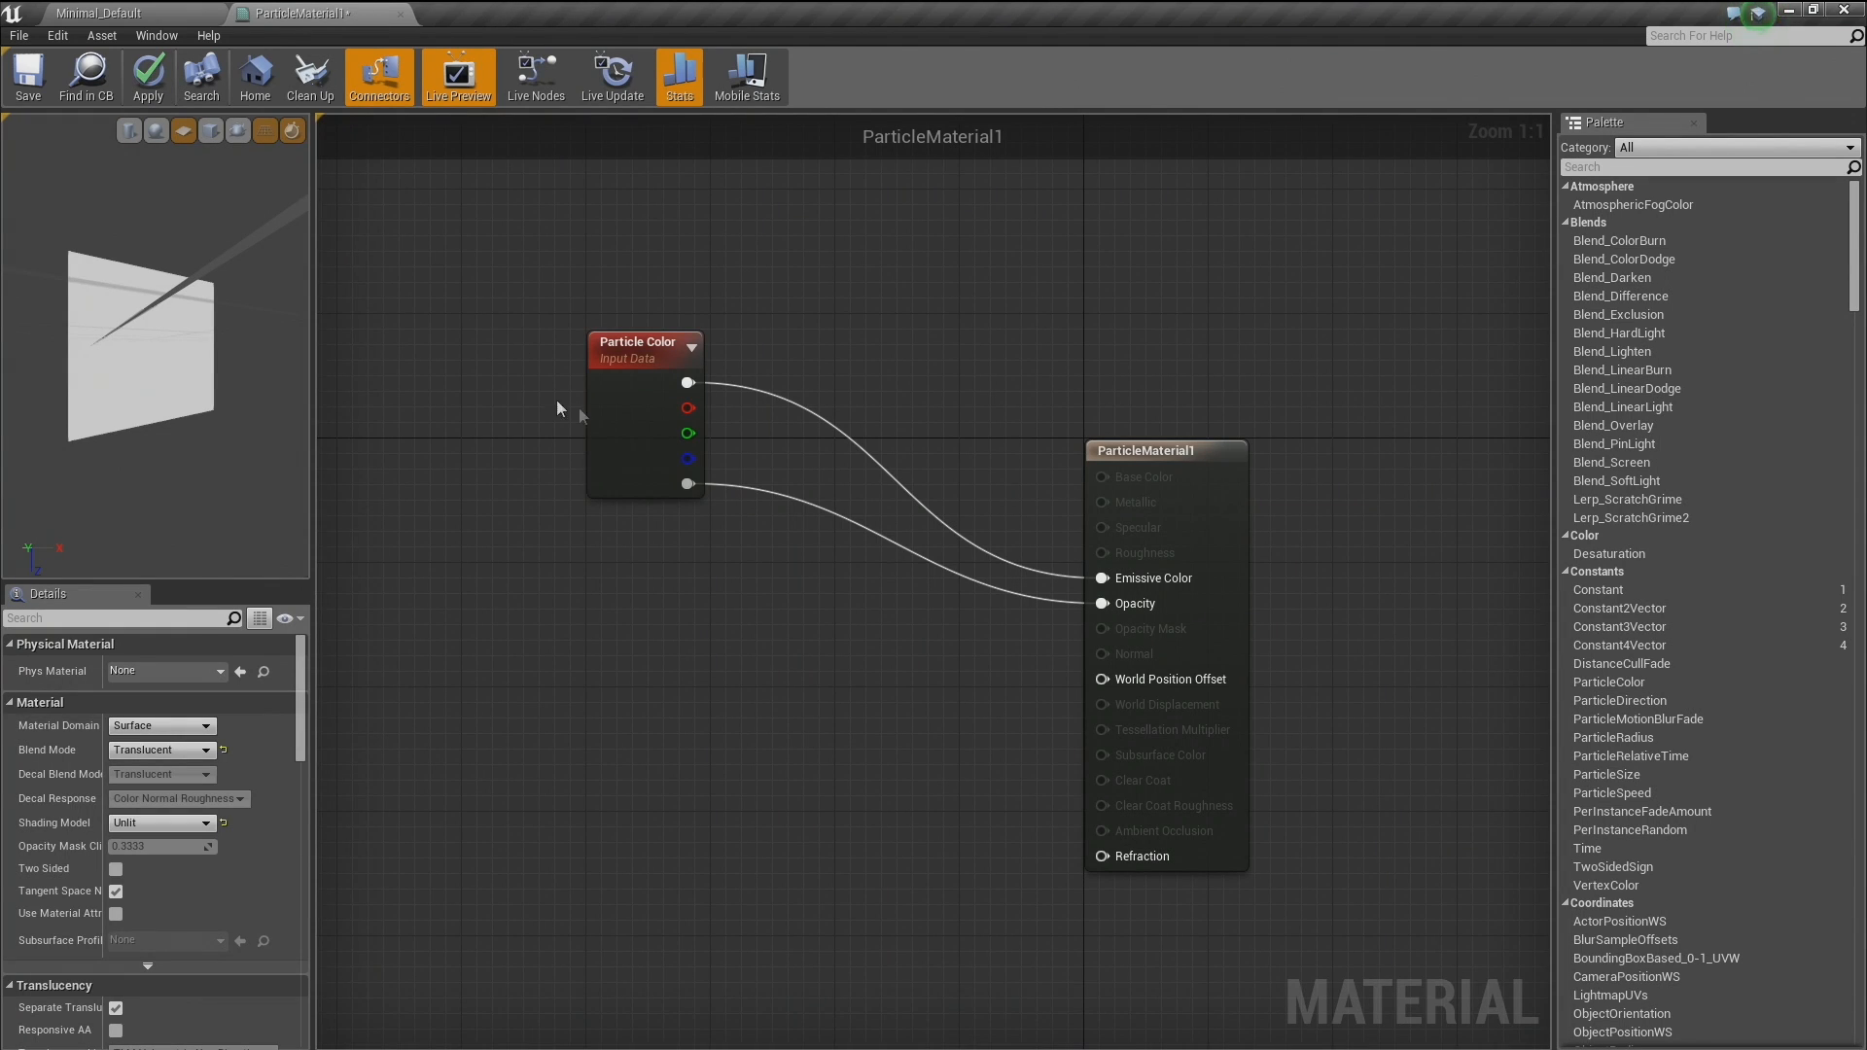
Add a Texture Sample node using T_Smoke_Tiled_D to the material graph and place it just below the Particle Color node.
left_click_drag(600, 421, 522, 405)
left_click(522, 612)
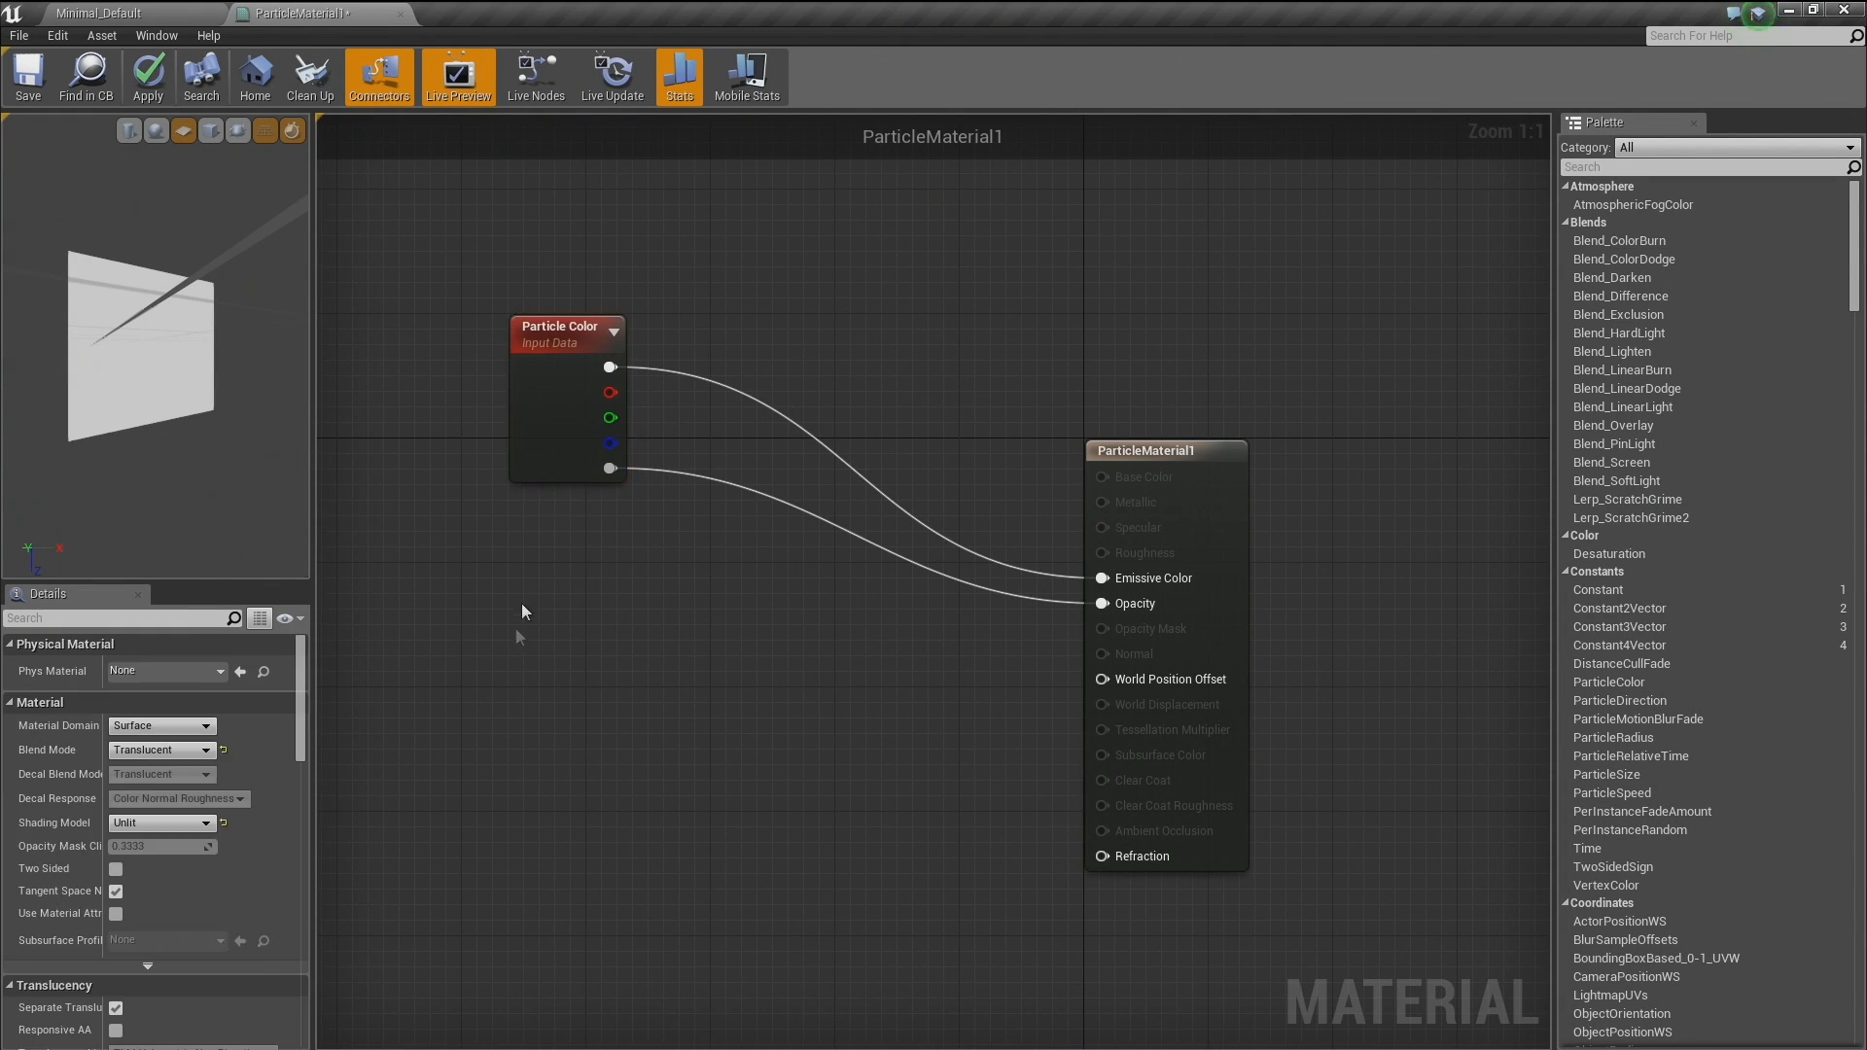
left_click(510, 667)
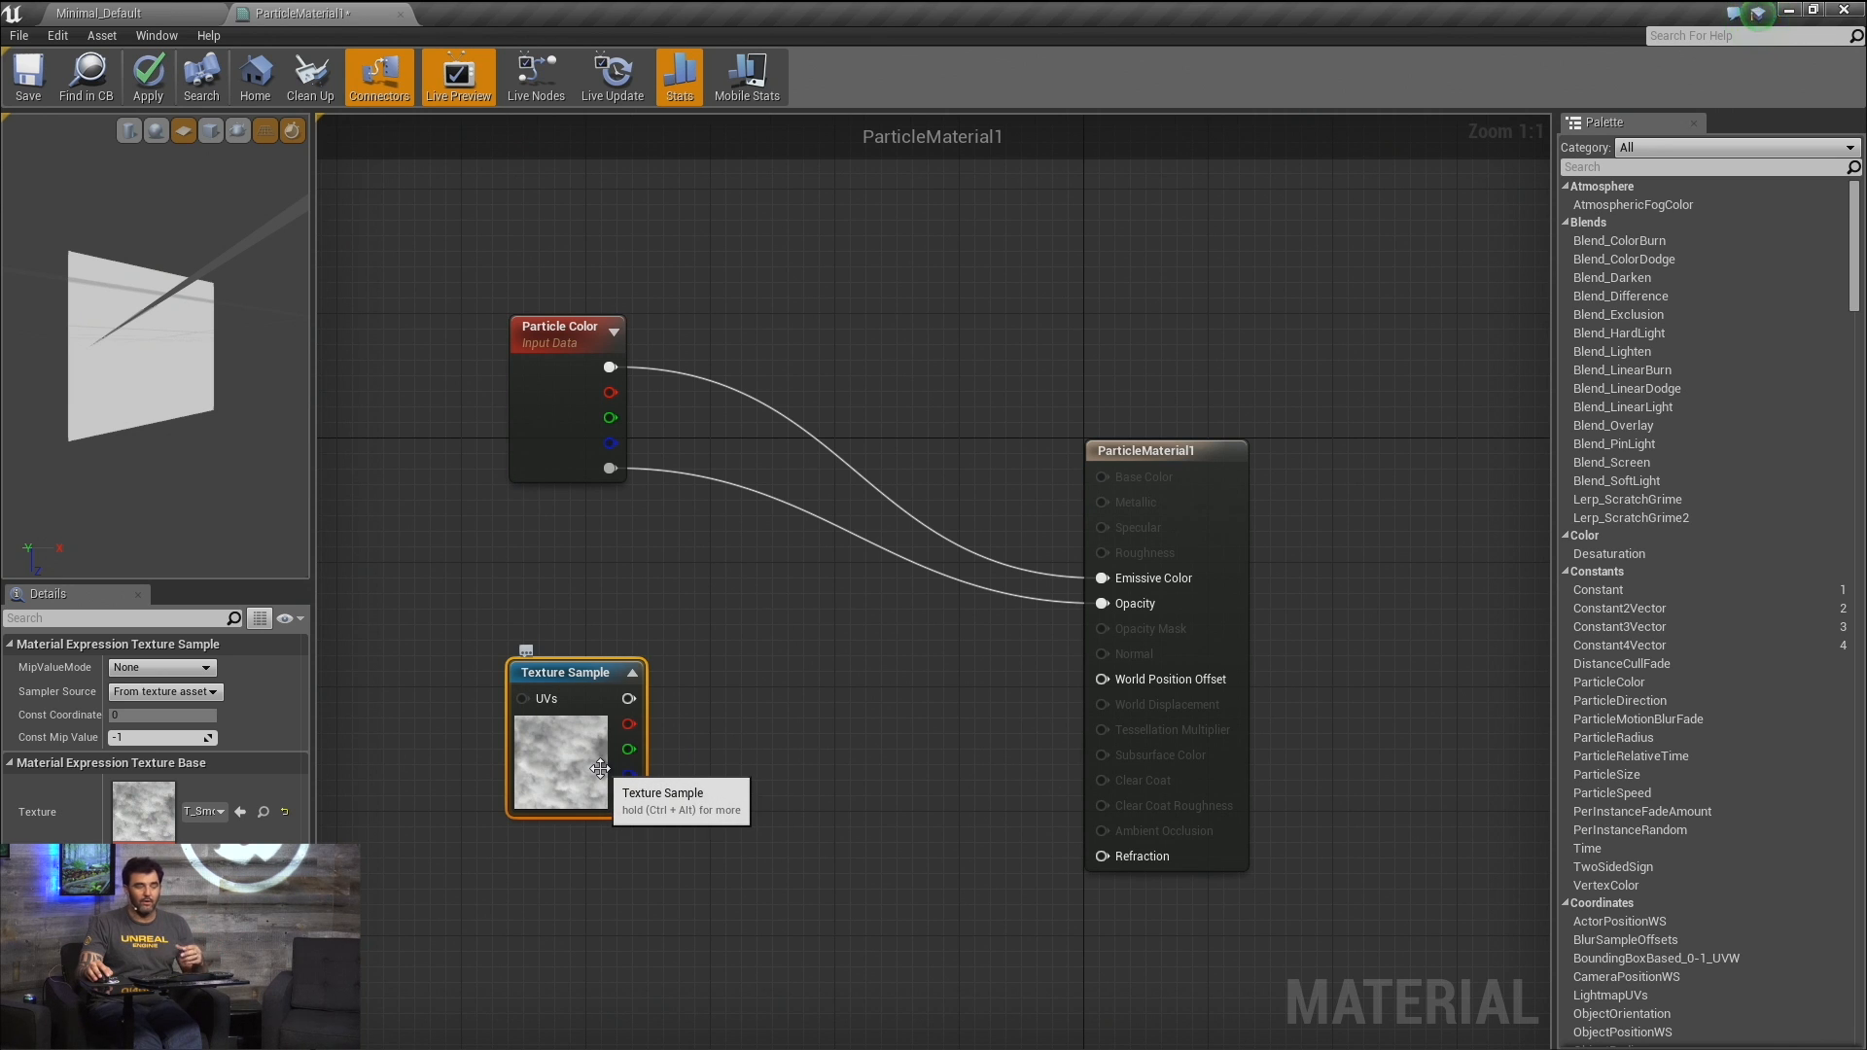
left_click_drag(574, 773, 558, 668)
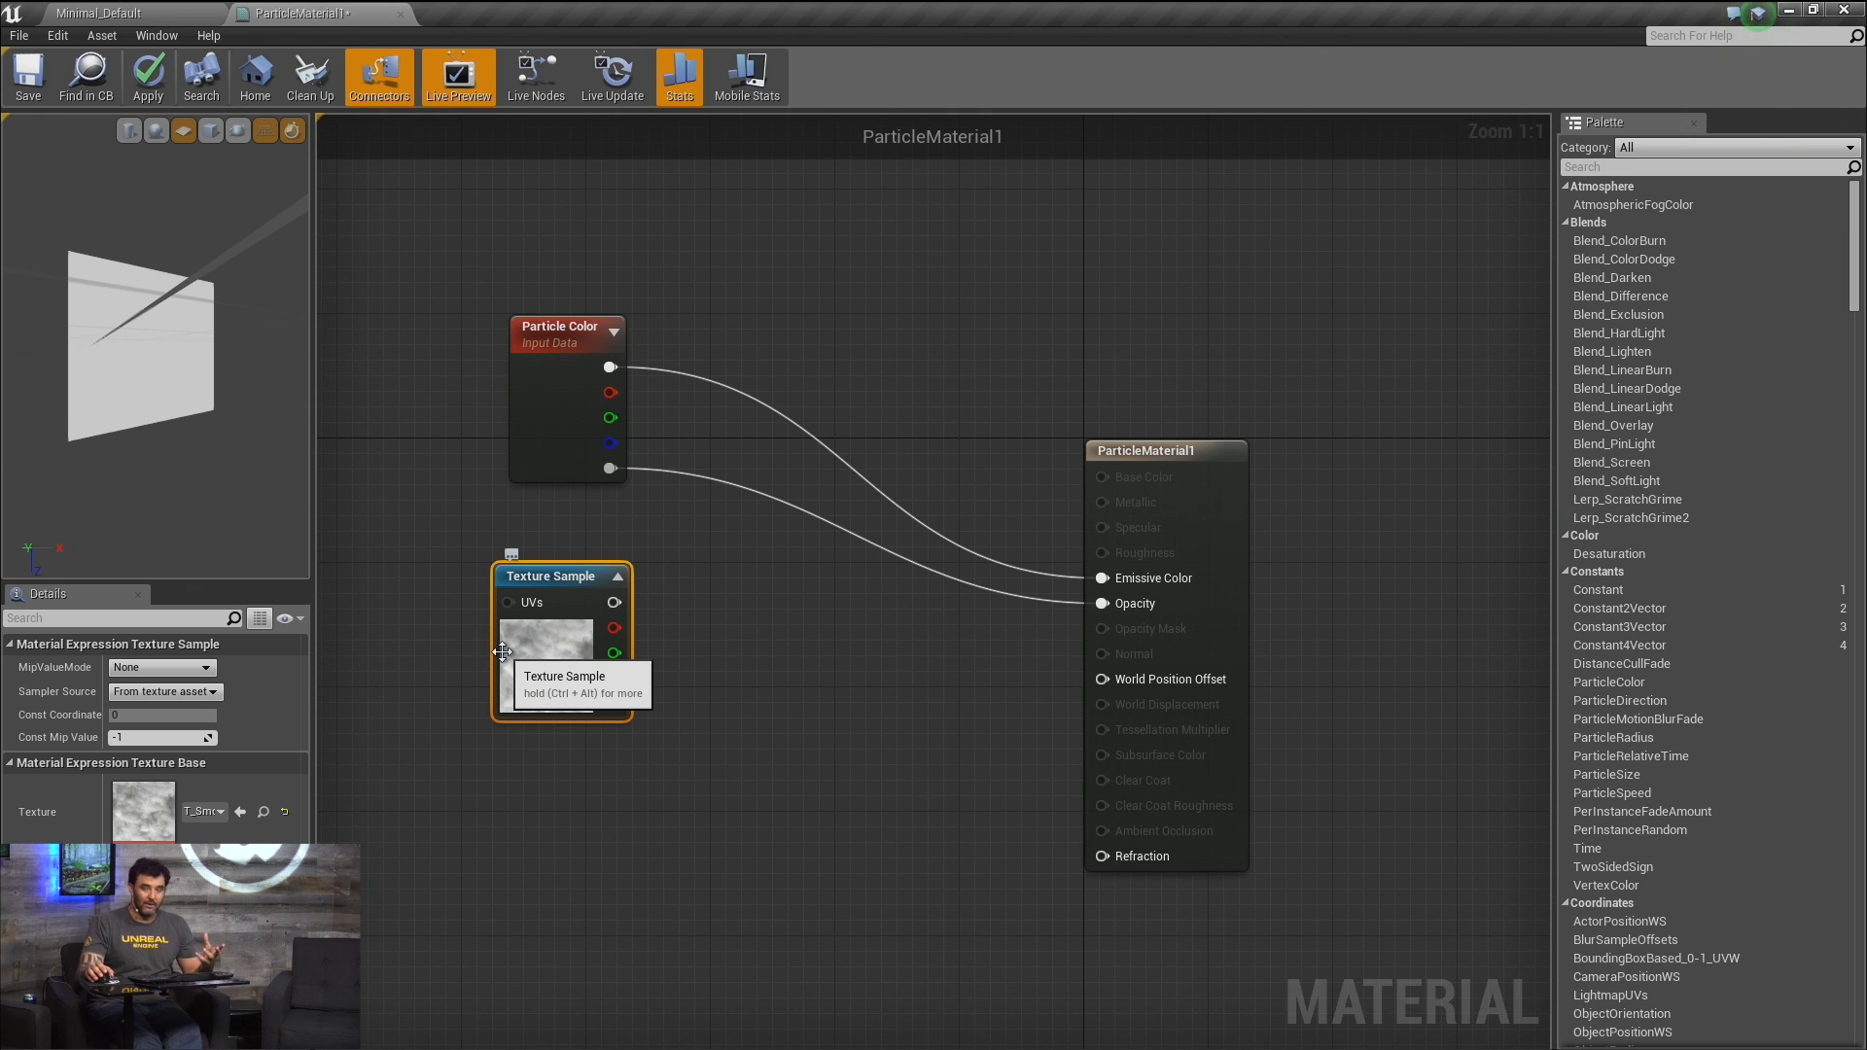
Add a Multiply node with Particle Color in A and the Texture Sample in B, and connect its output to Emissive Color.
left_click(730, 575)
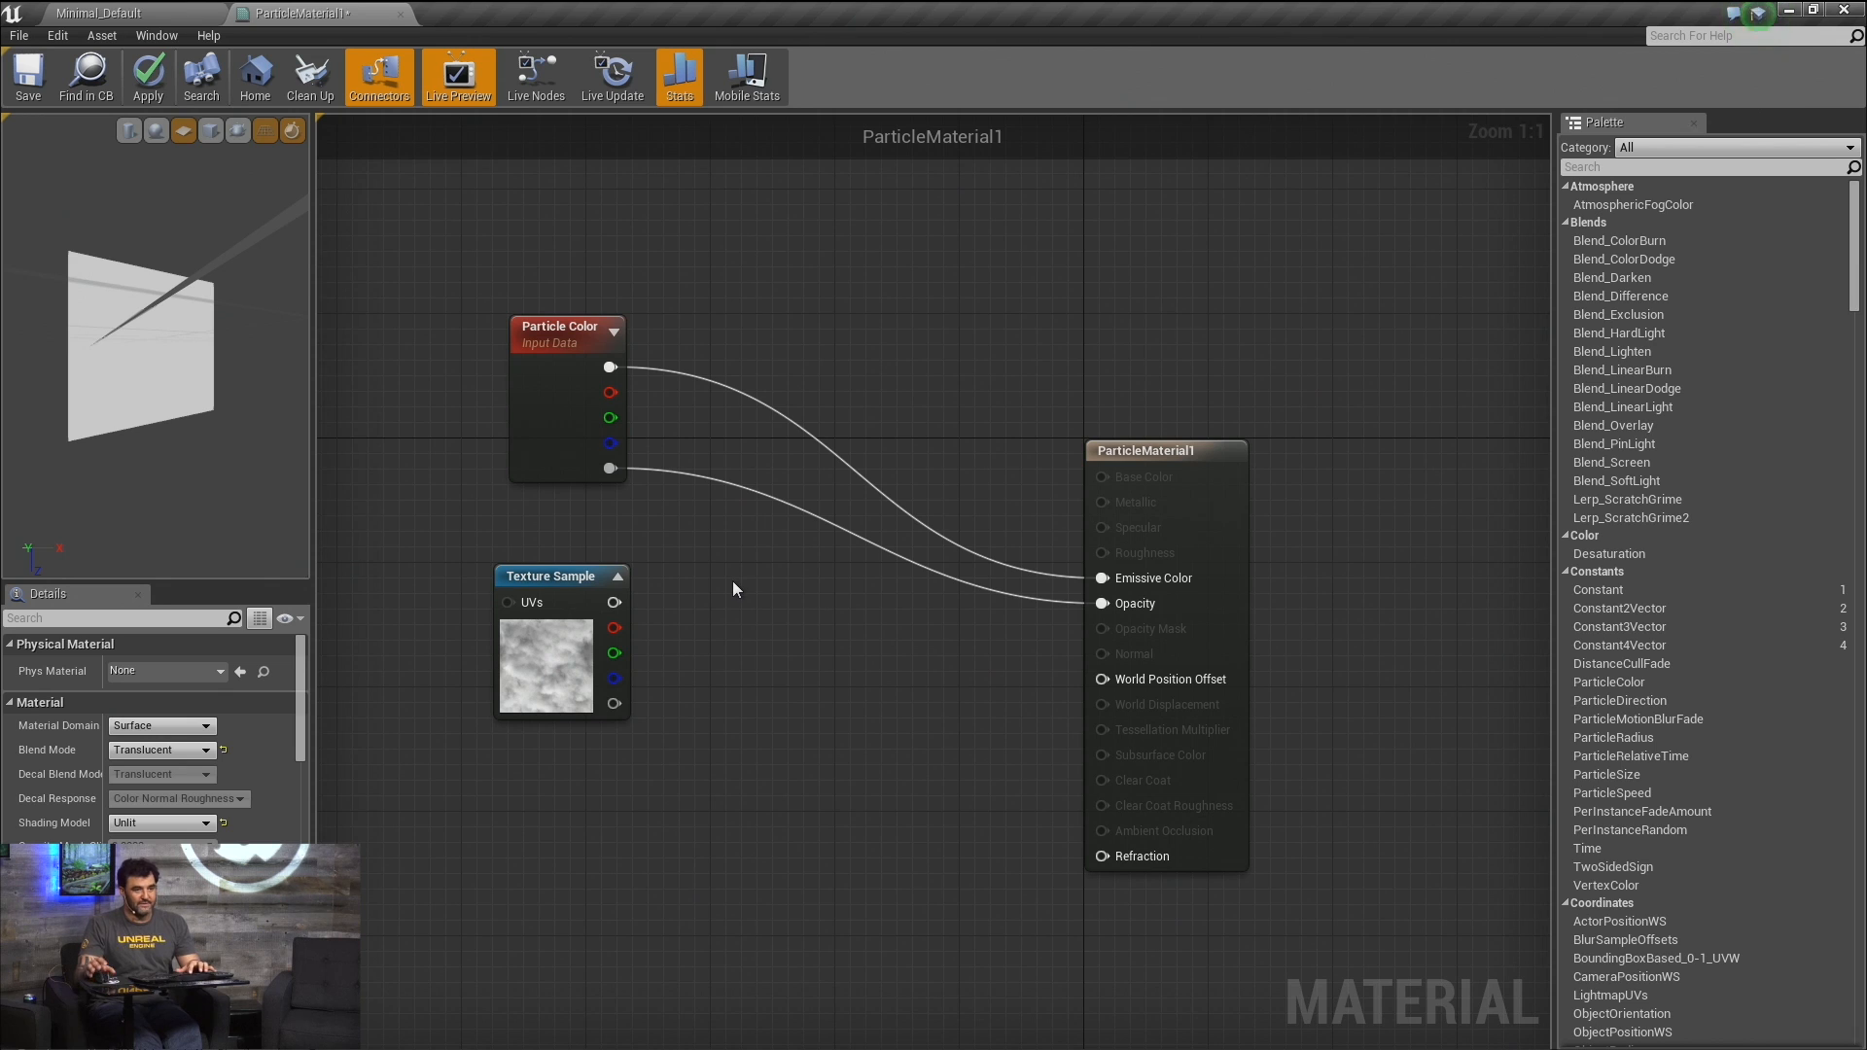
left_click(732, 581)
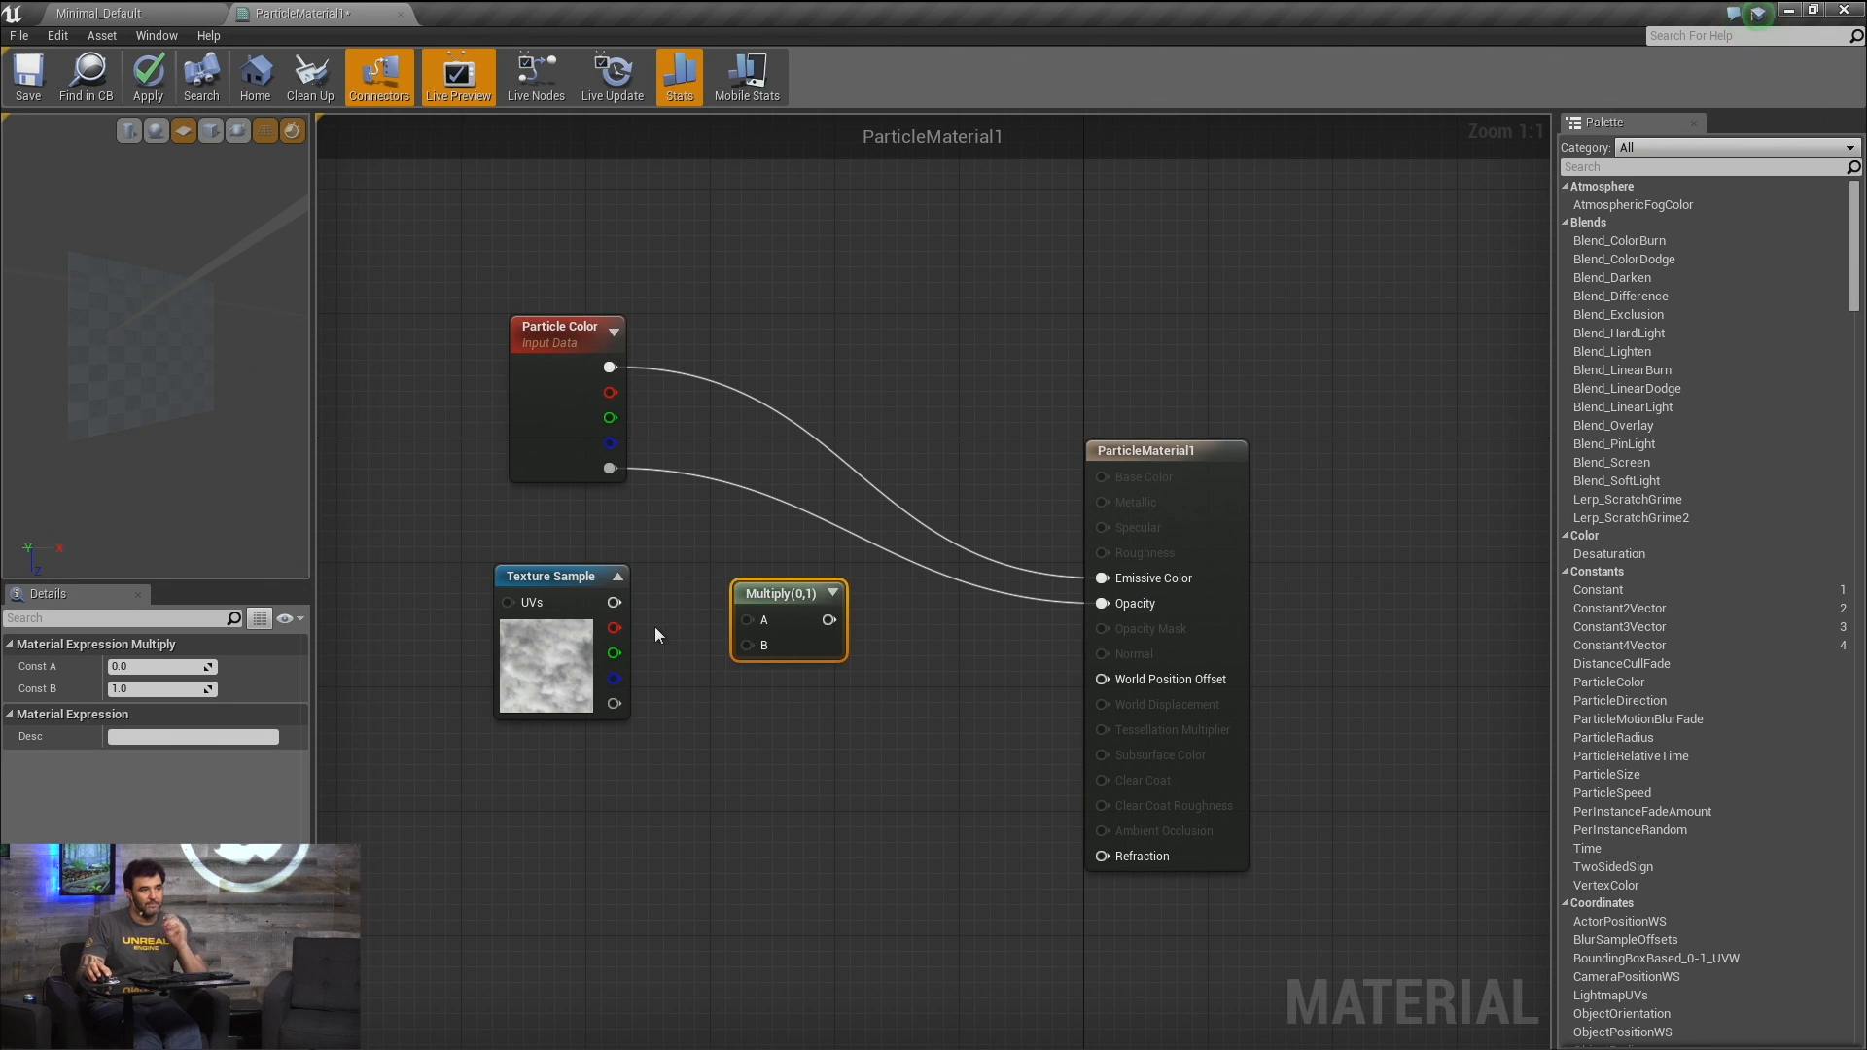
left_click_drag(616, 612, 817, 386)
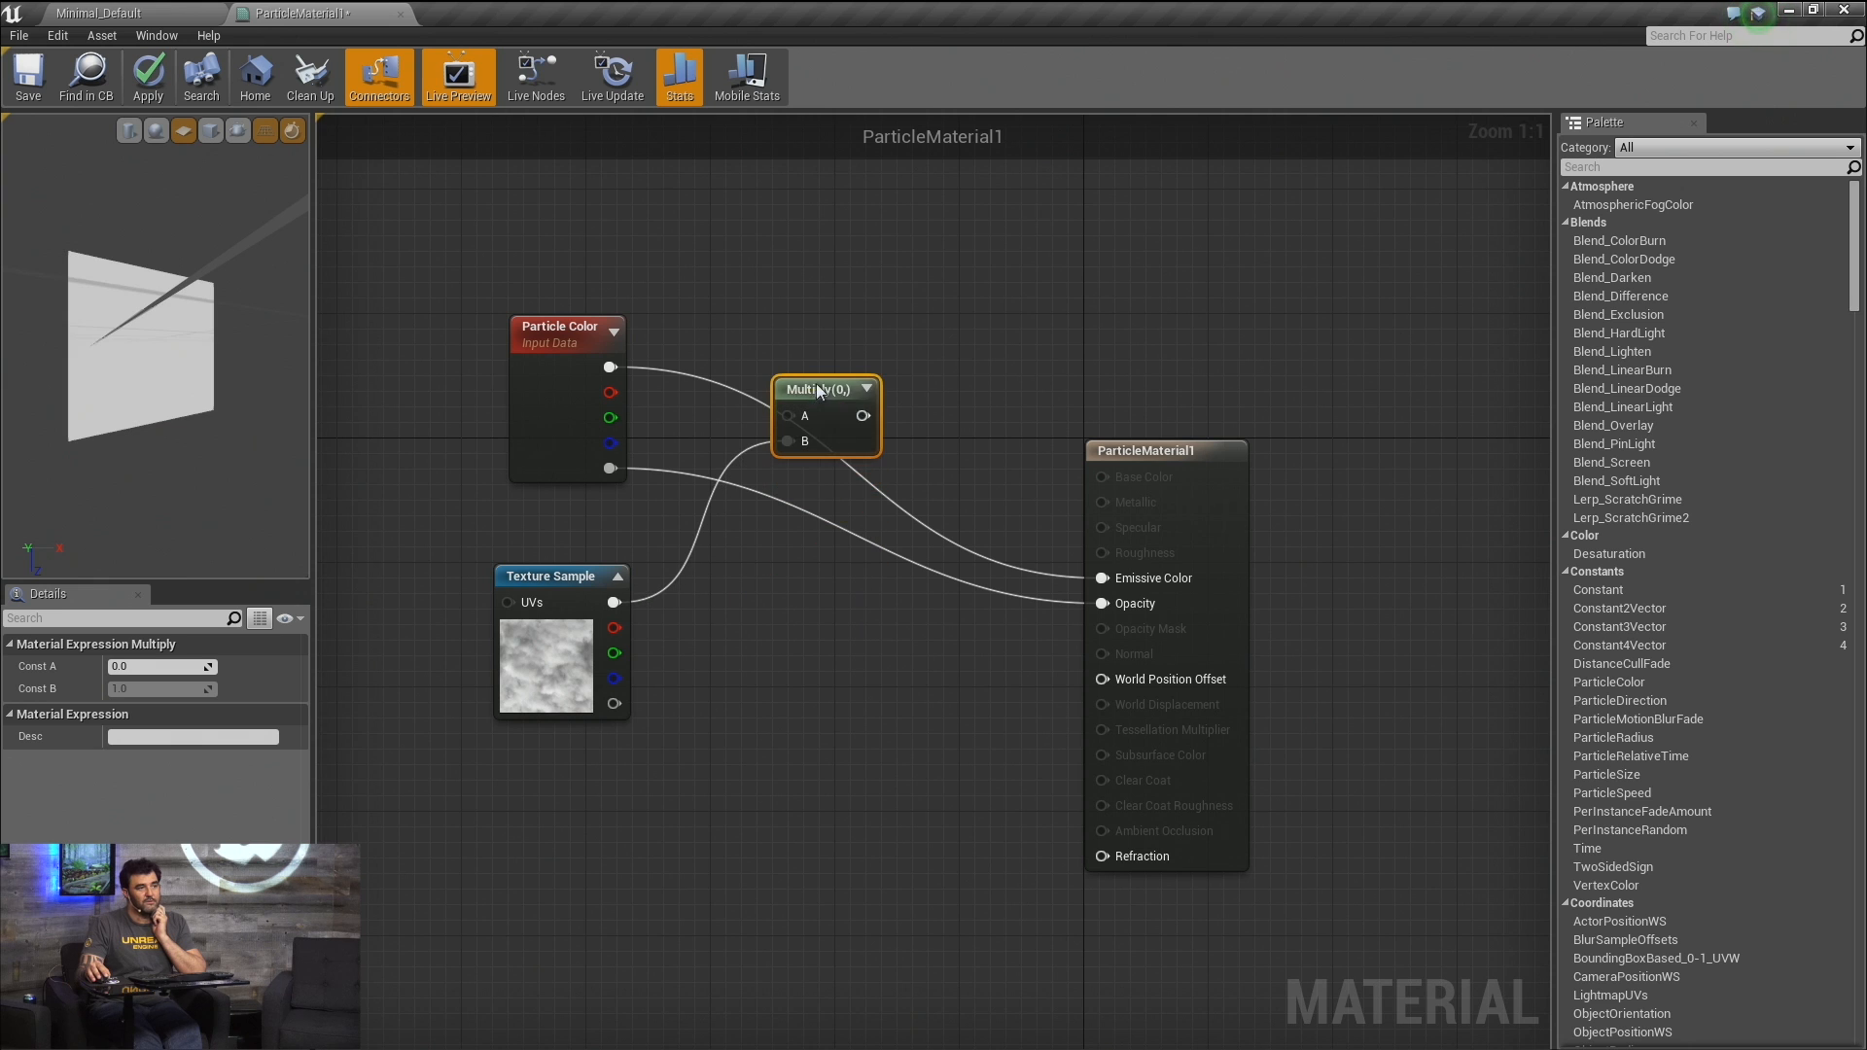
left_click_drag(623, 375, 1056, 587)
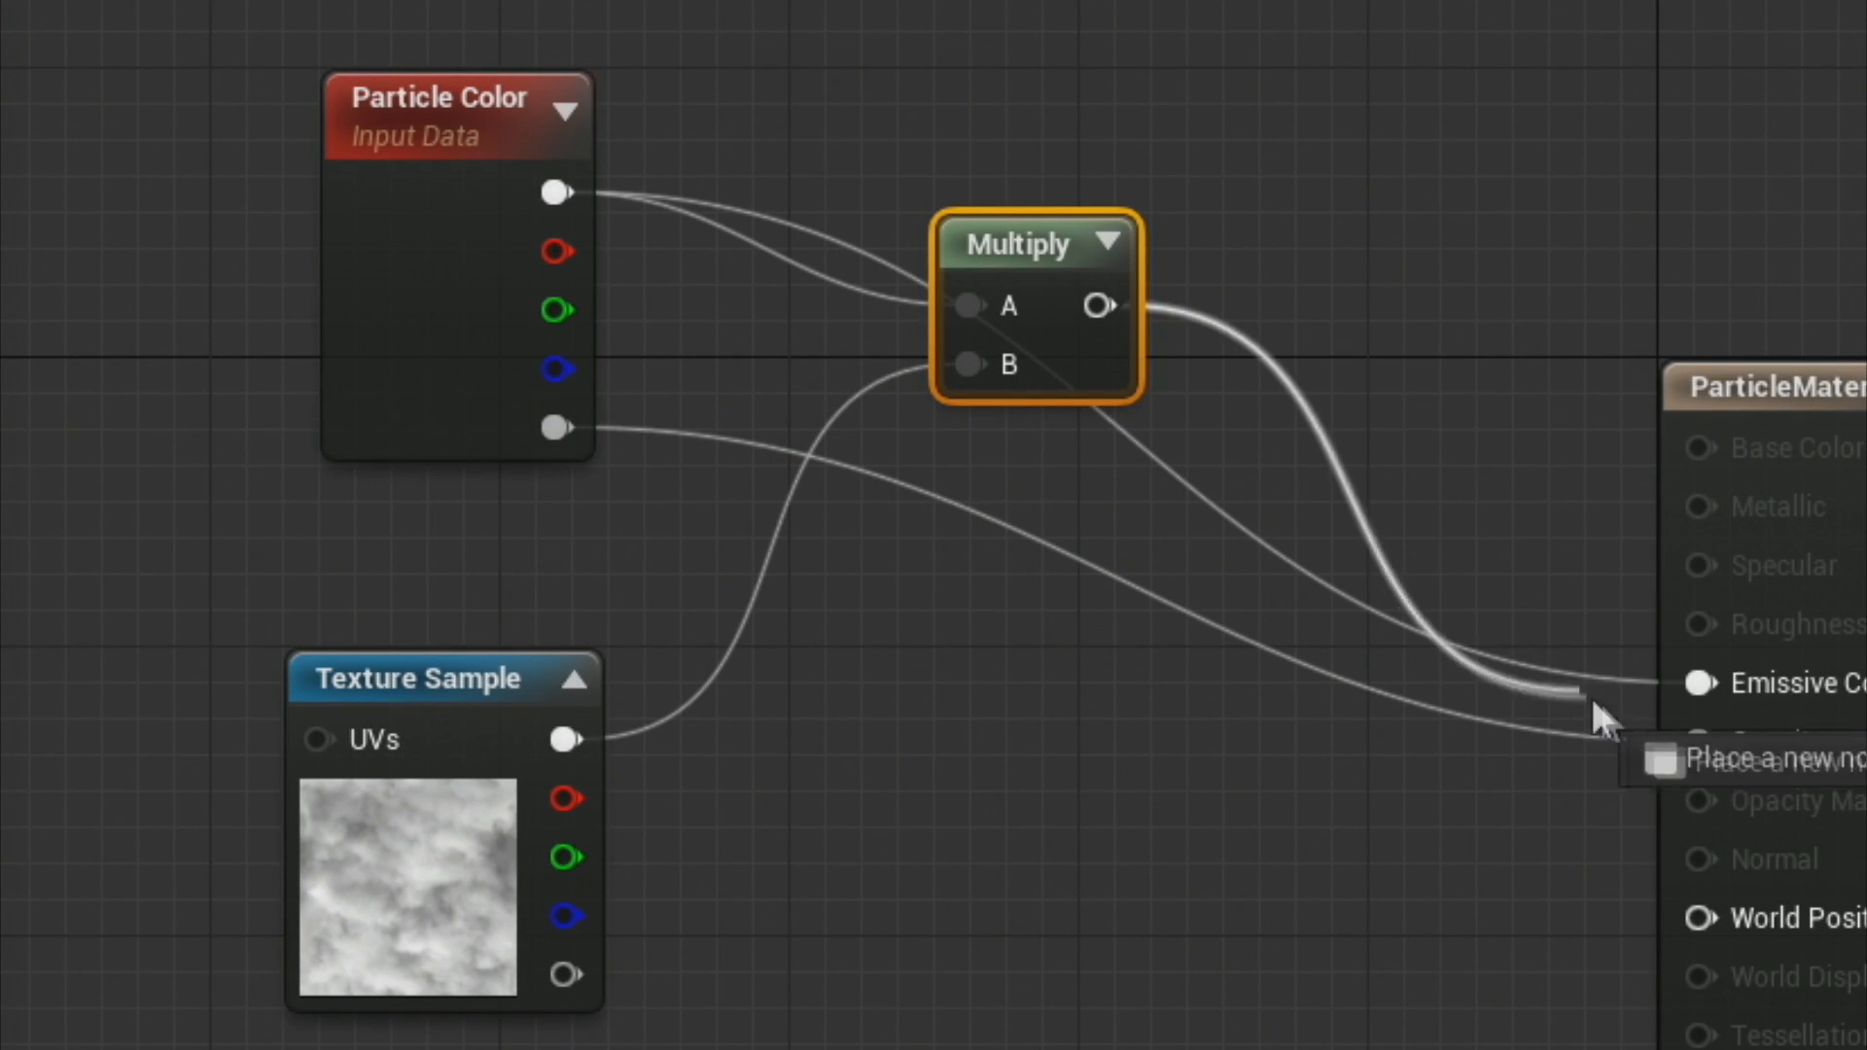
left_click_drag(1595, 702, 1704, 688)
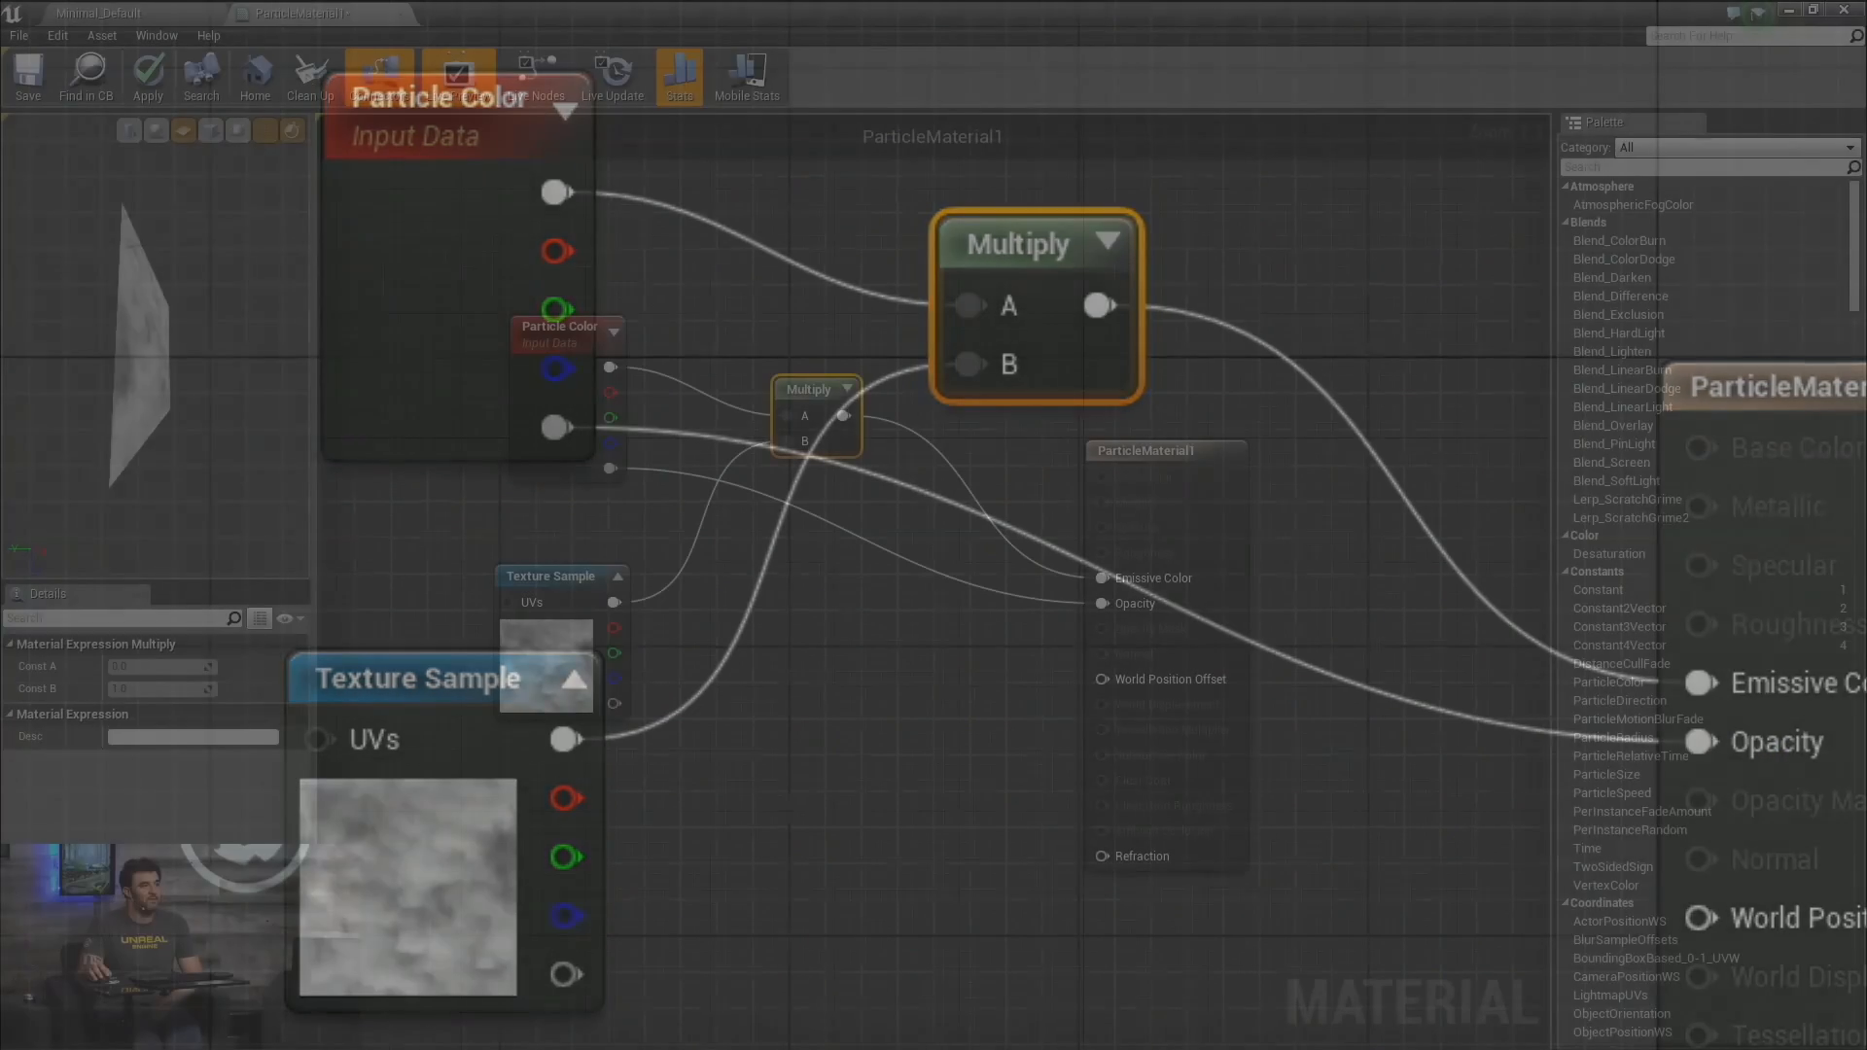
left_click_drag(146, 340, 258, 336)
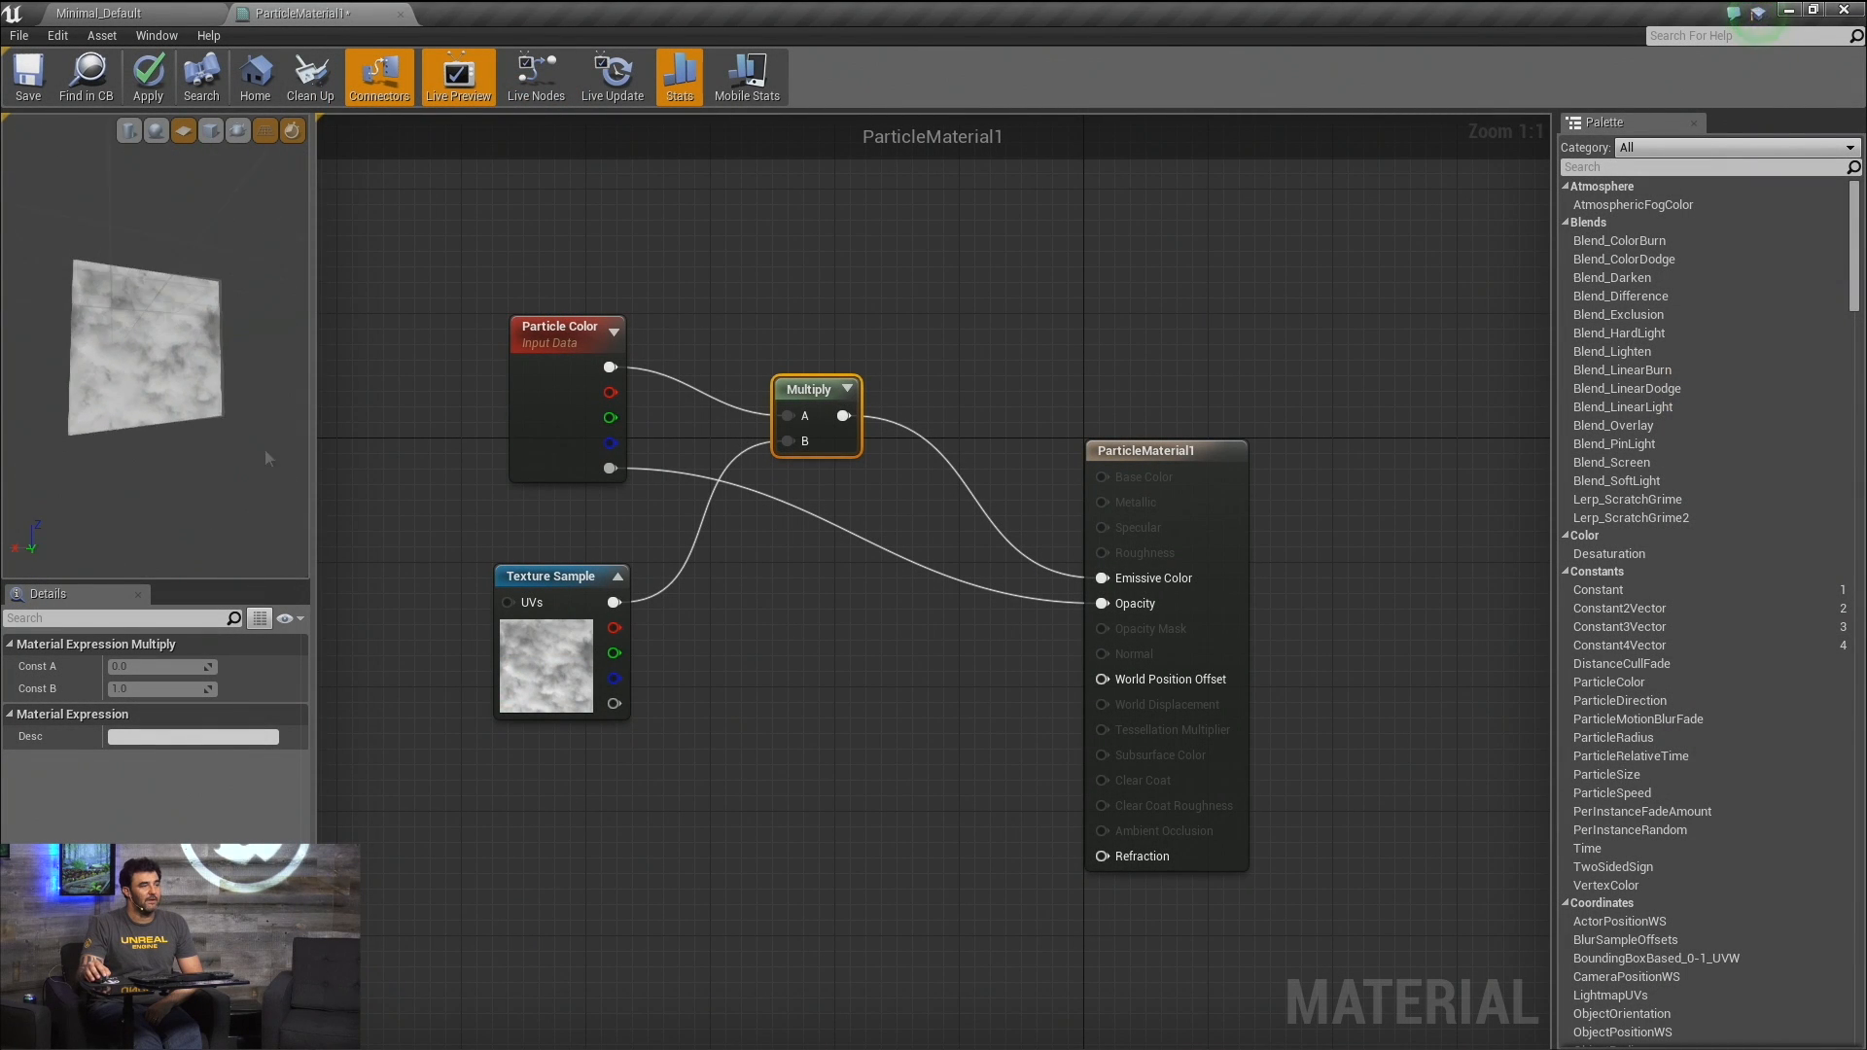
Inspect the plane preview from different angles and distances, and move the Texture Sample node farther from the Multiply node.
right_click_drag(161, 341, 175, 408)
left_click_drag(175, 409, 265, 449)
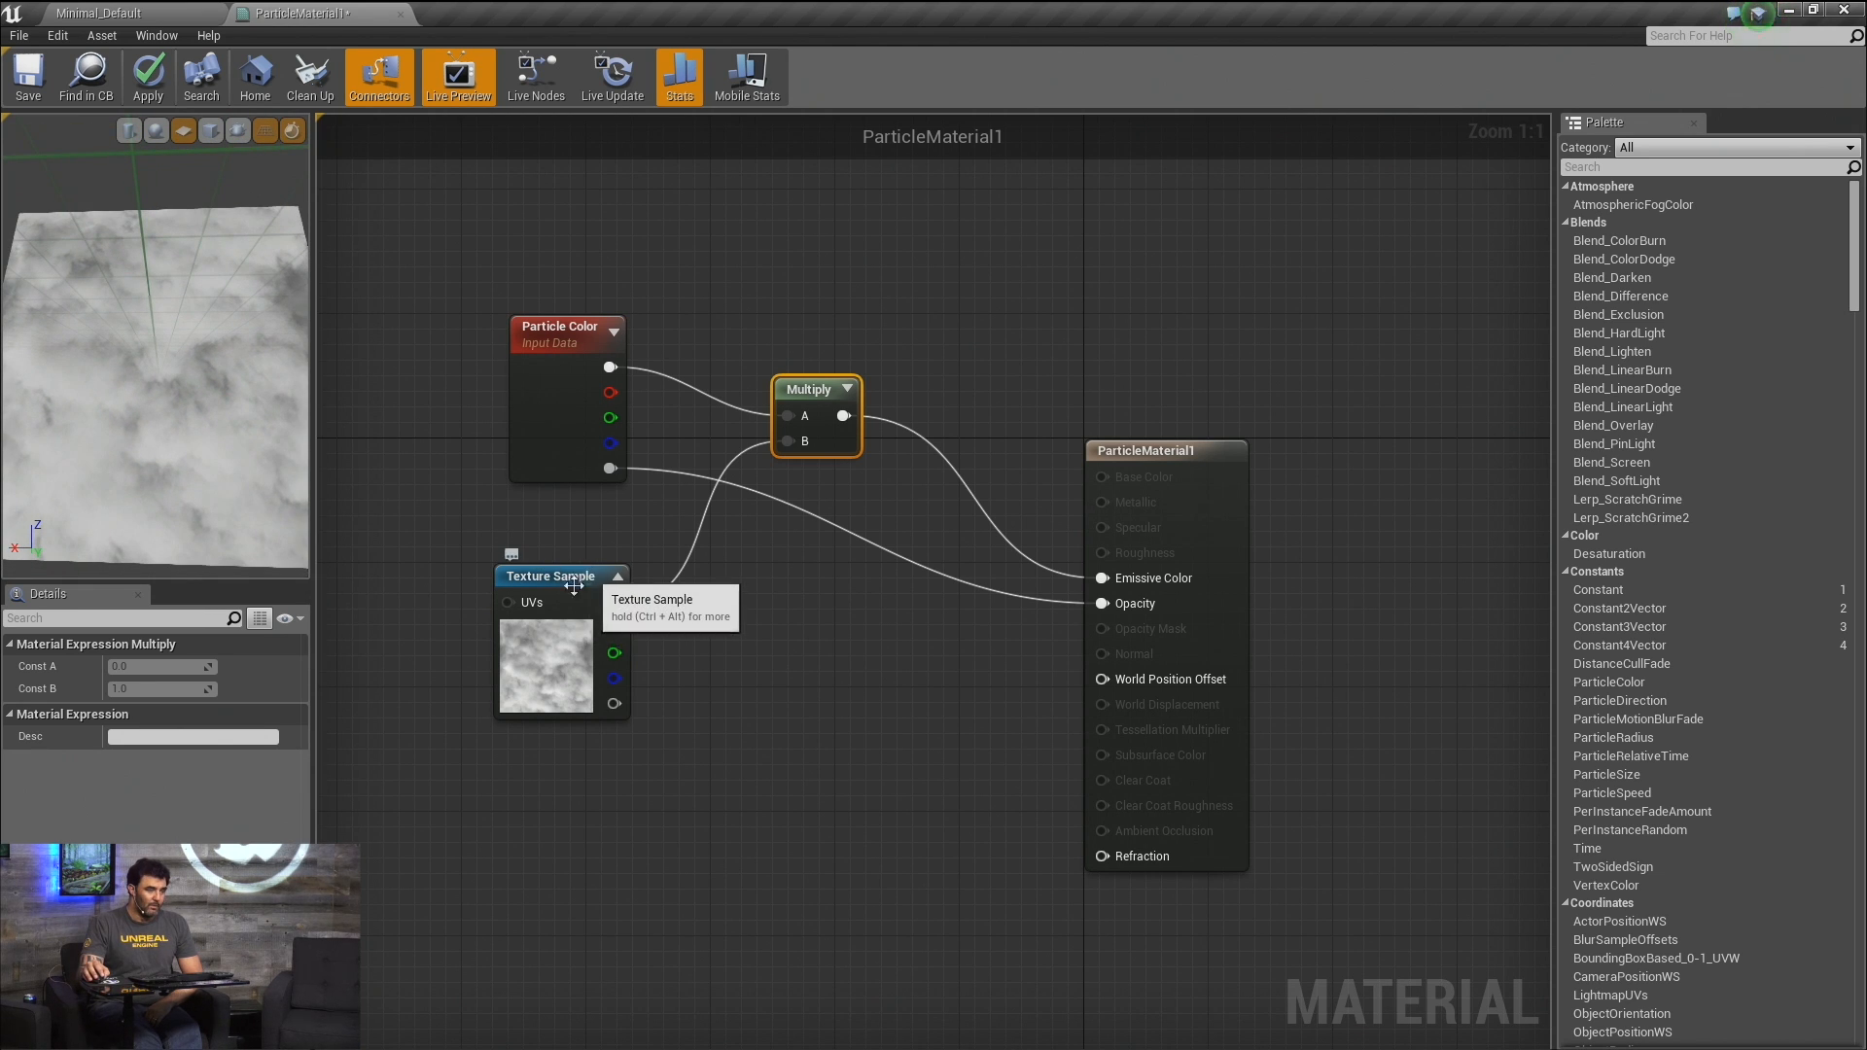
left_click_drag(556, 598, 454, 539)
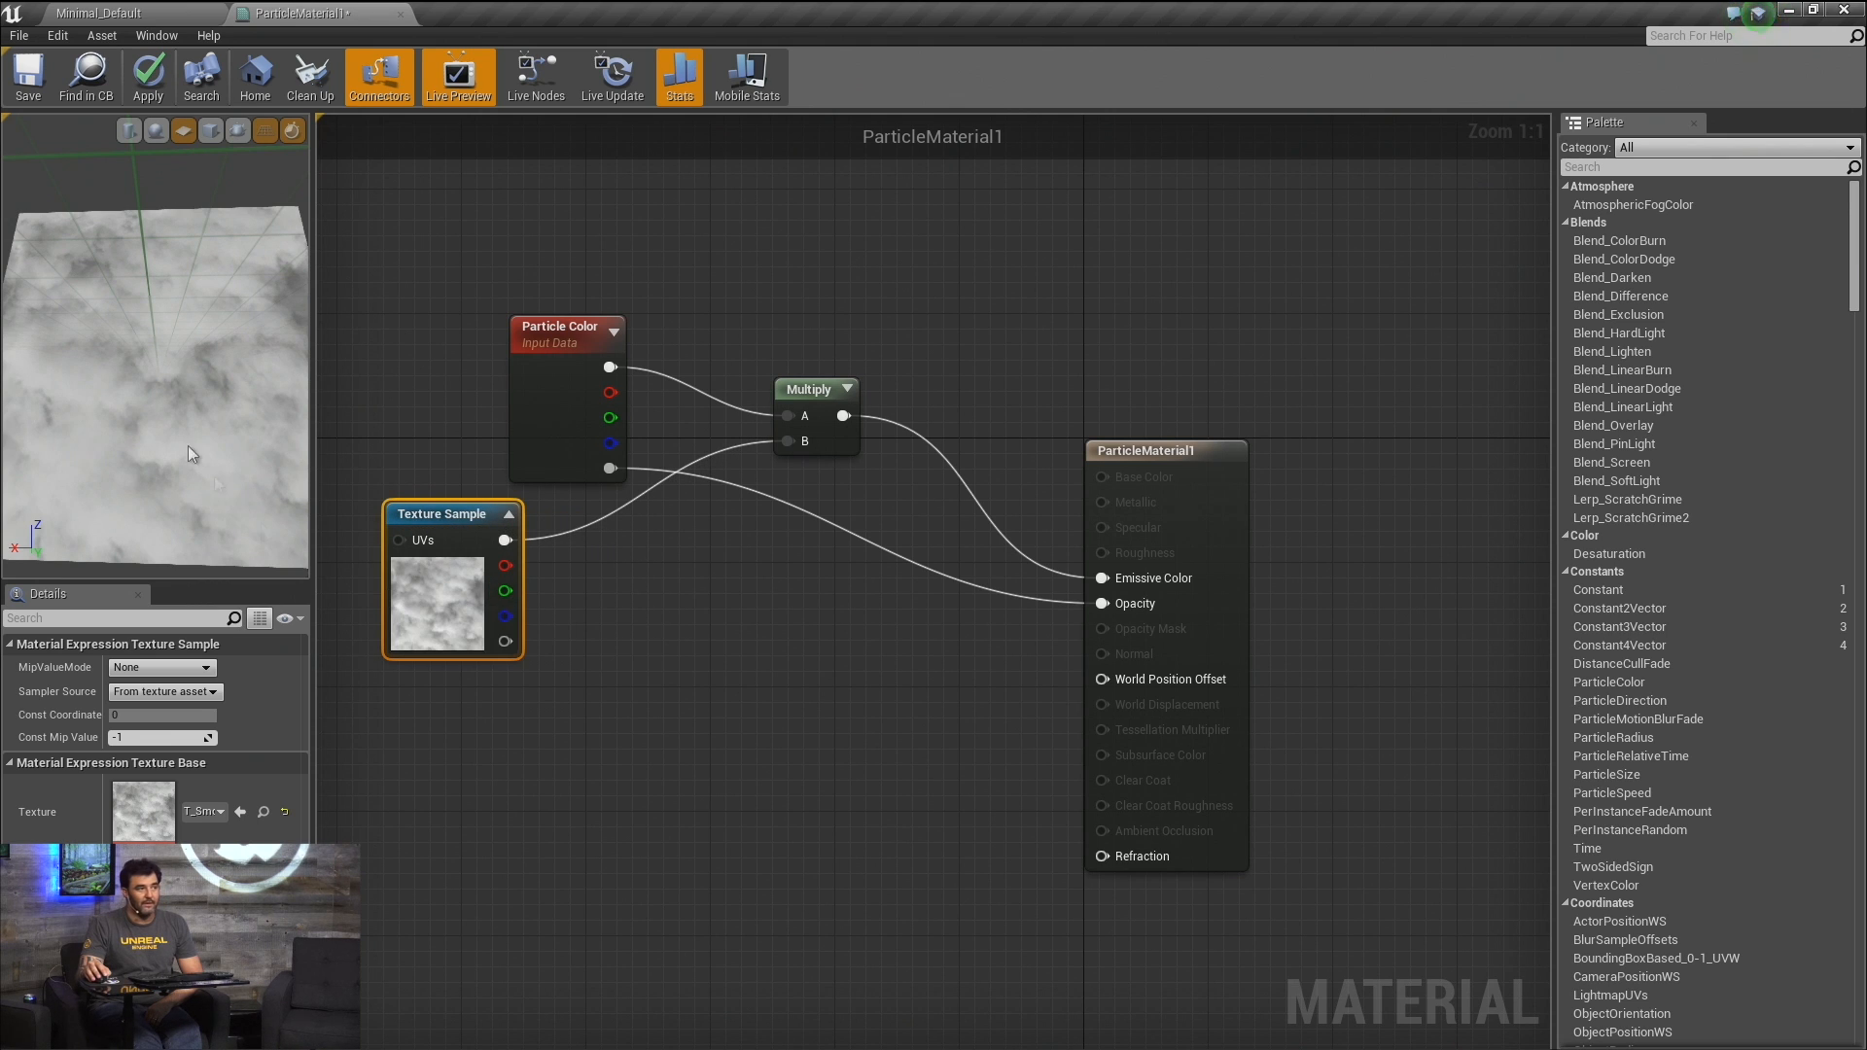
scroll(97, 321, "down", 4)
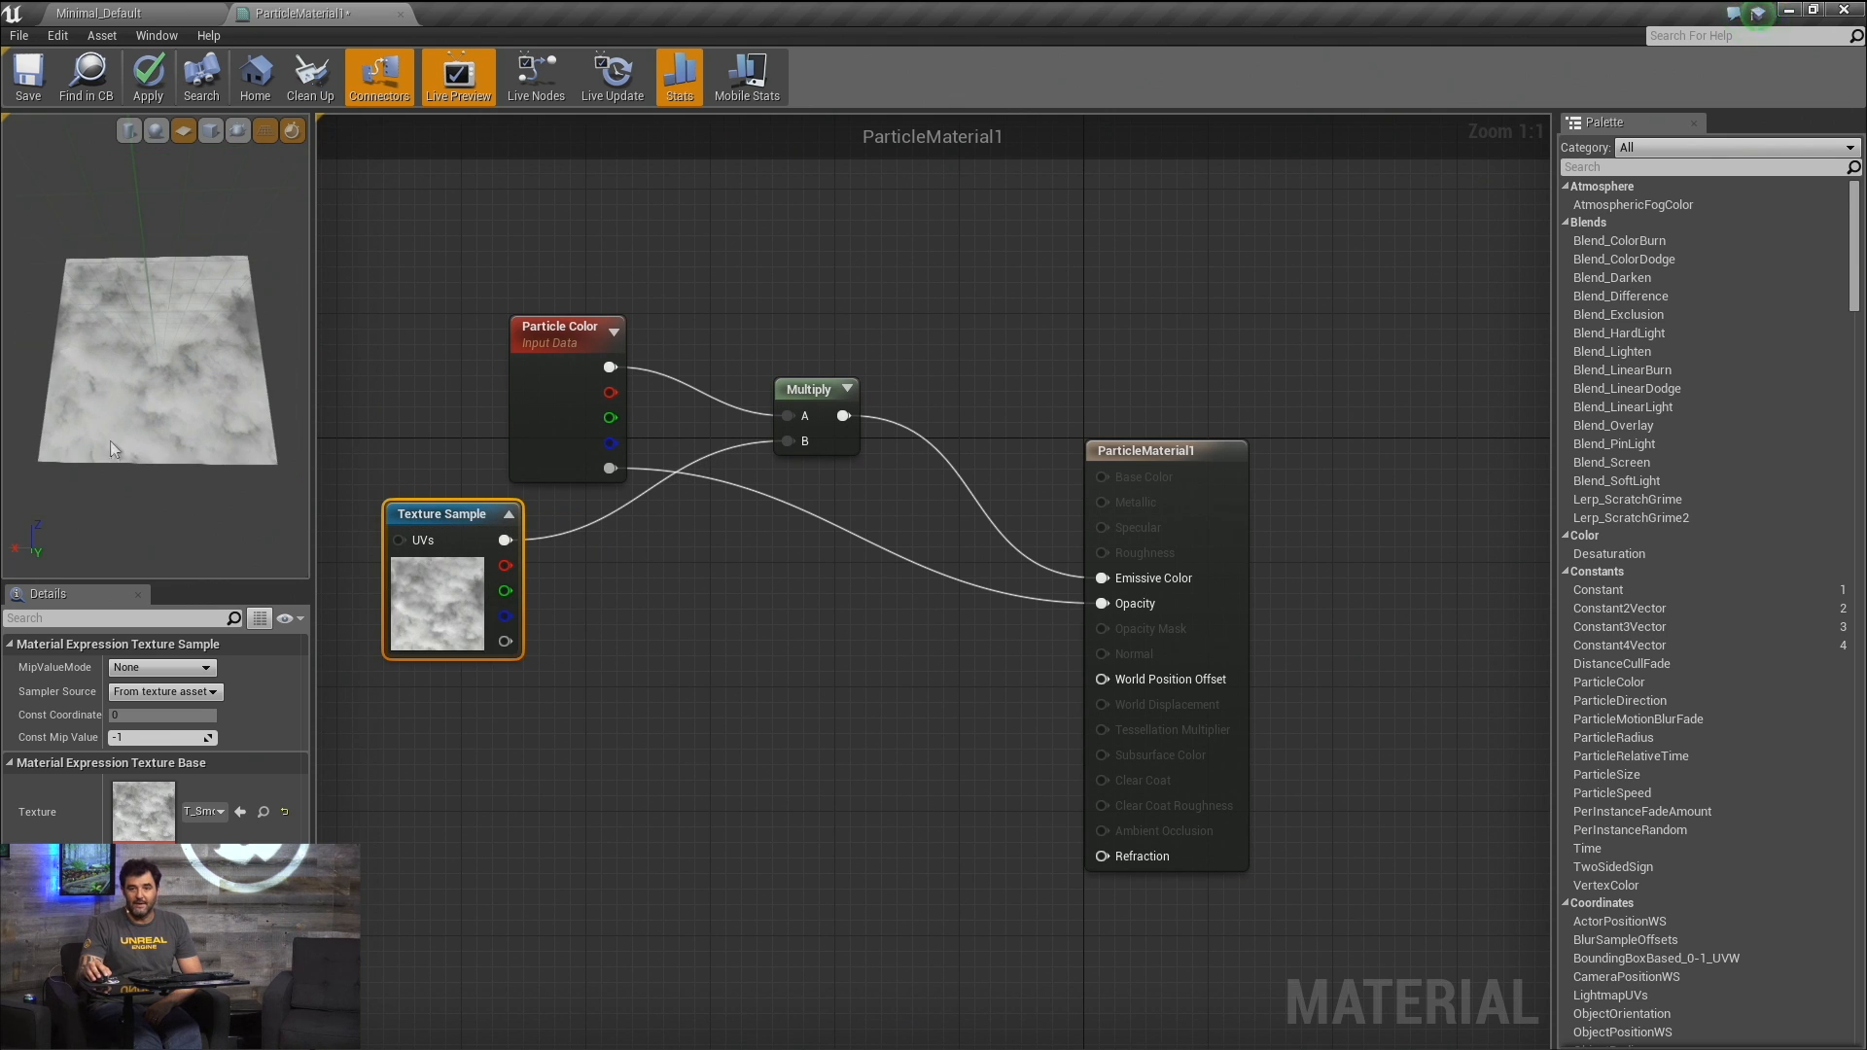
Add a SphereMask node to the material graph and place it just below the Texture Sample node.
right_click_drag(530, 649, 863, 650)
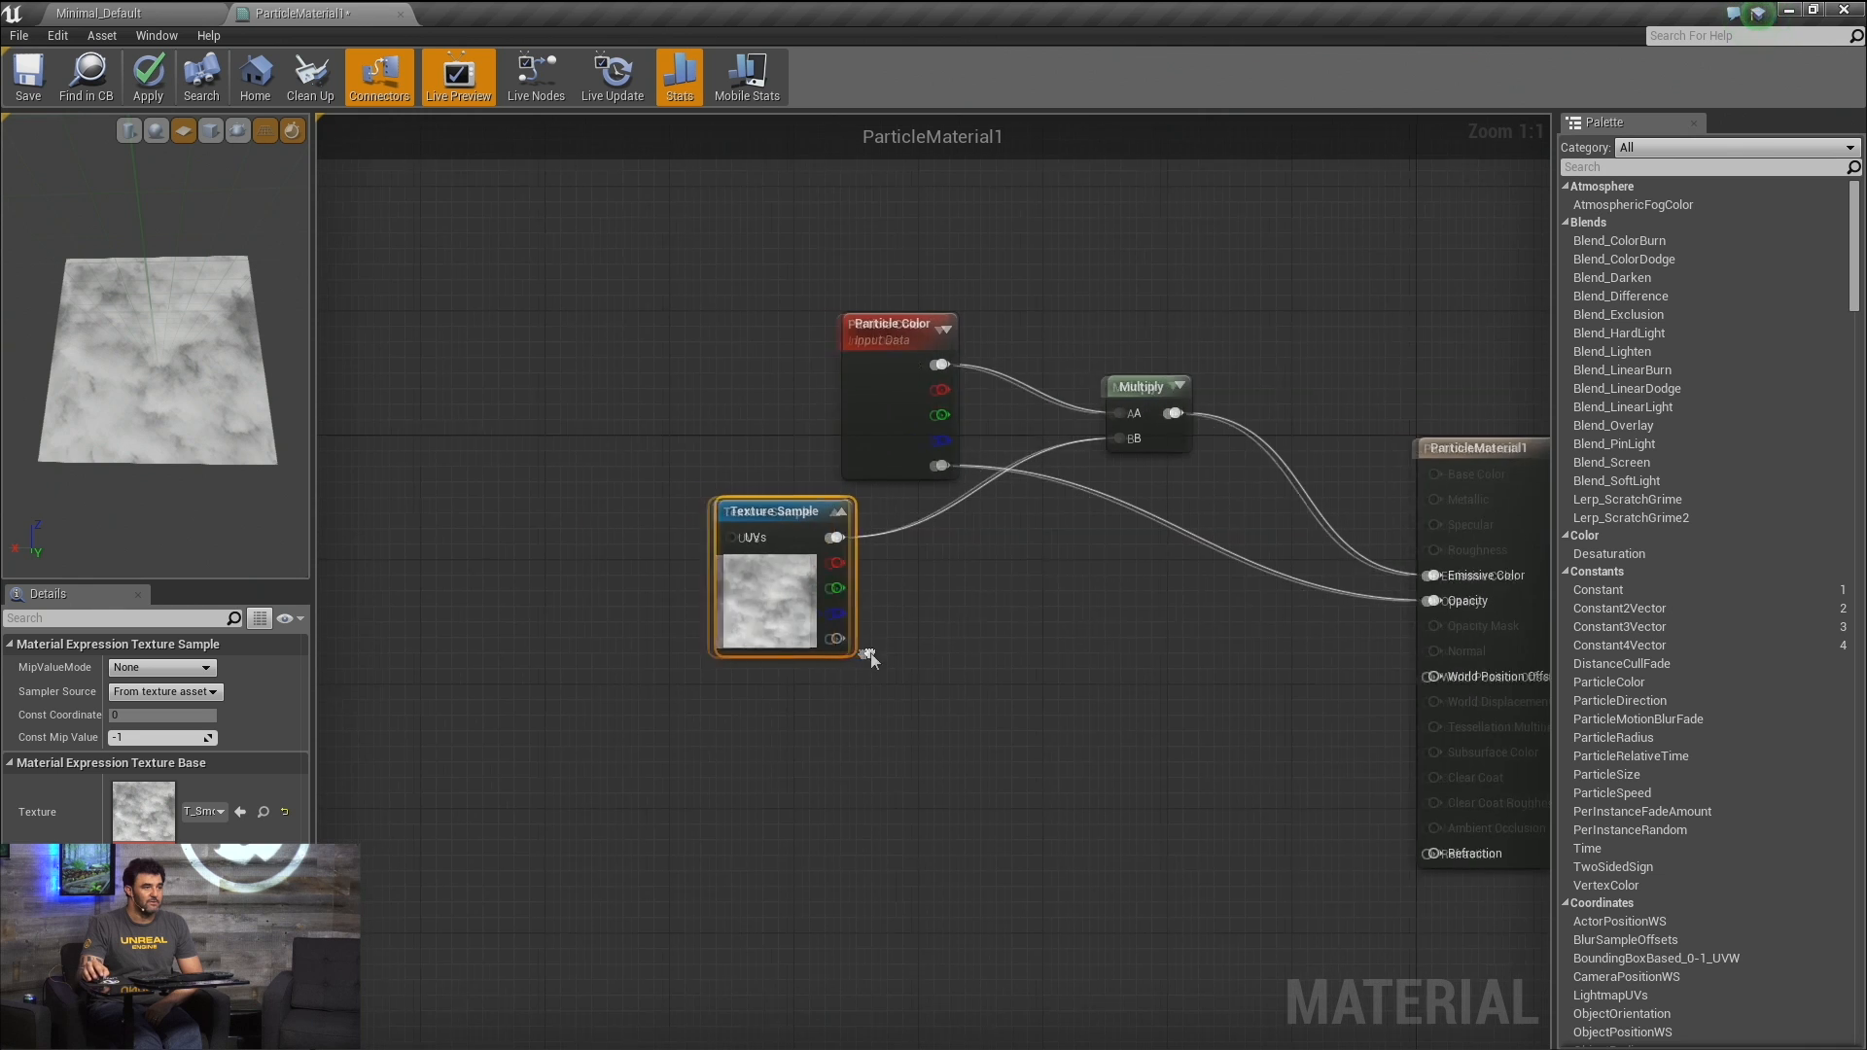
right_click(665, 722)
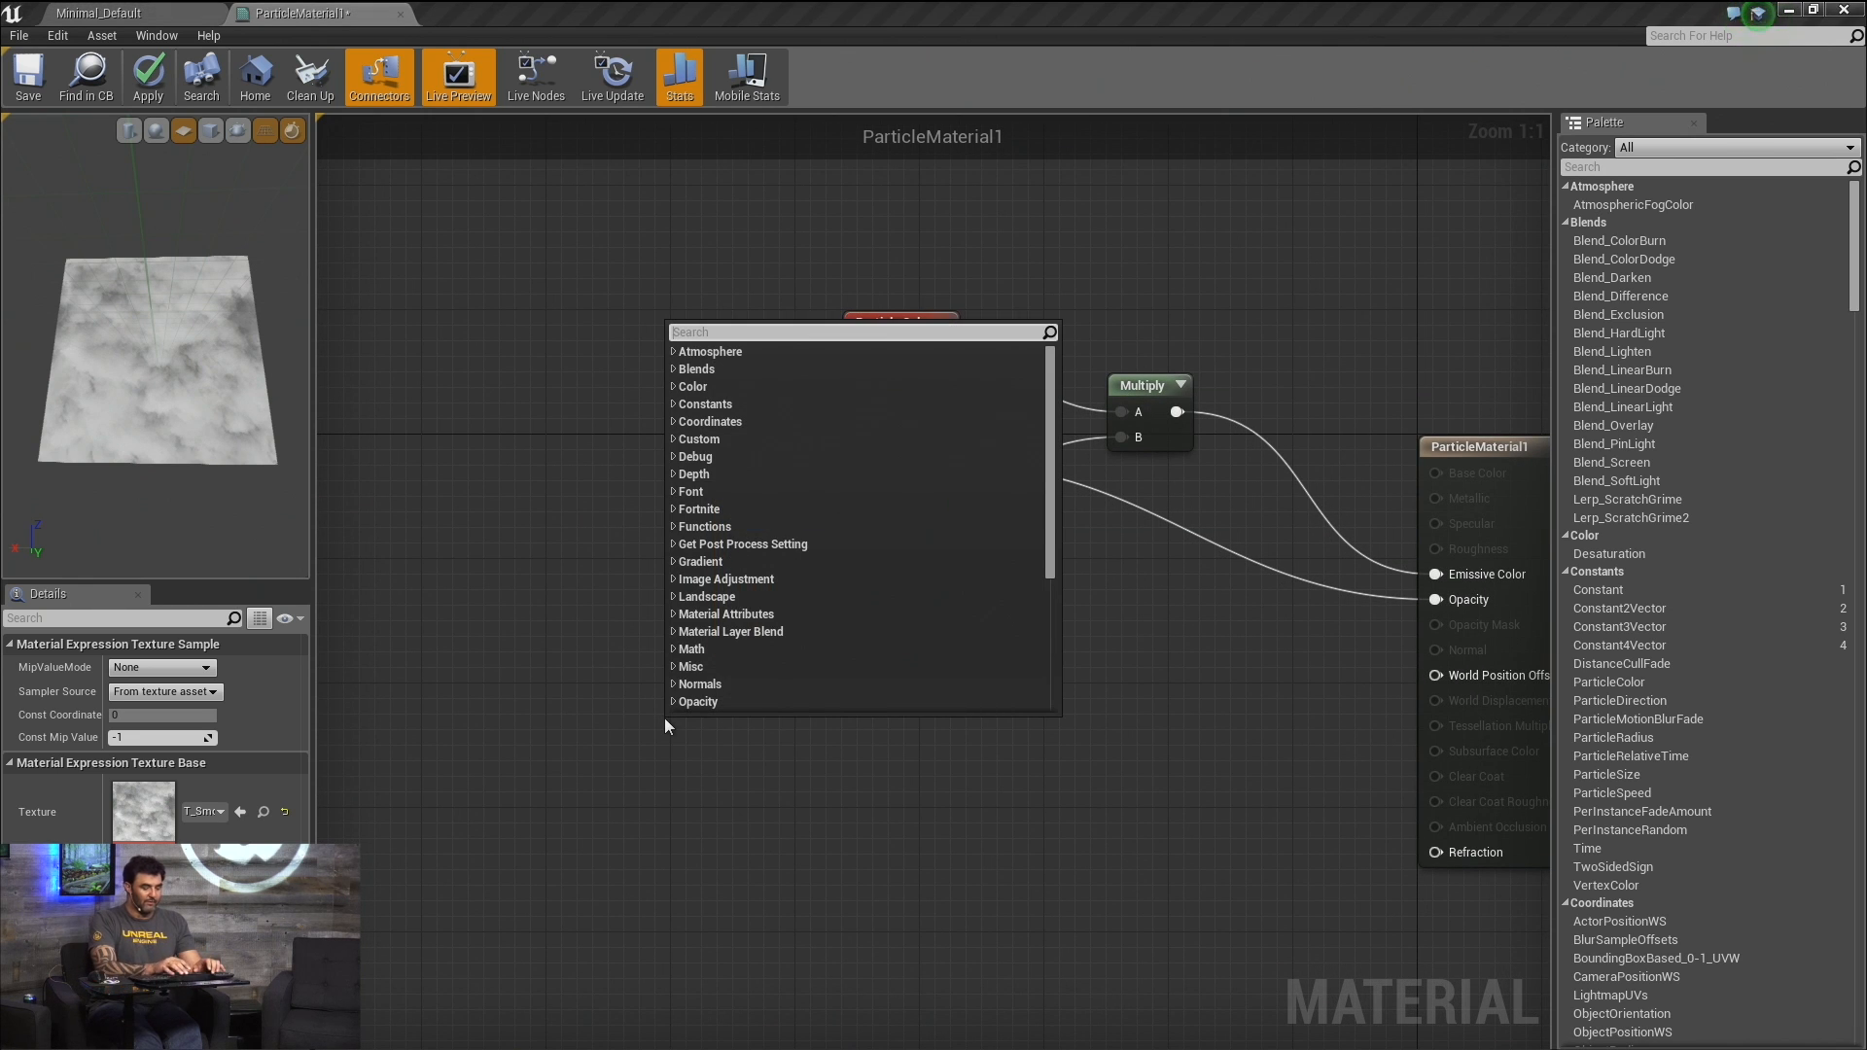
type("sphere")
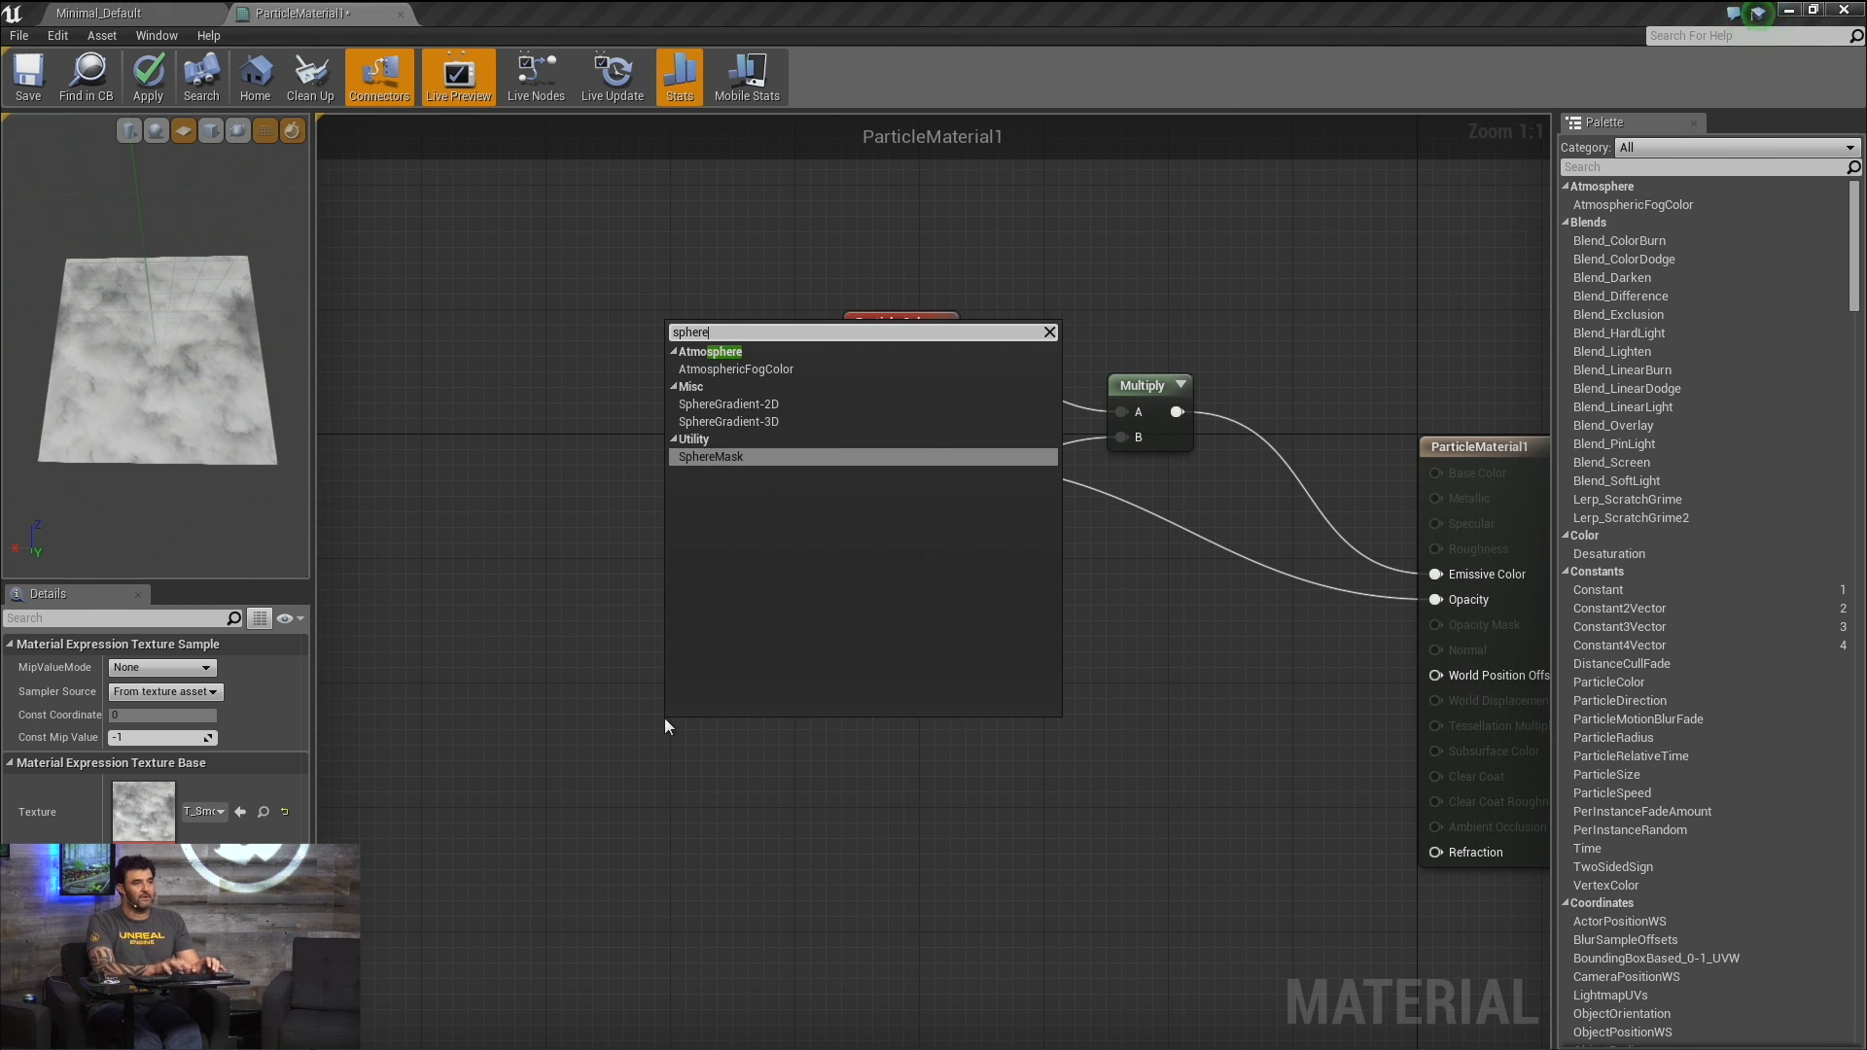
key("Return")
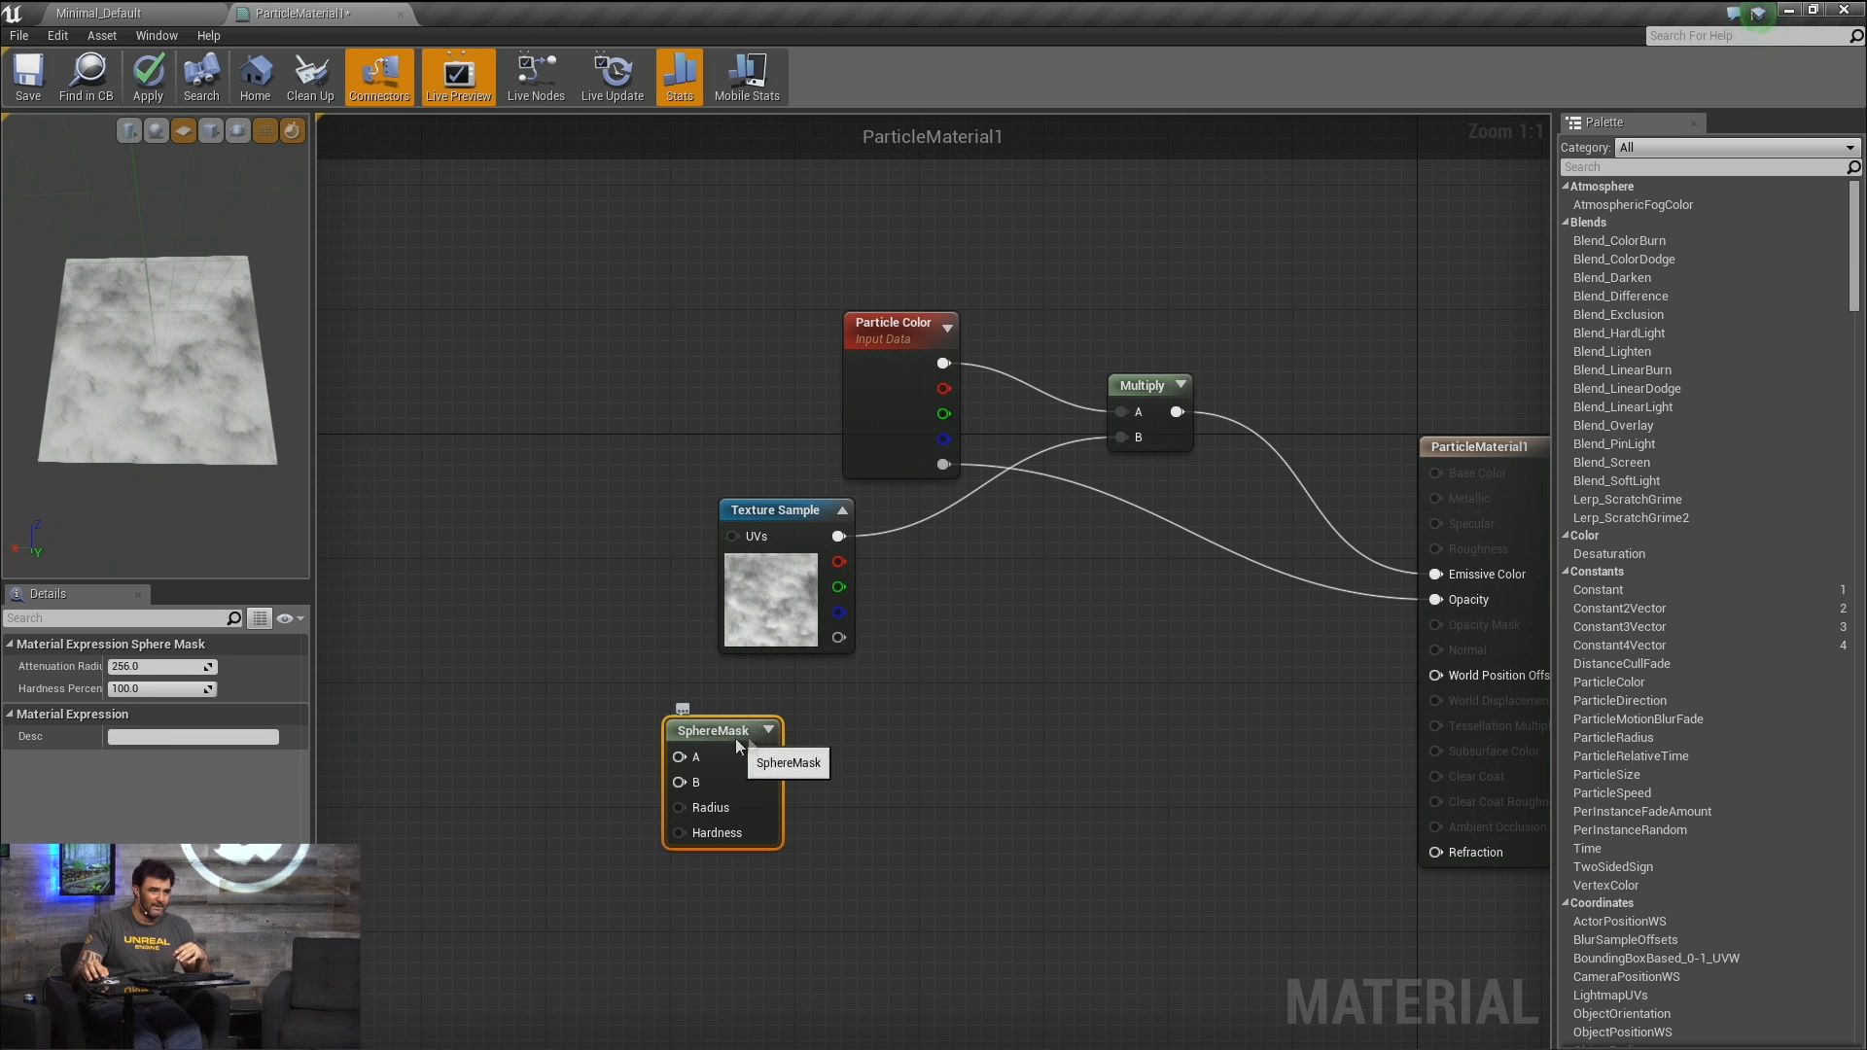
left_click_drag(679, 729, 763, 711)
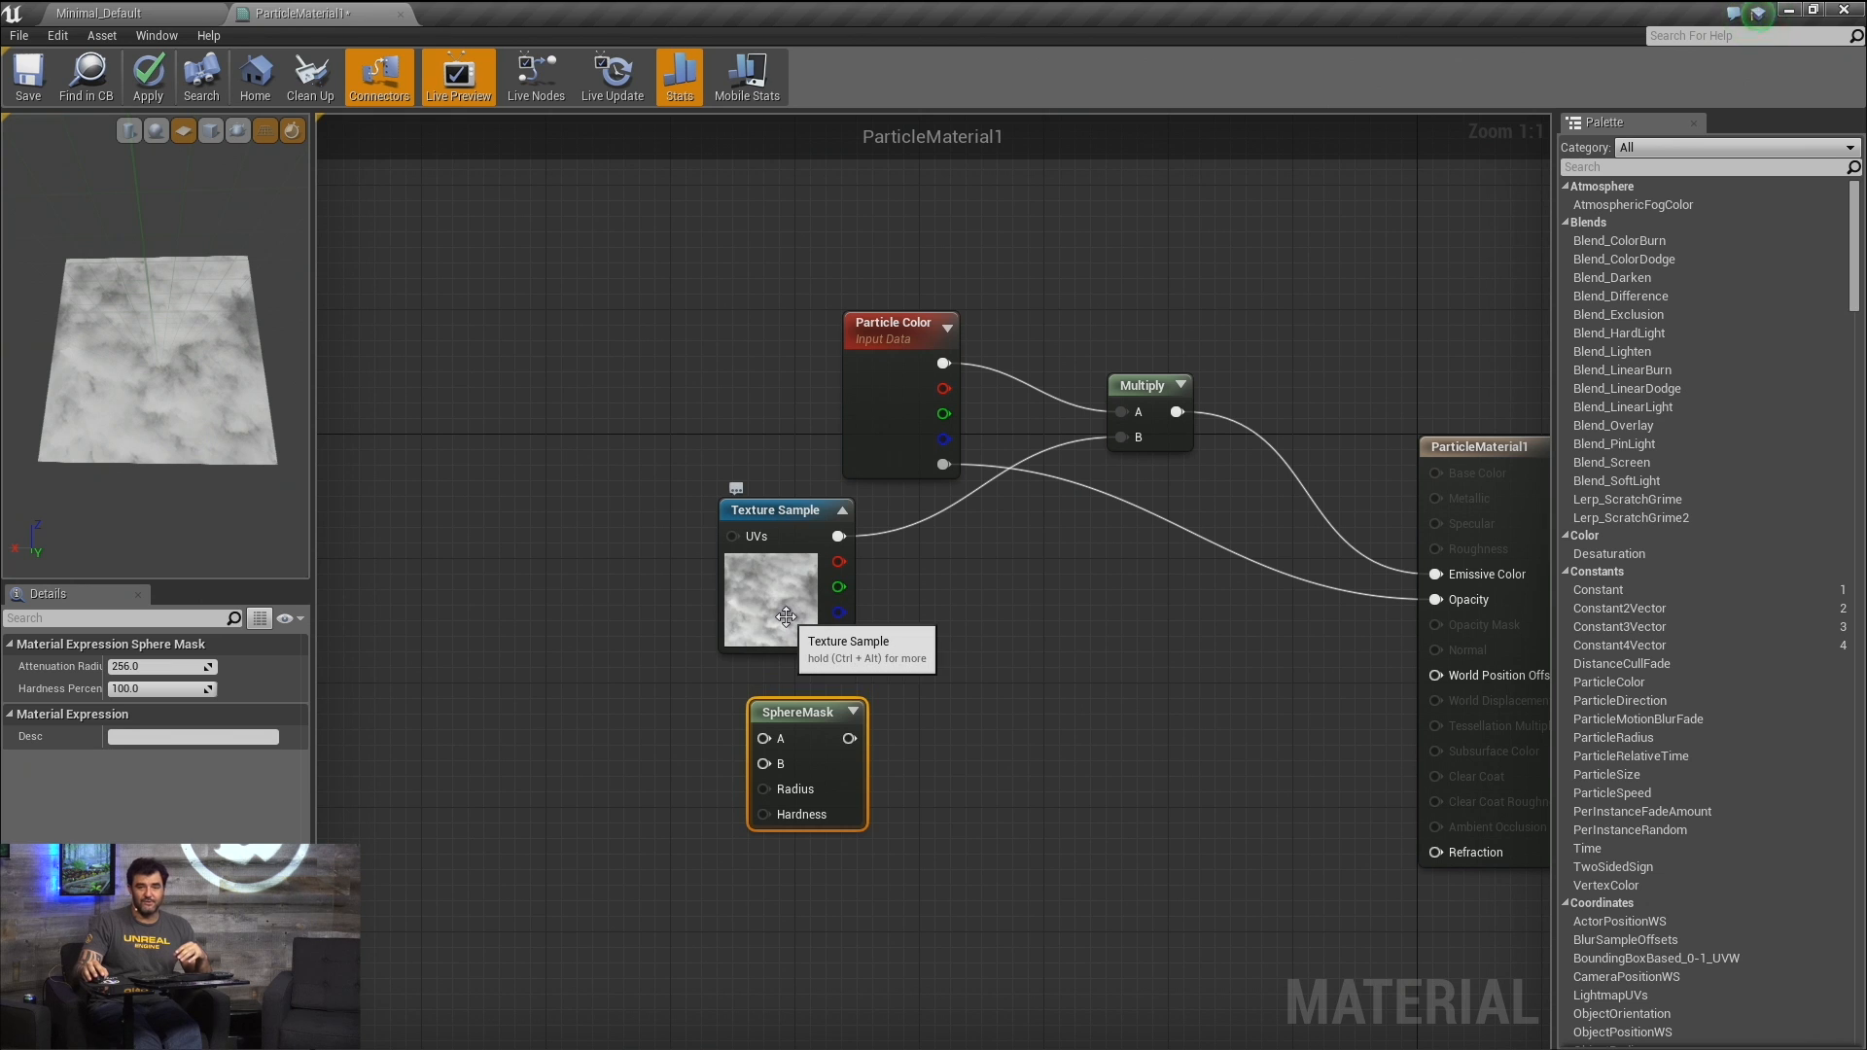
Add a TextureCoordinate node beside the SphereMask node.
right_click(568, 718)
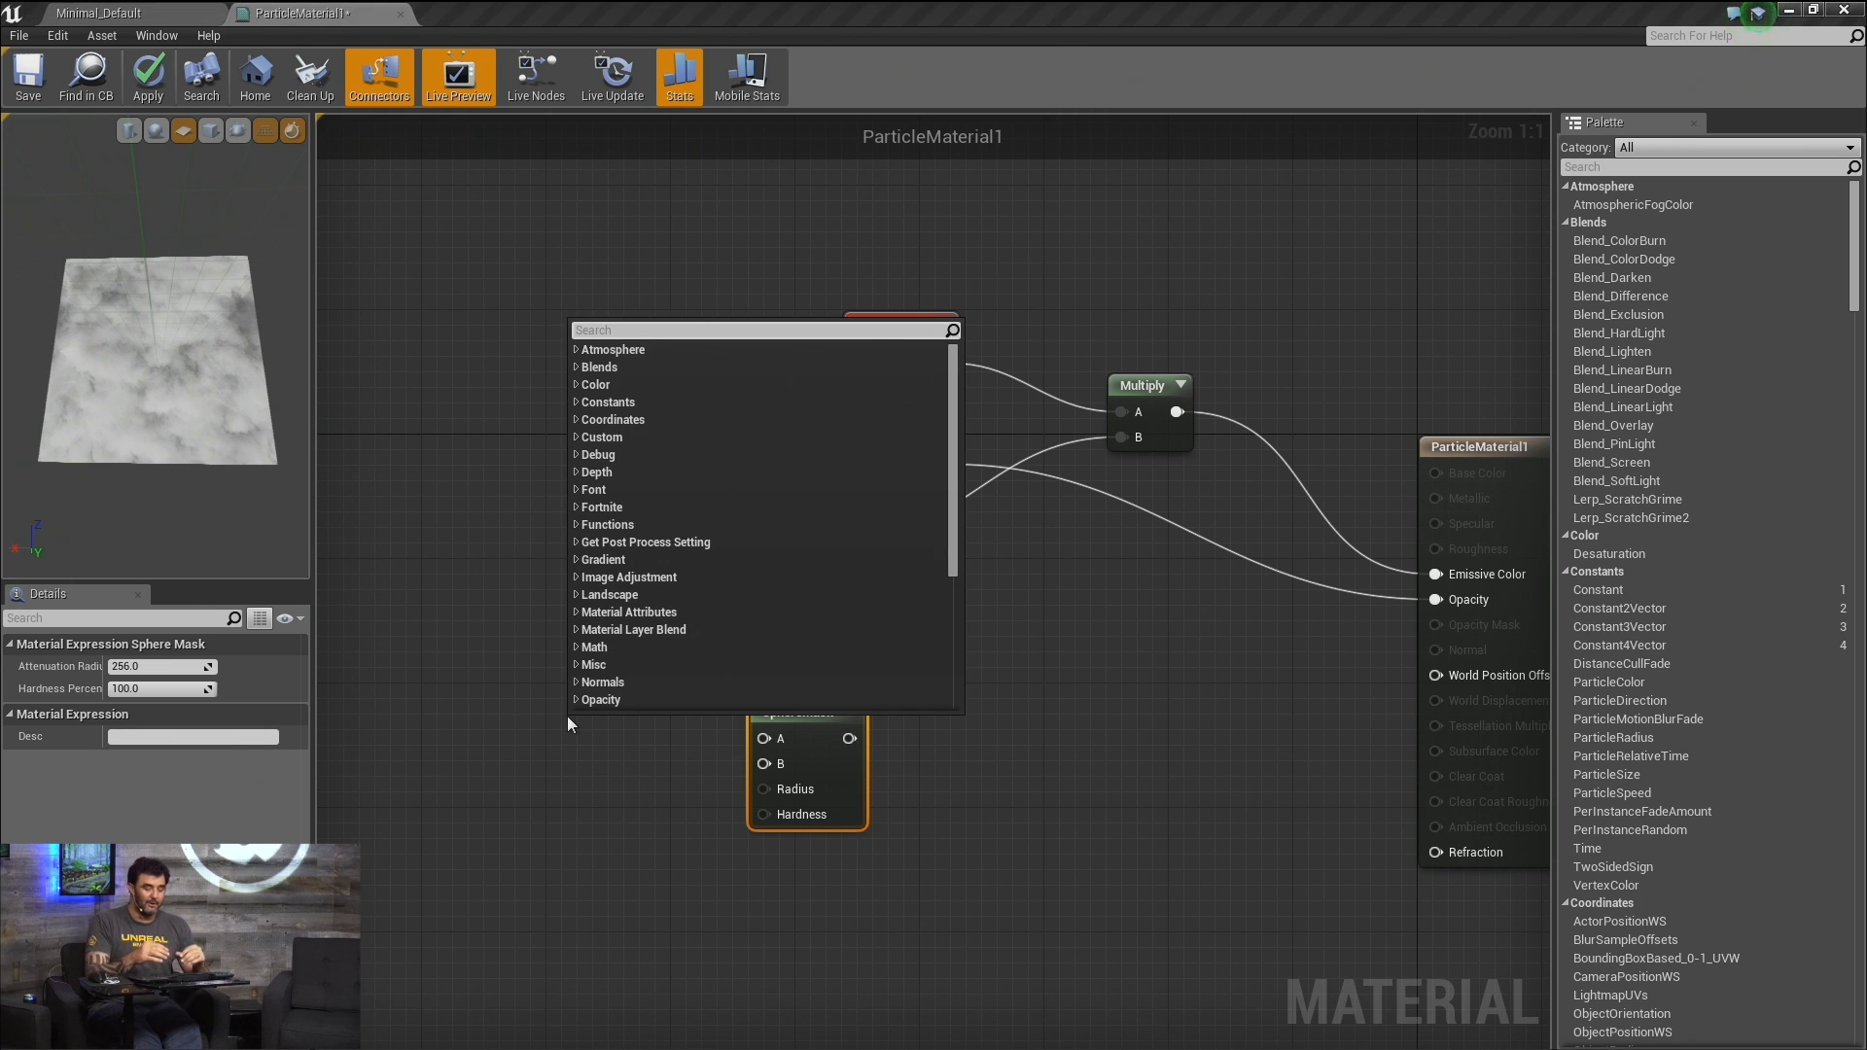
type("textgure")
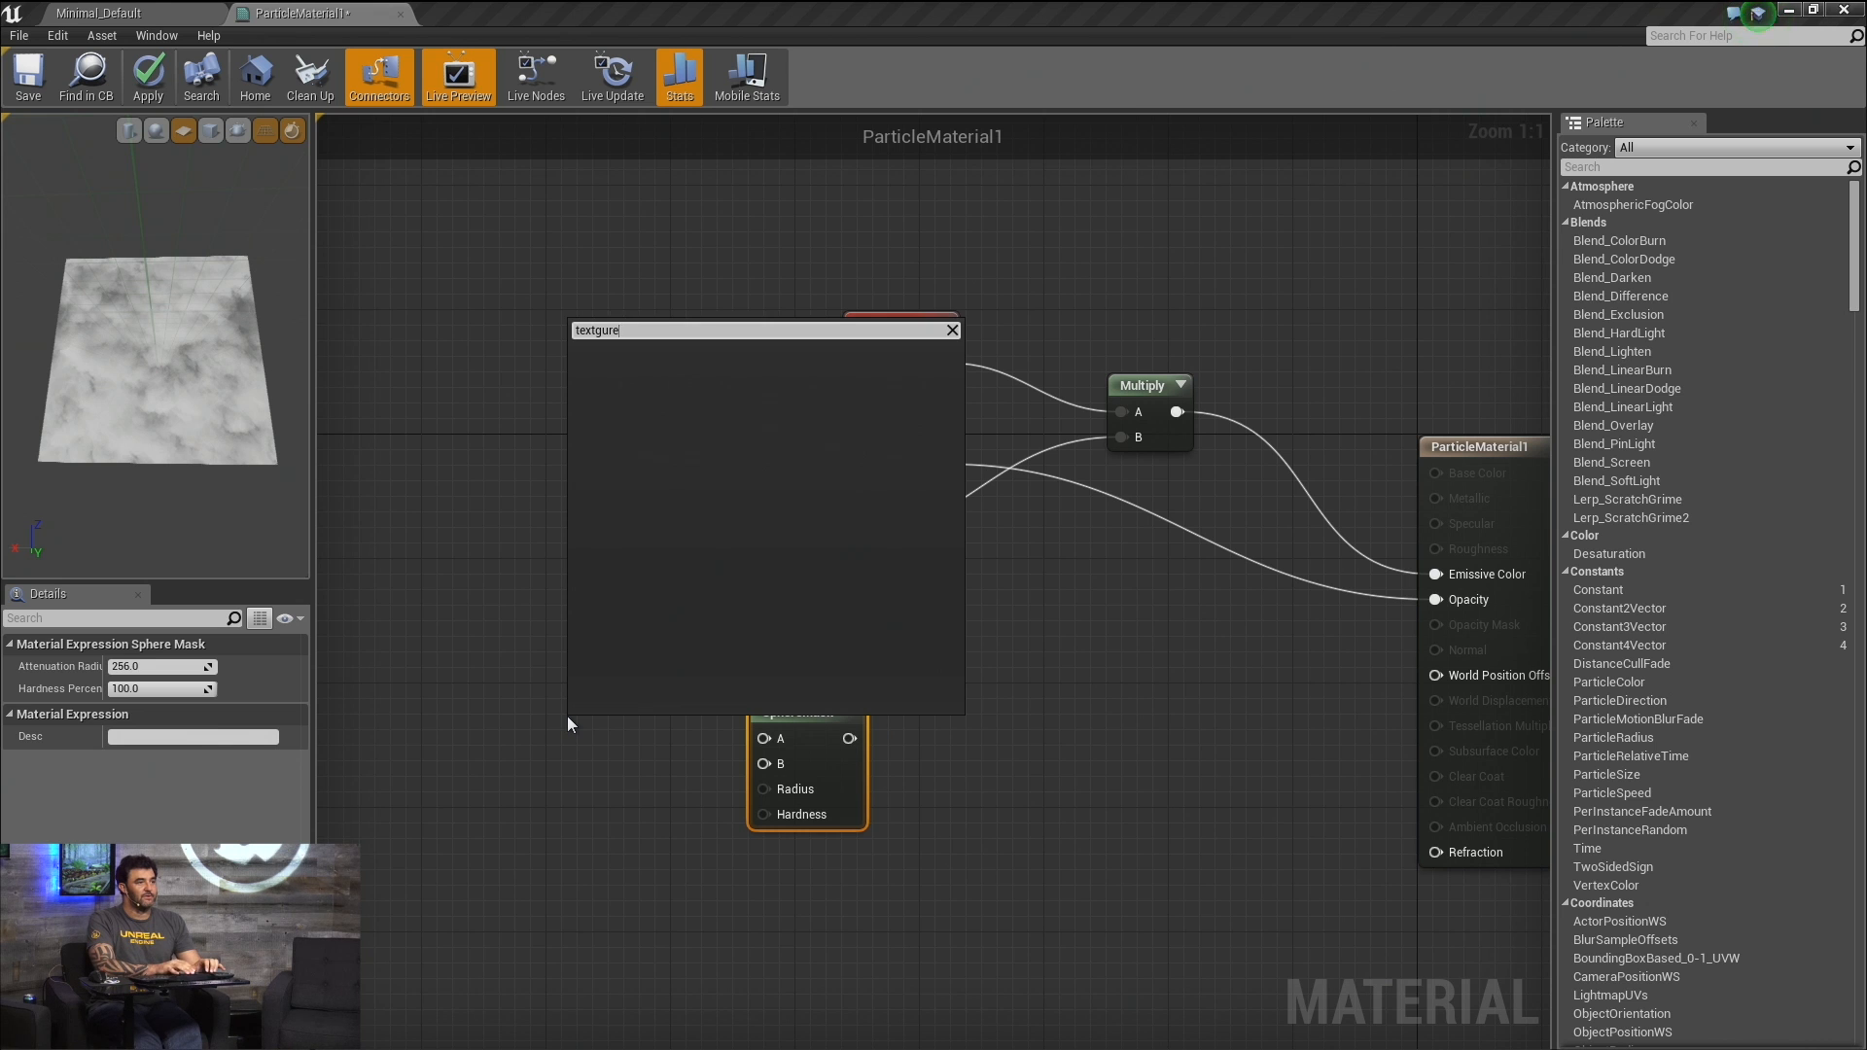
key("BackSpace")
key("BackSpace")
type("urecoo")
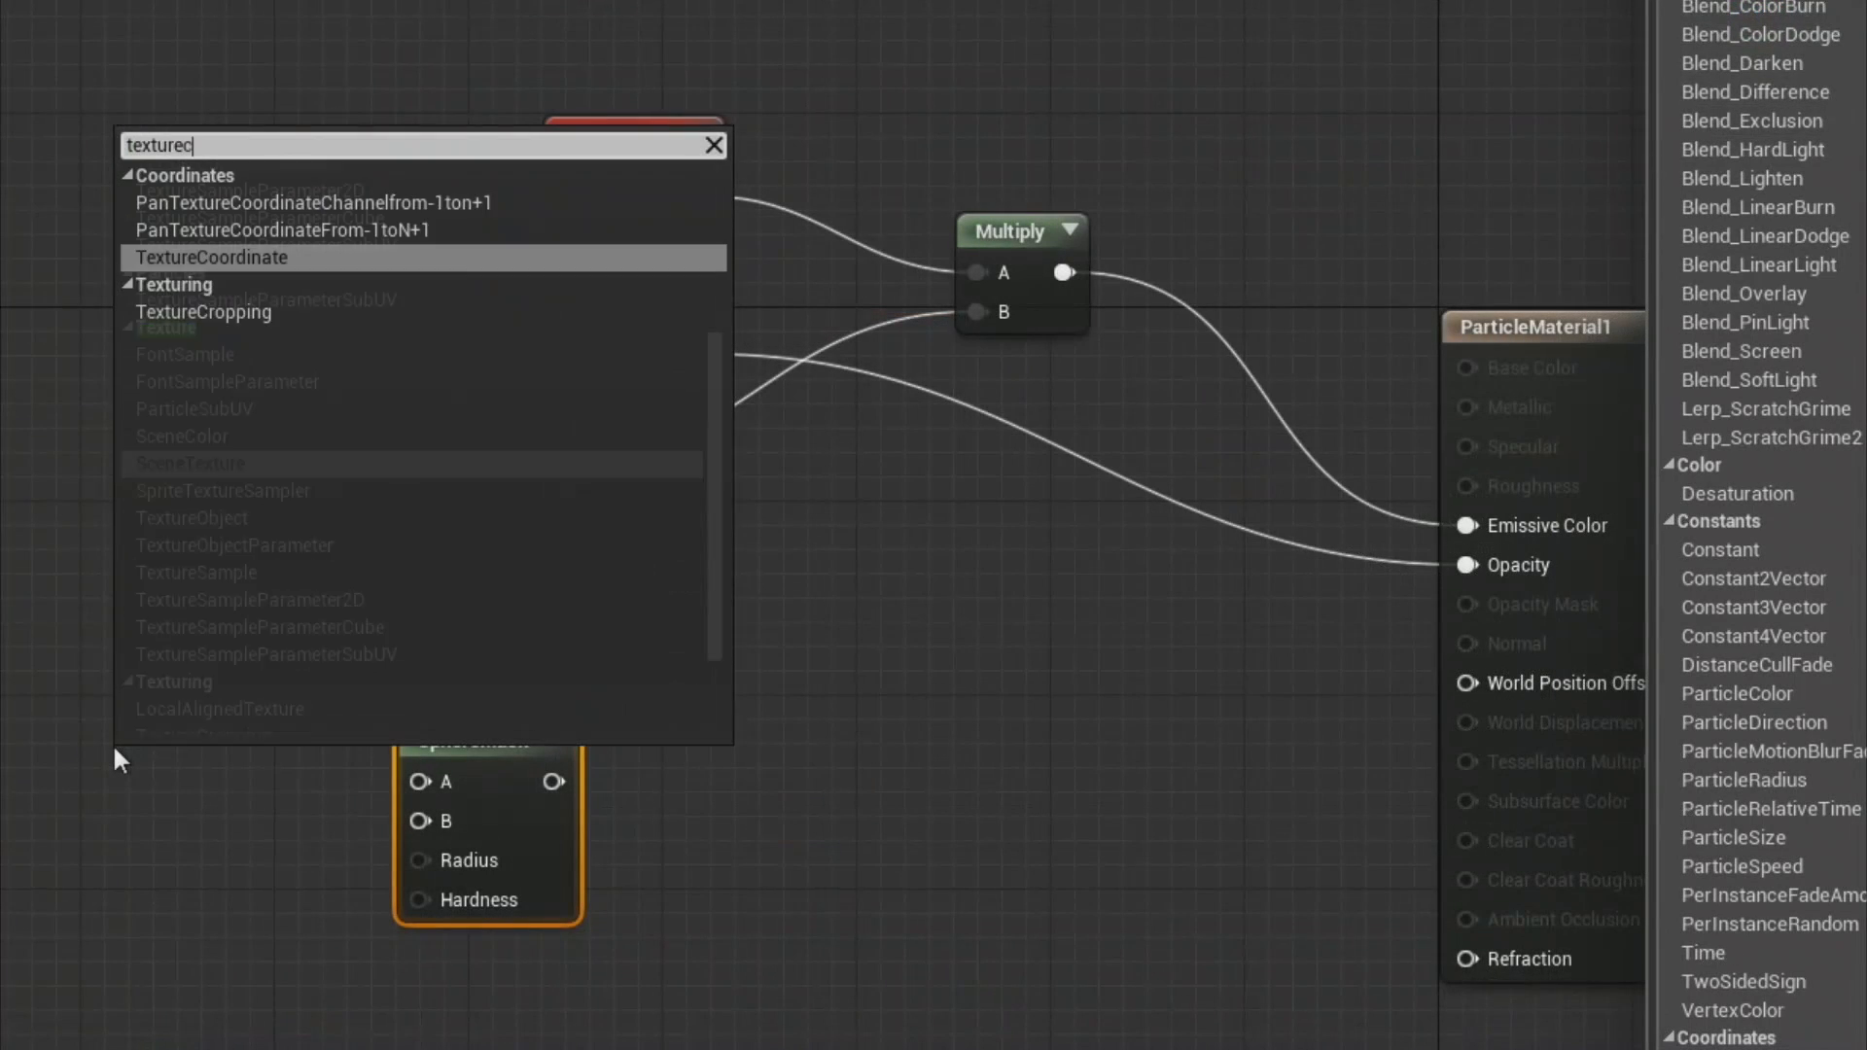
key("Return")
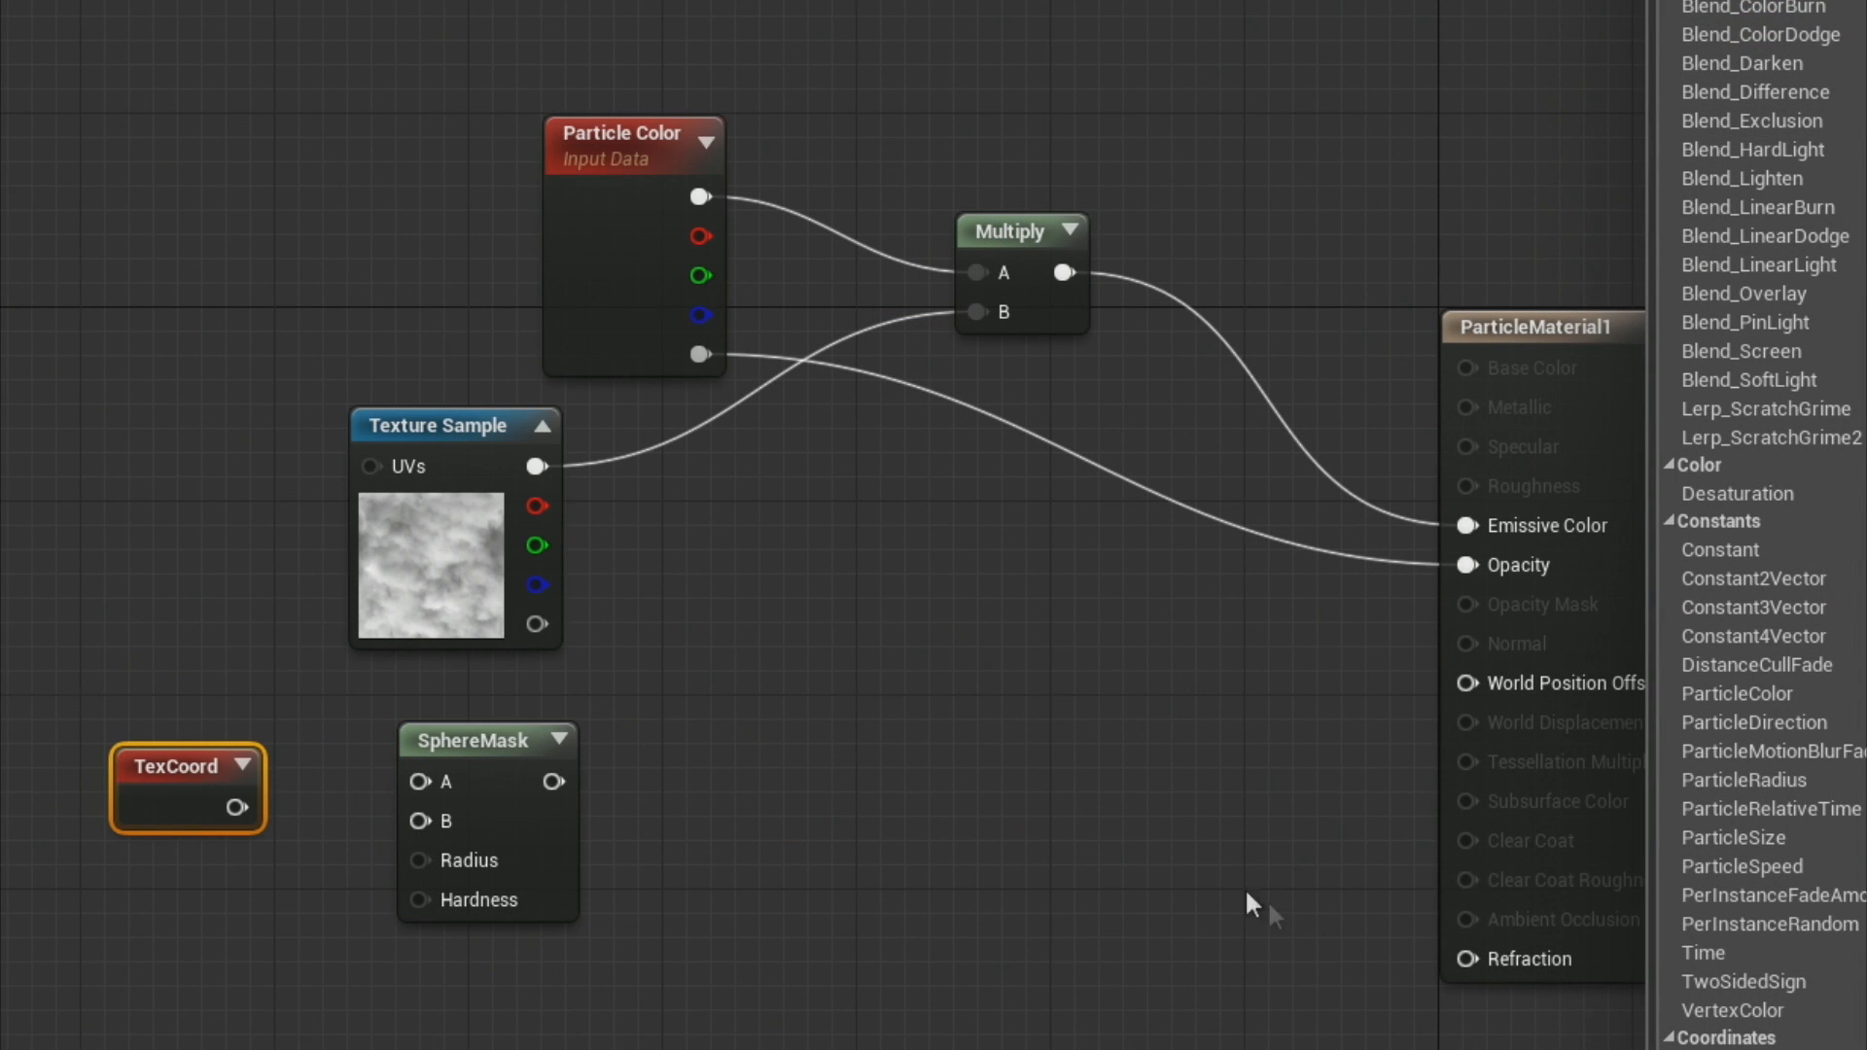
Preview the TexCoord node, connect its output to input A of SphereMask, and place it collapsed near the mask.
left_click(242, 765)
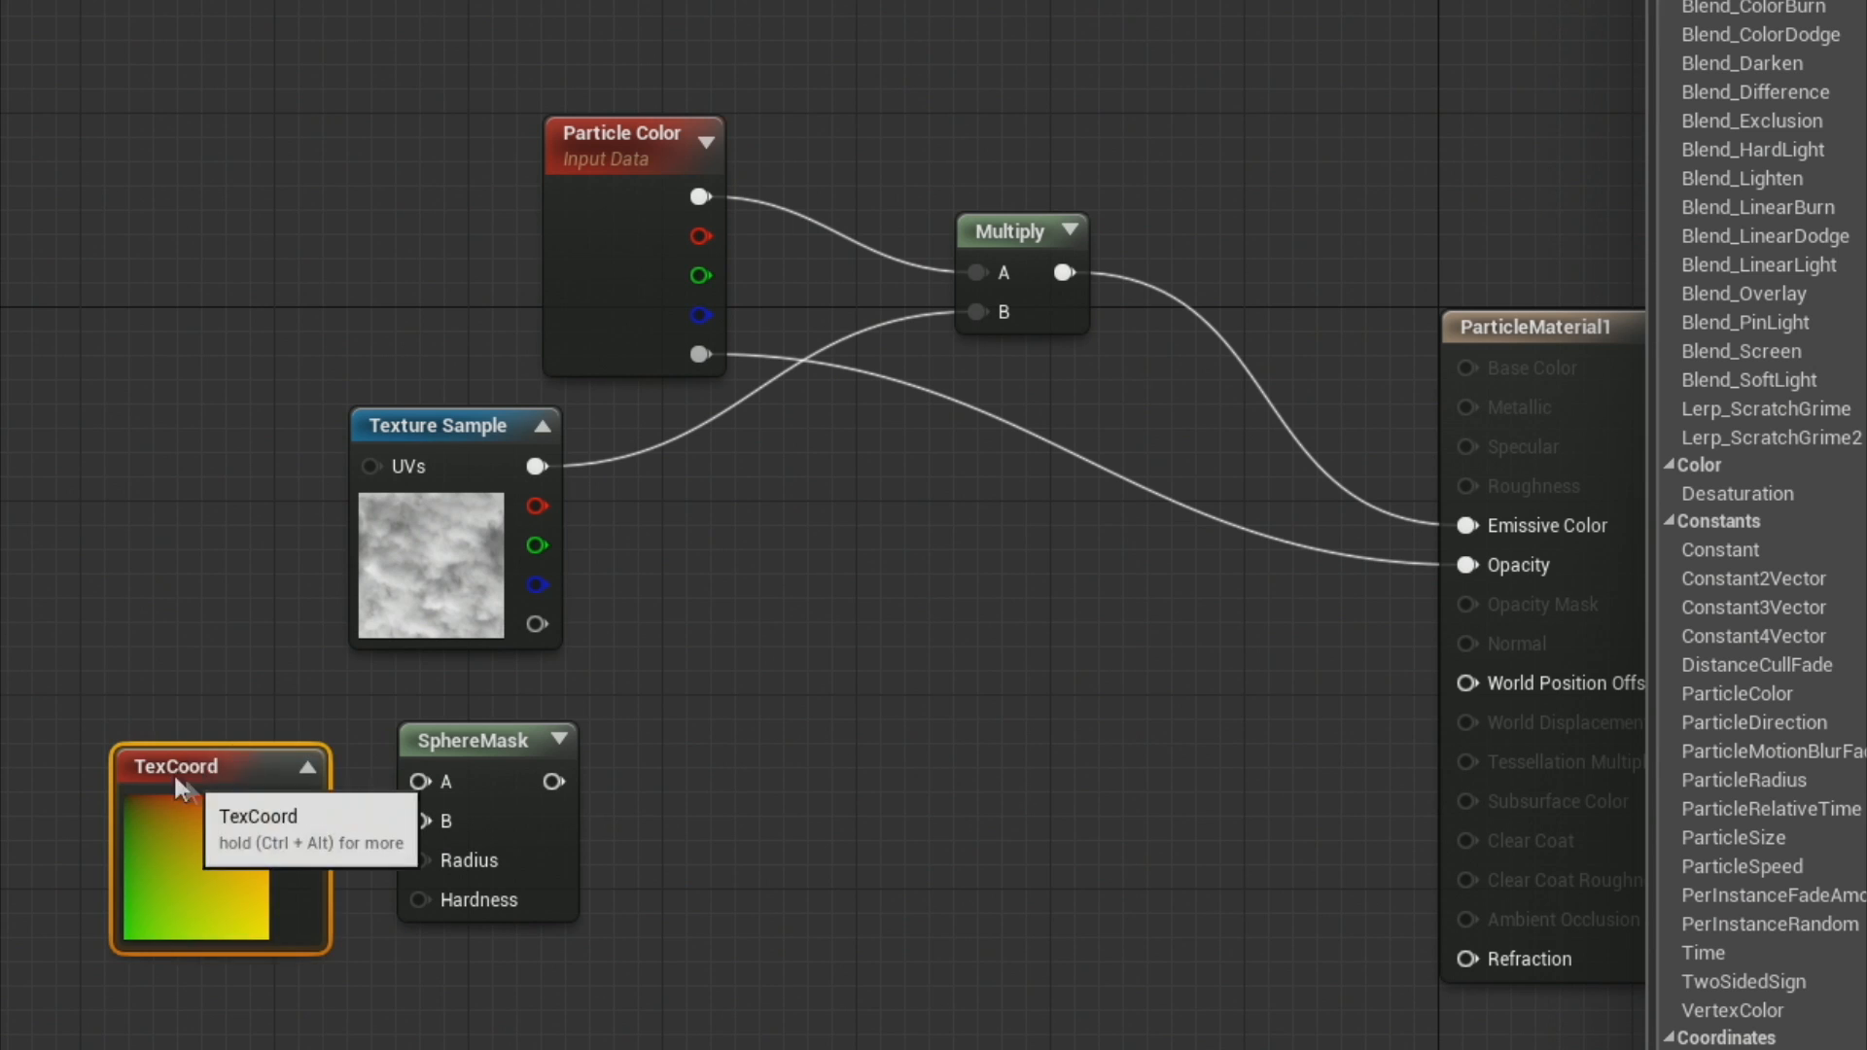
left_click_drag(137, 855, 23, 783)
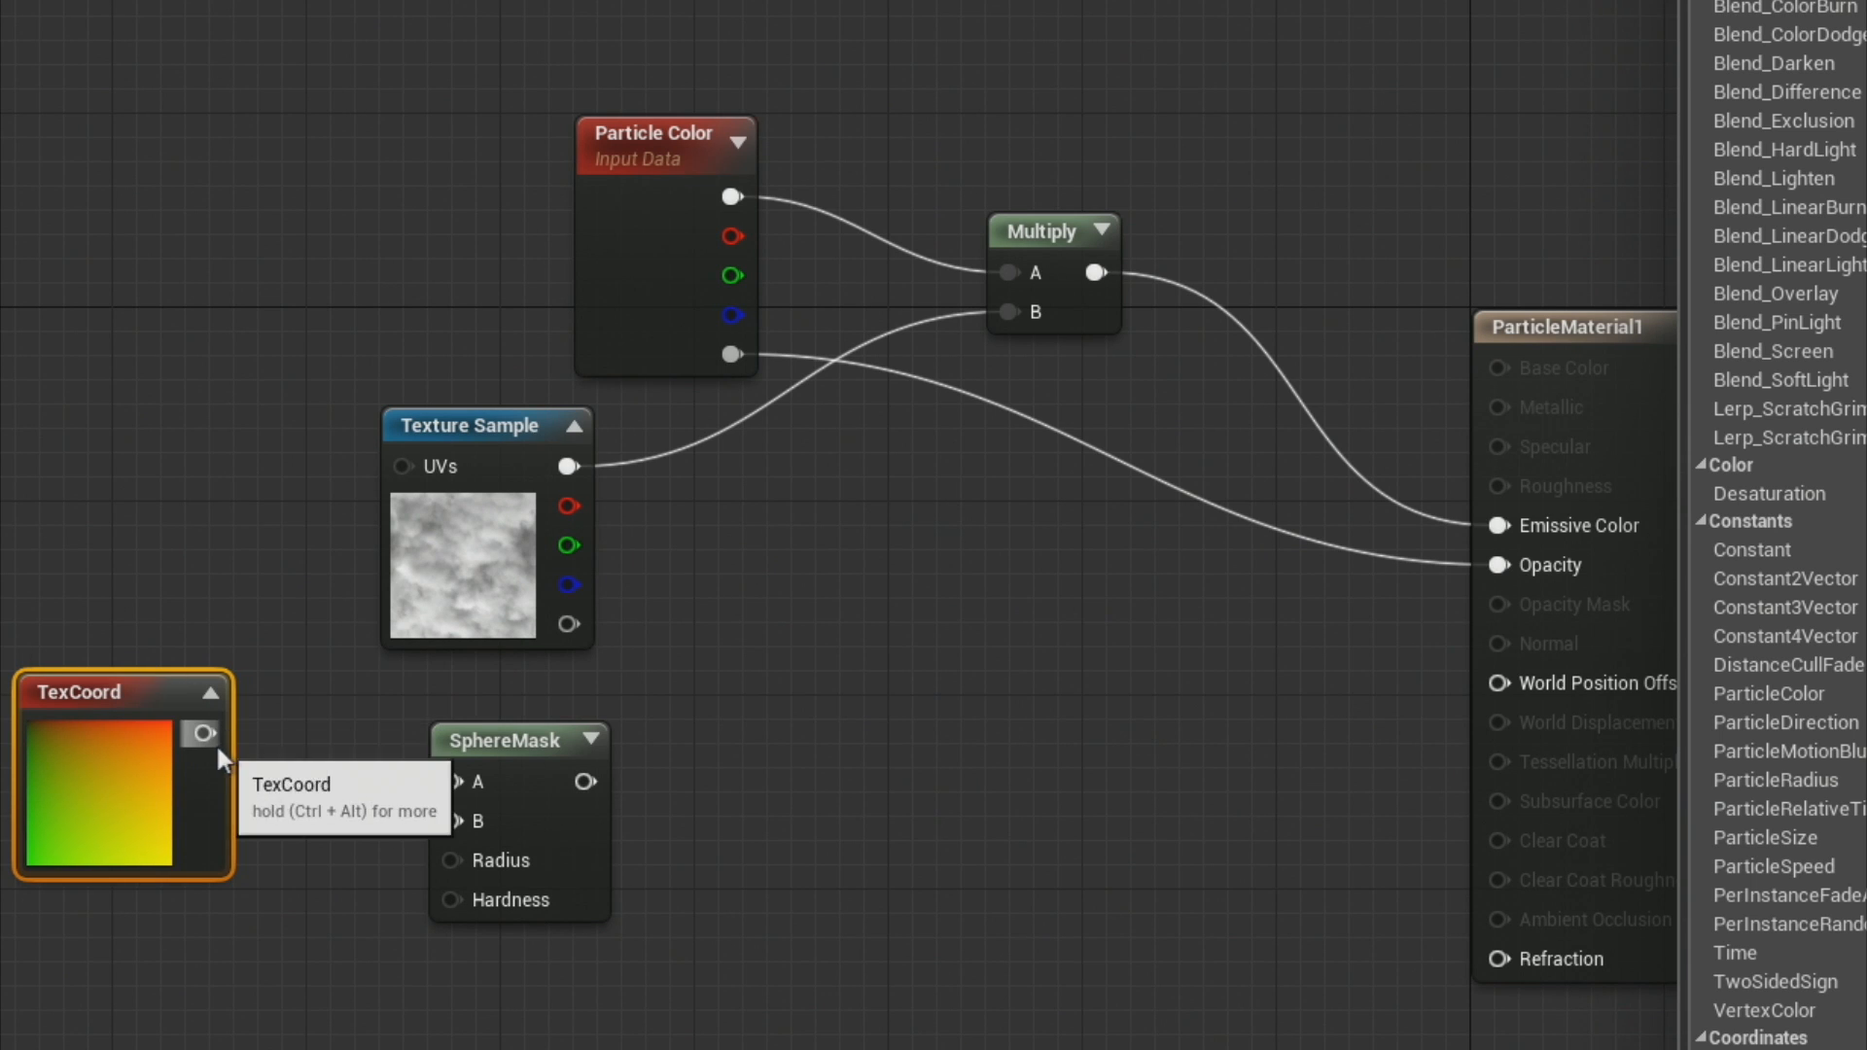
left_click_drag(204, 734, 450, 782)
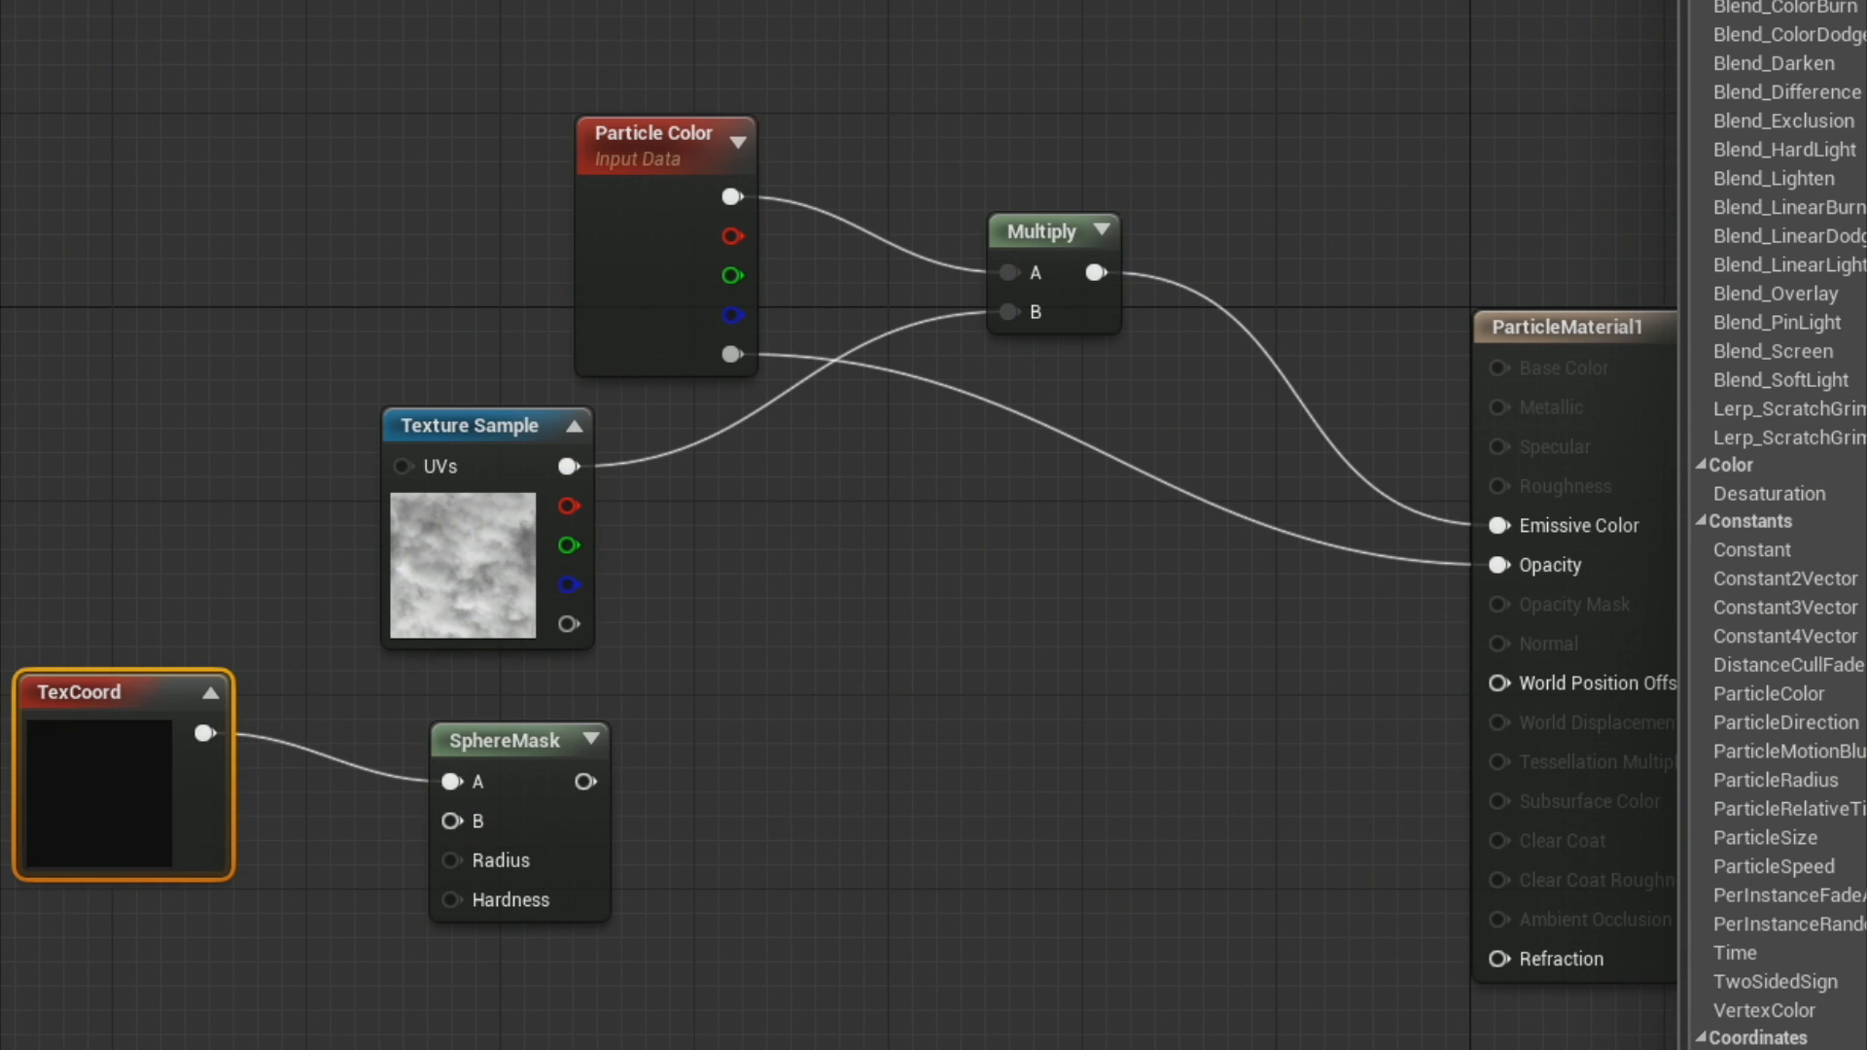
left_click(210, 692)
left_click_drag(93, 694, 262, 695)
Add a Constant node with the value 0.5 below TexCoord and connect it to input B of SphereMask.
left_click(138, 849)
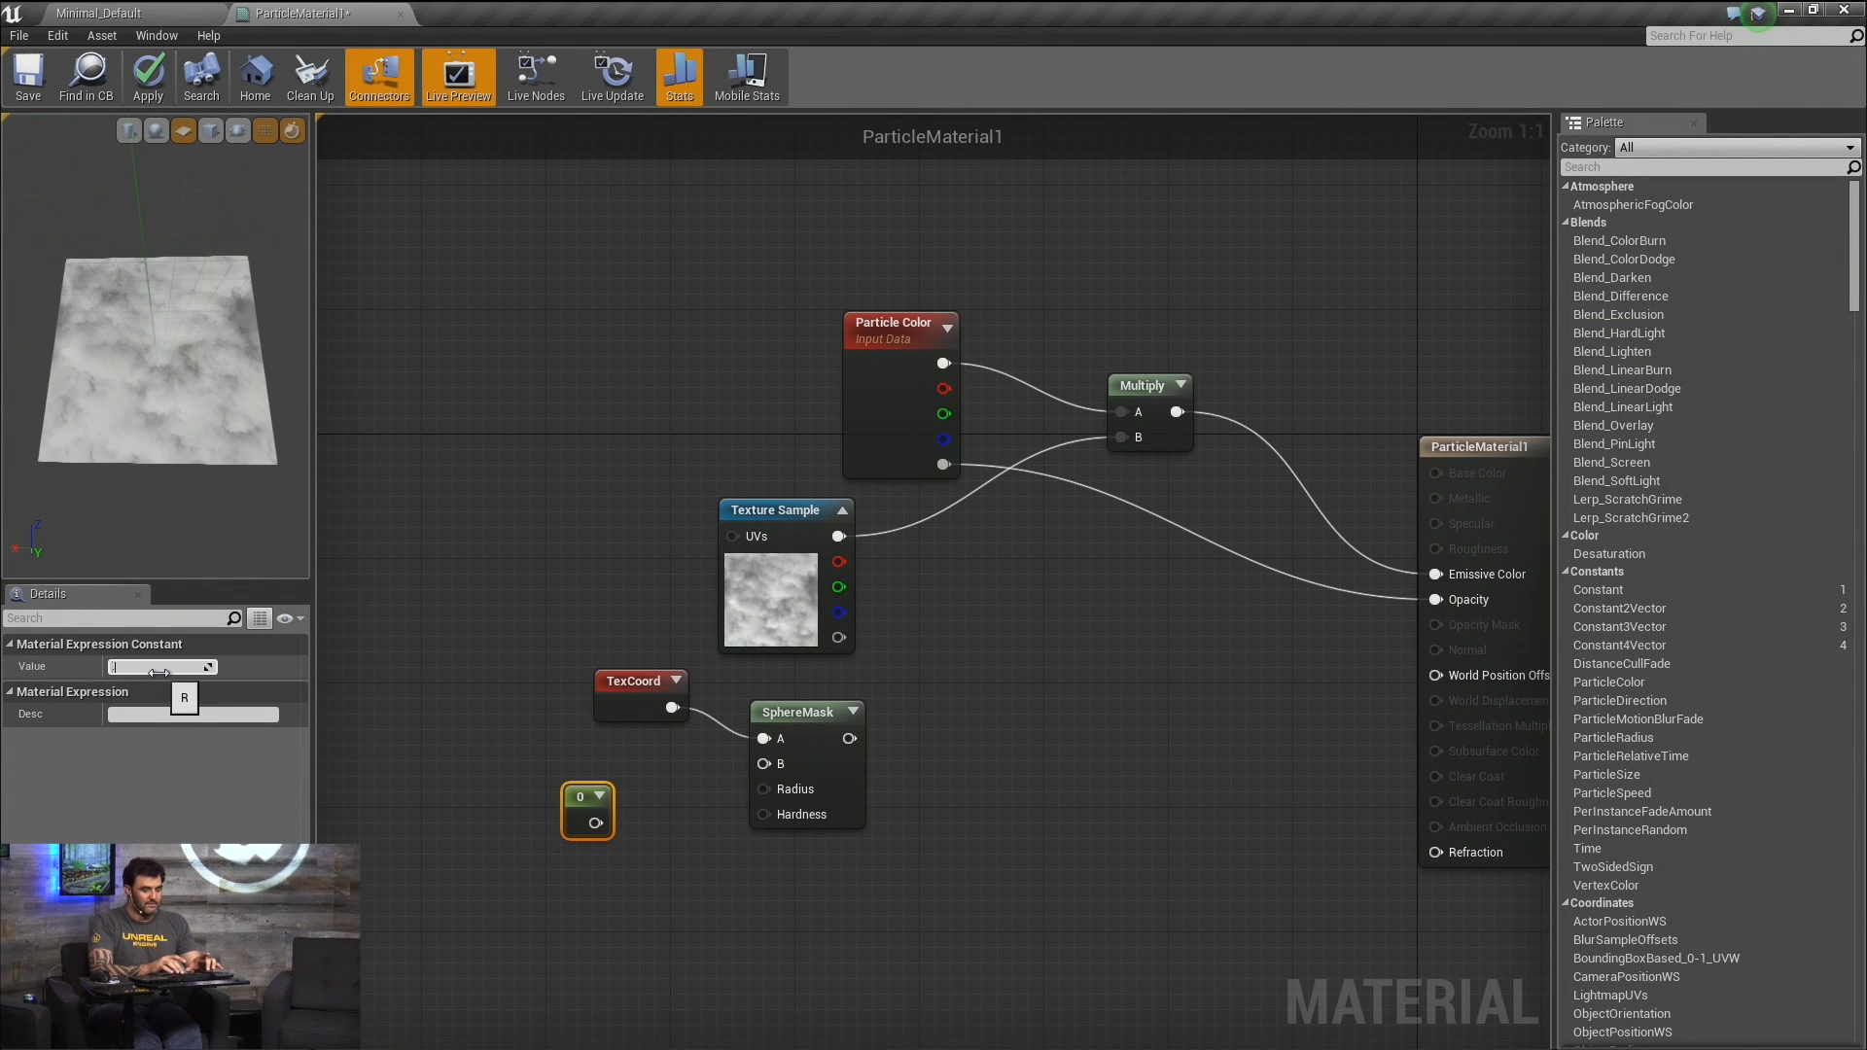
type("0.5")
key("Return")
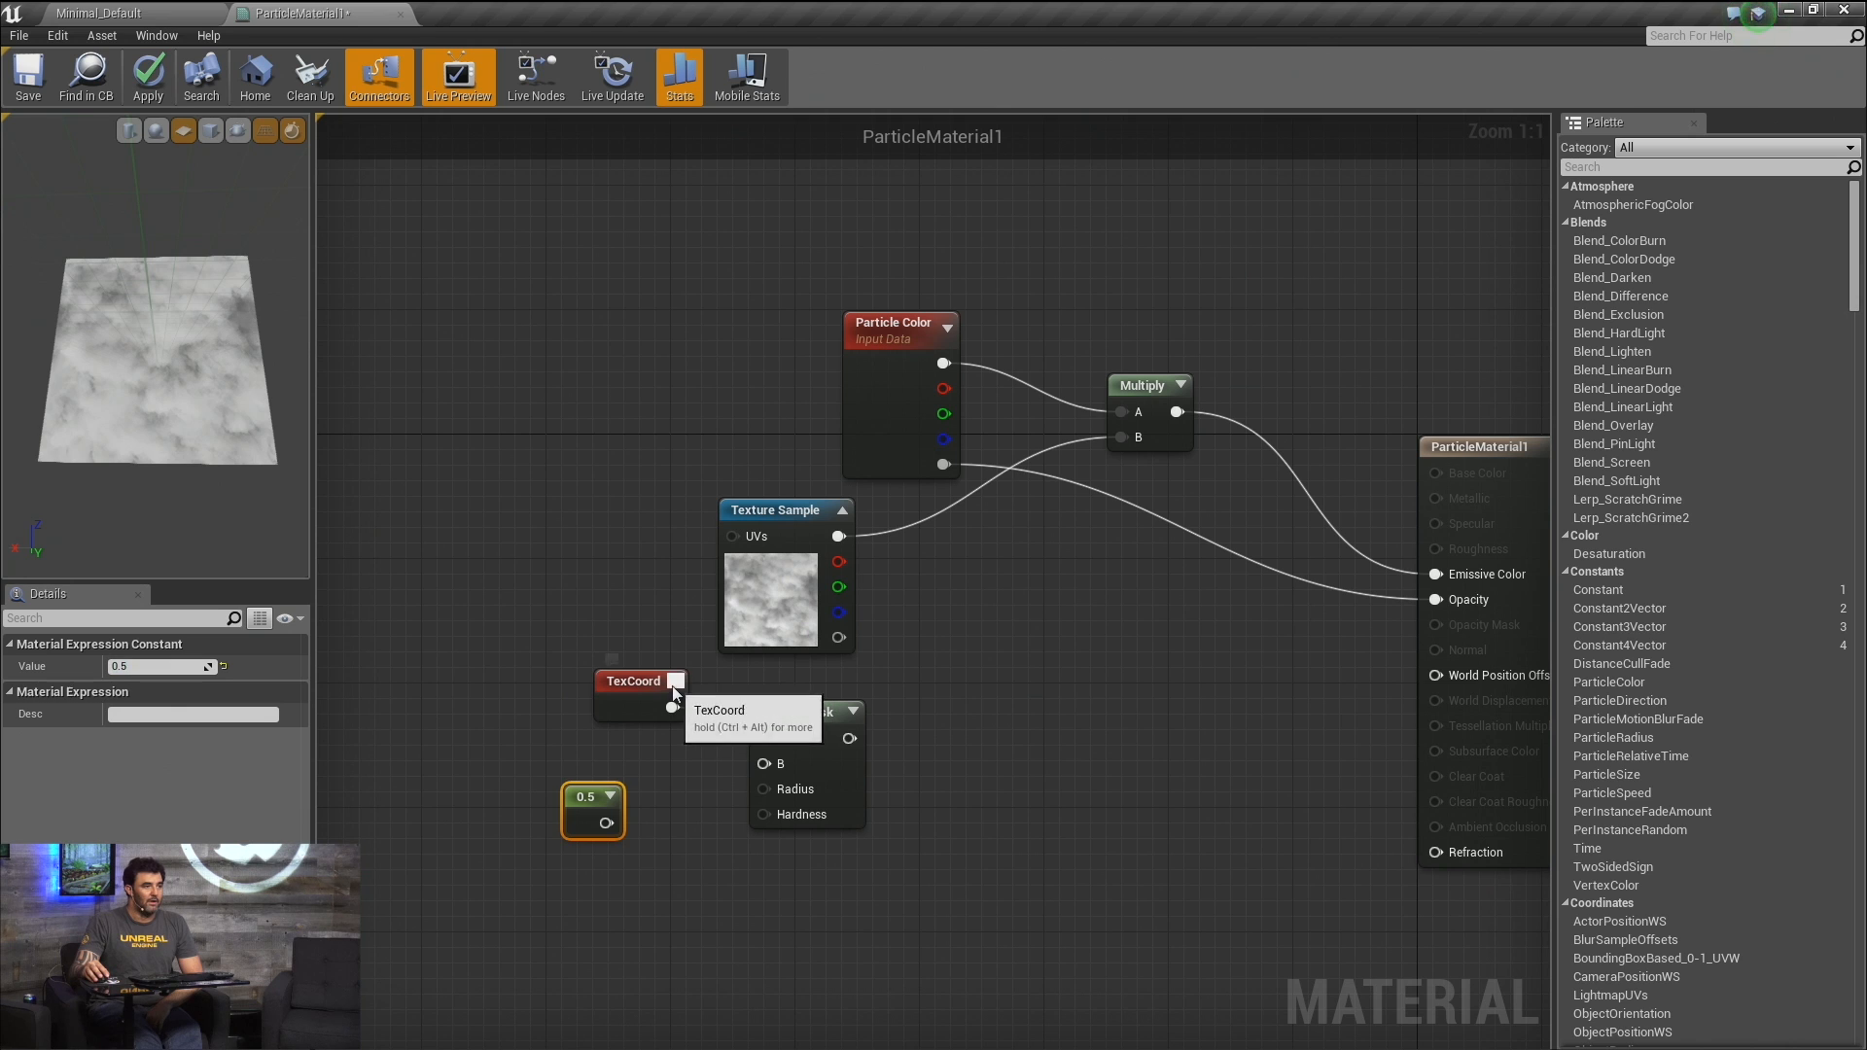
left_click(675, 682)
left_click_drag(586, 685, 483, 622)
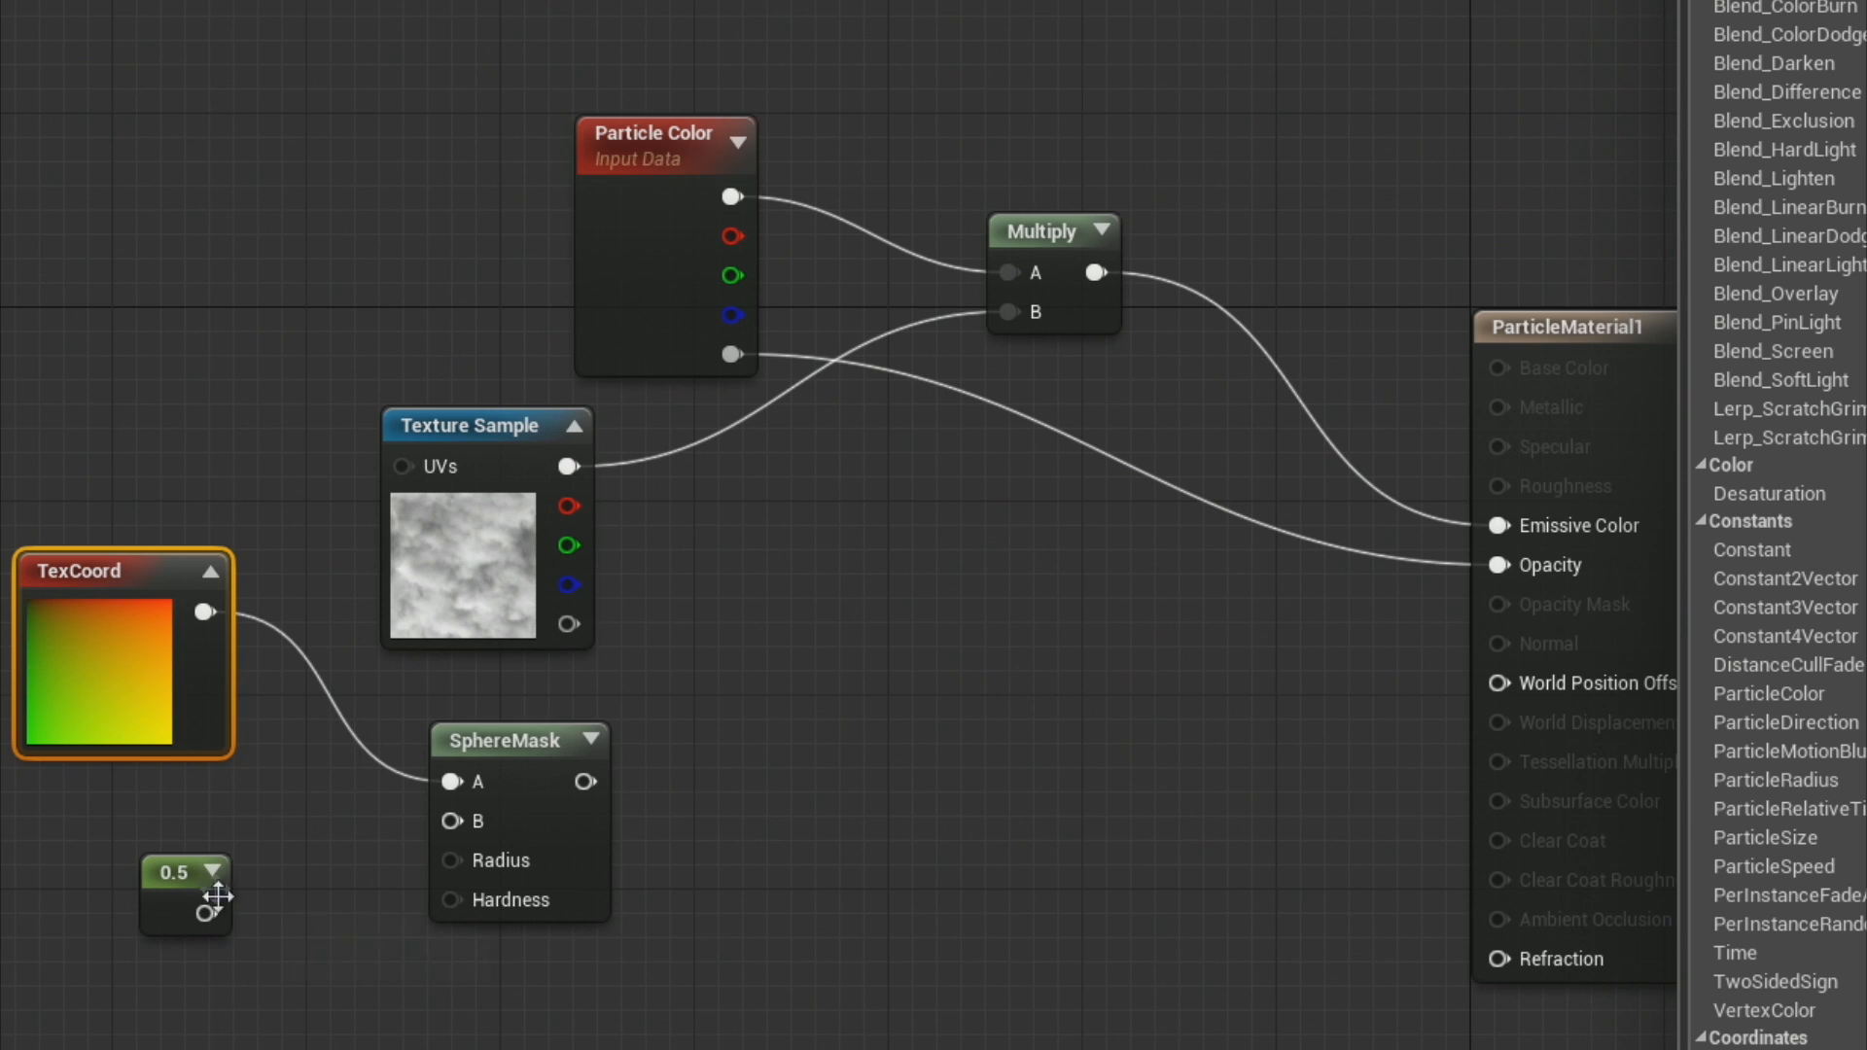
left_click_drag(205, 913, 451, 821)
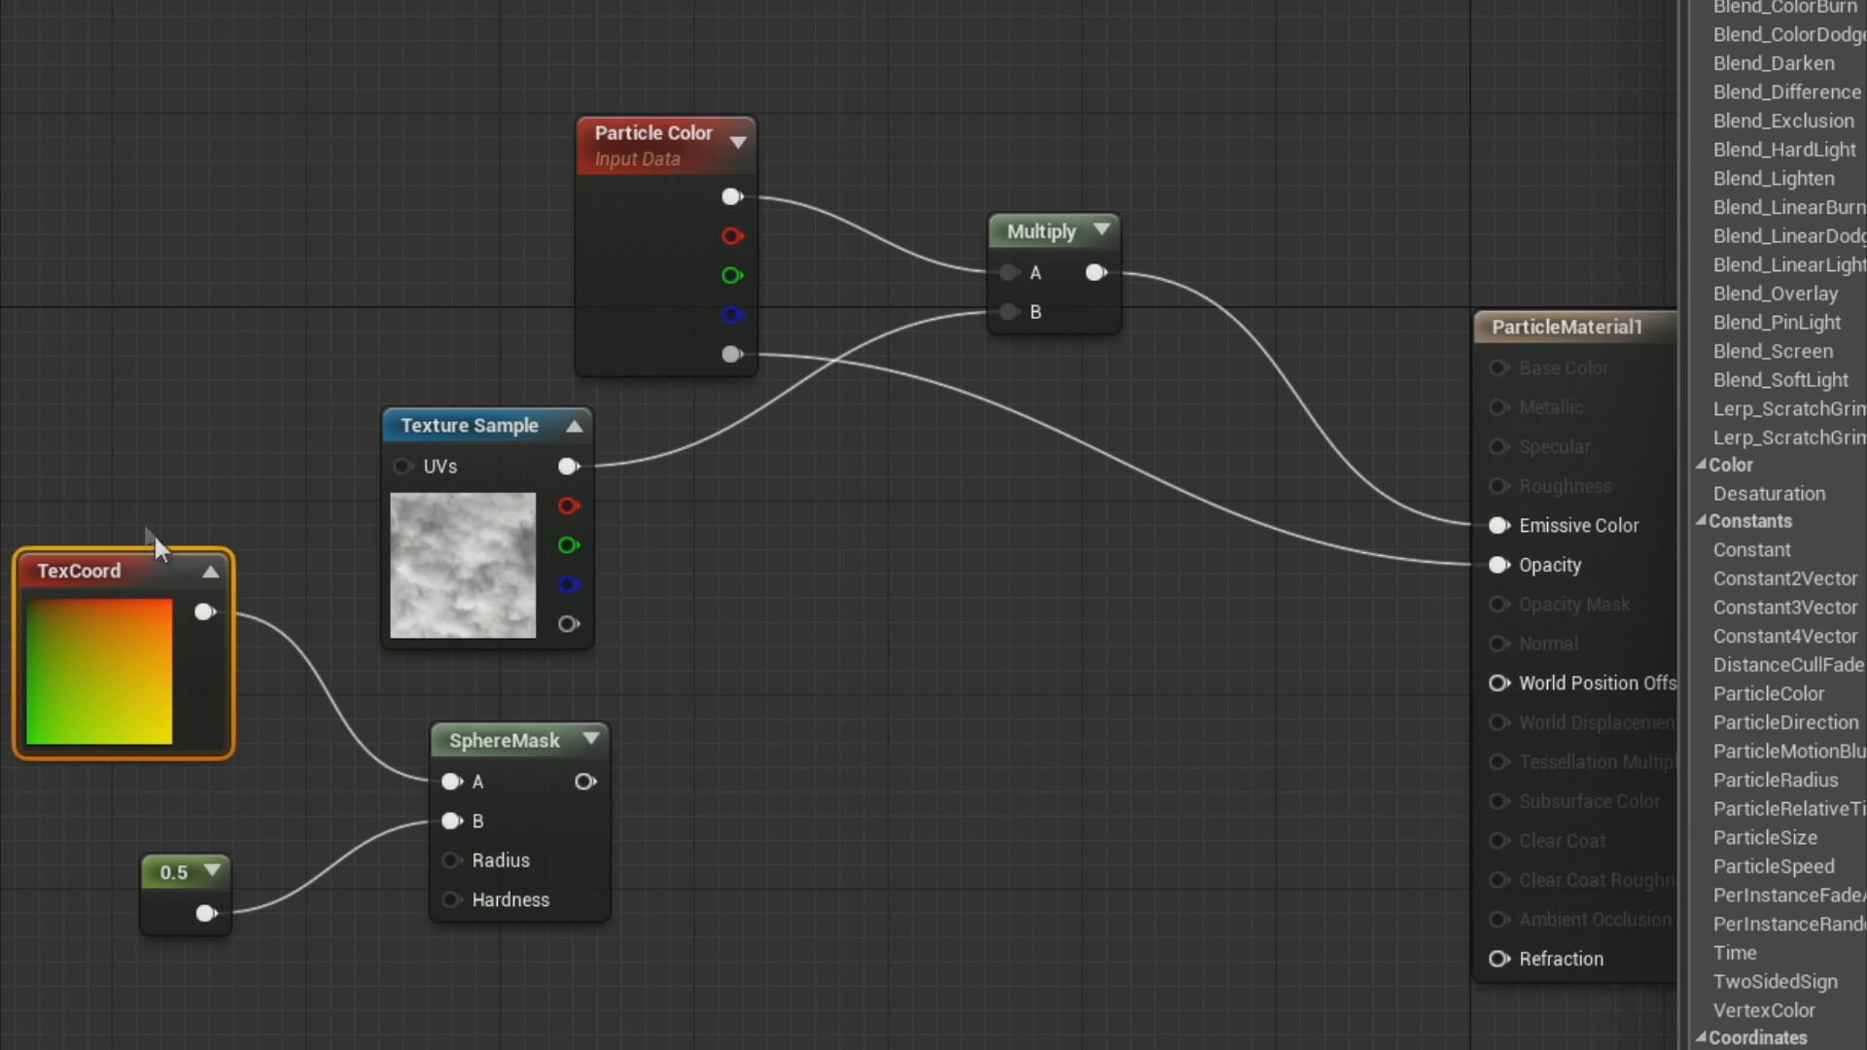
Collapse the TexCoord preview and move the TexCoord and 0.5 constant nodes close to the SphereMask inputs.
left_click(210, 572)
left_click_drag(74, 610, 243, 705)
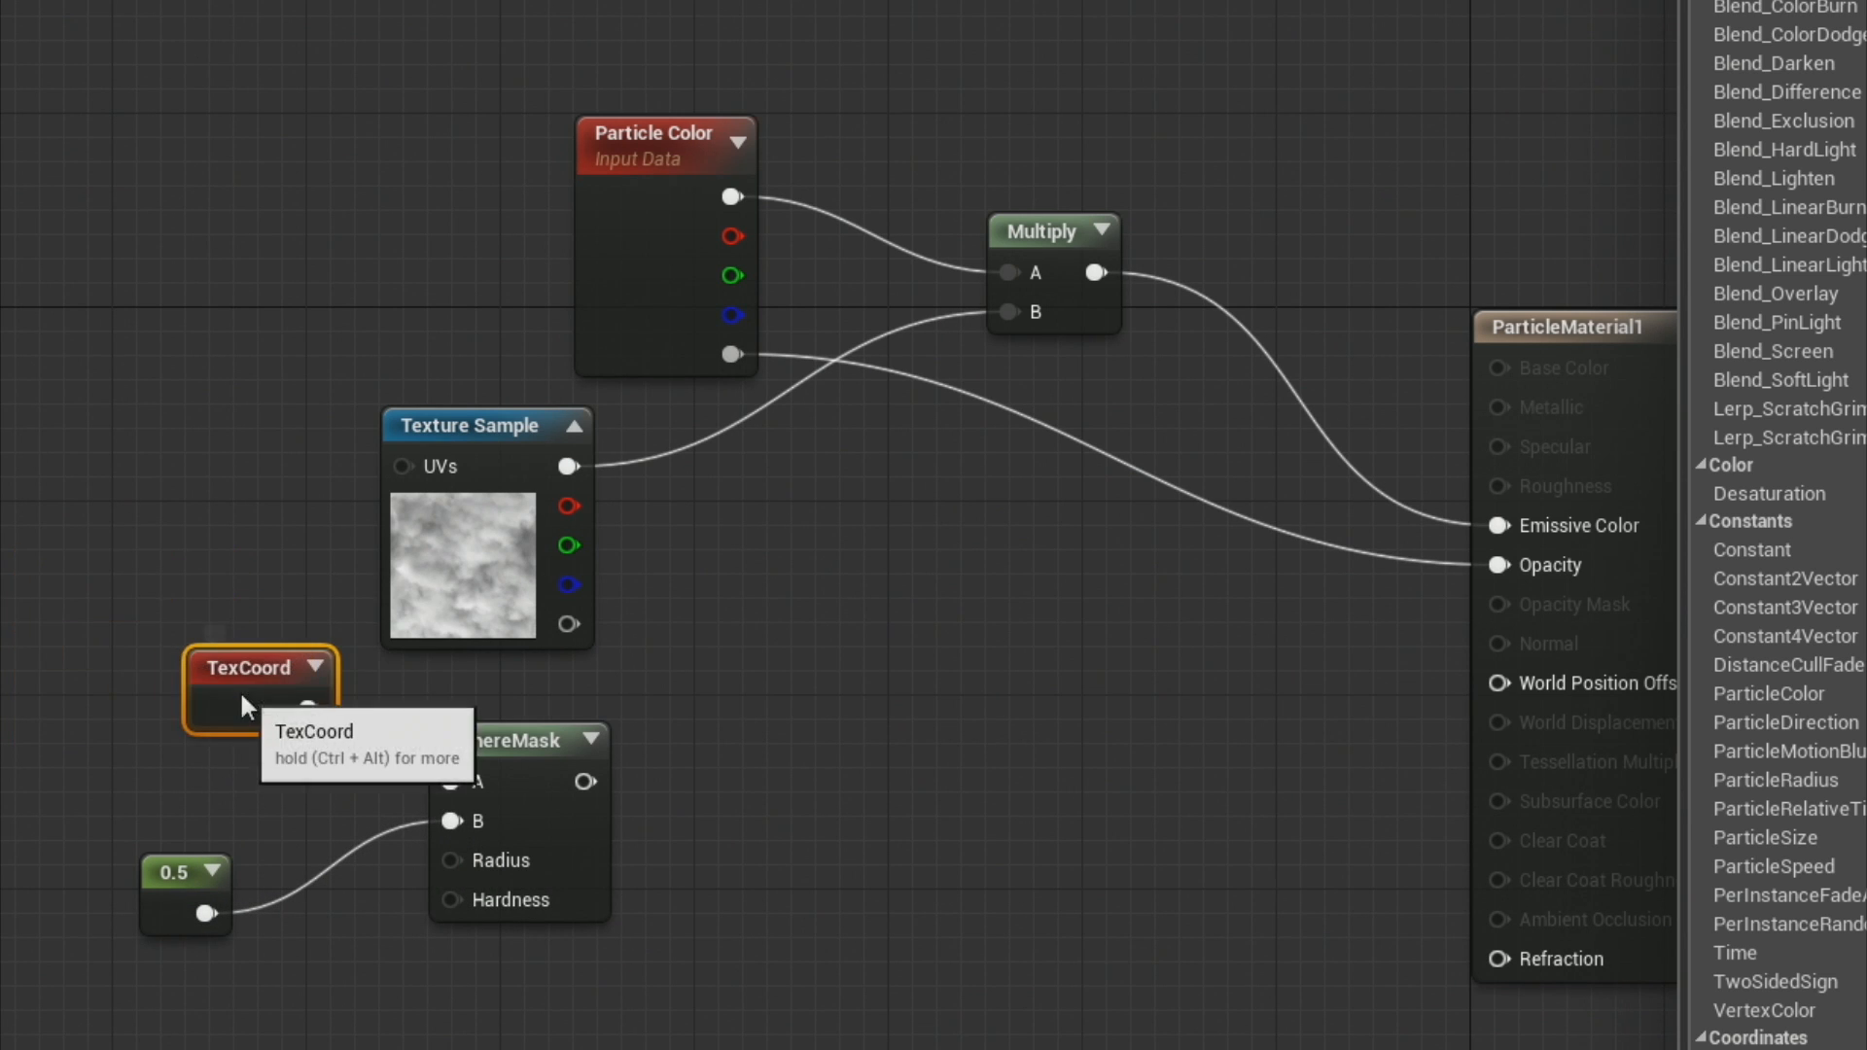
left_click_drag(167, 866, 233, 778)
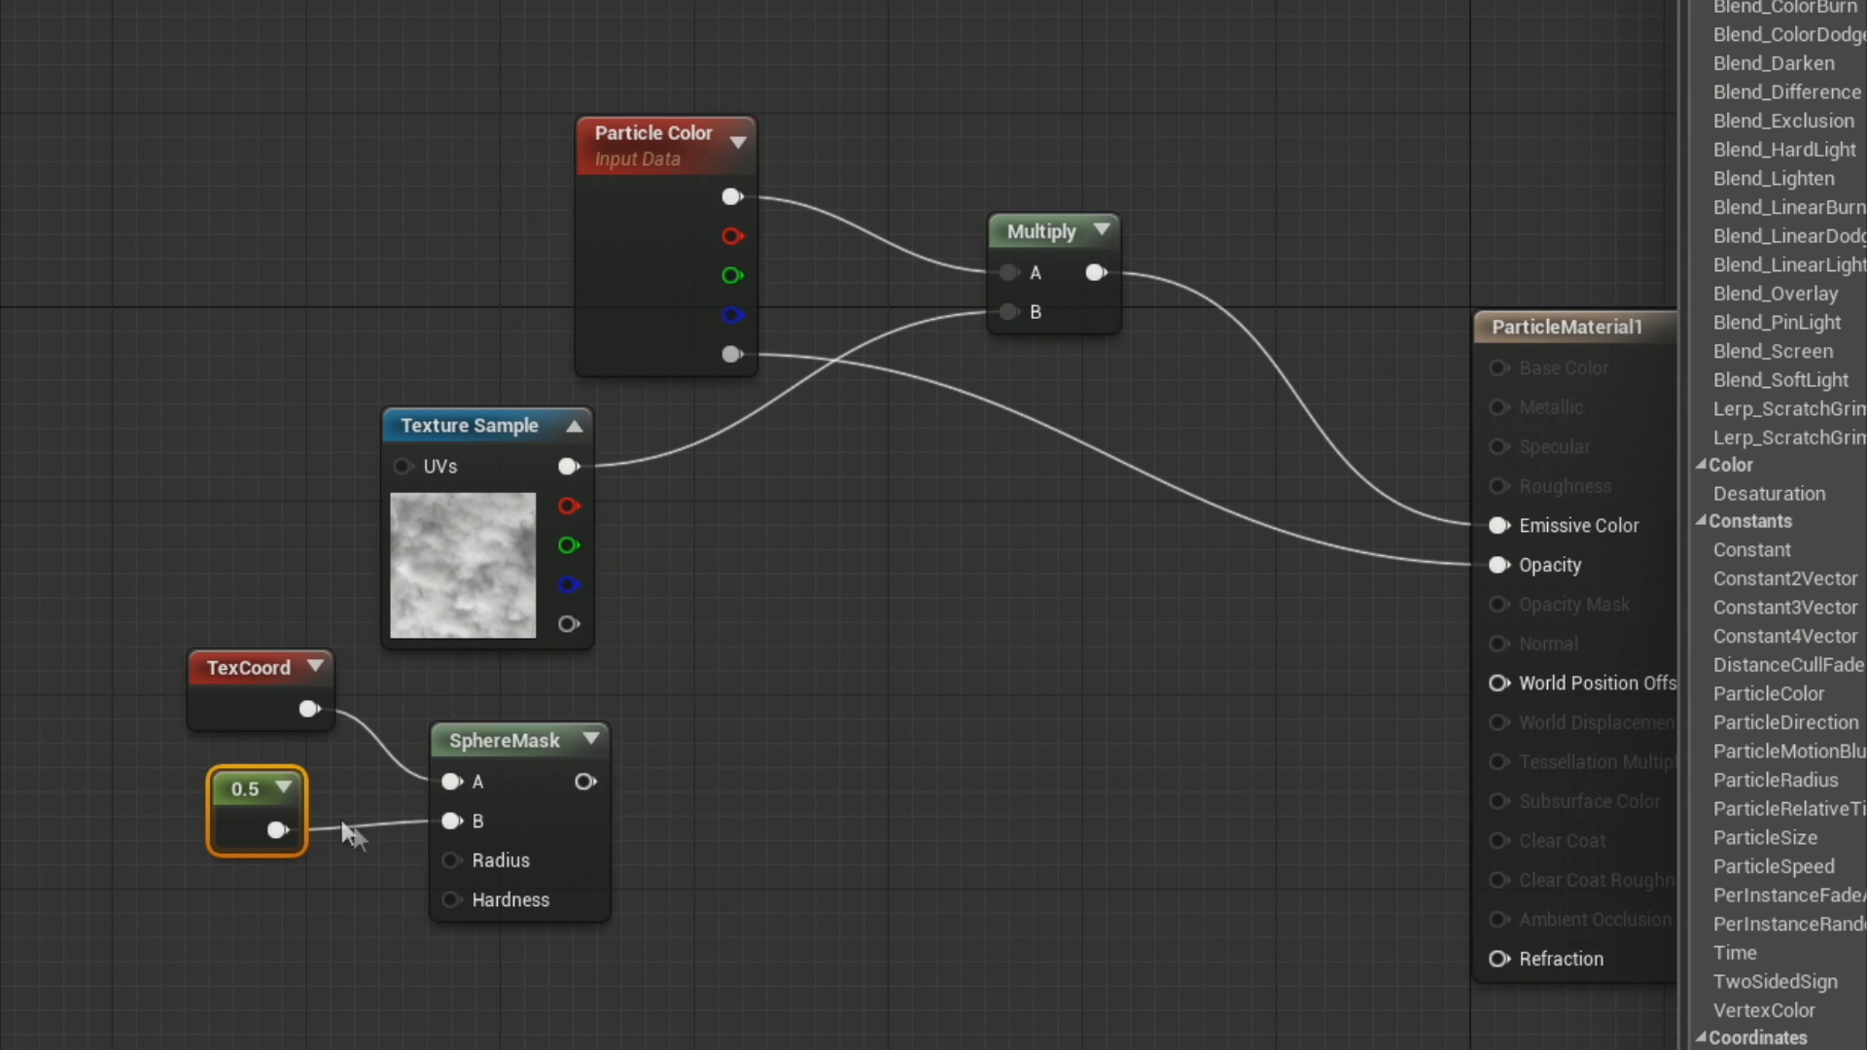
Connect the 0.5 constant to the SphereMask Radius, show the mask's node preview, and set Hardness Percent to 0.0.
left_click_drag(278, 829, 468, 860)
left_click(590, 739)
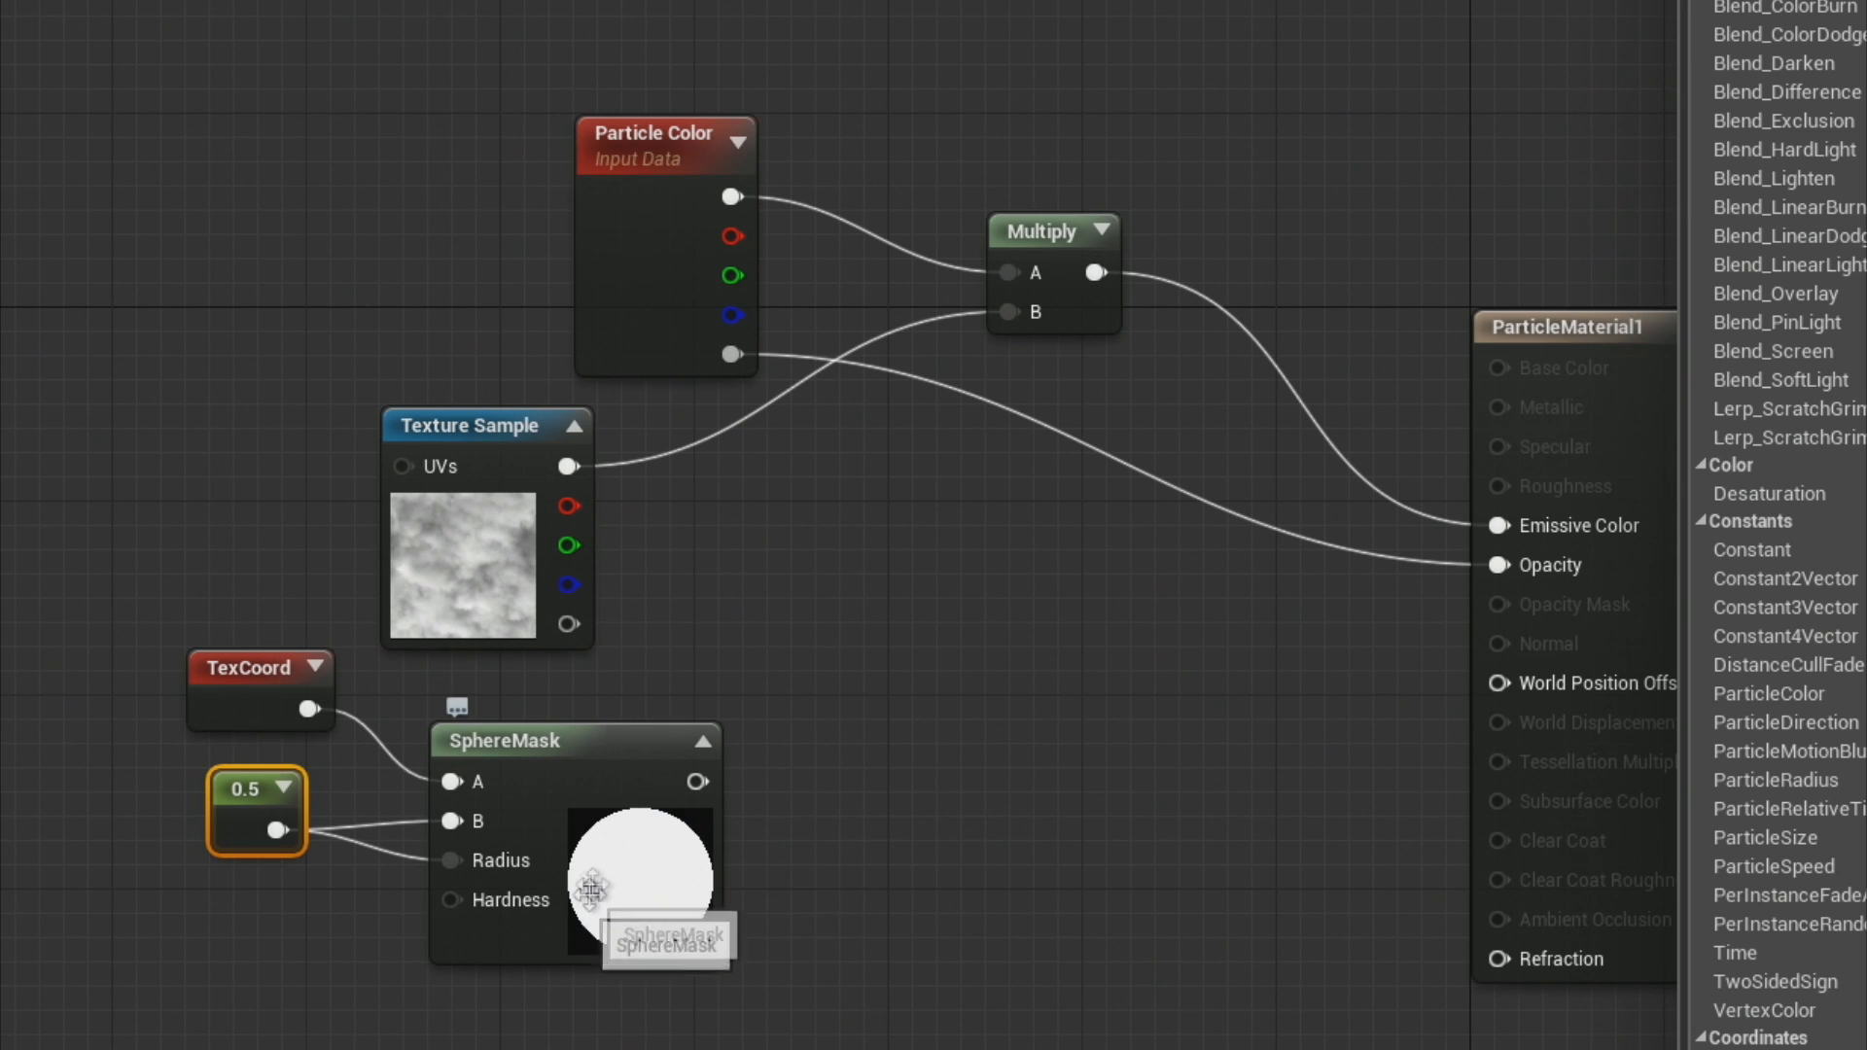
left_click(589, 796)
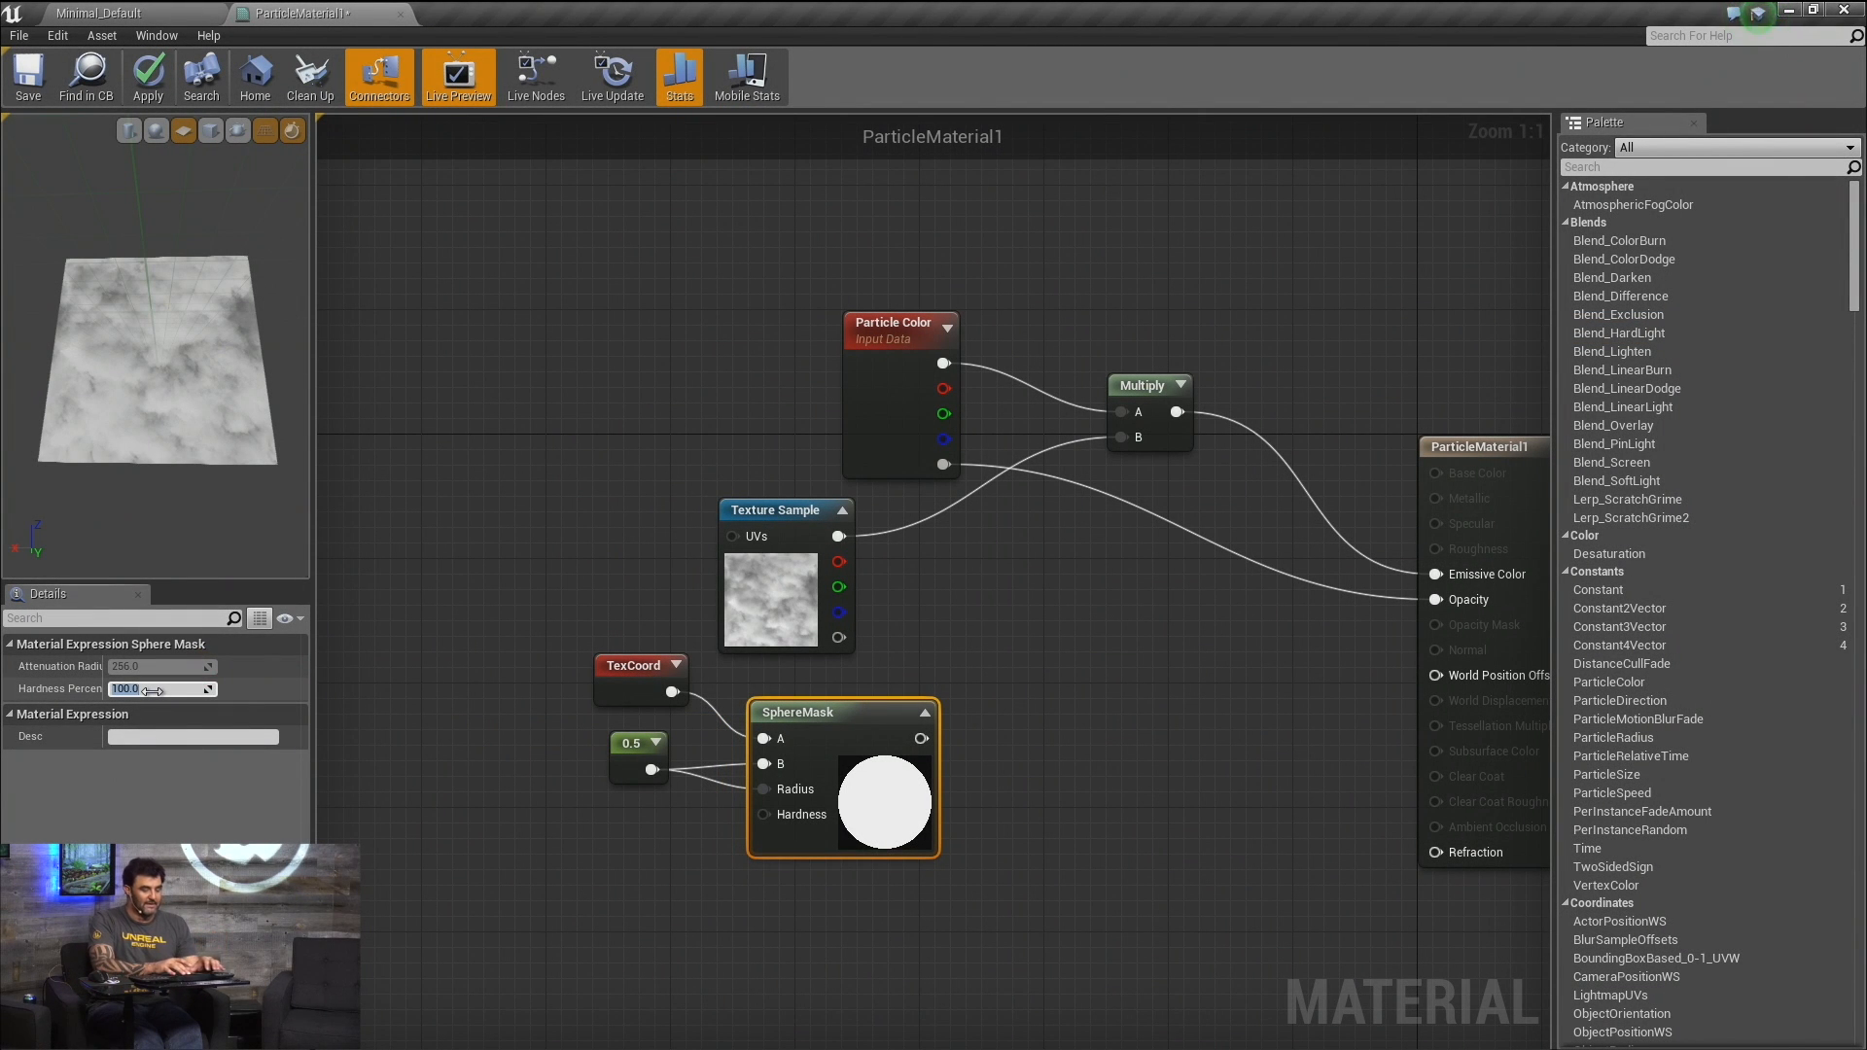
key("Return")
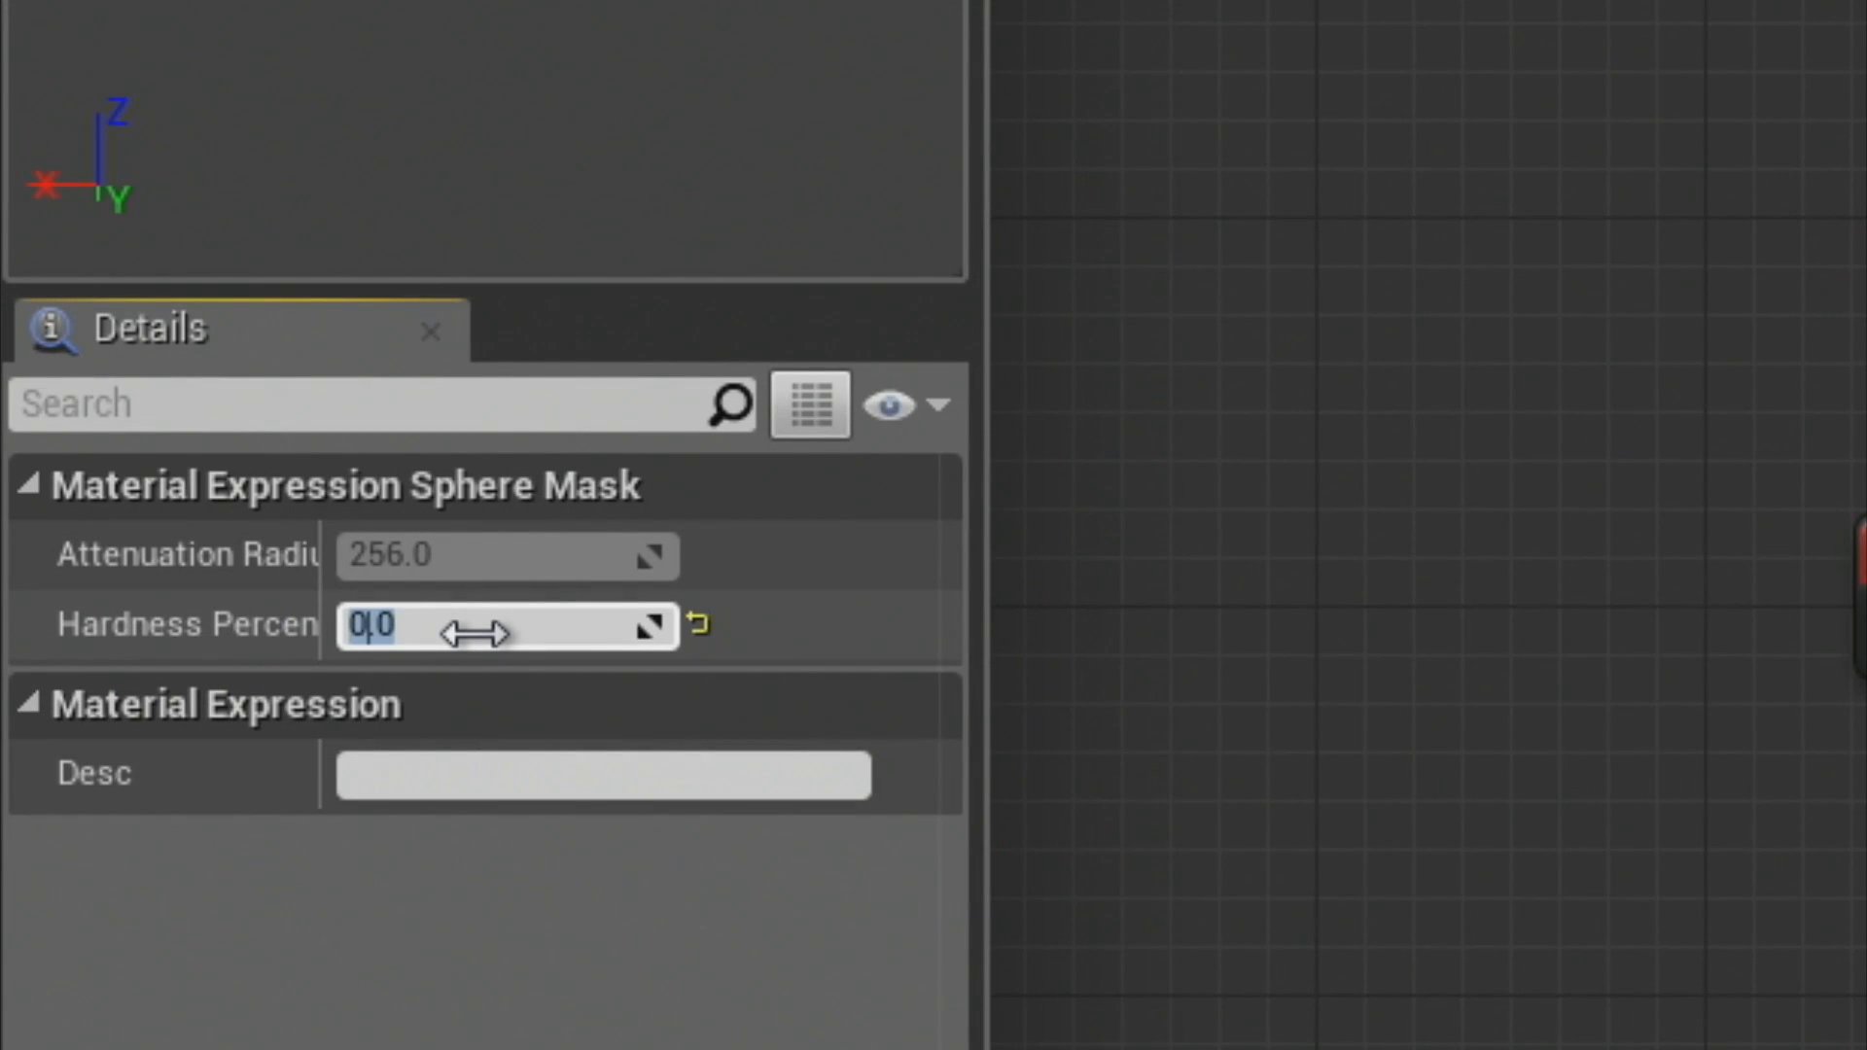
Multiply the Particle Color alpha by the SphereMask output, connect the result to Opacity, and check the preview.
right_click_drag(1753, 329, 422, 8)
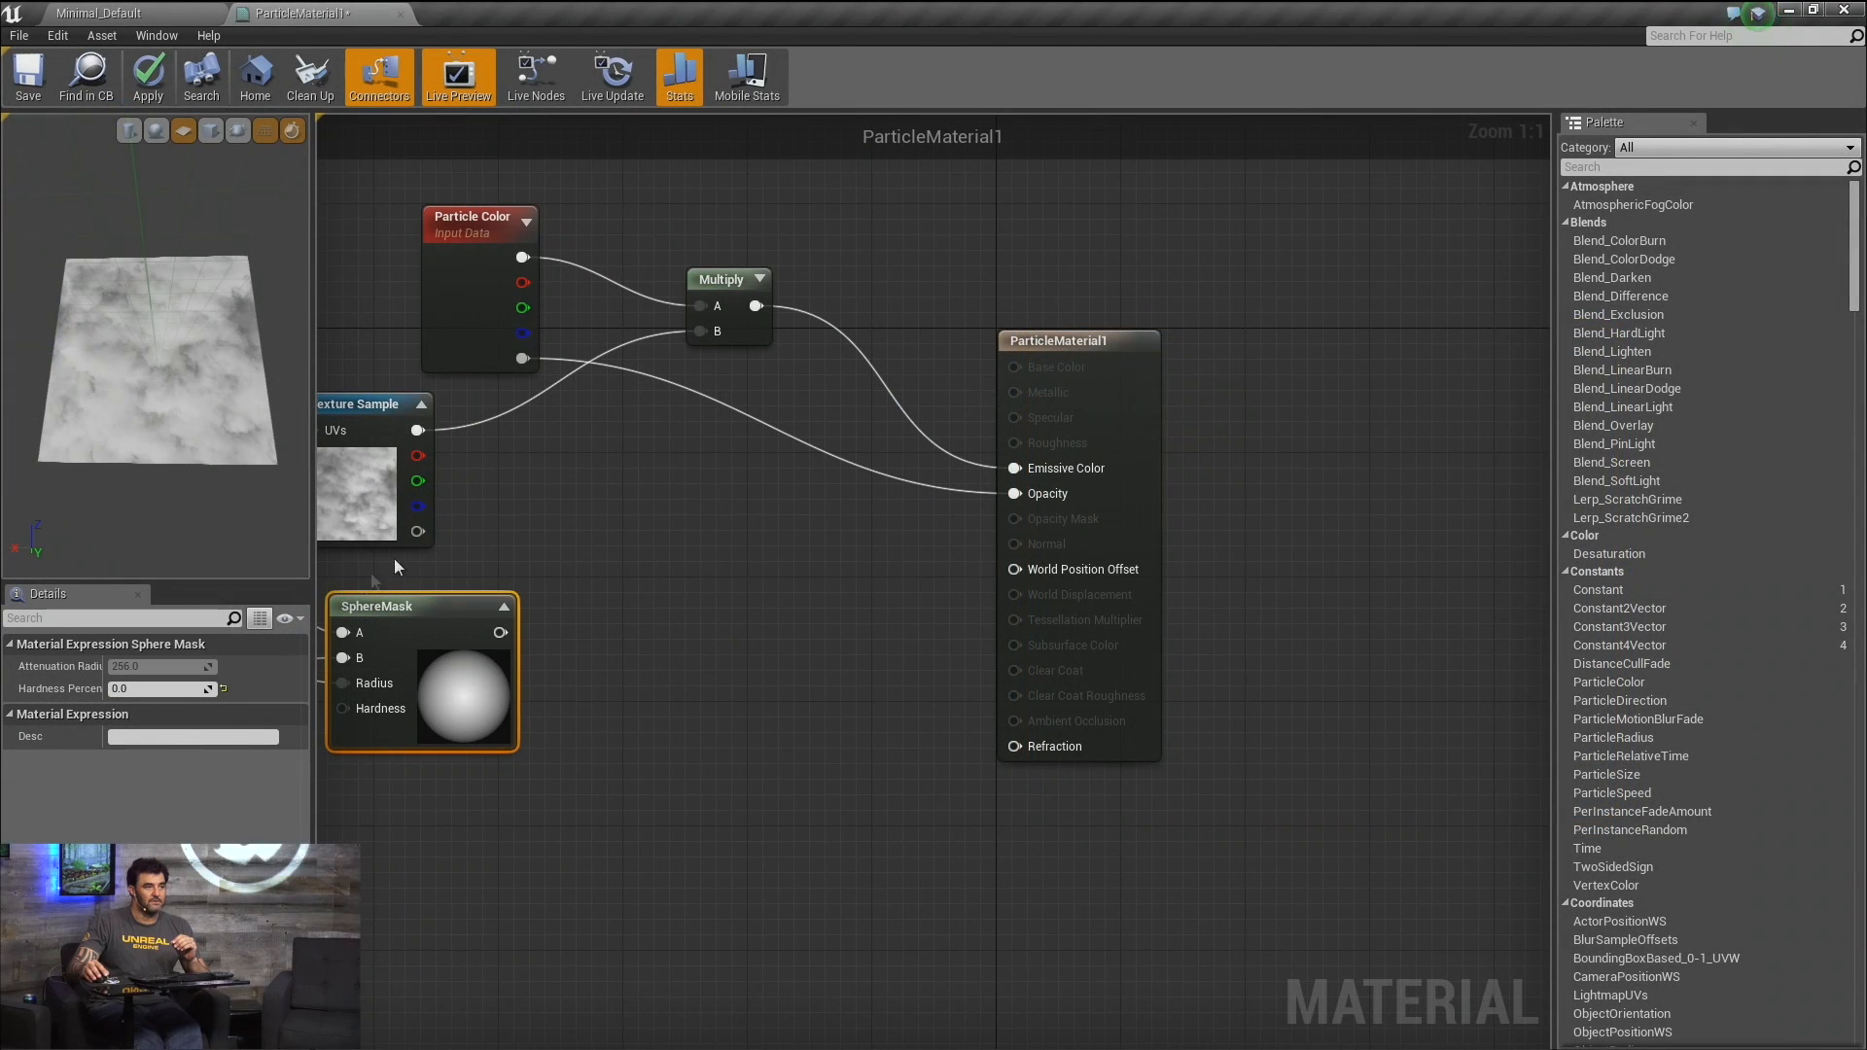
right_click_drag(608, 568, 626, 636)
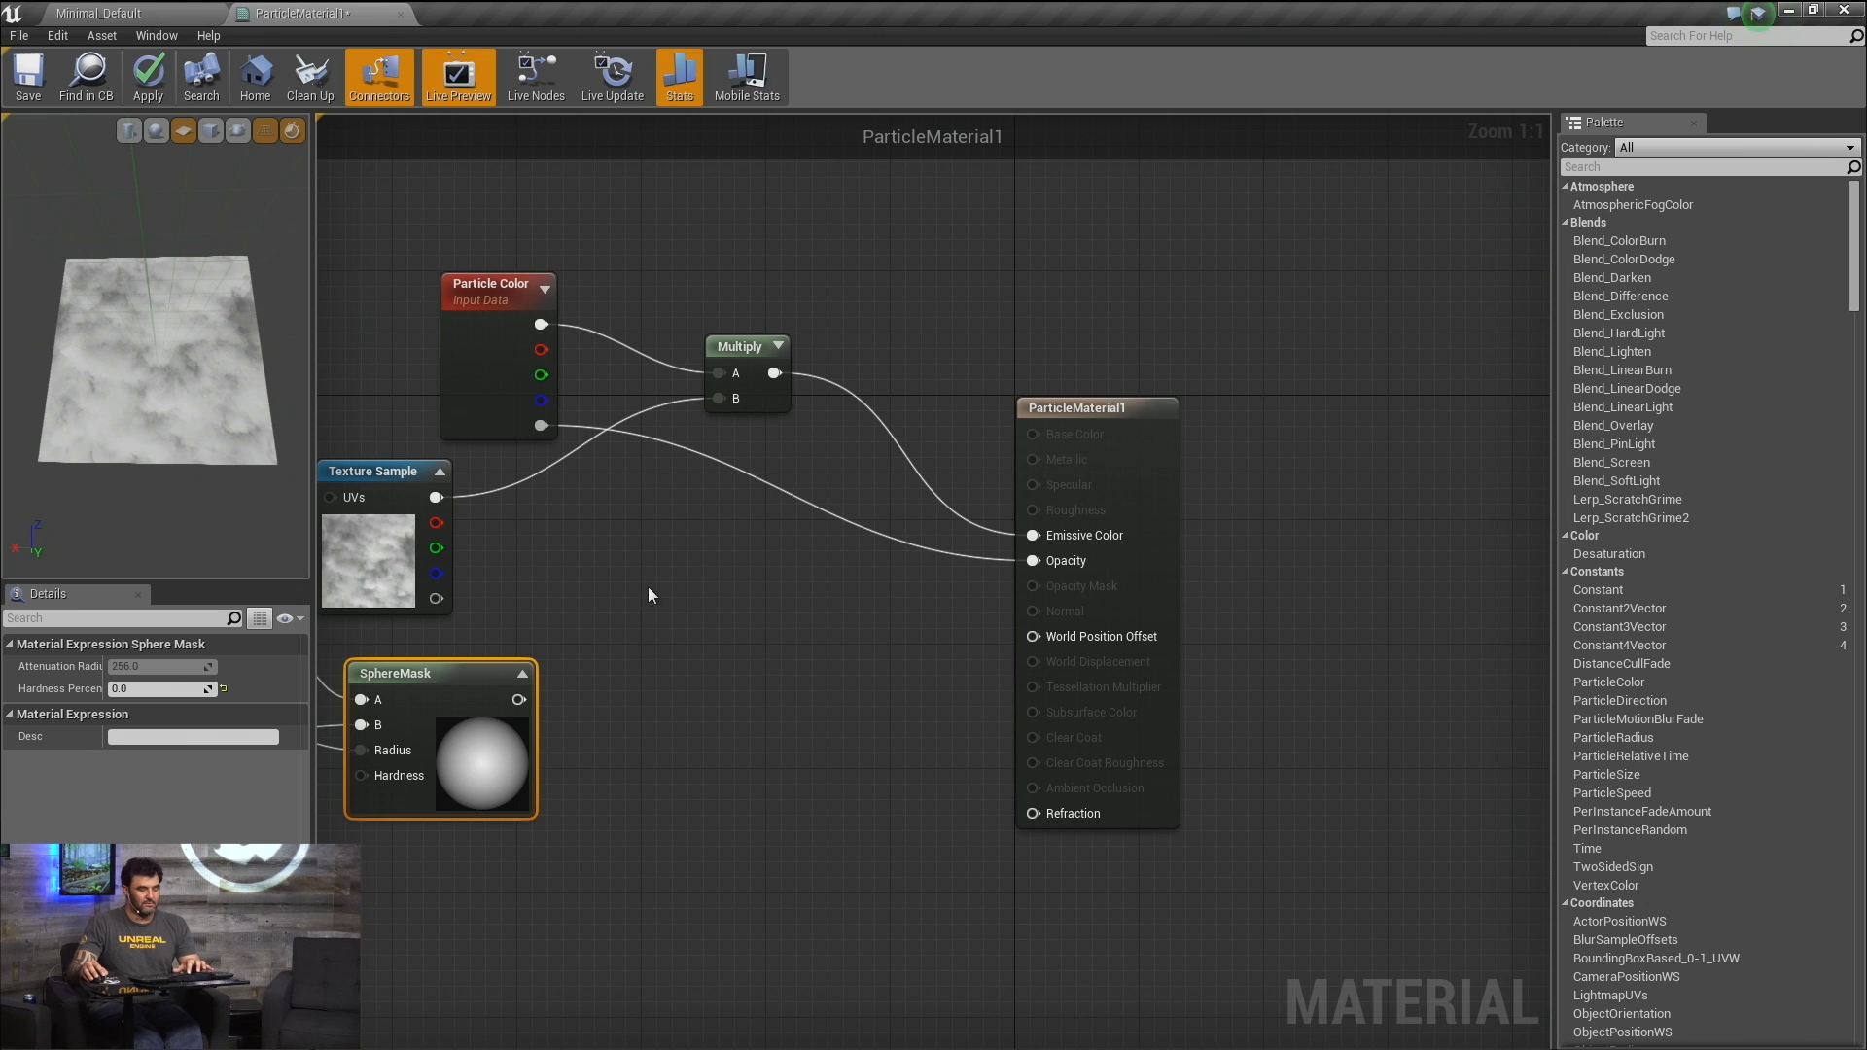
left_click(650, 586)
left_click_drag(541, 424, 669, 632)
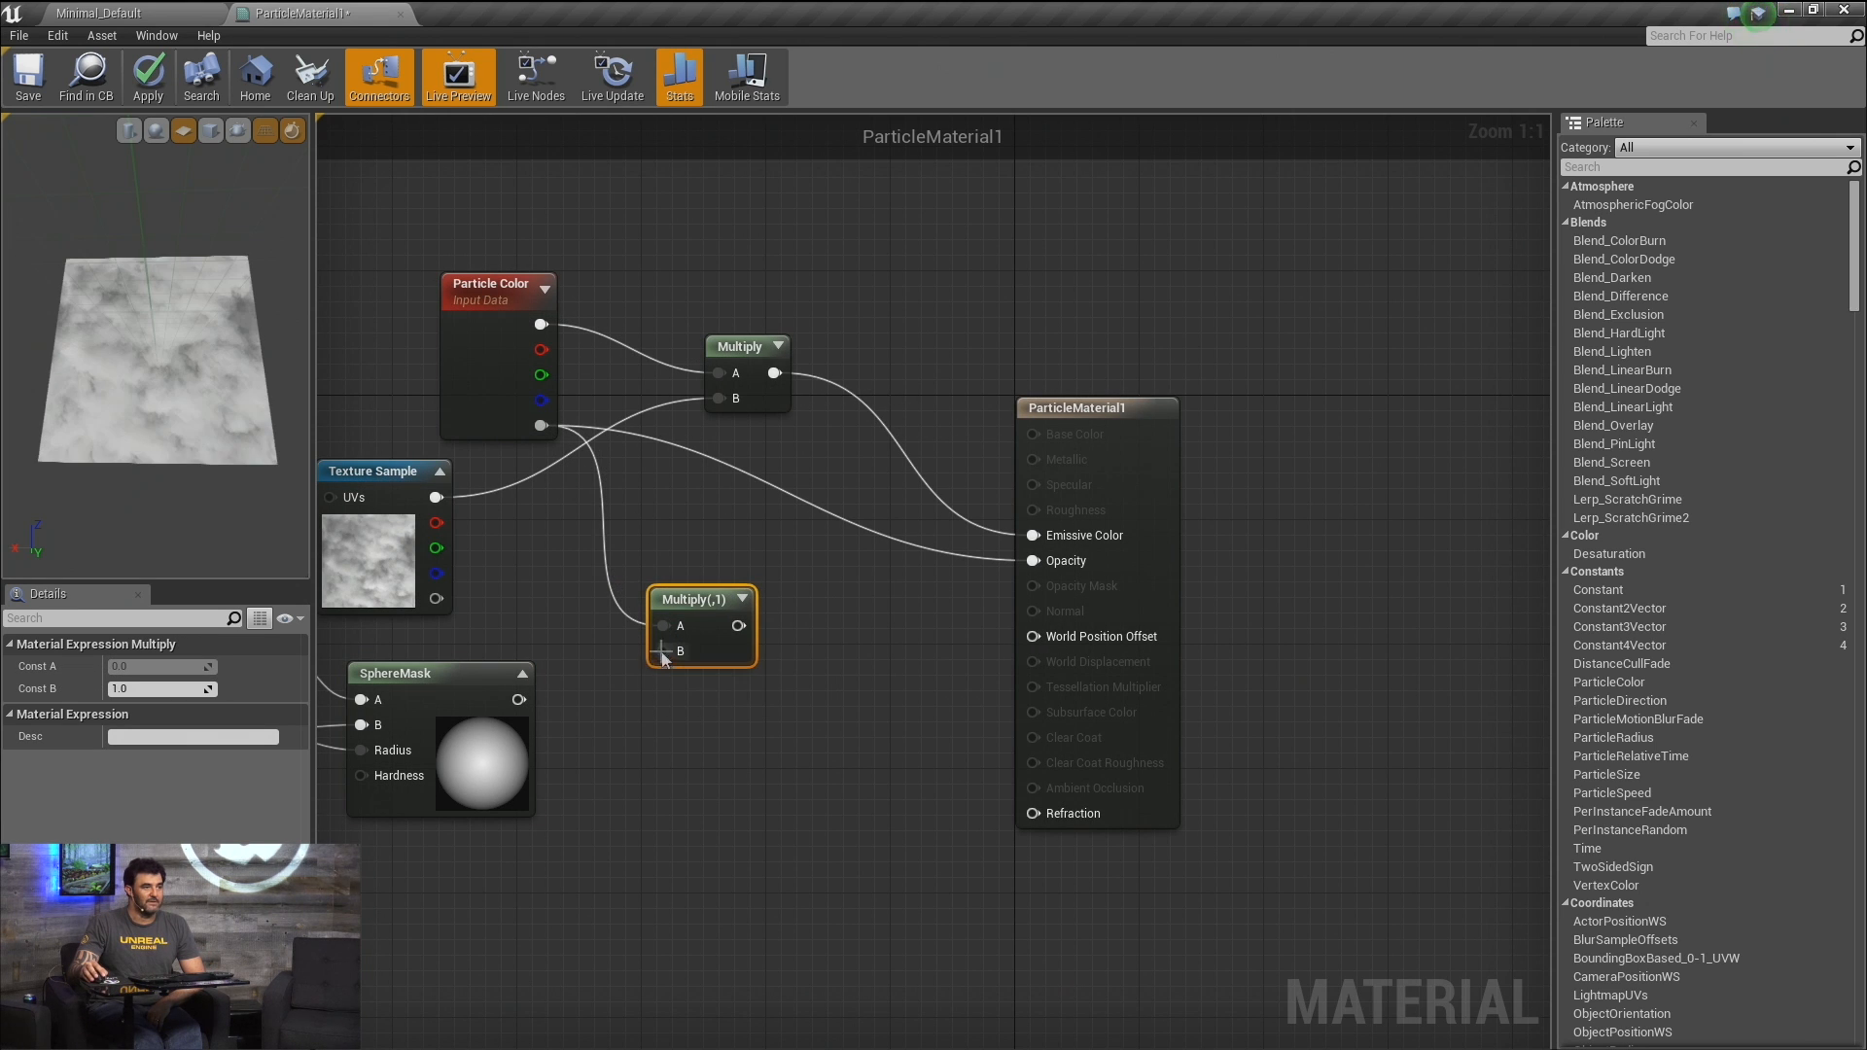
left_click_drag(538, 704, 521, 700)
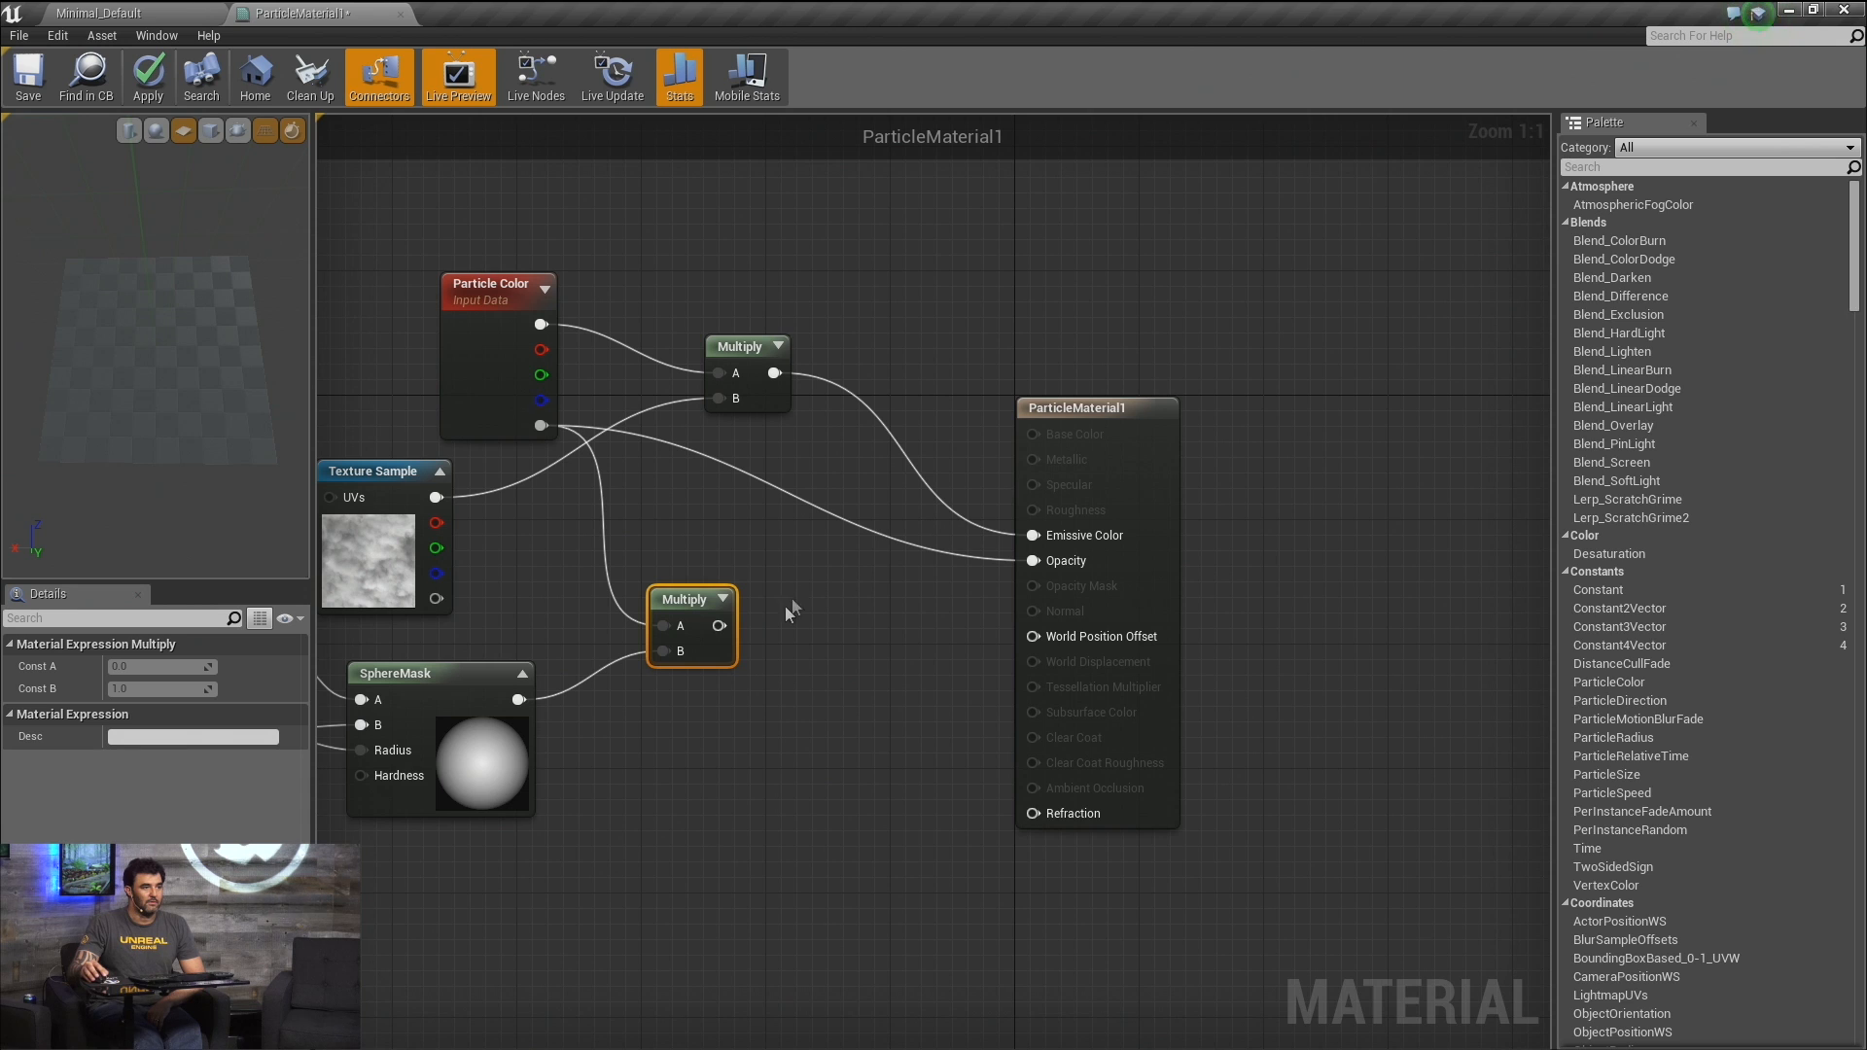
left_click_drag(718, 625, 1034, 562)
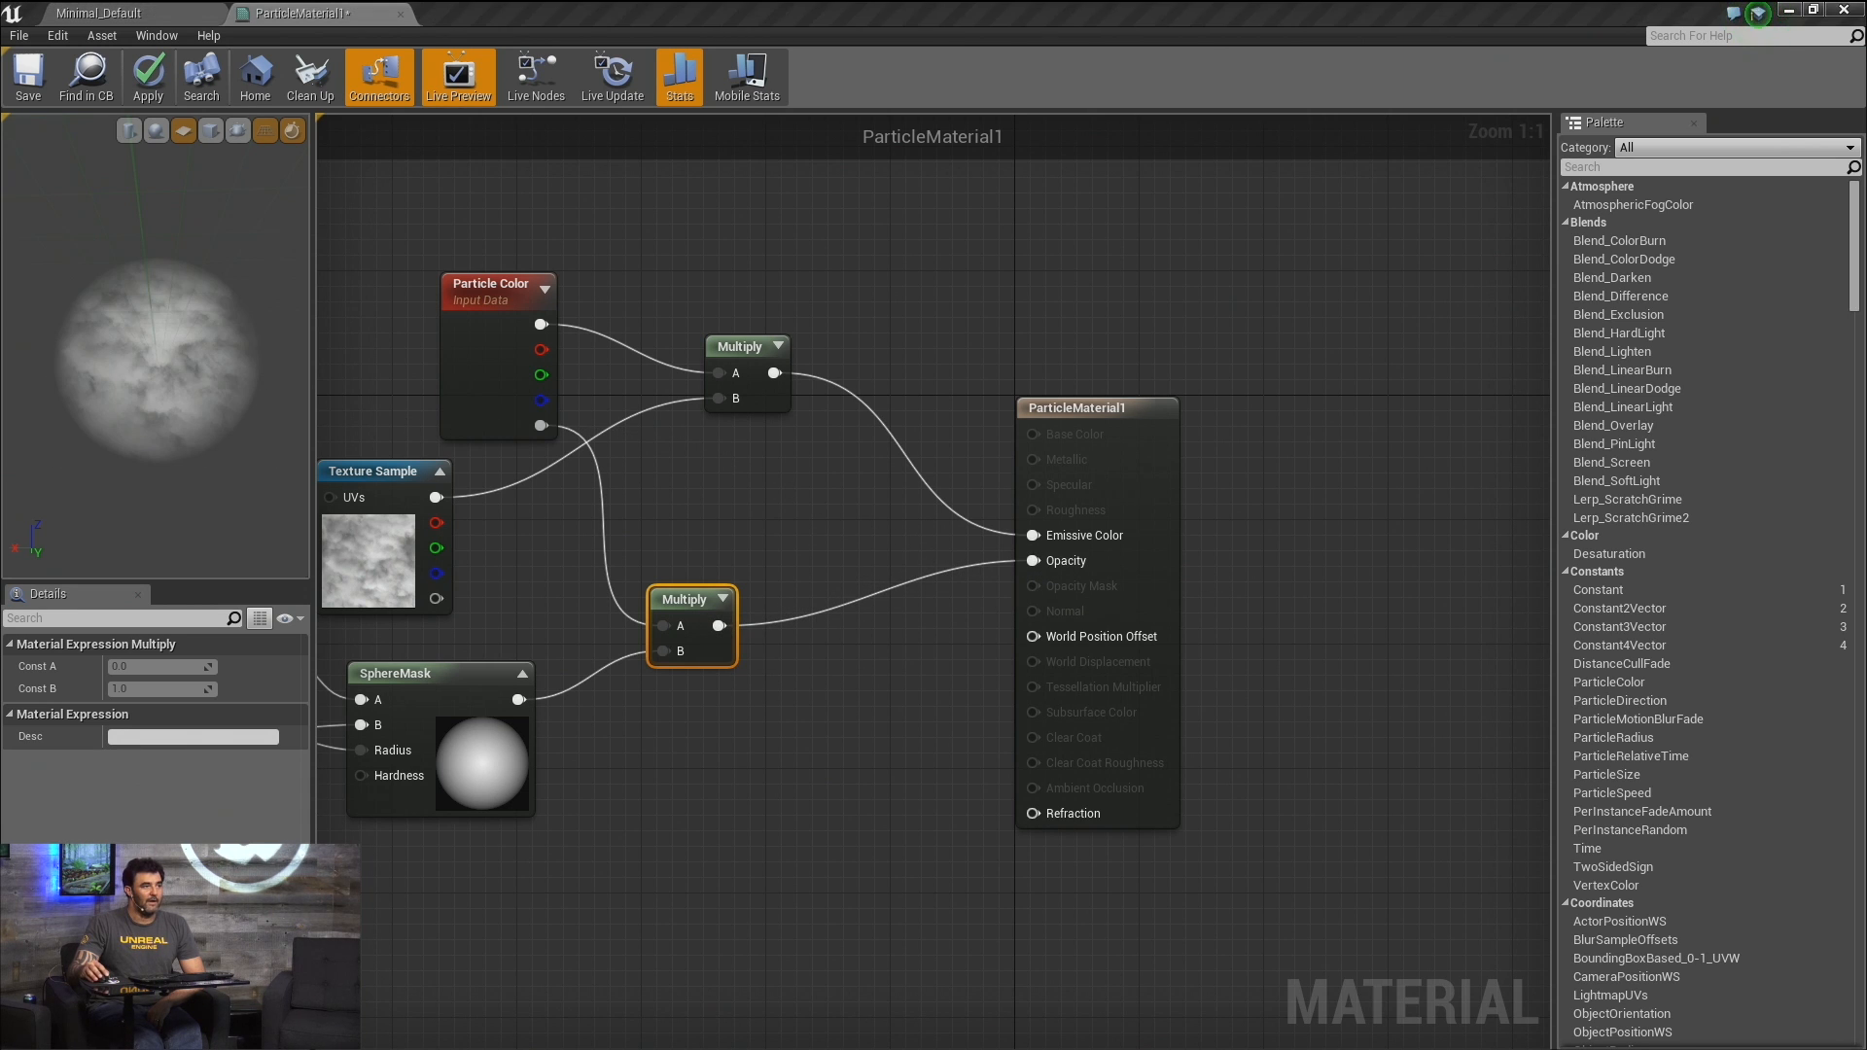
left_click_drag(73, 304, 97, 338)
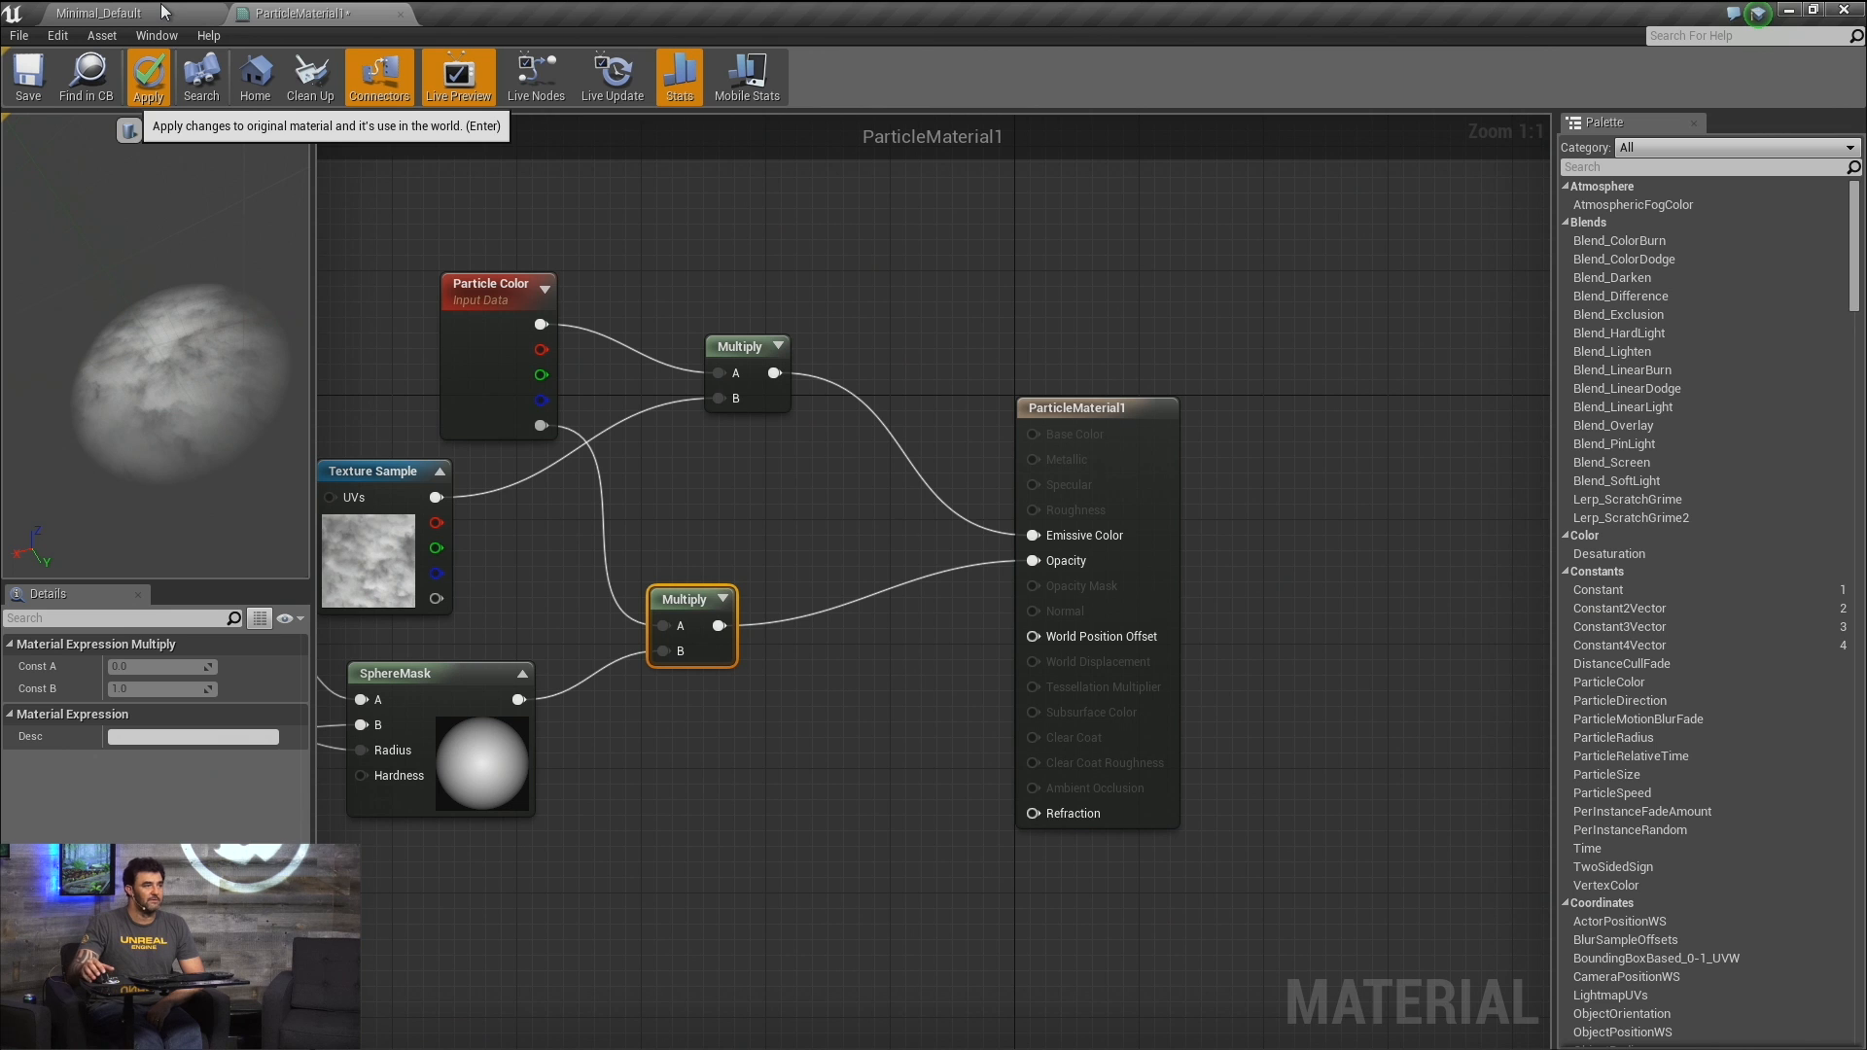
Create a Particle System named ExampleSmoke in the ExampleContent folder, clearing the asset search, and open it for editing.
left_click(107, 13)
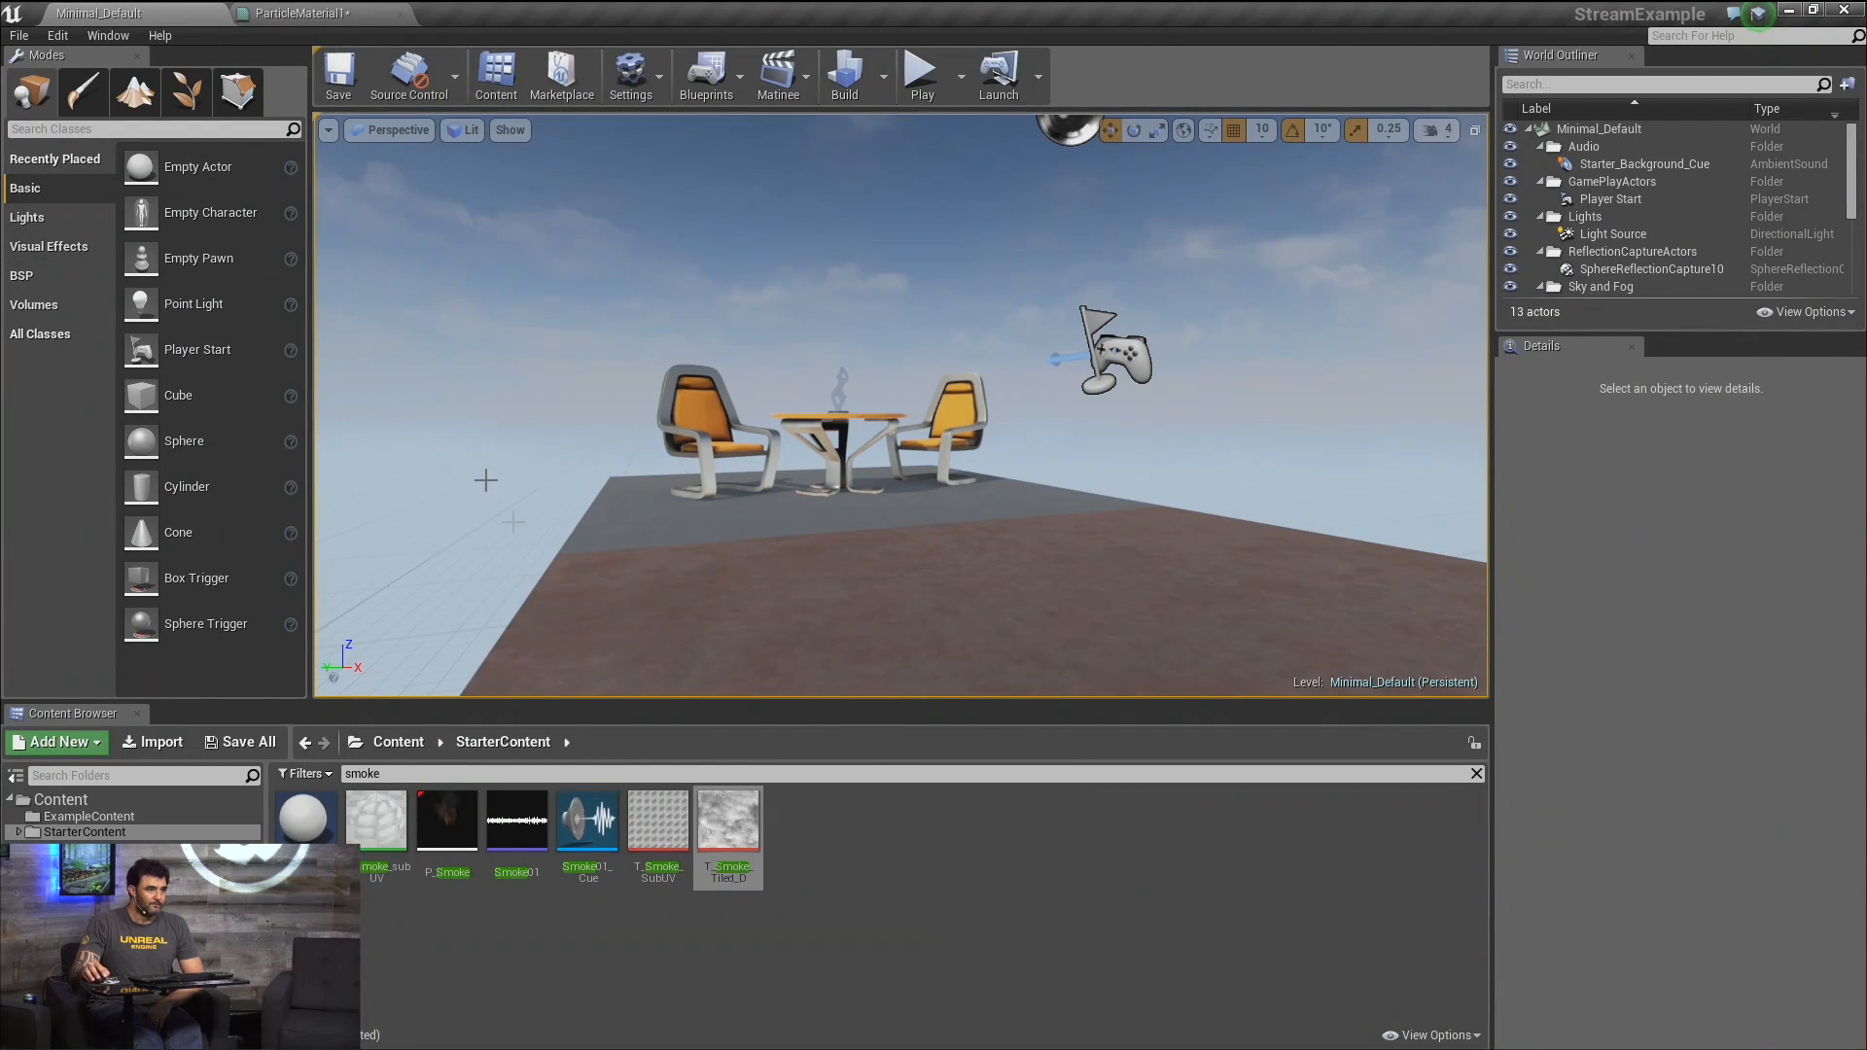
left_click(65, 819)
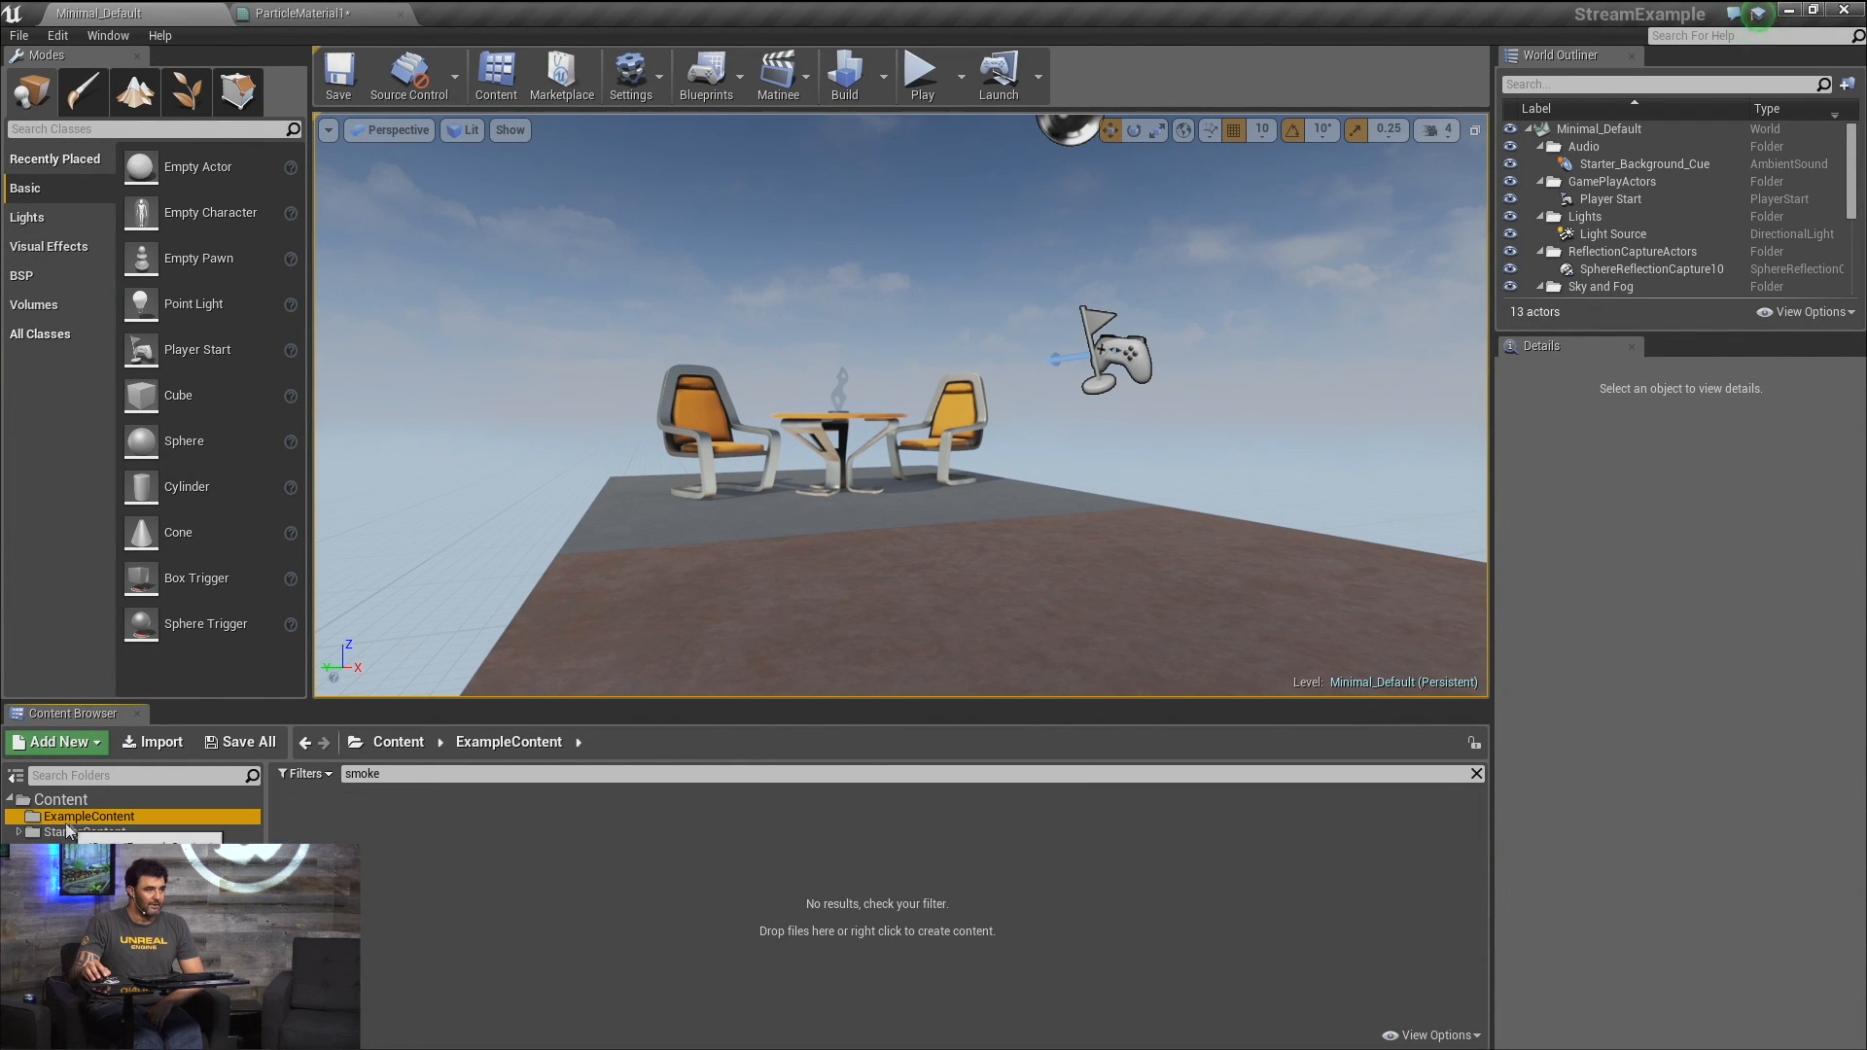
left_click(1477, 774)
right_click(488, 848)
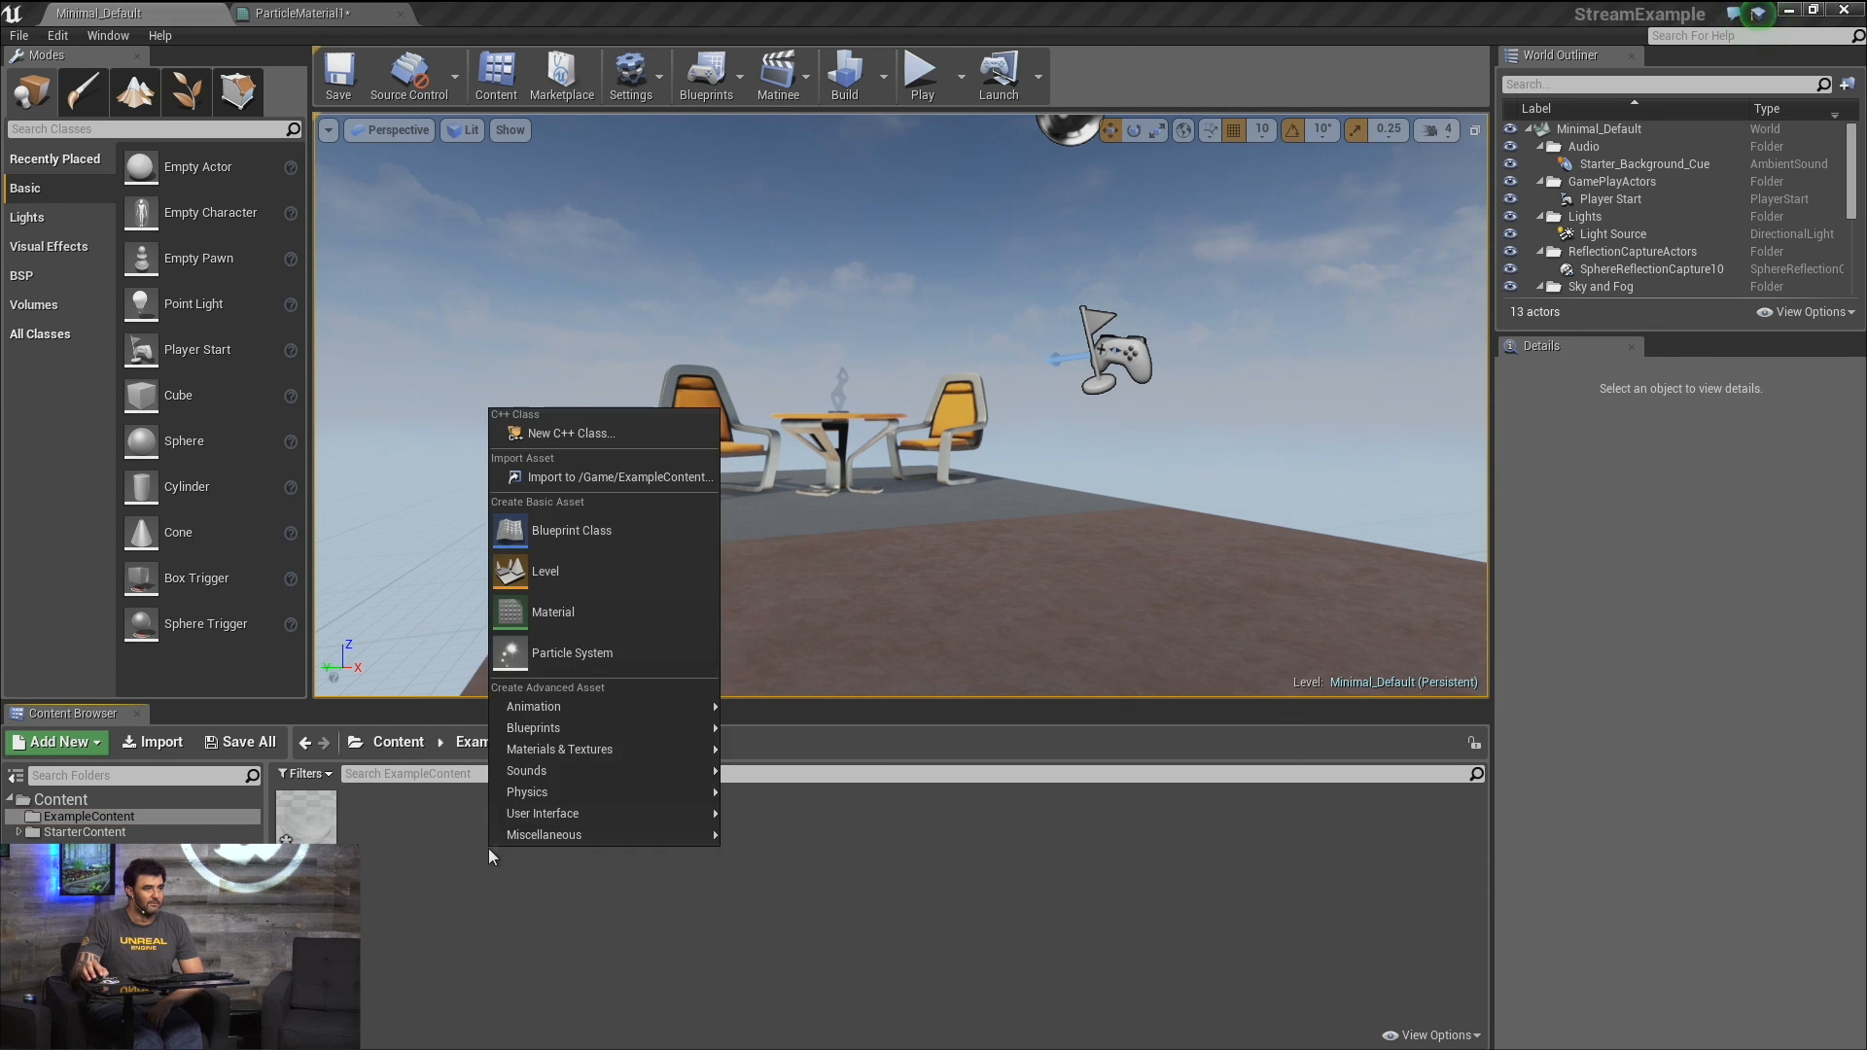
left_click(529, 650)
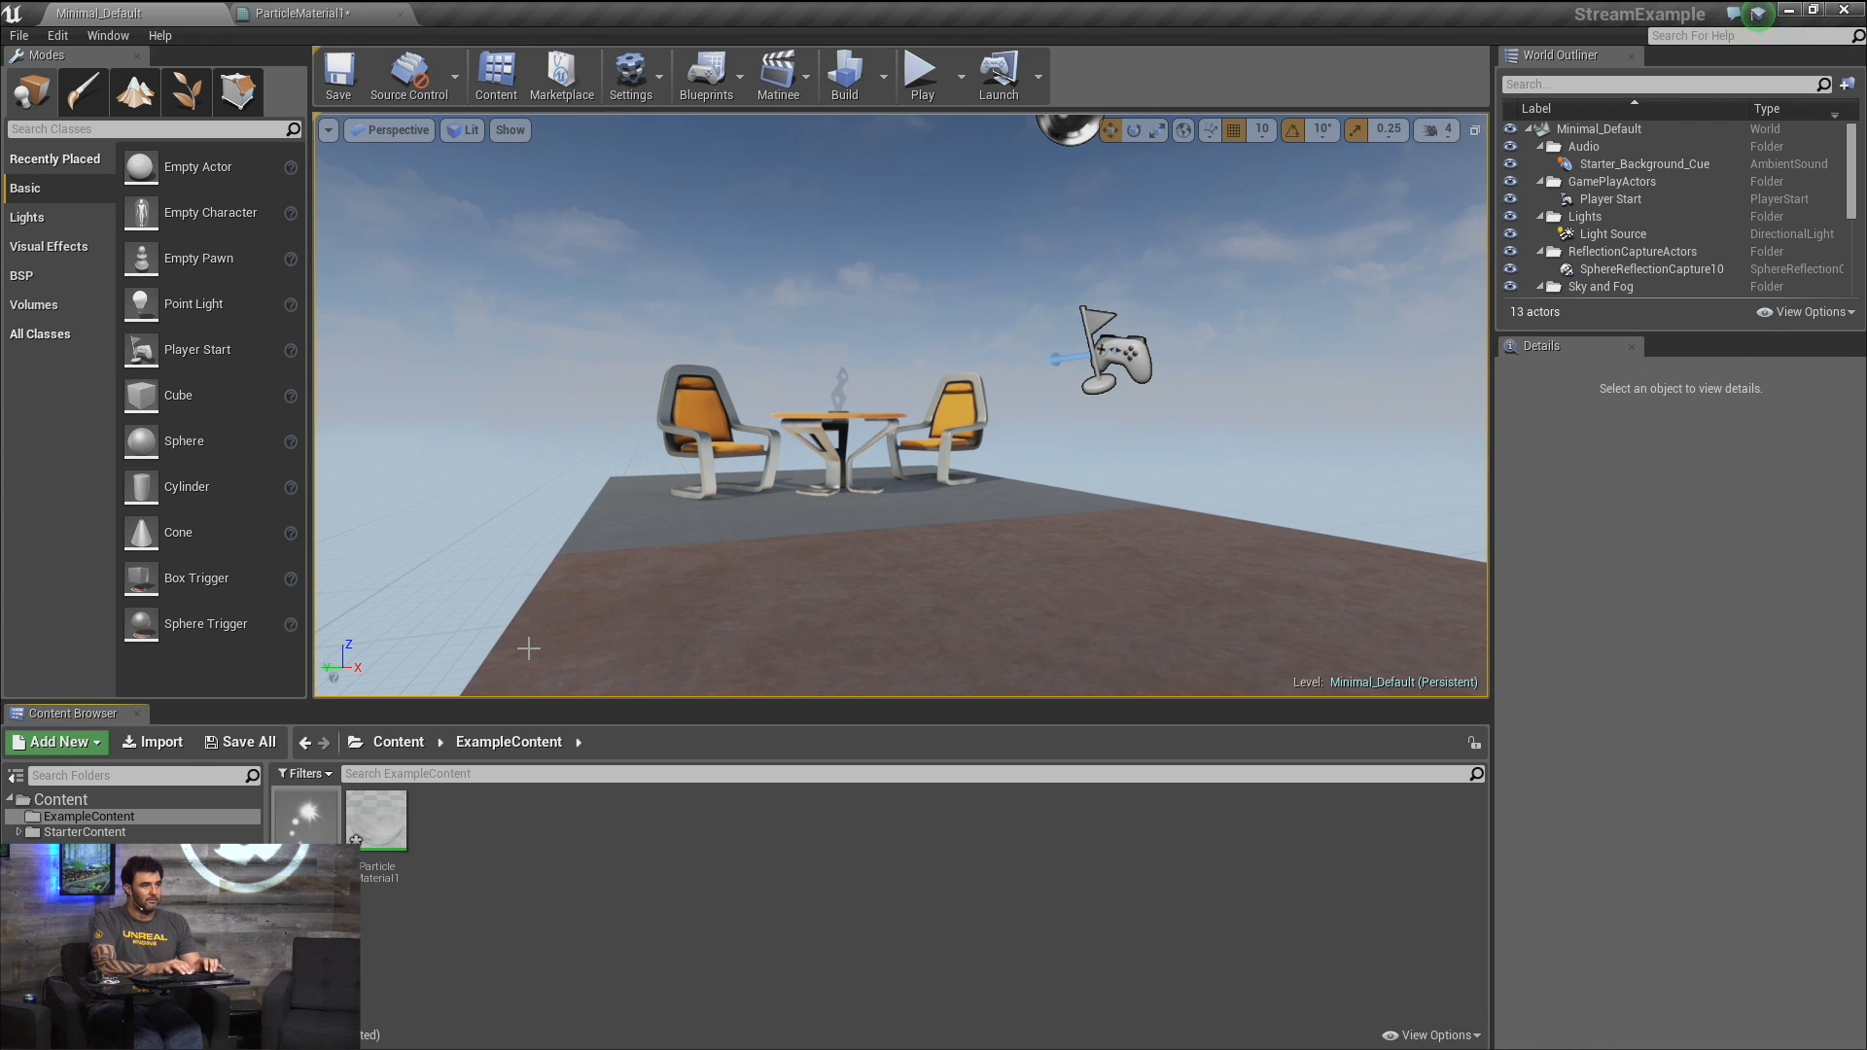
key("Return")
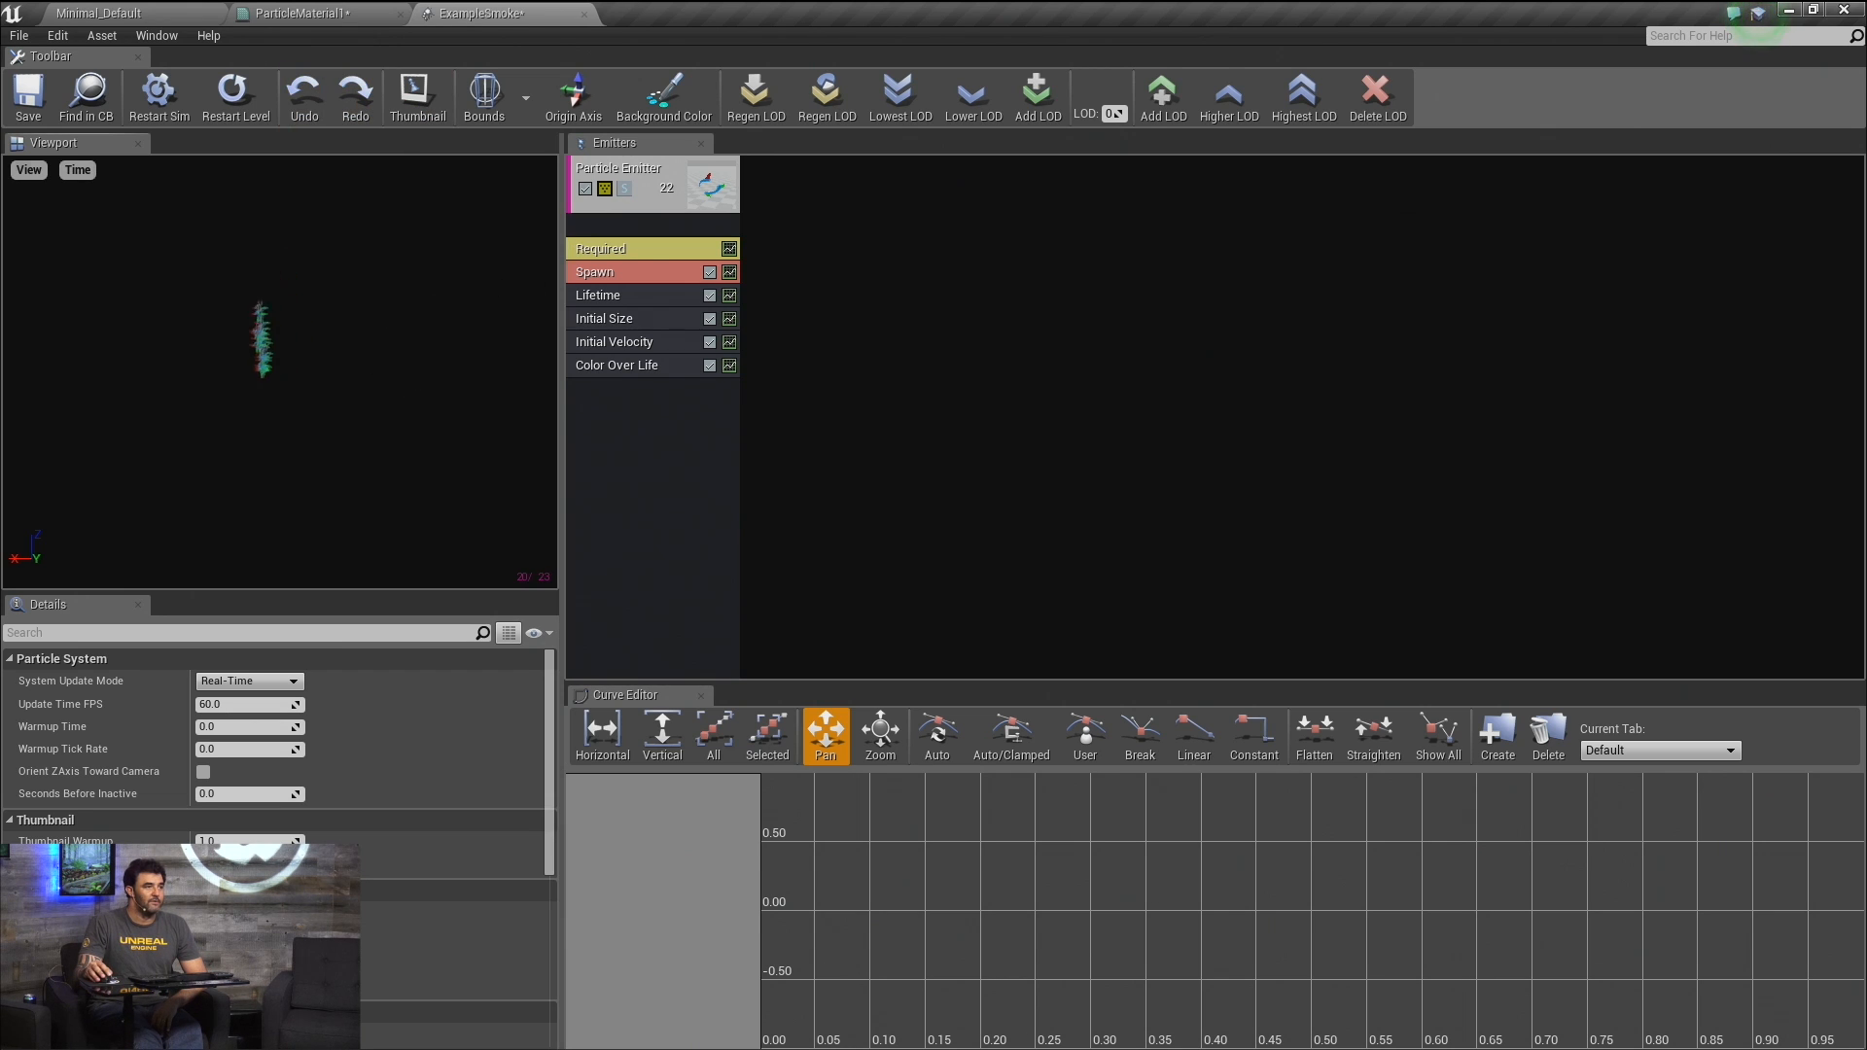
Select the ParticleMaterial1 asset and assign it as the Material in the ExampleSmoke emitter's Required module.
right_click_drag(312, 356, 311, 292)
middle_click_drag(311, 357, 305, 525)
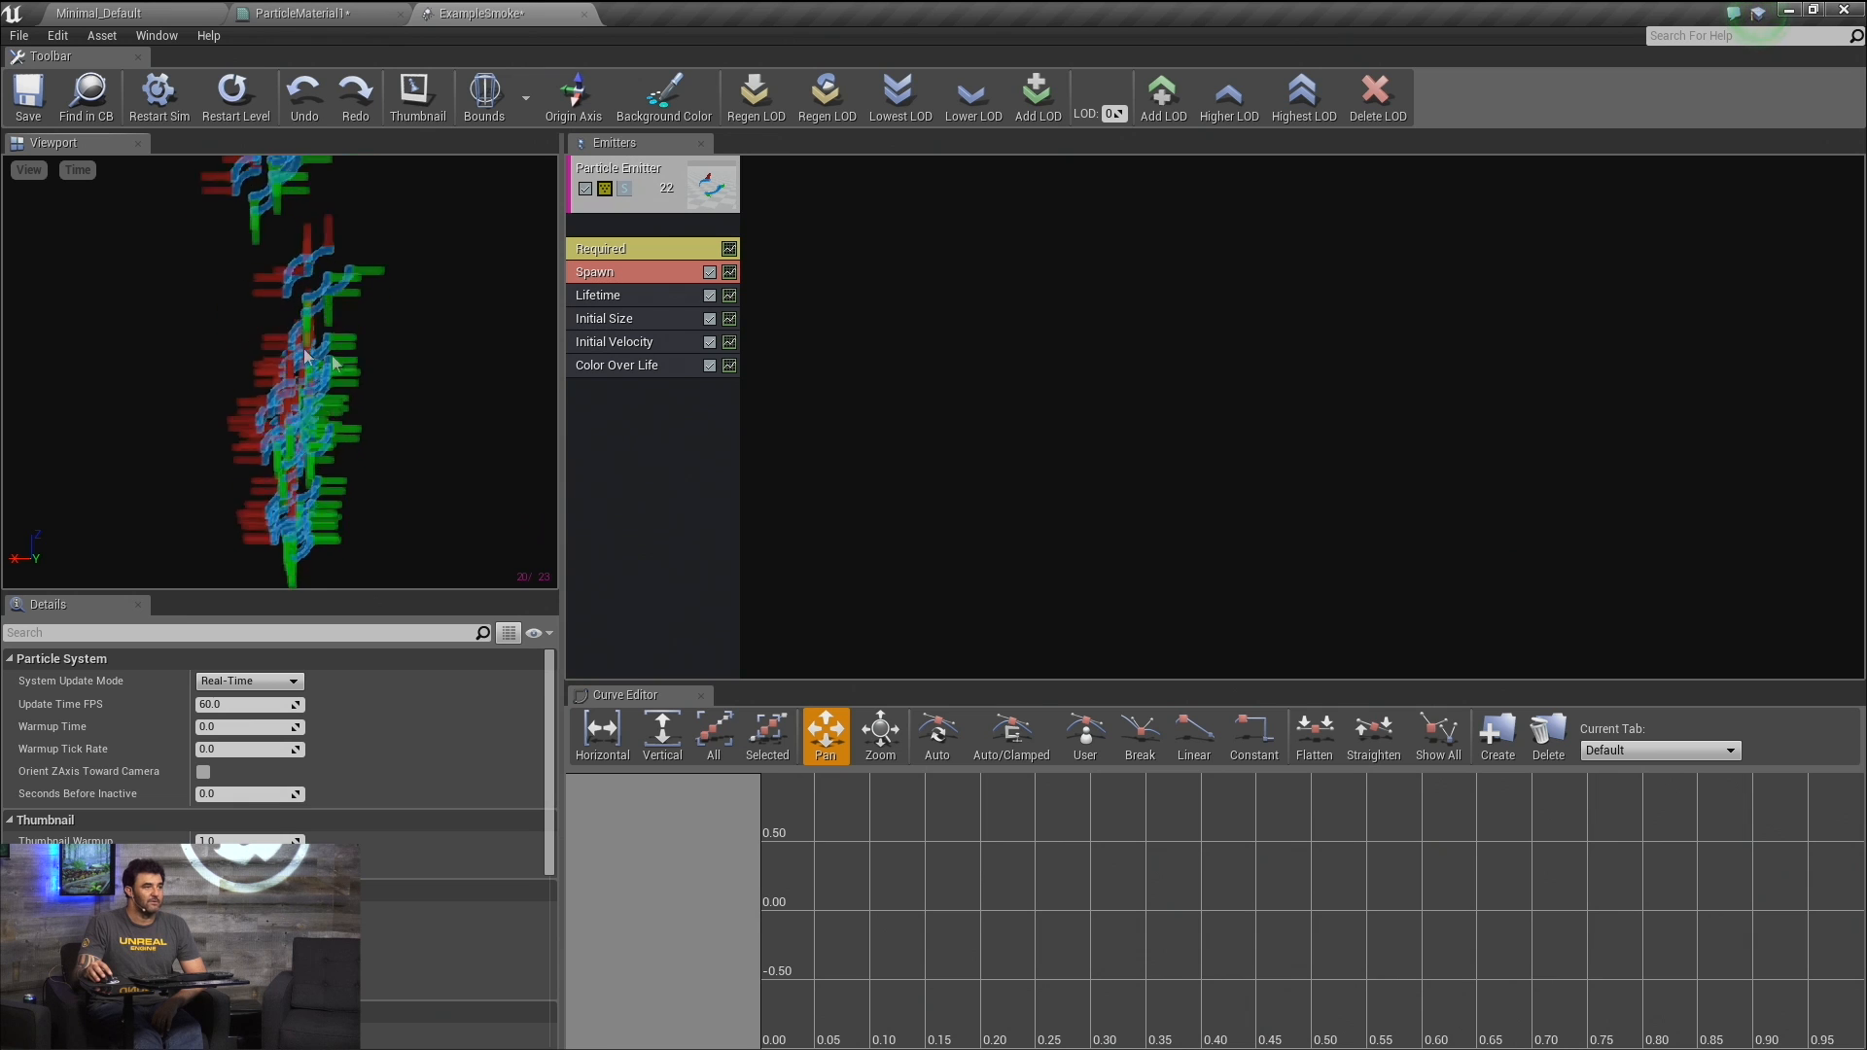
scroll(280, 356, "down", 3)
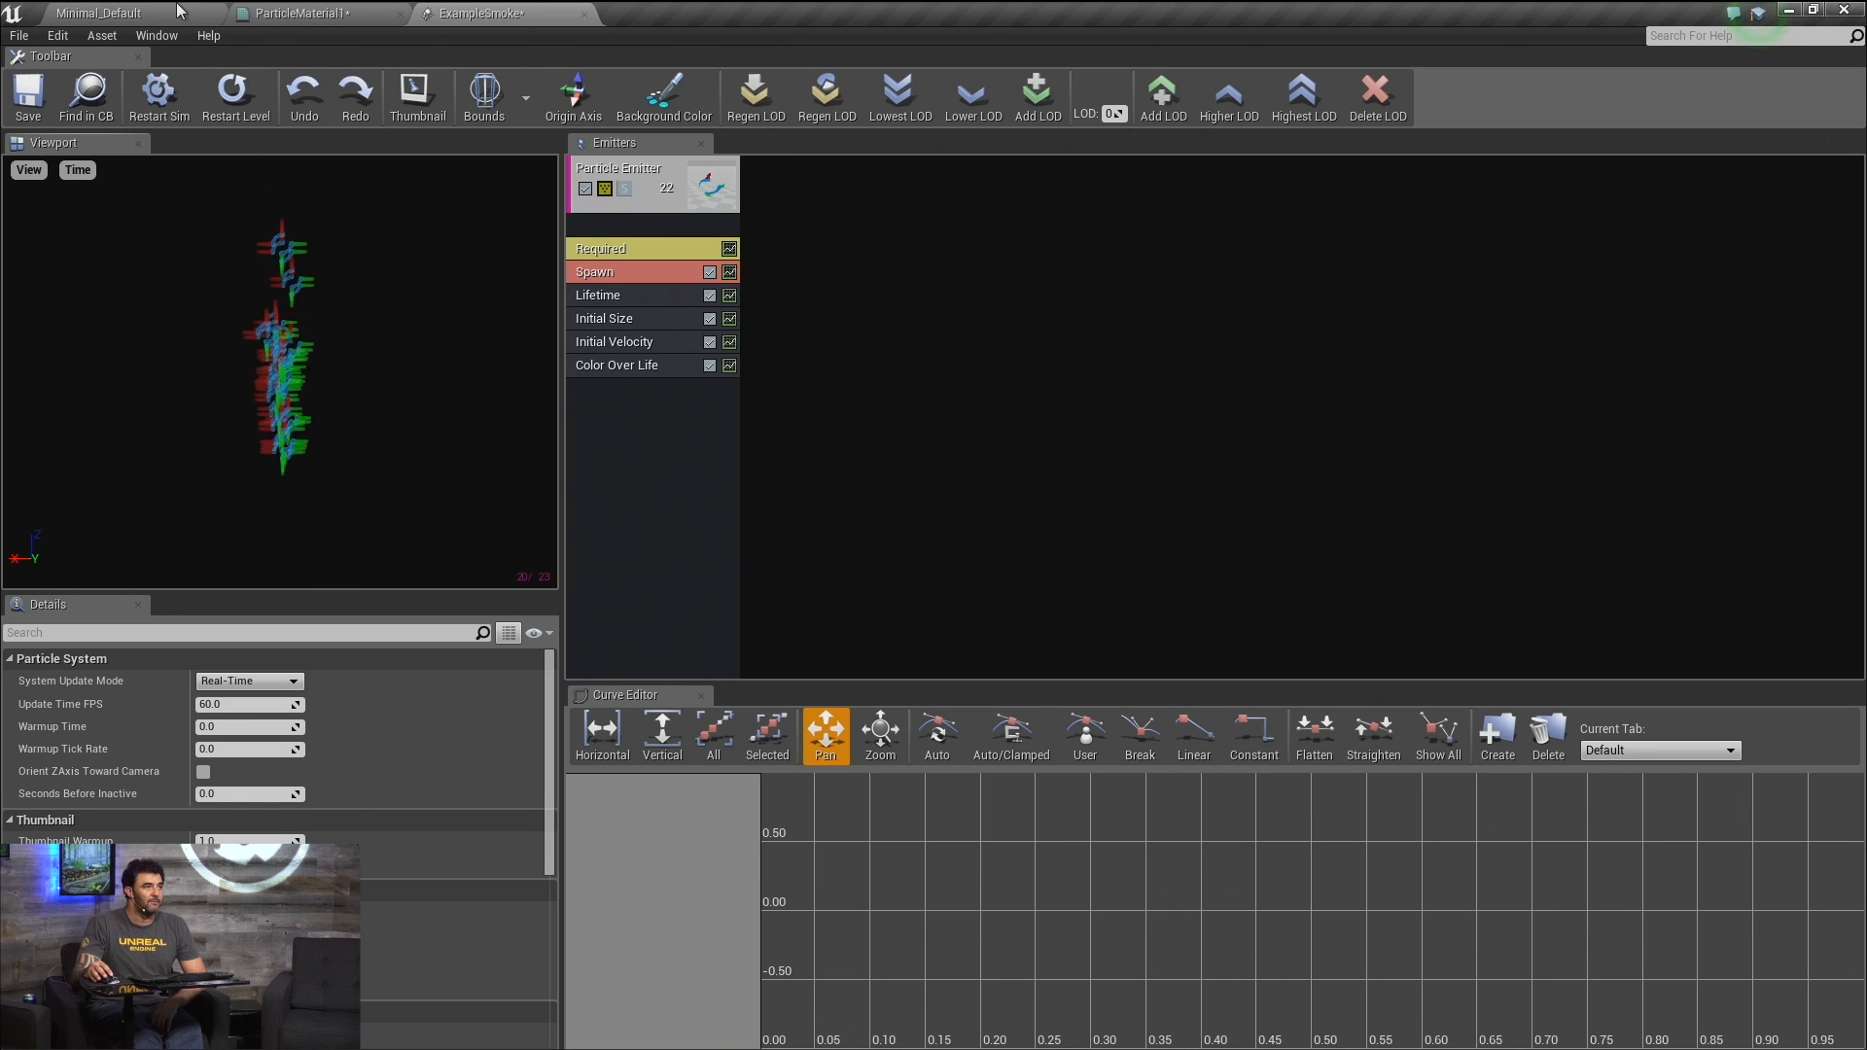
left_click(302, 12)
left_click(191, 15)
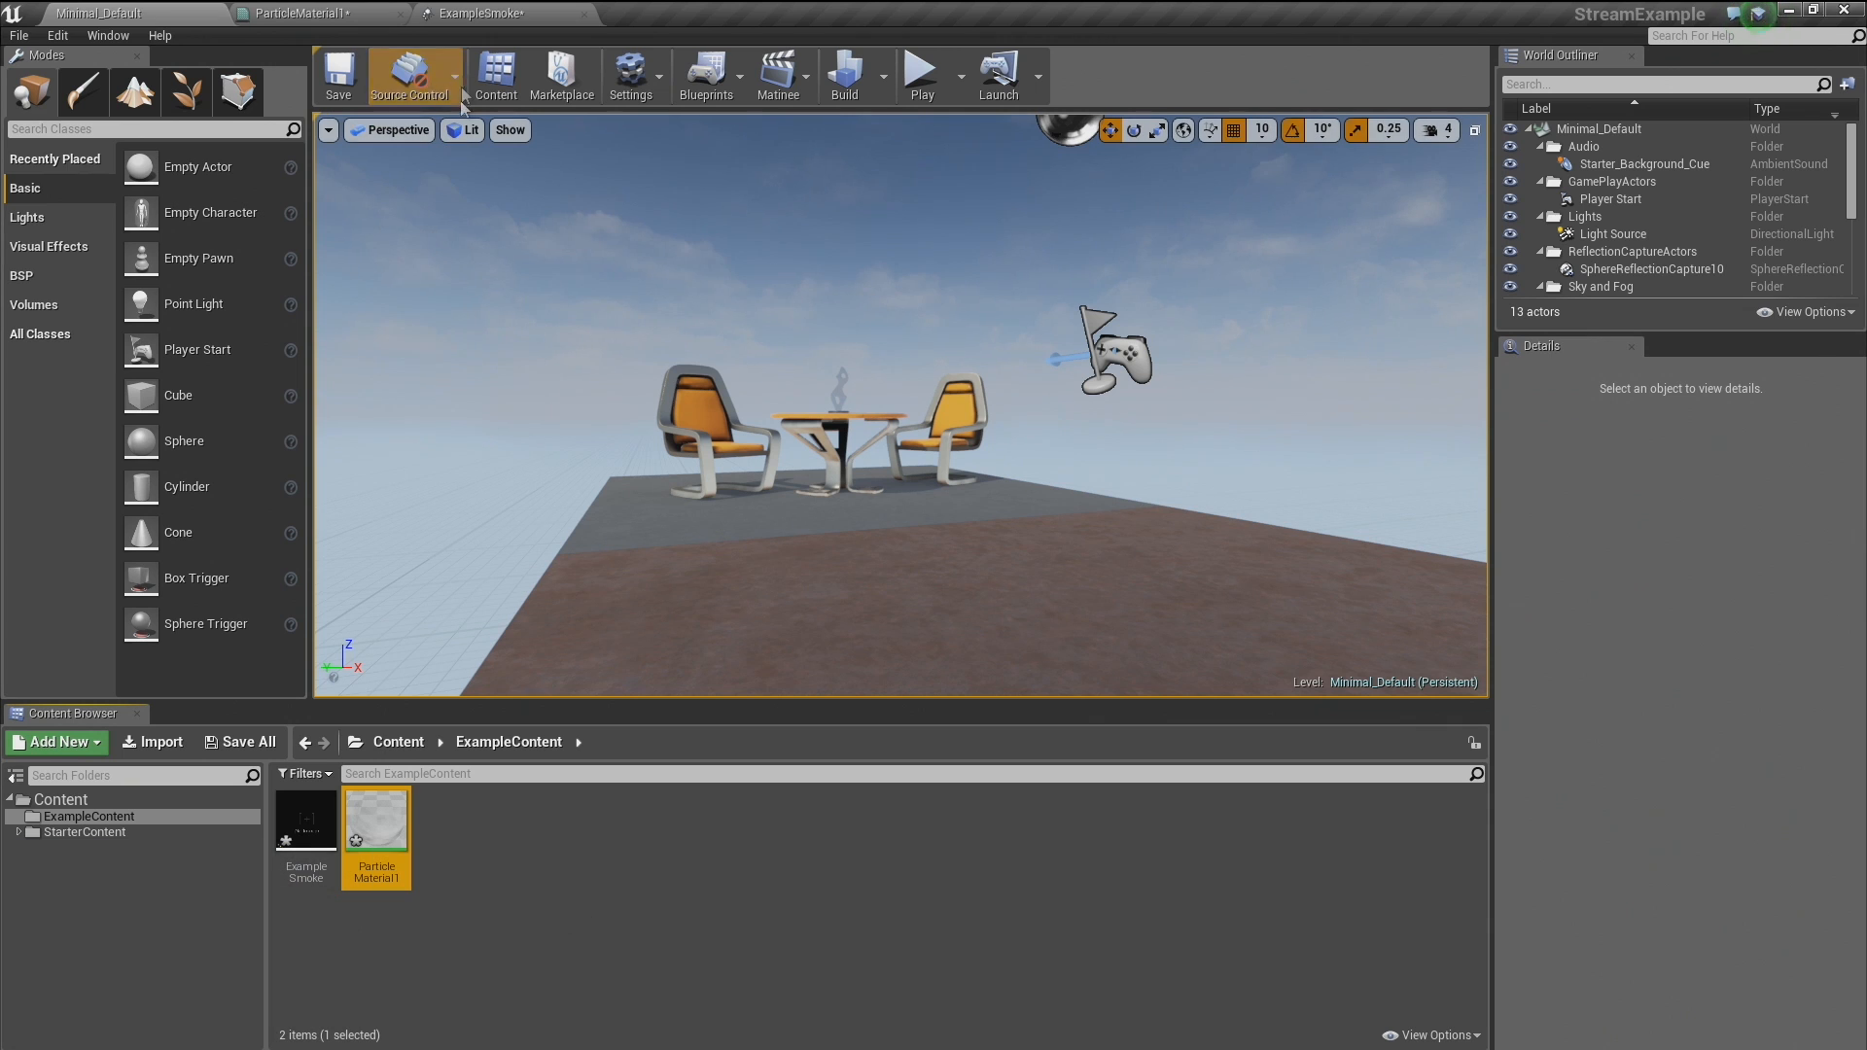
left_click(481, 13)
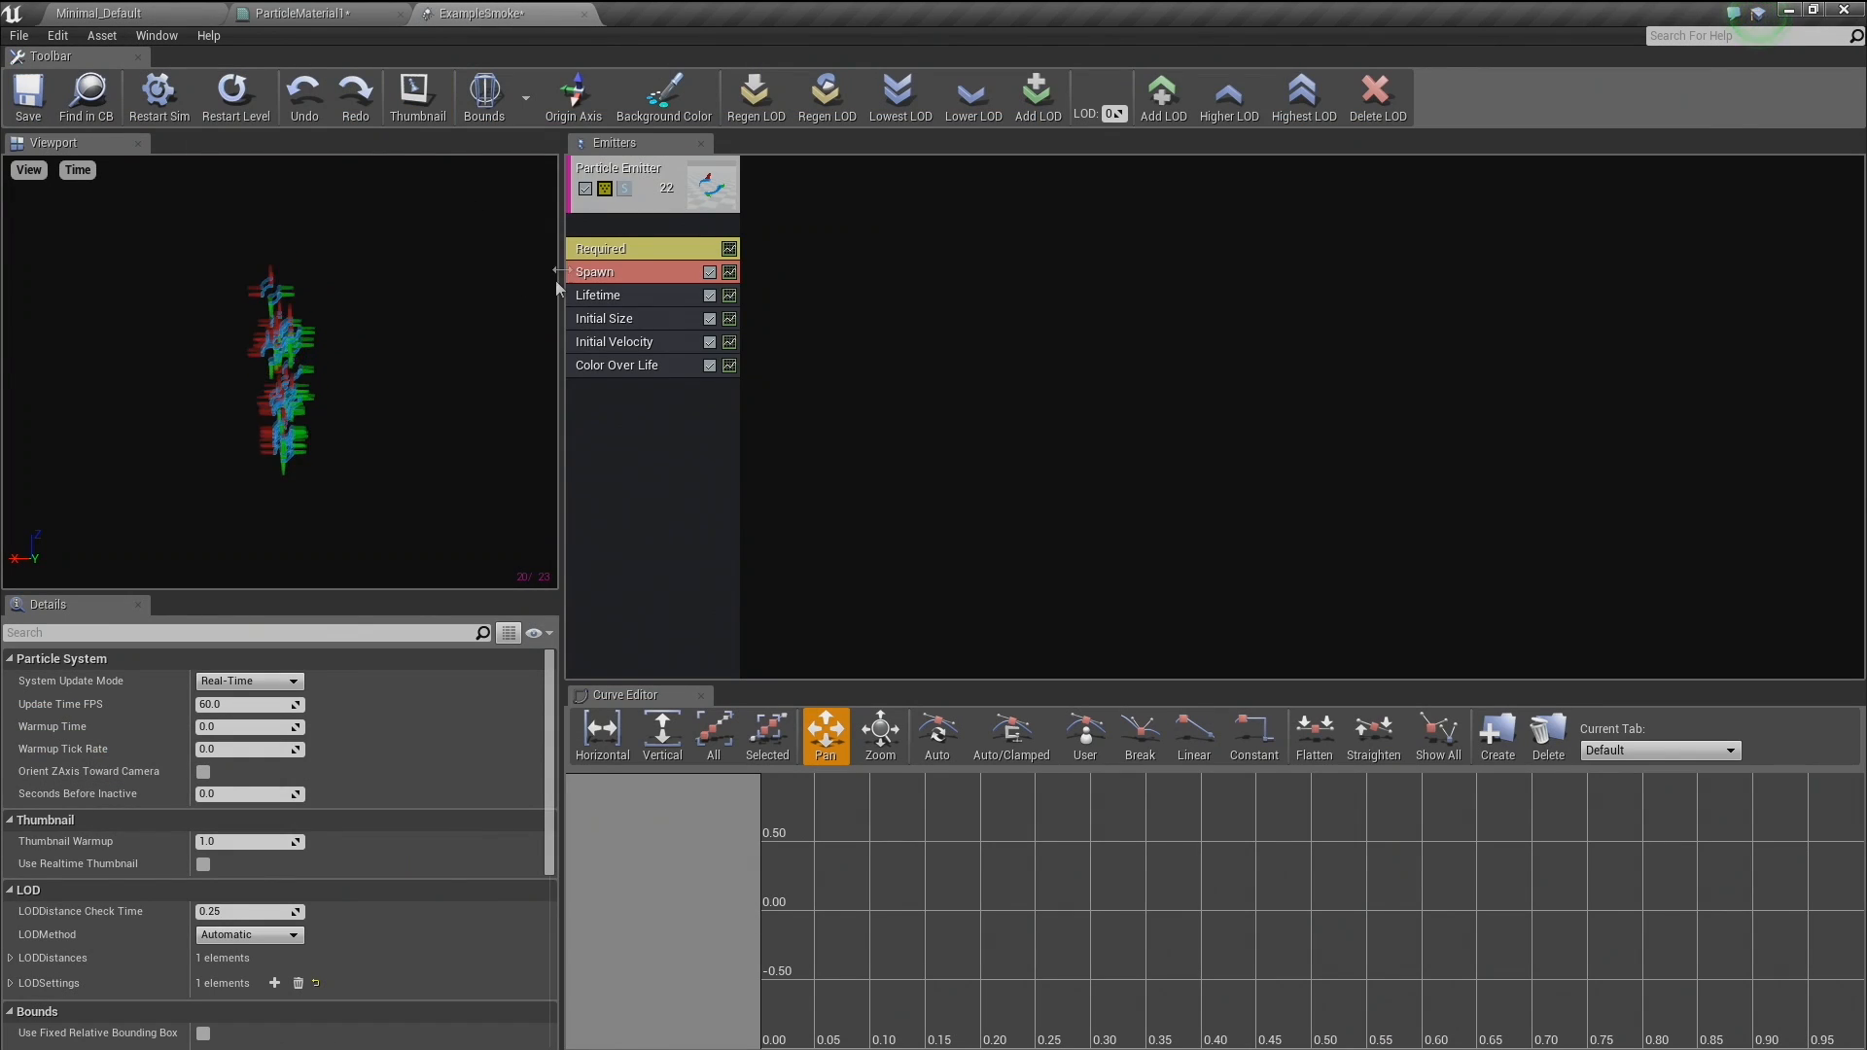
left_click(612, 247)
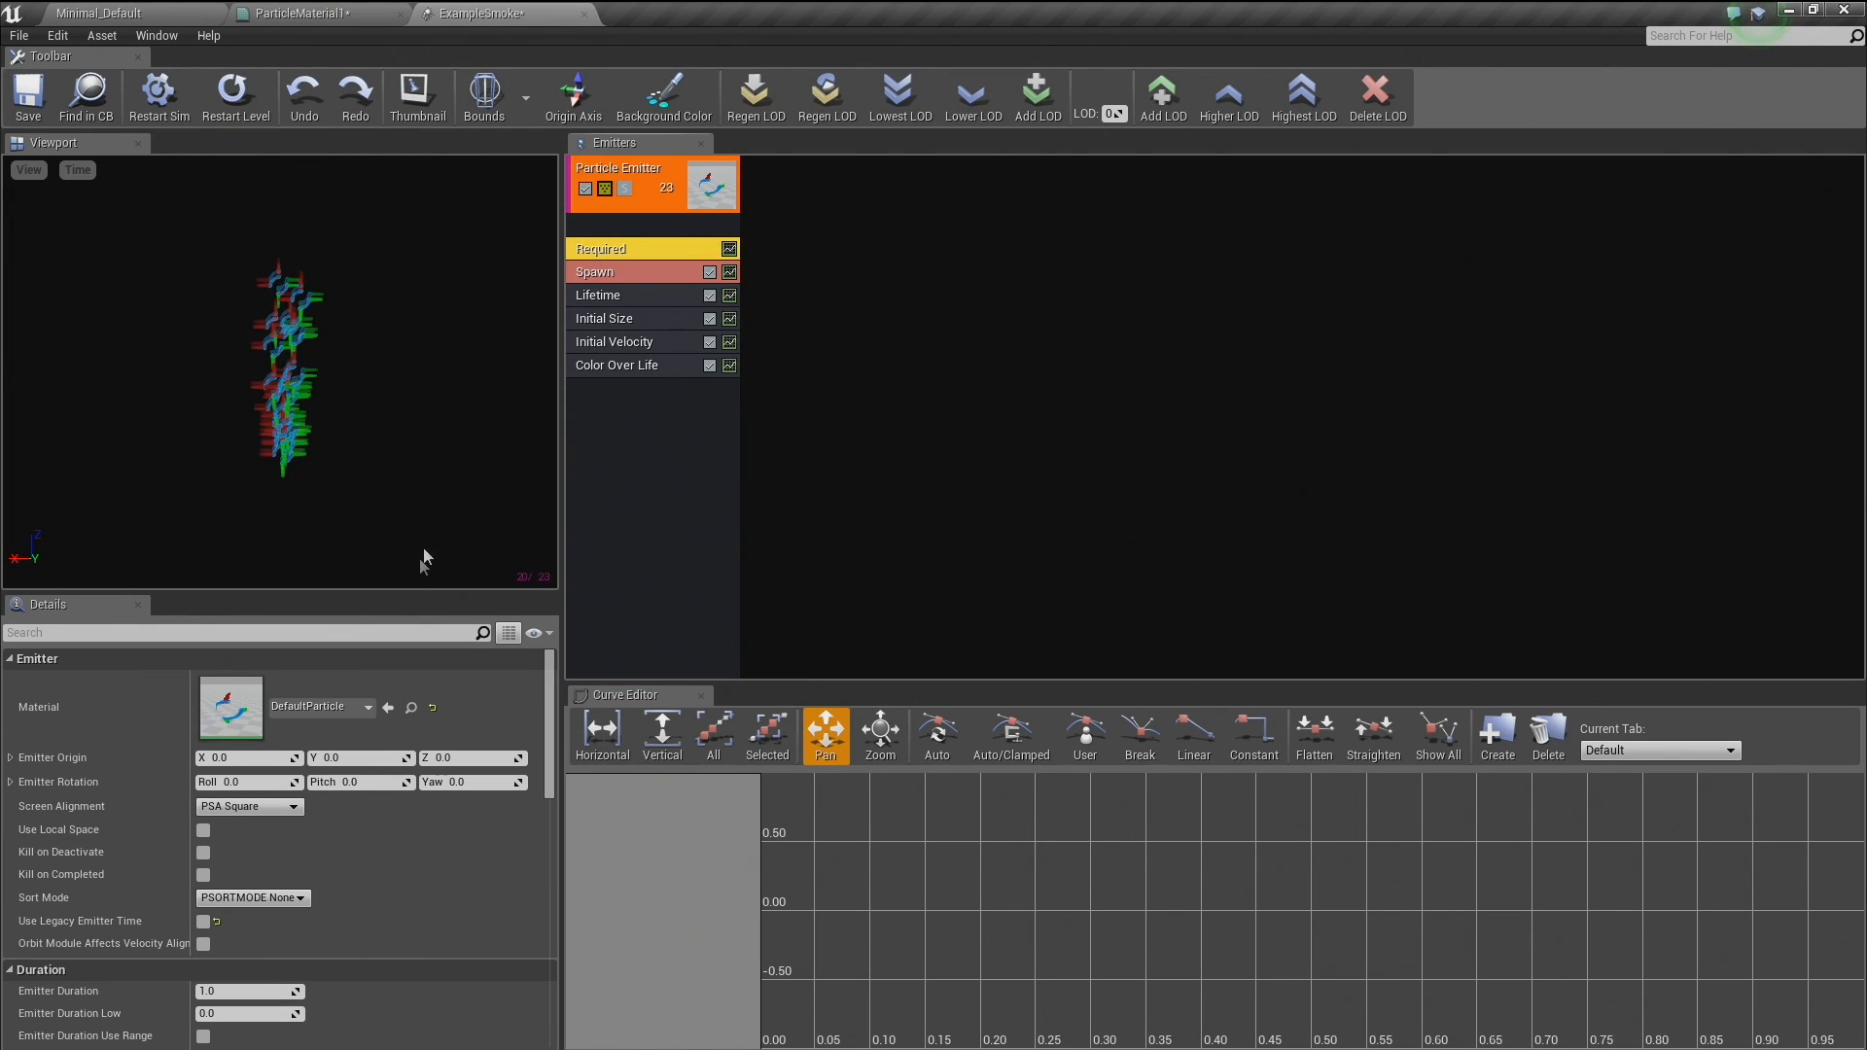
left_click(387, 708)
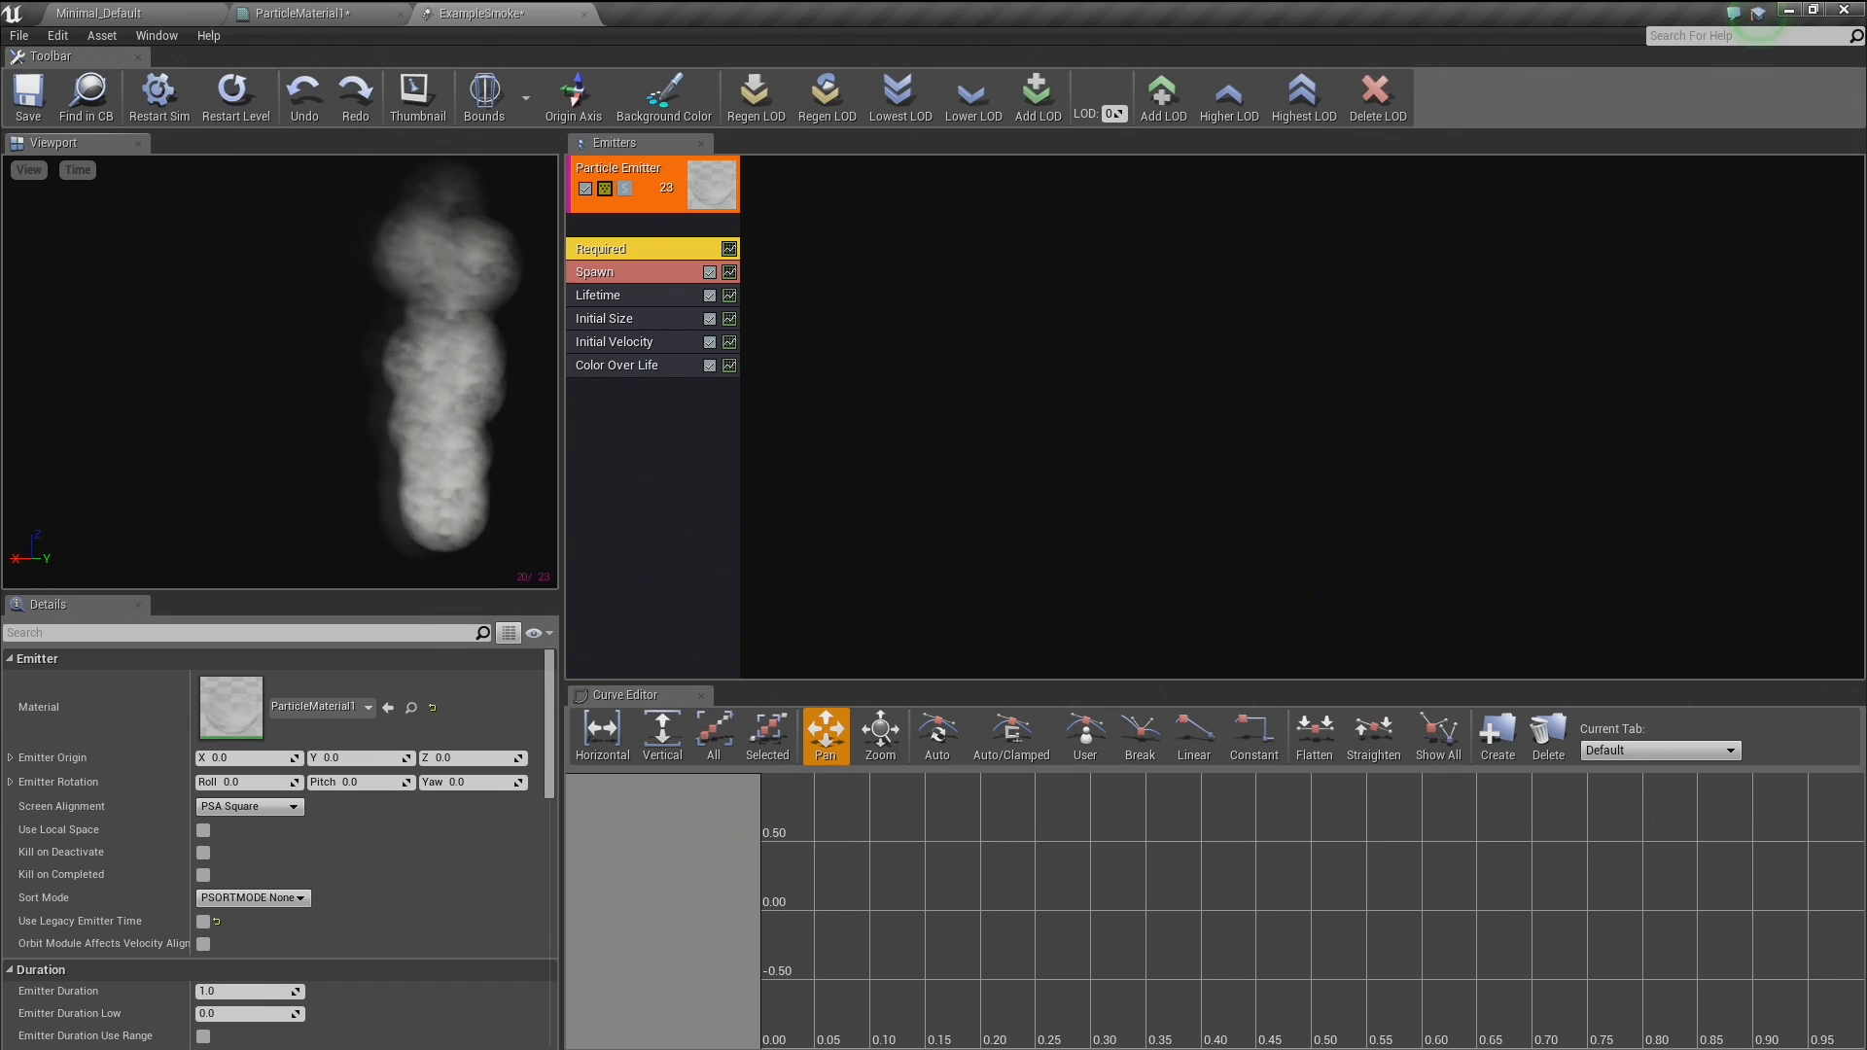
Examine the smoke preview, the emitter's Color Over Life module and the Particle Color node in ParticleMaterial1.
left_click_drag(312, 489, 341, 545)
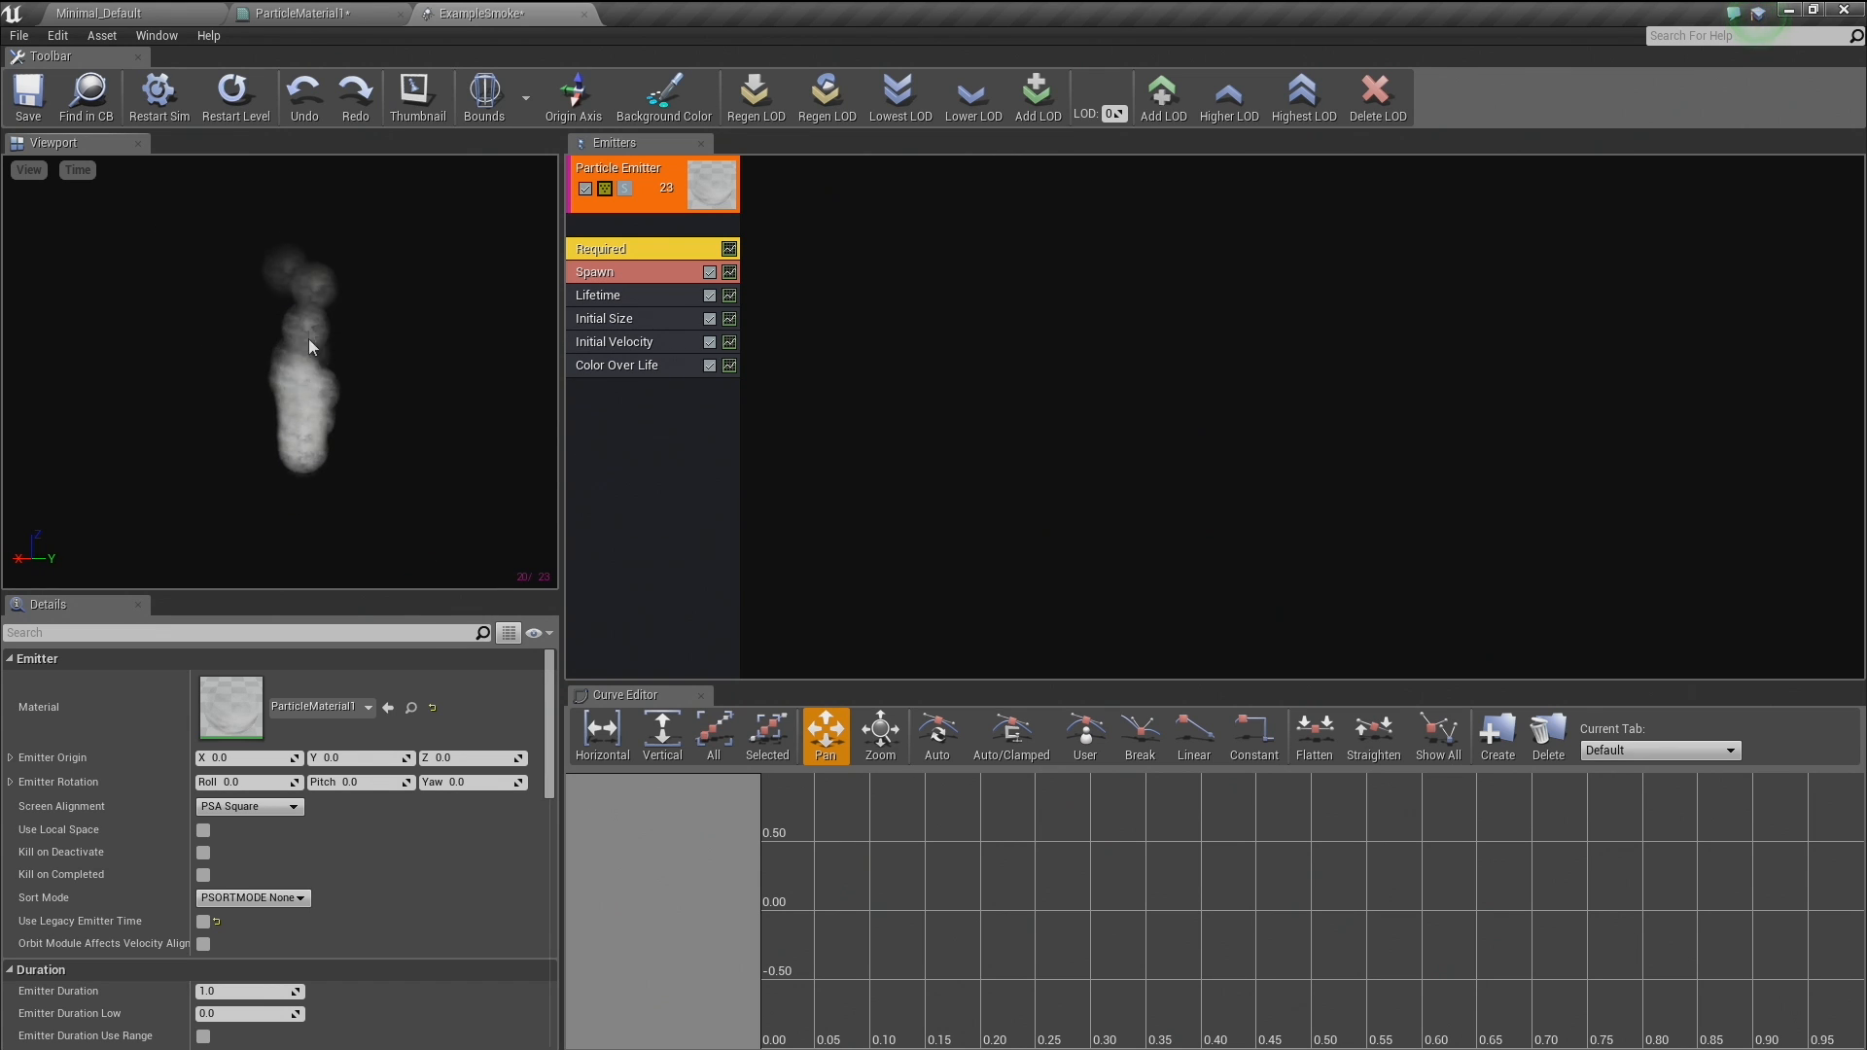
left_click_drag(352, 386, 433, 397)
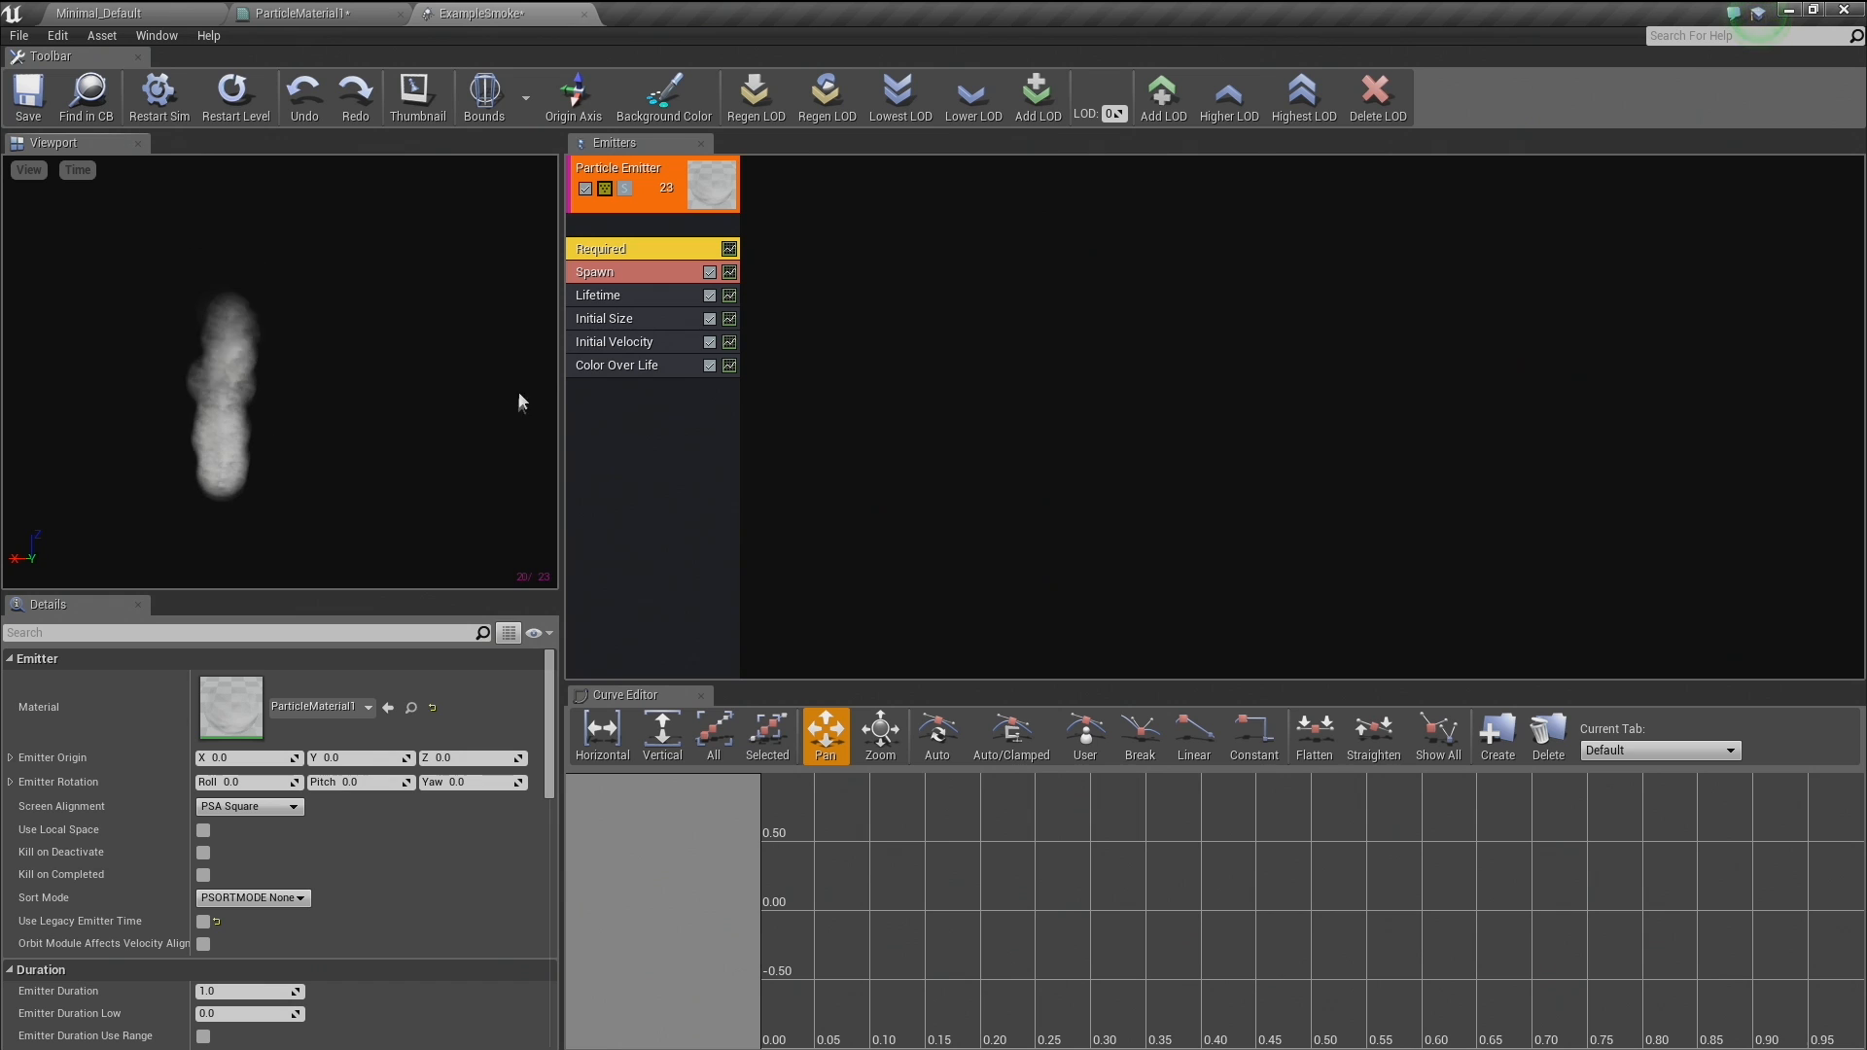
left_click(605, 366)
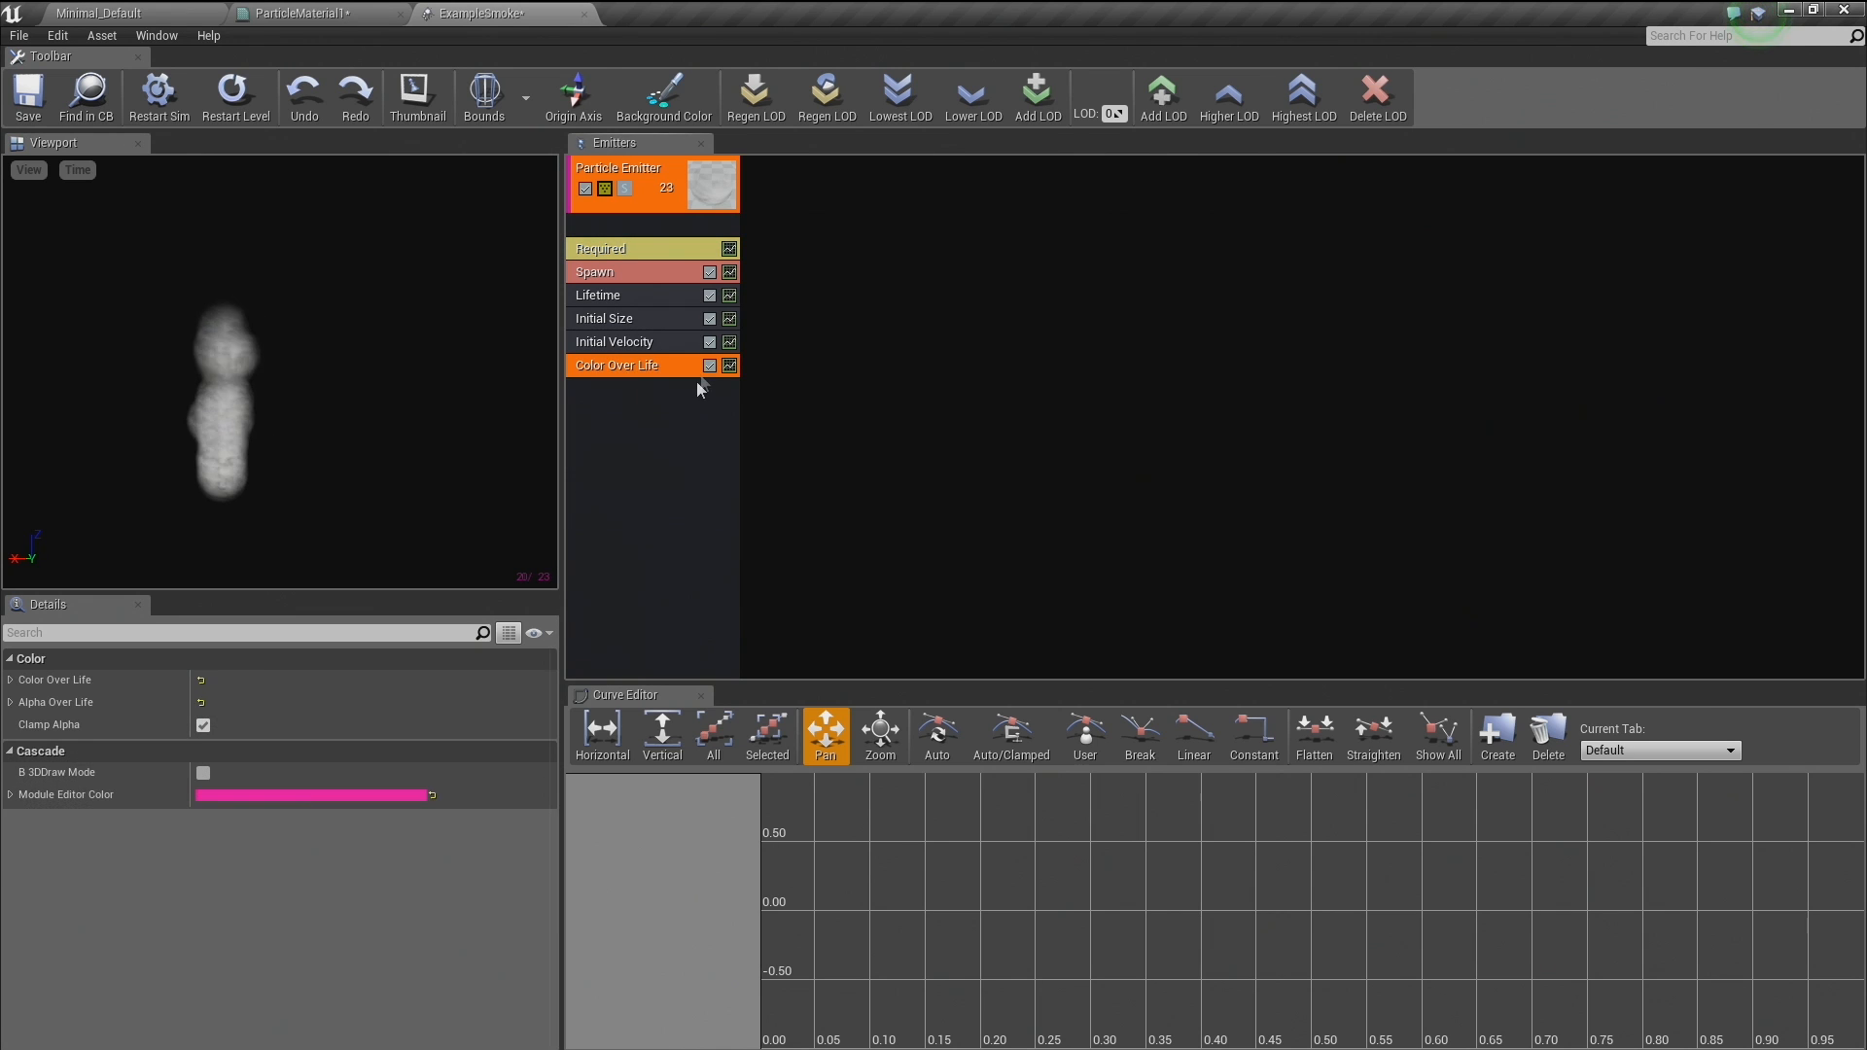
left_click(359, 13)
left_click_drag(474, 279, 474, 248)
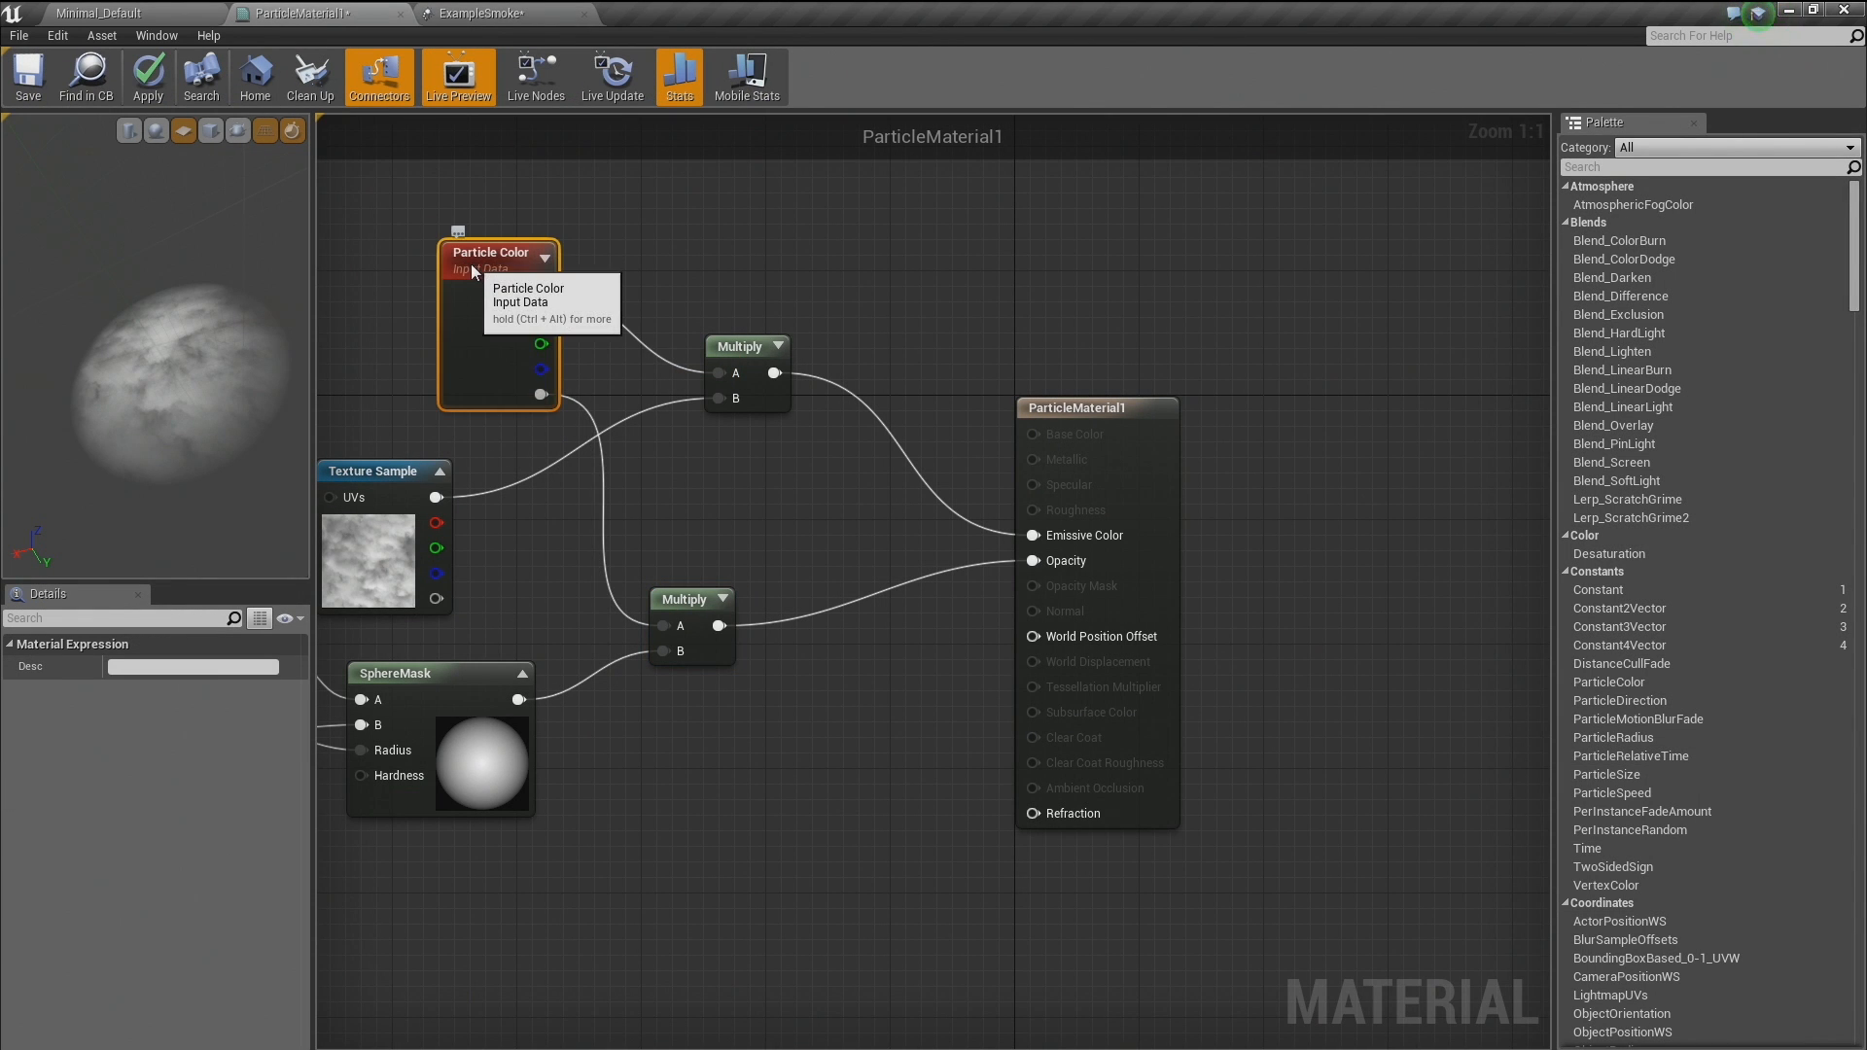
left_click(470, 10)
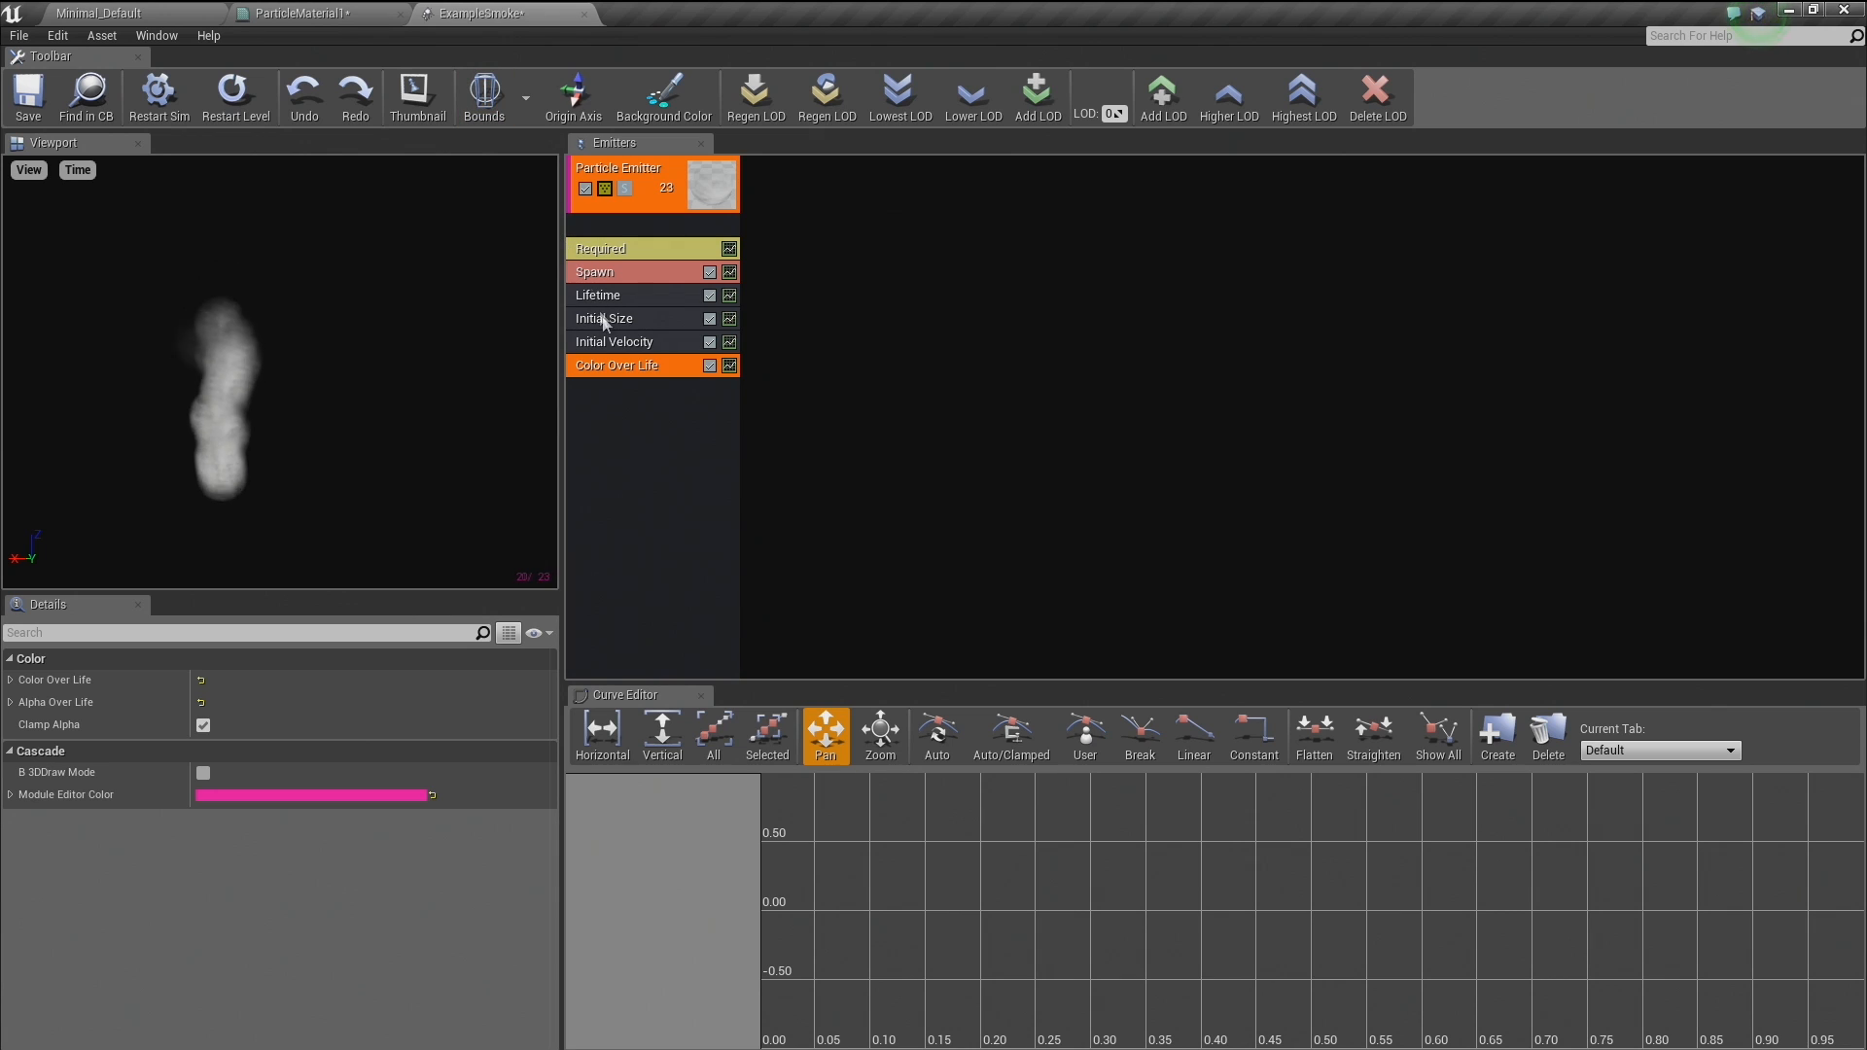
Show the Color Over Life module's curves in the Curve Editor and hide ColorOverLife so only AlphaOverLife is displayed.
left_click(610, 384)
left_click(637, 366)
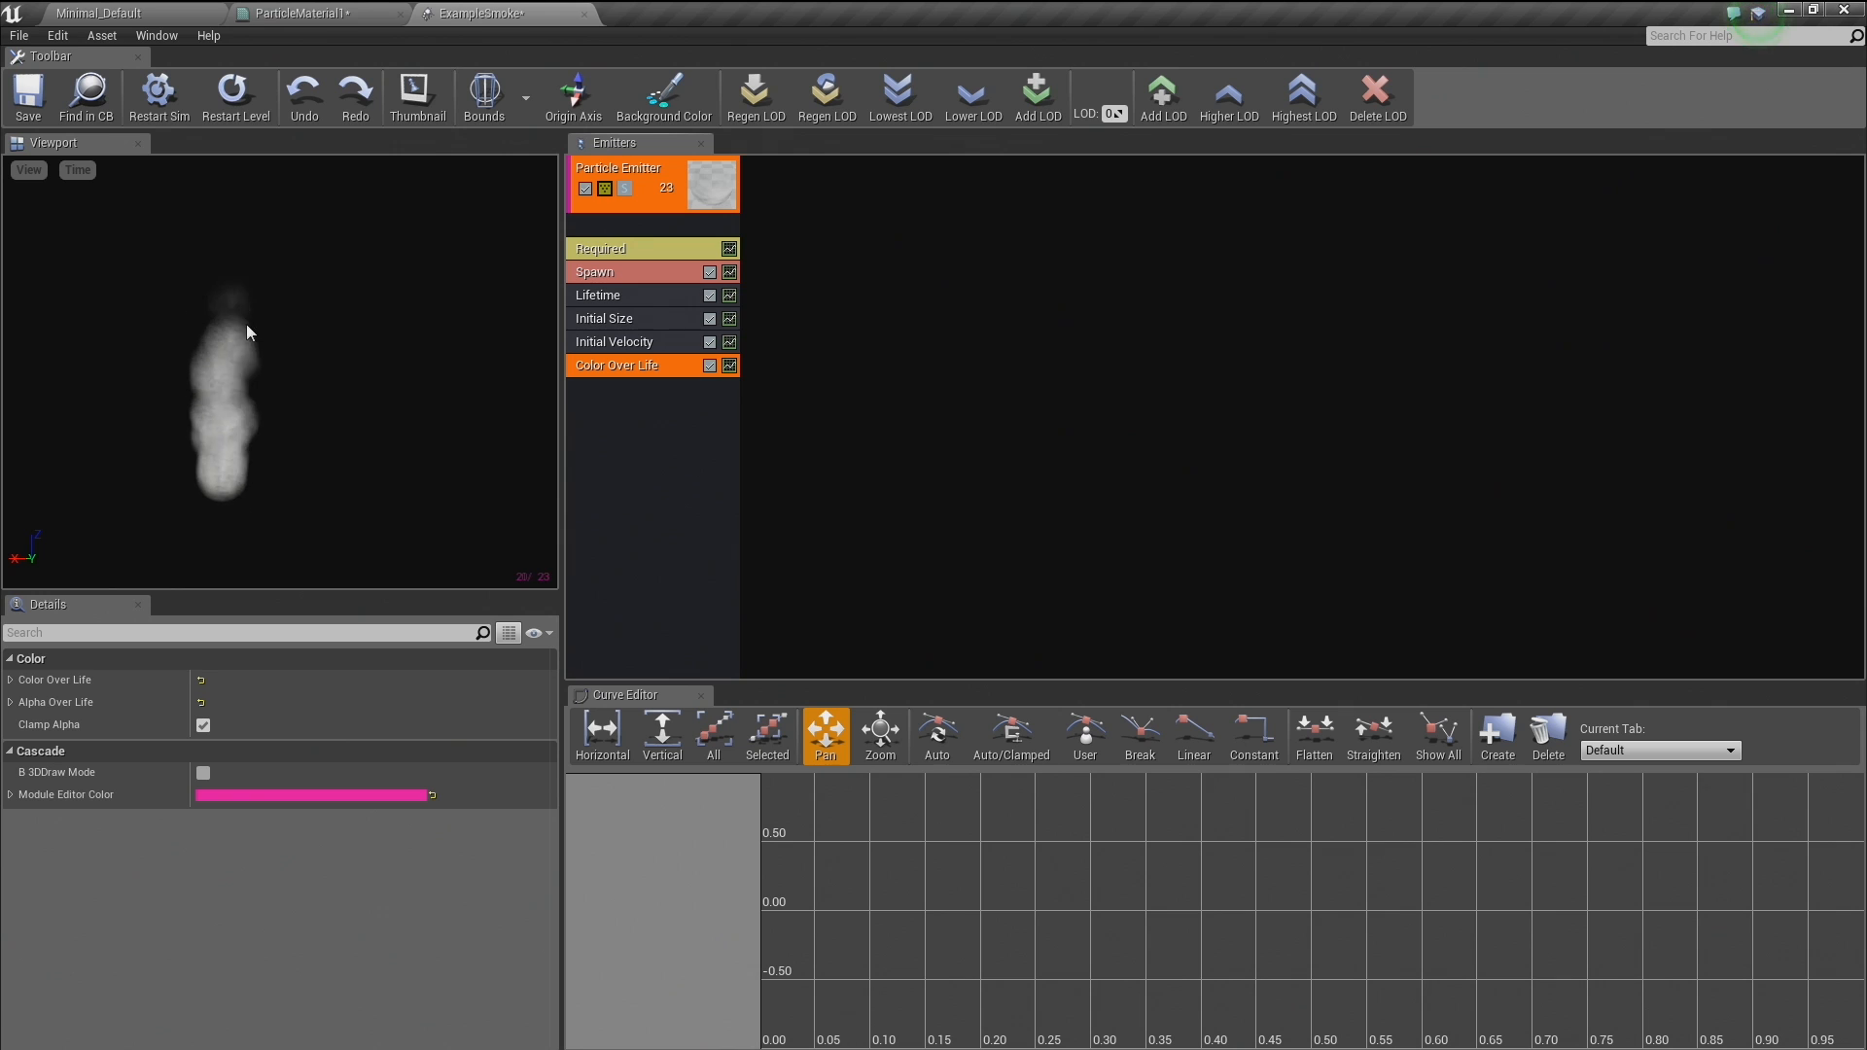
left_click(729, 366)
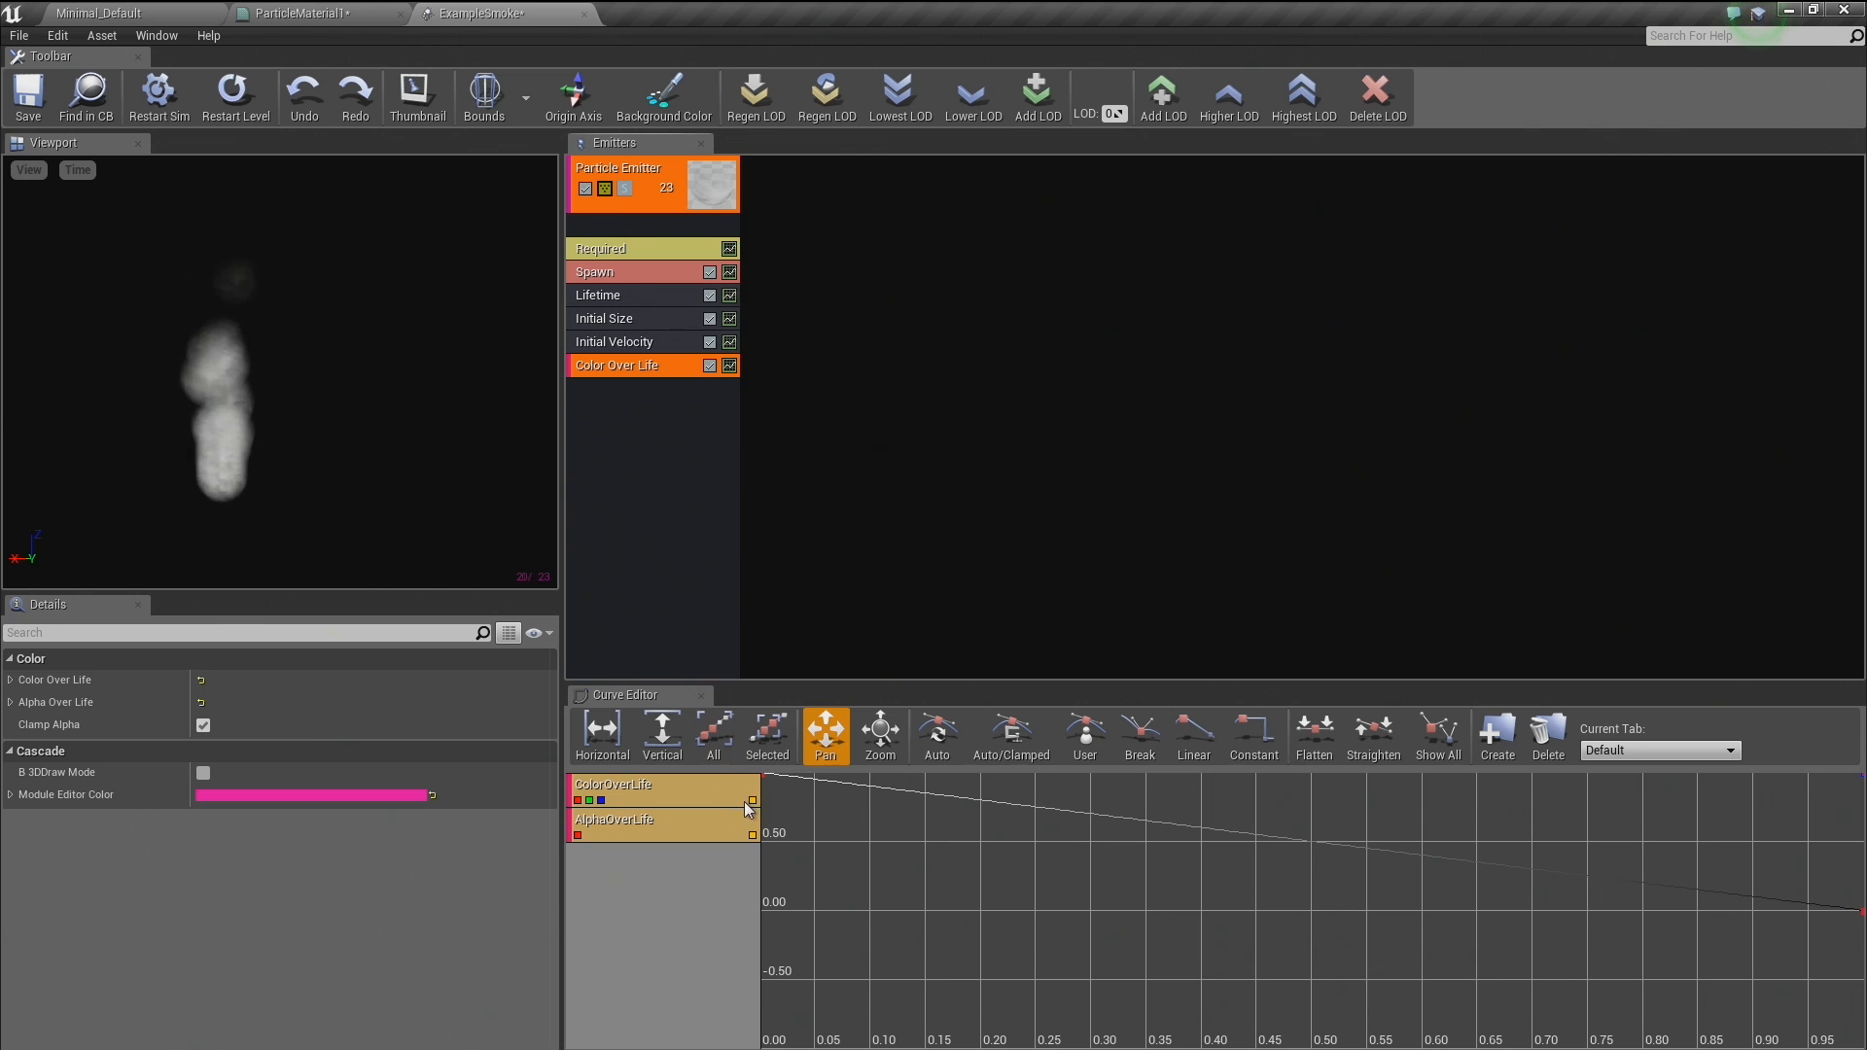
left_click_drag(807, 823, 934, 867)
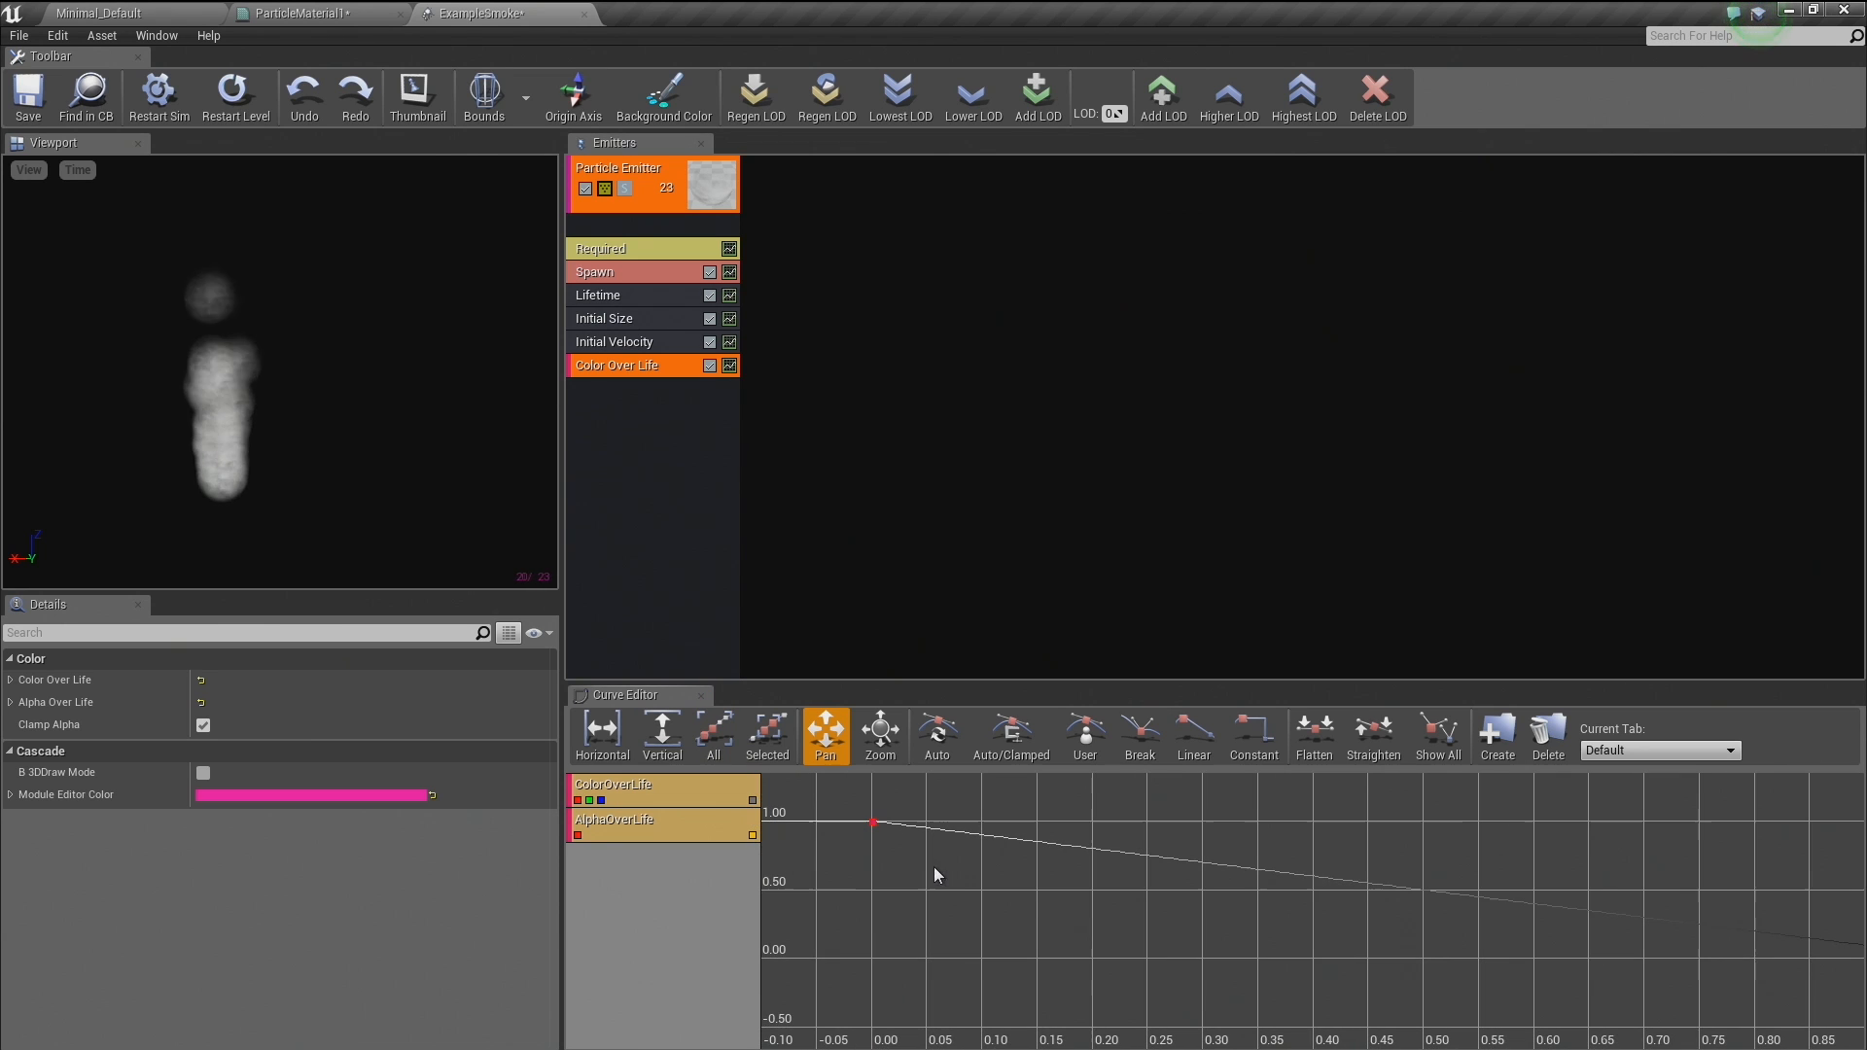
Check the AlphaOverLife start and end keys, and try lowering the start key at time 0 to about 0.1.
left_click(873, 823)
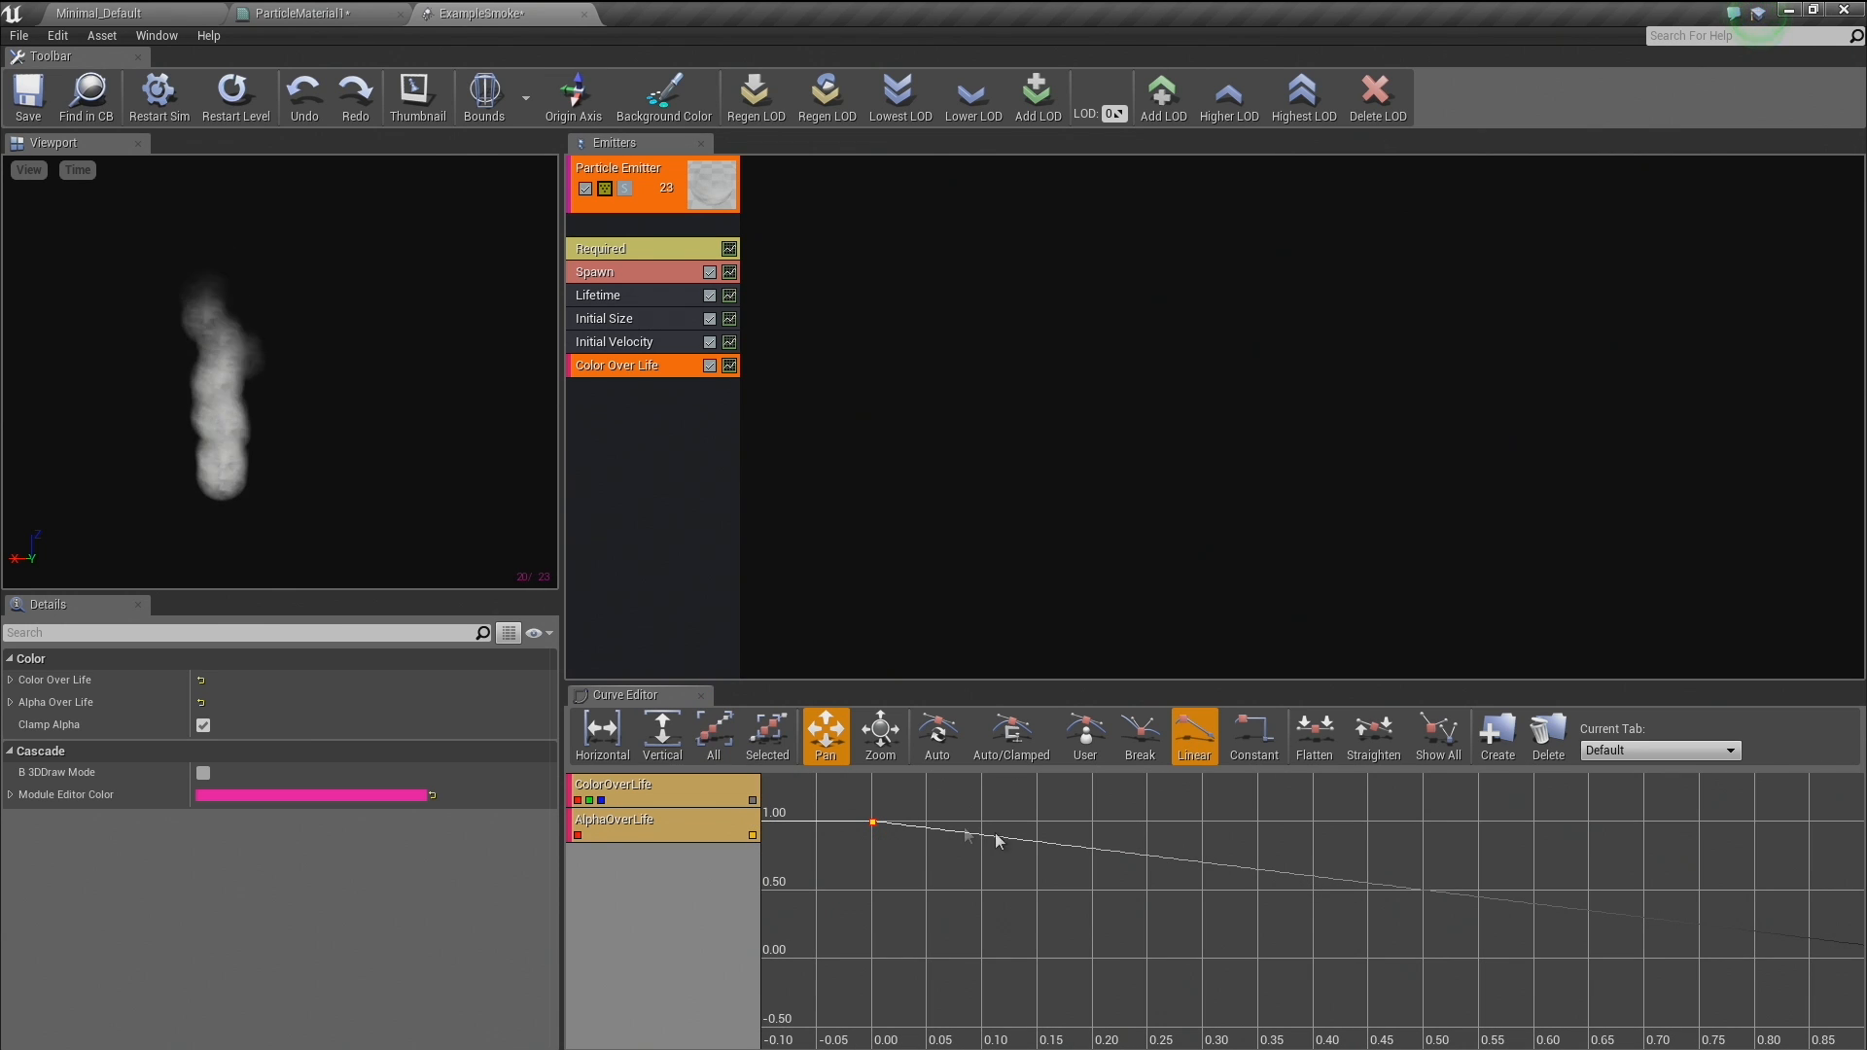
mouse_move(875, 825)
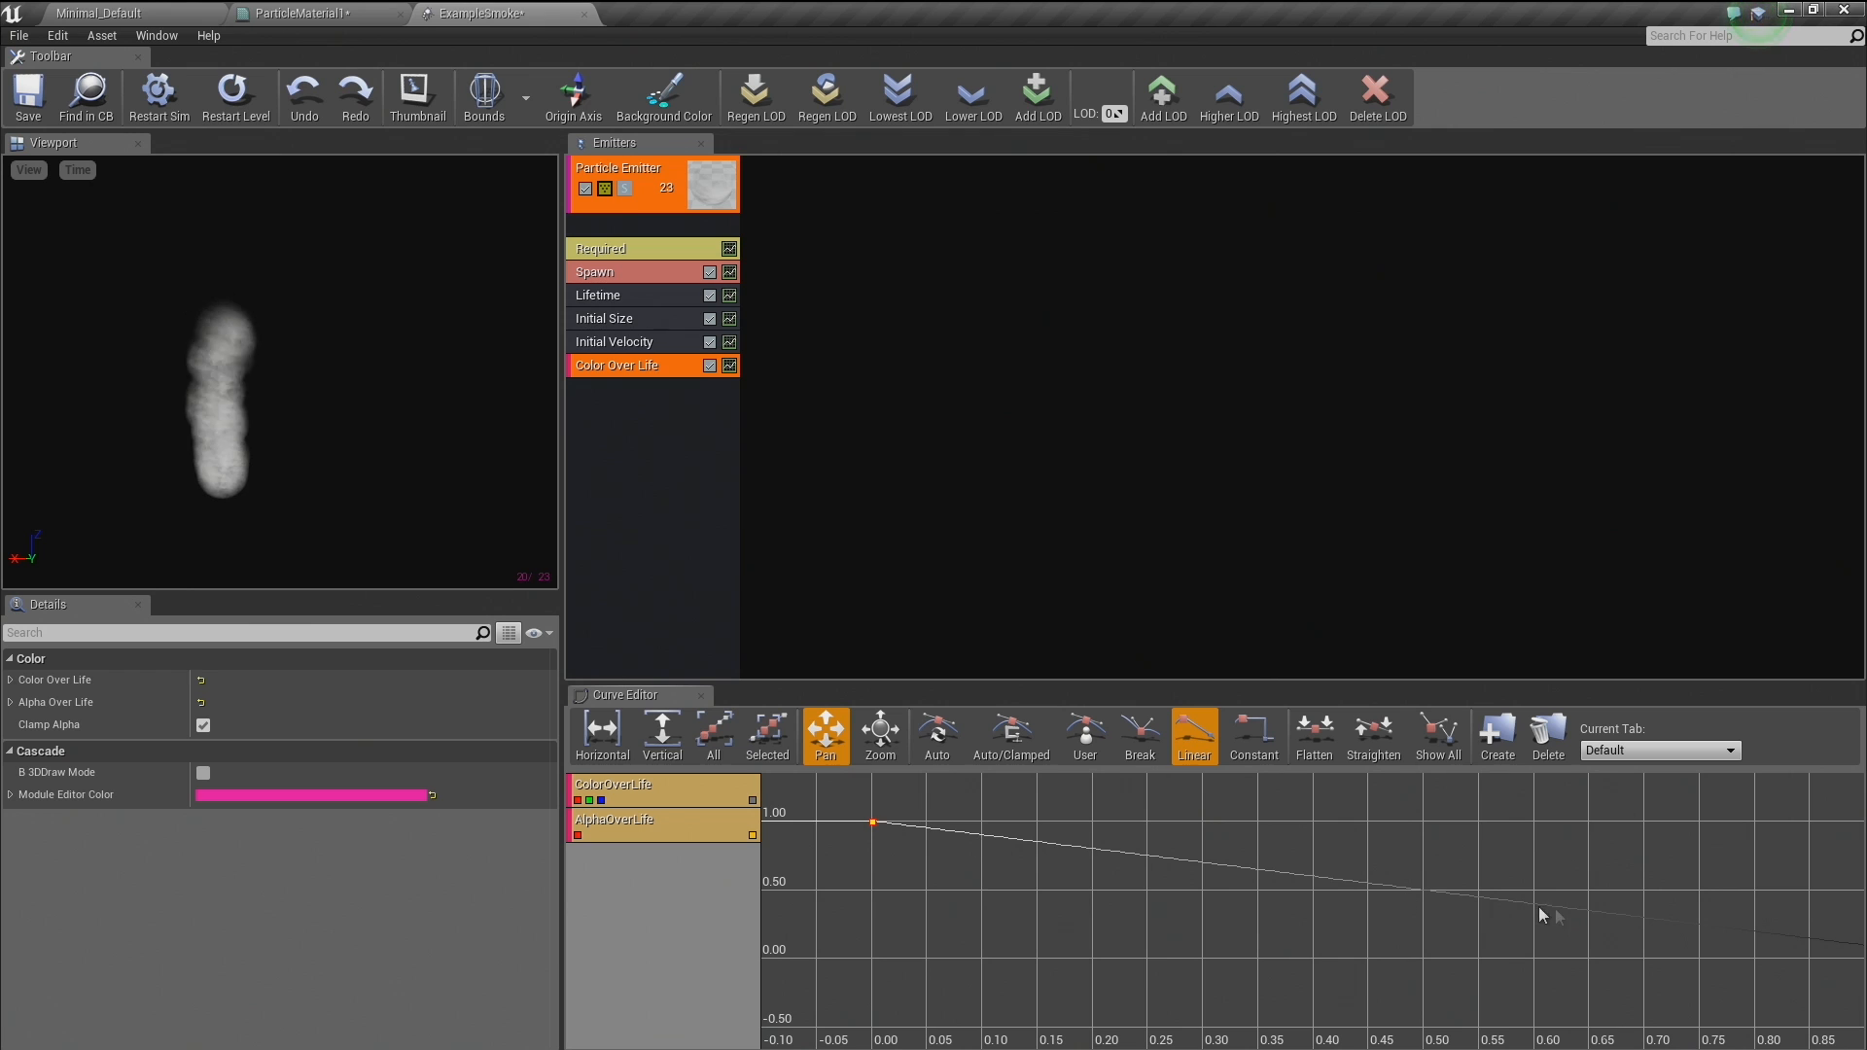
left_click_drag(1656, 922, 1483, 915)
mouse_move(1805, 953)
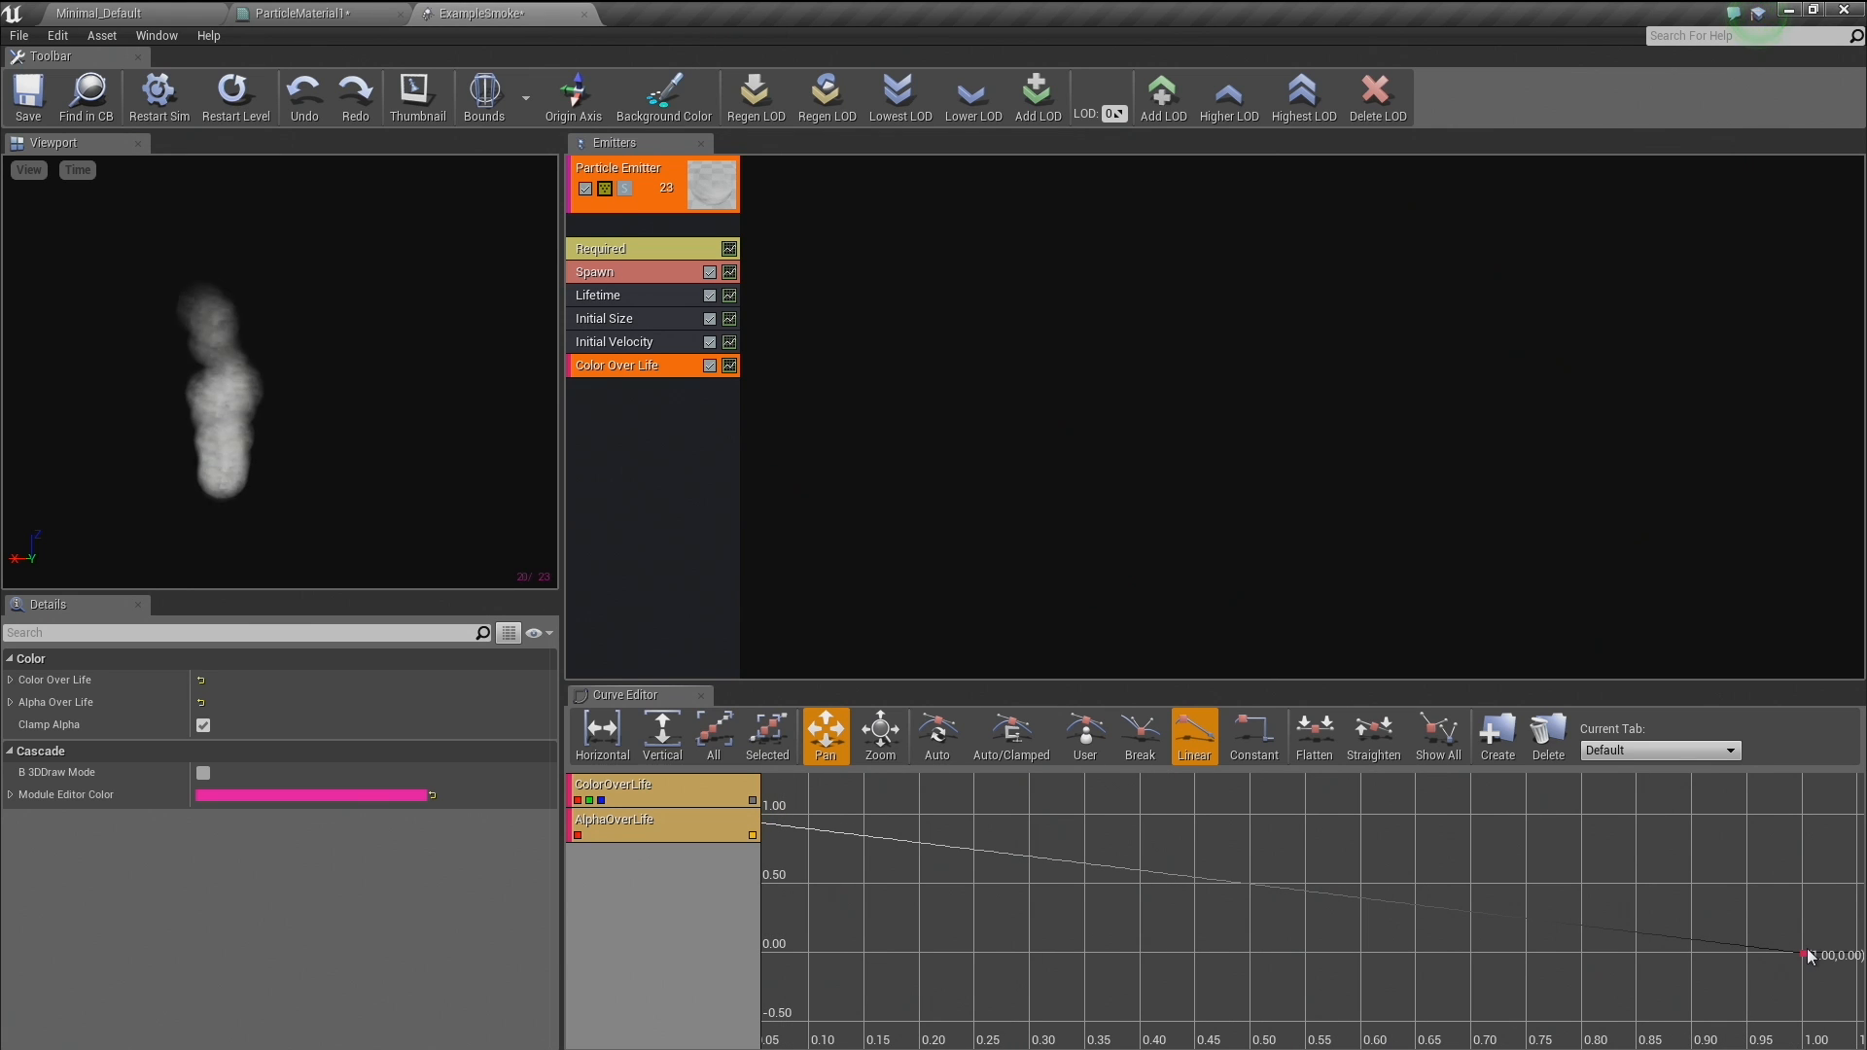
left_click_drag(1204, 884, 1466, 905)
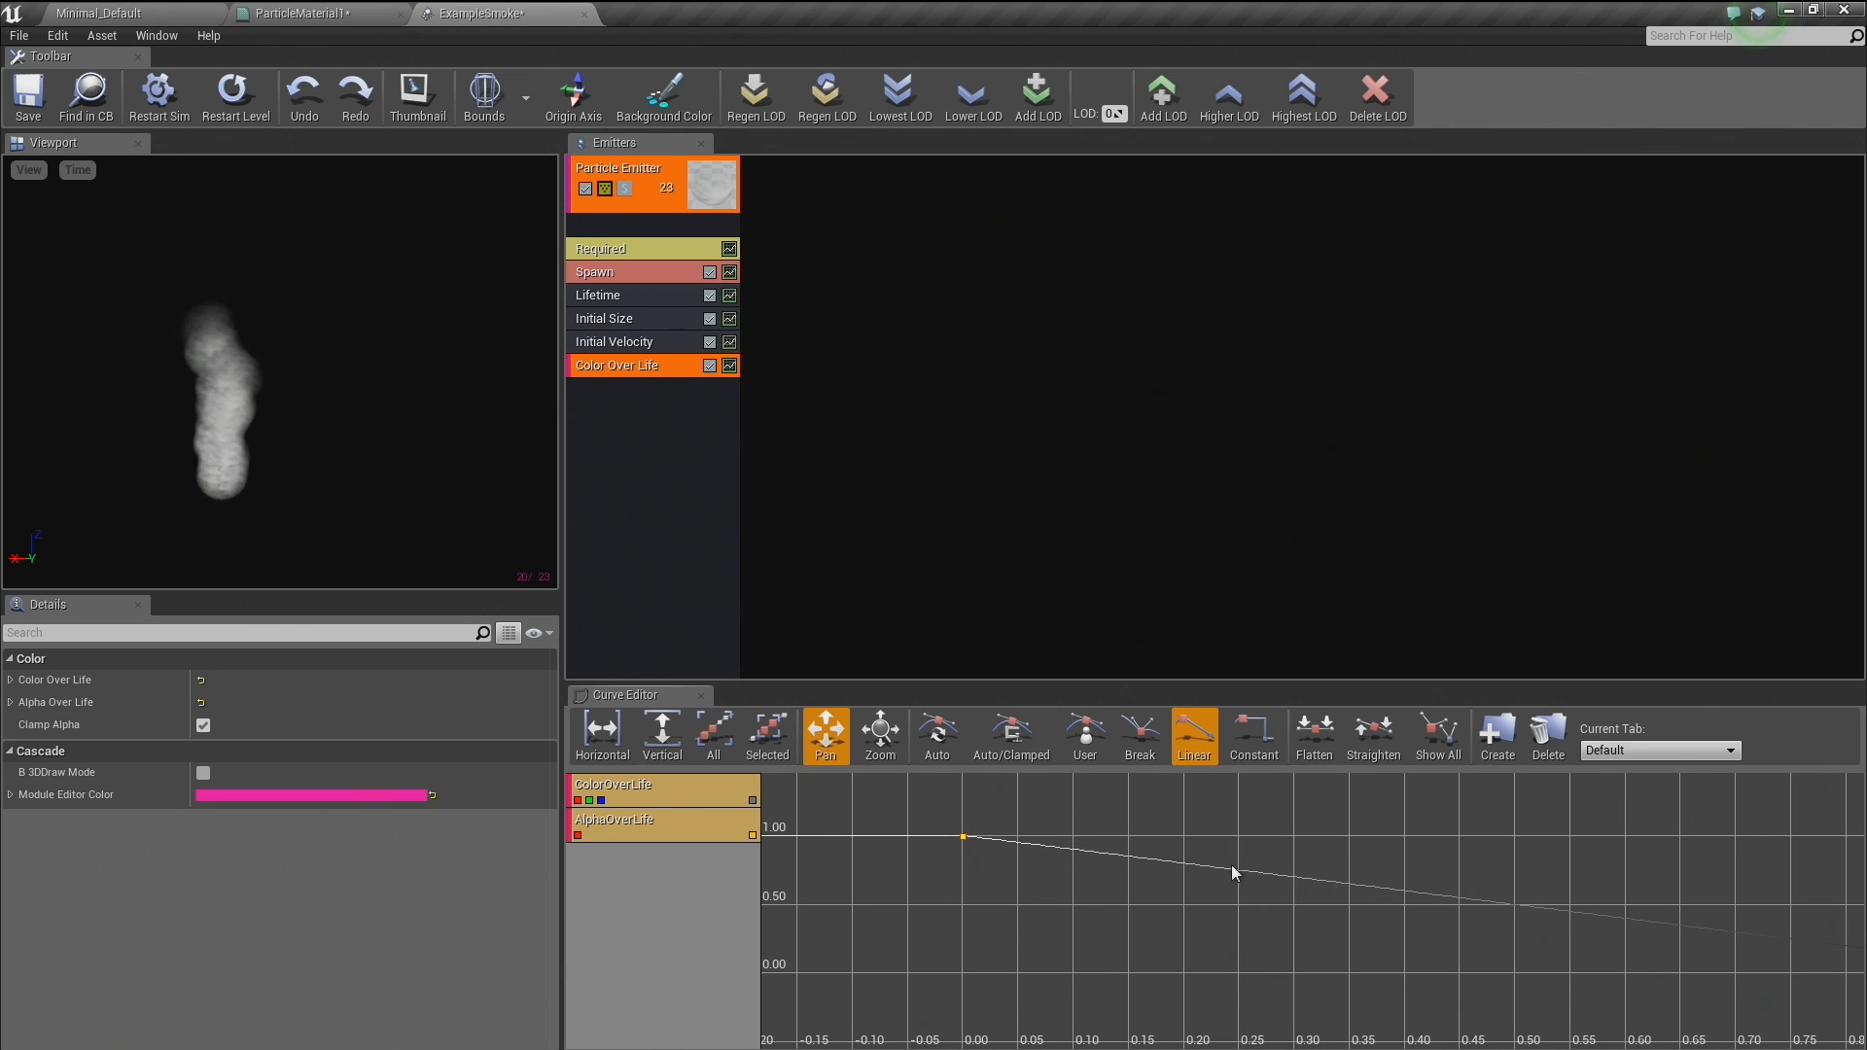
left_click_drag(1580, 895, 1496, 912)
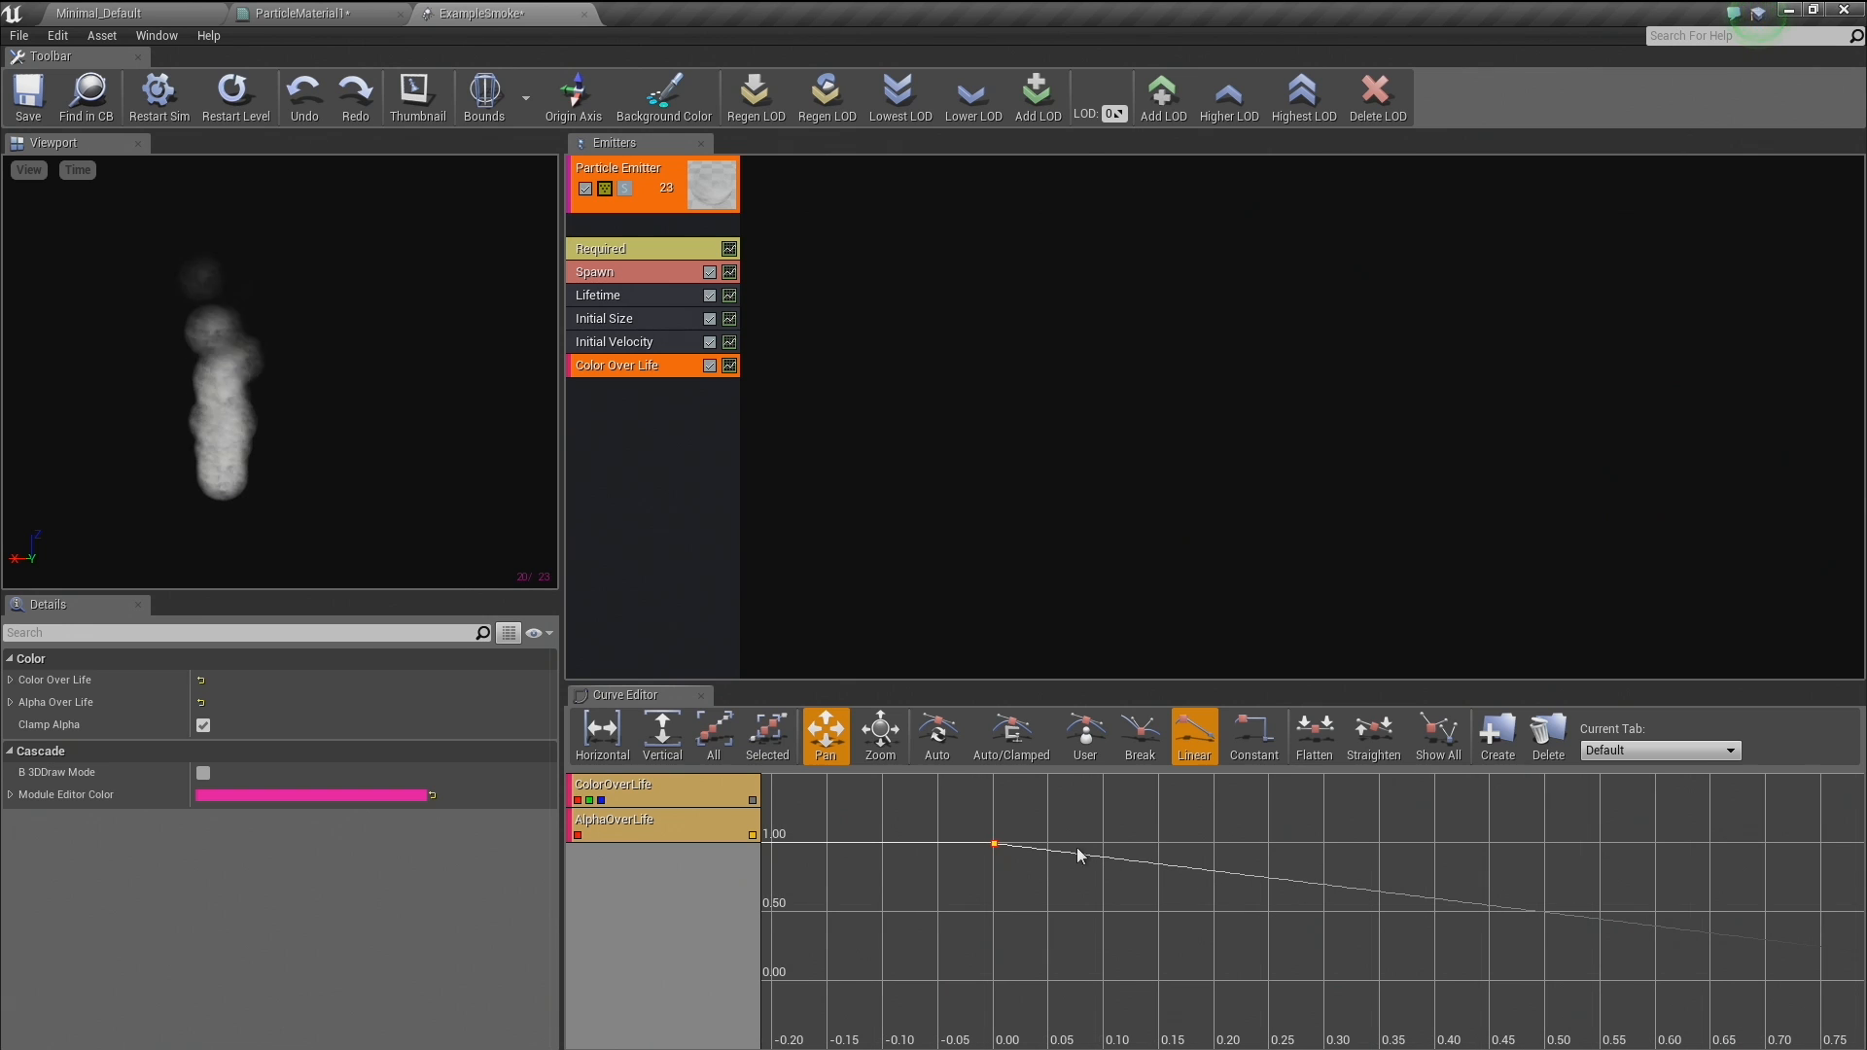
left_click_drag(984, 846, 1000, 982)
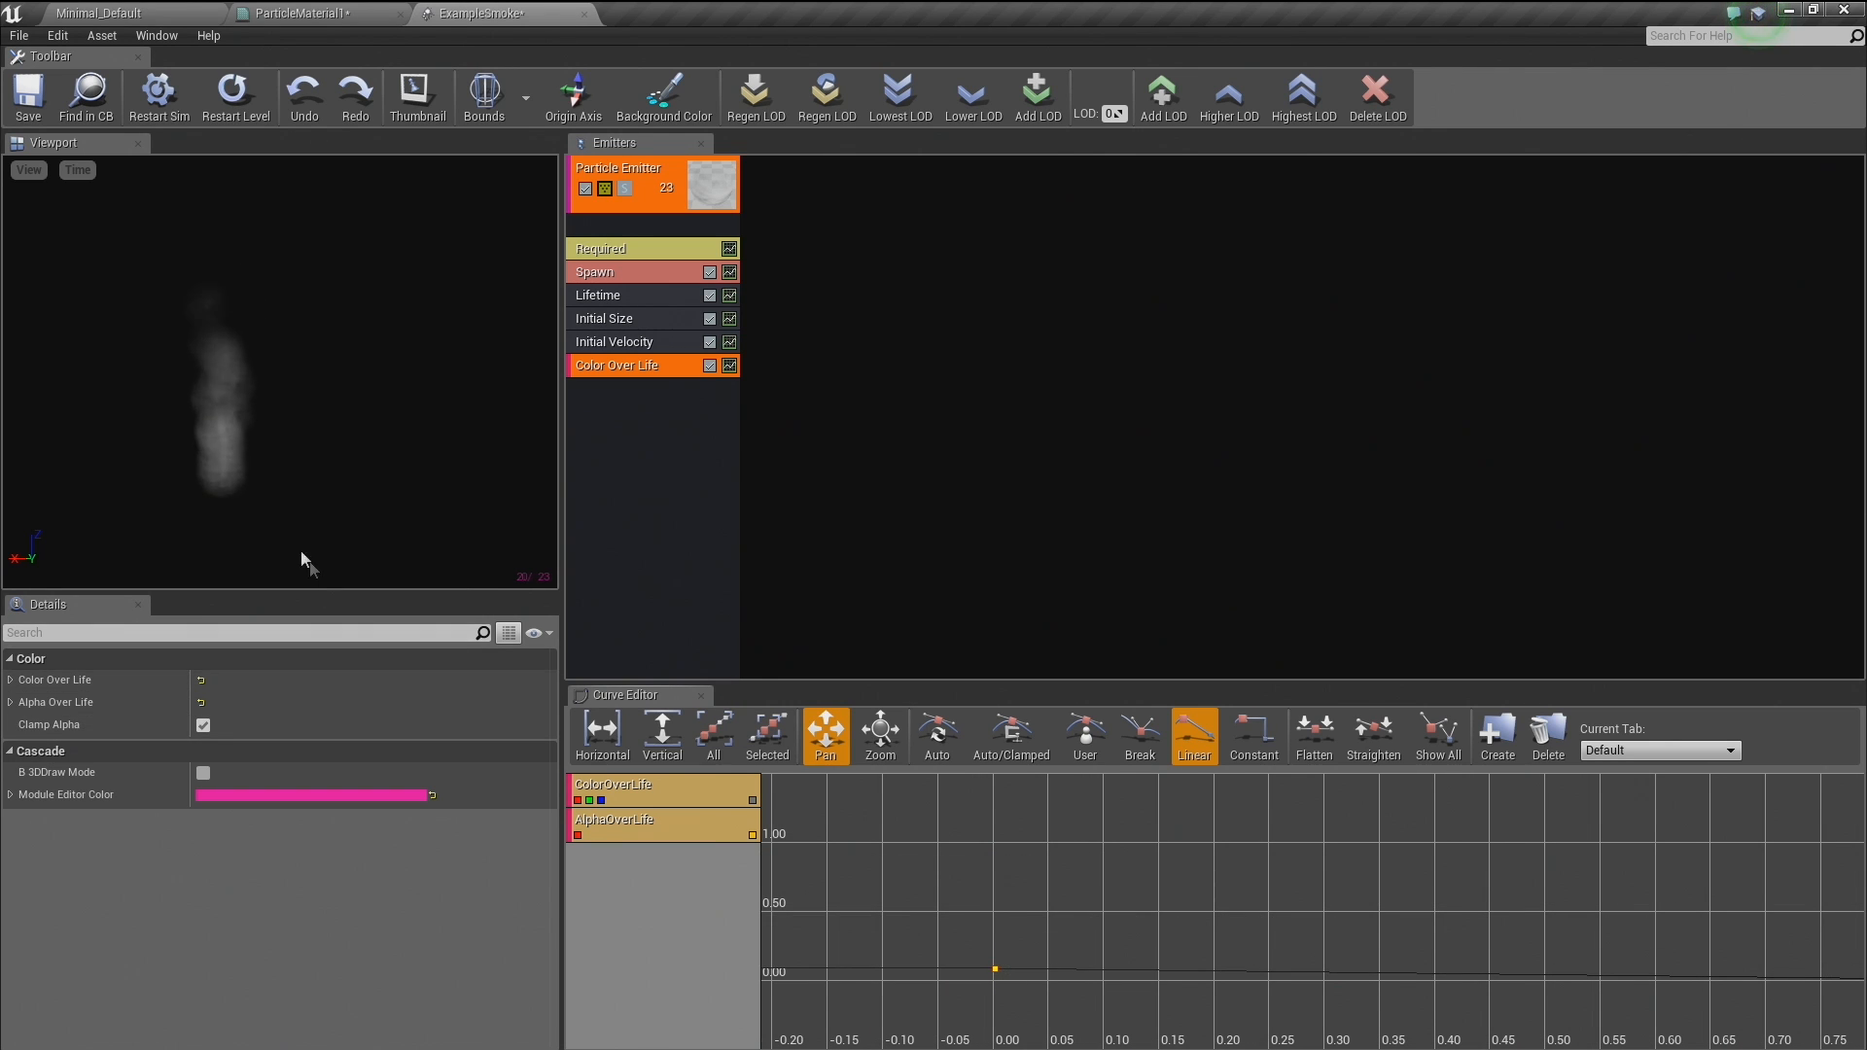
mouse_move(206, 389)
left_mouse_down()
mouse_move(282, 340)
mouse_move(243, 330)
mouse_move(206, 379)
left_mouse_up()
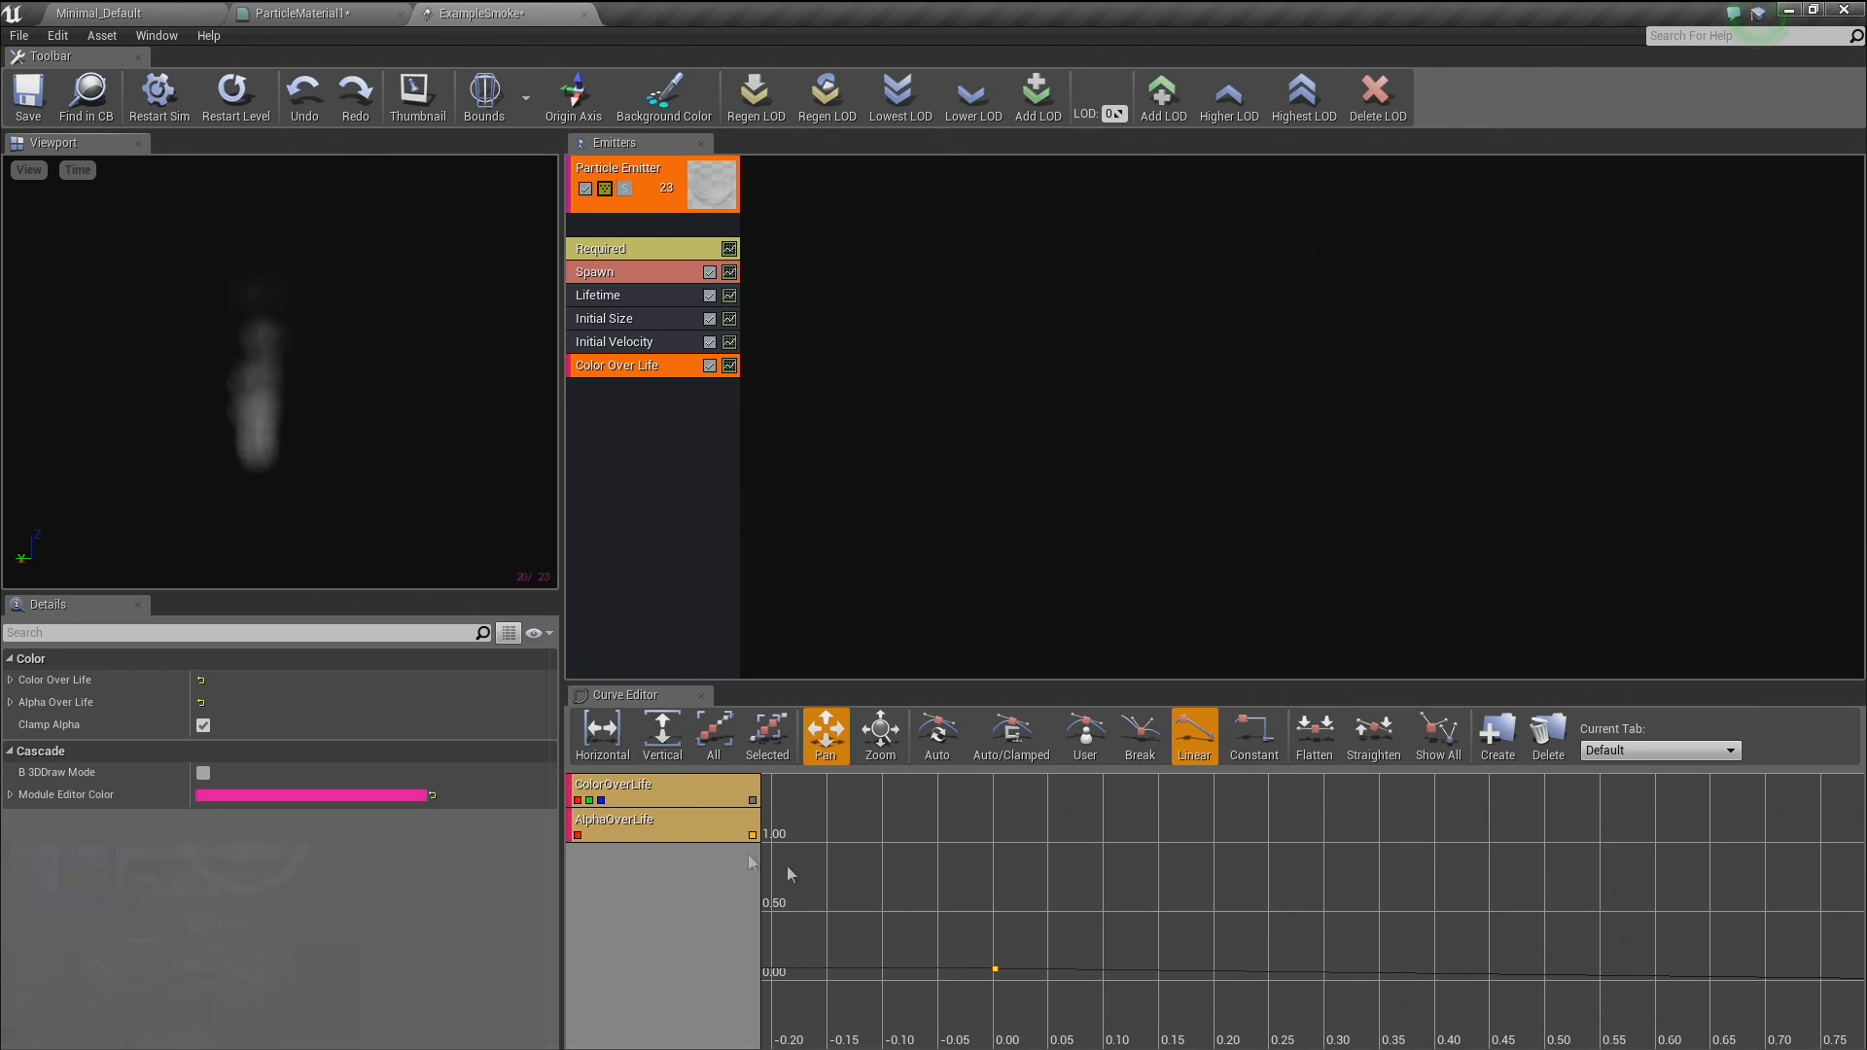
Move the AlphaOverLife start key to about time 0.16, value 1.0, and add a new key at time 0, value 0.
left_click_drag(995, 970, 1173, 843)
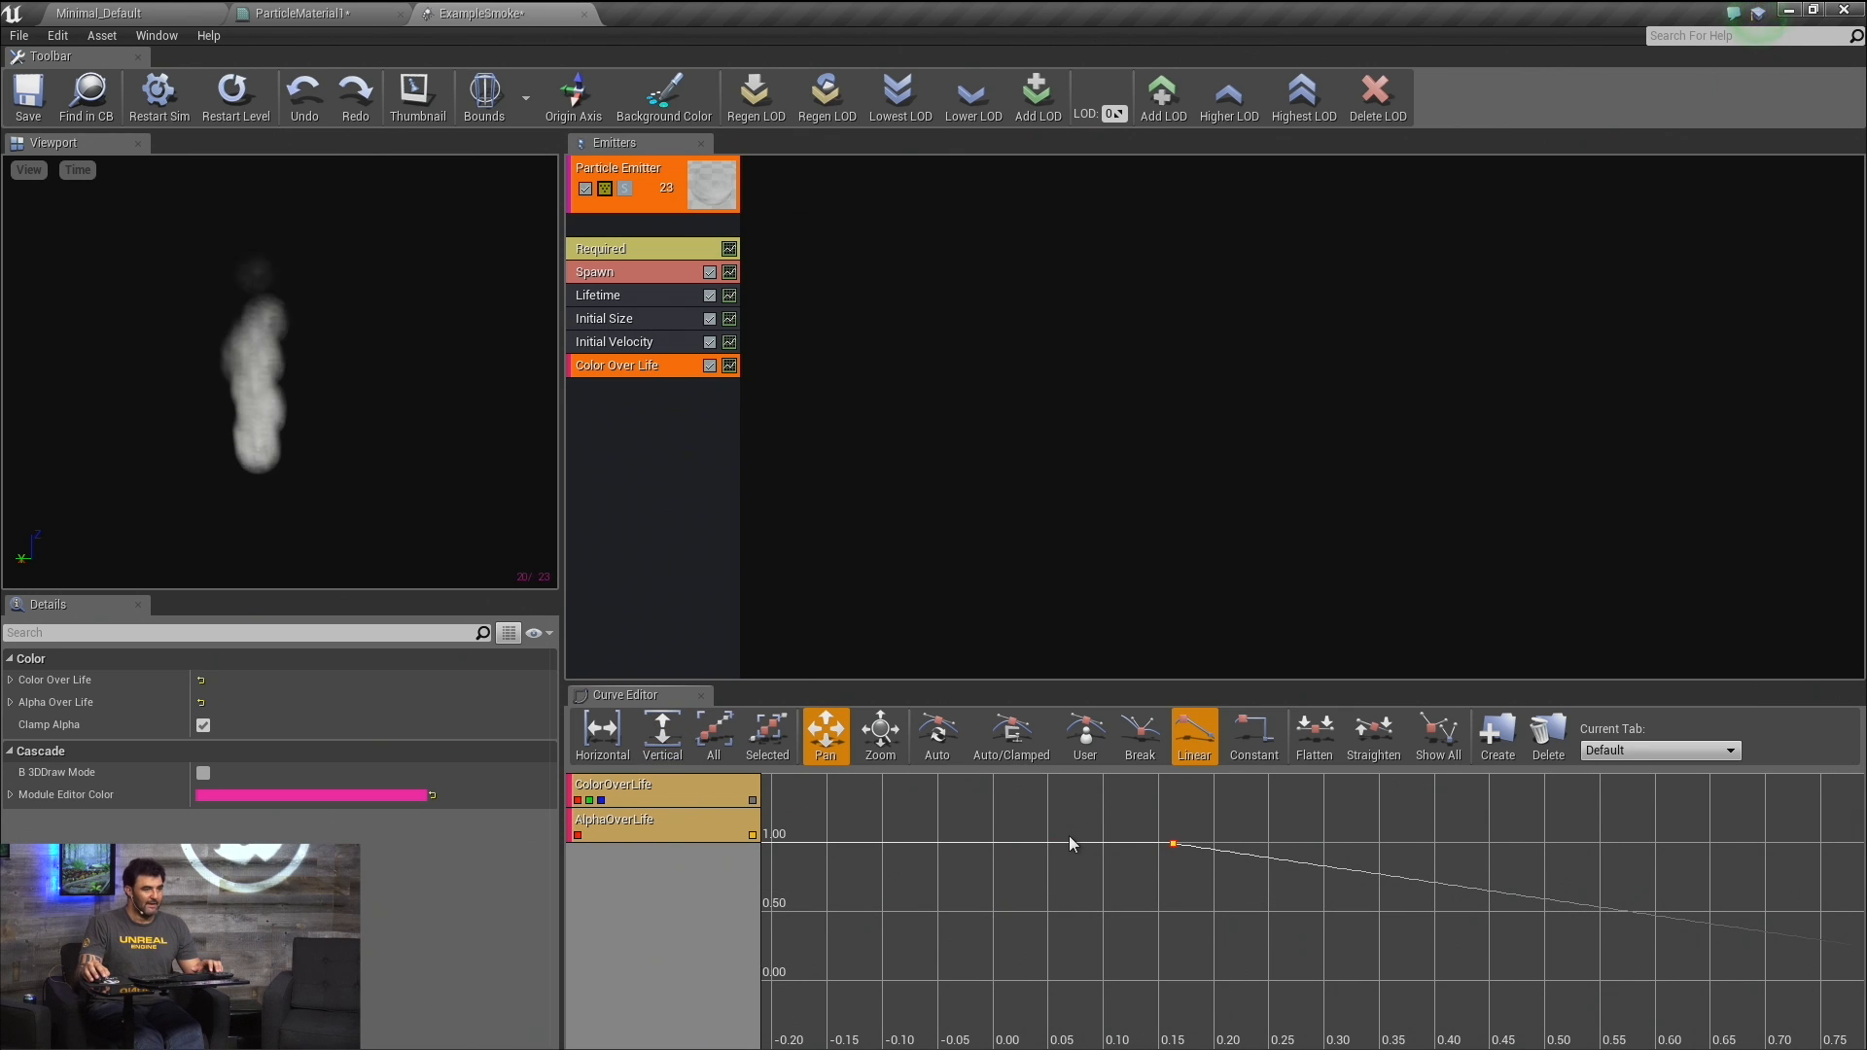
left_click(1018, 843, "ctrl")
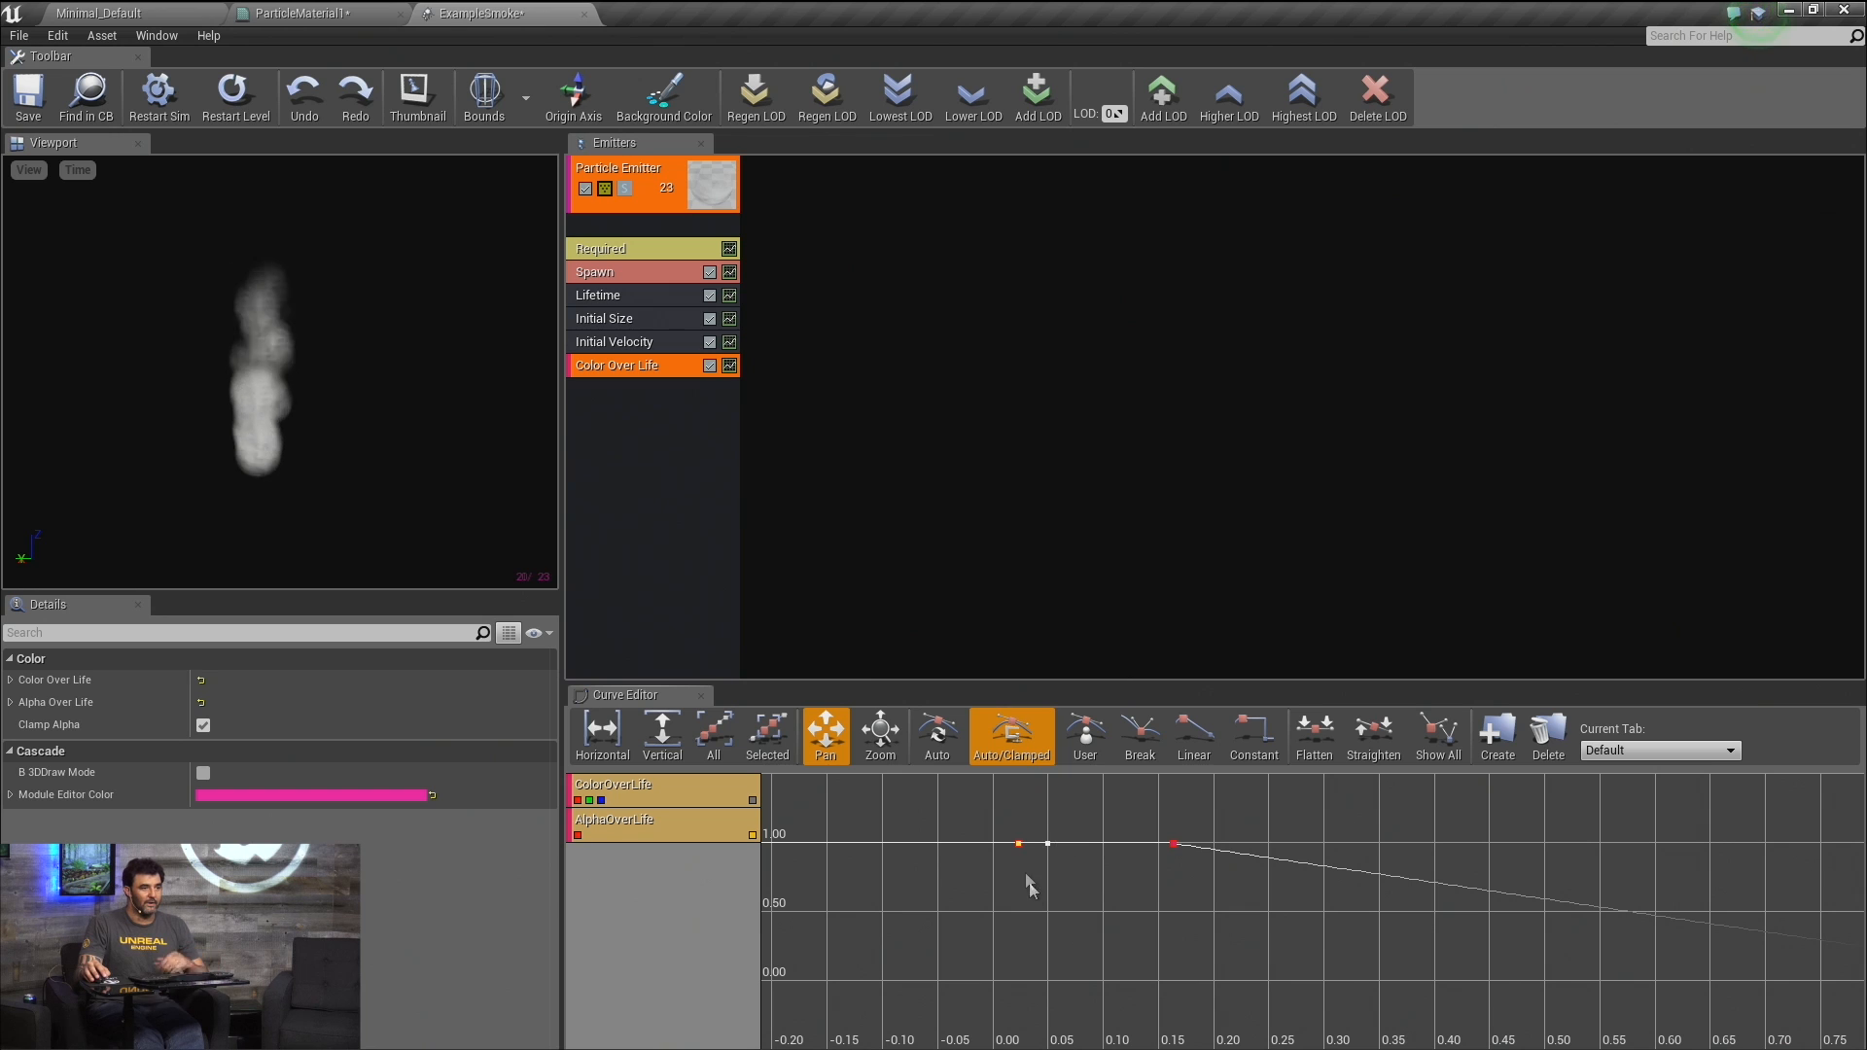
left_click_drag(1020, 844, 1001, 997)
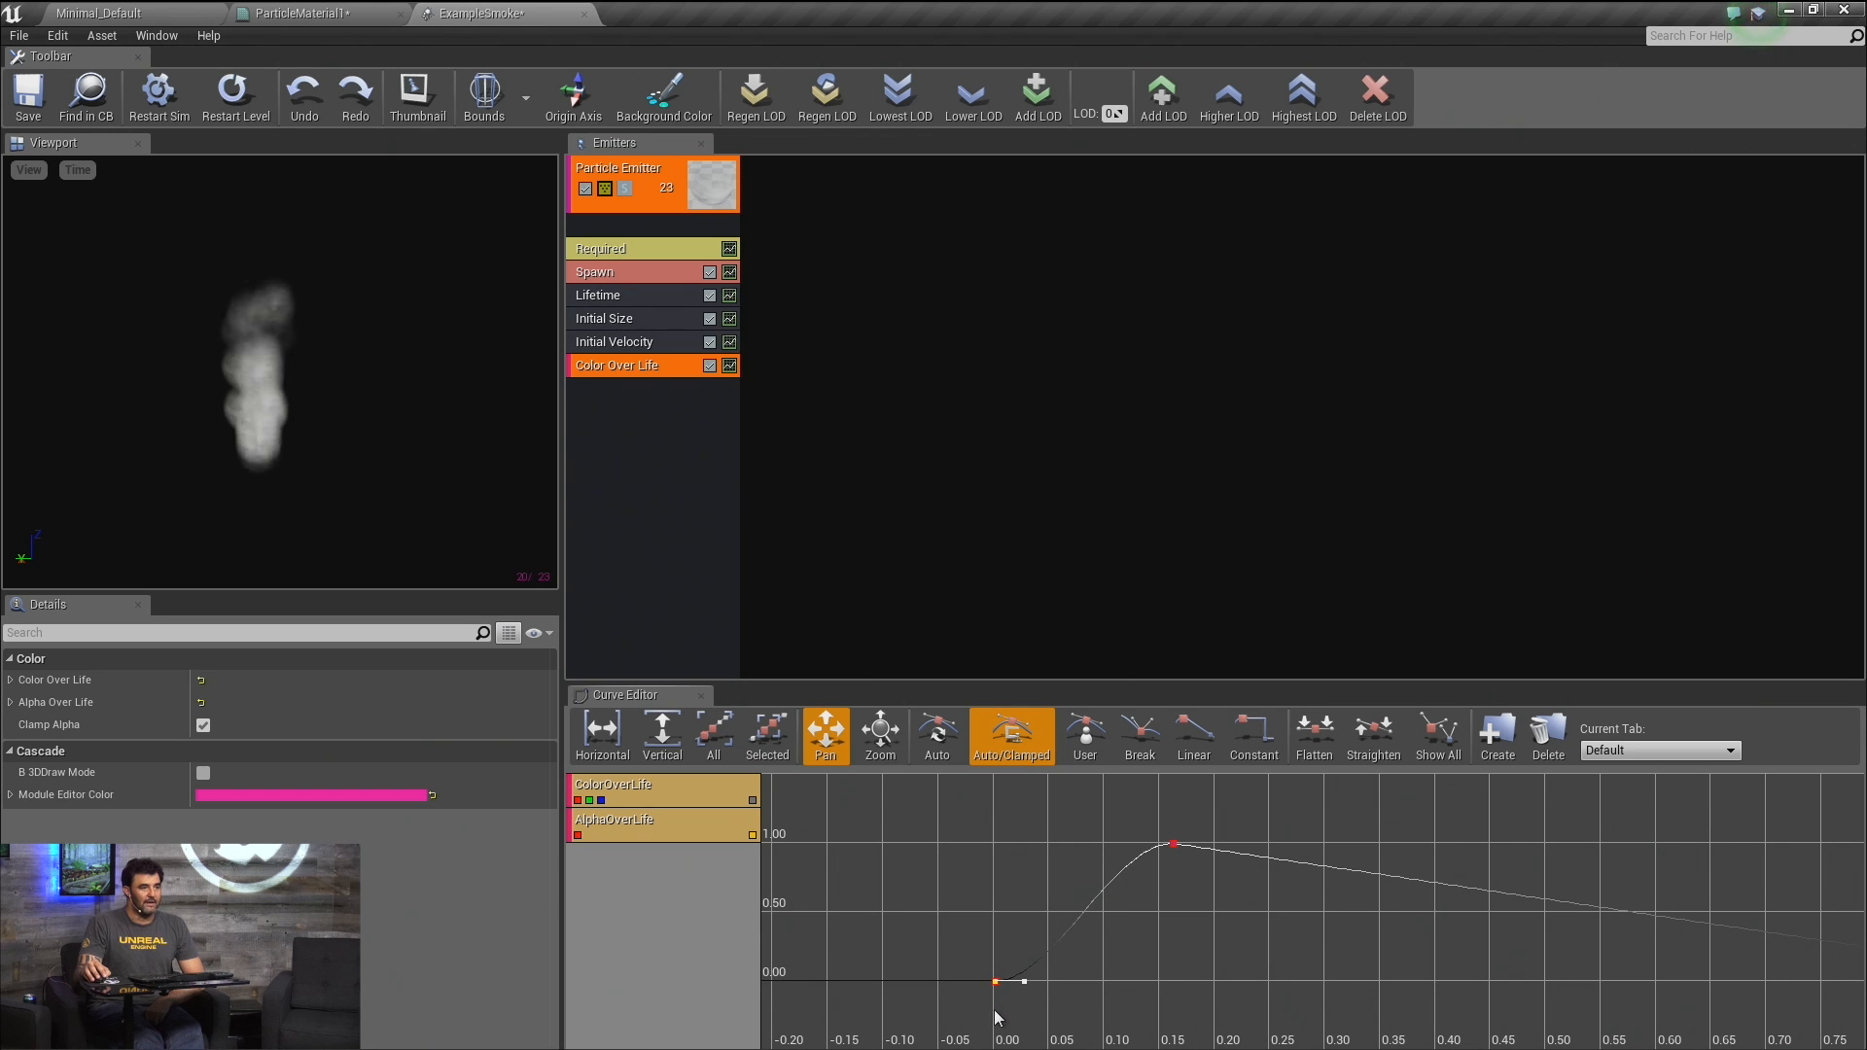
Set the AlphaOverLife peak key to Auto/Clamped interpolation and move it to about time 0.50, value 1.0.
left_click(1175, 845)
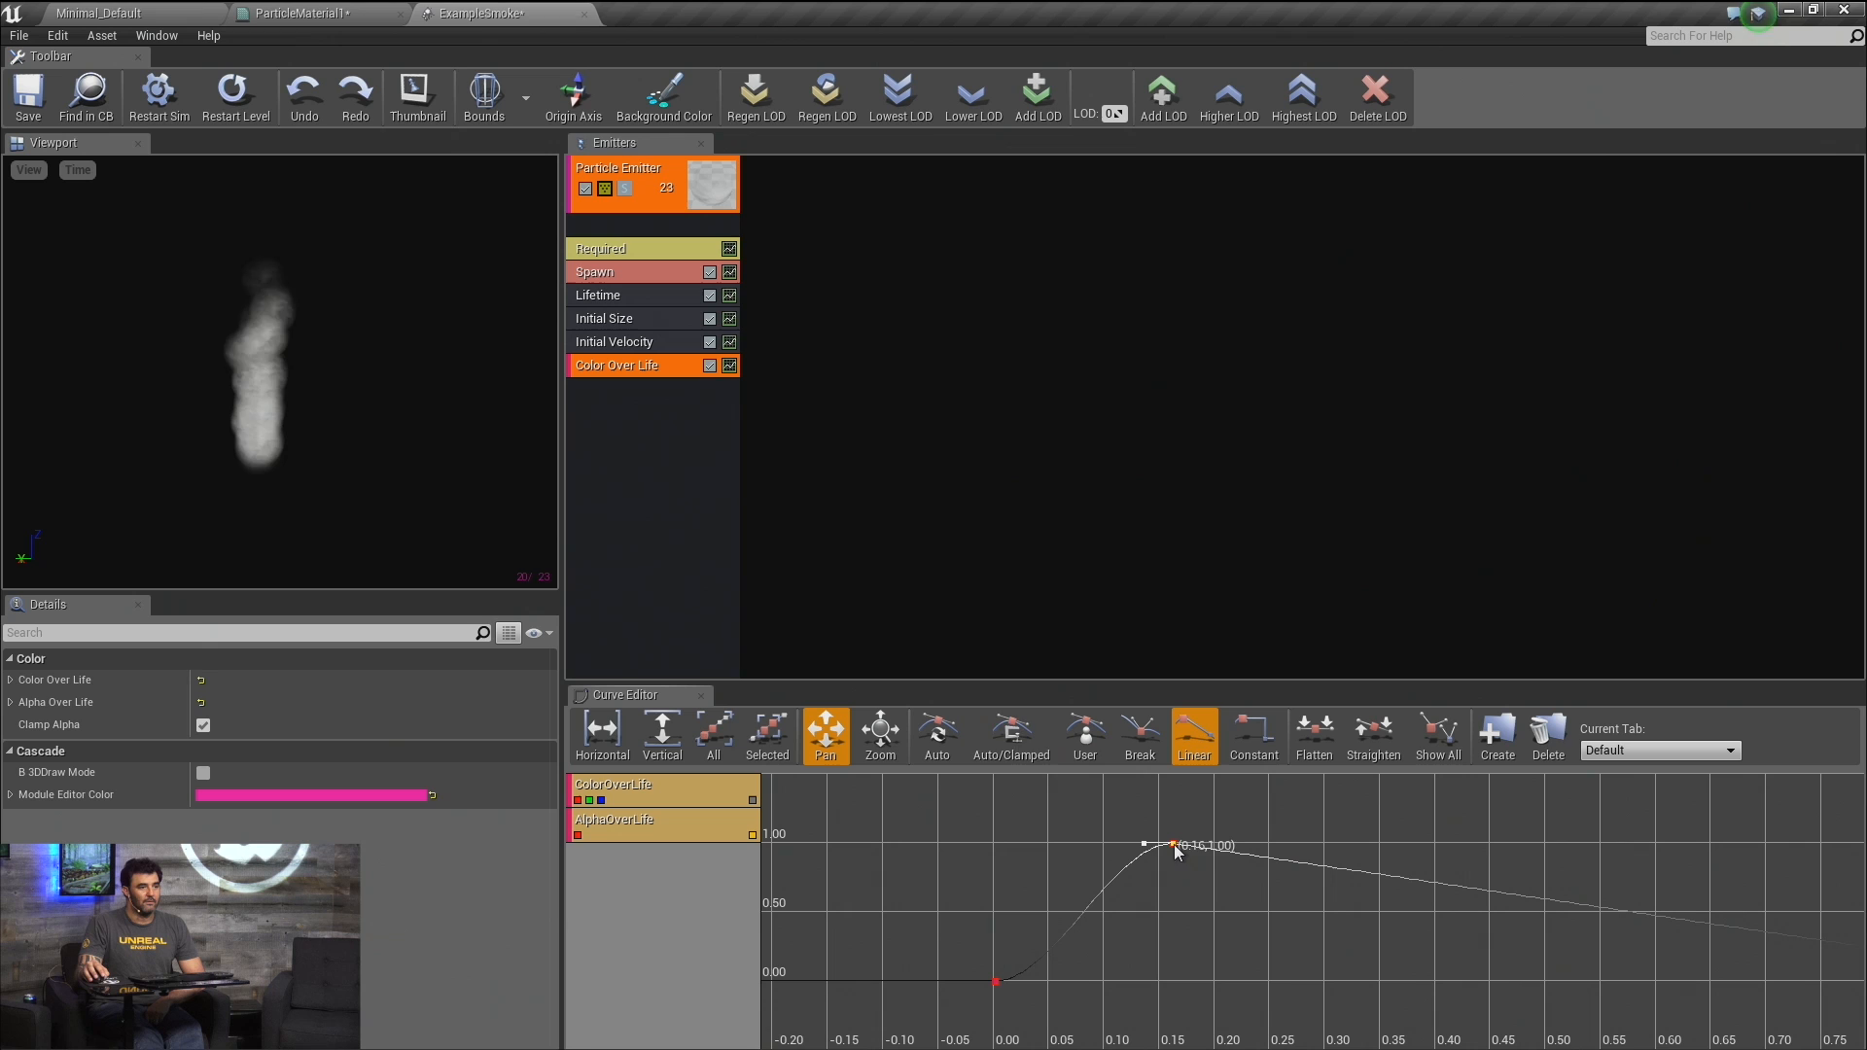
left_click(1011, 736)
left_click_drag(1189, 846, 1529, 798)
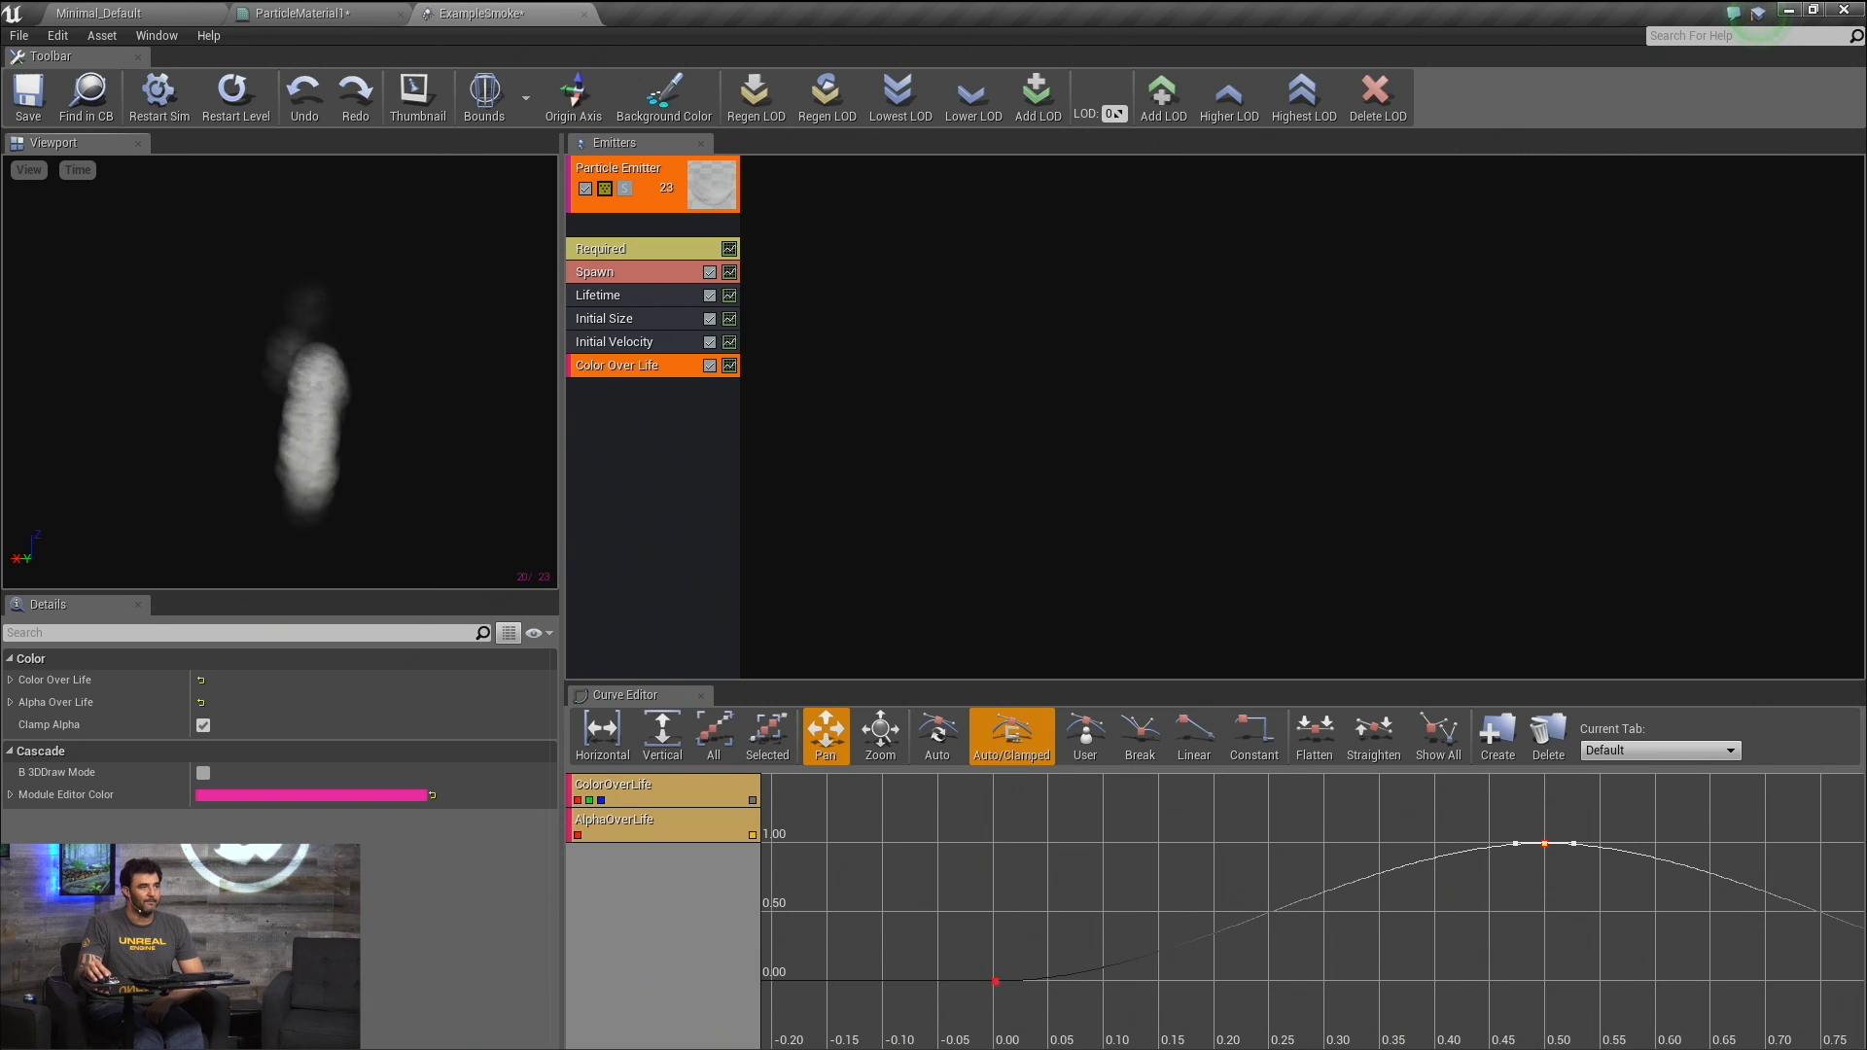
In ParticleMaterial1, connect the Particle Color RGB output directly to Emissive Color, replacing the upper Multiply's connection.
left_click(335, 14)
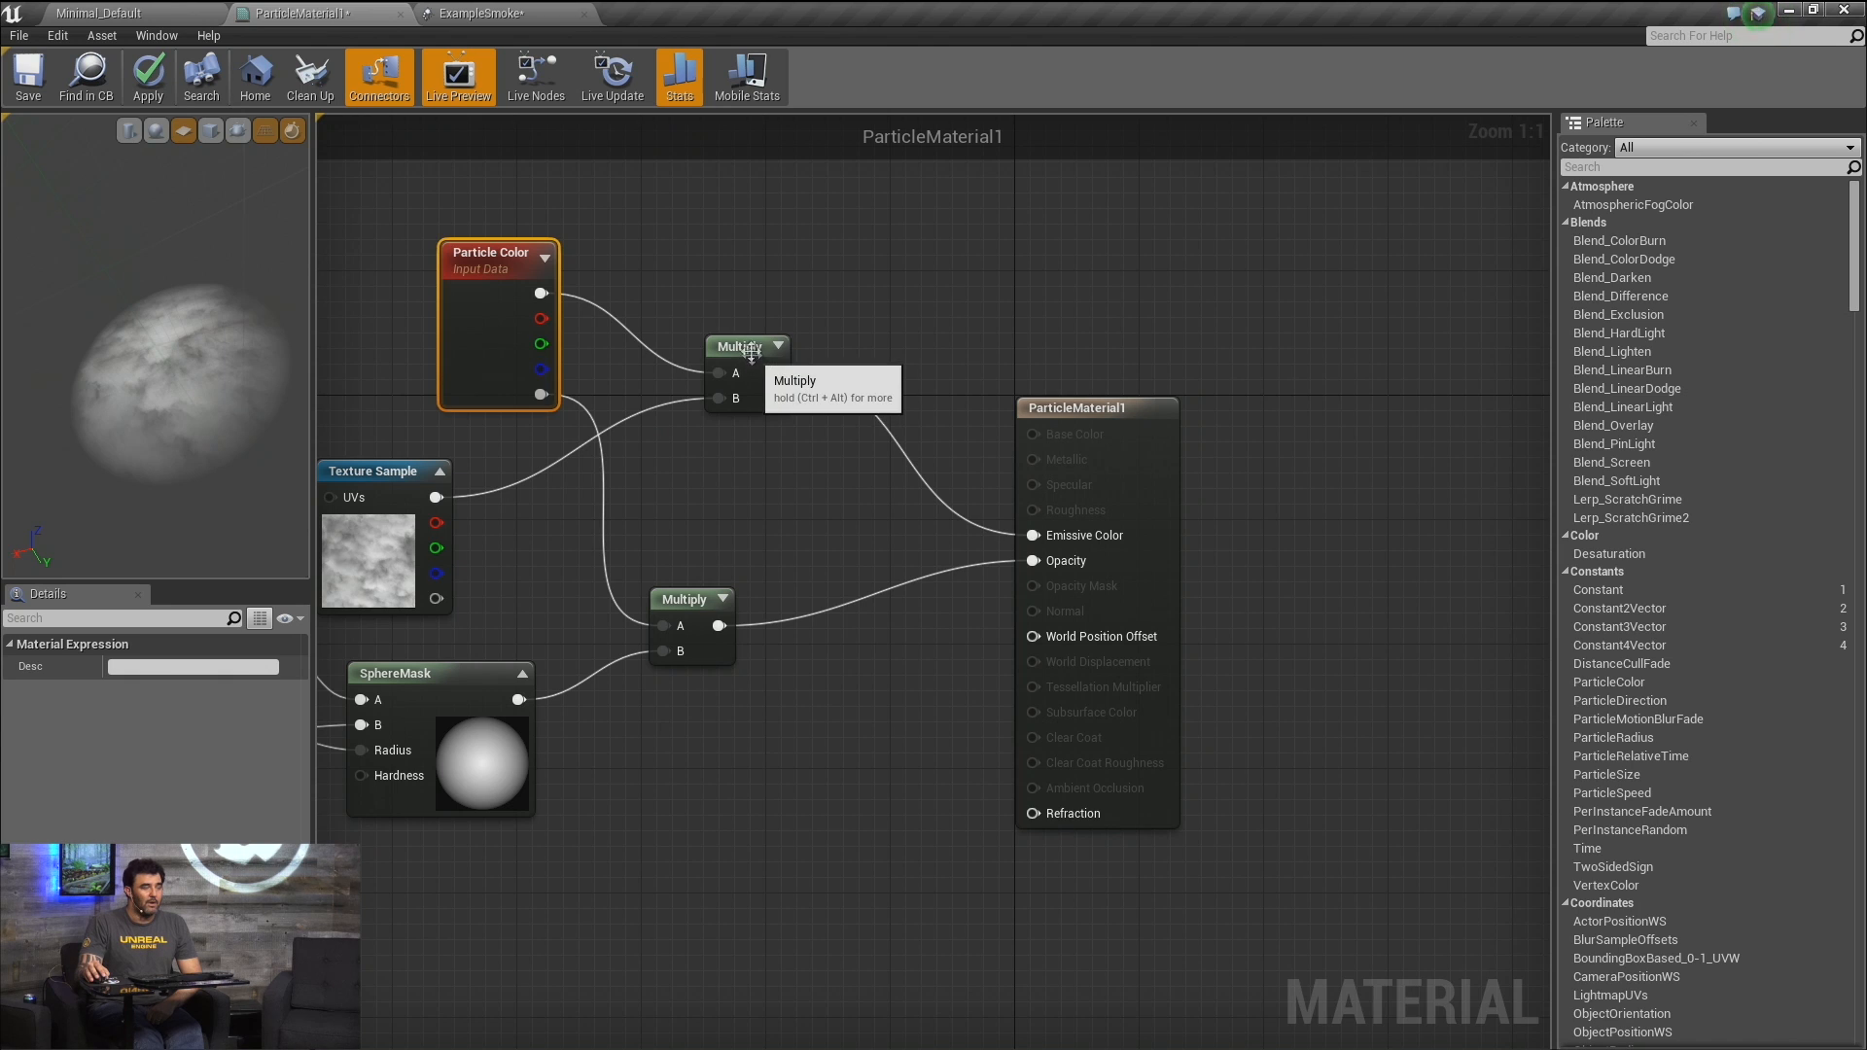
left_click_drag(751, 350, 721, 428)
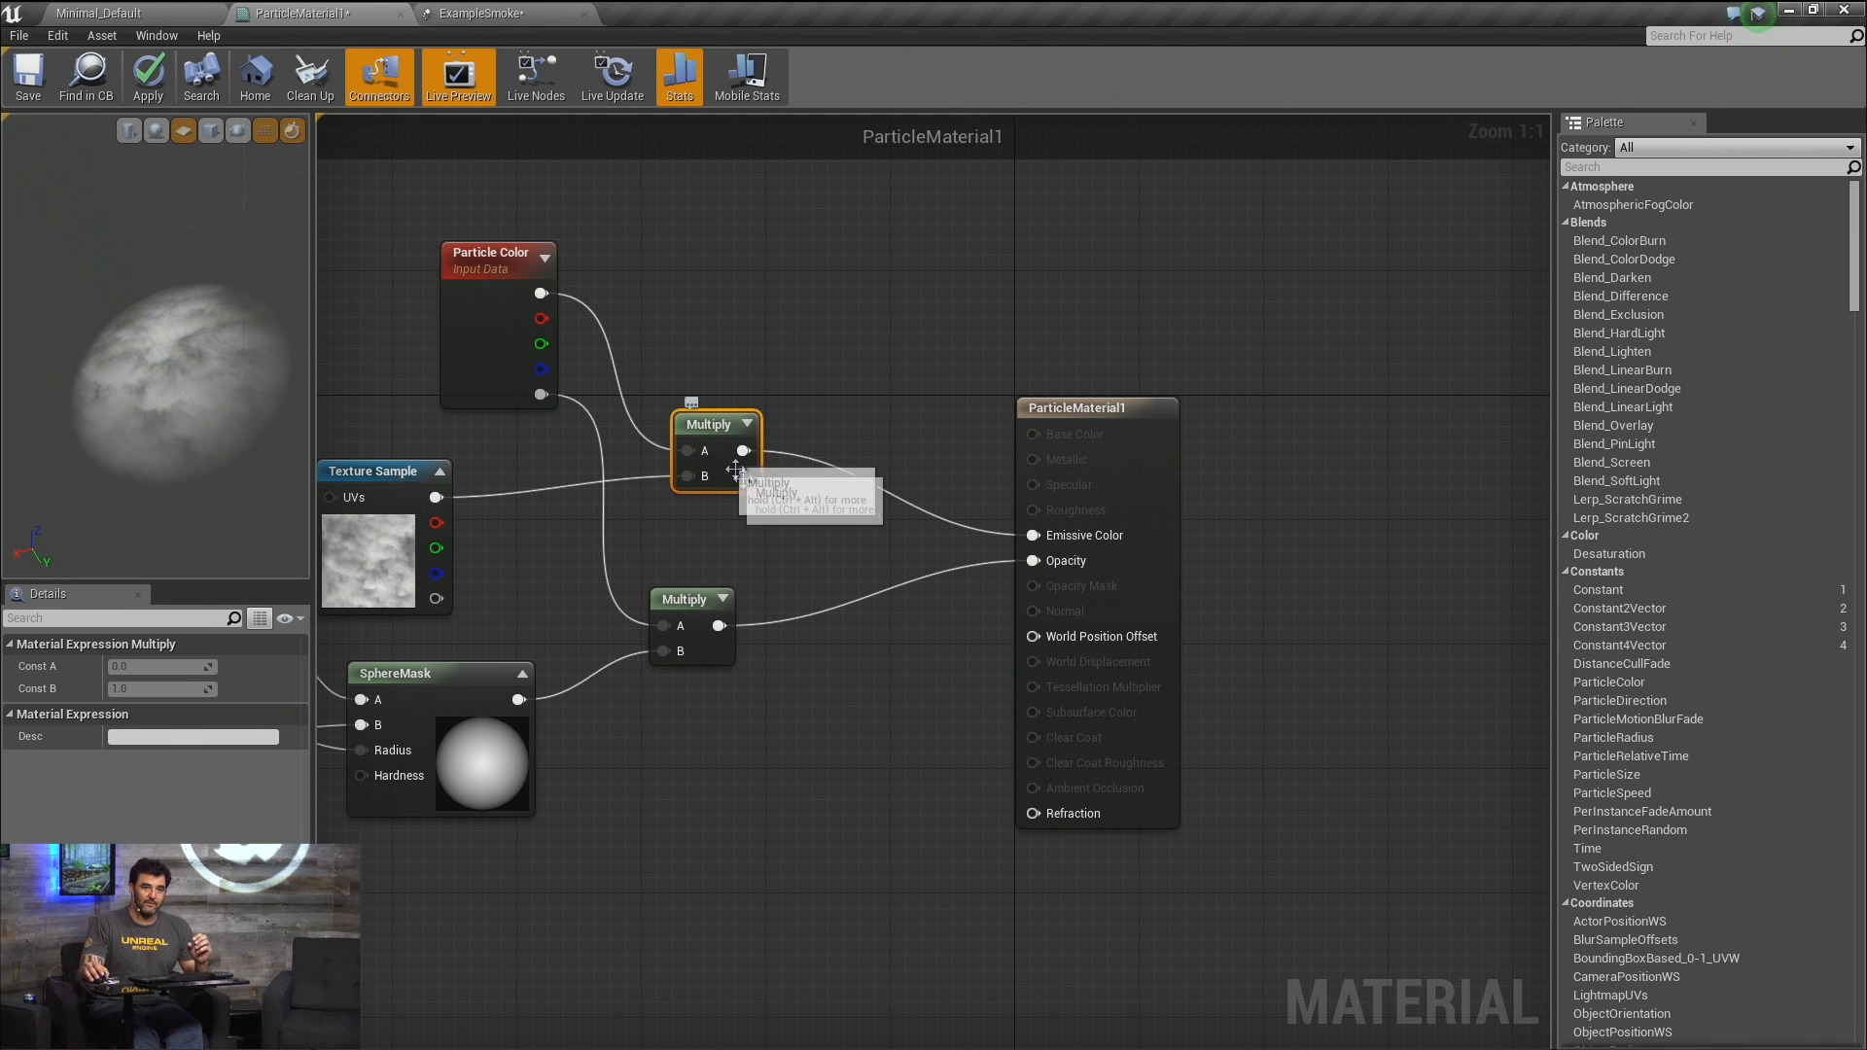
right_click_drag(797, 552, 907, 556)
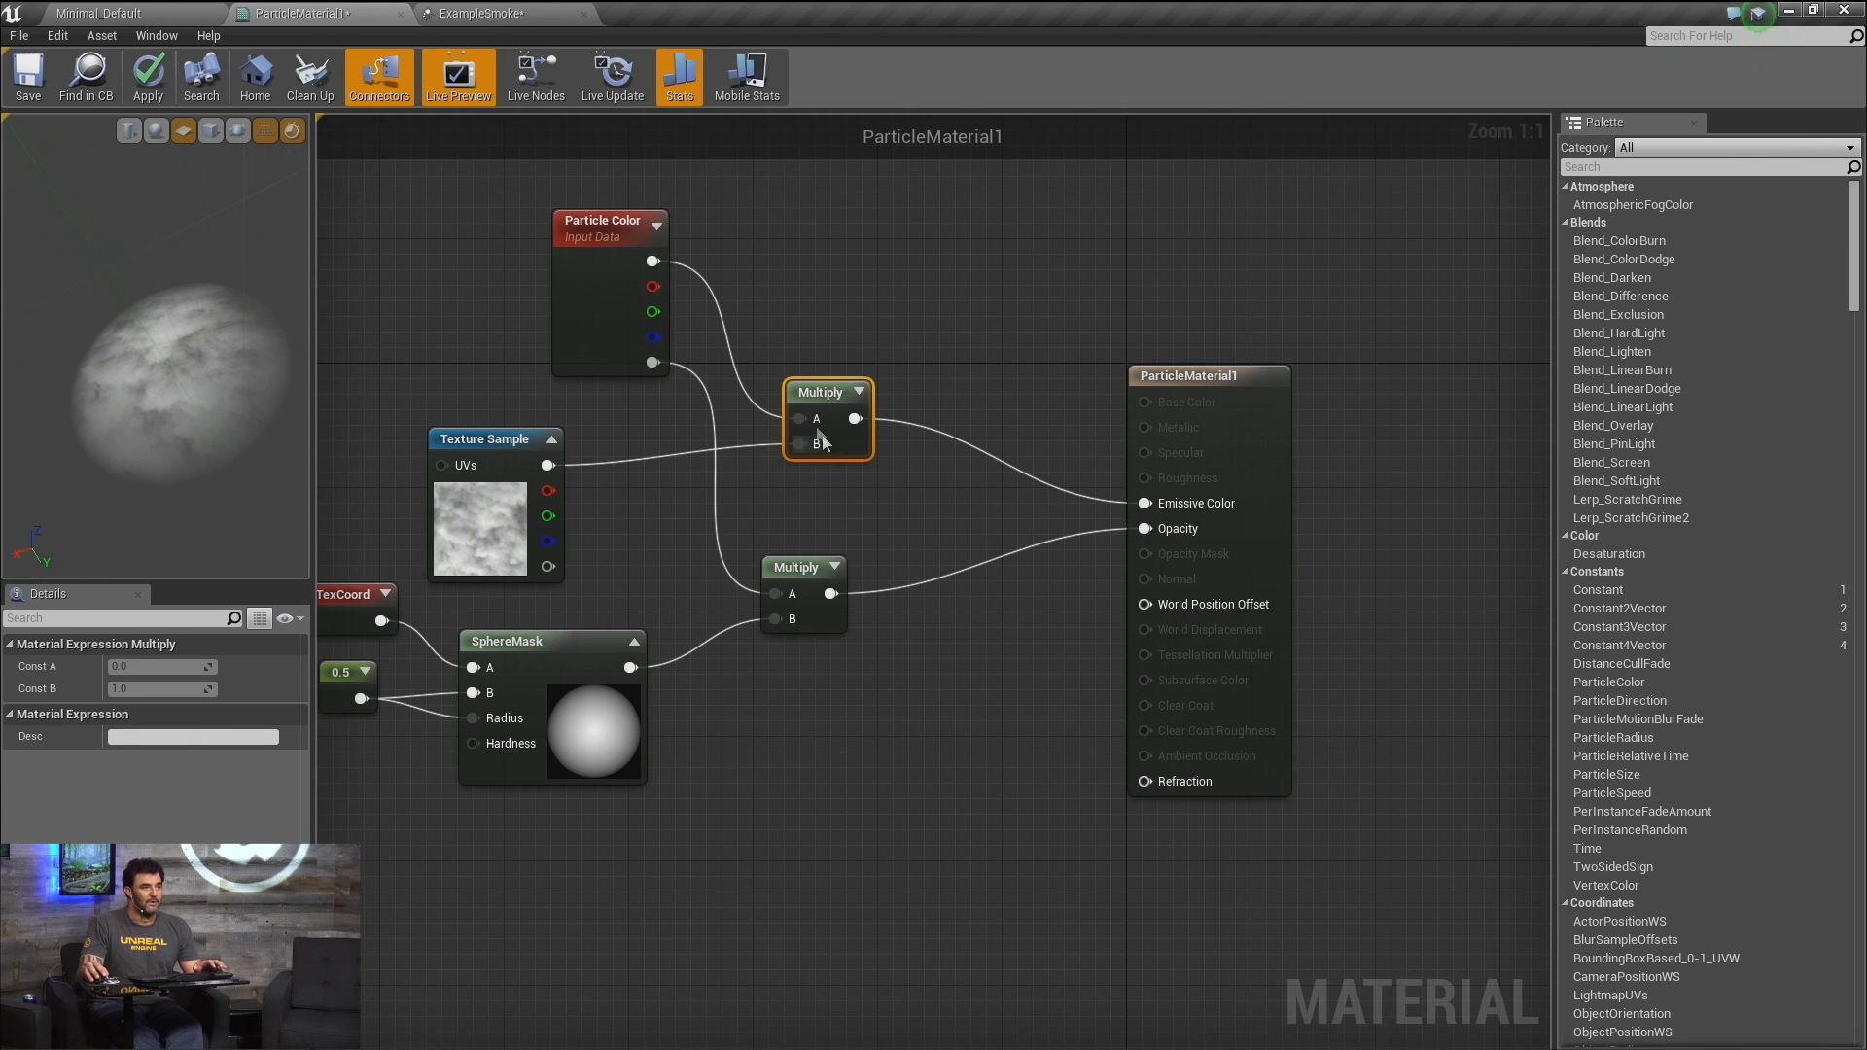
left_click_drag(652, 261, 657, 270)
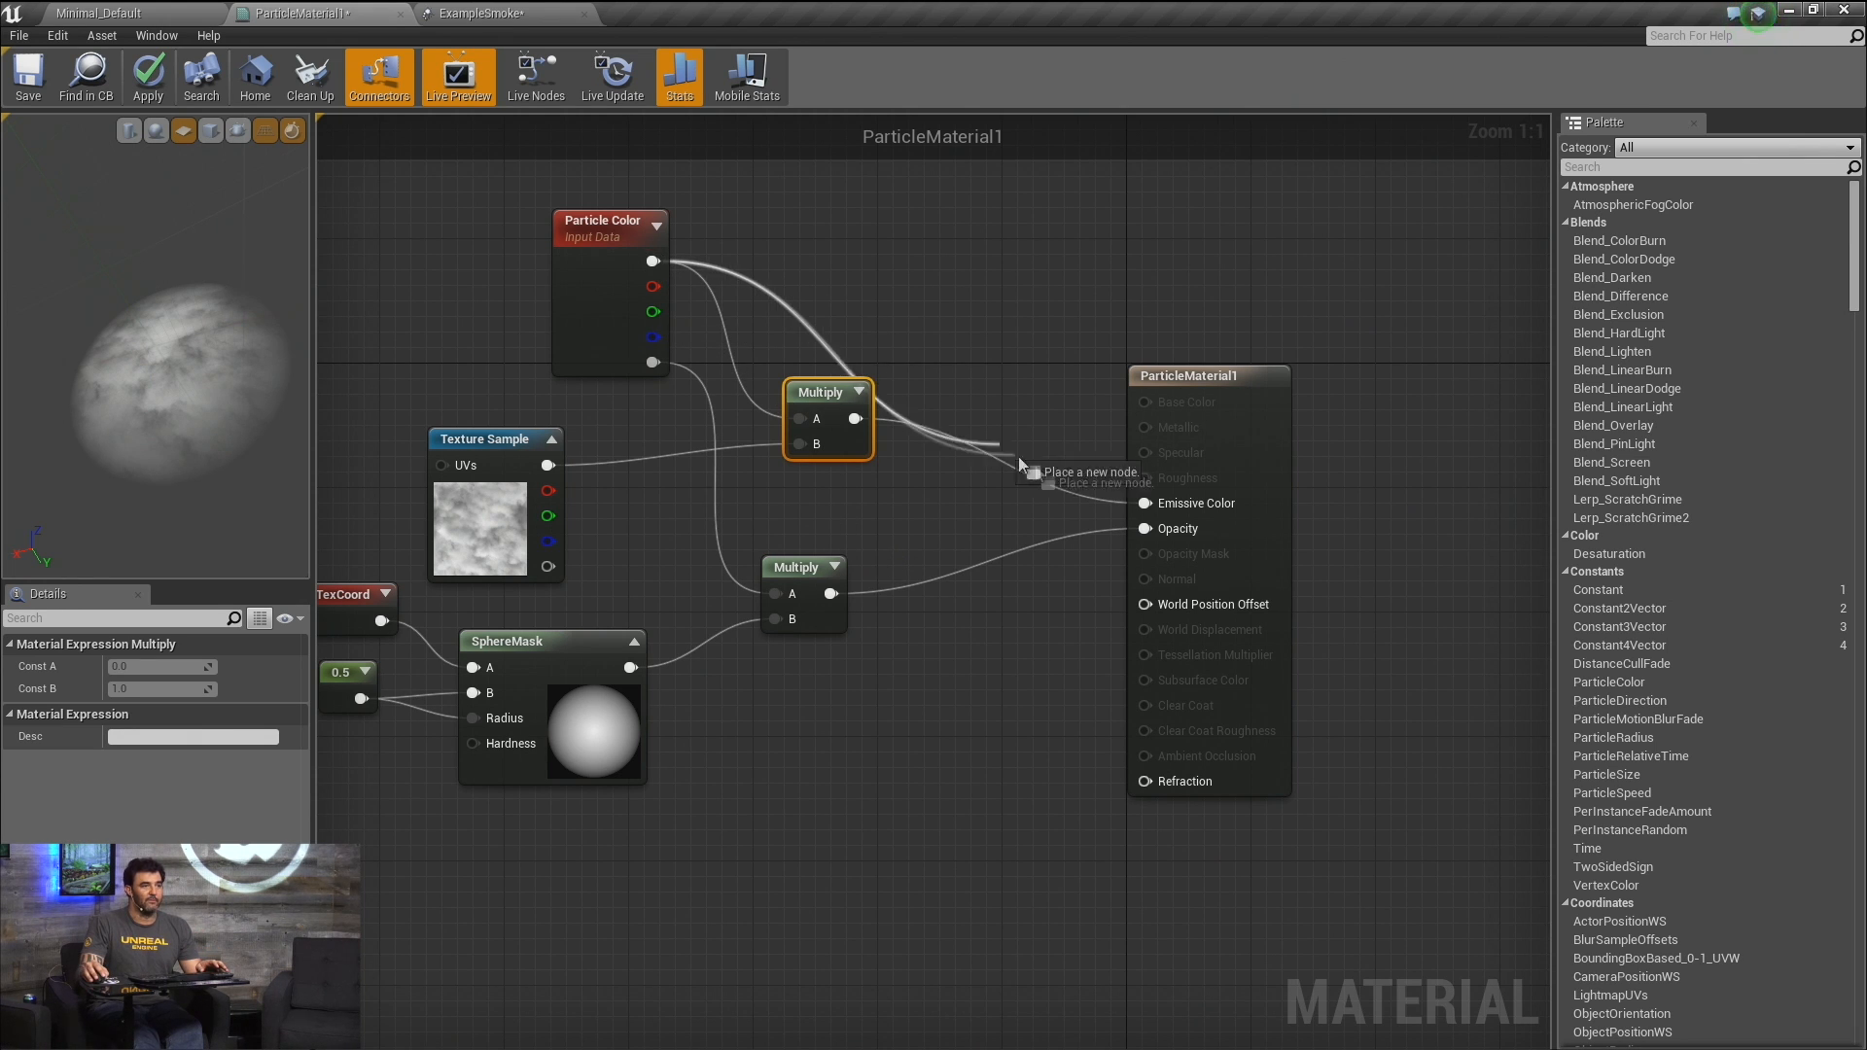
left_click_drag(1147, 508, 1146, 504)
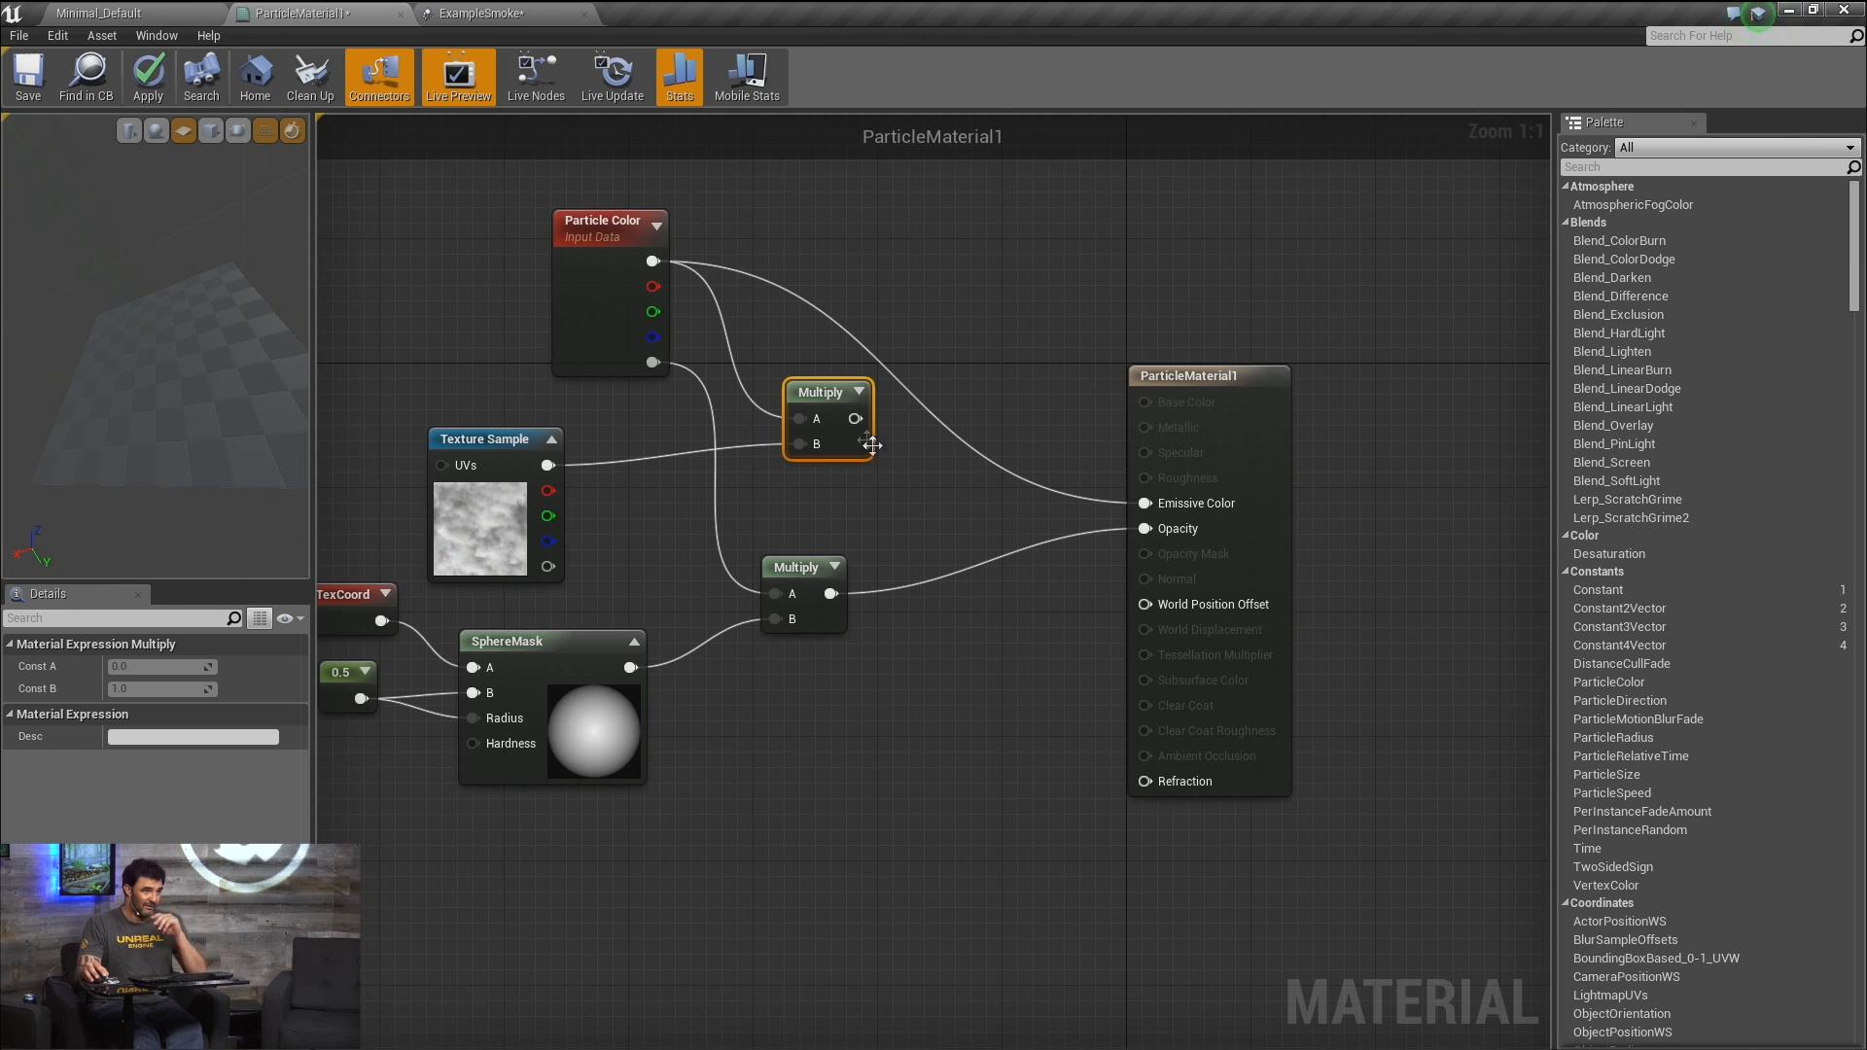
Reposition the upper Multiply node, break both its input links, and connect the Texture Sample's red output to its A input.
left_click_drag(816, 392, 848, 438)
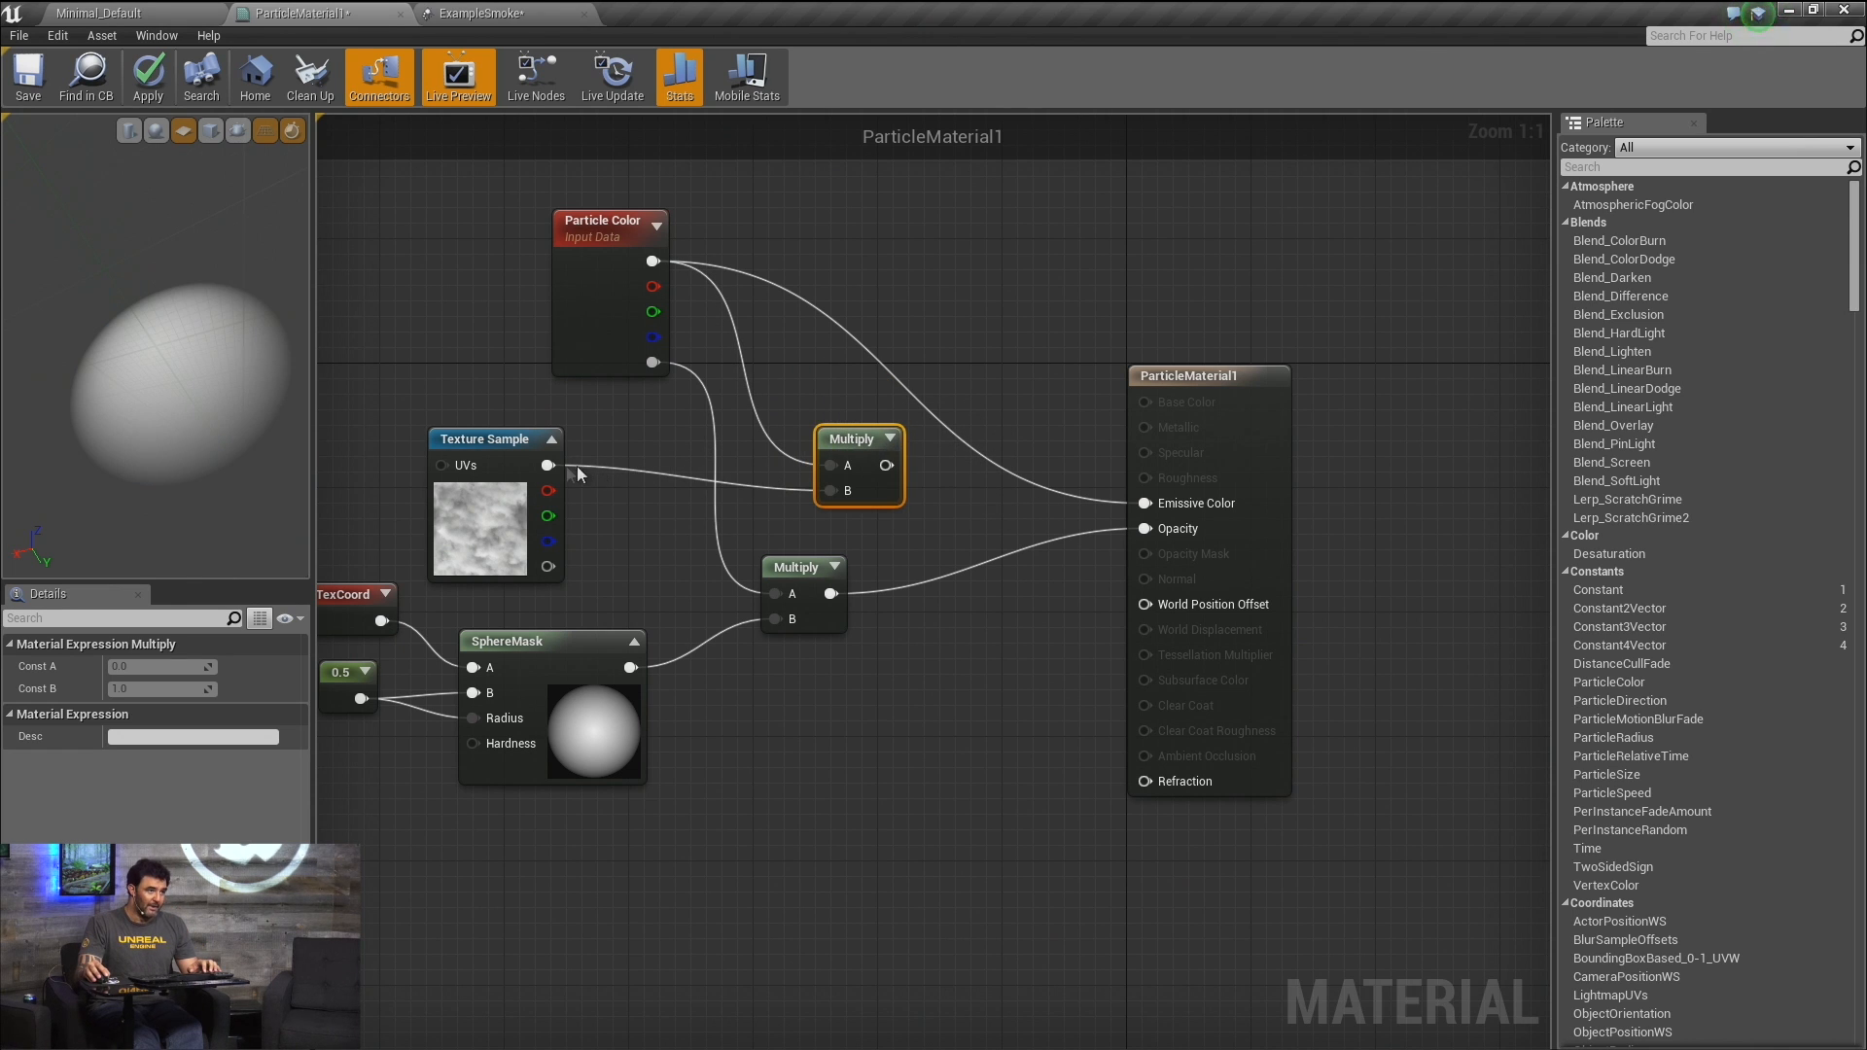
left_click(831, 491, "alt")
left_click(830, 466, "alt")
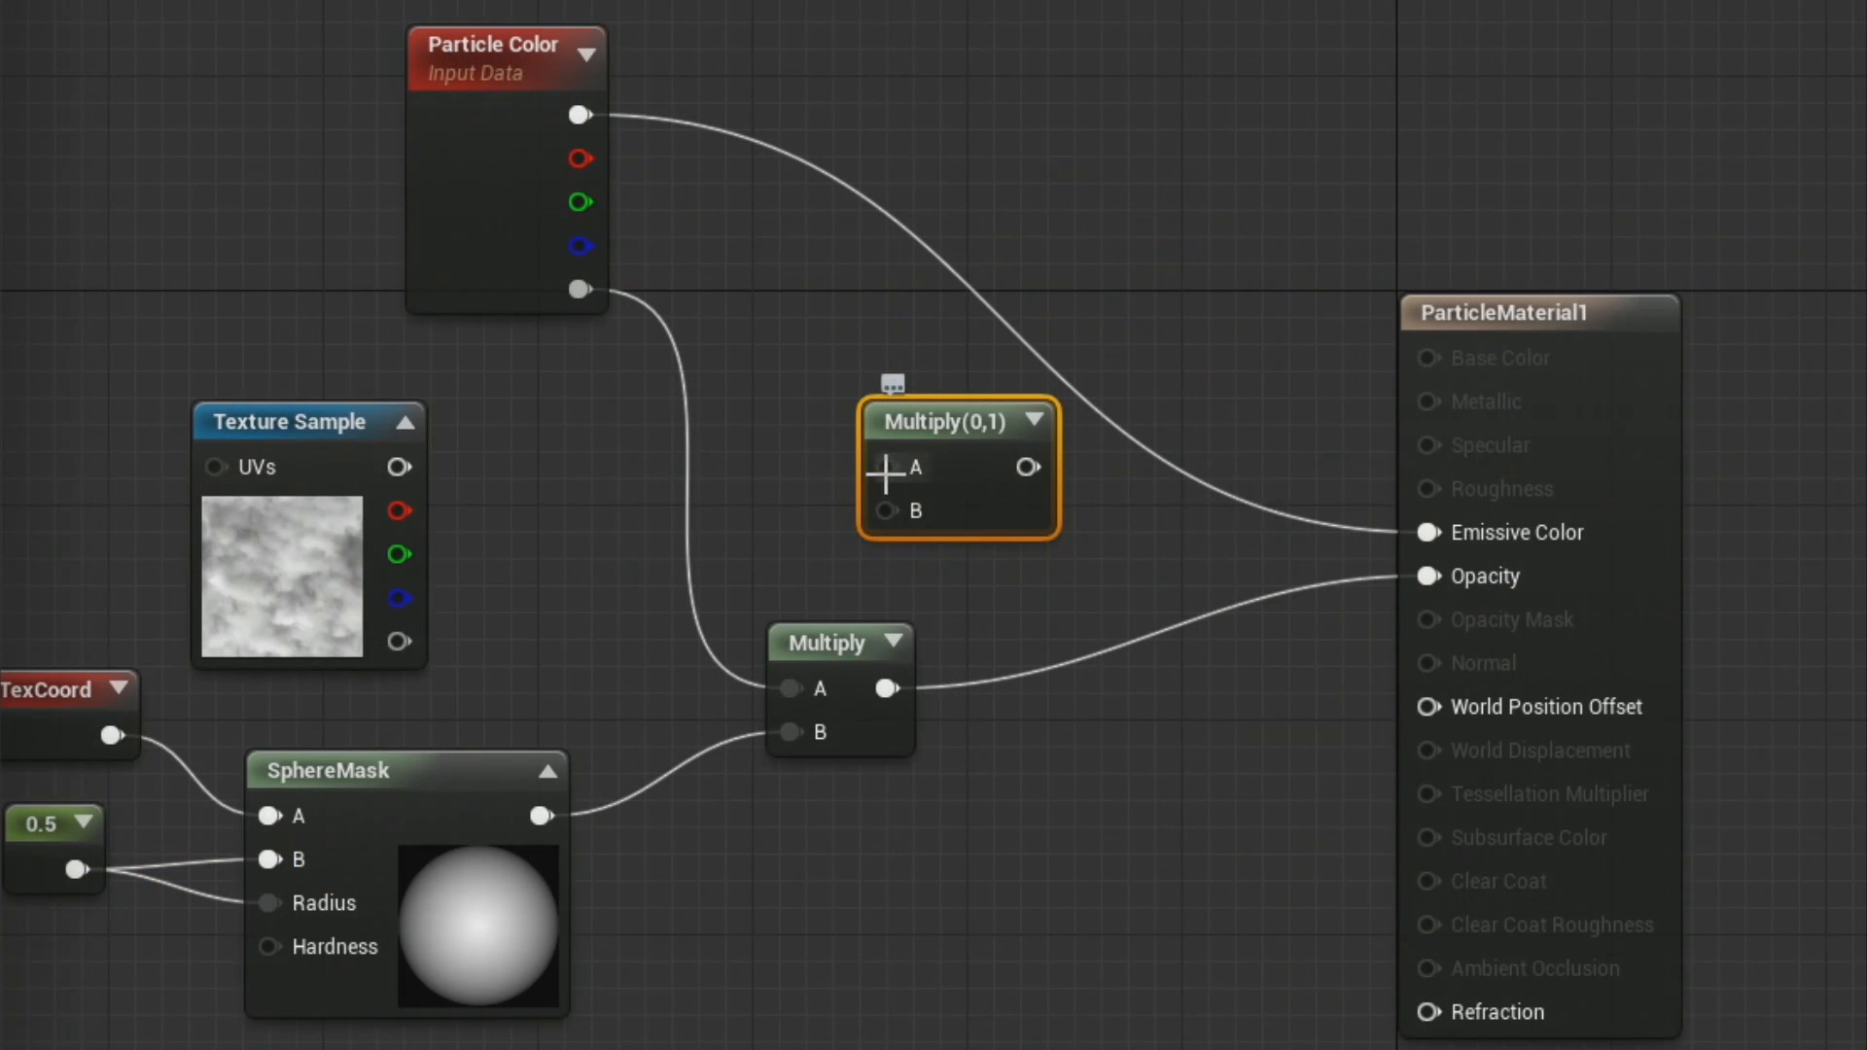
left_click_drag(830, 465, 592, 470)
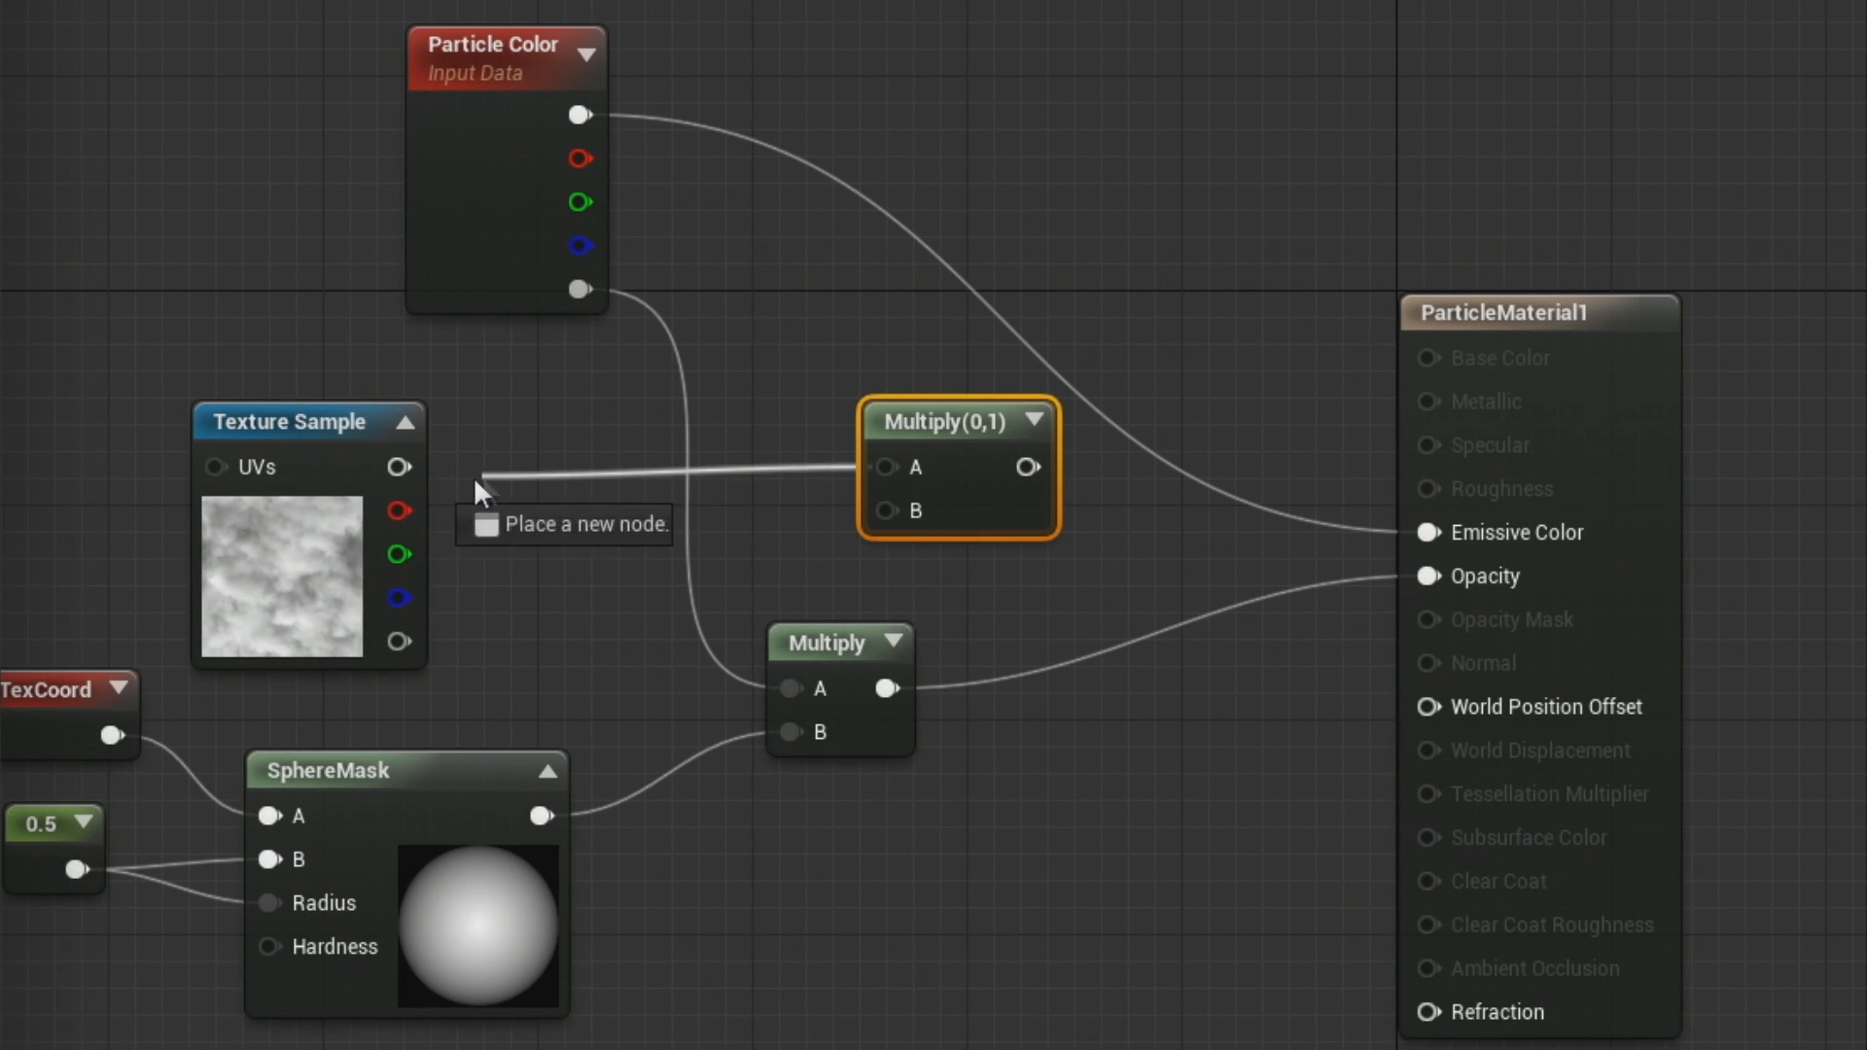
left_click_drag(475, 476, 401, 510)
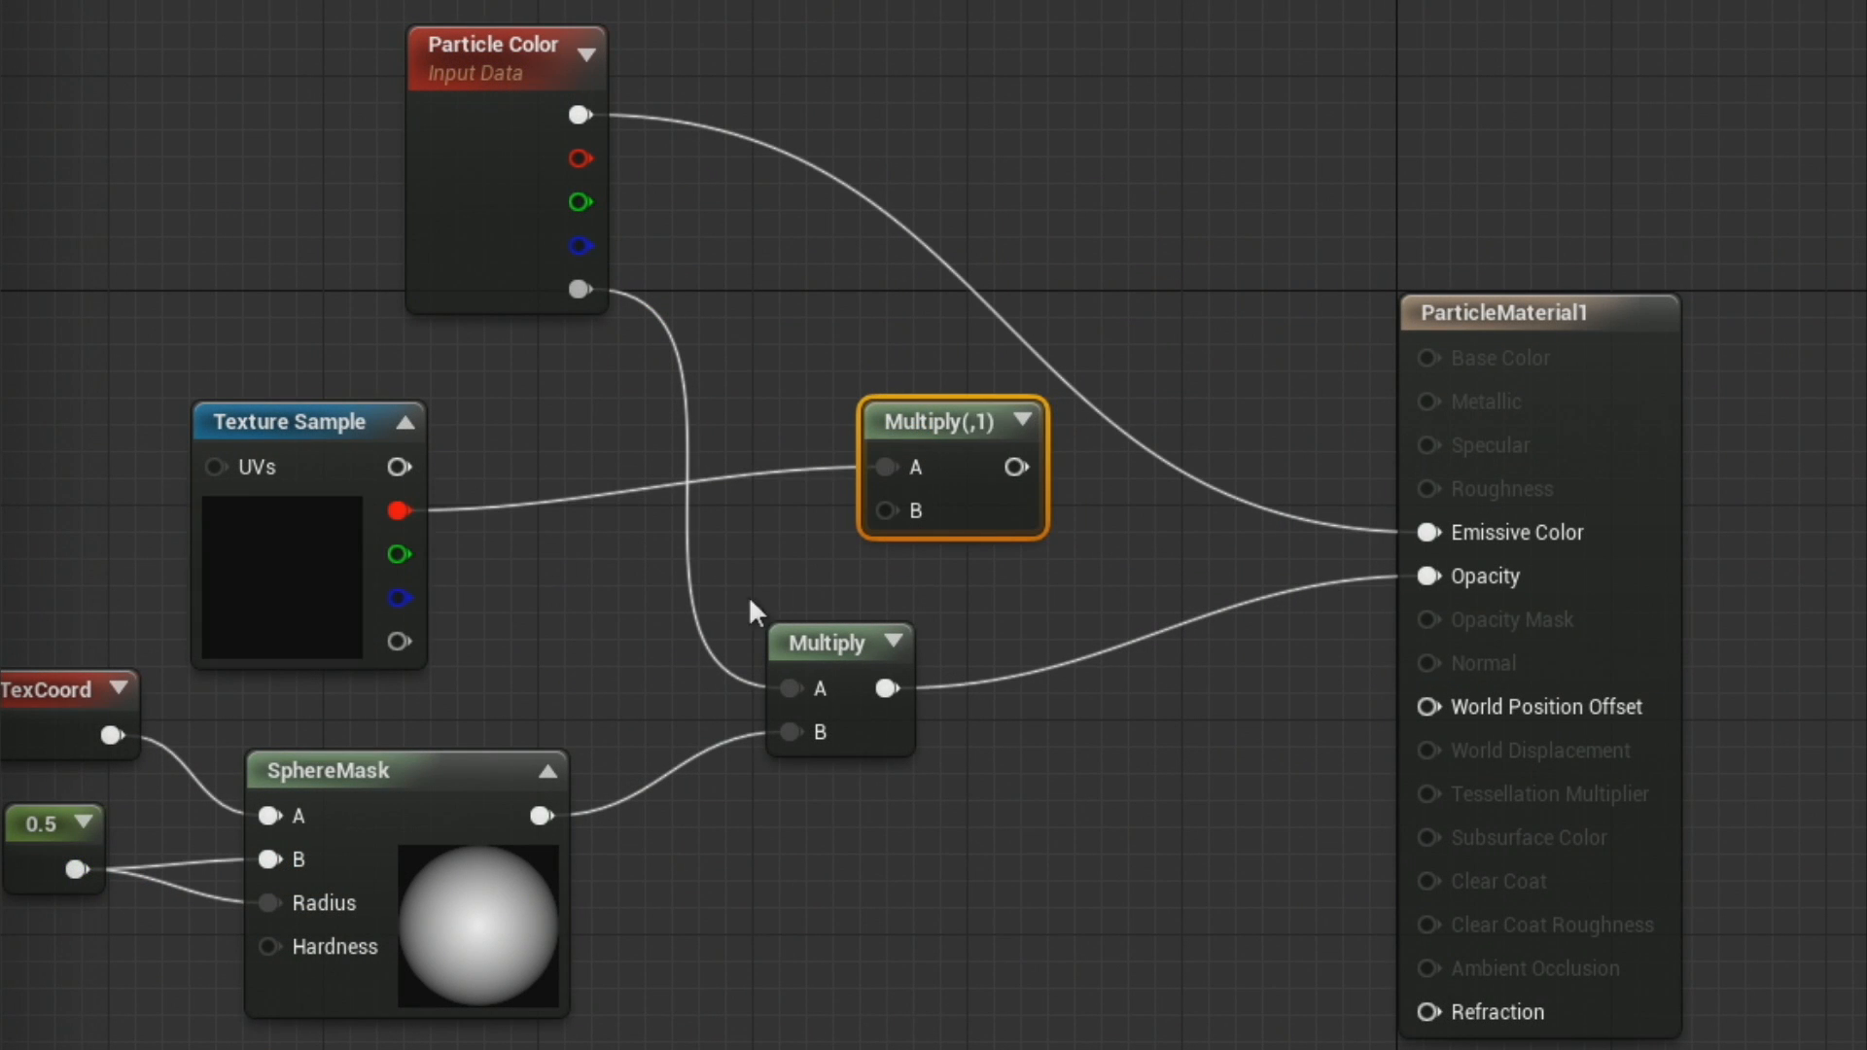
Connect the lower Multiply's output to the upper Multiply's B input, and the upper Multiply's output to Opacity.
left_click_drag(886, 689, 886, 512)
left_click_drag(928, 439, 1430, 575)
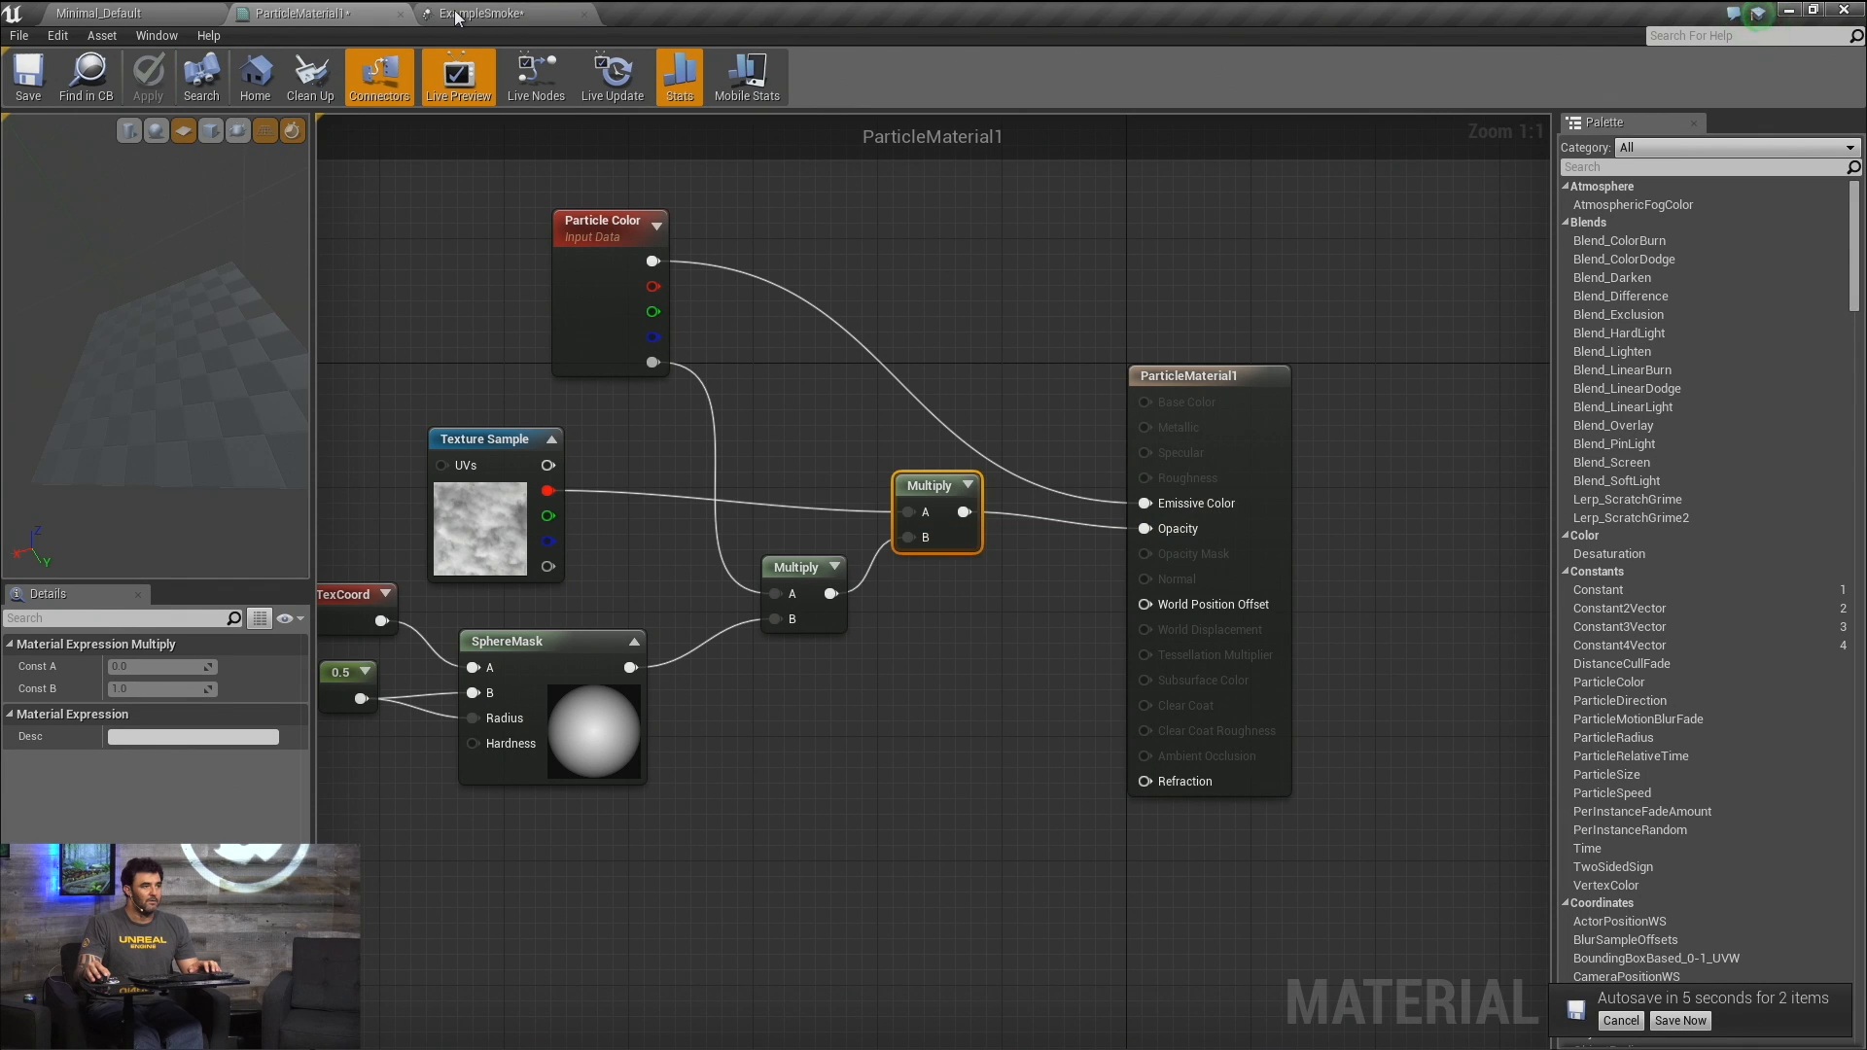
In ExampleSmoke, move the AlphaOverLife peak key to about time 0.05, value 1.0.
left_click(457, 17)
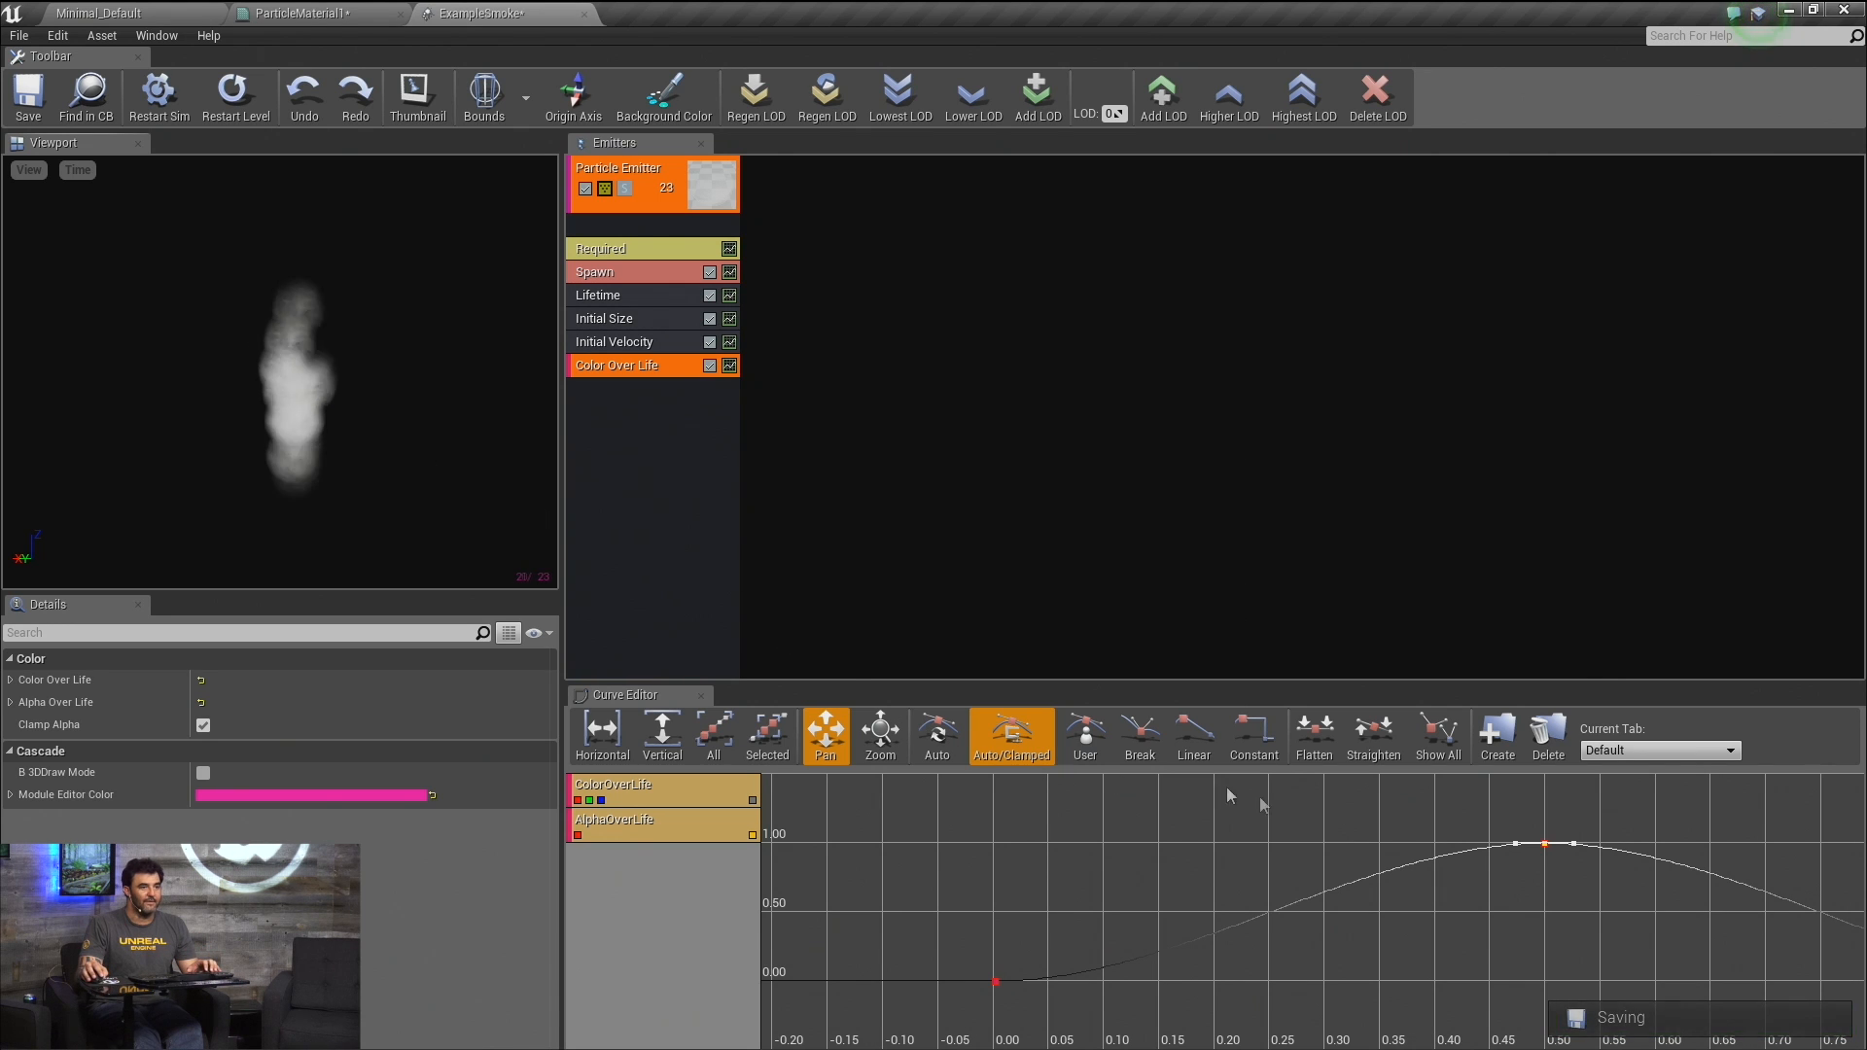
left_click(1524, 852)
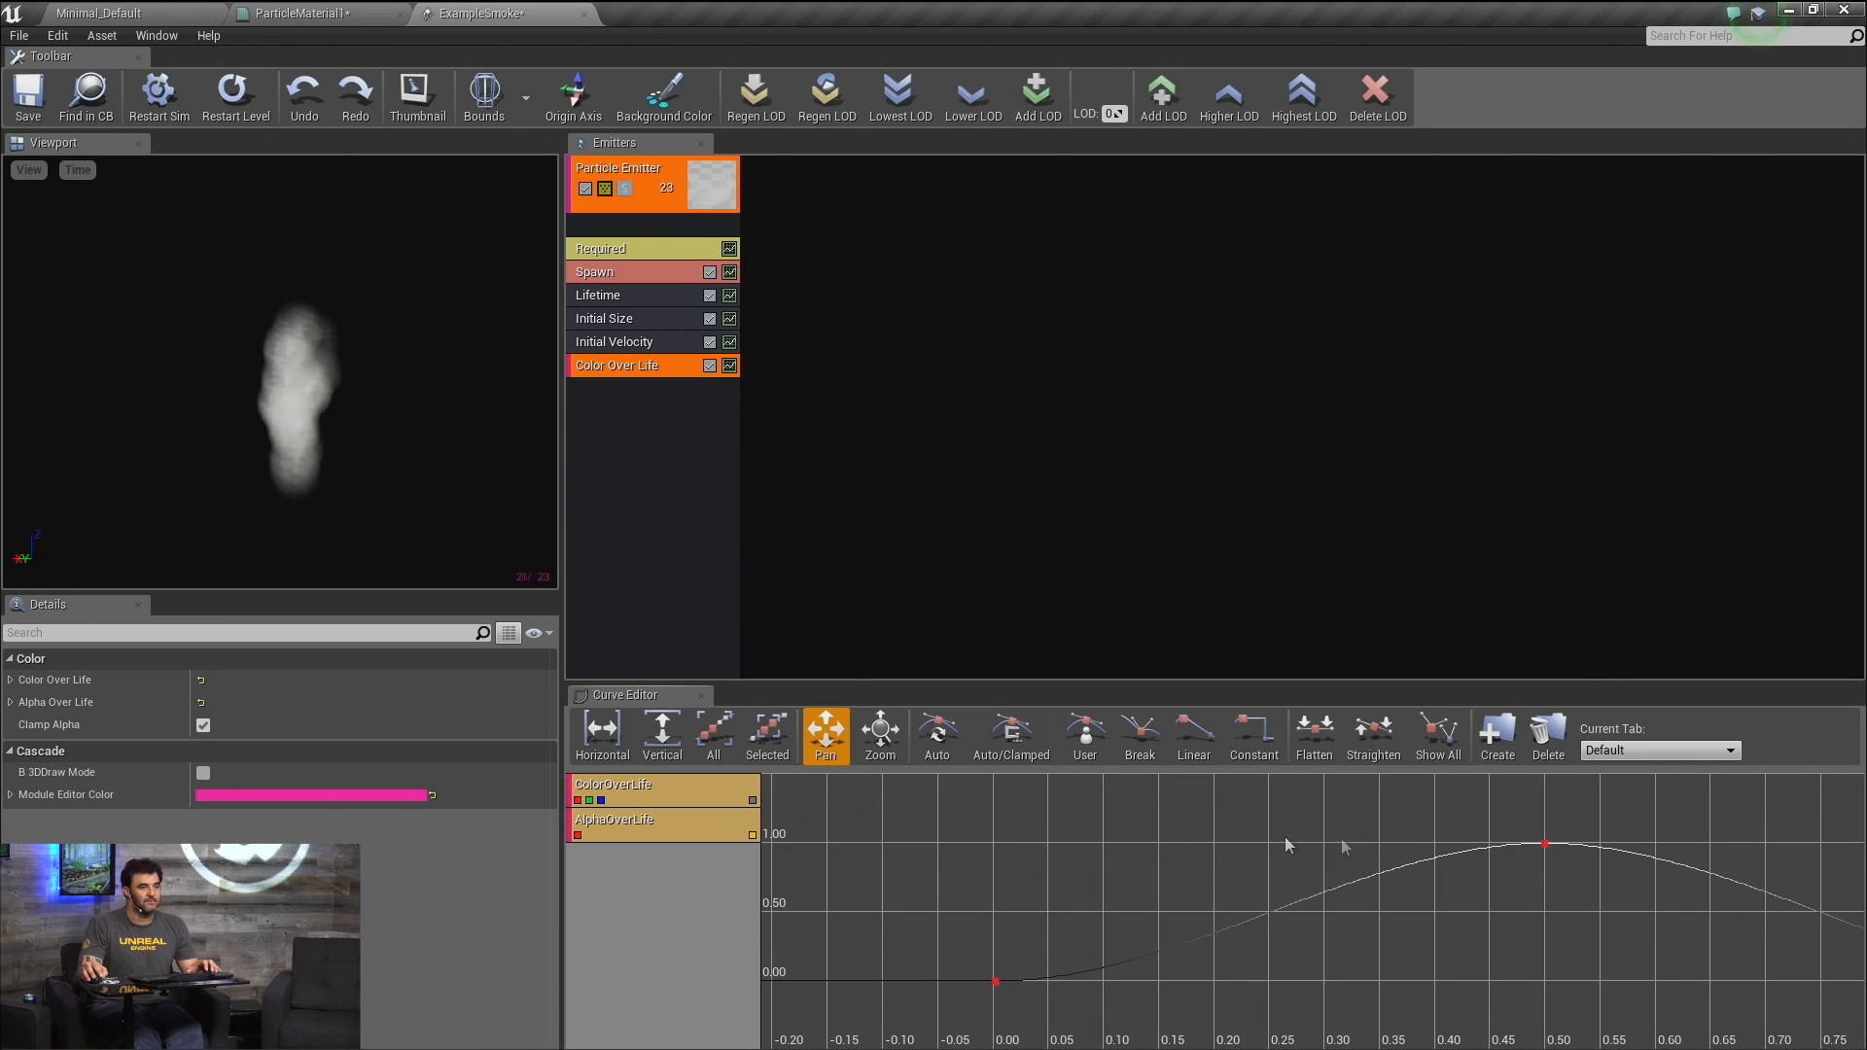
left_click(1546, 847)
left_click(1461, 860)
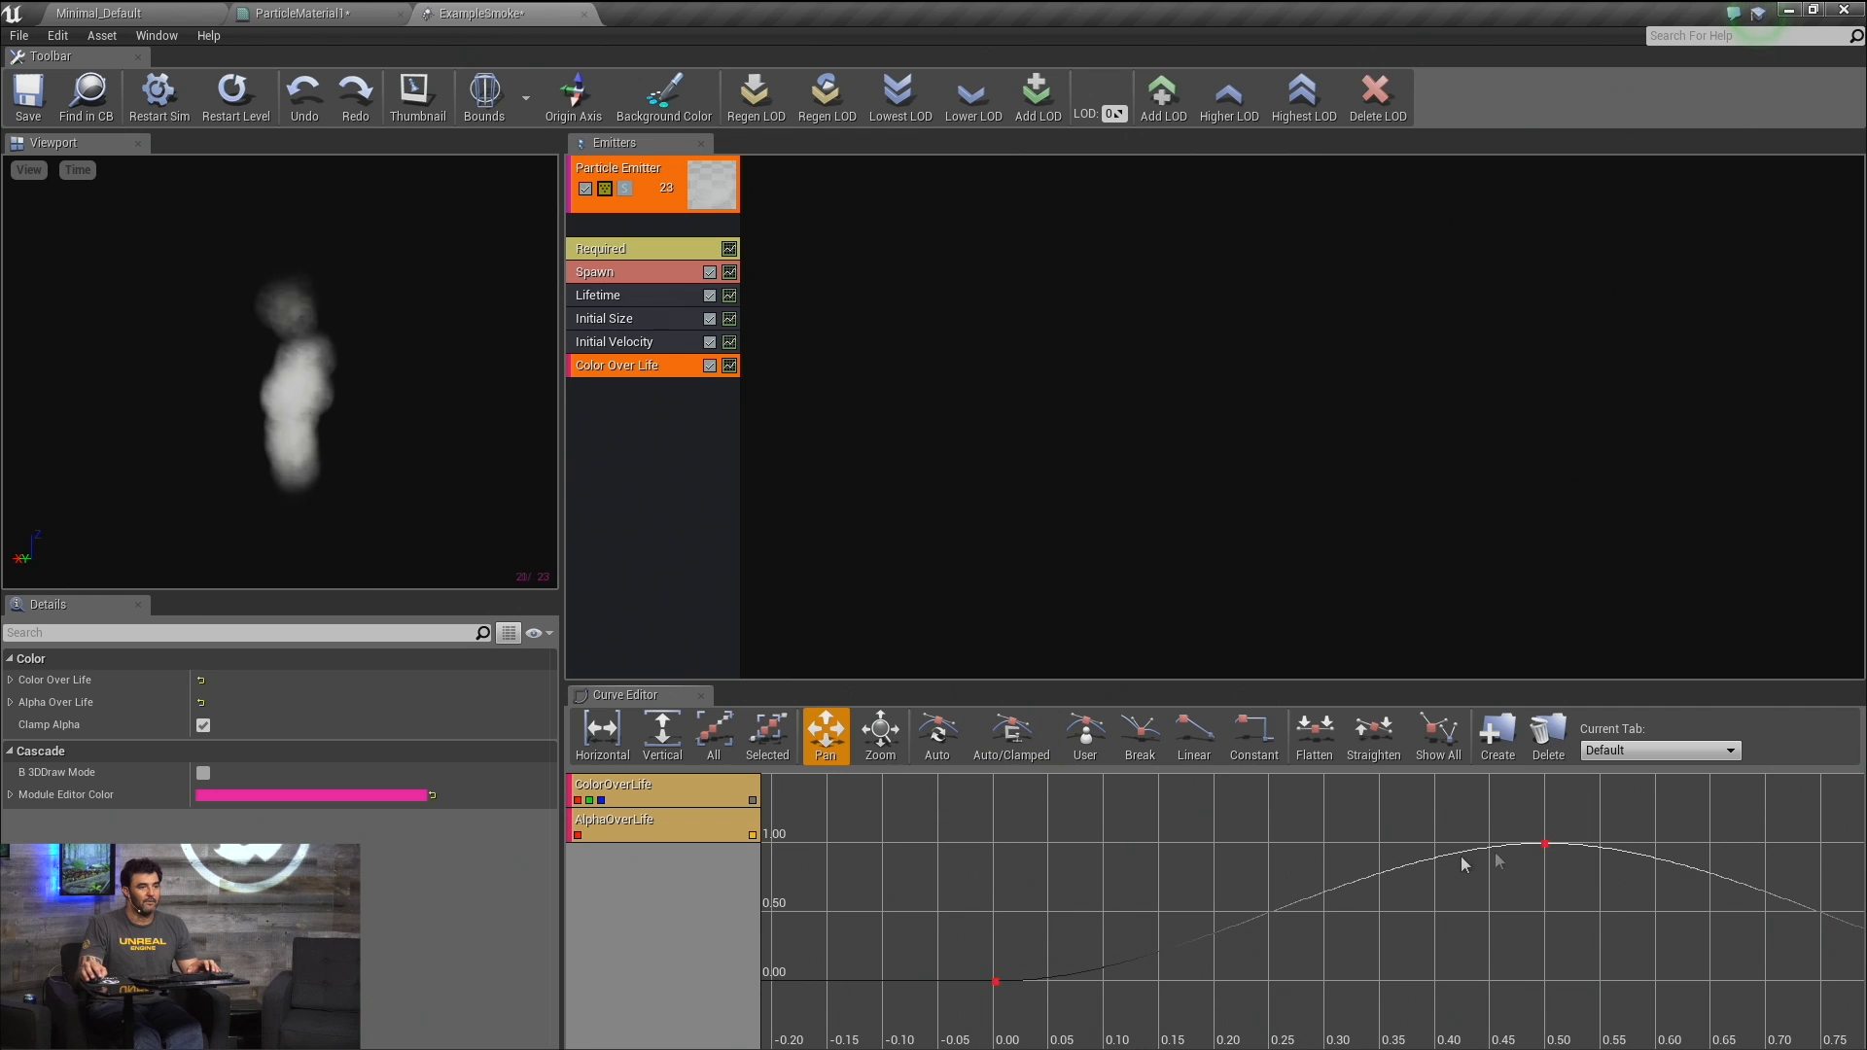
left_click_drag(1523, 833, 1552, 873)
left_click(1577, 887)
left_click_drag(1588, 933, 1107, 901, "ctrl")
Add an Initial Rotation module to the Particle Emitter below Color Over Life and select it.
left_click_drag(395, 448, 364, 321)
scroll(353, 407, "down", 3)
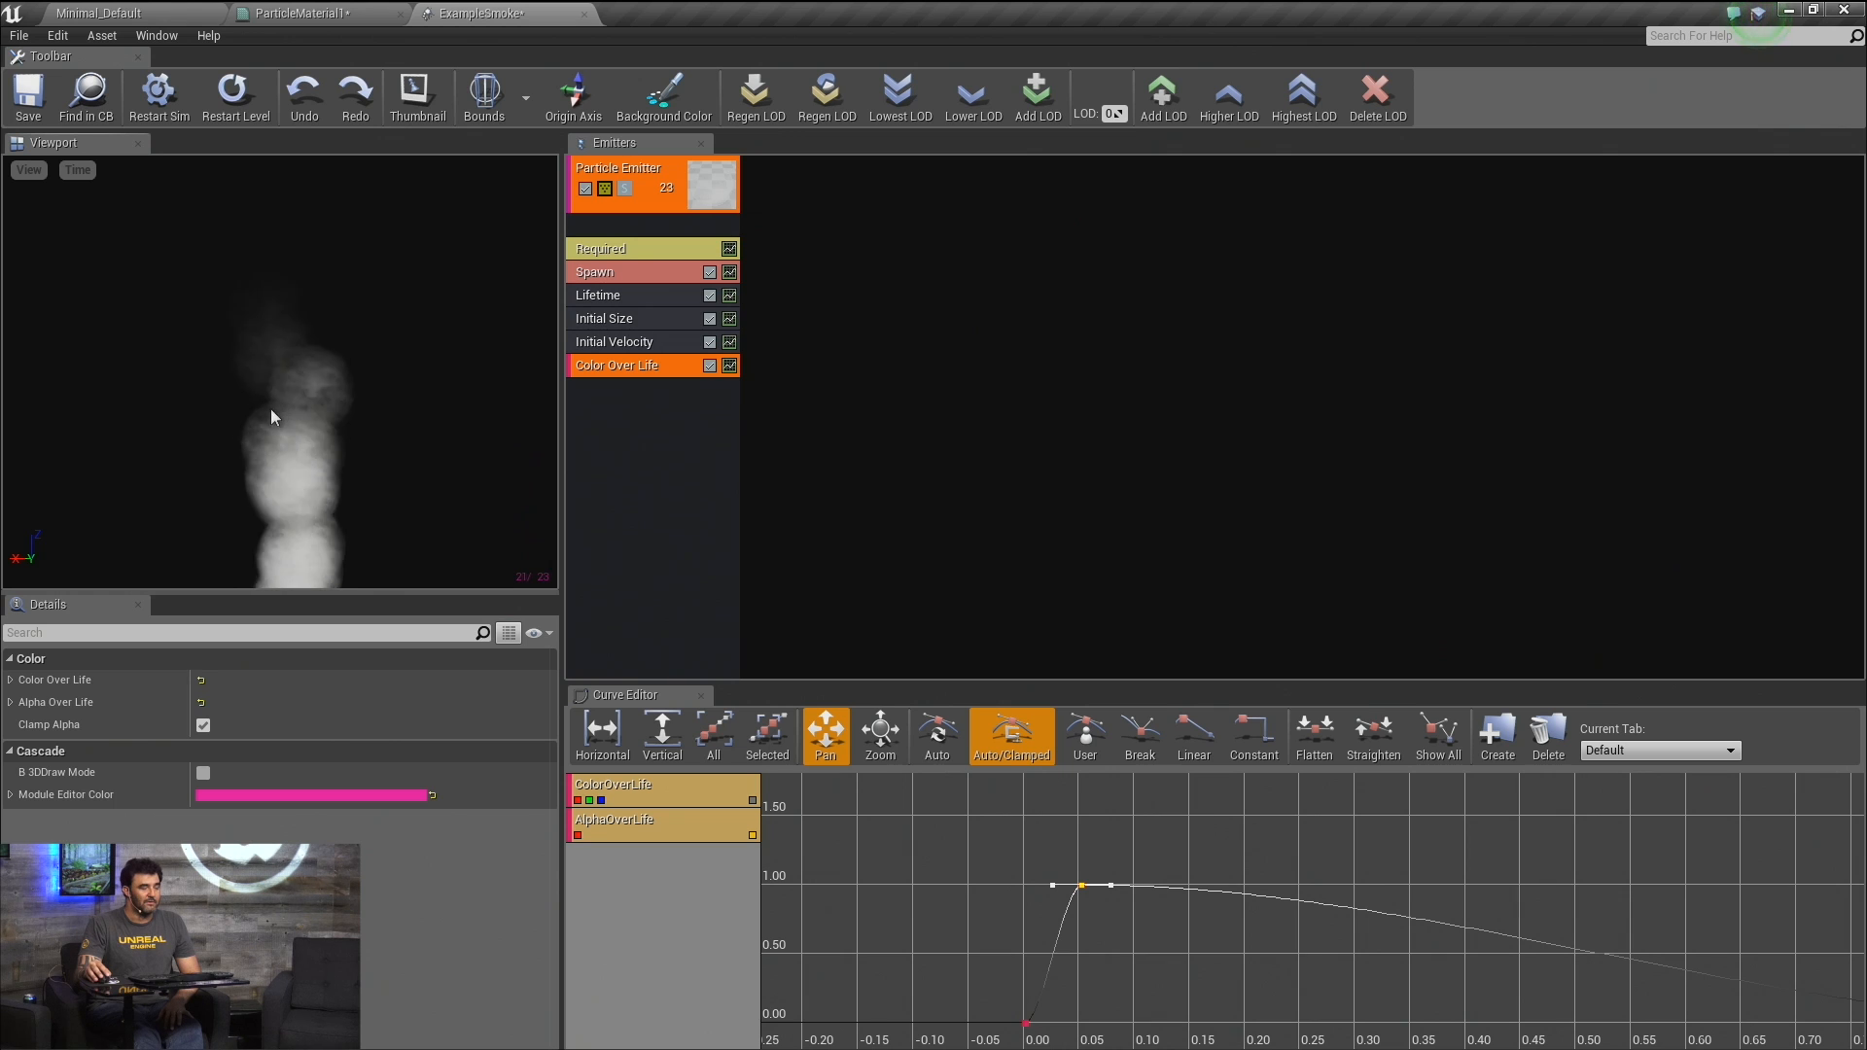
scroll(270, 409, "down", 3)
scroll(282, 486, "up", 3)
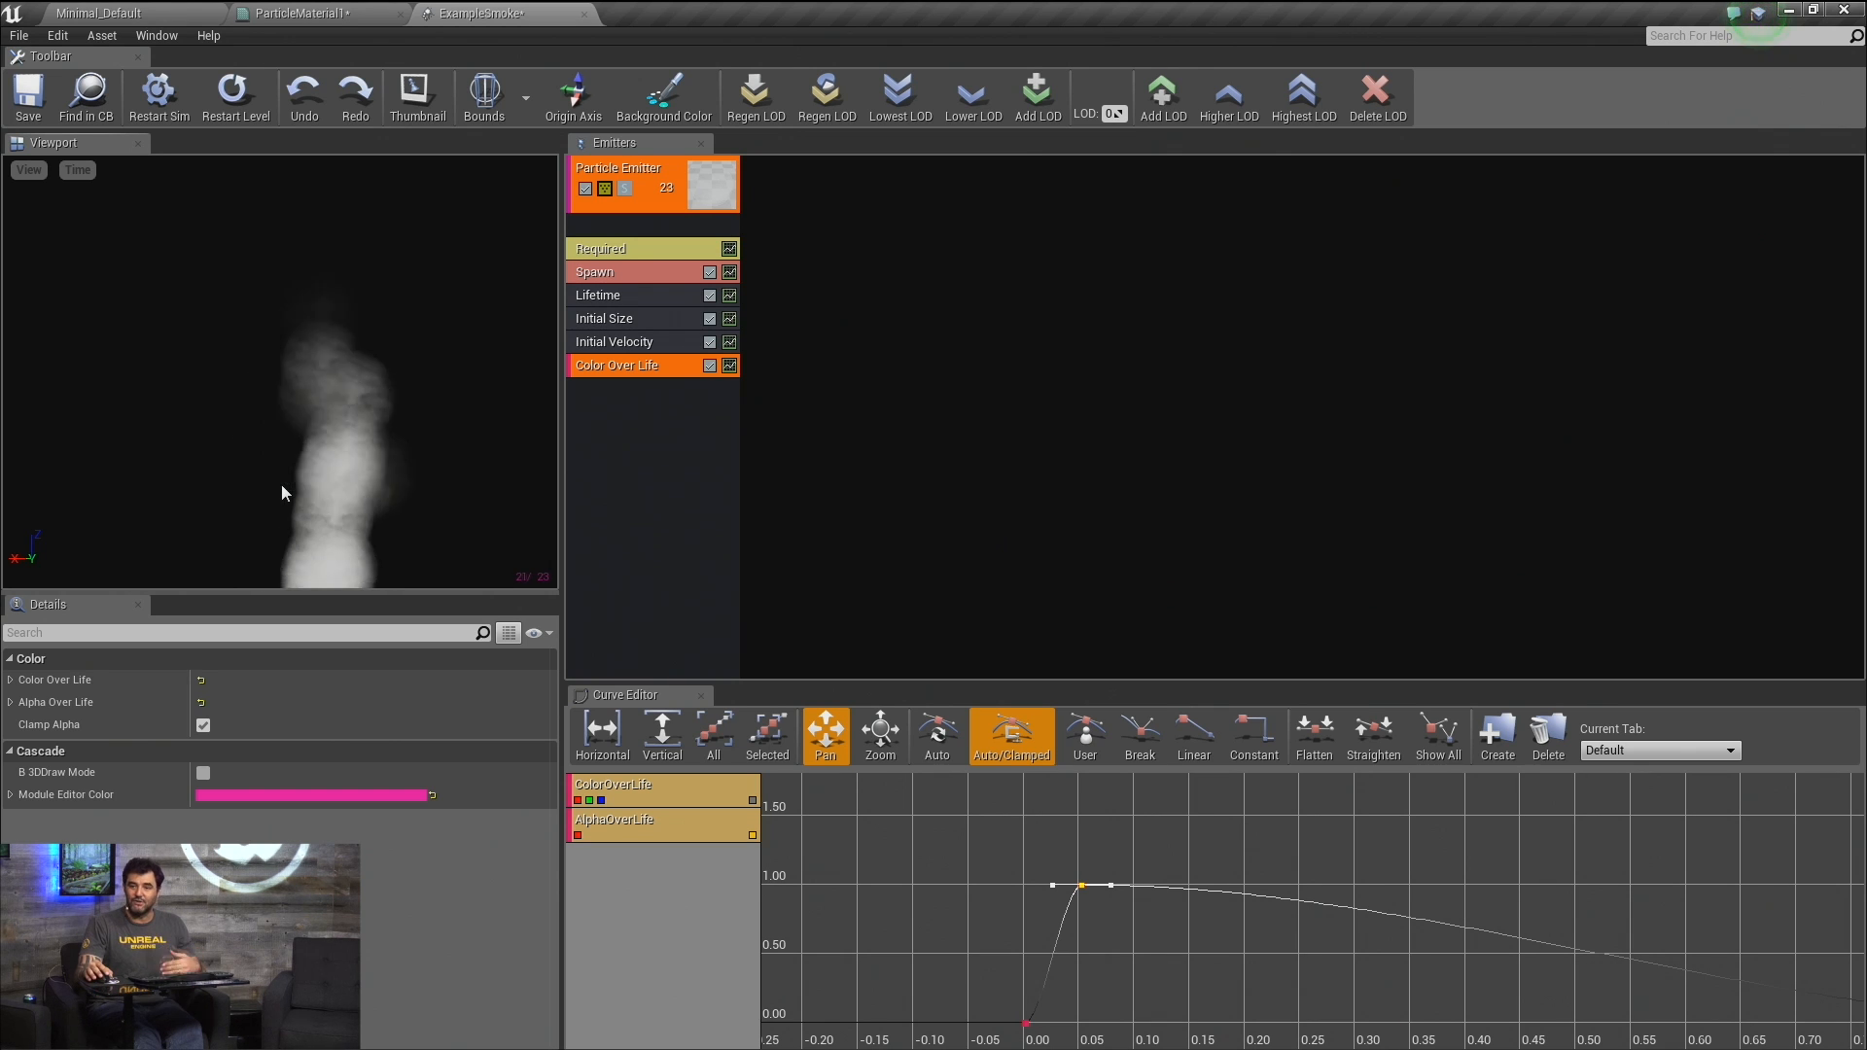
mouse_move(282, 484)
right_mouse_down()
mouse_move(282, 433)
mouse_move(282, 457)
right_mouse_up()
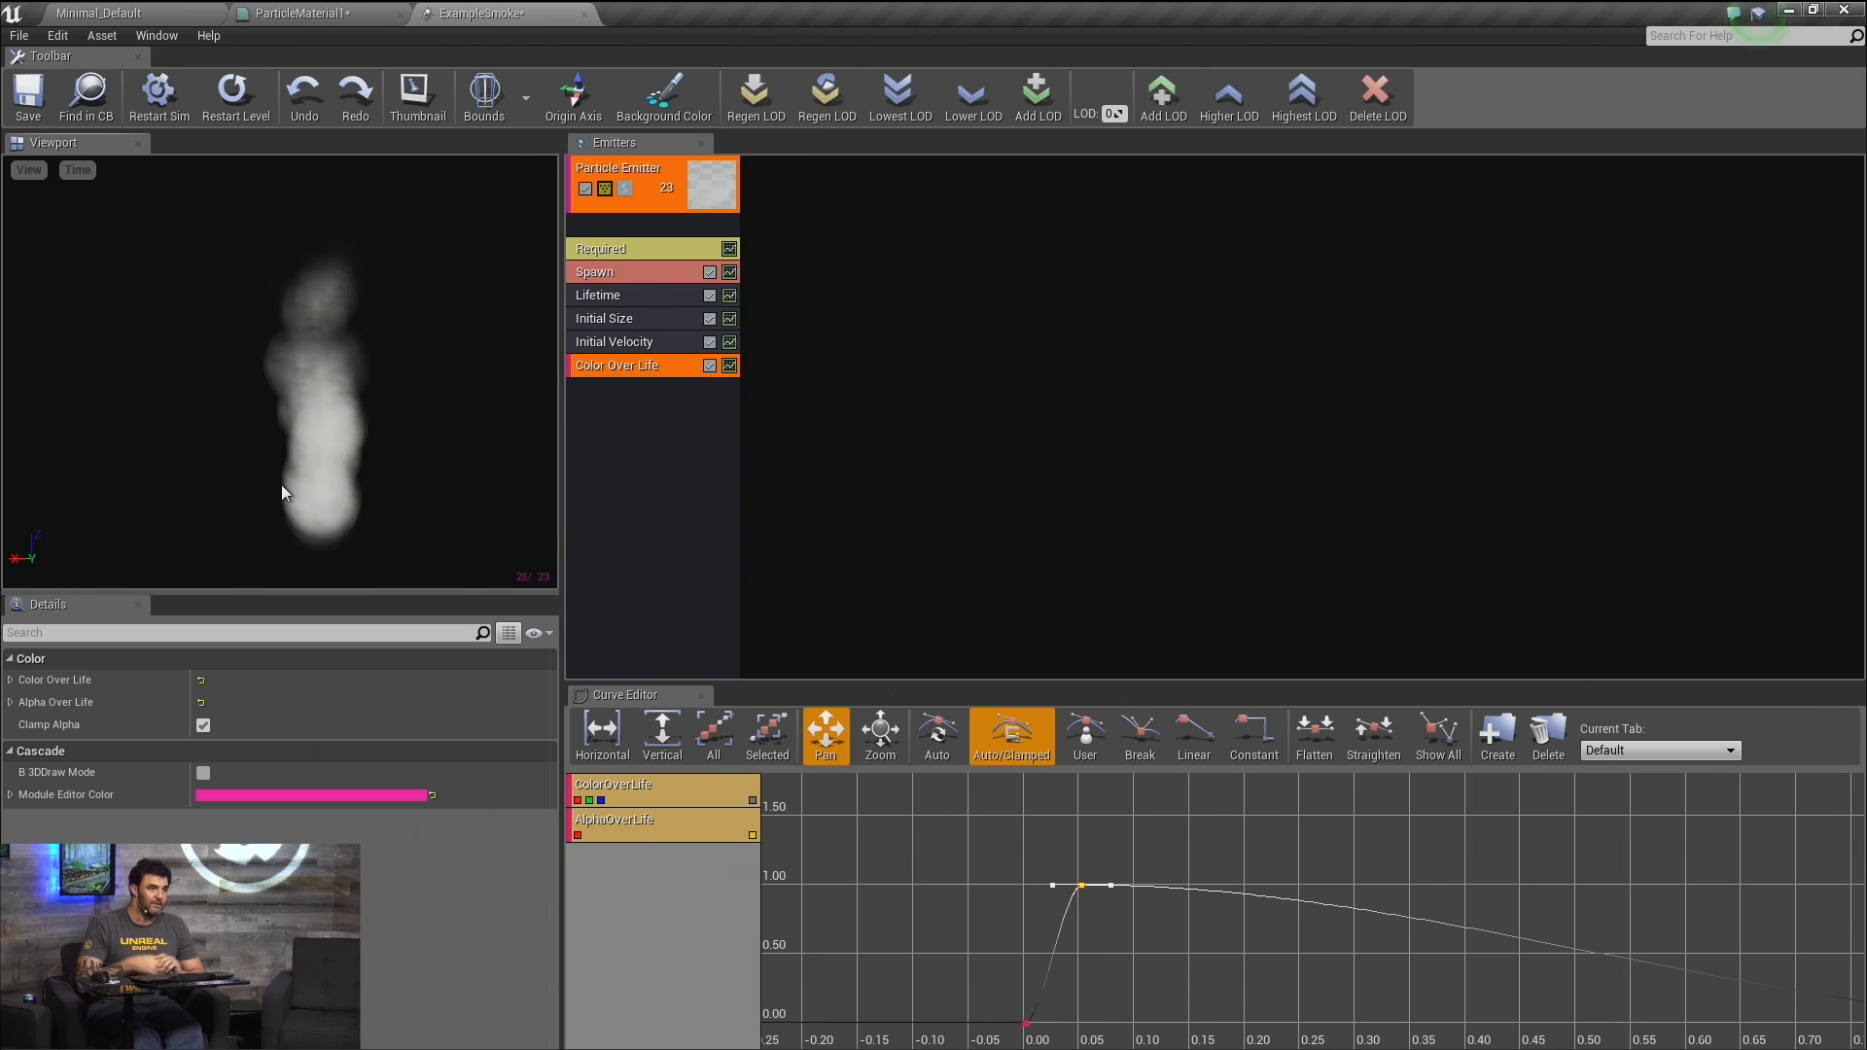
left_click(620, 399)
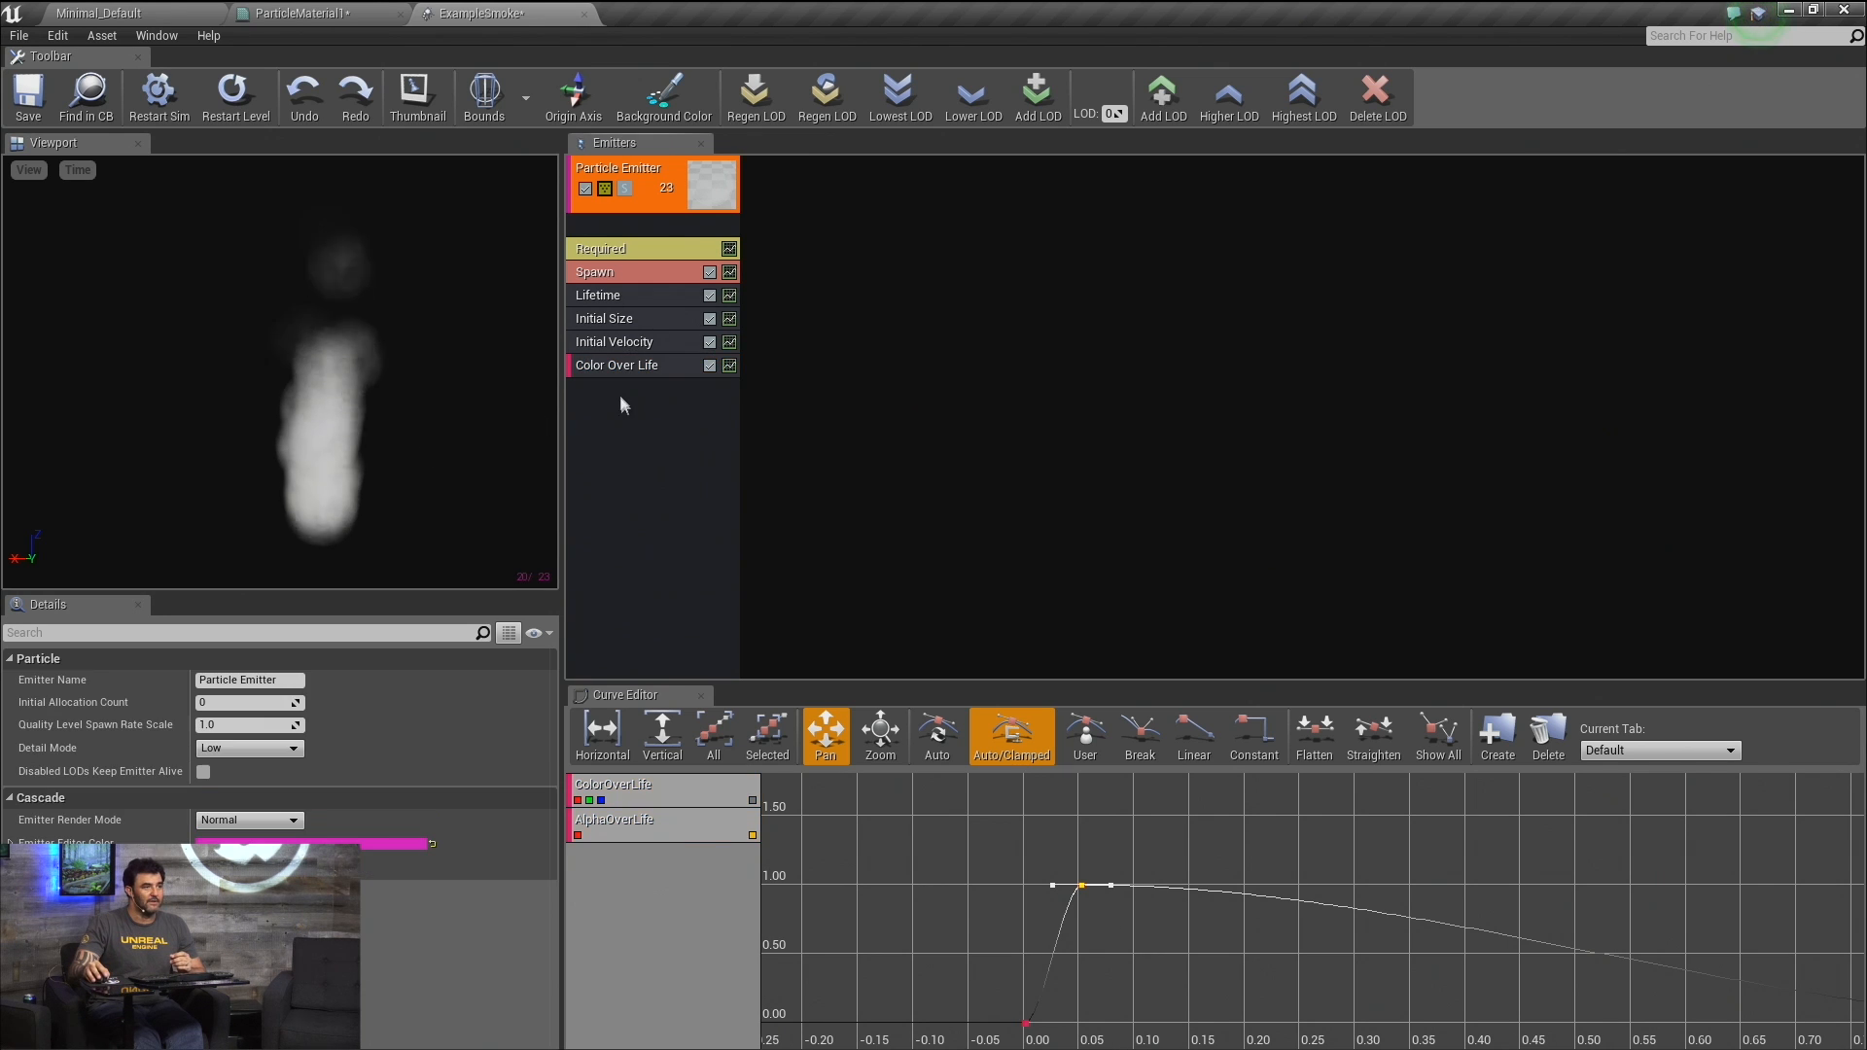
right_click(631, 435)
mouse_move(630, 435)
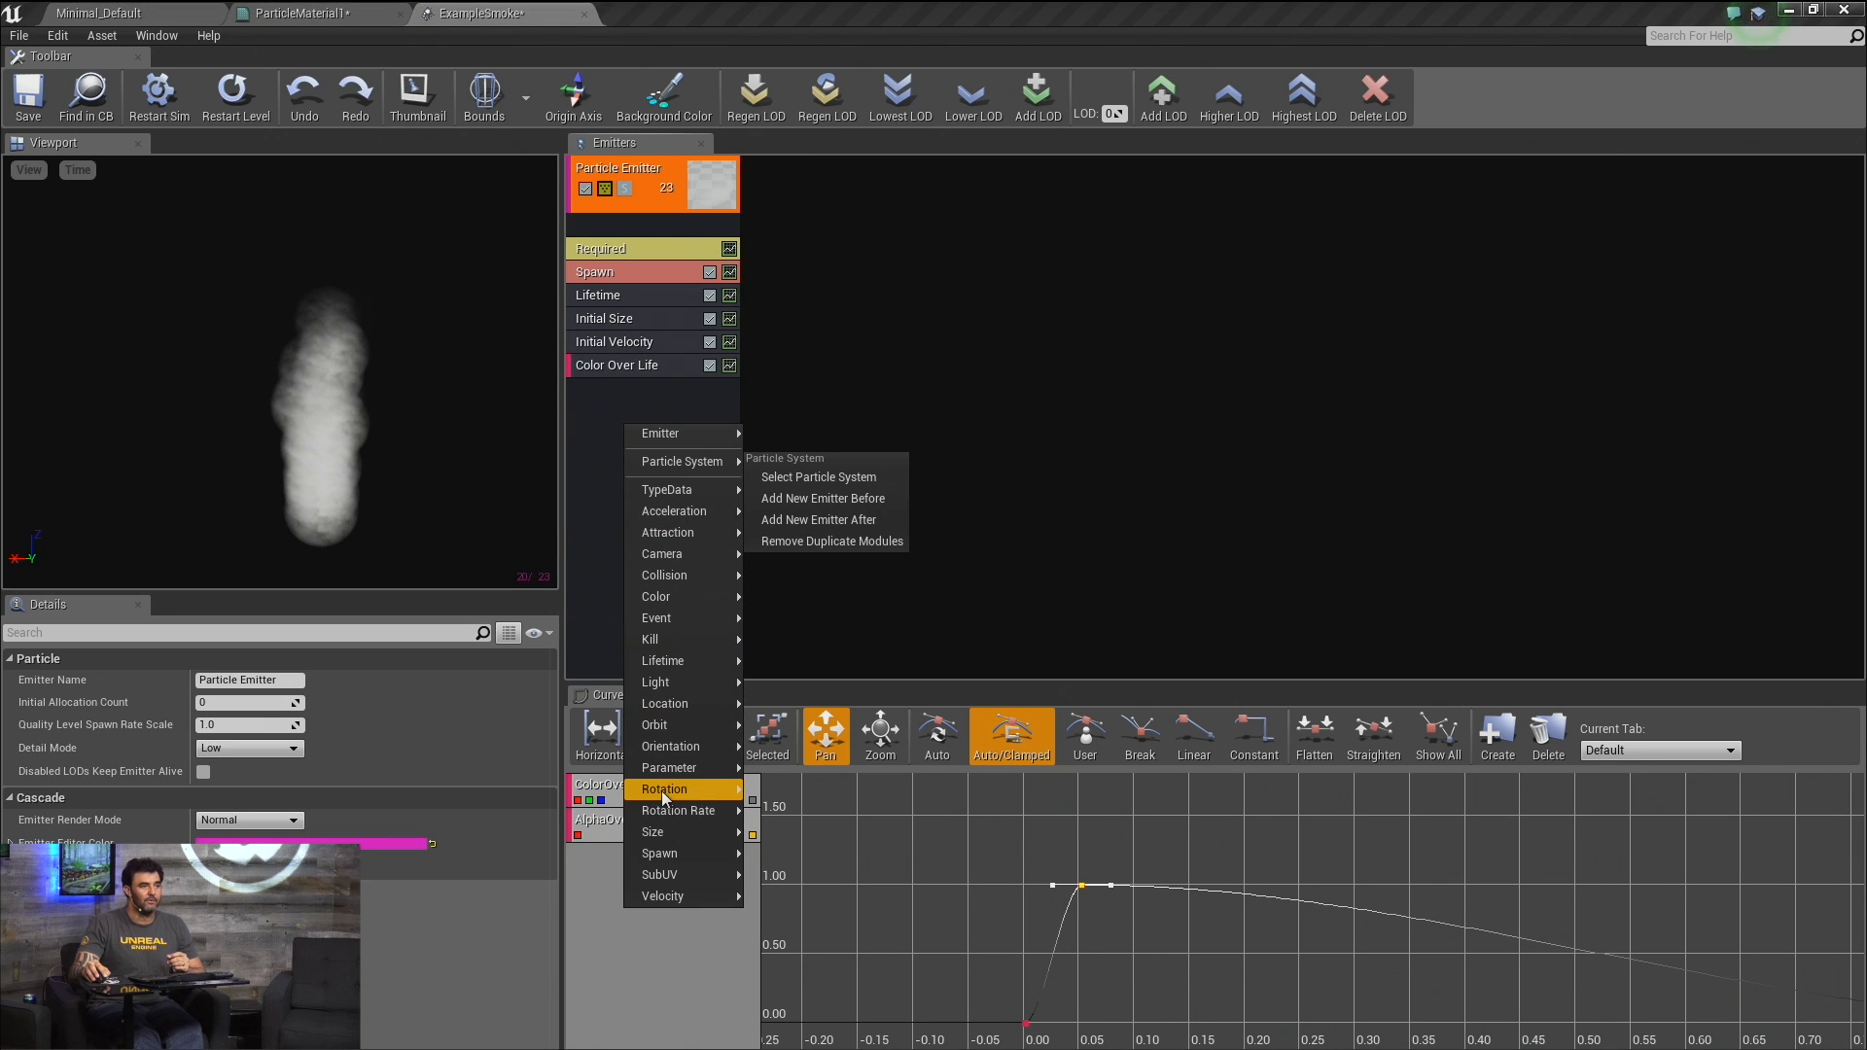
mouse_move(665, 795)
left_click(771, 791)
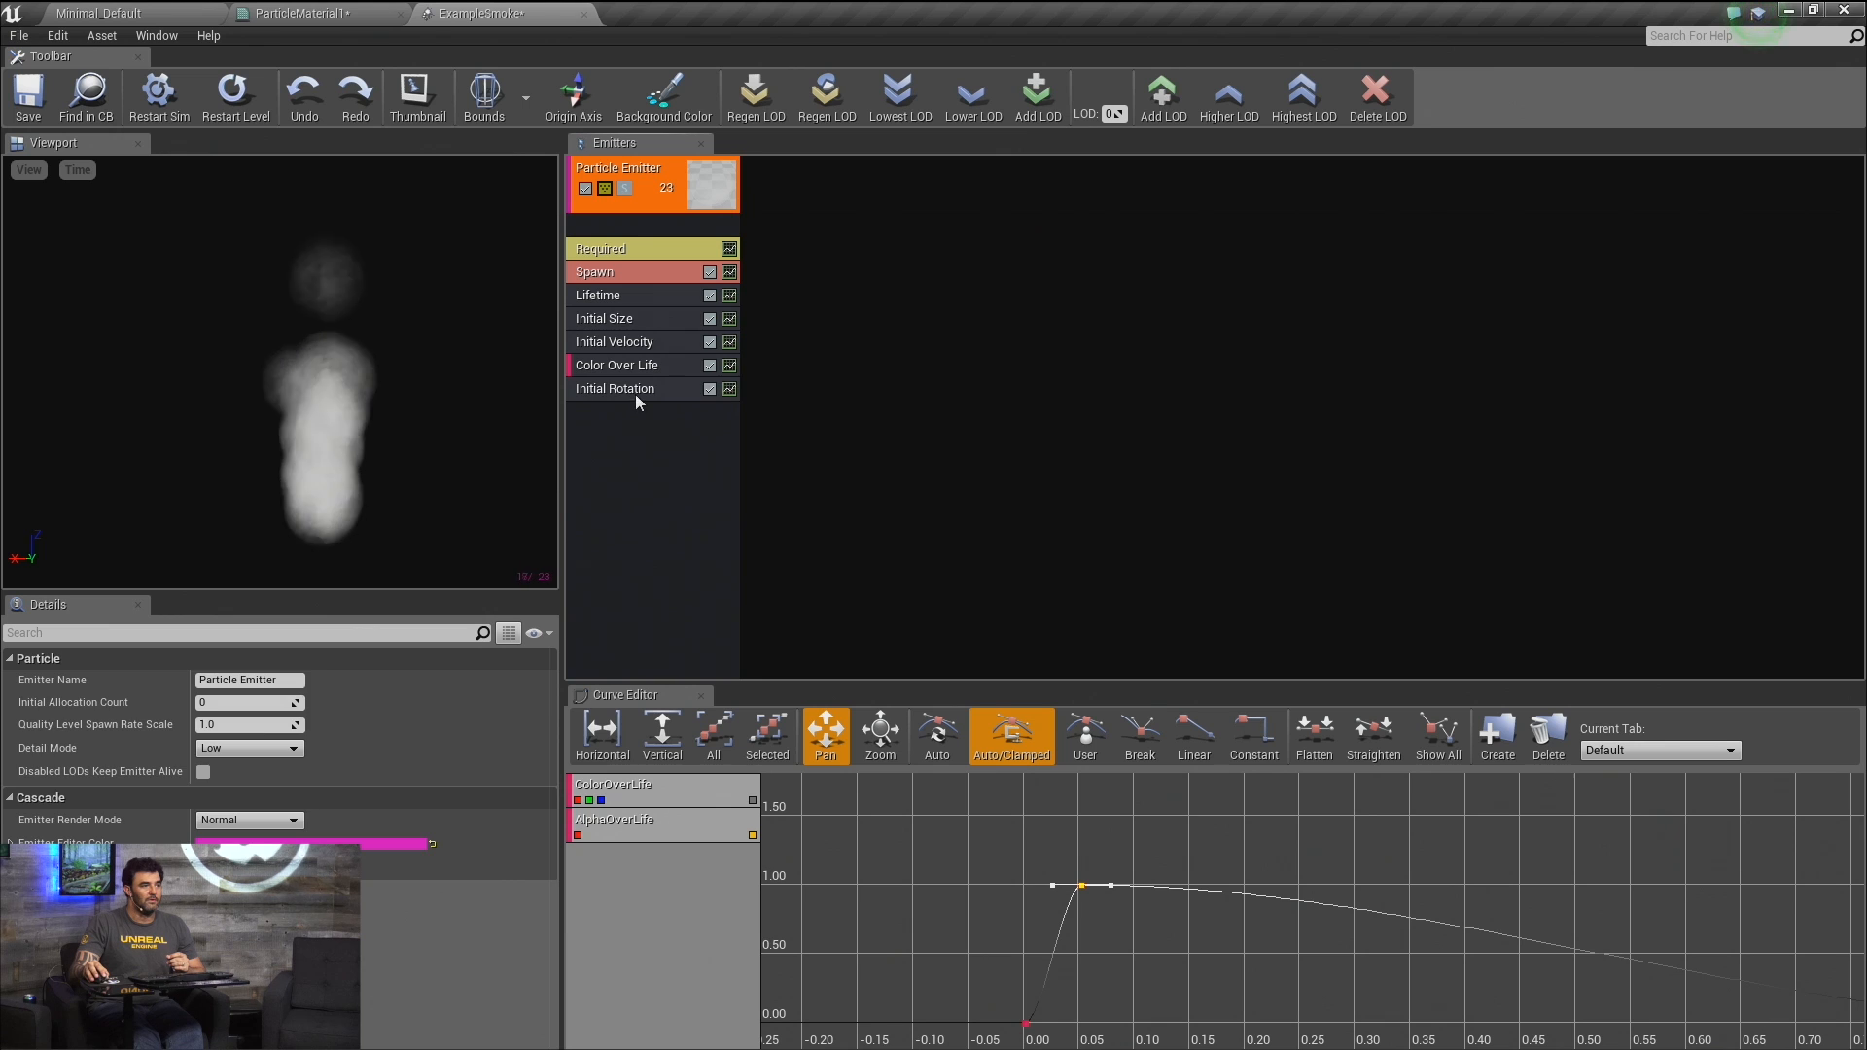
left_click(634, 391)
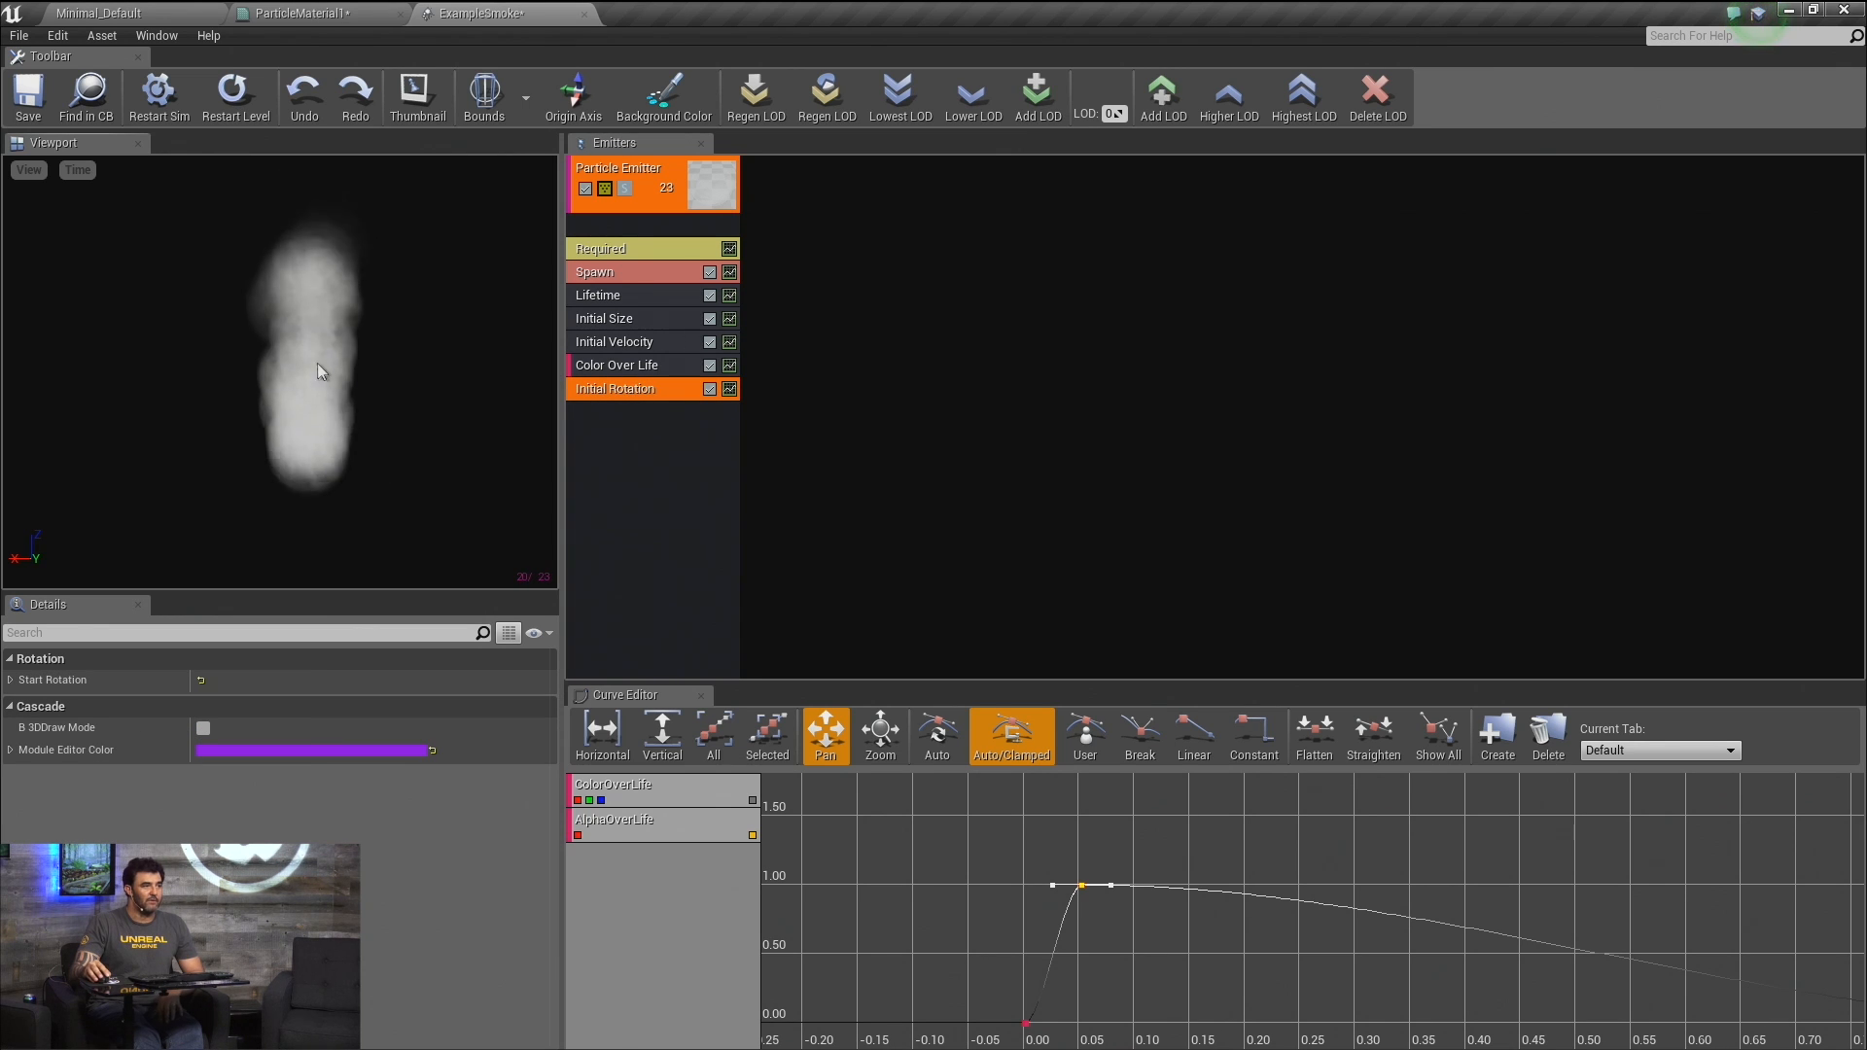
Examine the smoke particles in the preview as wireframe and restore the shaded view mode.
left_click(29, 170)
mouse_move(54, 235)
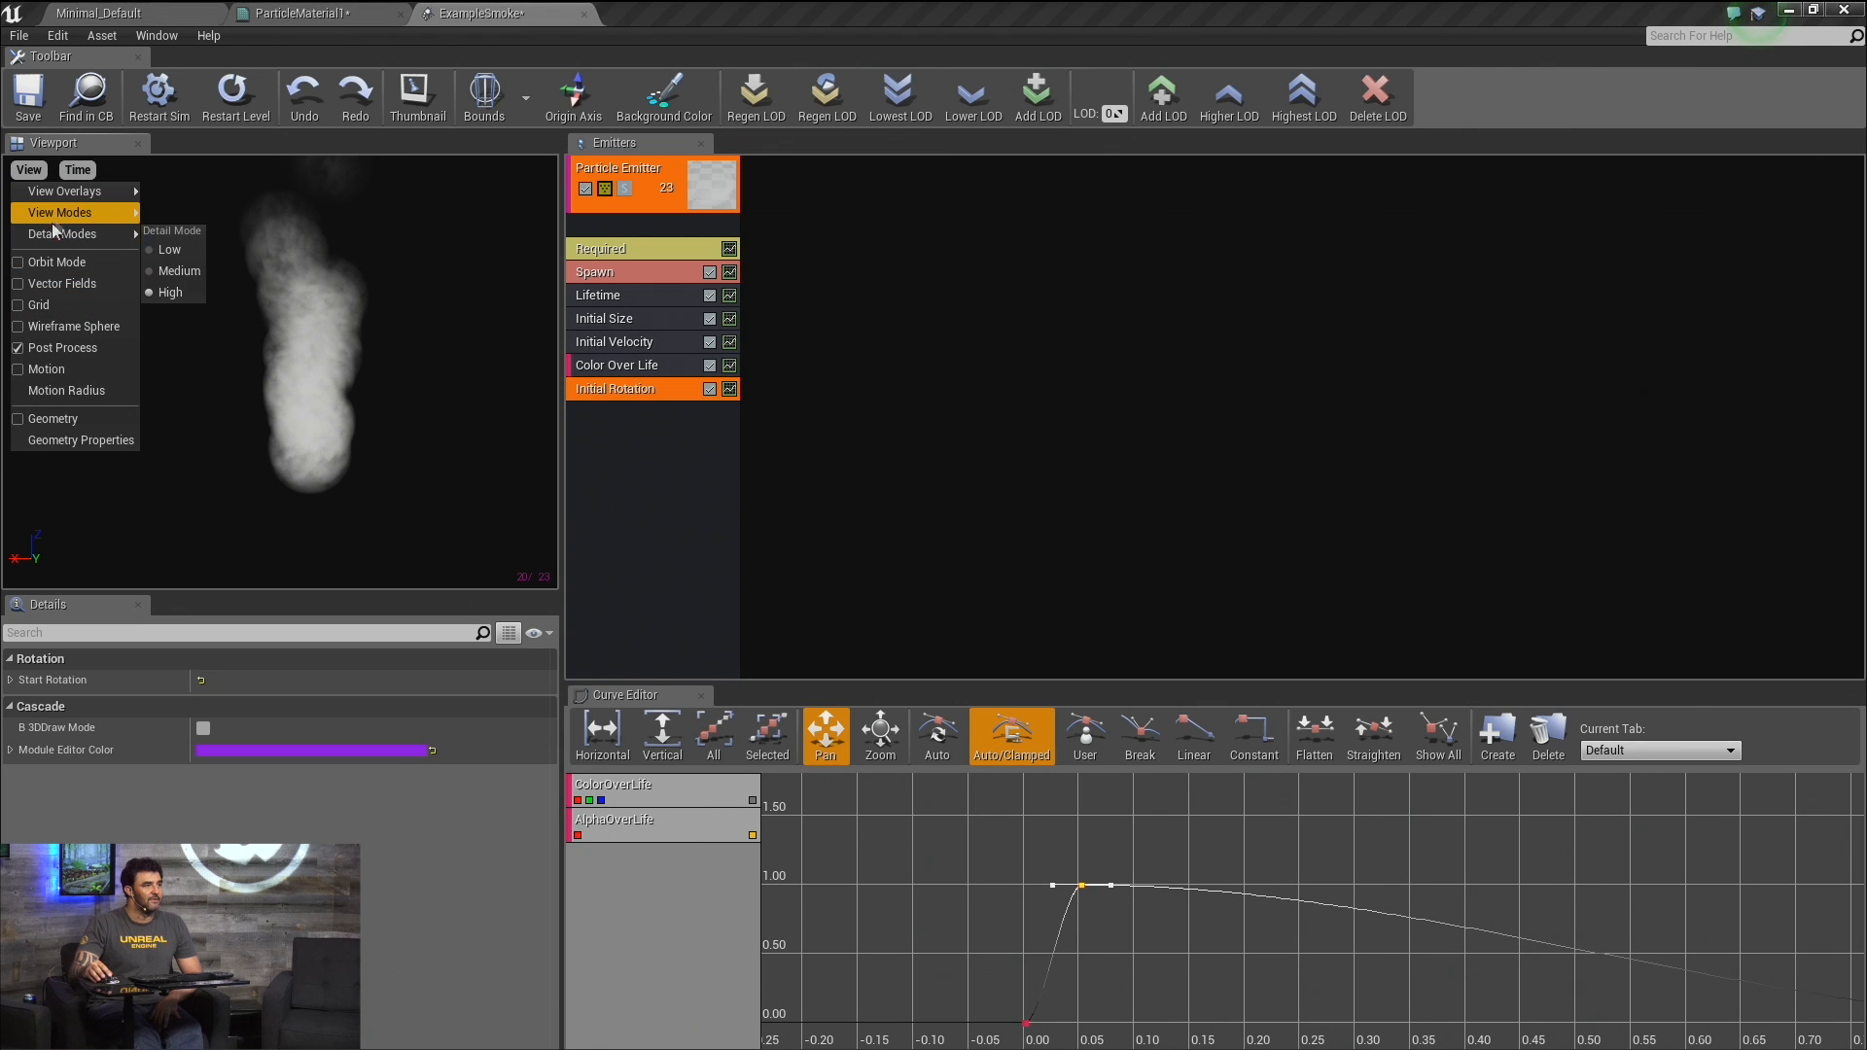
left_click(167, 236)
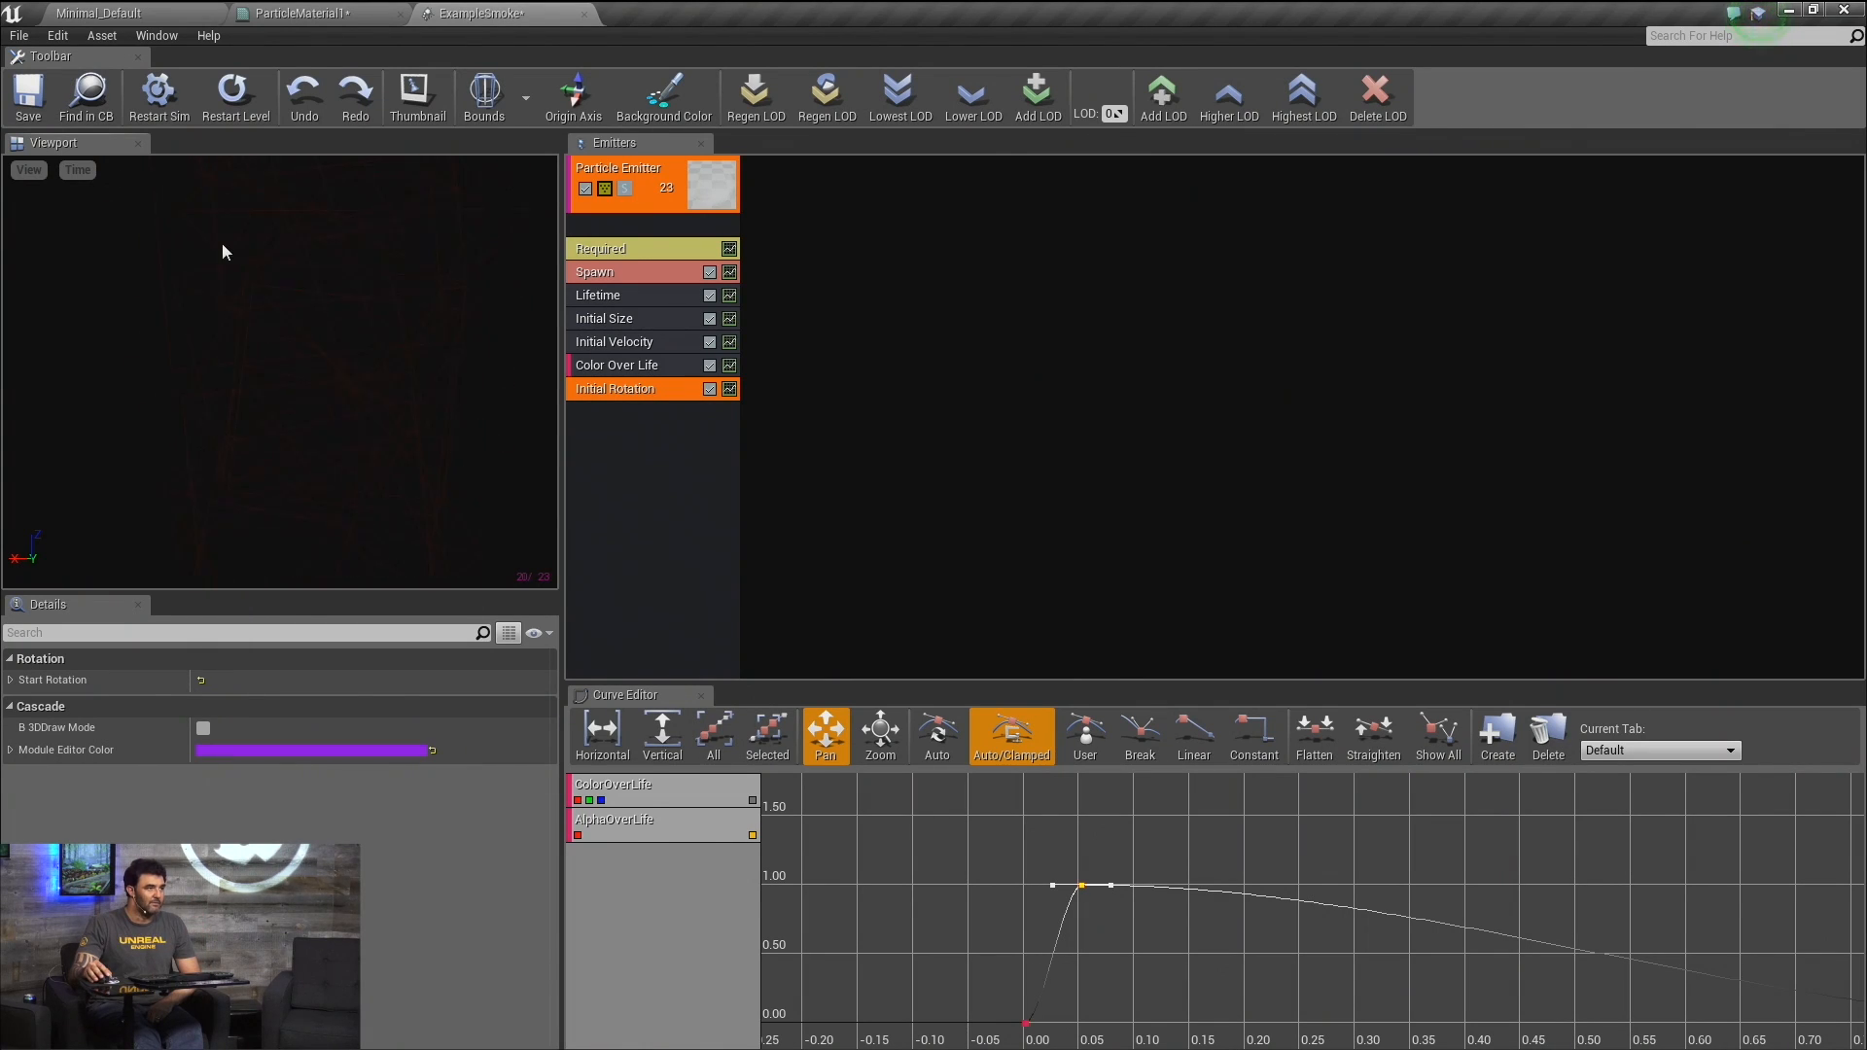
left_click(29, 170)
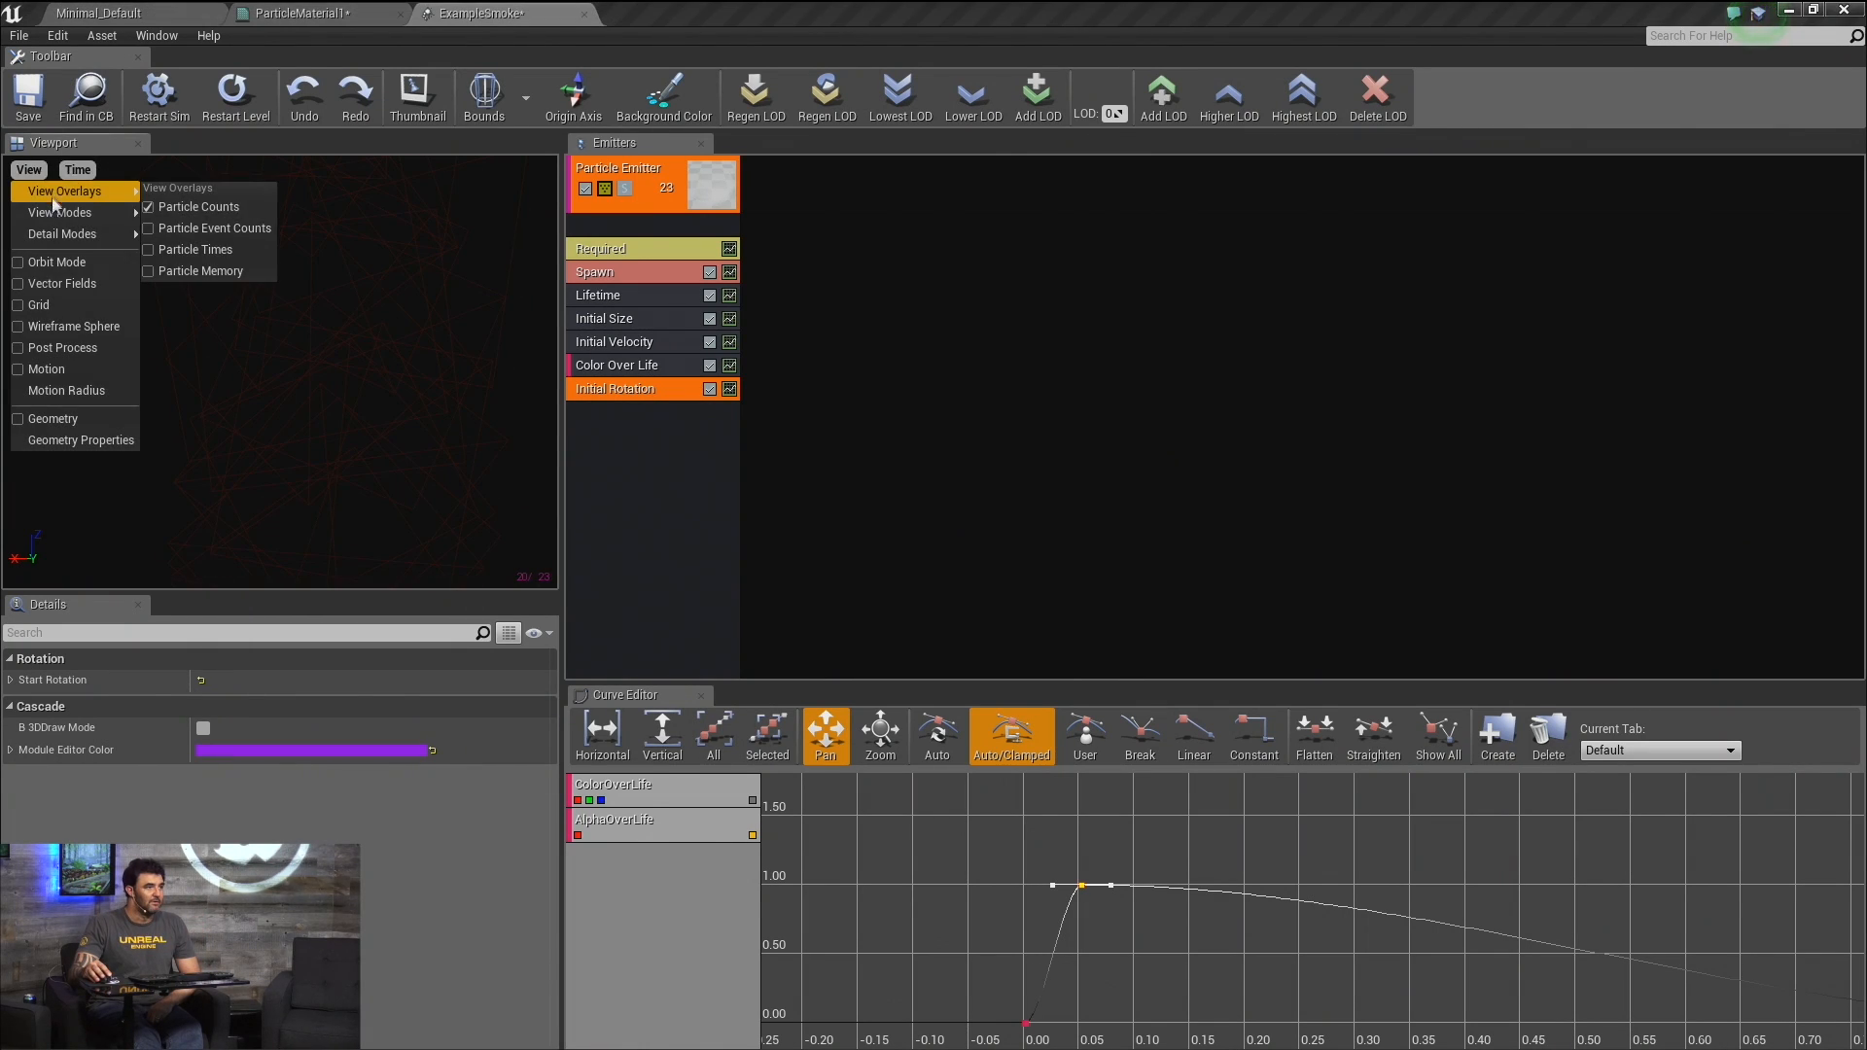
mouse_move(50, 209)
left_click(163, 271)
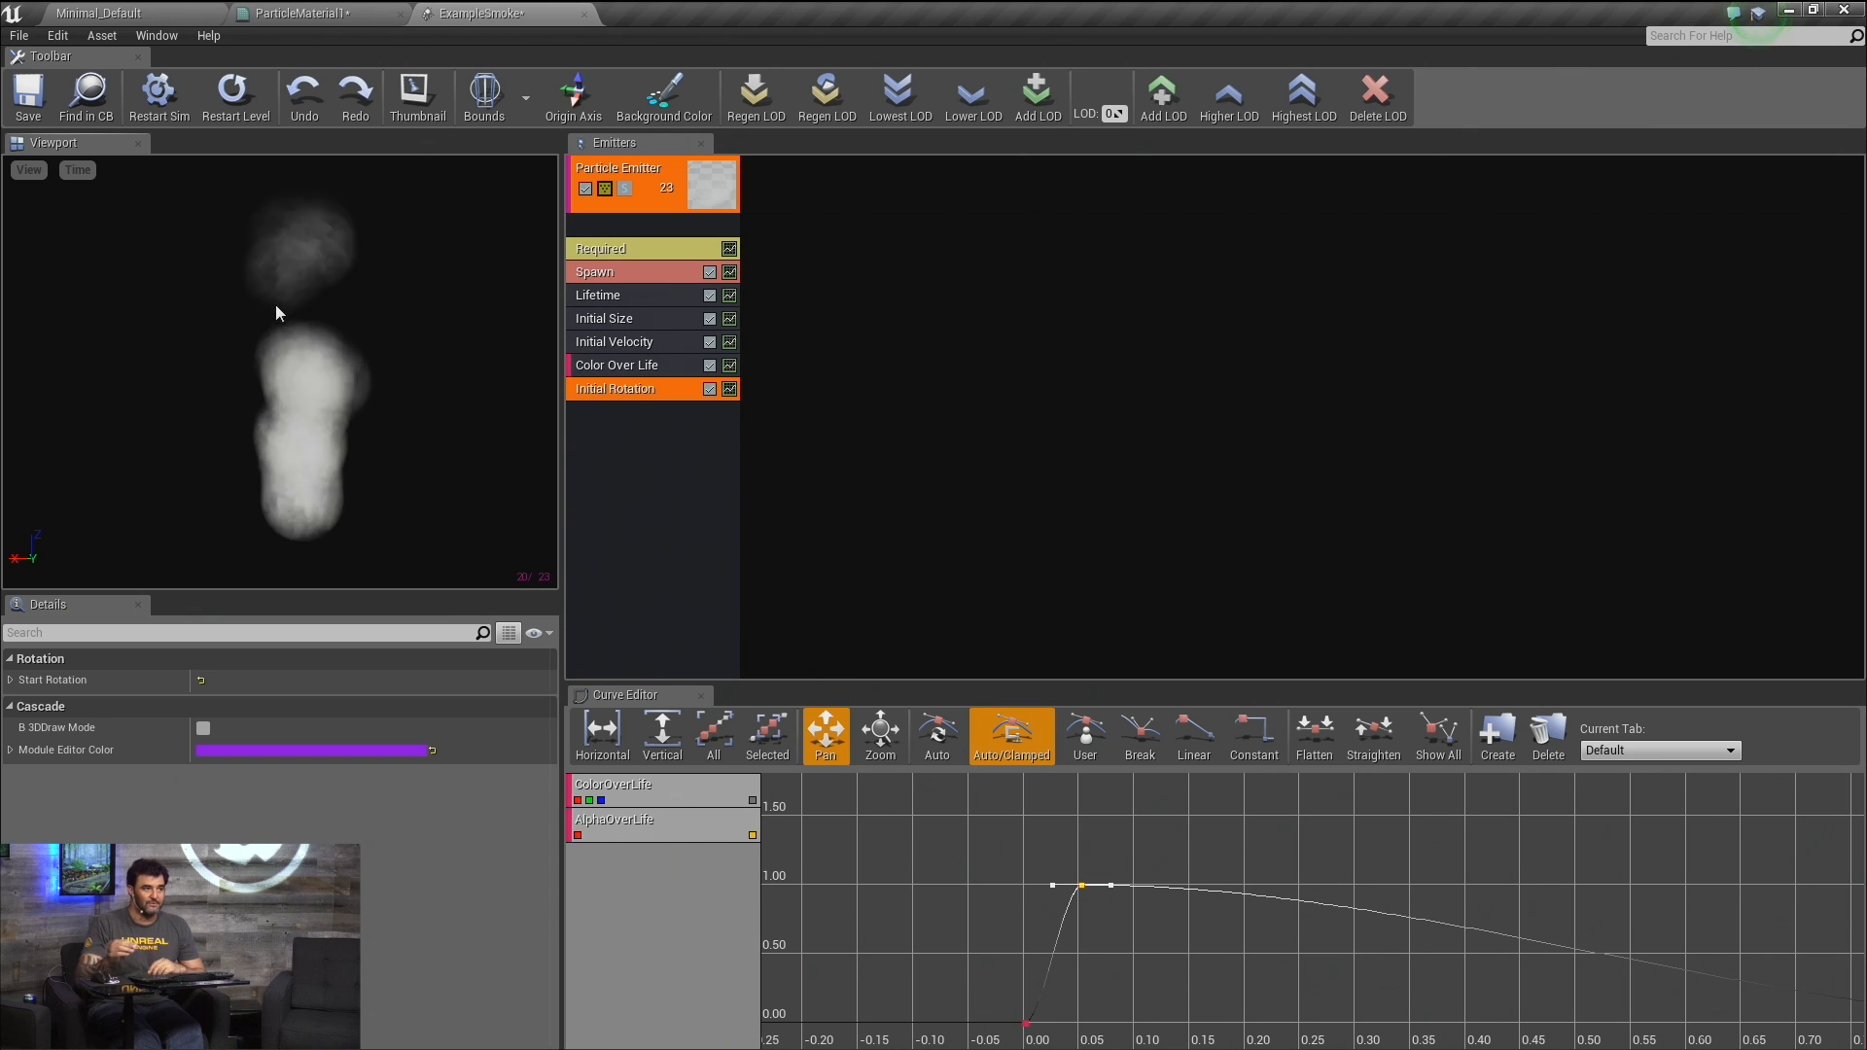
Disable the Particle Emitter's Initial Rotation module.
left_click(709, 388)
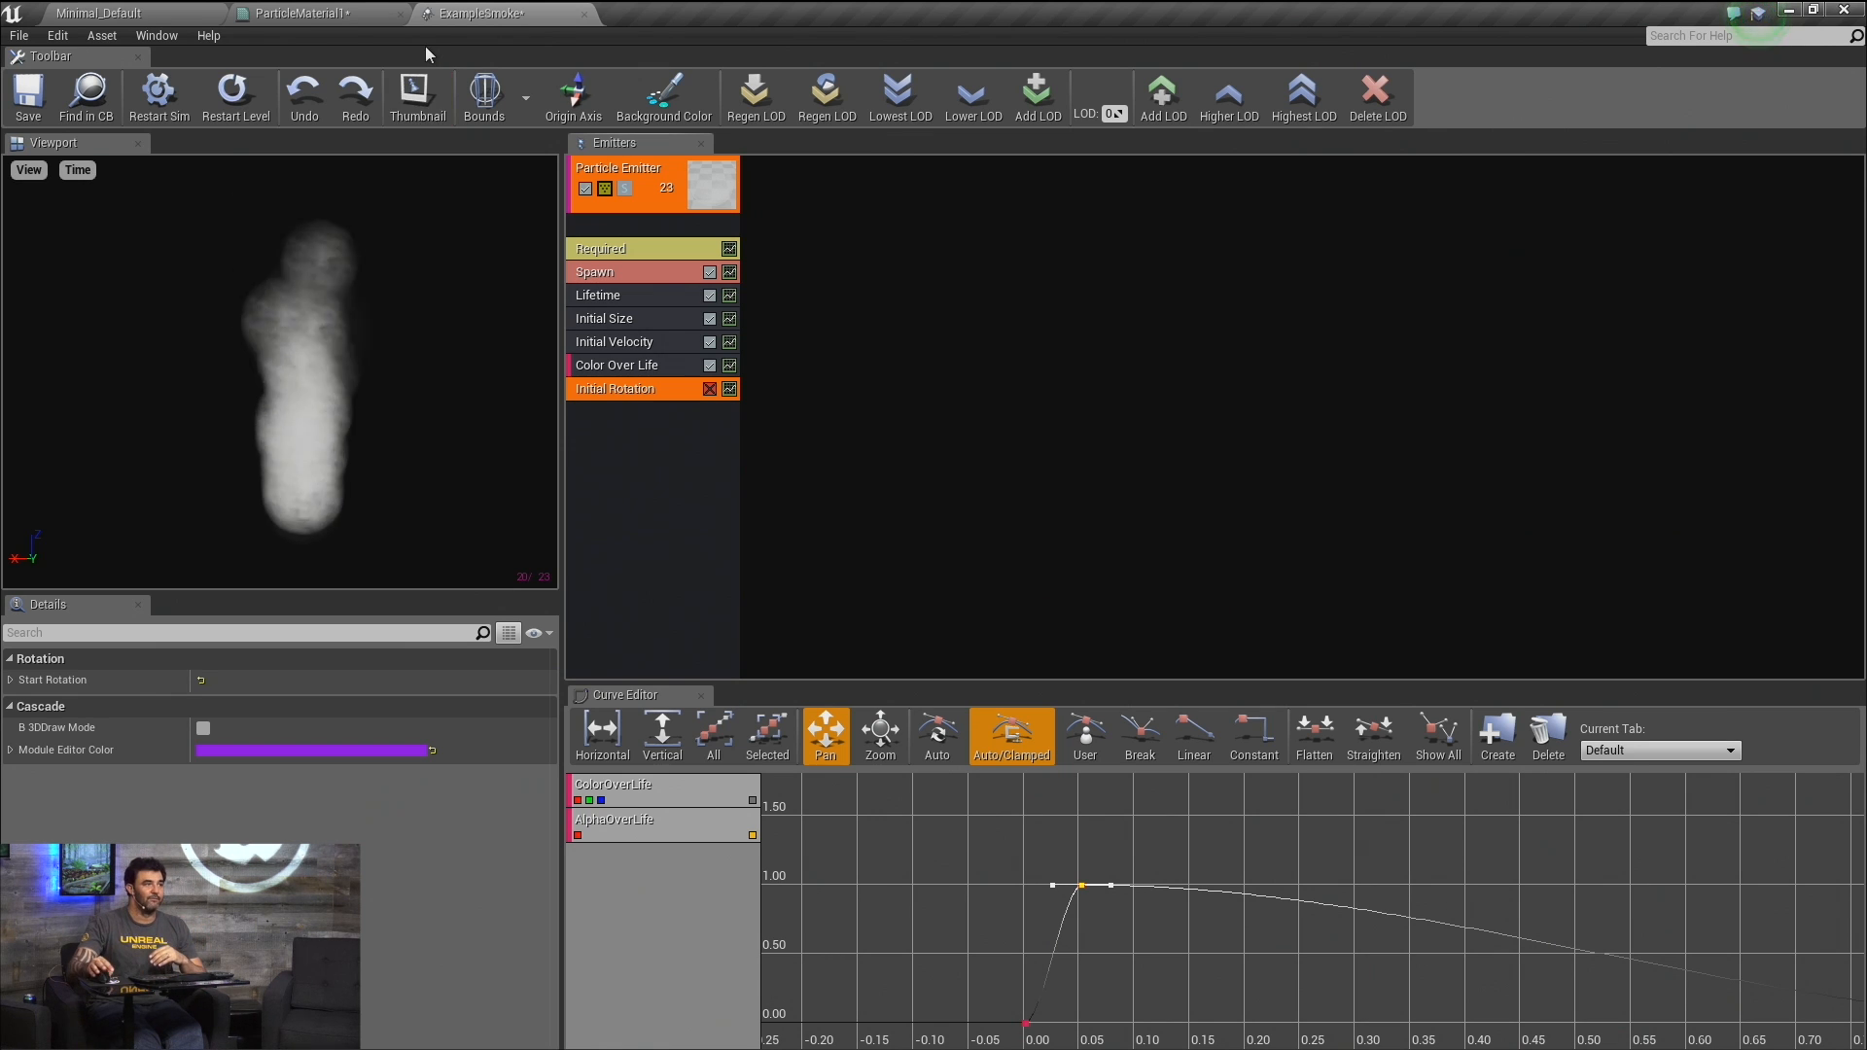
In ParticleMaterial1, move the TexCoord, 0.5 constant and SphereMask nodes together further down, away from the Texture Sample.
left_click(377, 15)
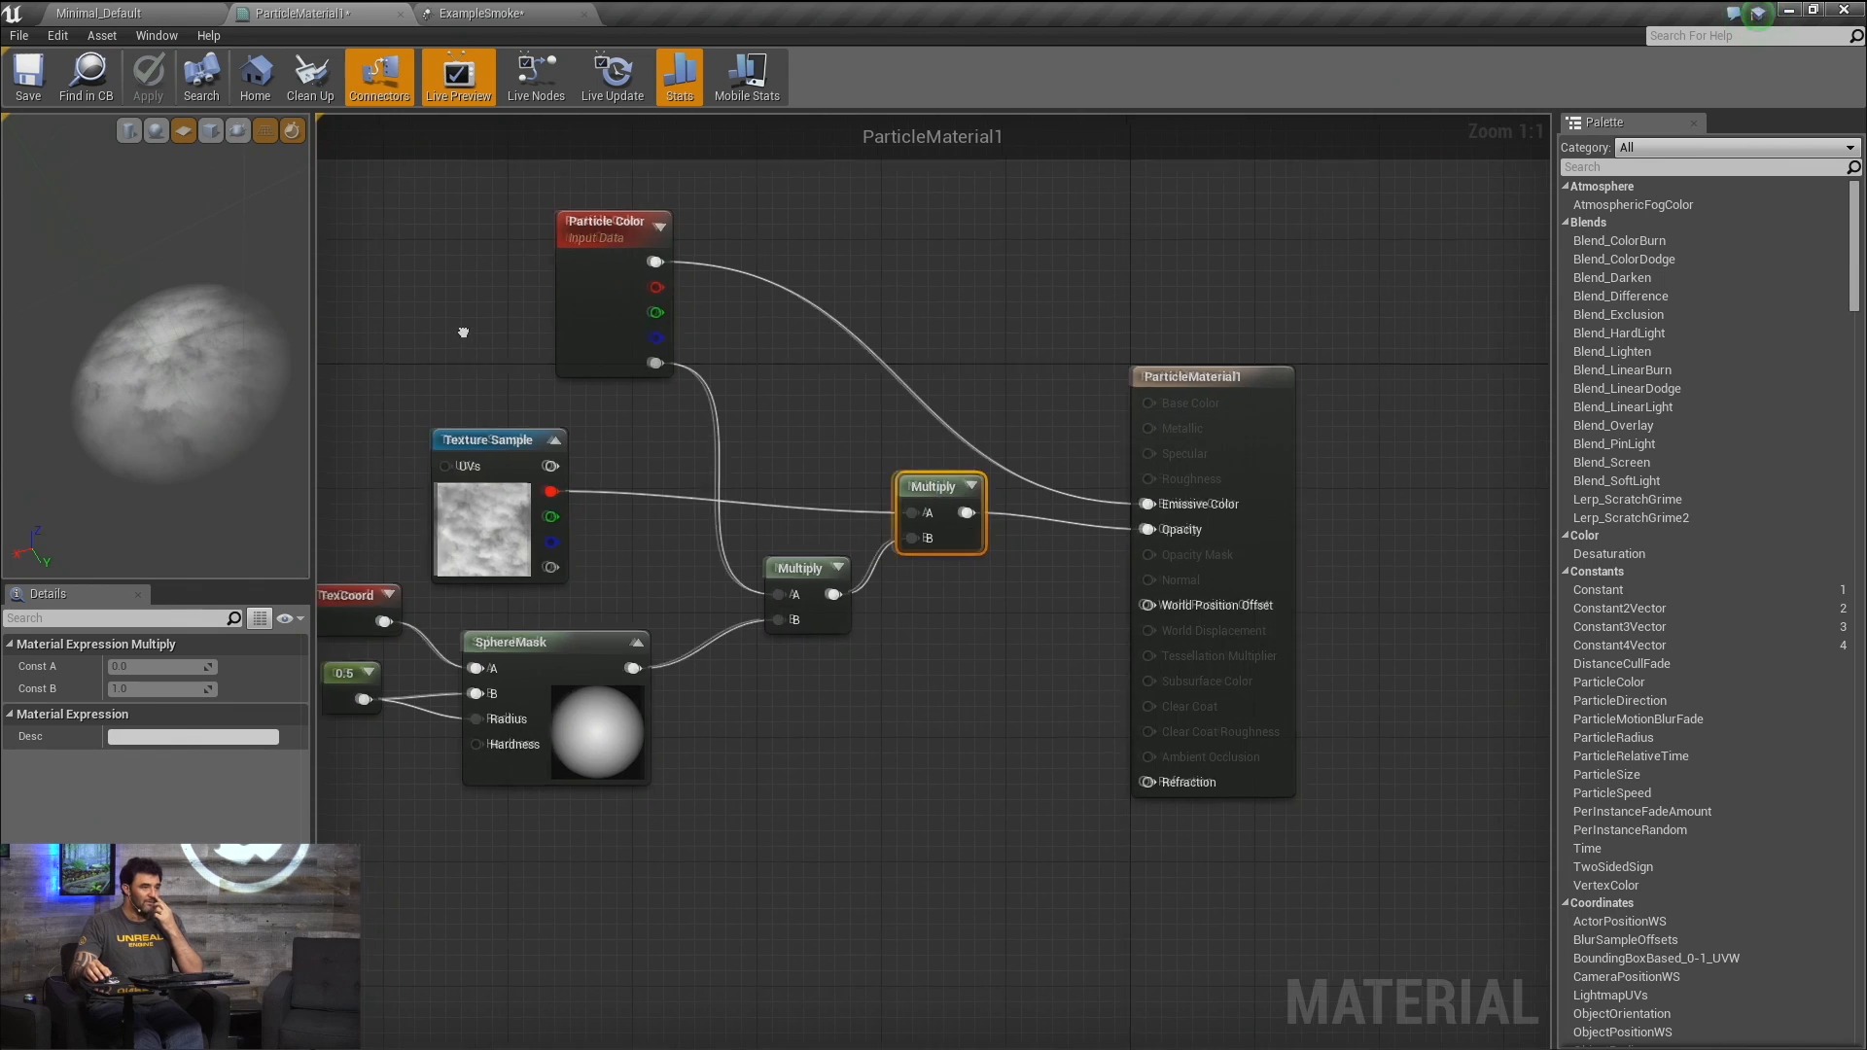
right_click_drag(460, 464, 859, 434)
left_click_drag(627, 569, 954, 774)
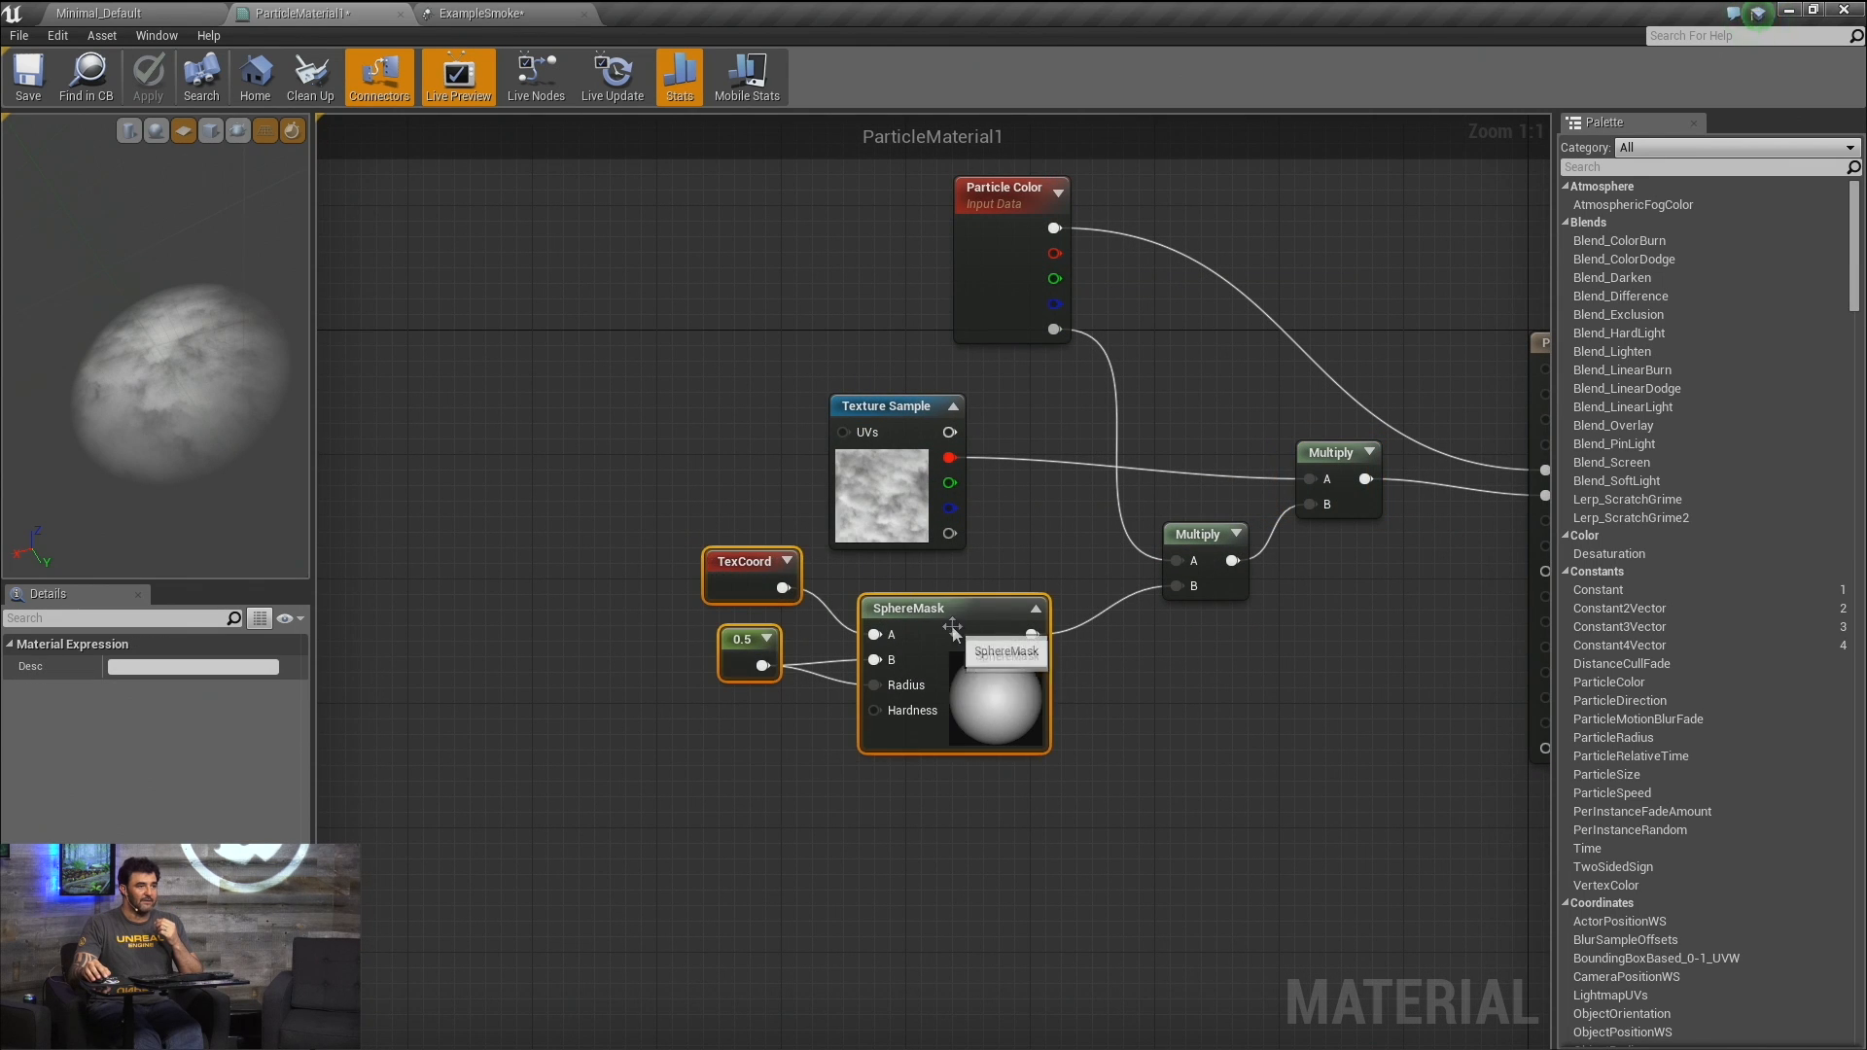
left_click_drag(953, 627, 937, 798)
left_click(680, 535)
Add a Dynamic Parameter node and place it to the left of the Texture Sample.
right_click(463, 408)
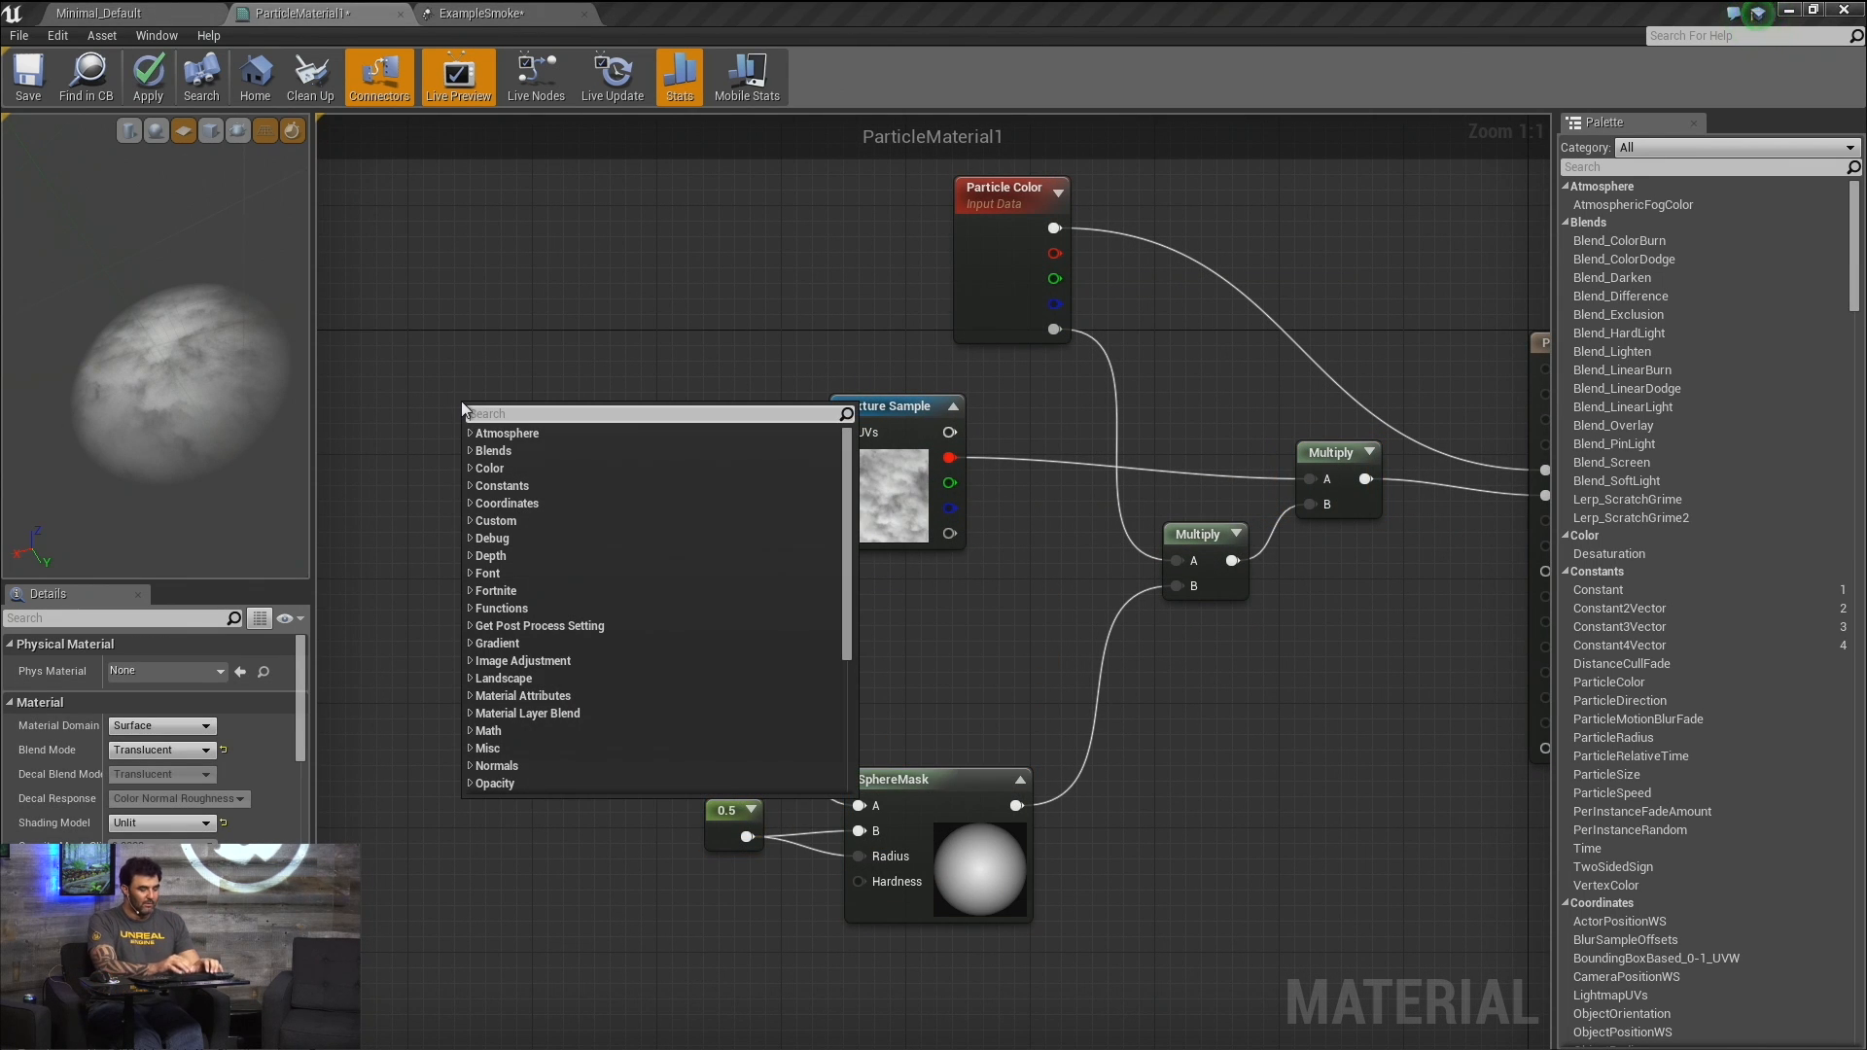
type("dyn")
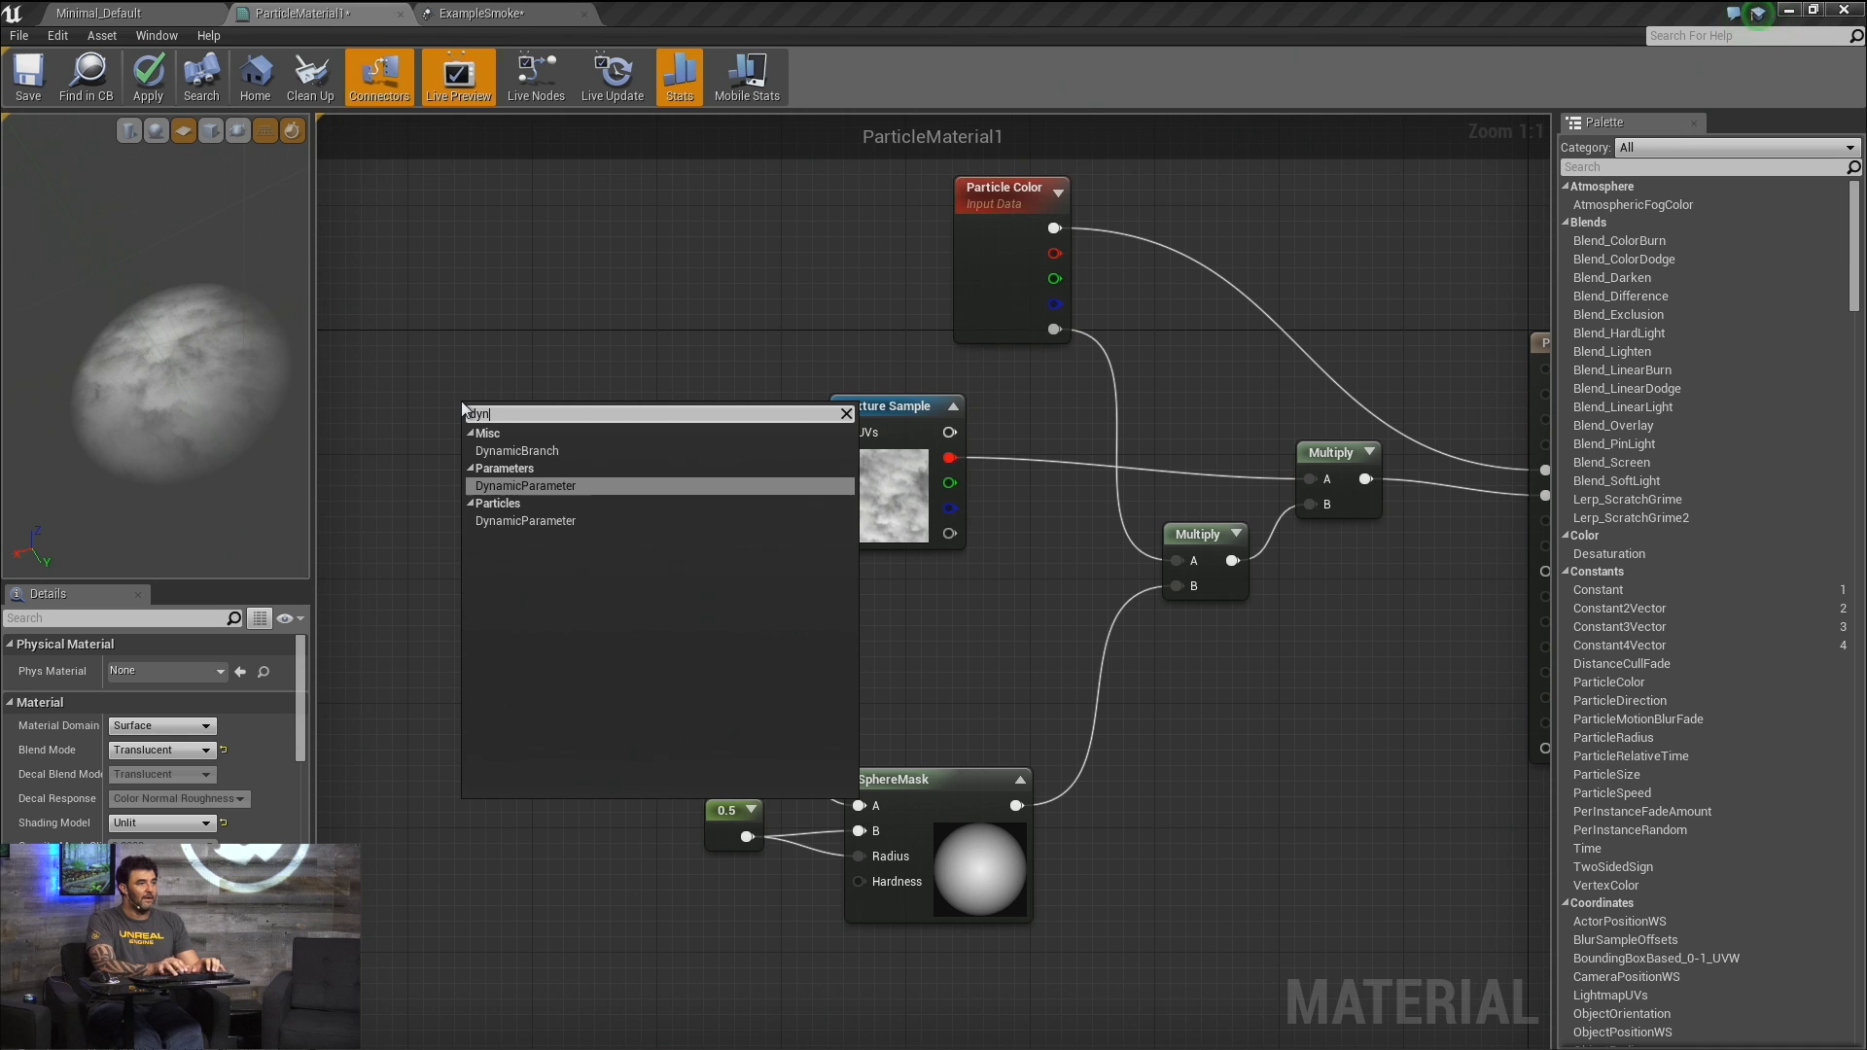
key("Return")
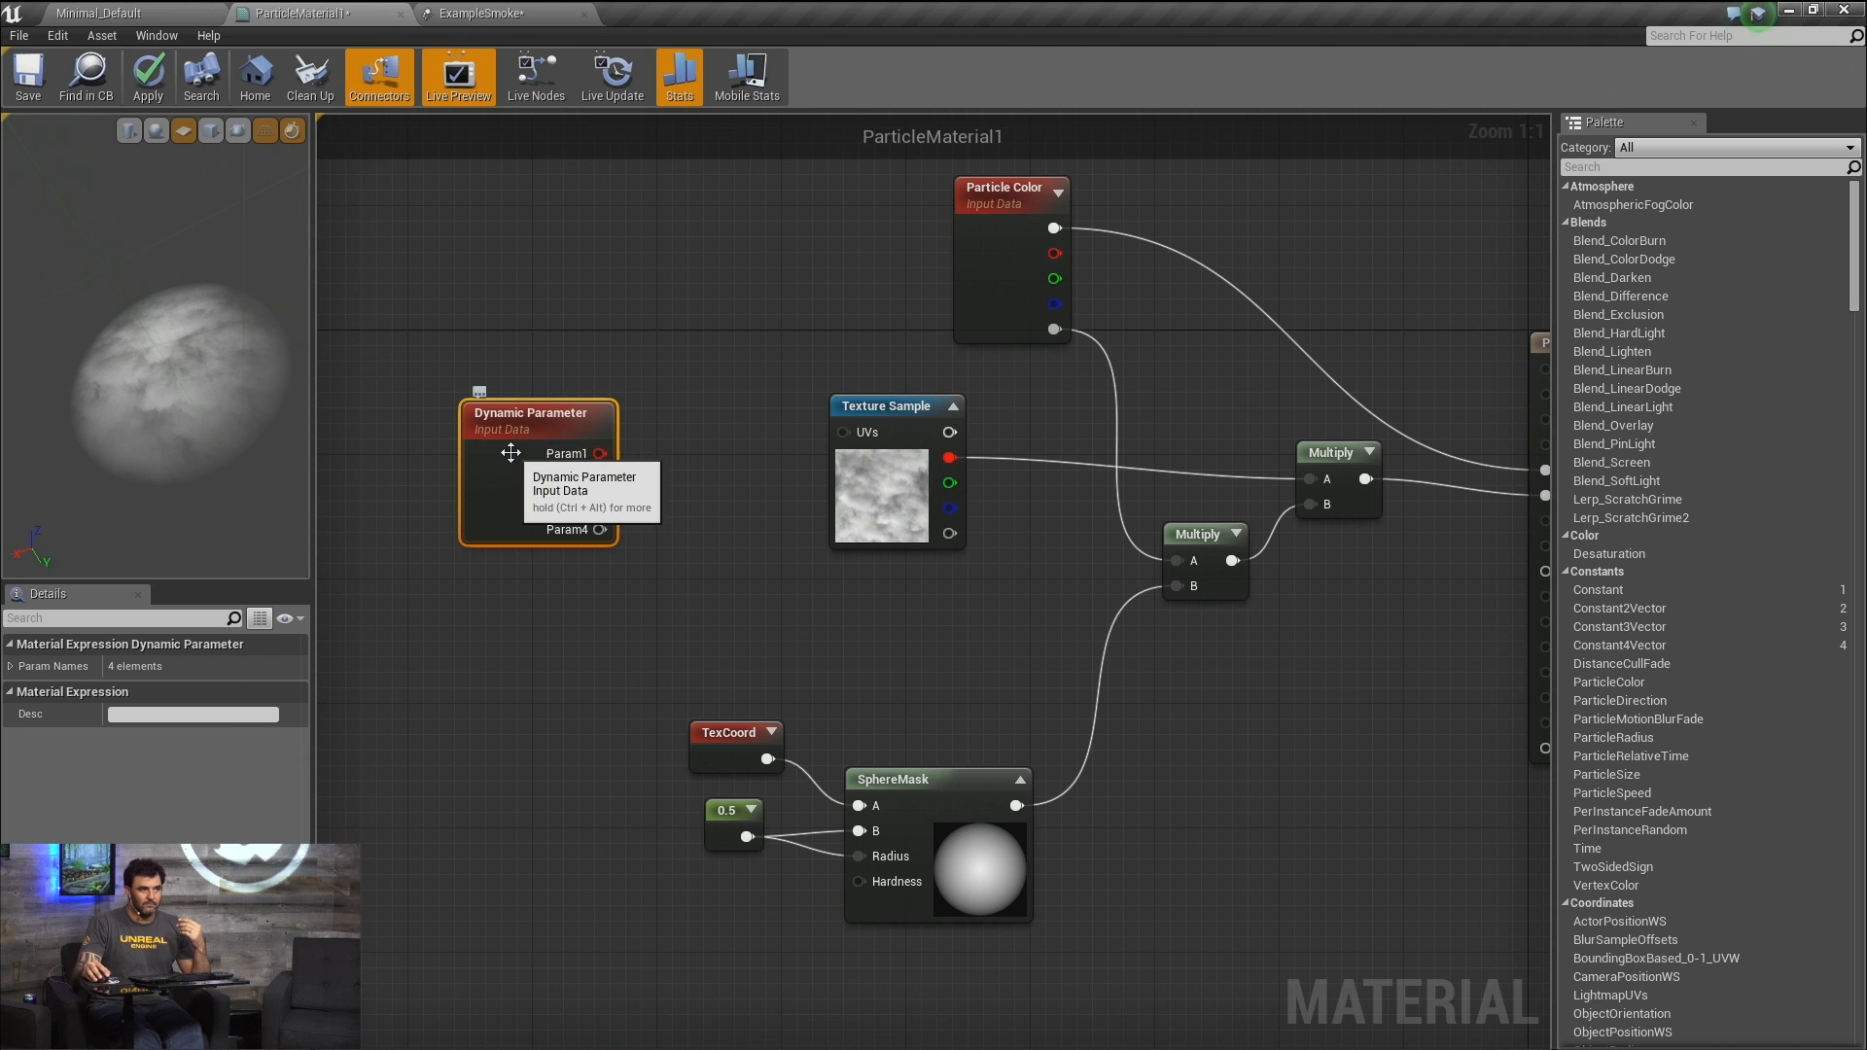
left_click_drag(528, 413, 569, 421)
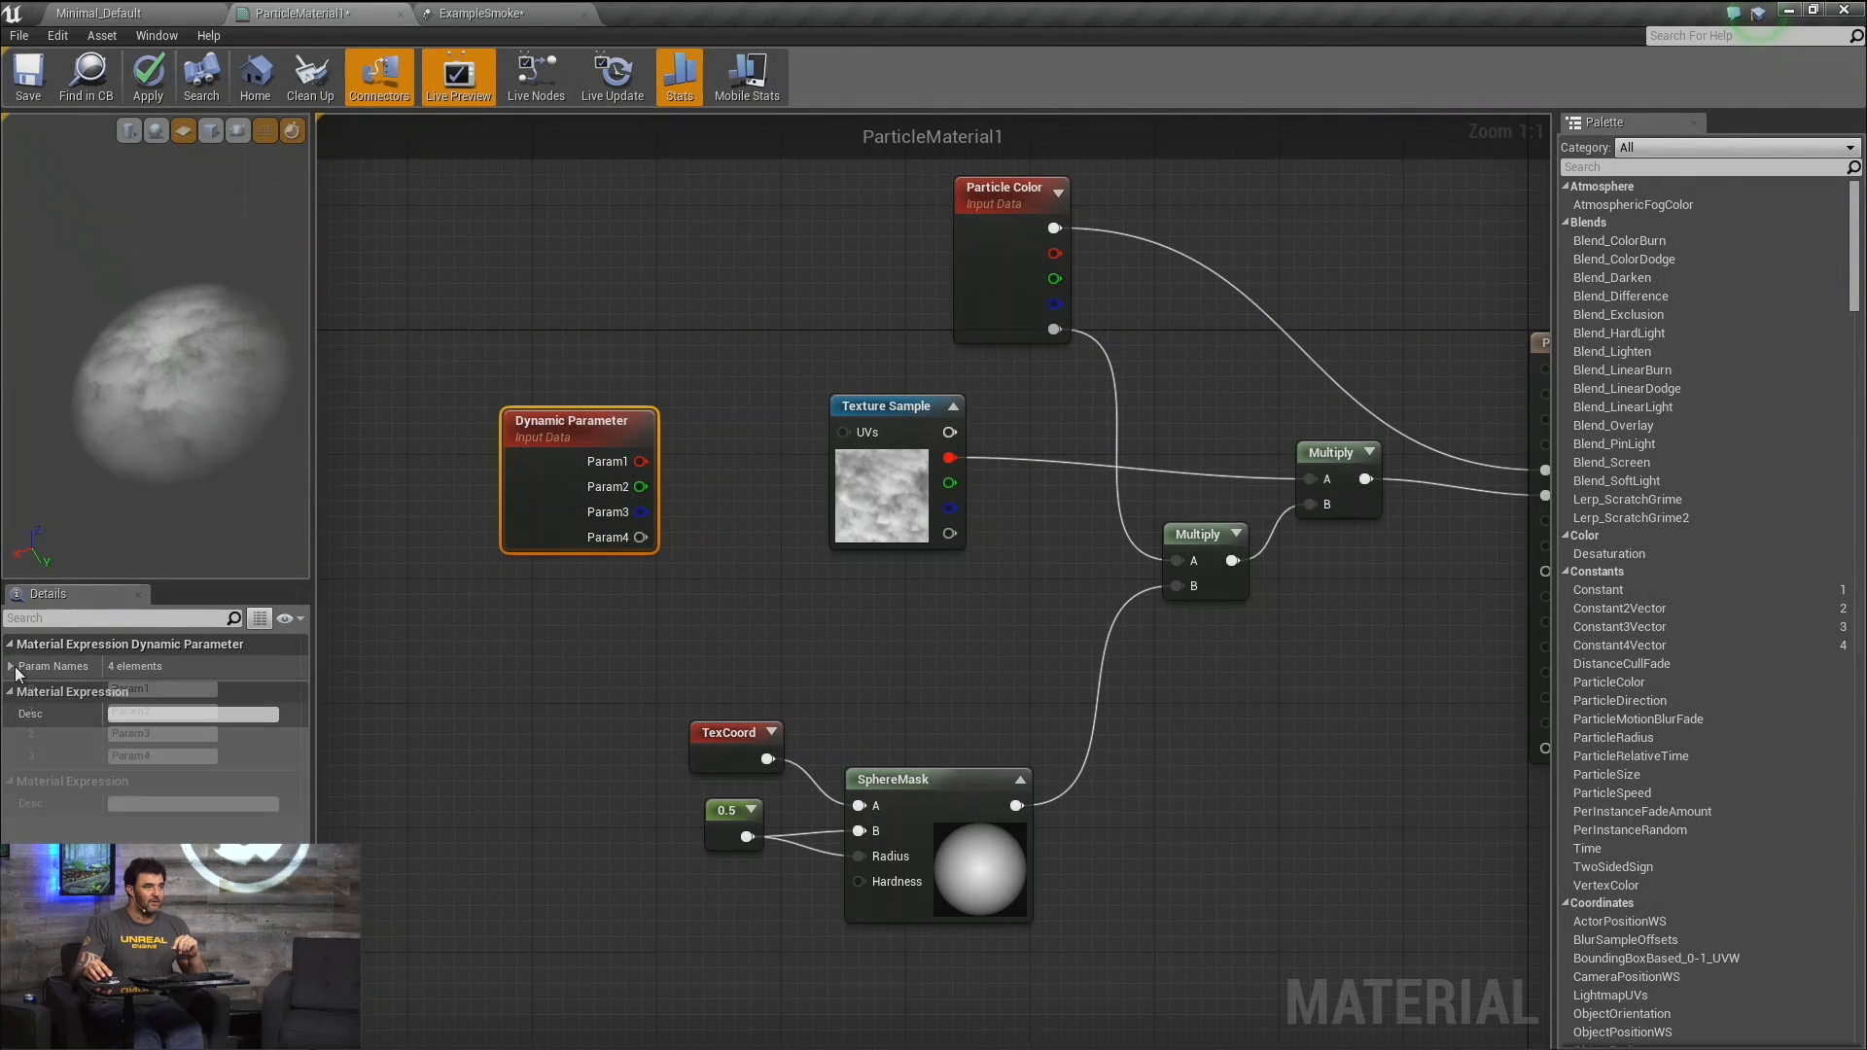
Rename the Dynamic Parameter's first two parameters as X and Y.
left_click(12, 667)
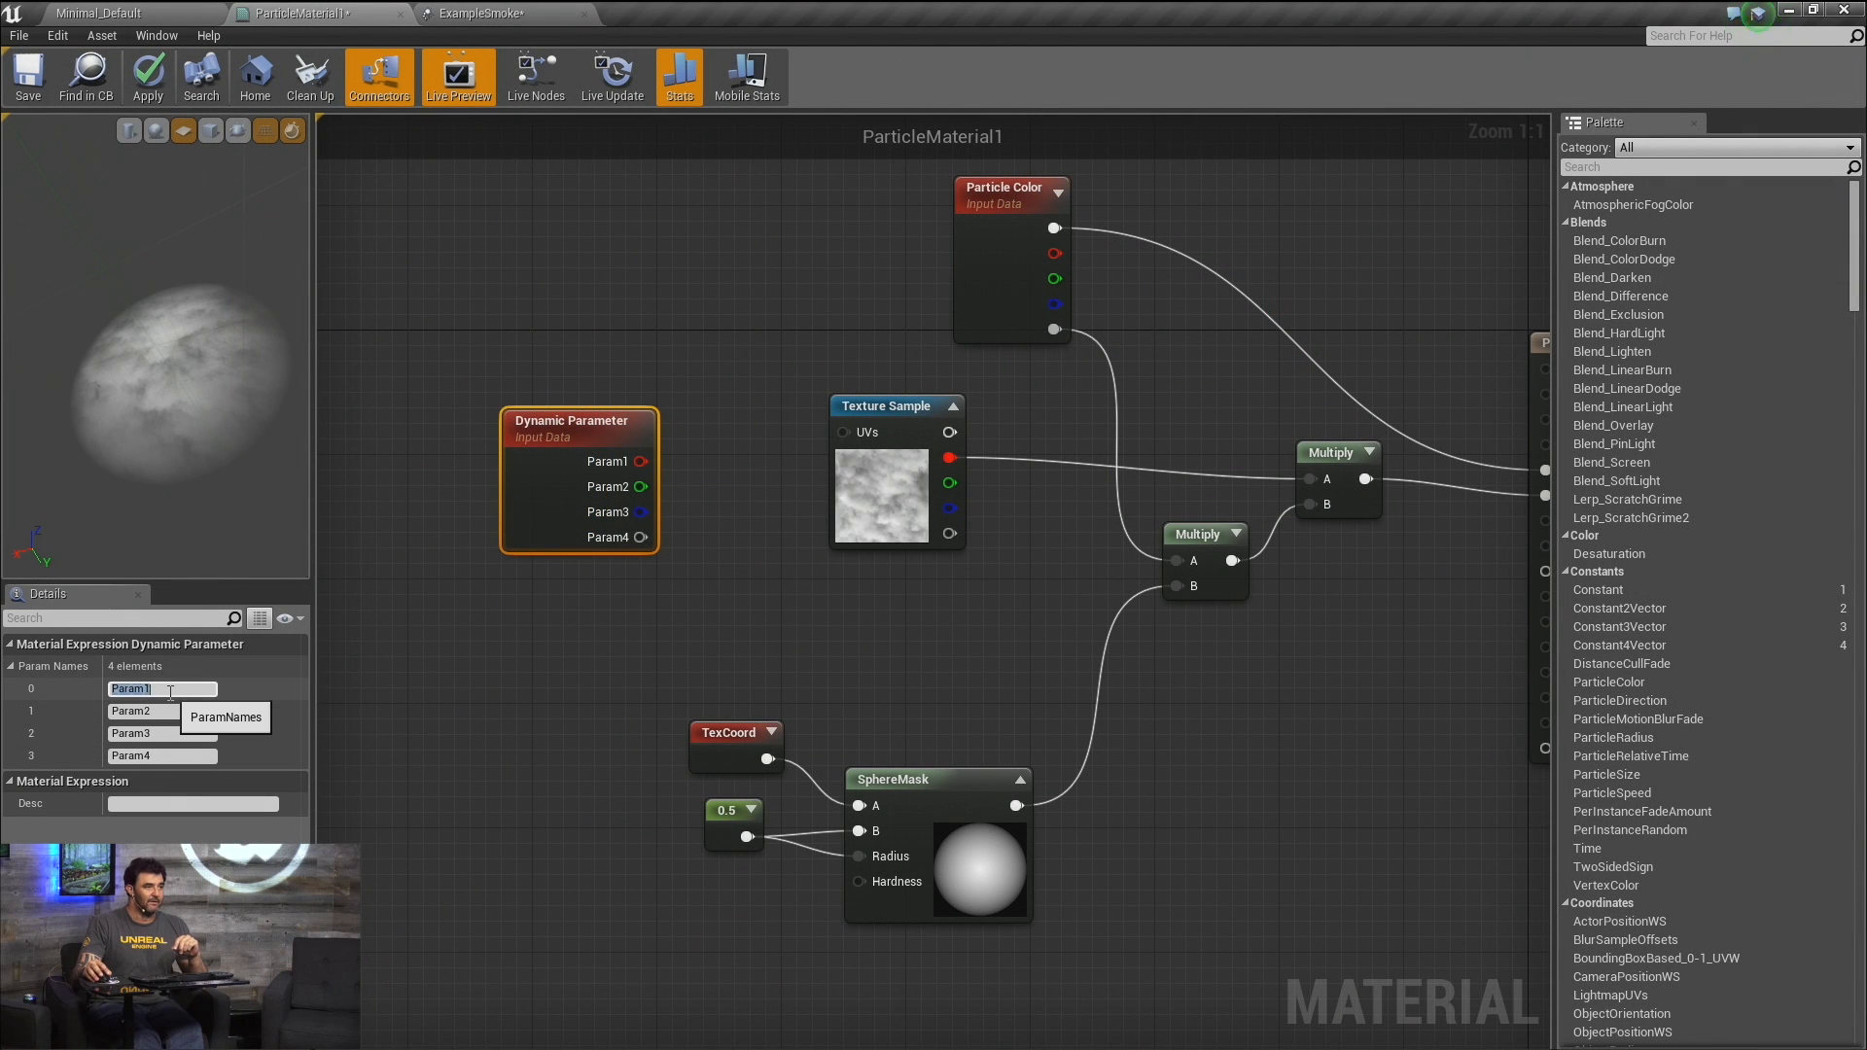
key("Return")
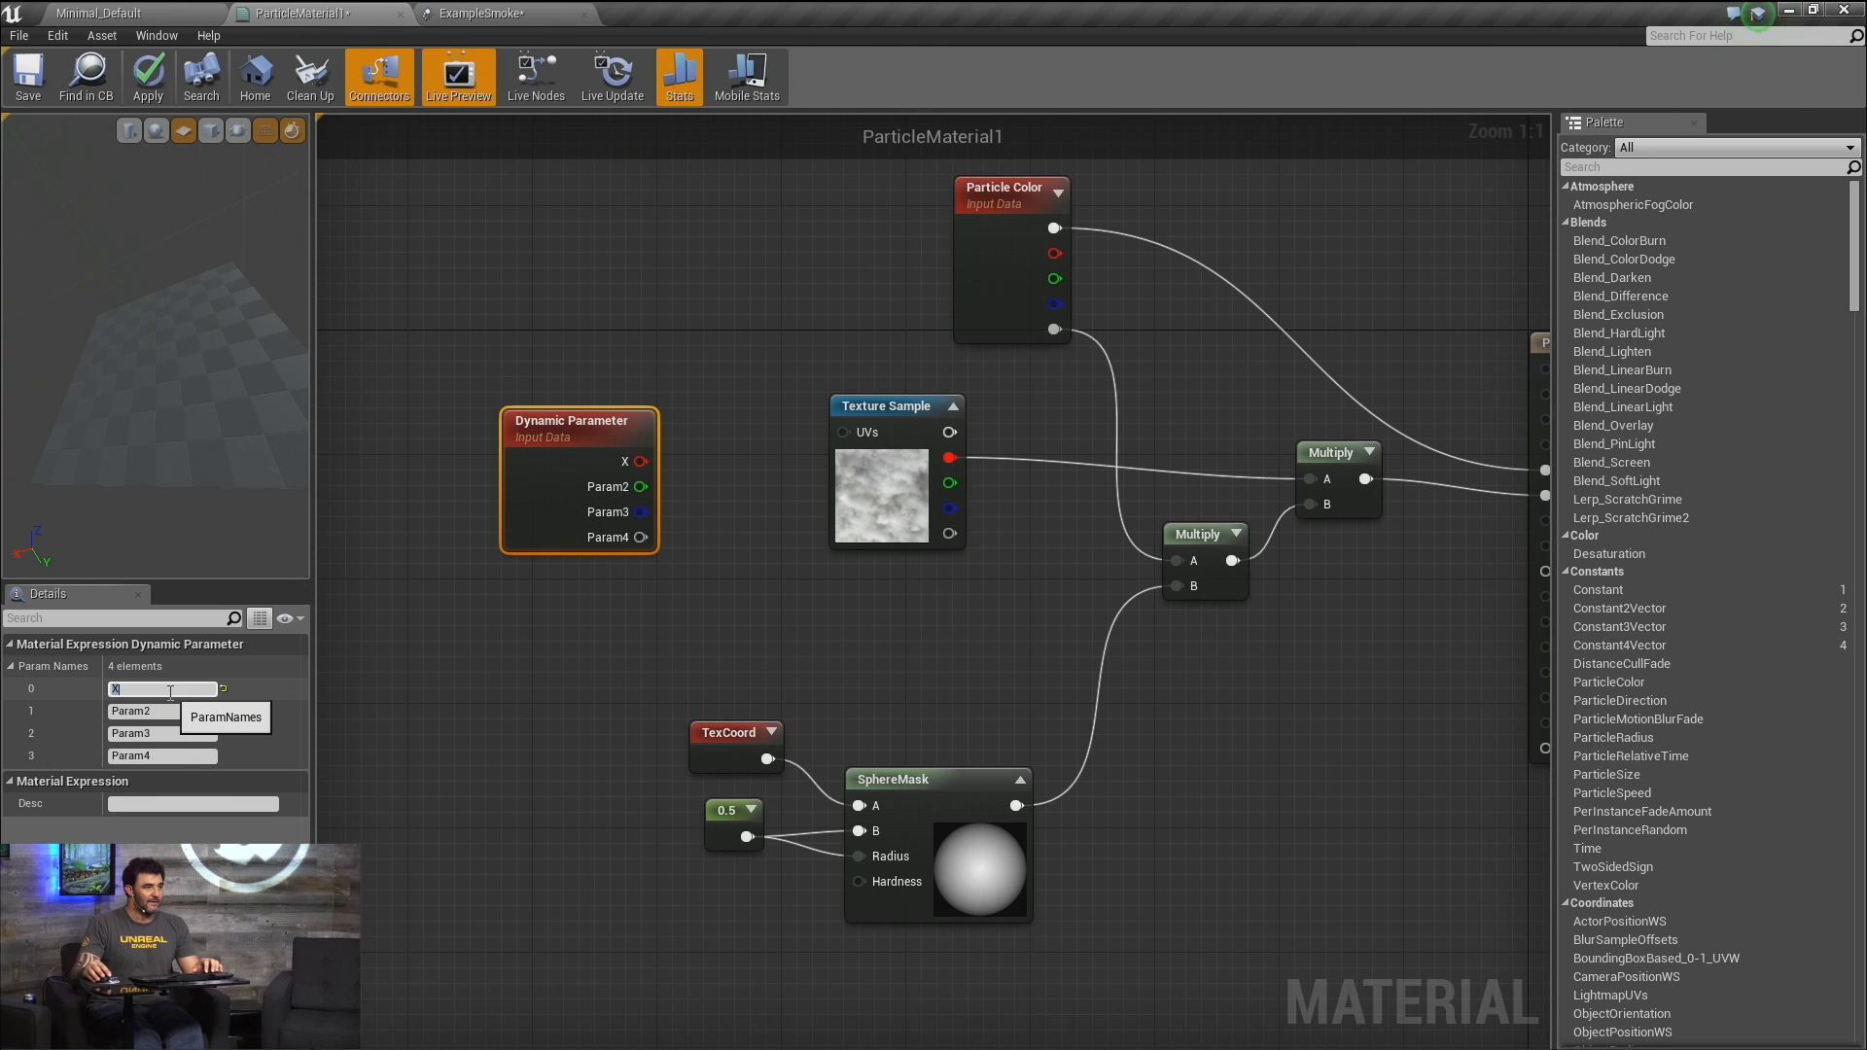
type("Y")
key("Return")
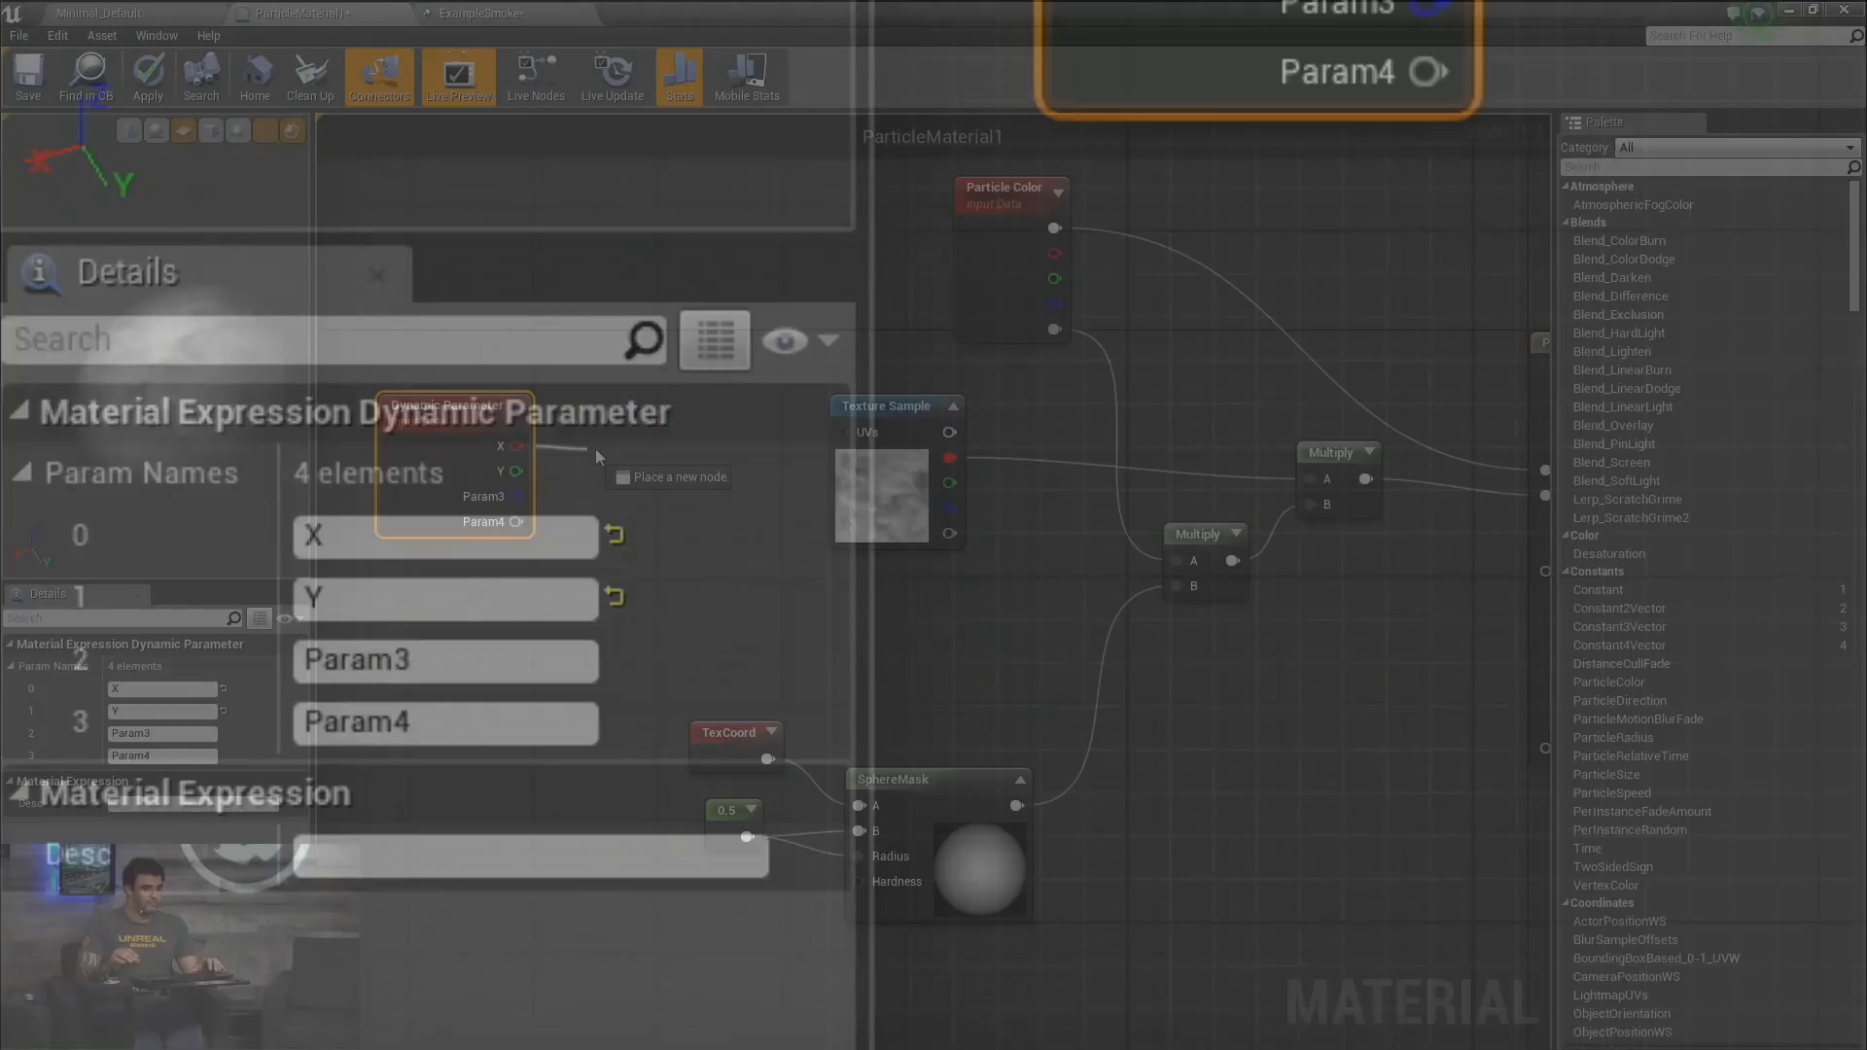
Add an Append node beside the Dynamic Parameter, with X connected to its A input and Y to its B input.
left_click_drag(516, 445, 596, 456)
type("append")
key("Return")
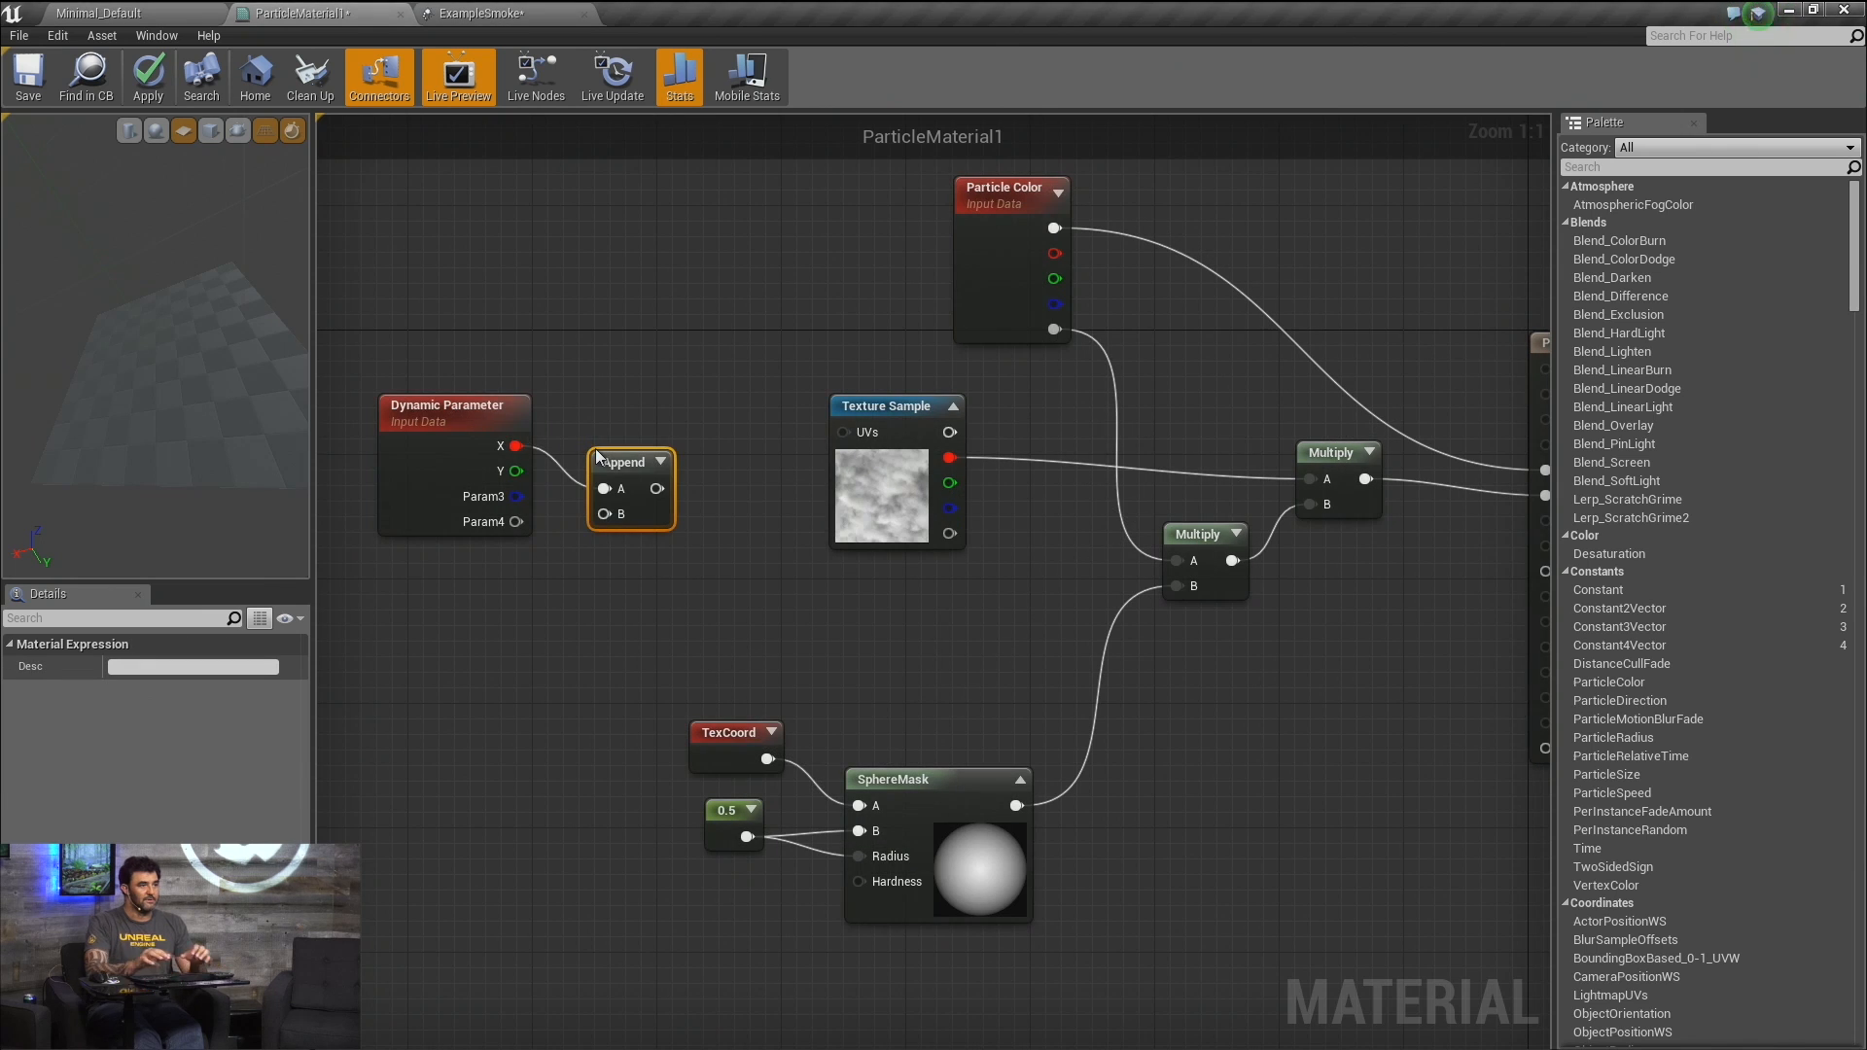
left_click_drag(515, 471, 598, 522)
left_click(519, 475)
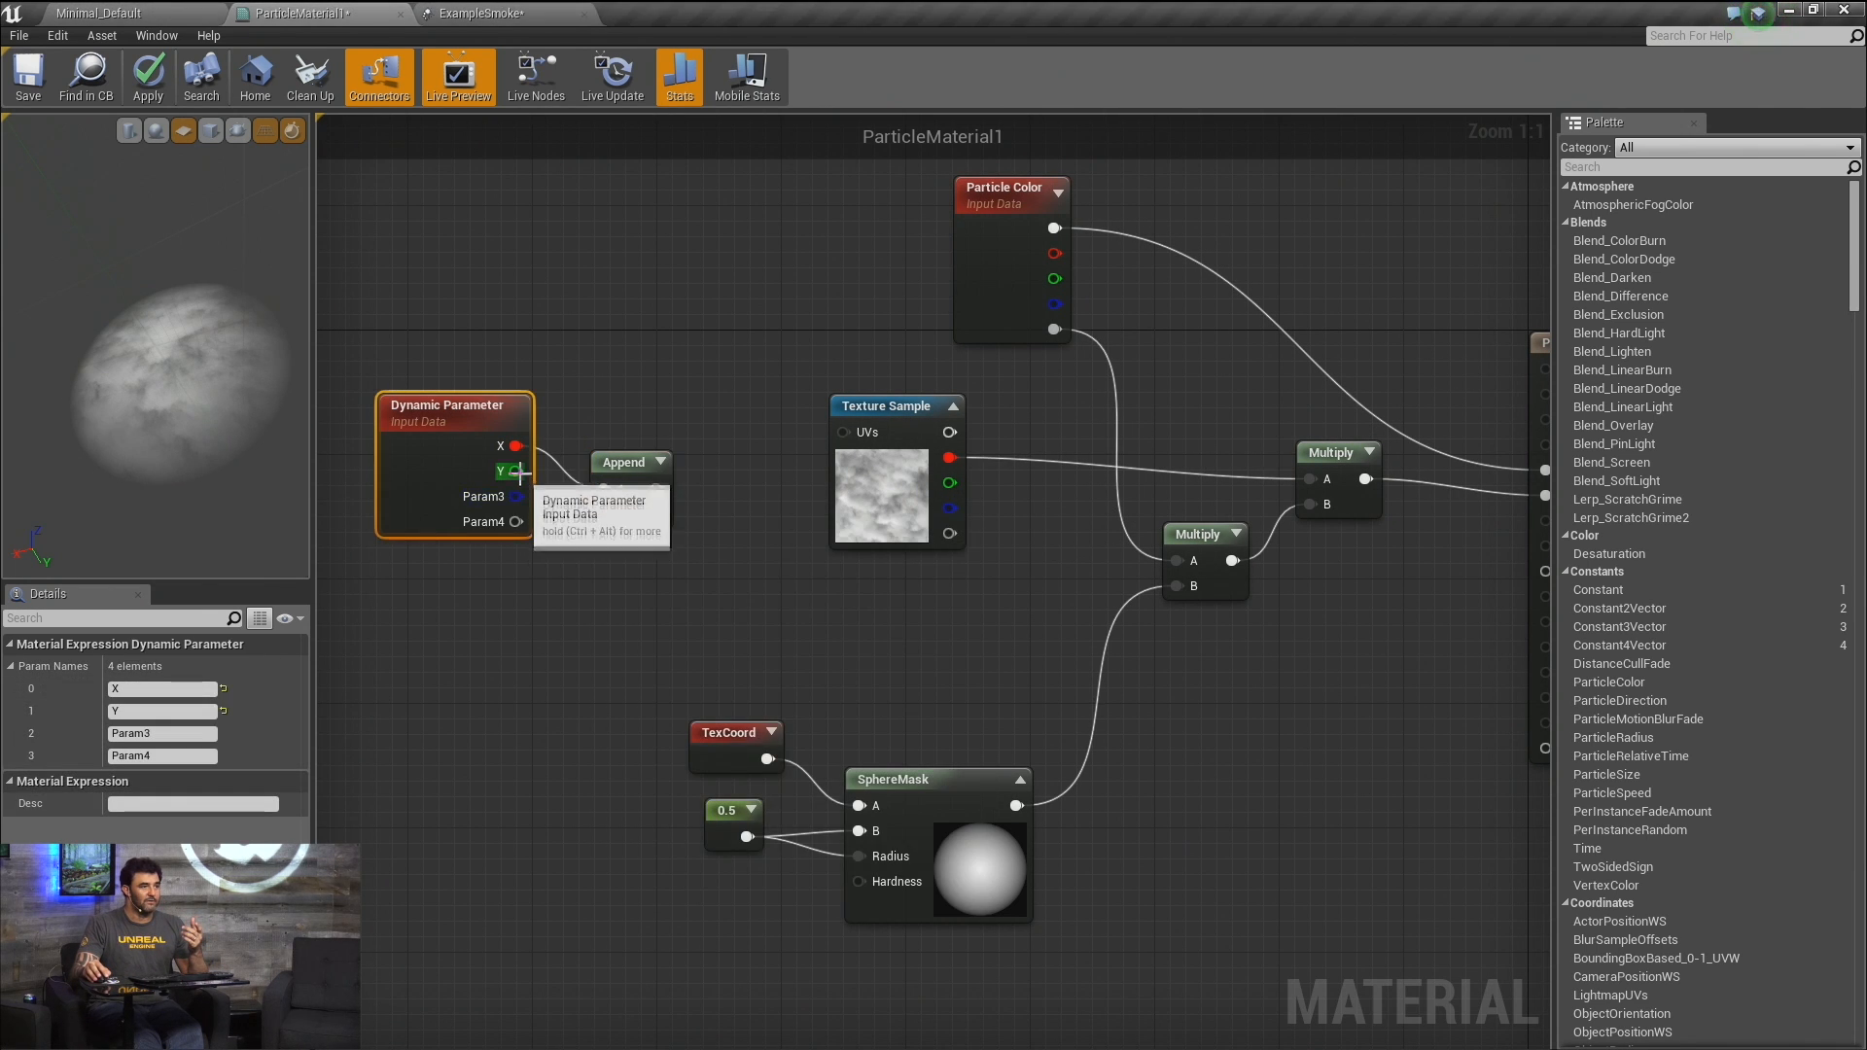
left_click_drag(516, 472, 623, 513)
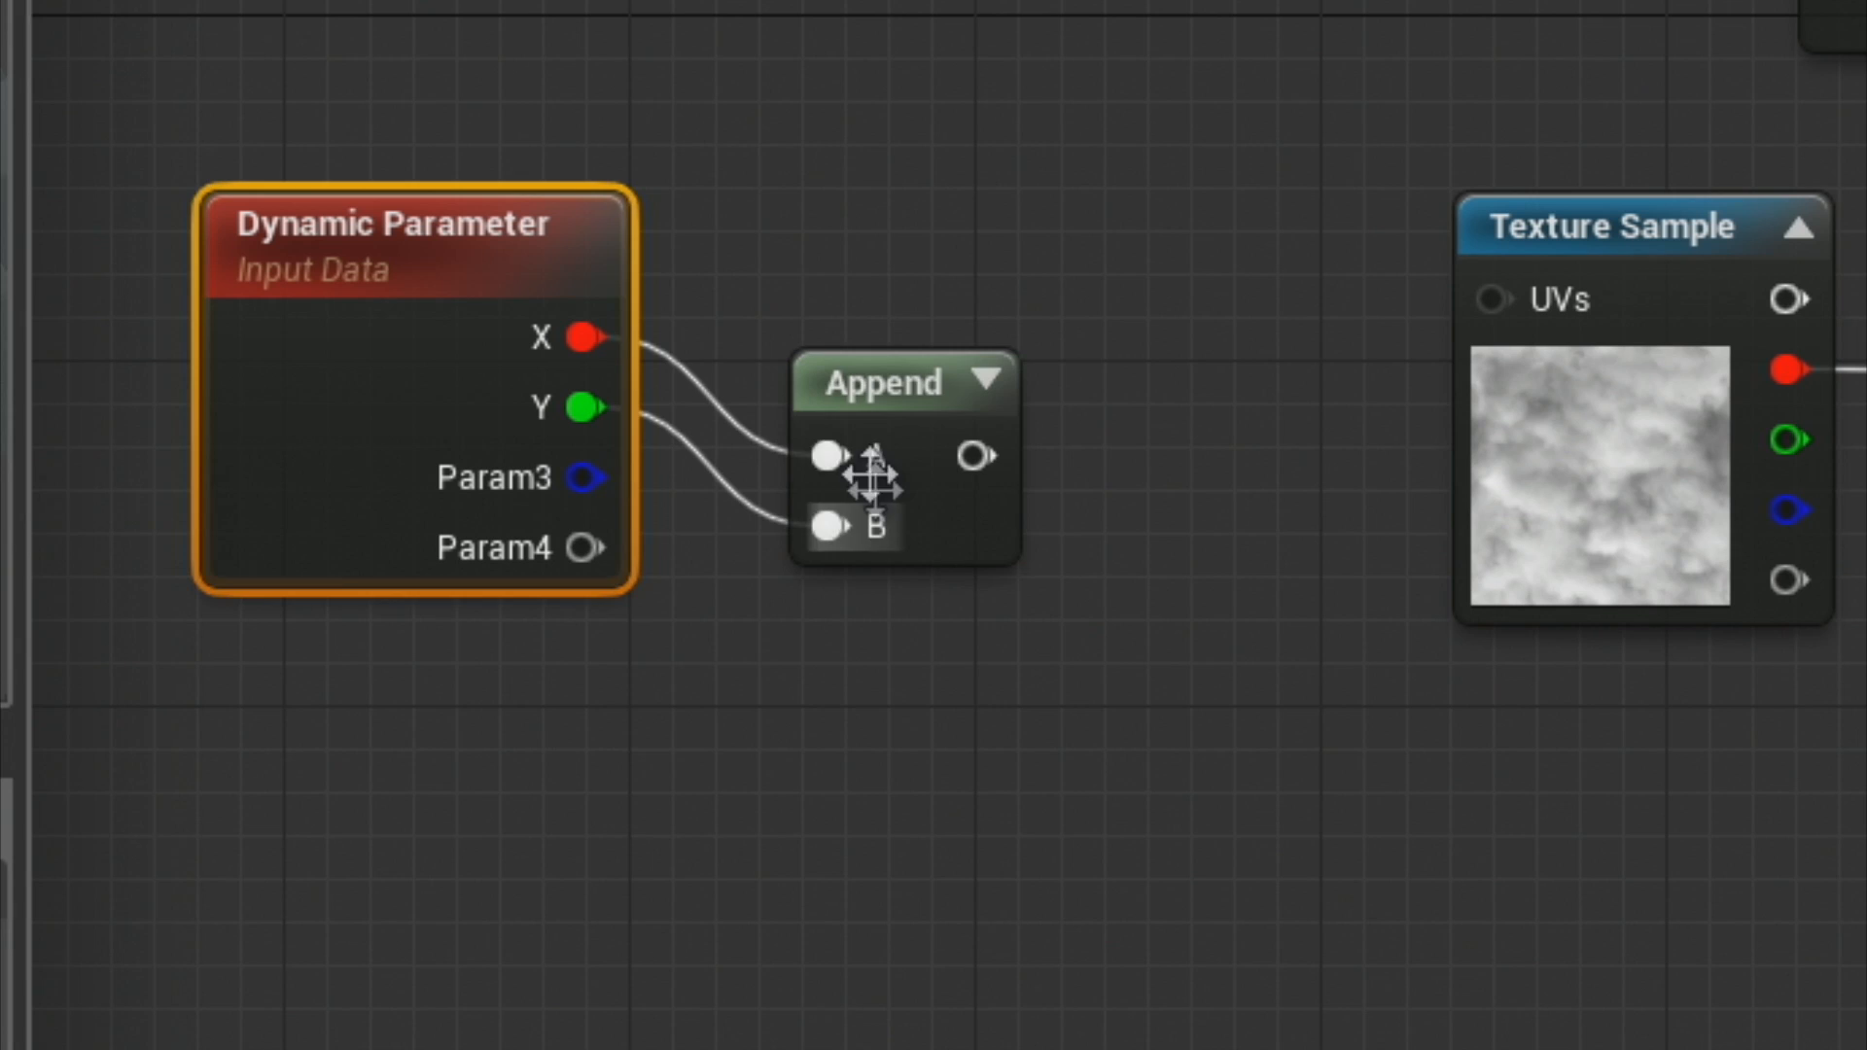
left_click_drag(873, 476, 887, 406)
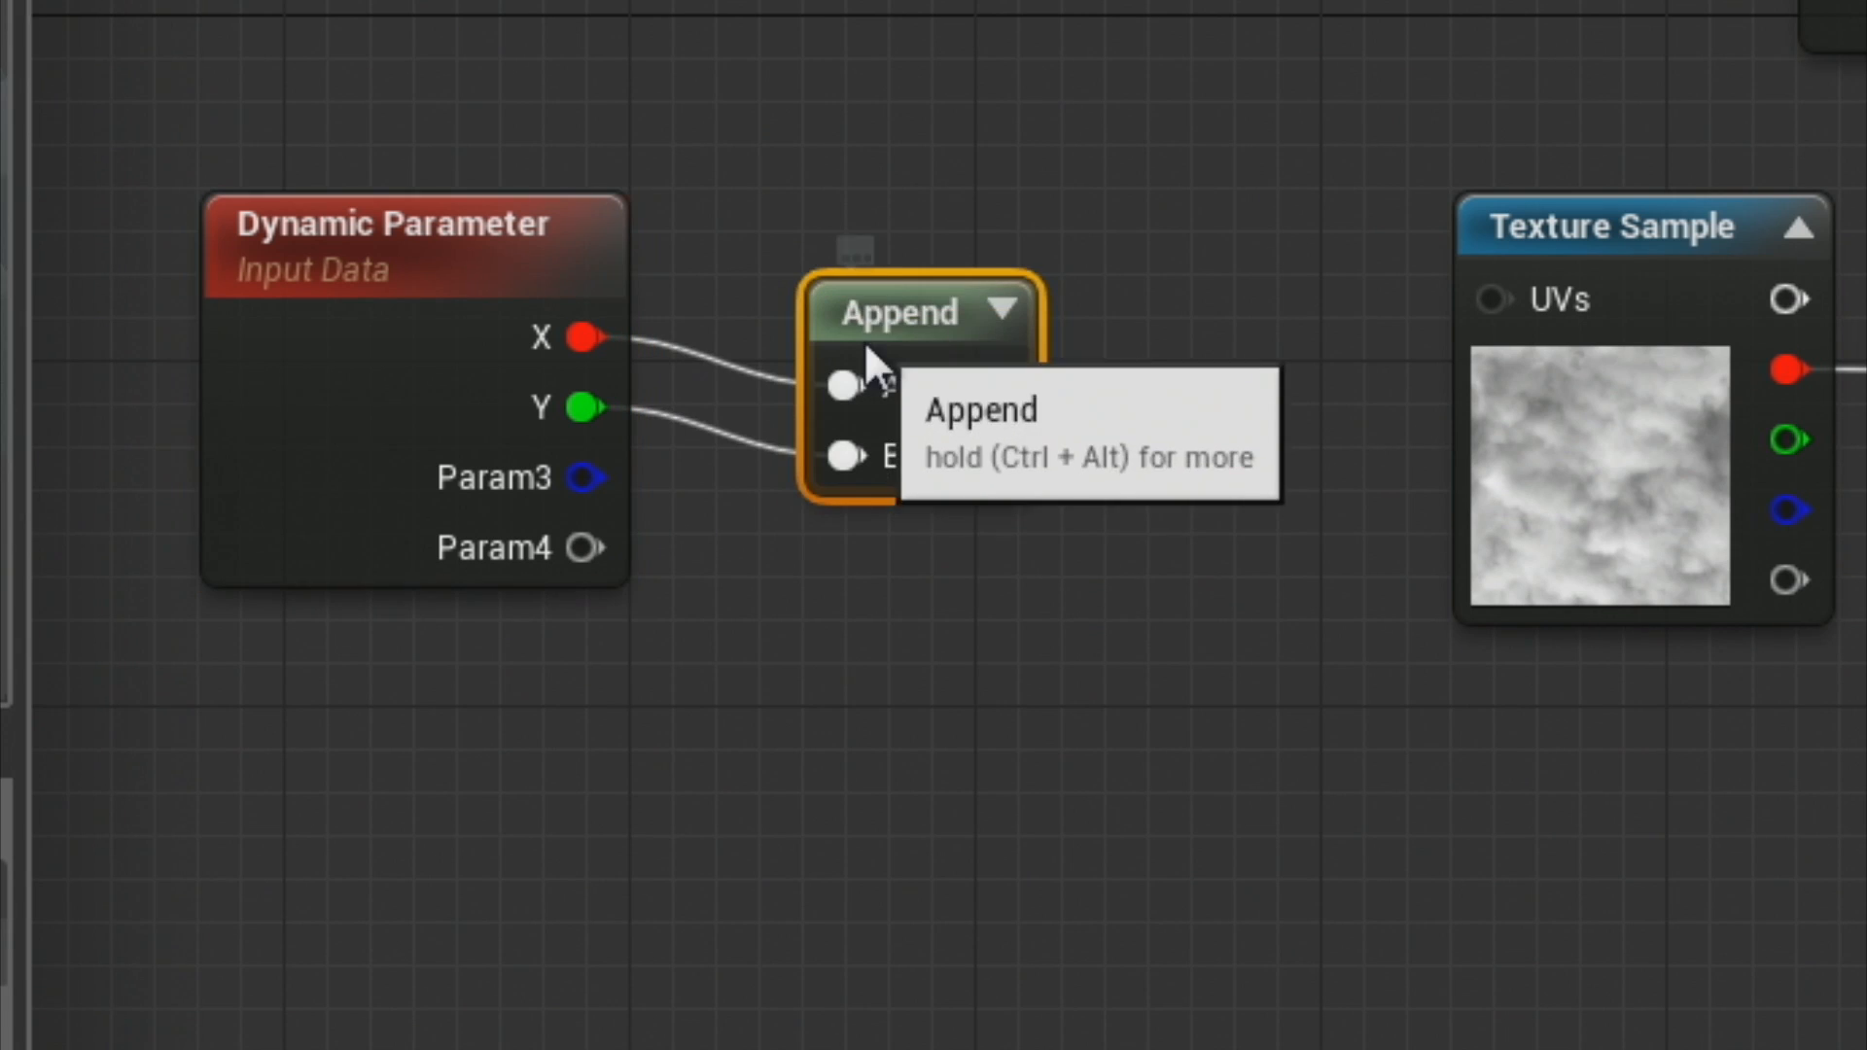
key("Escape")
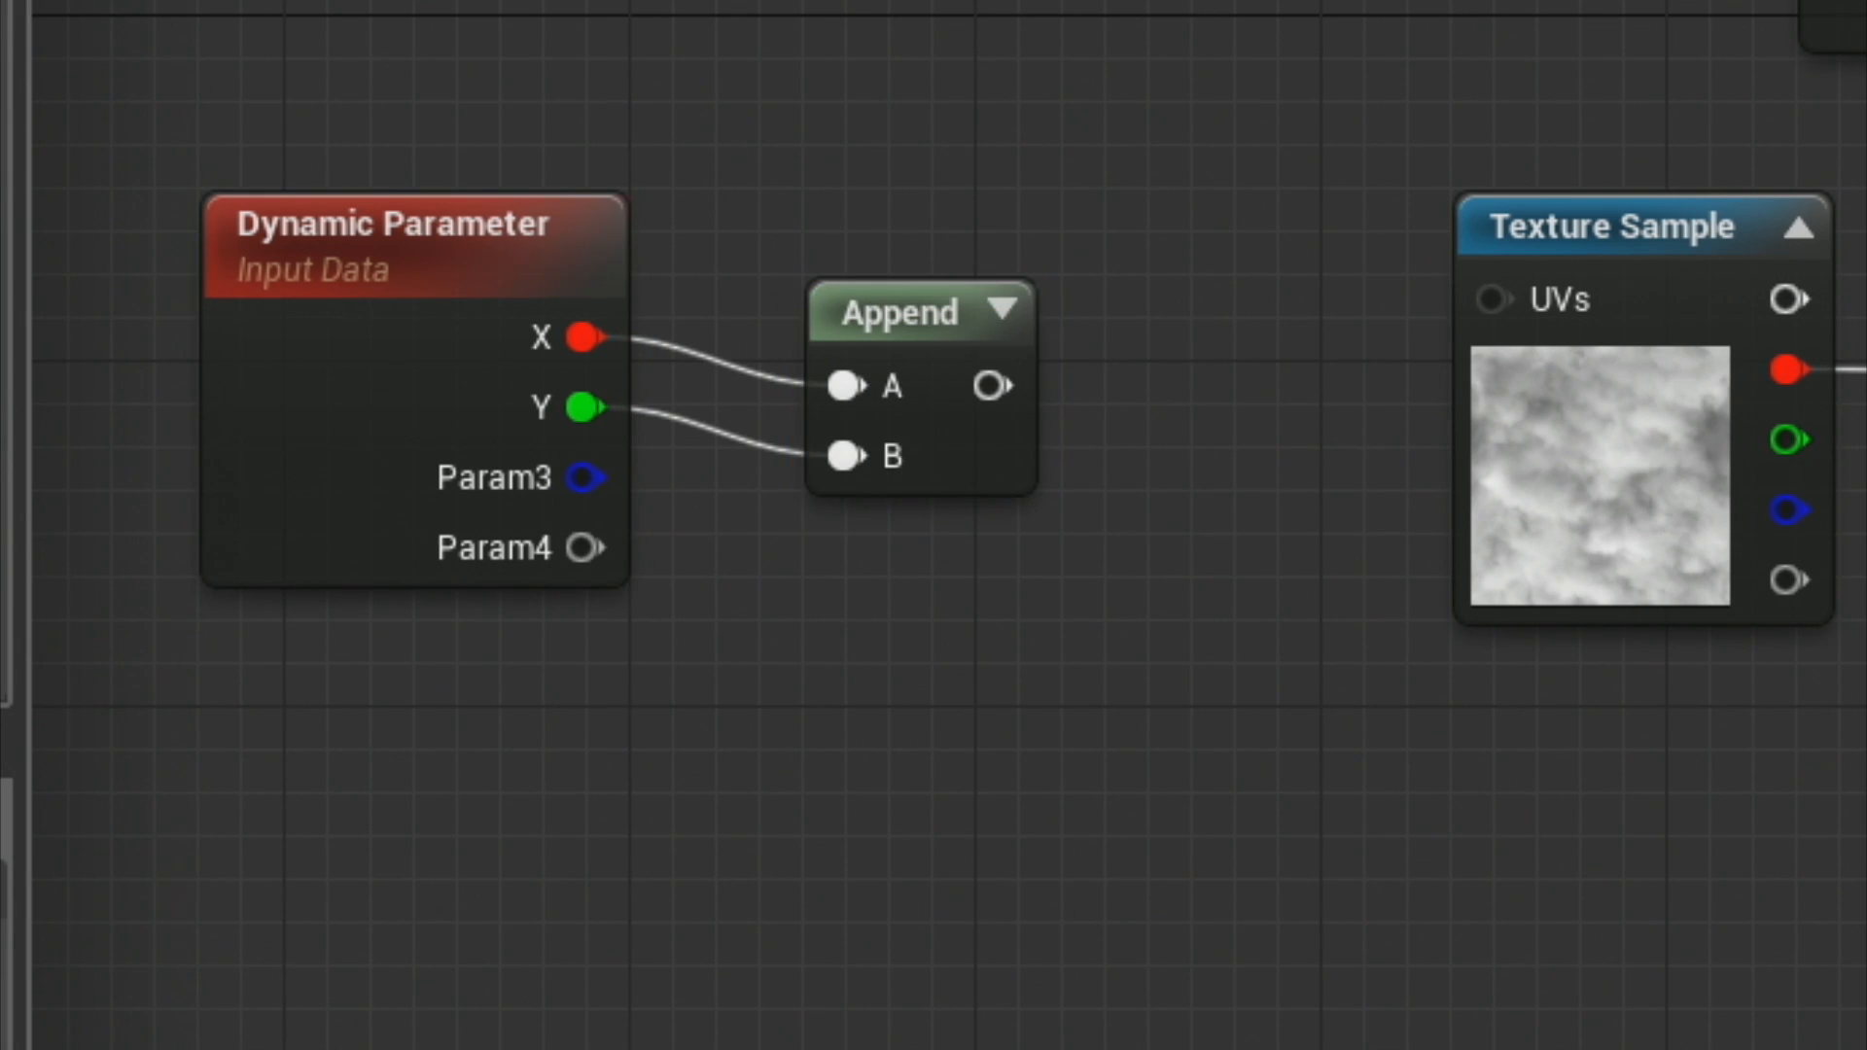
Place a second TexCoord node above Append and add an Add node with TexCoord in A and Append in B.
left_click_drag(777, 794, 732, 401)
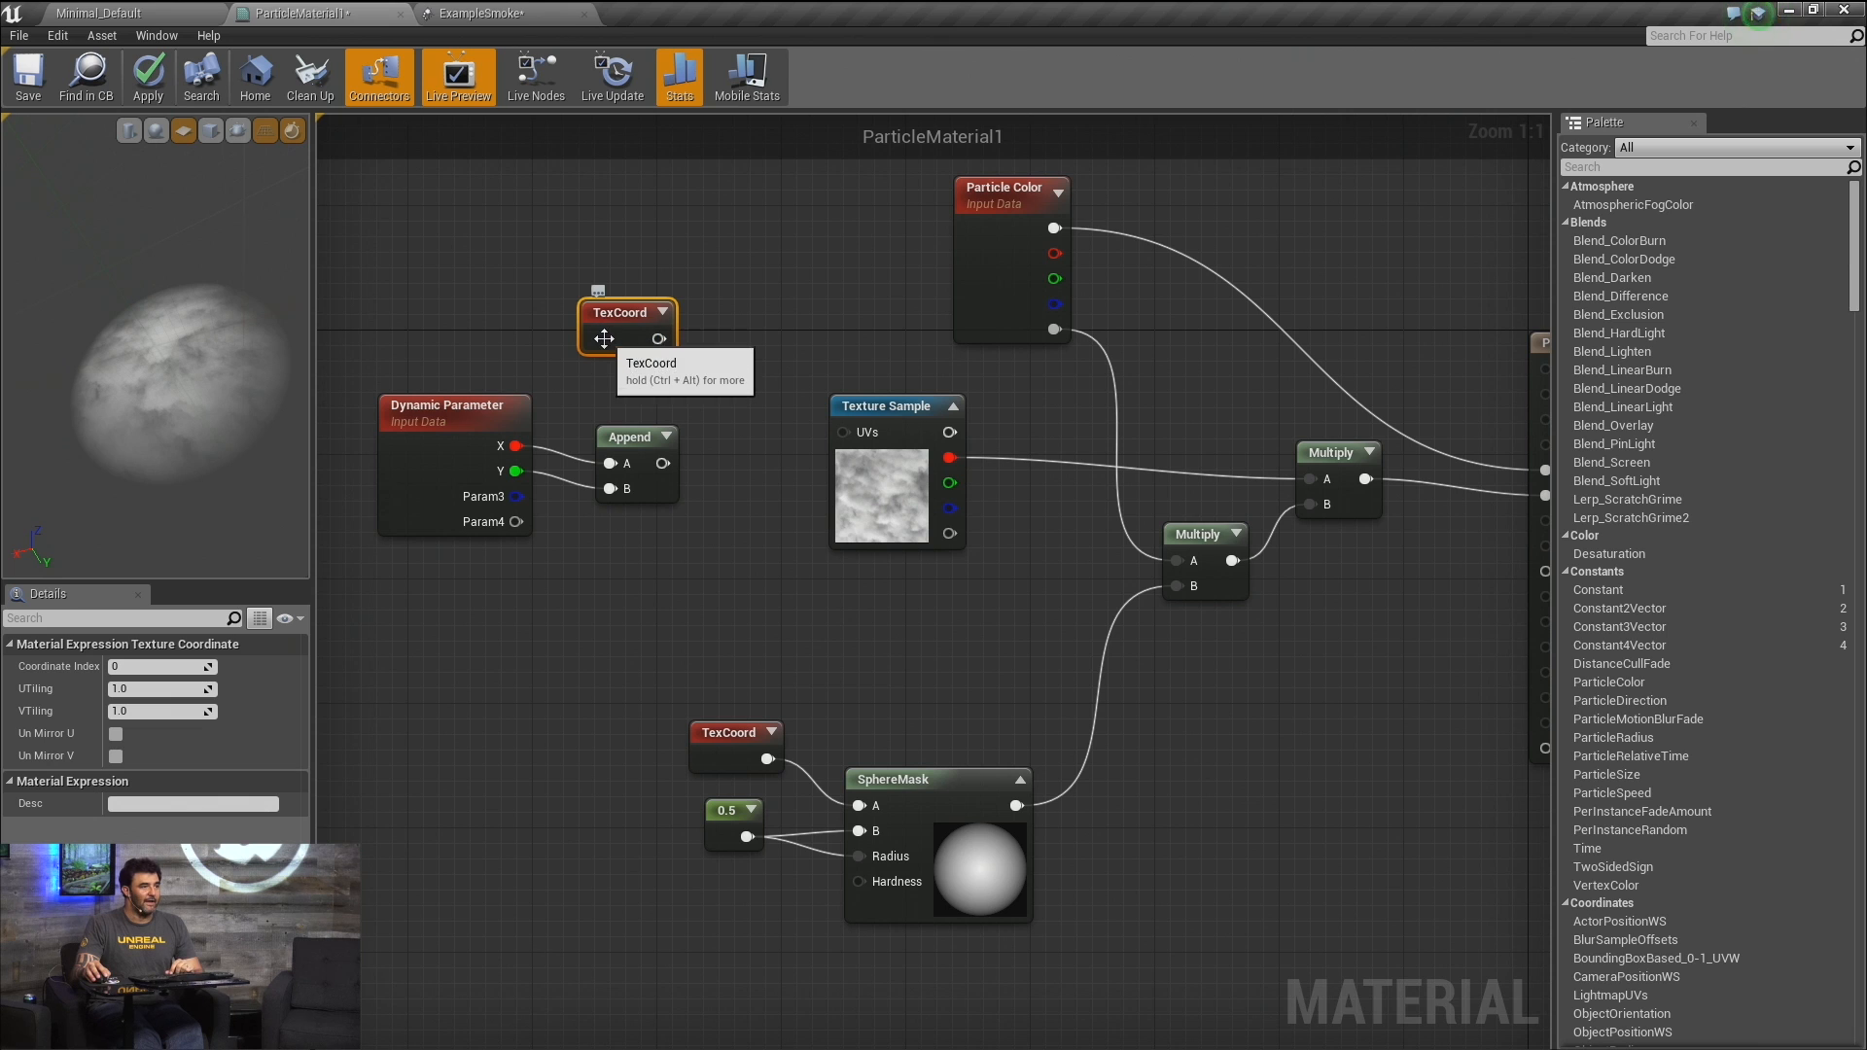
left_click(721, 375)
key("a")
left_click(721, 376)
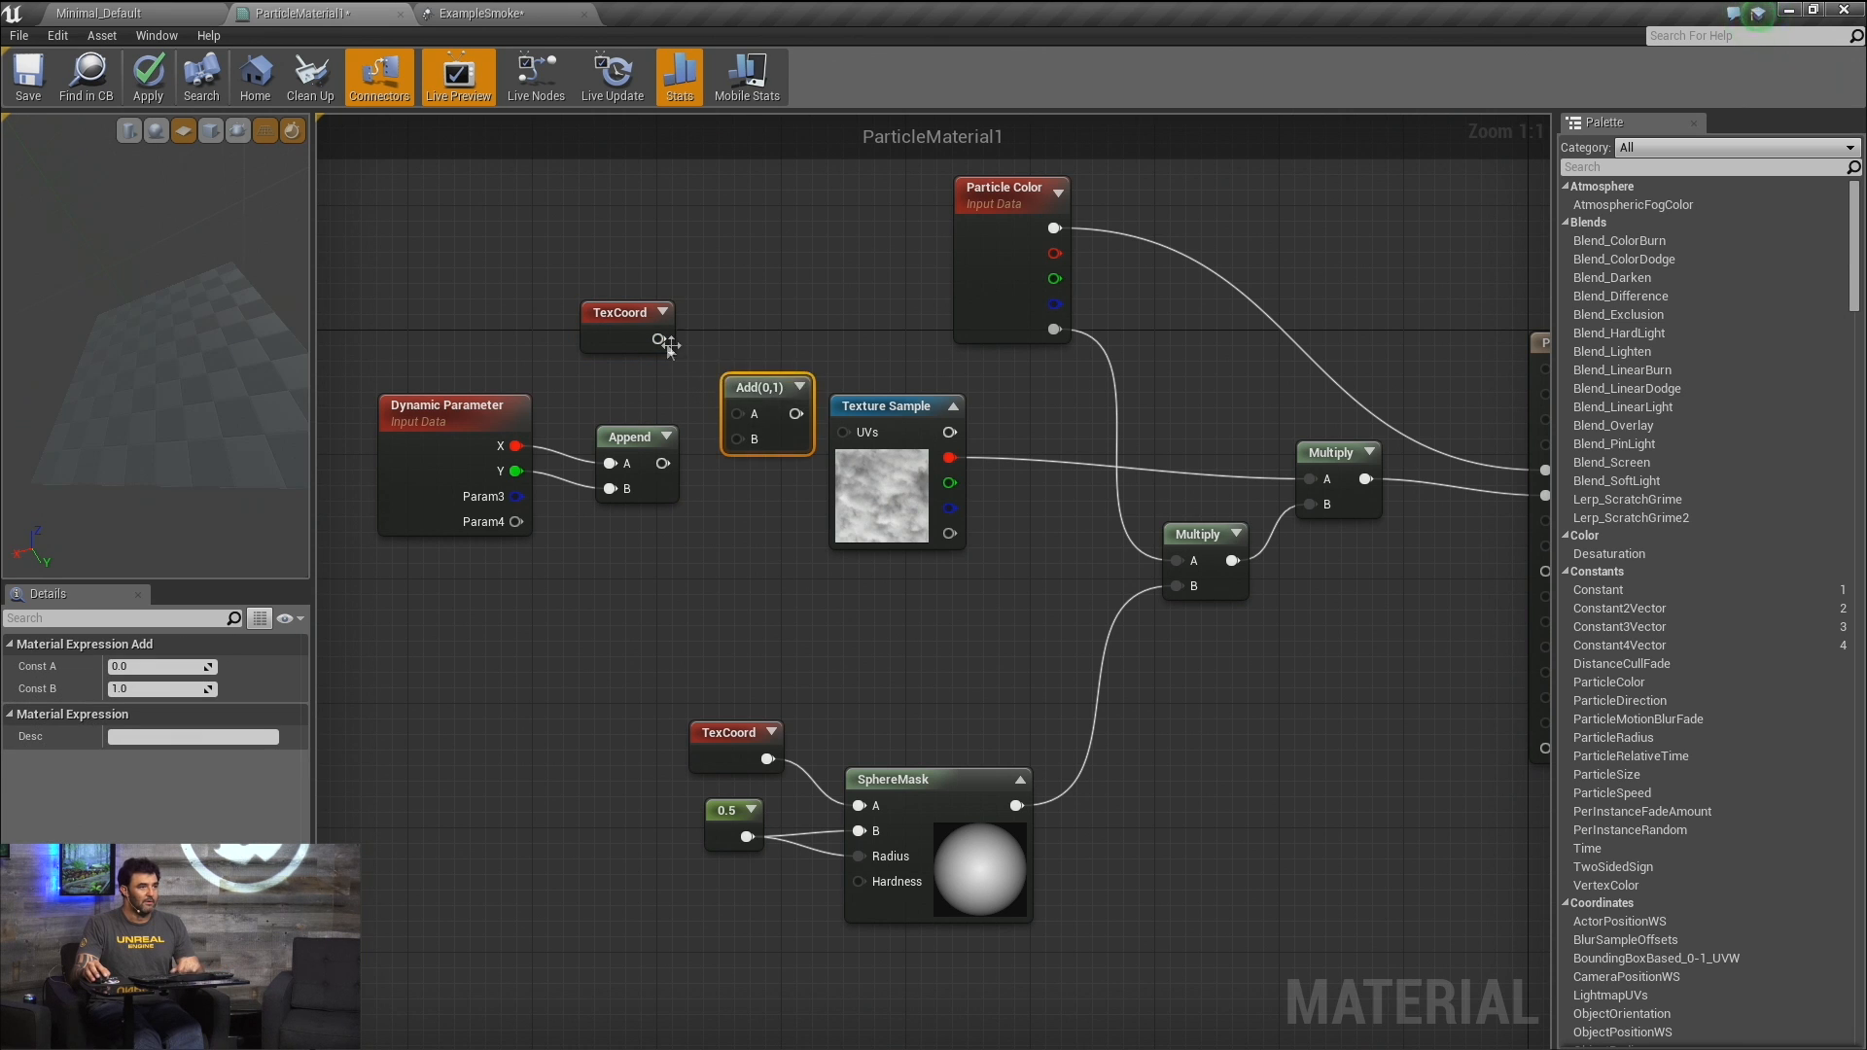
left_click_drag(659, 339, 665, 466)
left_click_drag(595, 407, 594, 413)
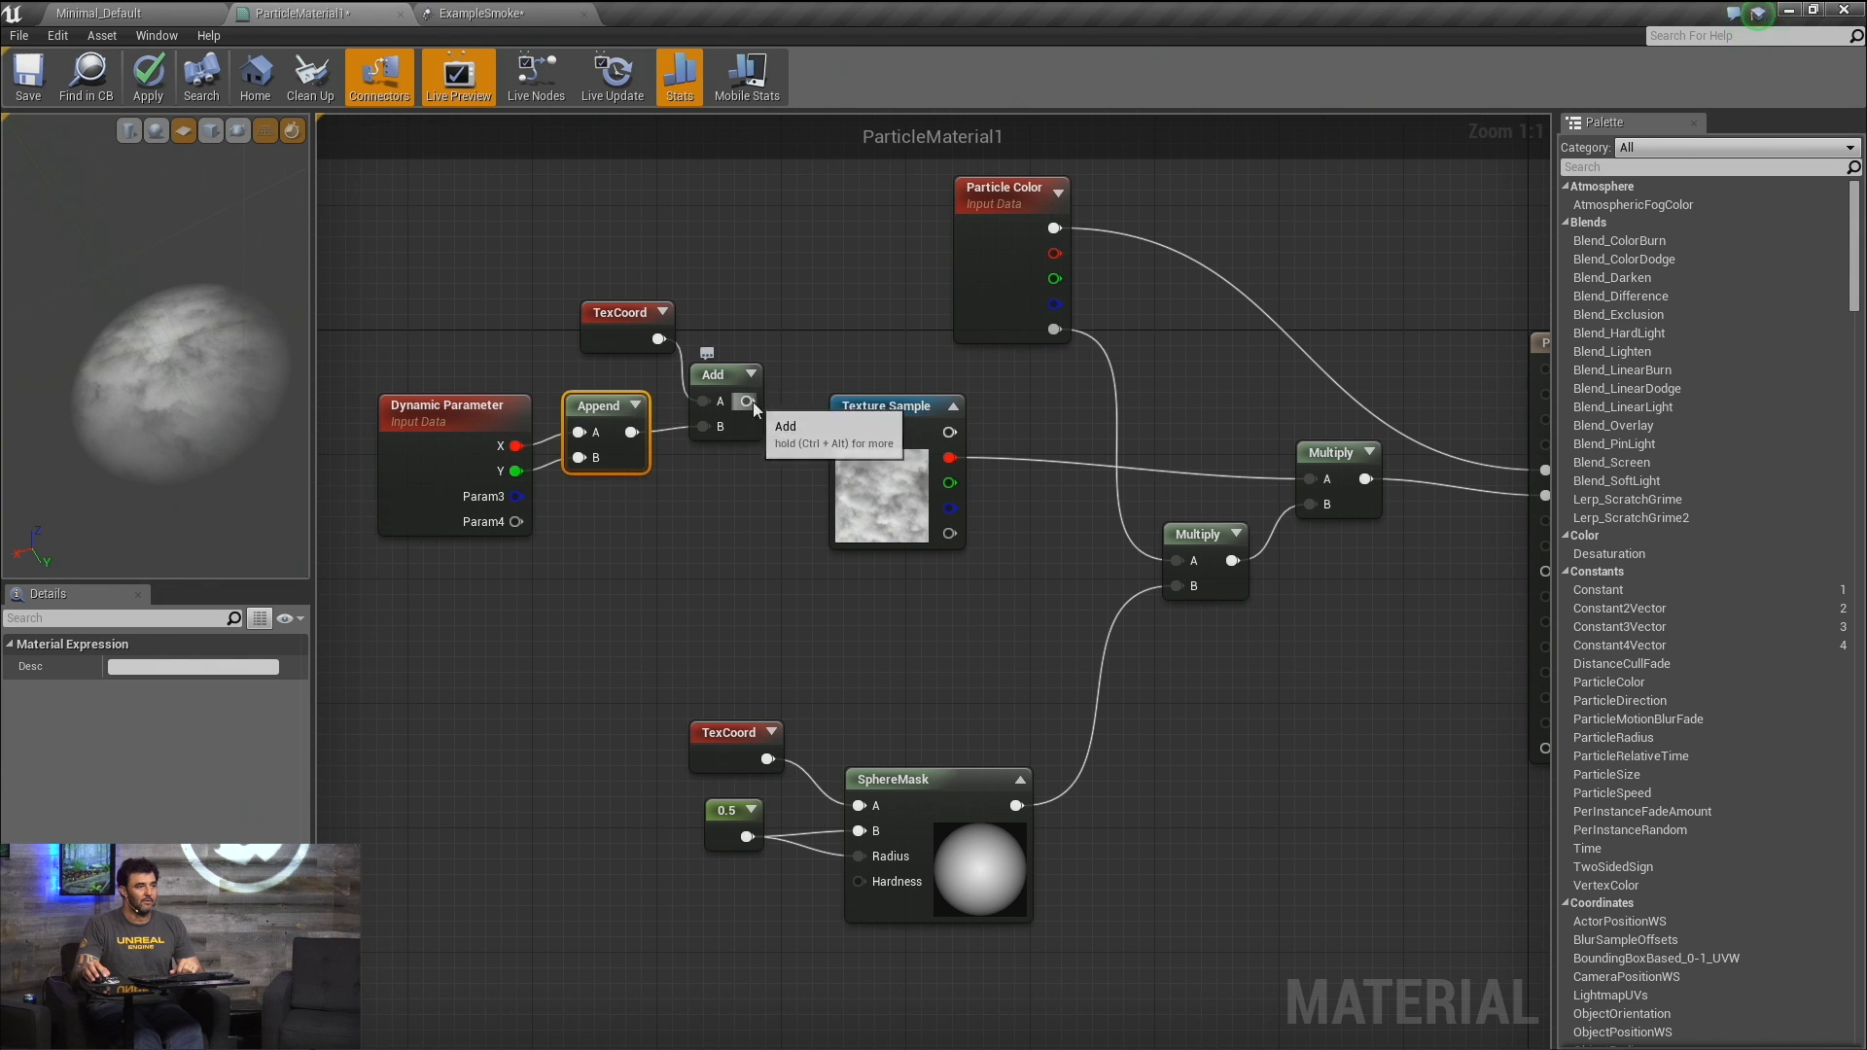
Connect the Add node's output to the Texture Sample's UVs and move the upper TexCoord node further up and left.
left_click_drag(747, 402, 849, 435)
left_click(865, 407)
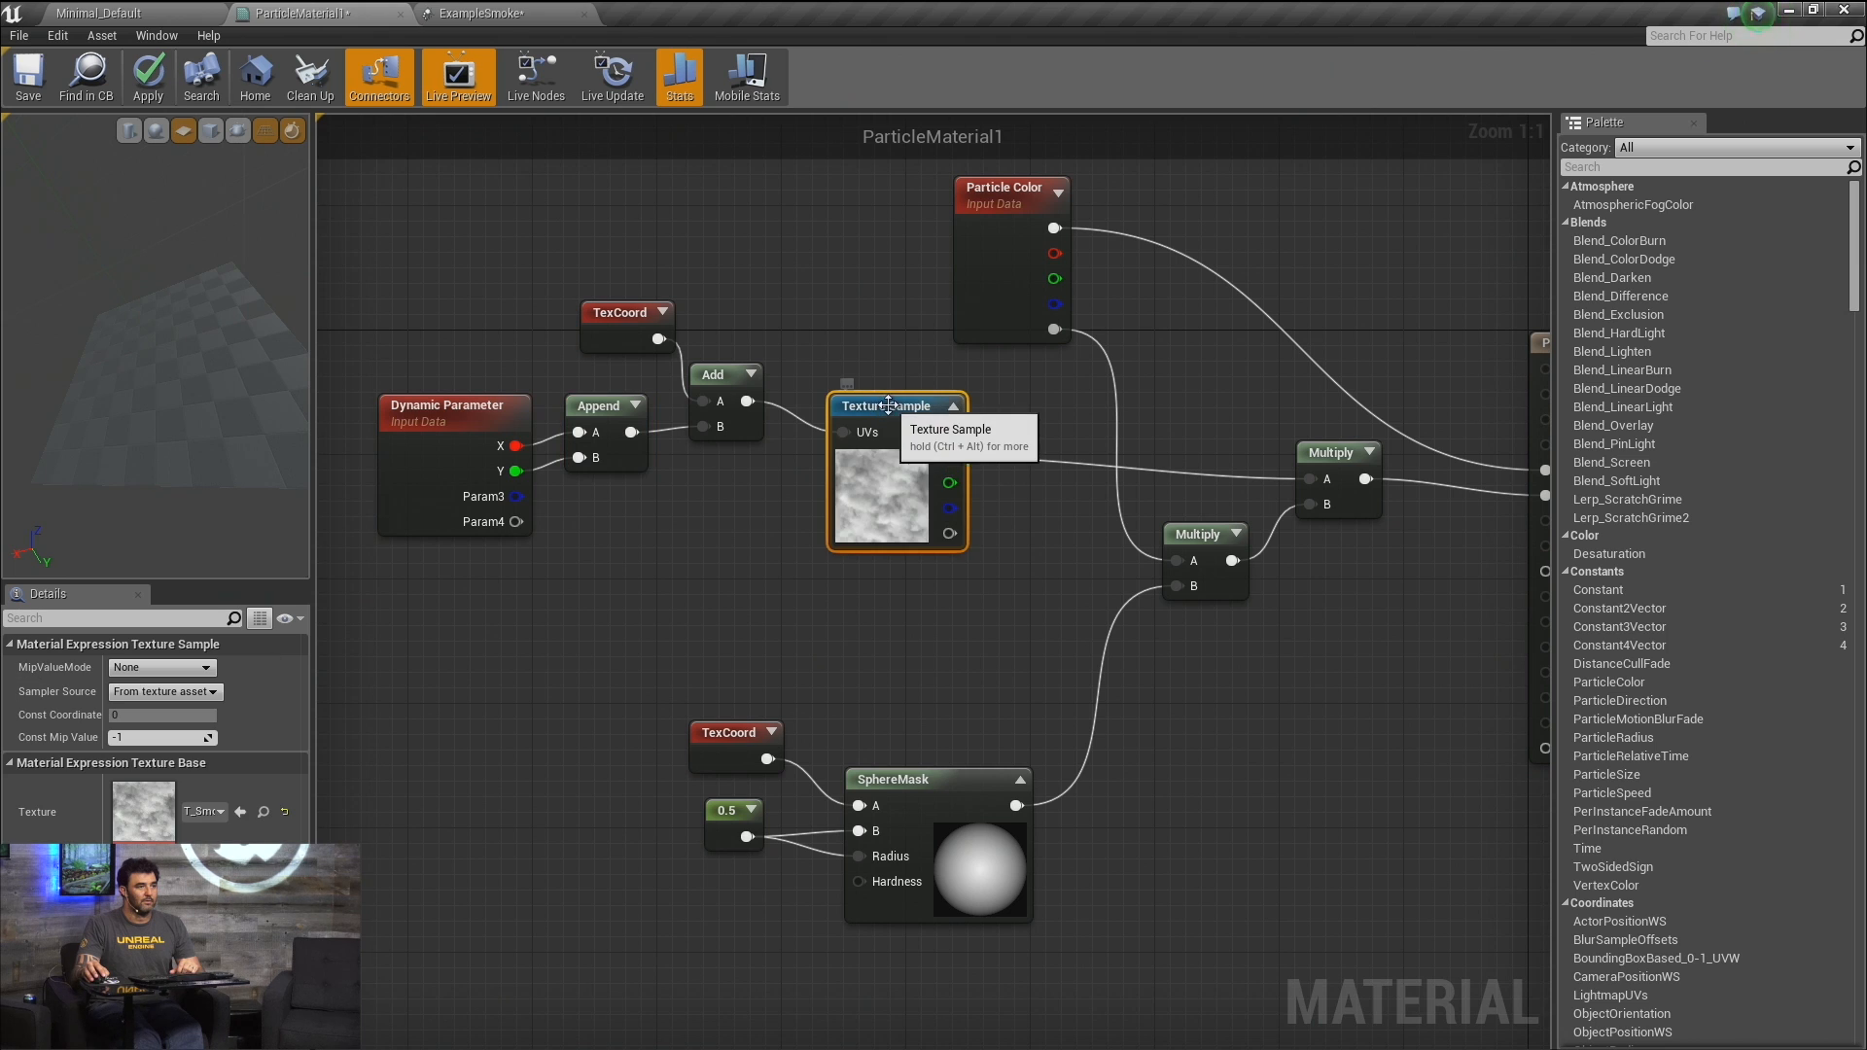
left_click_drag(604, 334, 528, 297)
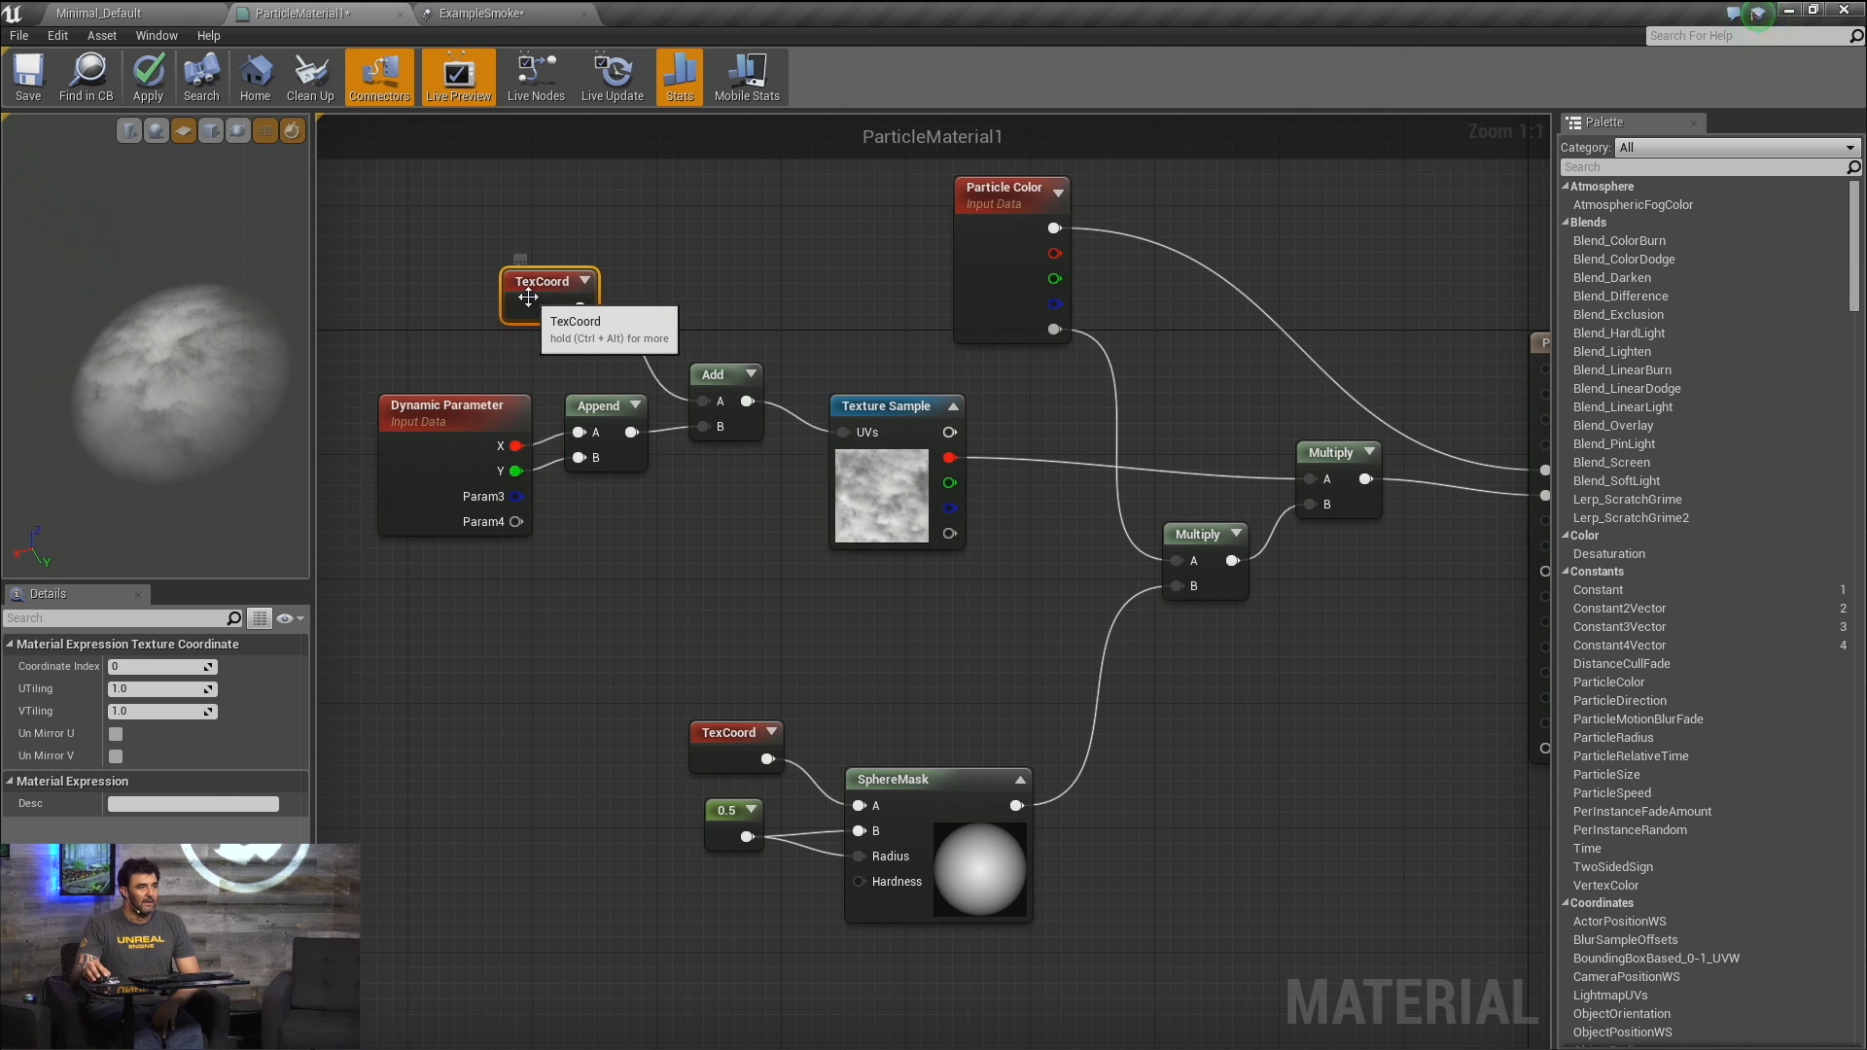
Set the upper TexCoord node's U and V tiling to 0.5 and look at the material preview up close.
left_click(154, 690)
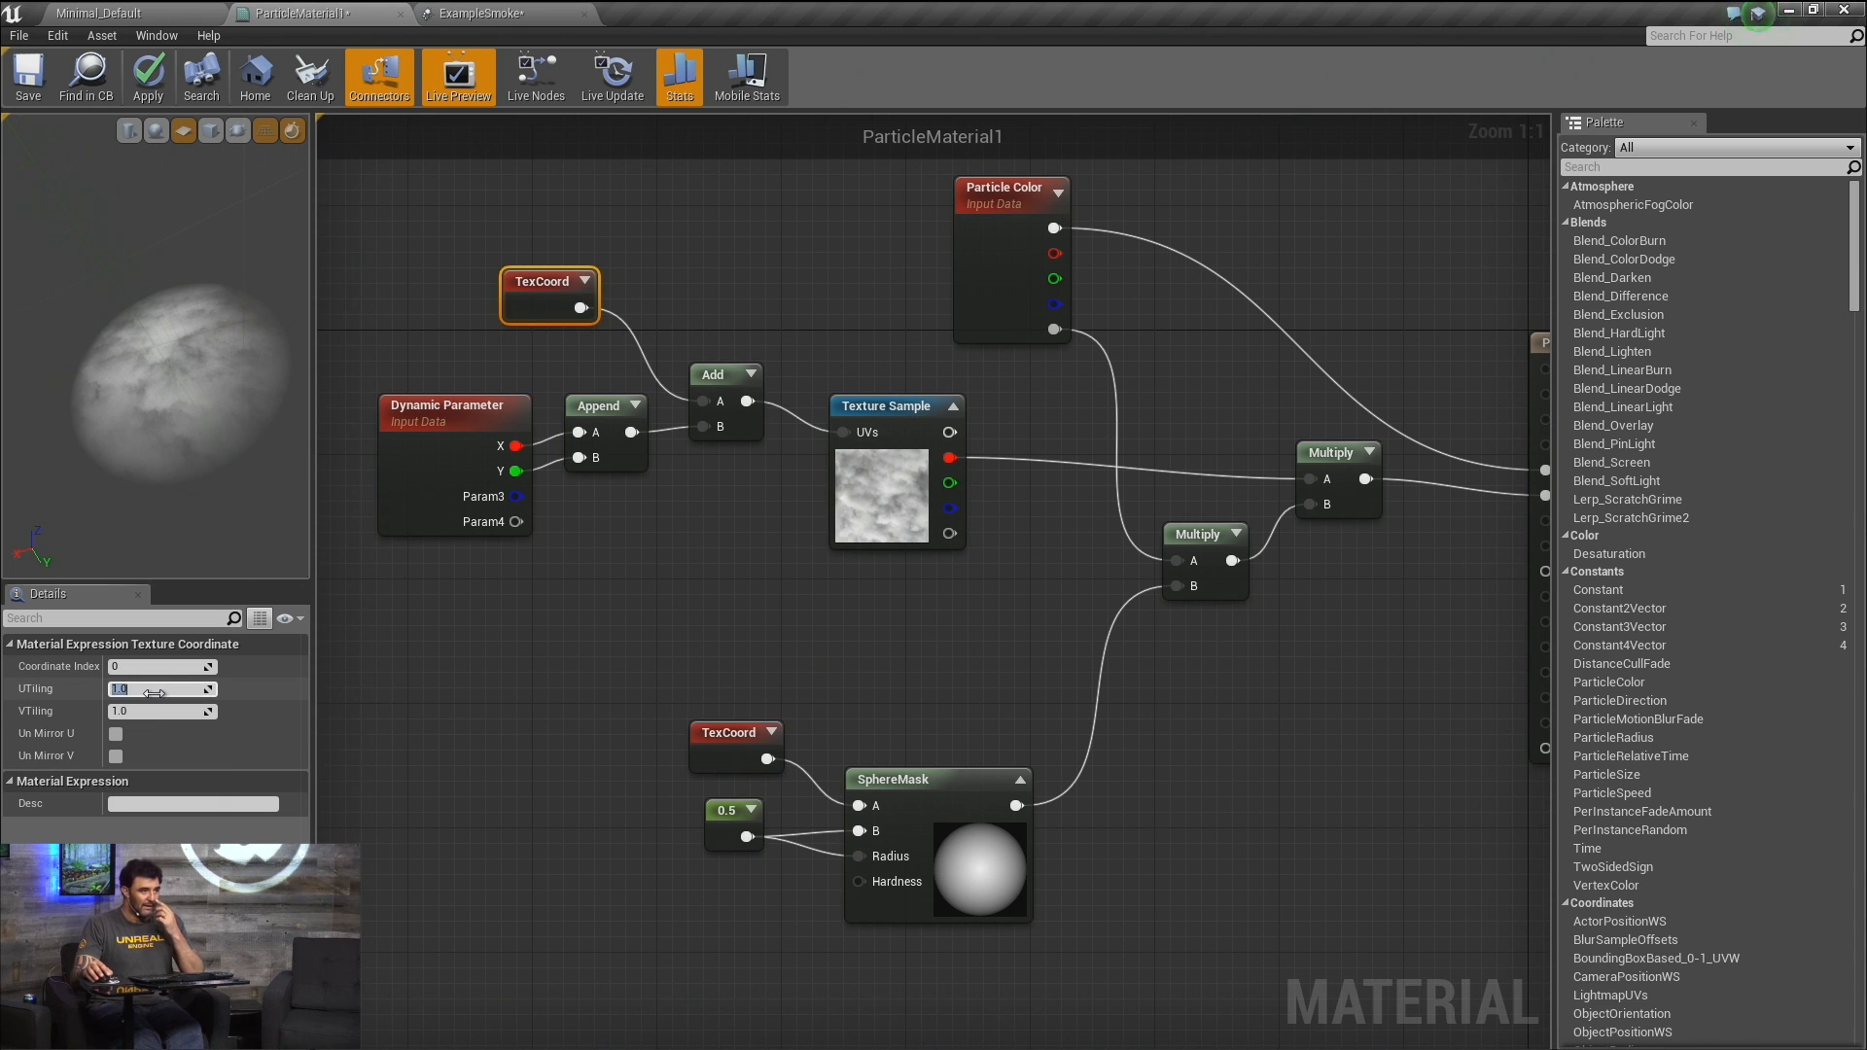
key("Return")
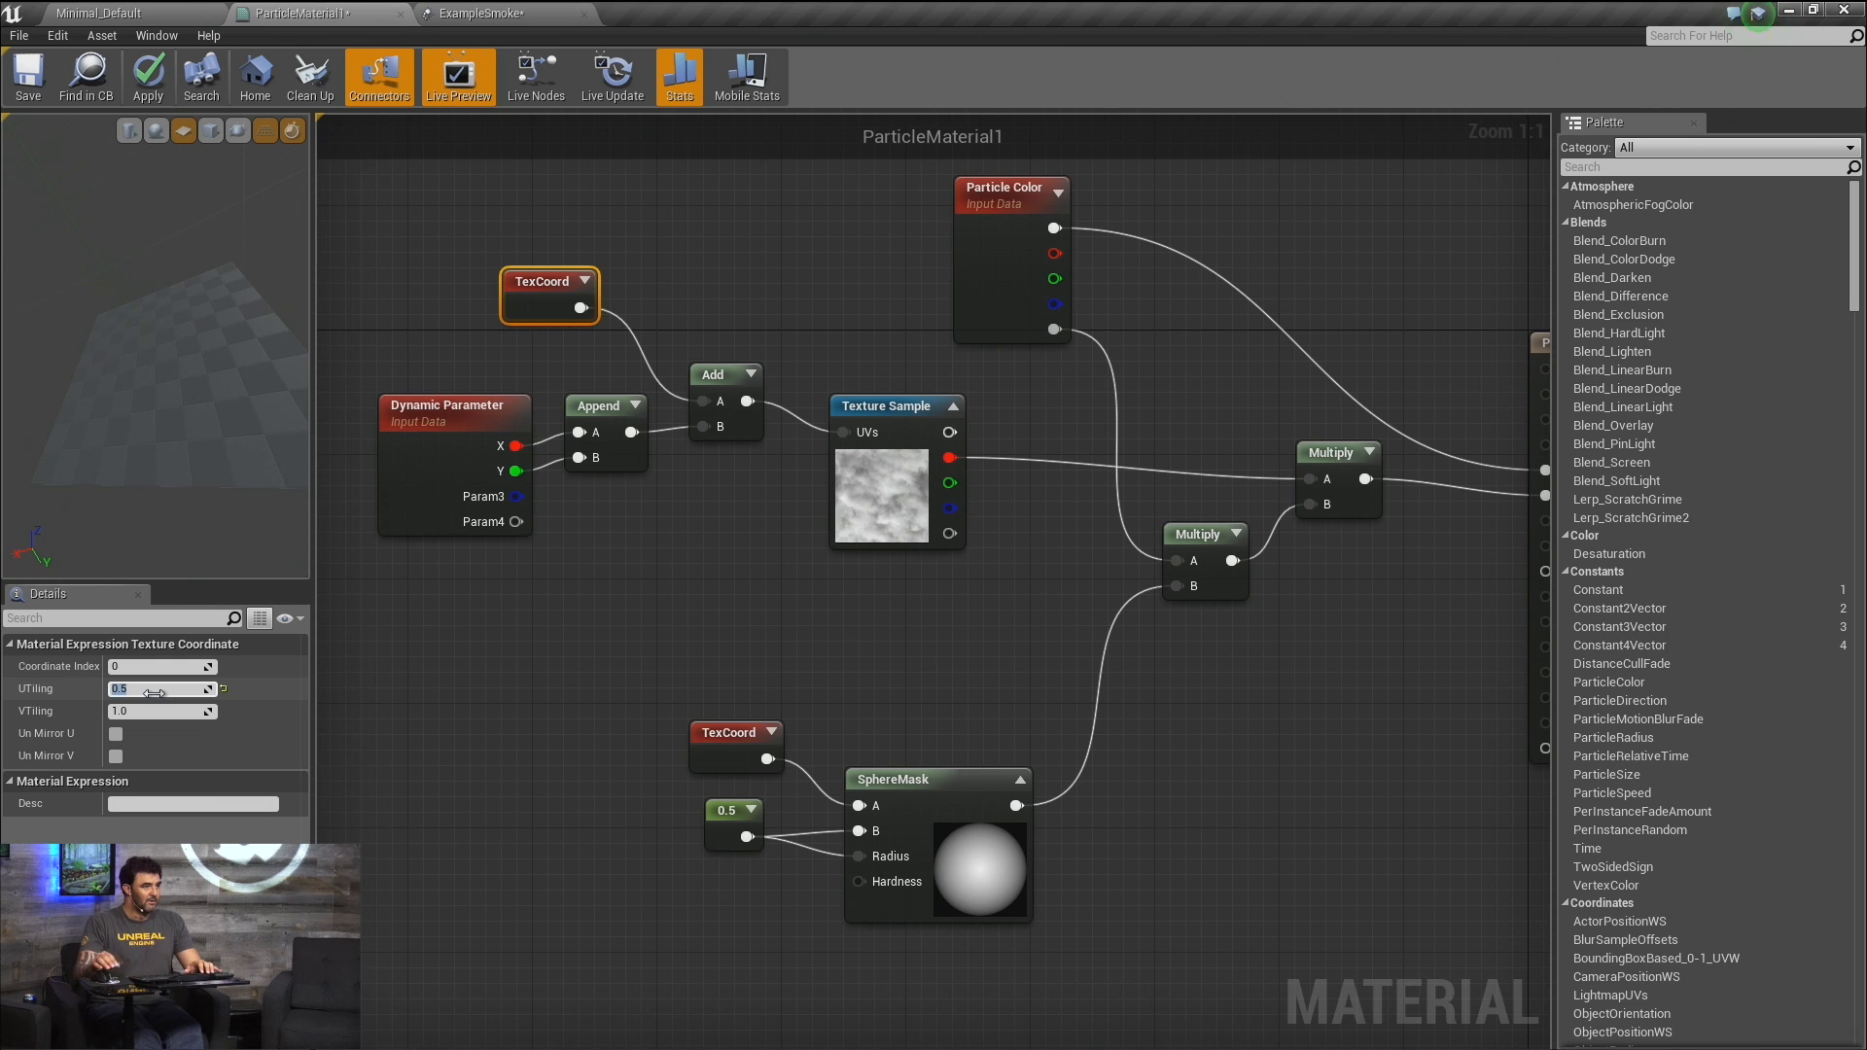
left_click(154, 713)
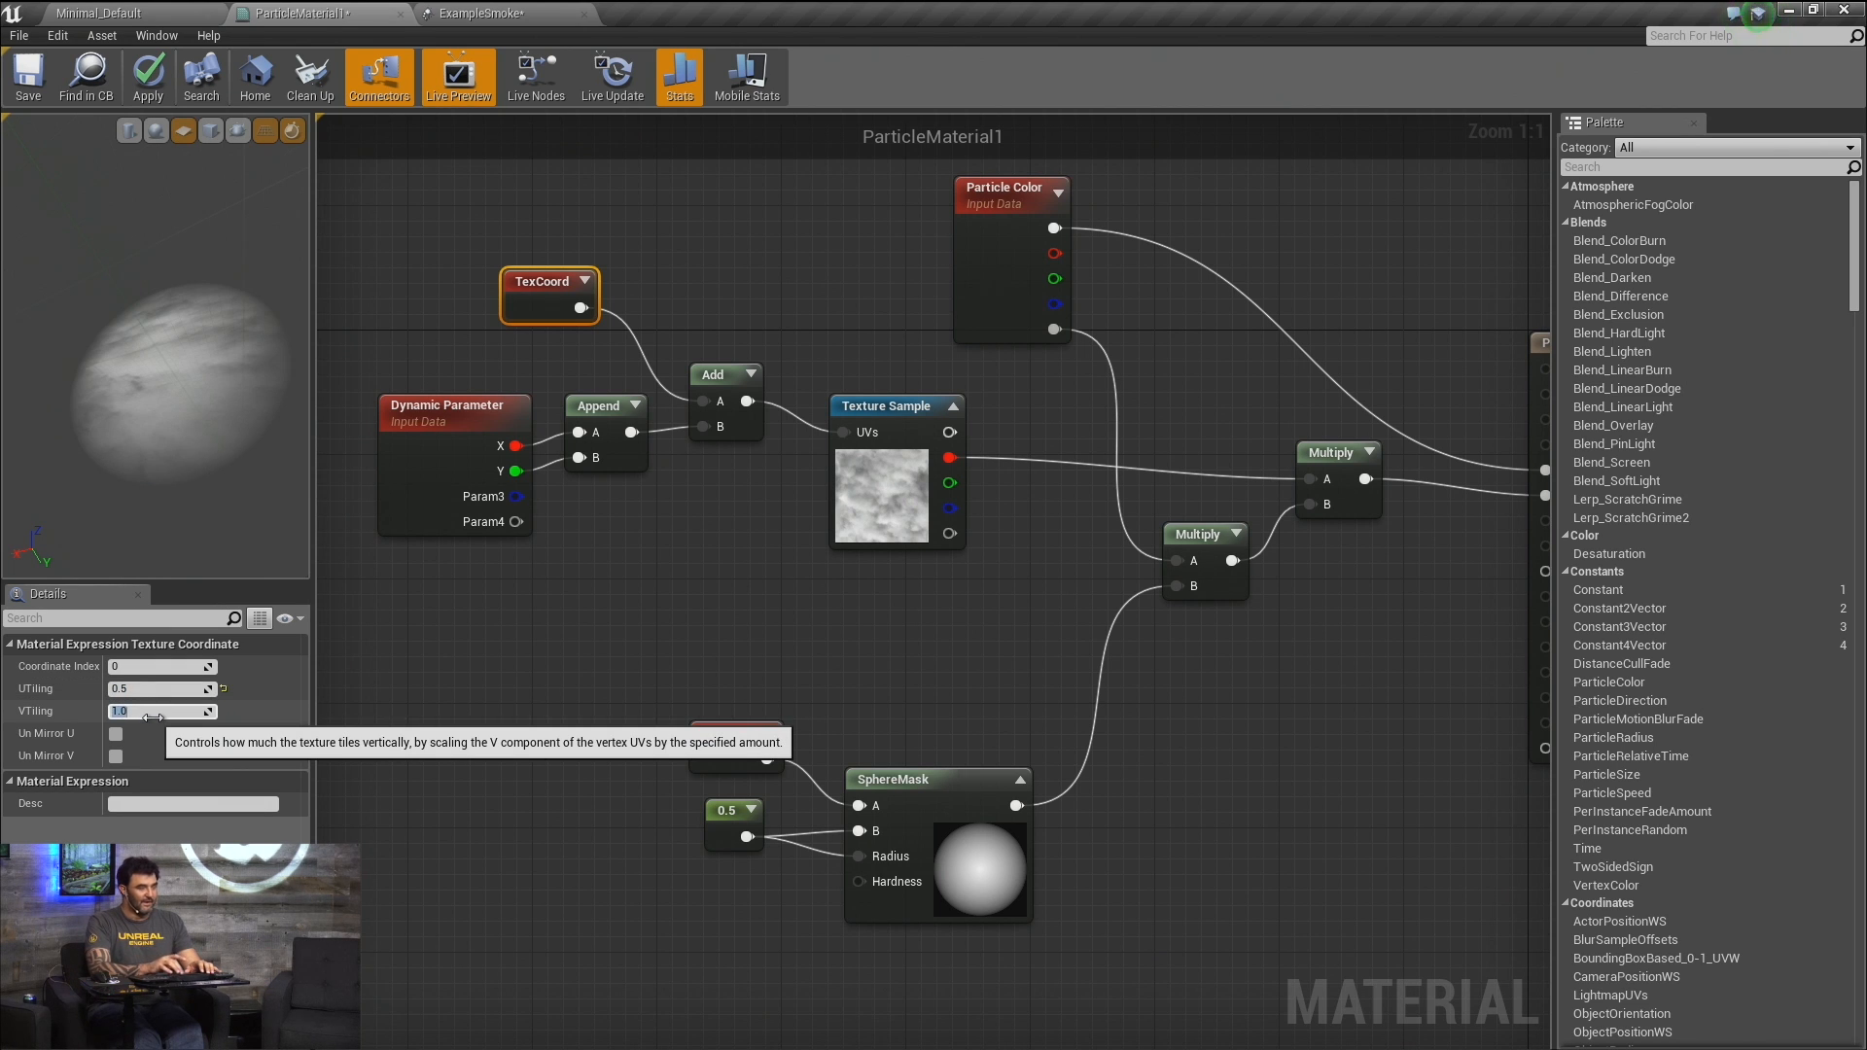
type("0.5")
key("Return")
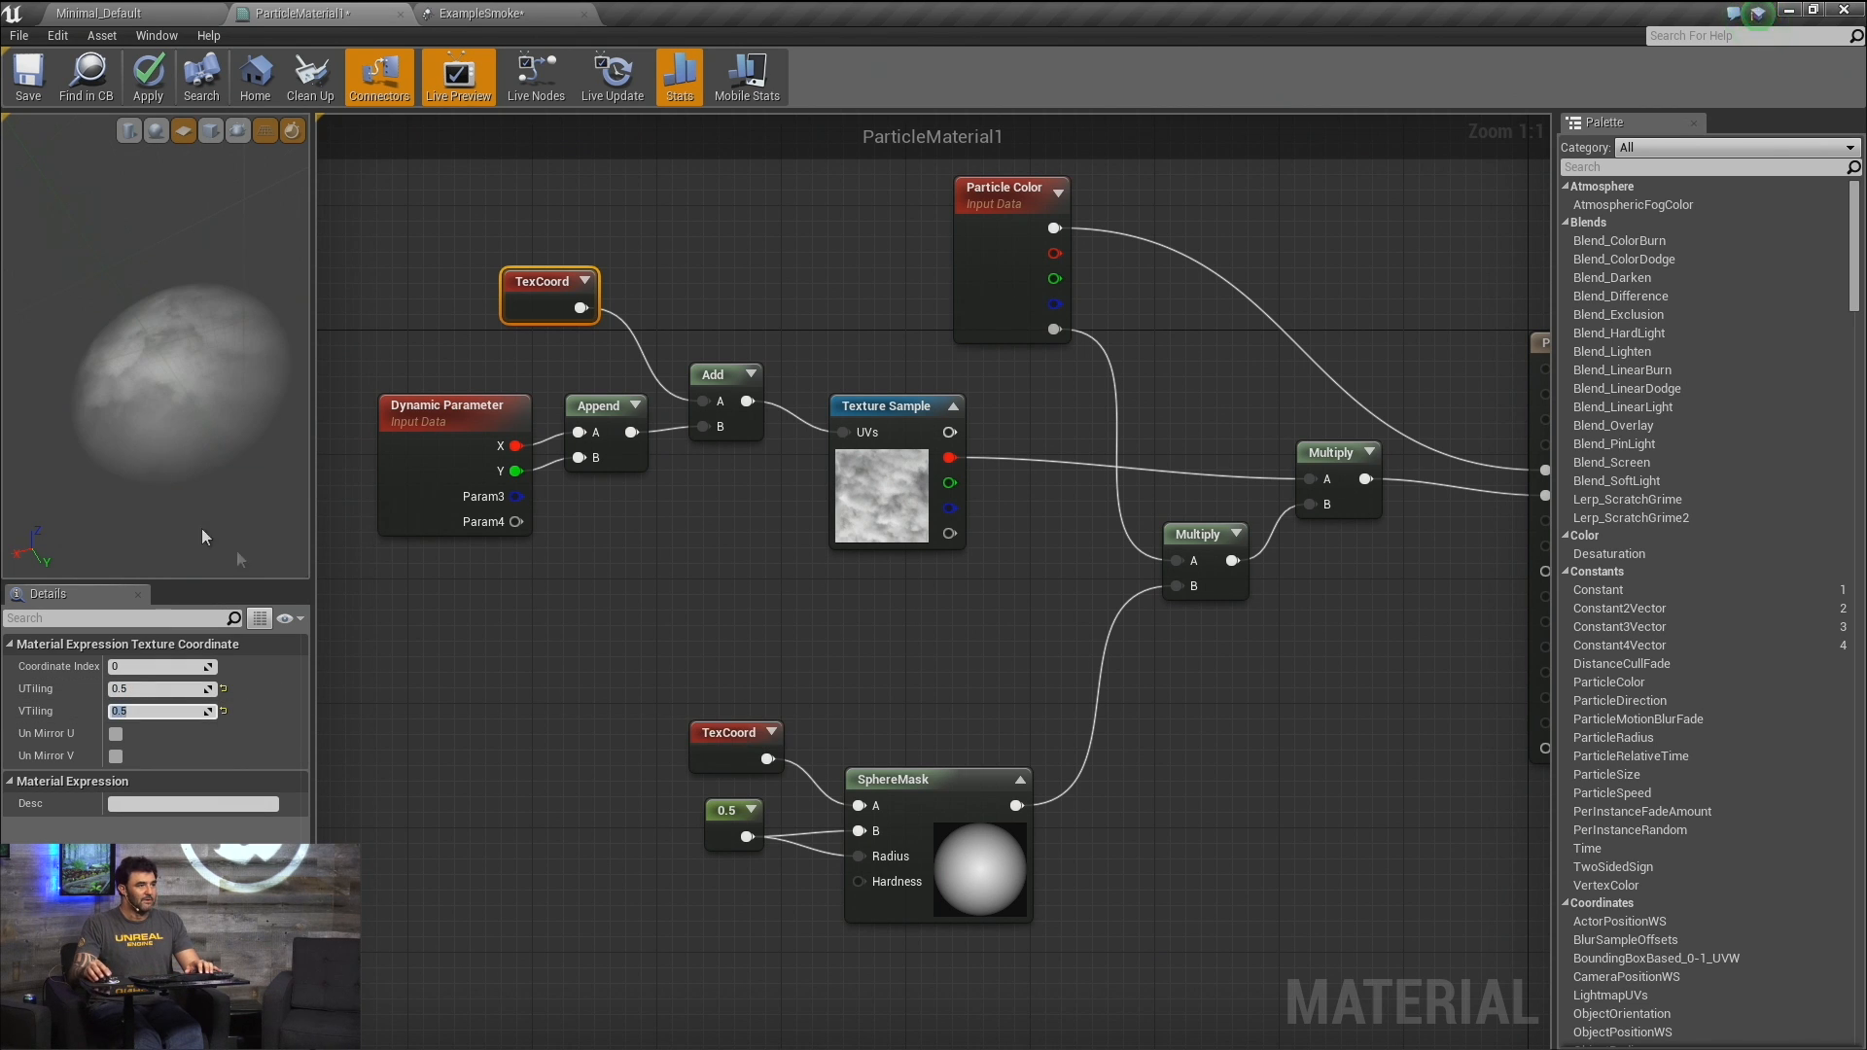
left_click_drag(136, 409, 128, 394)
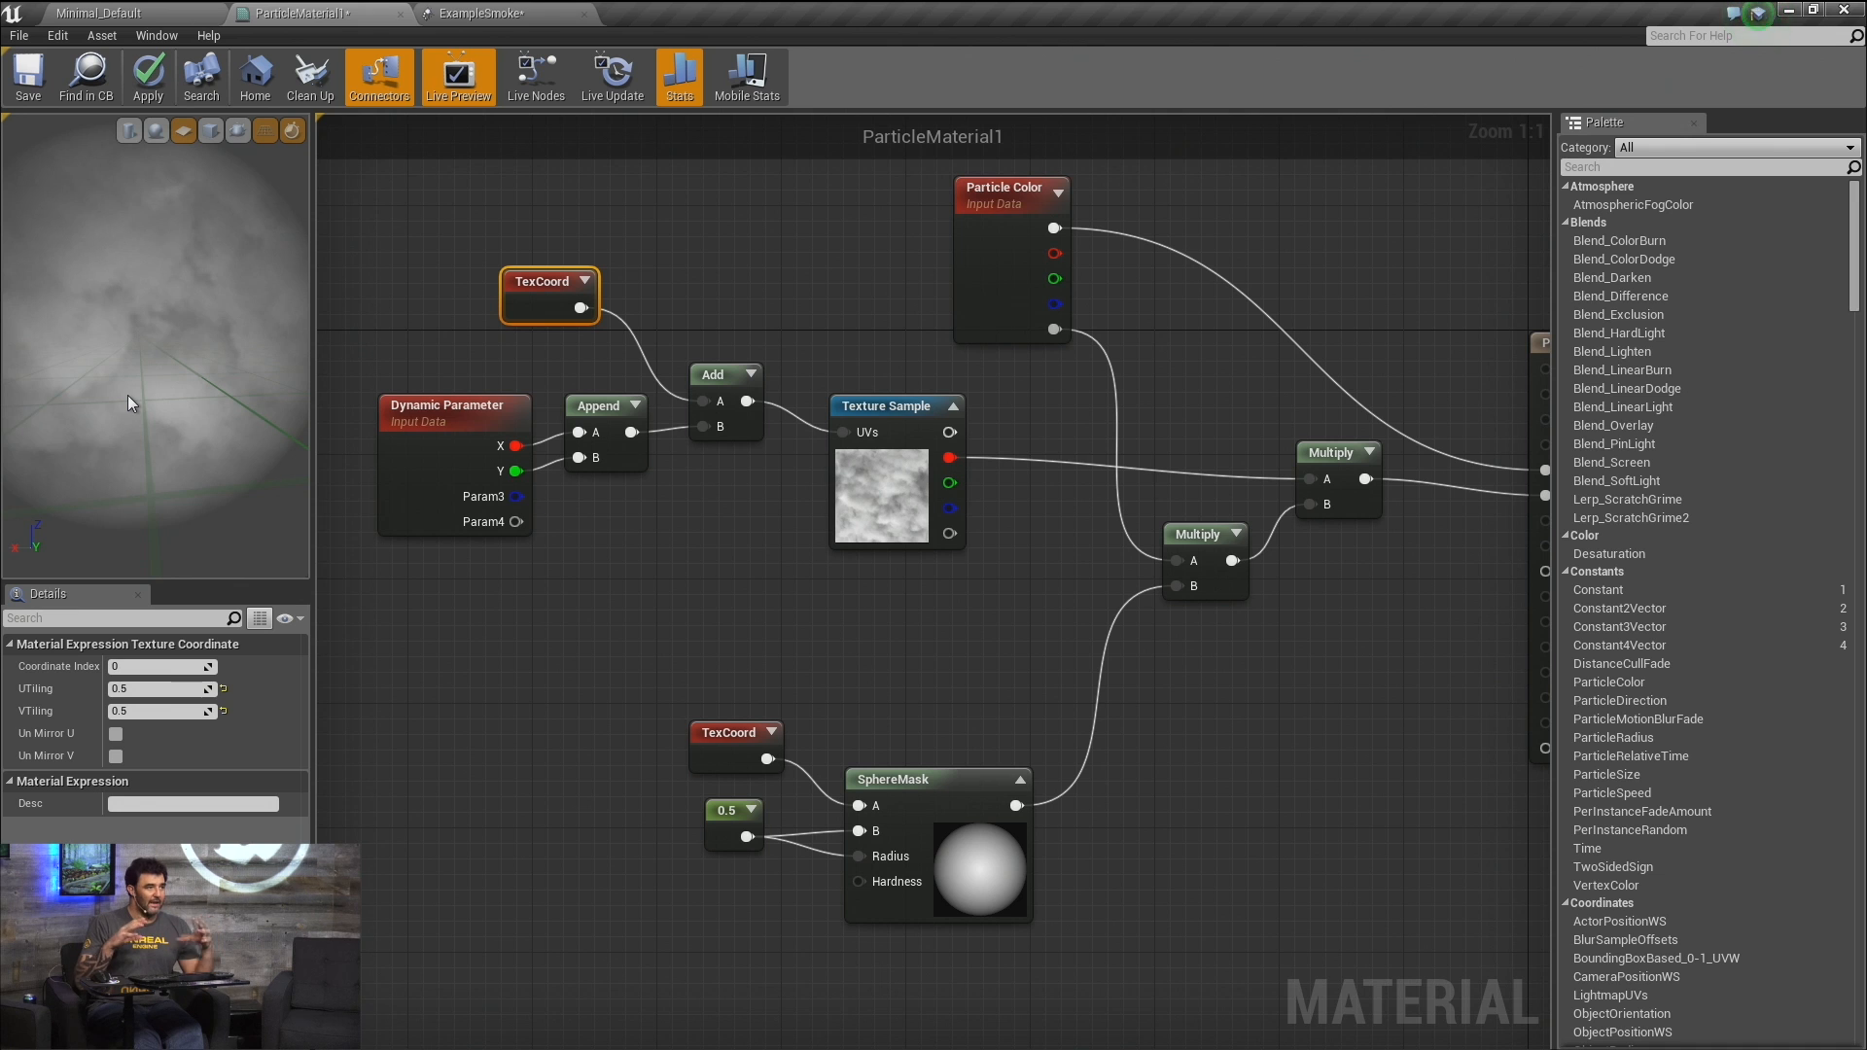
Check the smoke in ExampleSmoke, return to ParticleMaterial1 and apply the material changes.
left_click(481, 12)
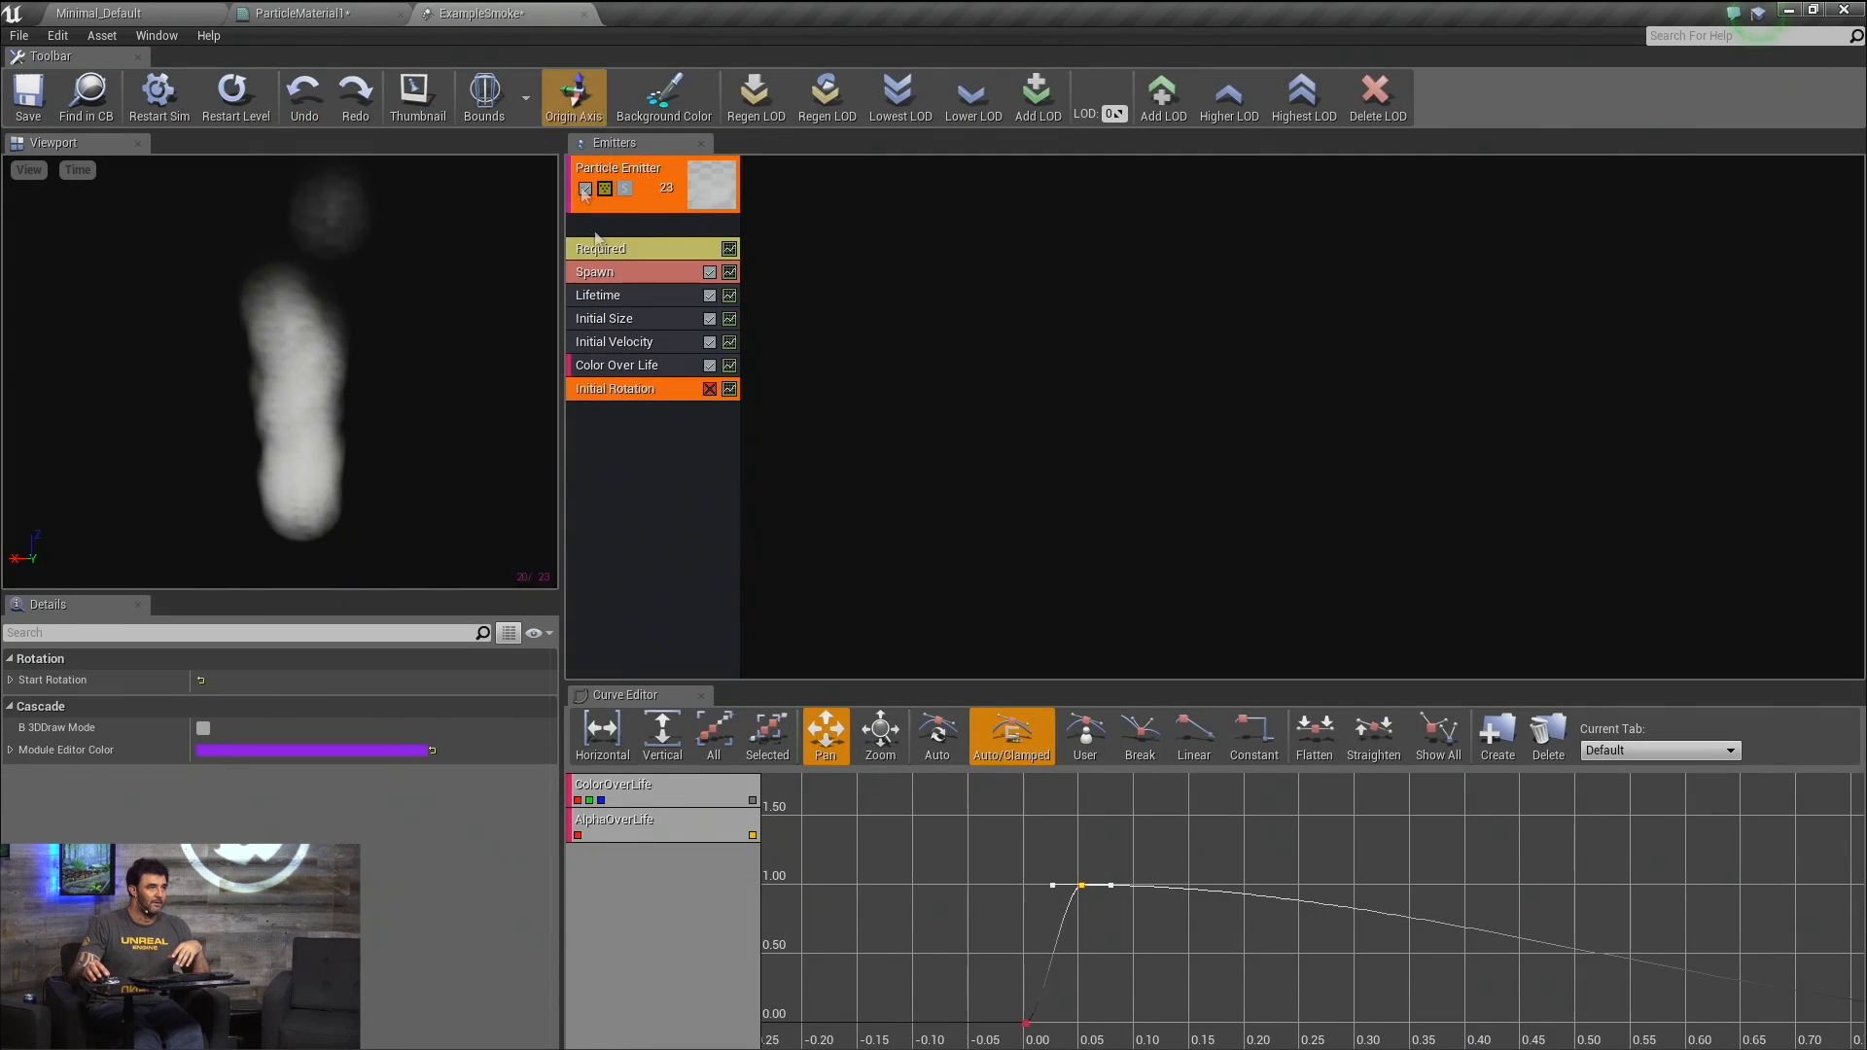
left_click(660, 388)
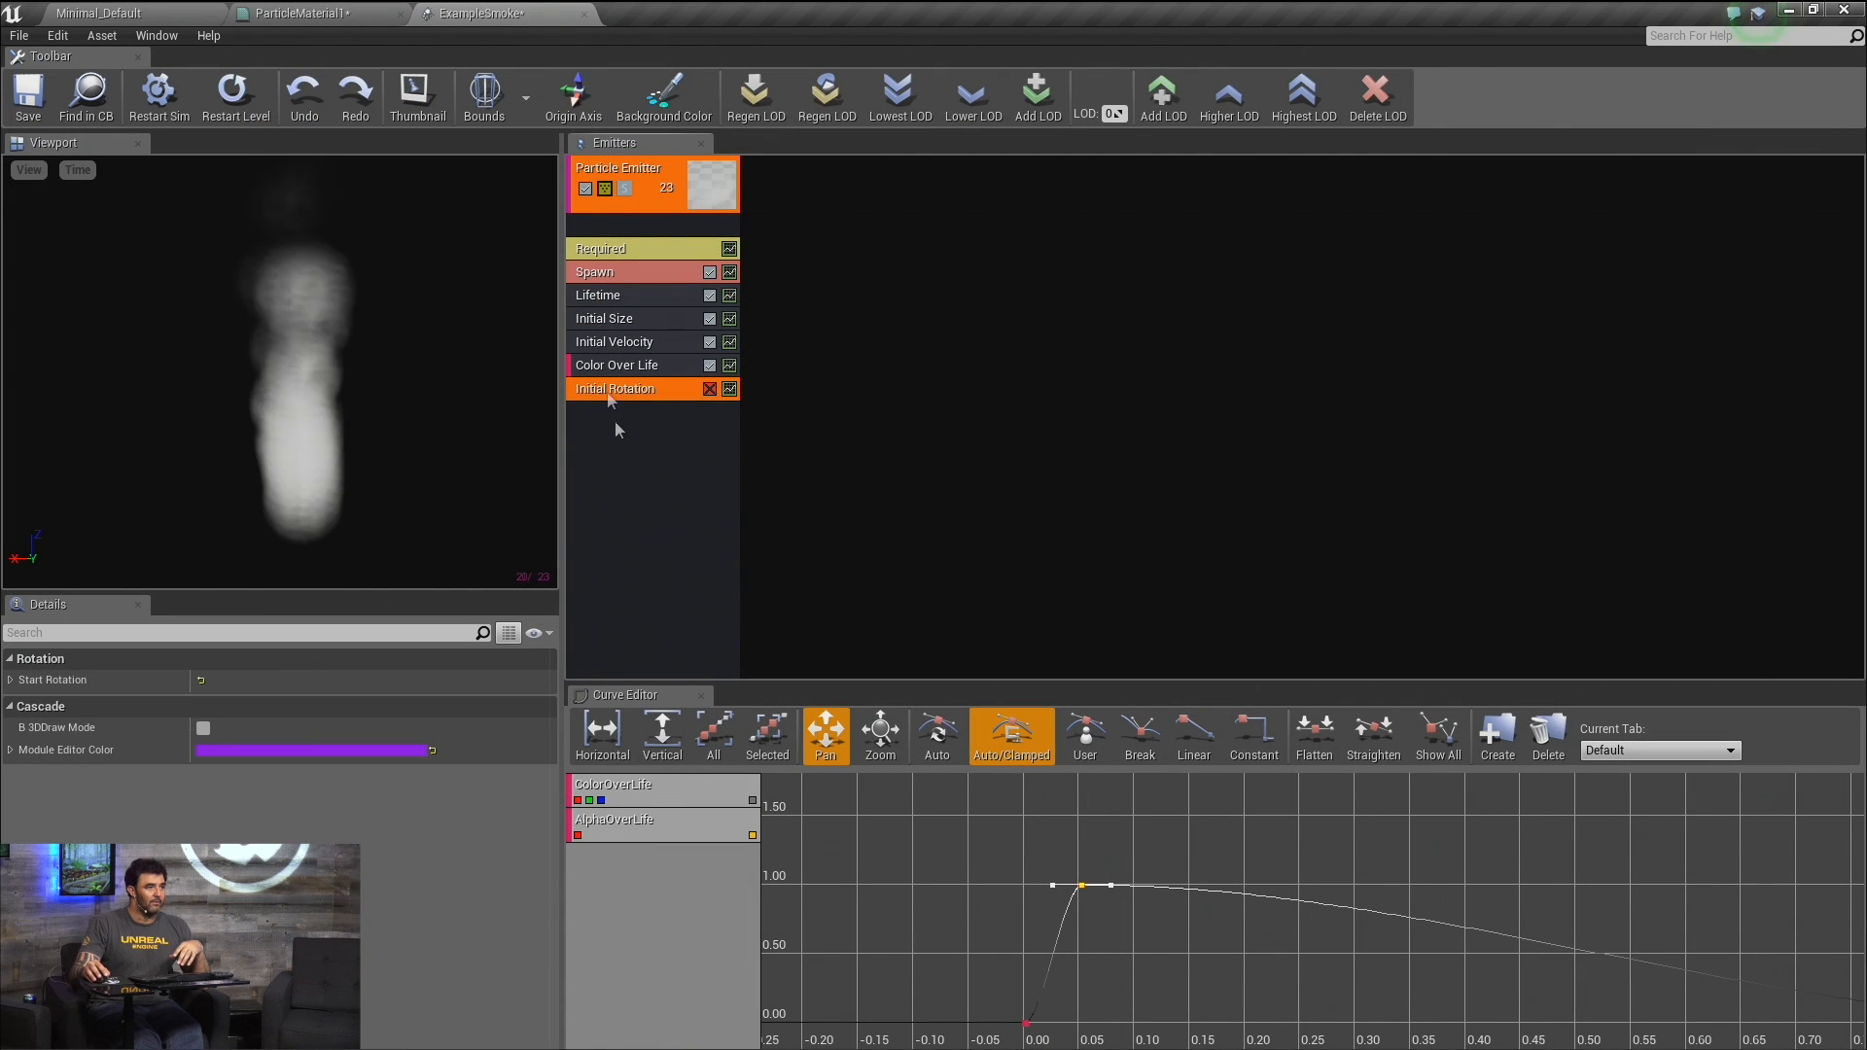
left_click(292, 15)
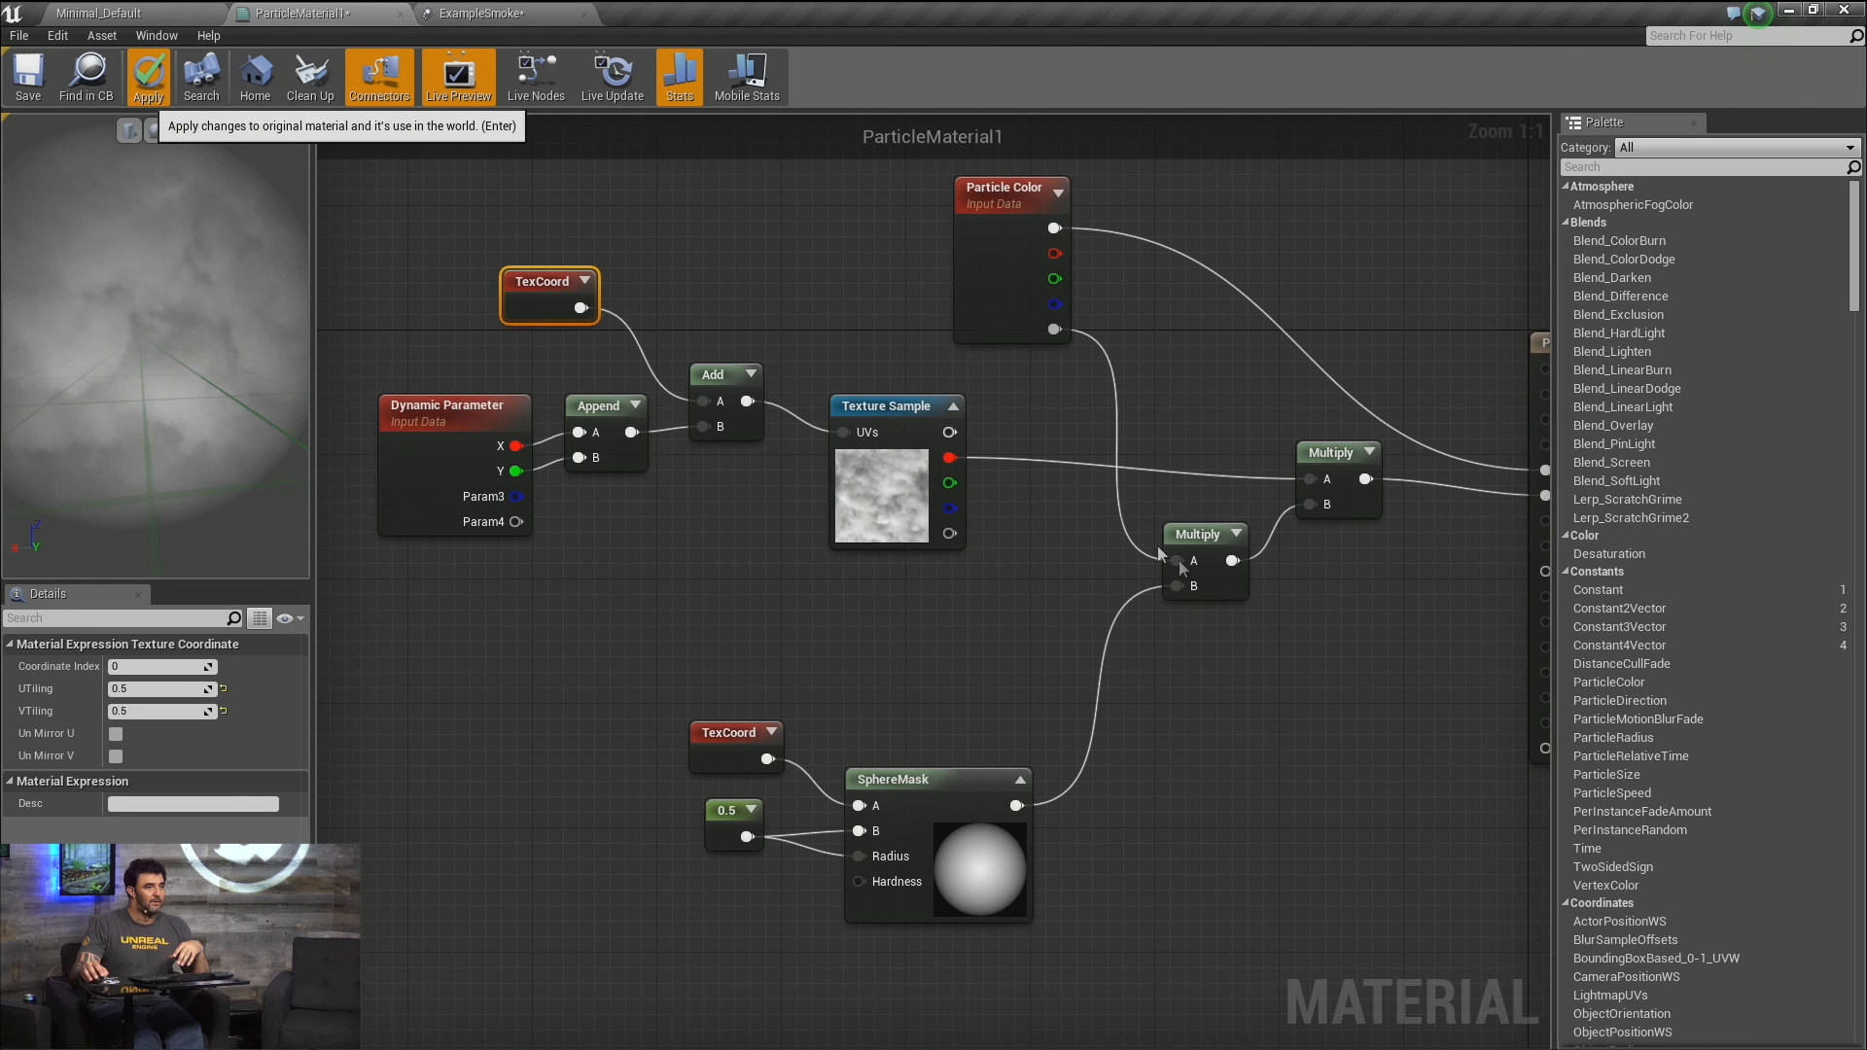
Add a Power node fed by the Texture Sample's red output, placed between the Texture Sample and the final Multiply.
right_click_drag(1184, 494, 949, 510)
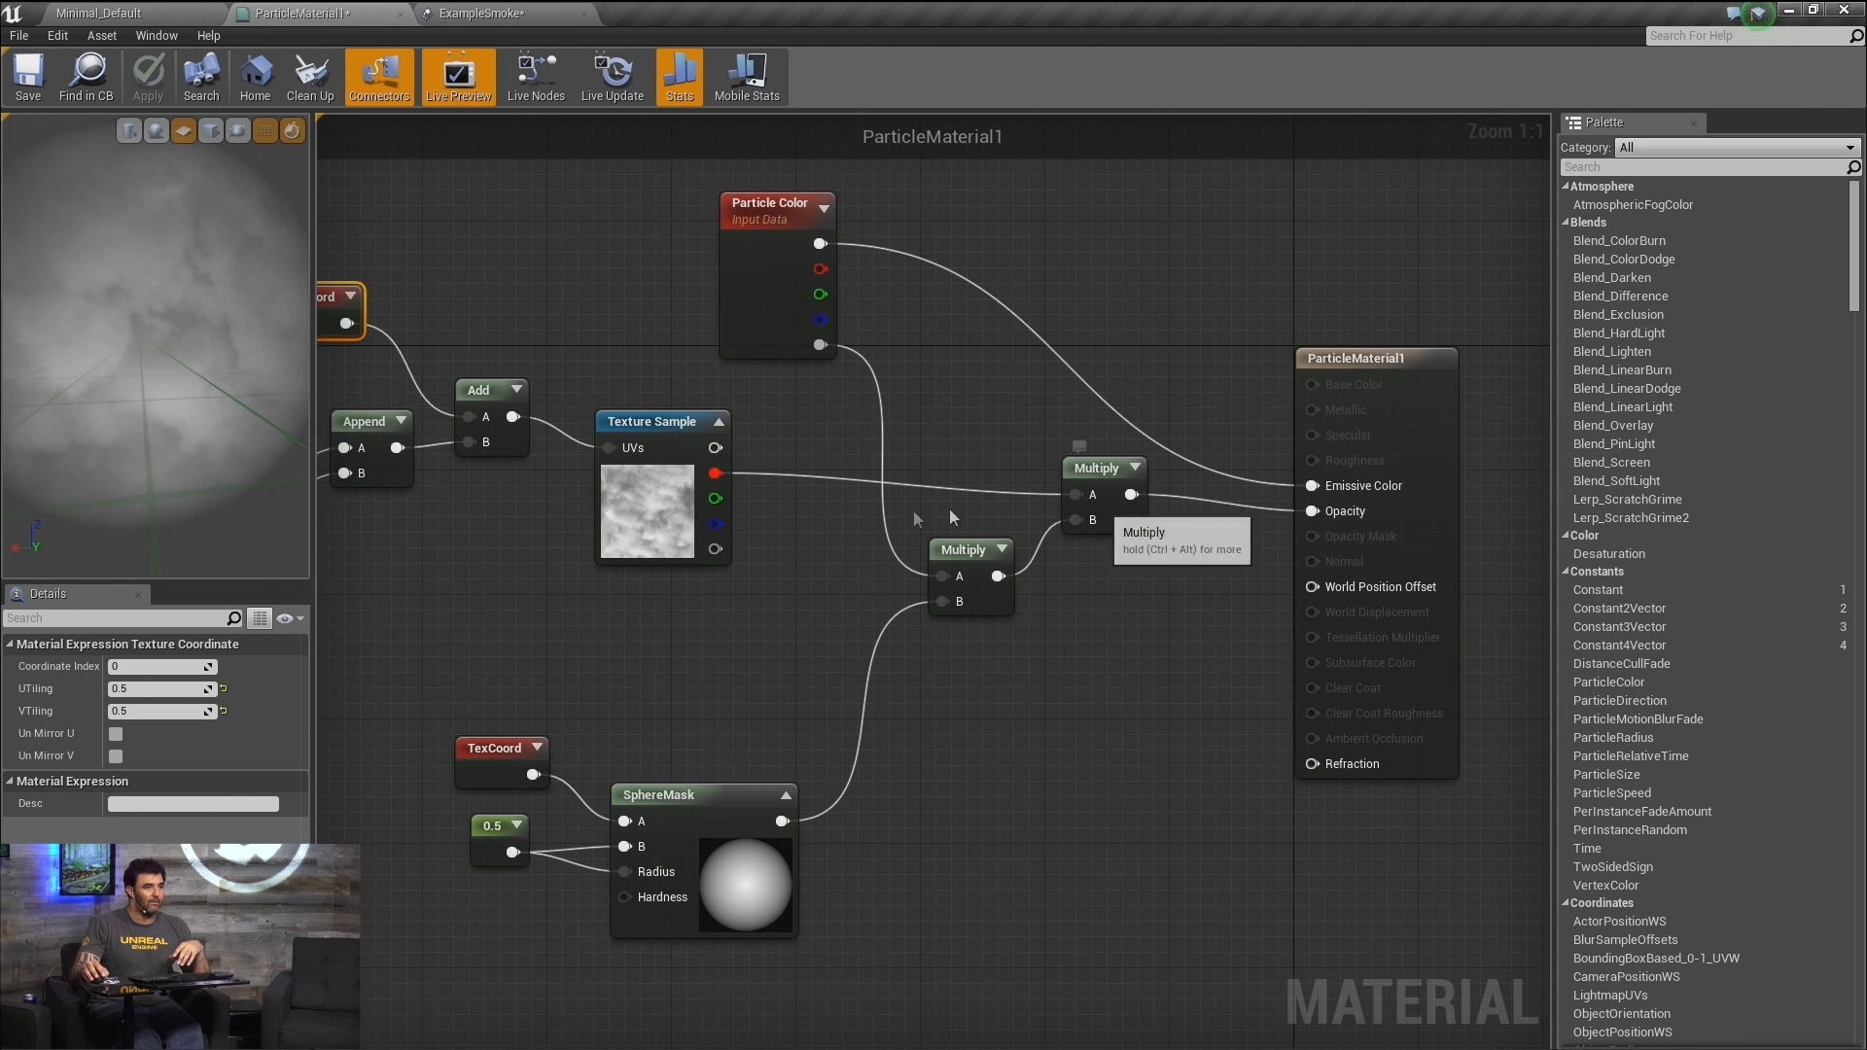
left_click_drag(714, 478, 824, 478)
type("power")
key("Return")
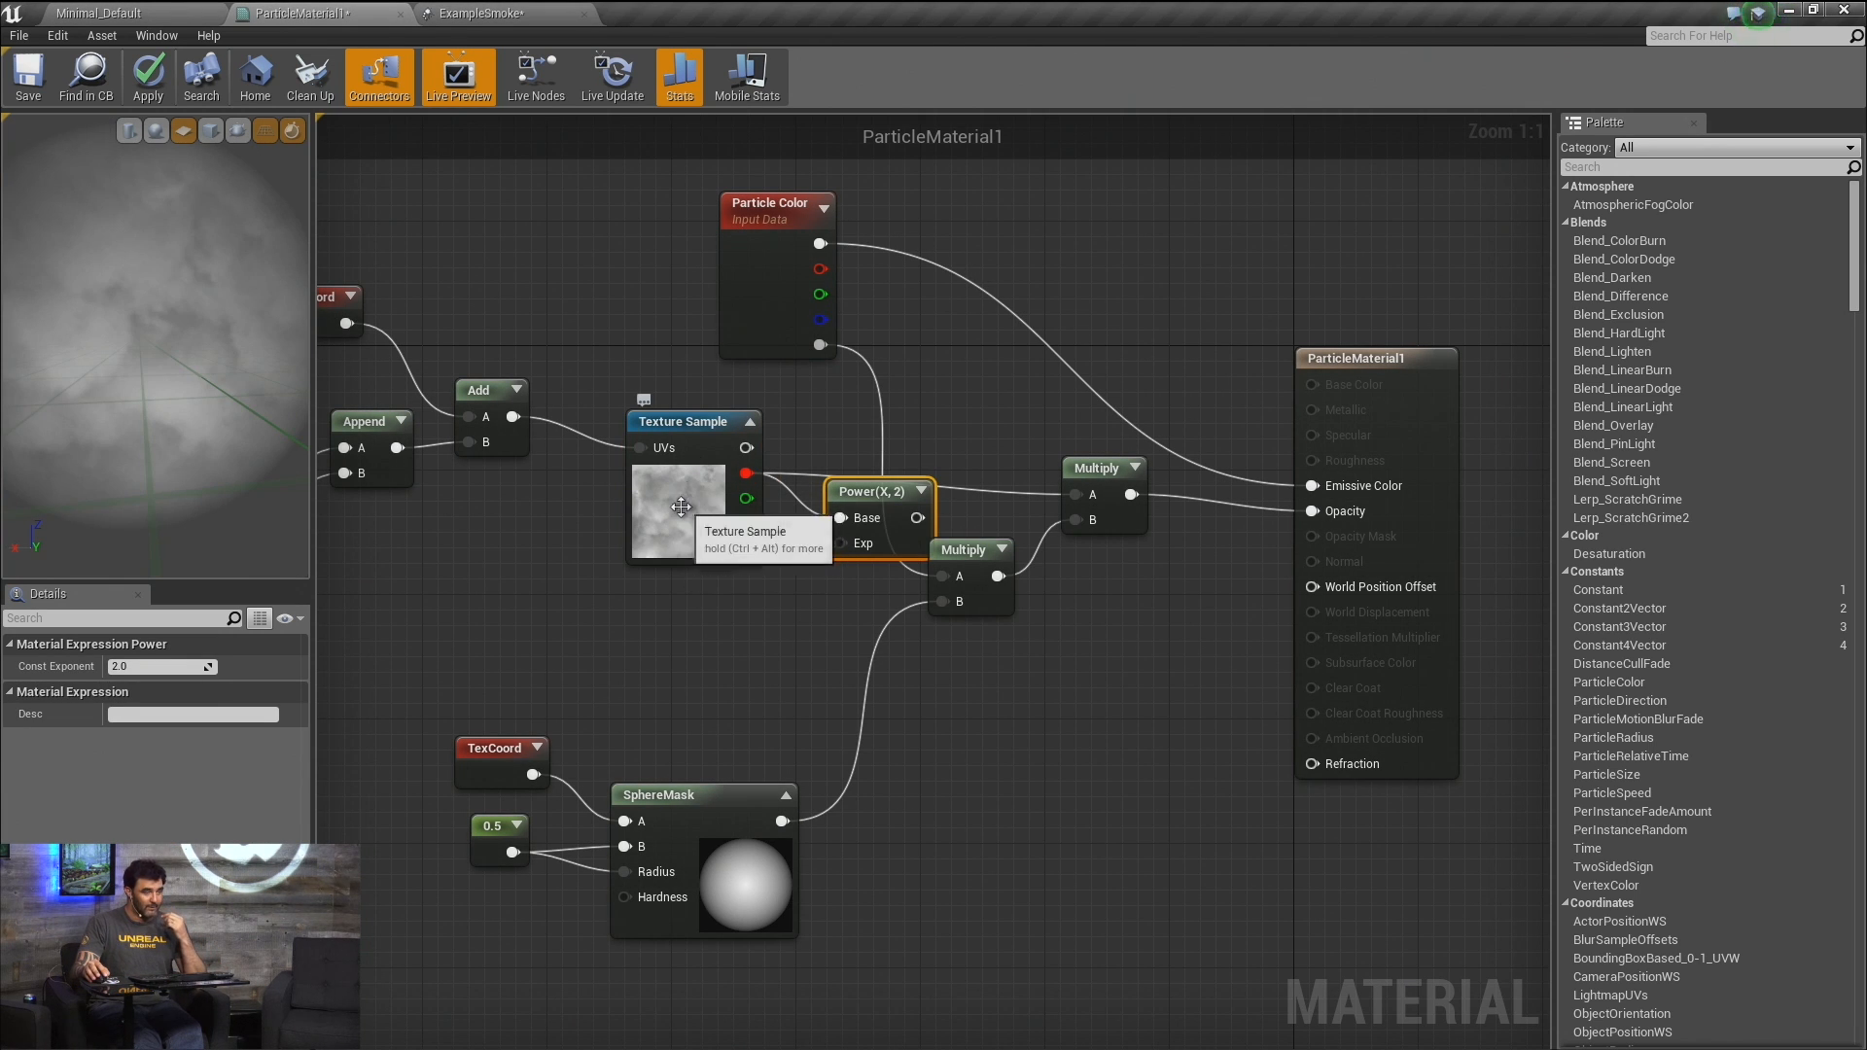
left_click_drag(872, 492, 859, 468)
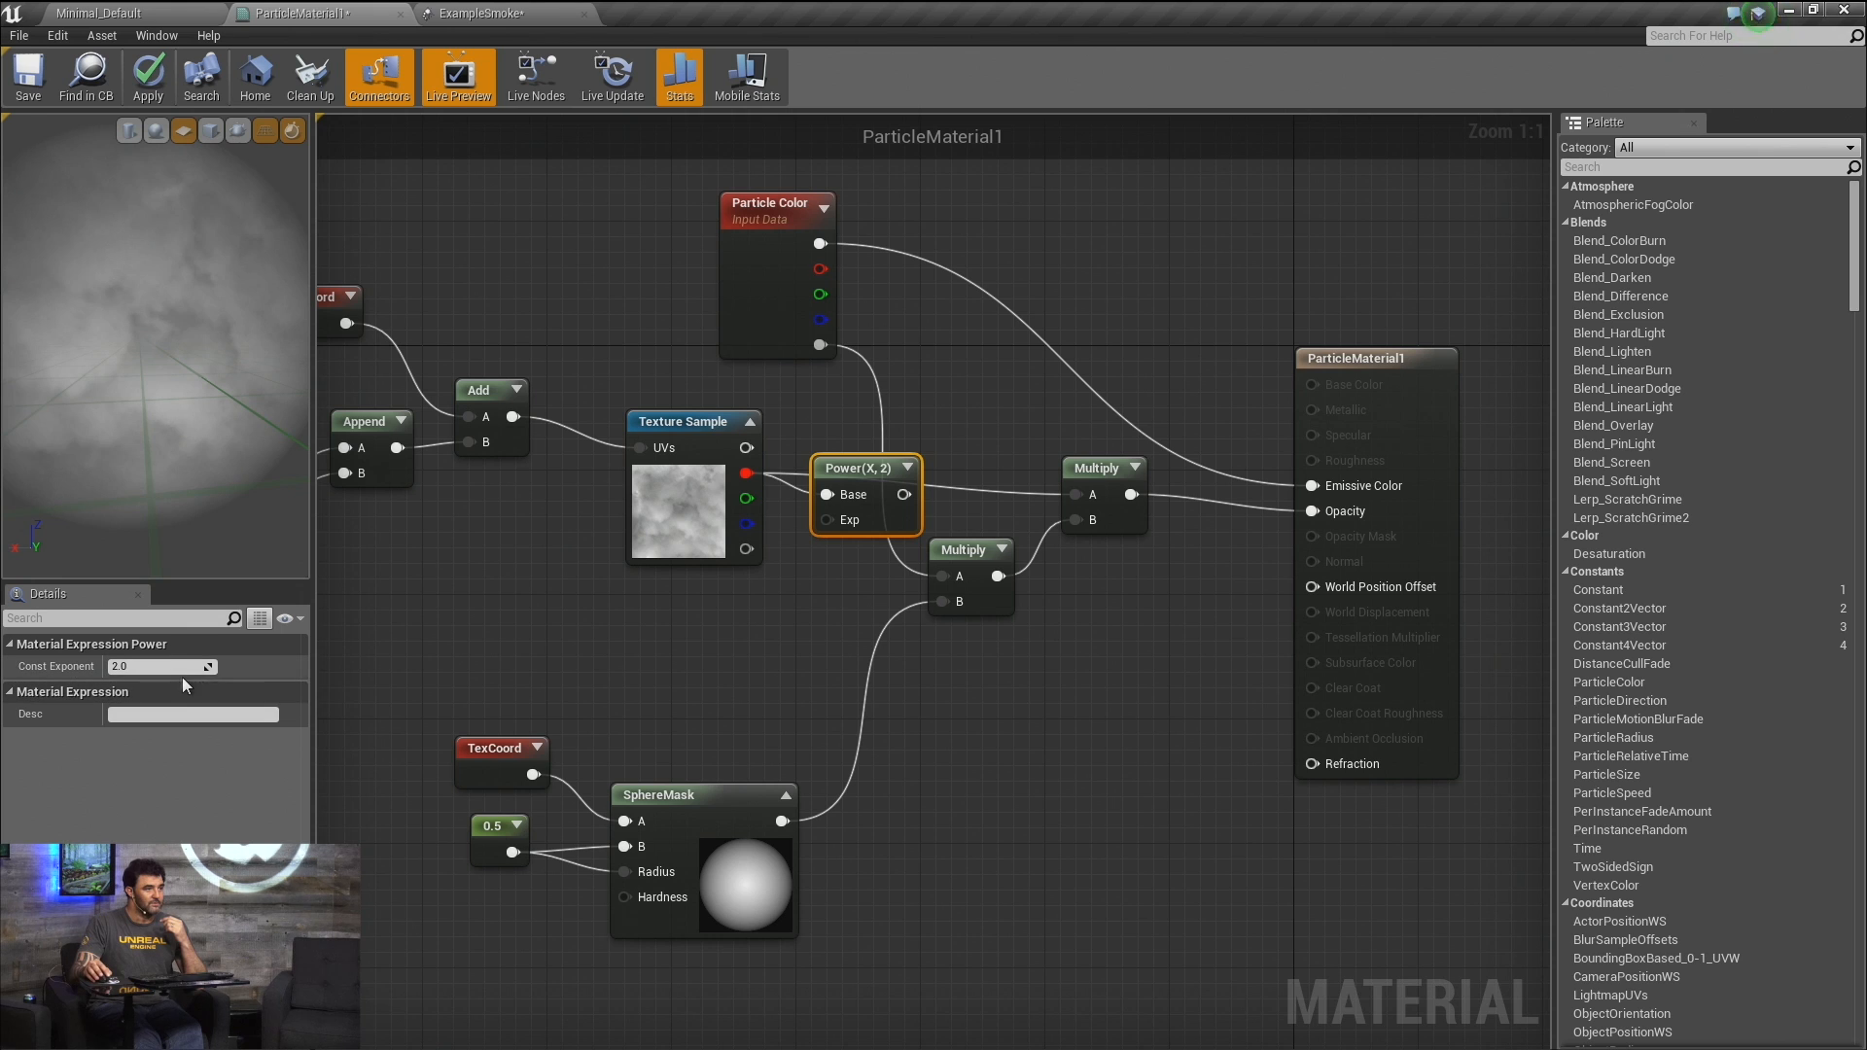
Set the Power node's constant exponent to 3, connect its output to the final Multiply's A input and apply the material.
type("3")
key("Return")
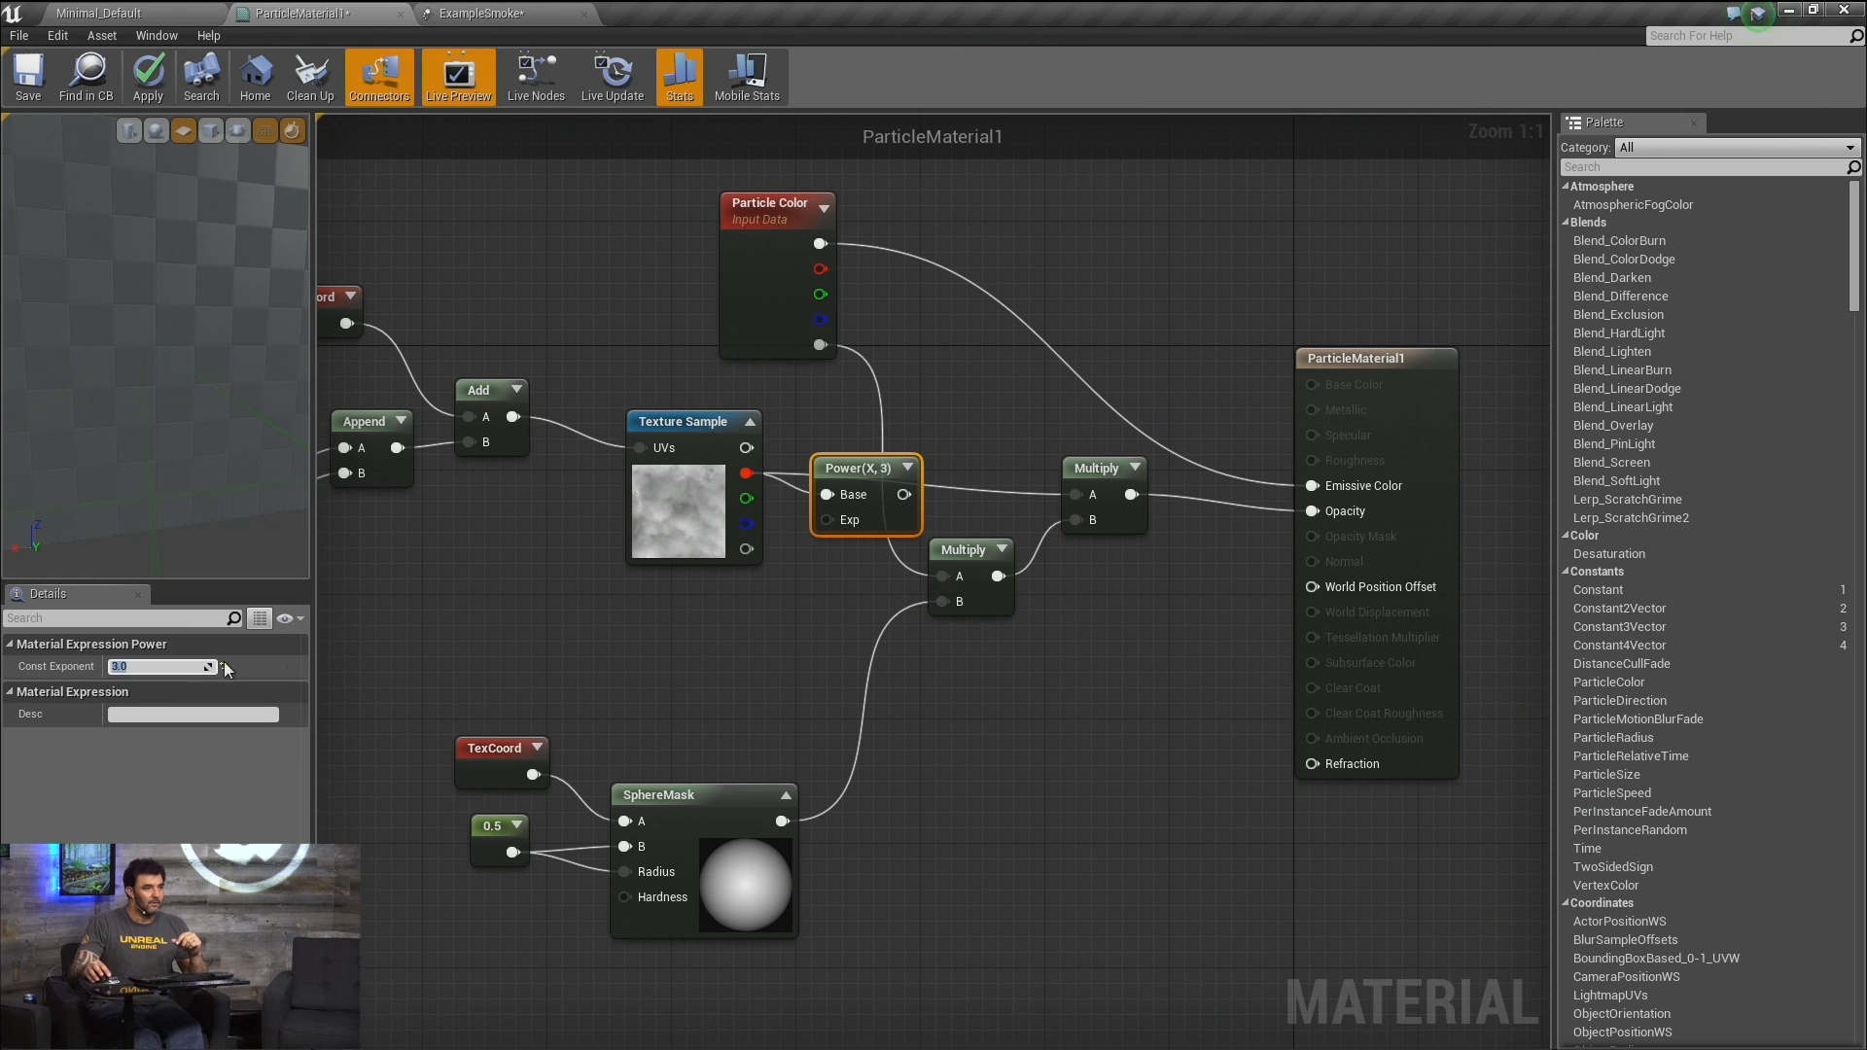
left_click_drag(903, 495, 1075, 498)
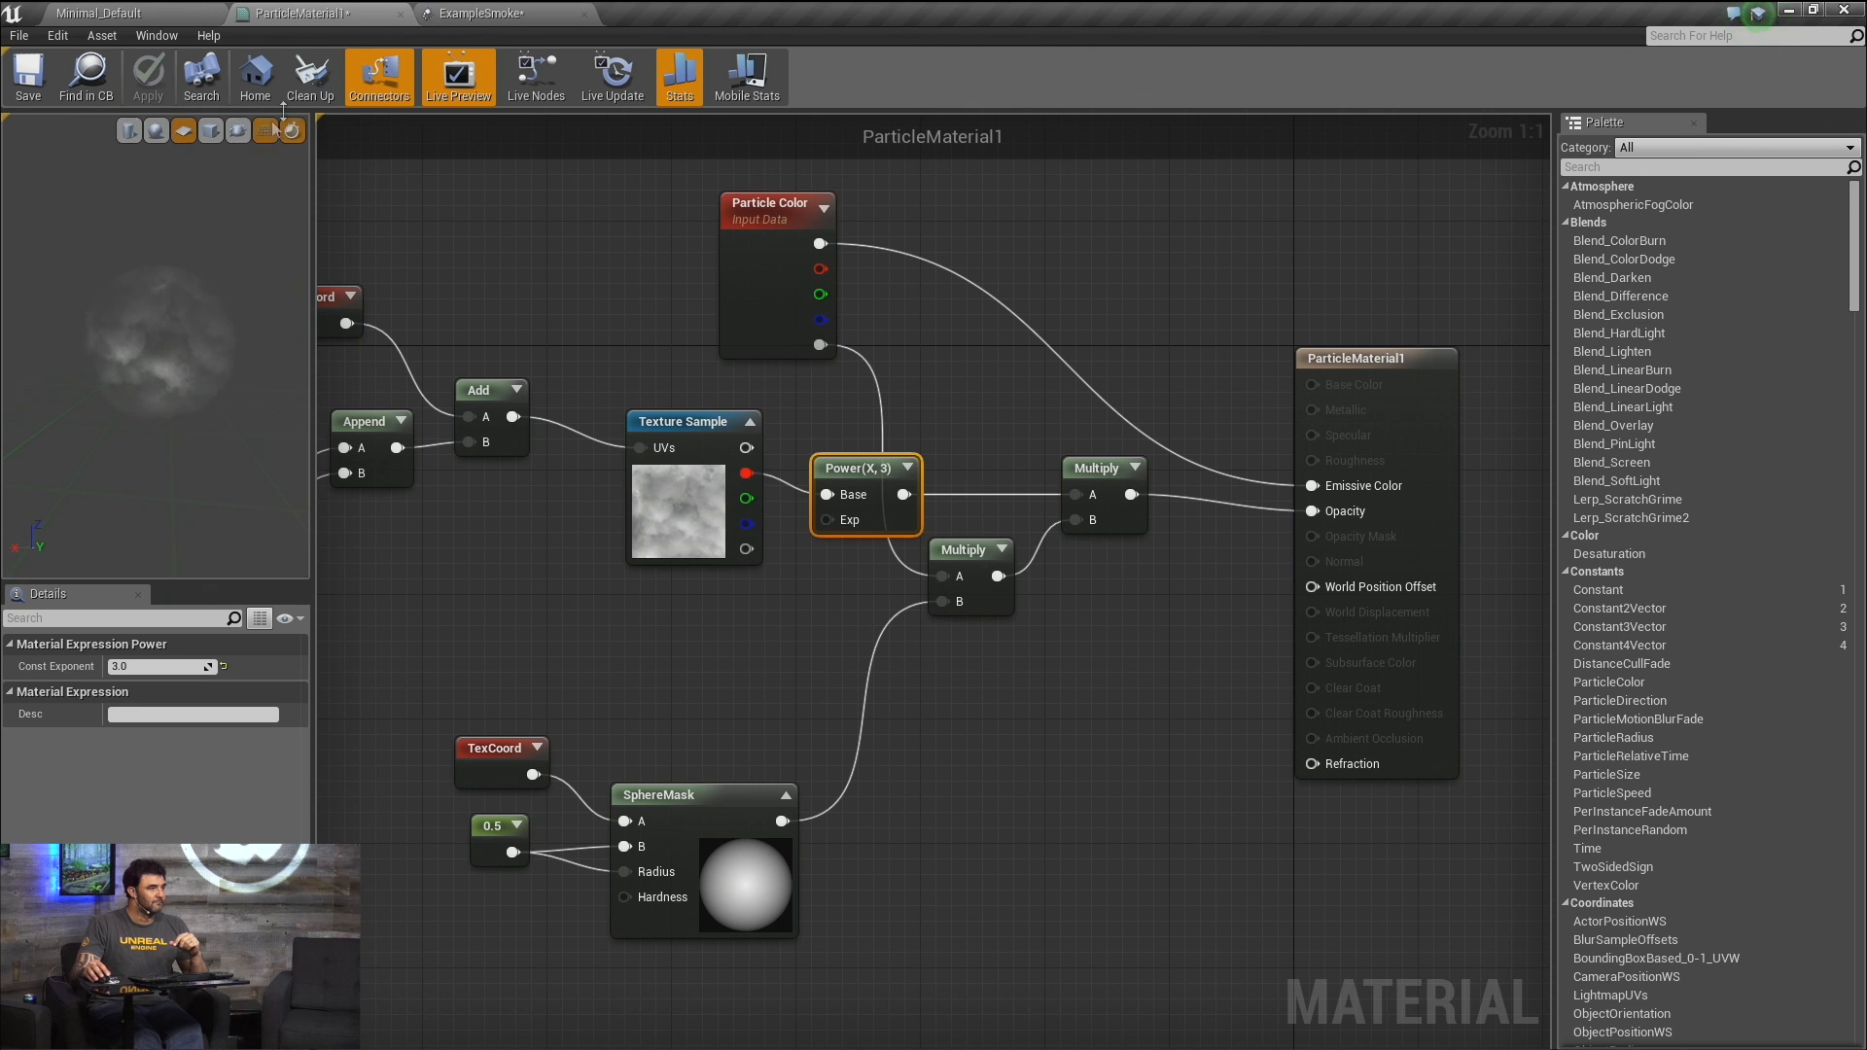
Switch to ExampleSmoke and examine the smoke plume's texture detail in the preview.
left_click(469, 14)
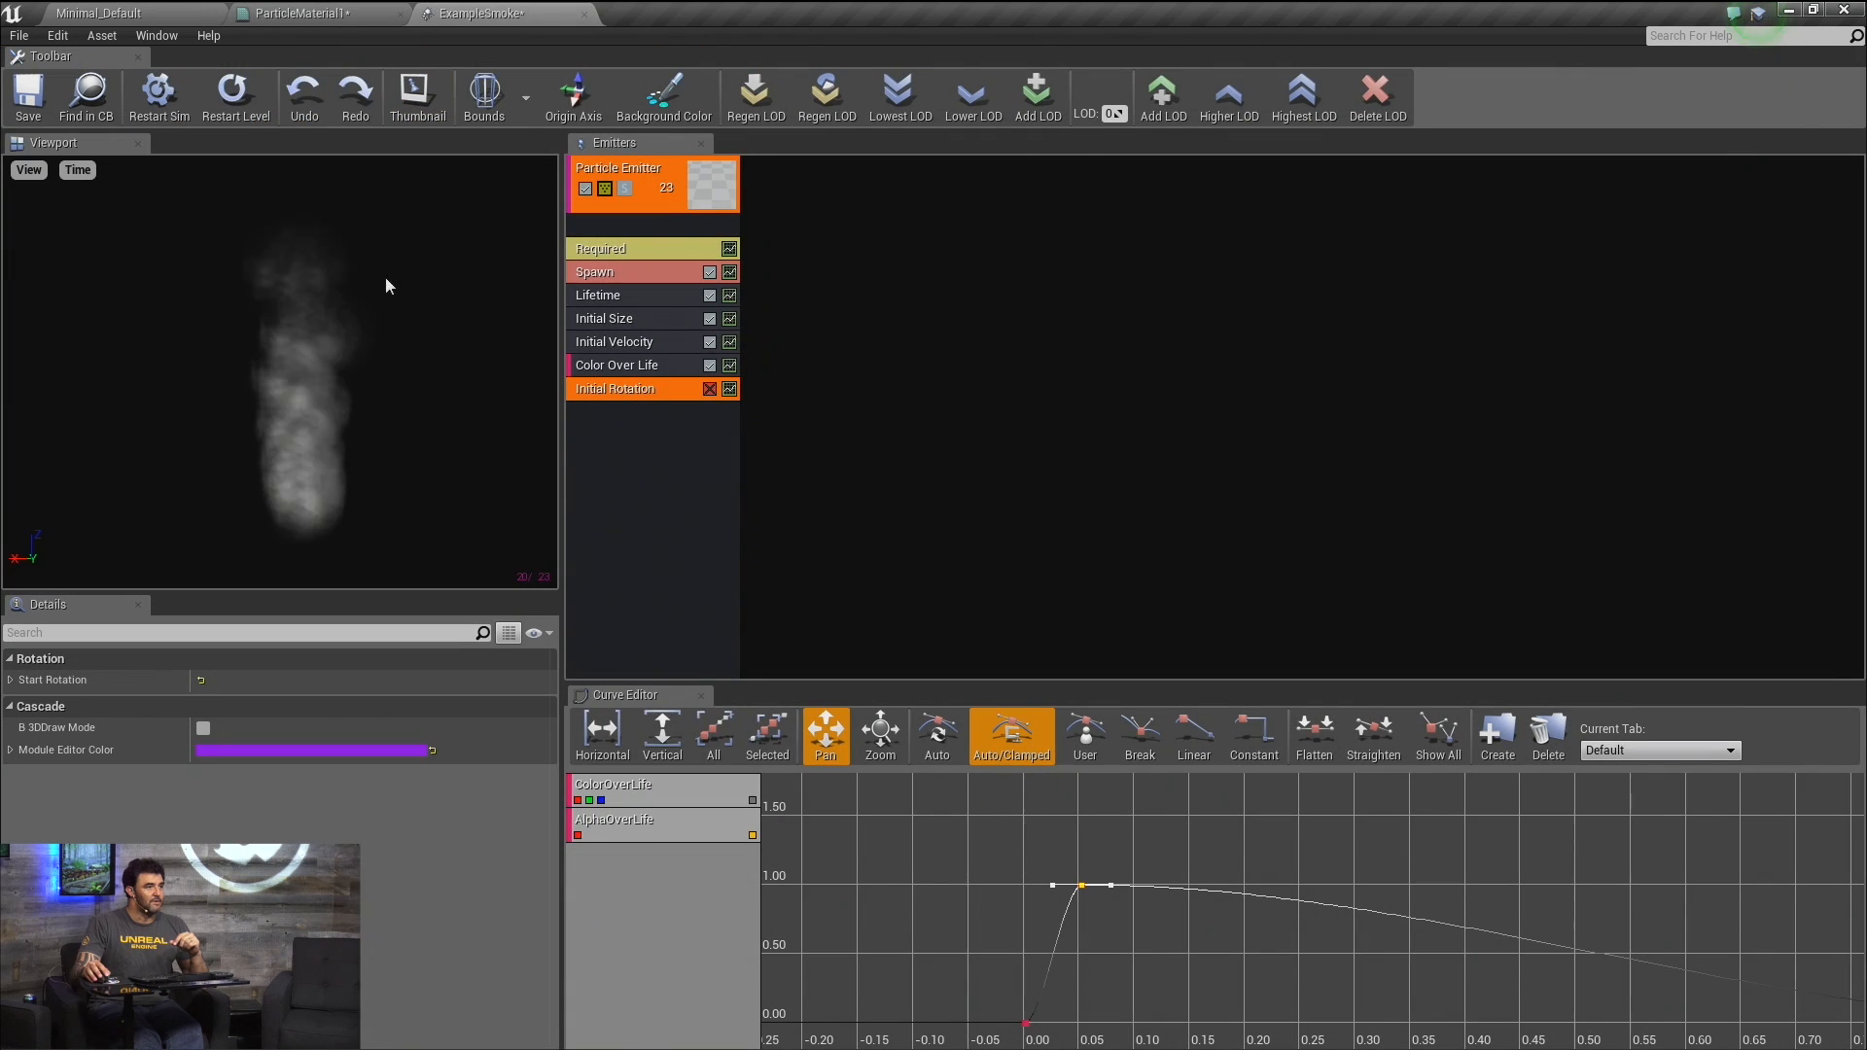
left_click_drag(386, 277, 358, 387)
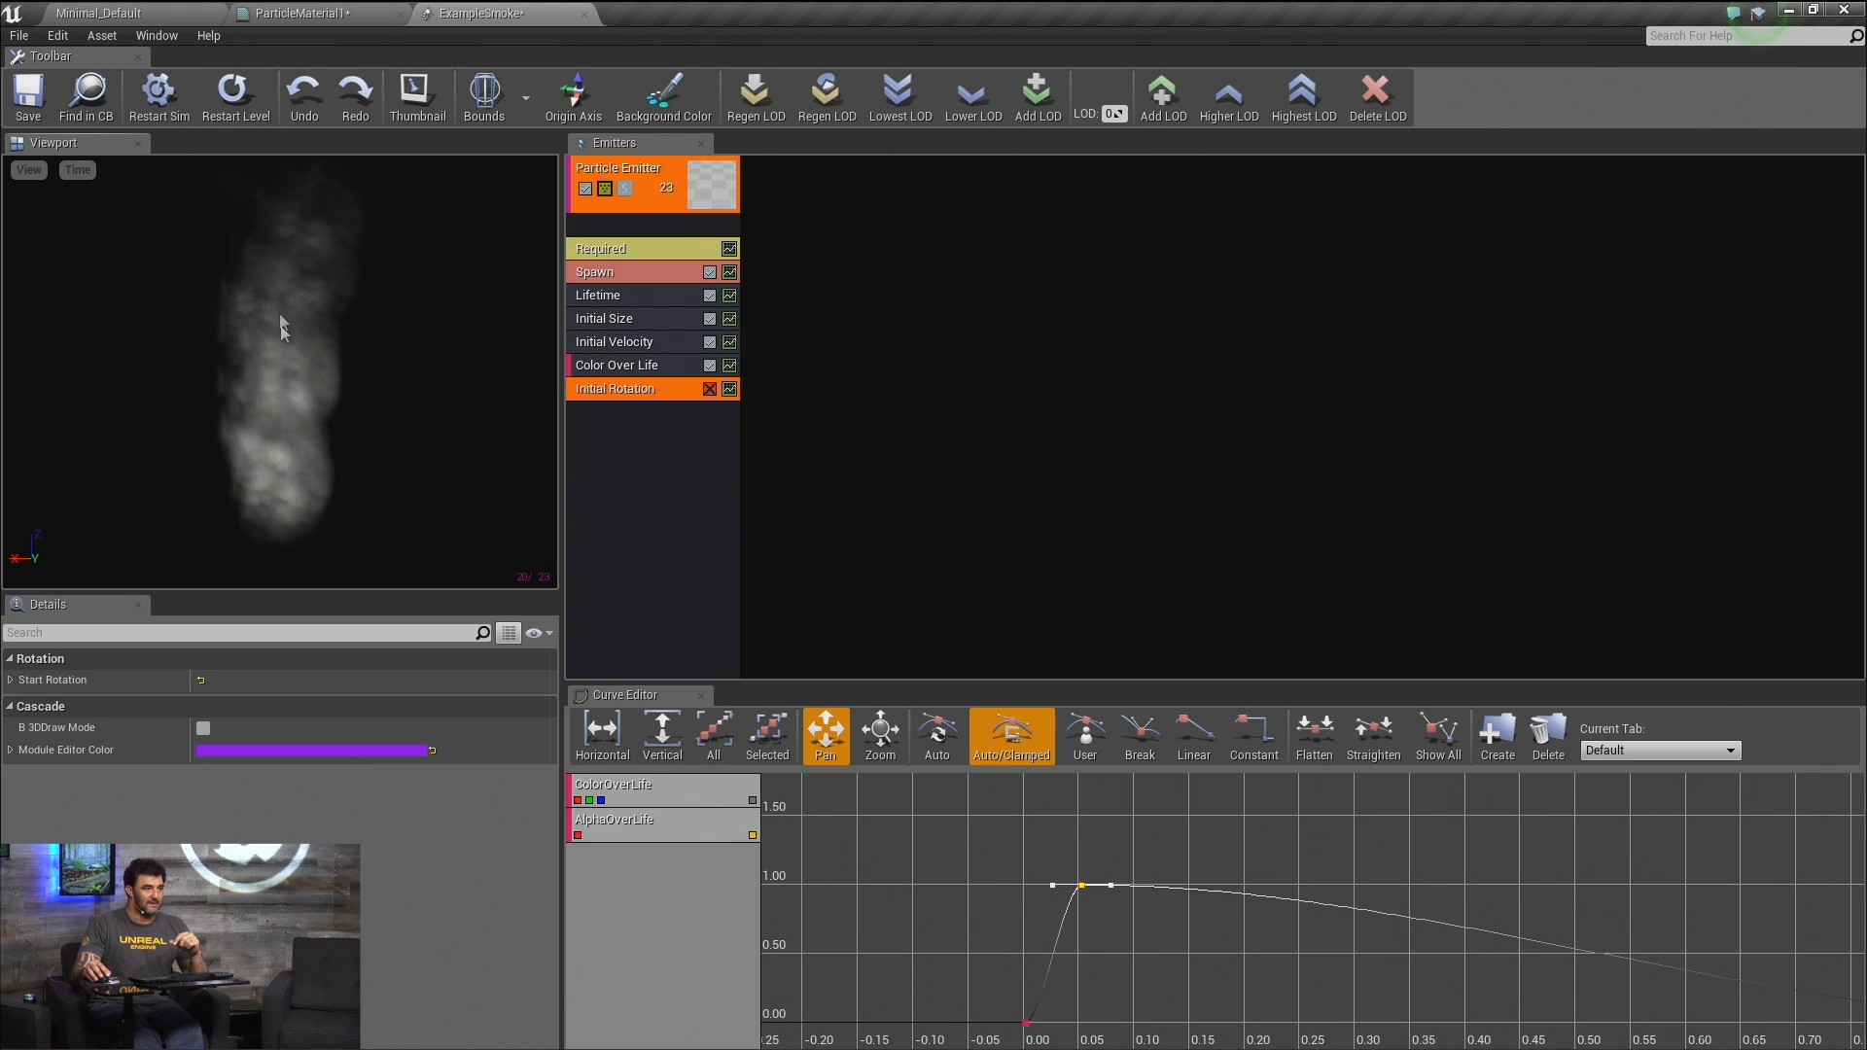
left_click(625, 500)
right_click(665, 438)
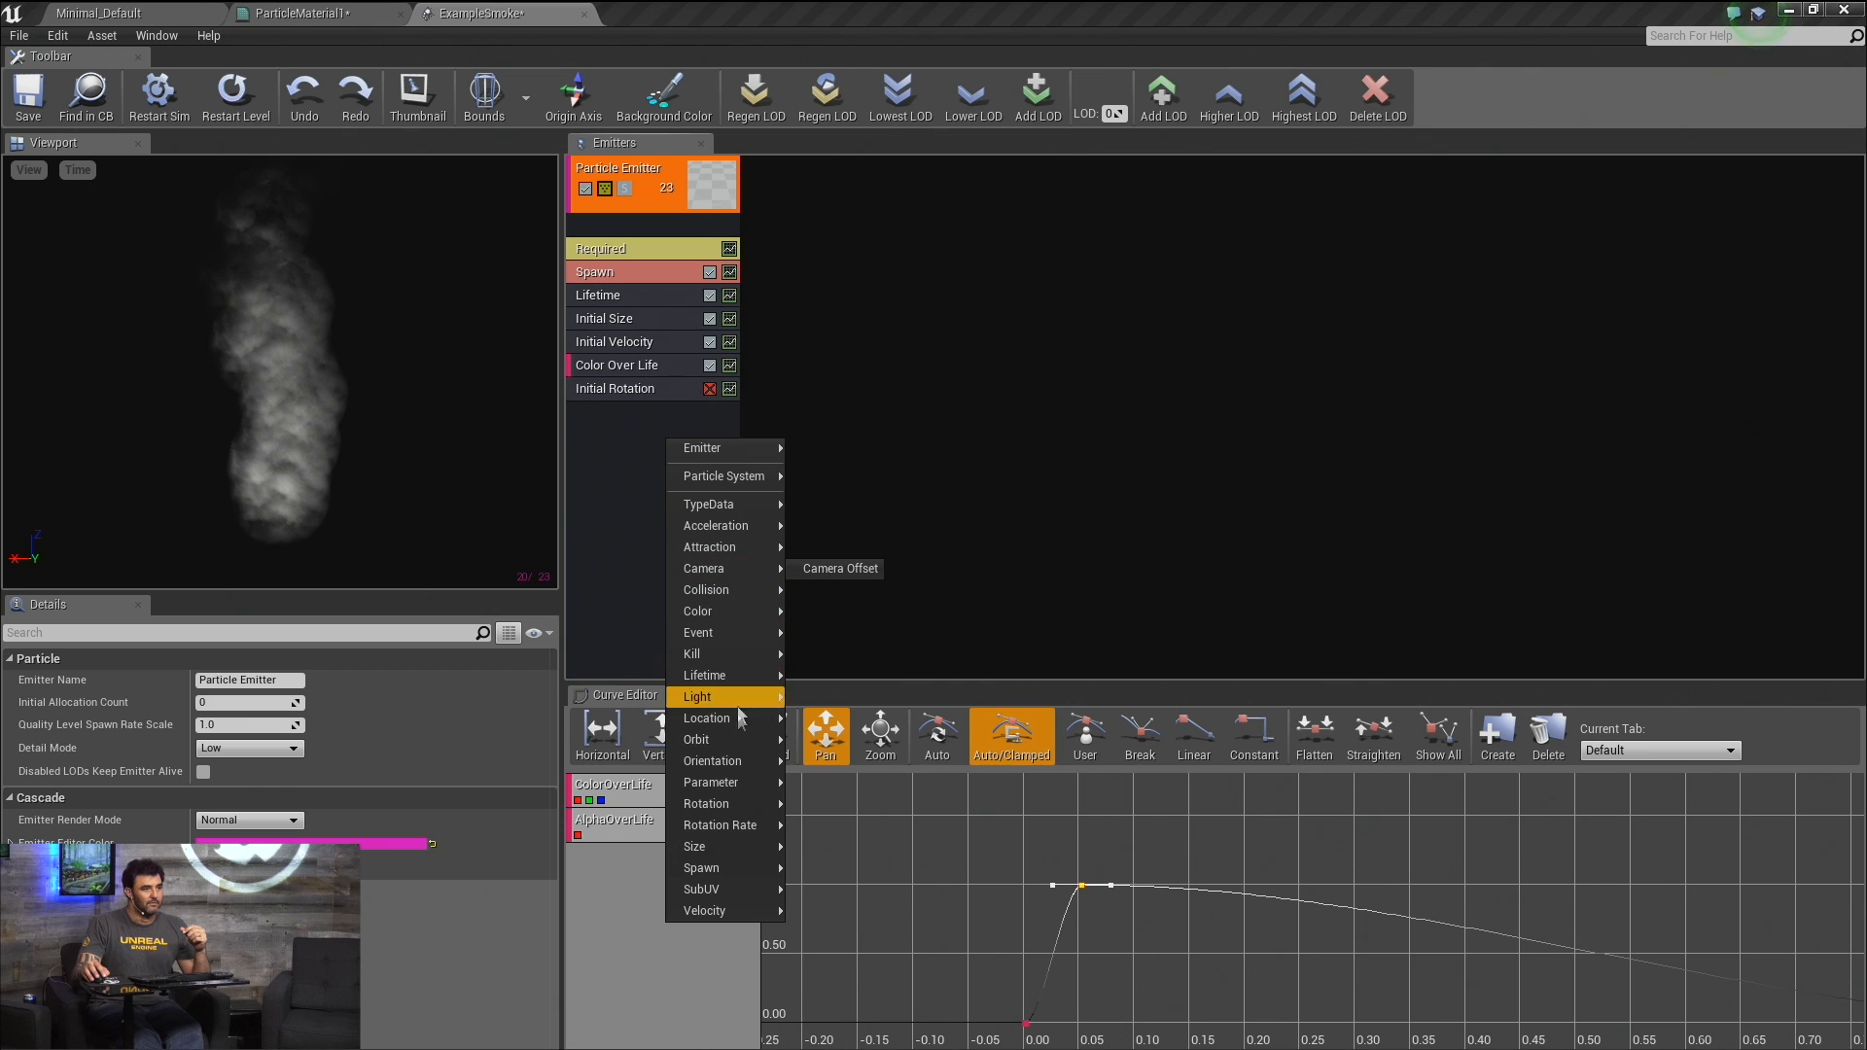
left_click(824, 782)
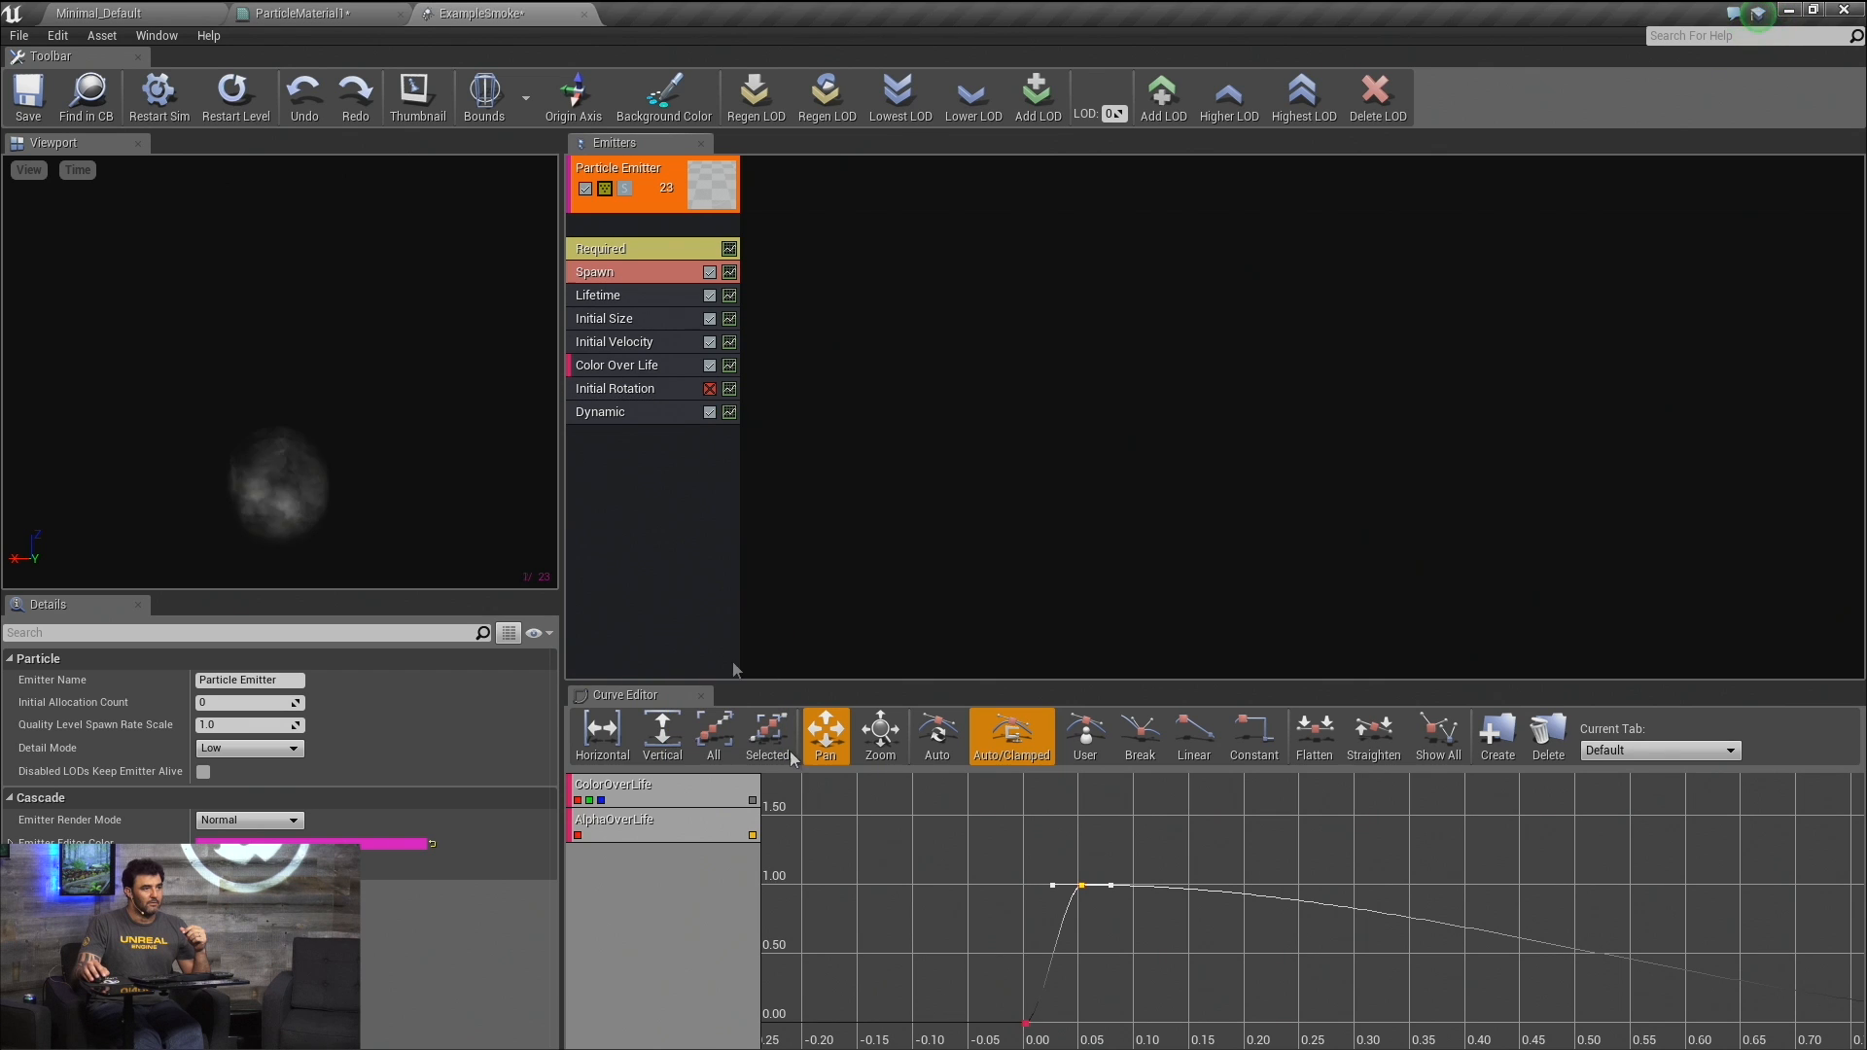
left_click(650, 412)
right_click(649, 412)
left_click(668, 430)
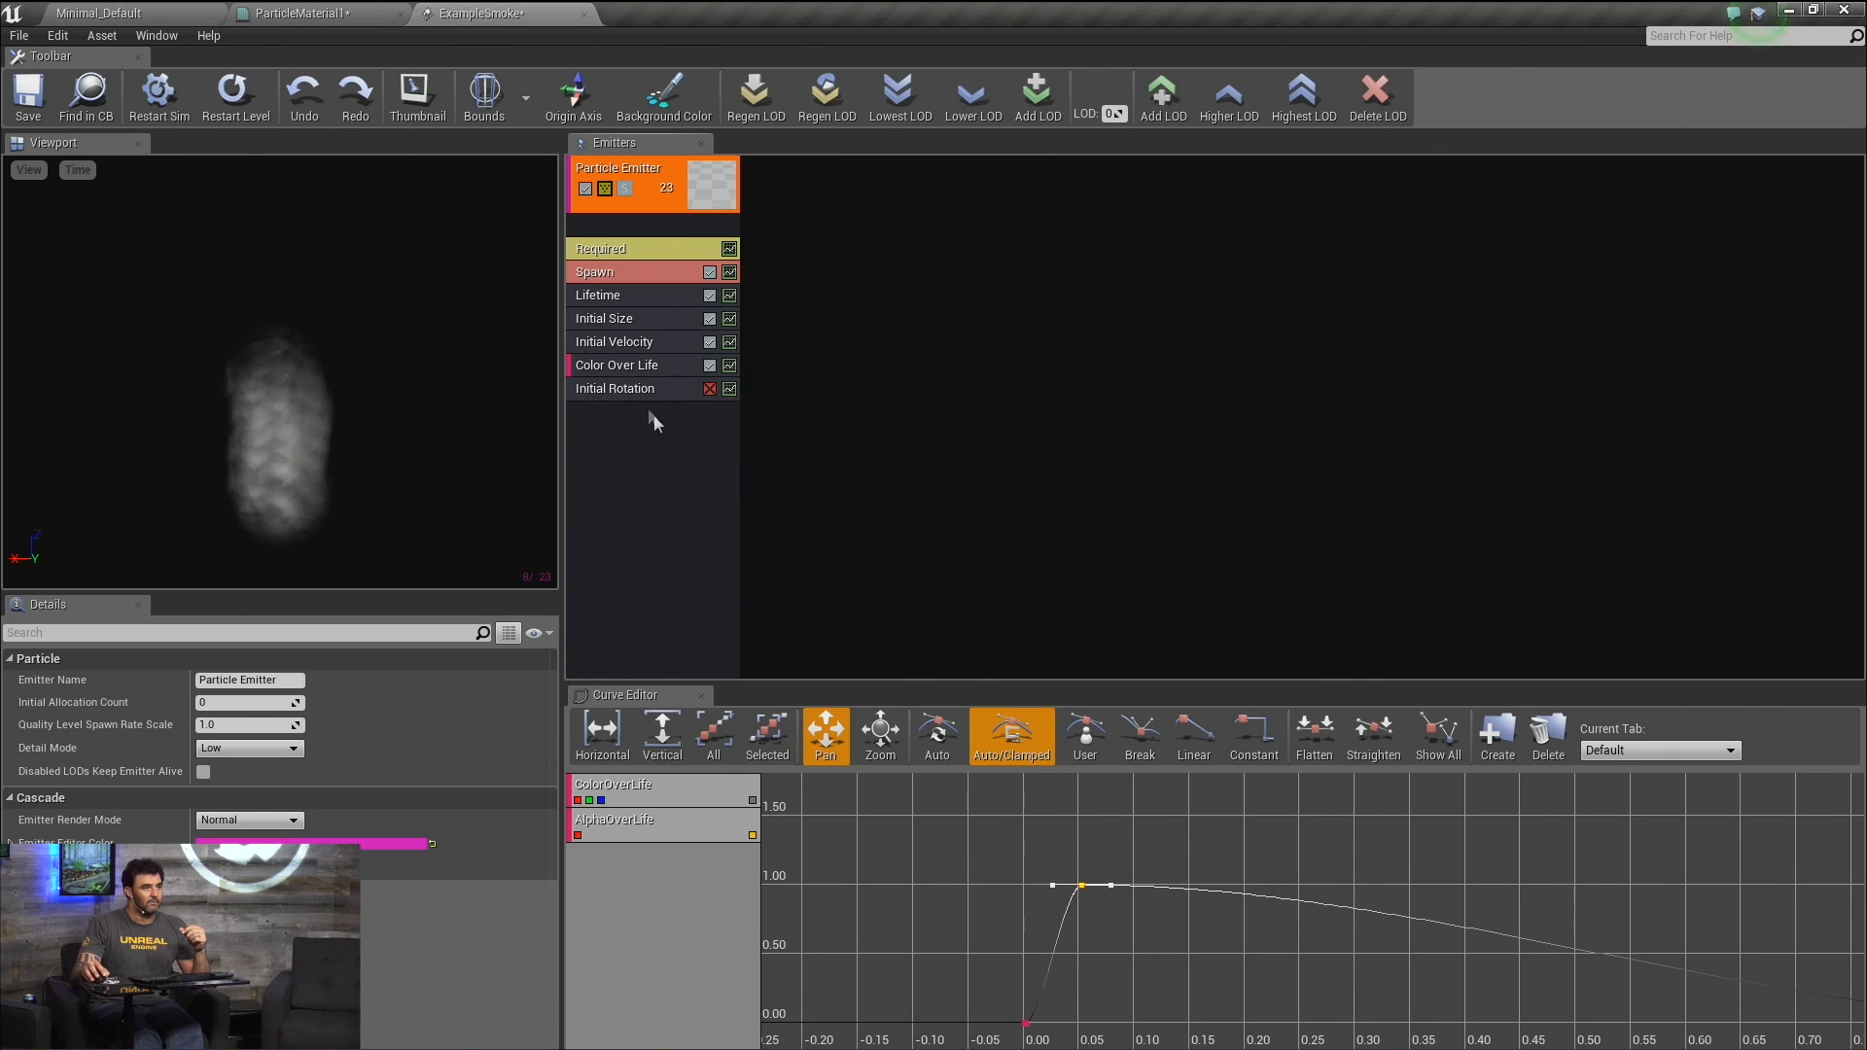
Add a Dynamic parameter module to the Particle Emitter and refresh it.
right_click(637, 450)
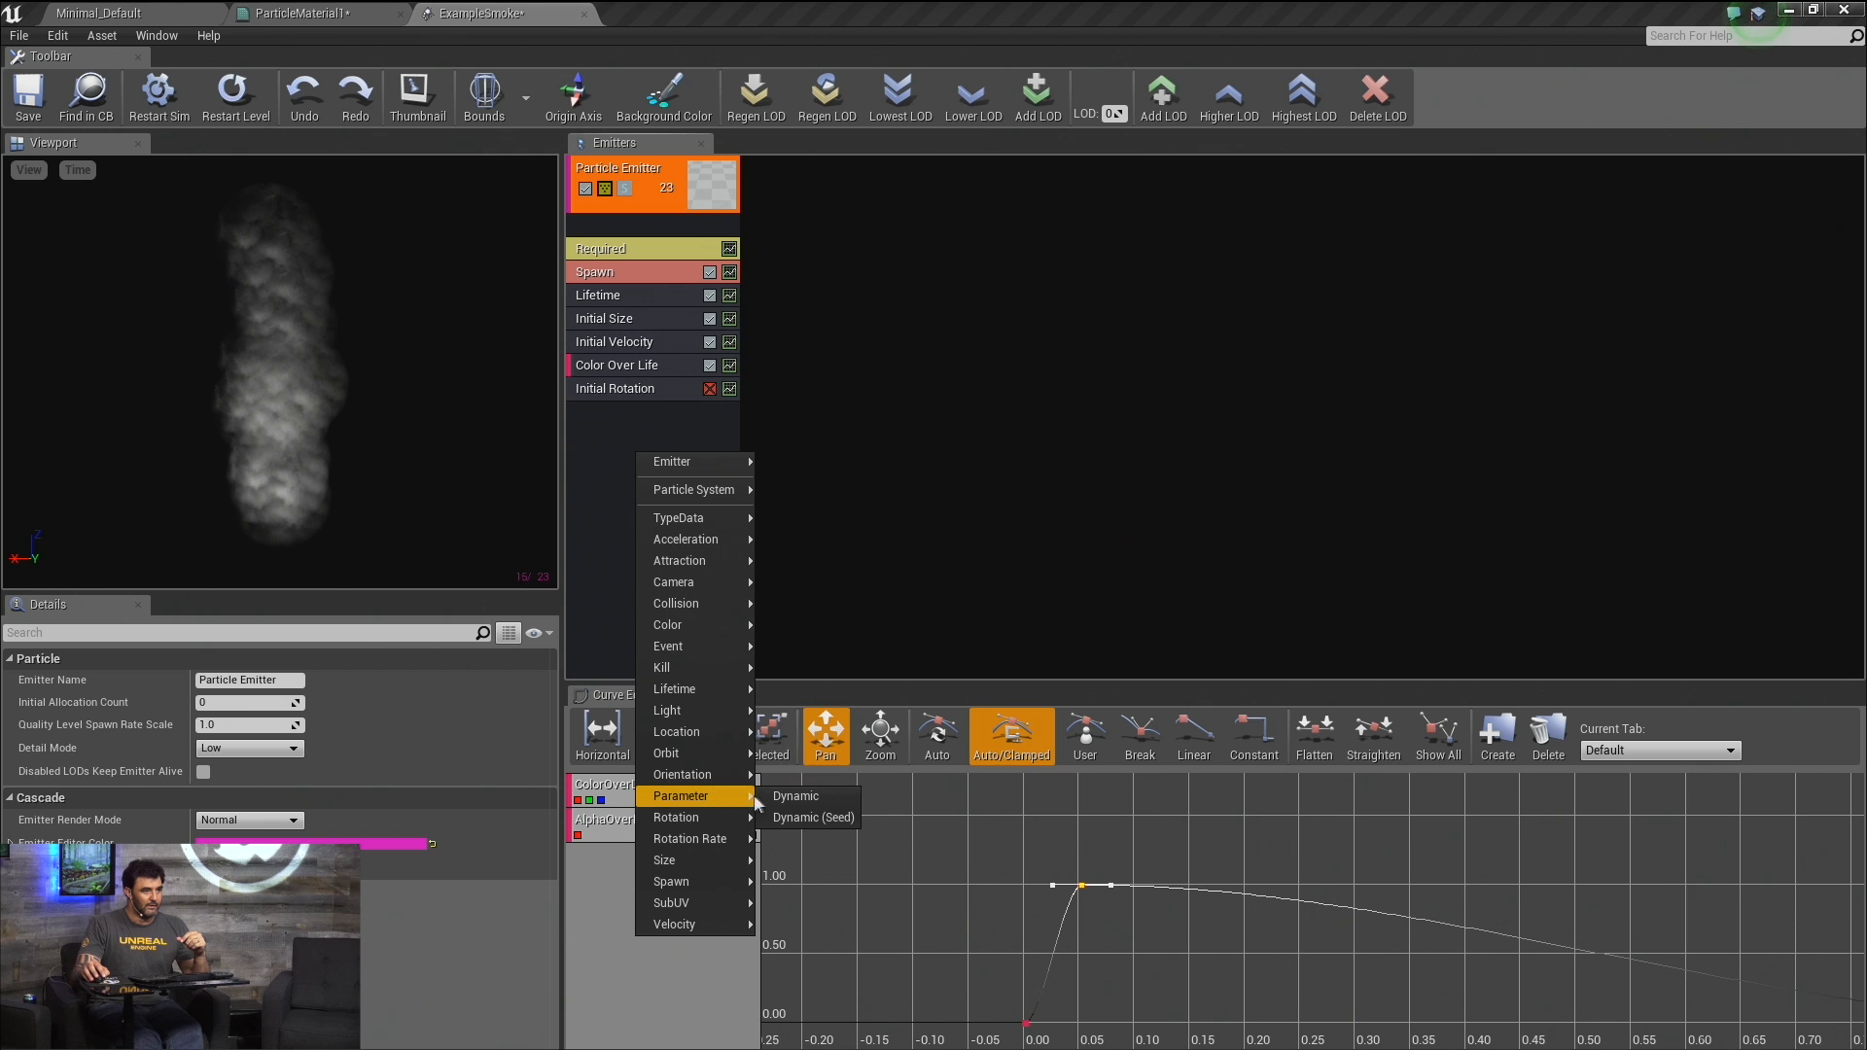
left_click(795, 796)
left_click(611, 416)
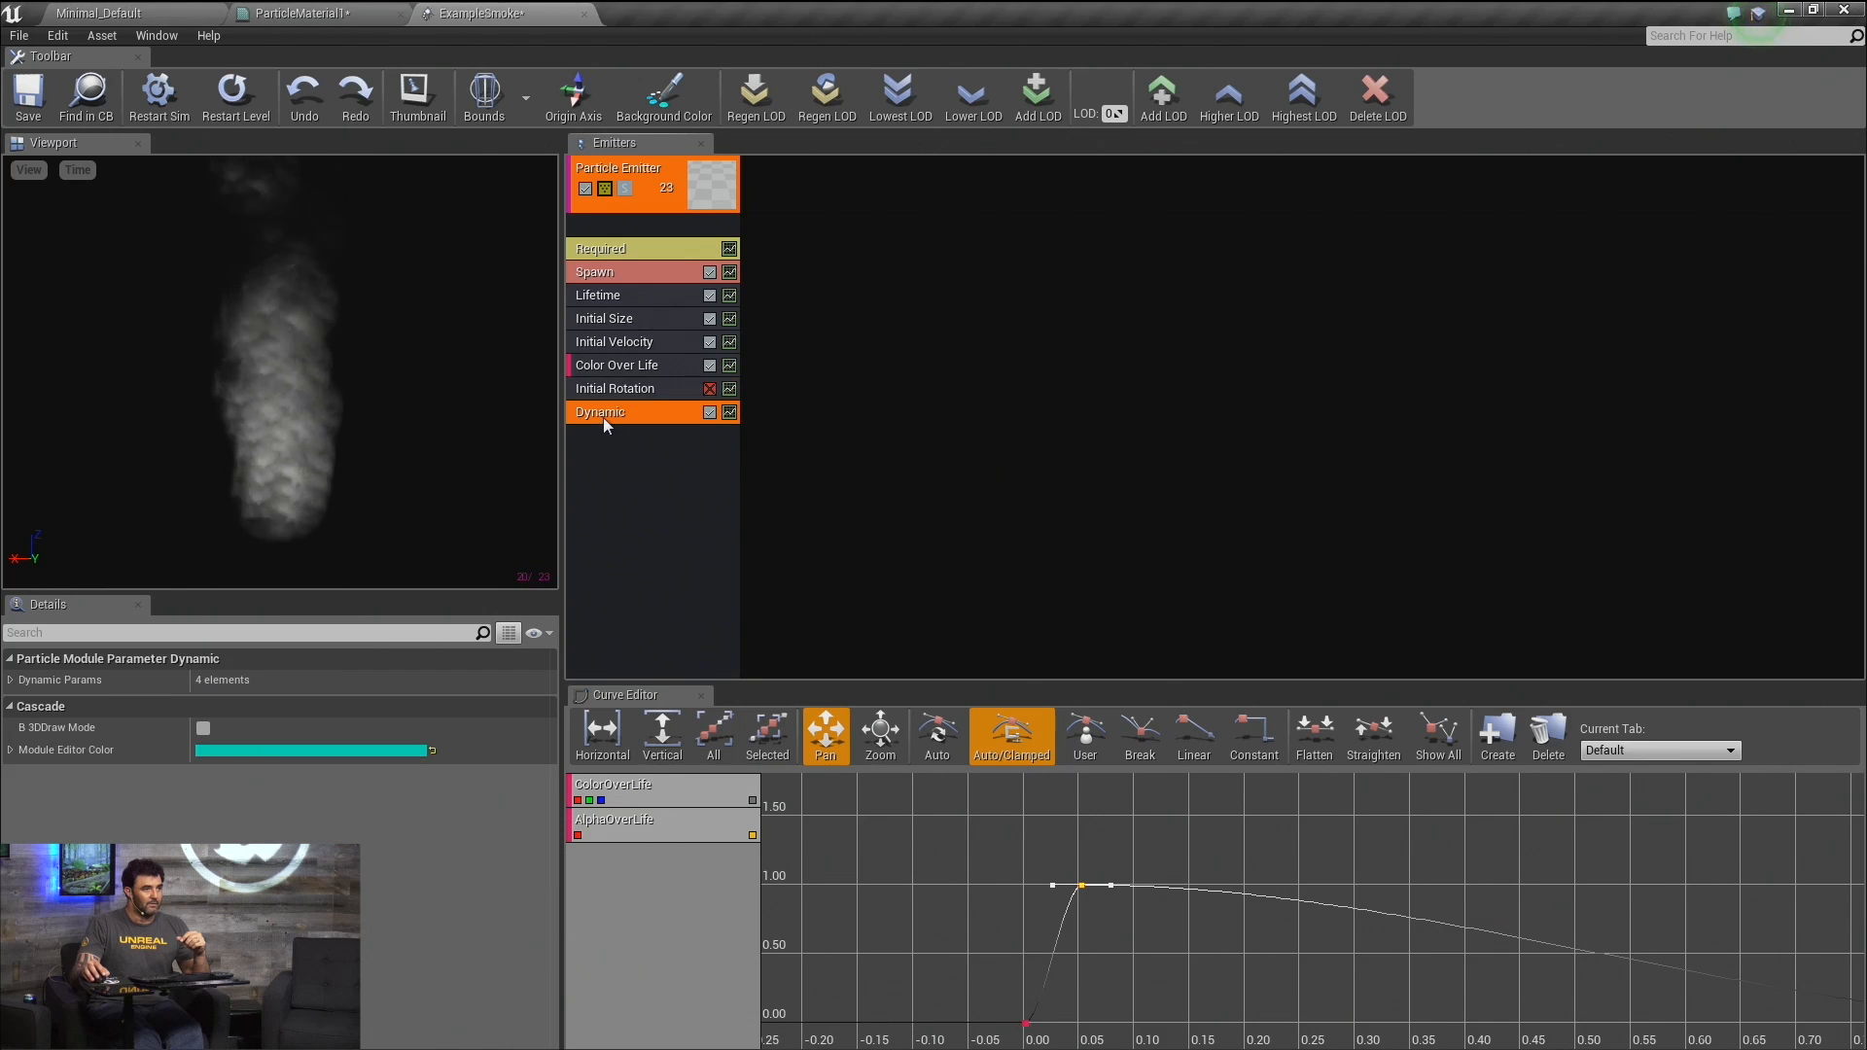
right_click(603, 418)
left_click(650, 450)
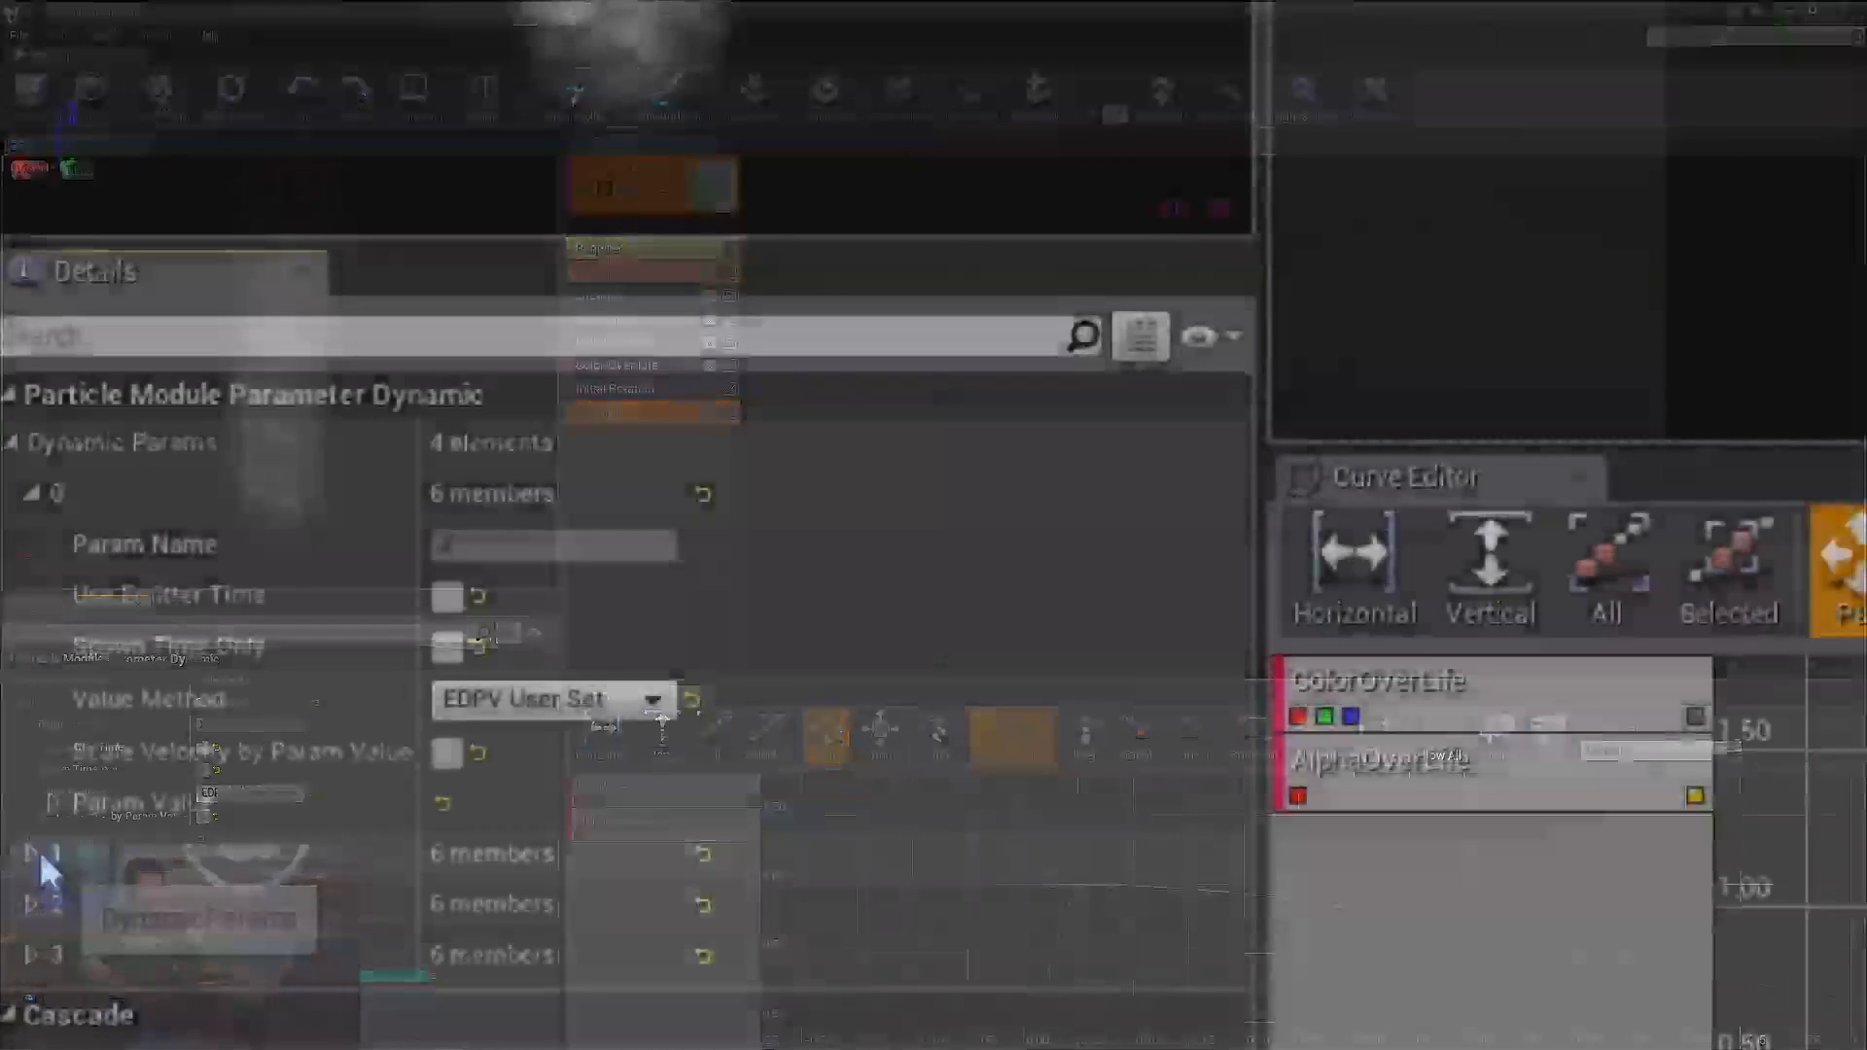
Change the Dynamic module's X parameter value to Distribution Float Uniform.
left_click(35, 854)
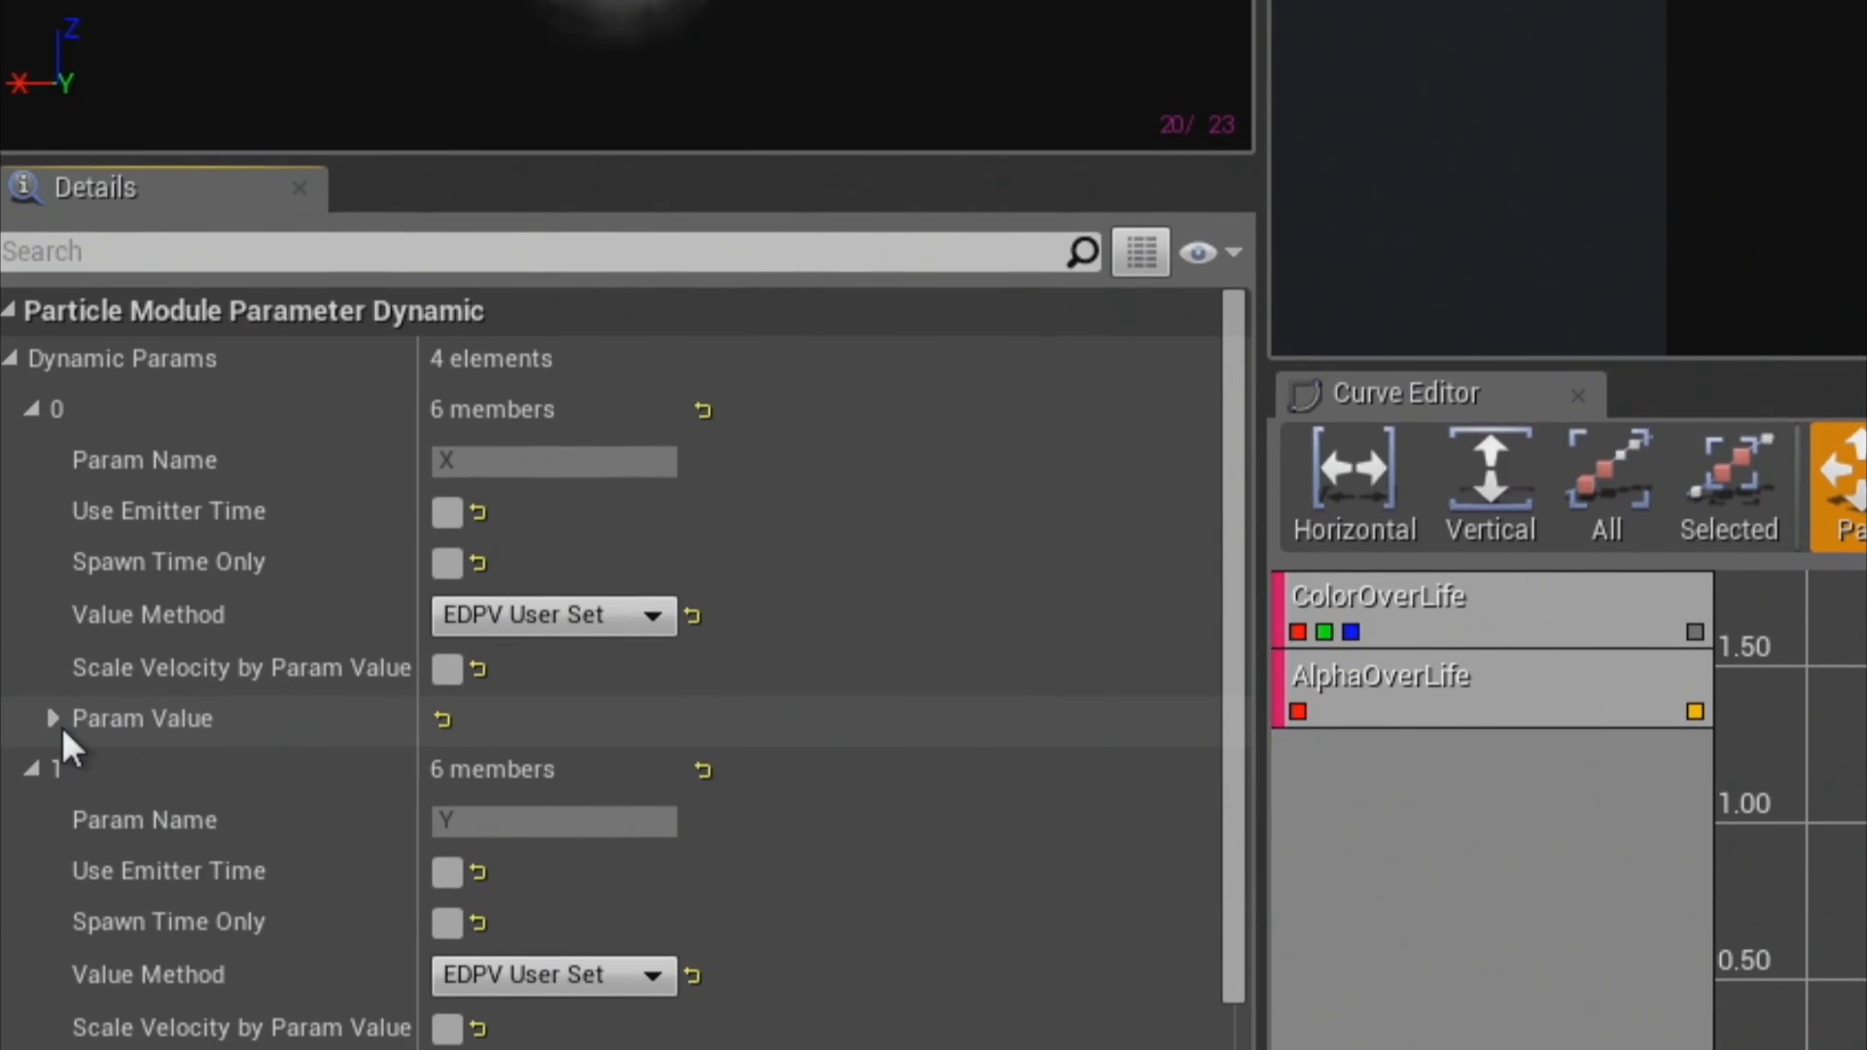
left_click(53, 750)
scroll(557, 703, "down", 2)
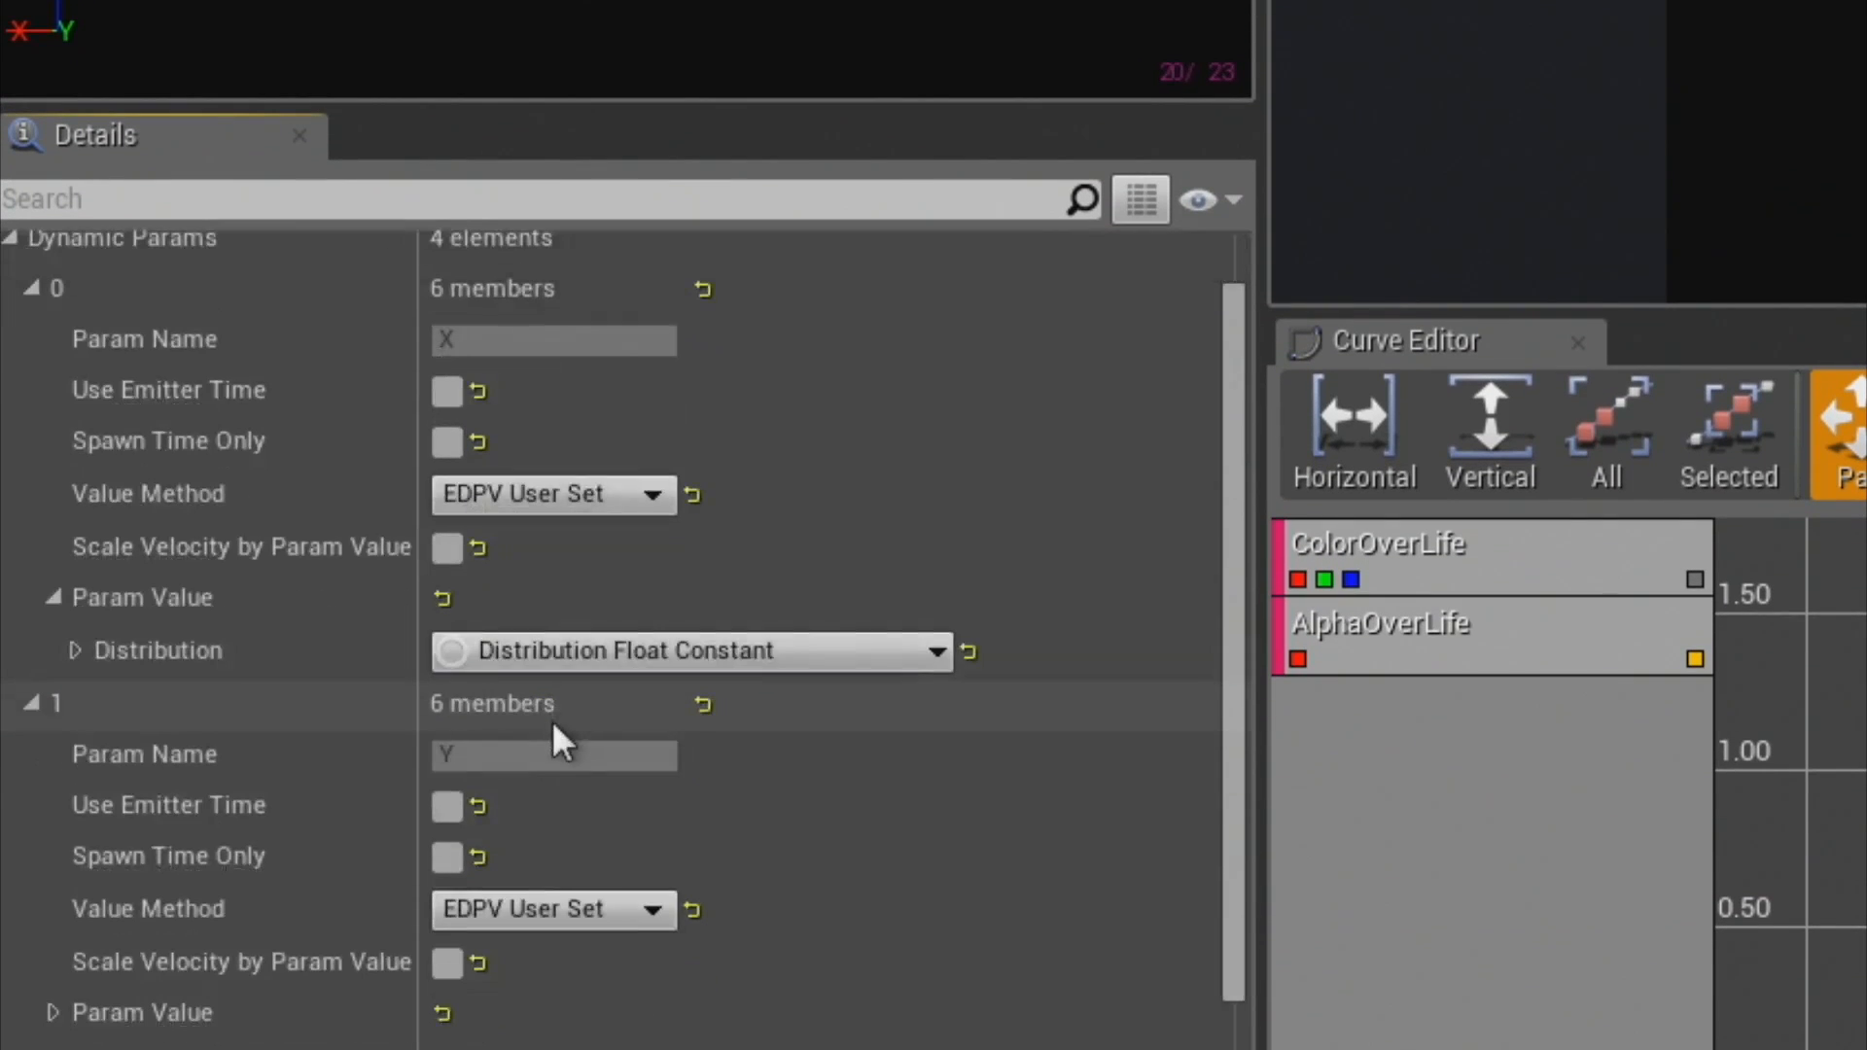
left_click(649, 668)
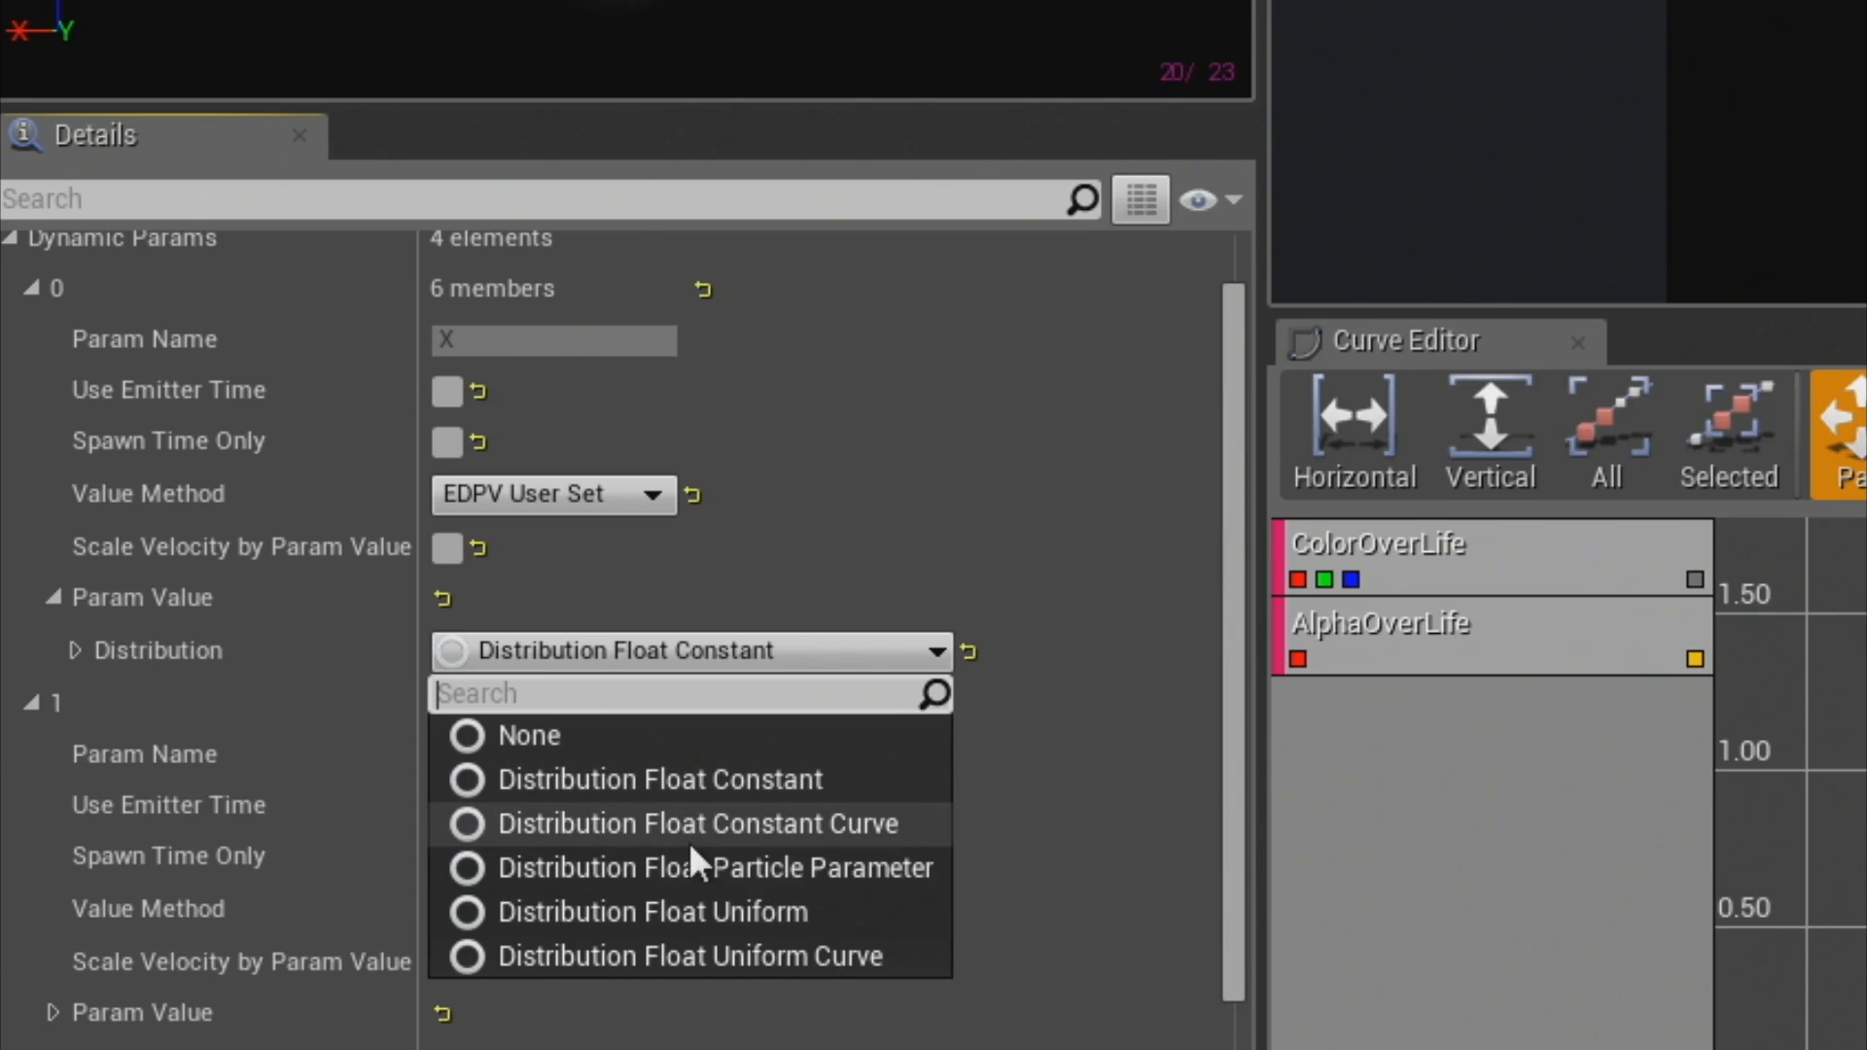
left_click(64, 651)
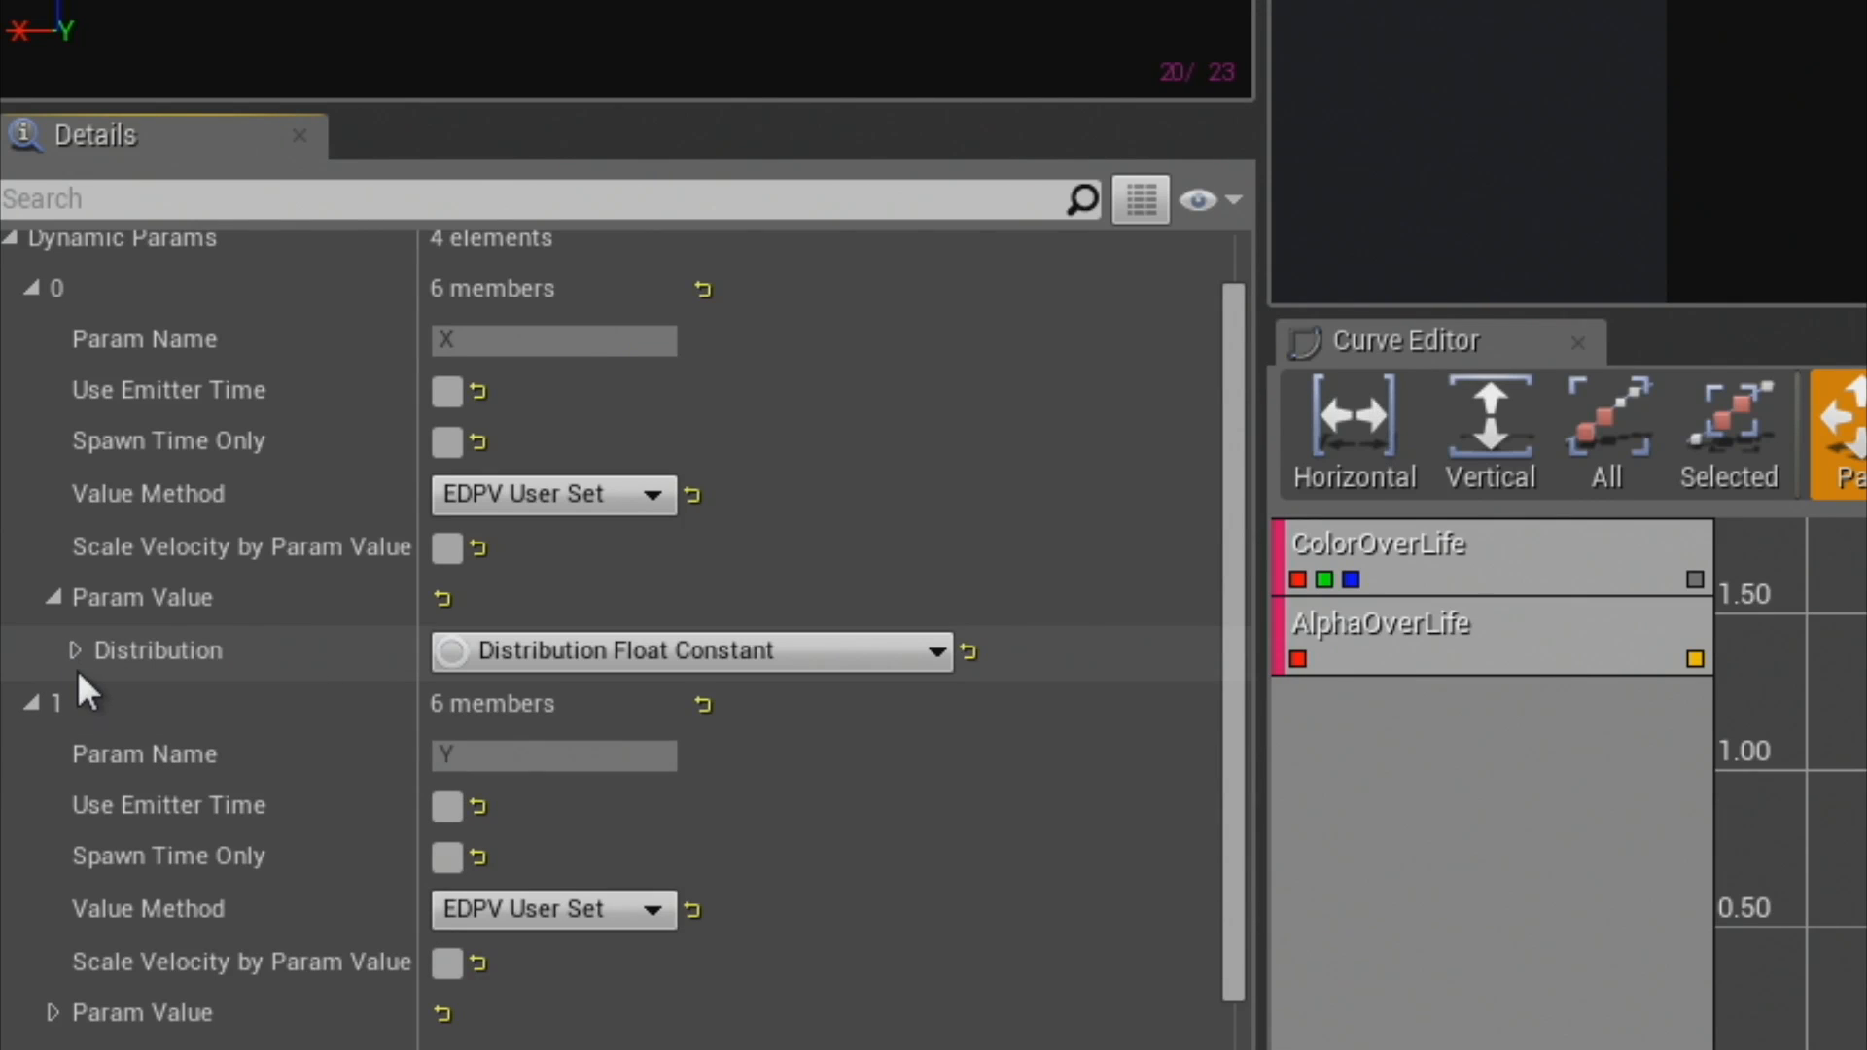
left_click(74, 653)
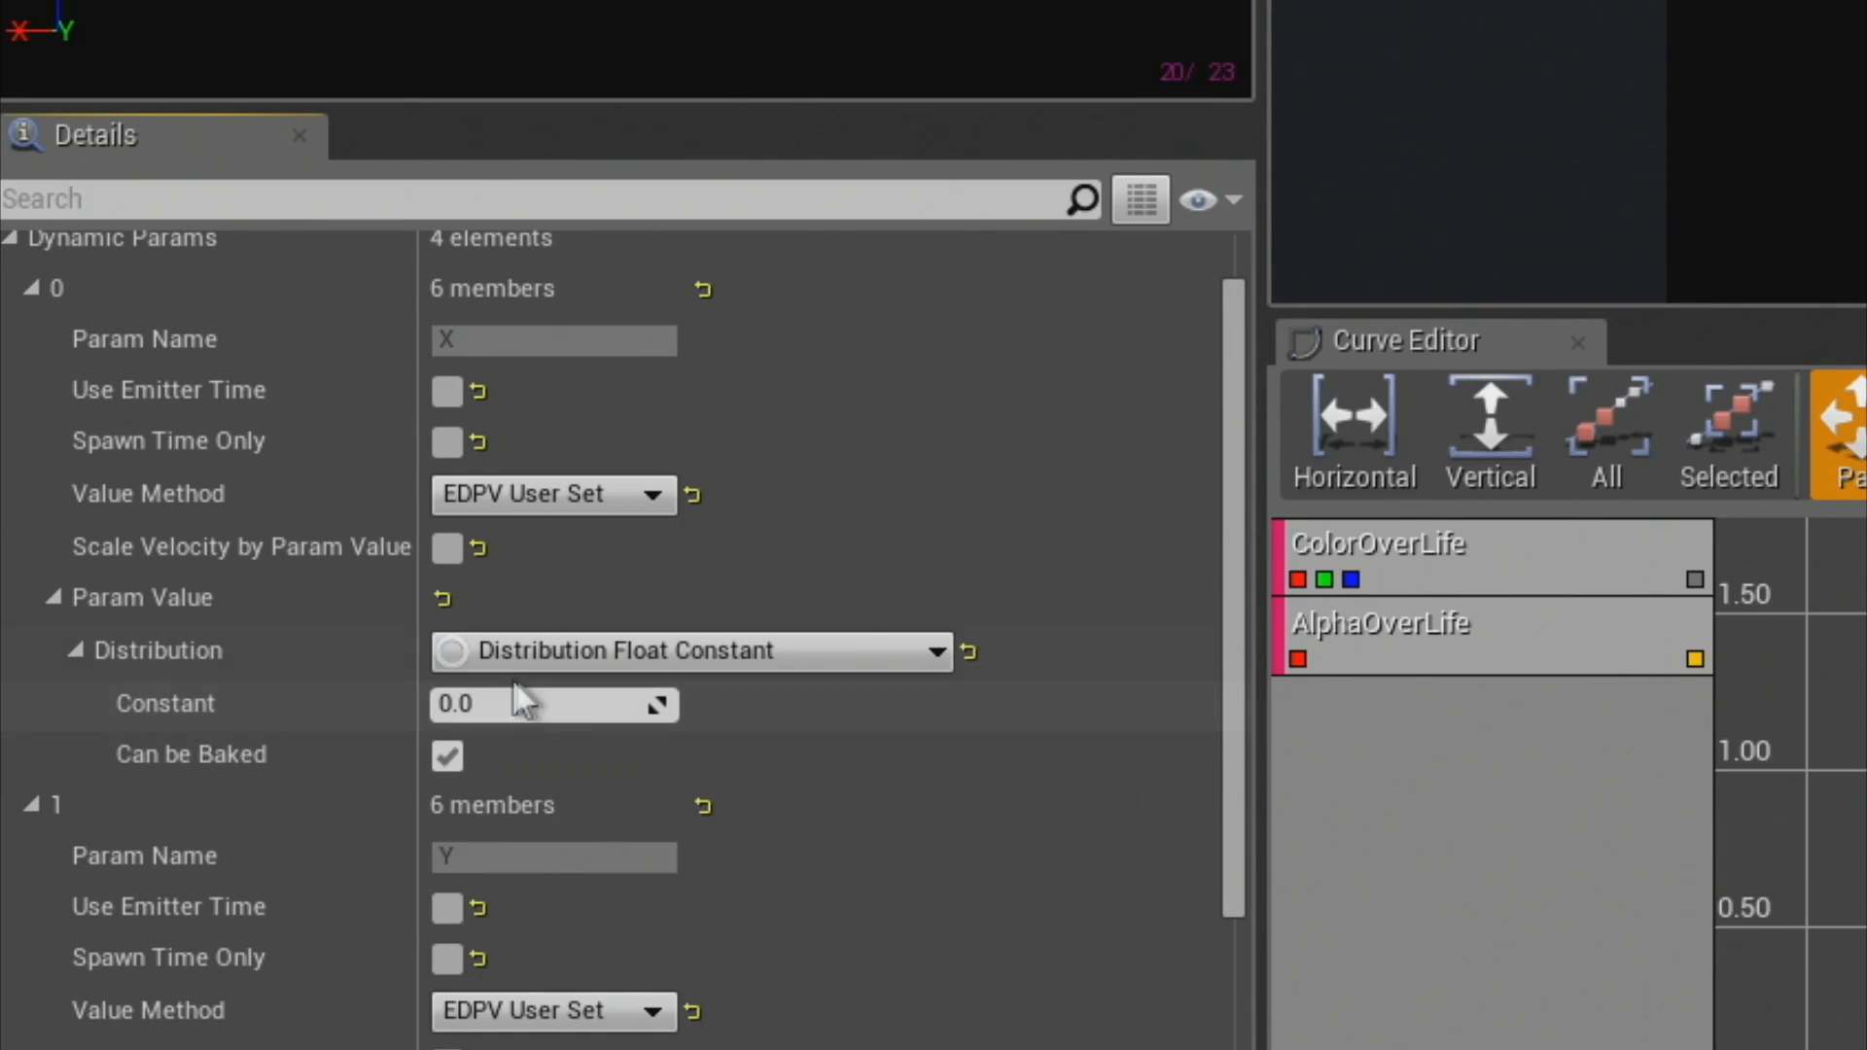
left_click(520, 654)
left_click(662, 910)
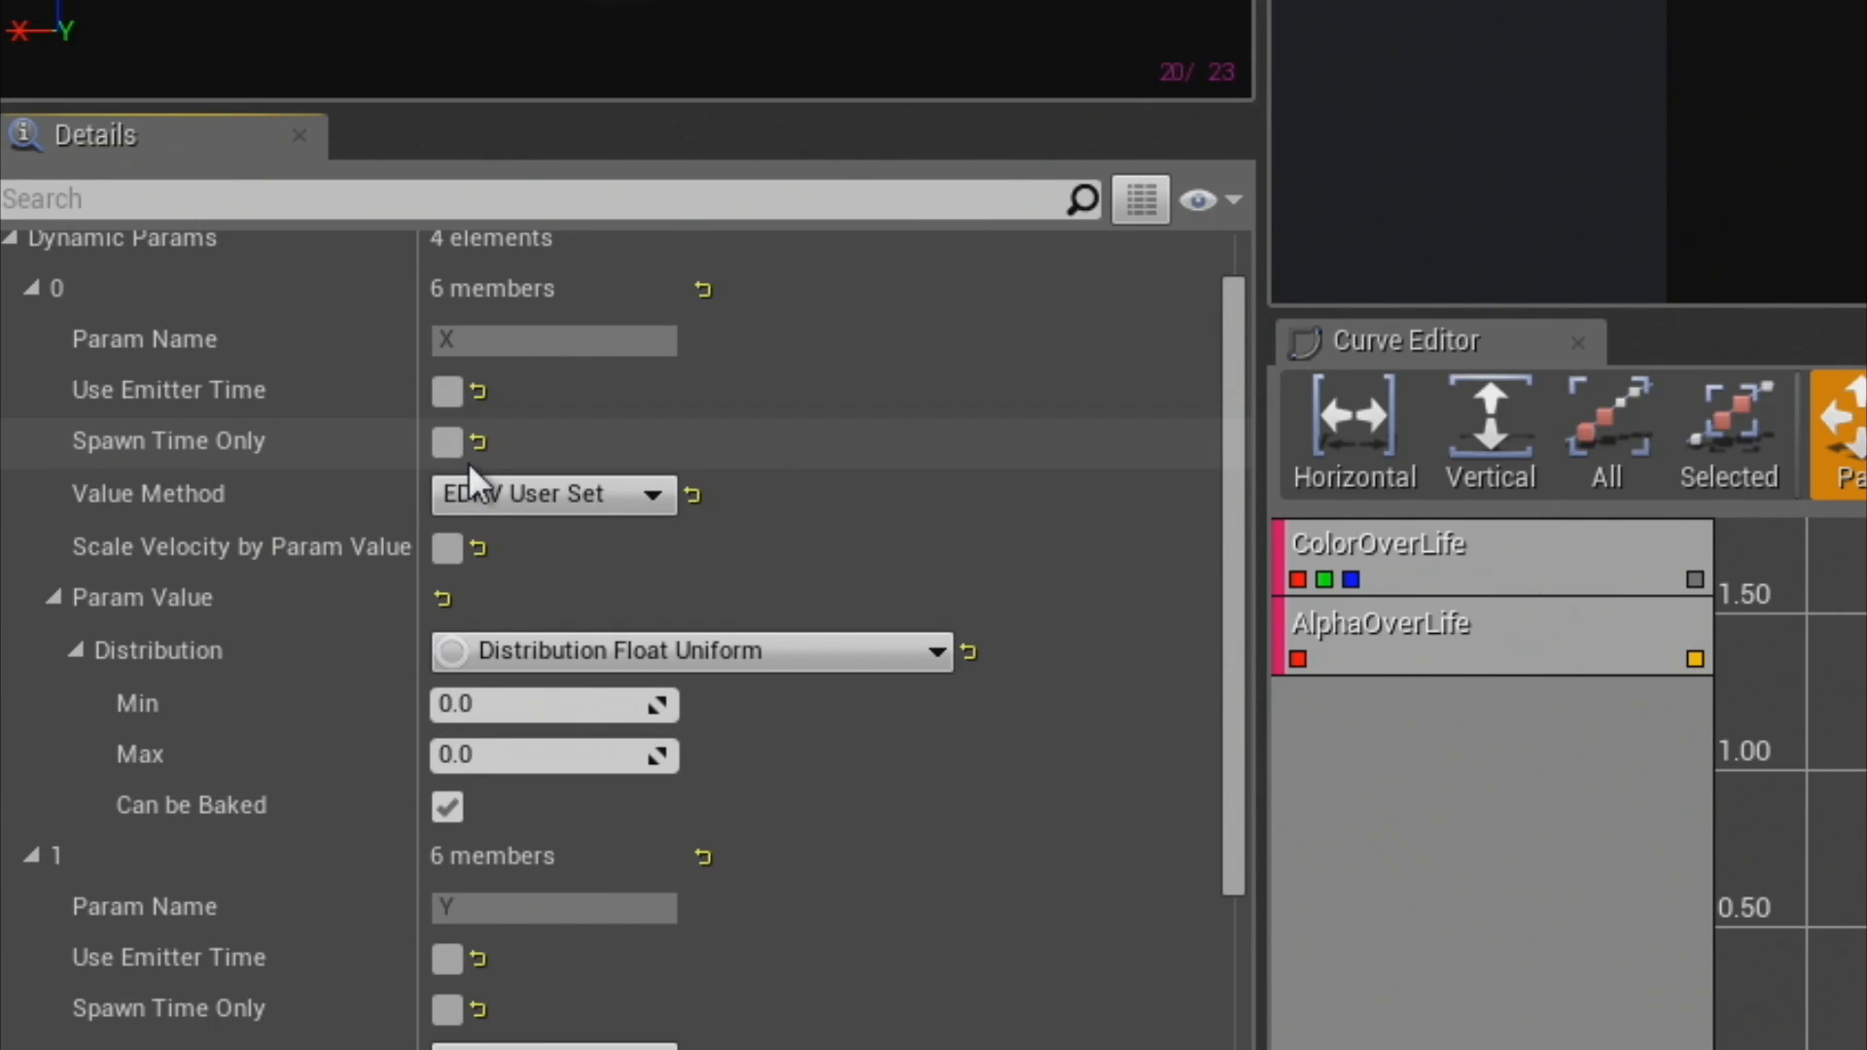
Set the X parameter's maximum to 1.0 and enable Spawn Time Only for both X and Y.
left_click(515, 750)
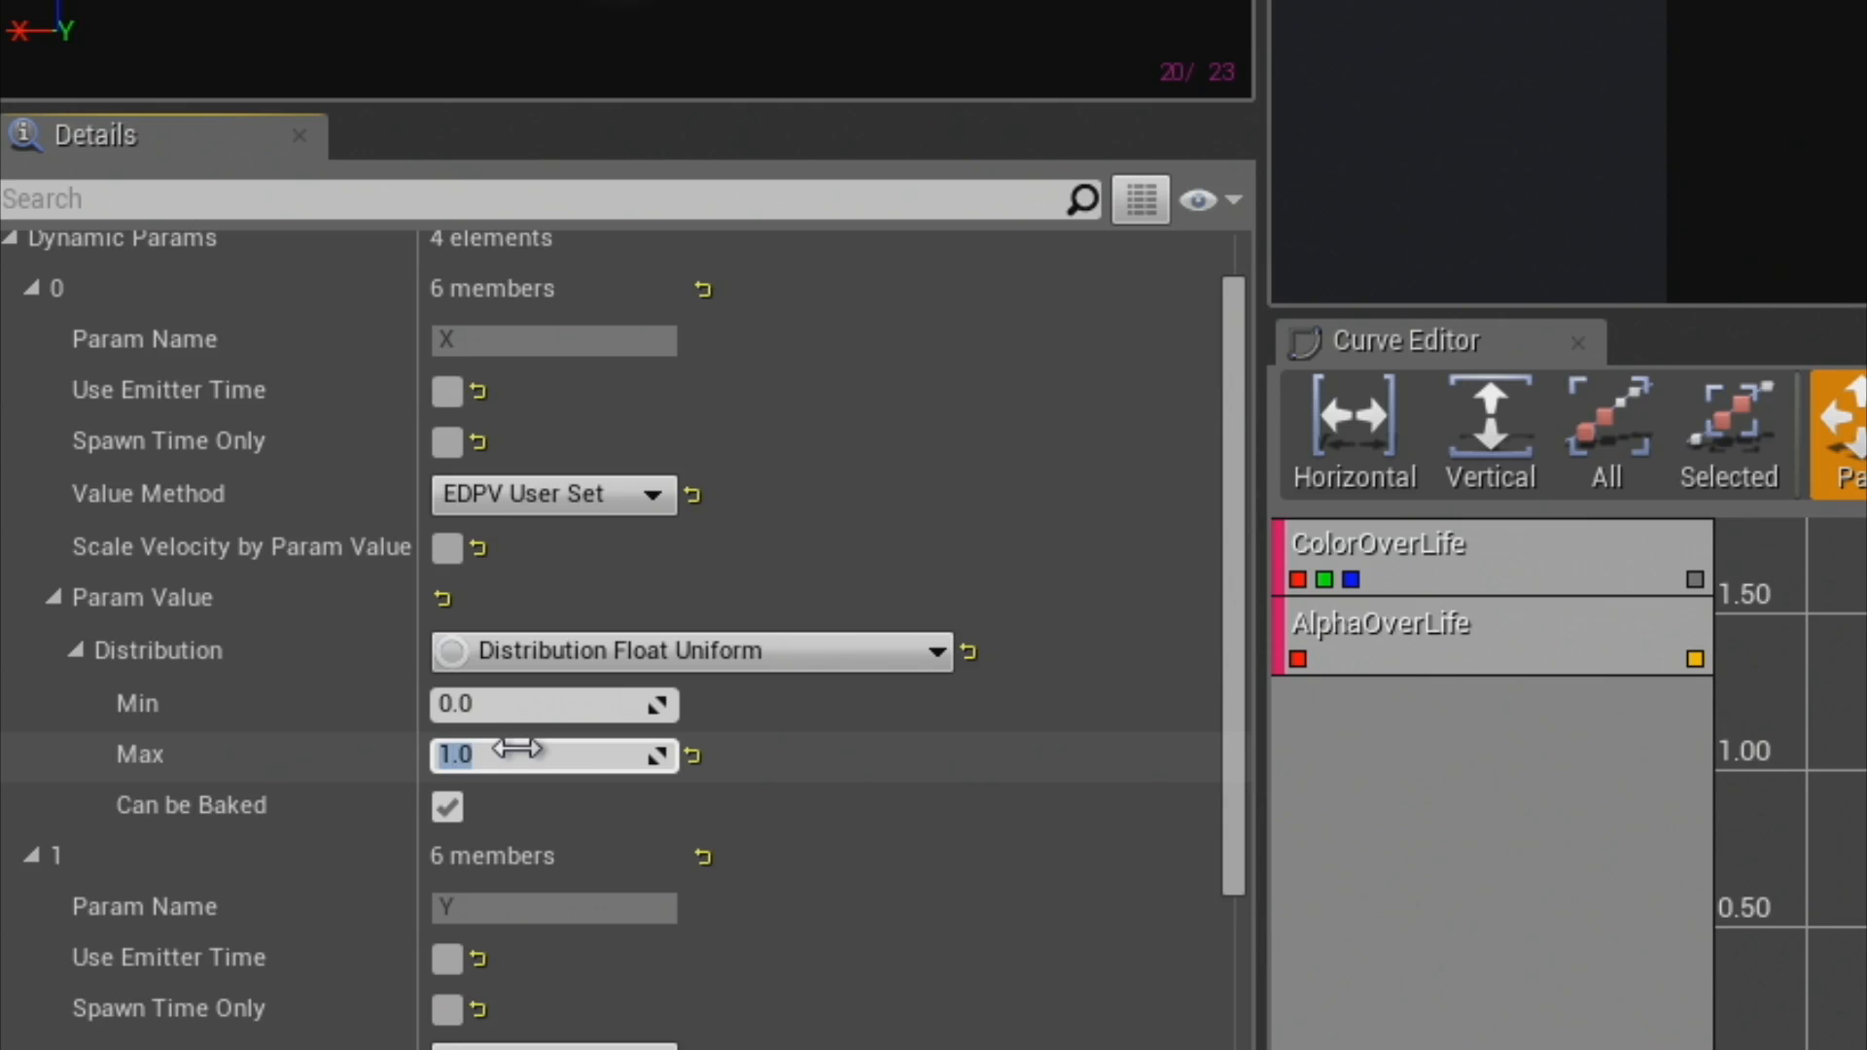
left_click(448, 440)
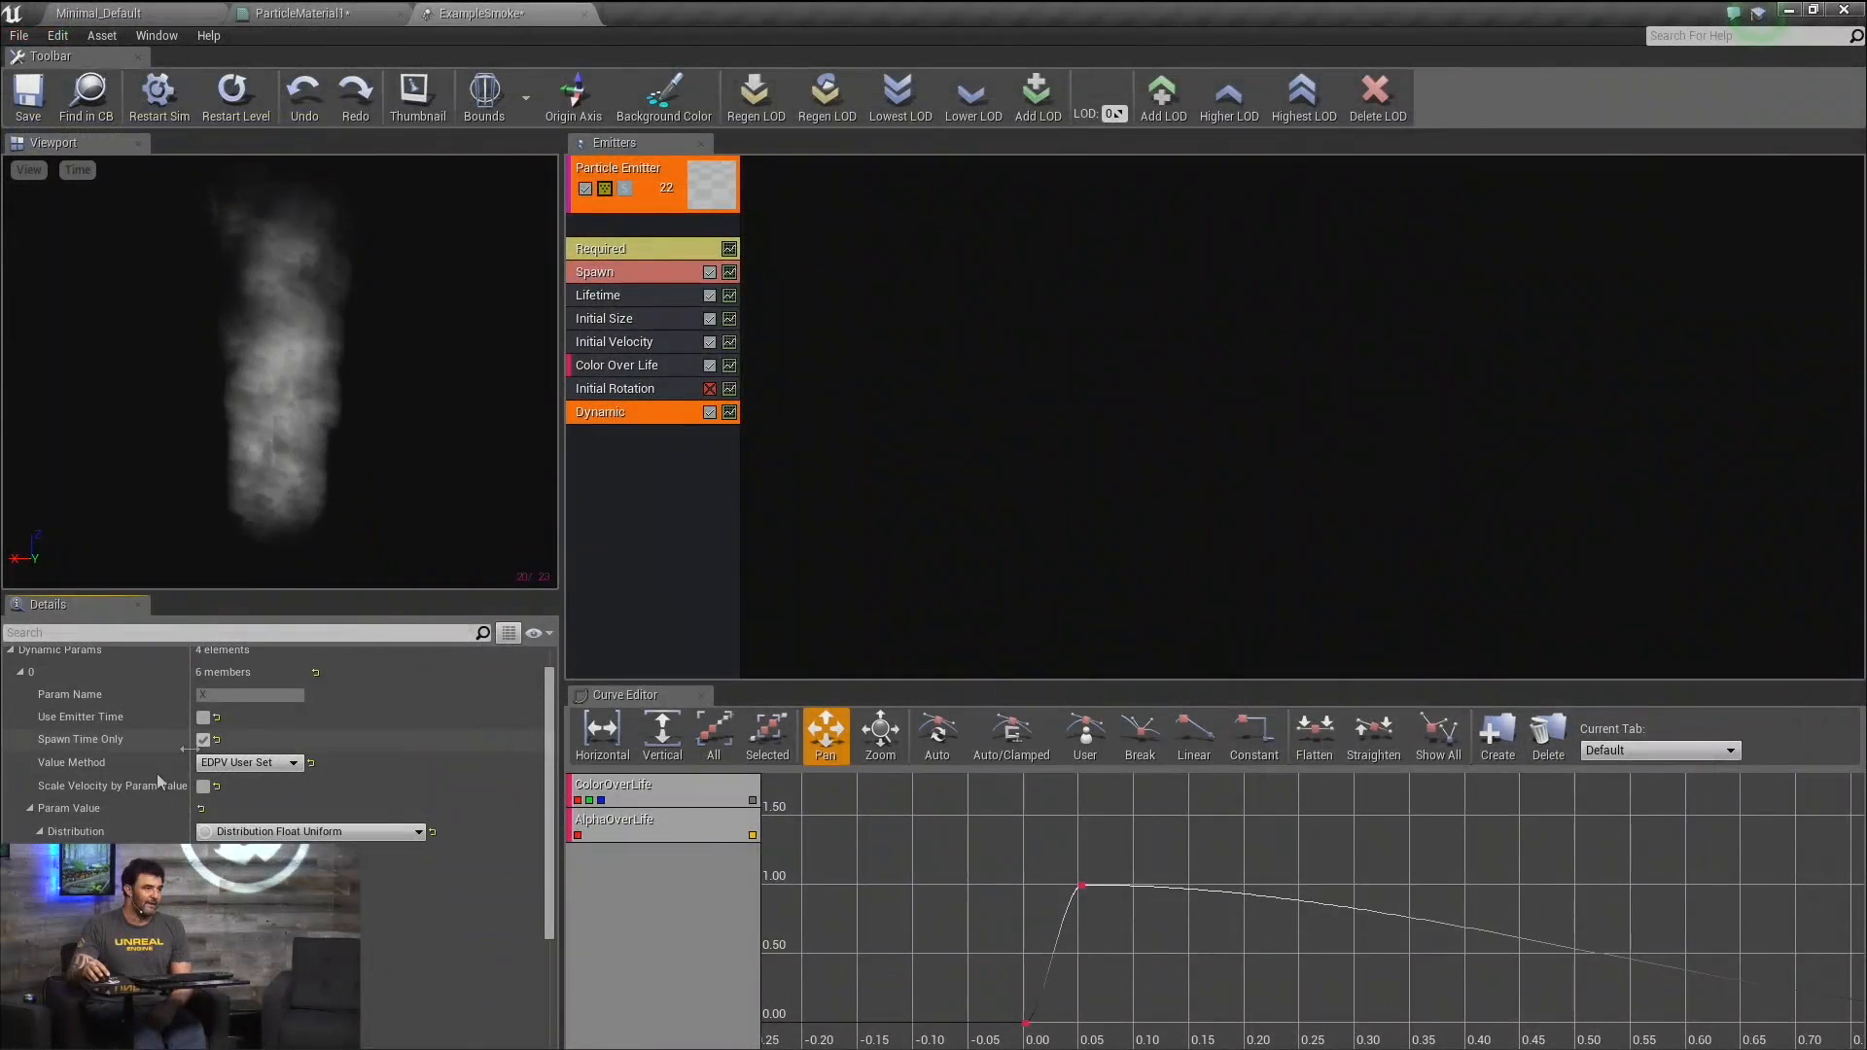
left_click(31, 809)
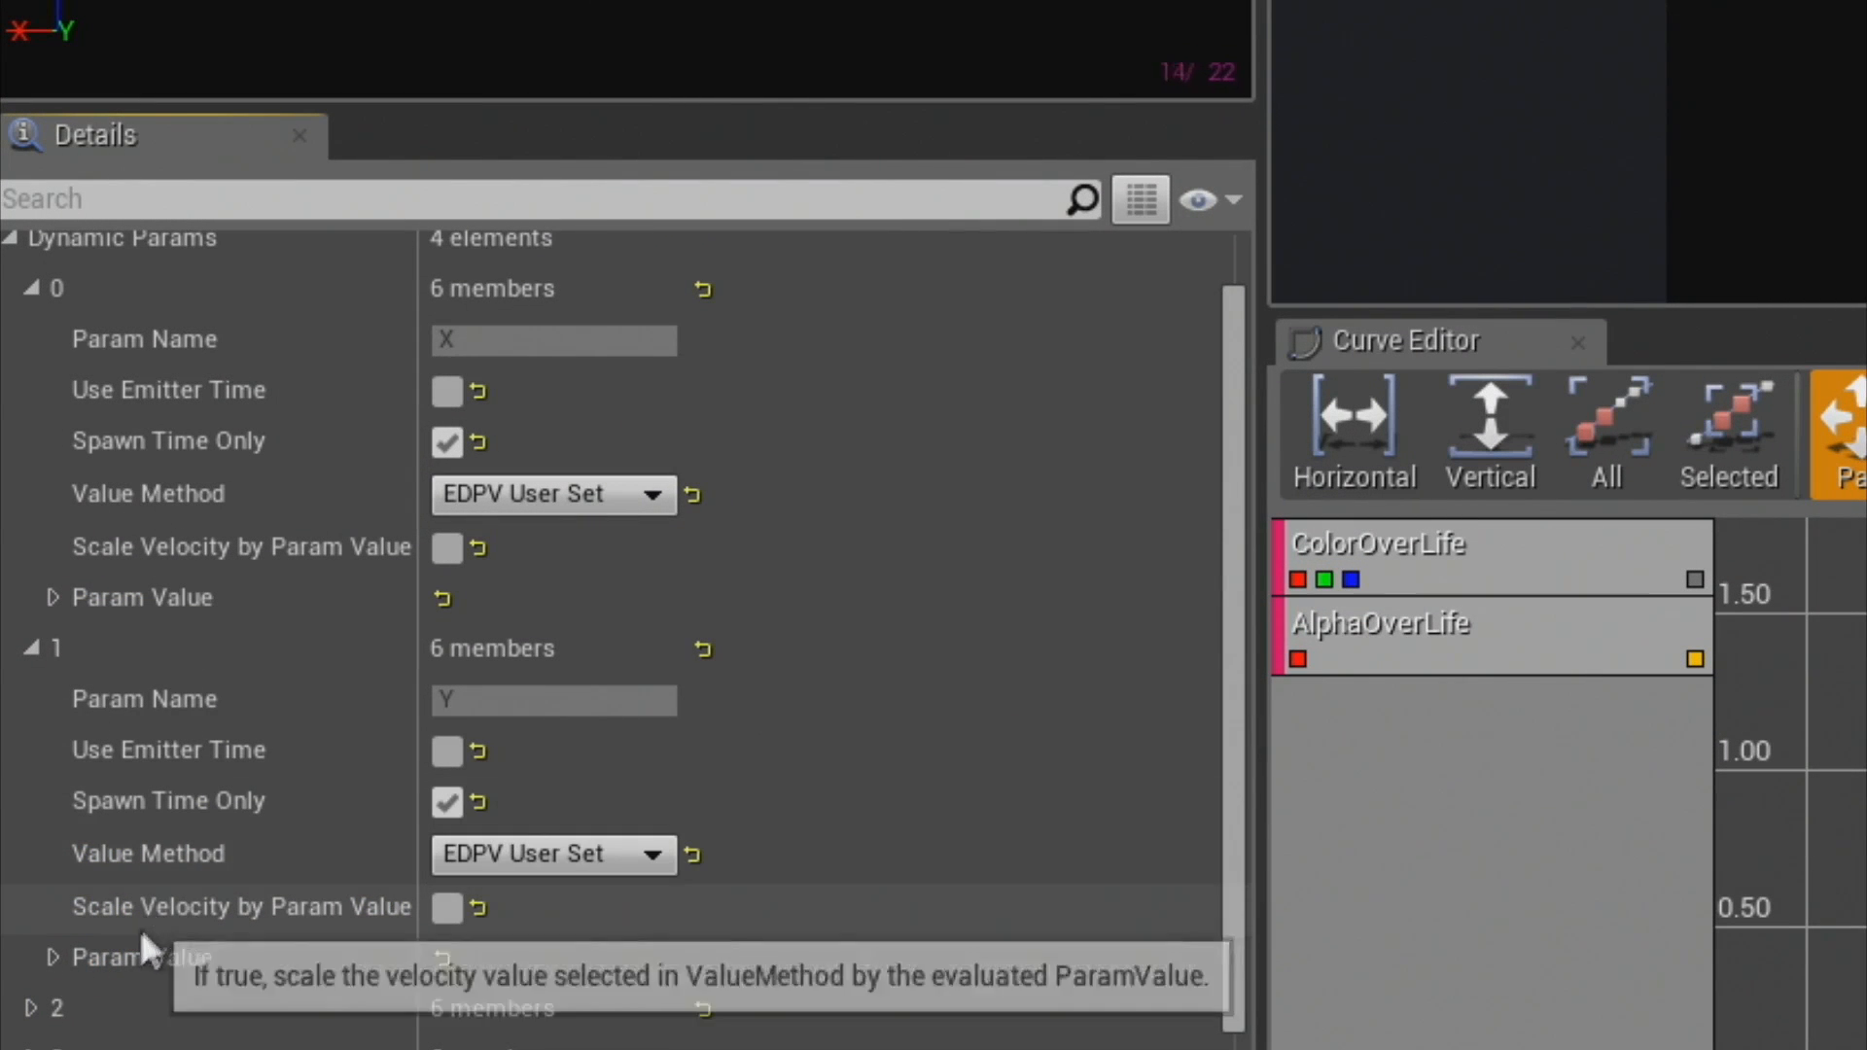
Change the Y parameter value to Distribution Float Uniform with a maximum of 1.0.
left_click(68, 960)
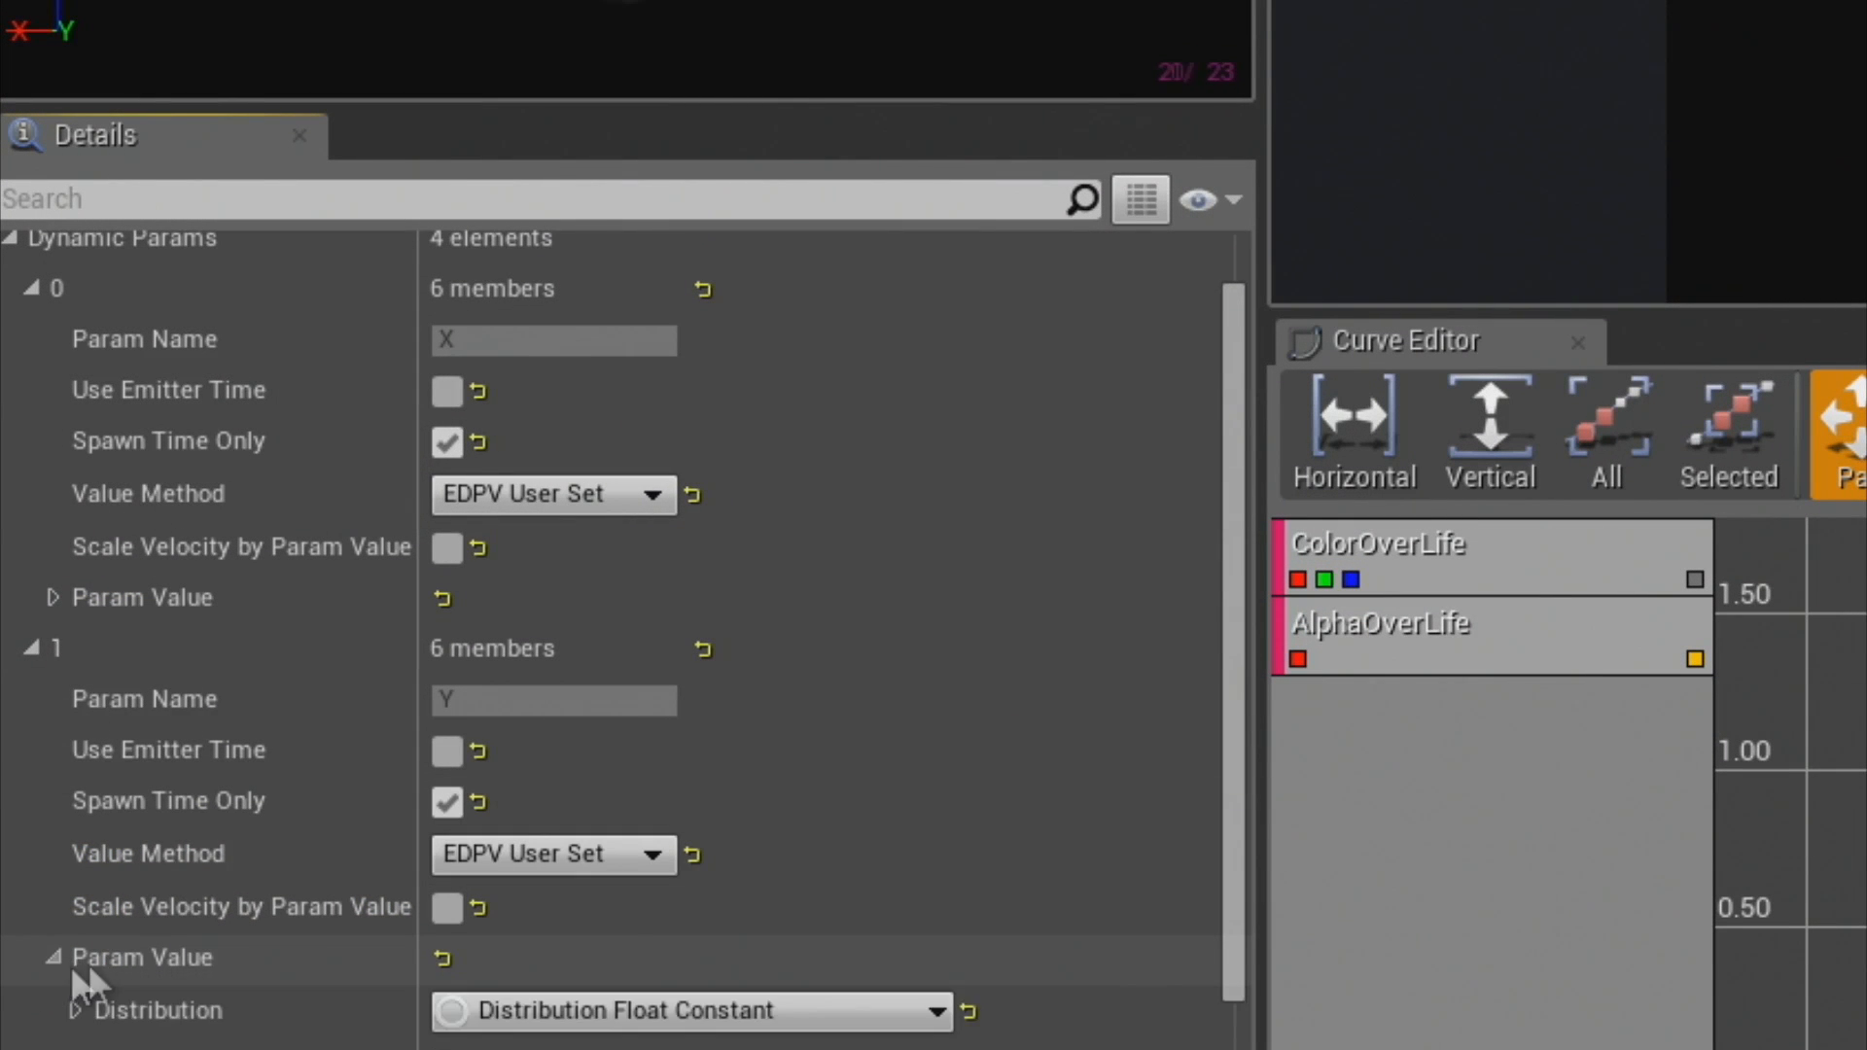
scroll(325, 924, "down", 2)
left_click(68, 884)
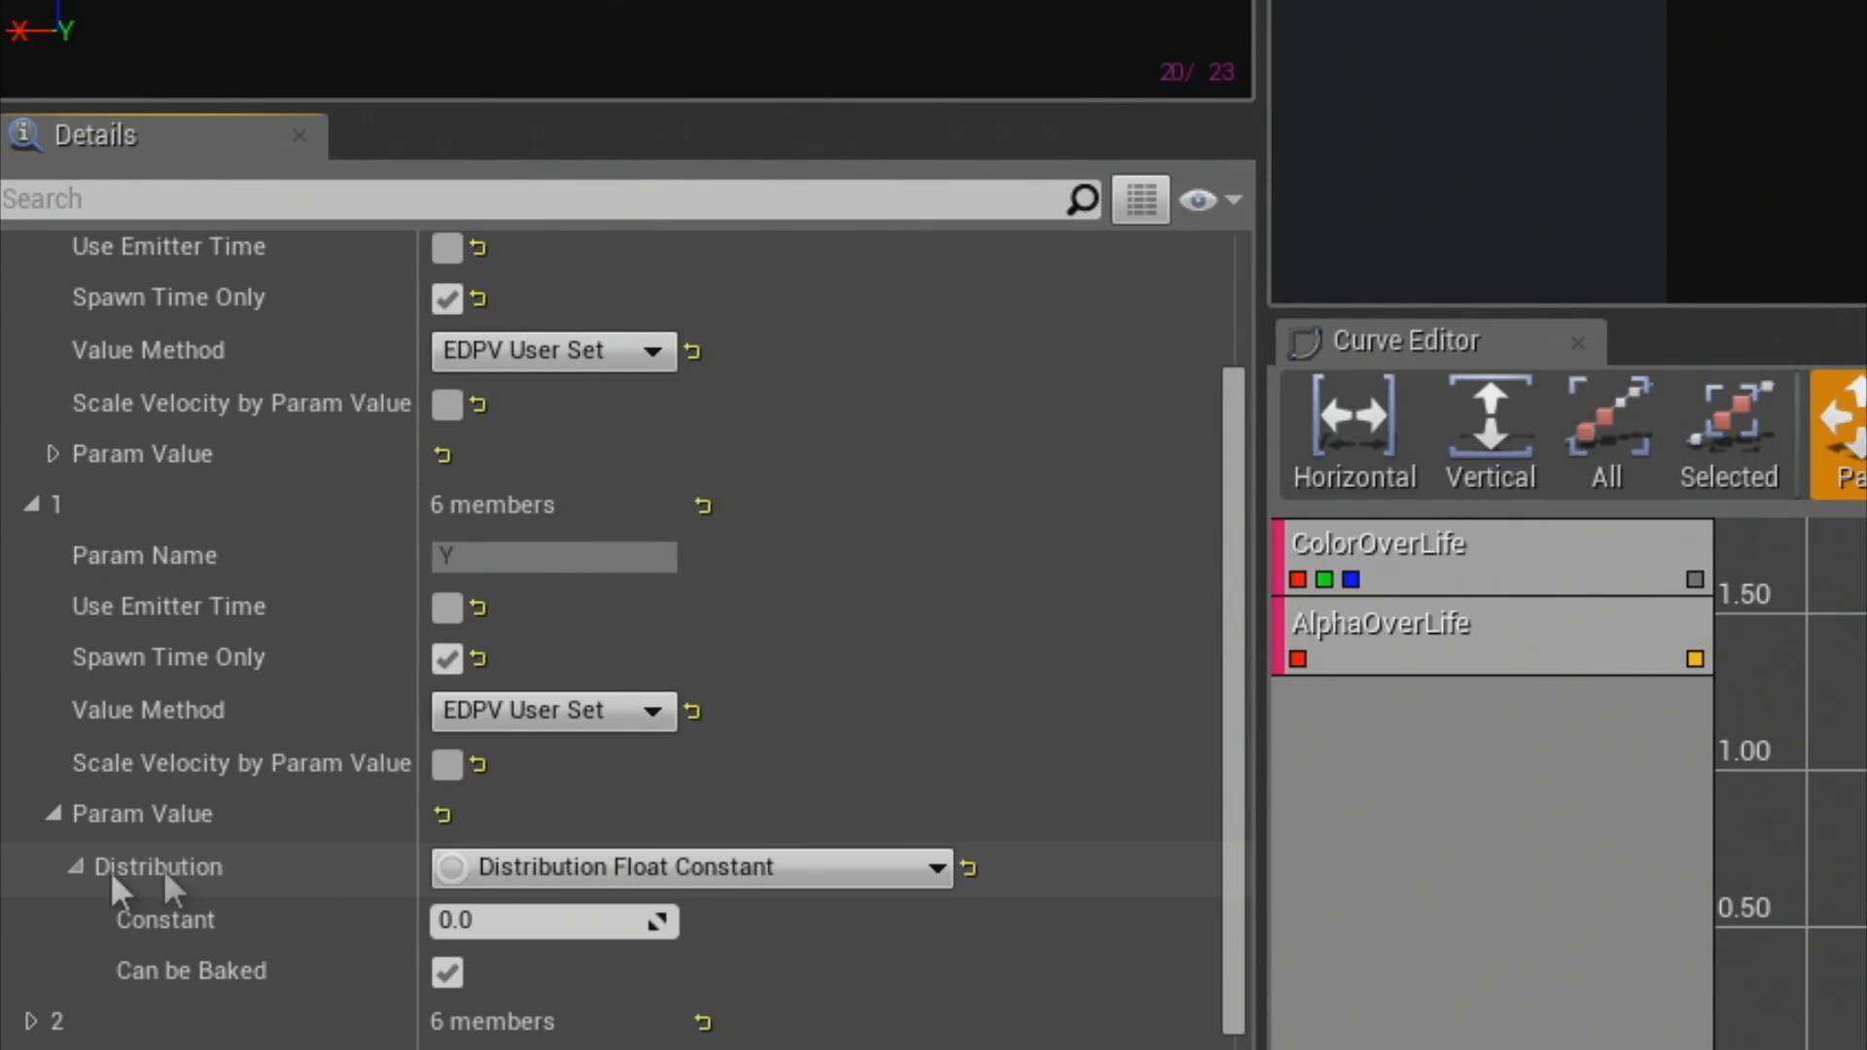
left_click(458, 872)
left_click(572, 783)
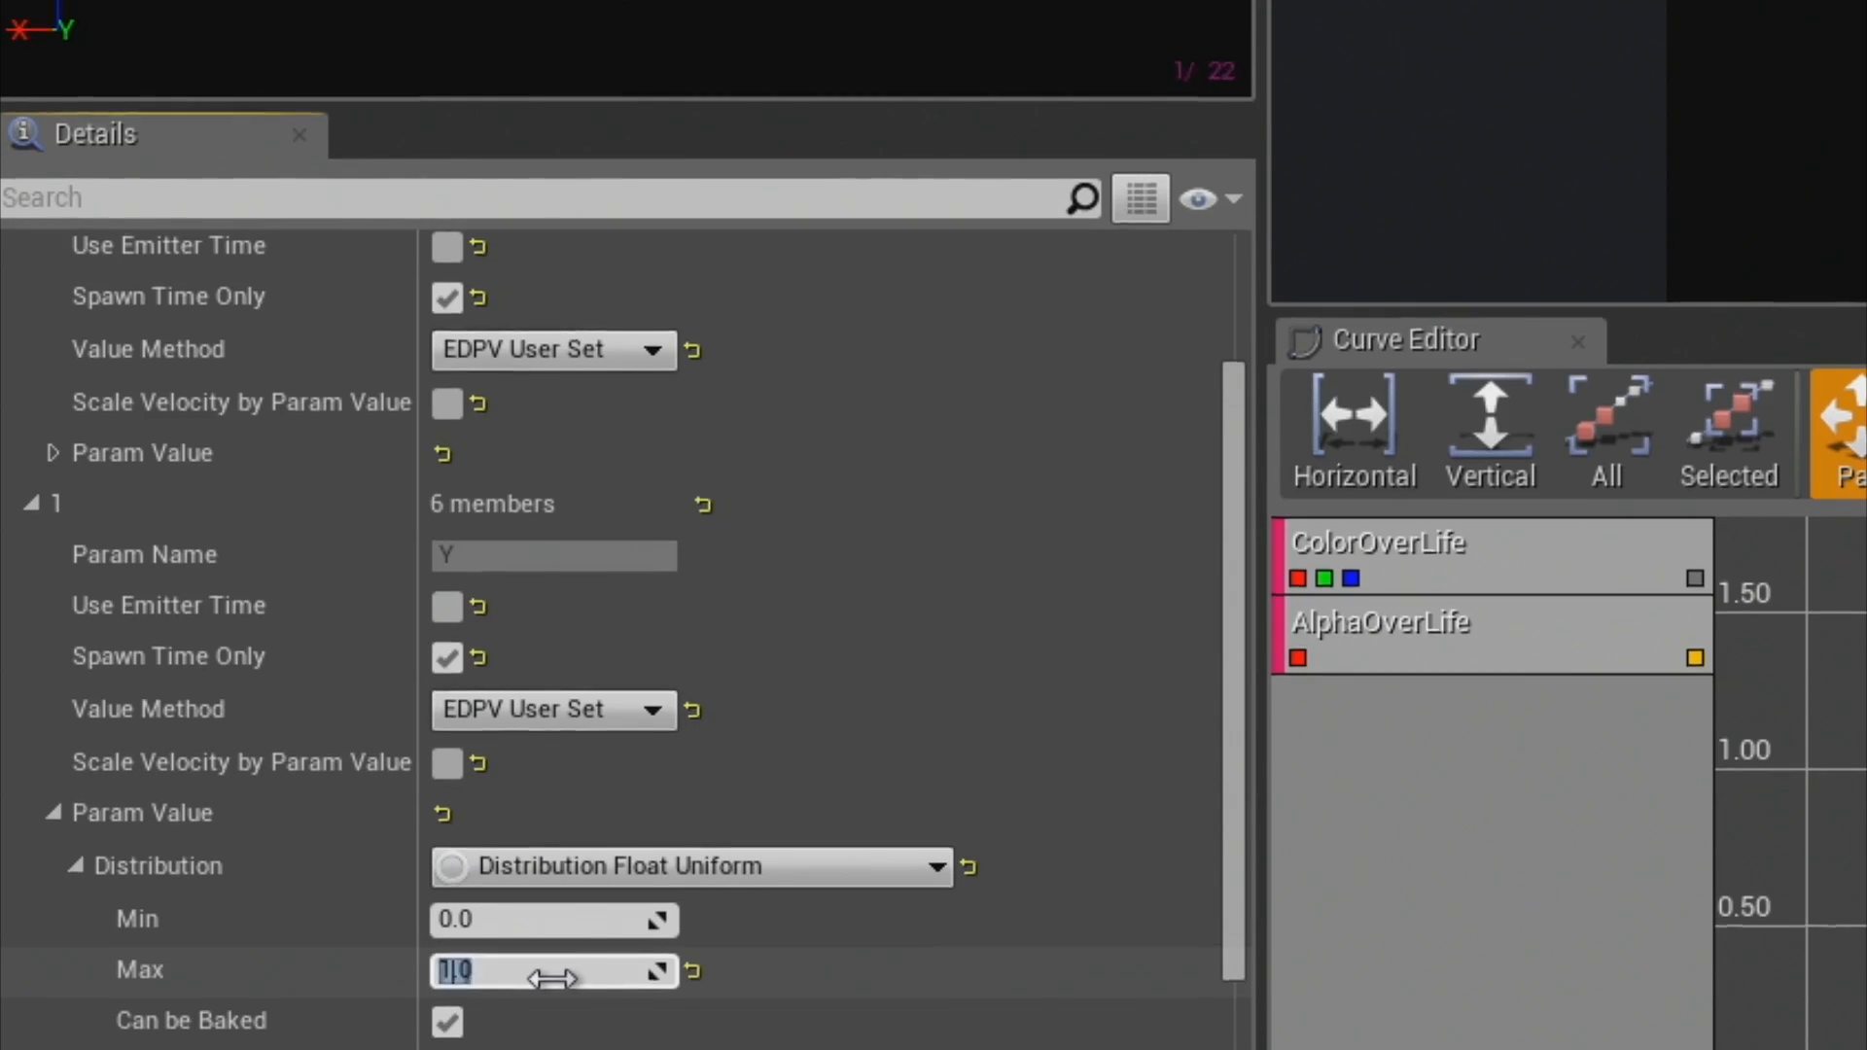
type("1")
key("Return")
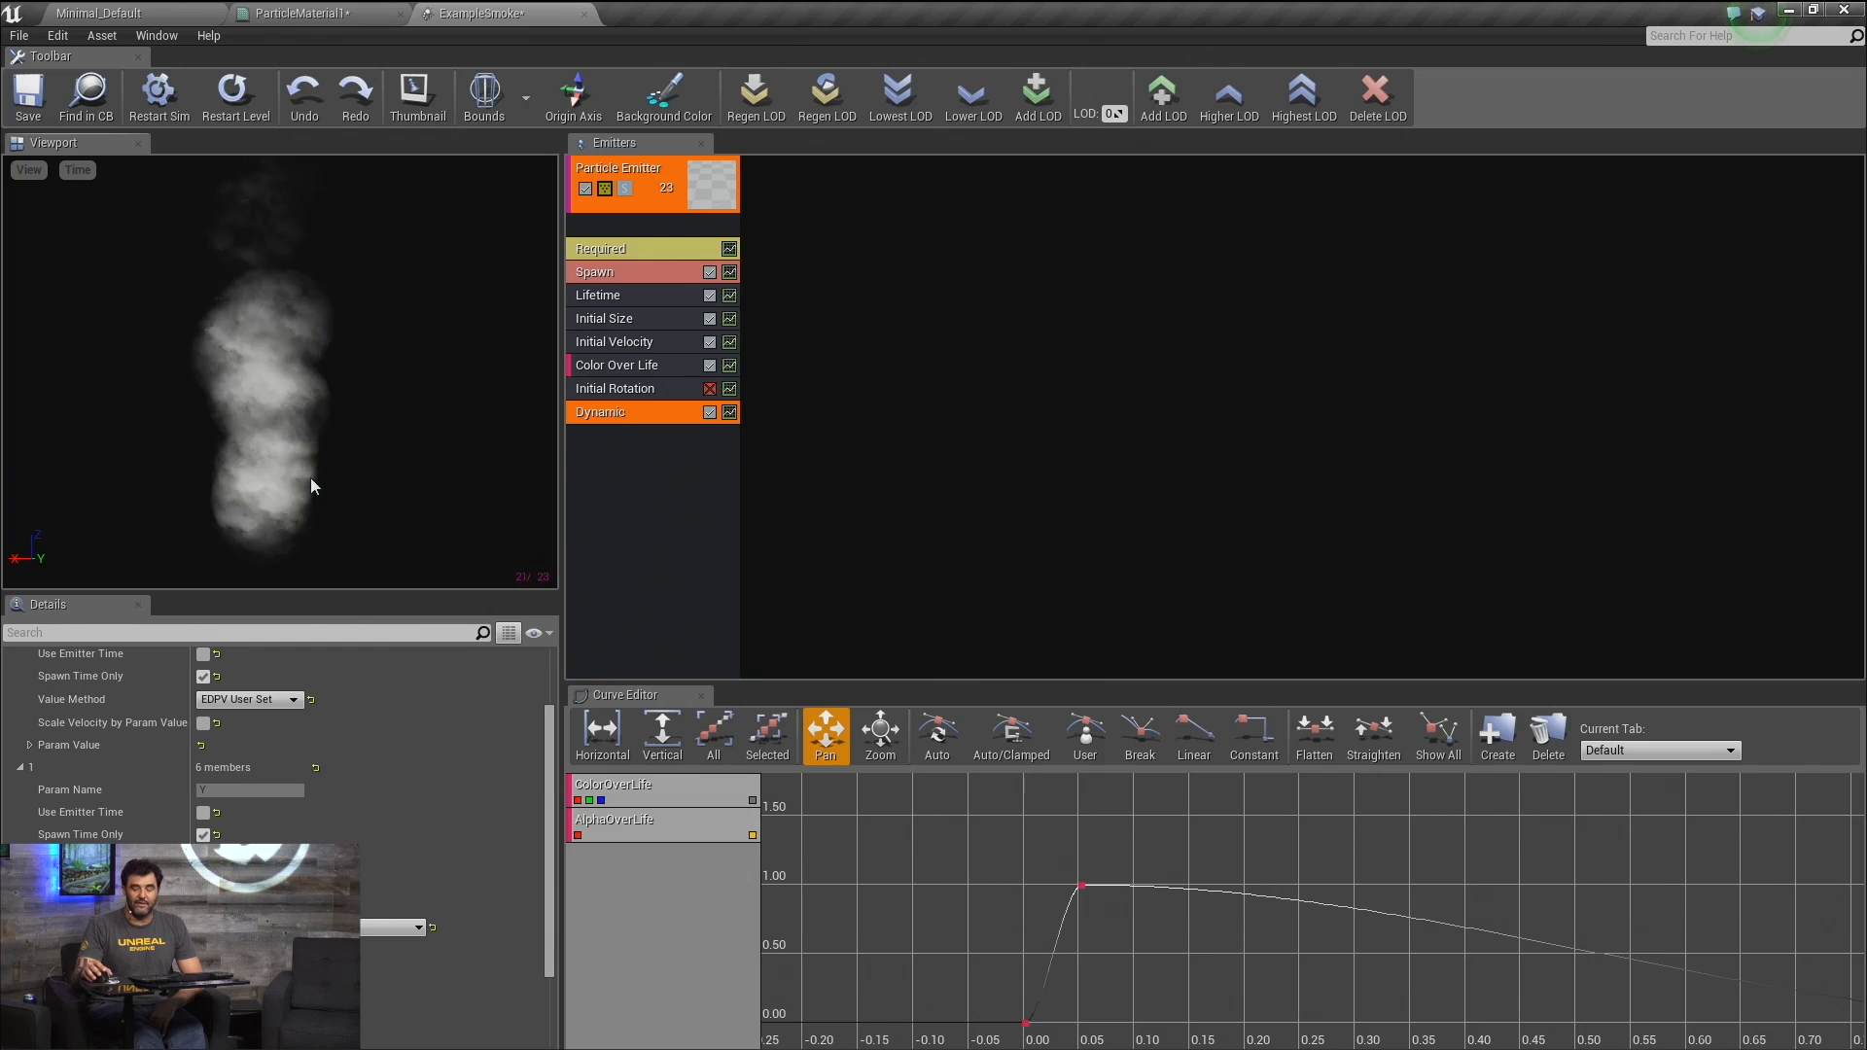
Switch to ParticleMaterial1 and reposition the two Multiply nodes between the Power node and the material output.
left_click(313, 17)
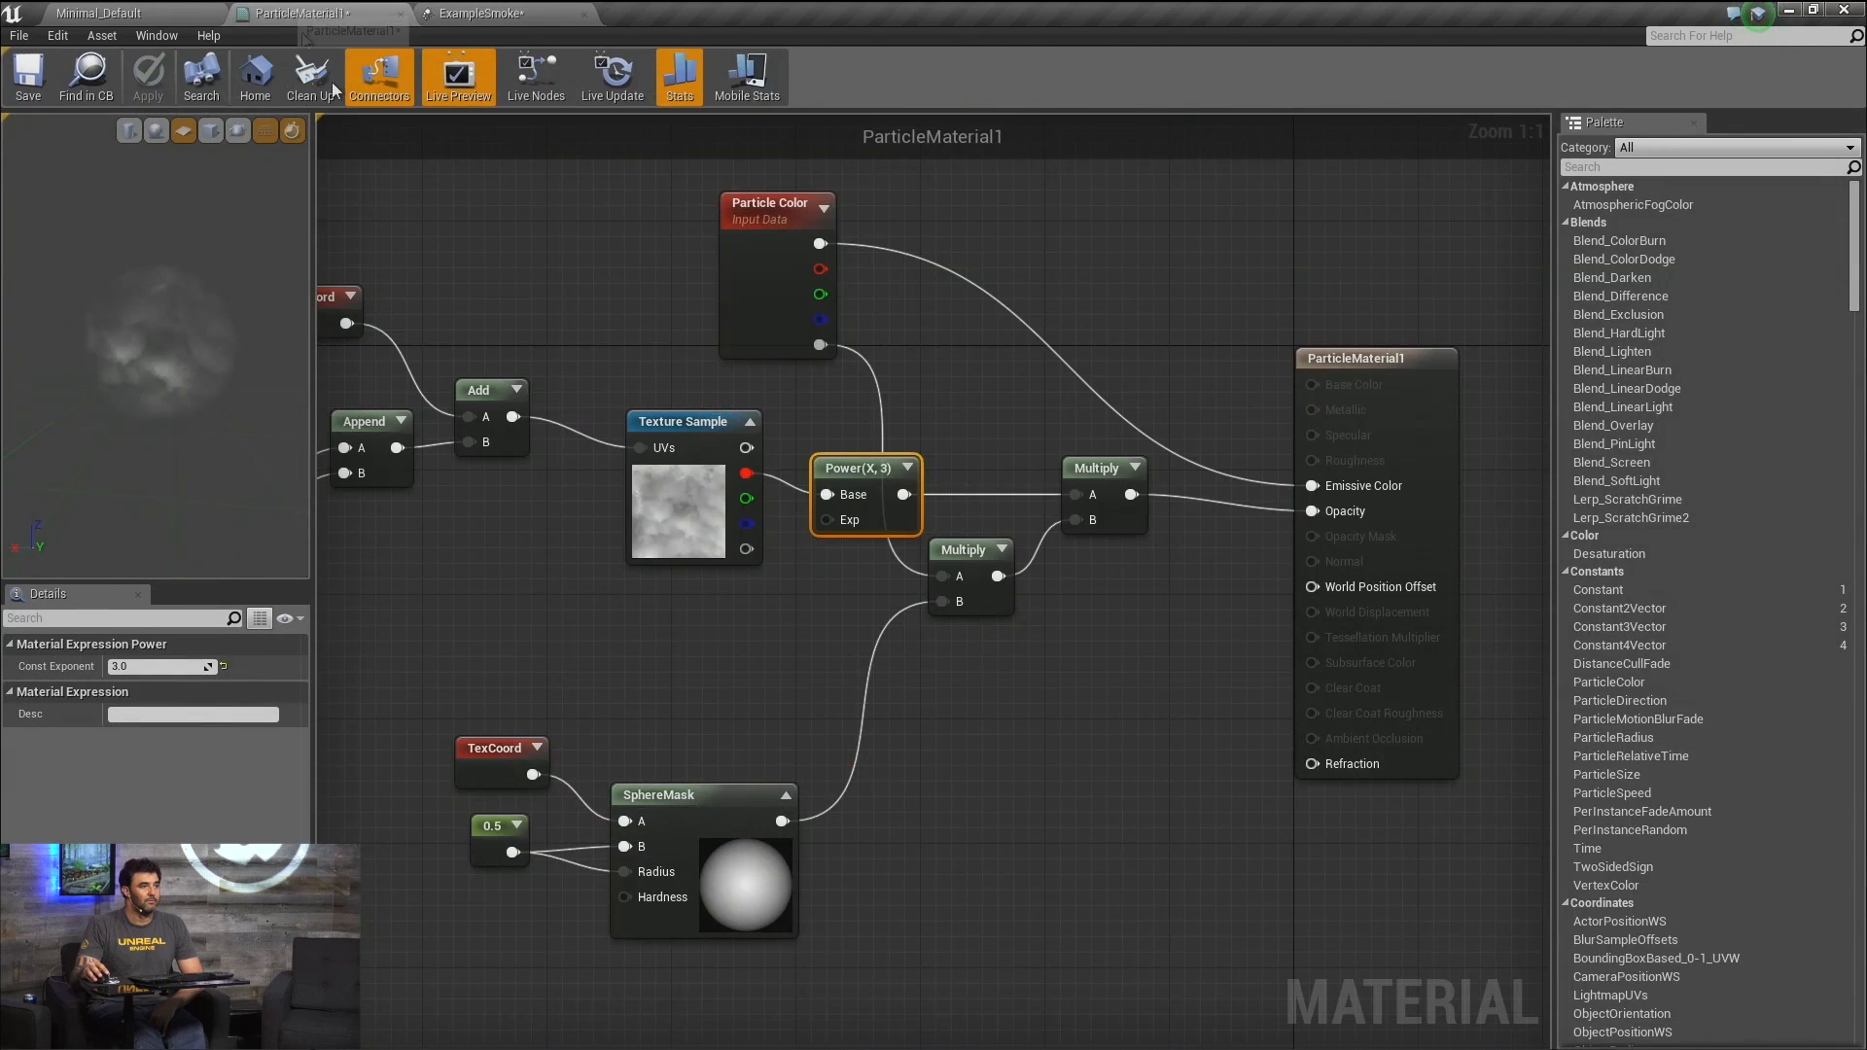
left_click_drag(1062, 476, 1124, 522)
left_click_drag(951, 550, 1038, 453)
Tidy the texture-offset part of the graph by nudging the Dynamic Parameter, Texture Sample and its TexCoord node.
right_click_drag(771, 570, 979, 646)
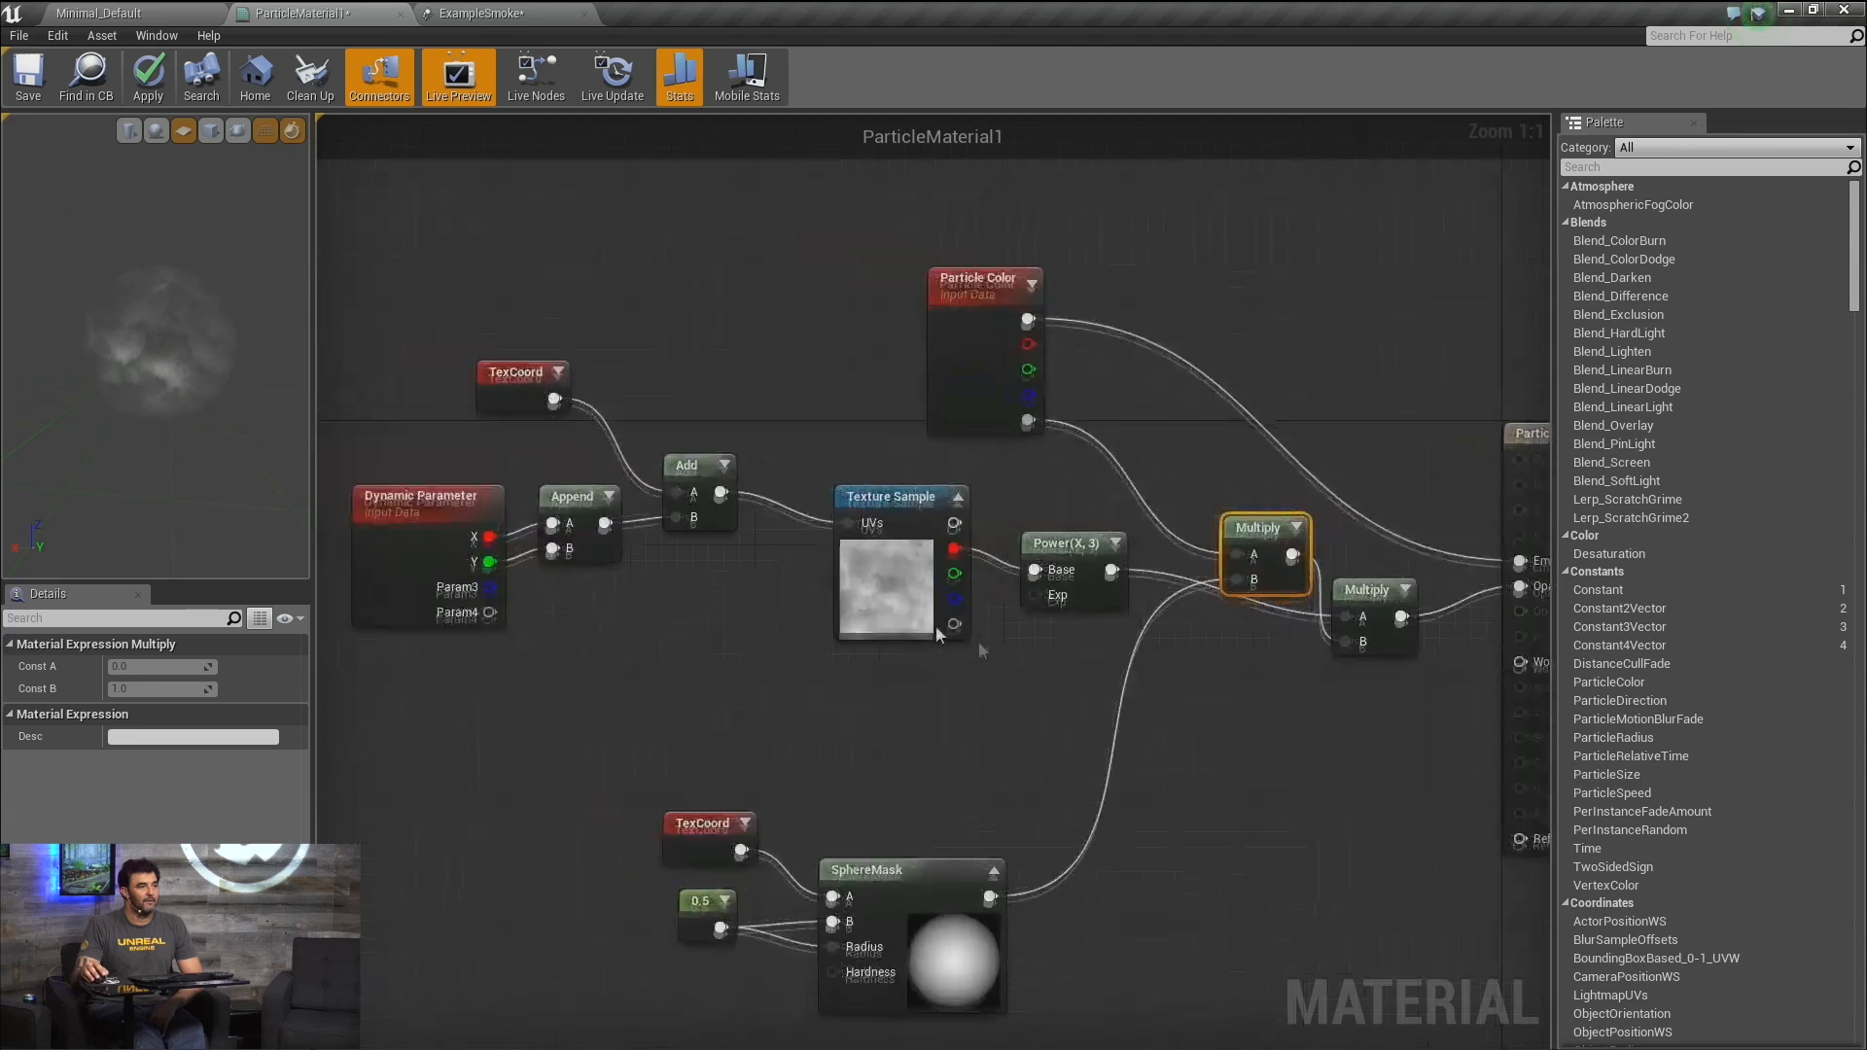
right_click_drag(679, 570, 815, 603)
left_click_drag(556, 585, 533, 618)
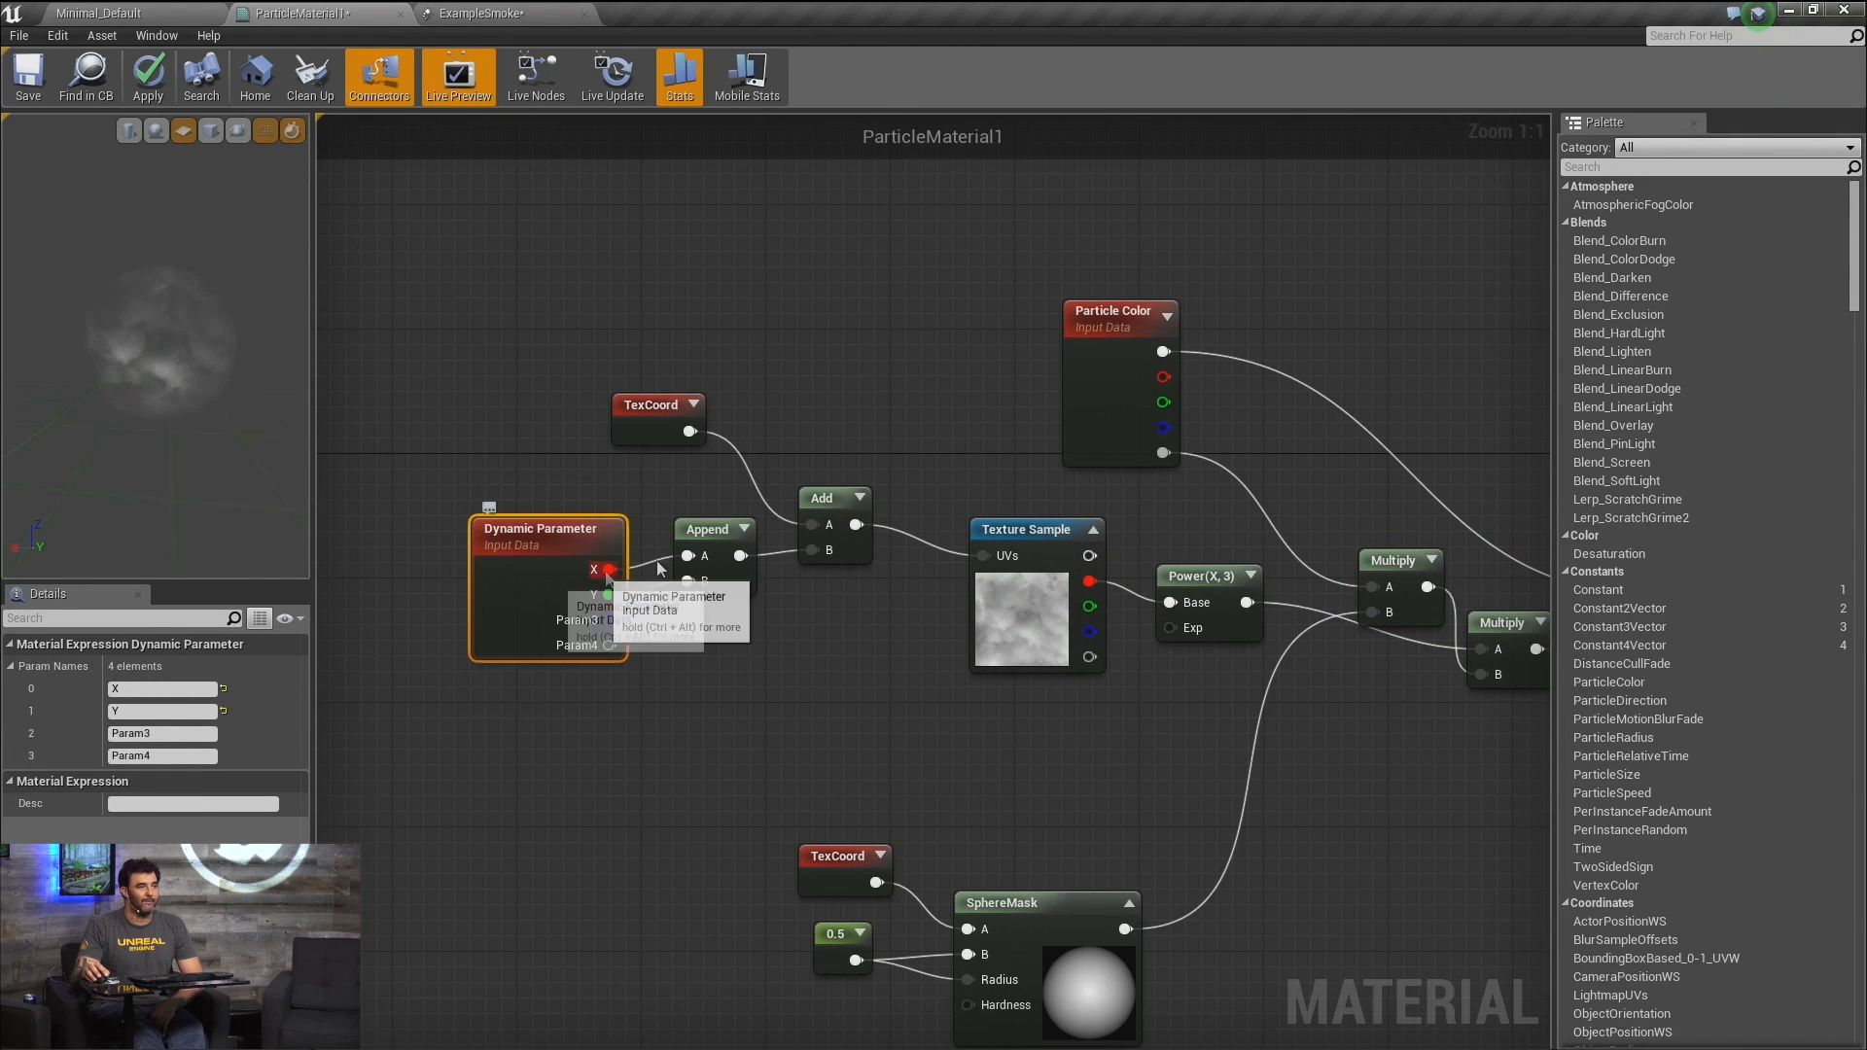
left_click_drag(984, 630, 966, 615)
left_click_drag(641, 417, 641, 402)
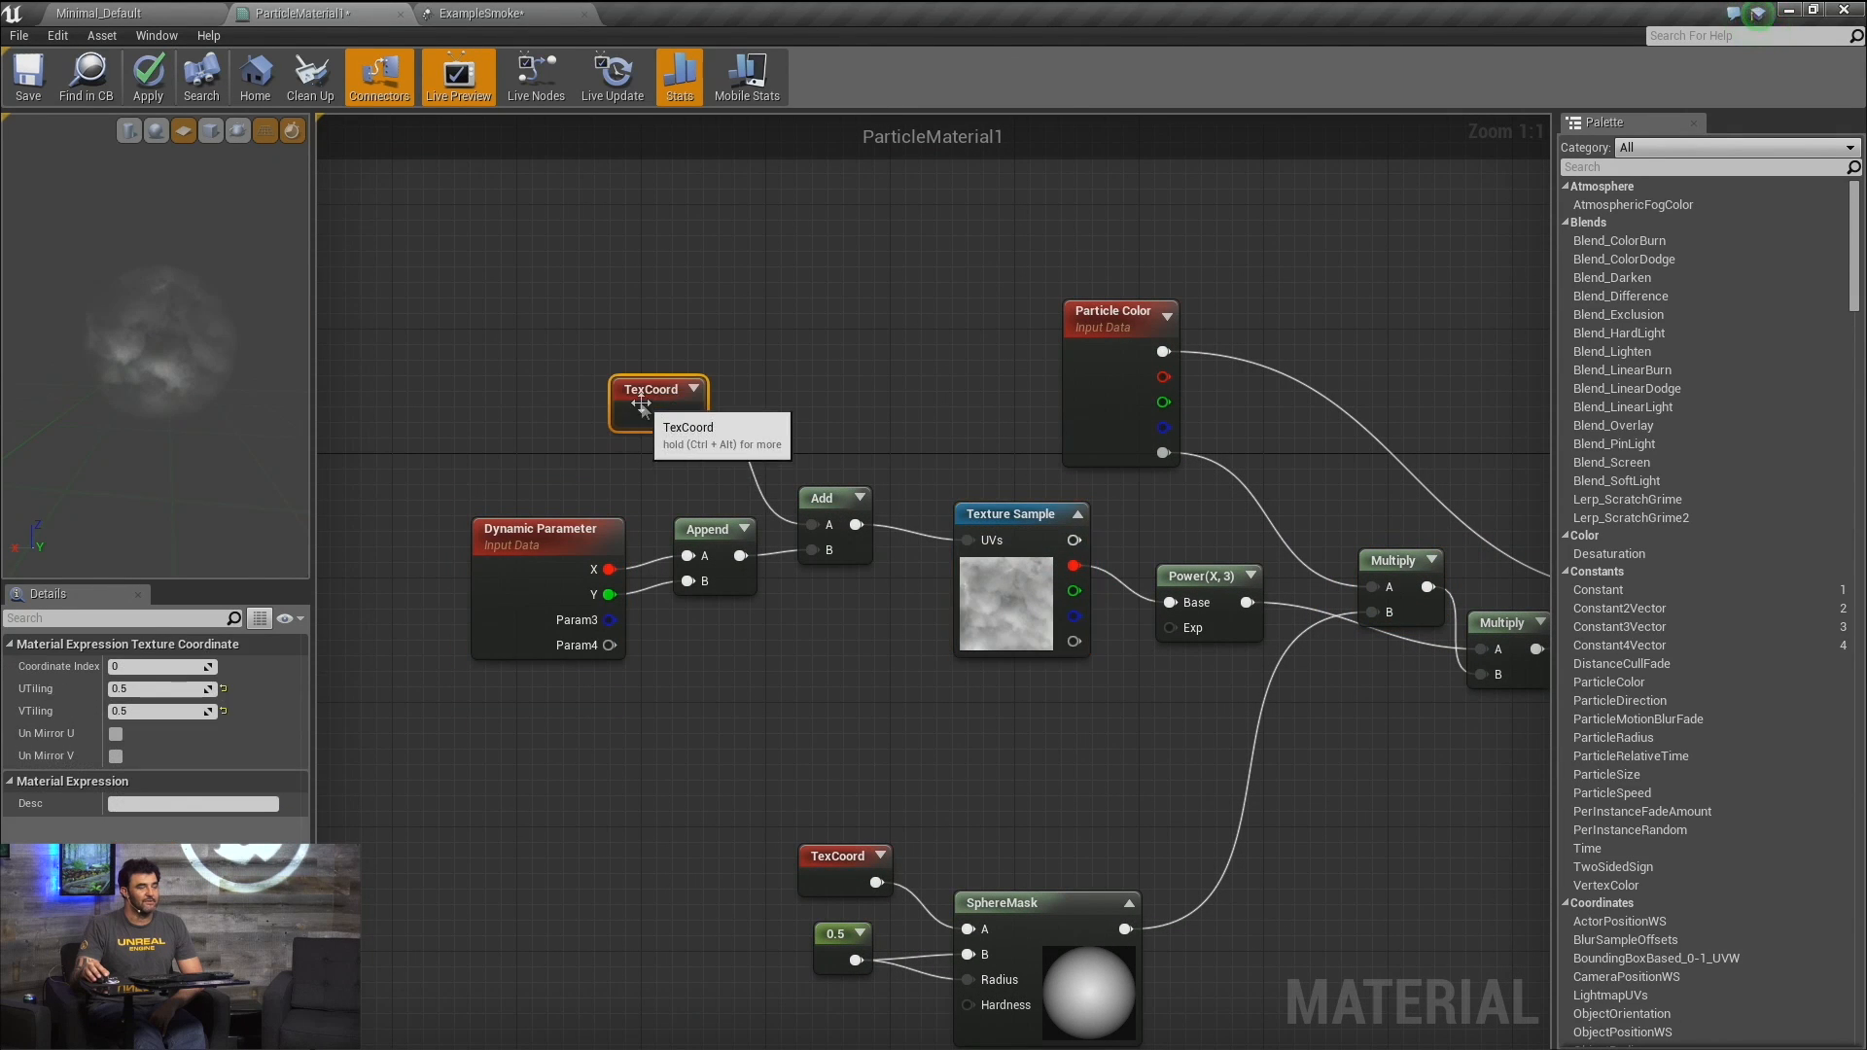
right_click_drag(739, 498, 611, 520)
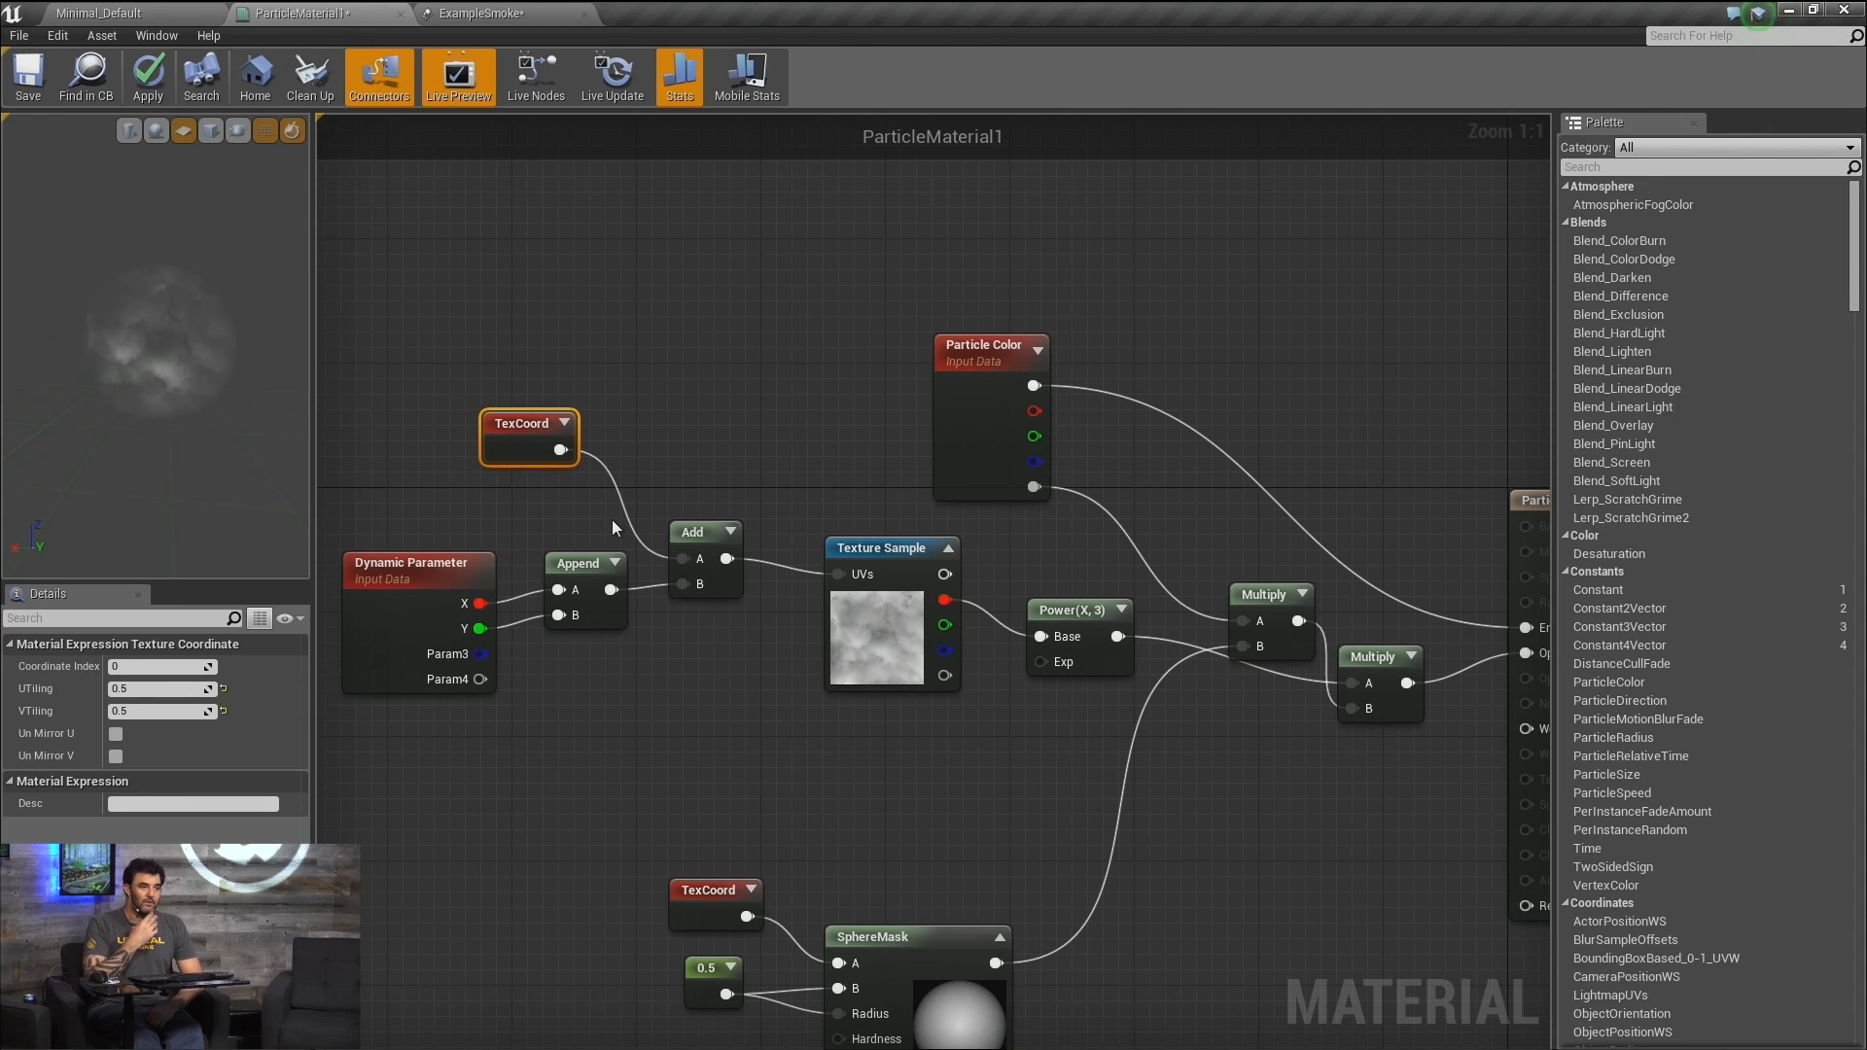
Examine the Multiply chain feeding Opacity, and check the smoke preview in ExampleSmoke.
left_click(1272, 630)
right_click_drag(1206, 512, 930, 533)
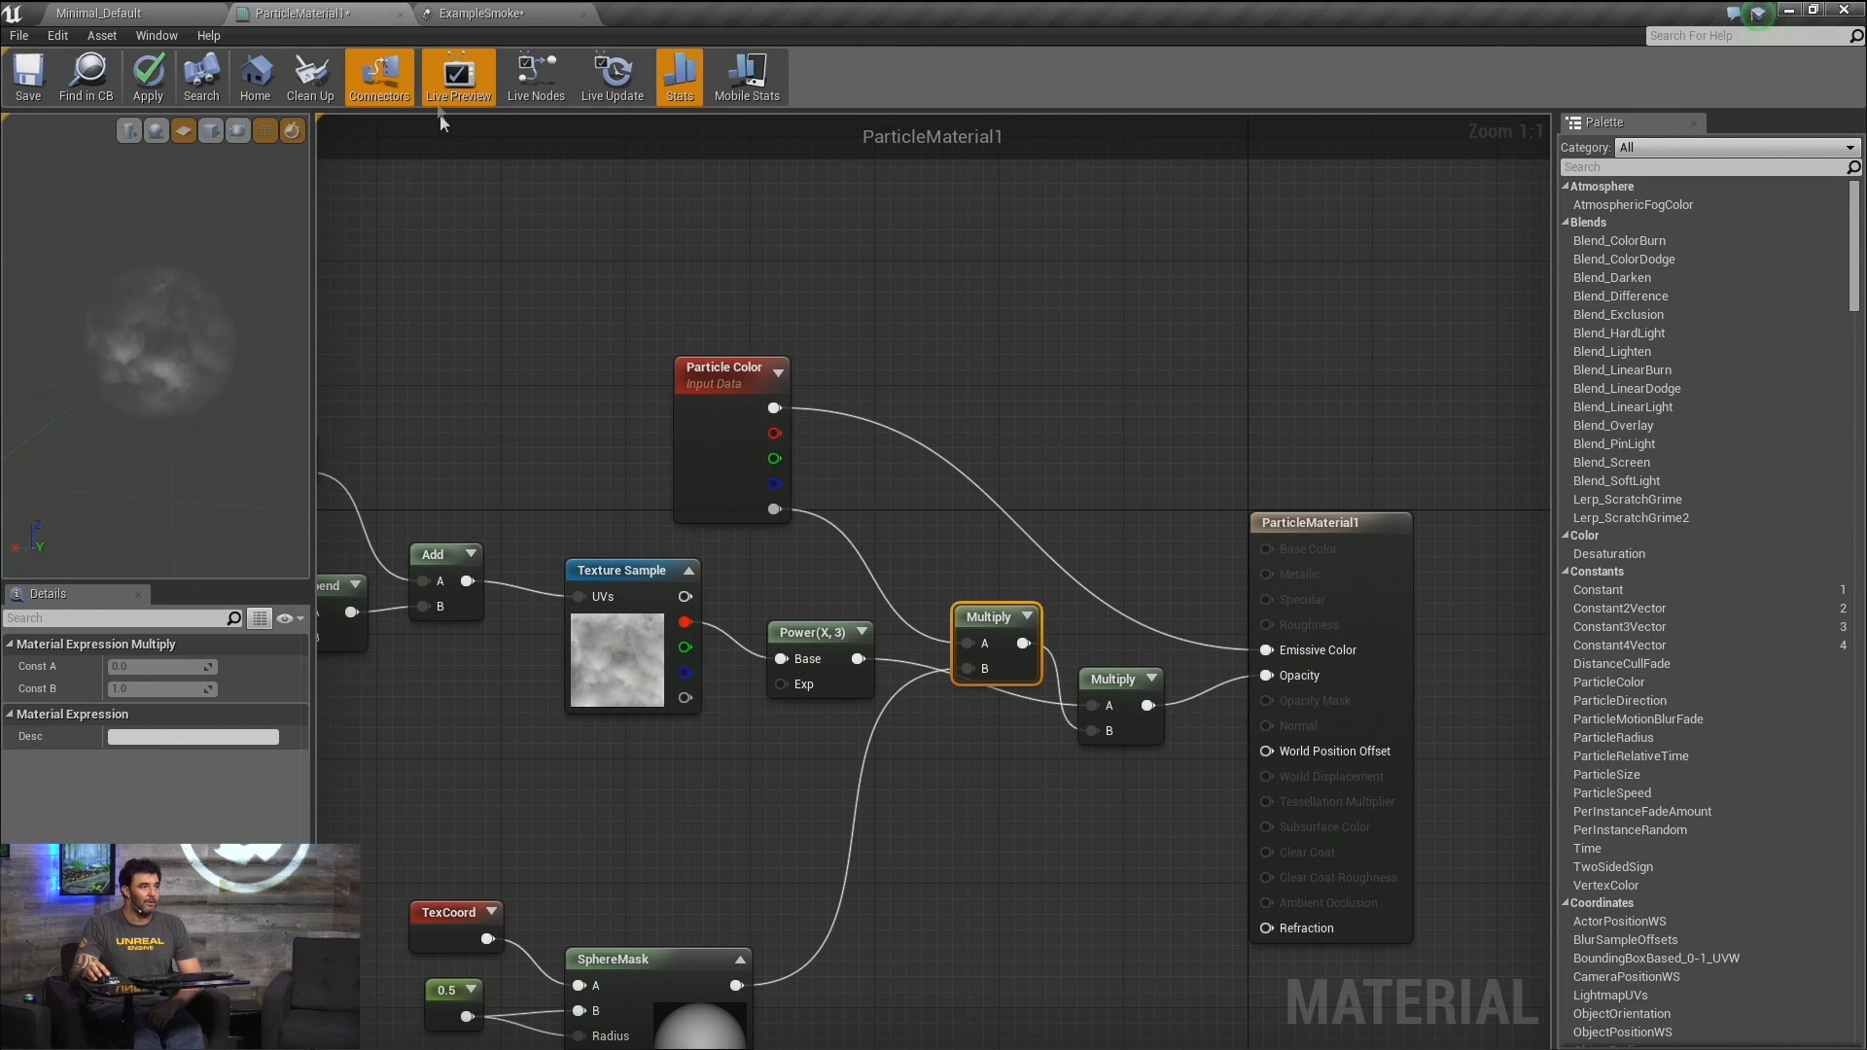
left_click(484, 11)
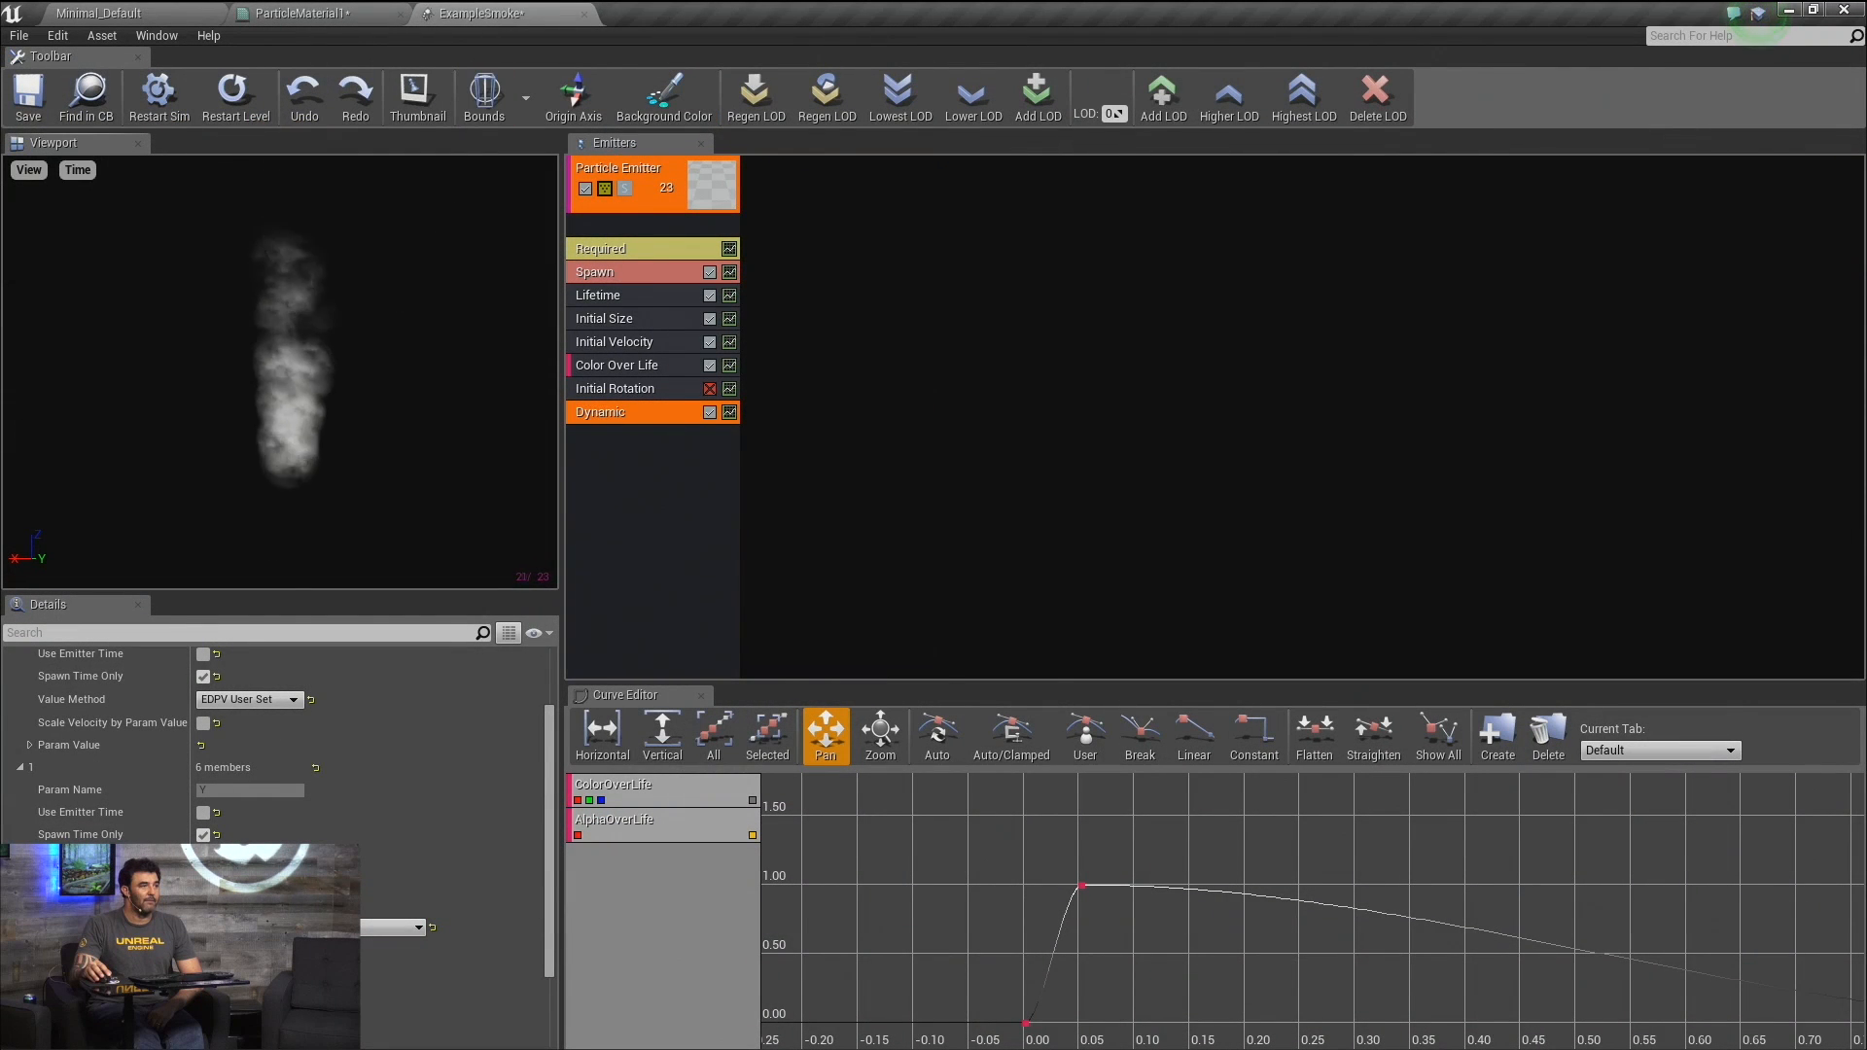
In ParticleMaterial1, wire the Texture Sample's red output directly to the final Multiply's A input and move Power below that Multiply.
left_click(292, 13)
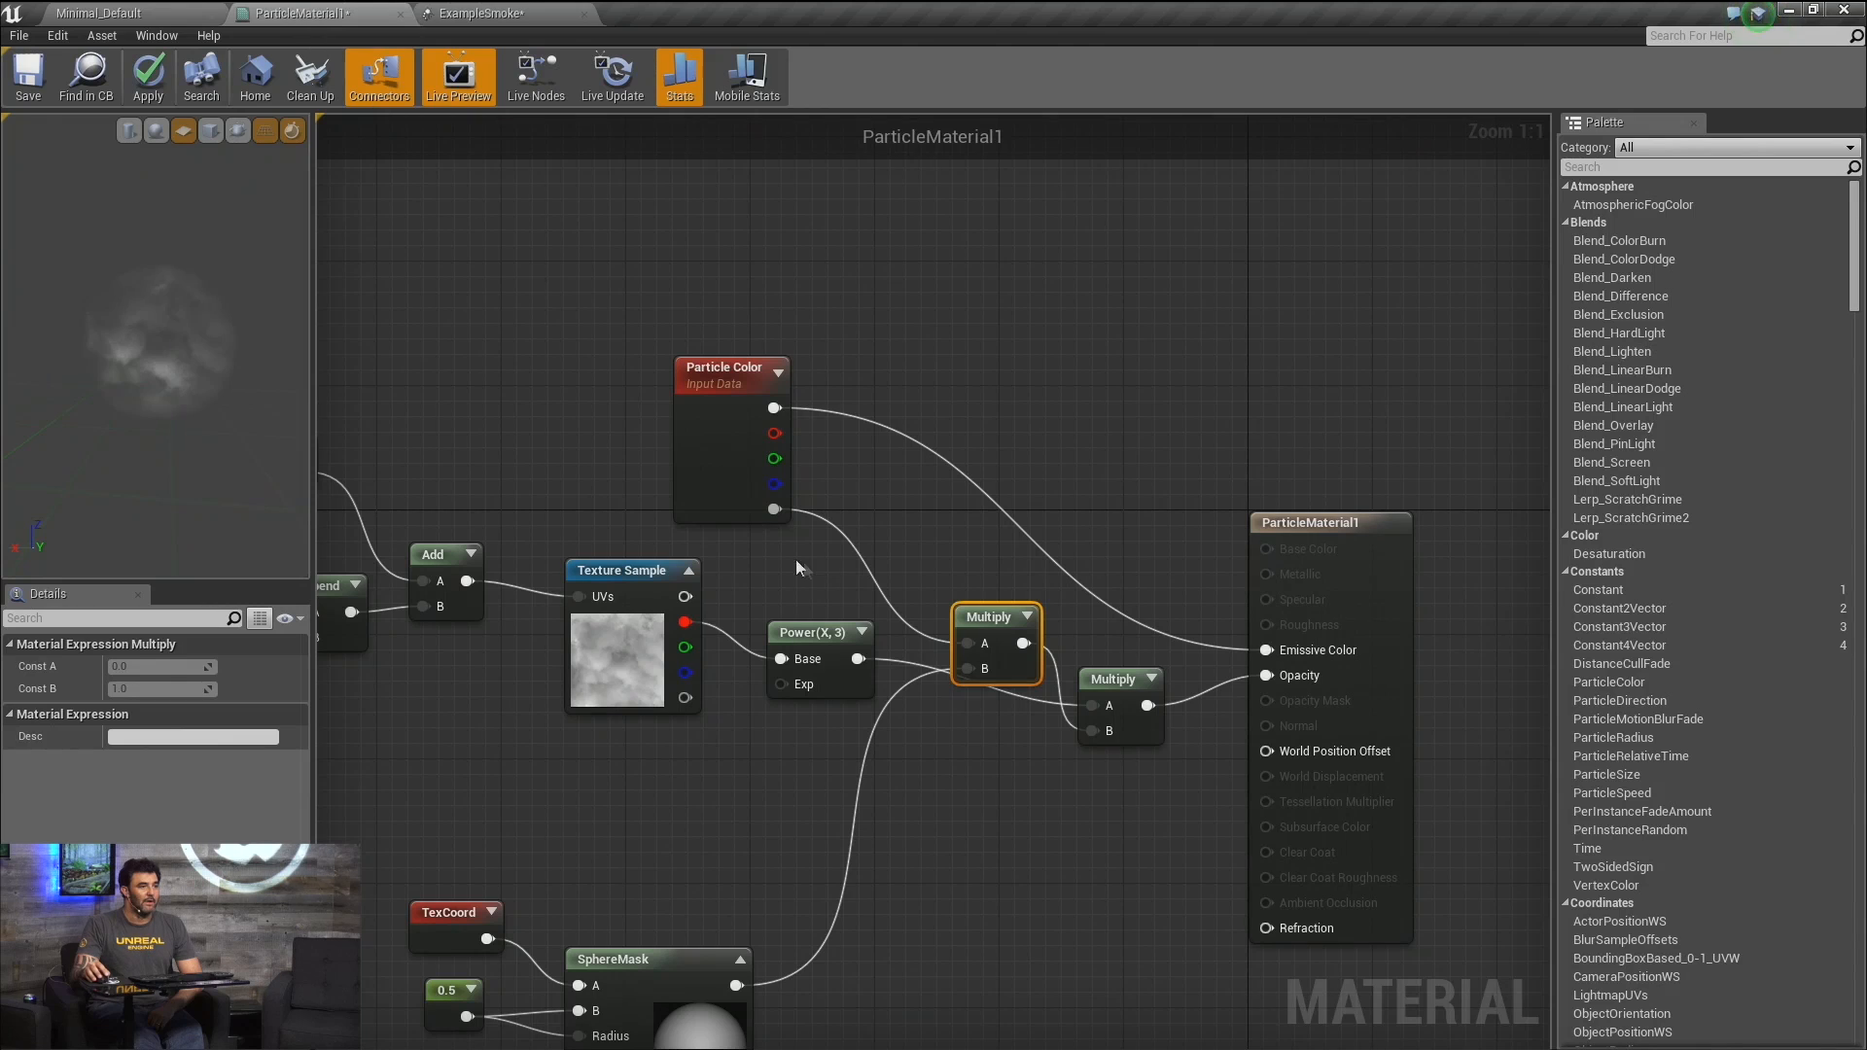
left_click(816, 633)
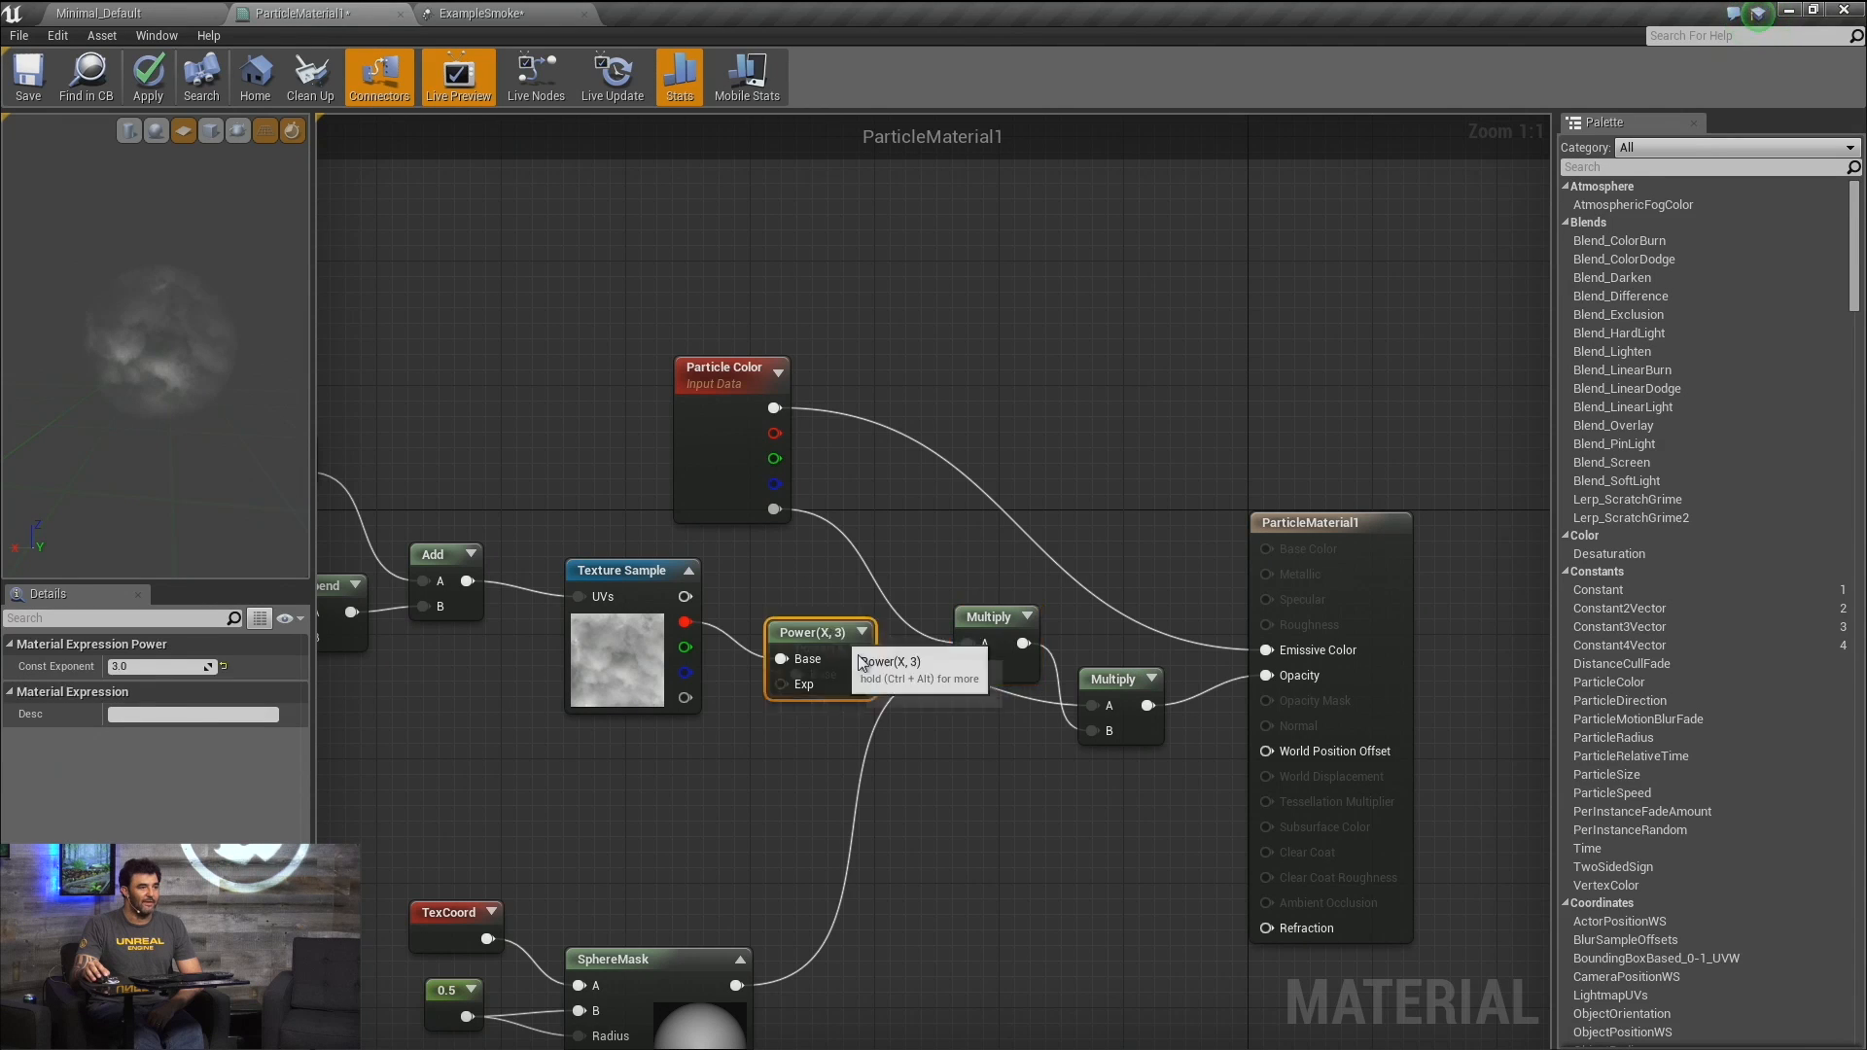
left_click_drag(817, 633, 958, 741)
left_click_drag(685, 622, 1099, 705)
left_click_drag(921, 767, 1140, 922)
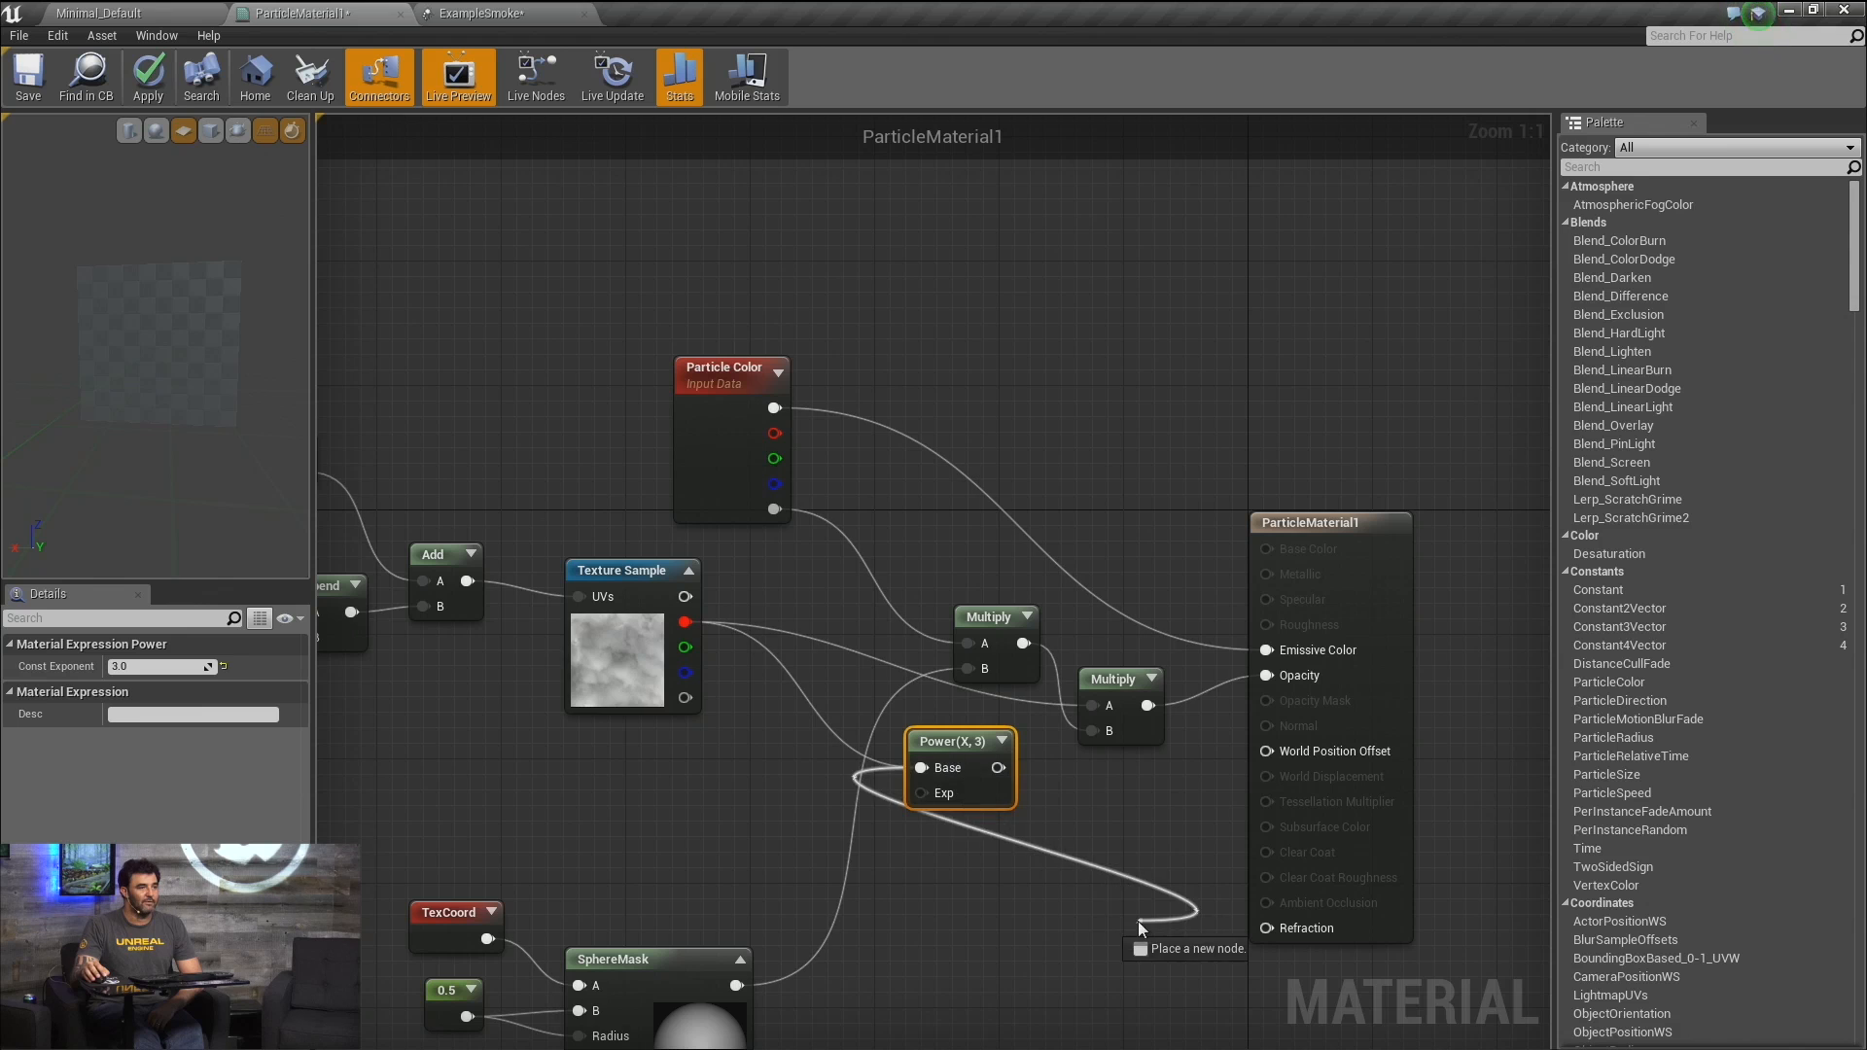
left_click_drag(978, 887, 978, 886)
left_click_drag(941, 754, 1130, 786)
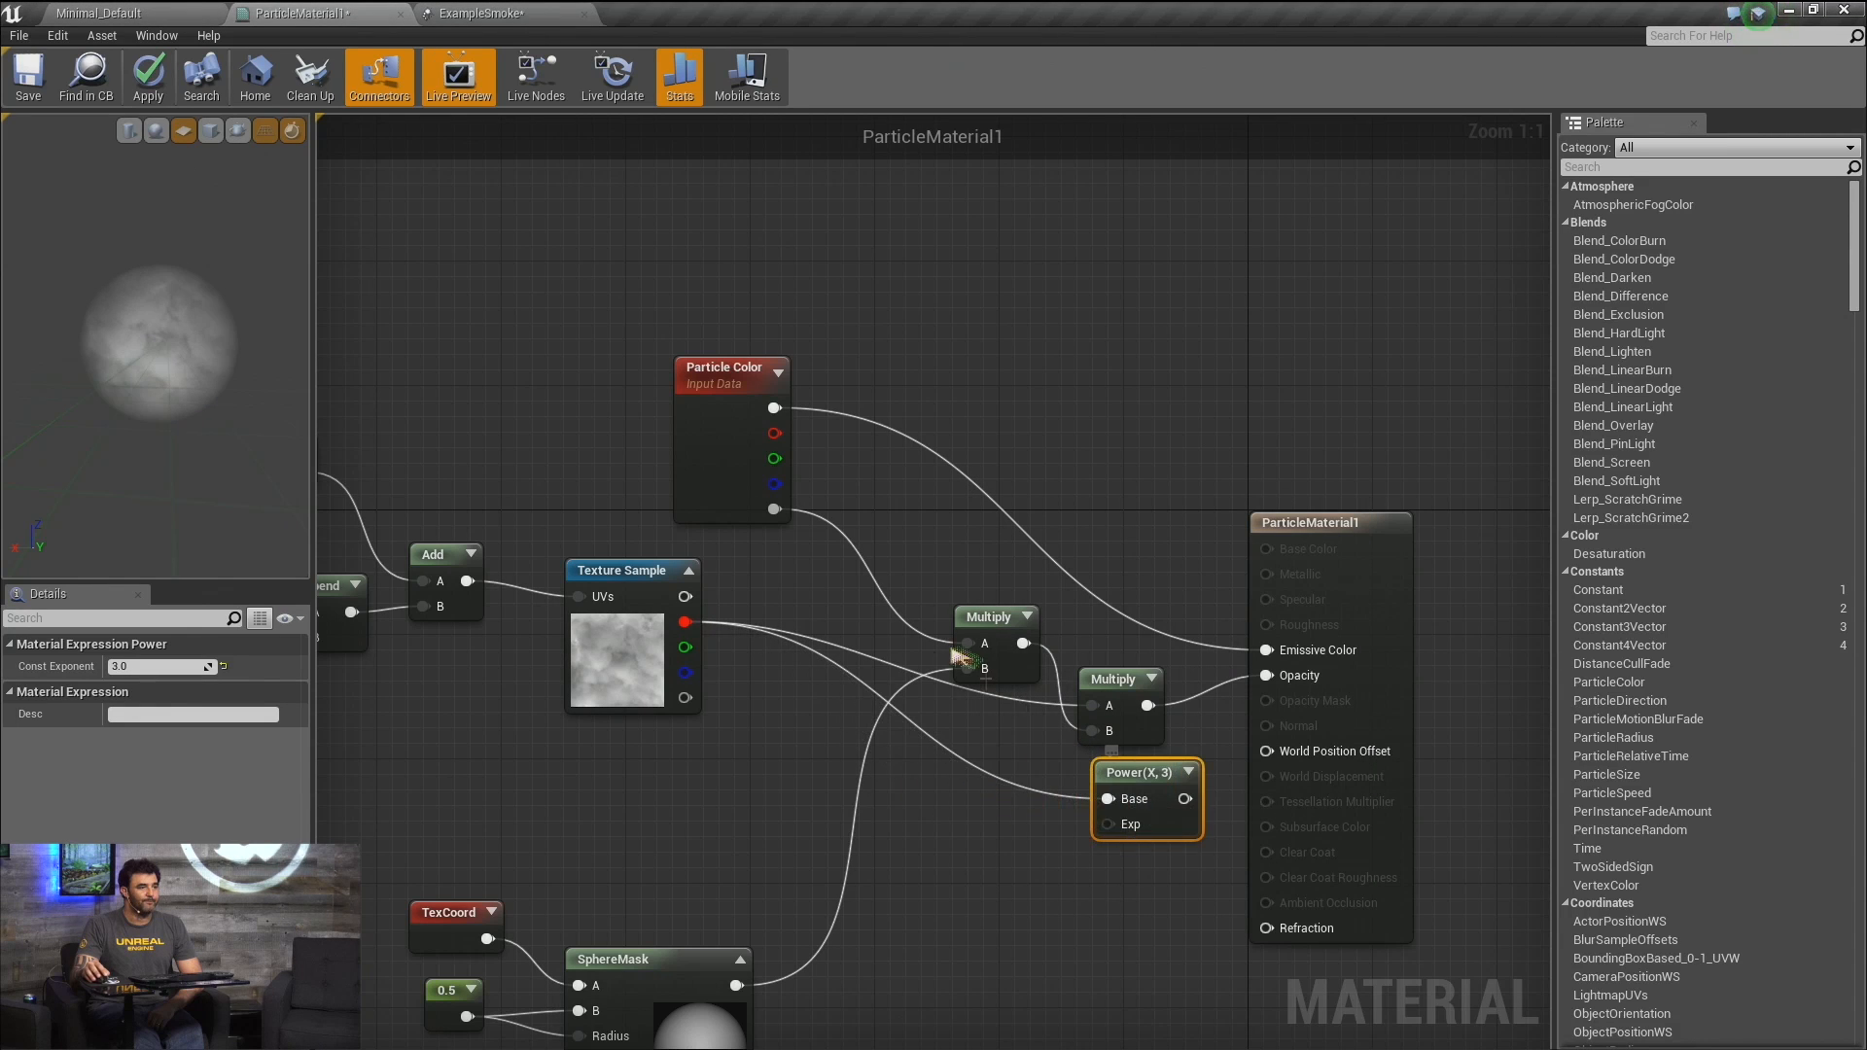
Route the final Multiply through the Power node into Opacity, then apply the material and preview it in ExampleSmoke.
left_click_drag(863, 601, 1078, 718)
left_click_drag(1000, 572, 1110, 694)
left_click_drag(1116, 678, 1267, 675)
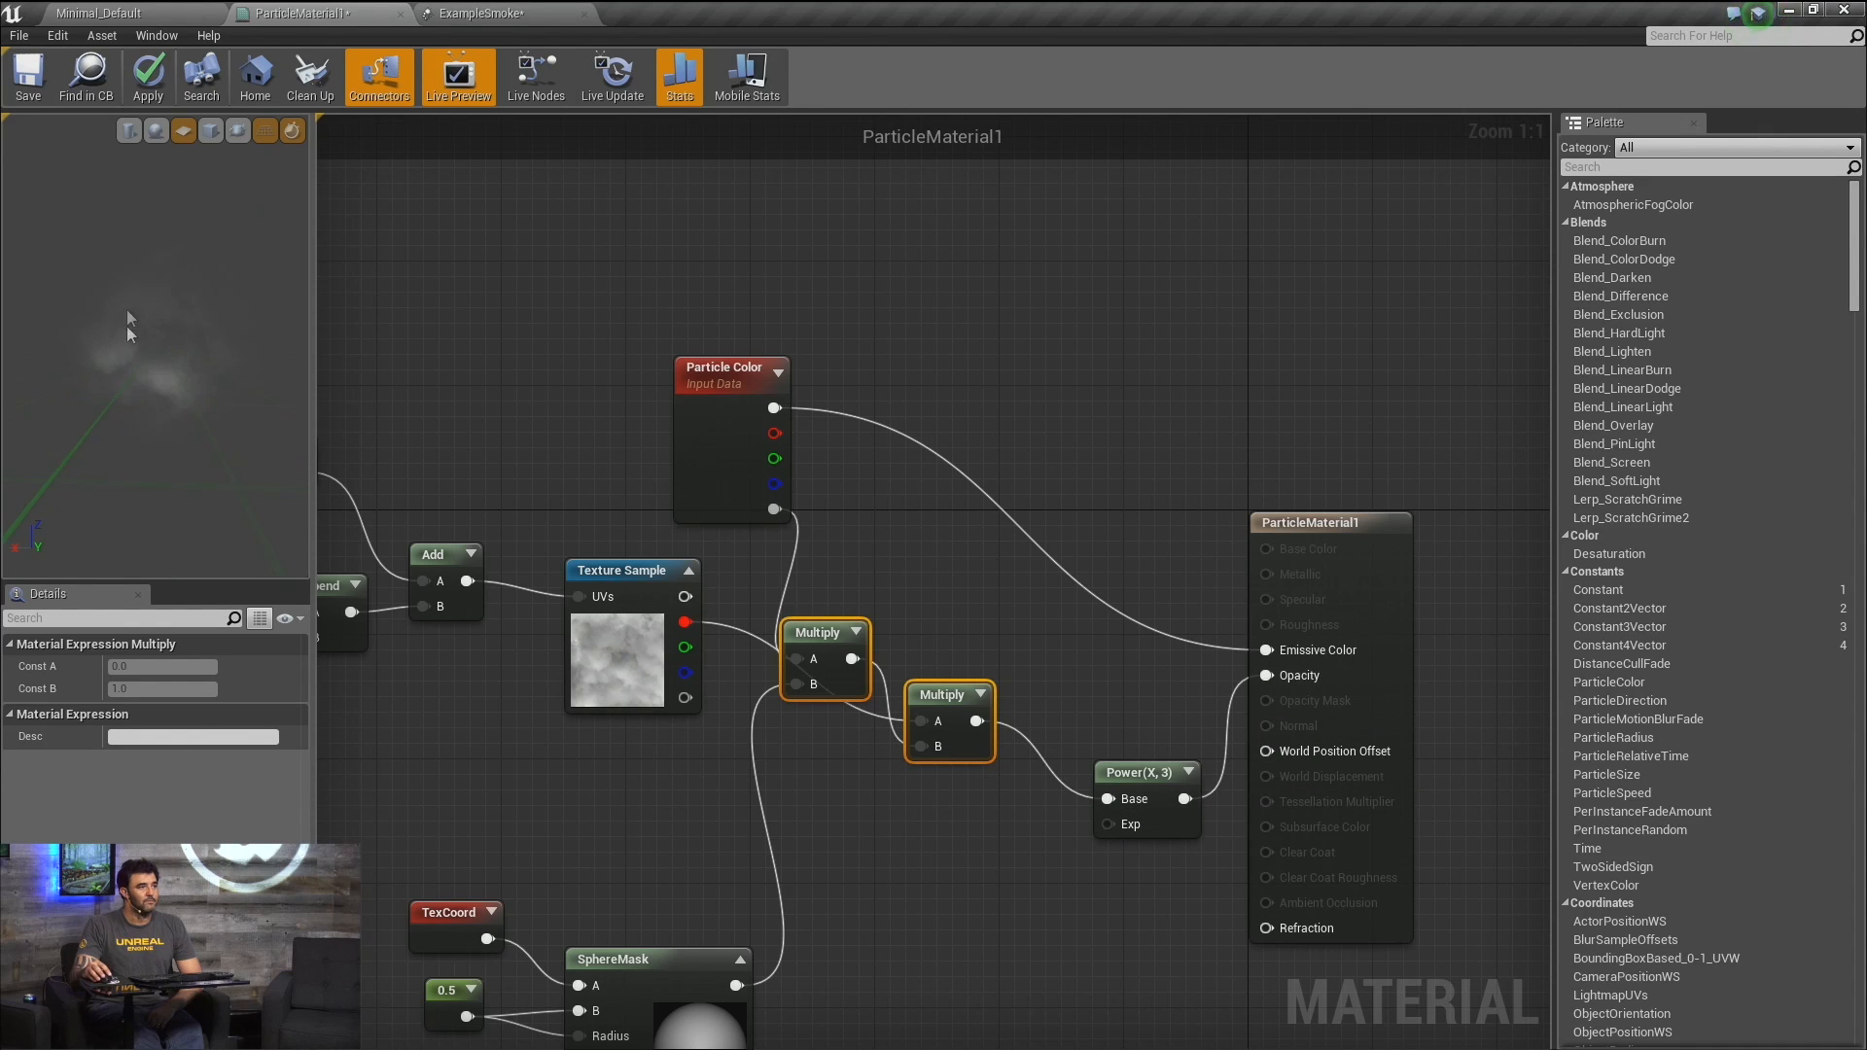
left_click(469, 12)
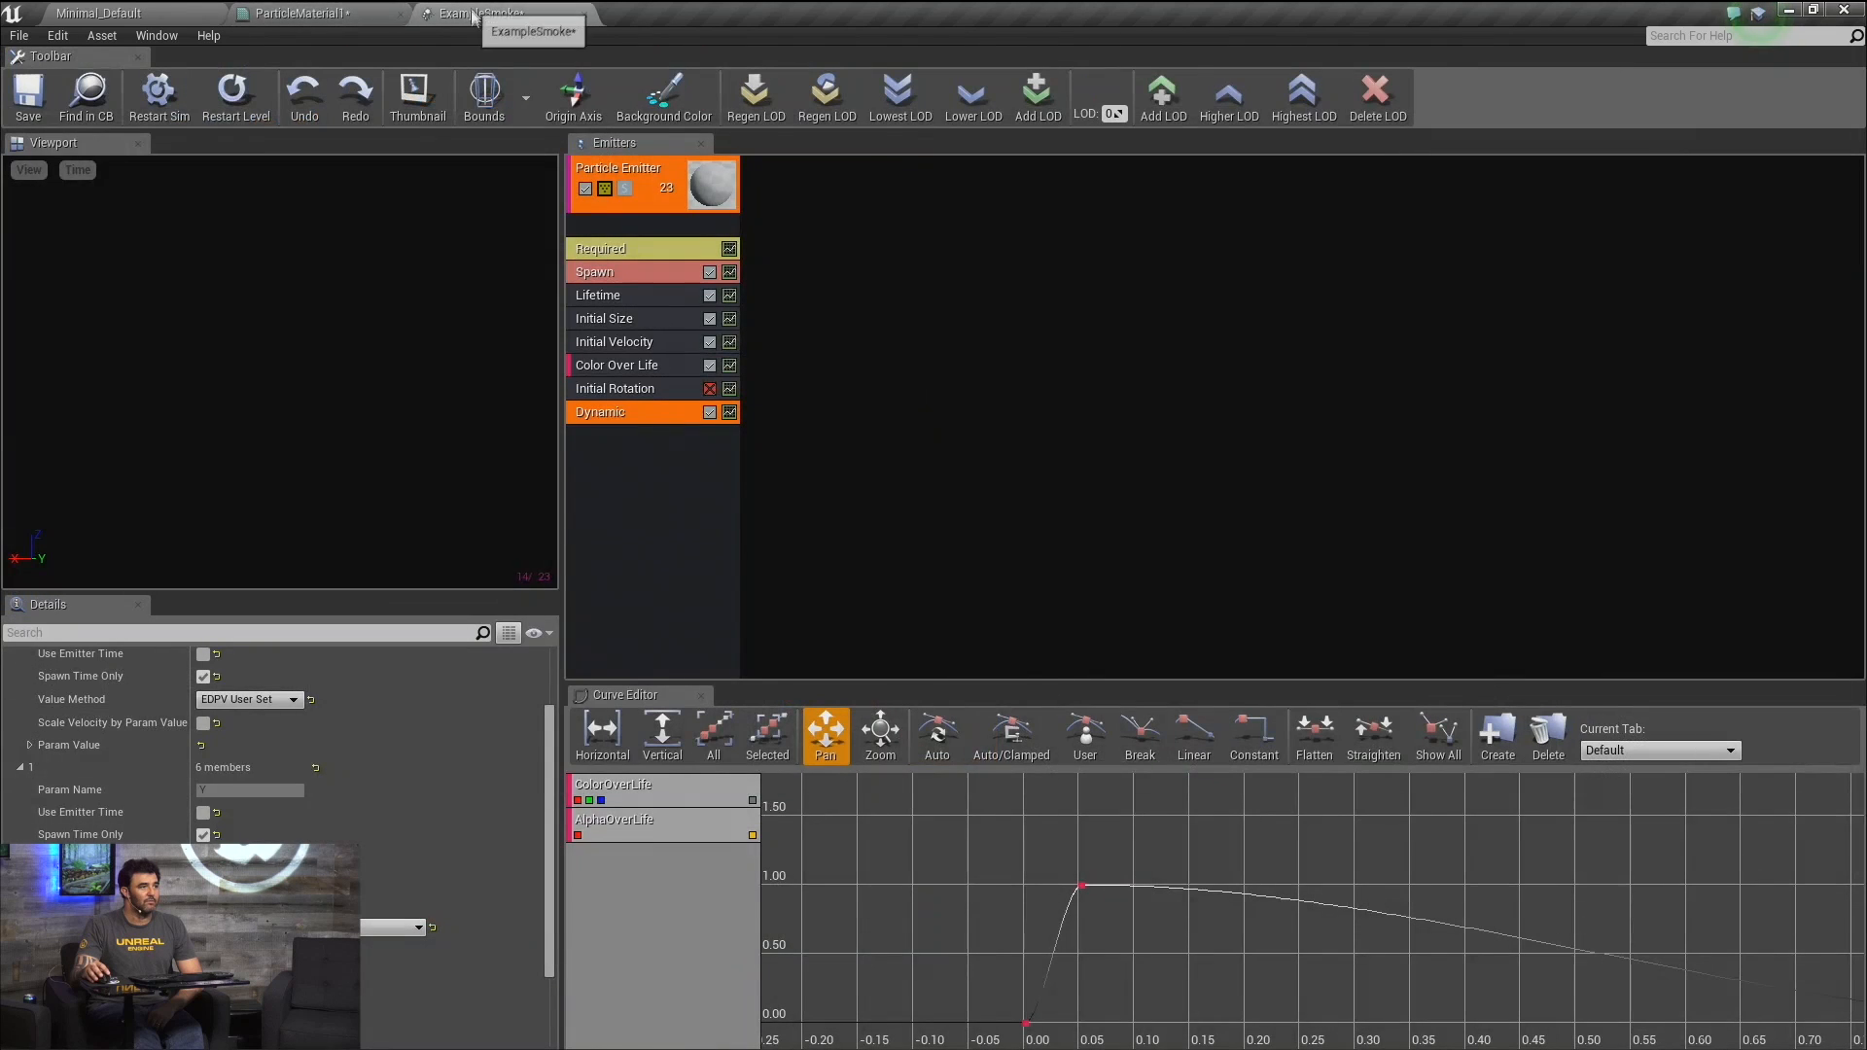
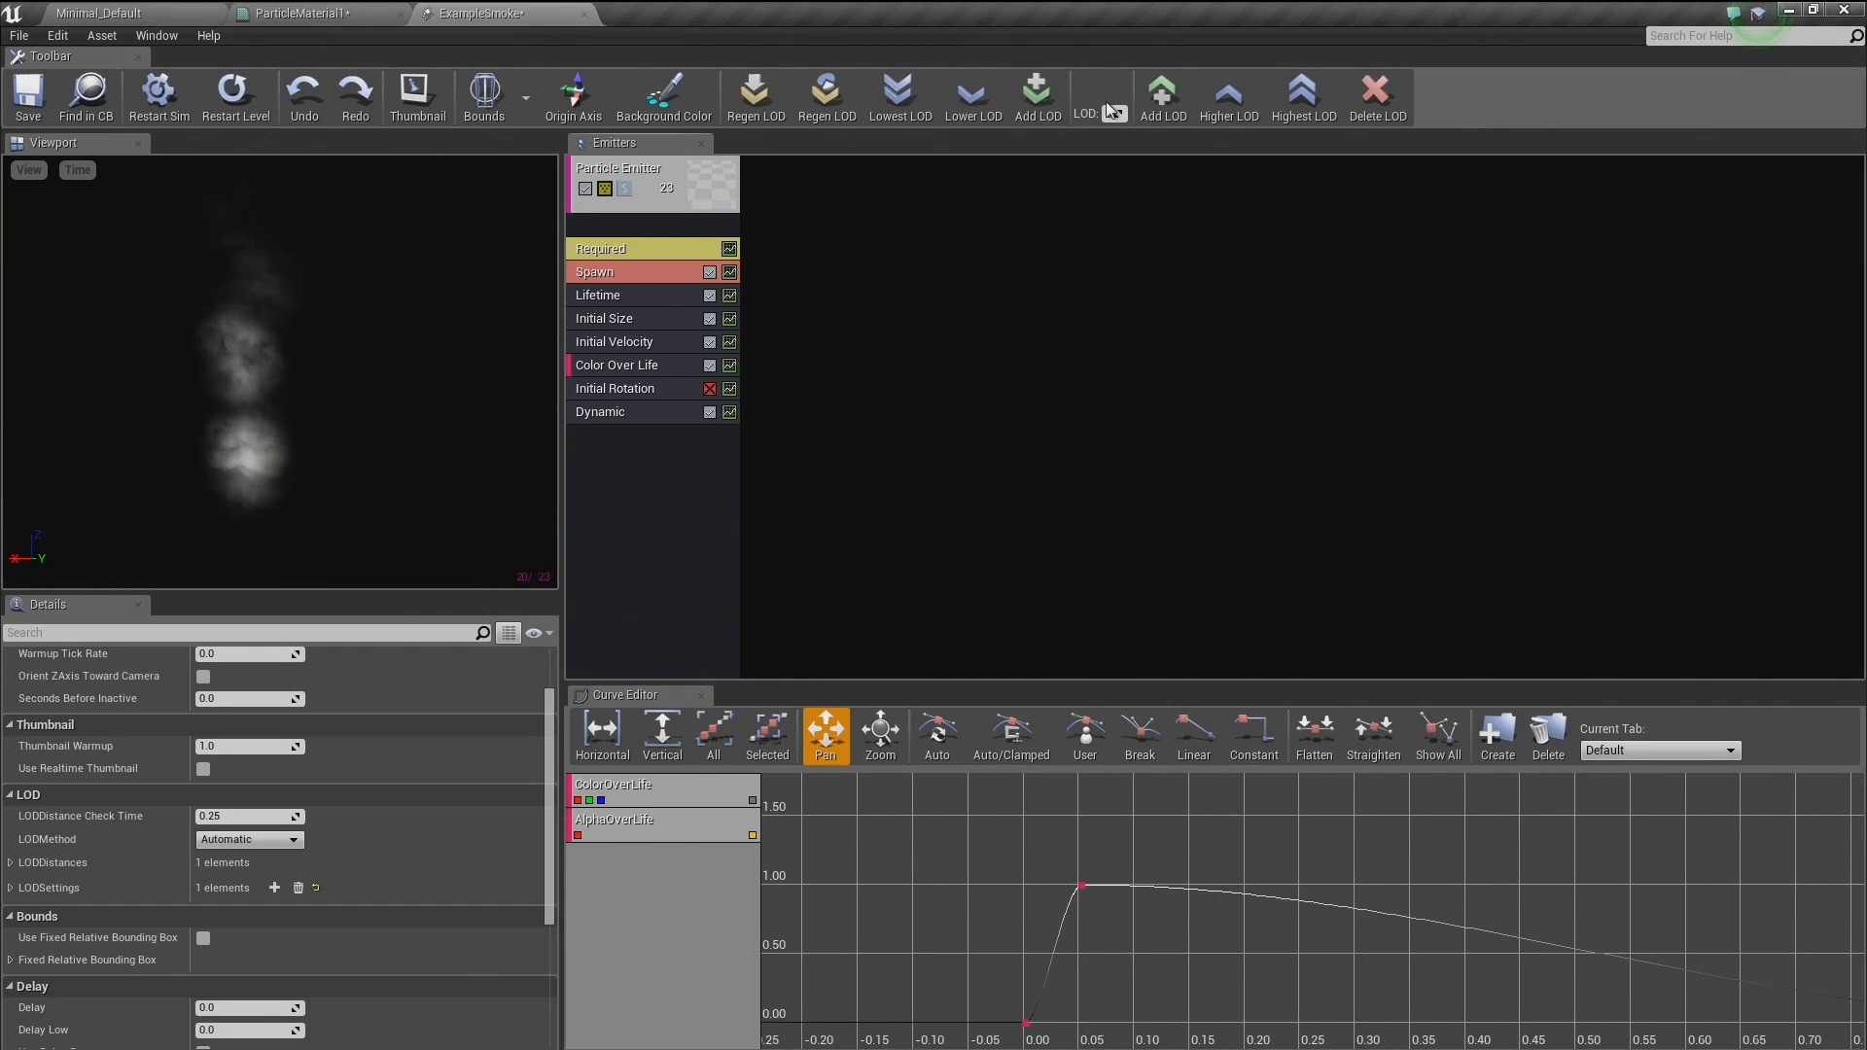
Add an LOD before the current one, then duplicate the Spawn module from the higher LOD into LOD 1.
left_click(1033, 85)
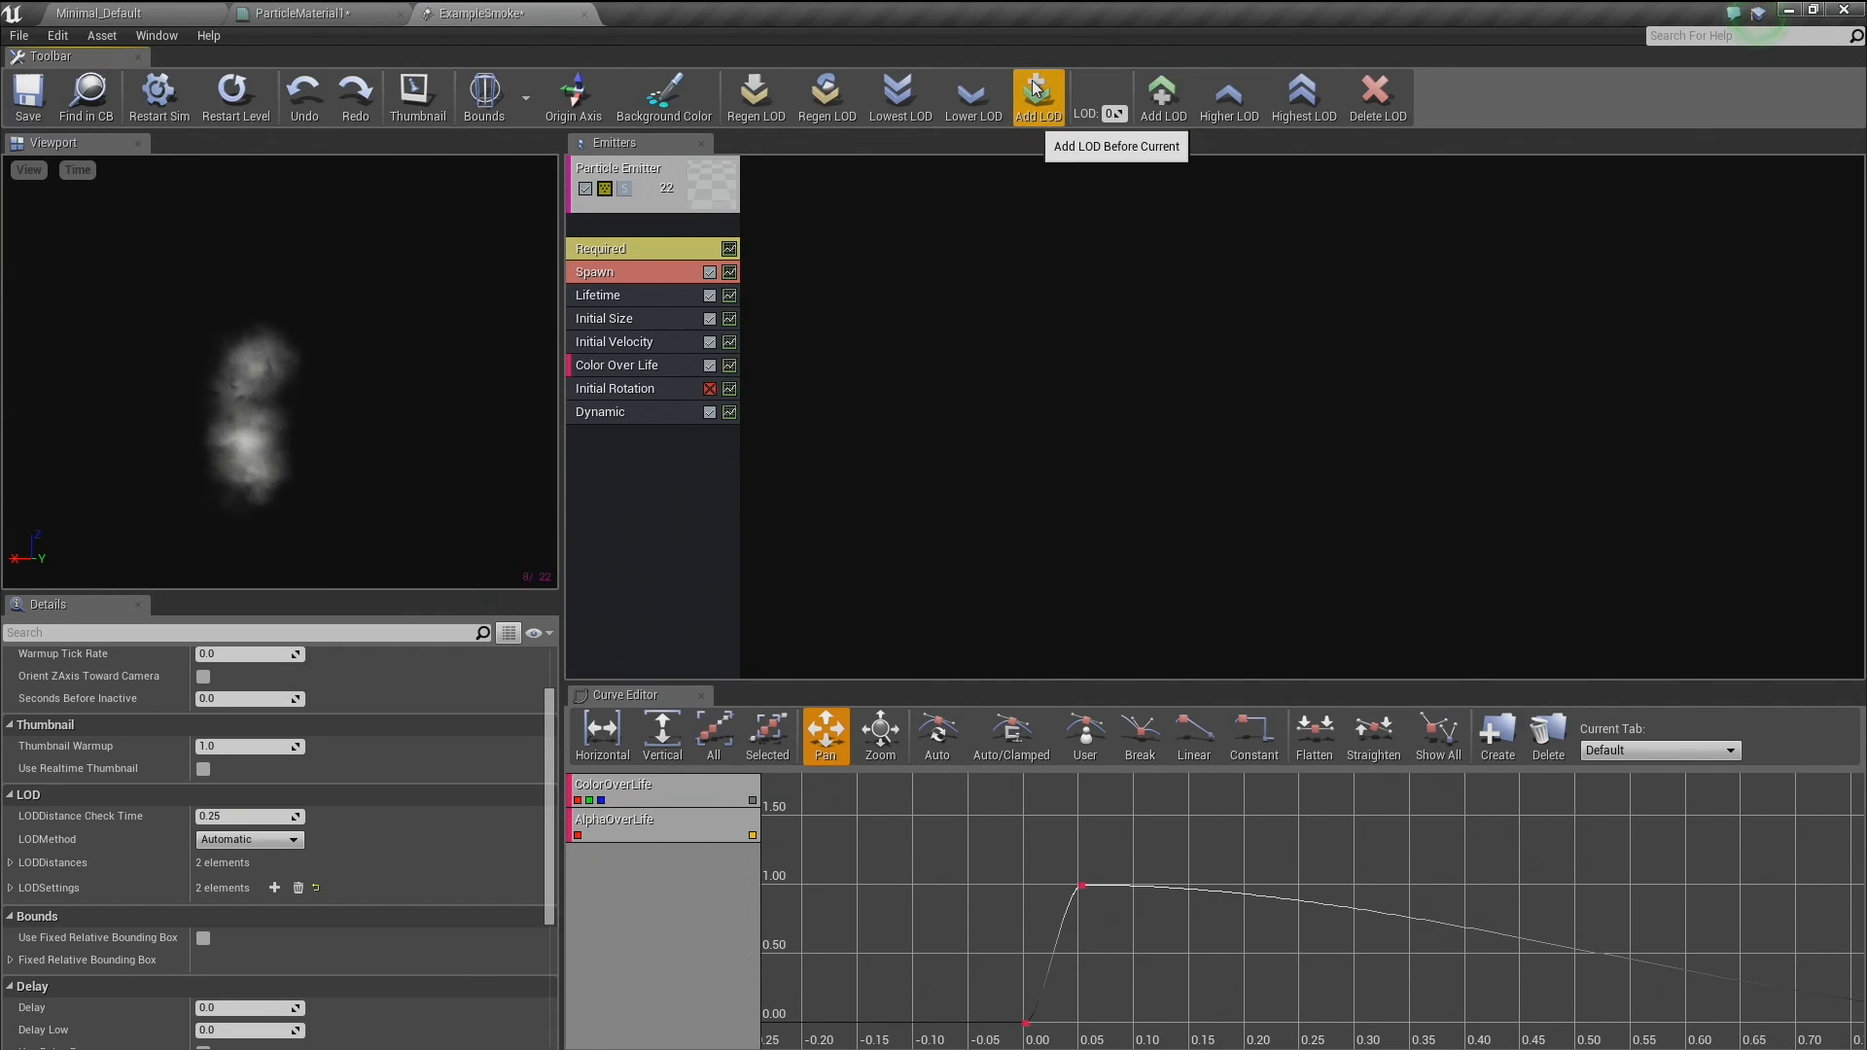
left_click_drag(1114, 116, 1128, 117)
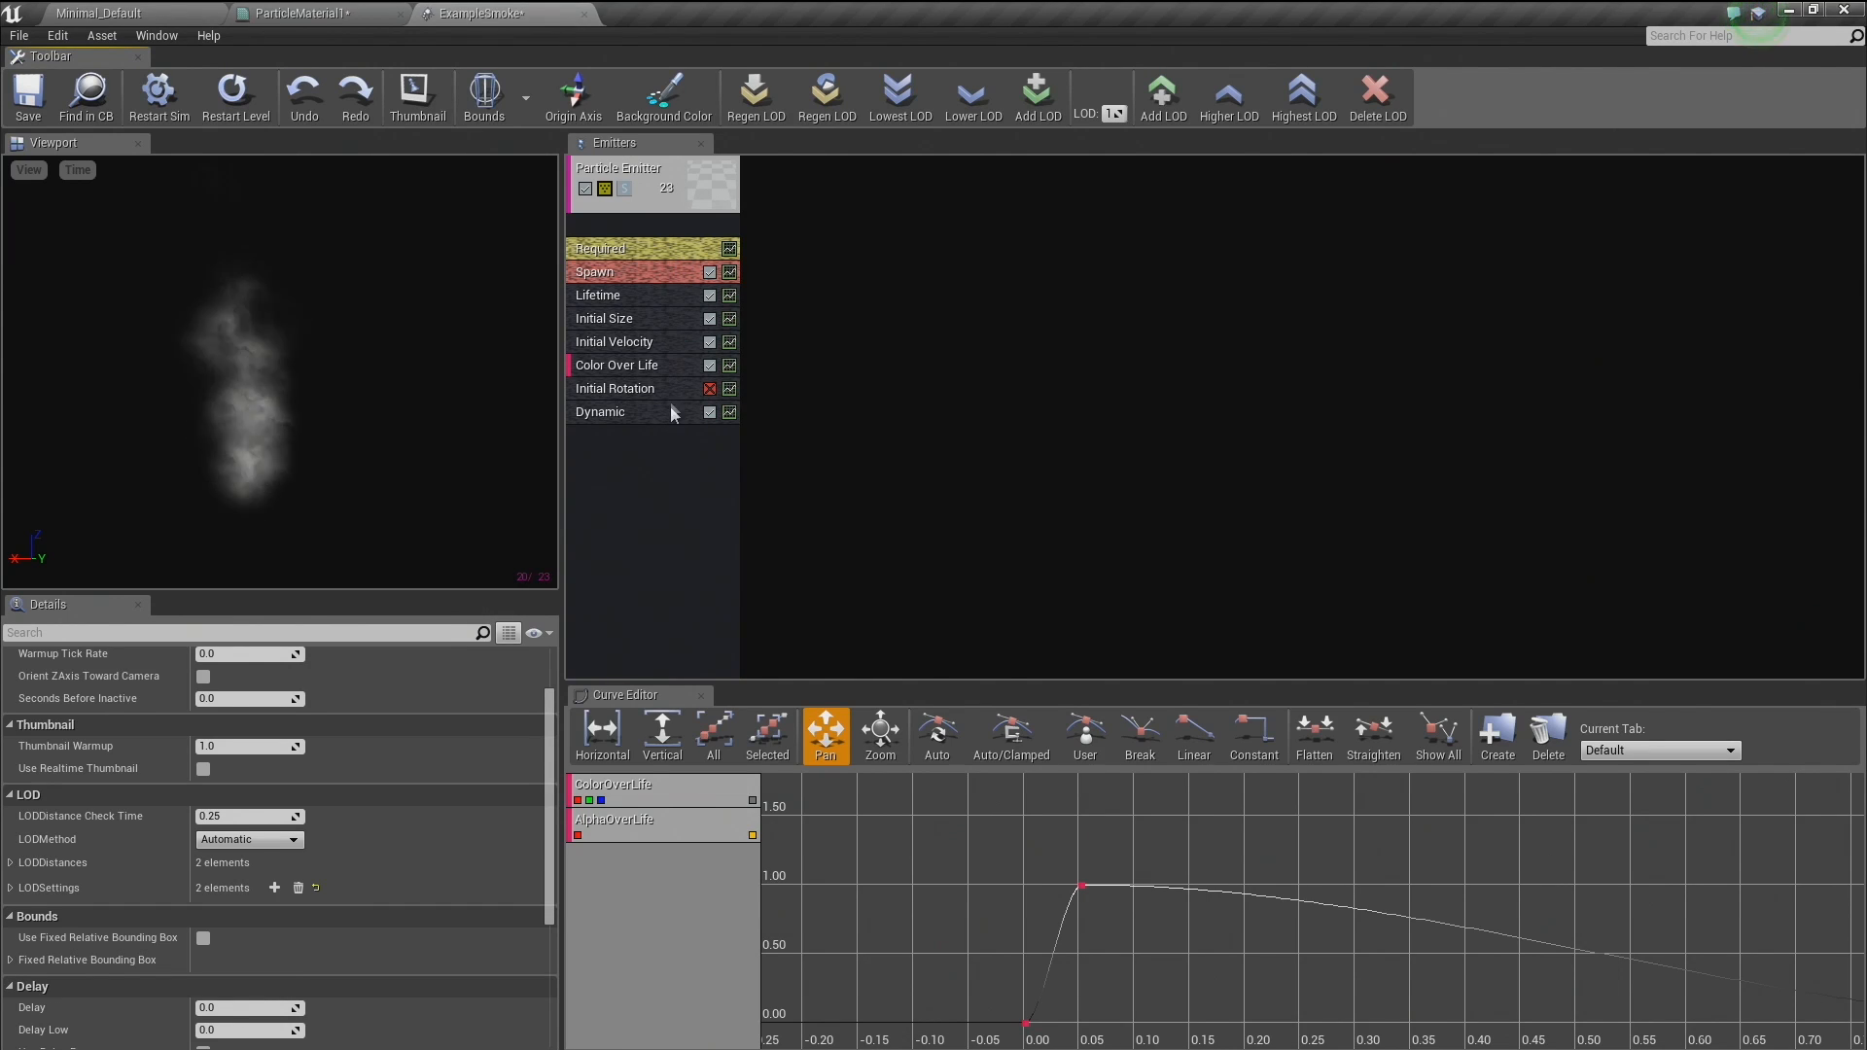
left_click(653, 274)
right_click(634, 277)
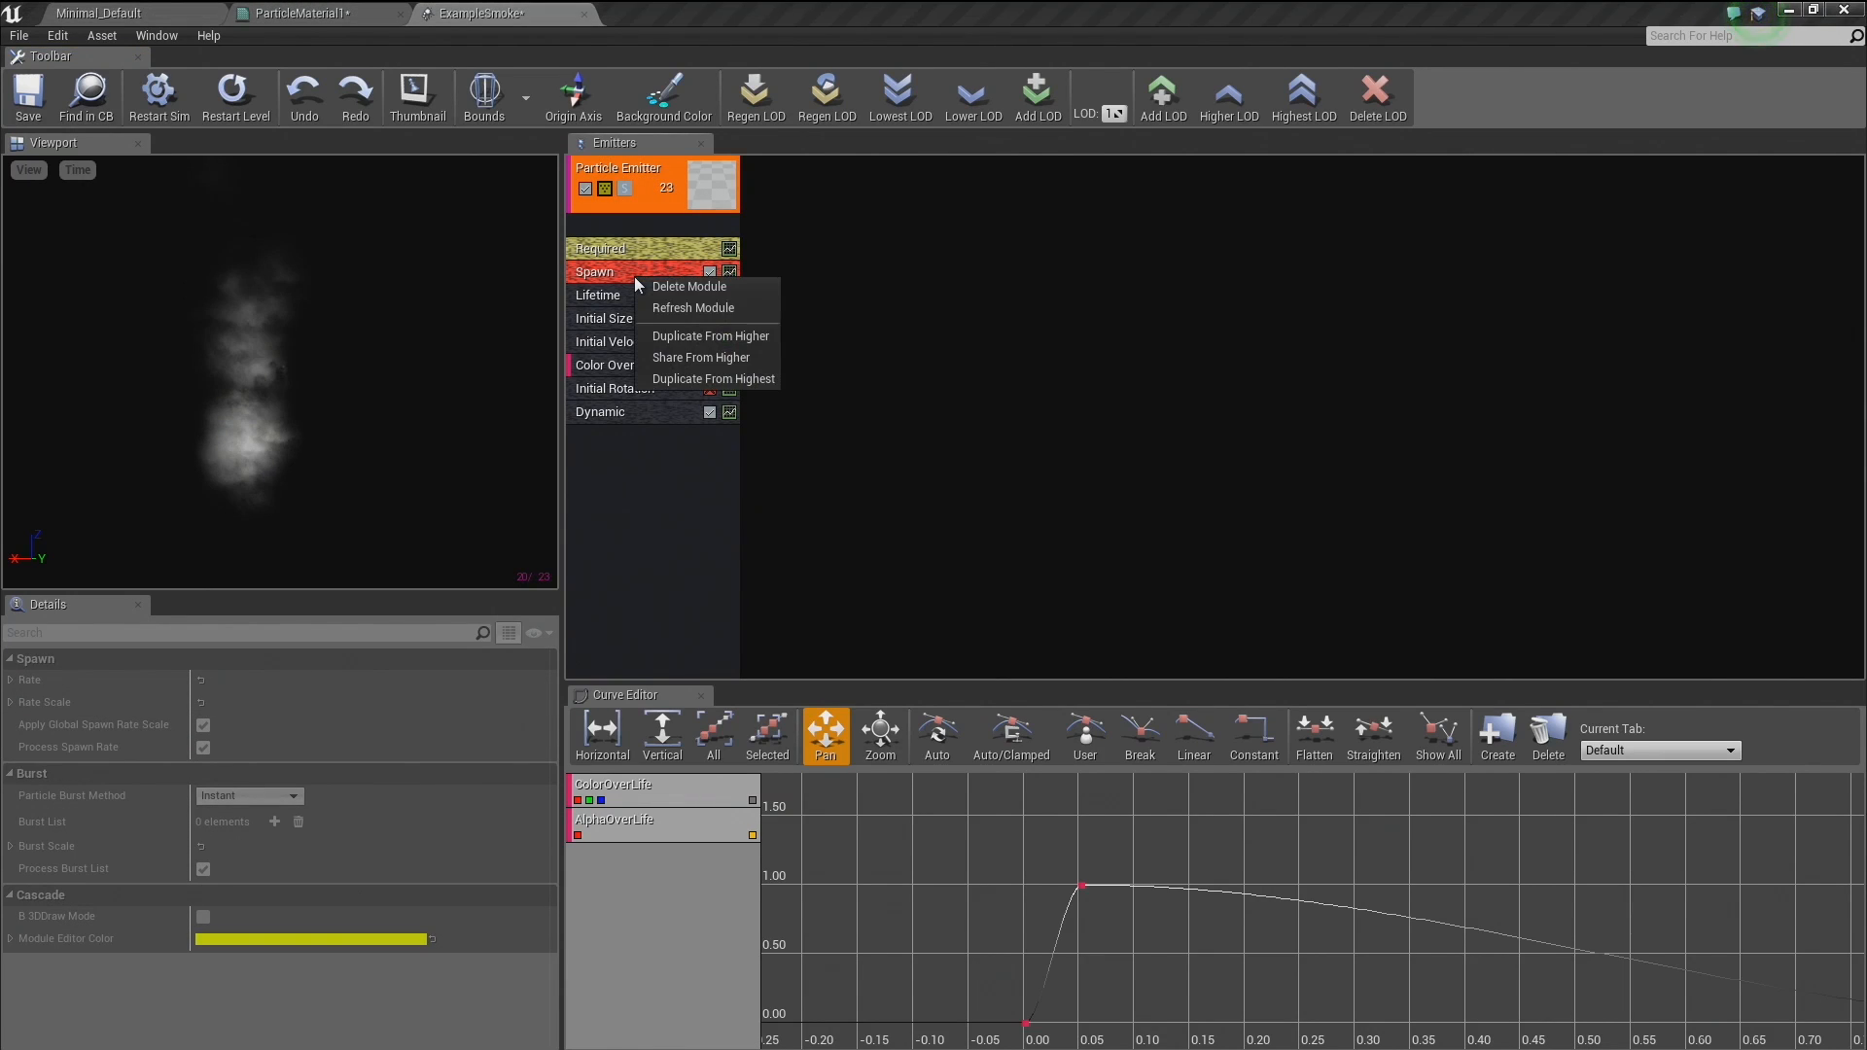
left_click(739, 337)
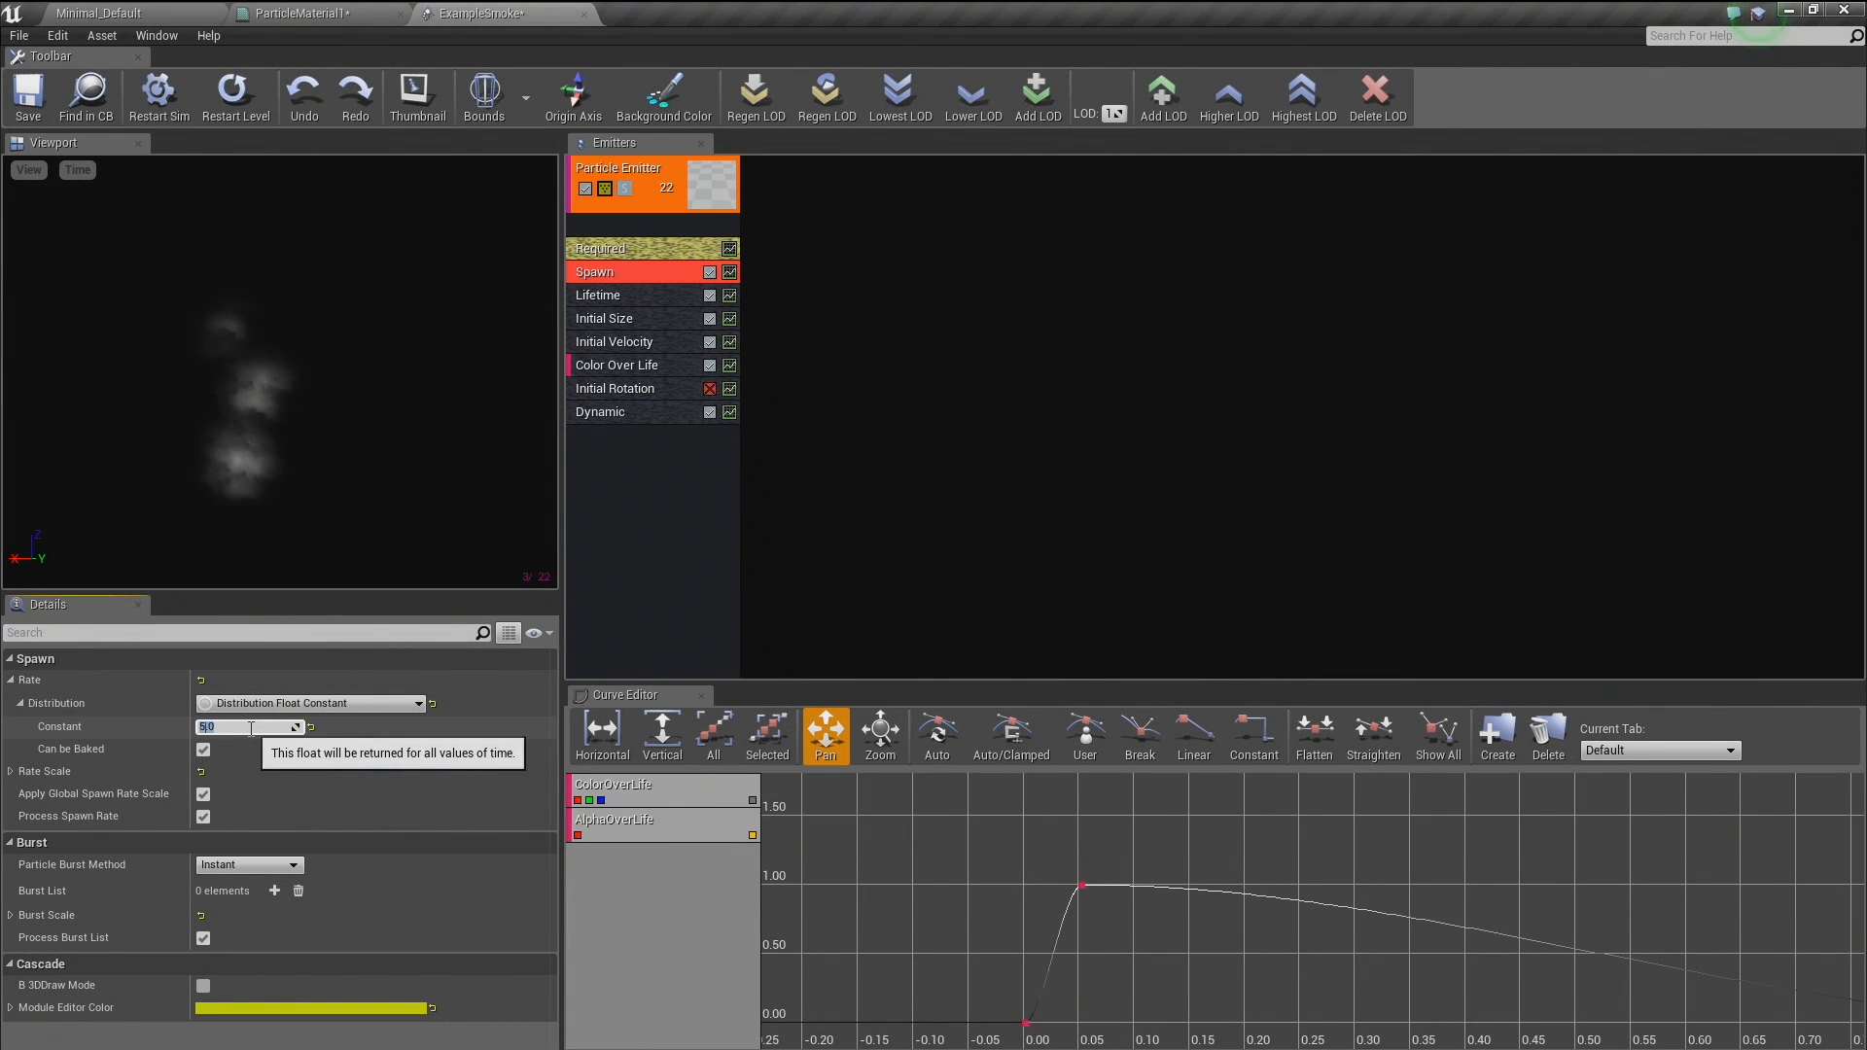
left_click(775, 314)
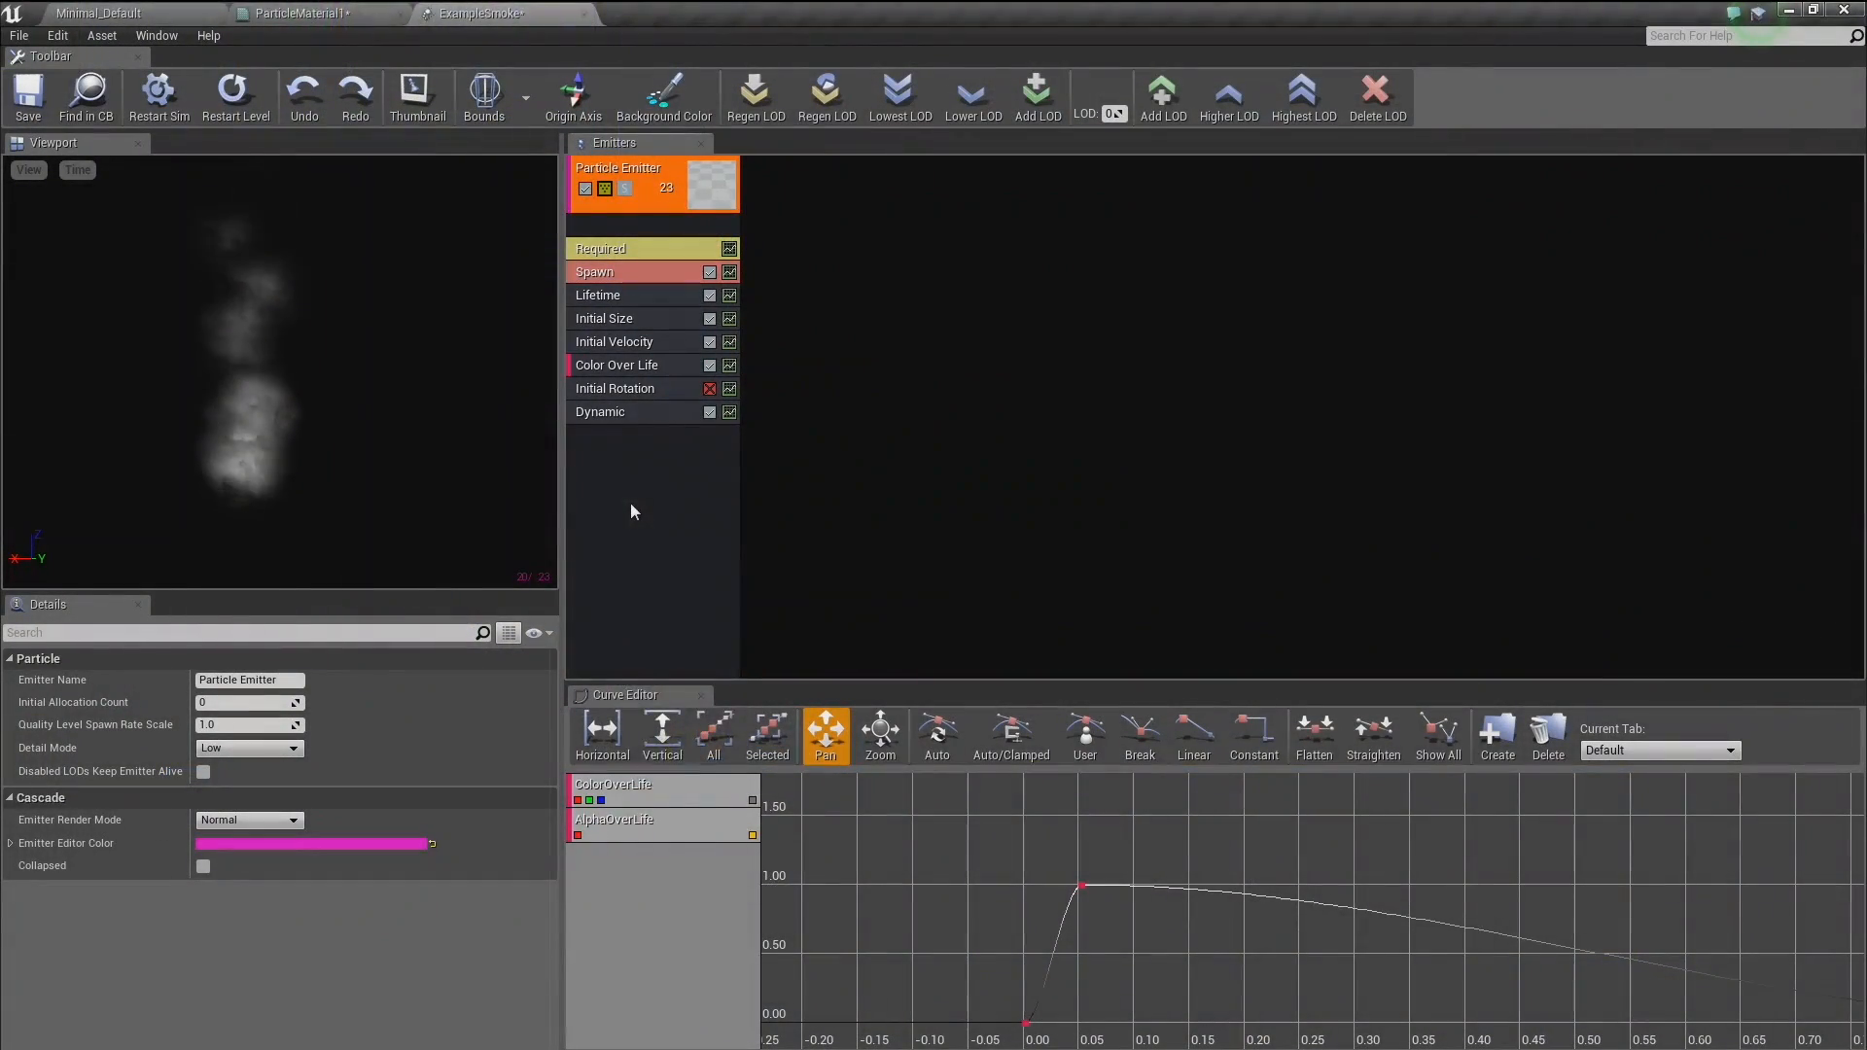
Add a Size By Life module to the Particle Emitter and show its properties.
right_click(631, 499)
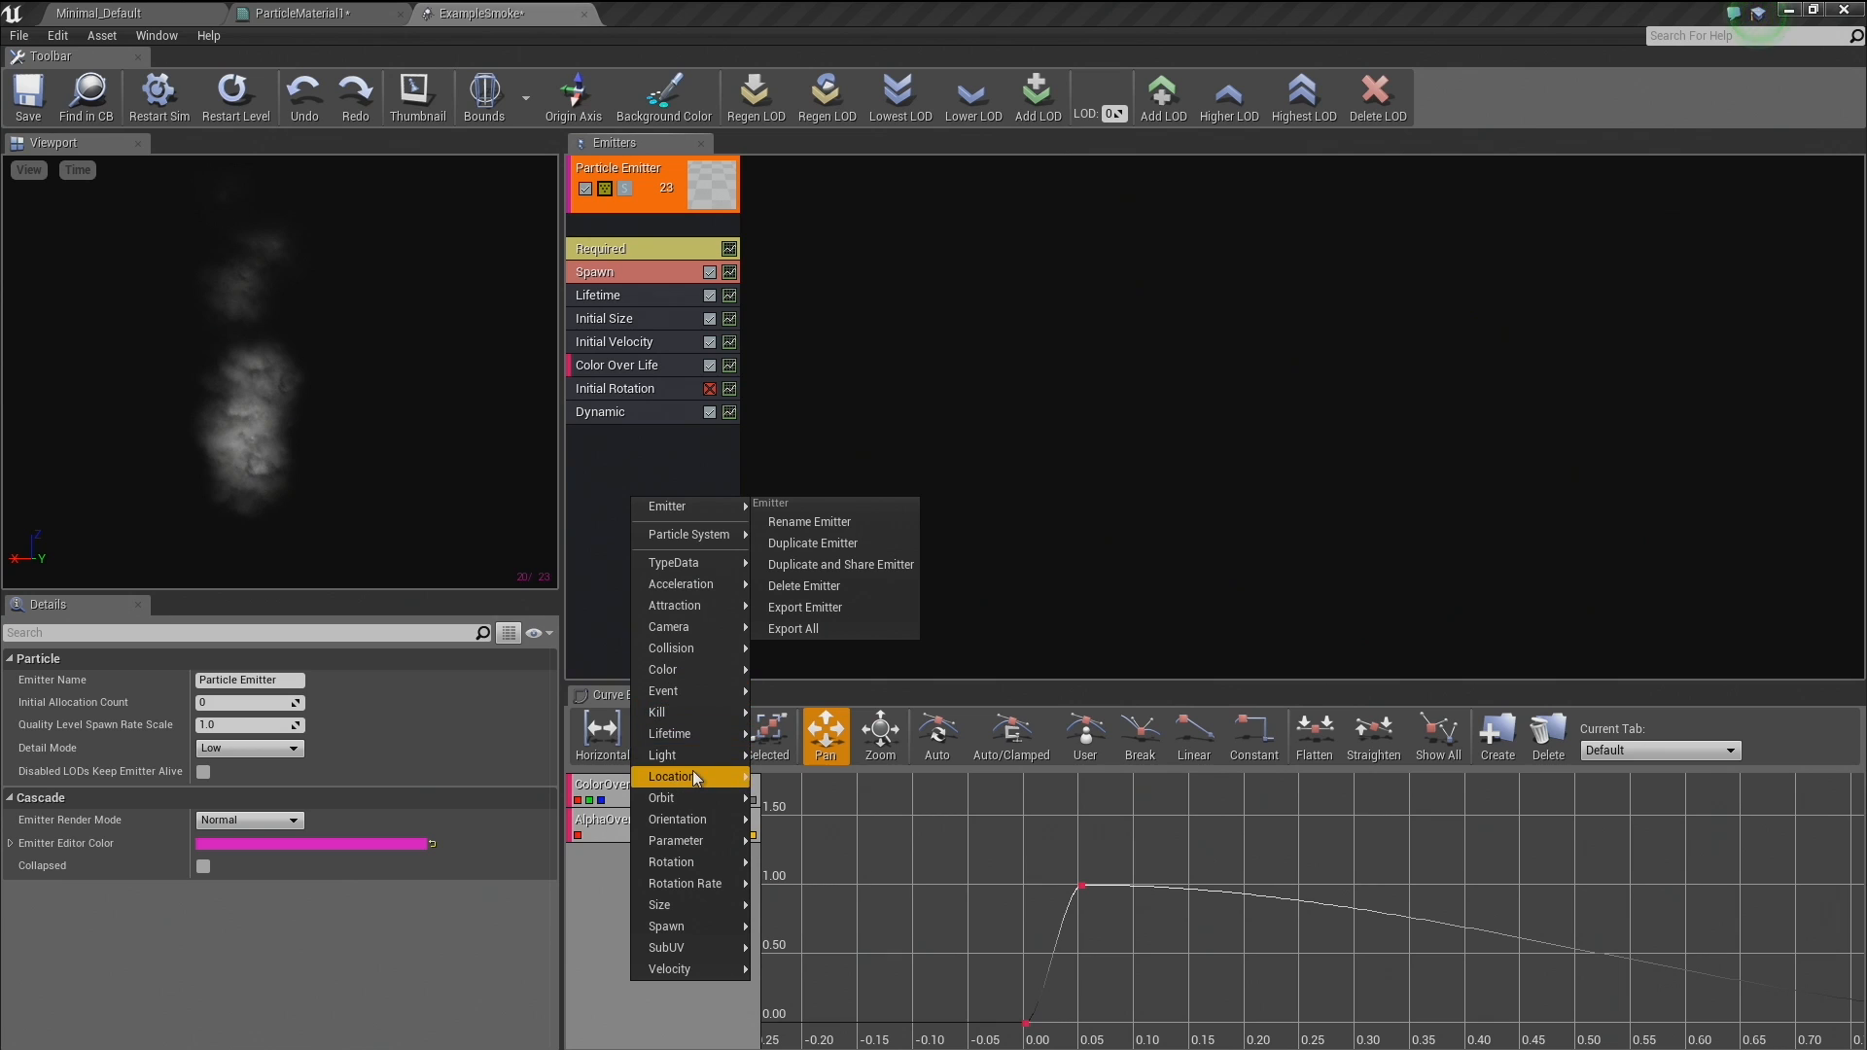
mouse_move(708, 906)
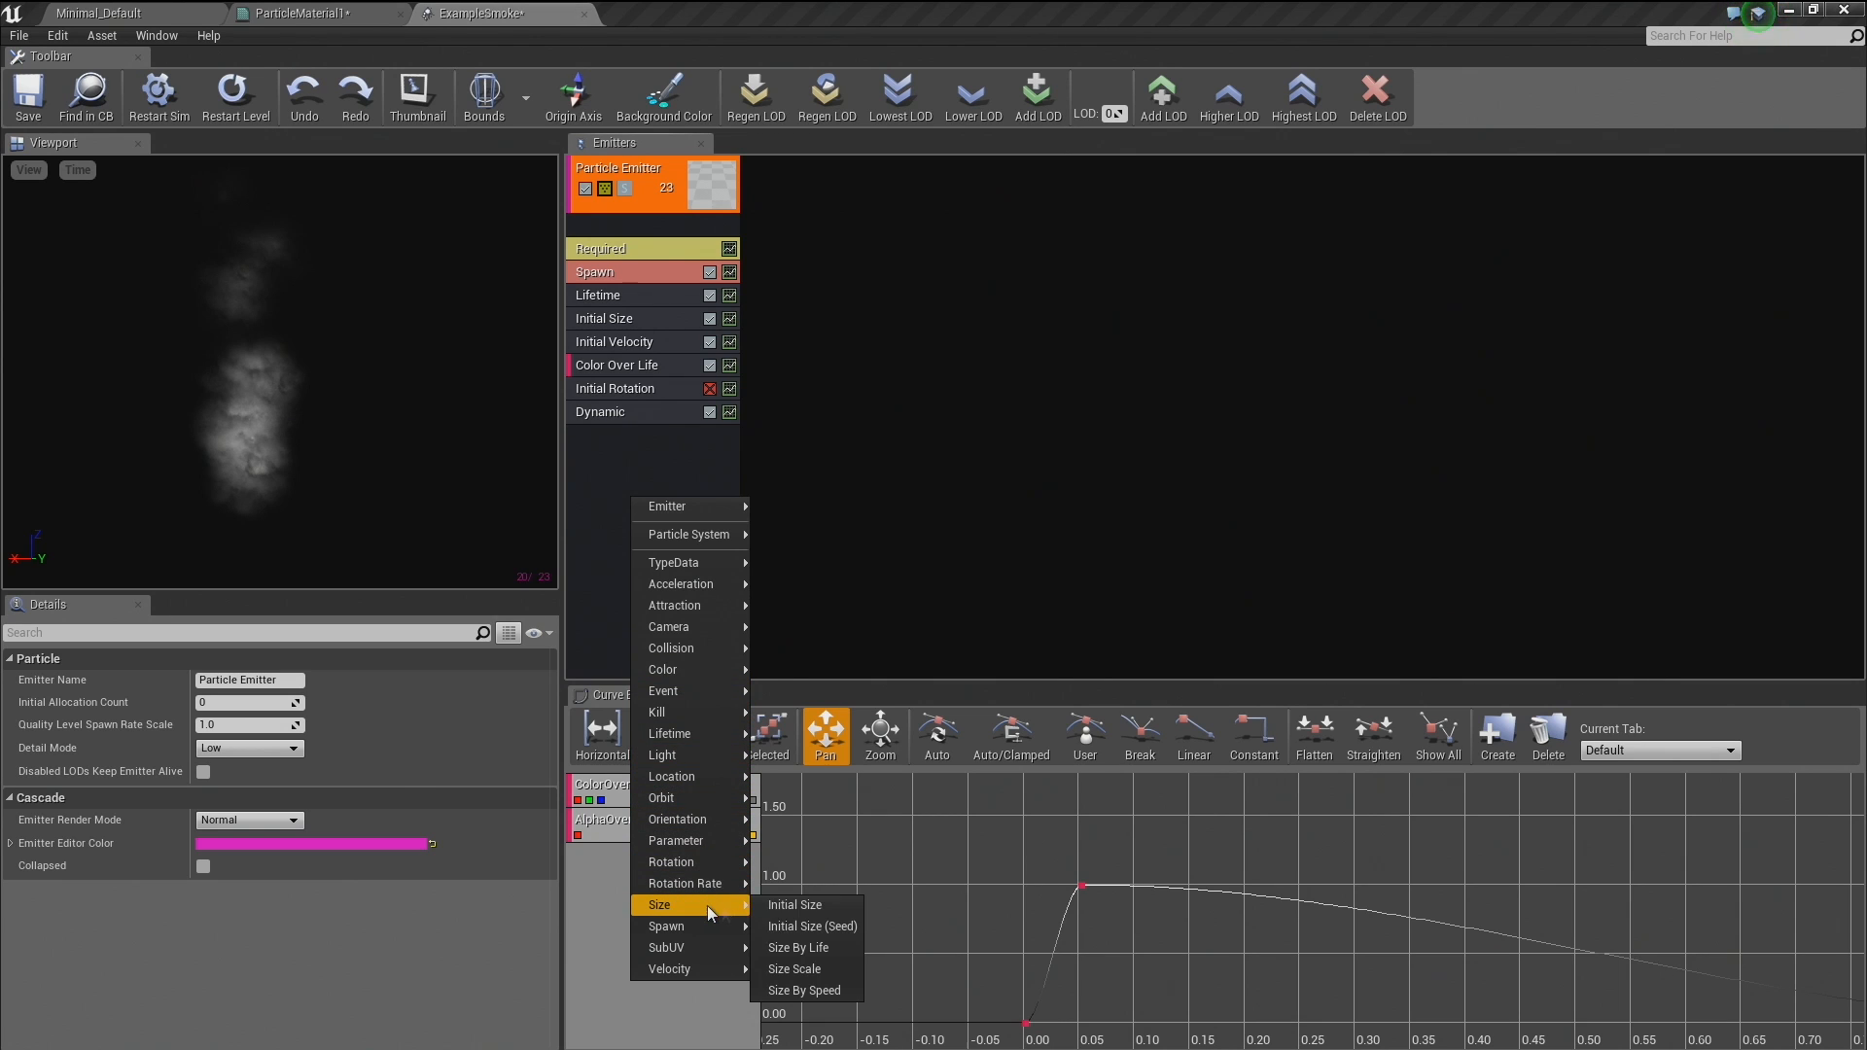
left_click(809, 948)
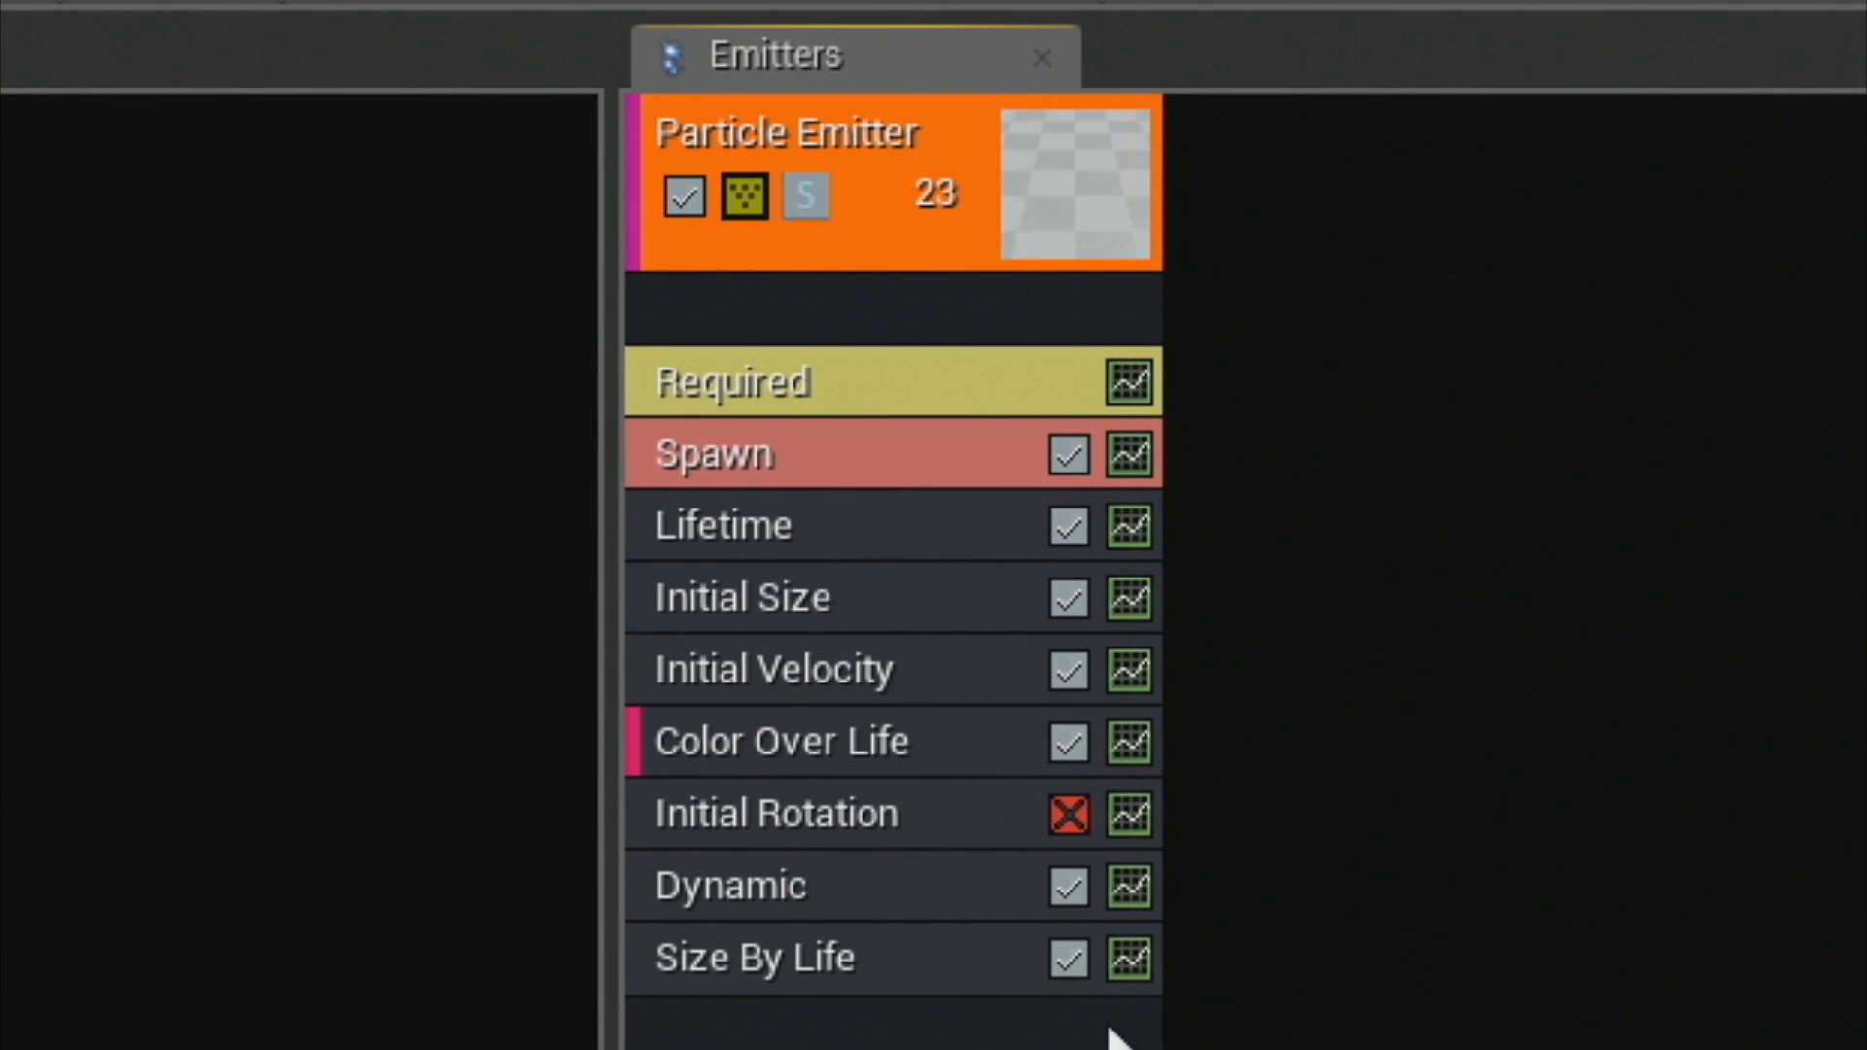
left_click(954, 972)
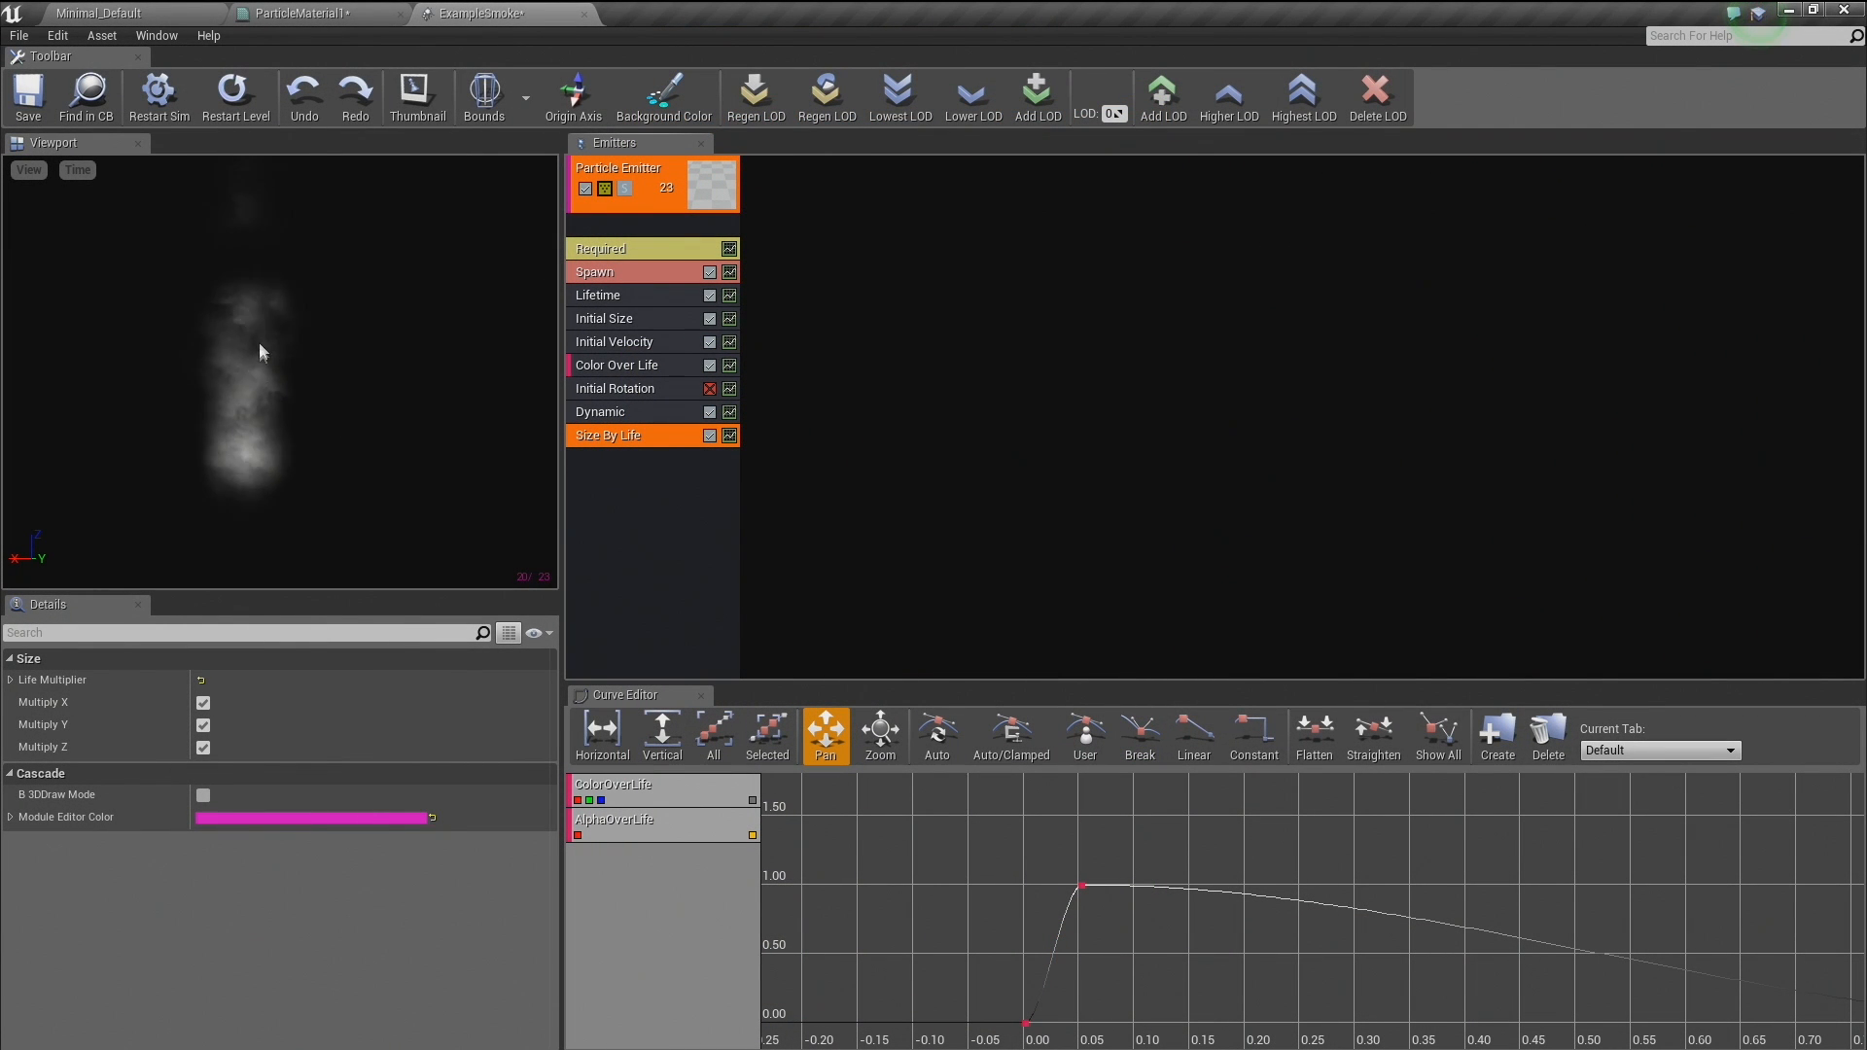
Show only the Size By Life module's LifeMultiplier curve in the Curve Editor and set its Locked Axes to XYZ.
left_click(11, 680)
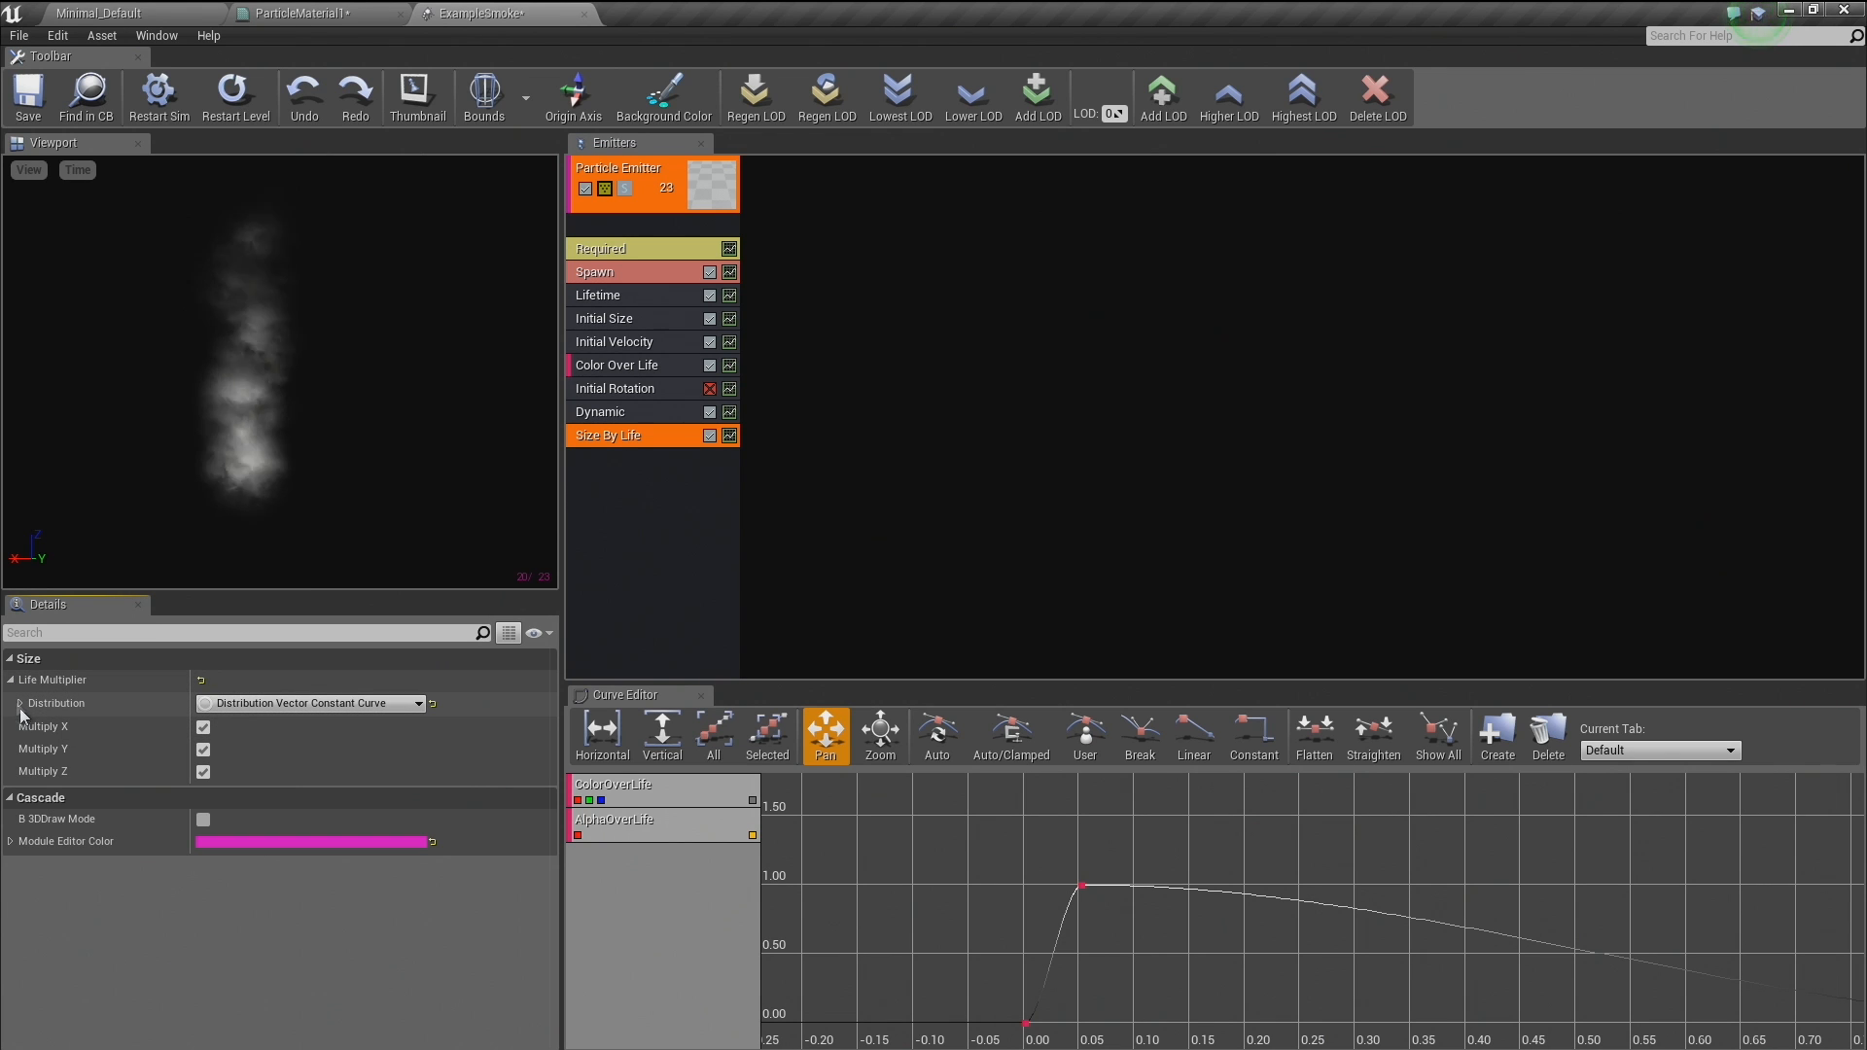
left_click(21, 704)
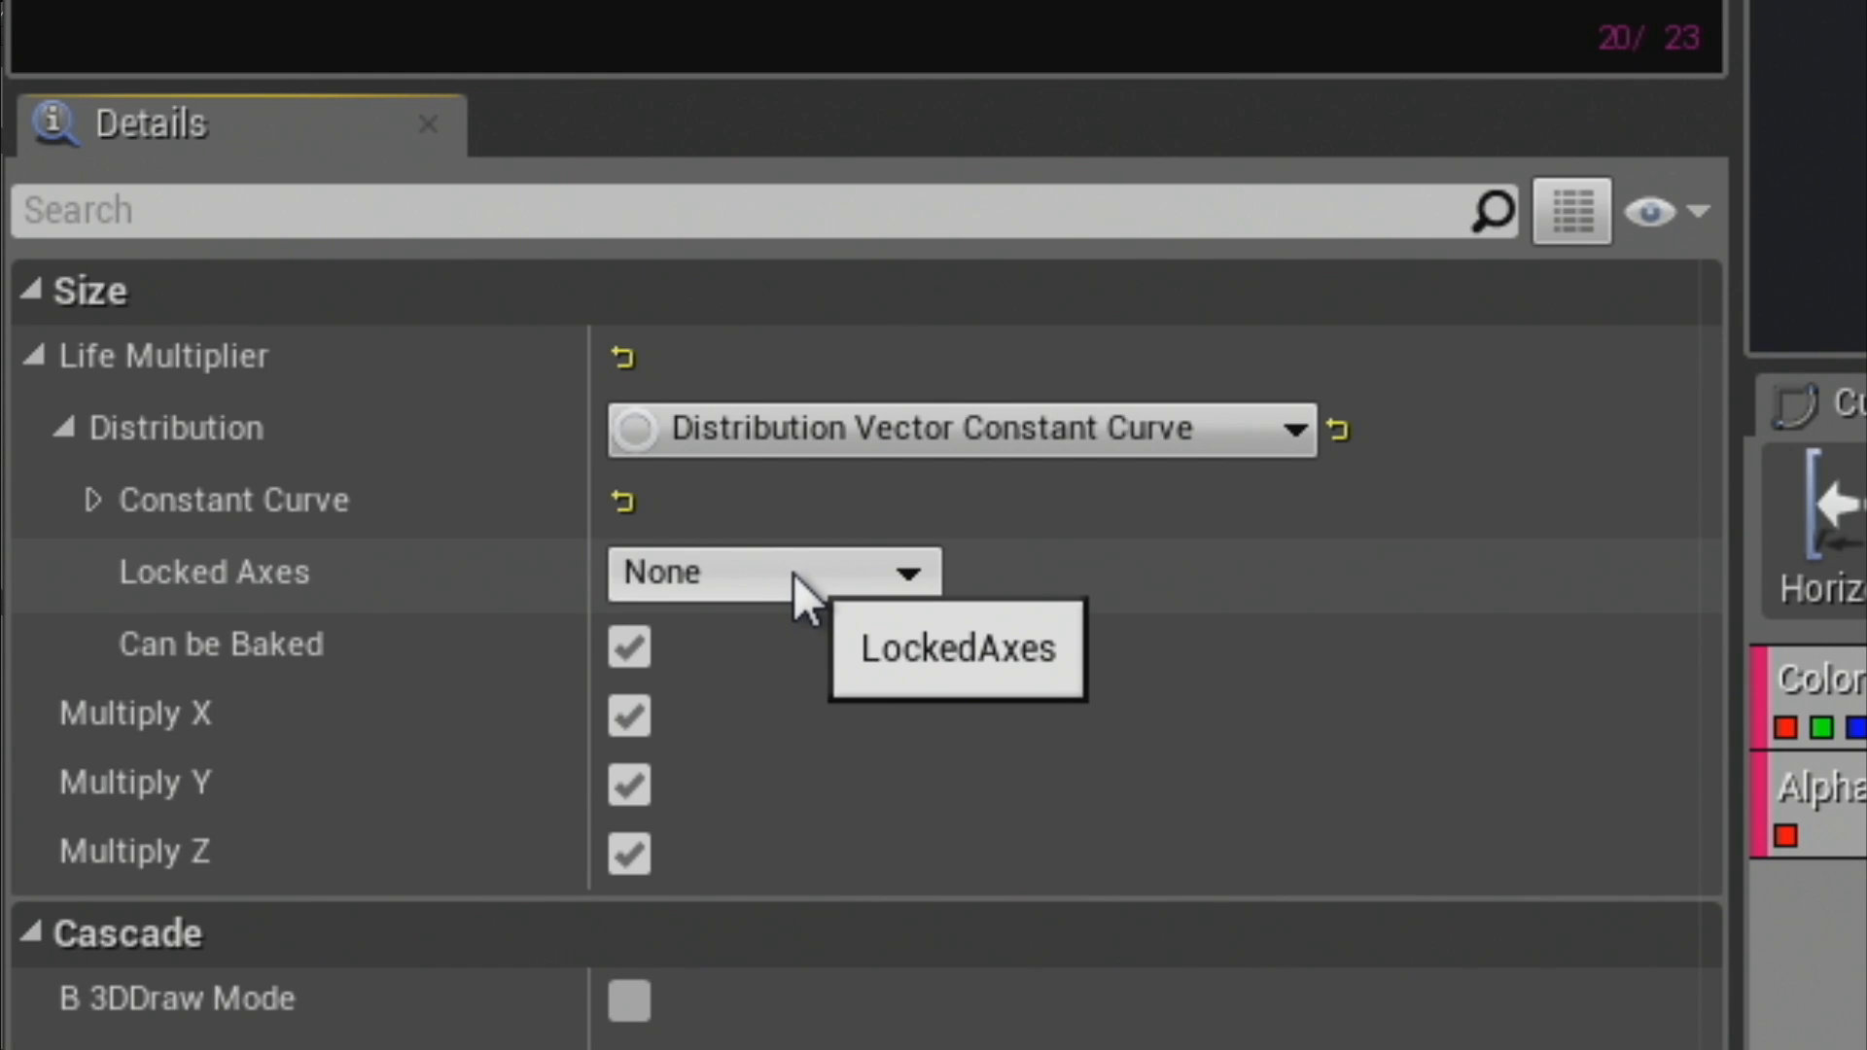
left_click(794, 576)
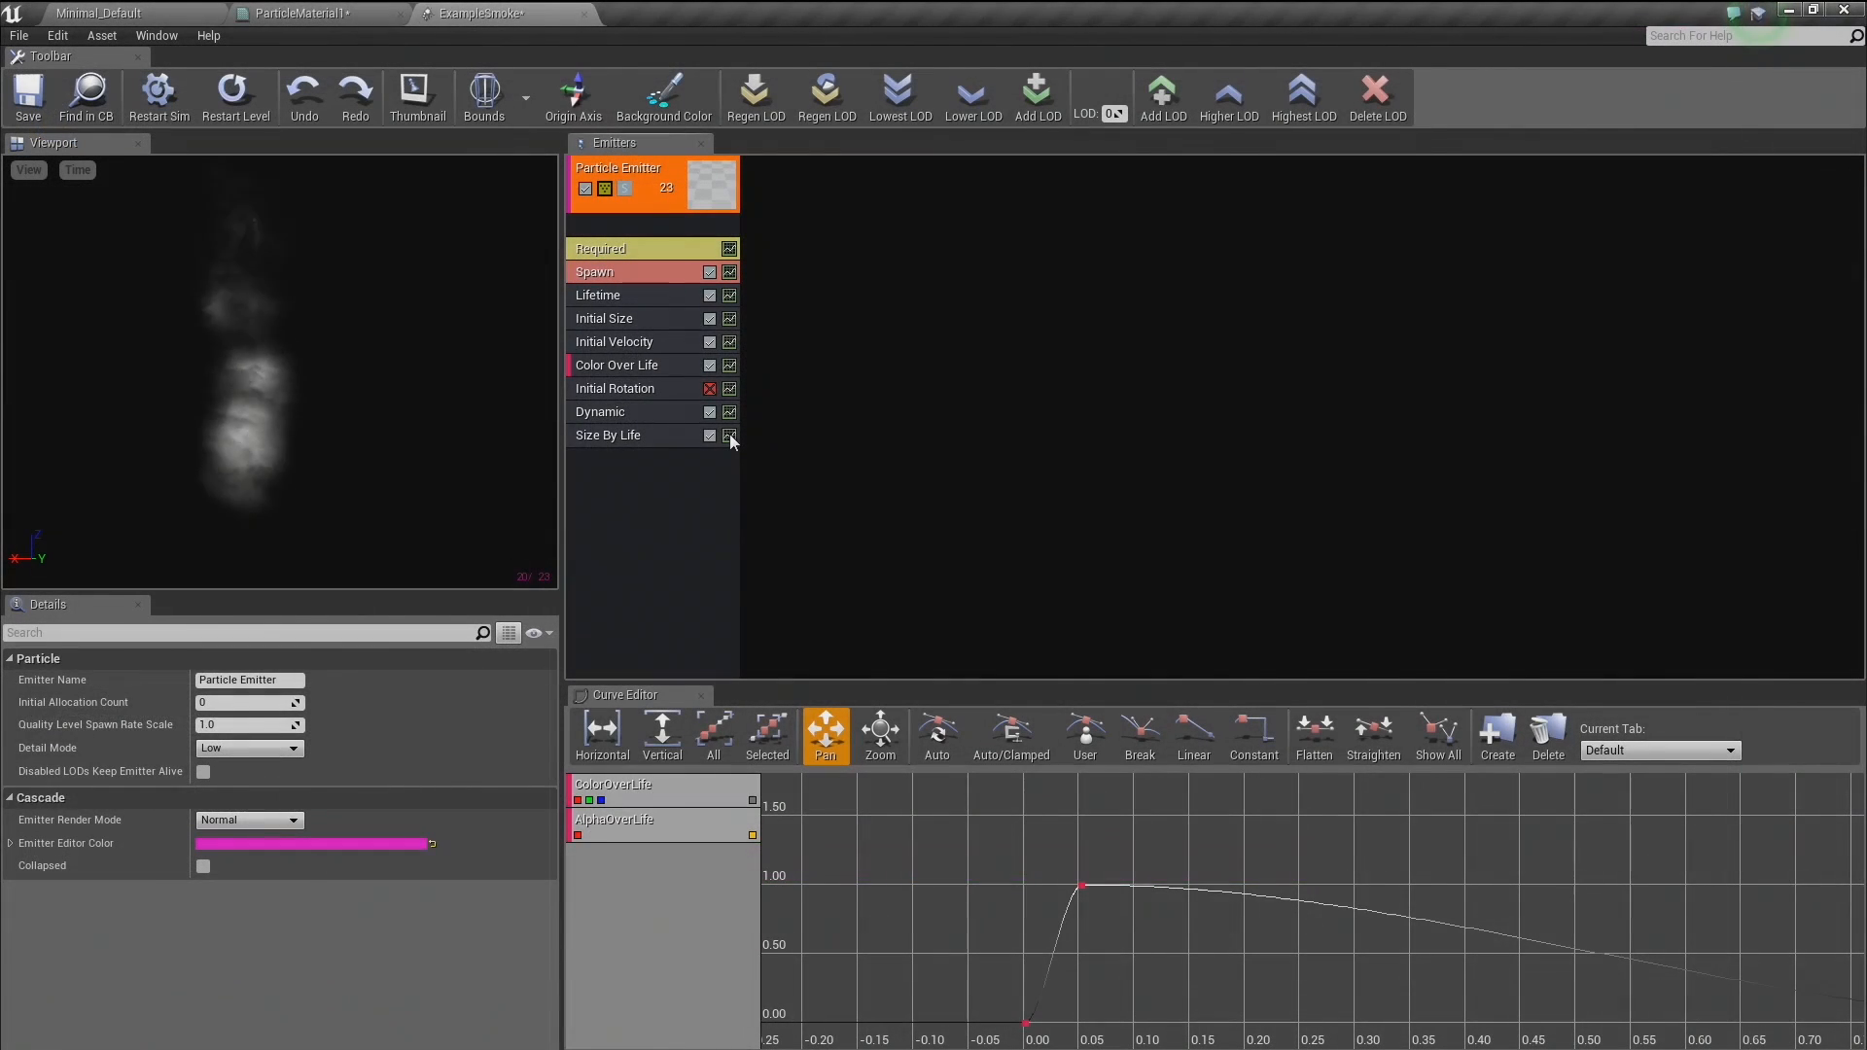
left_click(729, 435)
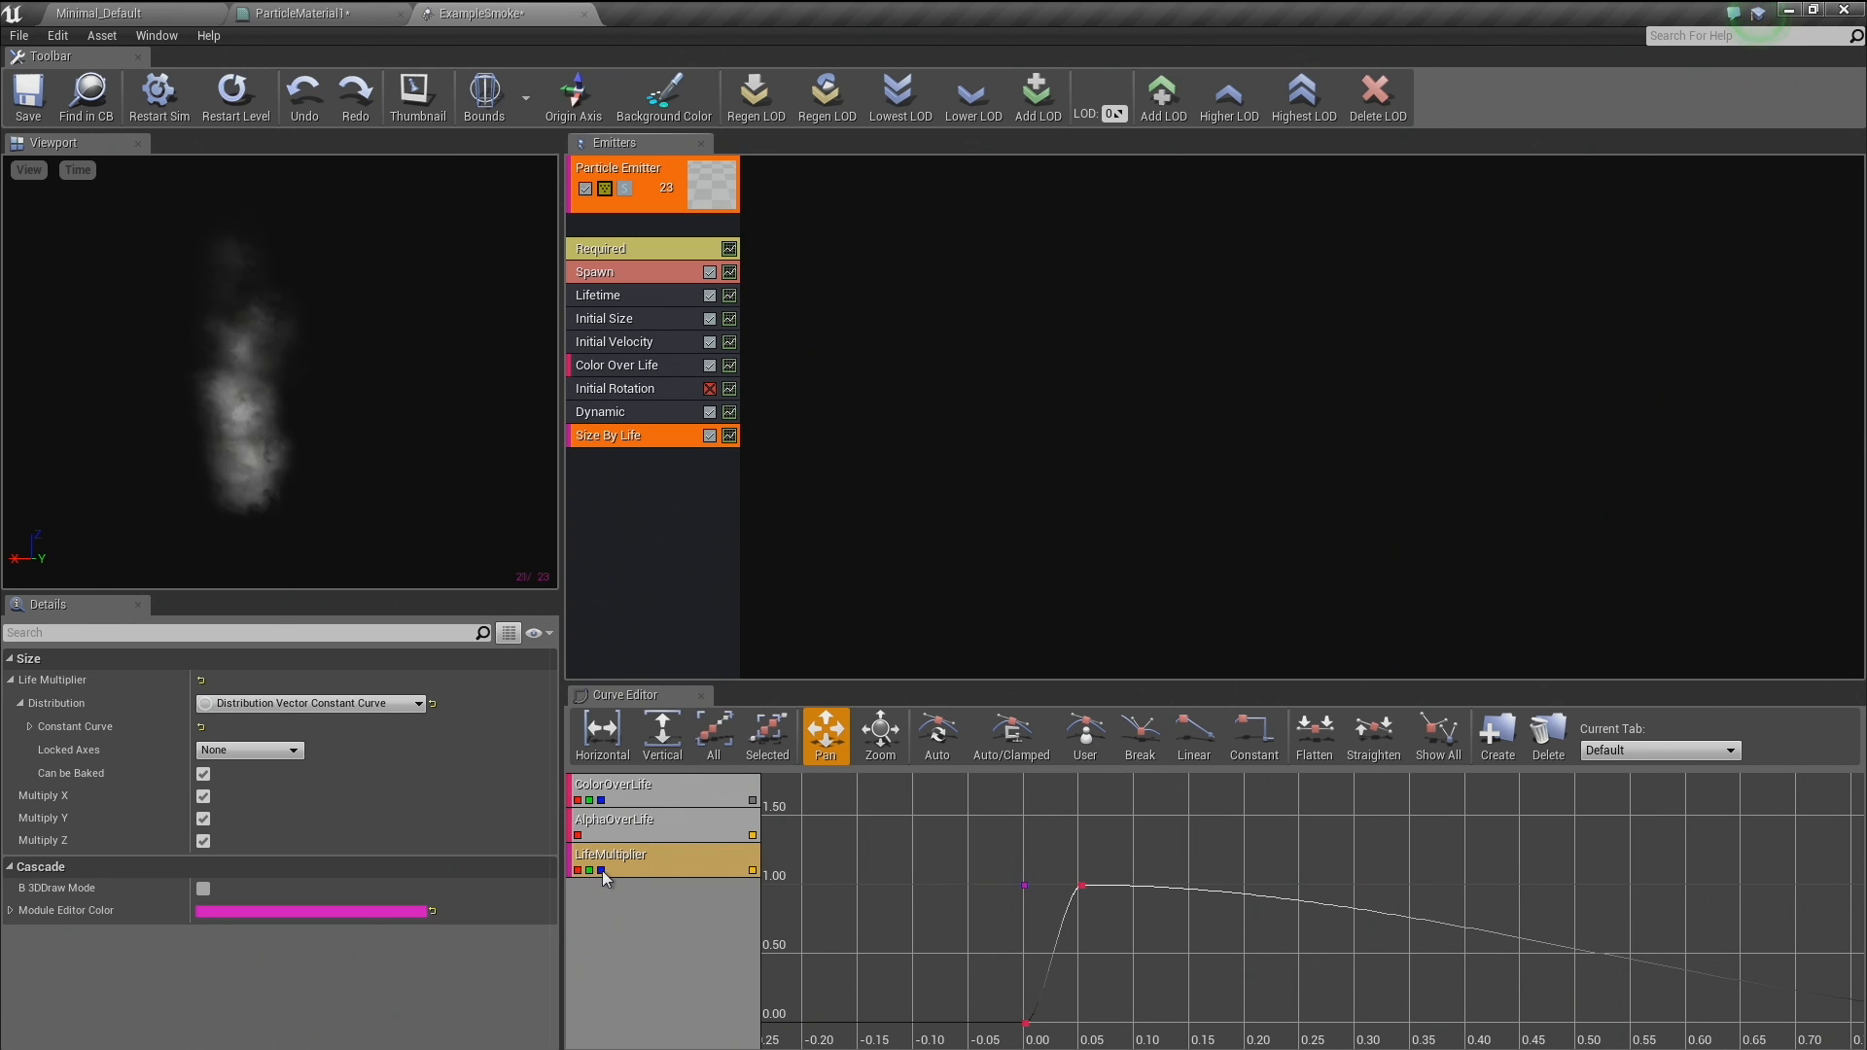
left_click(753, 835)
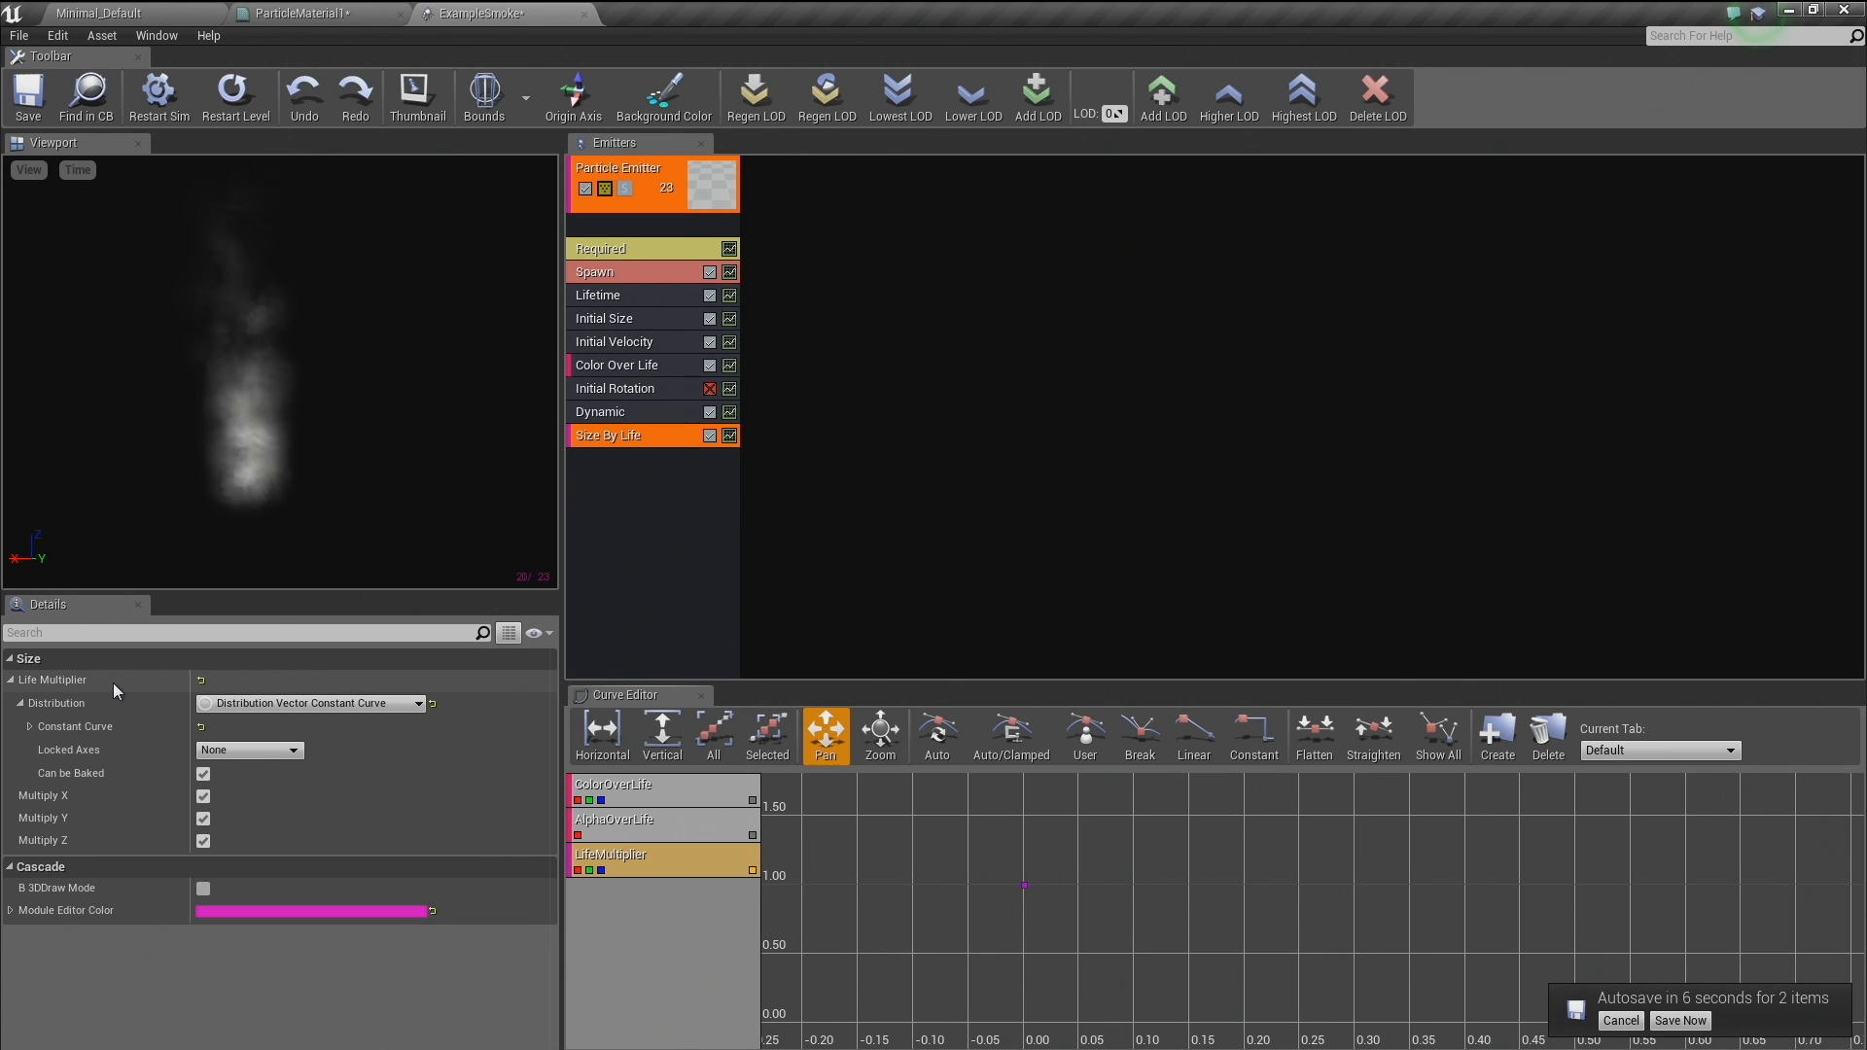
left_click(222, 753)
left_click(230, 812)
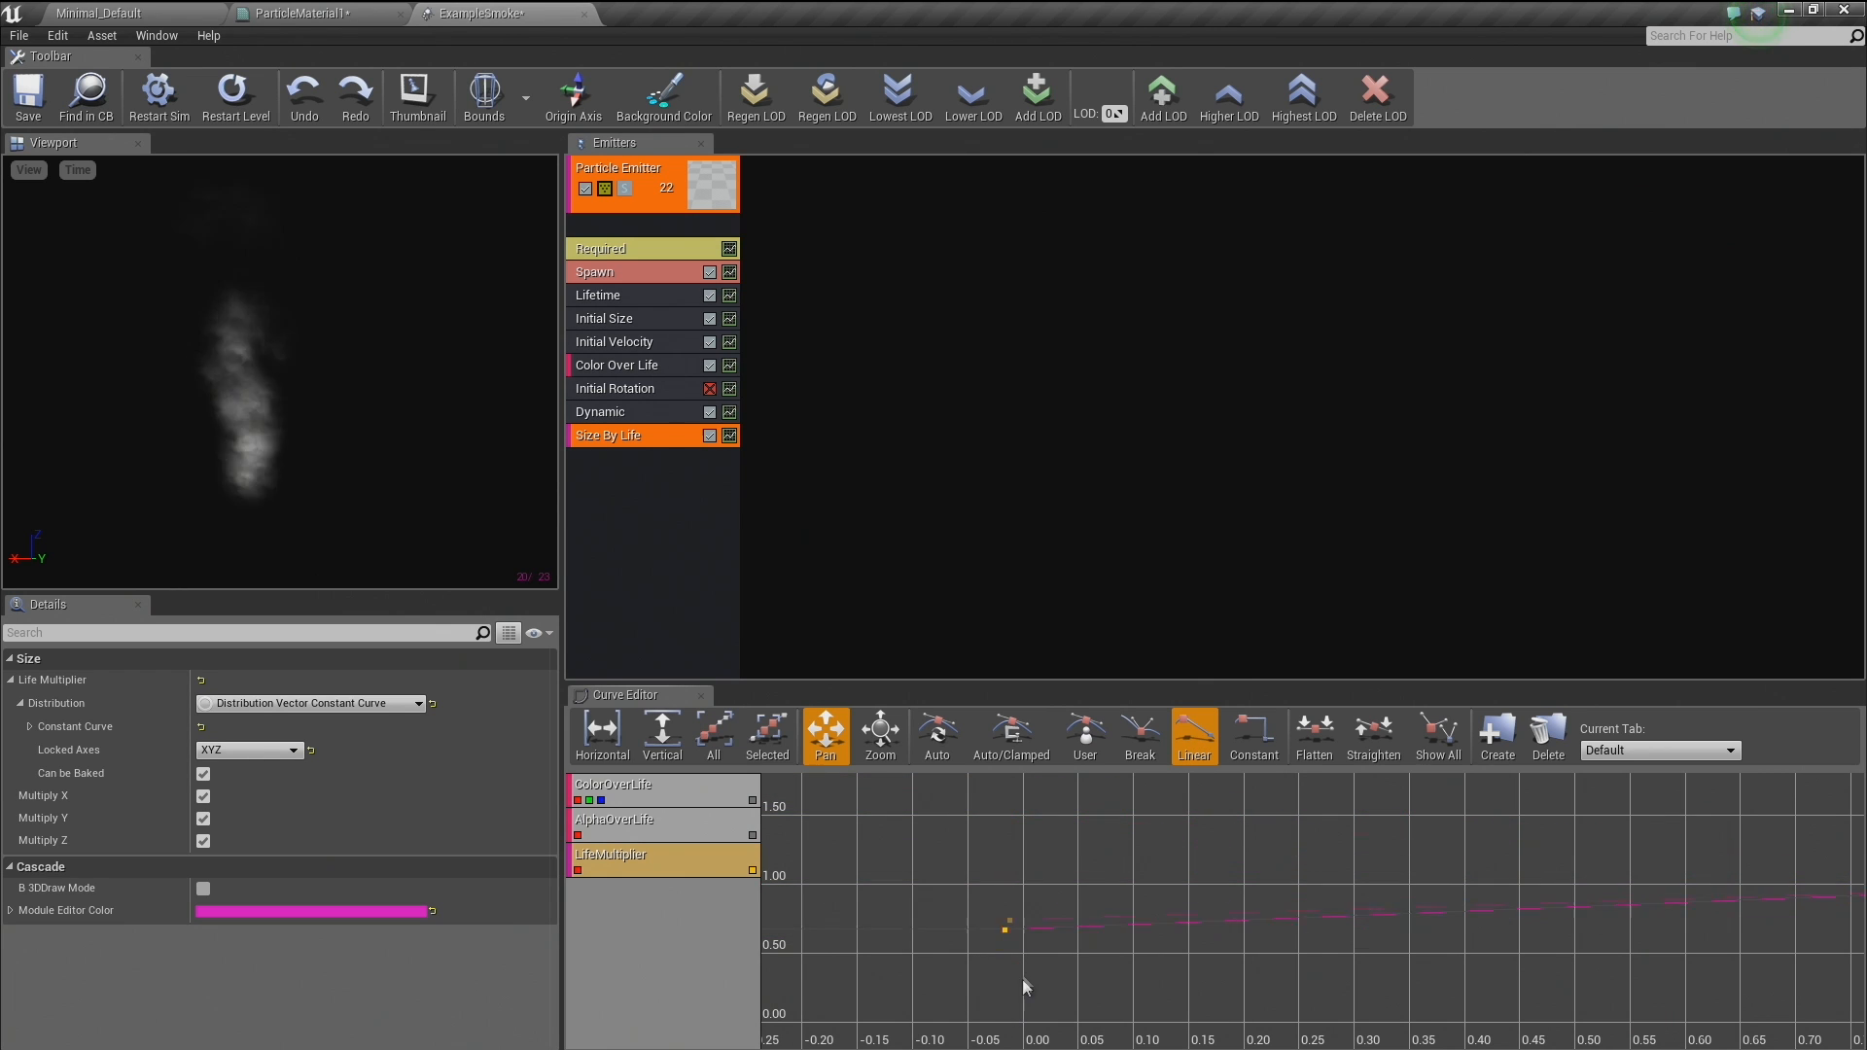
Place the LifeMultiplier curve's starting key at time 0.00 with a value of about 0.9.
left_click_drag(1034, 965, 1638, 909)
key("z")
right_click_drag(1638, 910, 1398, 875)
left_click(1401, 919)
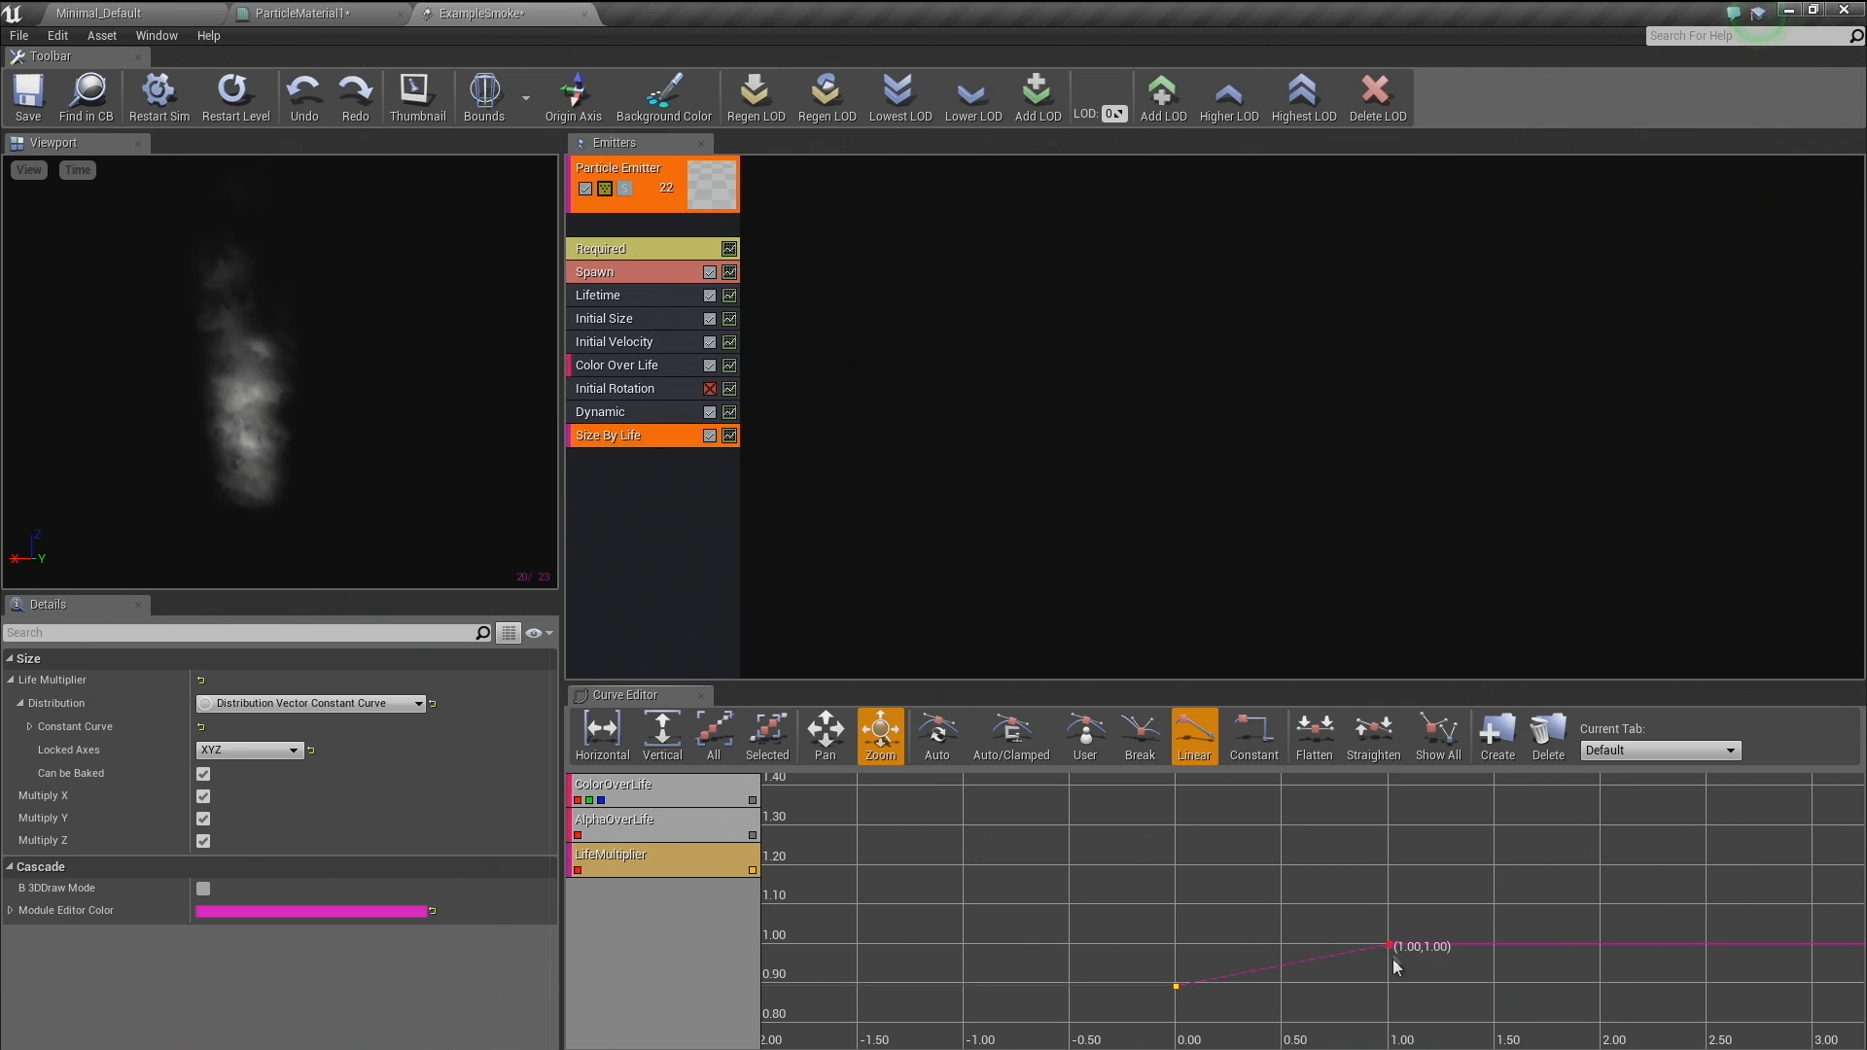
Raise the LifeMultiplier curve's end key near time 1.00 to about 2.4 so particles grow over their life.
right_click_drag(1391, 952, 1391, 914)
left_click_drag(1390, 953, 1379, 896)
key("z")
left_click(1313, 986)
key("z")
right_click_drag(1338, 914, 1343, 974)
key("z")
left_click_drag(1372, 928, 1362, 827, "ctrl")
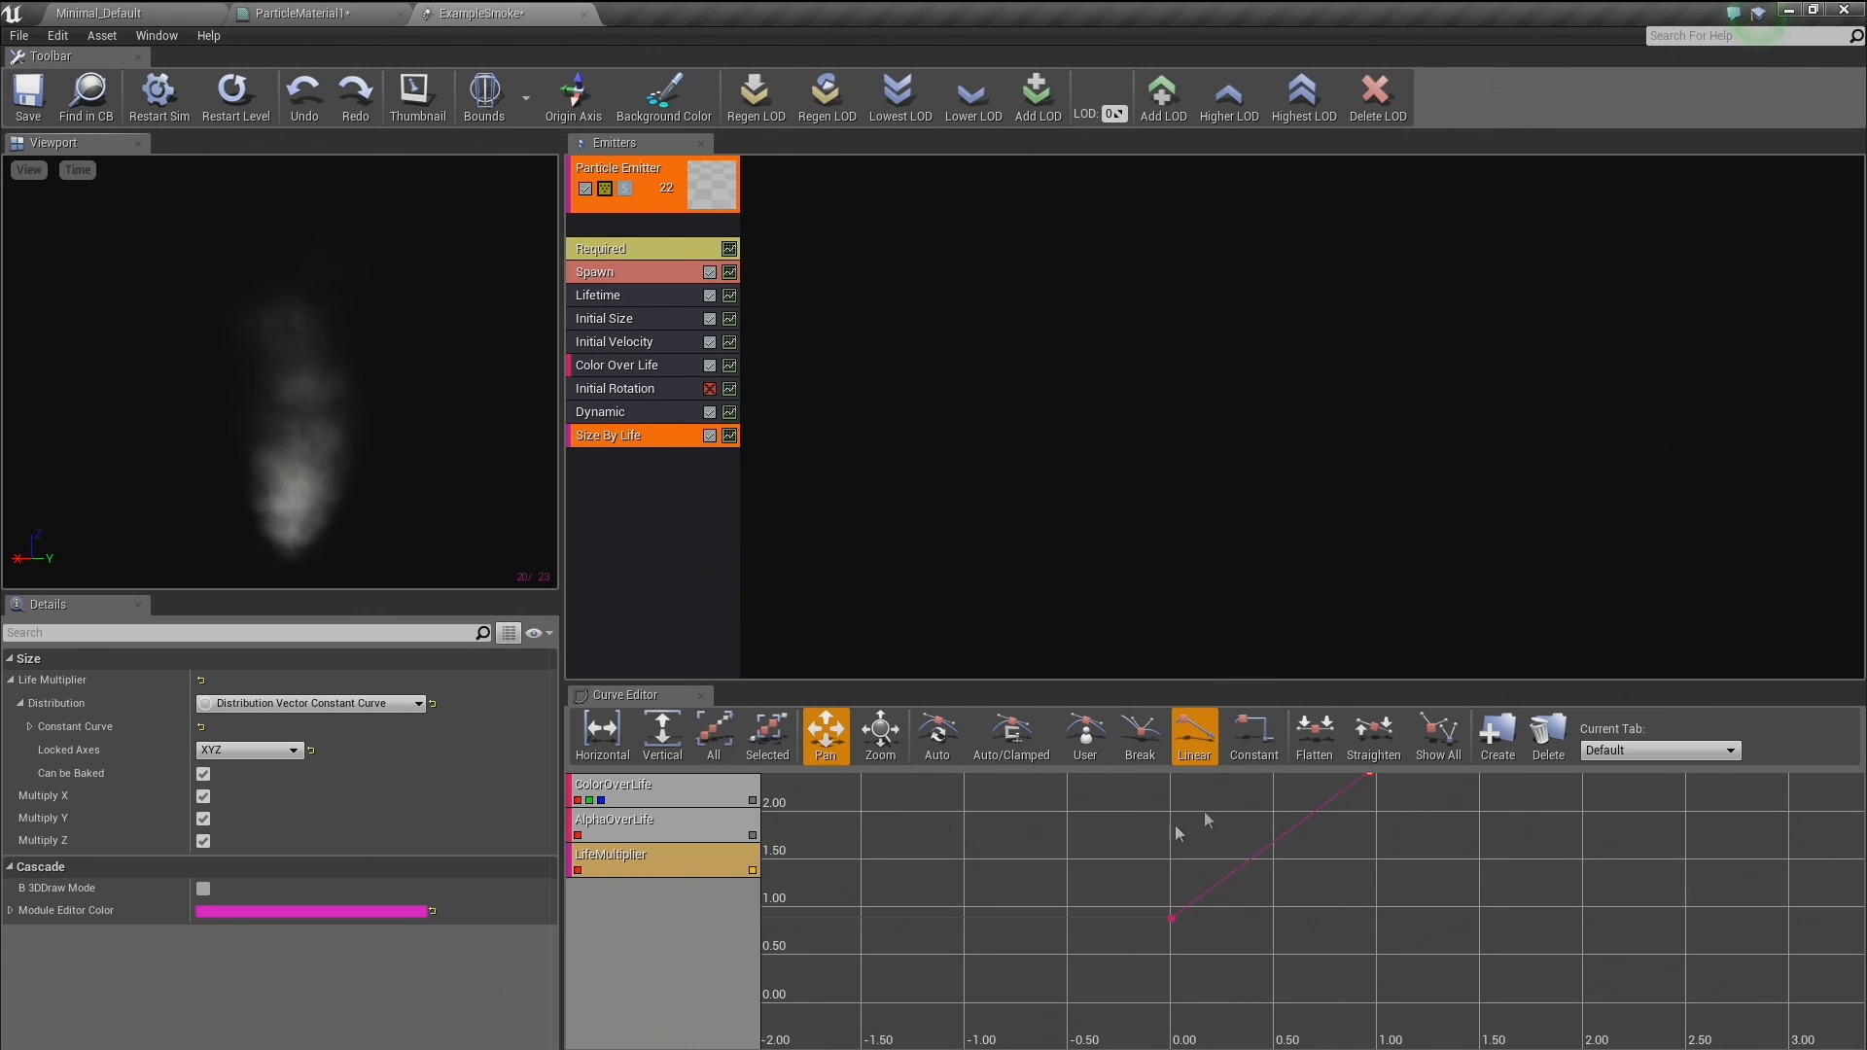
left_click_drag(1362, 822, 1373, 963)
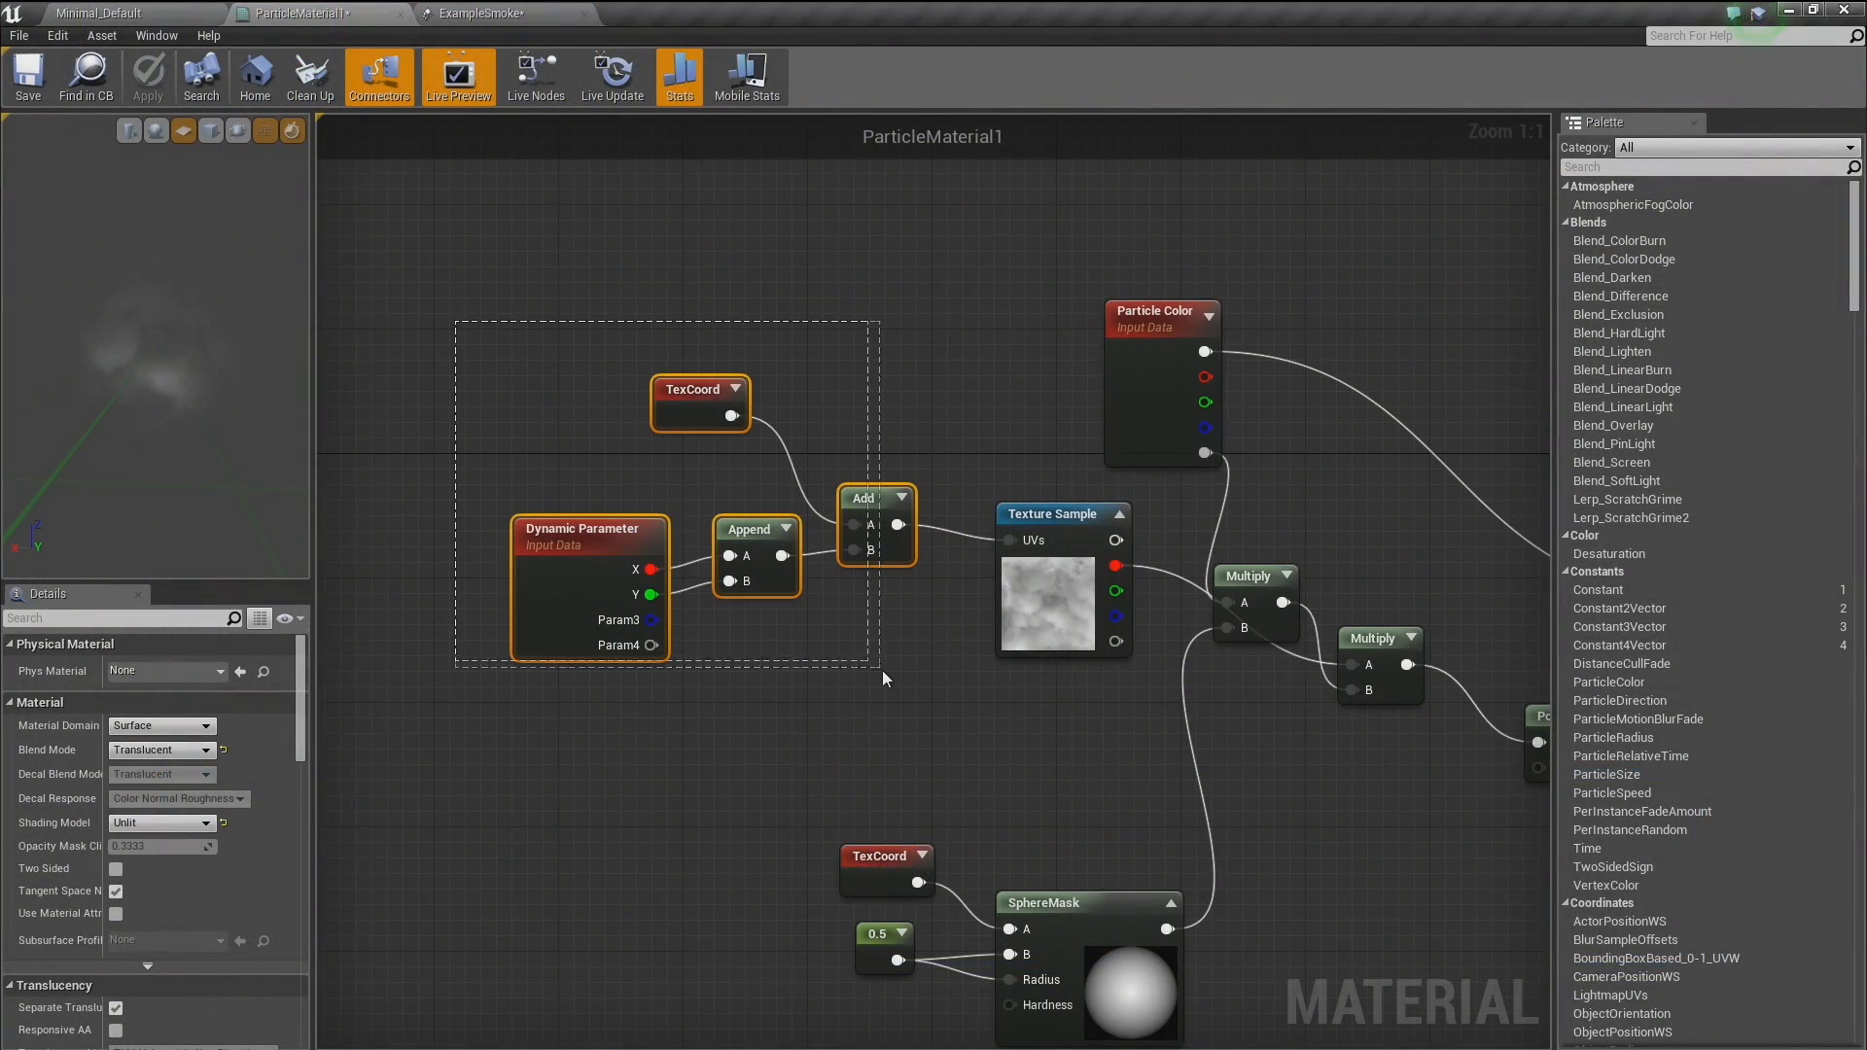
Delete the Dynamic Parameter, Append and Add nodes in ParticleMaterial1 and move the remaining TexCoord farther from the Texture Sample.
left_click_drag(882, 671, 883, 671)
left_click(468, 476)
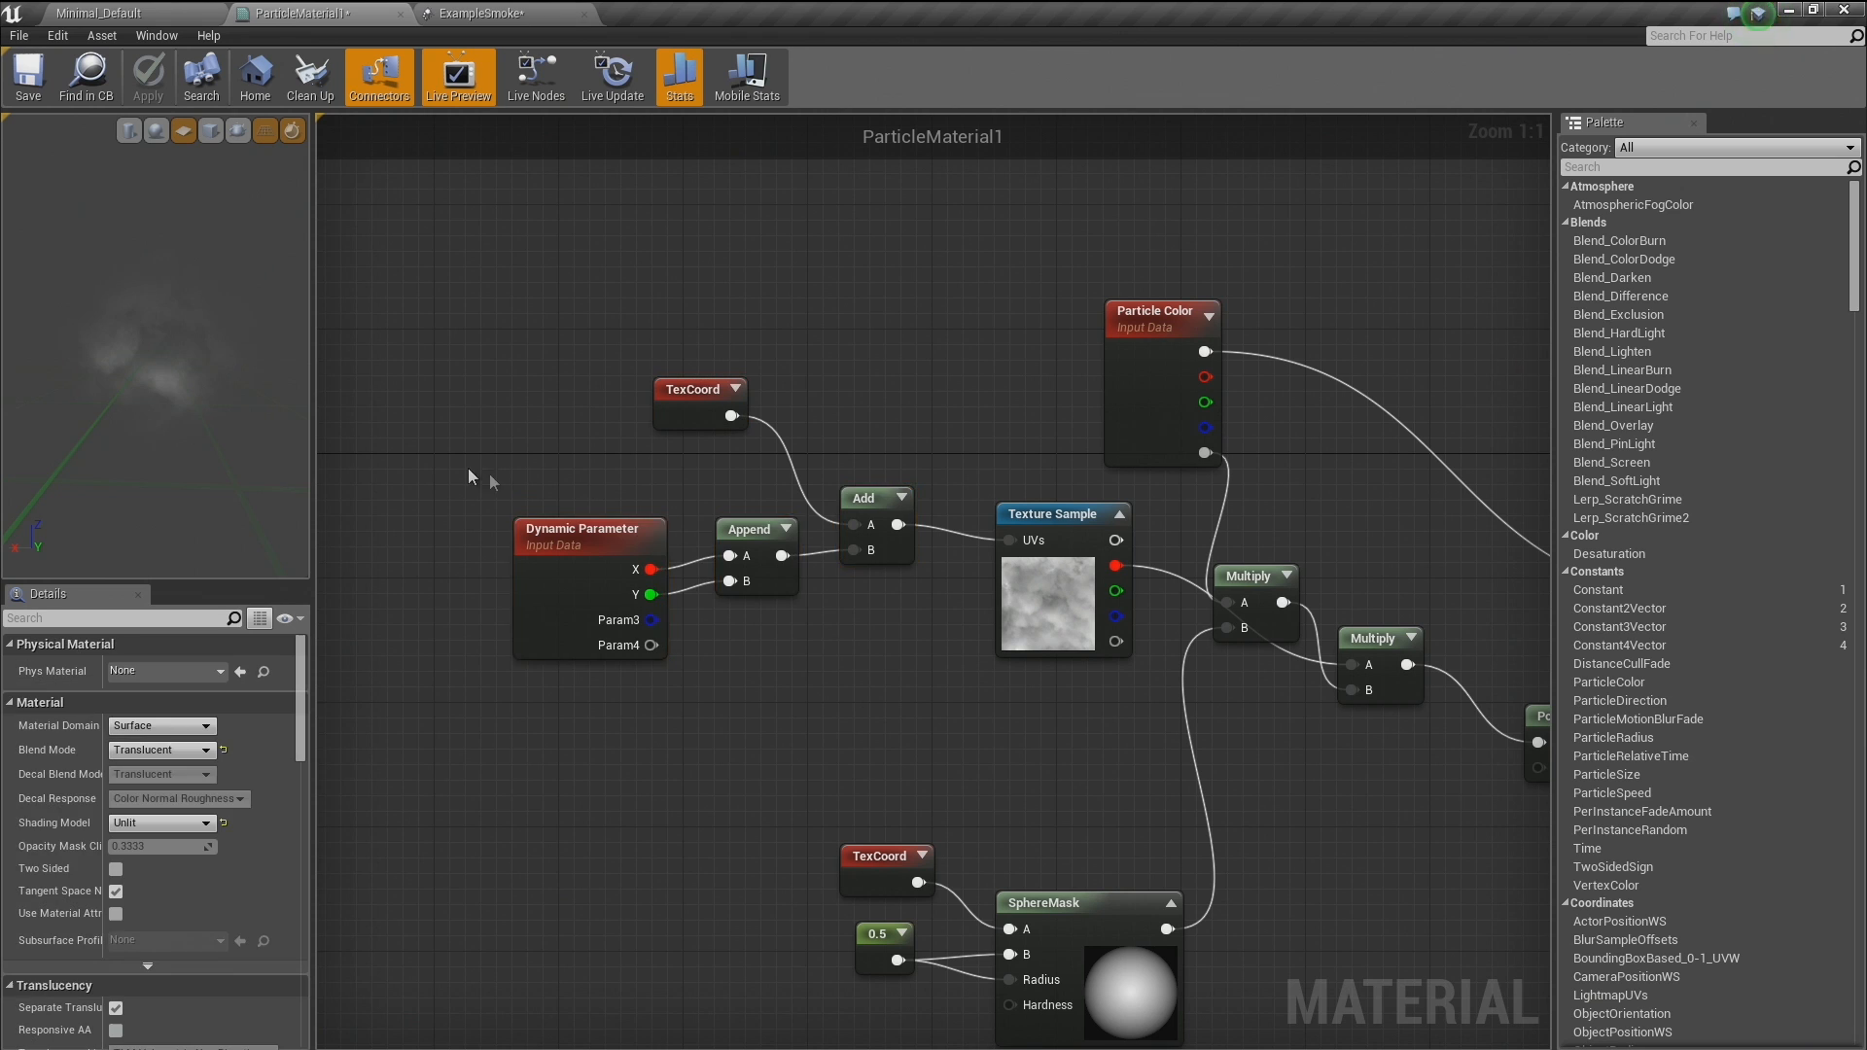
key("Delete")
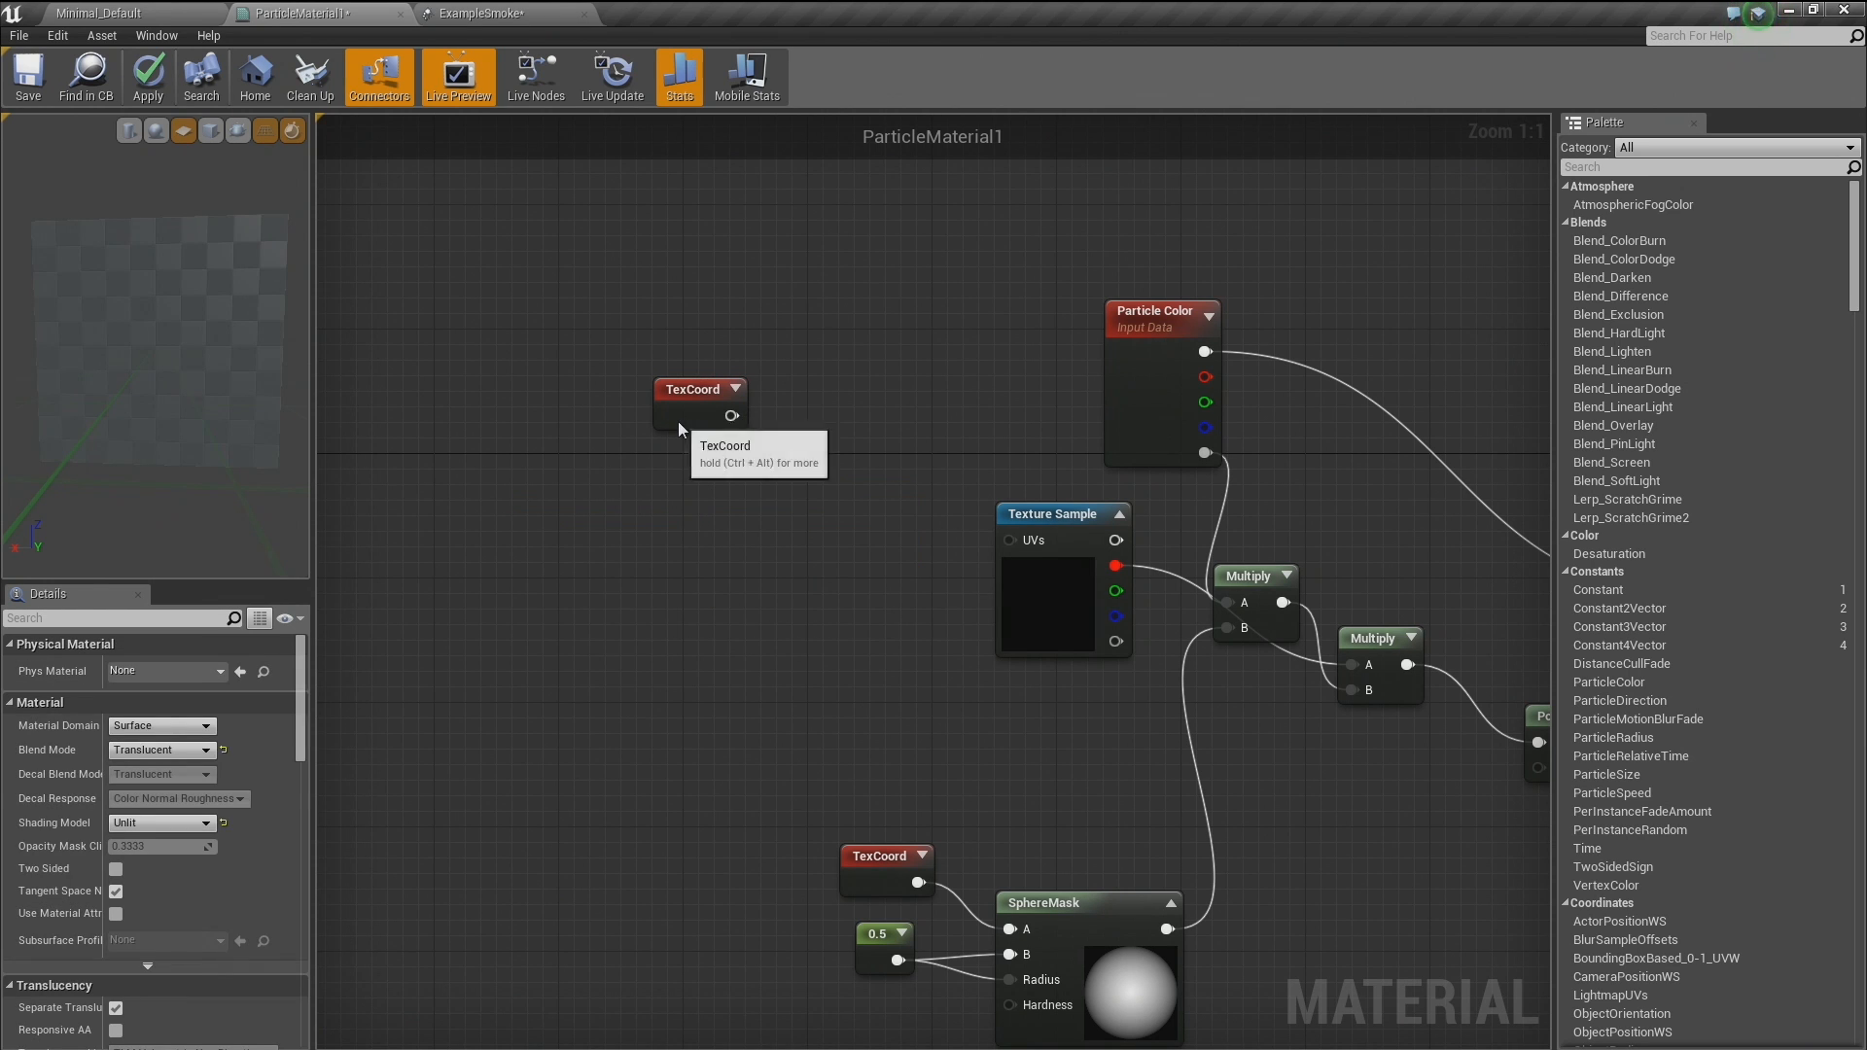
left_click_drag(693, 426, 616, 428)
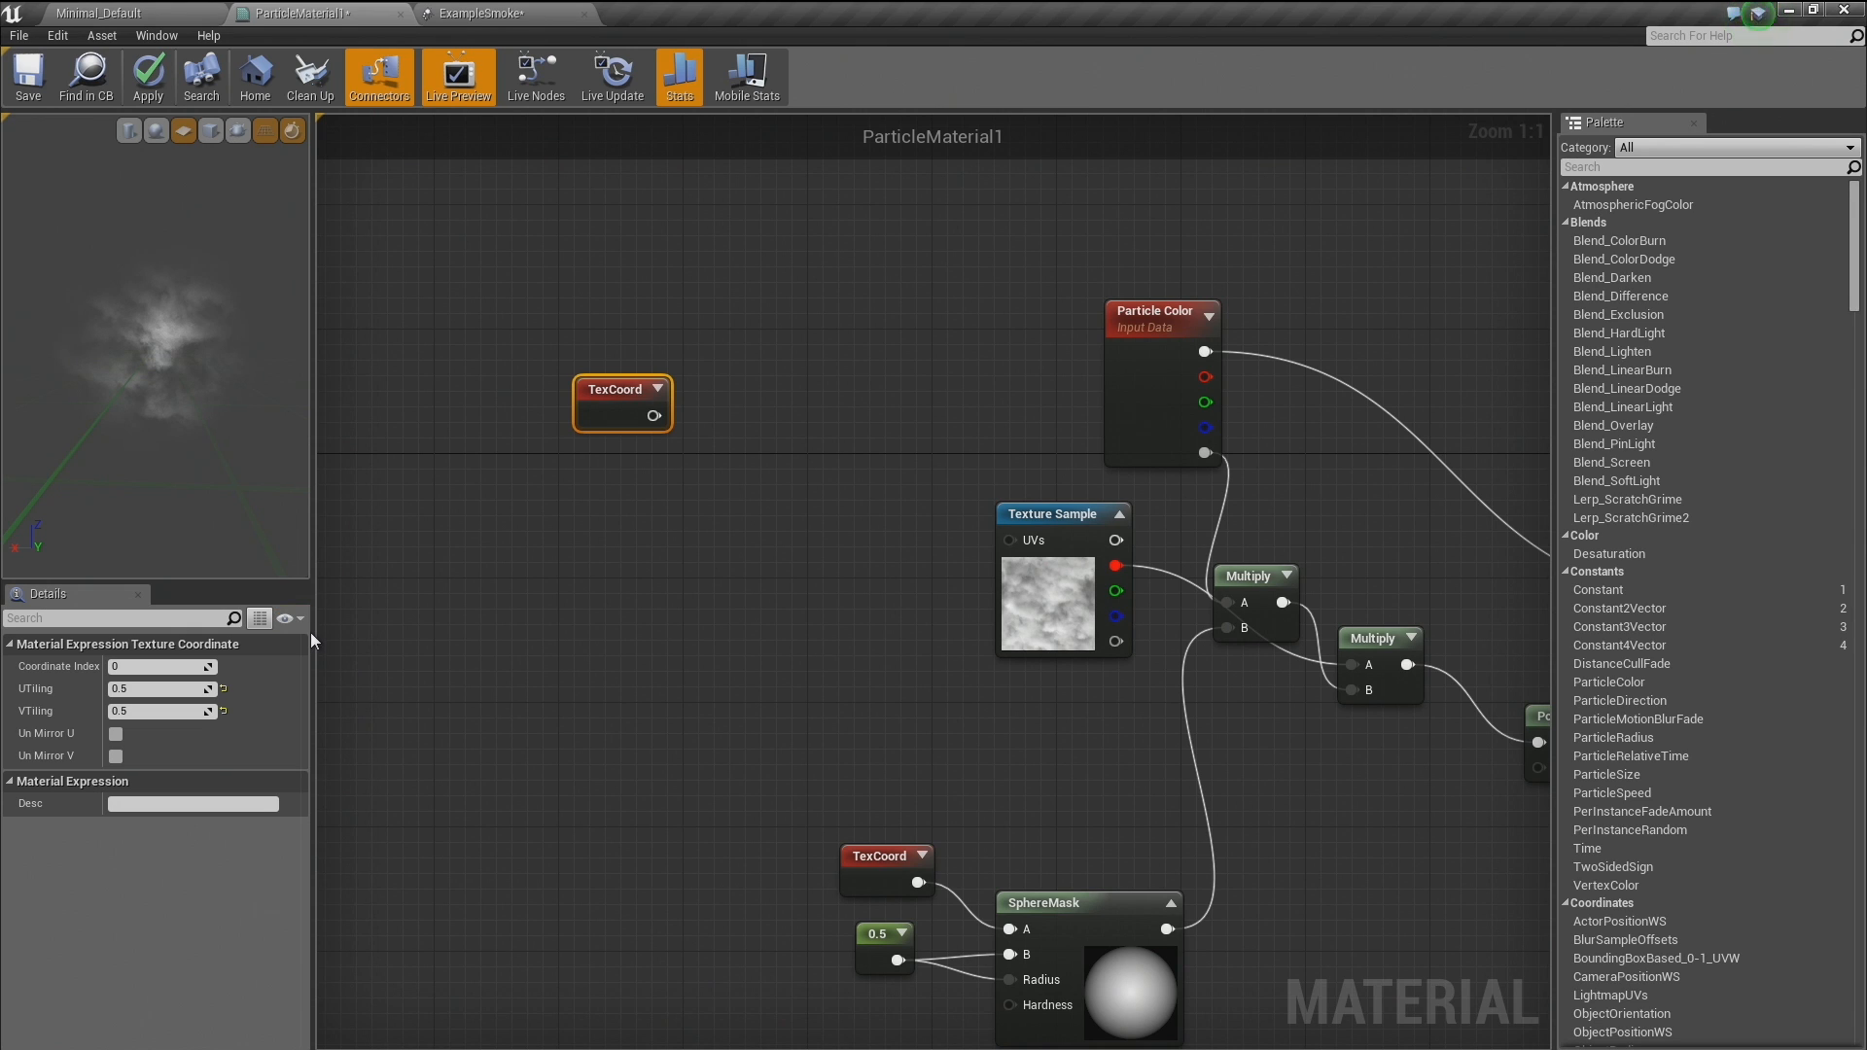
Add an Actor Position node to the material graph below the unconnected TexCoord node.
right_click(434, 616)
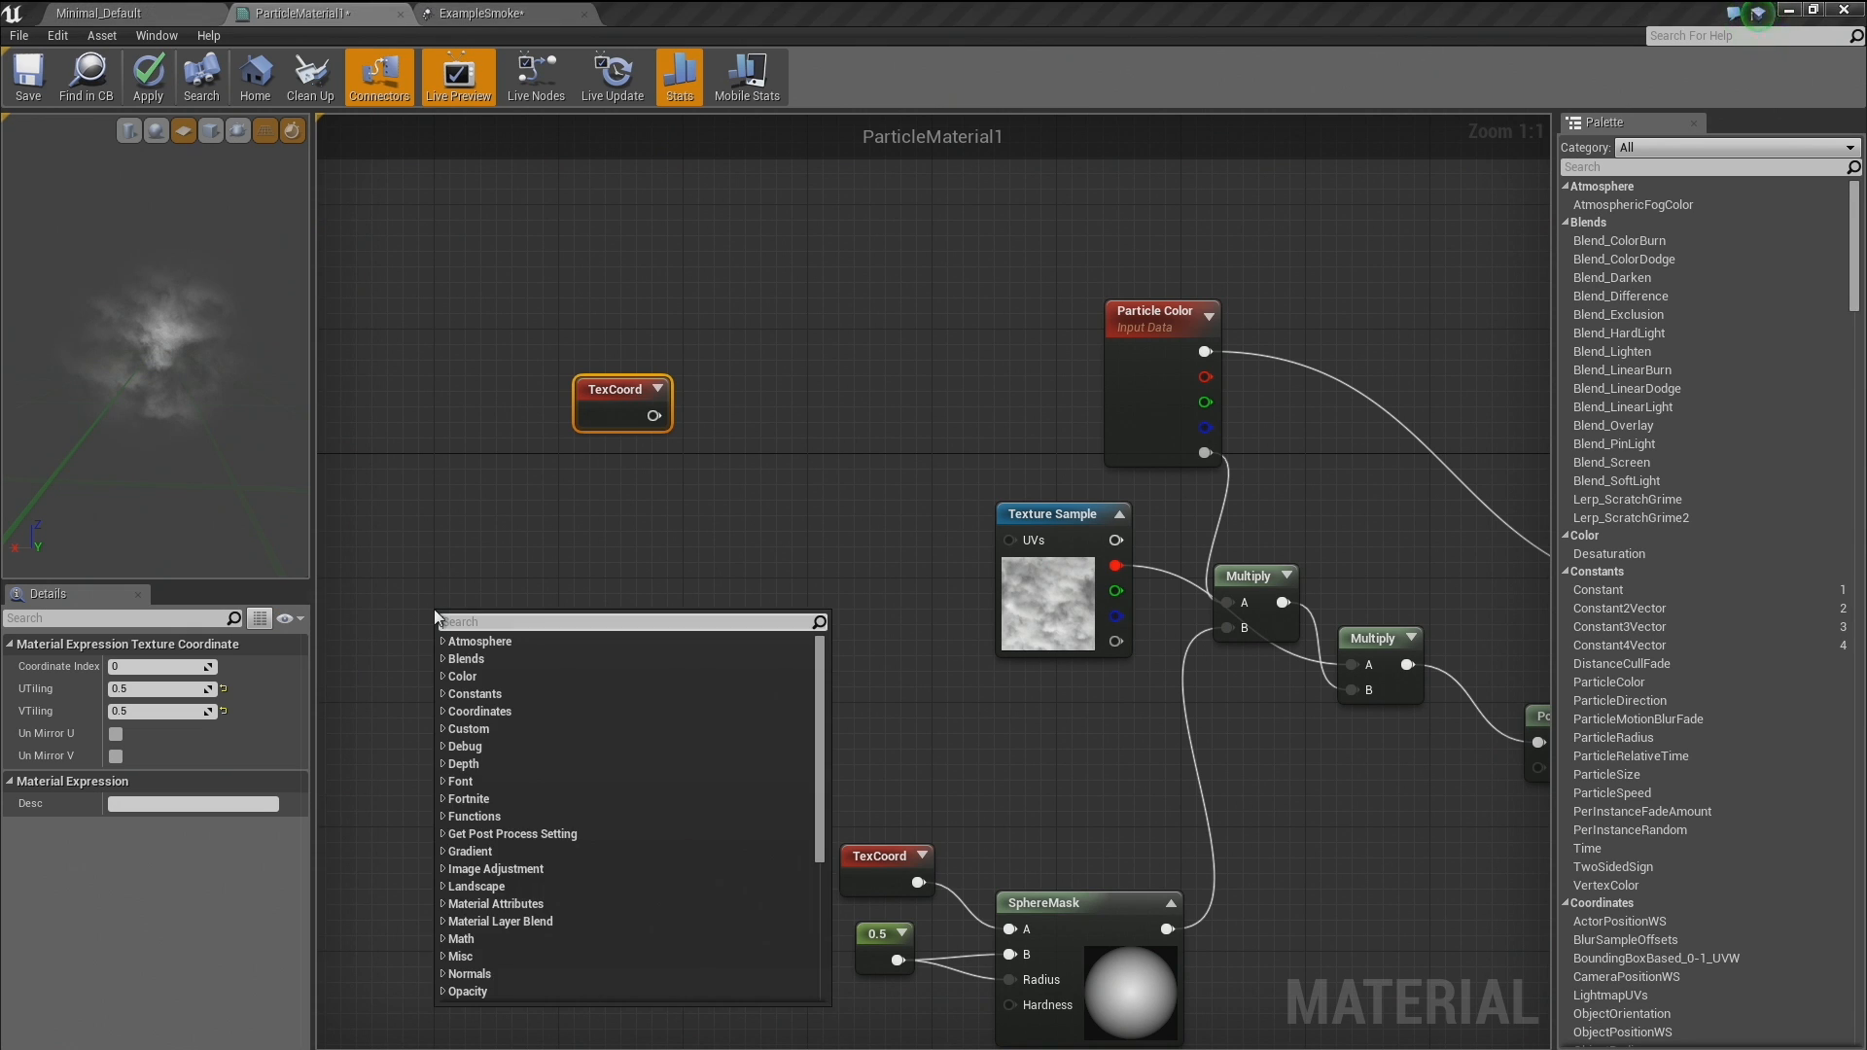
type("world")
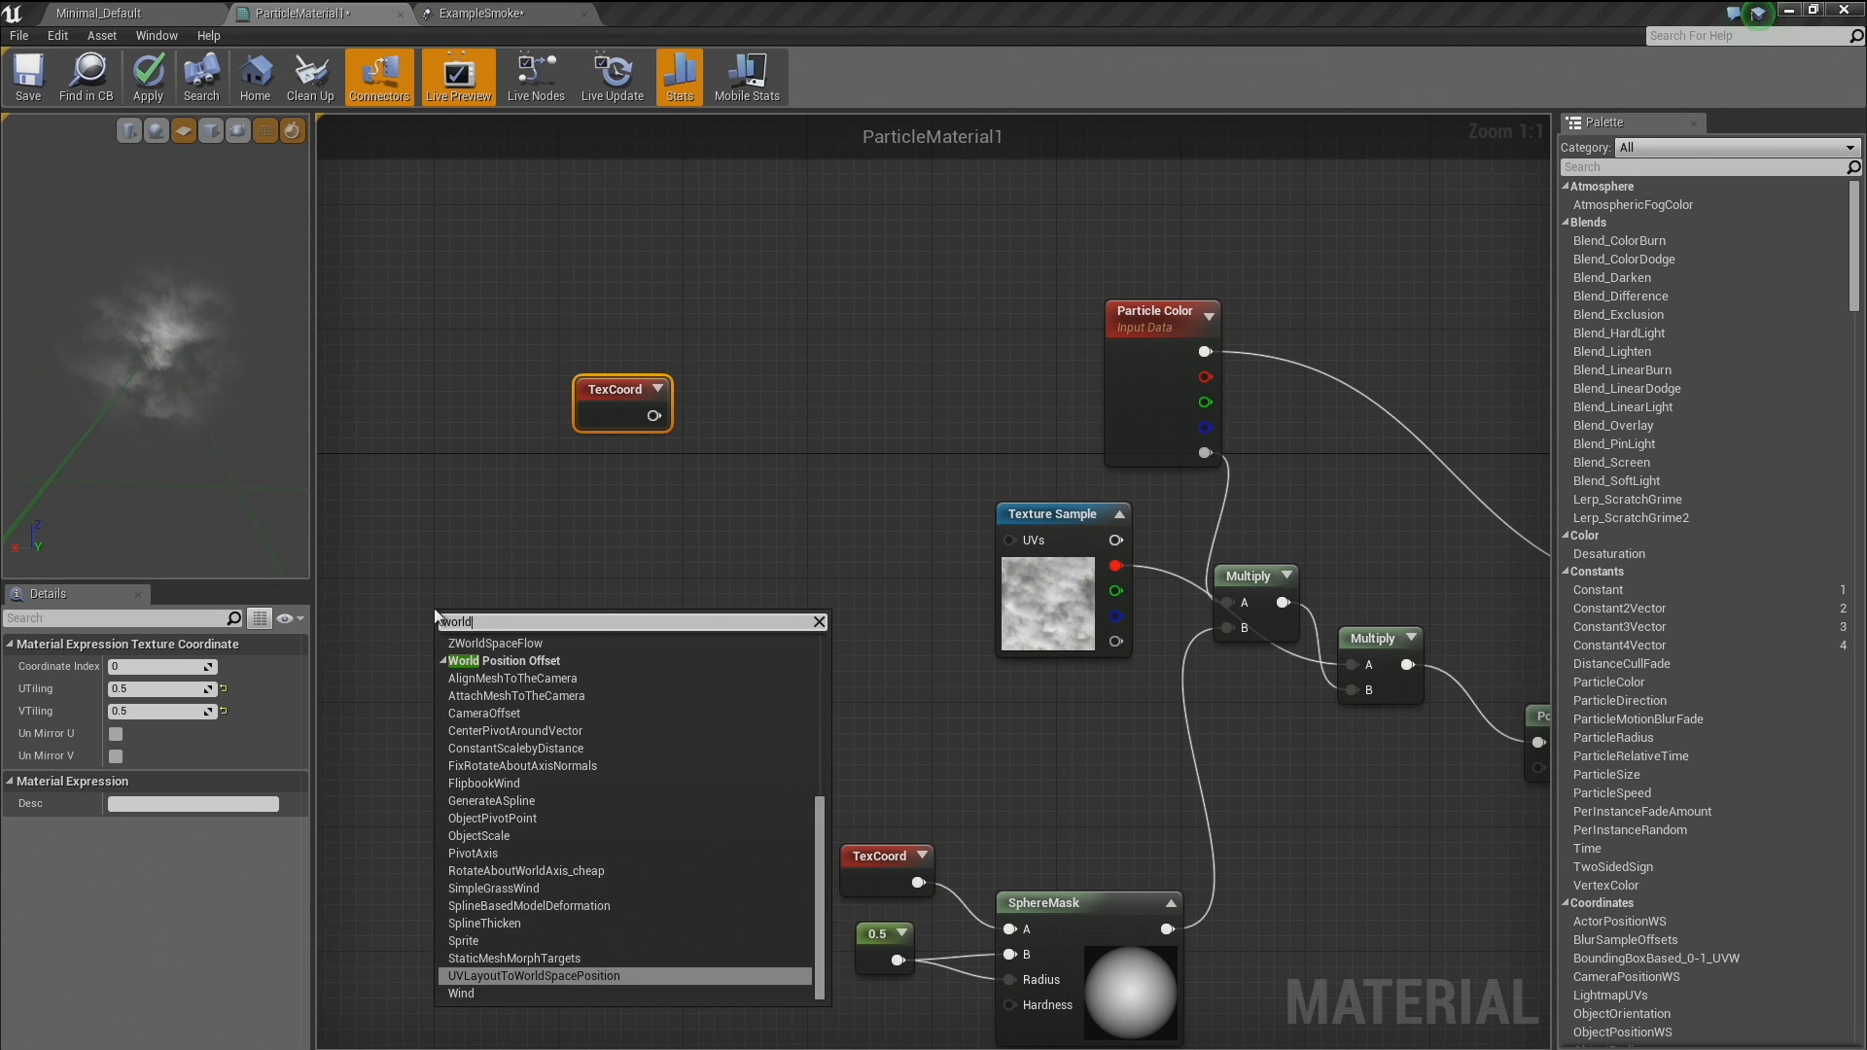
type("pos")
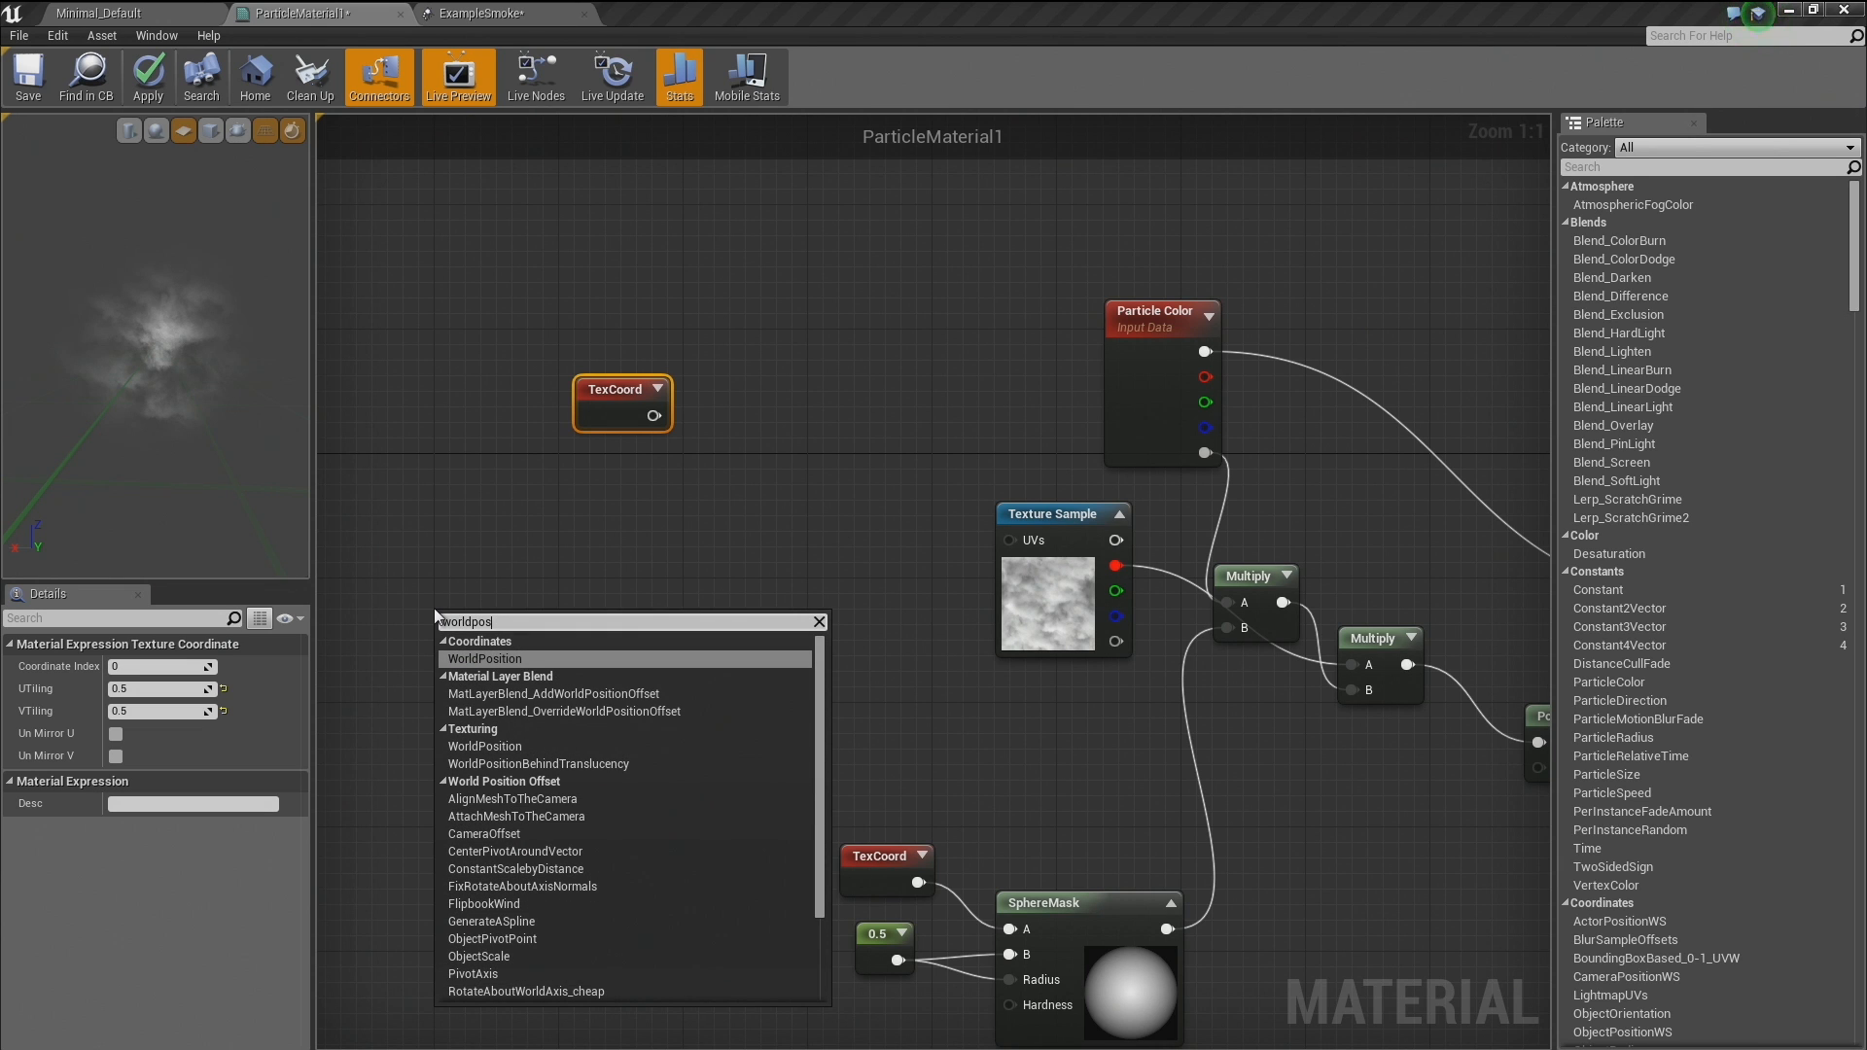
key("BackSpace")
key("BackSpace")
key("BackSpace")
key("BackSpace")
key("BackSpace")
key("BackSpace")
key("BackSpace")
key("BackSpace")
type("actor")
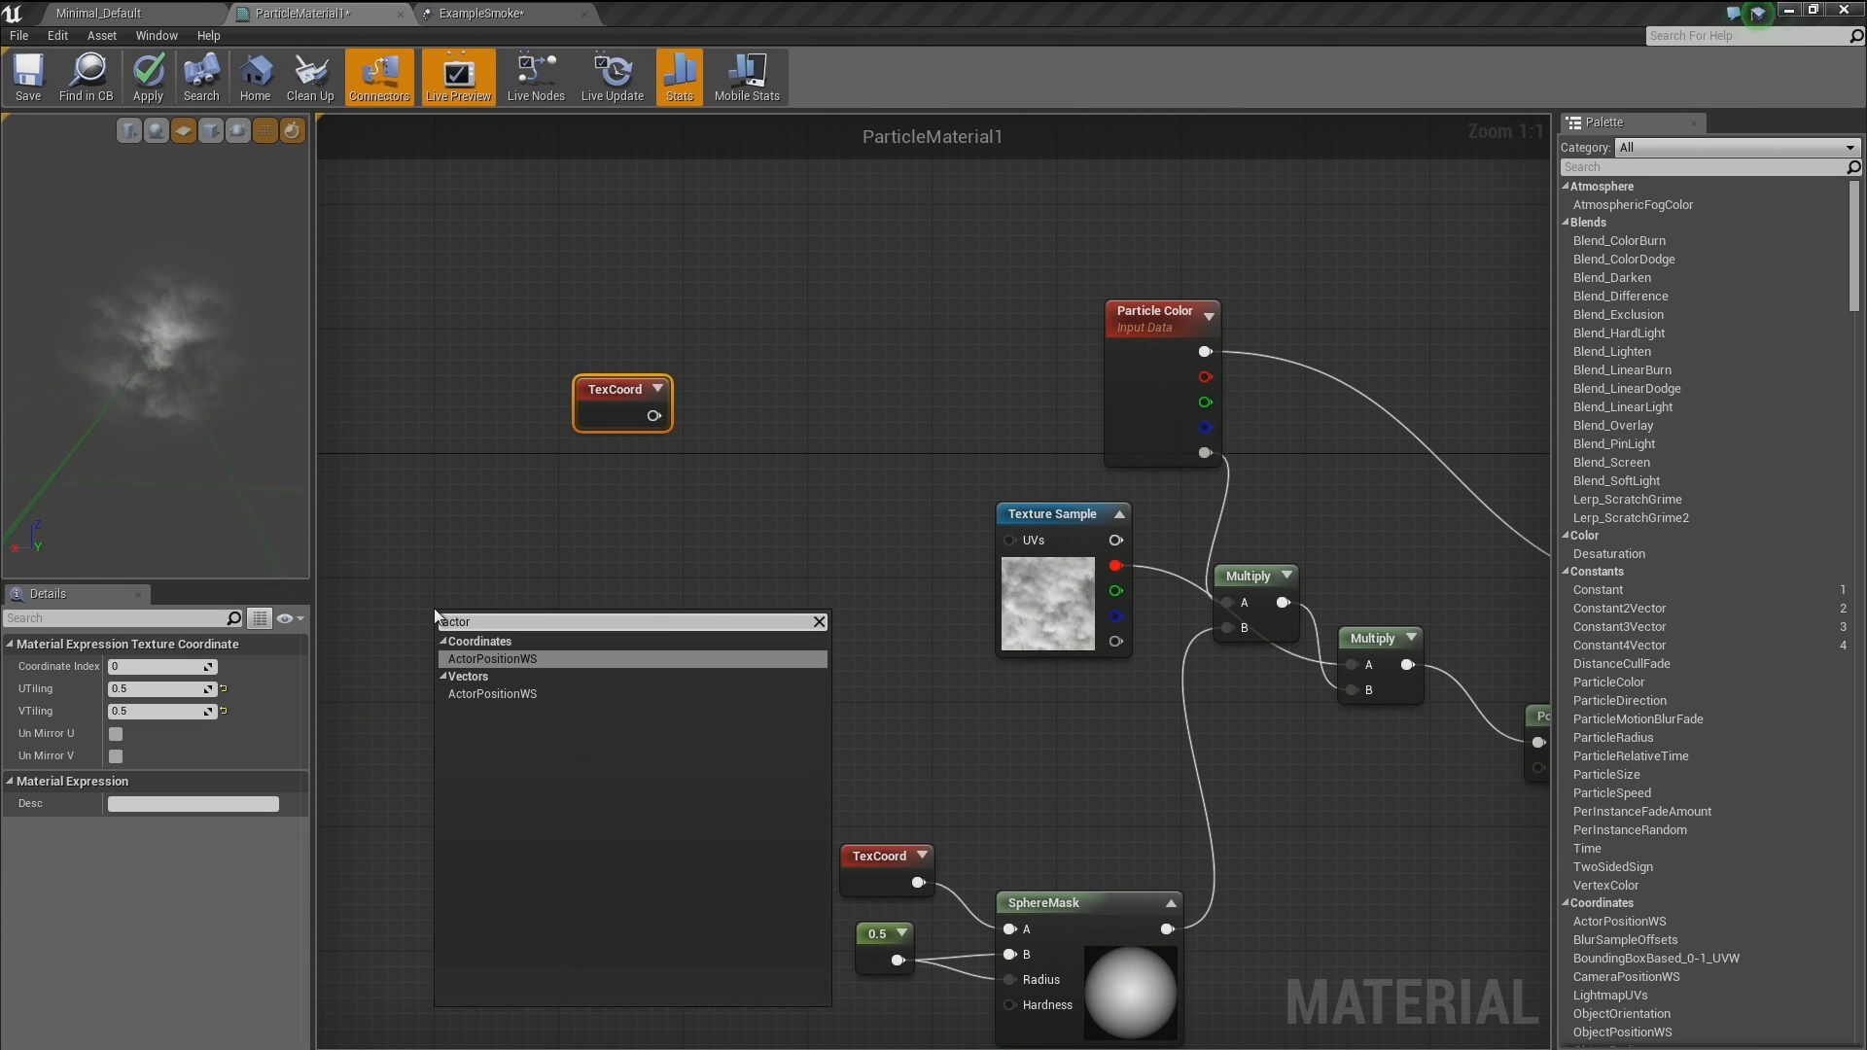
key("Return")
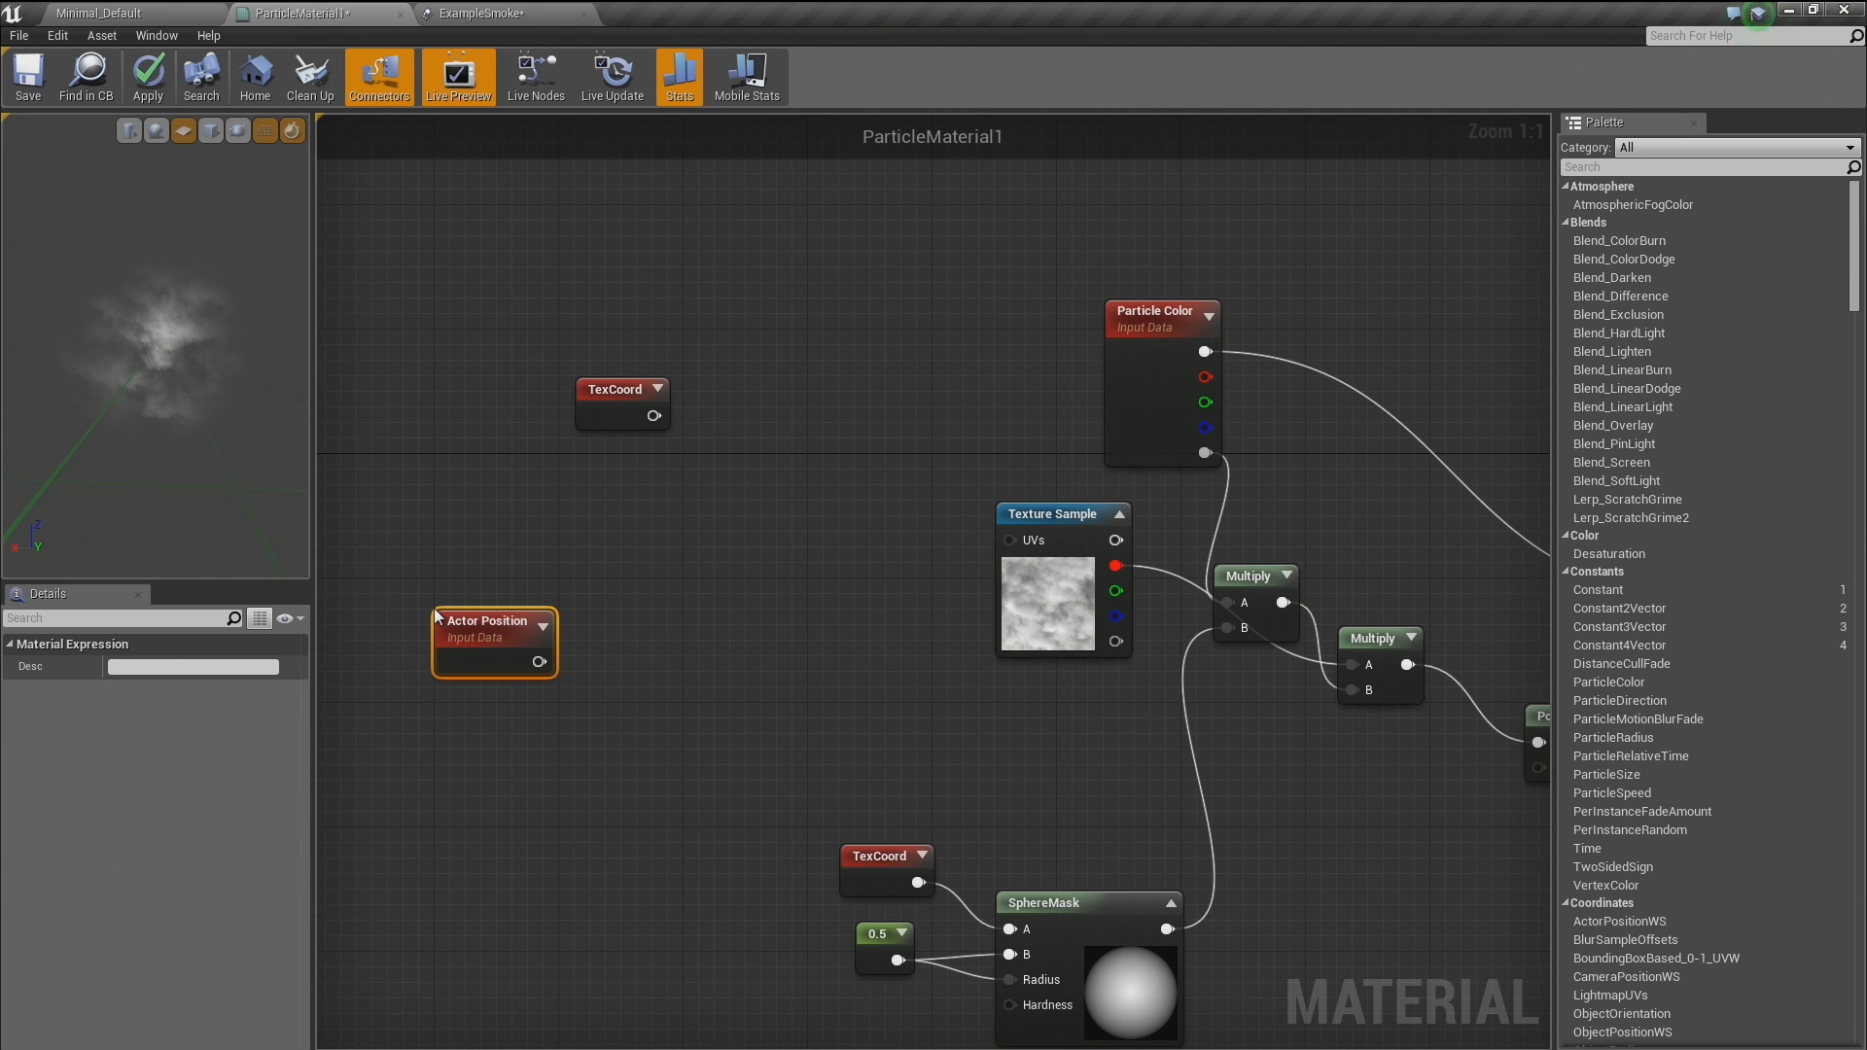
Feed the Actor Position into a new Divide node with Const B at 512 and place it close beside it.
left_click_drag(529, 665, 608, 571)
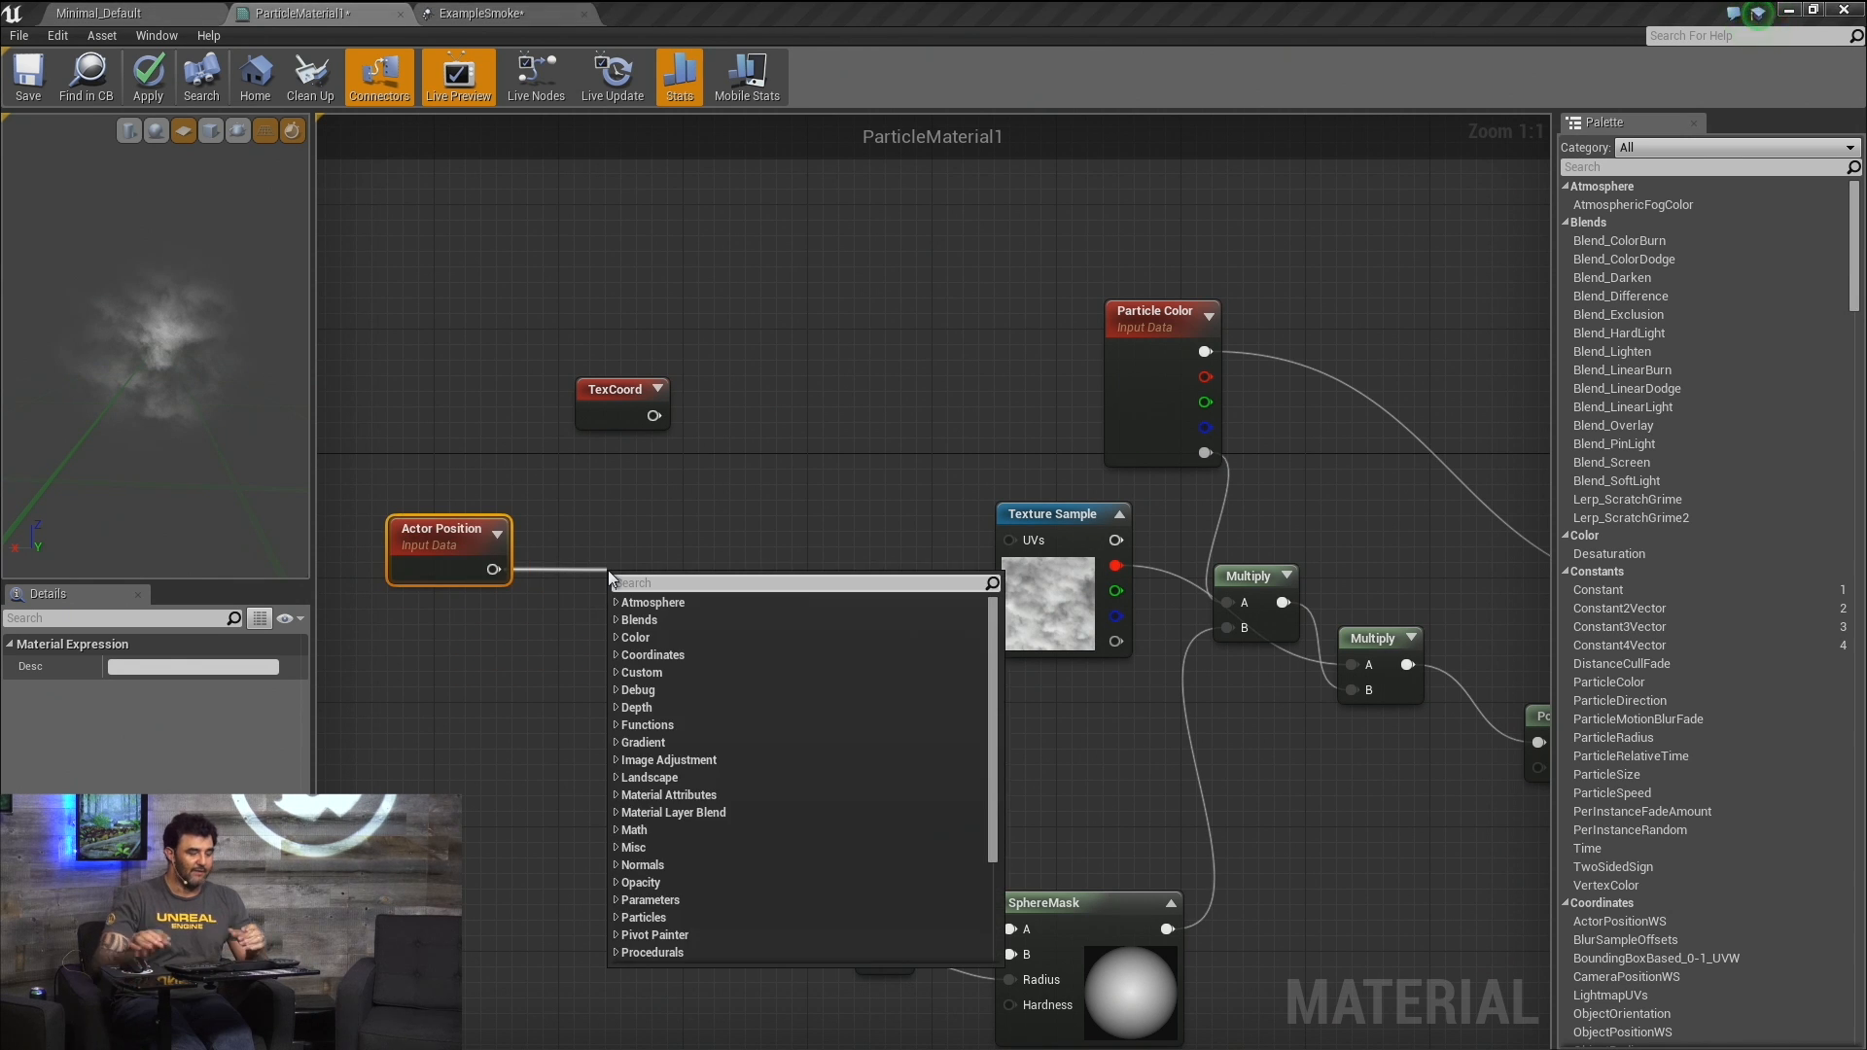
type("divide")
key("Return")
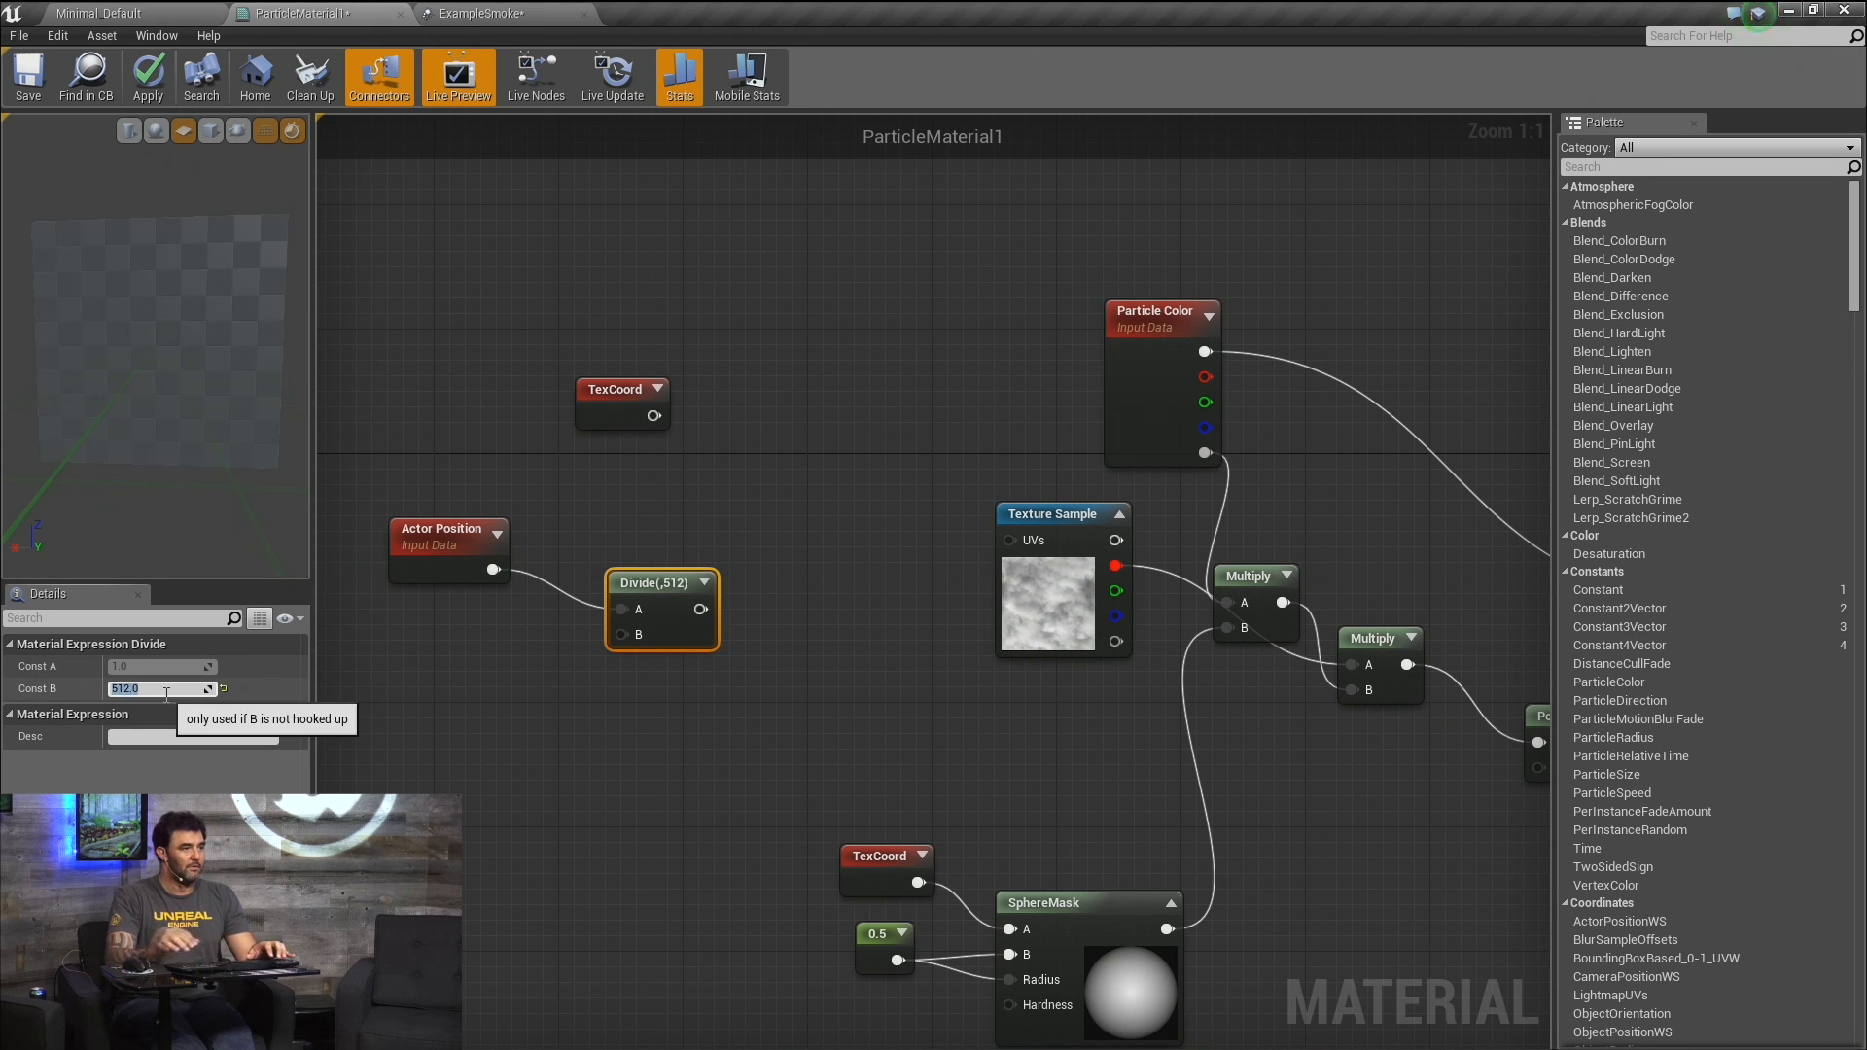
left_click_drag(665, 590, 595, 546)
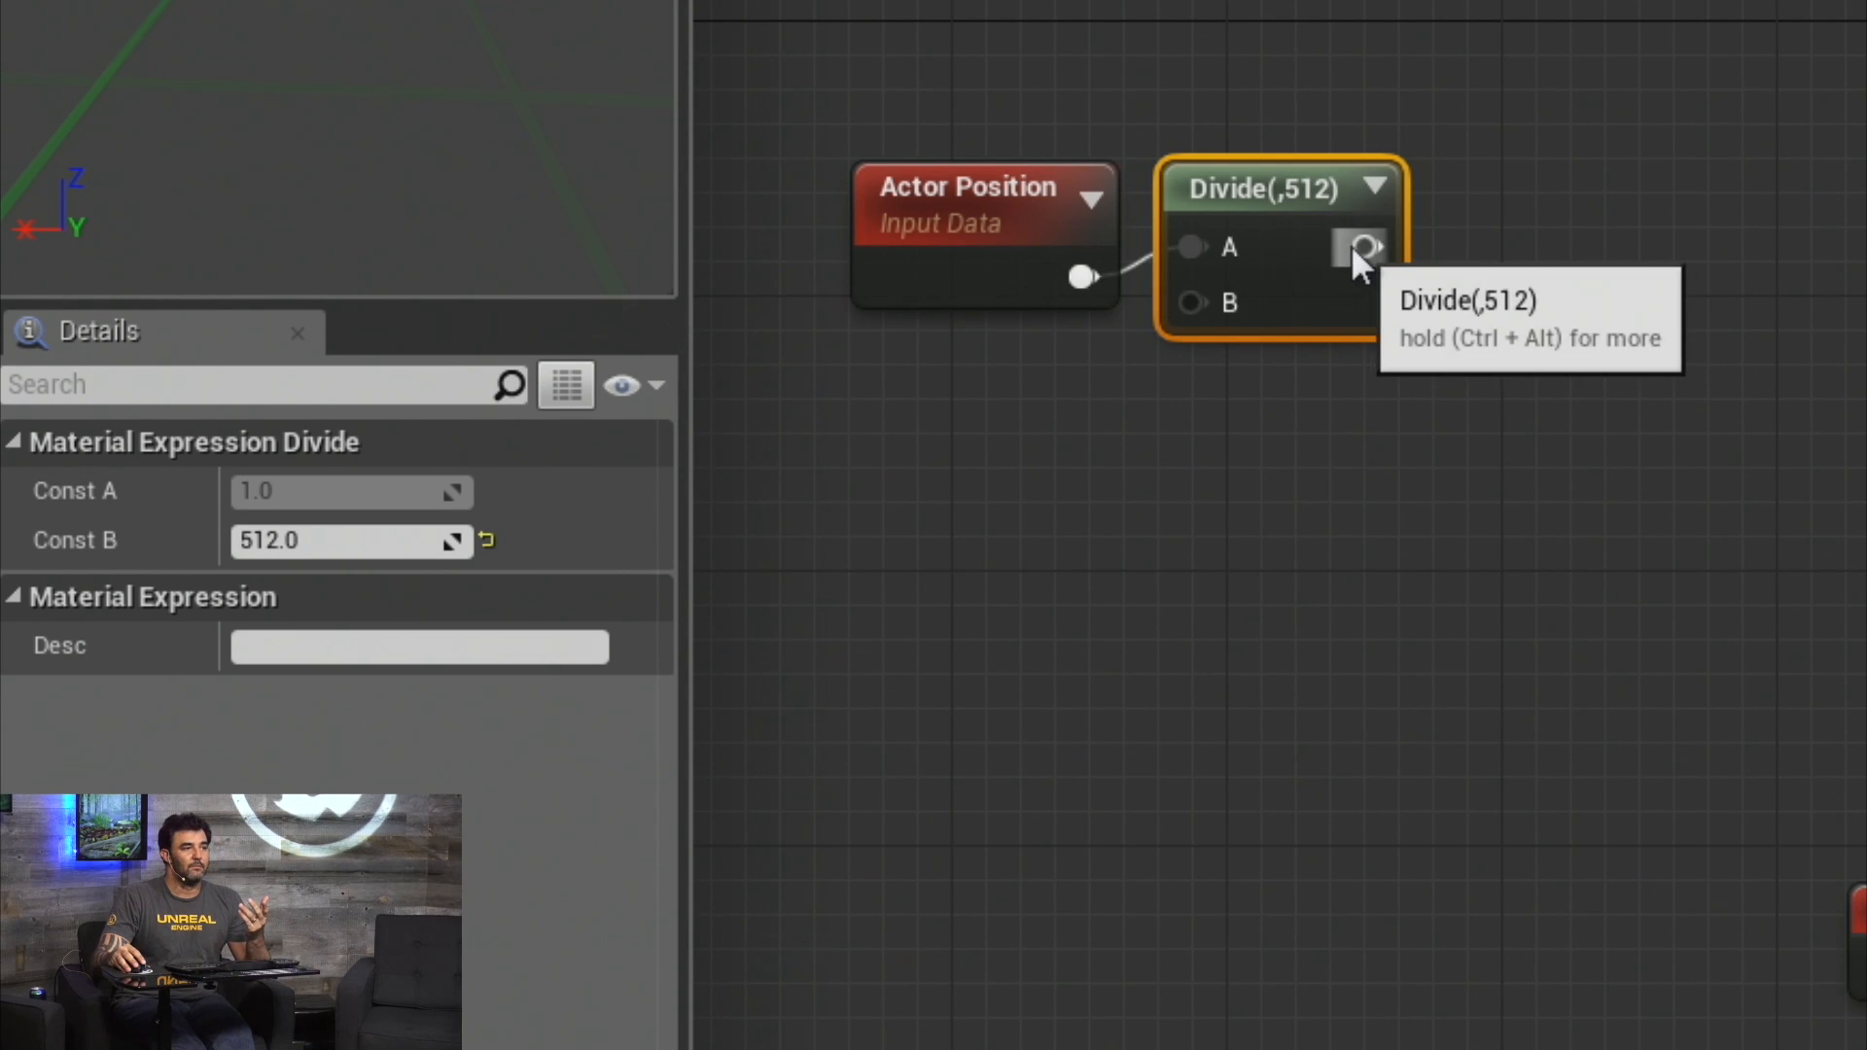
mouse_move(1355, 250)
left_mouse_down()
mouse_move(1422, 258)
mouse_move(1361, 231)
left_mouse_up()
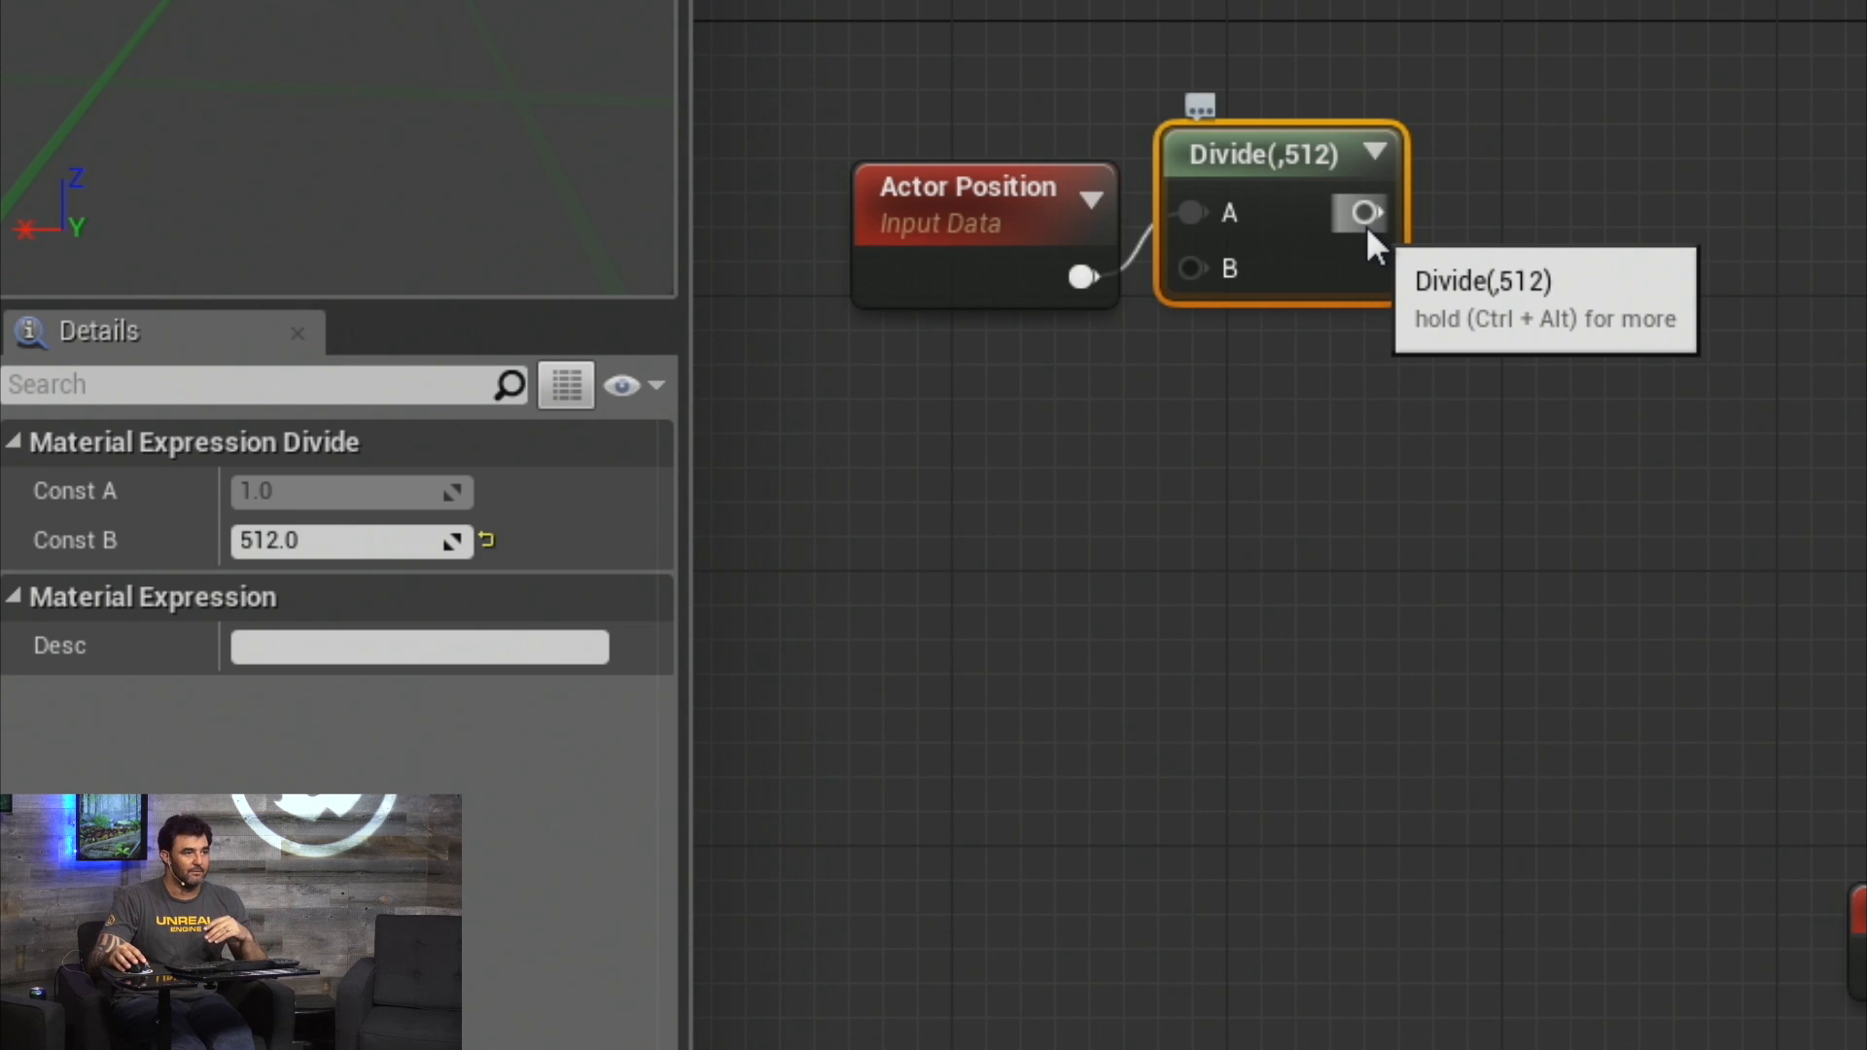
Route the Divide result into a new Component Mask node for R and G and move it beside the Divide.
left_click_drag(1374, 218, 1597, 219)
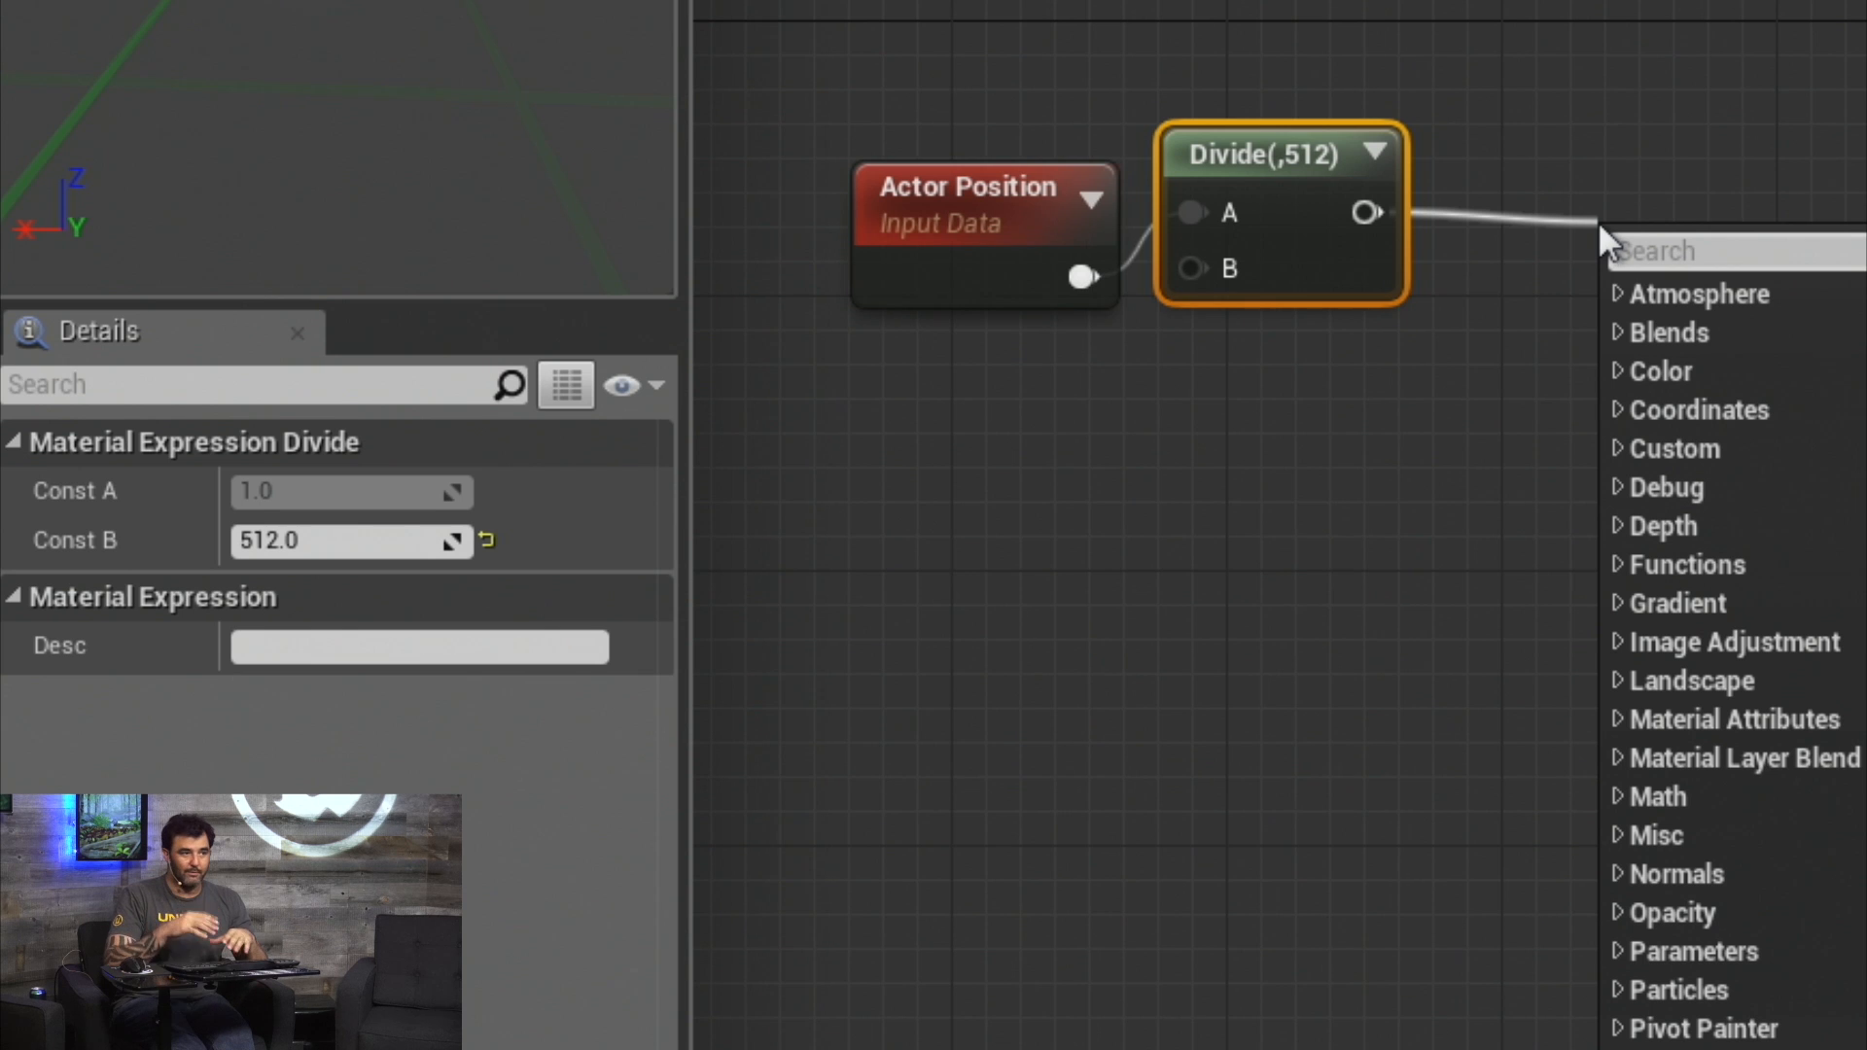
type("mask")
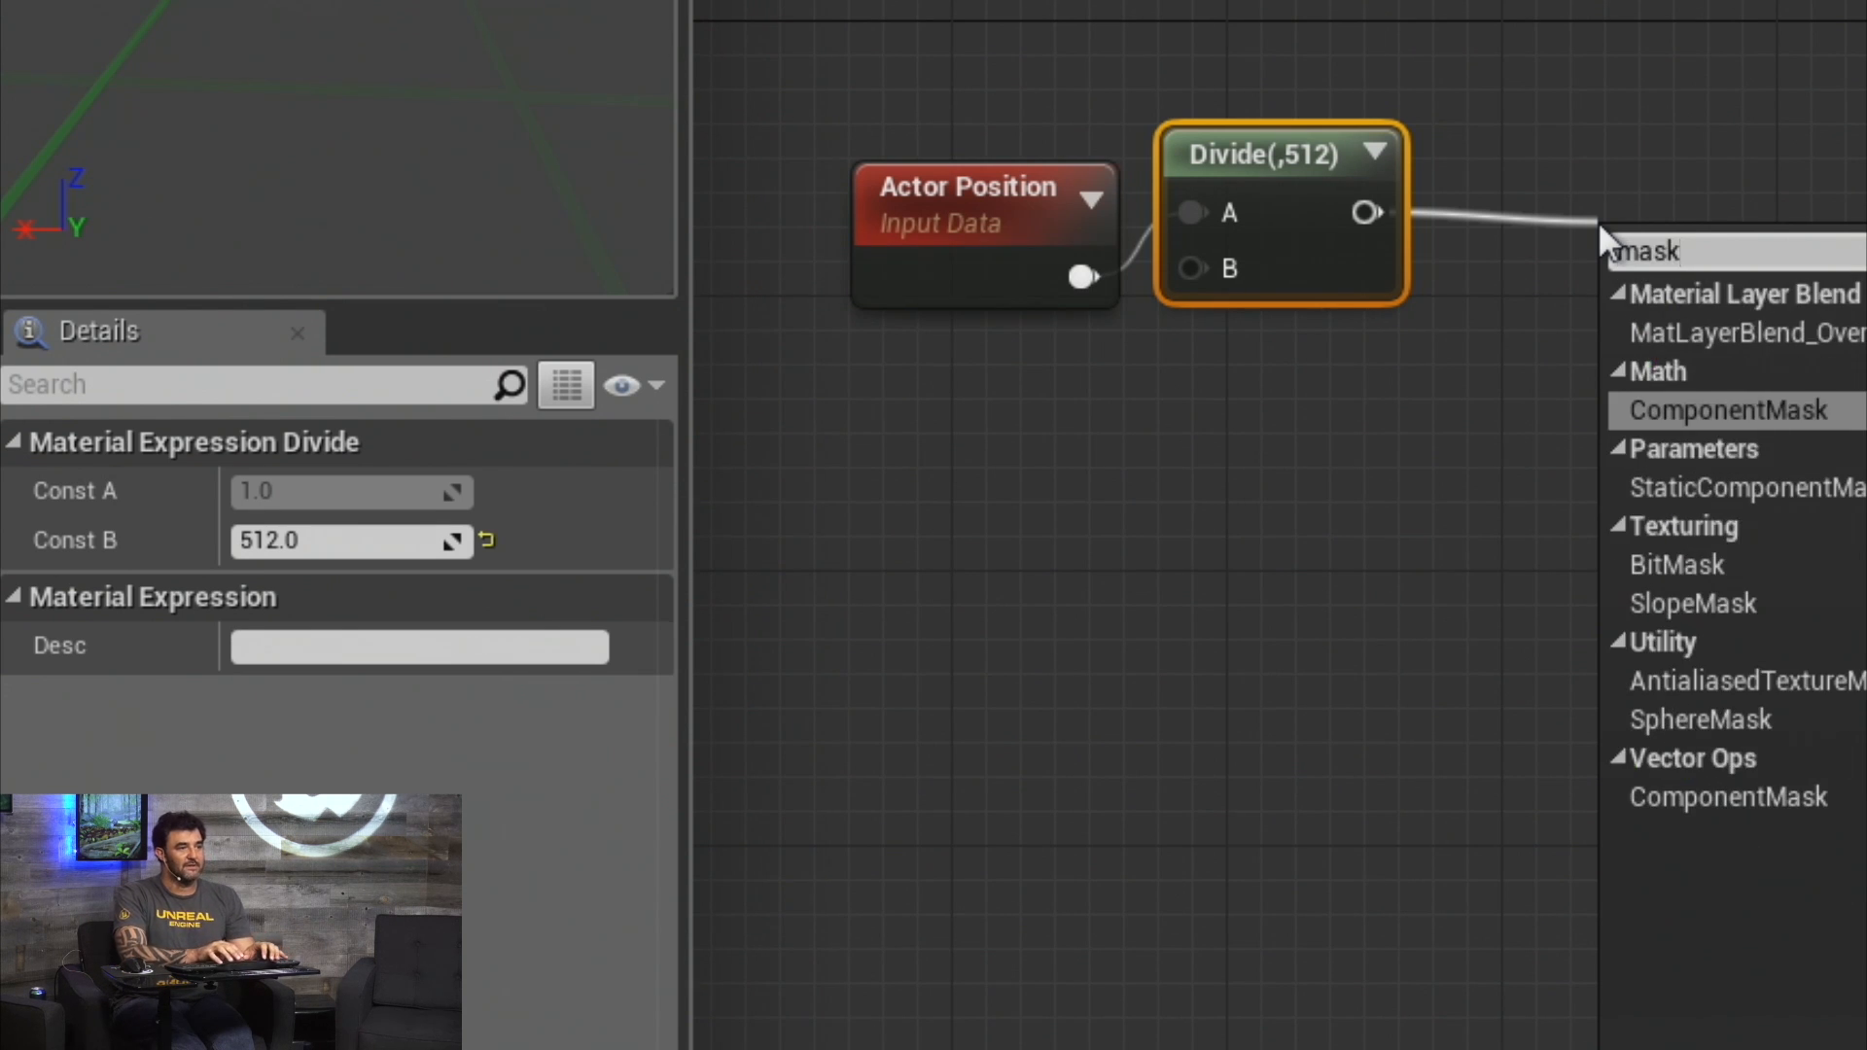
key("Return")
left_click_drag(1721, 292, 1605, 207)
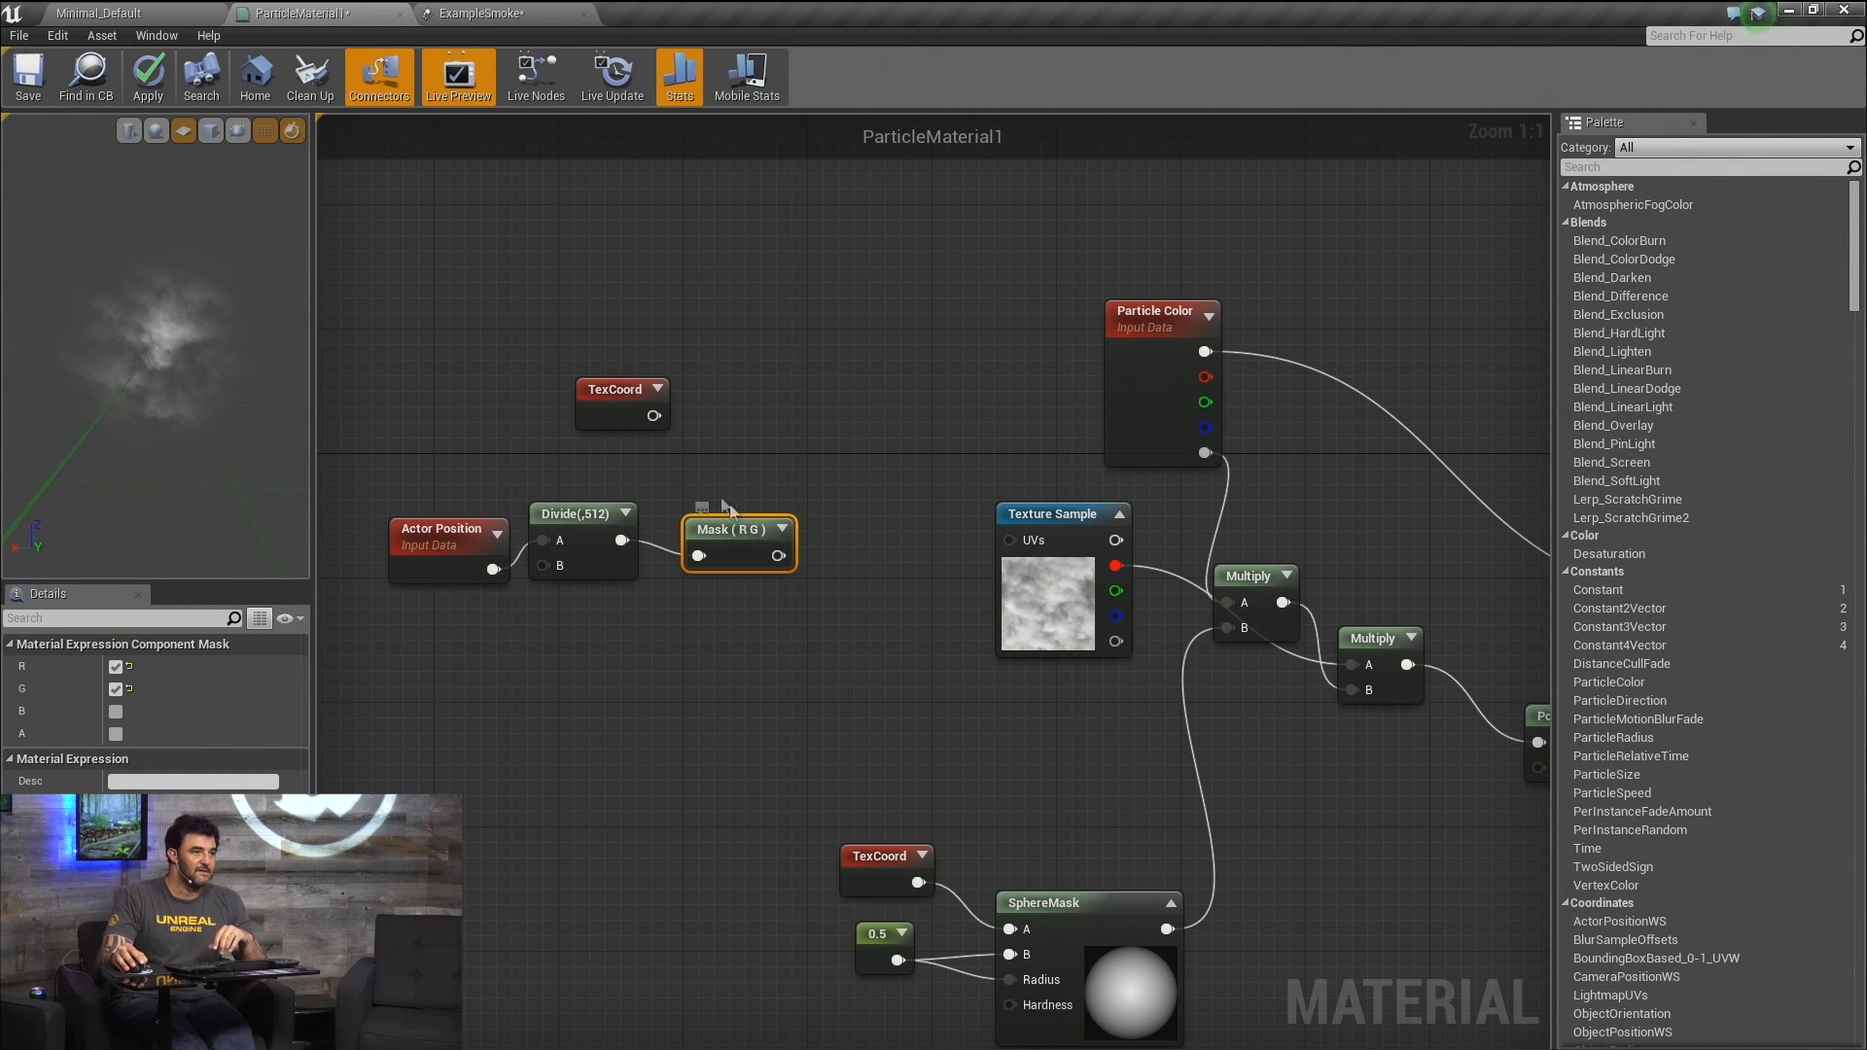
Combine the TexCoord and Mask outputs in an Add node feeding the Texture Sample's UVs, and apply the material.
left_click_drag(653, 415, 784, 405)
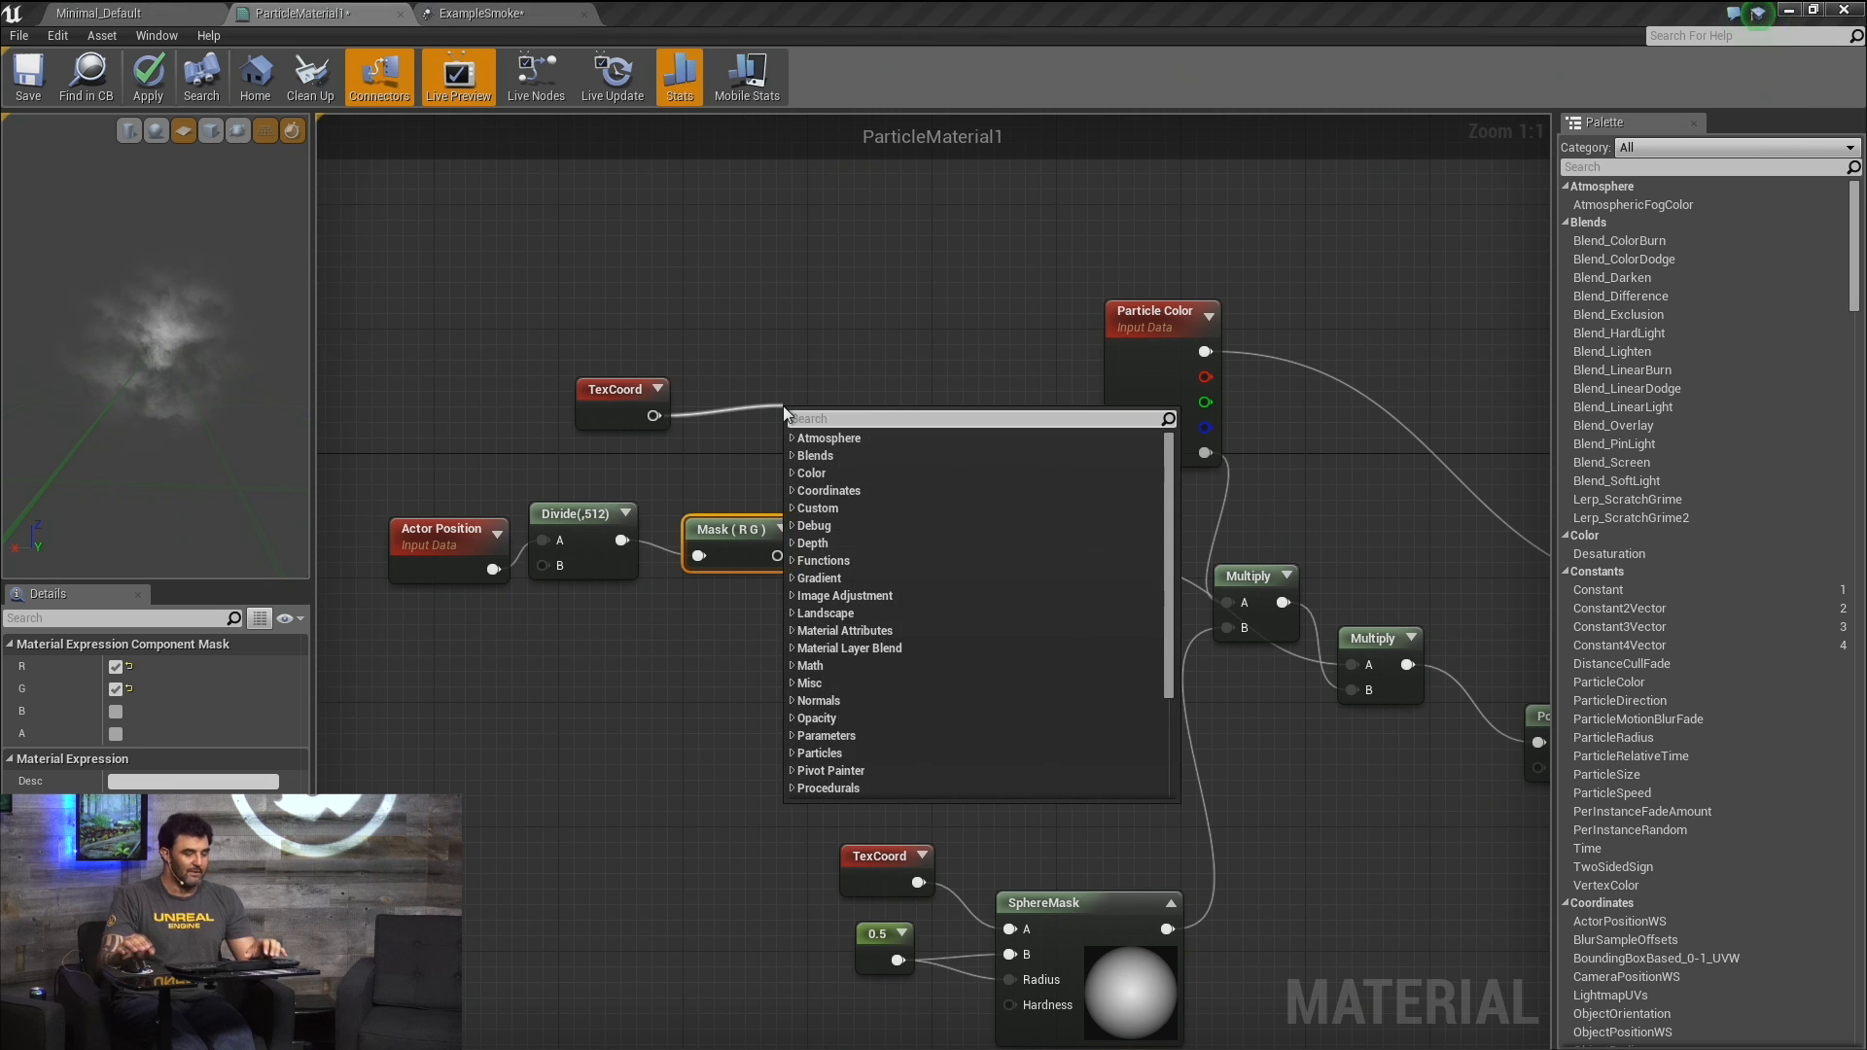
type("add")
key("Return")
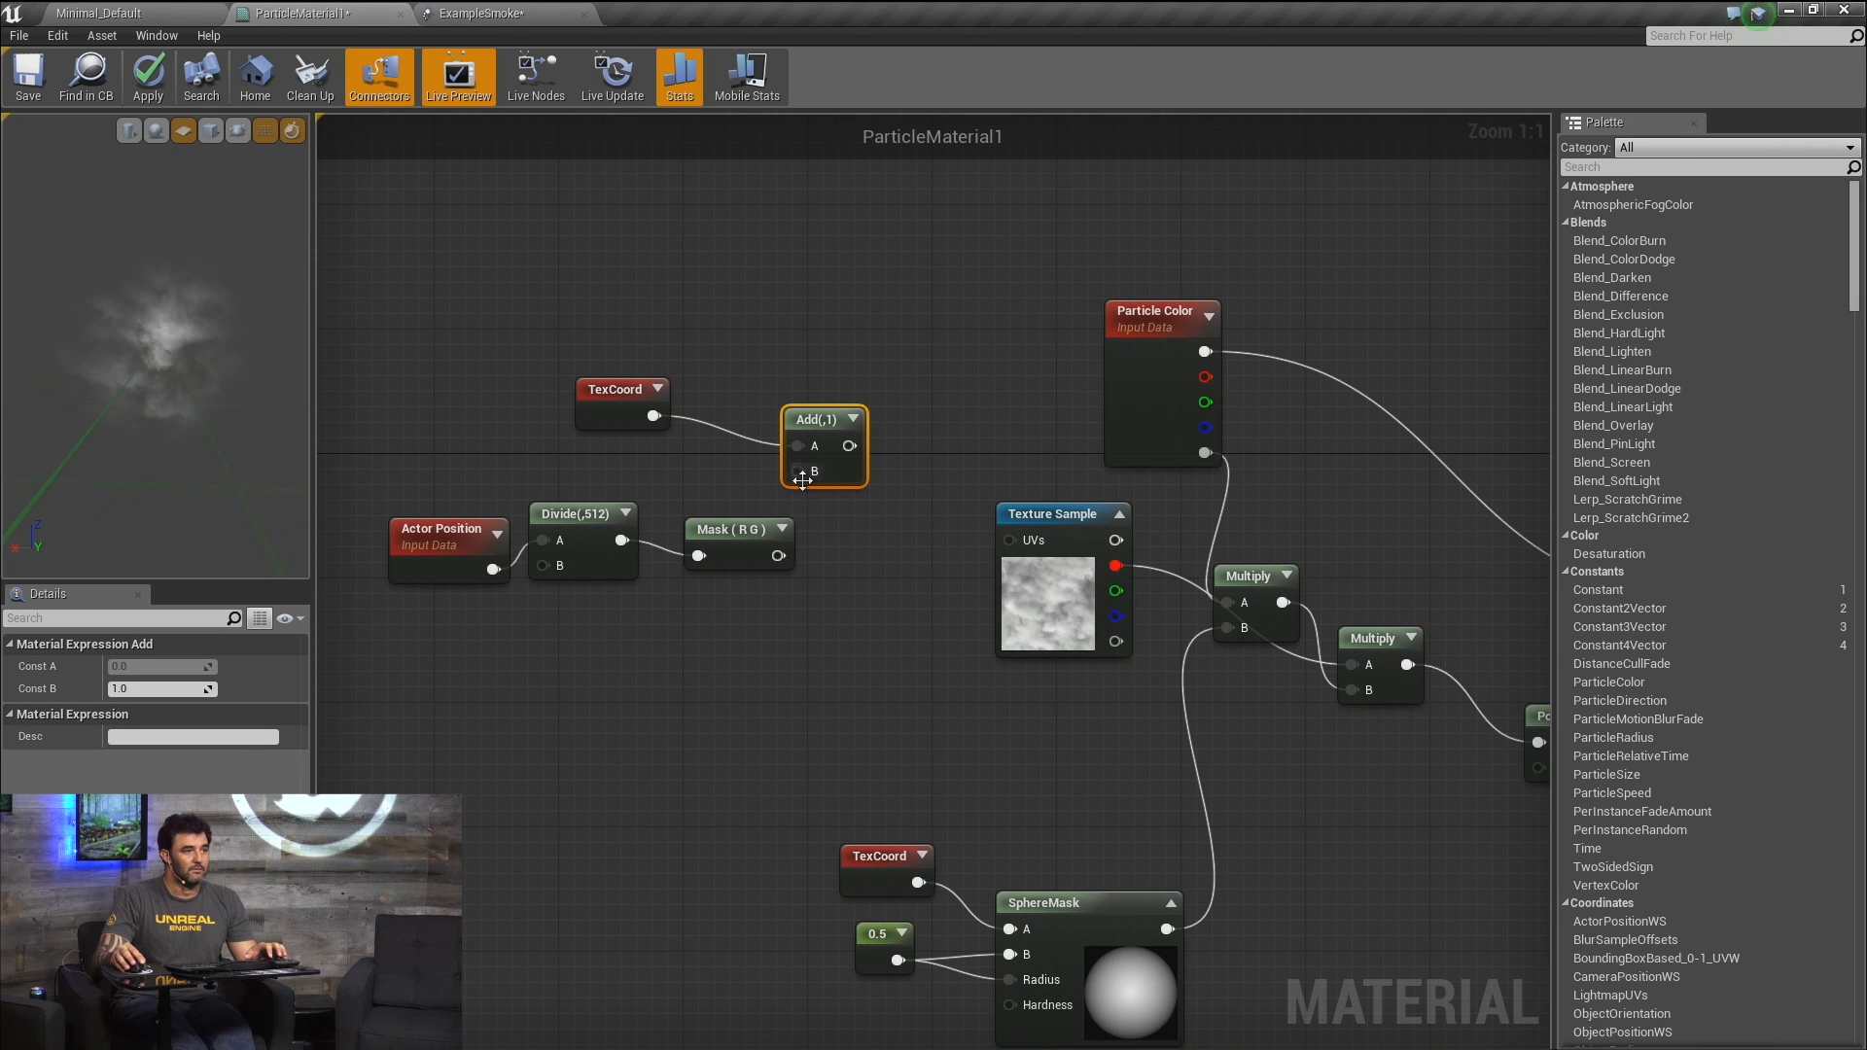
left_click_drag(799, 471, 781, 558)
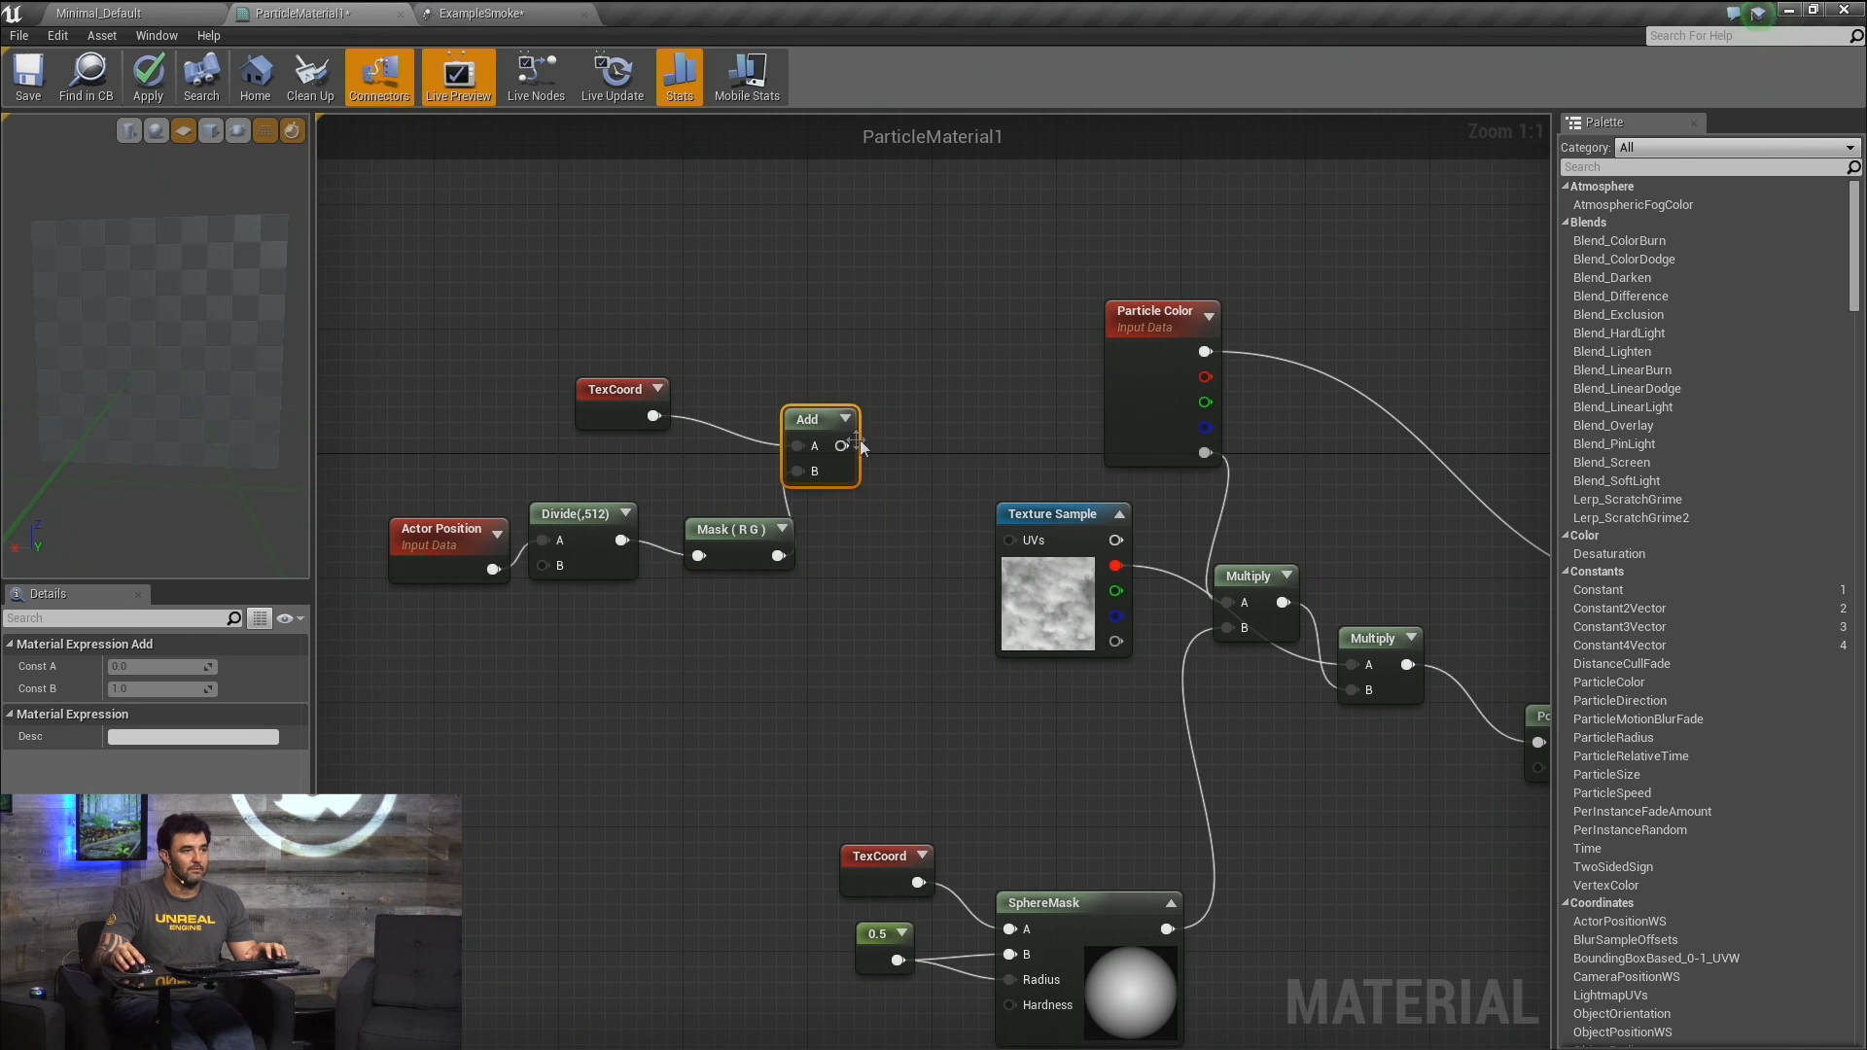
left_click_drag(840, 445, 892, 486)
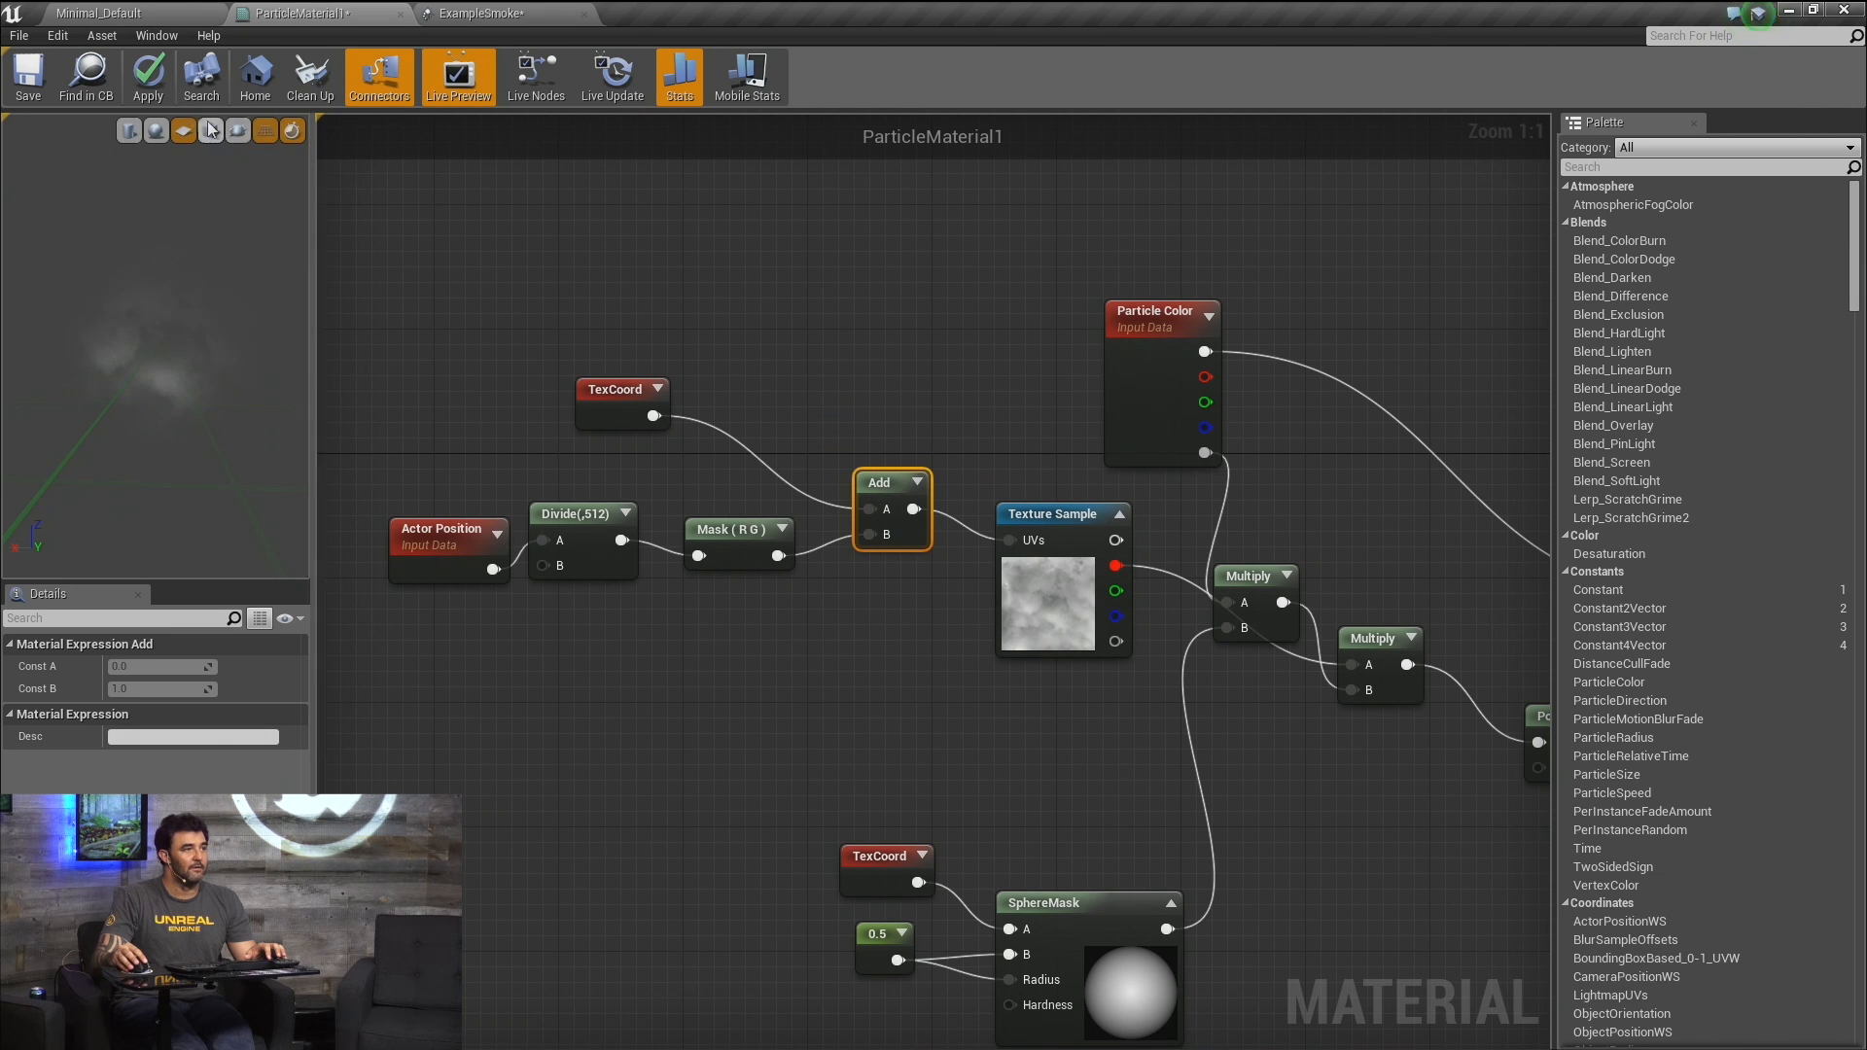
left_click(161, 99)
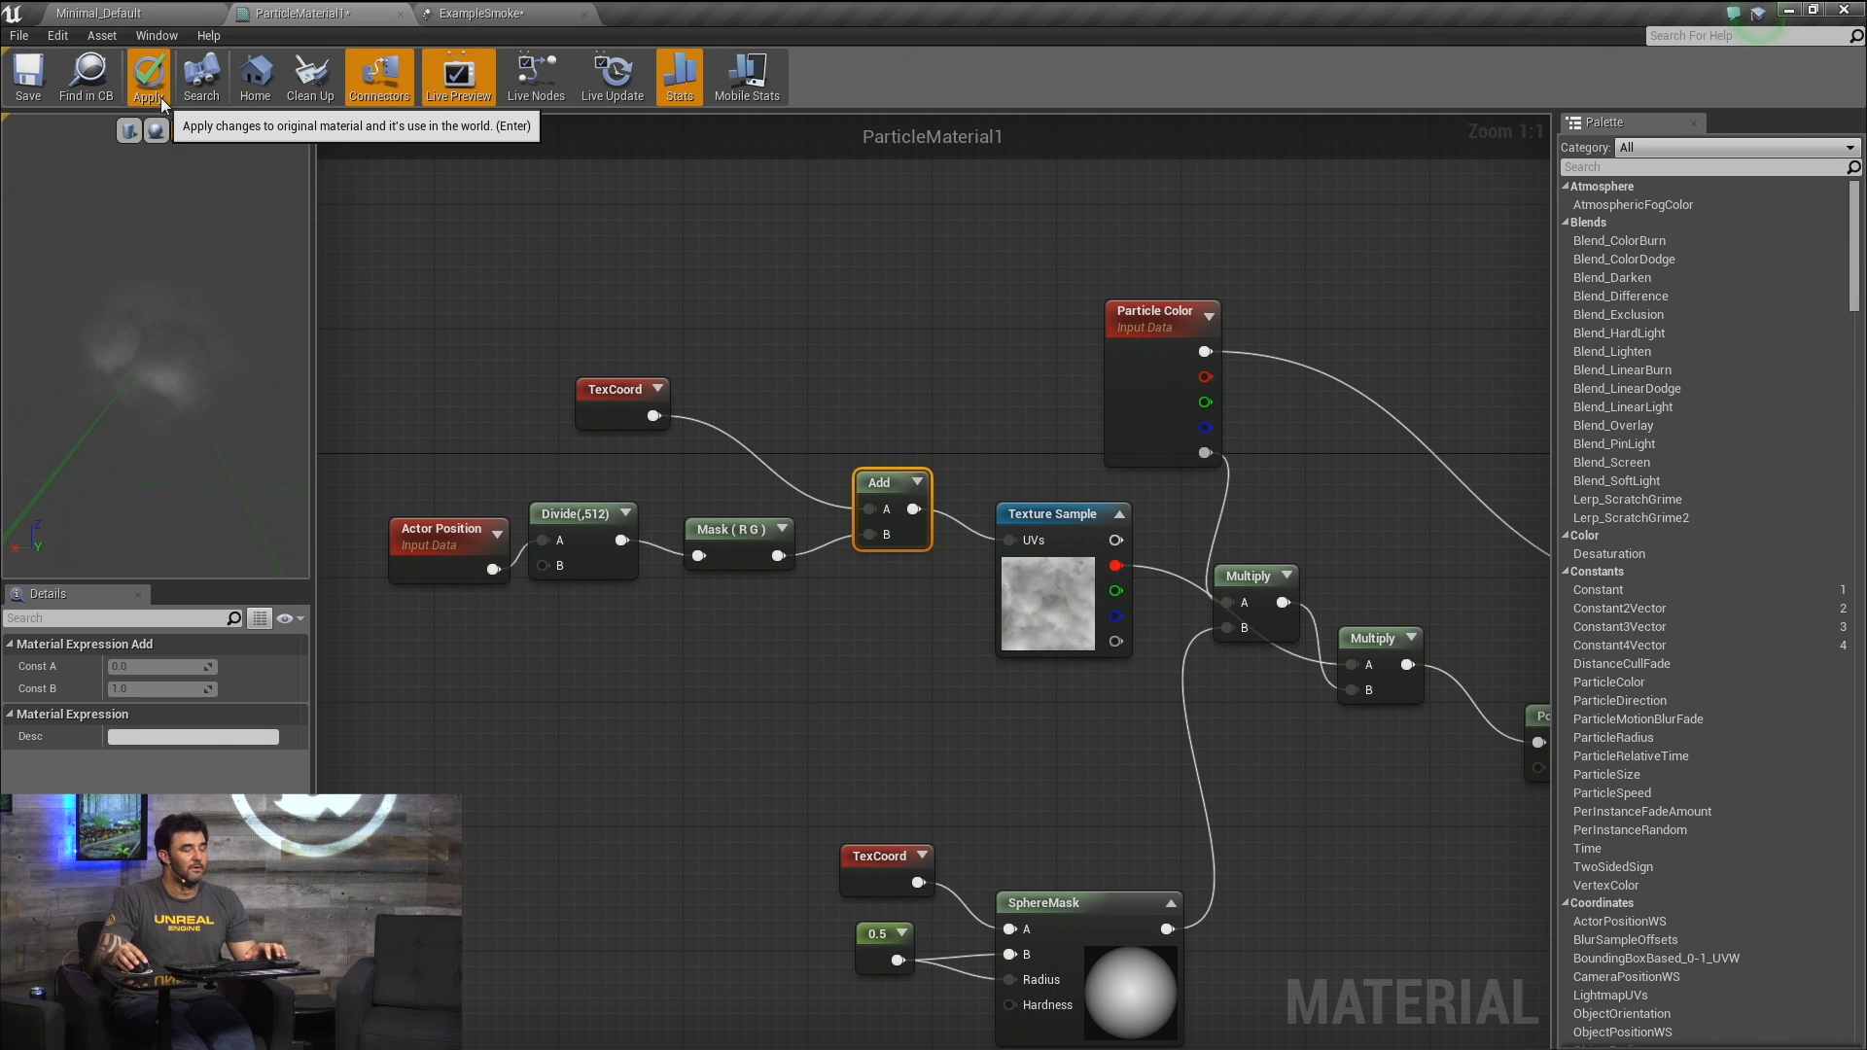
Switch to the ExampleSmoke particle system and re-enable the emitter's Initial Rotation module.
left_click(473, 17)
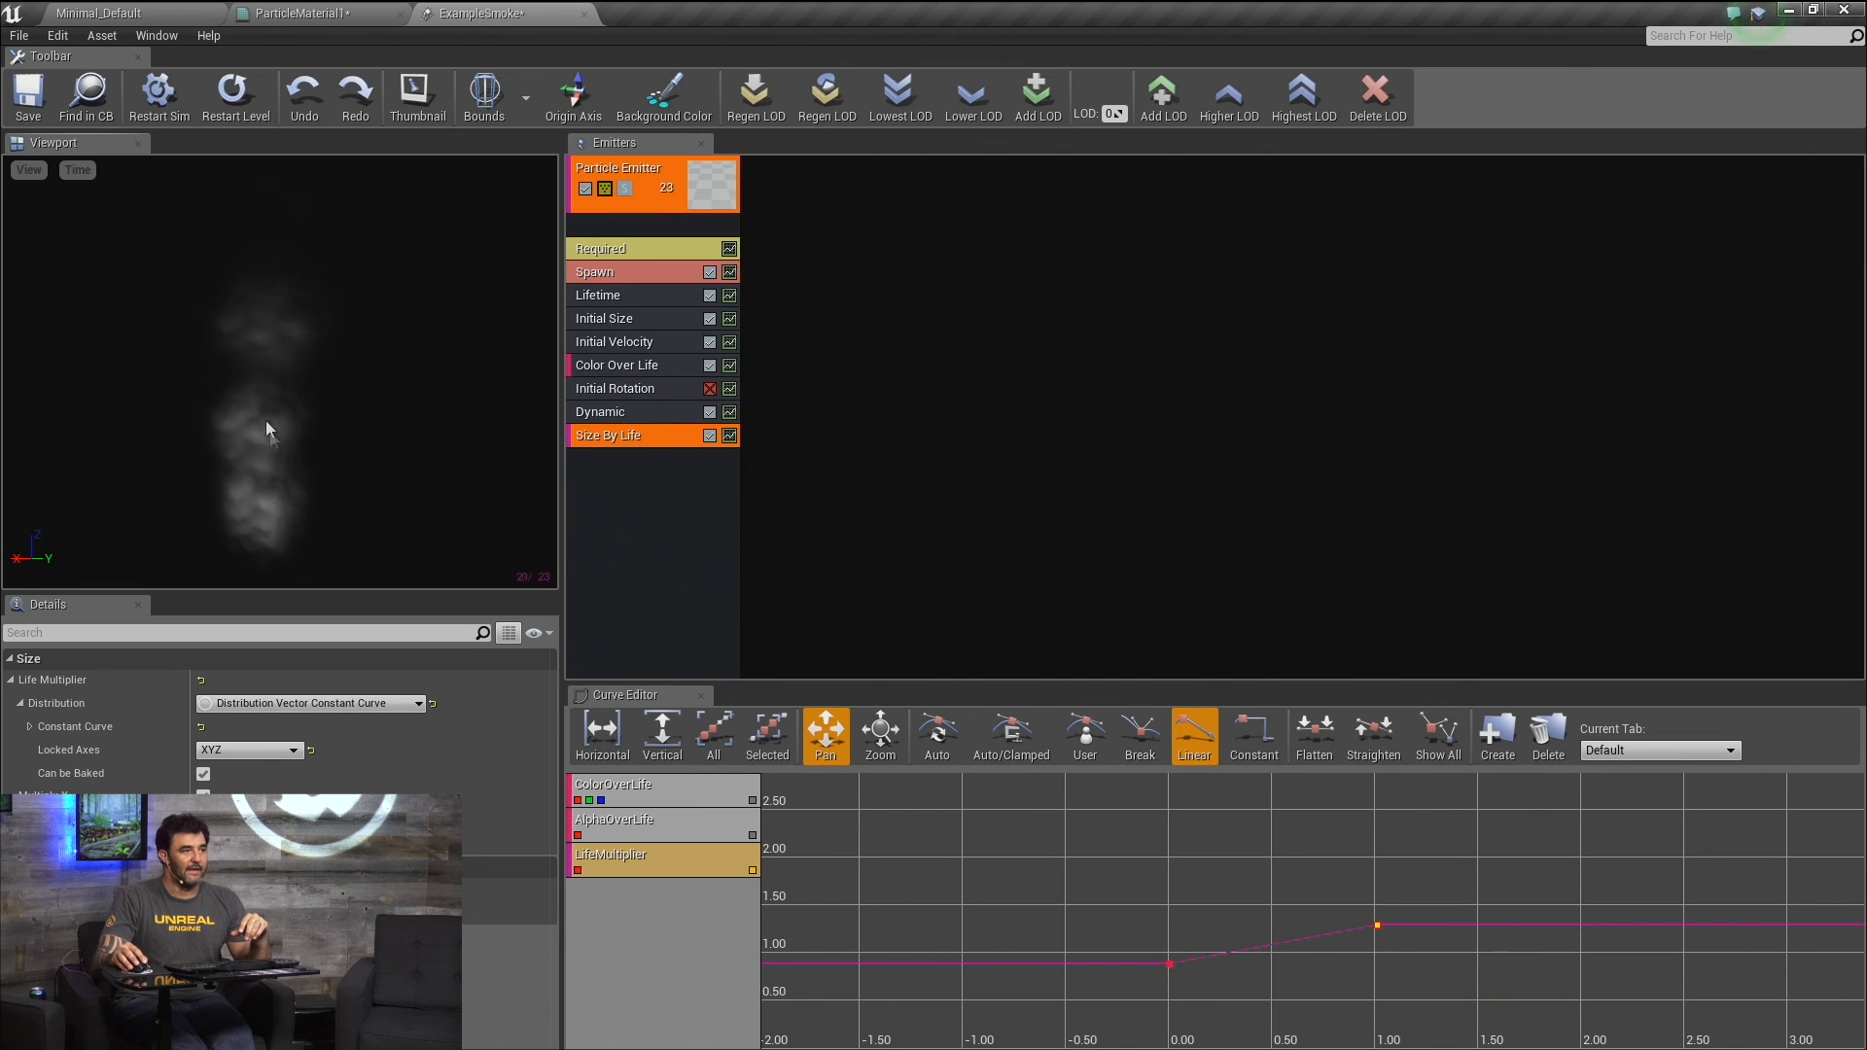
left_click(614, 507)
right_click(614, 508)
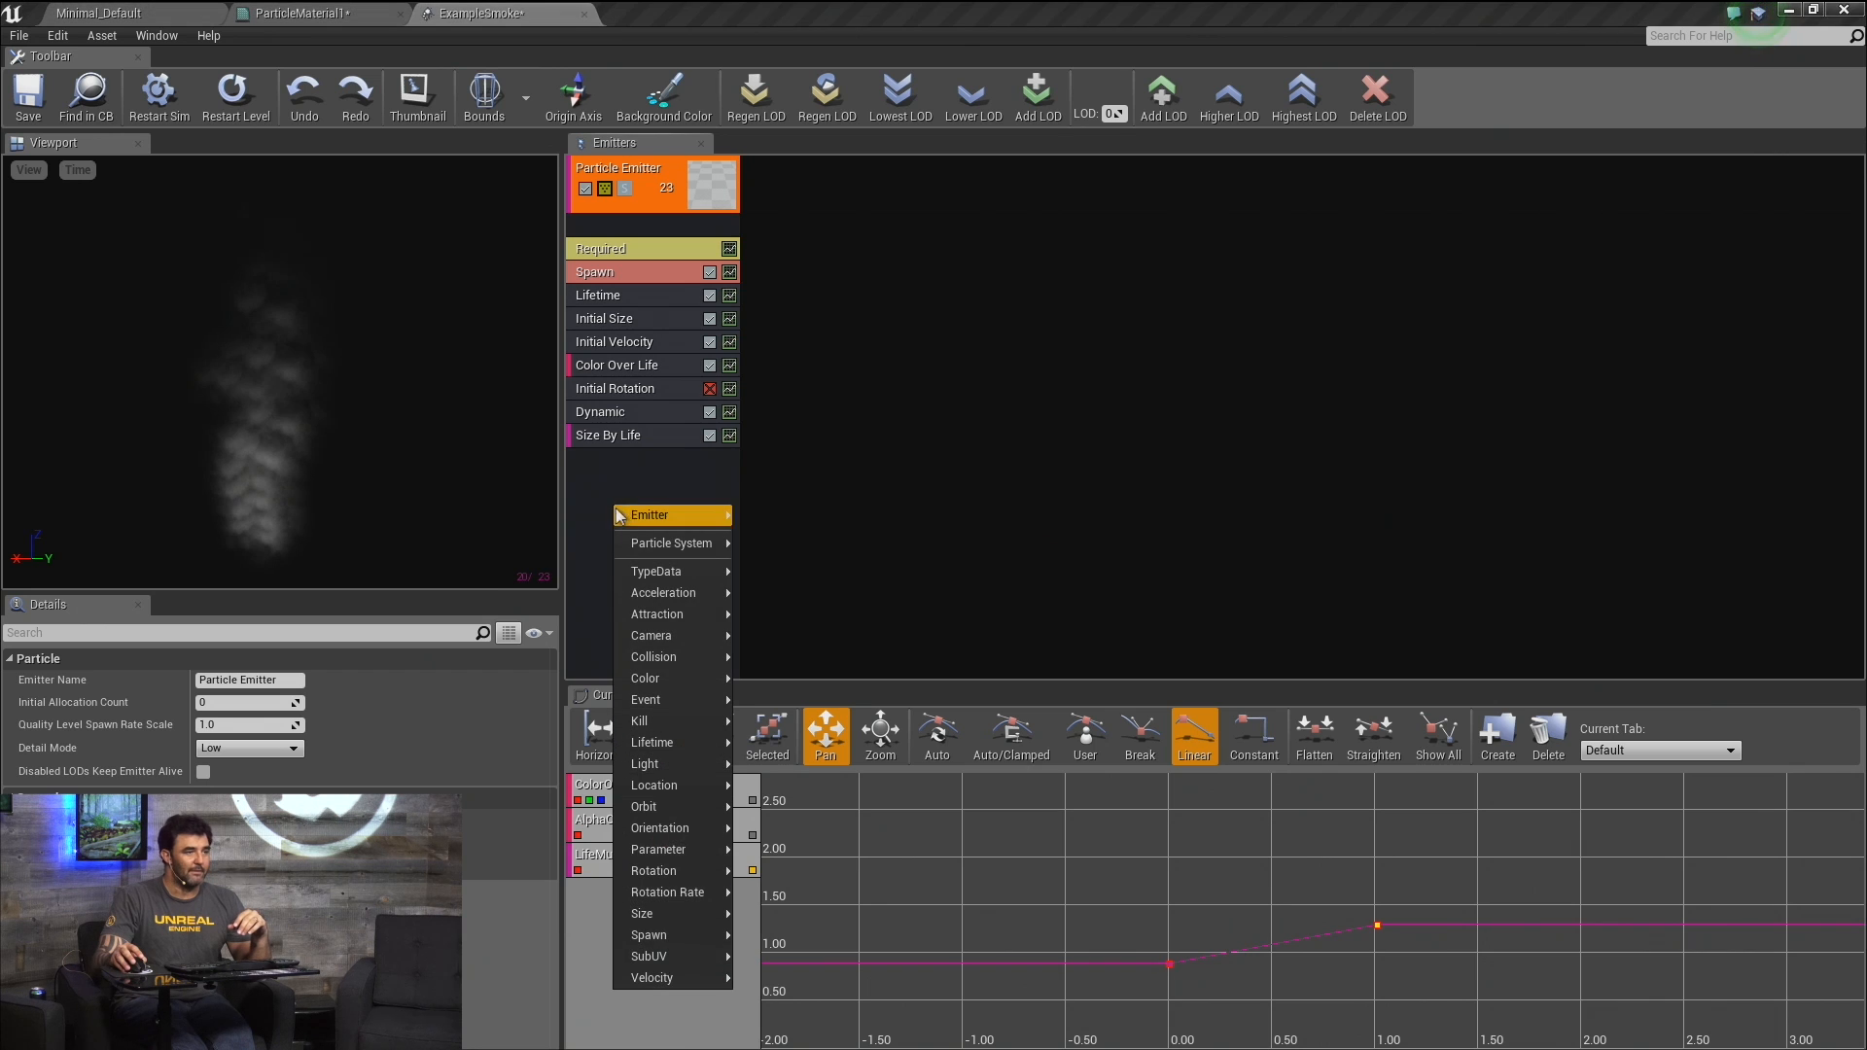
left_click(710, 389)
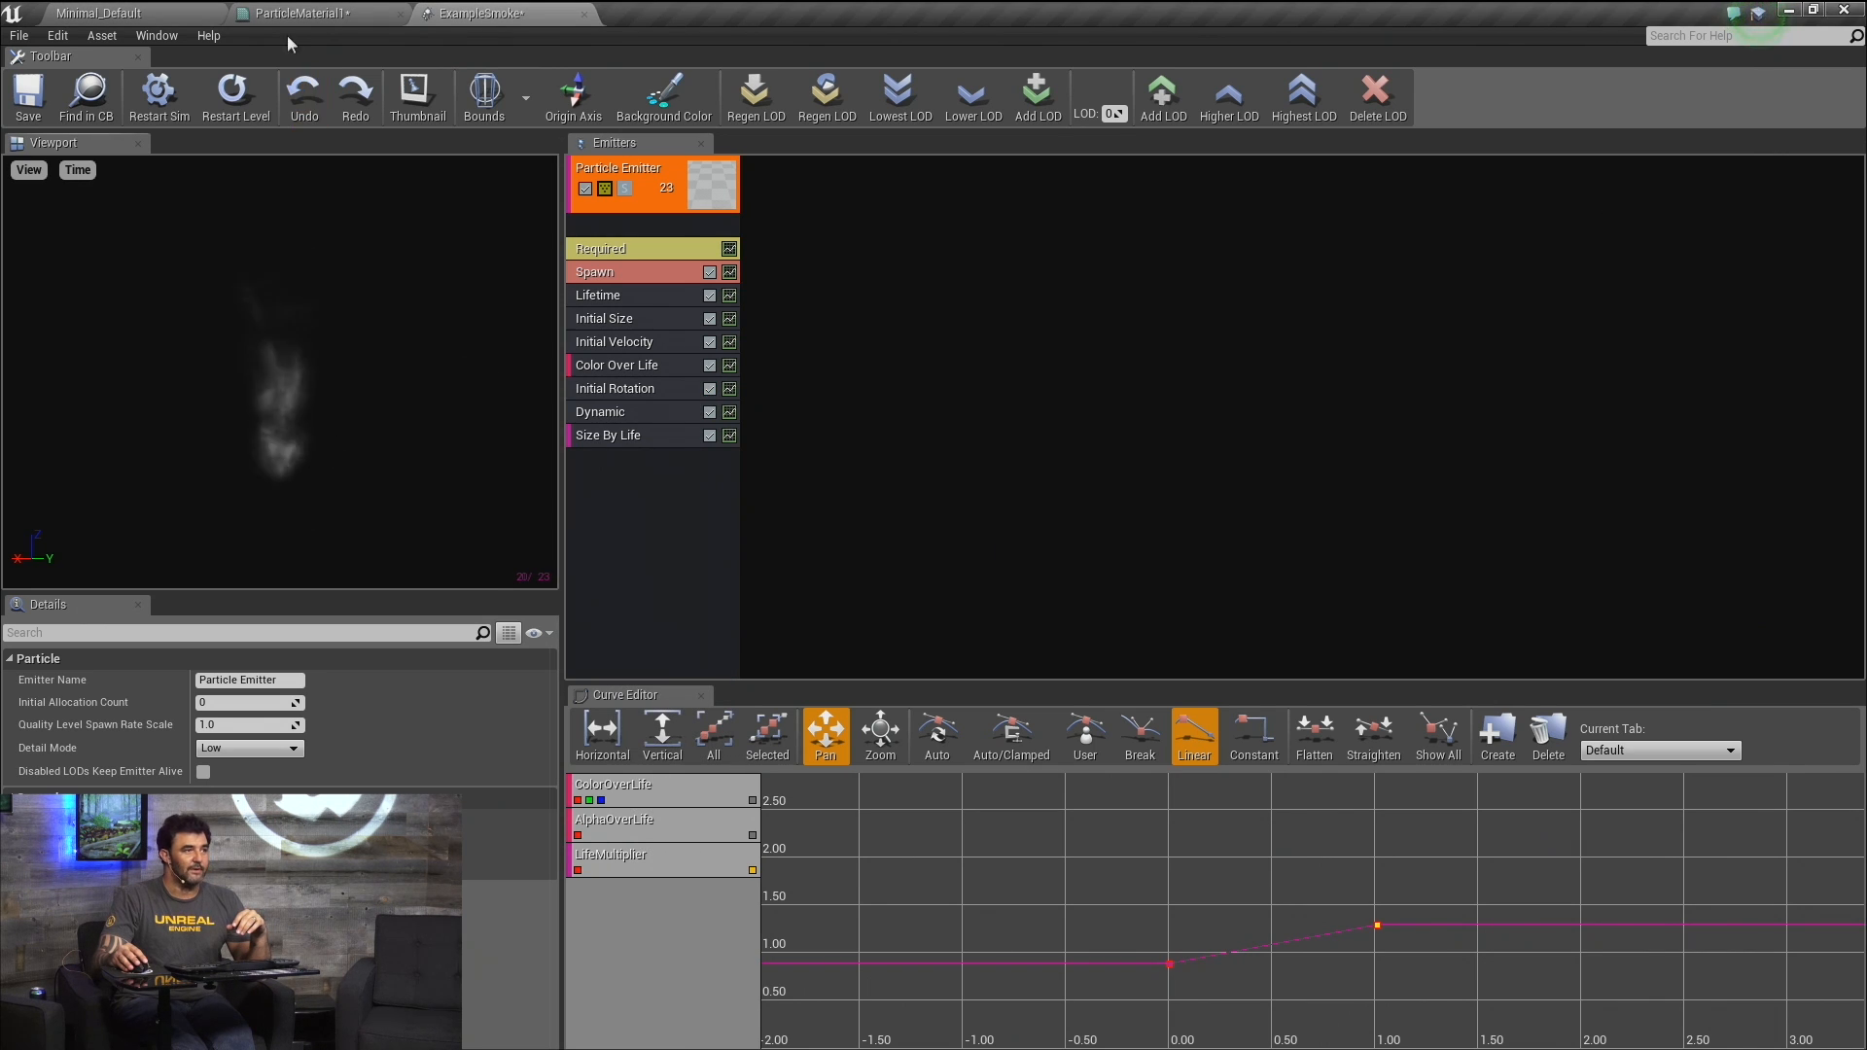
Place the ExampleSmoke particle system on the floor of the Minimal_Default level.
left_click(166, 12)
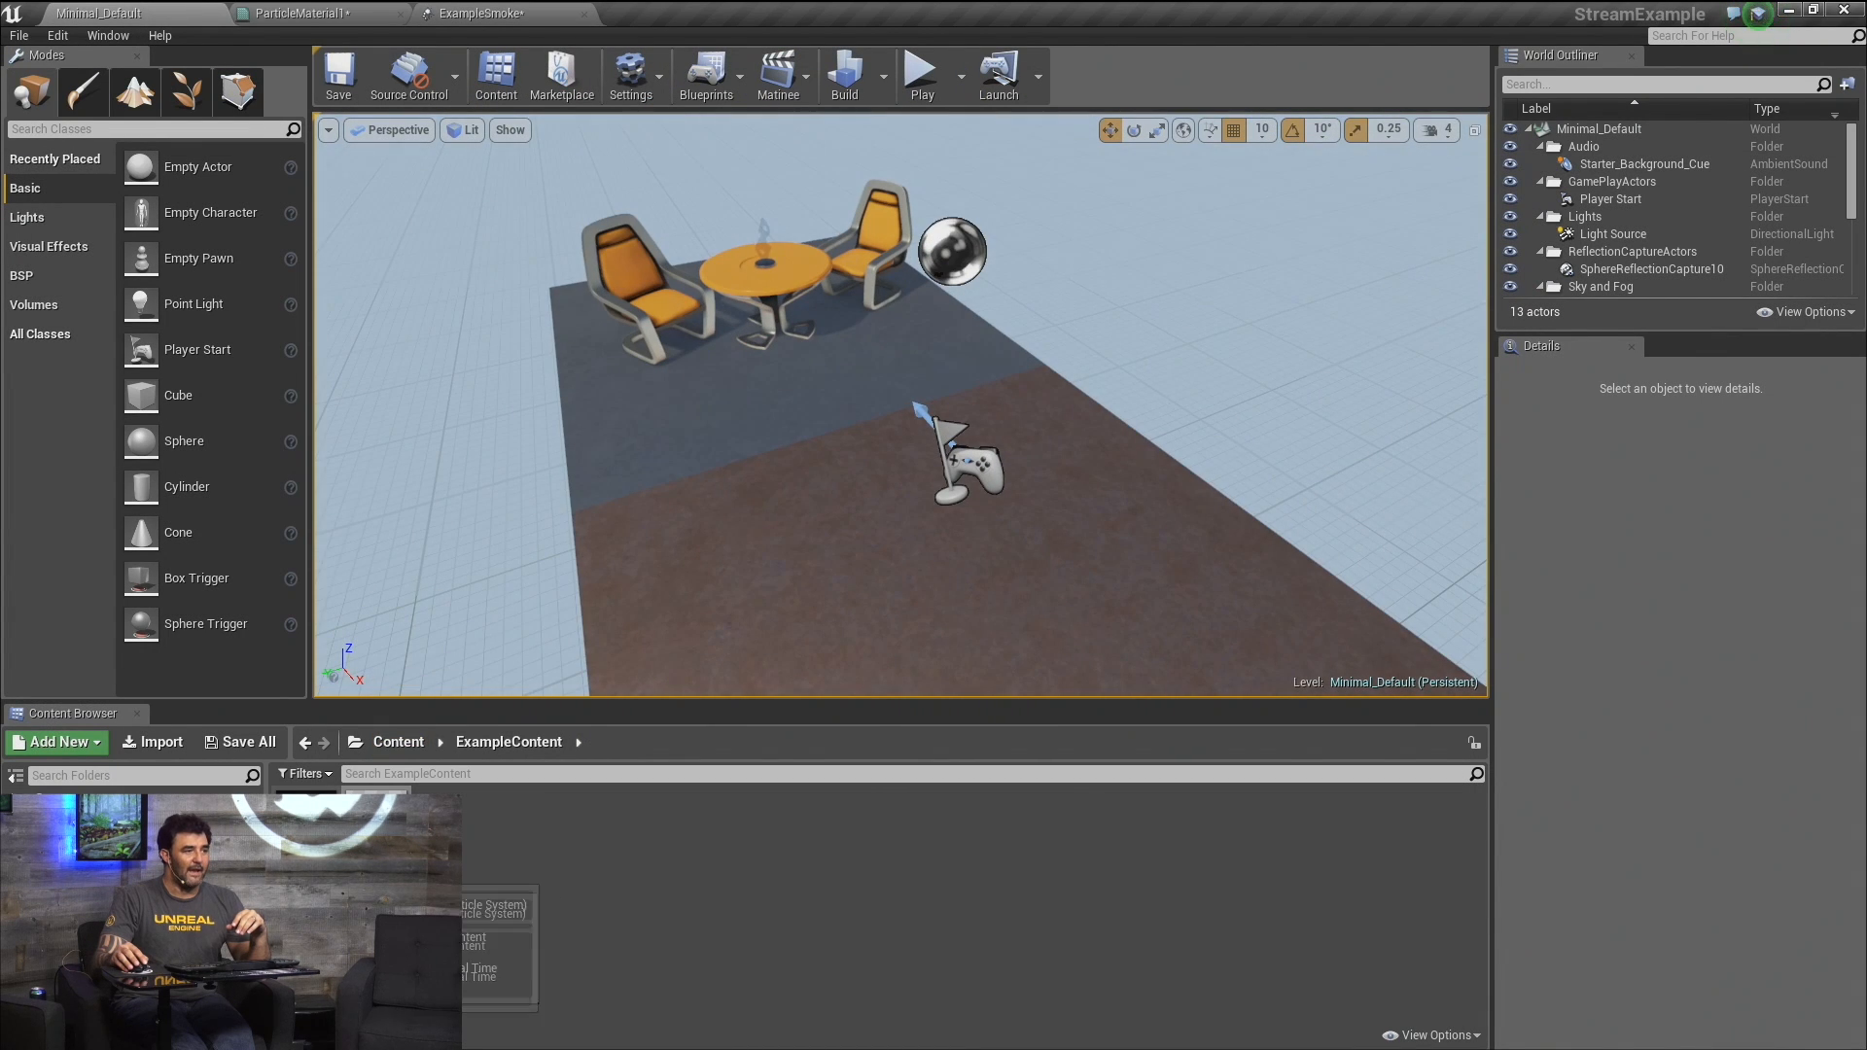
left_click_drag(316, 838, 846, 492)
right_click_drag(775, 587, 748, 615)
key("Escape")
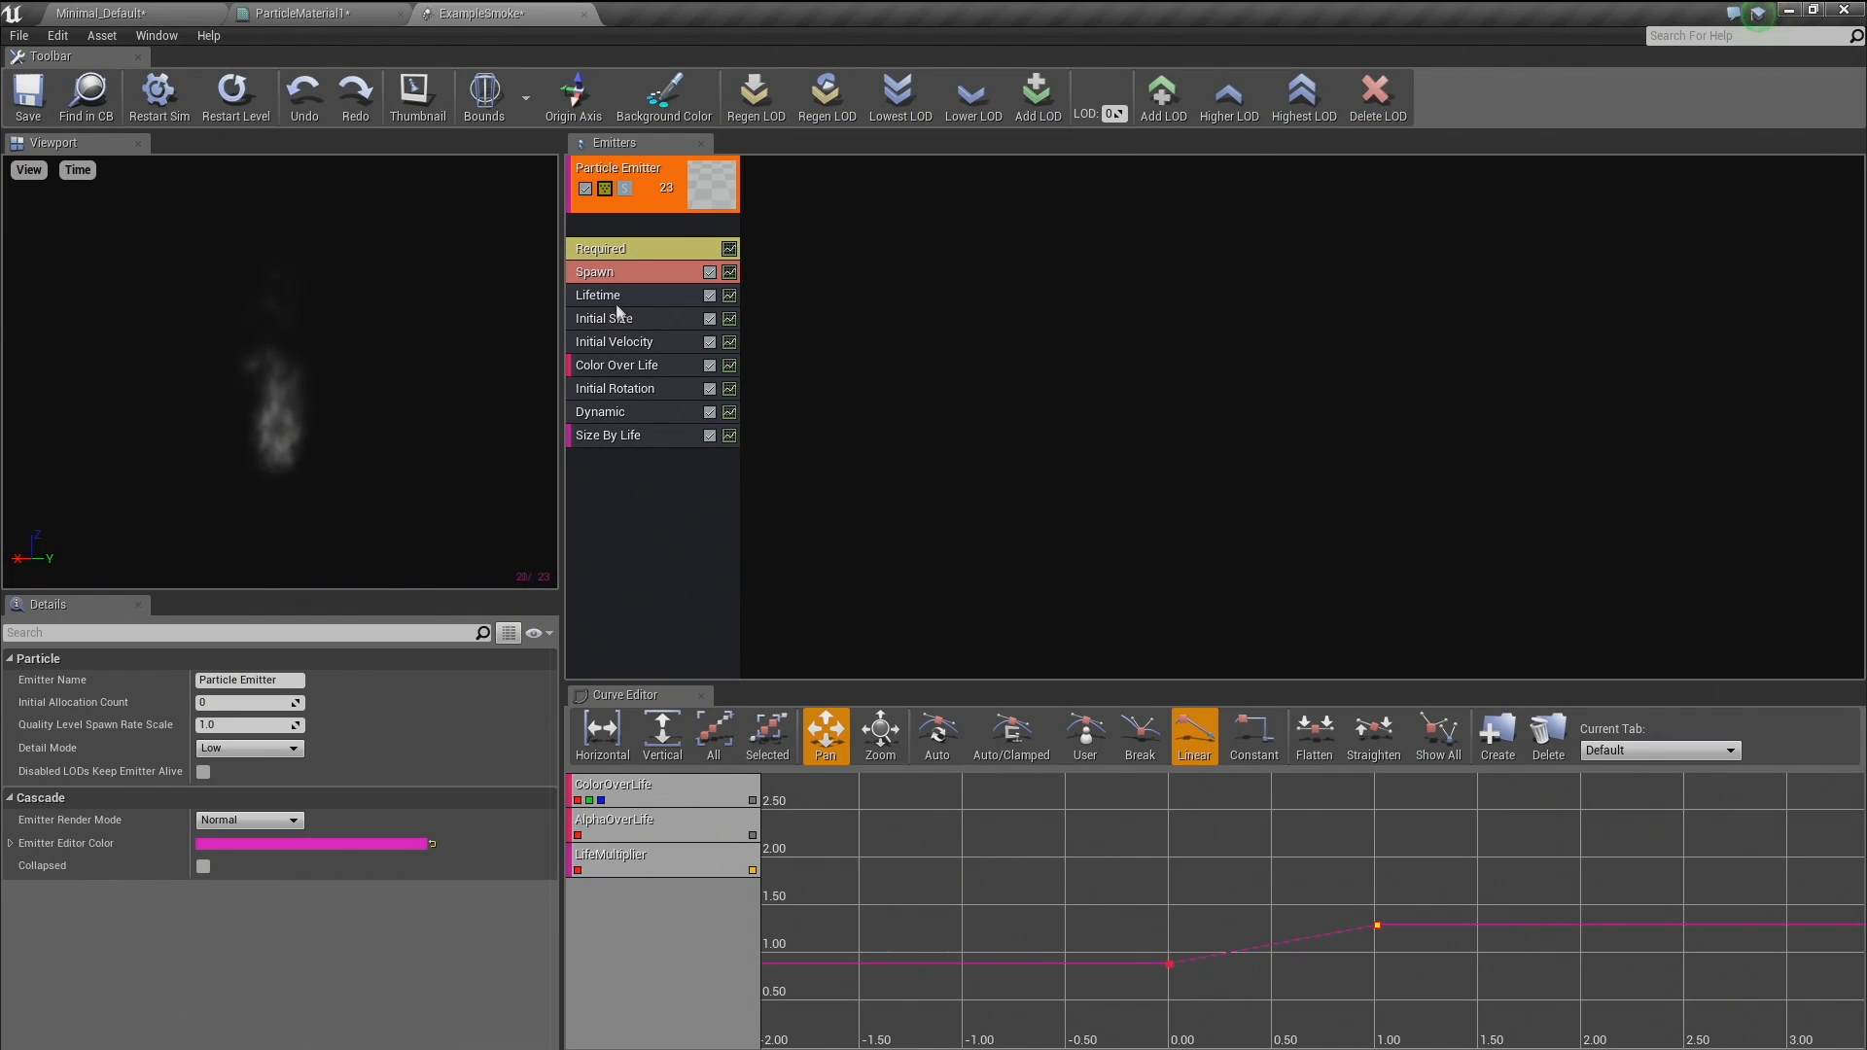
Change the Initial Size module's Start Size to a Distribution Vector Constant with an X value of 50.
left_click(620, 319)
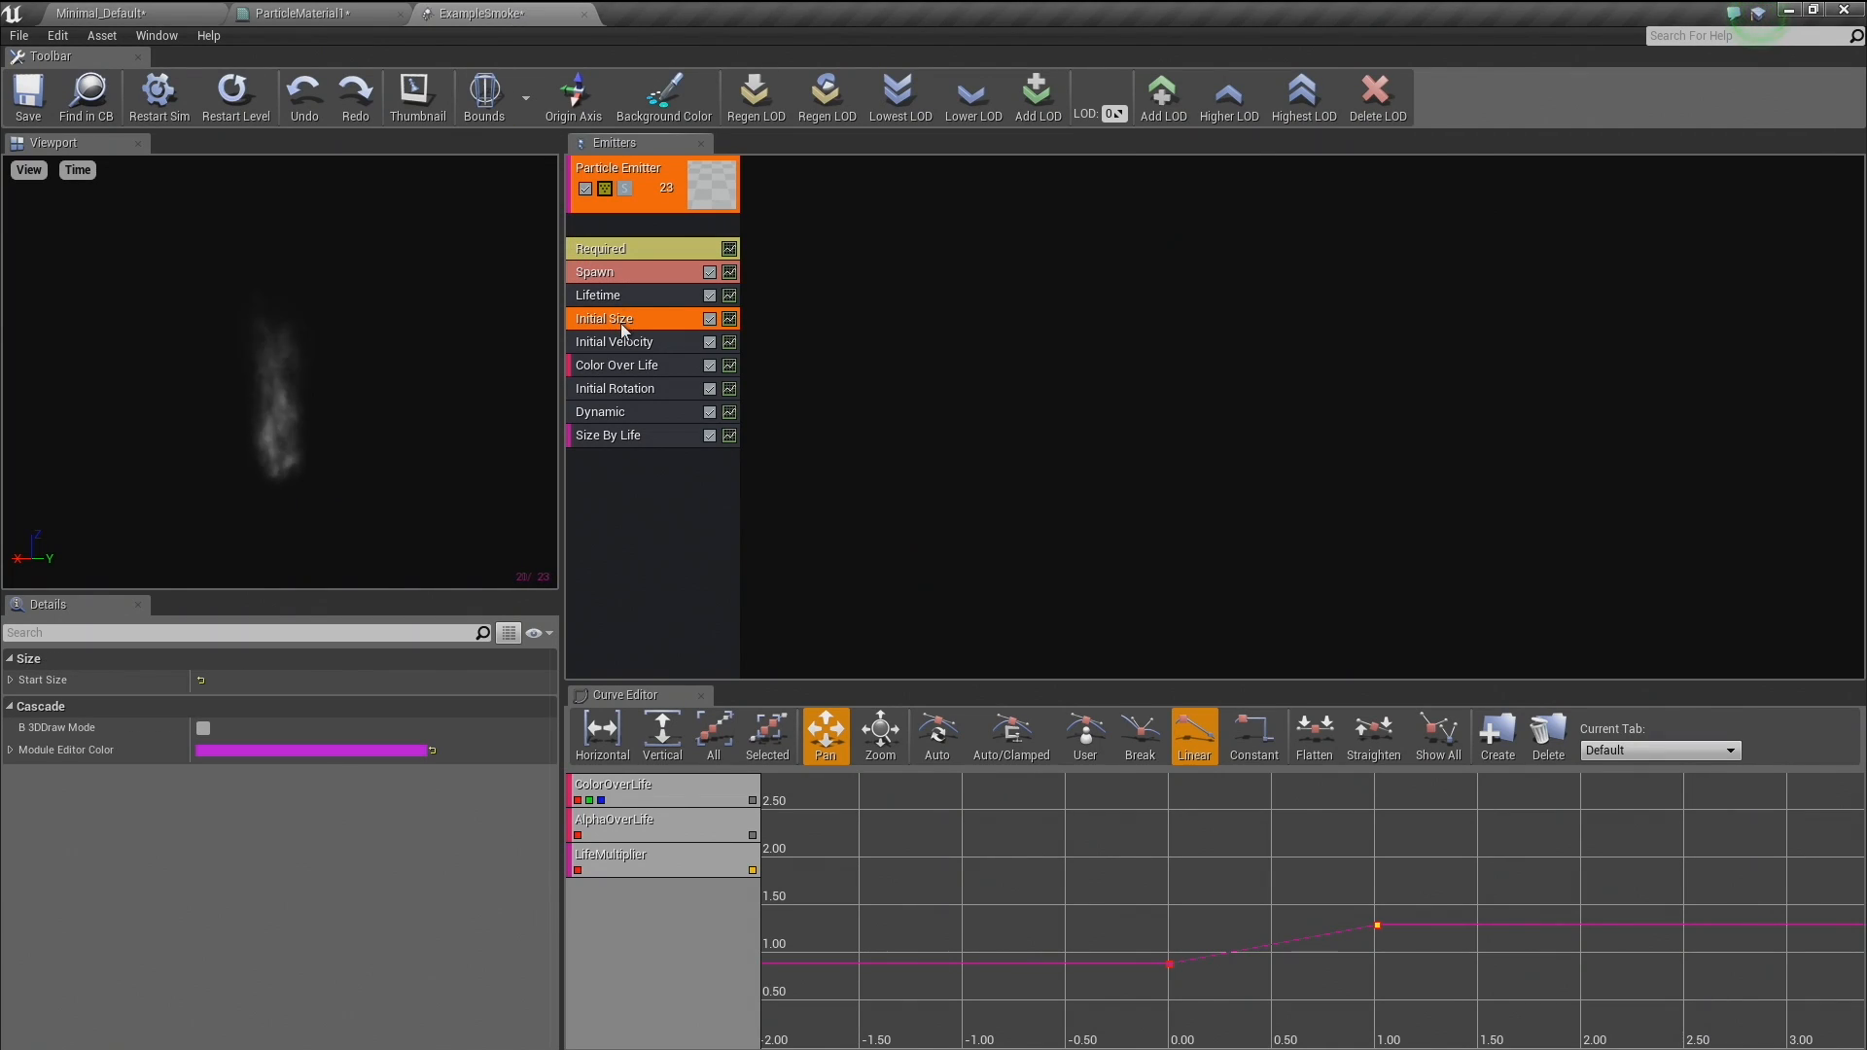
left_click(12, 681)
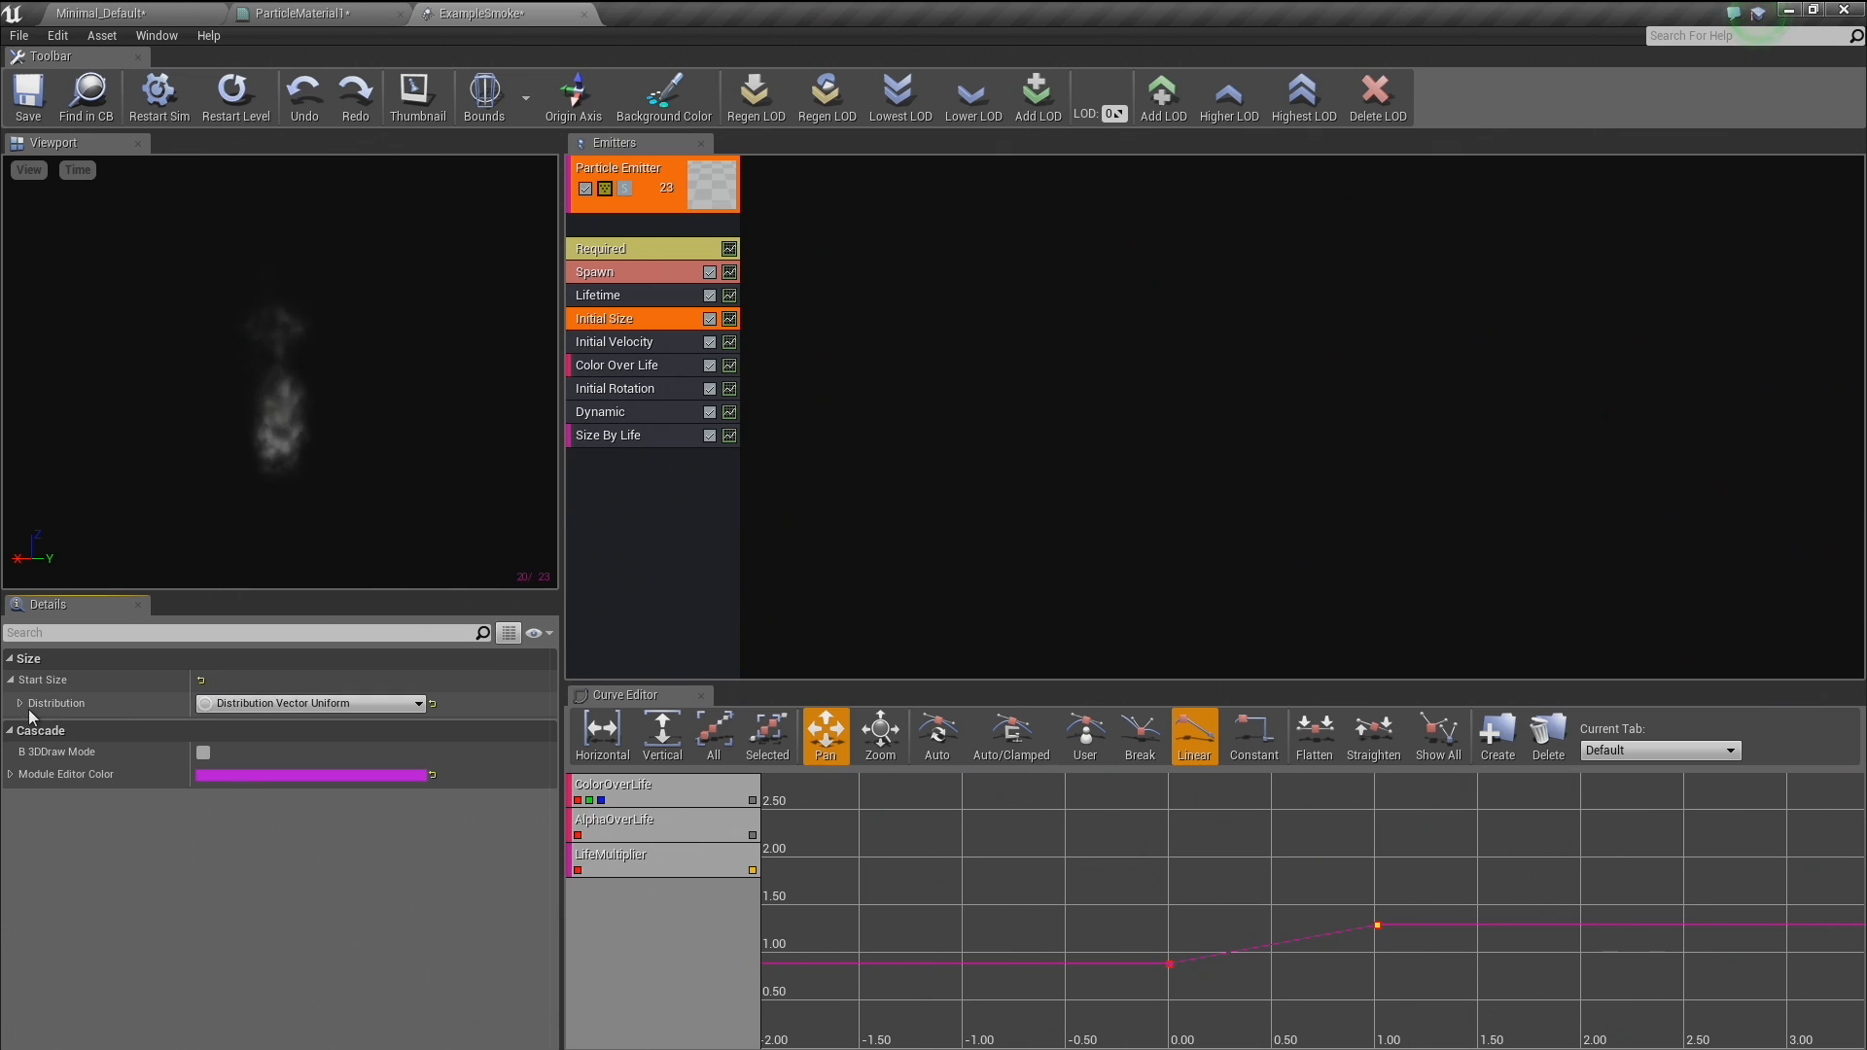
left_click(19, 703)
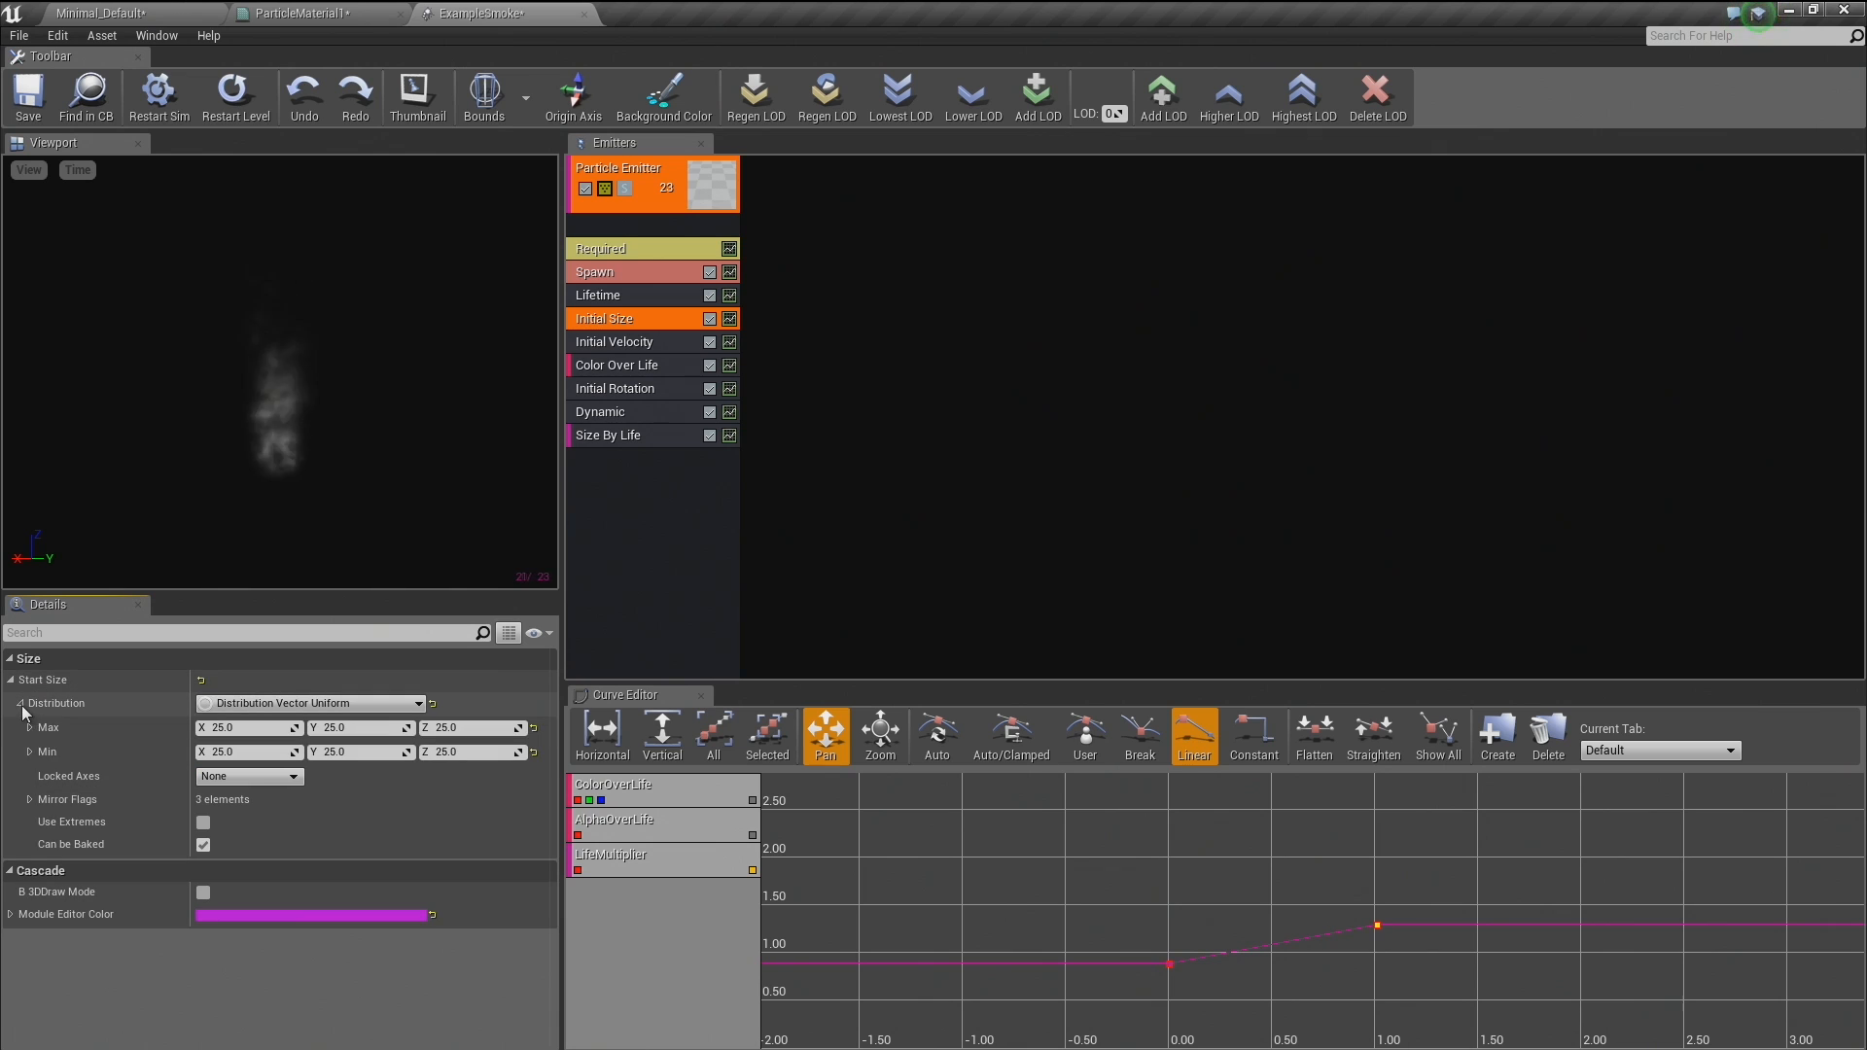
left_click(255, 703)
left_click(266, 749)
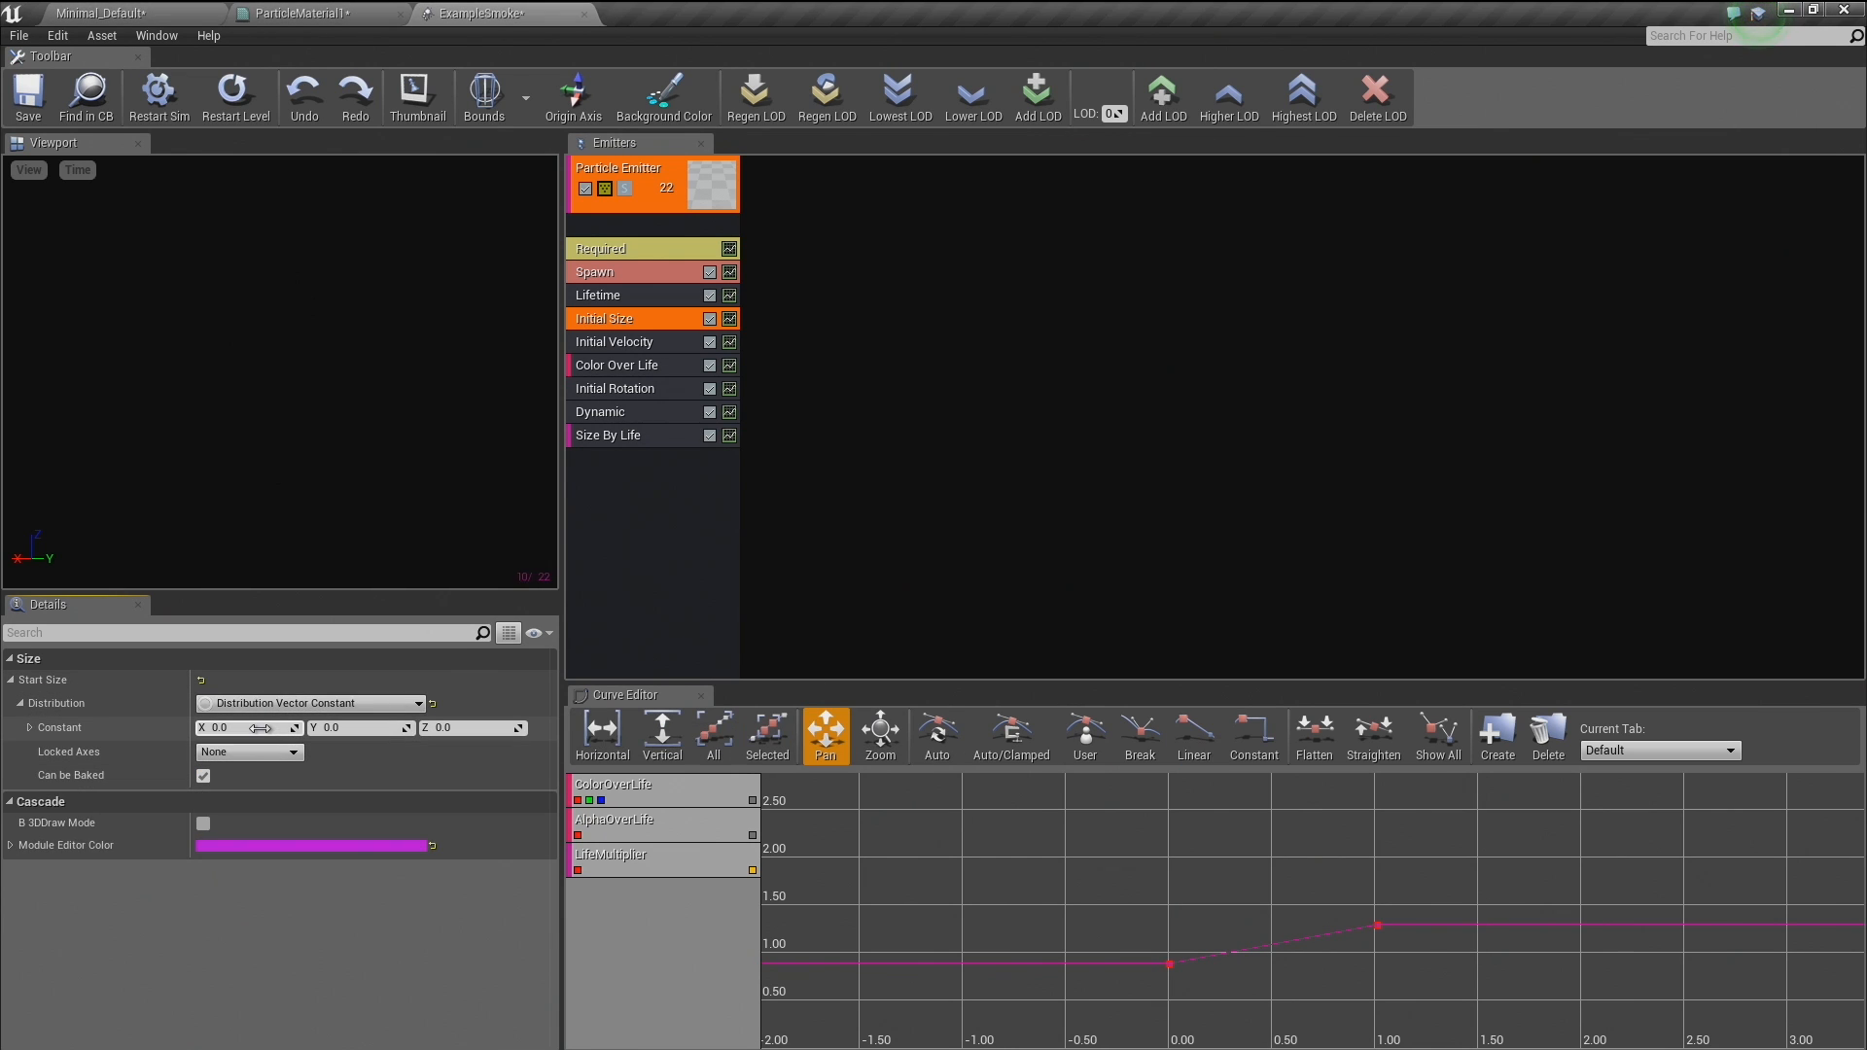
left_click(261, 728)
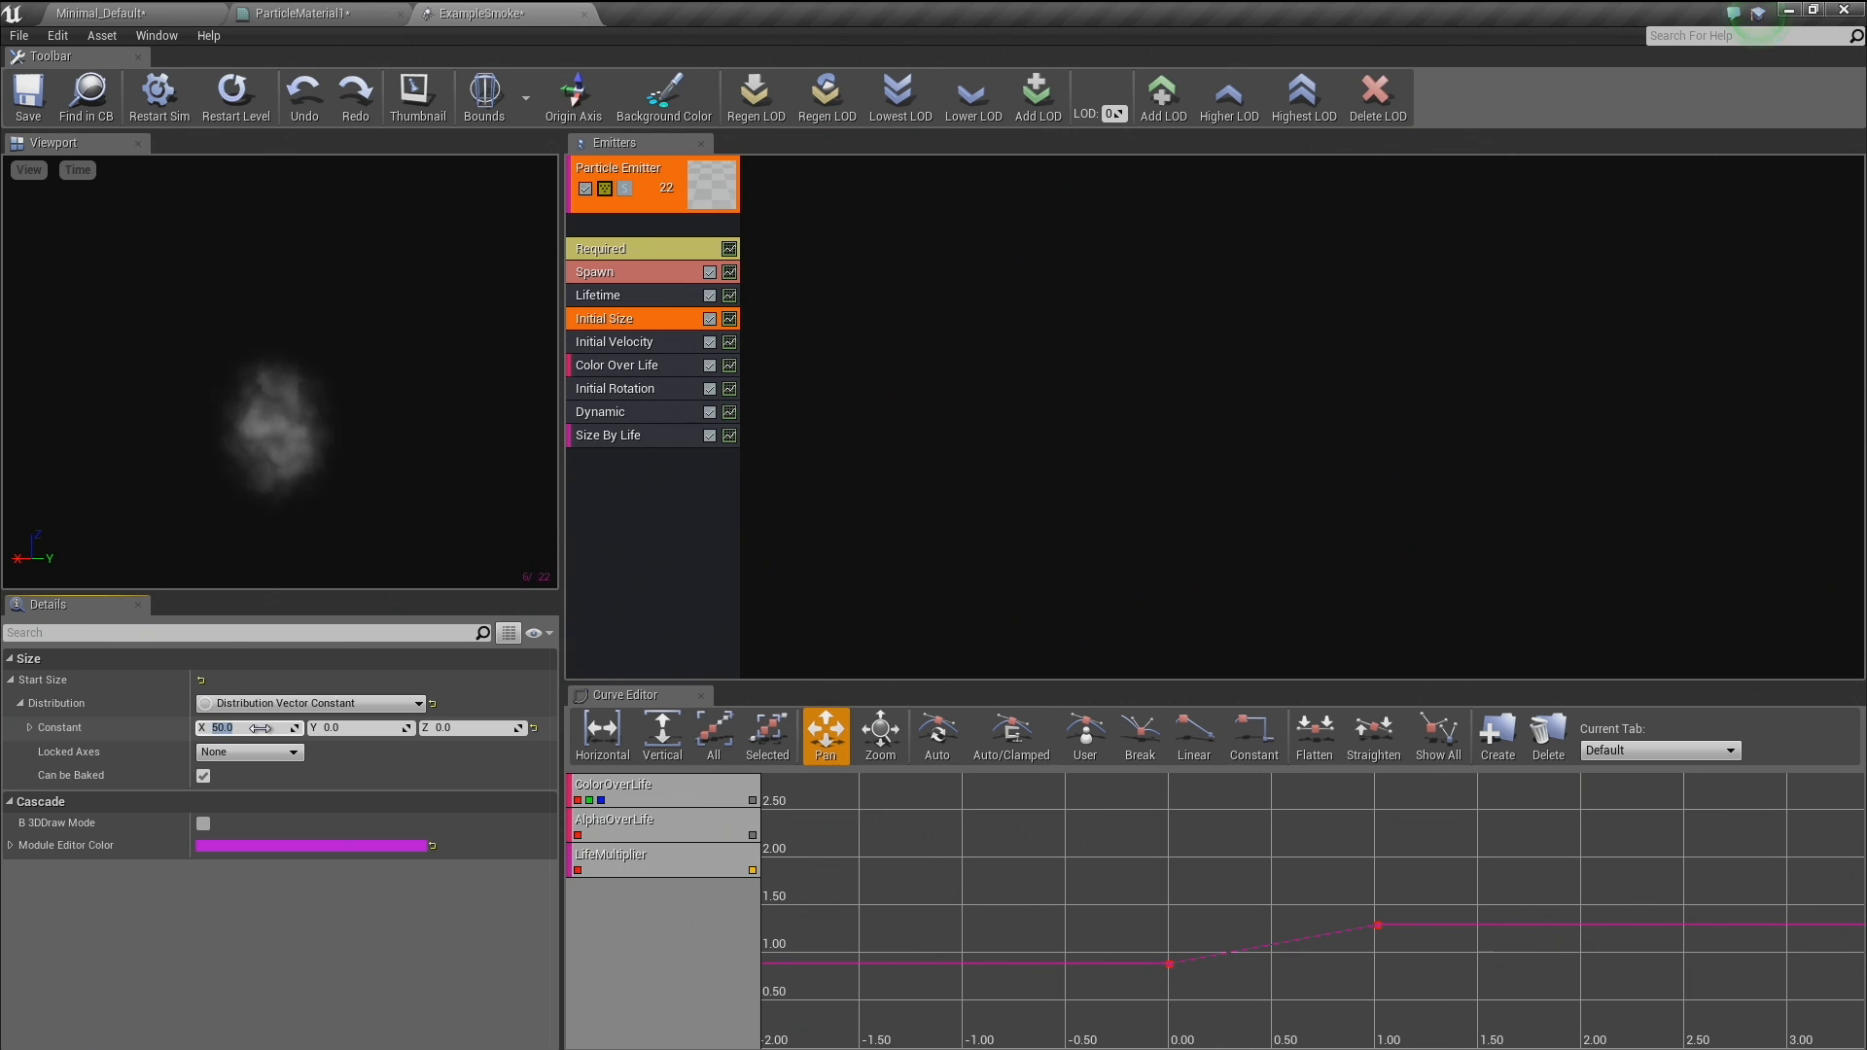
Set the Lifetime module's maximum to 3.0.
left_click(644, 295)
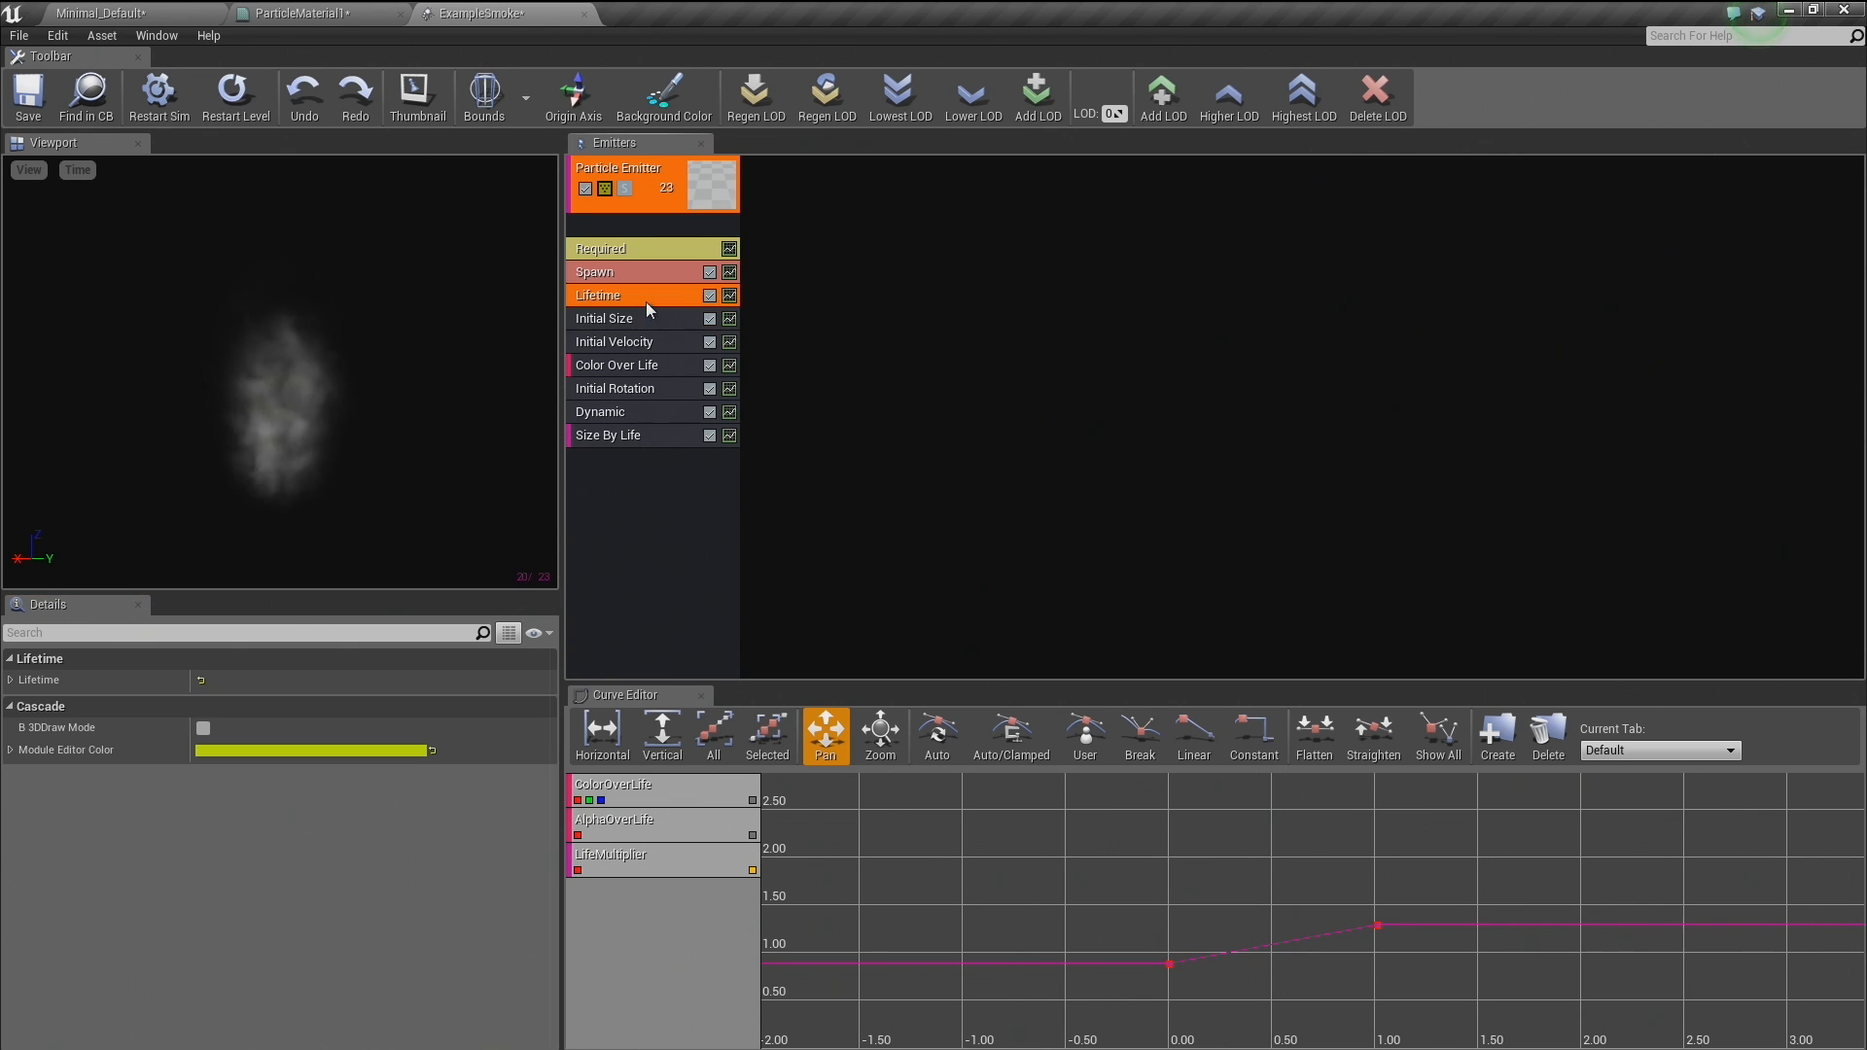
left_click(10, 681)
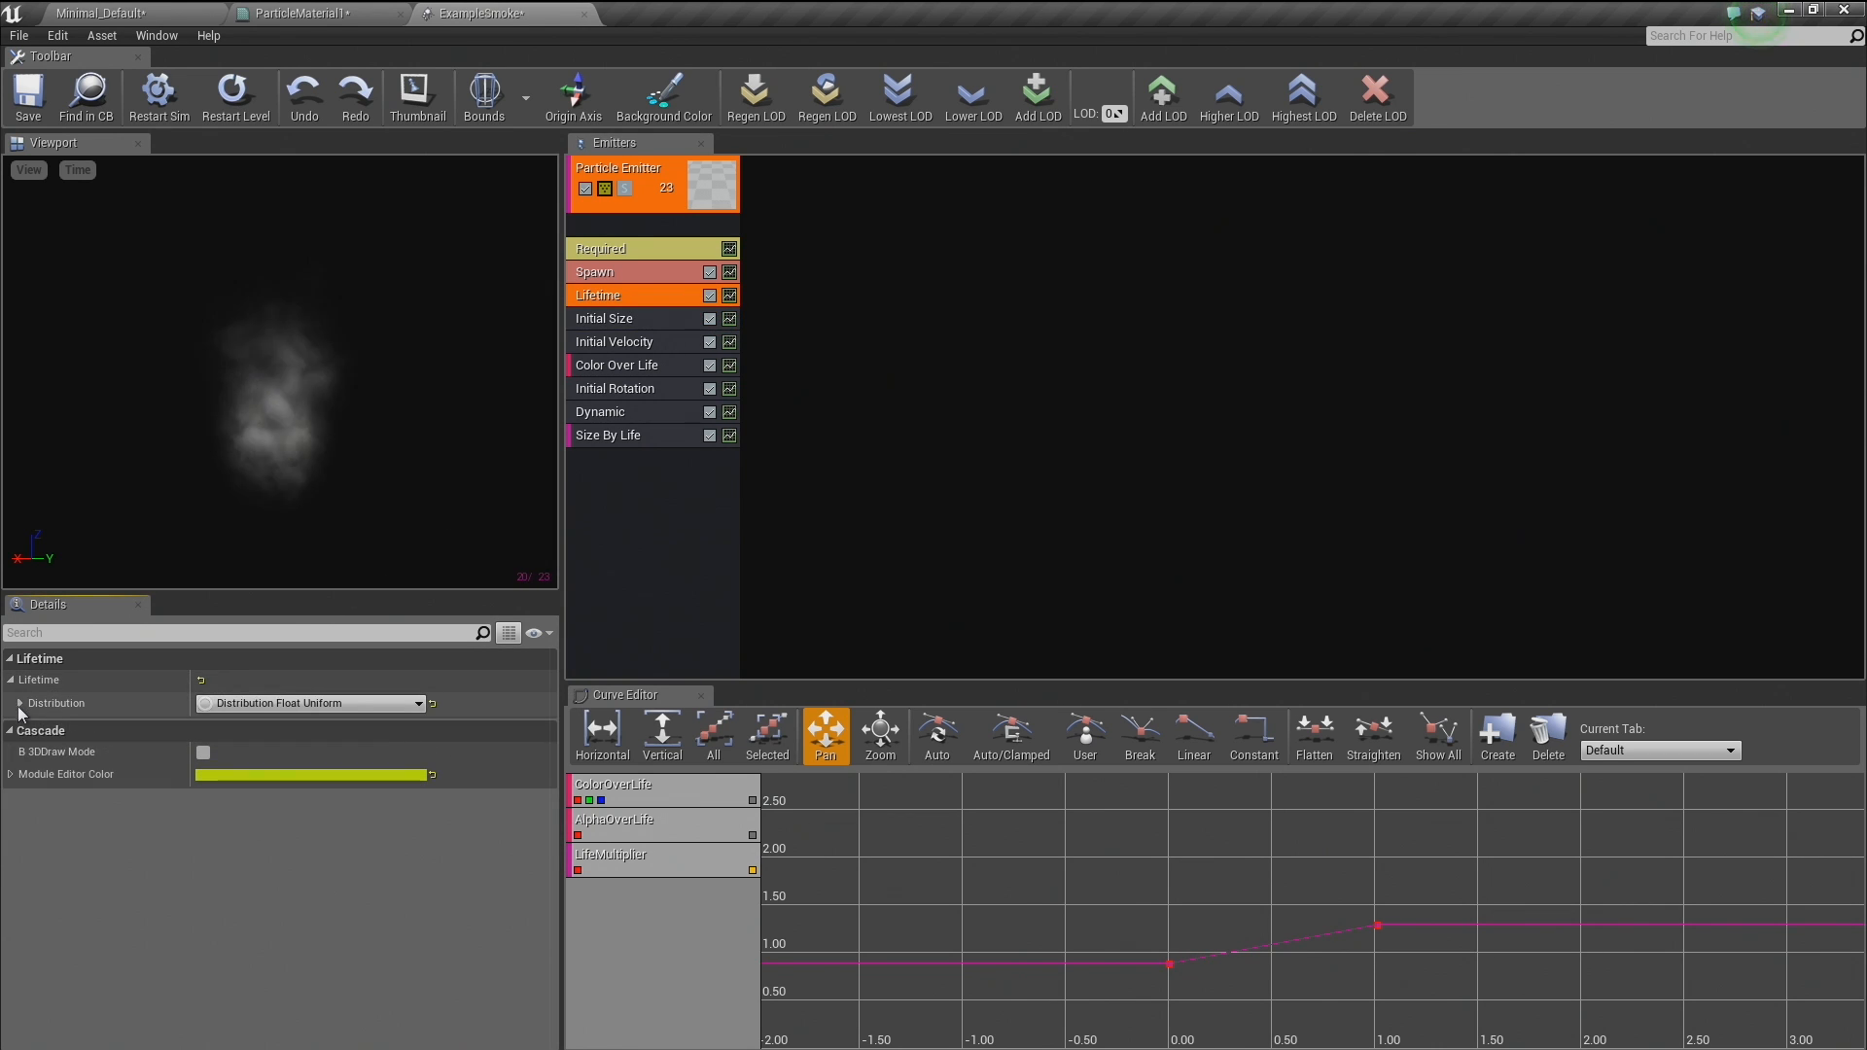
left_click(19, 704)
left_click(226, 748)
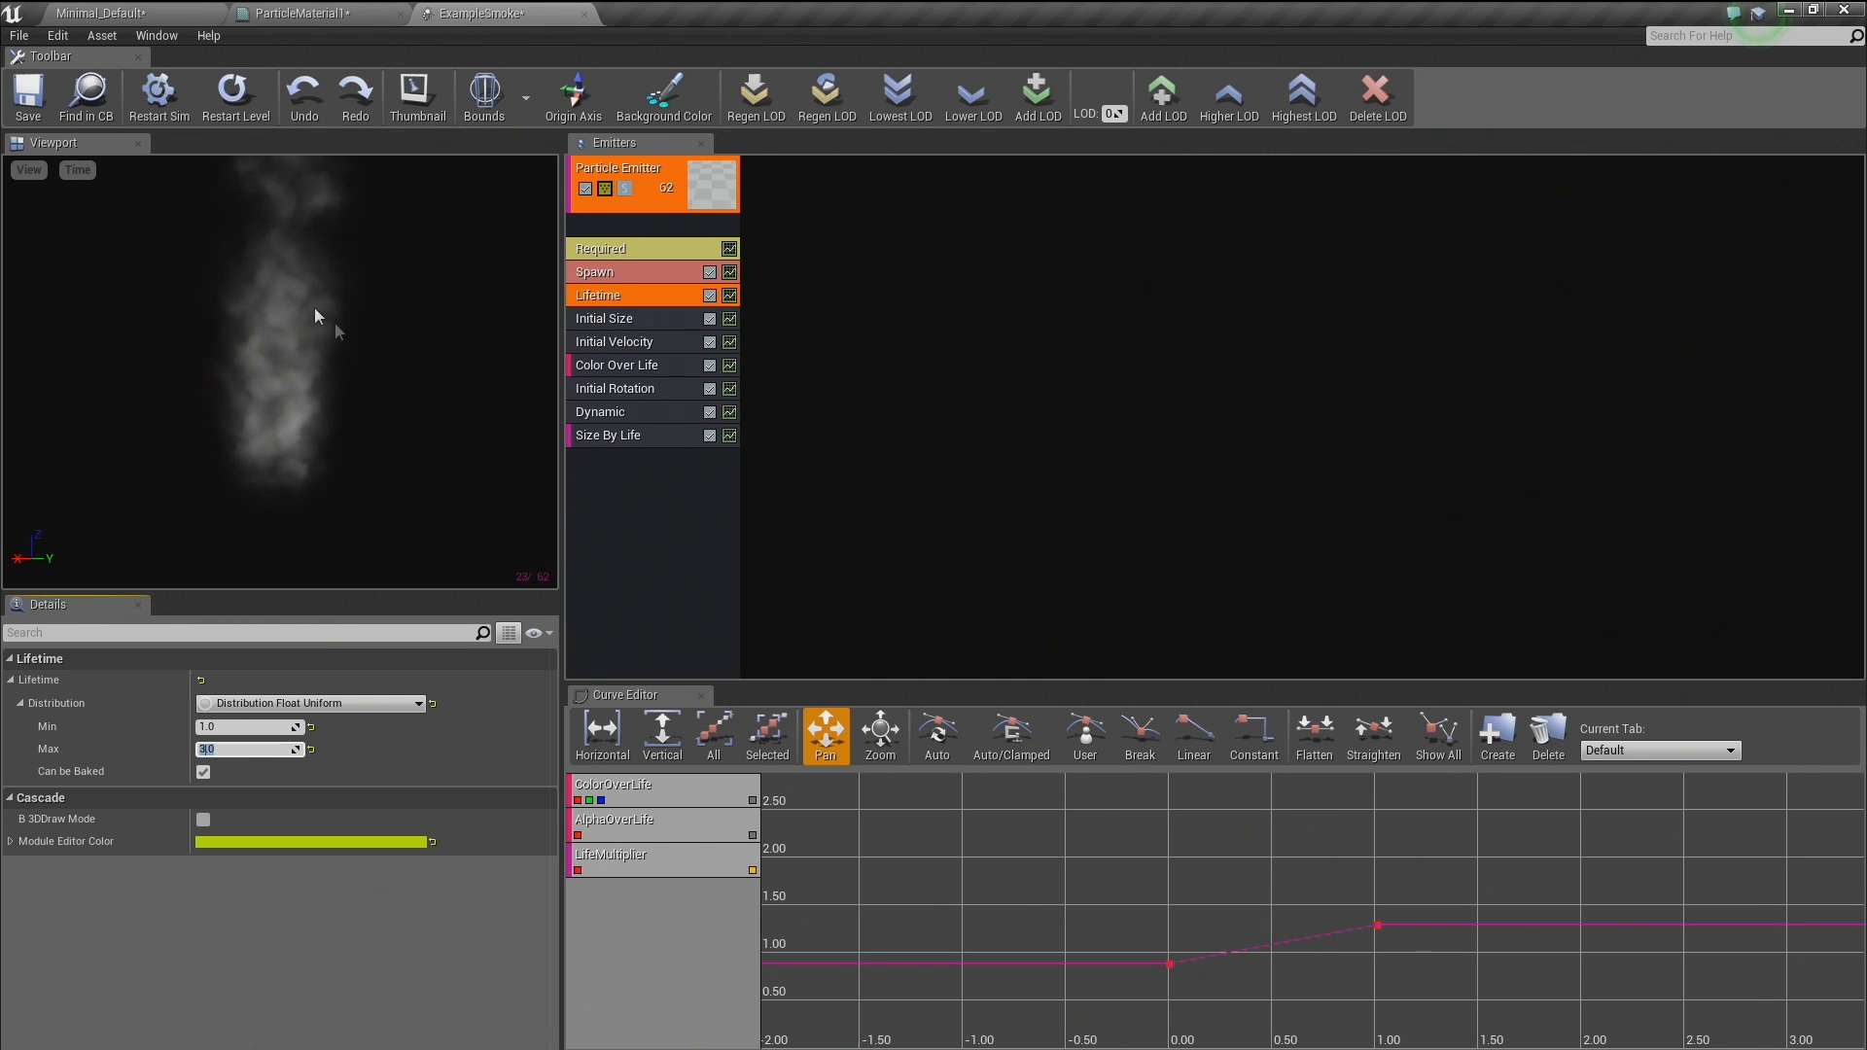
left_click_drag(317, 317, 323, 389)
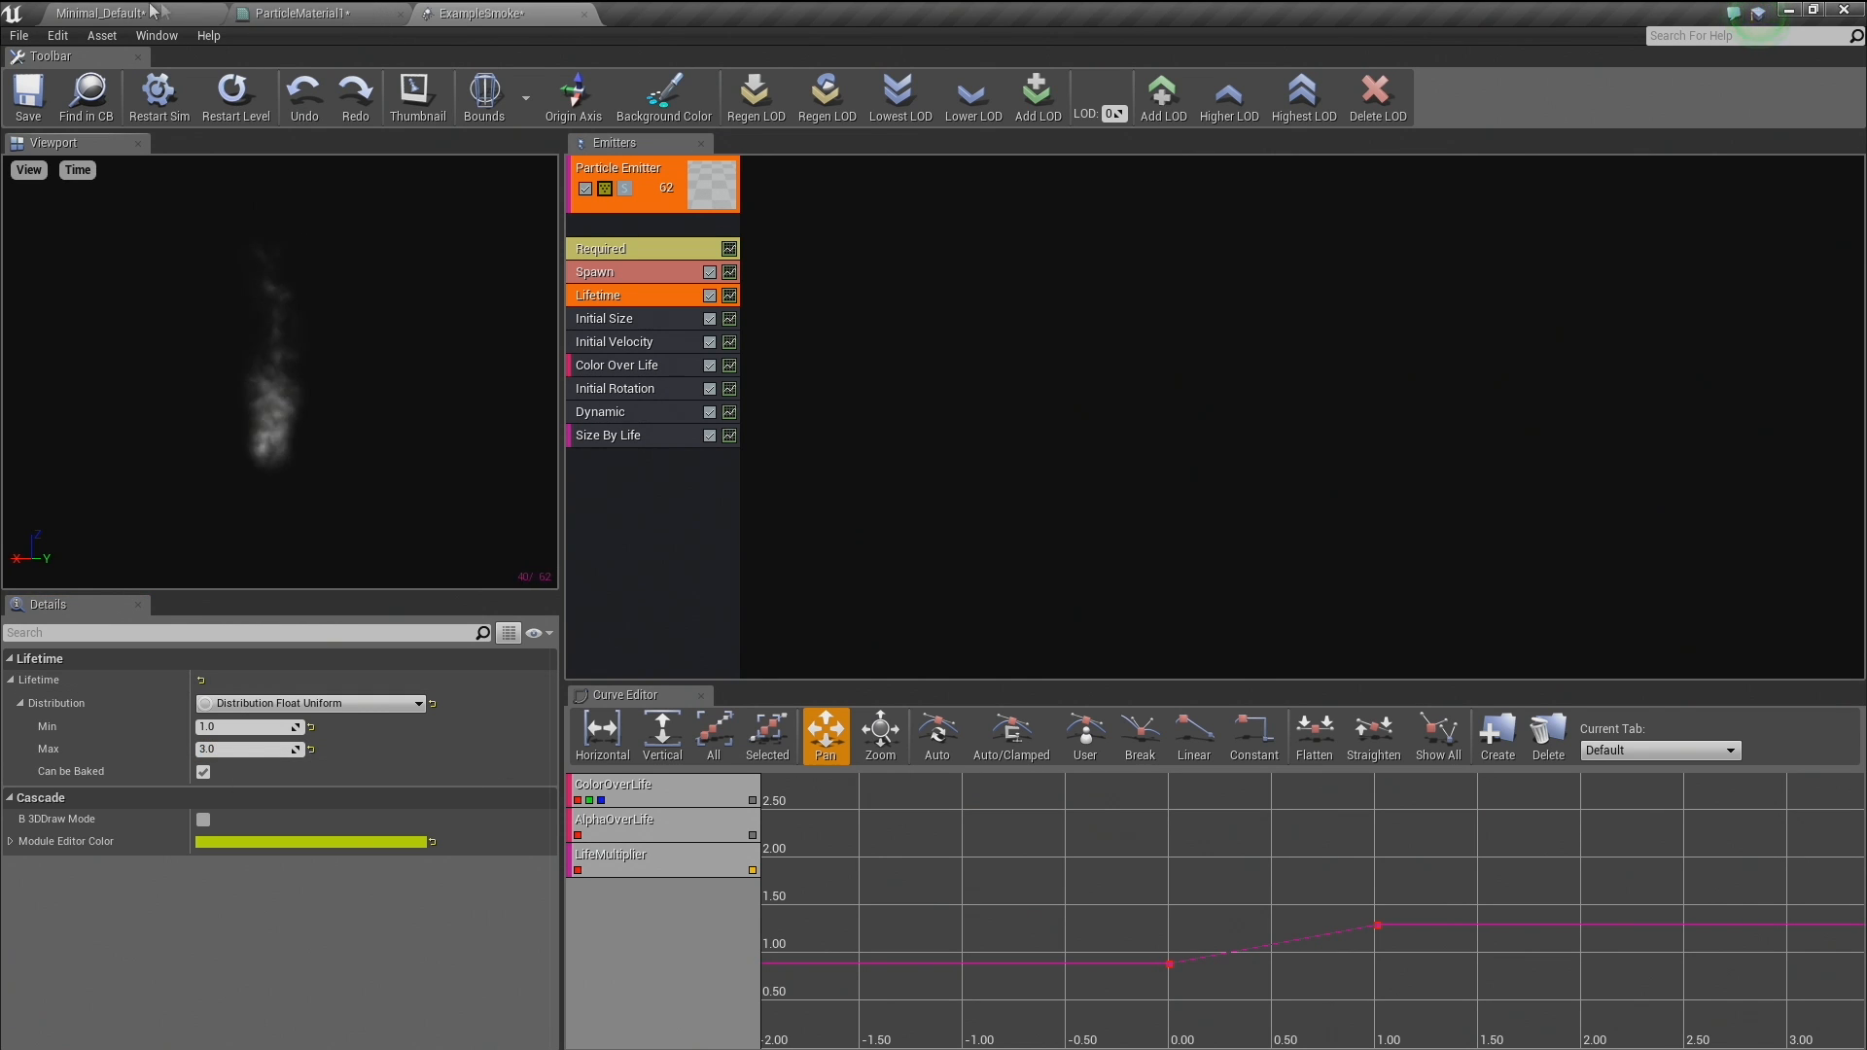
Delete the cloudy sky backdrop from the Minimal_Default level.
left_click(102, 13)
right_click_drag(818, 480, 717, 483)
left_click(932, 387)
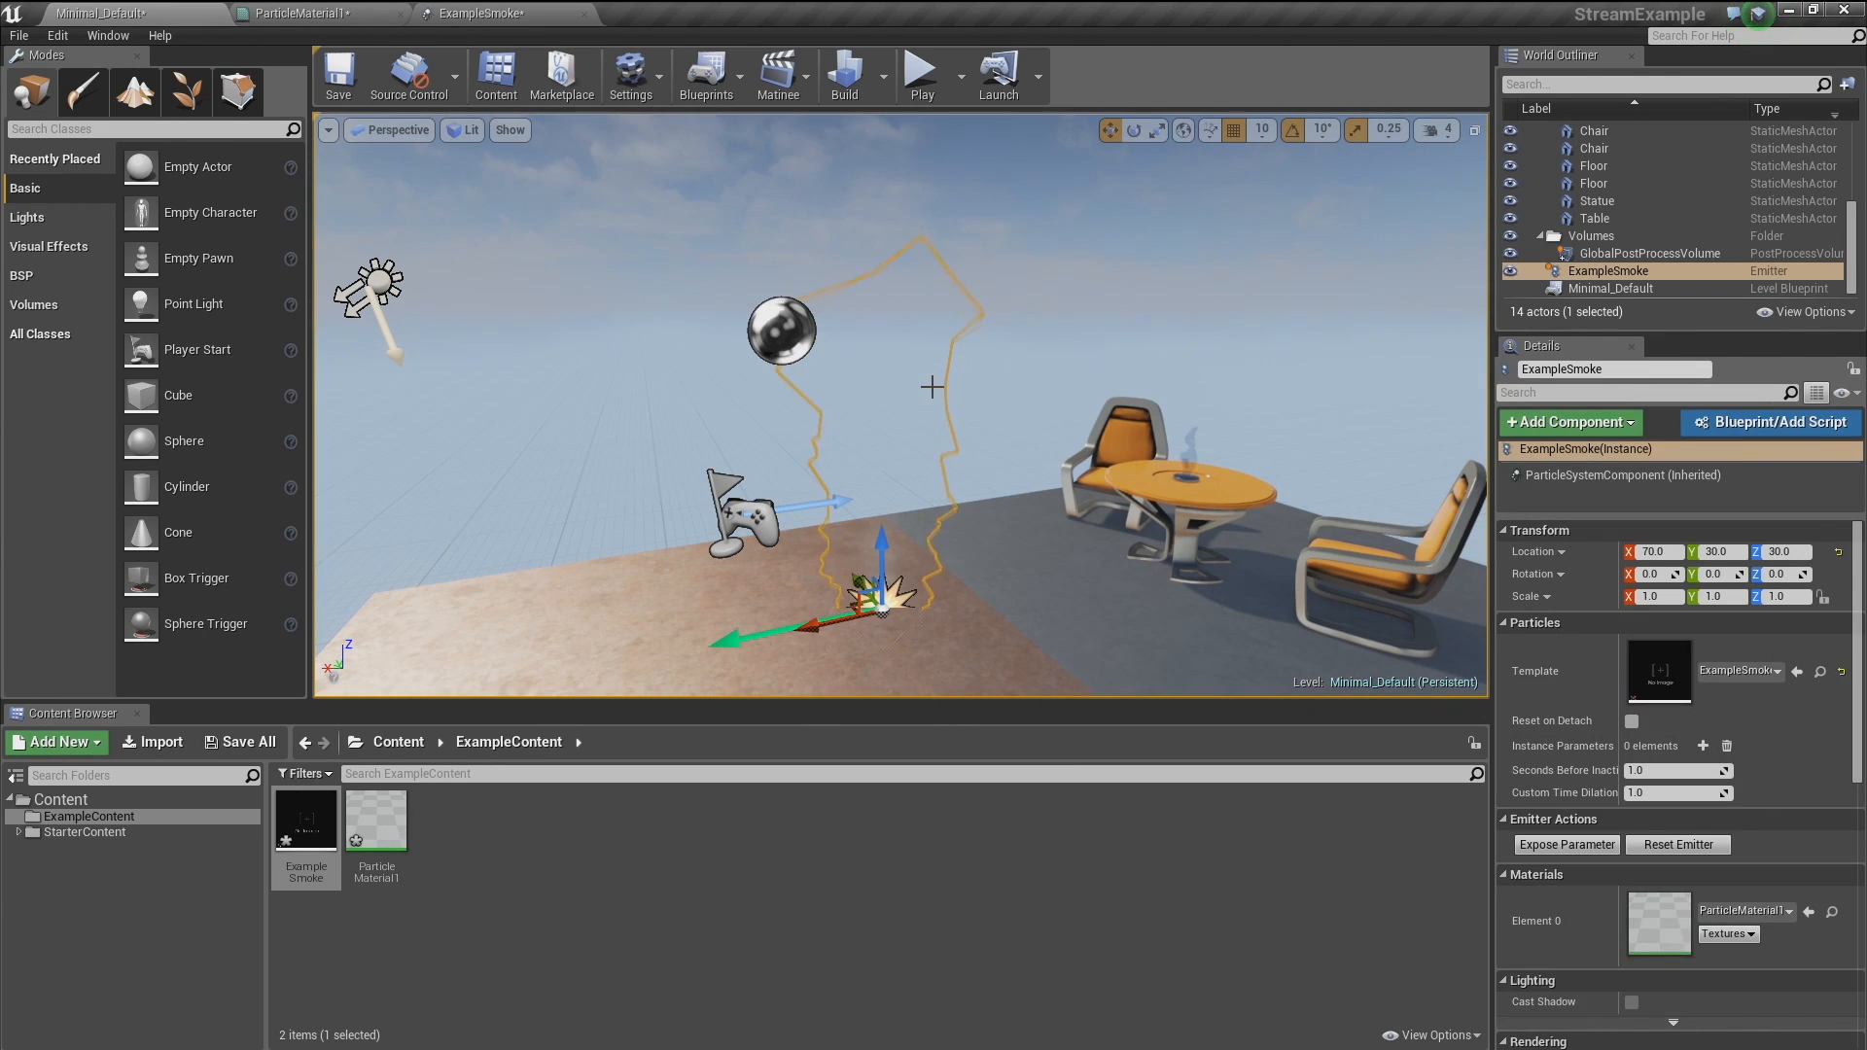
key("Delete")
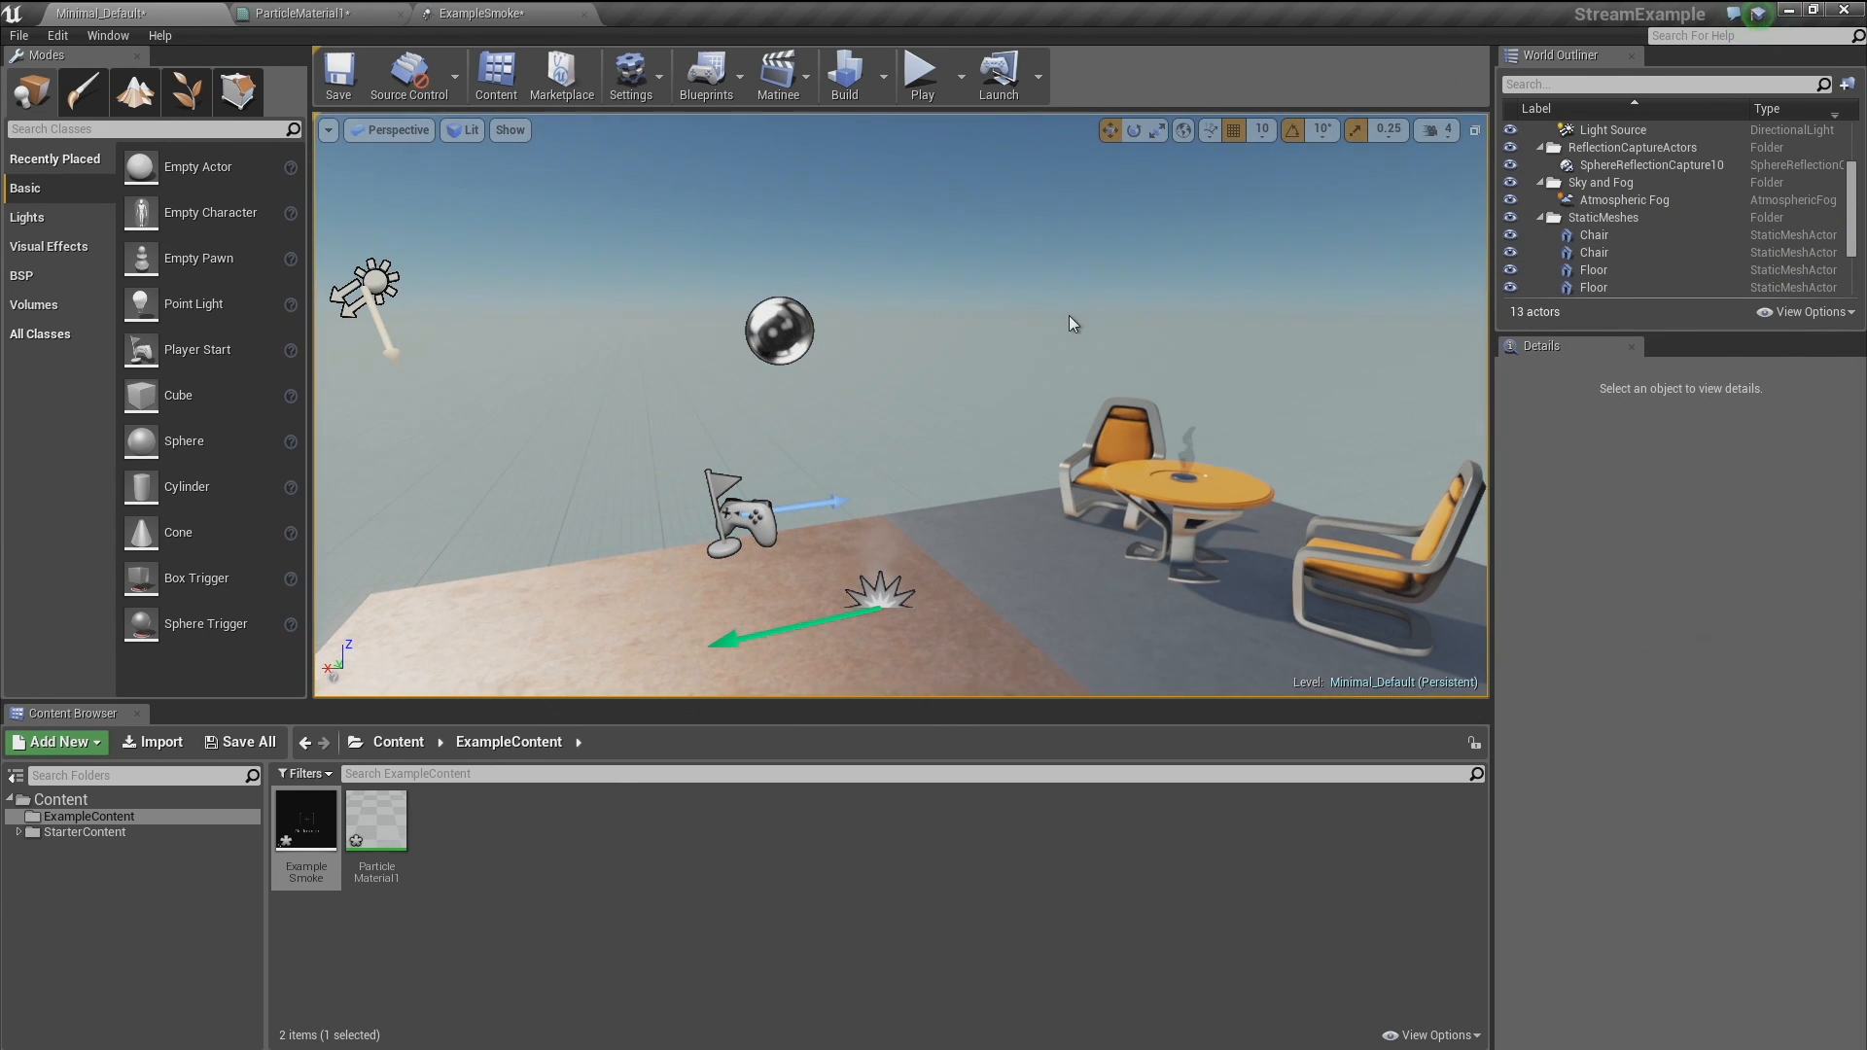
Delete the Atmospheric Fog actor and show the smoke in the viewport's game view.
left_click(1596, 199)
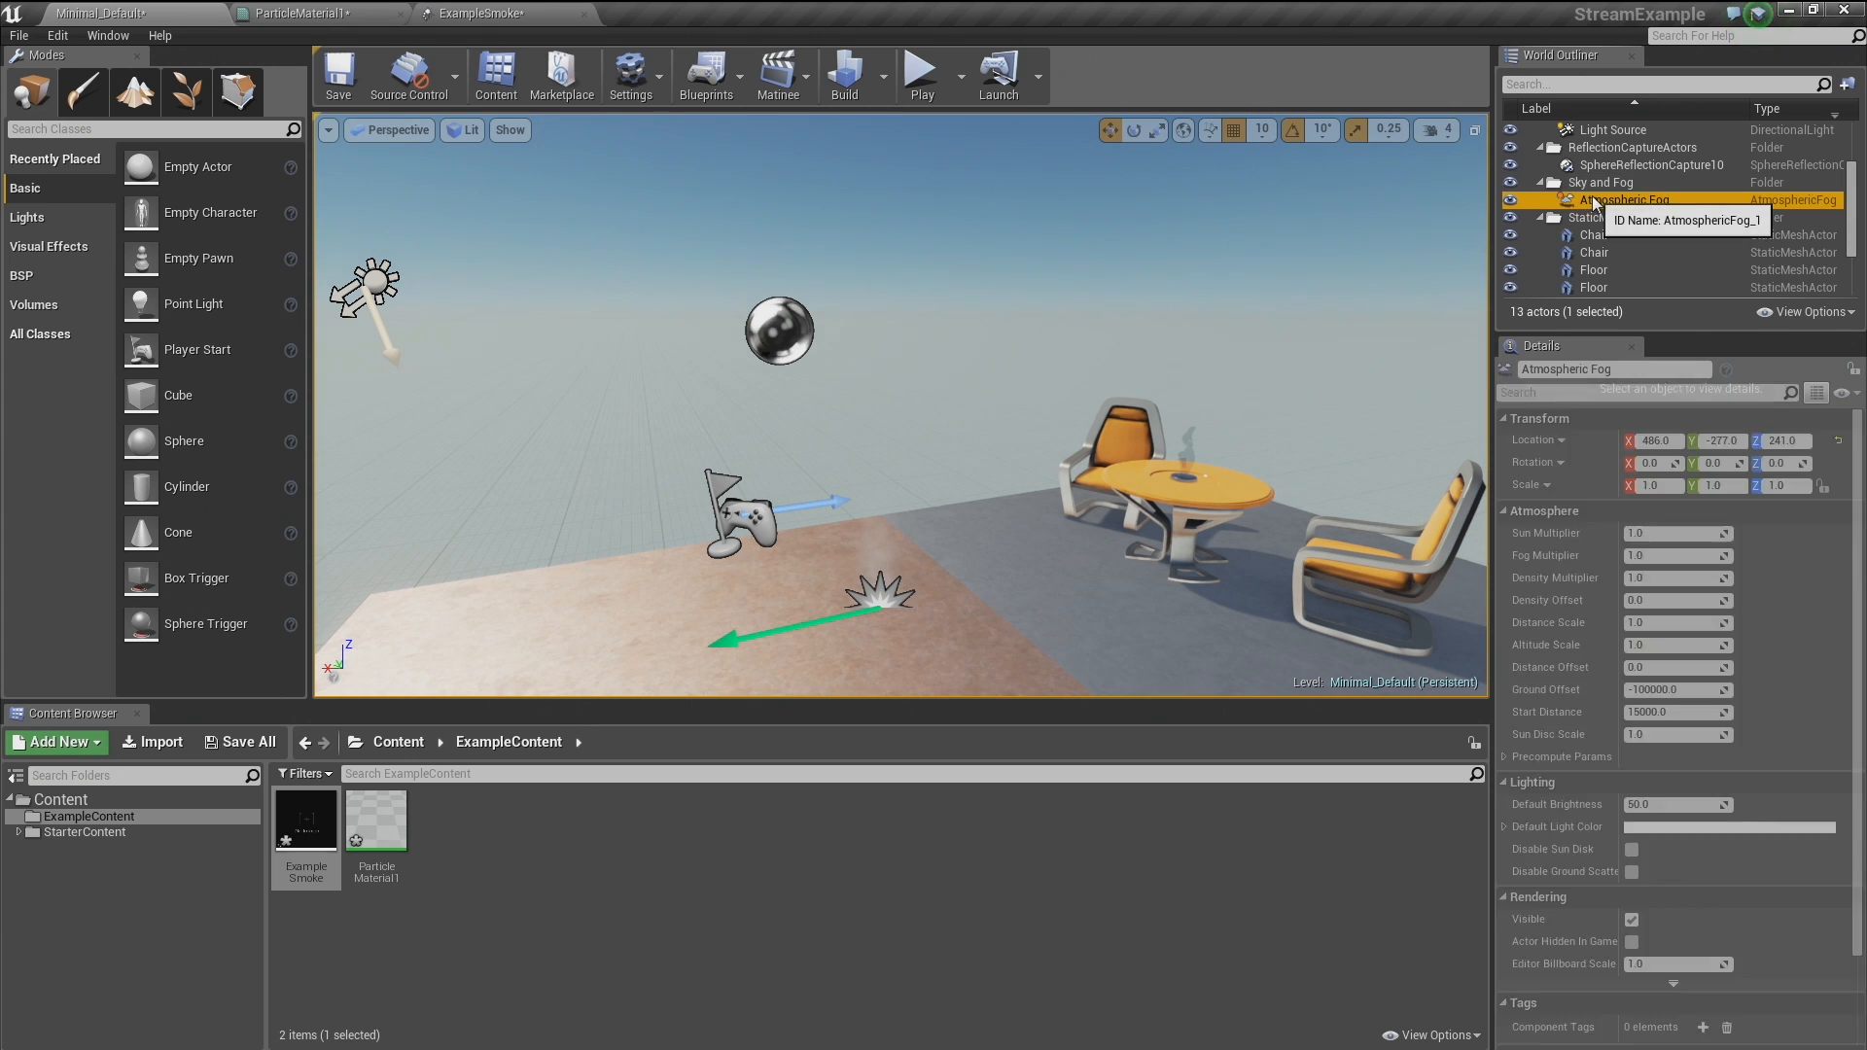
key("Delete")
right_click_drag(1116, 357, 1073, 380)
key("g")
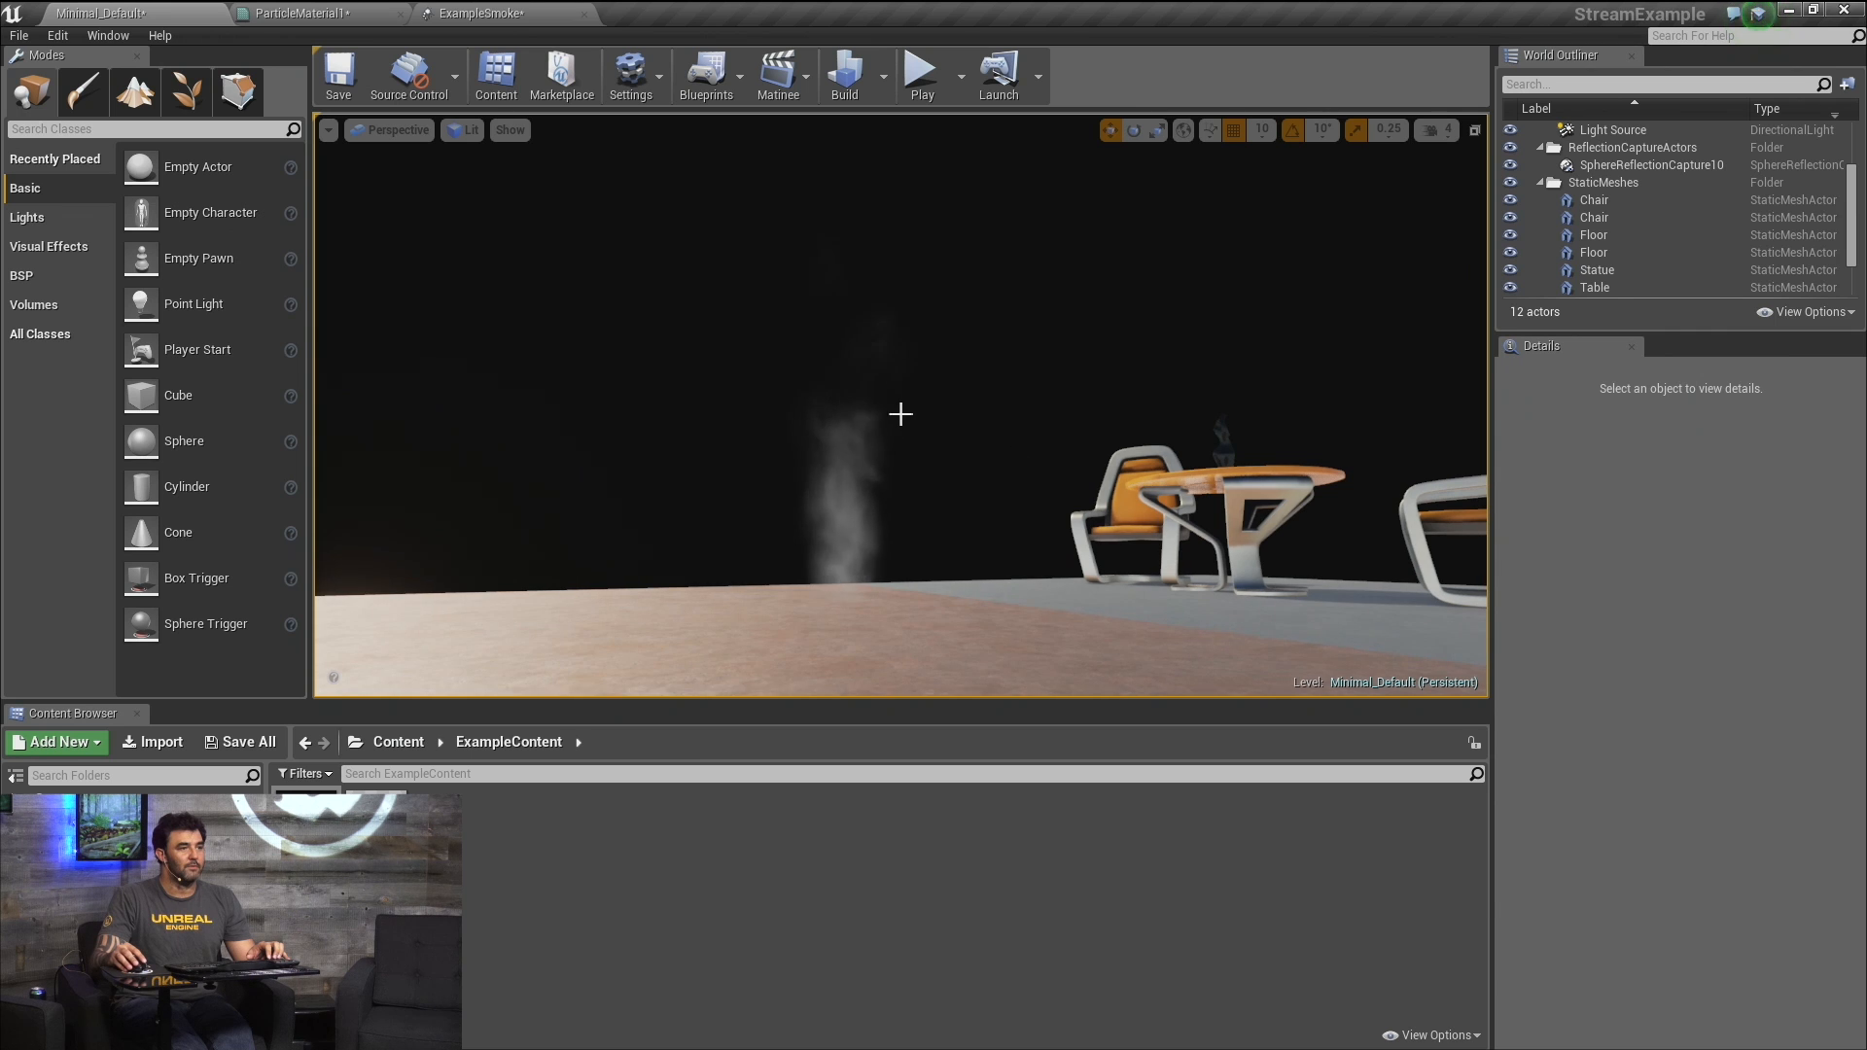
Duplicate the ExampleSmoke emitter along the X axis to X 230 and compare both smoke plumes side by side.
left_click(900, 412)
key("f")
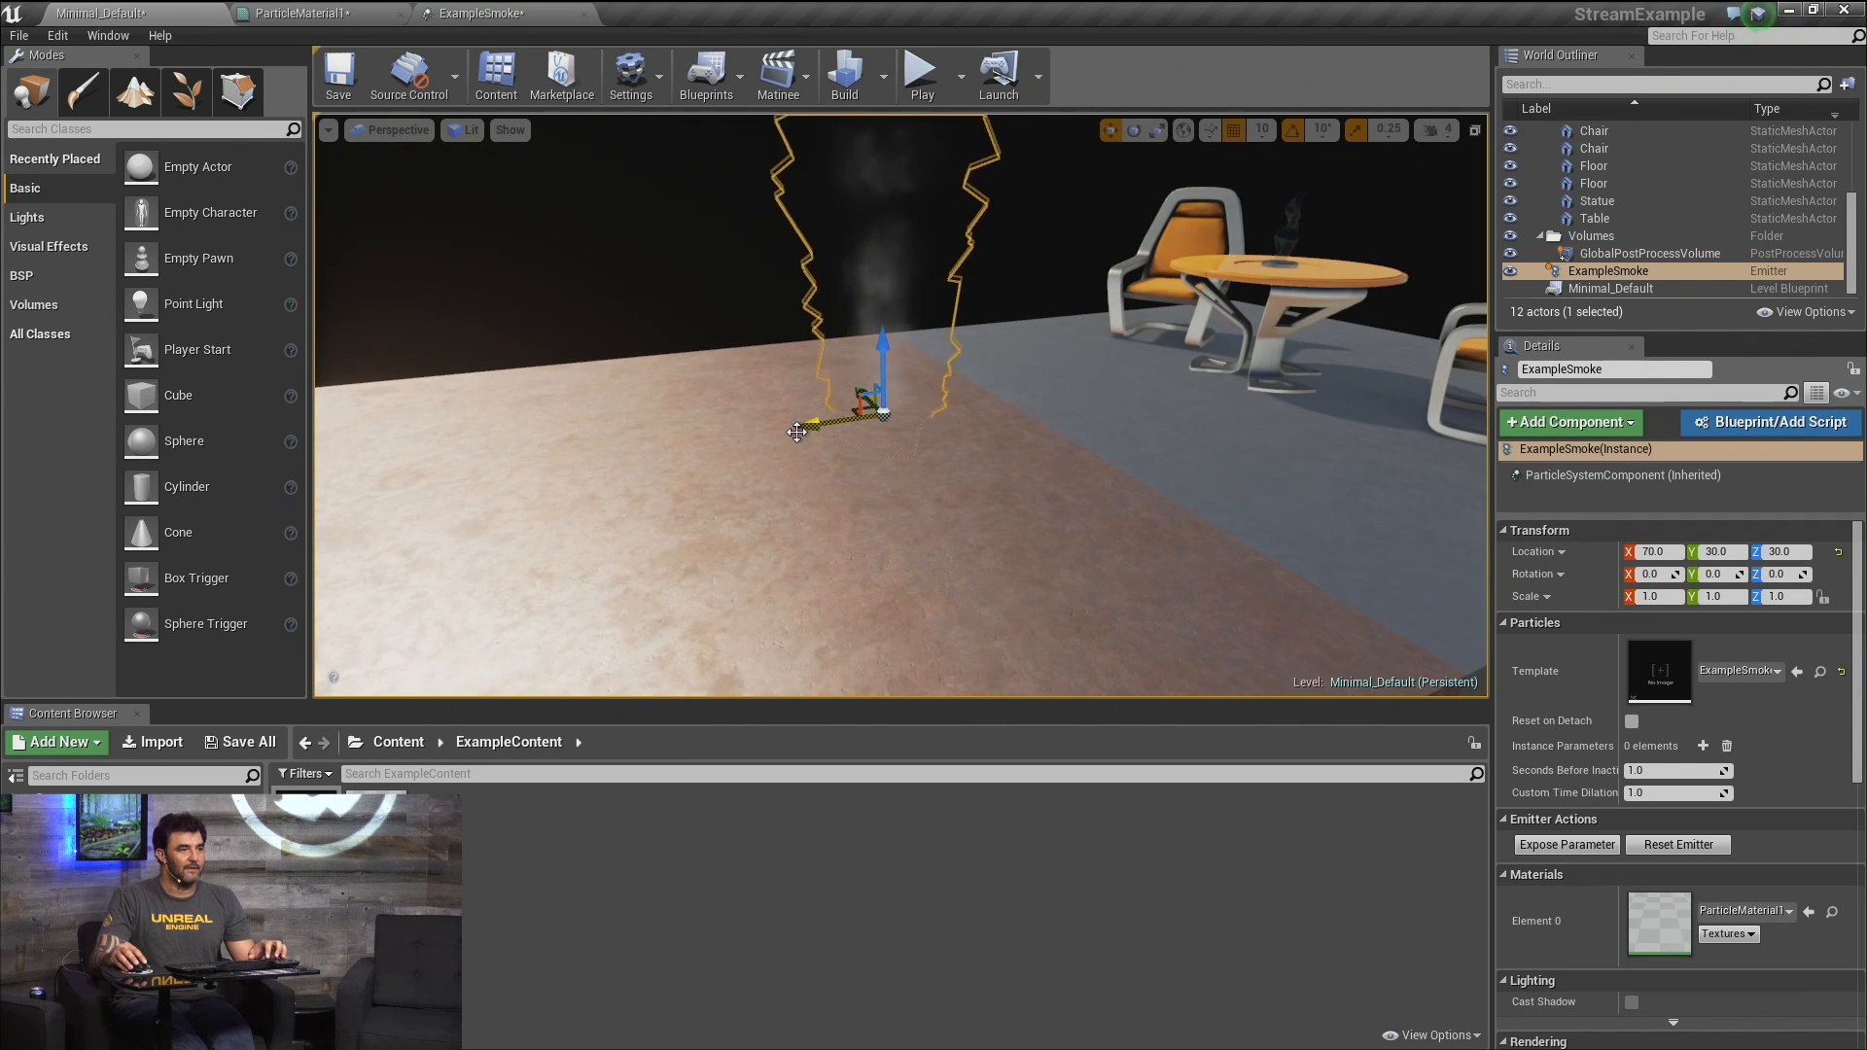
left_click_drag(807, 428, 469, 485, "alt")
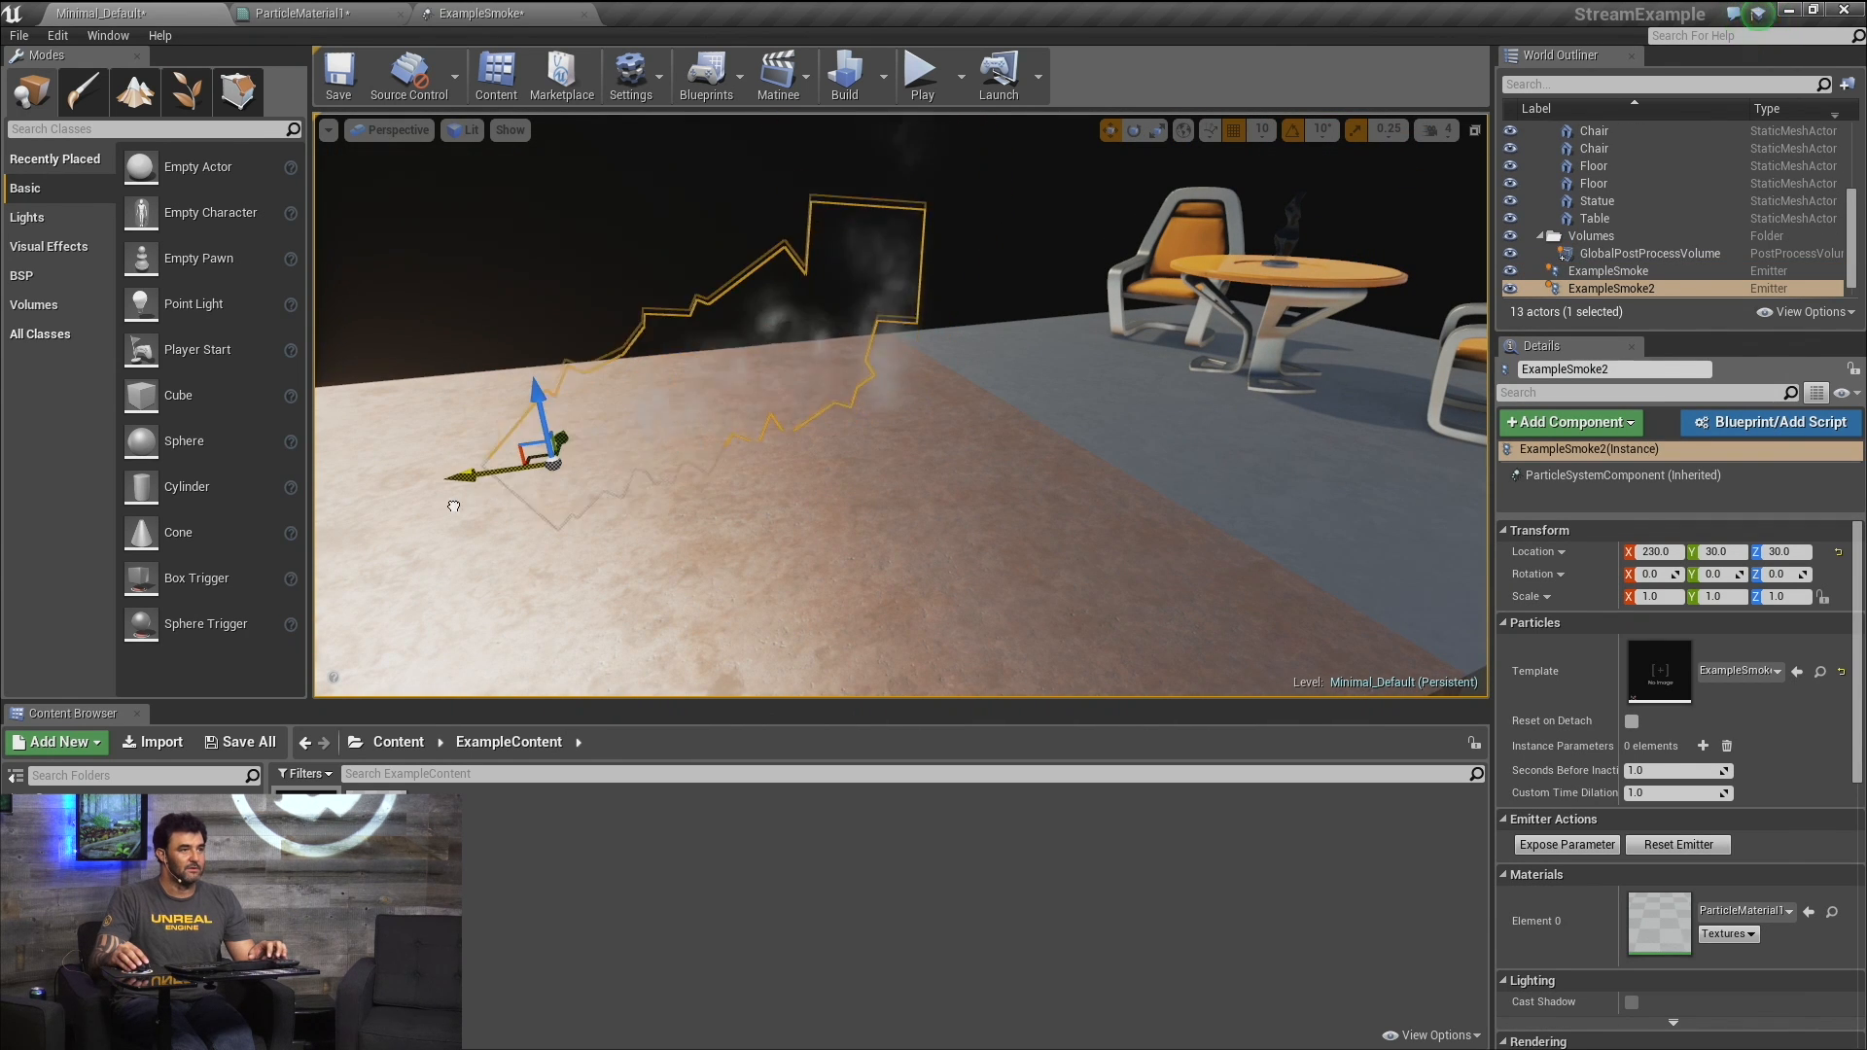
left_click(554, 302)
right_click_drag(554, 301, 556, 194)
right_click_drag(792, 531, 780, 622)
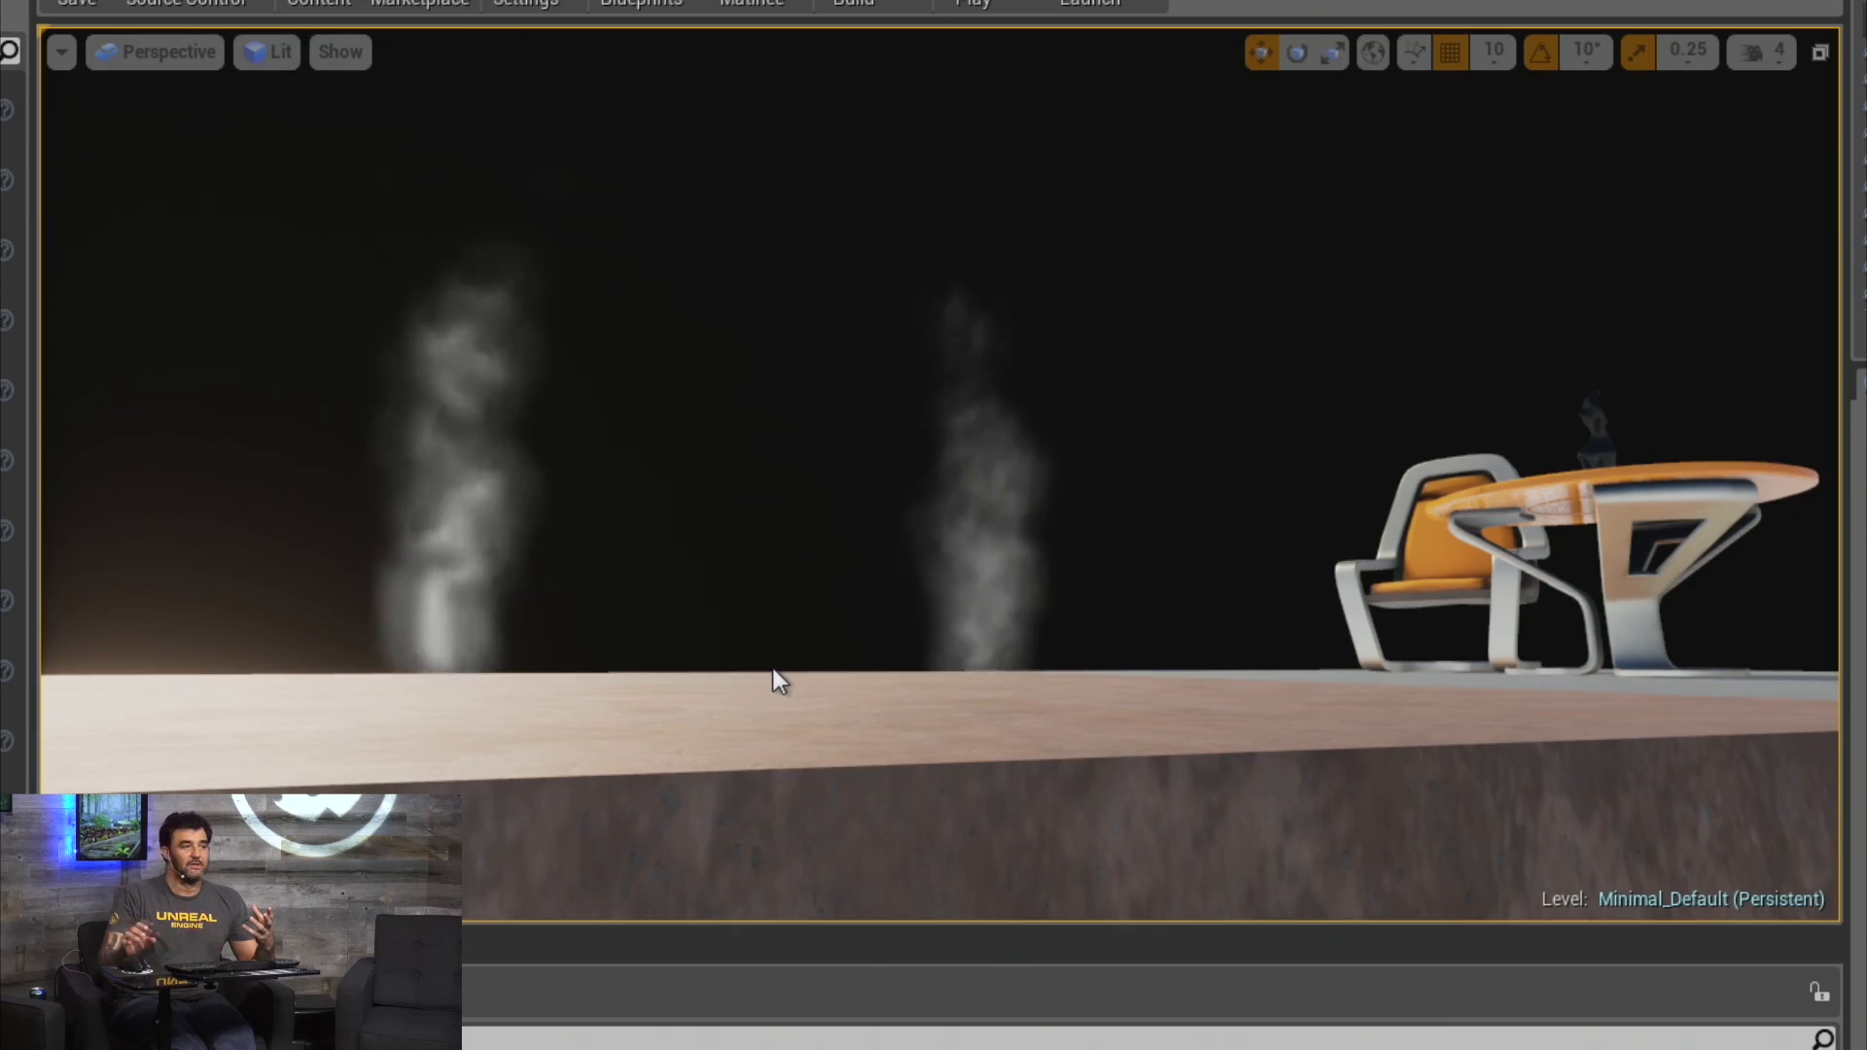
right_click_drag(908, 692, 755, 580)
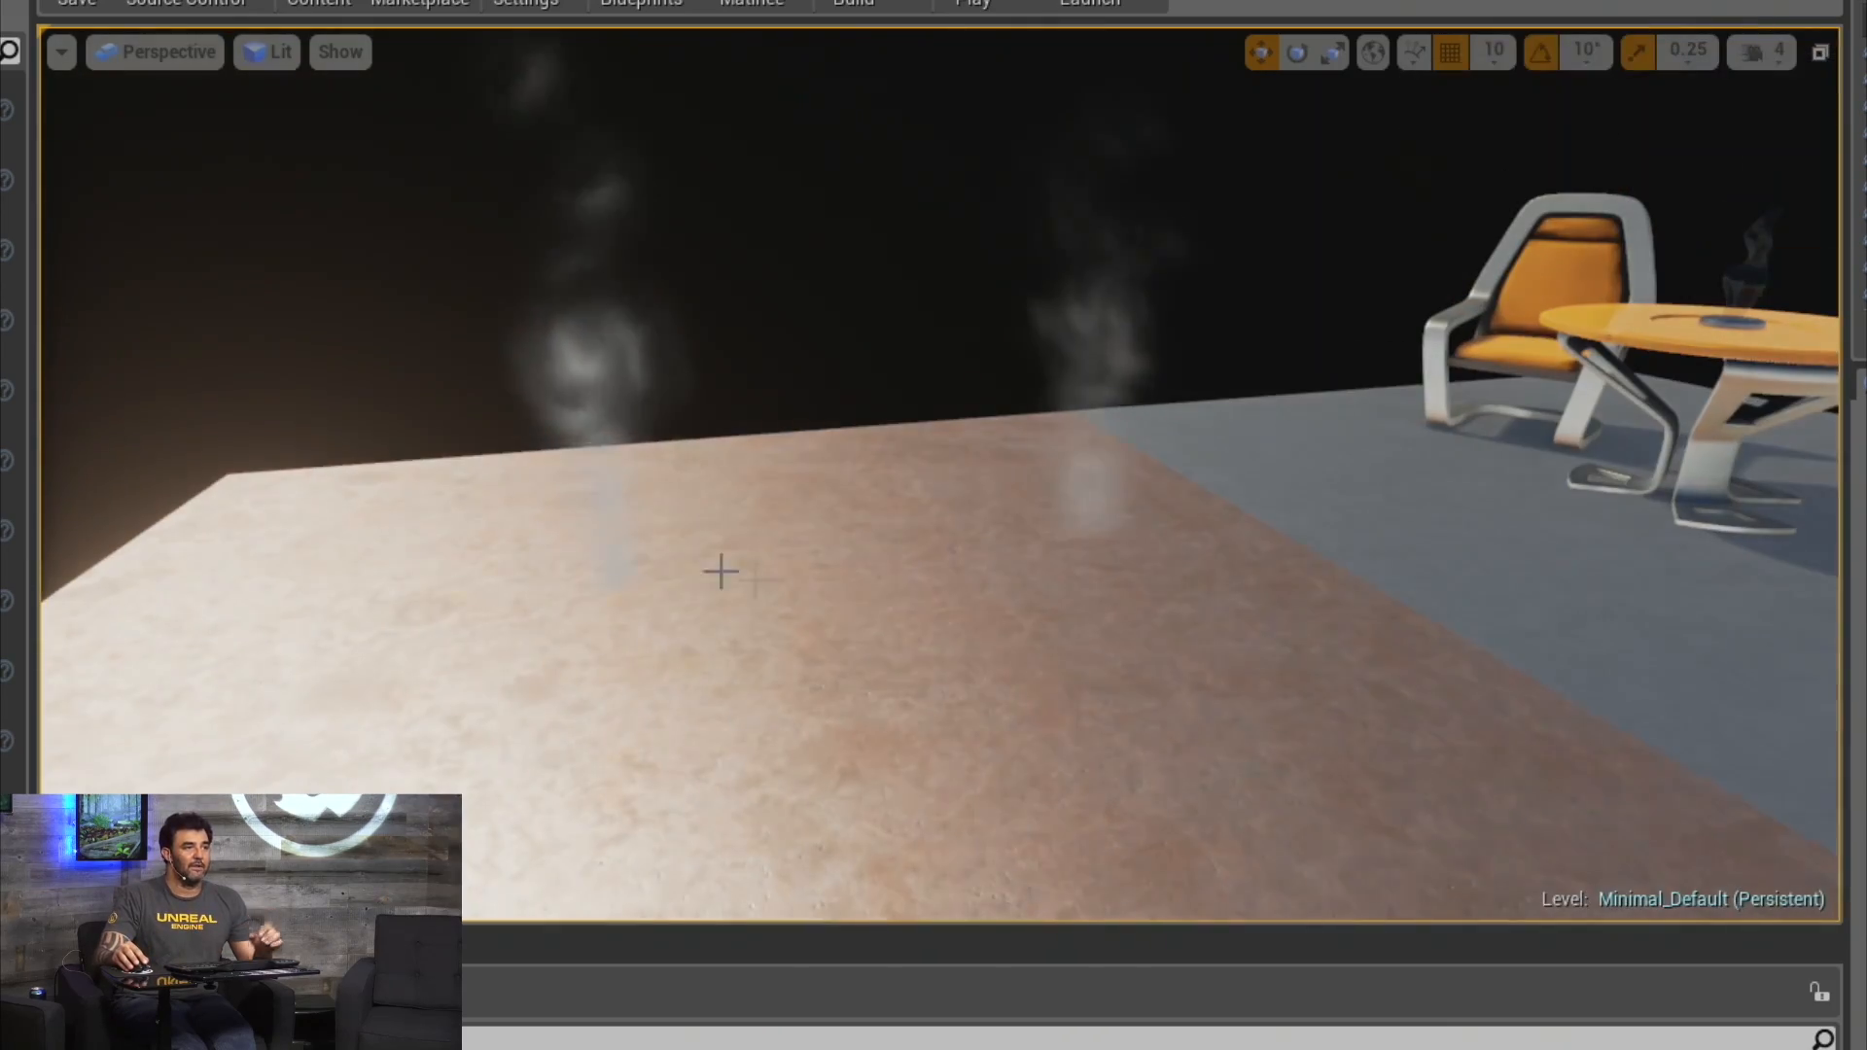
Duplicate the second smoke emitter and place the third copy out beyond the edge of the floor.
left_click(611, 531)
left_click_drag(880, 617, 836, 603, "alt")
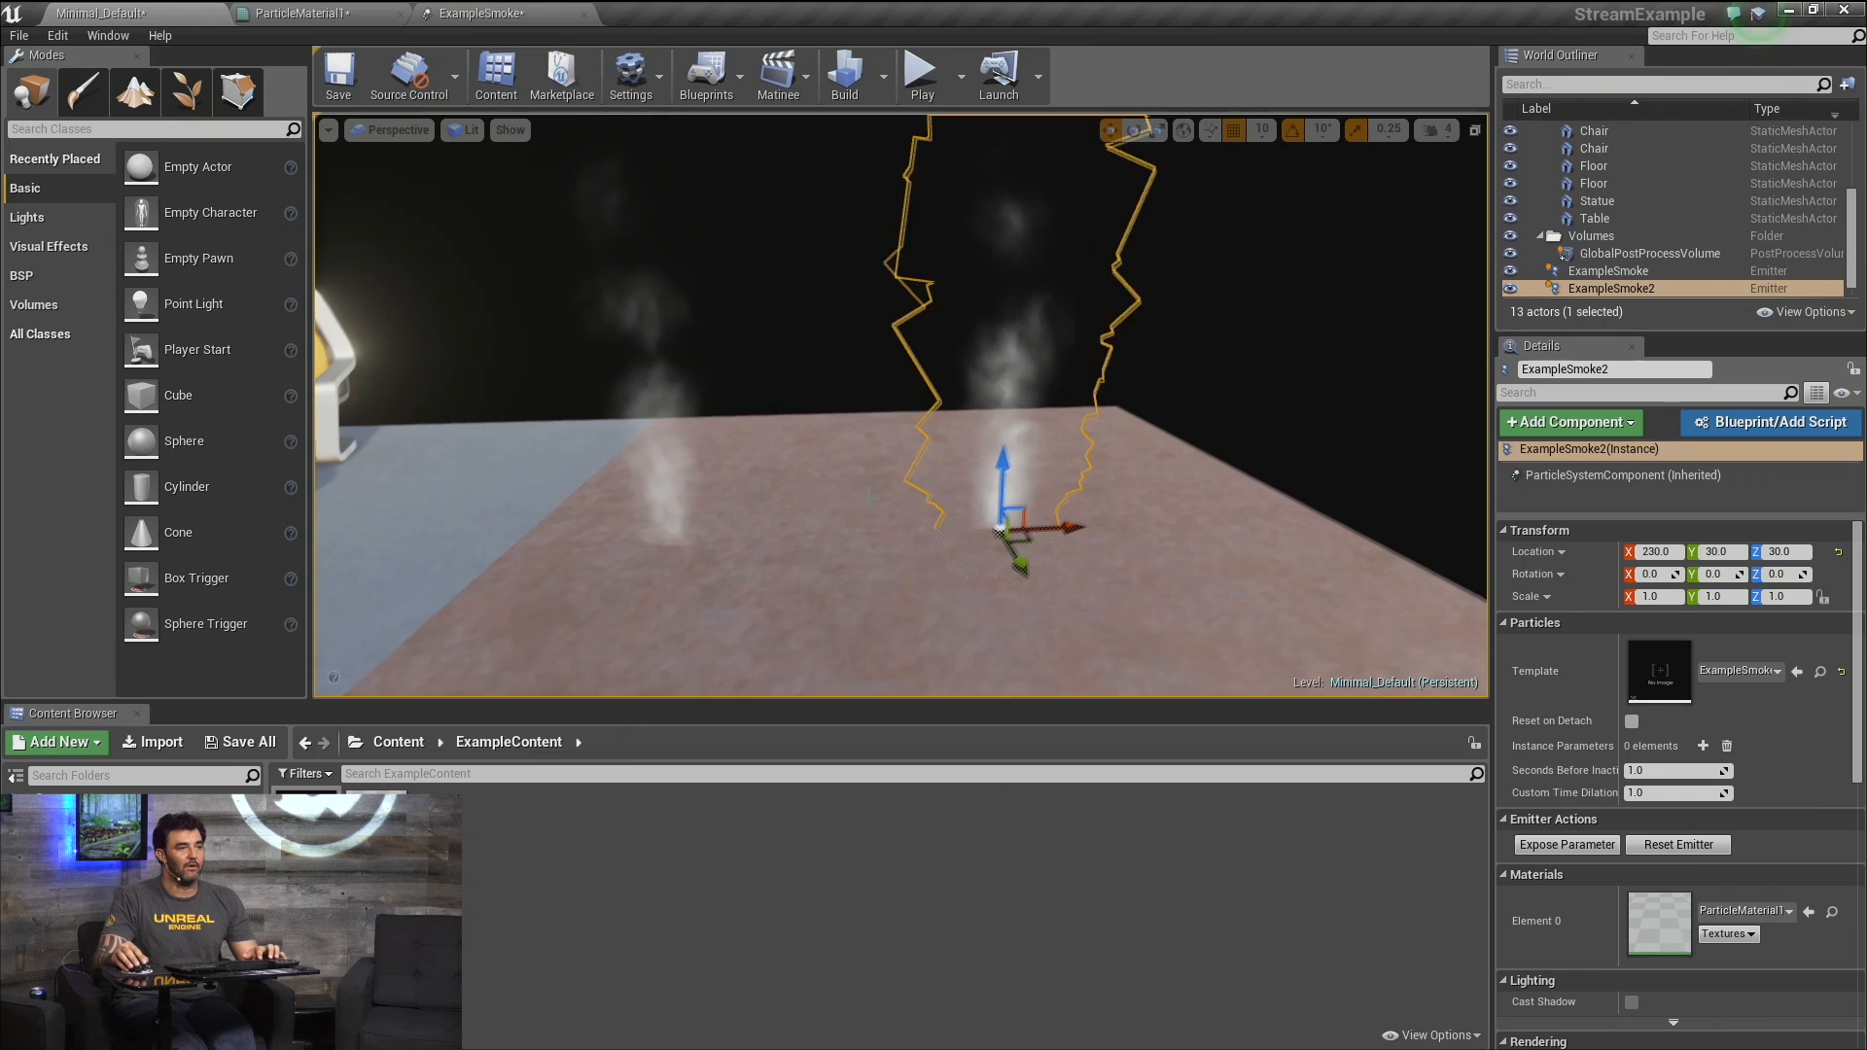
right_click_drag(870, 499, 878, 487)
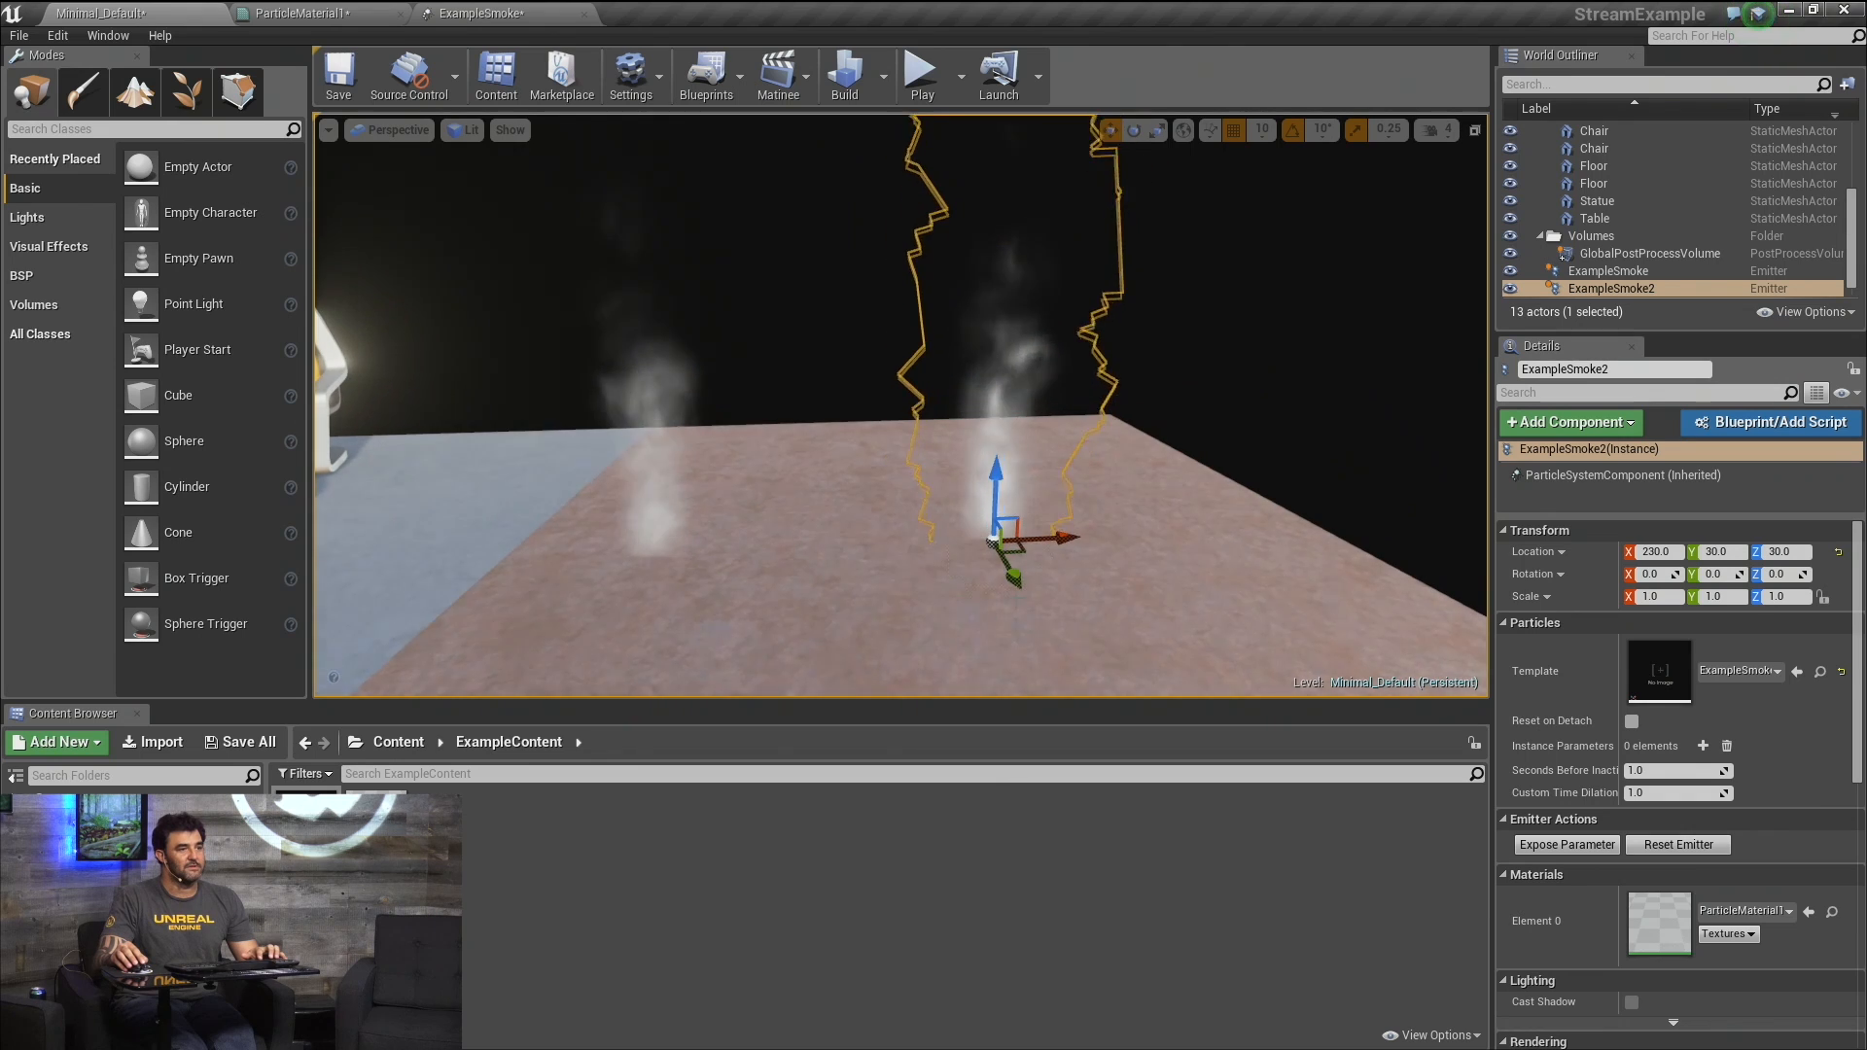
left_click_drag(1023, 554, 875, 593, "alt")
right_click_drag(875, 593, 943, 471)
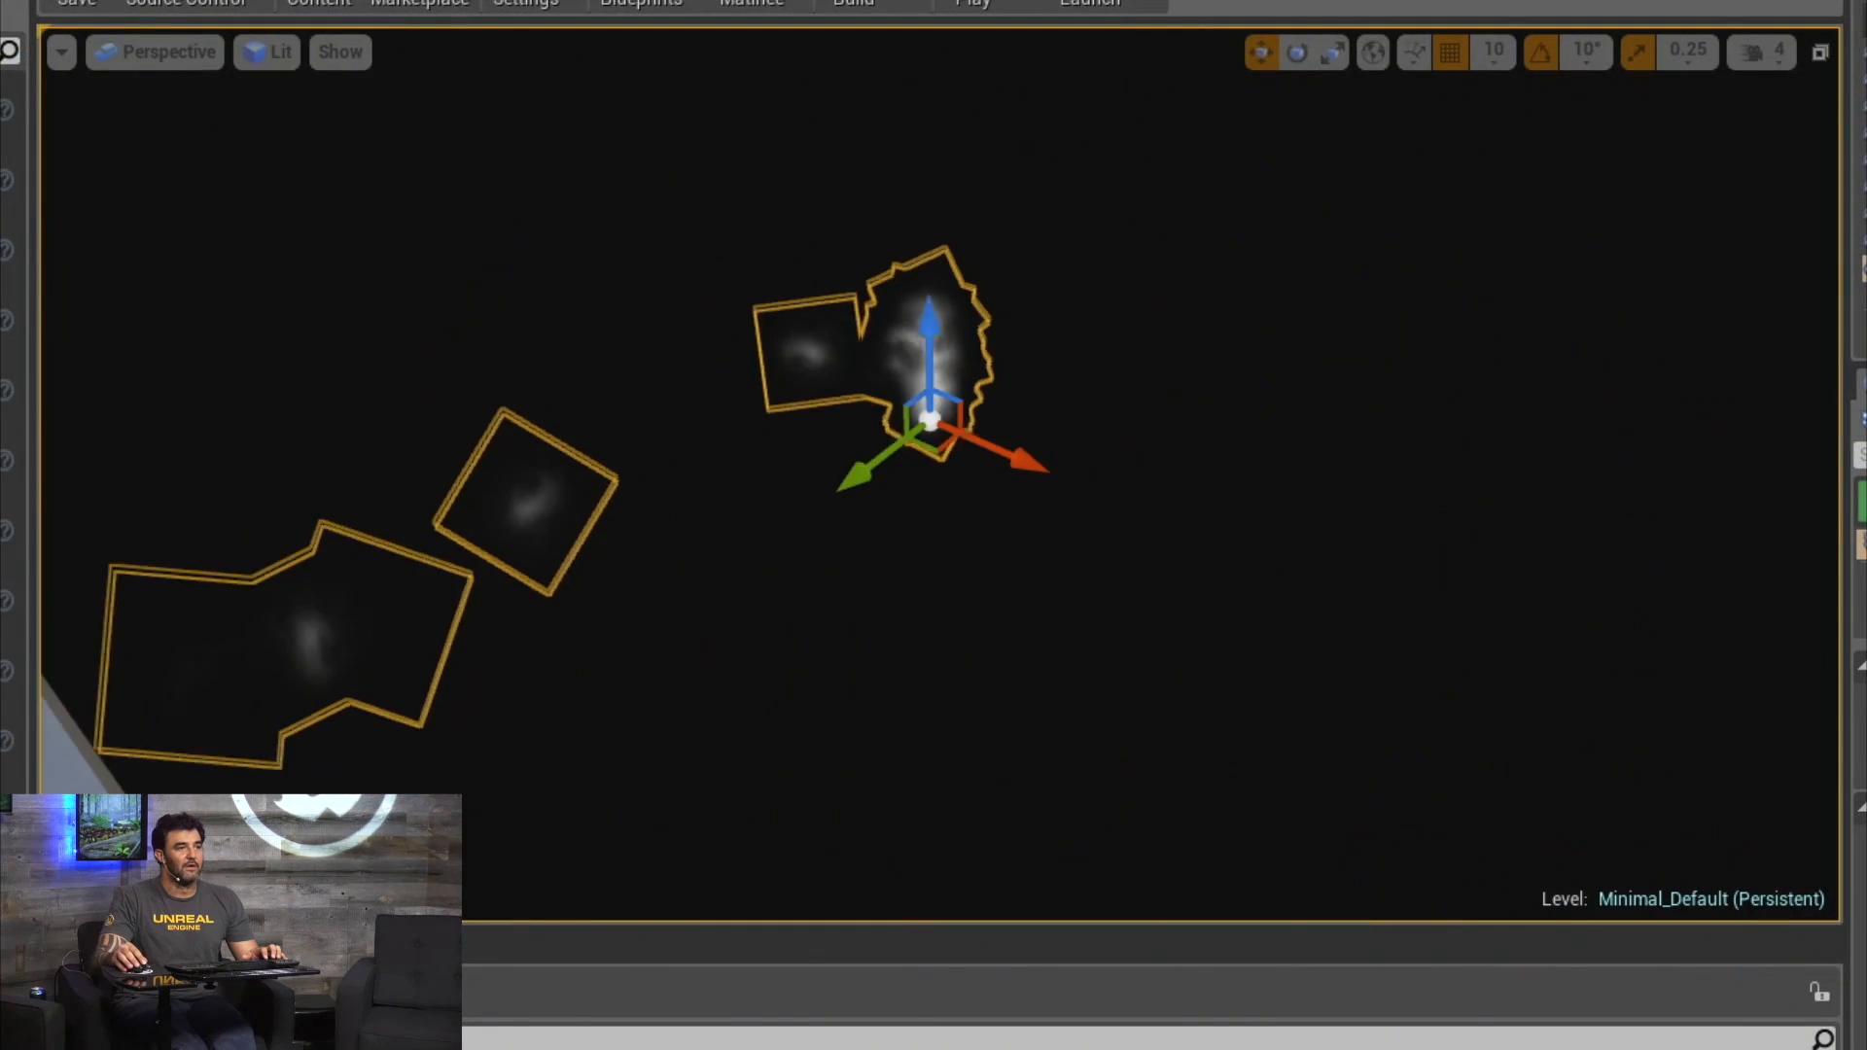
Move the third smoke emitter back and forth along the Y axis to test how its texture reacts to movement.
left_click_drag(856, 472, 462, 776)
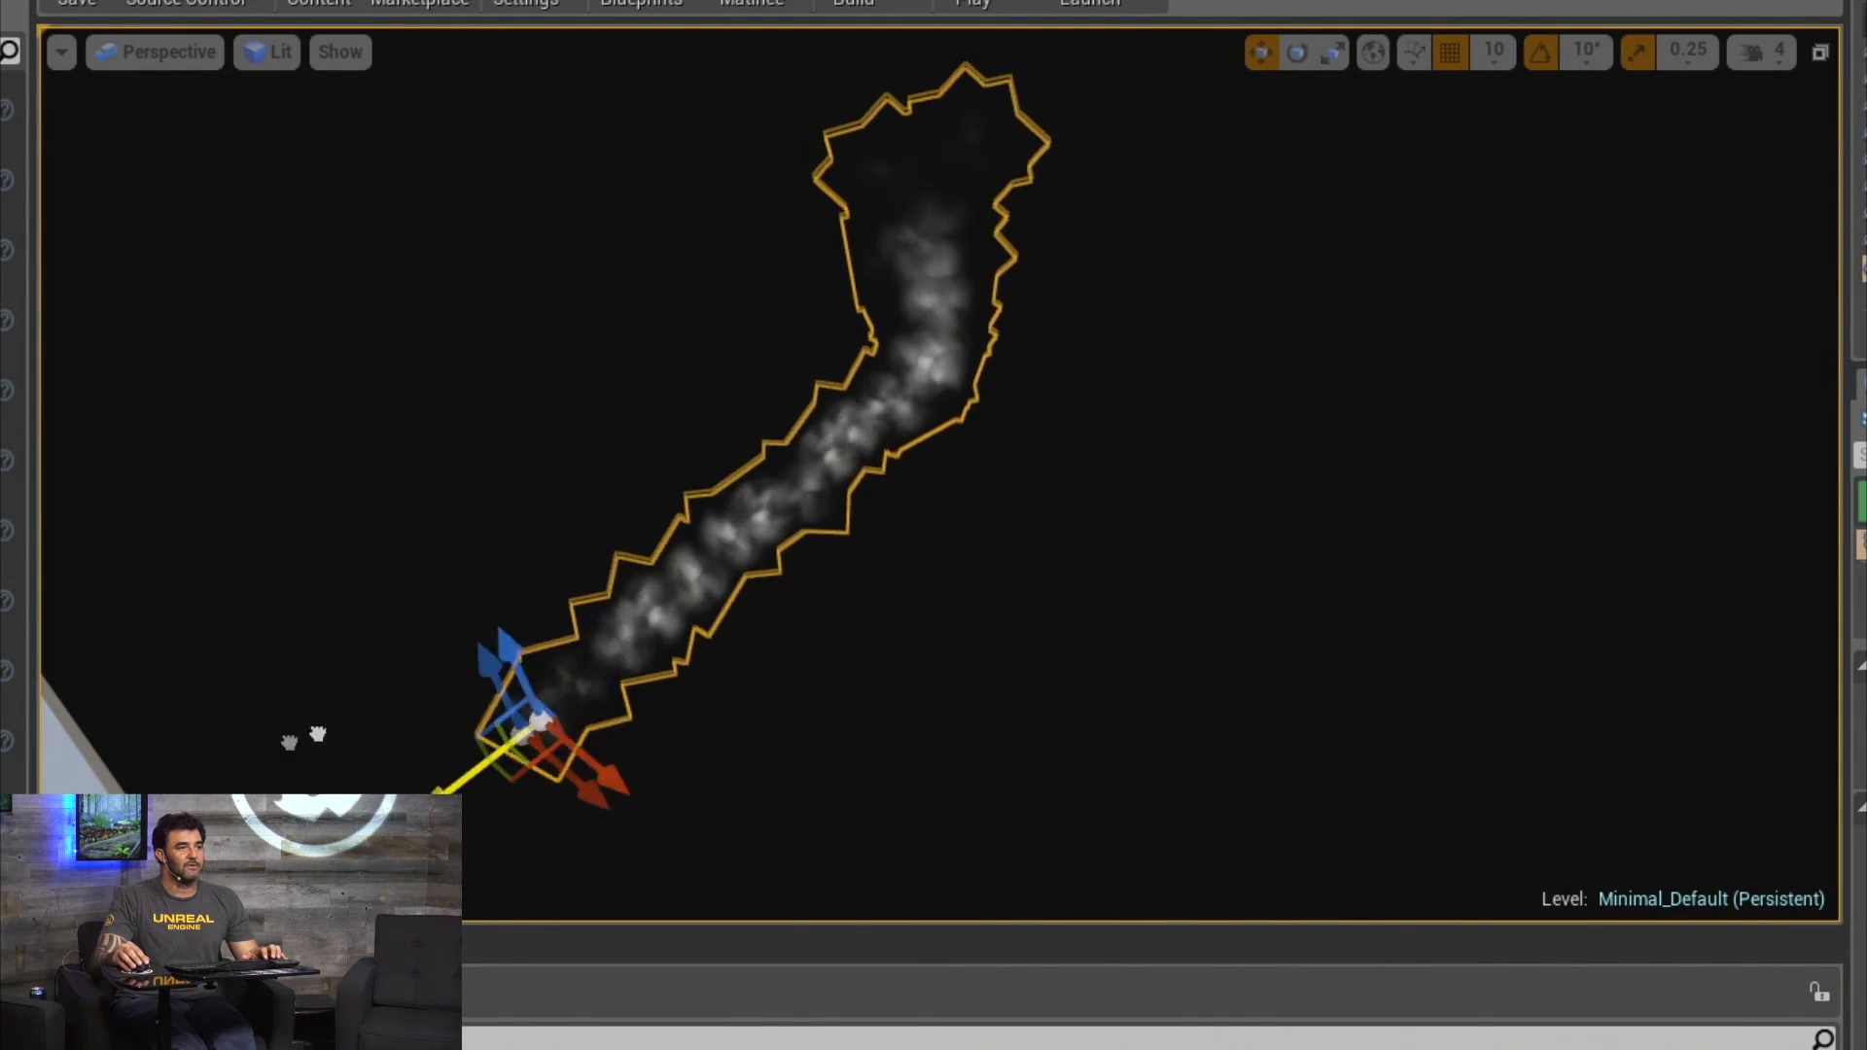
left_click_drag(303, 737, 1041, 579)
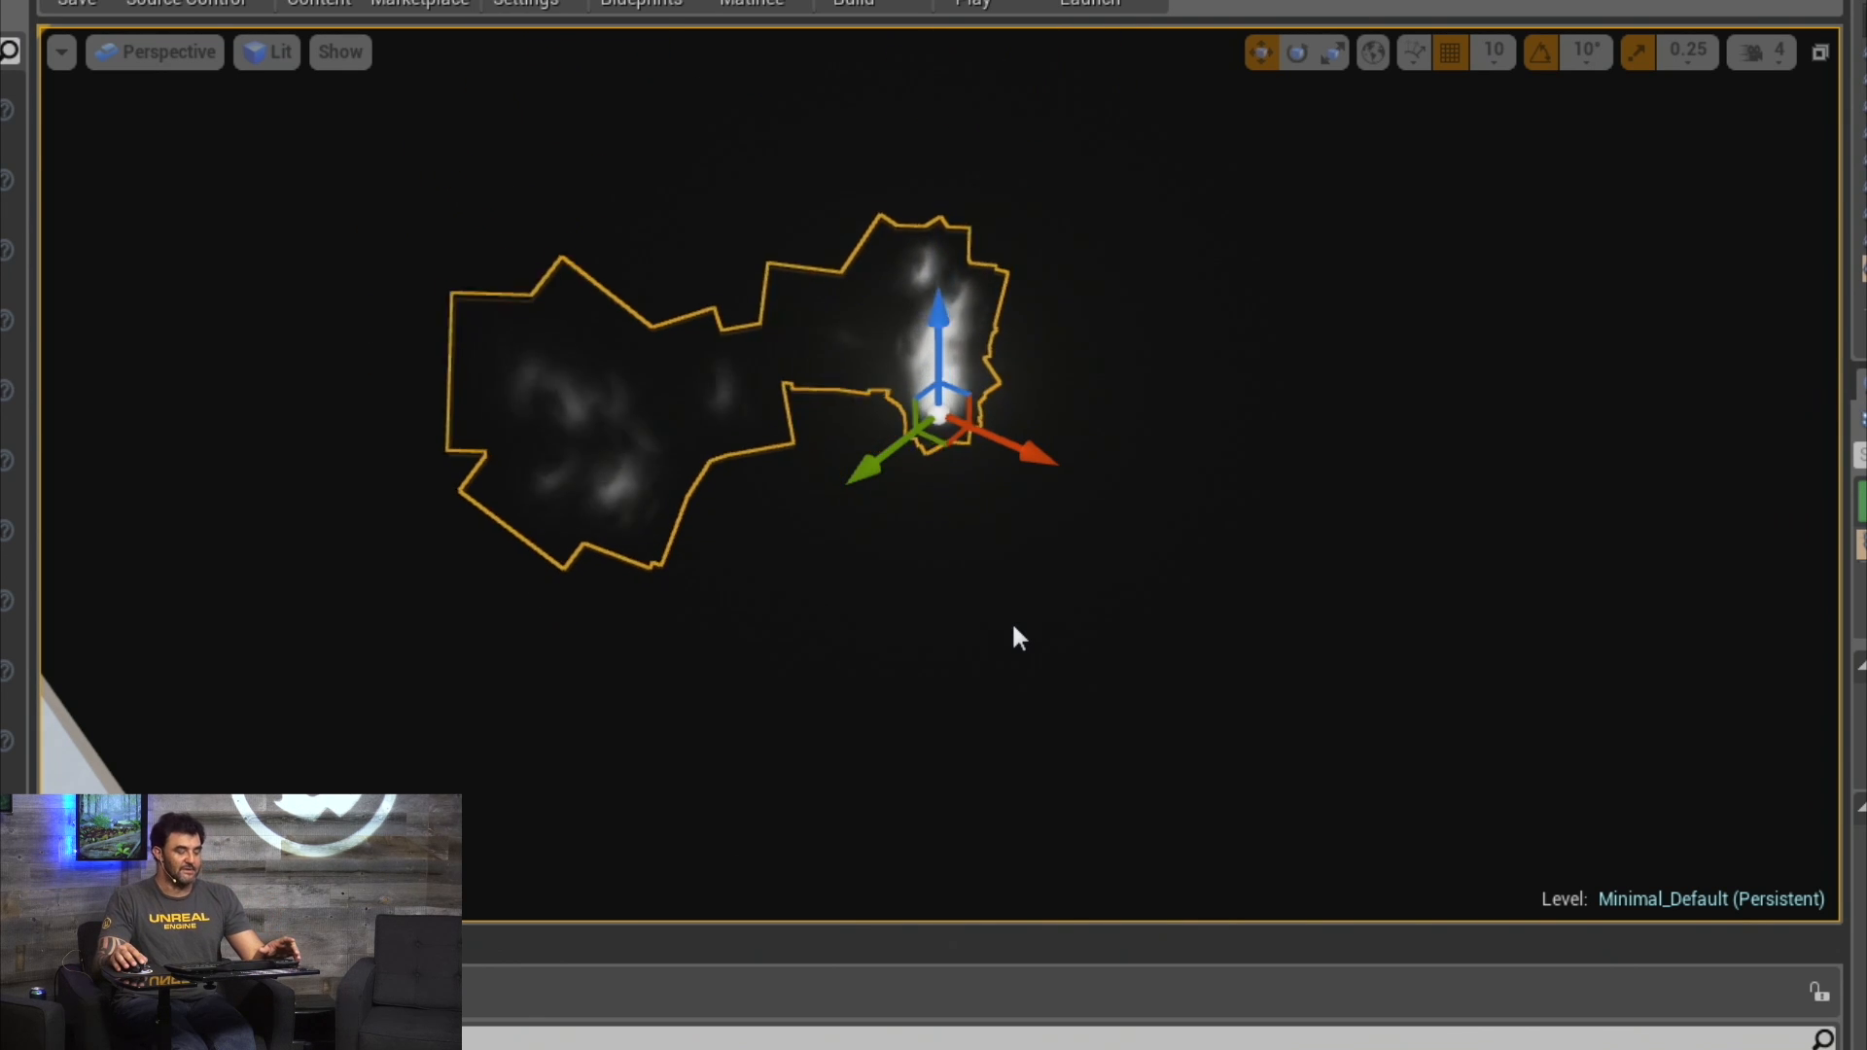
left_click(1014, 628)
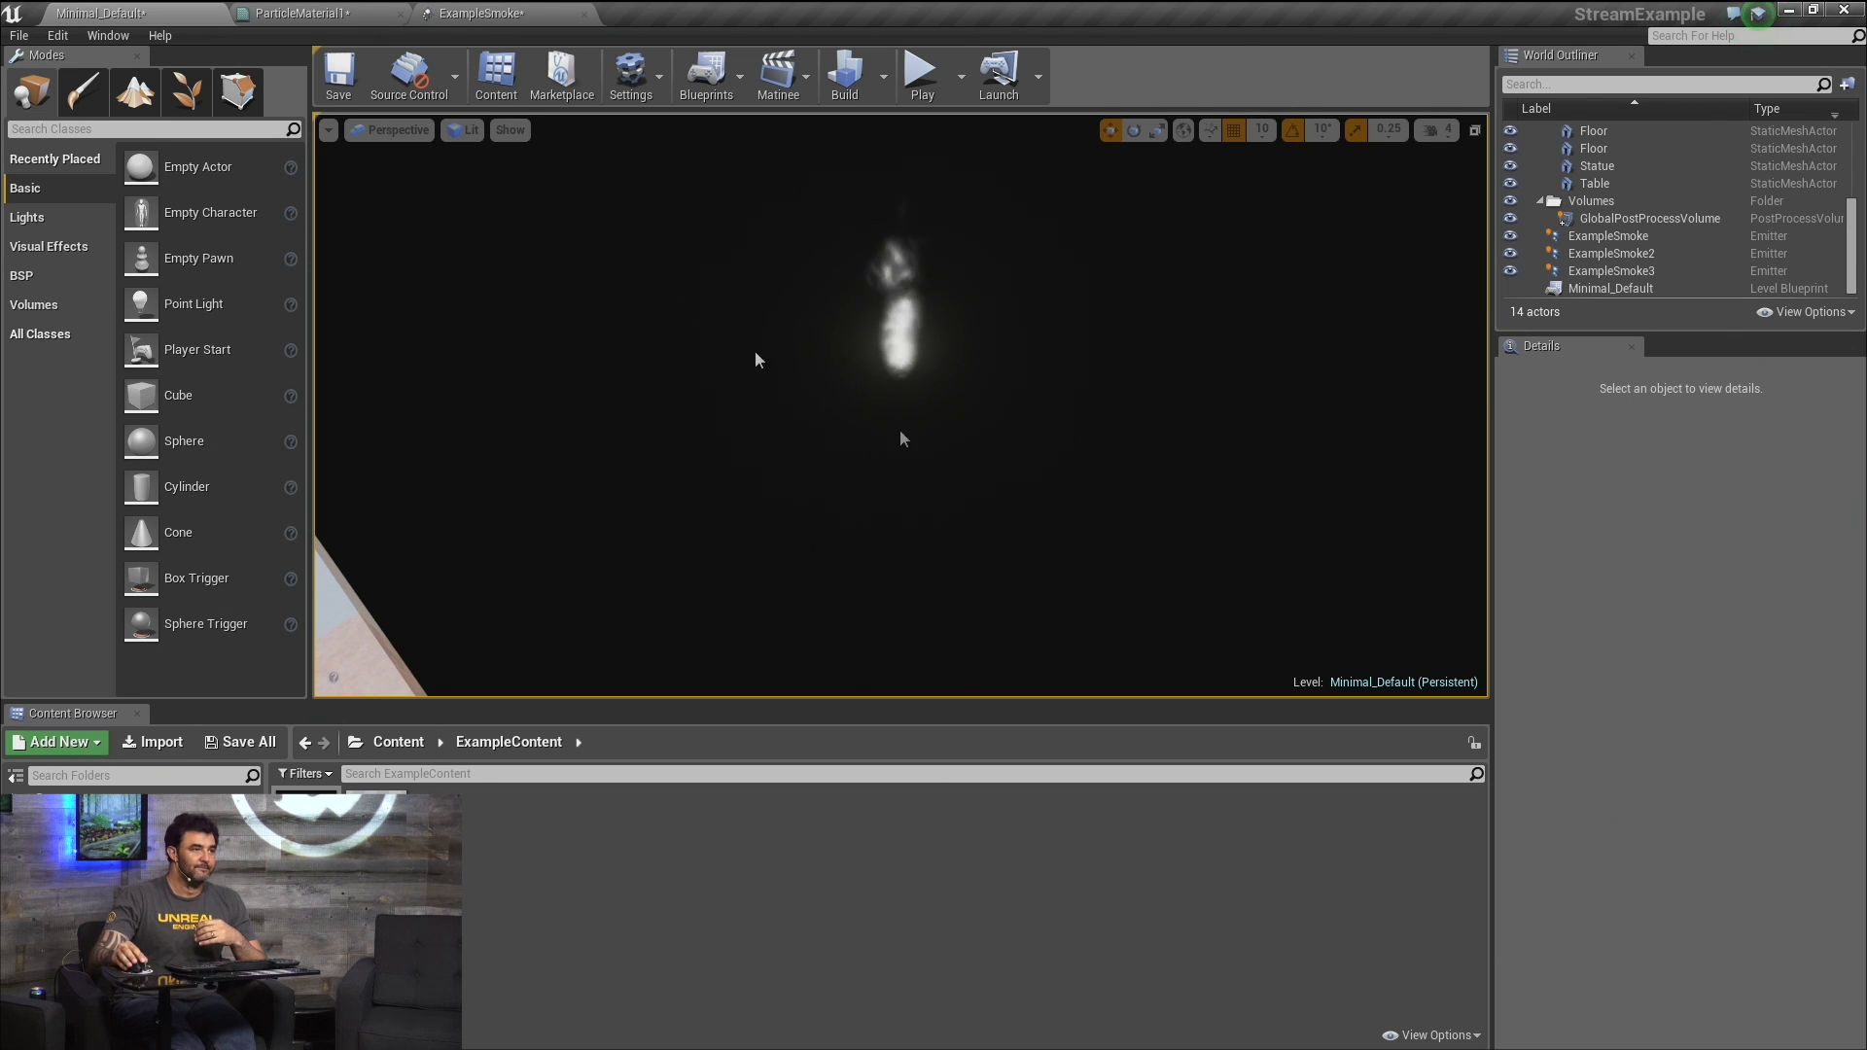
right_click_drag(901, 433, 671, 331)
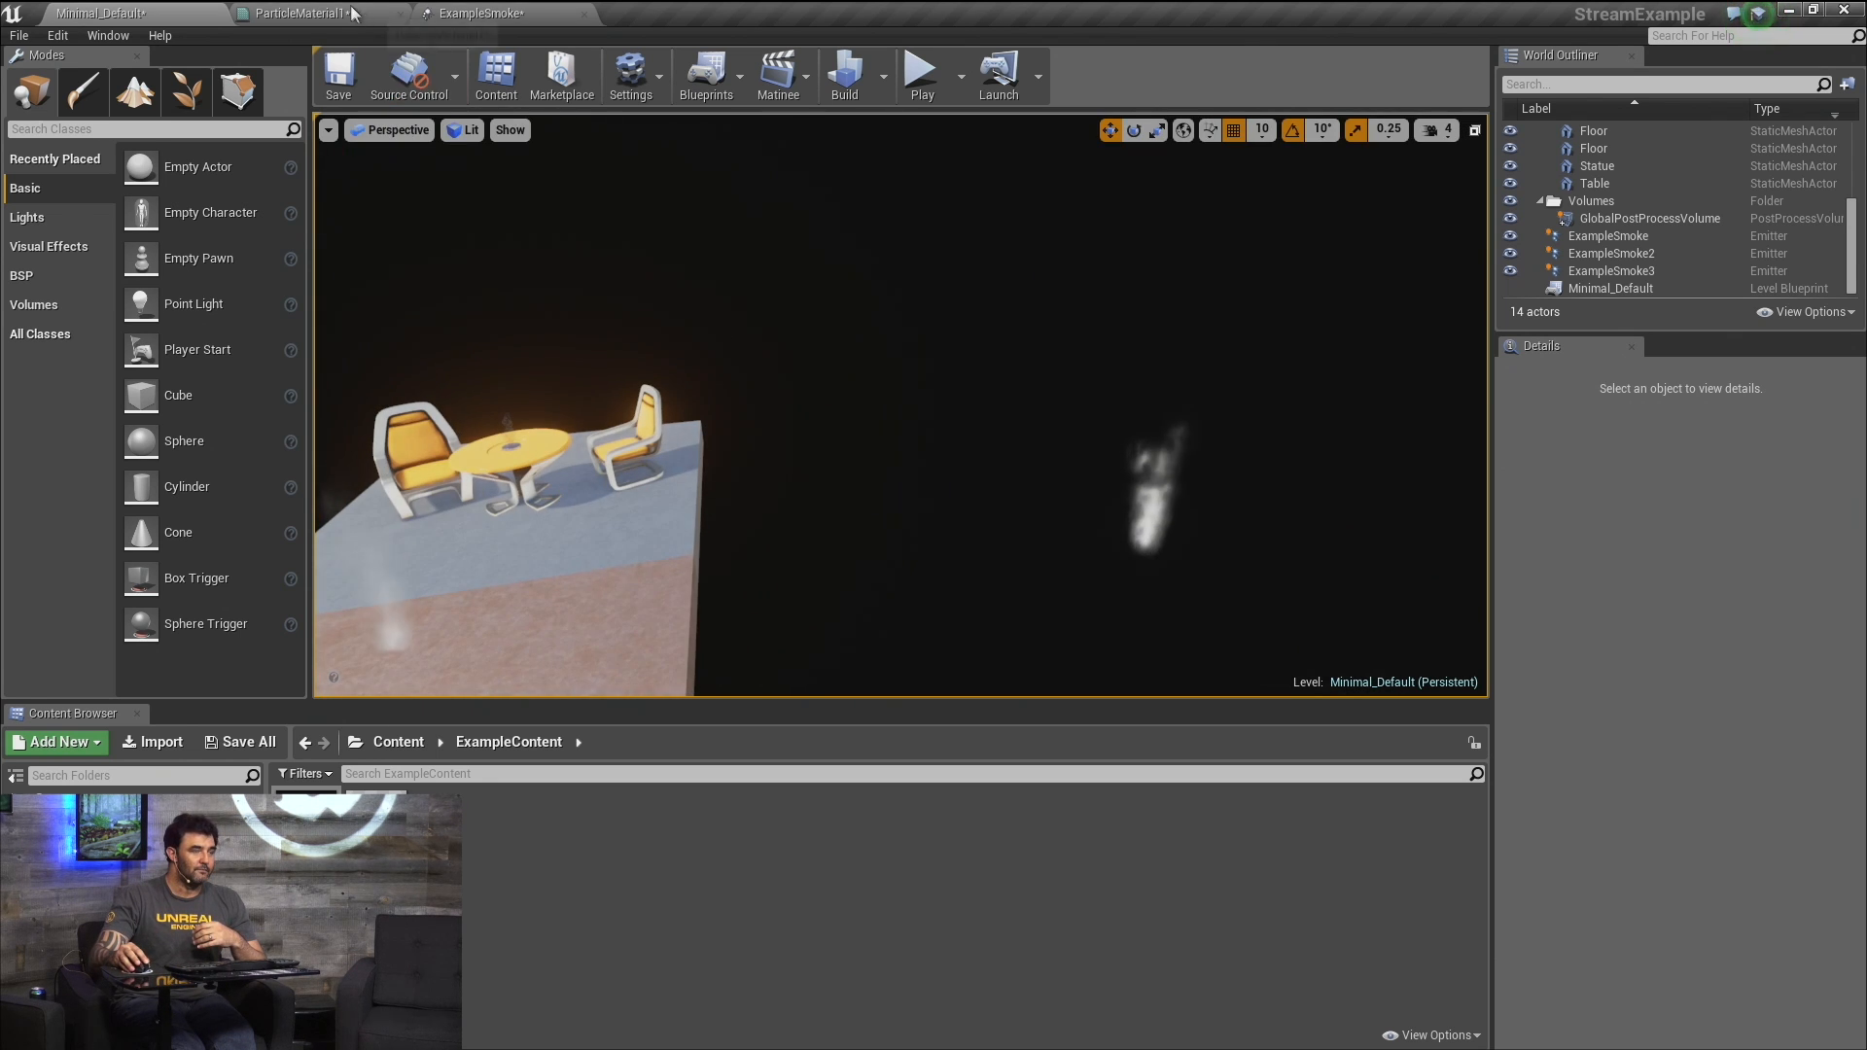
Open ParticleMaterial1 and undo the recent level edits back through the smoke emitter copies and the Atmospheric Fog deletion.
left_click(442, 14)
left_click(379, 16)
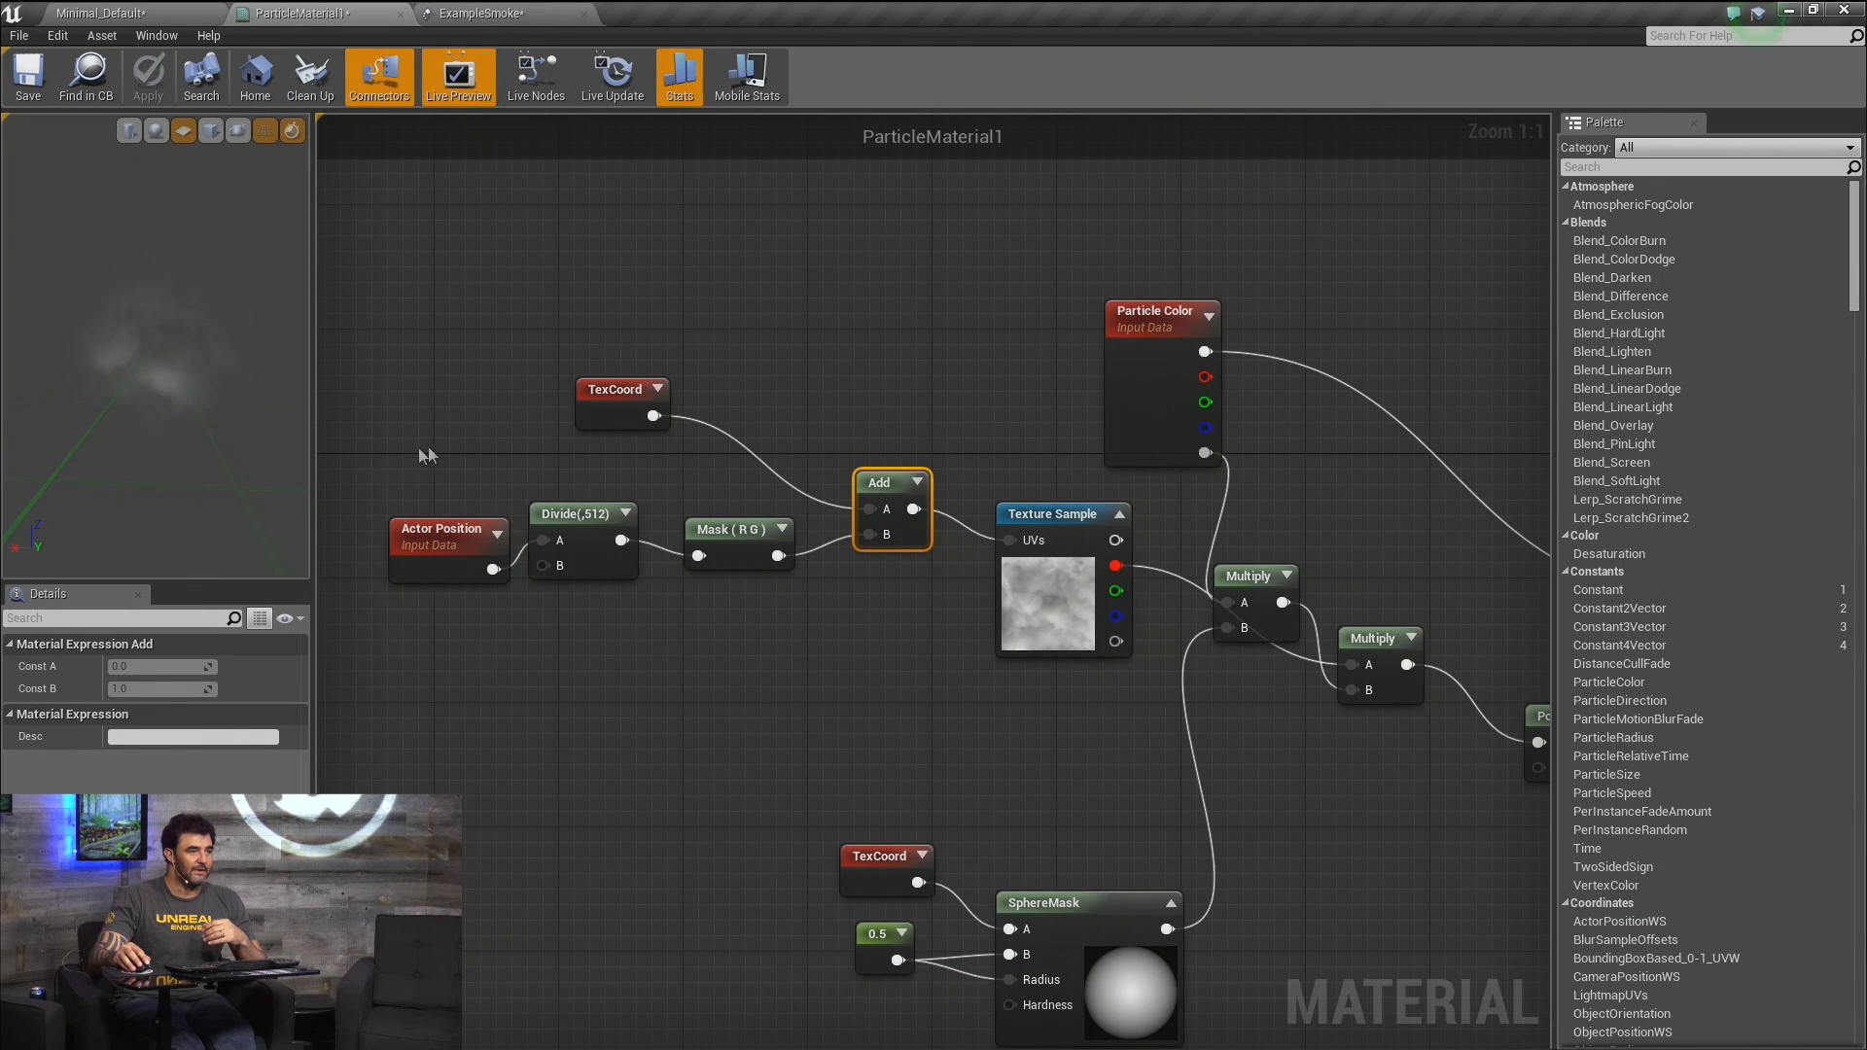
left_click_drag(424, 451, 581, 537)
key("ctrl+z")
key("ctrl+z")
key("ctrl+z")
key("ctrl+z")
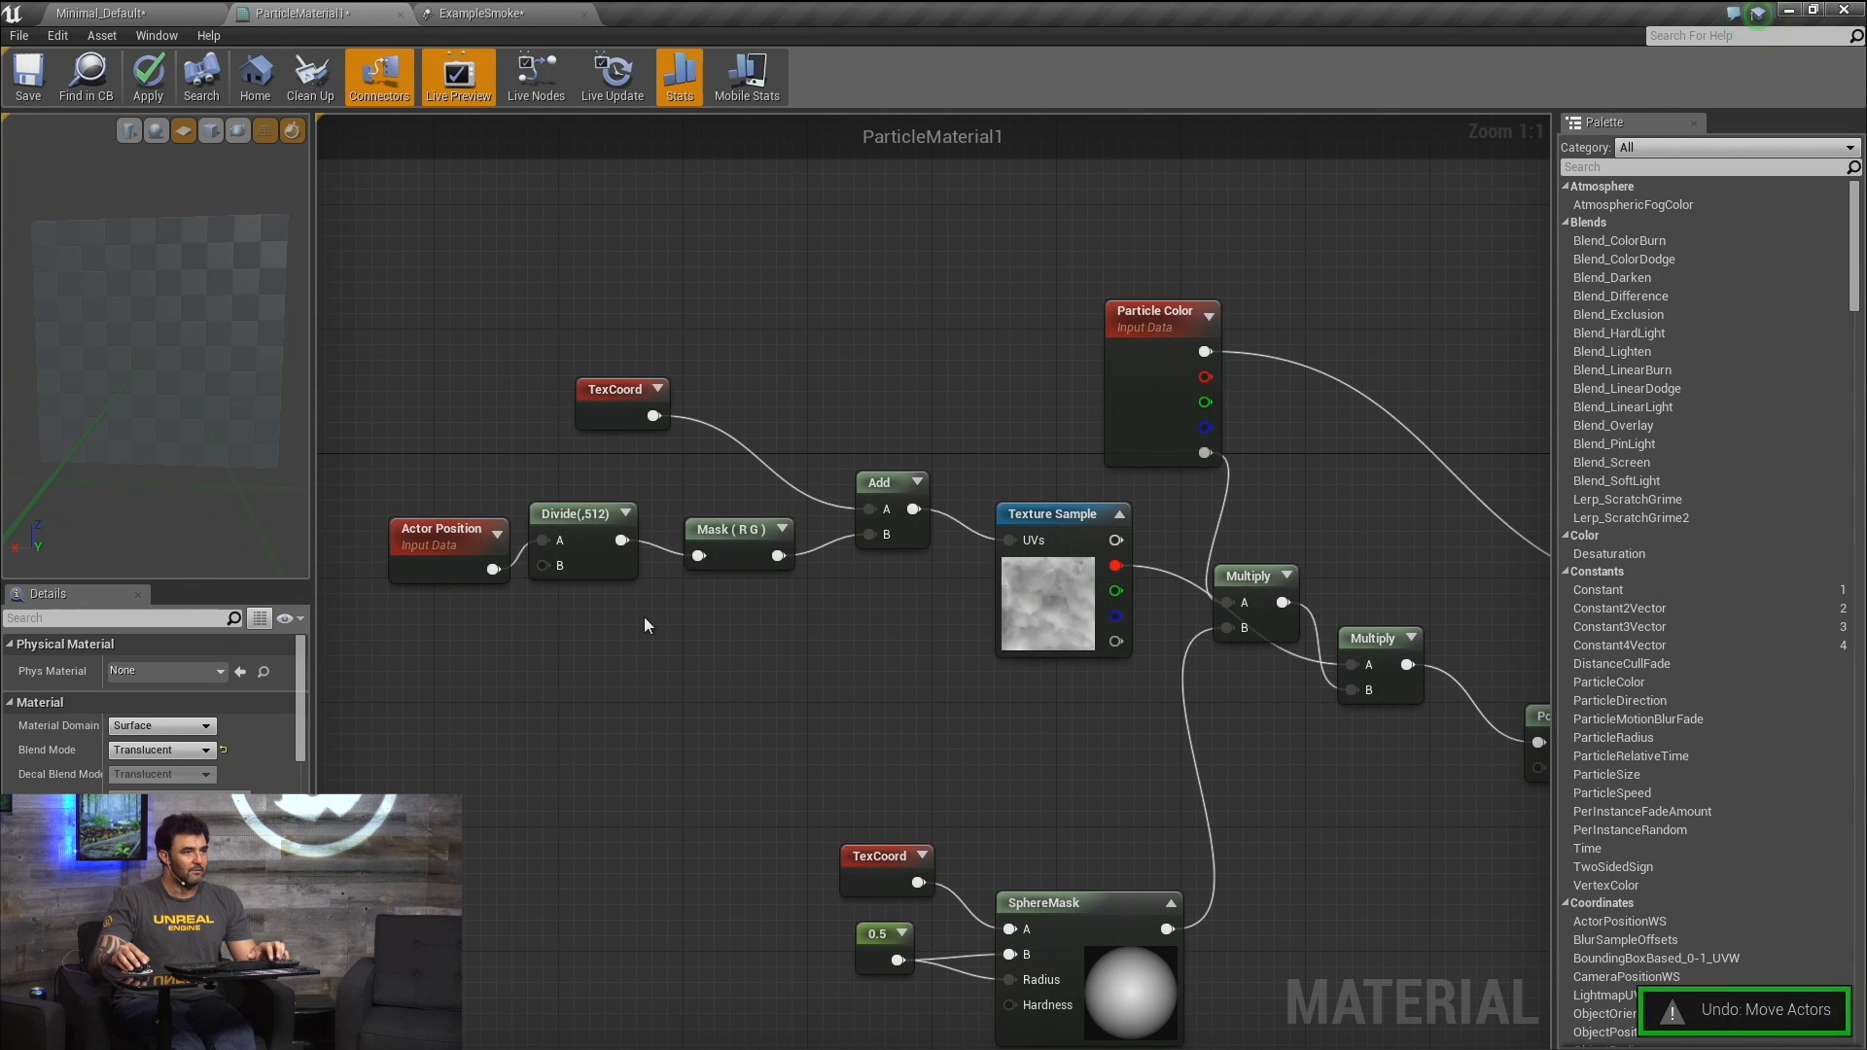
key("ctrl+z")
key("ctrl+z")
key("ctrl+z")
key("ctrl+z")
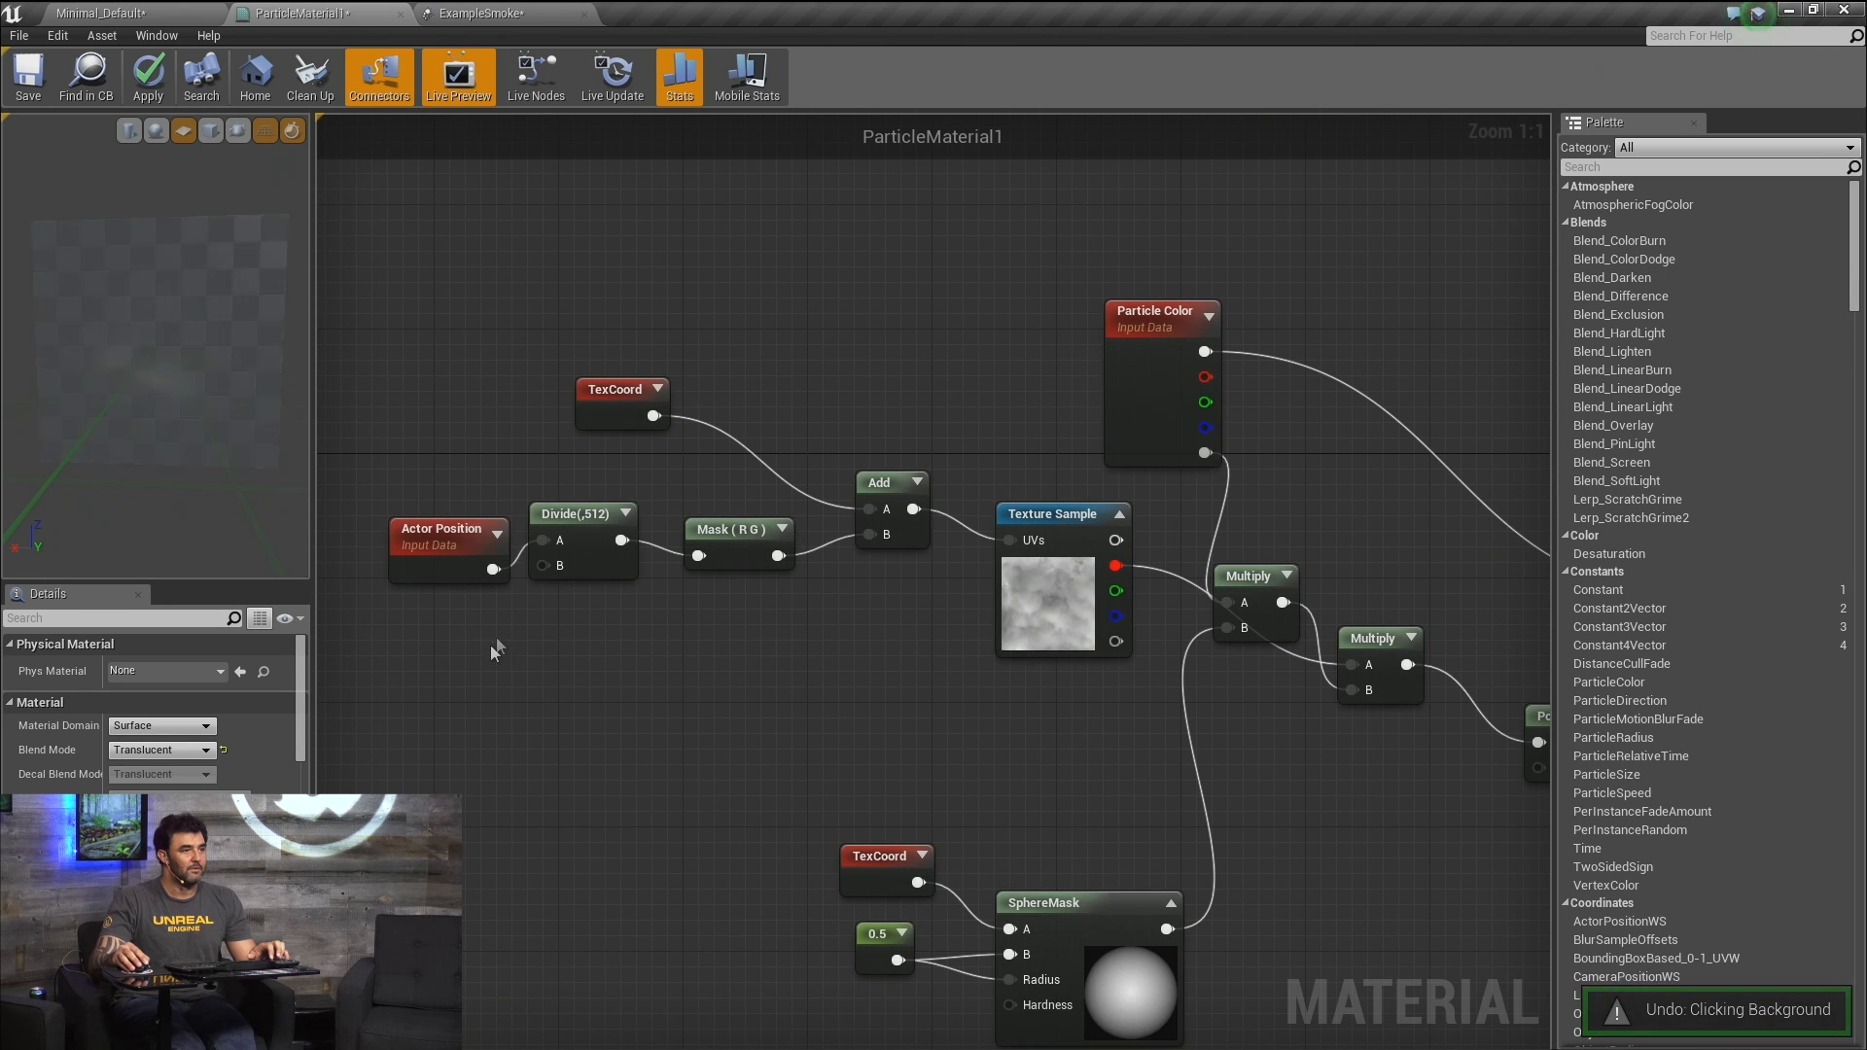
Delete the Actor Position, Divide and Mask nodes and add a Dynamic Parameter node in their place.
left_click_drag(490, 644, 720, 499)
key("Delete")
right_click(415, 578)
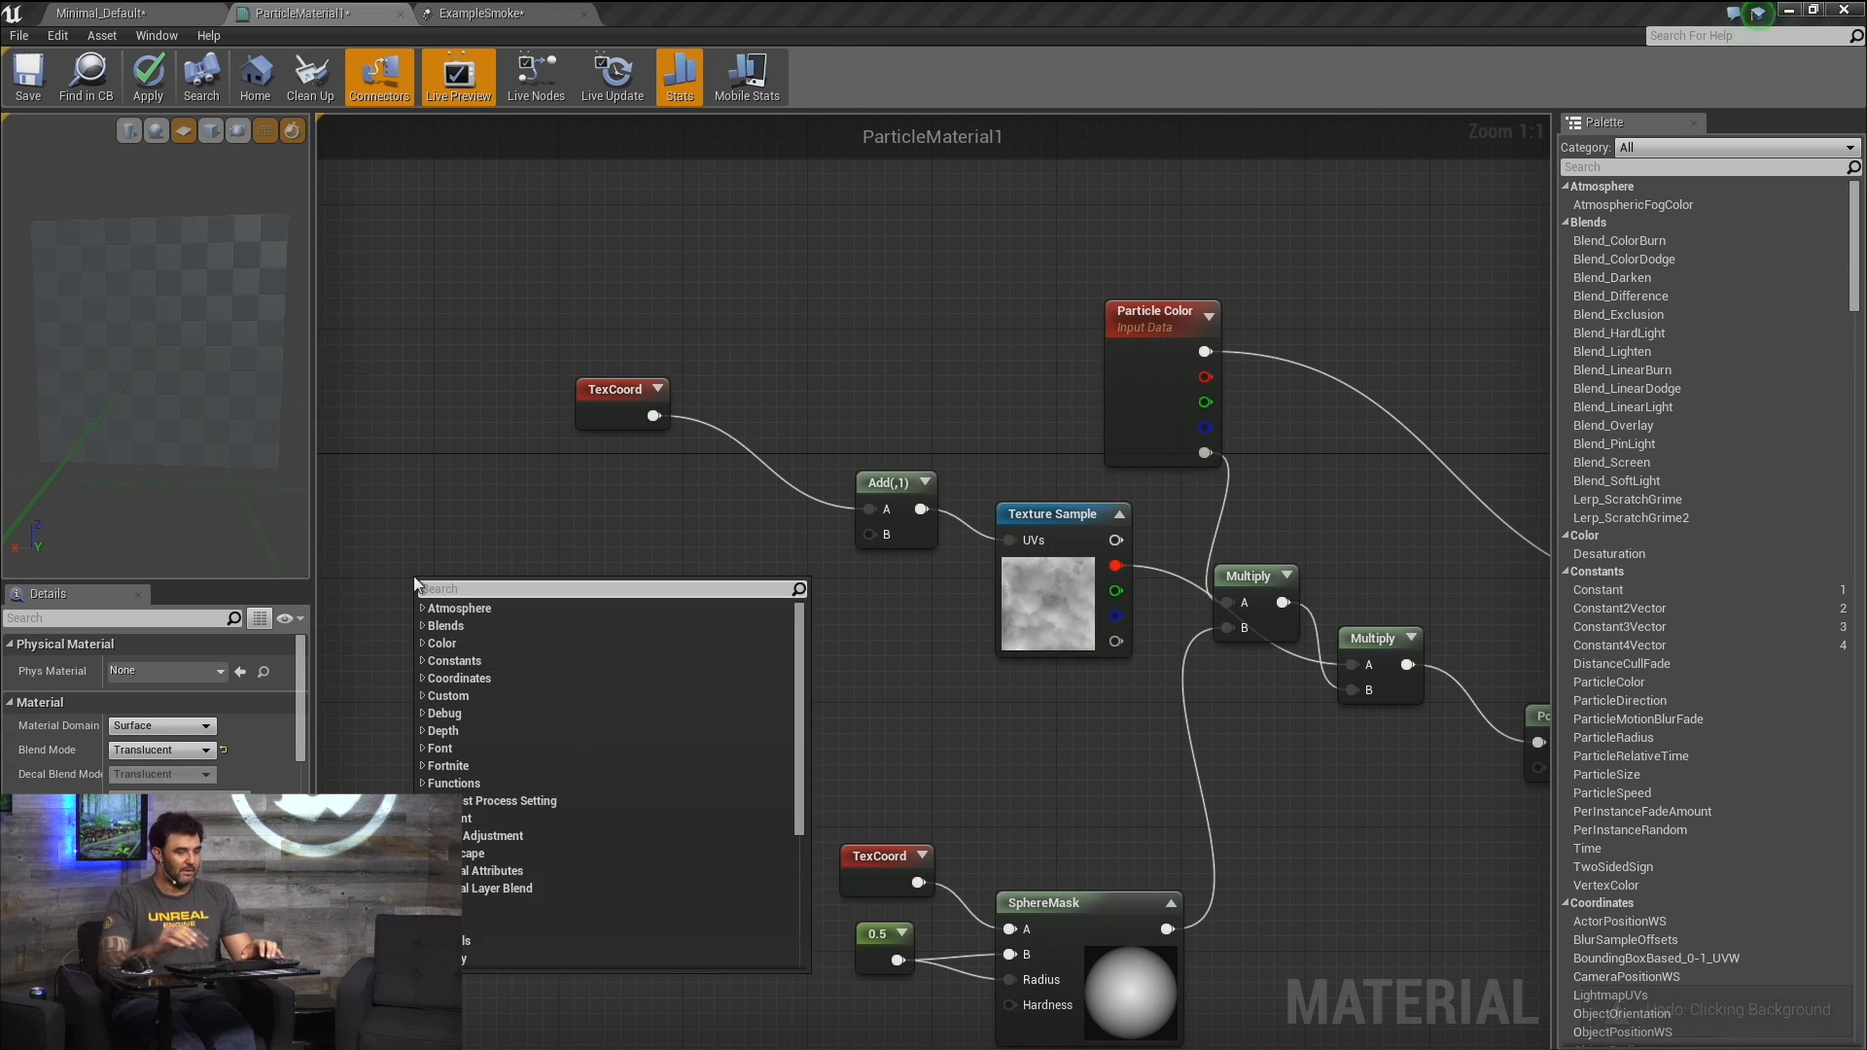
type("dyna")
key("Return")
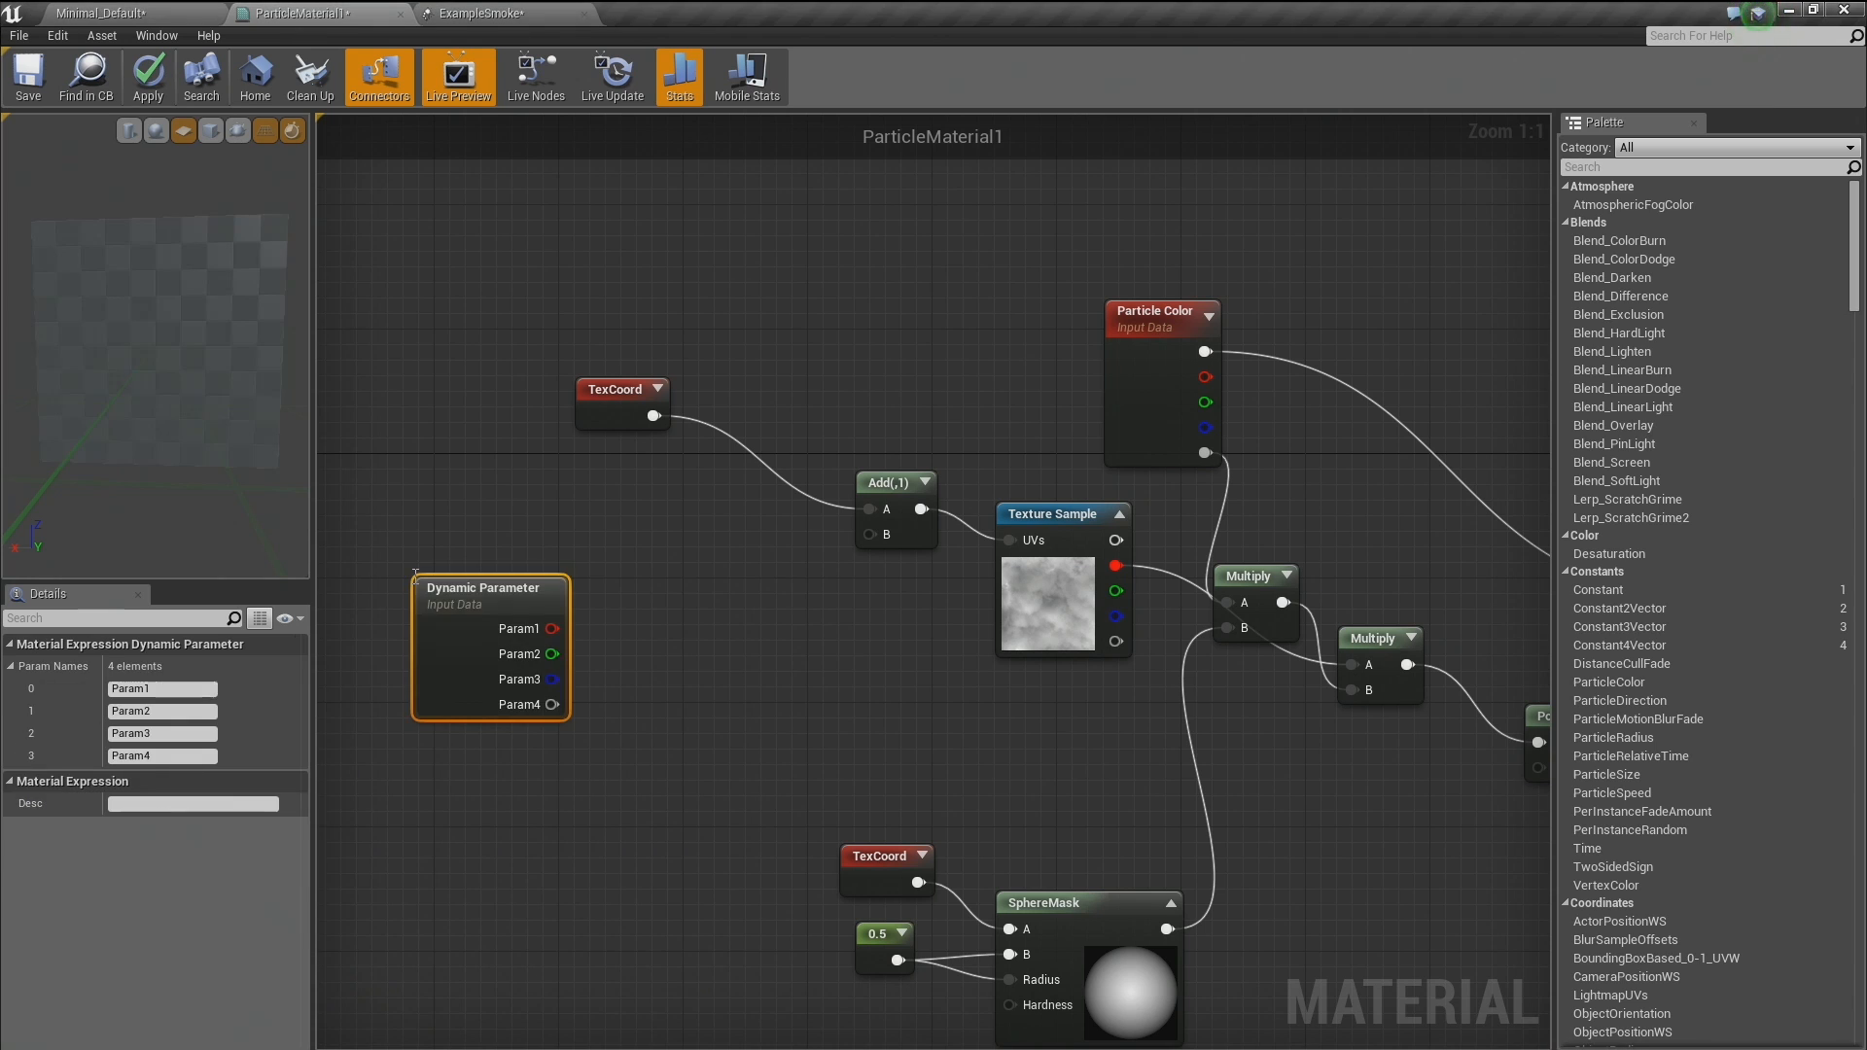
Add an Append node with the Dynamic Parameter's Param1 wired to A and Param2 to B.
left_click_drag(569, 627, 539, 585)
type("p")
key("Return")
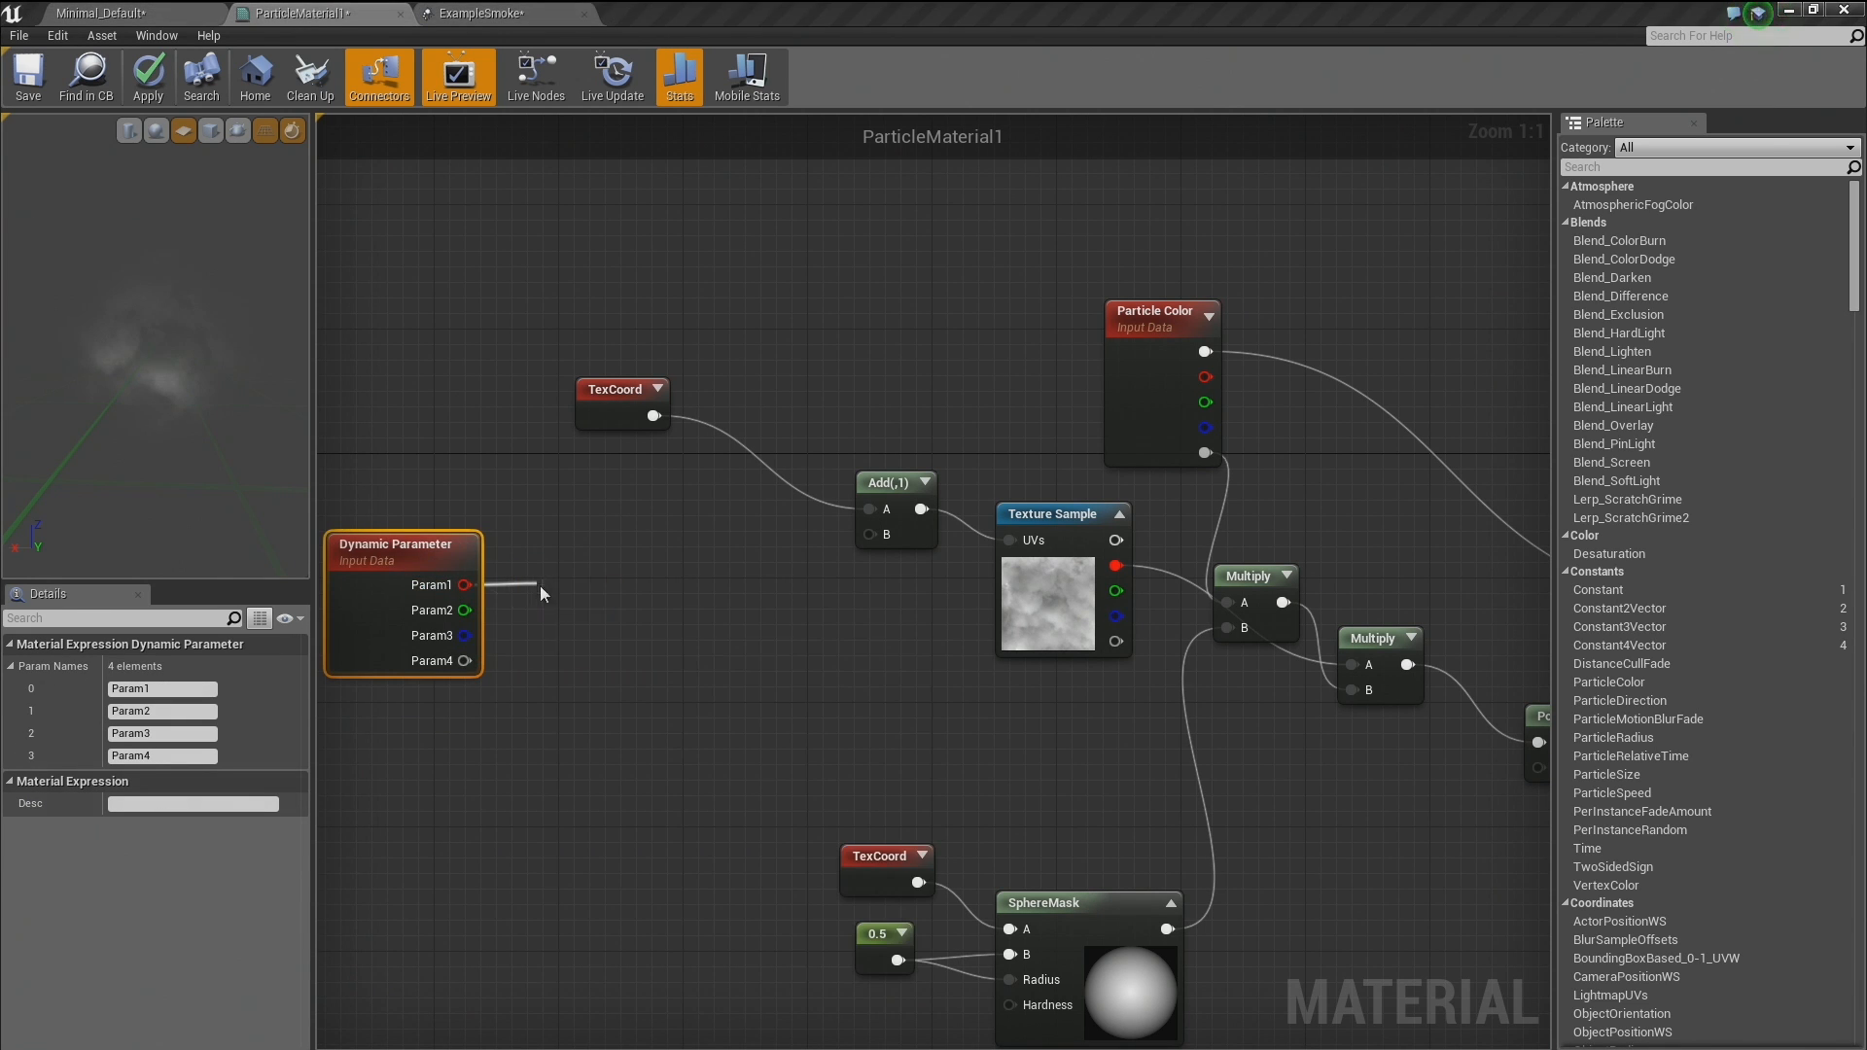
left_click_drag(465, 610, 553, 648)
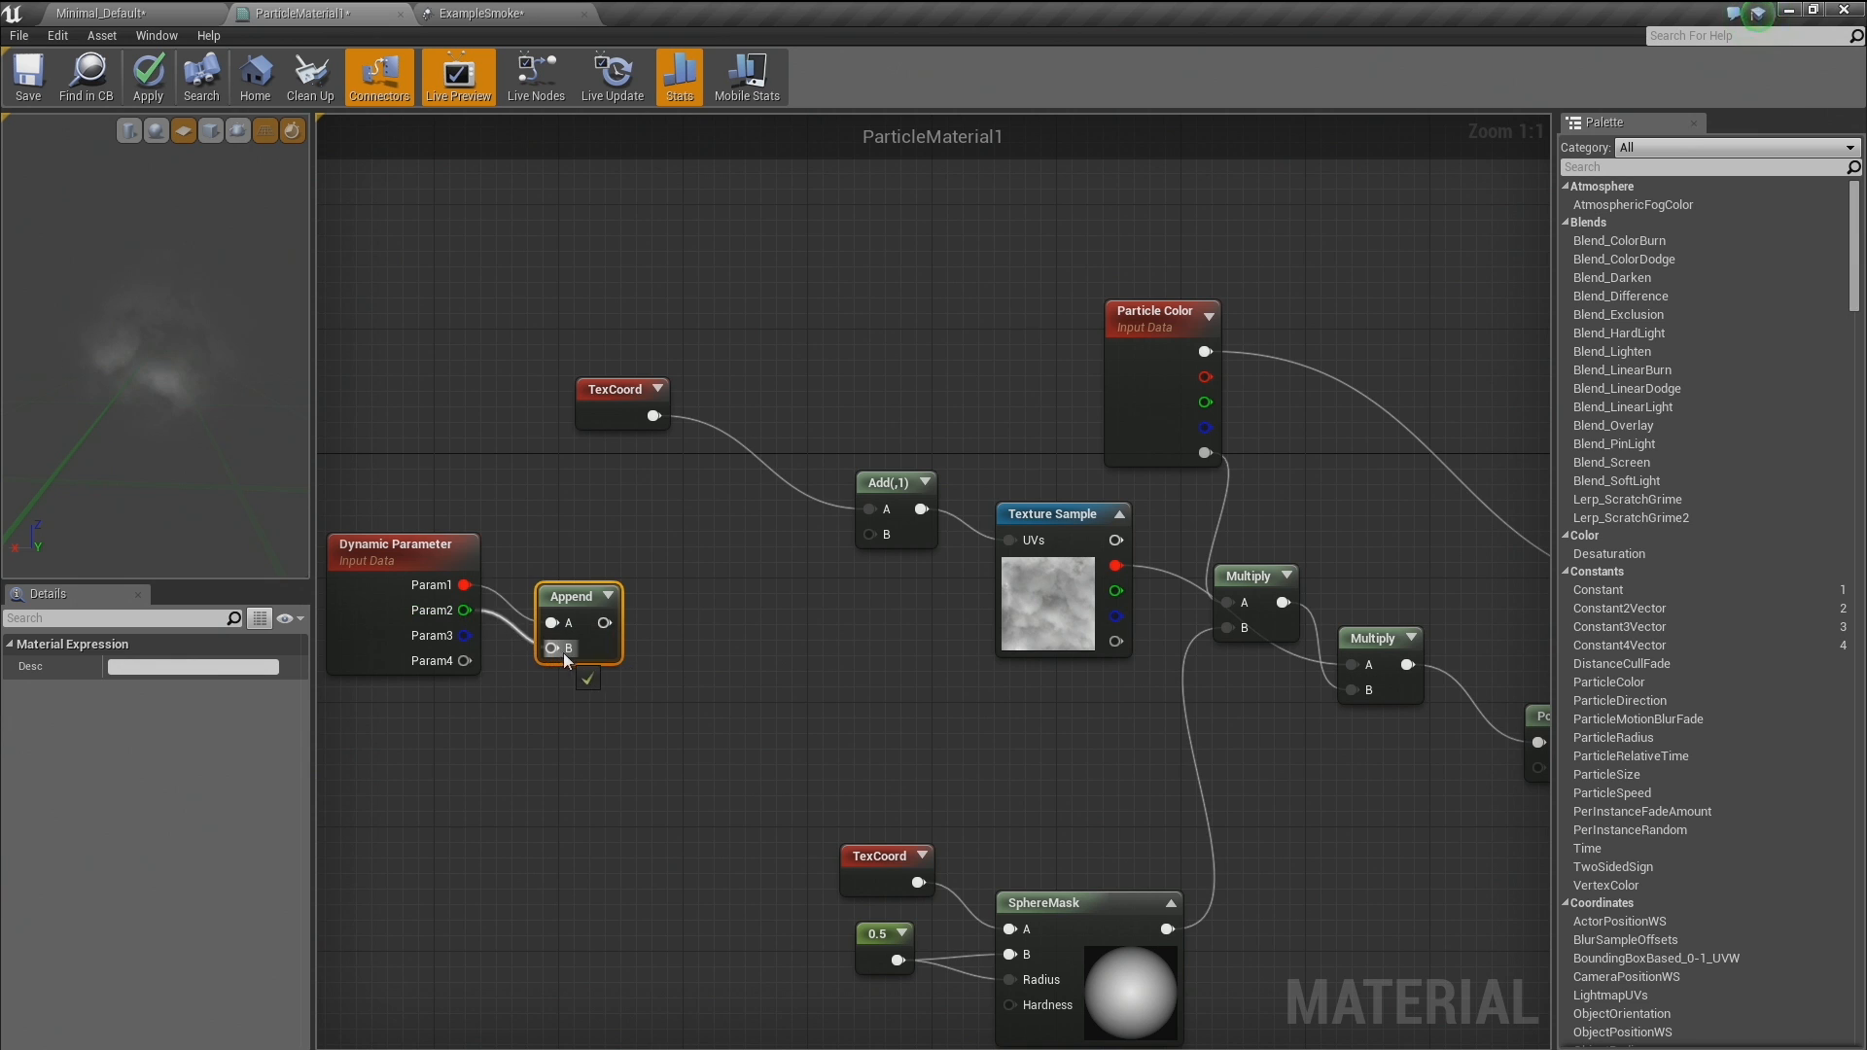
Add the upper TexCoord and the Append output in a new Add node feeding the Texture Sample's UVs, replacing the old Add node.
left_click(681, 476)
left_click_drag(653, 416, 693, 512)
left_click_drag(604, 623, 870, 511)
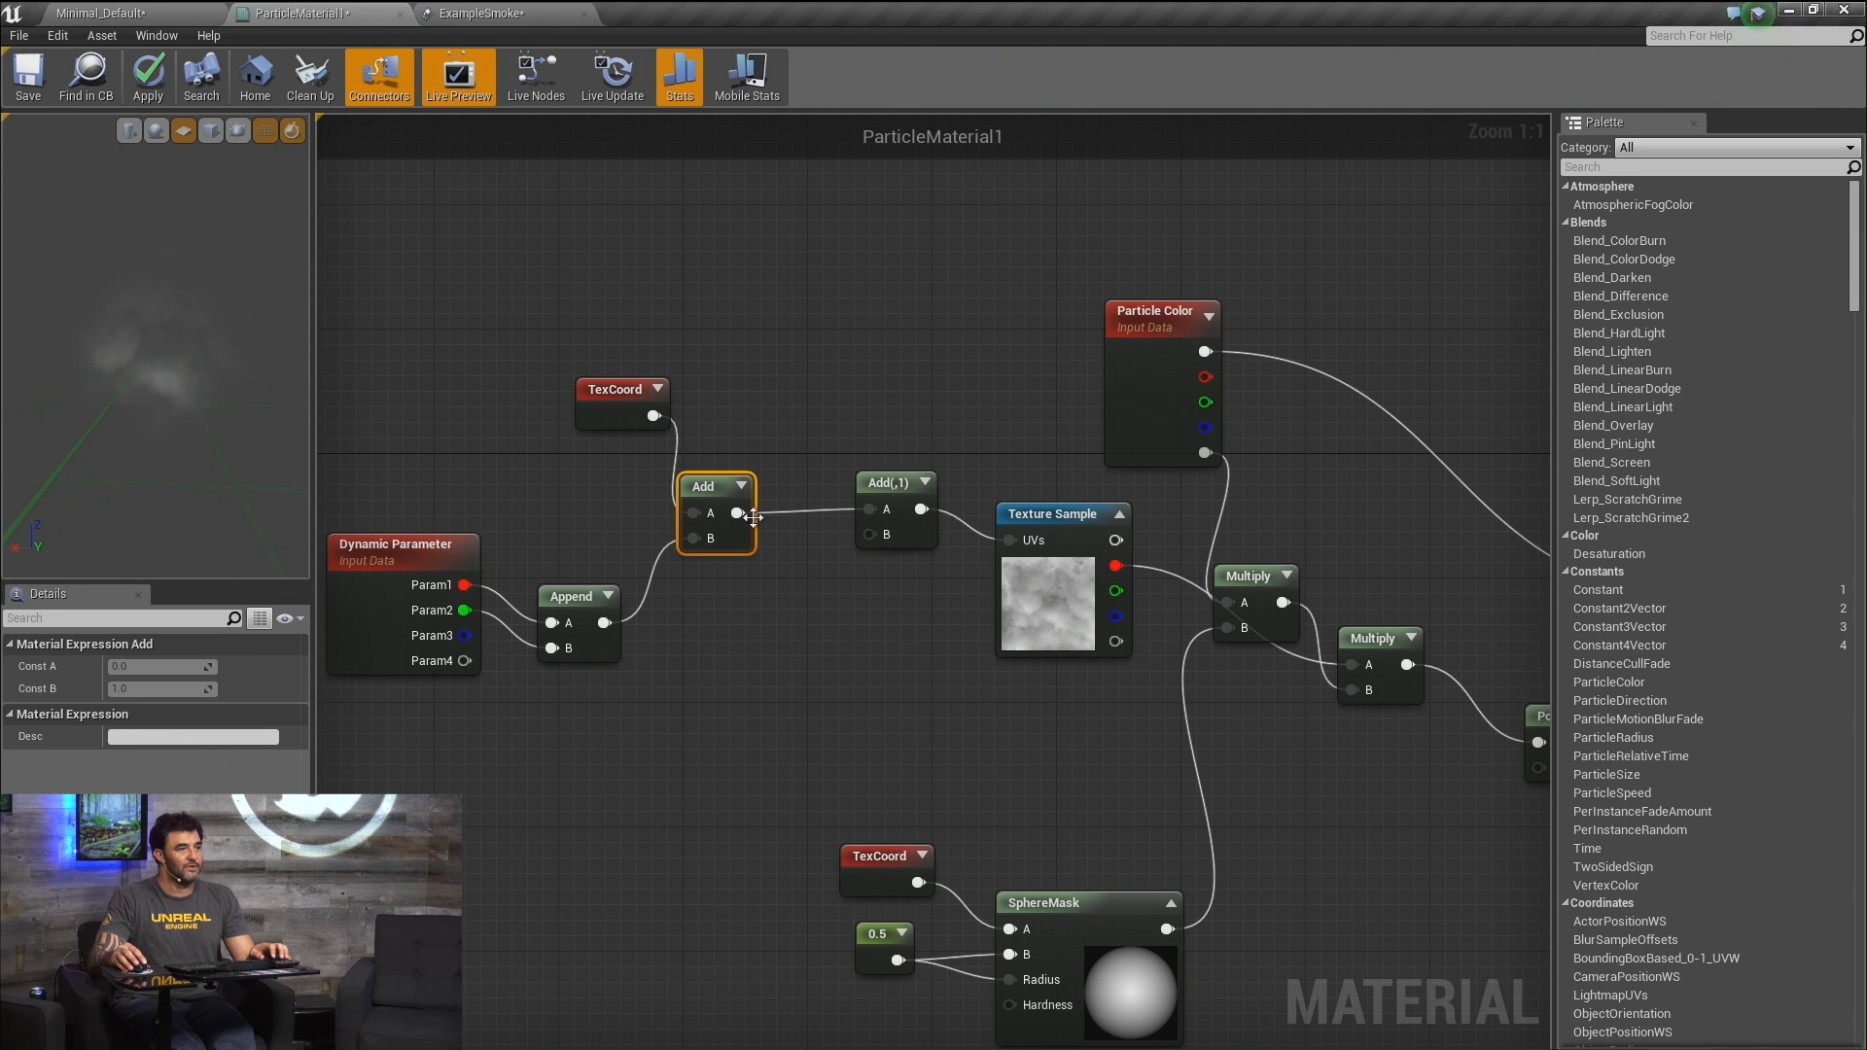
left_click_drag(754, 516, 1013, 541)
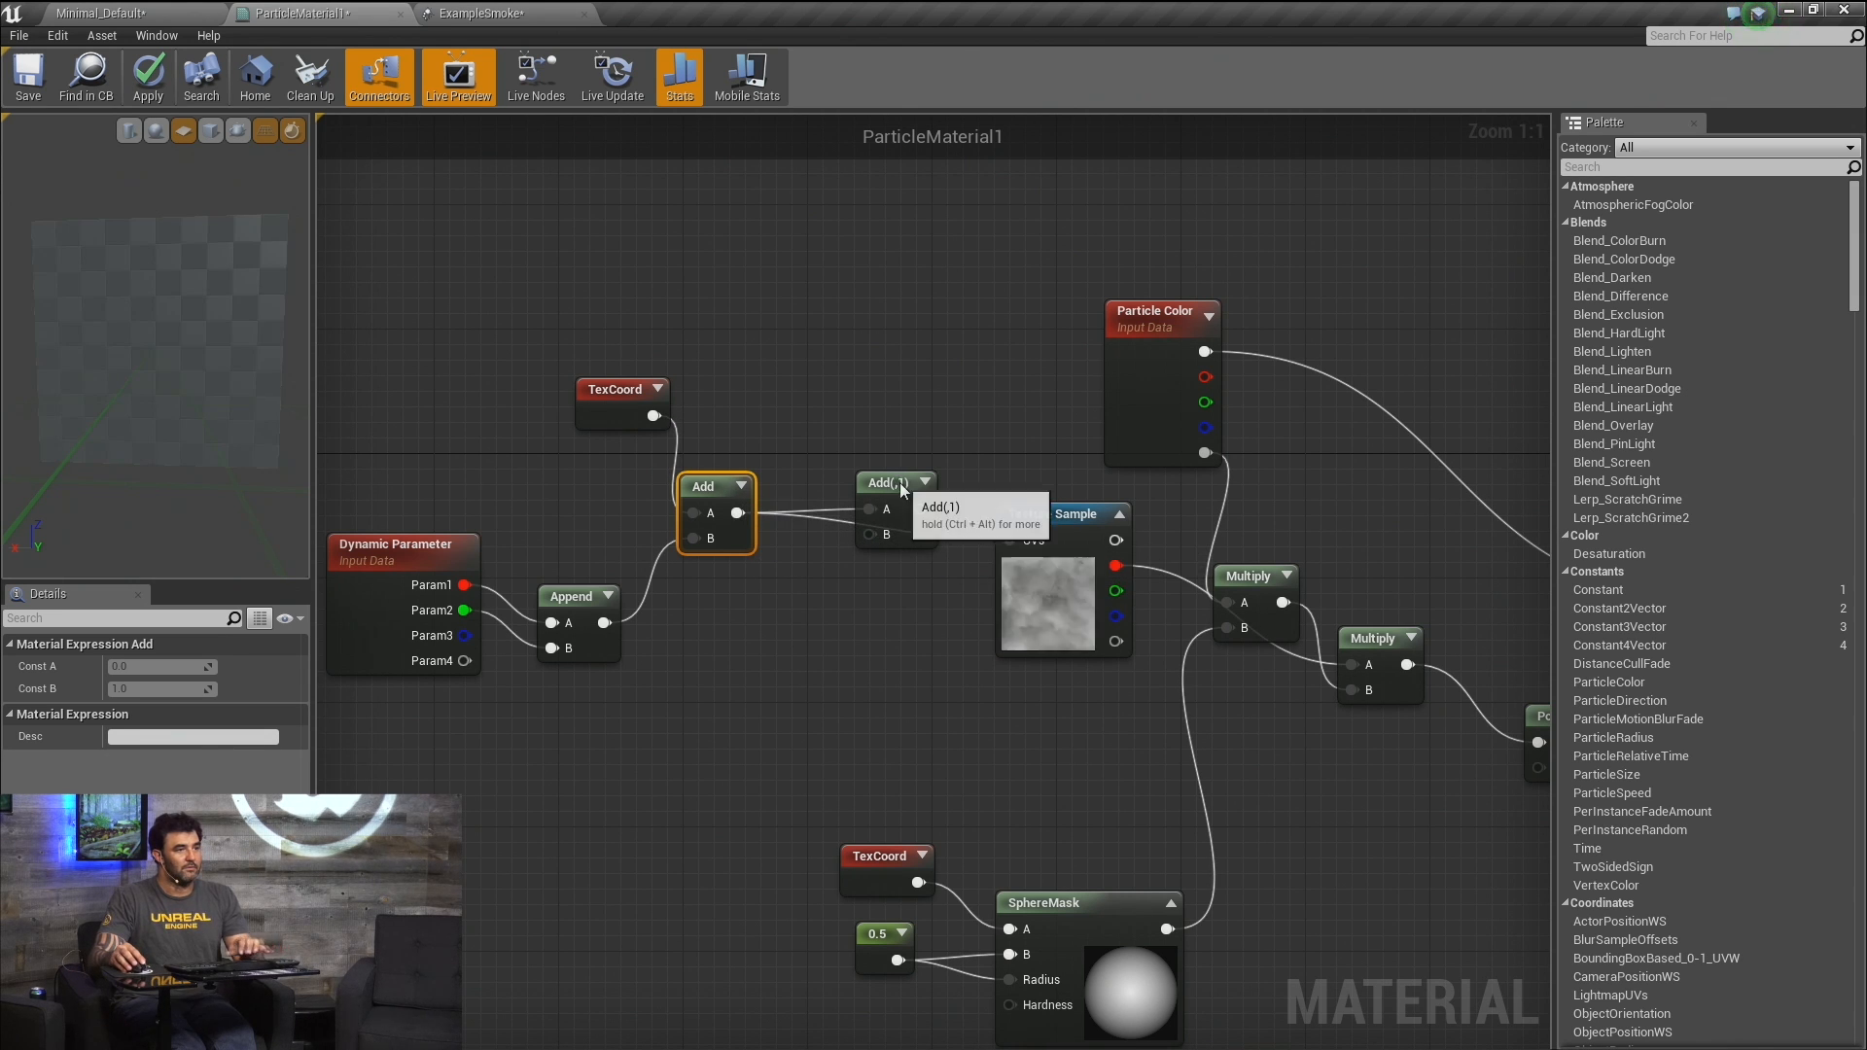
left_click(886, 484)
key("Delete")
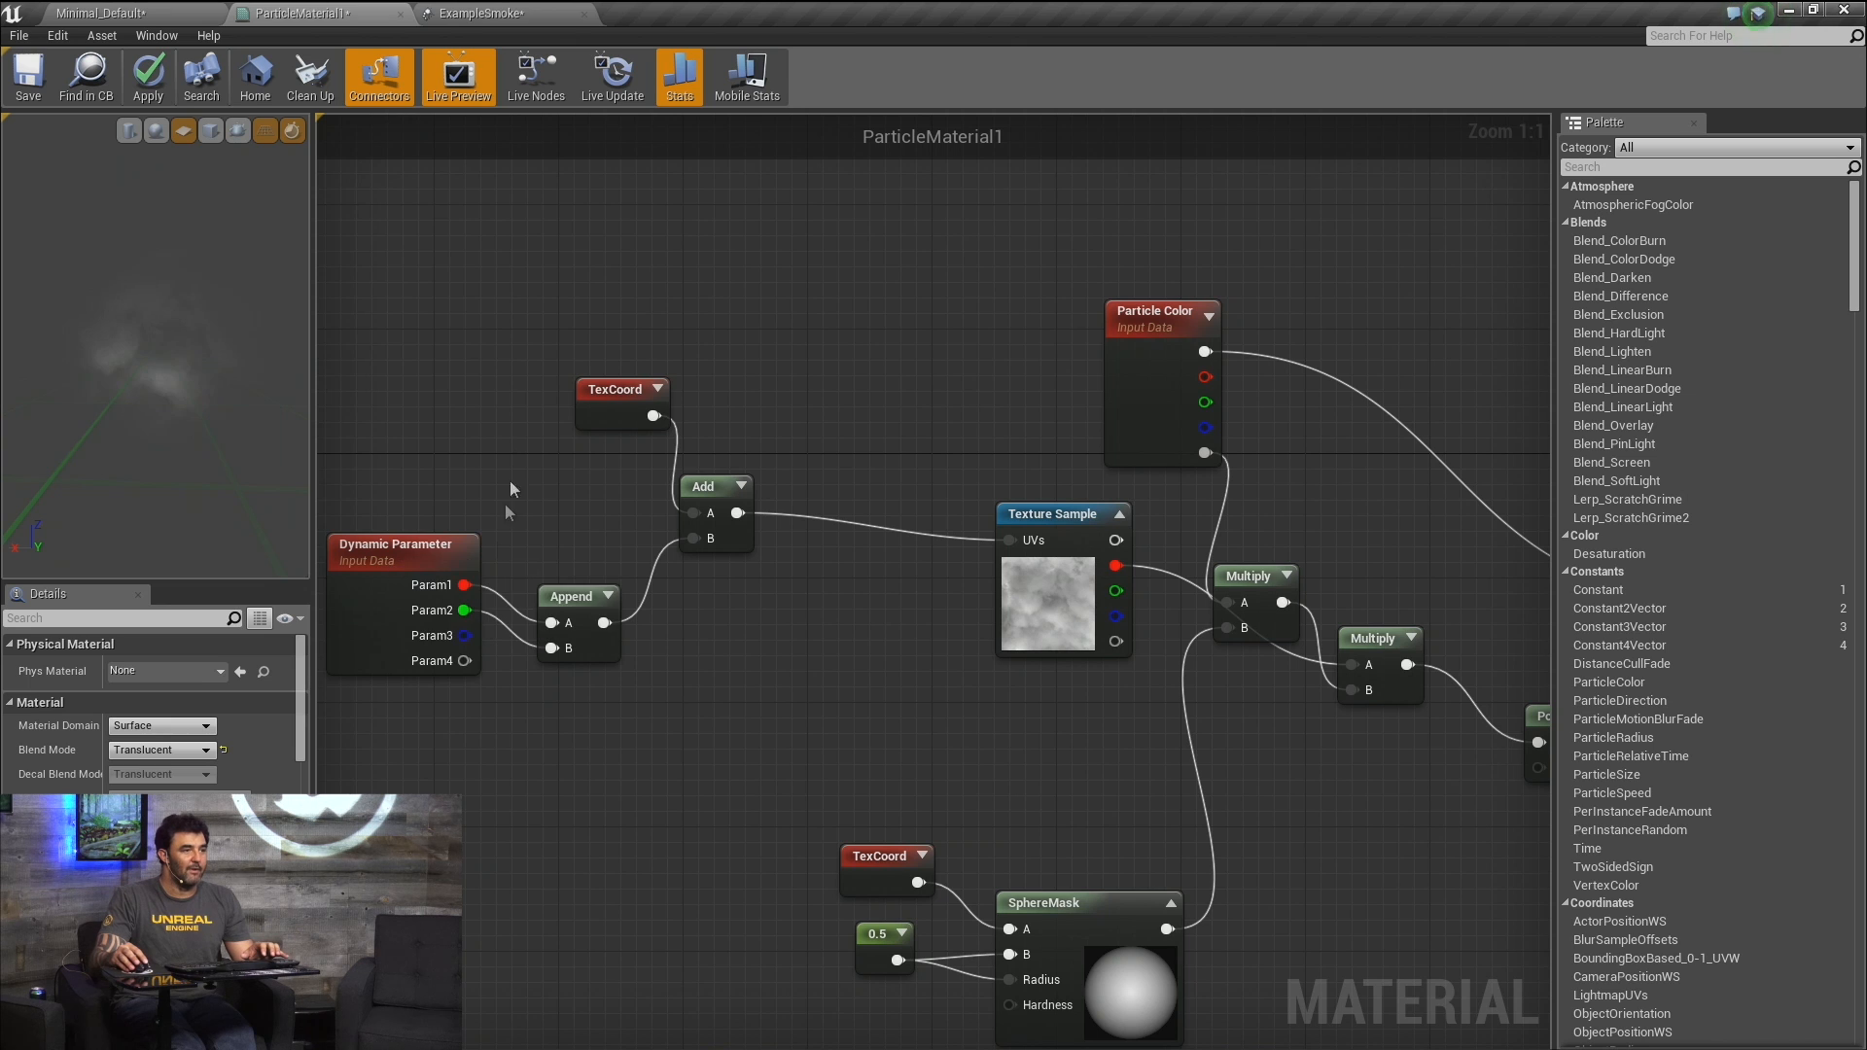
Move the TexCoord, Dynamic Parameter, Append and Add nodes closer to the Texture Sample and apply the material changes.
left_click_drag(512, 458, 712, 627)
left_click_drag(575, 606, 721, 586)
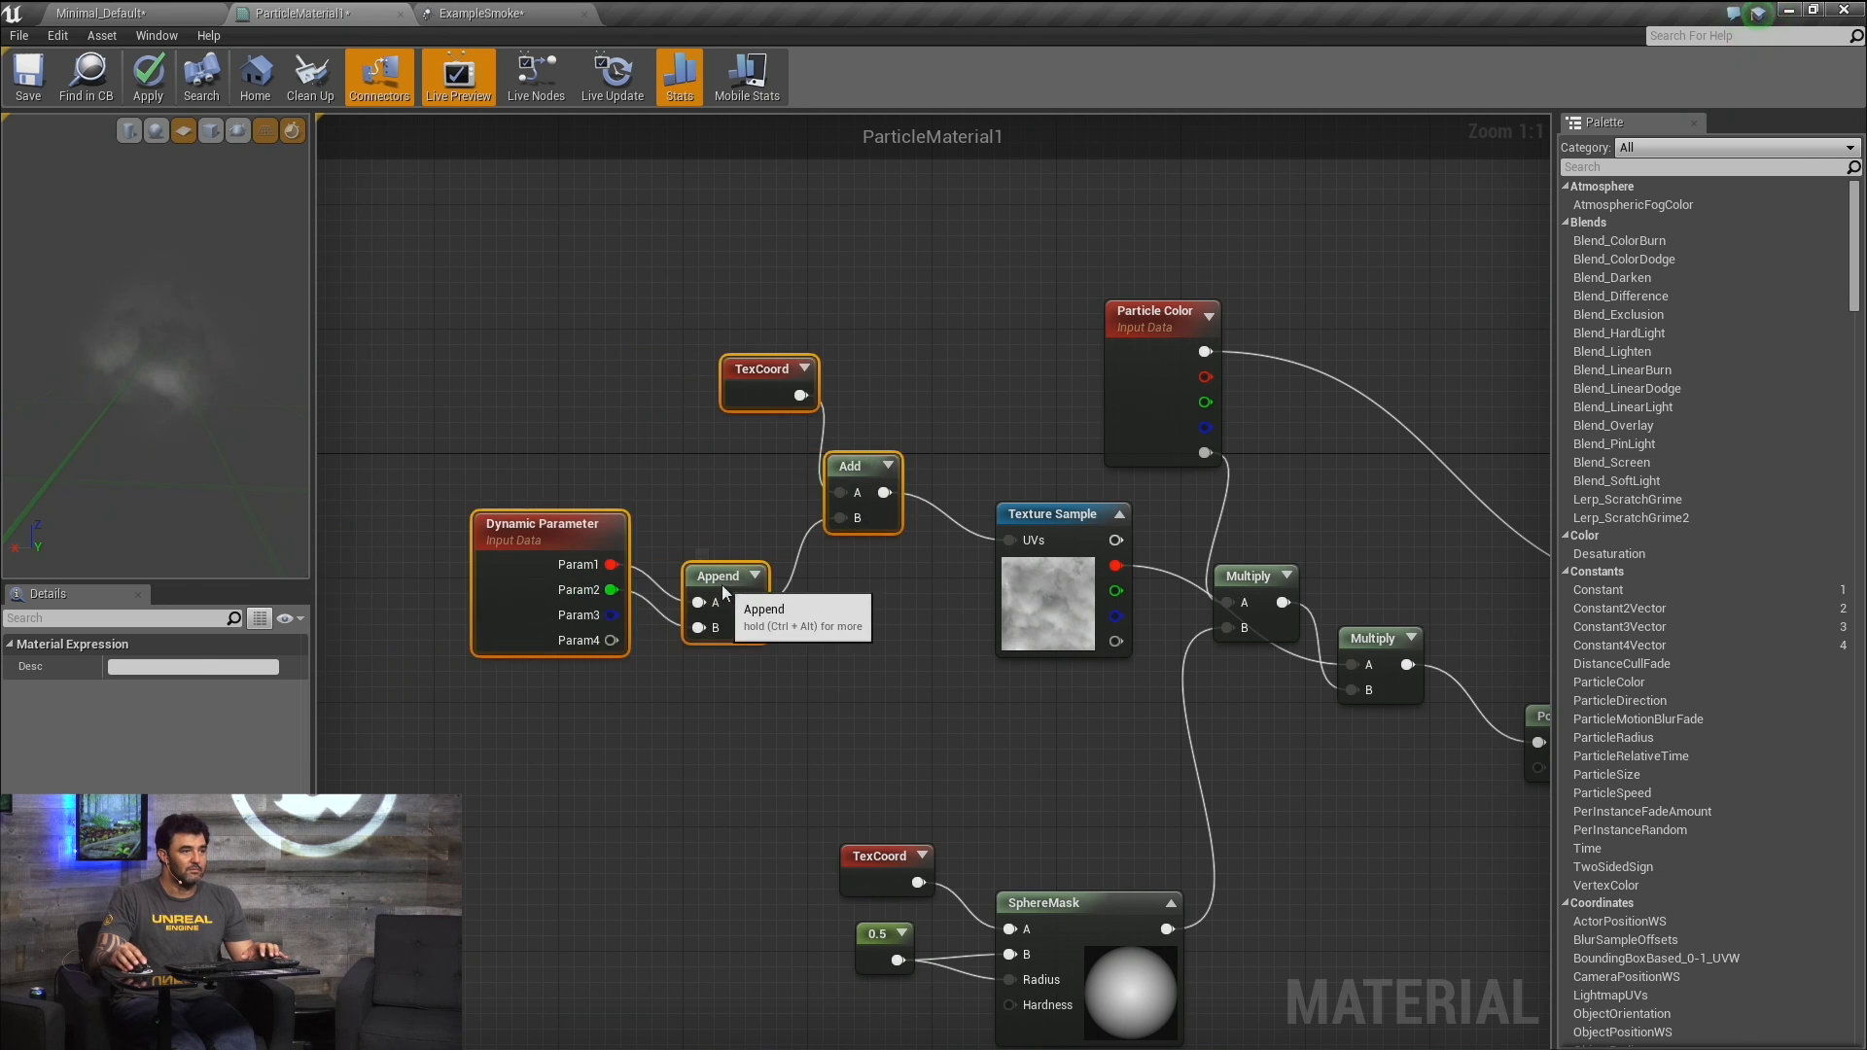
left_click(398, 301)
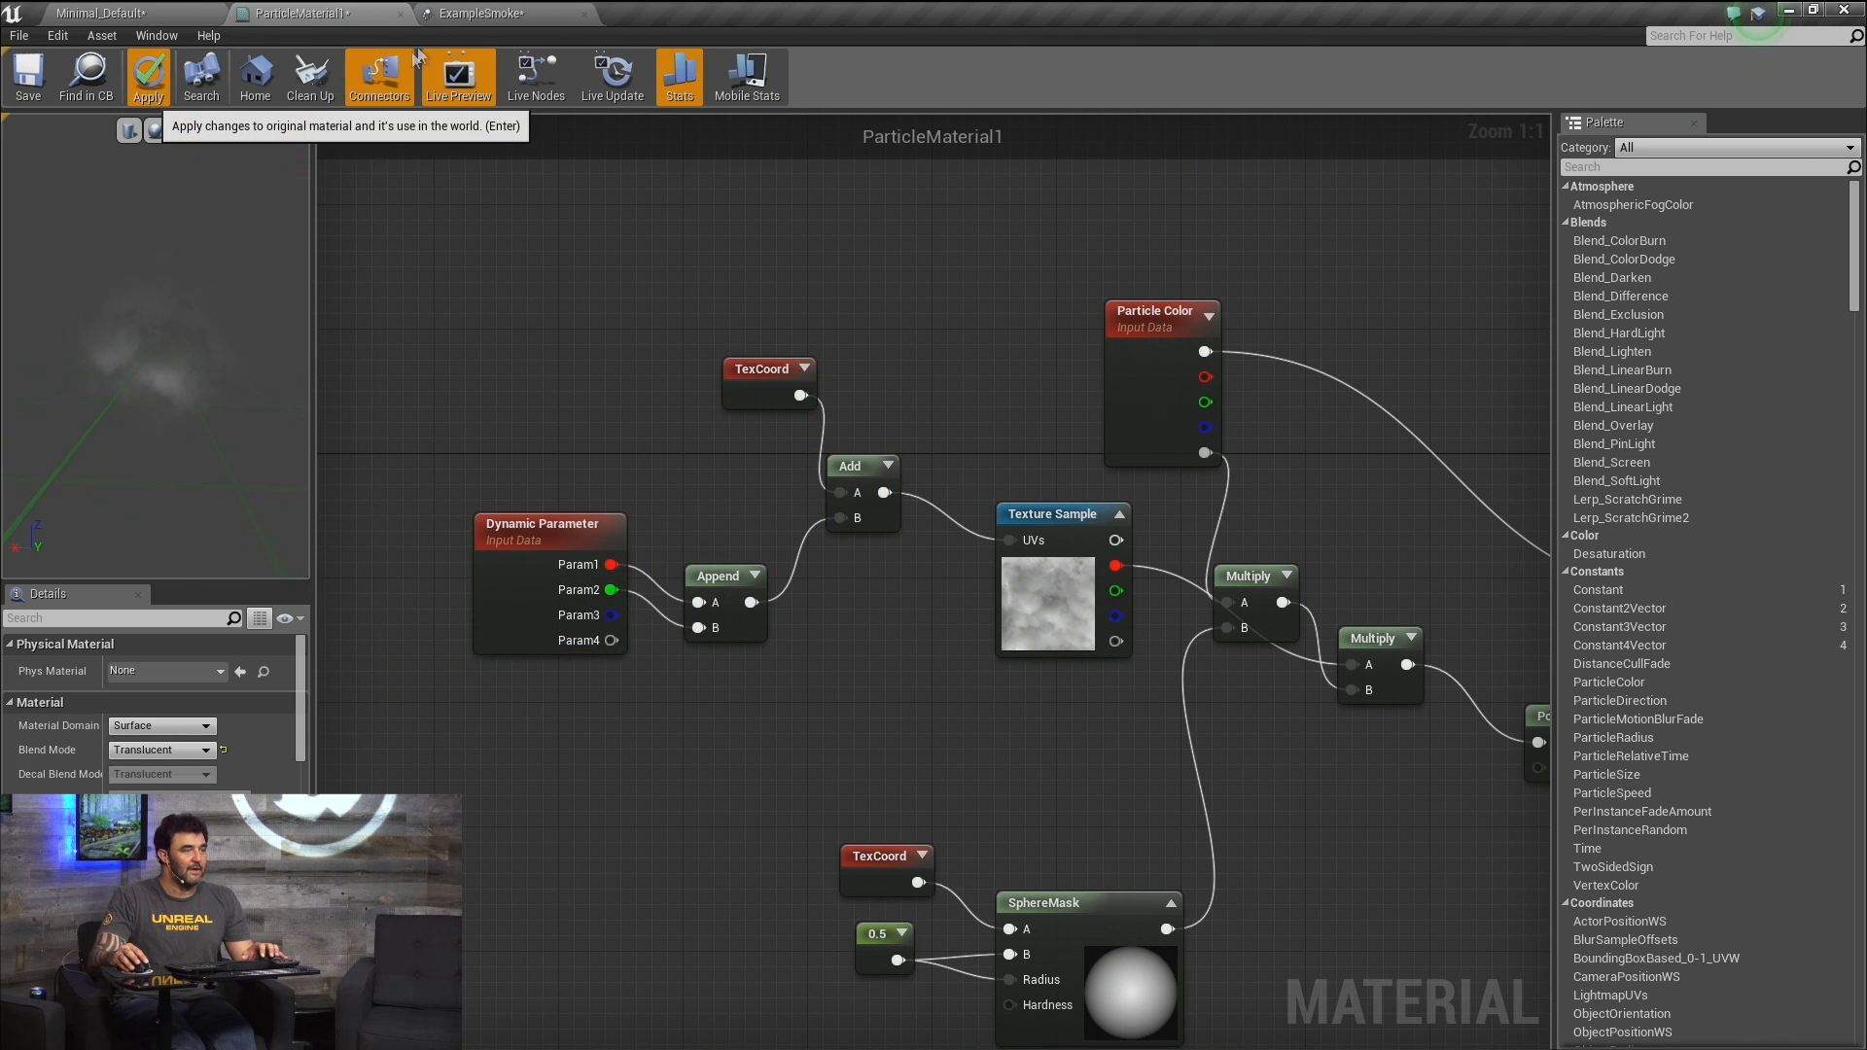
Delete the restored Atmospheric Fog actor from the Minimal_Default level and bring the smoke into view.
left_click(141, 13)
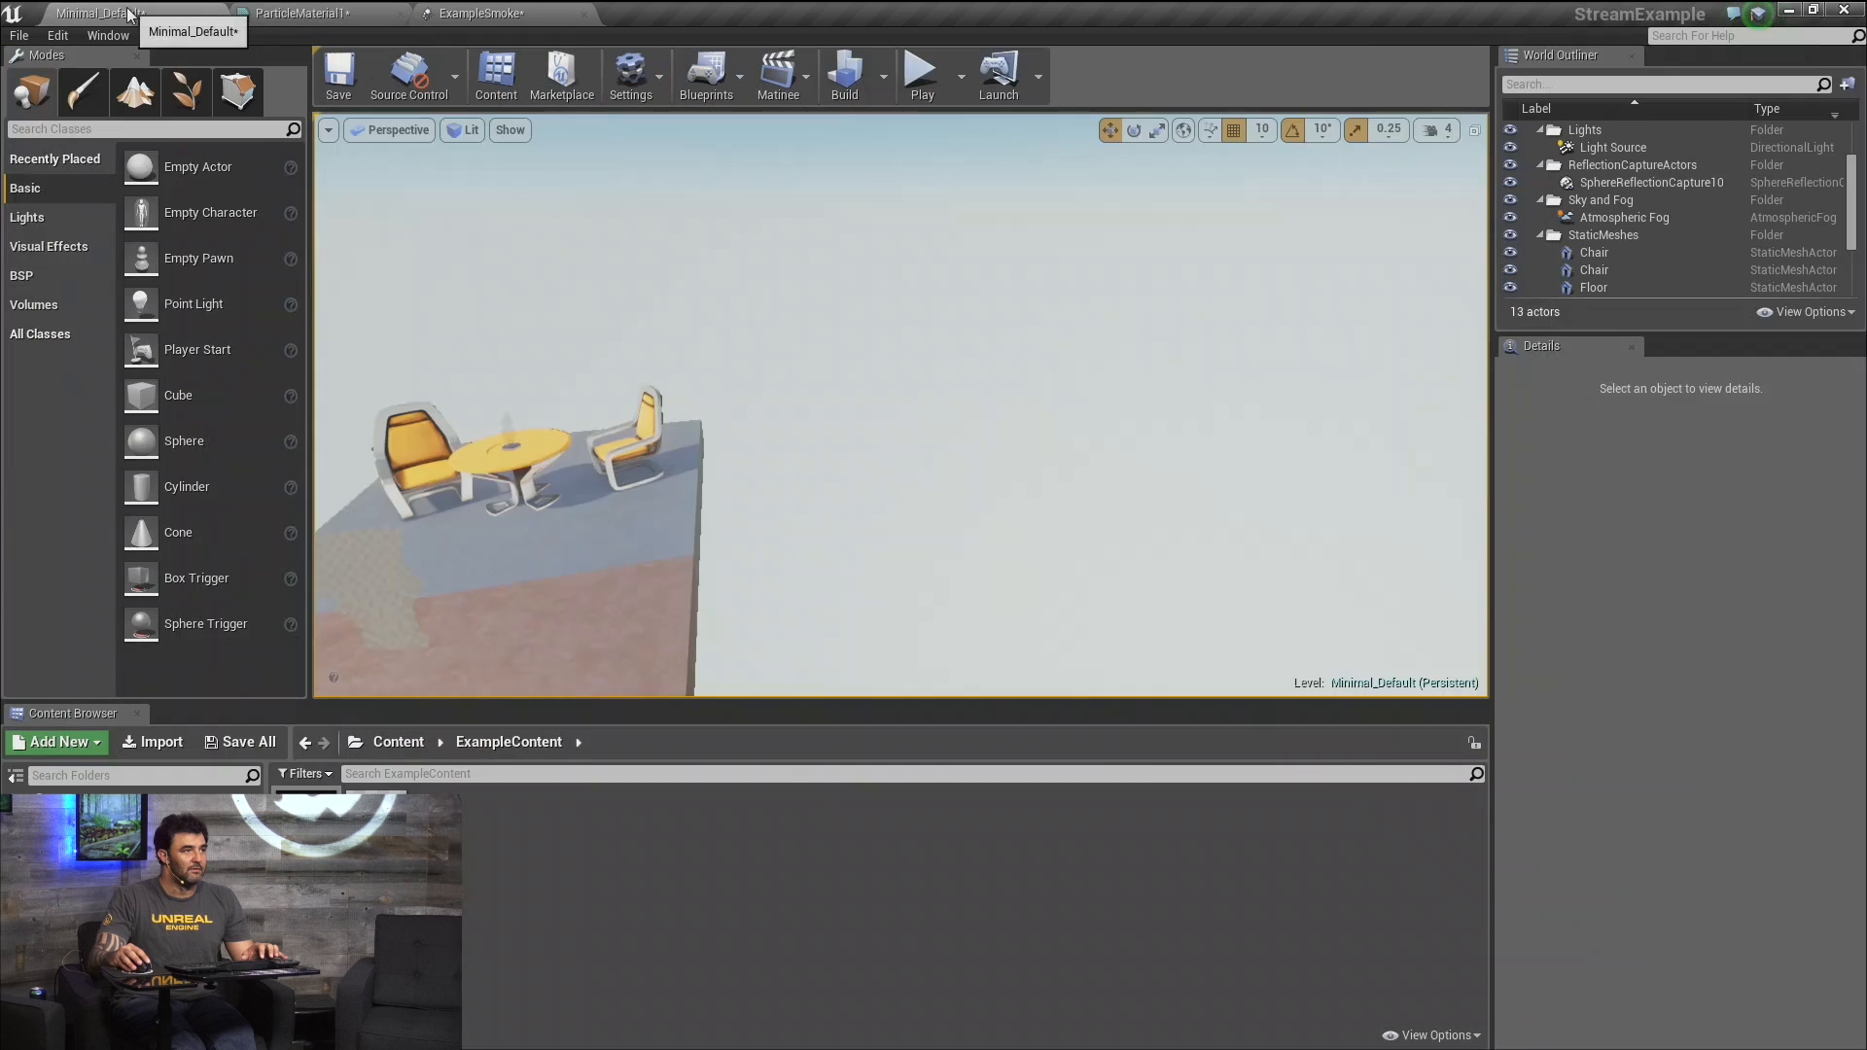
right_click_drag(422, 241, 340, 161)
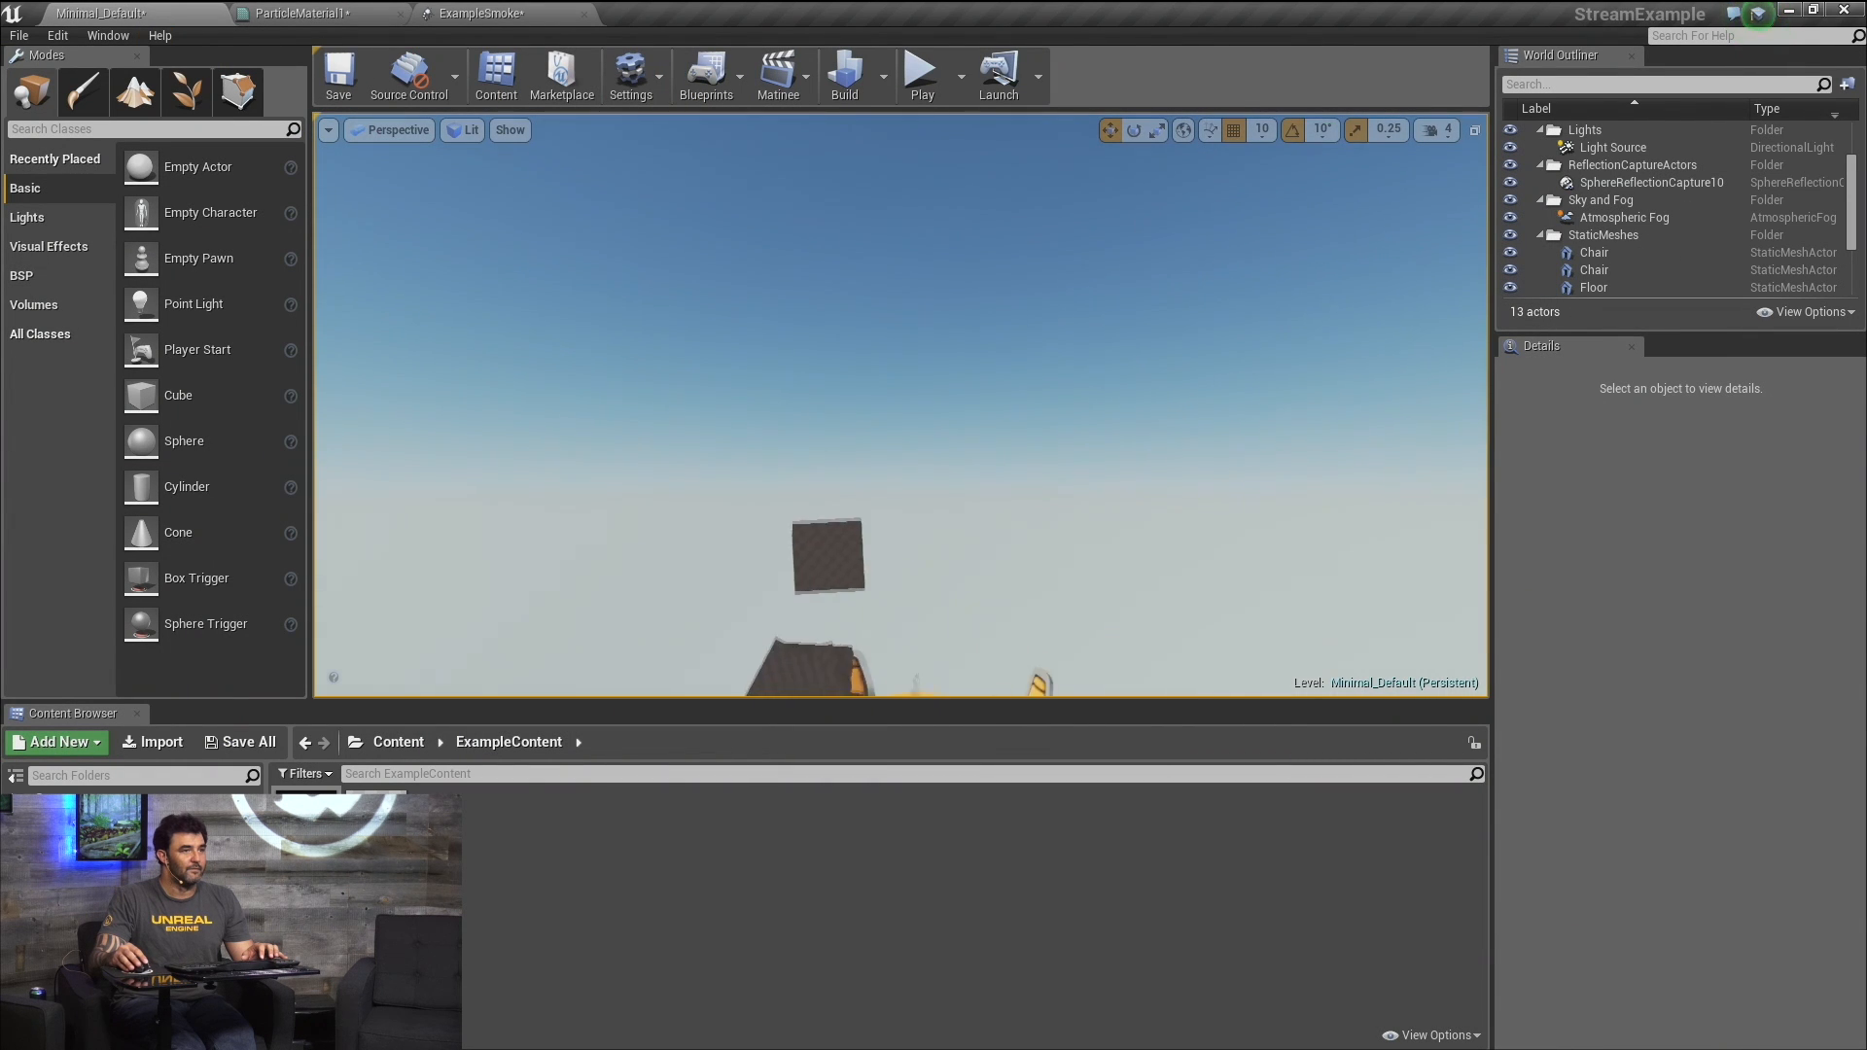
left_click(1554, 204)
left_click(1601, 220)
right_click_drag(1208, 341, 1065, 393)
key("Delete")
key("w")
key("s")
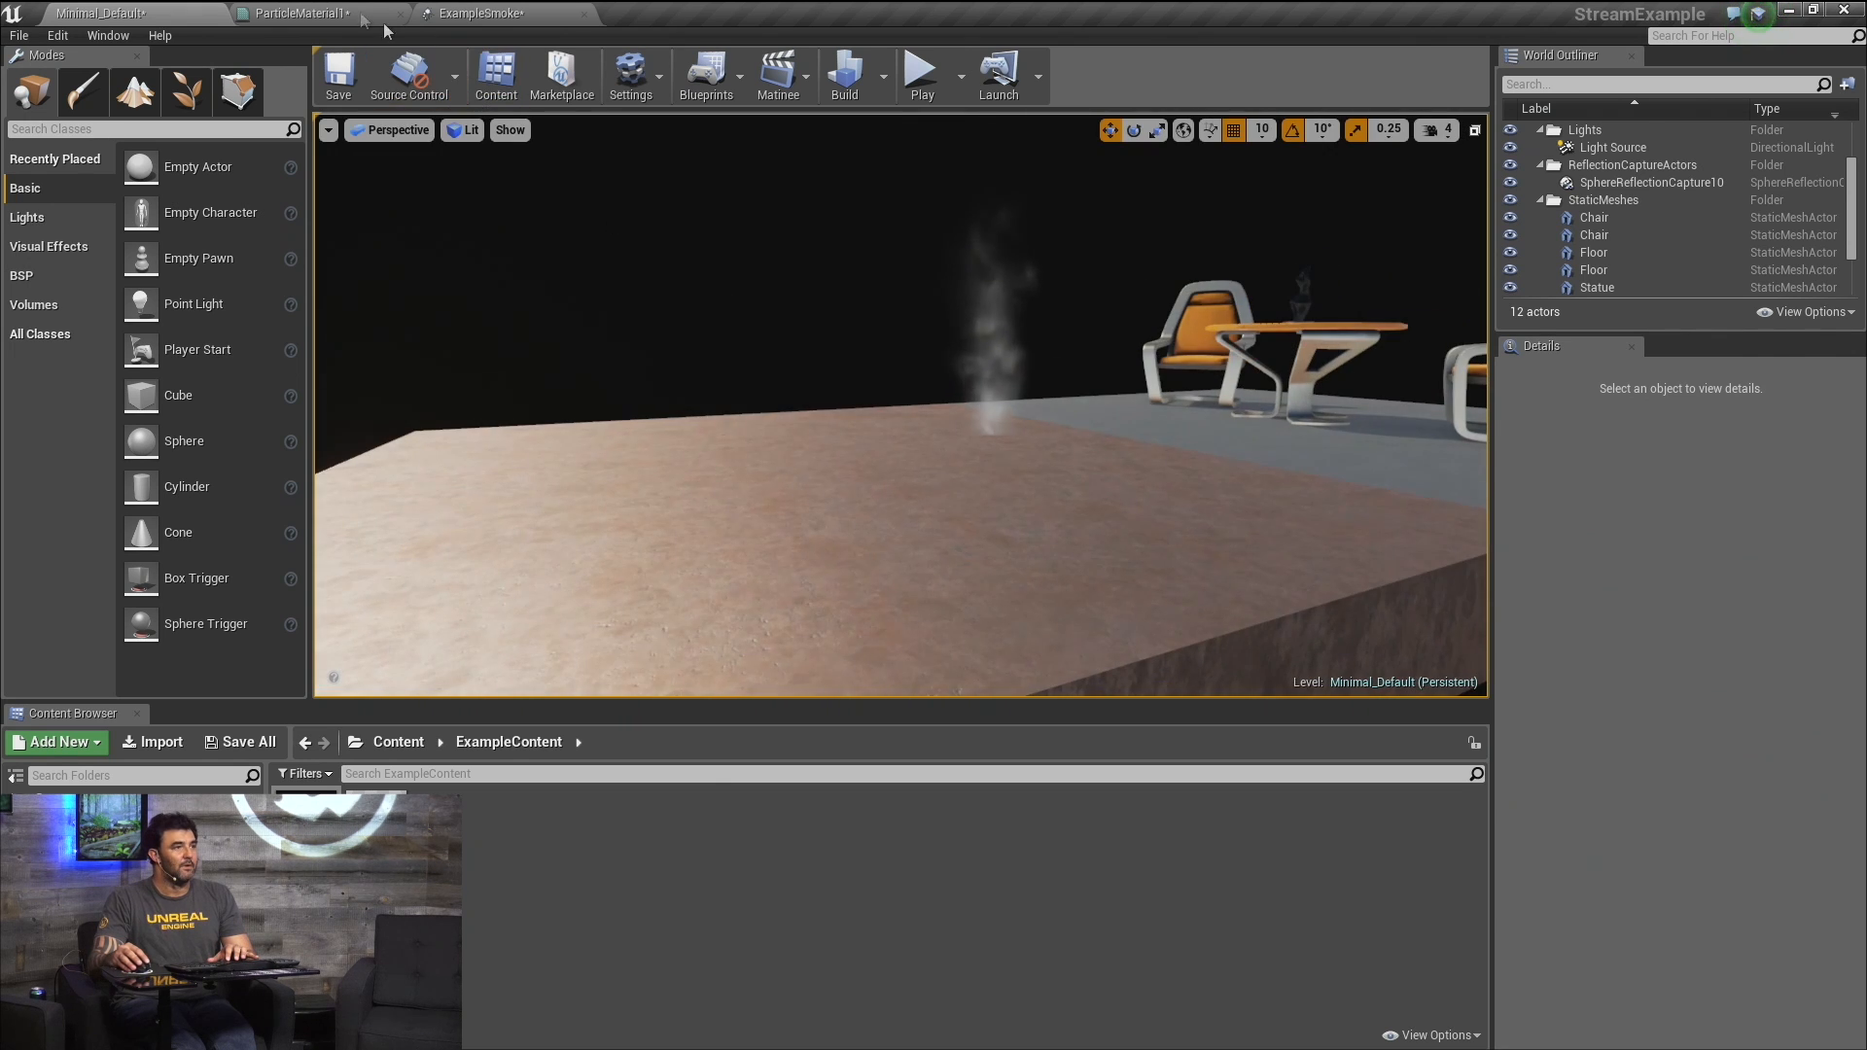
Rearrange the Dynamic Parameter, Append, Add and TexCoord nodes in ParticleMaterial1 to free space before the Texture Sample.
left_click(341, 12)
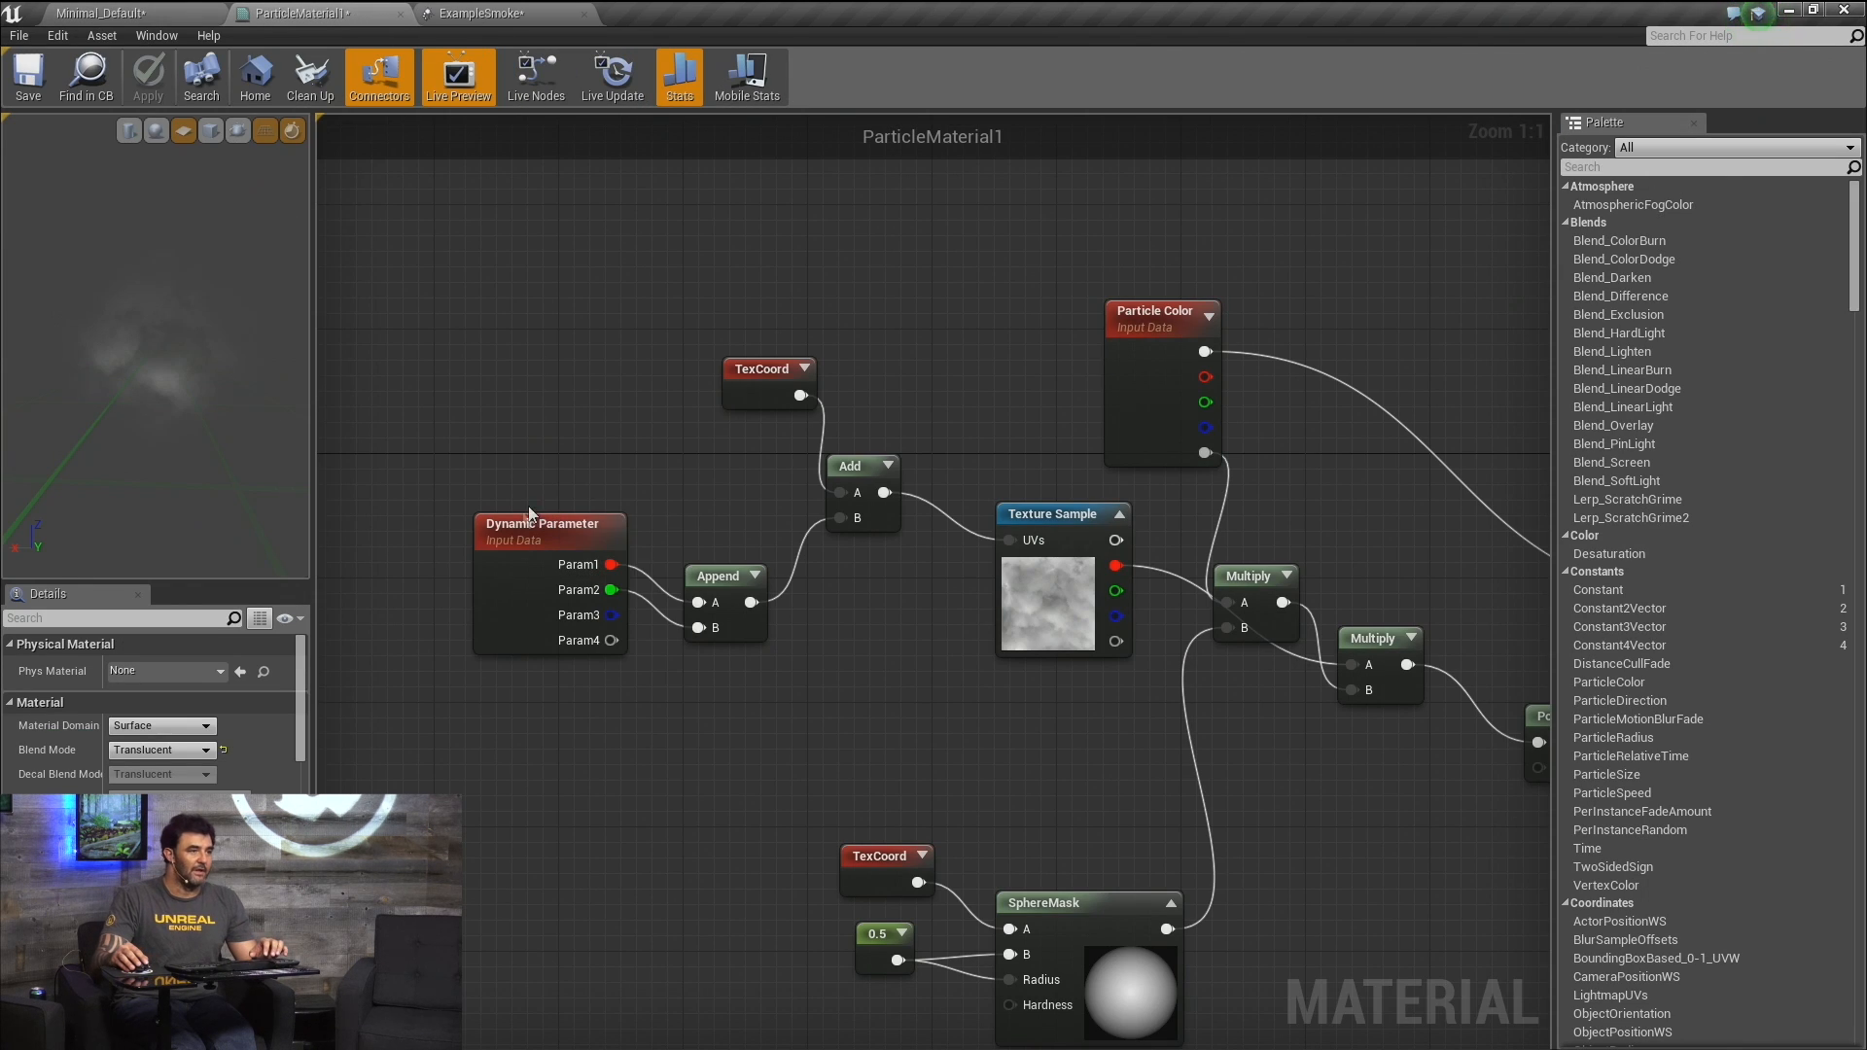
left_click_drag(530, 513, 430, 580)
left_click(640, 748)
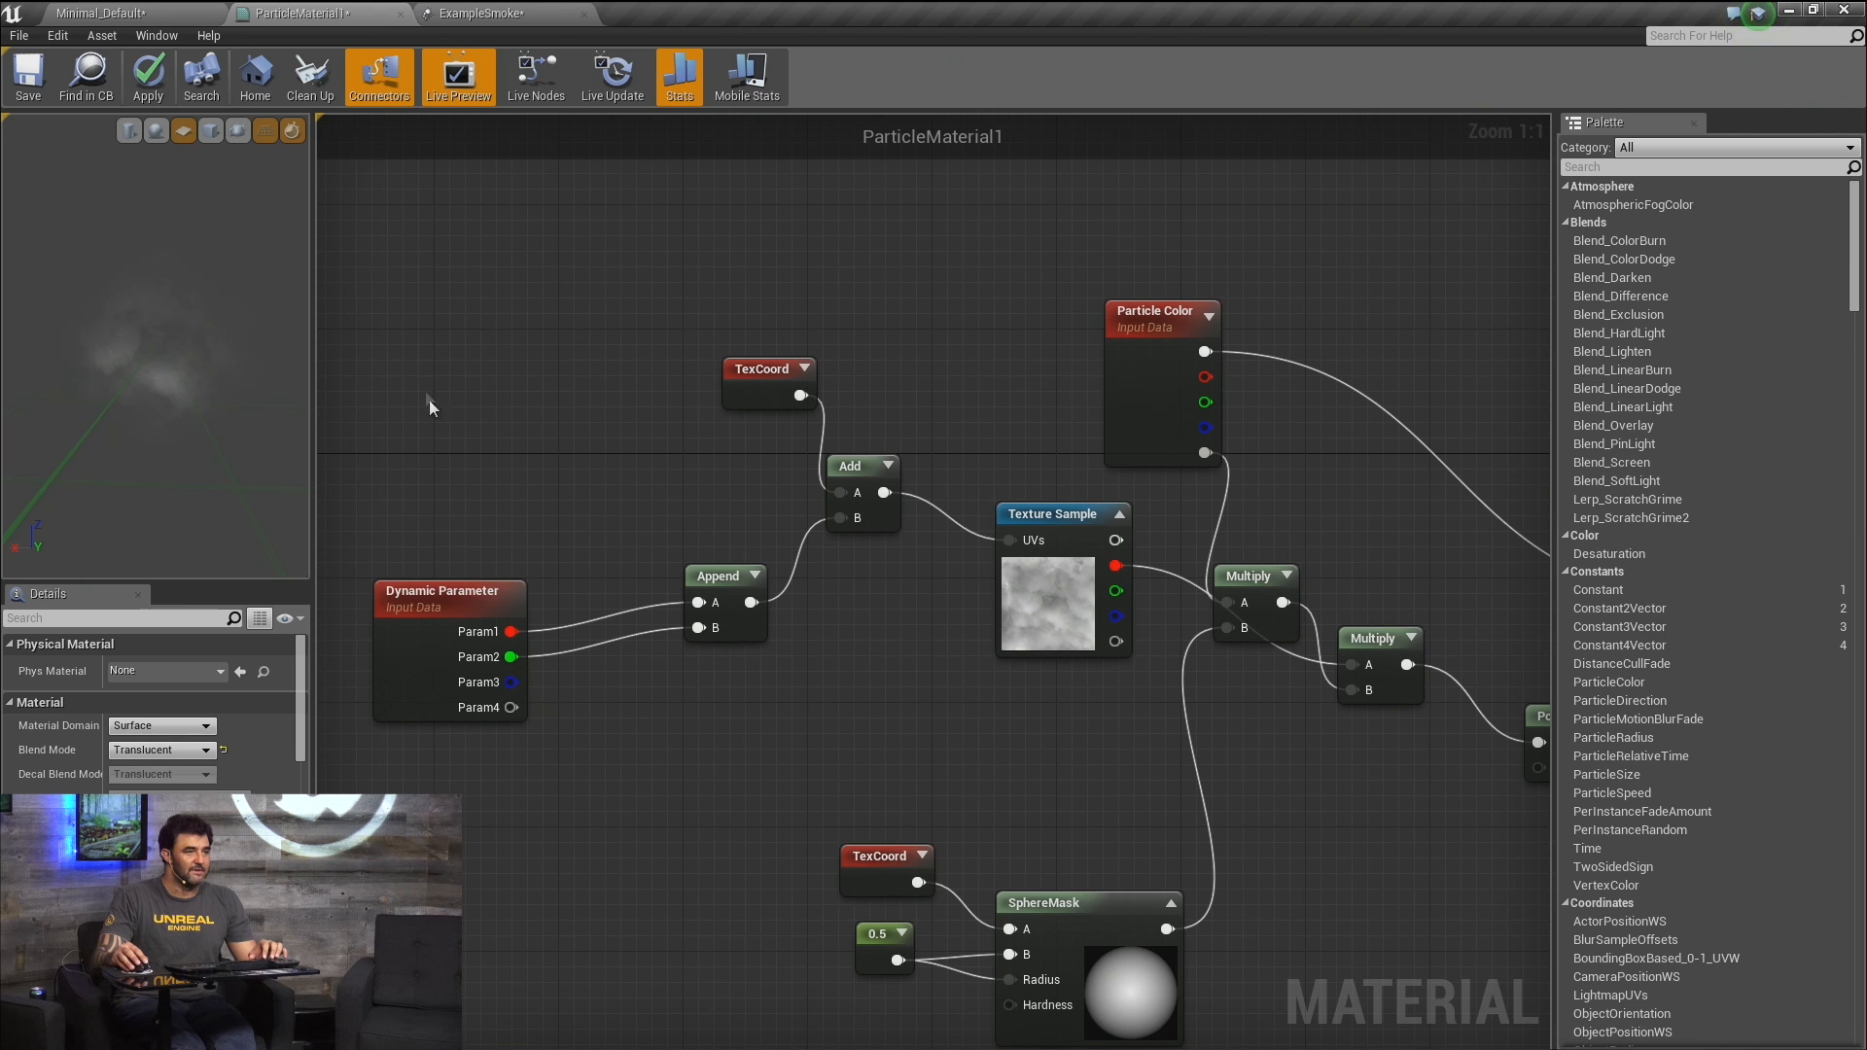
left_click_drag(627, 564, 849, 716)
left_click_drag(854, 467, 758, 405)
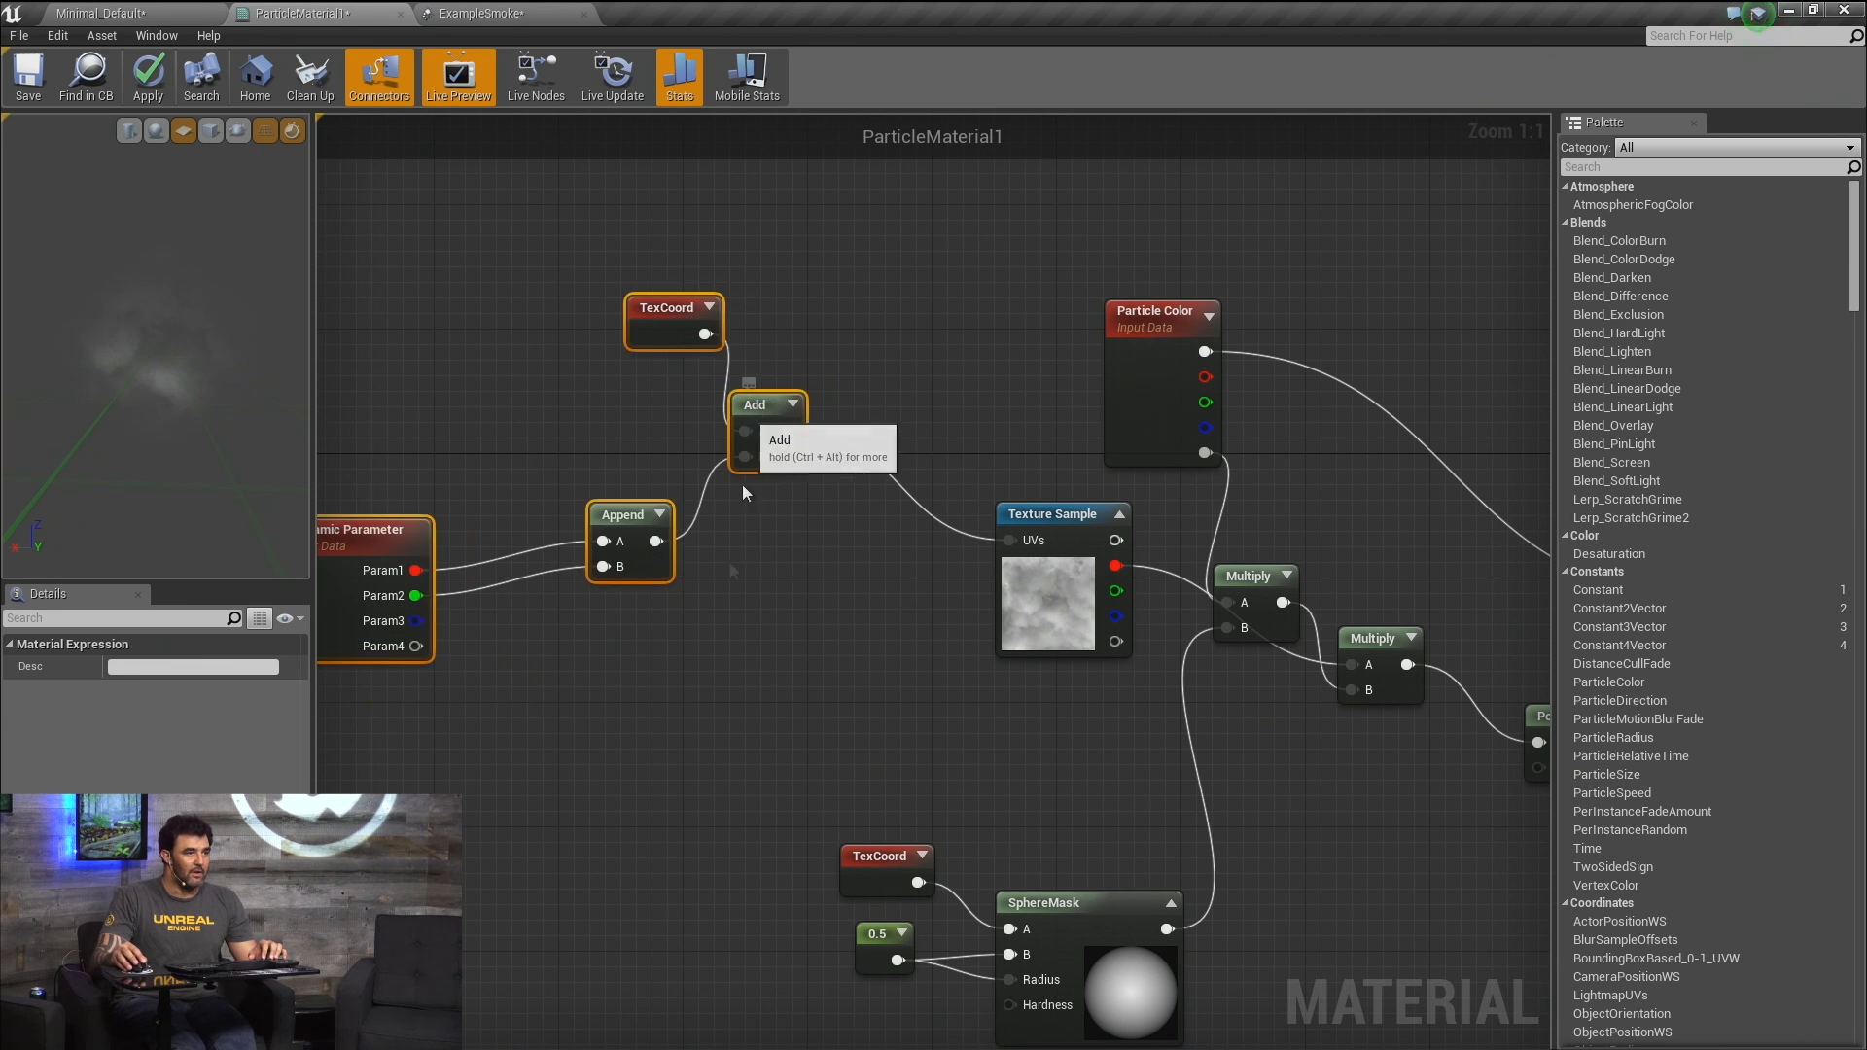
left_click(729, 572)
Duplicate the Append node and place the copy directly below the original.
left_click(633, 526)
key("ctrl+w")
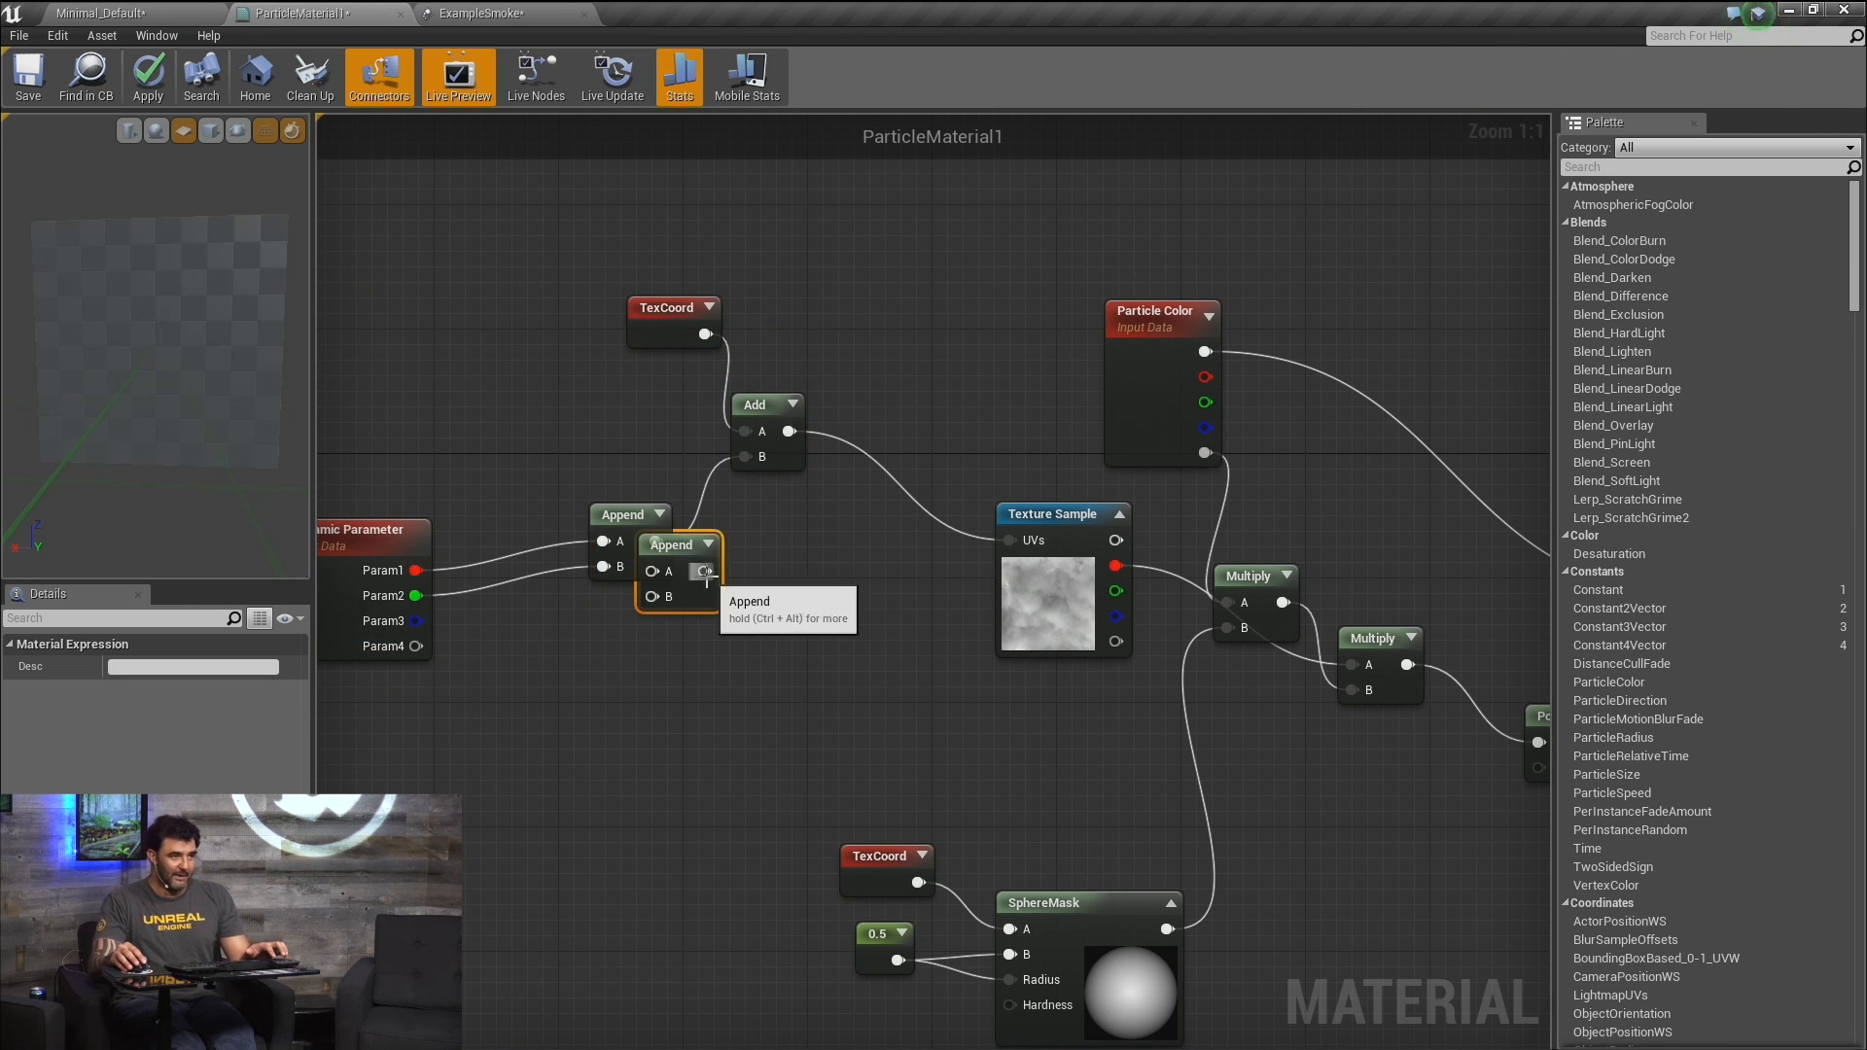
left_click_drag(696, 547, 666, 610)
Rename the Dynamic Parameter's third parameter "Add X" and its fourth parameter "ADd Y".
left_click(358, 632)
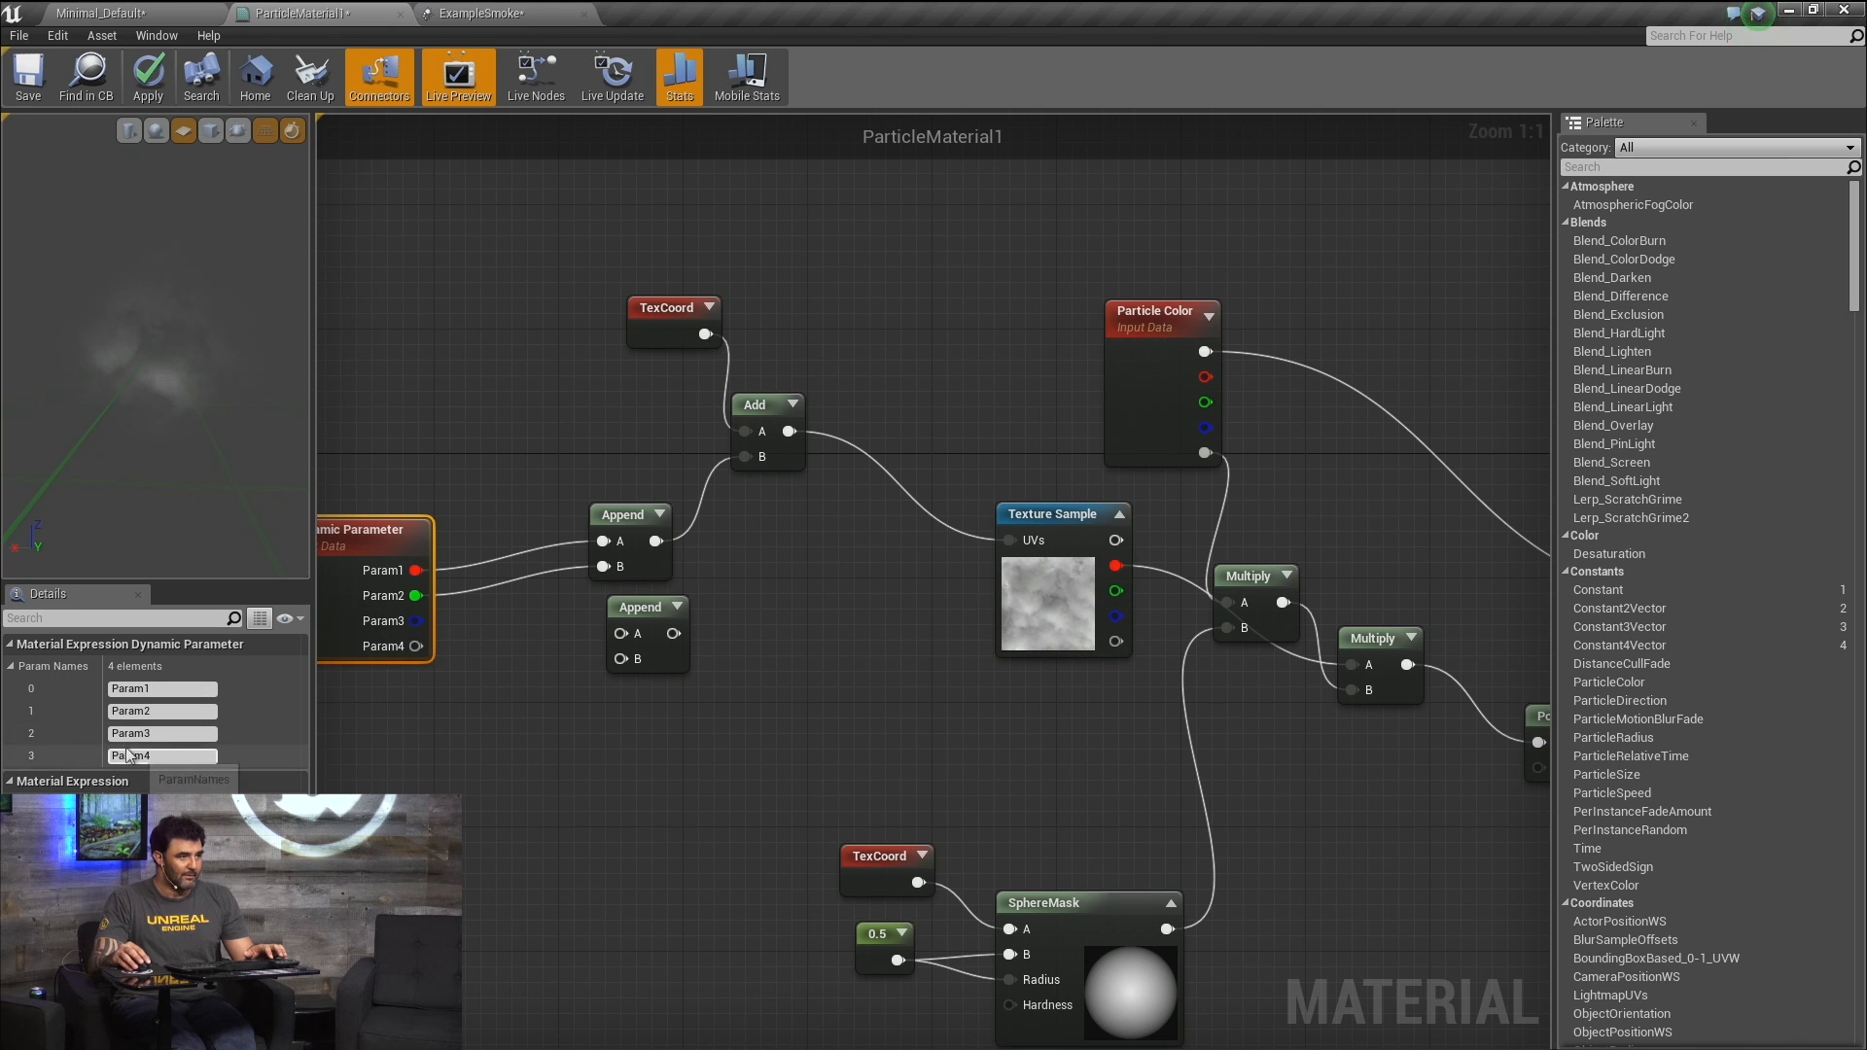
key("BackSpace")
key("BackSpace")
key("BackSpace")
key("BackSpace")
key("BackSpace")
key("BackSpace")
type("Add x")
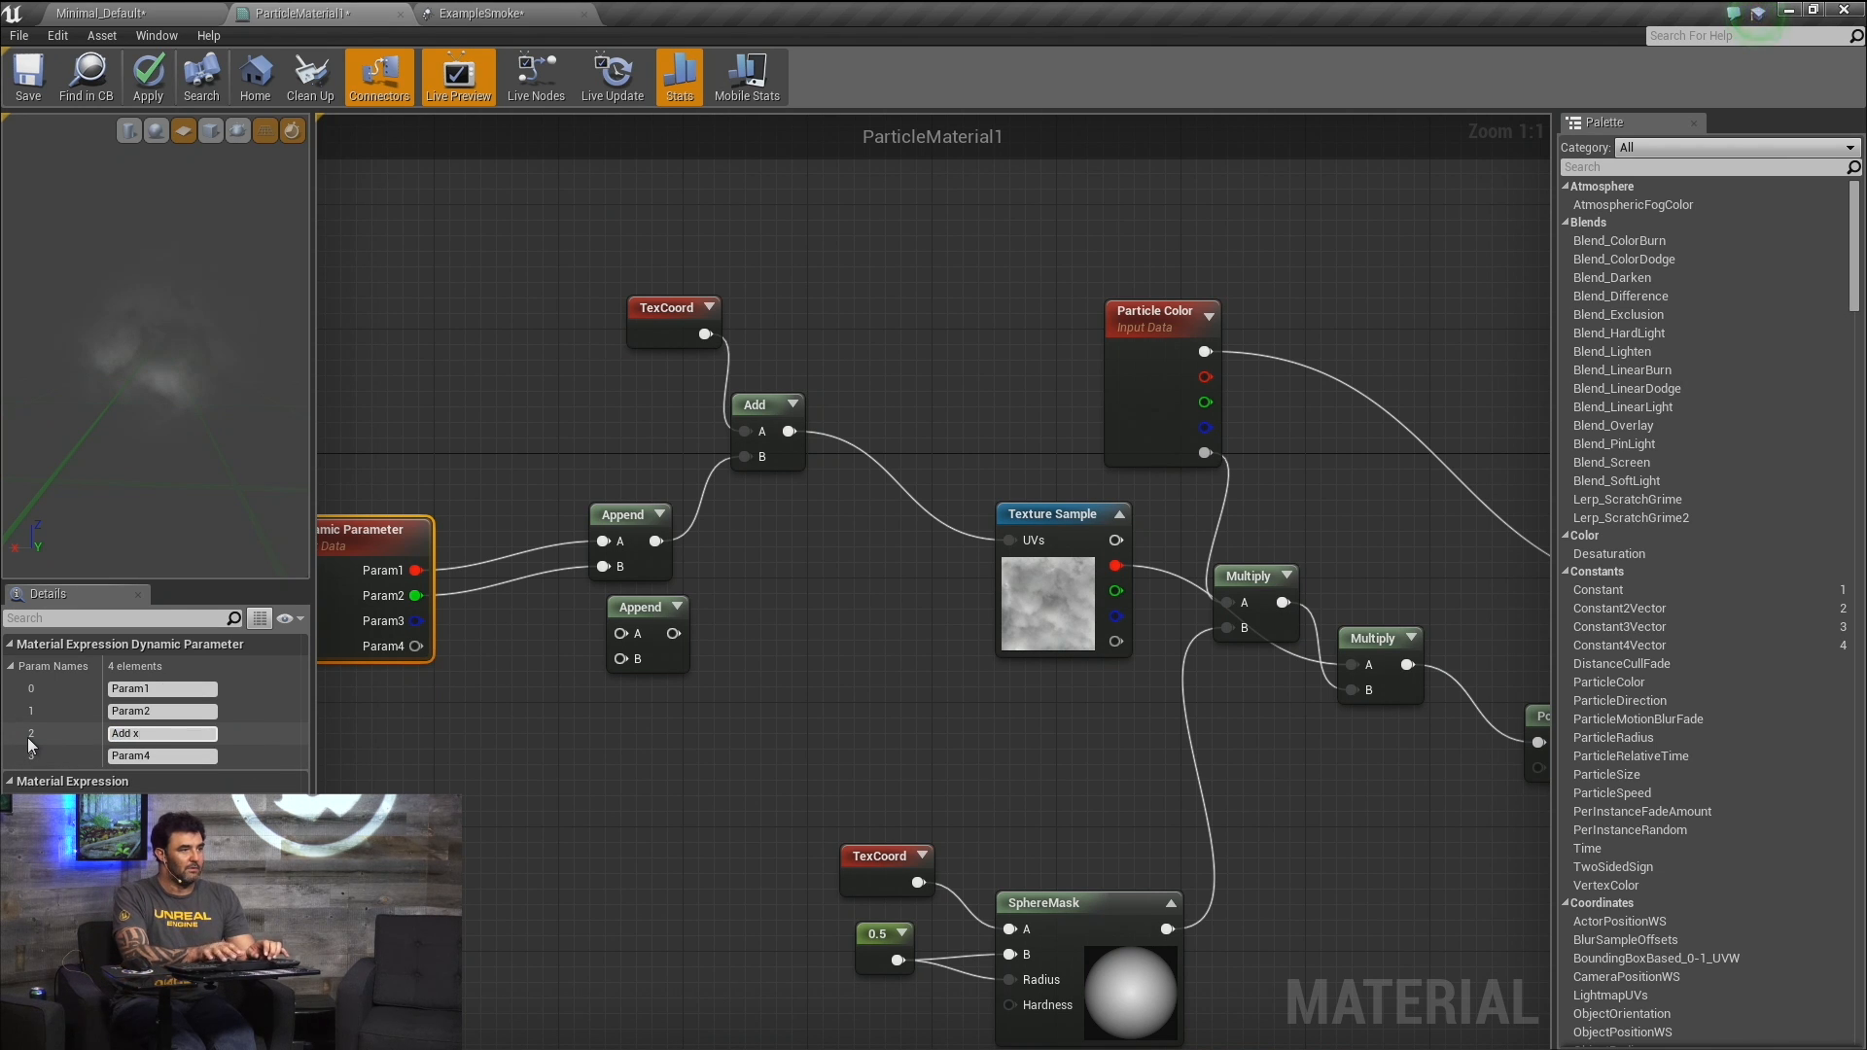
key("BackSpace")
type("X")
key("Return")
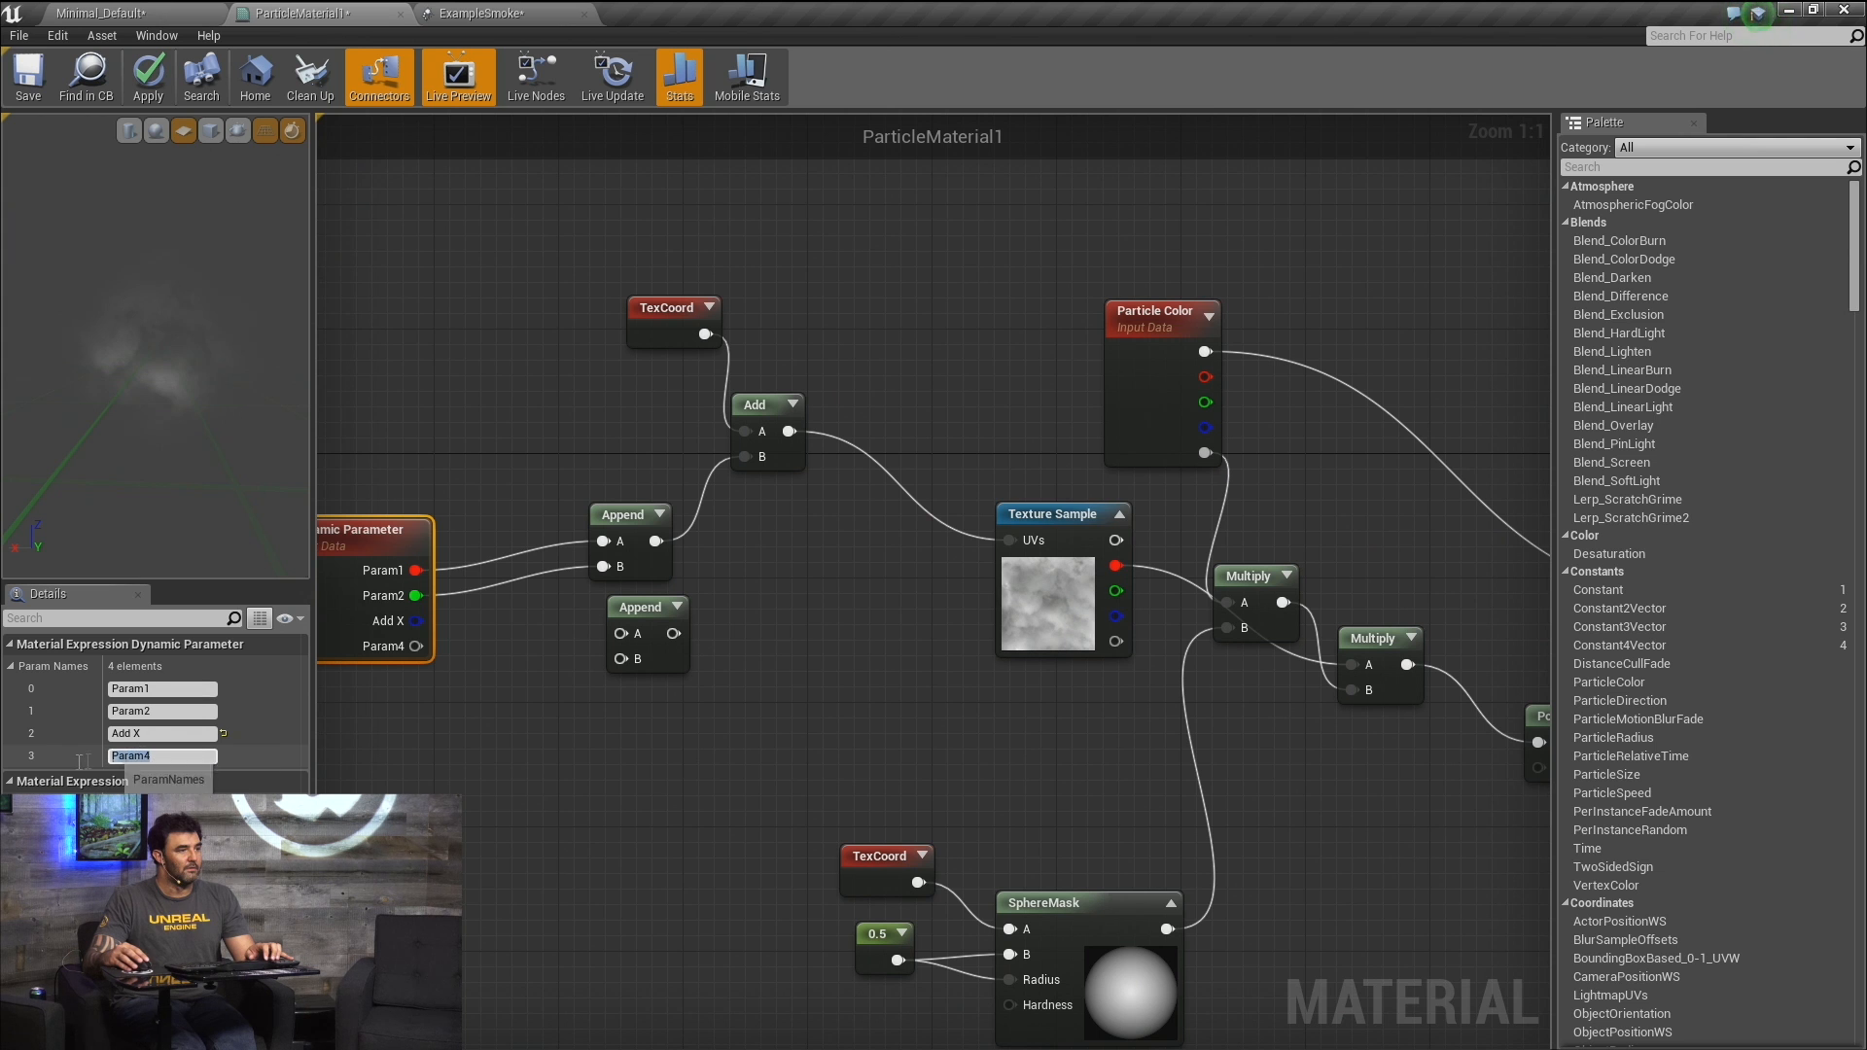
type("ADd Y")
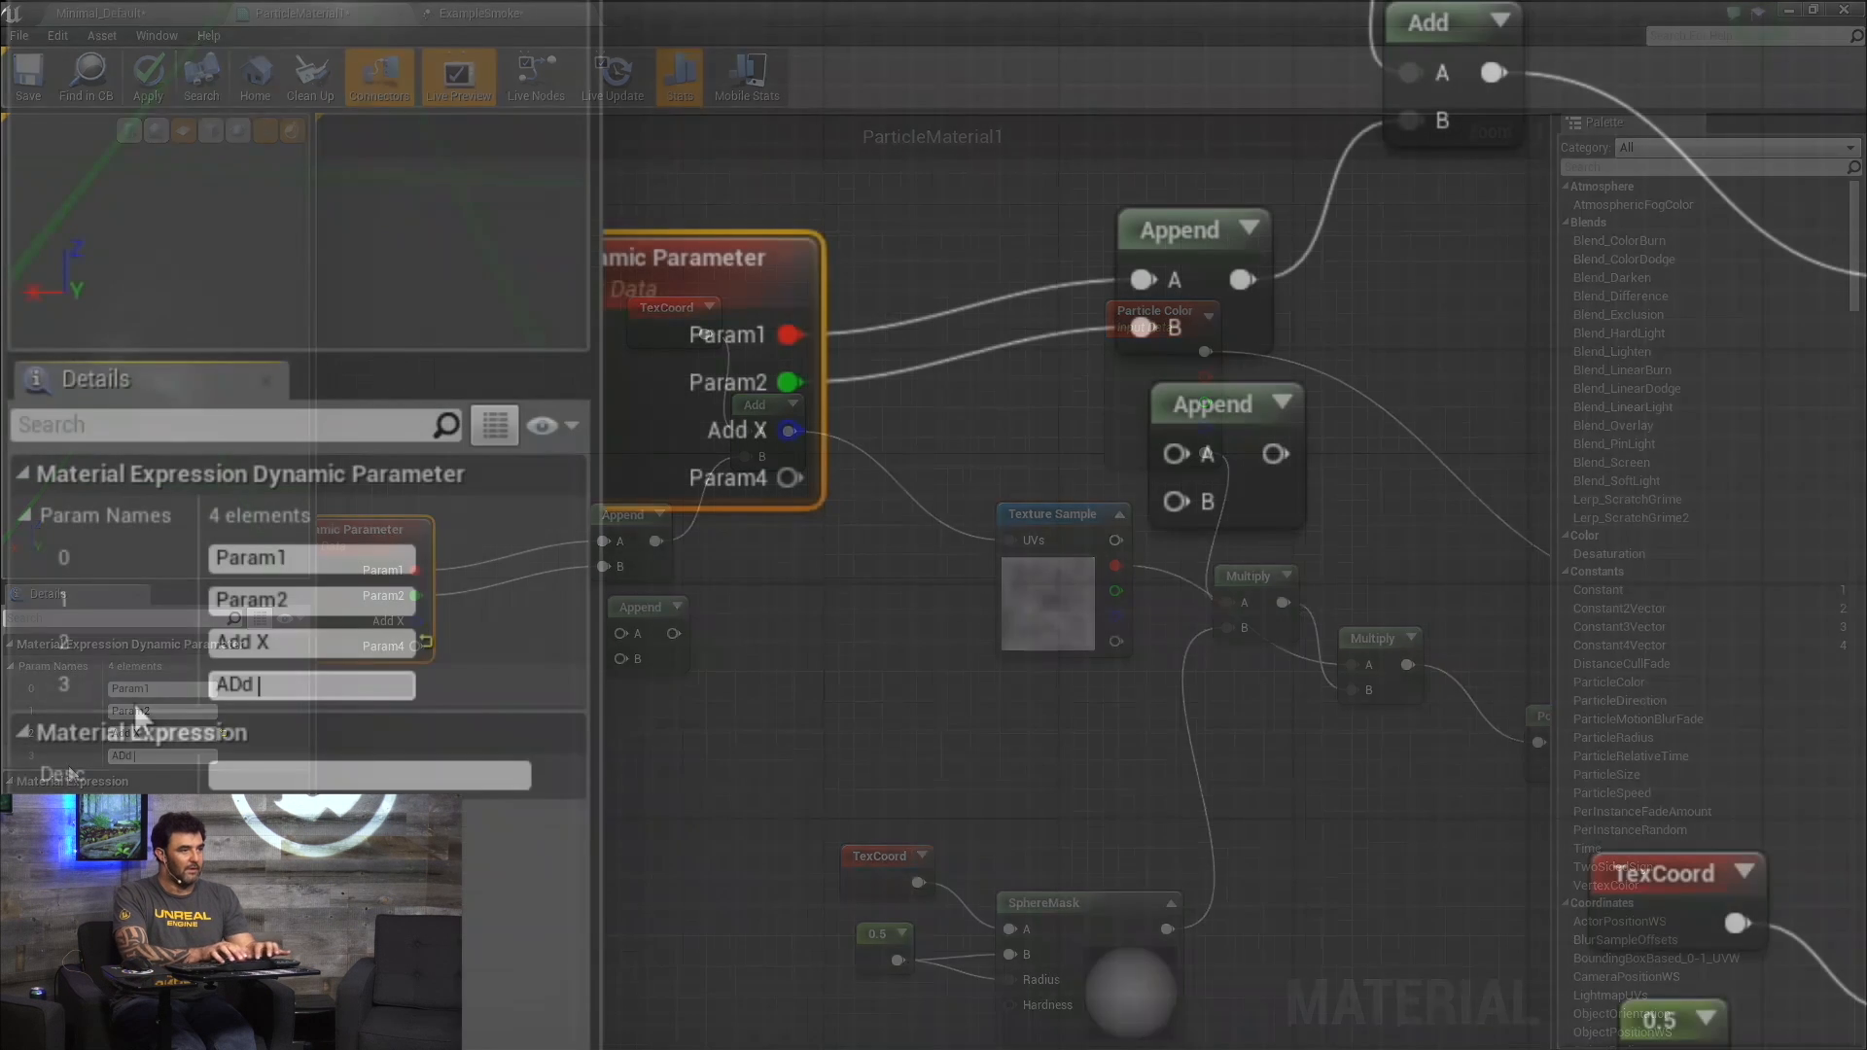
key("Return")
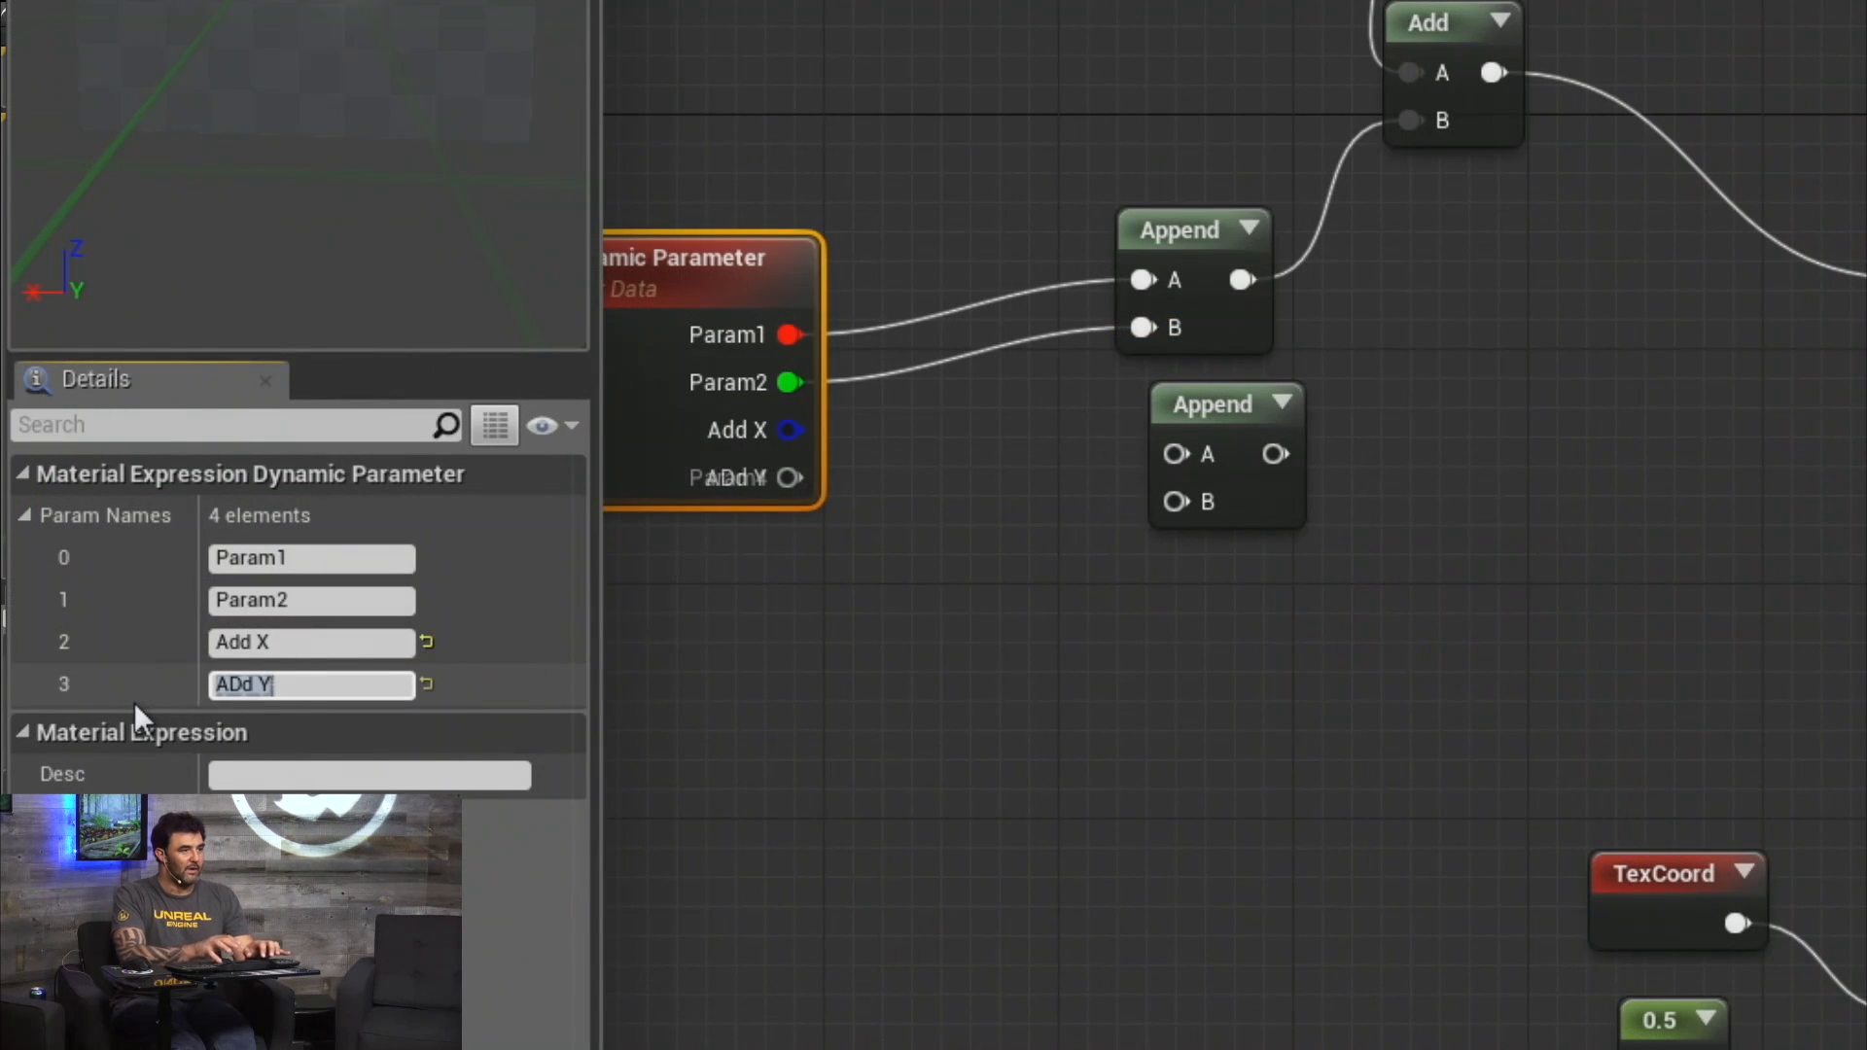
Feed Add X and ADd Y through the second Append into a new Add node placed between the existing Add and the Texture Sample's UVs.
left_click_drag(791, 429, 786, 478)
left_click(1182, 533)
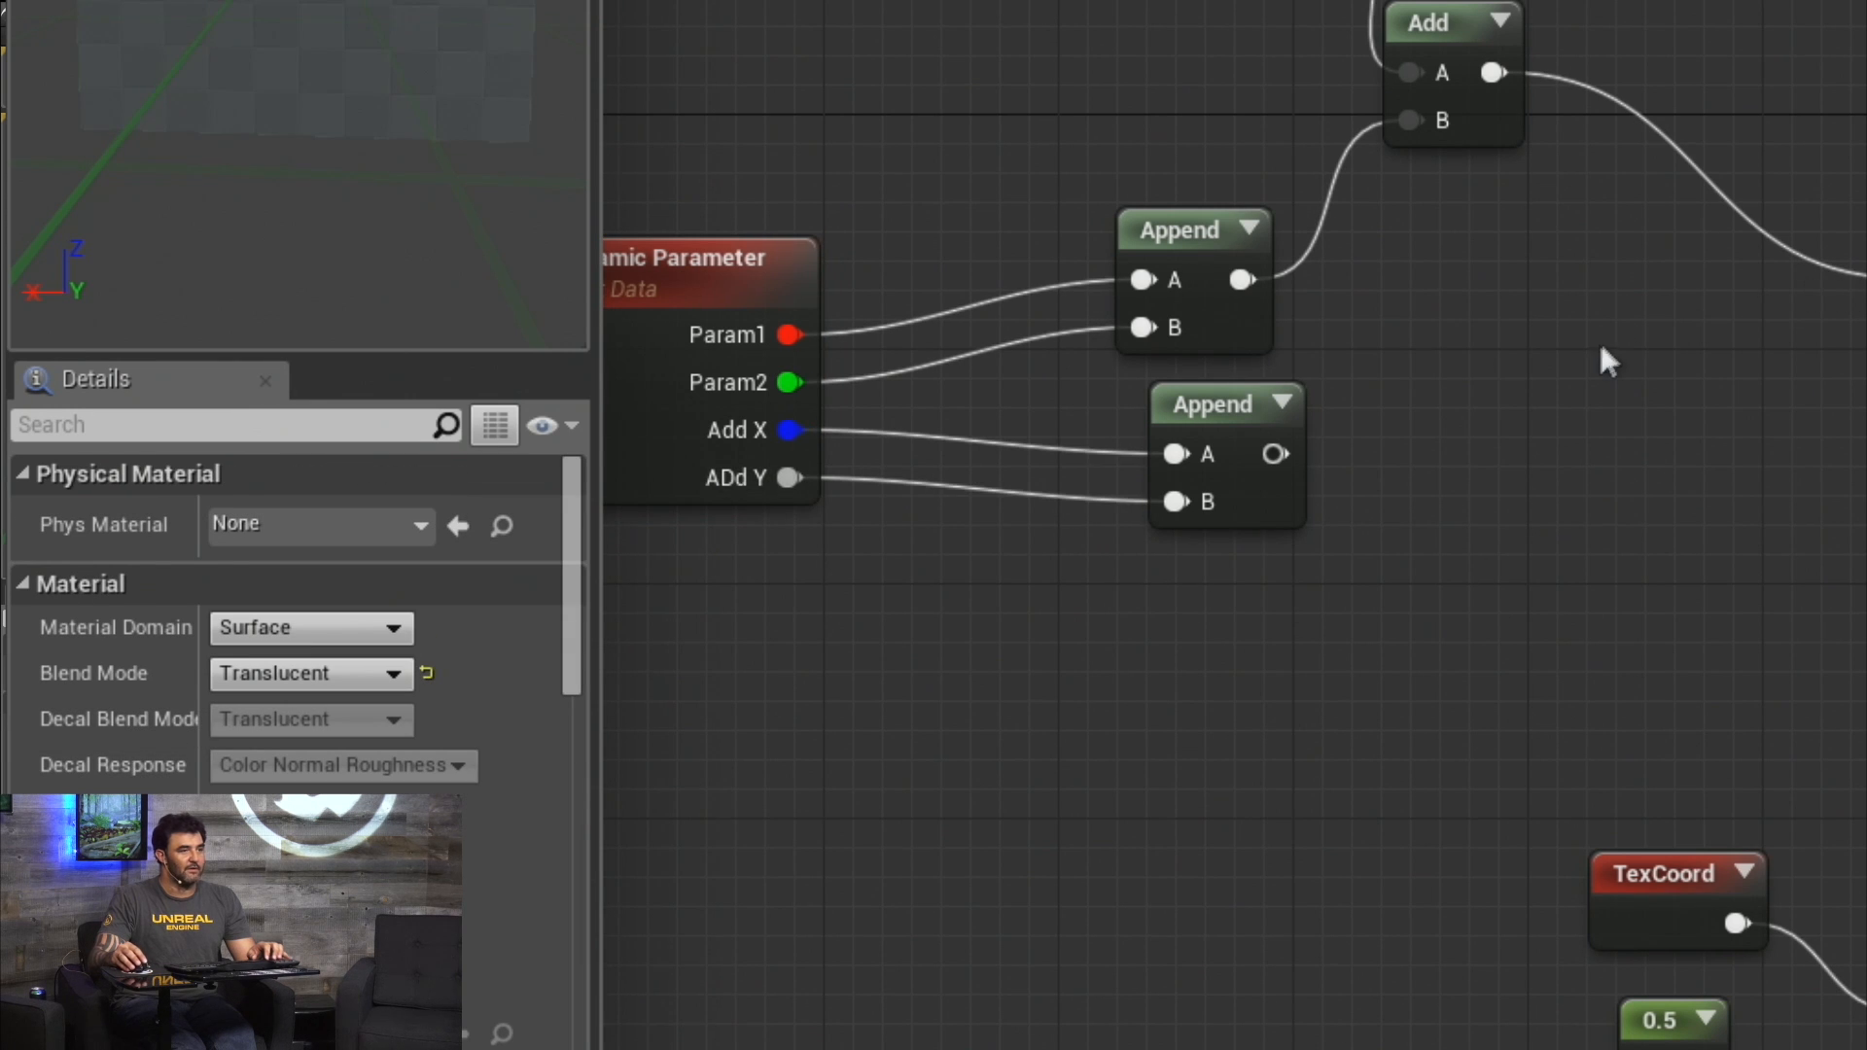
left_click(1554, 330)
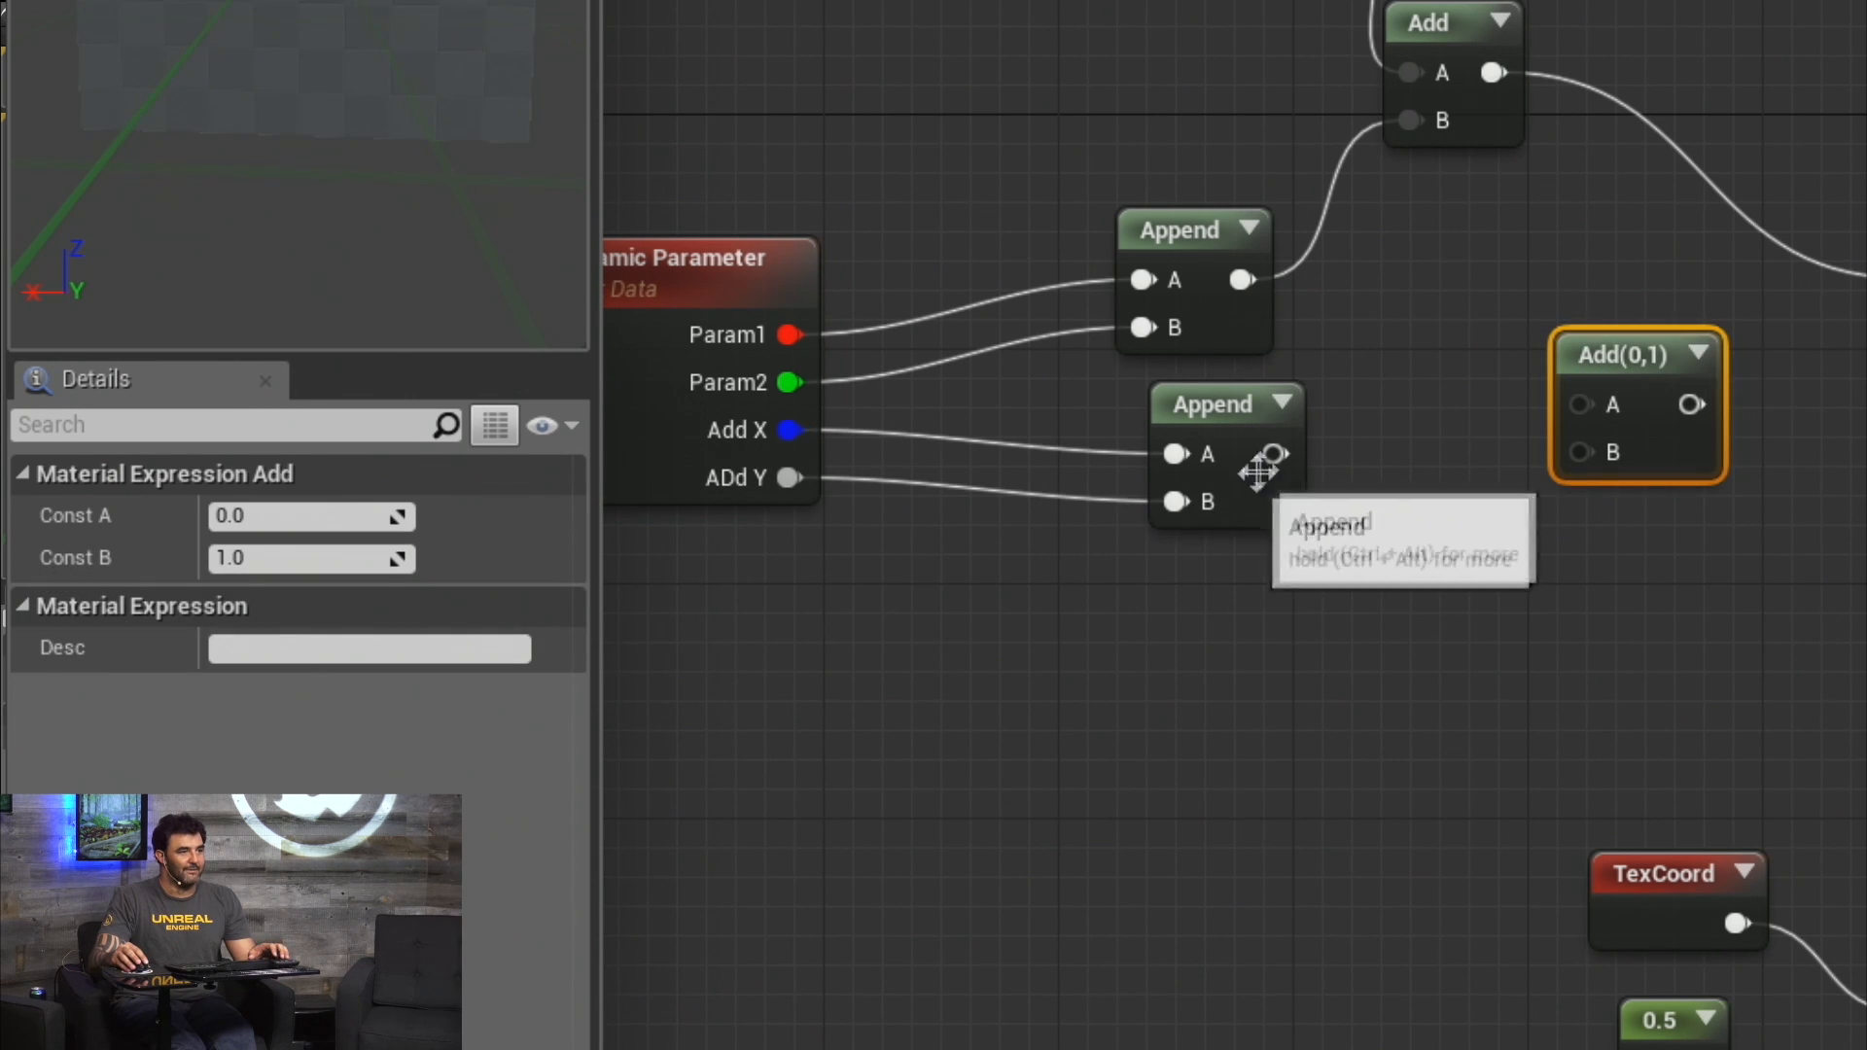
left_click_drag(1274, 454, 1495, 88)
left_click_drag(1679, 405, 1860, 309)
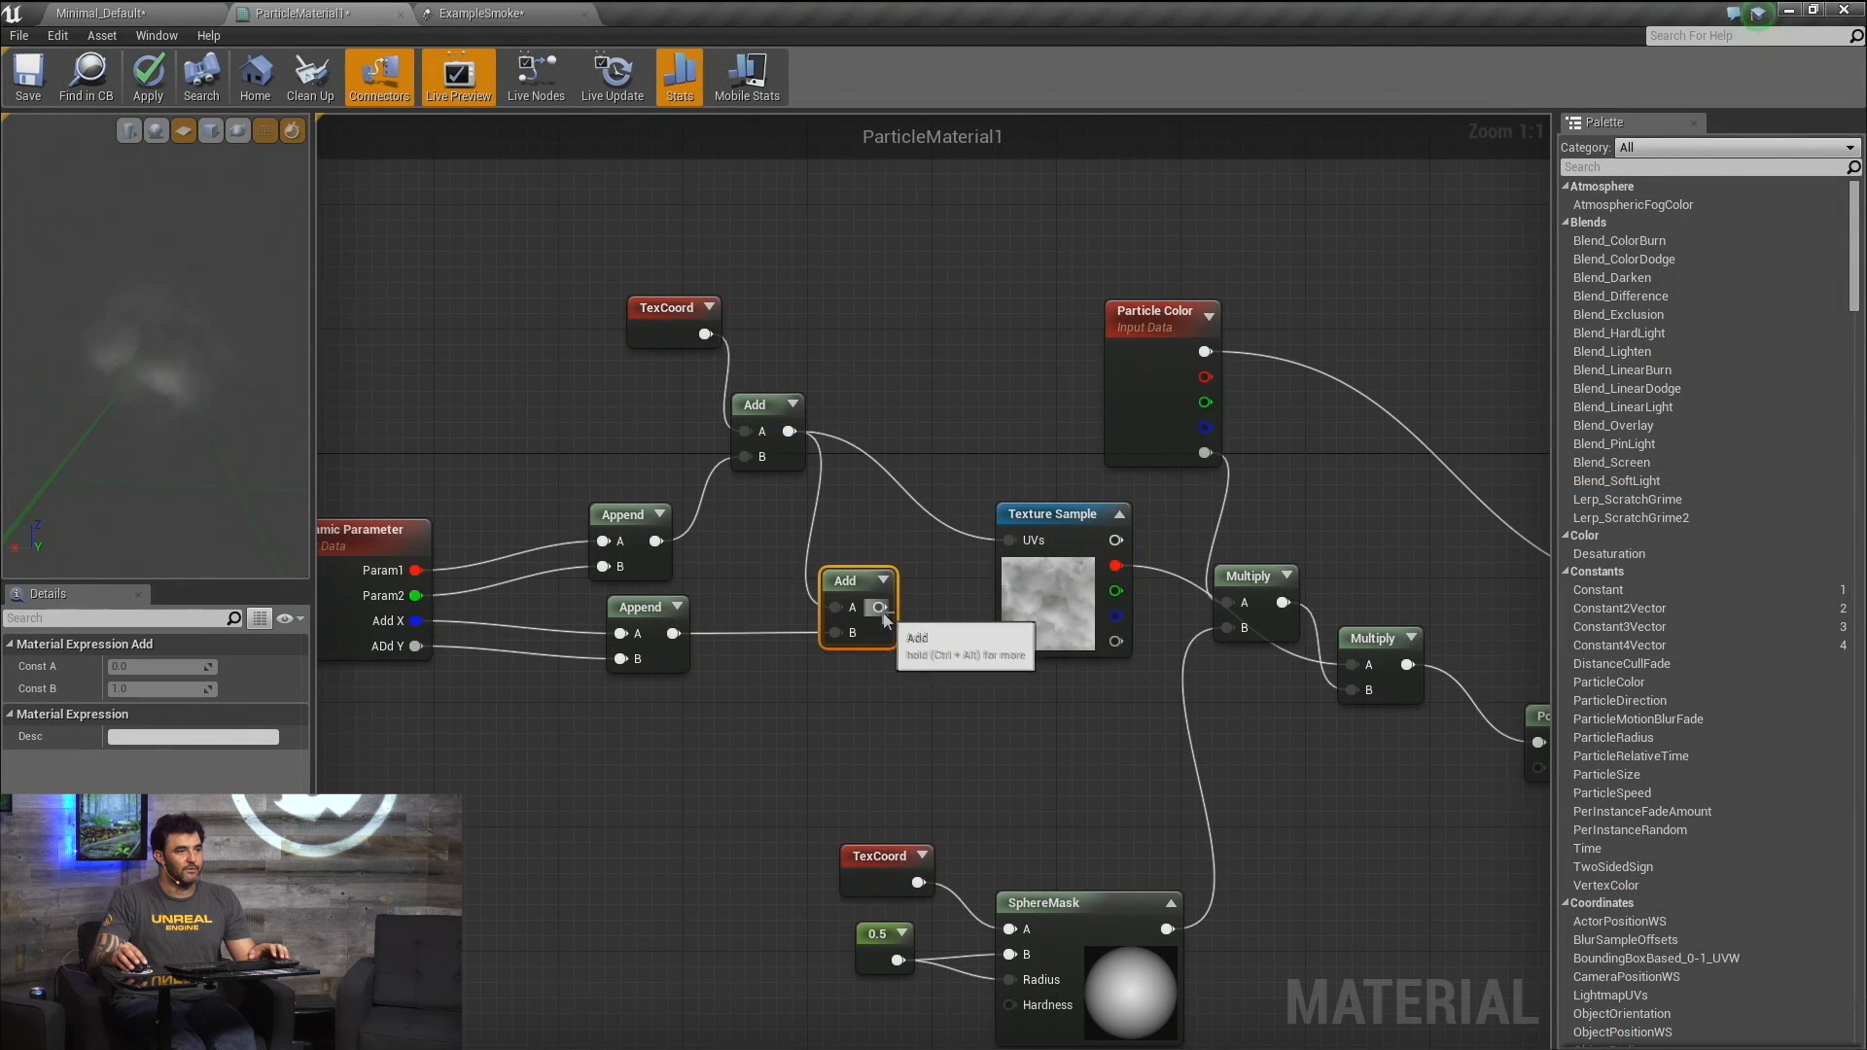
left_click_drag(978, 550, 1013, 543)
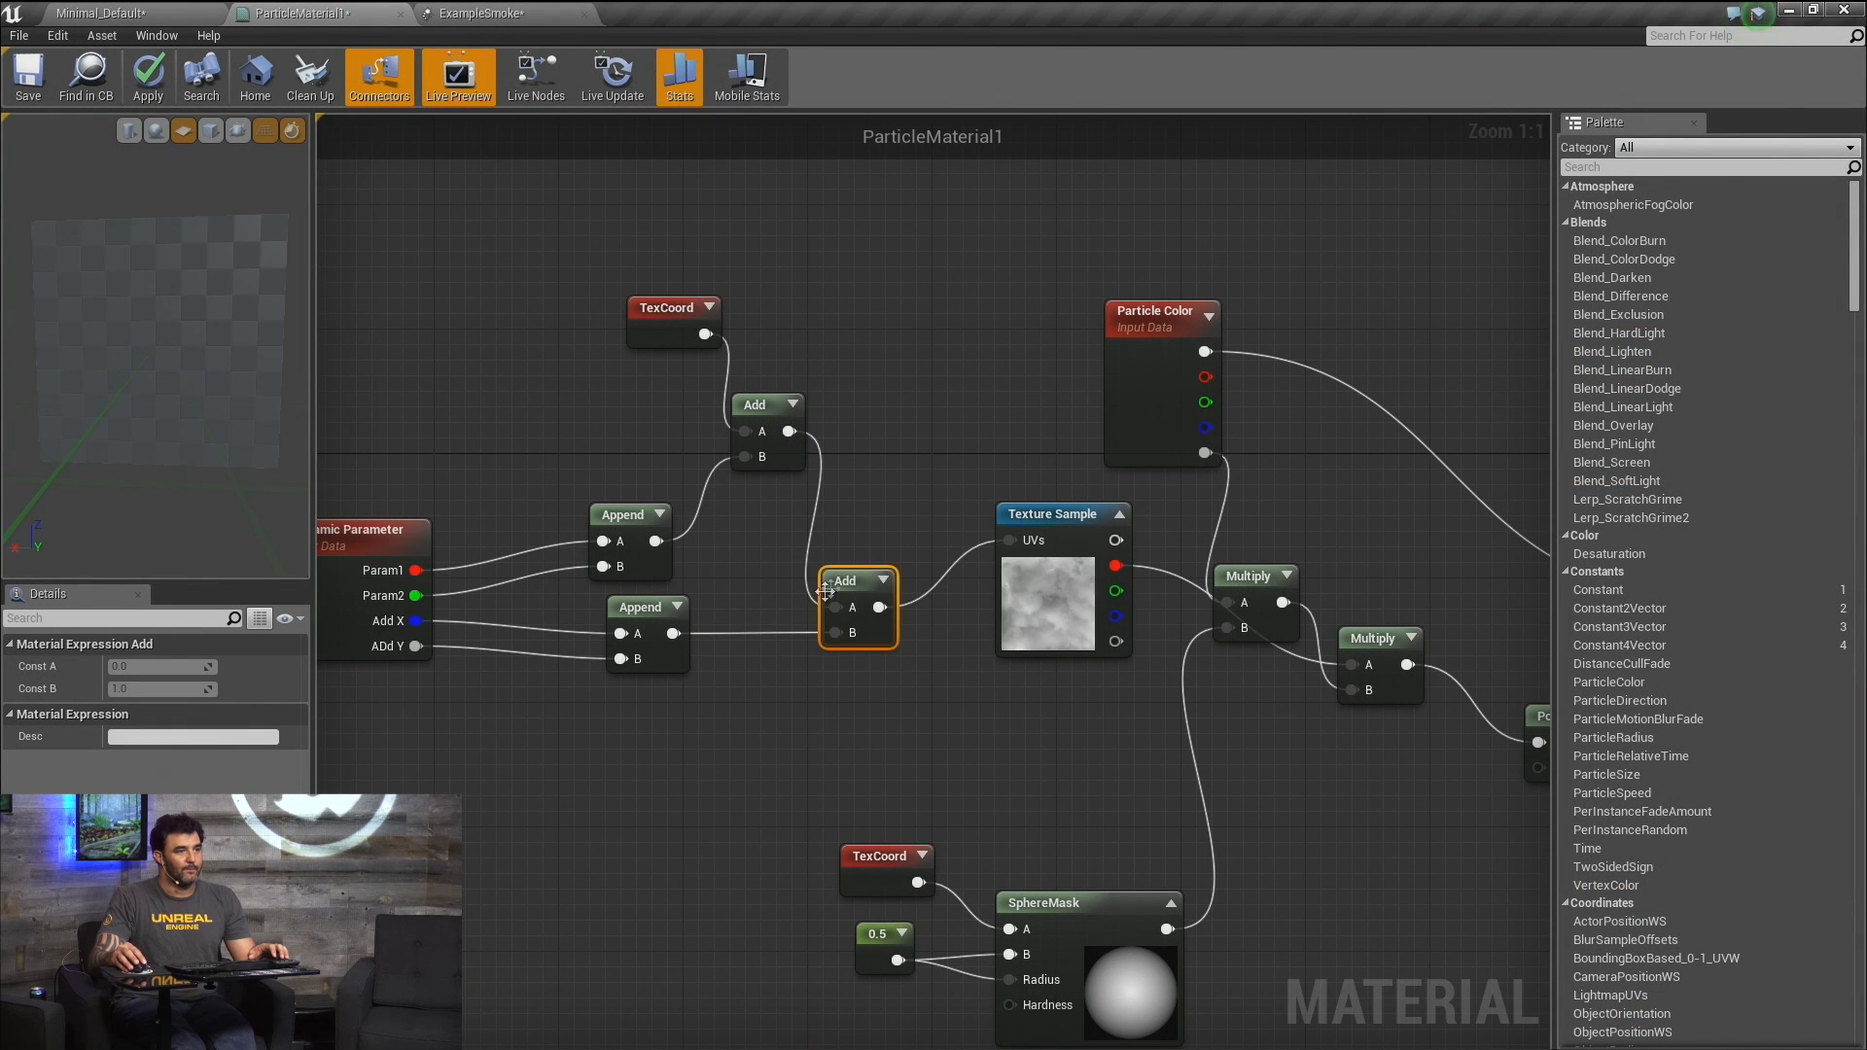
left_click_drag(839, 582, 888, 514)
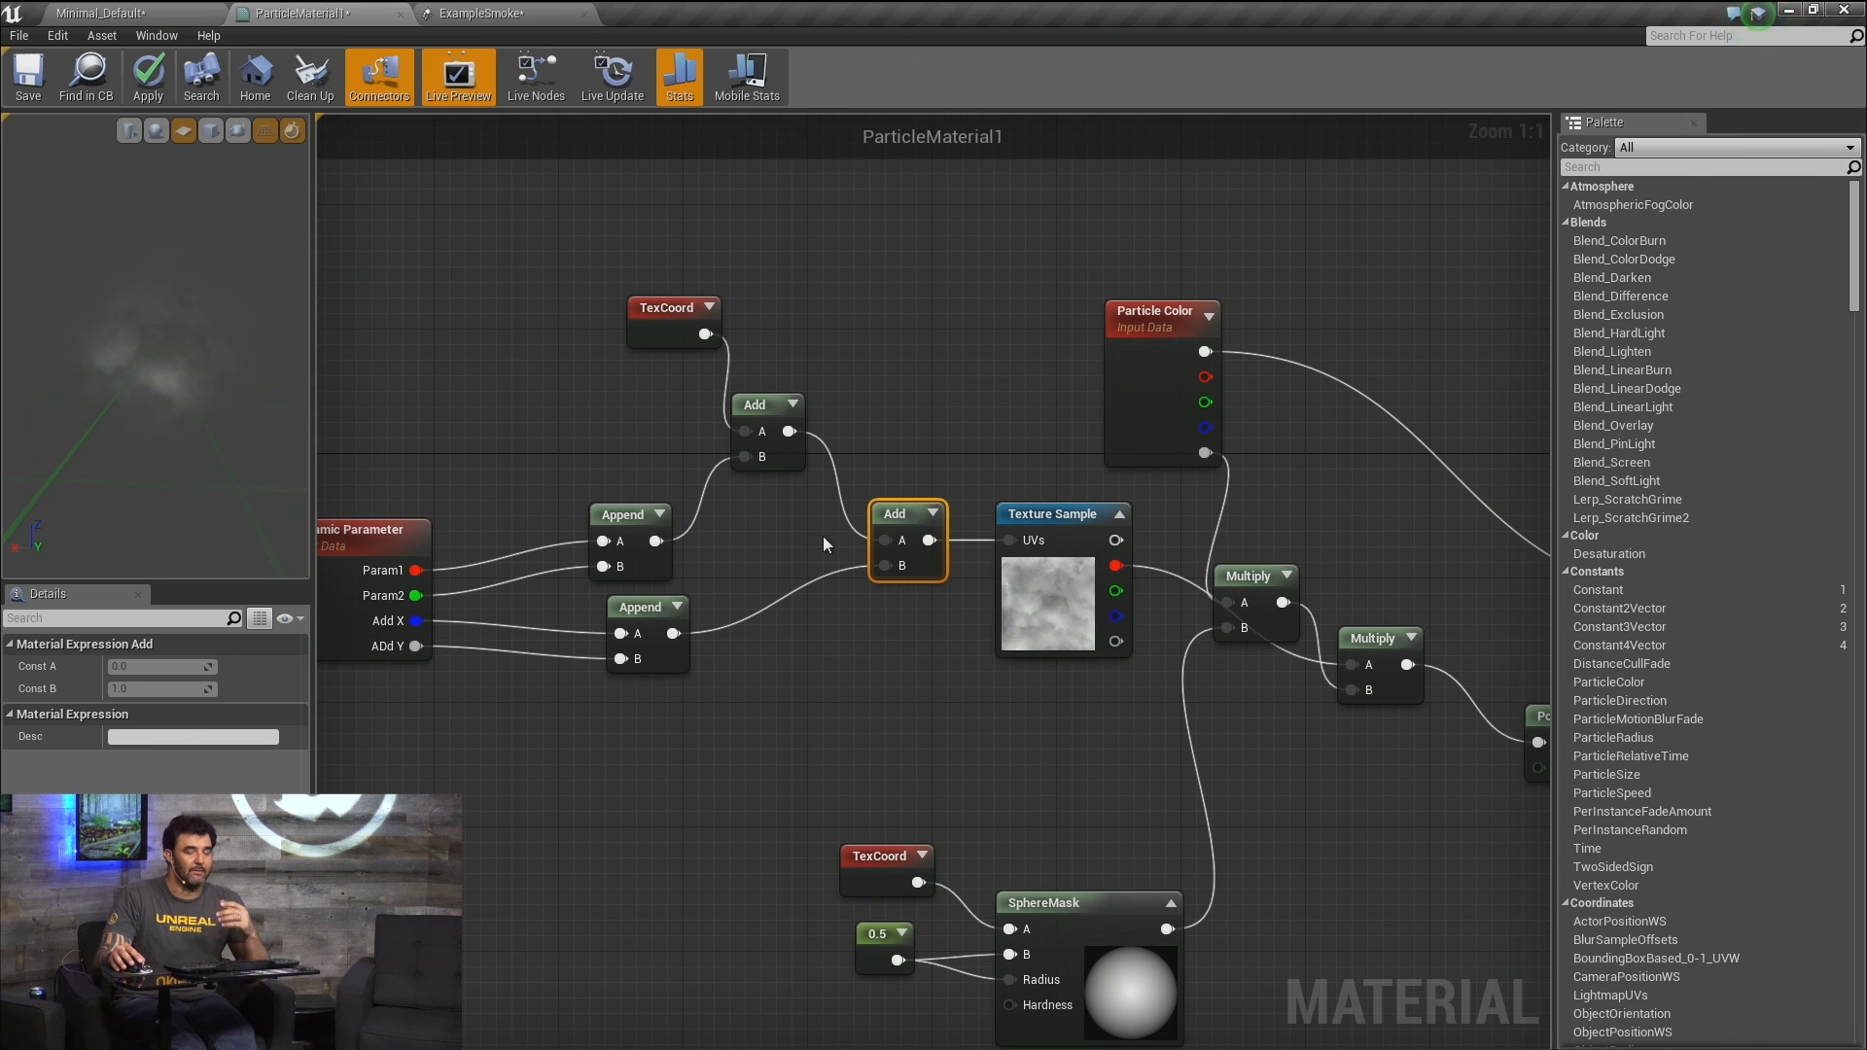
Apply the material changes and restart the ExampleSmoke particle simulation.
left_click(149, 92)
left_click(491, 13)
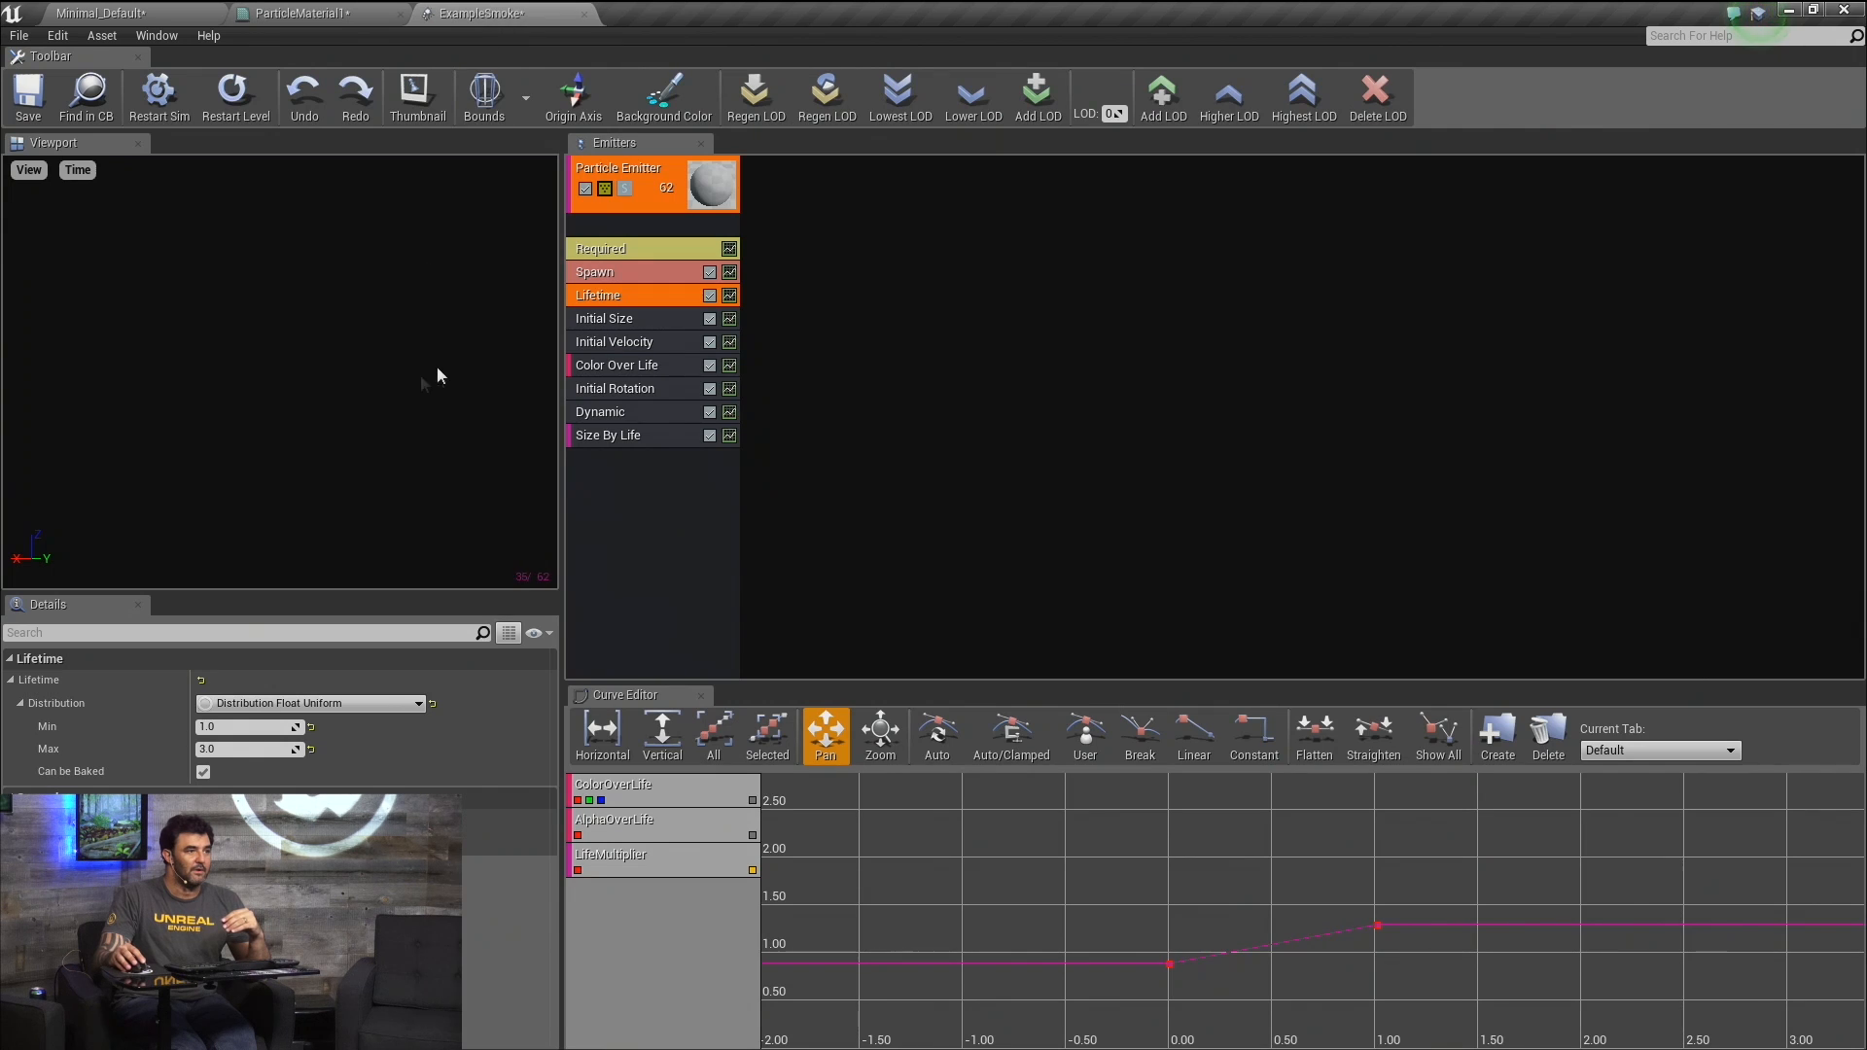
left_click(159, 92)
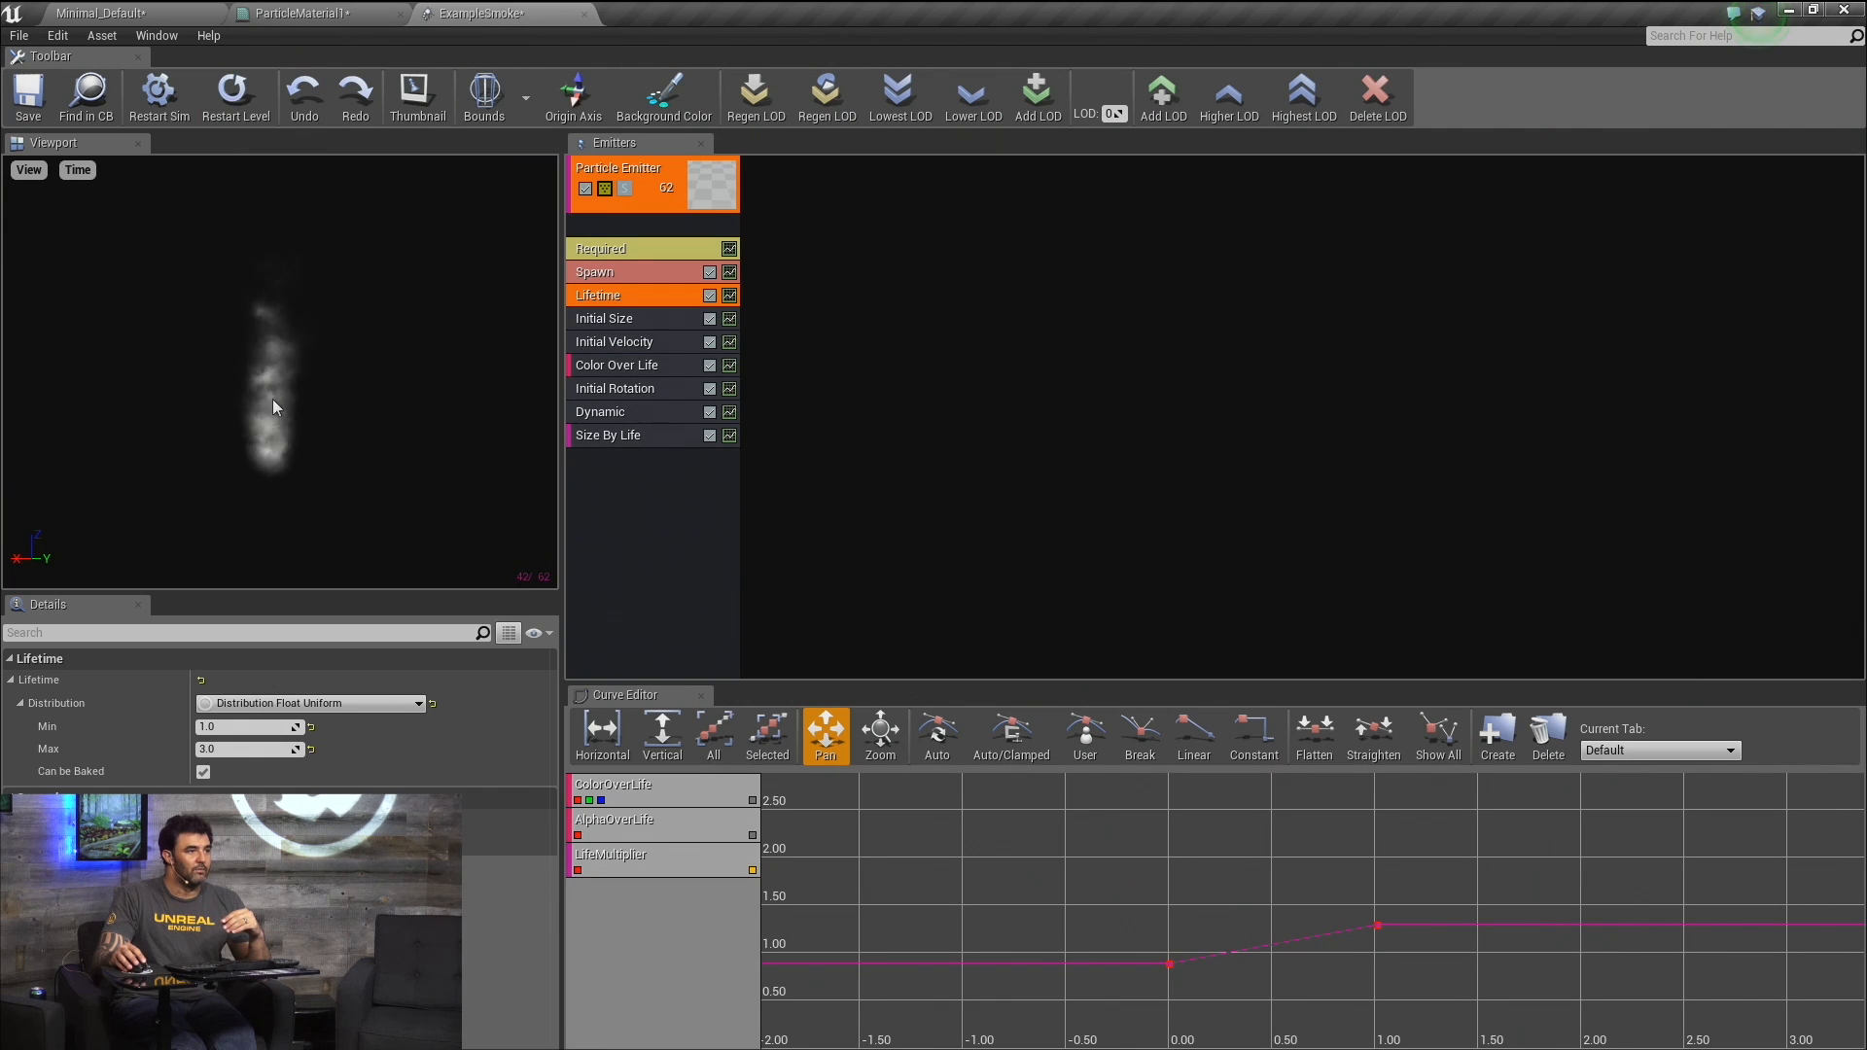
Add the Dynamic module's curves to the Curve Editor, remove the X (DP0) and Y (DP1) curves, and refresh the module.
left_click(632, 411)
left_click(730, 412)
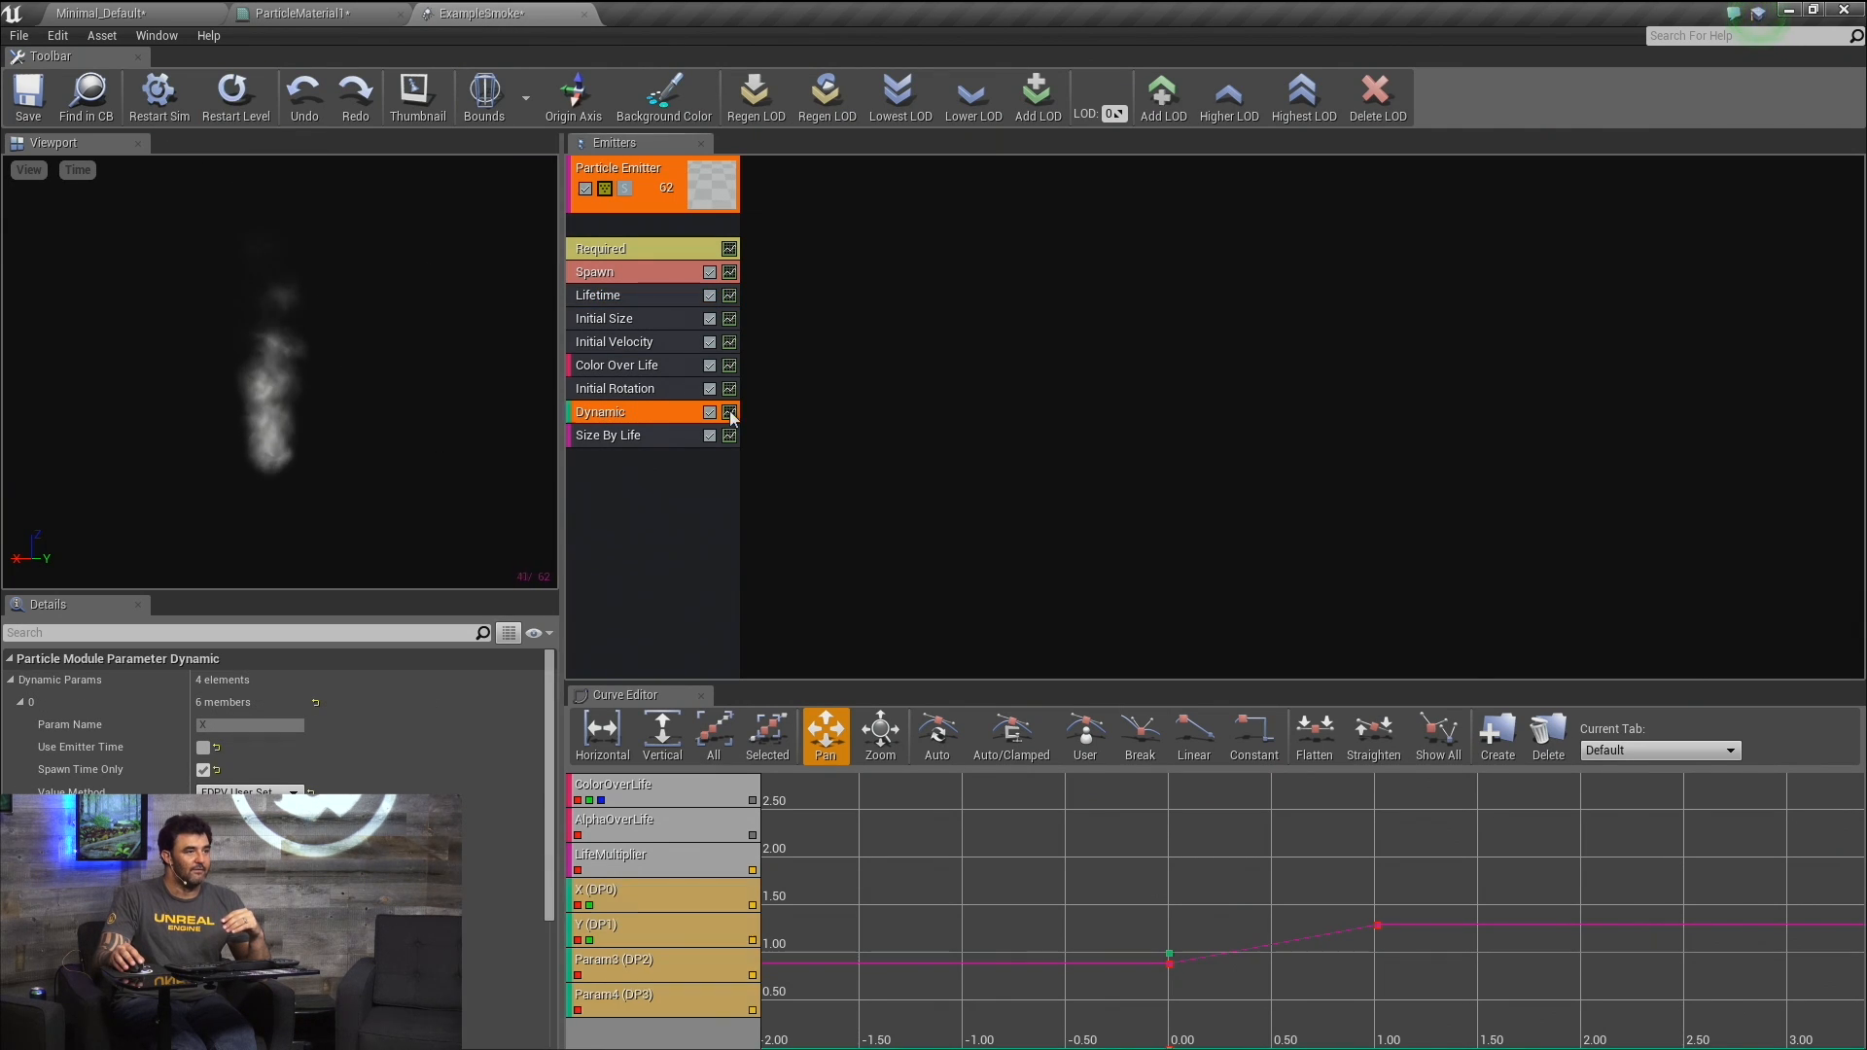
right_click(657, 901)
left_click(719, 905)
right_click(667, 888)
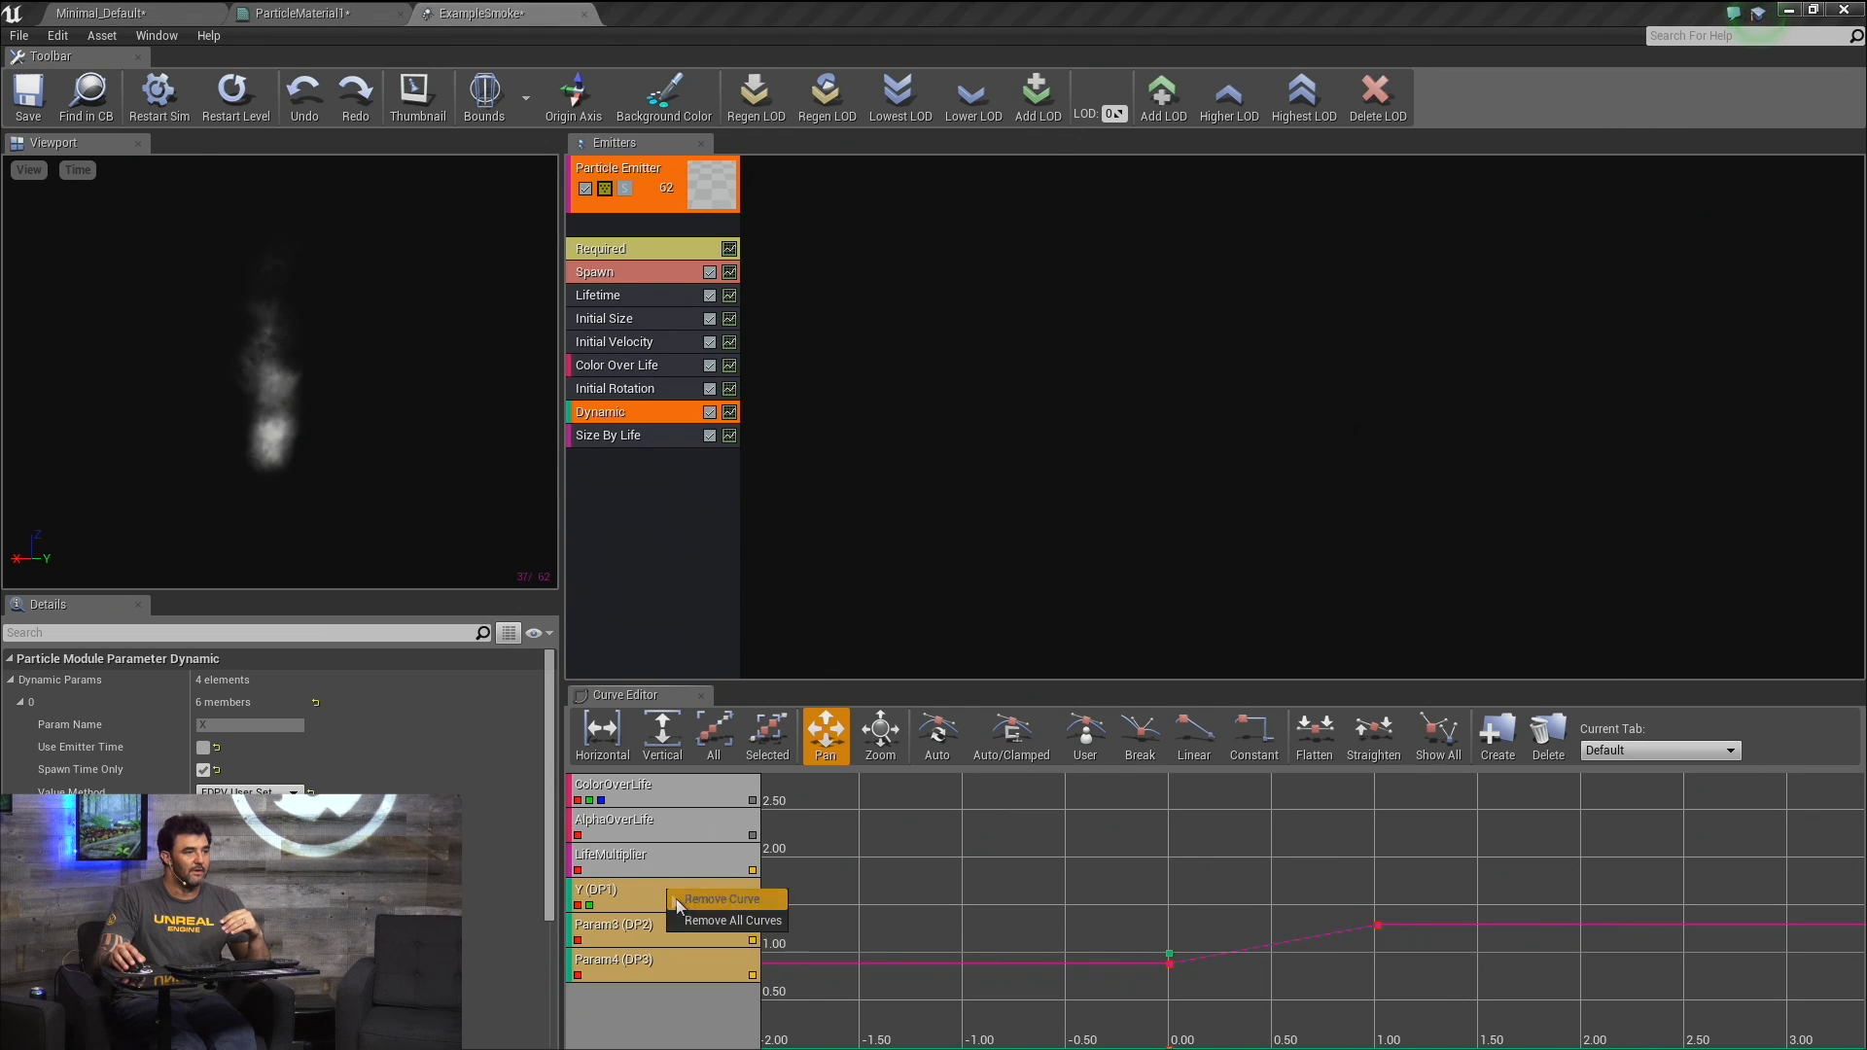
left_click(685, 902)
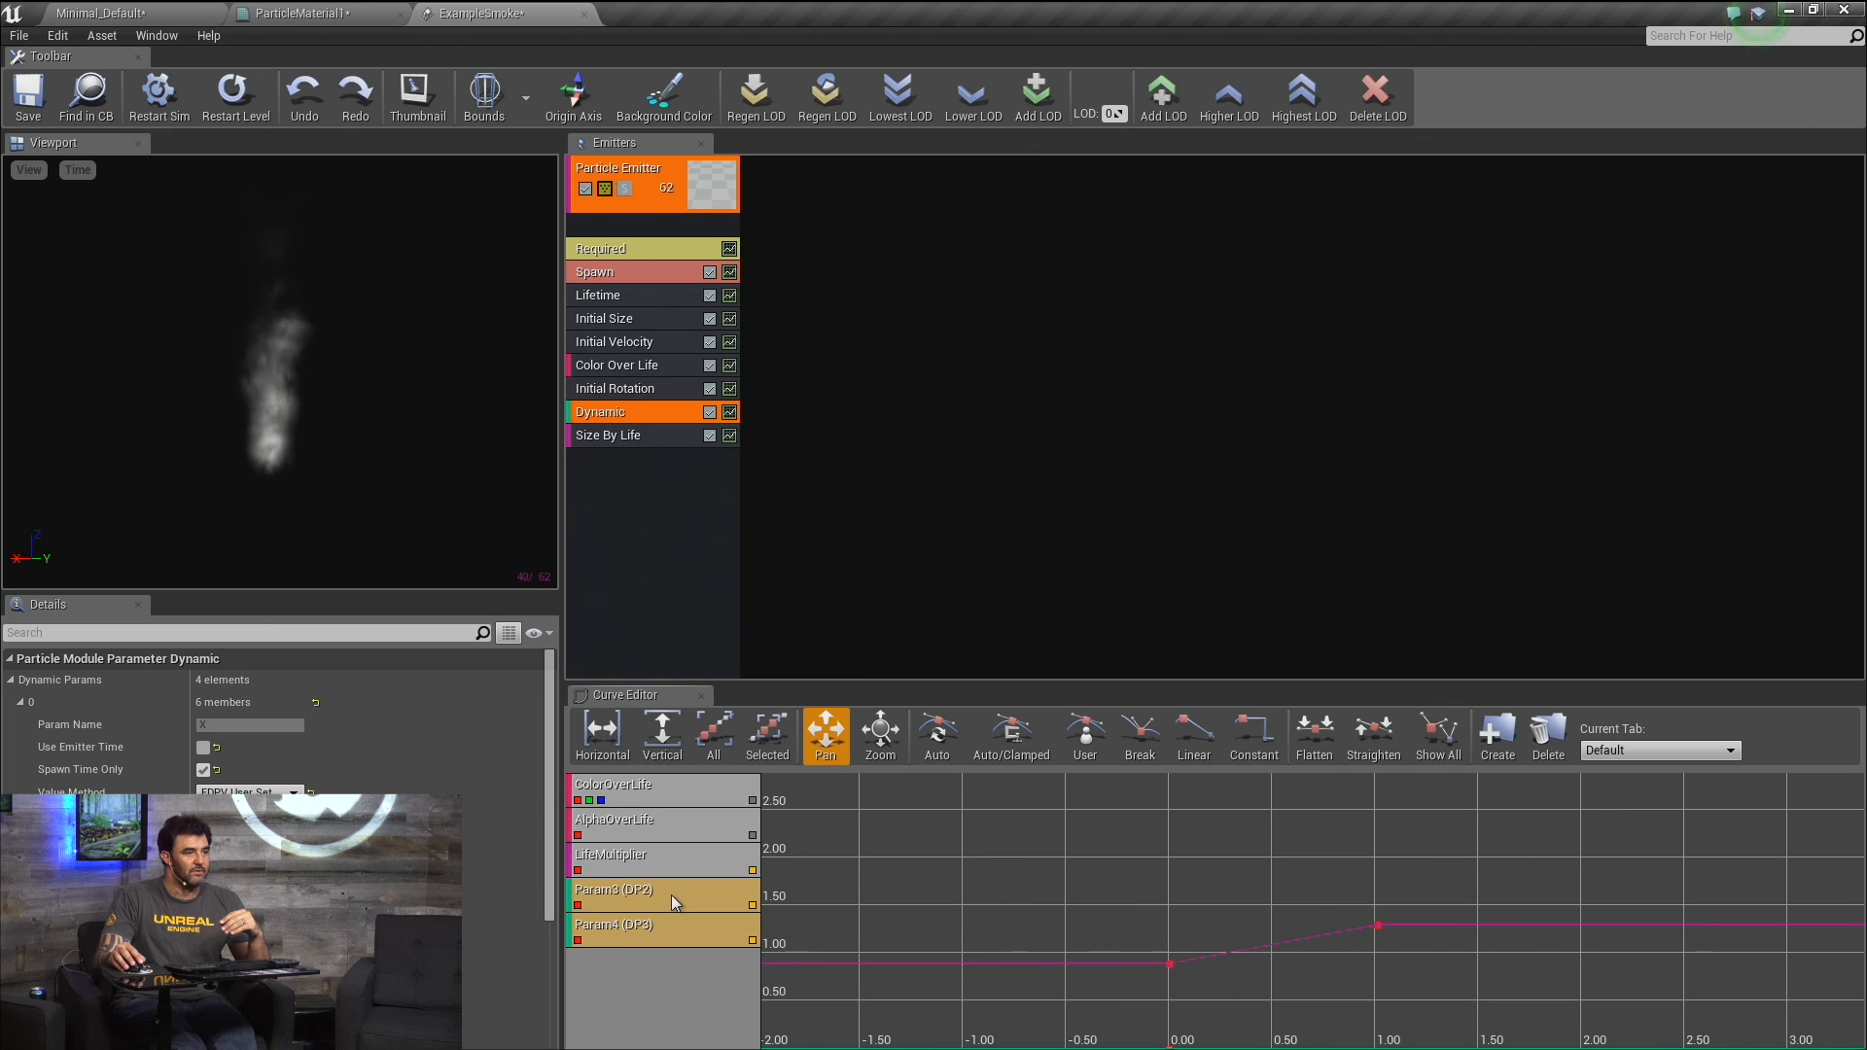
right_click(630, 421)
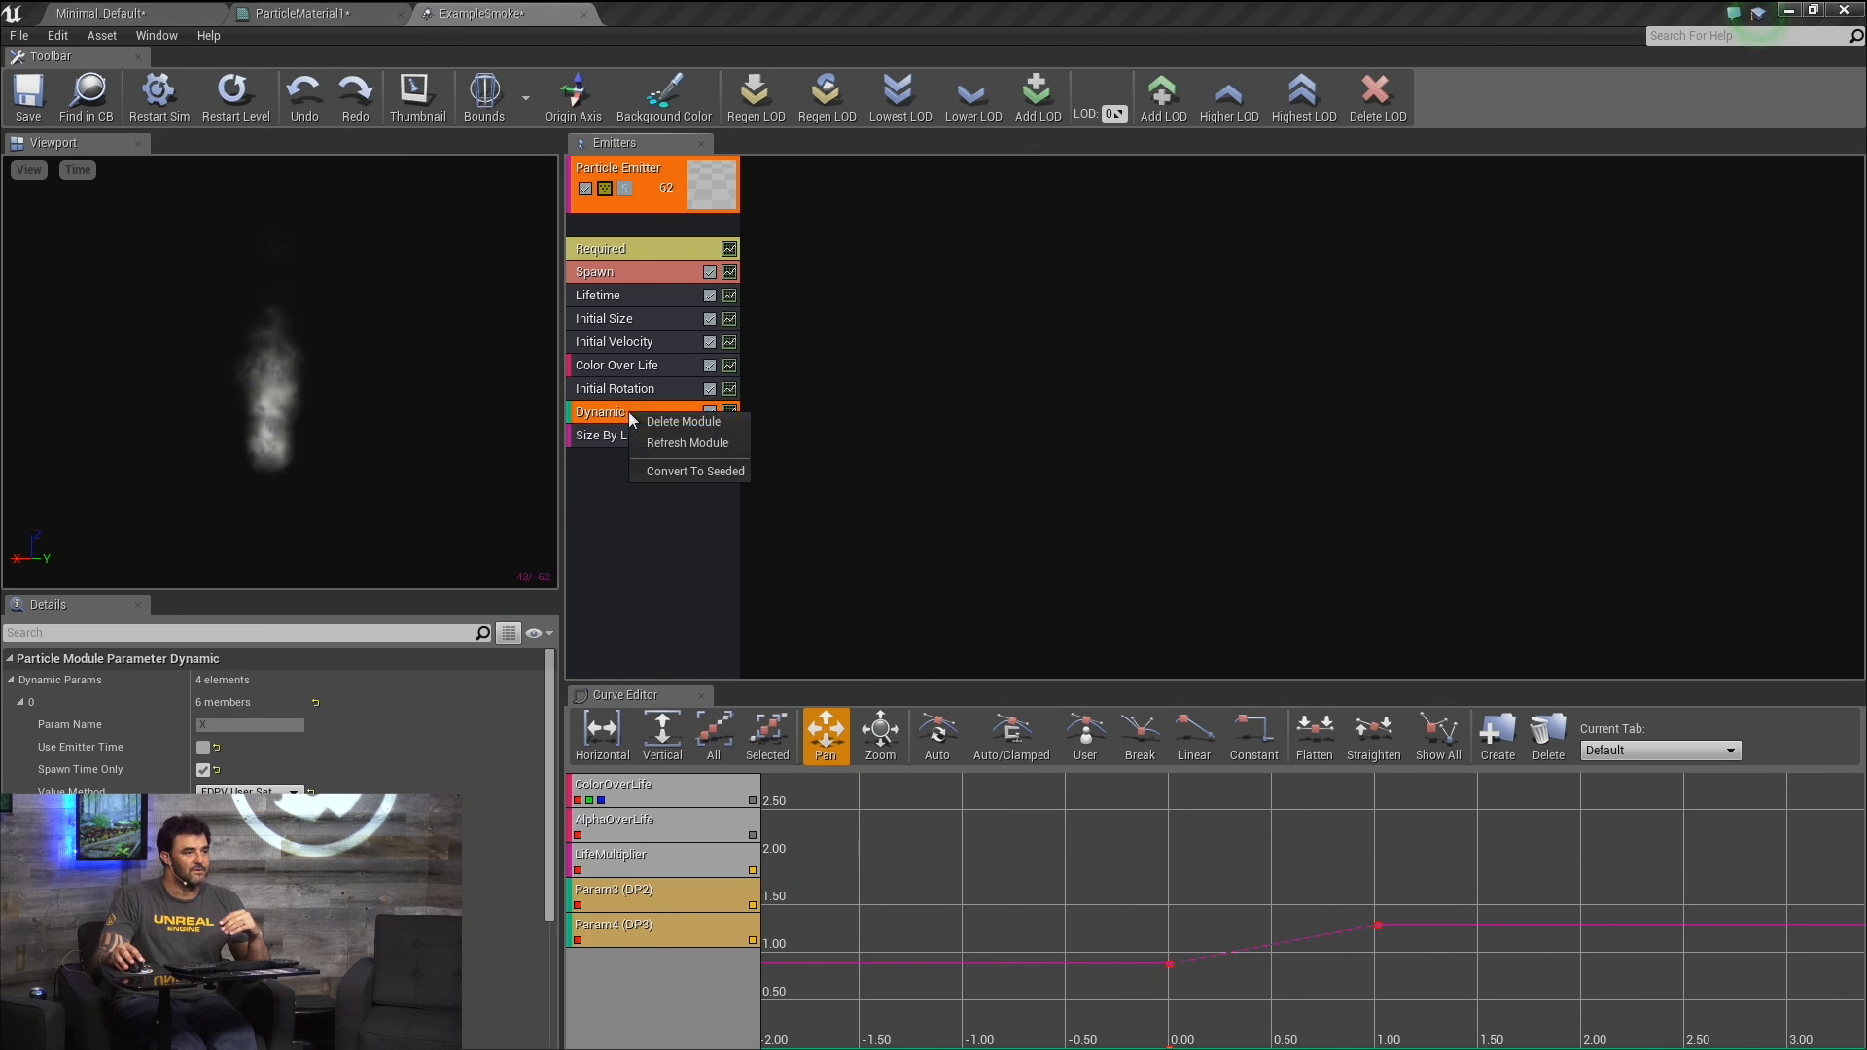
left_click(650, 439)
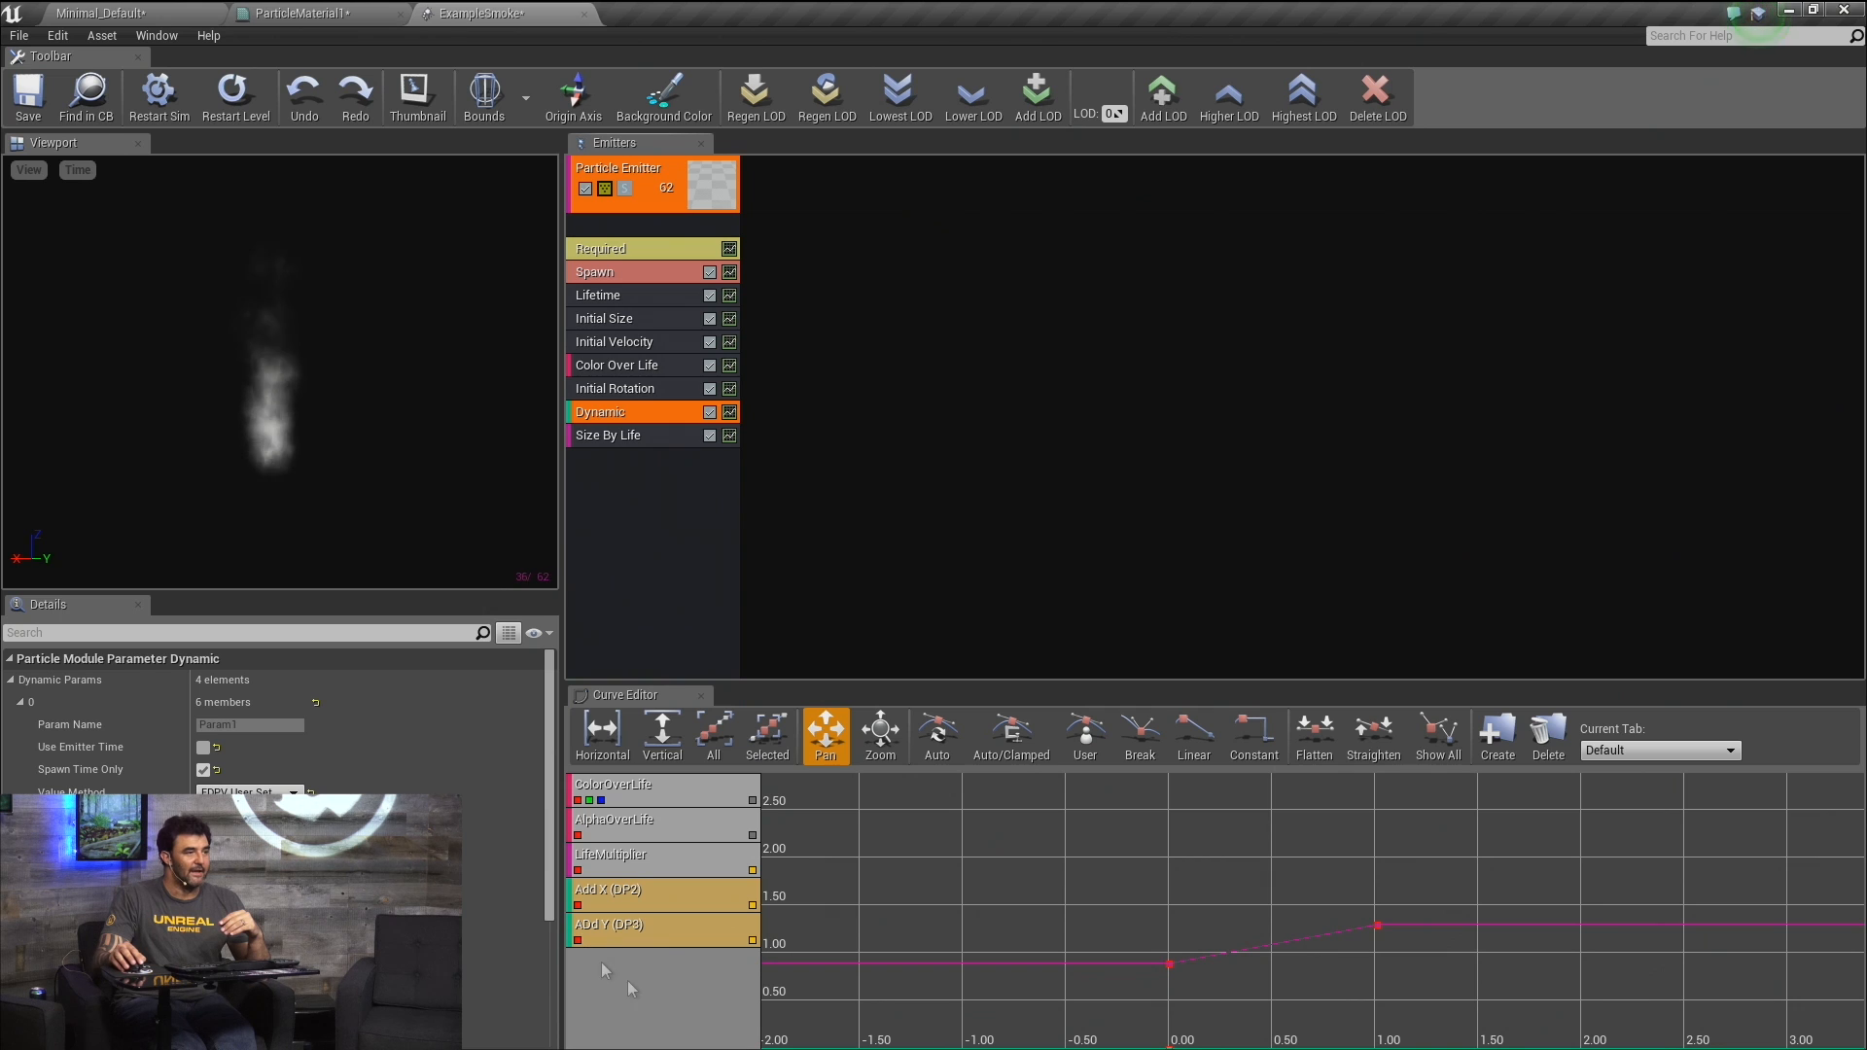
Set the distribution of the Dynamic module's Add X parameter value to Distribution Float Constant Curve.
left_click(19, 702)
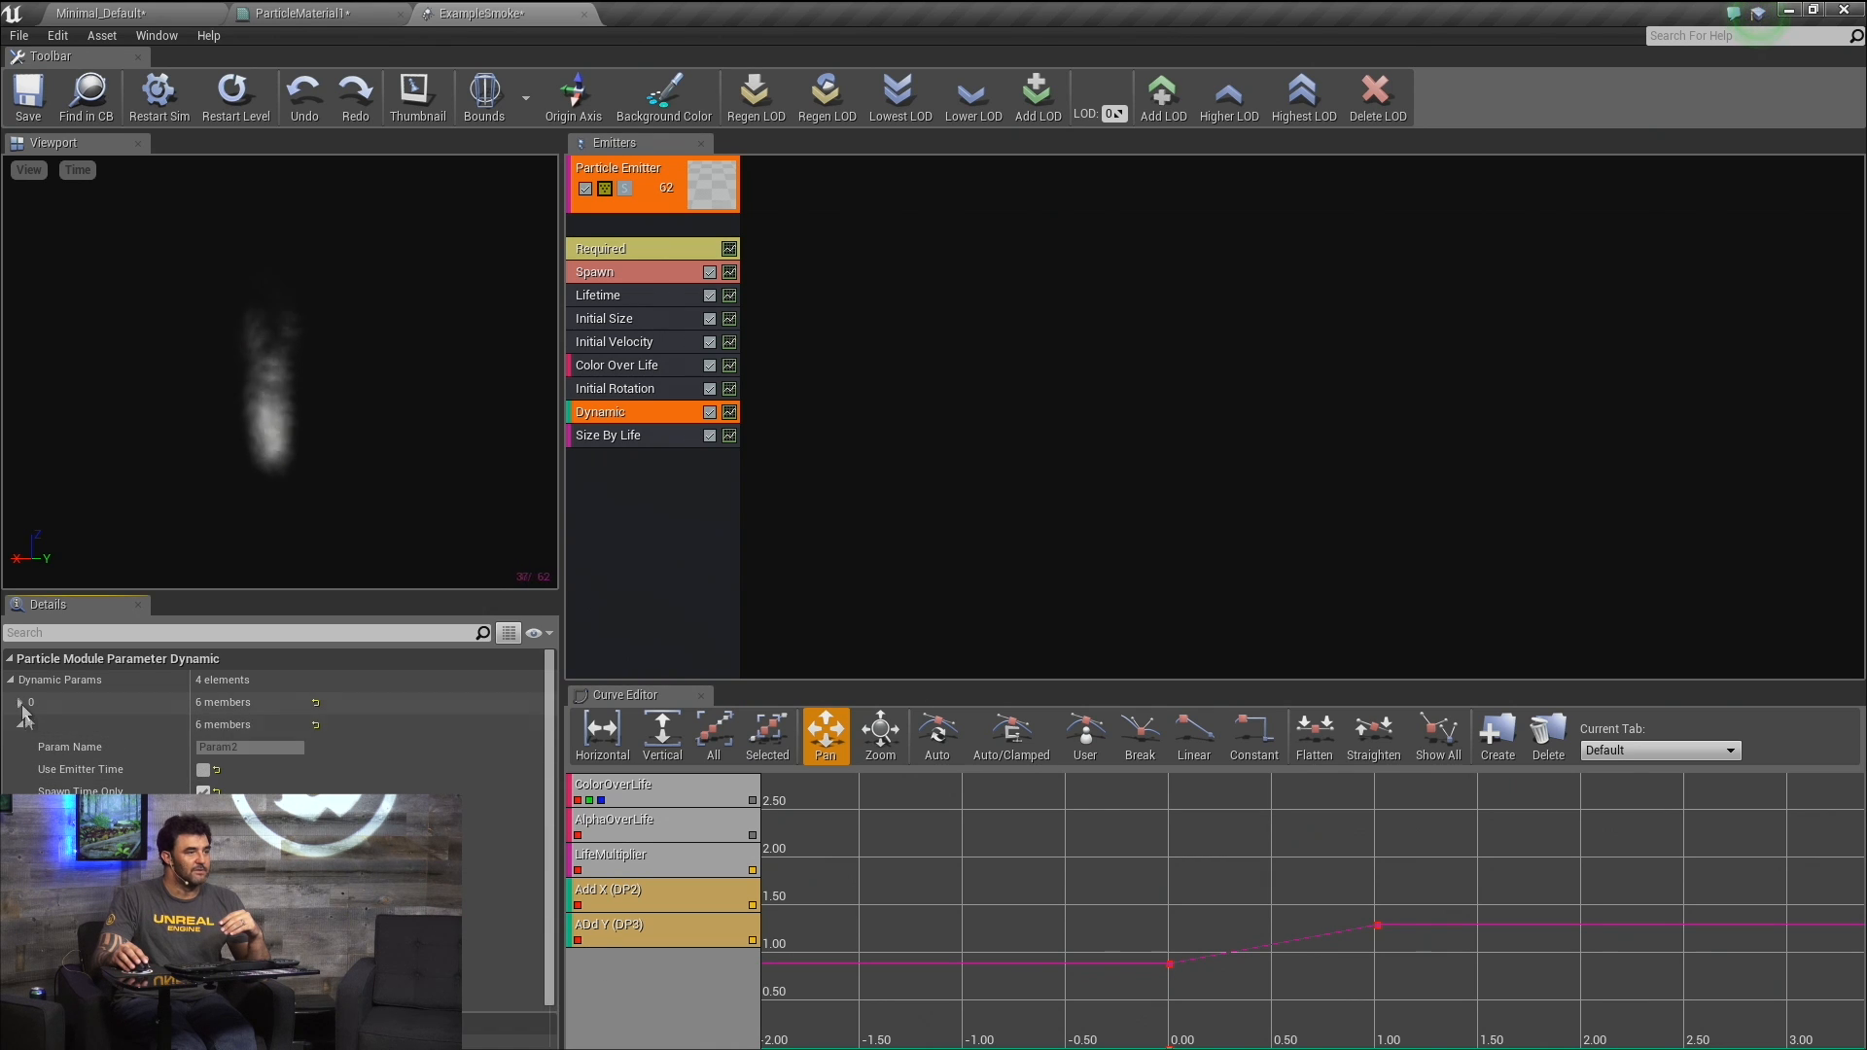
left_click(21, 724)
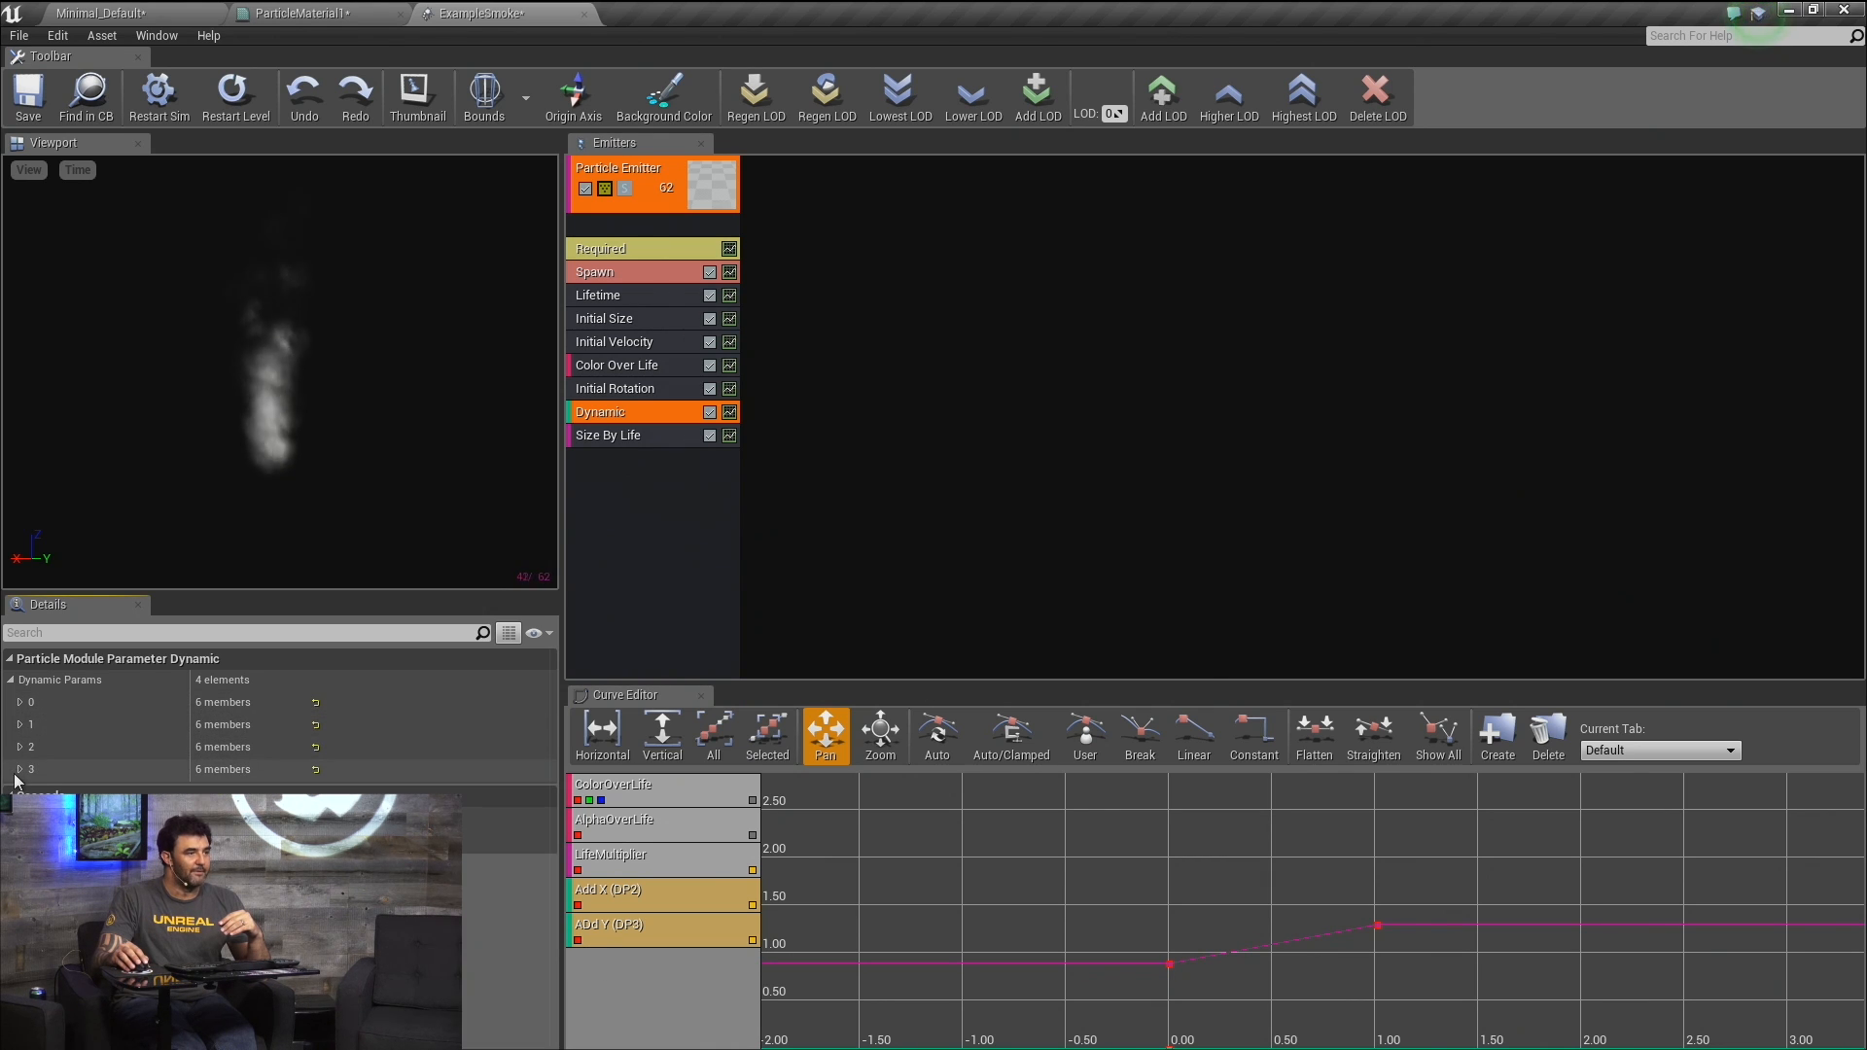
left_click(20, 769)
left_click(20, 747)
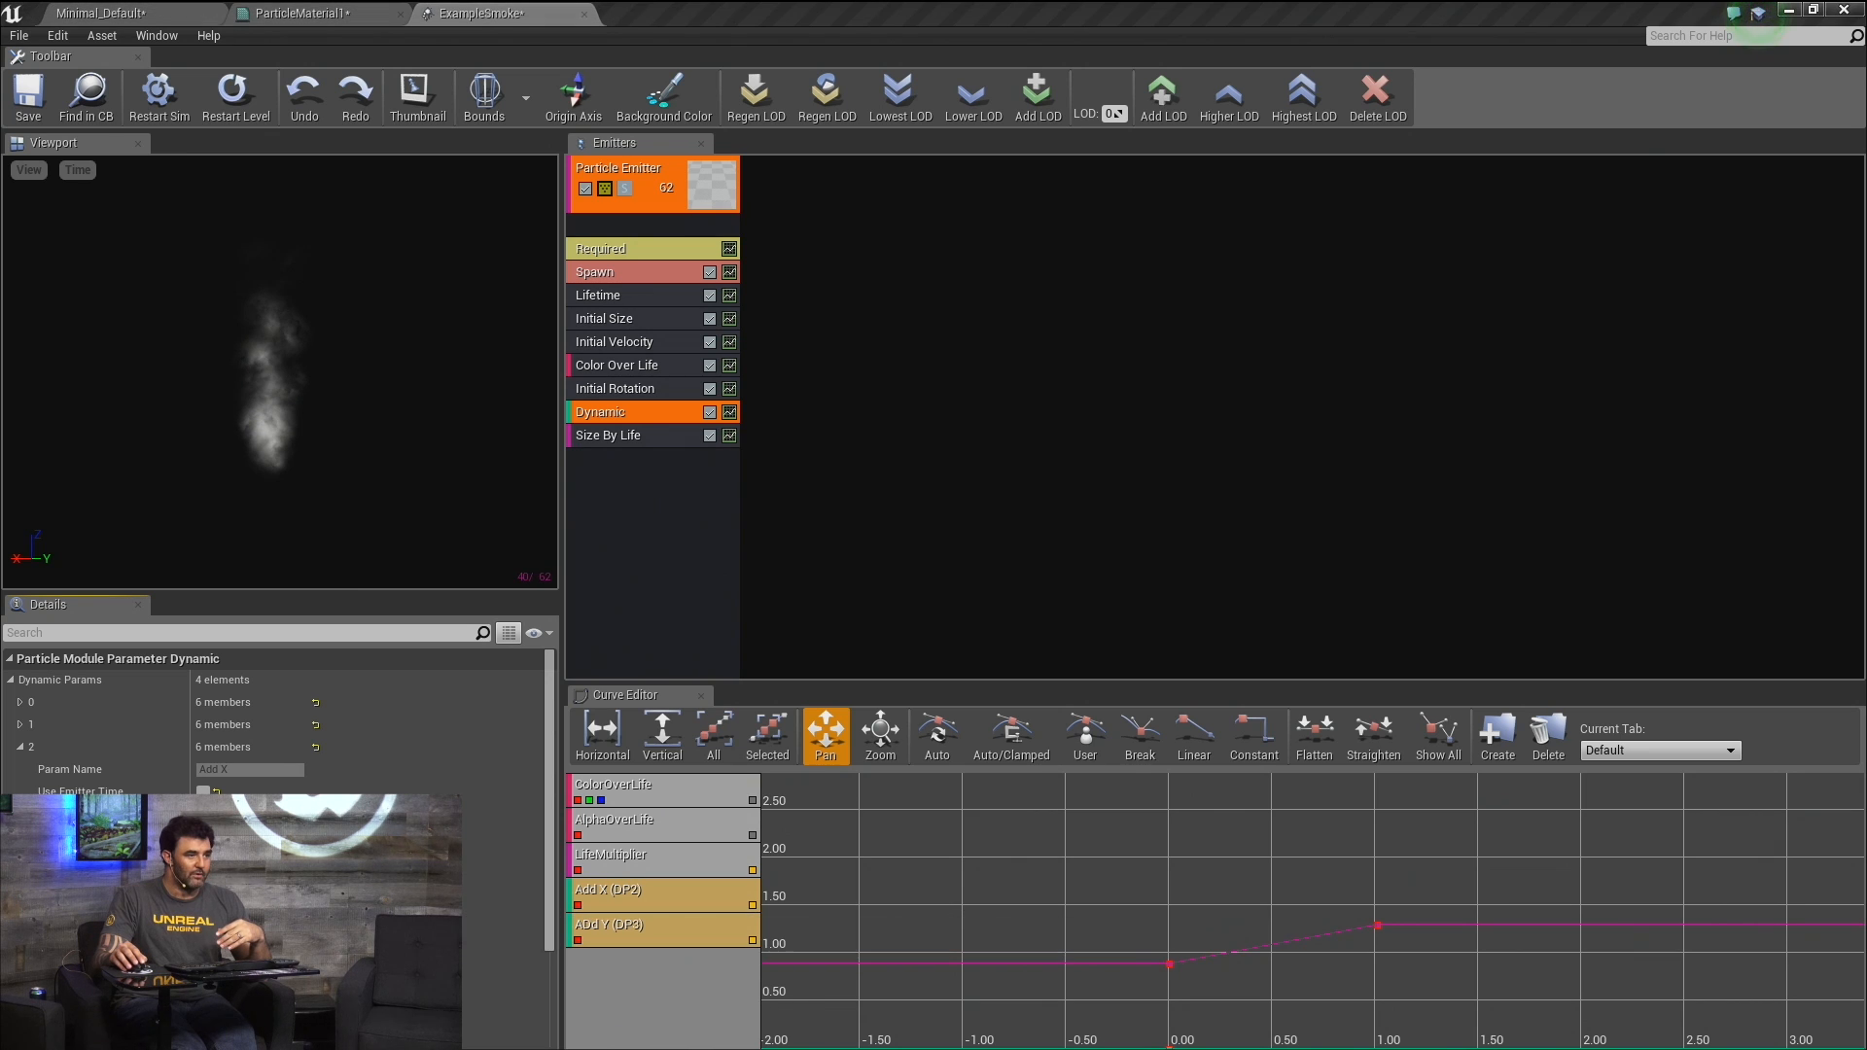
left_click(282, 977)
scroll(292, 905, "down", 13)
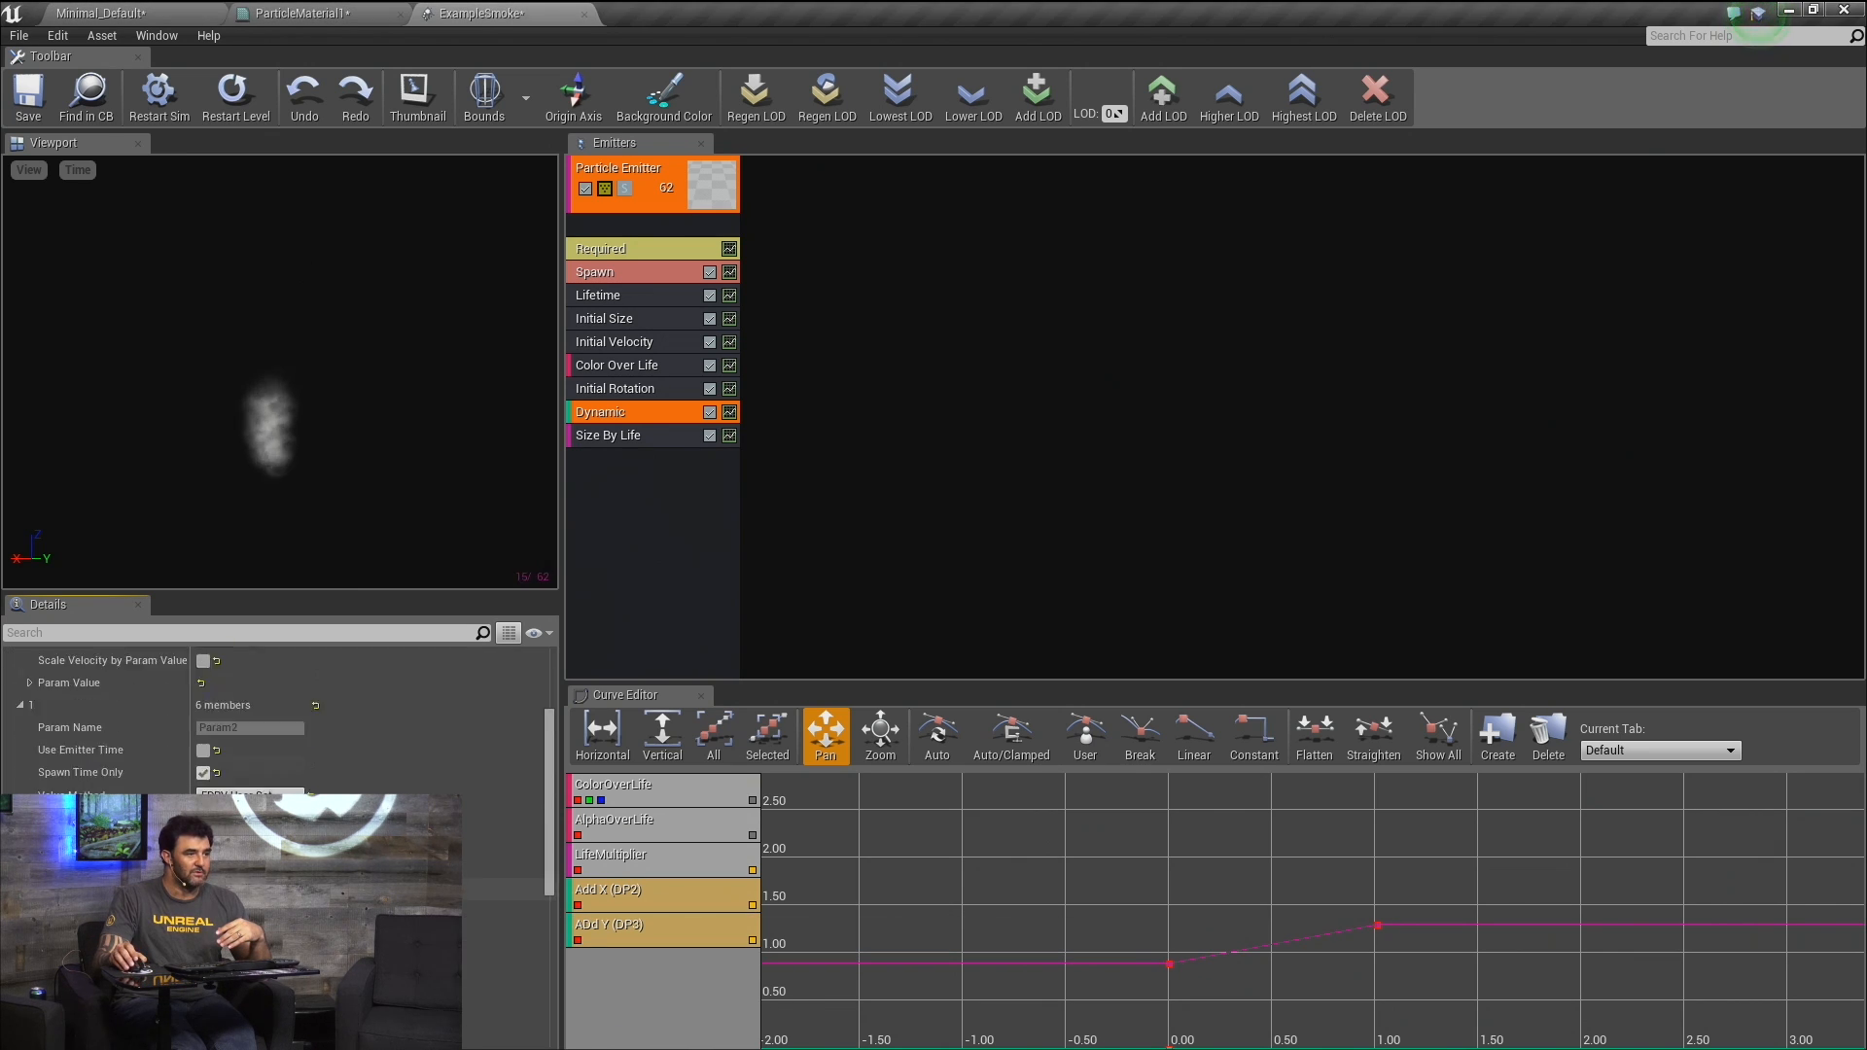
scroll(292, 912, "down", 3)
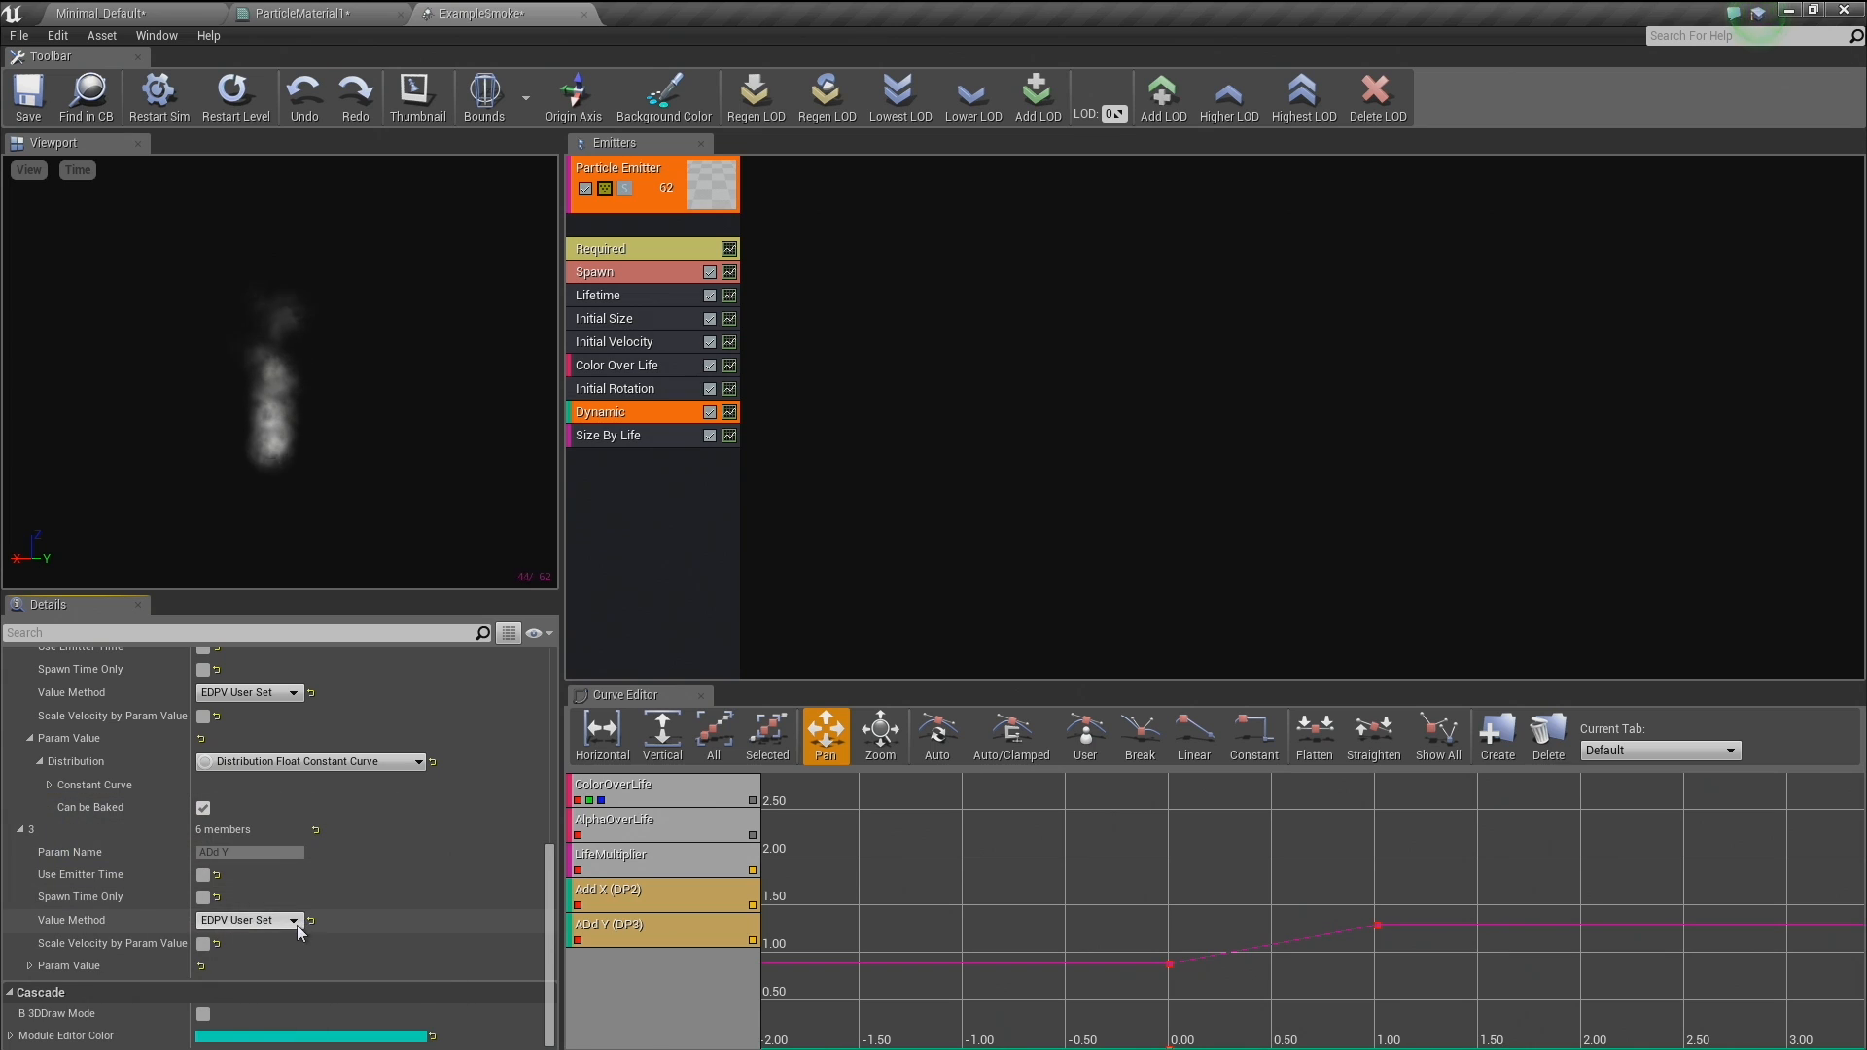
Set the distribution of the Dynamic module's ADd Y parameter value to Distribution Float Constant Curve.
left_click(295, 922)
left_click(96, 965)
left_click(98, 966)
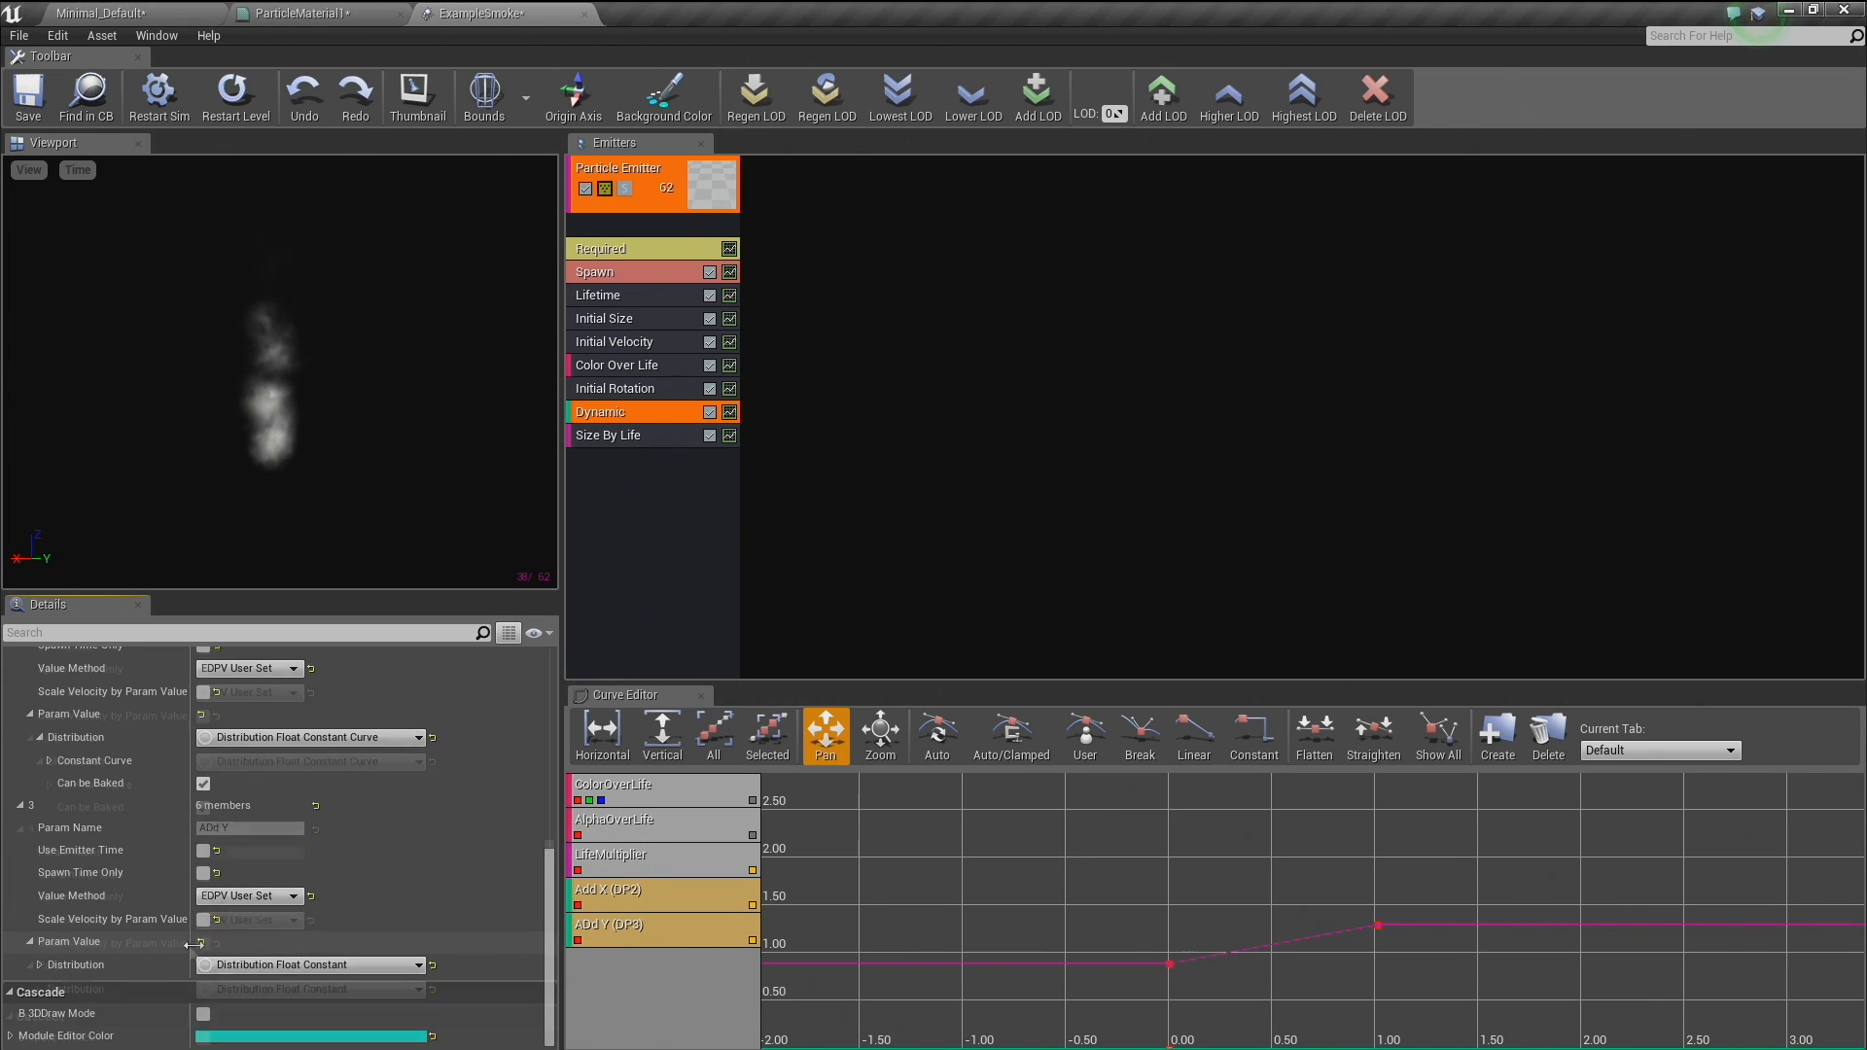
left_click(272, 967)
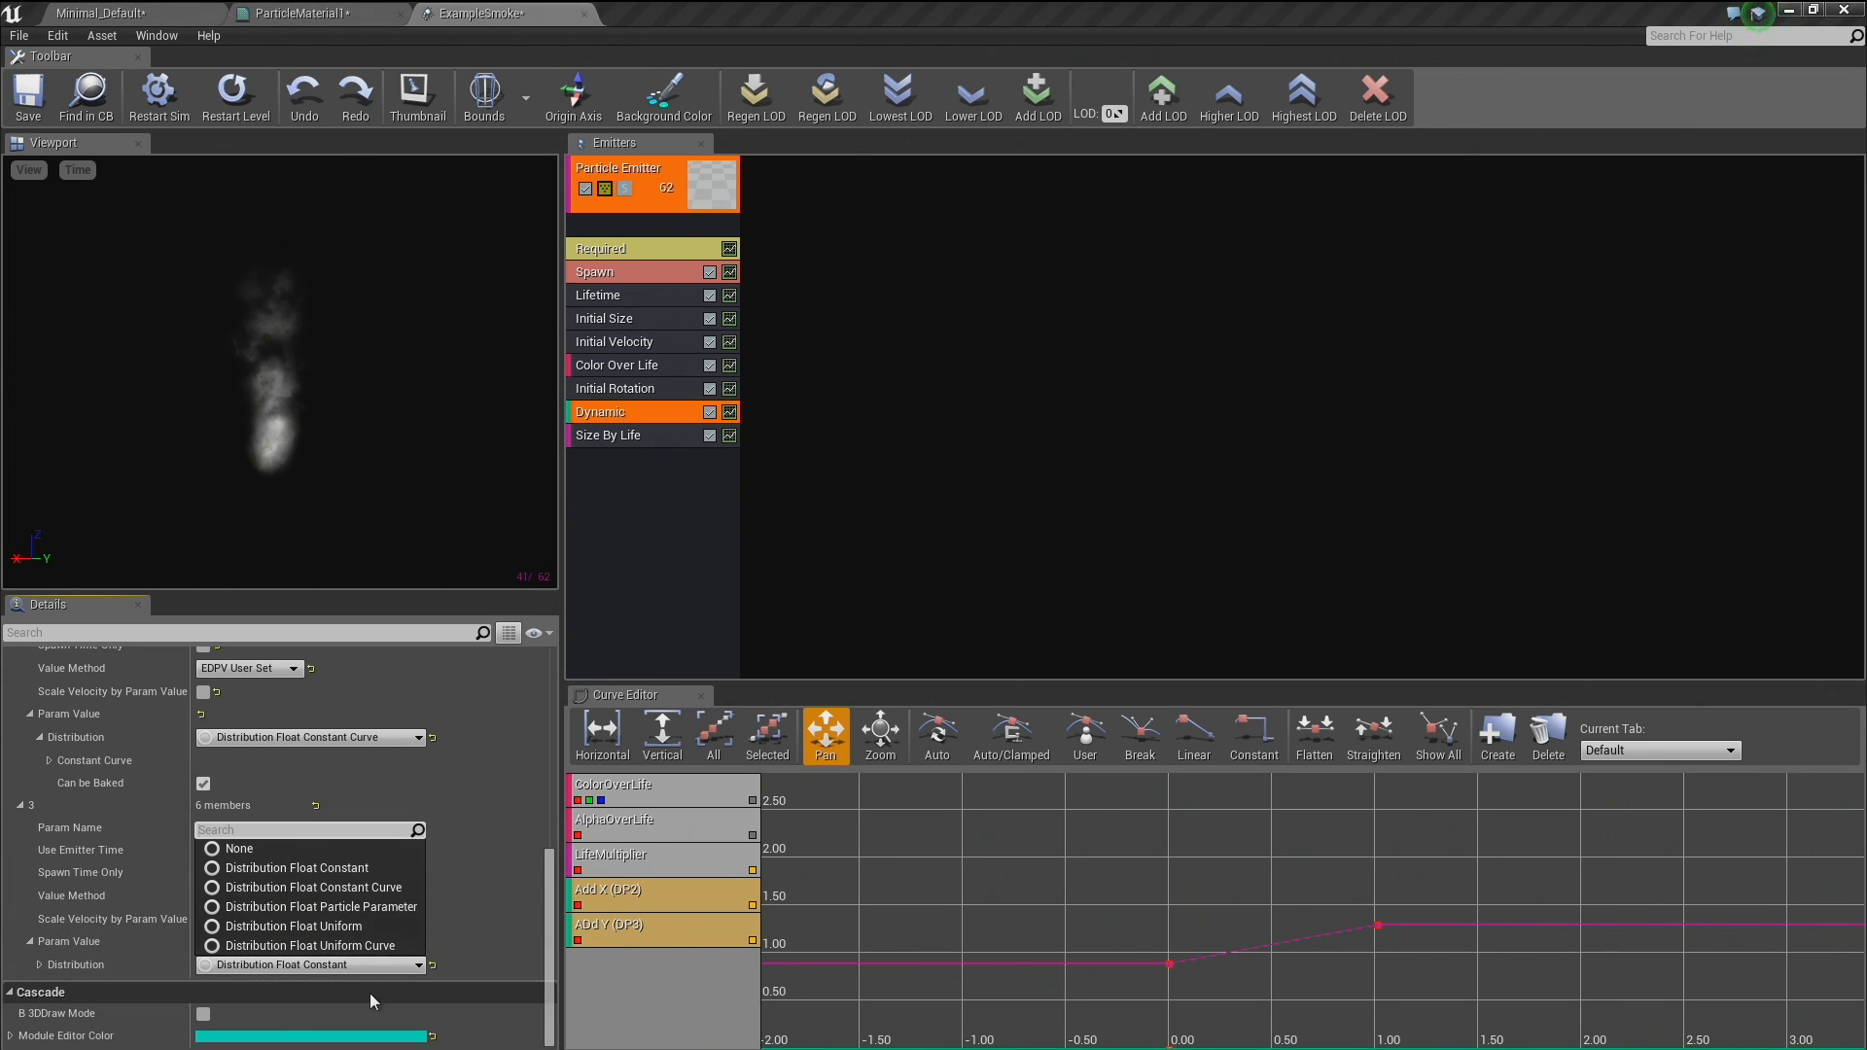
left_click(355, 904)
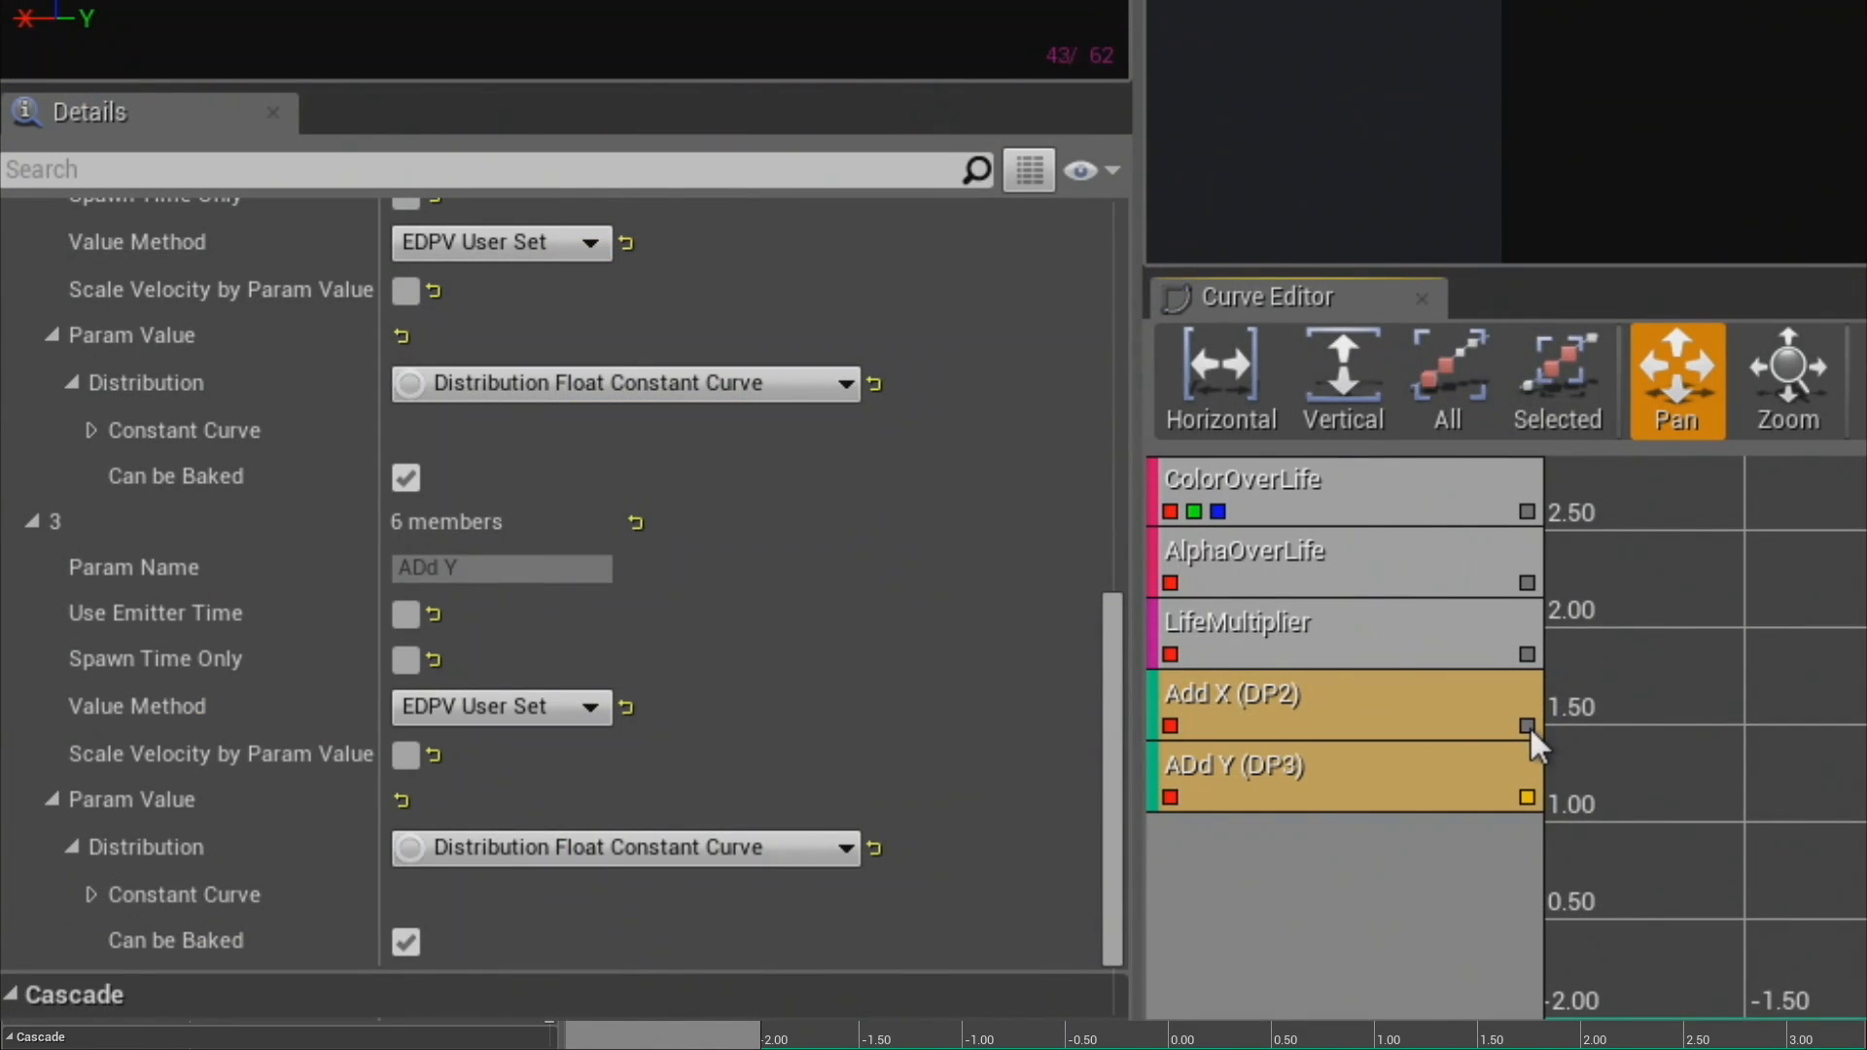
Hide the Add X curve, add ADd Y keys at times 0 and 1, and raise the second key to about 0.65.
left_click(752, 906)
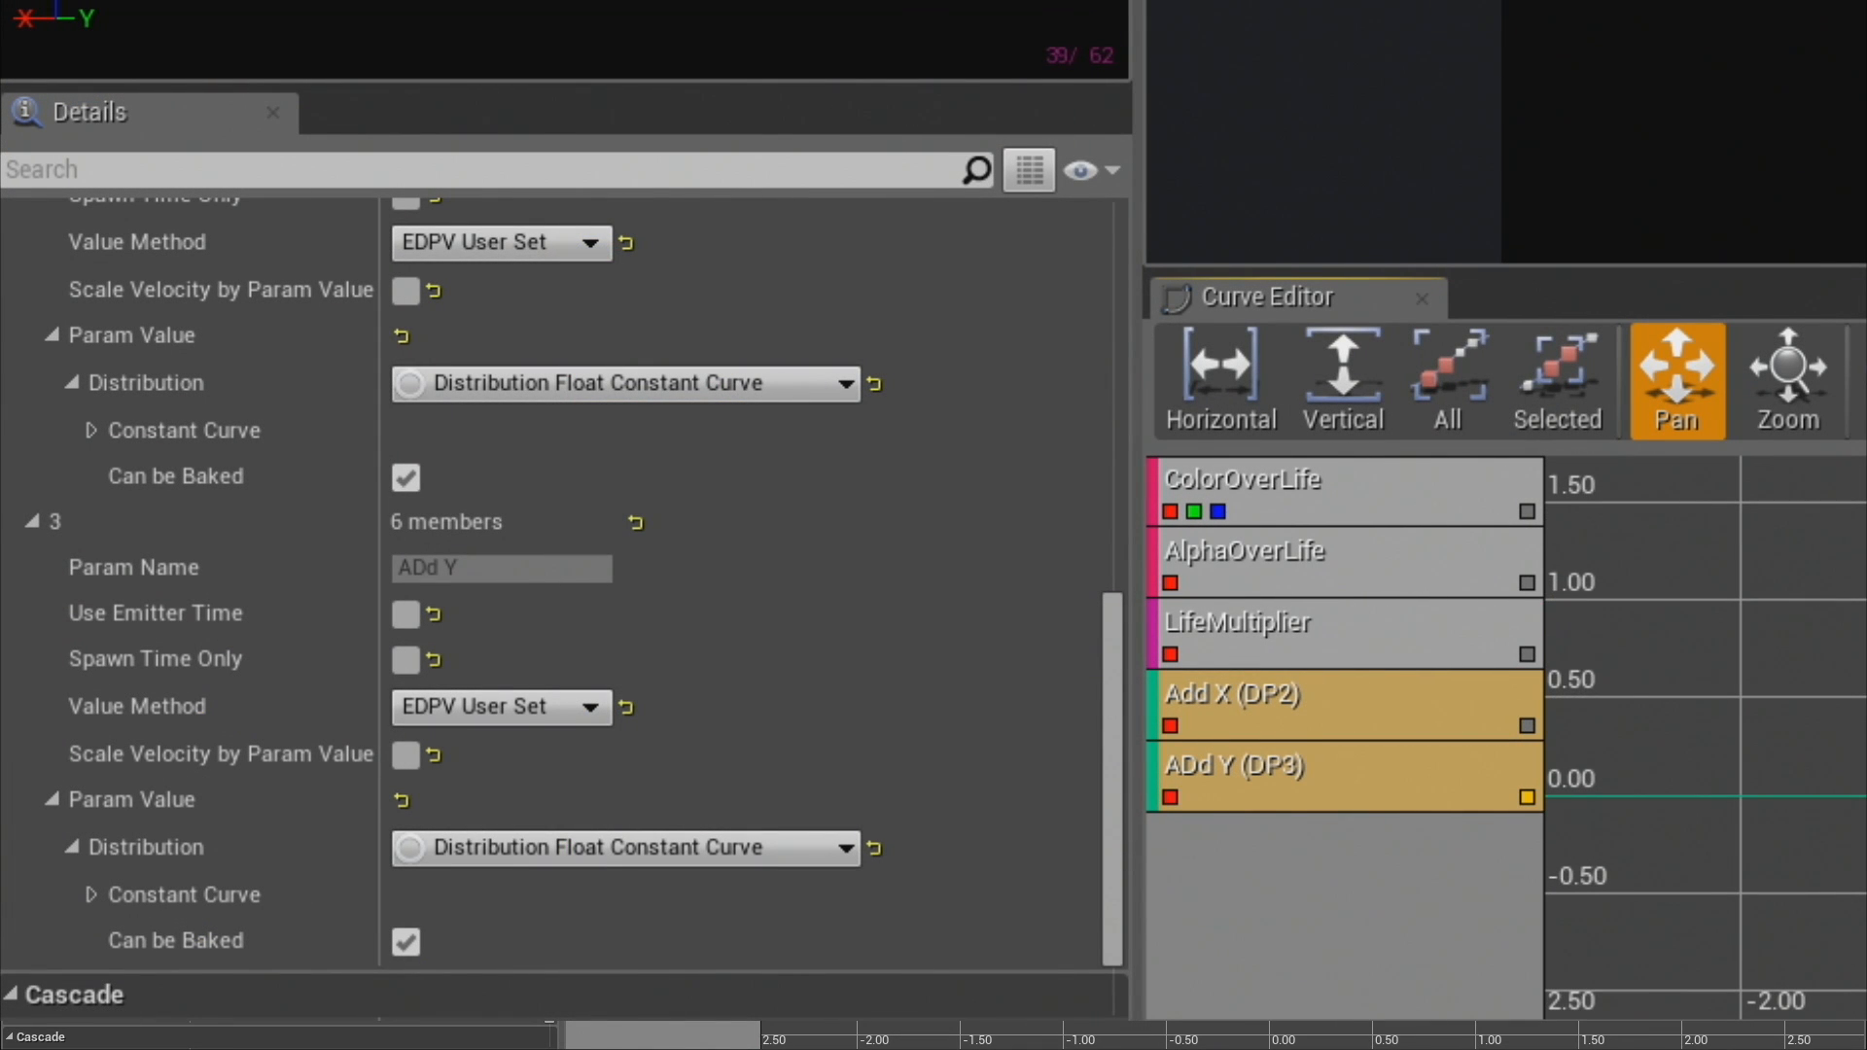
left_click_drag(1313, 905, 1175, 876)
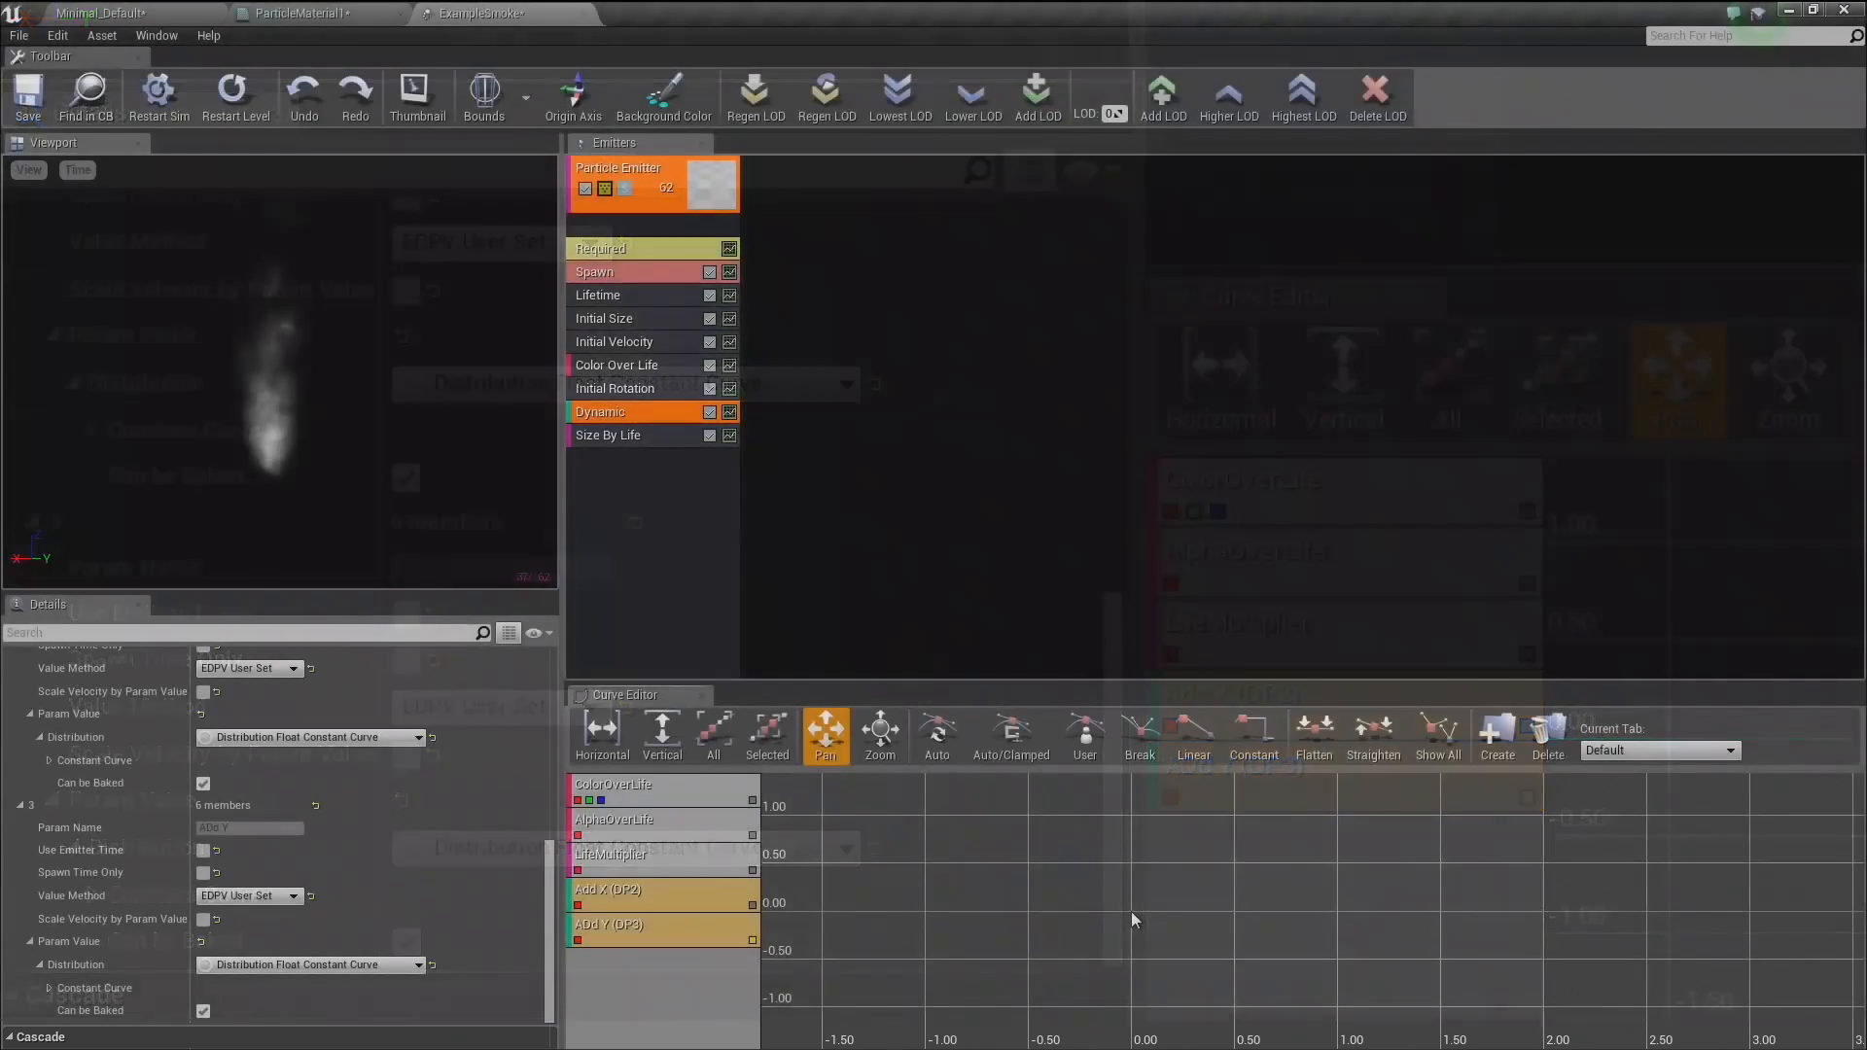
left_click(1130, 912, "ctrl")
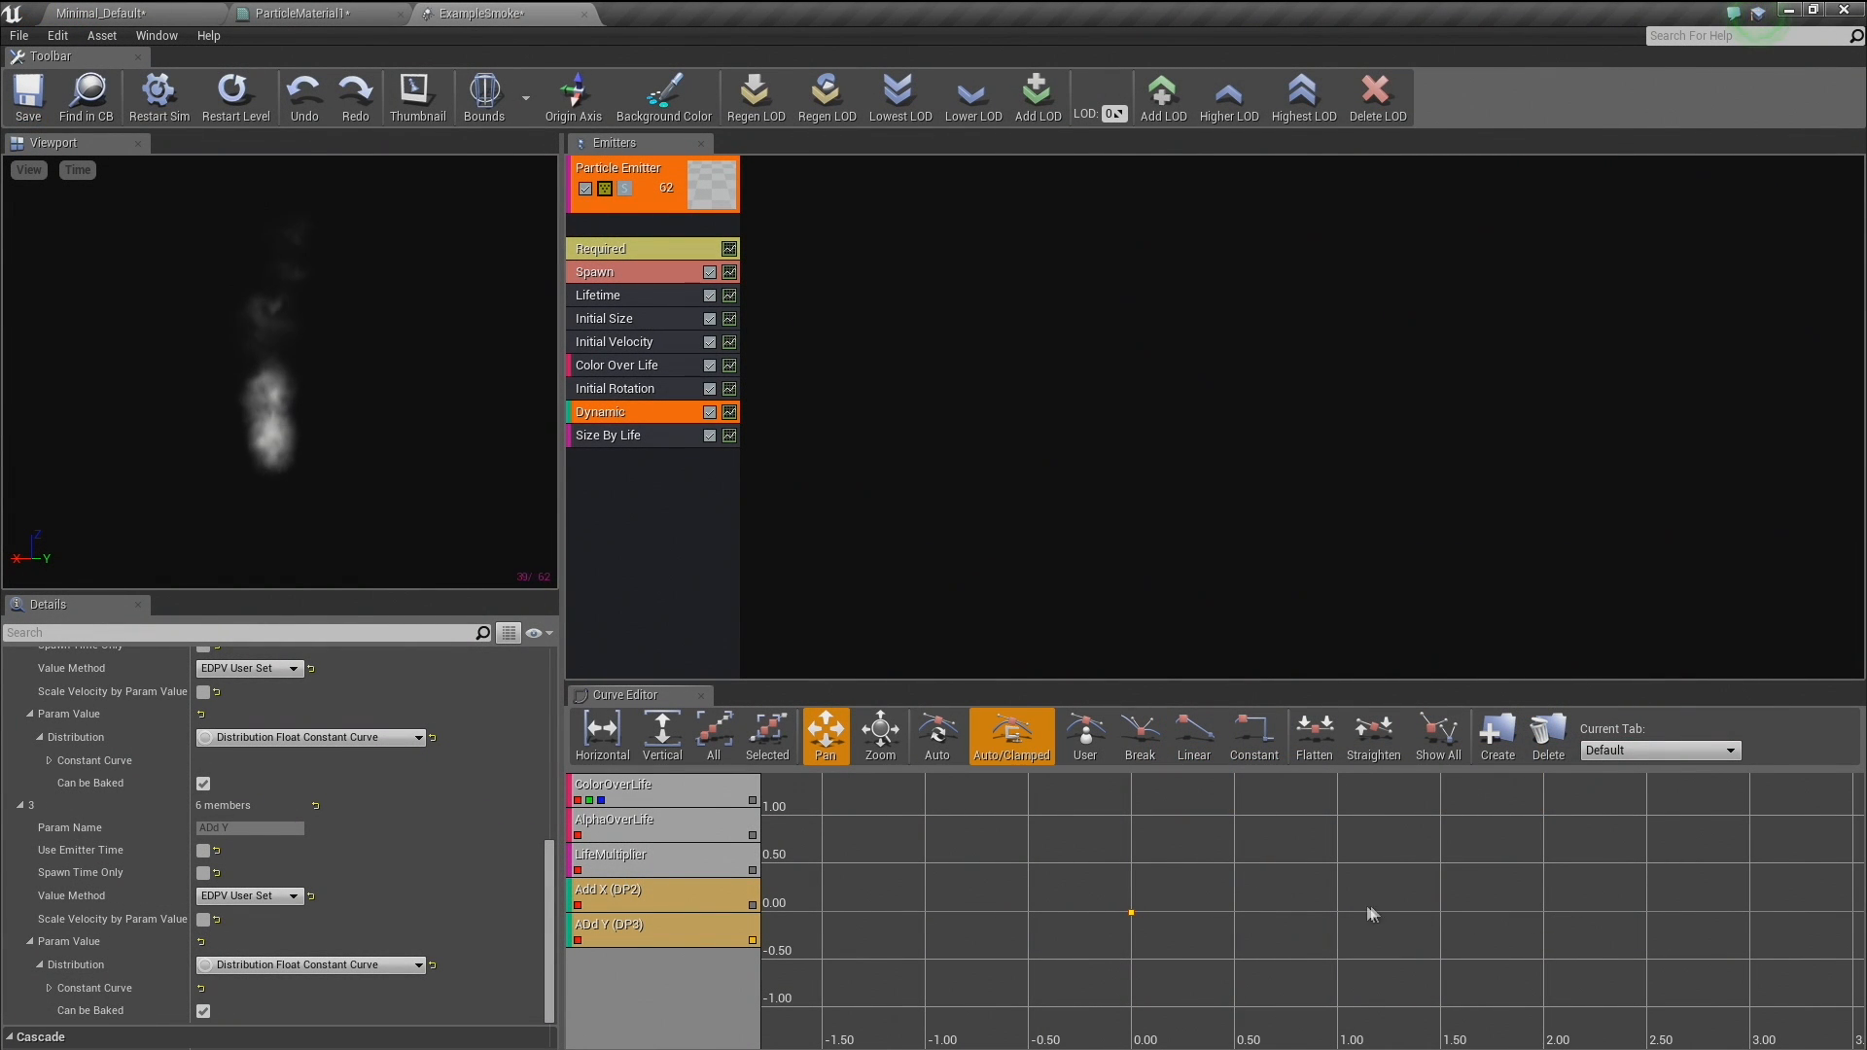
left_click(1338, 912, "ctrl")
left_click_drag(1307, 969, 1303, 902, "ctrl")
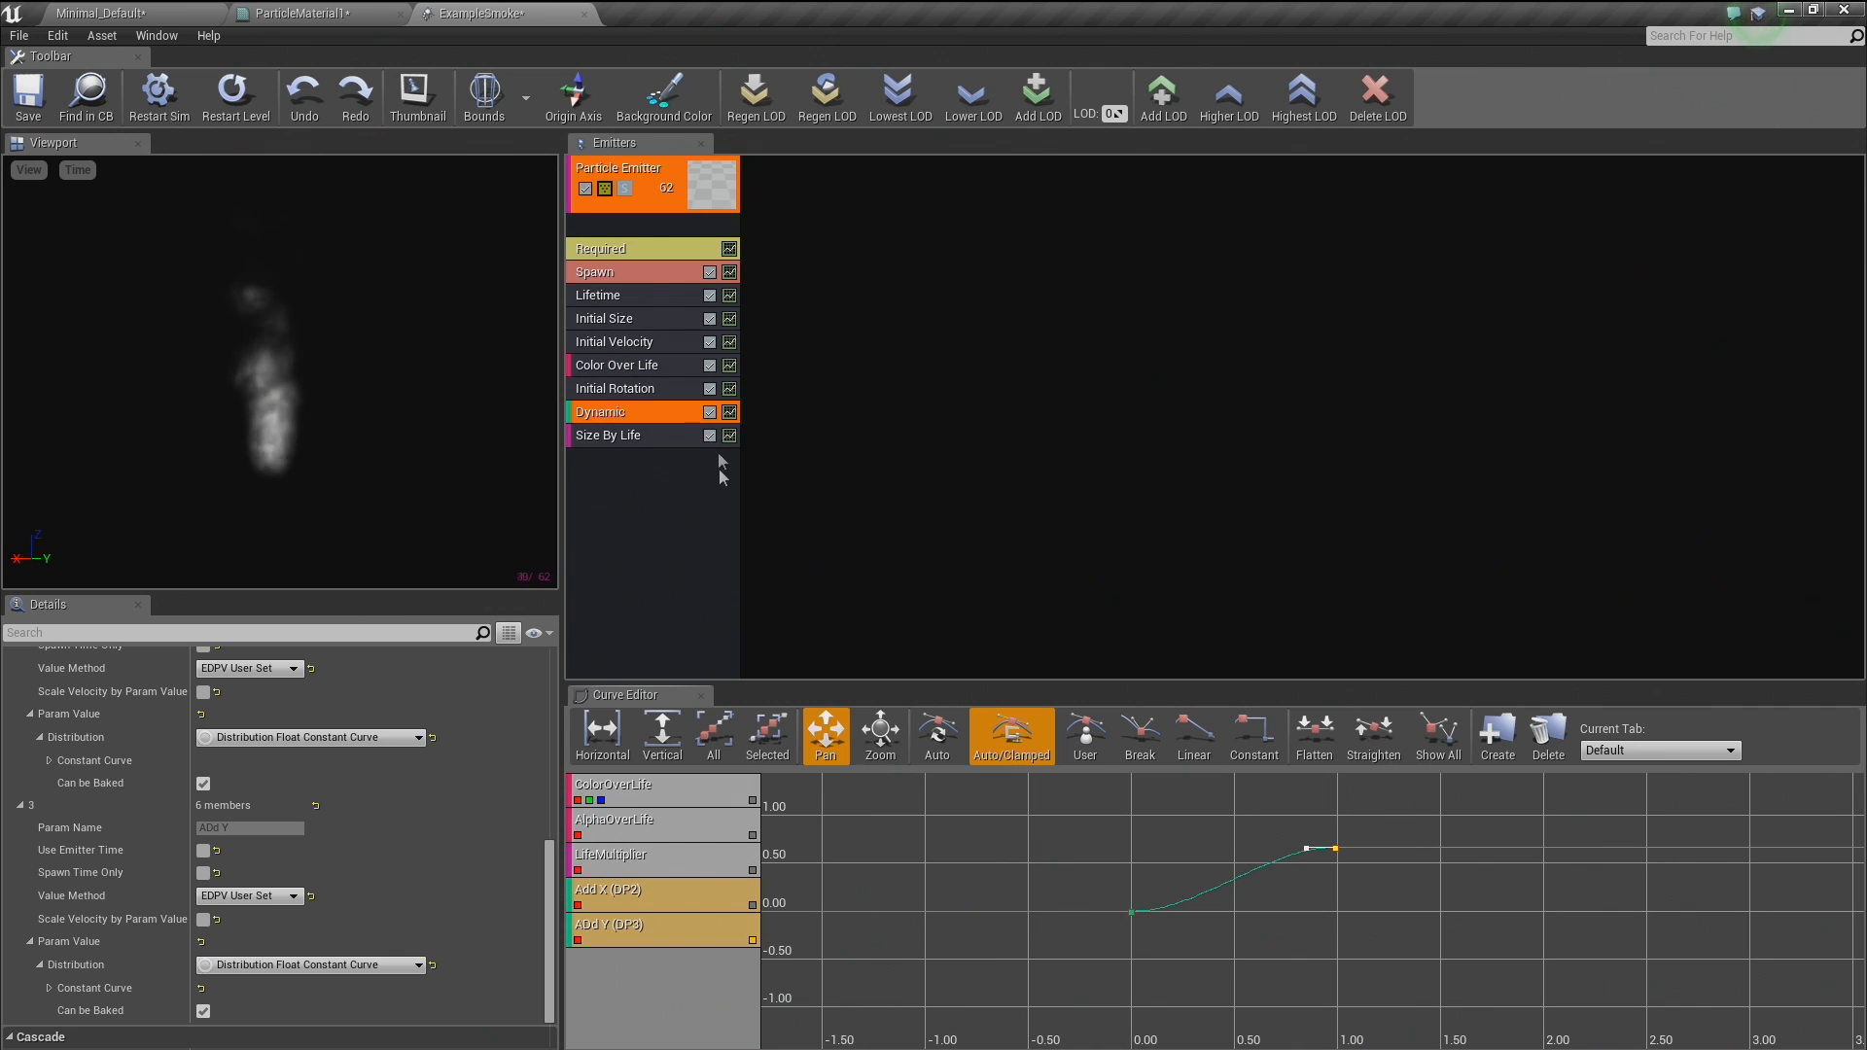
Disable the Initial Rotation module and lower the ADd Y curve's key at time 1 to about -1.
left_click(710, 389)
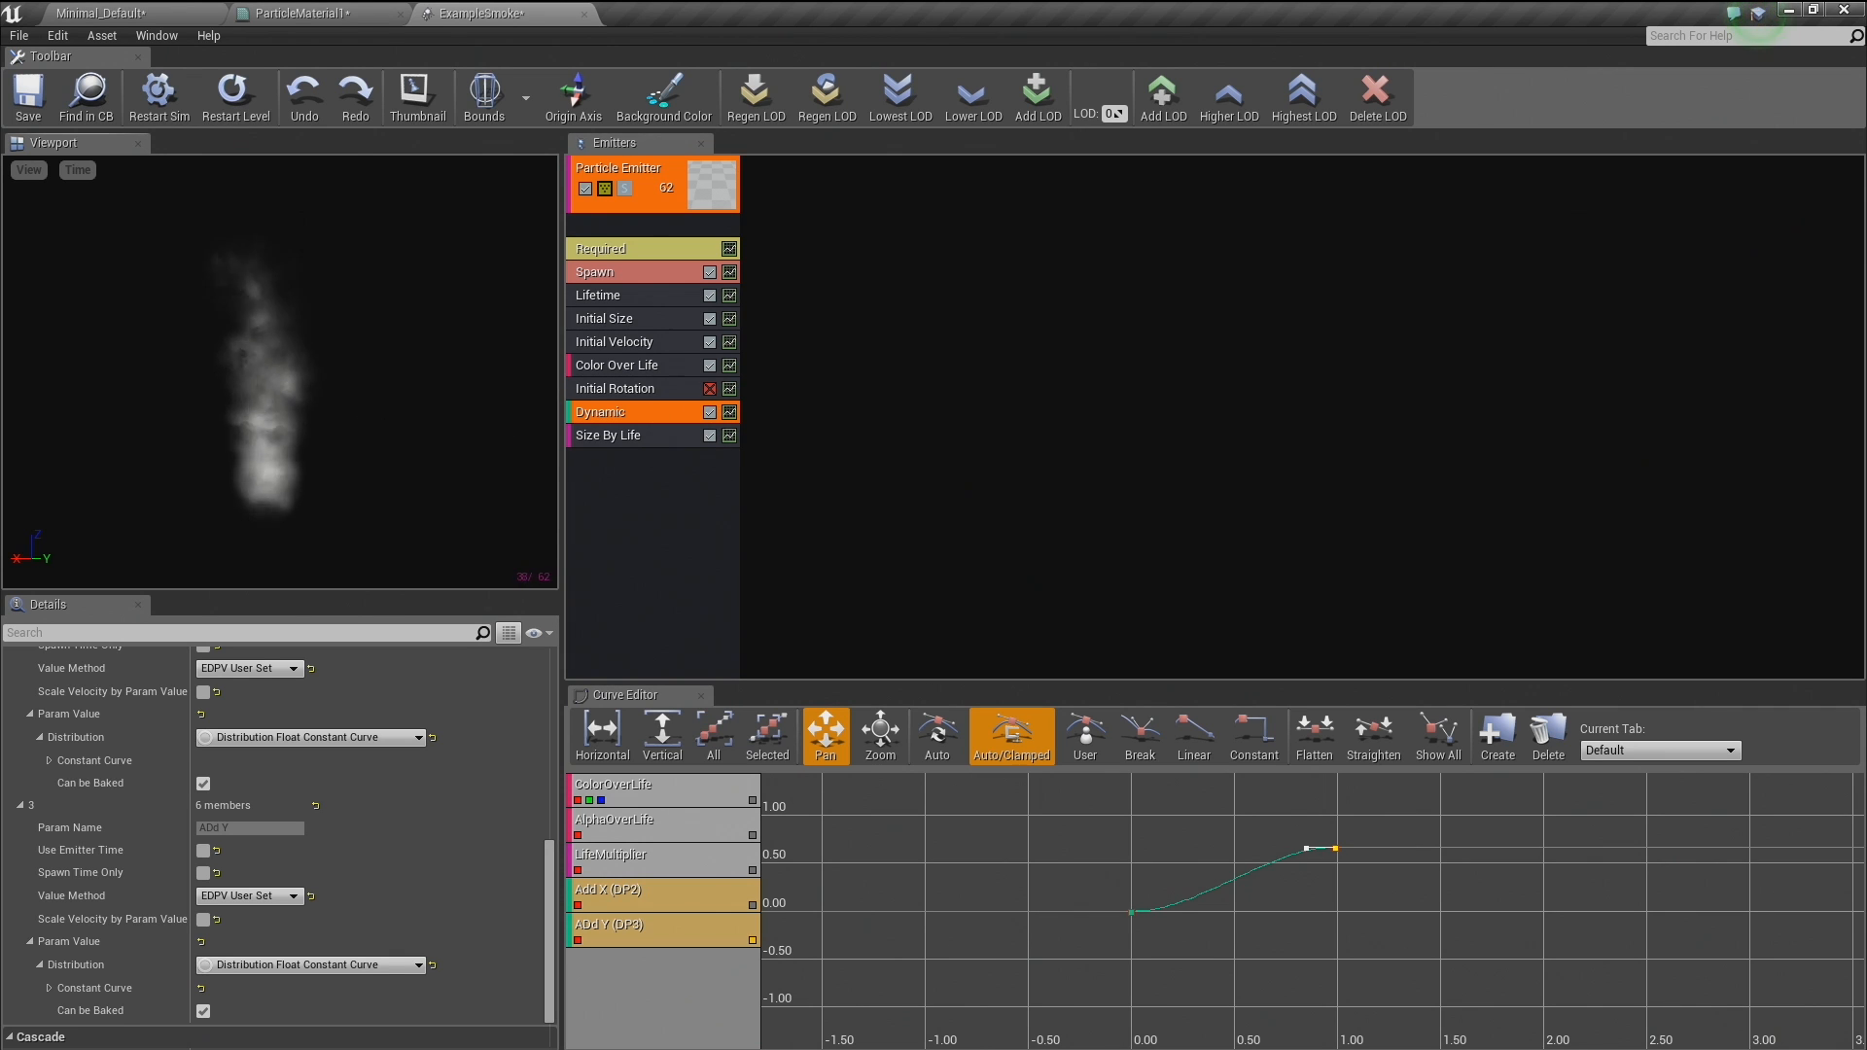
left_click_drag(1278, 856, 1317, 1045, "ctrl")
right_click_drag(418, 437, 398, 379)
middle_click_drag(297, 394, 298, 423)
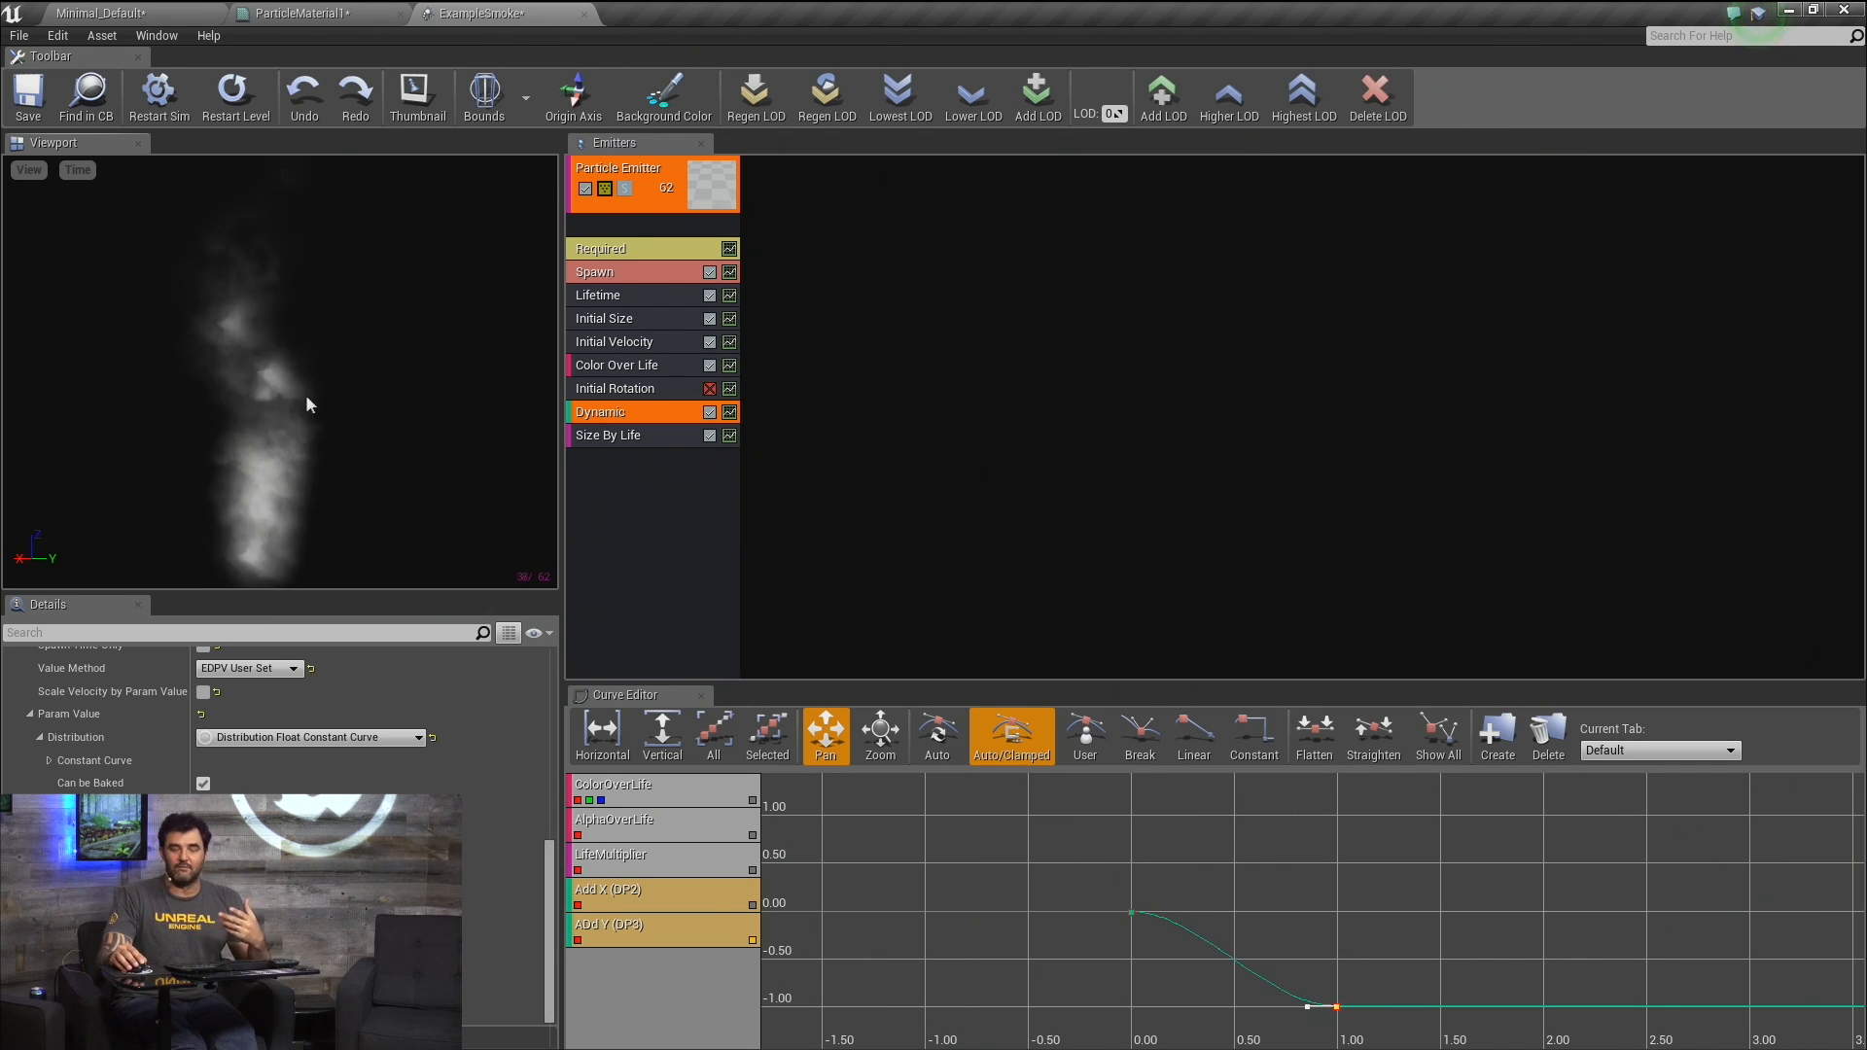
Show the Add X curve instead of ADd Y, add keys at times 0 and 1, and raise the second key well above 0.5.
left_click_drag(1322, 995, 1322, 952)
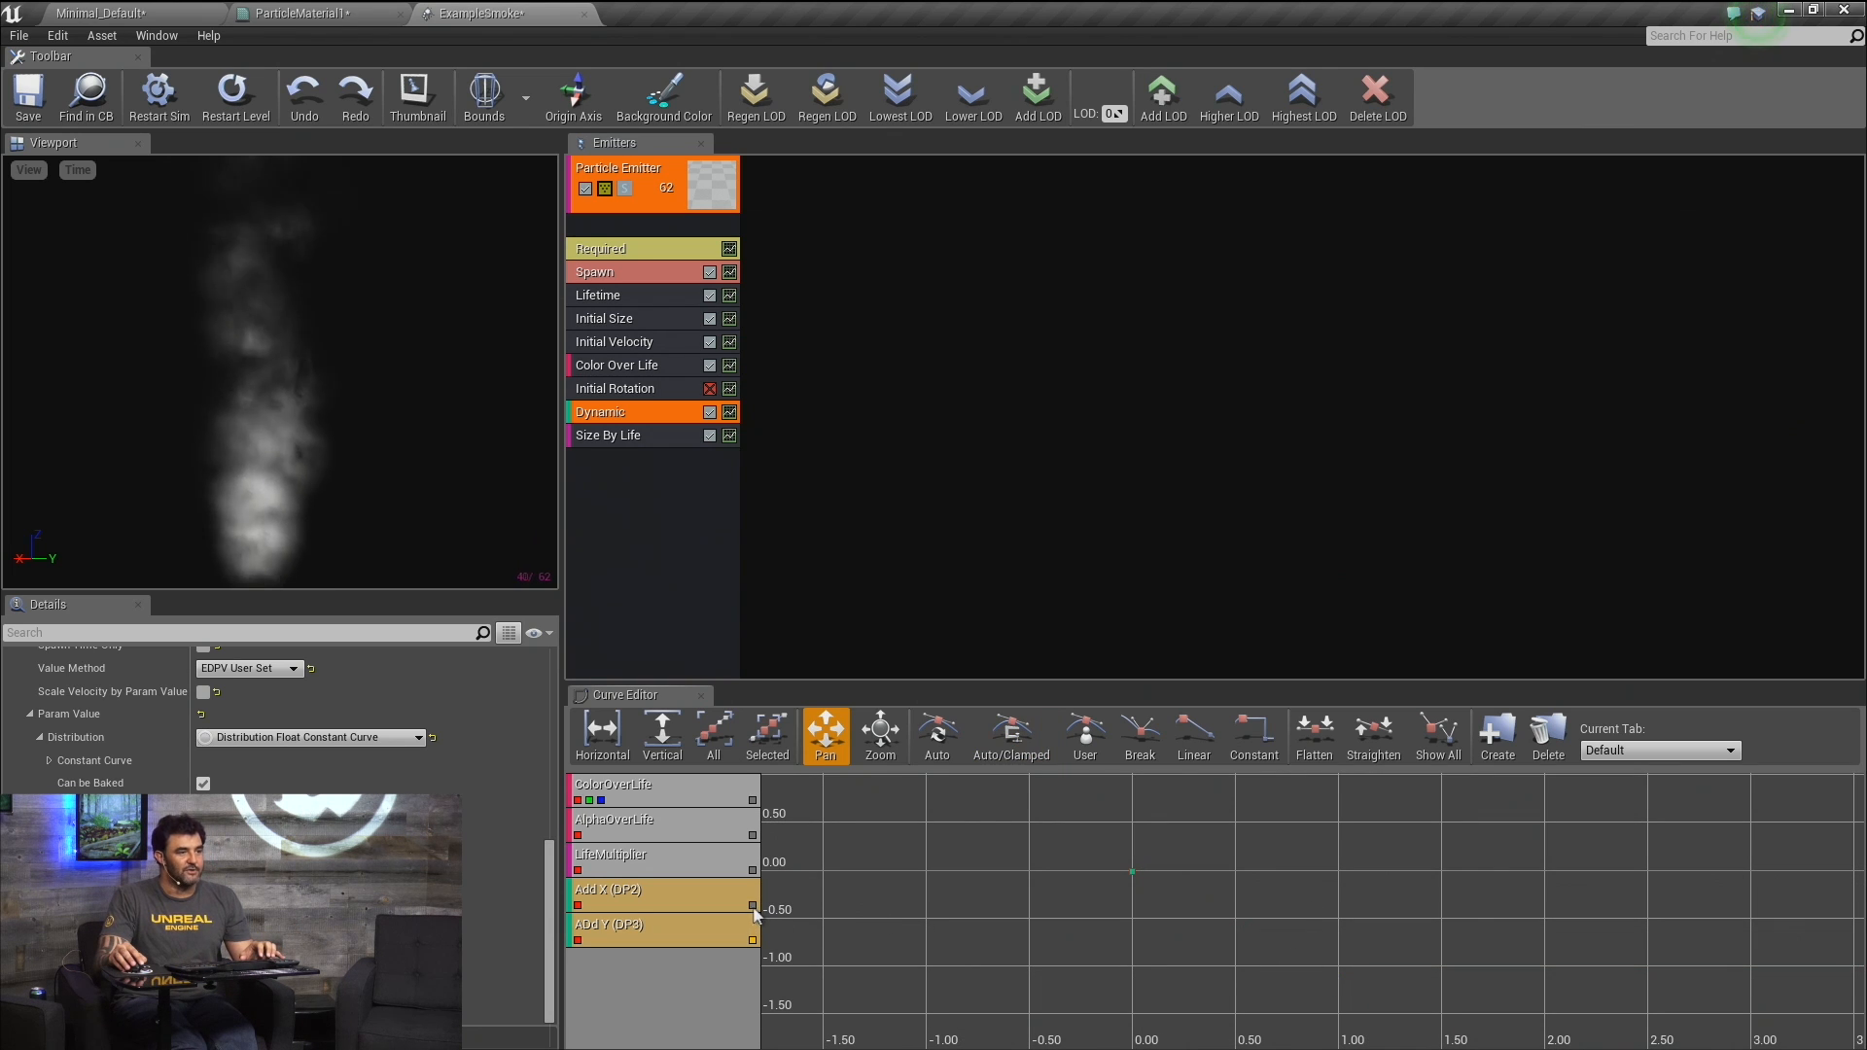
left_click(753, 939)
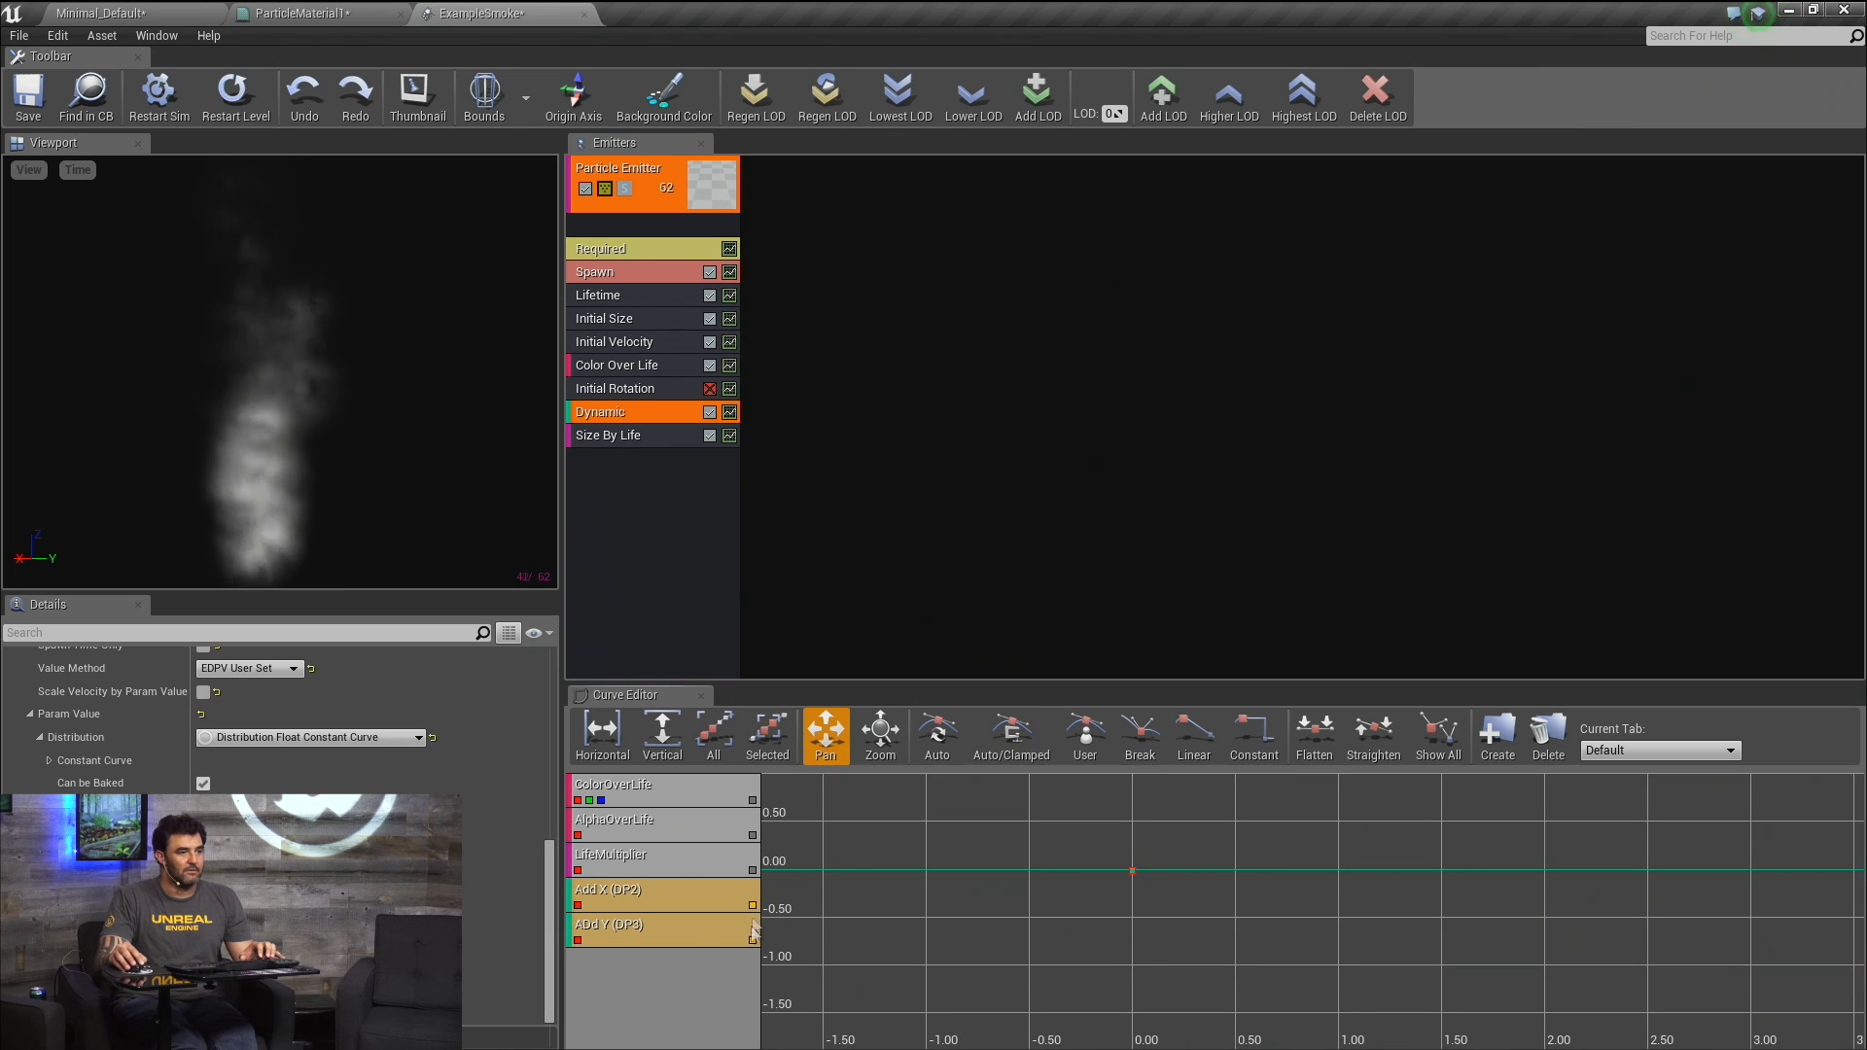
left_click(1136, 871, "ctrl")
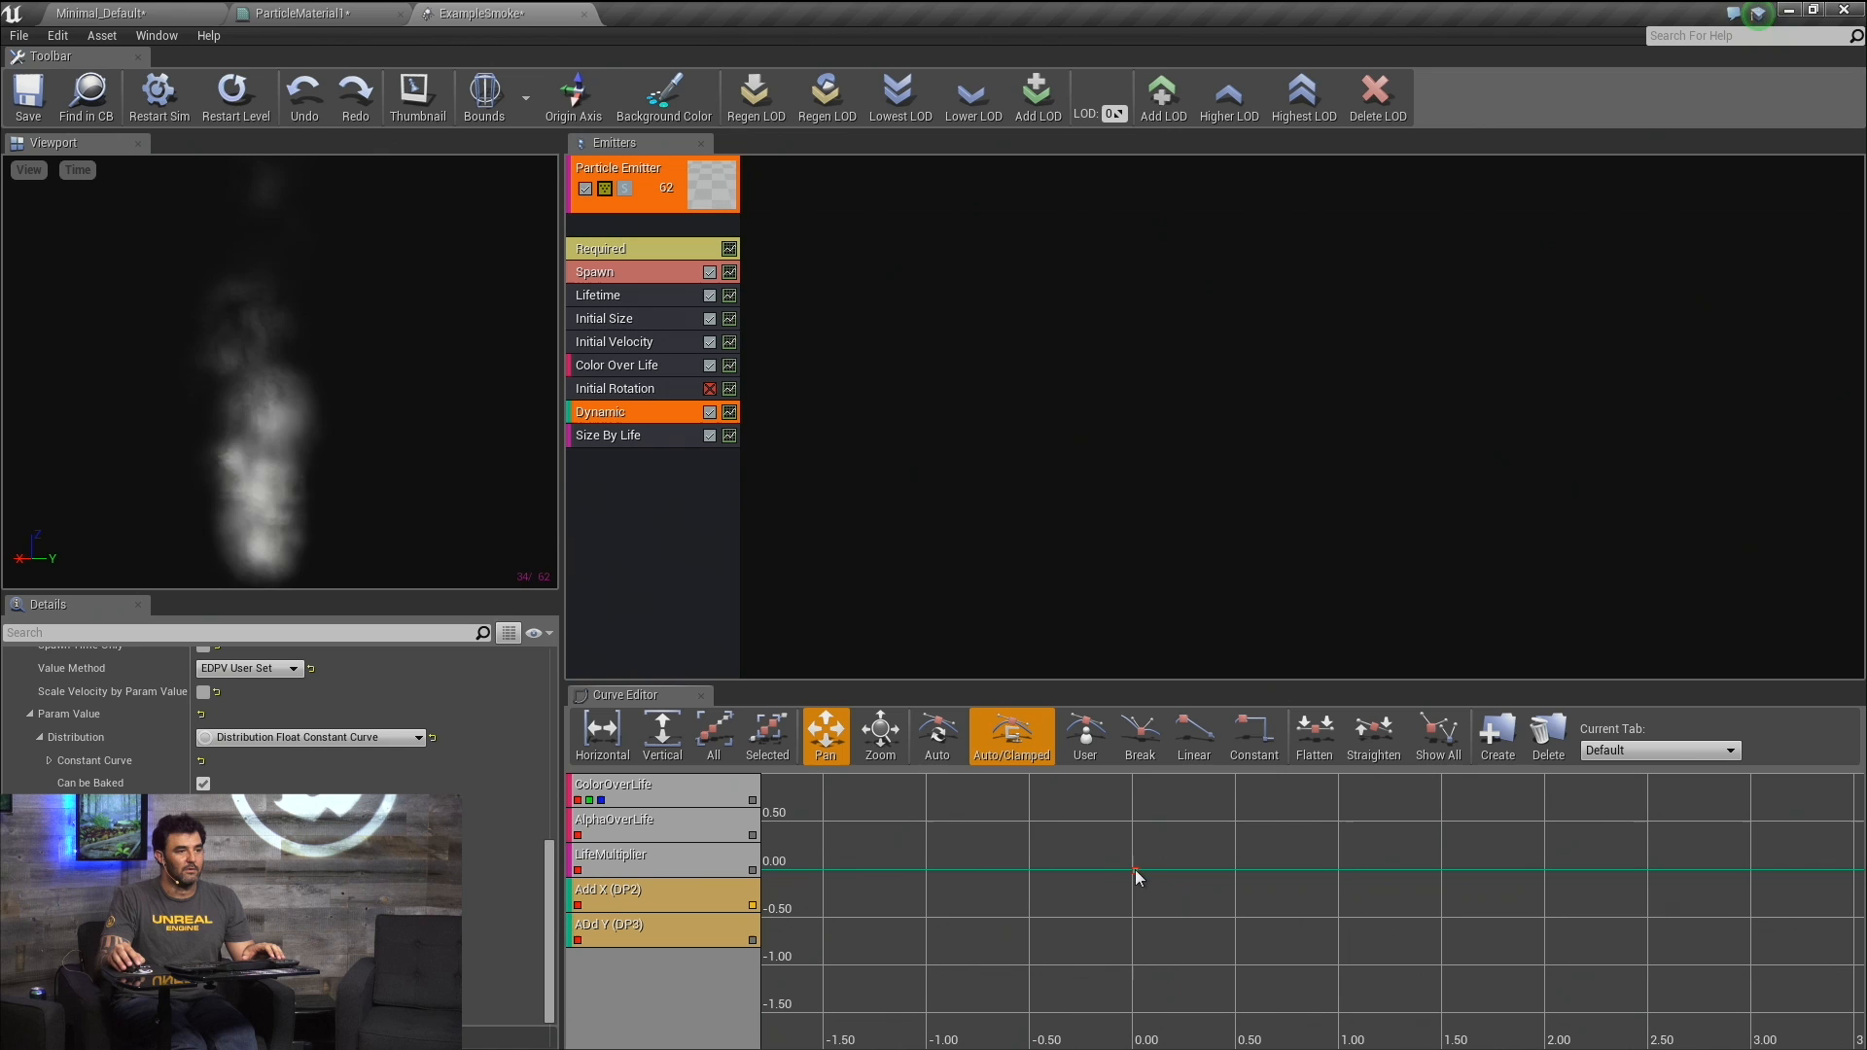
left_click(1339, 871, "ctrl")
mouse_move(1339, 870)
left_mouse_down()
mouse_move(1327, 889)
mouse_move(1326, 869)
left_mouse_up()
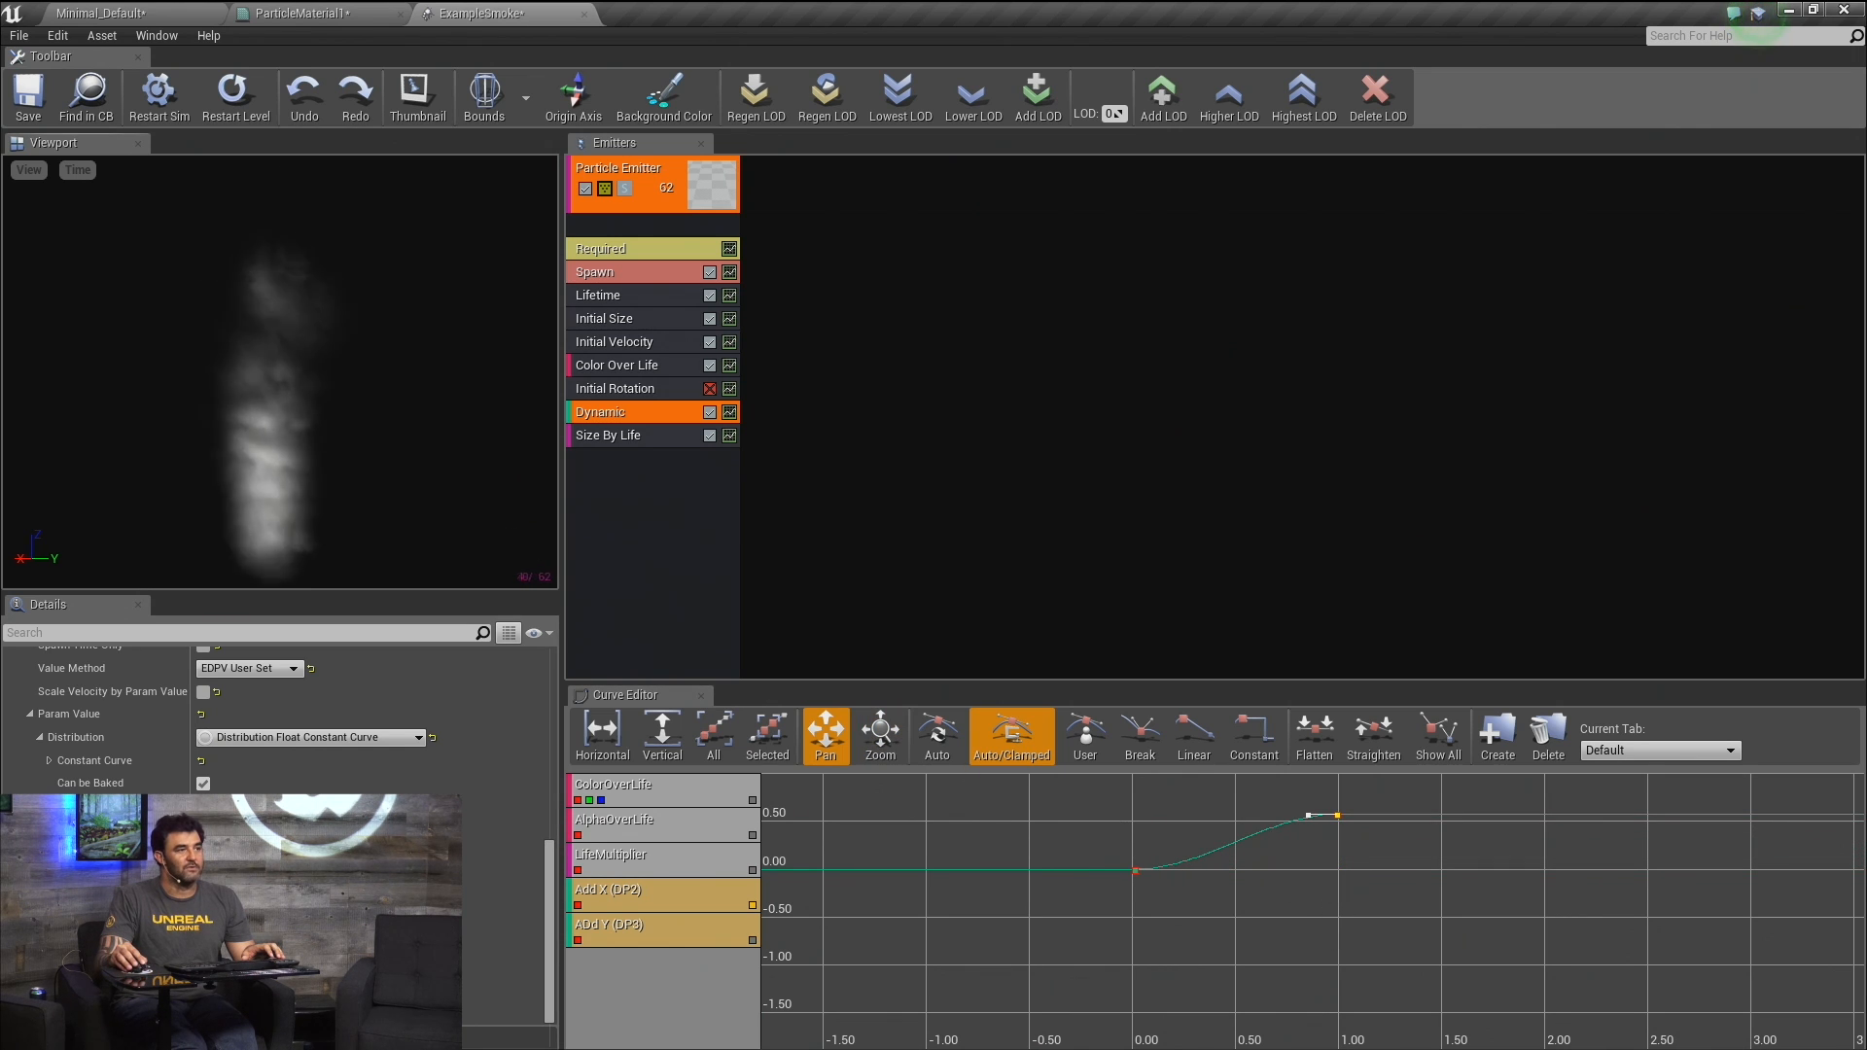
left_click_drag(1236, 878, 1237, 793, "ctrl")
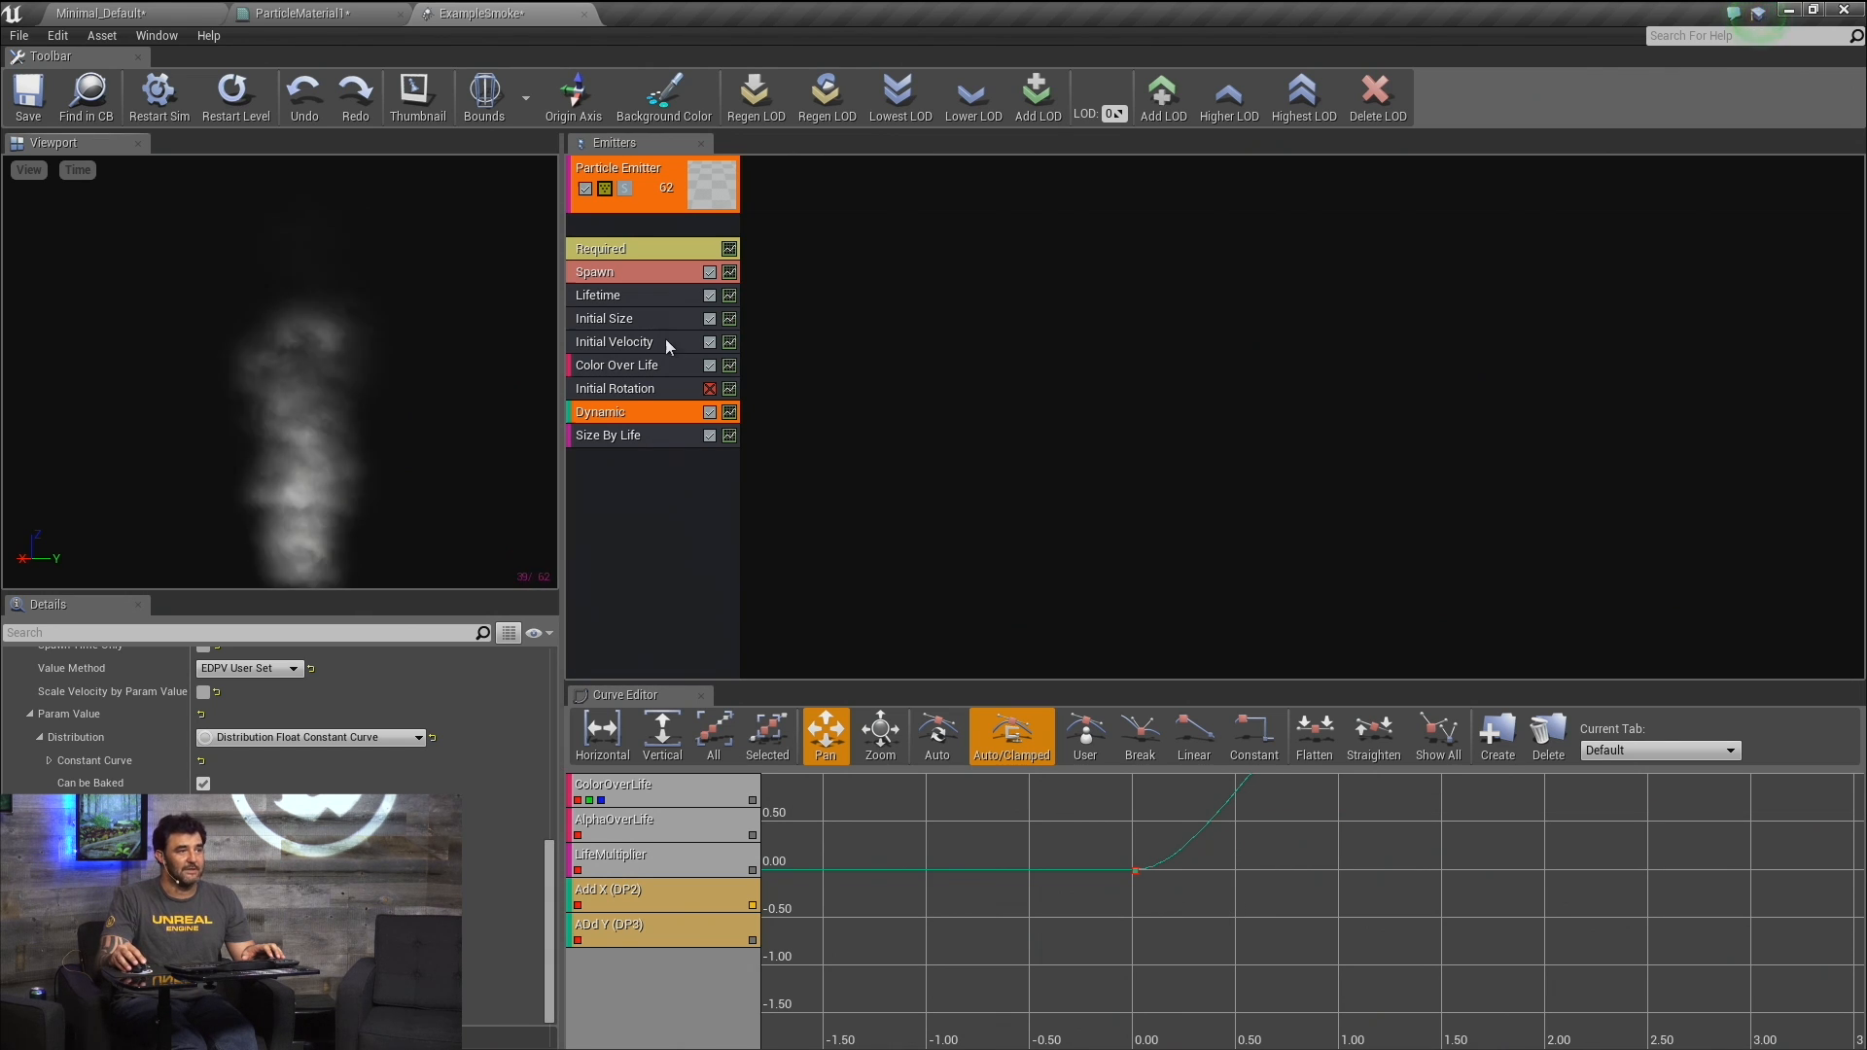
Set the Lifetime module's minimum and maximum both to 2.0.
left_click(634, 298)
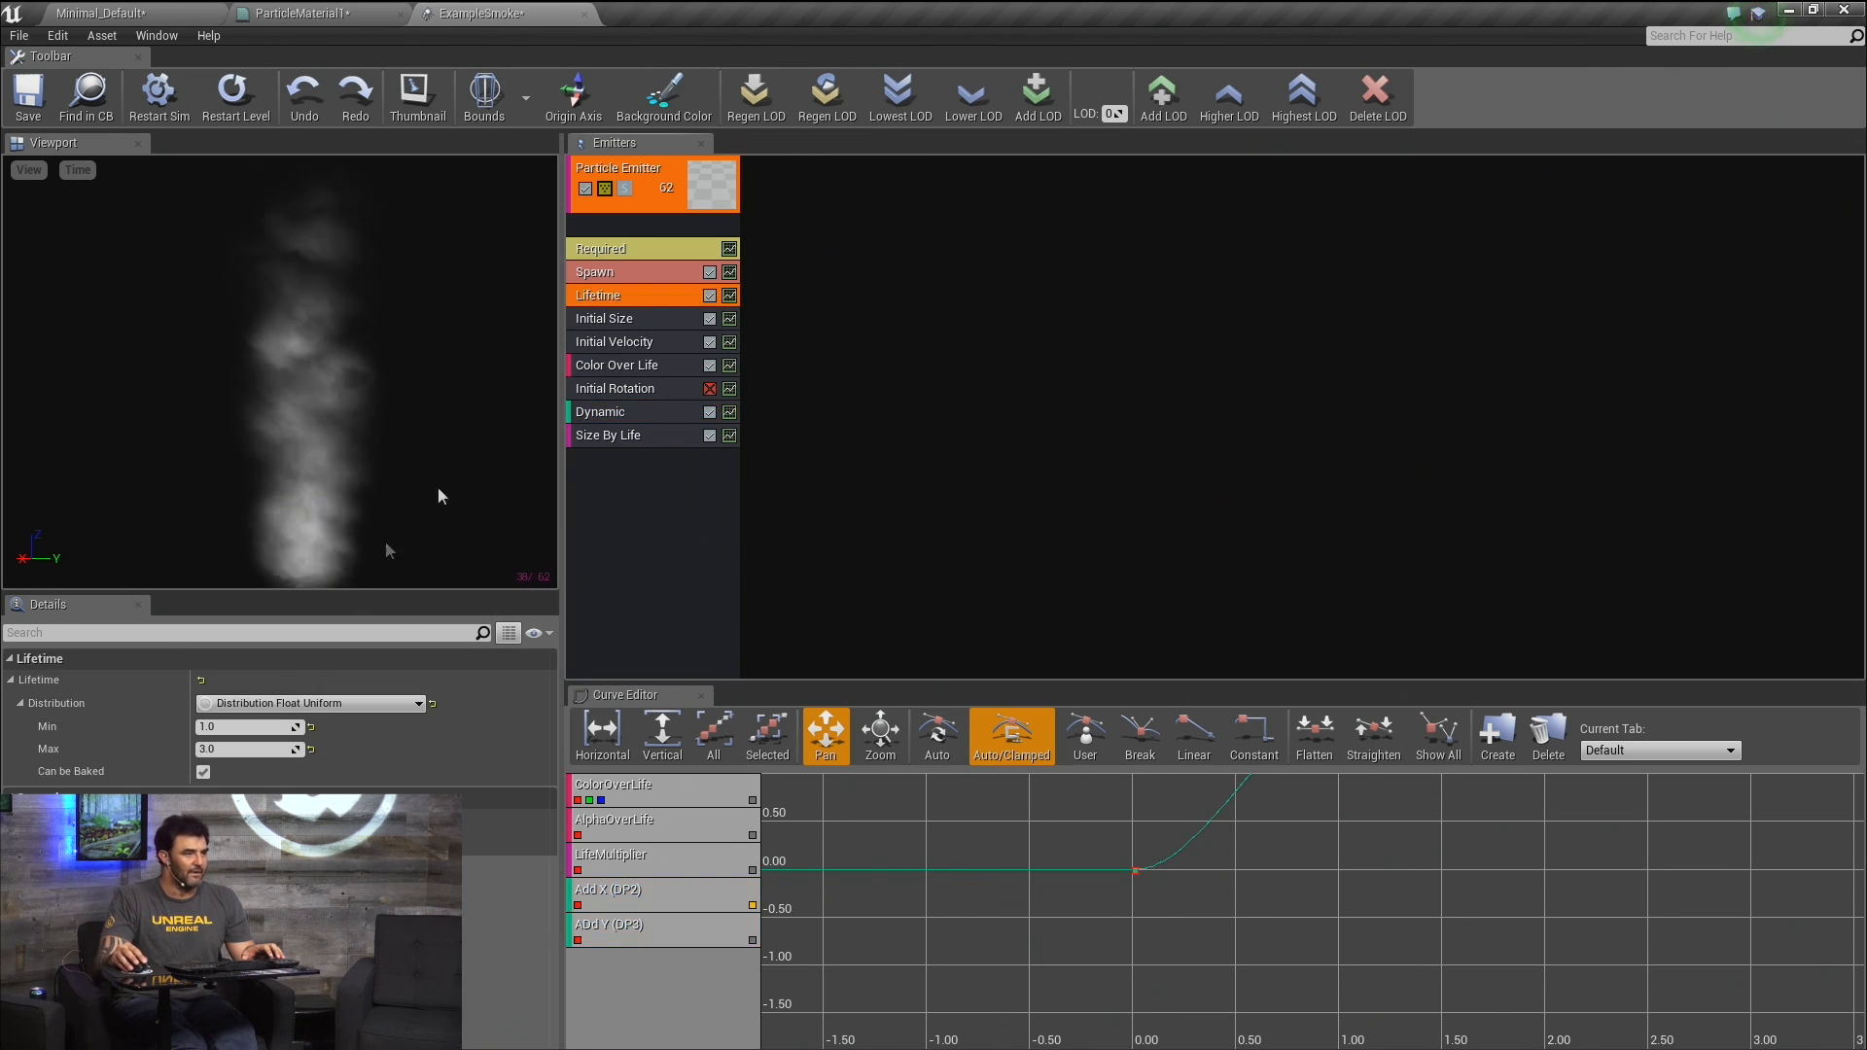
left_click(264, 730)
type("2")
left_click(263, 751)
type("2")
left_click(266, 729)
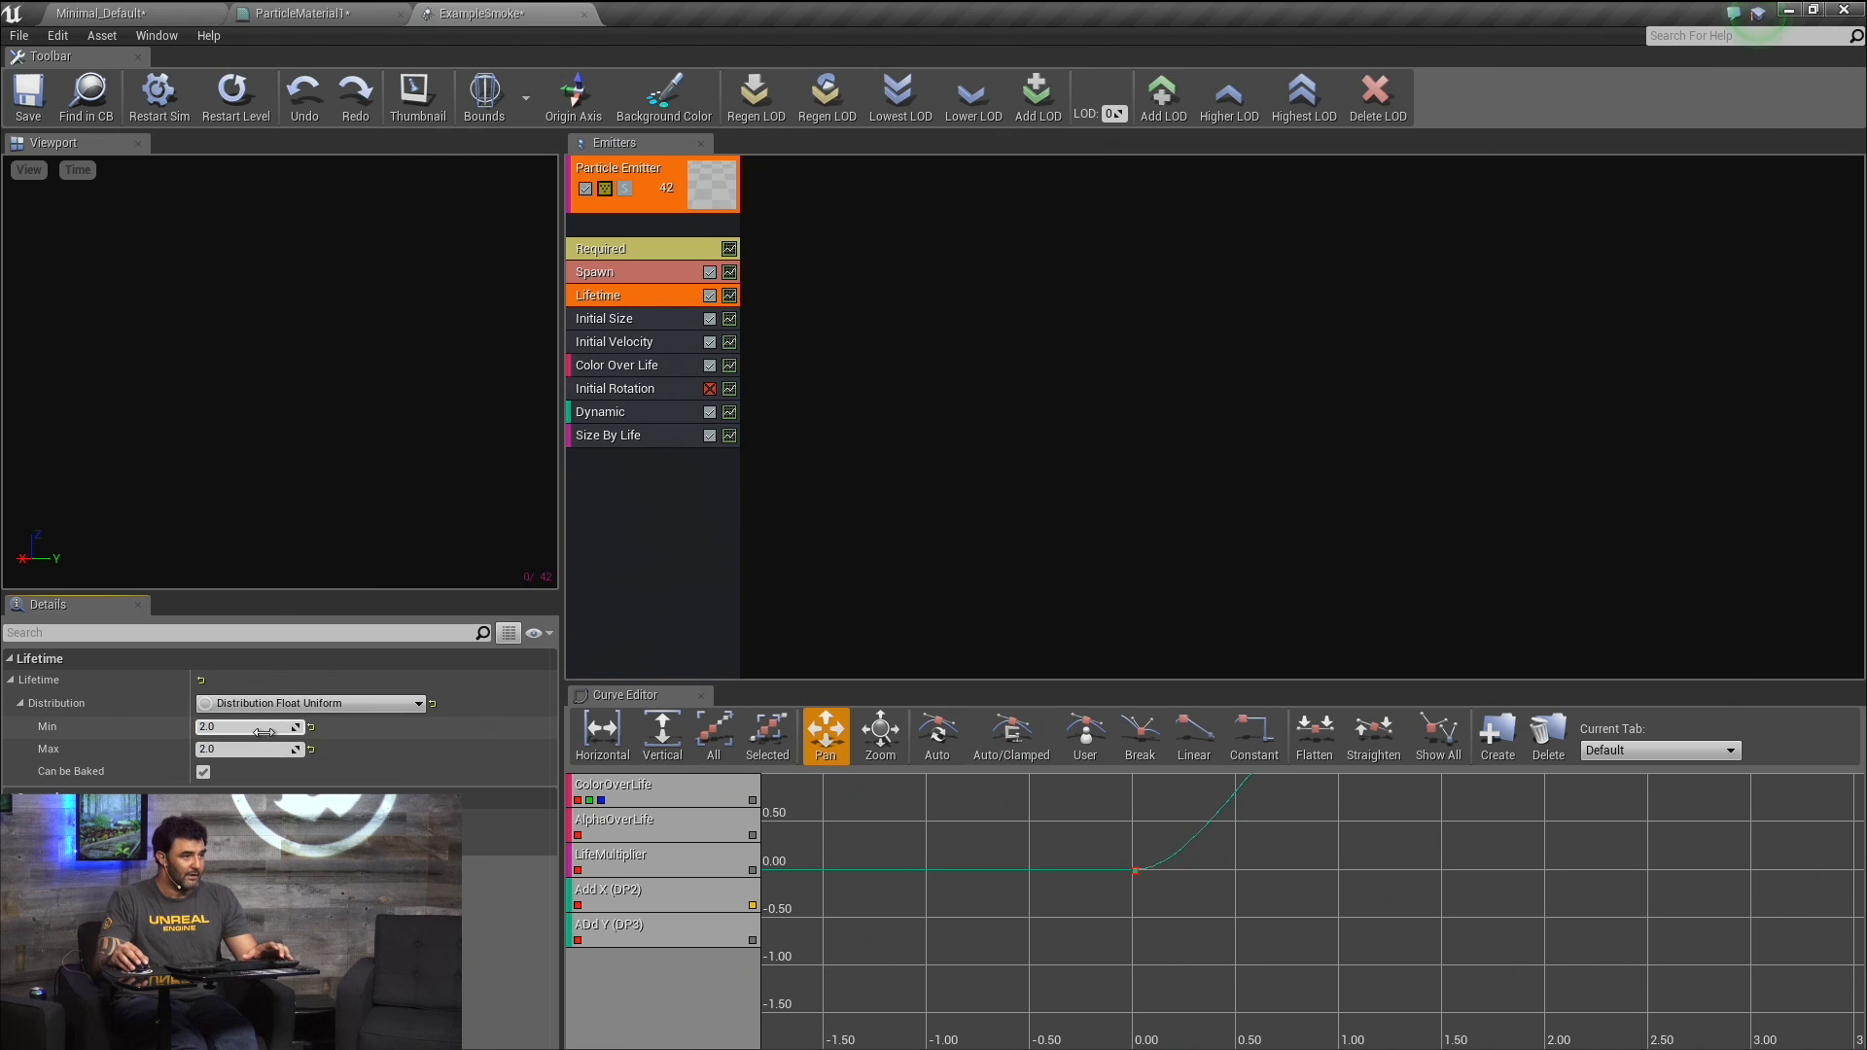
right_click_drag(359, 504, 359, 544)
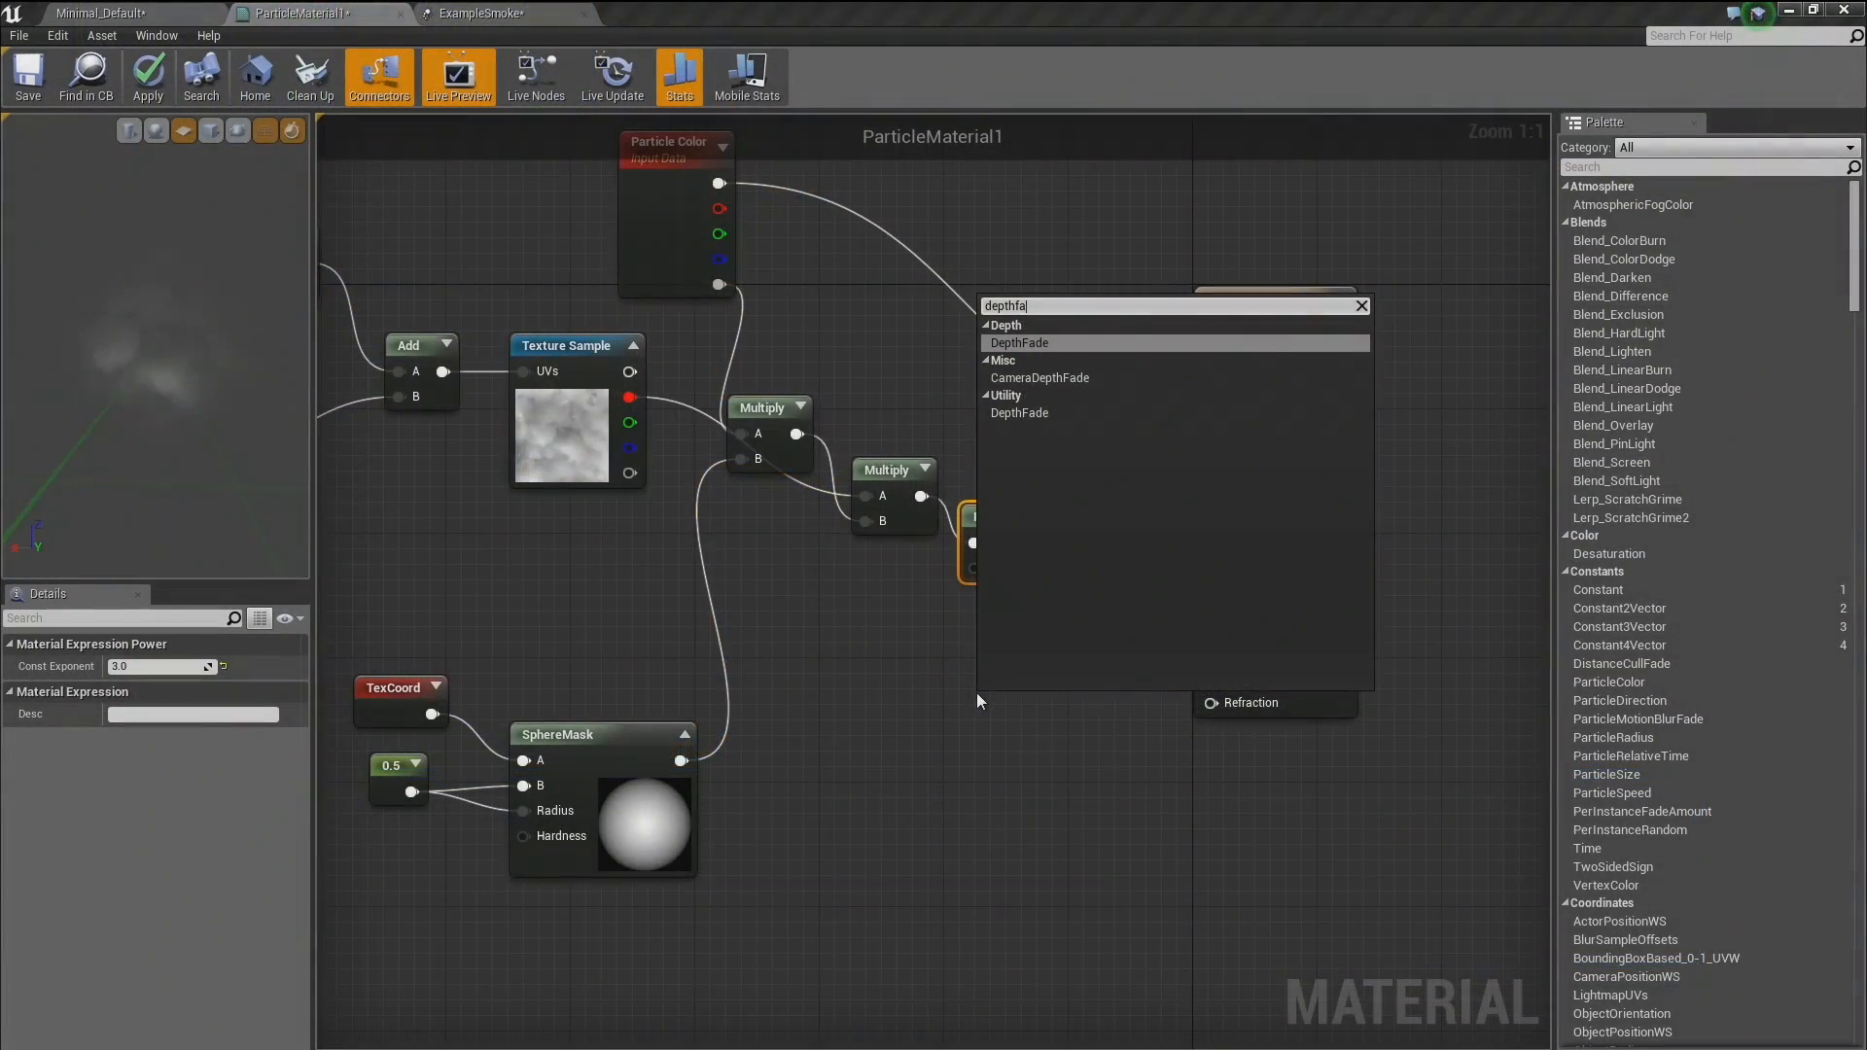
Add a Depth Fade node below the Power node in ParticleMaterial1.
key("Return")
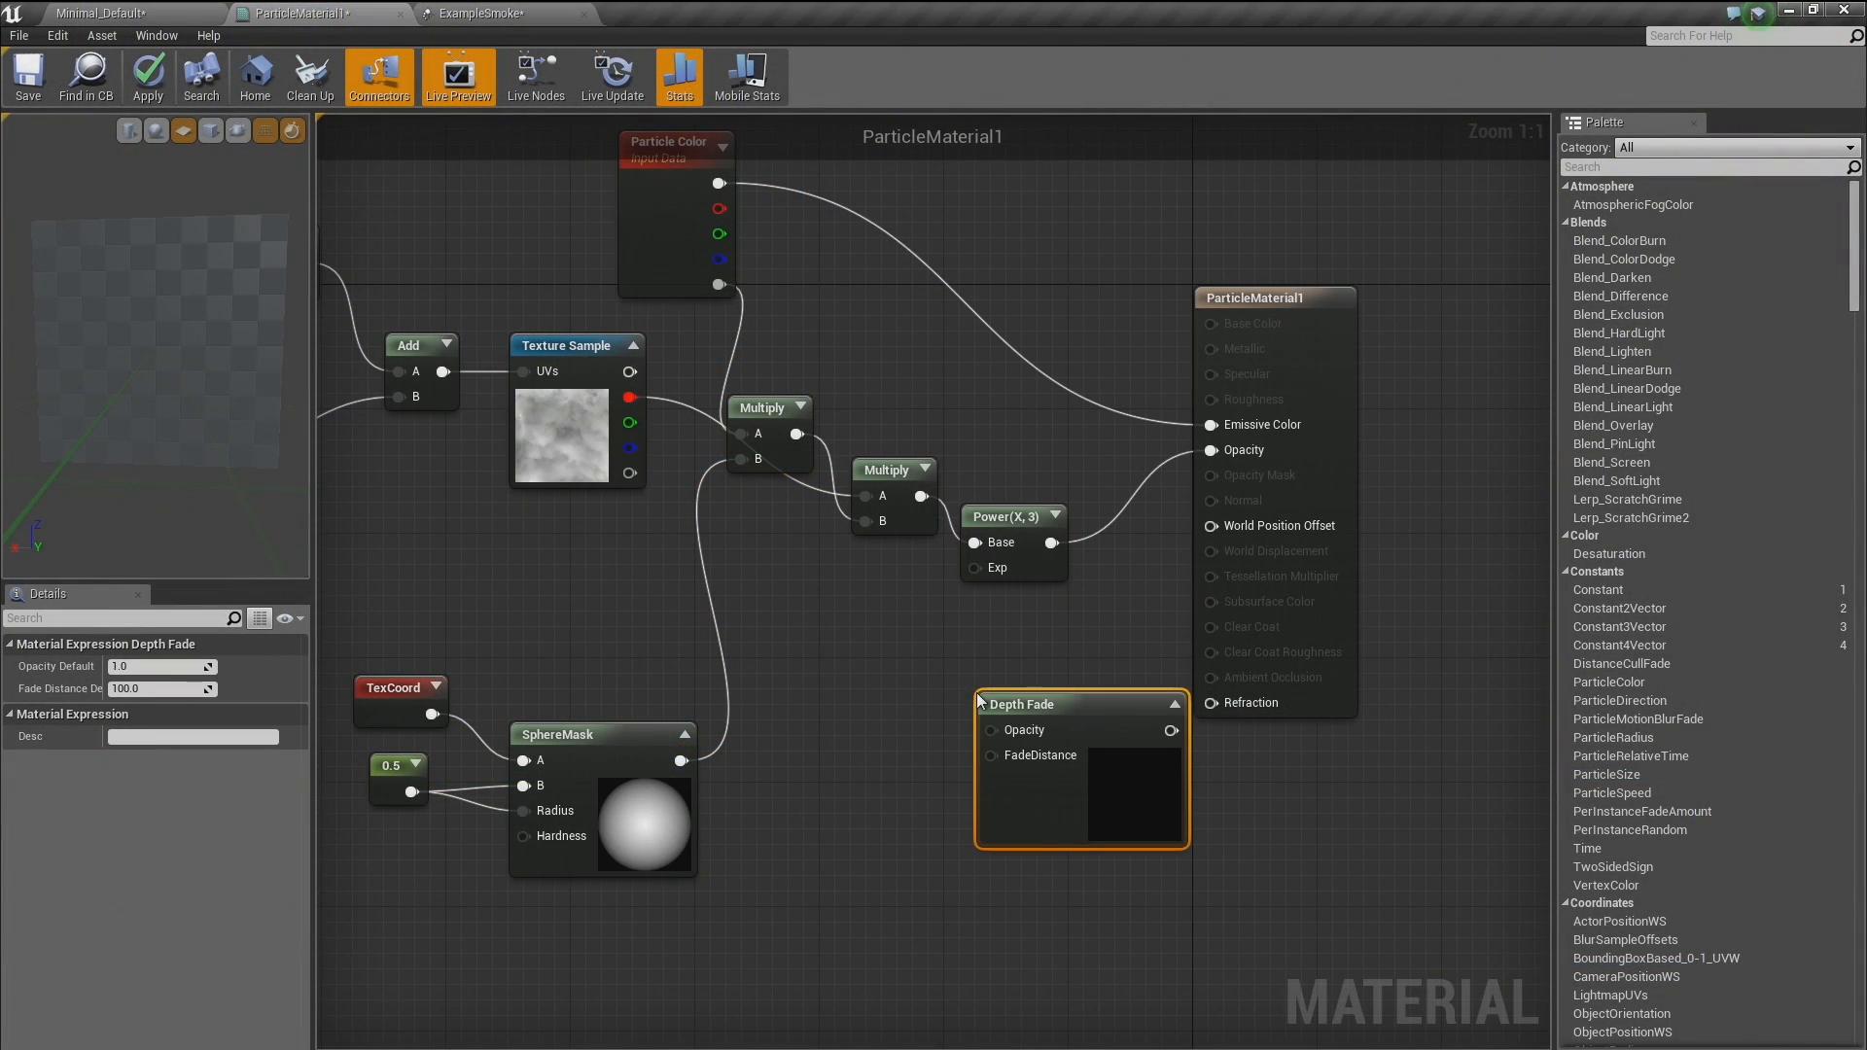
Route the Power output through Depth Fade's Opacity into the material's Opacity, and place Depth Fade between Power and the material node.
left_click_drag(1051, 543, 992, 730)
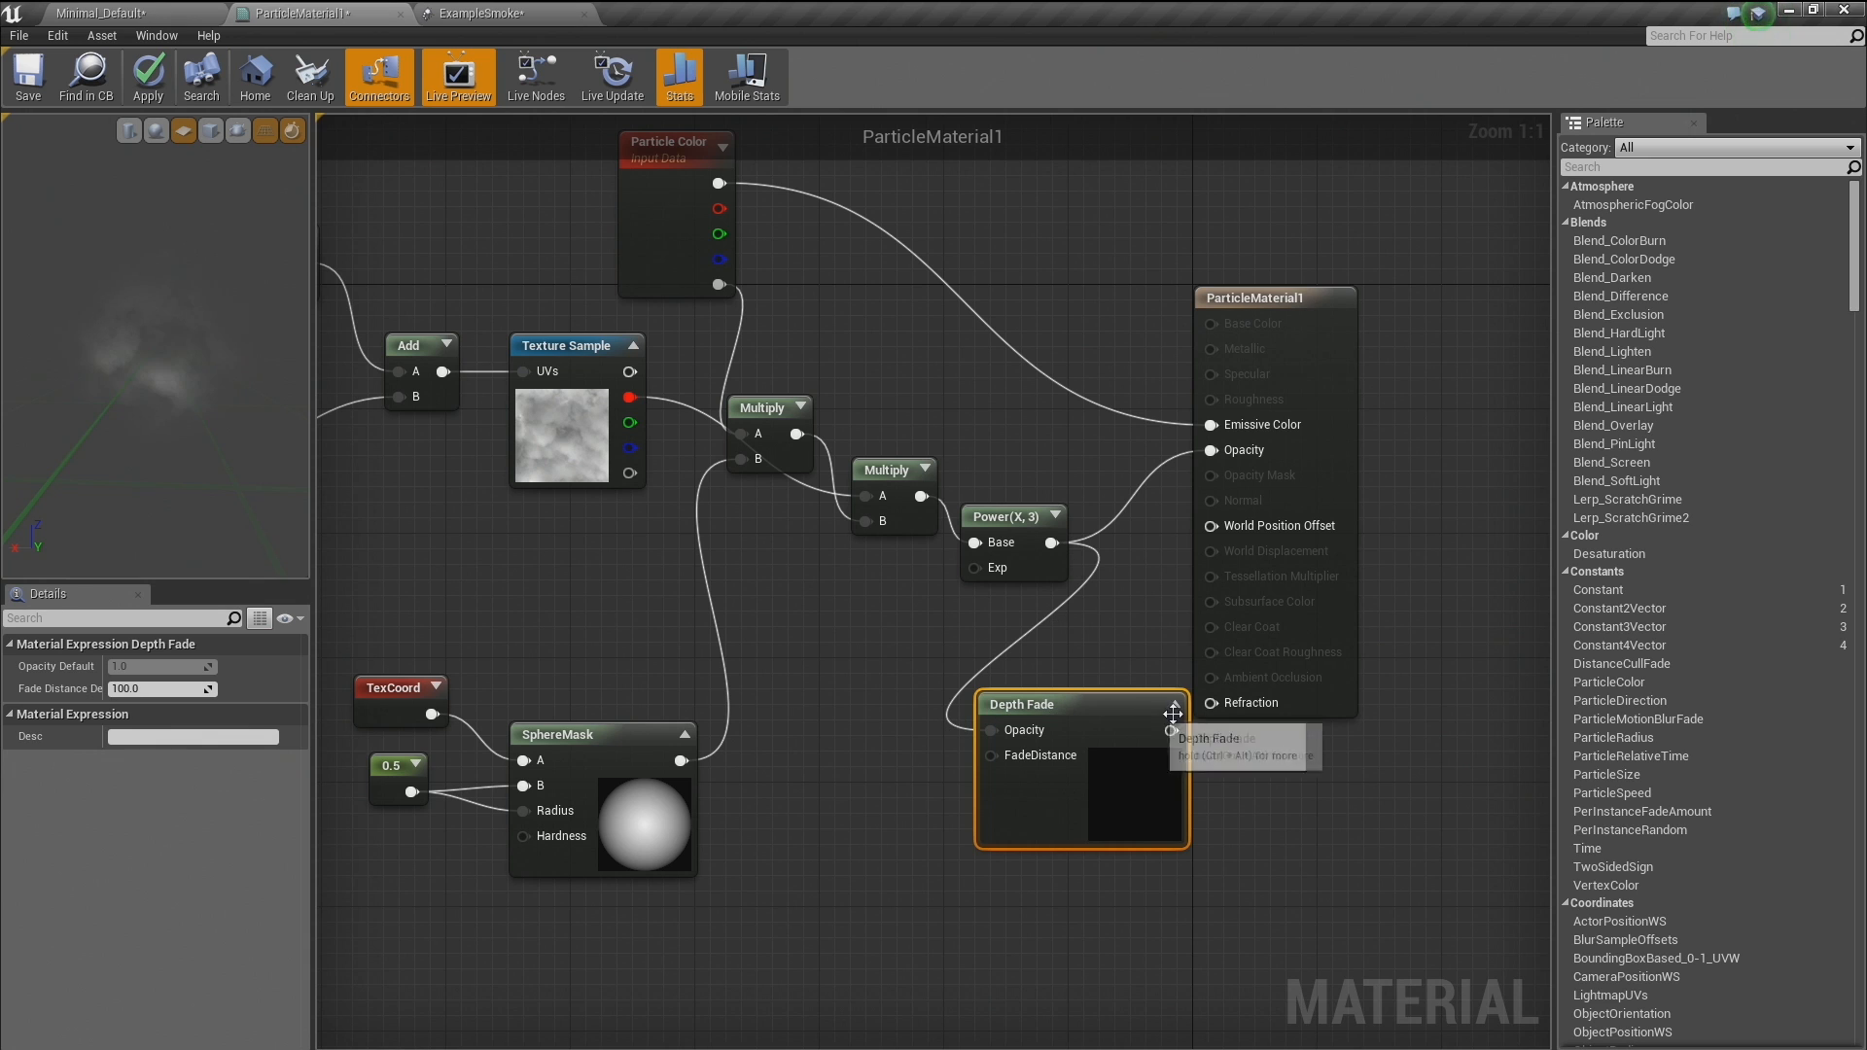
left_click_drag(1180, 731, 1210, 449)
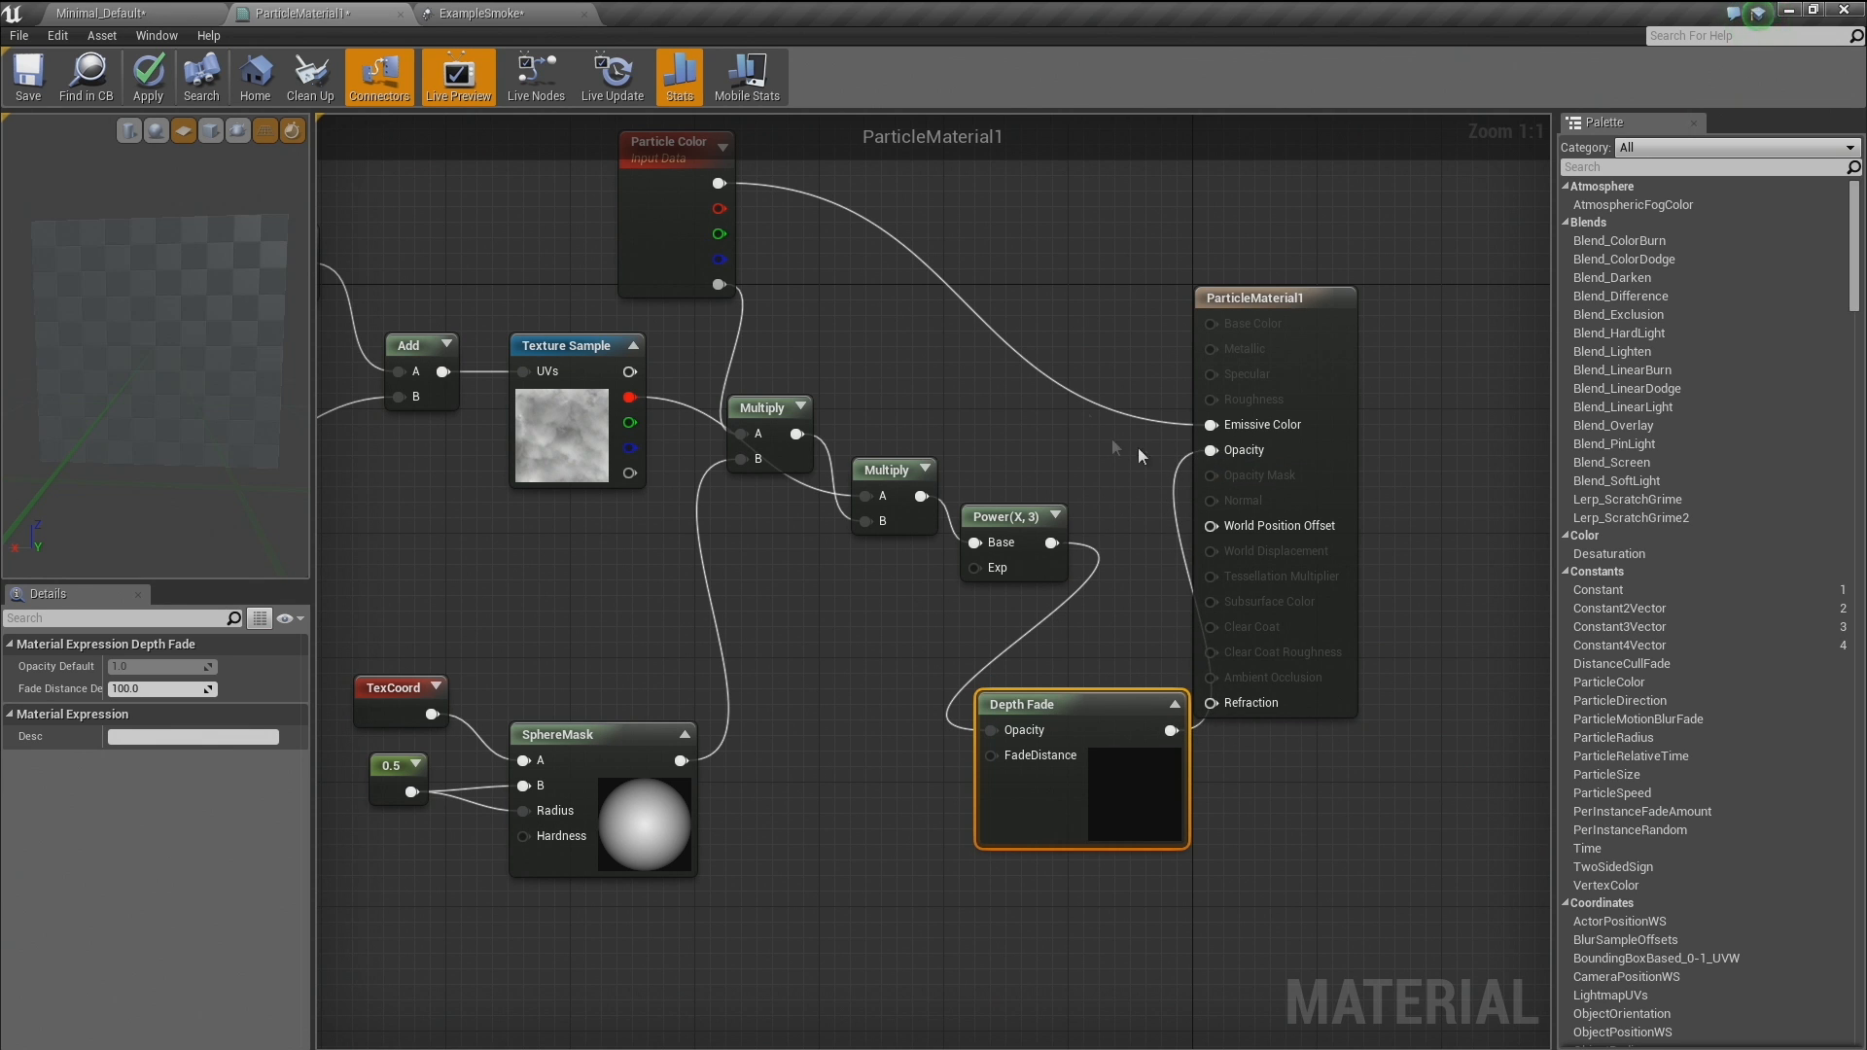
left_click_drag(1198, 317, 1447, 301)
left_click_drag(1059, 705, 1212, 516)
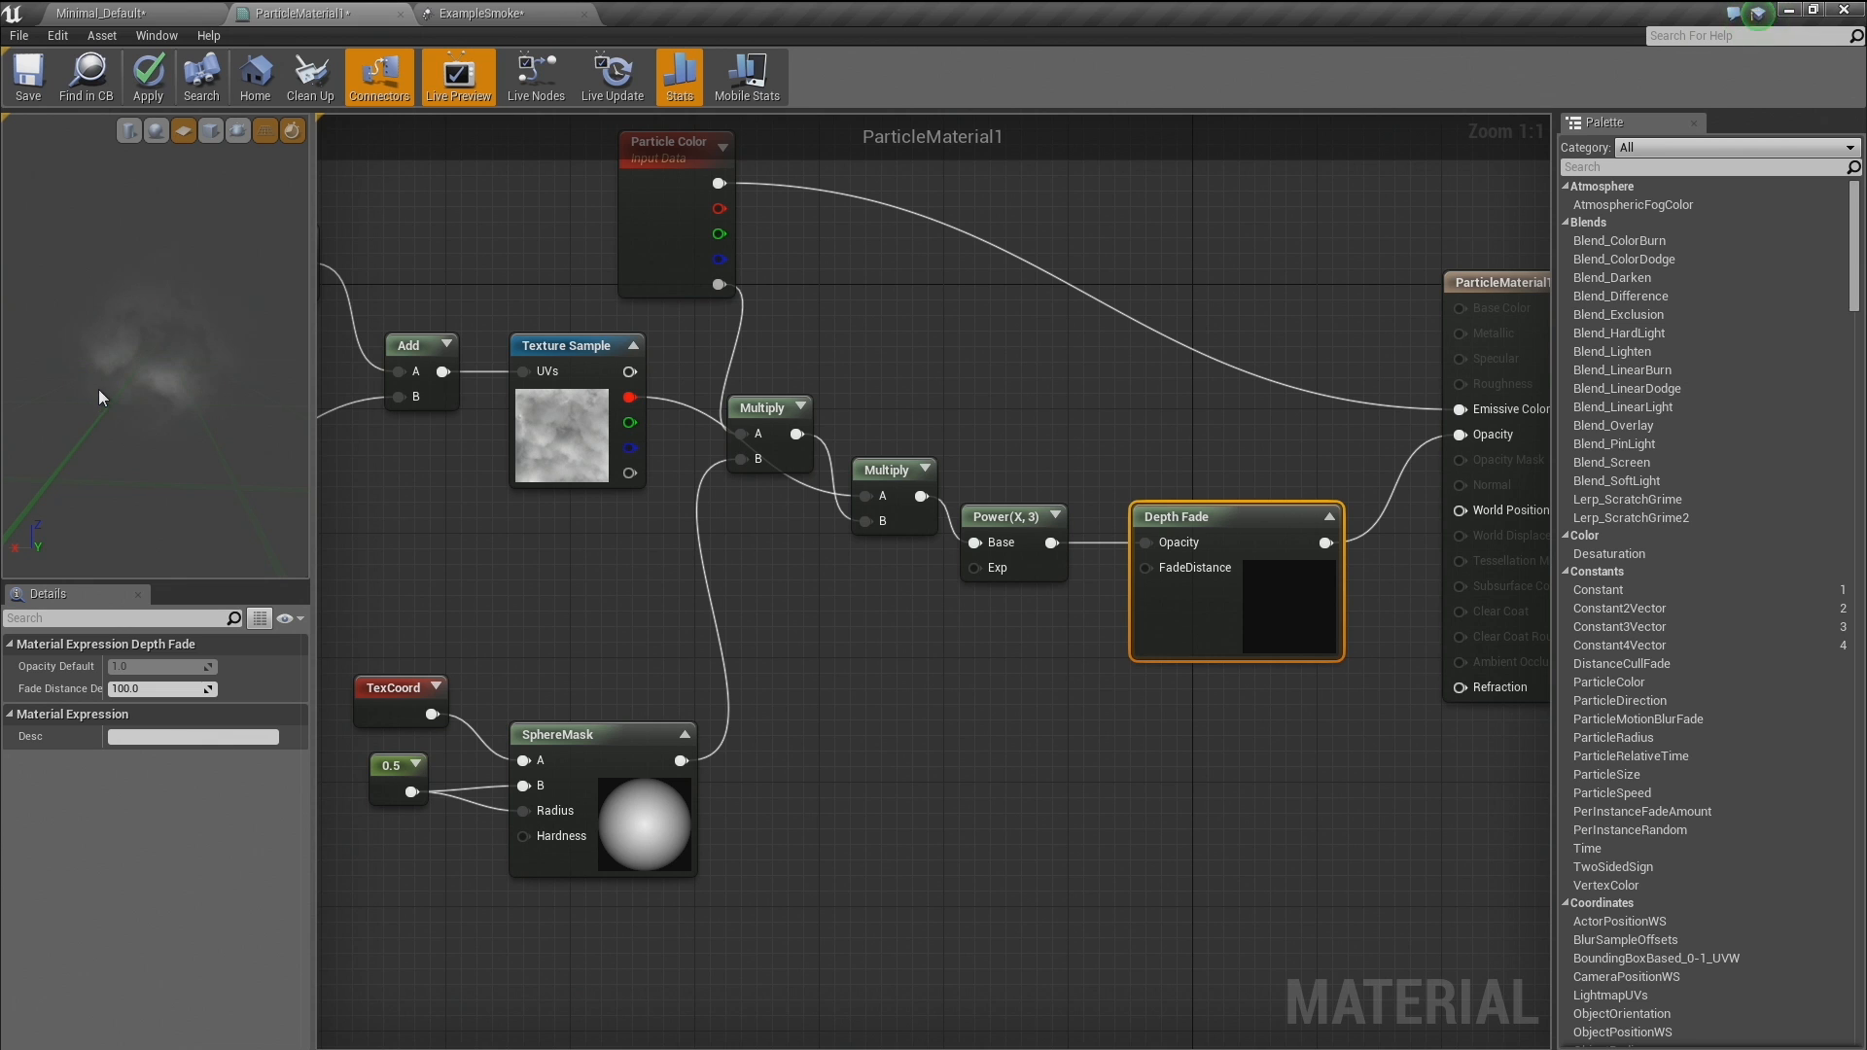
In the Minimal_Default level, move the chair farthest from the smoke over beside it, to about X 85, Y 60.
left_click(129, 15)
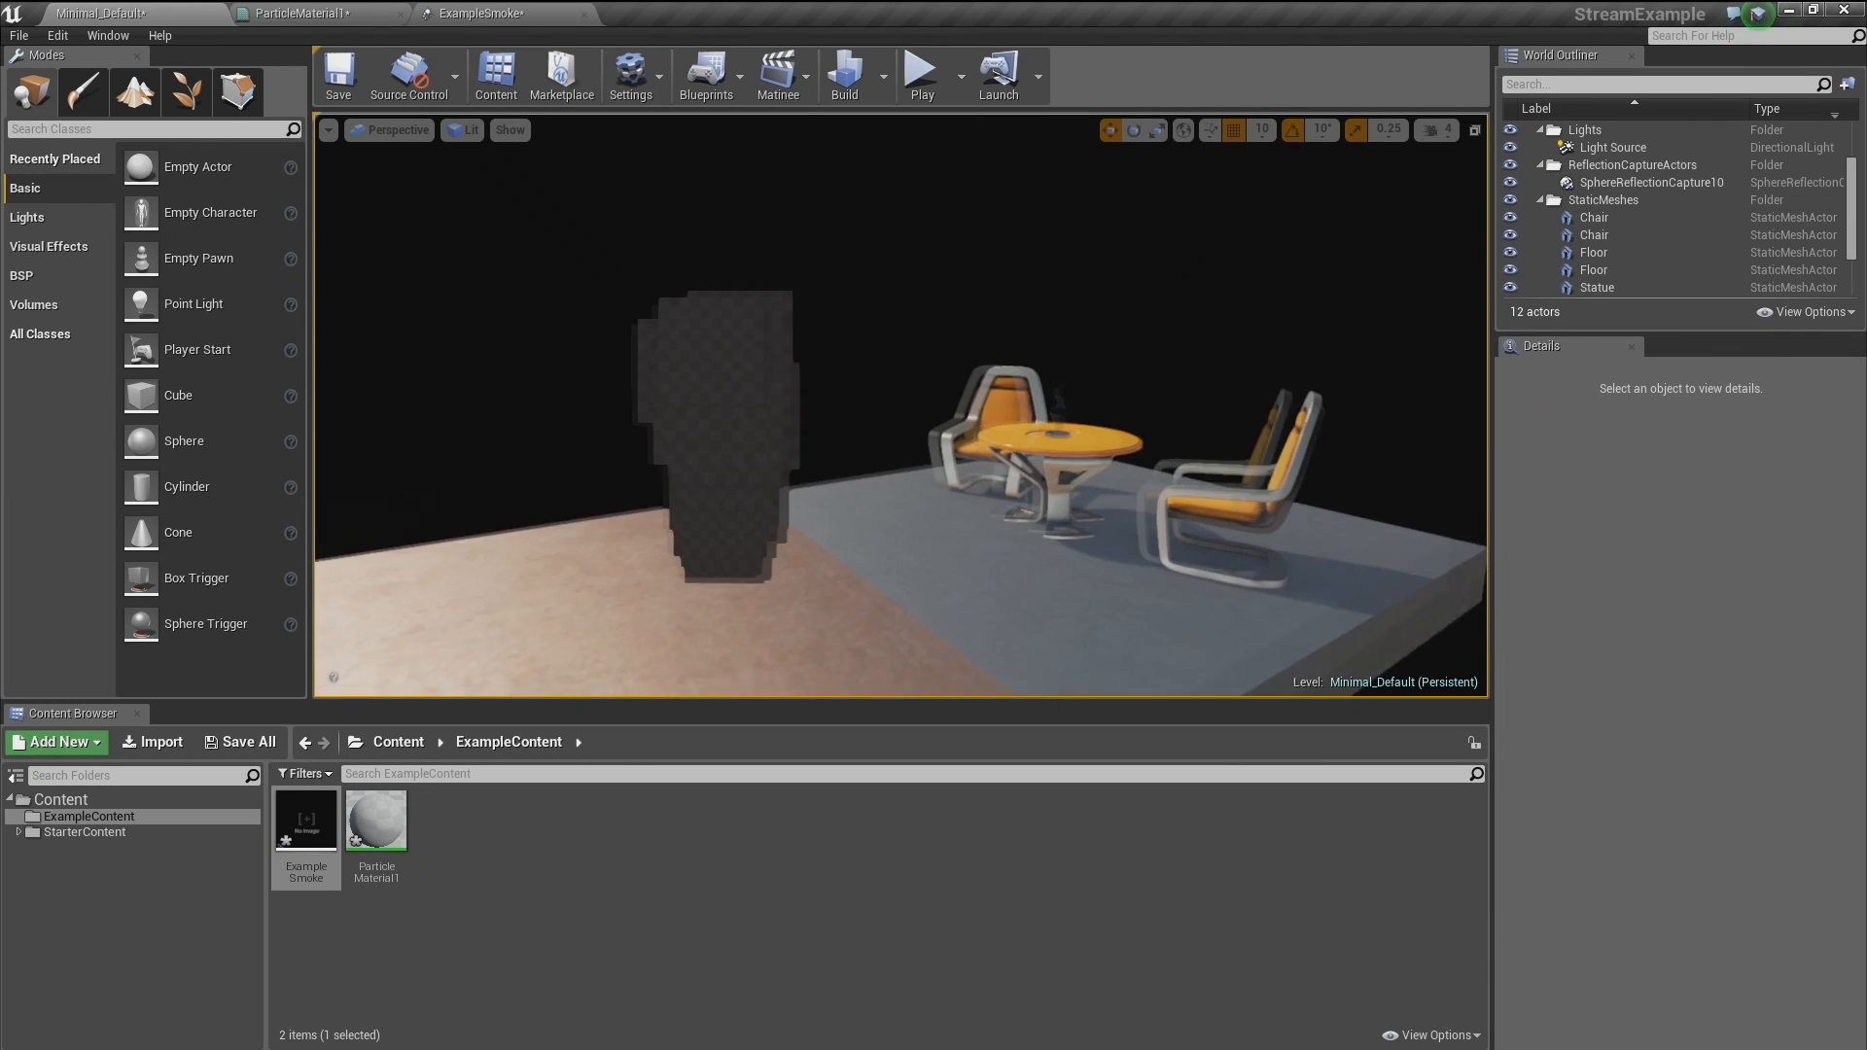
mouse_move(901, 406)
right_mouse_down()
mouse_move(887, 413)
mouse_move(938, 362)
mouse_move(904, 348)
mouse_move(916, 428)
mouse_move(912, 401)
right_mouse_up()
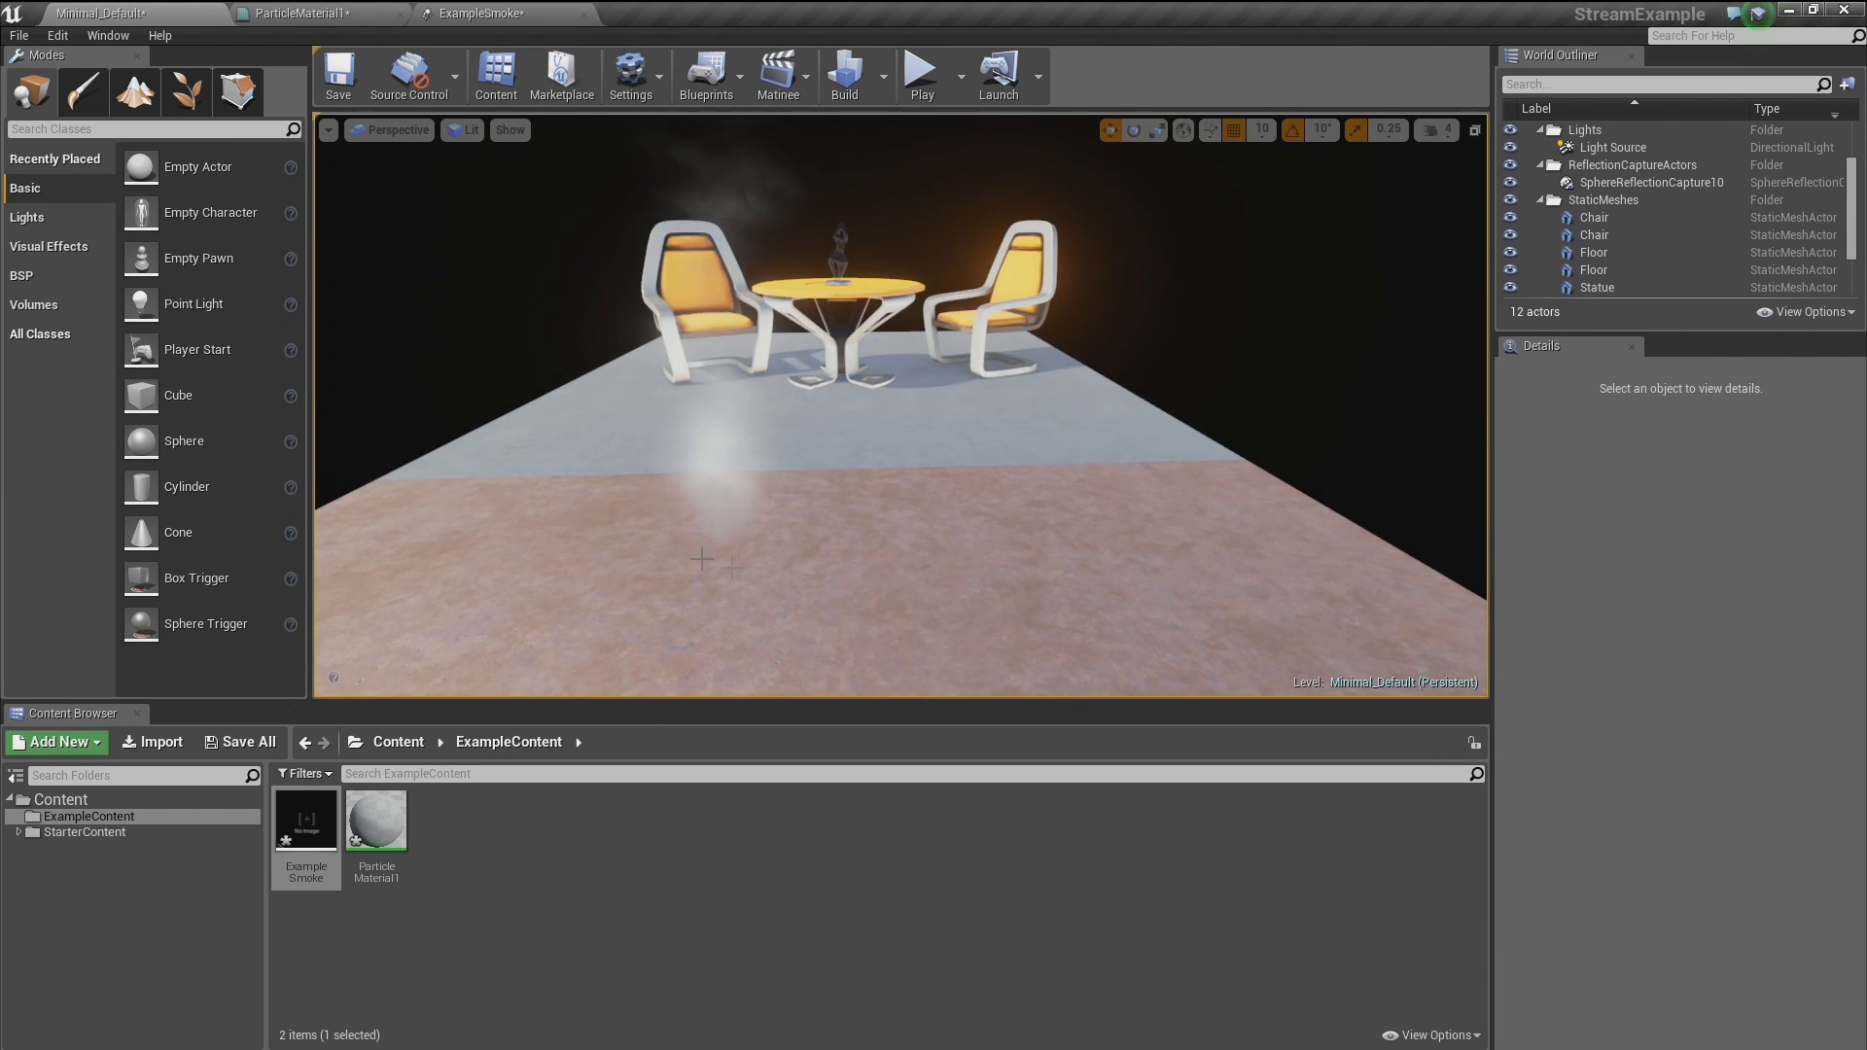
left_click(982, 360)
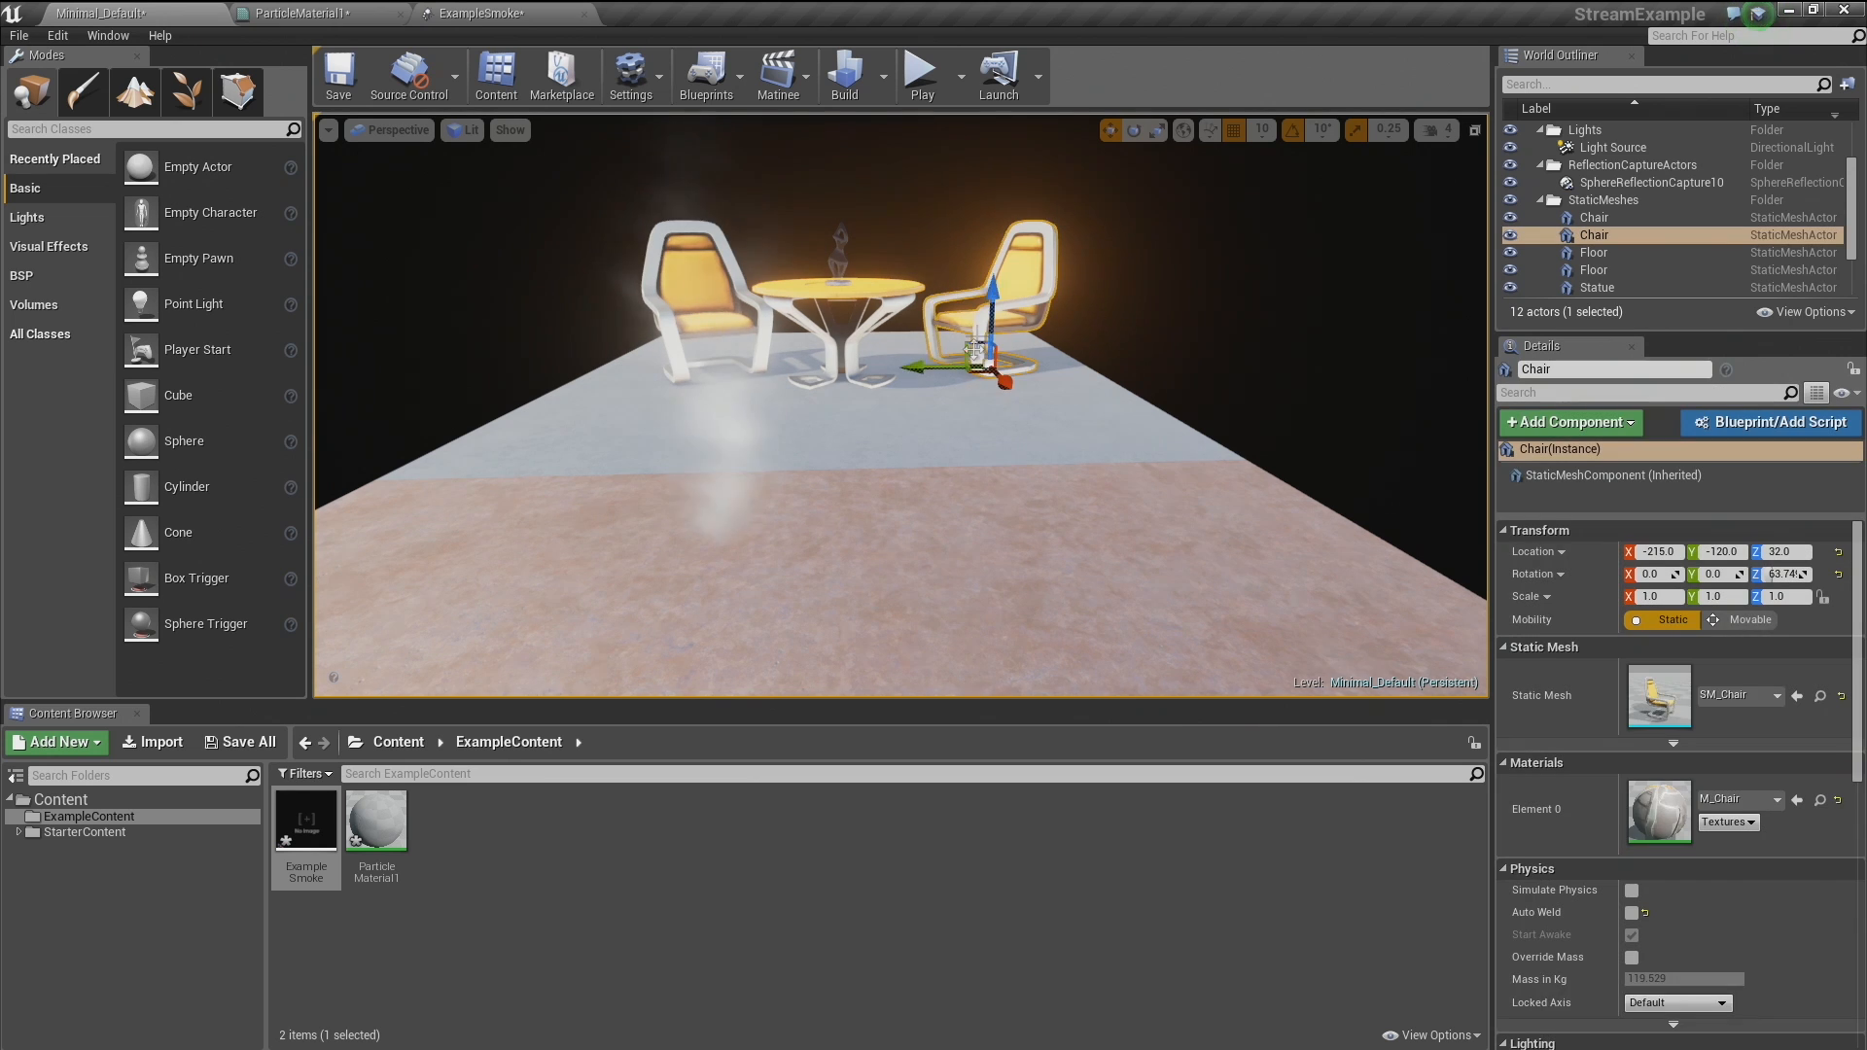
left_click_drag(975, 358, 621, 574)
right_click_drag(1026, 437, 919, 406)
key("Escape")
mouse_move(1027, 437)
right_mouse_down()
mouse_move(909, 433)
mouse_move(1041, 420)
right_mouse_up()
scroll(963, 472, "up", 3)
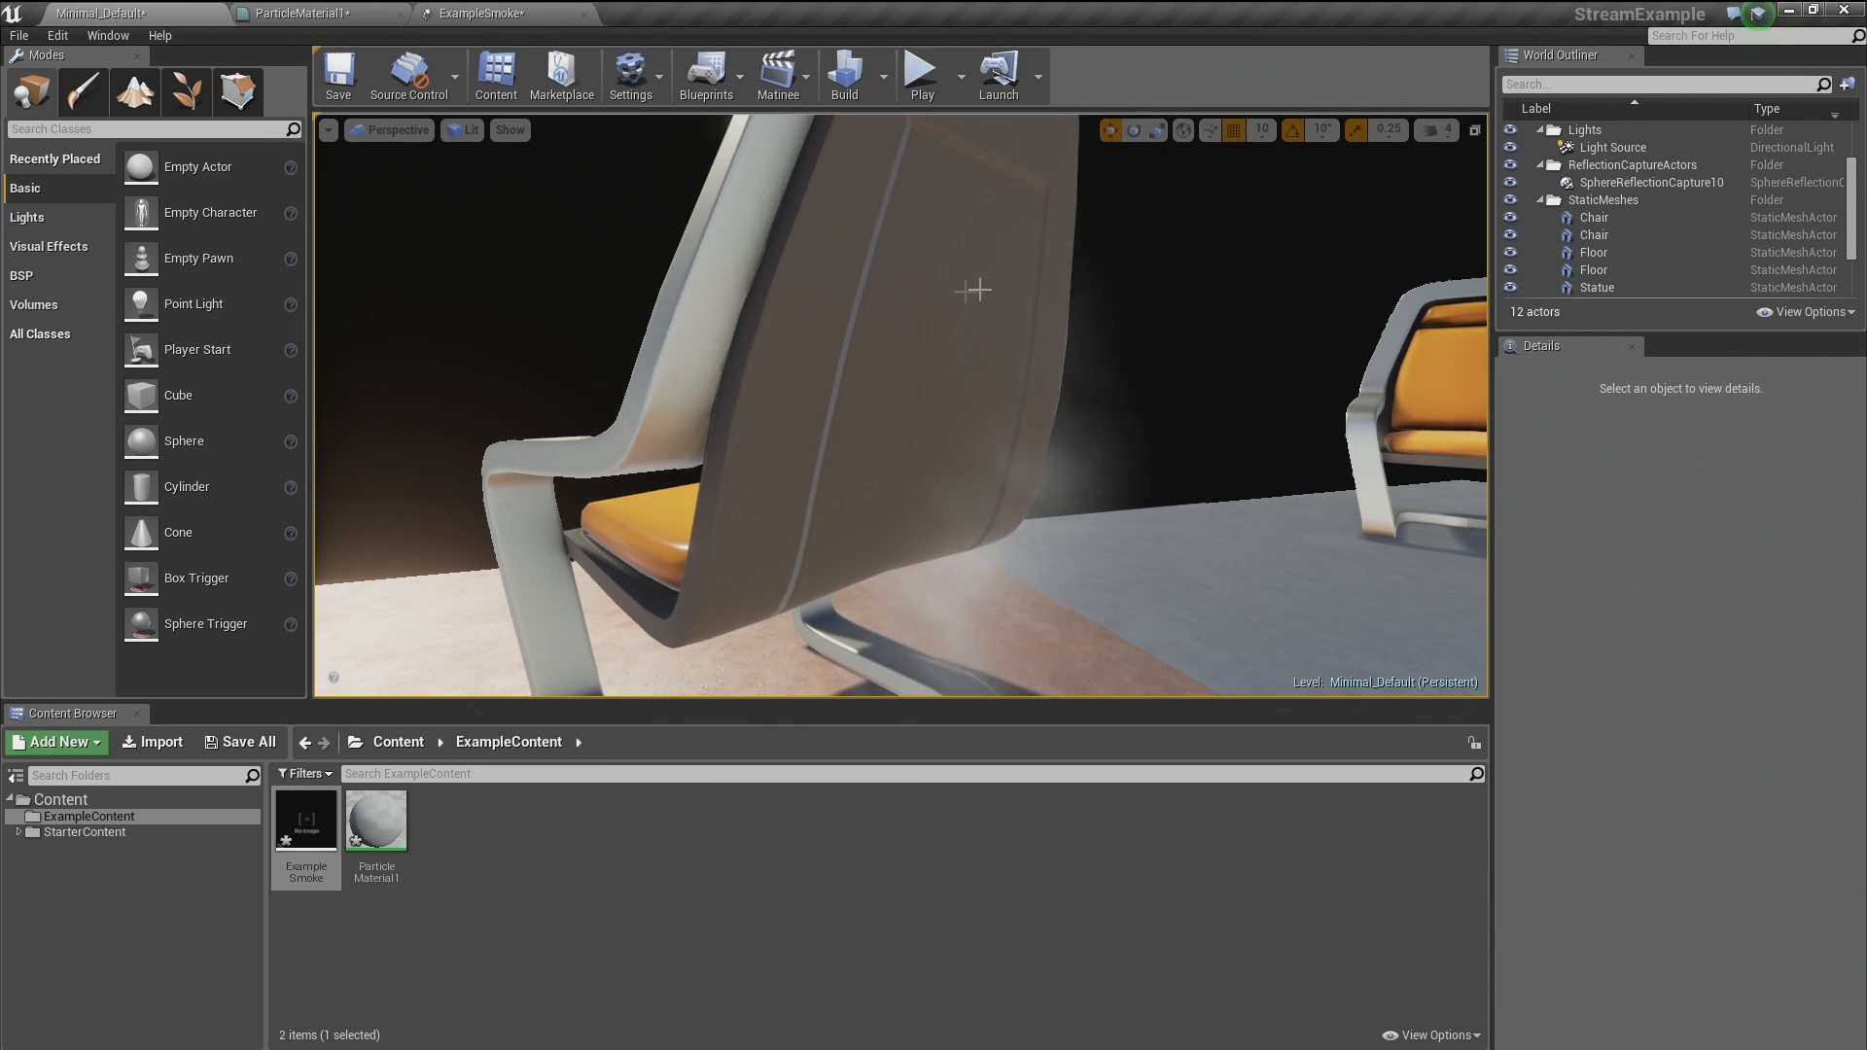
scroll(972, 290, "down", 5)
left_click_drag(925, 292, 906, 338, "alt")
Move the same chair so the smoke column passes through it, to about X 25, Y 70.
left_click(901, 505)
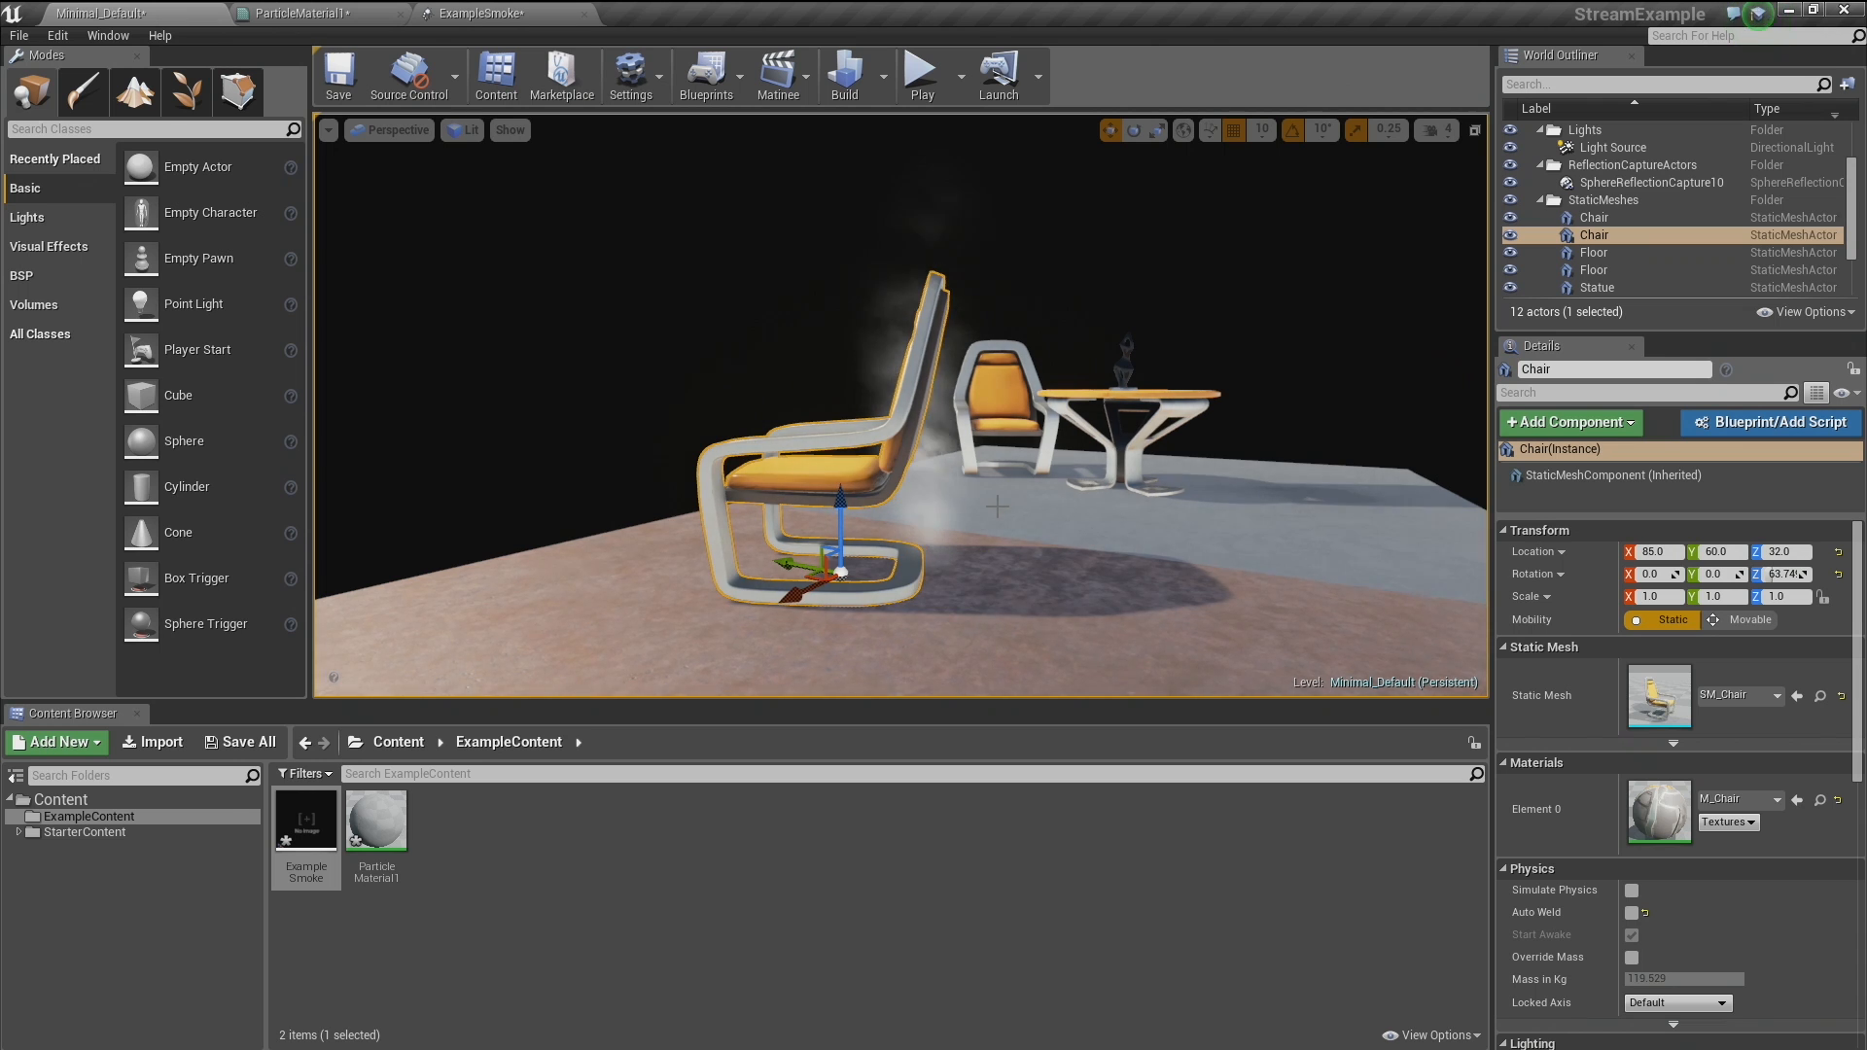
left_click_drag(789, 564, 724, 553)
left_click_drag(733, 580, 840, 529)
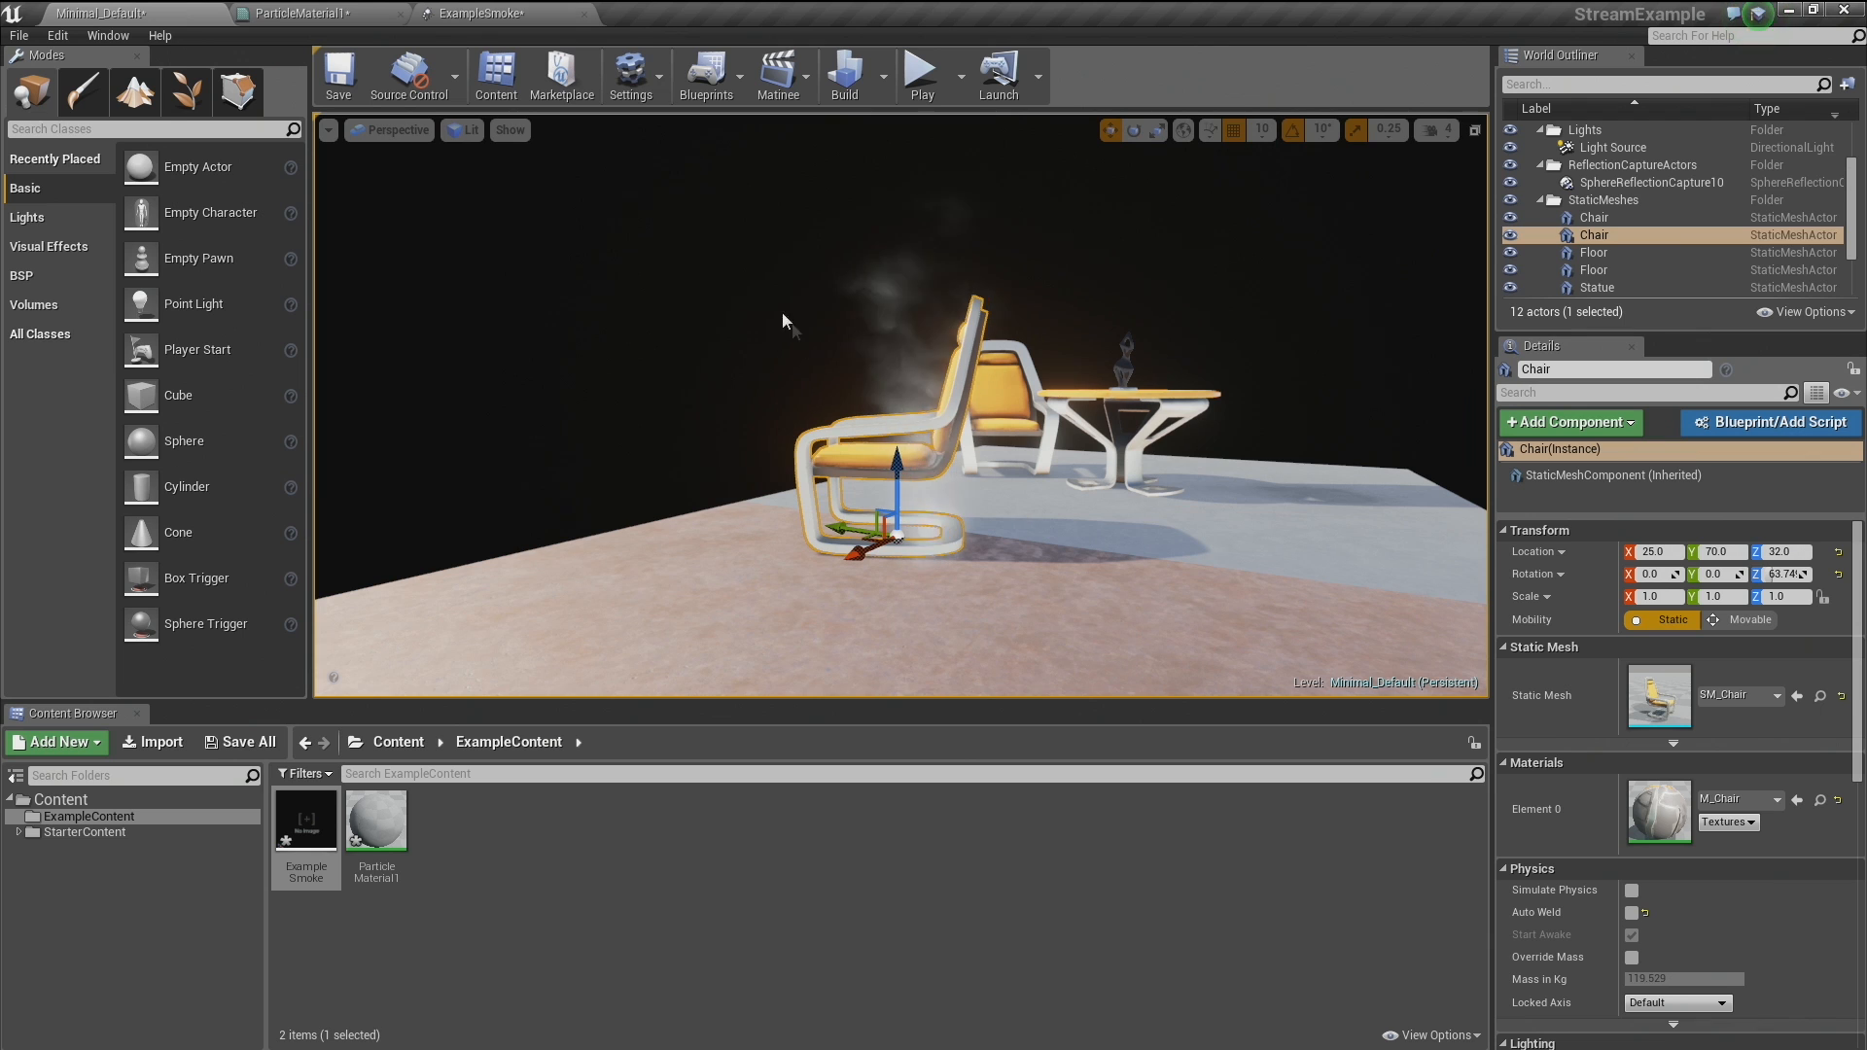
Examine the ExampleSmoke emitter's Required settings and the full Add X curve.
left_click(502, 15)
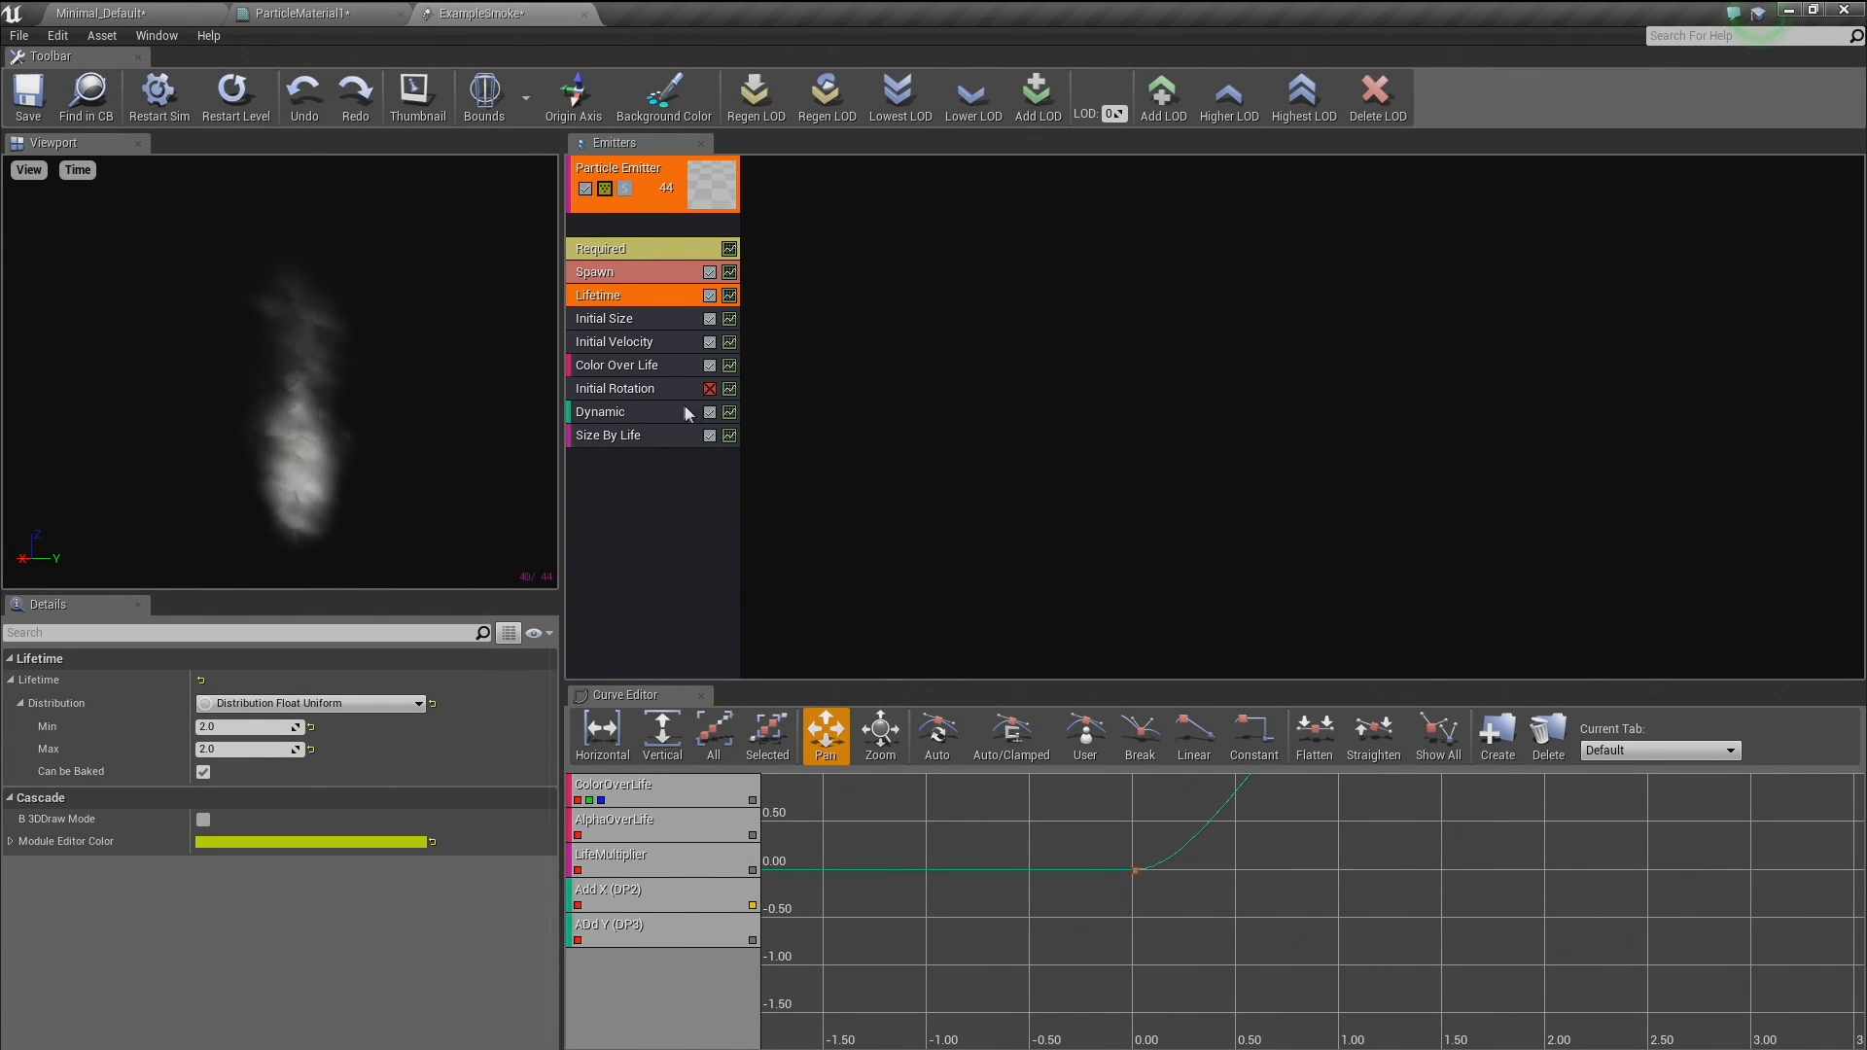
left_click_drag(1215, 870, 1159, 951)
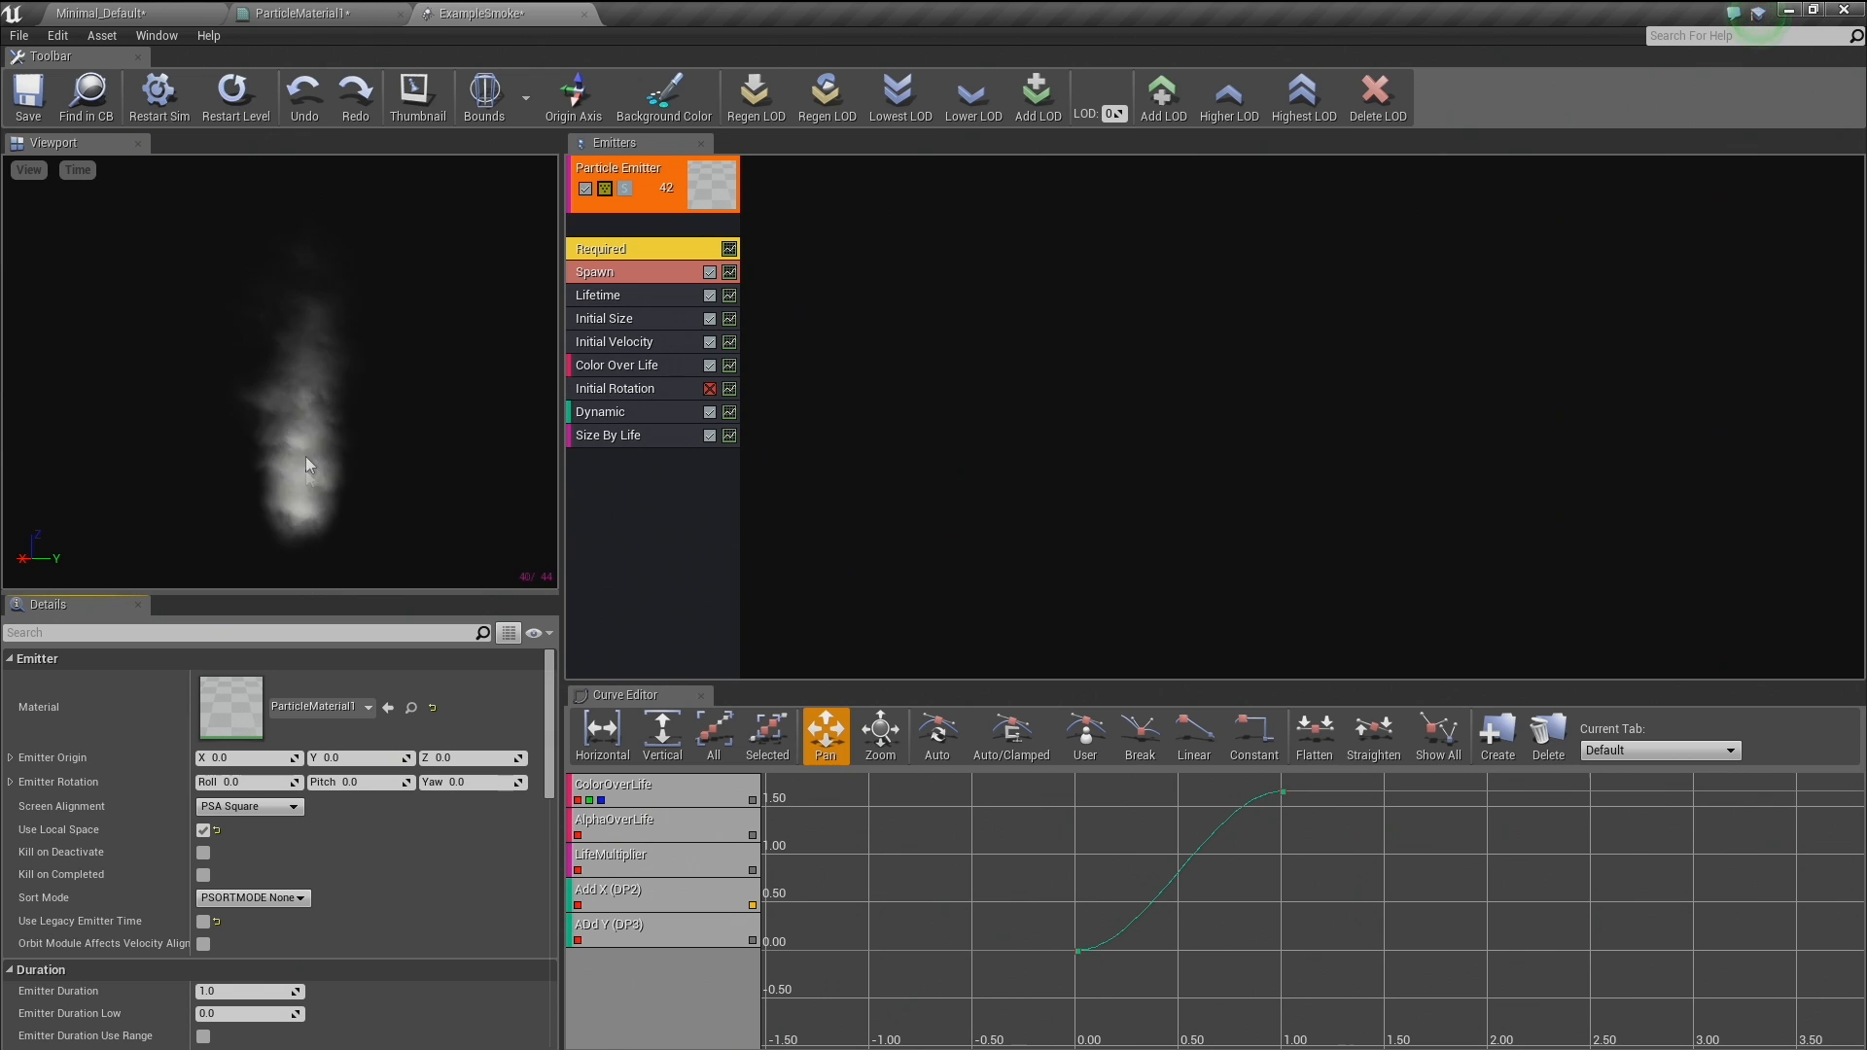
Move the chair in the level away from the smoke and off the floor, to about X -125, Y 330.
left_click(117, 14)
right_click_drag(839, 562, 767, 580)
left_click_drag(768, 580, 834, 614, "ctrl")
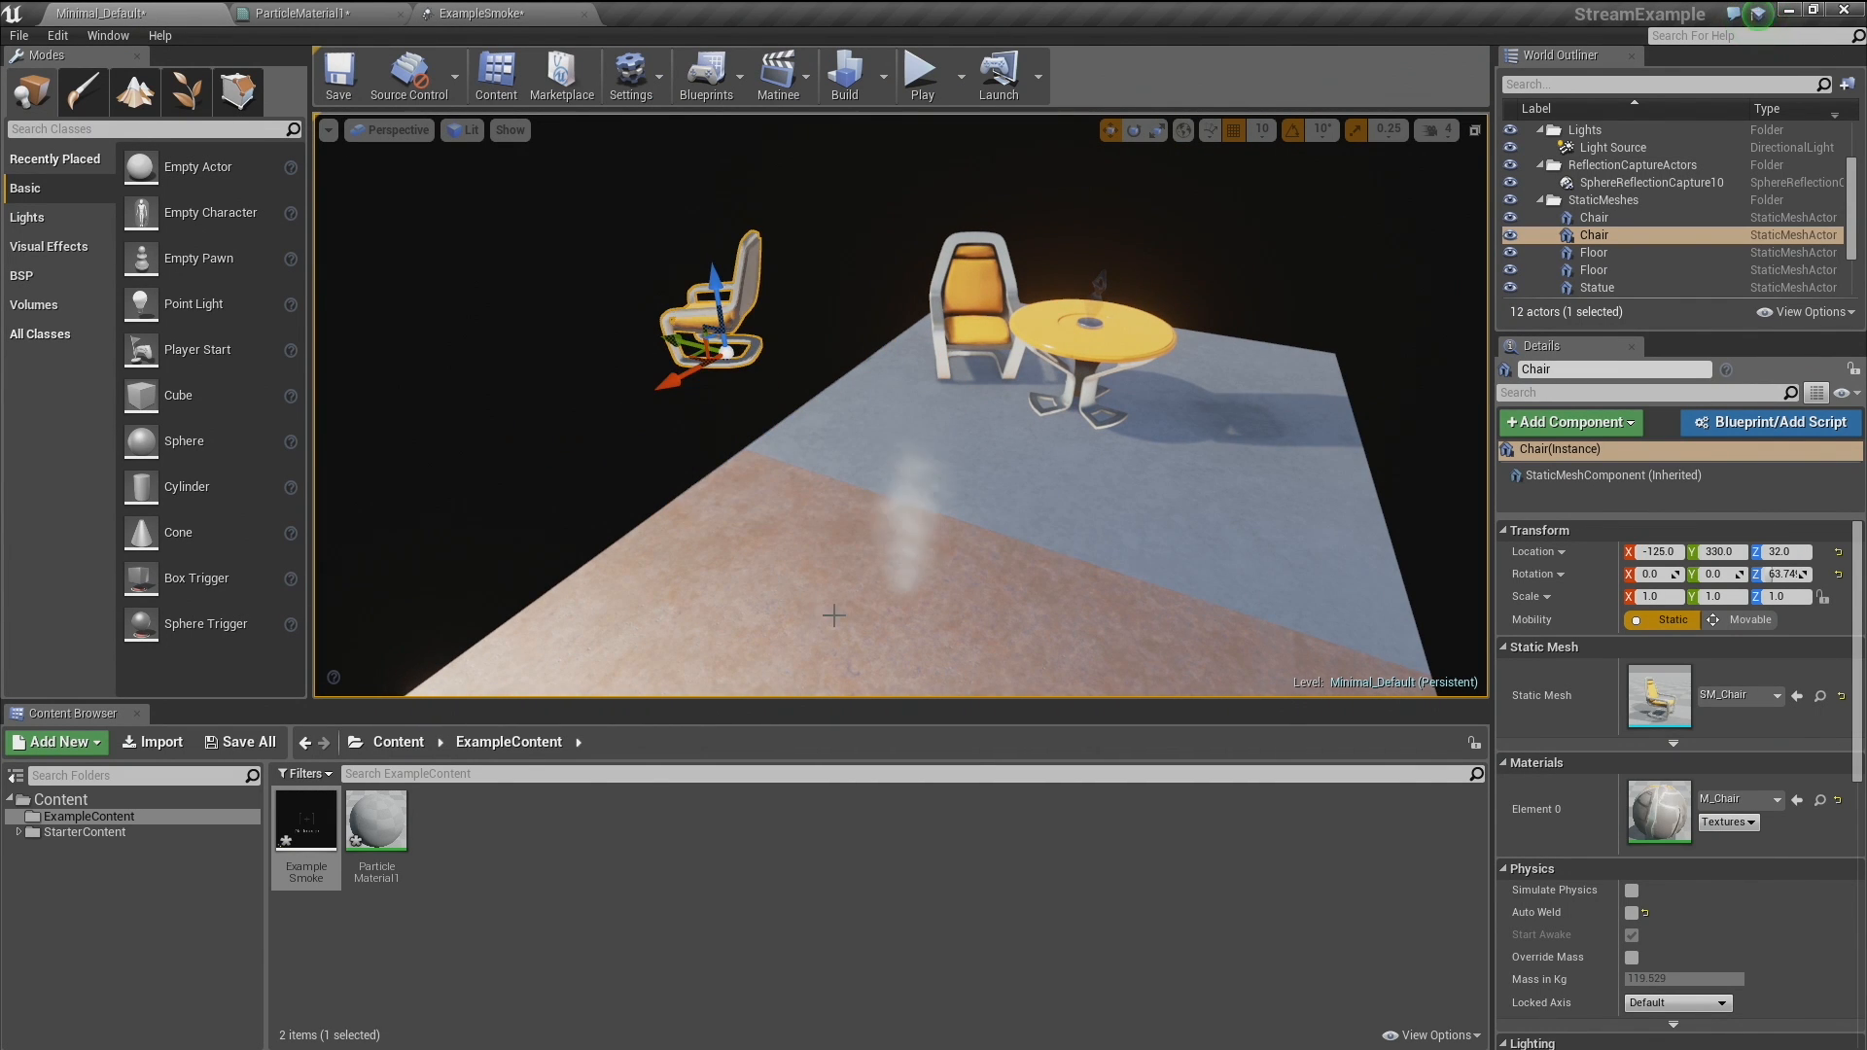
Select the ExampleSmoke actor in the level and move it along Y off the floor, to Y 300.
left_click(911, 566)
key("f")
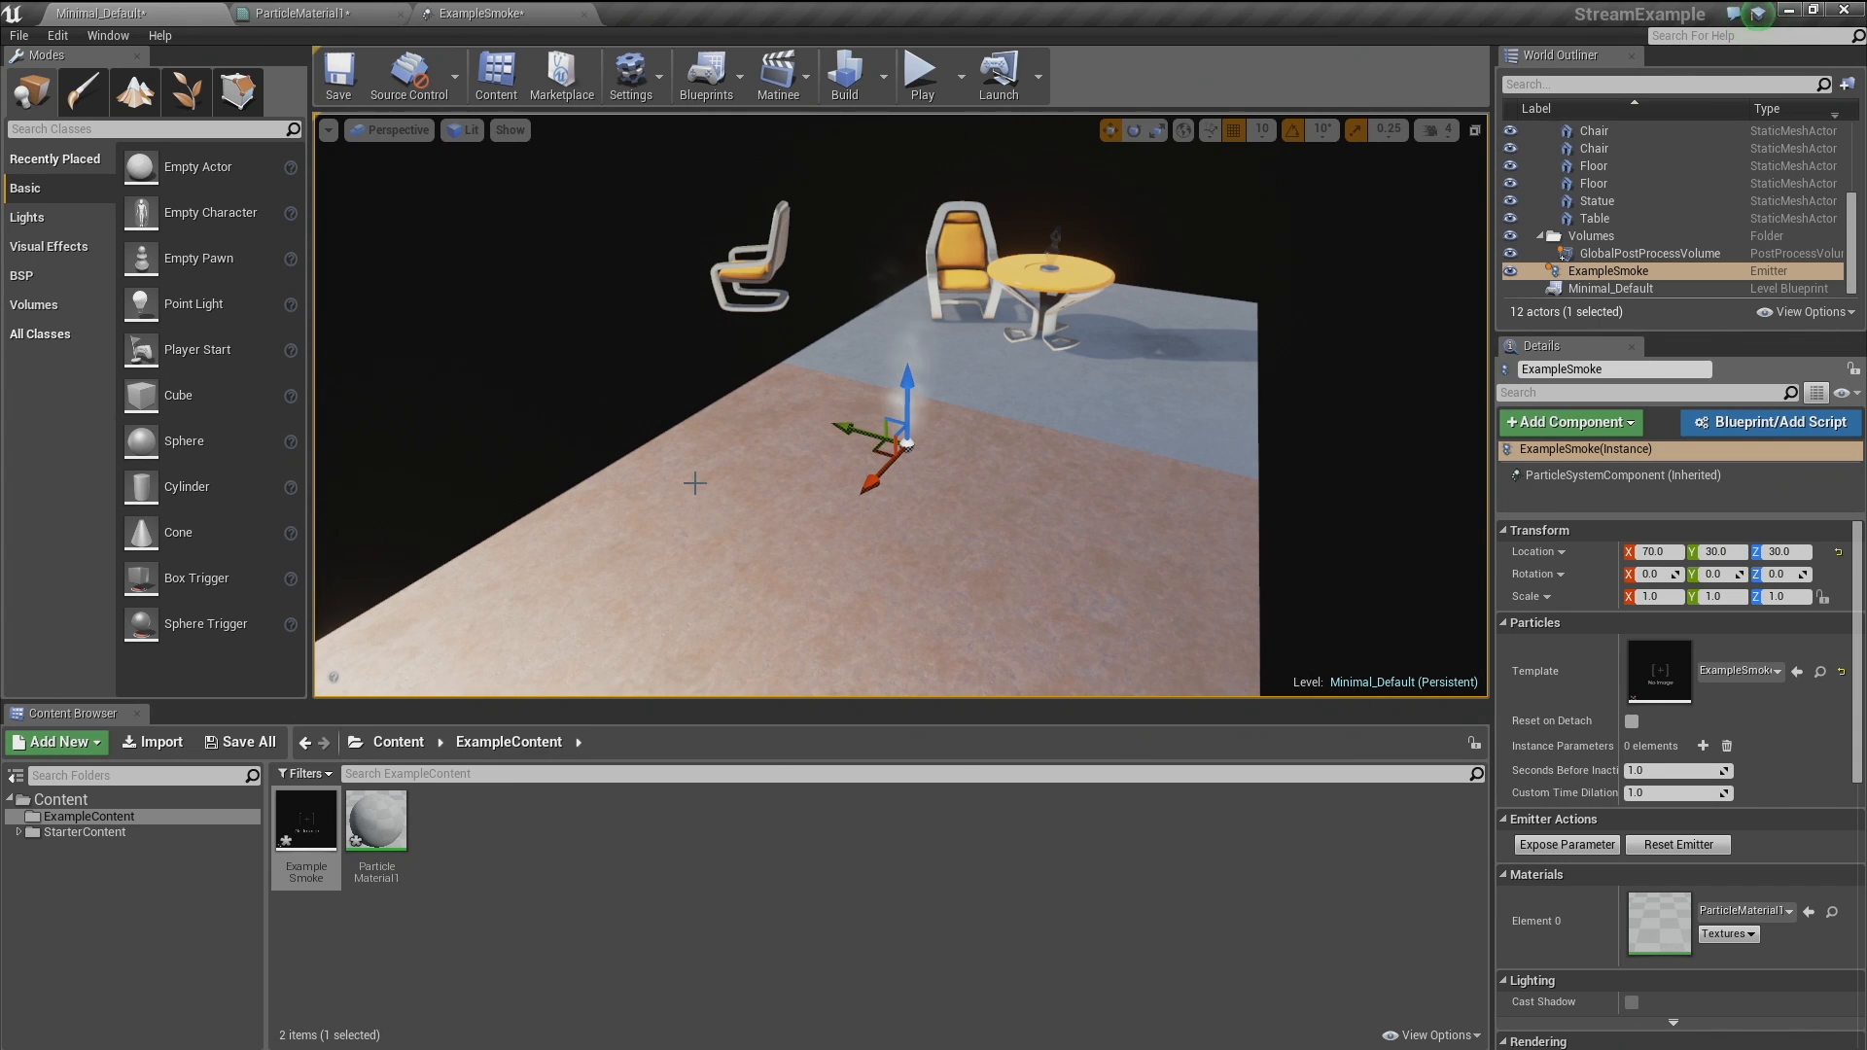
right_click_drag(715, 497, 506, 489, "ctrl")
right_click_drag(743, 490, 890, 432)
key("a")
key("s")
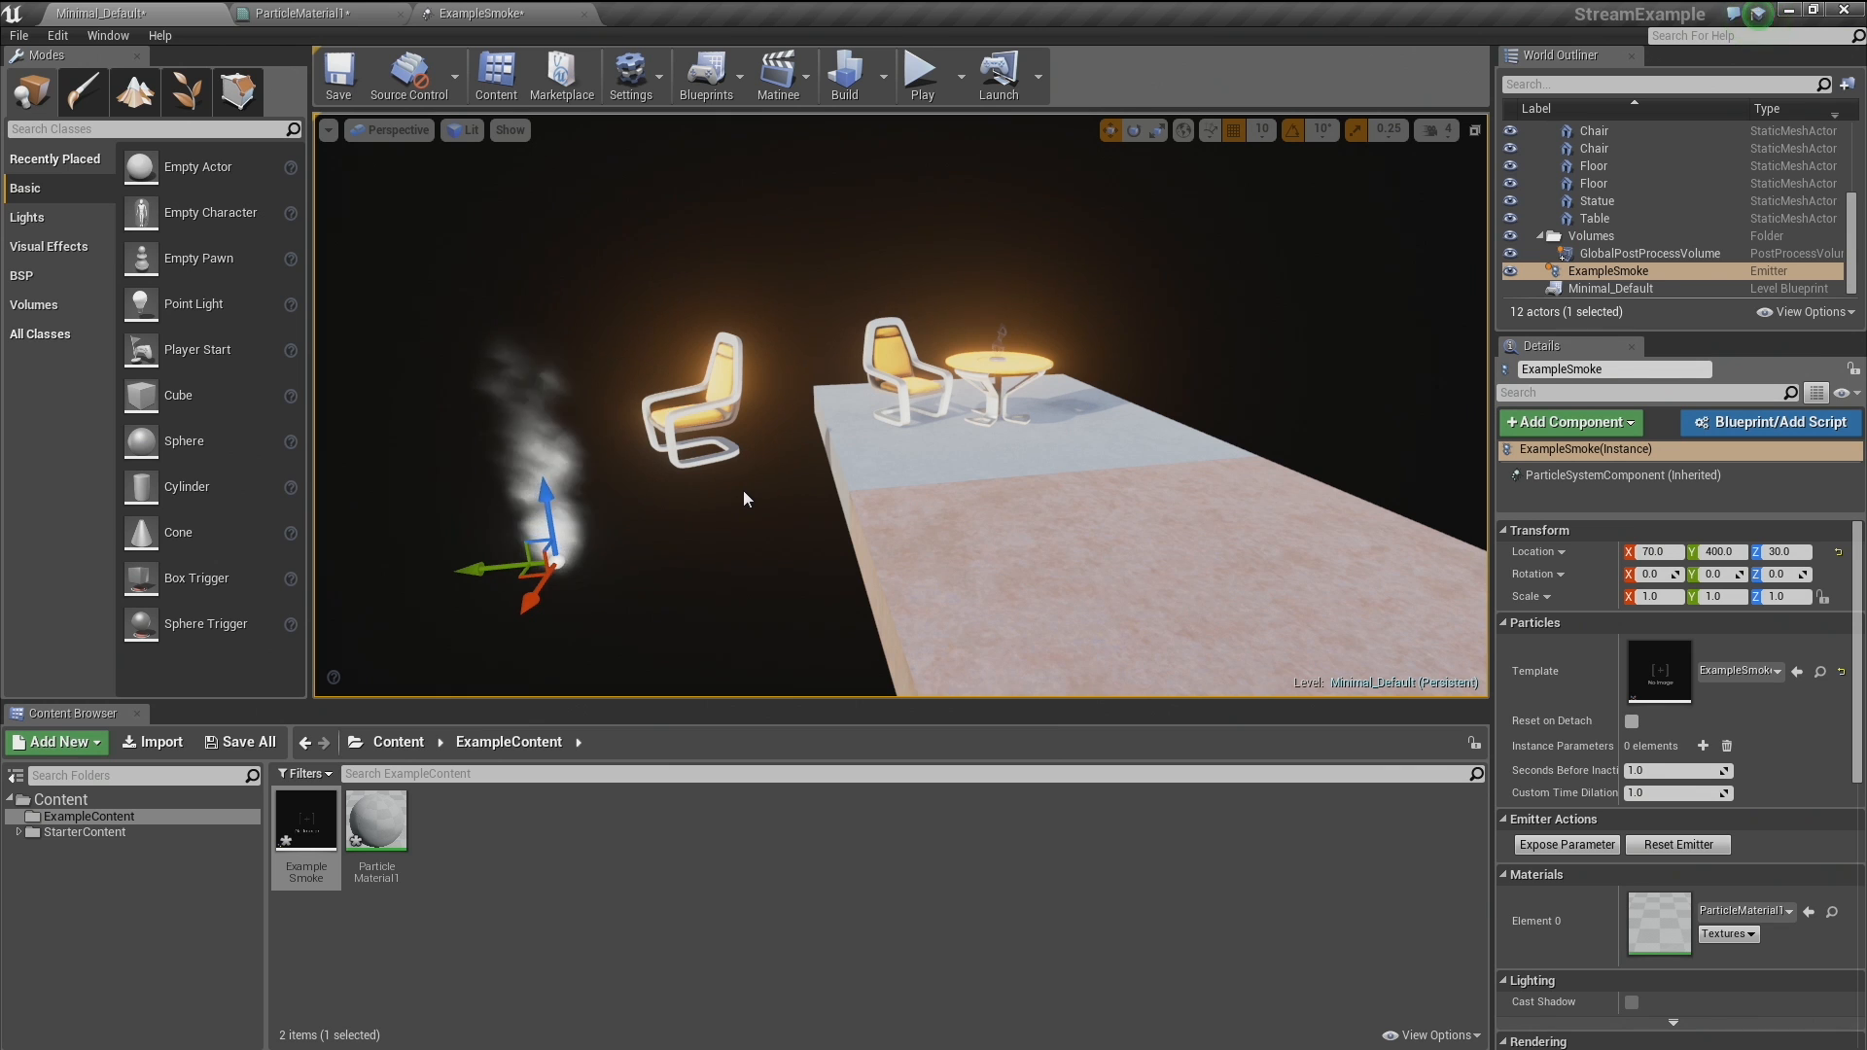
left_click_drag(497, 567, 661, 552)
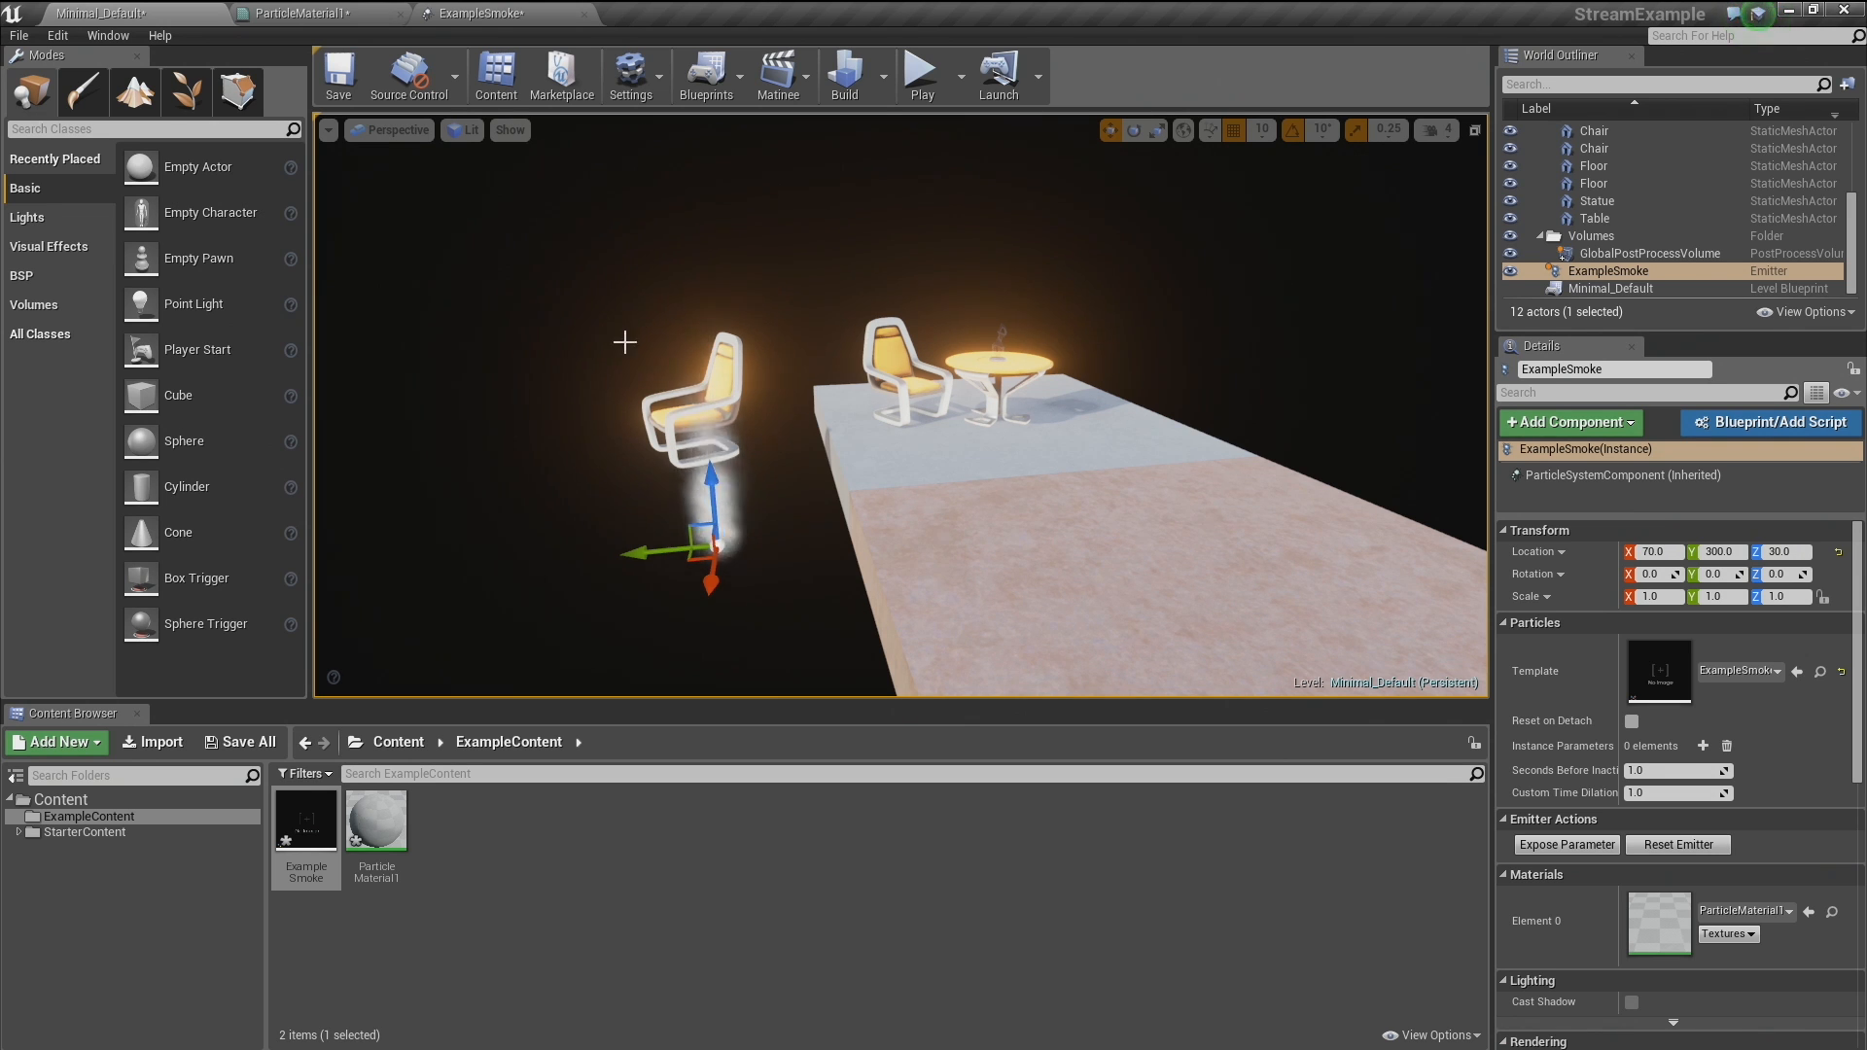
left_click_drag(625, 343, 627, 349)
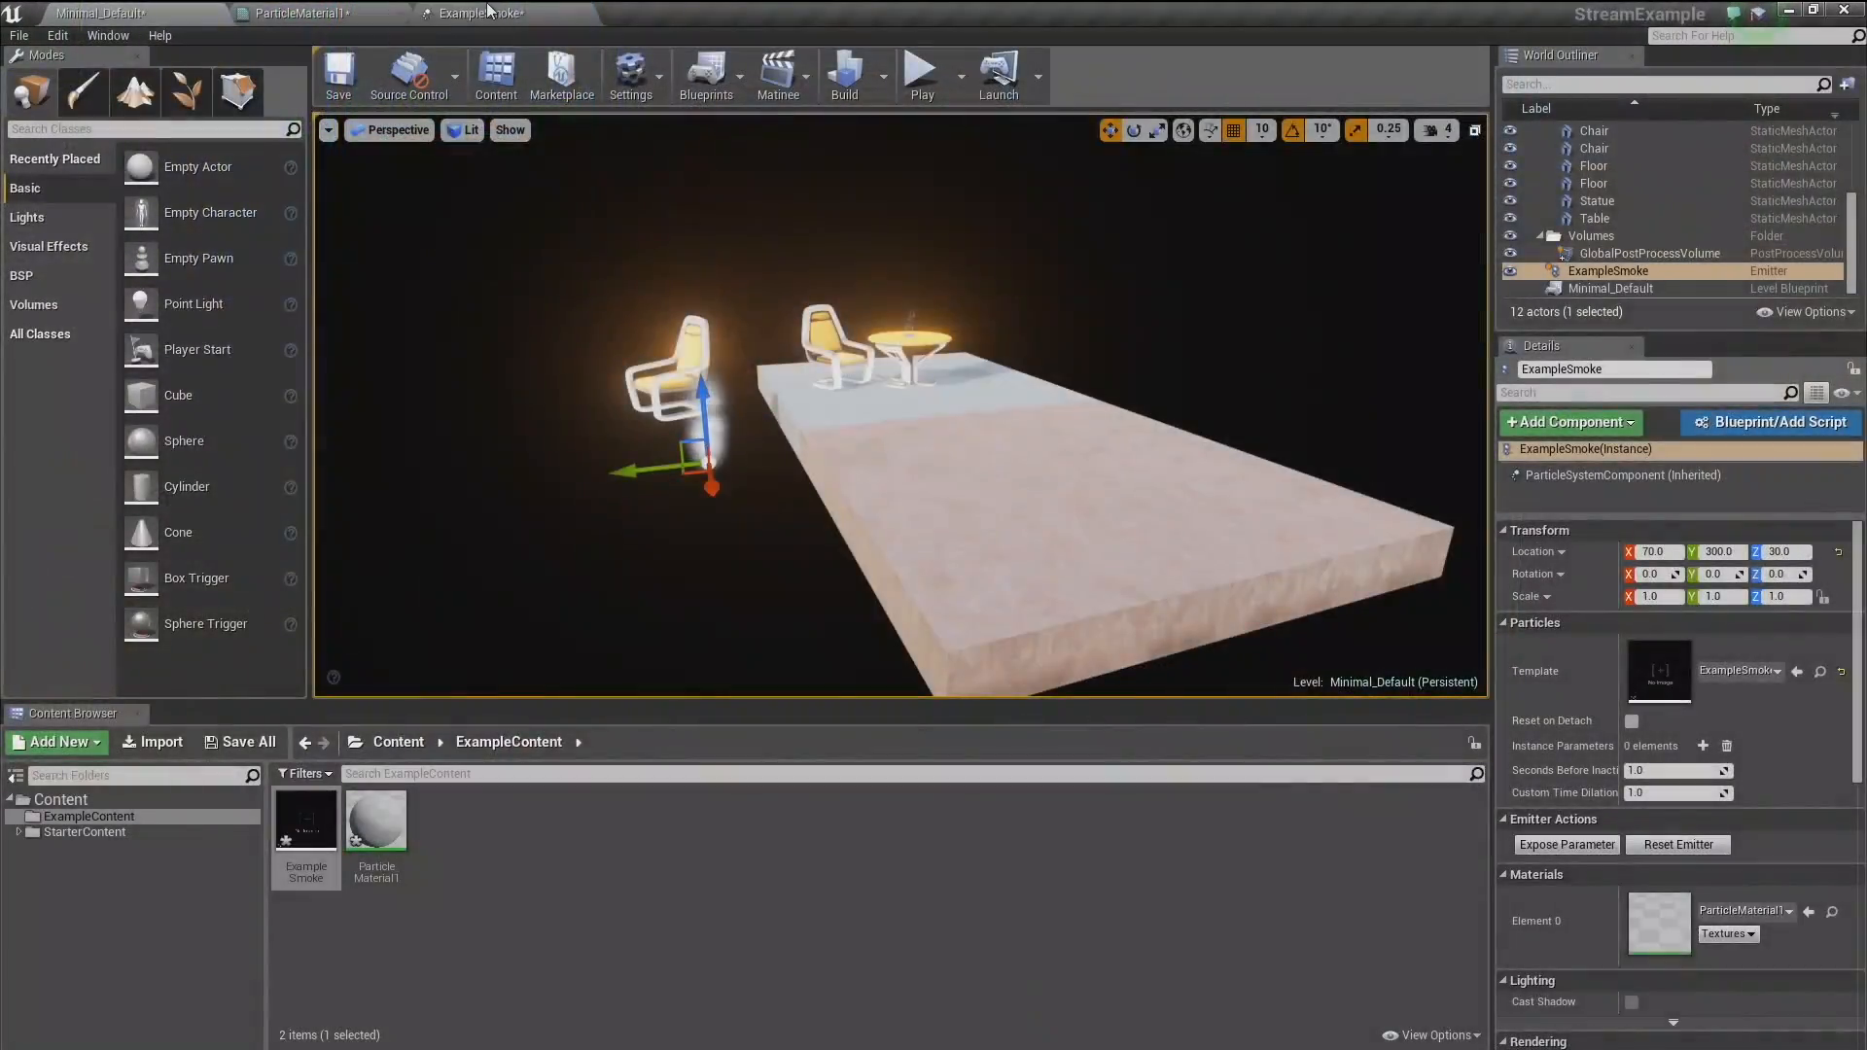
Duplicate the particle emitter in ExampleSmoke and show the duplicate's Required settings.
left_click(487, 10)
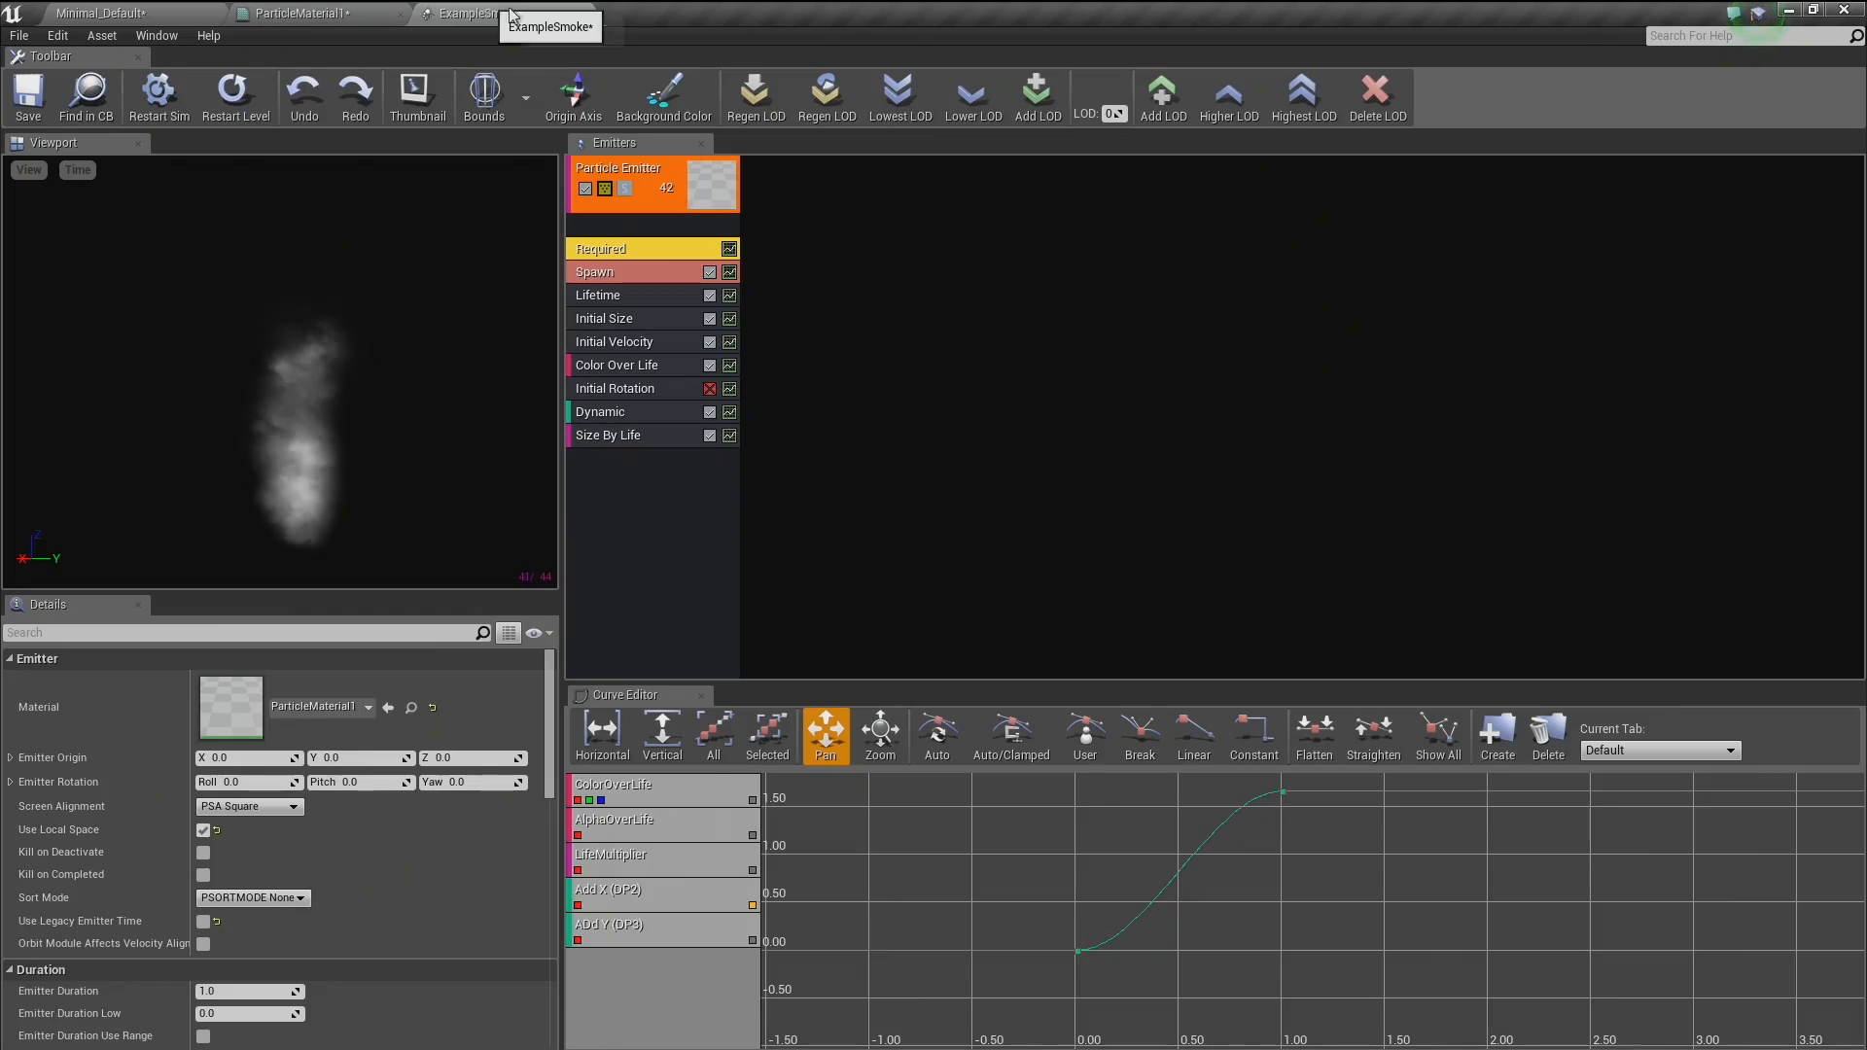
right_click(664, 188)
mouse_move(683, 200)
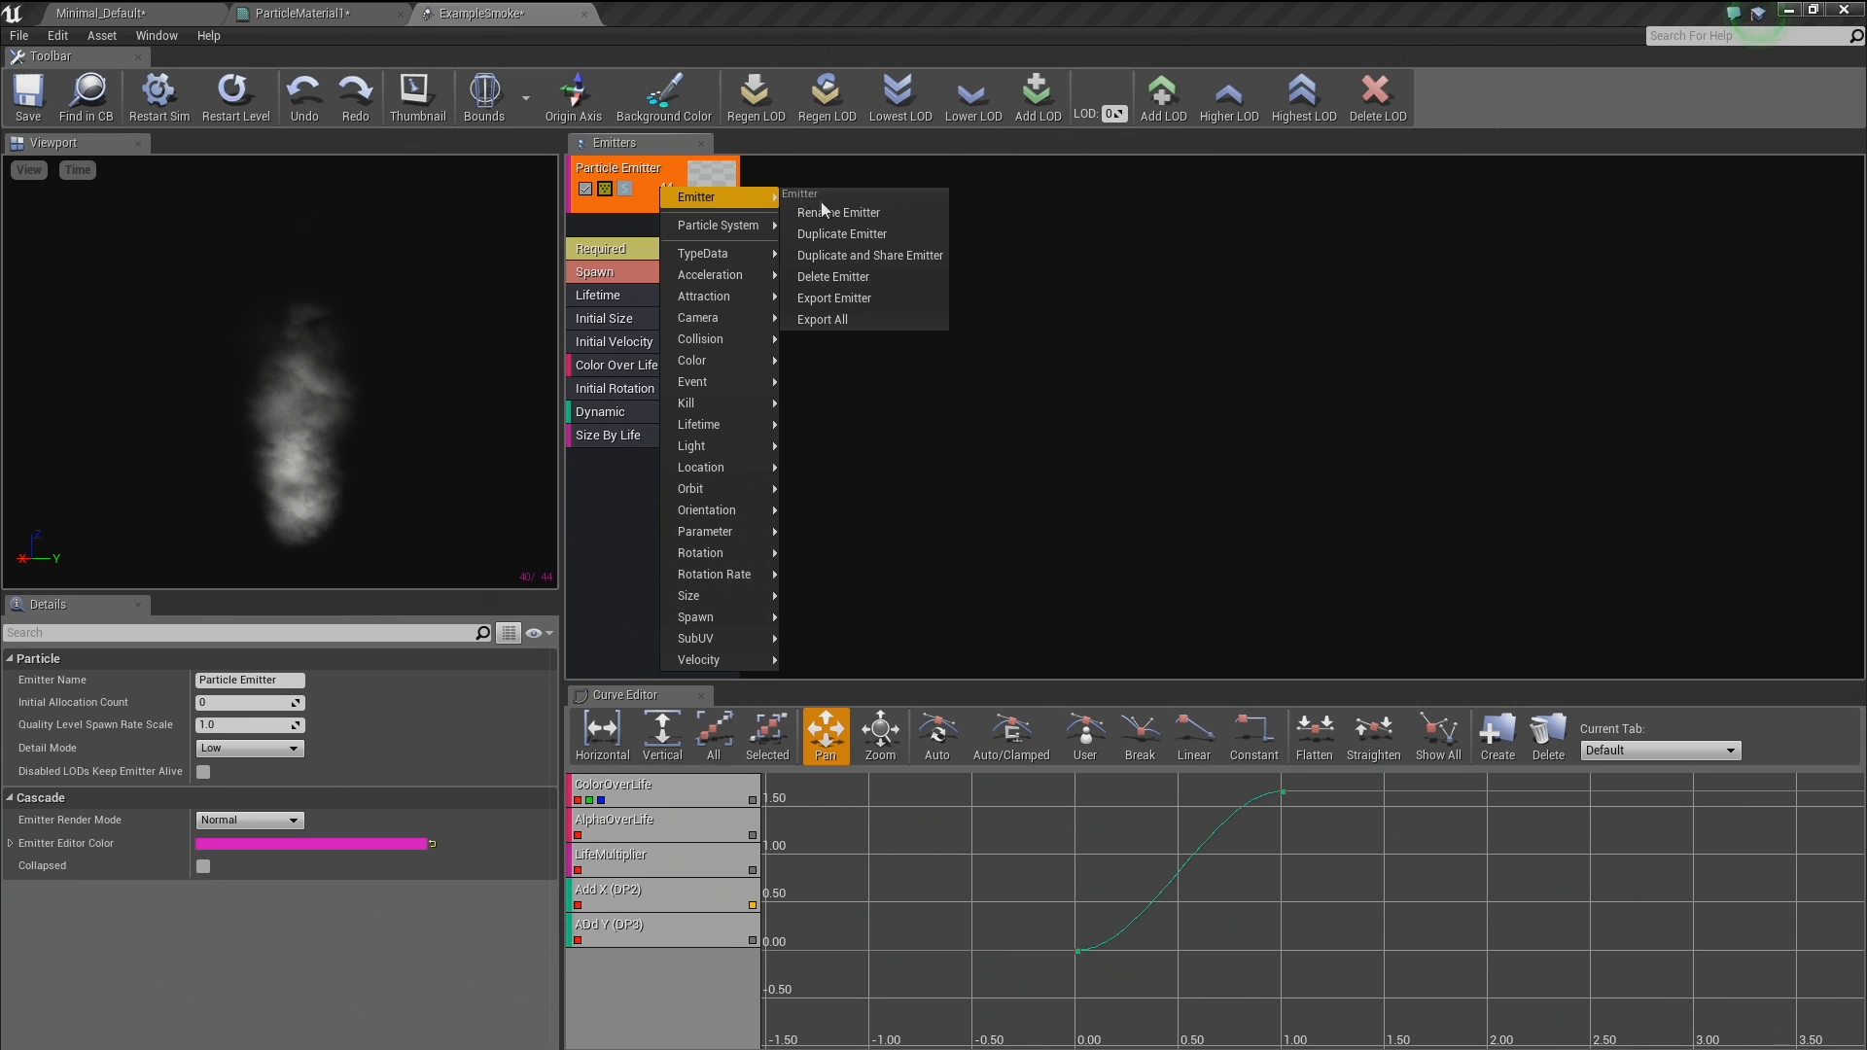
left_click(839, 234)
left_click(797, 243)
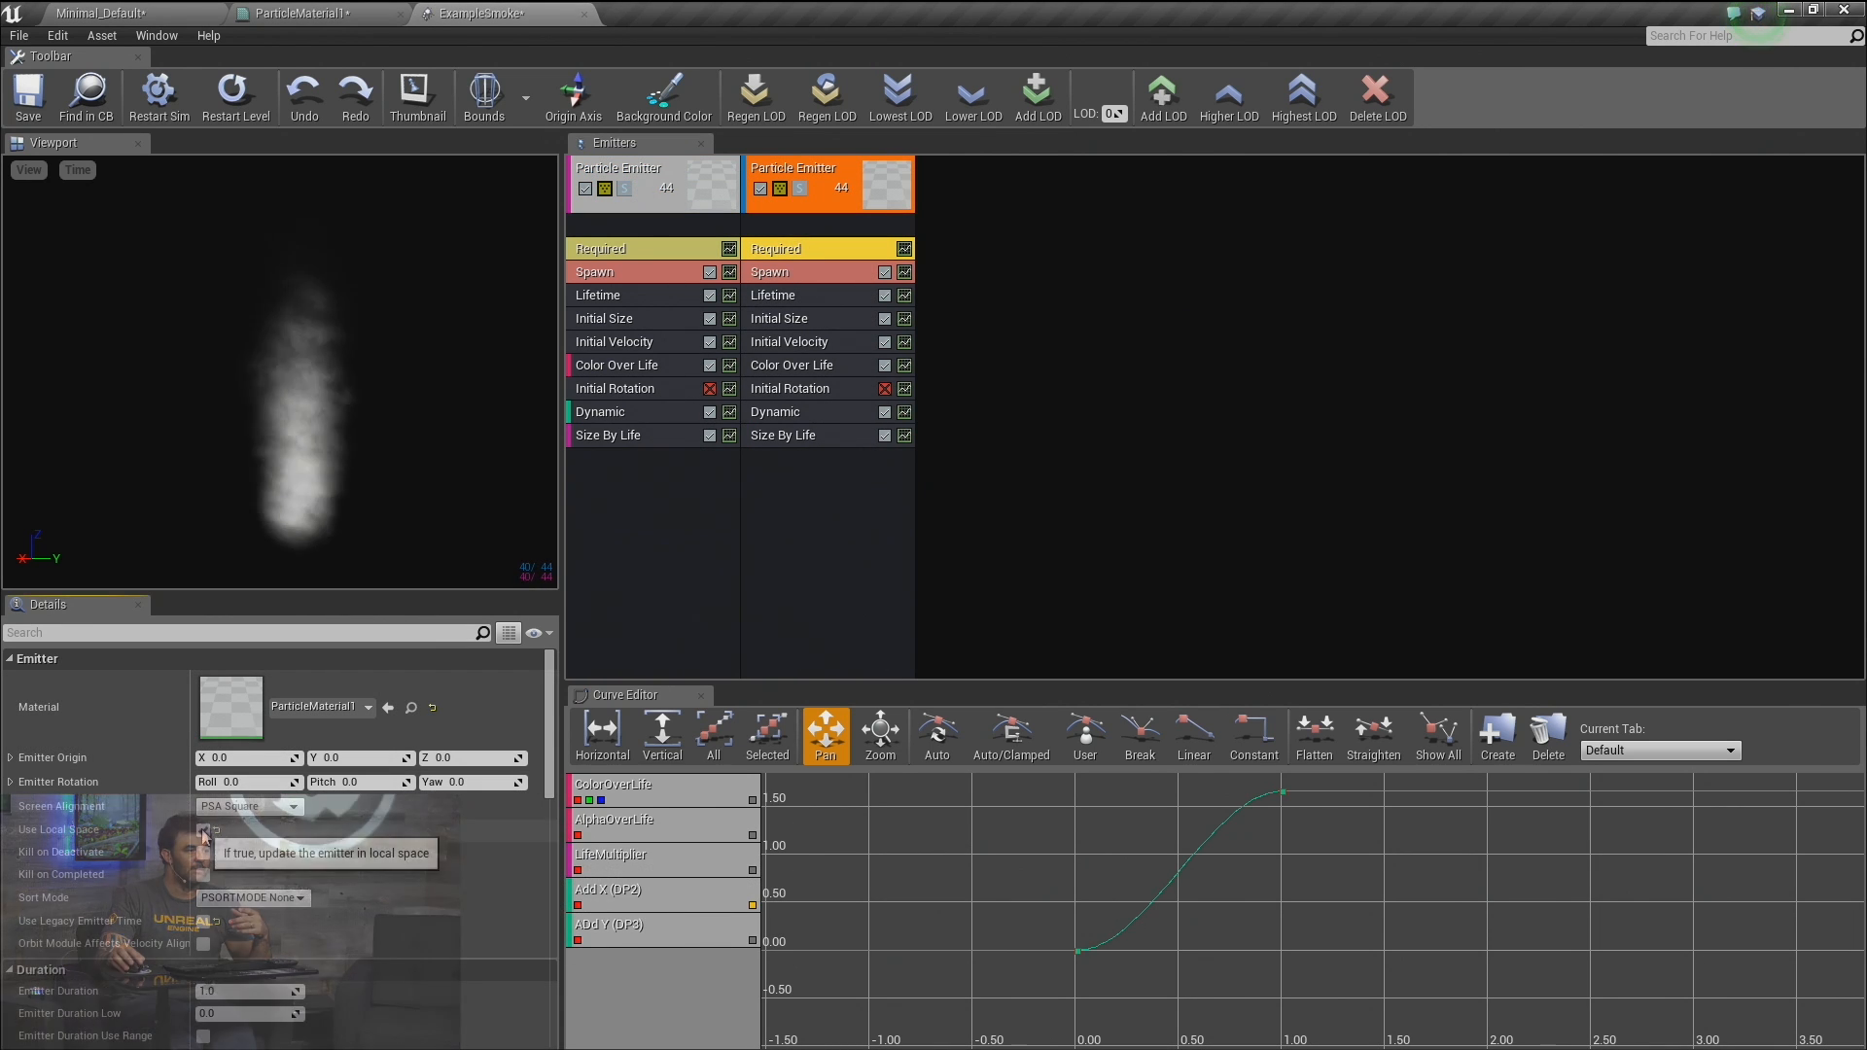
Set the duplicate emitter's Initial Velocity Start Velocity Z to about 275 maximum and about 82.5 minimum.
left_click(790, 344)
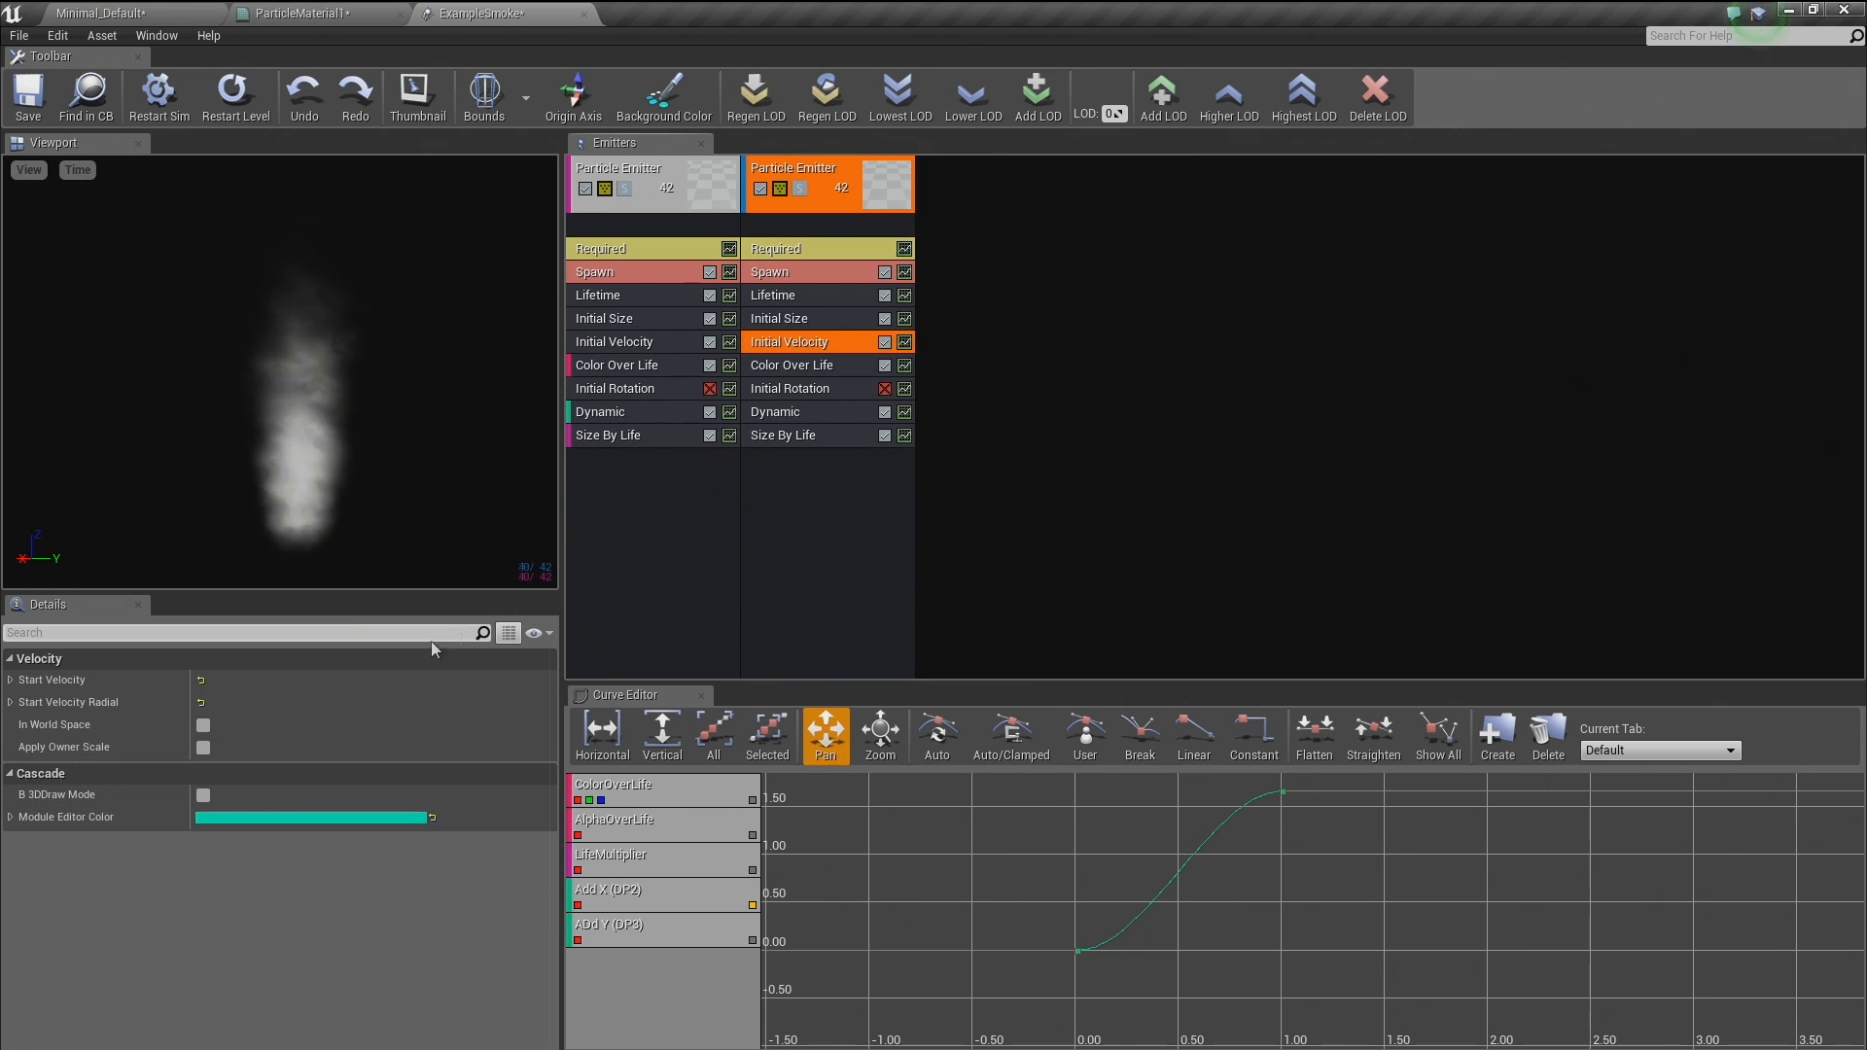
left_click(11, 680)
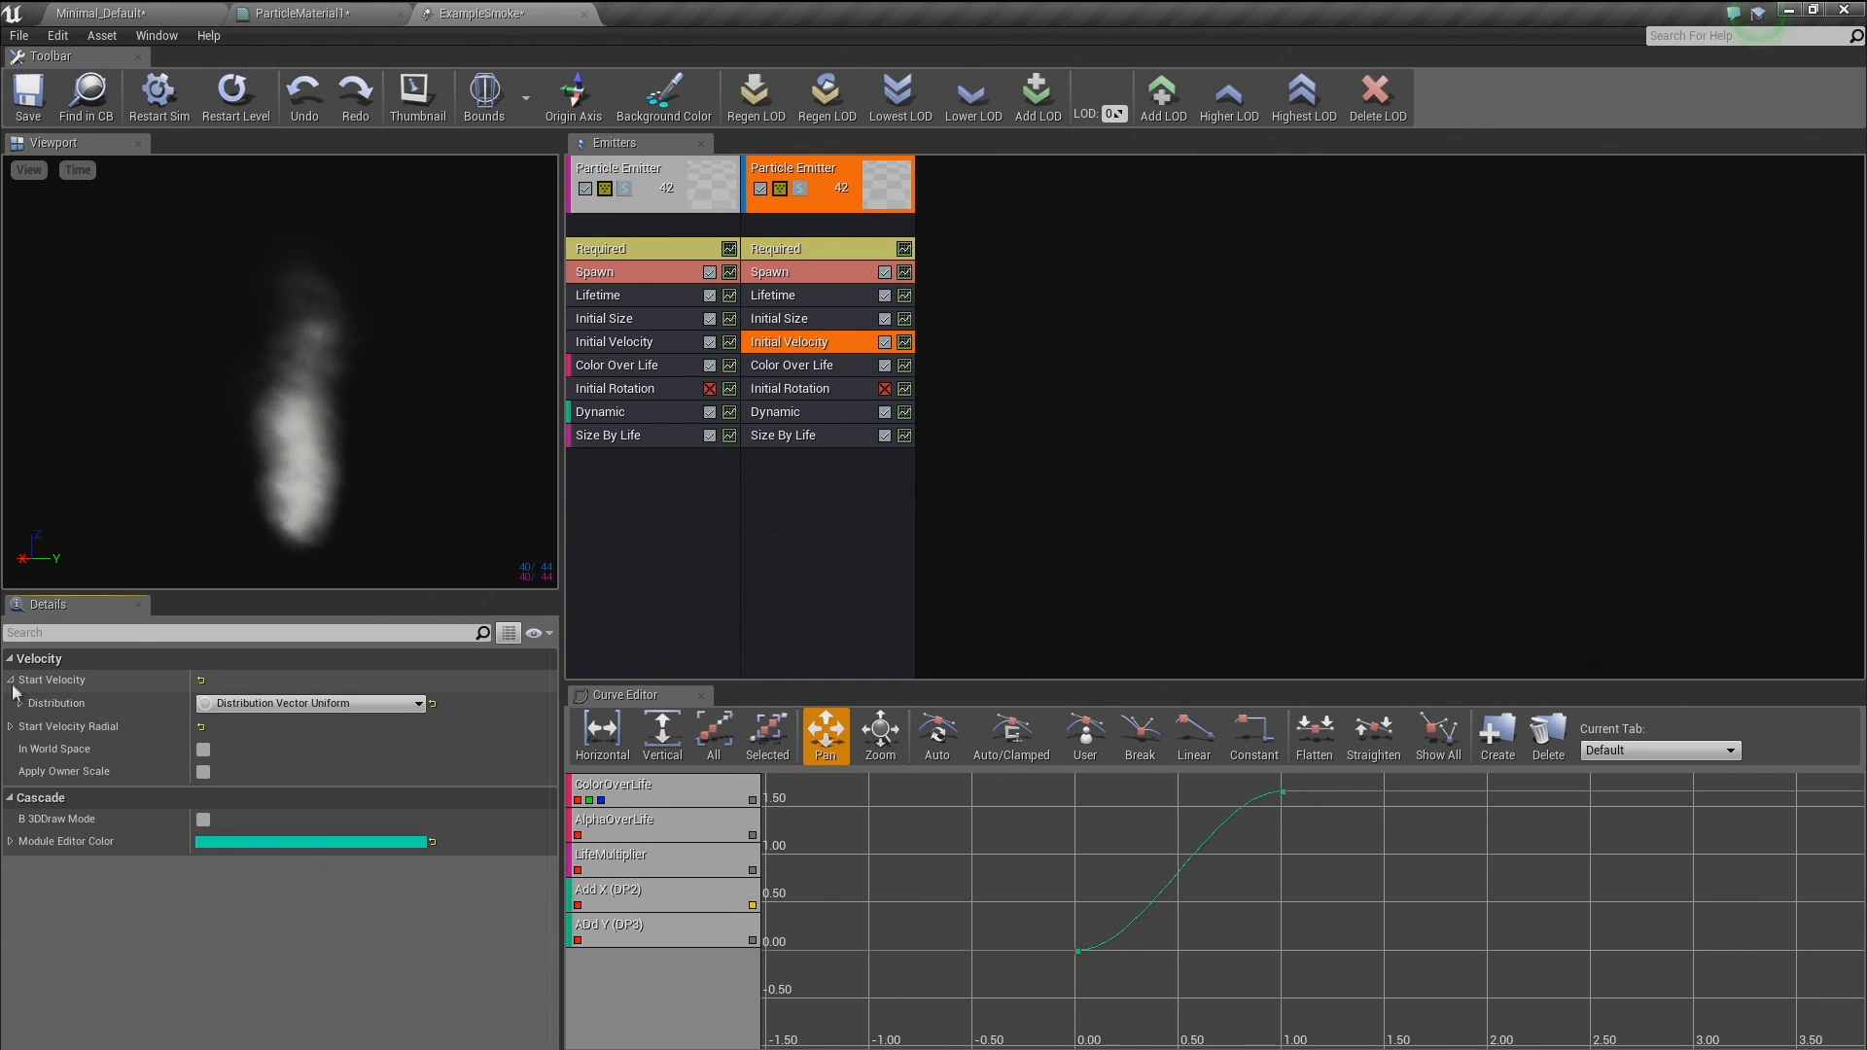
left_click(21, 703)
mouse_move(465, 729)
left_mouse_down()
mouse_move(515, 728)
mouse_move(479, 752)
left_mouse_up()
left_click_drag(438, 515, 447, 579)
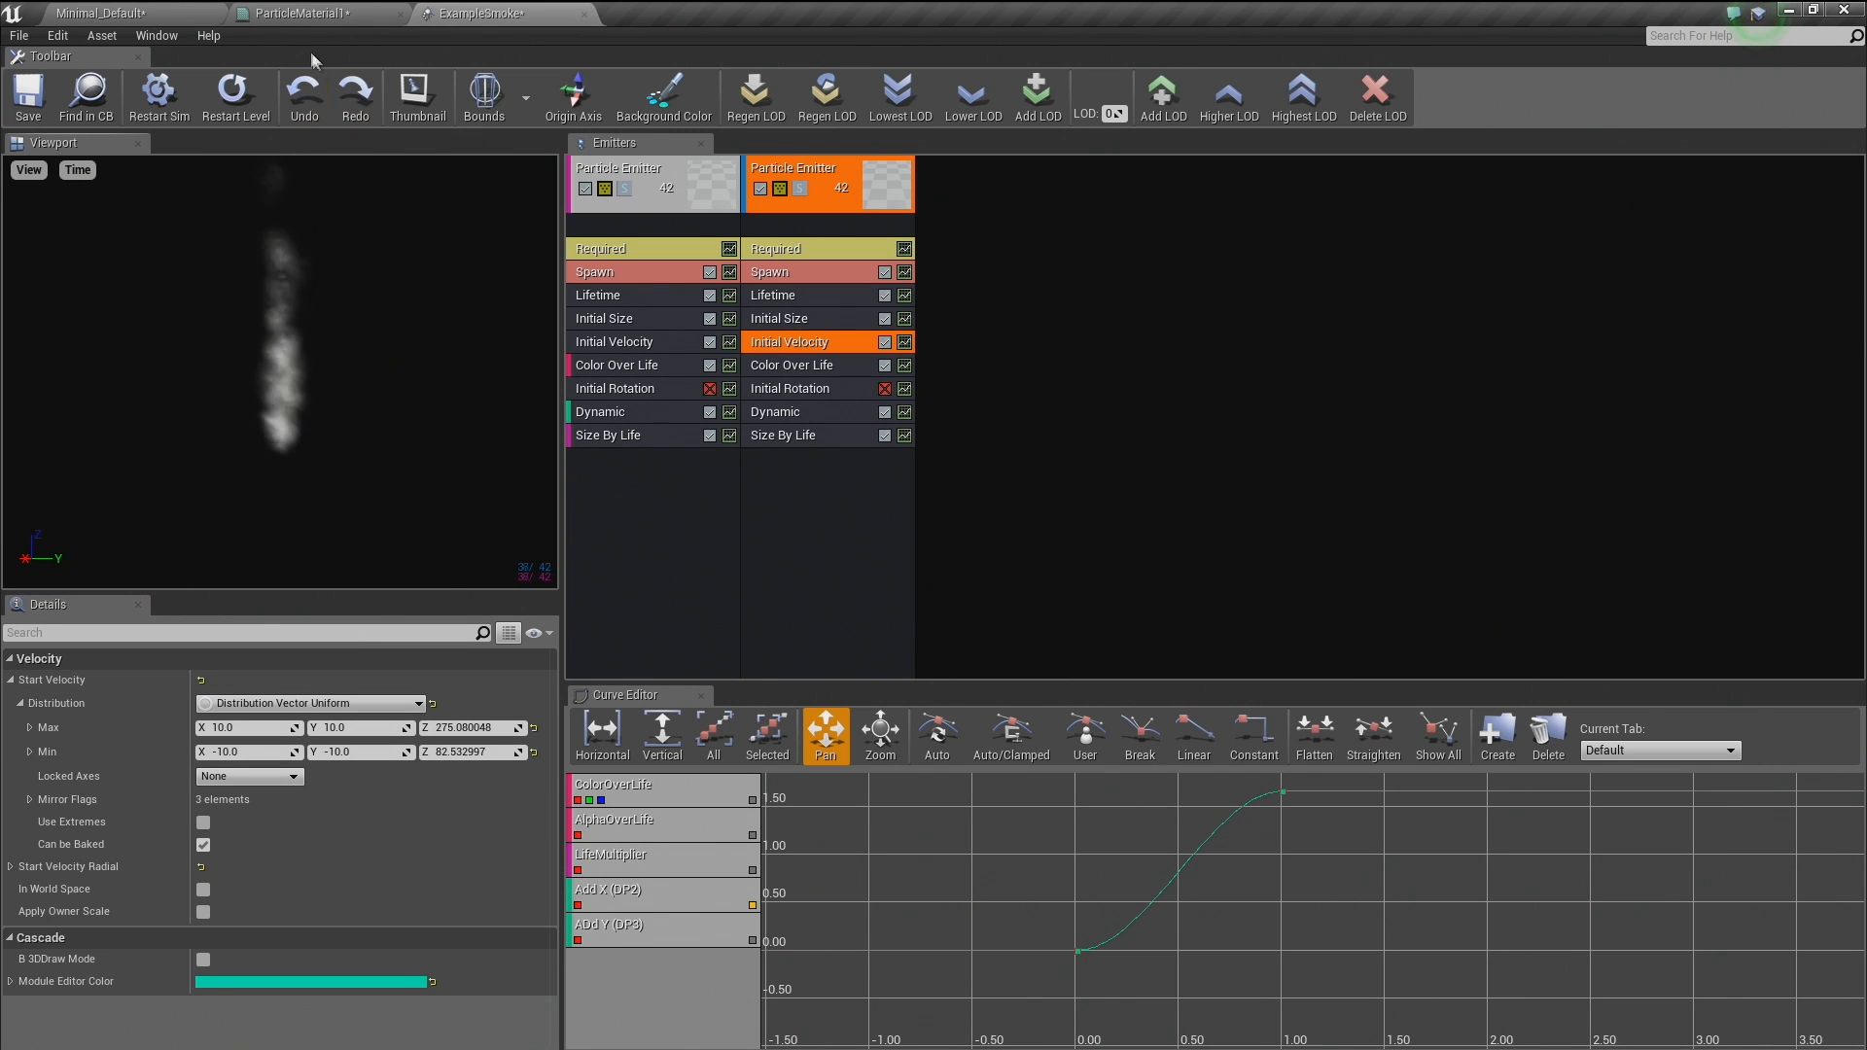
Move the ExampleSmoke actor in the level farther along Y, to about 540, and view its smoke up close.
left_click(131, 10)
mouse_move(622, 389)
right_mouse_down()
mouse_move(637, 374)
mouse_move(583, 292)
mouse_move(622, 359)
right_mouse_up()
left_click_drag(834, 418, 659, 394)
right_click_drag(661, 502, 564, 476)
key("w")
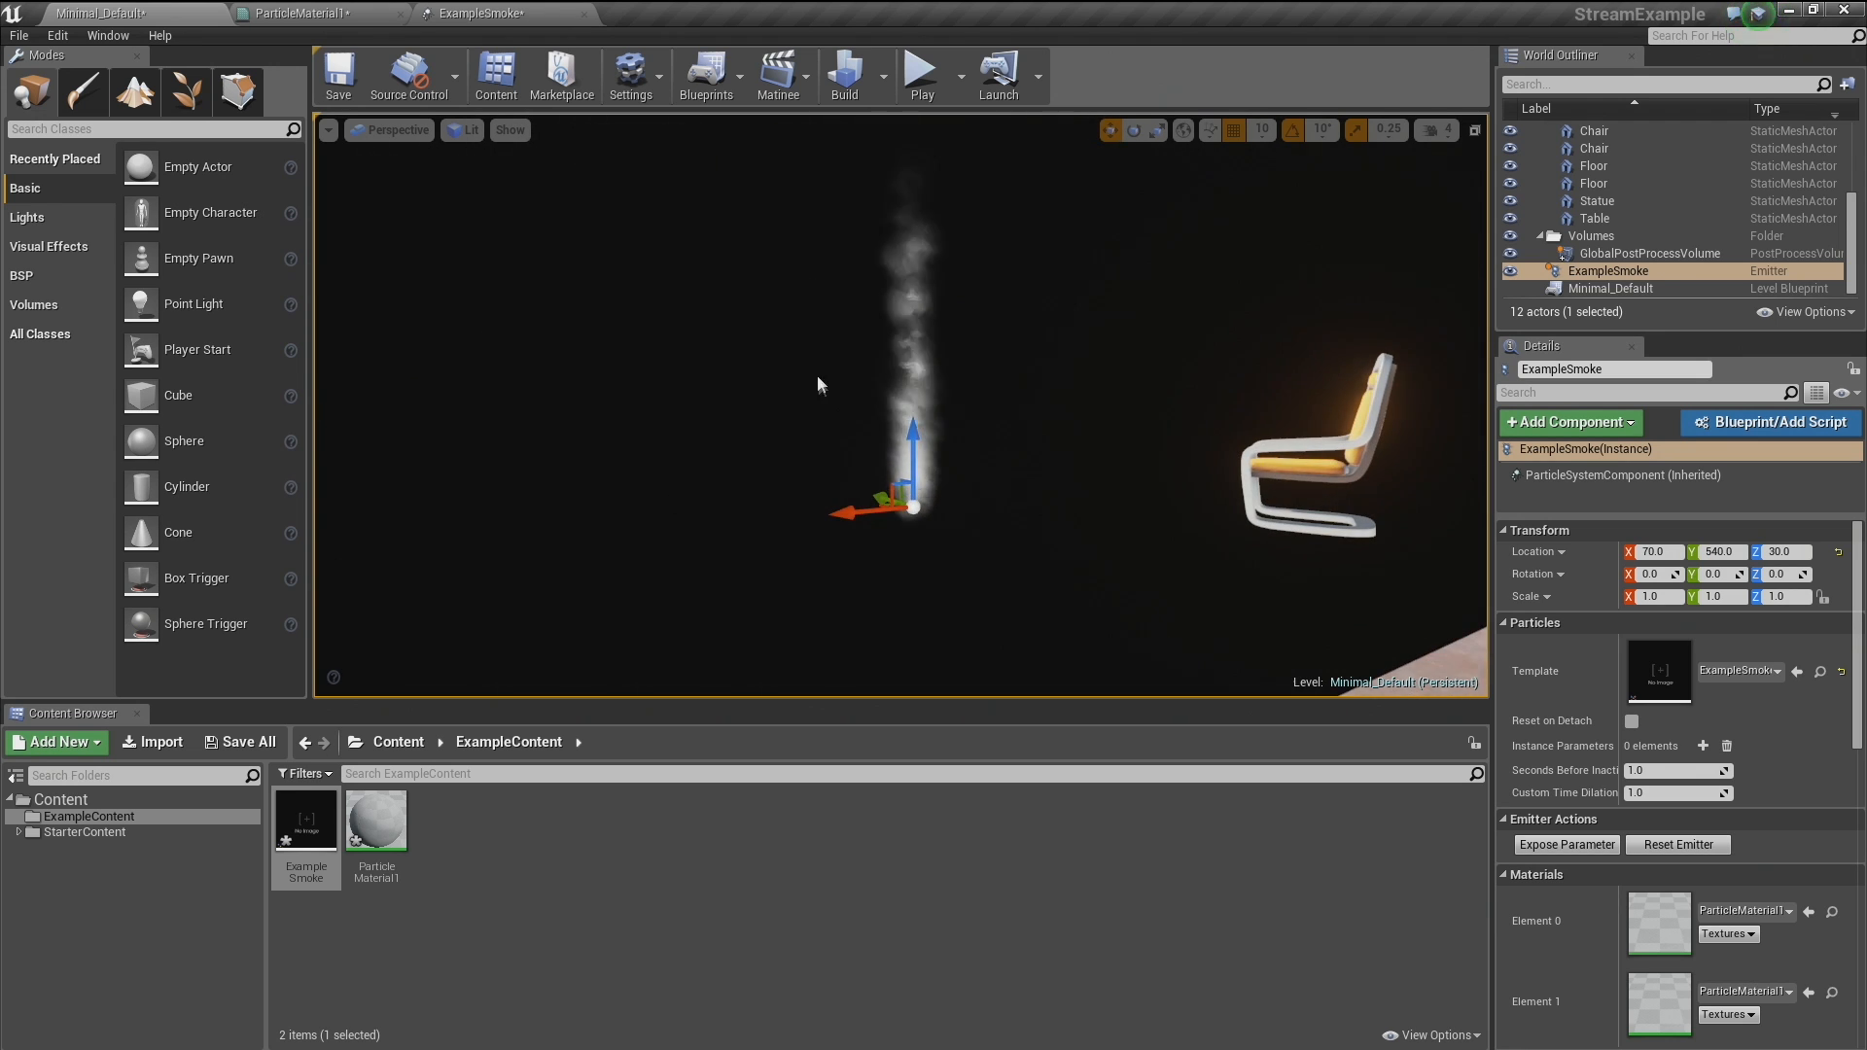
Raise the duplicate emitter's Size By Life curve key at time 1 to about 3.5 and set its spawn rate to 40.
left_click(489, 11)
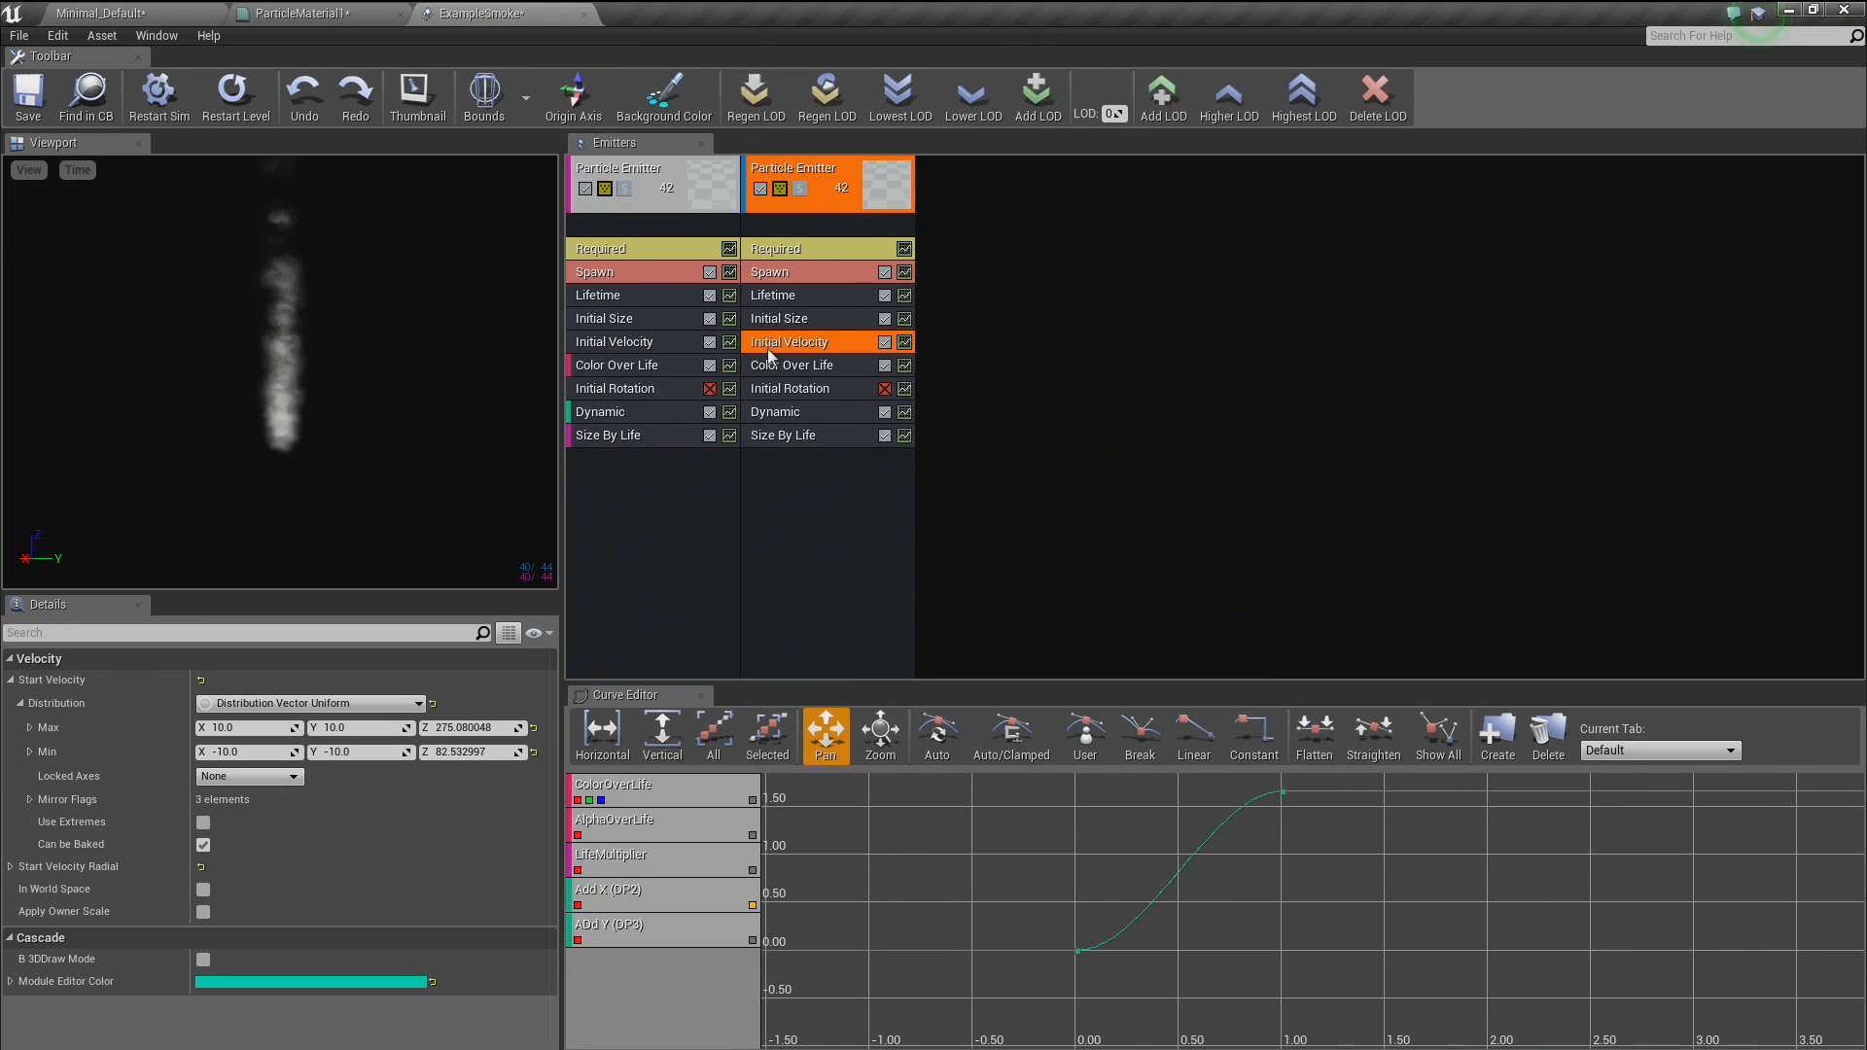
left_click(825, 438)
left_click(904, 435)
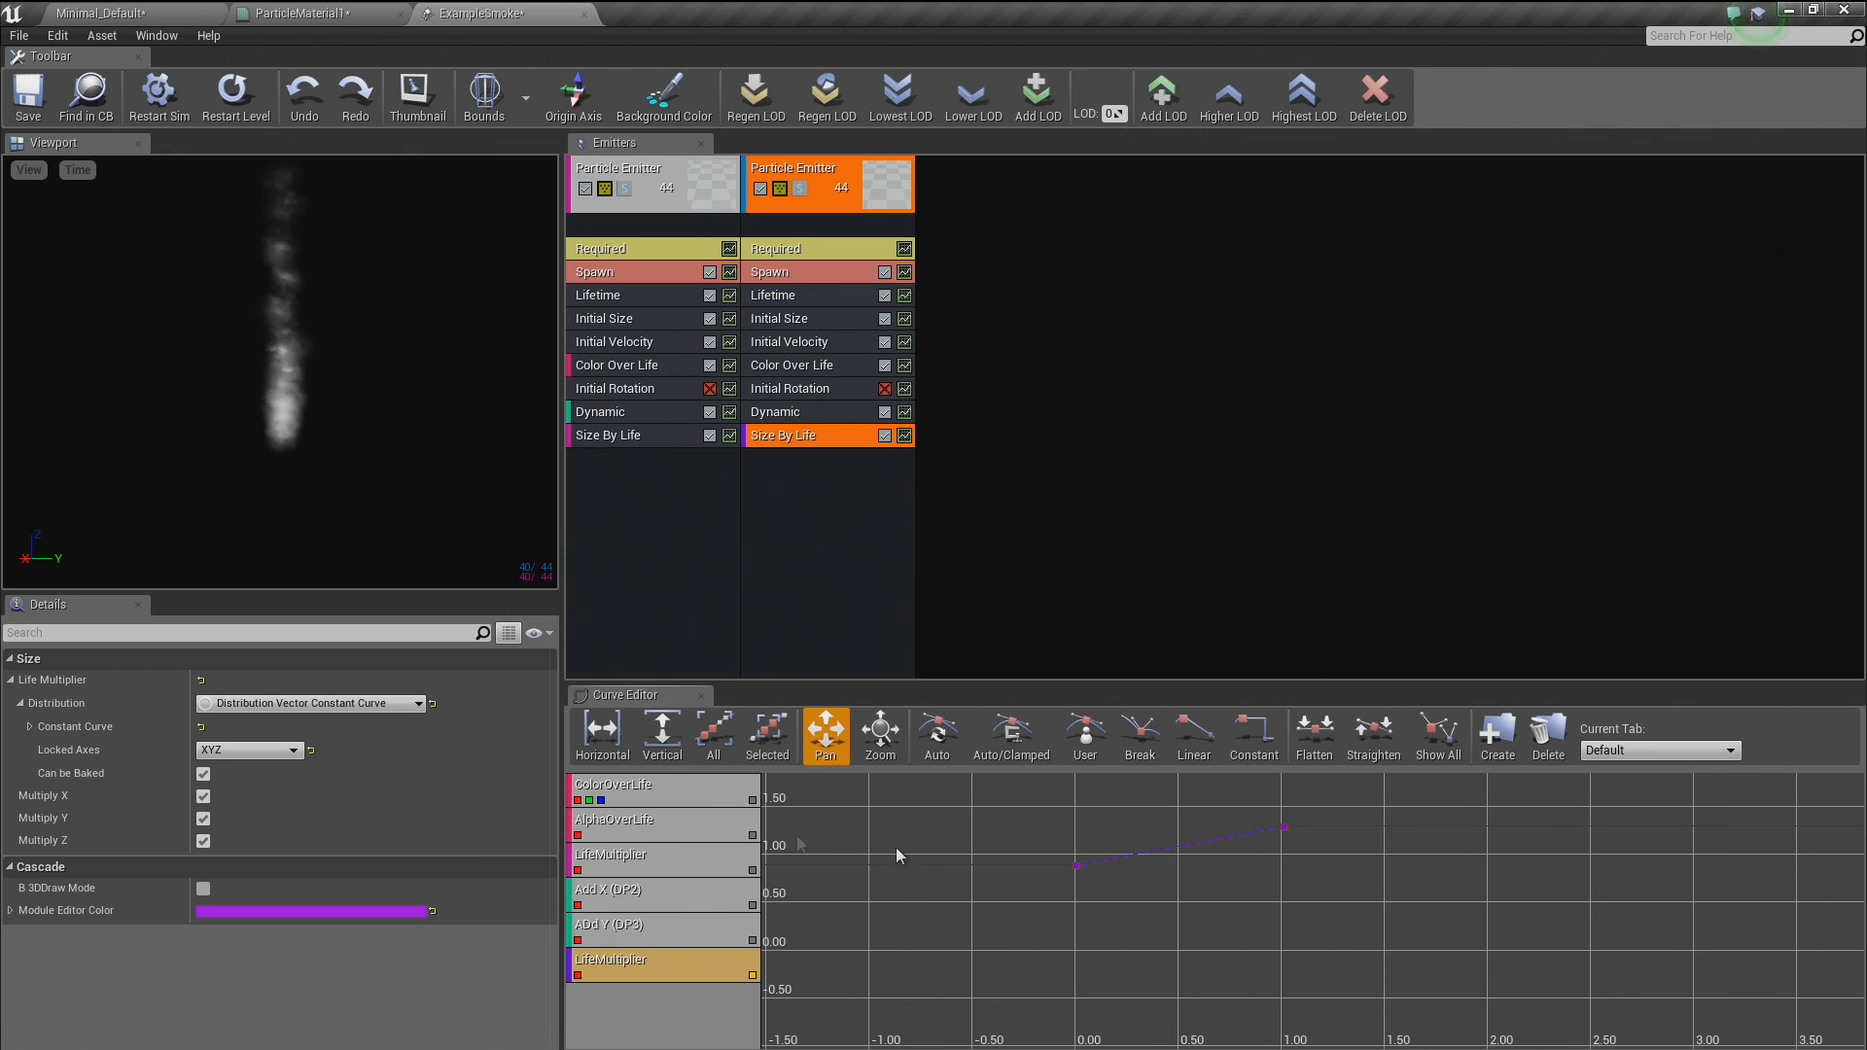
left_click_drag(1279, 847, 1267, 926)
key("z")
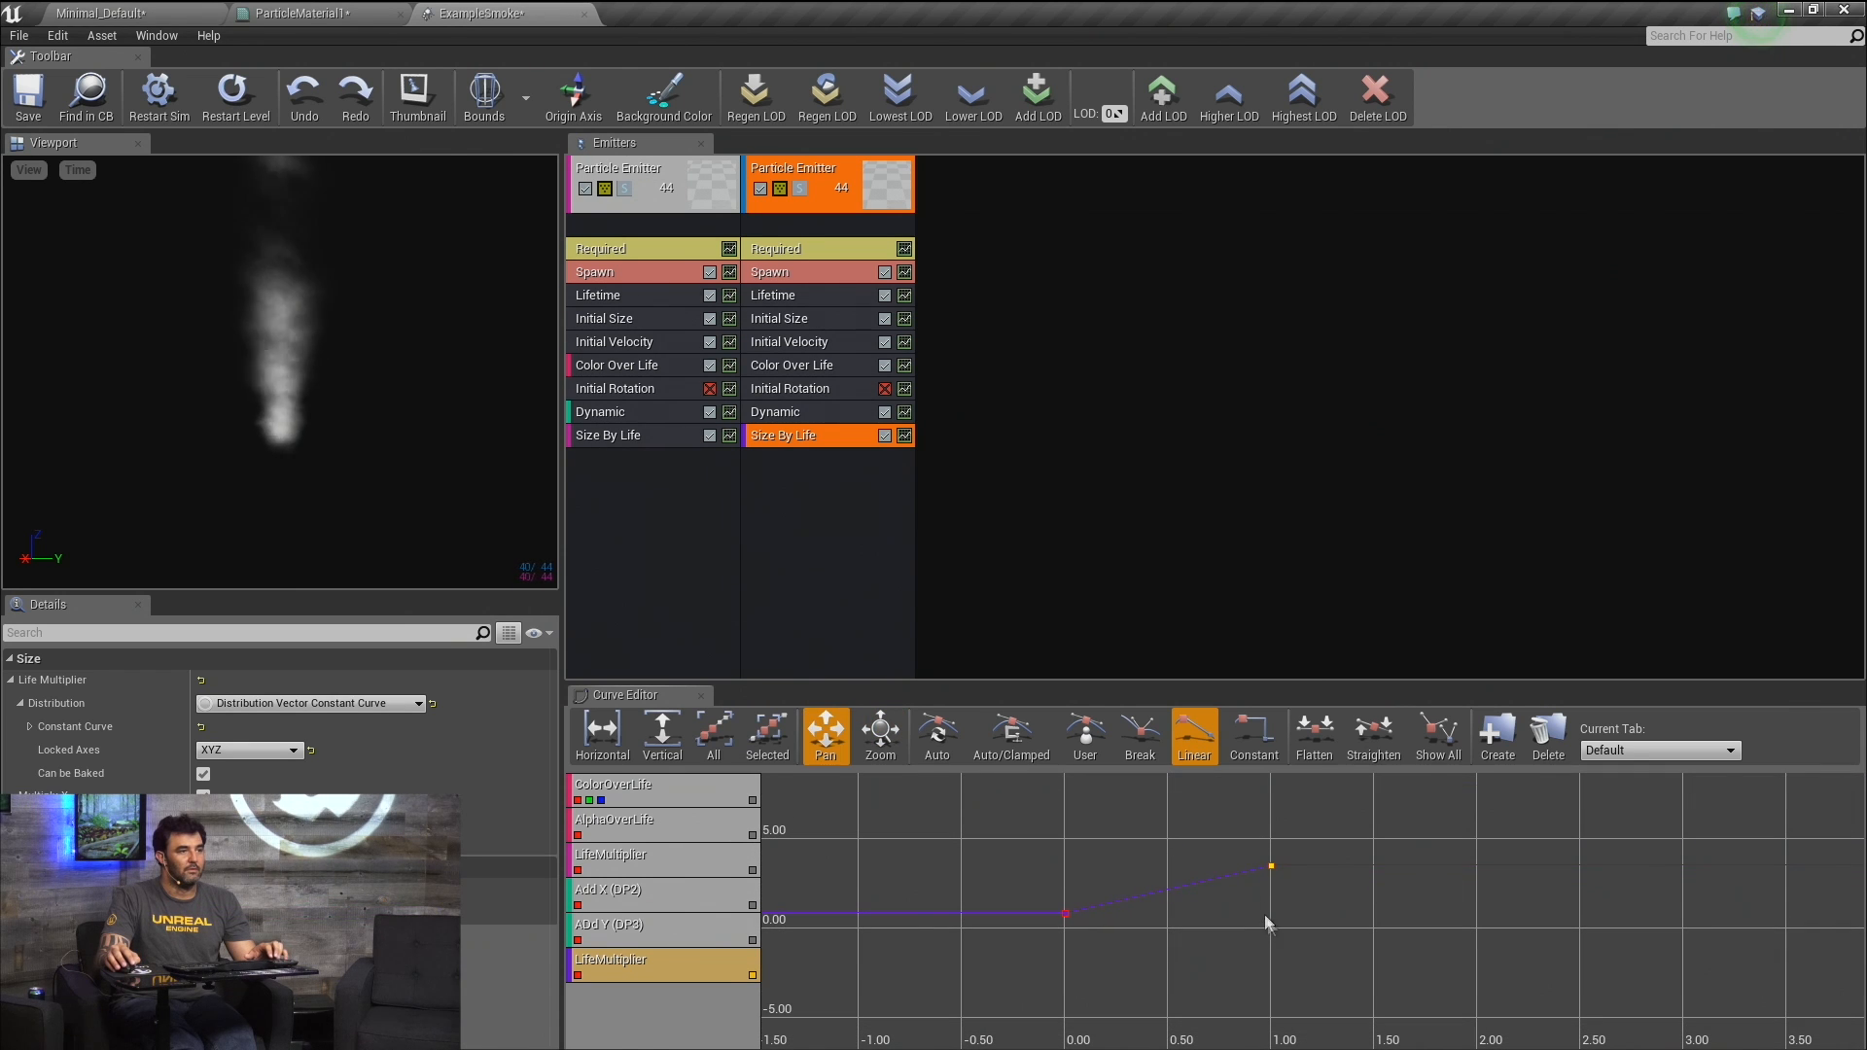
left_click(834, 278)
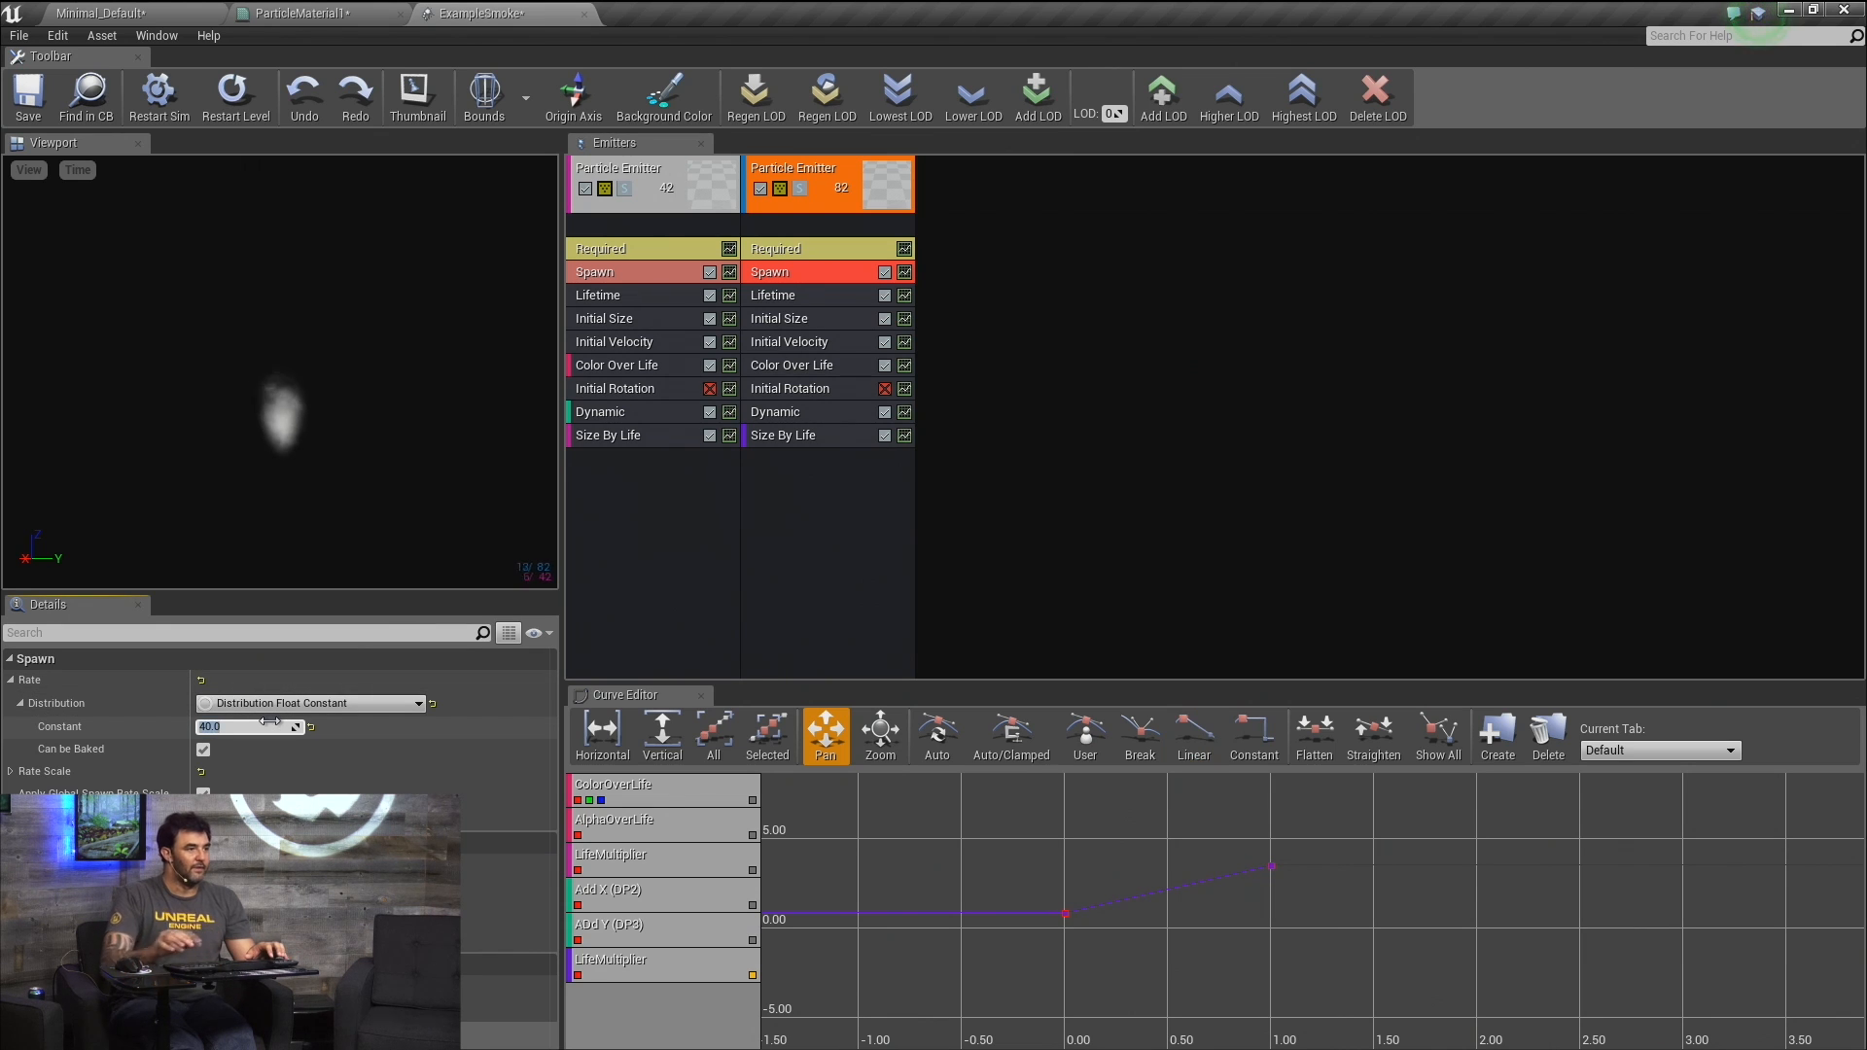
Add an Initial Location module to the duplicate emitter and show its settings.
right_click(808, 535)
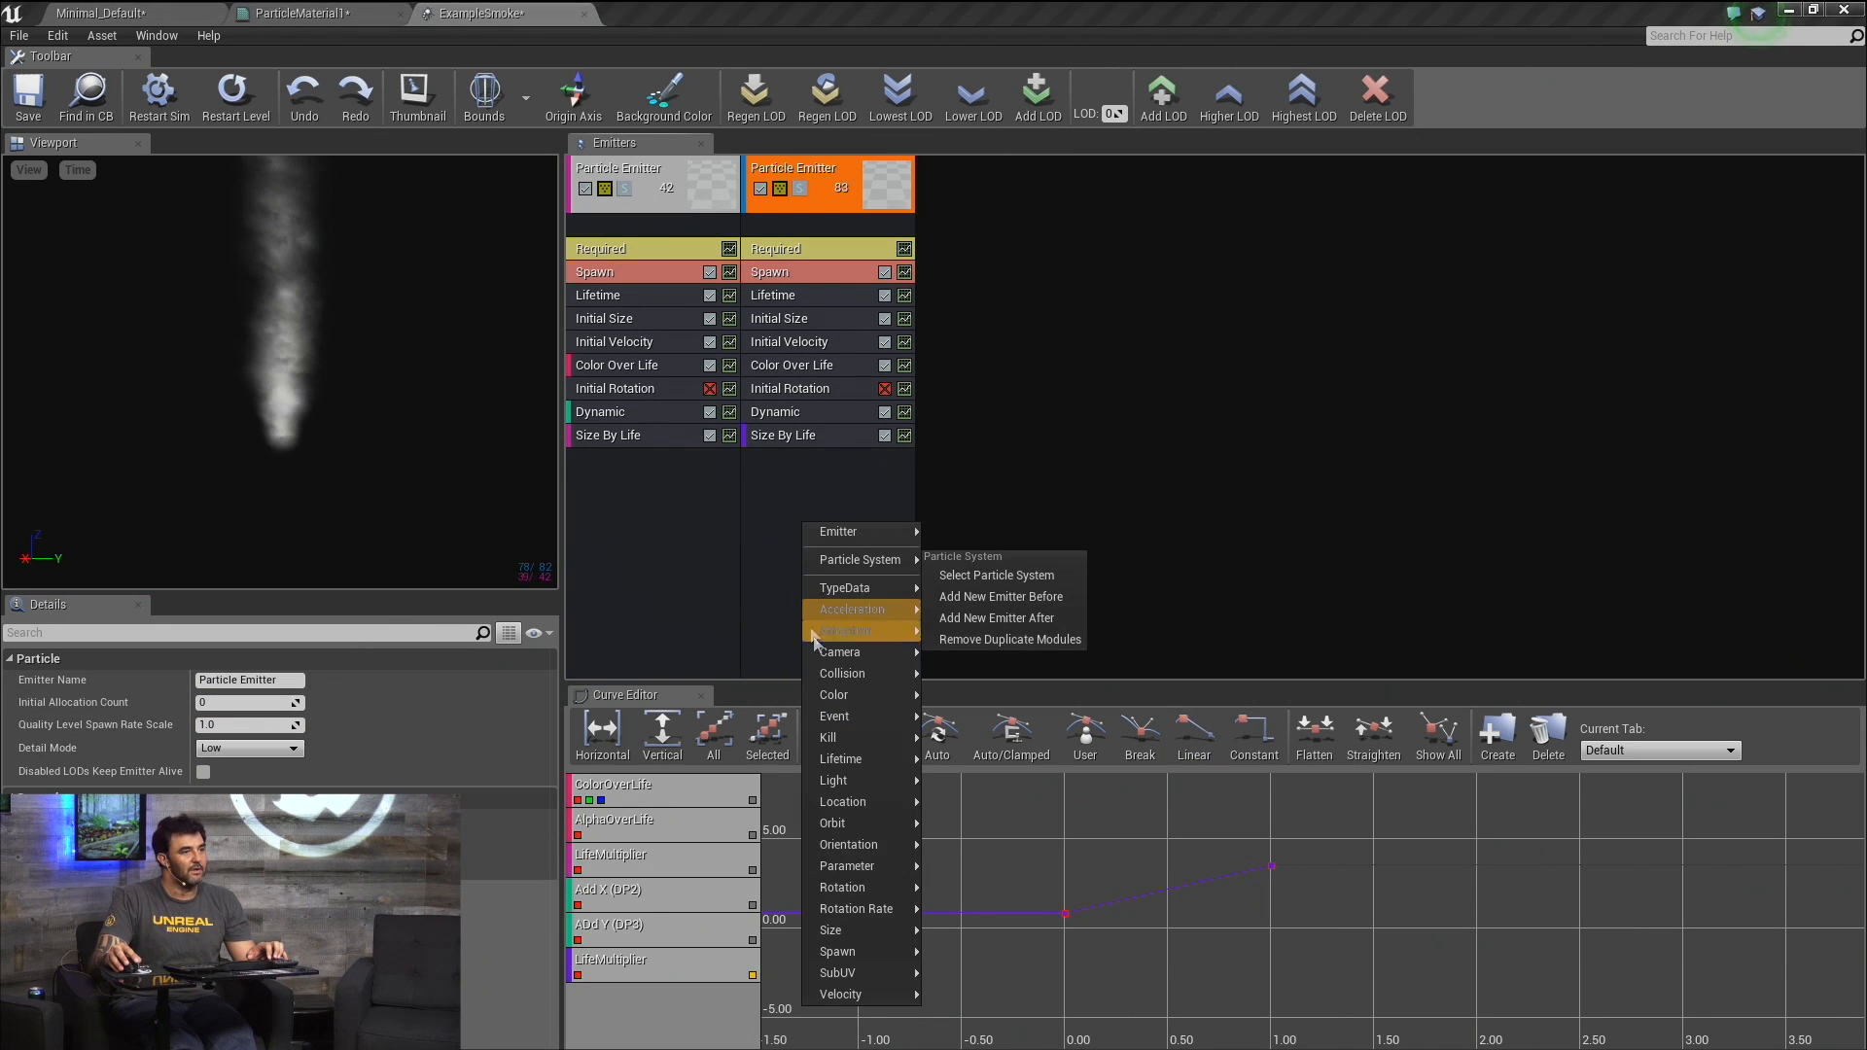
mouse_move(855, 804)
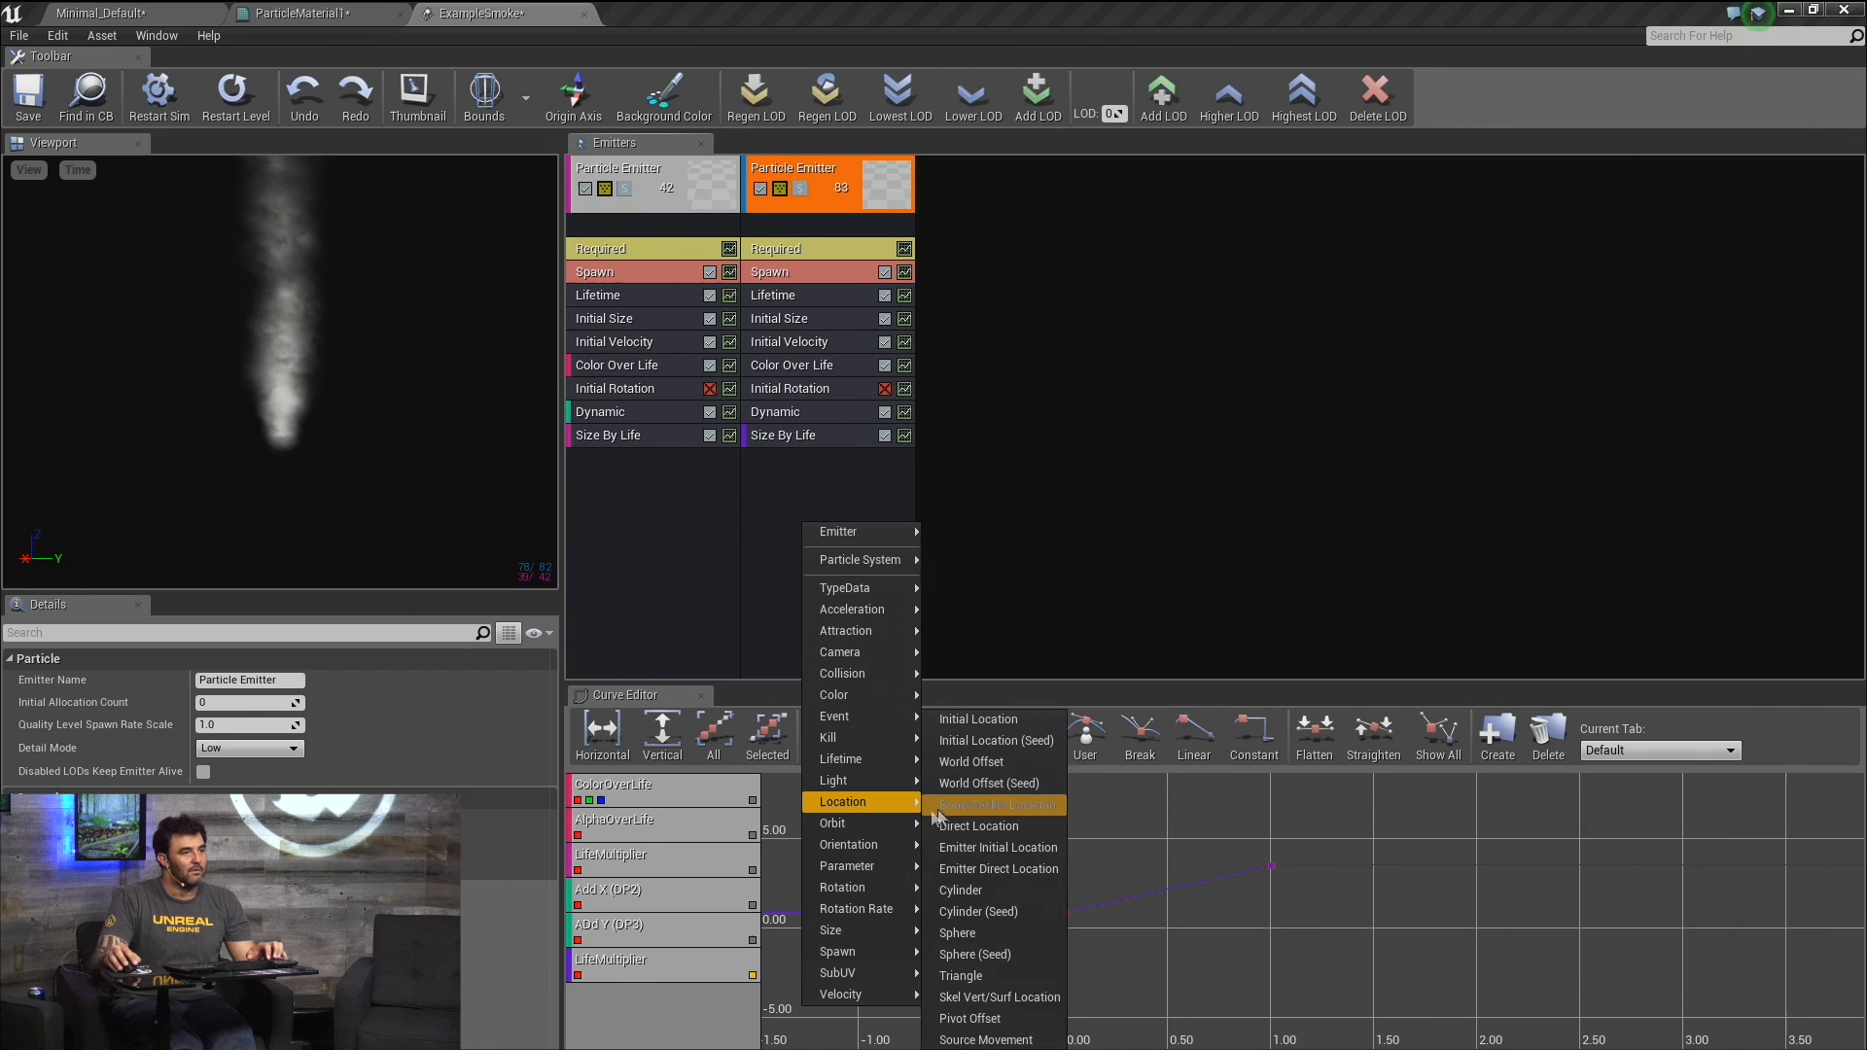
left_click(968, 721)
left_click(824, 456)
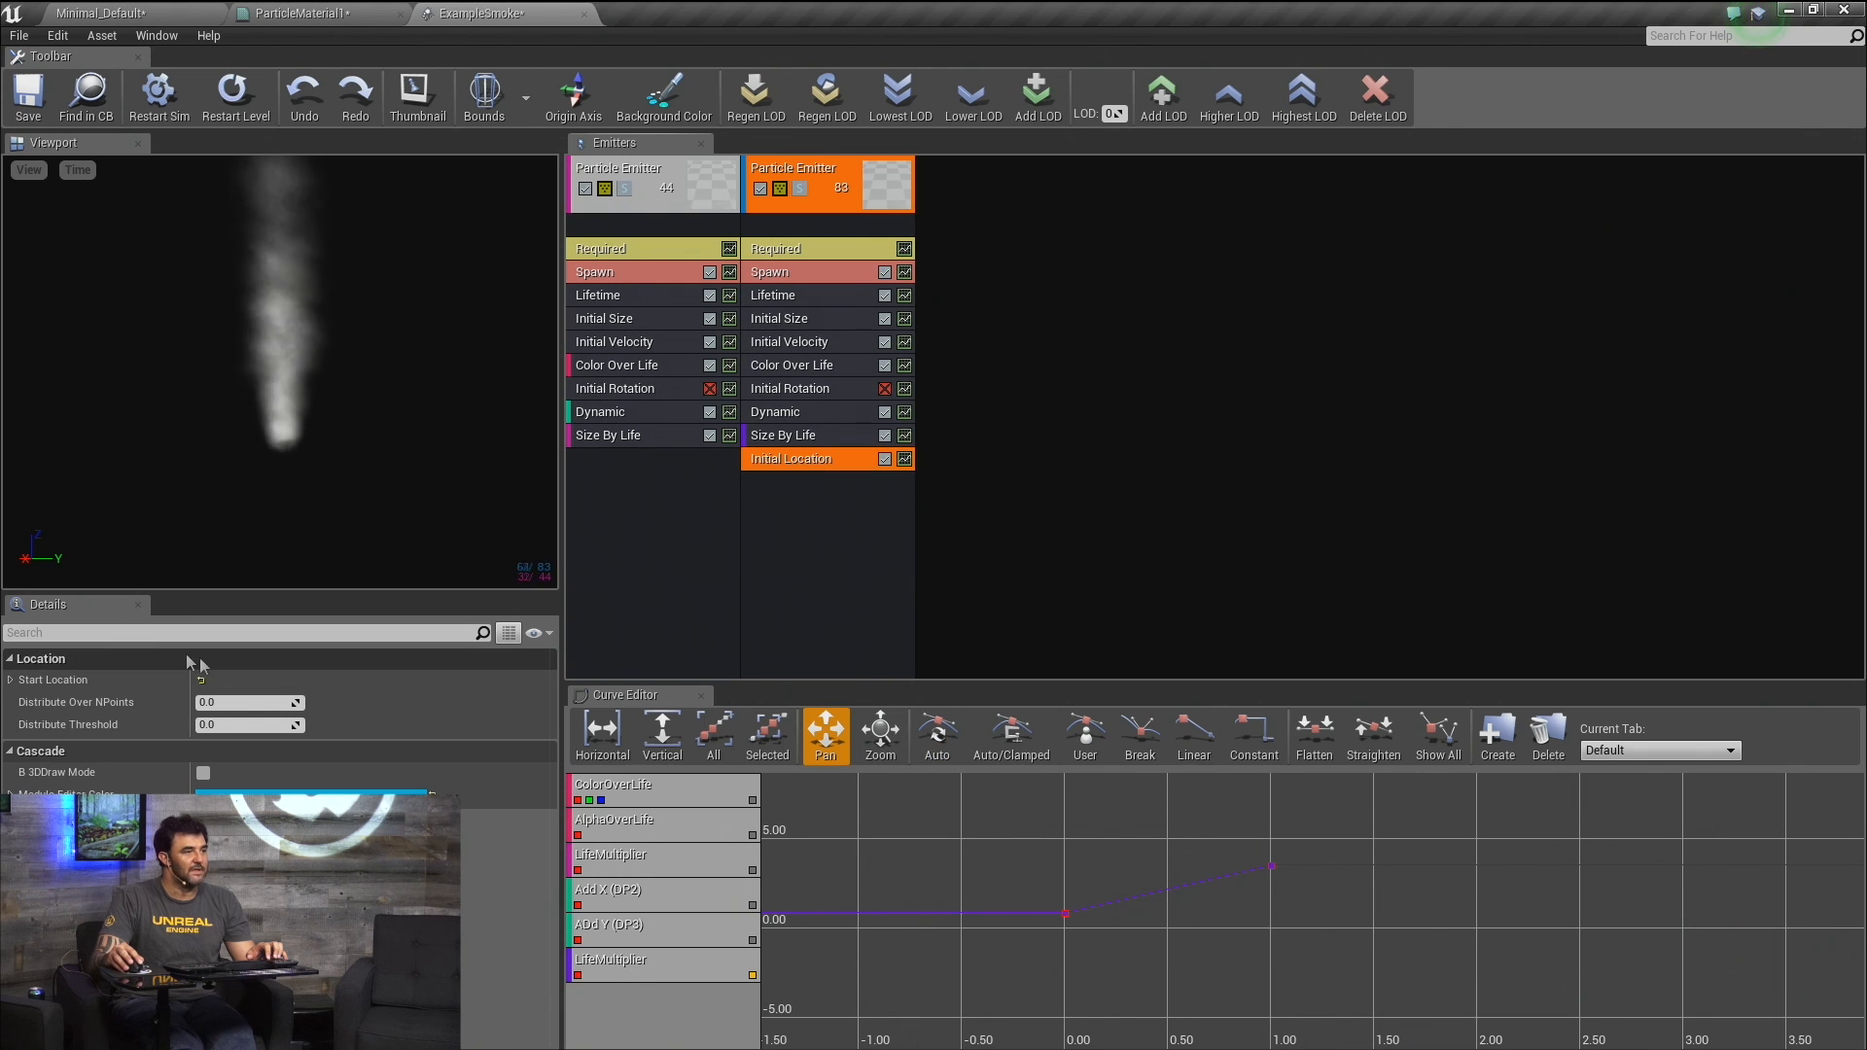
Set the Initial Location module's Start Location minimum Z to 25.
left_click(9, 680)
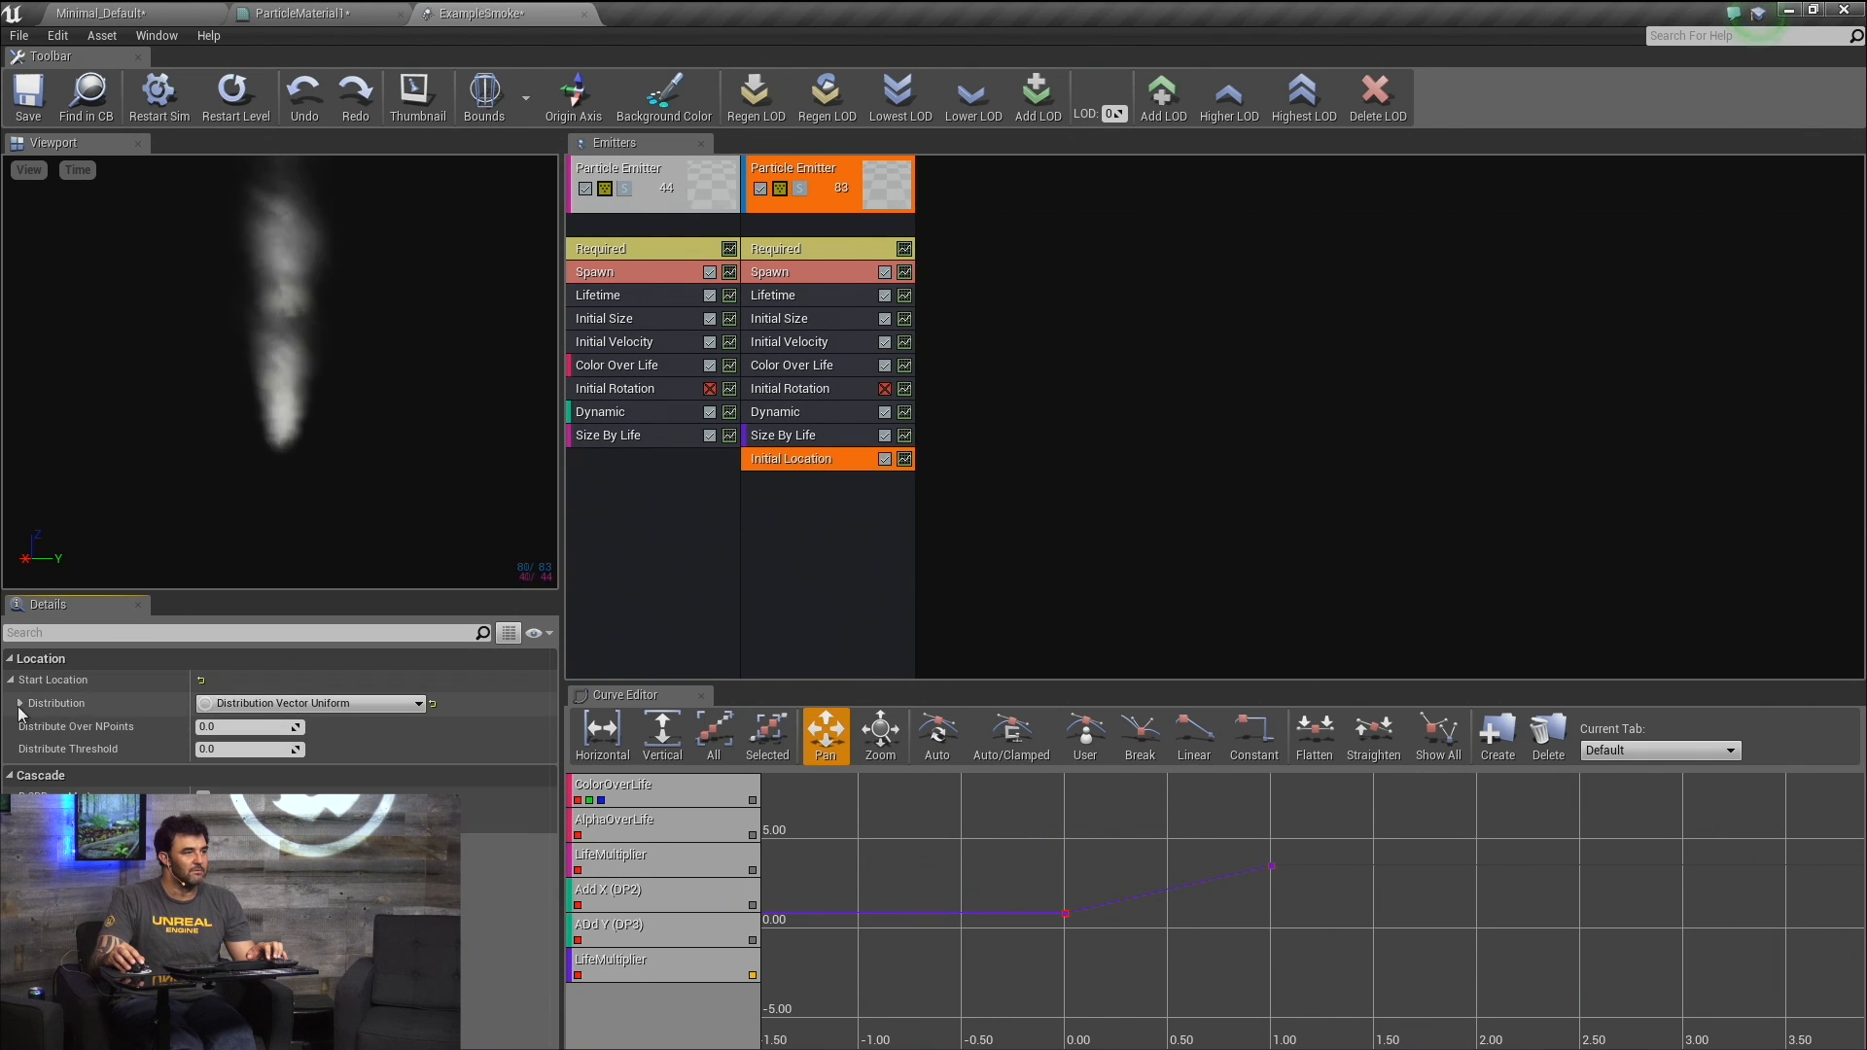
left_click(19, 703)
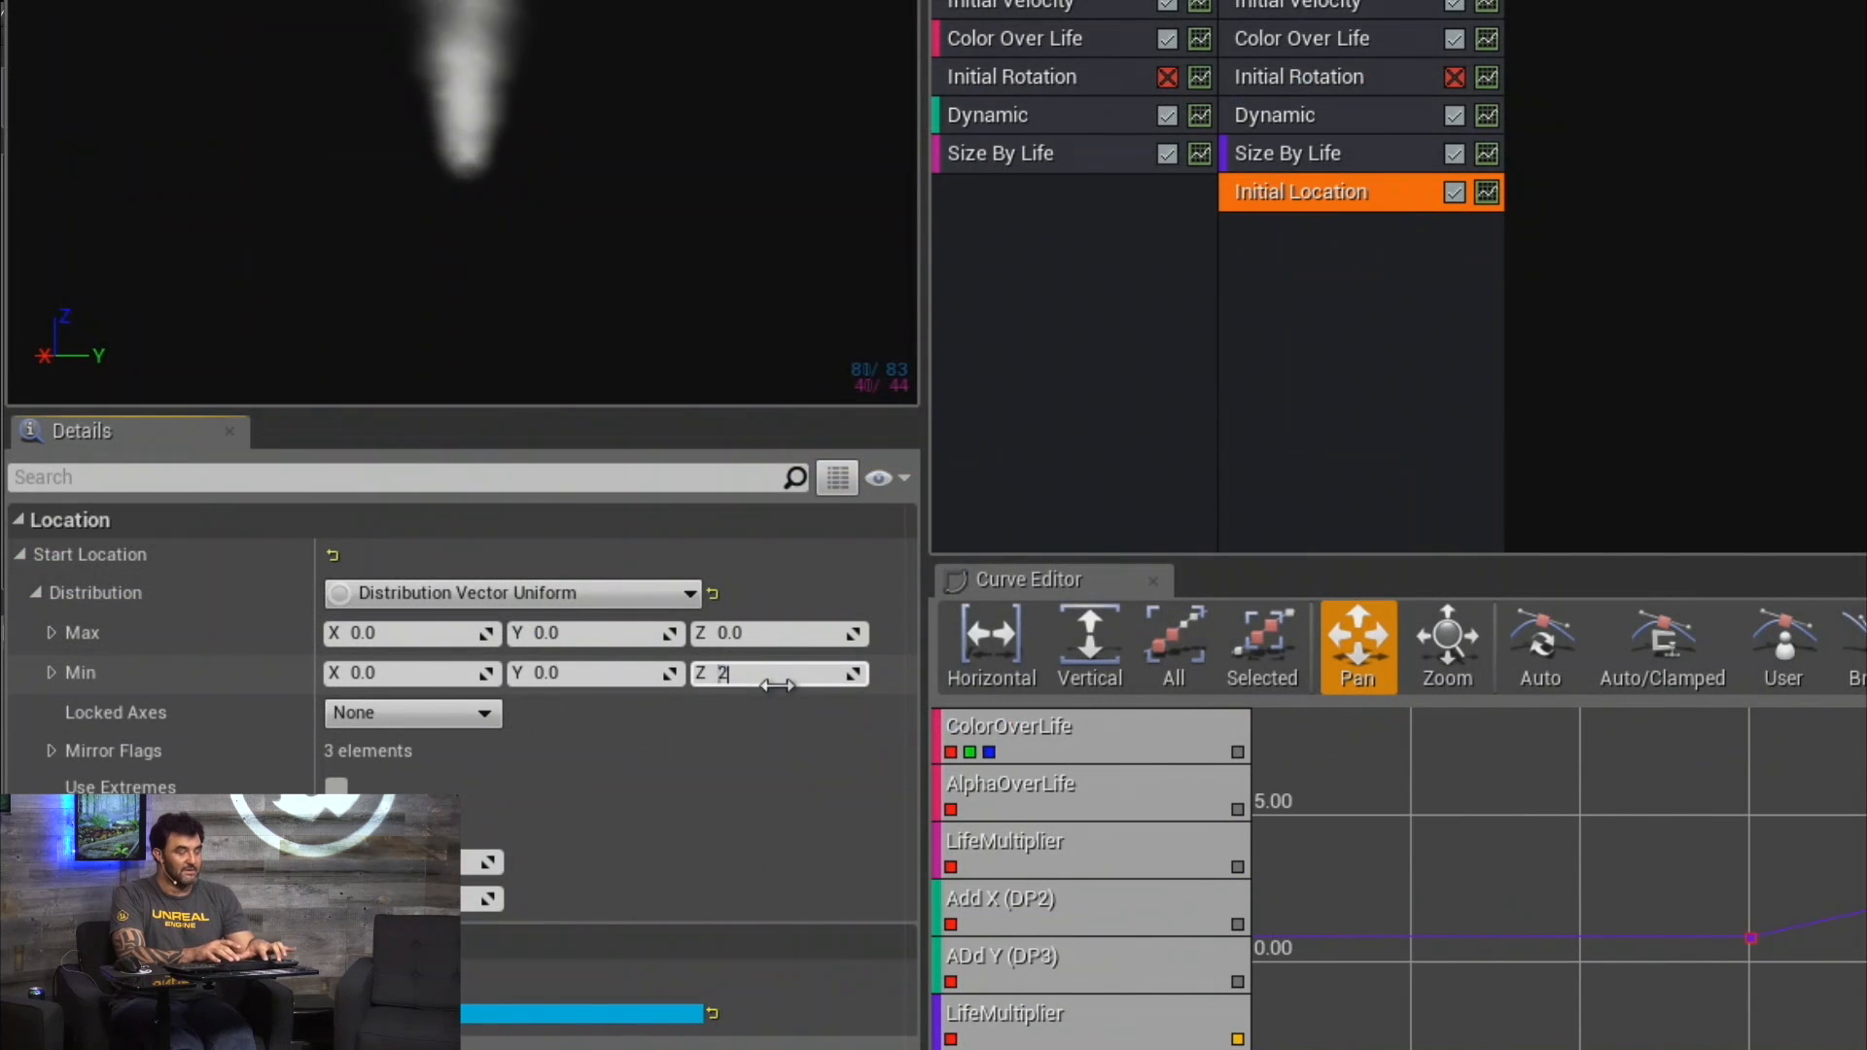
type("25")
key("Return")
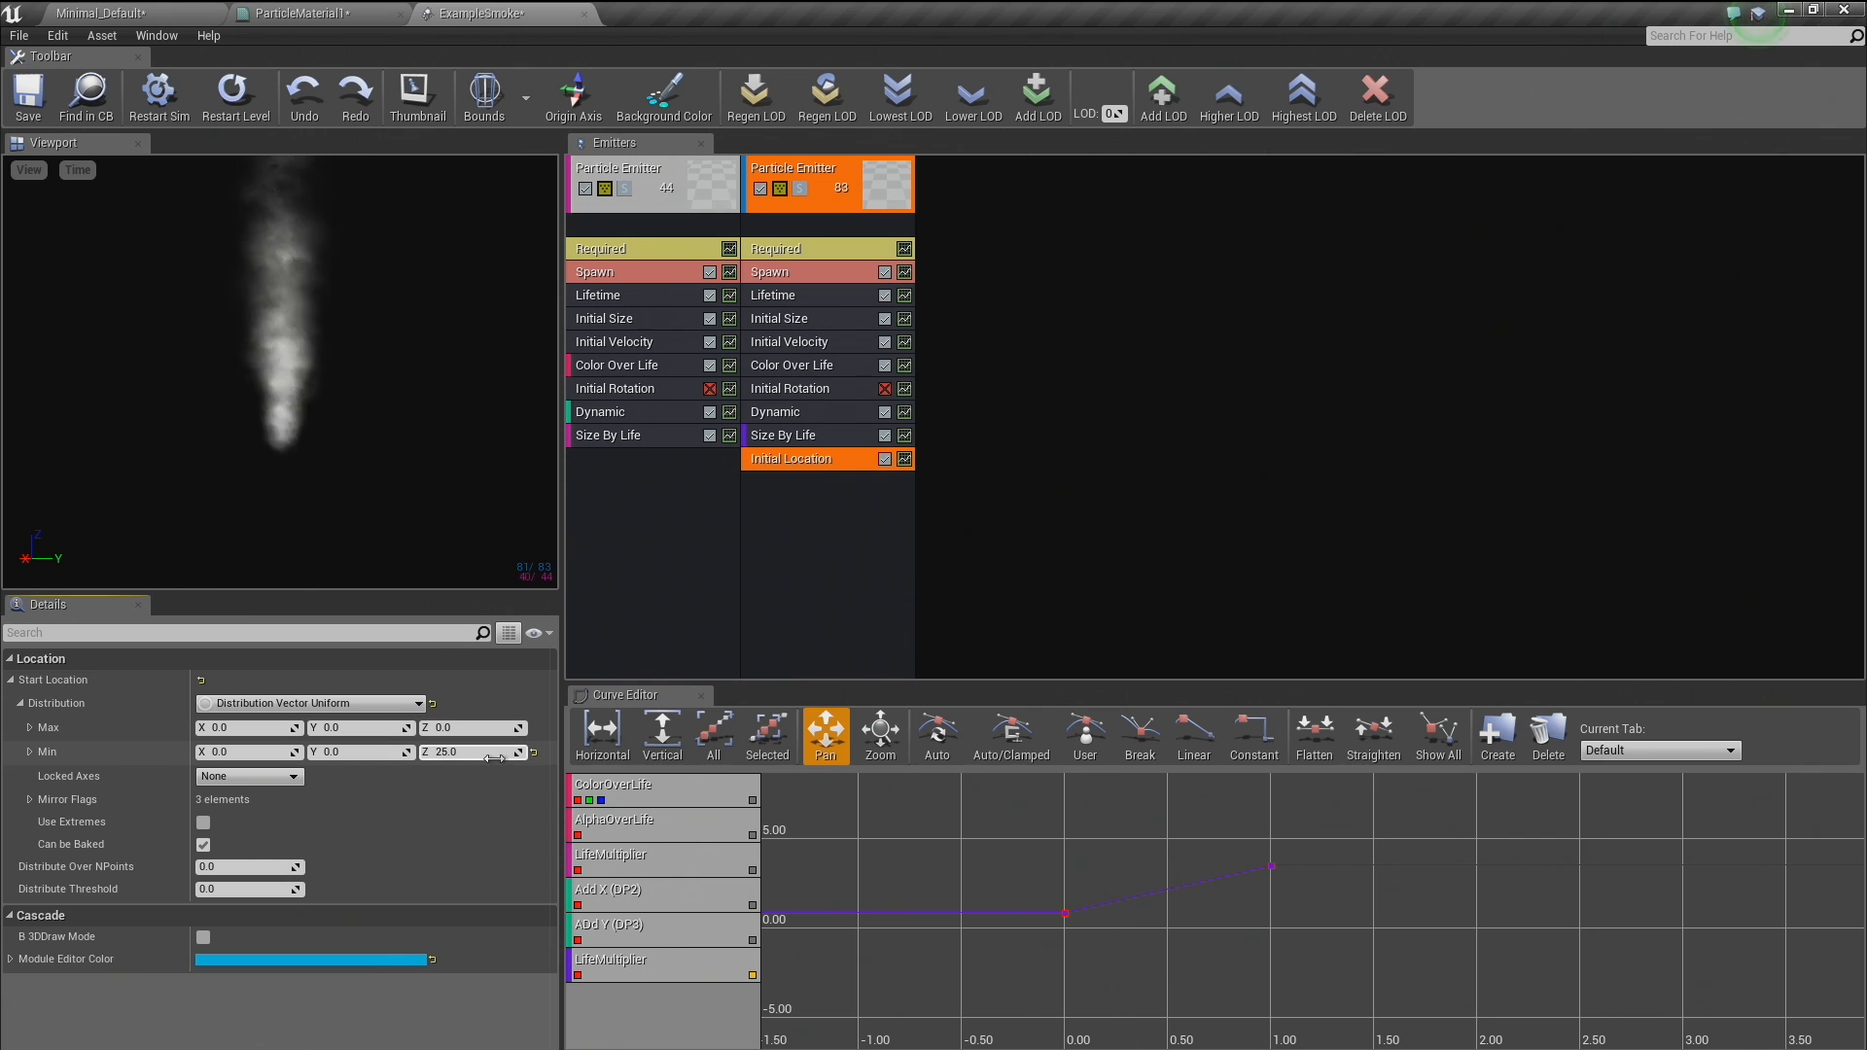
left_click_drag(472, 753, 519, 753)
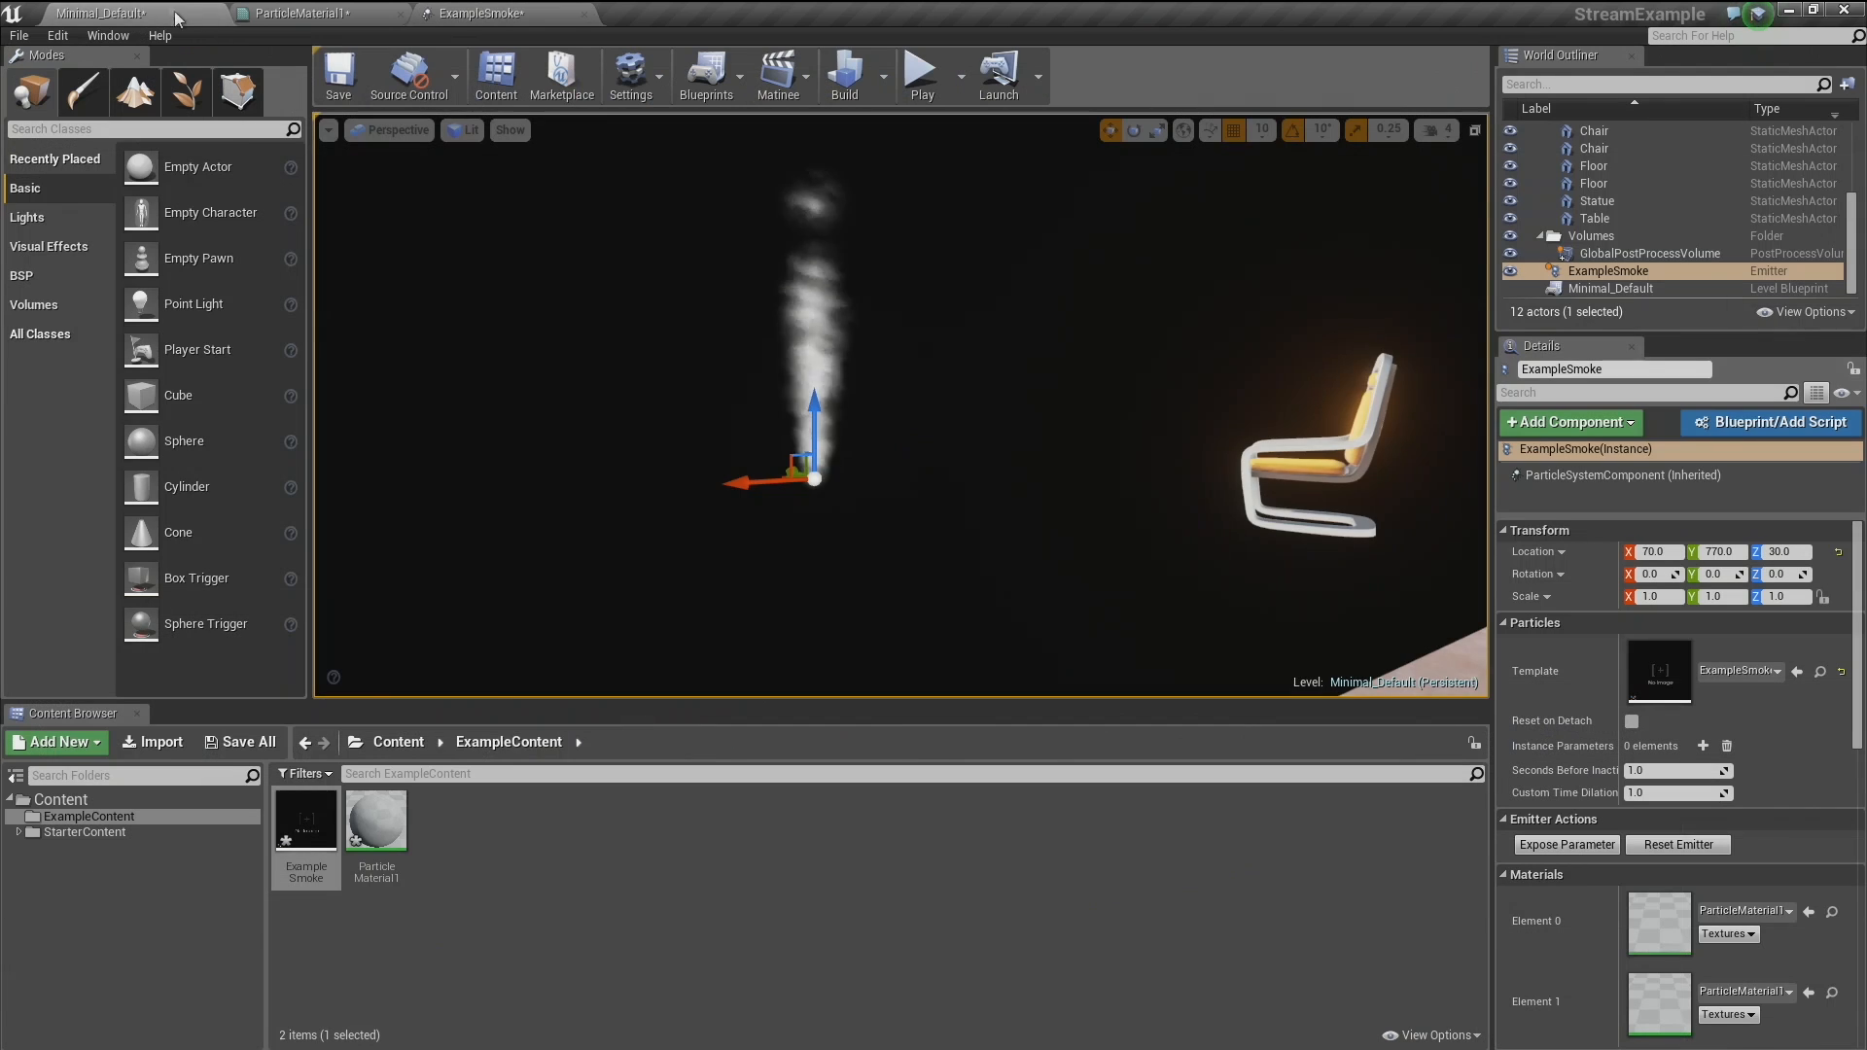
Move the ExampleSmoke actor within the Minimal_Default level to see its smoke in motion, and deselect it.
left_click_drag(723, 467, 901, 509)
left_click(583, 400)
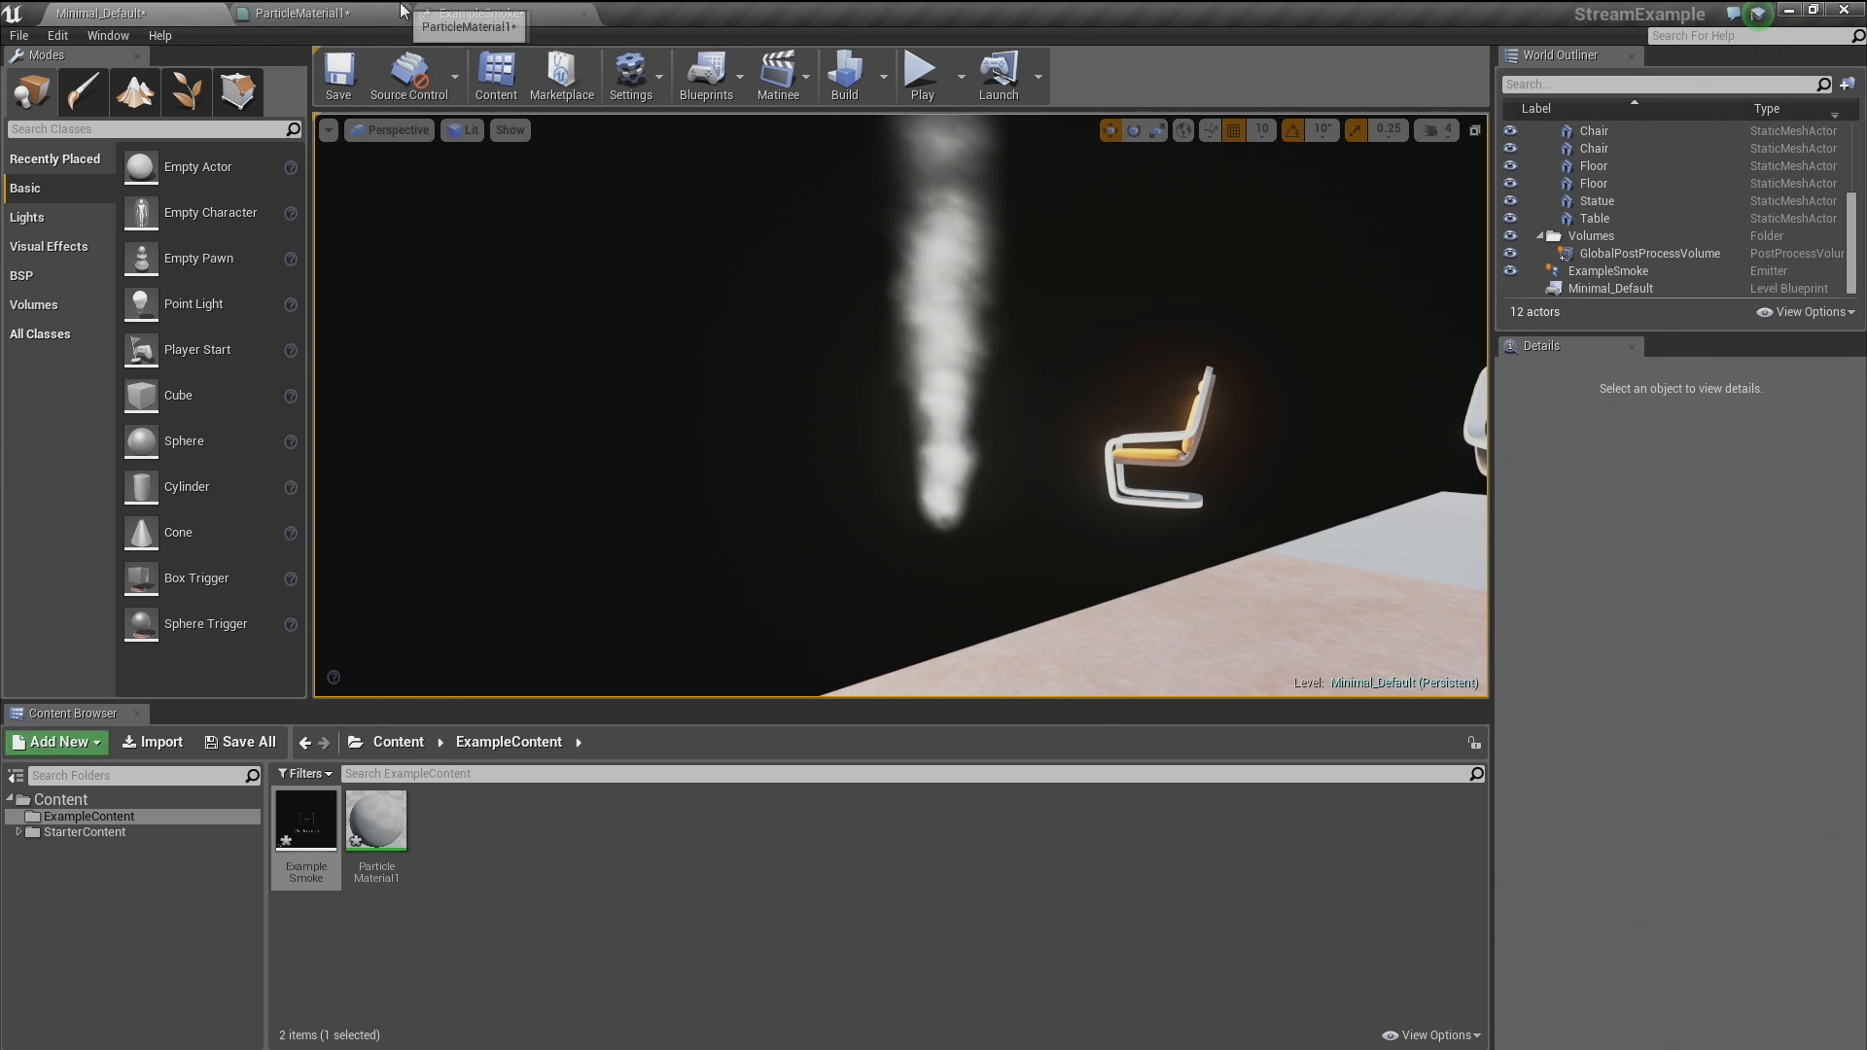
Return to the ExampleSmoke particle system and delete the first of its two emitters, confirming the deletion.
left_click(928, 419)
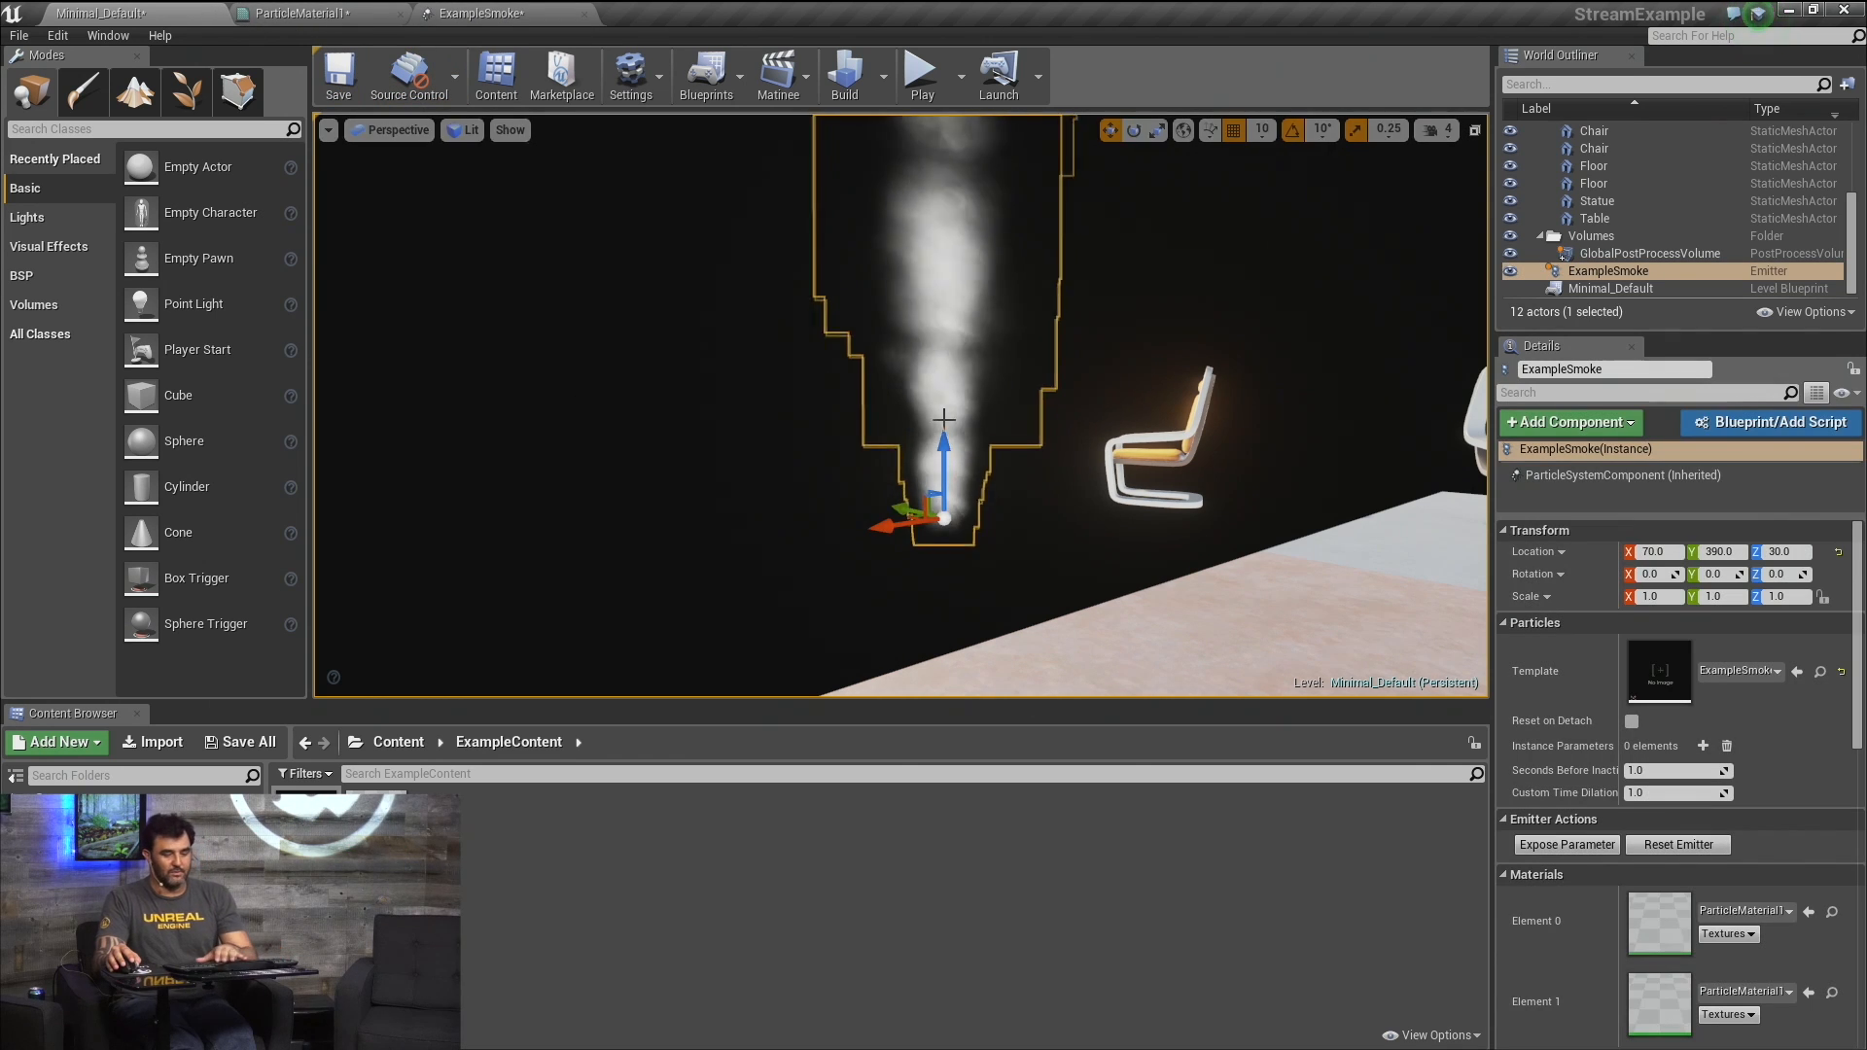
left_click(491, 13)
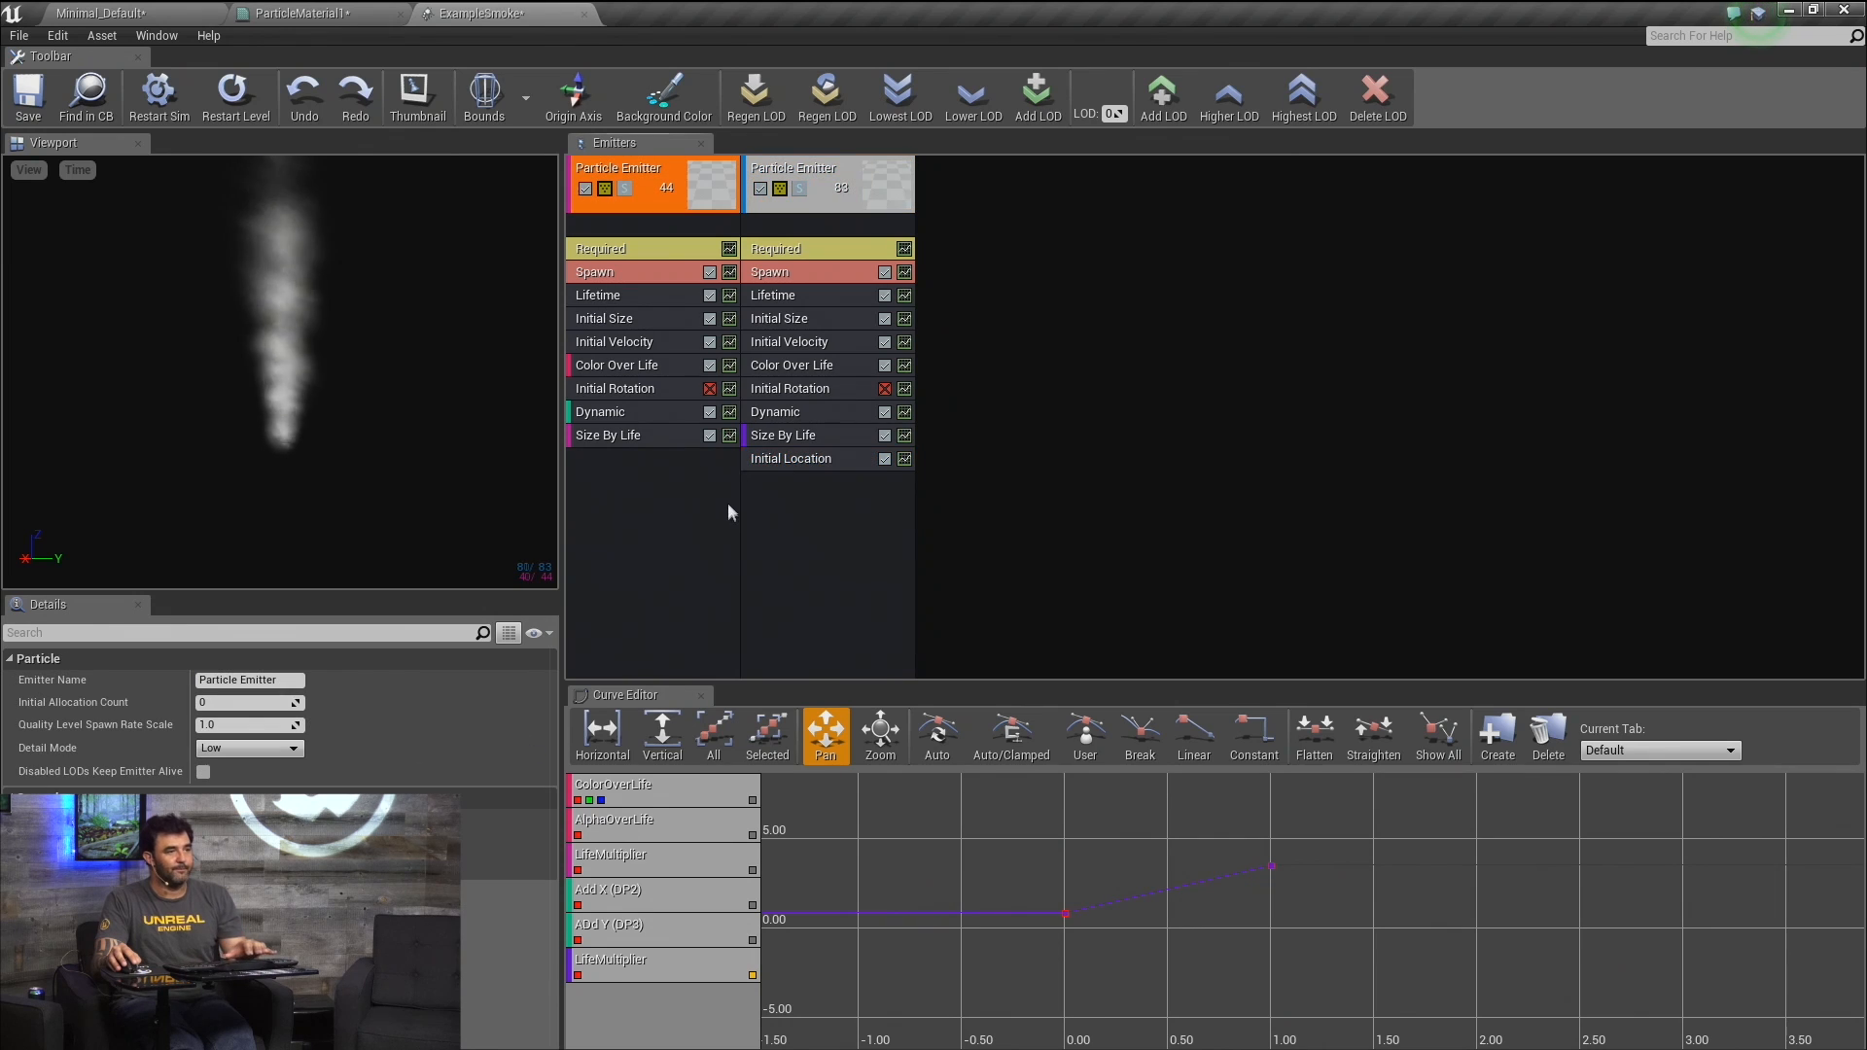
key("Delete")
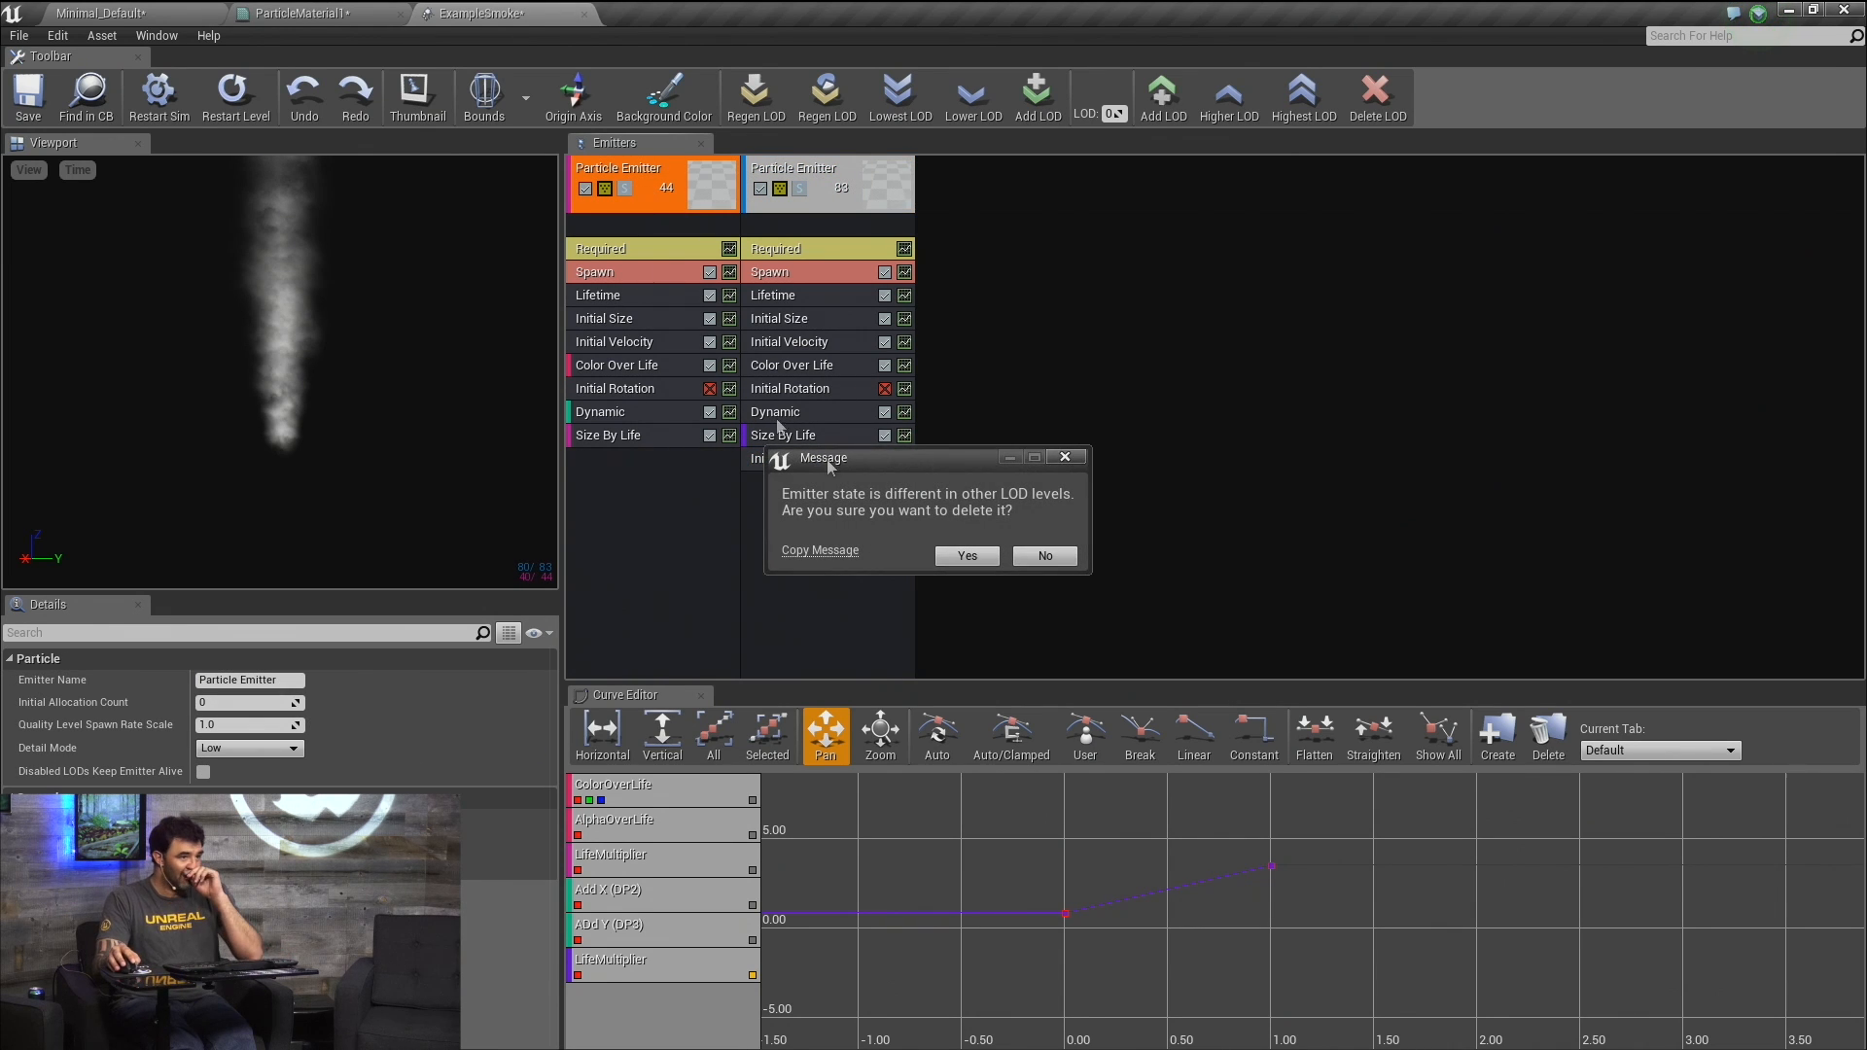
left_click(989, 556)
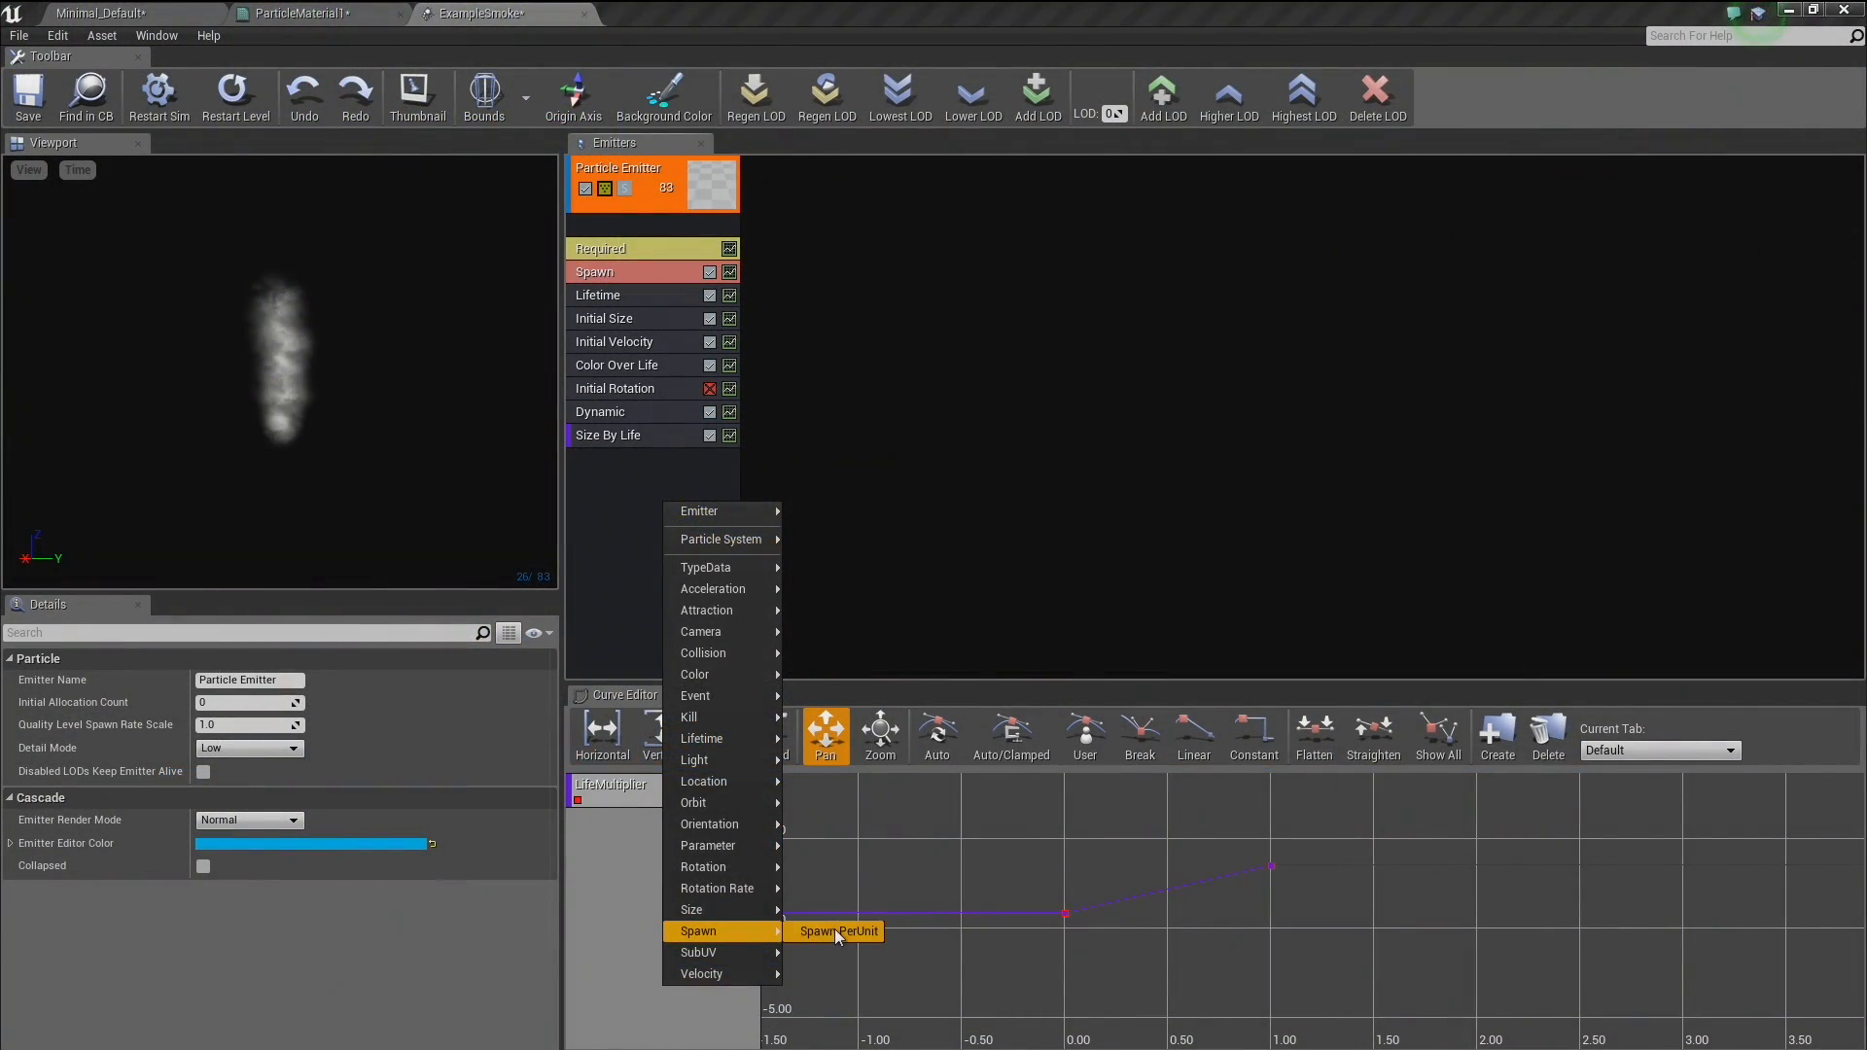
Add a Spawn PerUnit module to the remaining emitter and enable its Ignore Spawn Rate when Moving option.
left_click(834, 932)
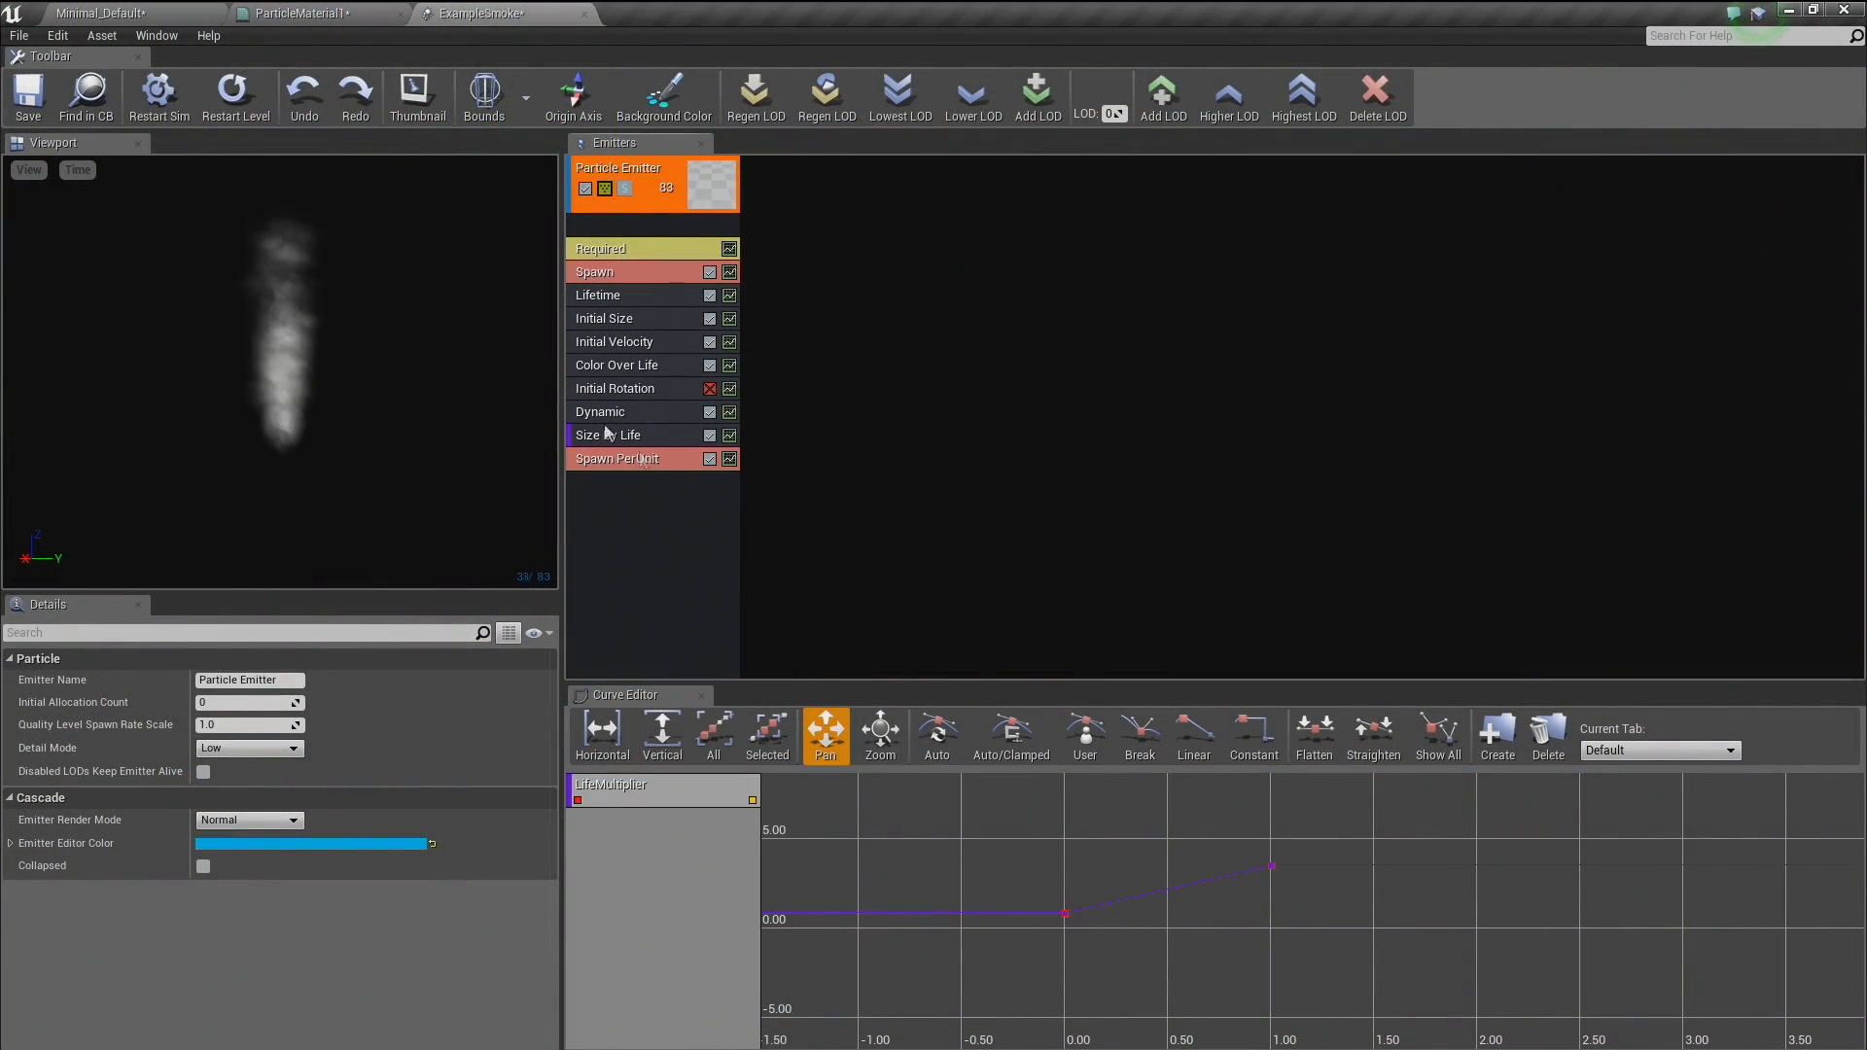
left_click(594, 463)
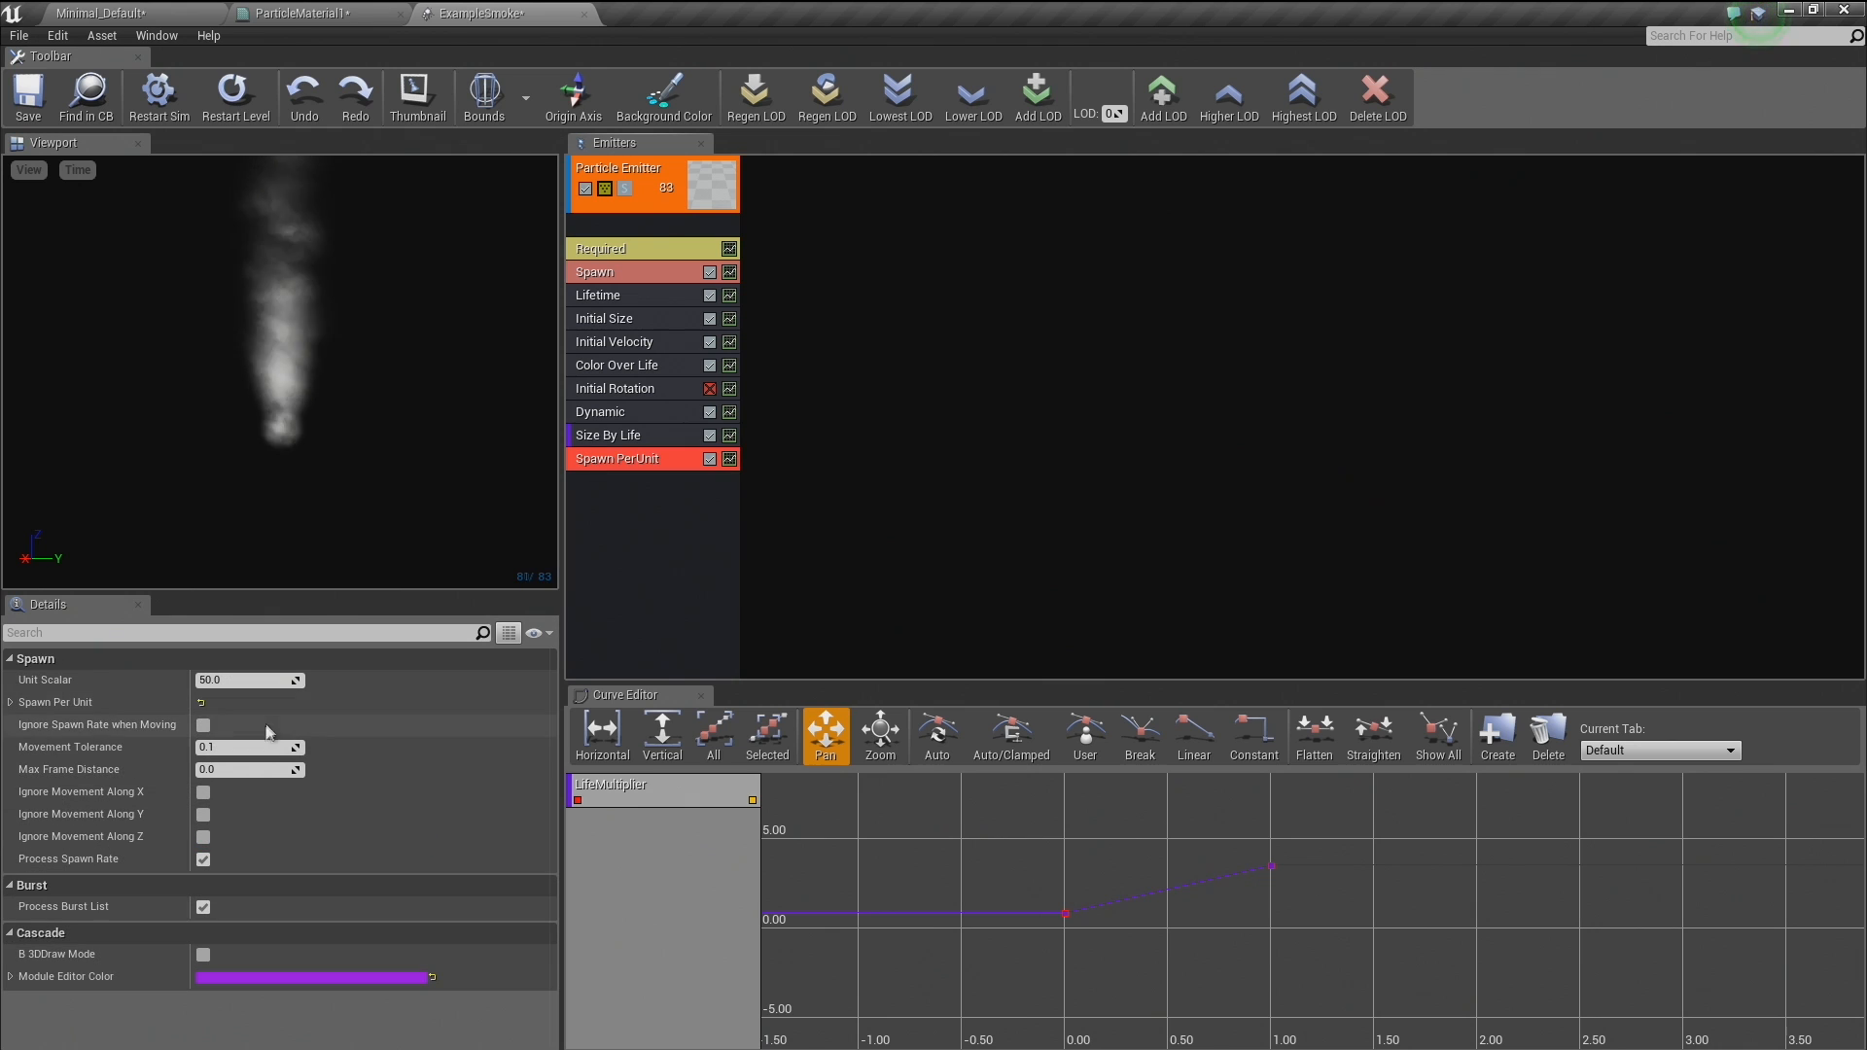
left_click(203, 727)
Turn off Process Spawn Rate in the Spawn module and show the Spawn PerUnit module's settings again.
left_click(627, 276)
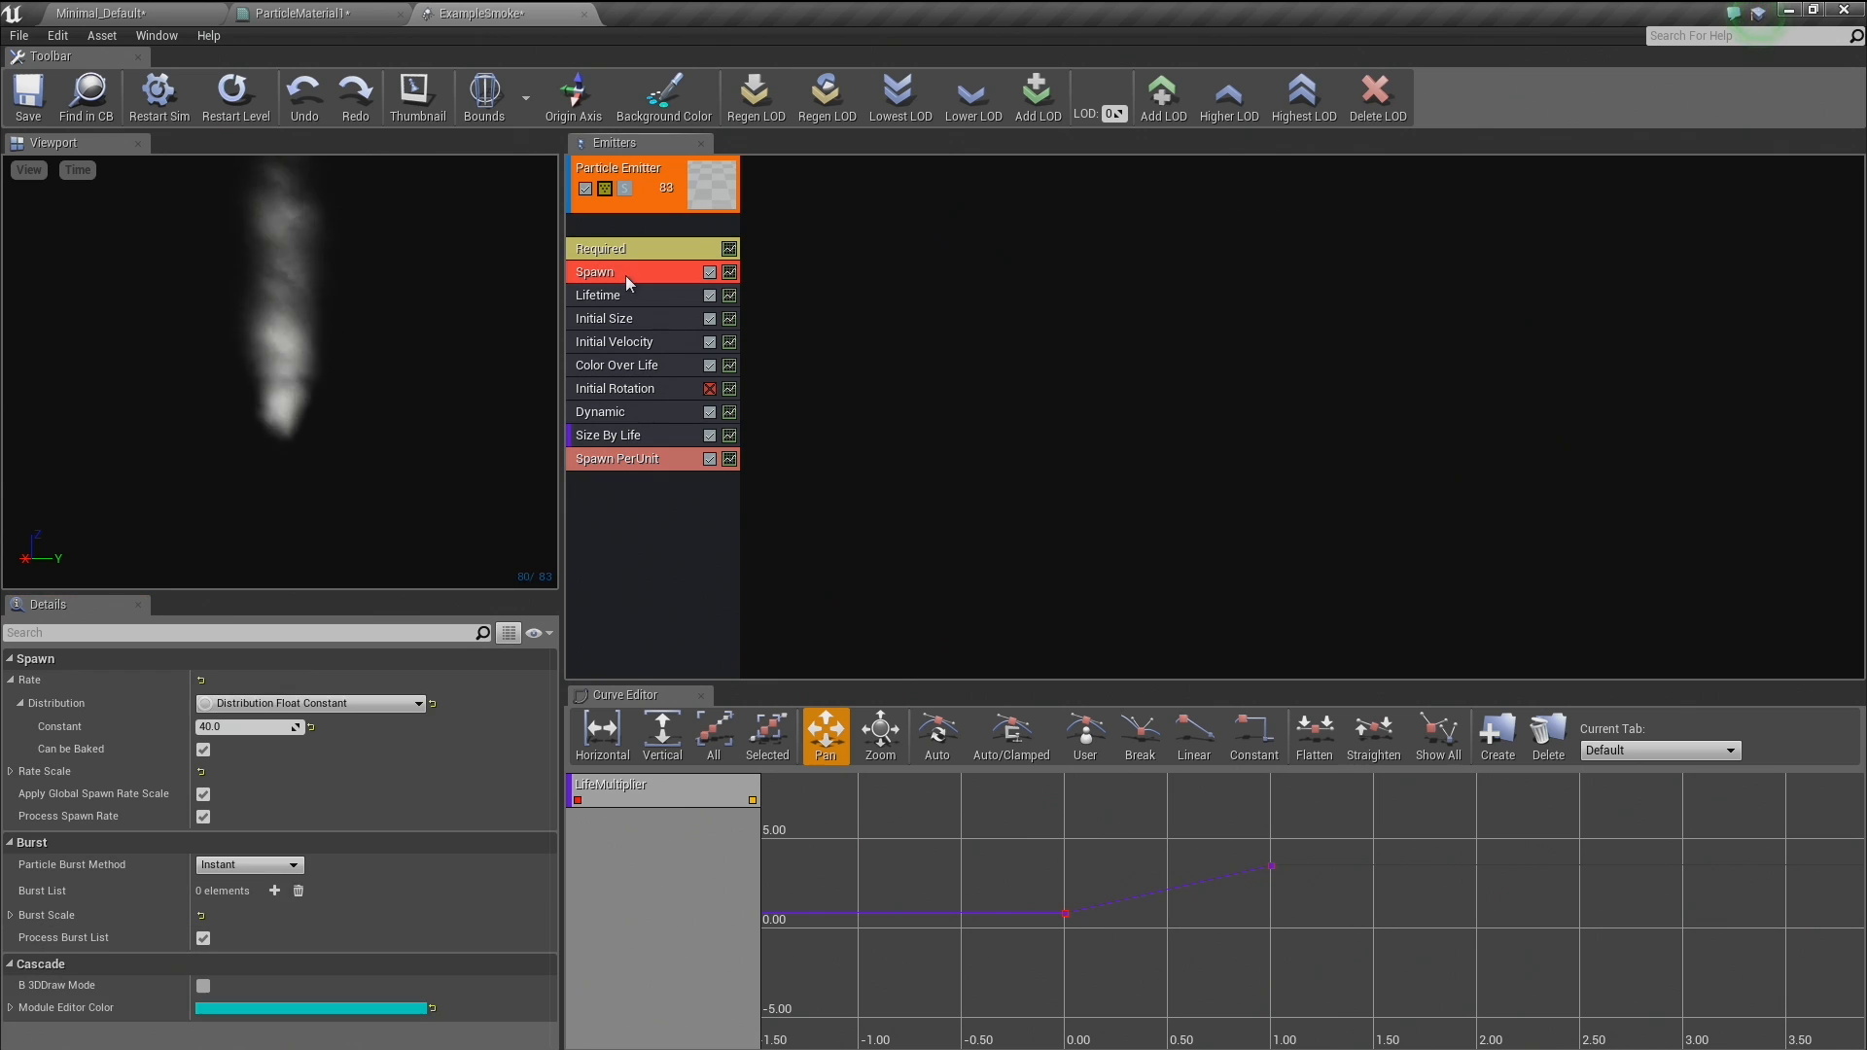
left_click(203, 817)
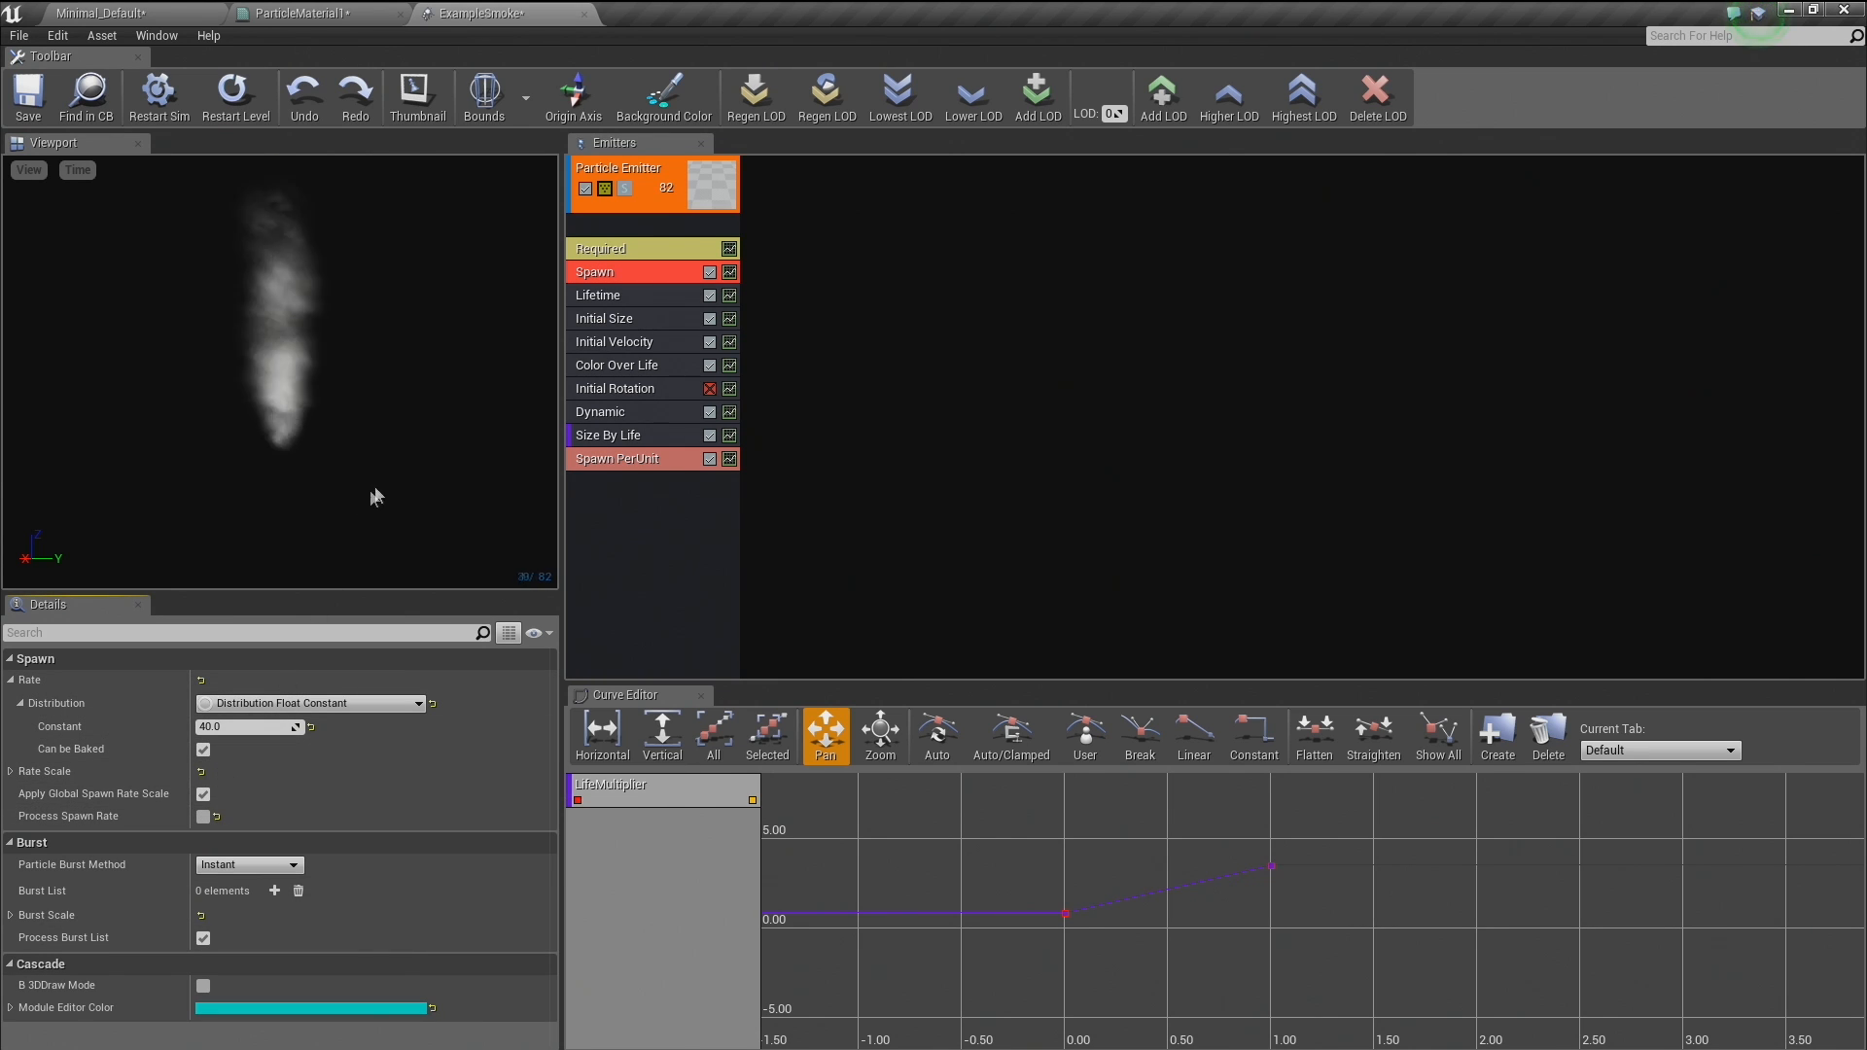
left_click(609, 464)
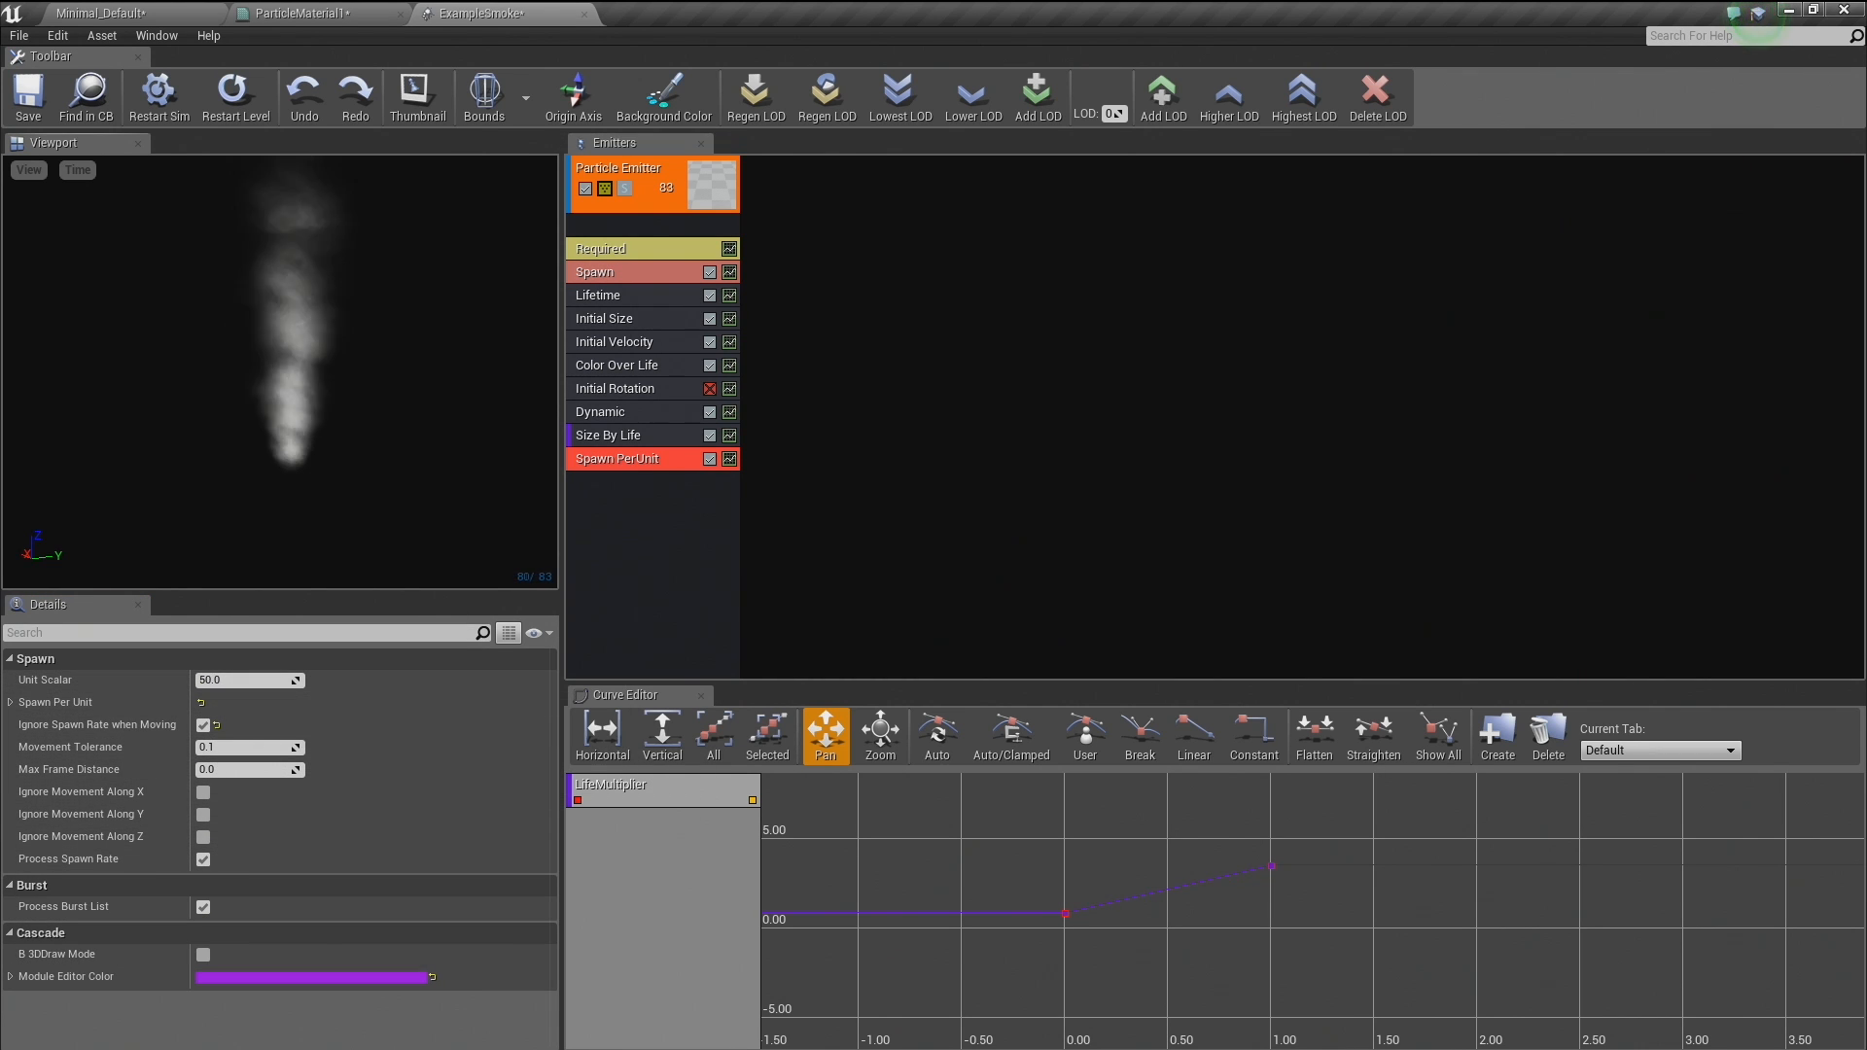
Disable the Initial Velocity module and turn on Motion for the particle preview.
left_click(709, 343)
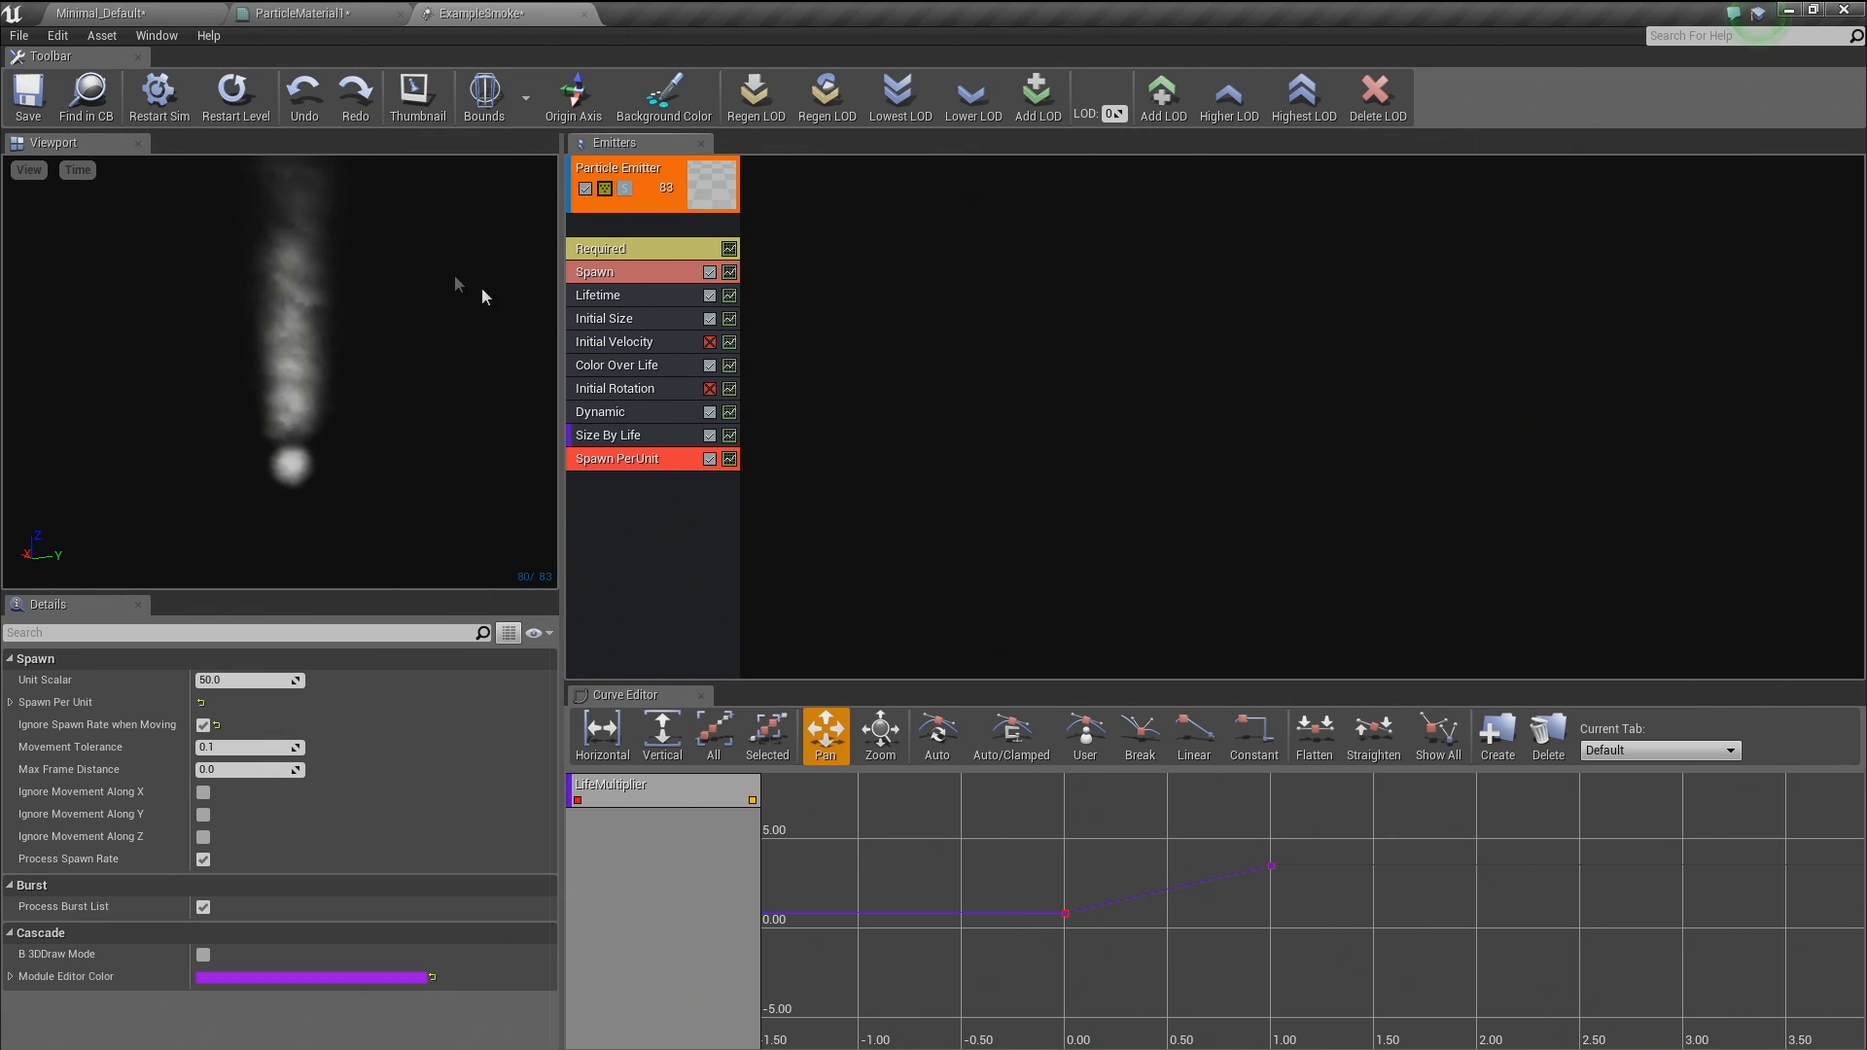
left_click(29, 170)
mouse_move(58, 231)
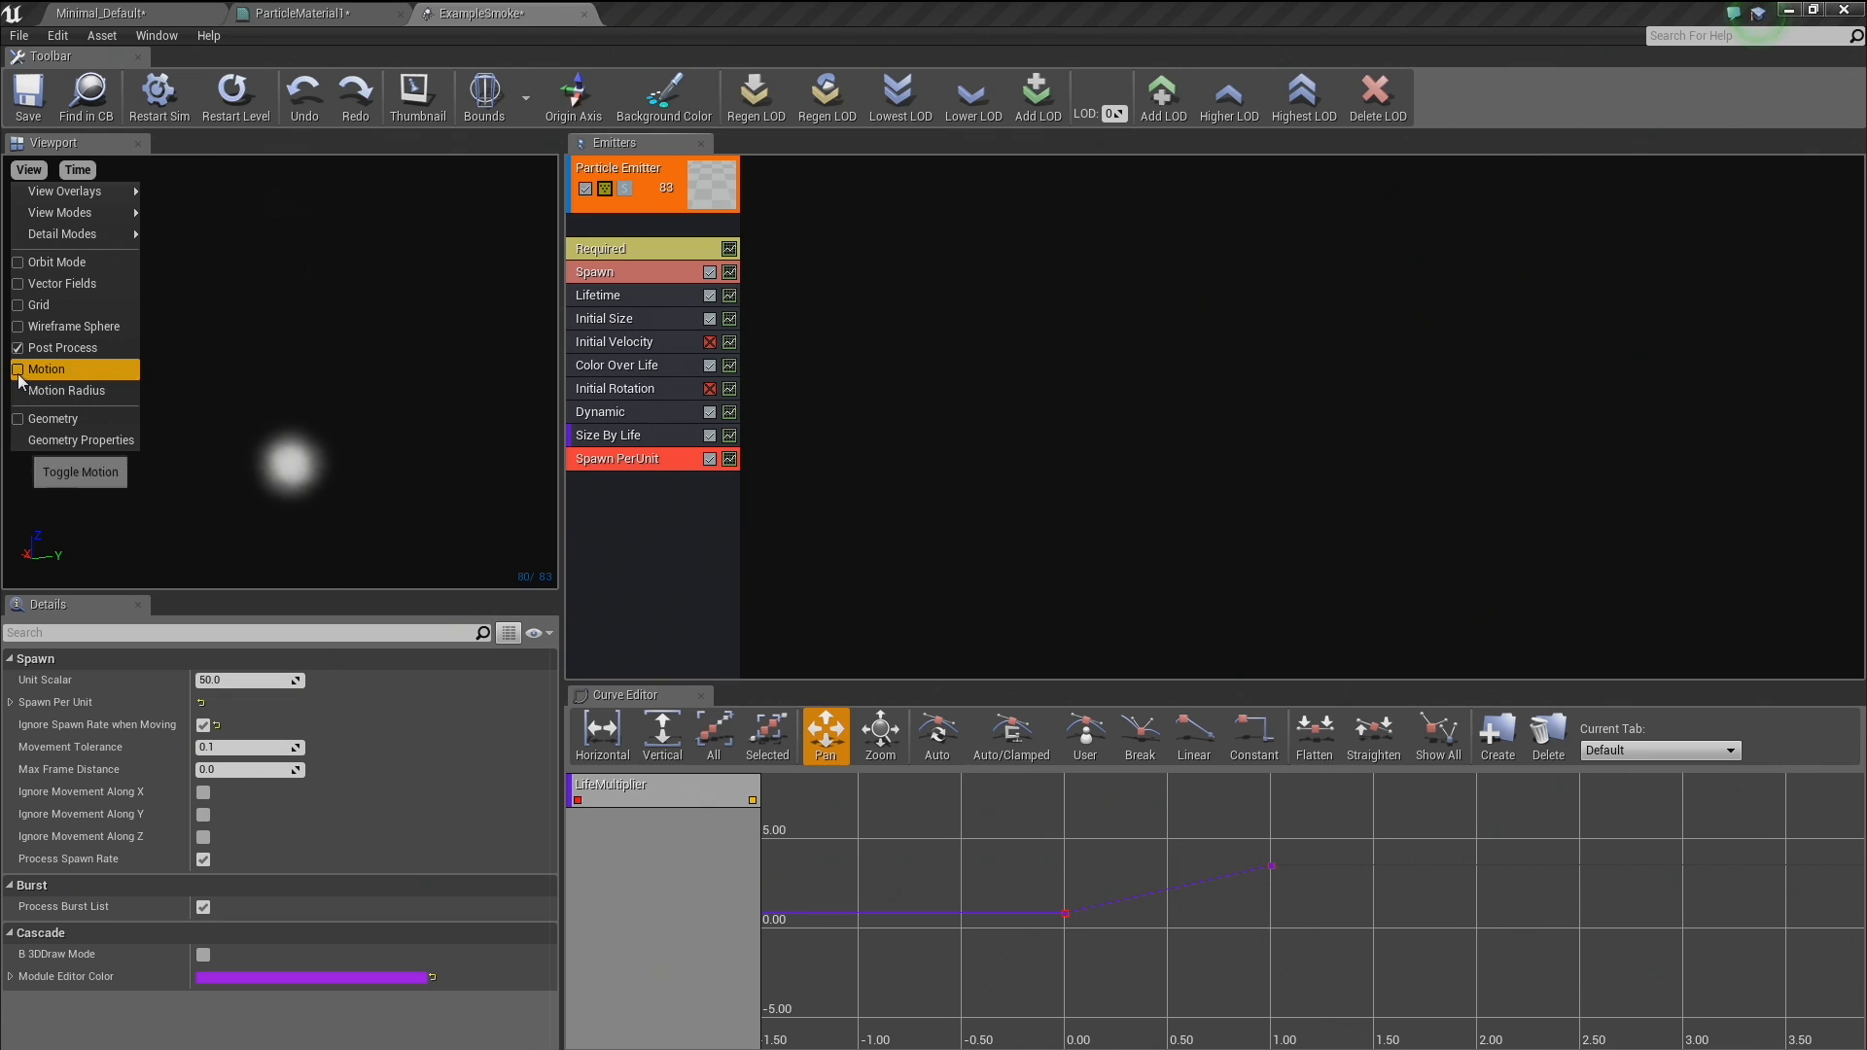
left_click(243, 352)
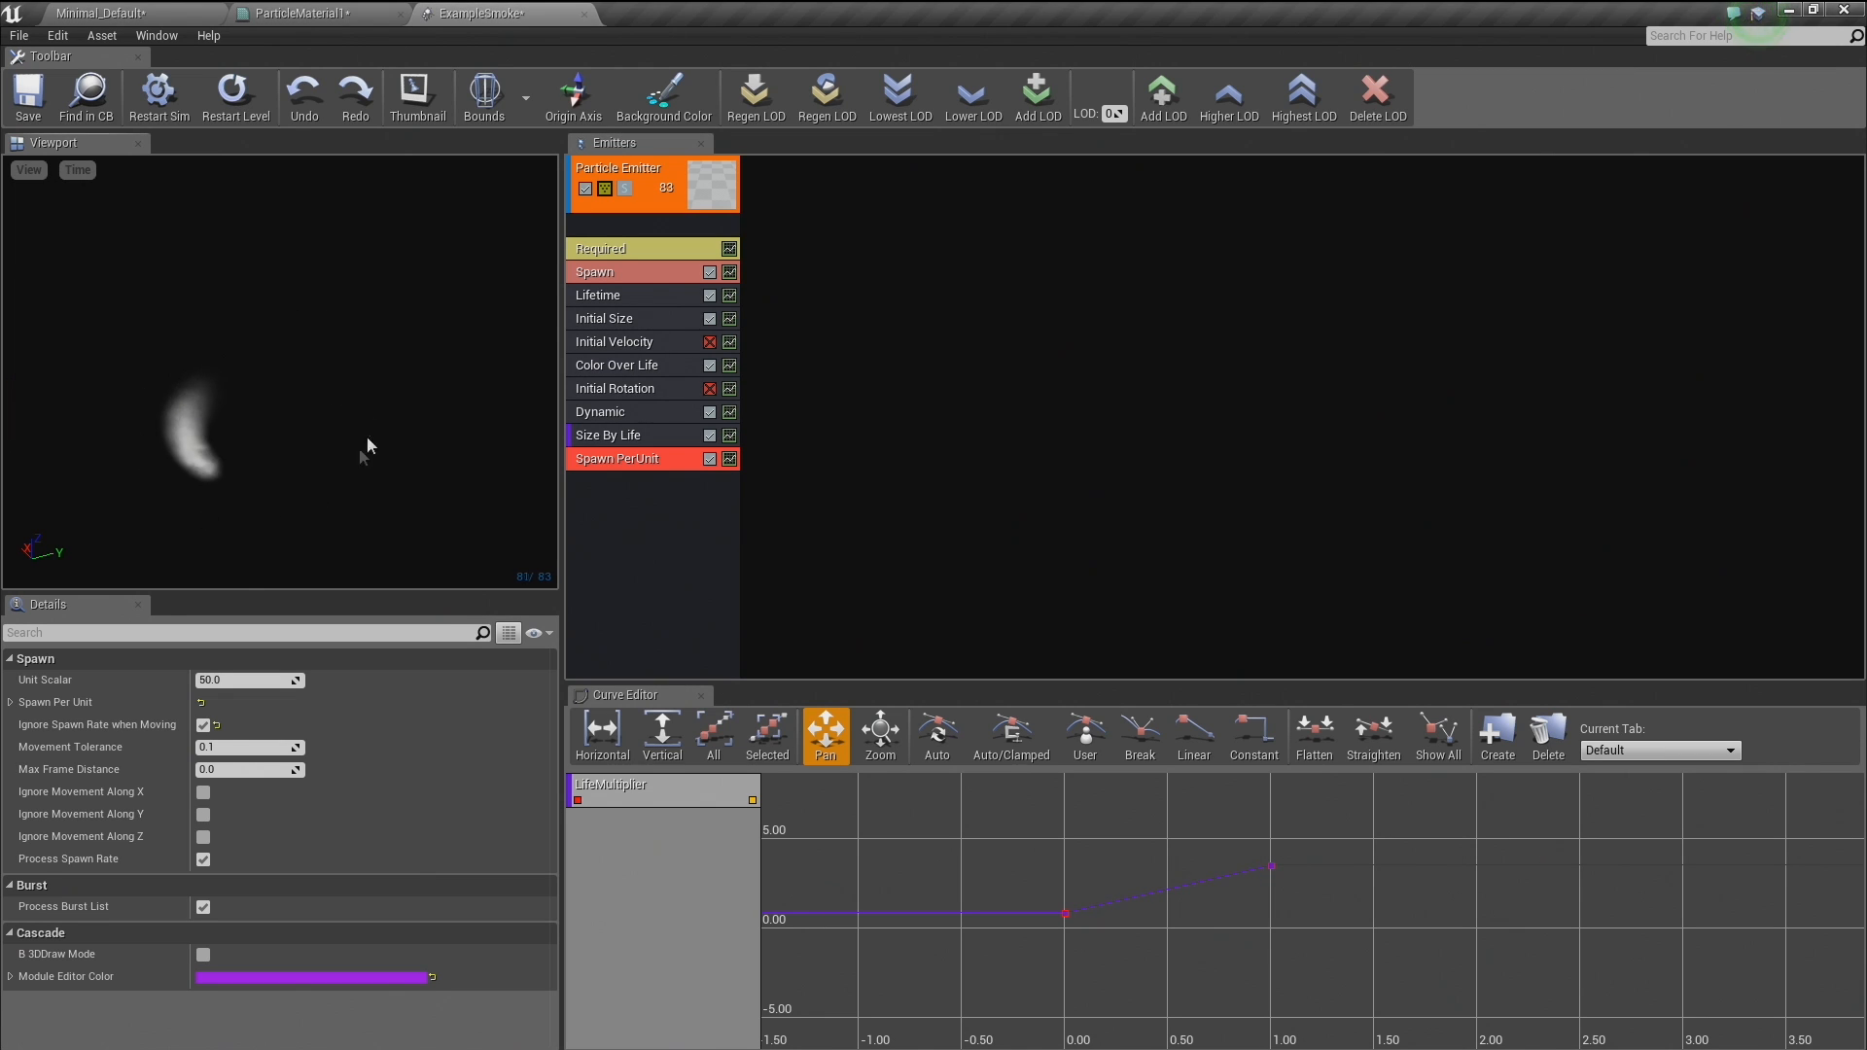
Set the preview's Motion Radius to 500 and view the moving smoke trail from other angles.
left_click(30, 171)
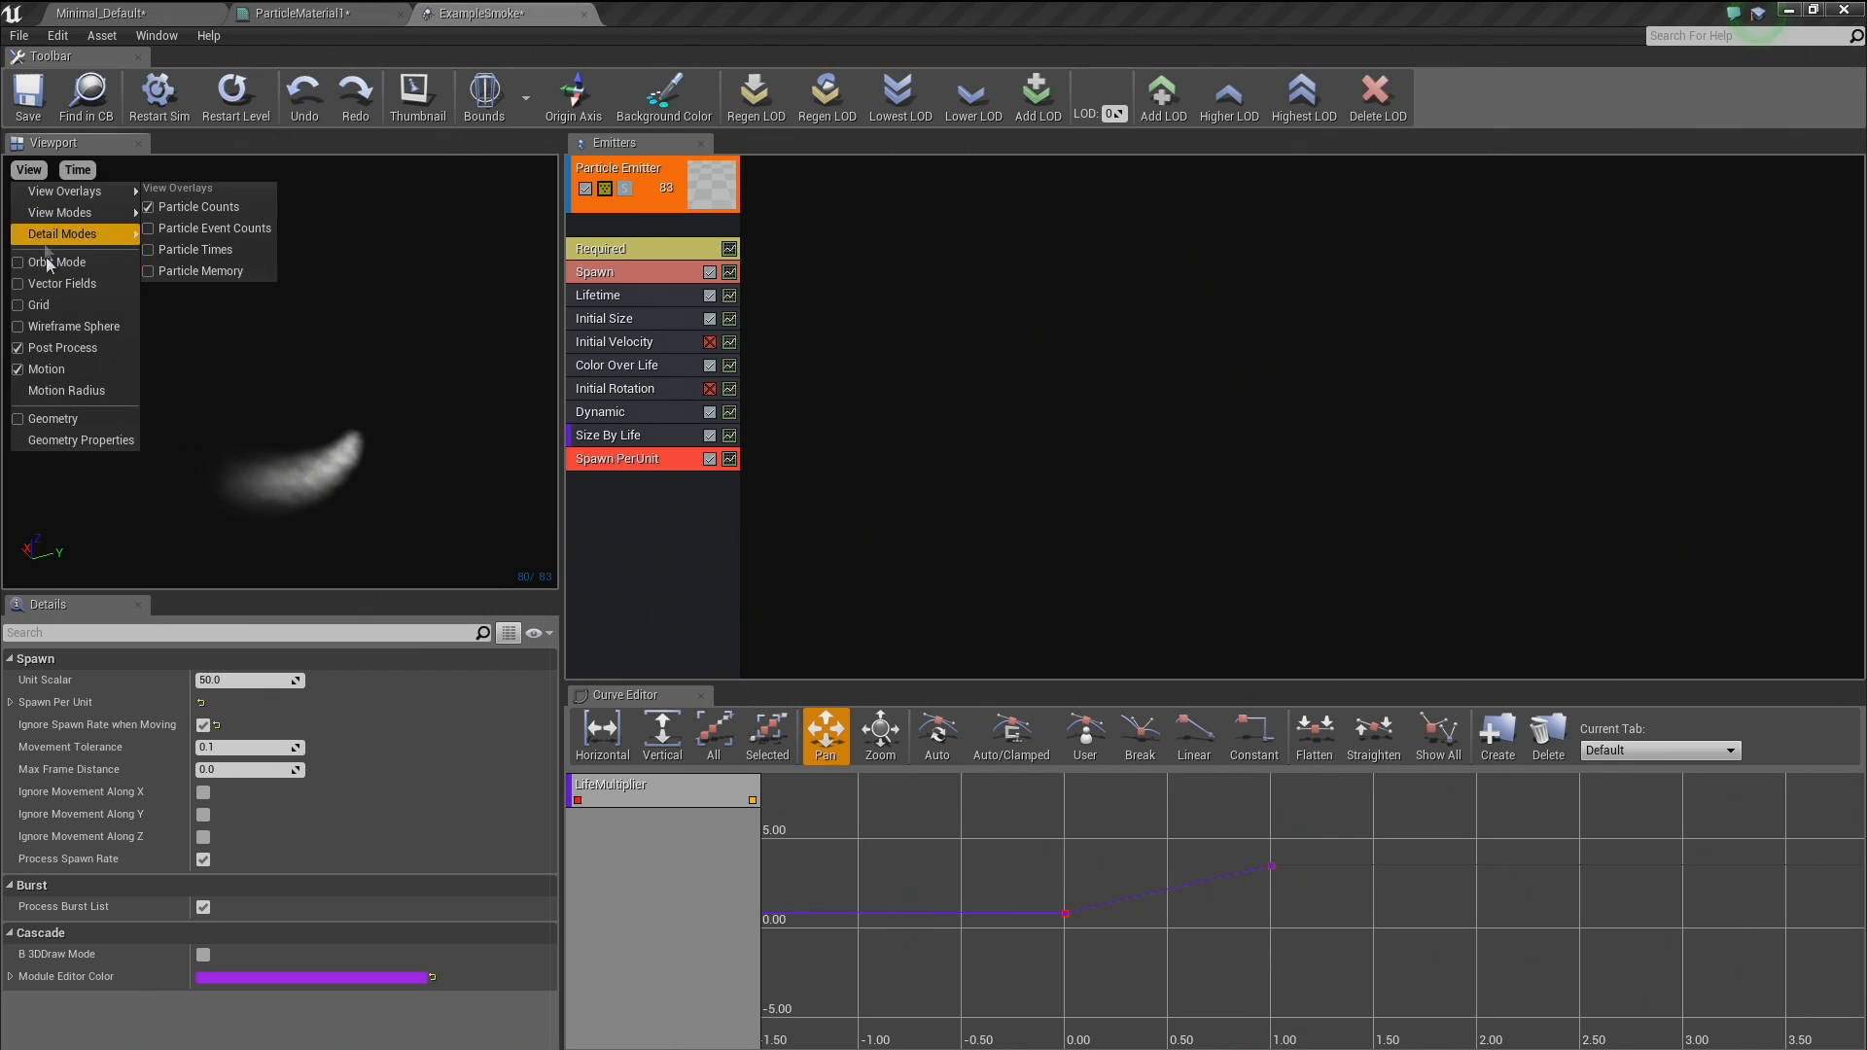
left_click(52, 391)
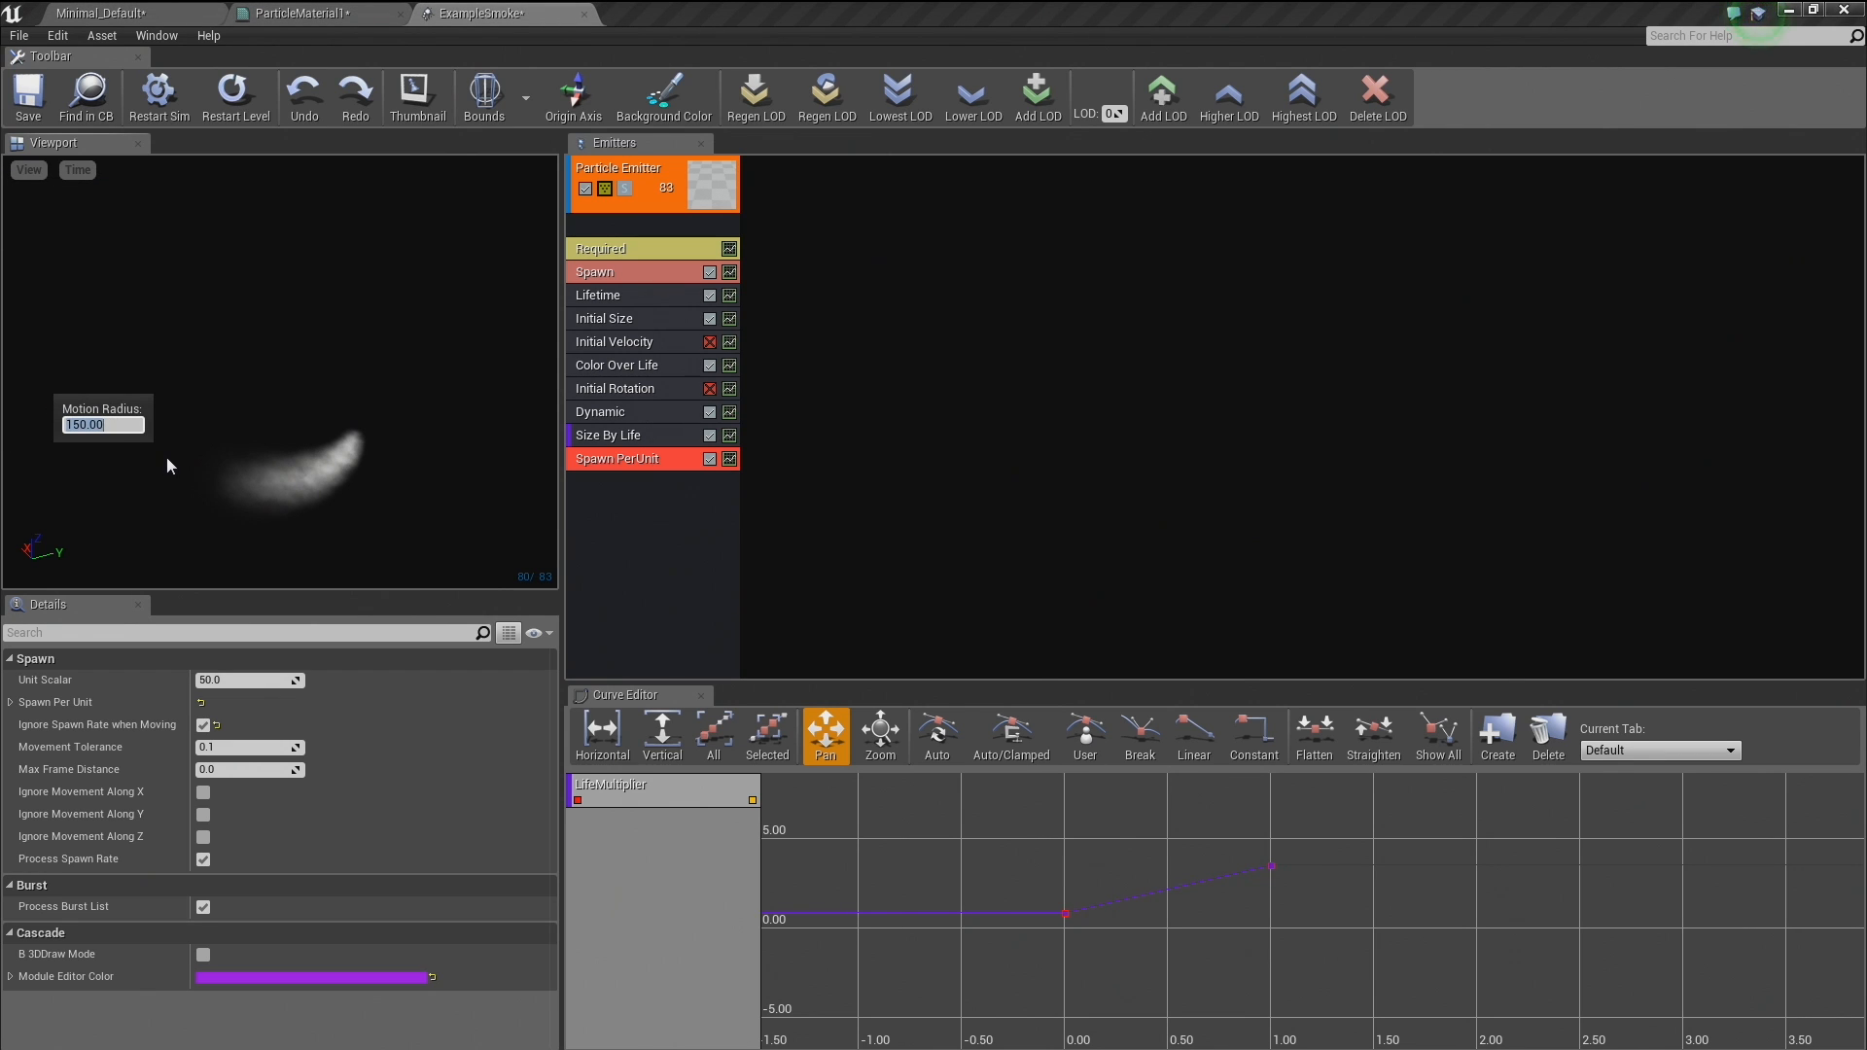
type("500")
key("Return")
mouse_move(166, 457)
left_mouse_down()
mouse_move(272, 459)
mouse_move(137, 452)
left_mouse_up()
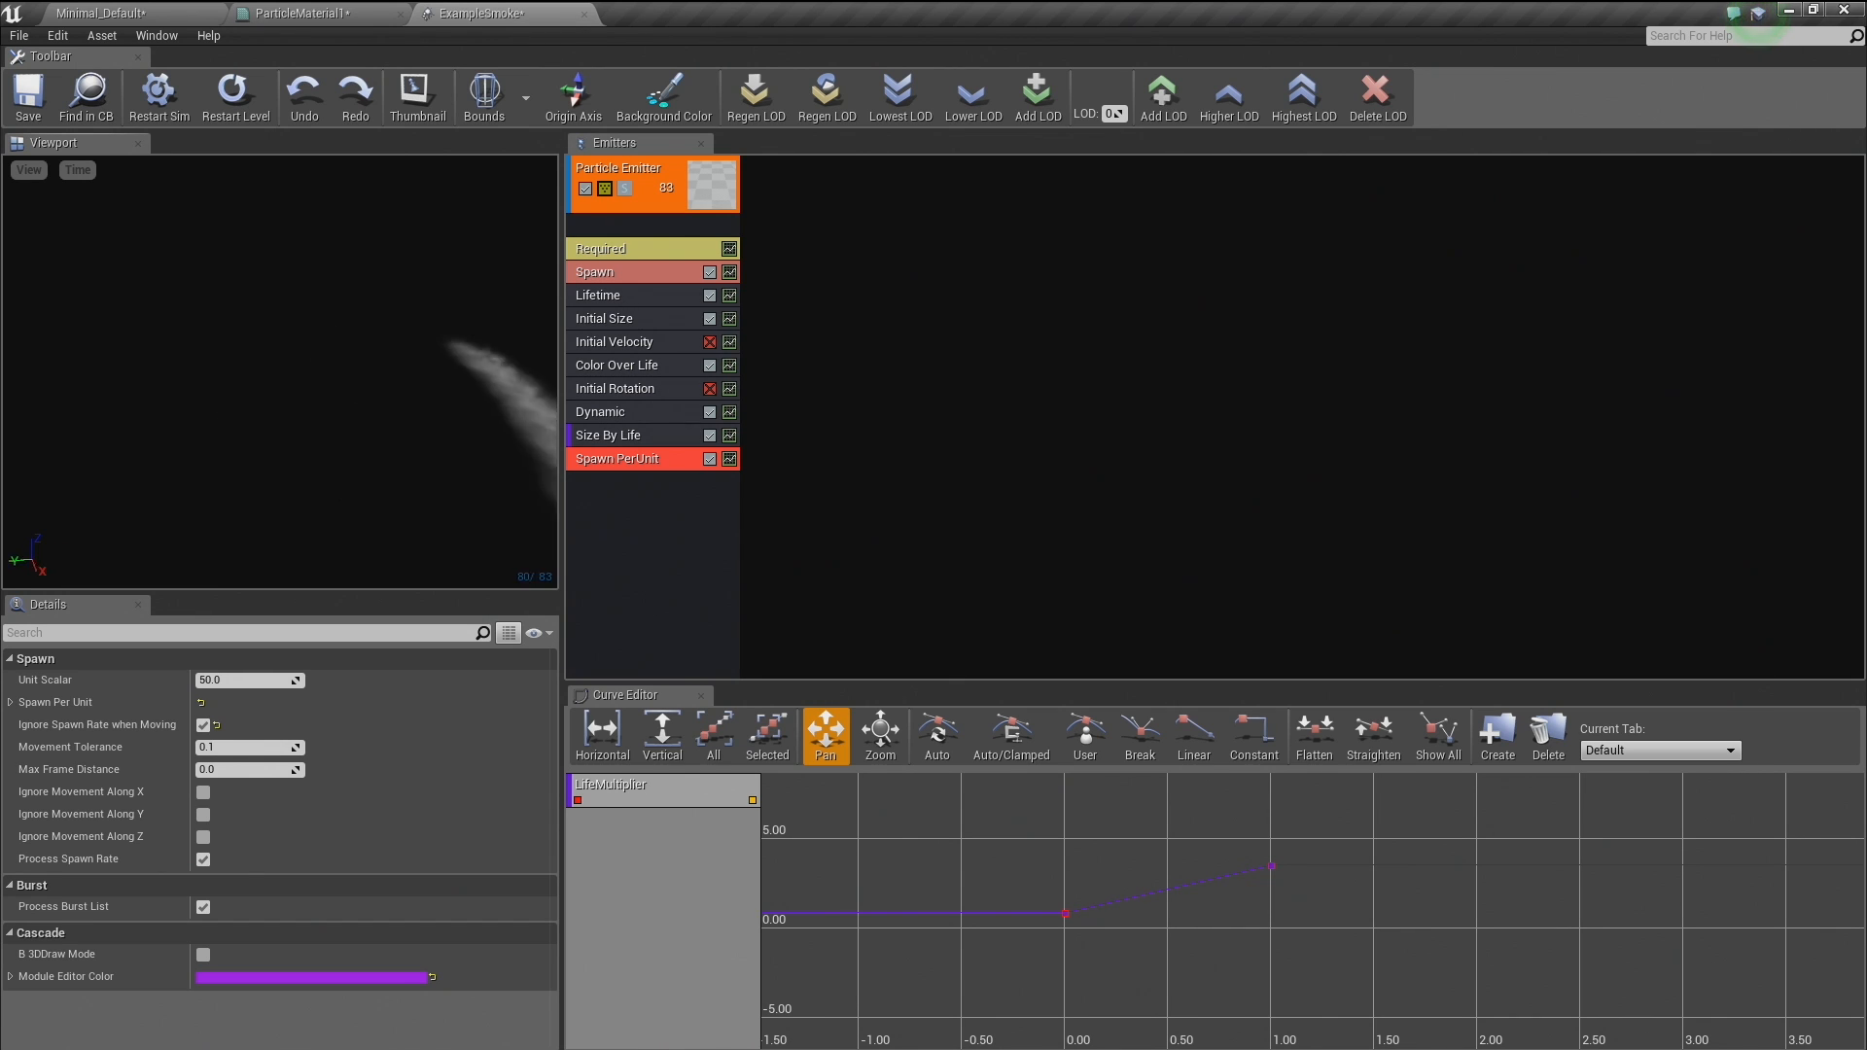
left_click_drag(278, 439, 228, 438)
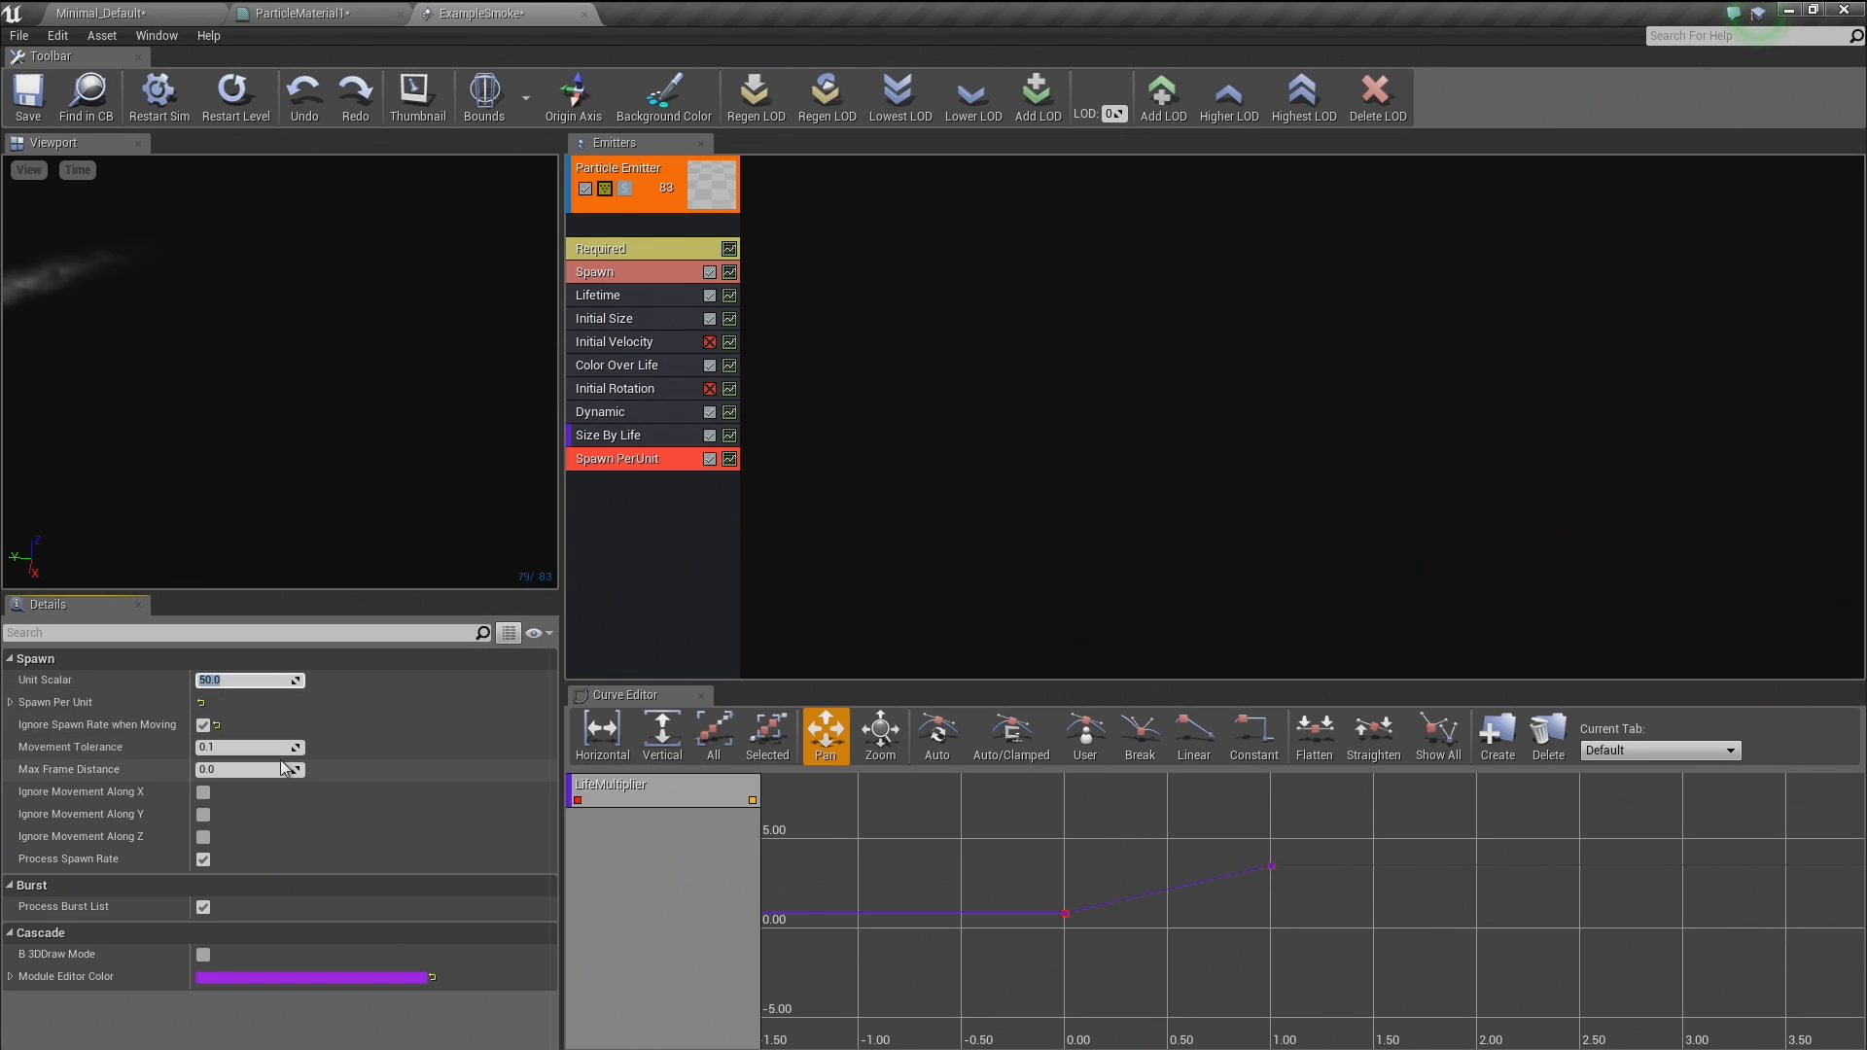
Set the Spawn PerUnit module's Spawn Per Unit constant to 5 and inspect the denser trail.
left_click(9, 702)
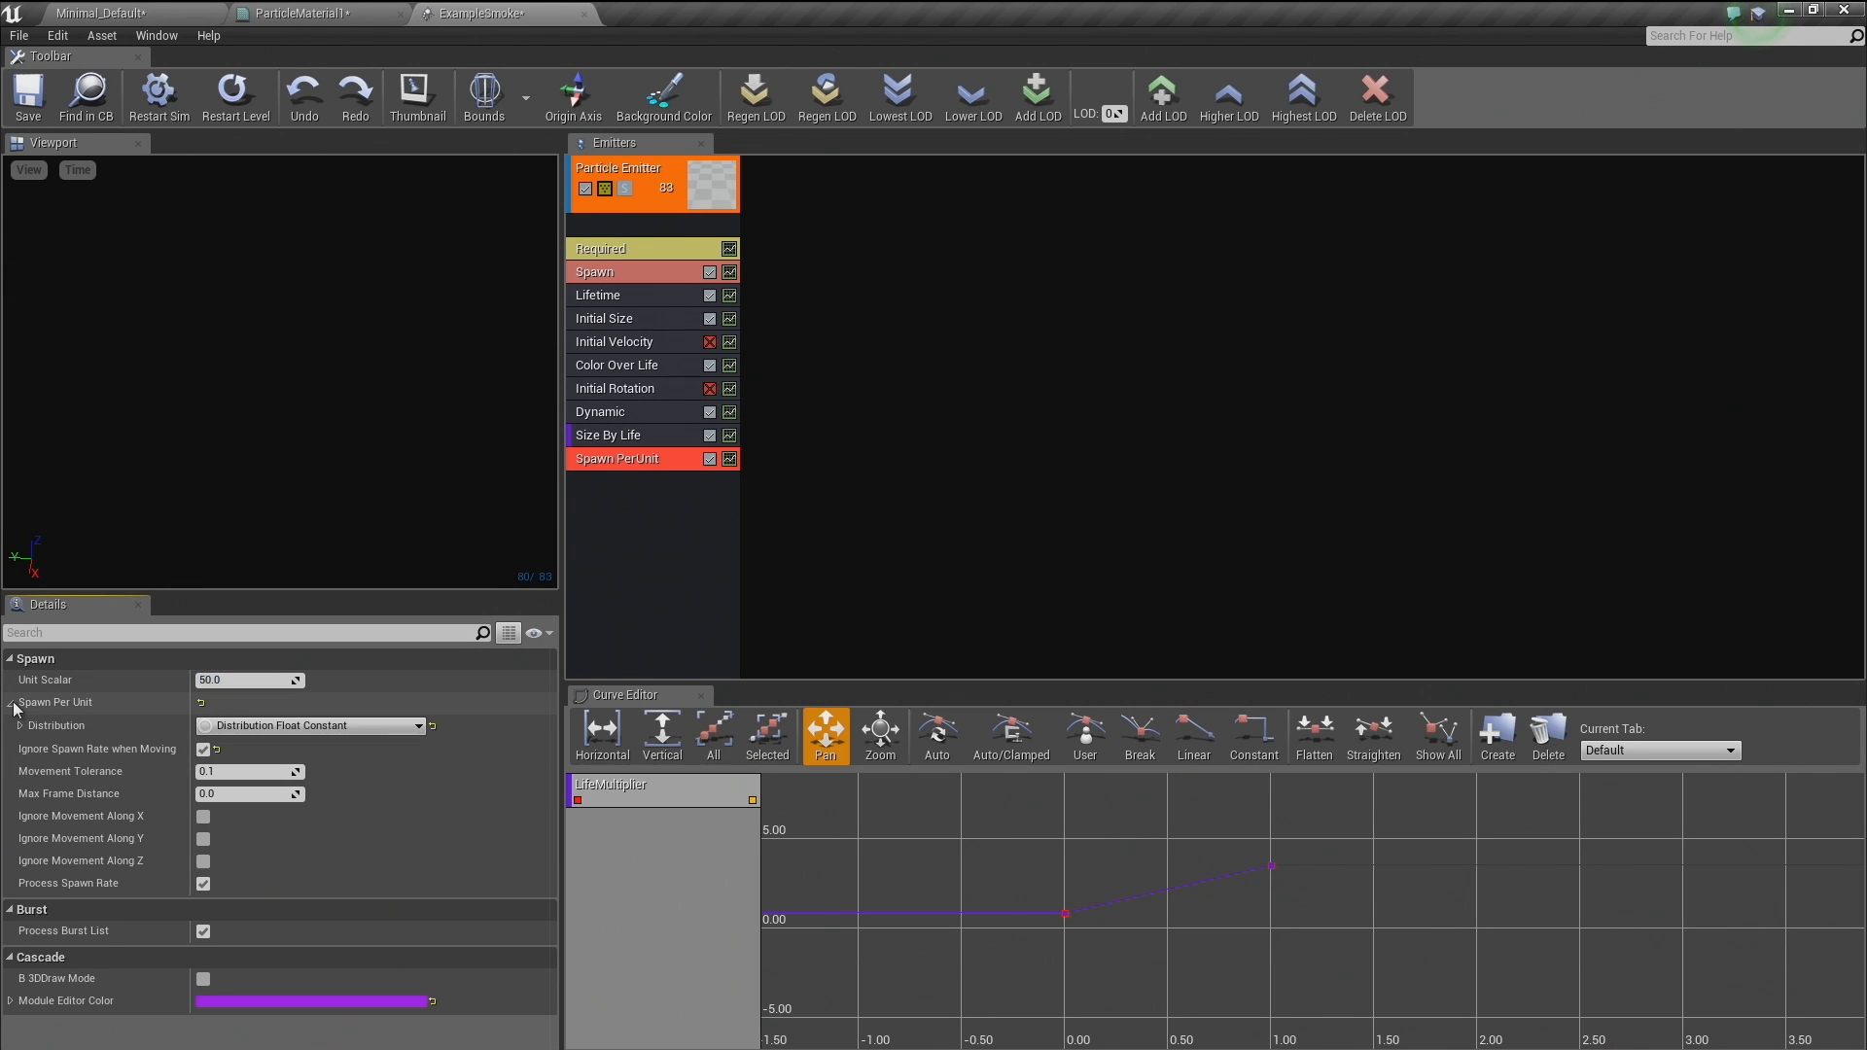
left_click(19, 725)
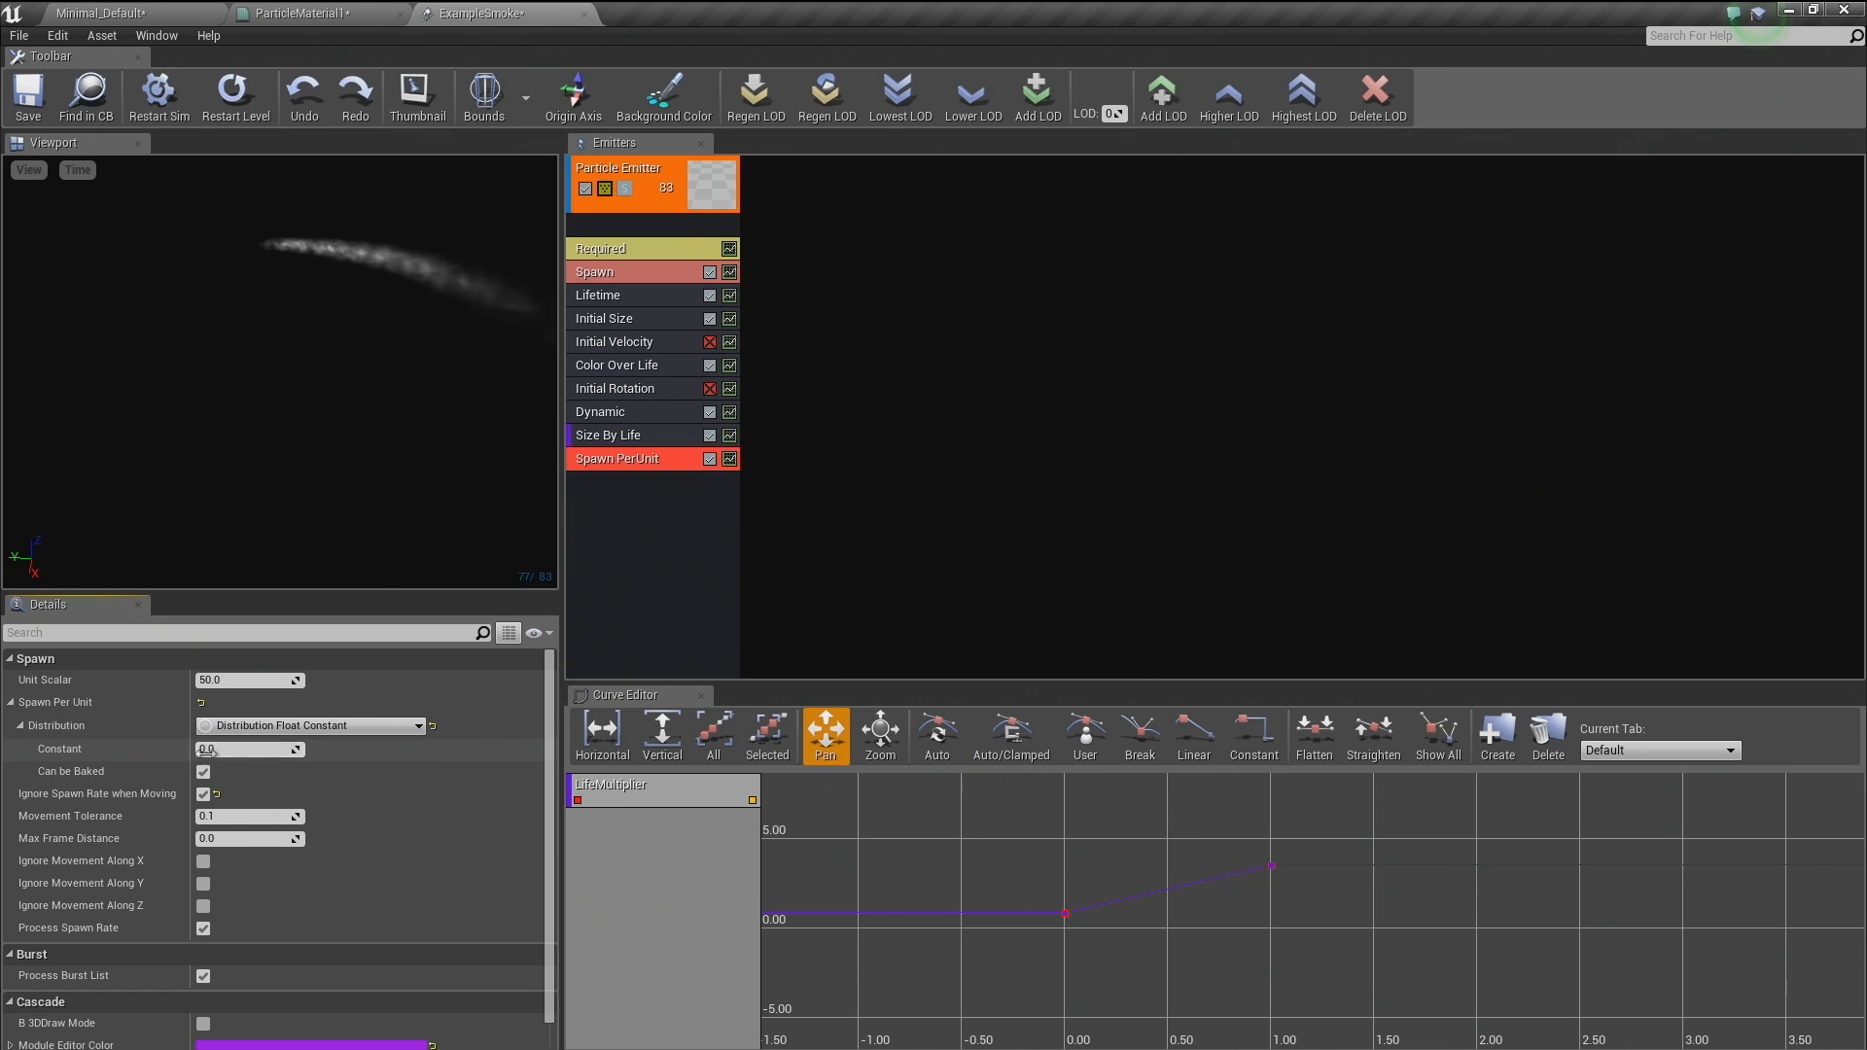
left_click(246, 752)
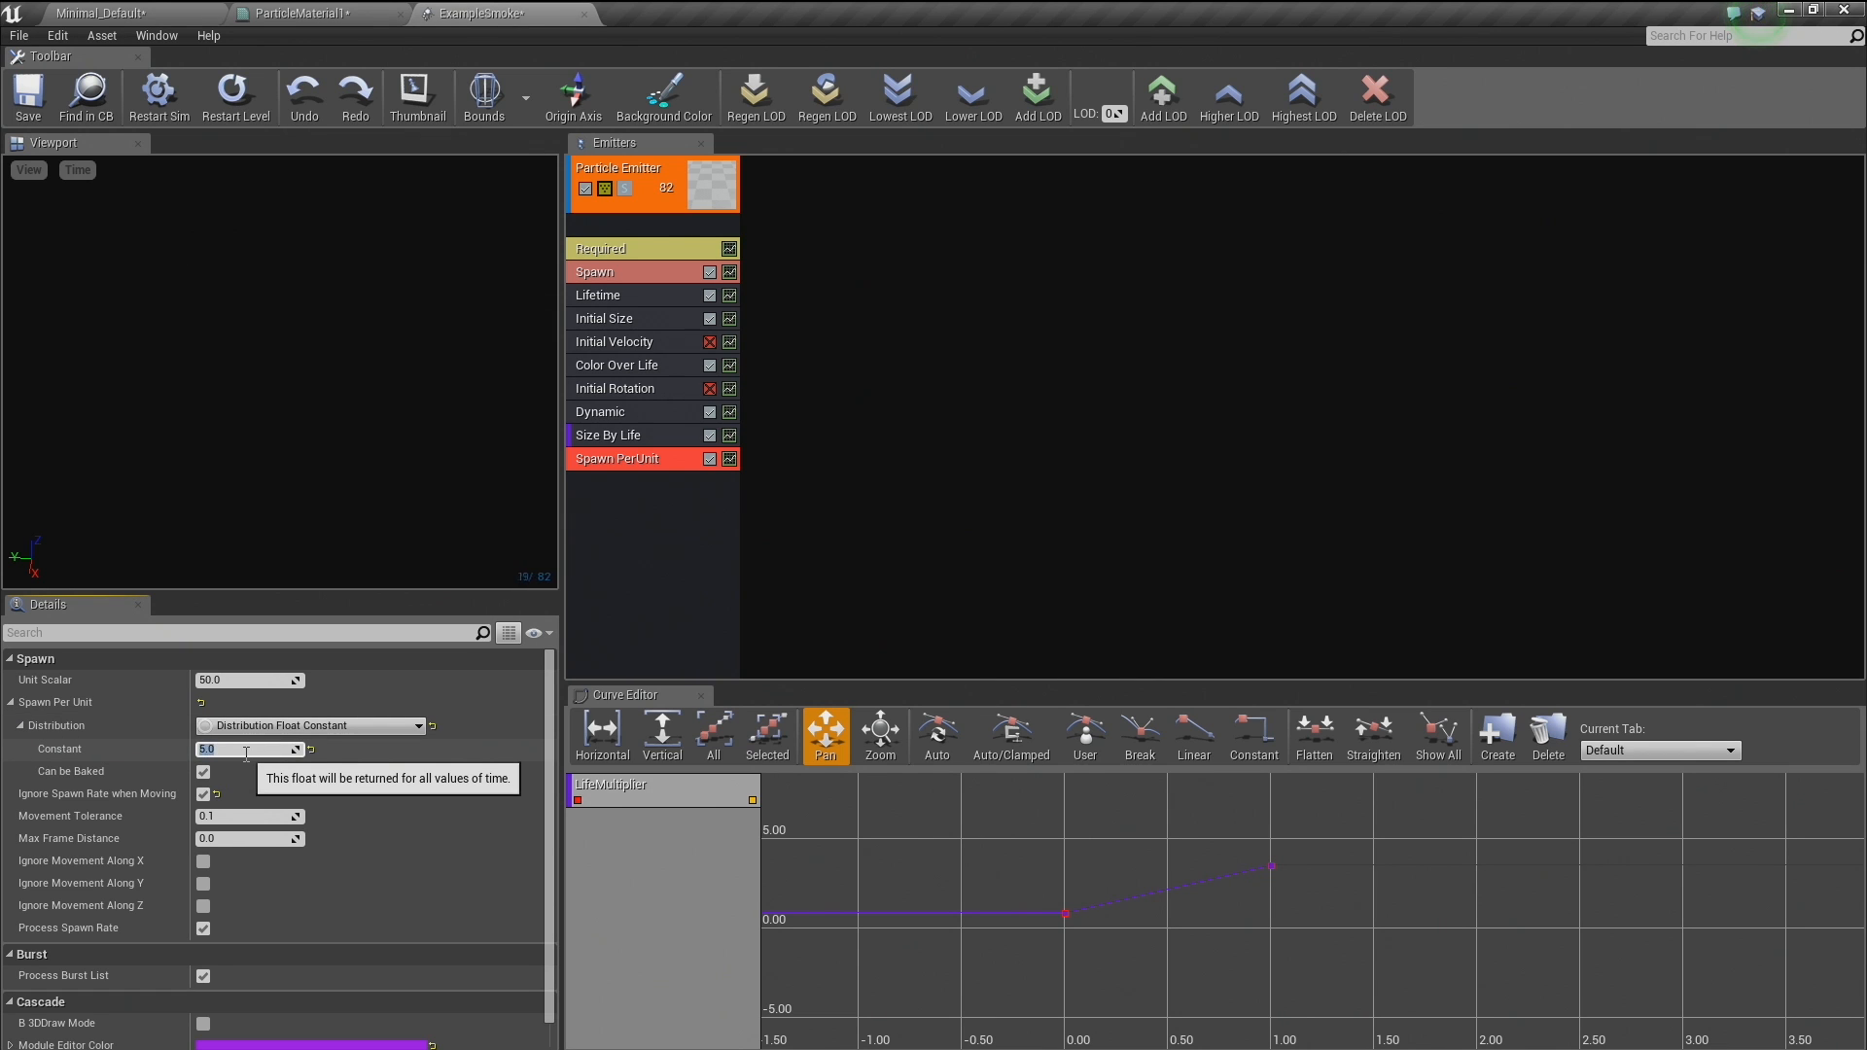
left_click_drag(301, 421, 285, 420)
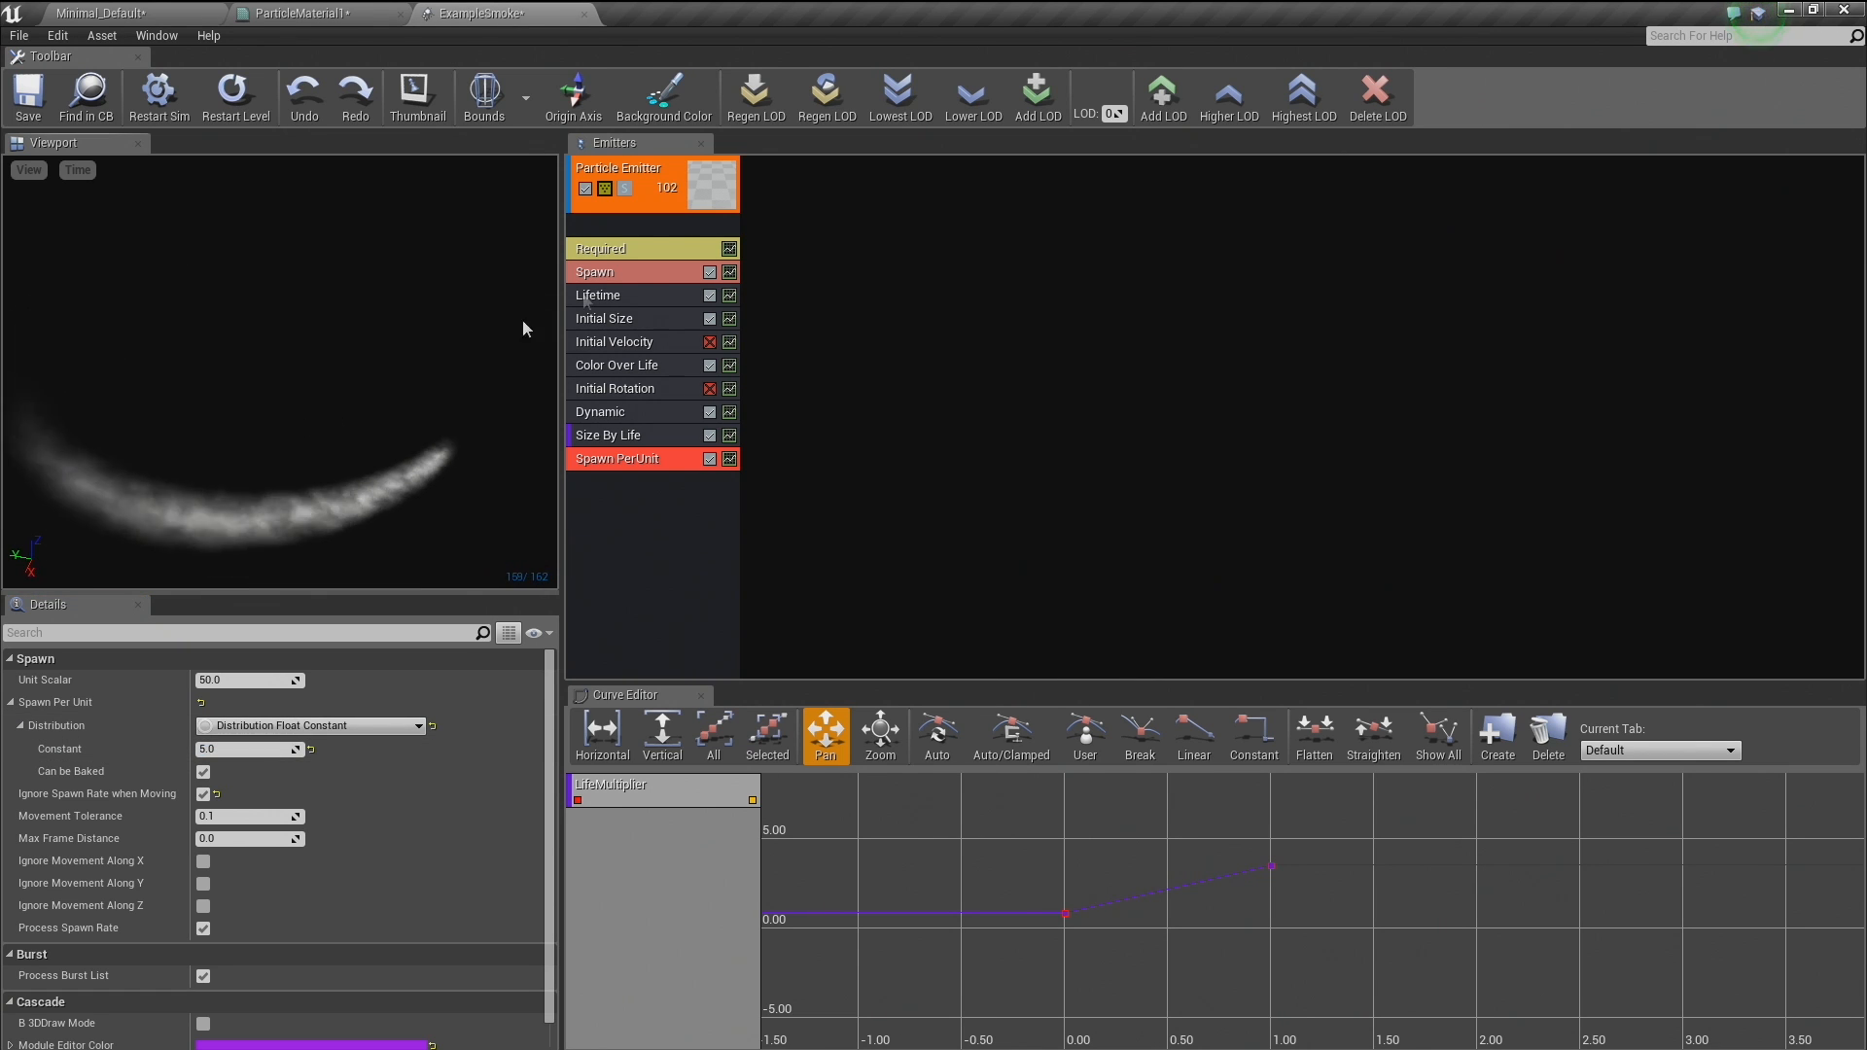
Disable the emitter's Spawn module and show the Spawn PerUnit module's settings.
left_click(659, 271)
left_click(710, 272)
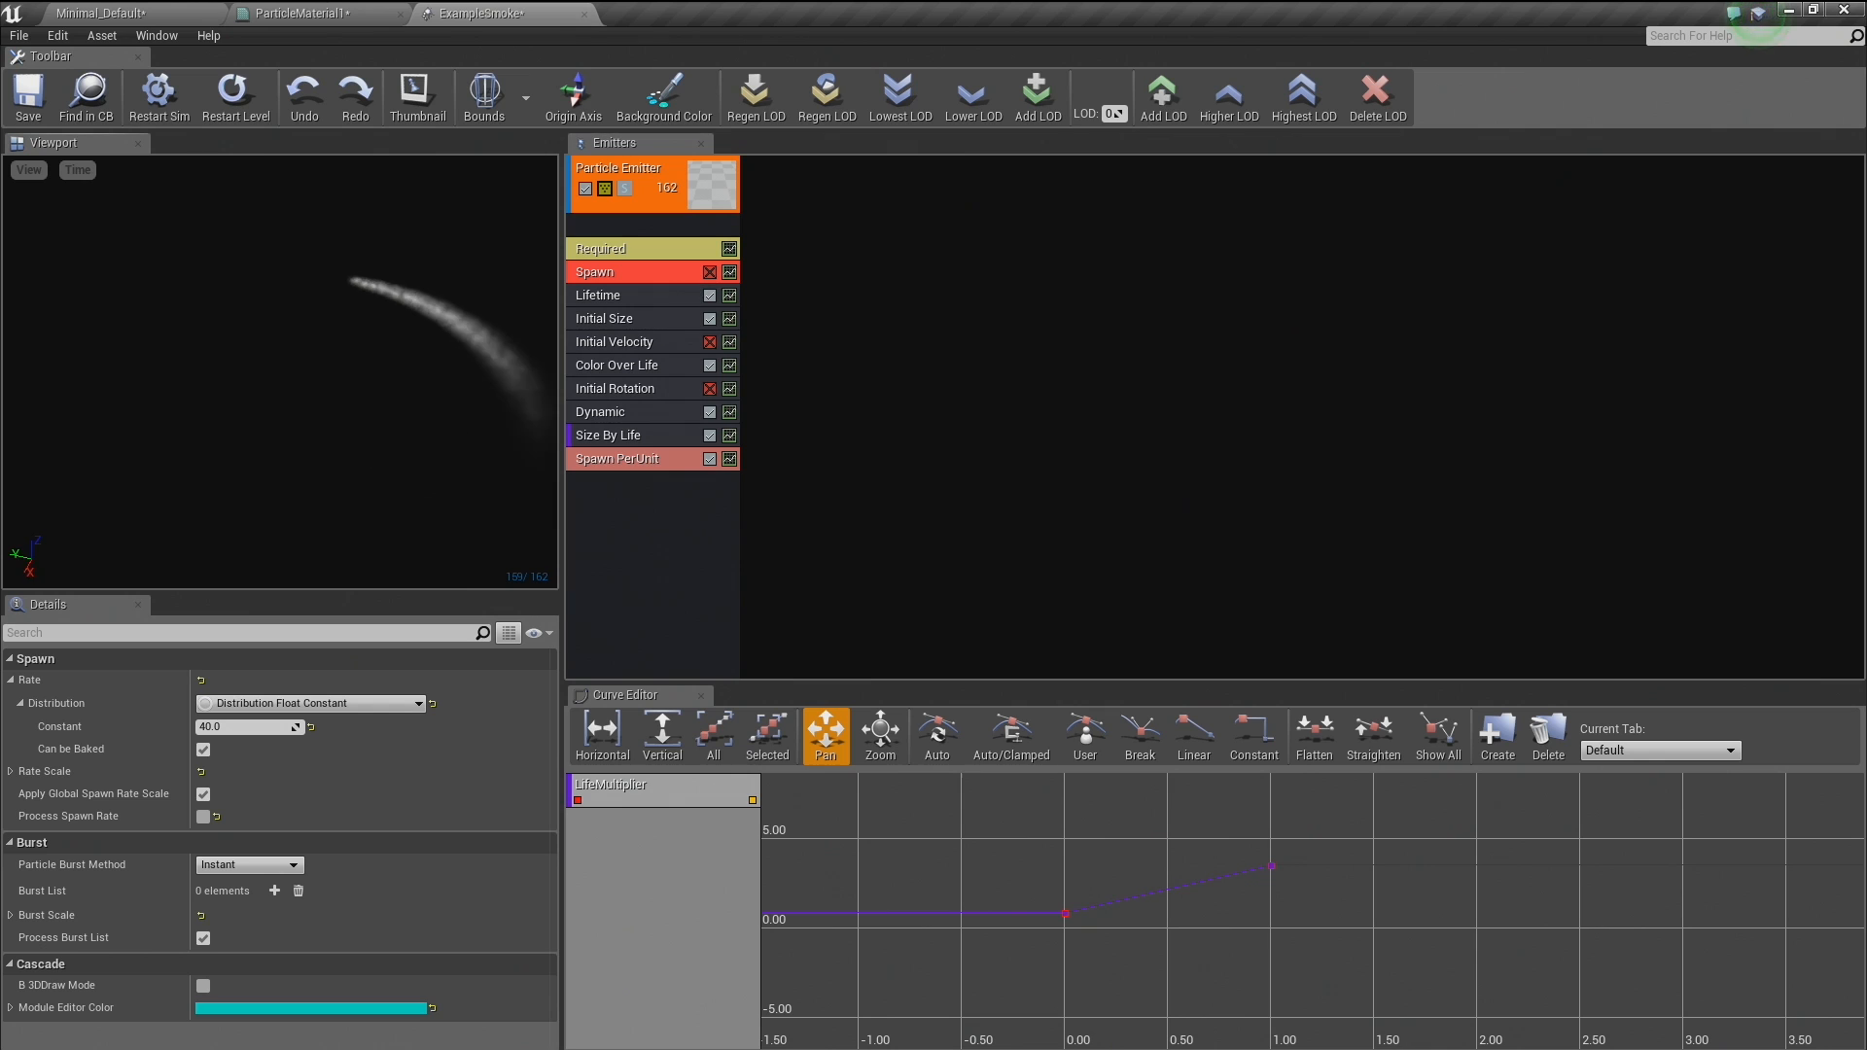
left_click(623, 460)
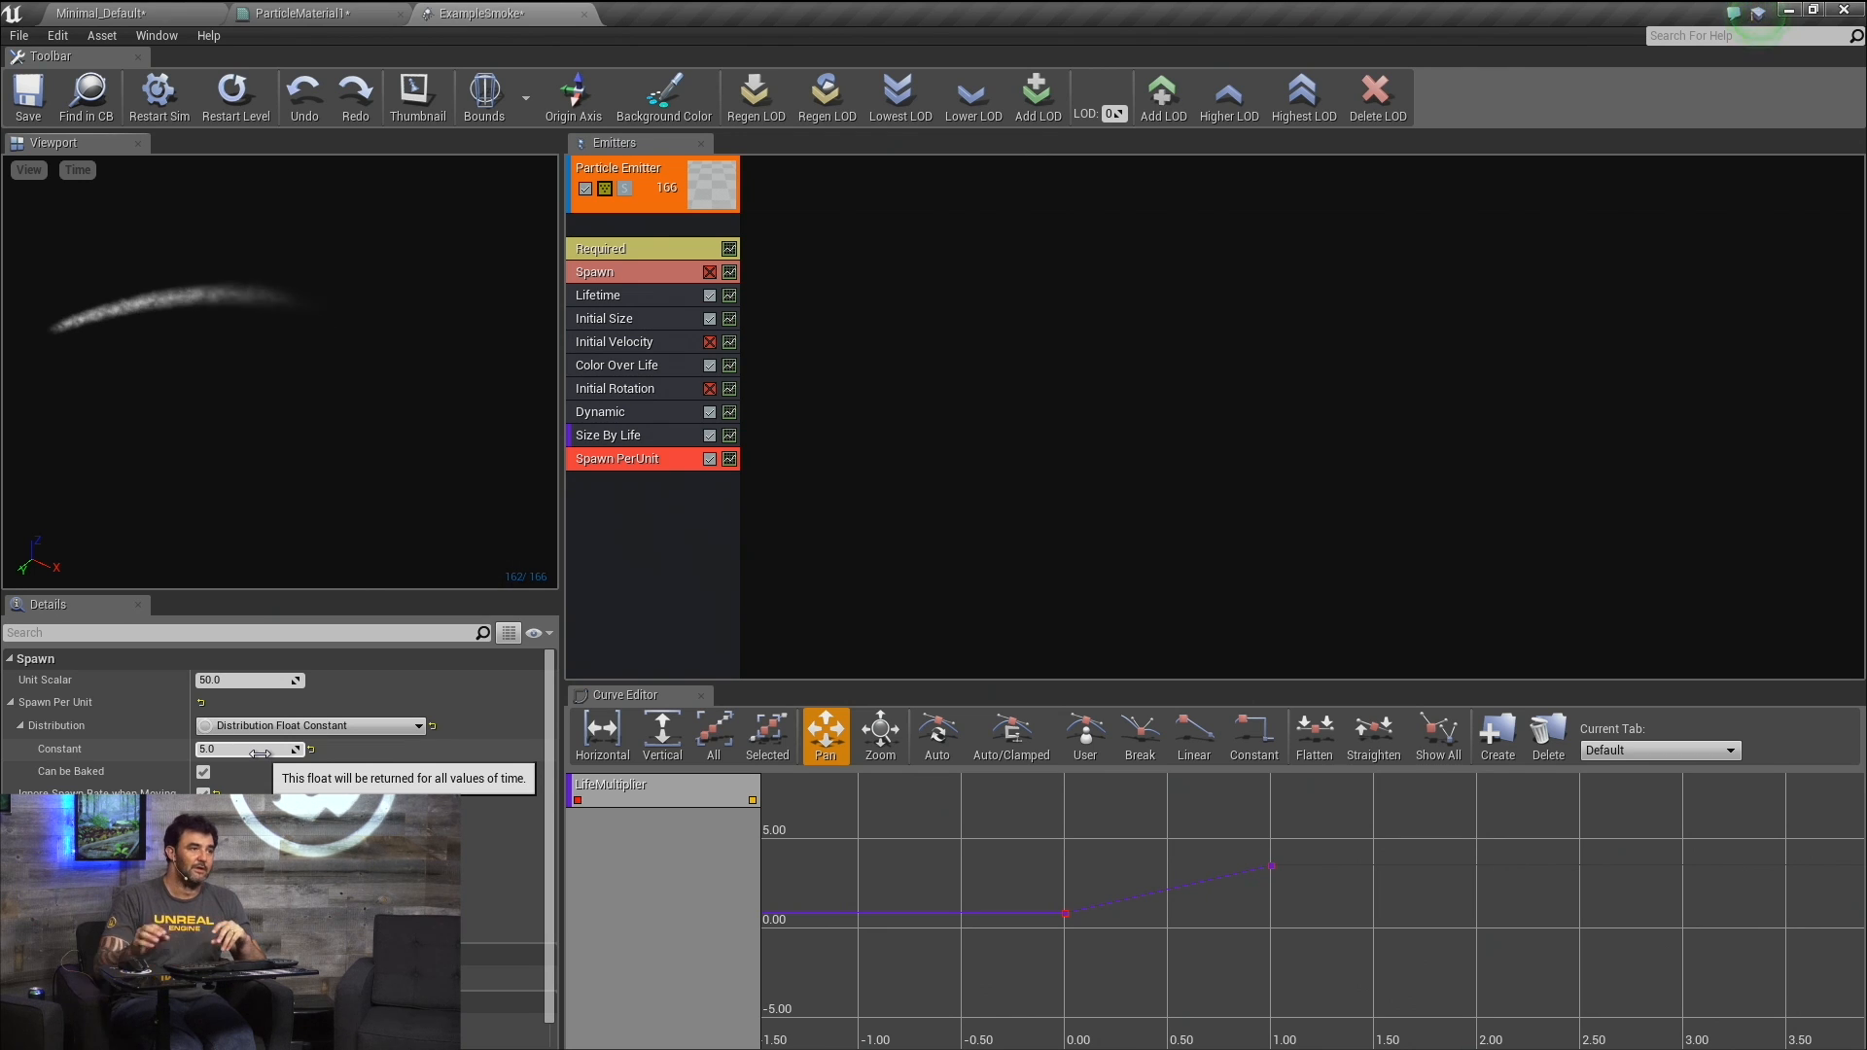
Add GPU Sprites type data to the emitter and delete the incompatible Dynamic module.
right_click(617, 541)
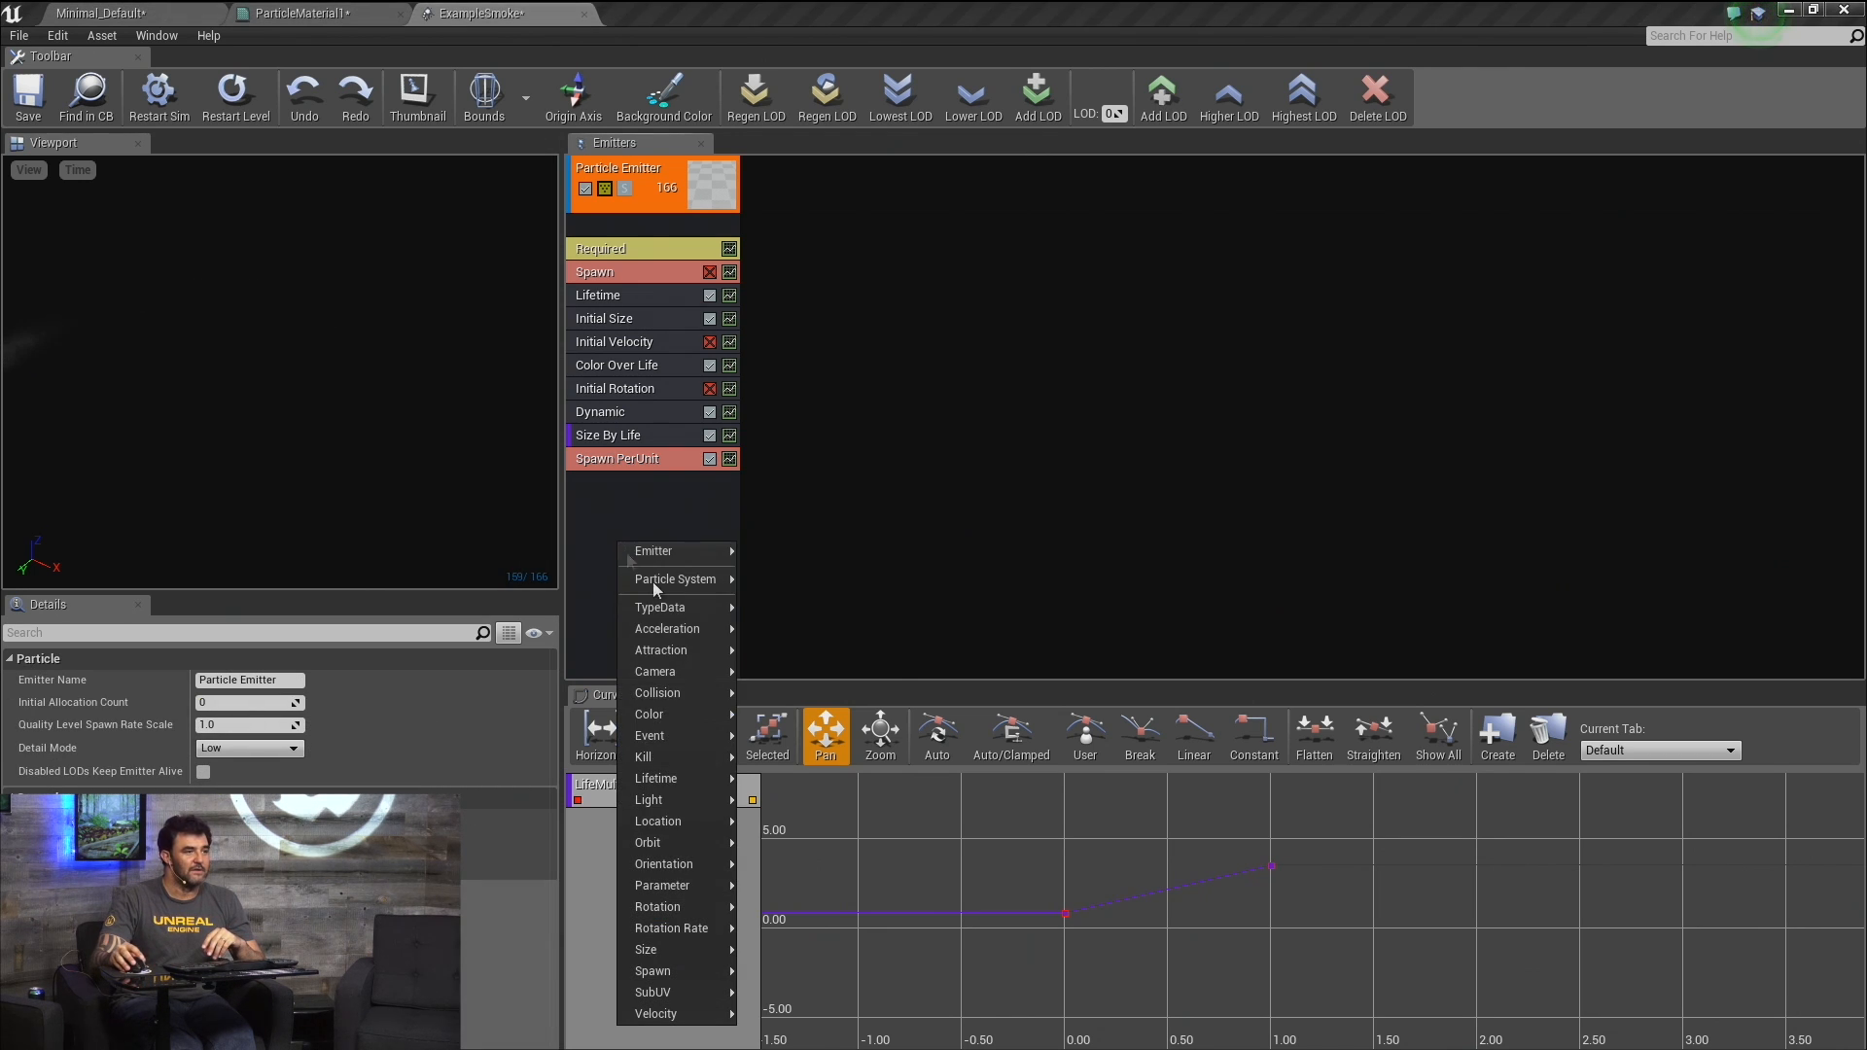
mouse_move(651, 605)
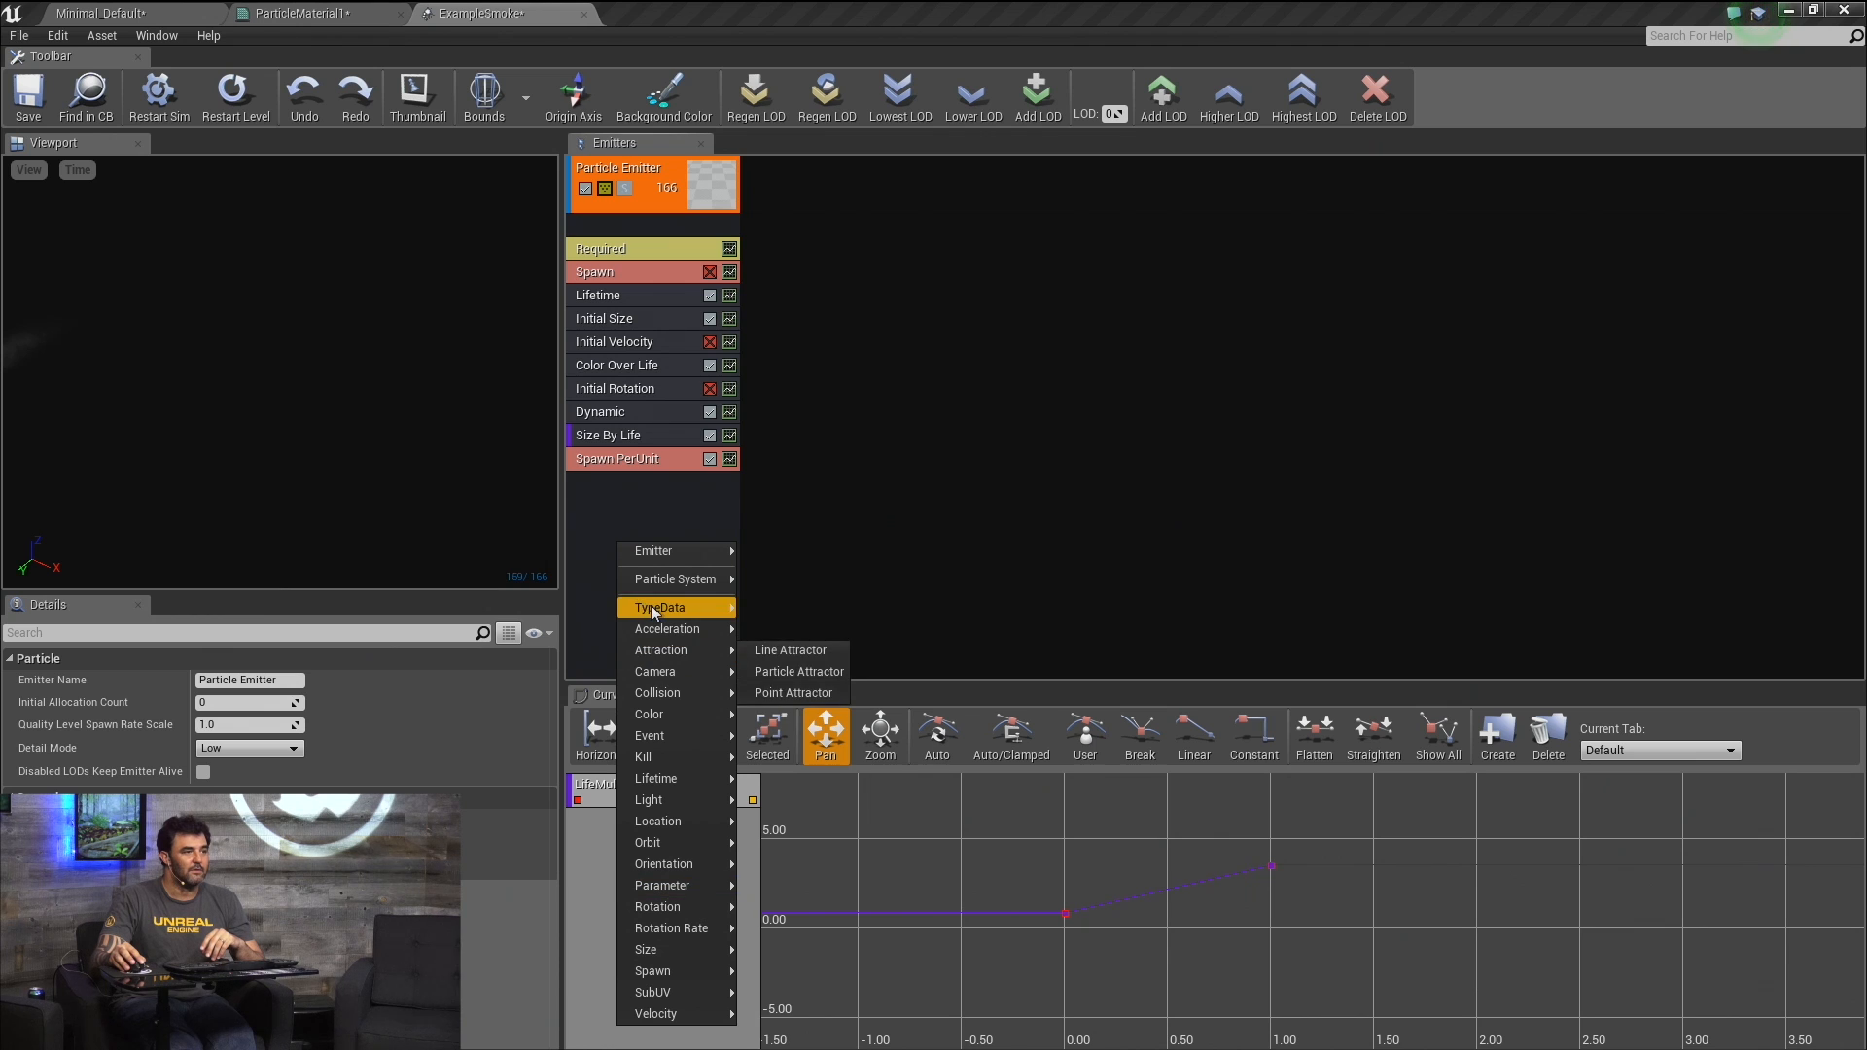
left_click(792, 665)
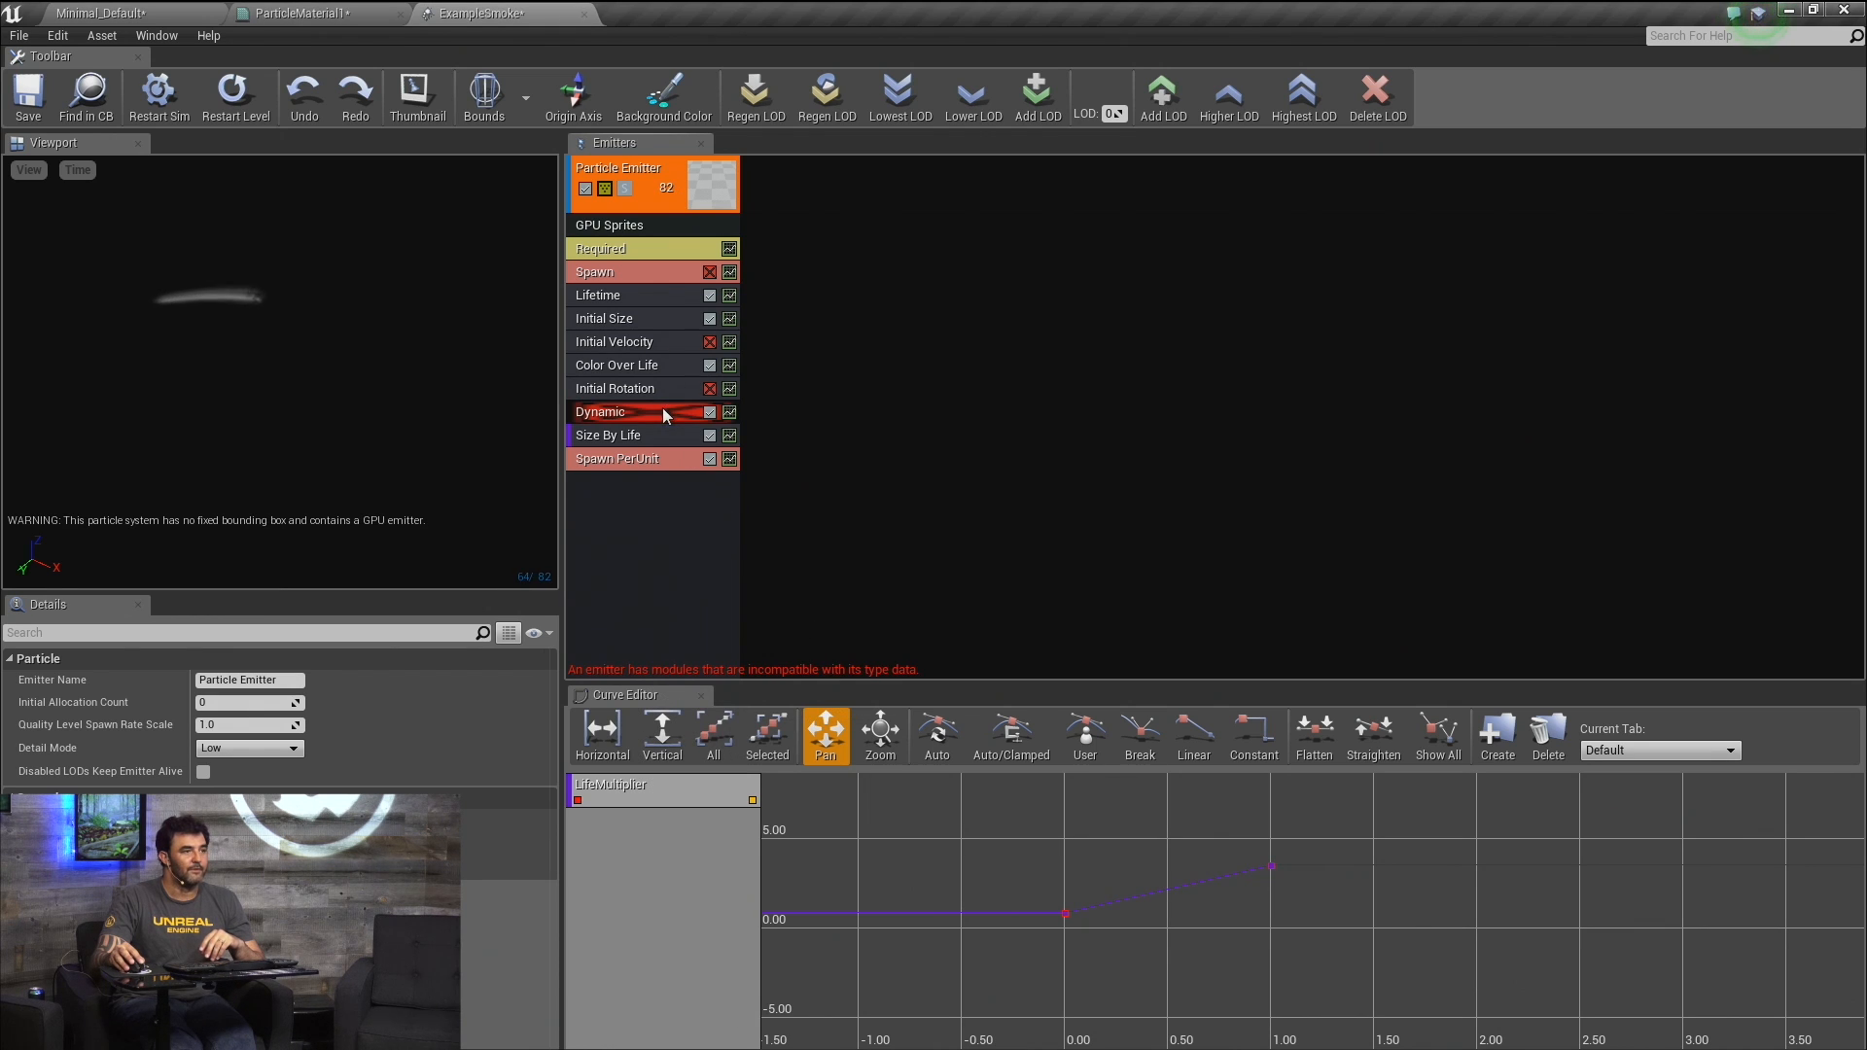
left_click(669, 410)
key("Delete")
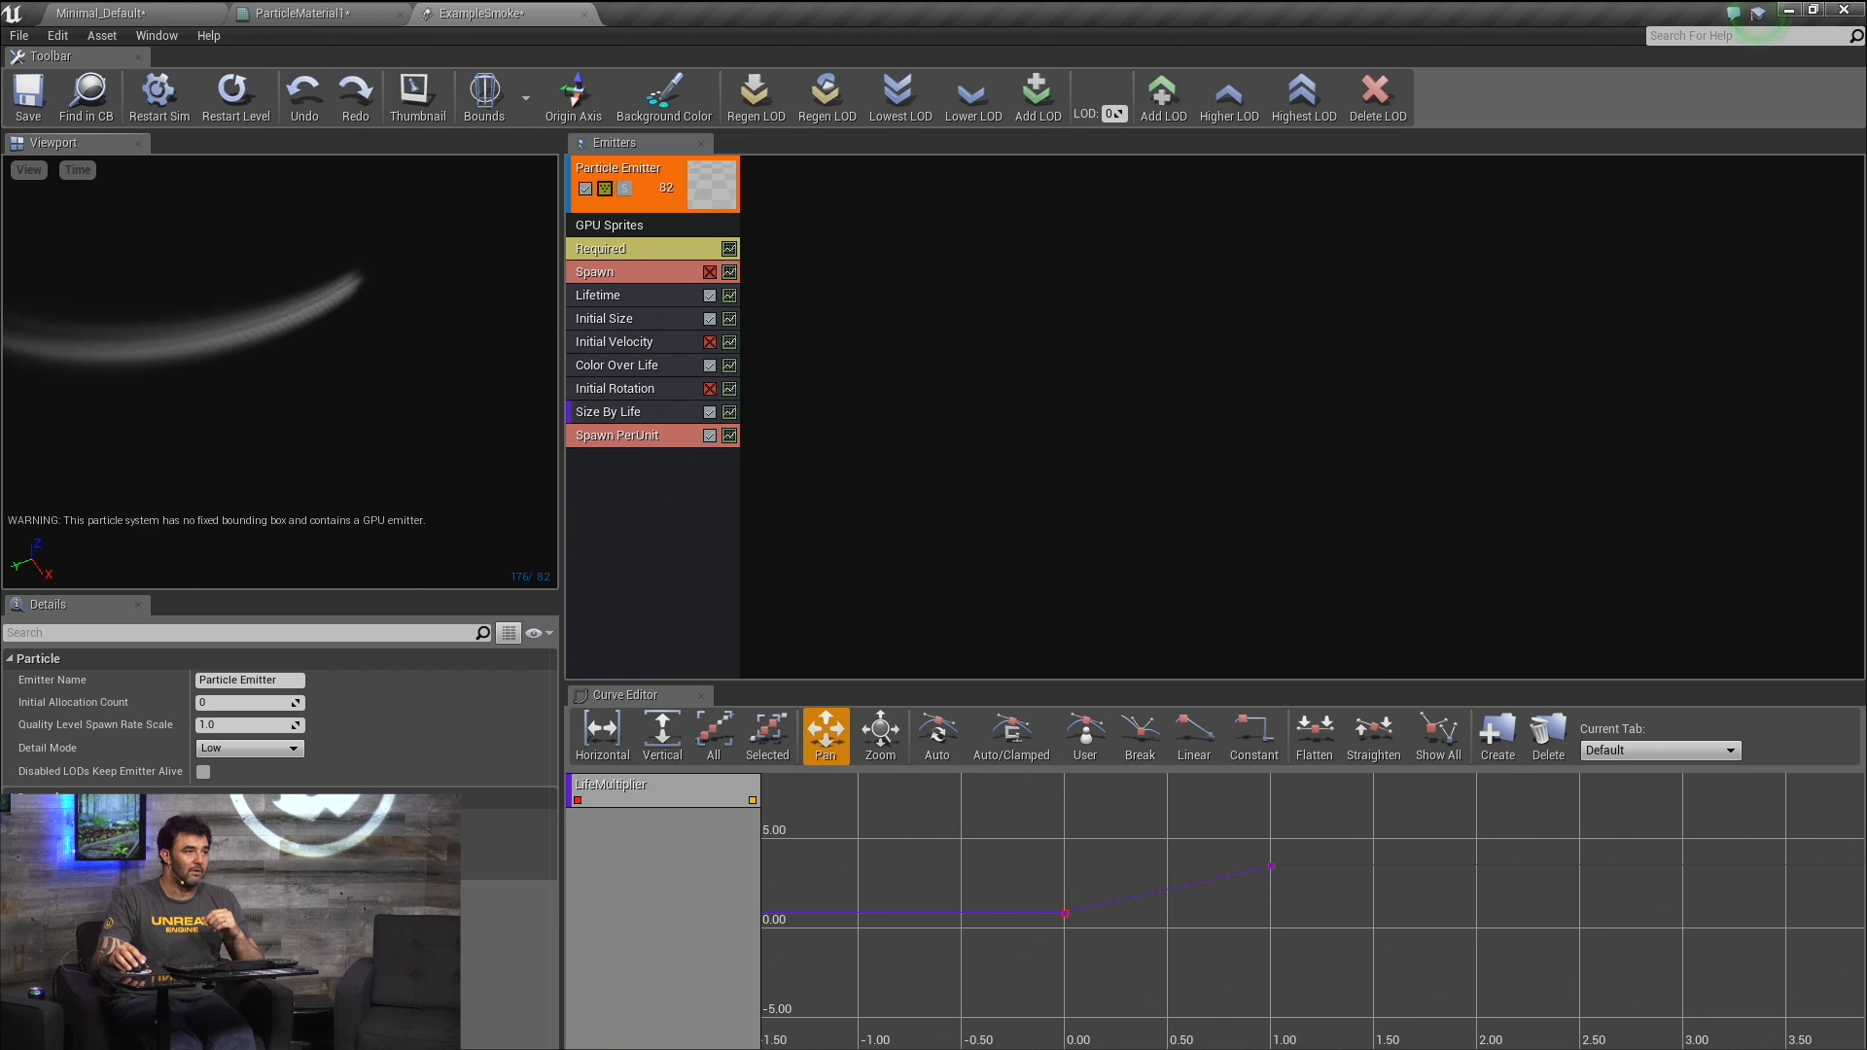
Enable the Initial Rotation module and inspect the GPU sprite trail from different angles.
left_click_drag(321, 408, 340, 325)
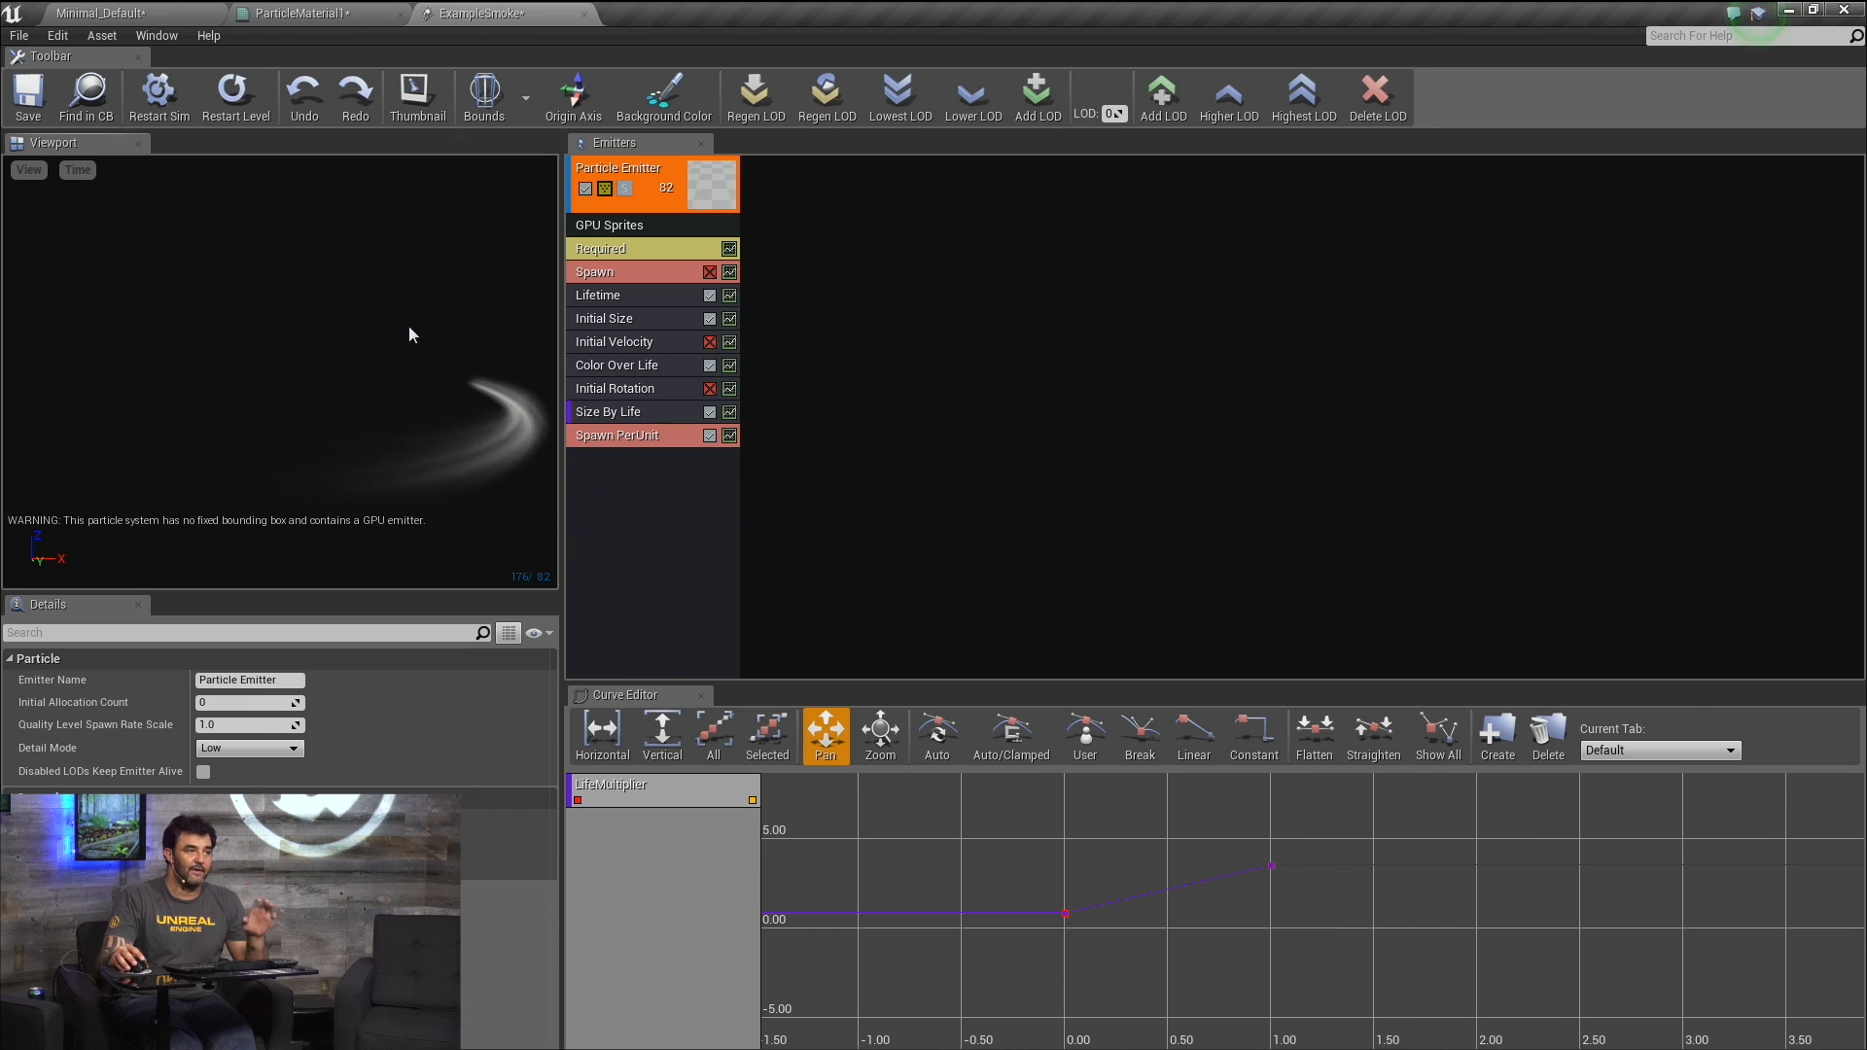
left_click(710, 388)
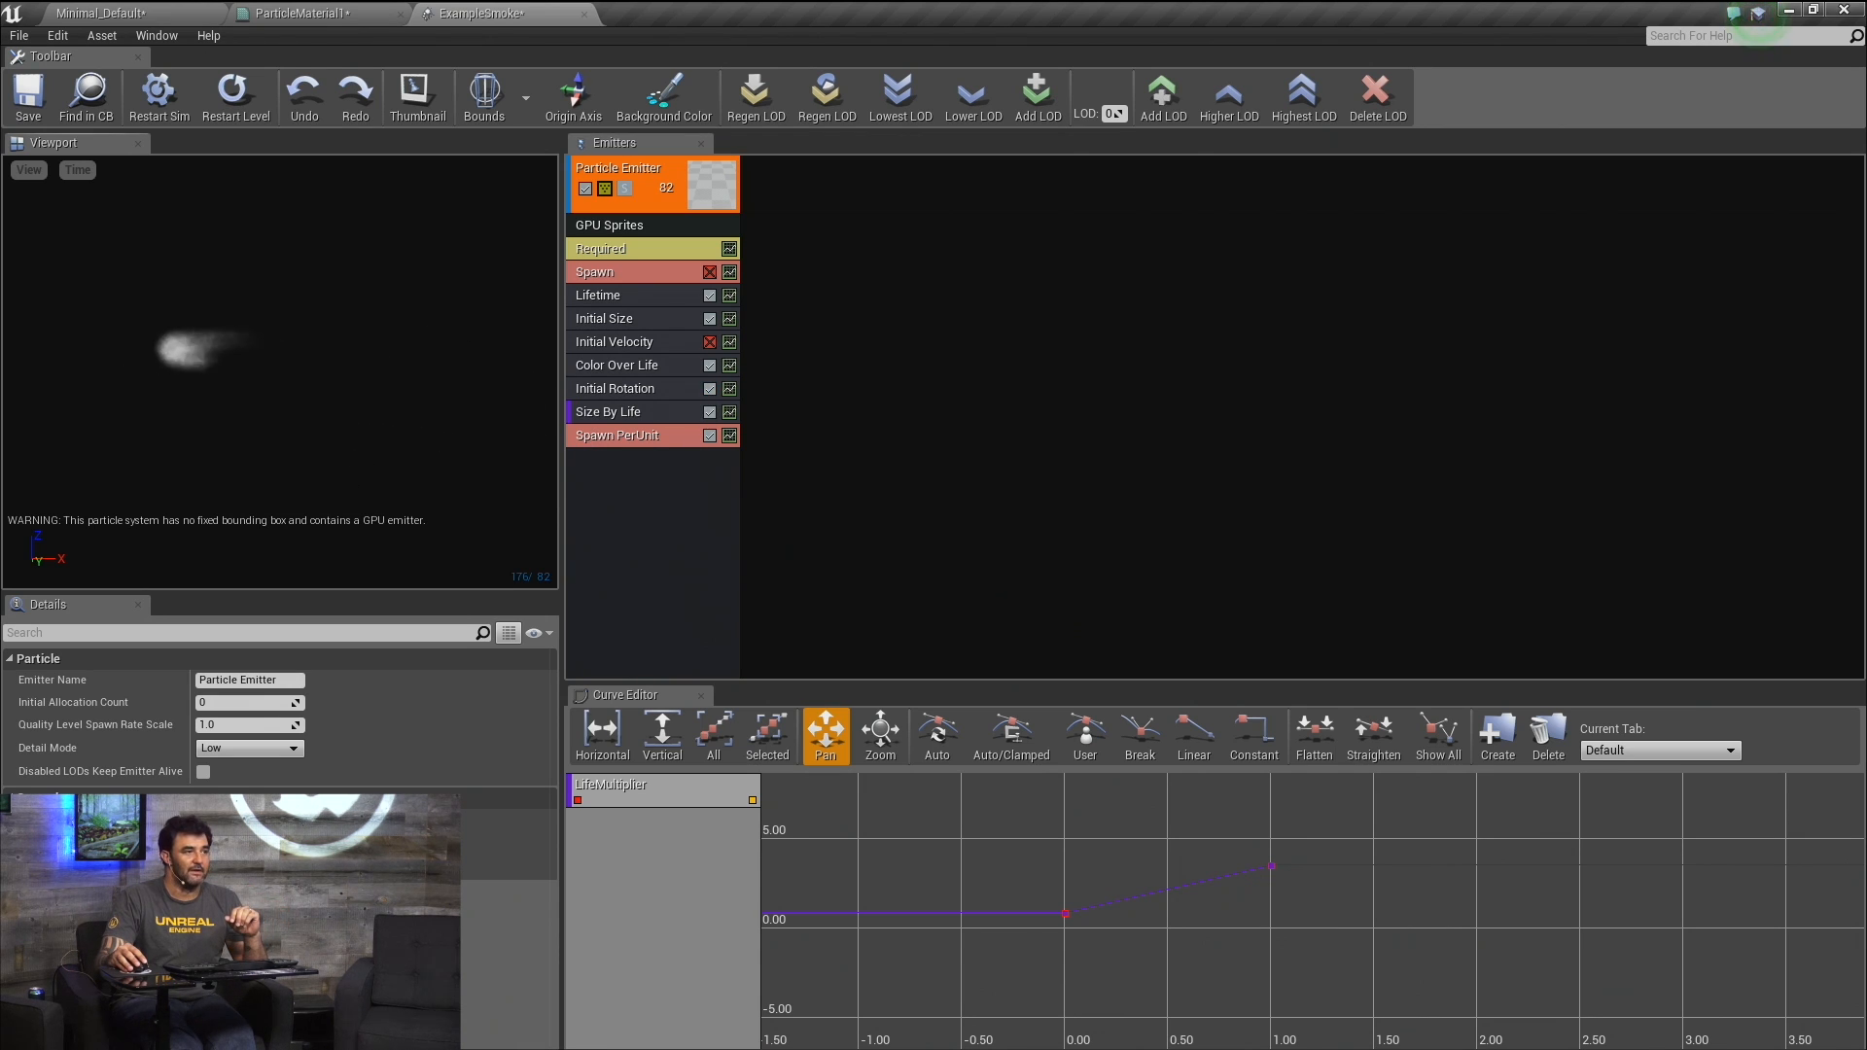
left_click_drag(243, 389, 347, 464)
Switch the Initial Size module's Start Size to Distribution Vector Uniform with maximum X 25 and minimum X 50.
left_click(636, 335)
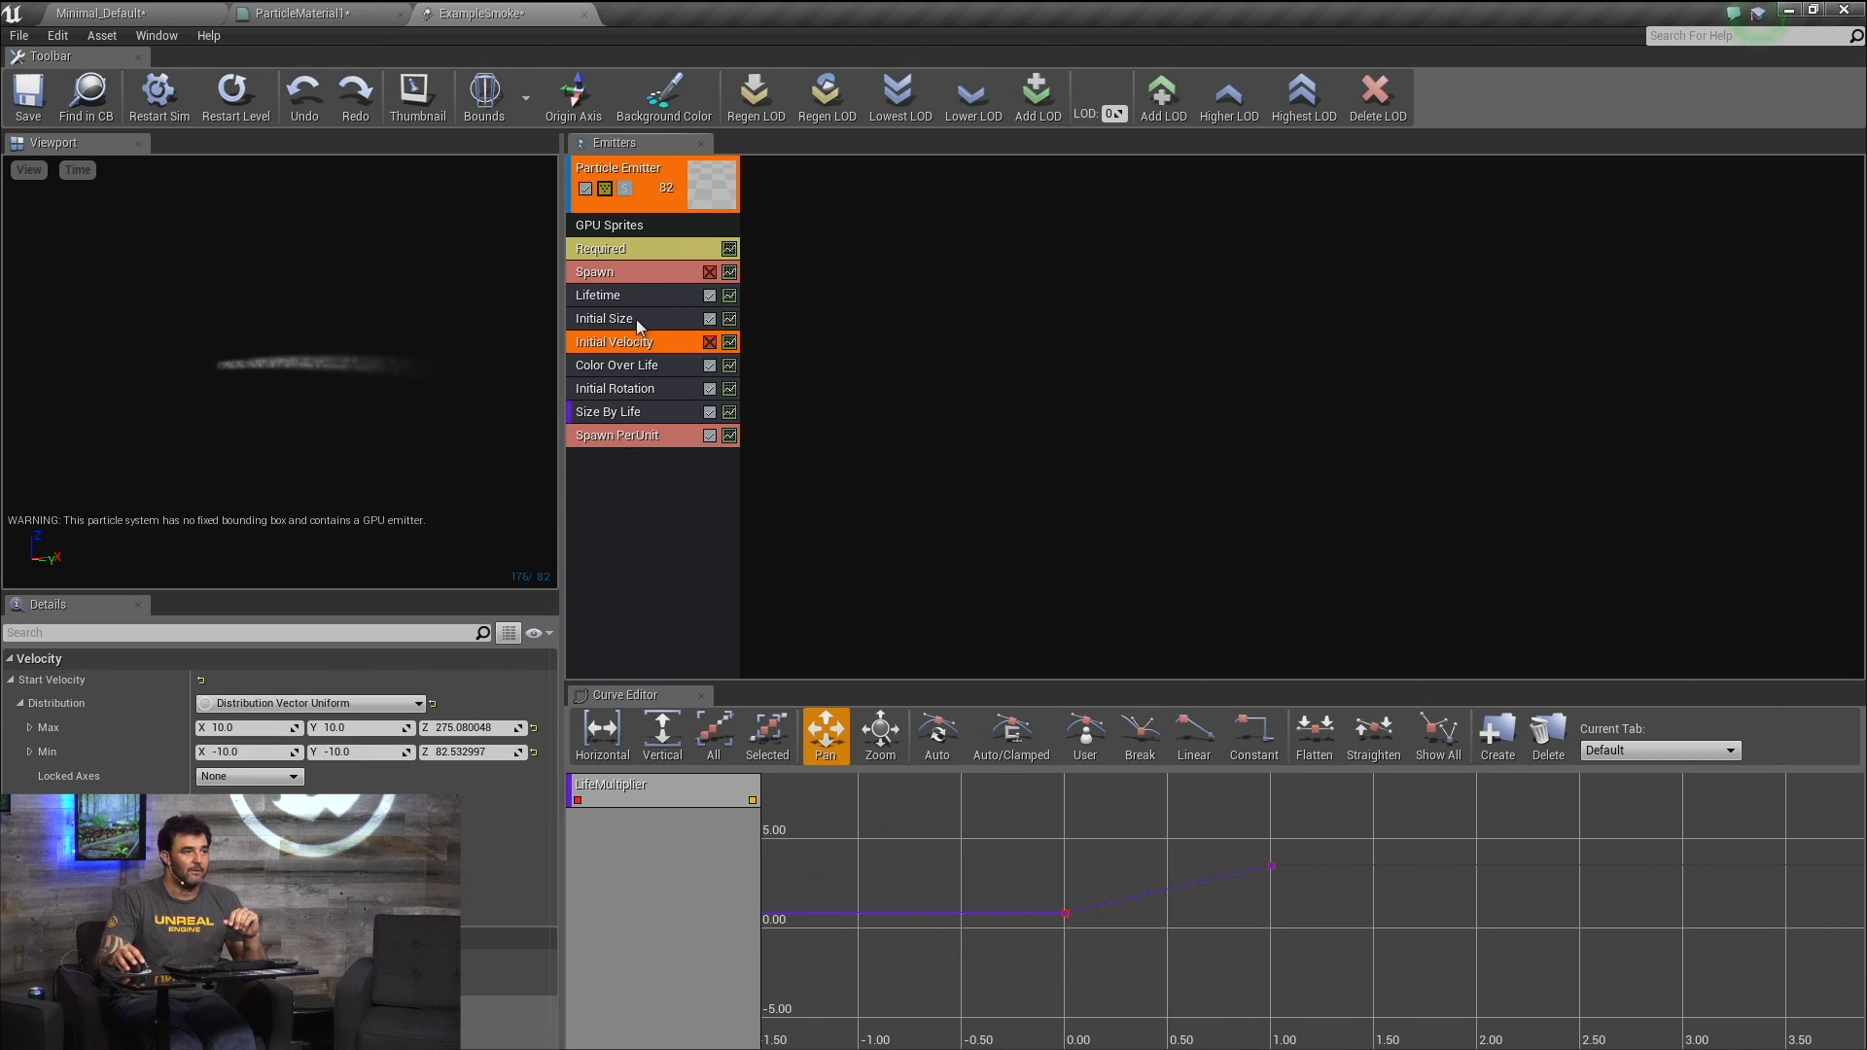
left_click(635, 319)
left_click(311, 703)
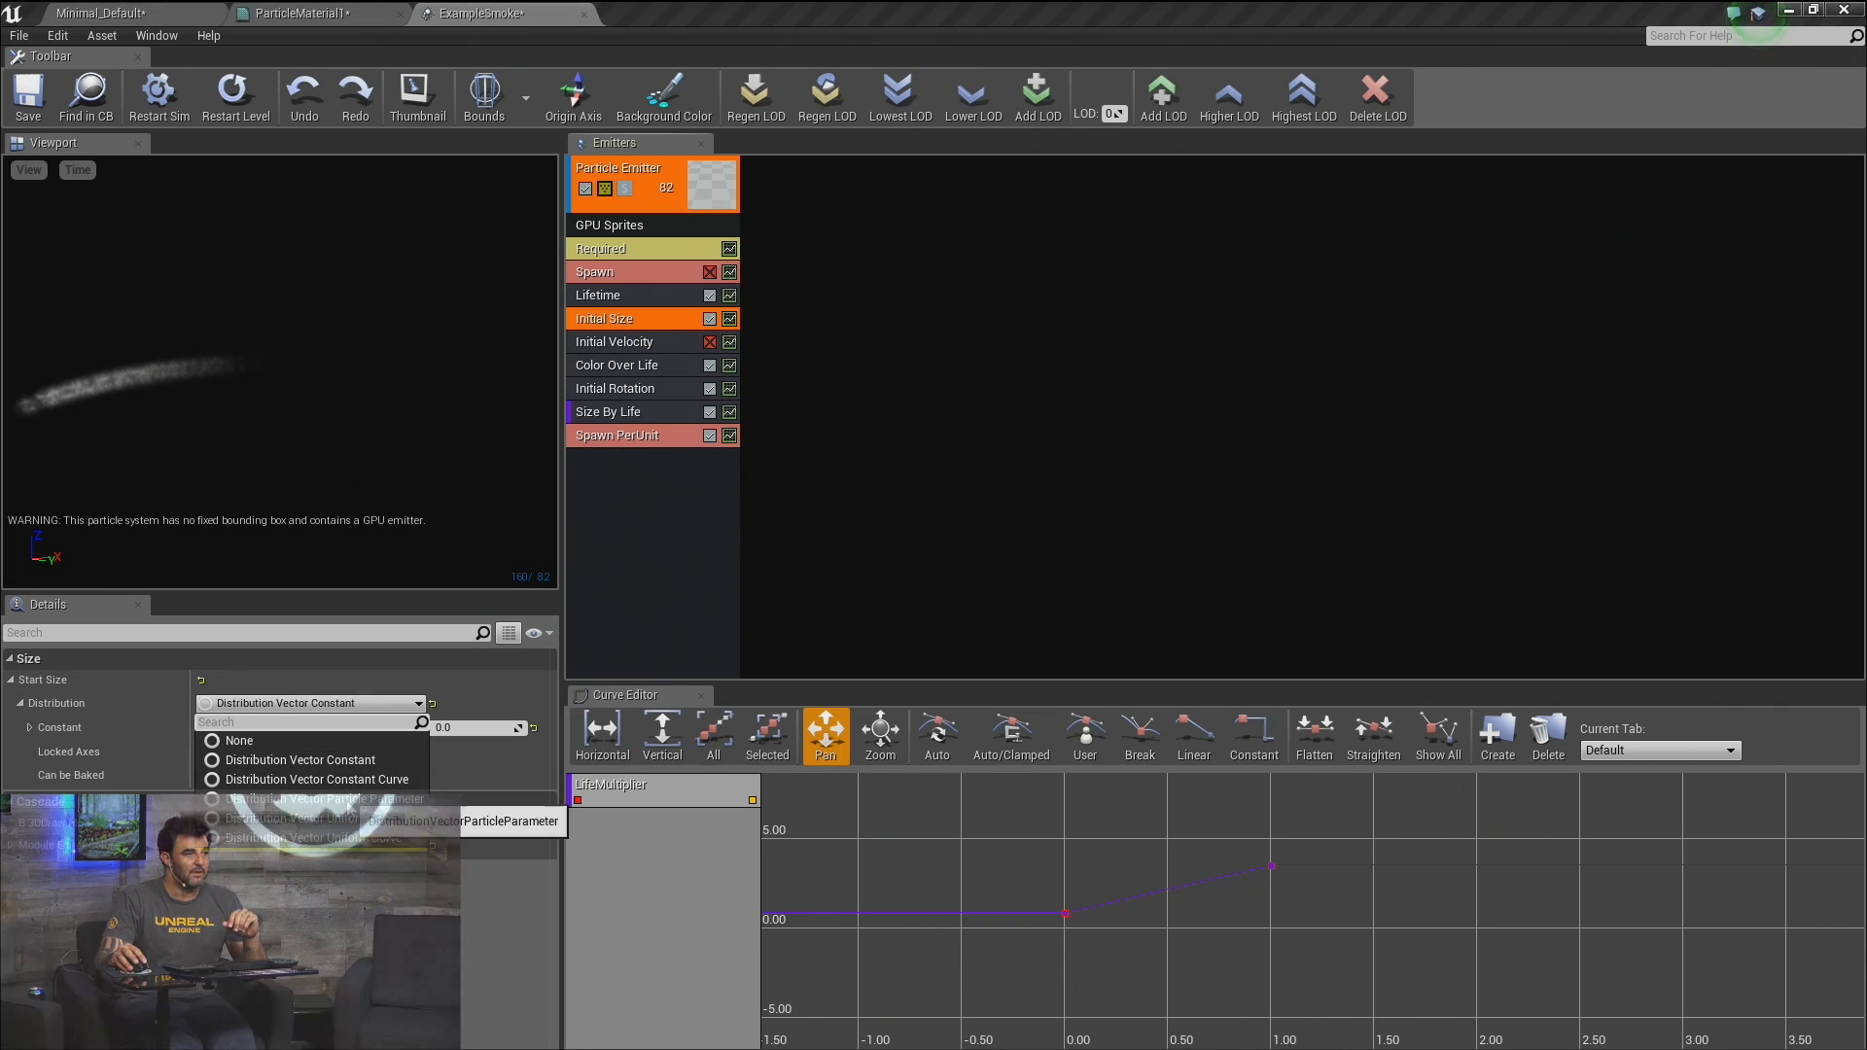
left_click(292, 817)
left_click(234, 728)
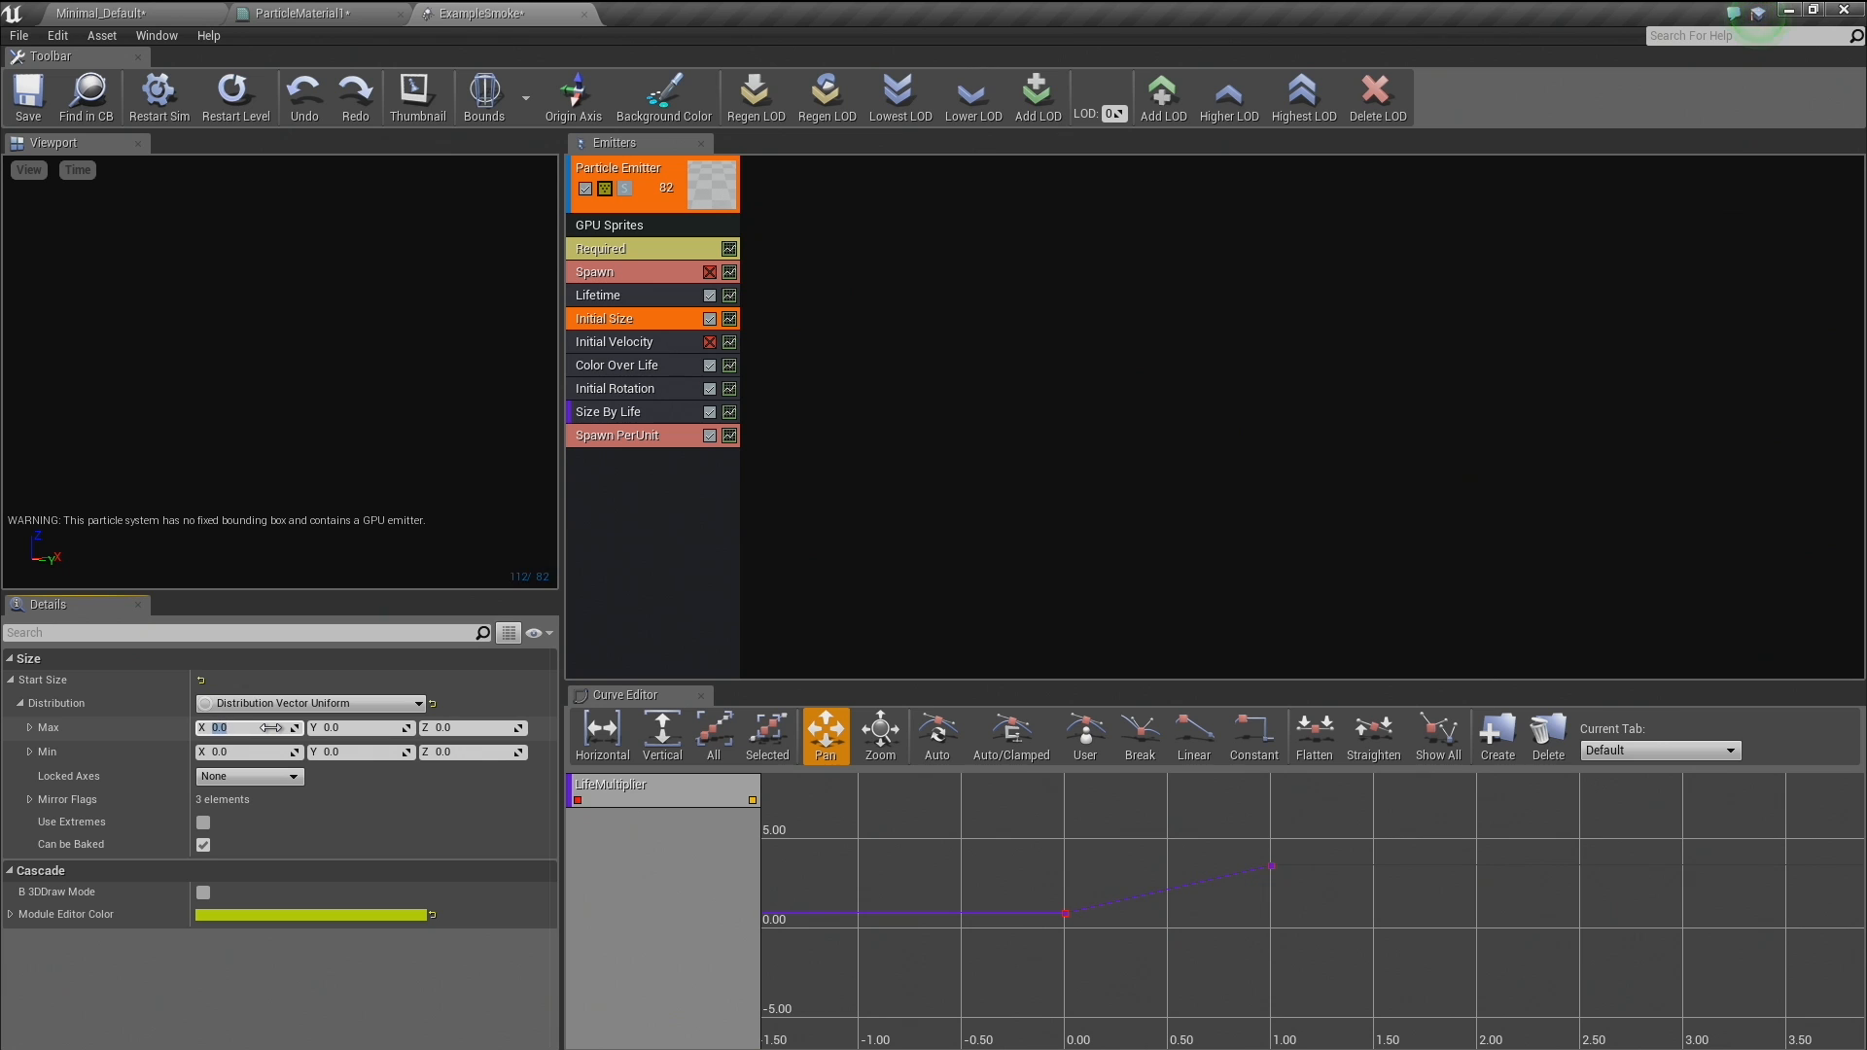
type("25")
key("Tab")
key("Tab")
key("Tab")
type("5")
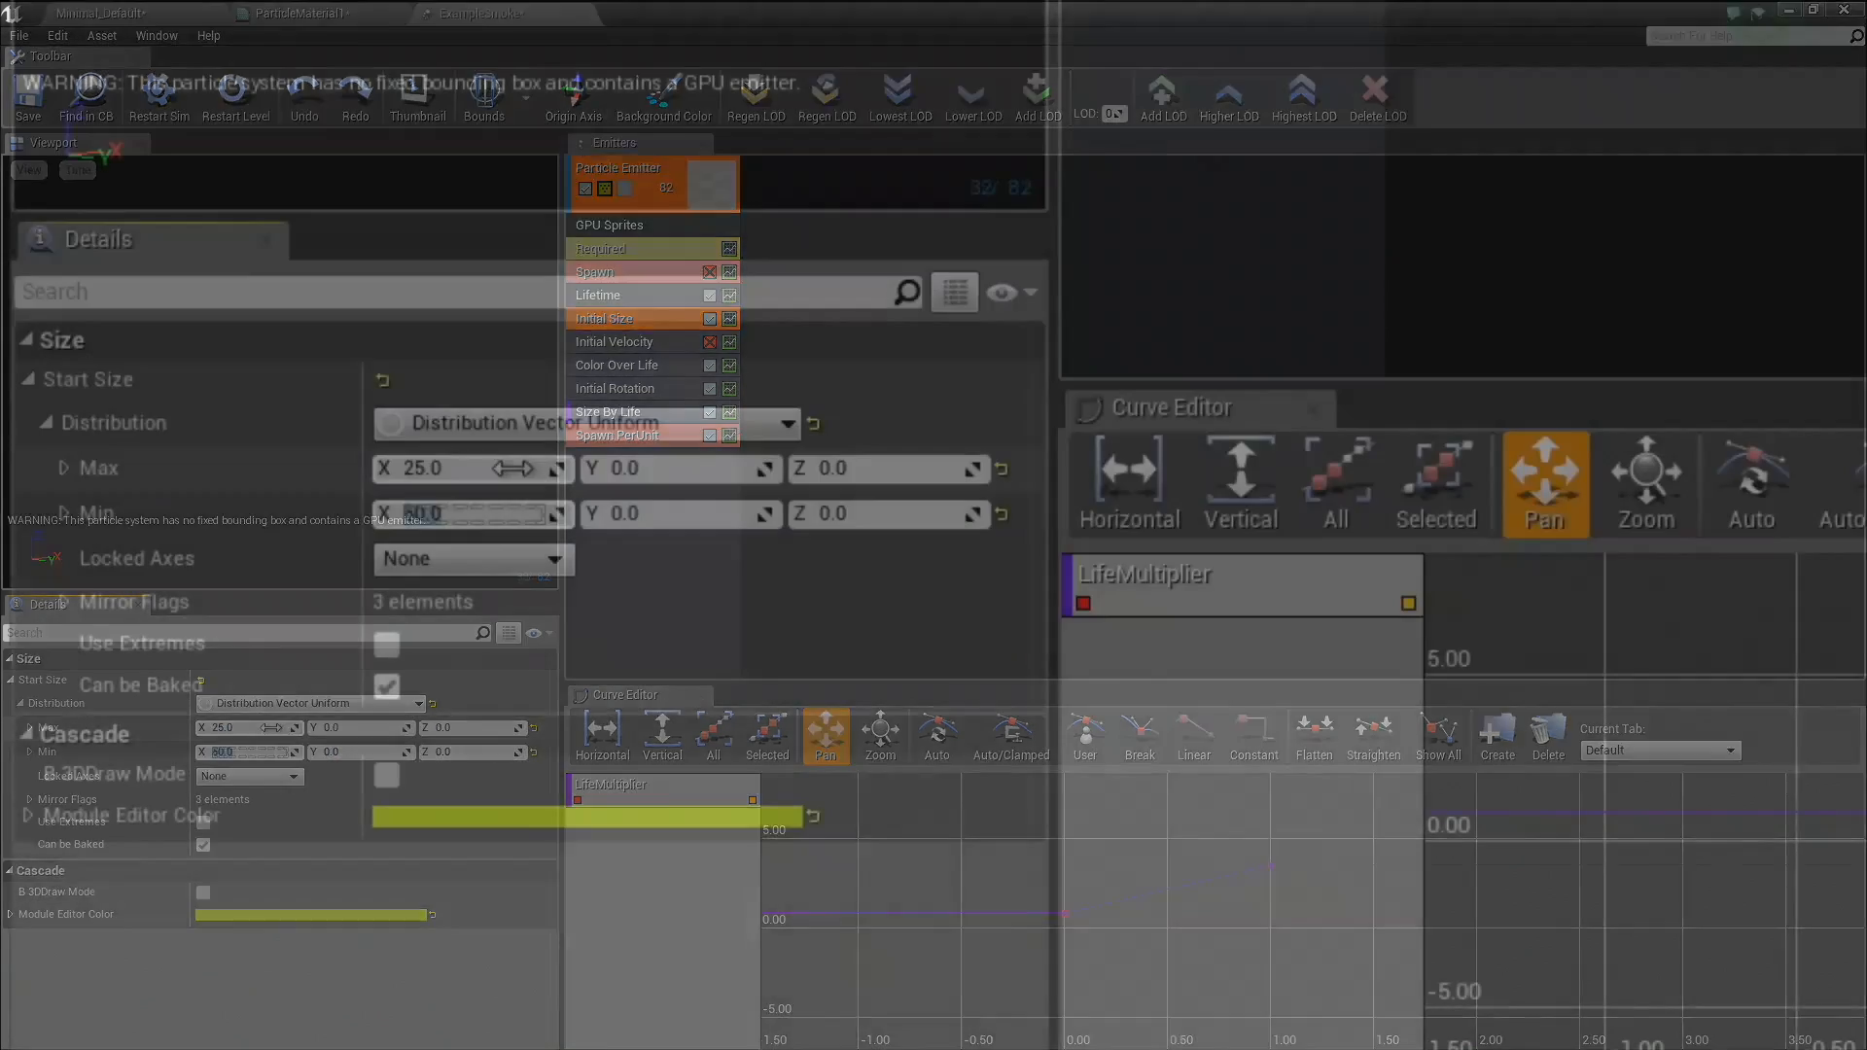
type("0")
key("Return")
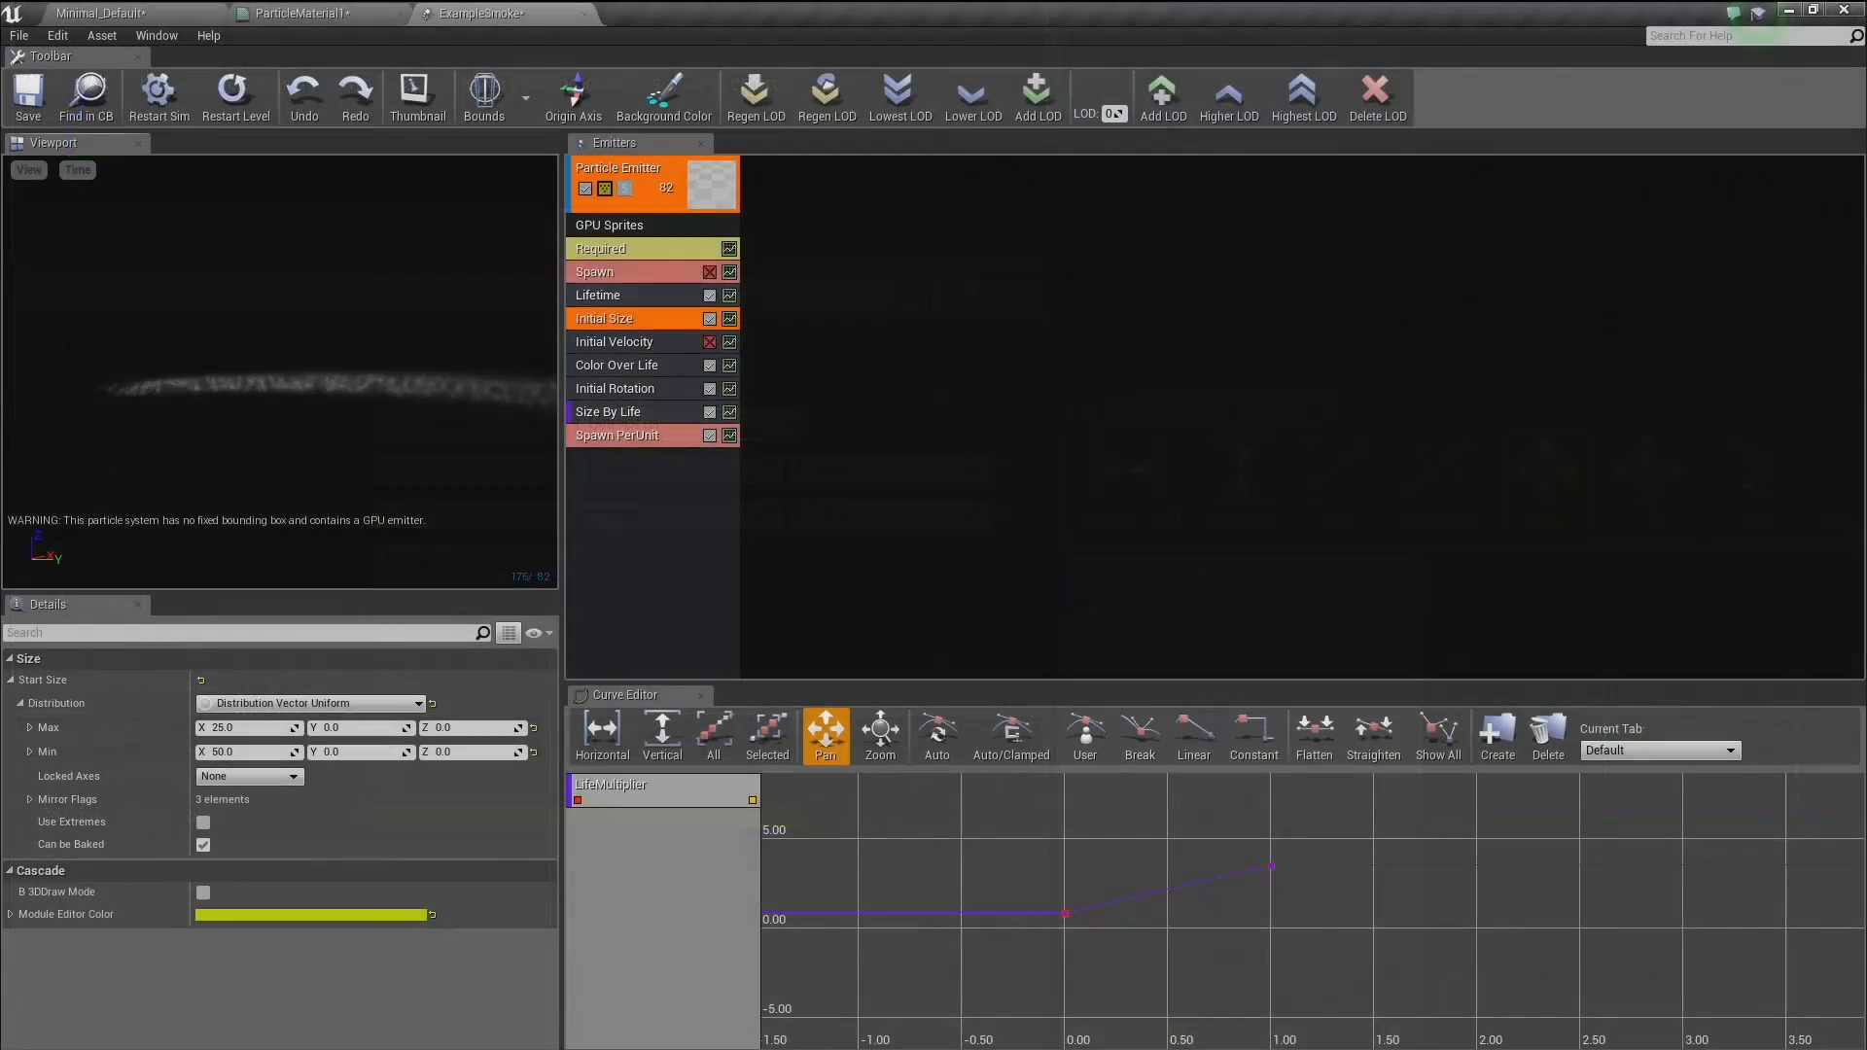
Increase the Initial Size module's Start Size minimum X to about 178.
left_click_drag(370, 379, 175, 380)
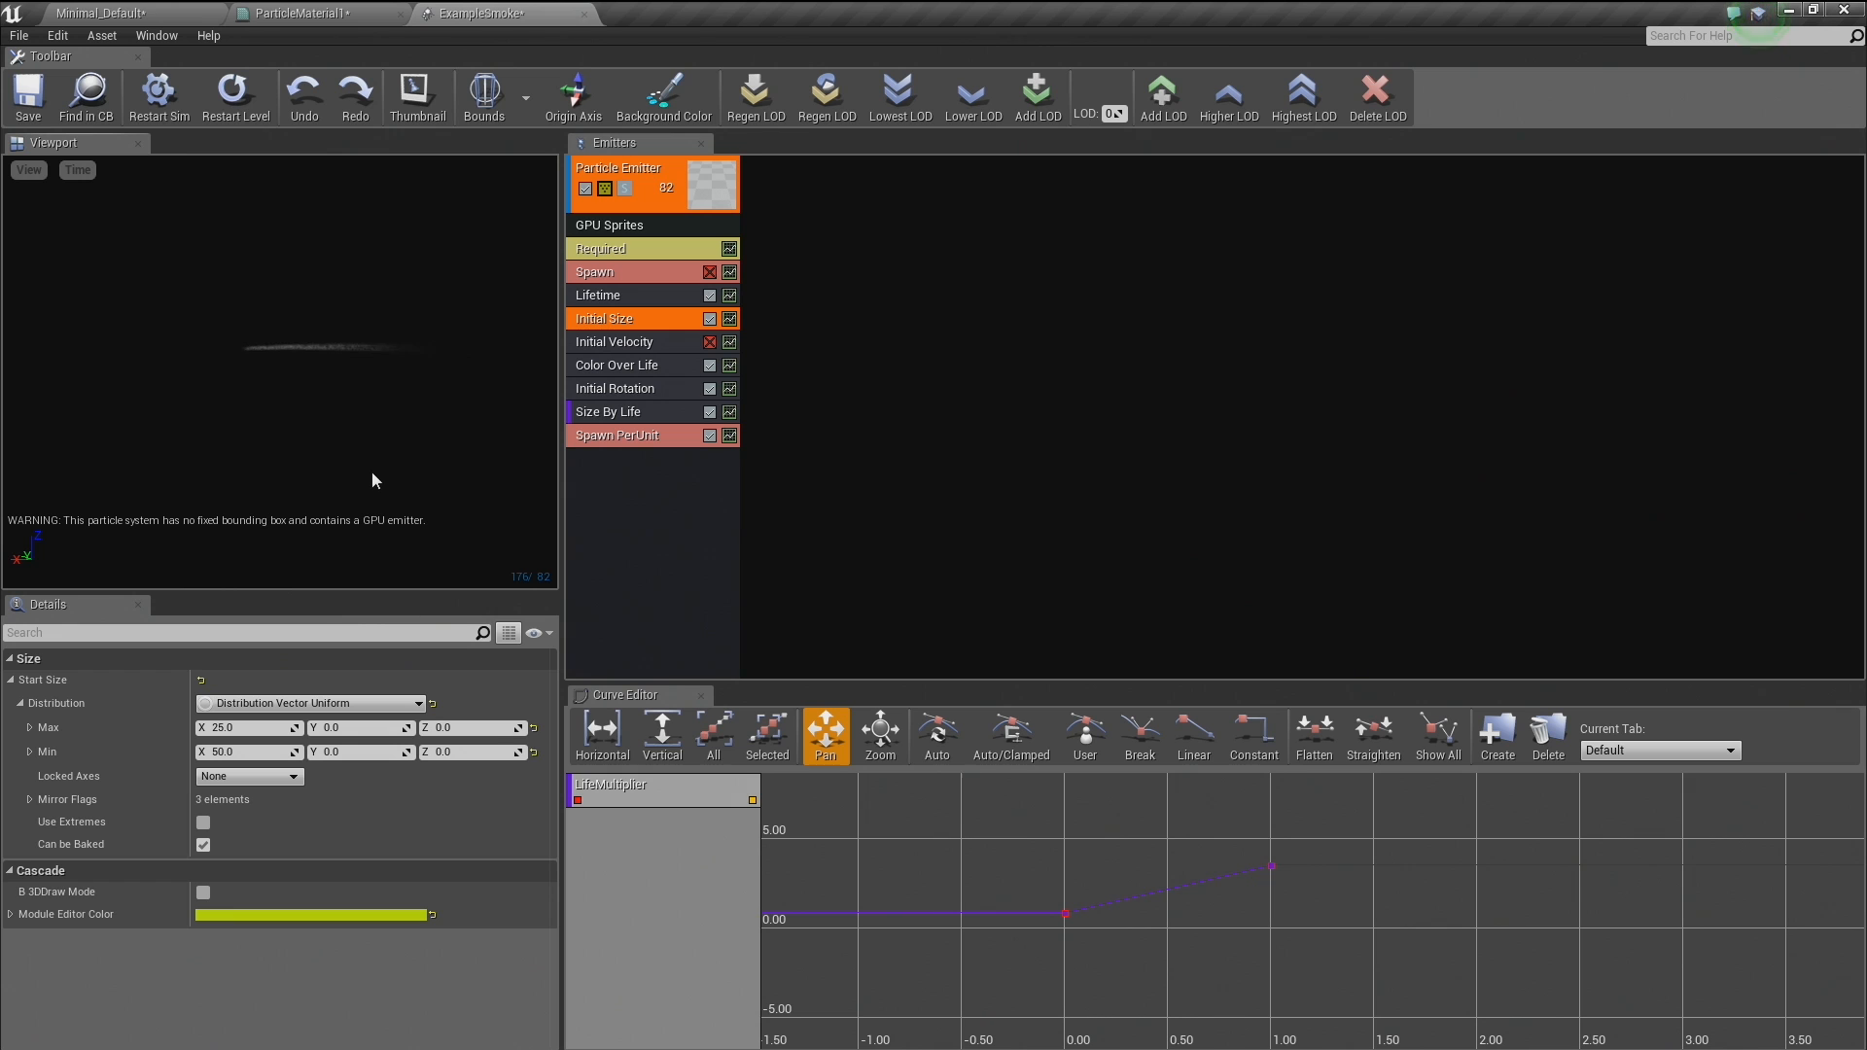
left_click_drag(255, 752, 292, 752)
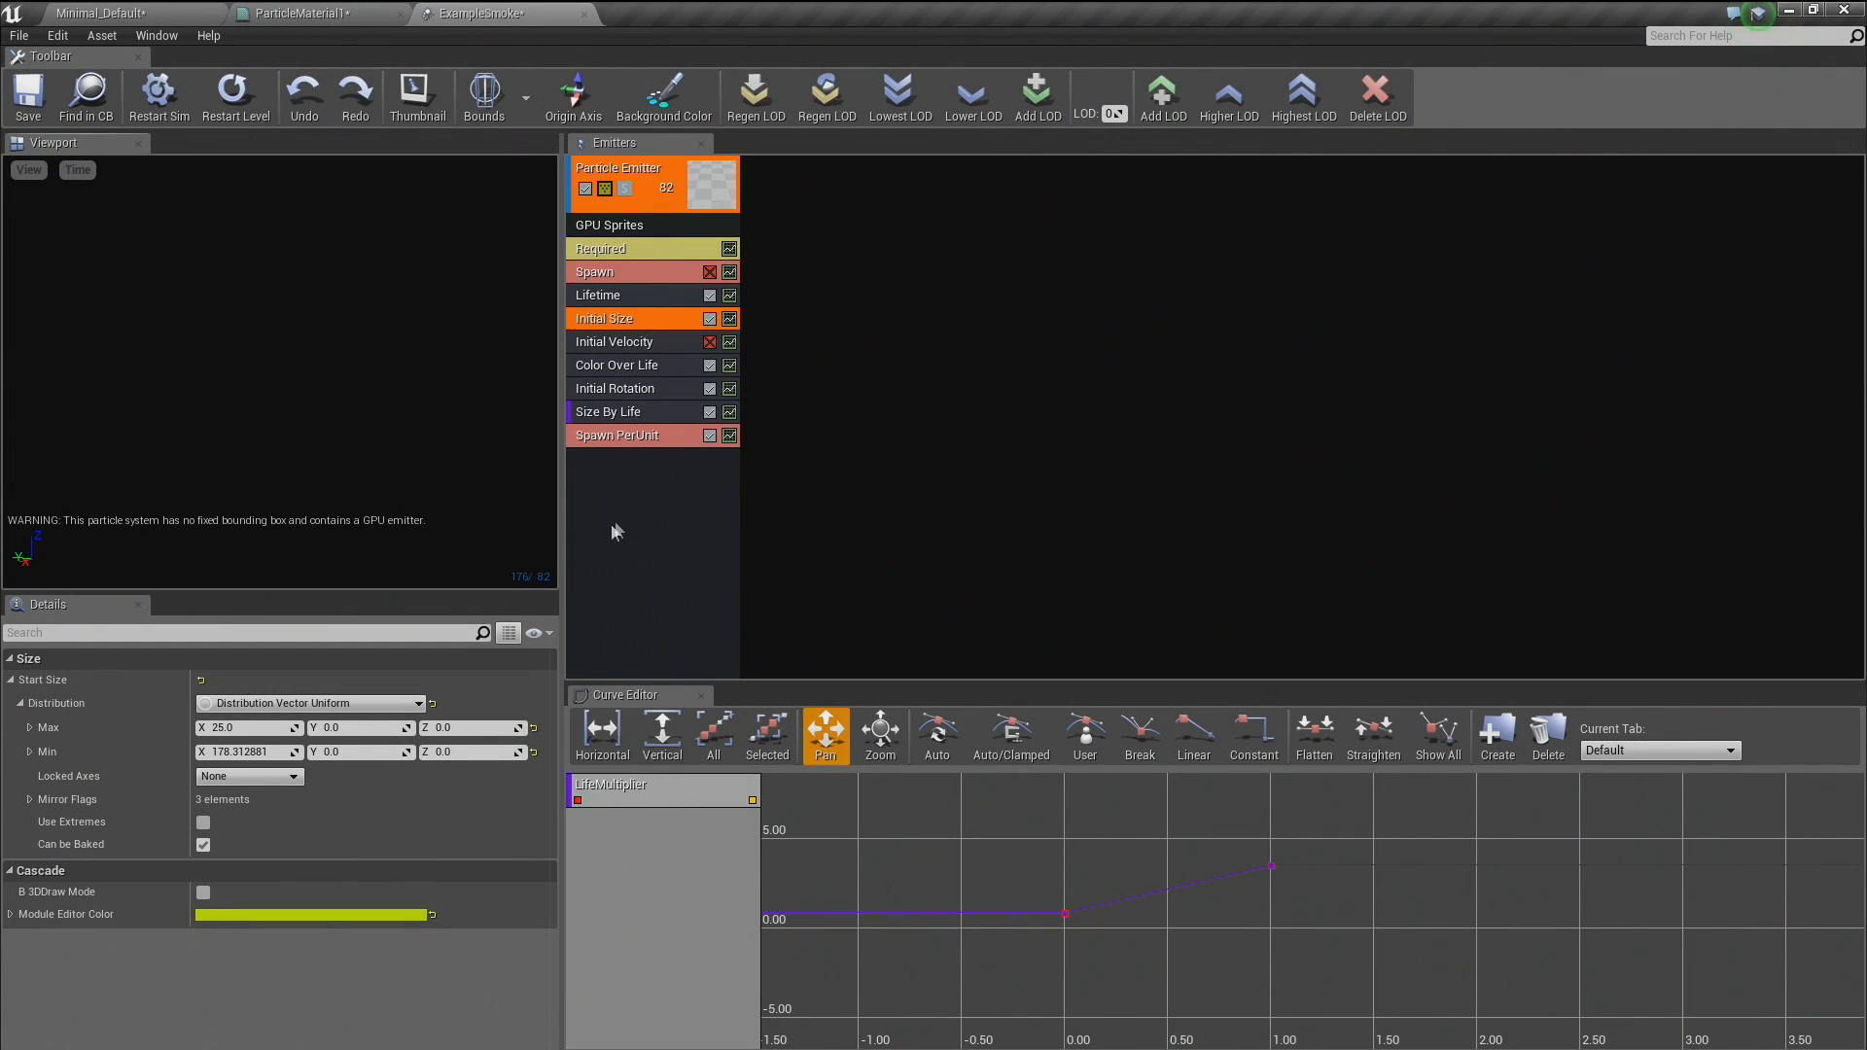
Show the Spawn PerUnit module's settings in the ExampleSmoke emitter.
left_click(653, 484)
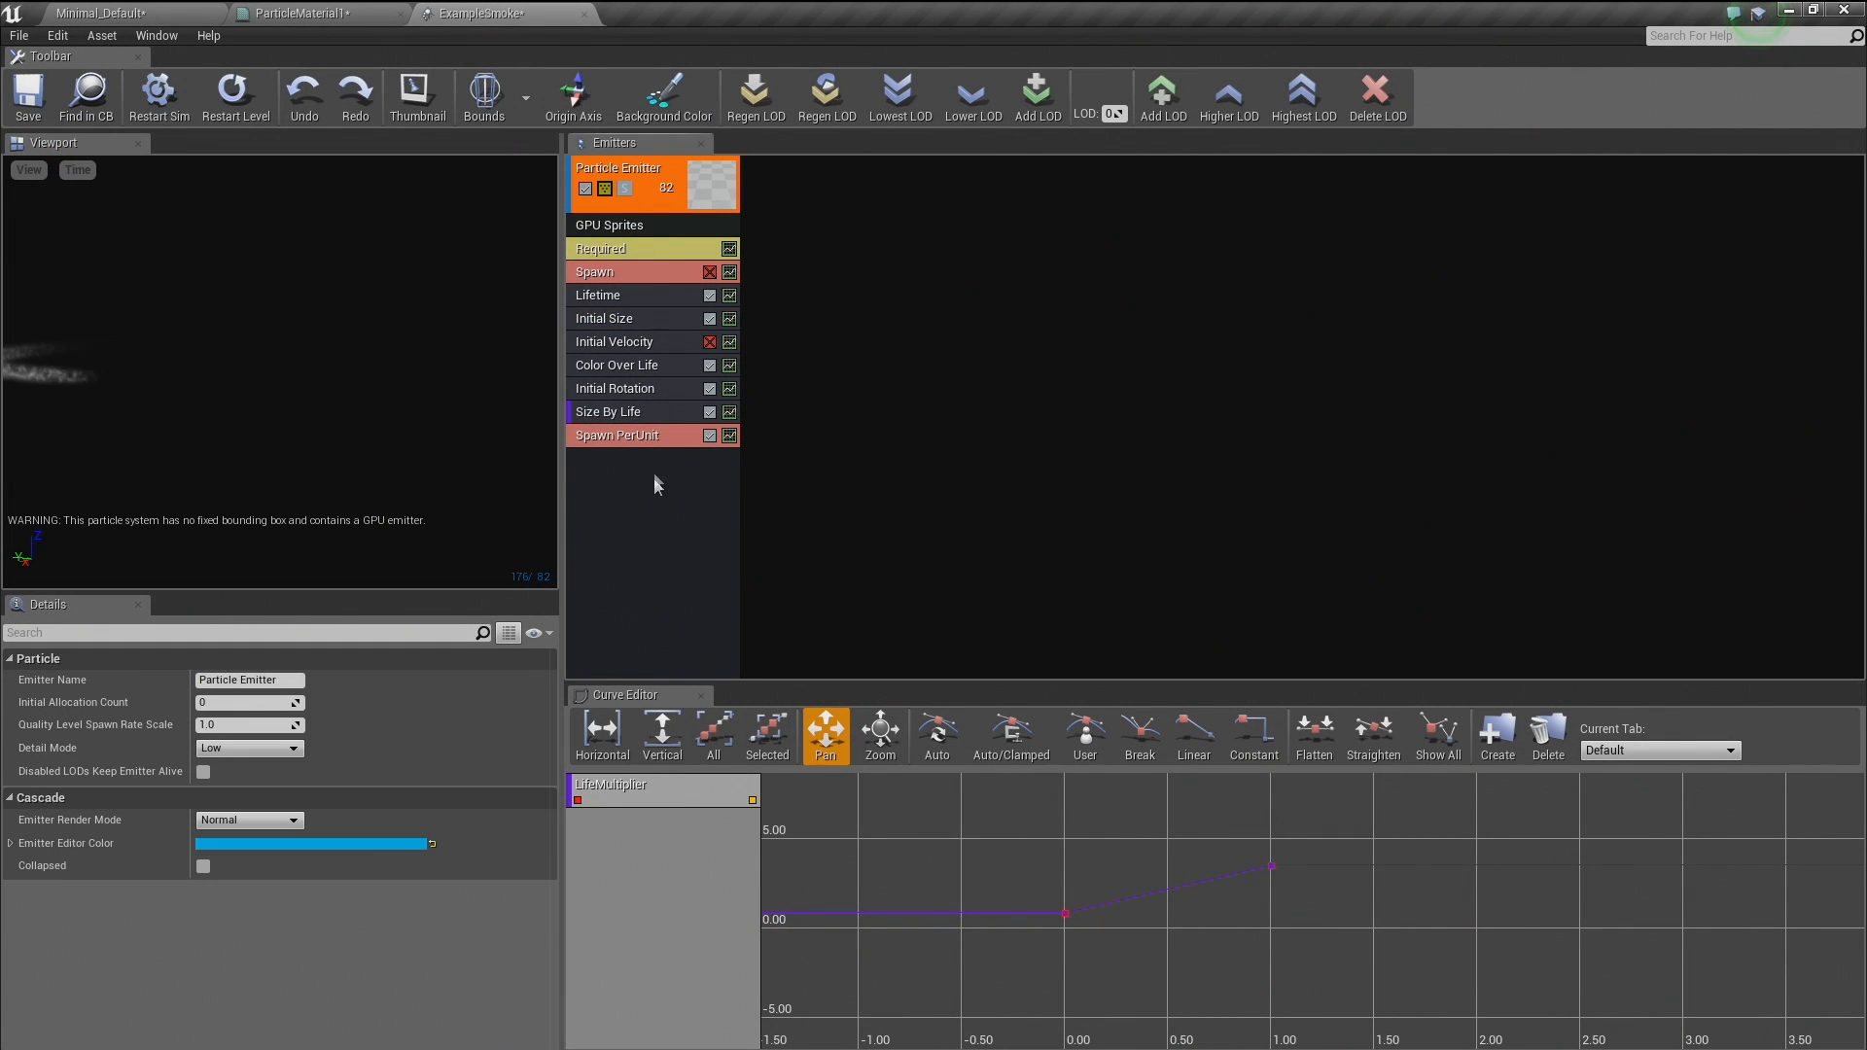
left_click(654, 435)
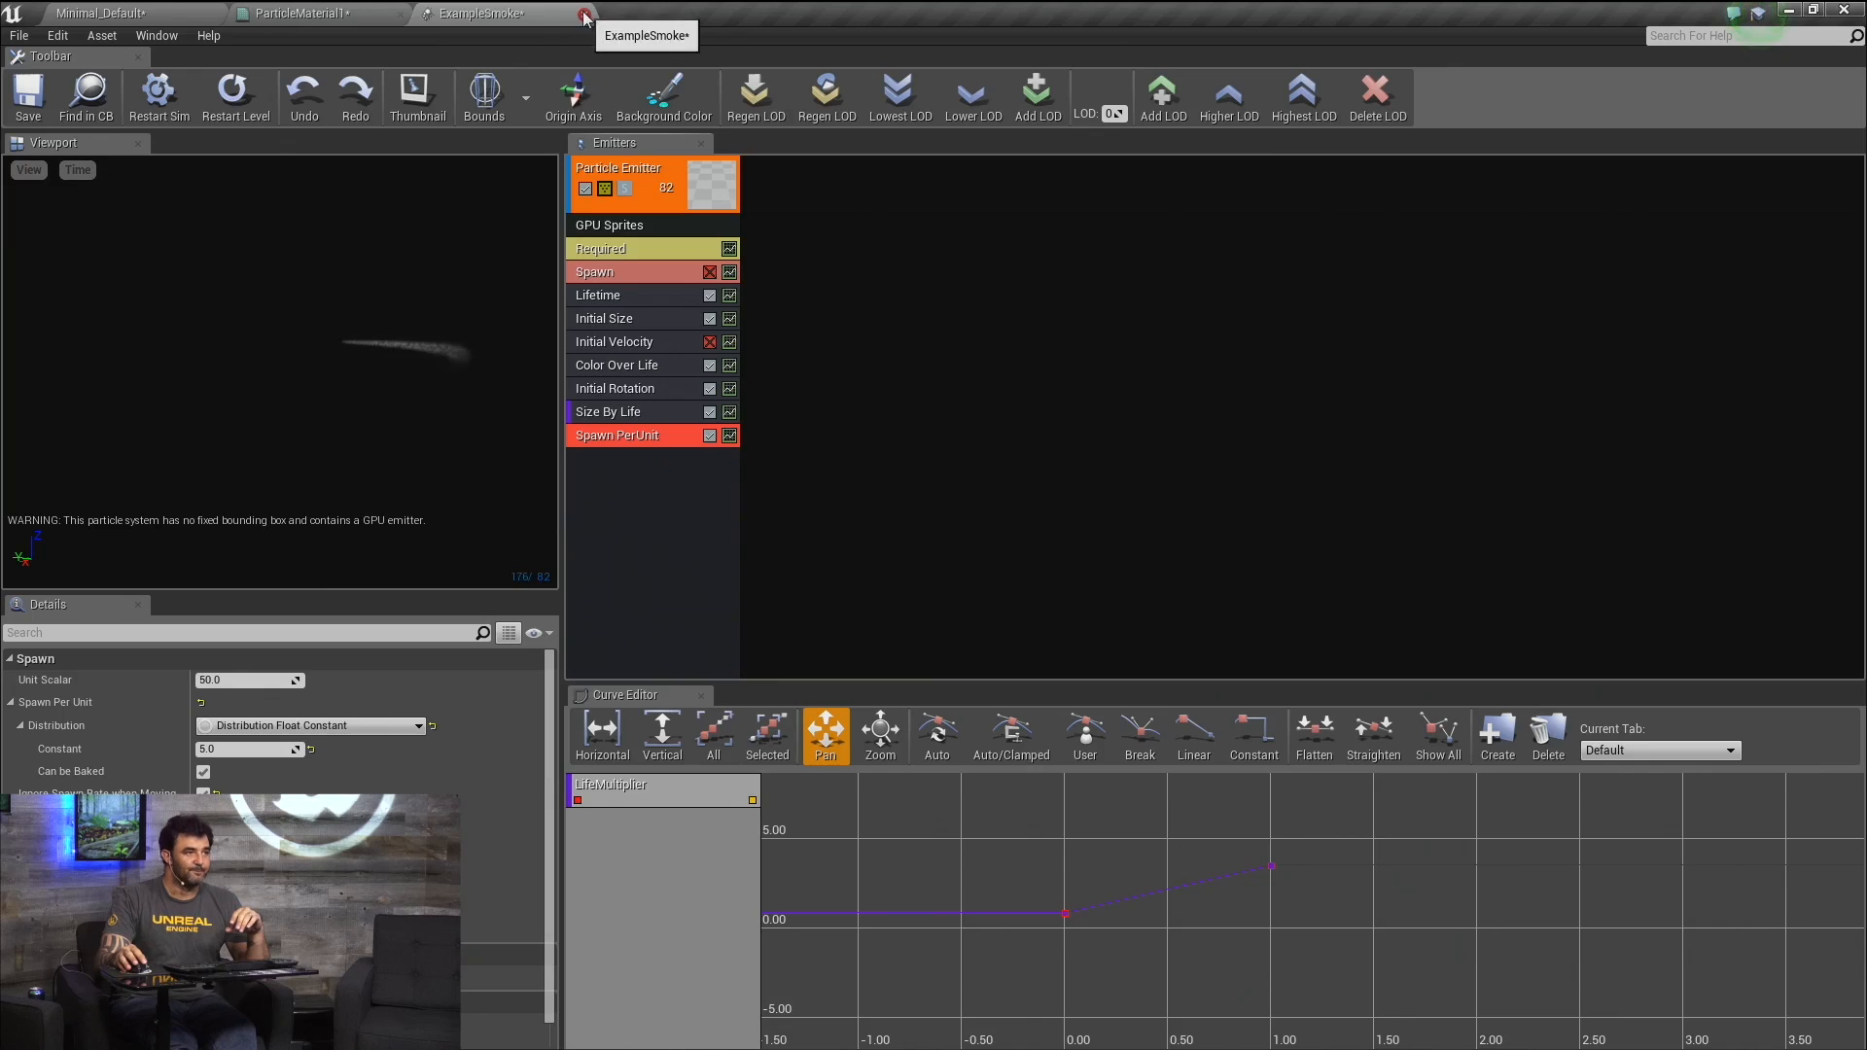
In ParticleMaterial1, delete the Dynamic Parameter, both Append and both Add nodes, the TexCoord feeding them, and the Texture Sample.
left_click(354, 13)
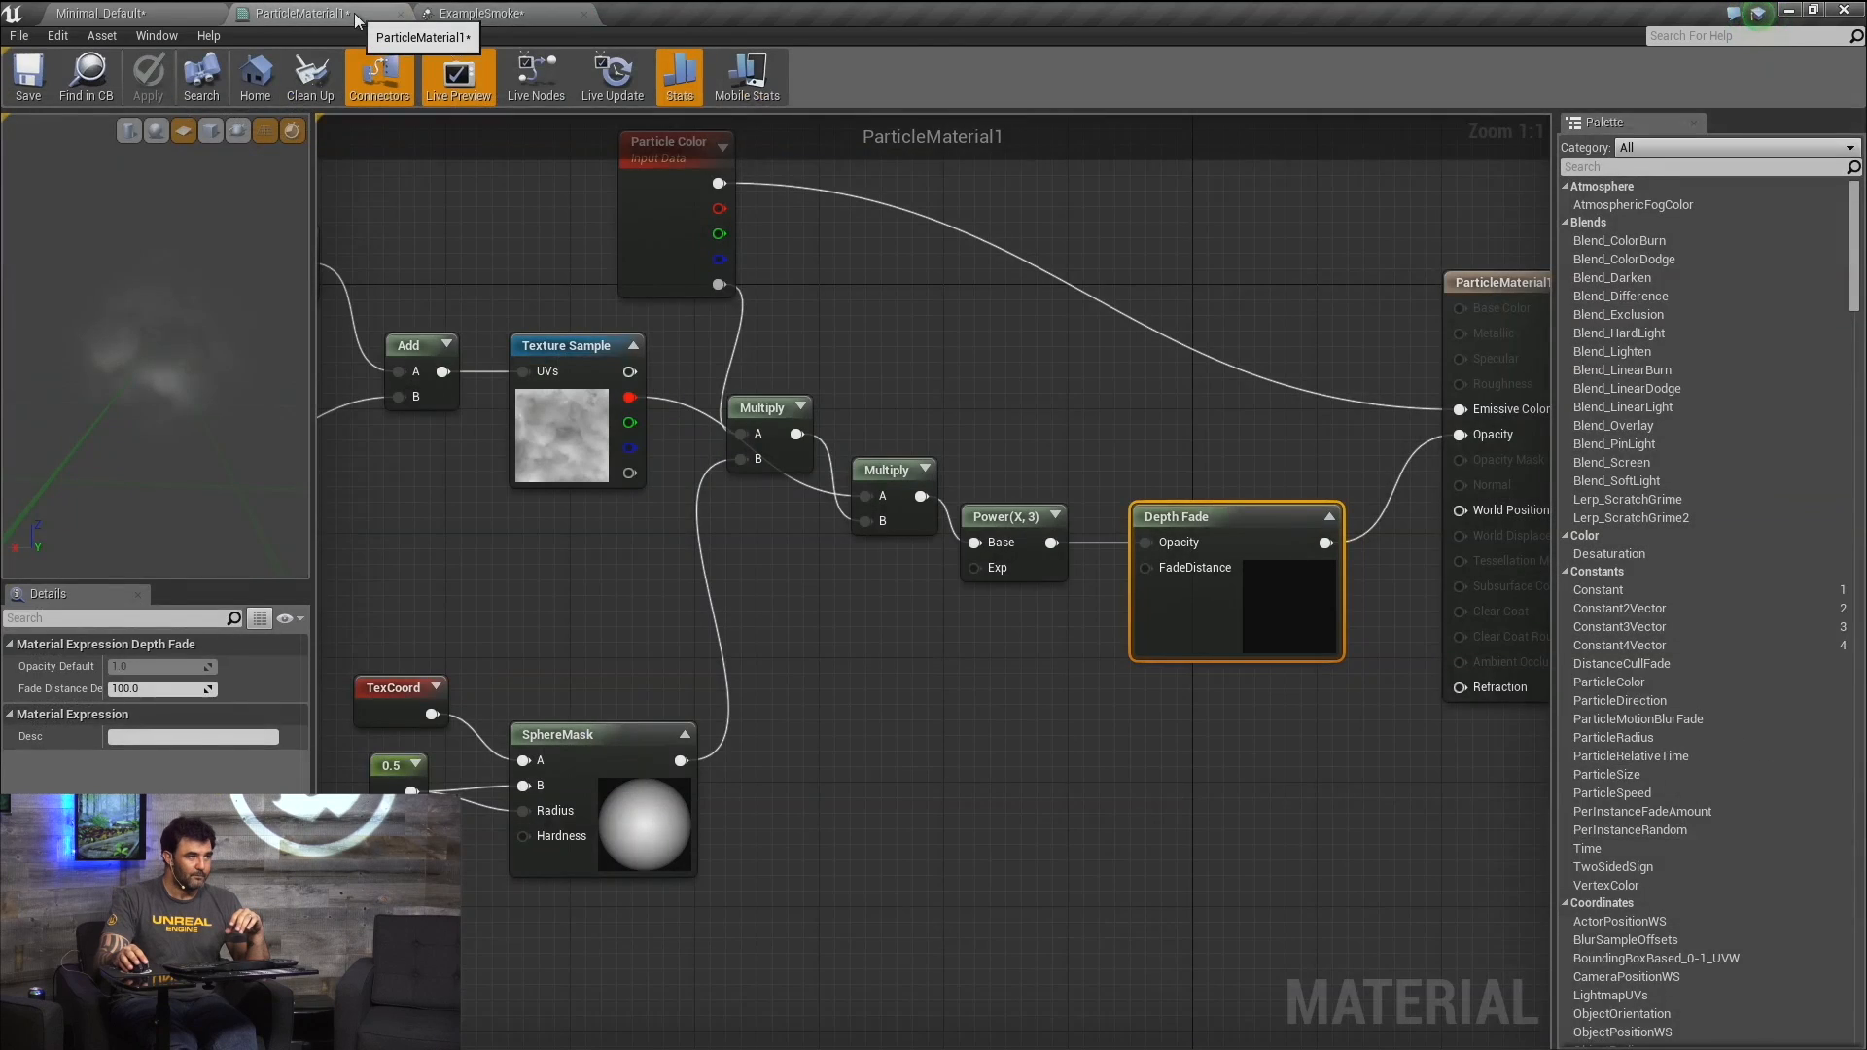
left_click(463, 443)
right_click_drag(389, 506, 894, 754)
scroll(894, 755, "down", 3)
scroll(586, 688, "up", 3)
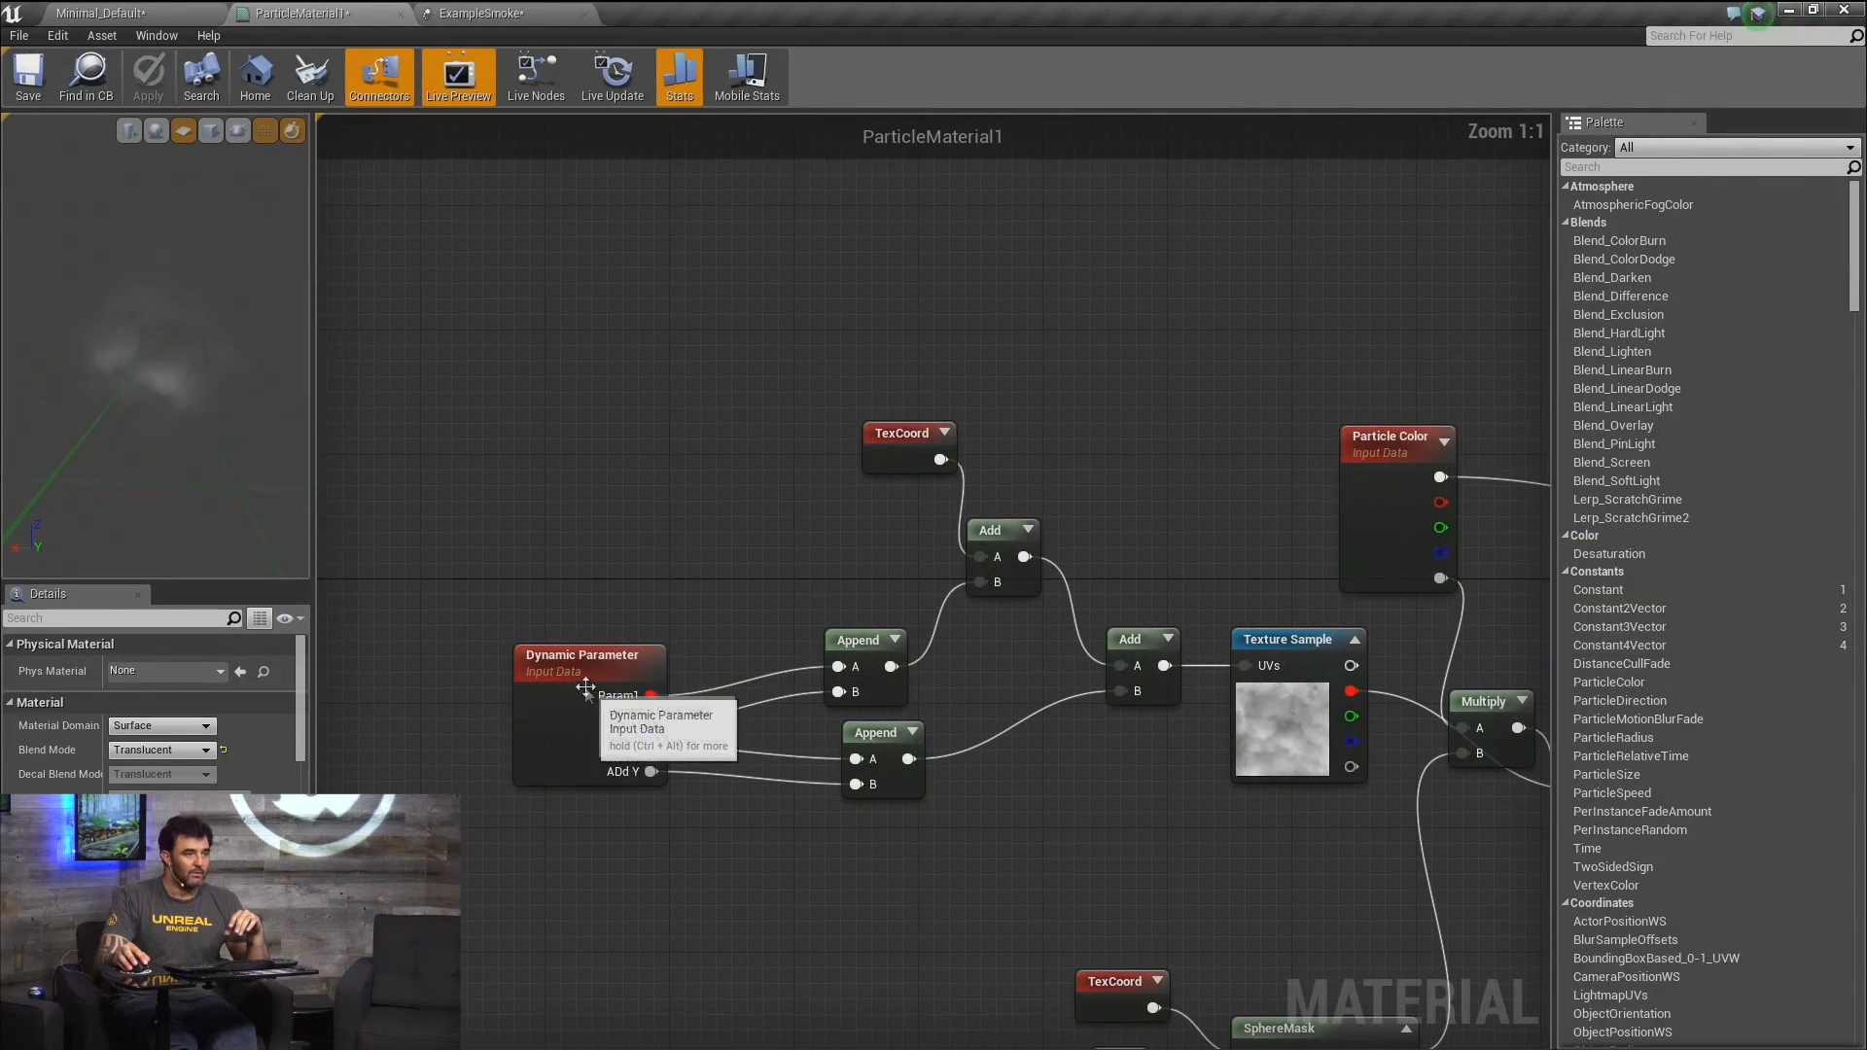
left_click_drag(586, 688, 696, 687)
left_click(695, 551)
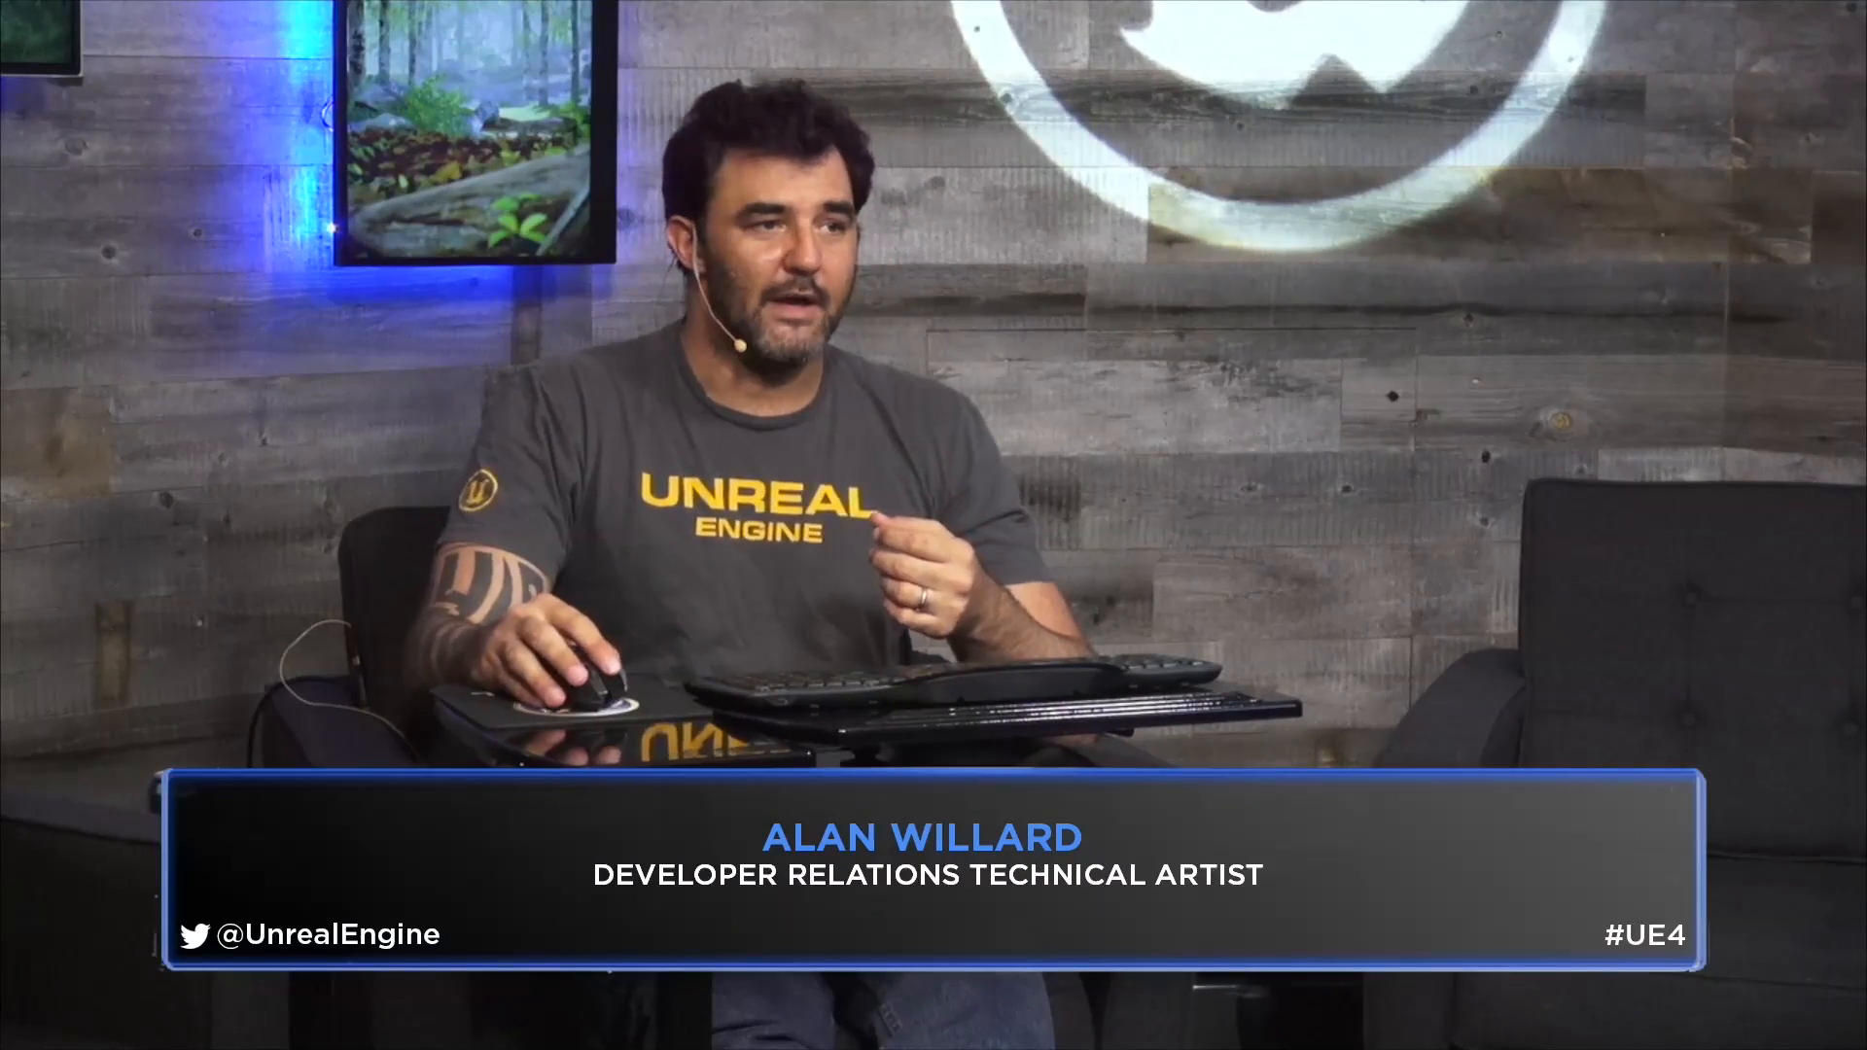
left_click_drag(458, 399, 838, 622)
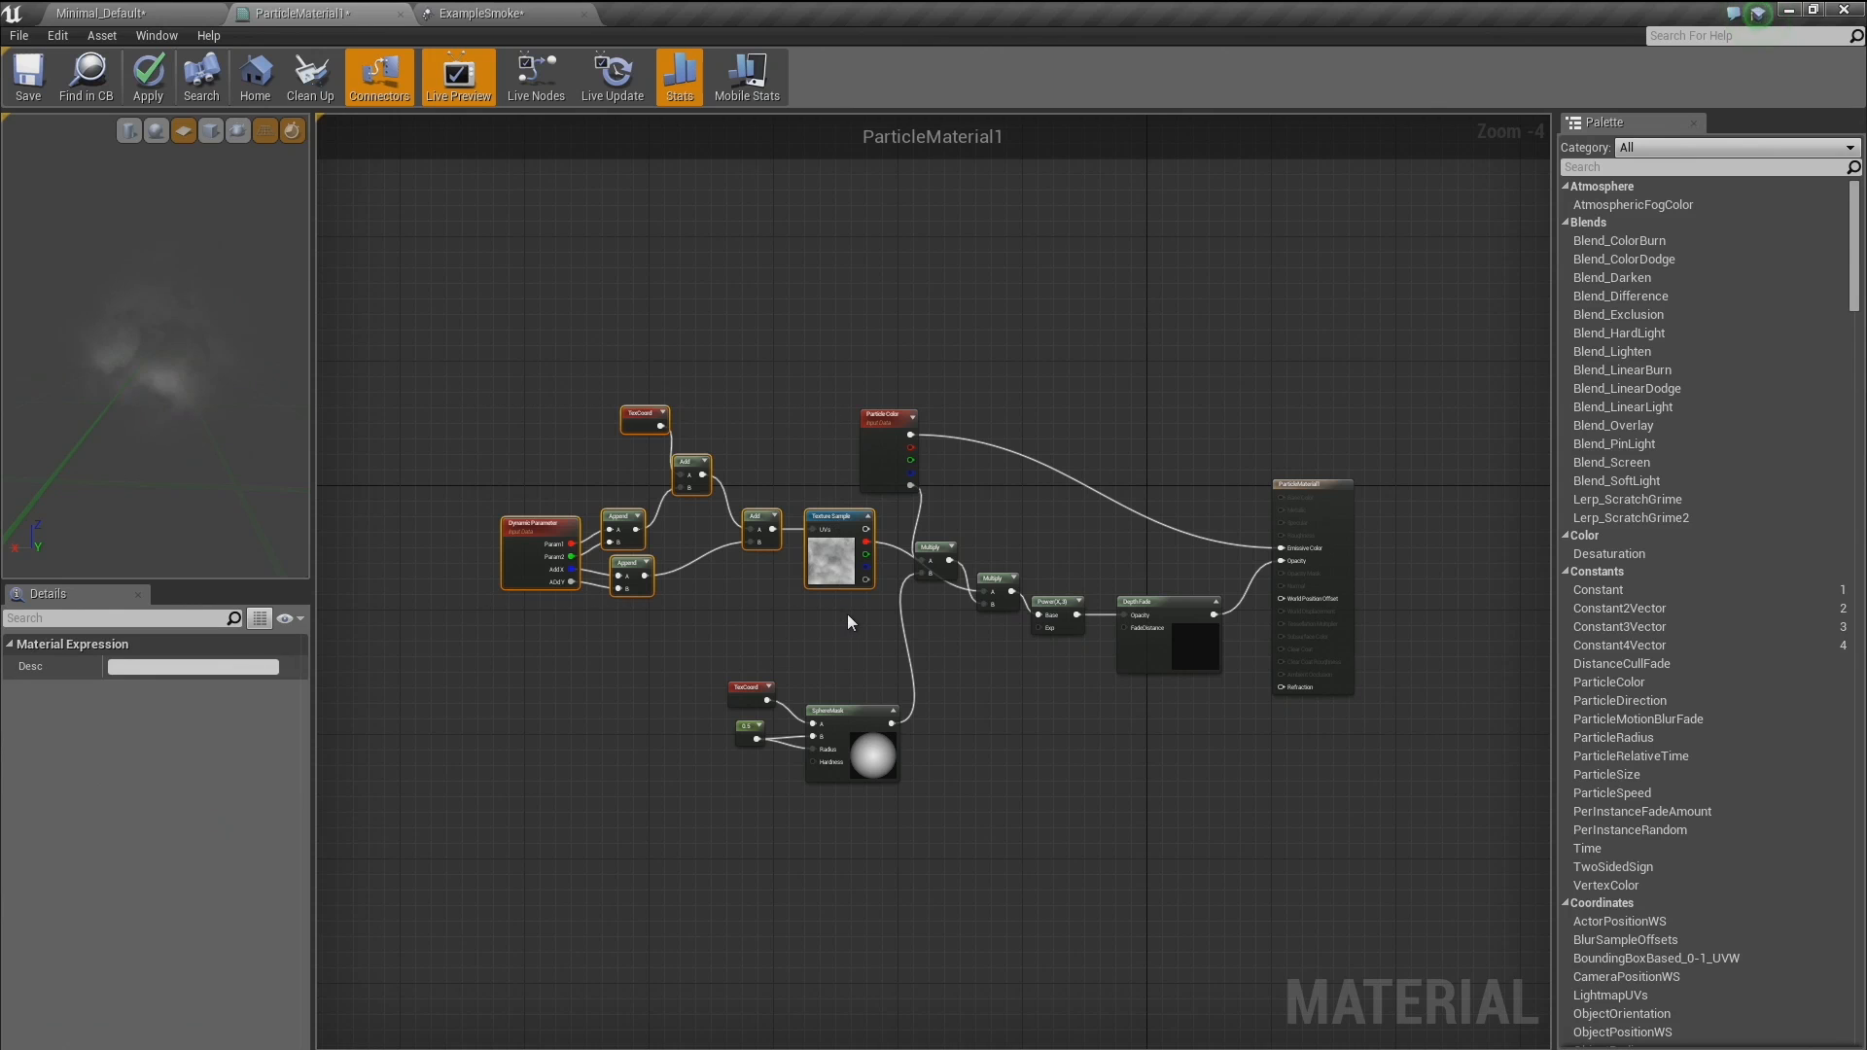
key("Delete")
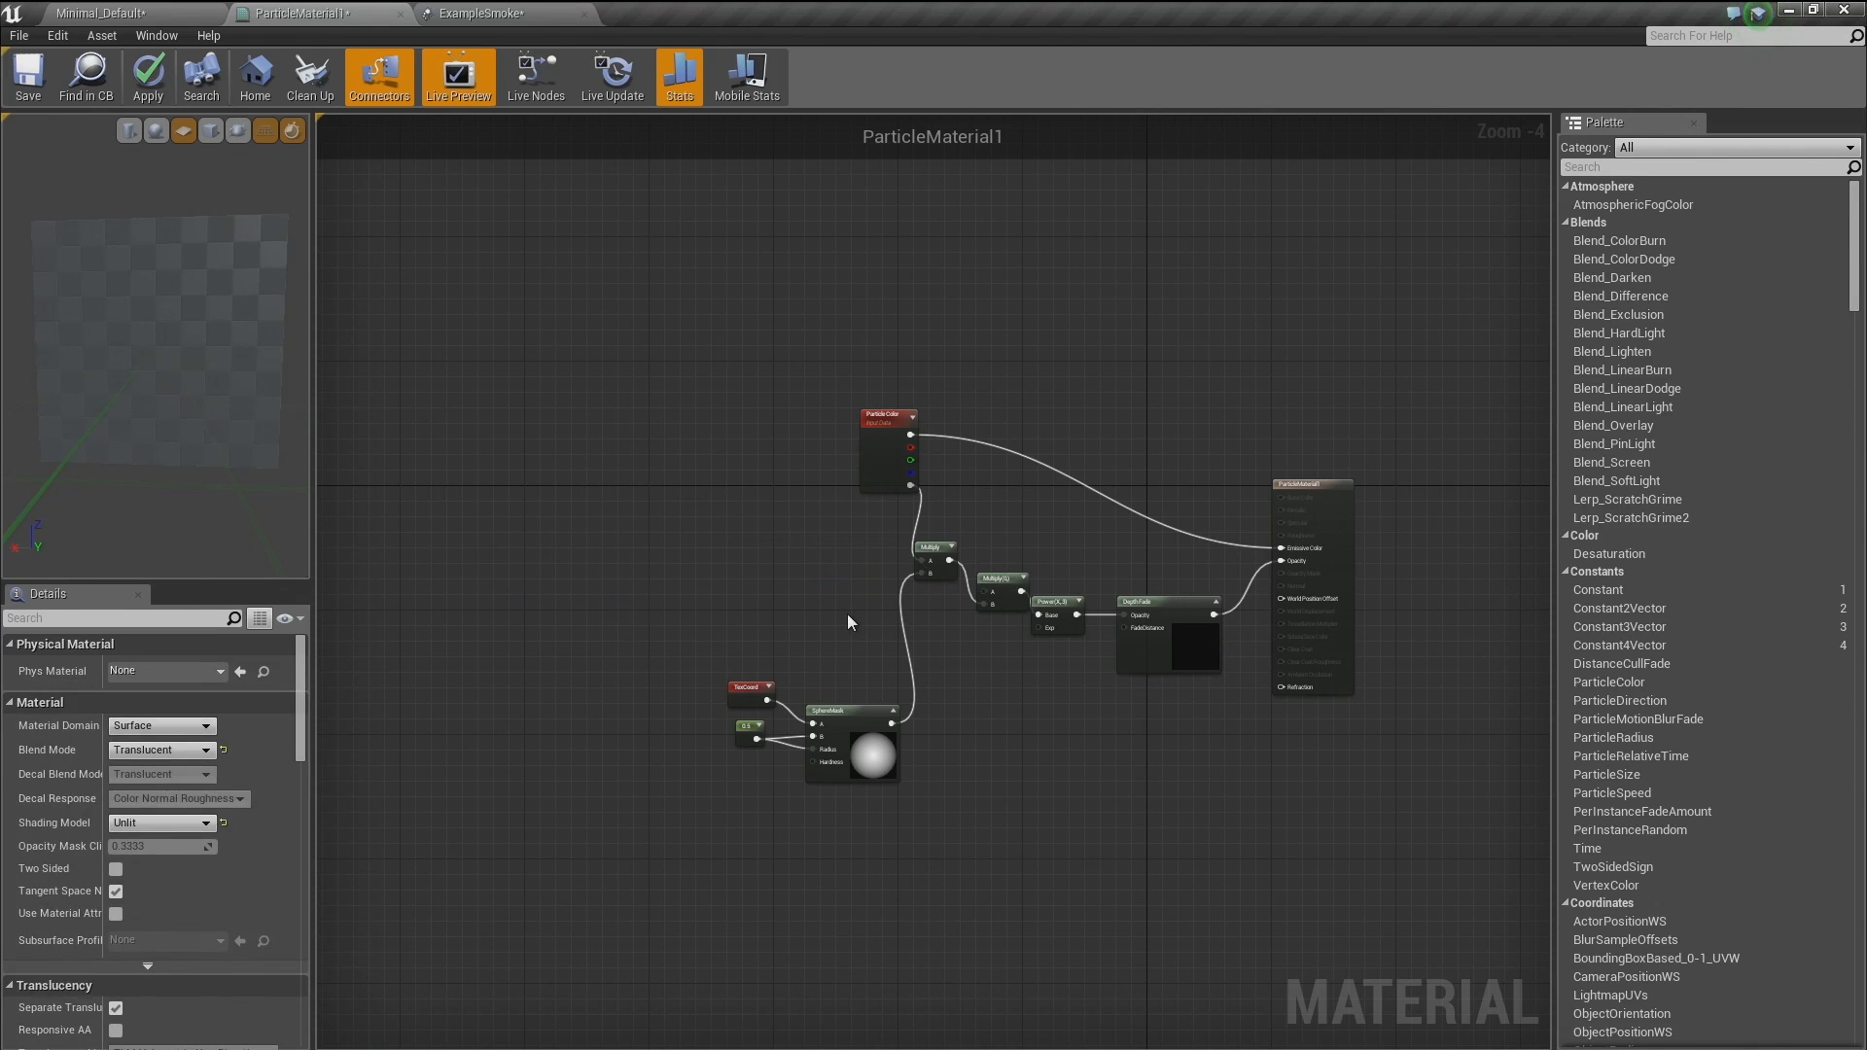
Move the remaining TexCoord, 0.5 constant and SphereMask nodes together up beside the Multiply node they feed.
scroll(848, 615, "up", 4)
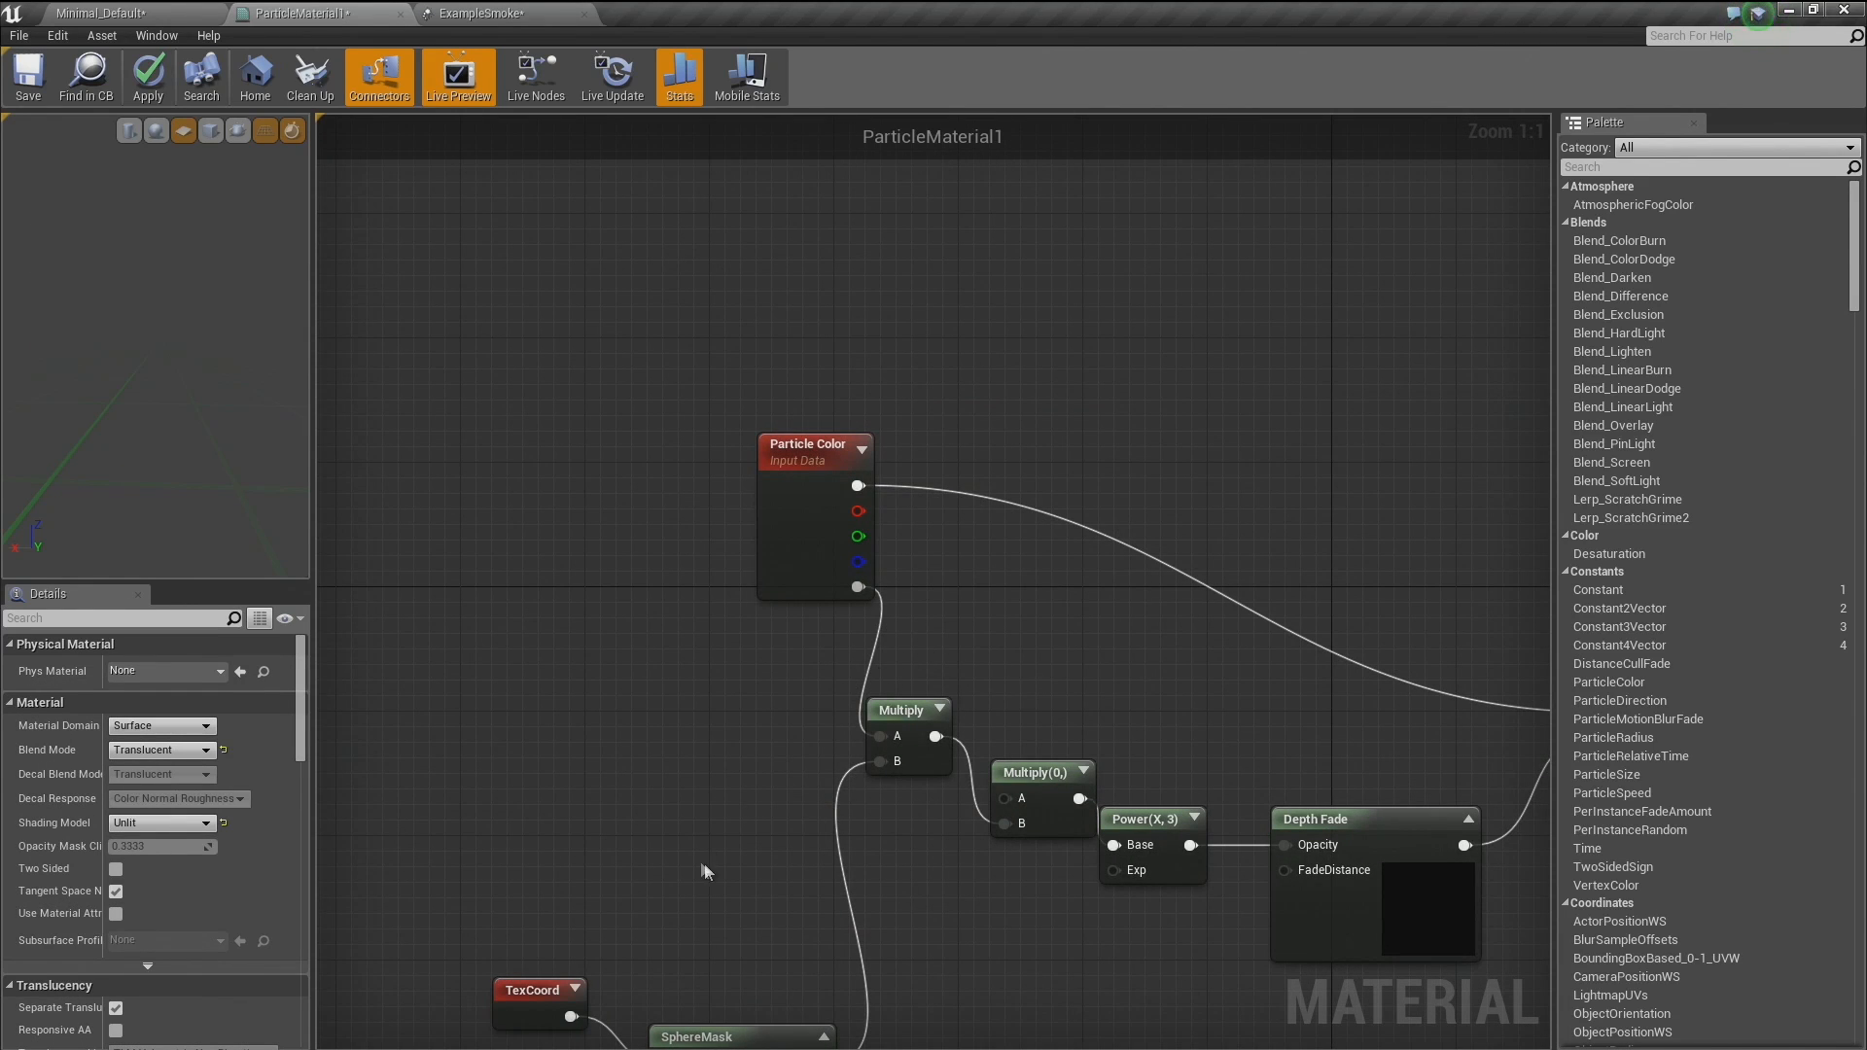
right_click_drag(707, 868, 777, 609)
left_click_drag(464, 615, 779, 920)
left_click_drag(825, 778, 764, 483)
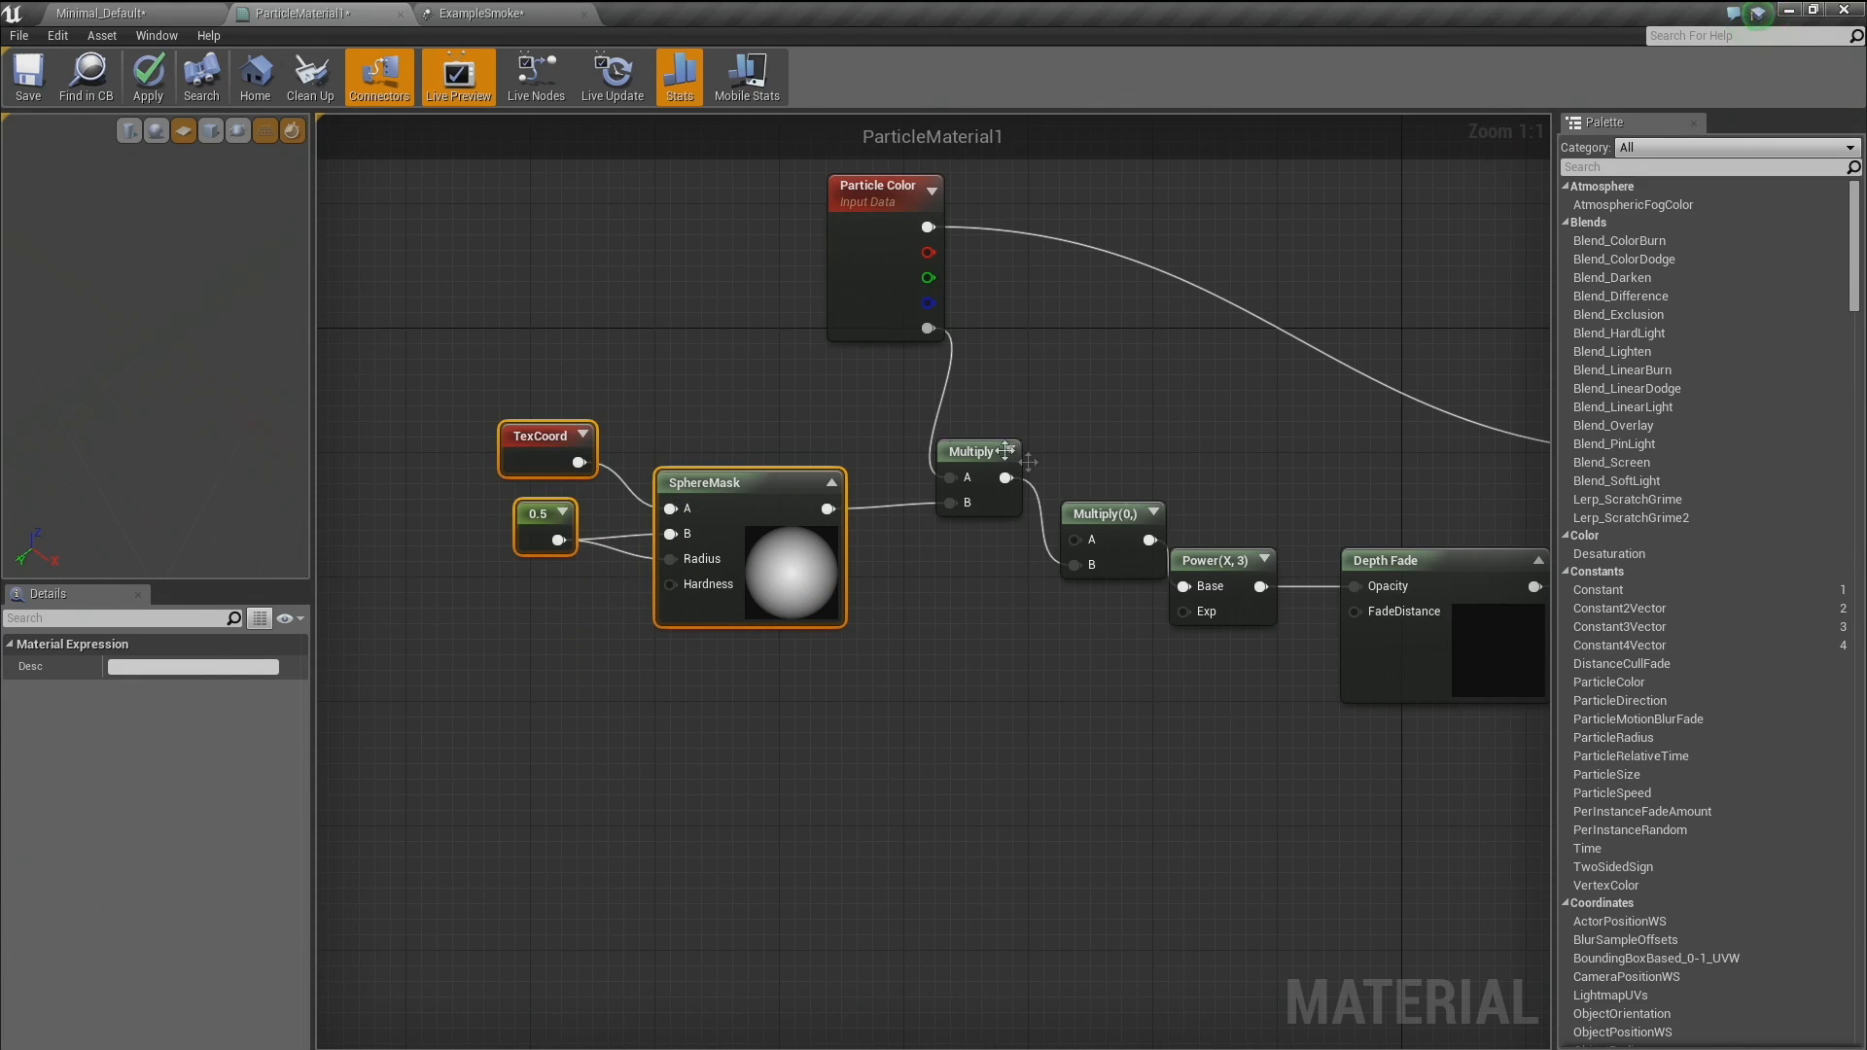
Connect the Multiply node fed by Particle Color directly to Depth Fade's Opacity, and delete the Multiply(0,) and Power(X, 3) nodes.
right_click_drag(1006, 449, 737, 641)
left_click_drag(736, 670, 1107, 784)
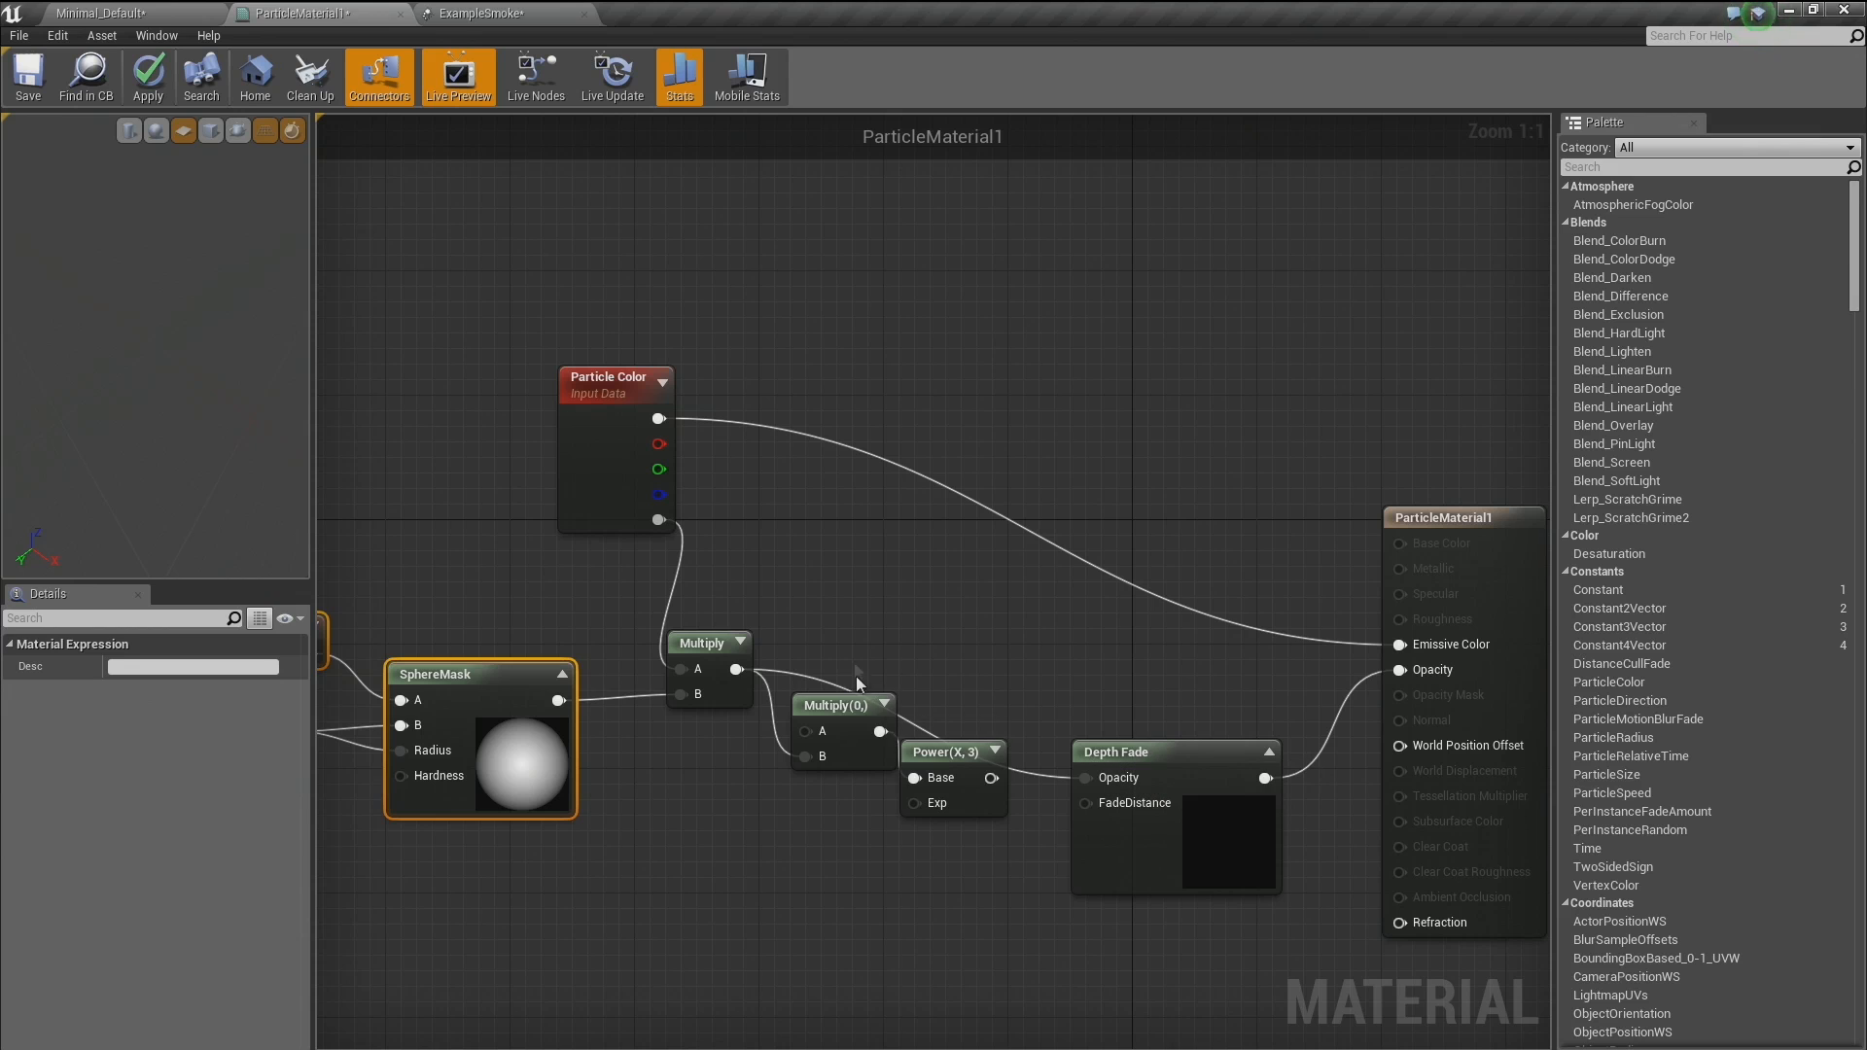
left_click_drag(852, 687, 910, 895)
key("Delete")
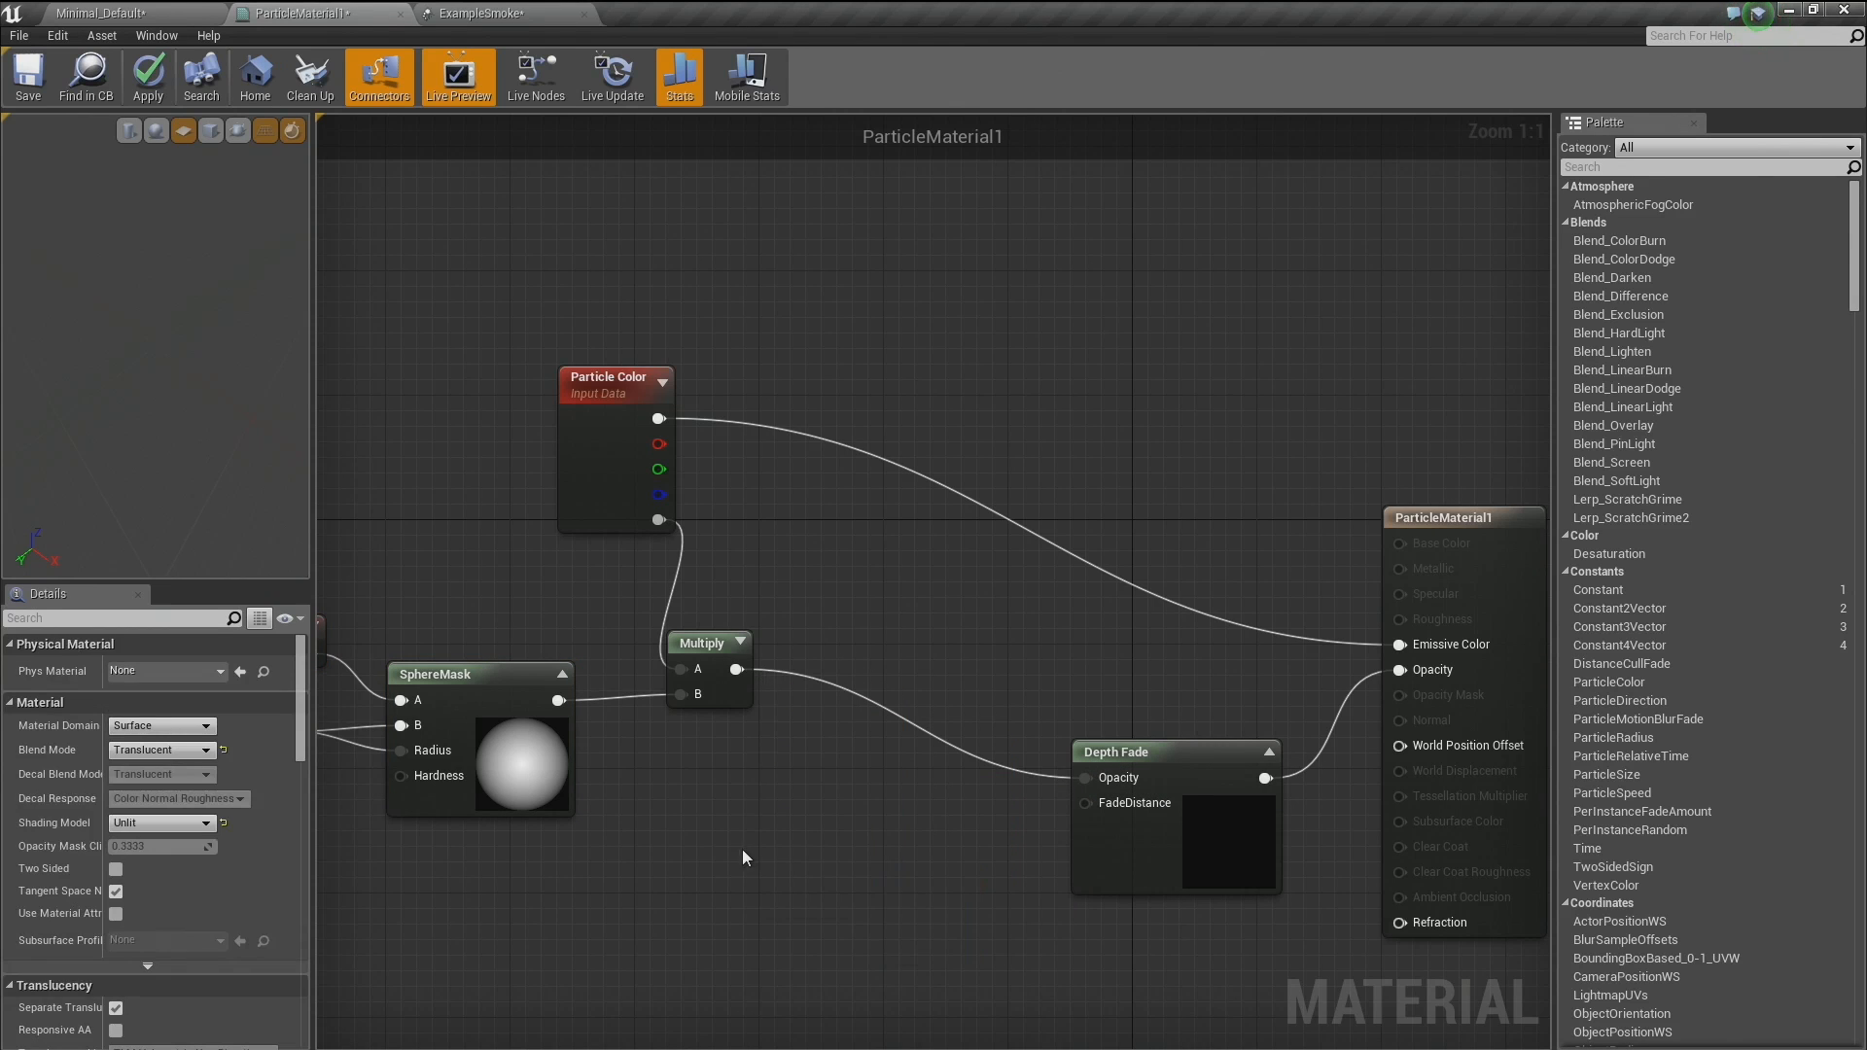
Connect the Multiply output straight to the material's Opacity and delete the Depth Fade node.
right_click_drag(681, 845, 1042, 808)
right_click_drag(890, 639, 666, 659)
left_click(1312, 734)
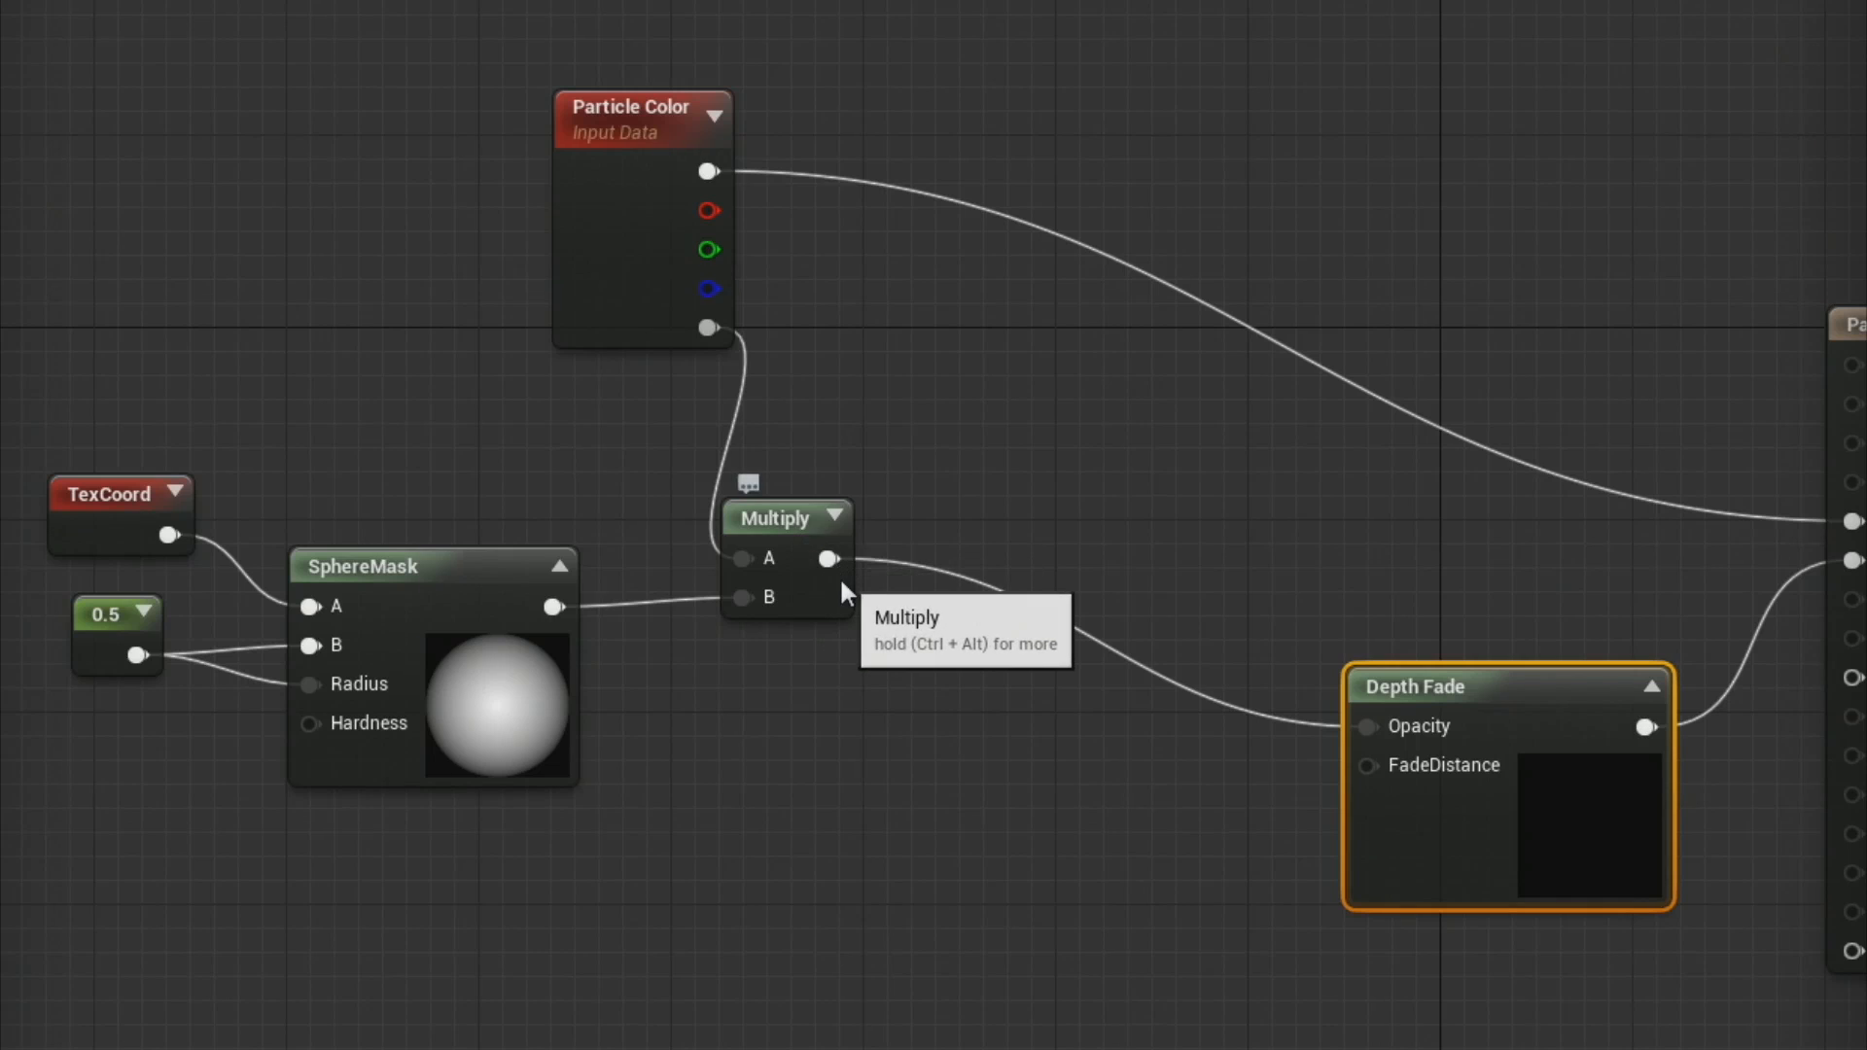
left_click_drag(800, 550, 1616, 563)
left_click(1300, 691)
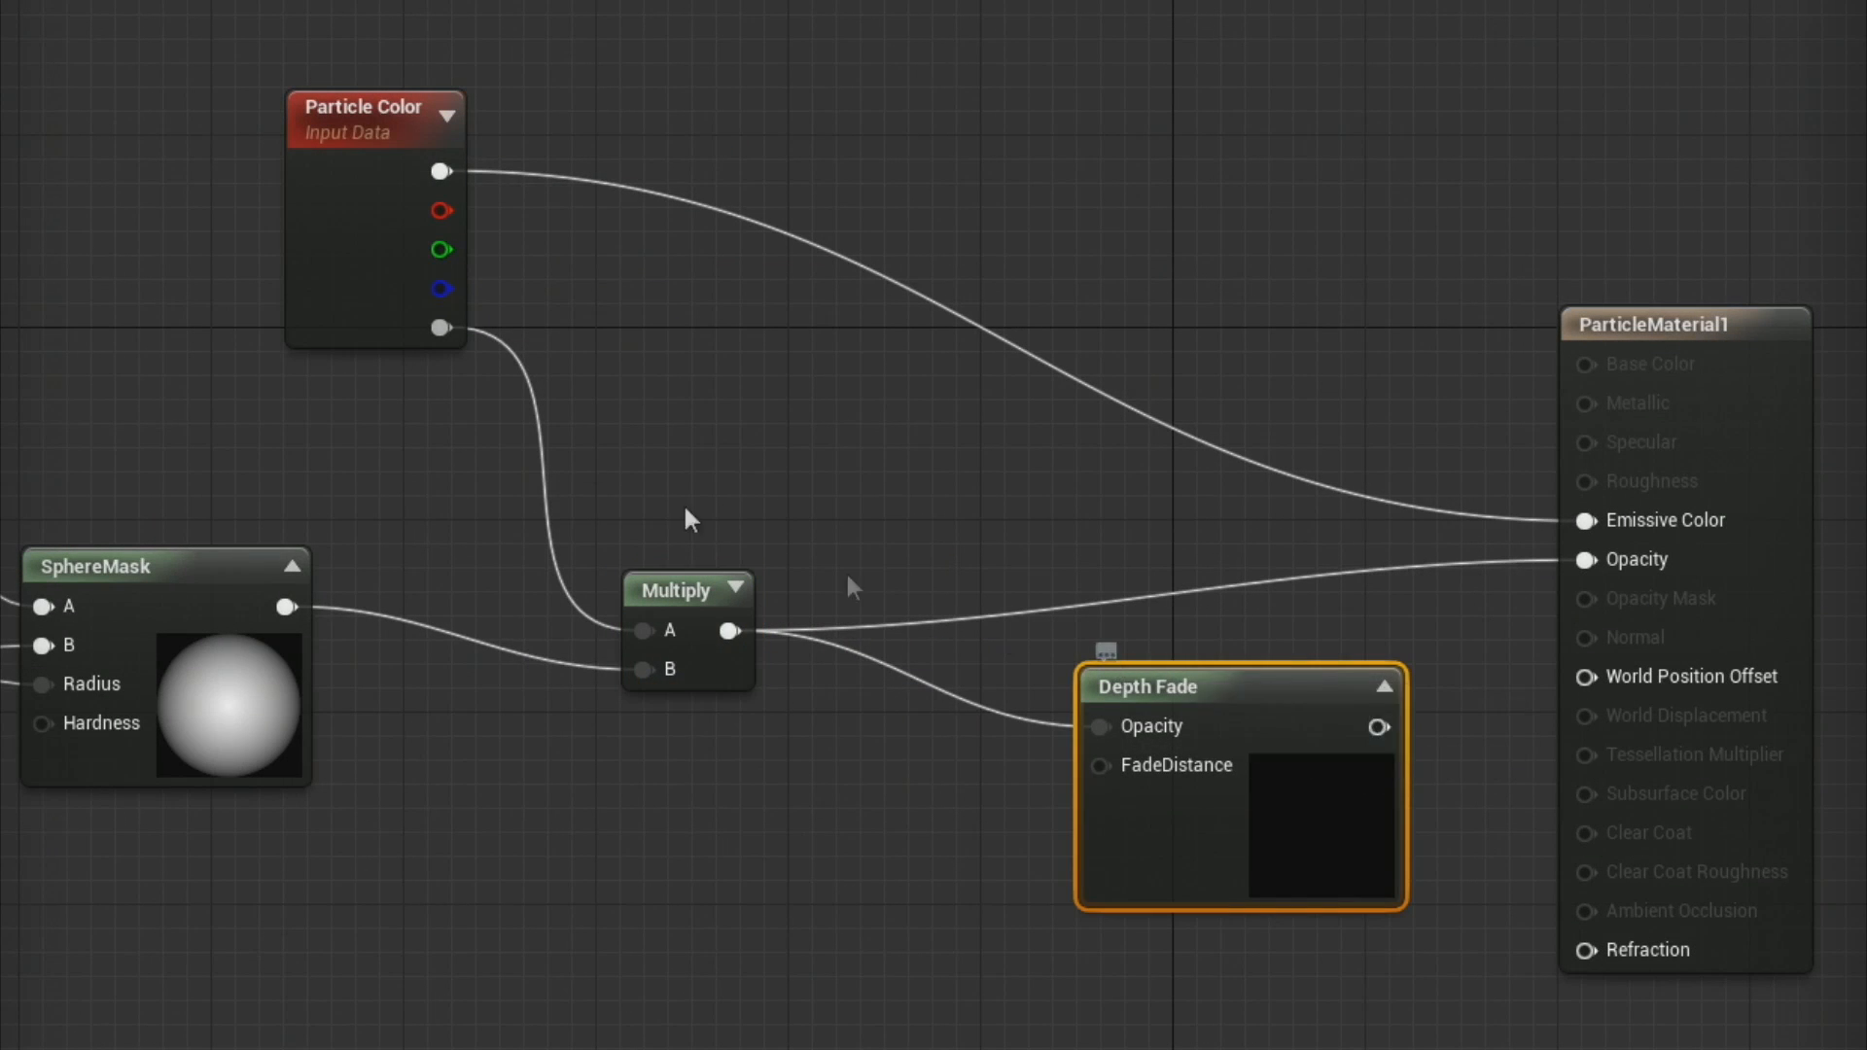
key("Delete")
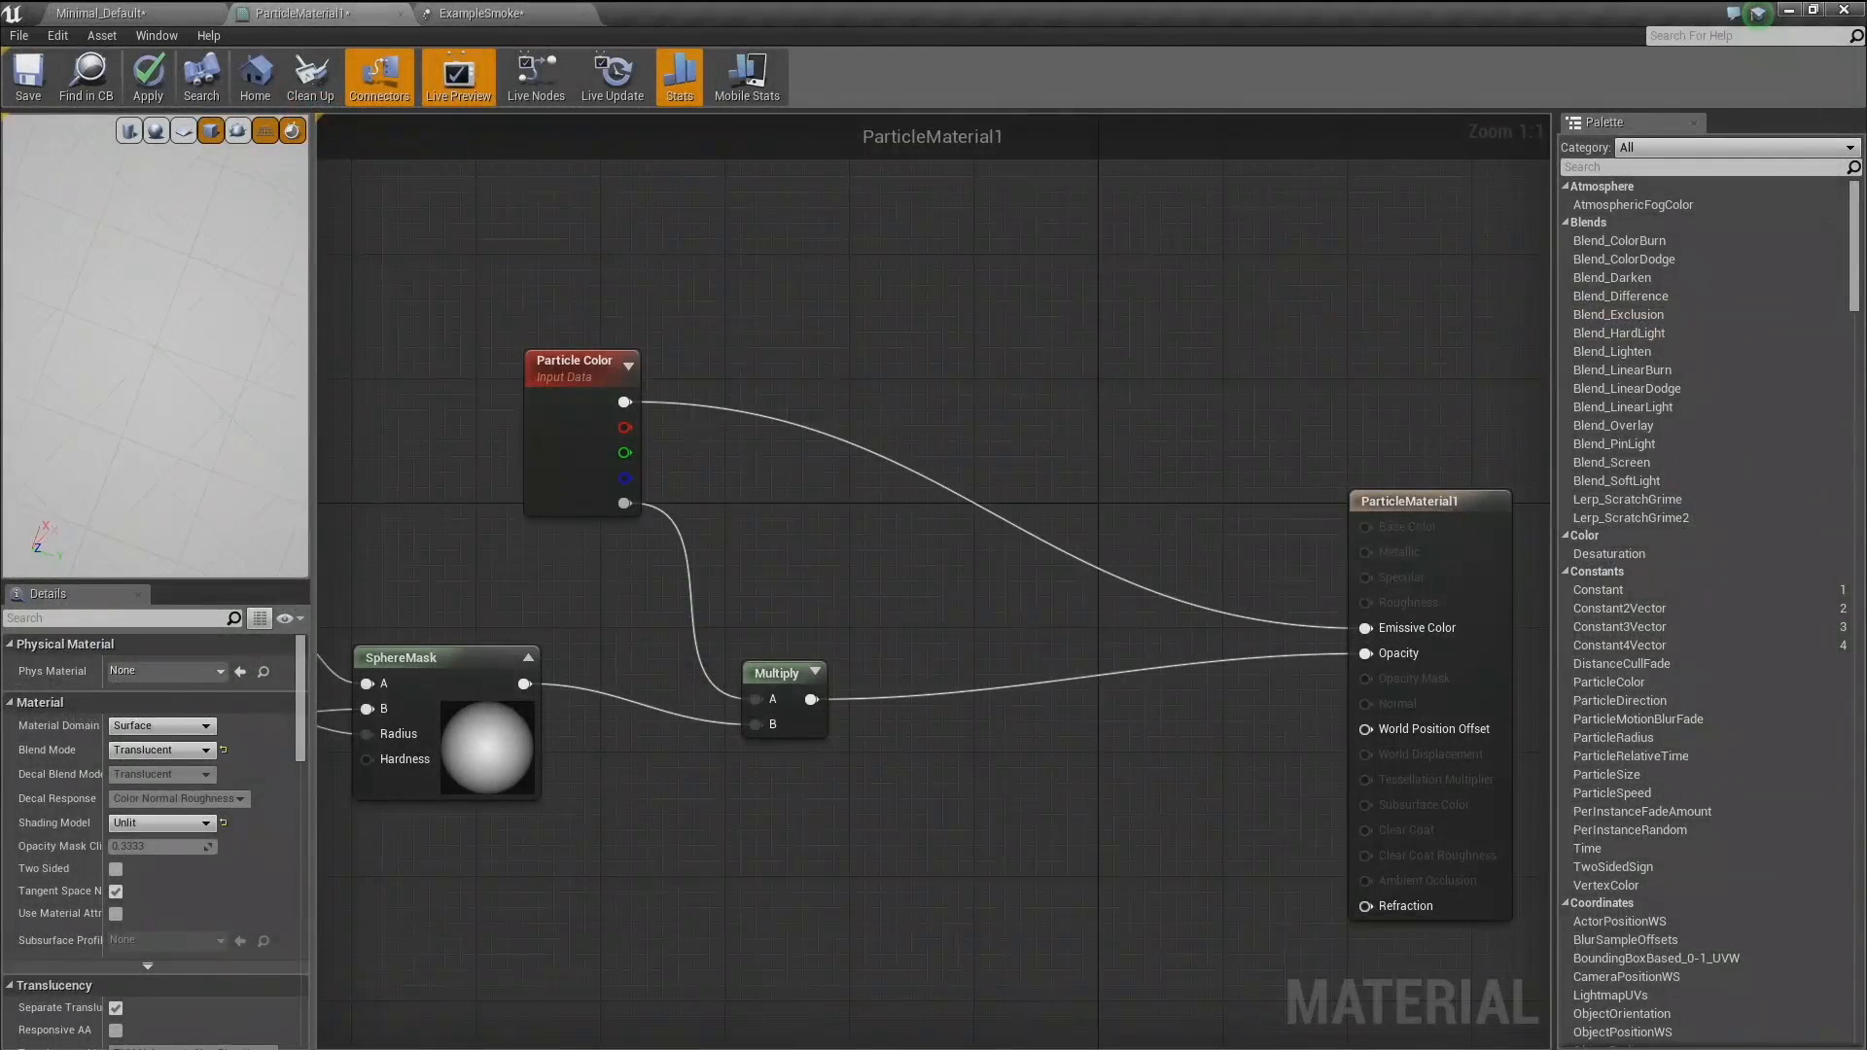
Rearrange the graph by moving the Multiply node and the TexCoord, 0.5 and SphereMask group closer to the material output.
left_click_drag(156, 344, 194, 325)
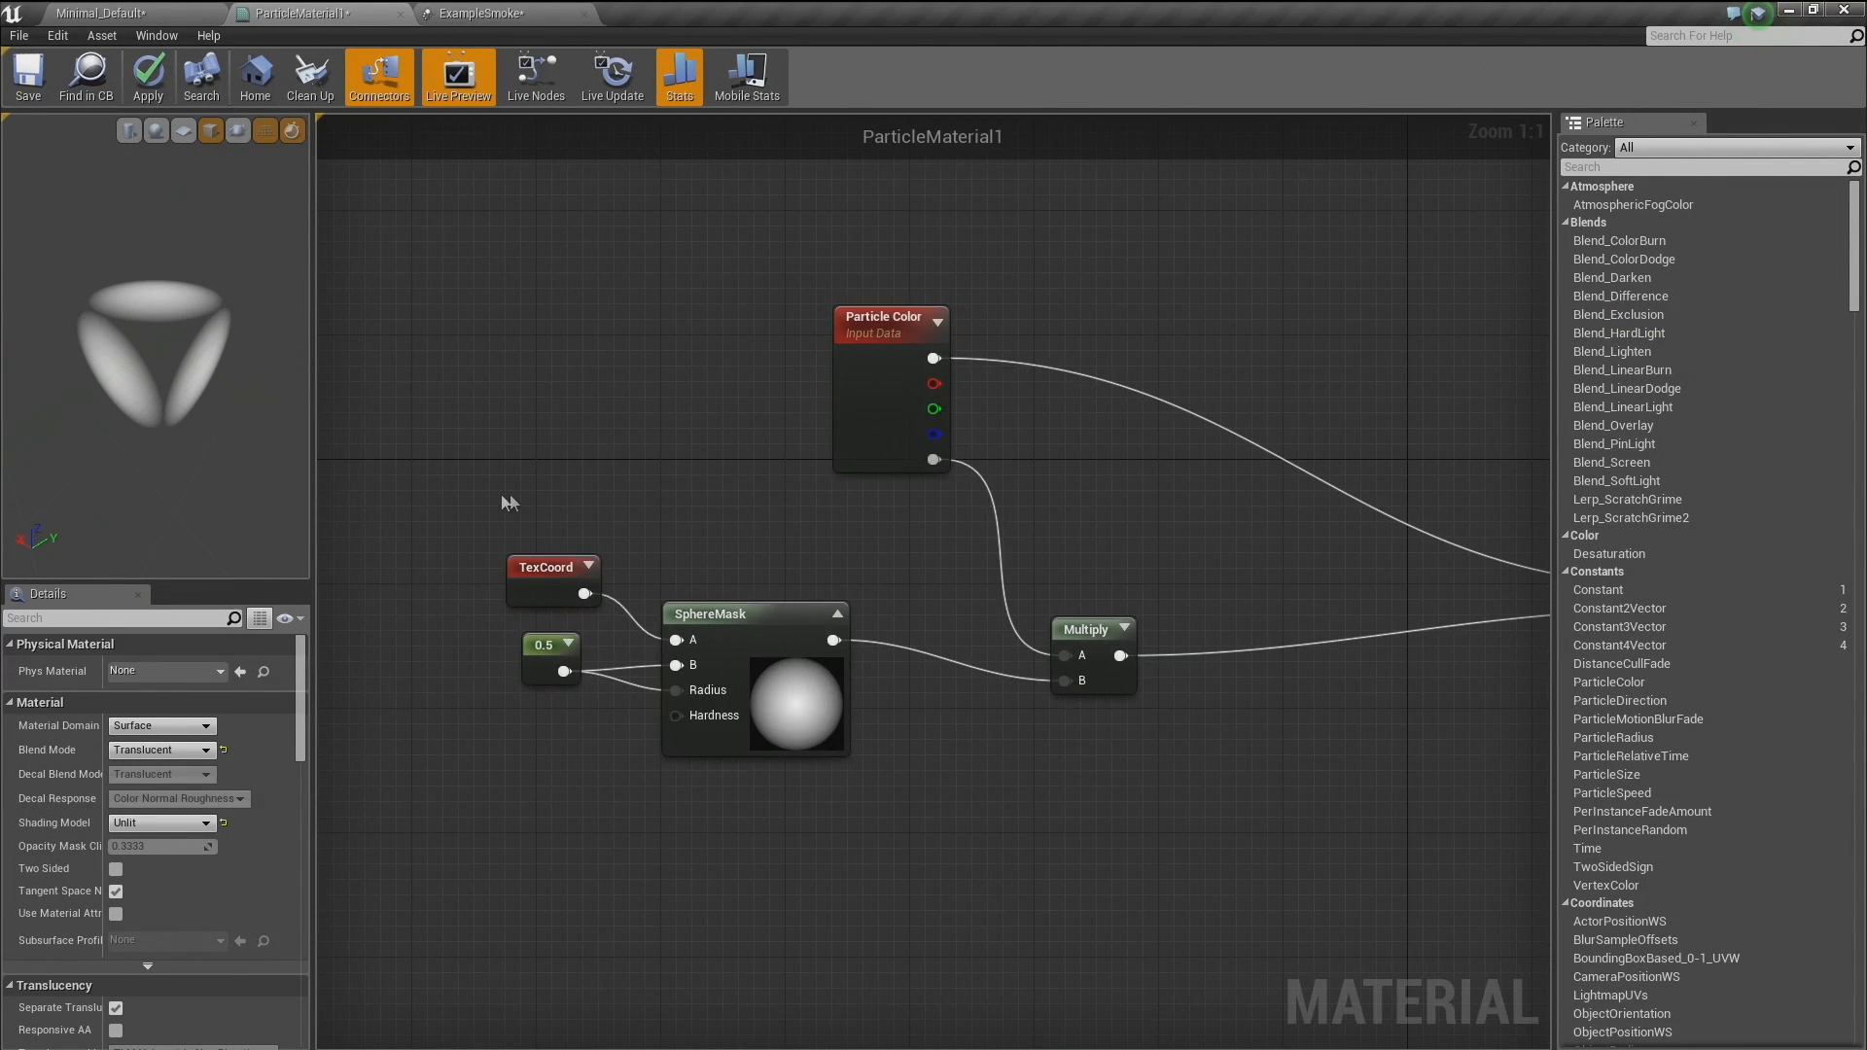
left_click_drag(491, 500, 733, 691)
left_click_drag(739, 614, 882, 683)
left_click(1086, 632)
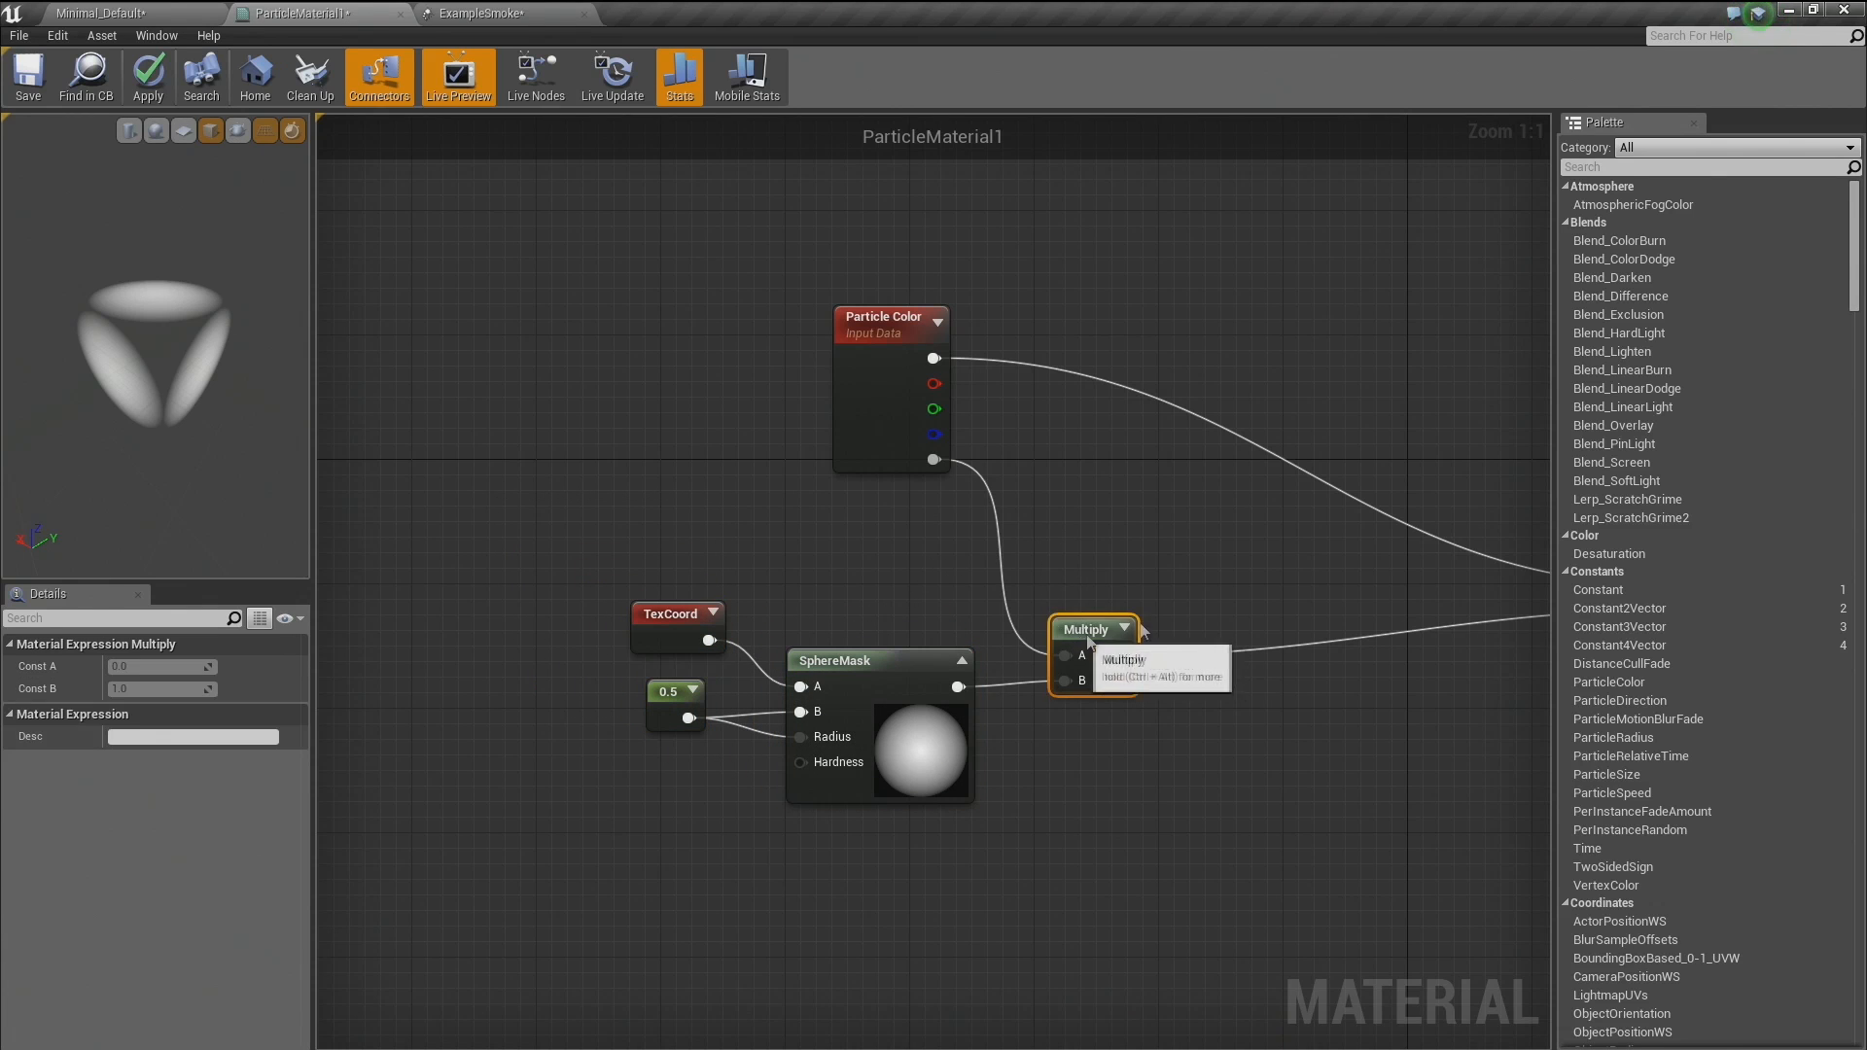
left_click_drag(1087, 632, 1304, 601)
left_click_drag(914, 604, 648, 750)
left_click_drag(871, 669, 995, 685)
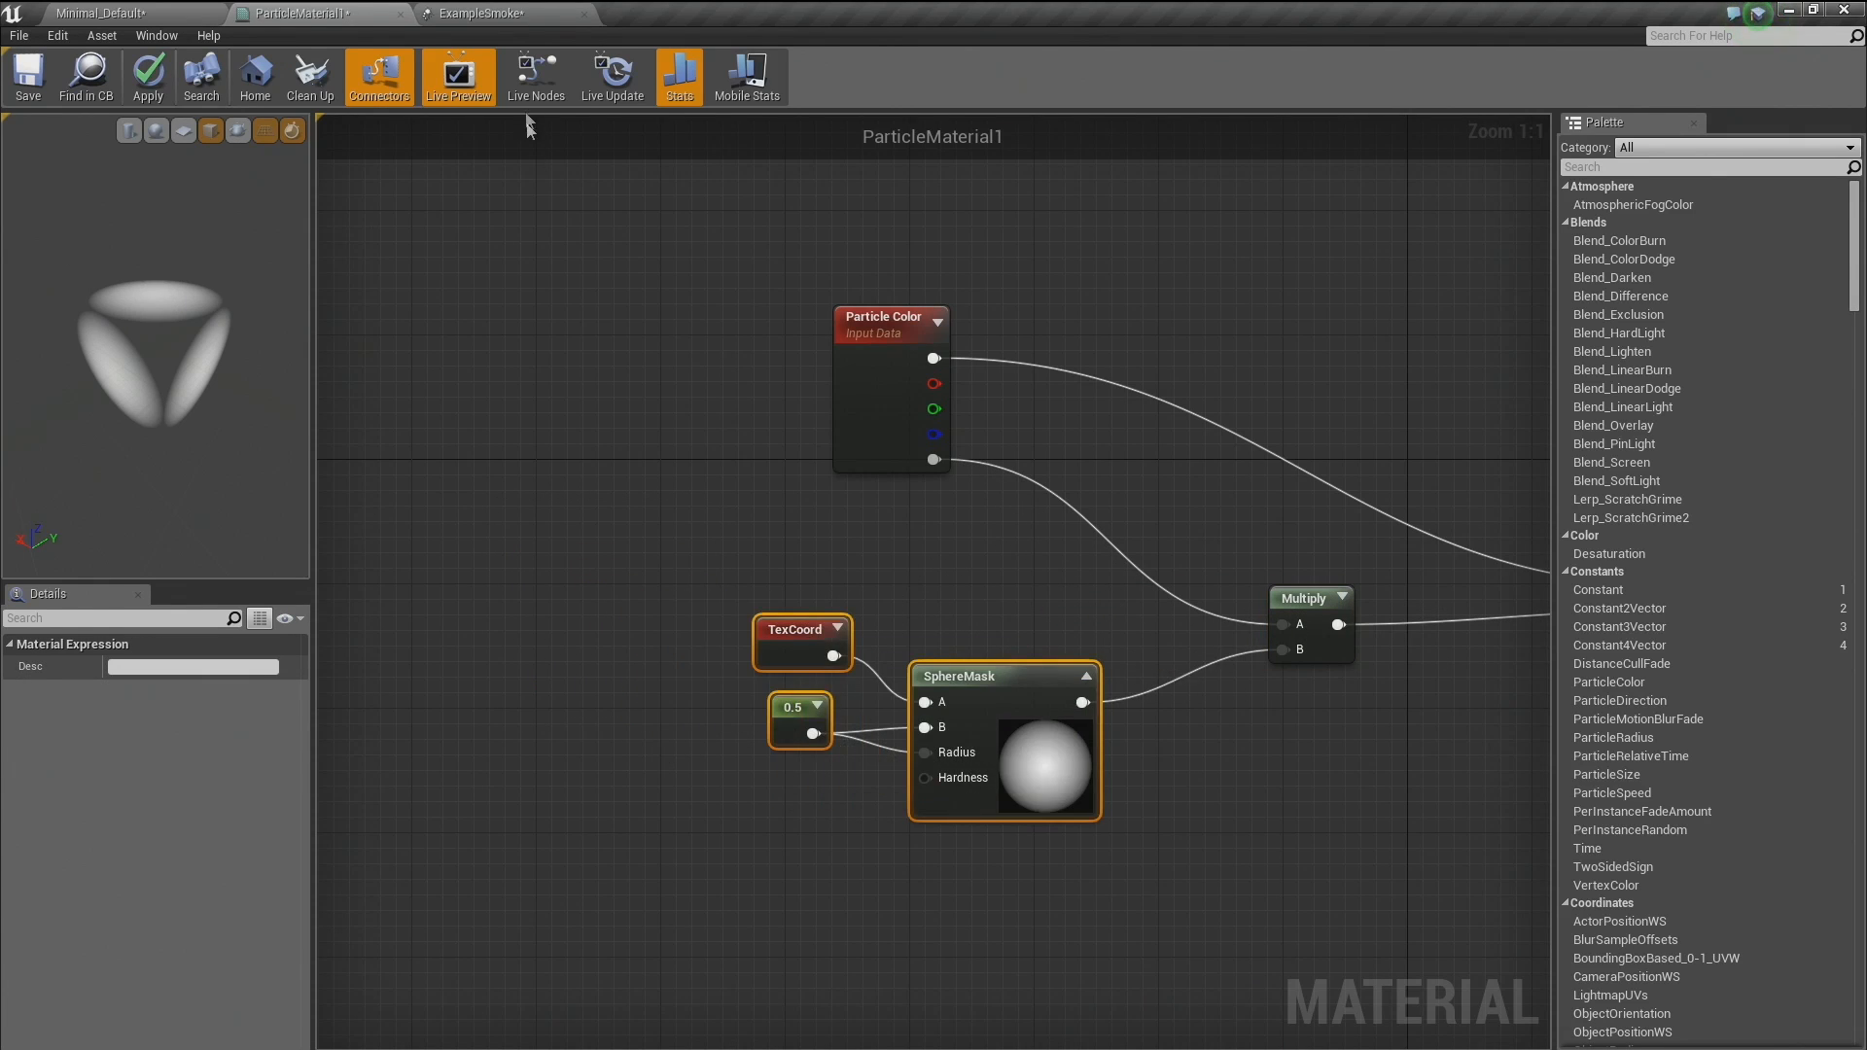
In the ExampleSmoke particle system, delete the GPU sprites emitter and create a new default sprite emitter.
left_click(525, 14)
left_click(671, 204)
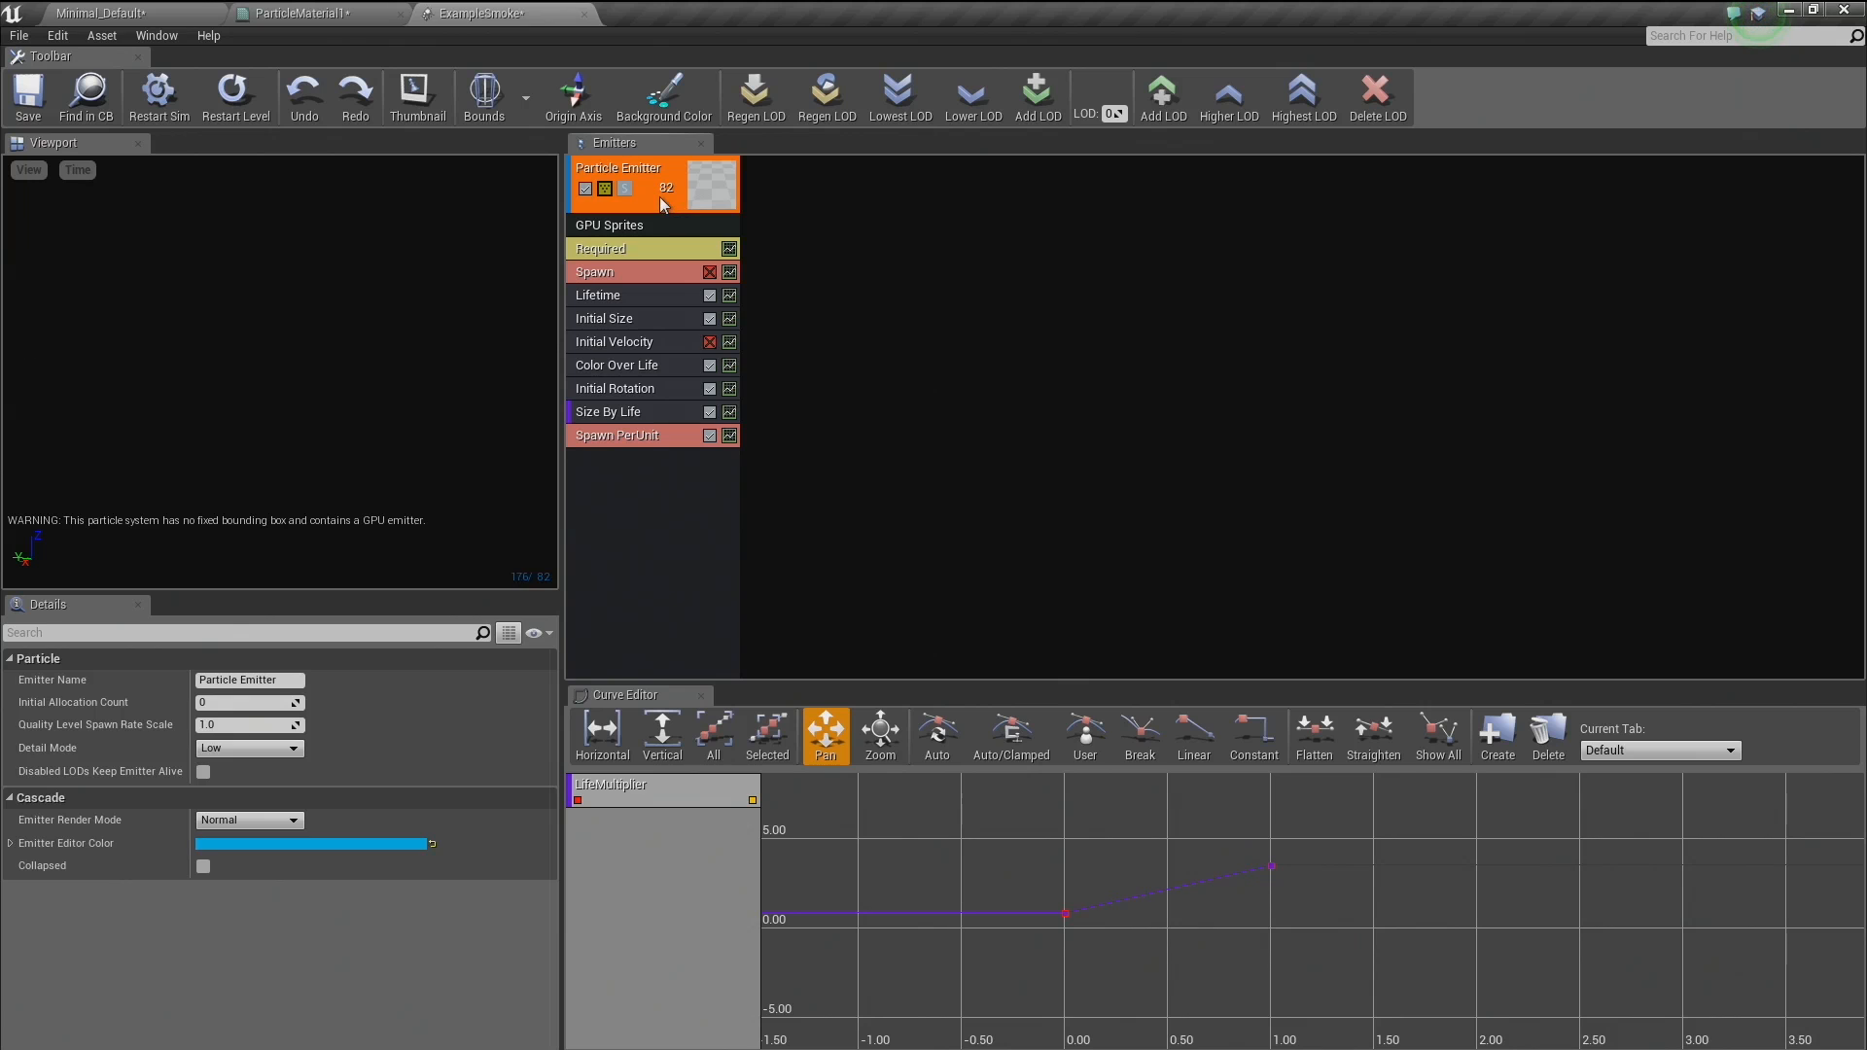
key("Delete")
left_click(959, 559)
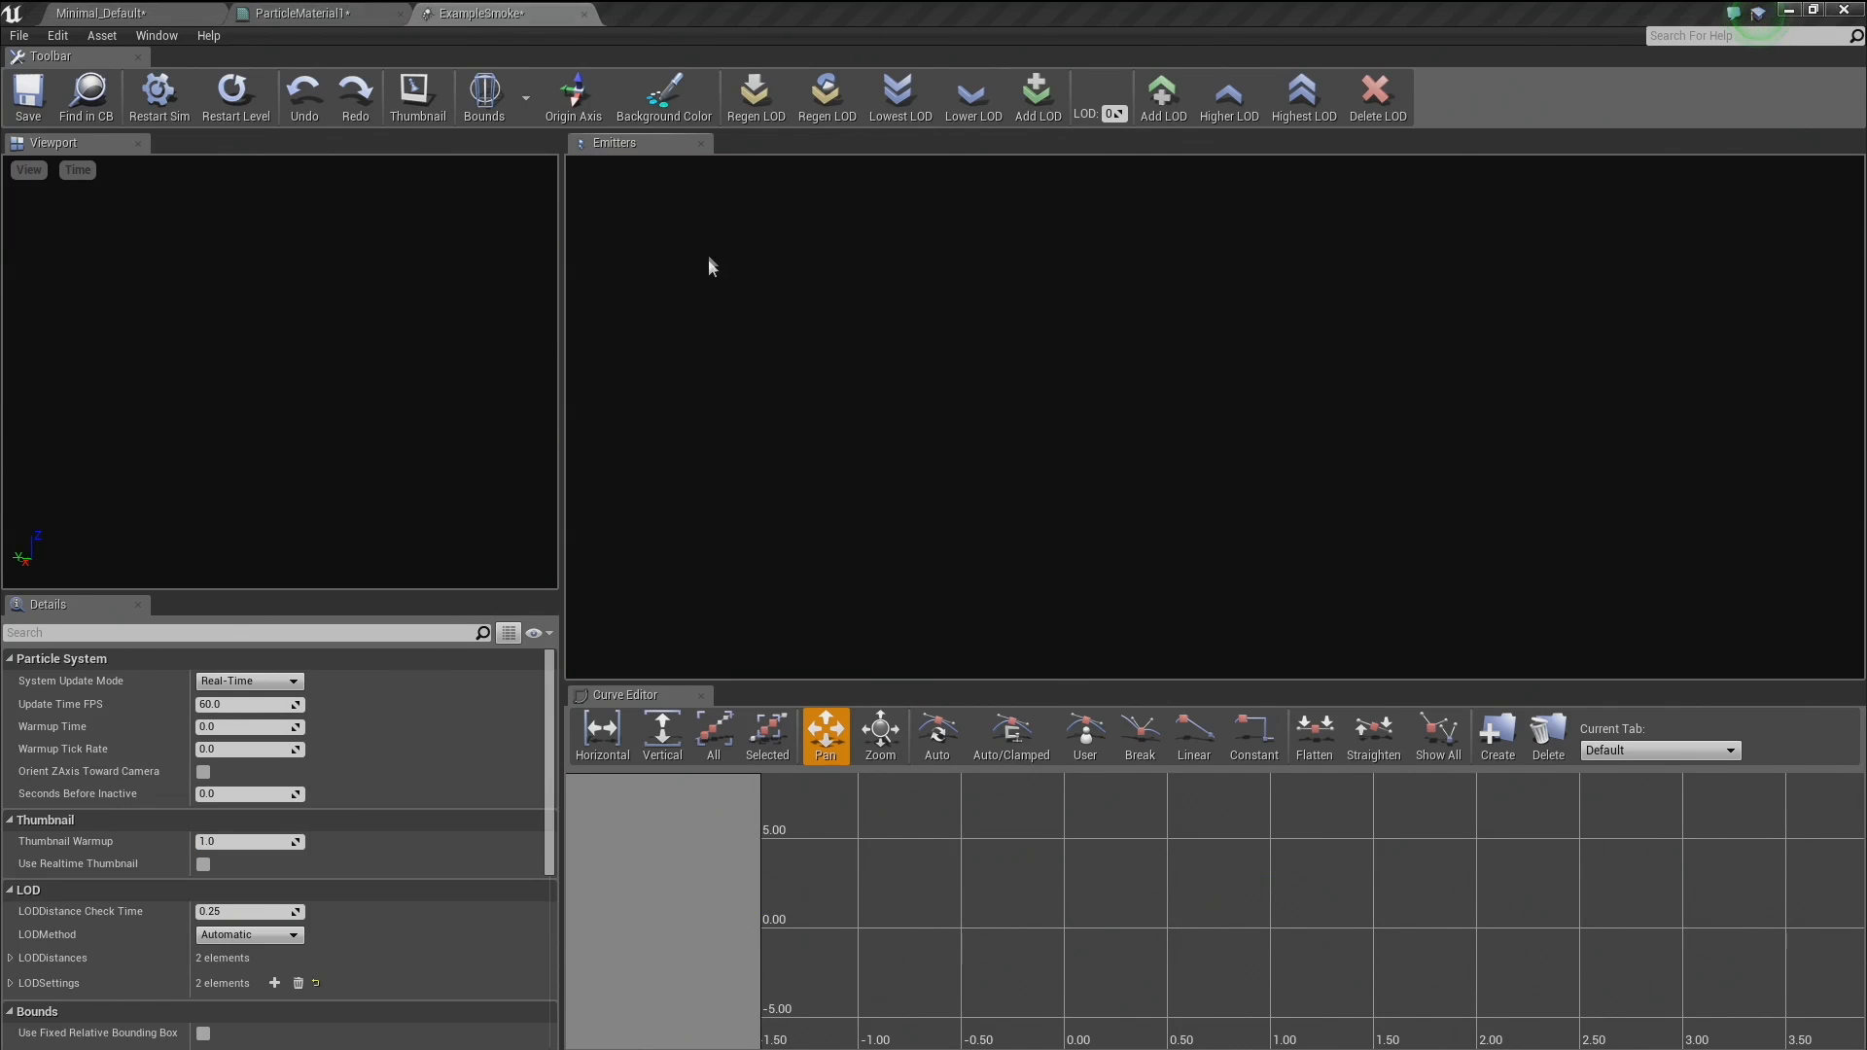
key("ctrl+z")
Add a Beam Data type module to the new emitter.
right_click(650, 233)
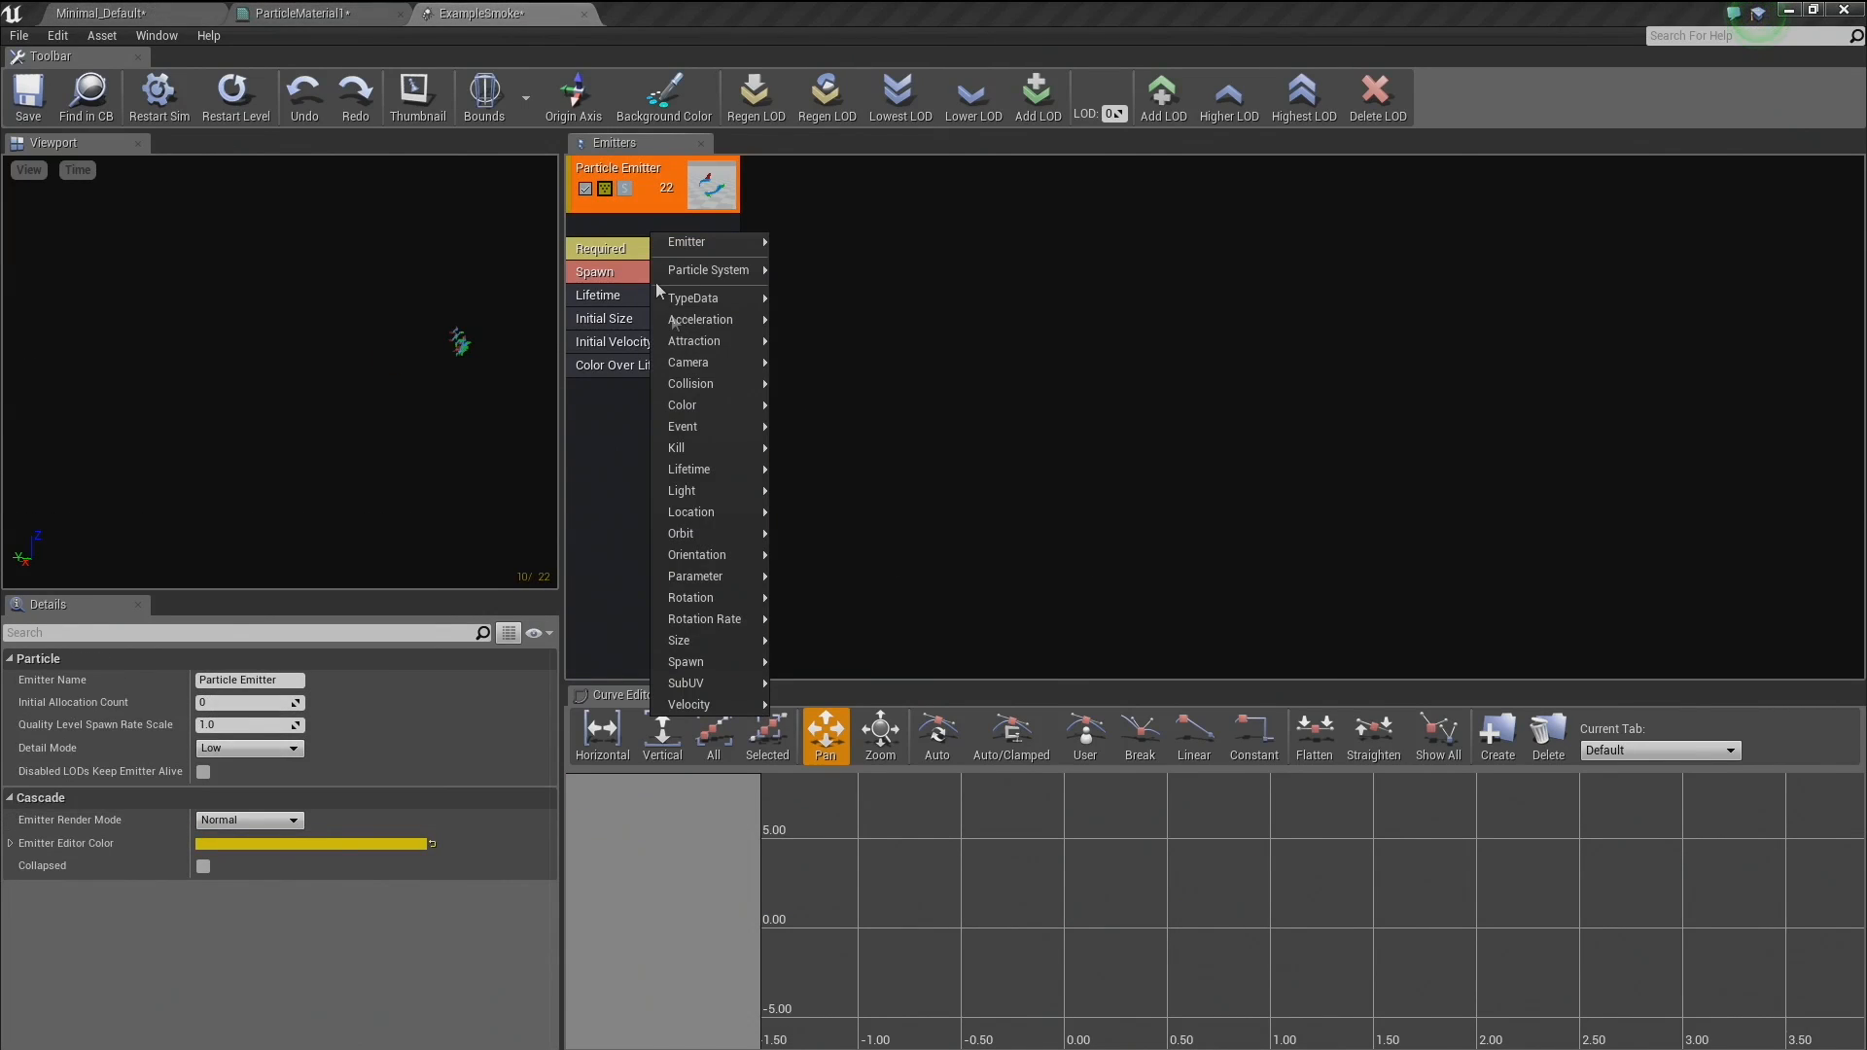
mouse_move(693, 297)
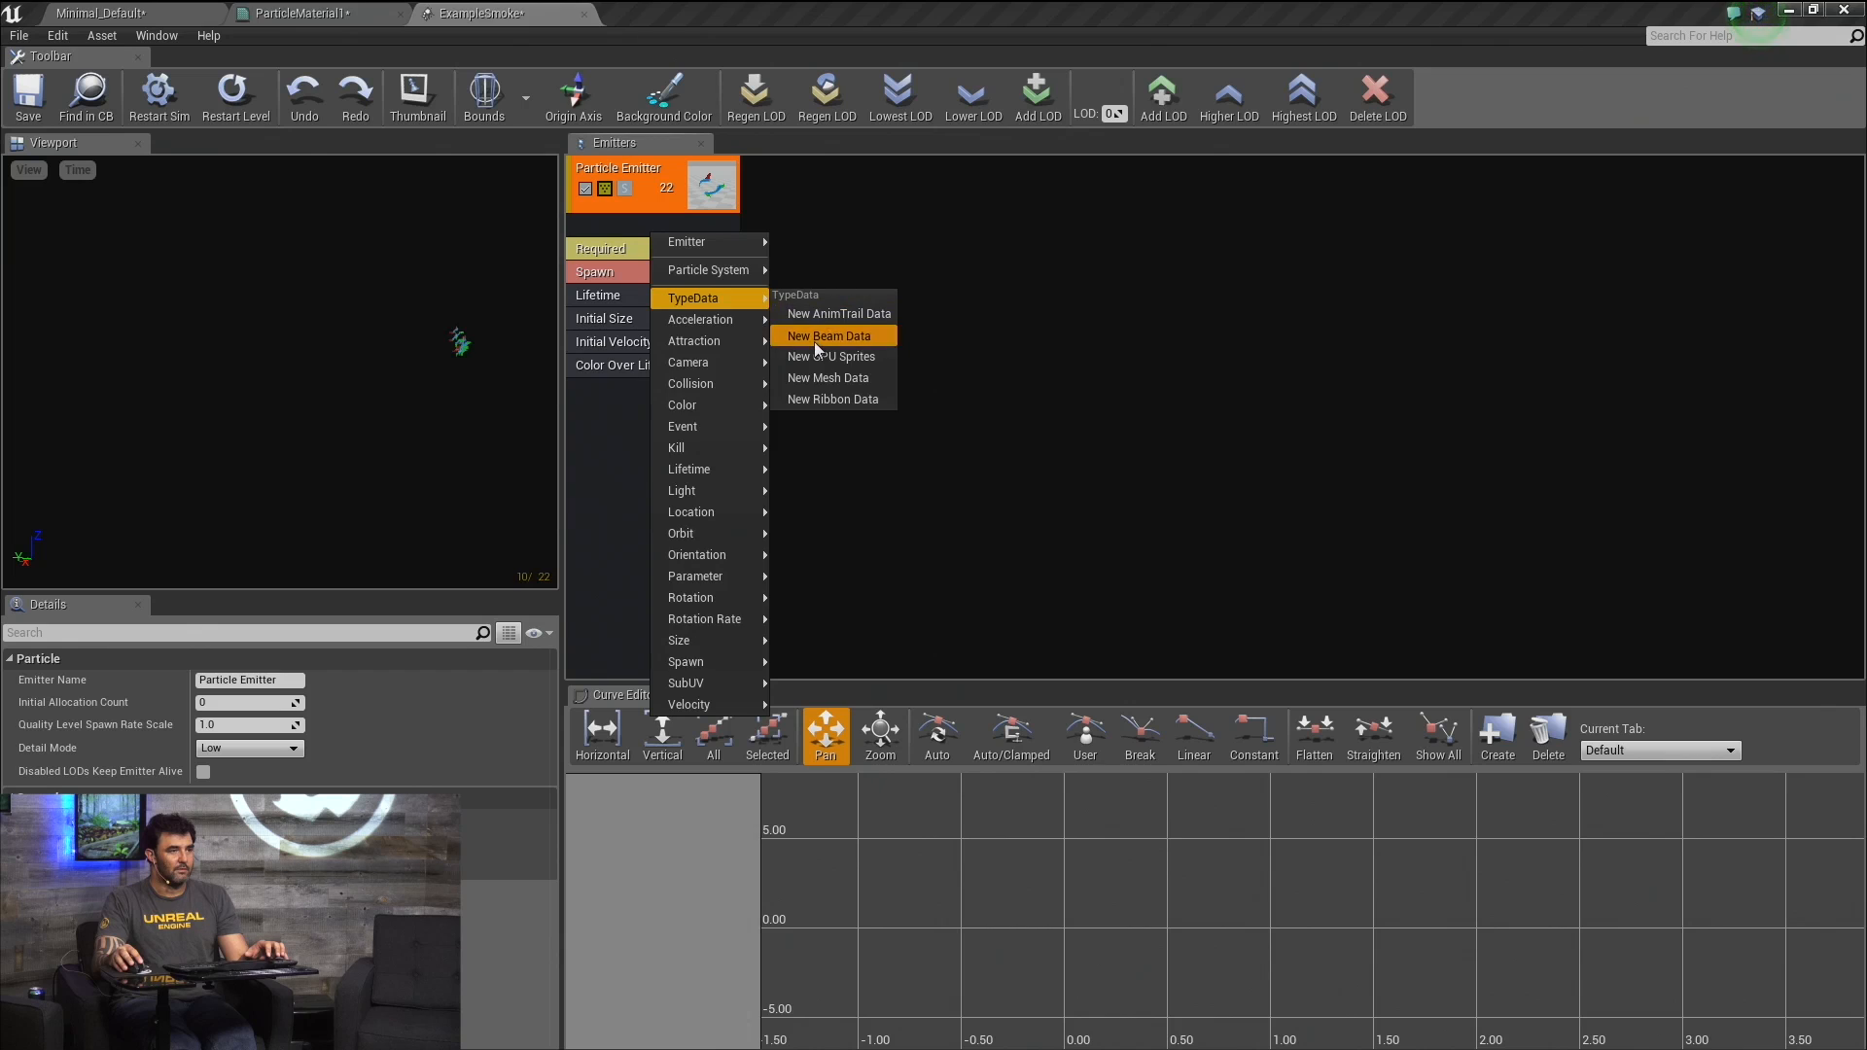
left_click(814, 338)
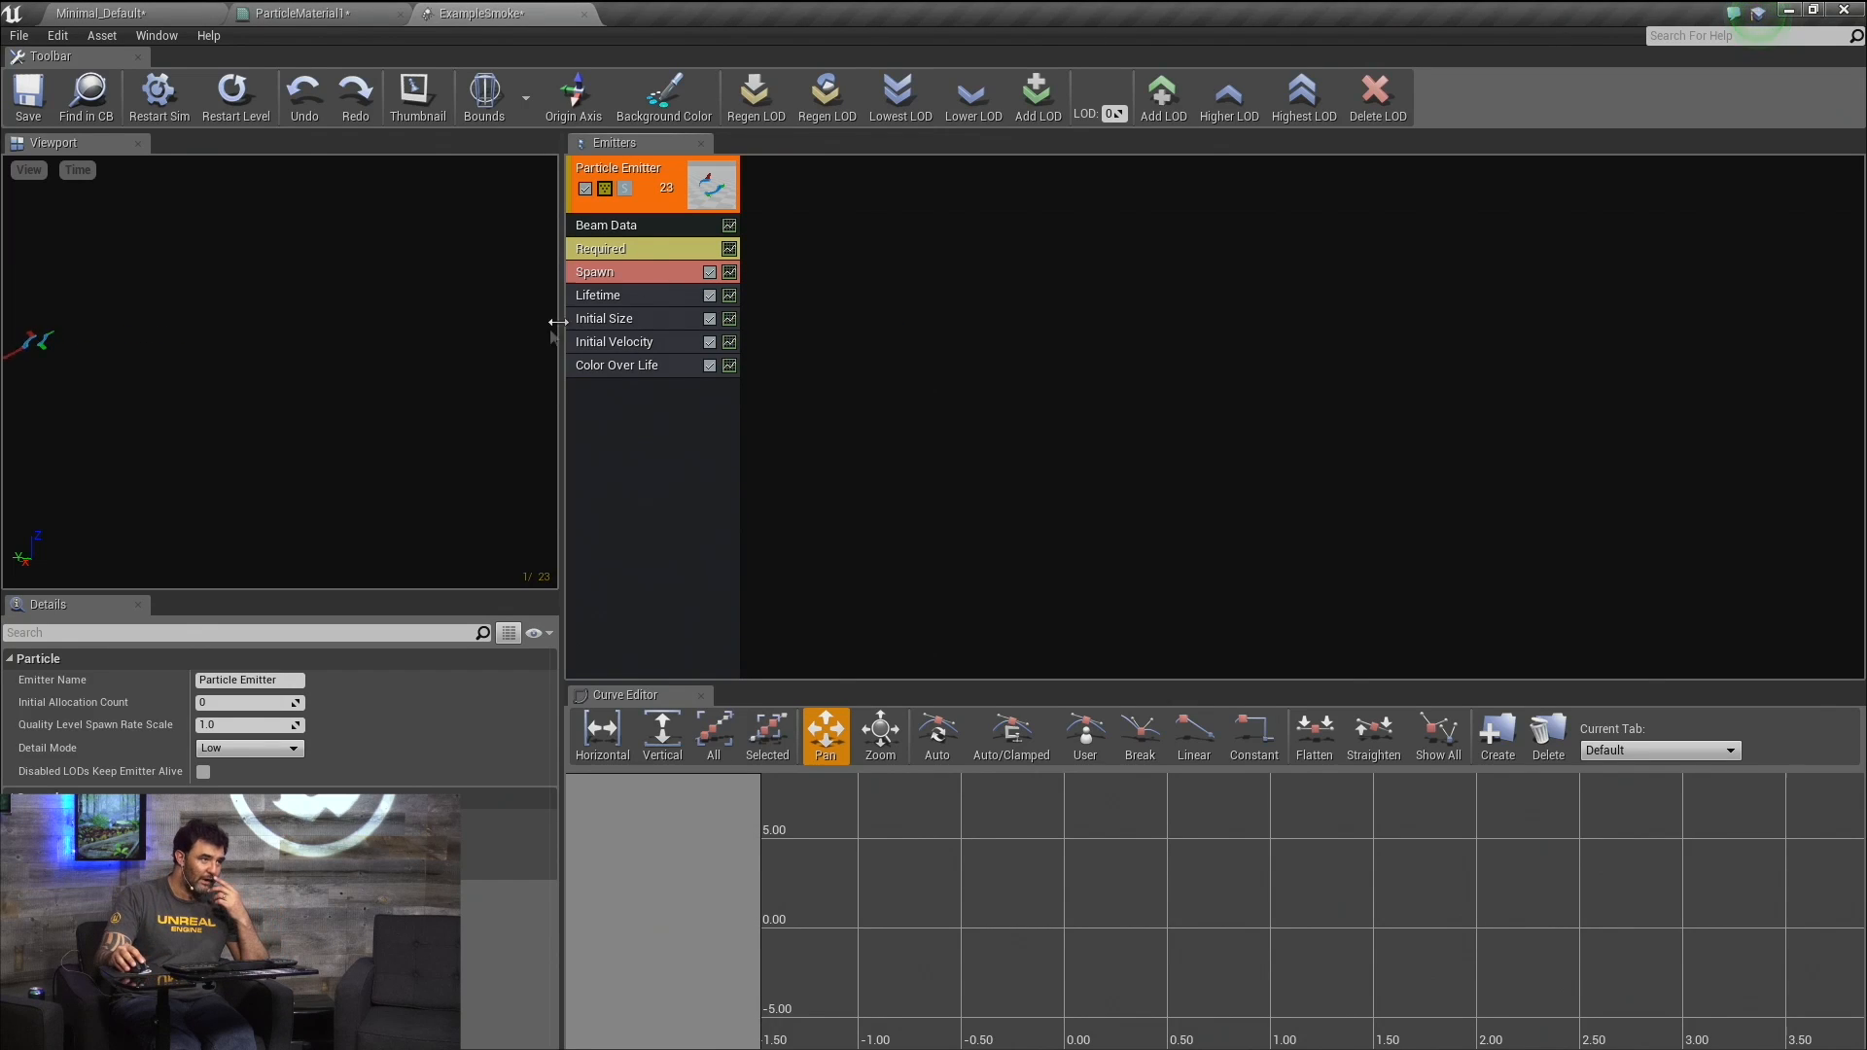
Turn off the Motion option for the particle preview.
left_click(28, 169)
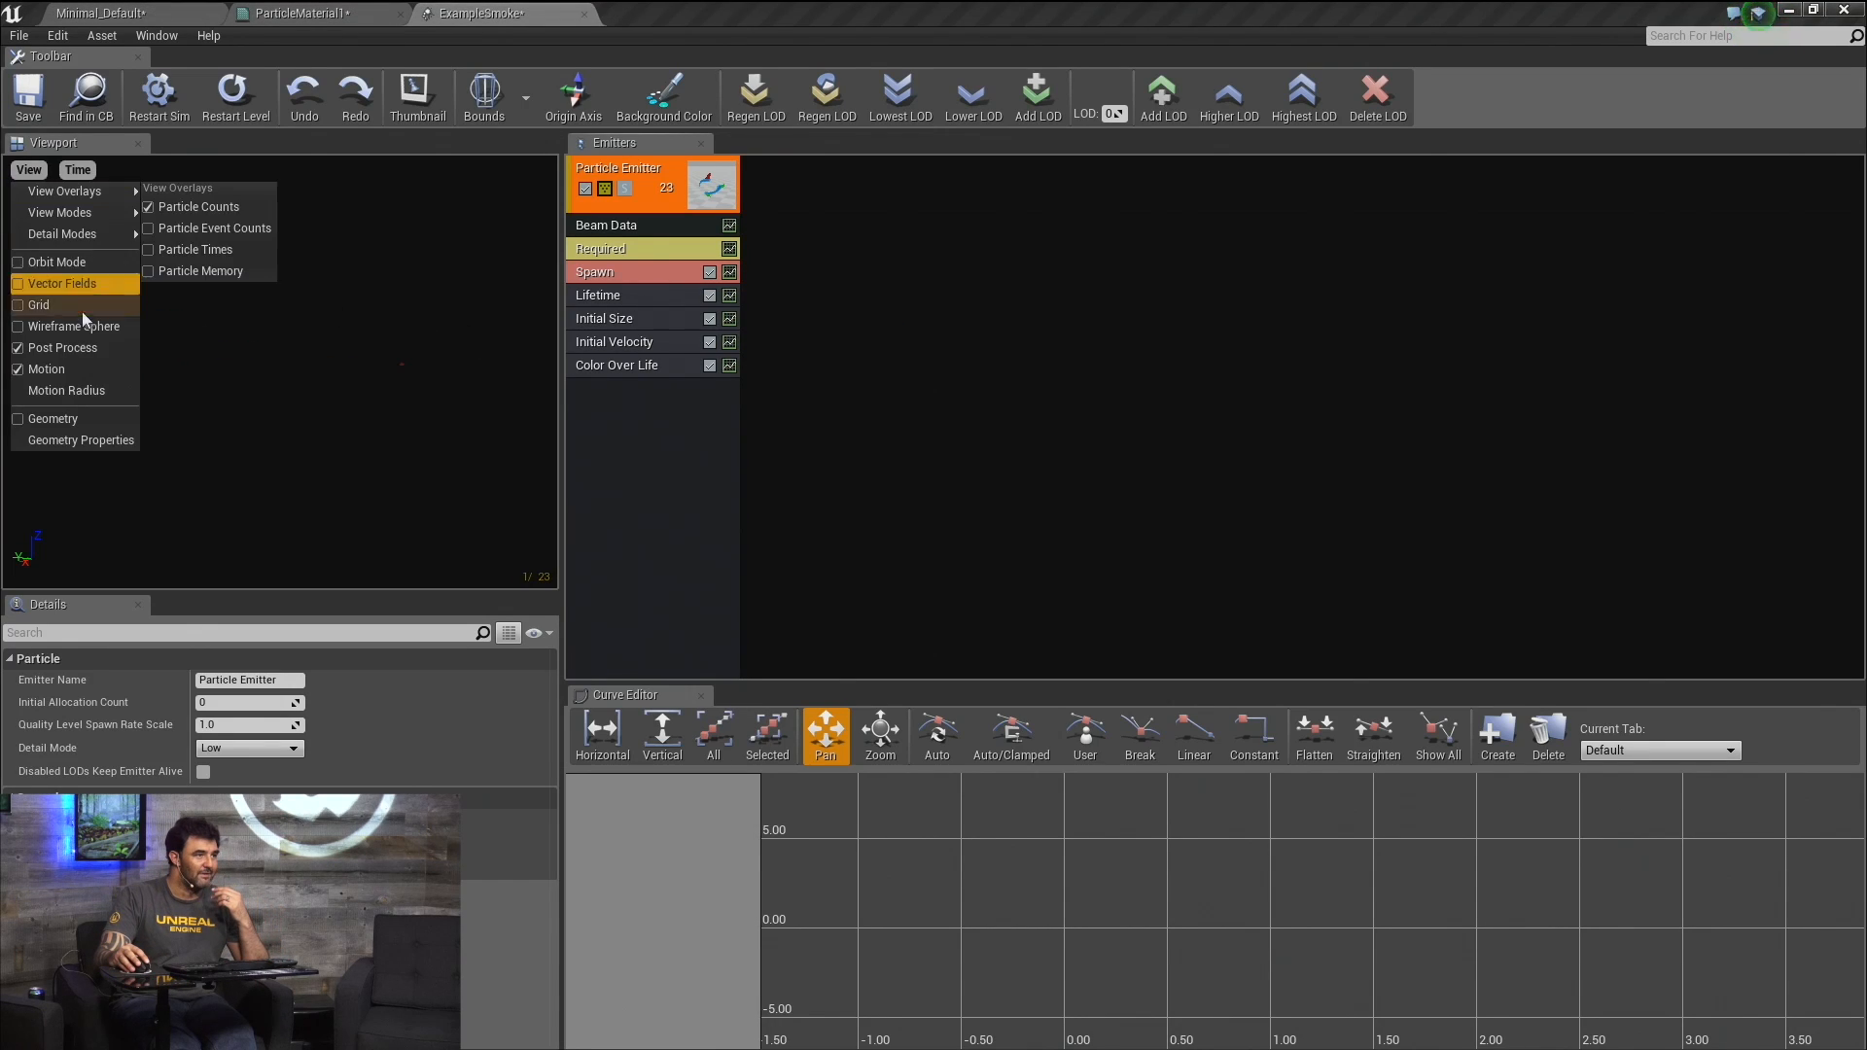
left_click(63, 371)
left_click(245, 317)
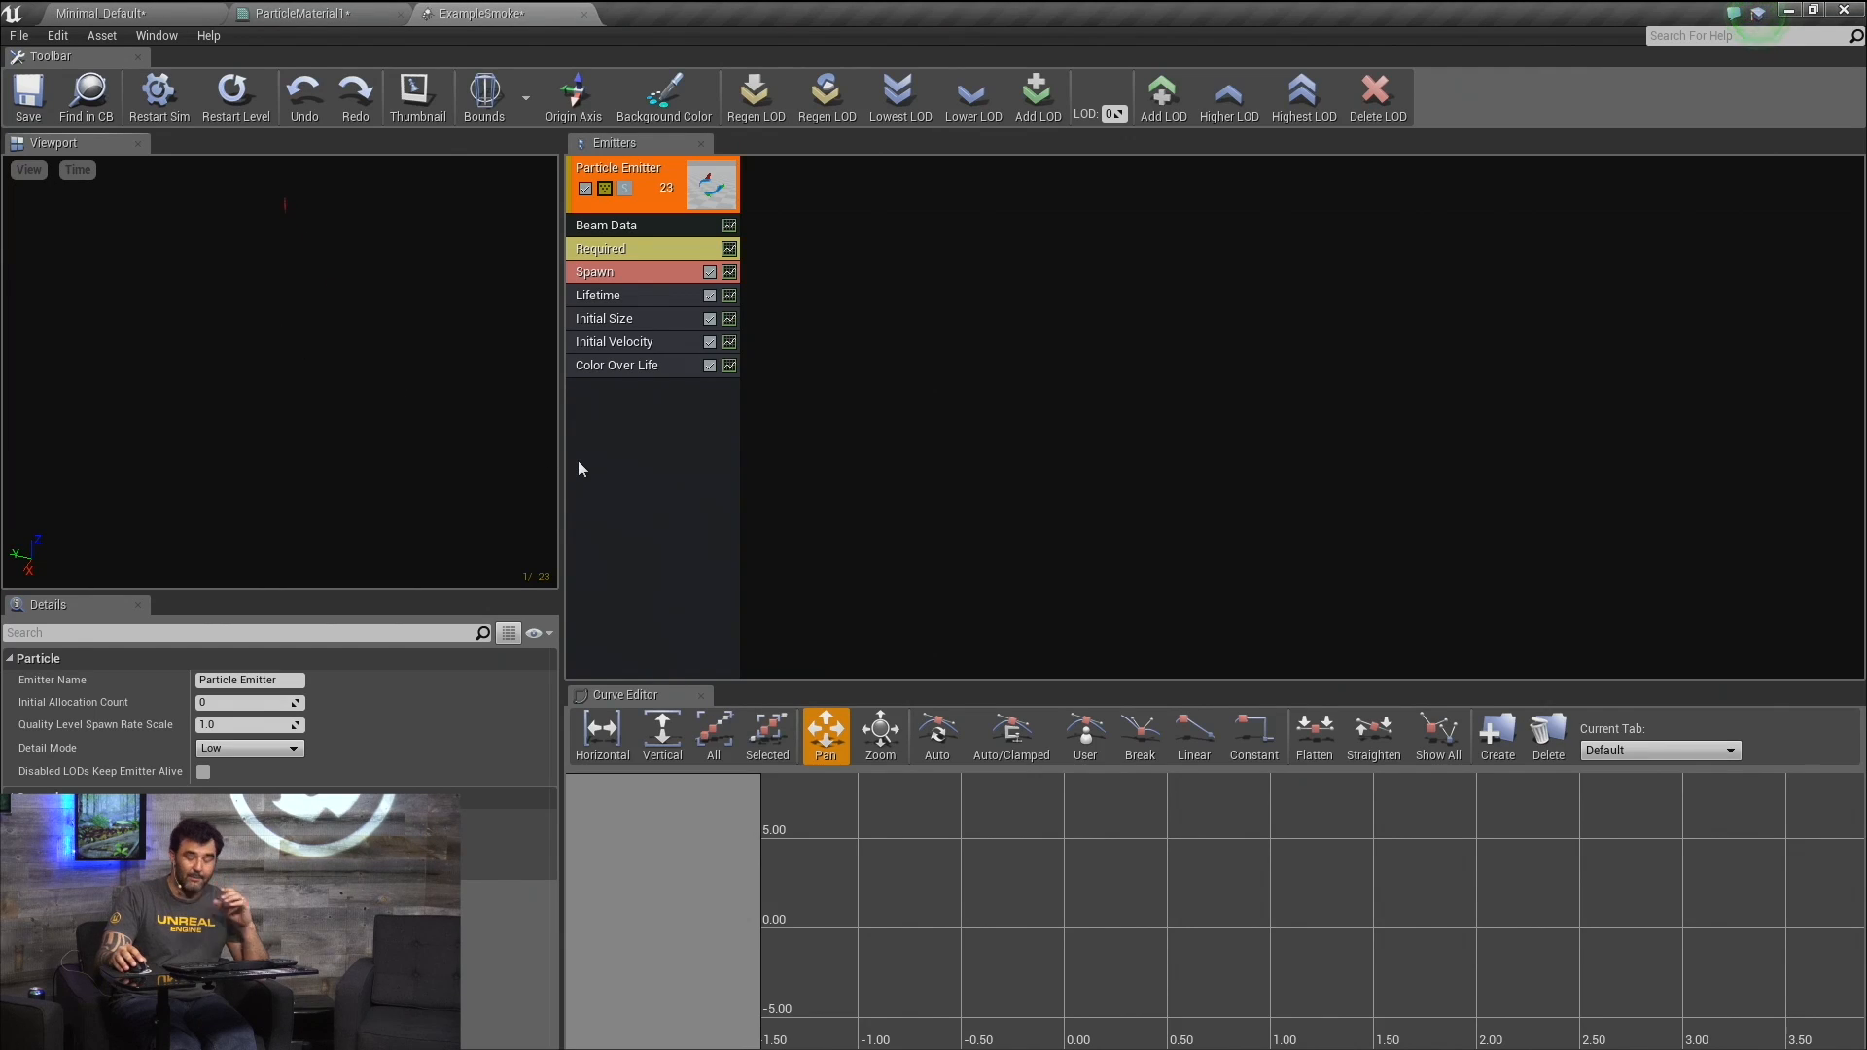
Add the Beam Source and Beam Target modules to the emitter.
right_click(630, 461)
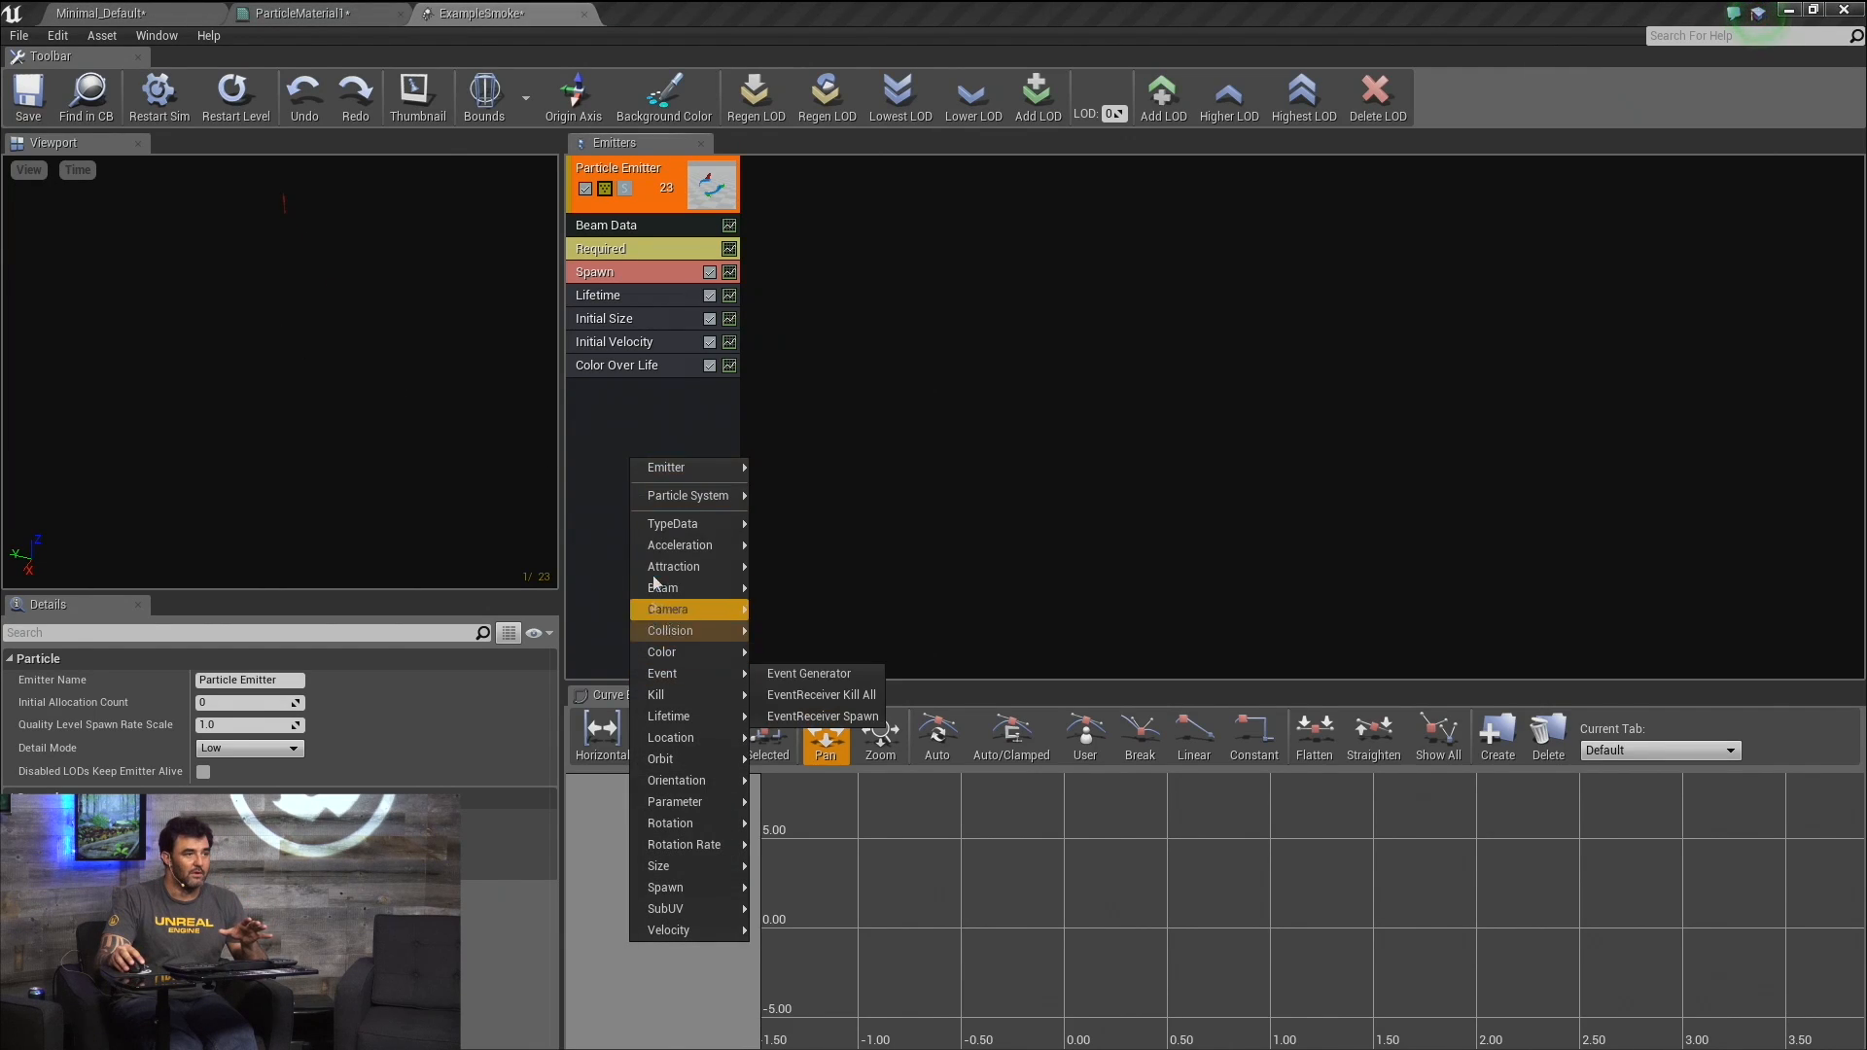
mouse_move(671, 583)
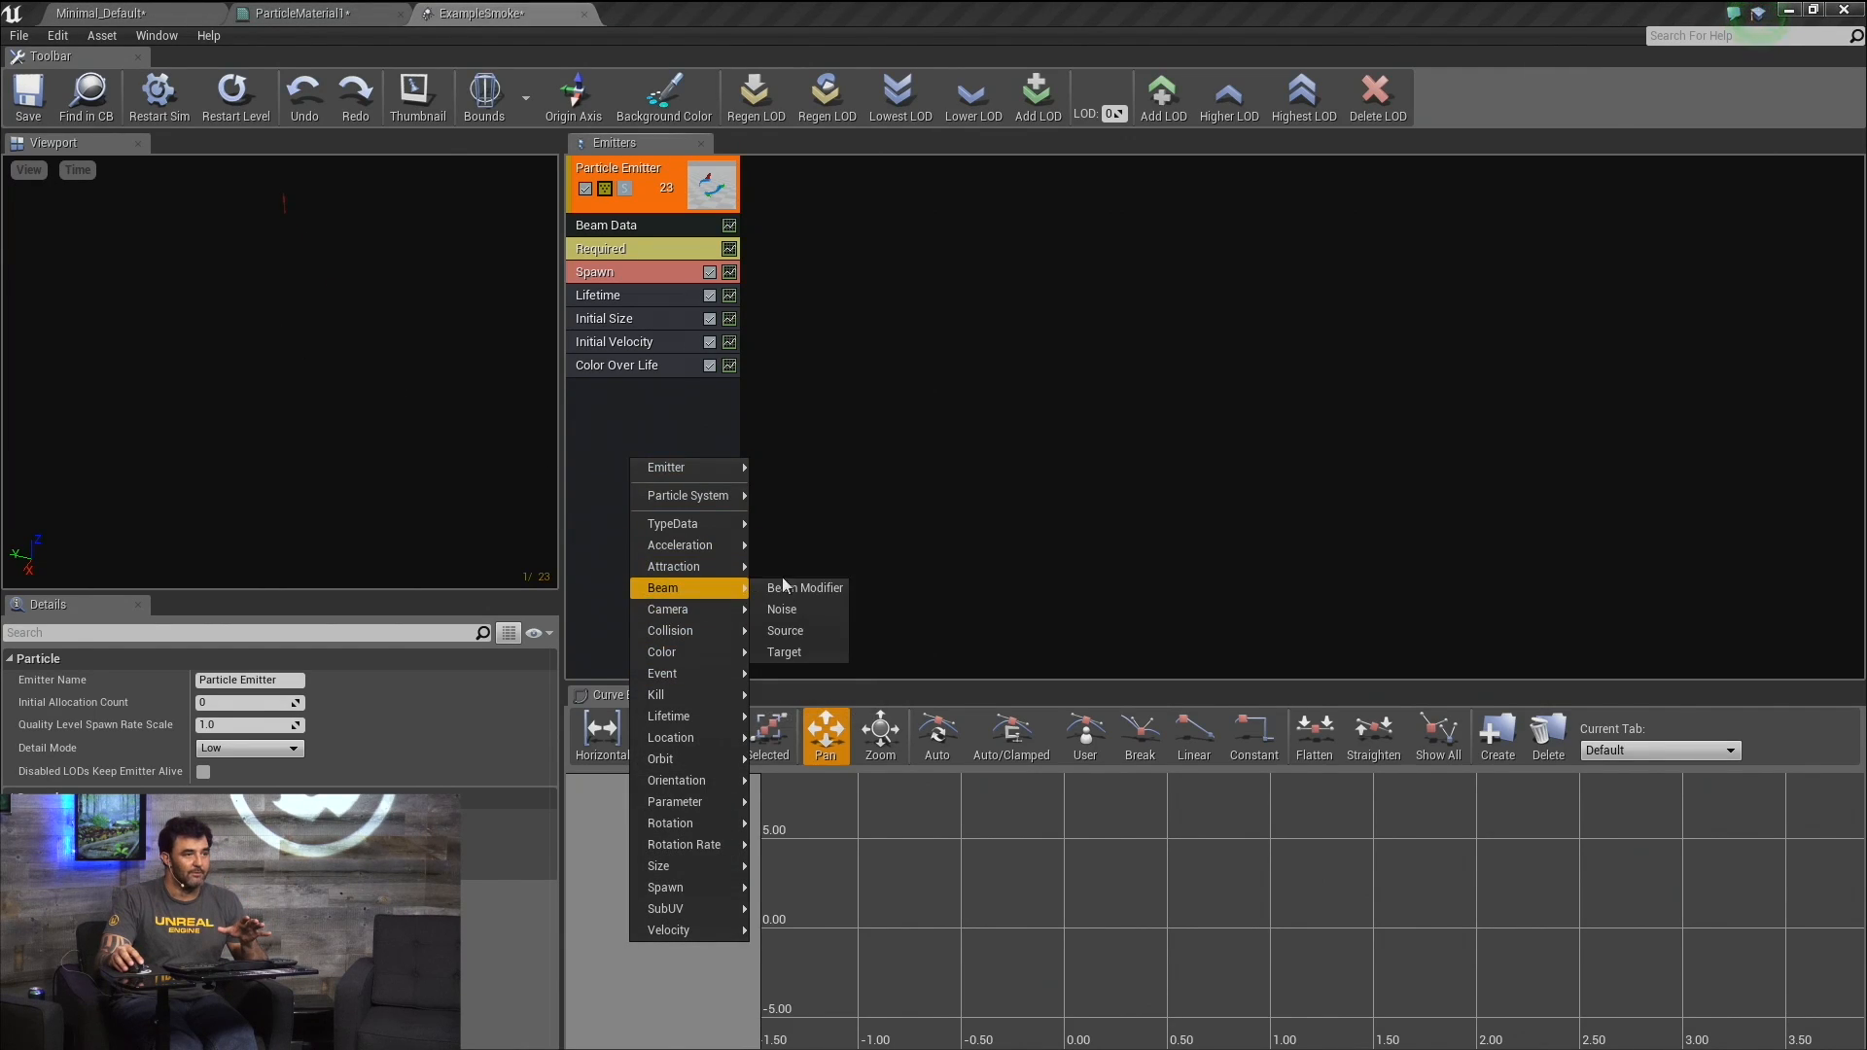
left_click(801, 634)
right_click(661, 488)
mouse_move(702, 614)
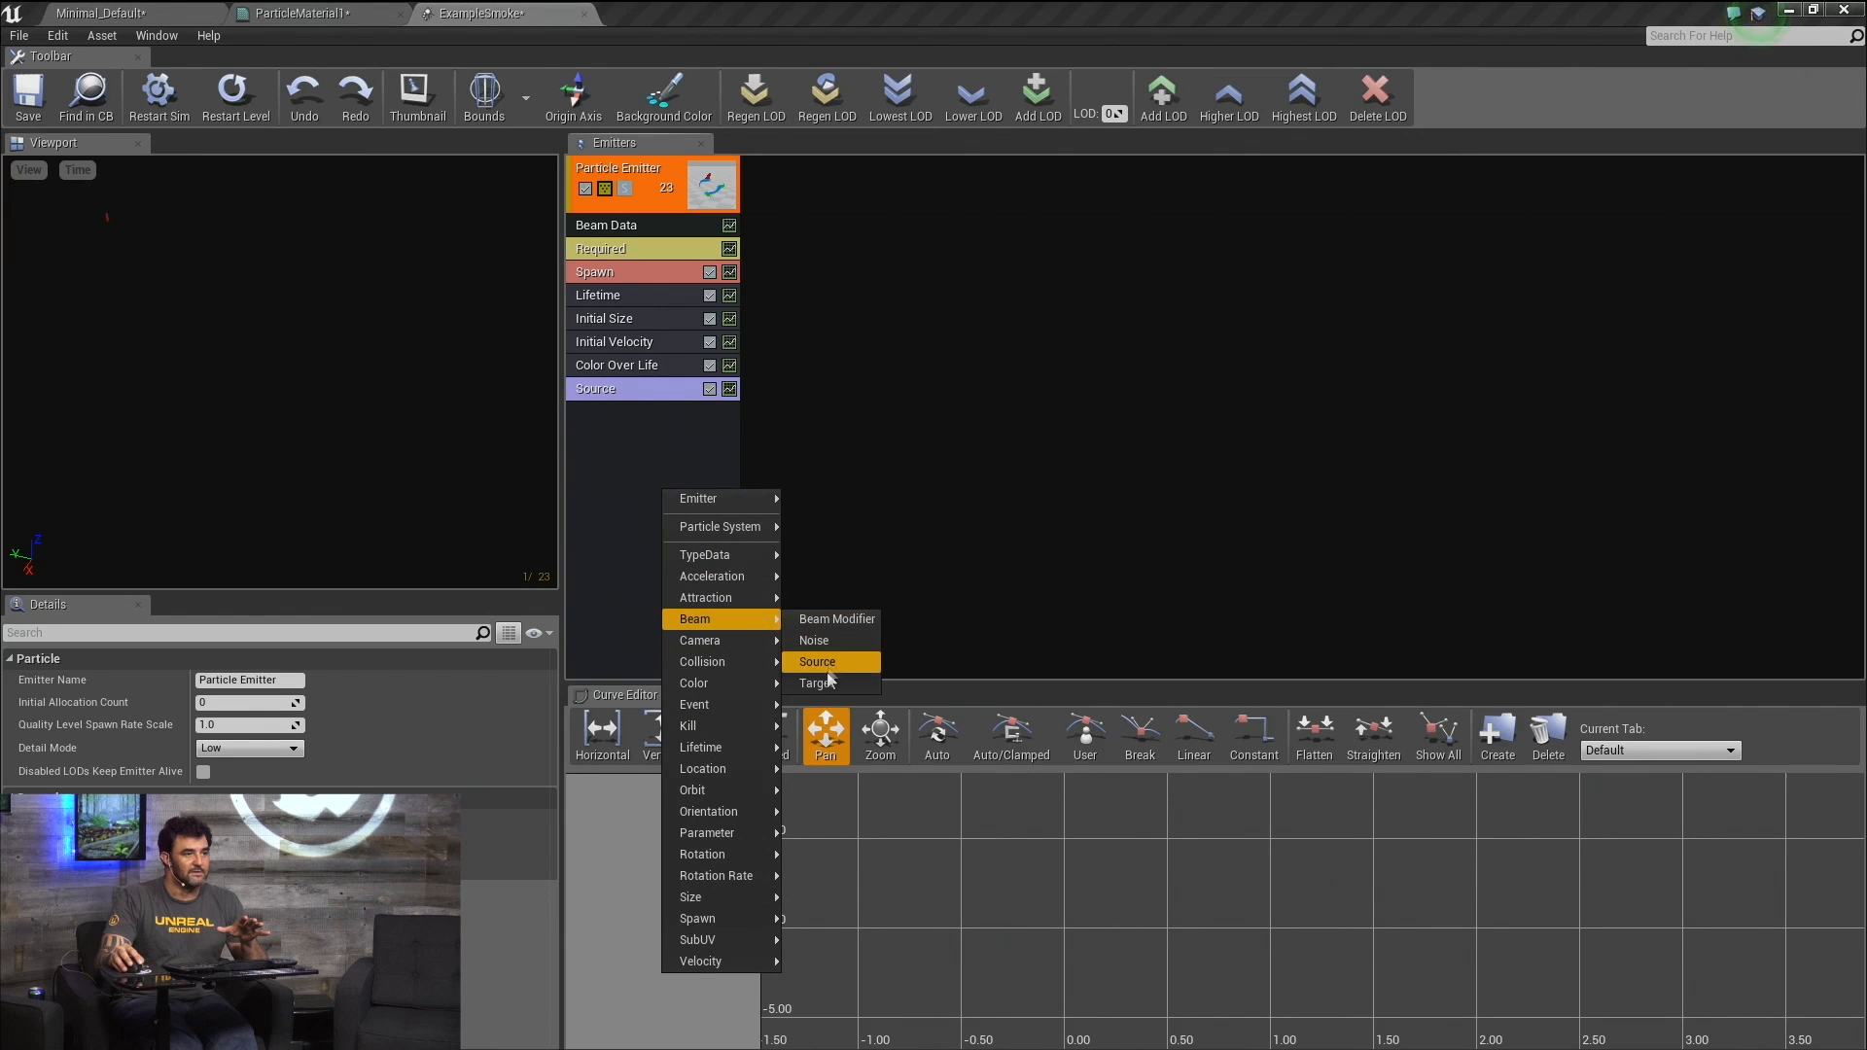
left_click(826, 683)
Set the Source module's constant distribution vector to X 0, Y 0, Z 0.
left_click(637, 389)
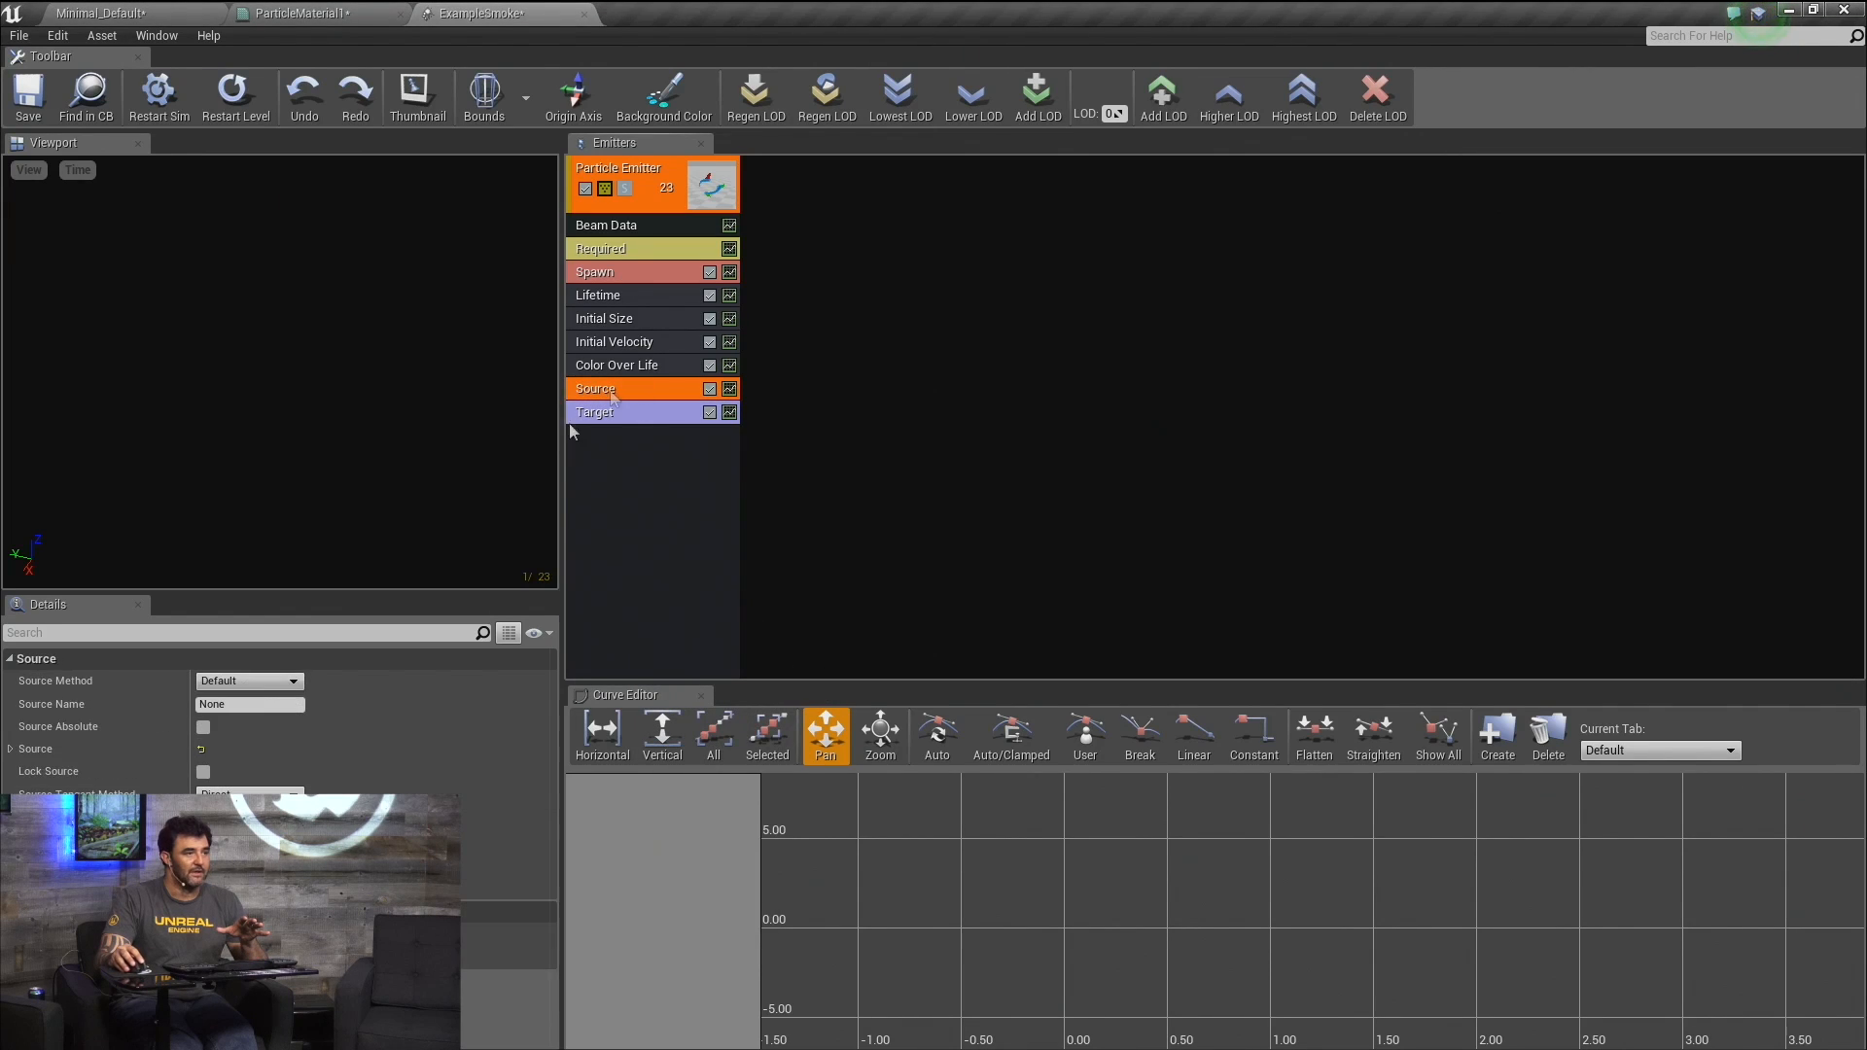
left_click(11, 749)
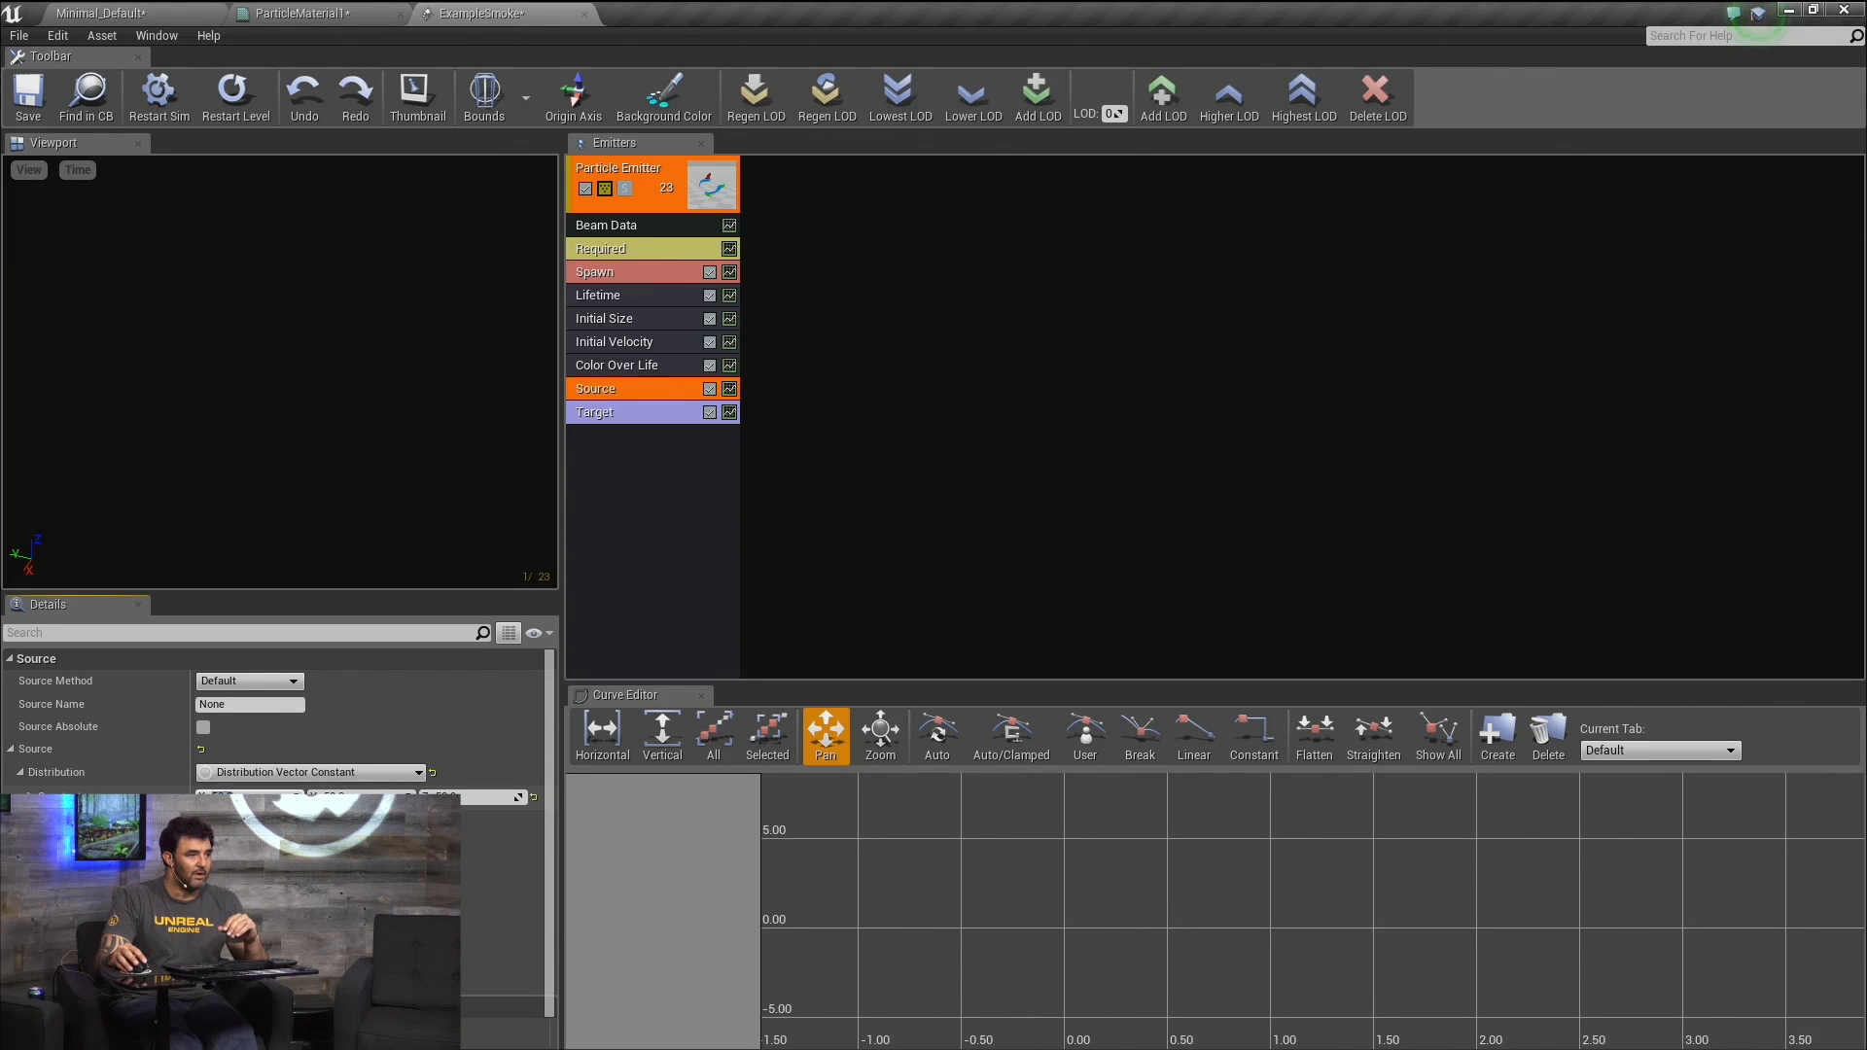
type("0")
key("Tab")
type("0")
key("Tab")
type("0")
key("Return")
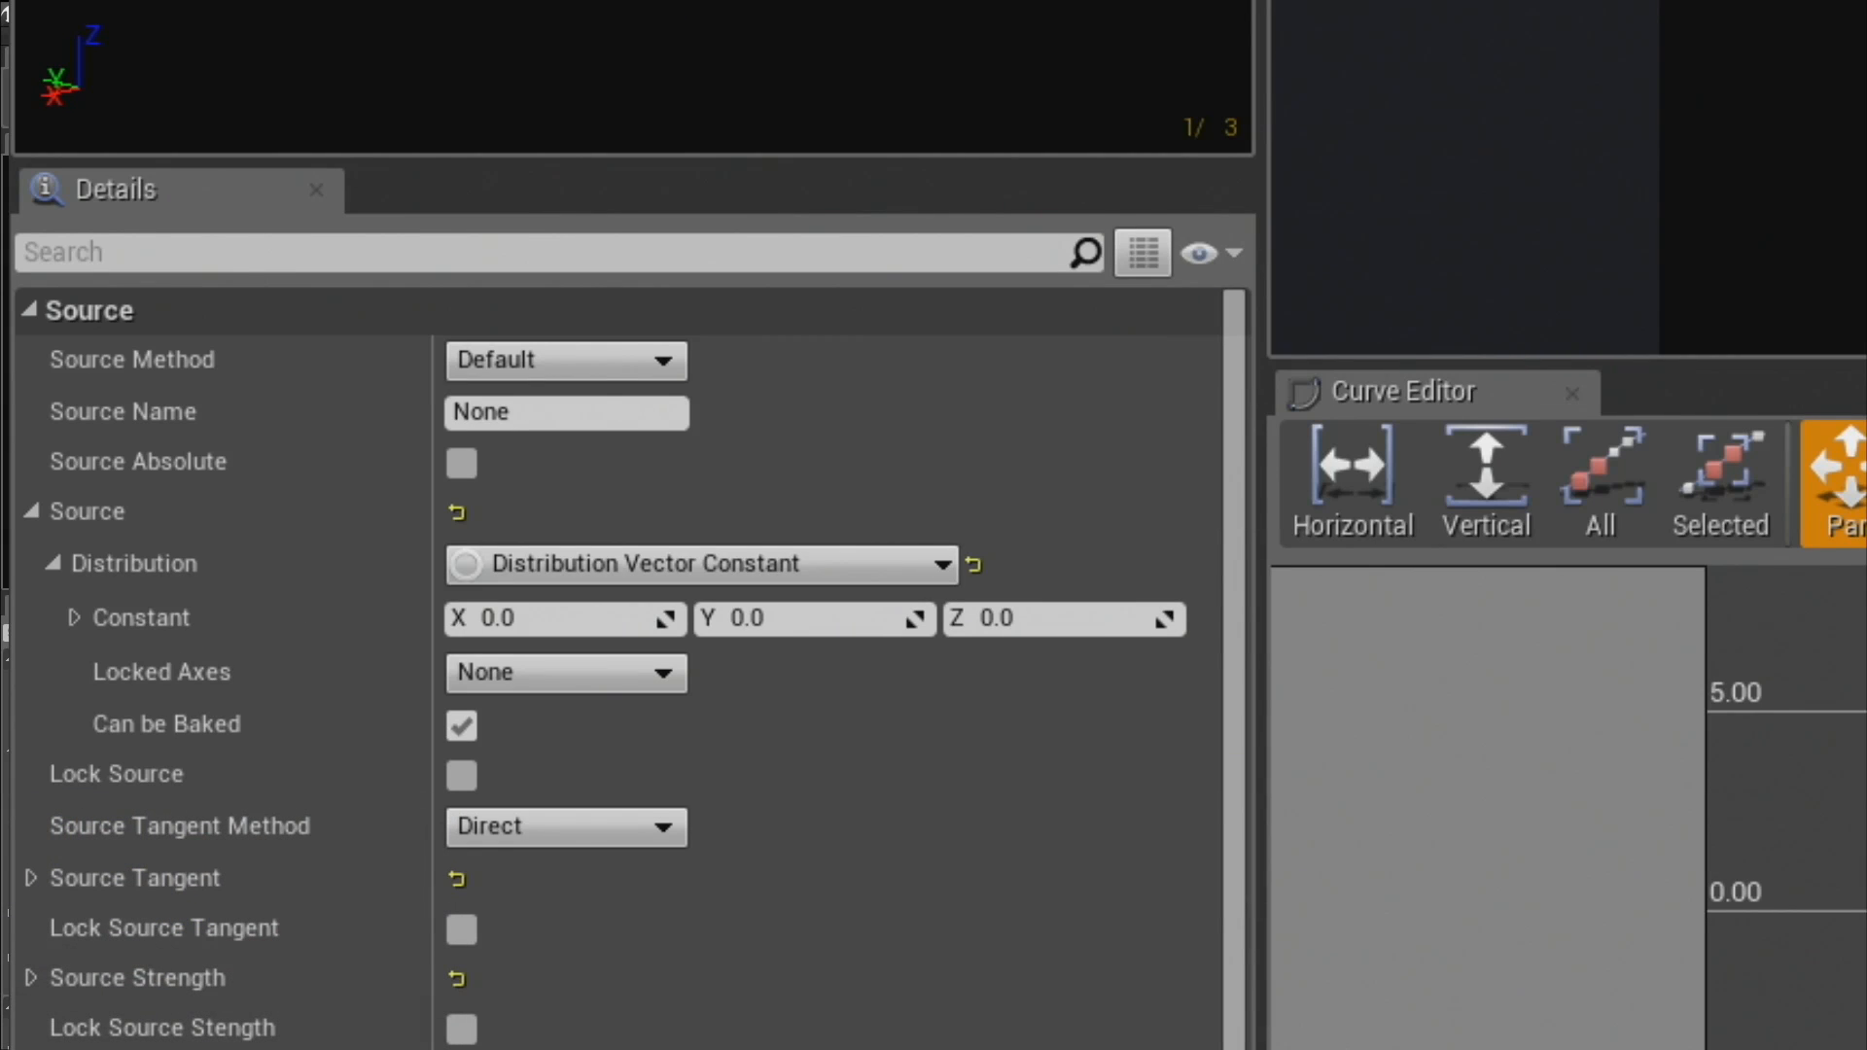
Set the Target module's constant distribution vector to X 500, Y 0, Z 0.
left_click(1410, 2)
left_click(47, 477)
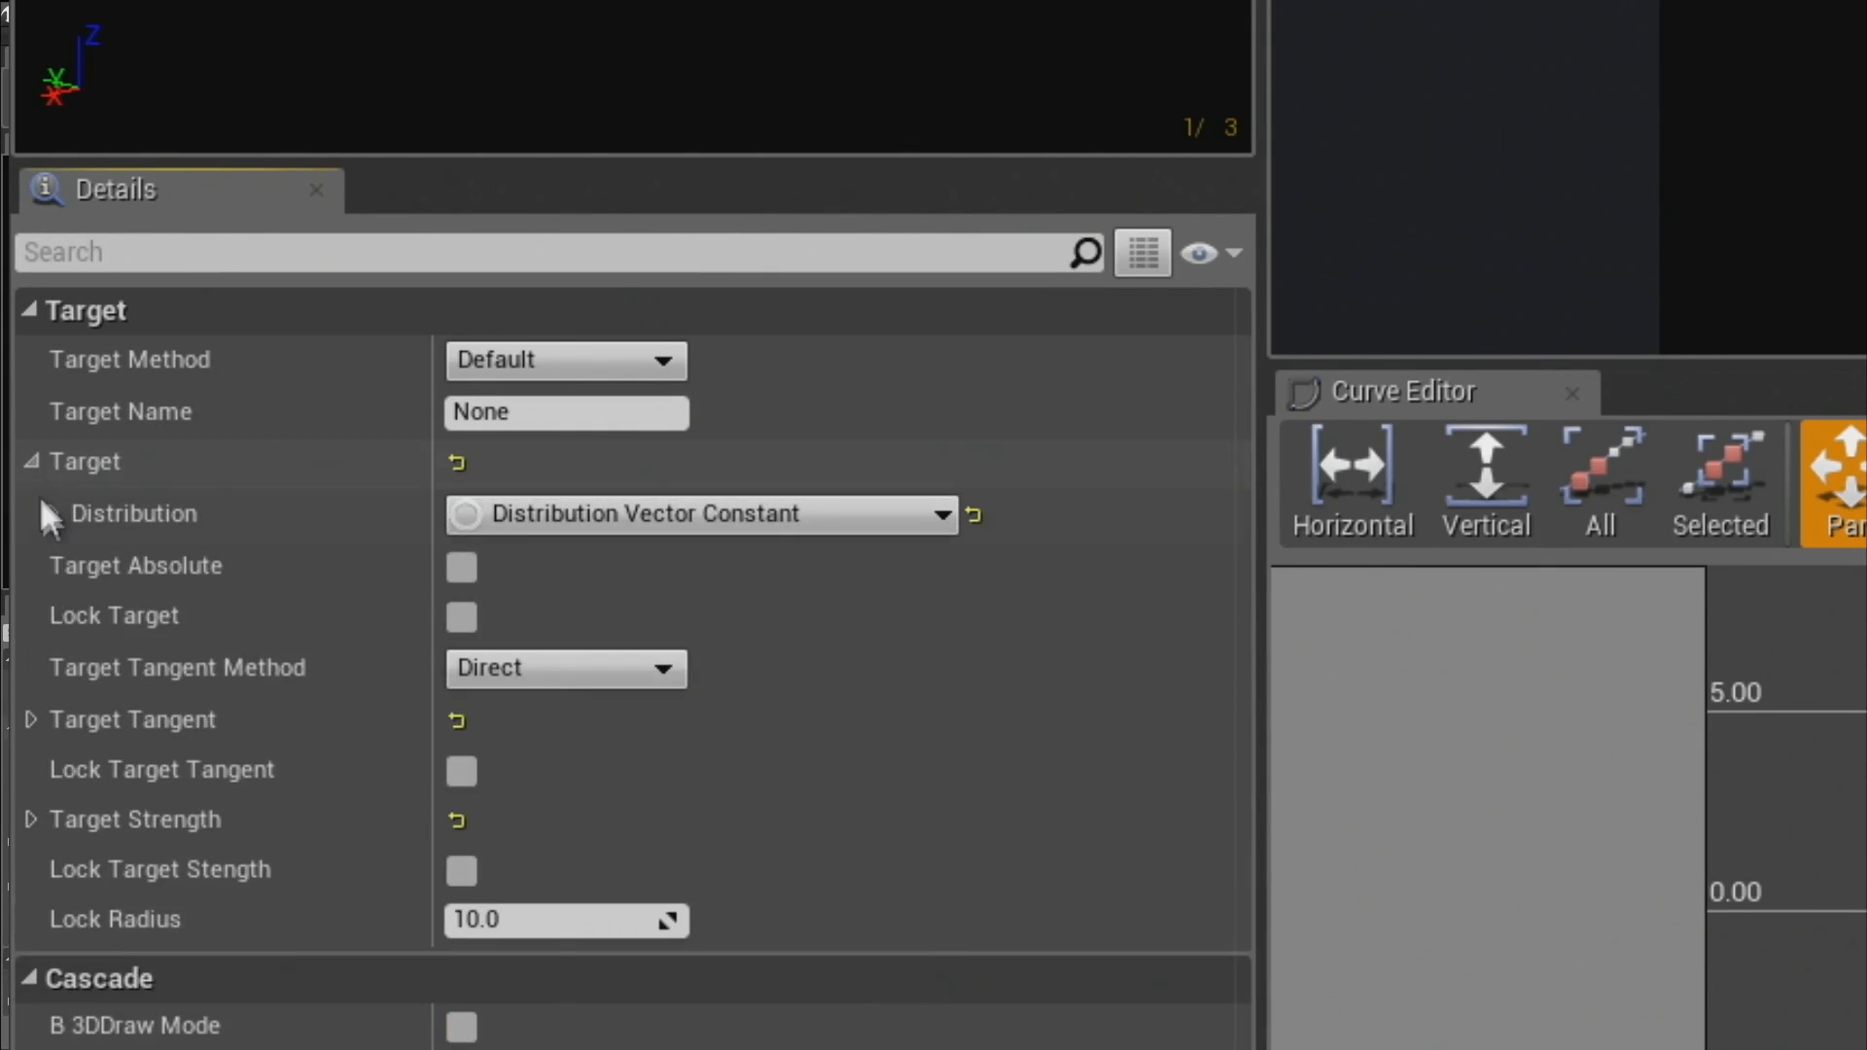
left_click(51, 511)
left_click(566, 572)
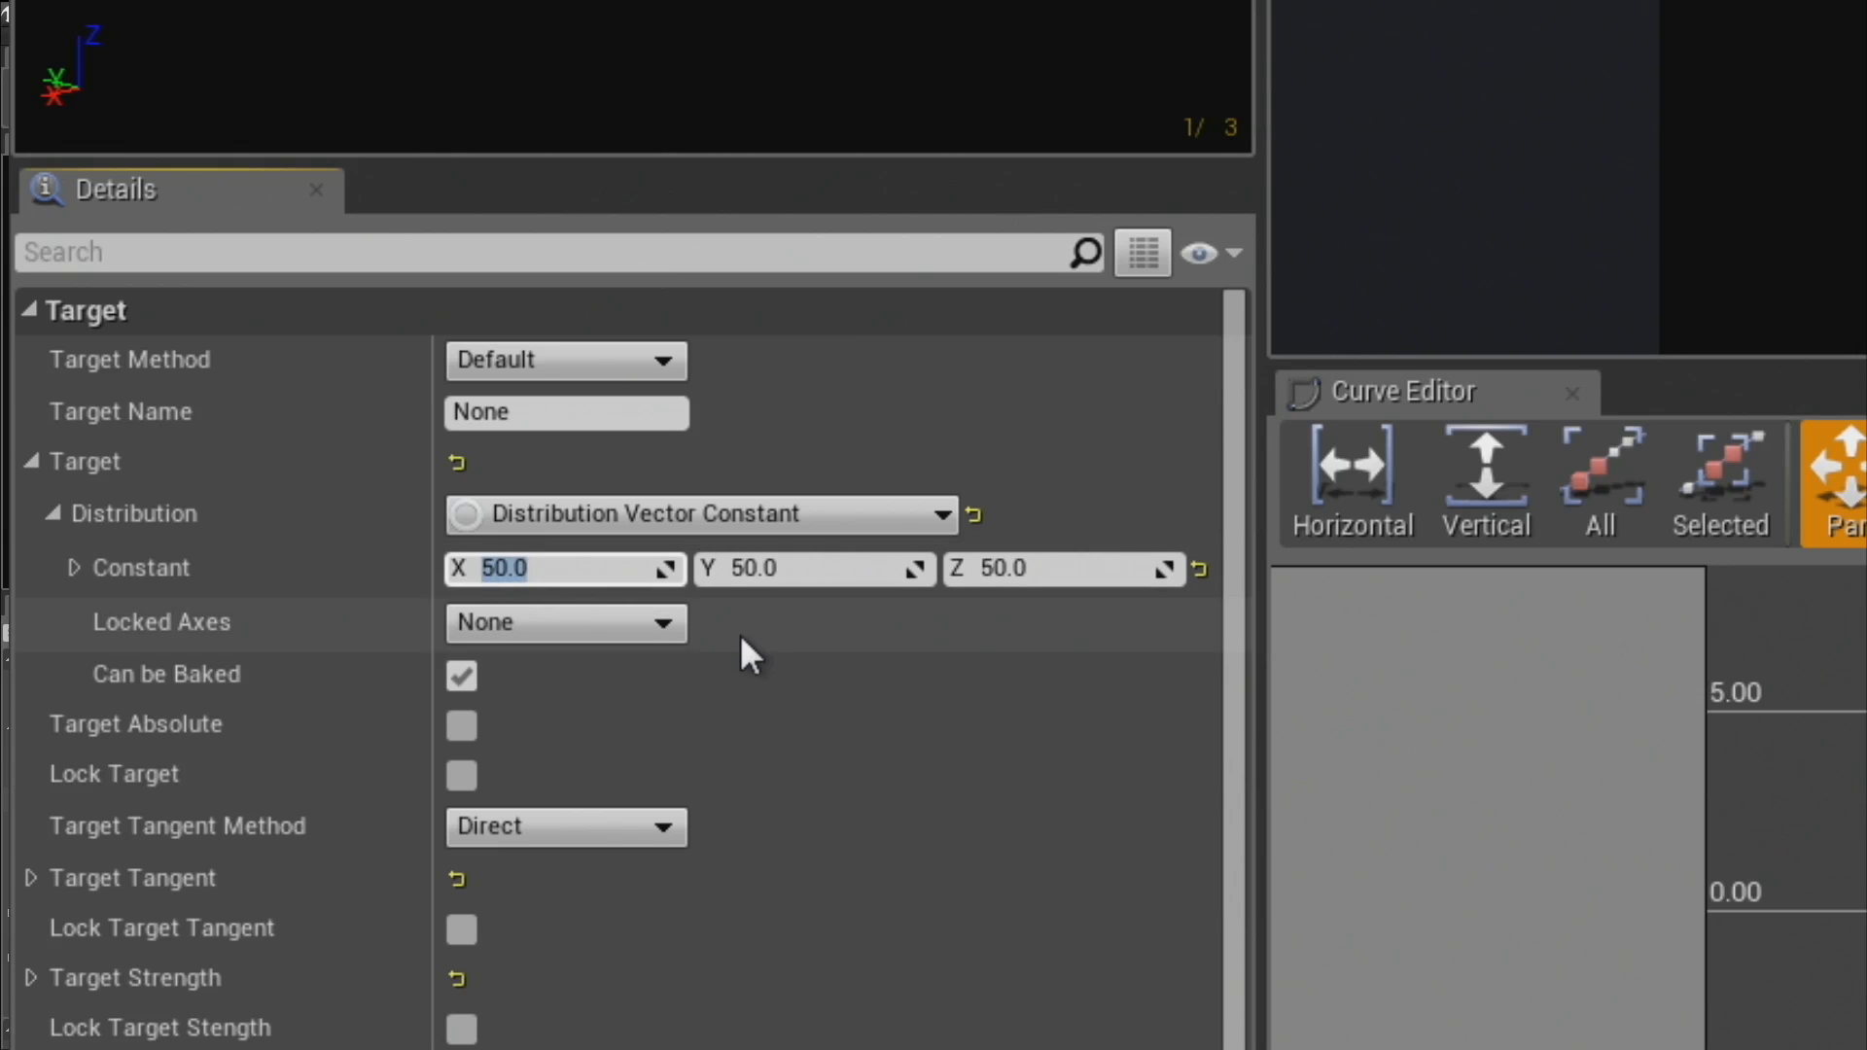
type("500")
key("Tab")
type("0")
key("Tab")
type("0")
key("Return")
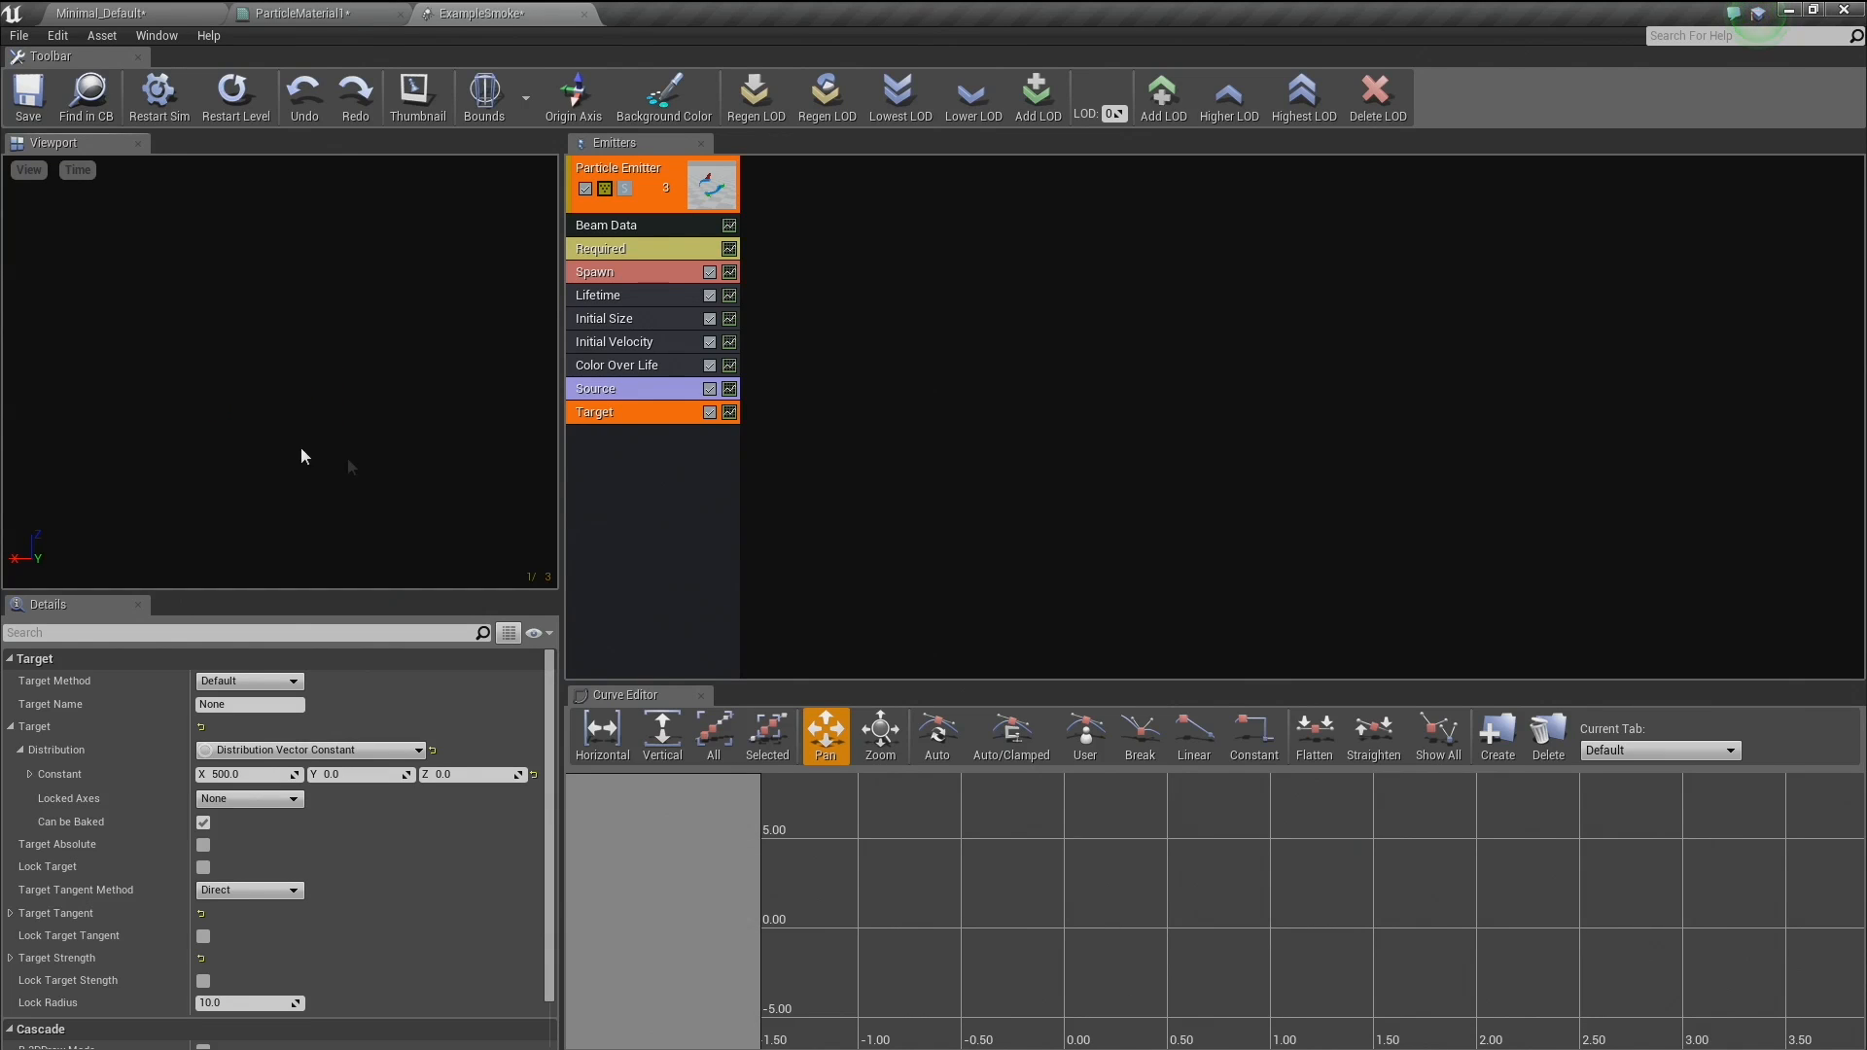
Set the Beam Data speed to 0 and inspect the beam in the preview.
left_click(648, 266)
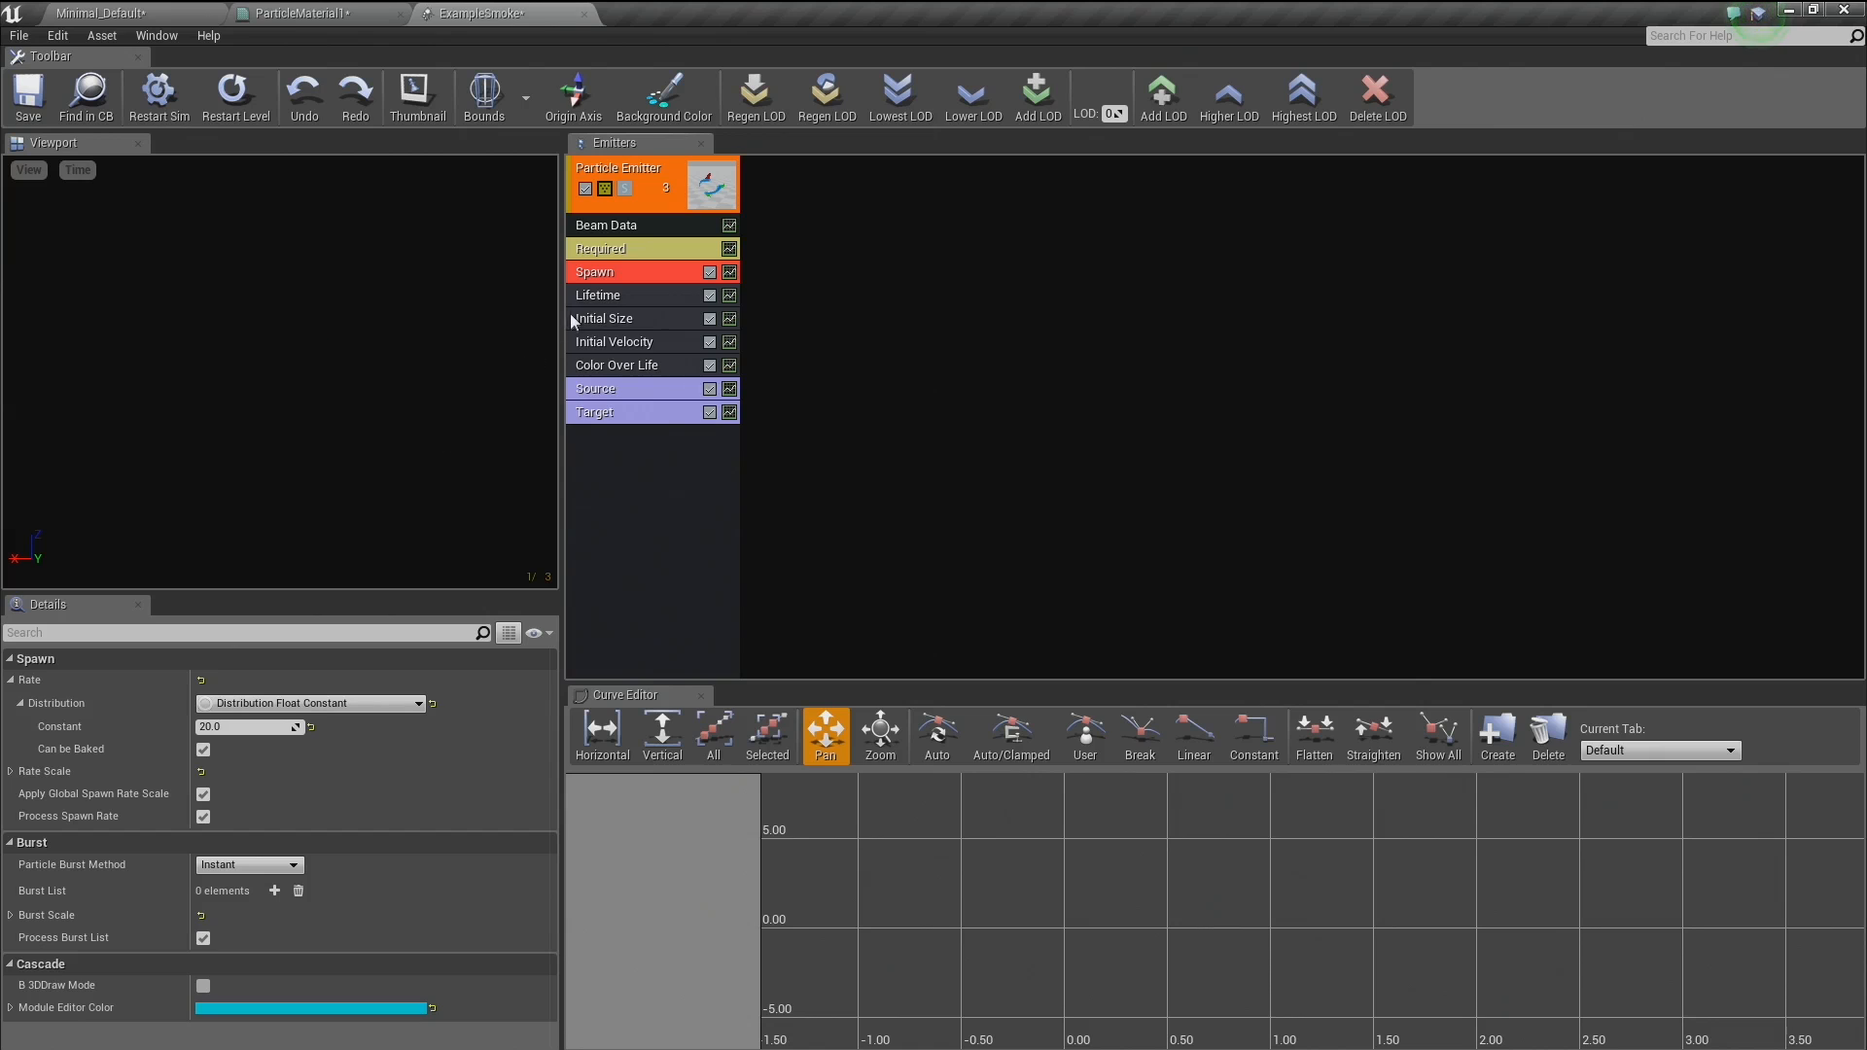
left_click(624, 228)
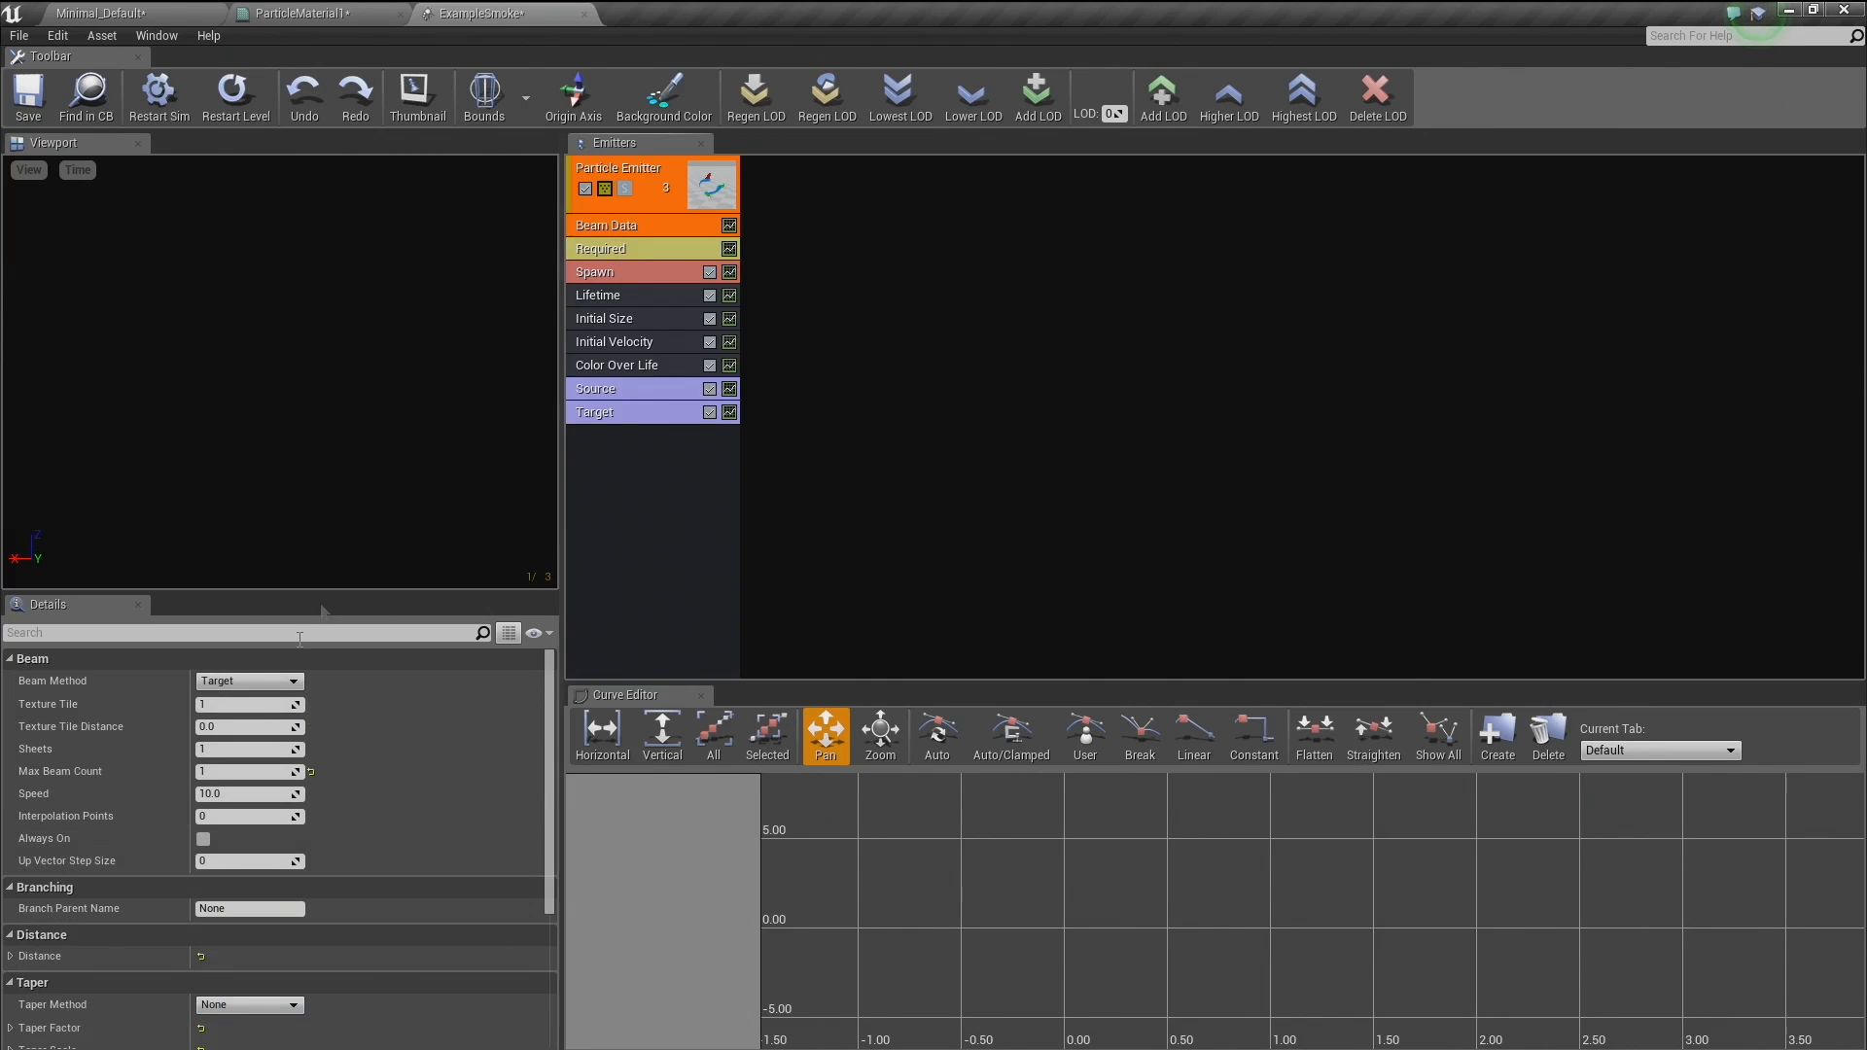
left_click(254, 789)
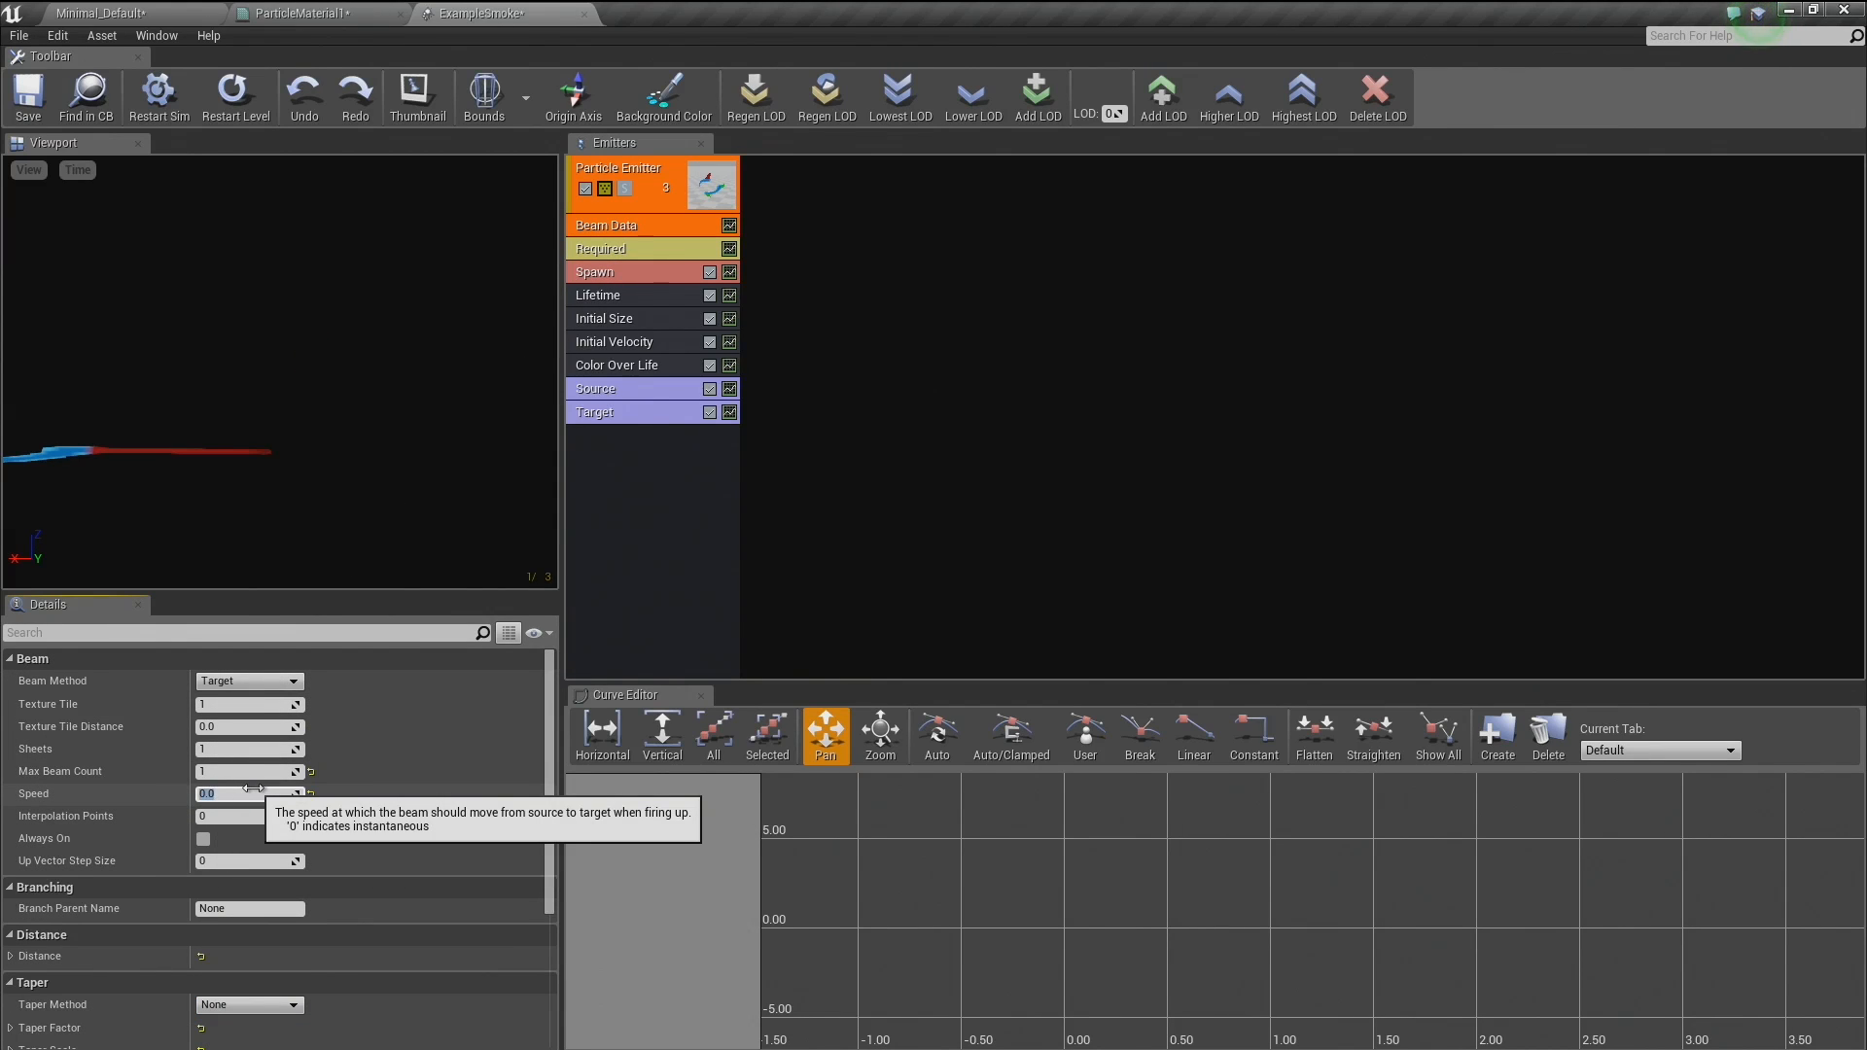
left_click_drag(102, 391, 68, 437)
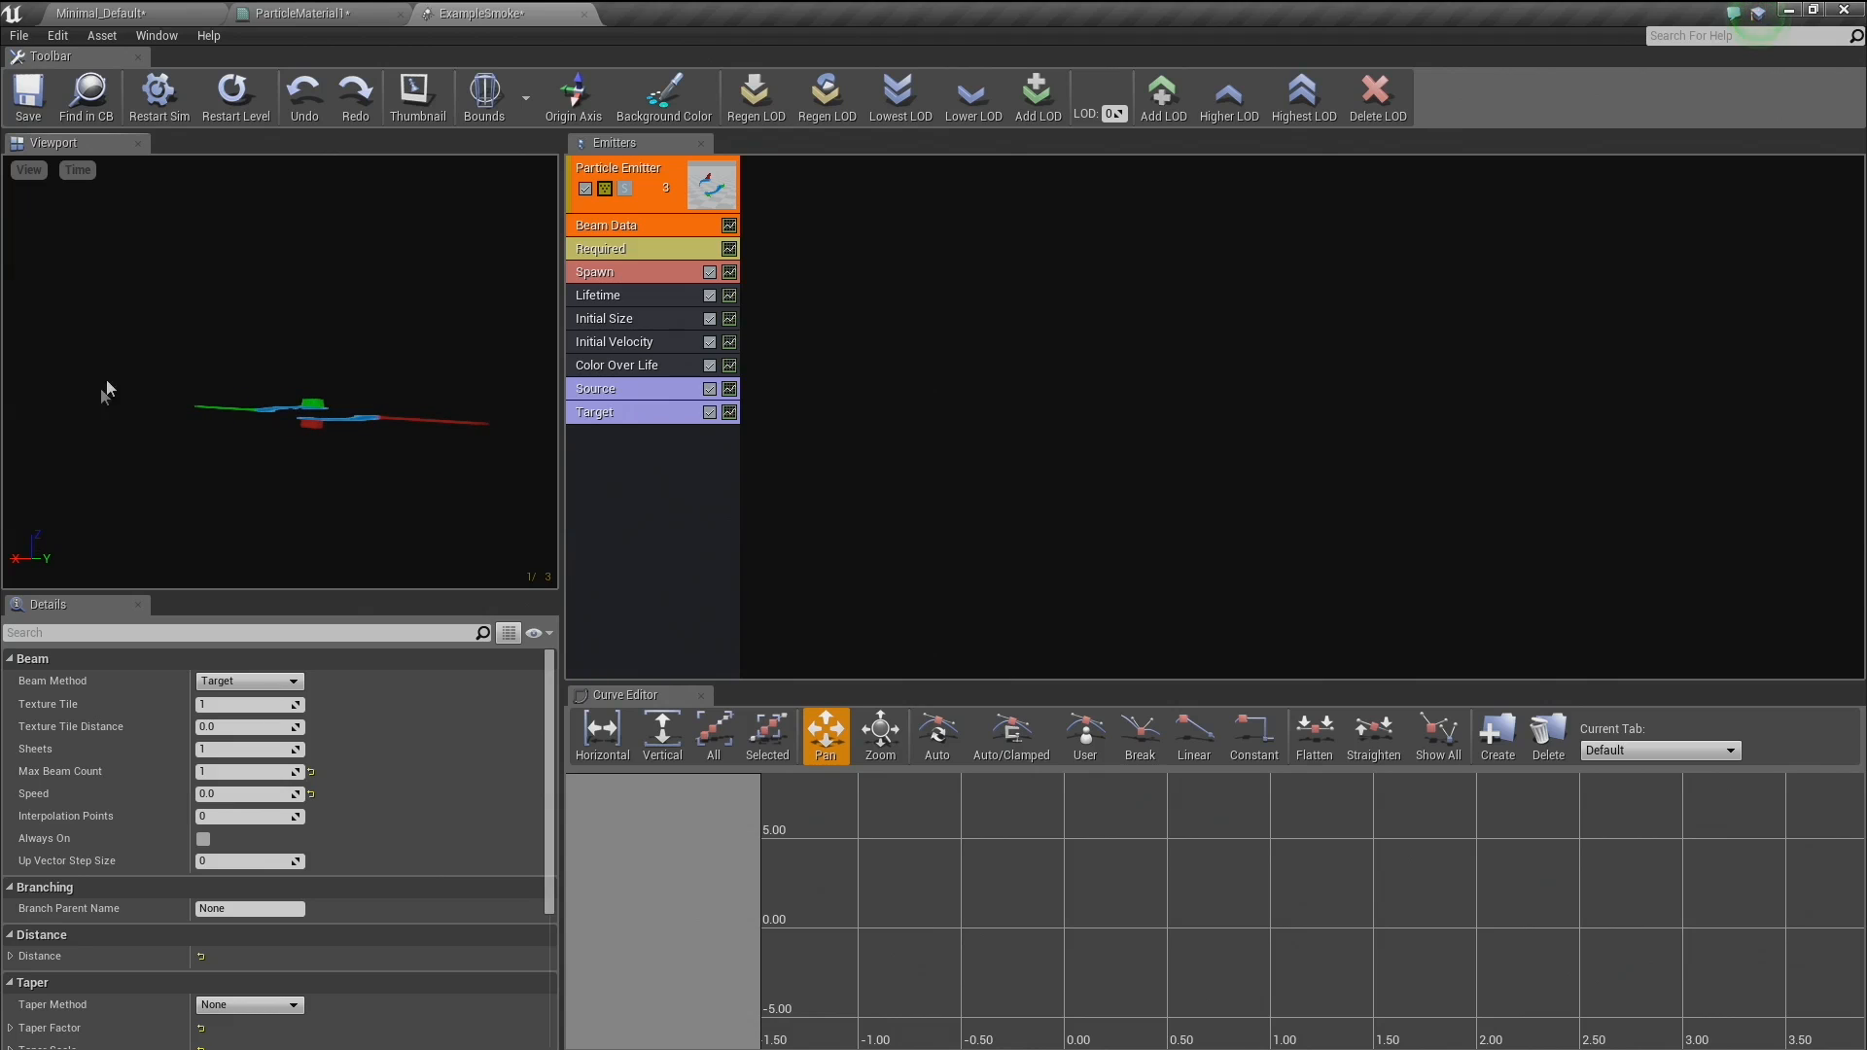
mouse_move(322, 393)
left_mouse_down()
mouse_move(360, 393)
mouse_move(317, 391)
left_mouse_up()
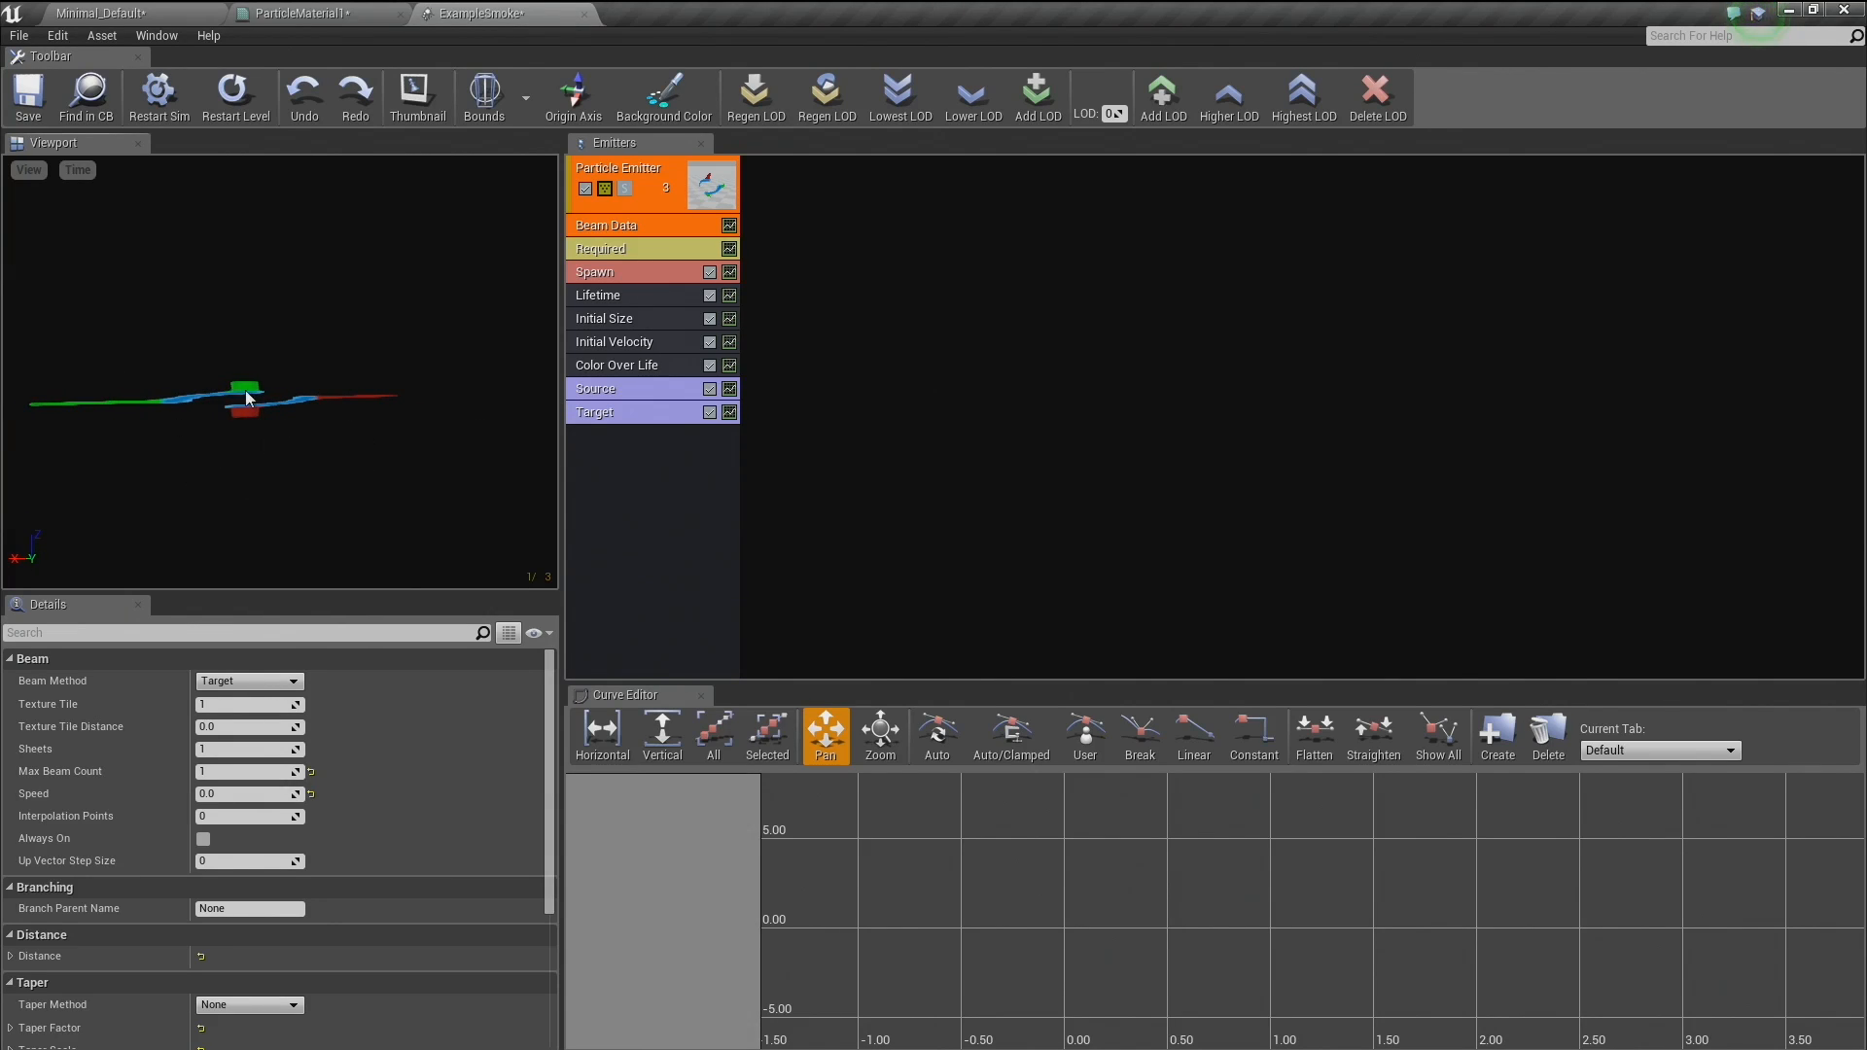
Apply the changes to ParticleMaterial1 and go to the Minimal_Default level.
left_click(301, 13)
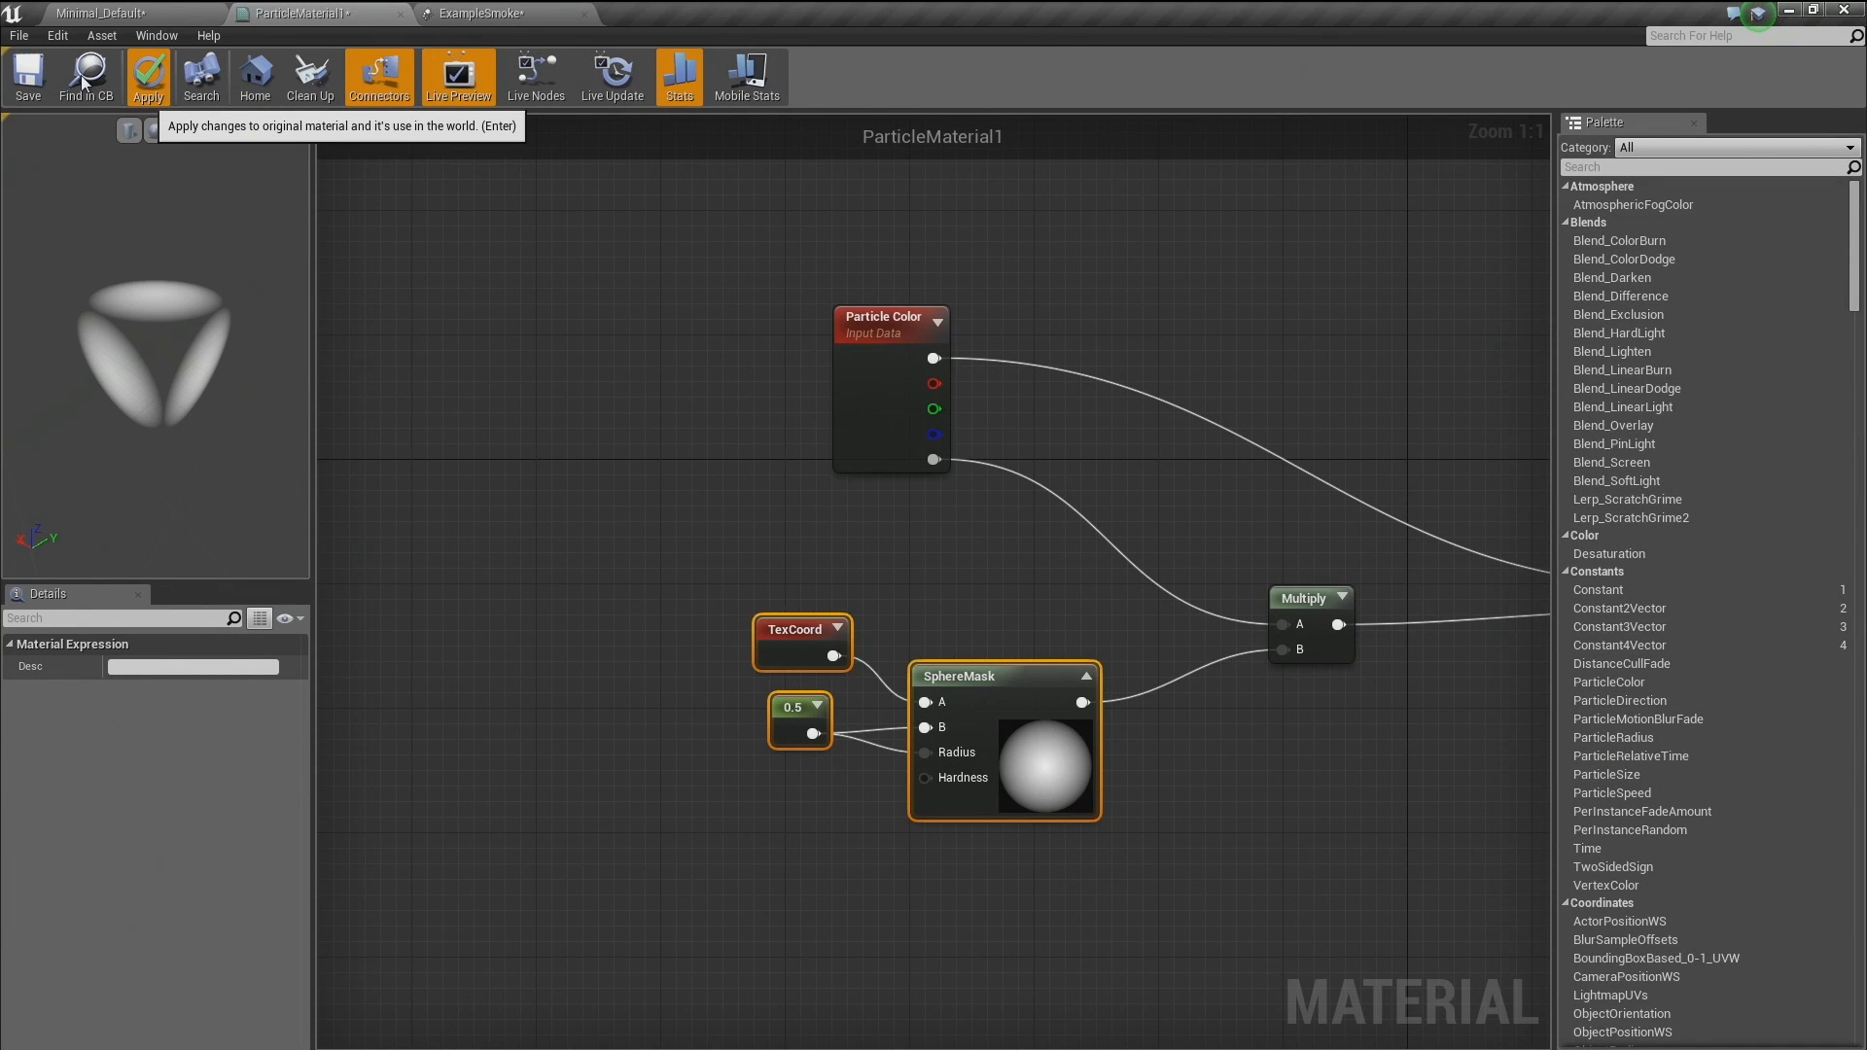
left_click(148, 76)
left_click(171, 11)
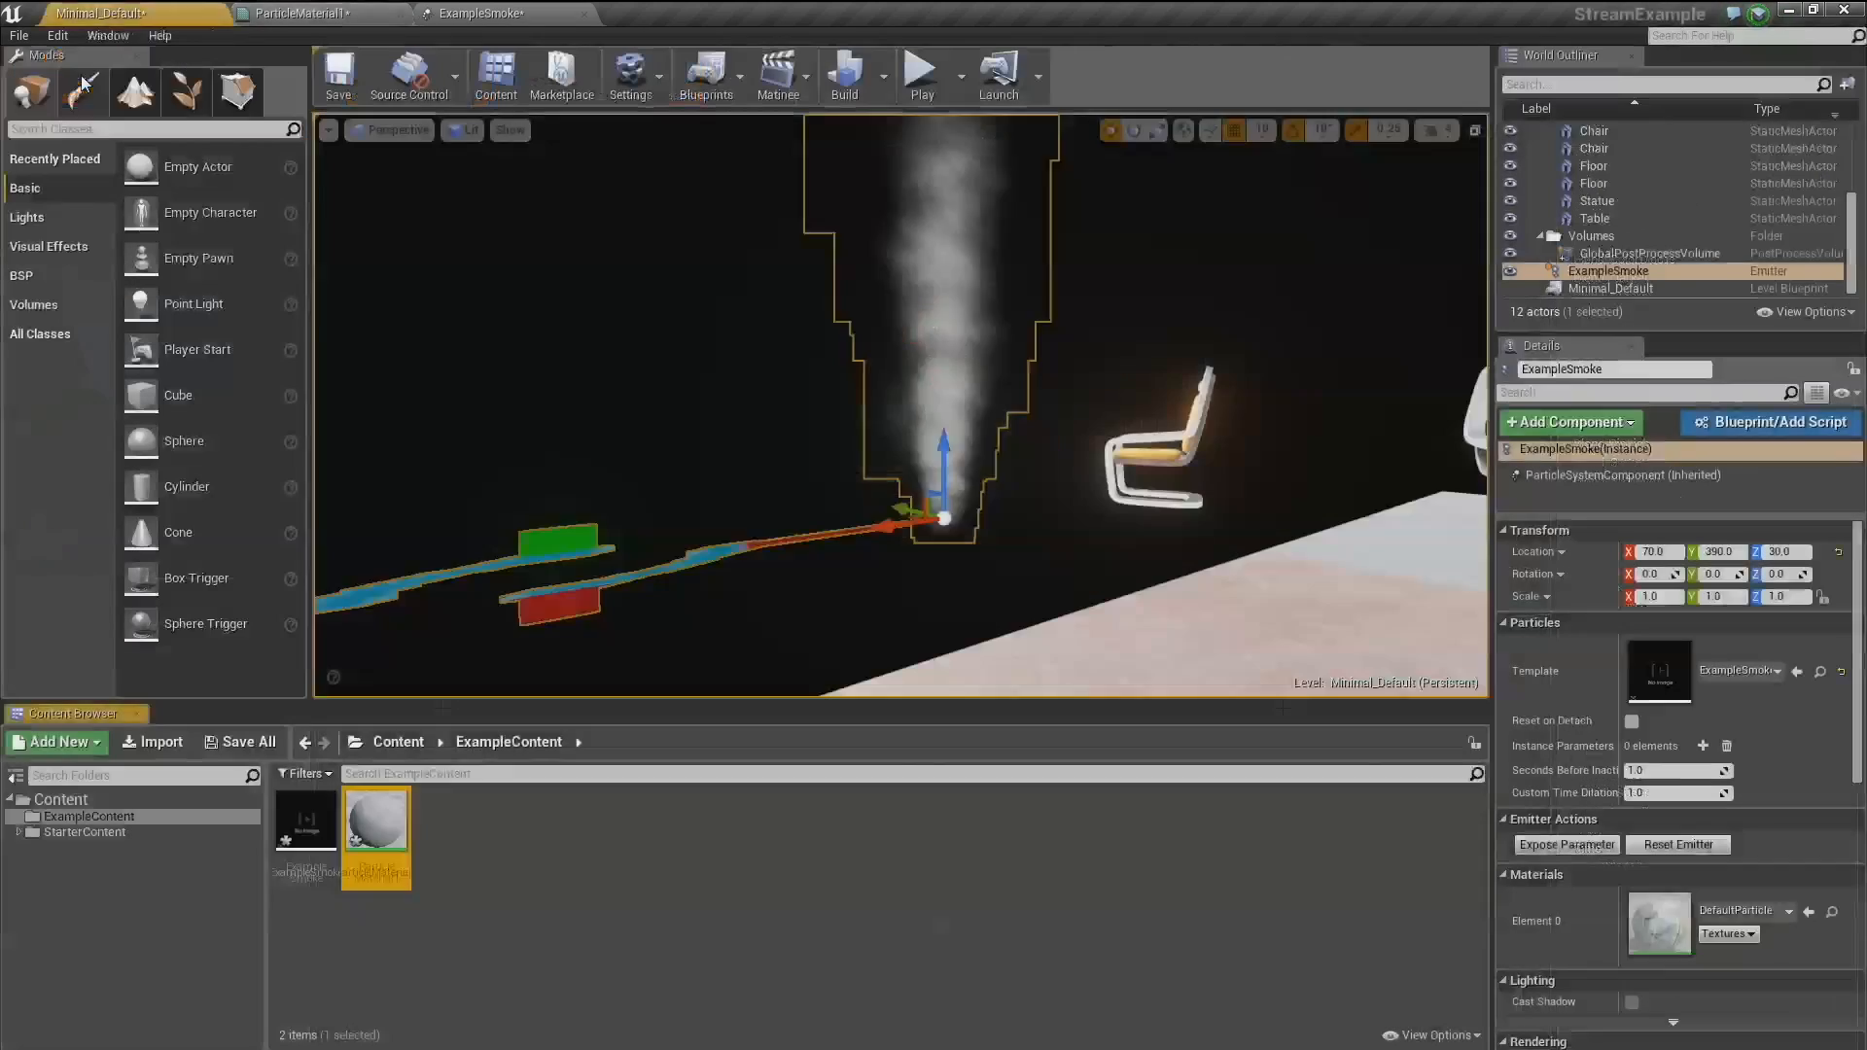
Assign ParticleMaterial1 as the material in the ExampleSmoke emitter's Required module.
left_click(481, 13)
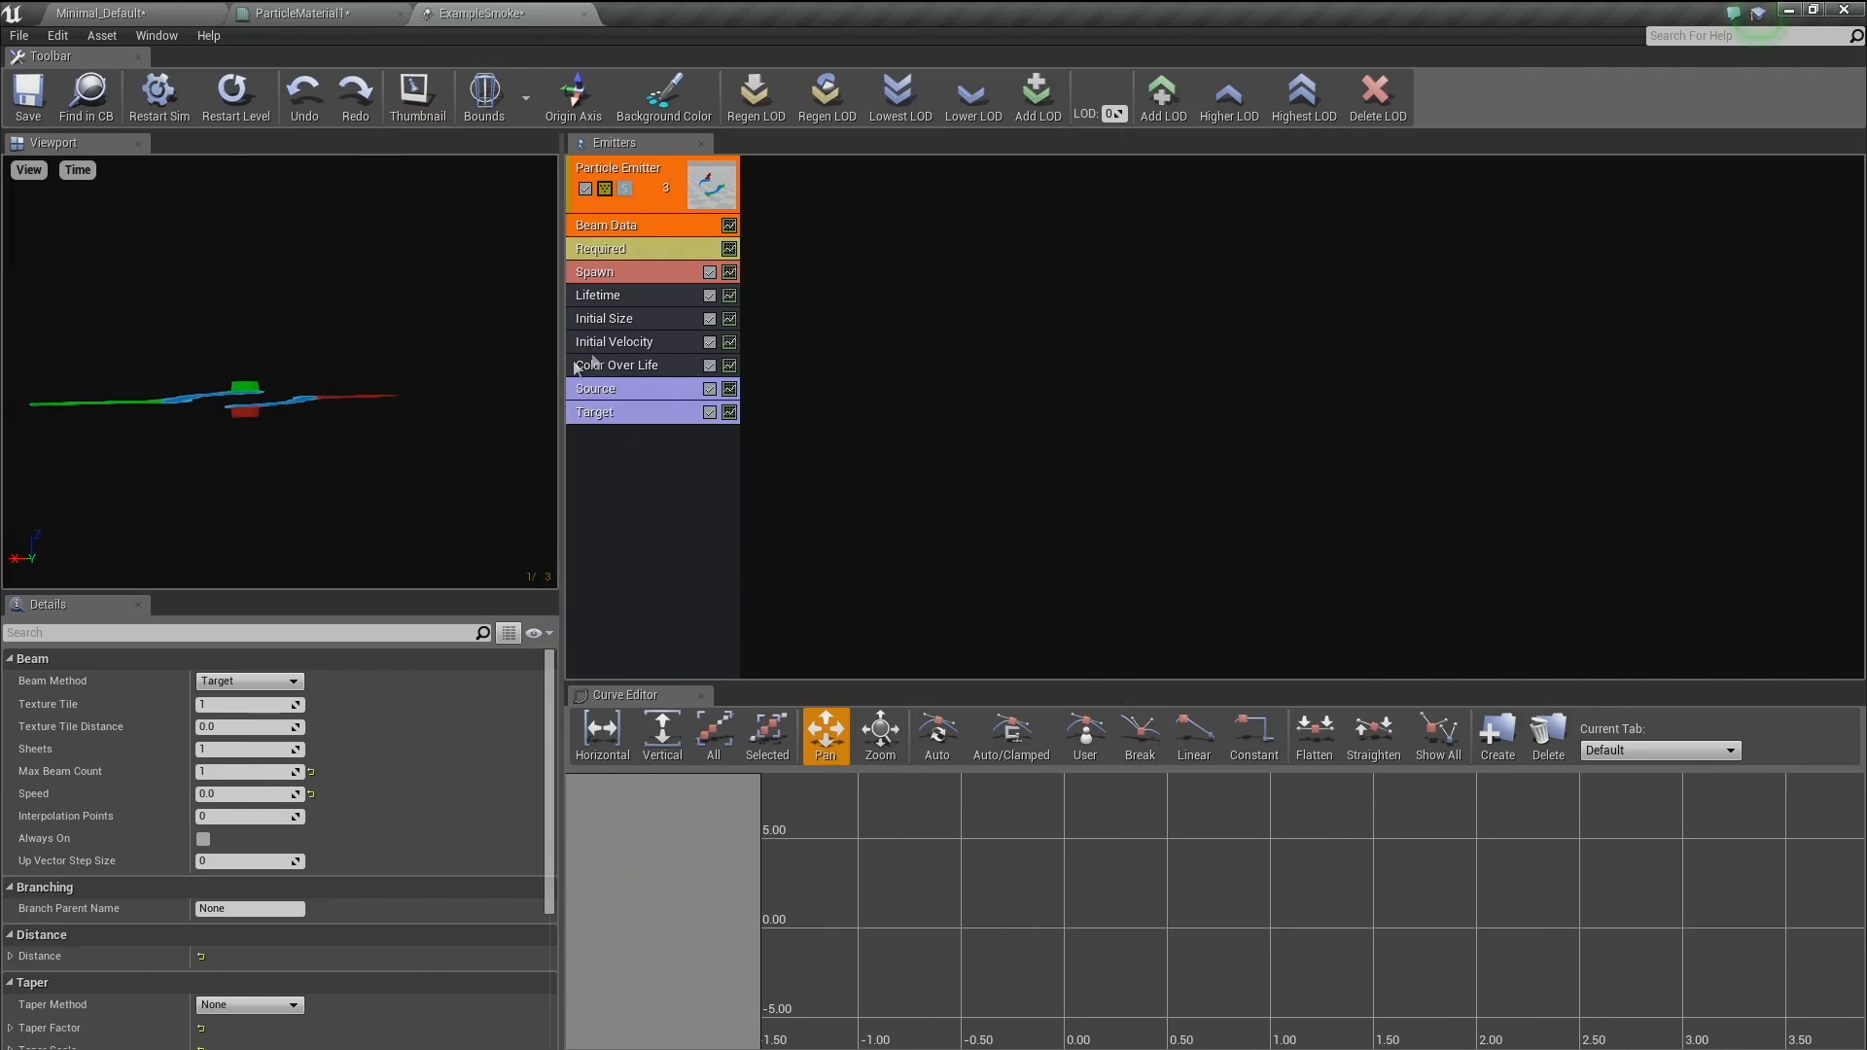
left_click(657, 248)
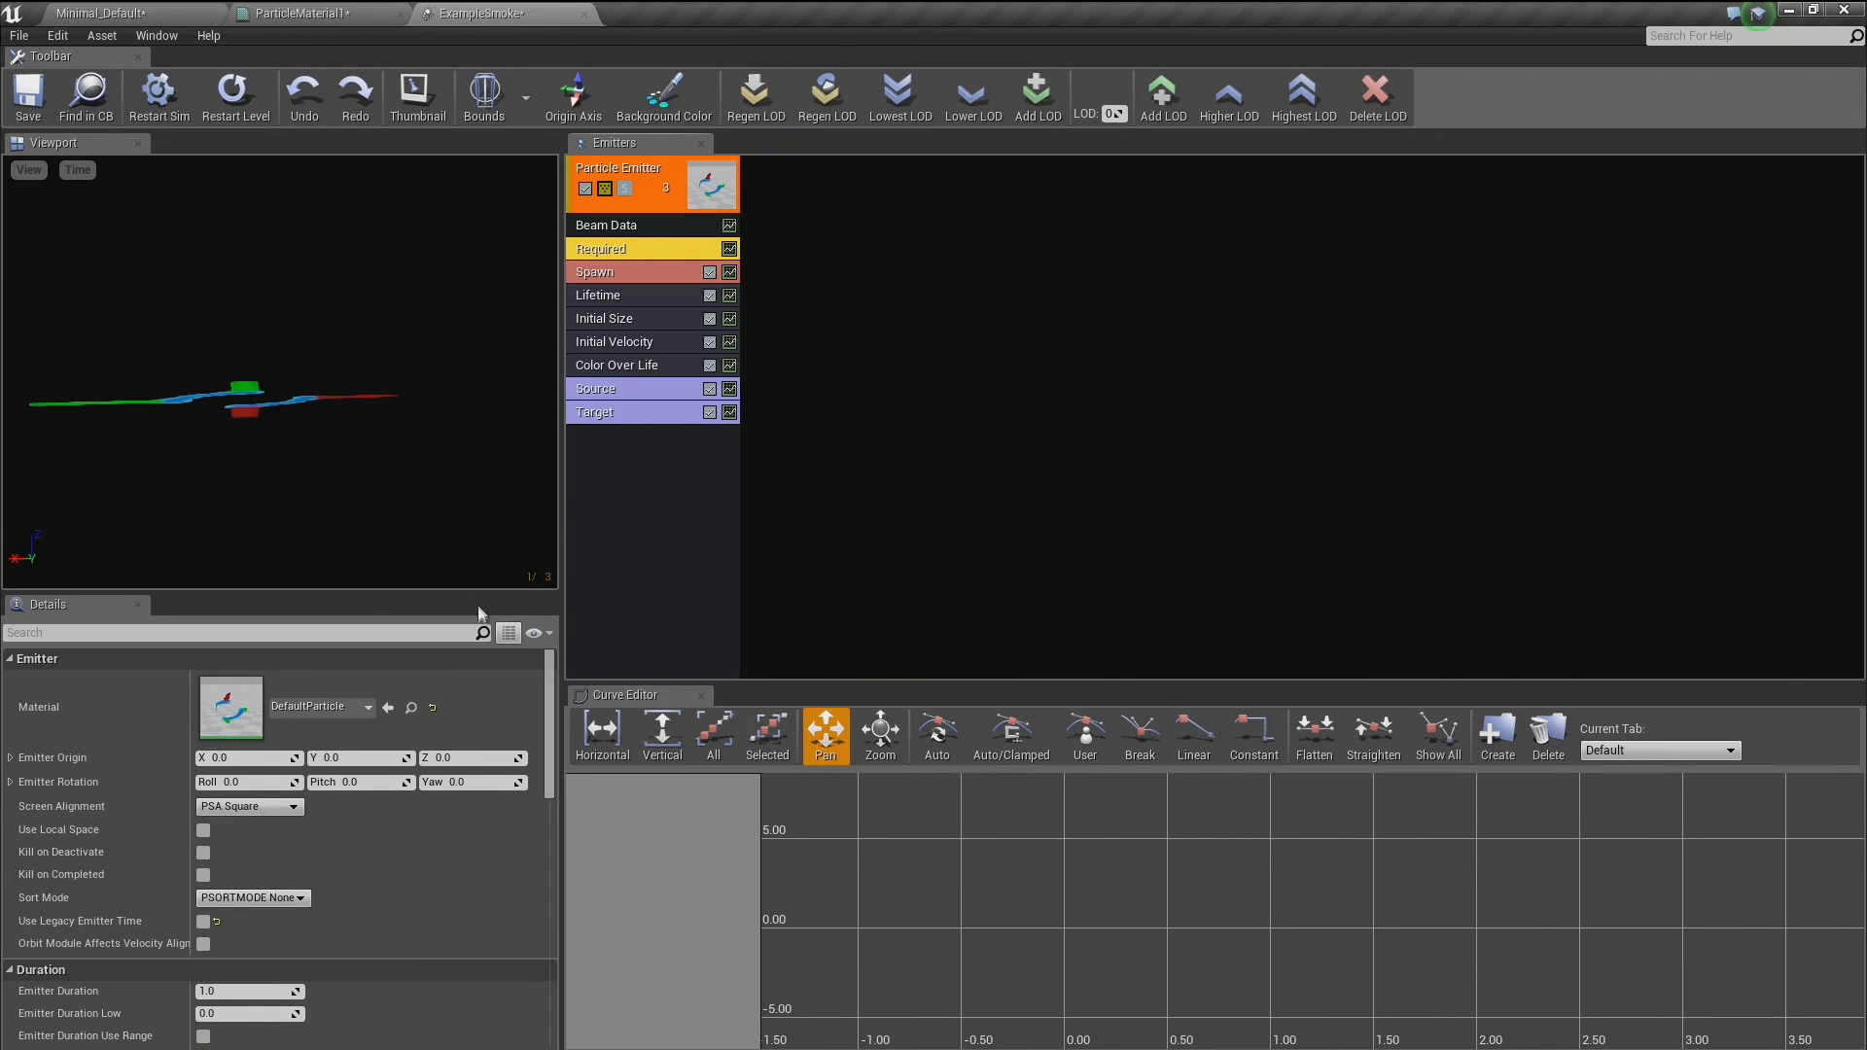
left_click(388, 708)
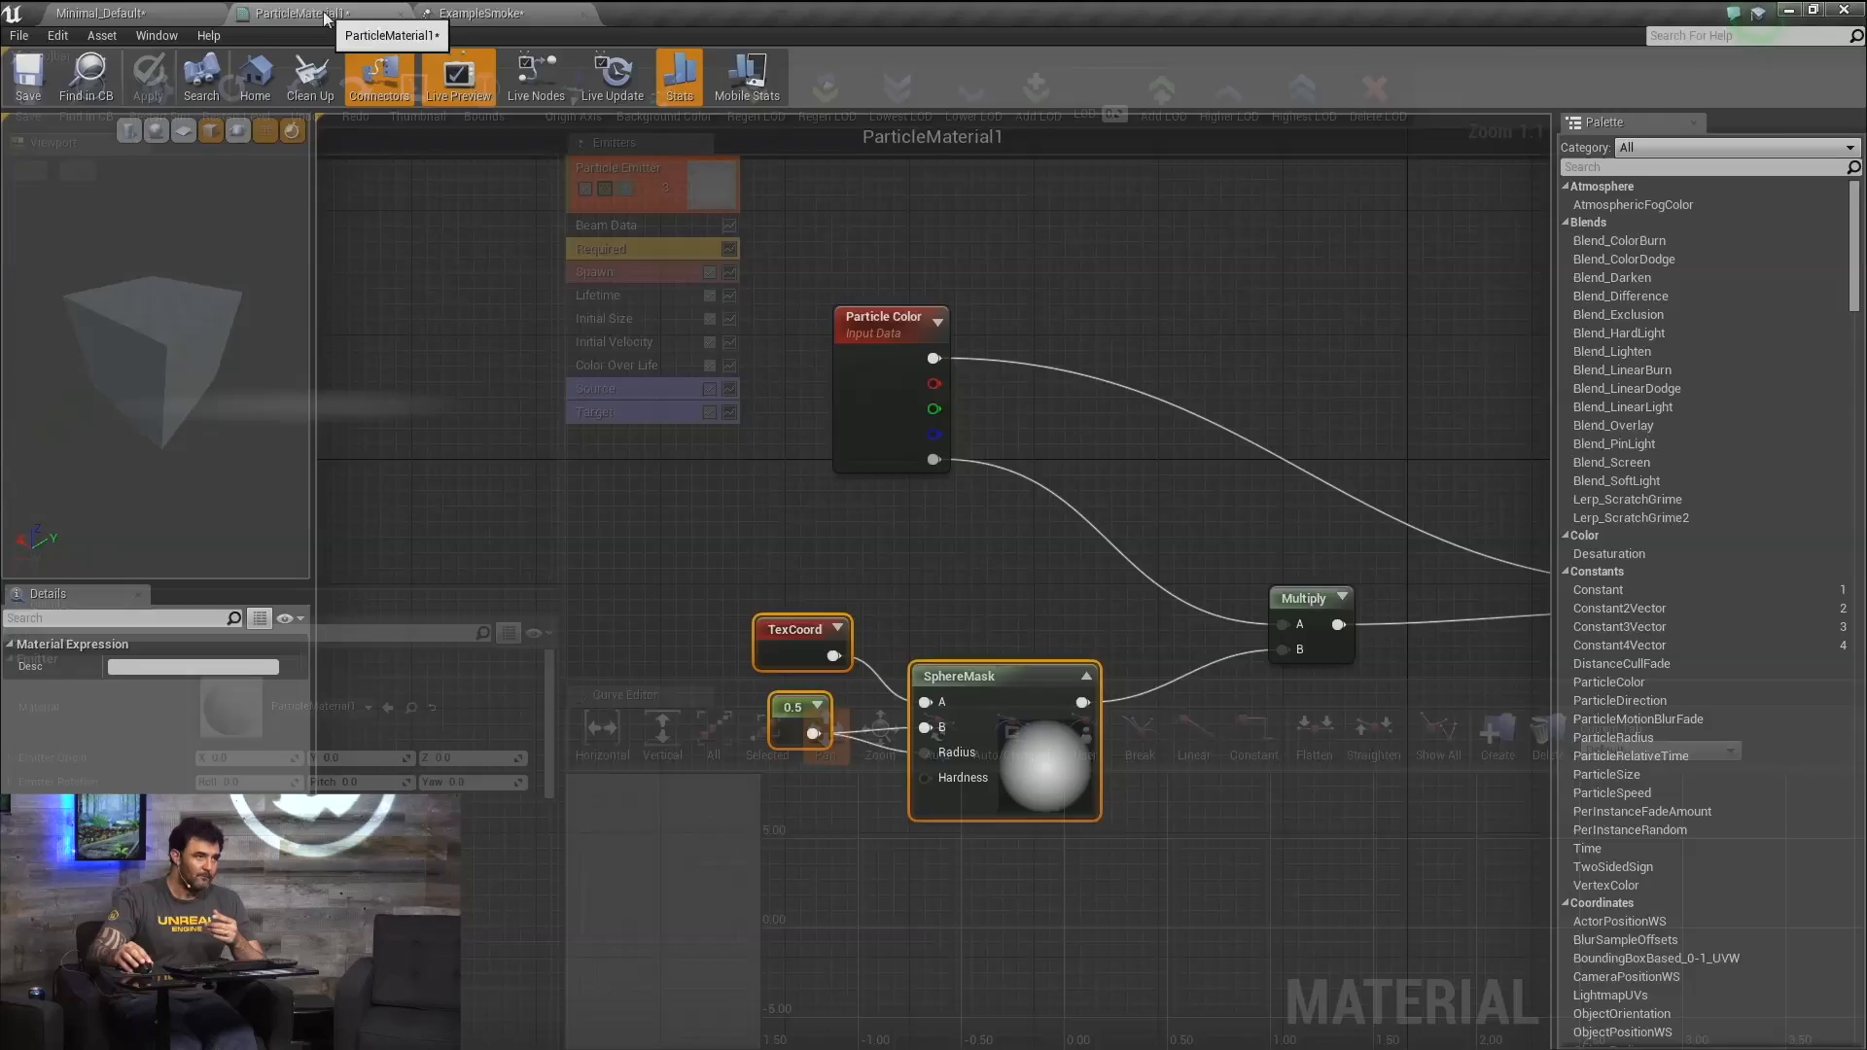
In ParticleMaterial1, disconnect Particle Color's alpha, connect the SphereMask output directly to Opacity, and delete the Multiply node.
left_click(324, 14)
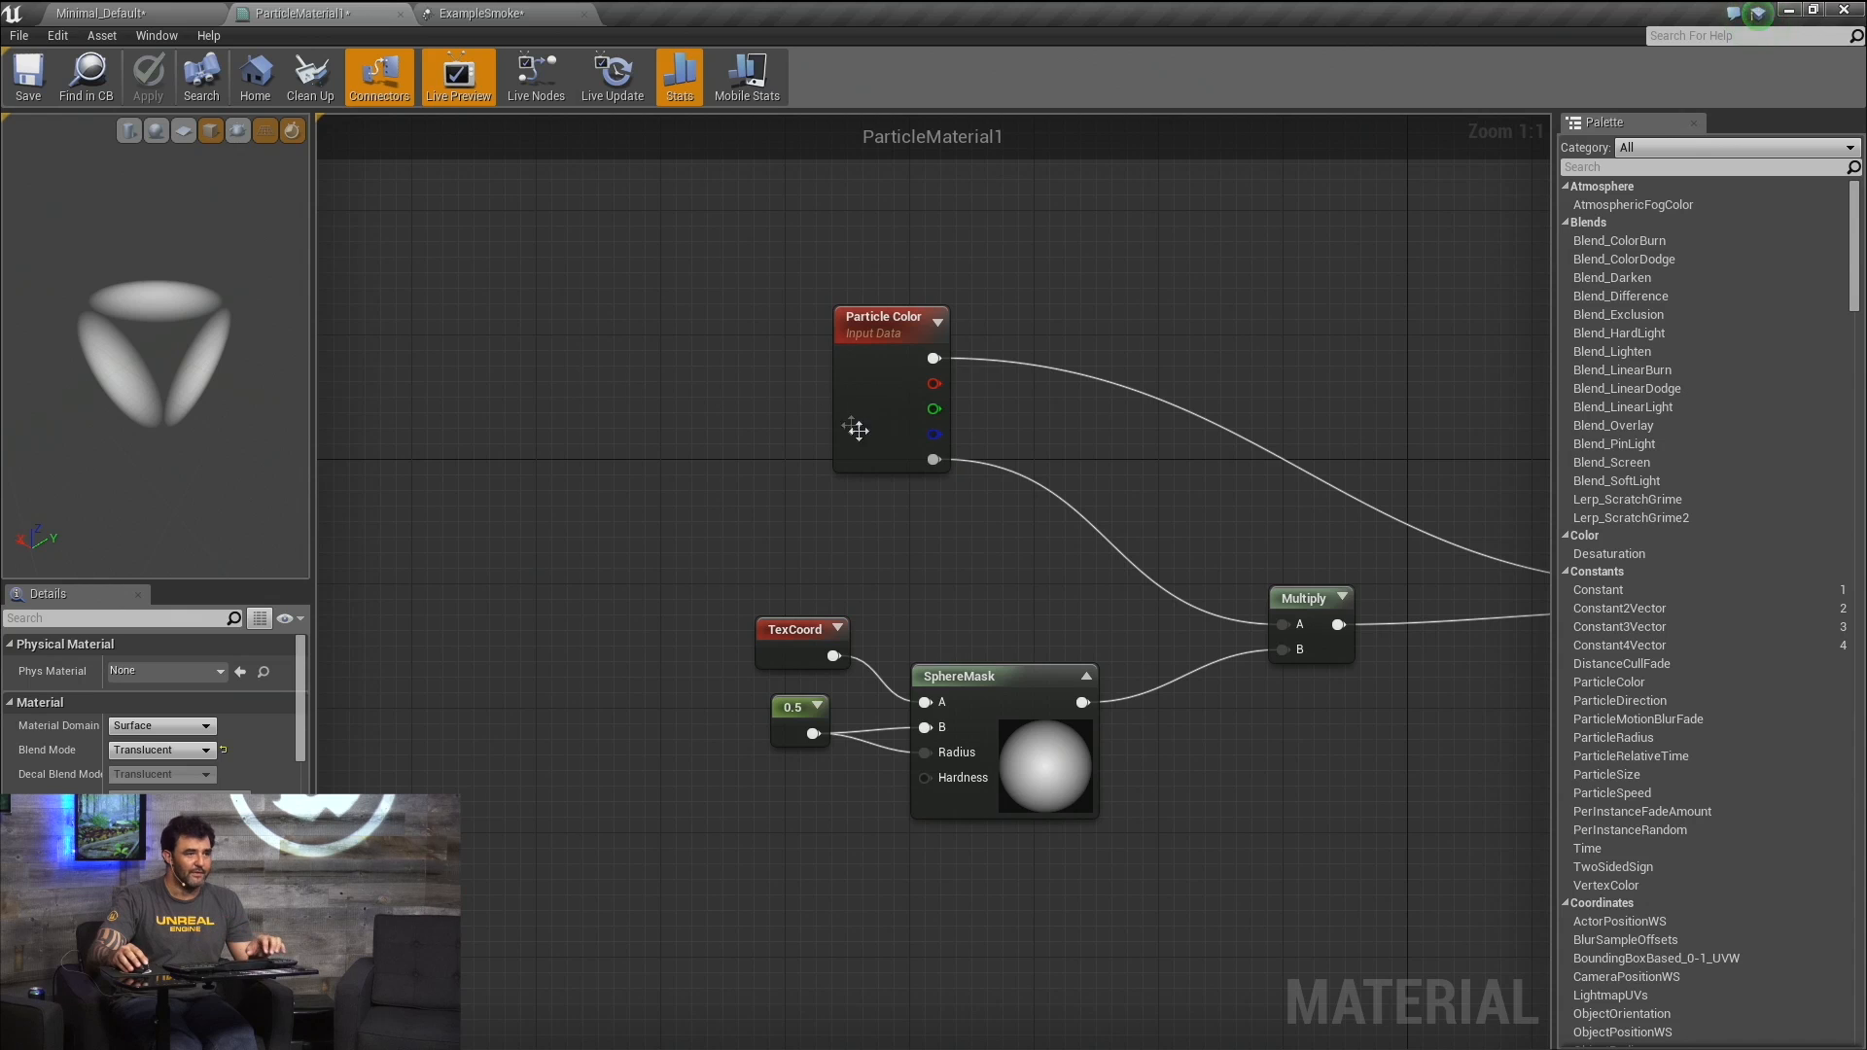
right_click_drag(857, 431, 609, 420)
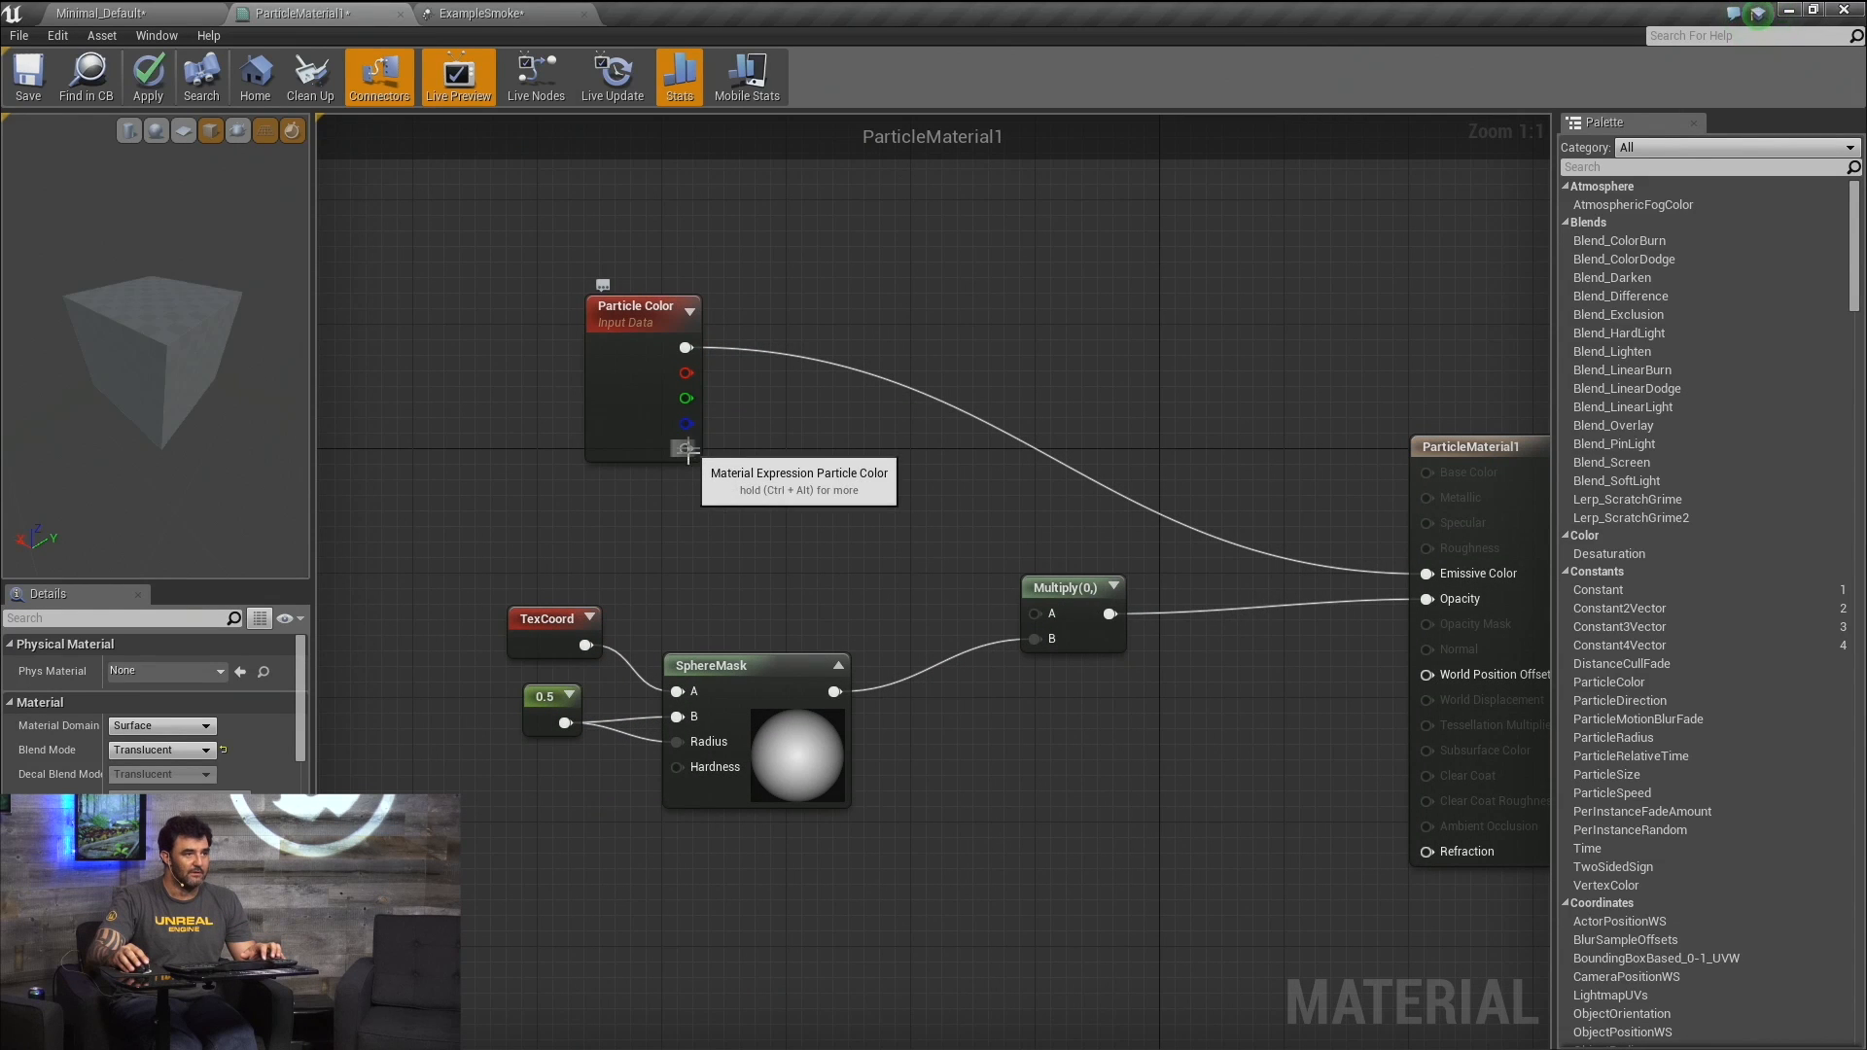
left_click_drag(630, 444, 490, 428)
left_click_drag(1065, 599, 1130, 761)
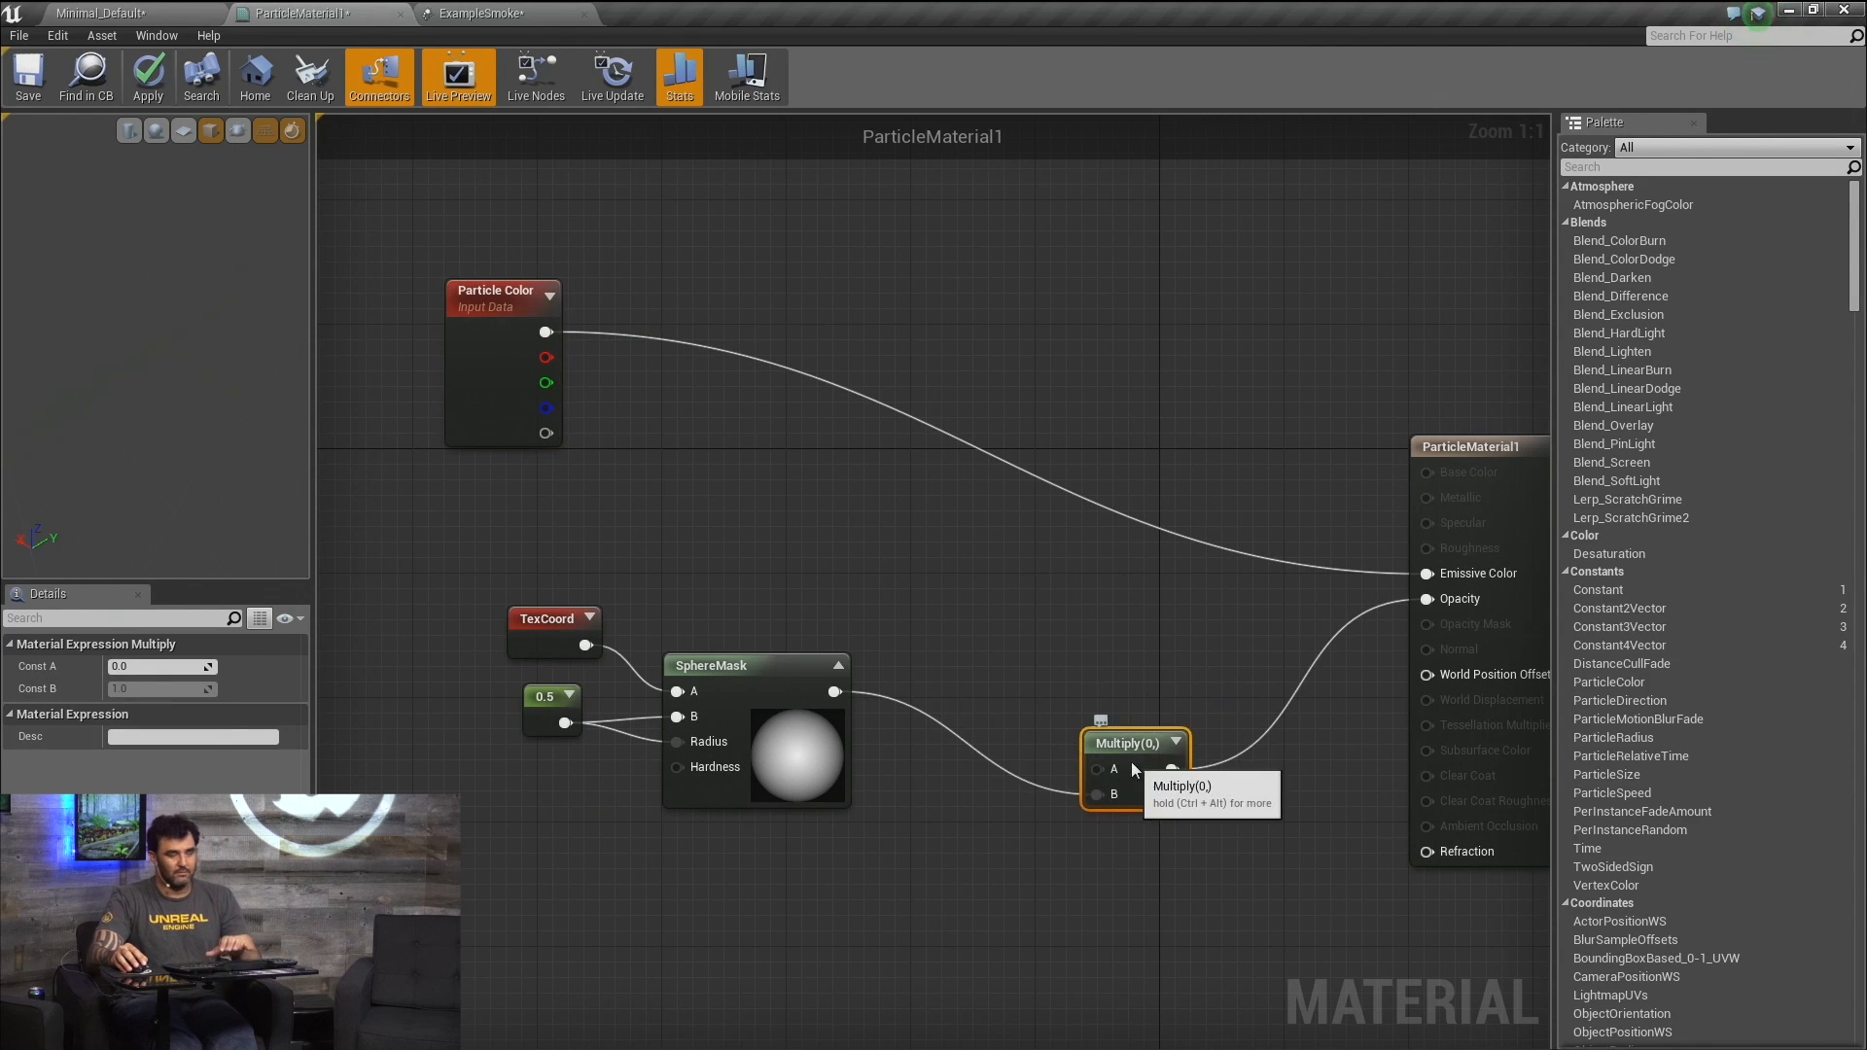
left_click_drag(835, 691, 1428, 600)
key("Delete")
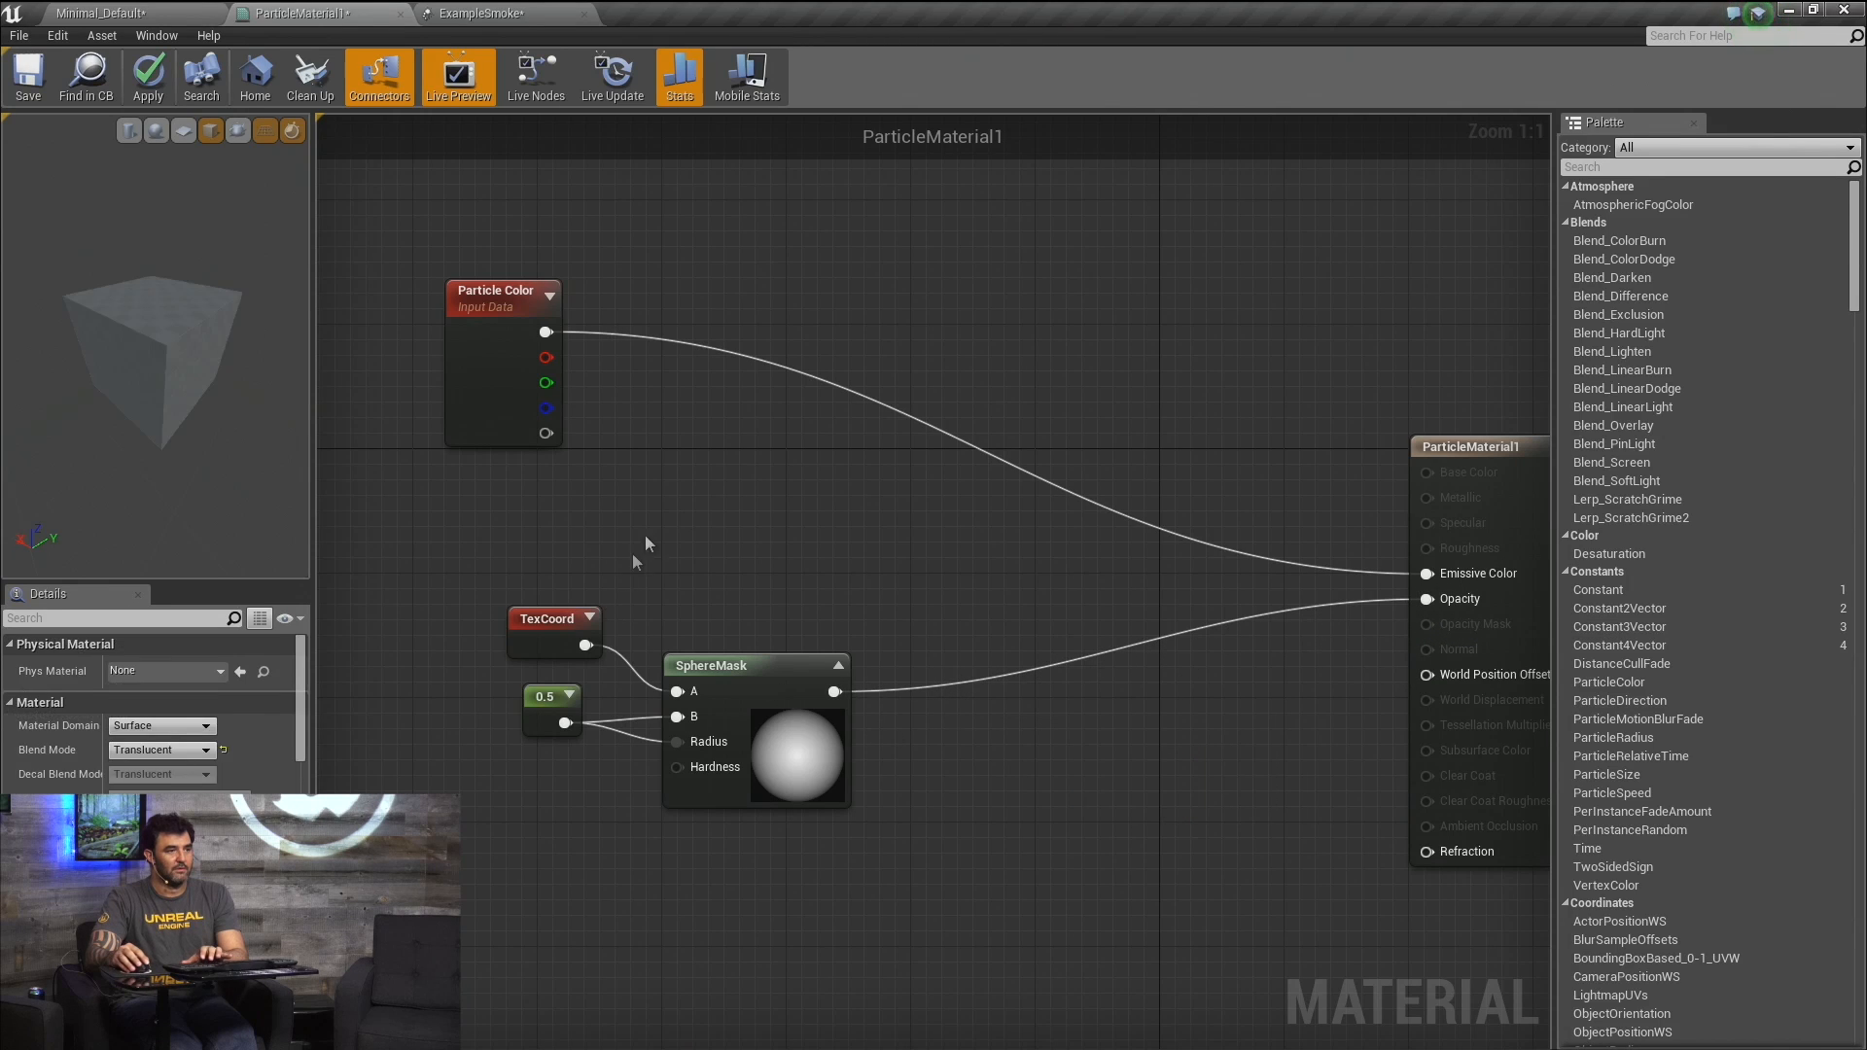
Rearrange the TexCoord, 0.5 constant and SphereMask nodes, spreading them apart to free space between the inputs and the mask.
left_click_drag(682, 513, 520, 764)
left_click(907, 645)
left_click_drag(796, 549, 556, 756)
left_click_drag(726, 692, 906, 664)
left_click(693, 616)
left_click_drag(693, 615, 546, 631)
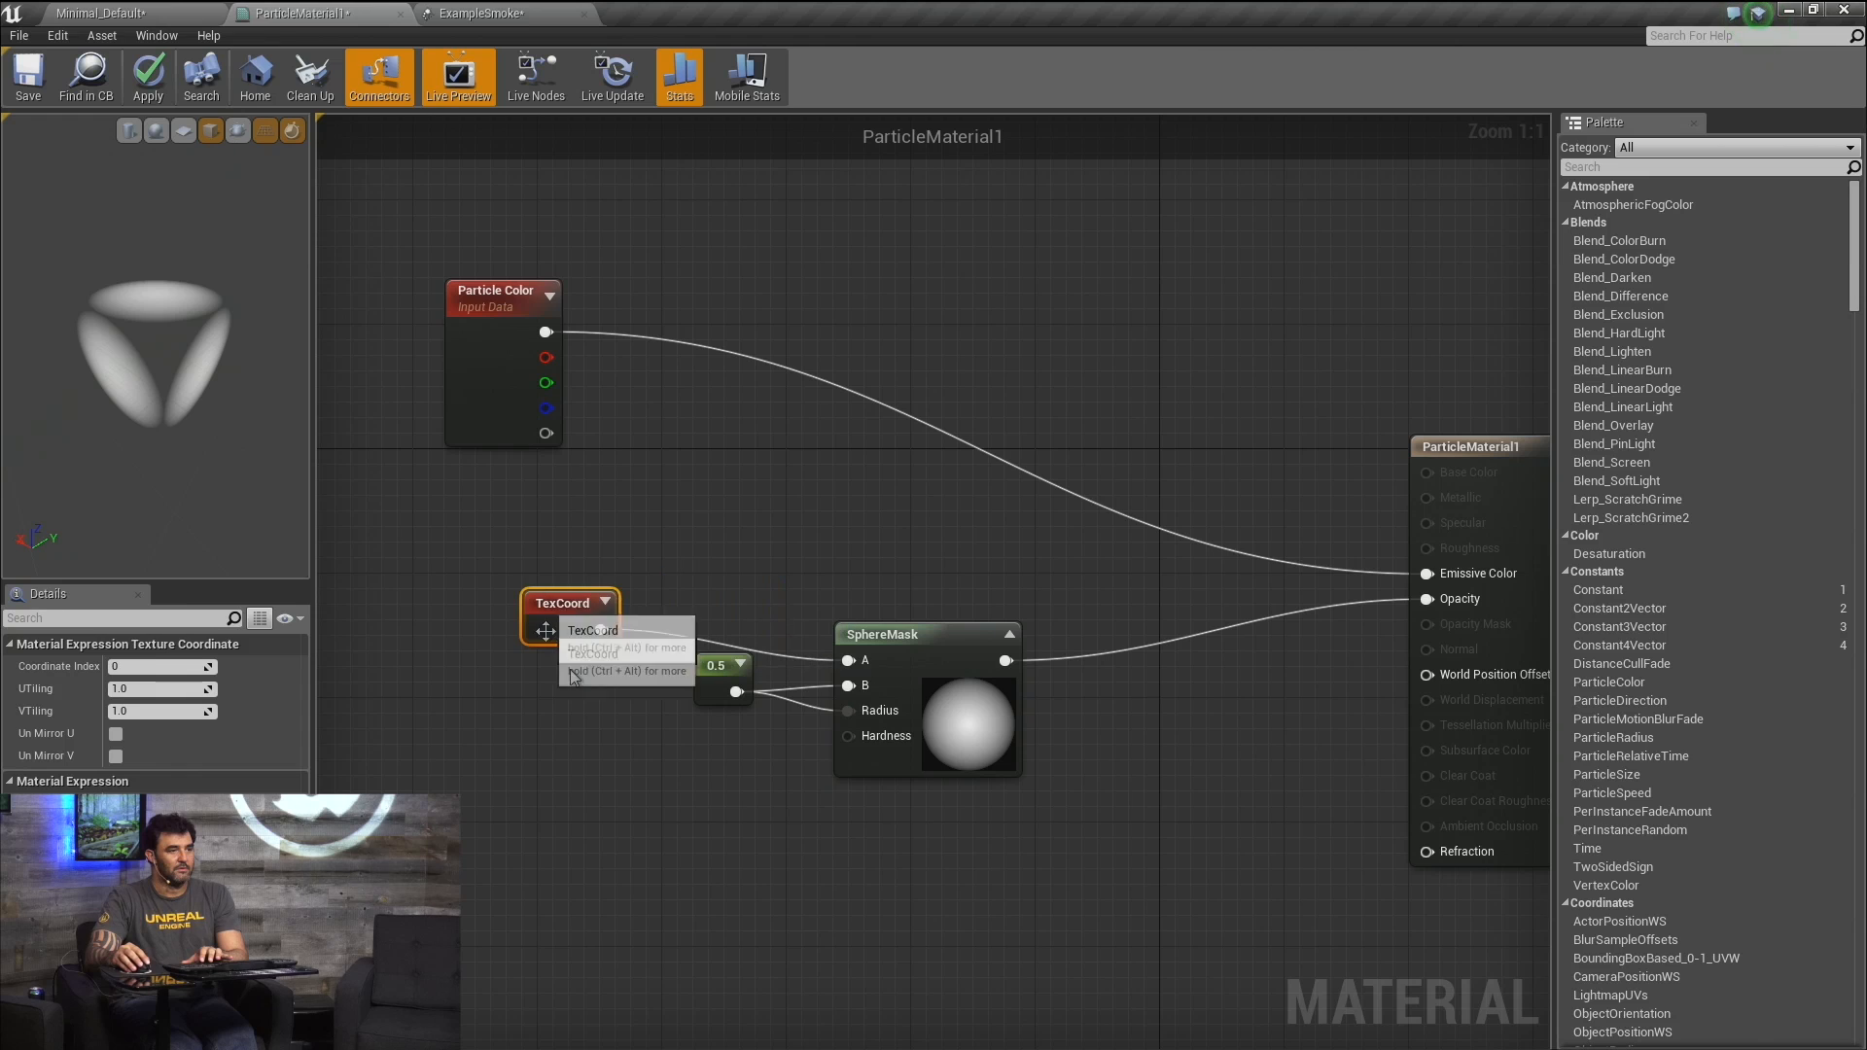
left_click_drag(720, 666, 595, 758)
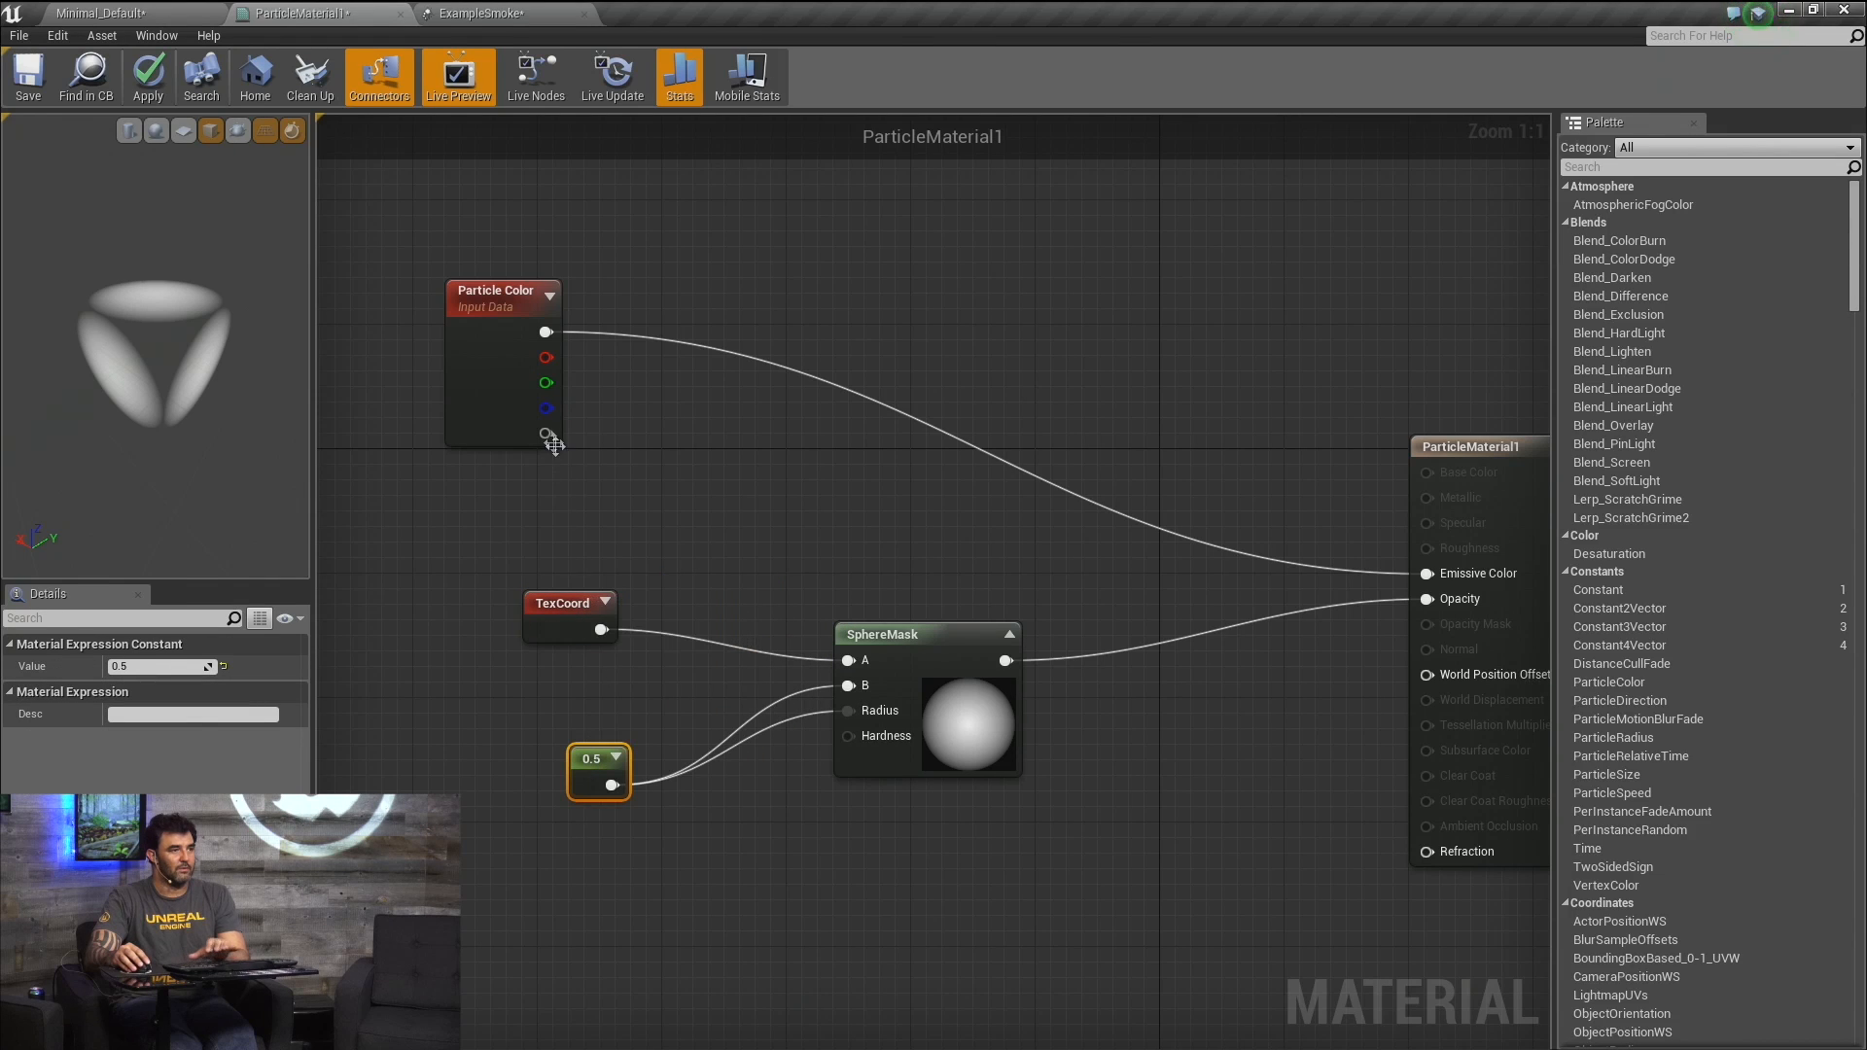
Add an Append node with Particle Color's alpha in A and a new constant of 0 in B.
left_click_drag(546, 433, 686, 441)
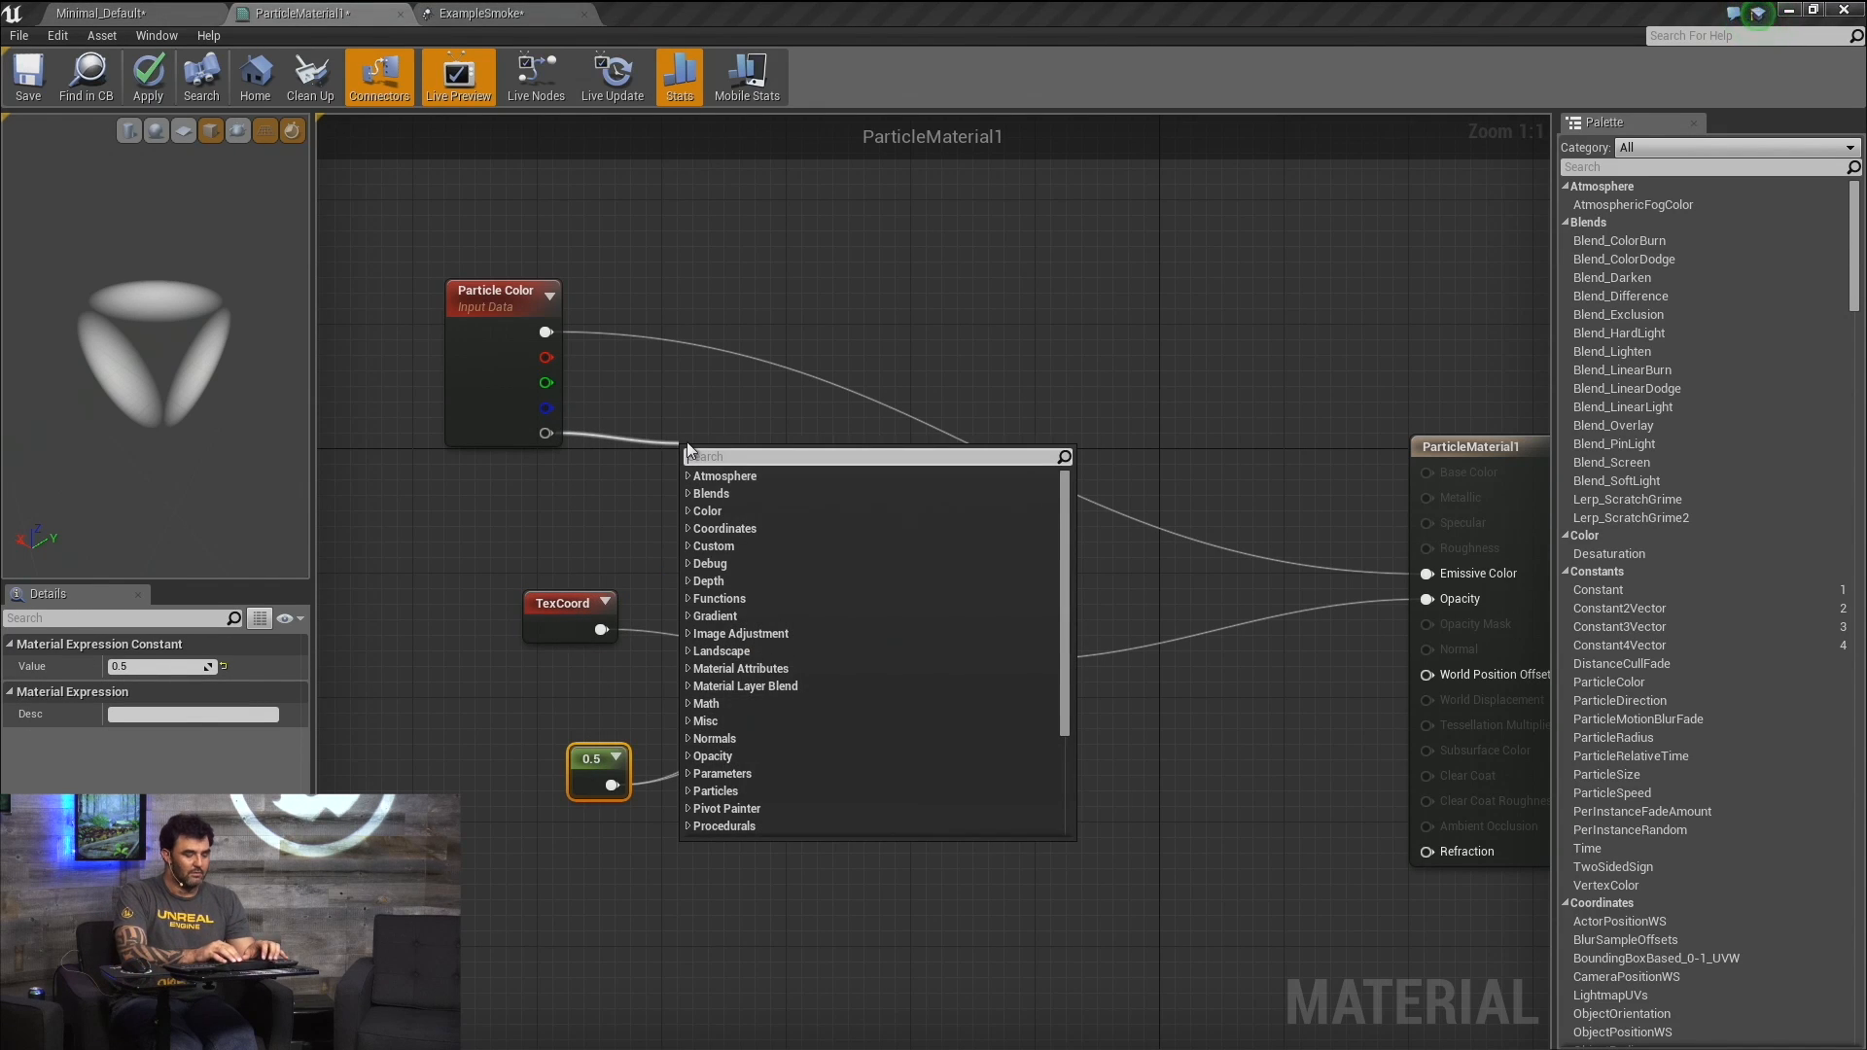
type("append")
key("Return")
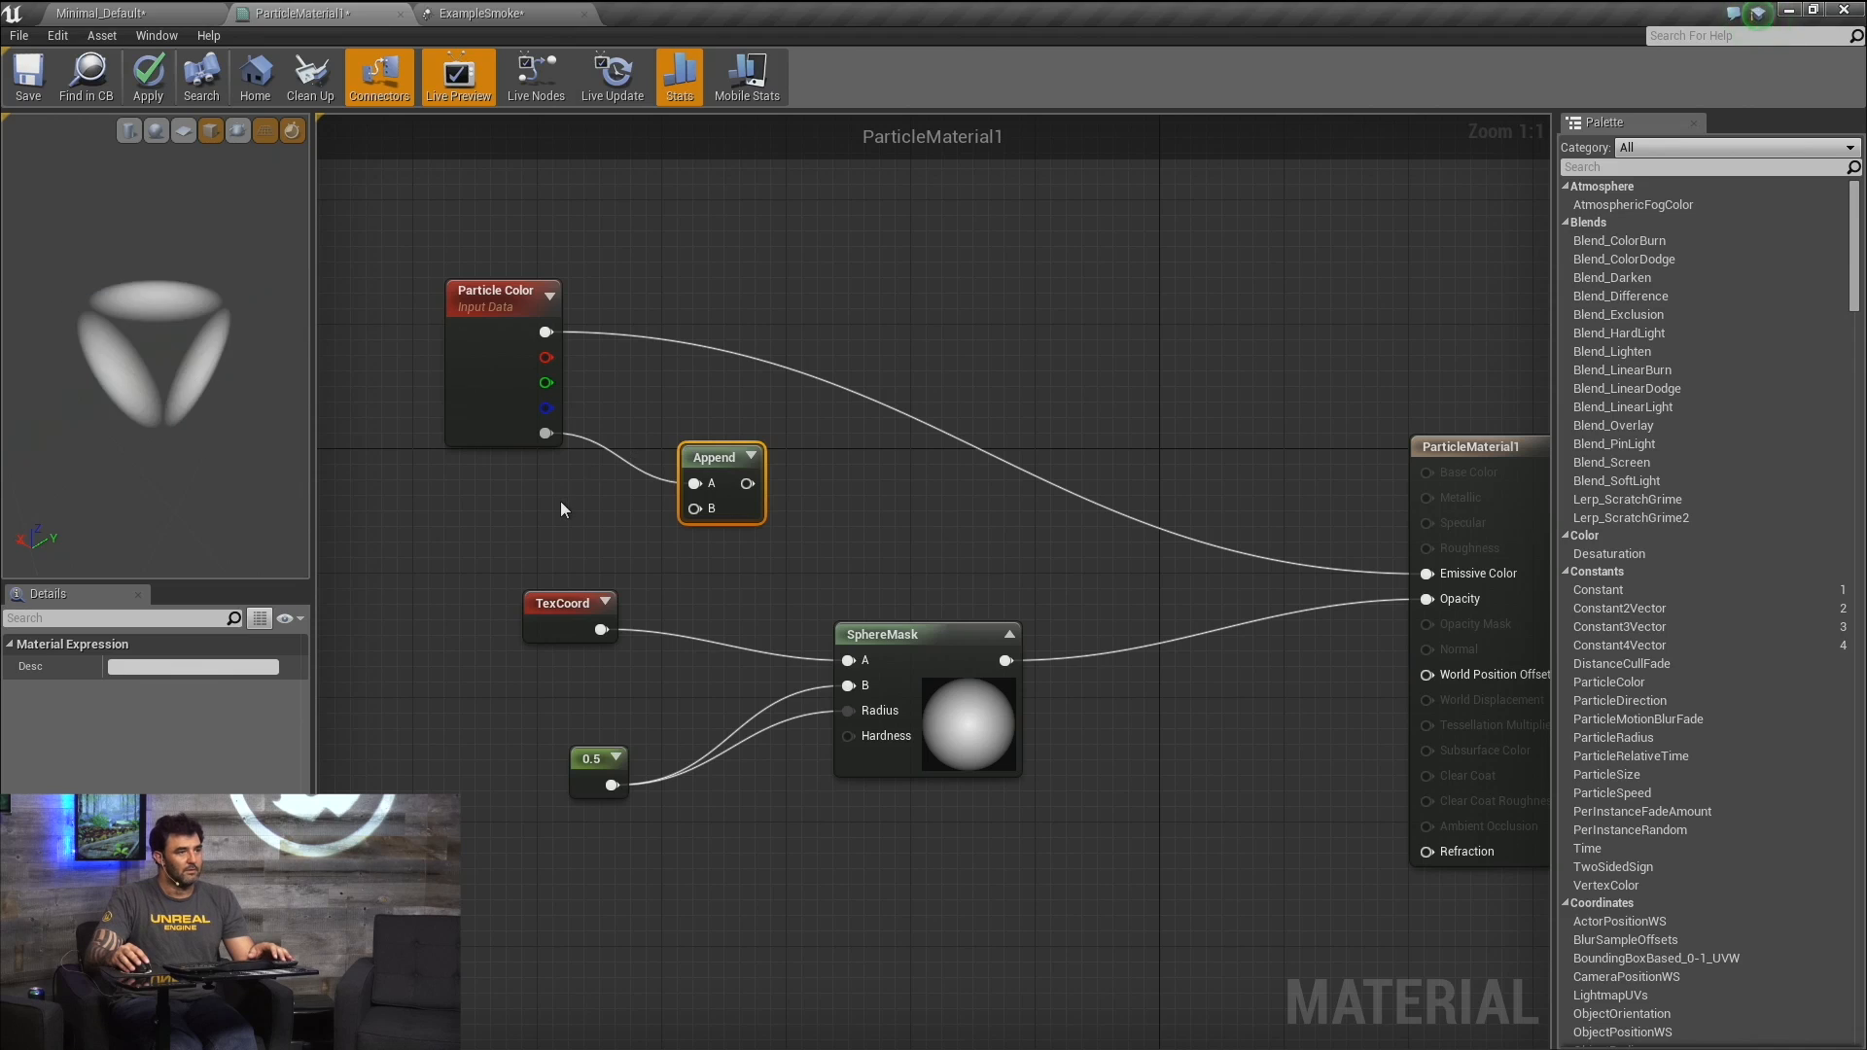
left_click(560, 500)
left_click_drag(593, 540, 679, 514)
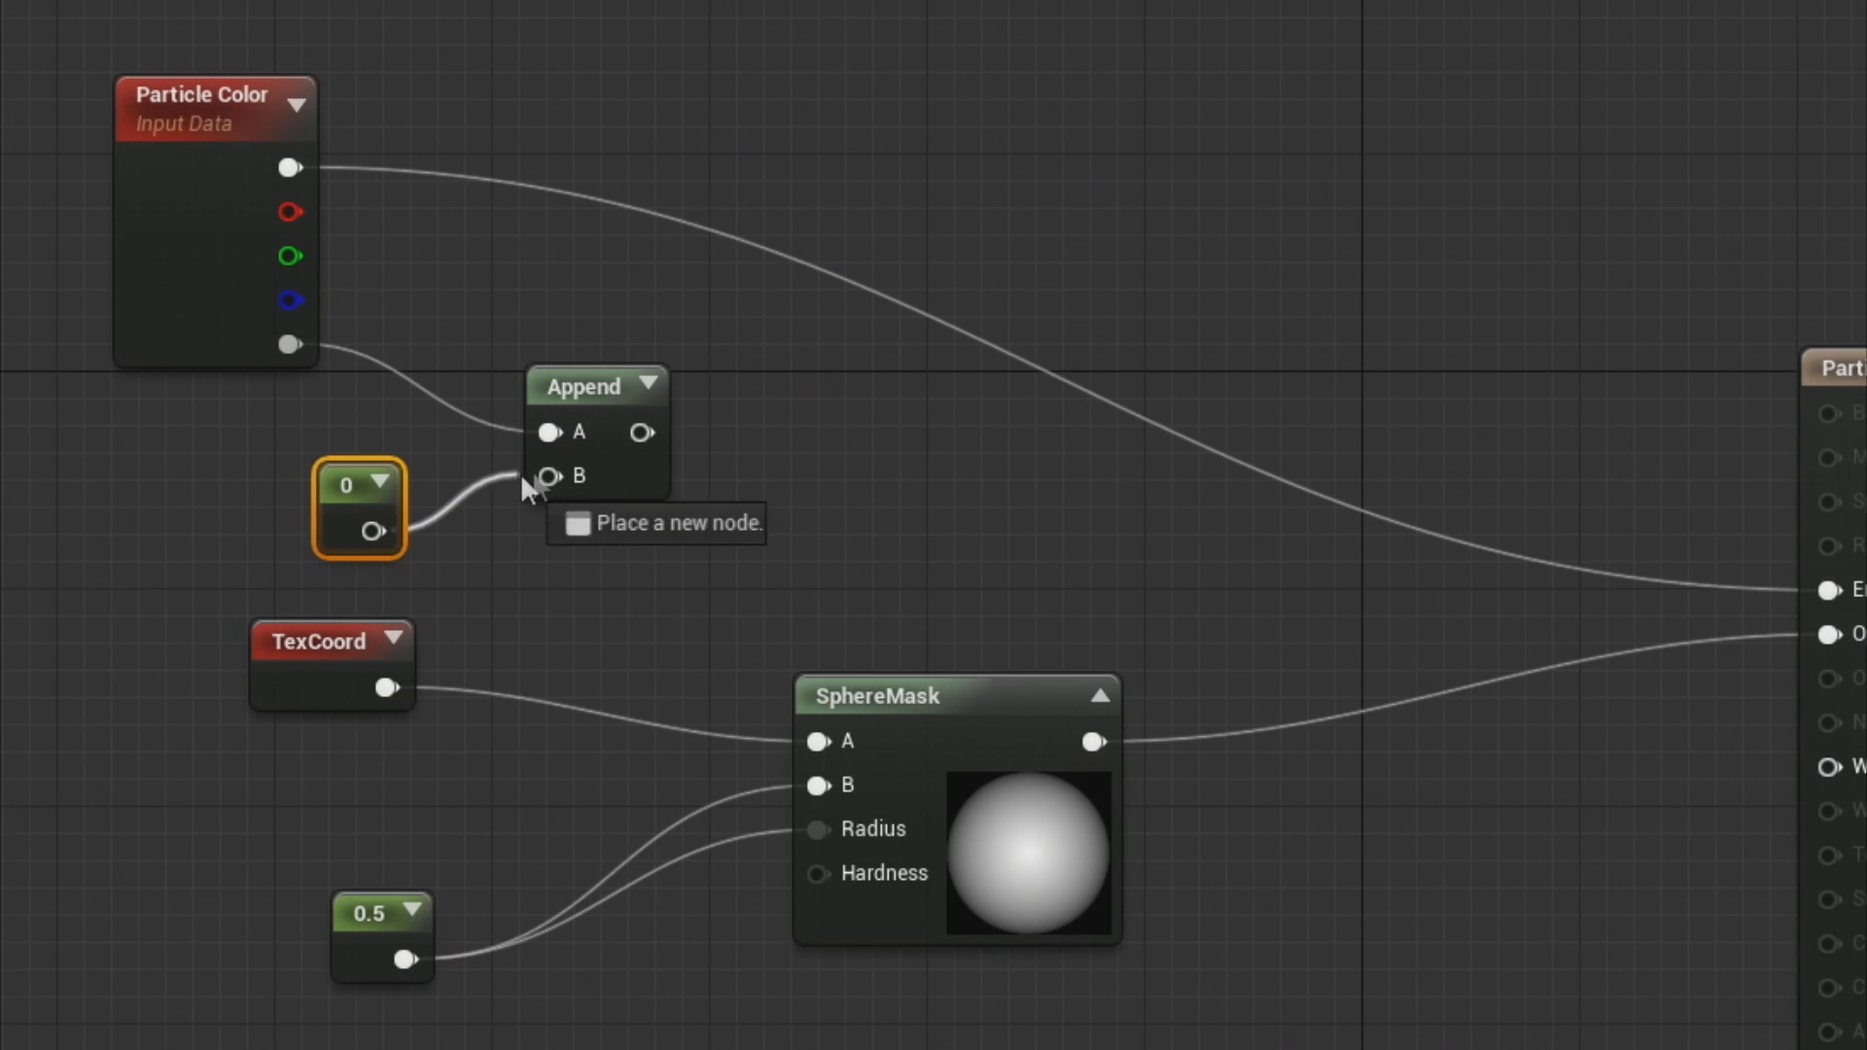
Add the Append result to TexCoord with an Add node and feed the sum into SphereMask's A input.
left_click_drag(522, 476, 850, 463)
type("add")
key("Return")
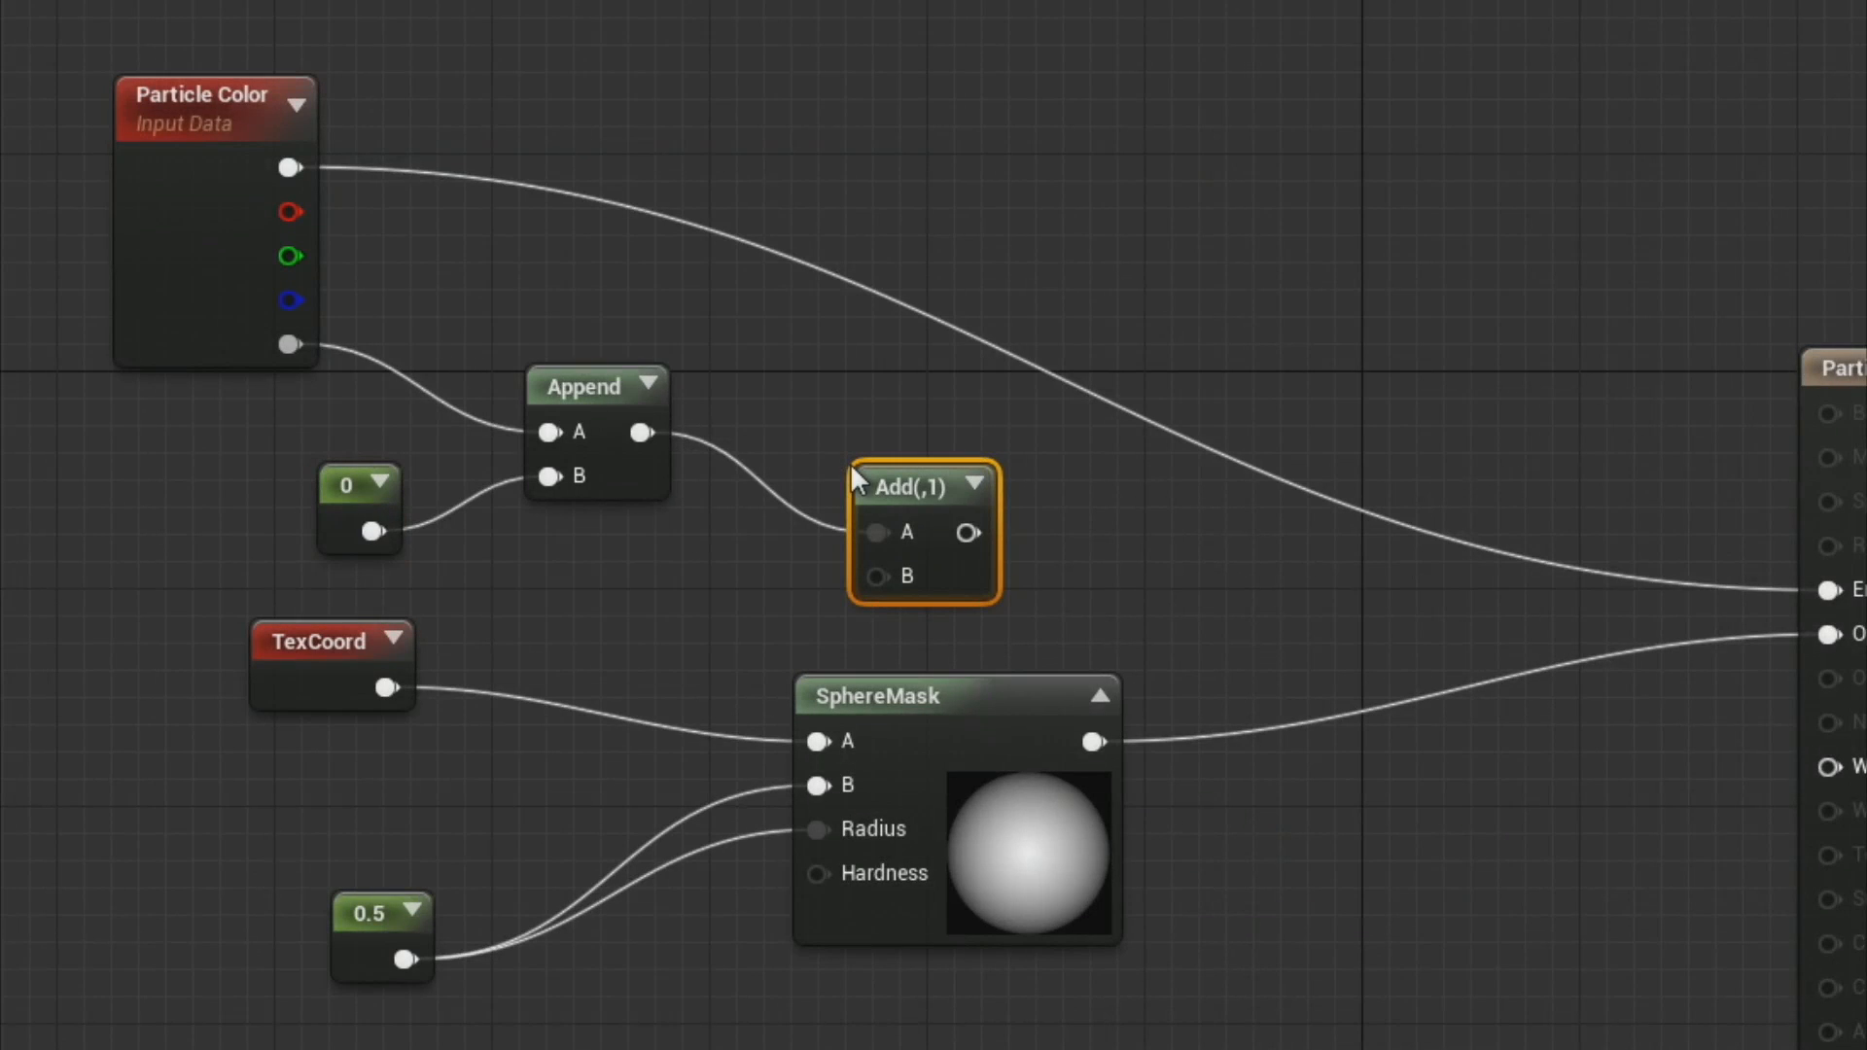
left_click_drag(387, 687, 1160, 696)
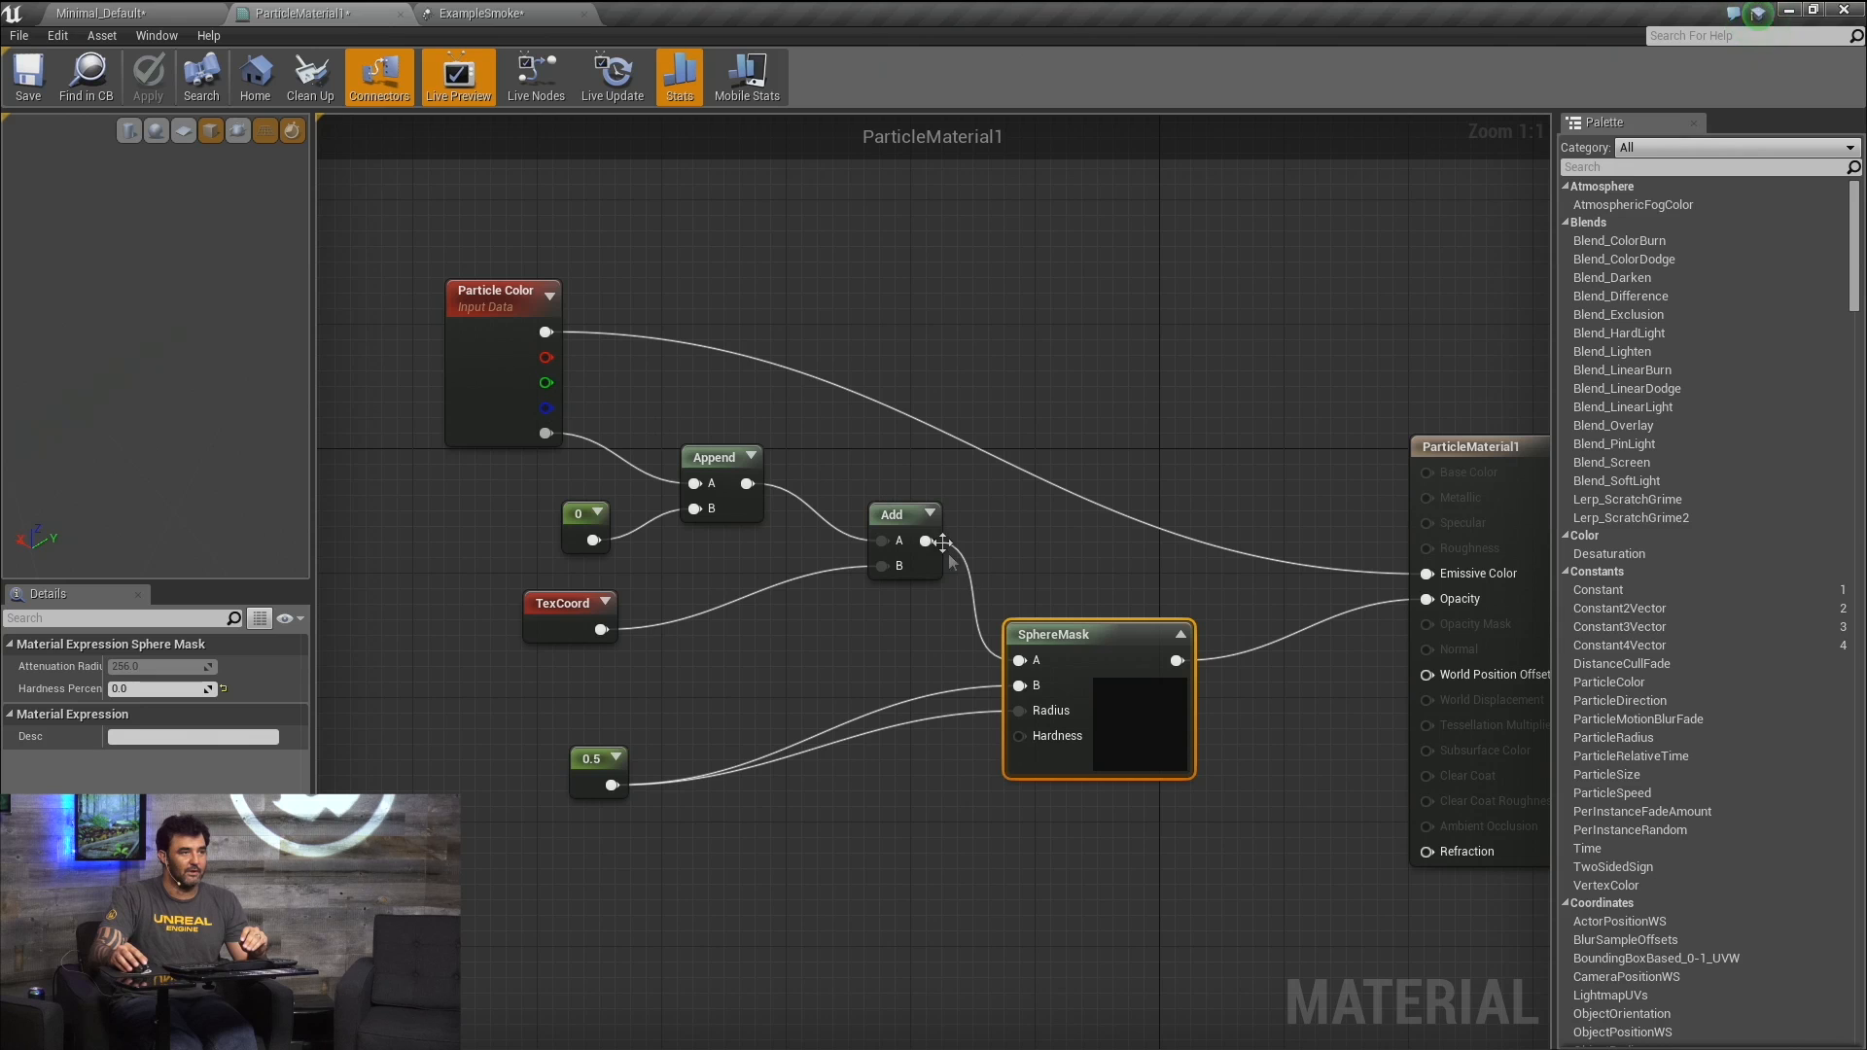
Send ExampleSmoke's Color Over Life module to the curve editor and hide the ColorOverLife curve, leaving AlphaOverLife shown.
left_click(506, 13)
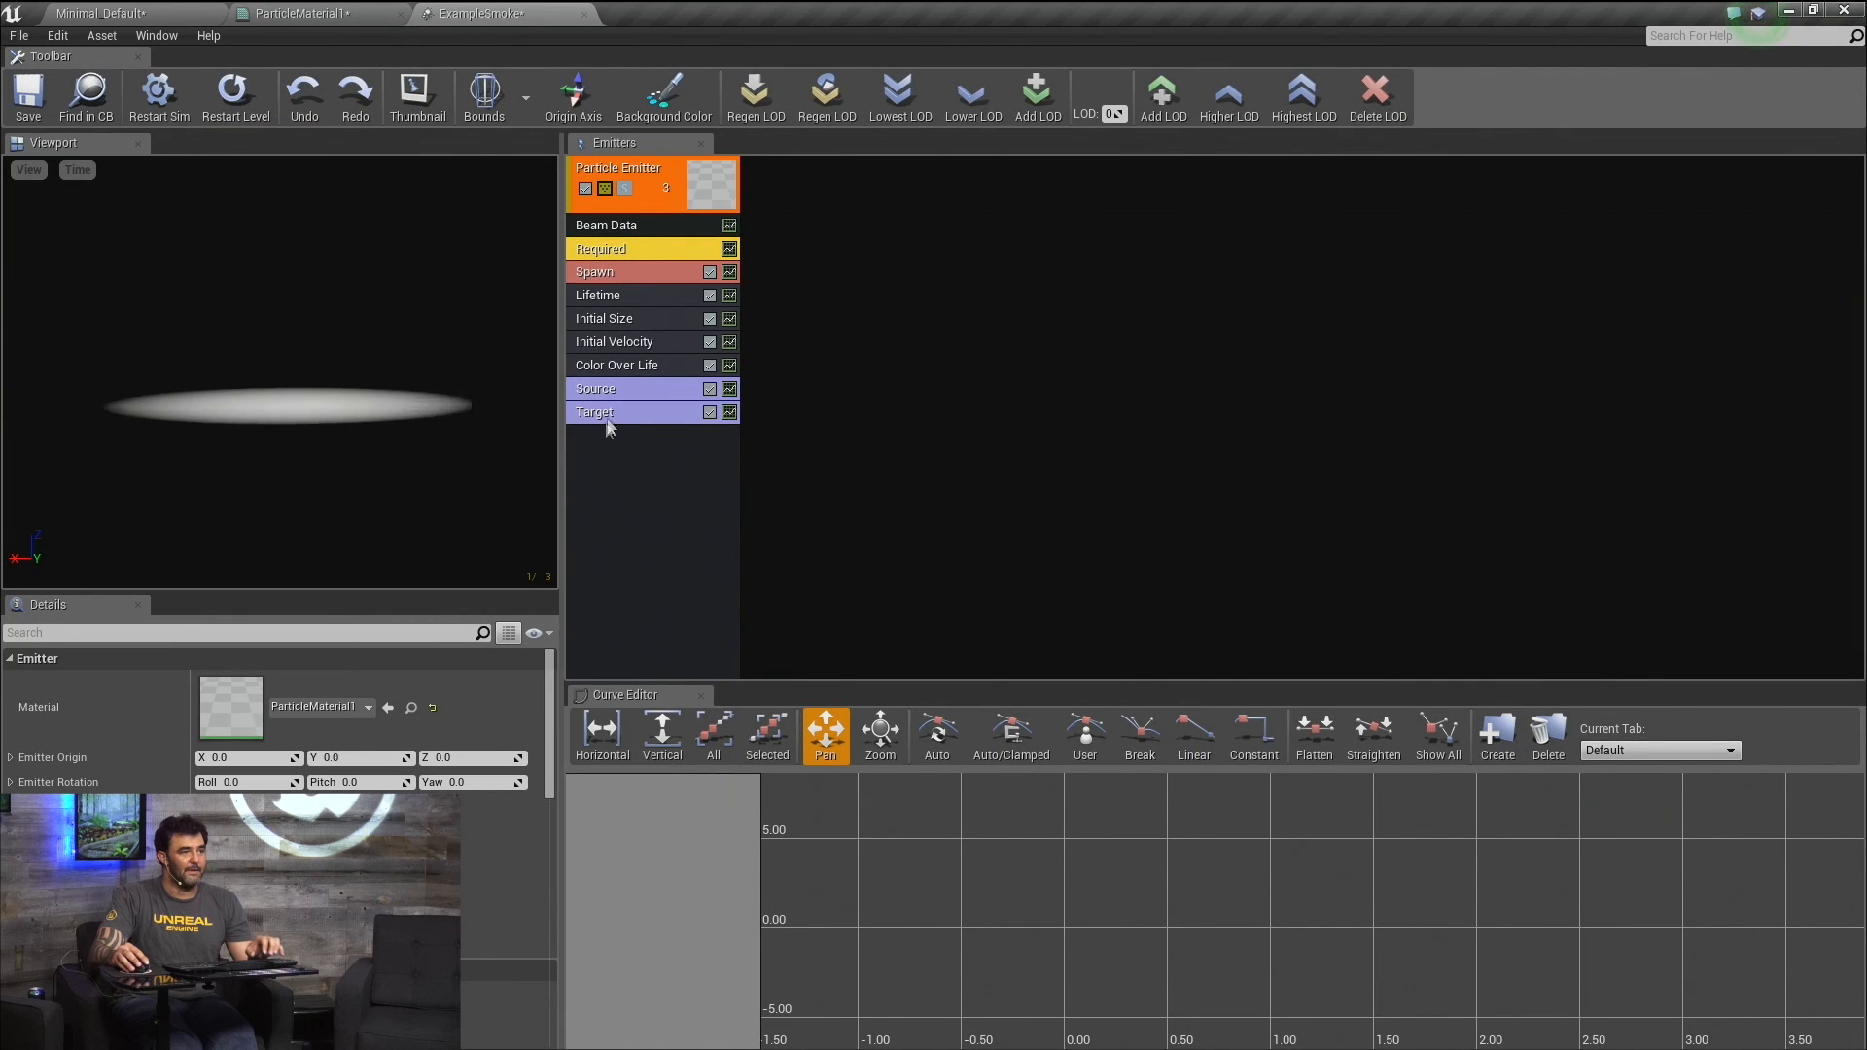
left_click(647, 364)
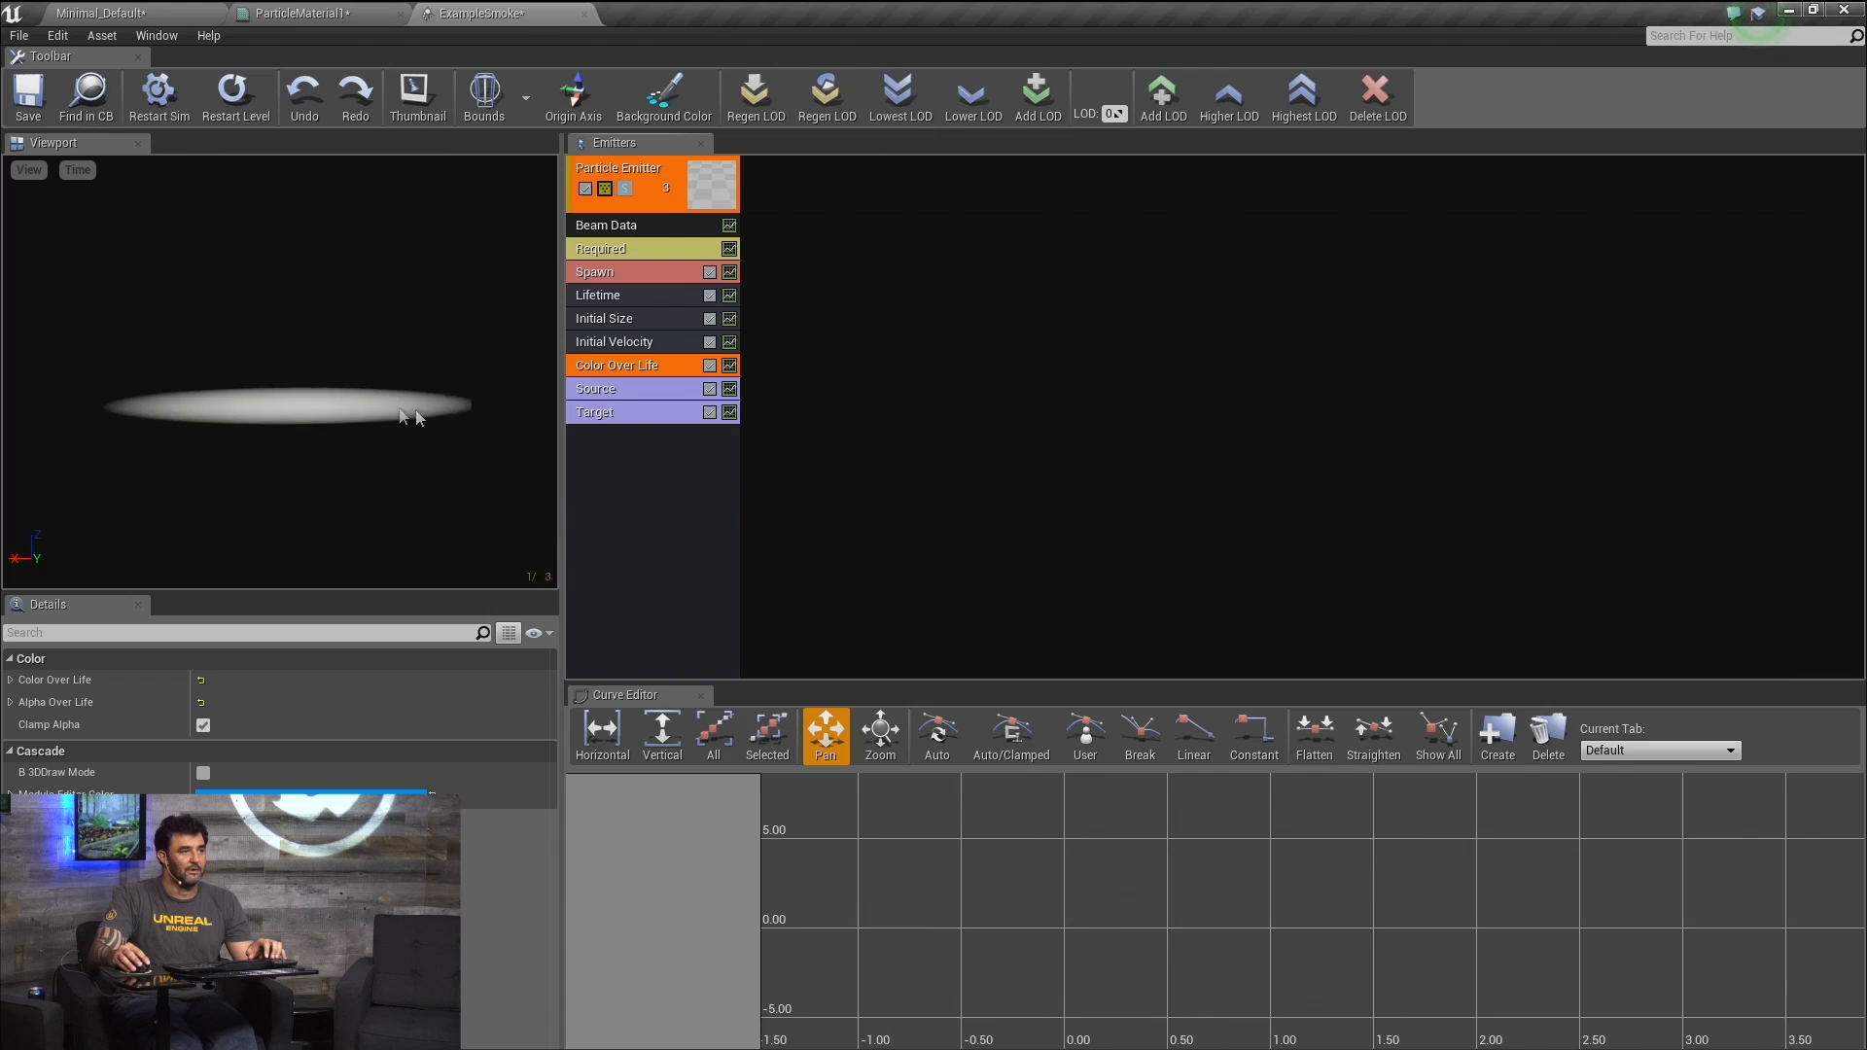
left_click(730, 366)
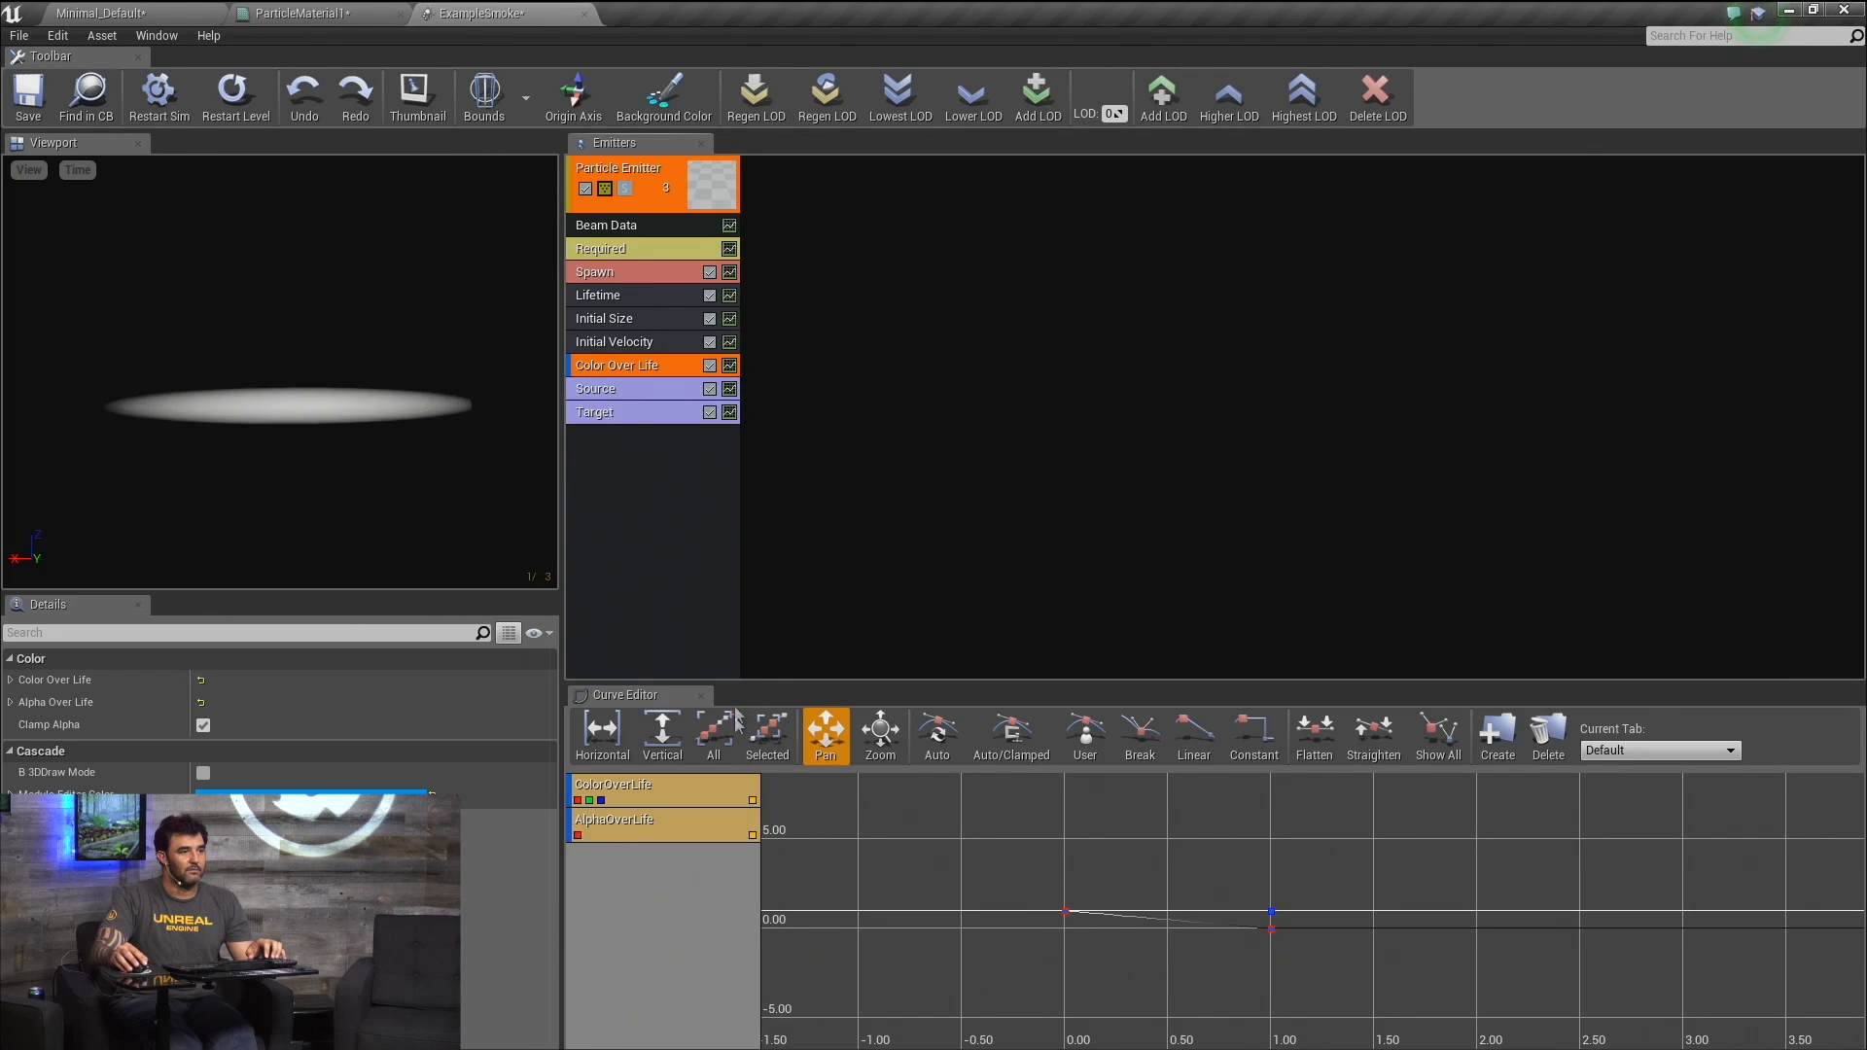
left_click(753, 800)
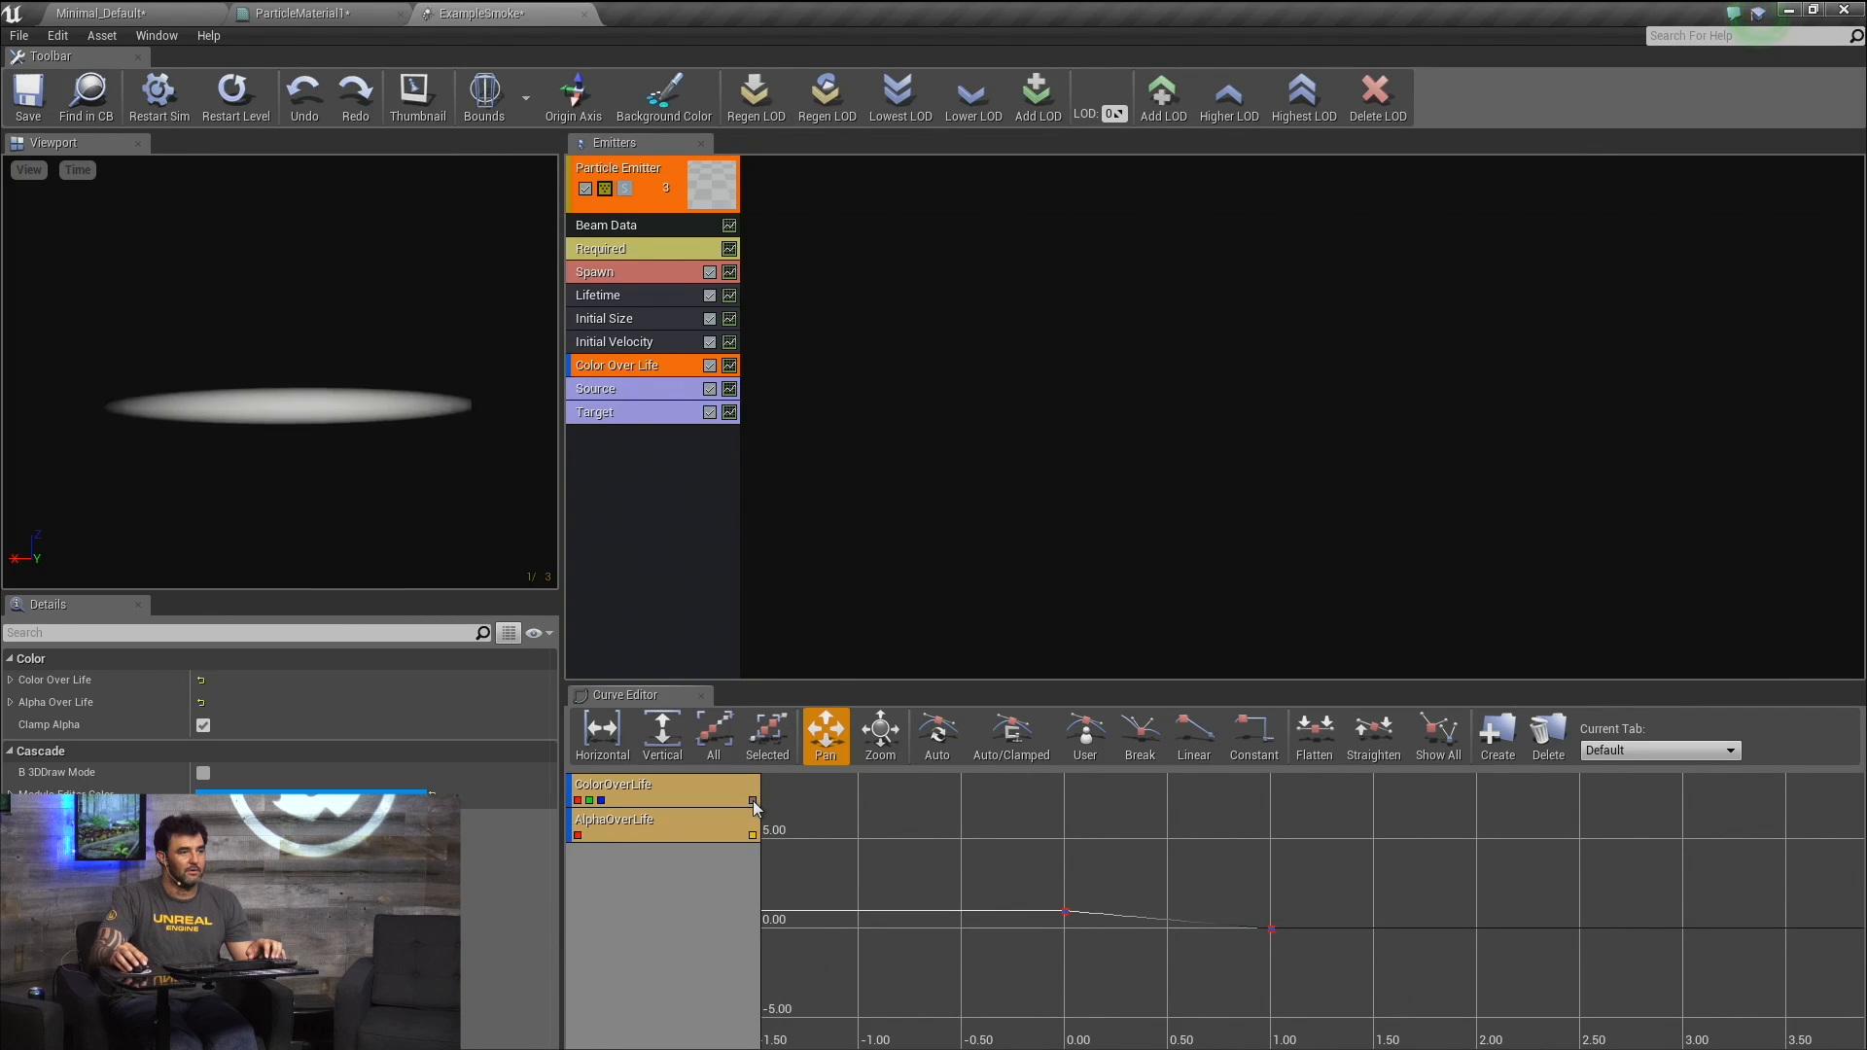
left_click(753, 800)
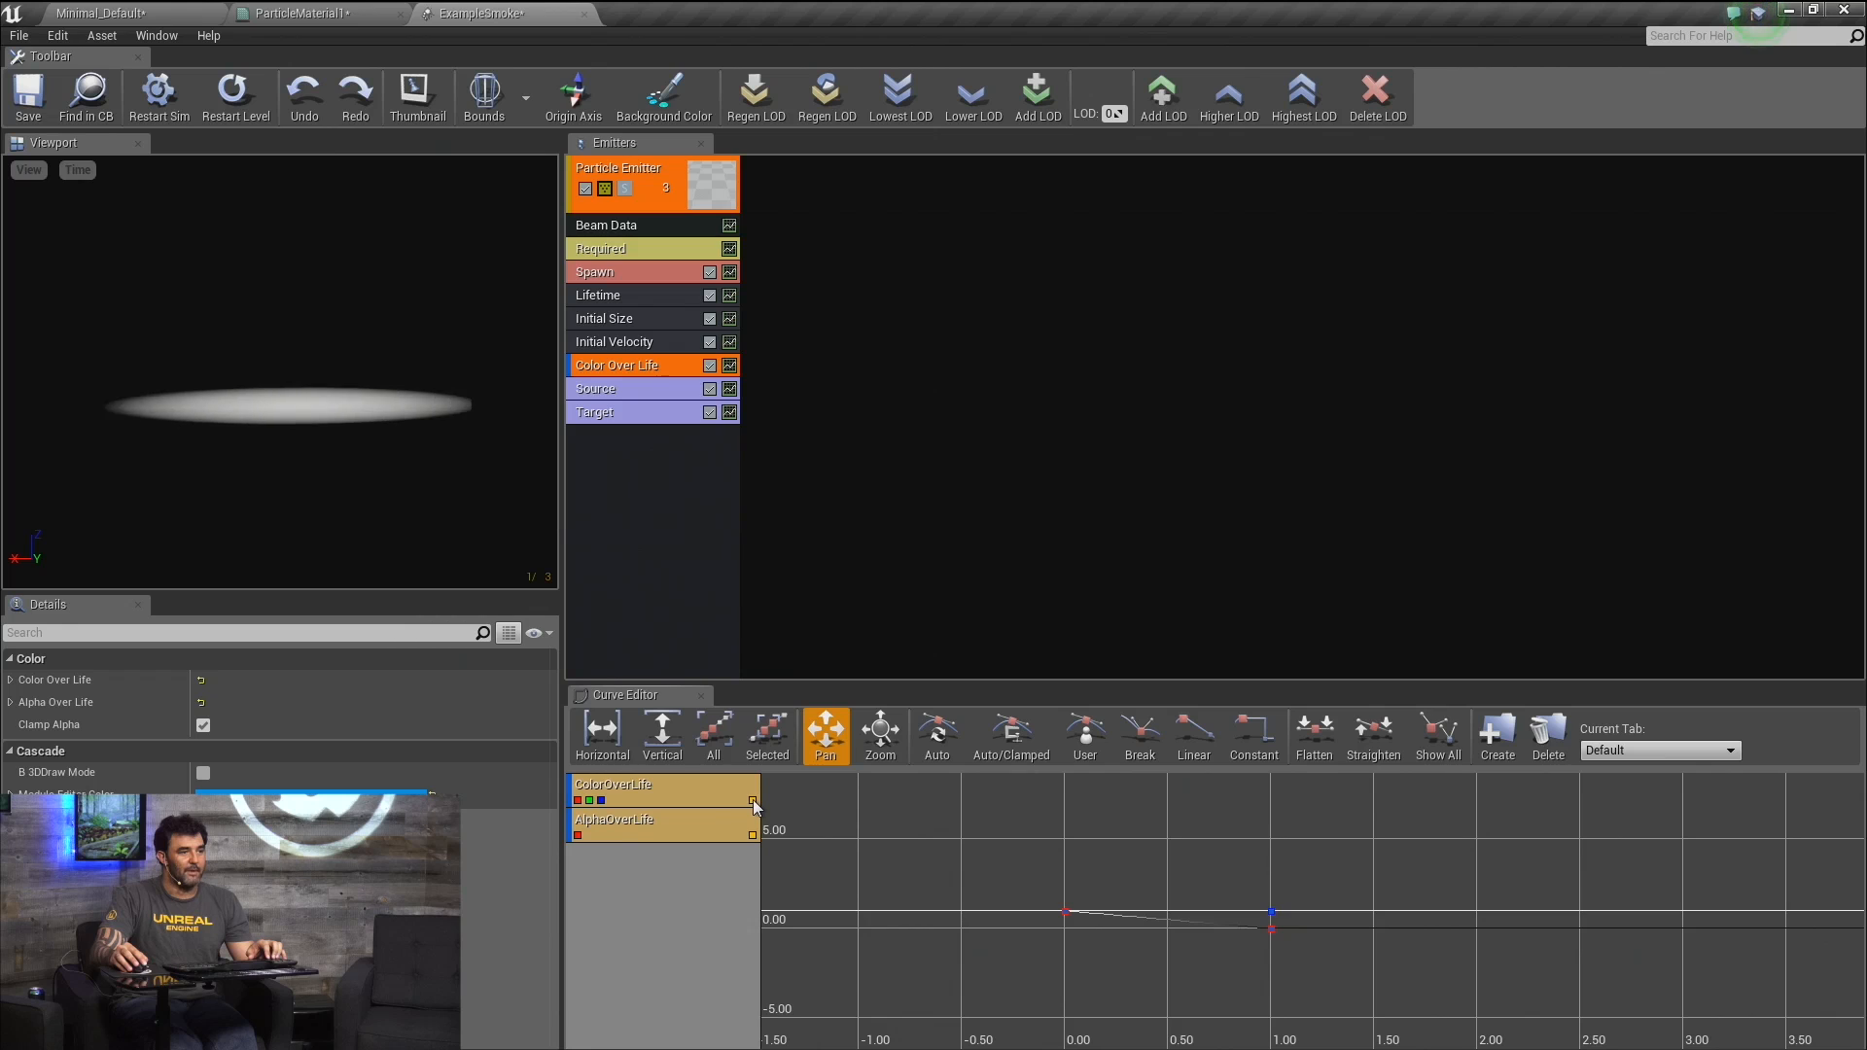
left_click(753, 799)
Lower the AlphaOverLife key at time 0 to value 0, delete the key at time 1, and try pulling the remaining key below zero.
left_click(1070, 911)
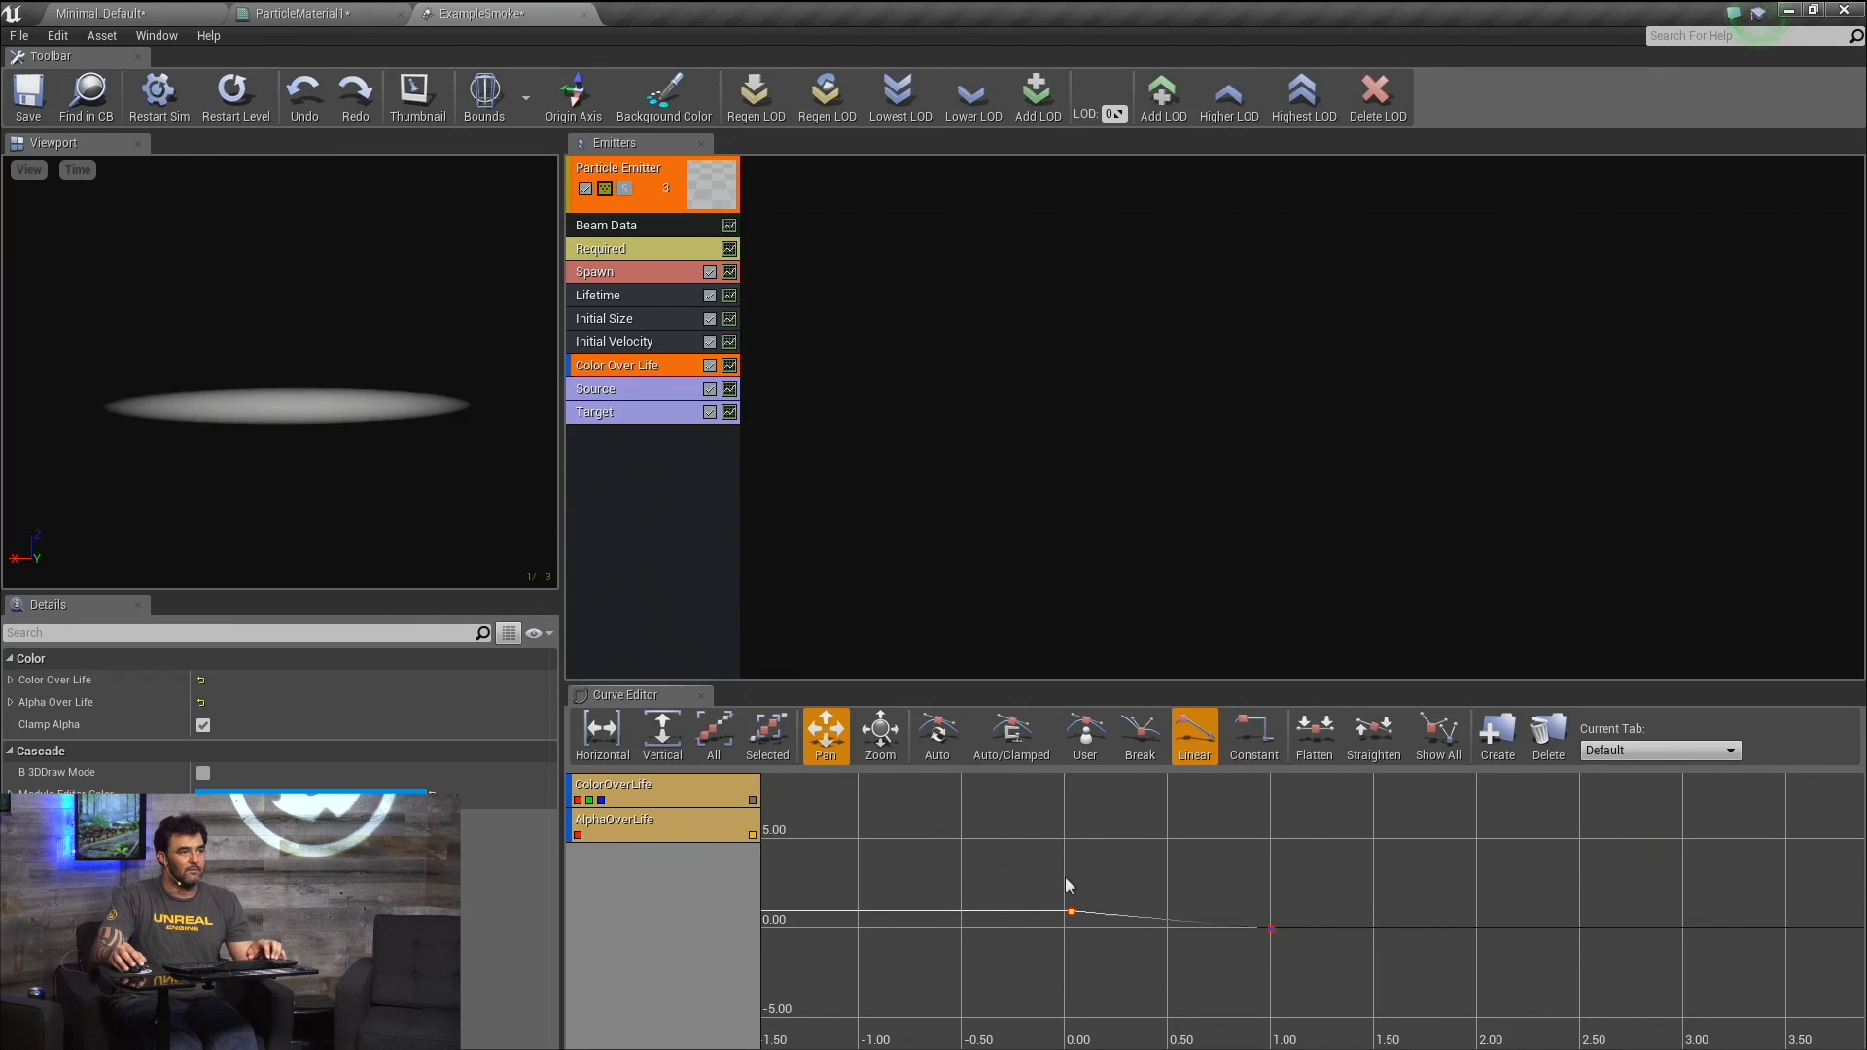
left_click_drag(1065, 877, 1056, 965, "ctrl")
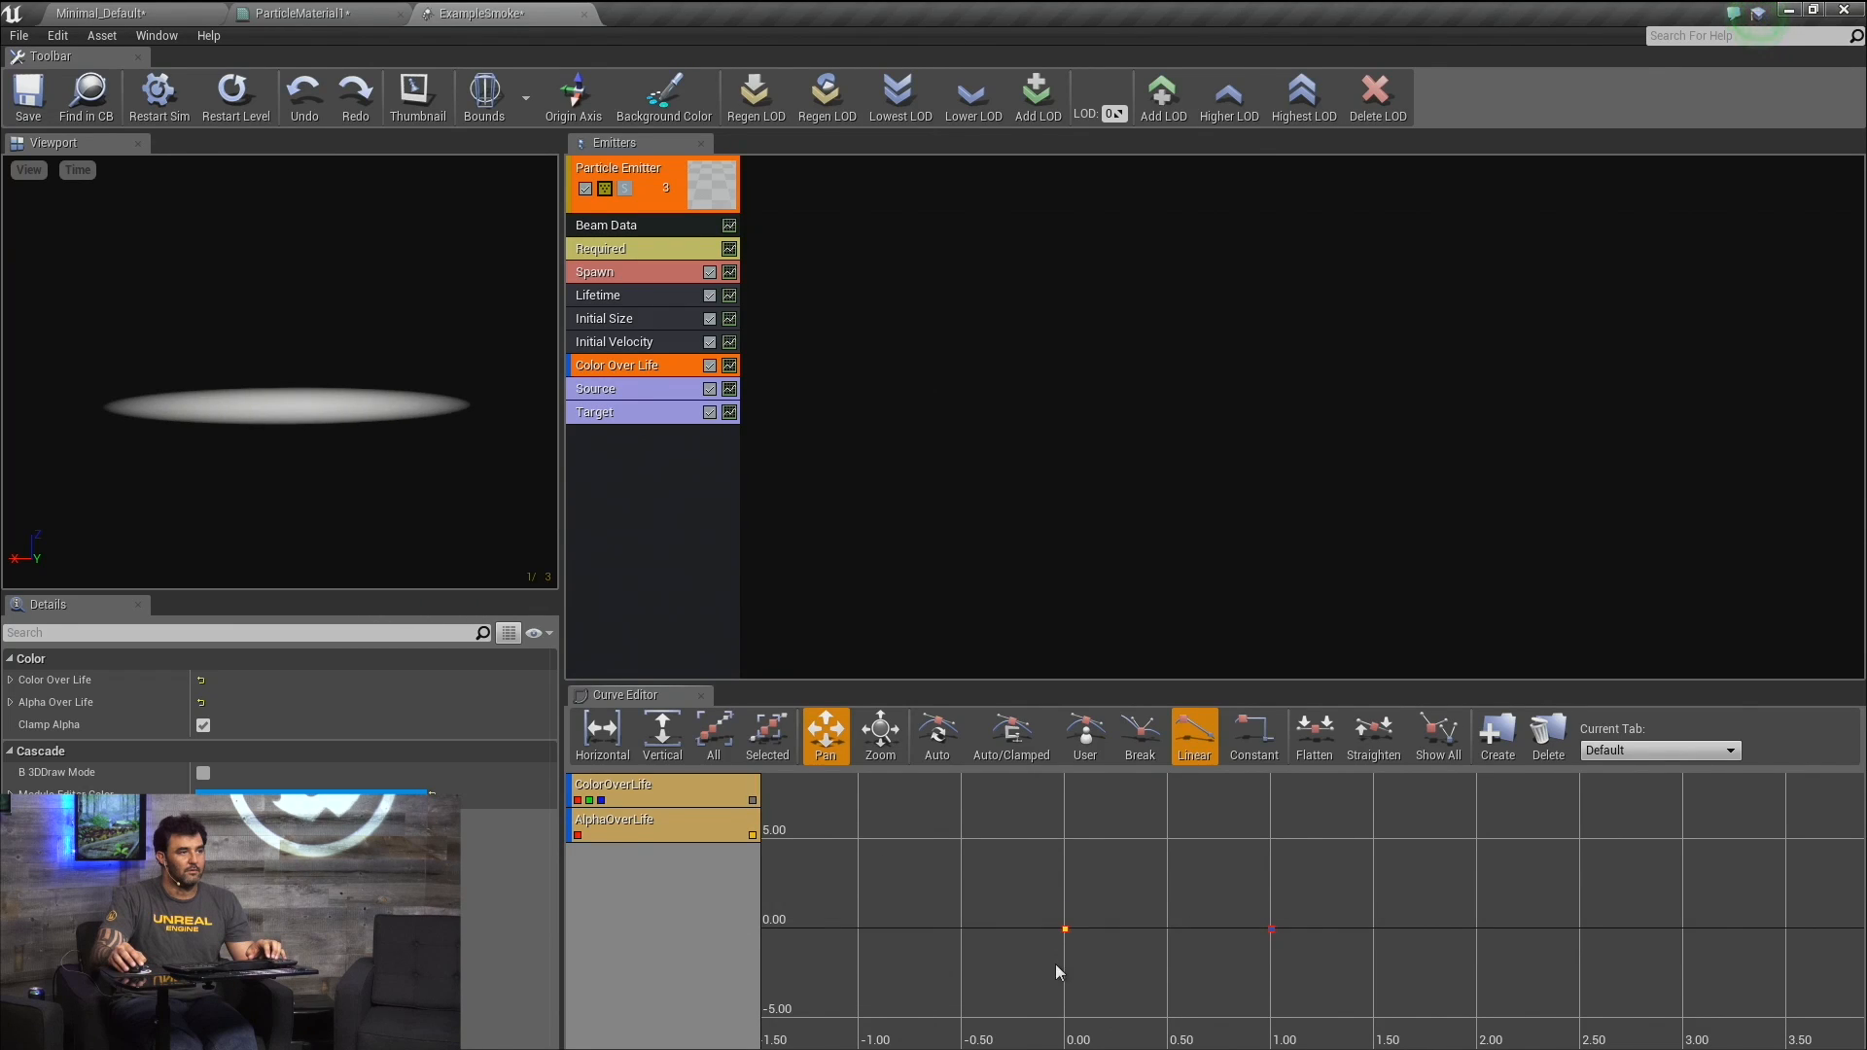
left_click(1252, 914)
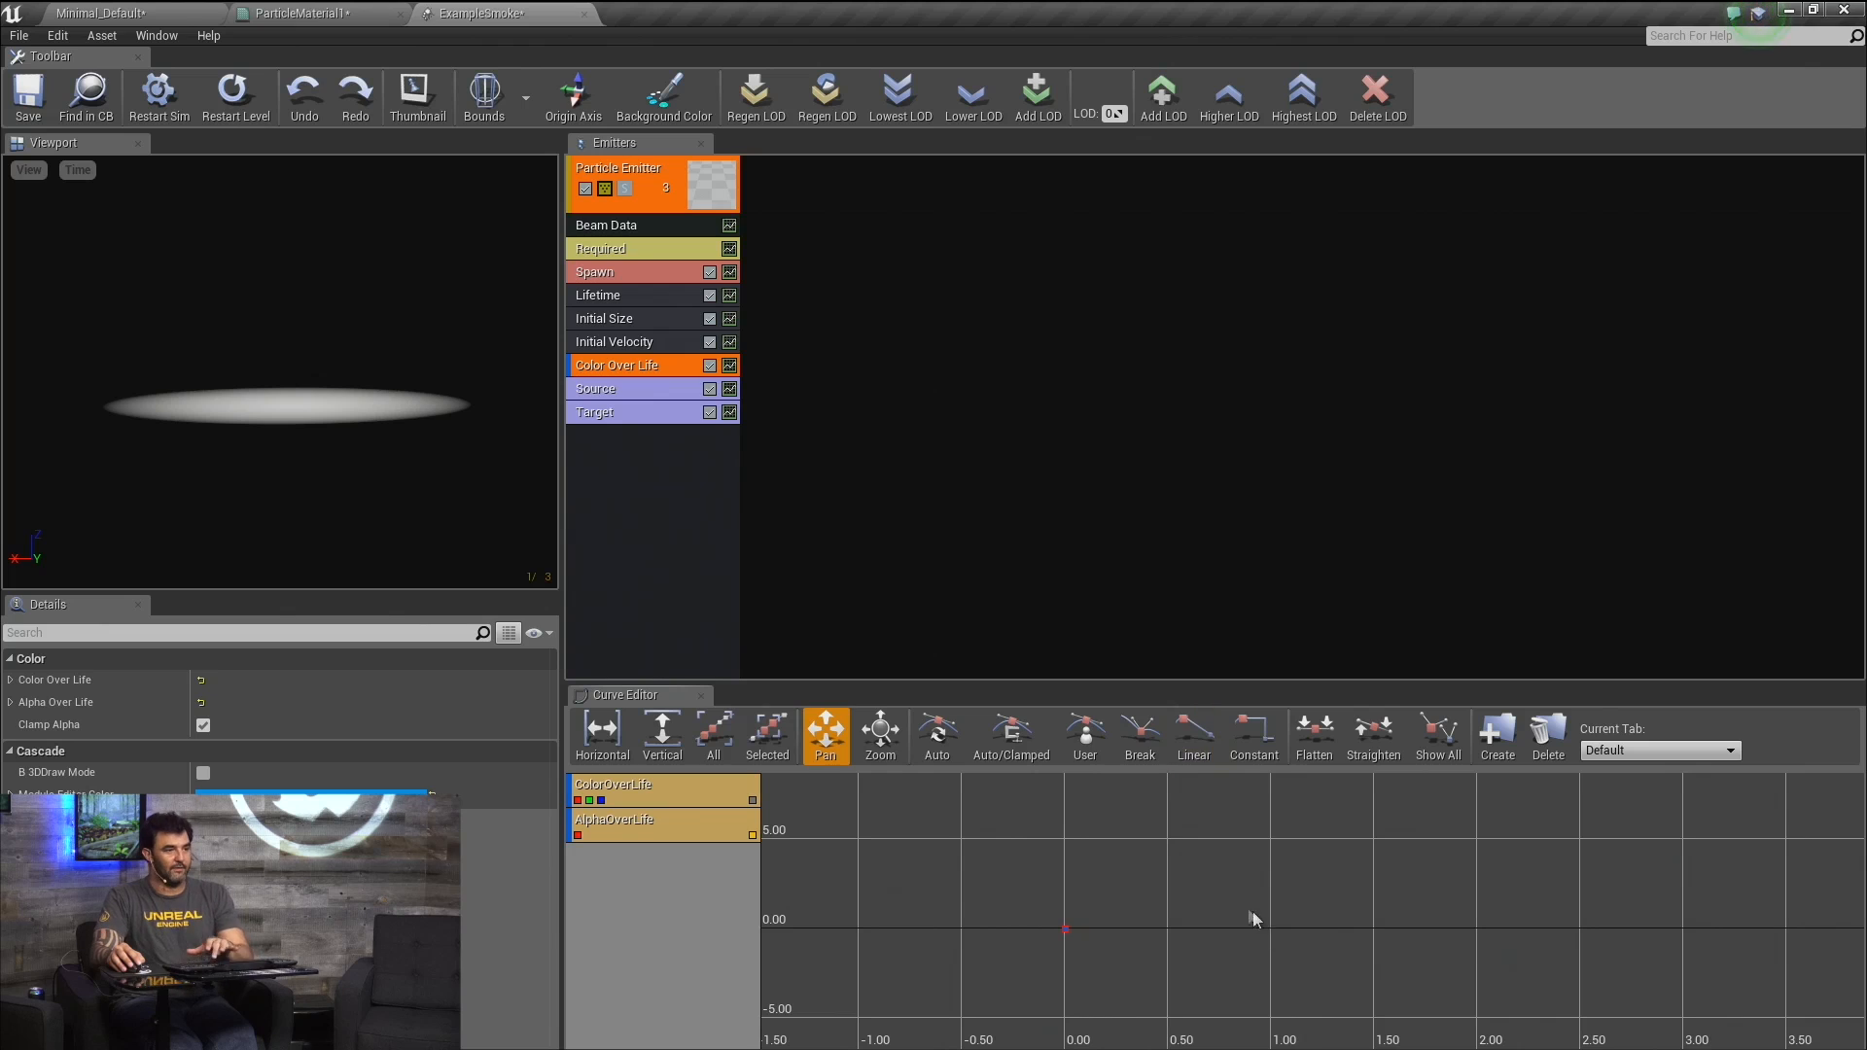
left_click(1065, 931)
left_click_drag(1065, 932, 1070, 990, "ctrl")
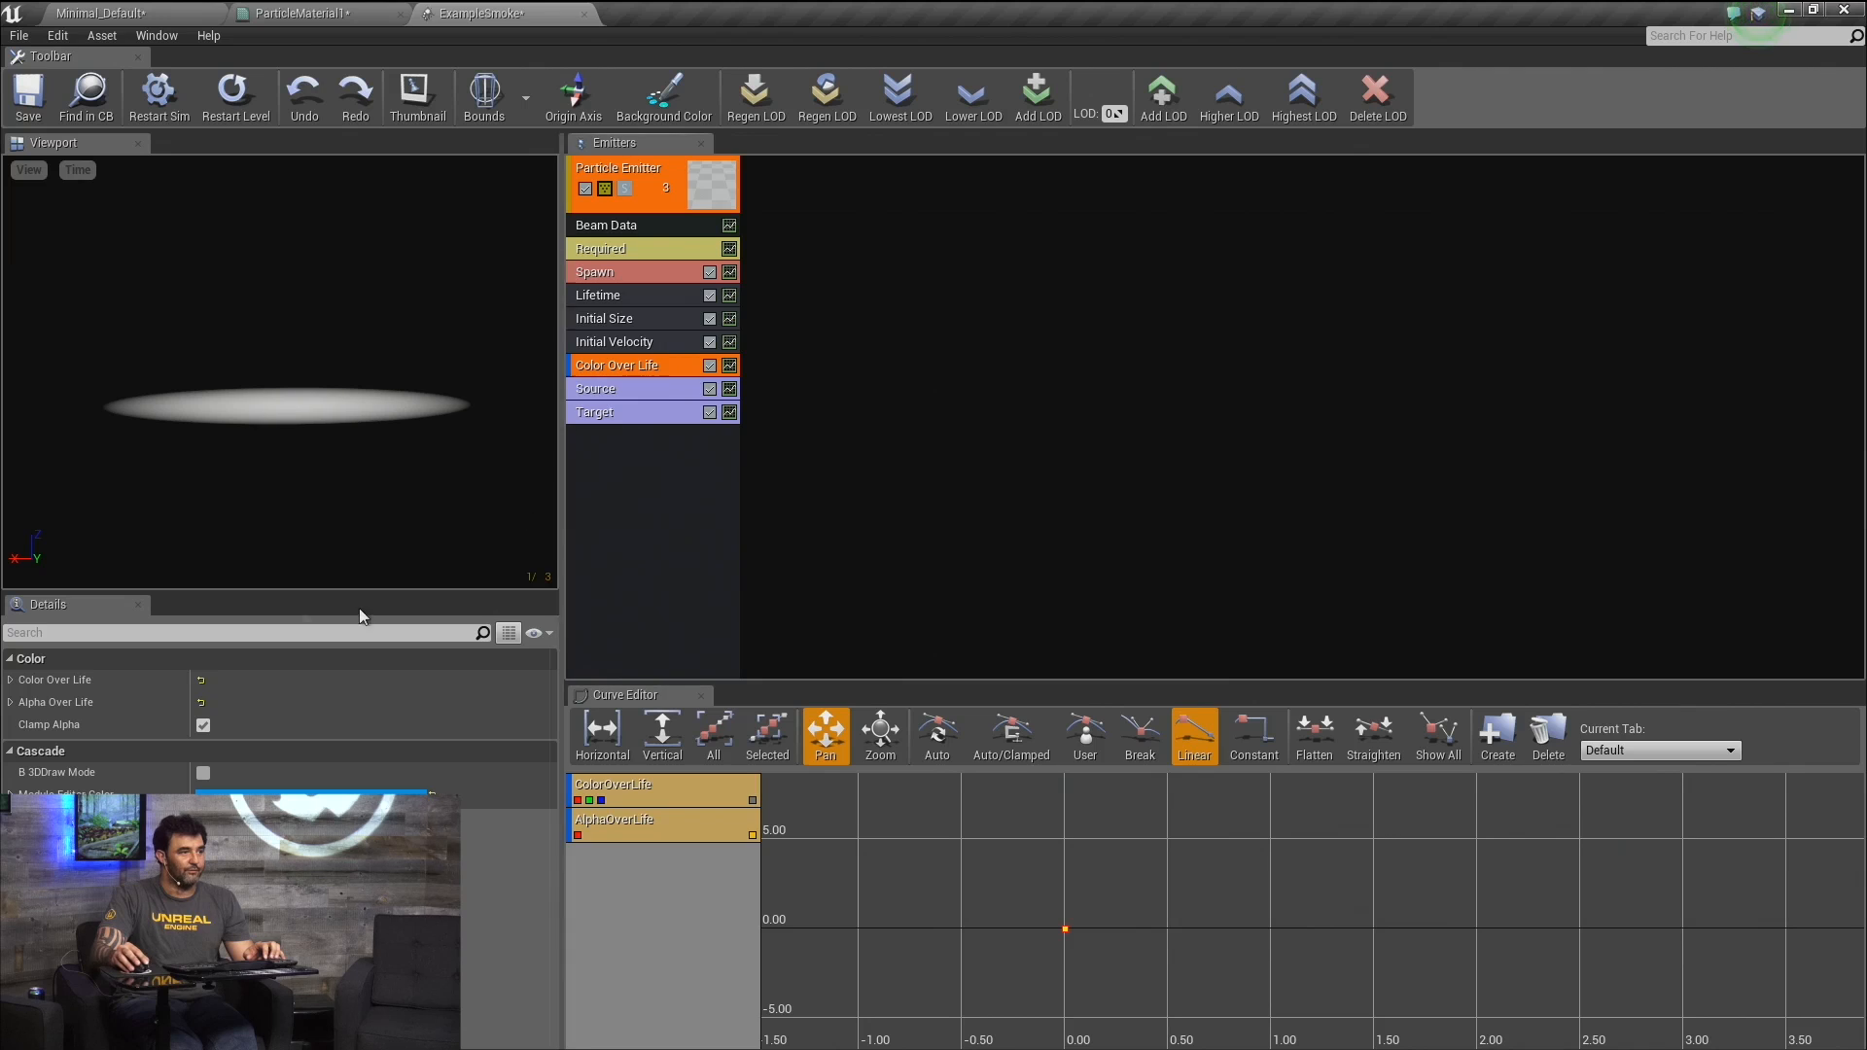
Turn off Clamp Alpha in Color Over Life and place the AlphaOverLife key at time 0 with a value of about 1.
left_click(202, 726)
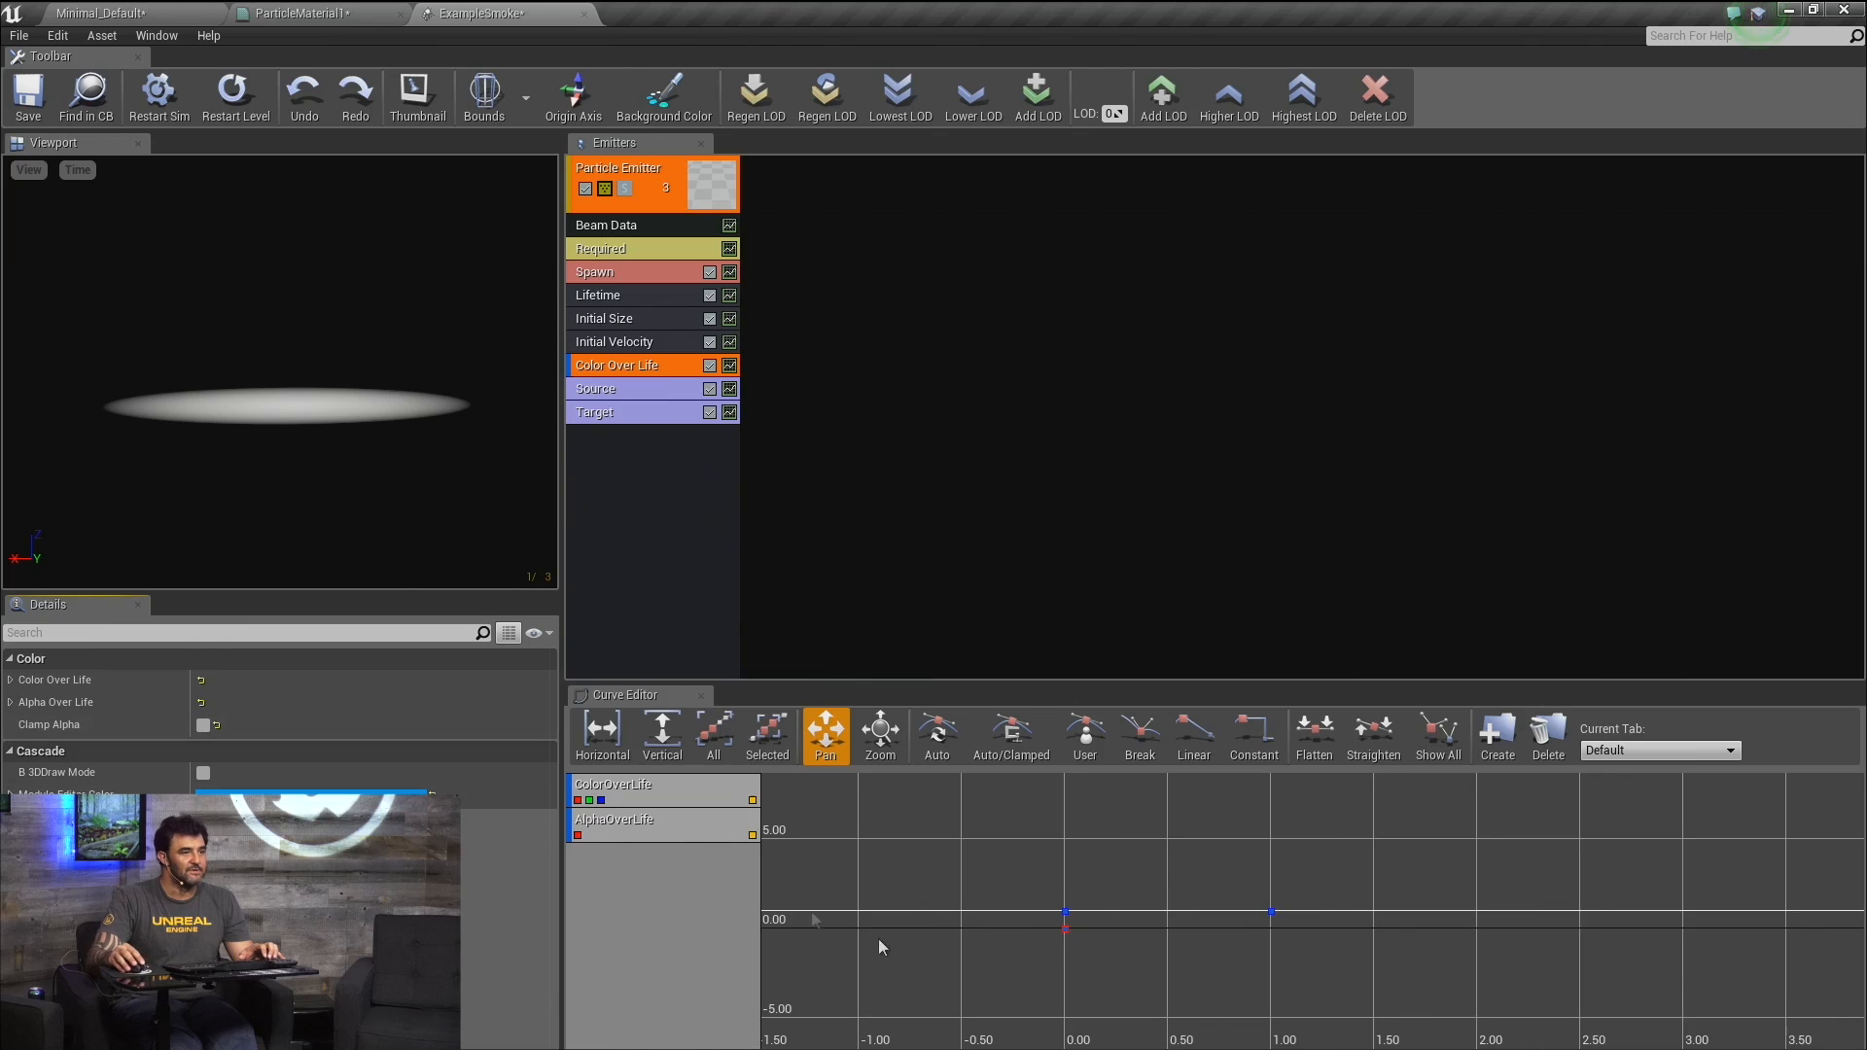
left_click(753, 801)
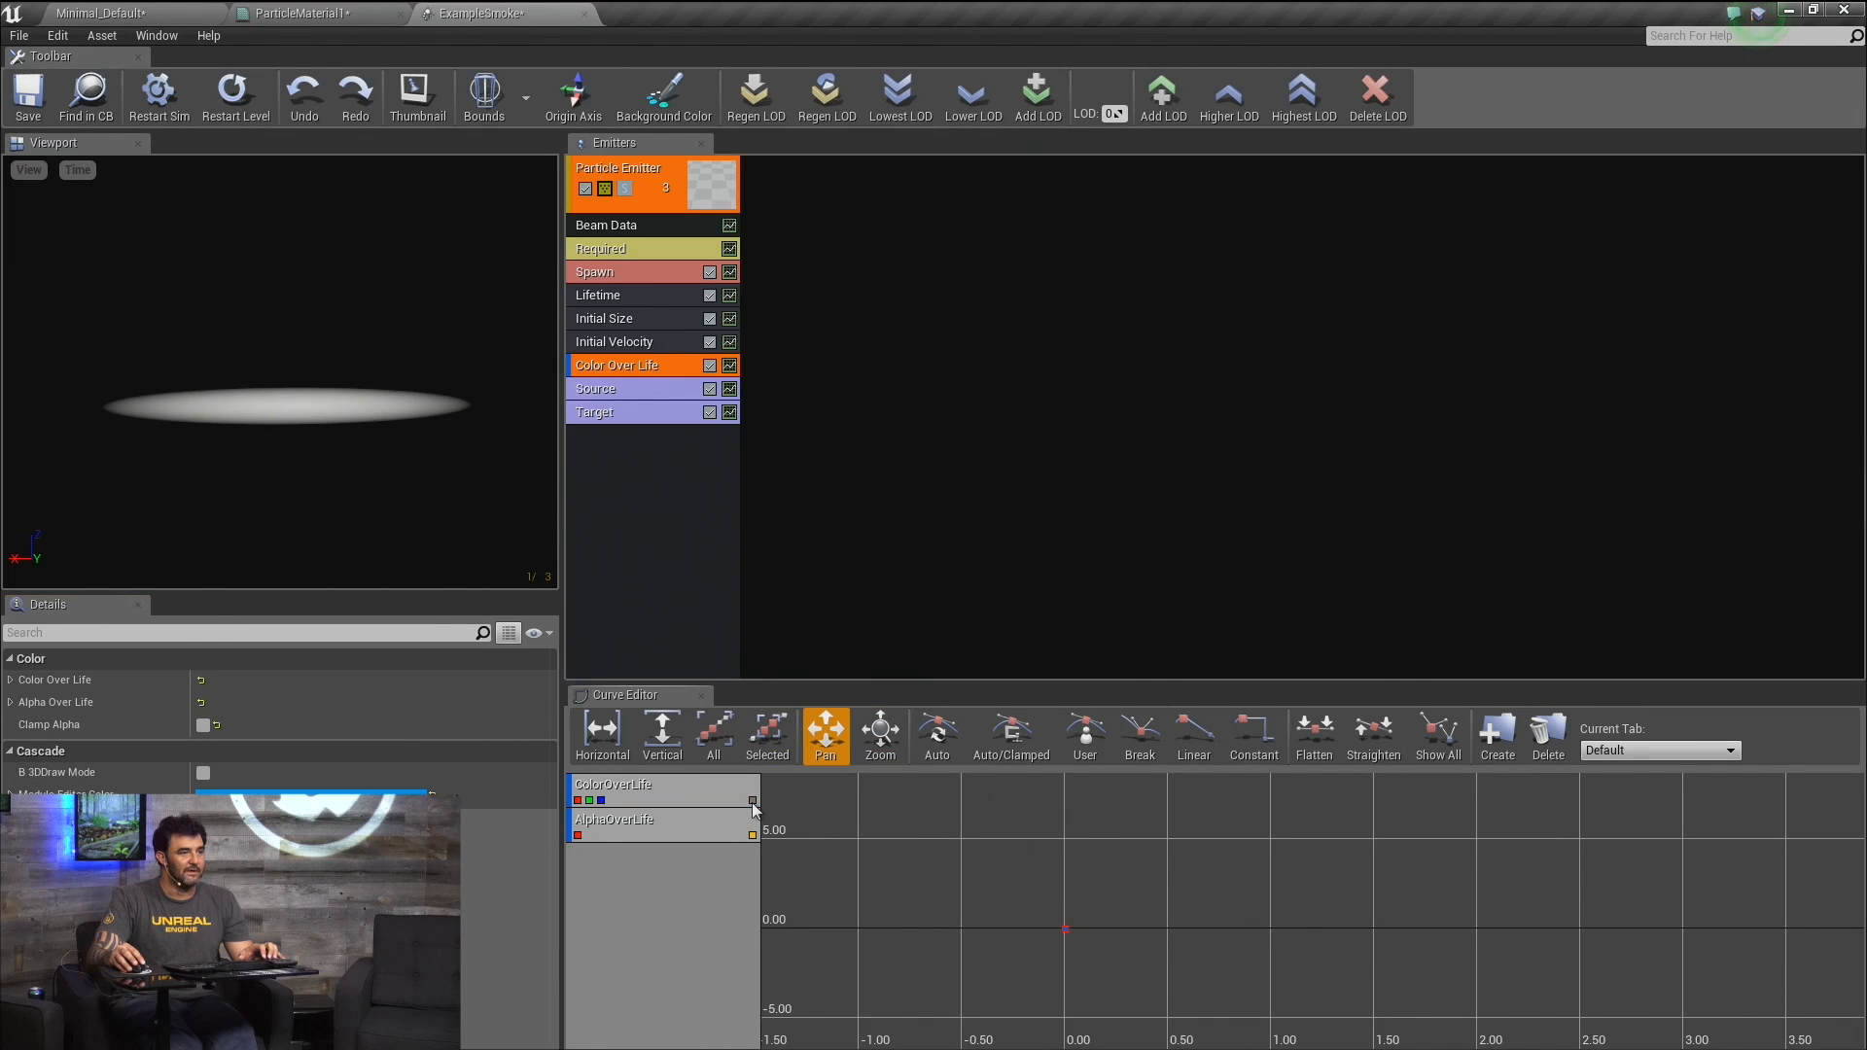
left_click_drag(1067, 932, 1089, 973, "ctrl")
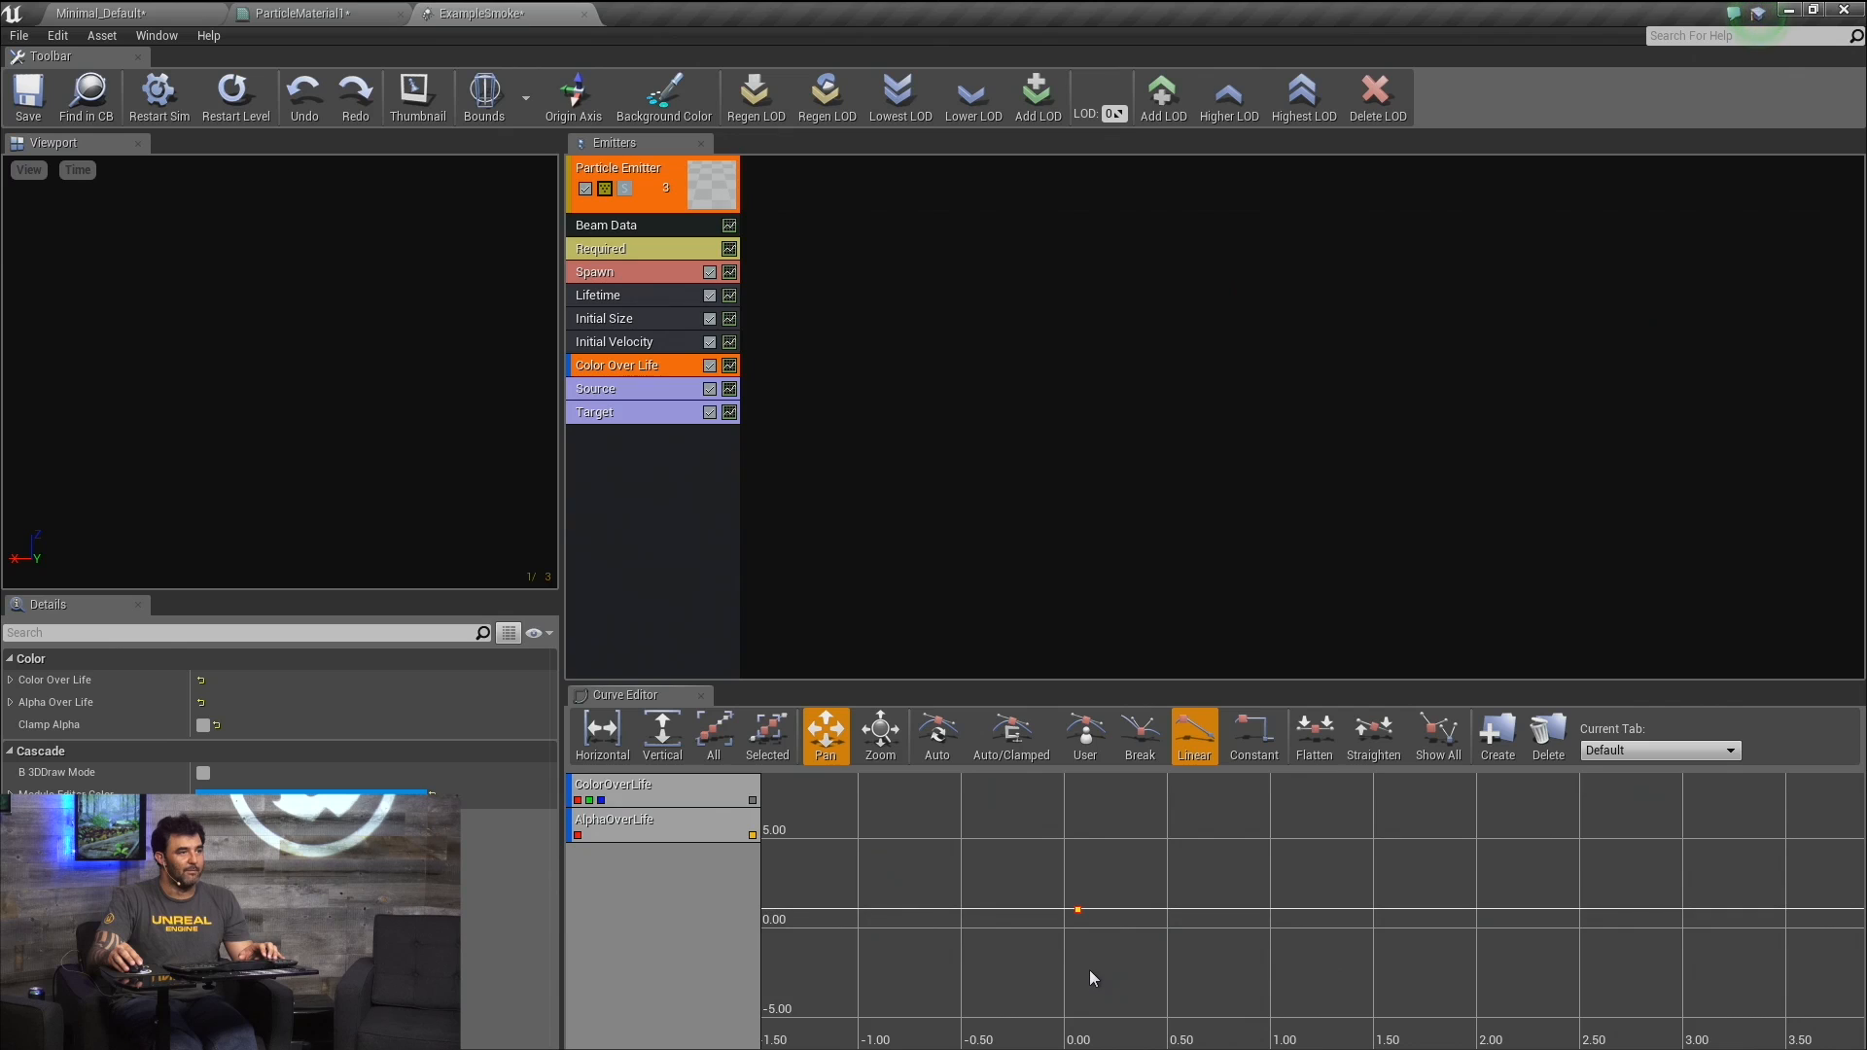
right_click(1076, 911)
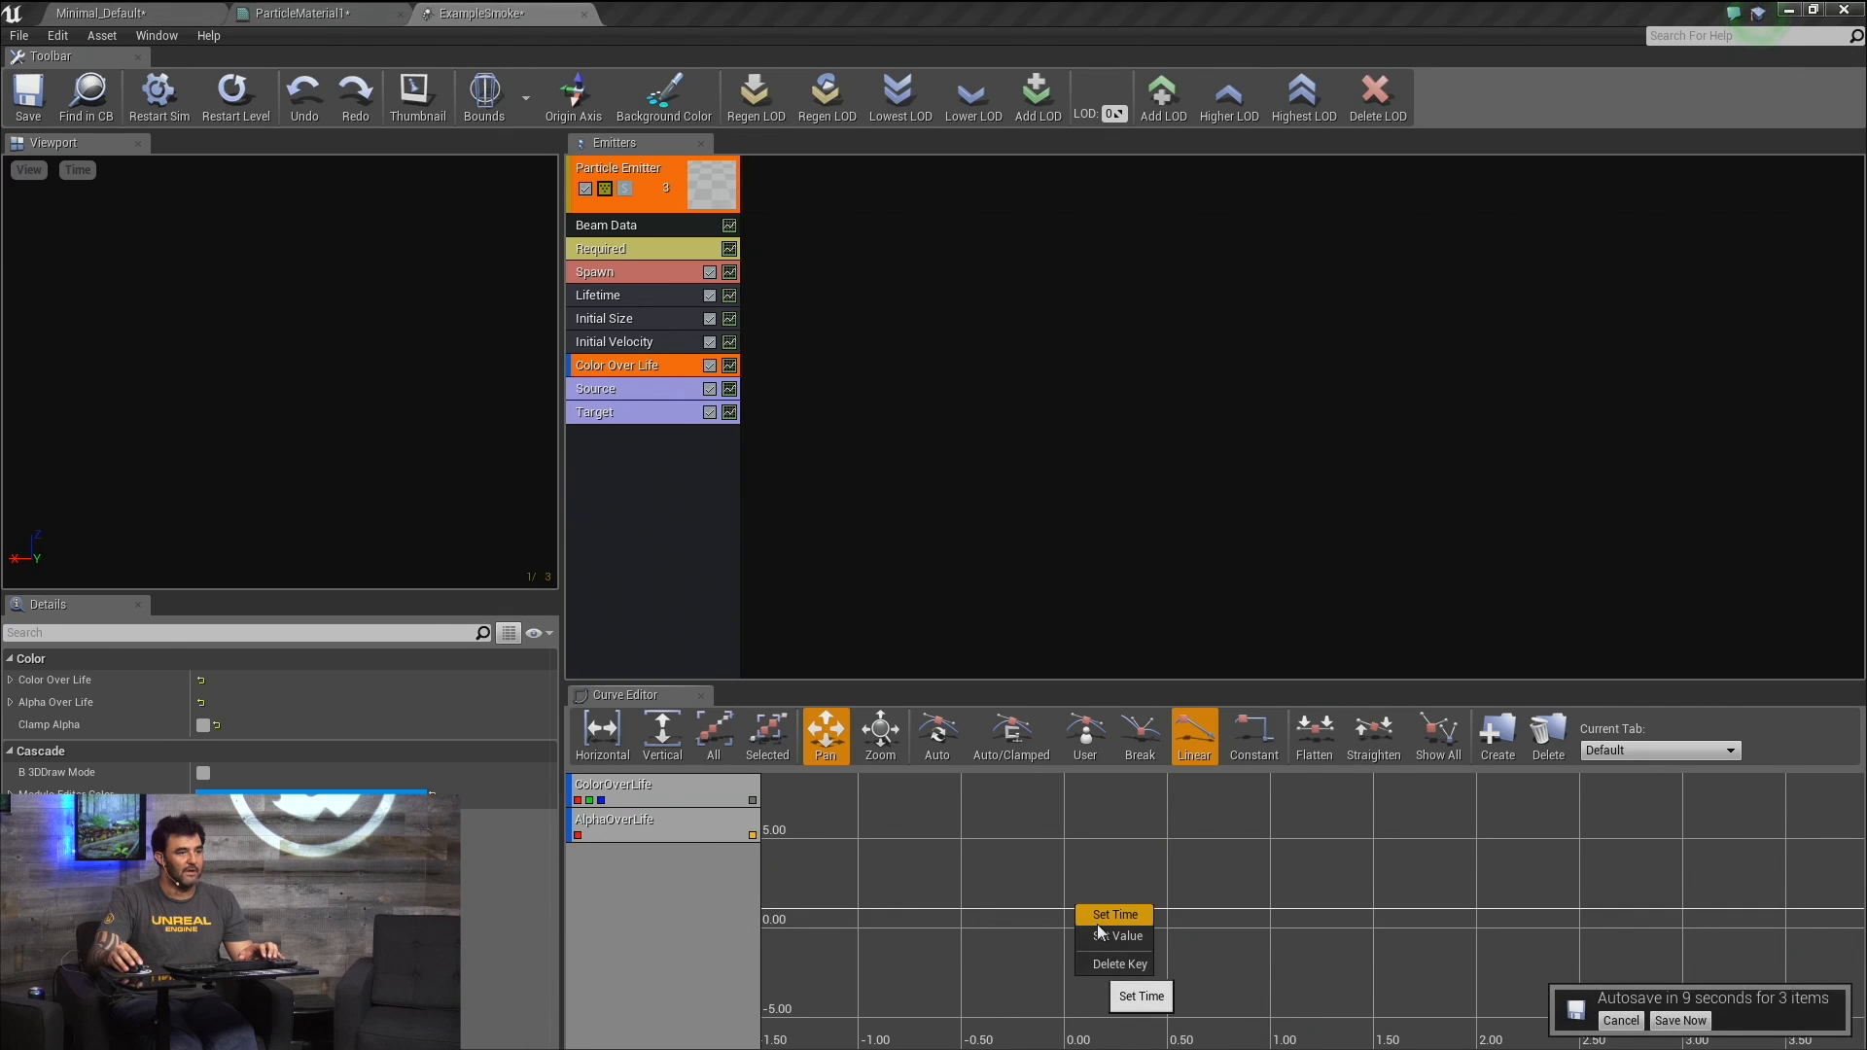
left_click(1105, 924)
type("0.06")
key("Return")
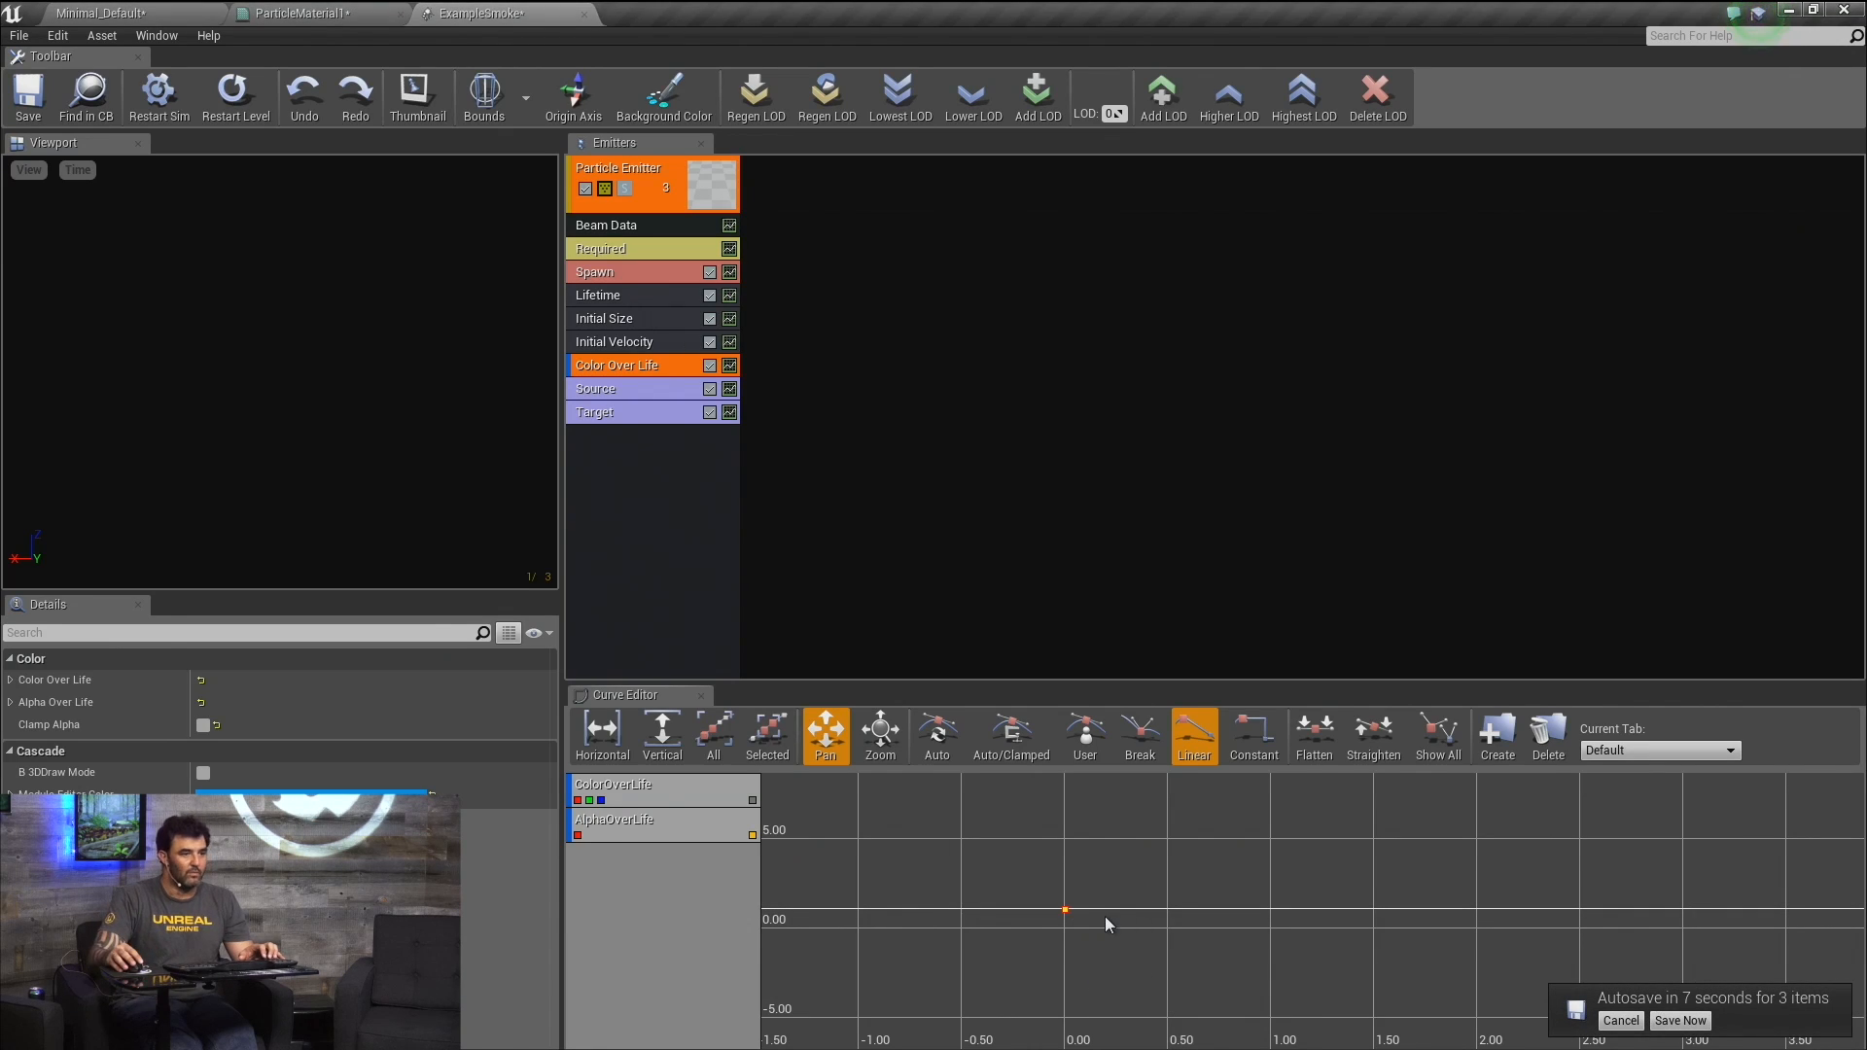
Add an AlphaOverLife key at time 1 and set its value to -1.
left_click(1269, 910, "ctrl")
right_click(1269, 911)
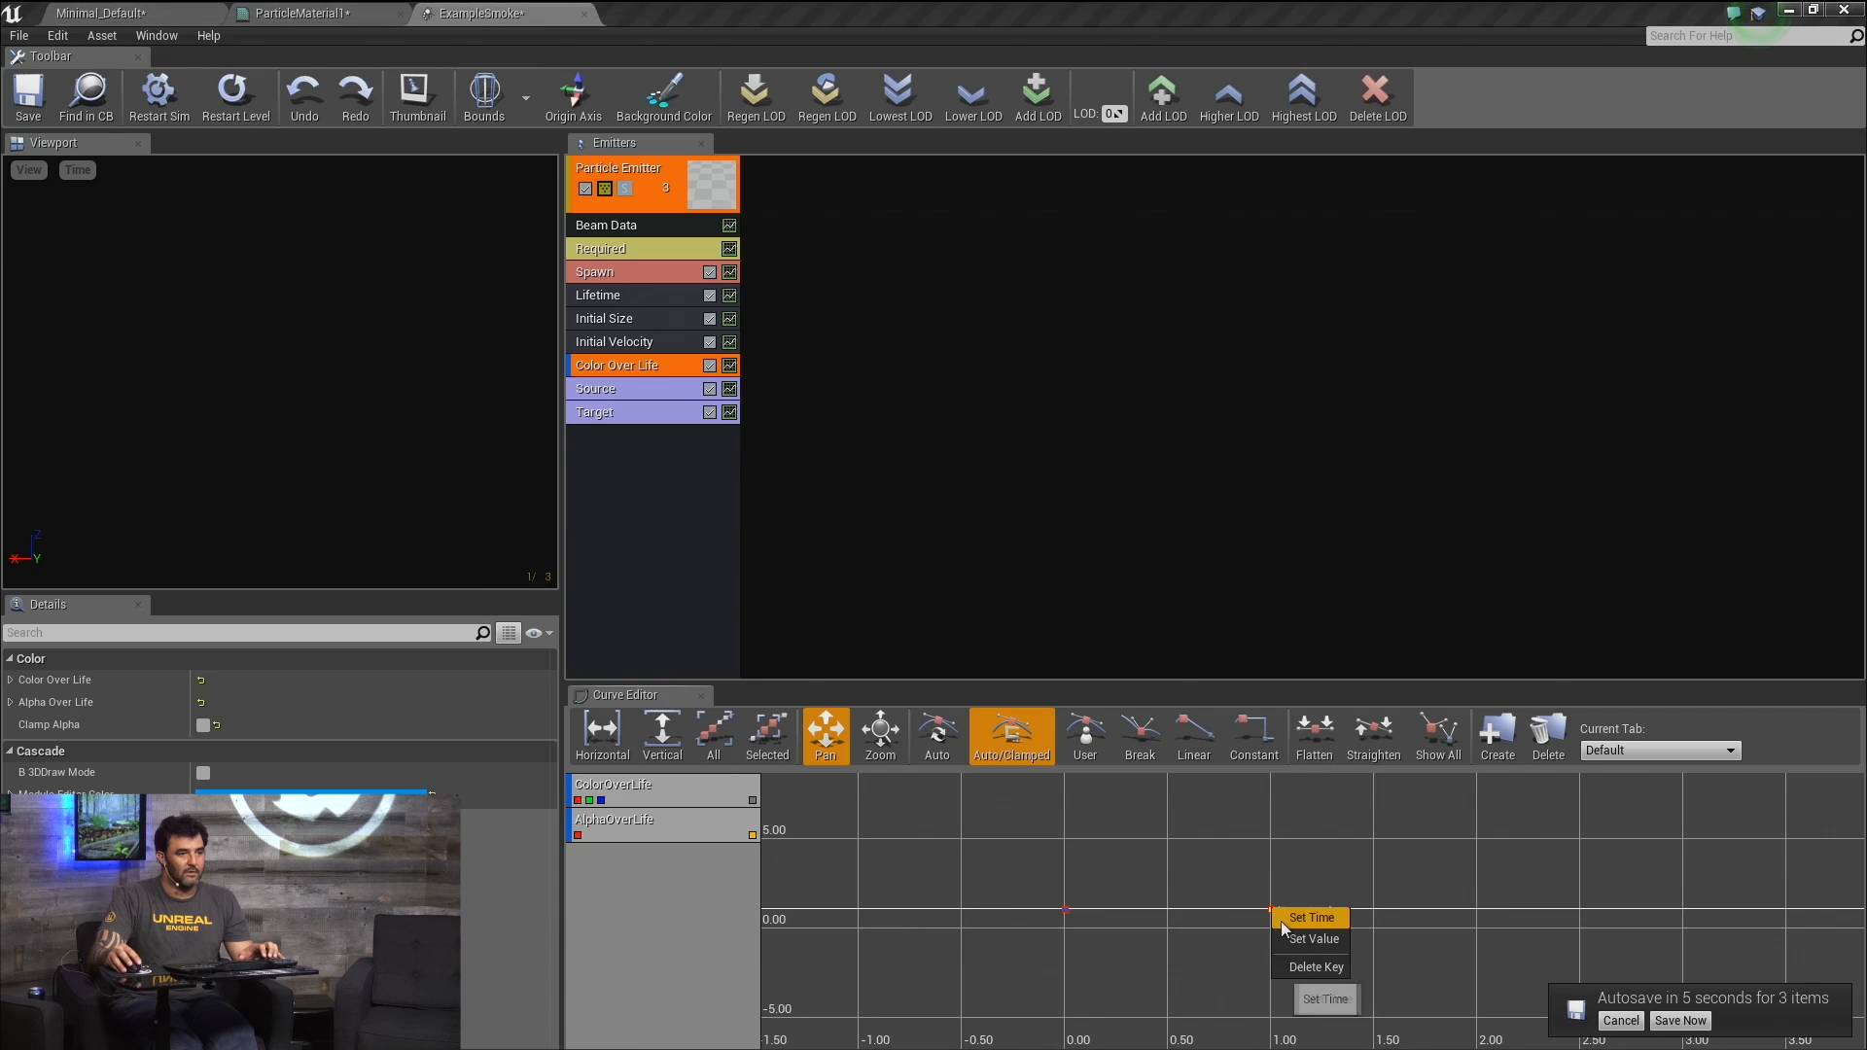
left_click(1290, 933)
type("-1")
key("Return")
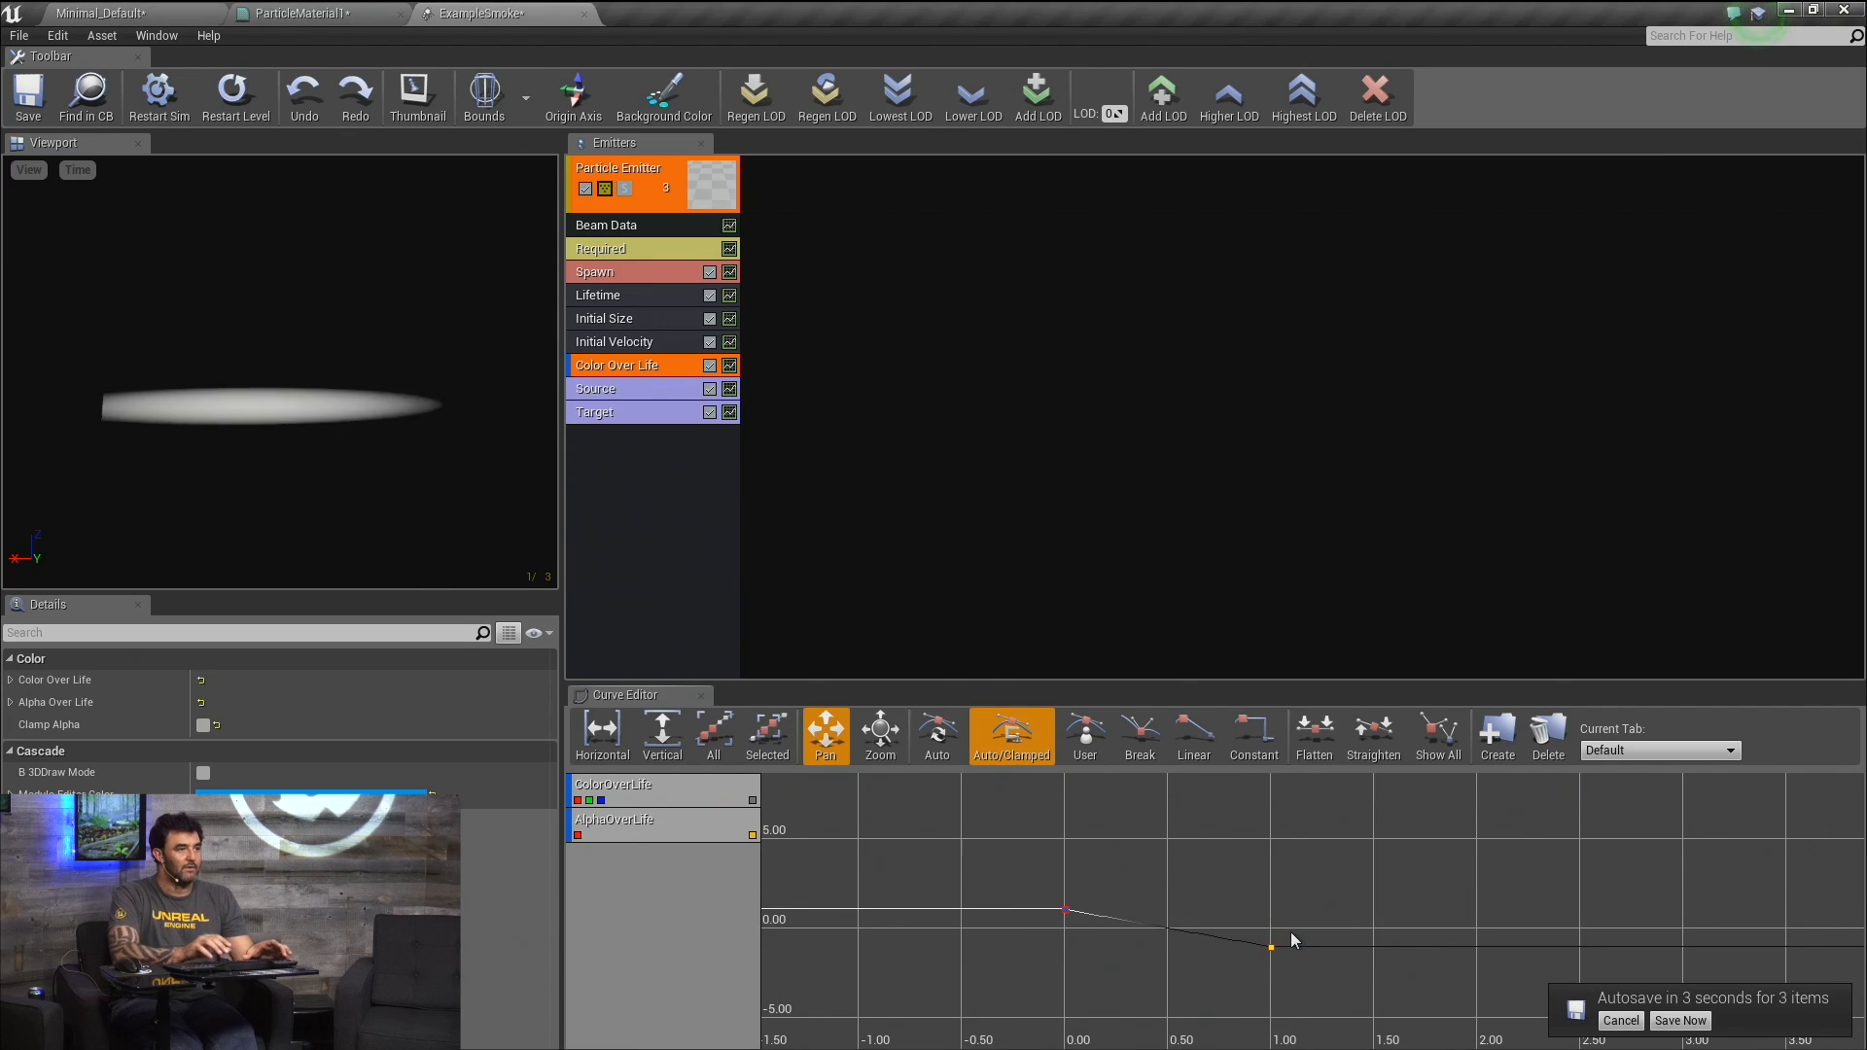
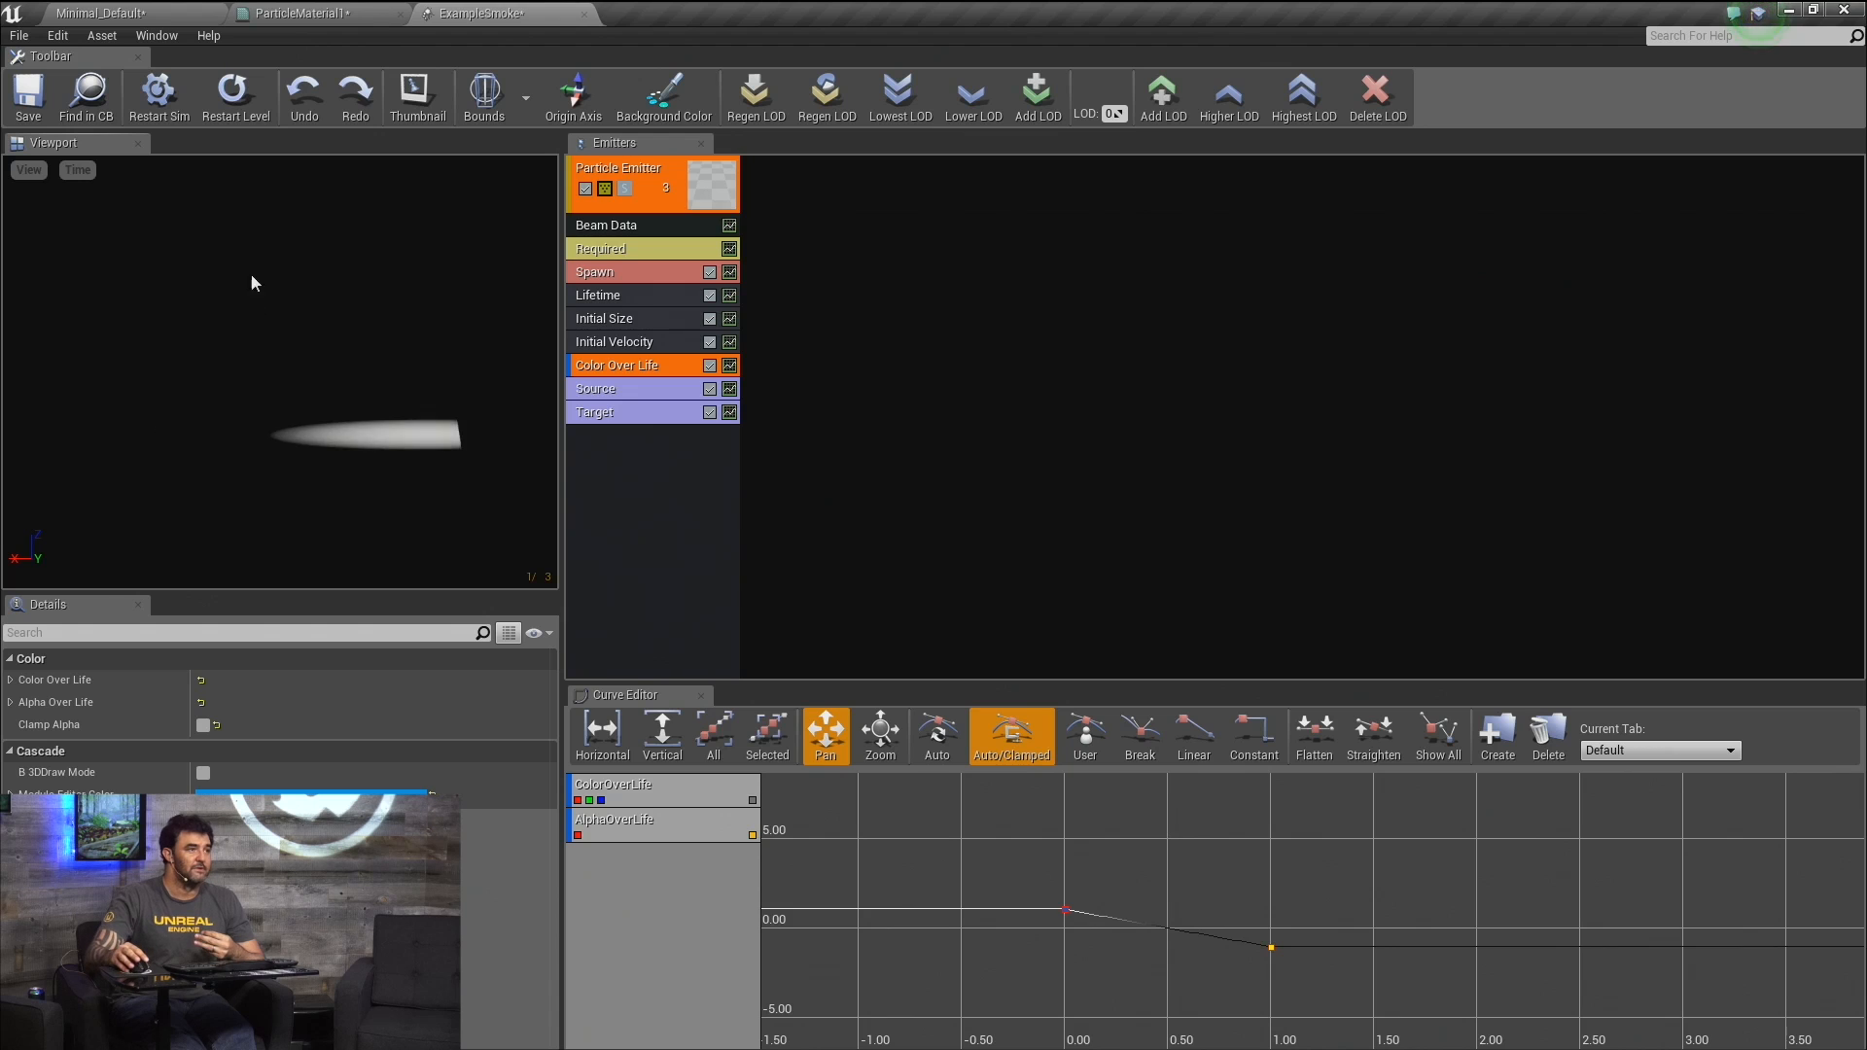
In ParticleMaterial1, add a Lerp node beside Particle Color and two Constant3Vector nodes above it.
left_click(298, 13)
left_click(693, 356)
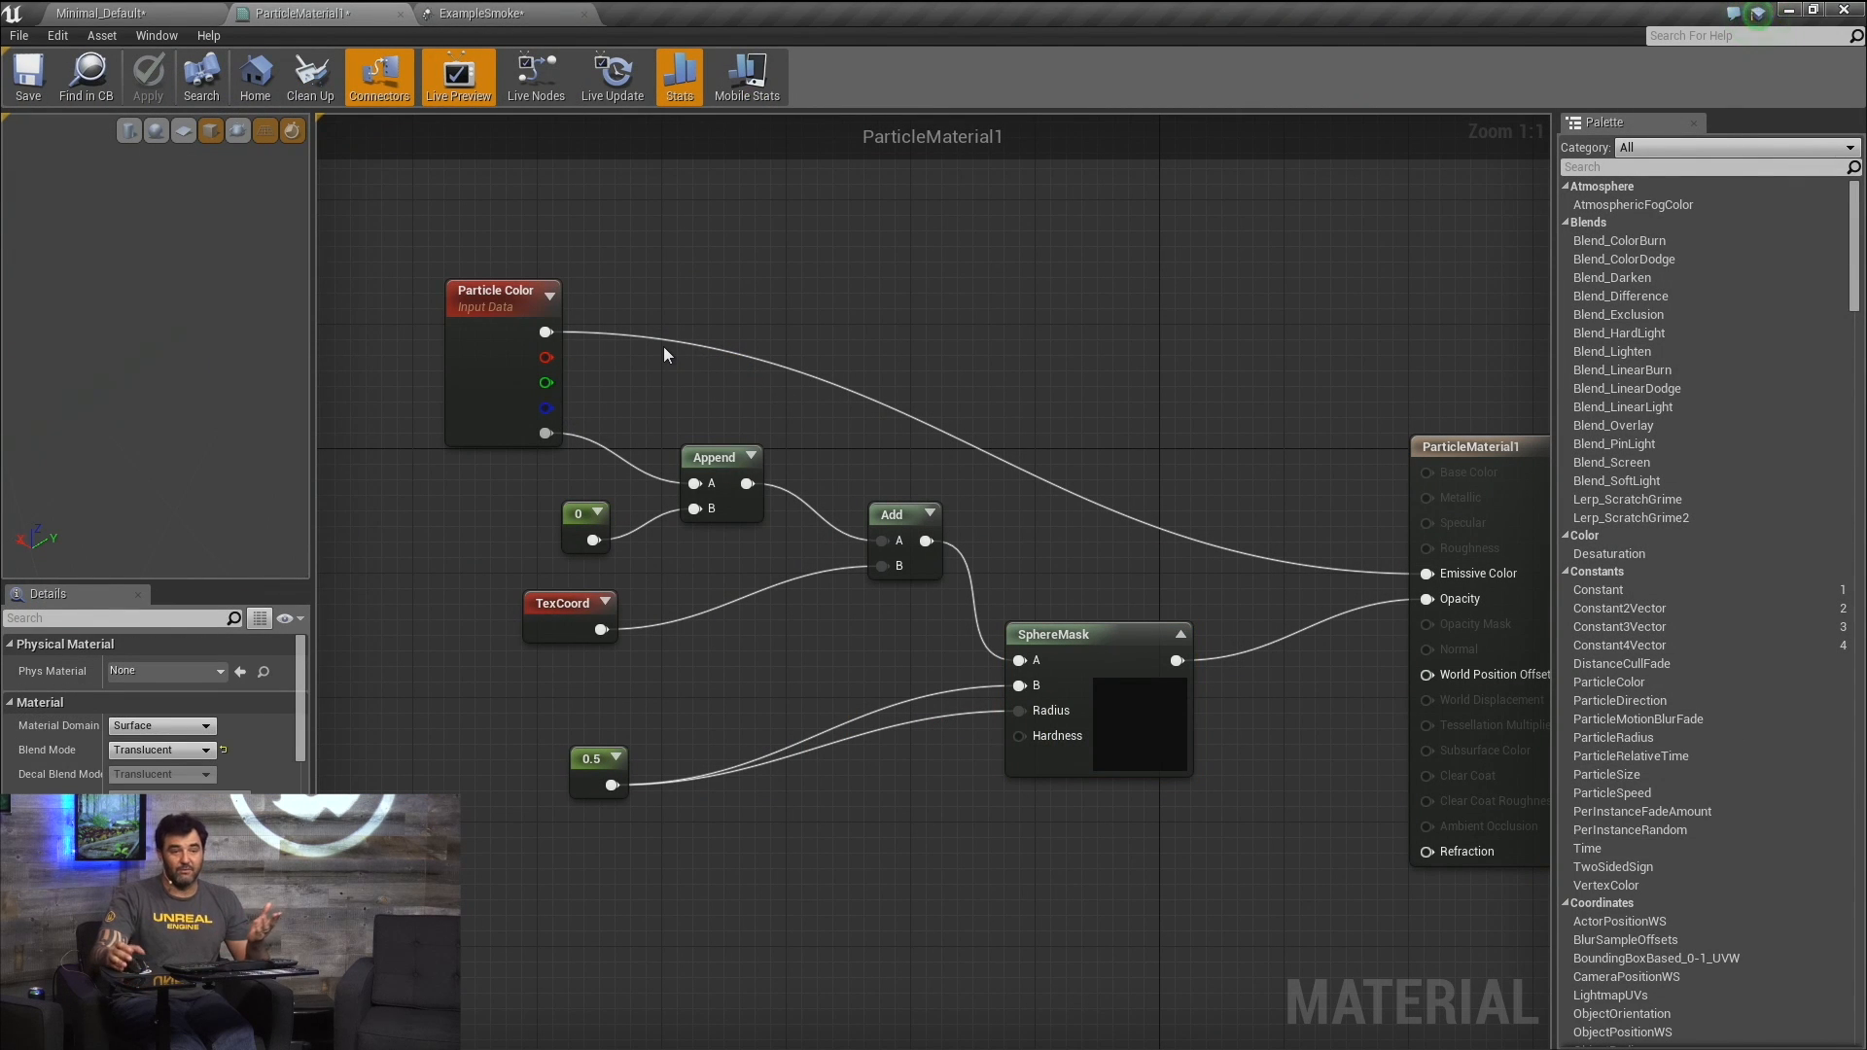
left_click(783, 291)
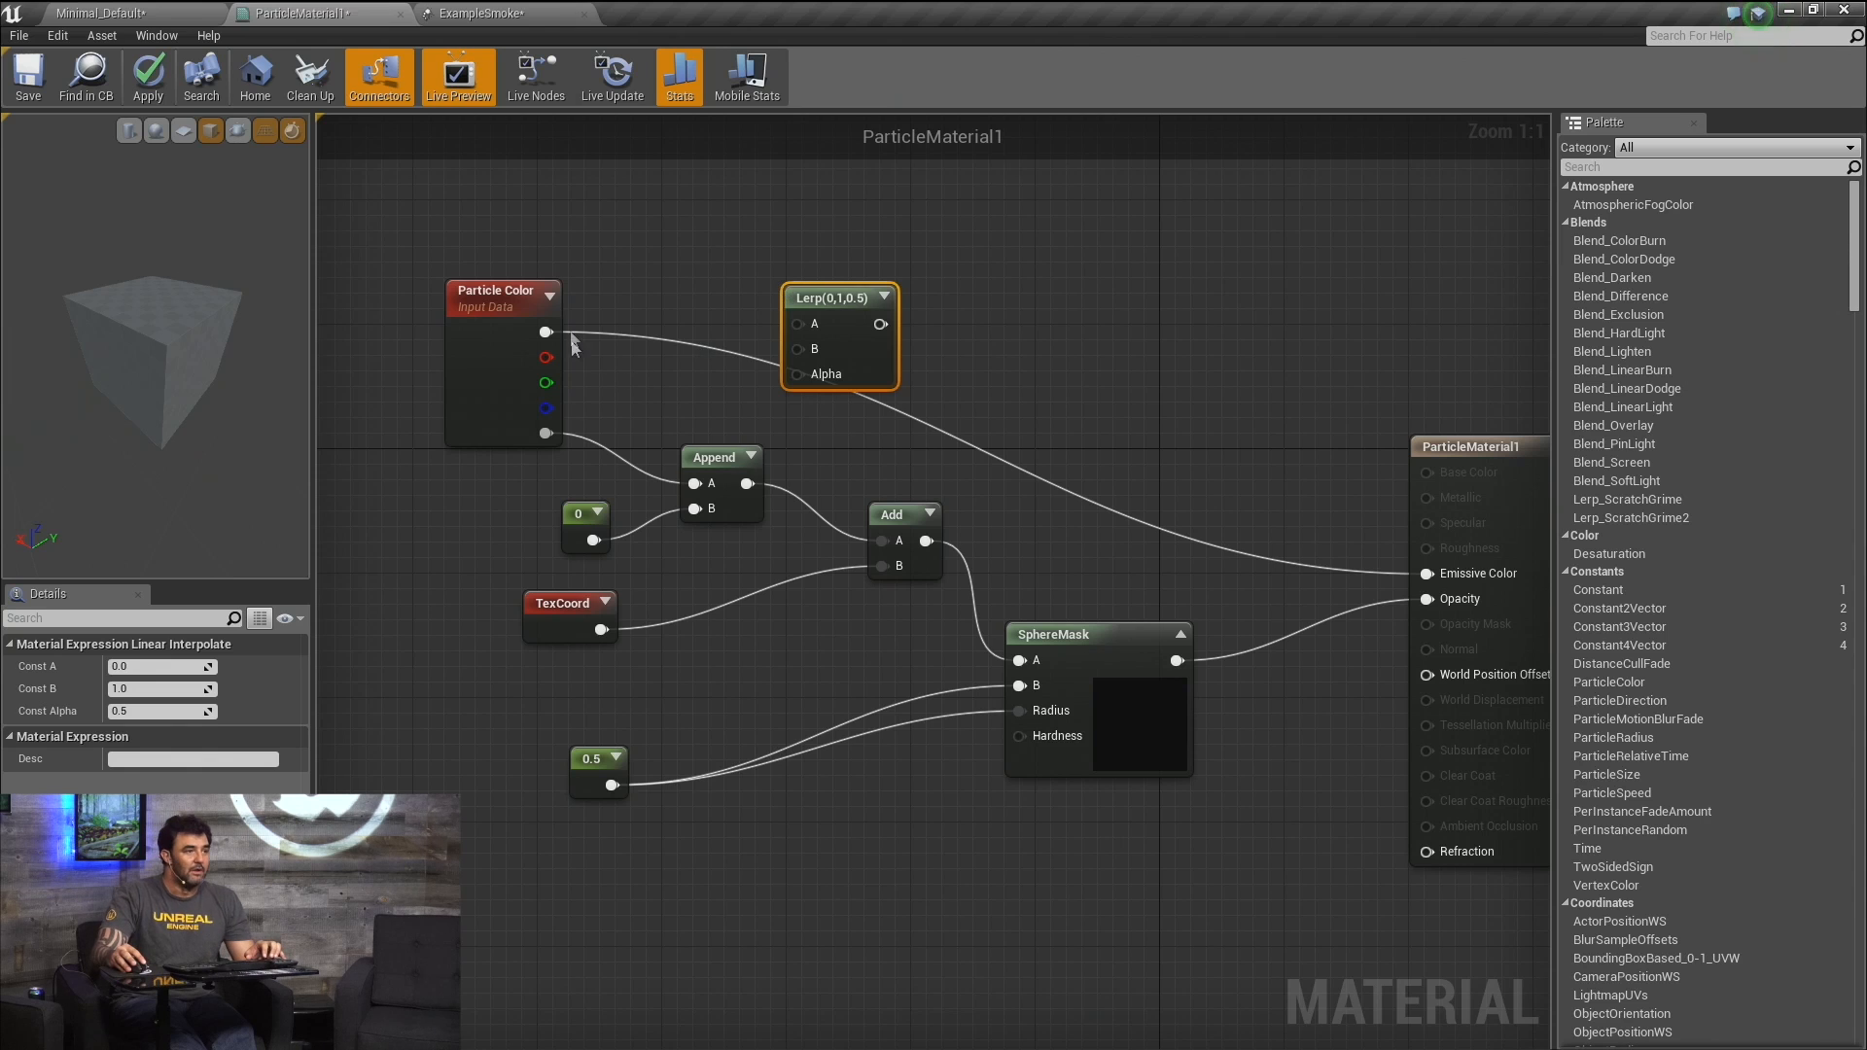
right_click_drag(600, 267, 720, 428)
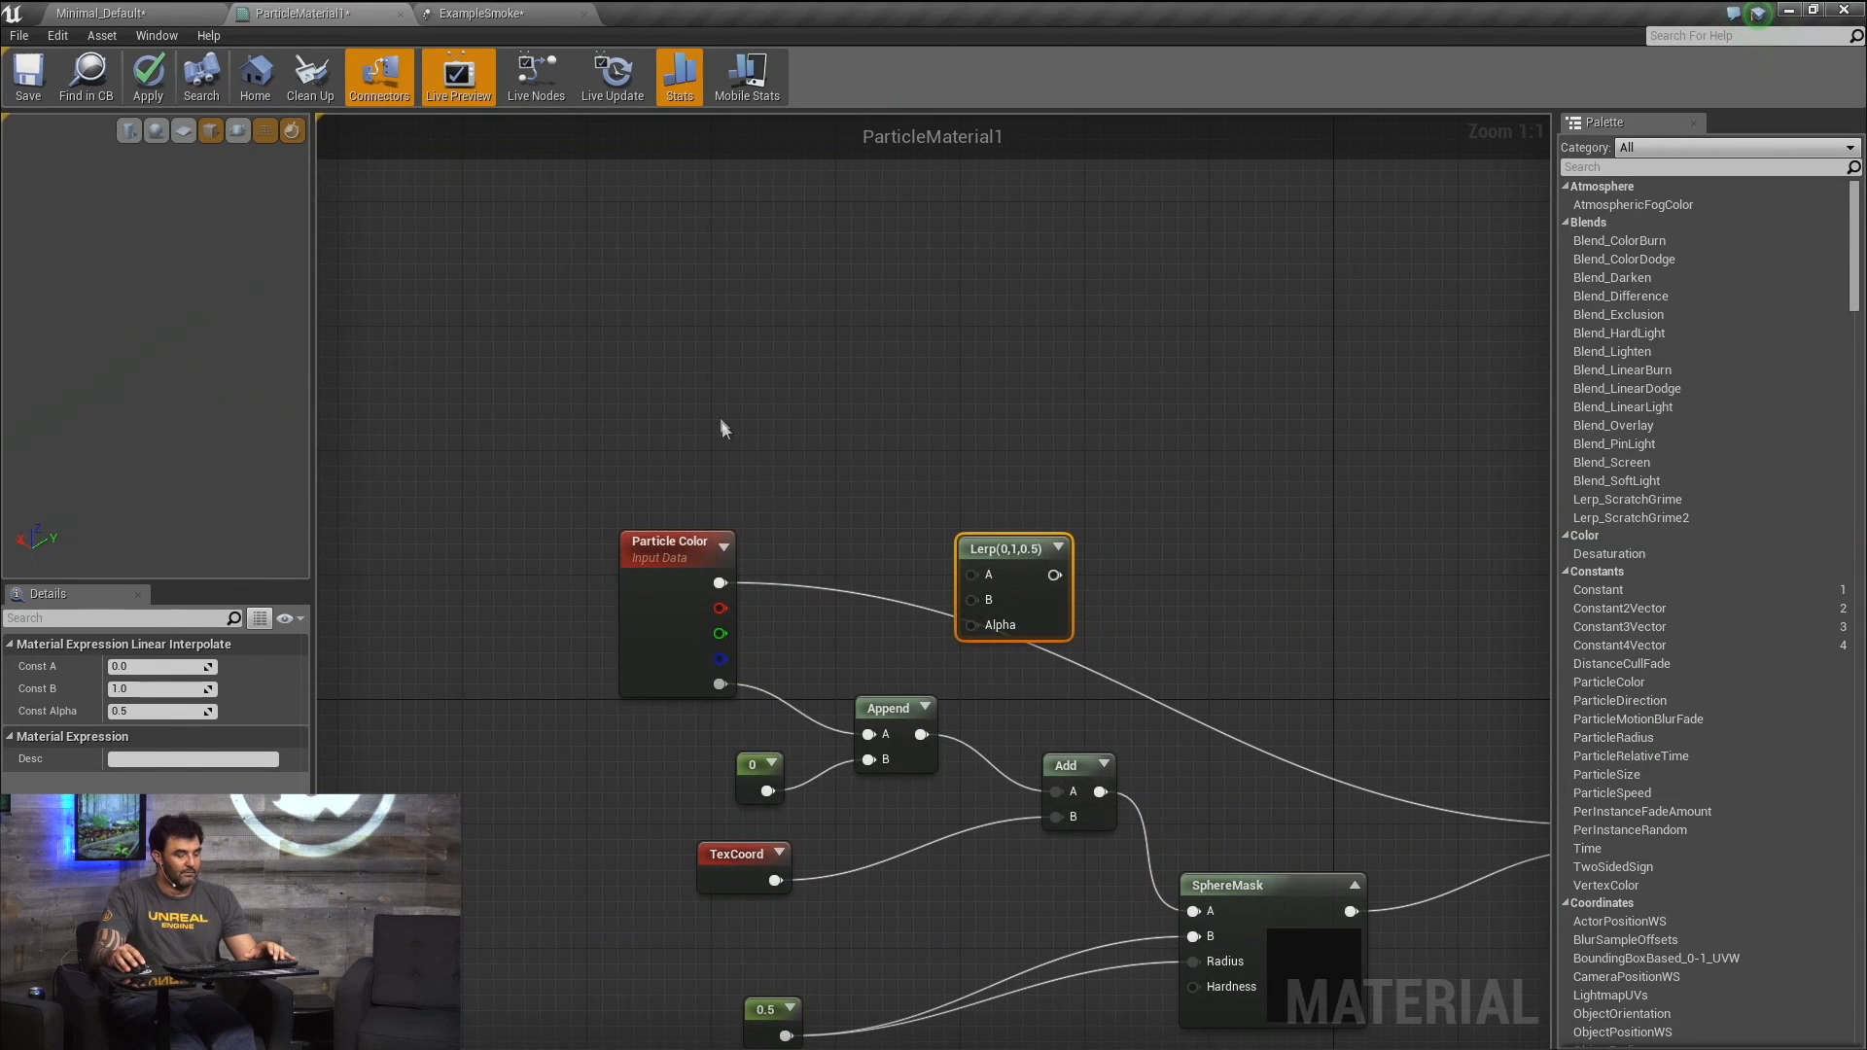
left_click(678, 383)
left_click(742, 282)
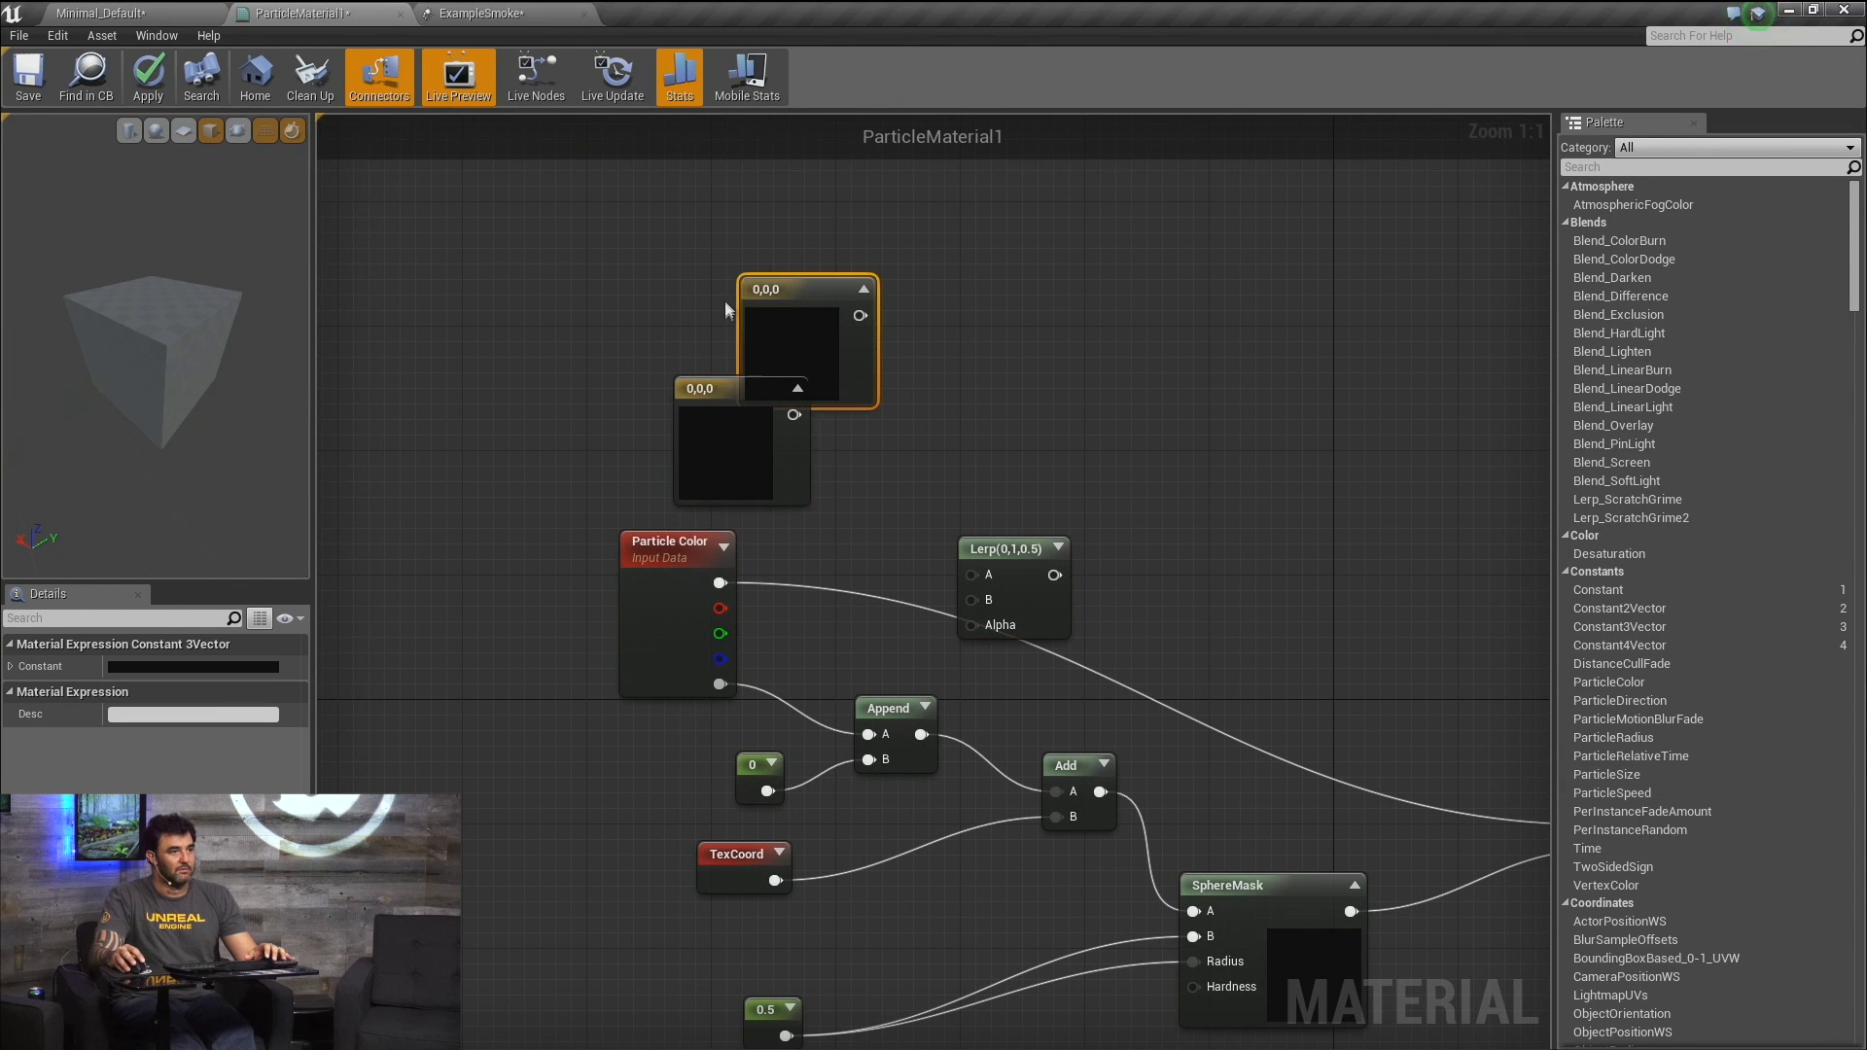
Set the upper Constant3Vector's color to red (1, 0, 0.0231).
left_click(249, 667)
left_click_drag(400, 747, 540, 676)
left_click(541, 726)
left_click(529, 1035)
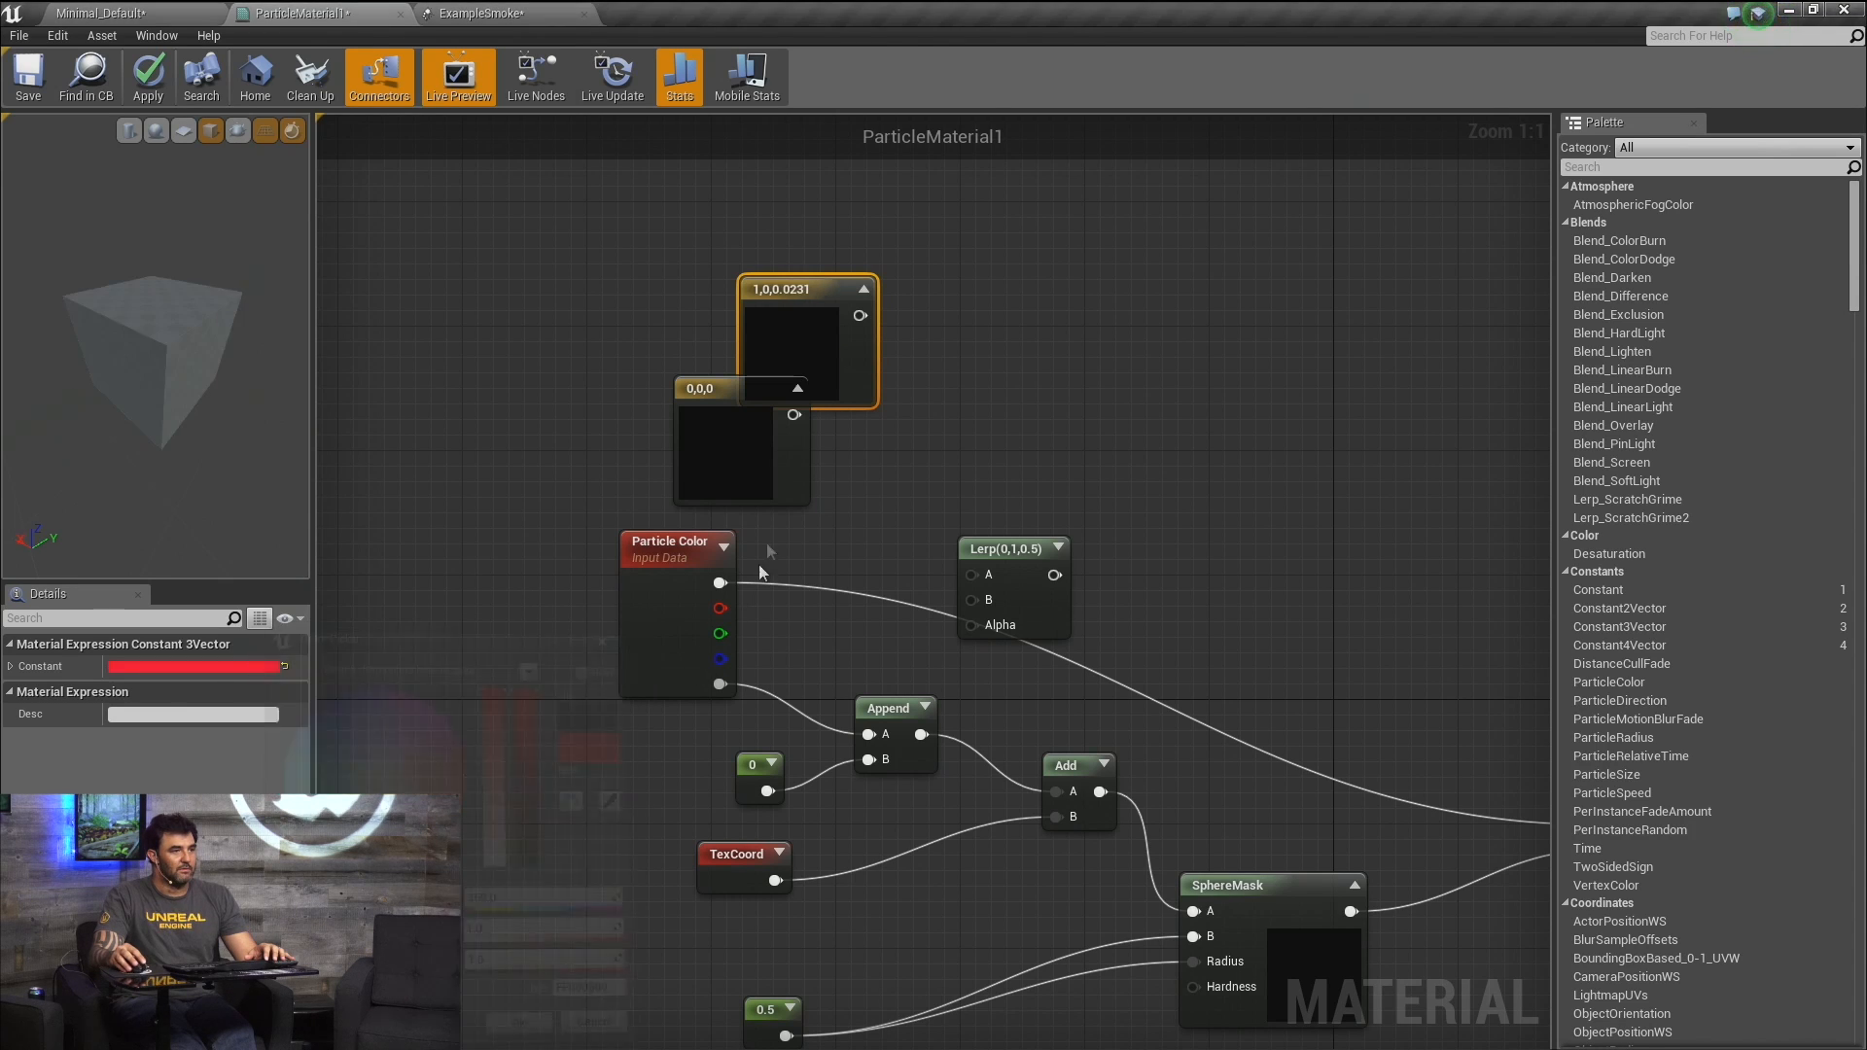
Set the lower Constant3Vector's color to blue with hue 247, saturation 1 and value 1 (0.111, 0, 1).
left_click(750, 418)
left_click(268, 667)
left_click_drag(395, 729, 337, 651)
left_click_drag(541, 740, 545, 609)
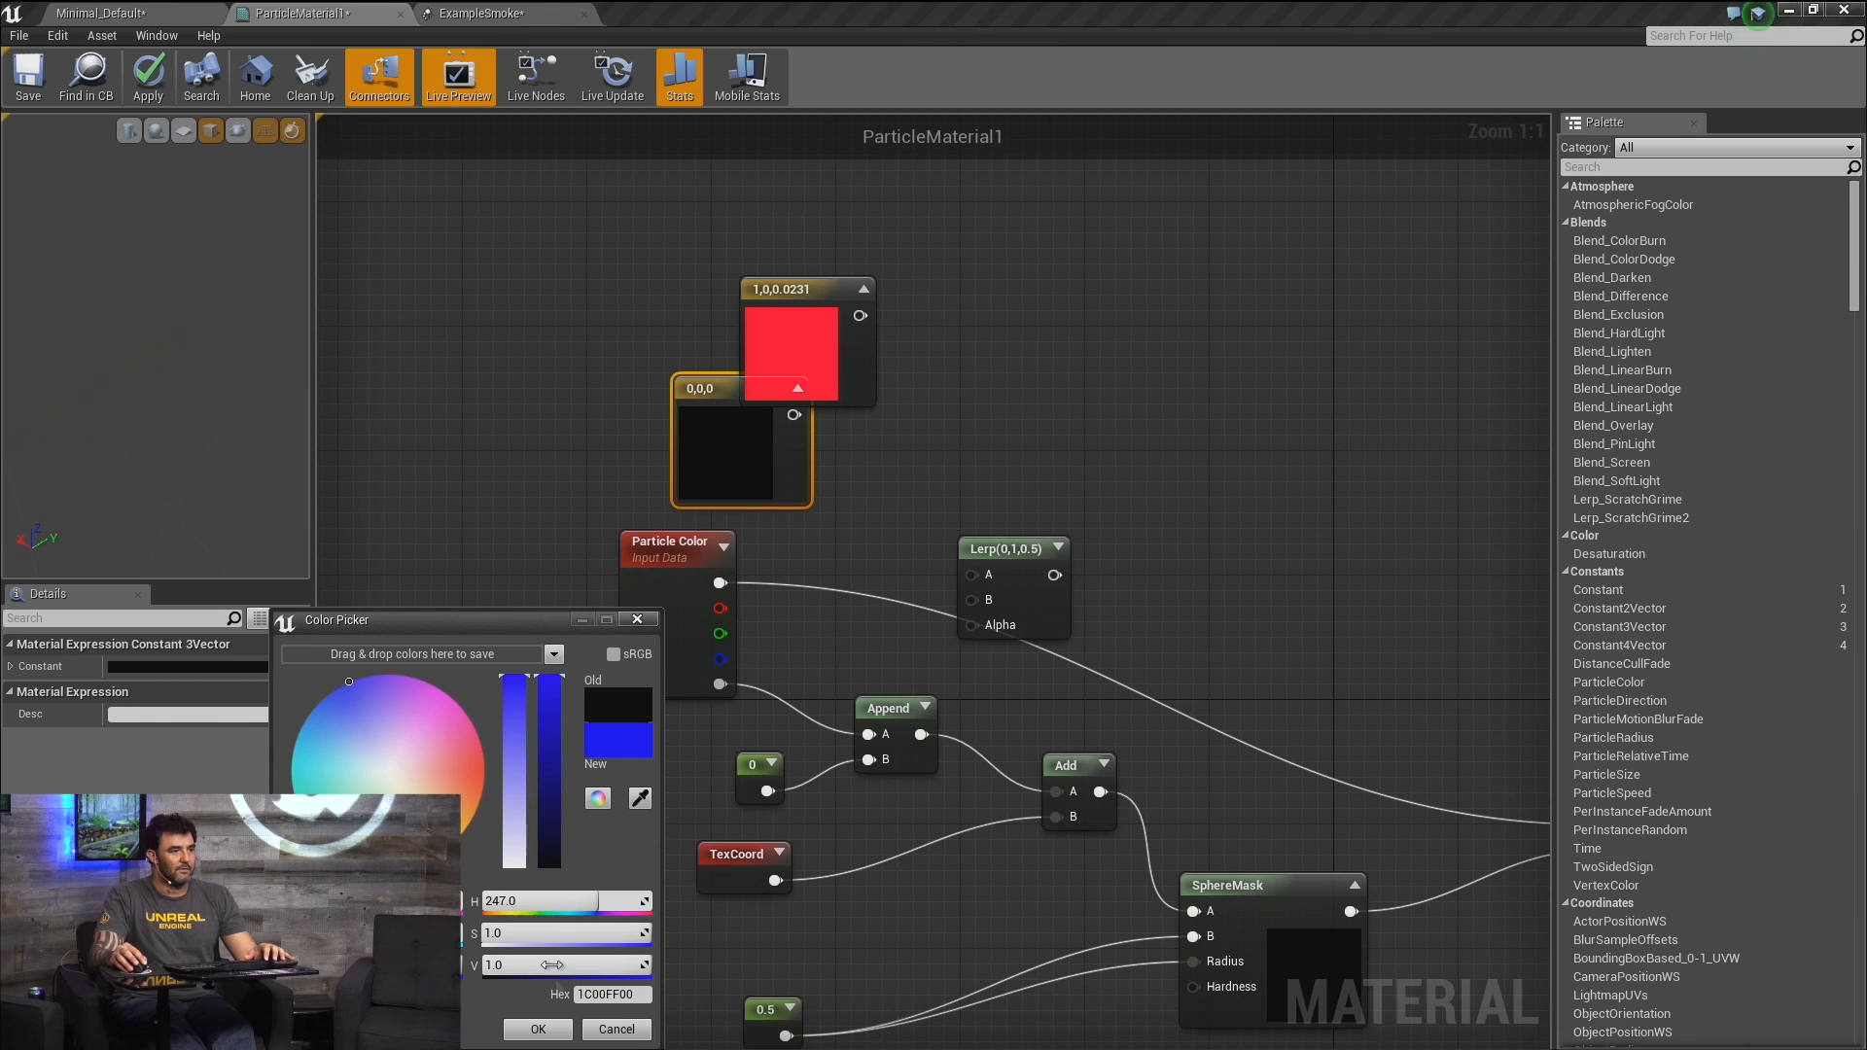
left_click(553, 1028)
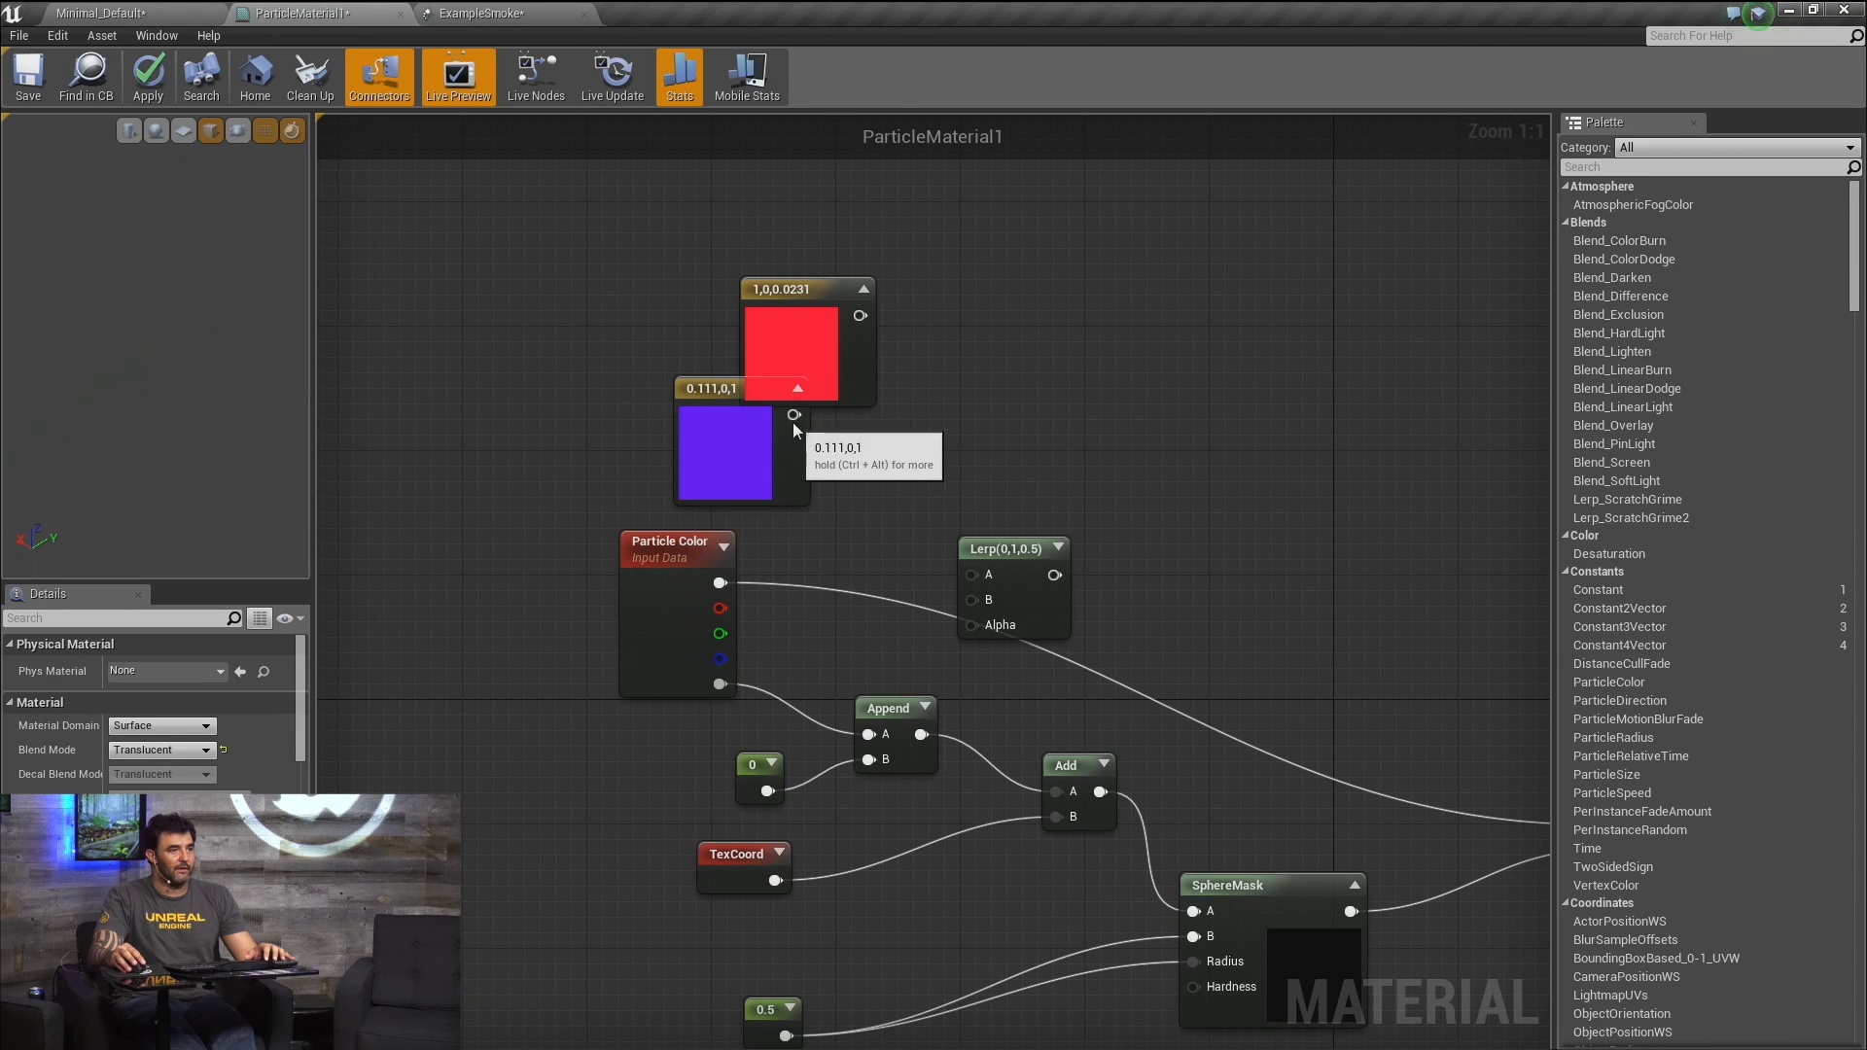
Wire the blue constant to the Lerp's A, red to B and Particle Color's red channel to Alpha, feed Emissive Color, and apply.
left_click_drag(794, 414, 908, 501)
left_click_drag(977, 572, 1082, 387)
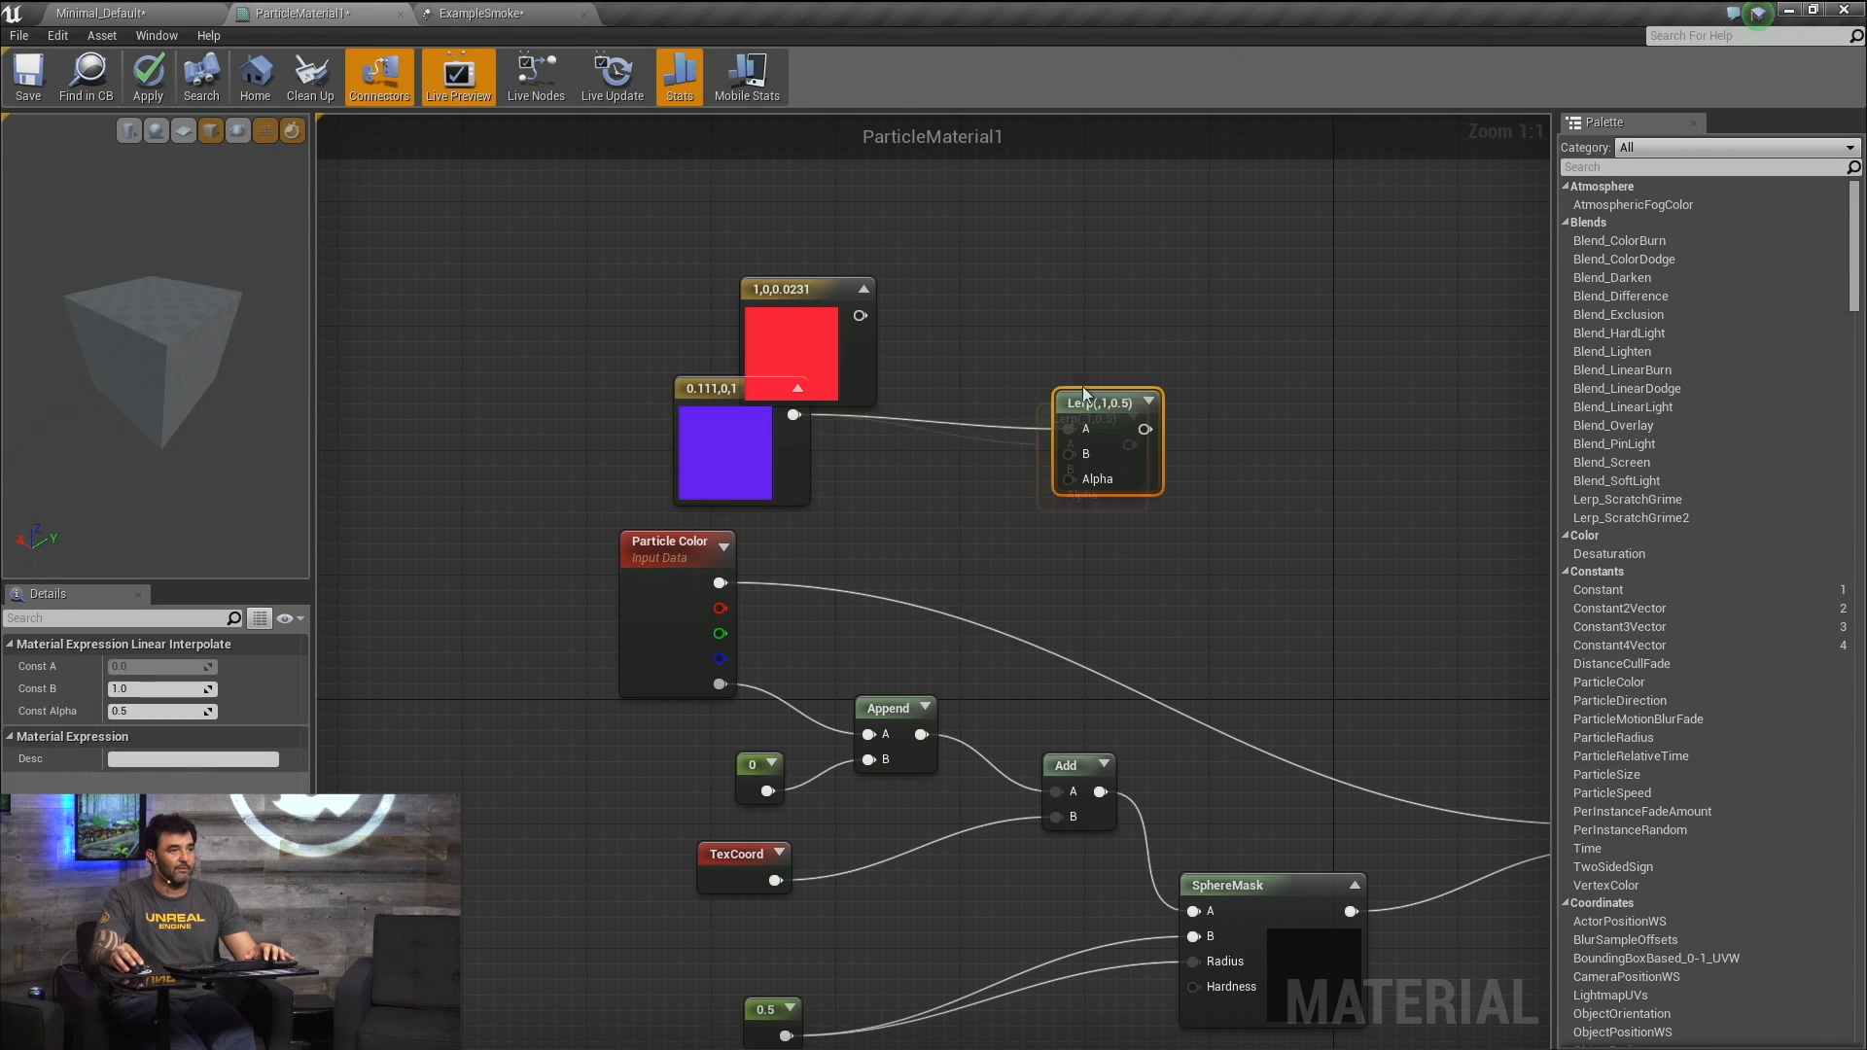
left_click_drag(885, 336, 1070, 438)
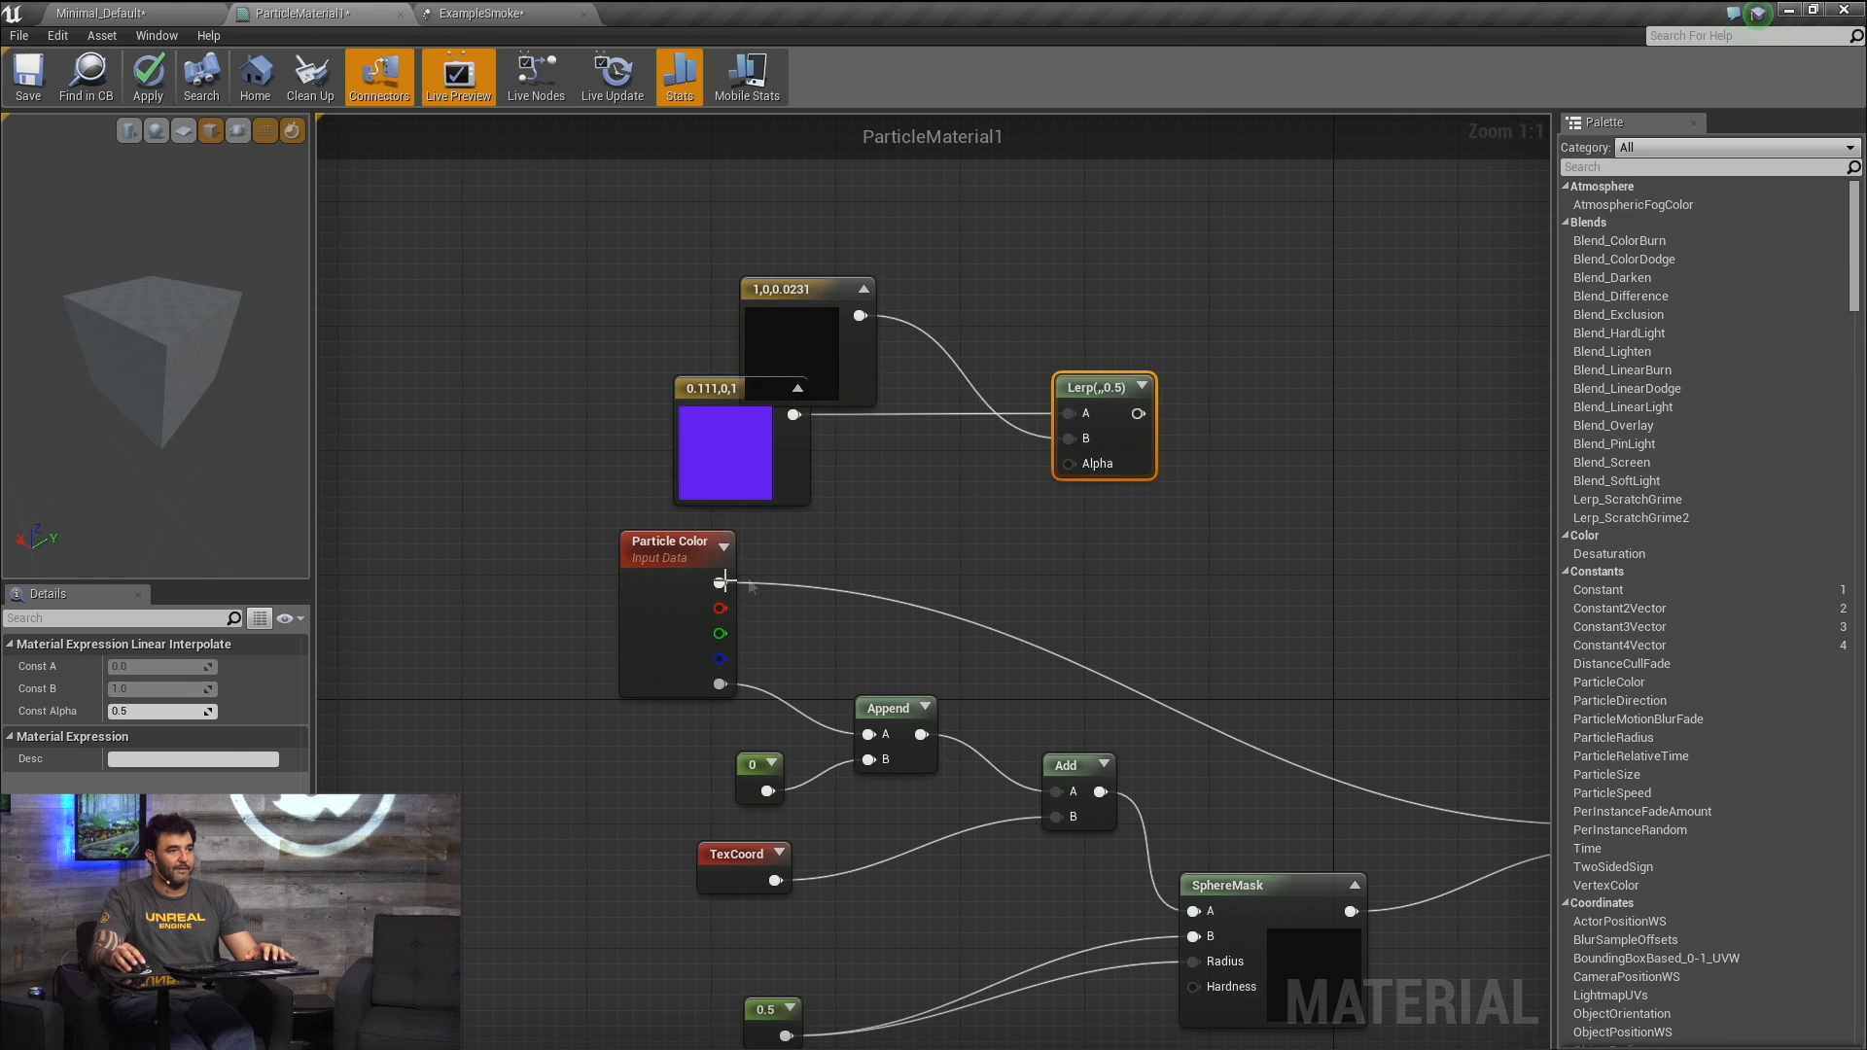
left_click_drag(720, 608, 1070, 464)
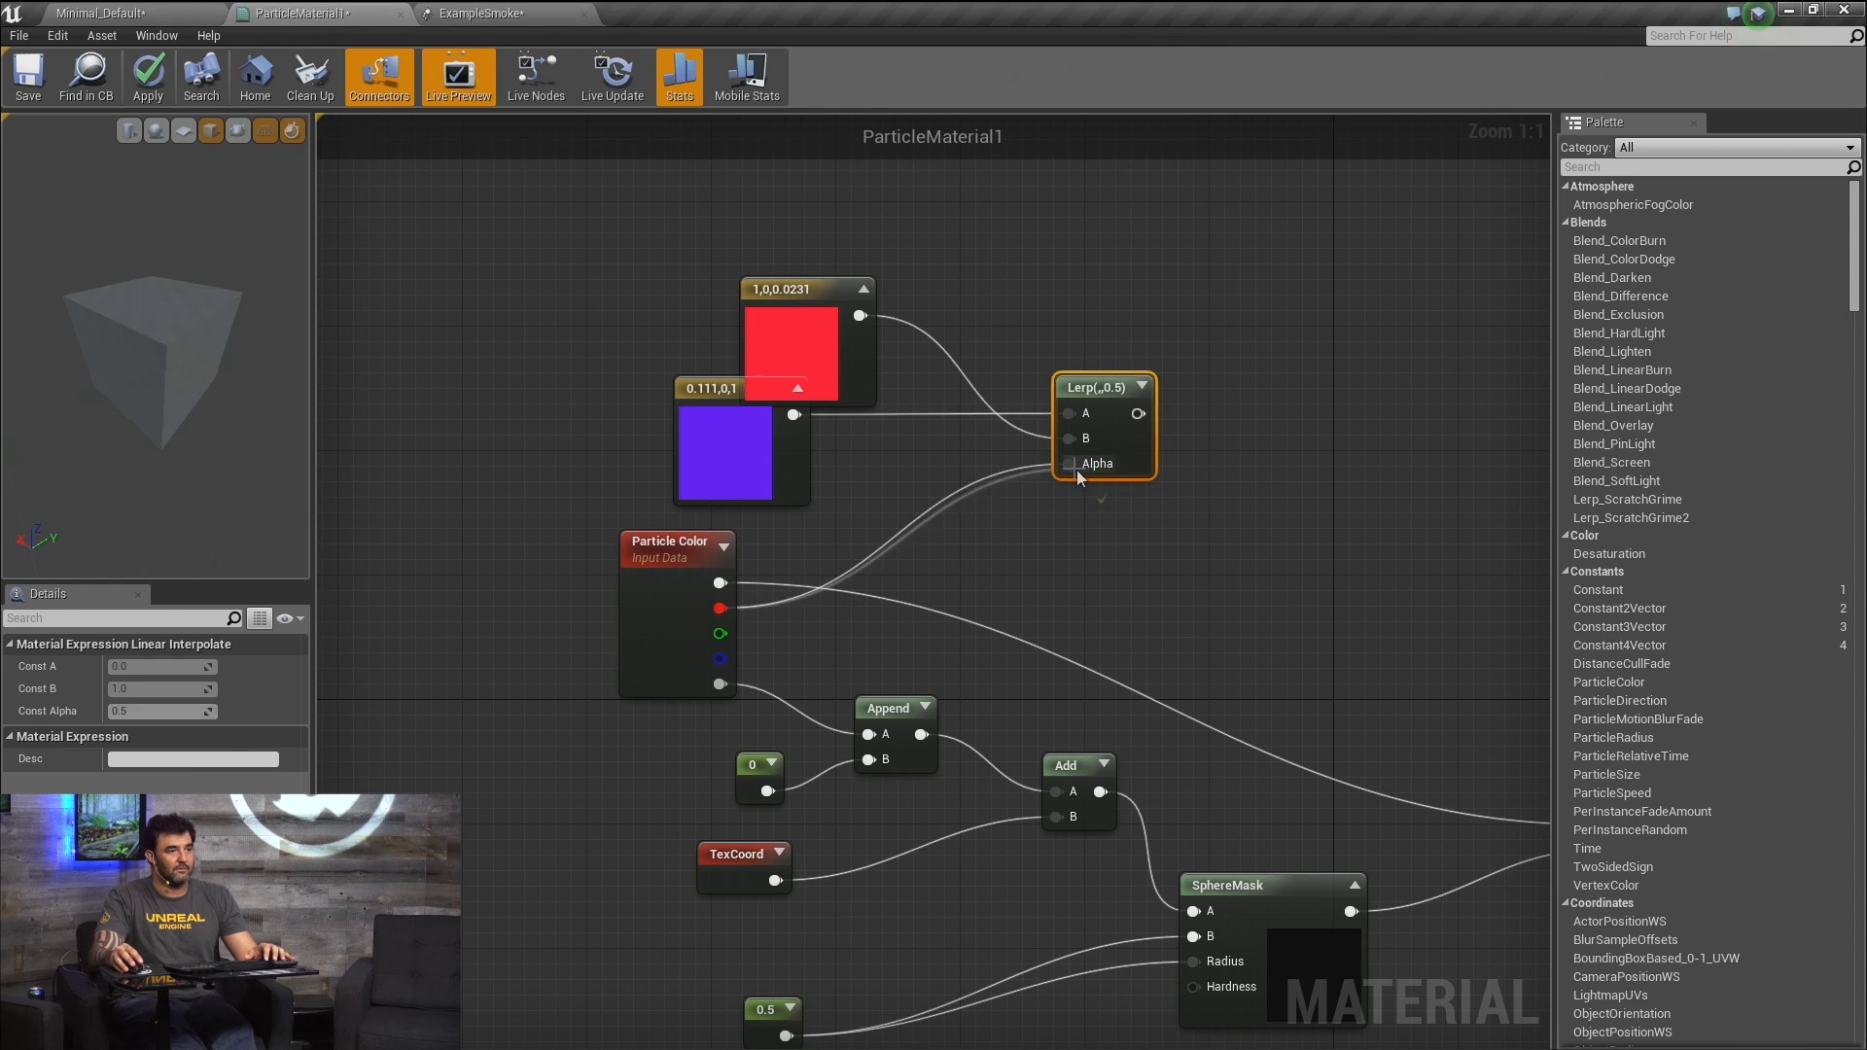
right_click_drag(1191, 533, 774, 447)
left_click_drag(721, 328, 1184, 737)
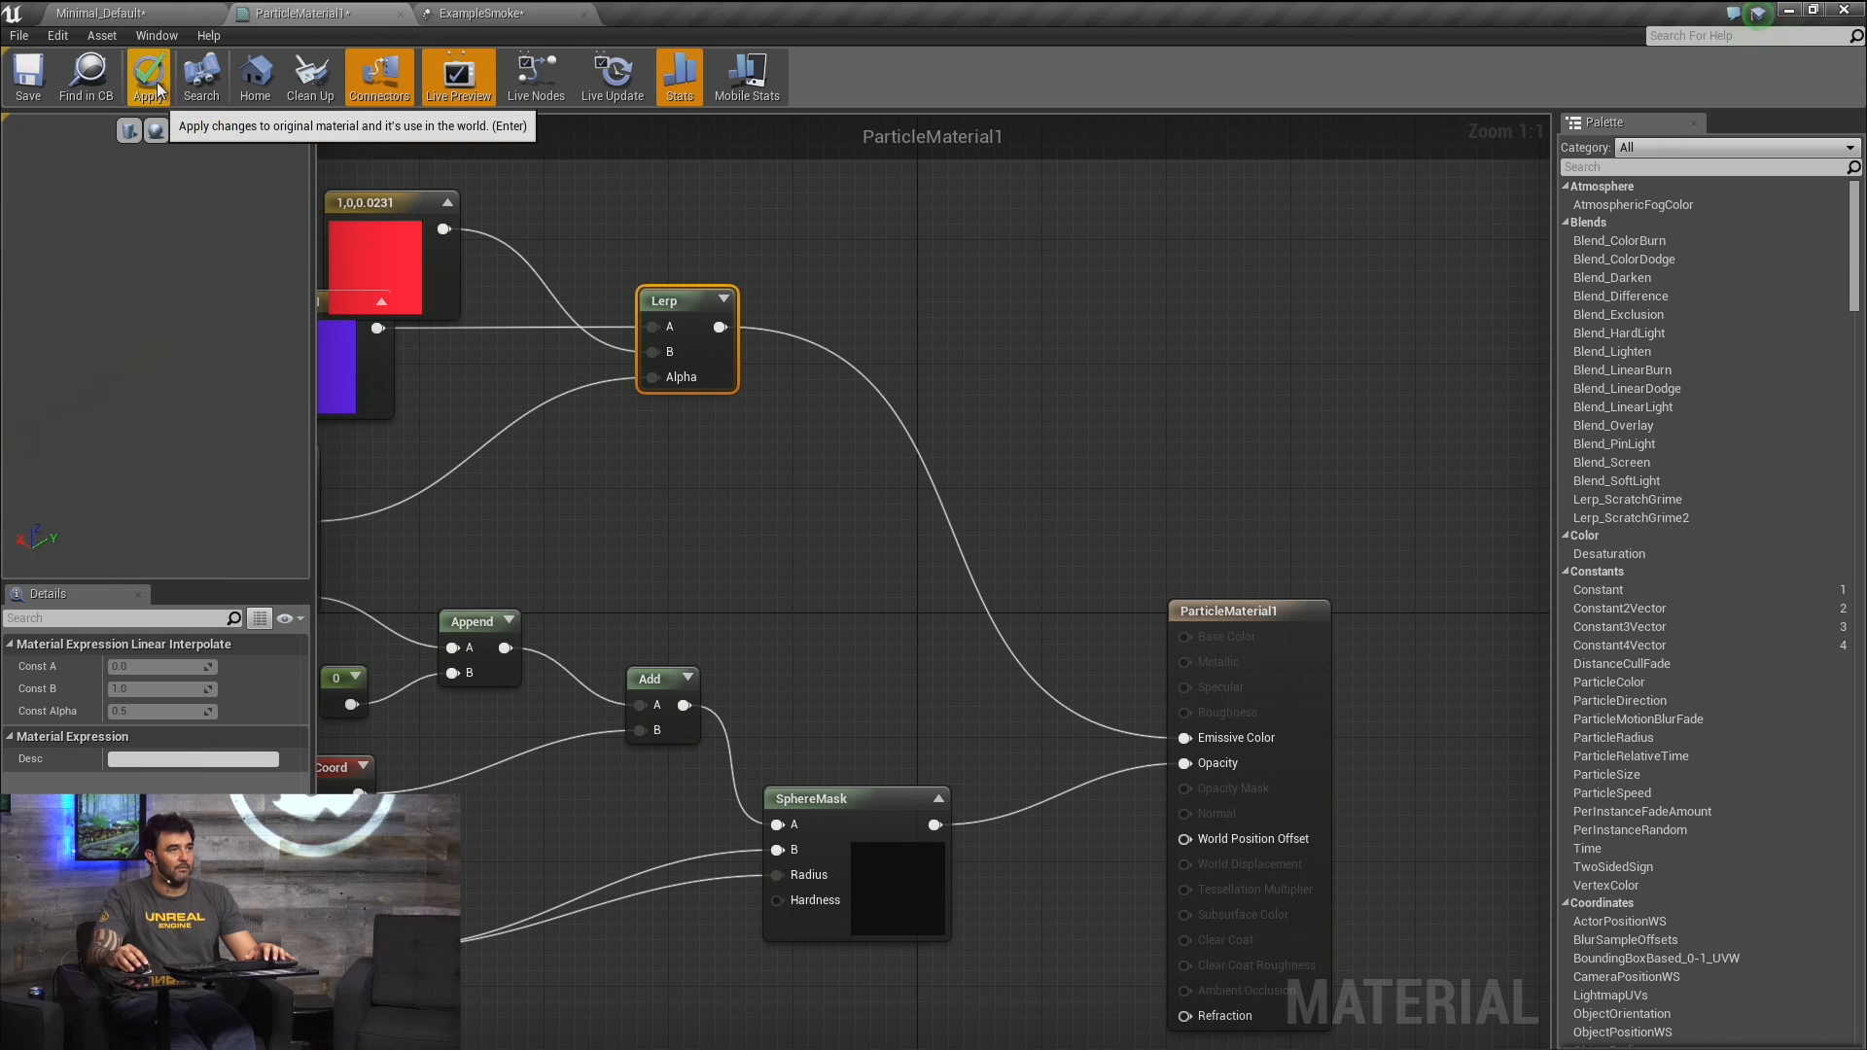
In ExampleSmoke's Color Over Life module, show only ColorOverLife's red channel in the Curve Editor and hide AlphaOverLife.
left_click(451, 16)
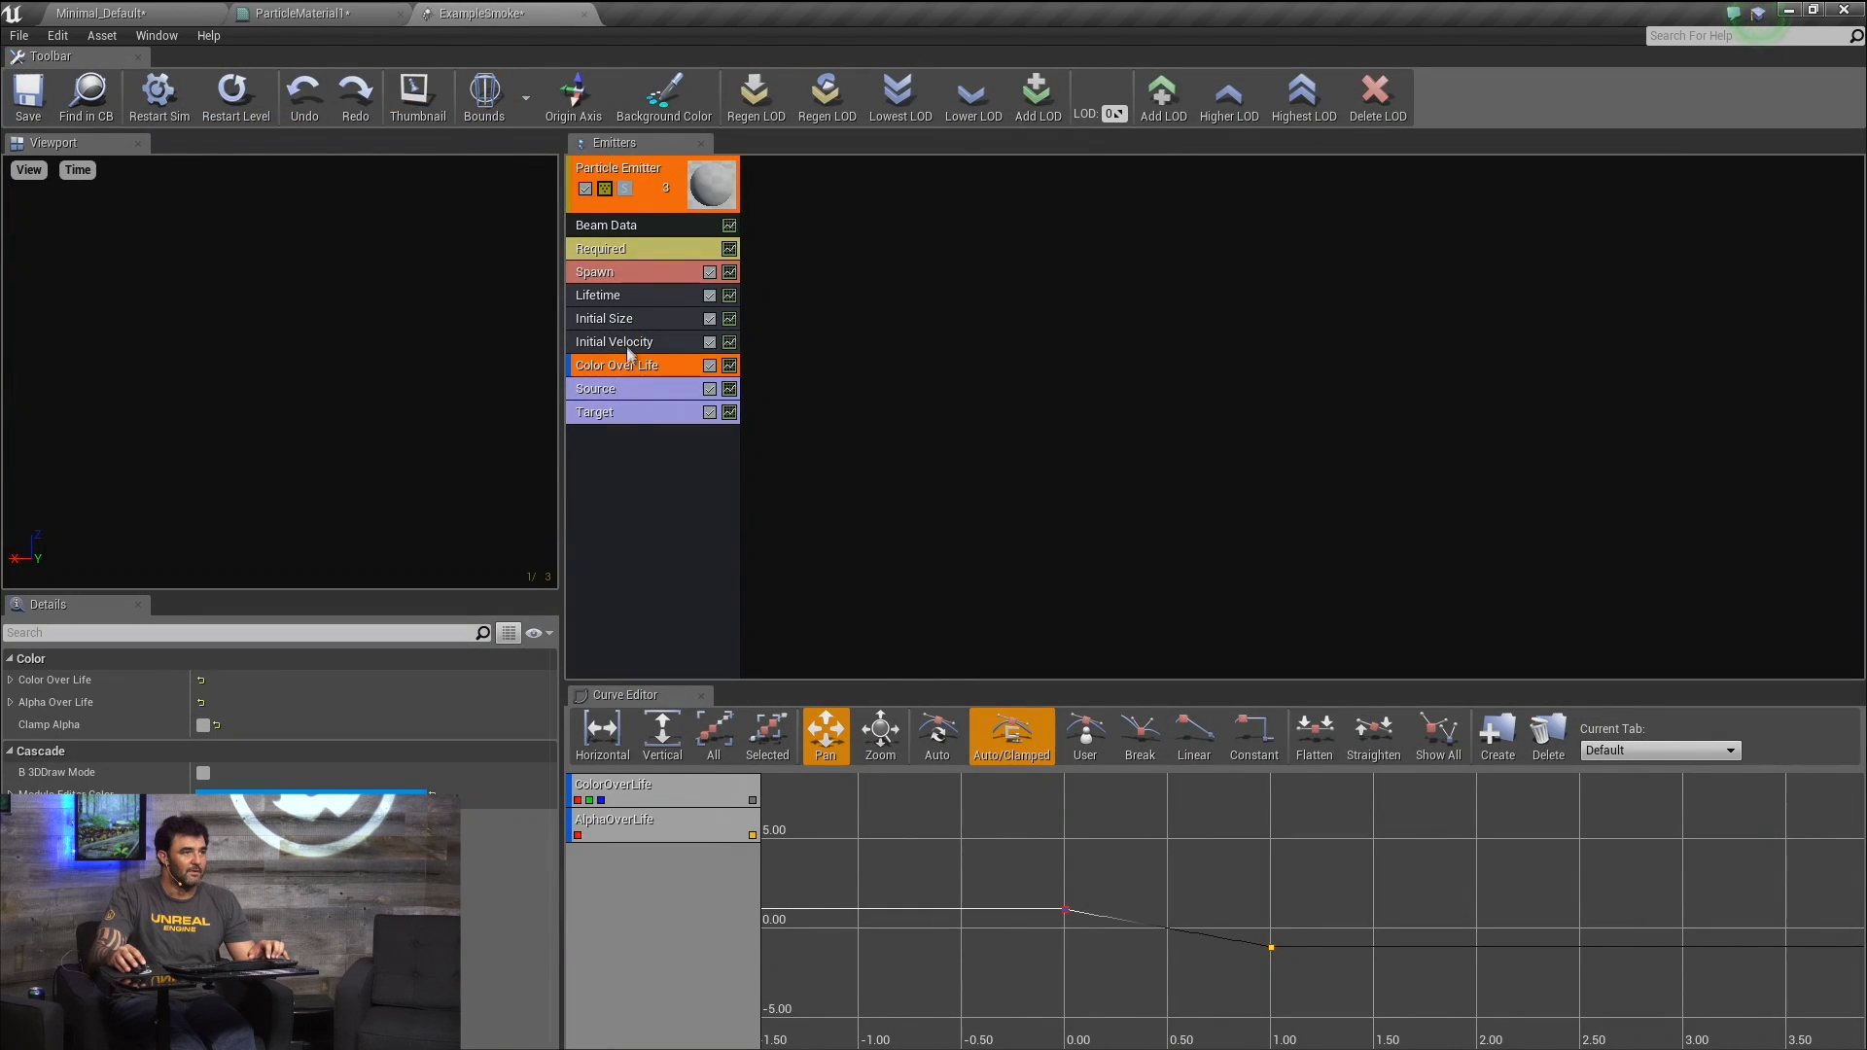
left_click(630, 457)
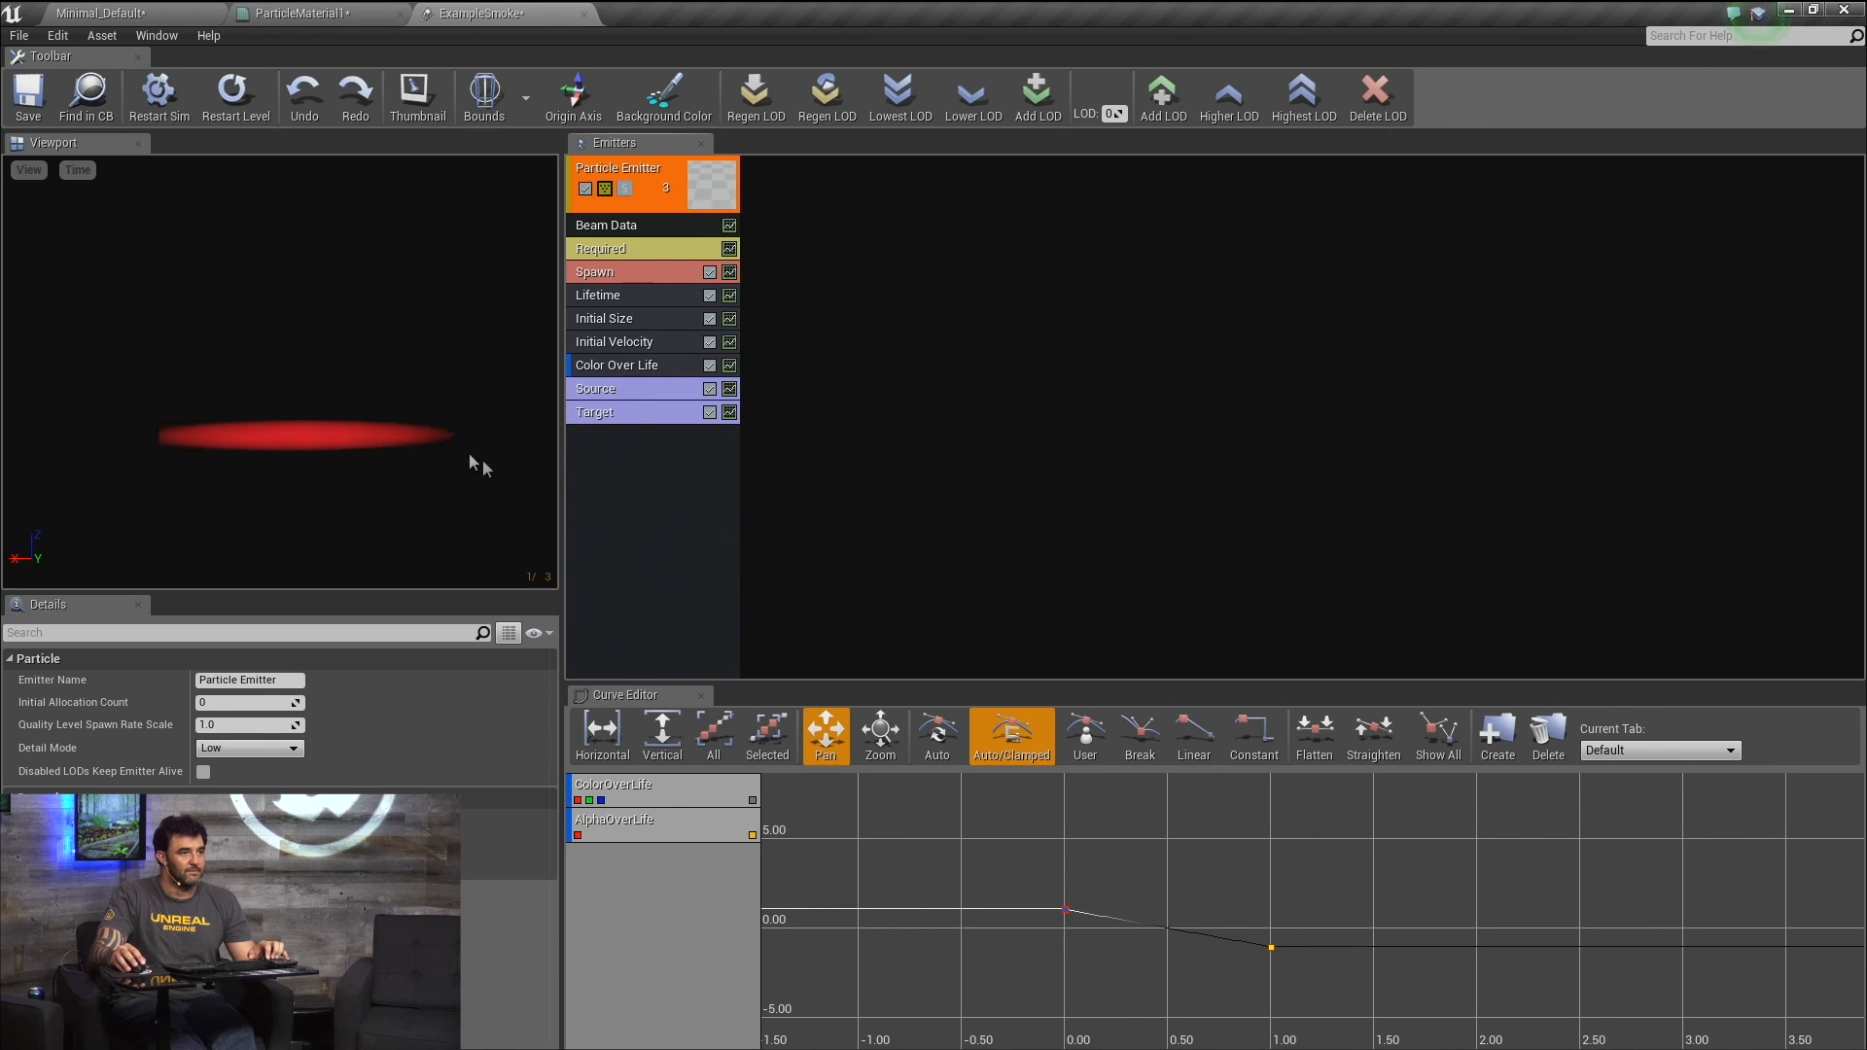
left_click(671, 365)
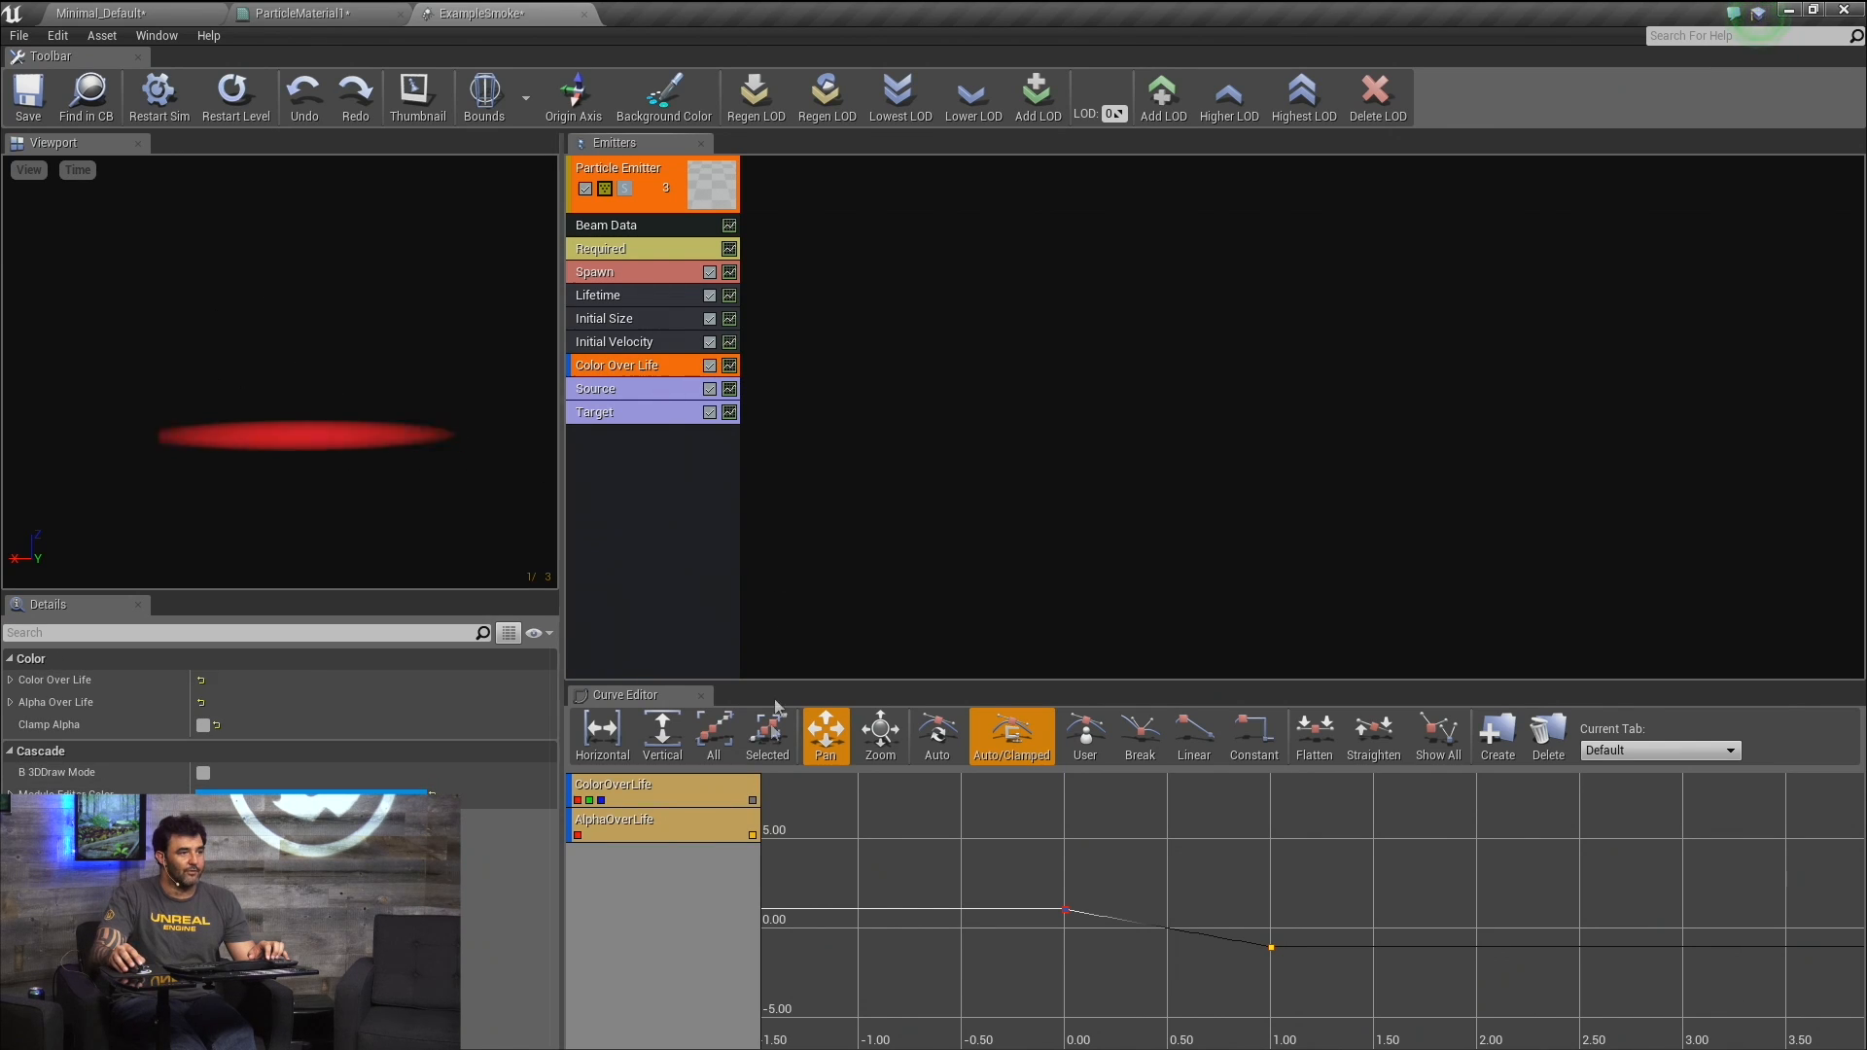
left_click(754, 800)
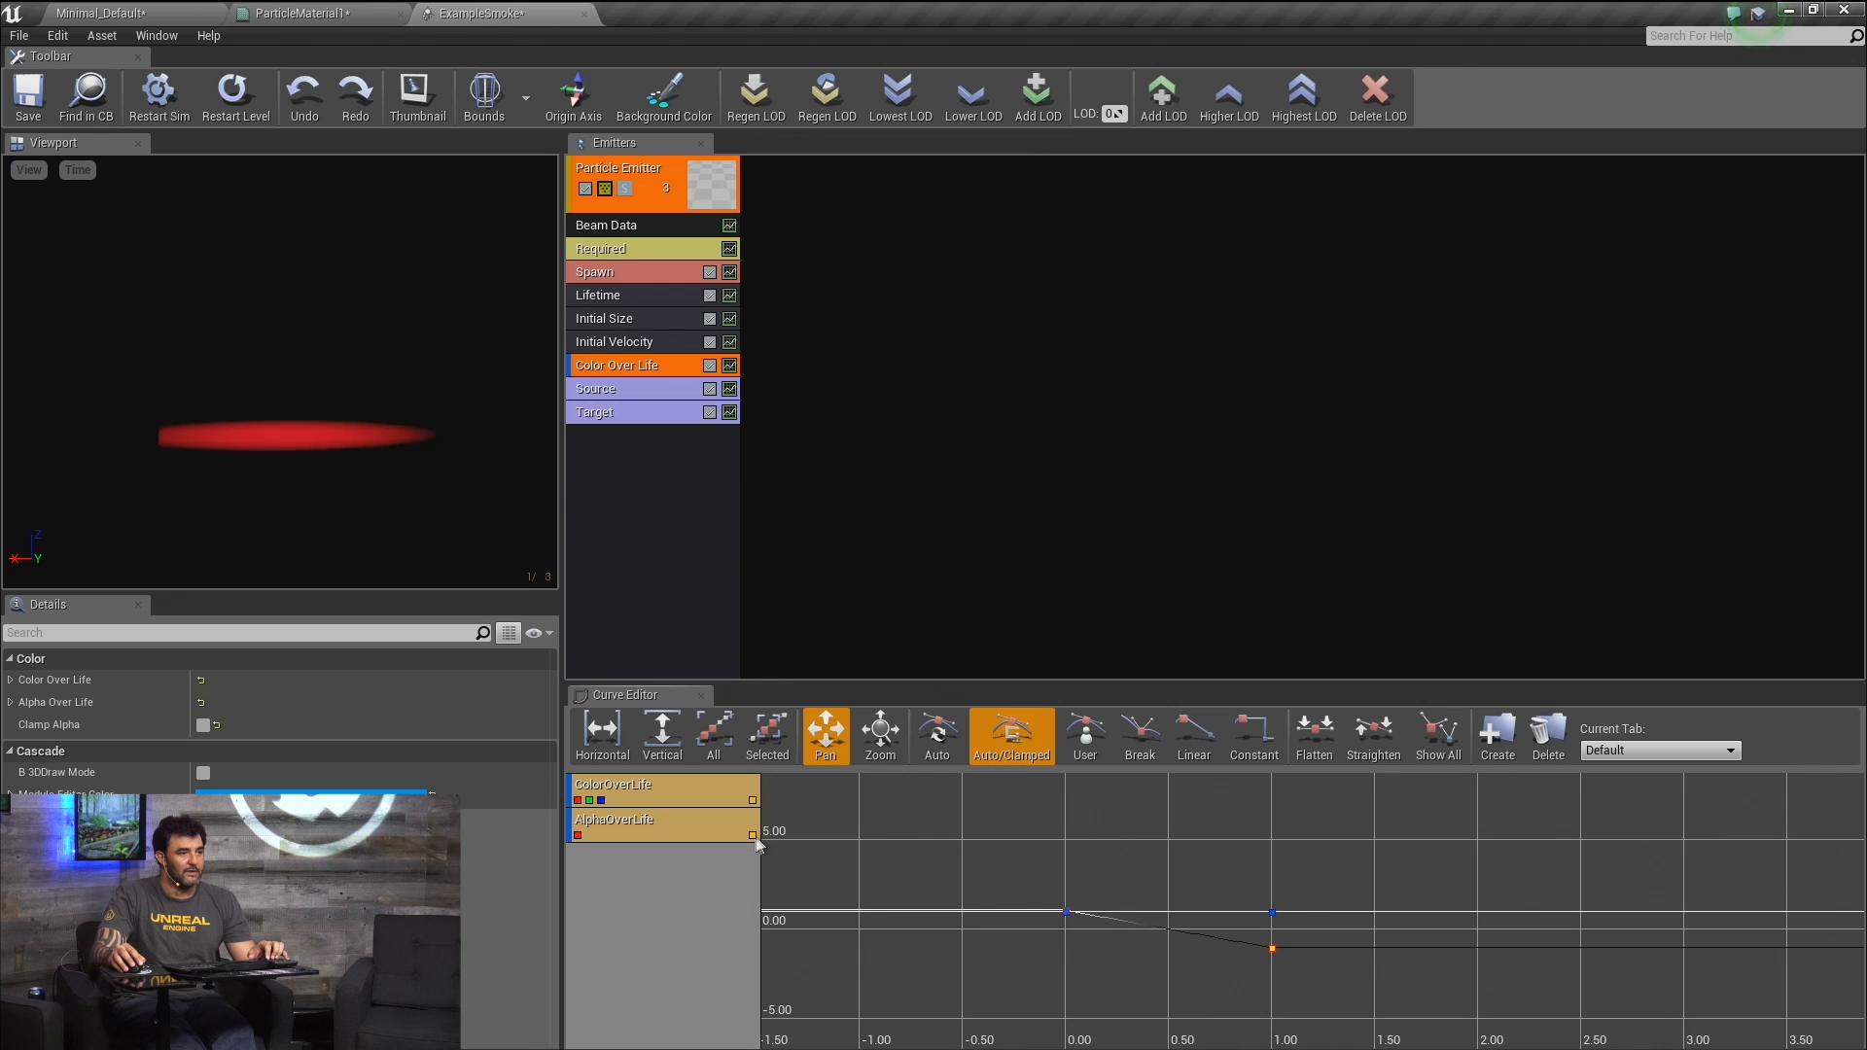
left_click(754, 835)
left_click(590, 801)
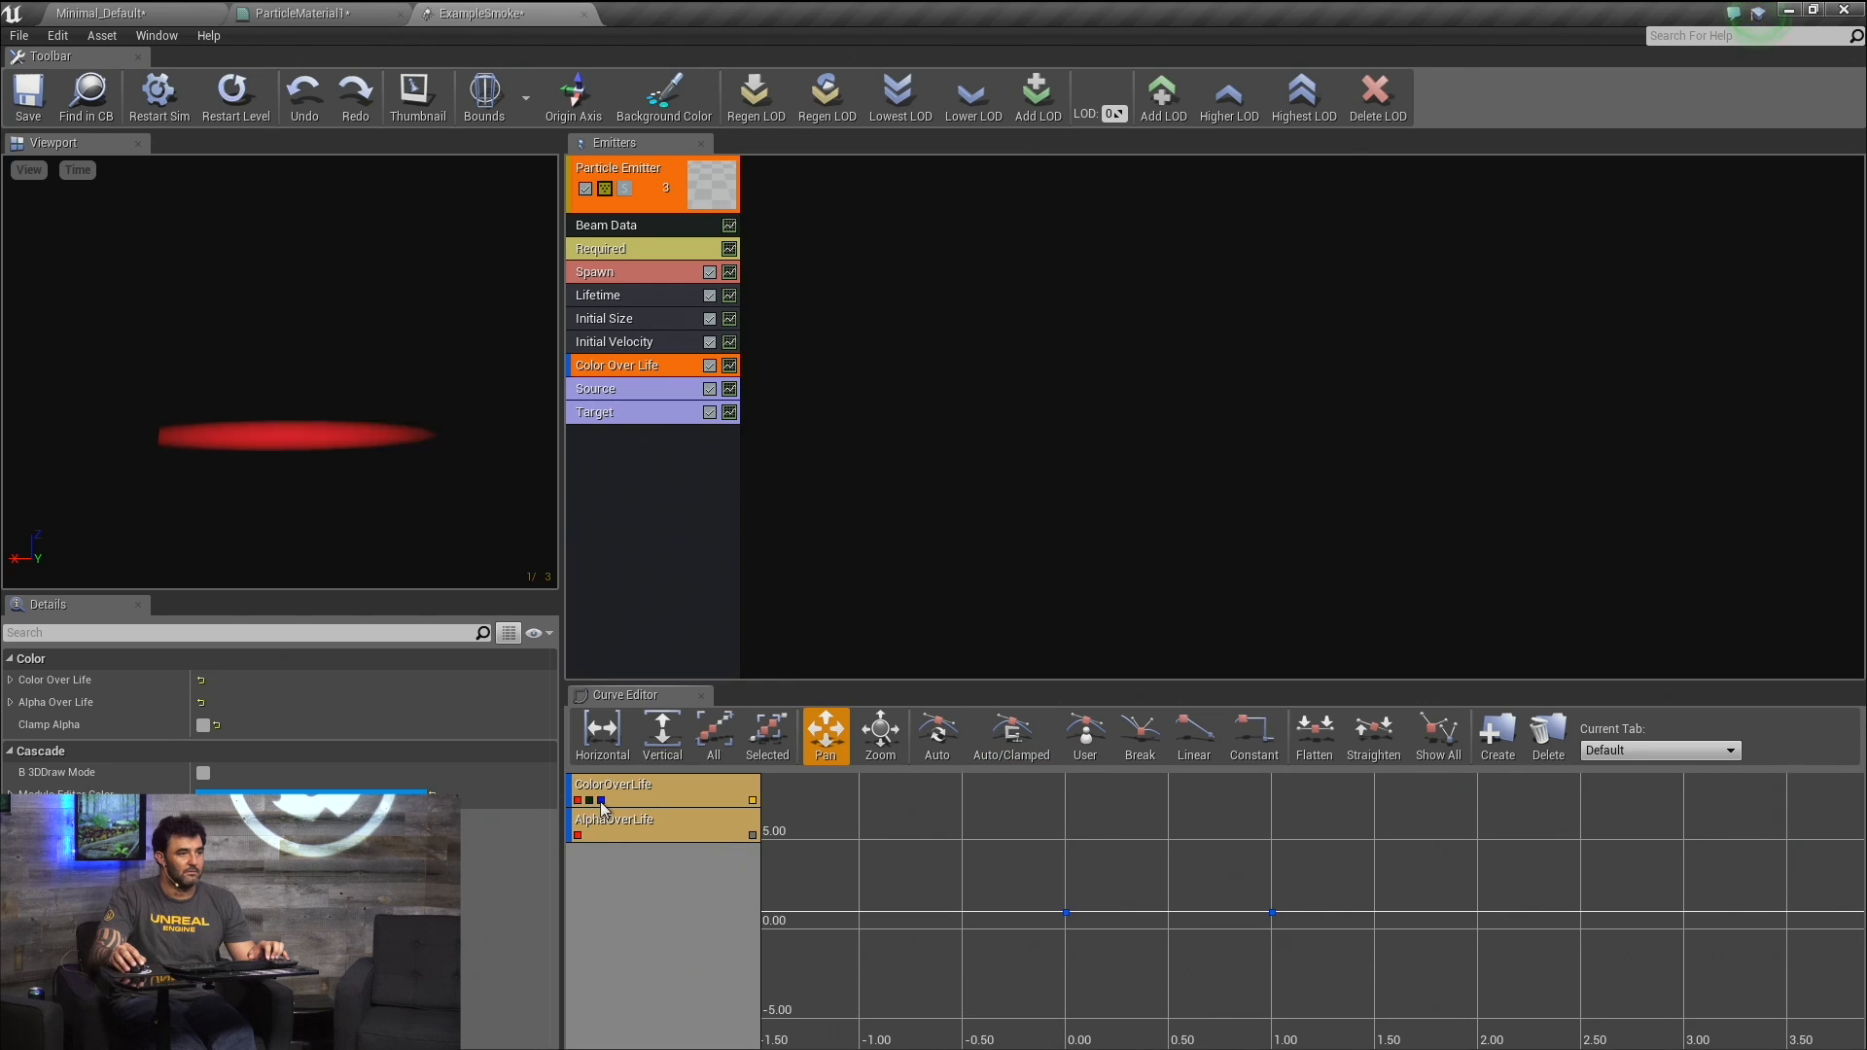
left_click(600, 801)
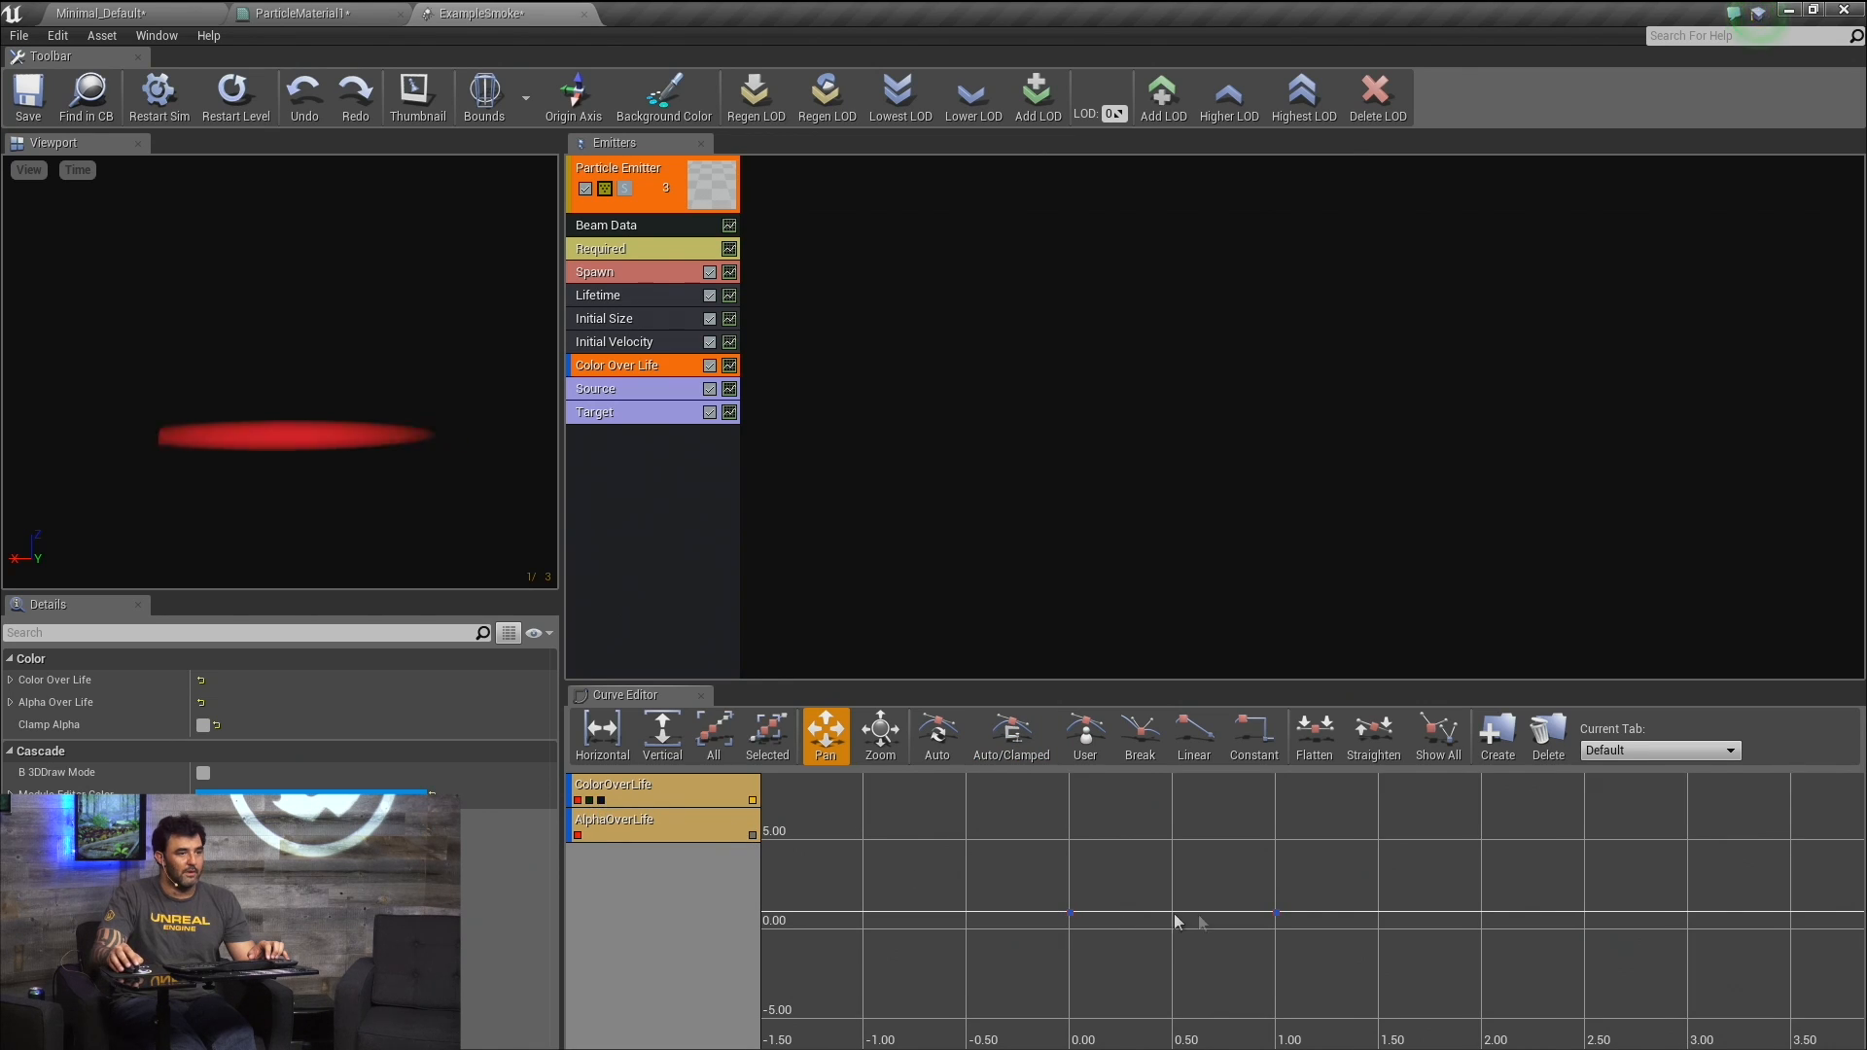
Lower the ColorOverLife red channel's key at time 1 to about 0.
left_click(1275, 913)
left_click_drag(1315, 950, 1313, 893, "ctrl")
left_click_drag(1317, 972, 1315, 981, "ctrl")
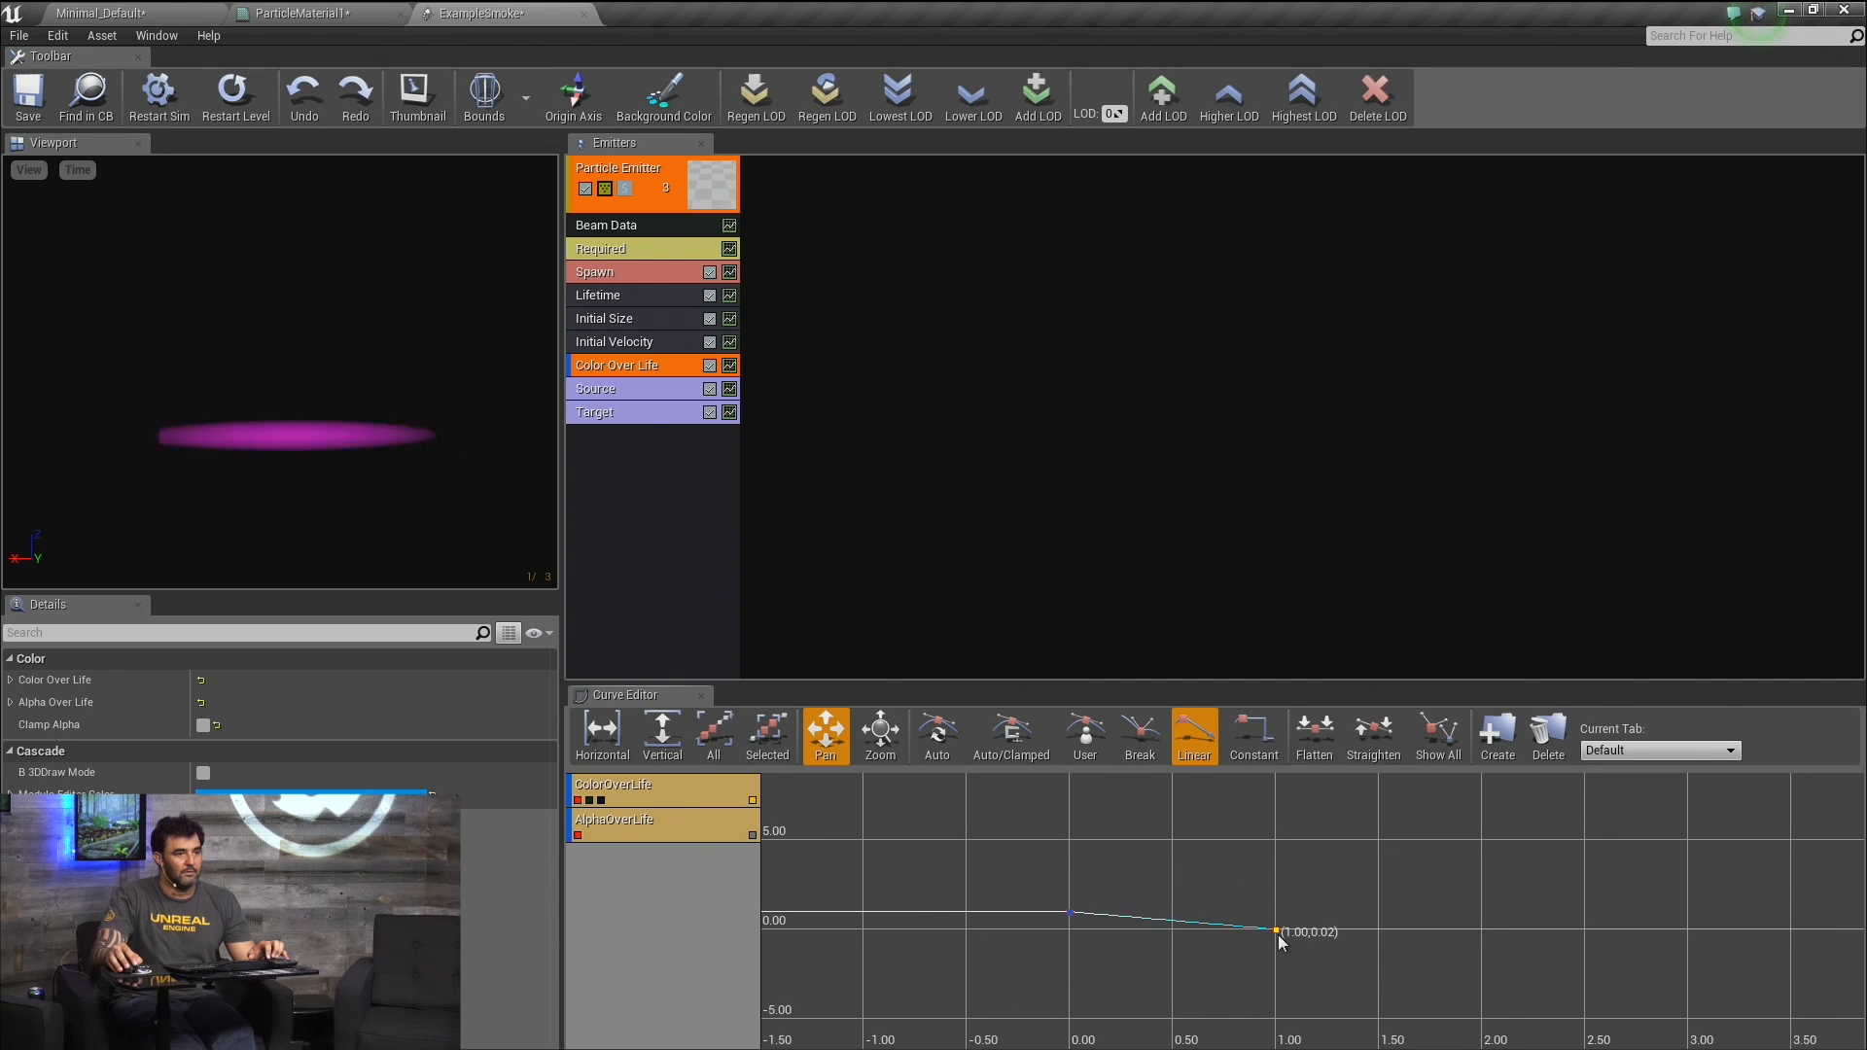
right_click(1278, 933)
left_click(1304, 966)
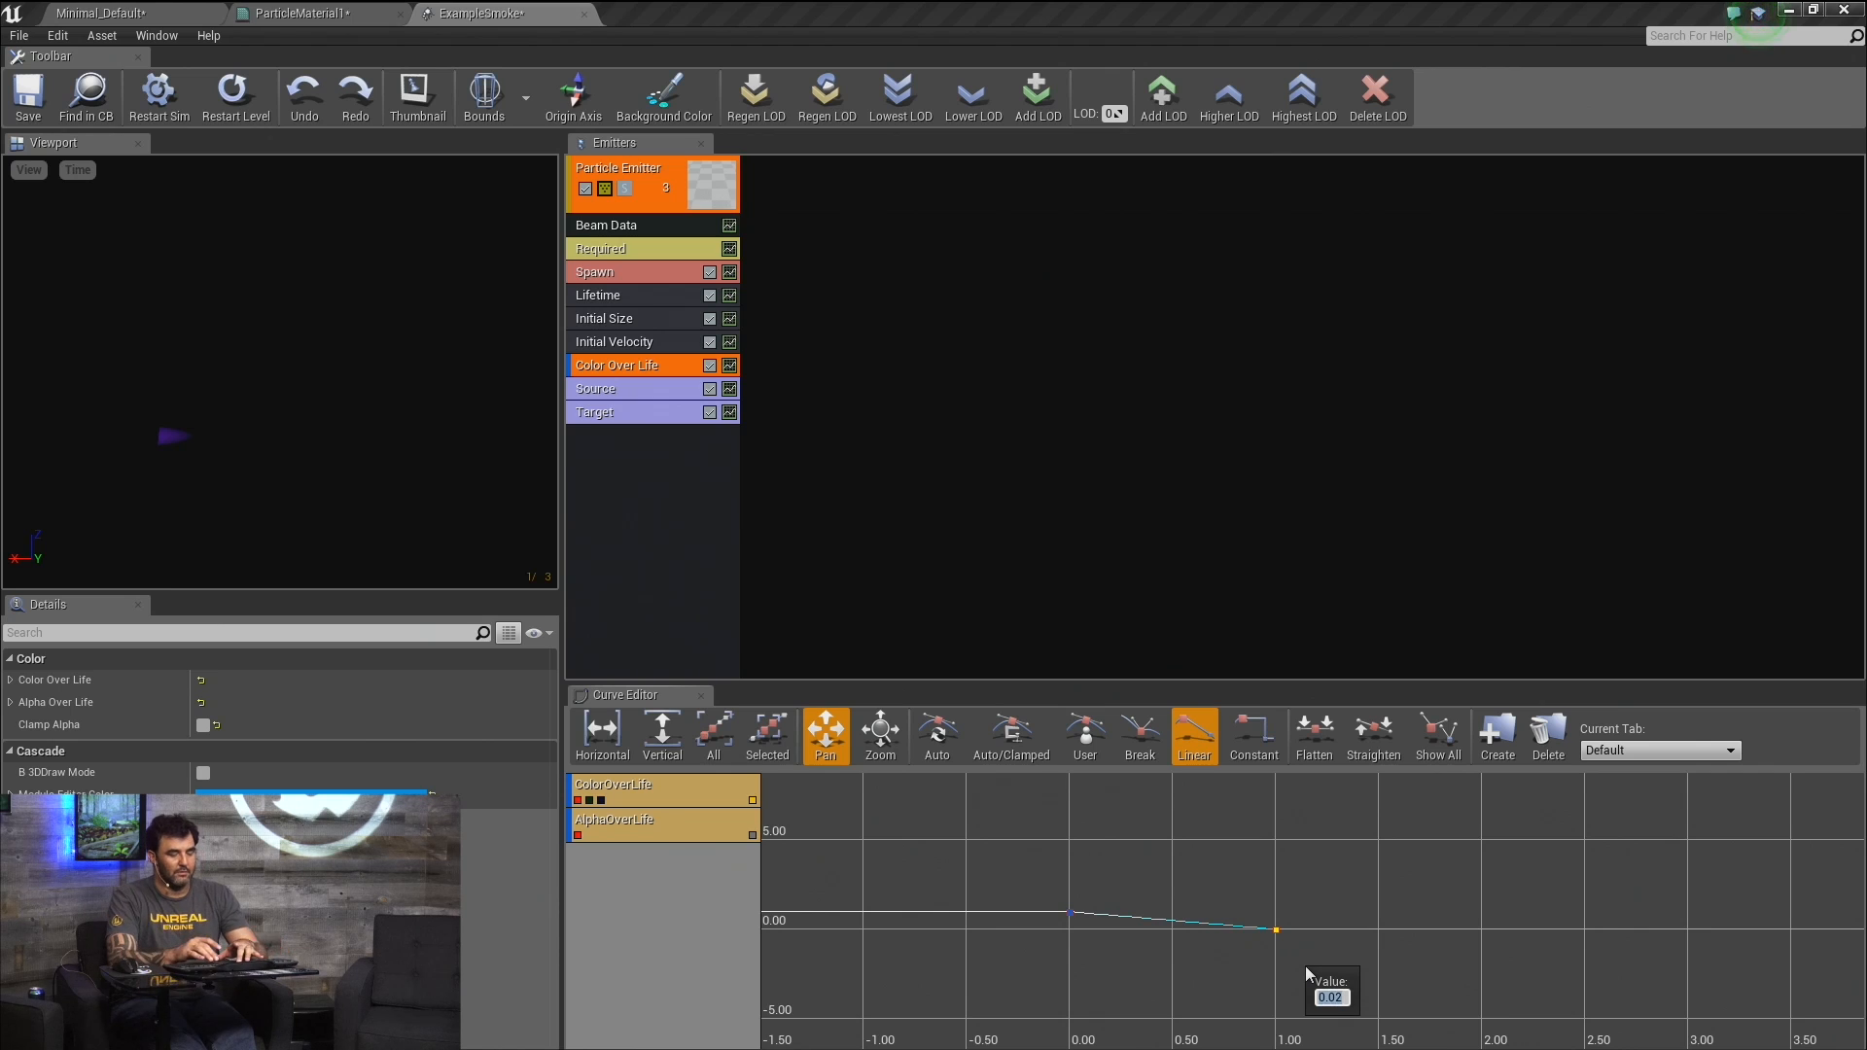
key("Return")
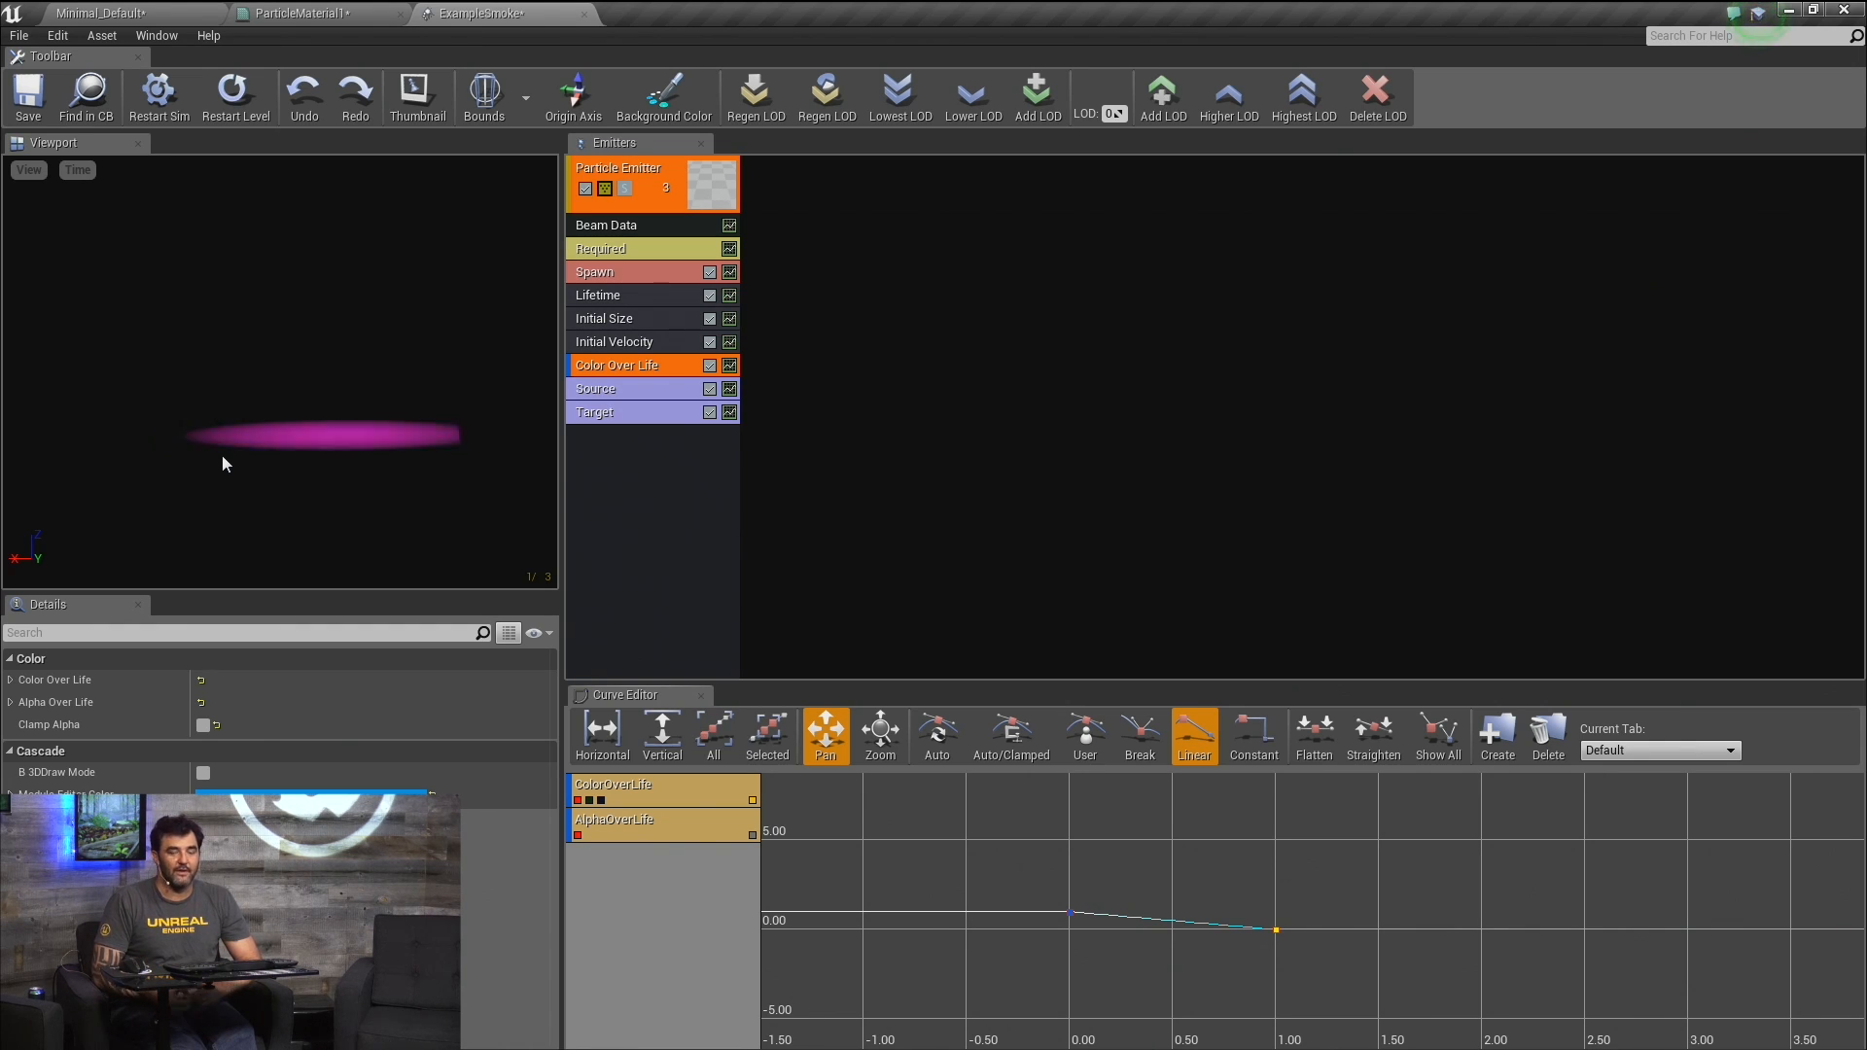
In the Minimal_Default level's content browser, search the StarterContent folder for "noise".
left_click(285, 12)
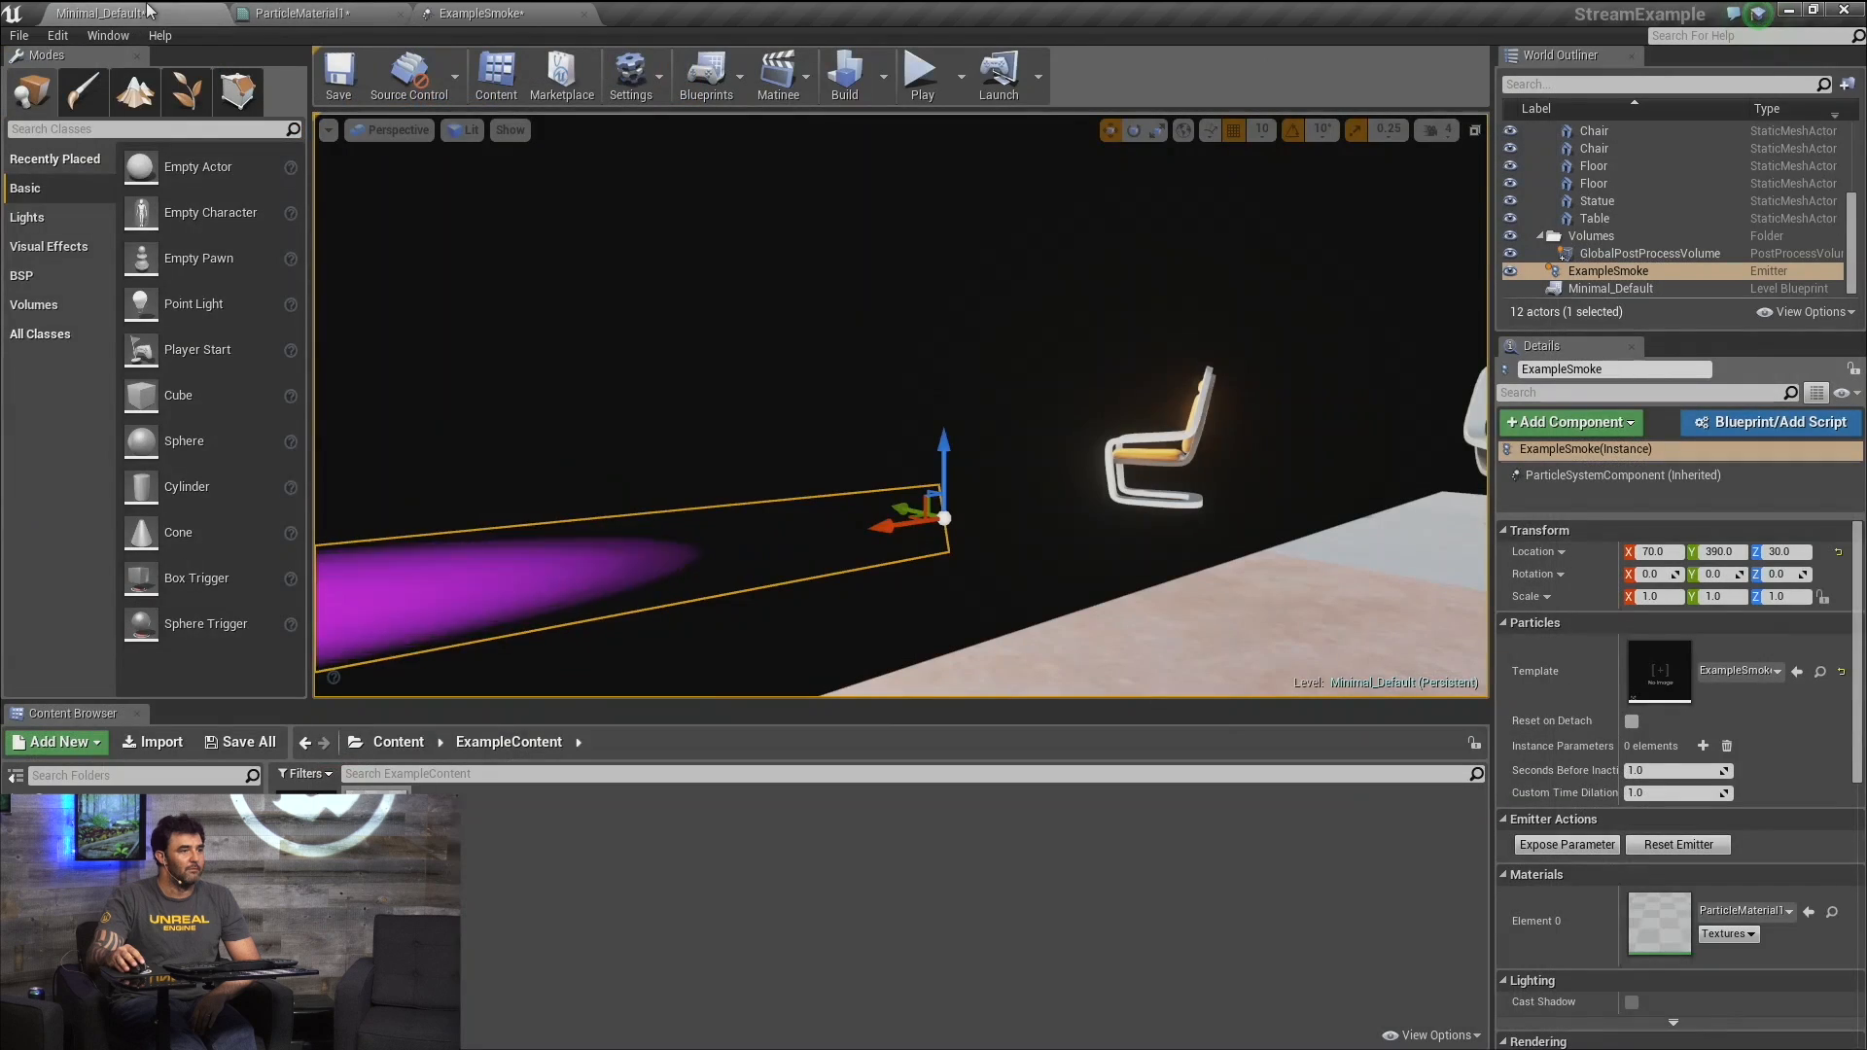
left_click(160, 13)
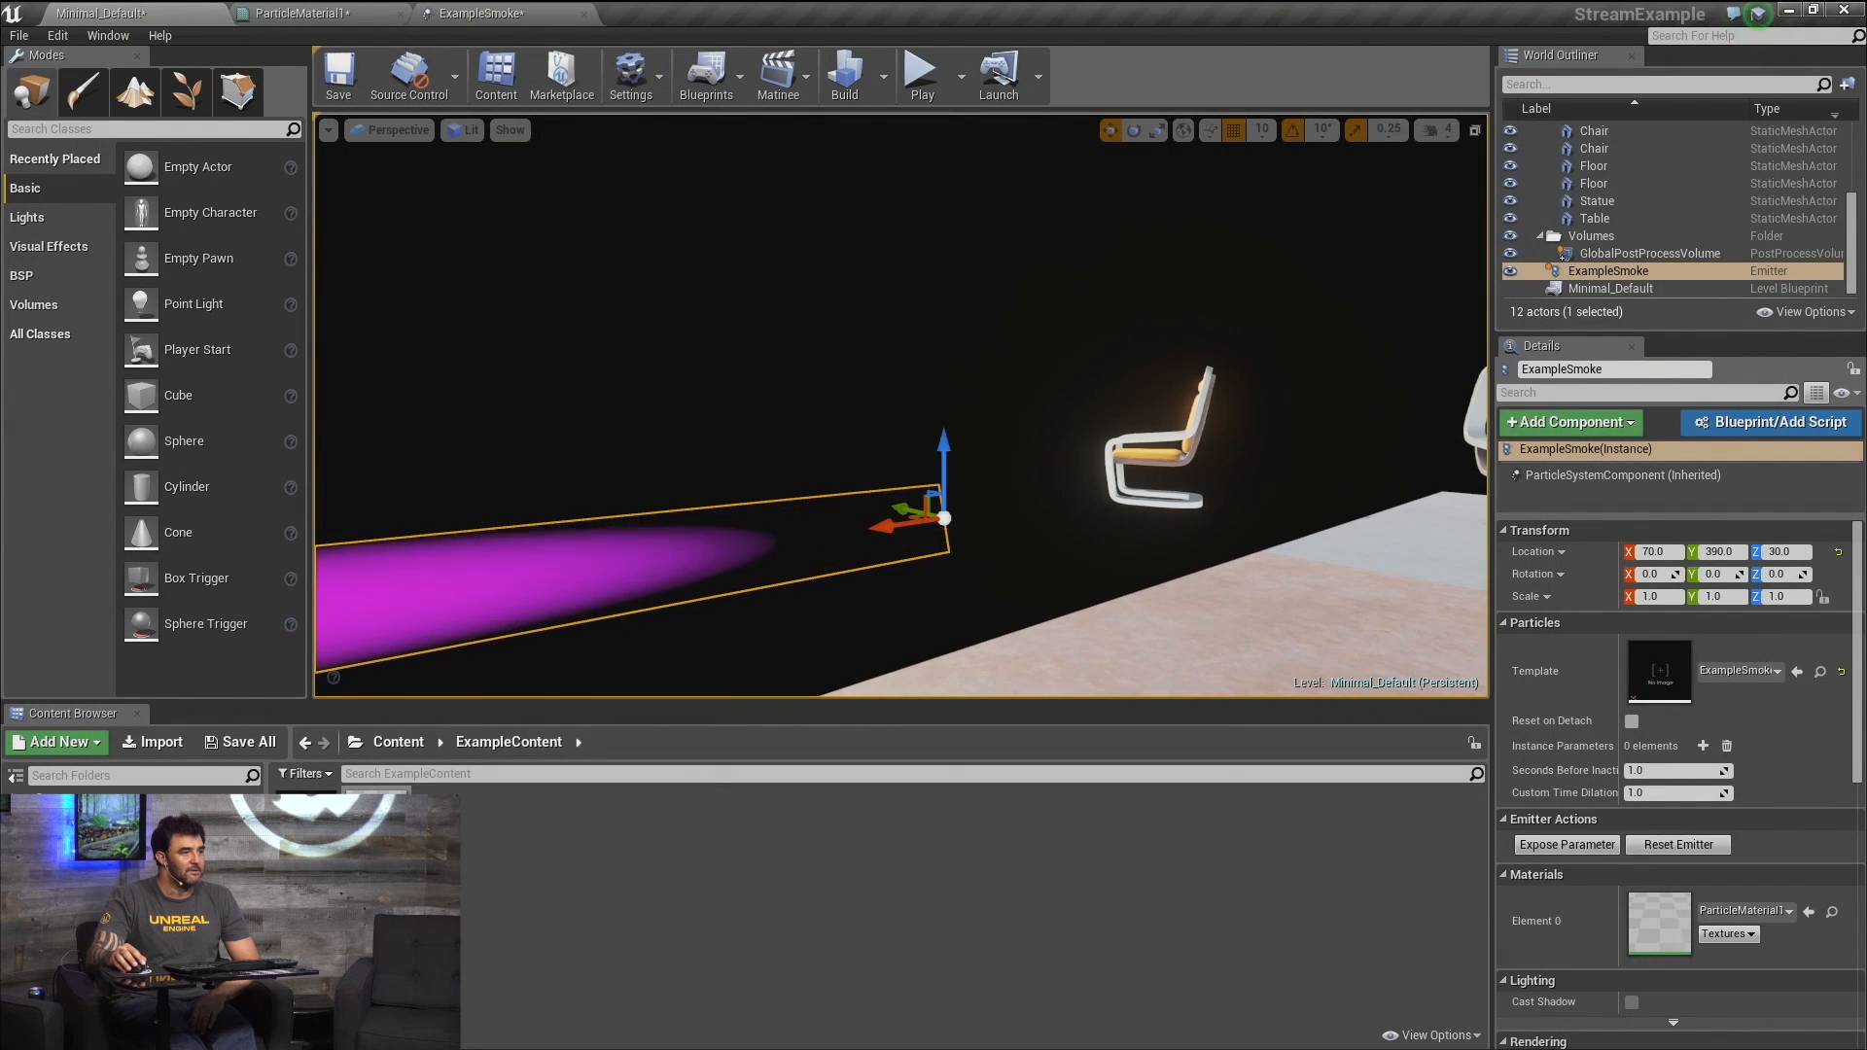
left_click(93, 834)
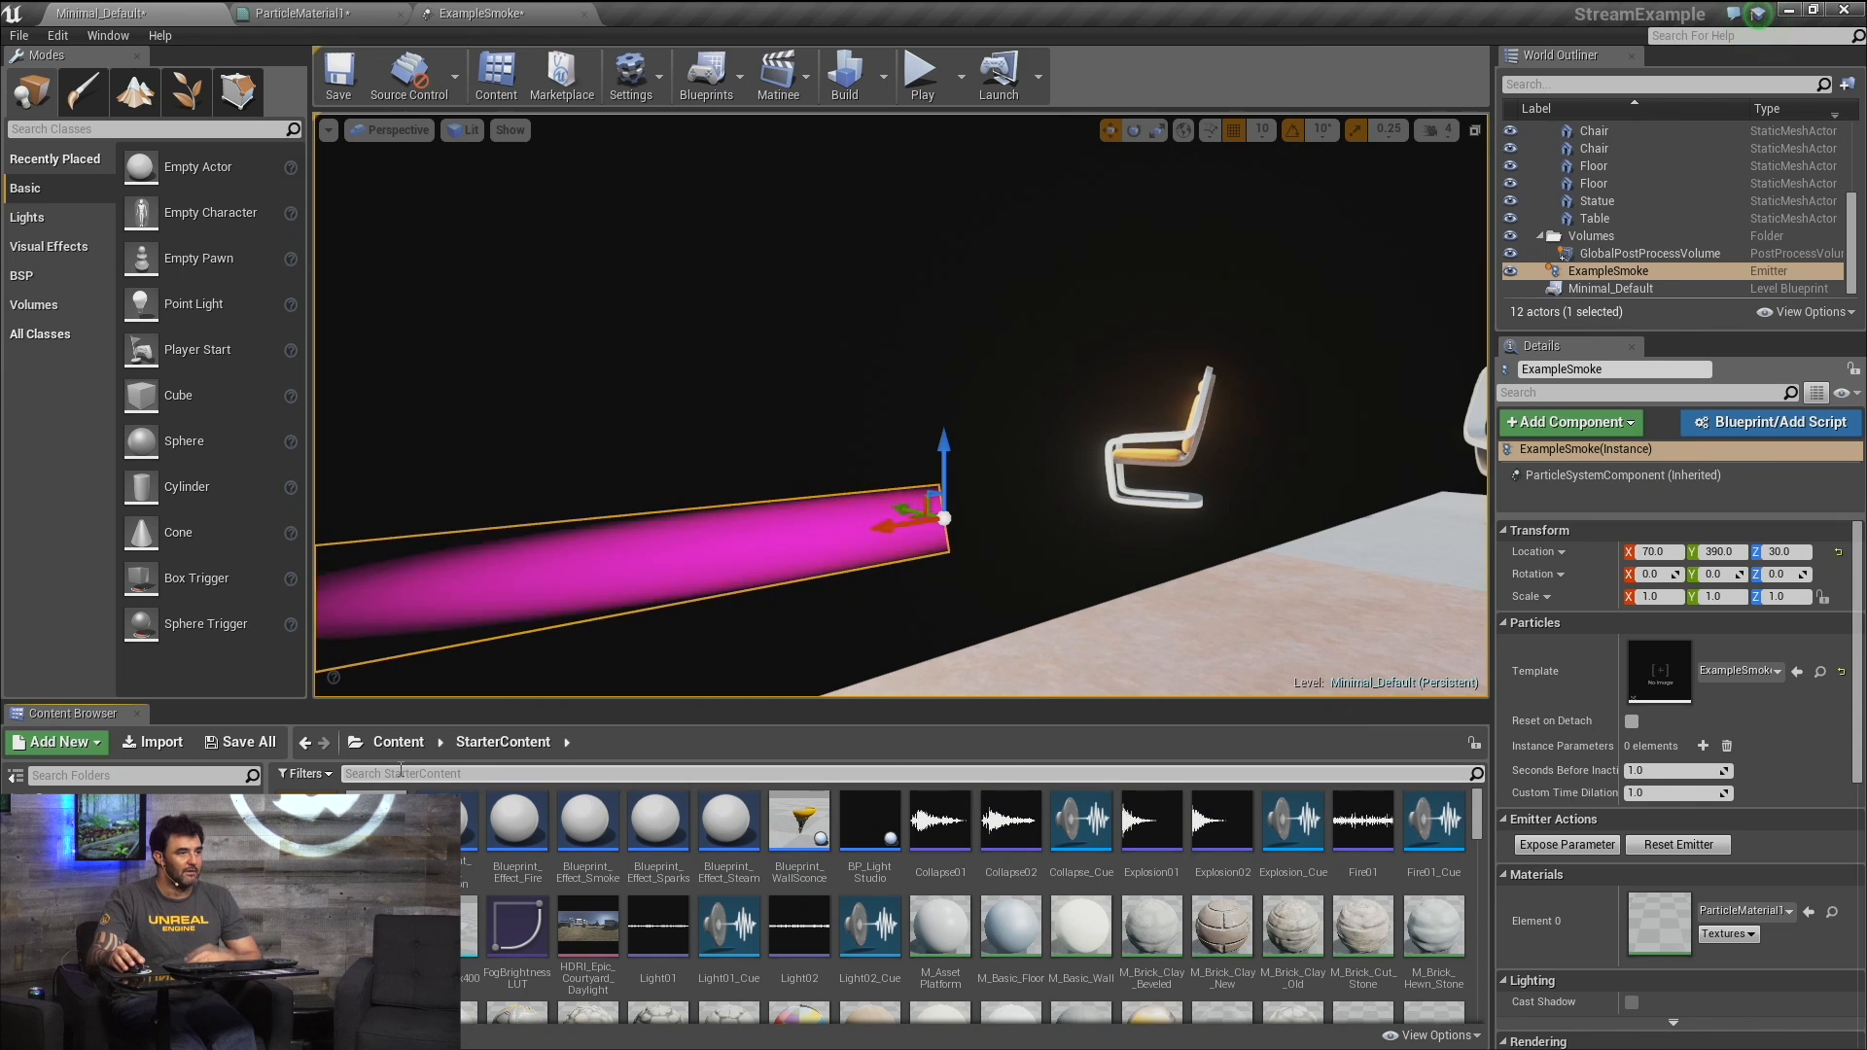
left_click(401, 773)
type("noise")
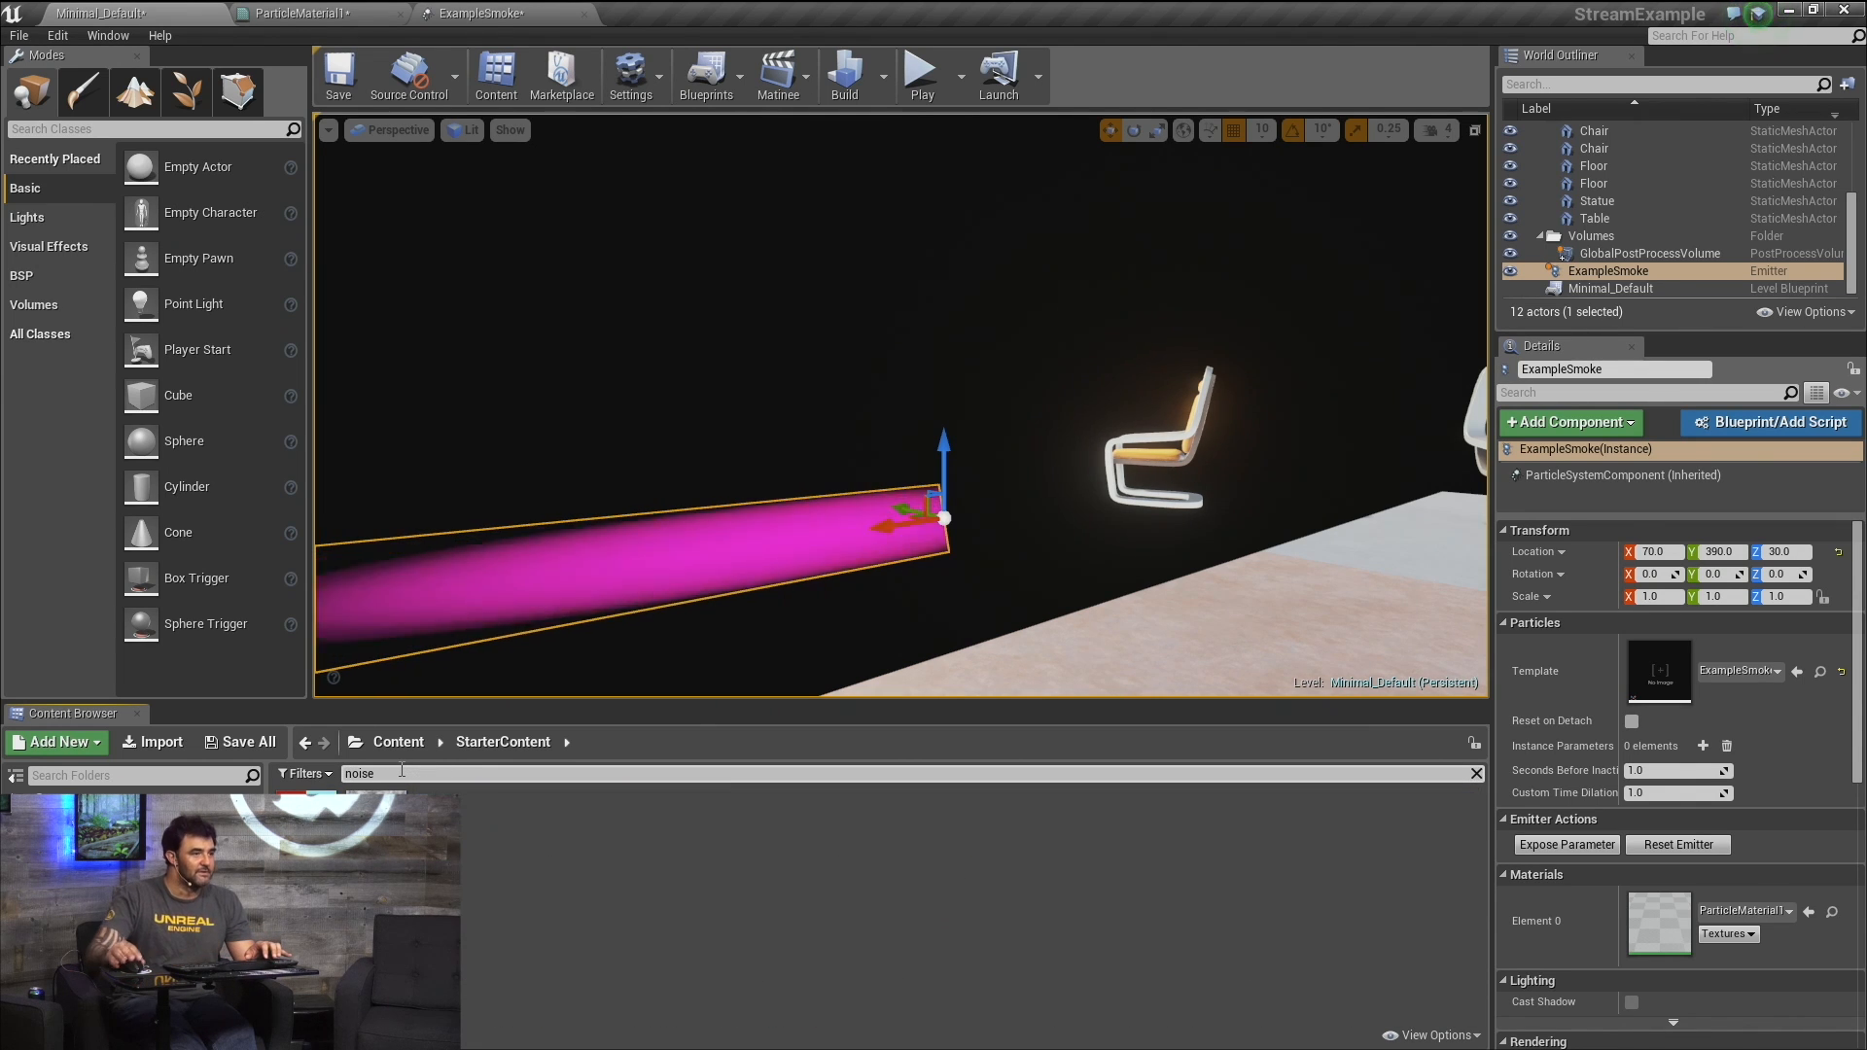
Return to ParticleMaterial1 and add a Texture Sample node between the Lerp and the SphereMask.
left_click(479, 12)
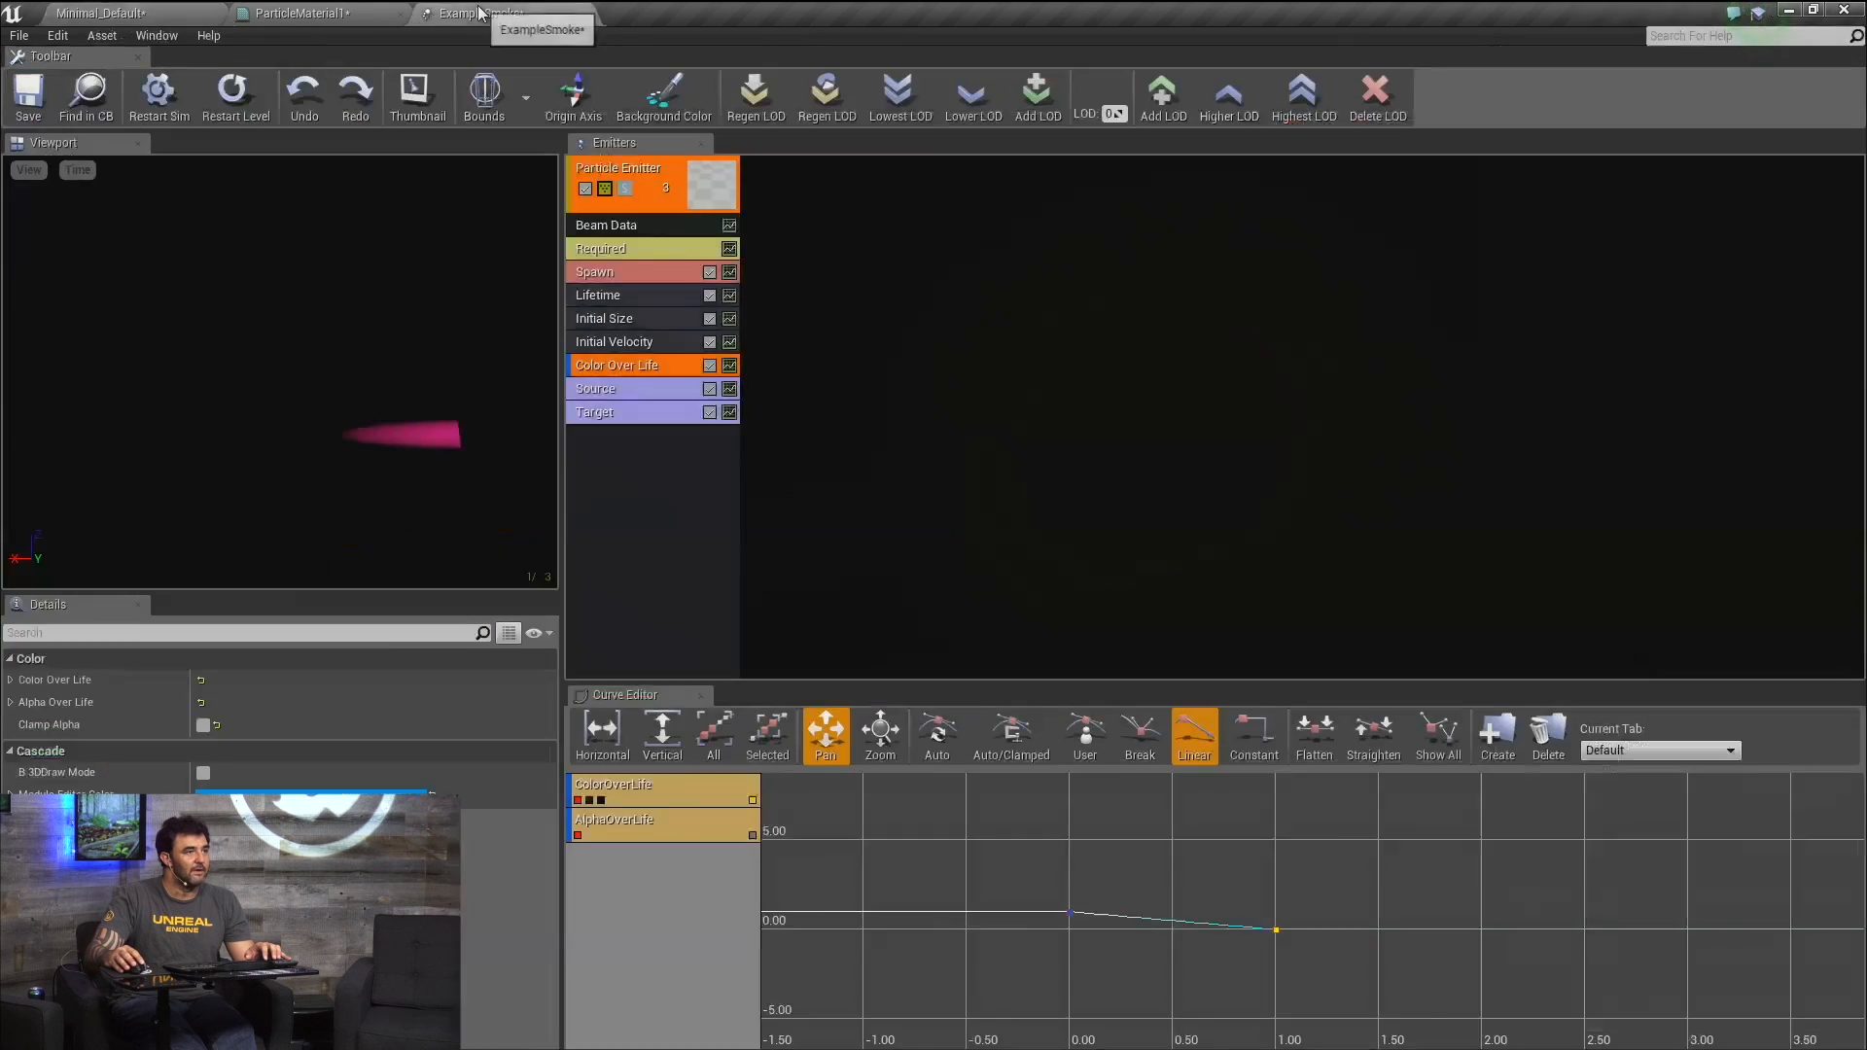
left_click(360, 13)
left_click(671, 426)
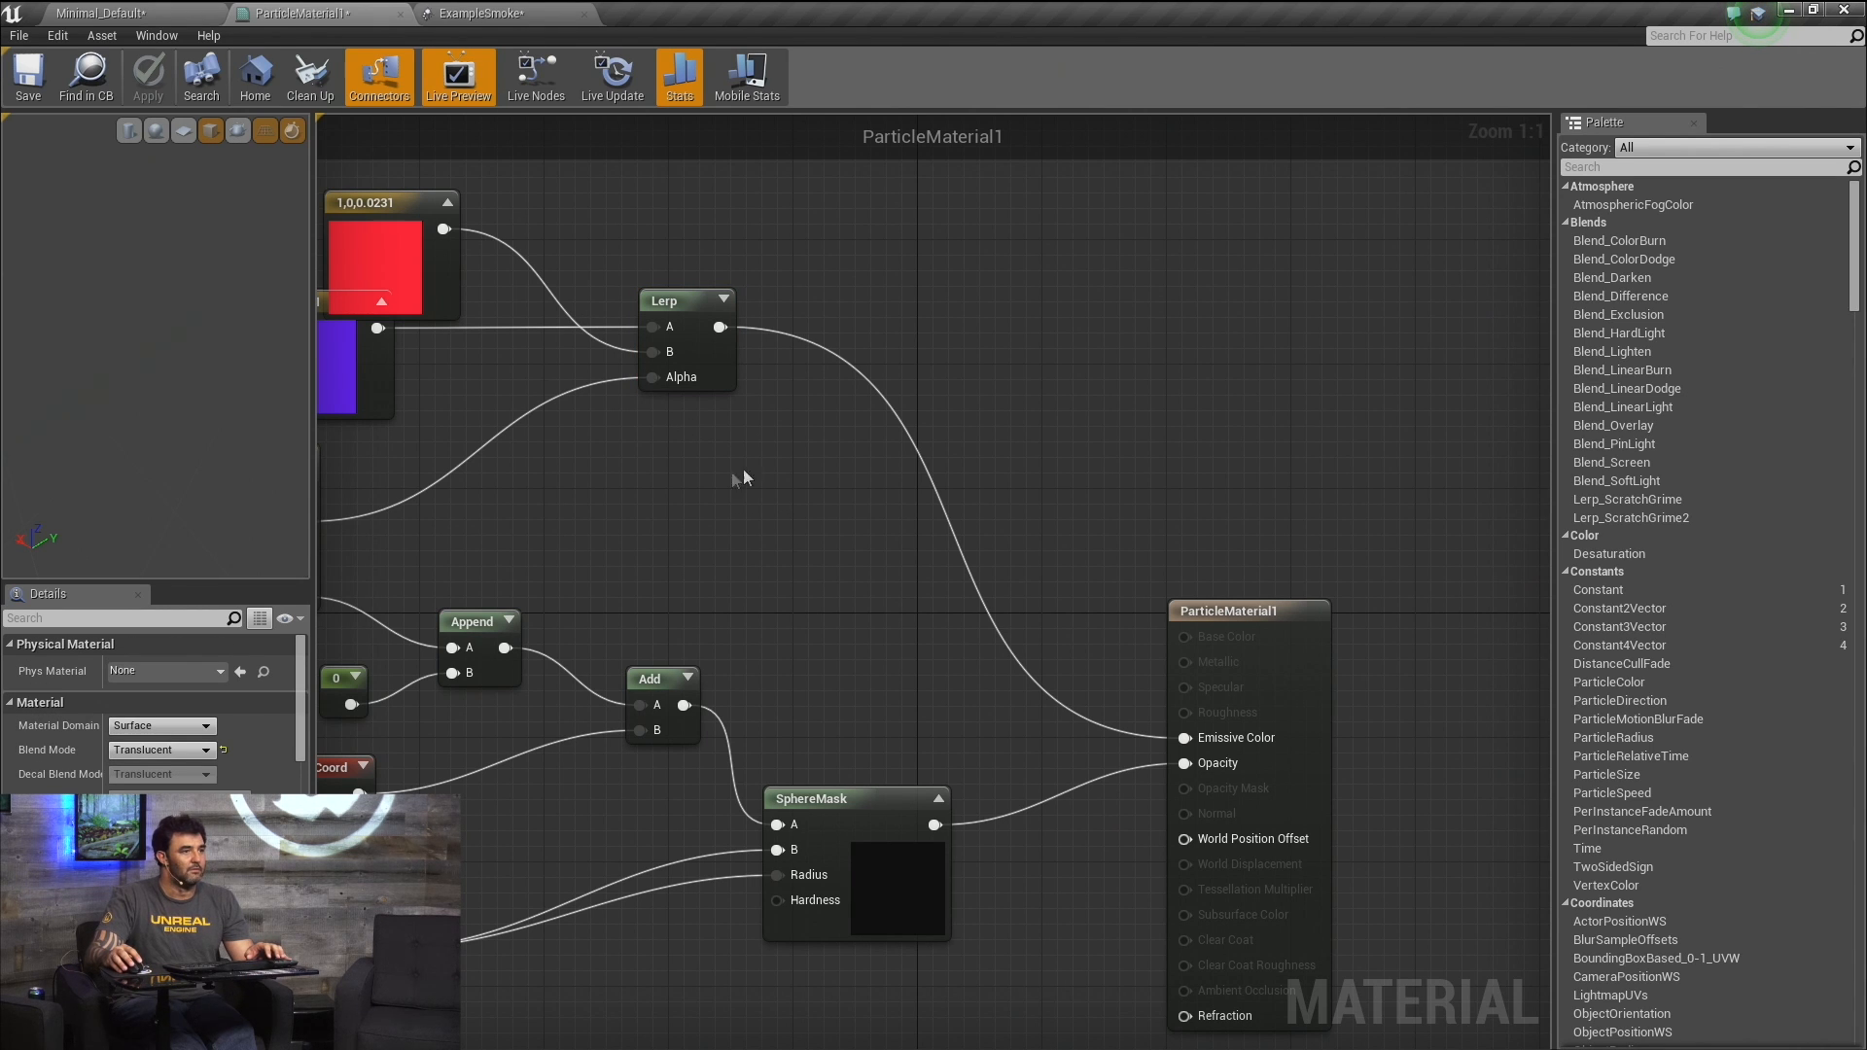
key("t")
right_click(698, 471)
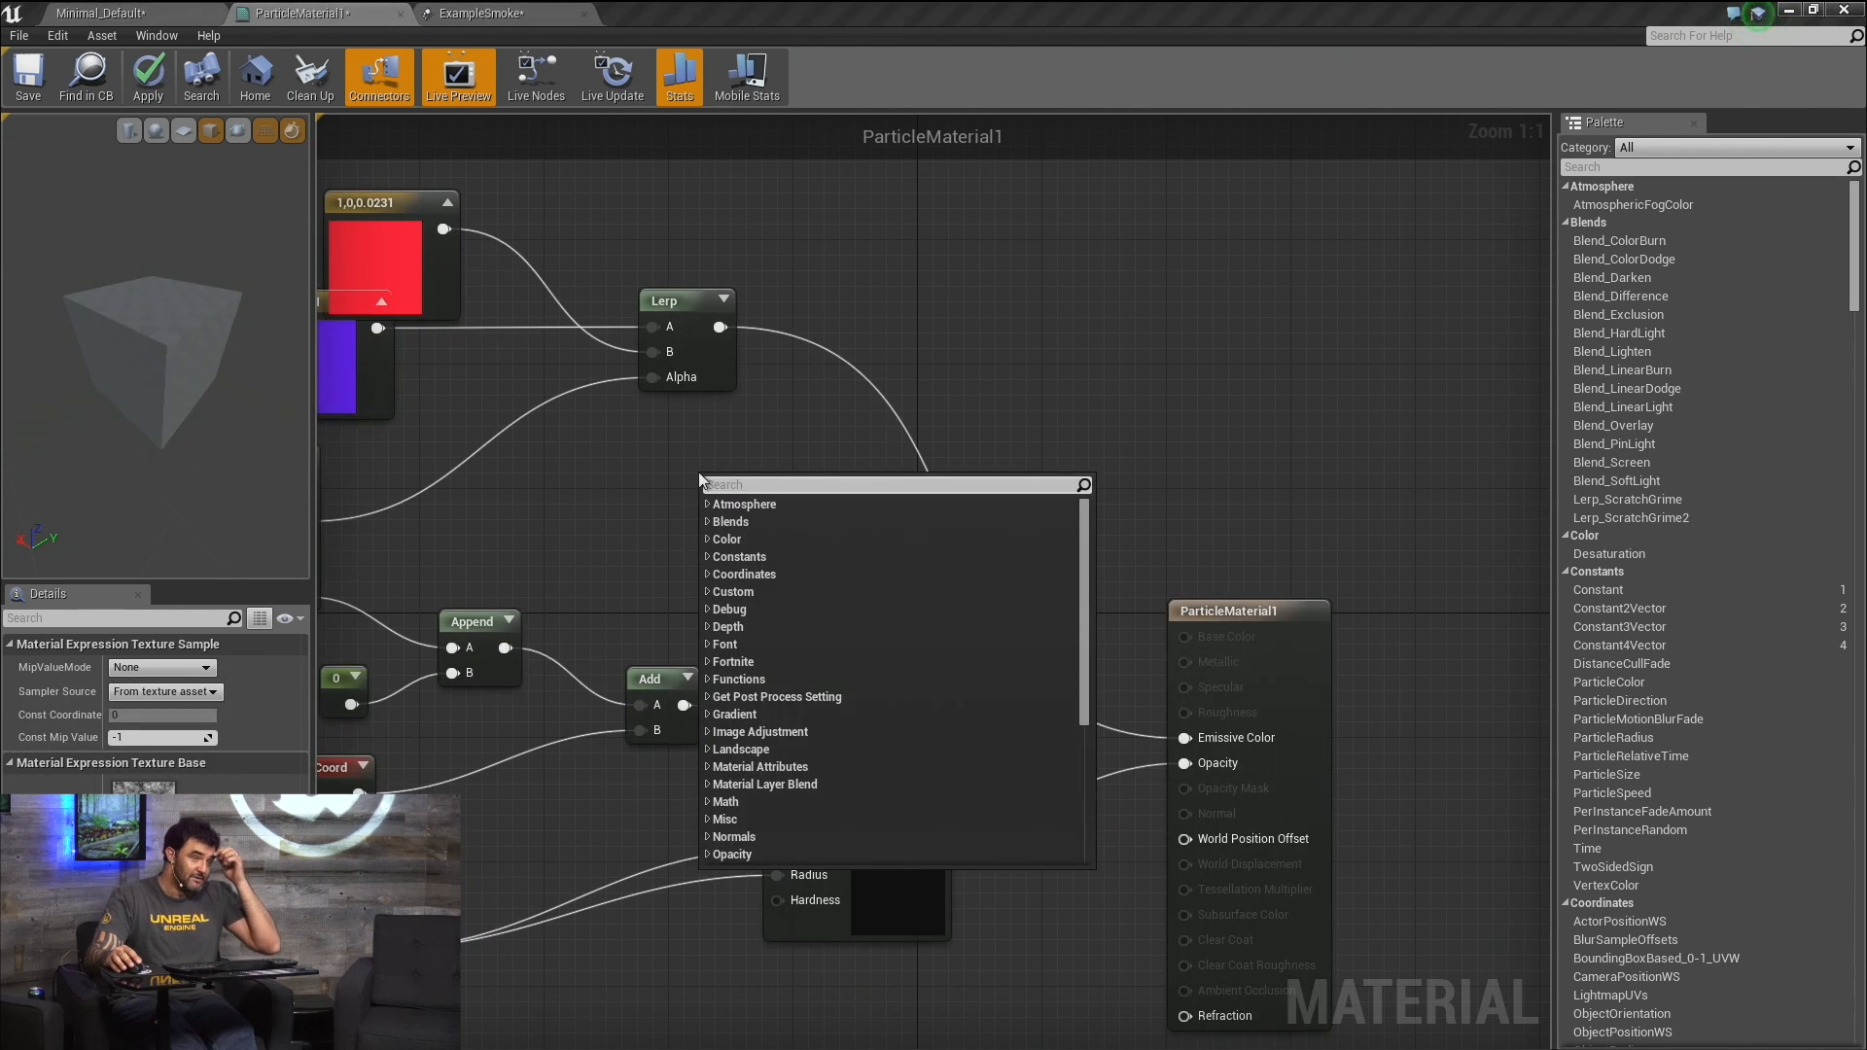
left_click(609, 506)
Go back to the Minimal_Default level and search StarterContent for "elec" and "shock".
left_click(481, 13)
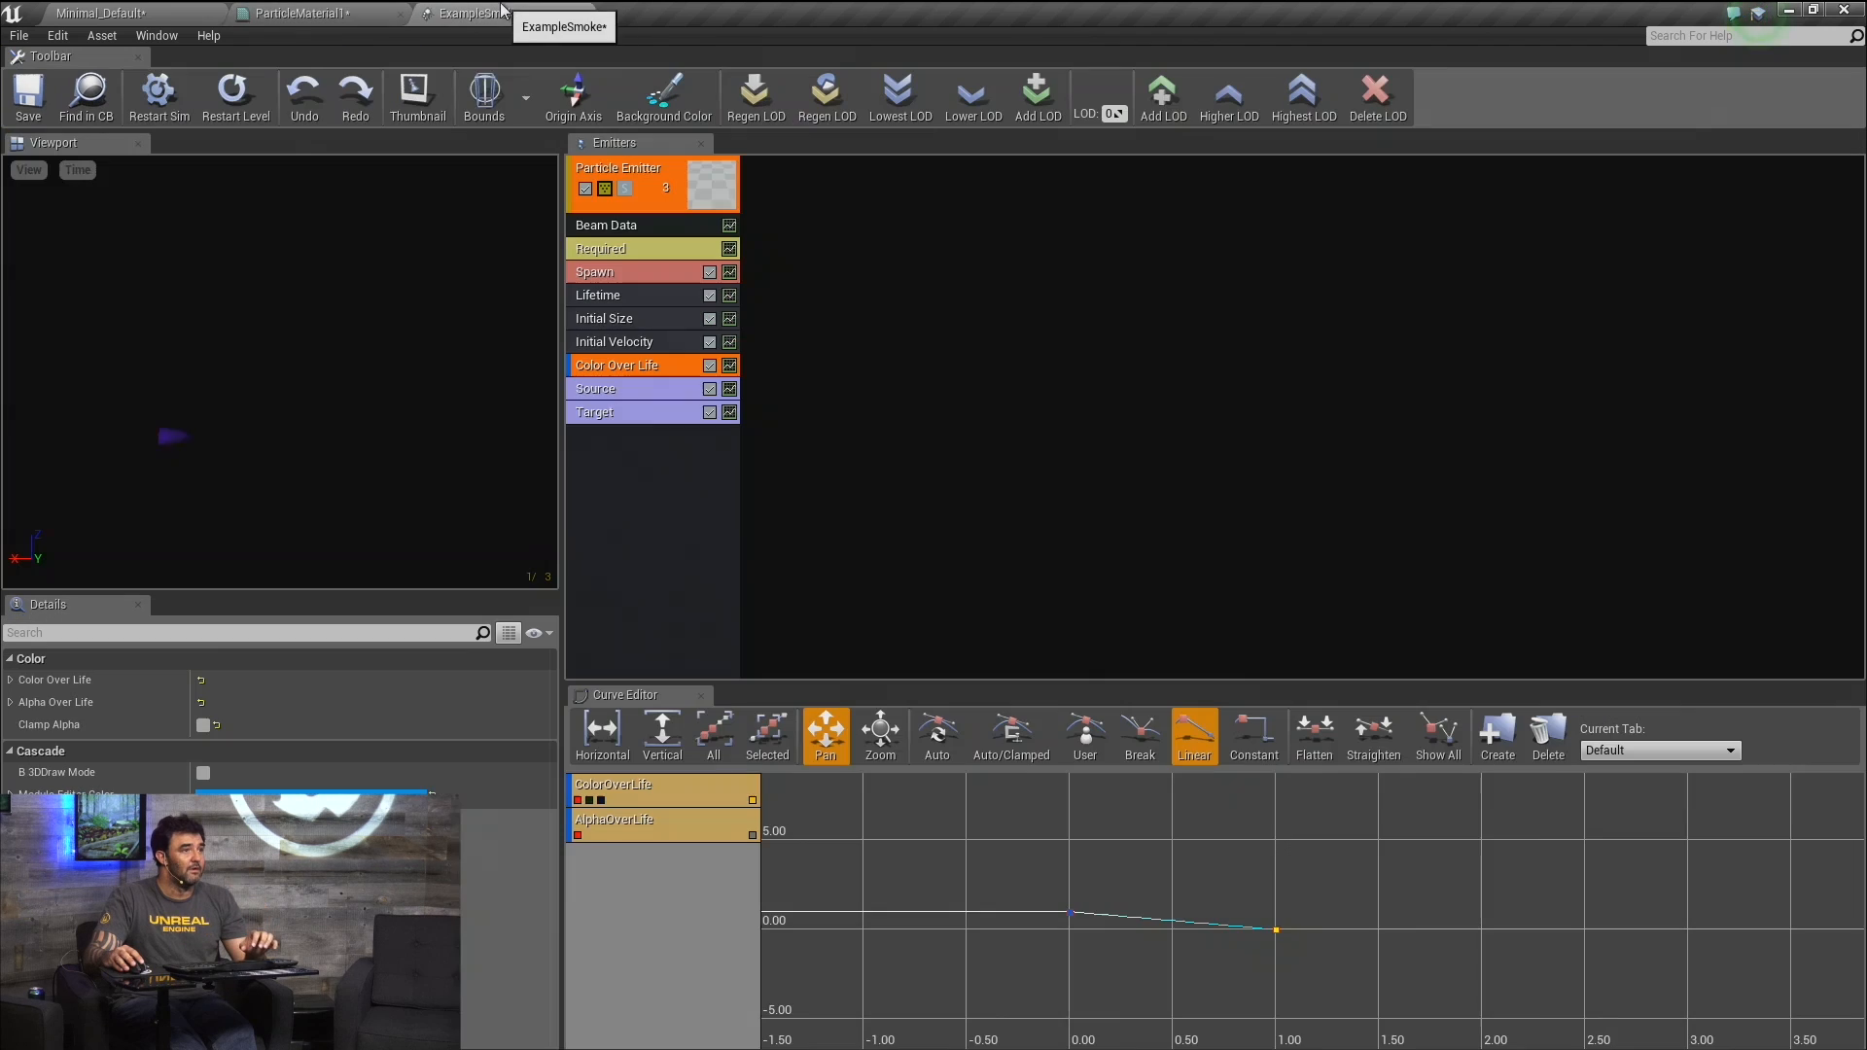
left_click(101, 13)
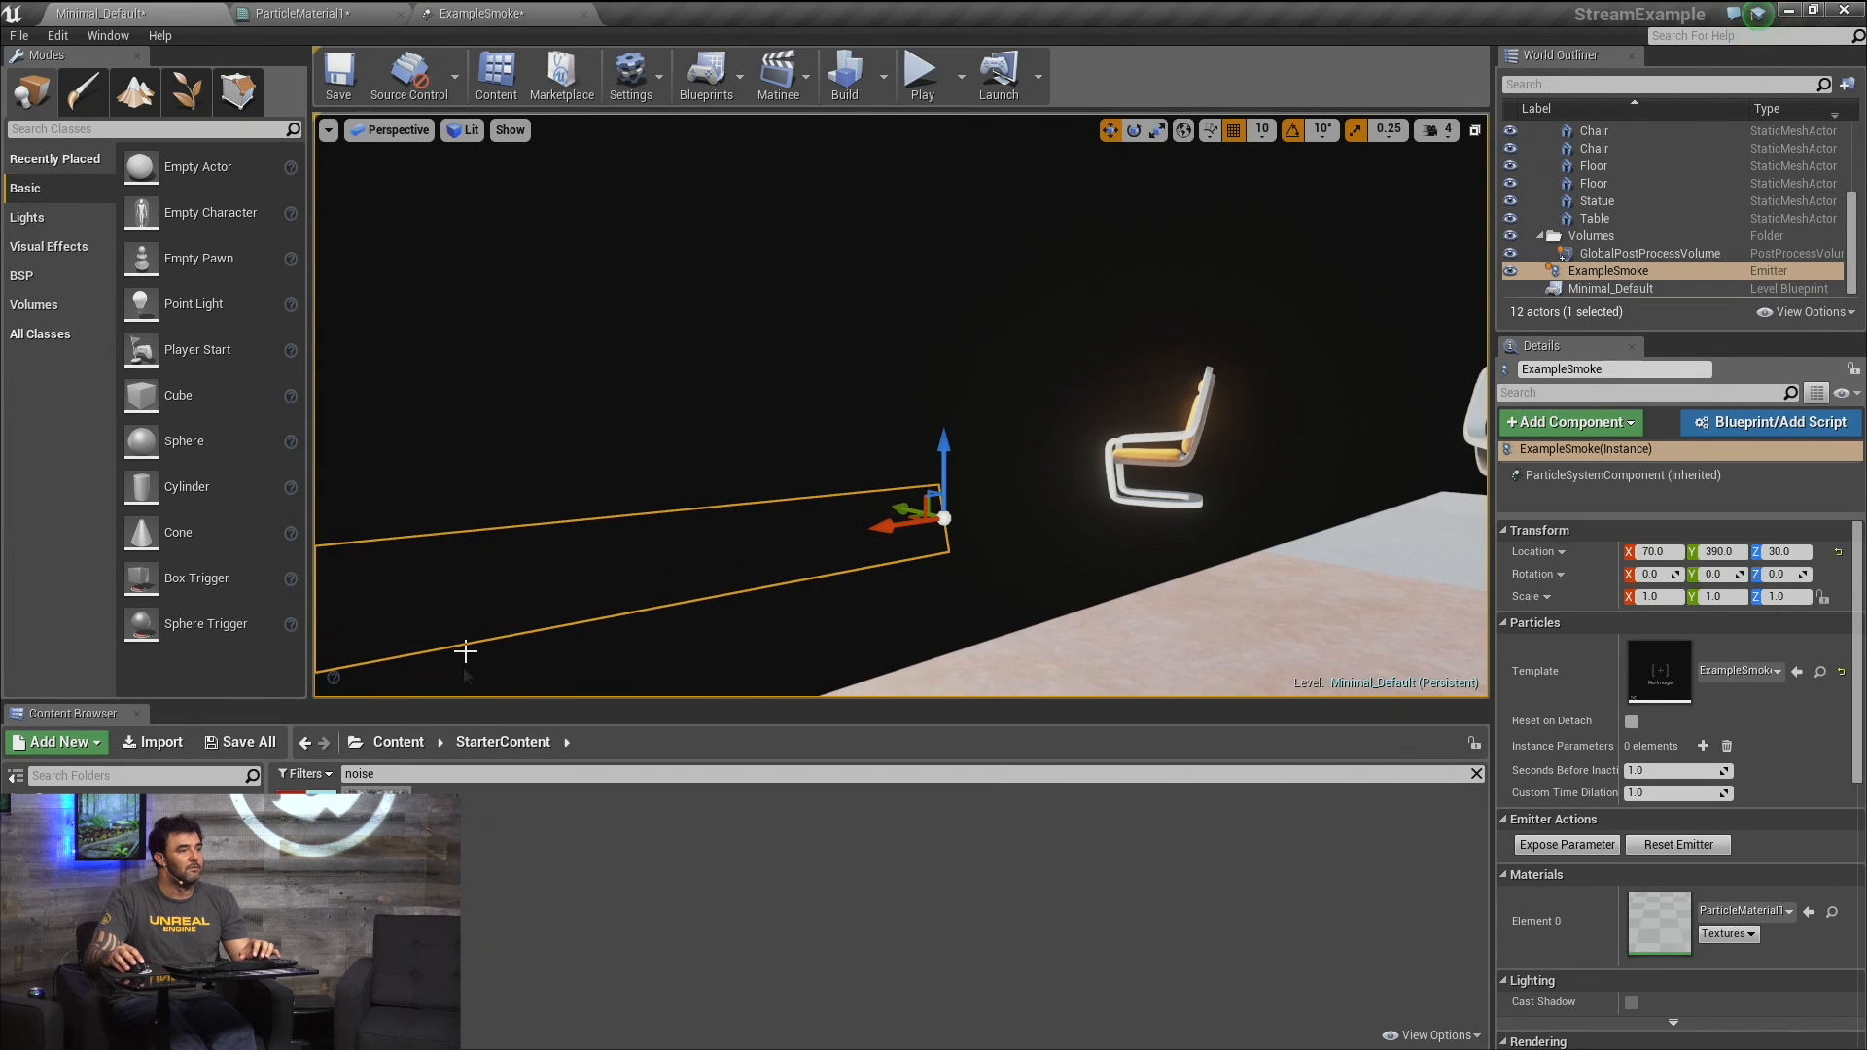
left_click(394, 768)
type("elec")
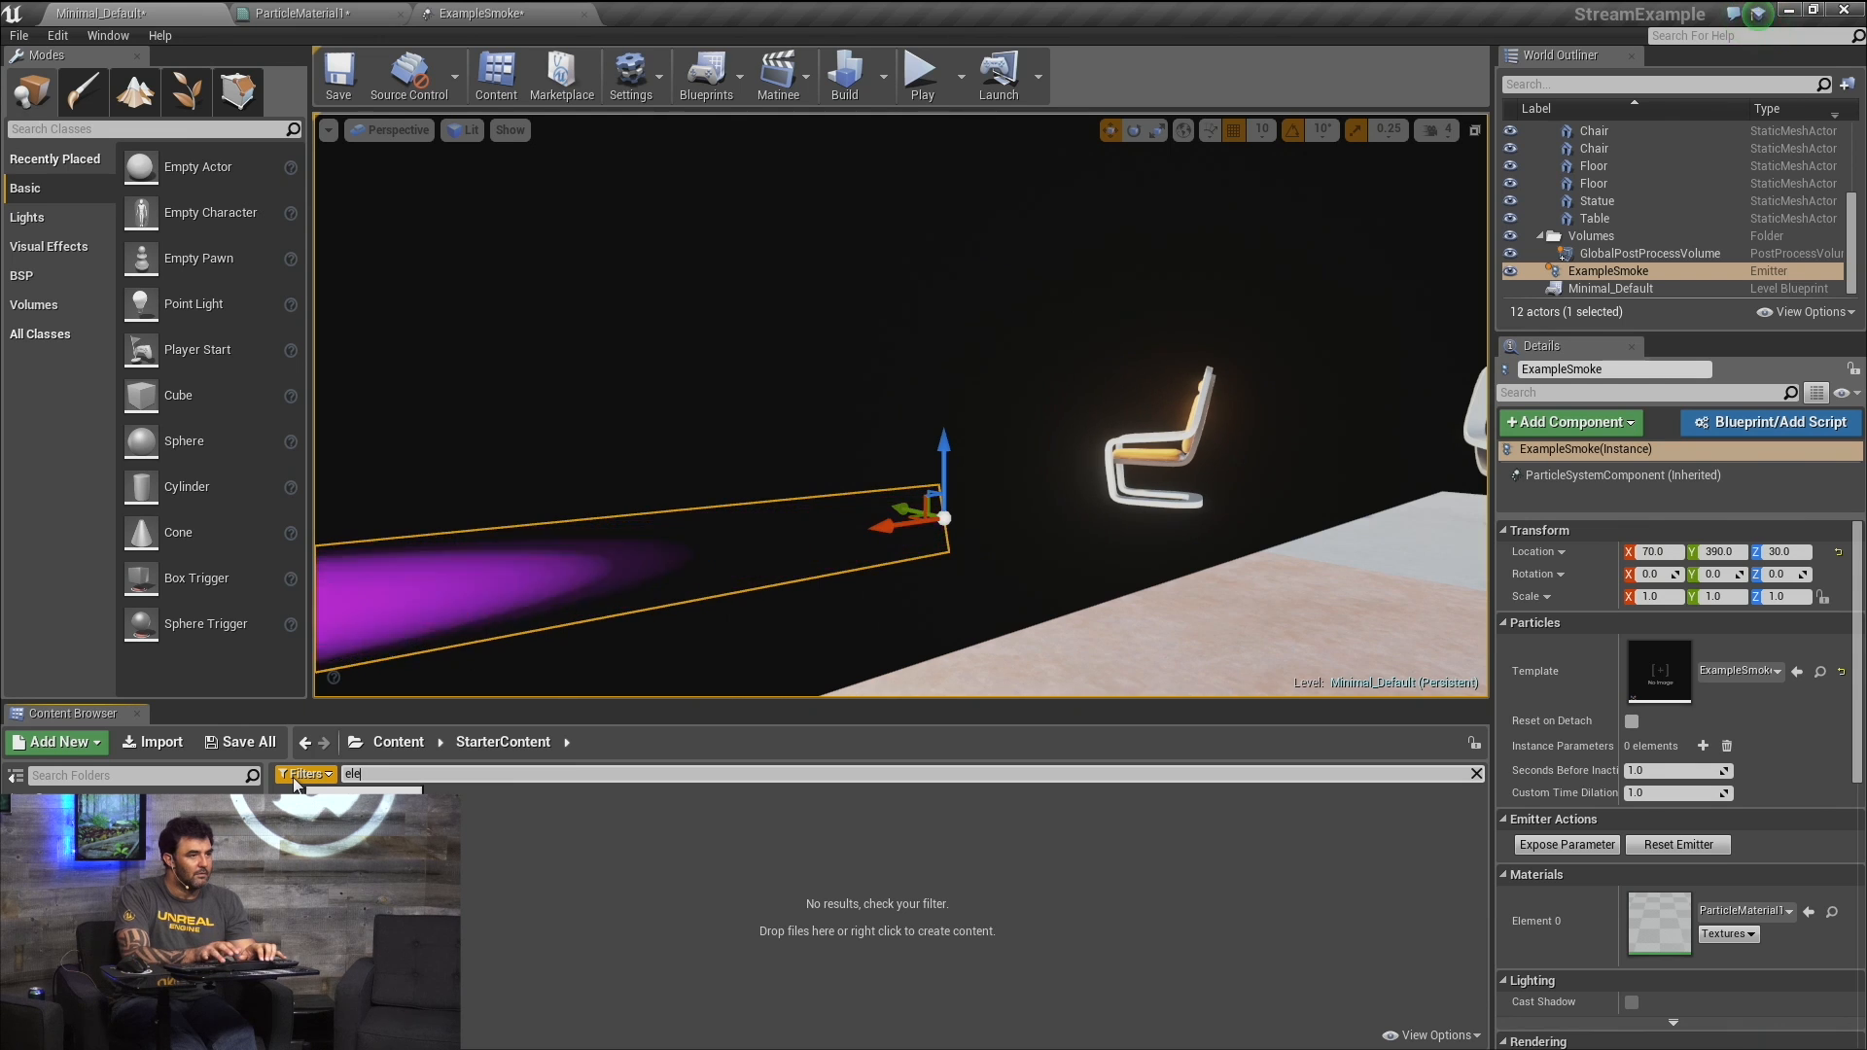
key("BackSpace")
key("BackSpace")
key("BackSpace")
key("BackSpace")
type("s")
key("BackSpace")
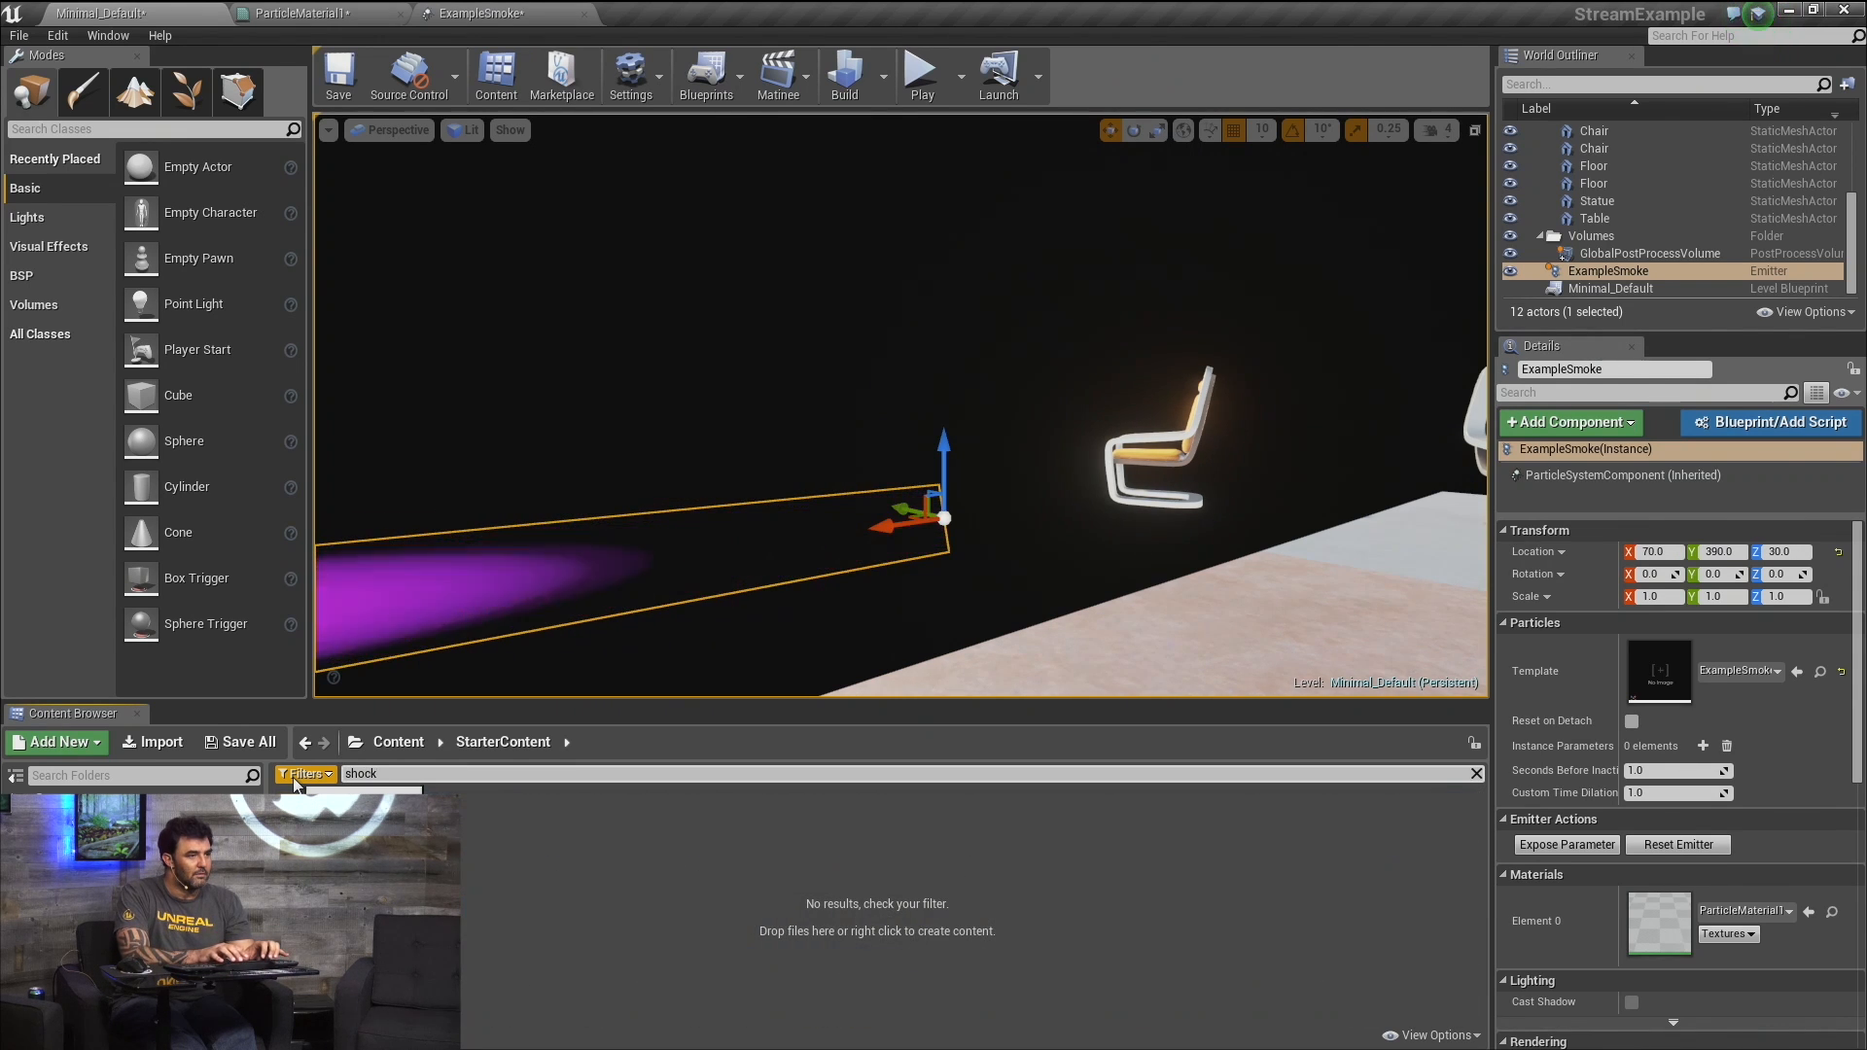
Search StarterContent for "smoke" and add T_Smoke_Tiled_D to ParticleMaterial1 as a second Texture Sample above the first.
type("smoke")
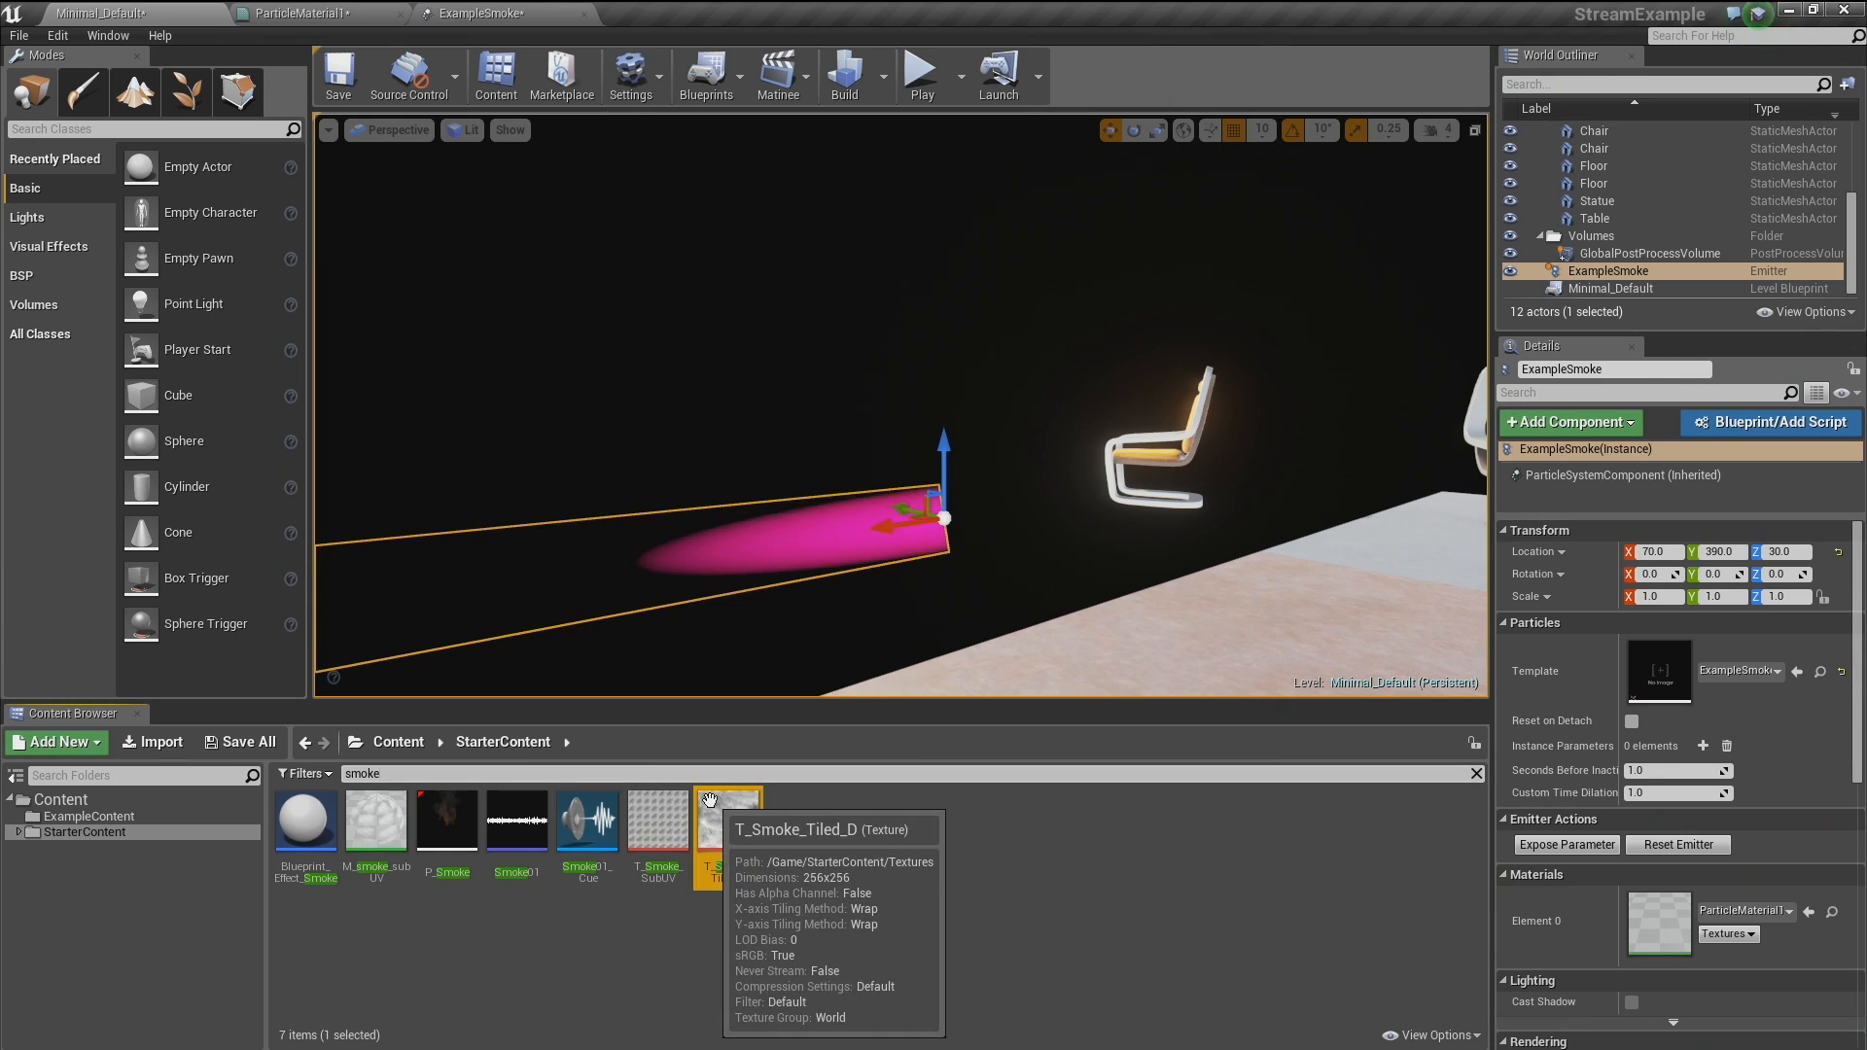
left_click(728, 822)
left_click(302, 13)
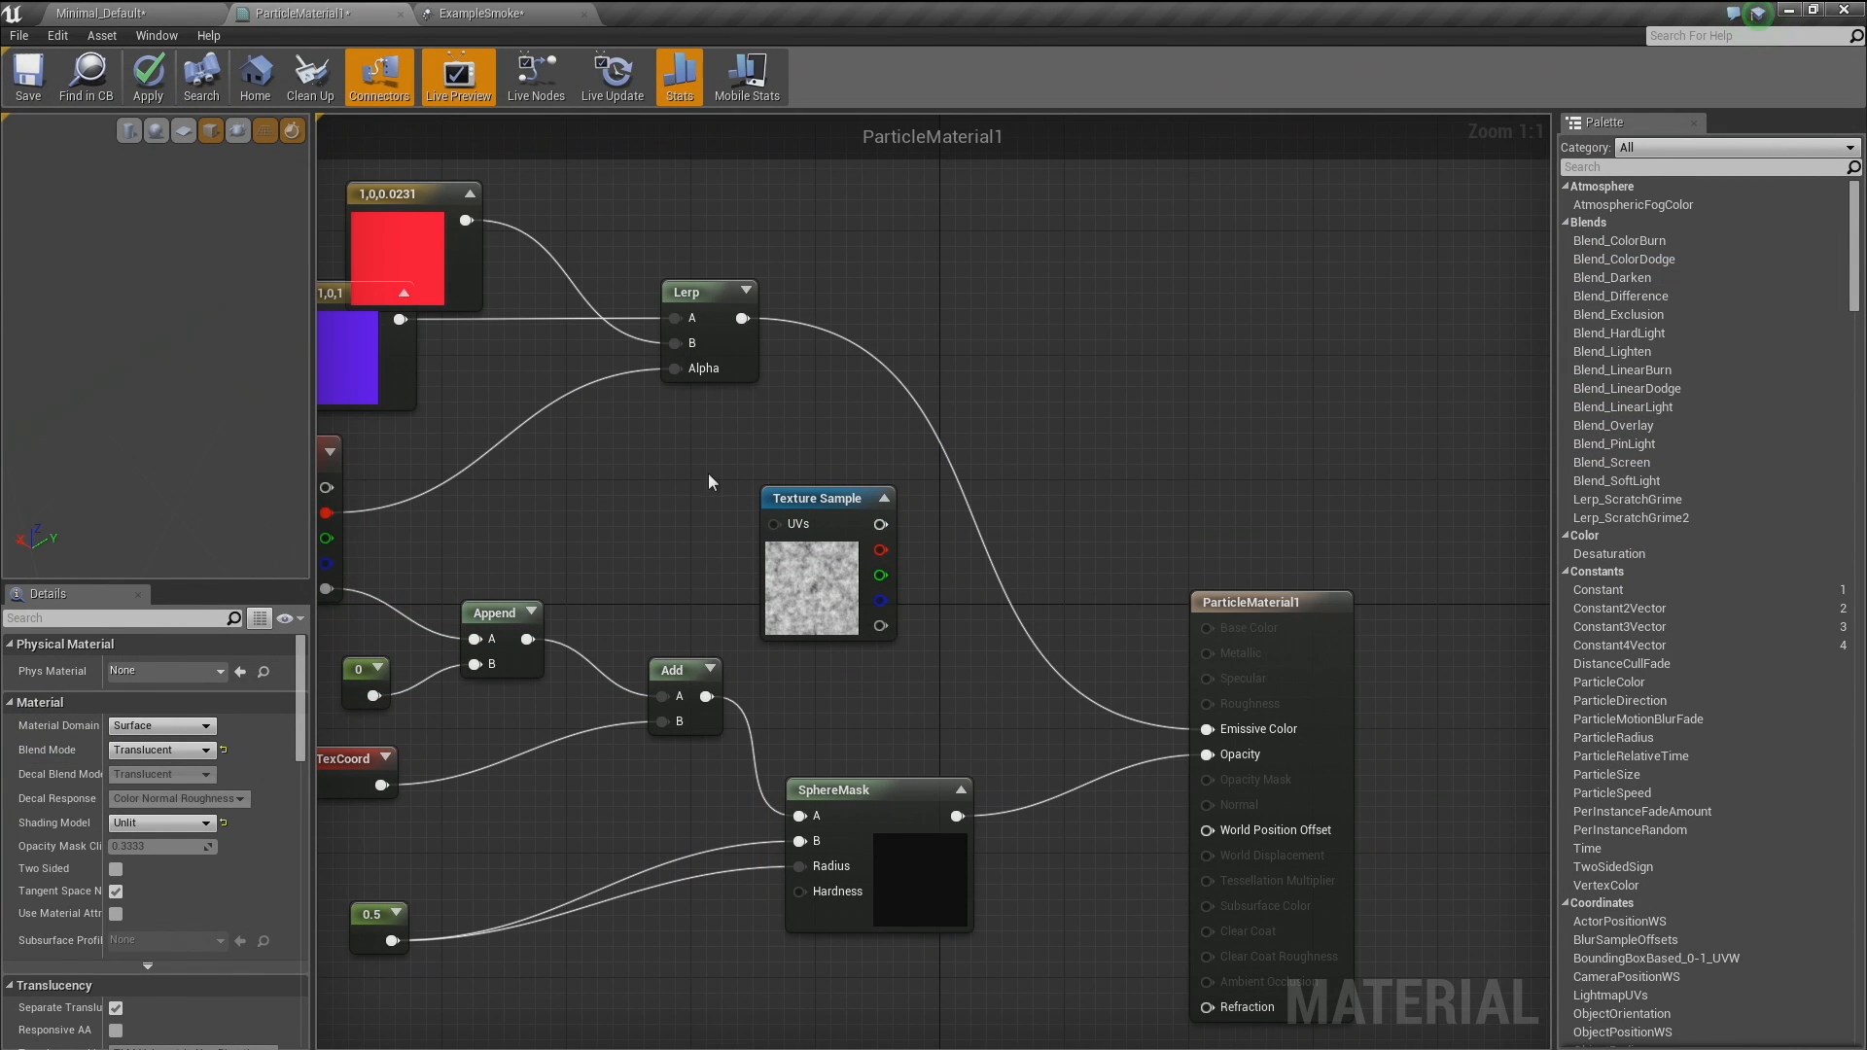
left_click(886, 360)
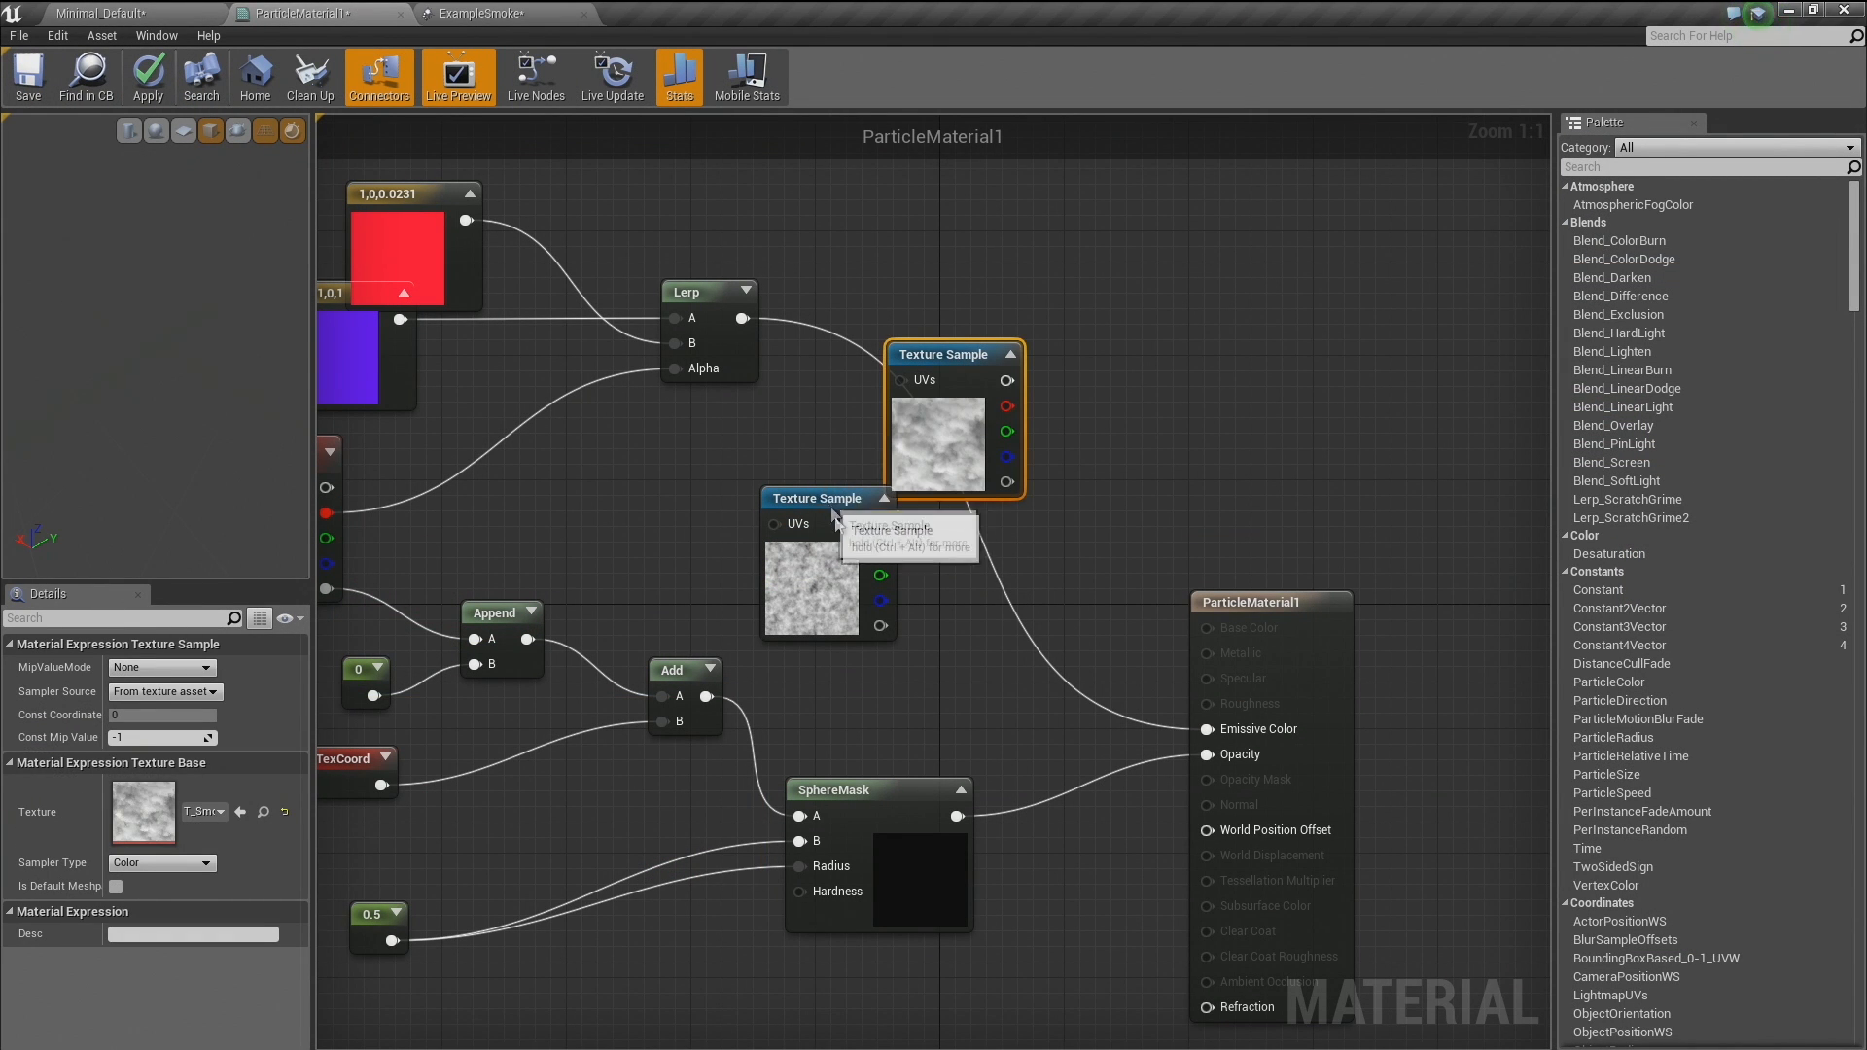
left_click_drag(838, 501, 875, 588)
left_click_drag(938, 457, 915, 488)
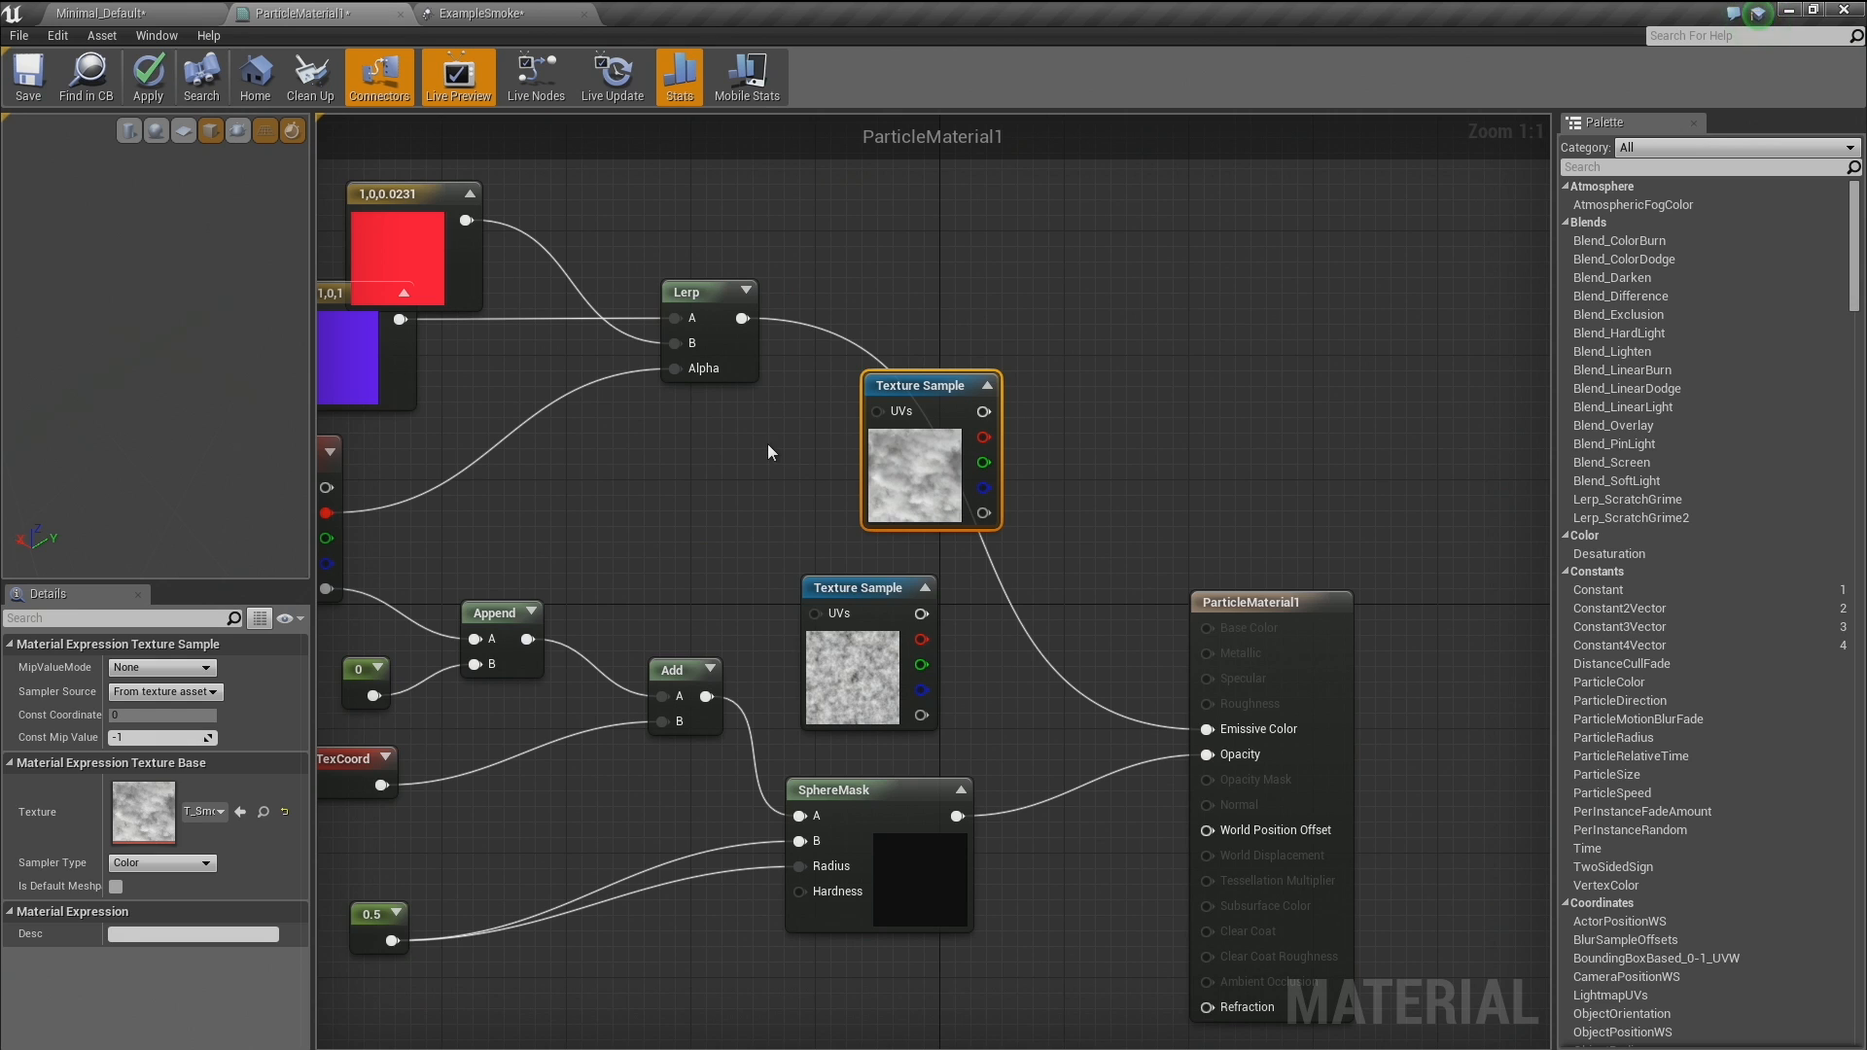
Add a second Lerp node below the color Lerp and connect Particle Color's green channel to its Alpha.
key("l")
left_click(767, 444)
left_click_drag(792, 462, 700, 435)
right_click_drag(391, 517, 649, 569)
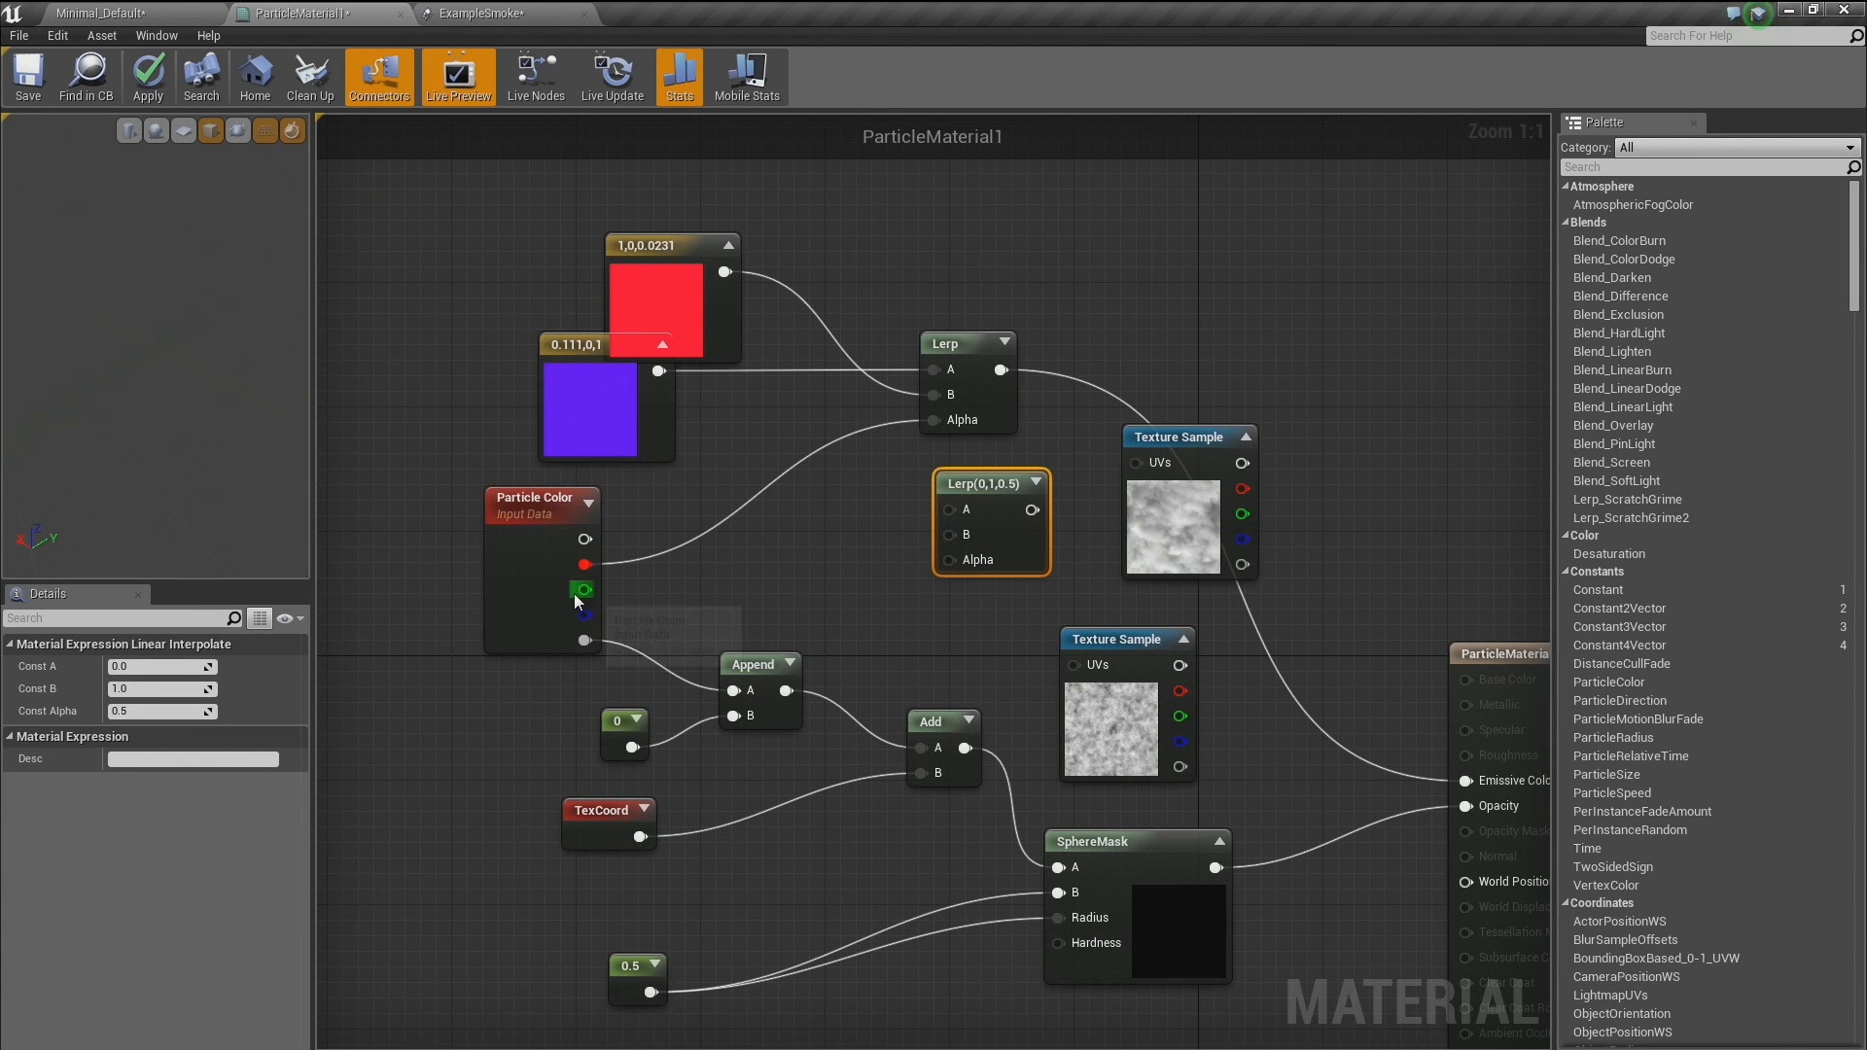
left_click_drag(948, 568, 949, 564)
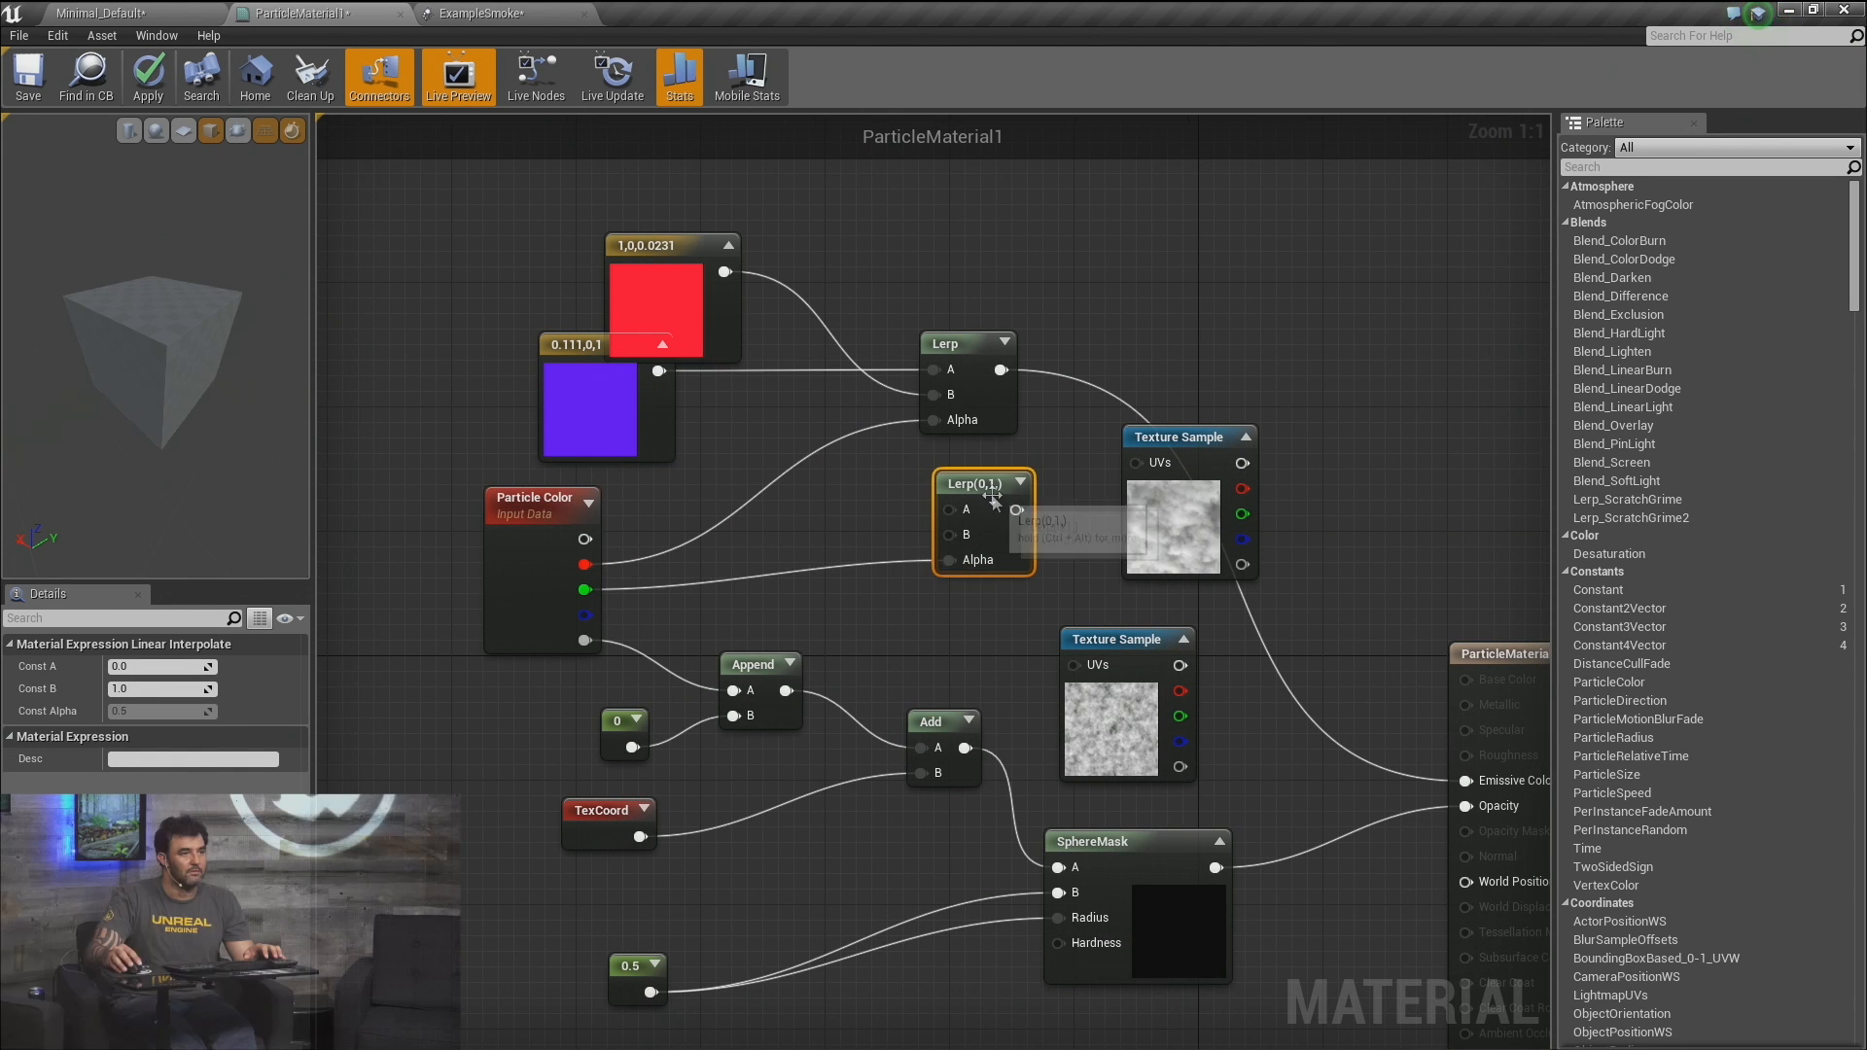
Move the new Lerp beyond the Texture Samples and connect the upper sample's red channel to A and the lower one's to B.
left_click_drag(982, 483, 1362, 437)
left_click_drag(1243, 488, 1339, 468)
left_click_drag(1339, 488, 1181, 692)
left_click_drag(1002, 501, 1334, 661)
scroll(1338, 656, "down", 2)
right_click_drag(1338, 656, 1196, 663)
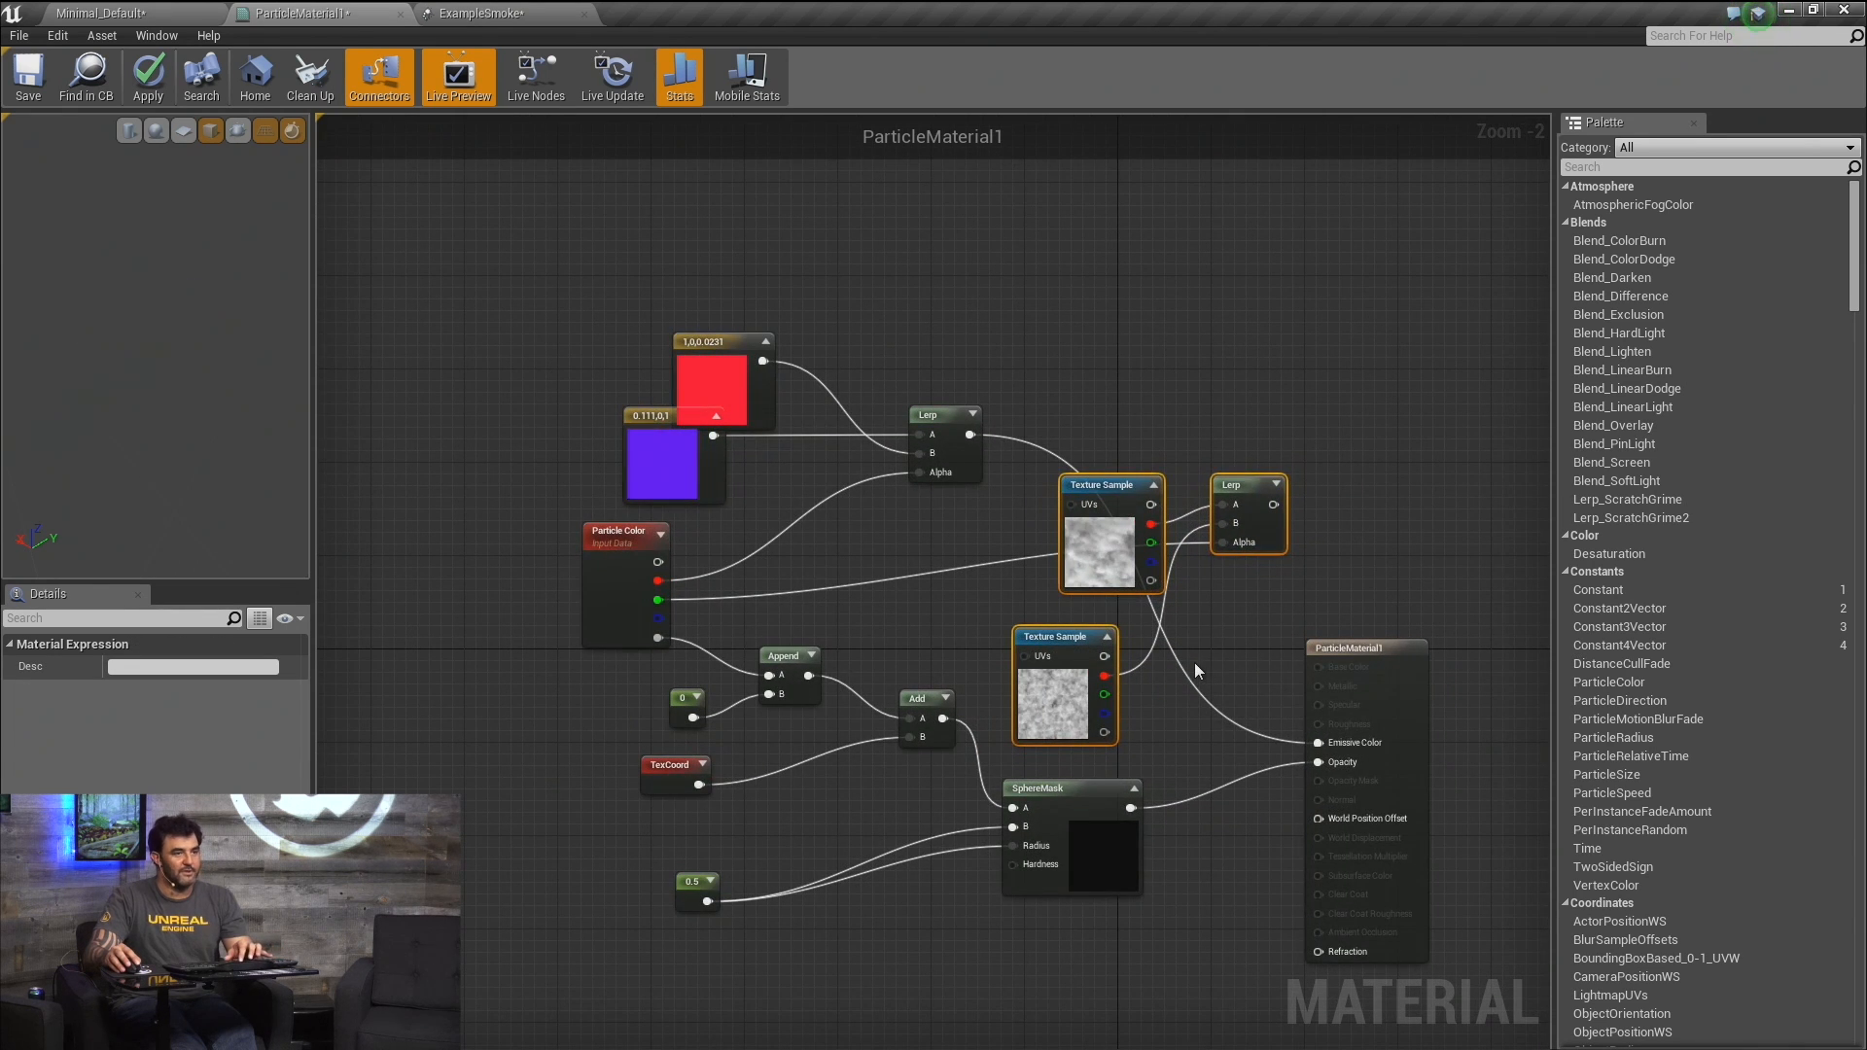
Add a Multiply node combining the texture Lerp (A) with the SphereMask (B), and connect it to Opacity.
left_click(1194, 663)
left_click_drag(1273, 504, 1208, 692)
left_click_drag(1206, 710, 1136, 807)
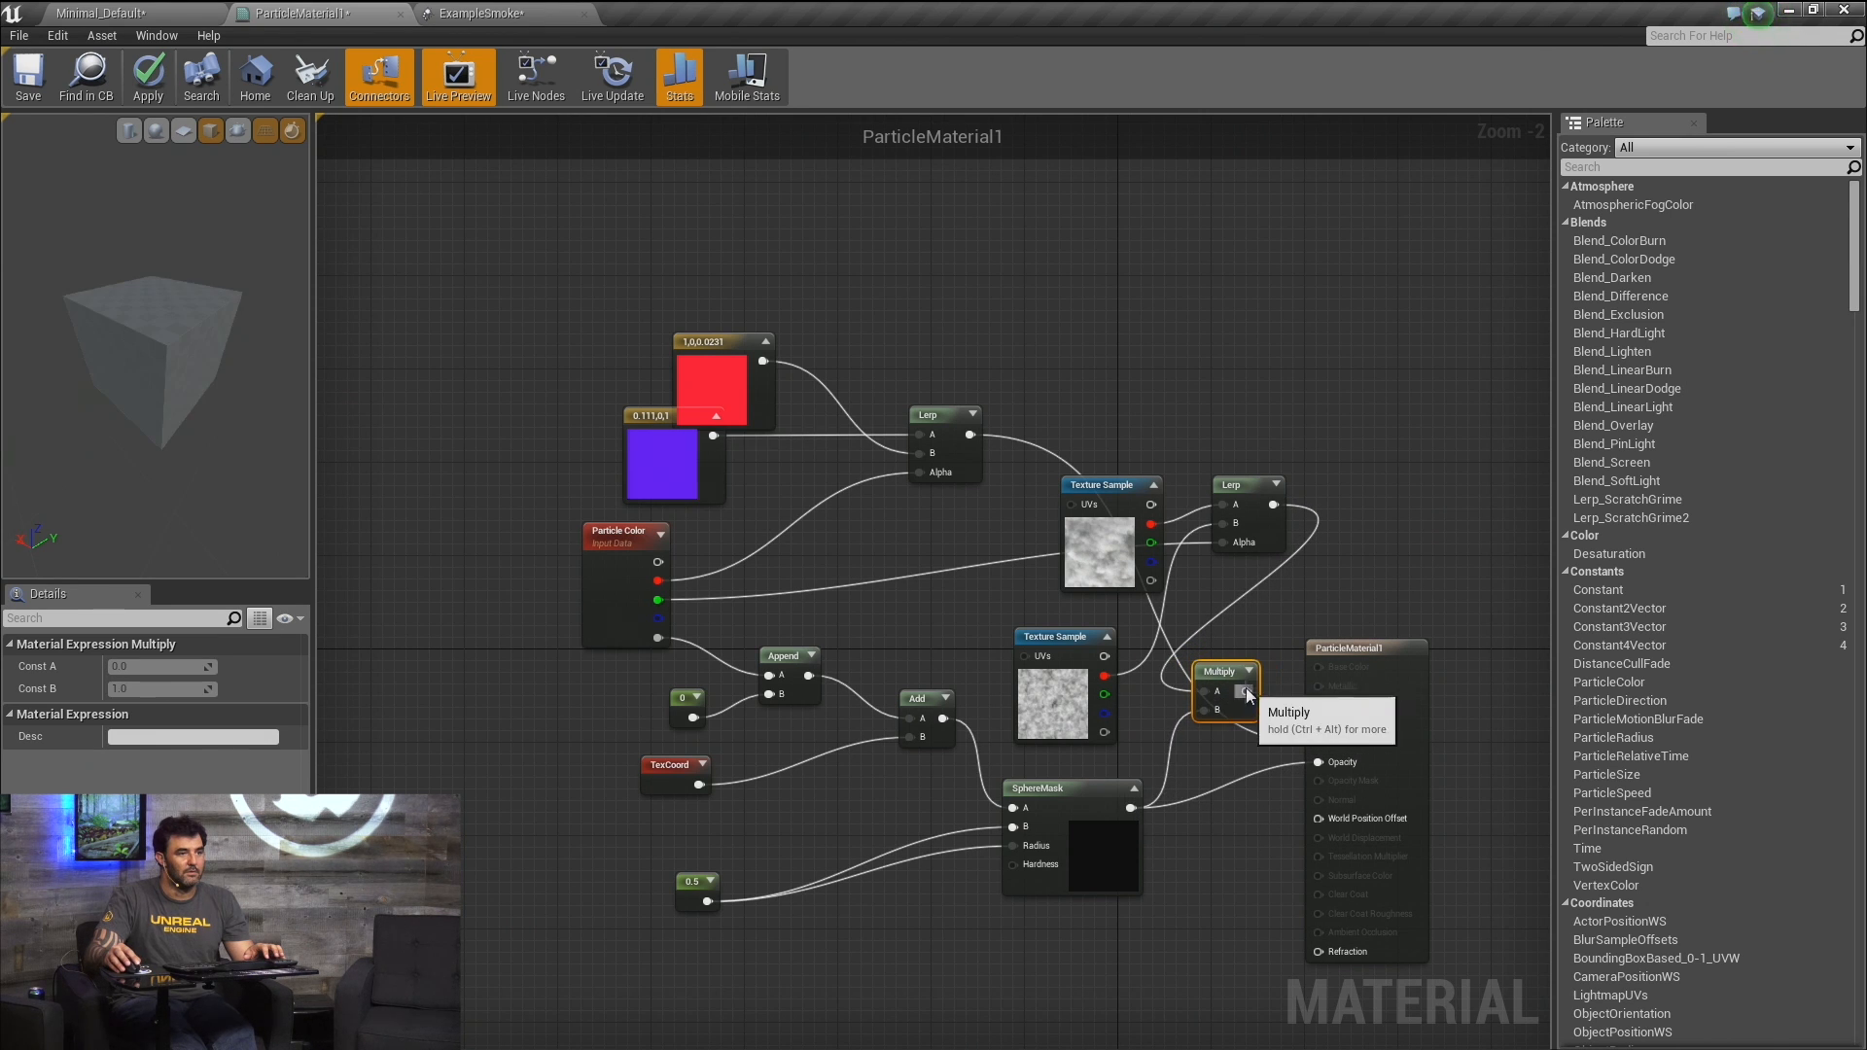
left_click_drag(1247, 690, 1323, 762)
Tidy the graph by spacing the nodes away from the material output and placing the texture Lerp before the Multiply, and return to ExampleSmoke.
left_click_drag(457, 333, 1186, 883)
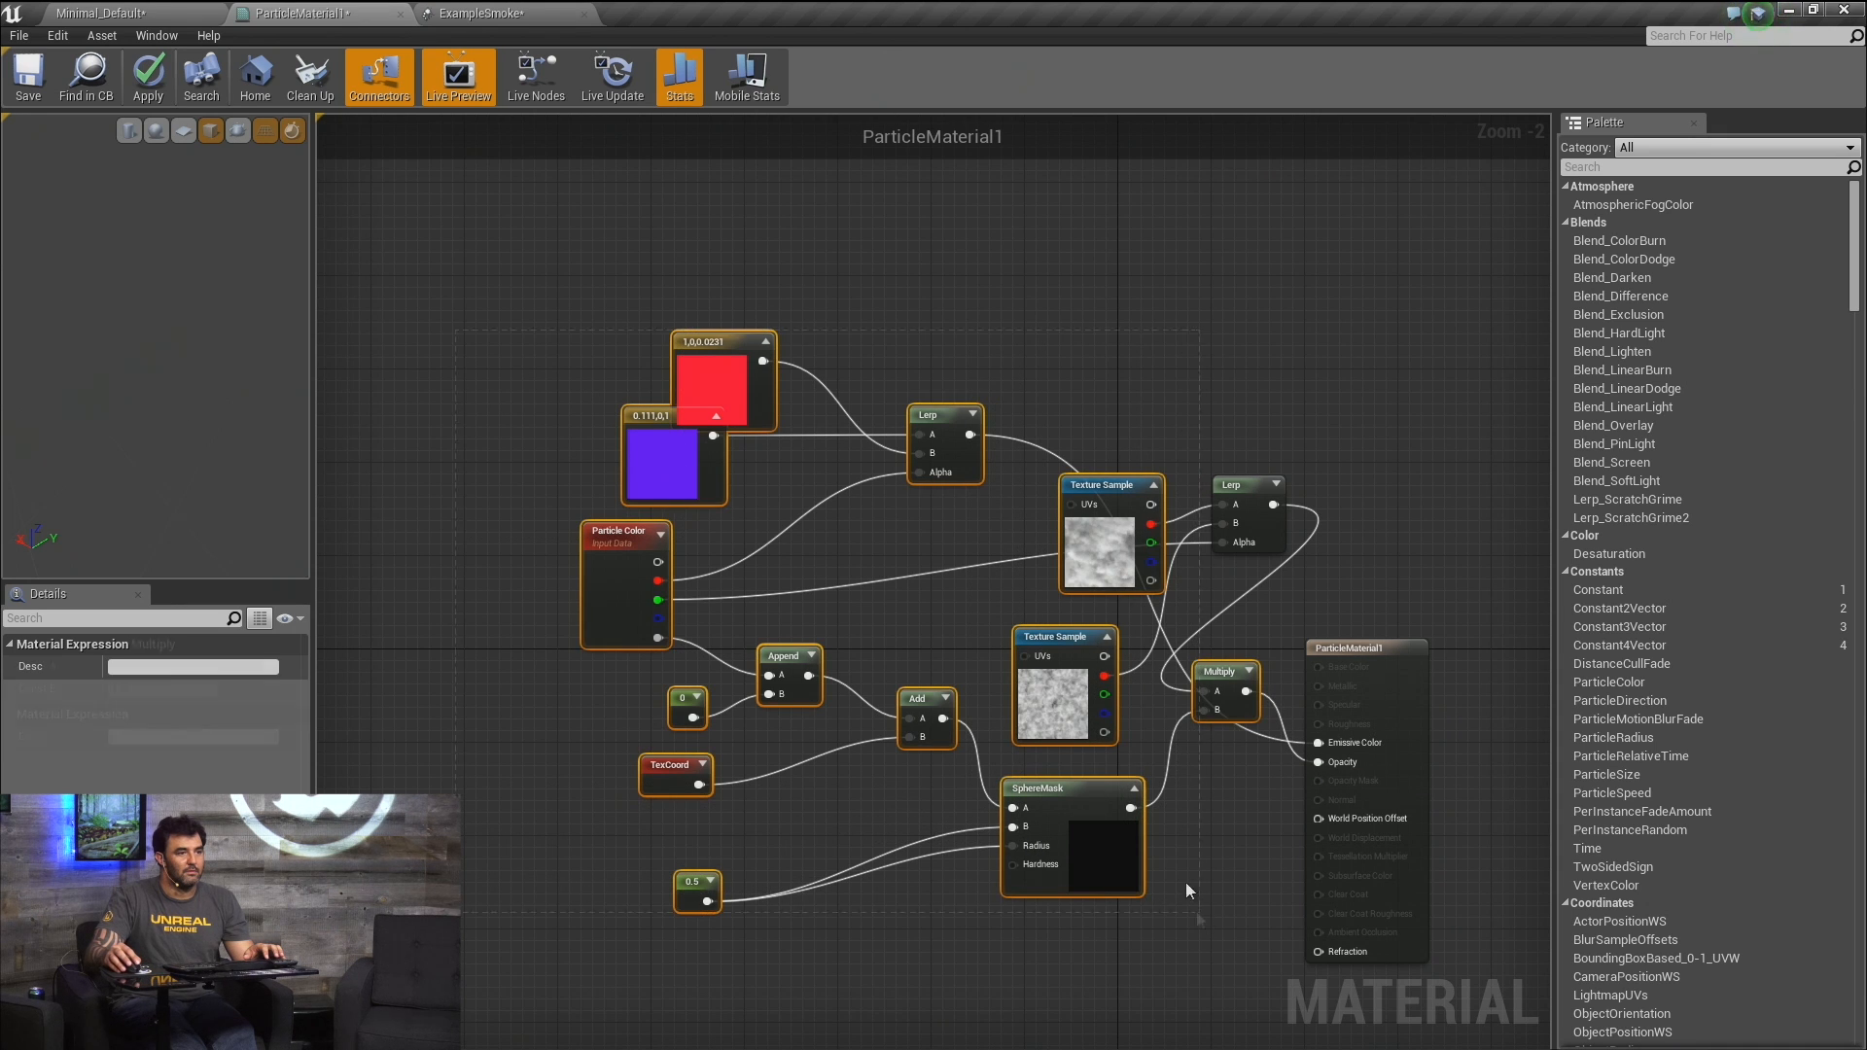
mouse_move(1213, 678)
left_mouse_down()
mouse_move(992, 676)
mouse_move(1227, 695)
left_mouse_up()
left_click(998, 674)
left_click_drag(1232, 484, 995, 636)
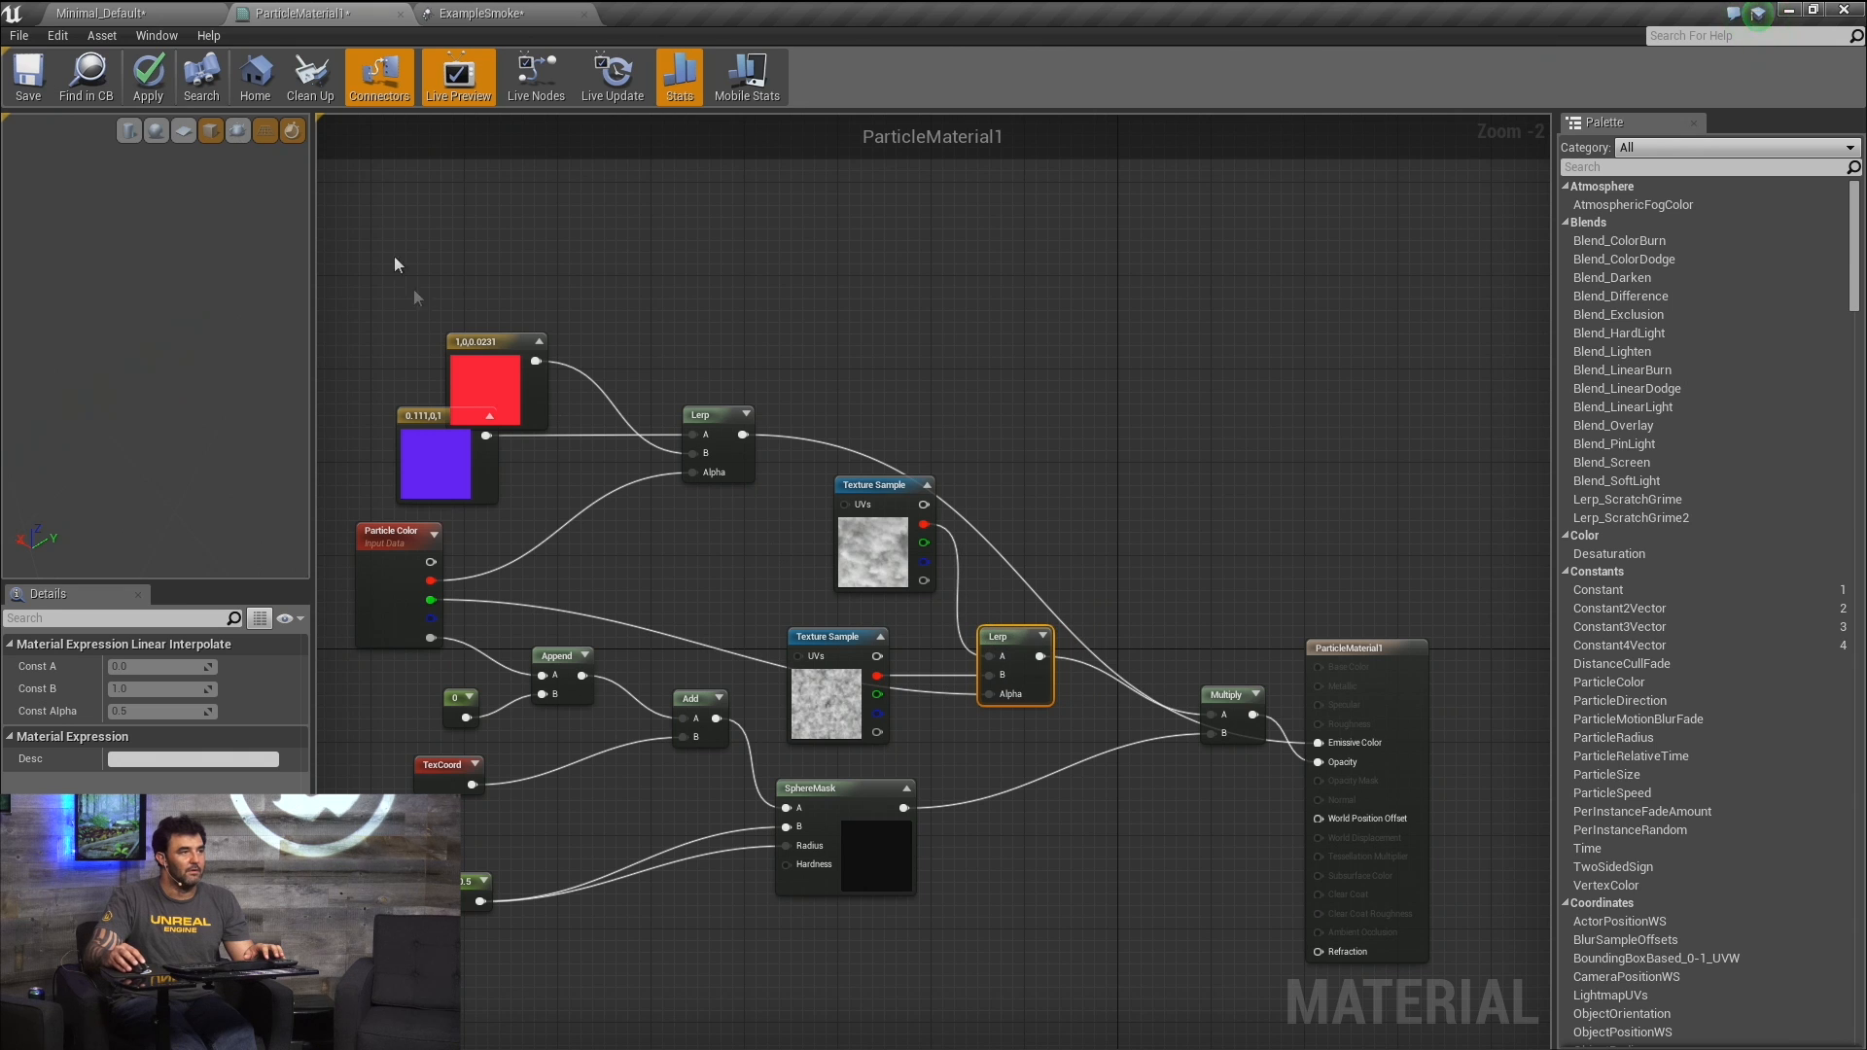
left_click(467, 11)
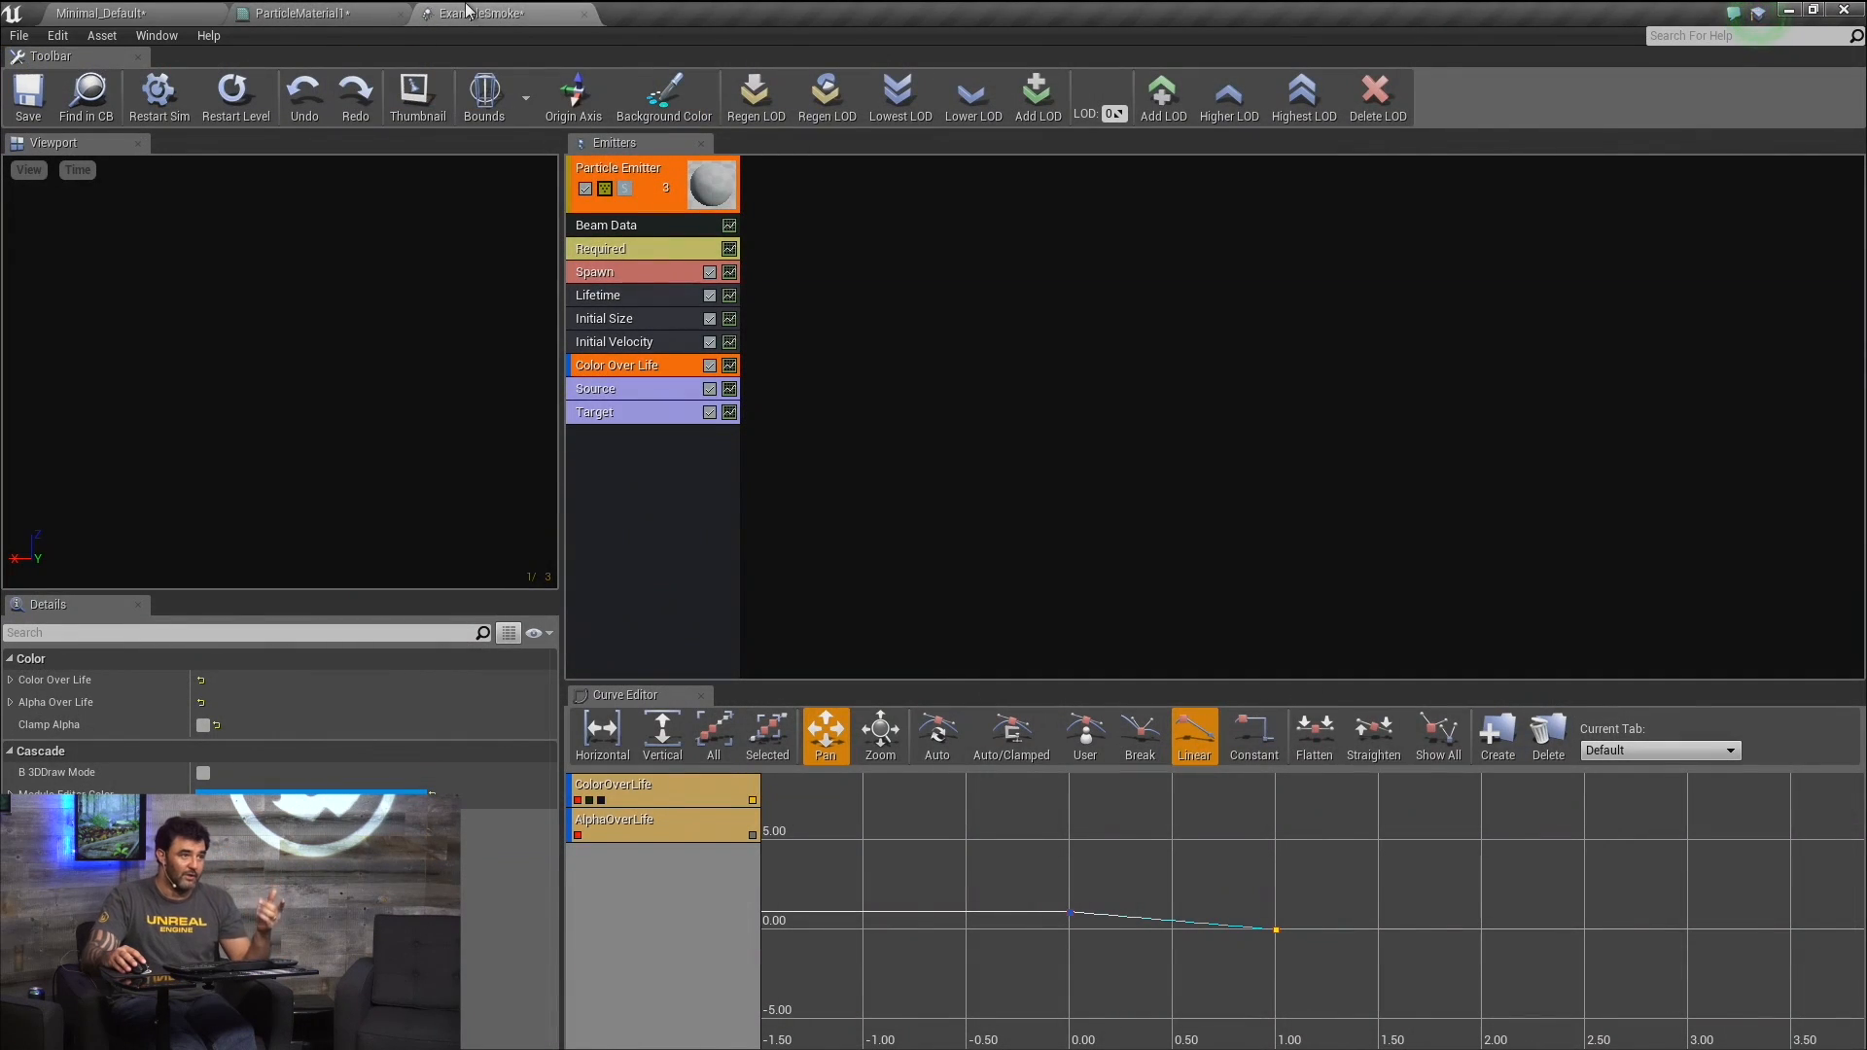
Restart the preview, isolate ColorOverLife's green curve and set its key at time 1 to a value of 0.
left_click(216, 123)
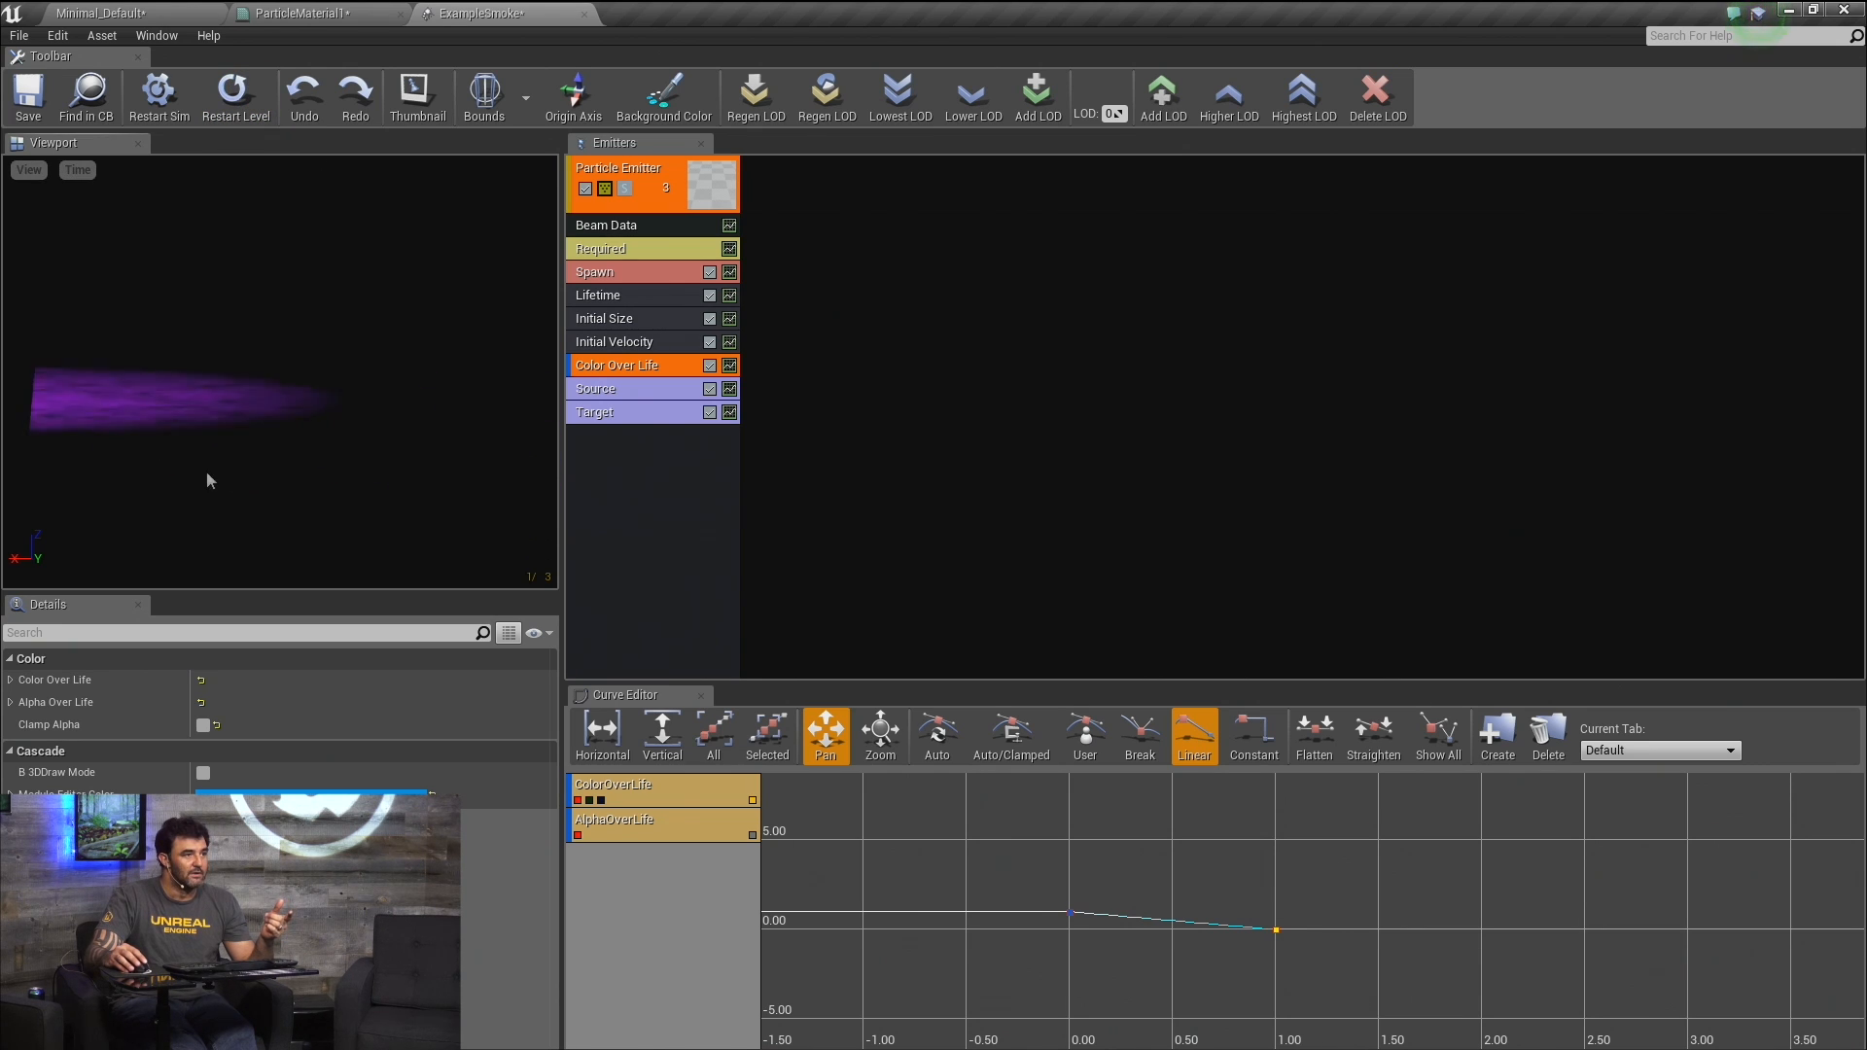
left_click(590, 799)
left_click(578, 799)
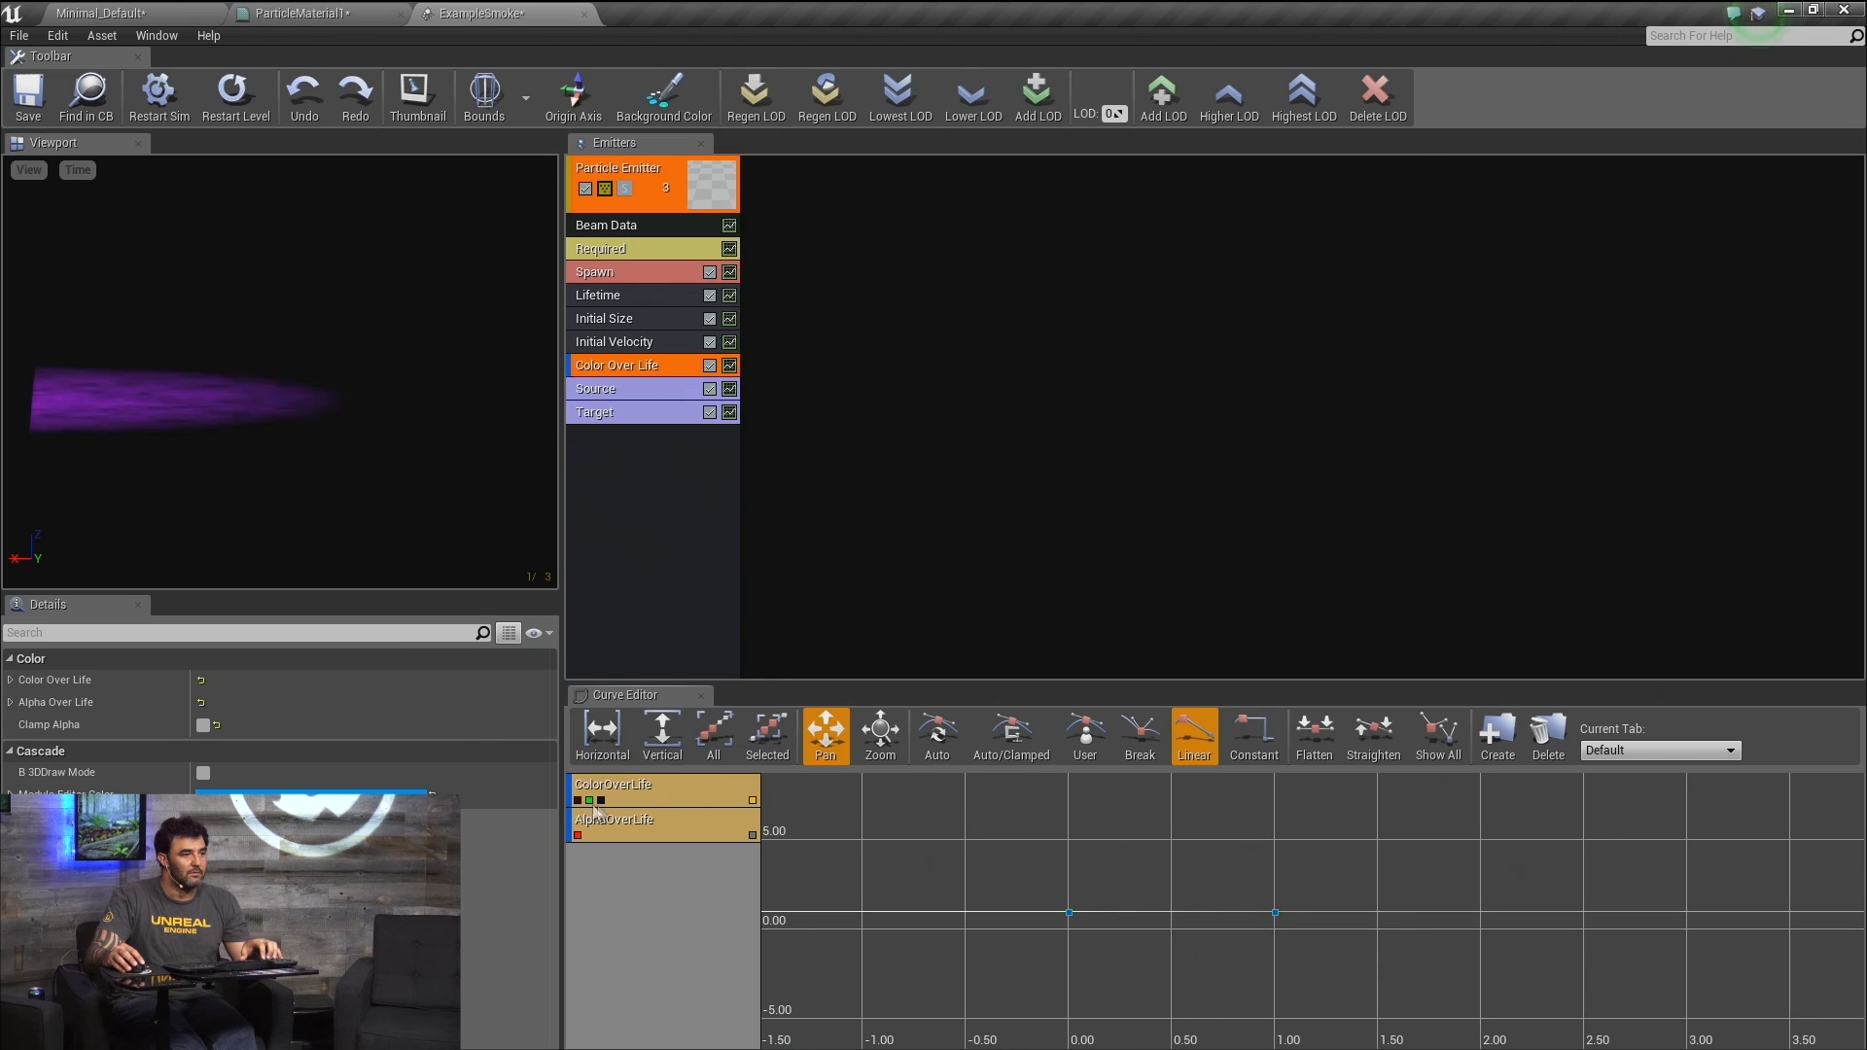
right_click(1275, 918)
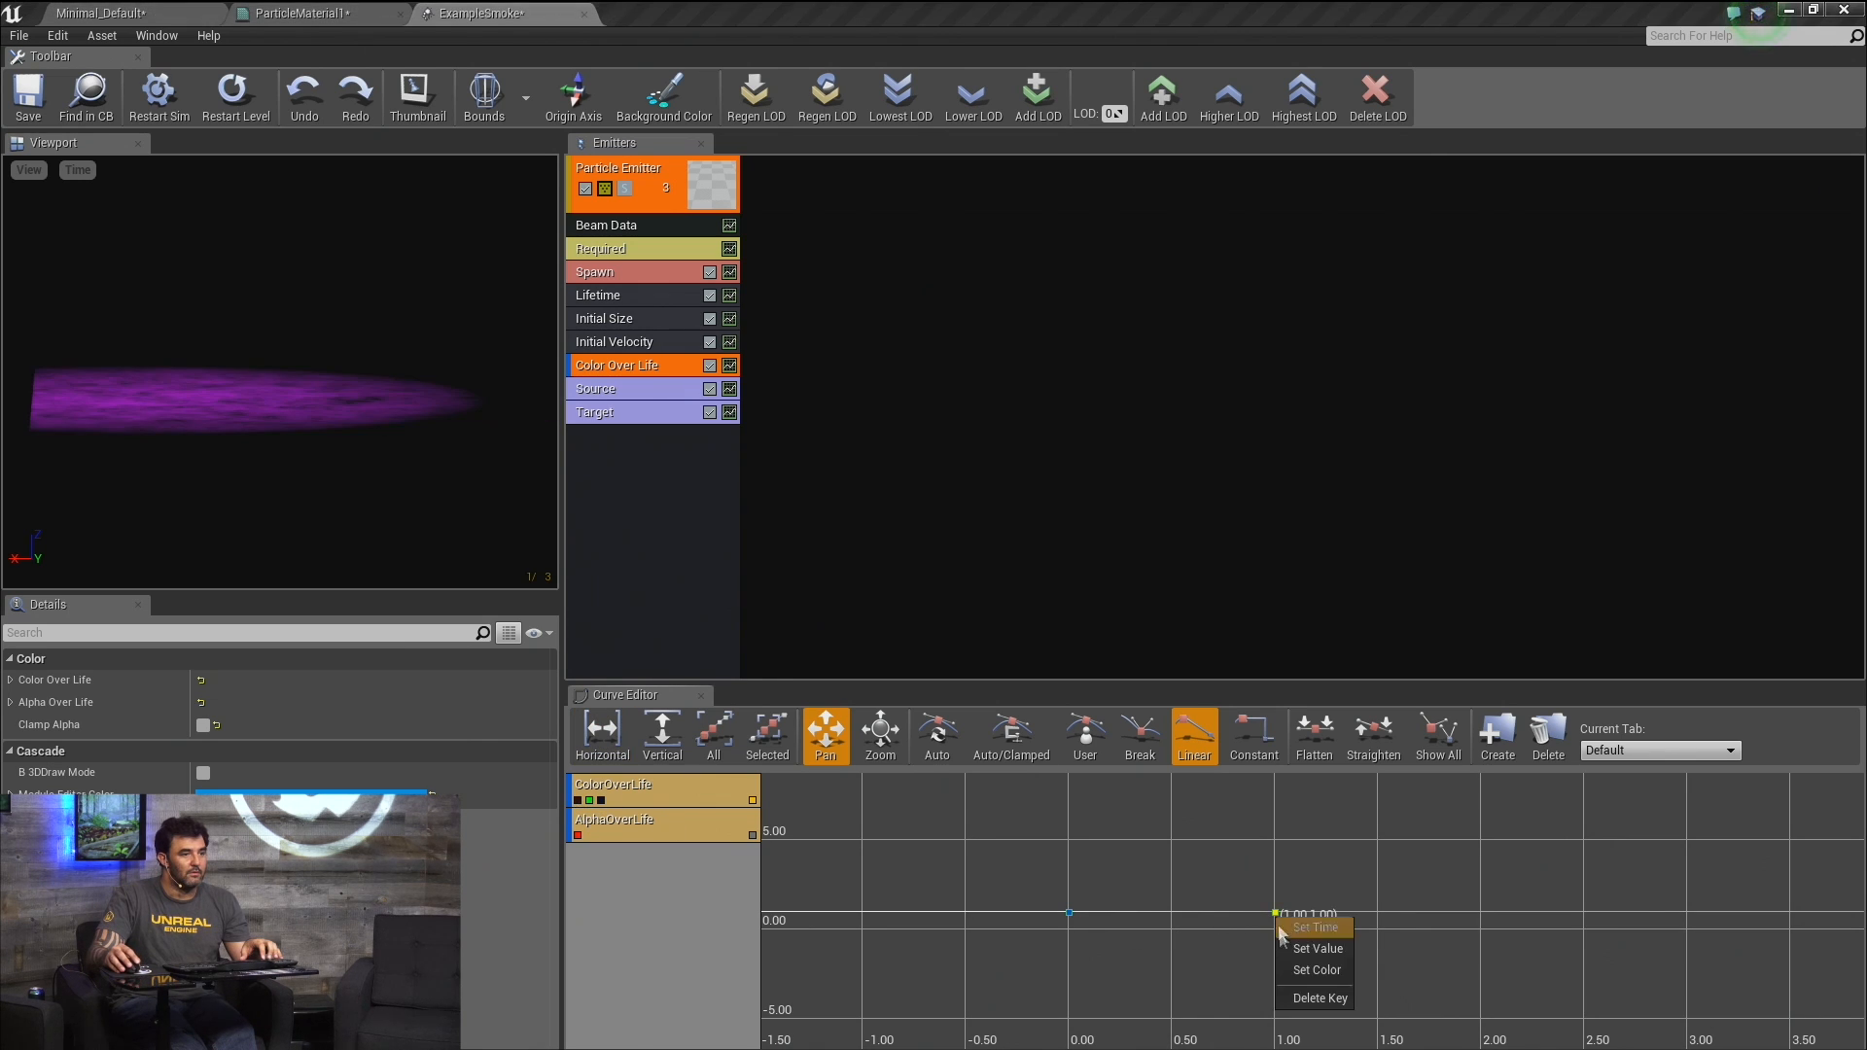
type("0")
key("Return")
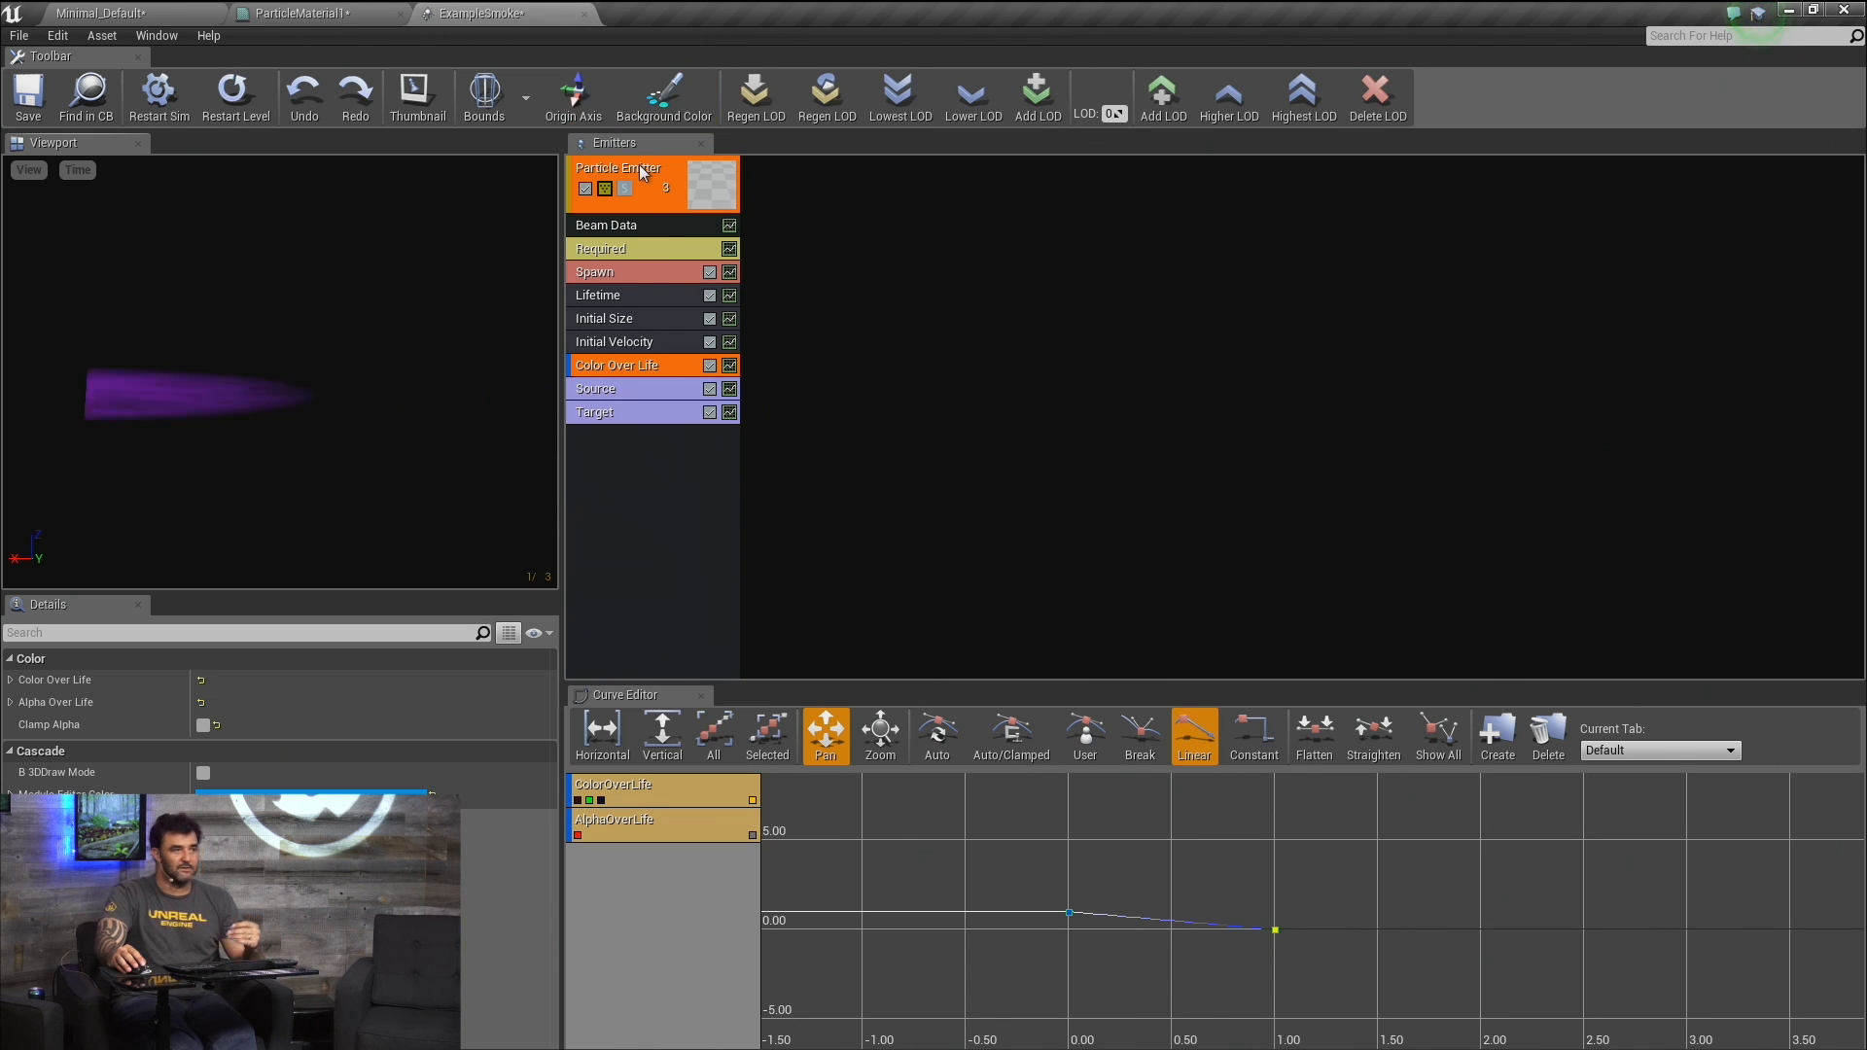
Delete the beam Particle Emitter from ExampleSmoke and close the particle system.
left_click(651, 198)
key("Delete")
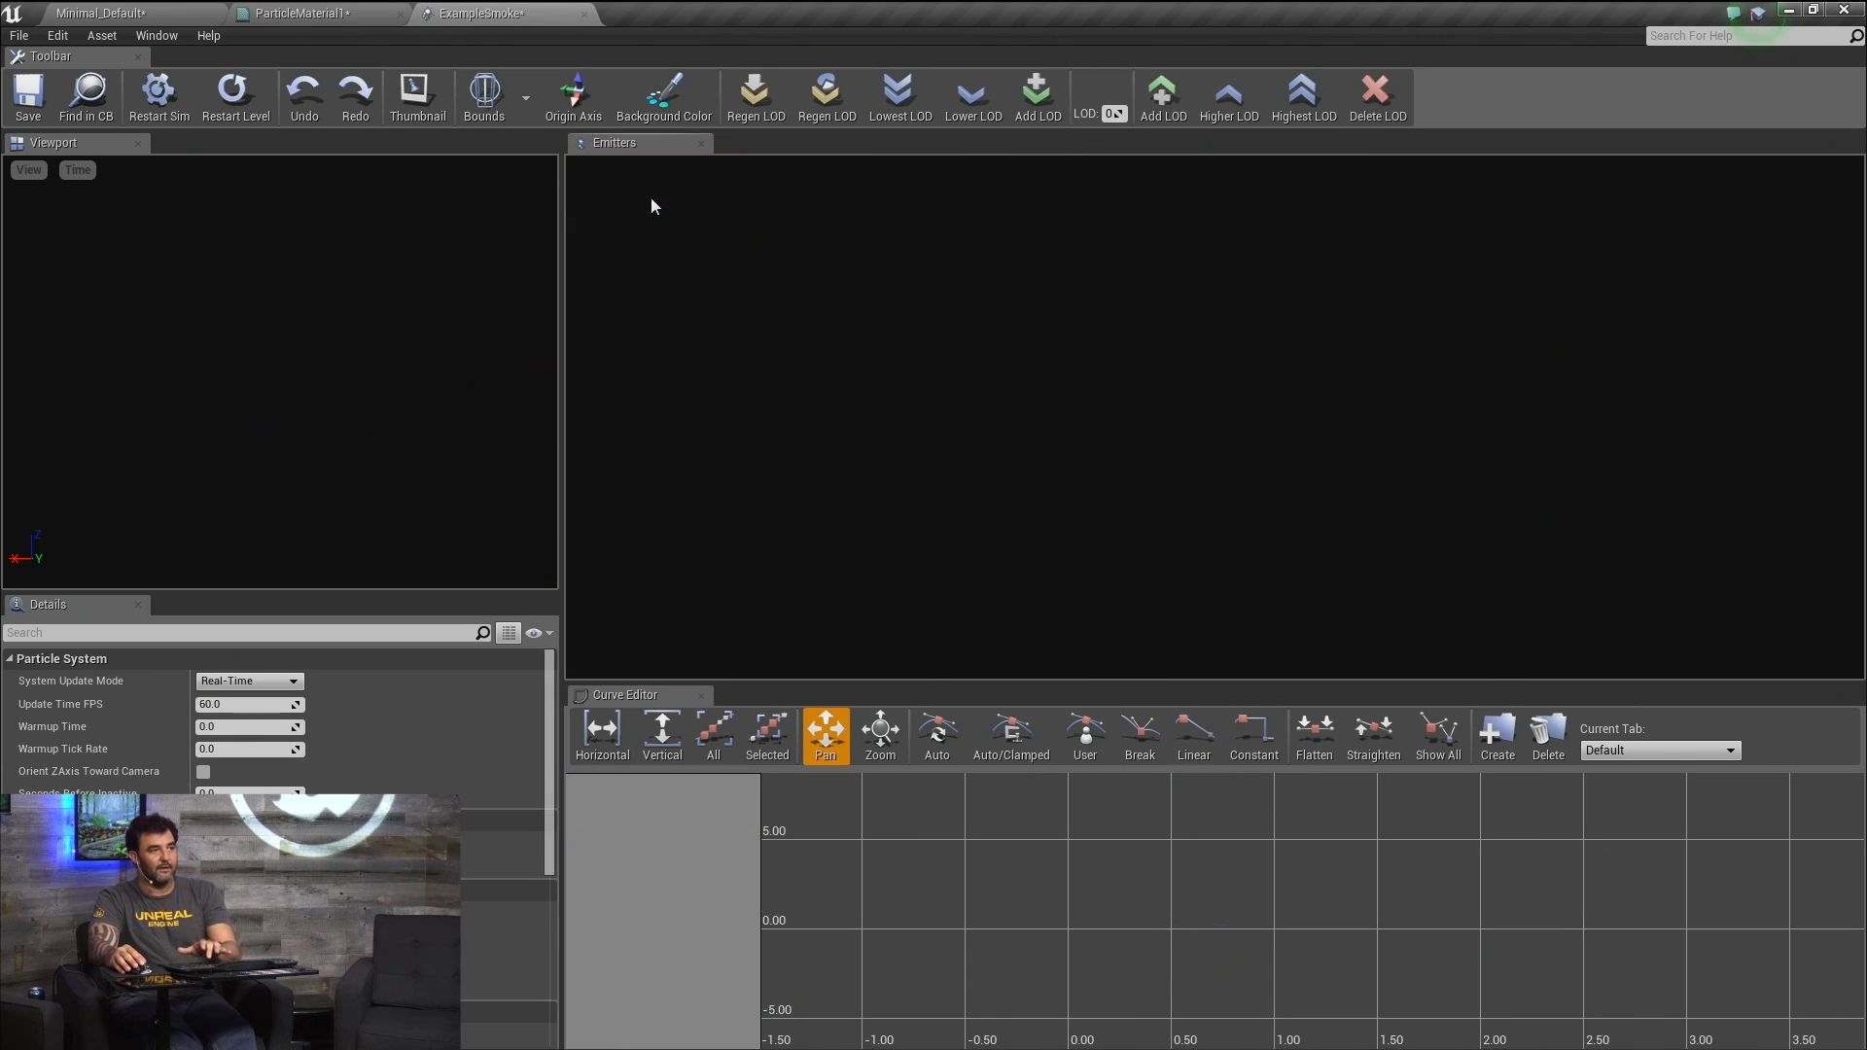
left_click(583, 13)
Select every node of ParticleMaterial1 except the material output and move the group farther away from it.
left_click(500, 307)
scroll(403, 291, "down", 2)
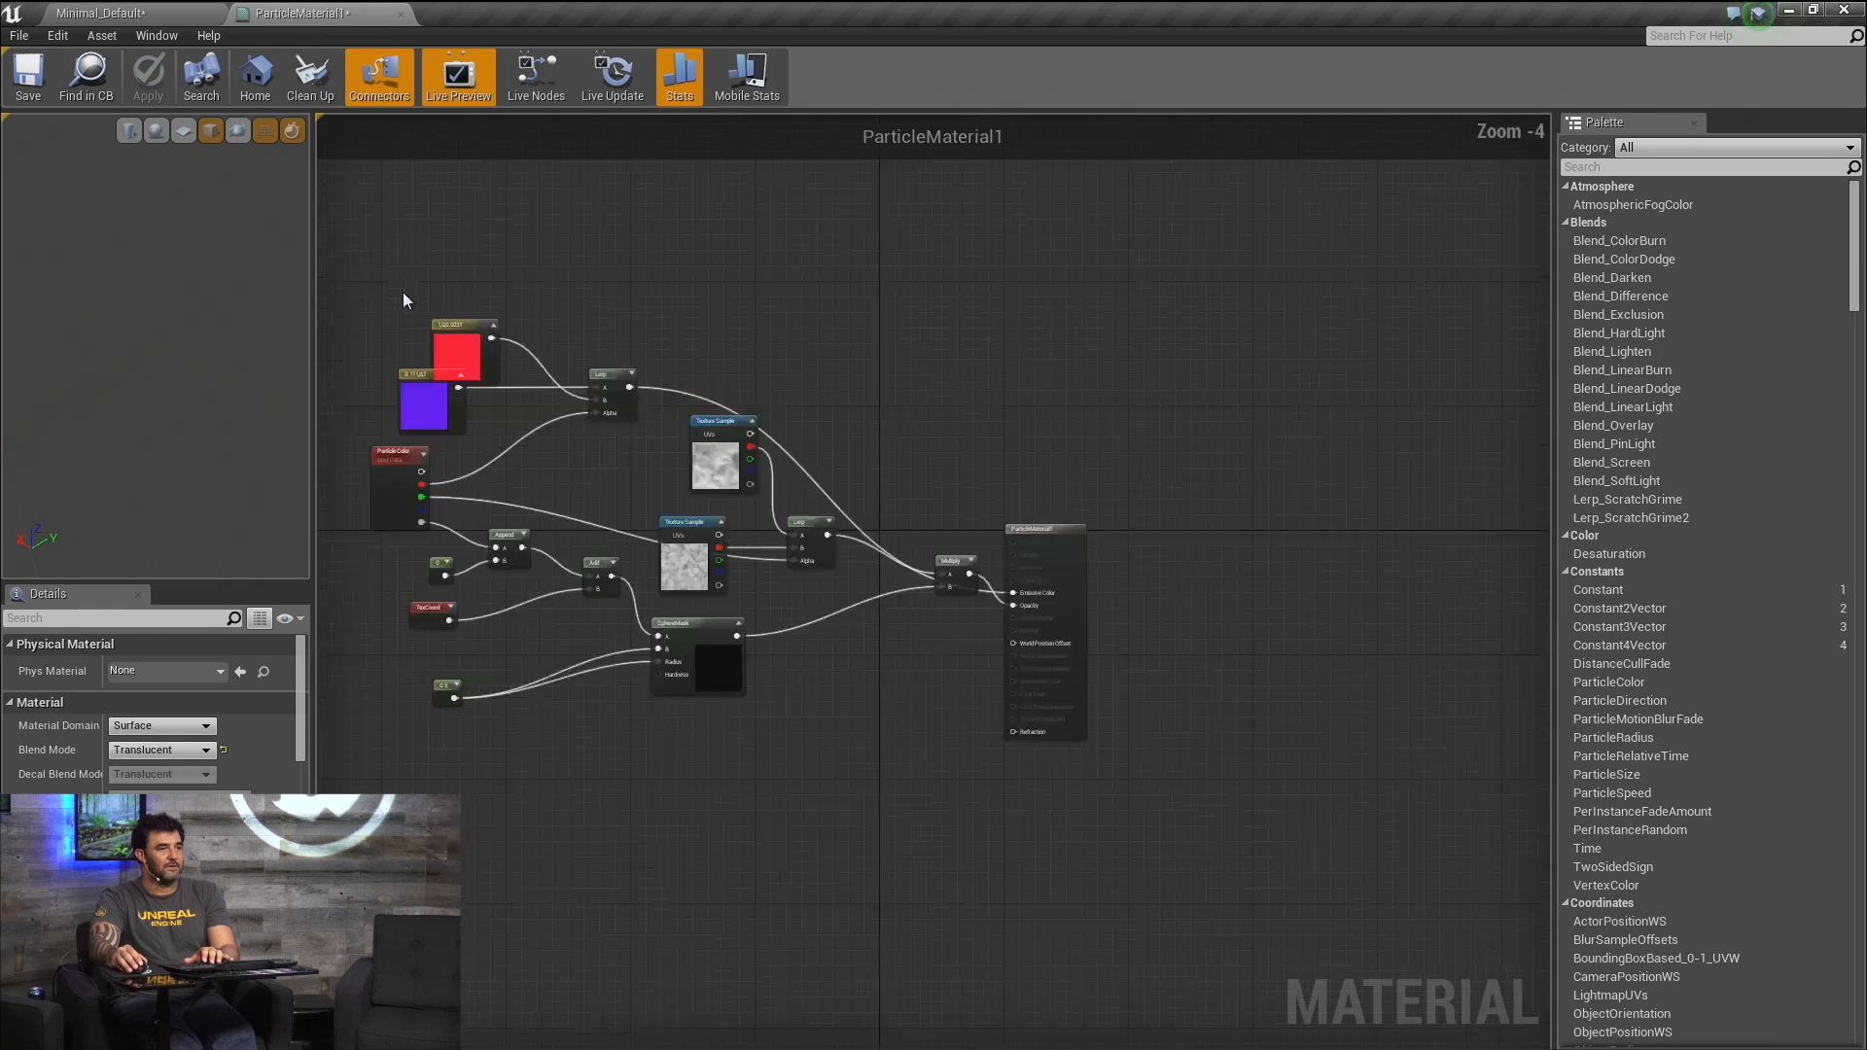
left_click_drag(428, 225, 1046, 685)
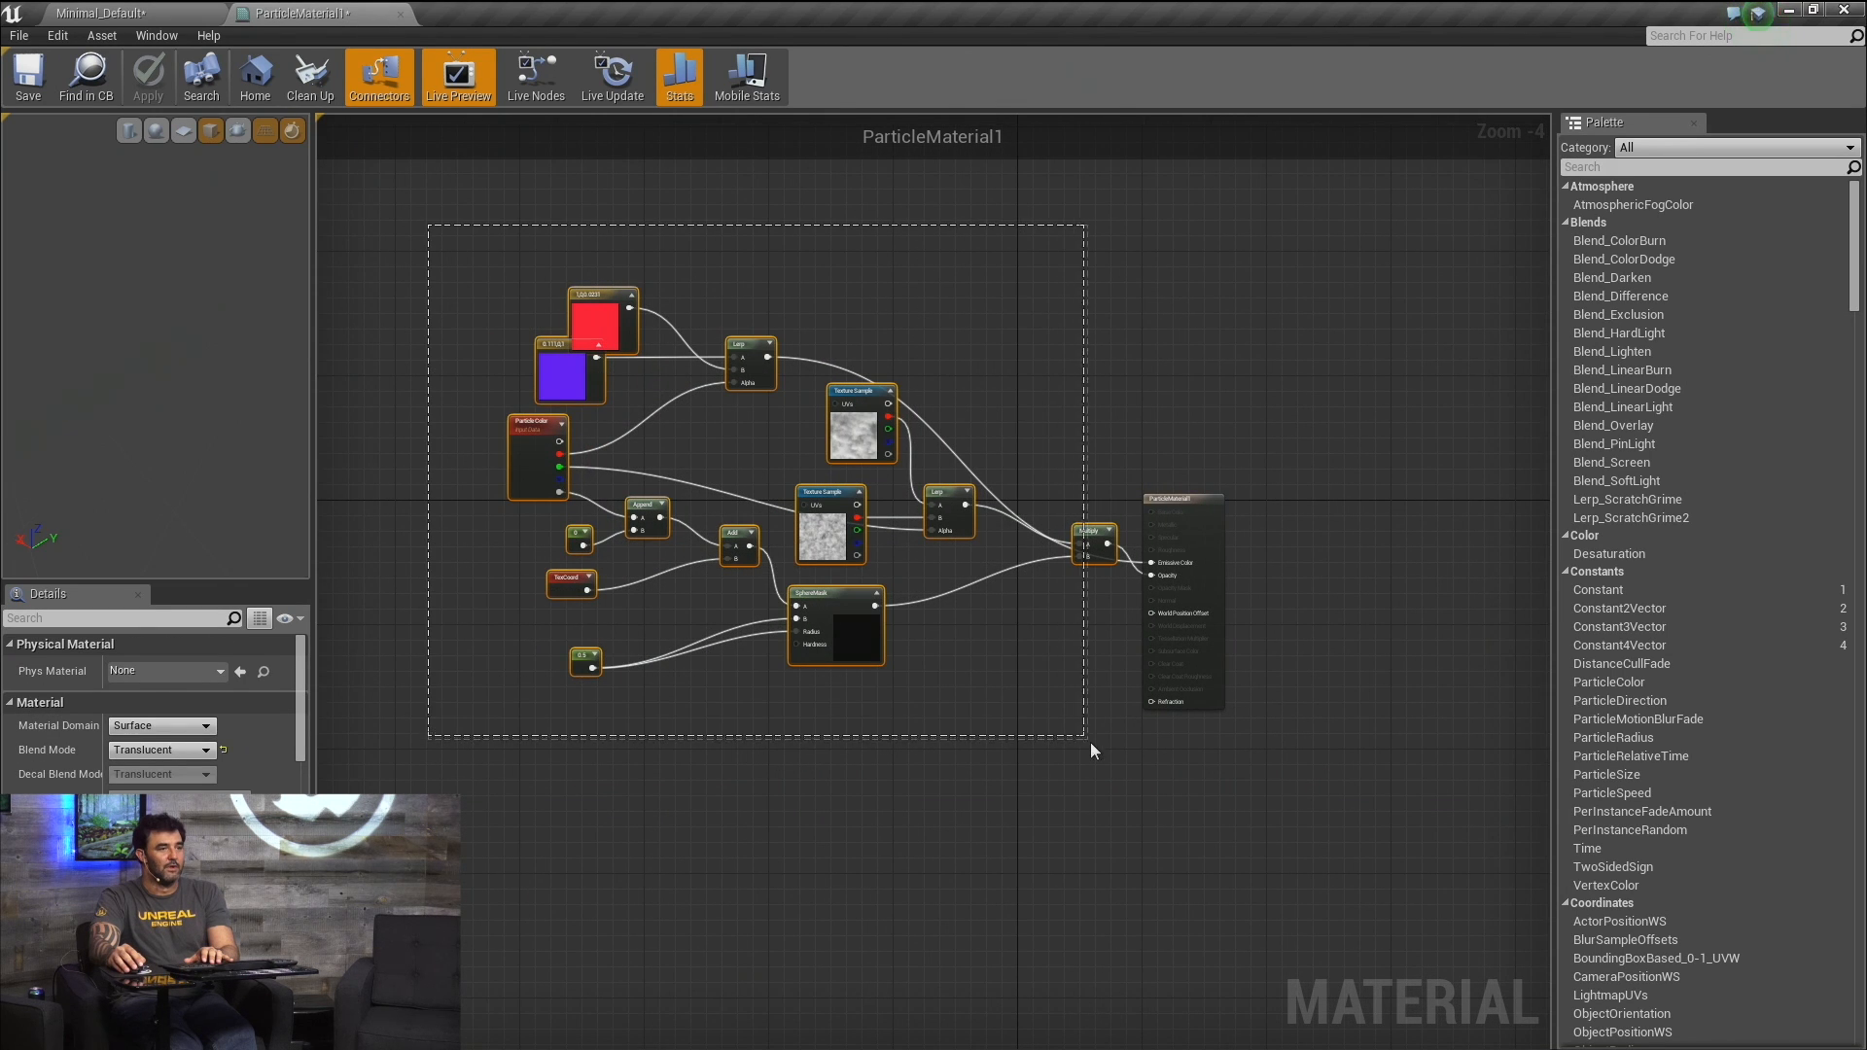
left_click_drag(1089, 743, 1088, 741)
left_click_drag(1082, 535, 1009, 699)
left_click(710, 588)
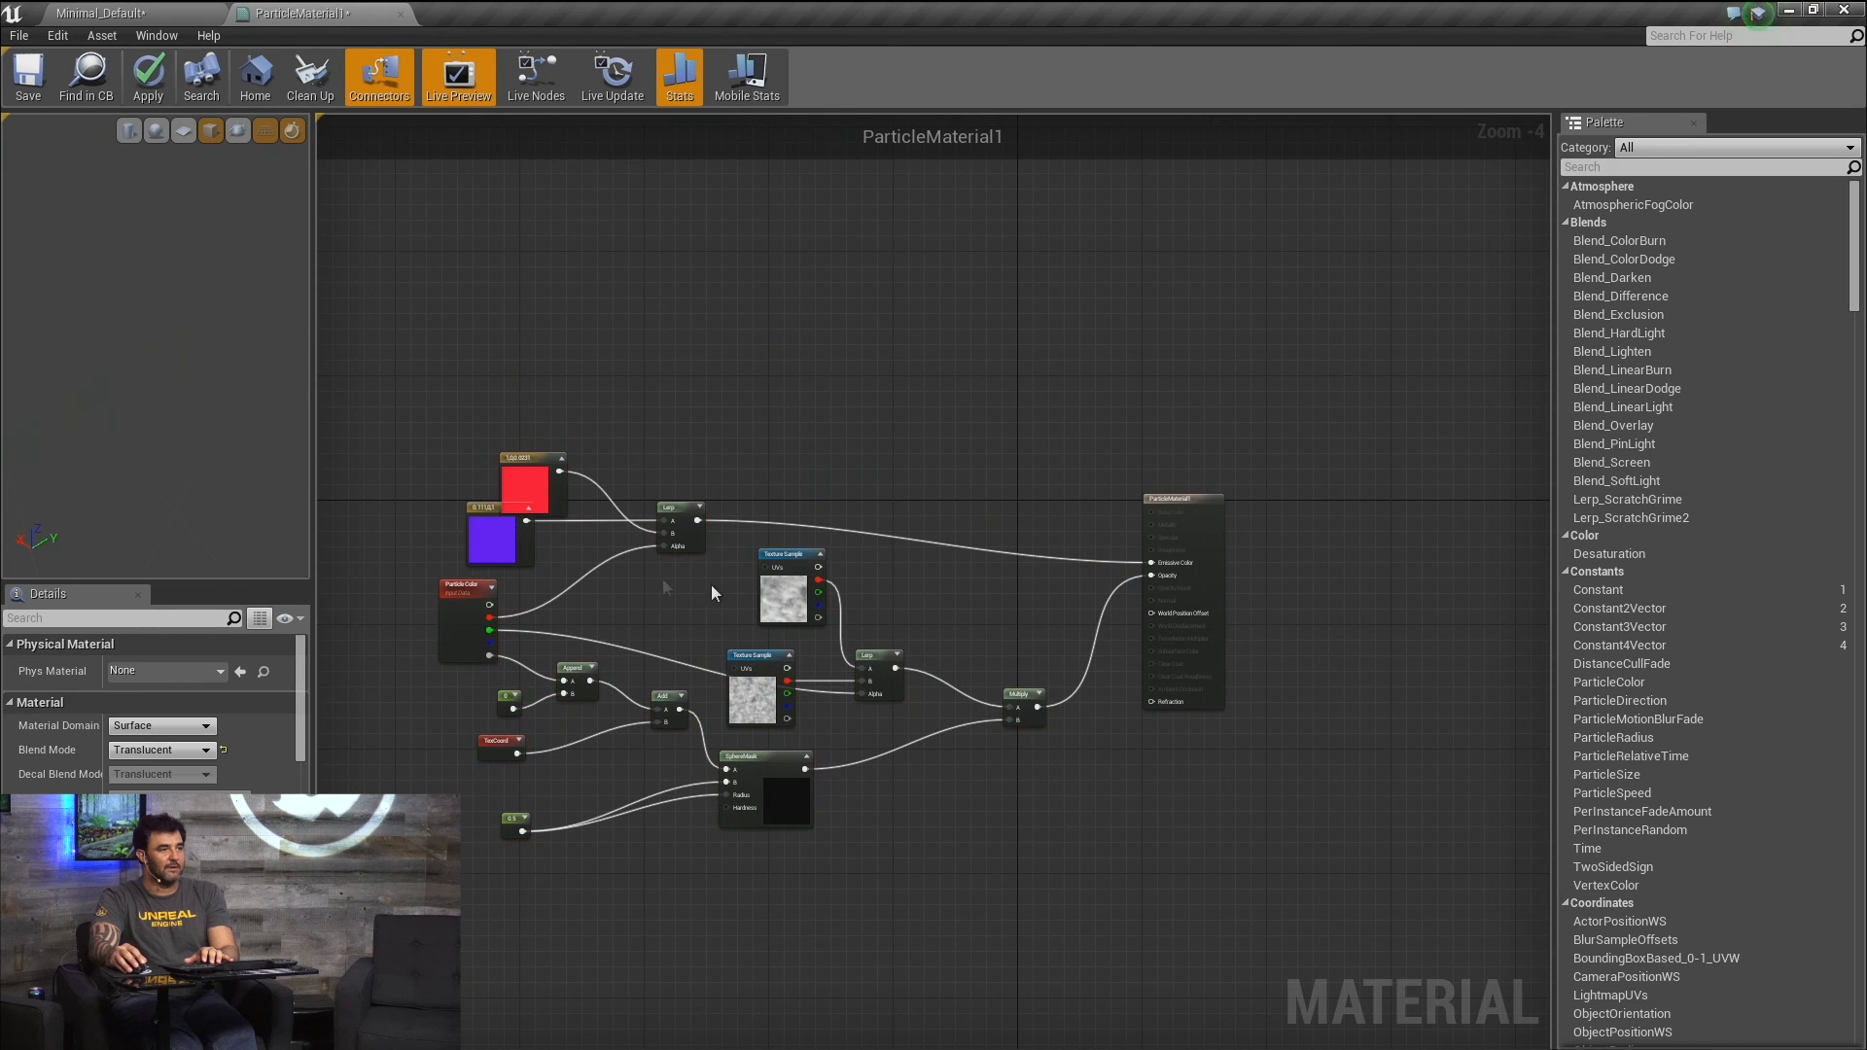
Disconnect the Particle Color node's red, green and alpha outputs from the graph.
scroll(574, 595, "up", 3)
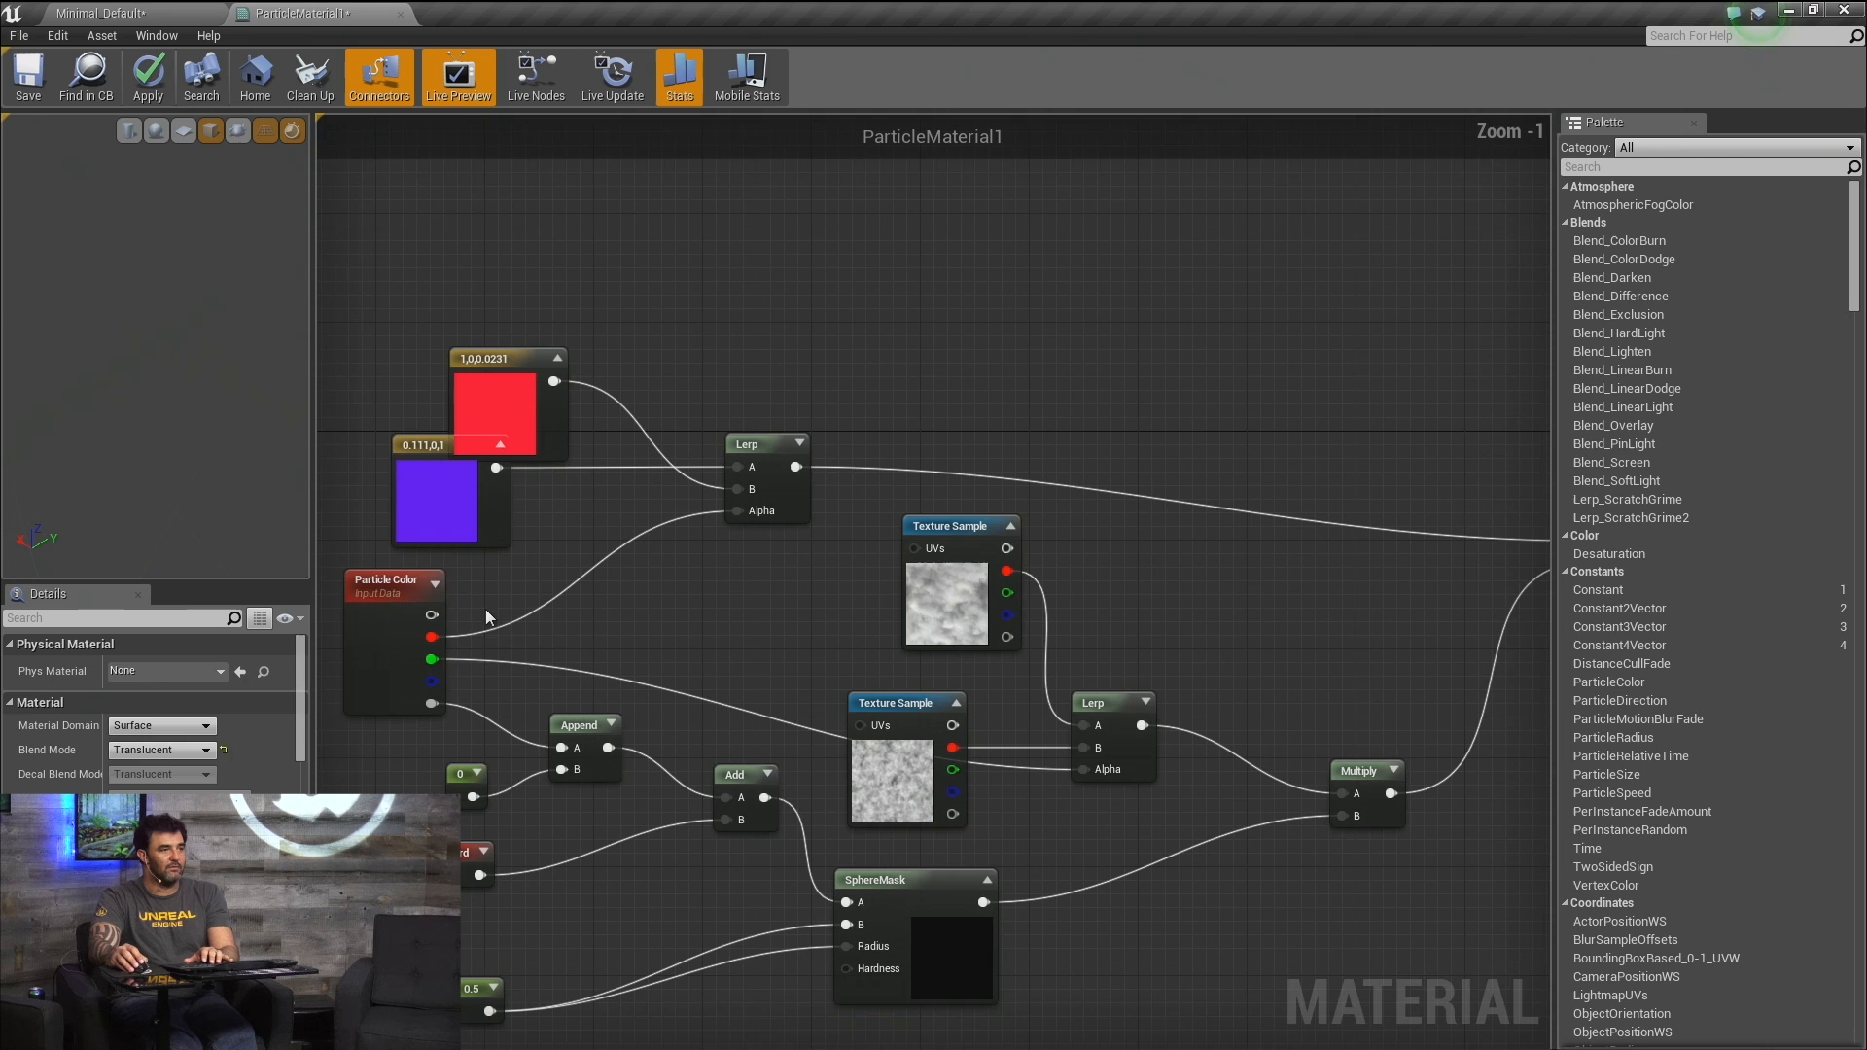
left_click(382, 591)
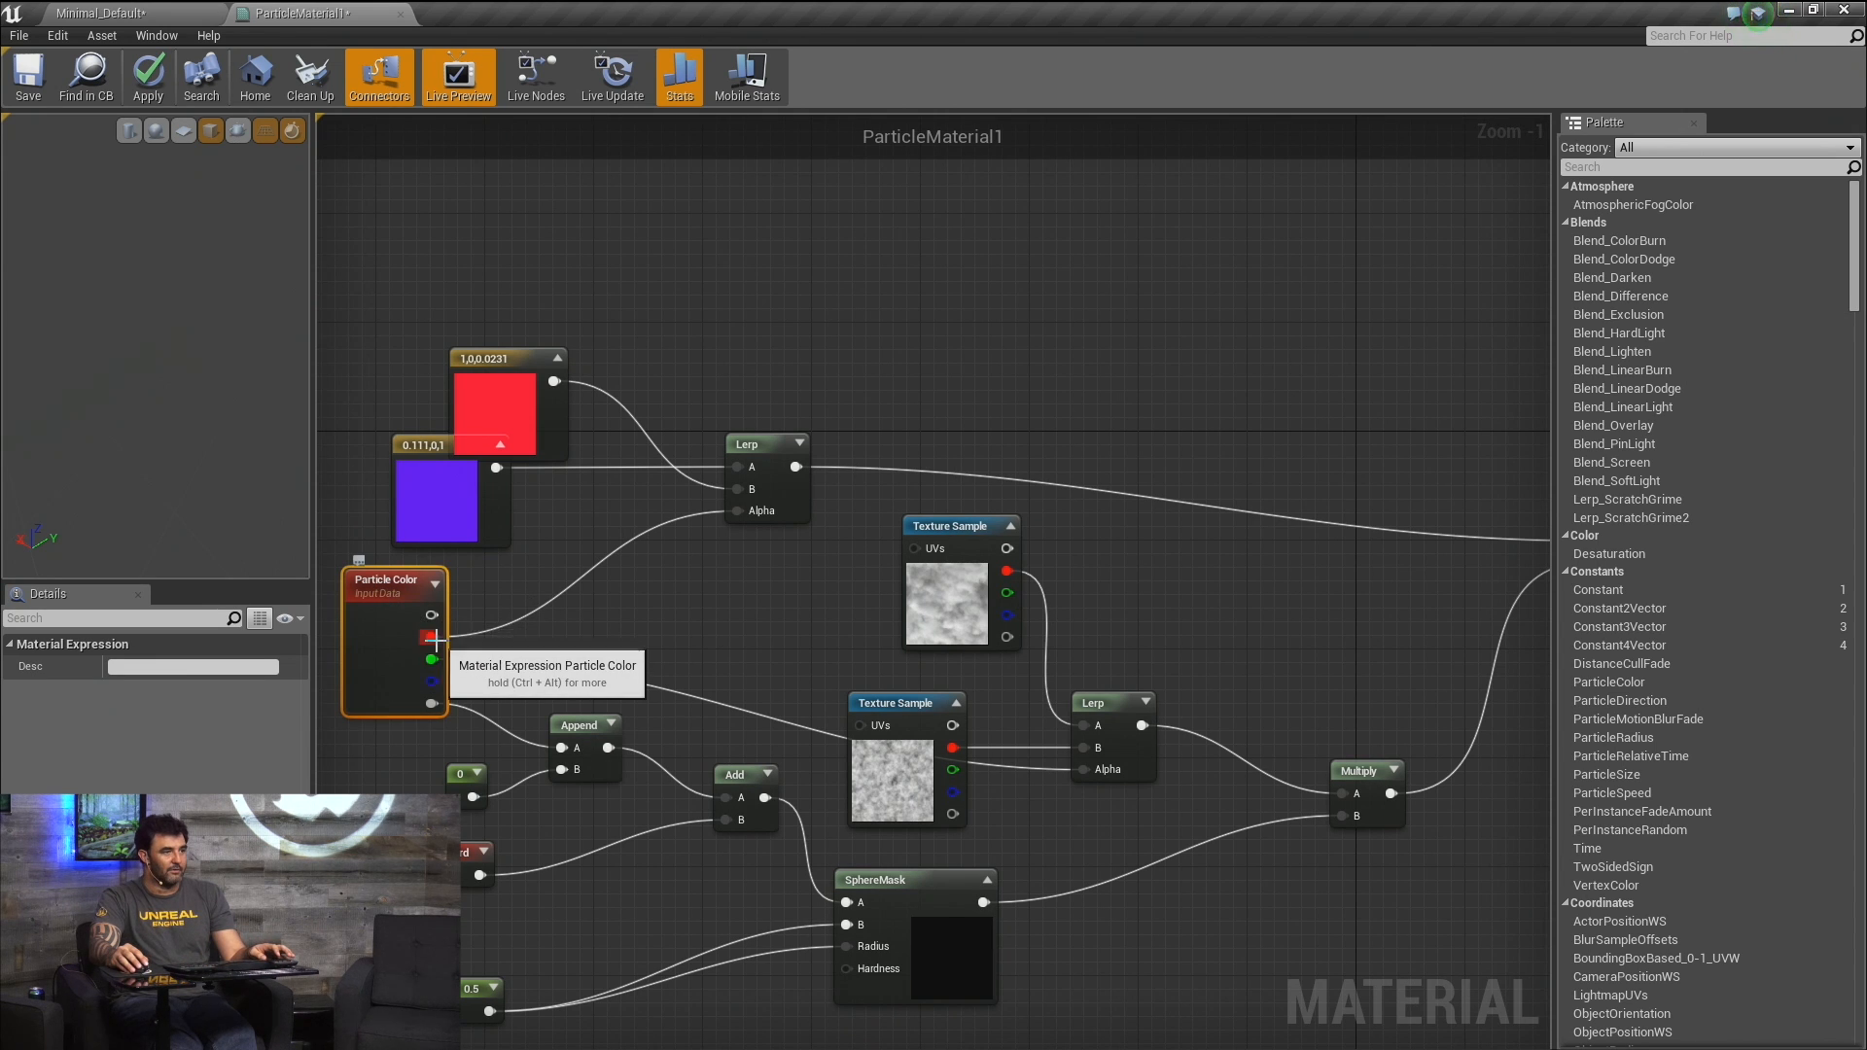
left_click(447, 726)
left_click(434, 703, "alt")
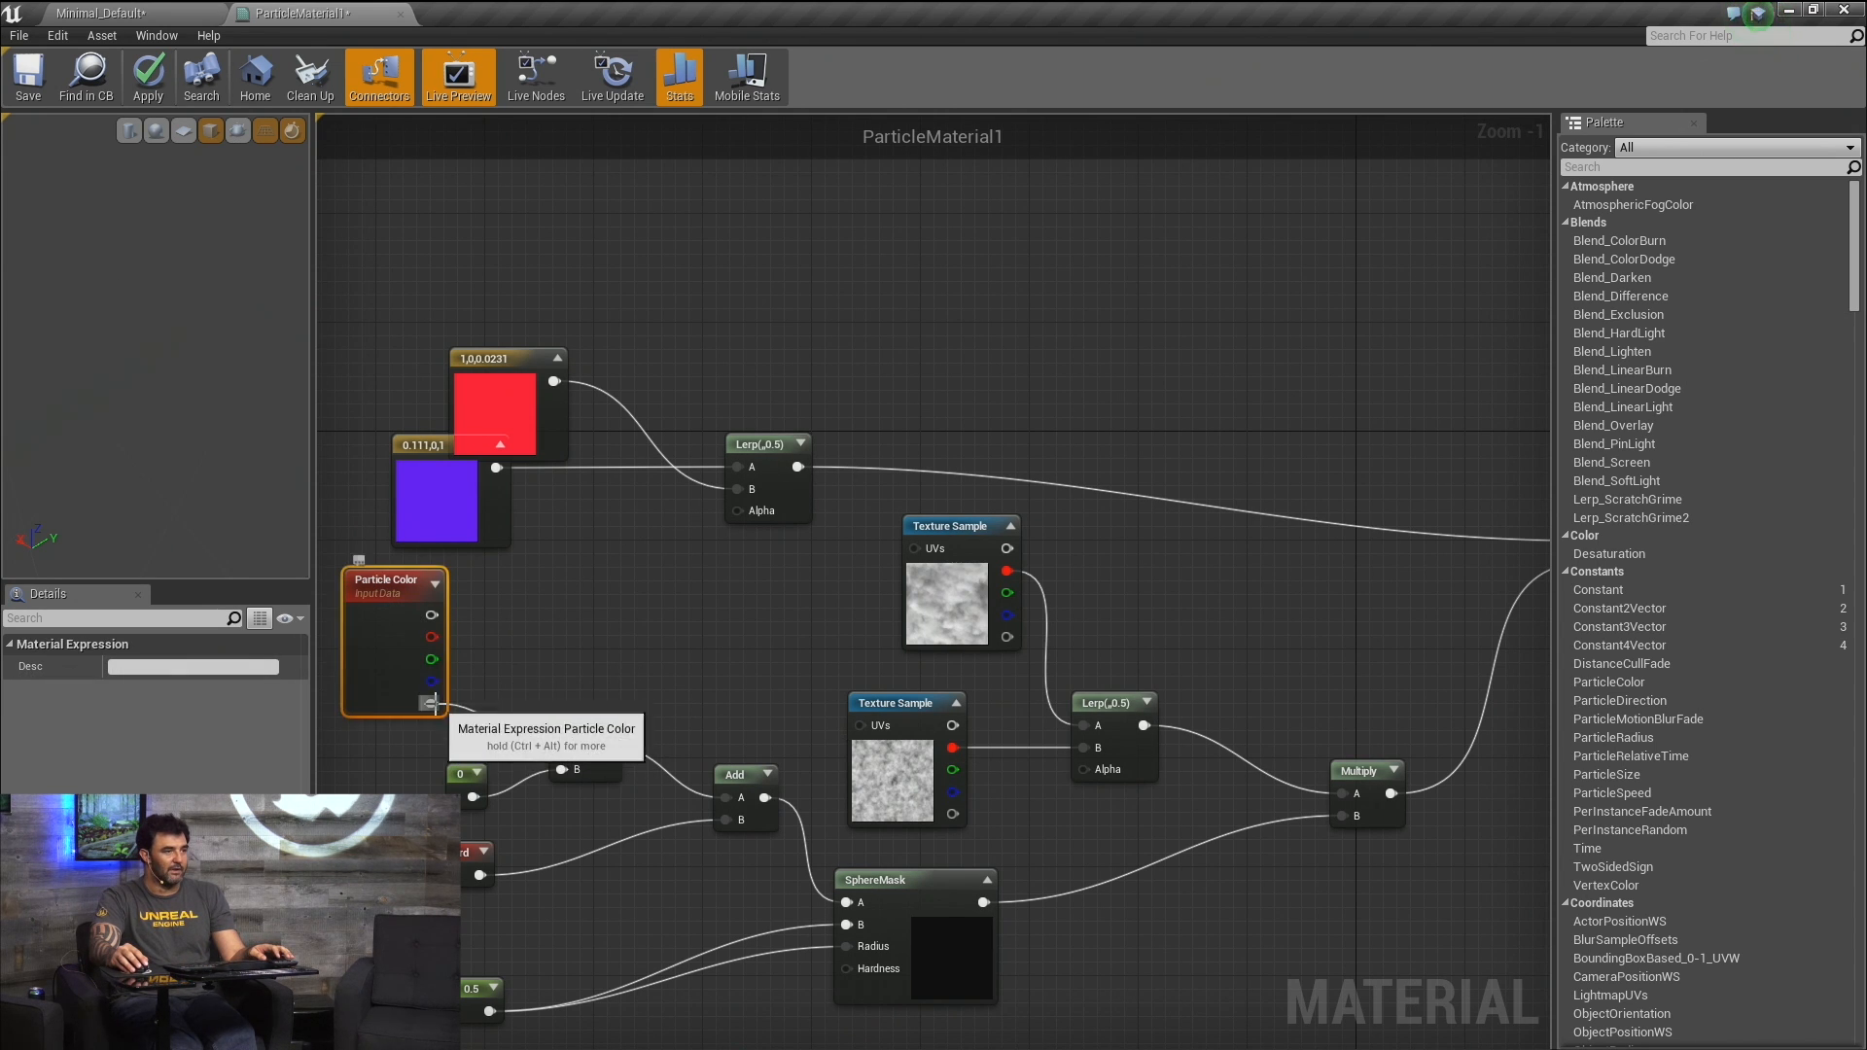
left_click_drag(344, 692, 919, 394)
left_click_drag(850, 383, 612, 525)
left_click(515, 590)
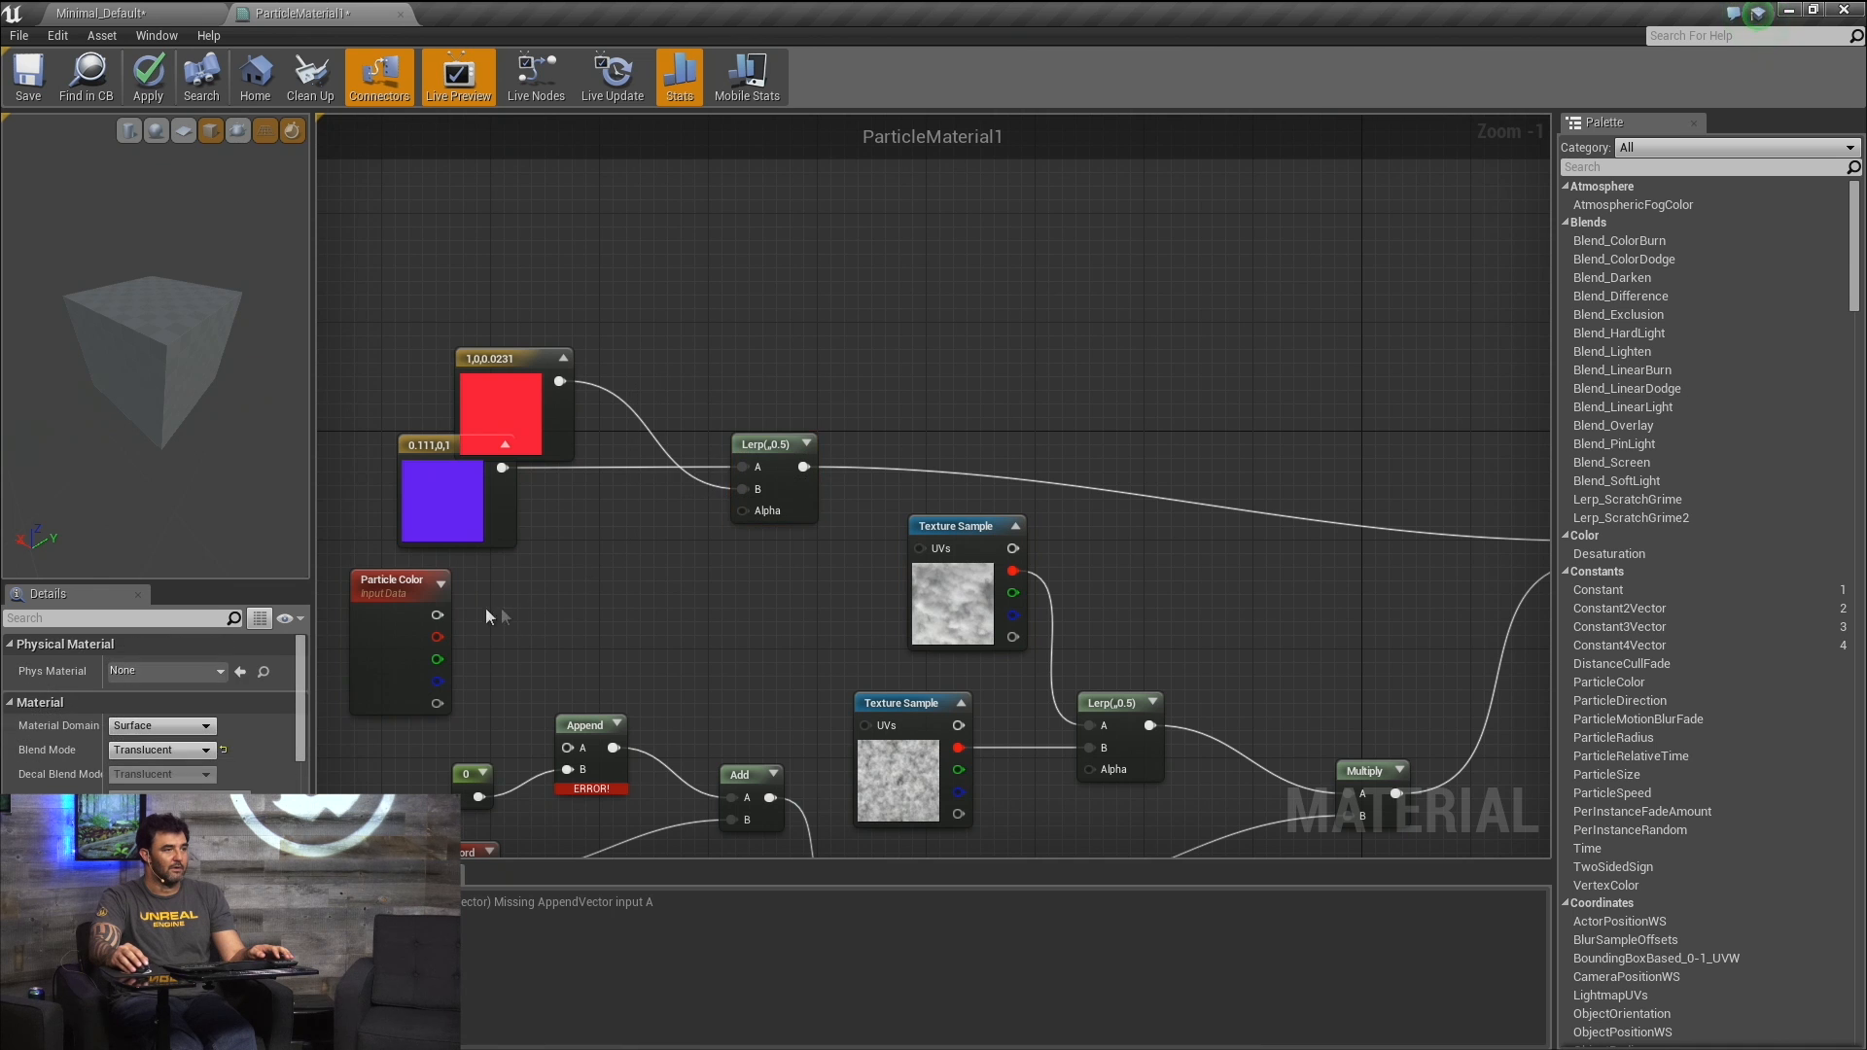
Move the Particle Color node clear of the graph and delete all other nodes, keeping the material output.
left_click_drag(416, 605, 944, 258)
scroll(944, 258, "down", 3)
left_click_drag(520, 336, 883, 630)
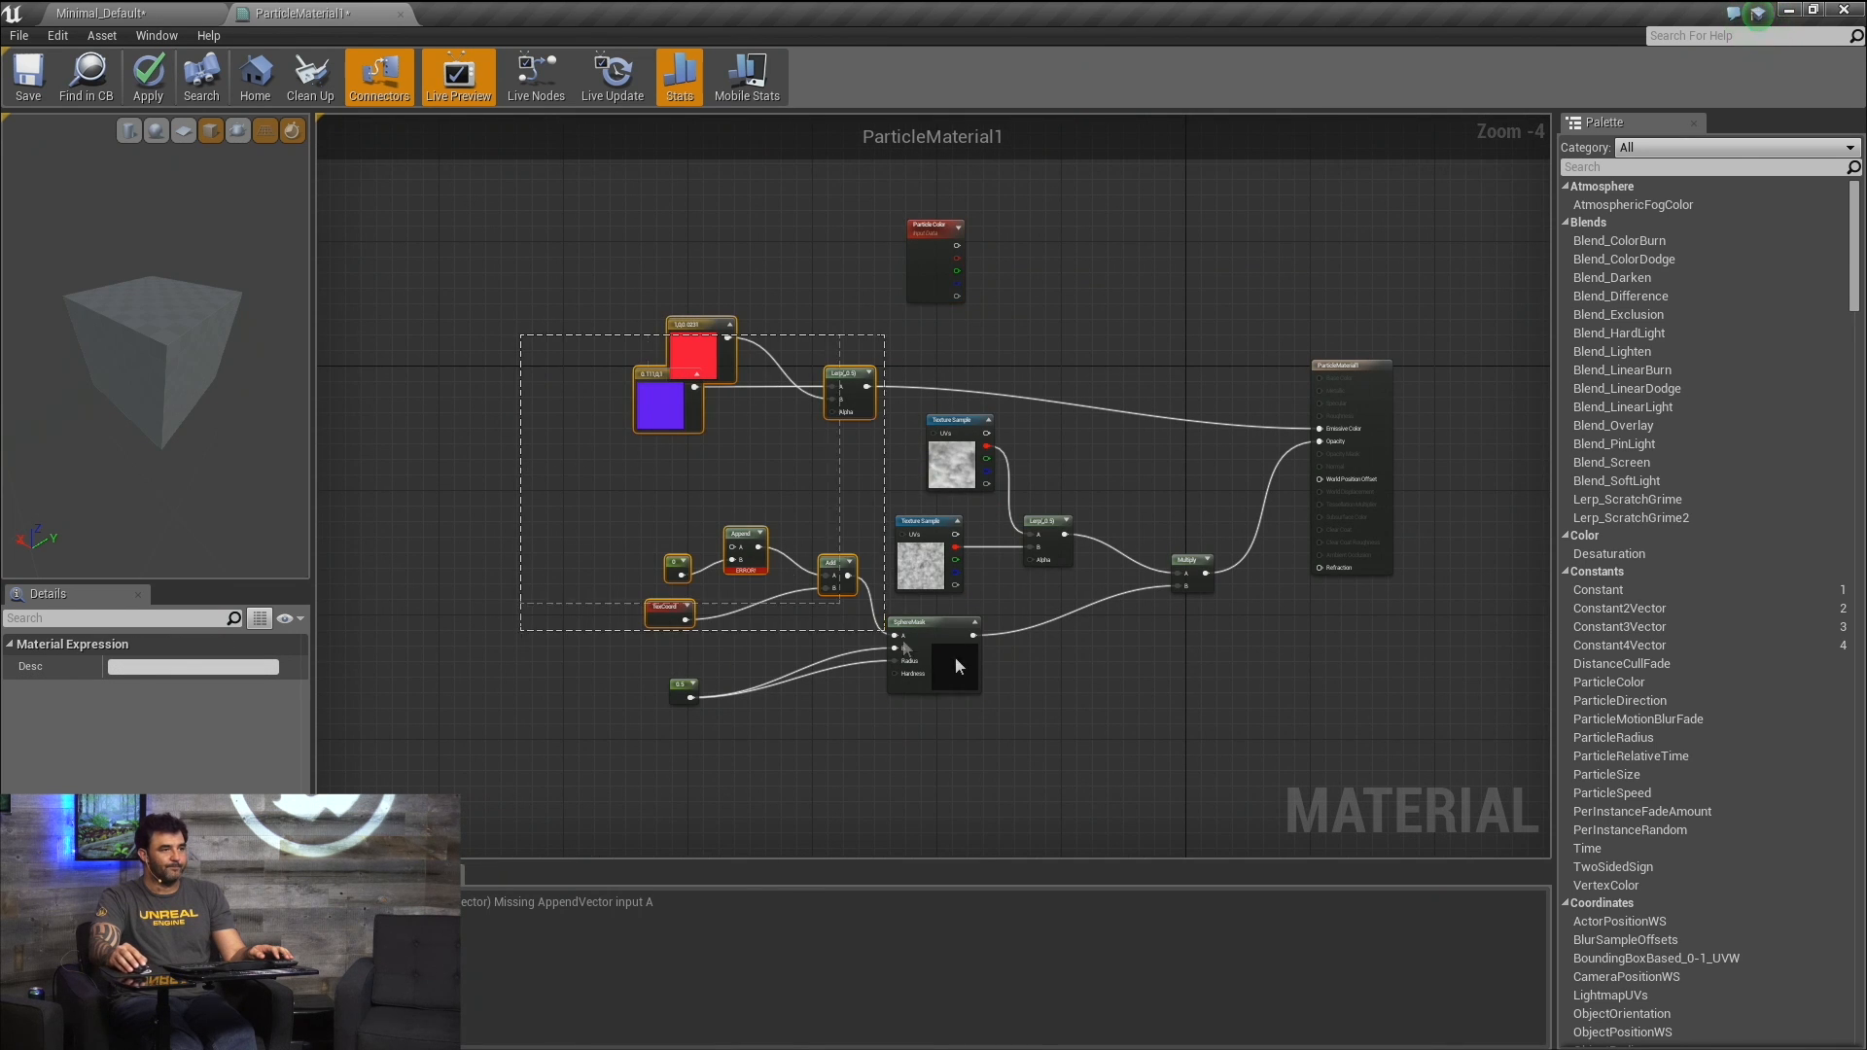
left_click_drag(1211, 727, 1210, 727)
key("Delete")
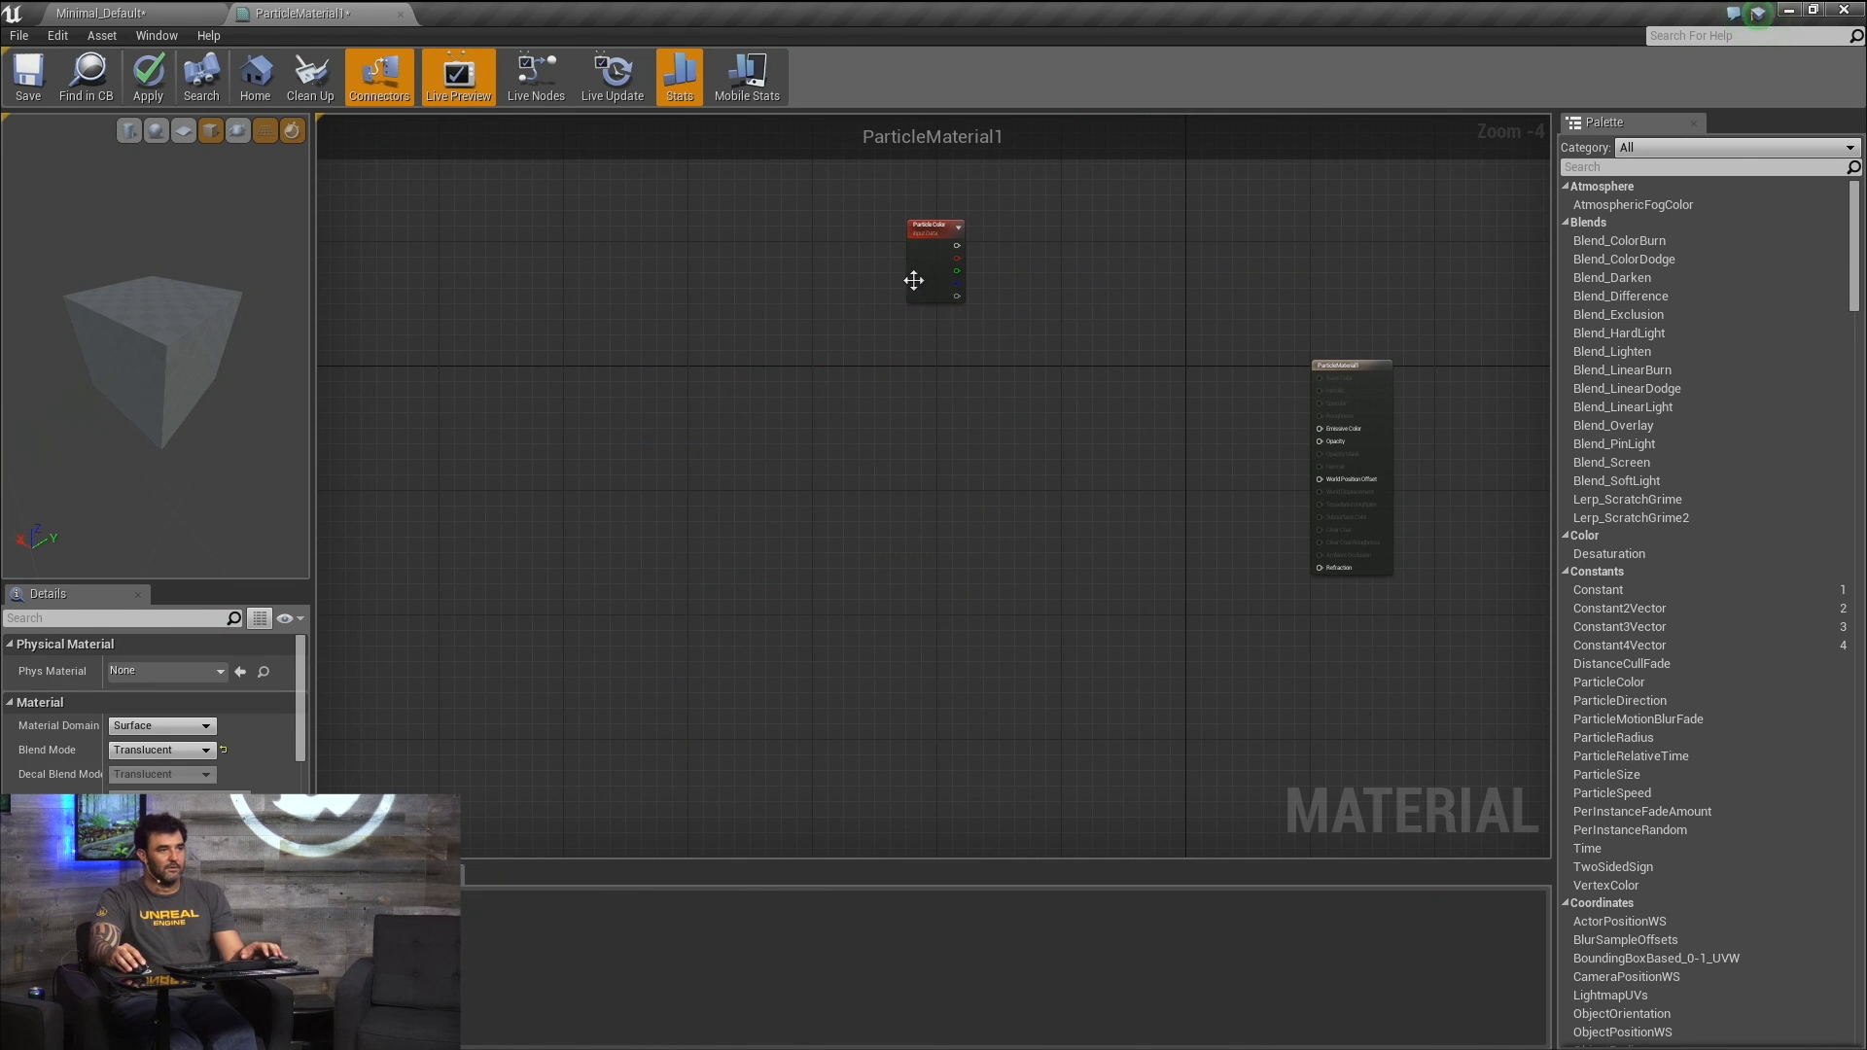
Place Particle Color beside the material output and connect its RGB output to Emissive Color and its alpha to Opacity.
left_click_drag(915, 281, 1094, 465)
scroll(1169, 469, "up", 4)
right_click_drag(1170, 468, 1039, 500)
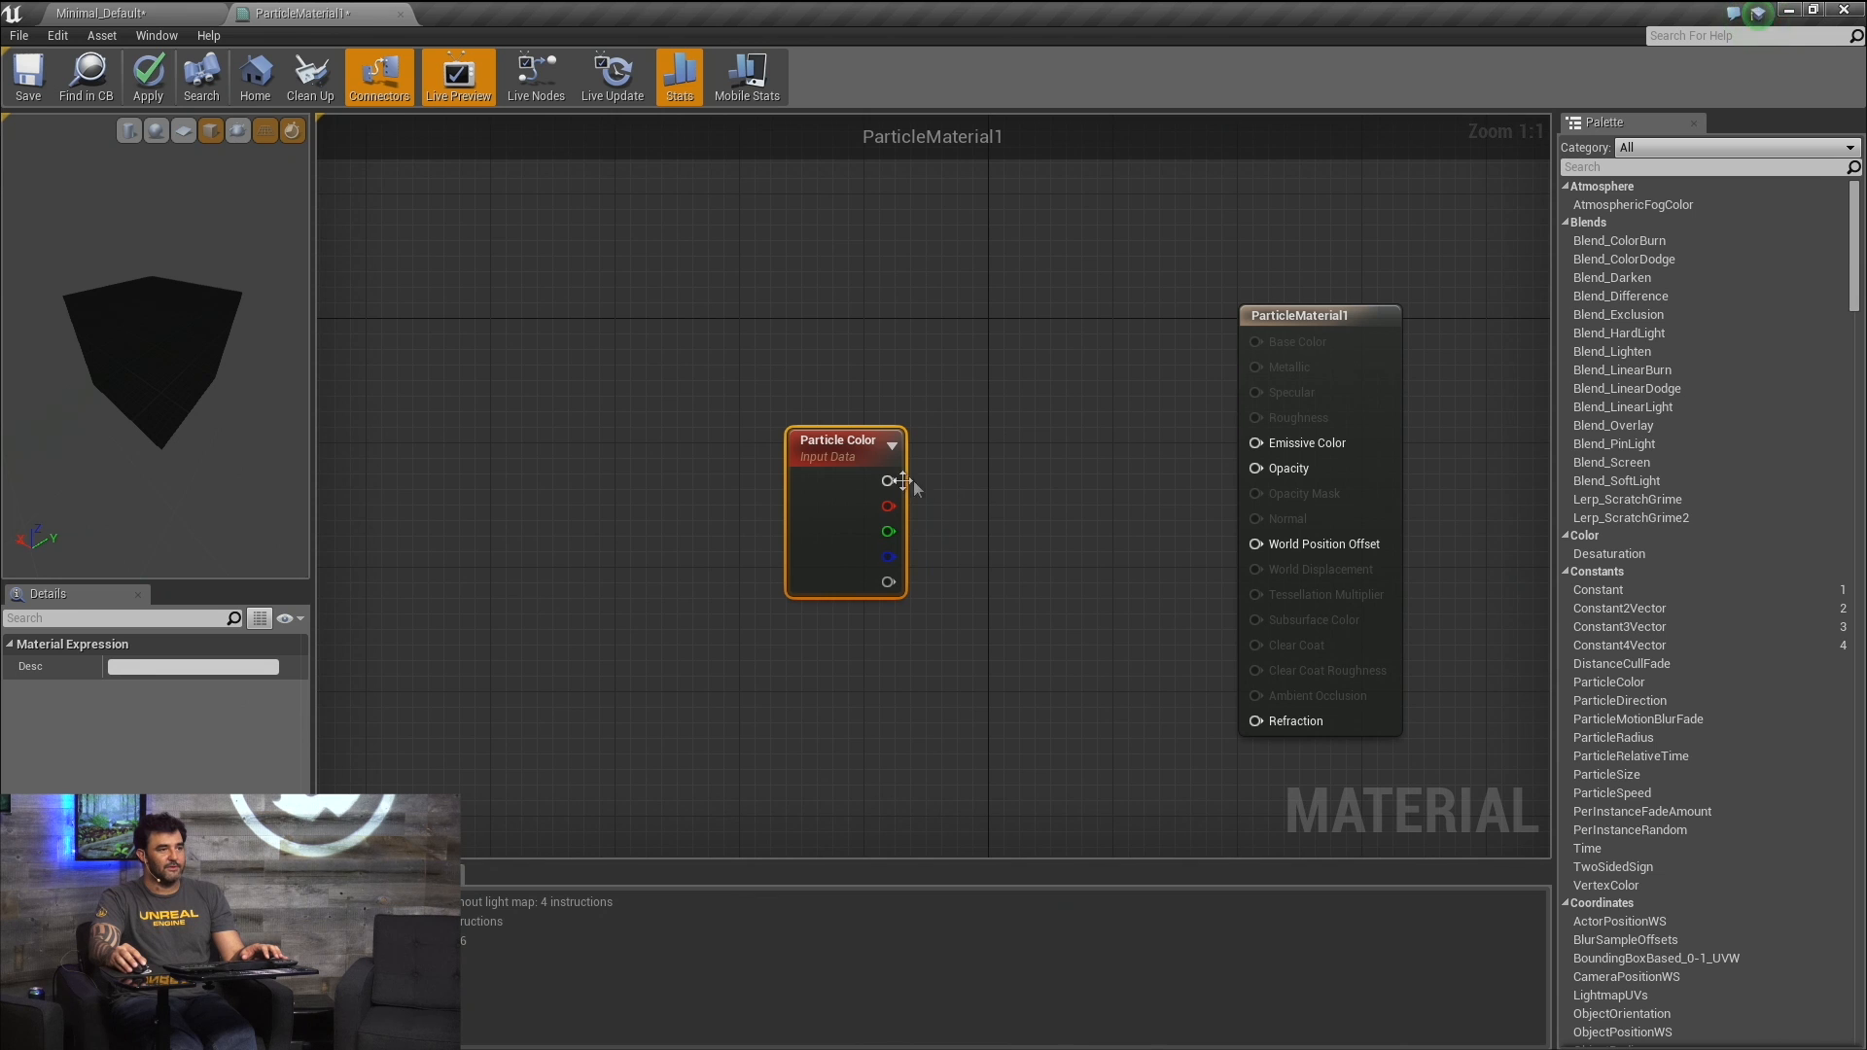
left_click_drag(903, 481, 1255, 445)
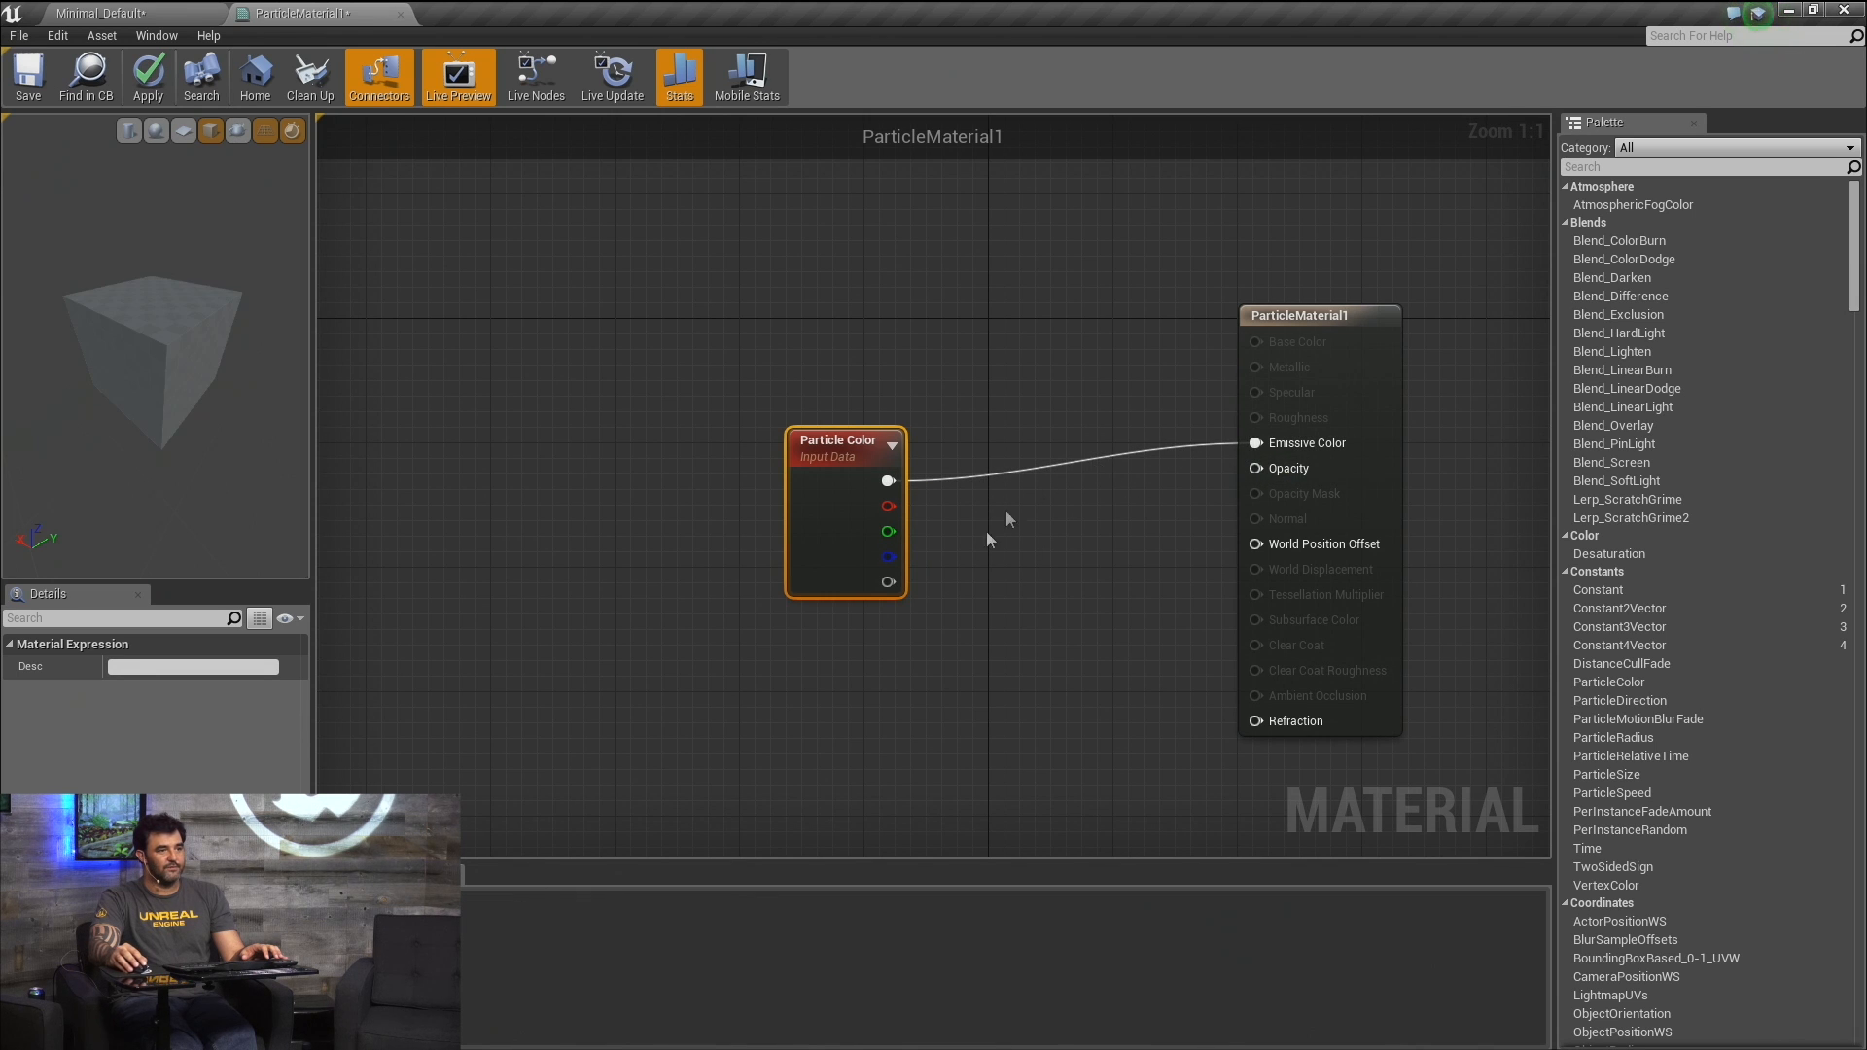
left_click_drag(936, 572, 1297, 465)
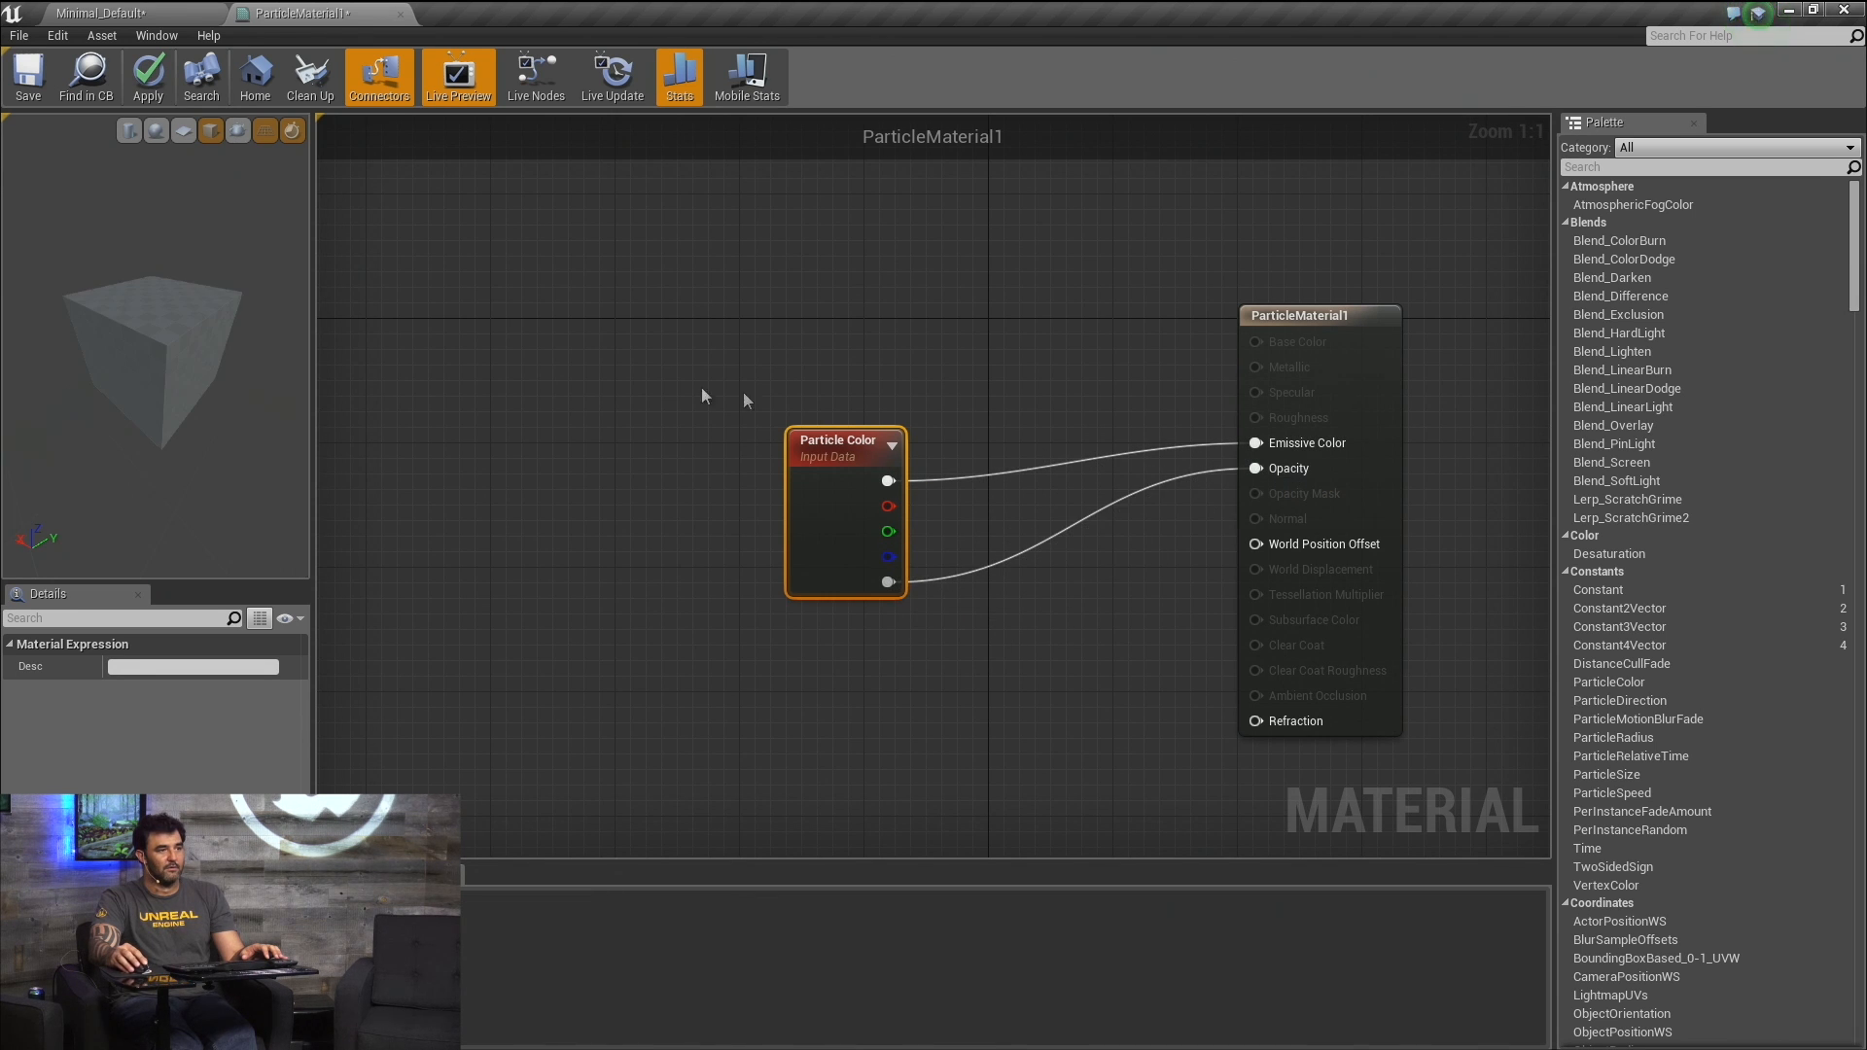
left_click_drag(797, 452, 982, 360)
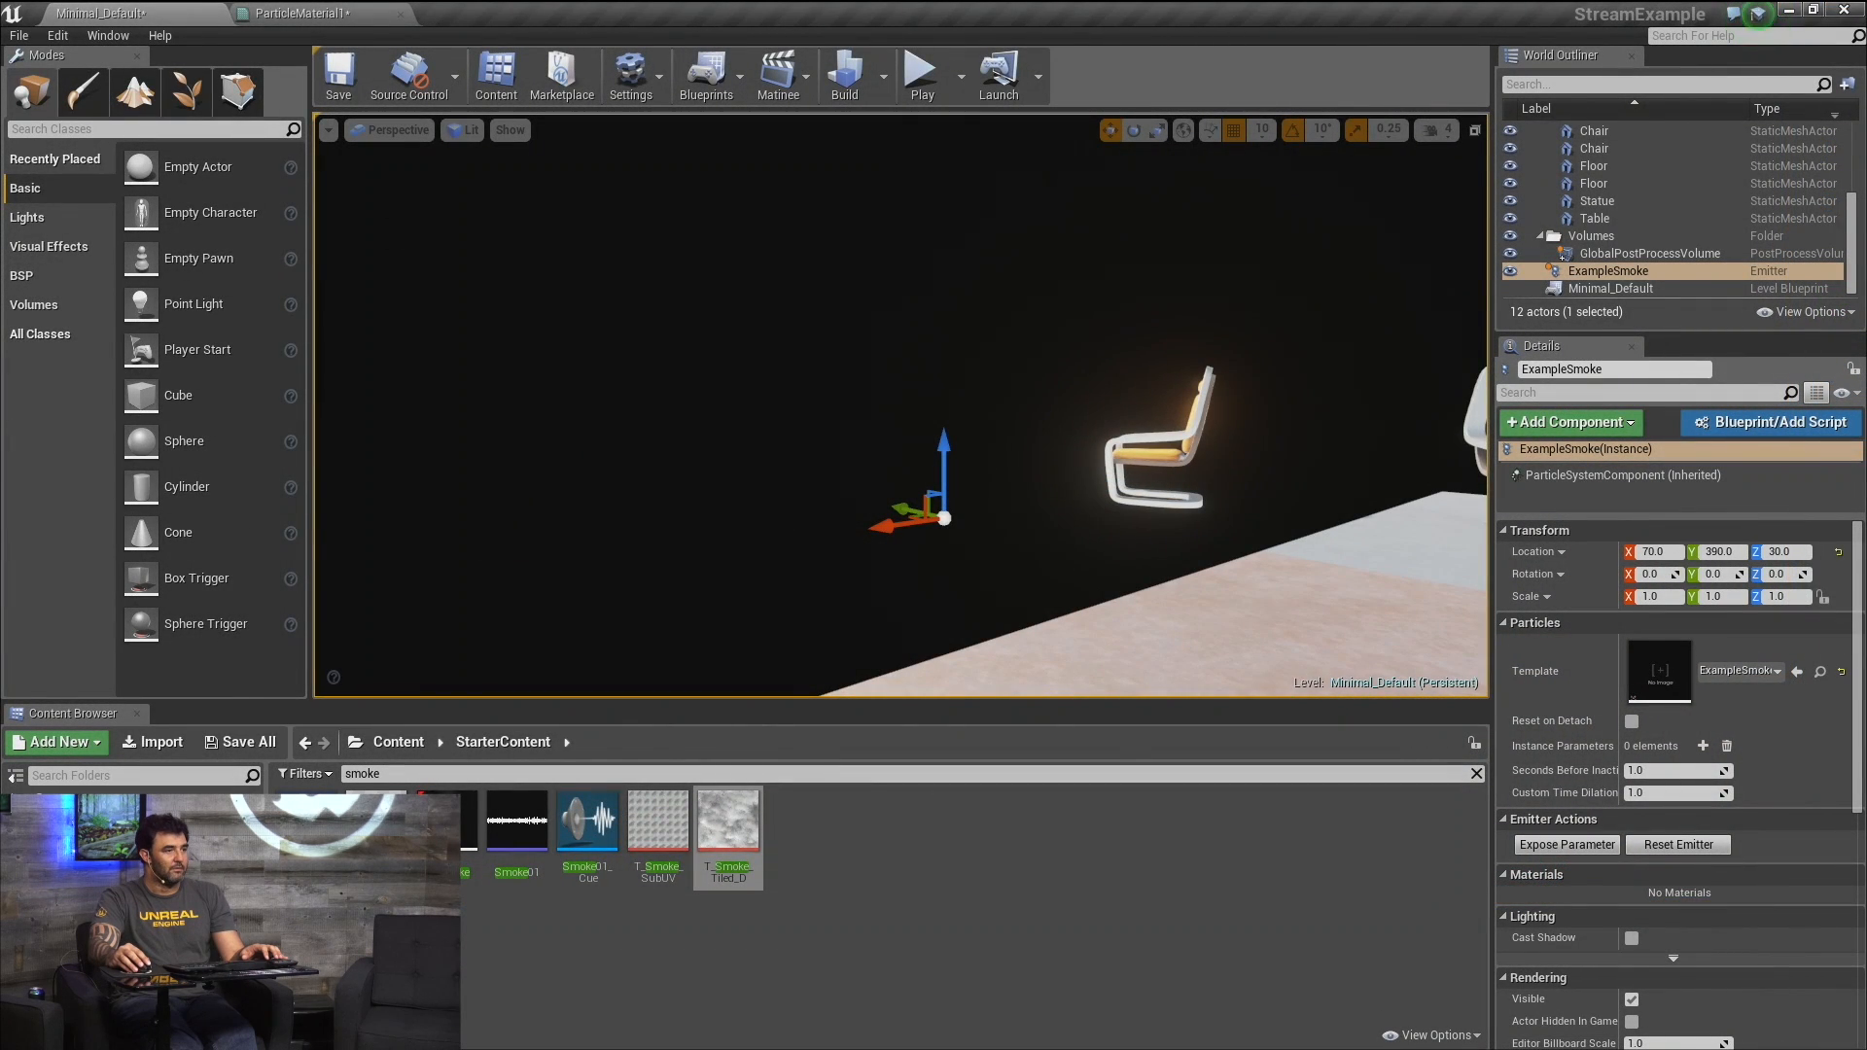
Browse the level editor's ExampleContent folder, clear the asset search and open the ExampleSmoke particle system.
left_click(97, 817)
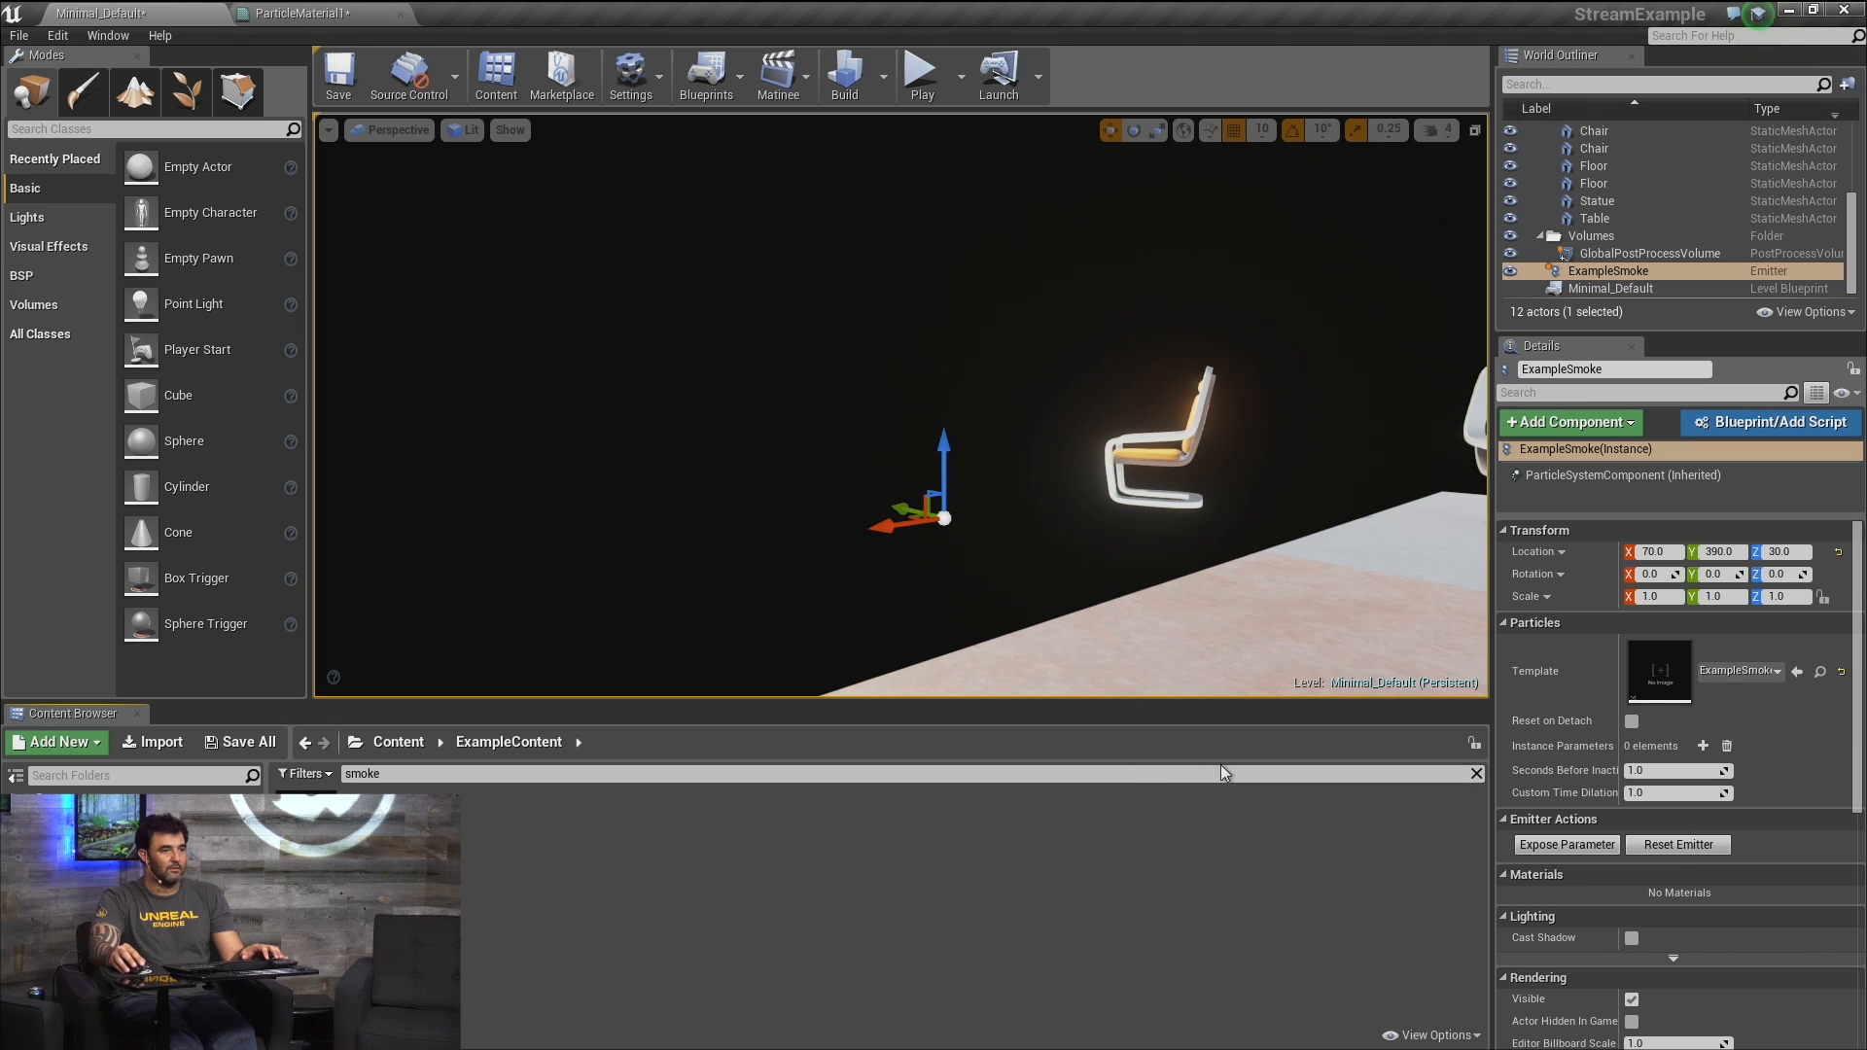
left_click(1476, 773)
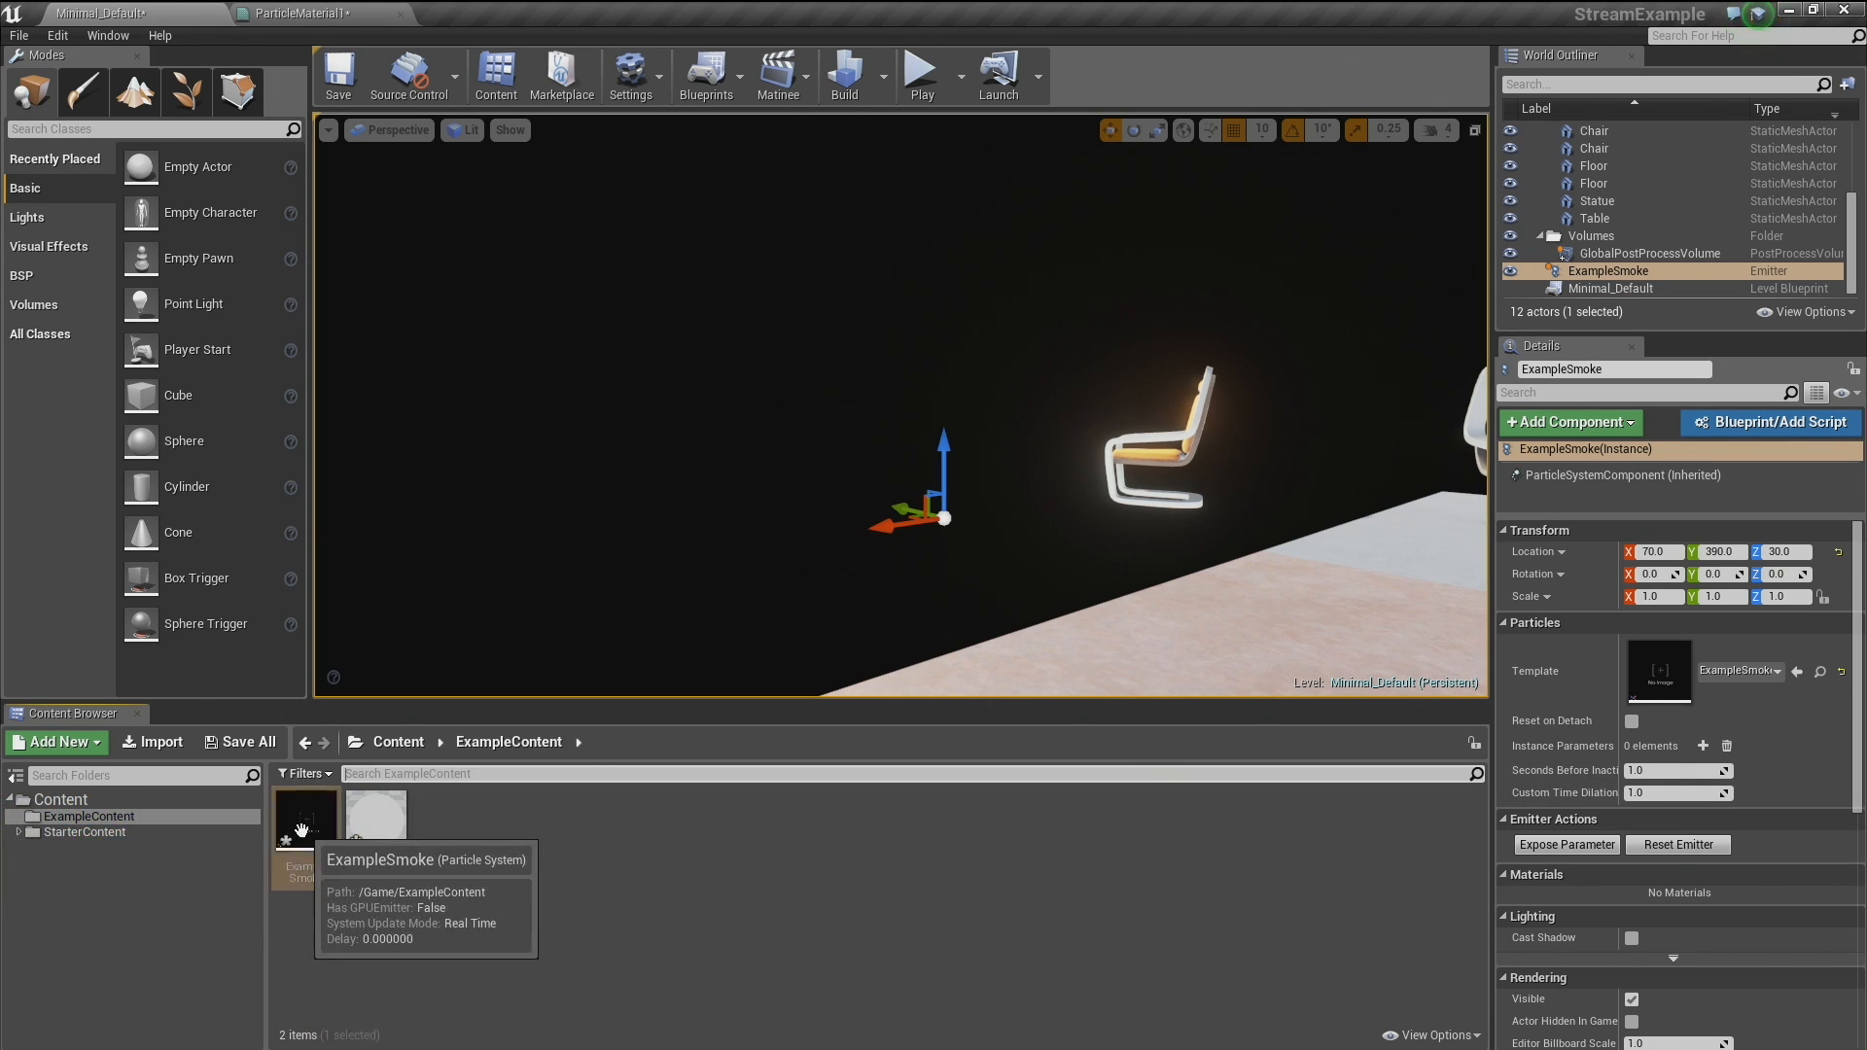
double_click(323, 820)
Locate ParticleMaterial1 among the project assets and assign it as the material in the new ExampleSmoke emitter's Required module.
left_click(309, 14)
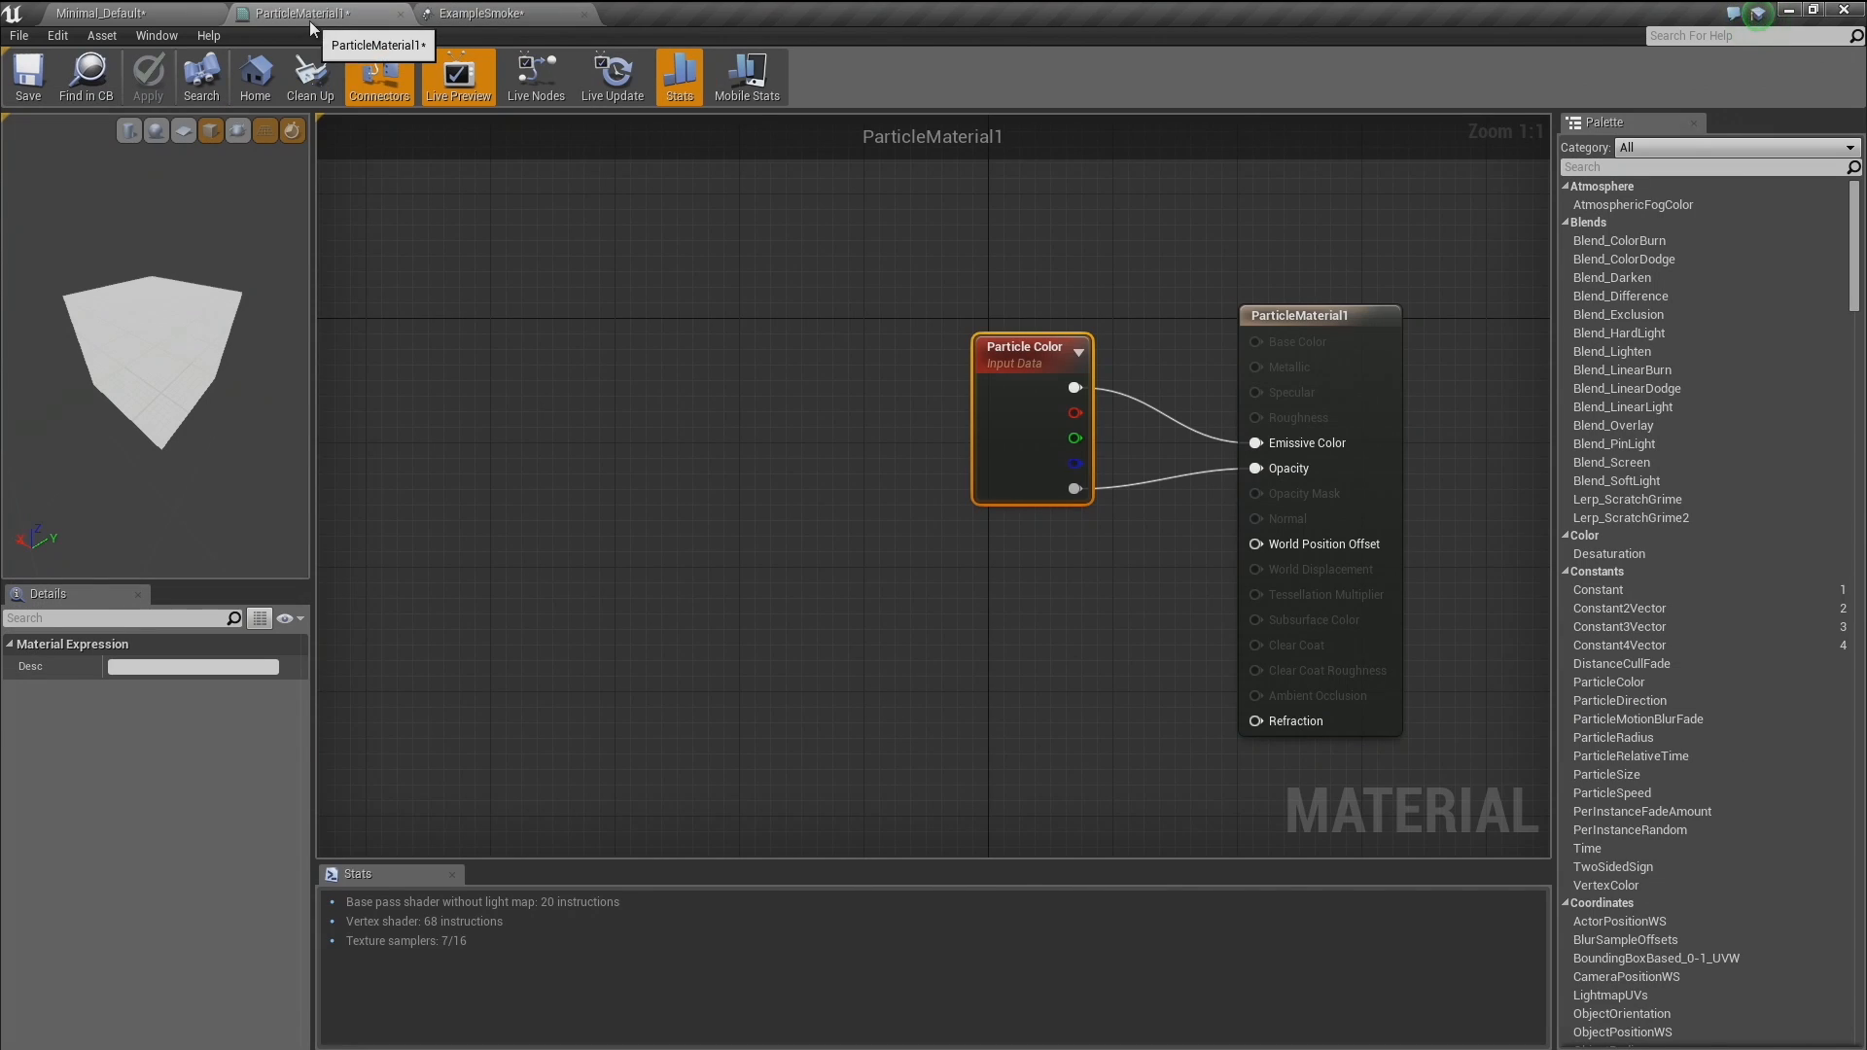
left_click(97, 85)
left_click(455, 13)
left_click(622, 249)
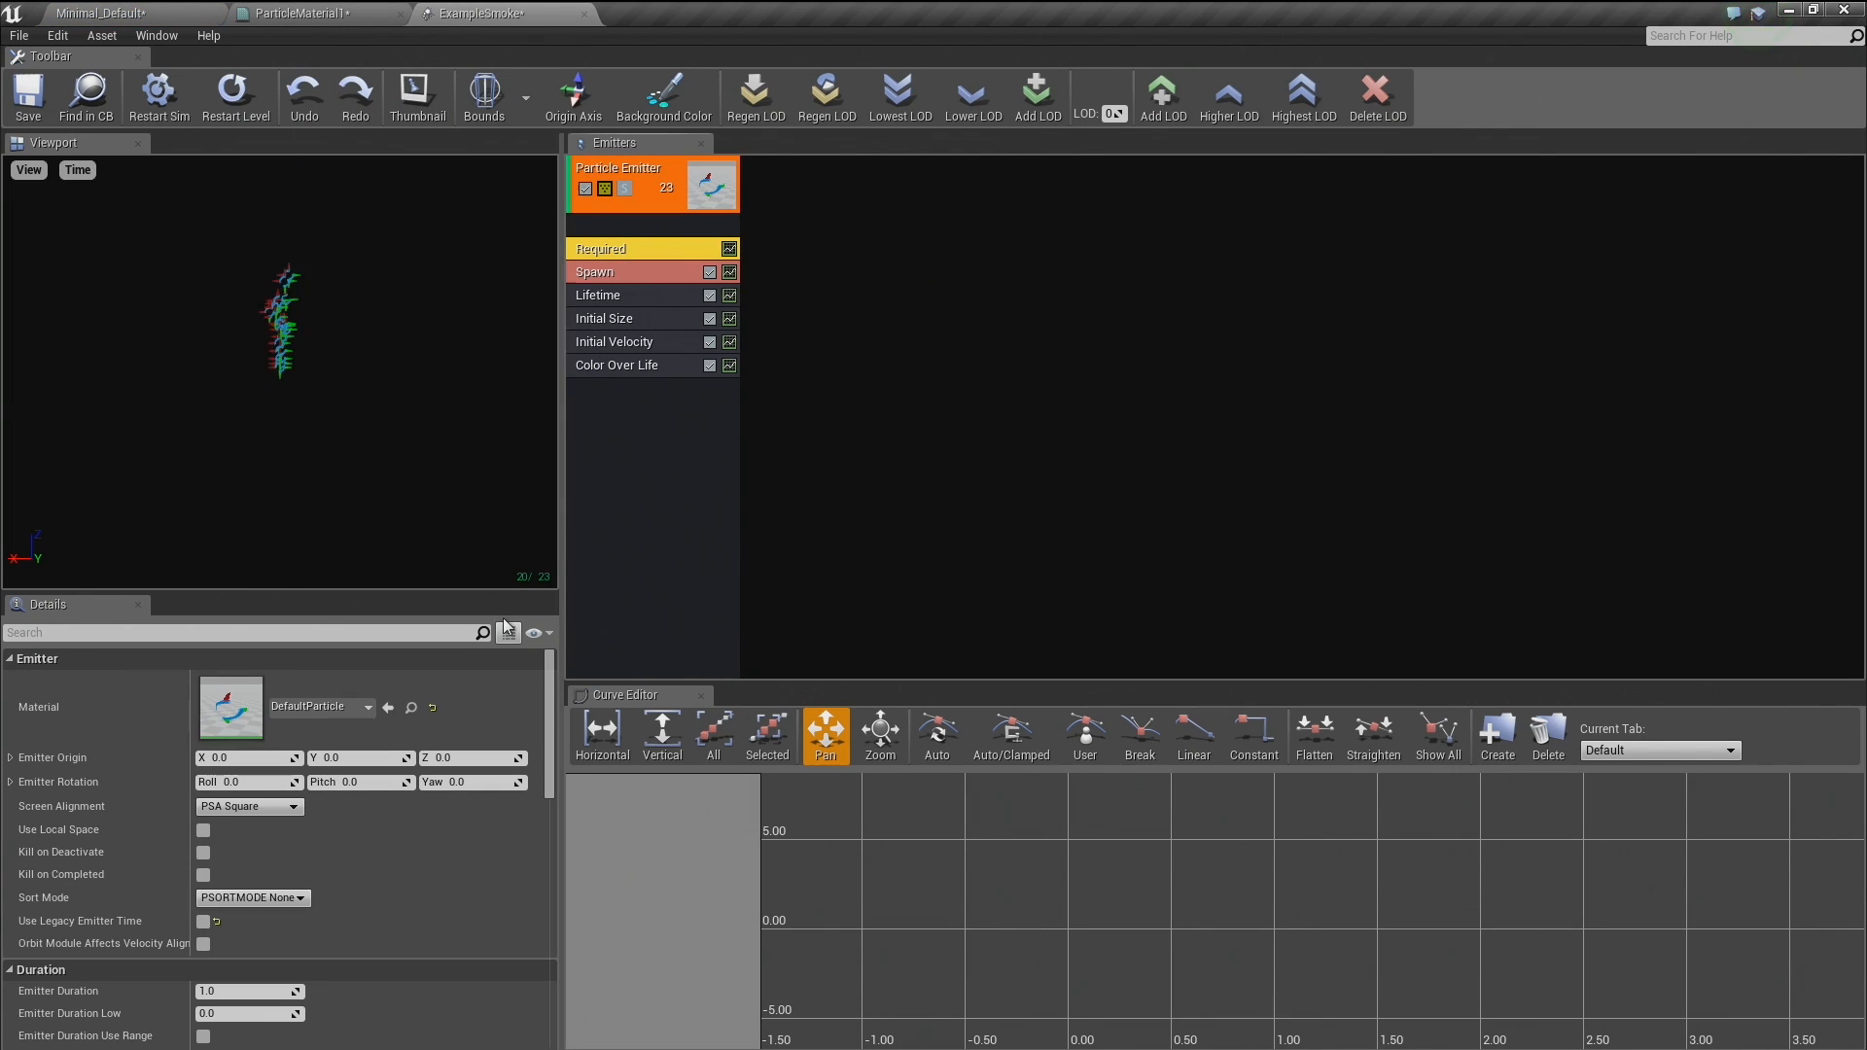
left_click(389, 706)
Add GPU Sprites type data to the particle emitter.
right_click(689, 443)
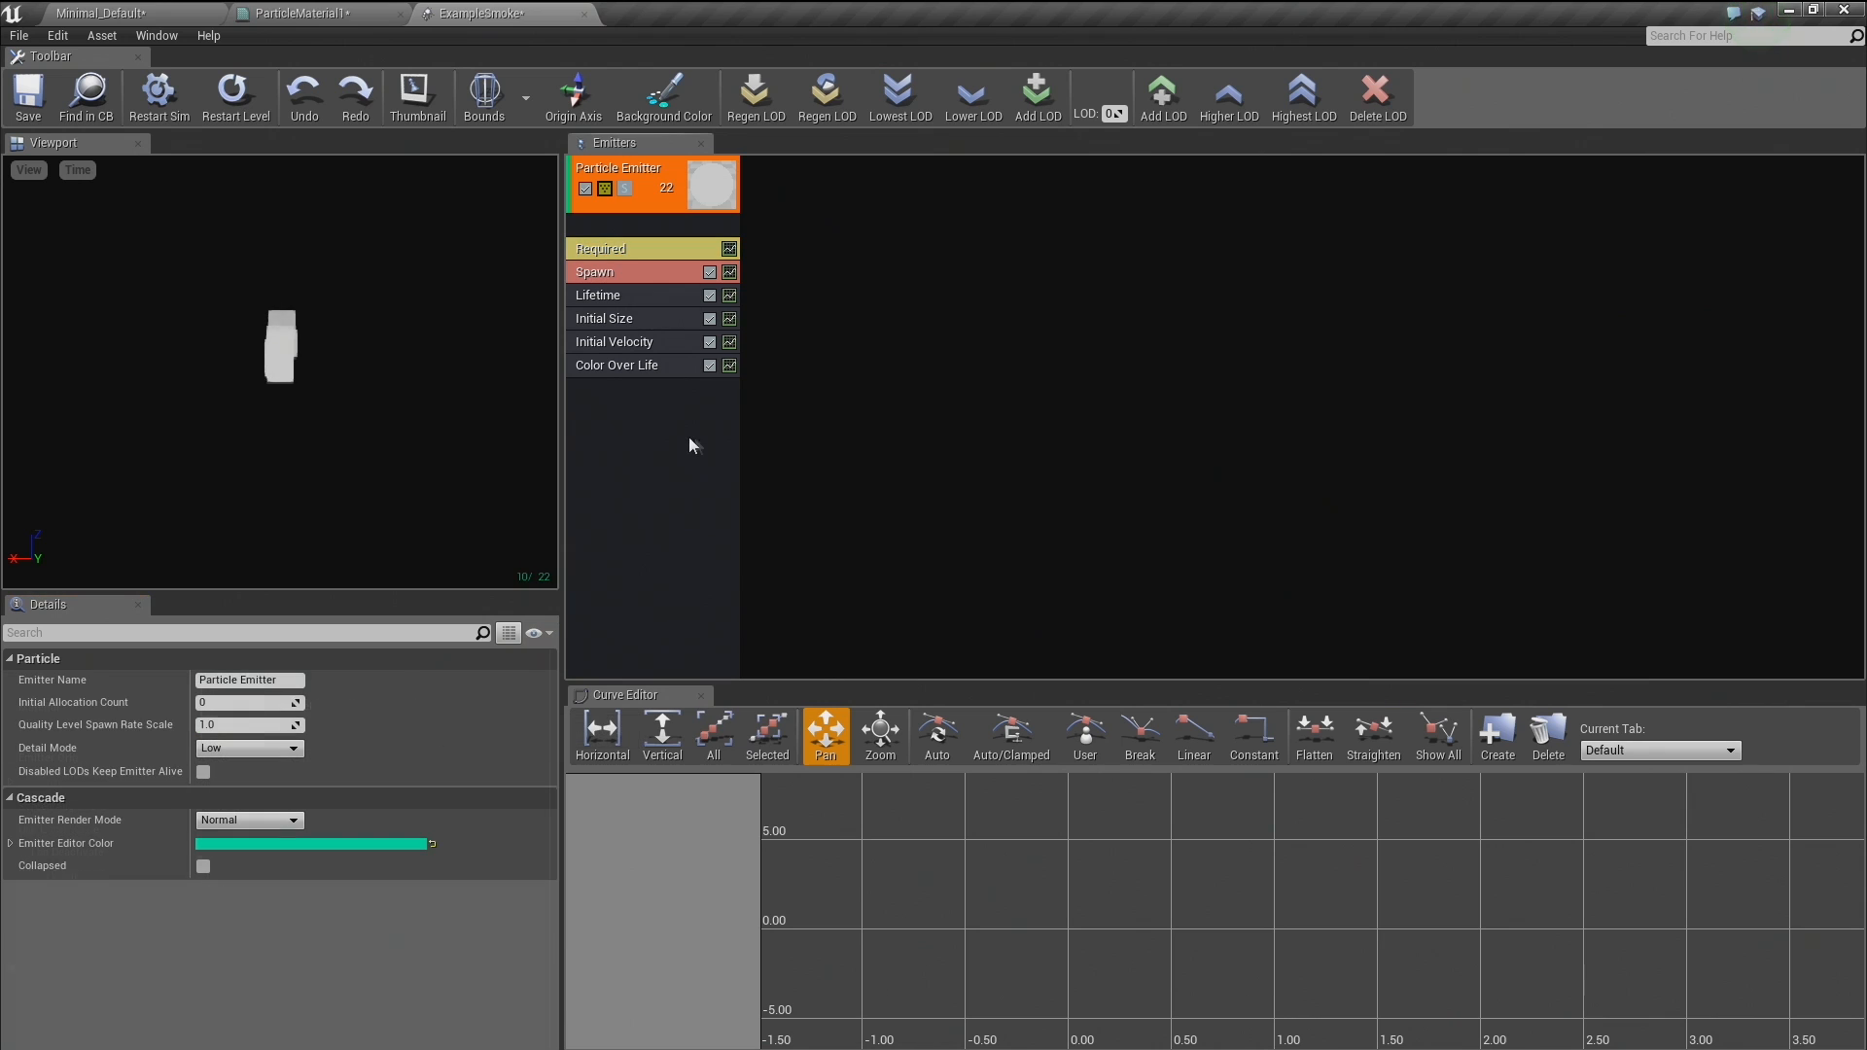
mouse_move(708, 504)
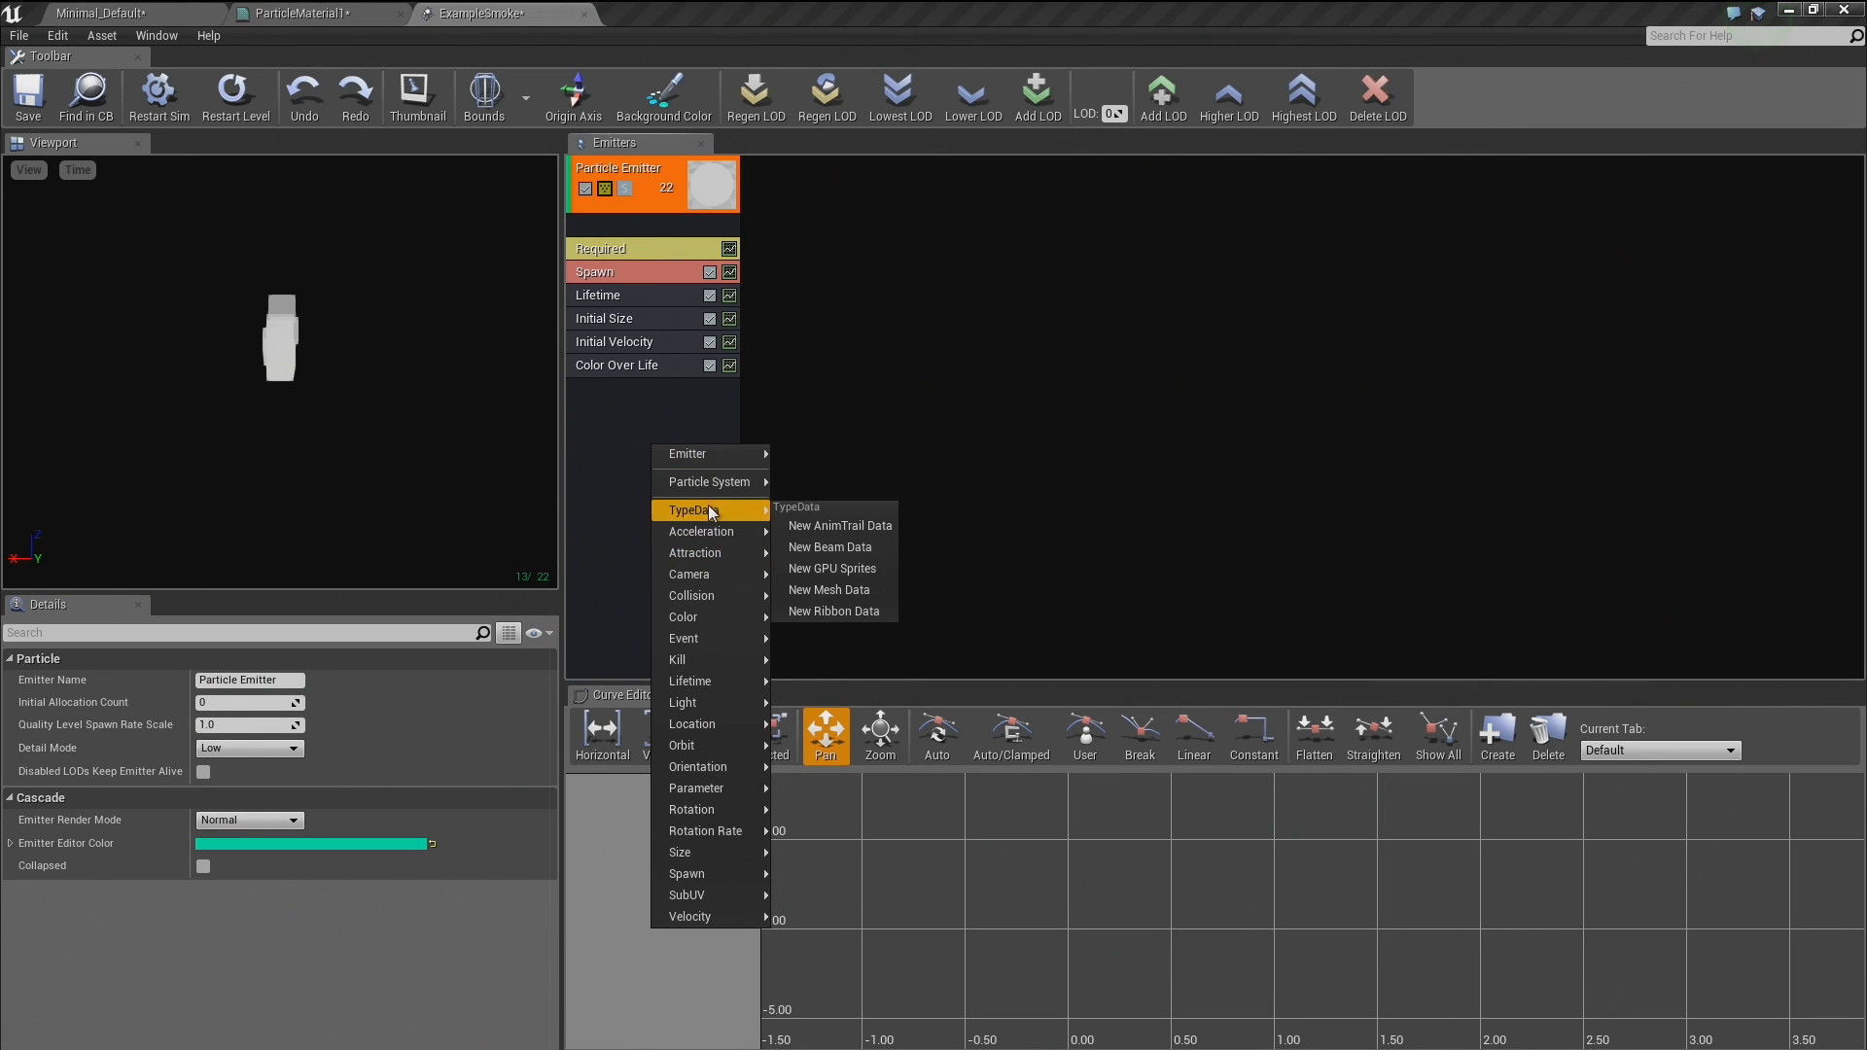
left_click(825, 574)
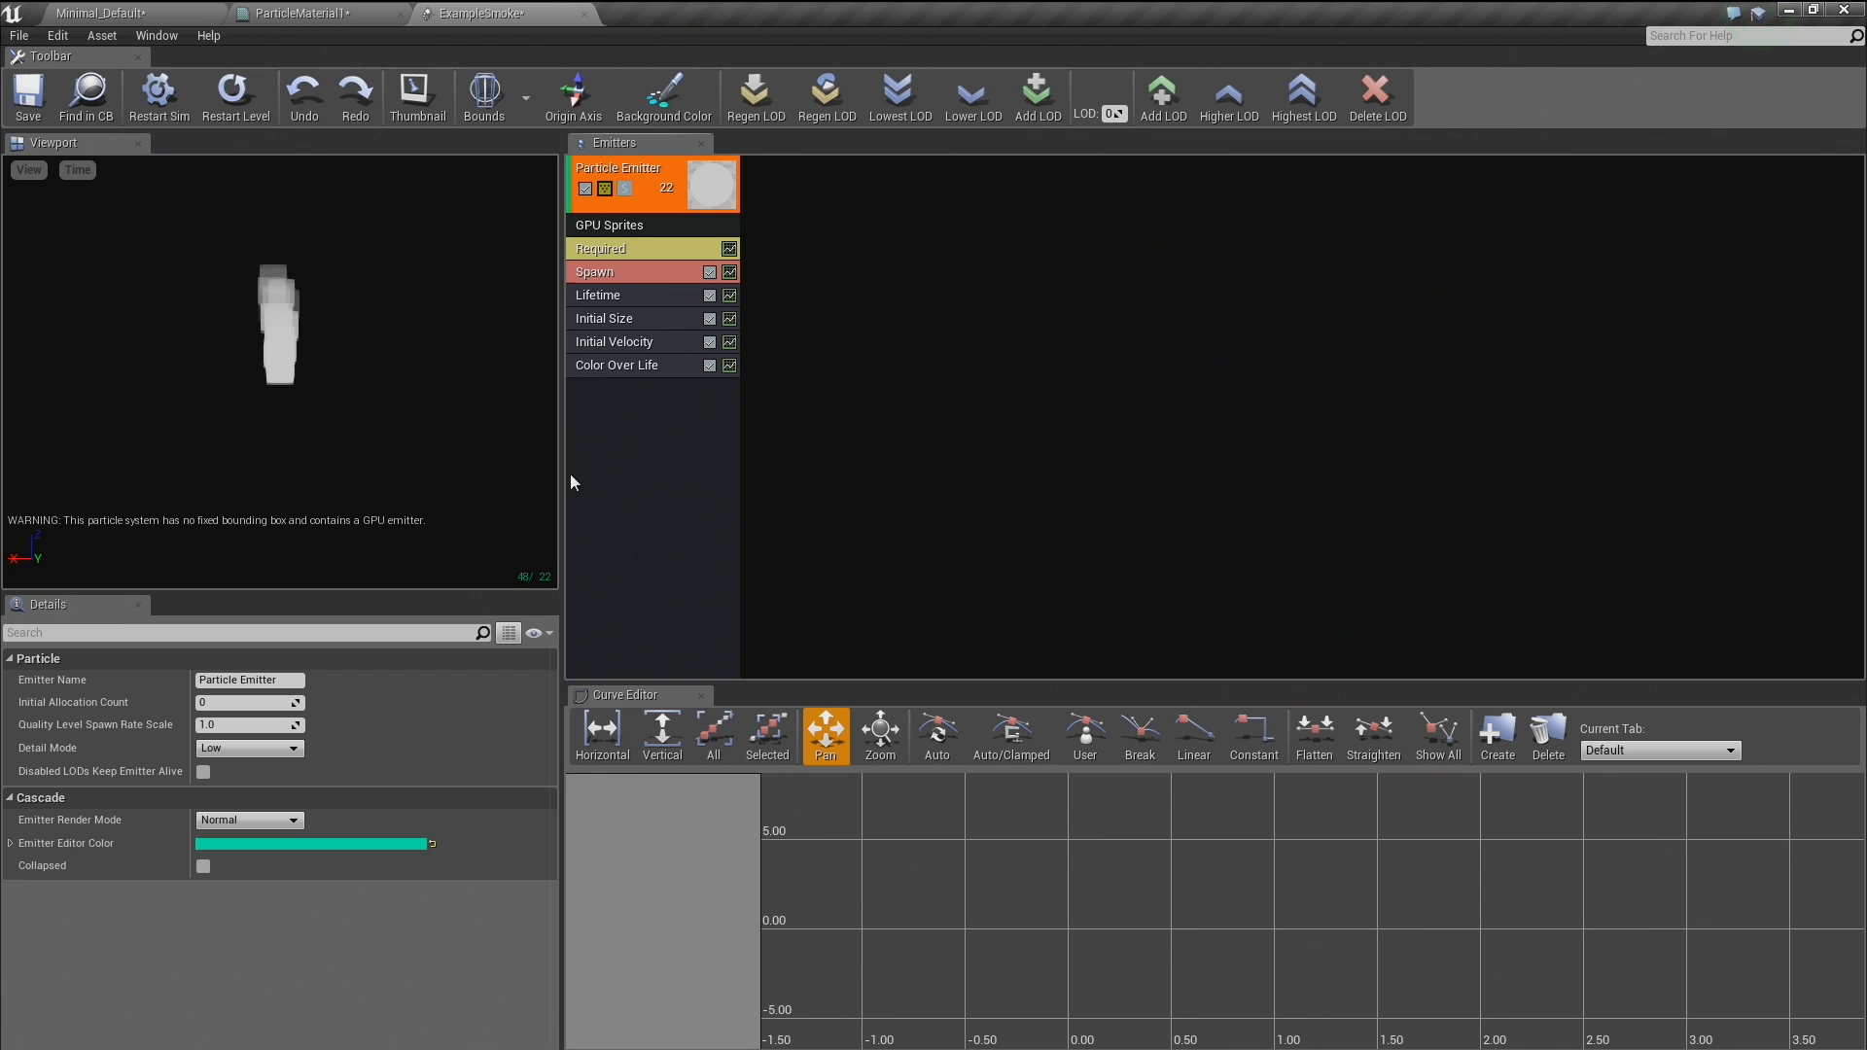
Enable Use Fixed Relative Bounding Box for the particle system and expand the box's Min and Max values.
left_click(808, 418)
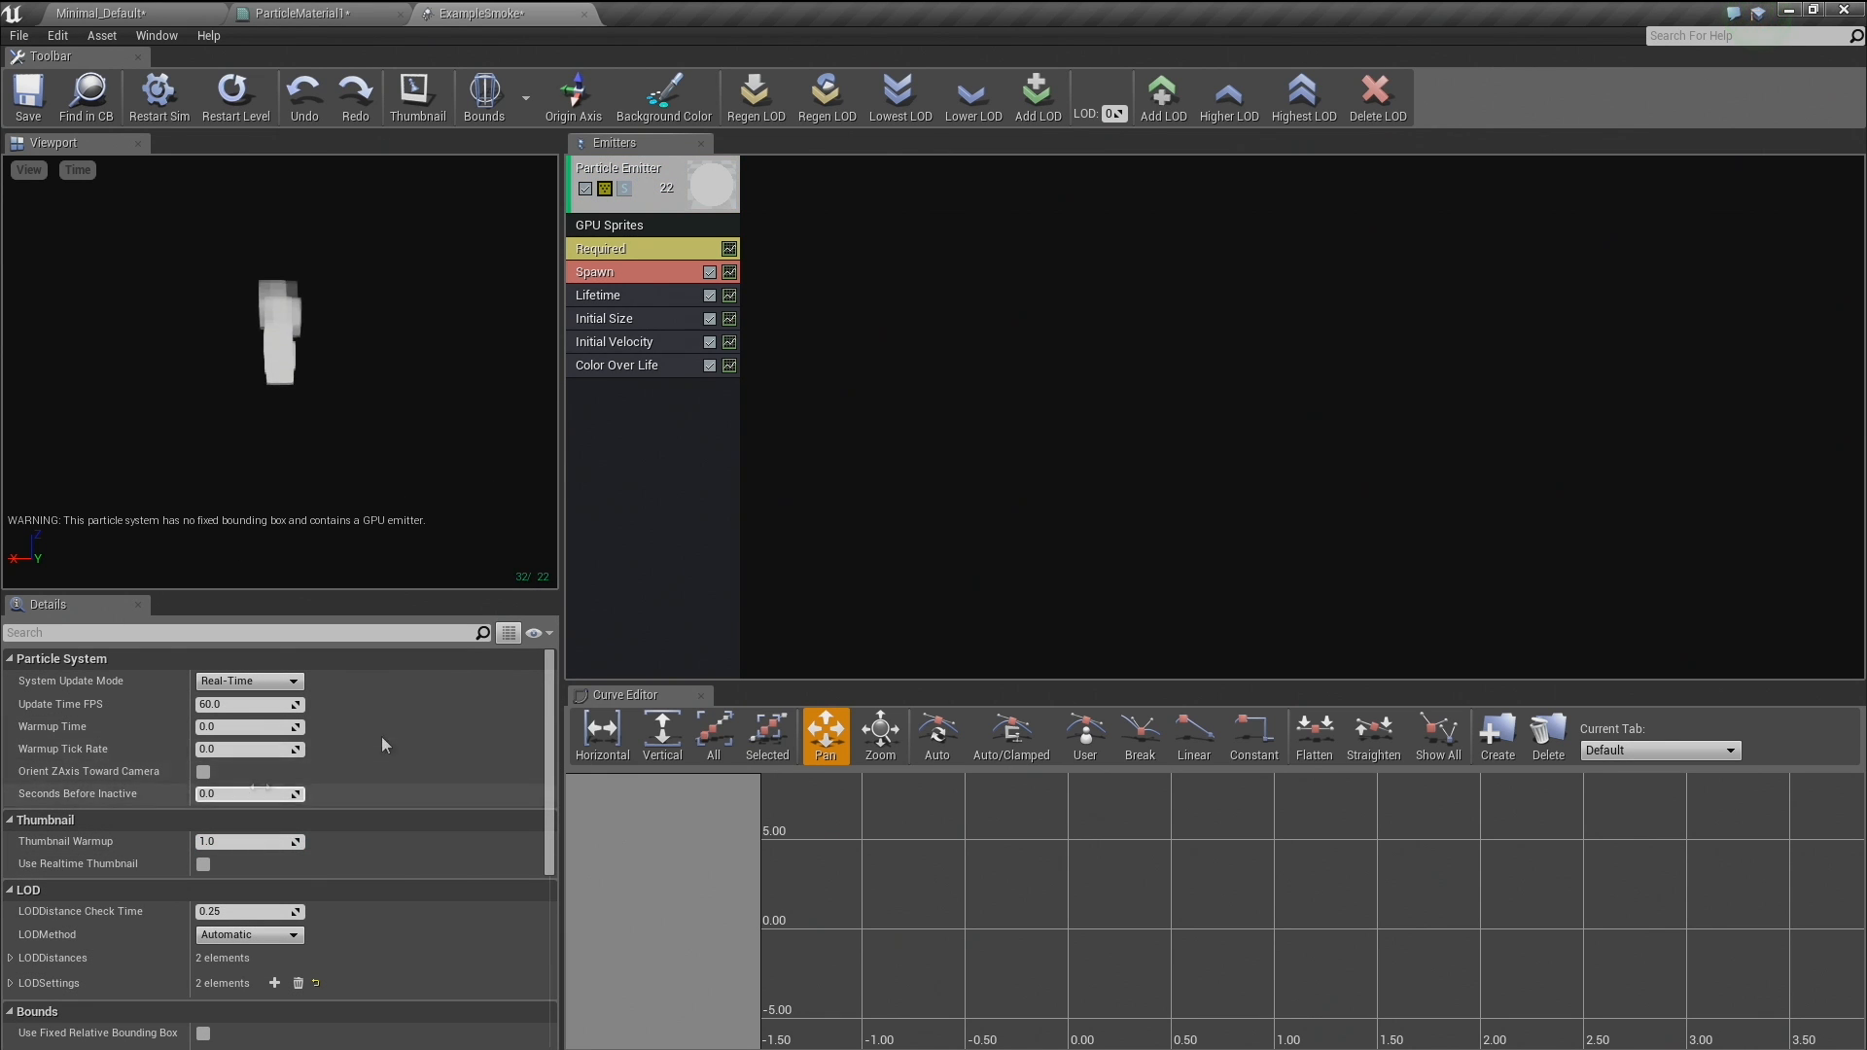
scroll(385, 768, "down", 6)
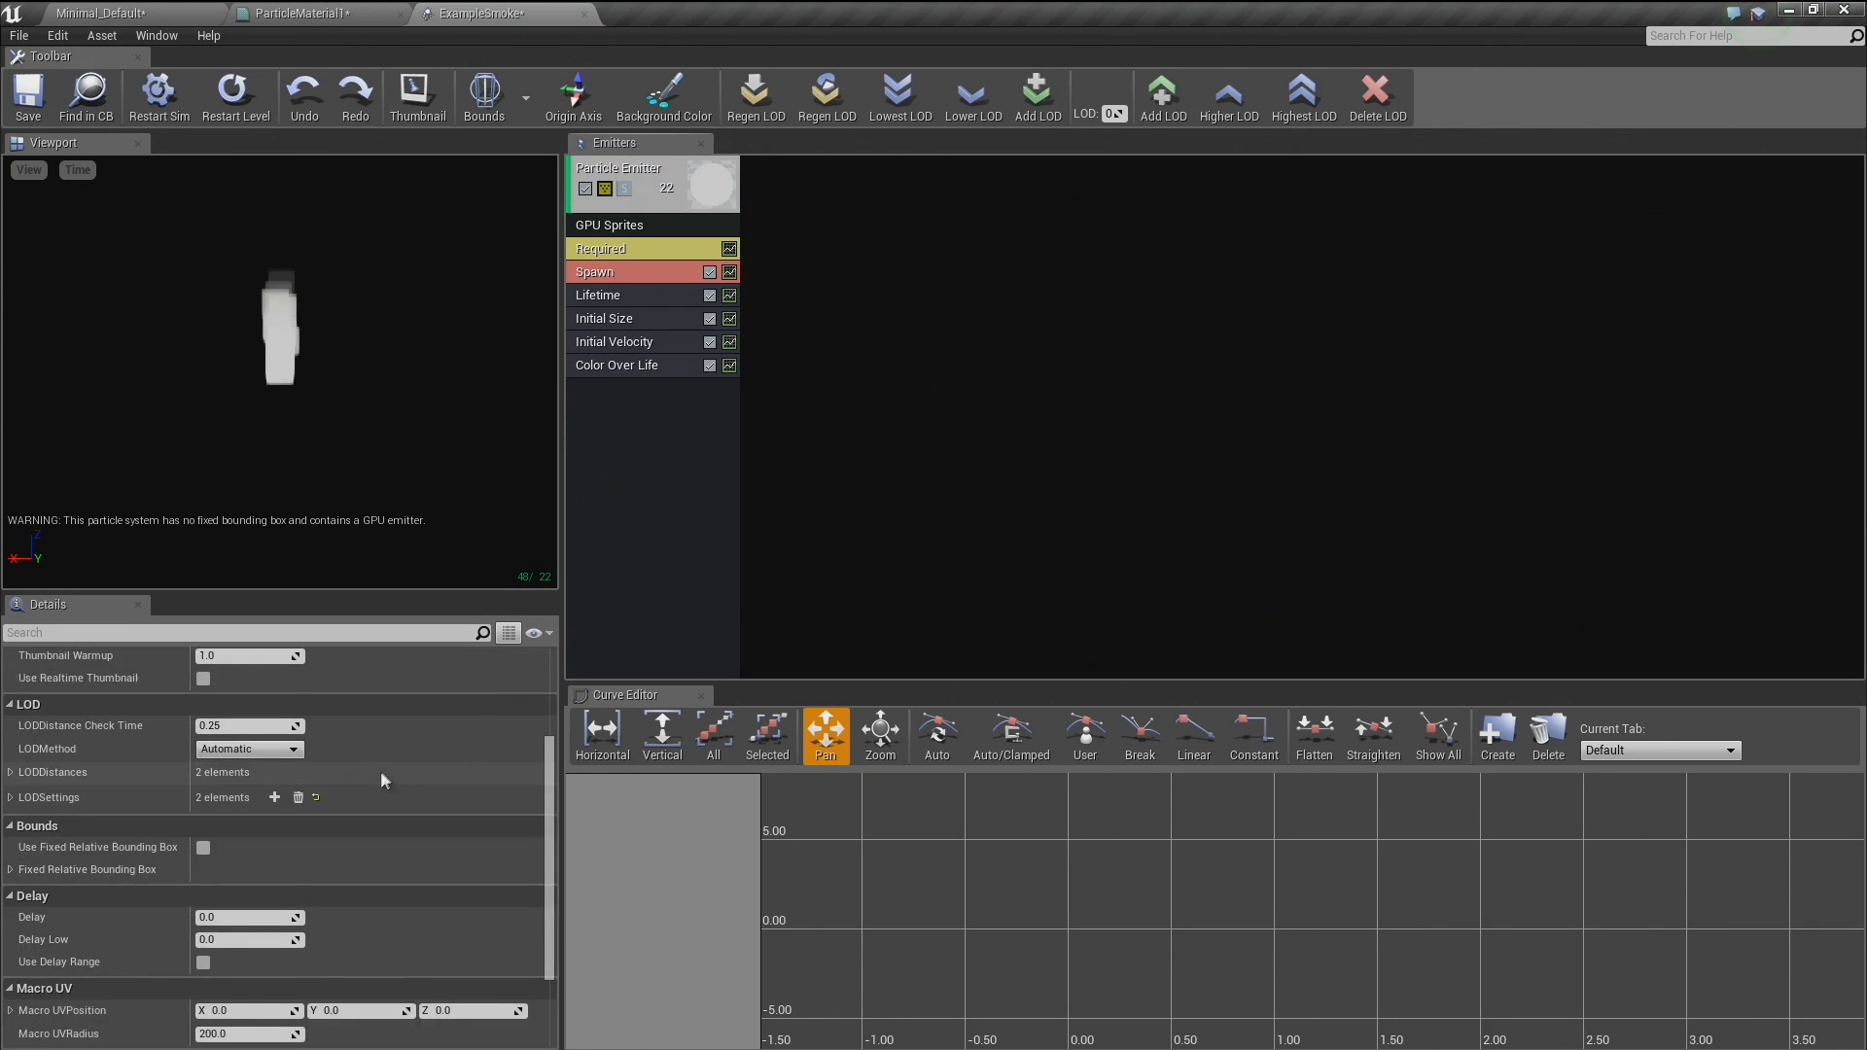
scroll(137, 871, "up", 2)
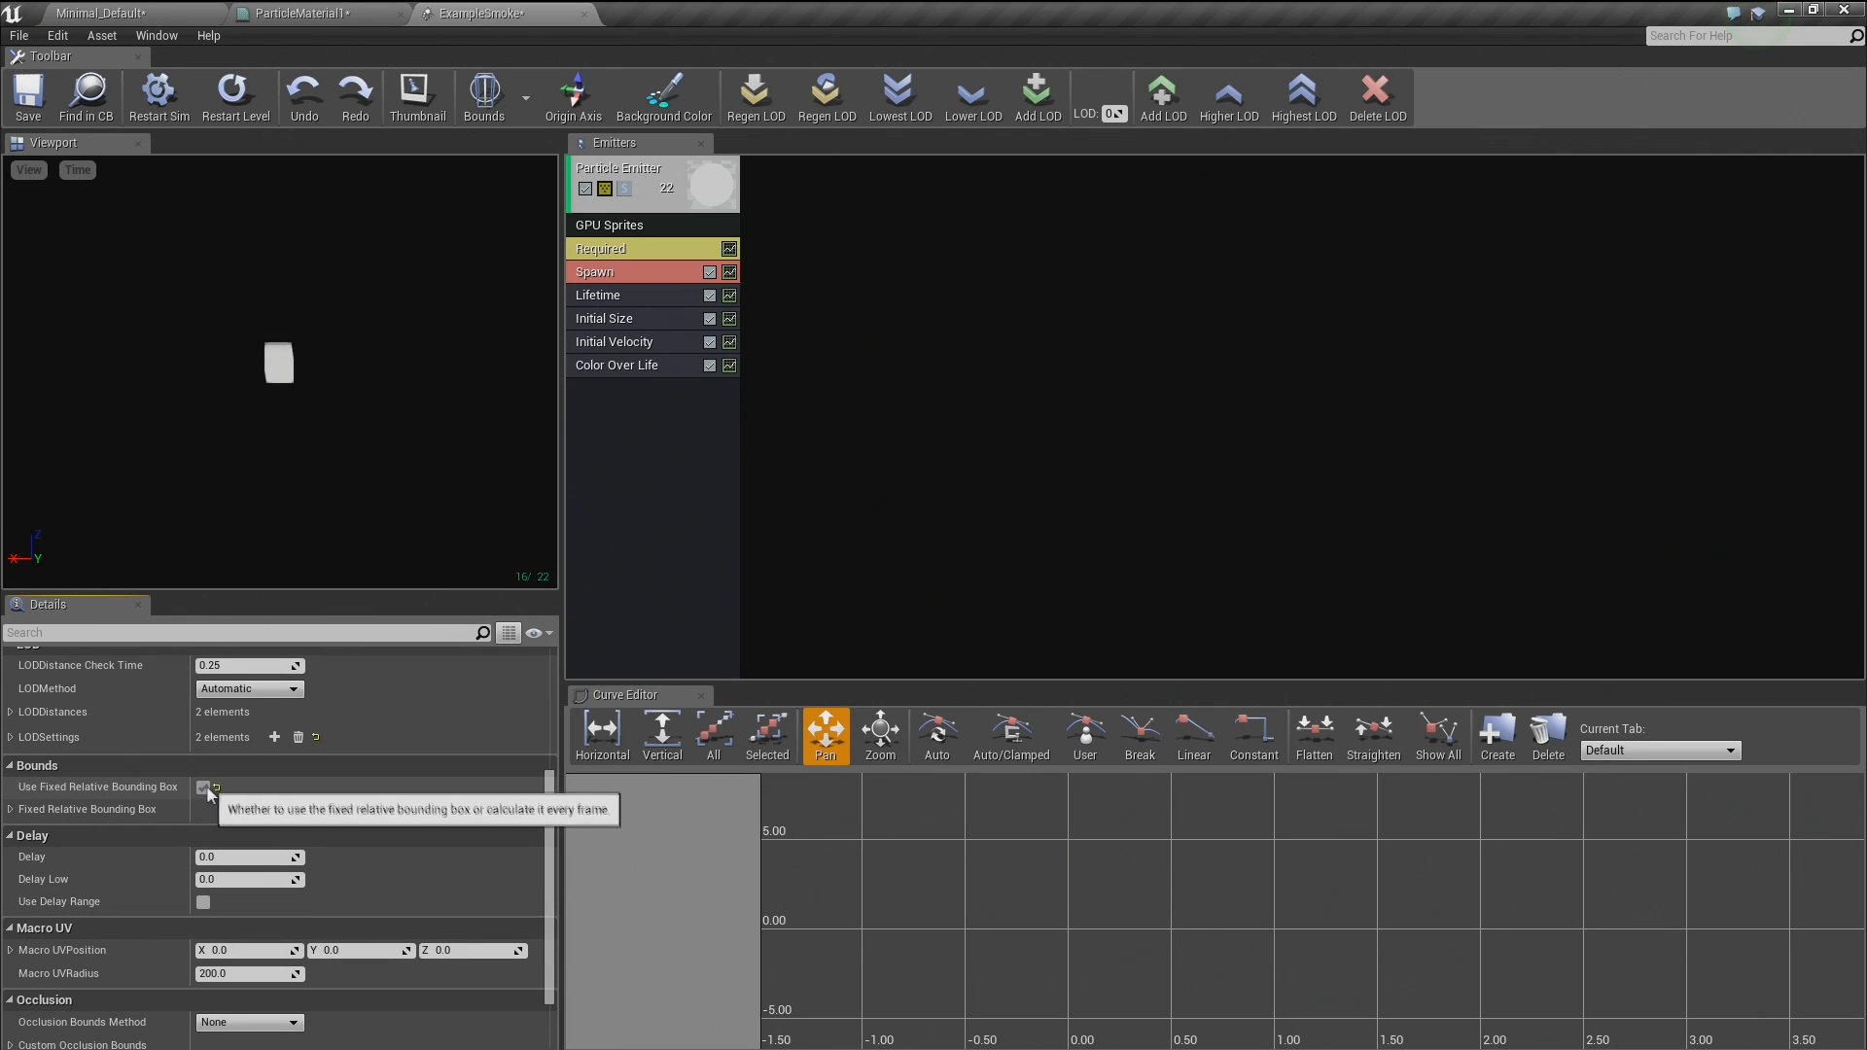
left_click(203, 787)
left_click(9, 810)
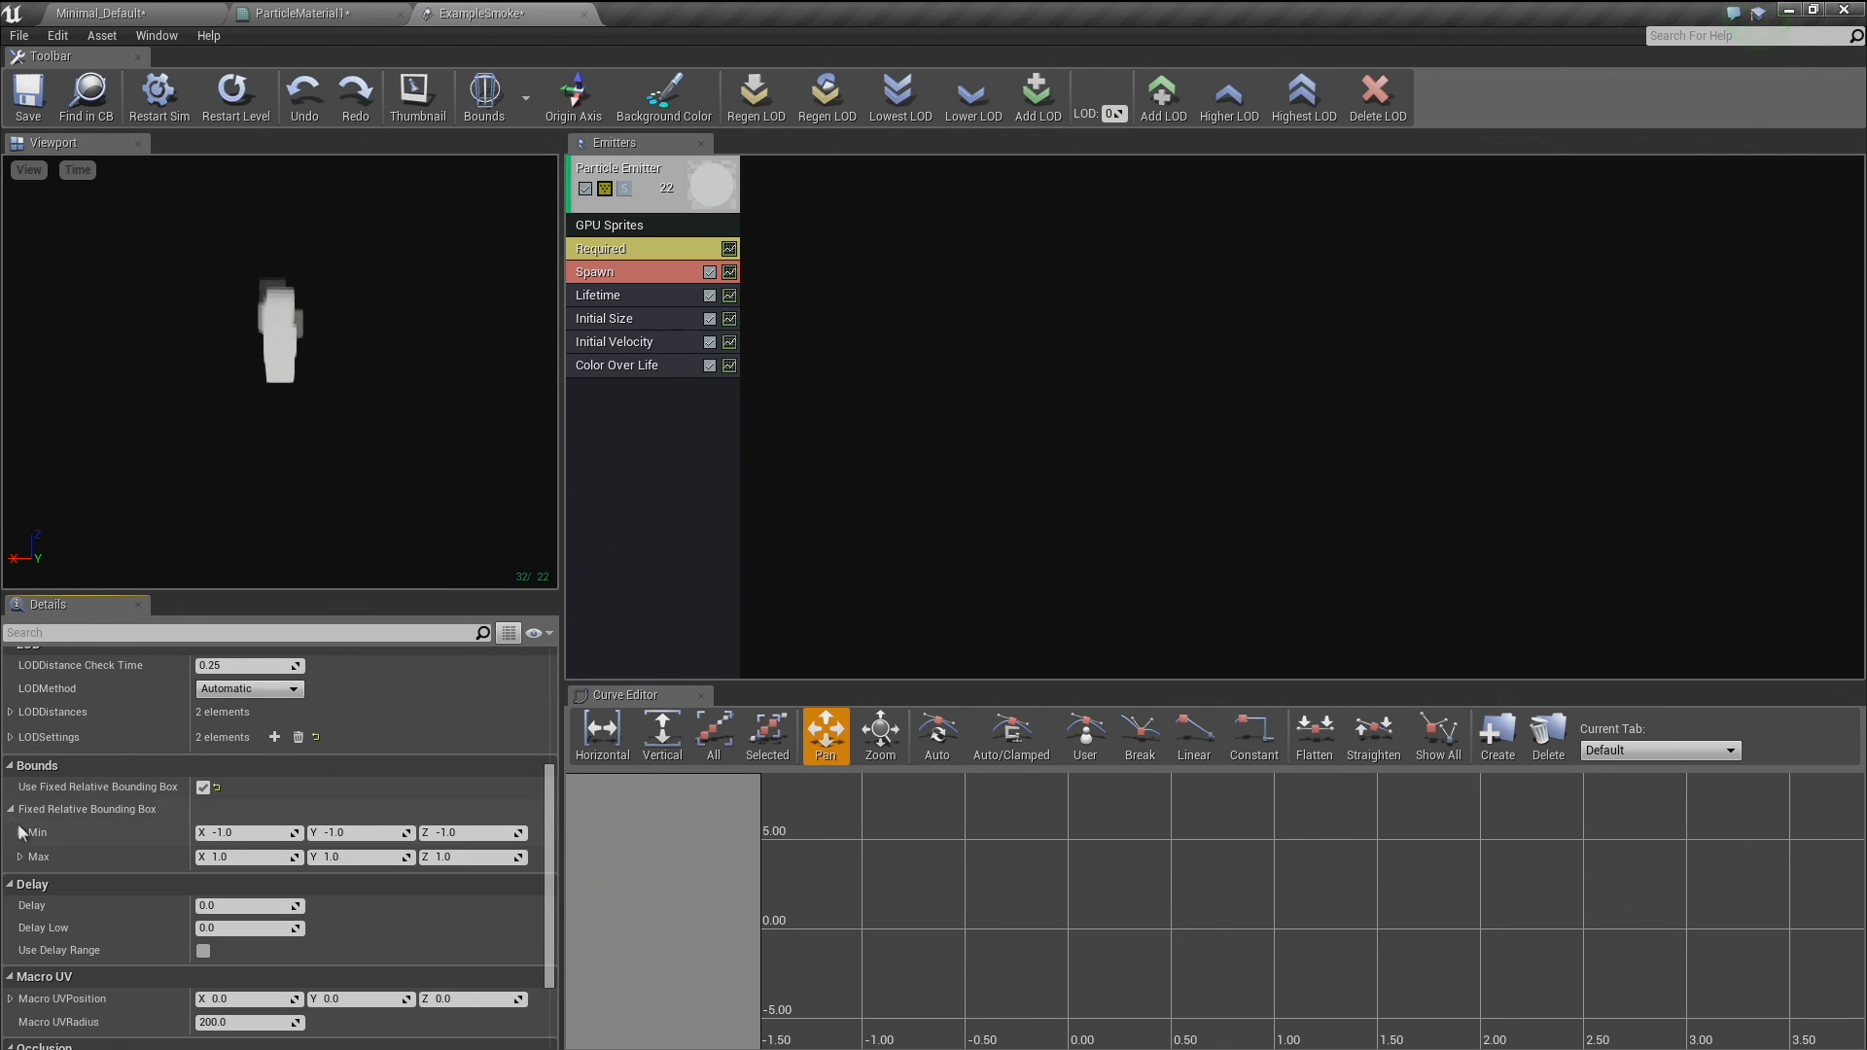
left_click(19, 832)
left_click(20, 925)
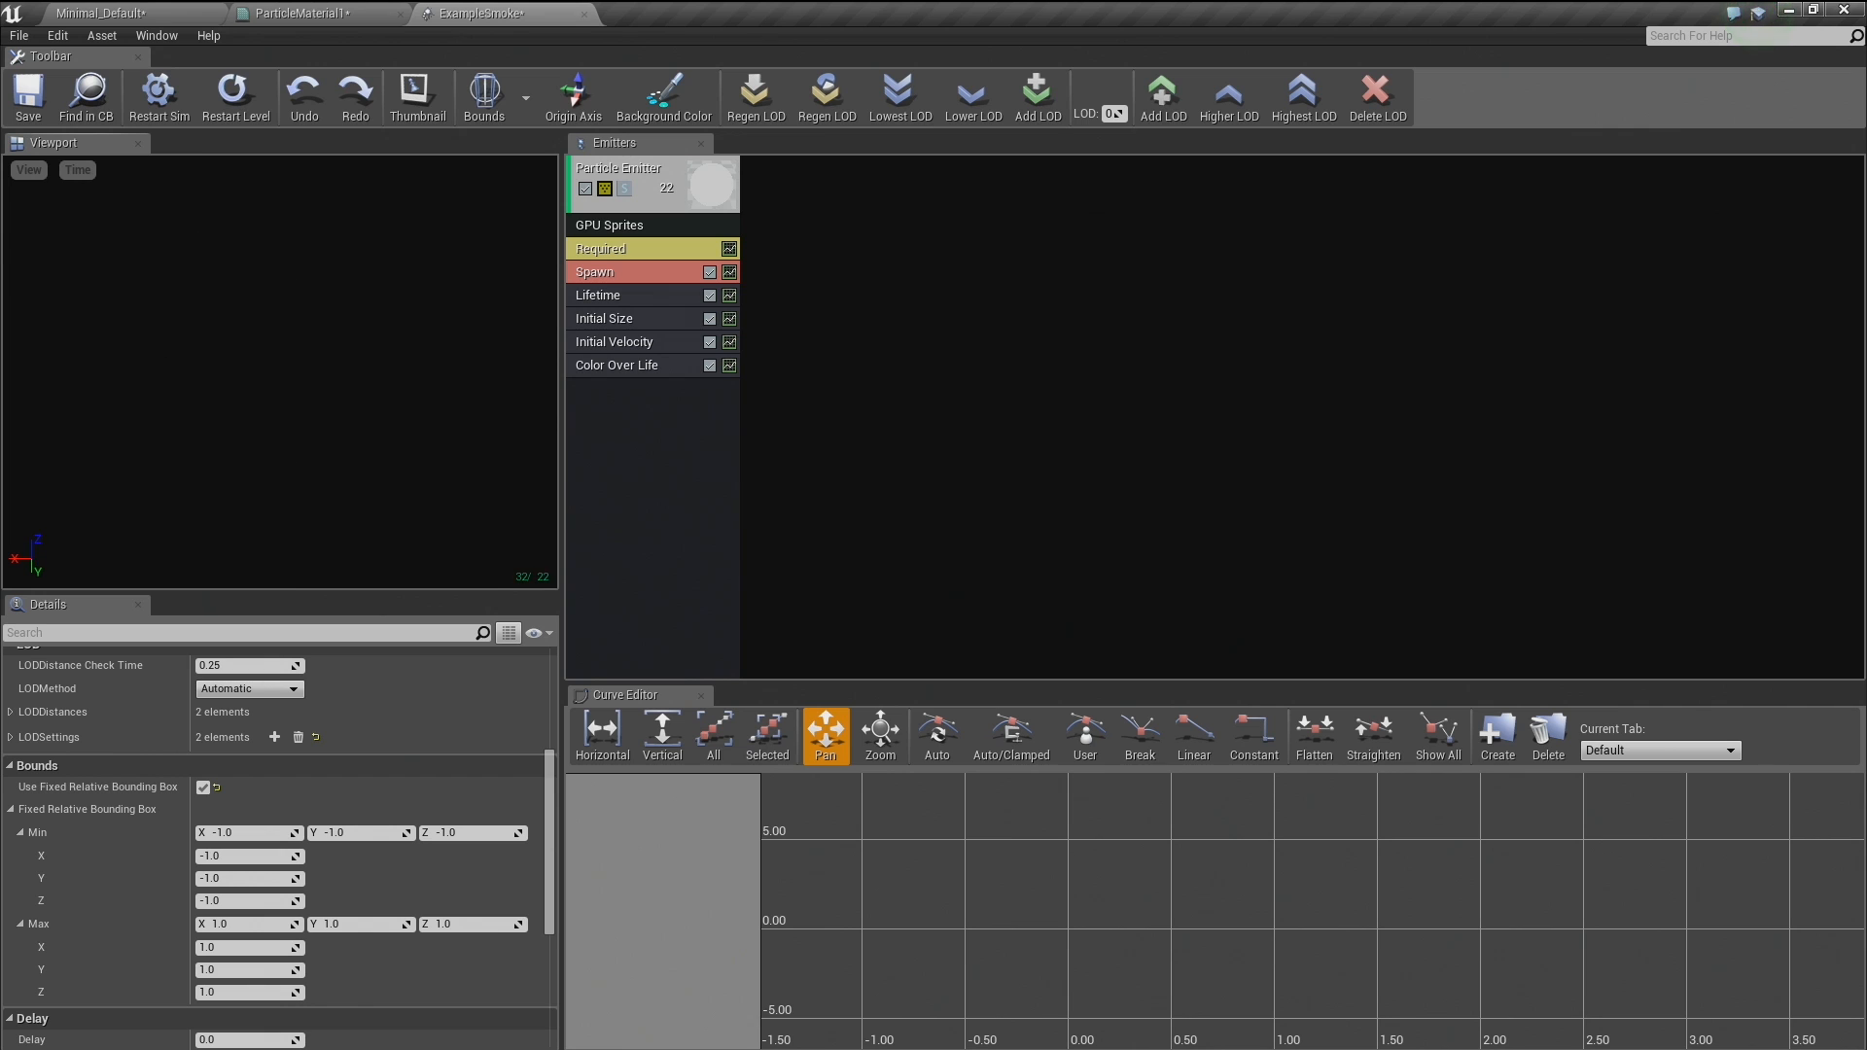
Set the fixed relative bounding box's Min X, Y and Z to 500.
left_click(219, 857)
type("500")
key("Tab")
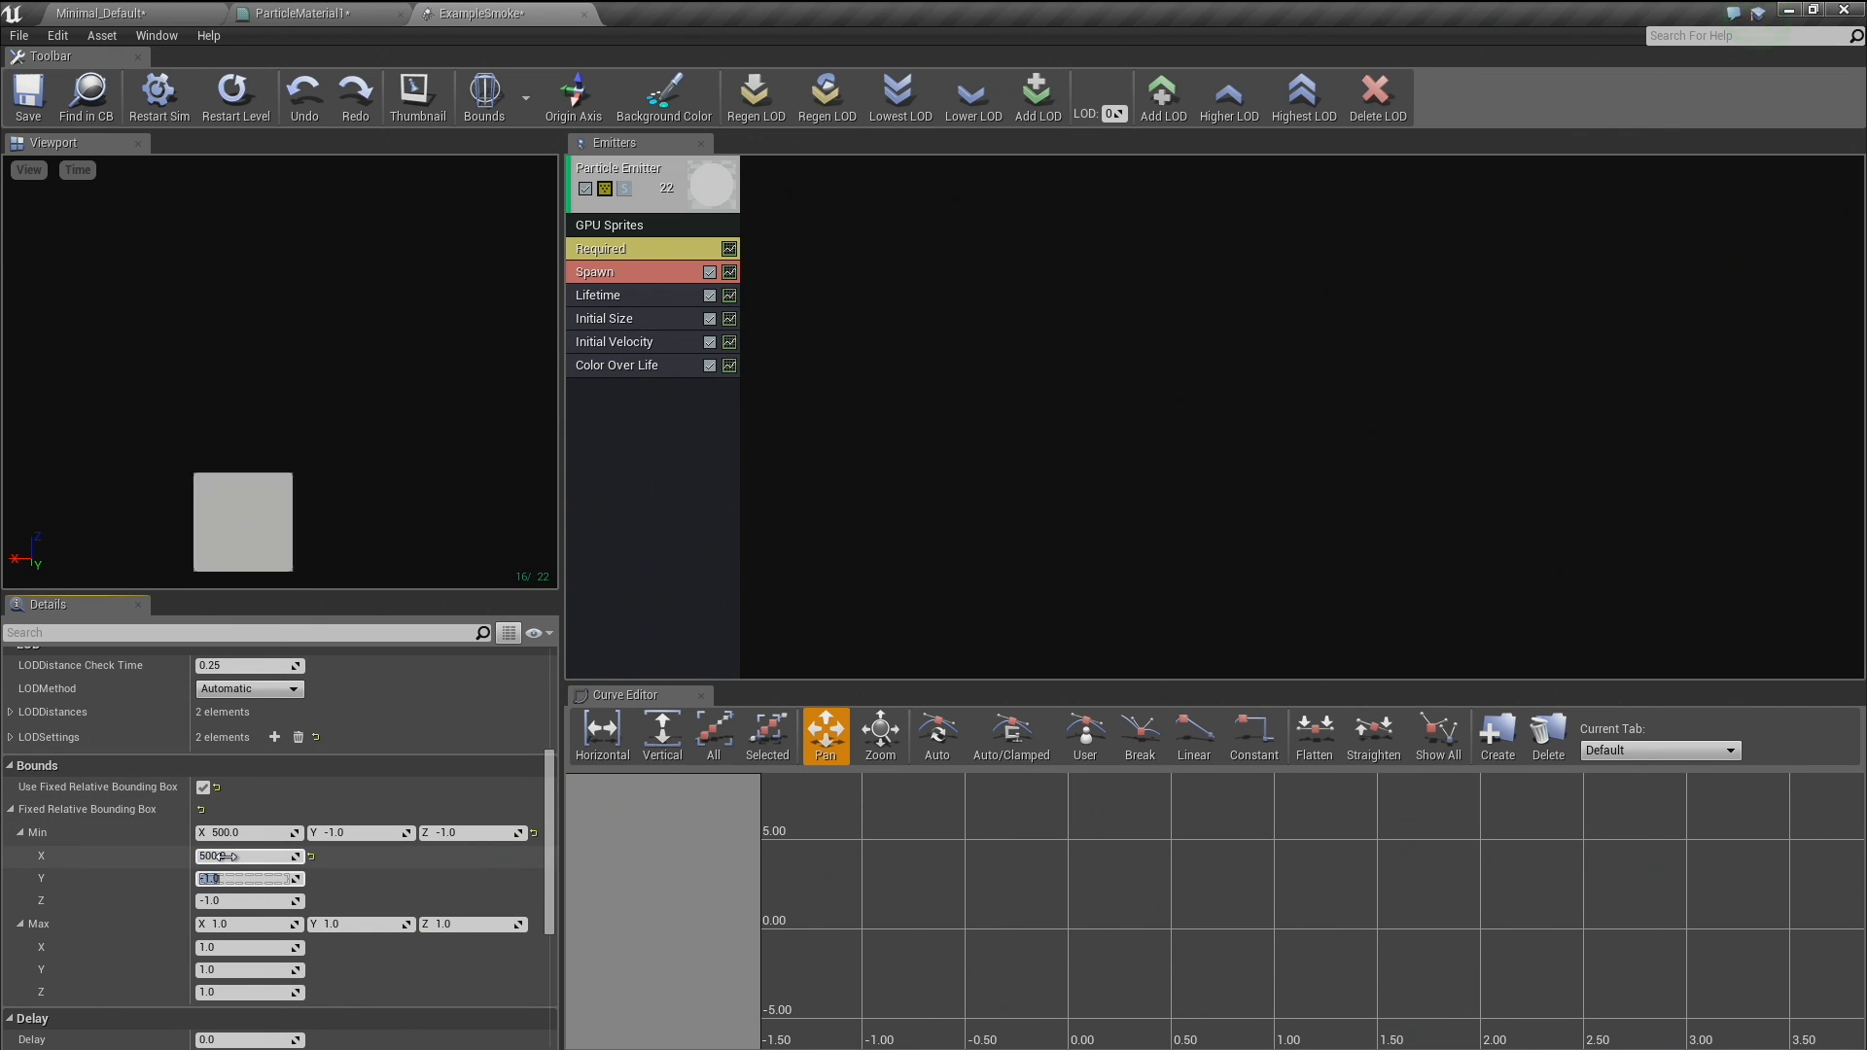
type("500")
key("Tab")
type("500")
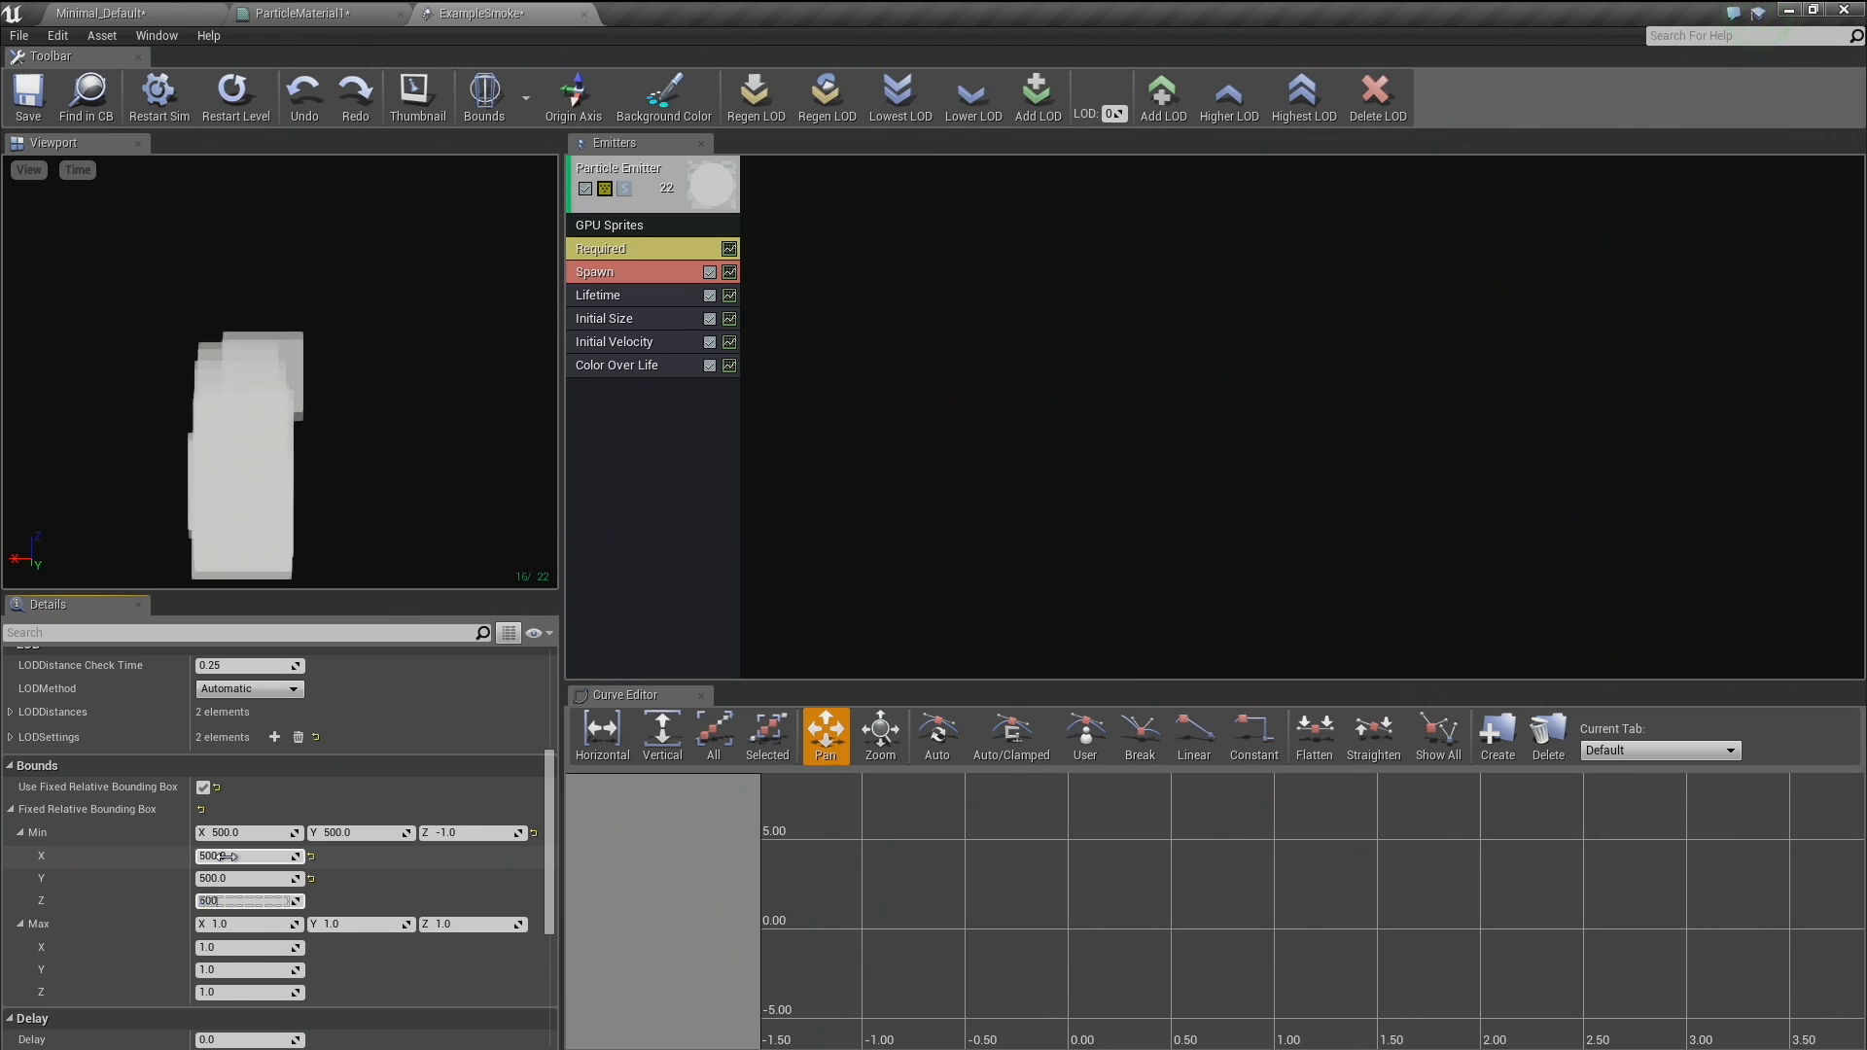
key("Tab")
Set the fixed relative bounding box's Max X, Y and Z to -500.
key("Tab")
key("Tab")
key("Tab")
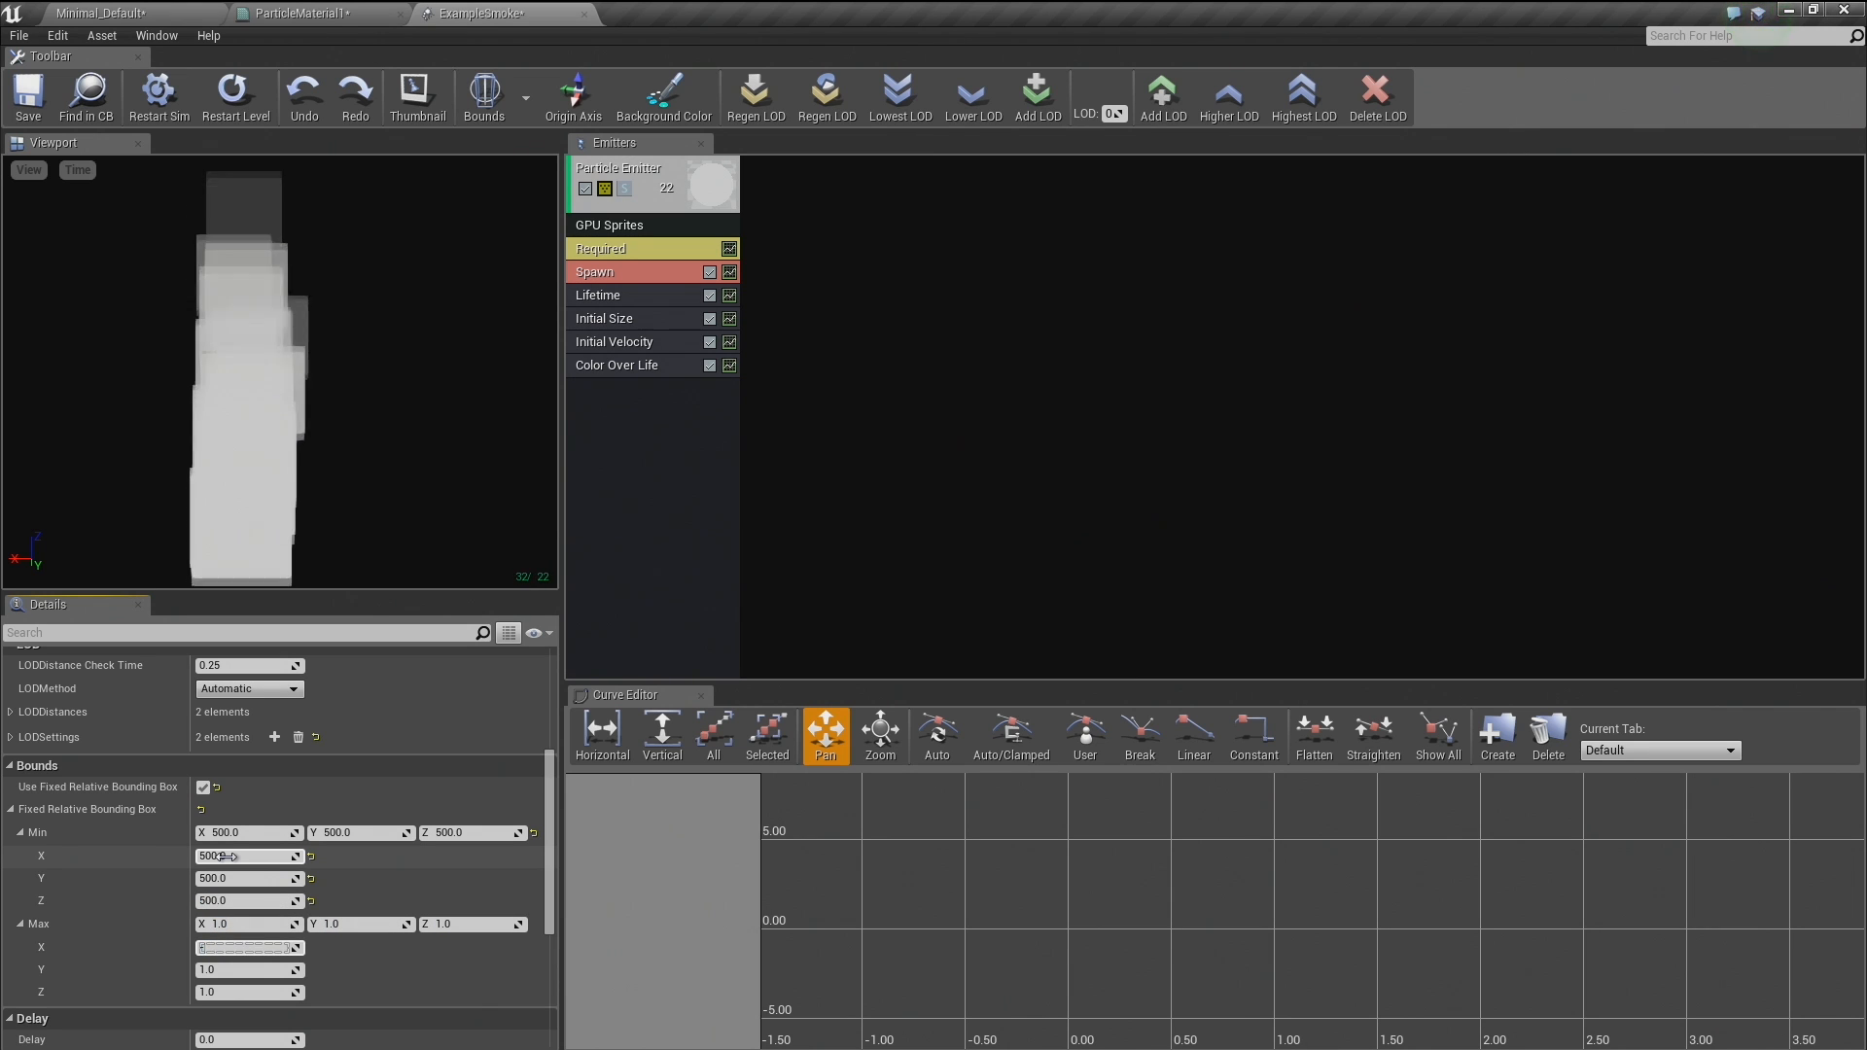
type("-500")
key("Tab")
type("-500")
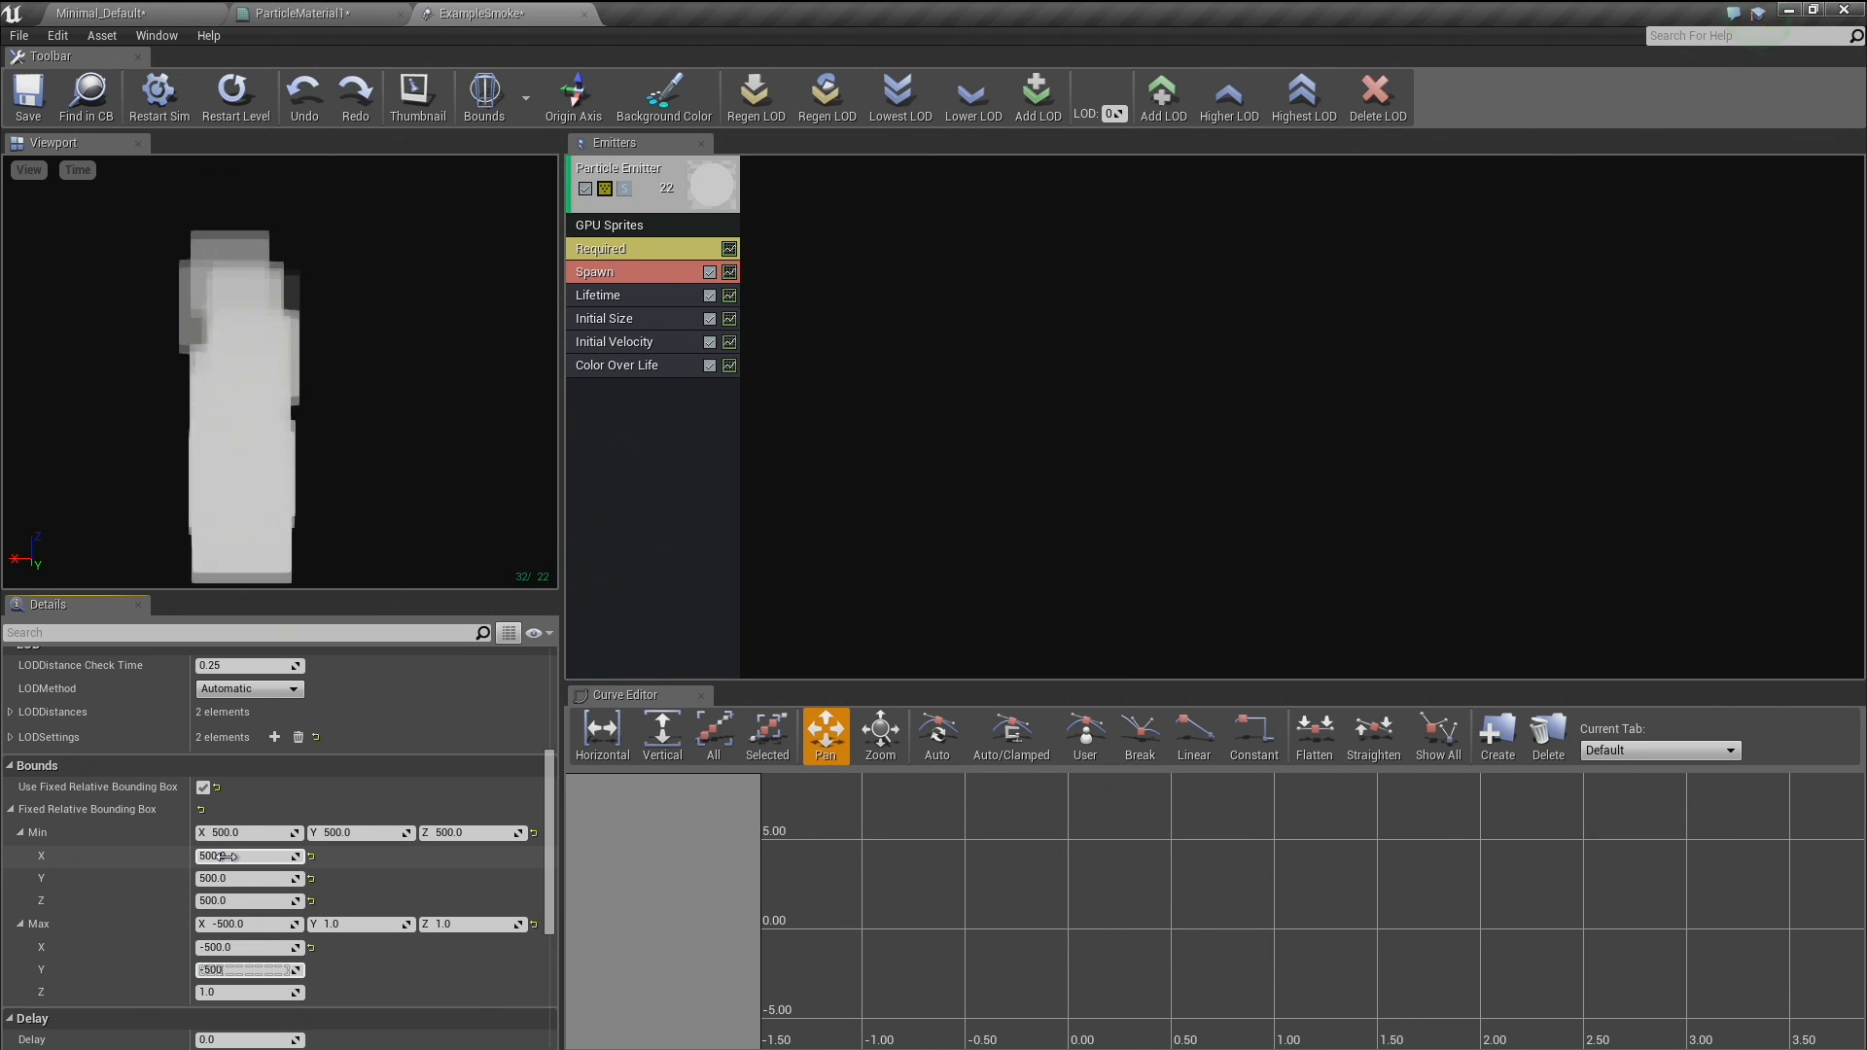
key("Tab")
type("-500")
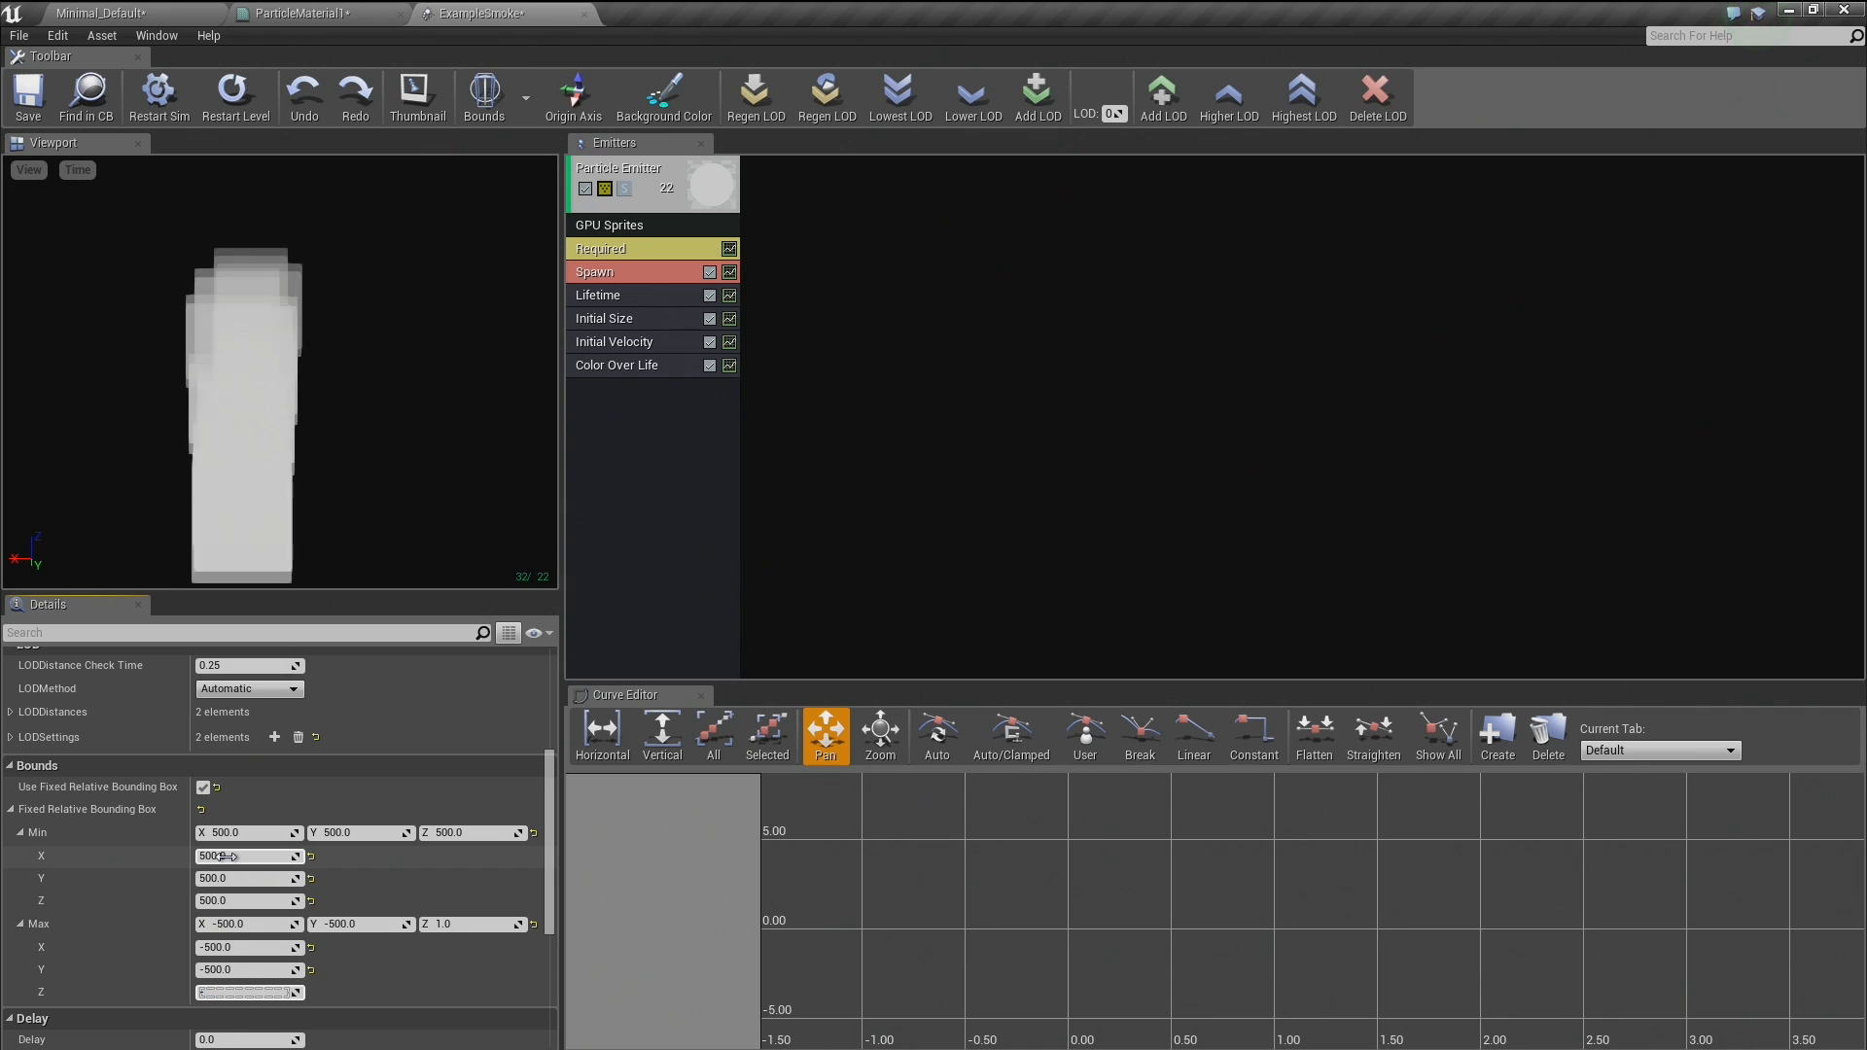
Finish the fixed bounding box's Max Z at -500 and check the particles from farther away and another angle.
key("Return")
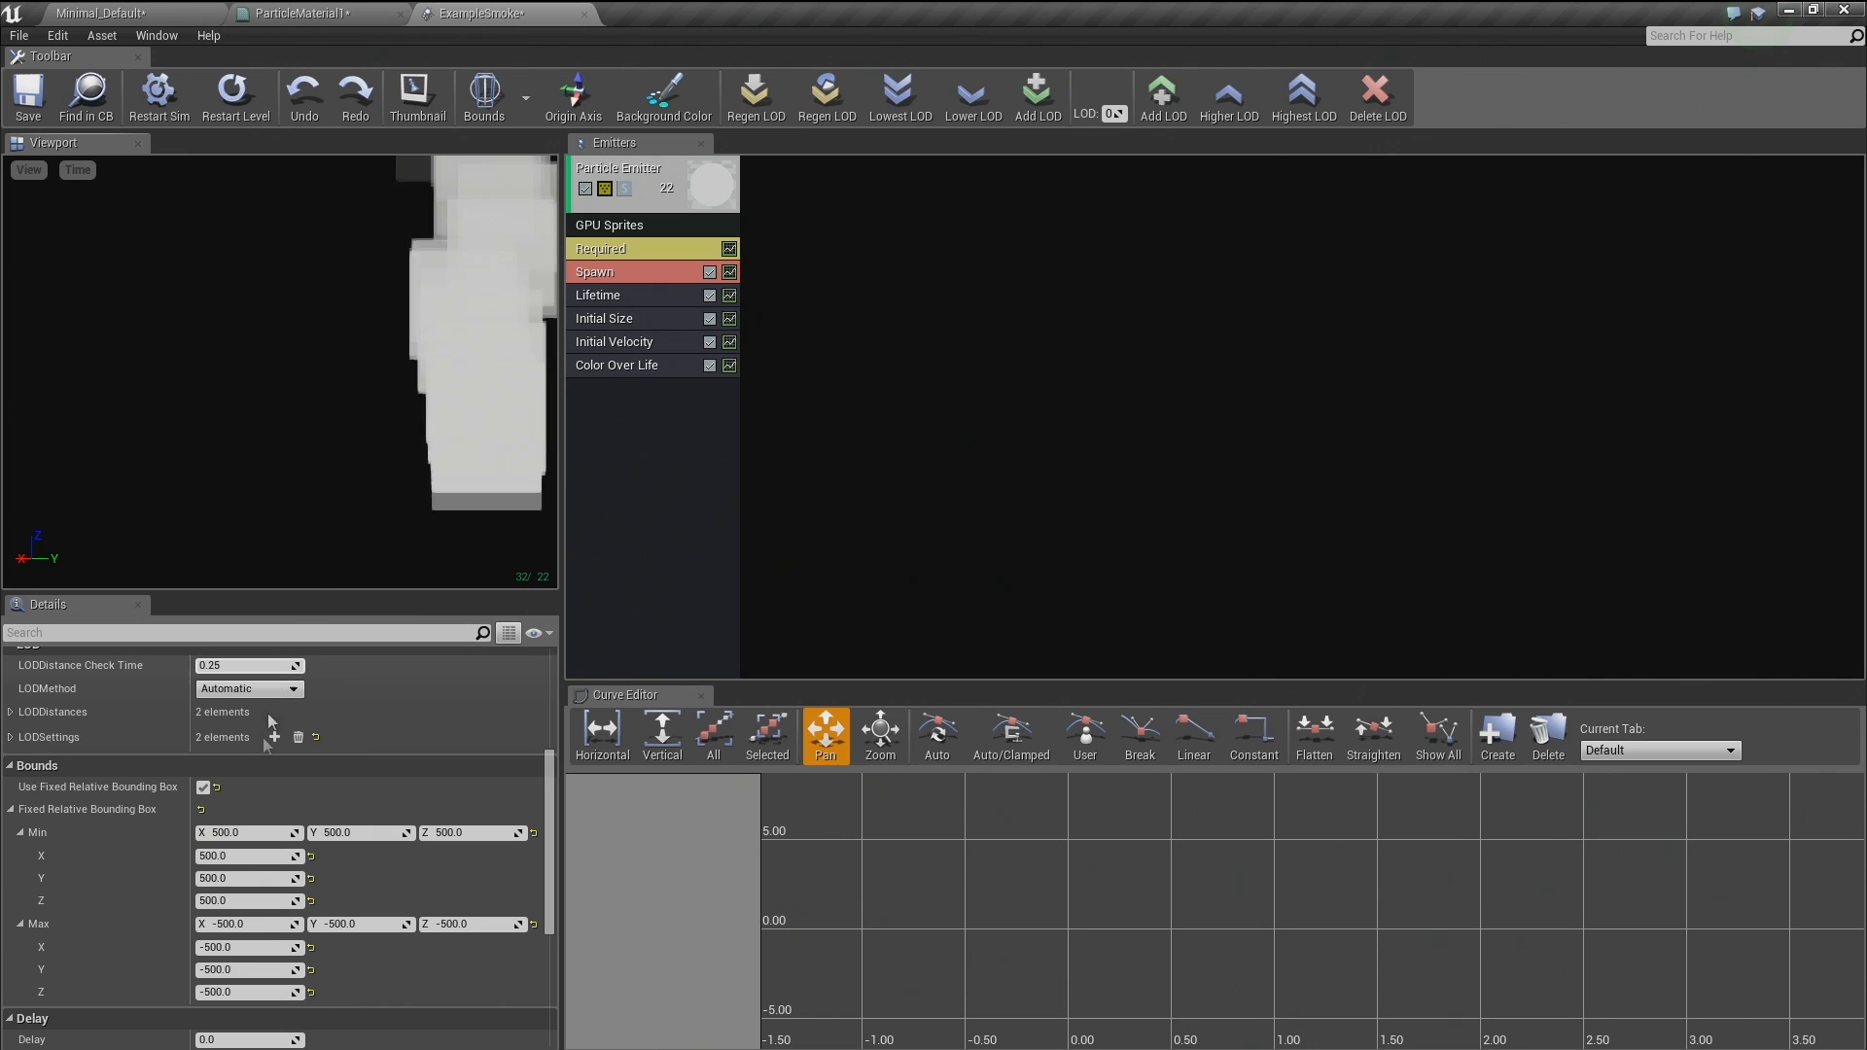
left_click(274, 993)
left_click_drag(350, 480, 365, 564)
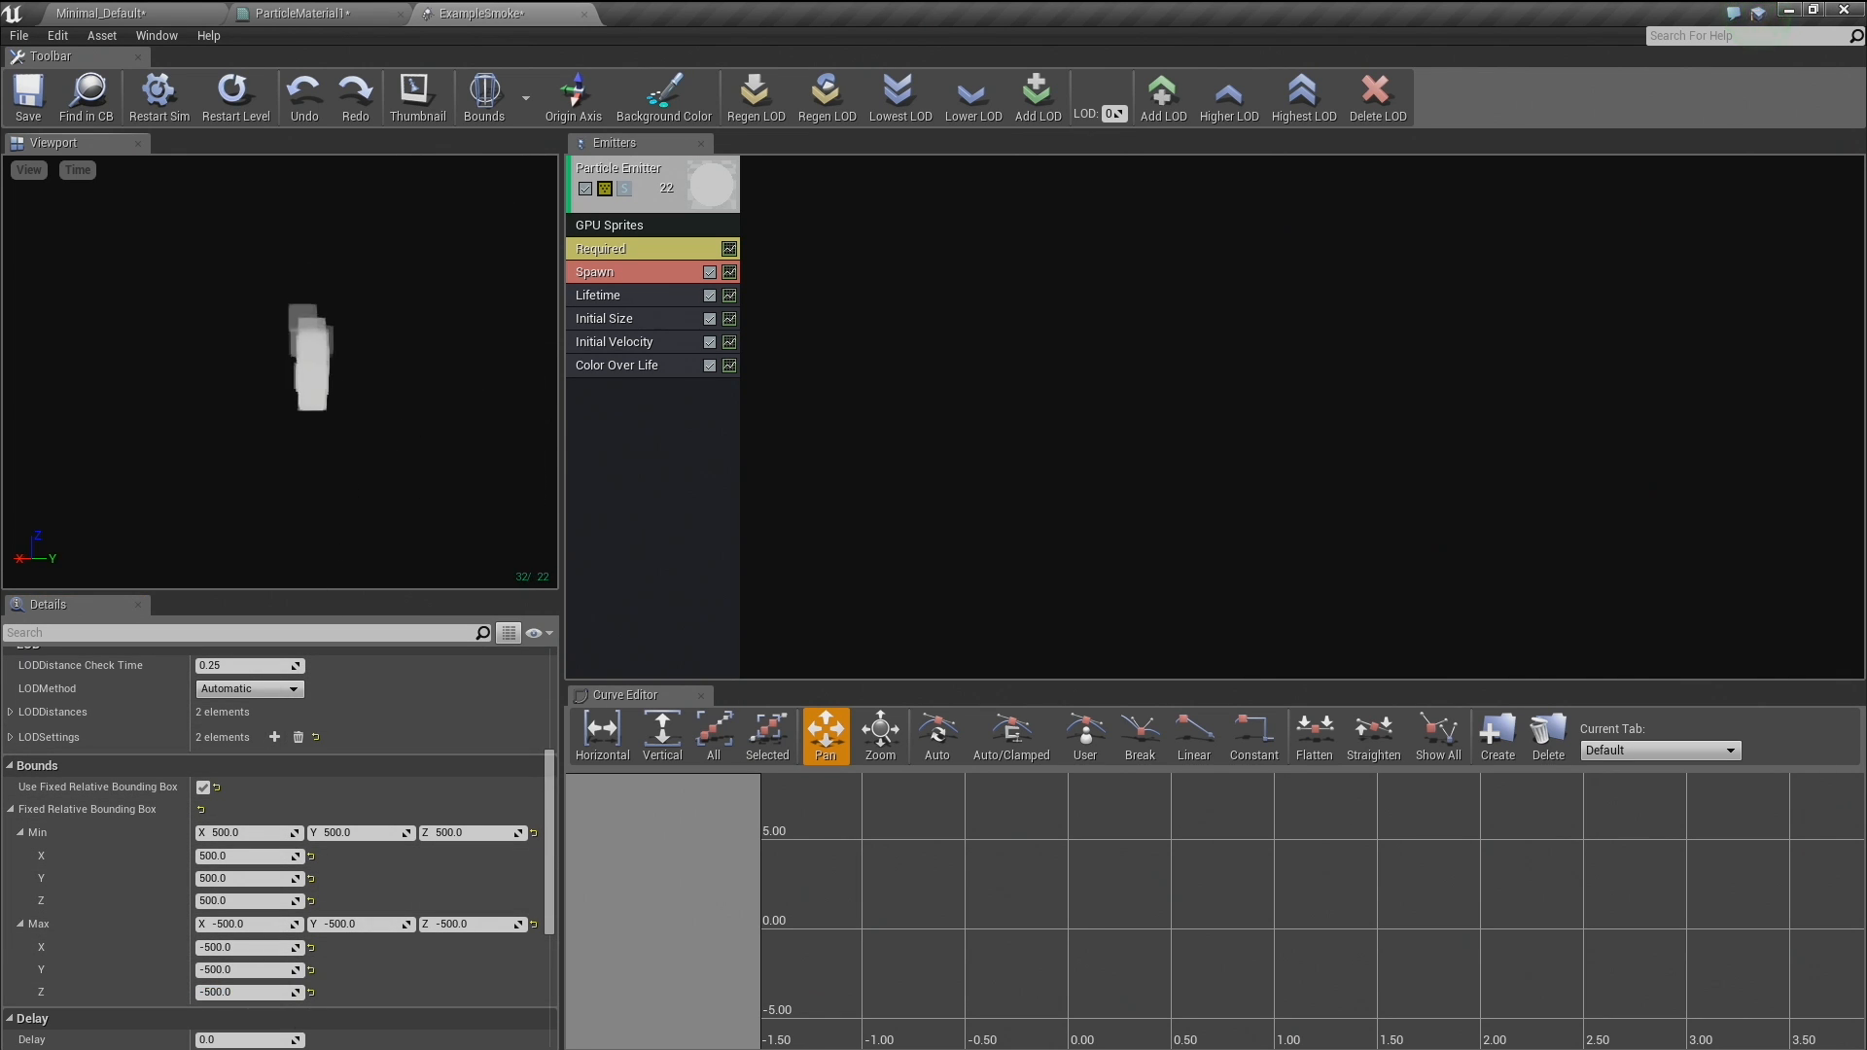
right_click_drag(350, 480, 453, 482)
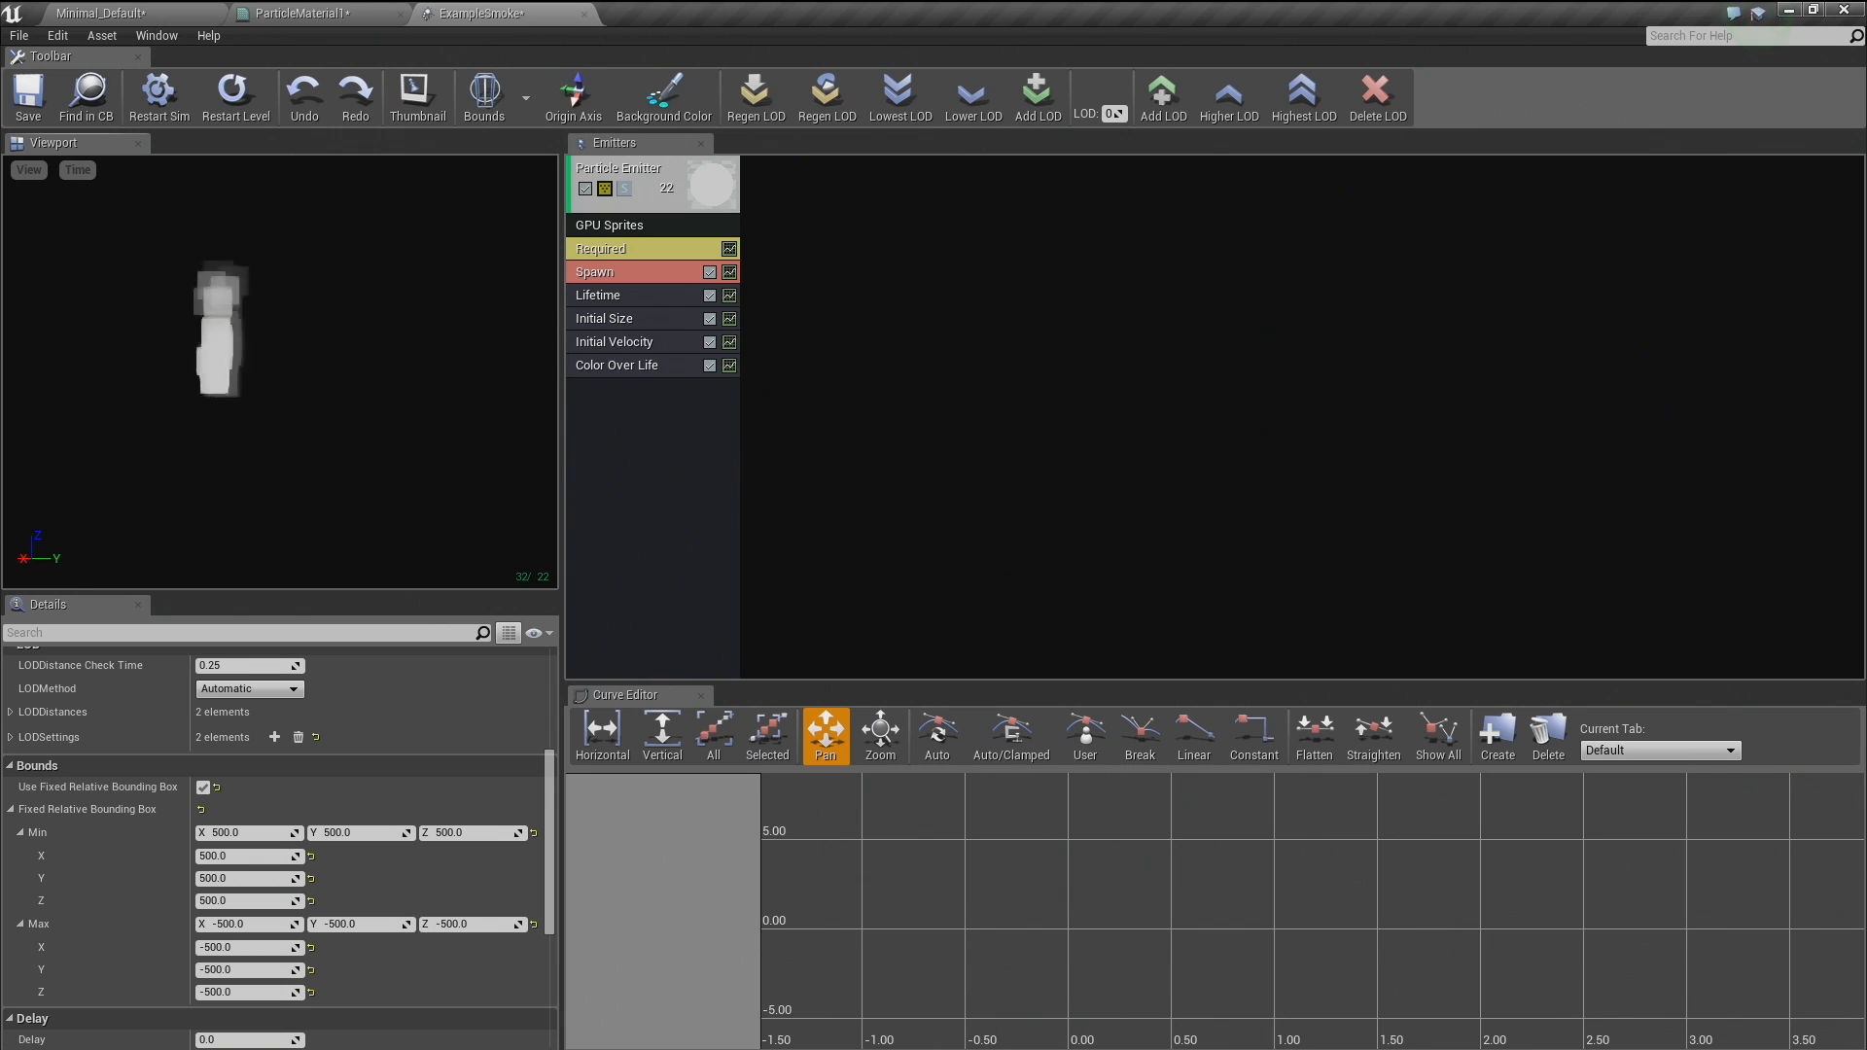
Set the fixed relative bounding box's Min X, Y and Z to 5000.
left_click(581, 422)
left_click(791, 521)
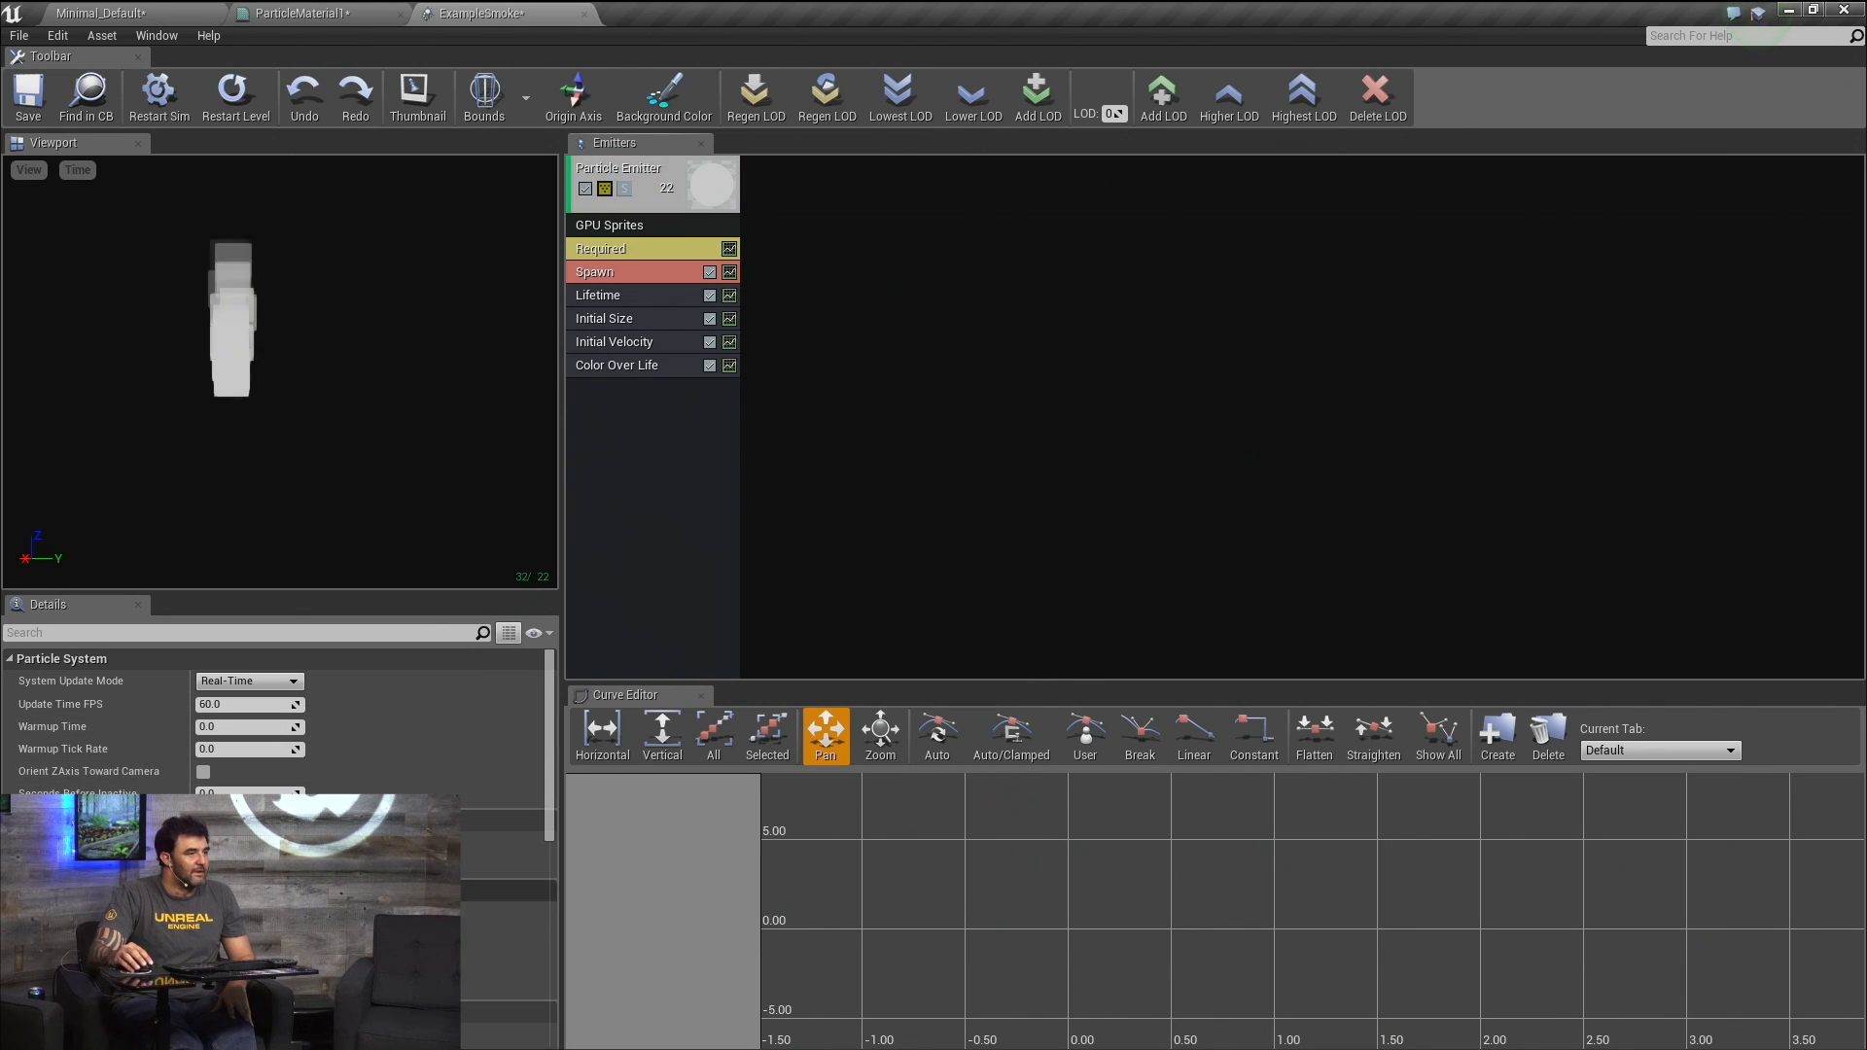
scroll(82, 930, "down", 5)
left_click(249, 885)
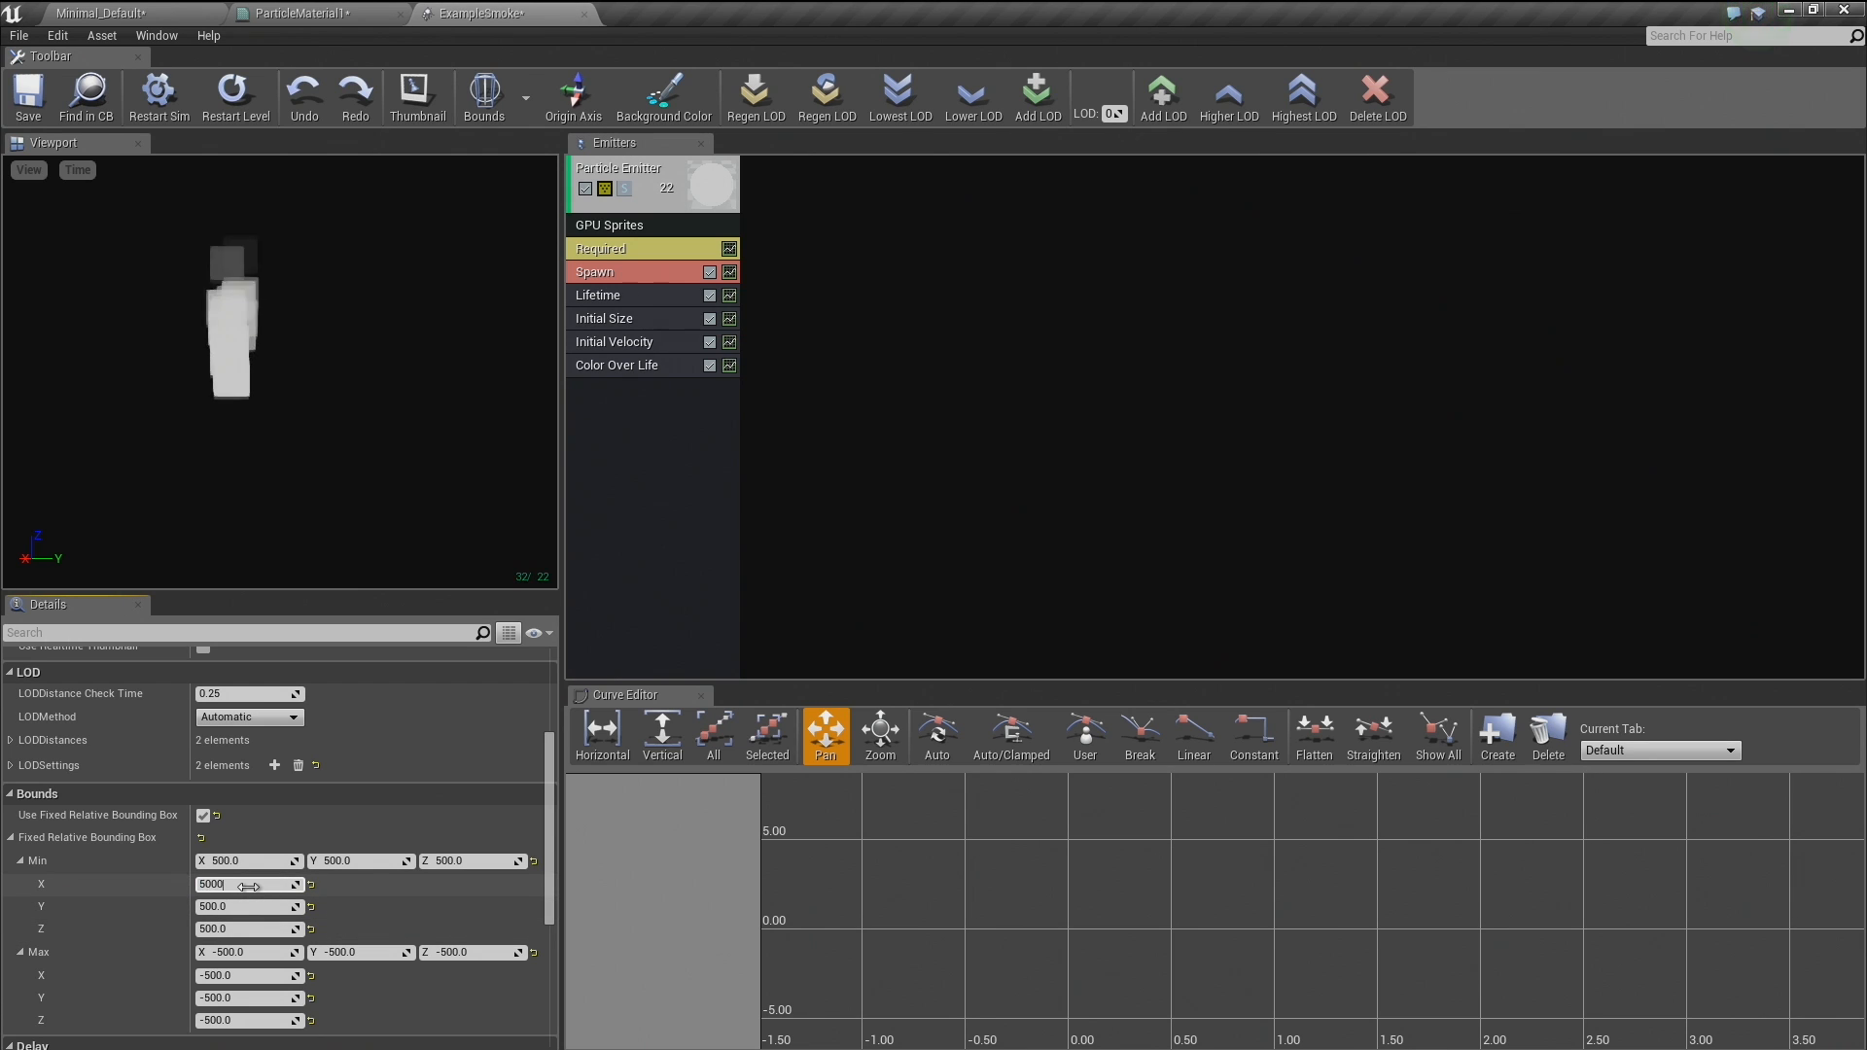
type("5000")
key("Tab")
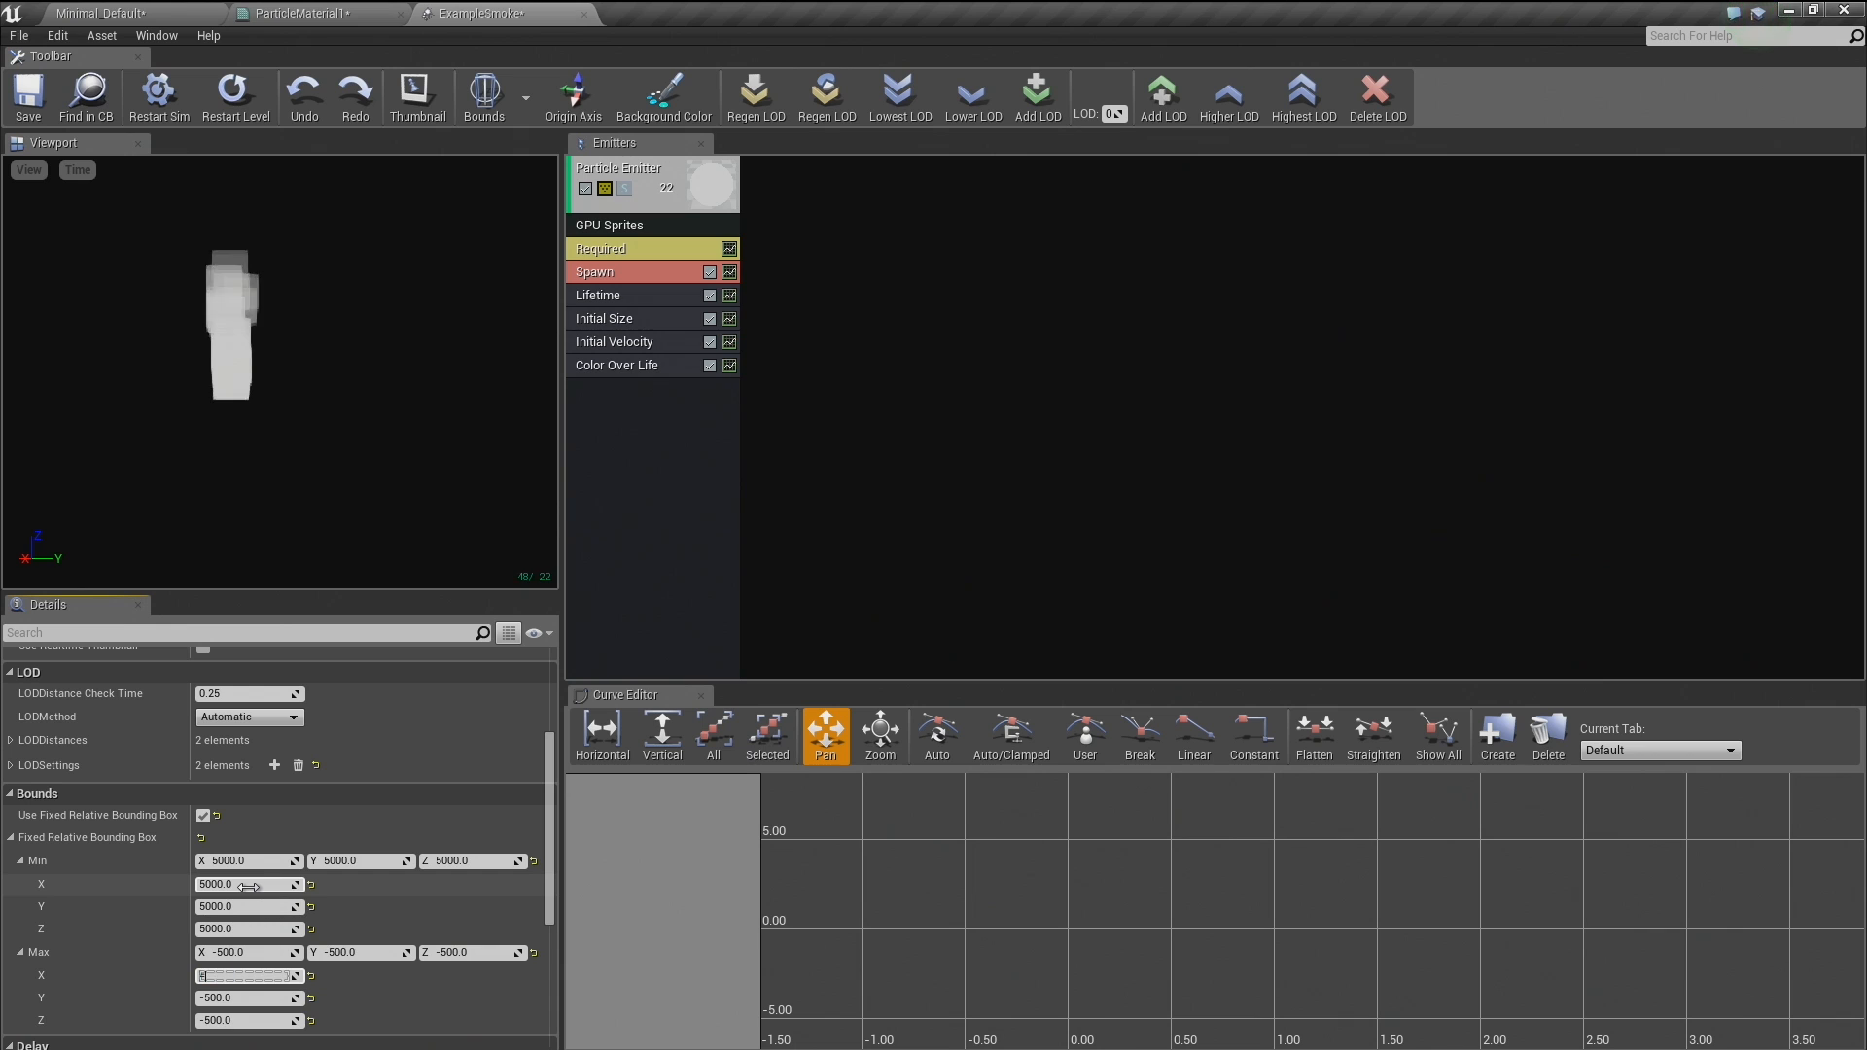
Set the fixed relative bounding box's Max X, Y and Z to -5000 and check the particles in the preview.
type("-5000")
key("Tab")
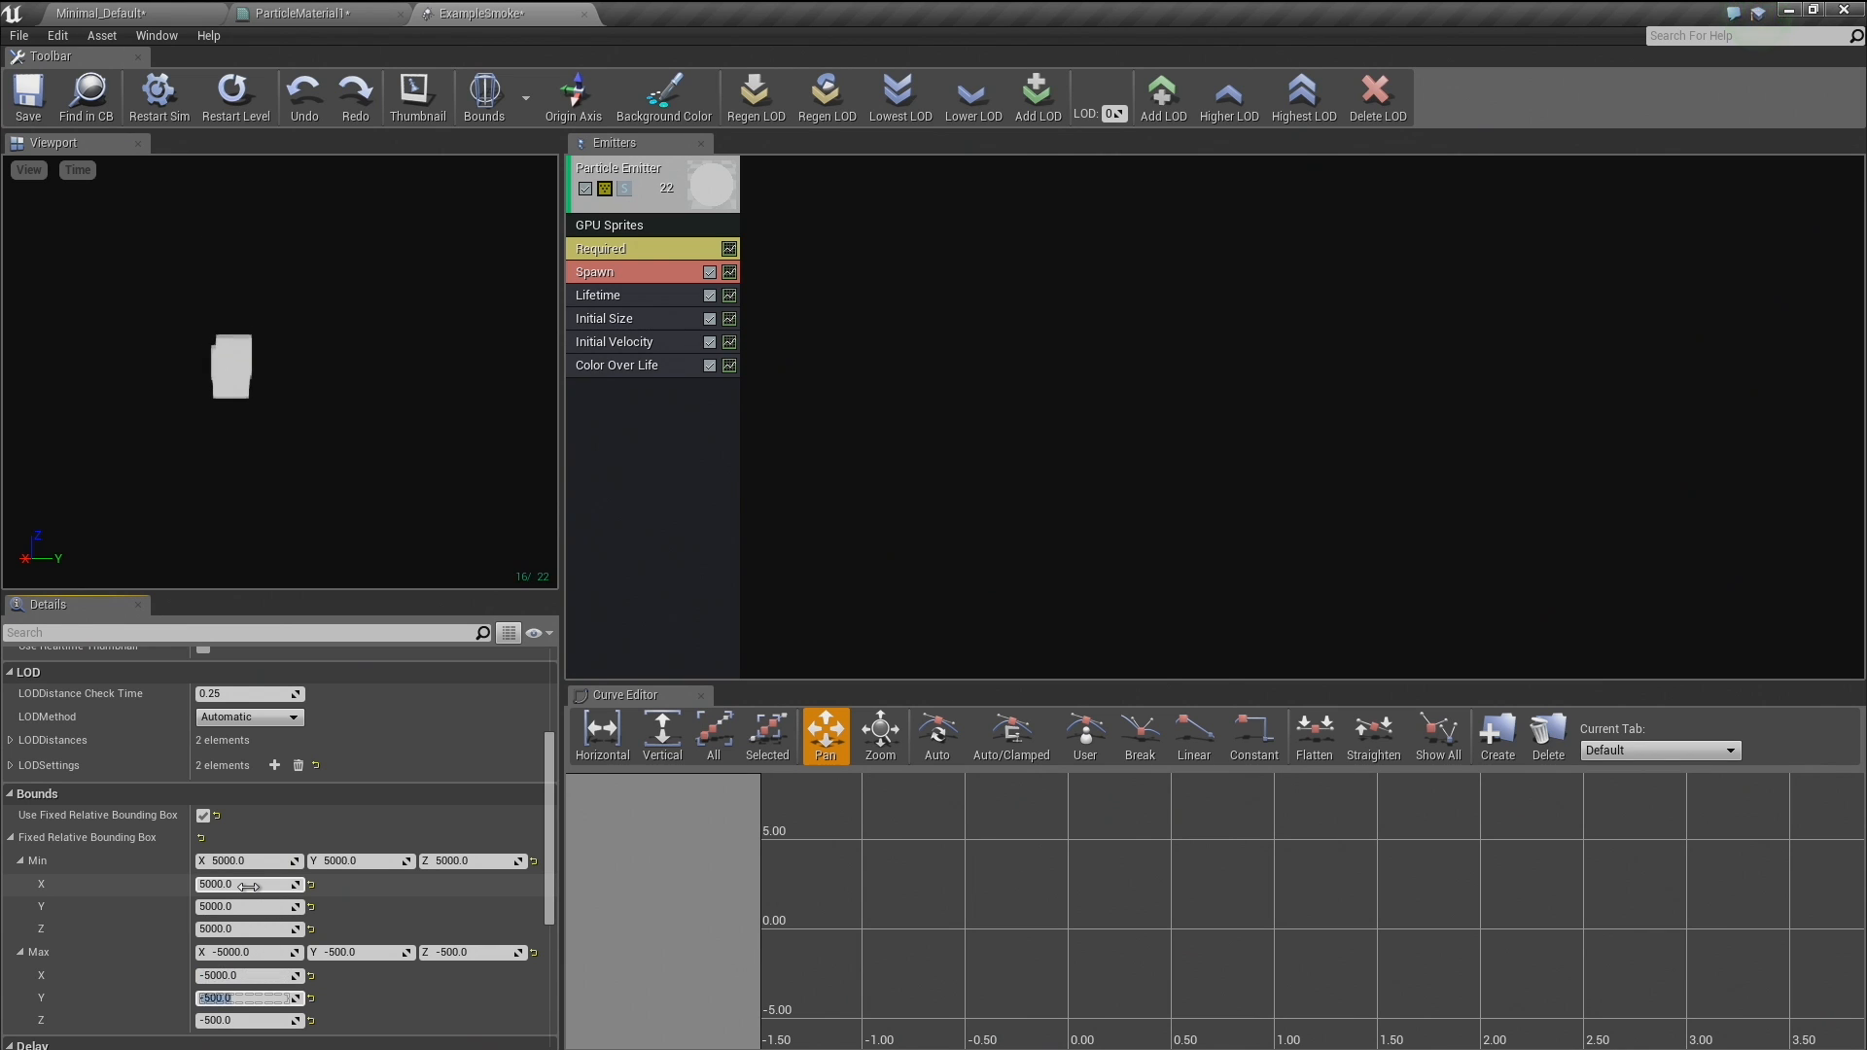
type("-5000")
key("Tab")
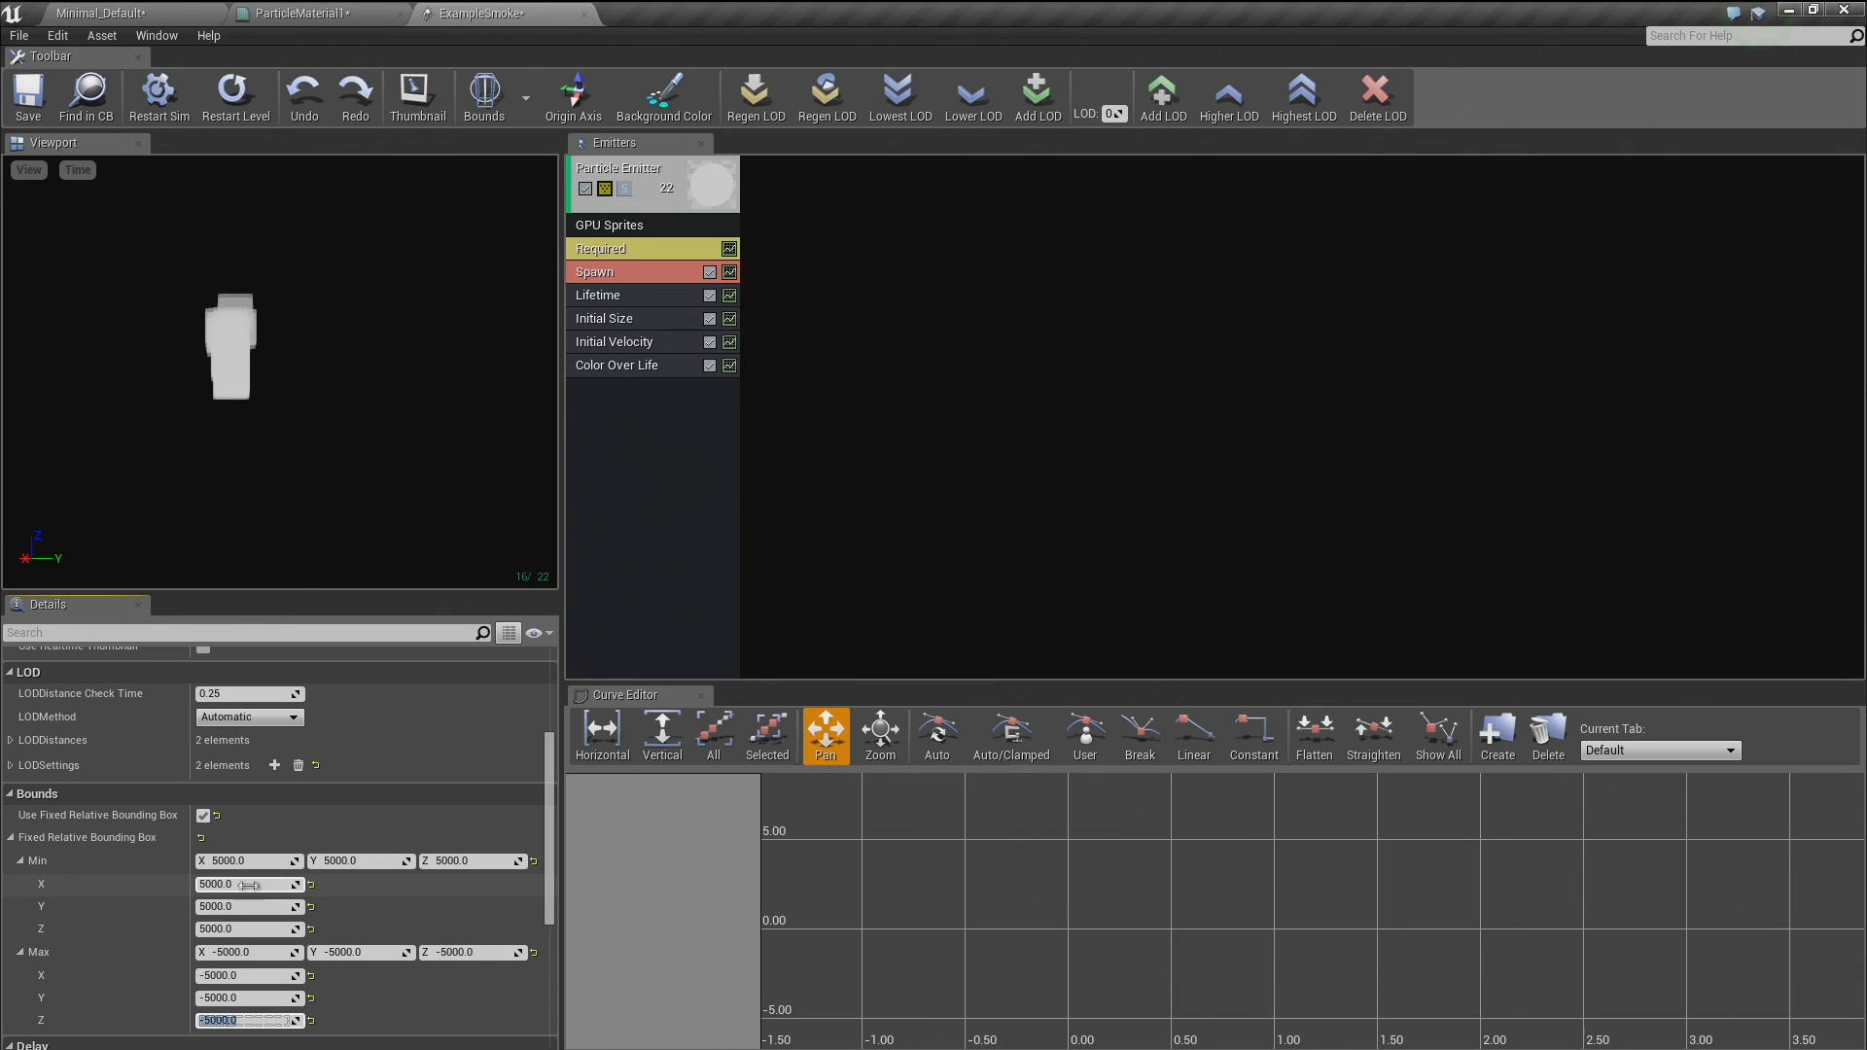
right_click_drag(173, 477, 355, 428)
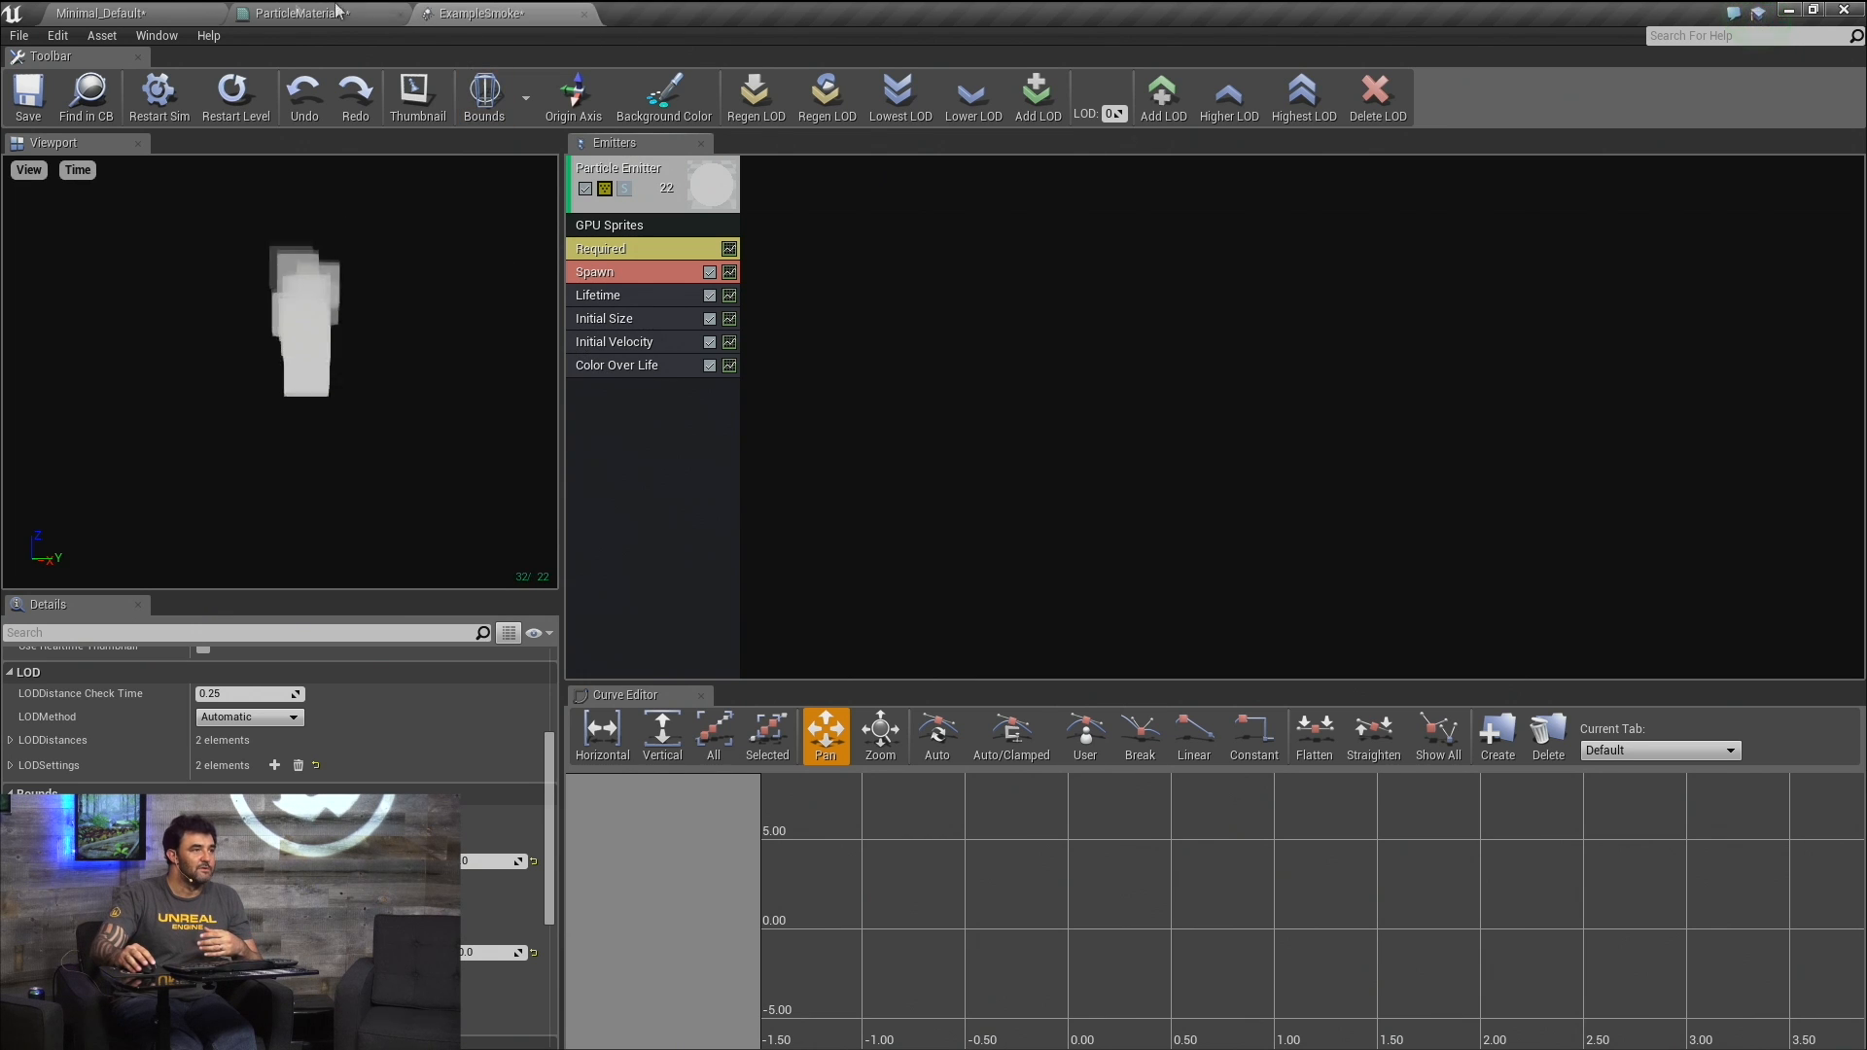
Add a ParticlePositionWS node to ParticleMaterial1 and place it below and to the left of Particle Color.
left_click(296, 13)
right_click(690, 401)
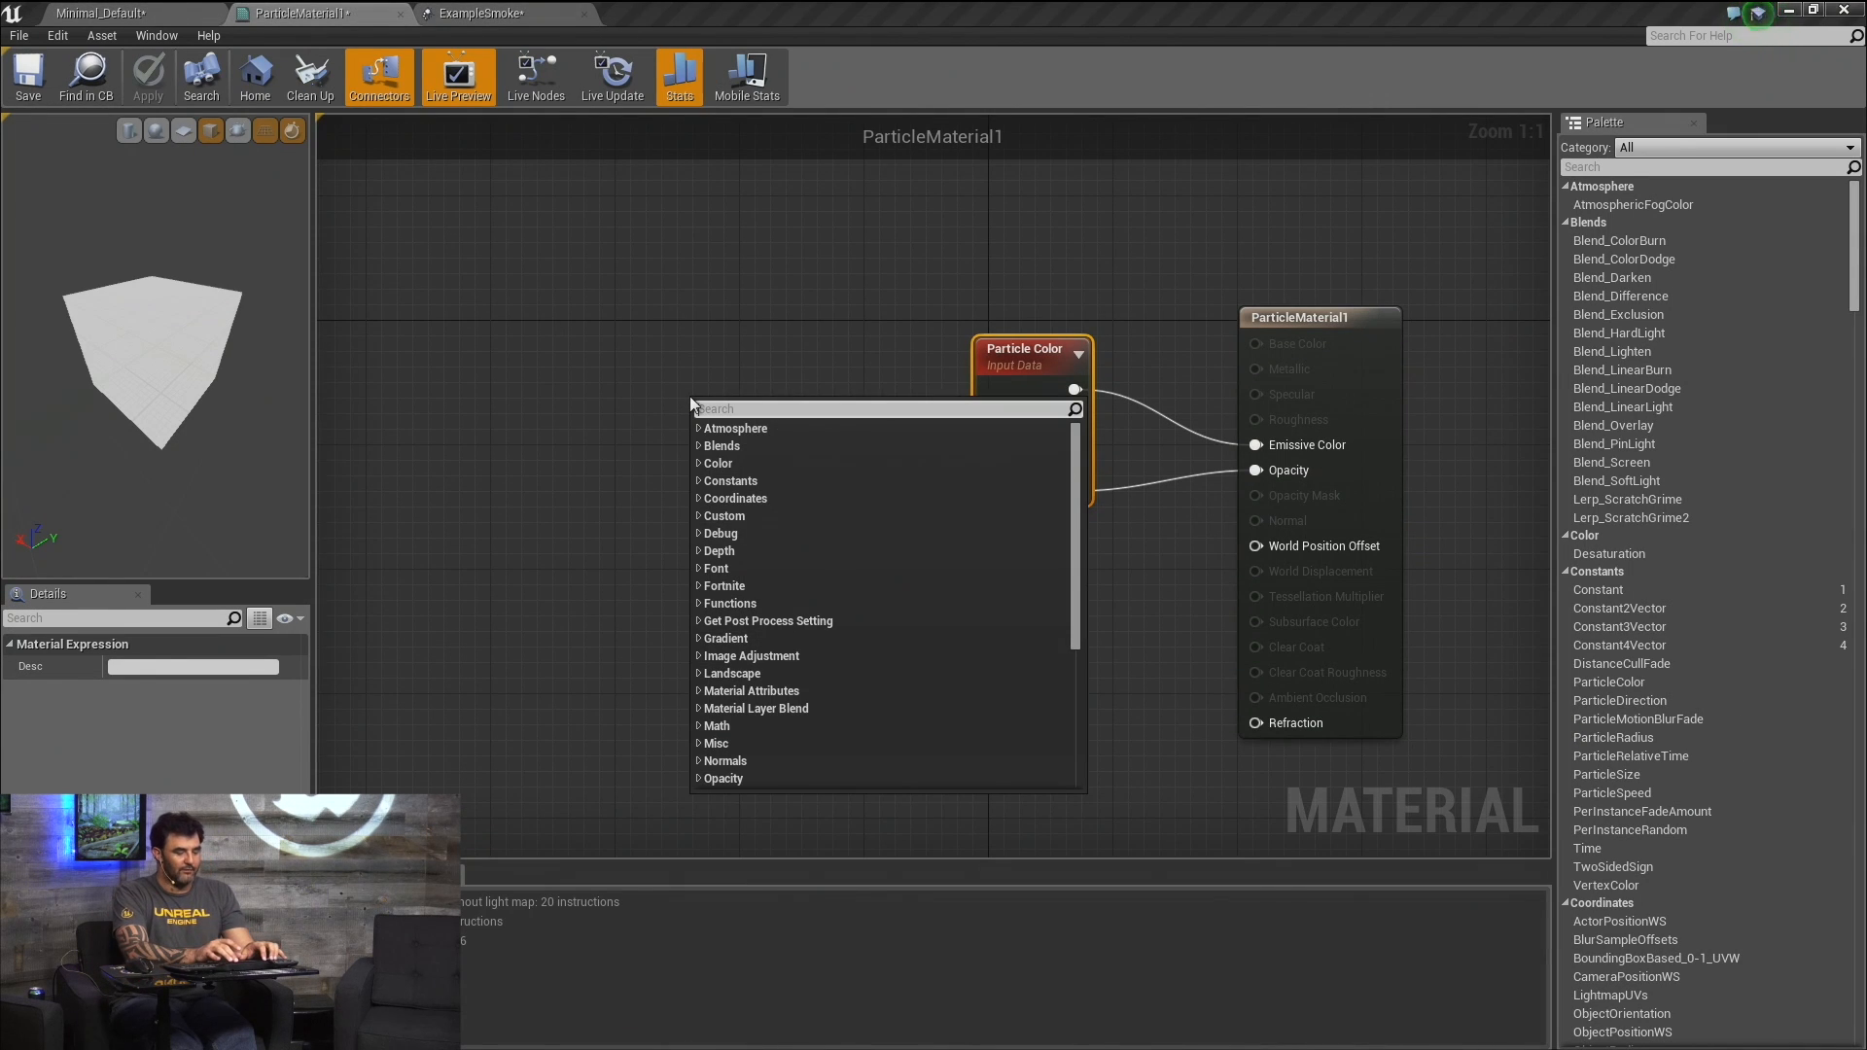
type("partic")
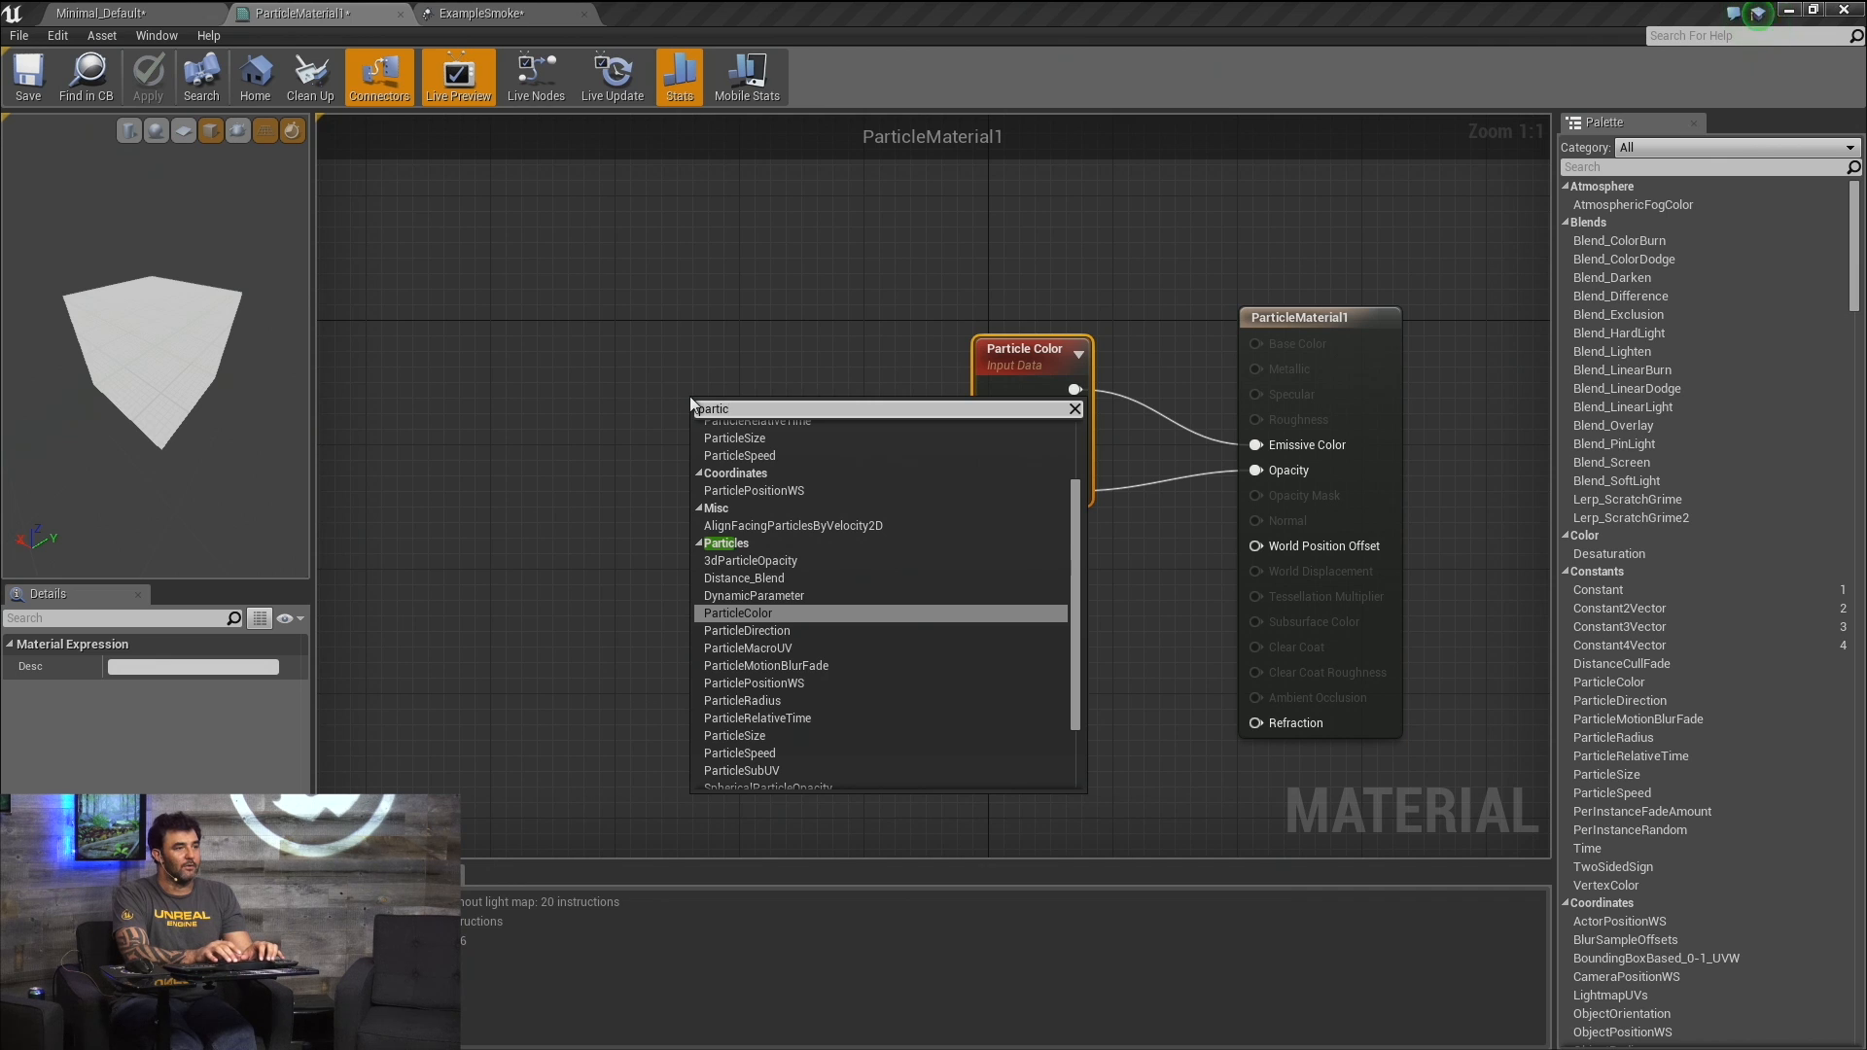
type("lepo")
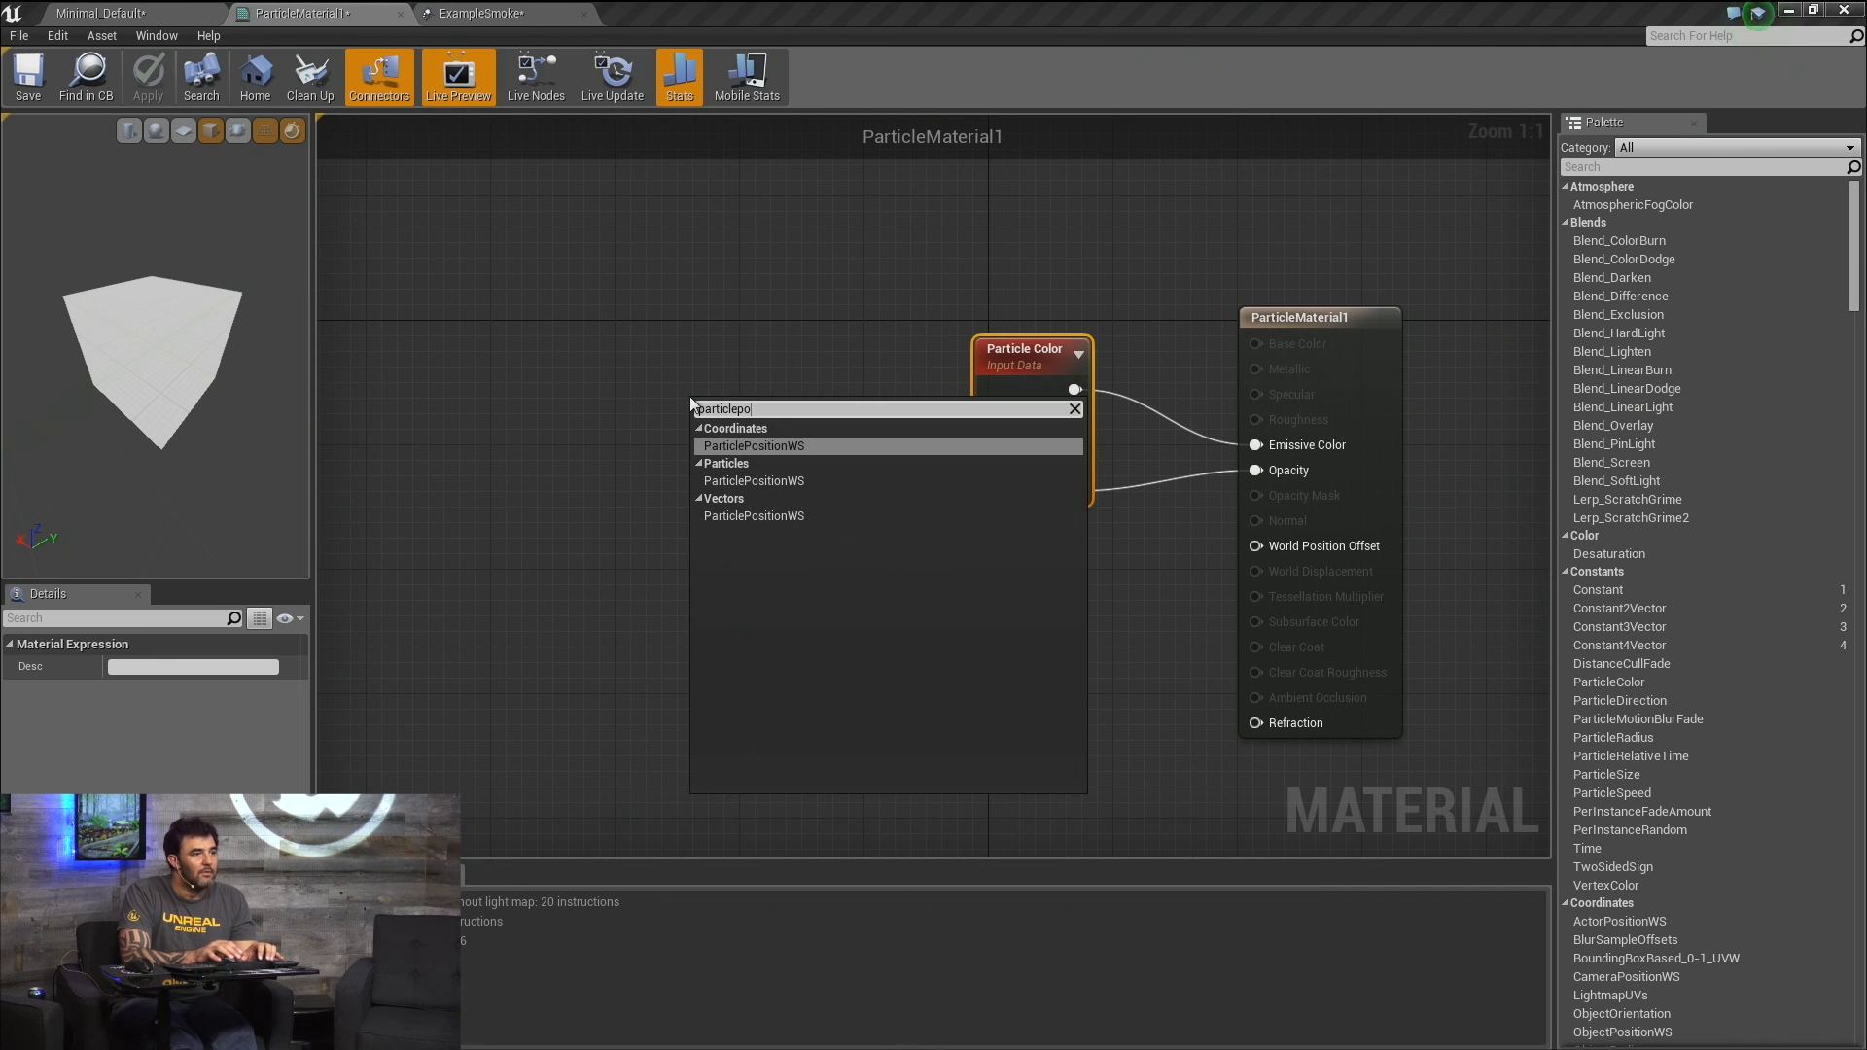
key("Return")
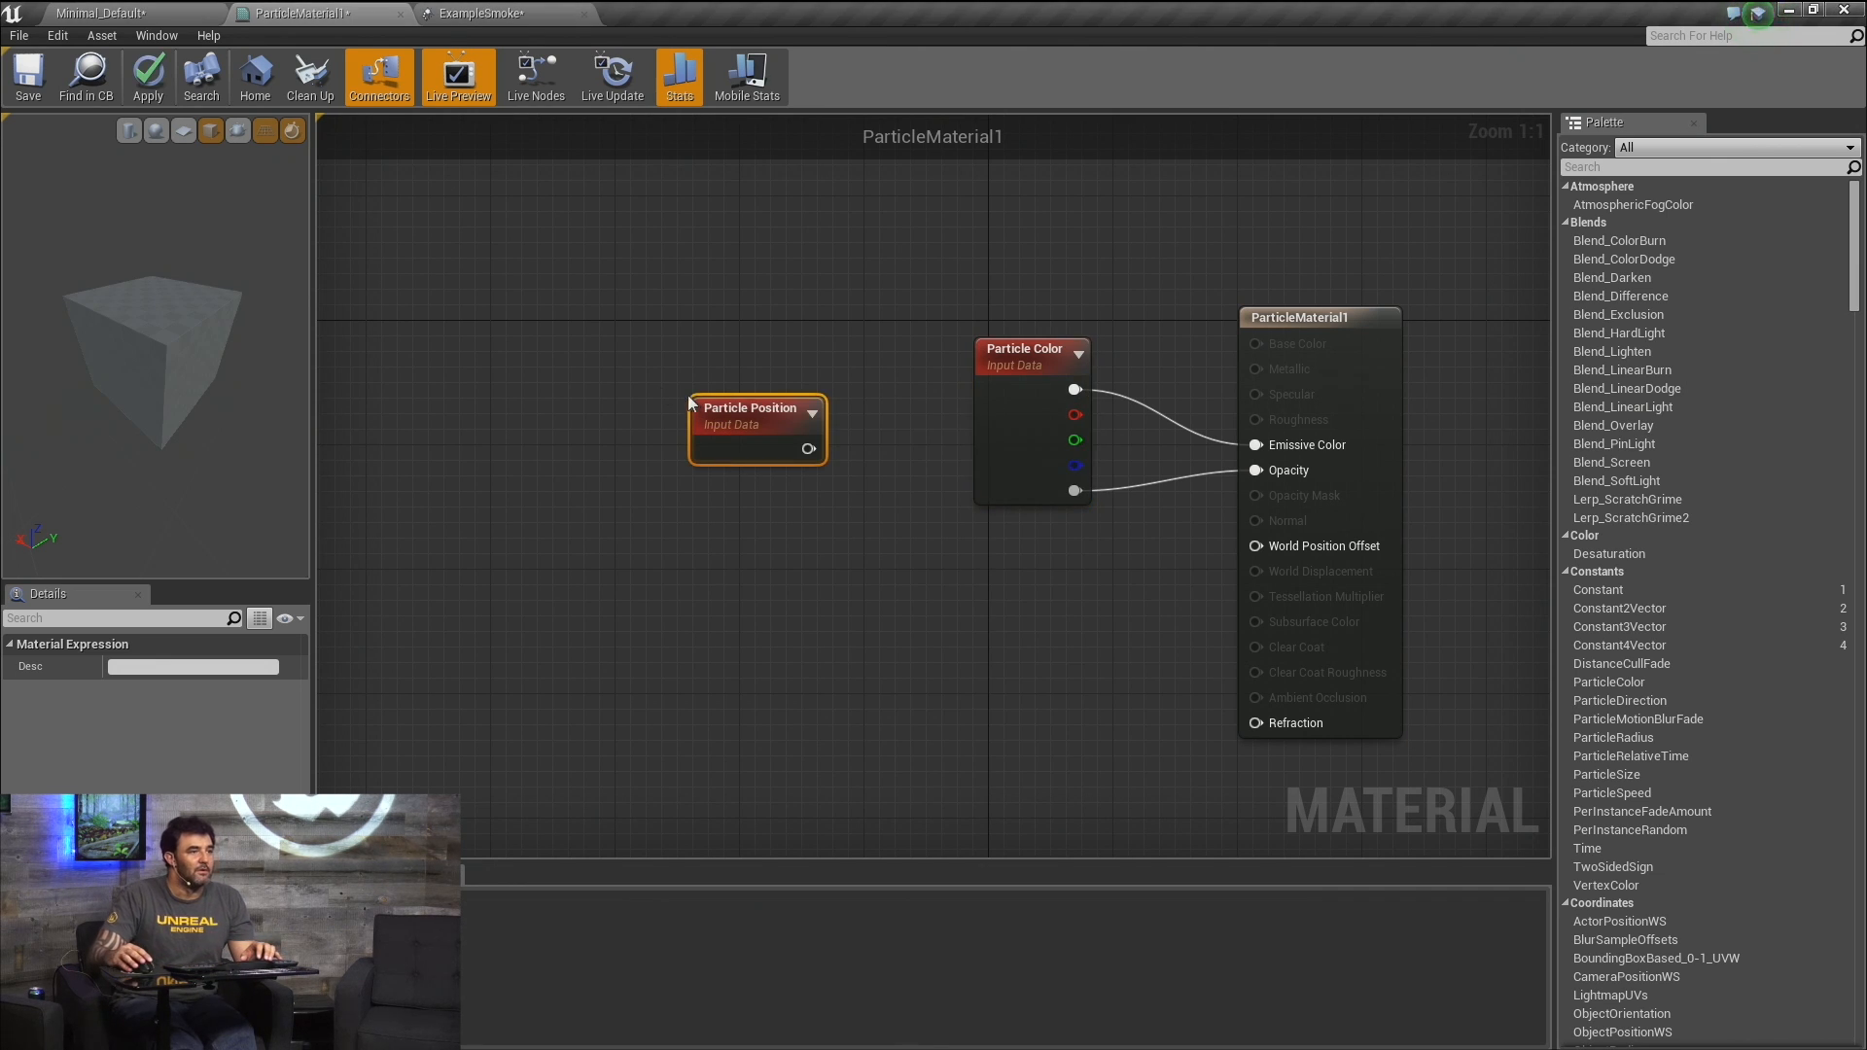
left_click_drag(757, 428, 730, 602)
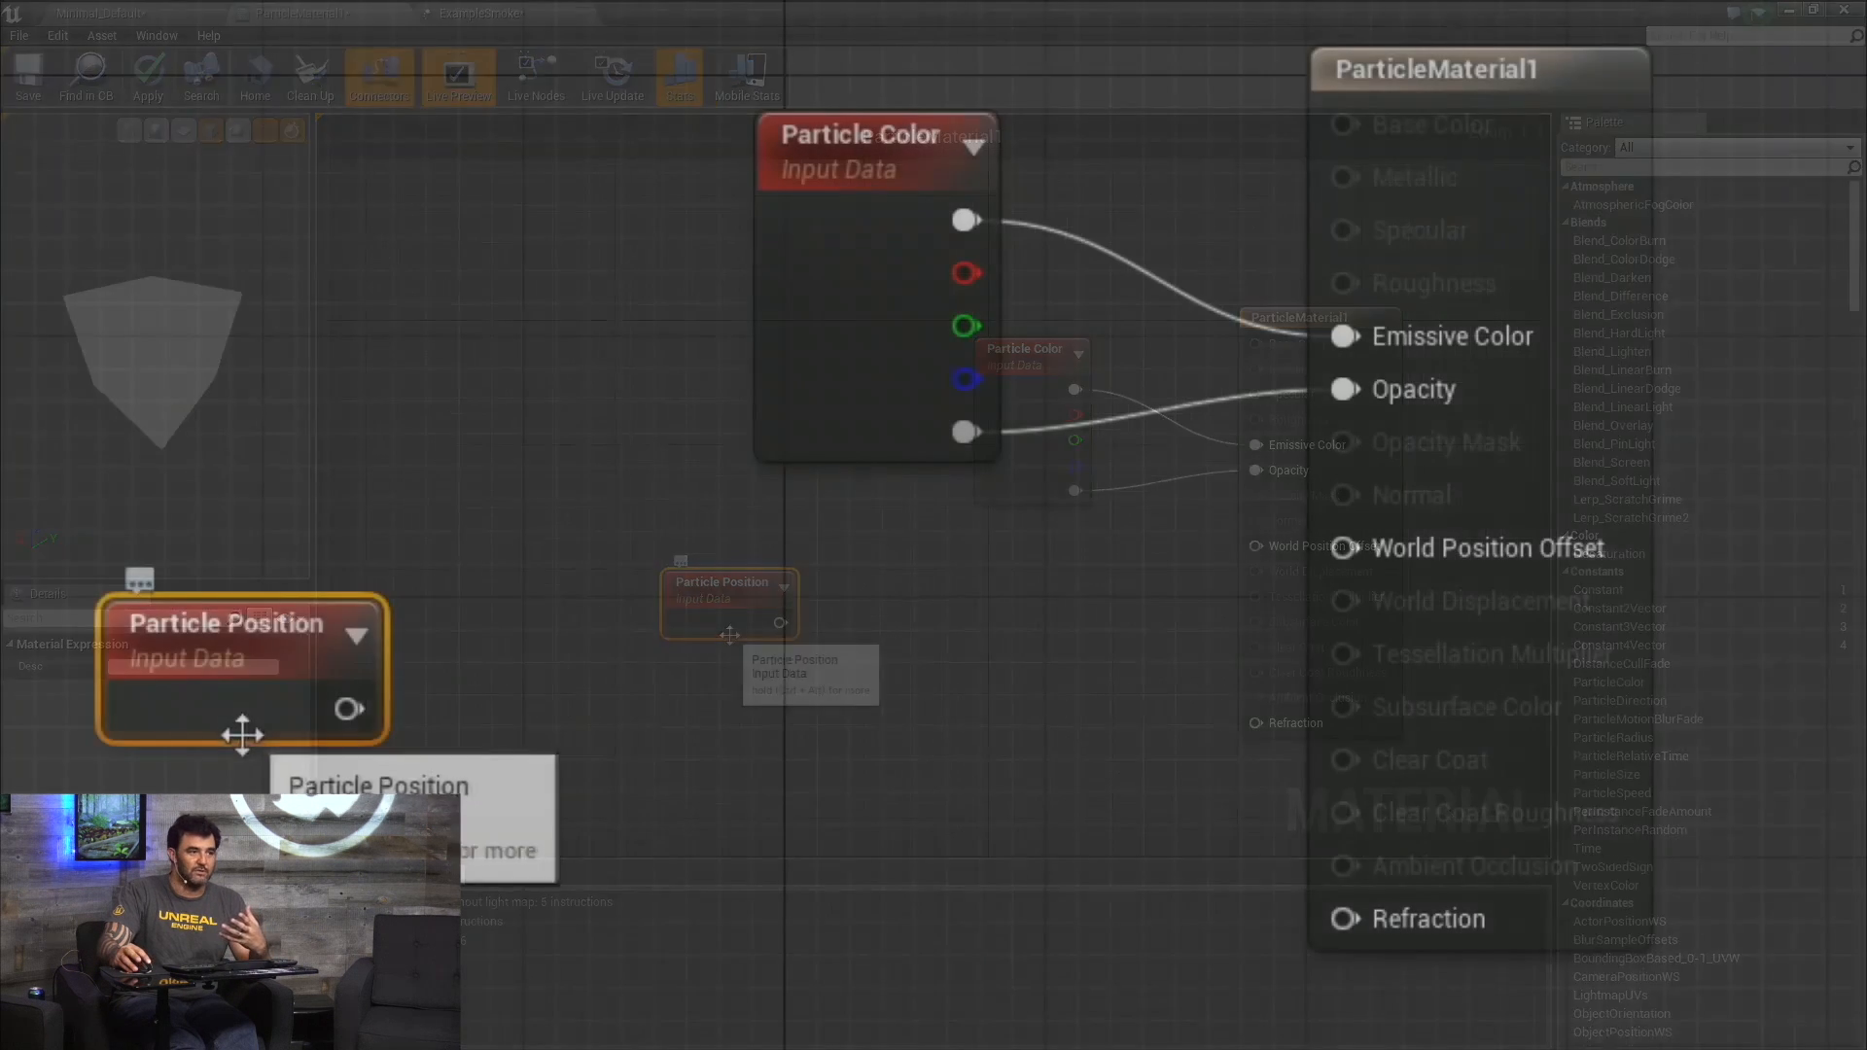
Feed the Particle Position output into a new Divide node and set its Const B to 512.
left_click_drag(730, 632, 791, 638)
left_click_drag(372, 745, 394, 738)
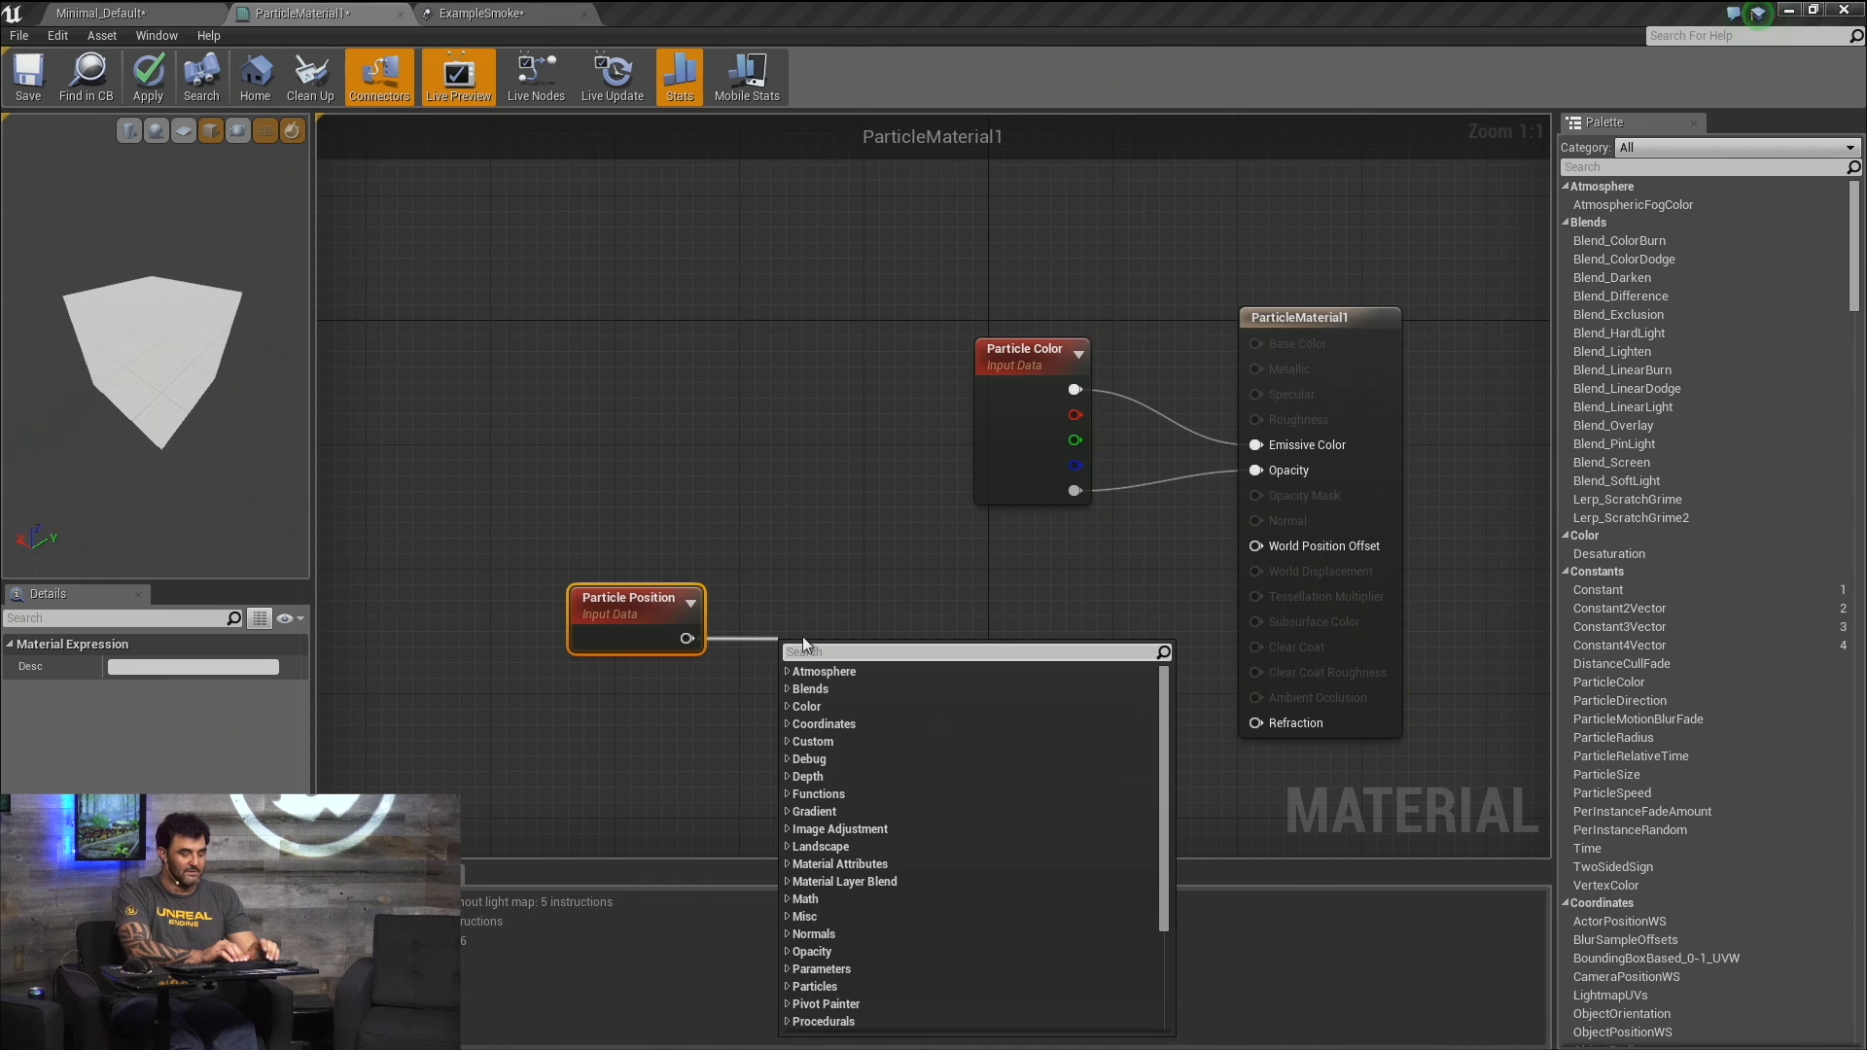
type("divide")
key("Return")
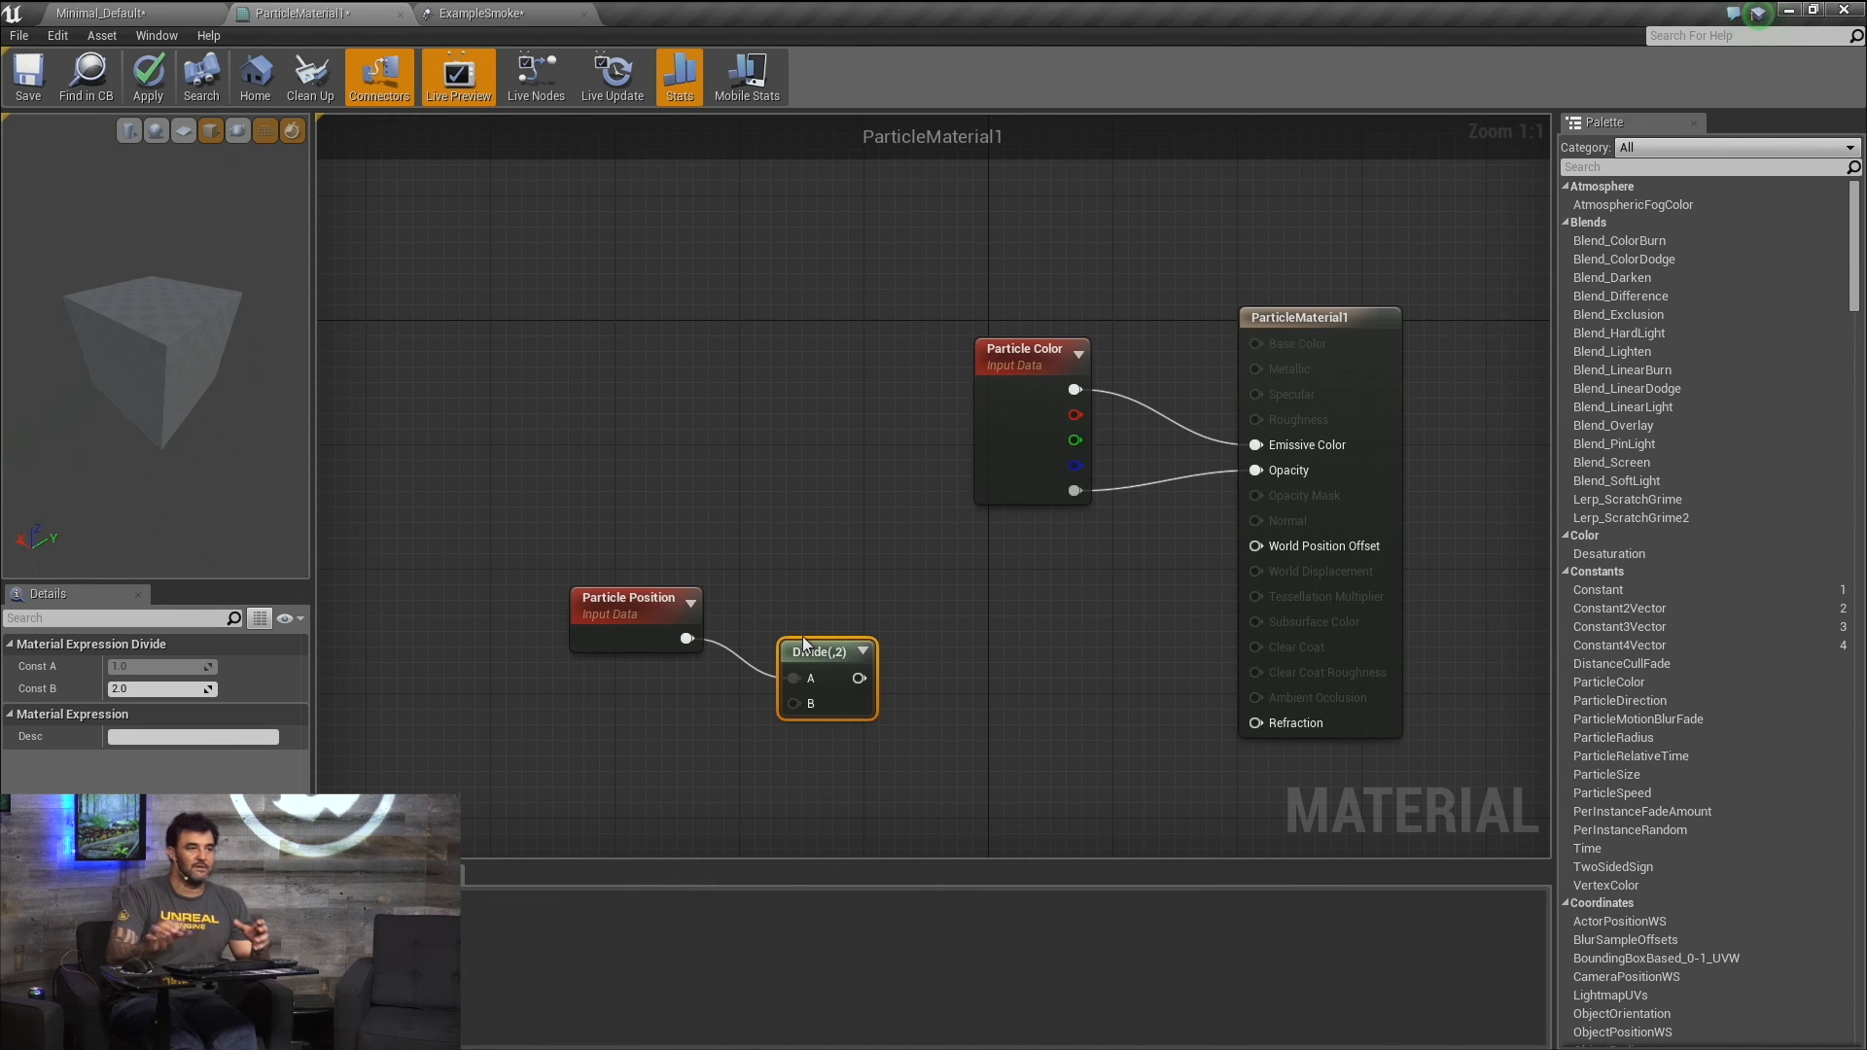
left_click(179, 689)
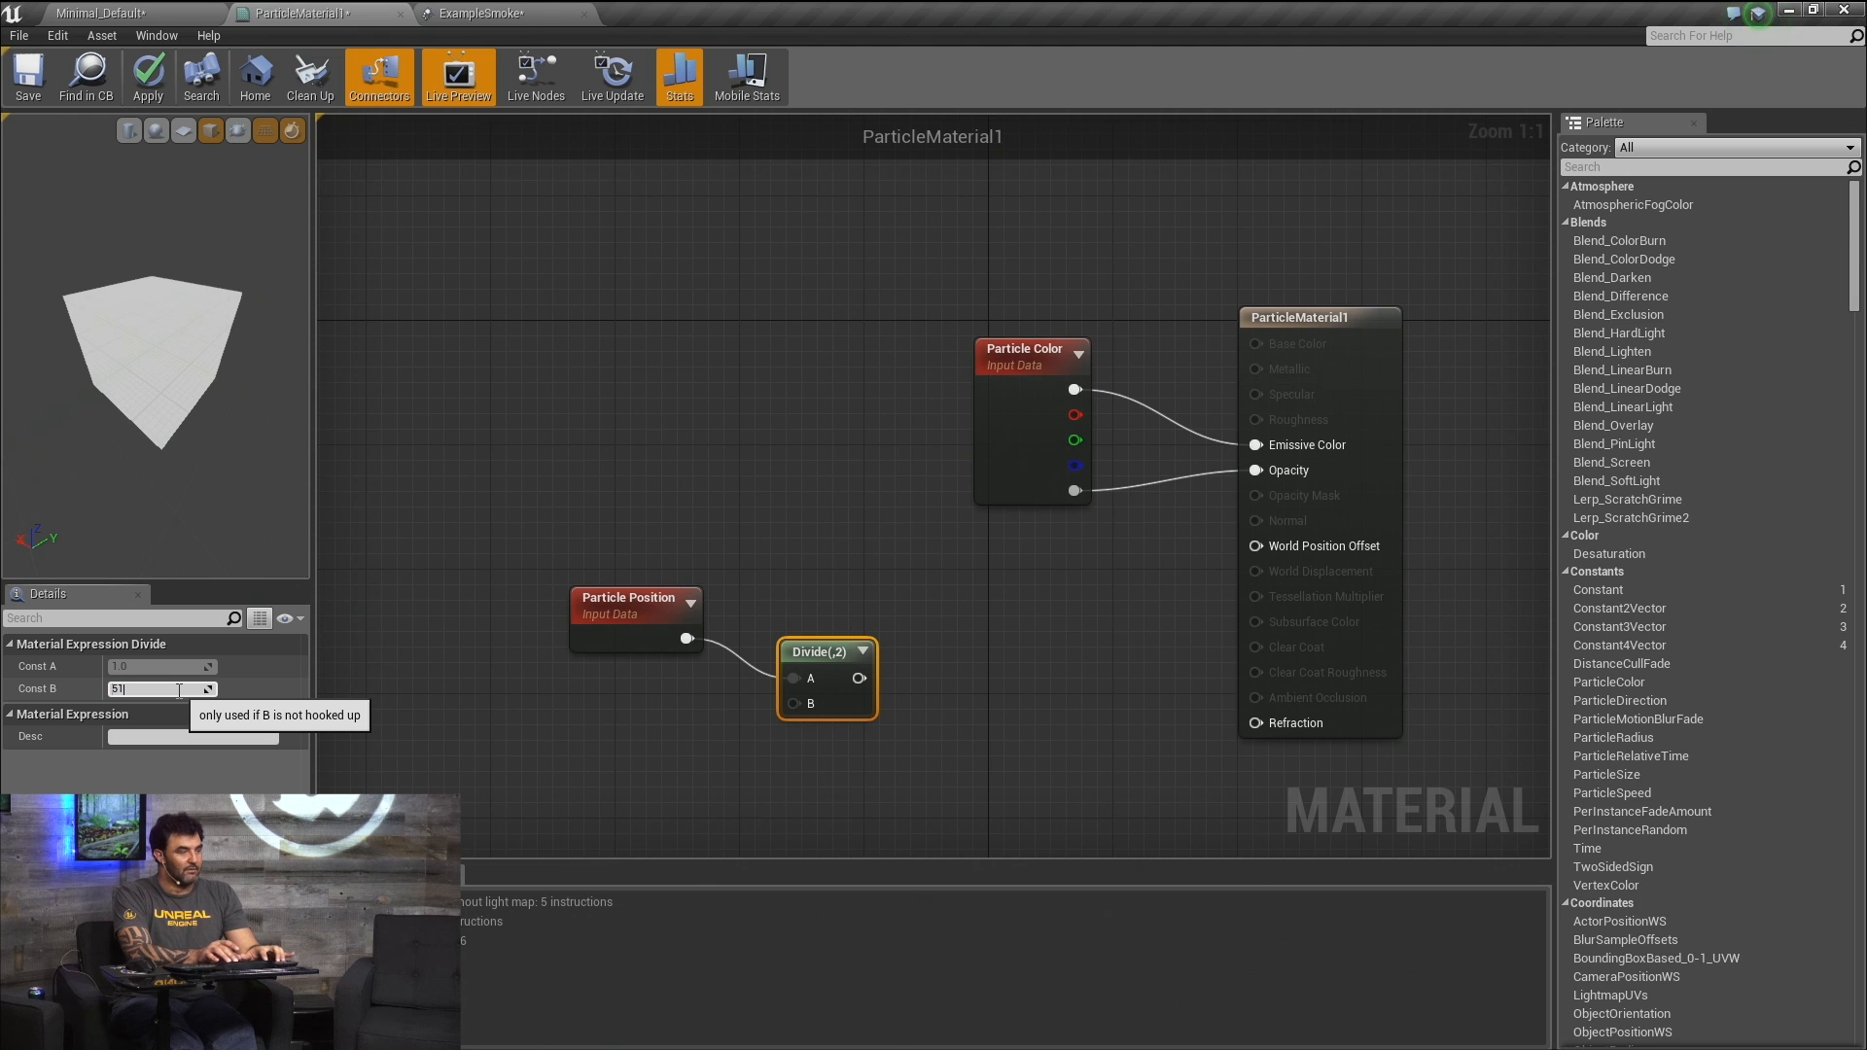
key("Return")
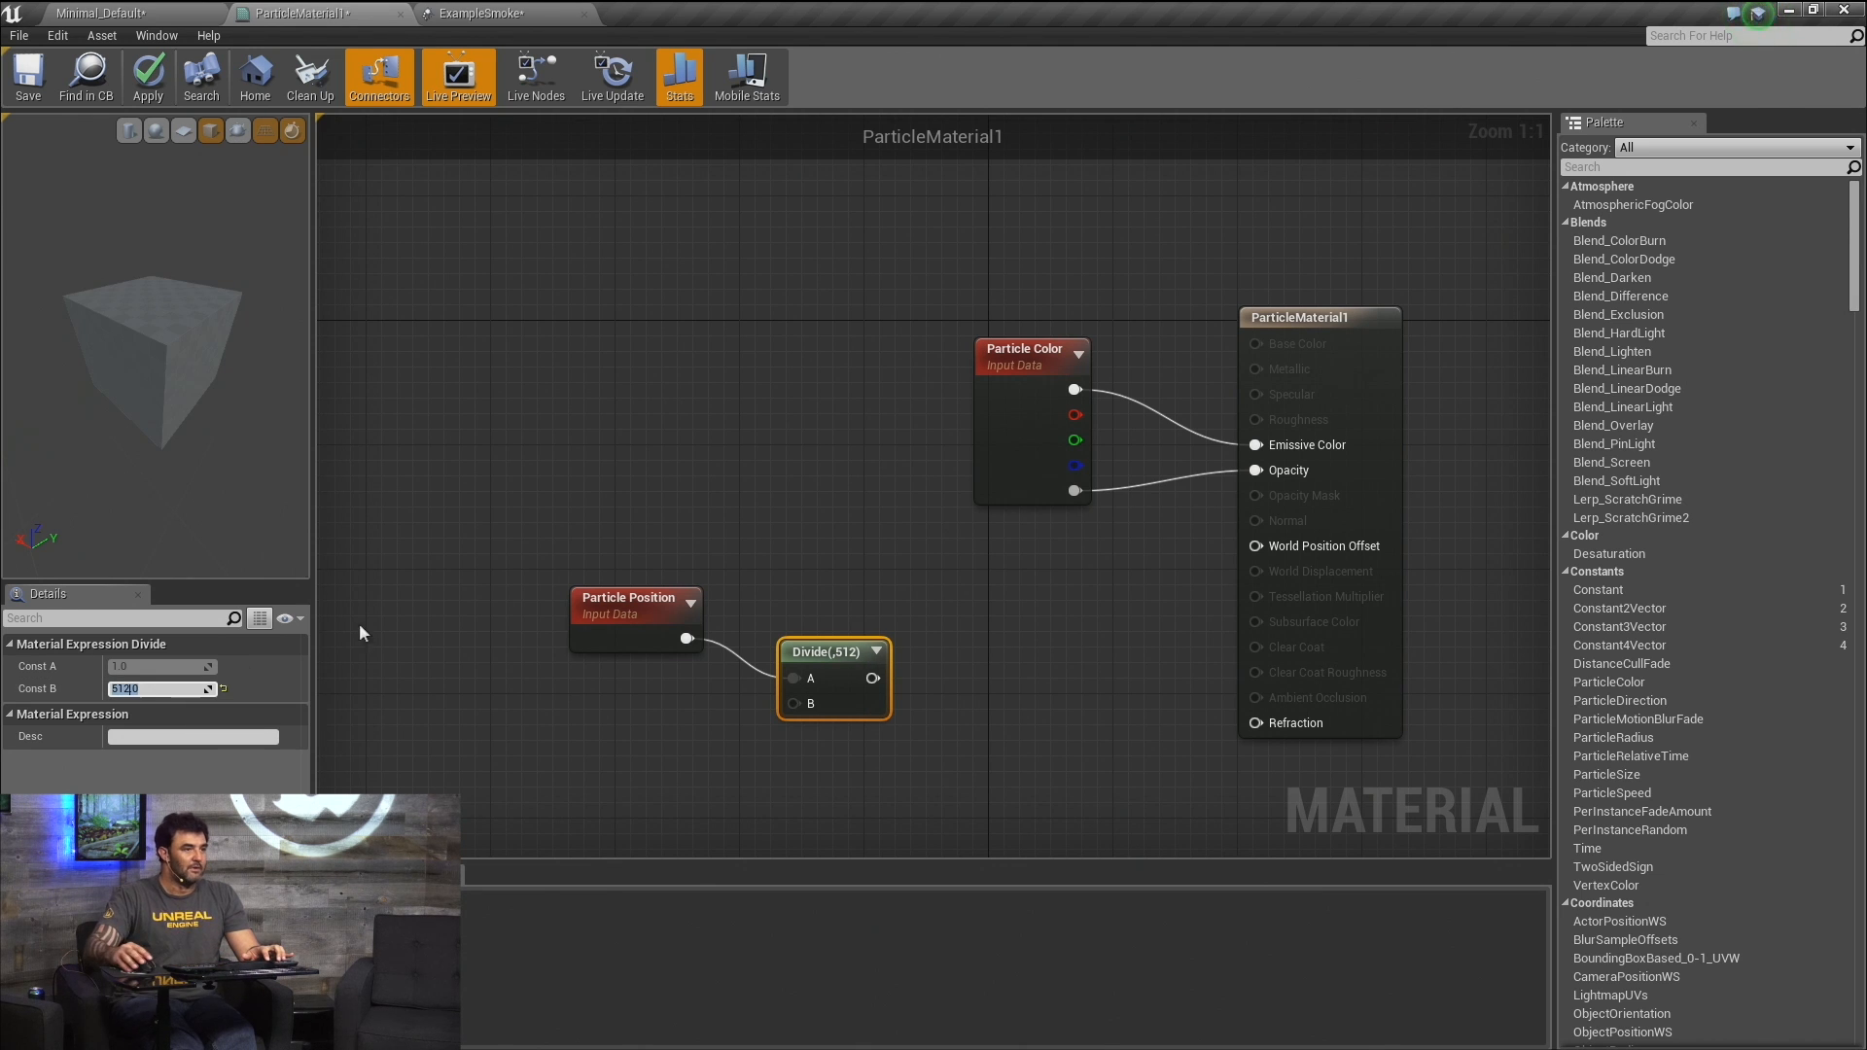
Filter the level editor's StarterContent folder to textures and select T_Tech_Panel_M.
left_click(110, 13)
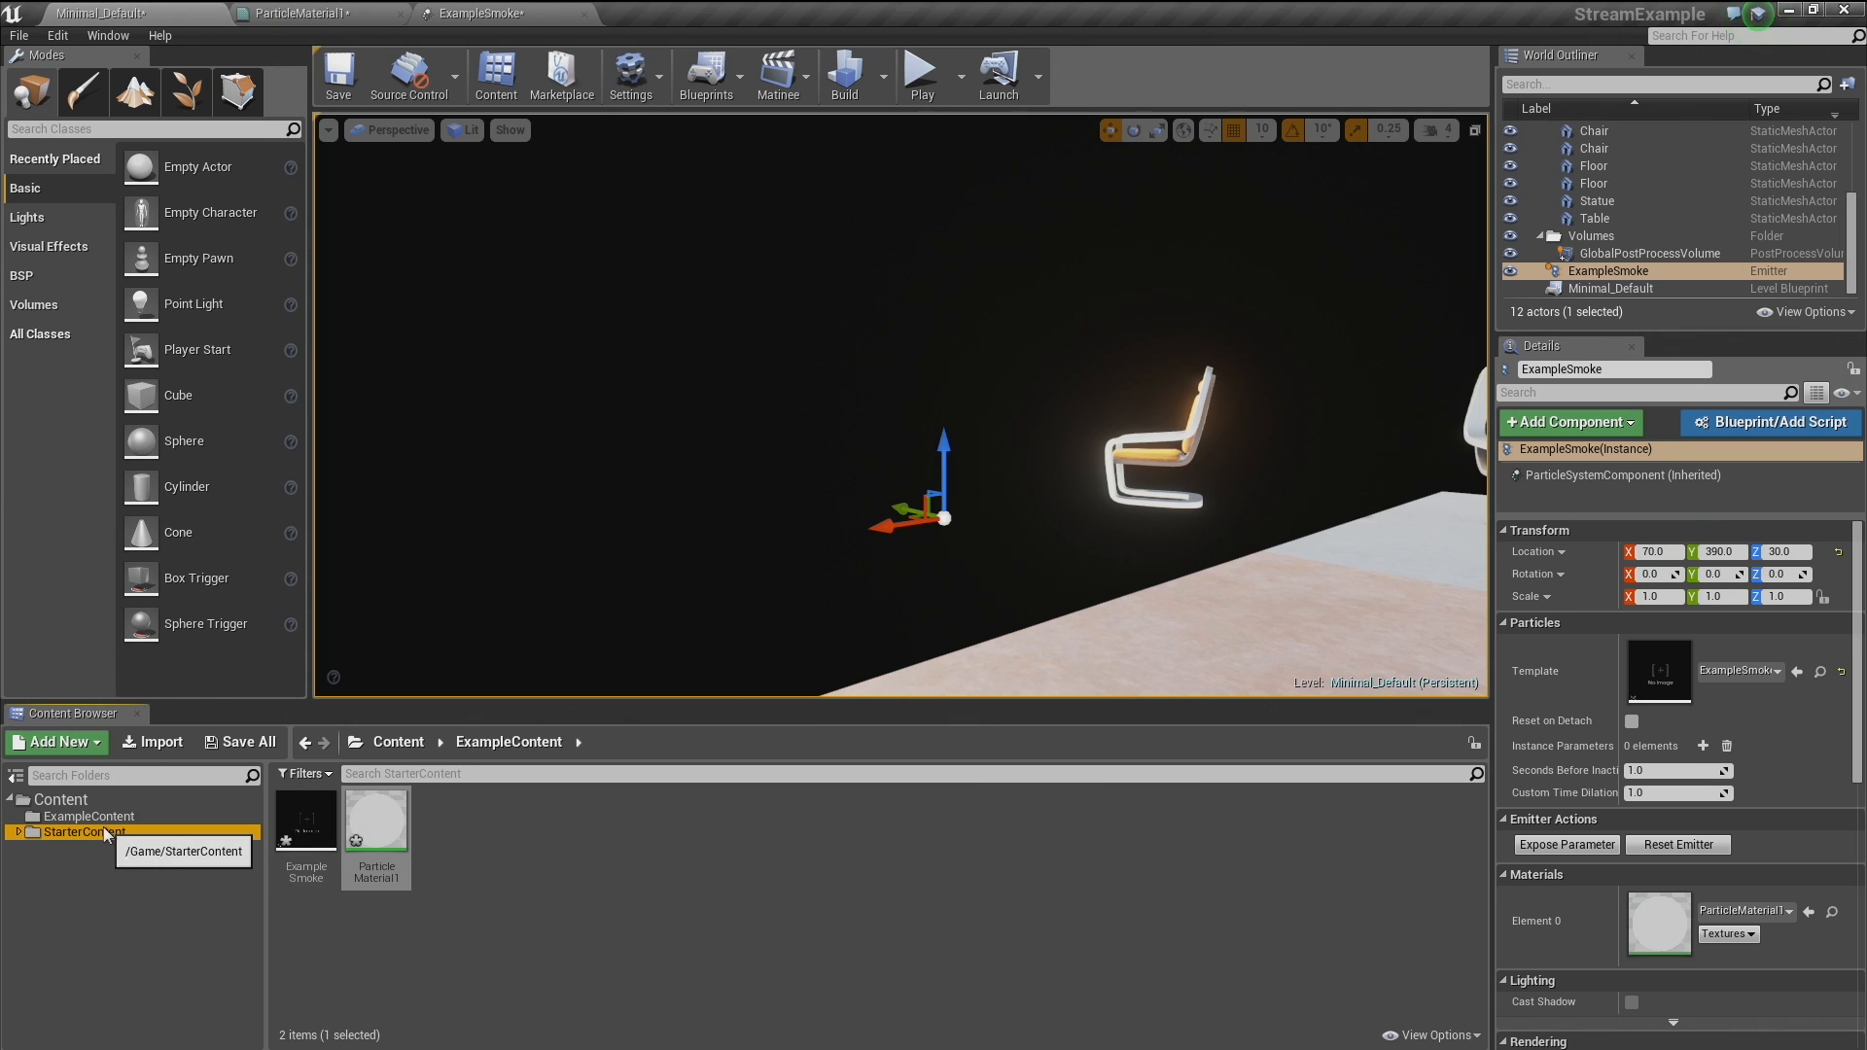
left_click(106, 835)
left_click(323, 777)
mouse_move(359, 731)
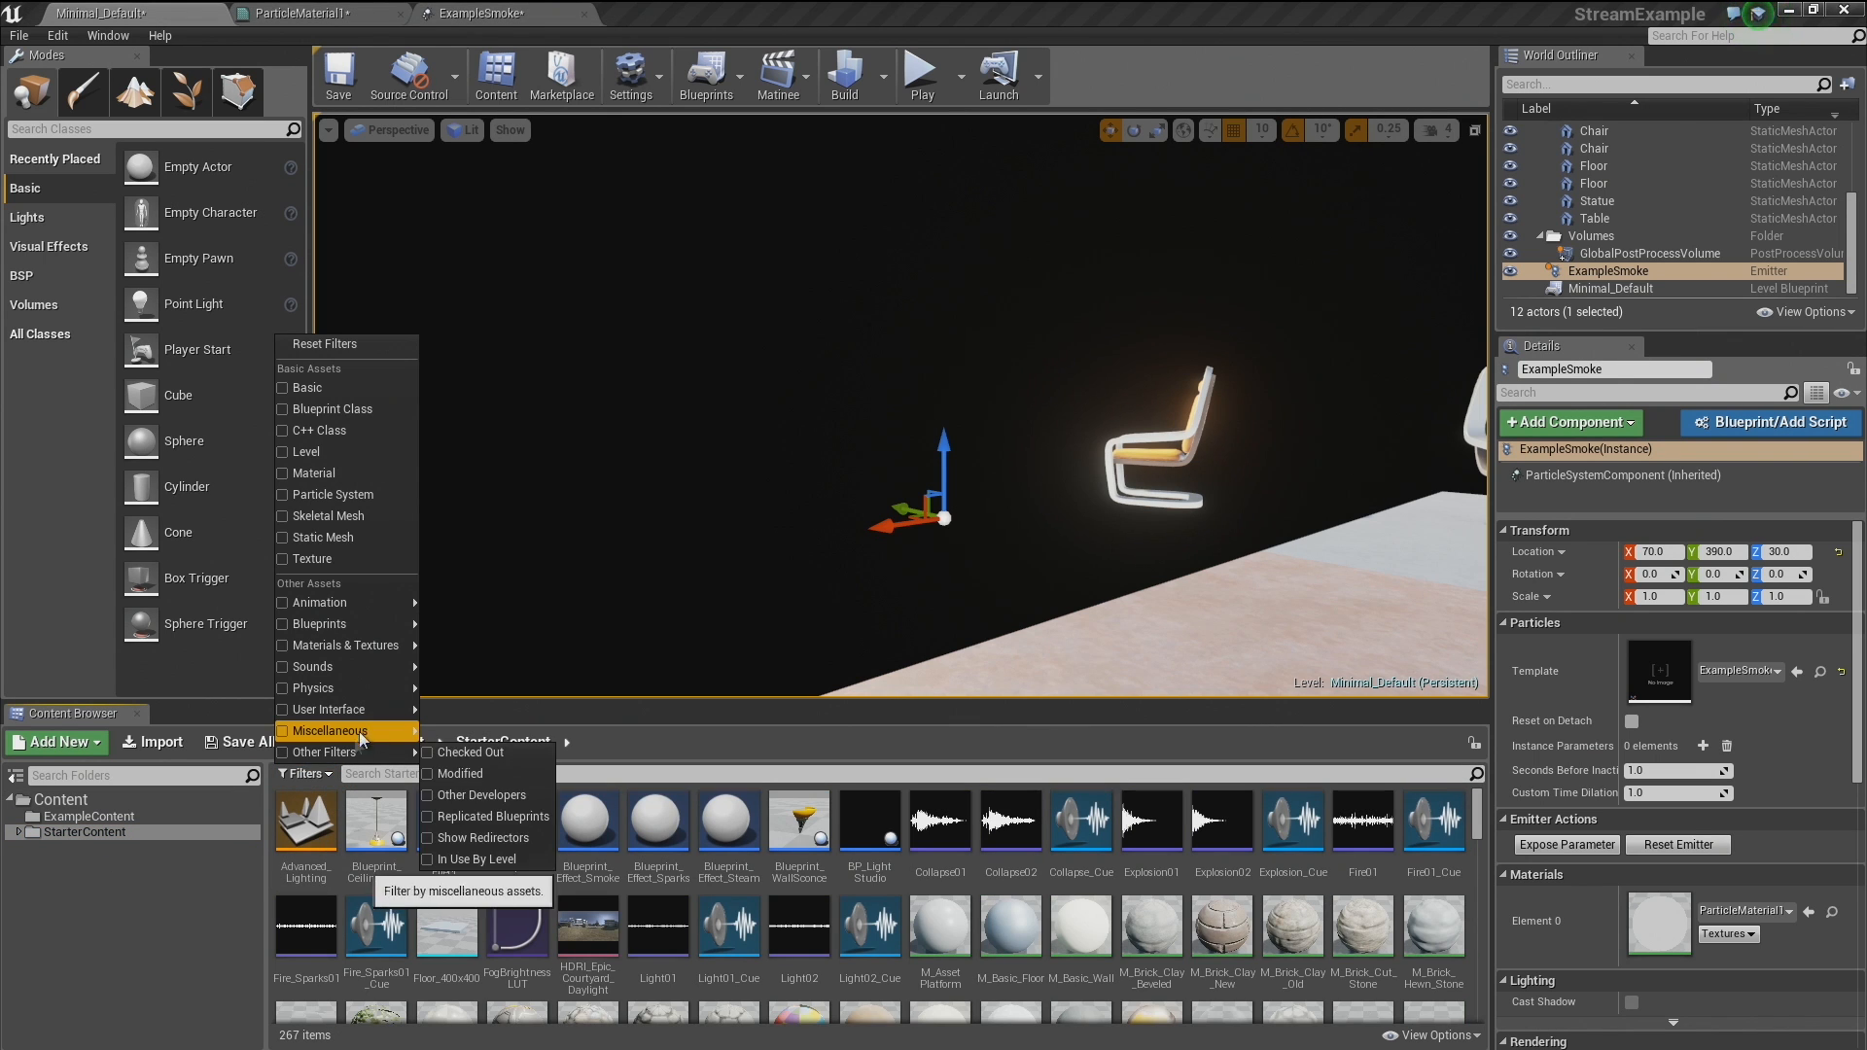
left_click(313, 558)
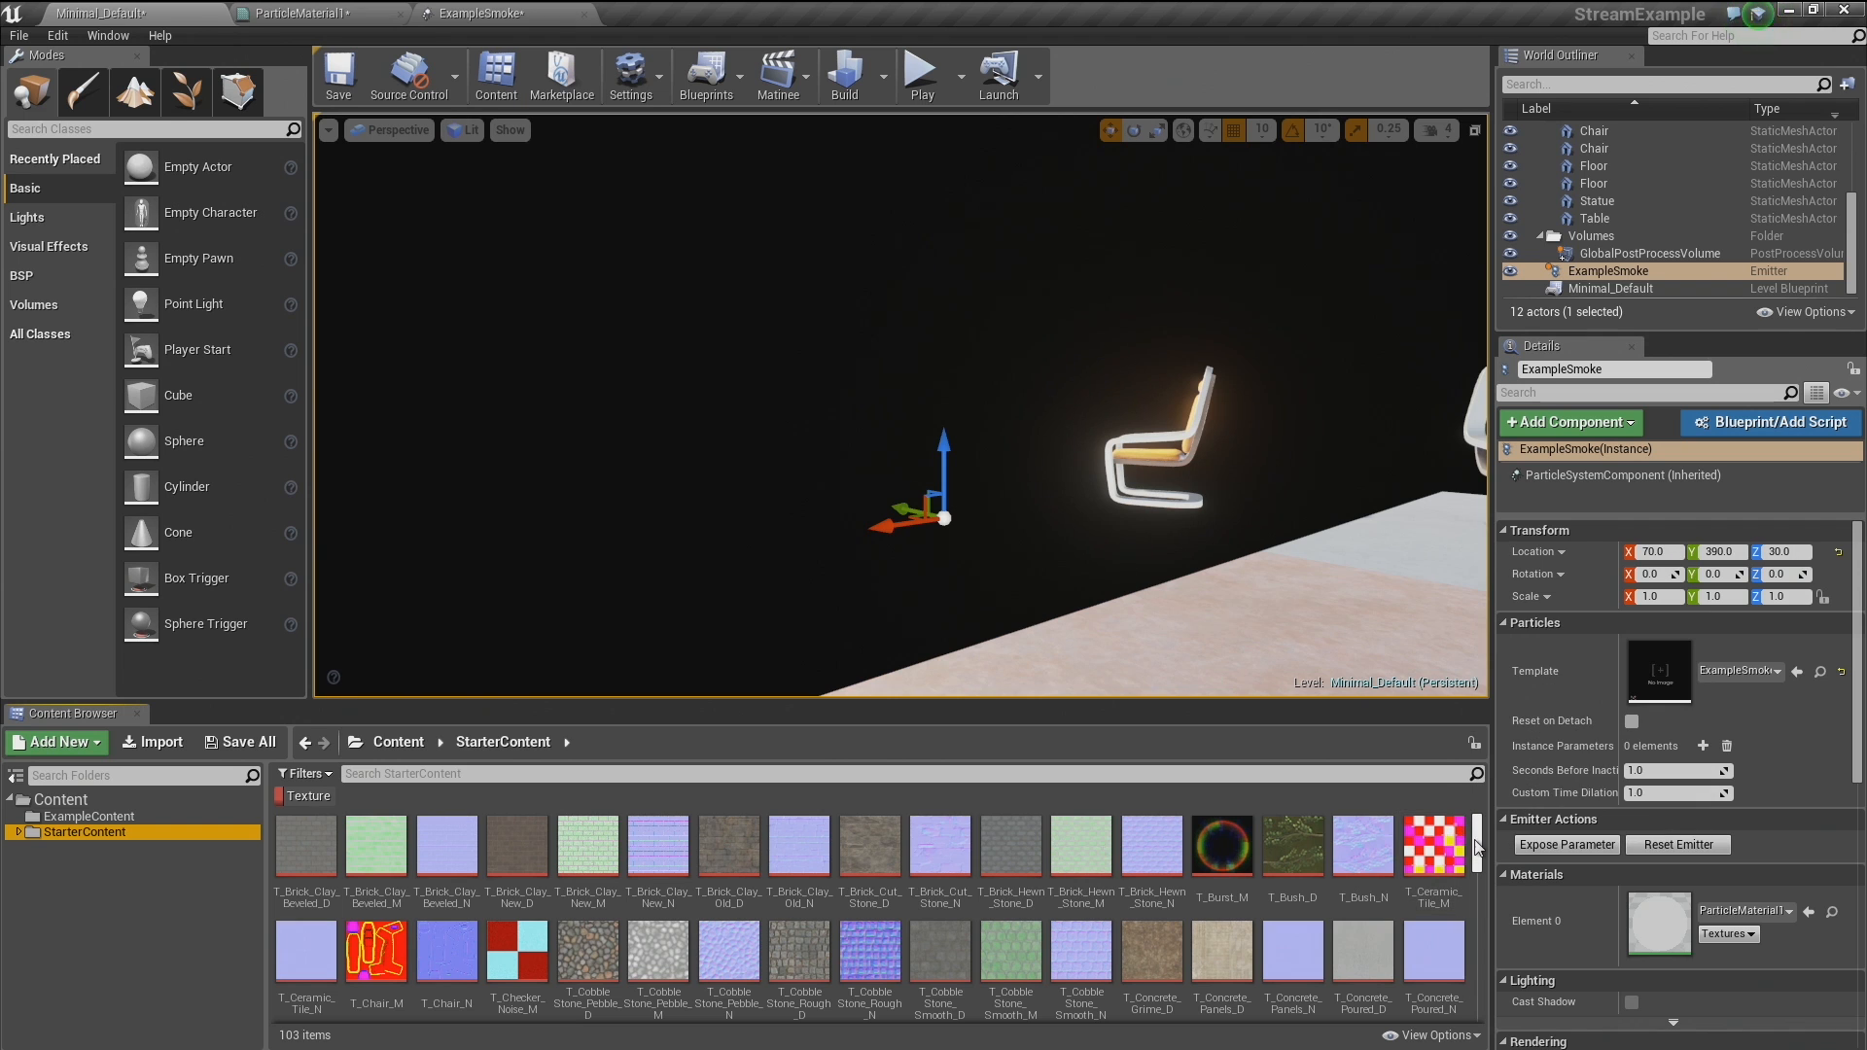
left_click_drag(1475, 842, 1478, 952)
left_click(681, 934)
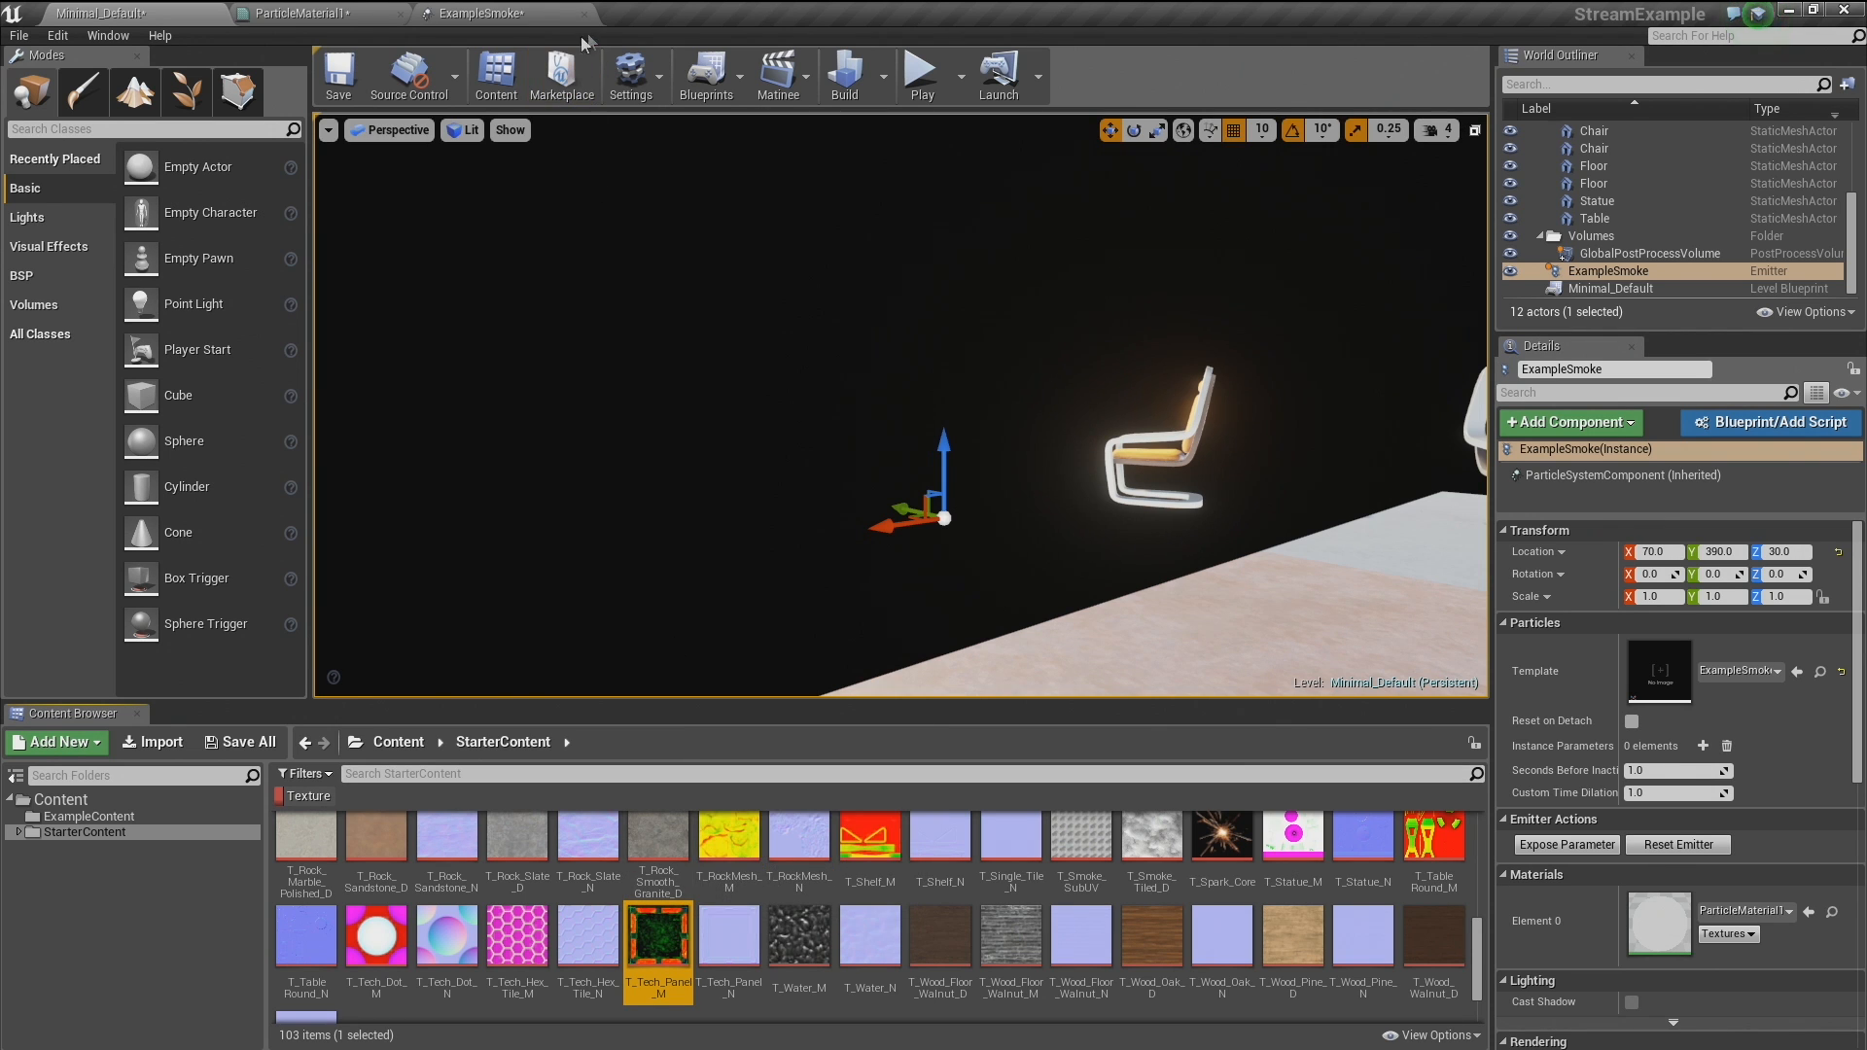
Add a Texture Sample of the selected texture to ParticleMaterial1, then move Particle Position and Divide to its left.
left_click(487, 13)
left_click(304, 15)
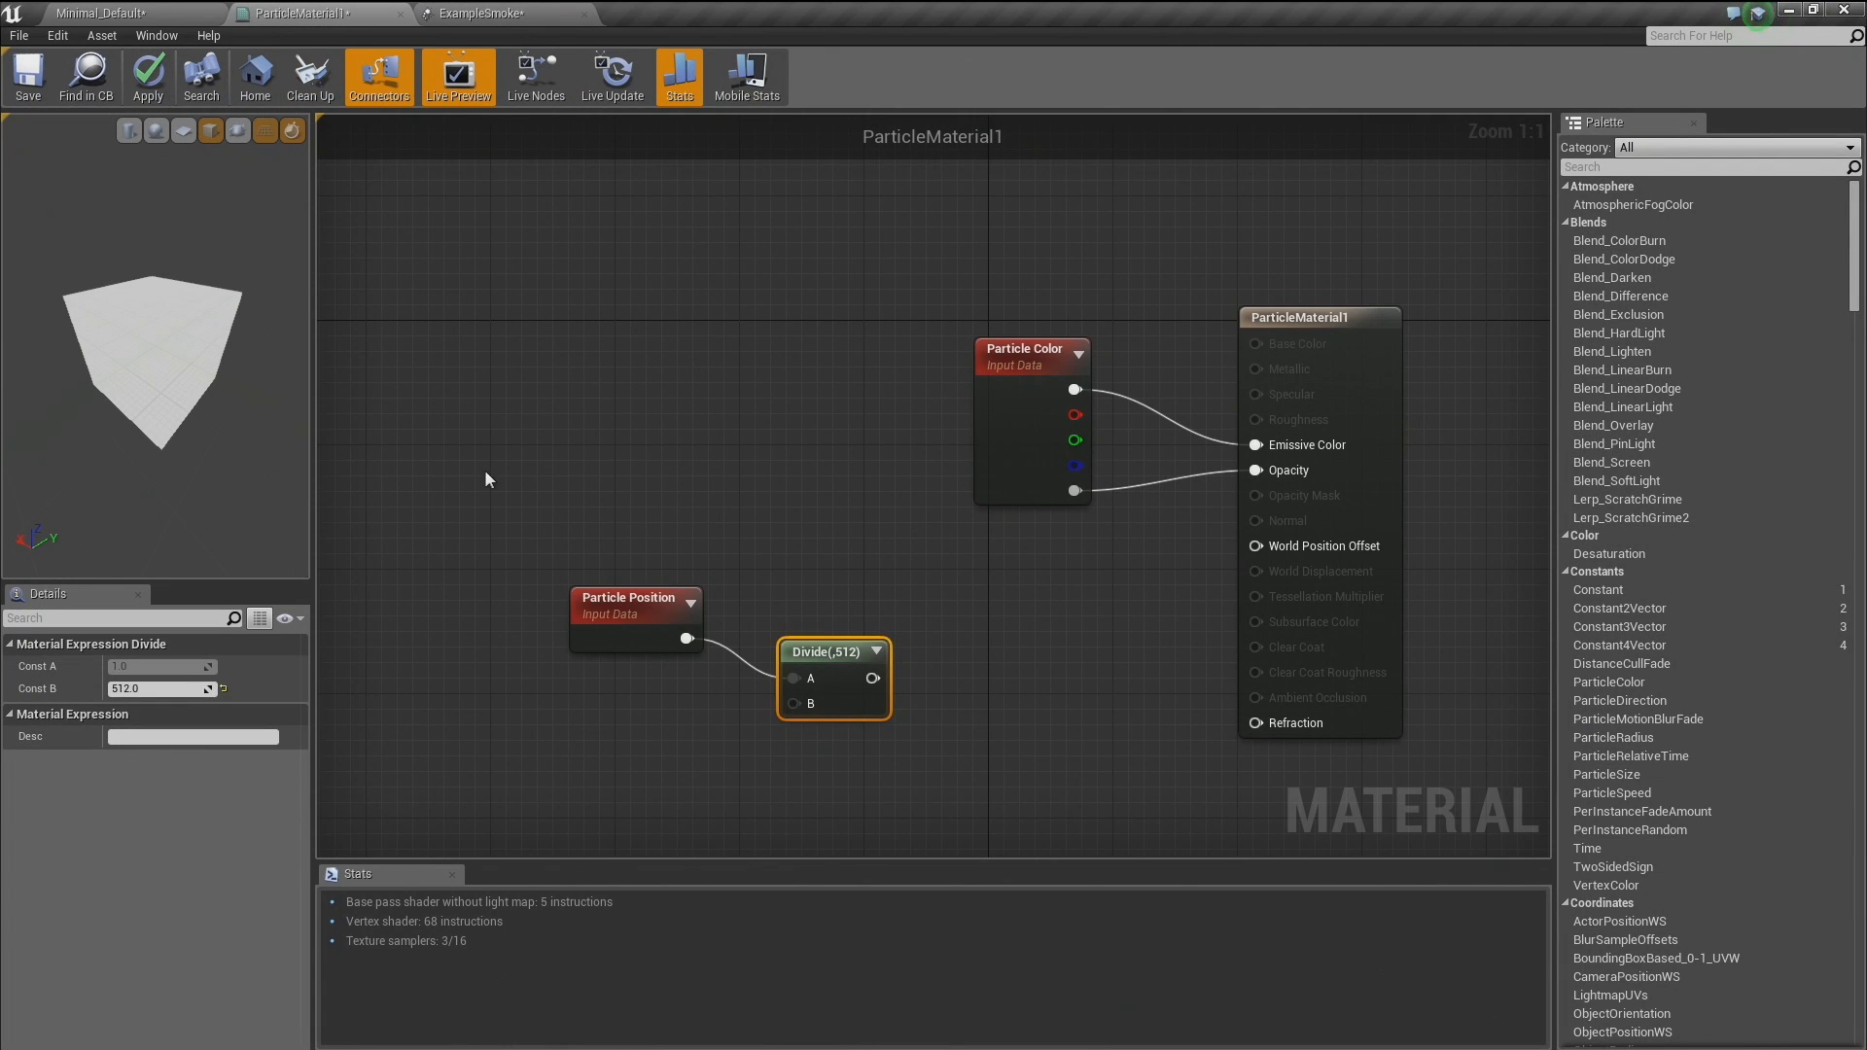
left_click(638, 402)
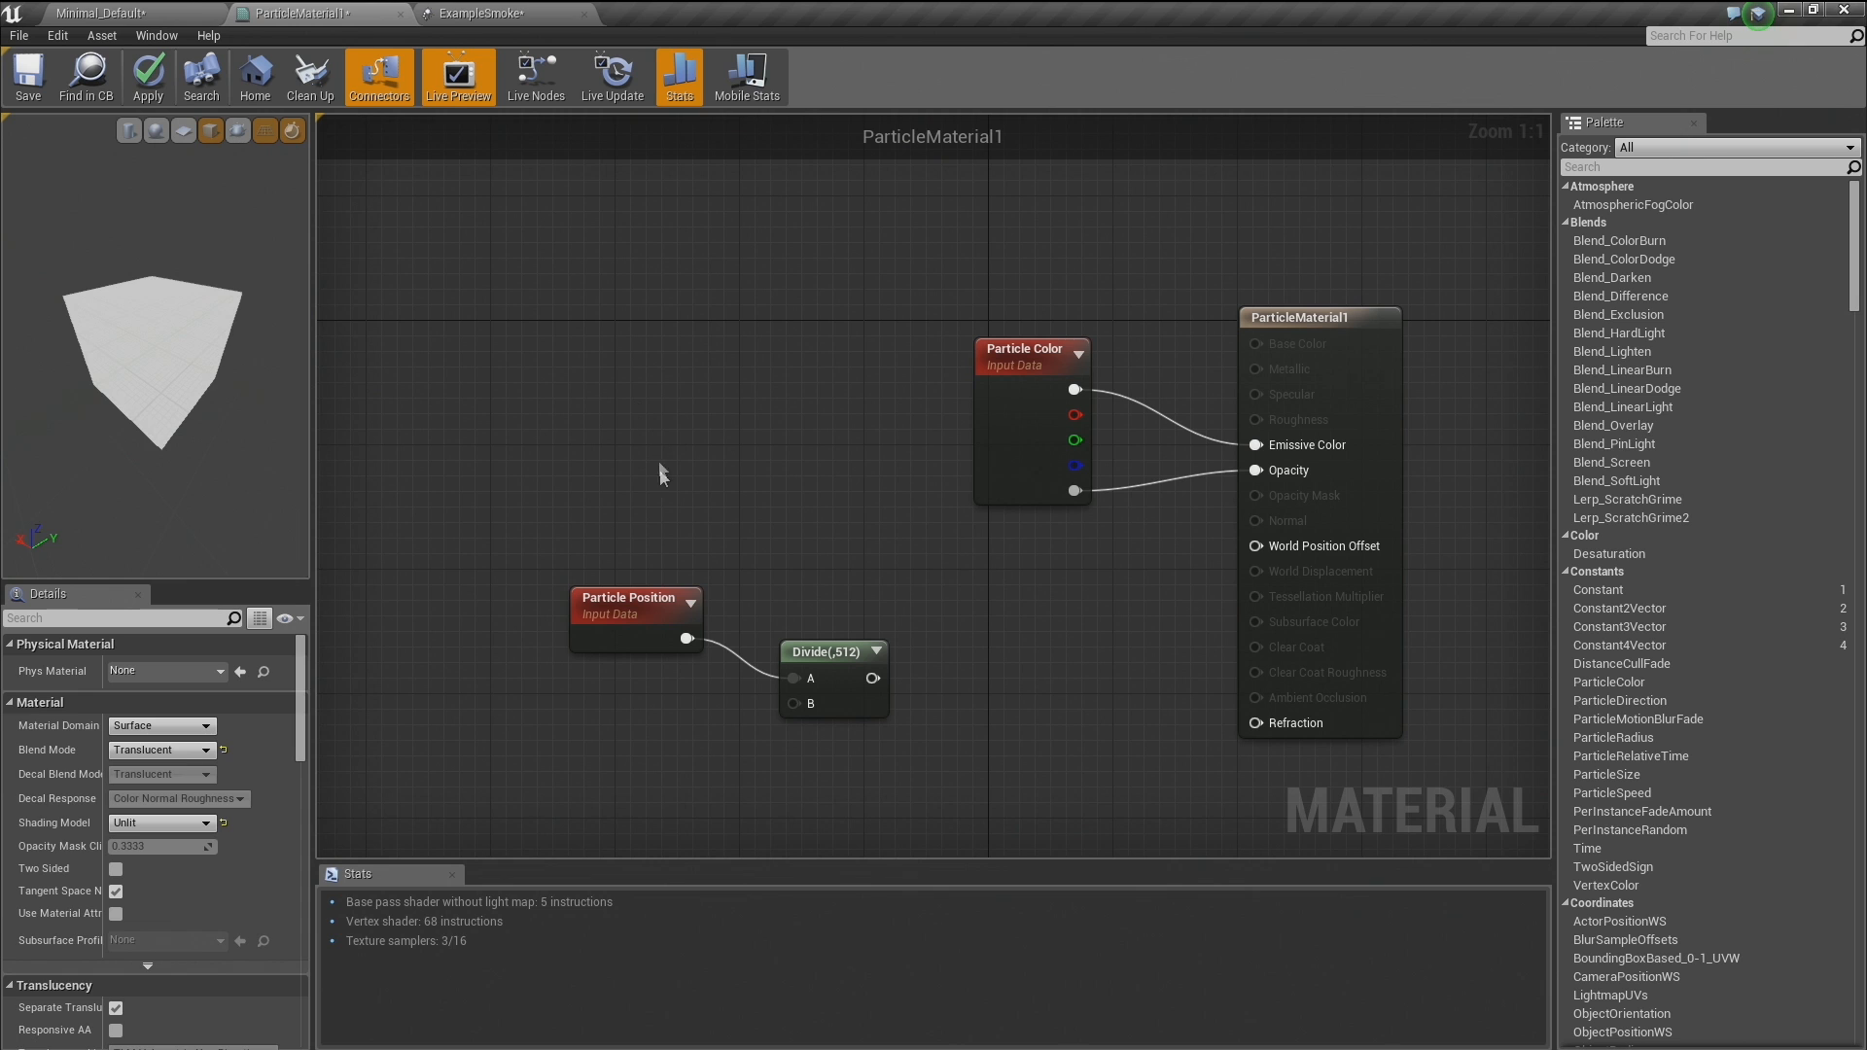
left_click_drag(648, 629, 413, 644)
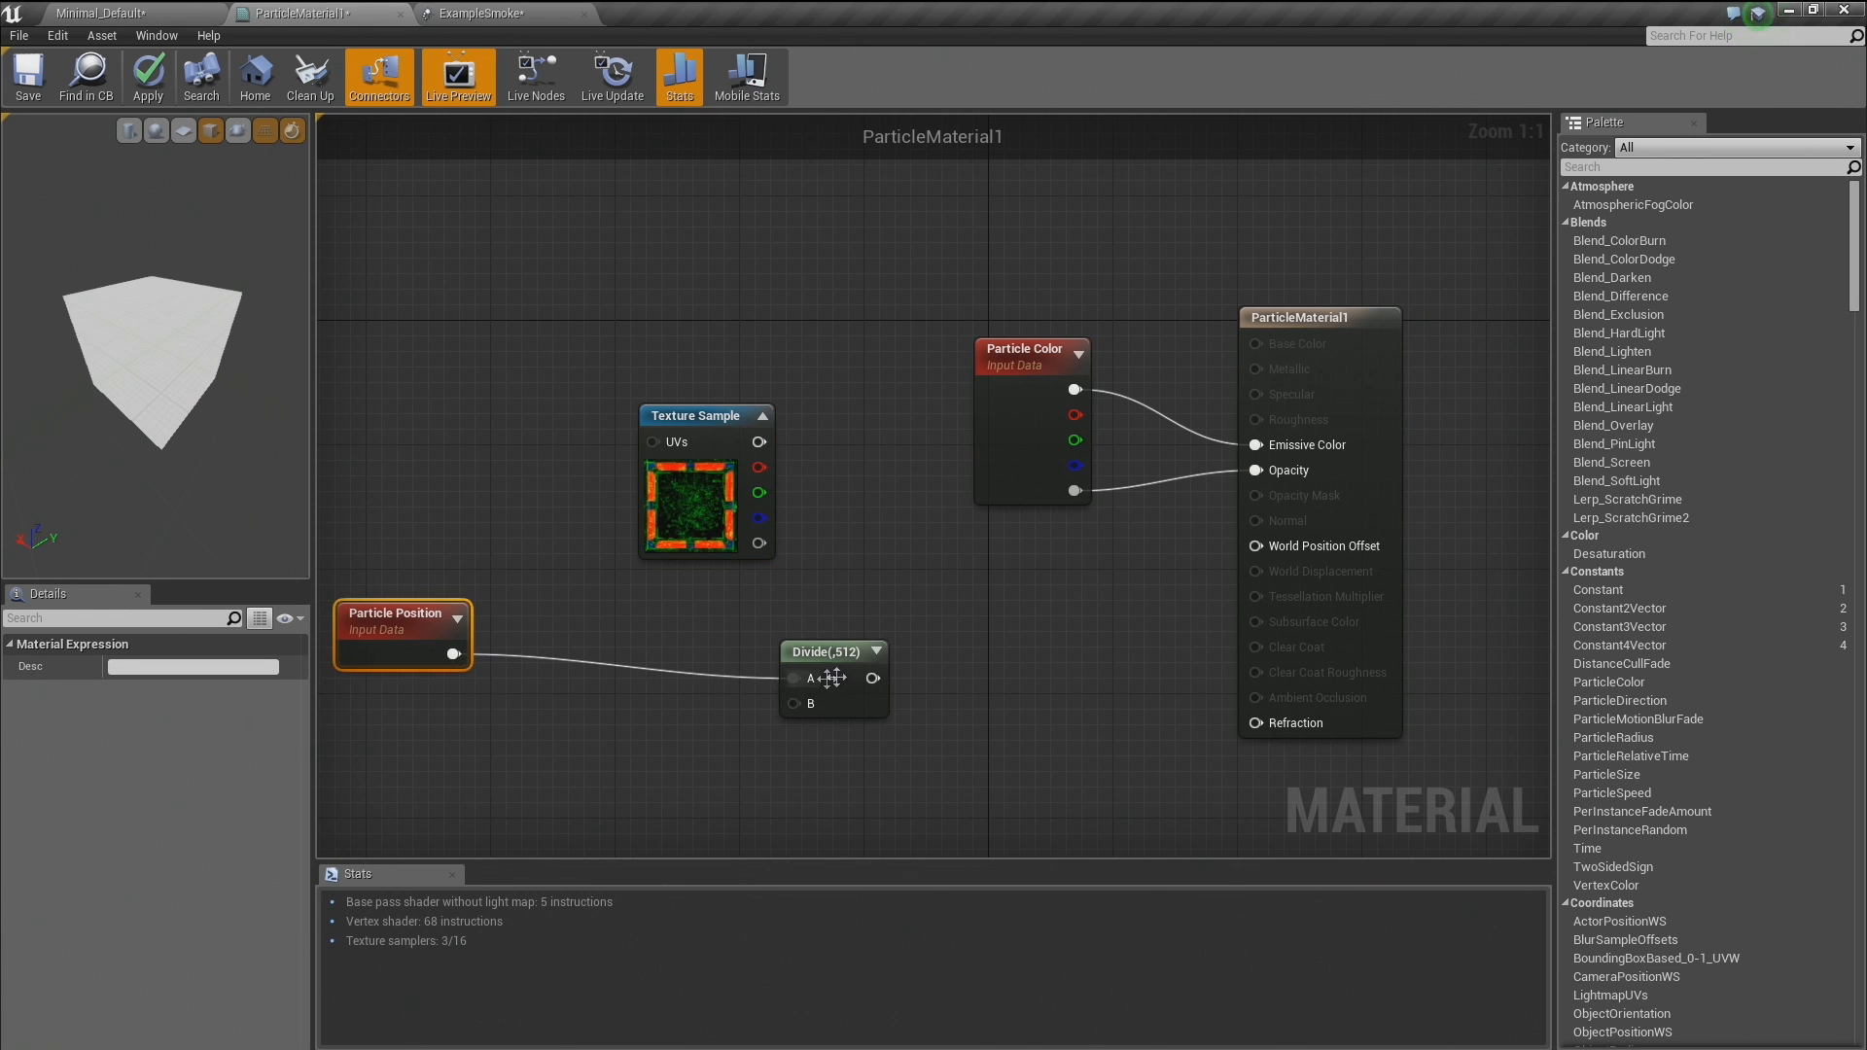
left_click_drag(841, 677, 536, 639)
Feed the Divide output into a new Component Mask node with the R and G channels.
right_click_drag(540, 539, 768, 517)
left_click_drag(542, 517, 755, 688)
left_click_drag(758, 589, 687, 523)
type("mask")
key("Return")
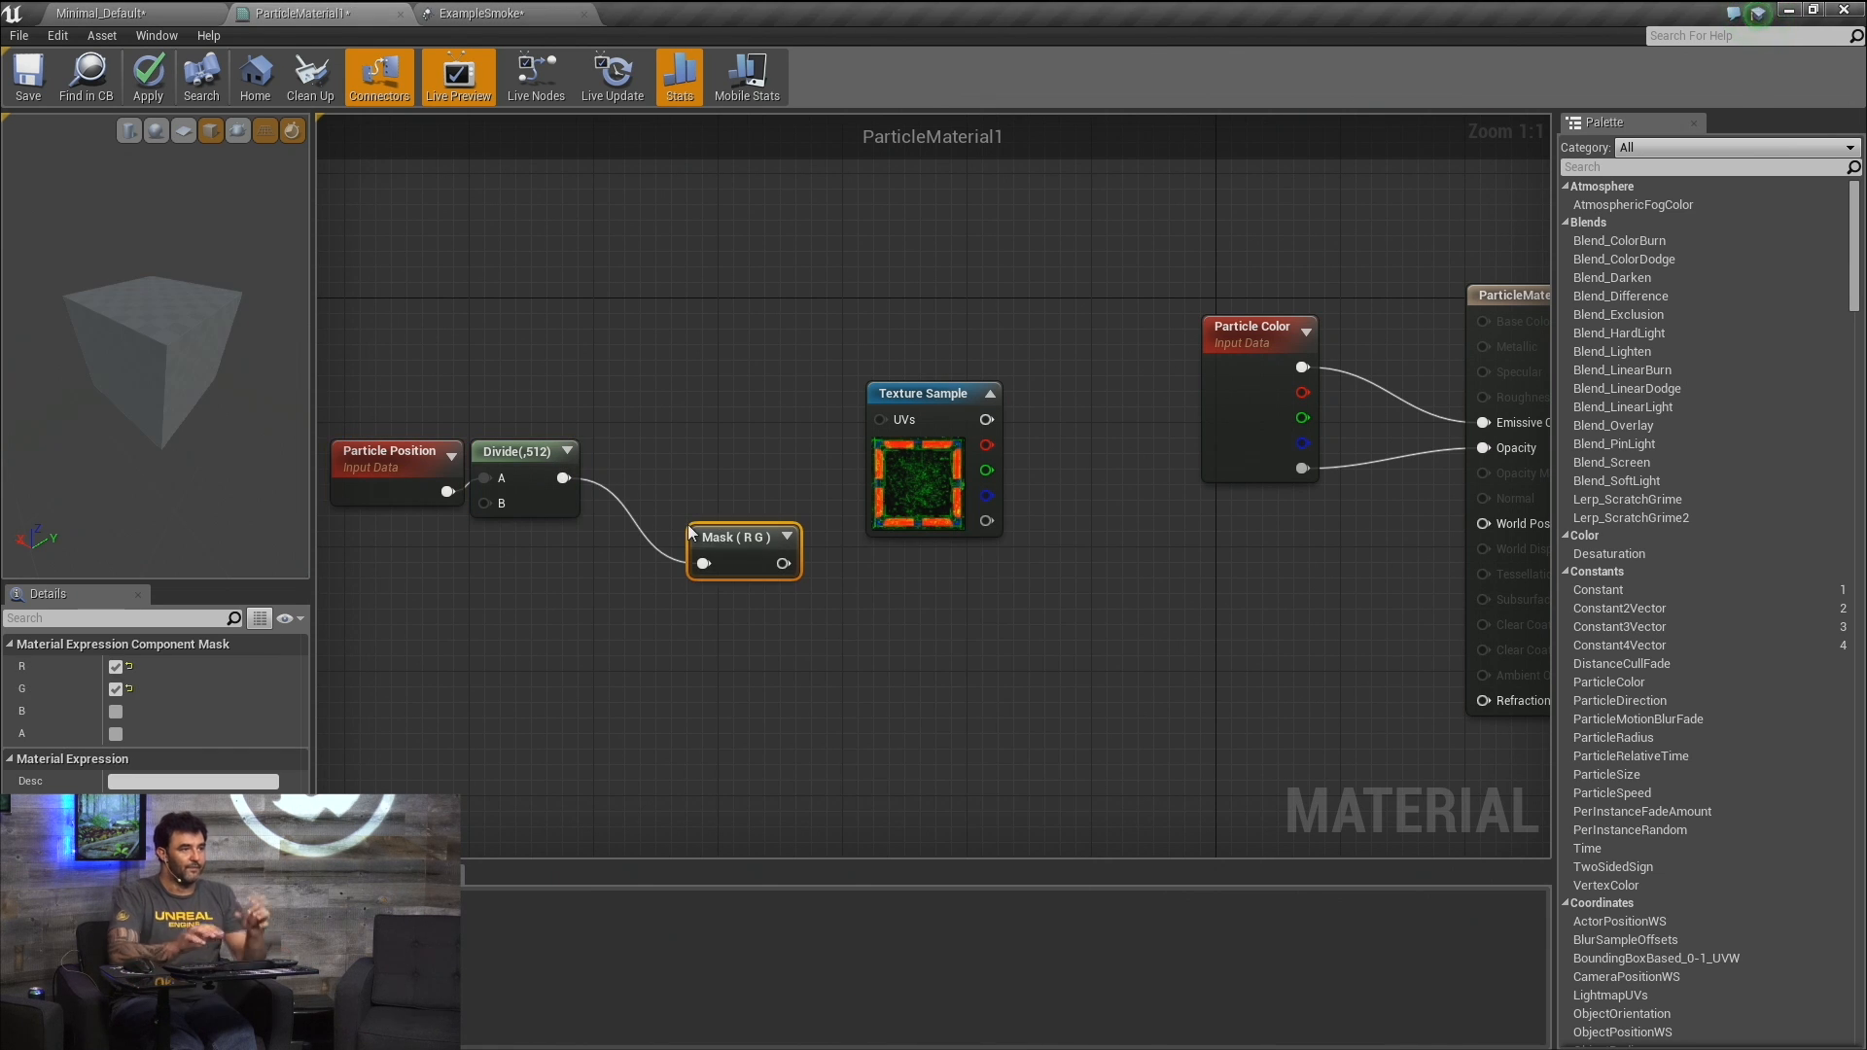
Connect the mask output to the Texture Sample's UVs, raising the mask and lowering the Texture Sample.
left_click_drag(783, 563, 813, 498)
left_click_drag(891, 420, 891, 421)
left_click_drag(739, 541, 722, 424)
left_click_drag(919, 517, 928, 622)
Move Particle Color up and to the left, and connect the Texture Sample's RGB output to Emissive Color.
right_click_drag(1148, 515, 1062, 751)
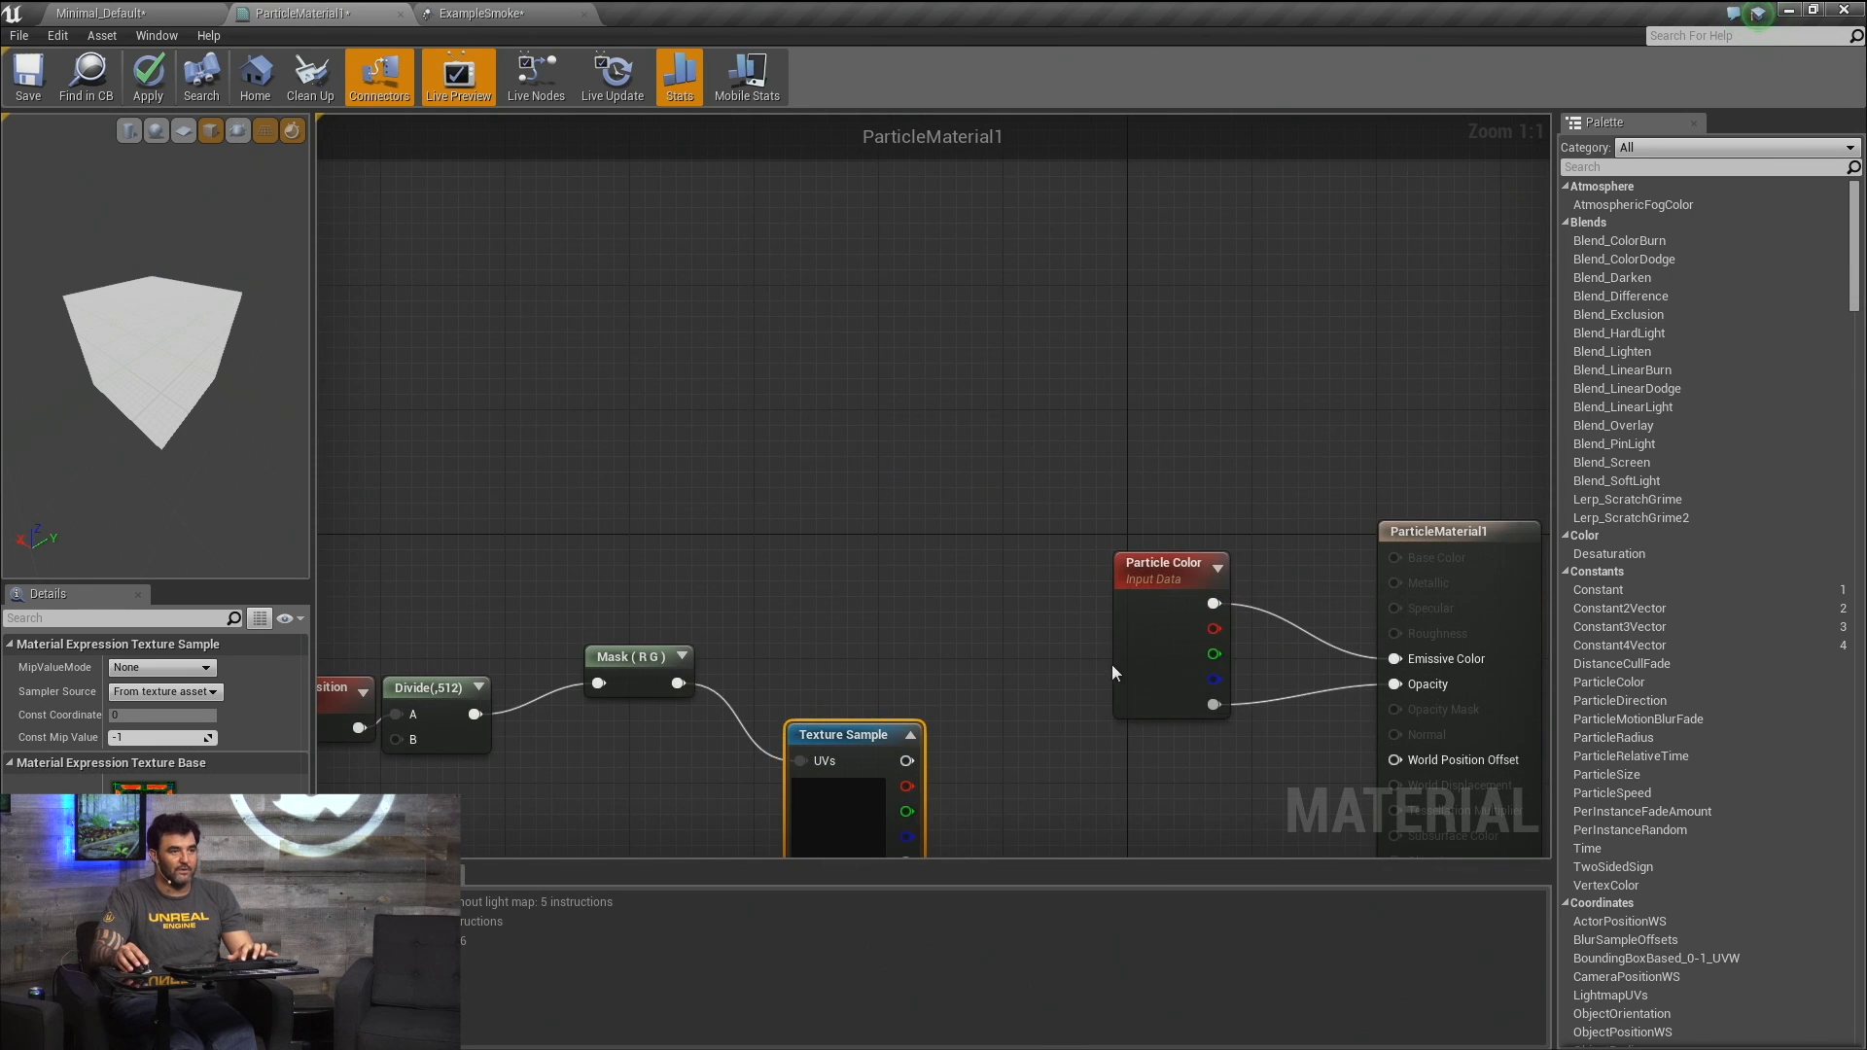
left_click_drag(1120, 667, 716, 495)
left_click_drag(907, 760, 1395, 659)
Rearrange the Texture Sample, Mask, Divide and Particle Position nodes below Particle Color and apply the material changes.
left_click_drag(823, 775, 915, 683)
left_click_drag(589, 653, 605, 711)
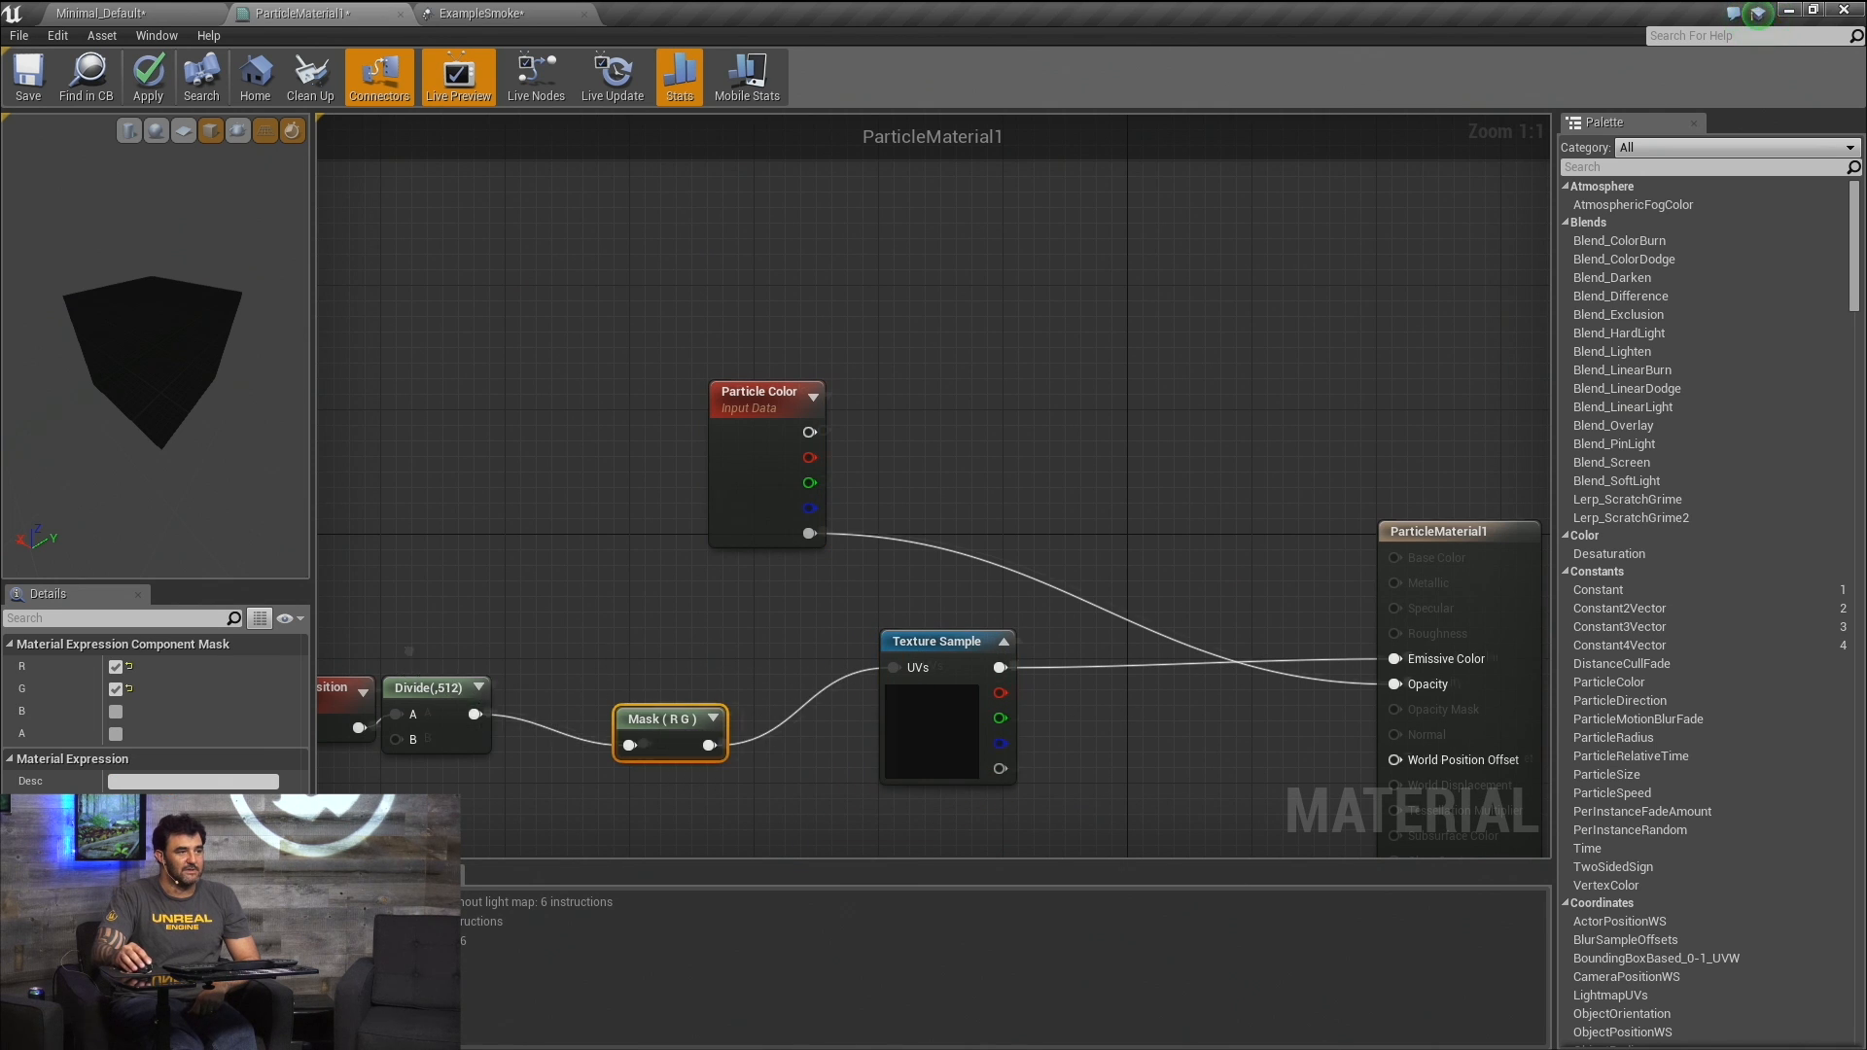
right_click_drag(442, 626, 629, 593)
left_click_drag(630, 593, 586, 705)
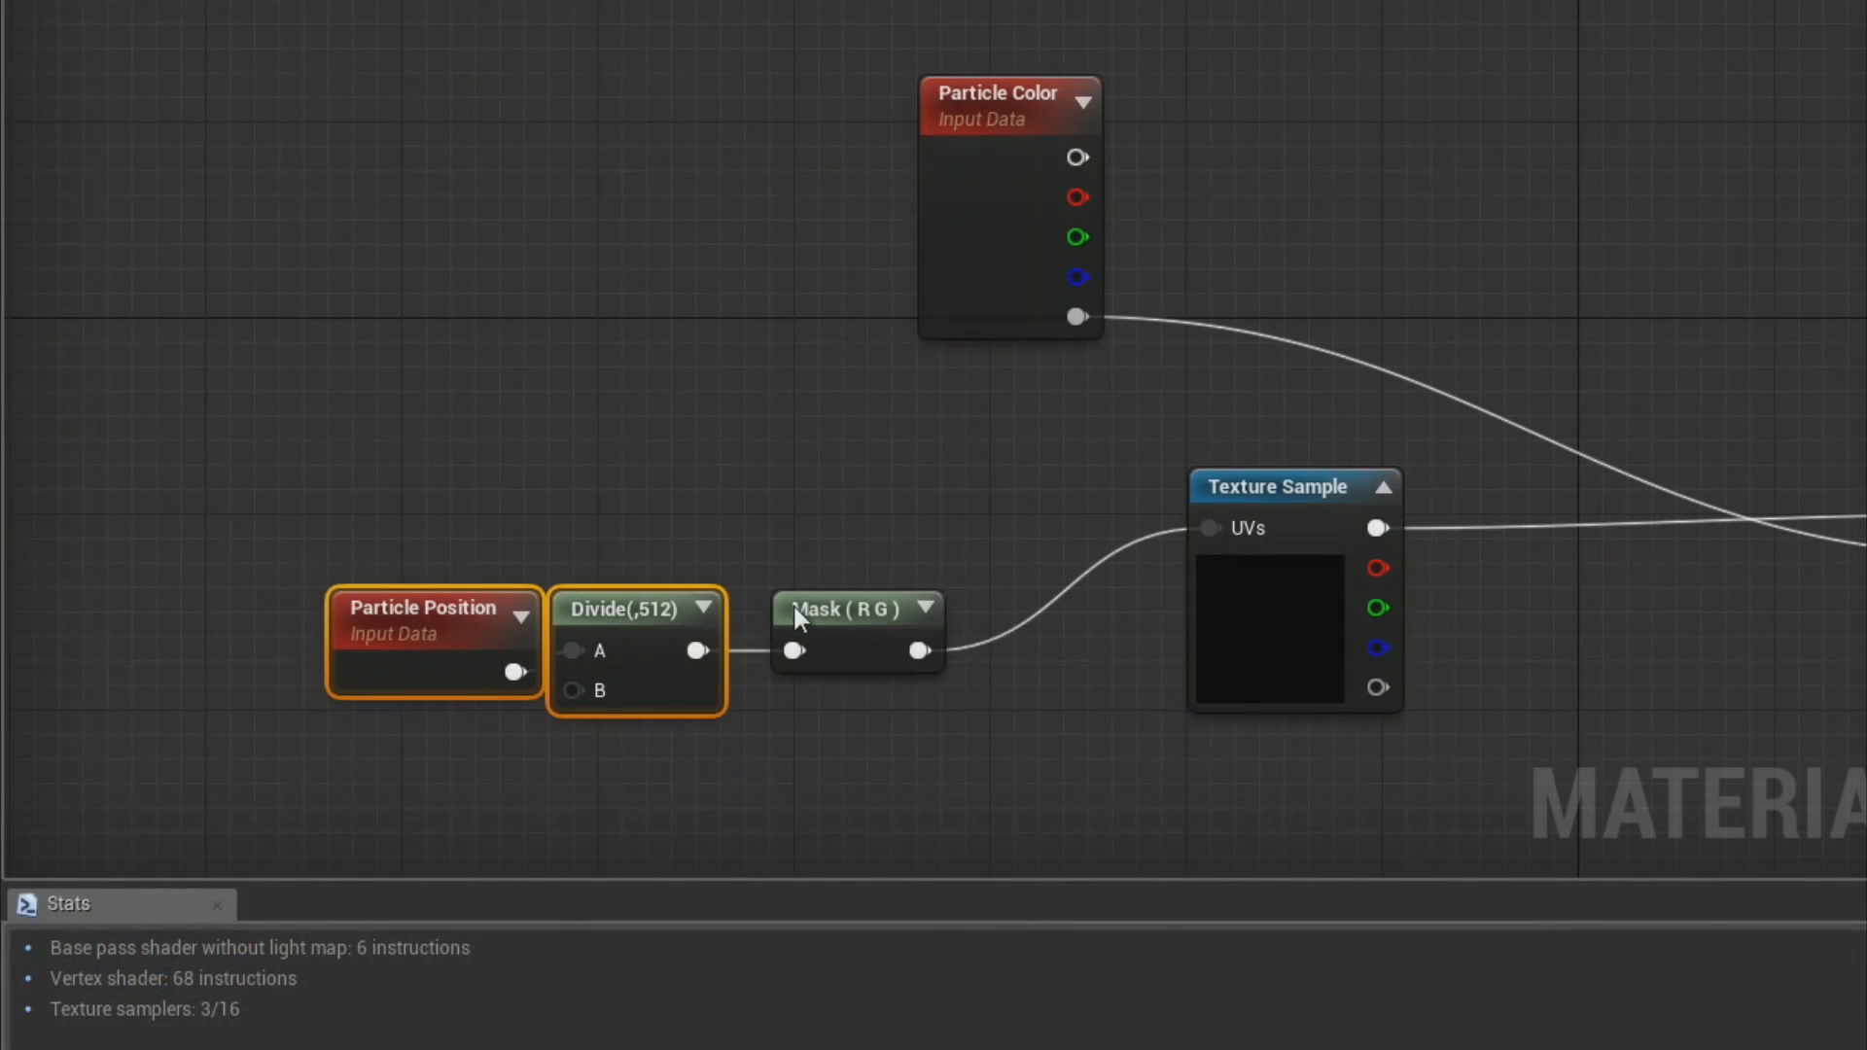
left_click_drag(881, 606, 927, 519)
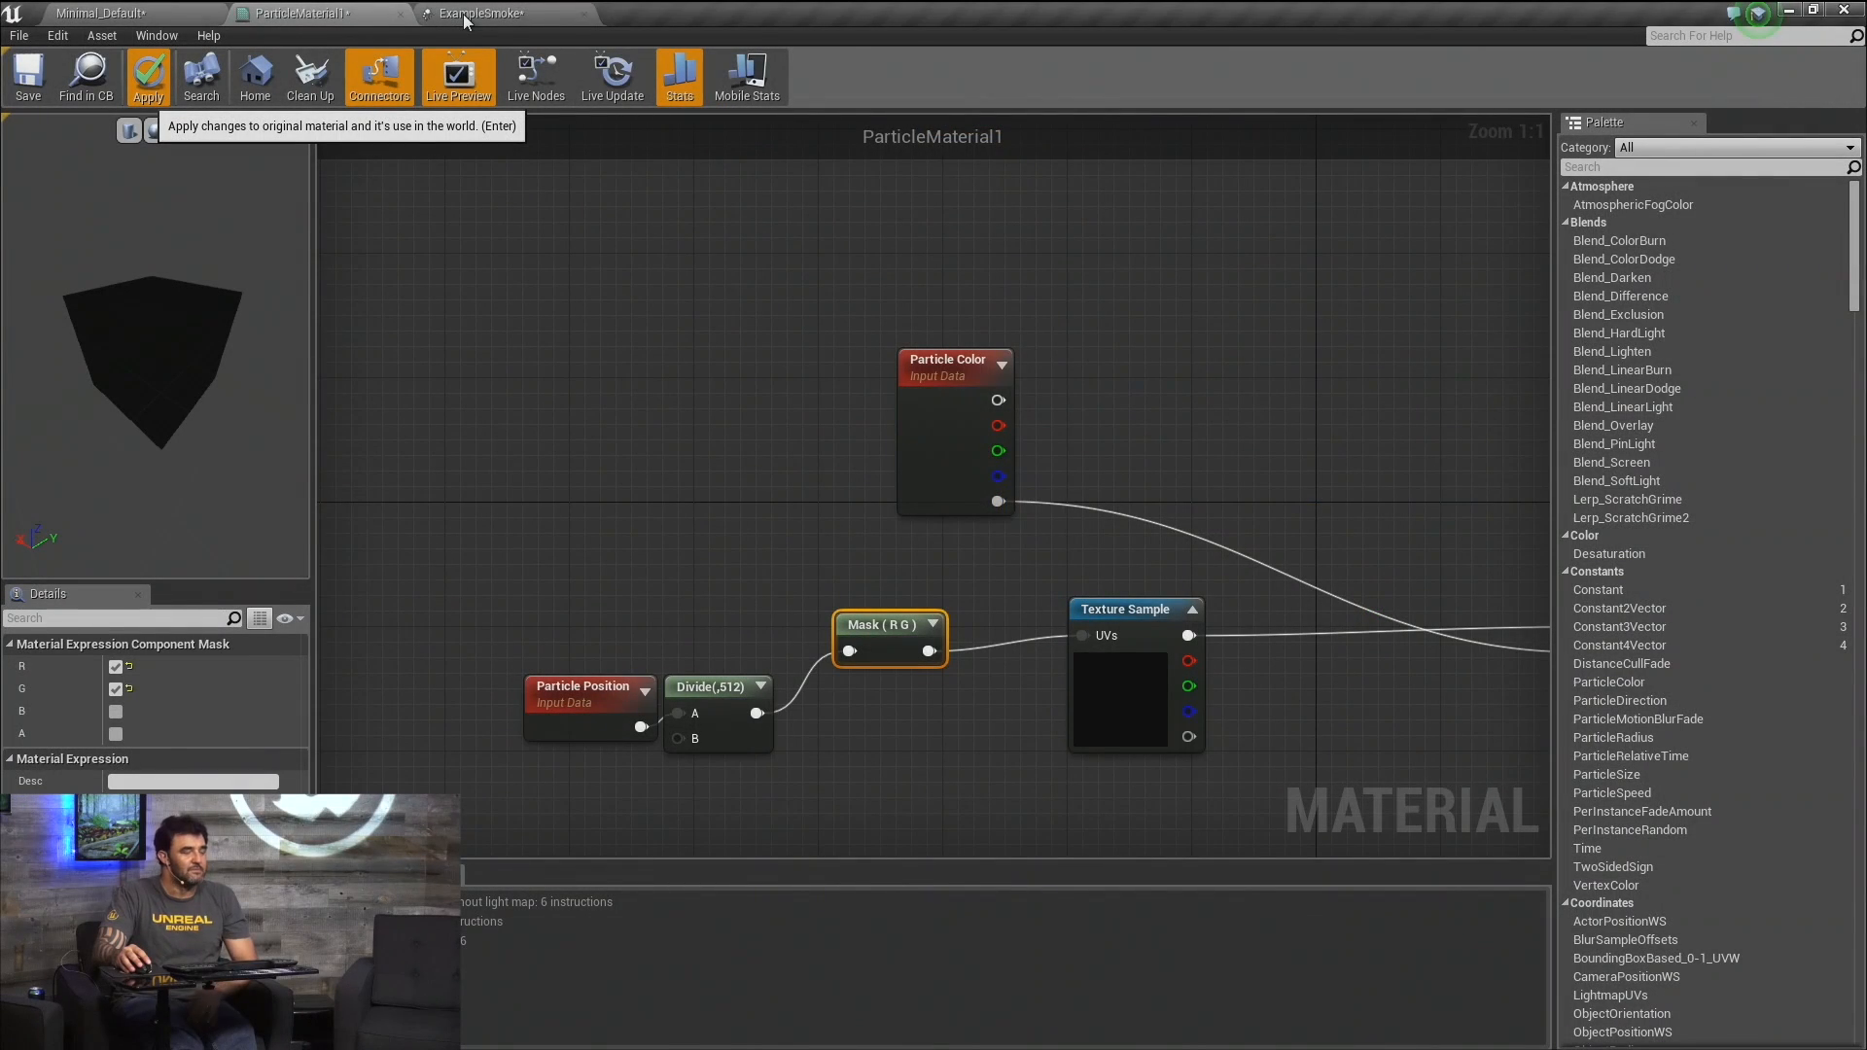
key("Return")
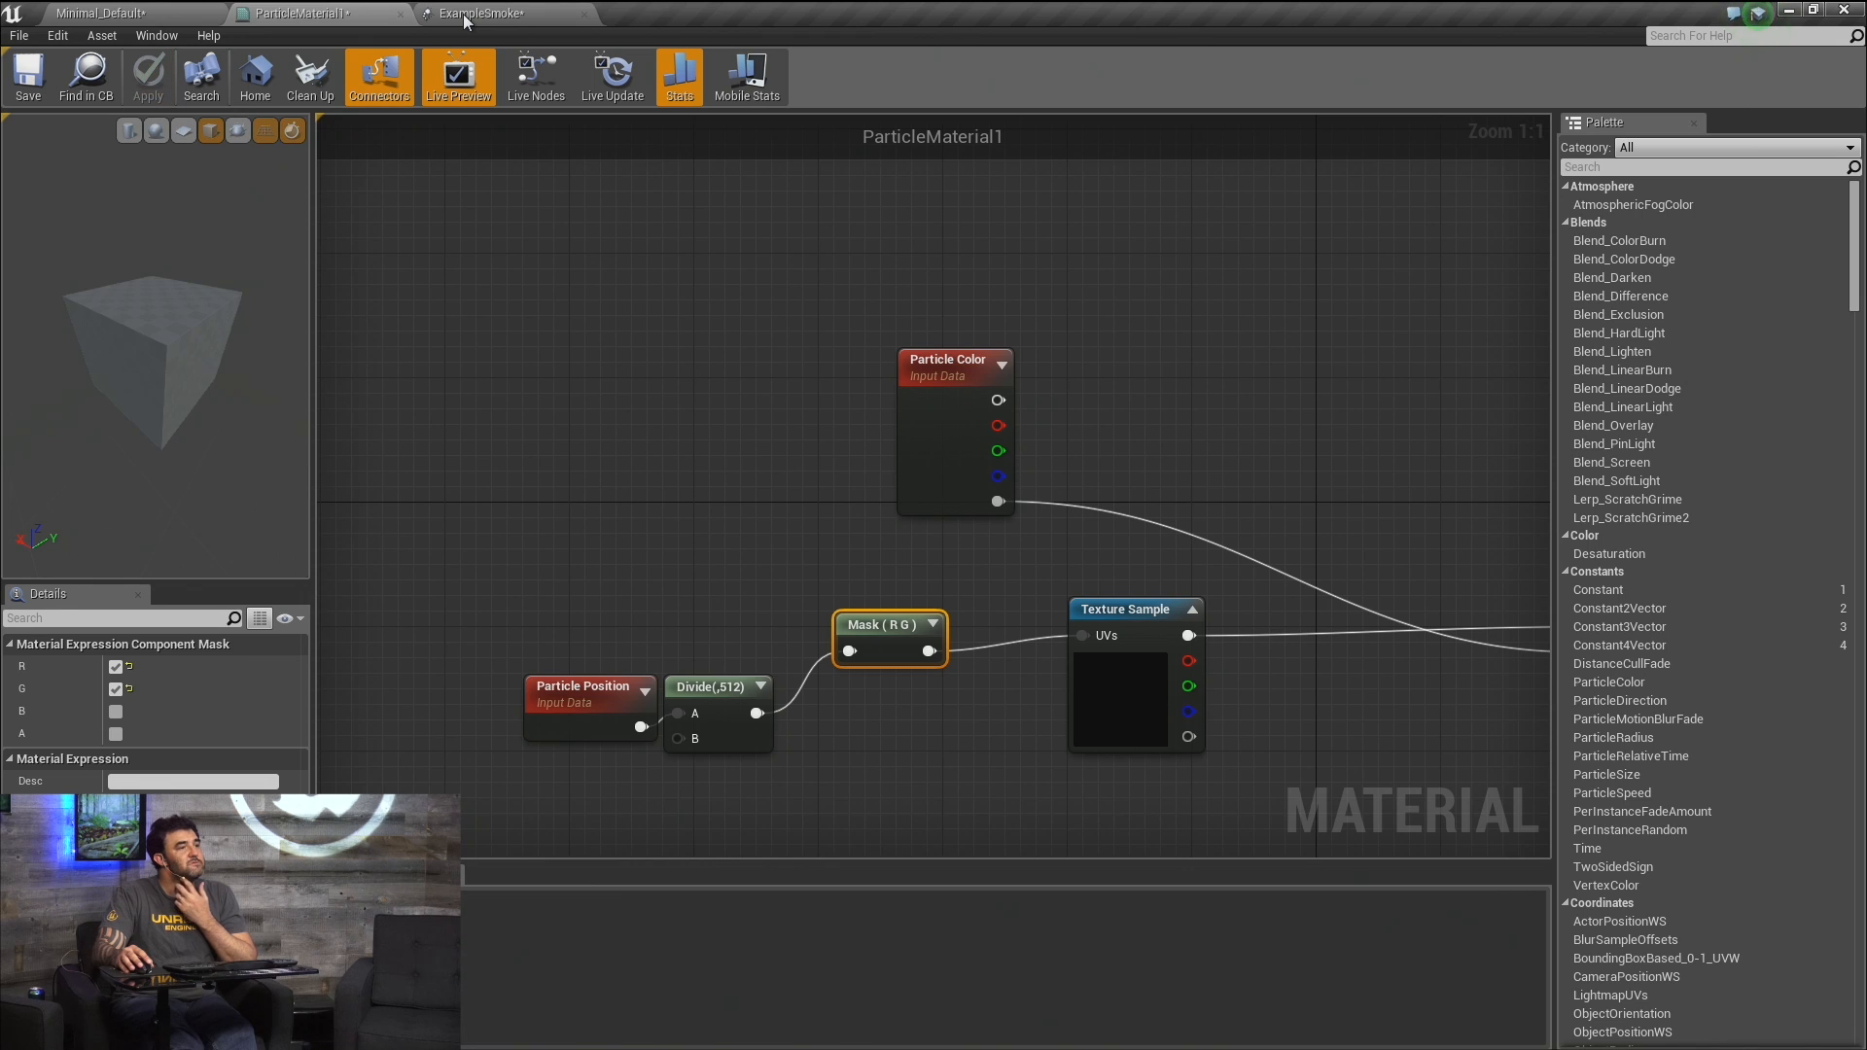
Add an Initial Location module to the ExampleSmoke particle emitter.
left_click(463, 13)
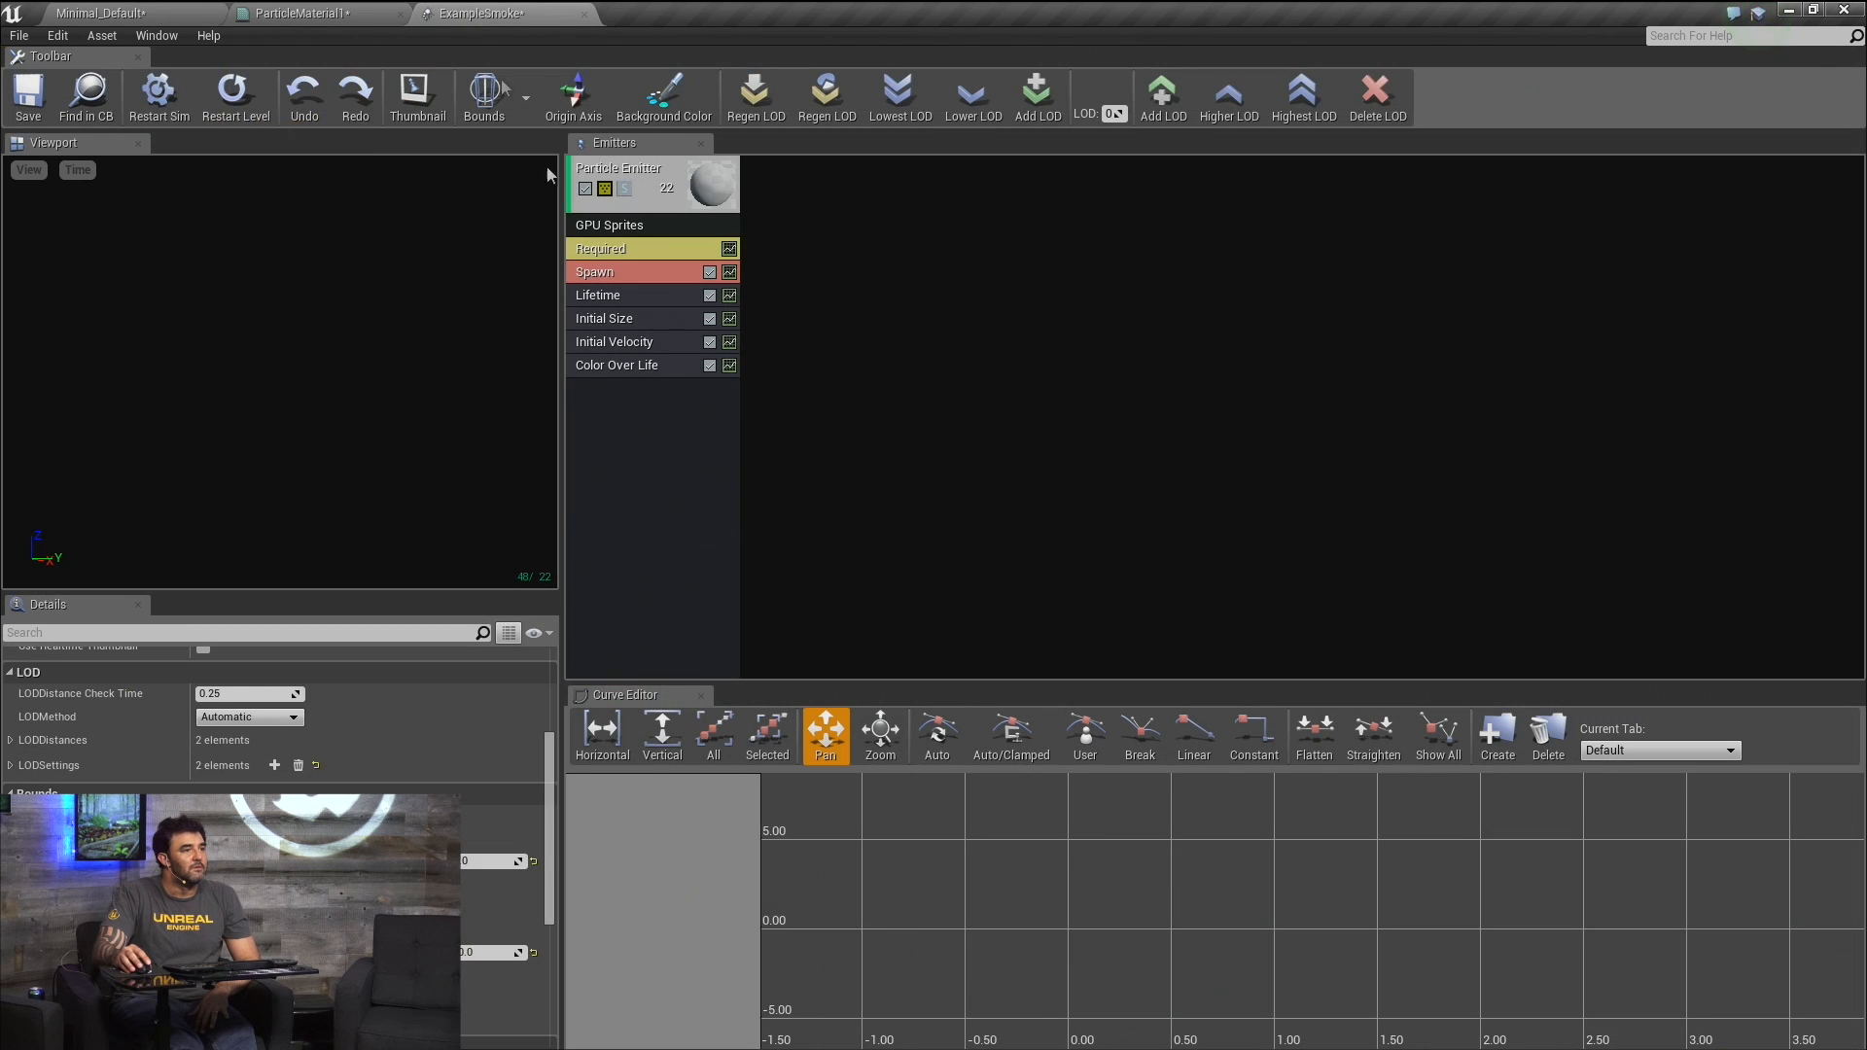
right_click(637, 427)
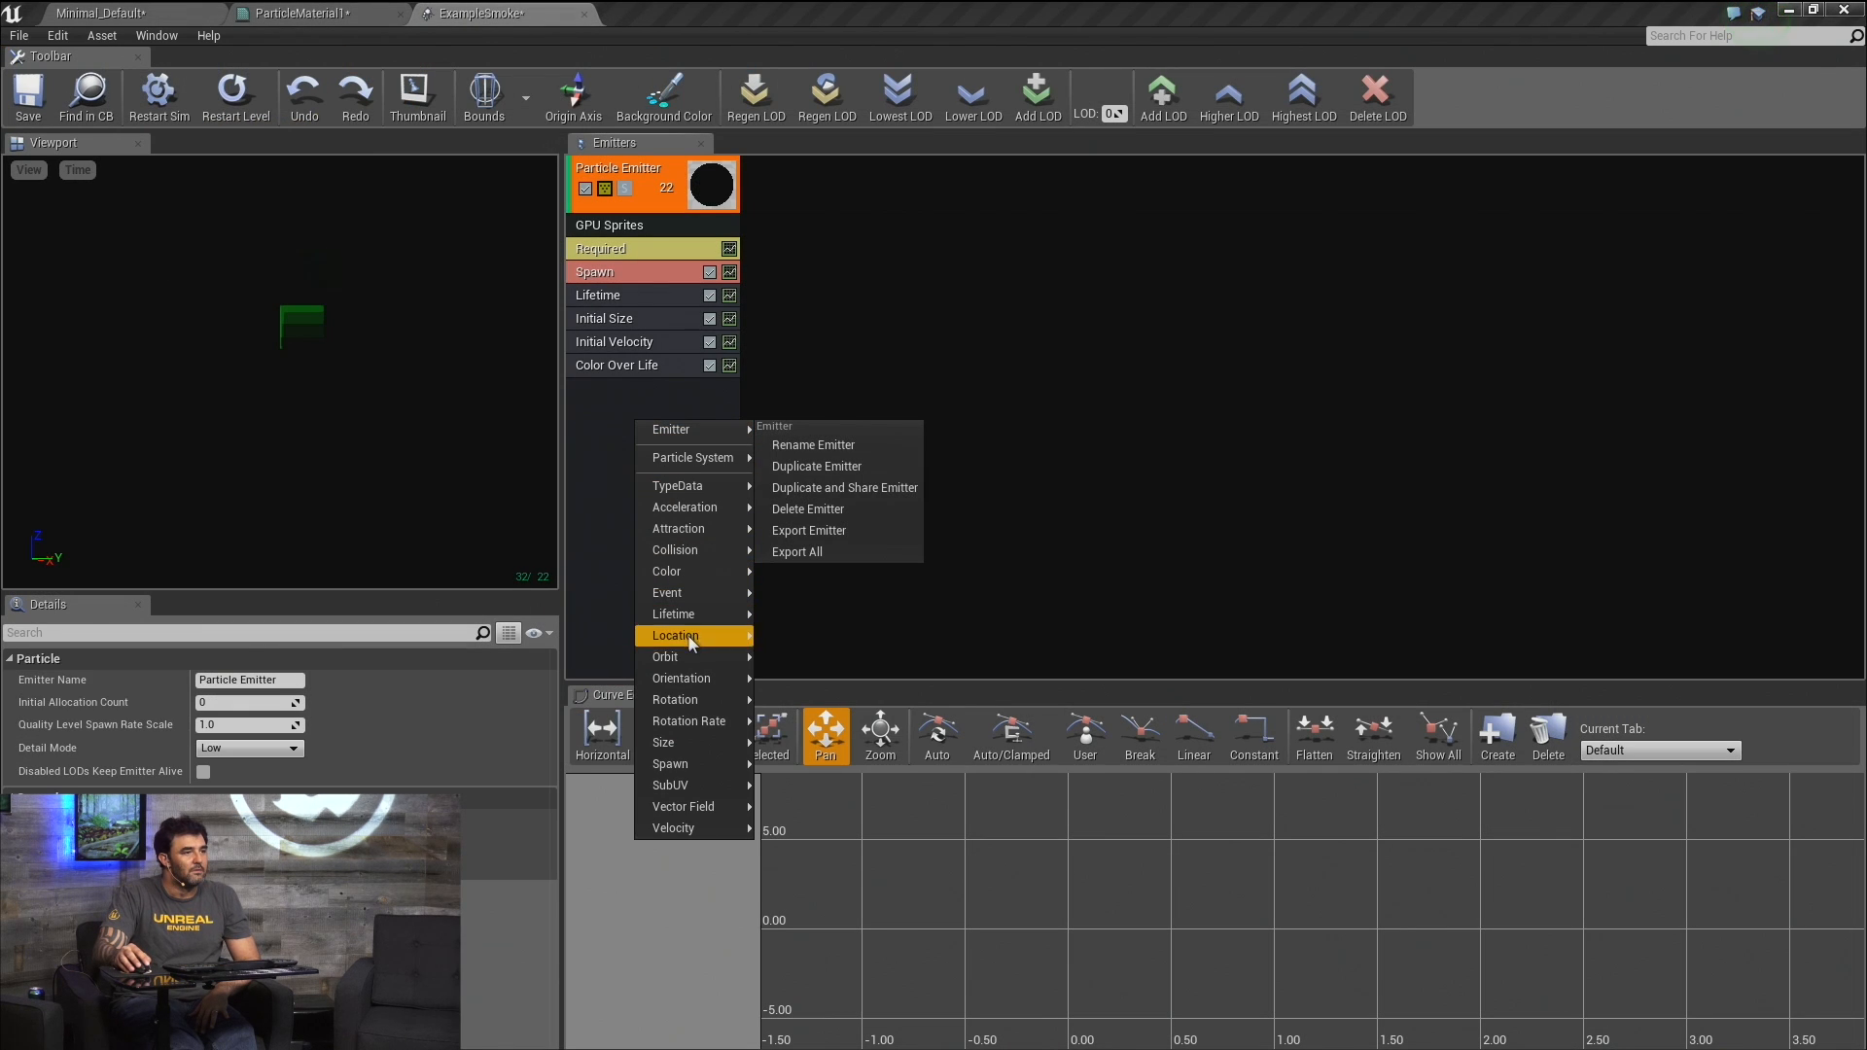
mouse_move(688, 638)
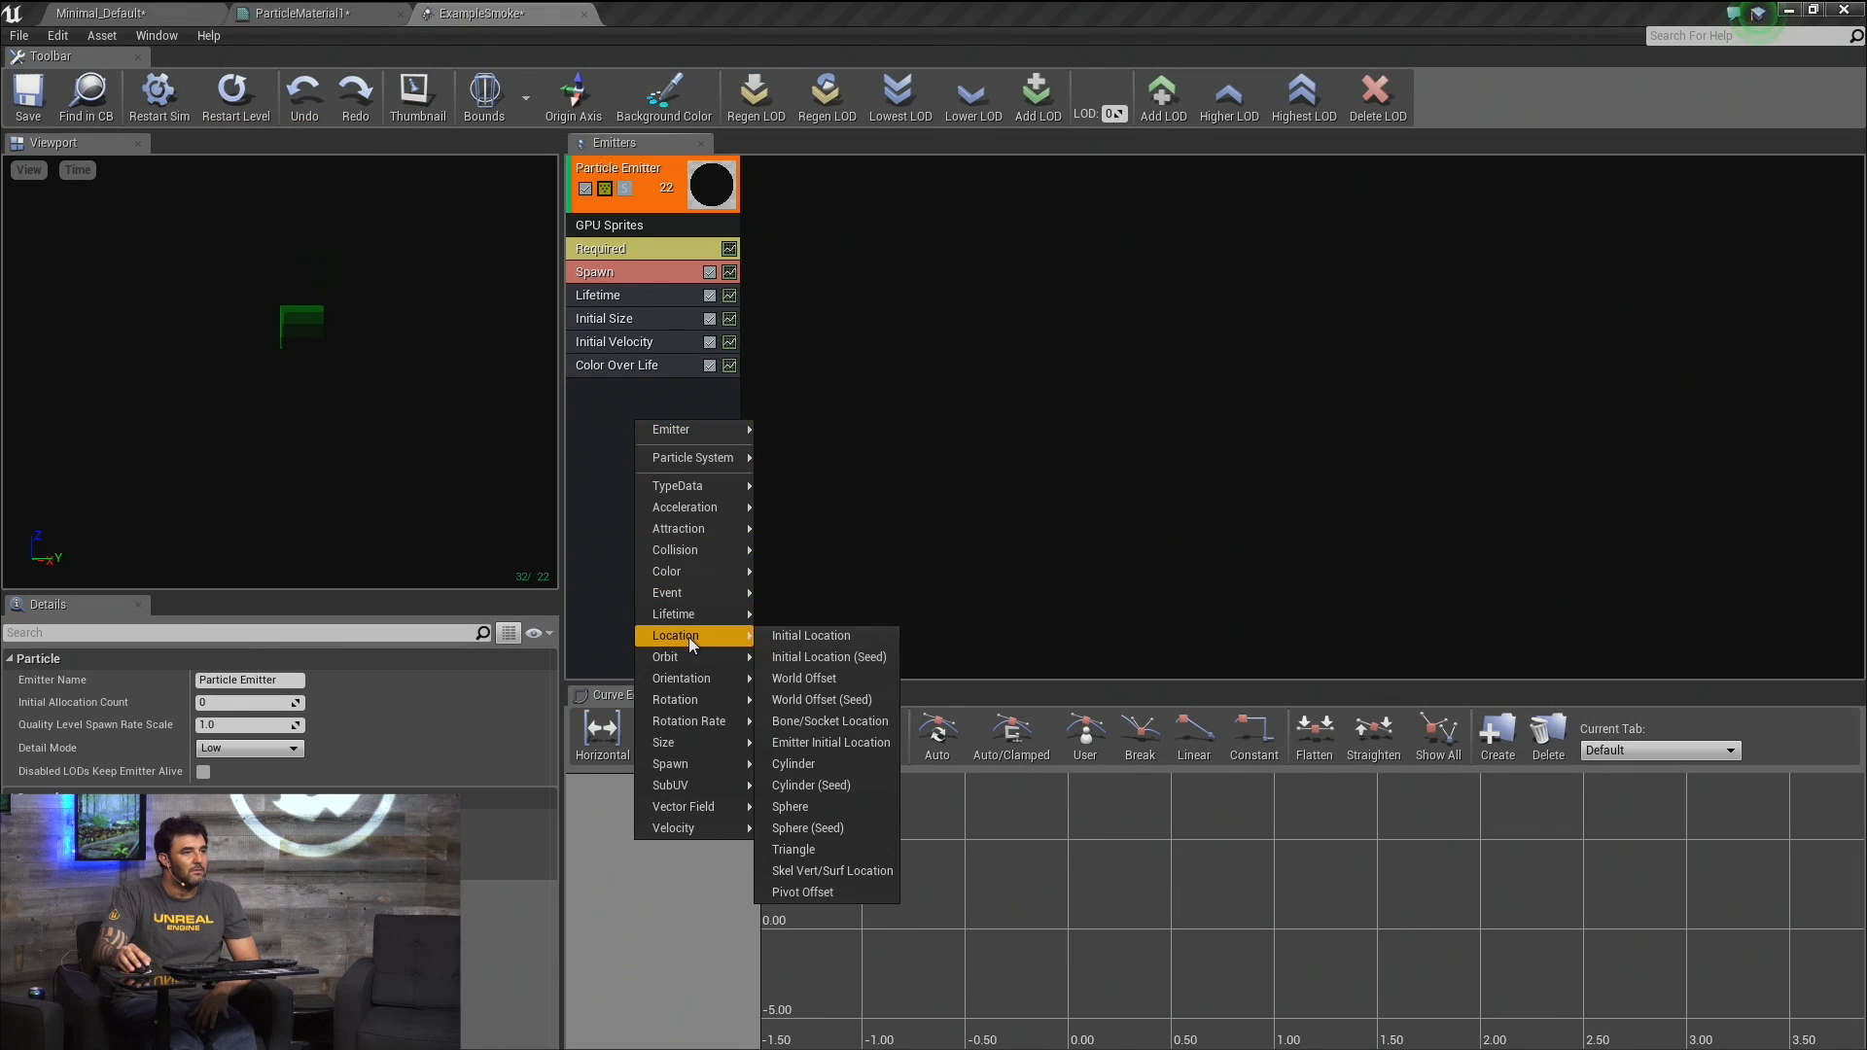
left_click(813, 635)
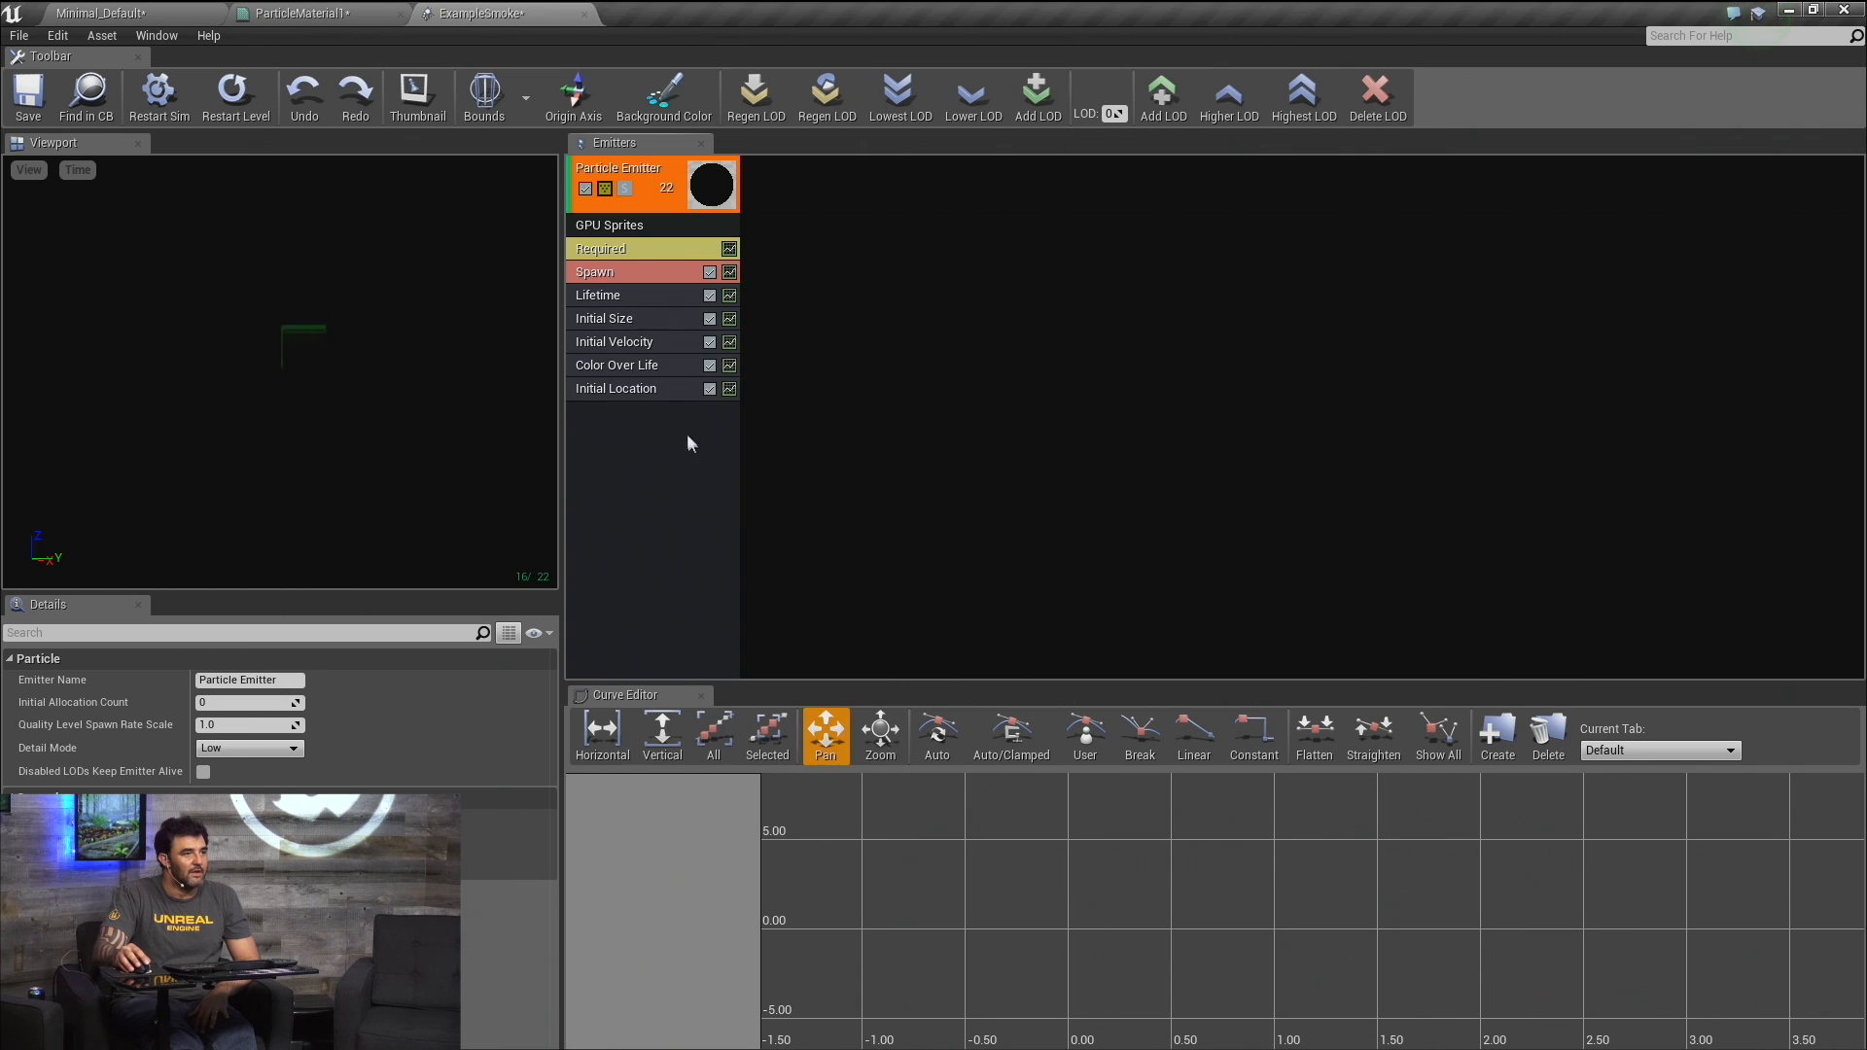
Set the Initial Location X and Y range from -5120 to 5120 and the Spawn rate constant to 50000.
left_click(667, 389)
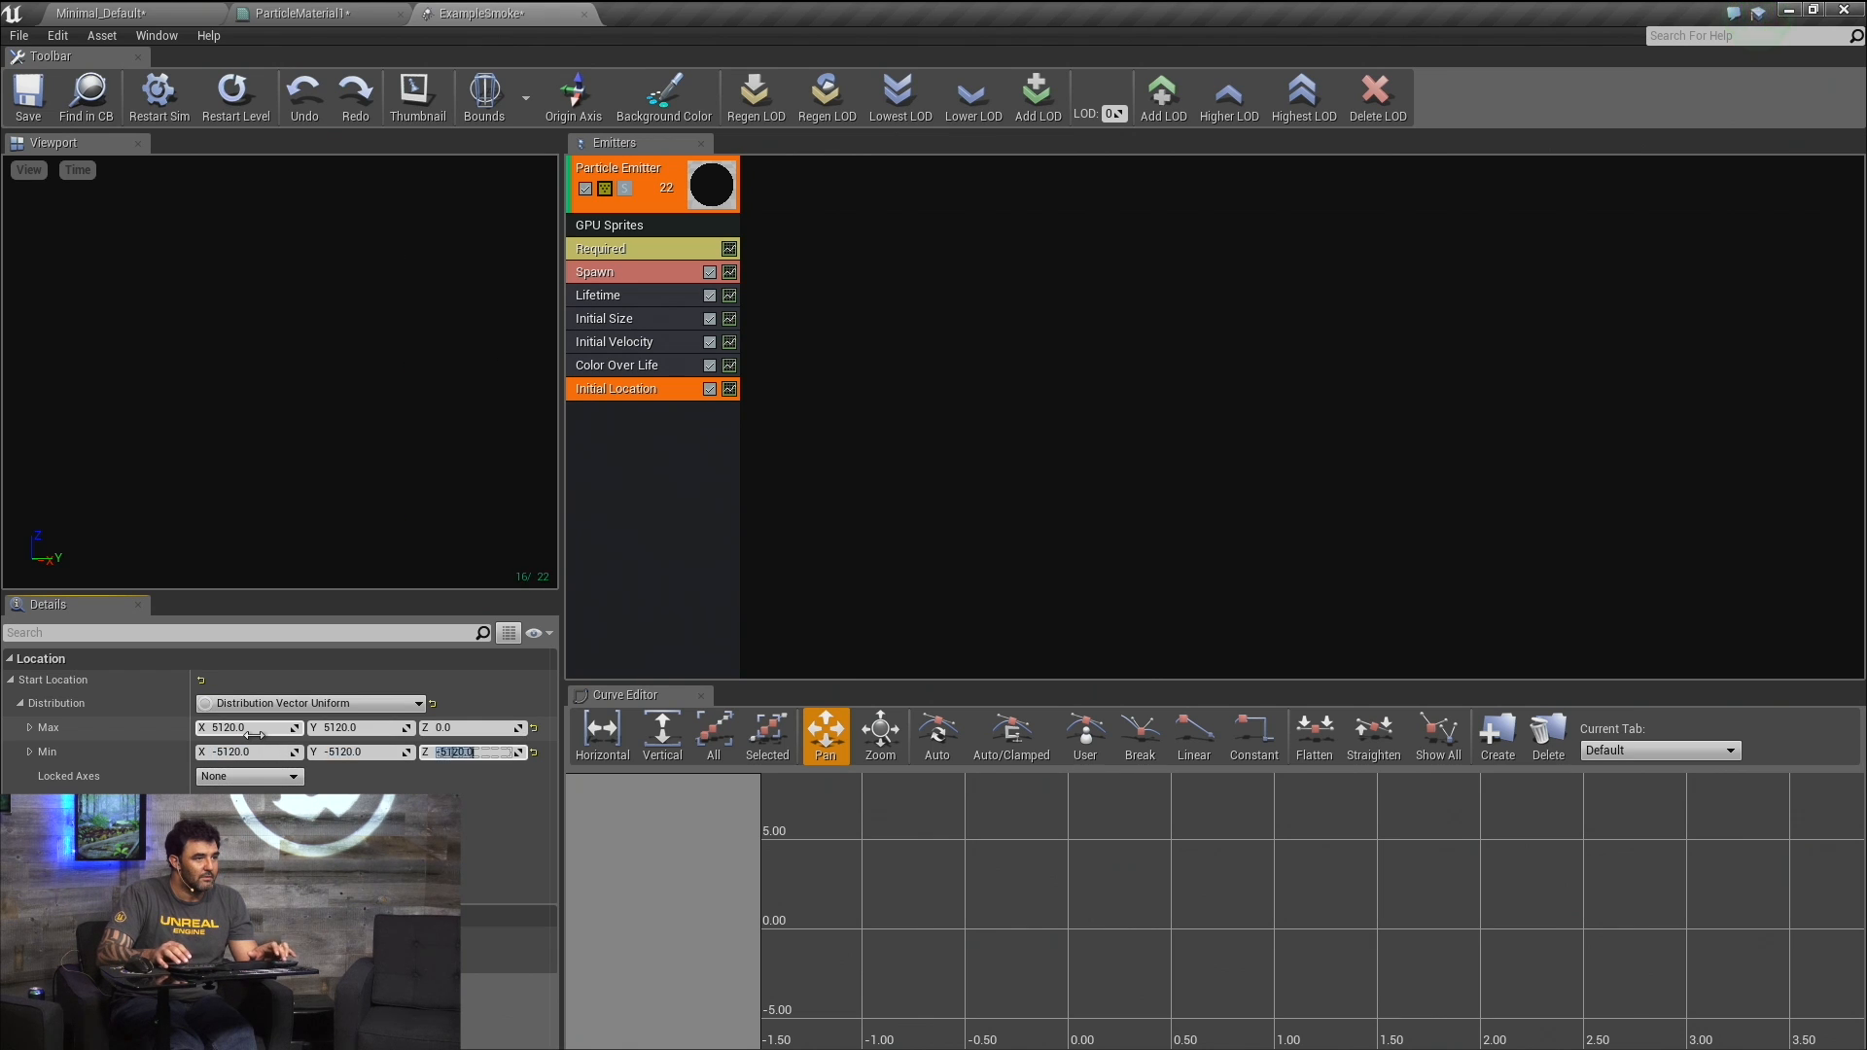
left_click(585, 272)
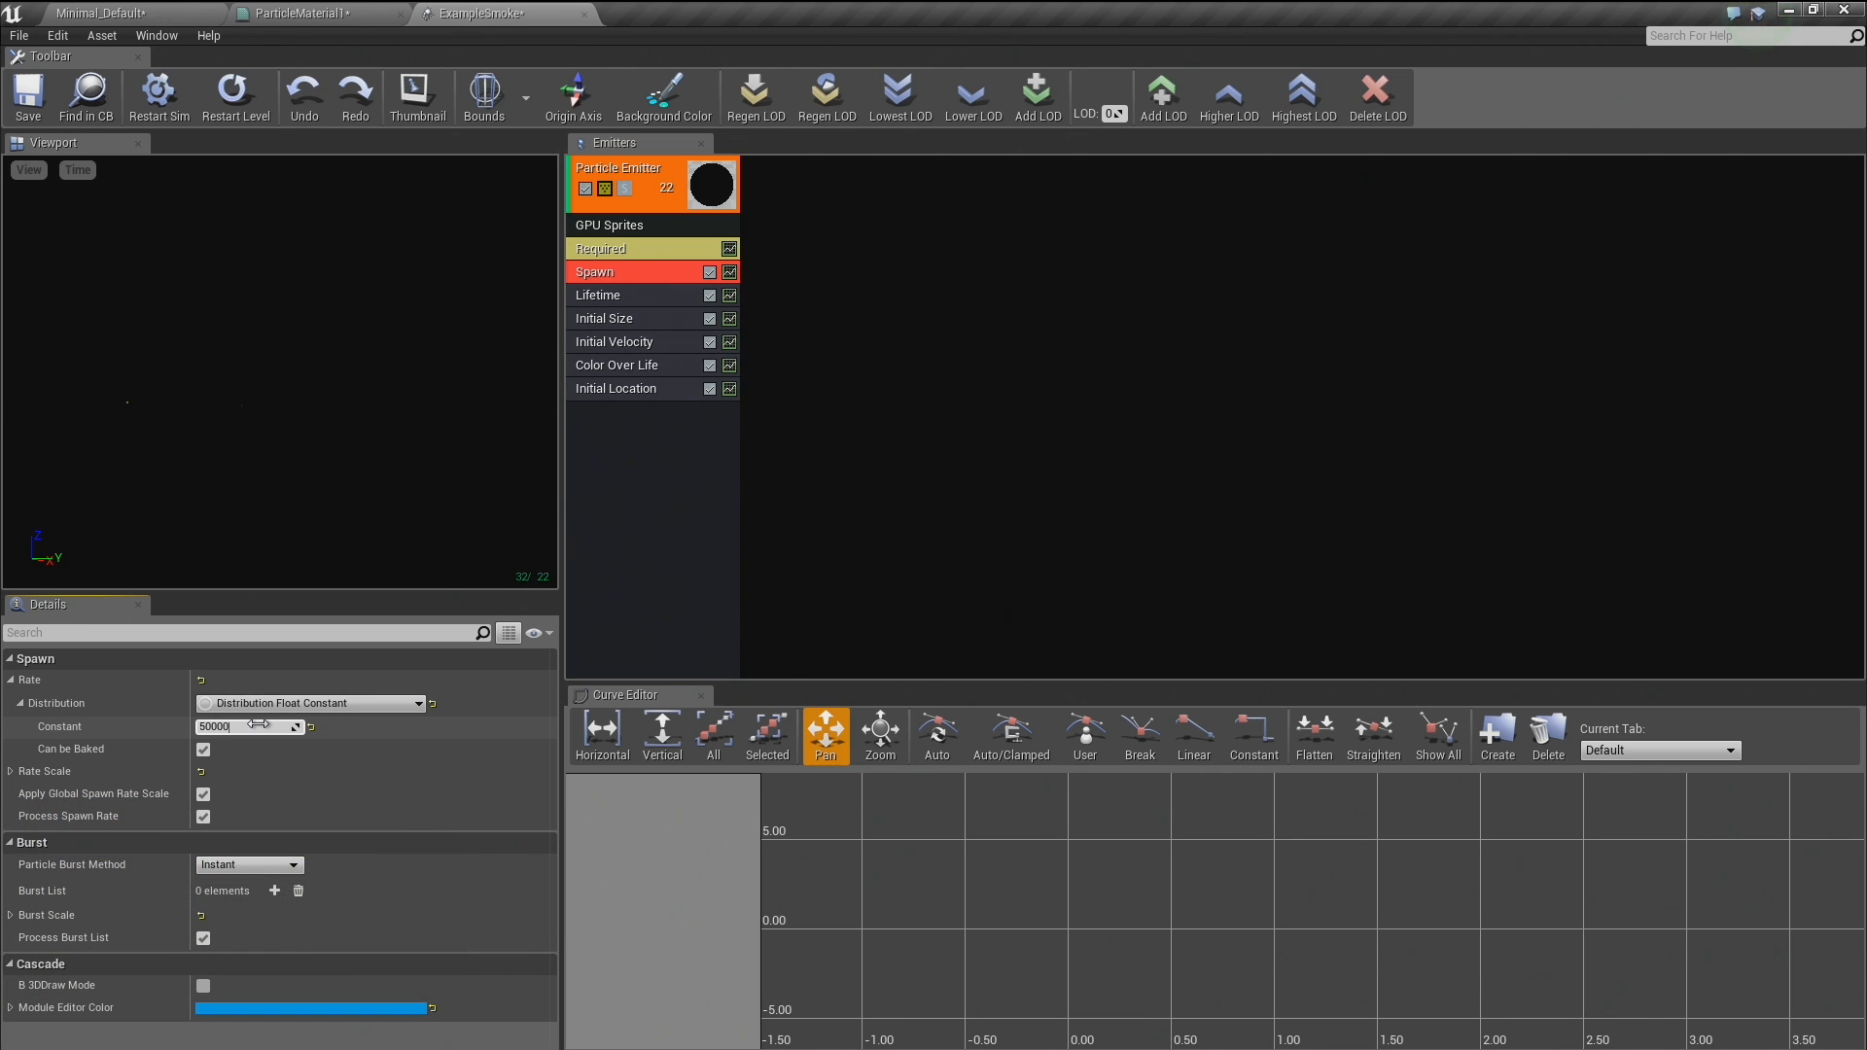
key("Return")
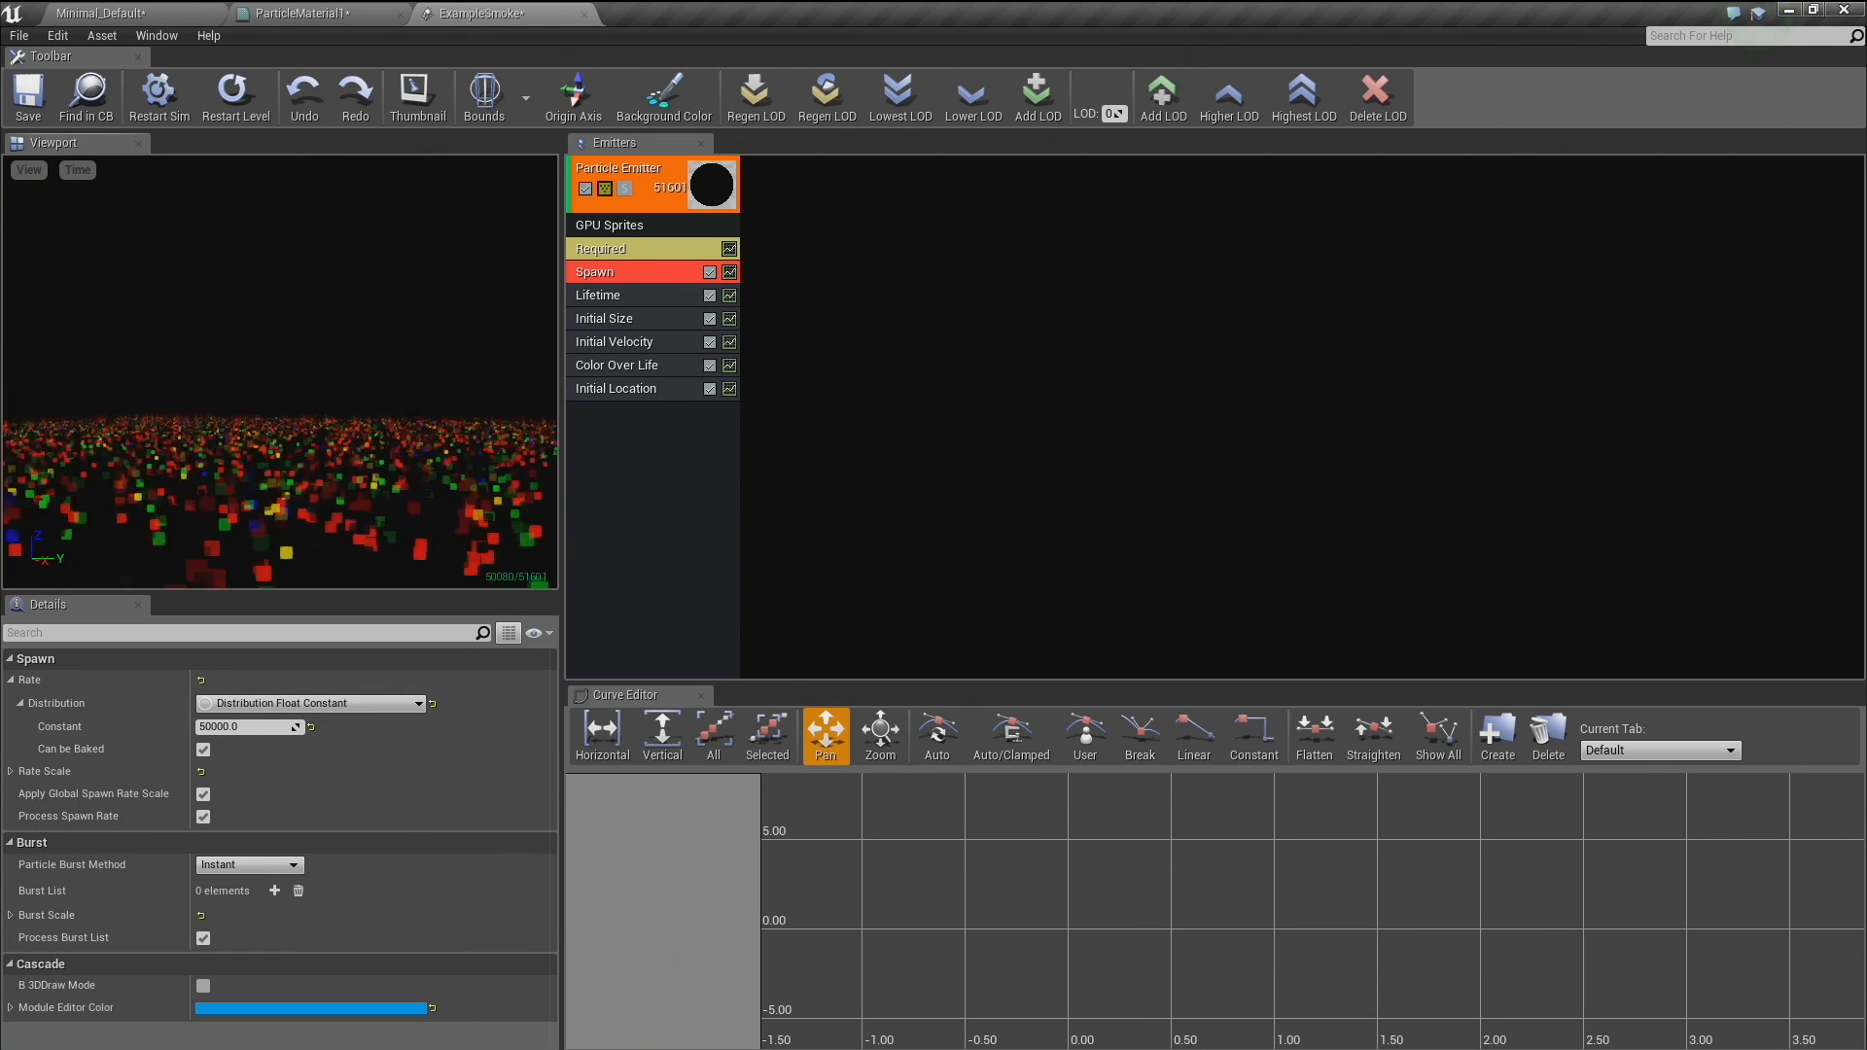
left_click_drag(280, 370, 280, 486)
mouse_move(280, 389)
right_mouse_down()
mouse_move(280, 447)
mouse_move(280, 330)
mouse_move(268, 387)
right_mouse_up()
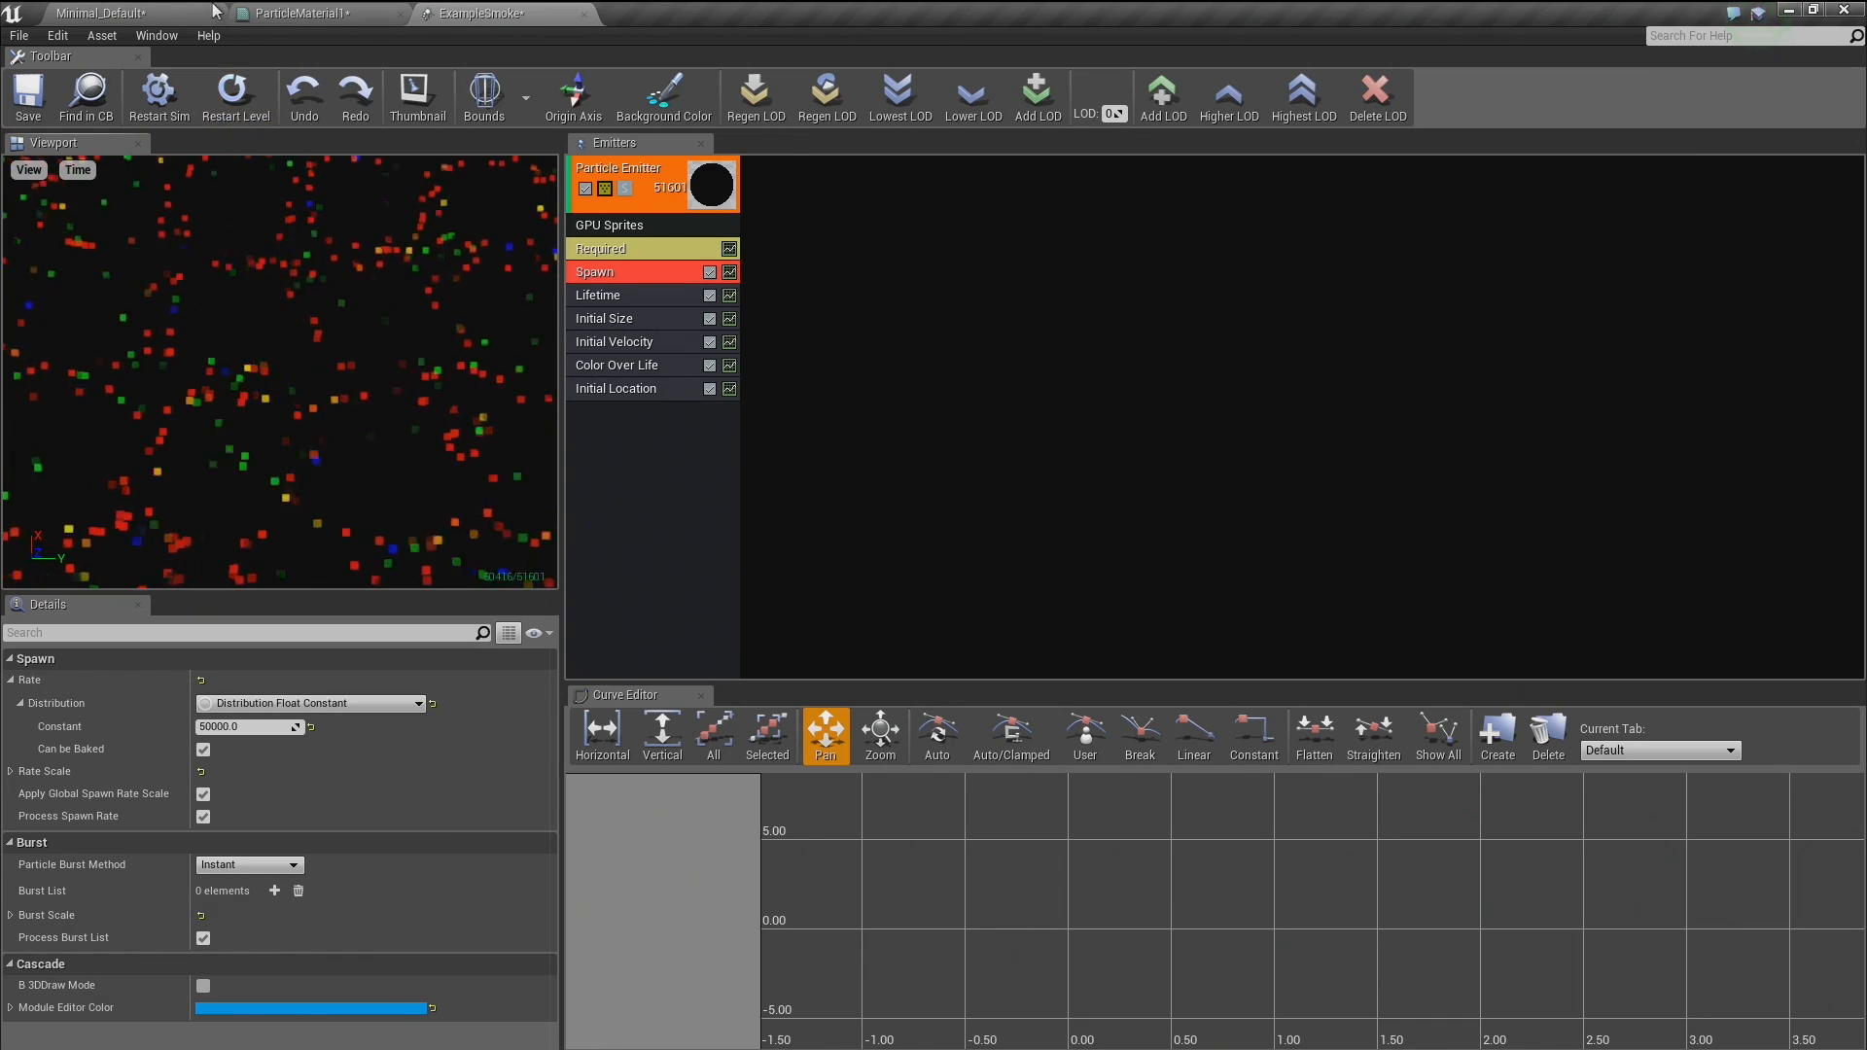
Open the T_Tech_Panel_M texture and compare it with the particle pattern in the ExampleSmoke preview from several angles.
left_click(292, 12)
left_click(153, 12)
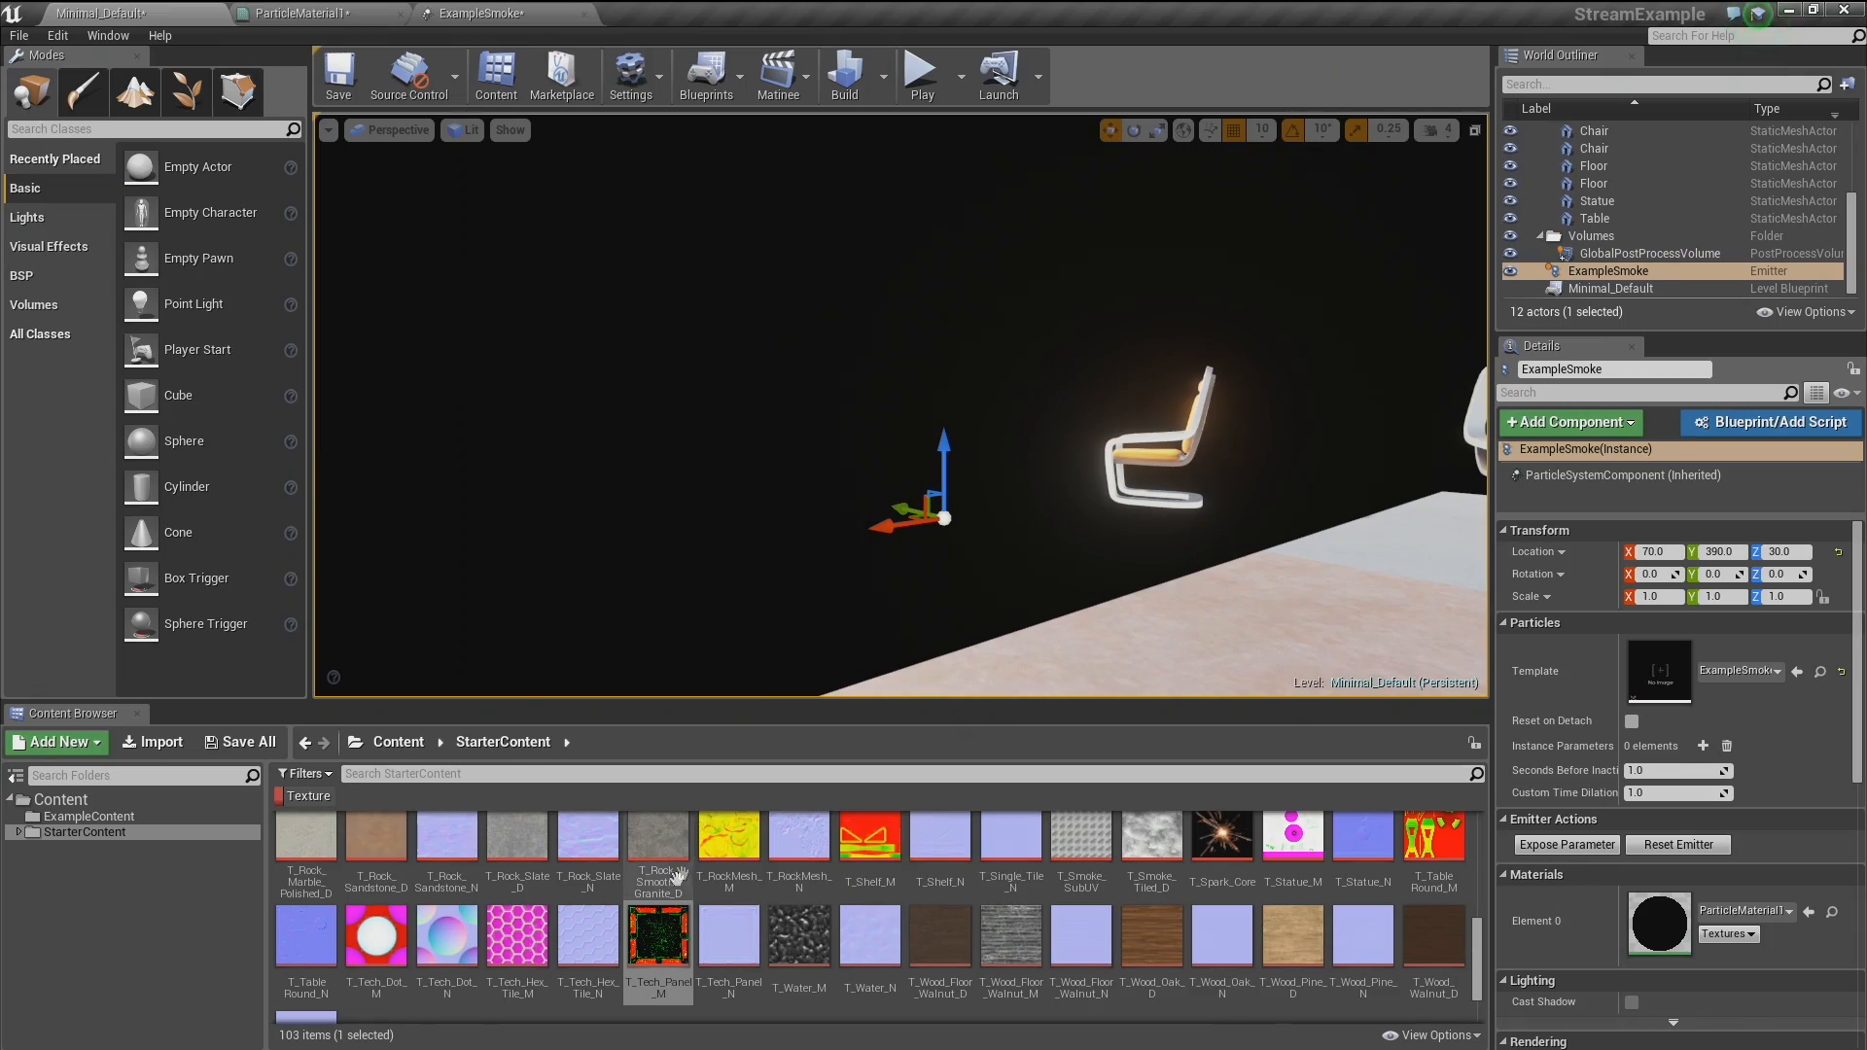
double_click(659, 935)
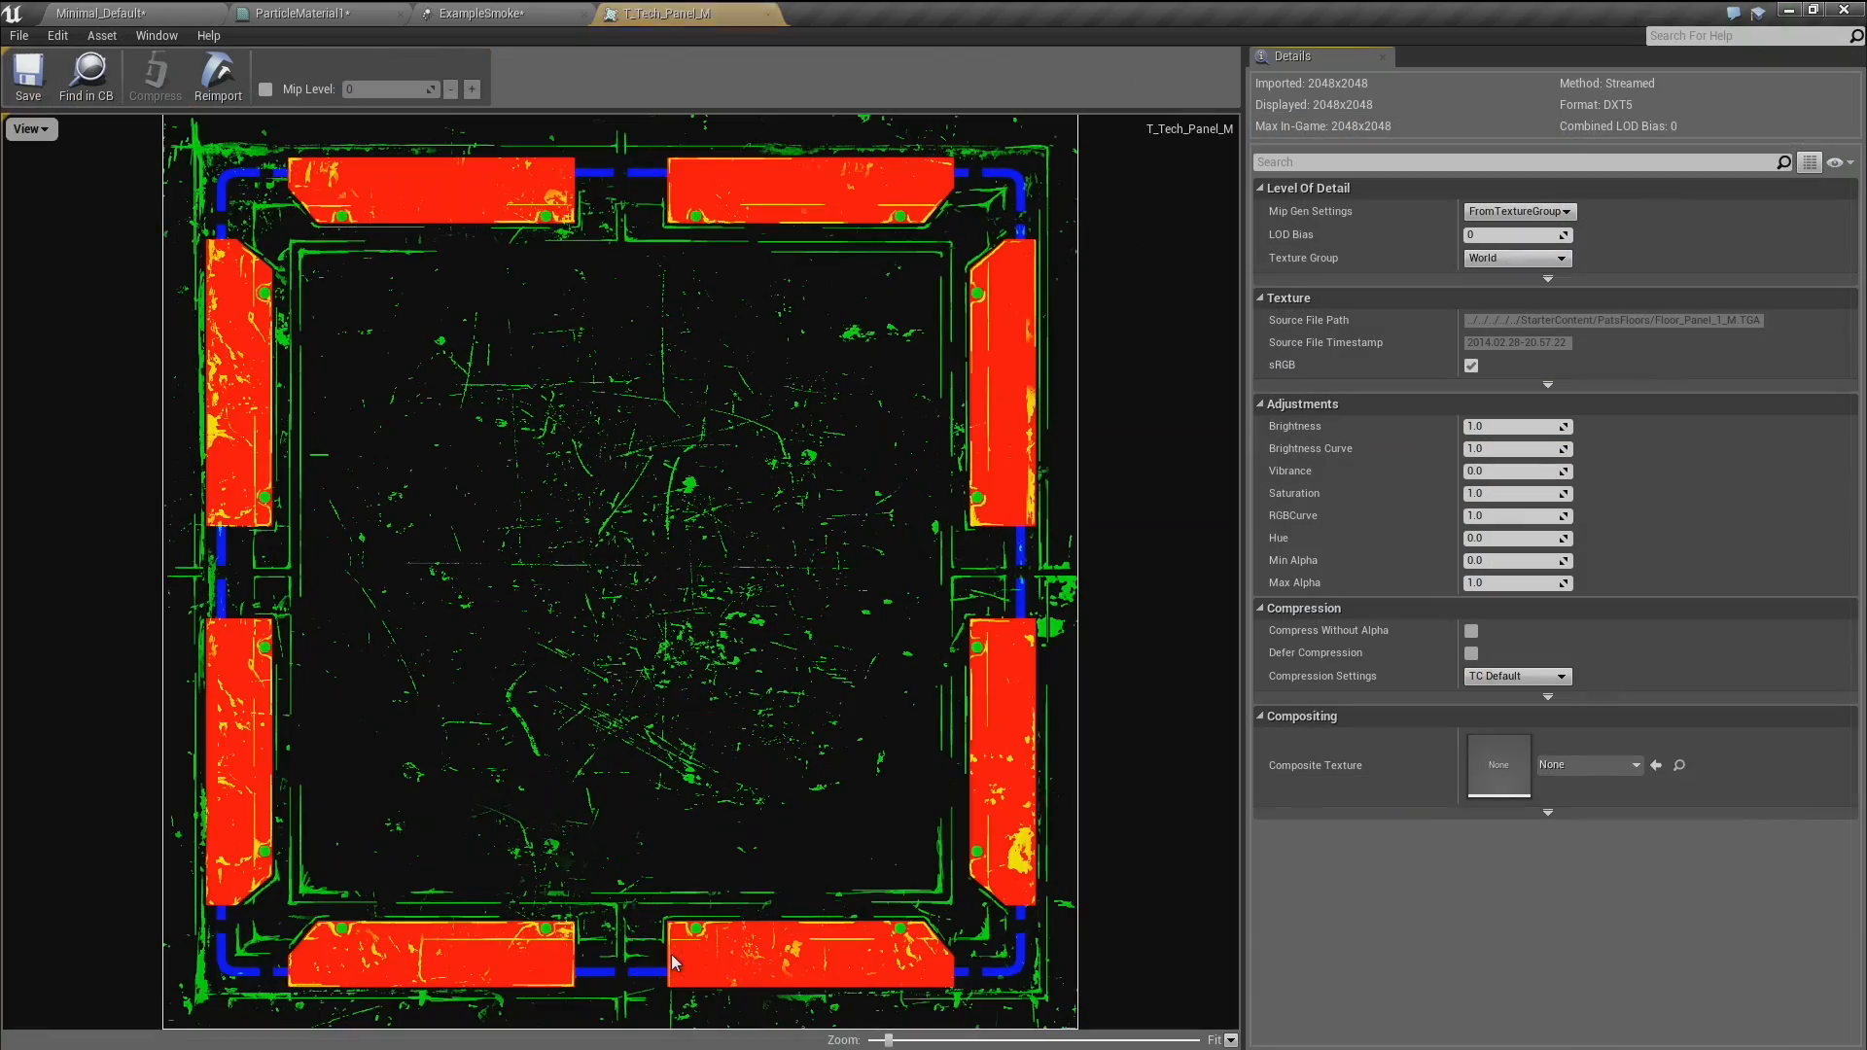
left_click(352, 13)
left_click(439, 14)
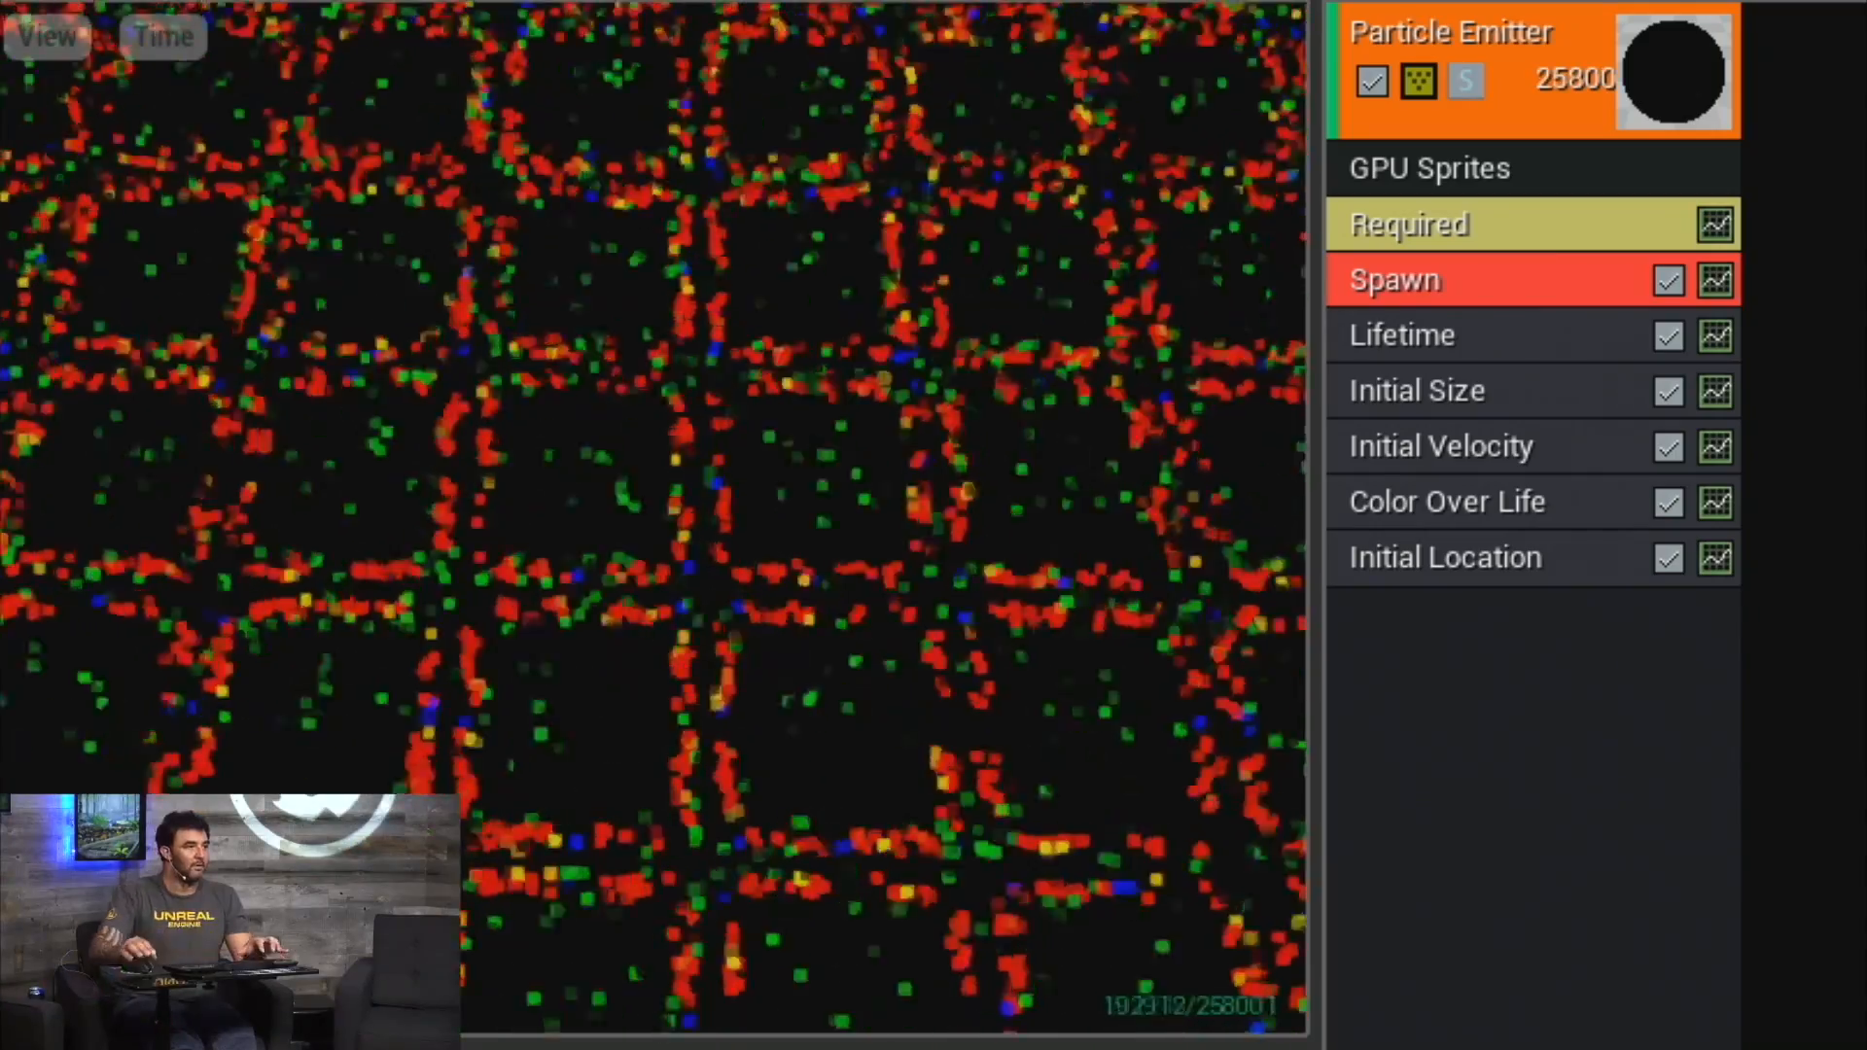
left_click_drag(806, 893, 1002, 671)
left_click_drag(798, 783, 825, 790)
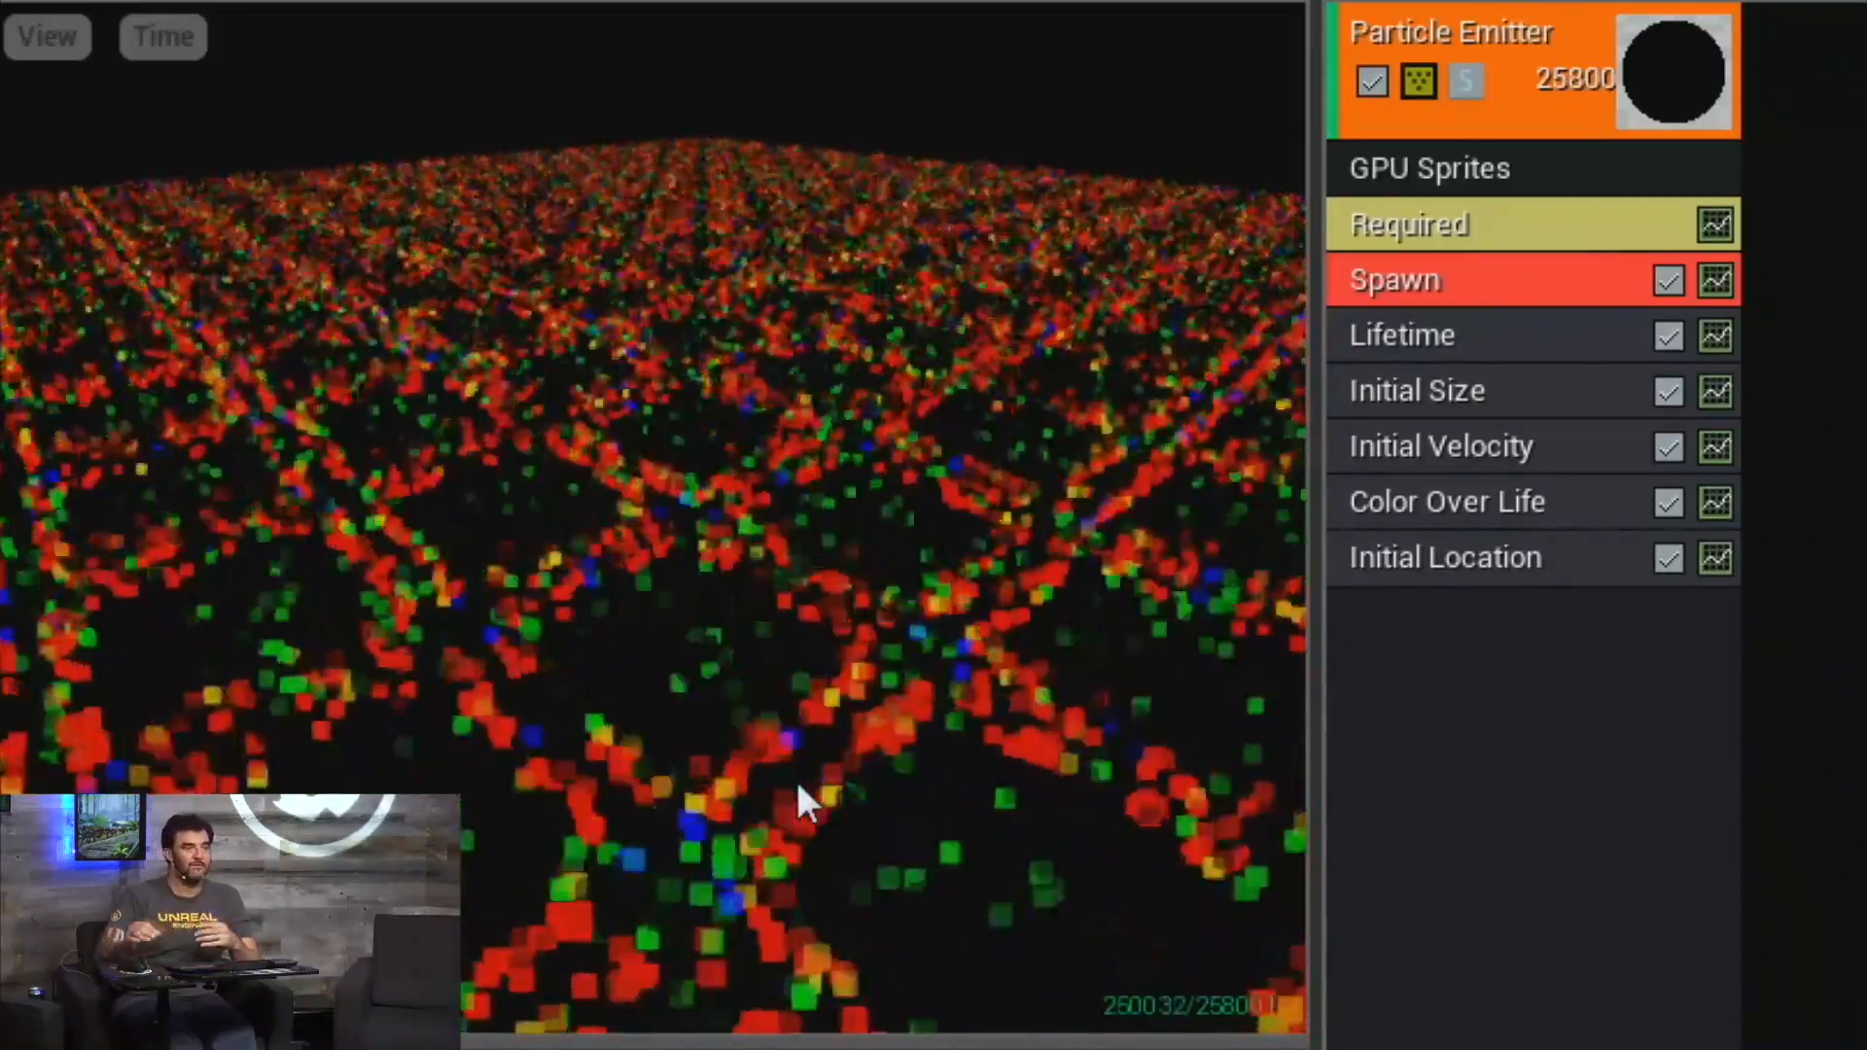
Disable the Initial Velocity module and set both Initial Size X values to 10.
left_click(1682, 443)
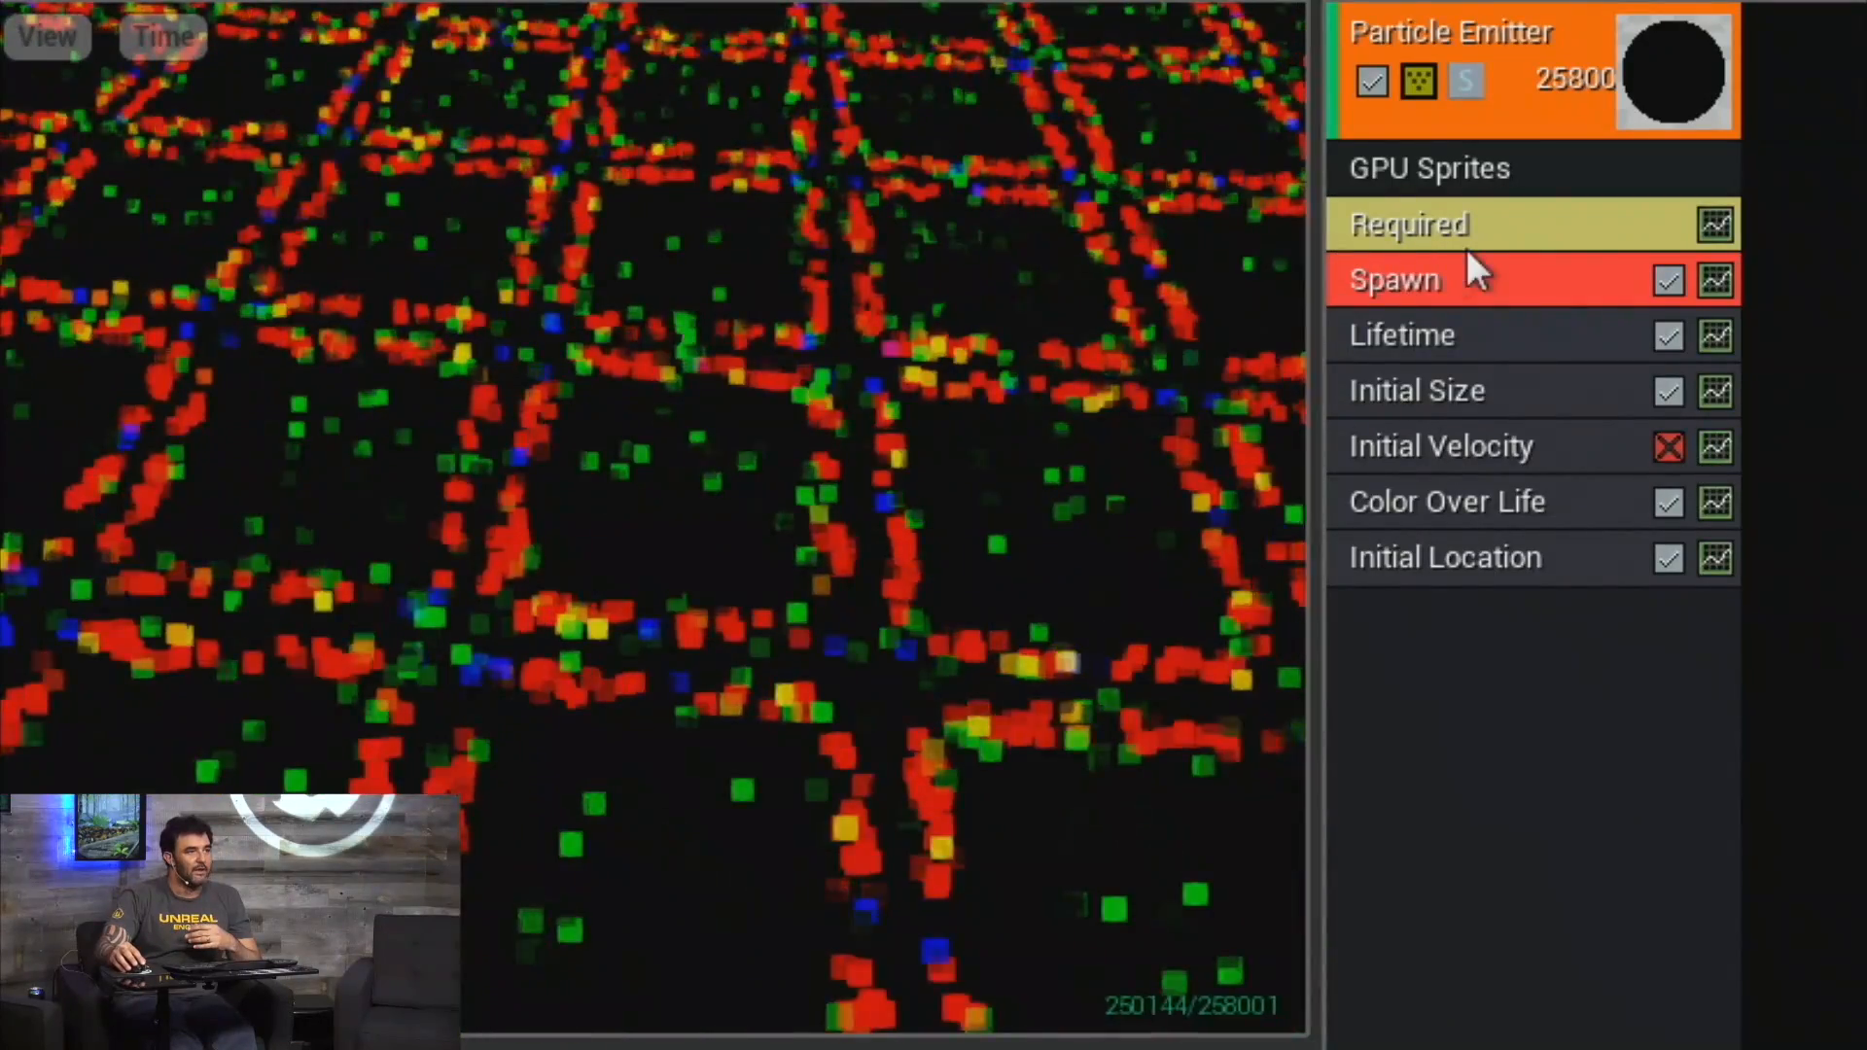
left_click(1479, 339)
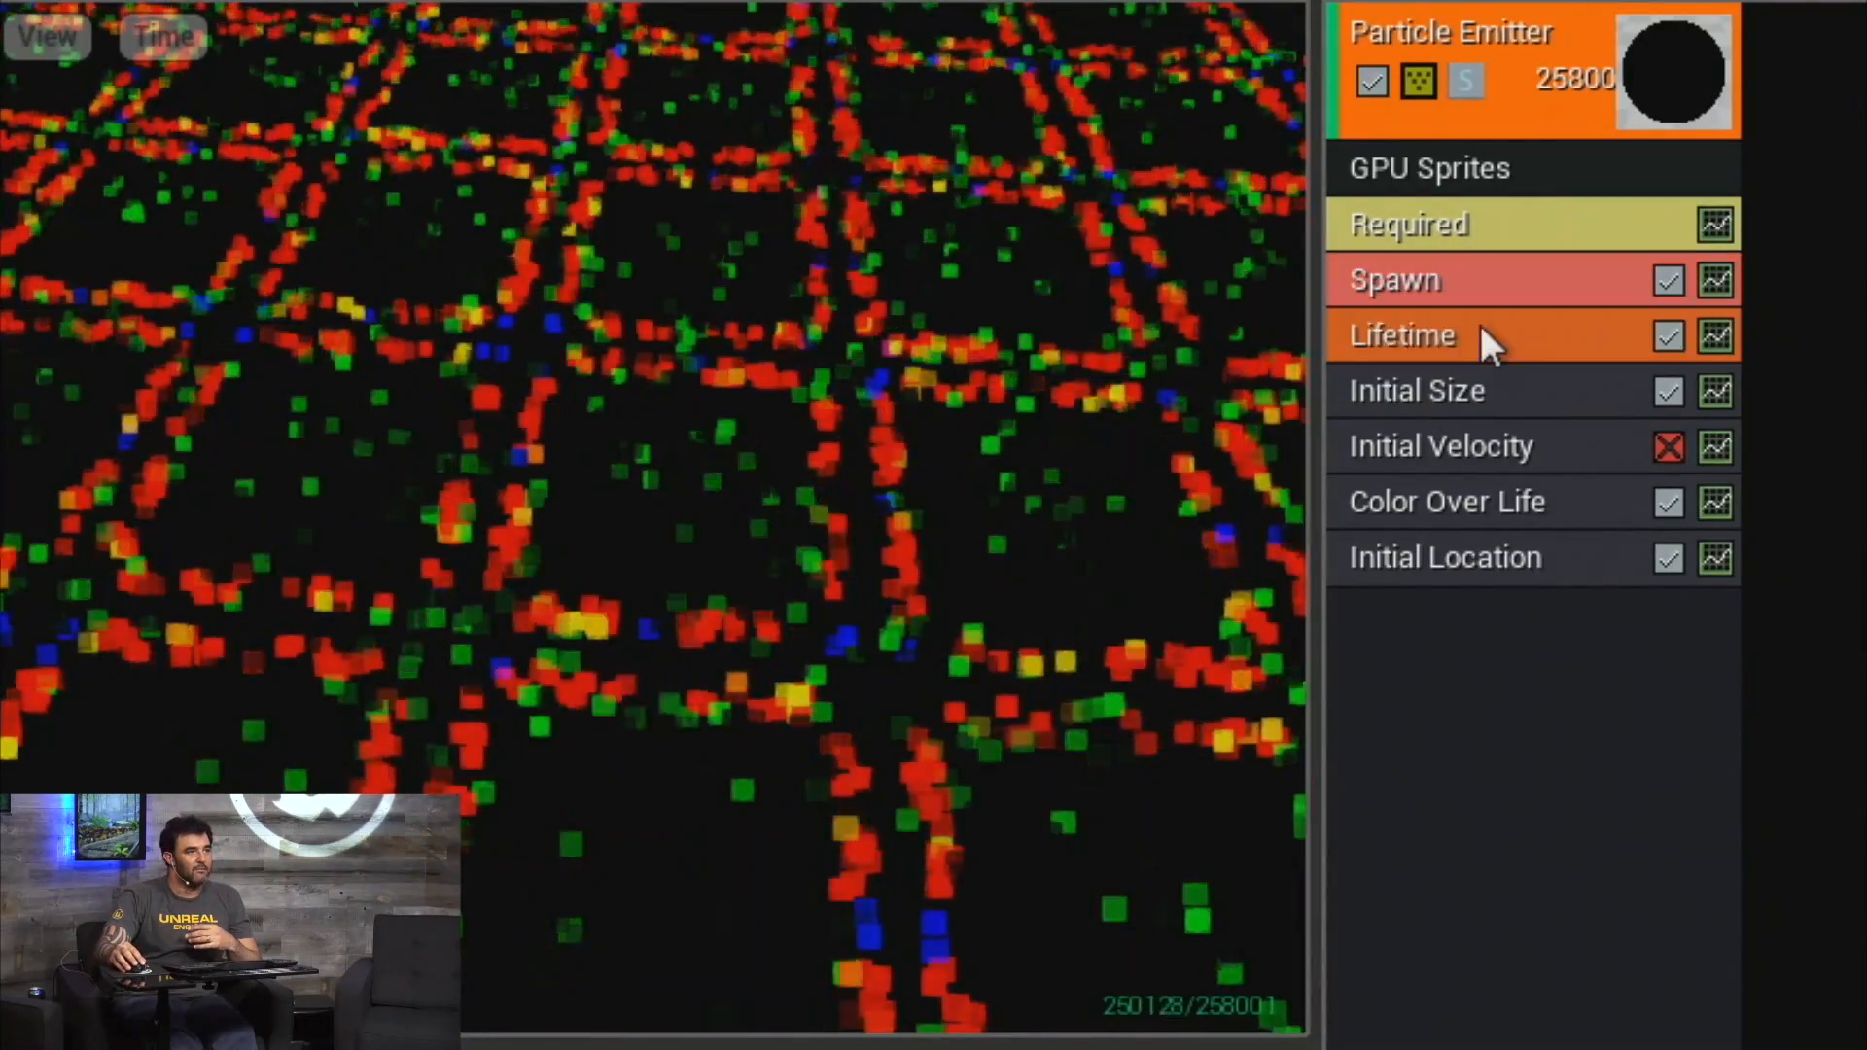
left_click(1474, 406)
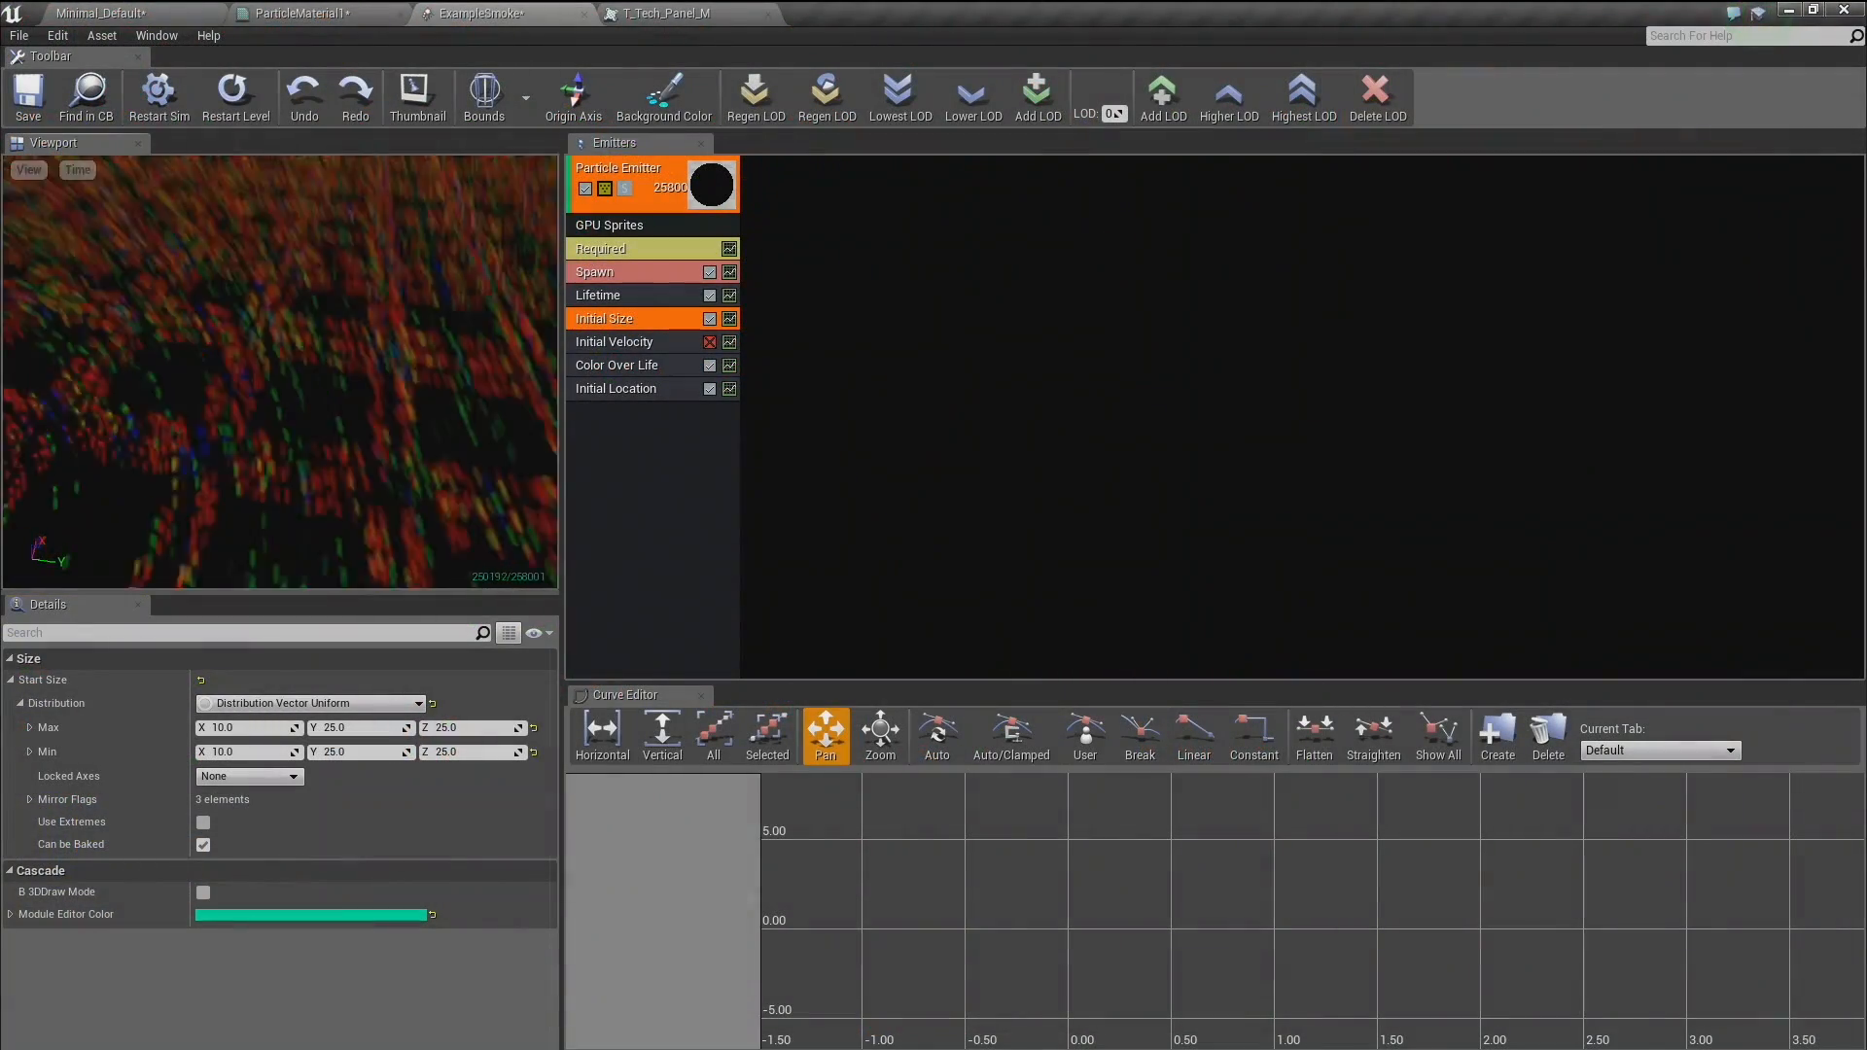
Set the Initial Location range to 1000 maximum and -1000 minimum in X and Y, with Z at 0.
left_click(642, 389)
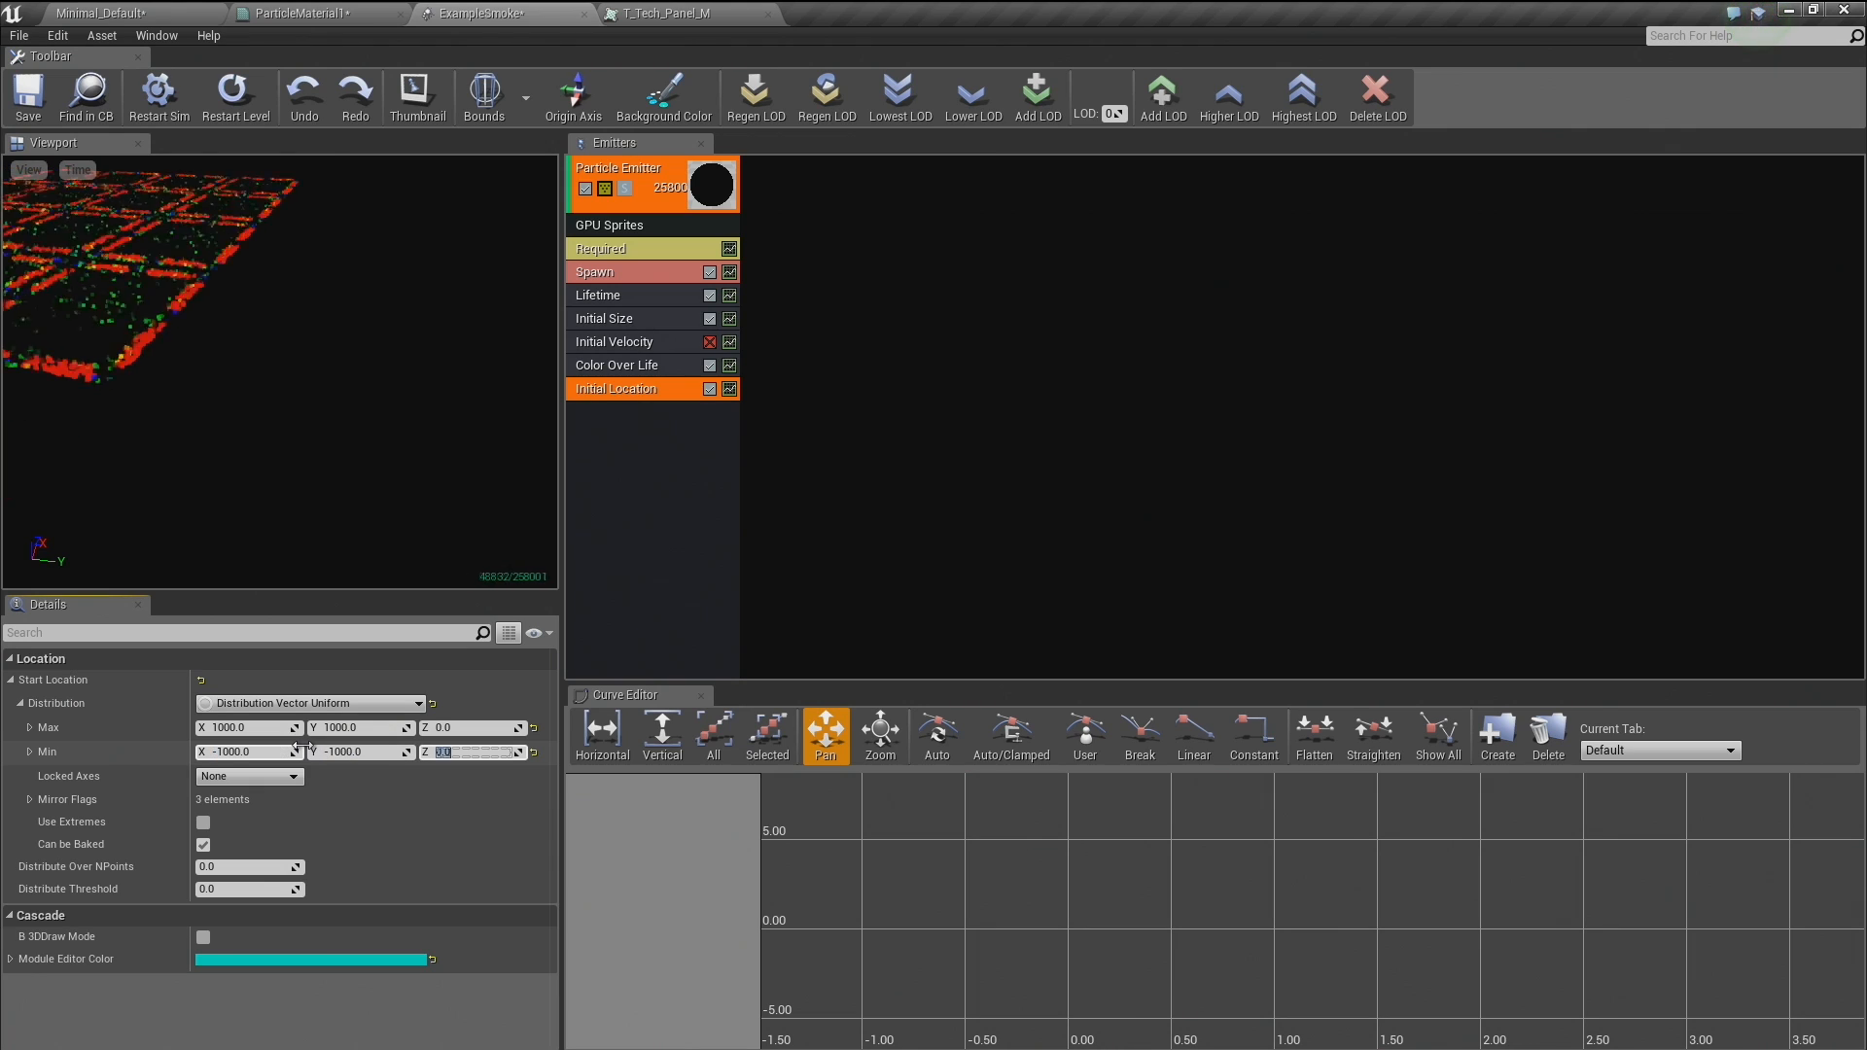
mouse_move(345, 407)
right_mouse_down()
mouse_move(357, 454)
mouse_move(356, 370)
mouse_move(356, 452)
mouse_move(352, 374)
mouse_move(353, 425)
right_mouse_up()
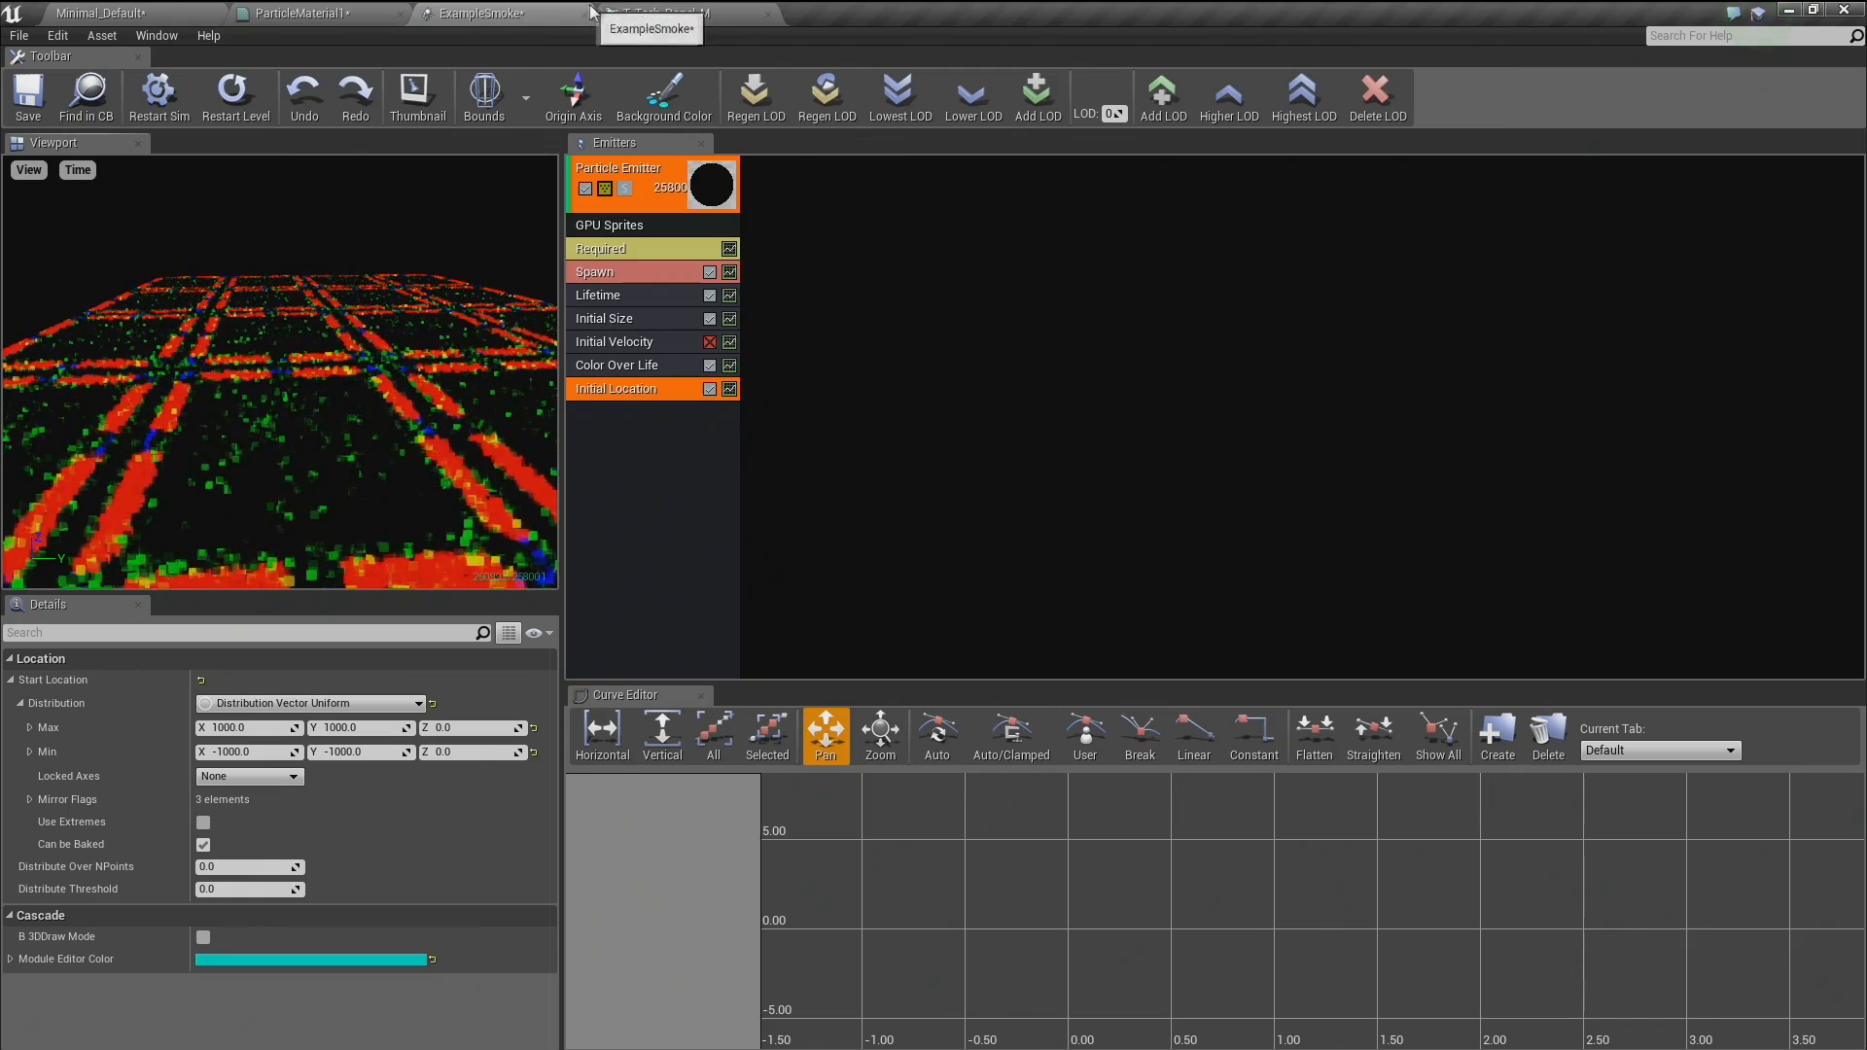
Replace the Texture Sample's texture in ParticleMaterial1 with T_Tech_Hex_Tile_M, apply the material, and check the pattern in the ExampleSmoke preview.
left_click(642, 12)
left_click(339, 12)
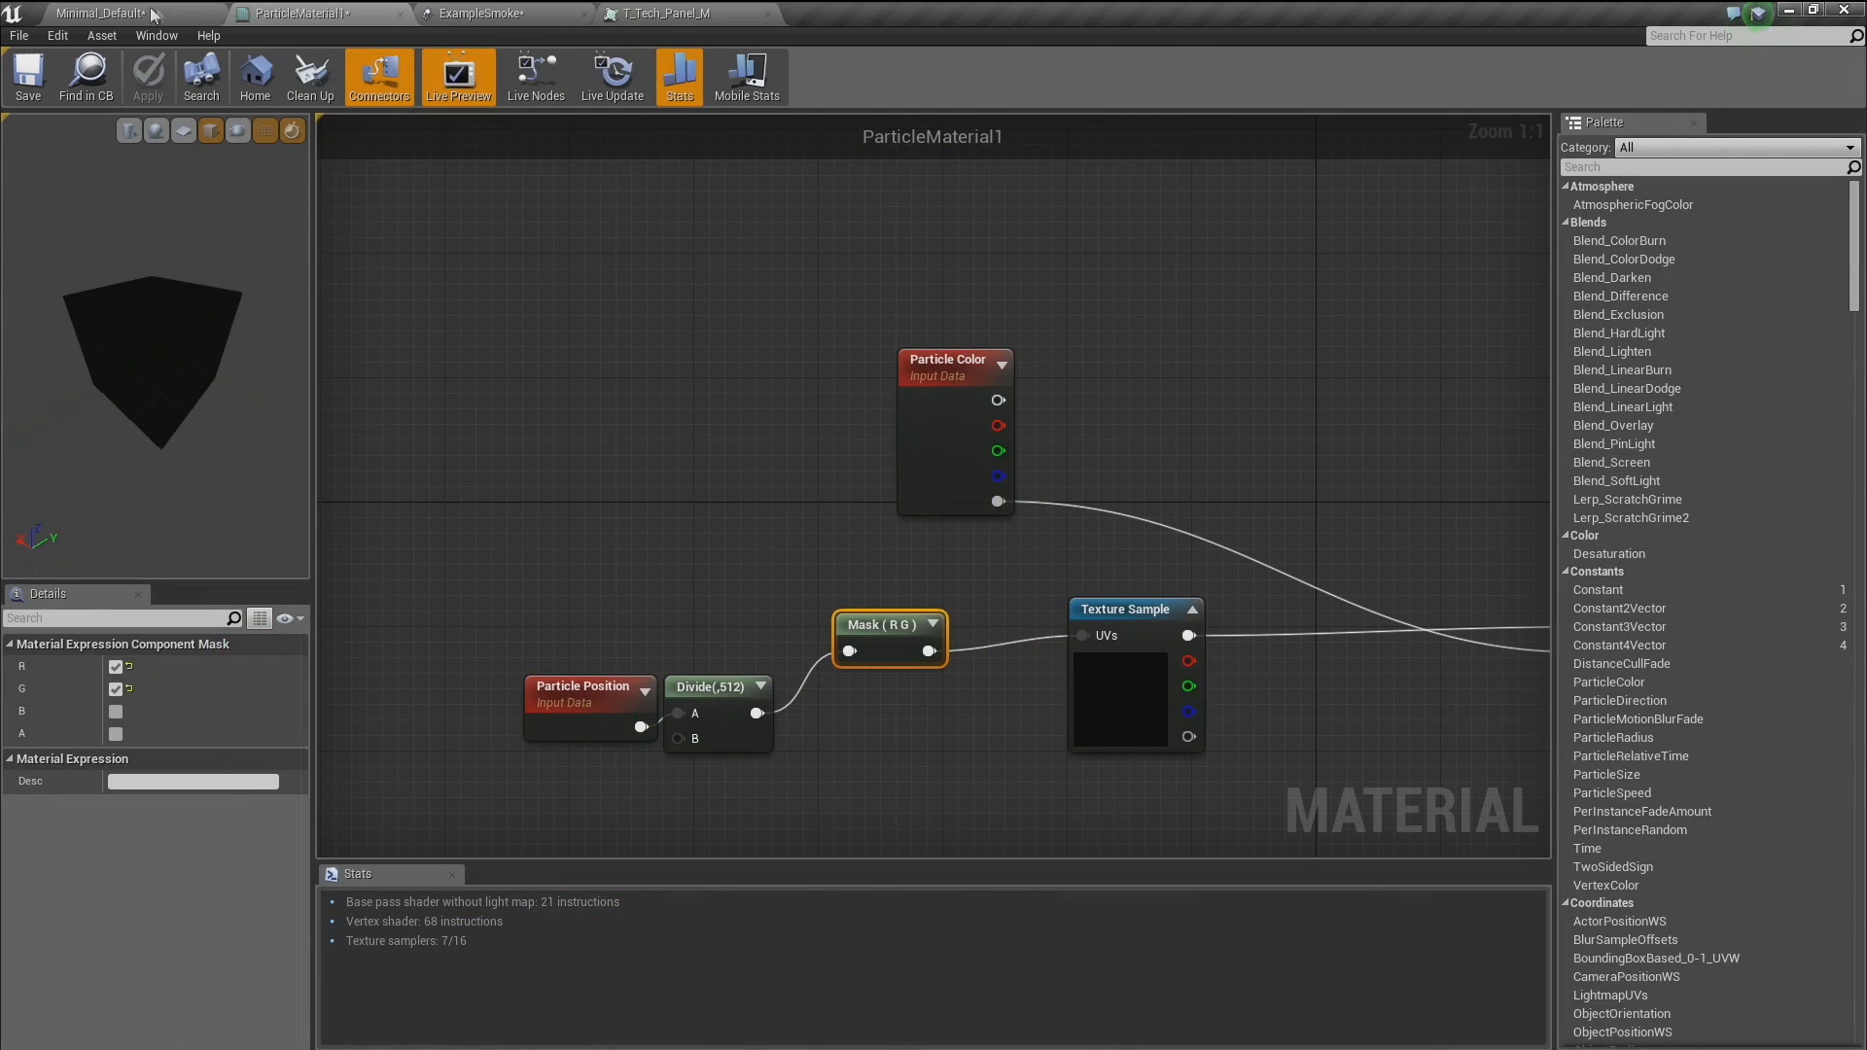
left_click(107, 12)
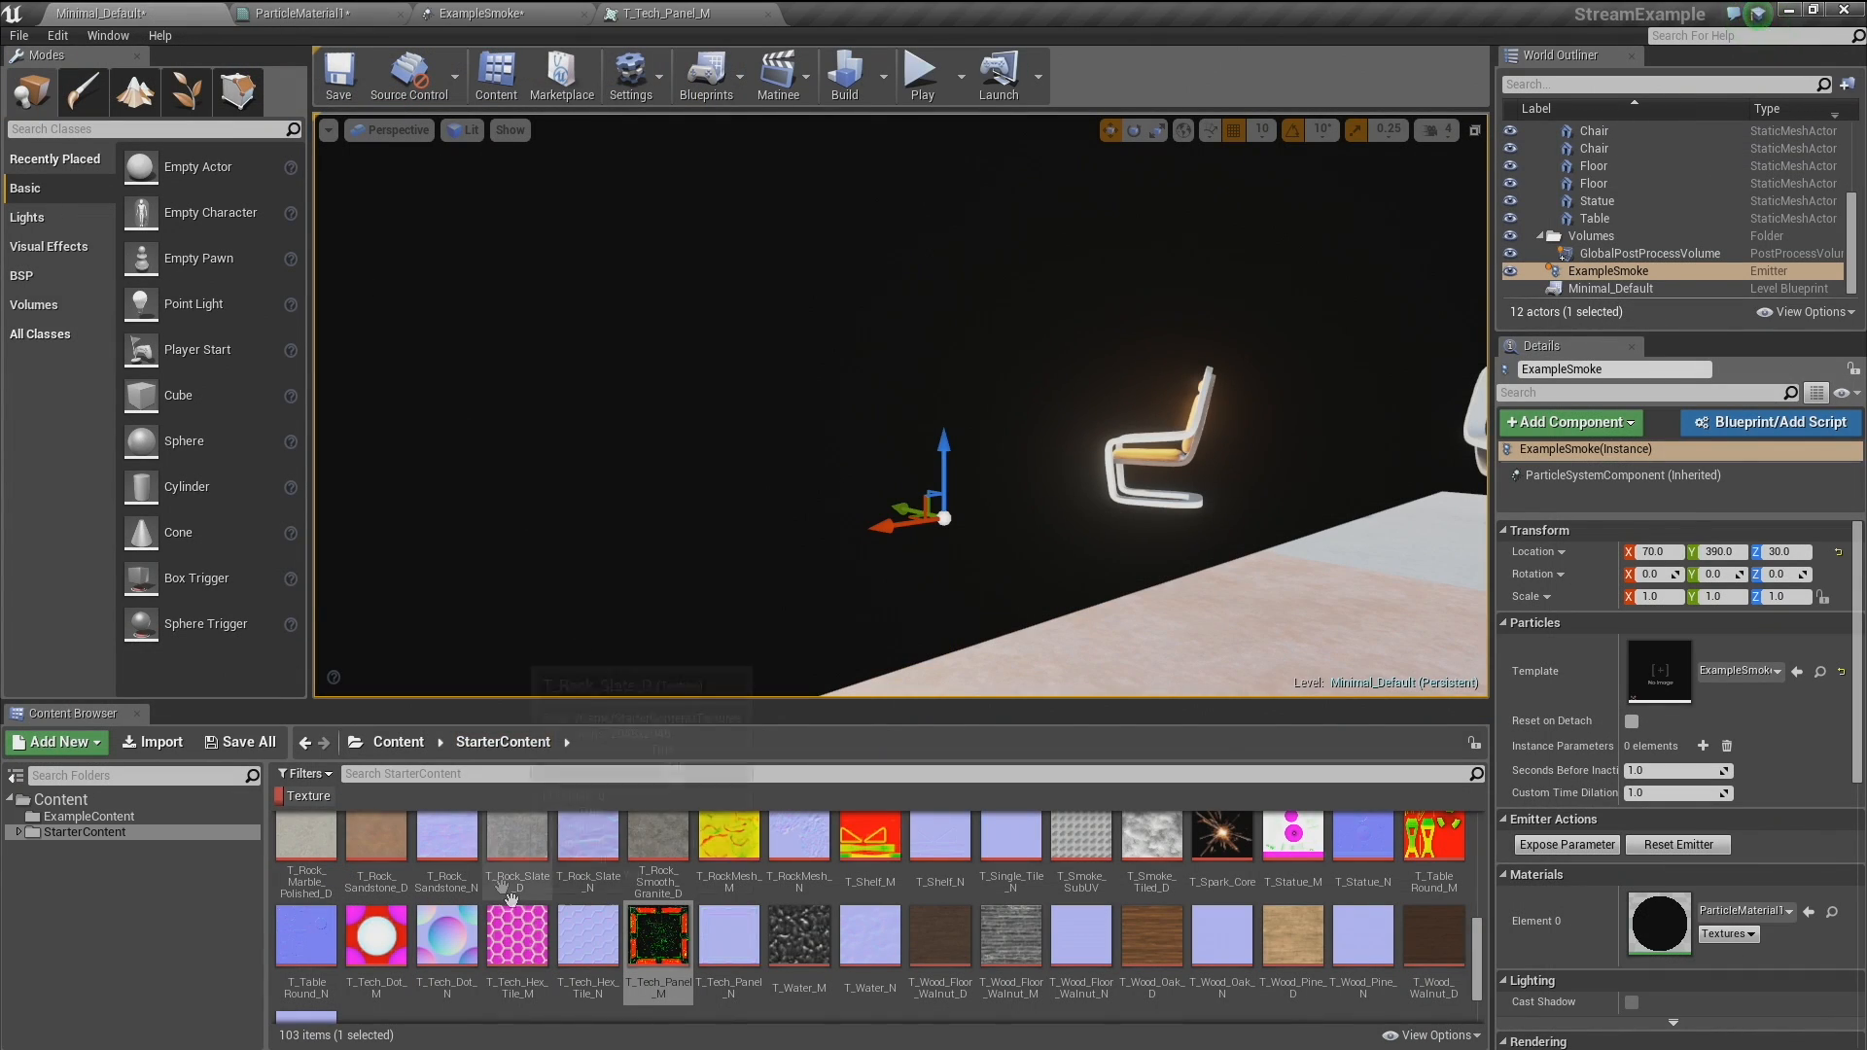
left_click(342, 15)
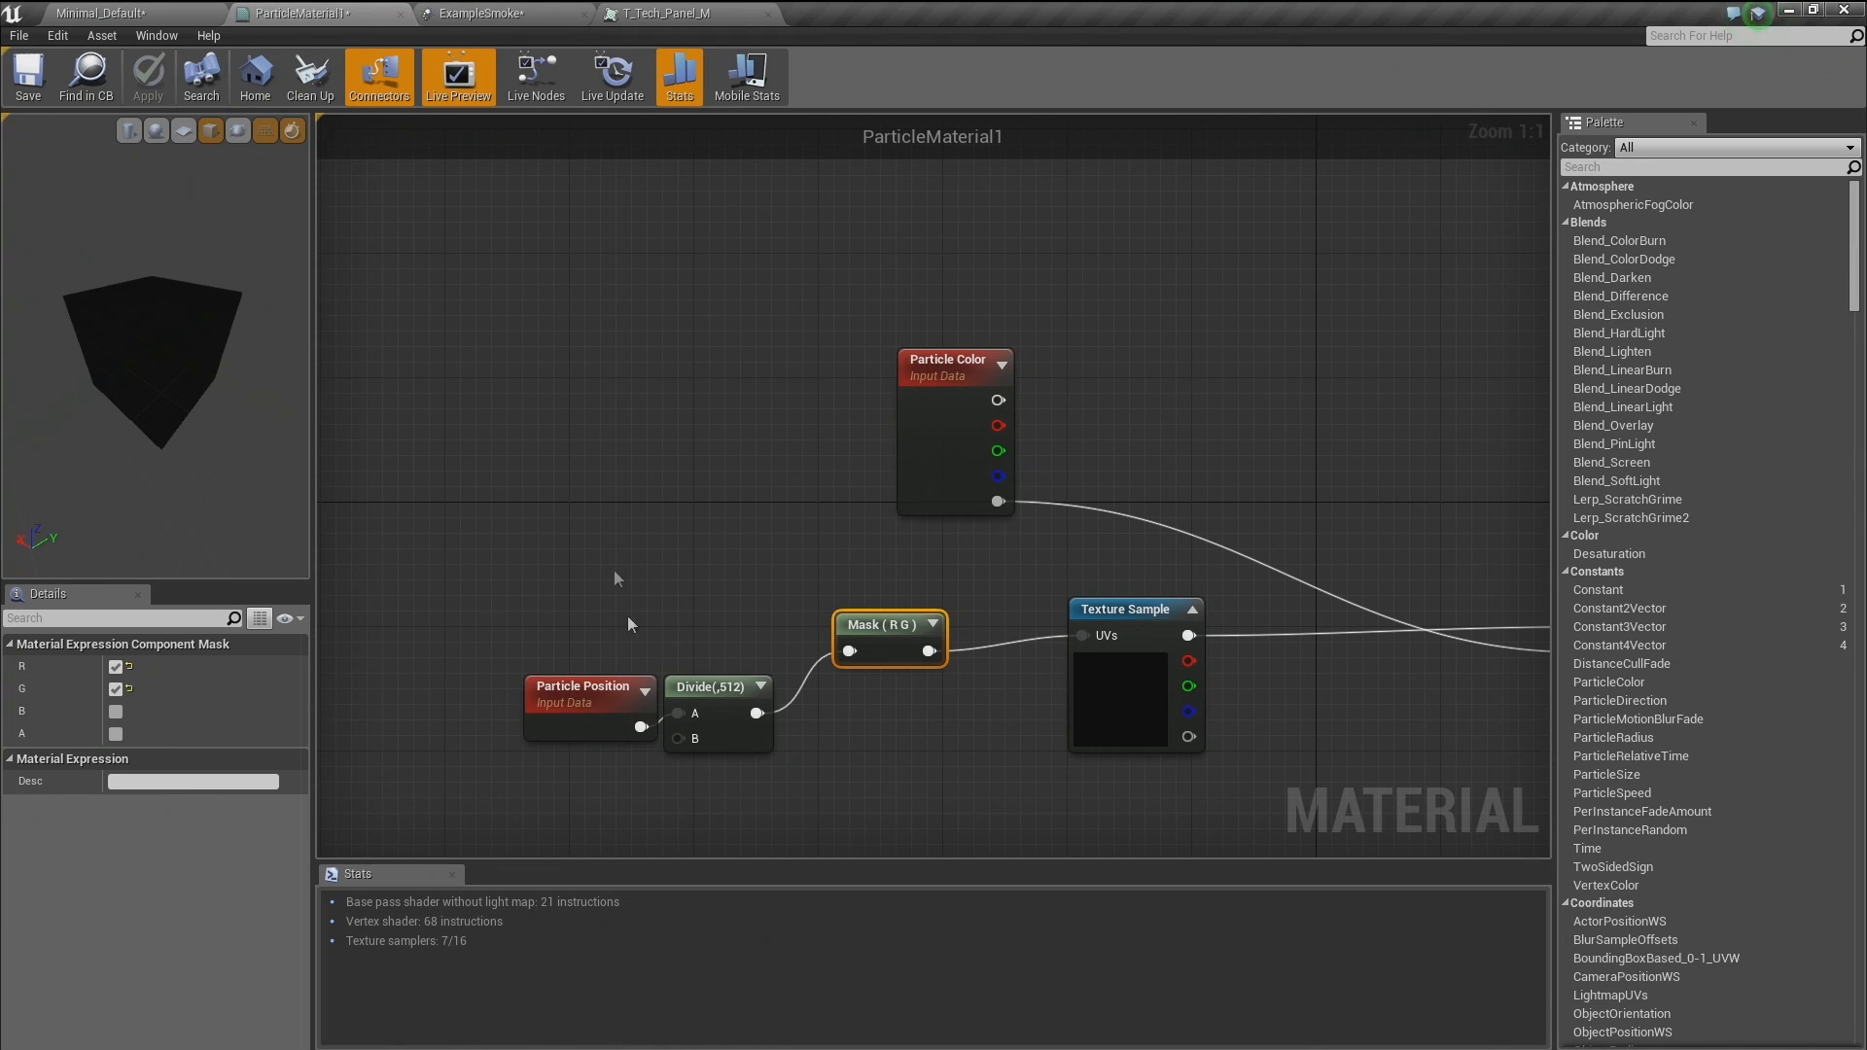
left_click(1067, 656)
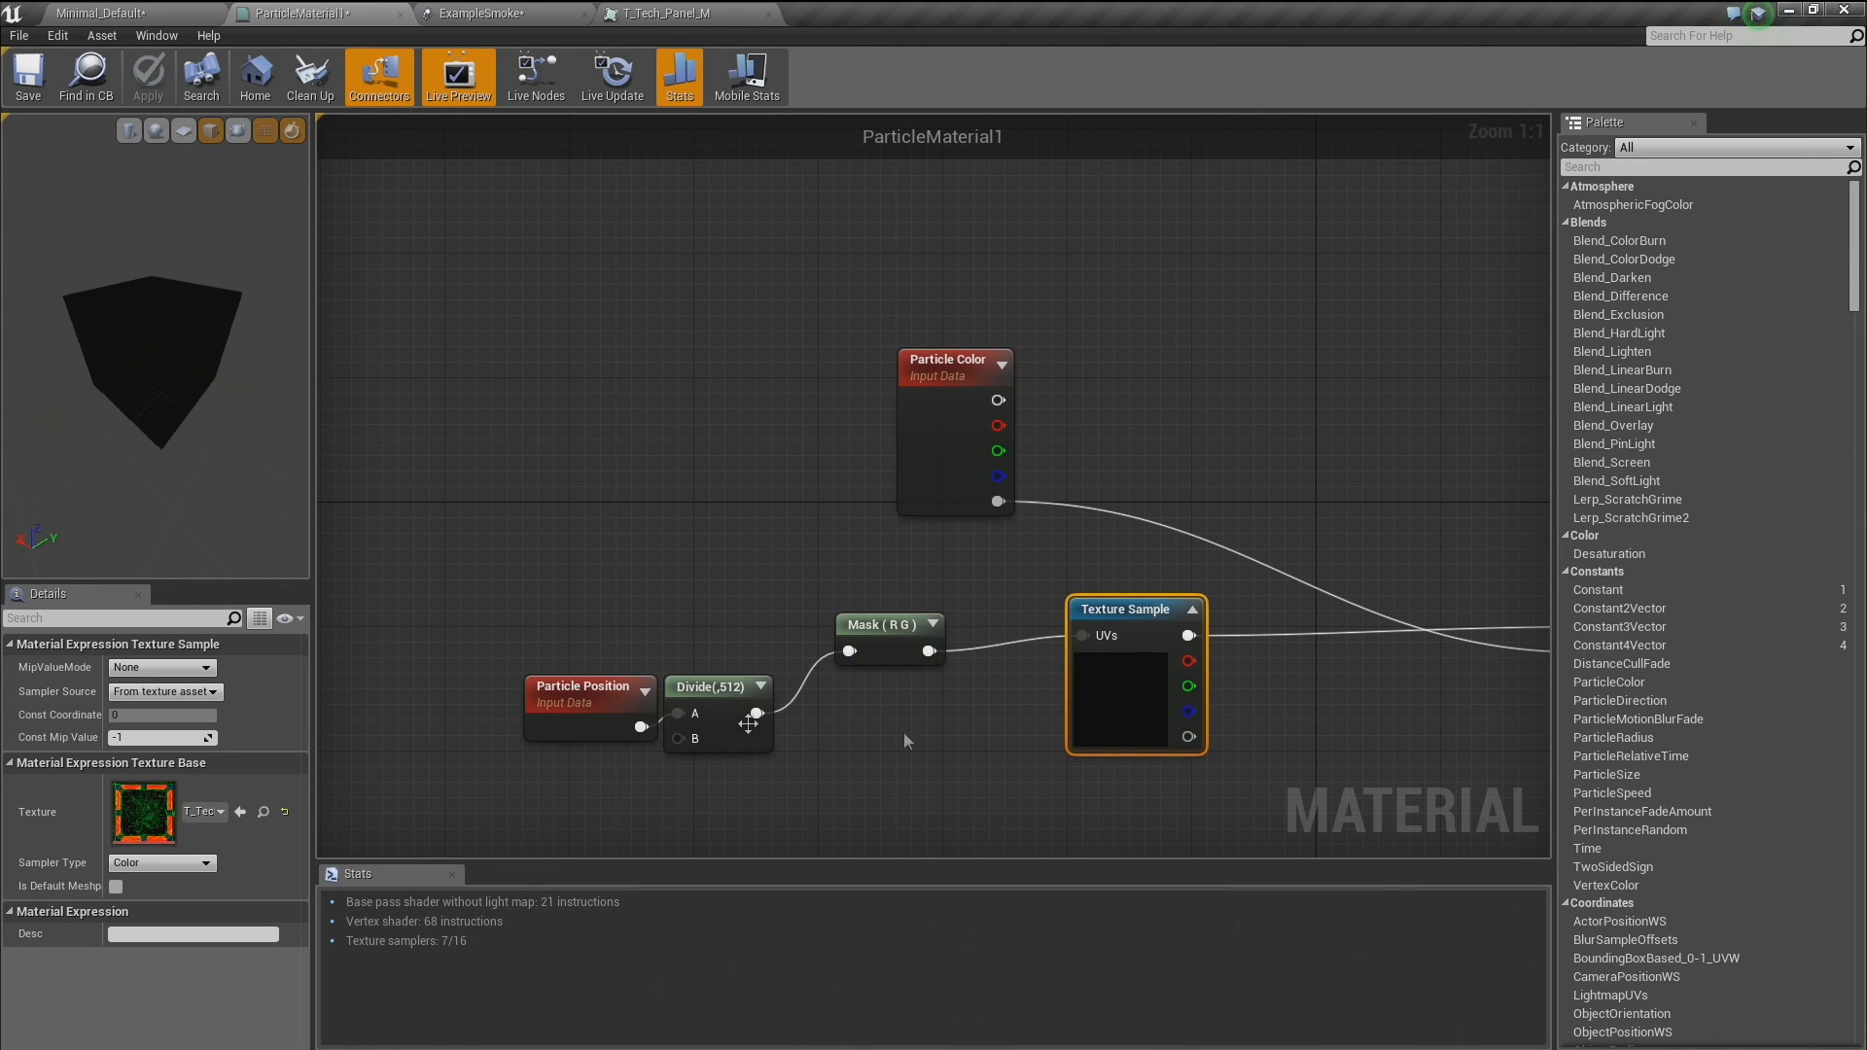
left_click(242, 812)
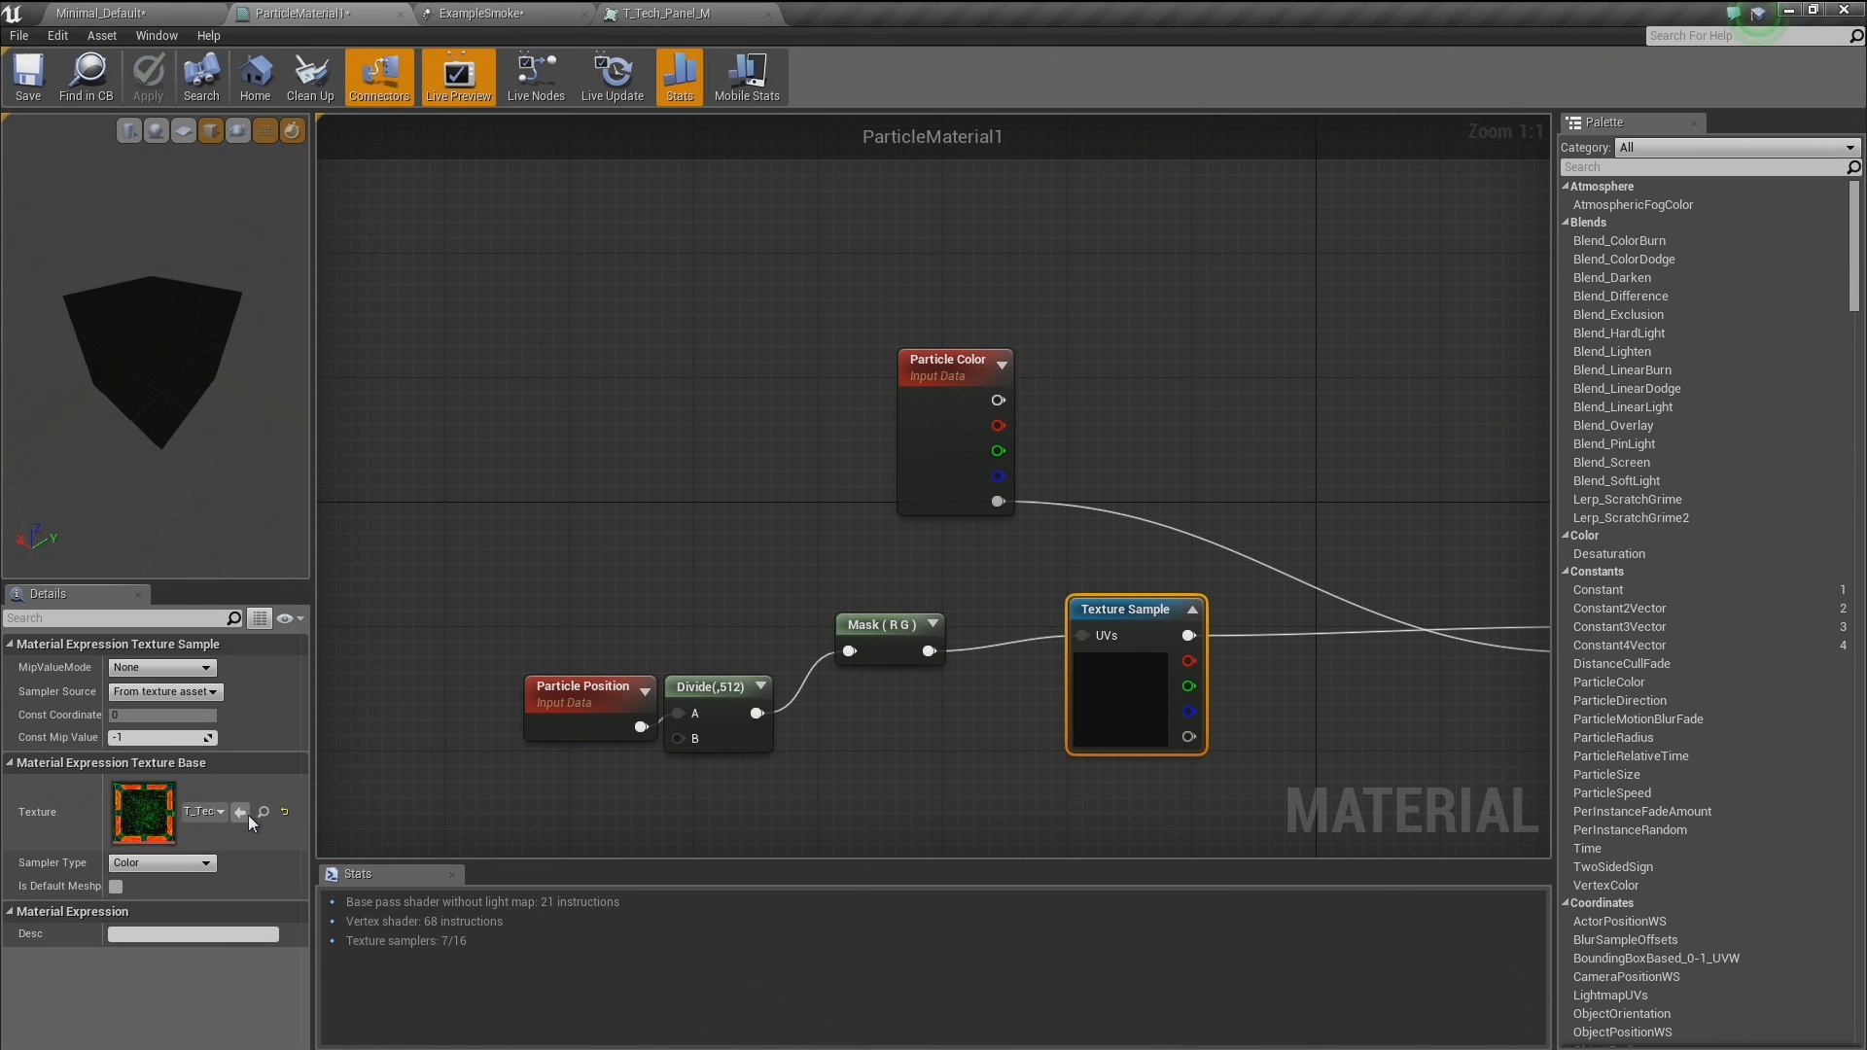
left_click(643, 15)
left_click(481, 13)
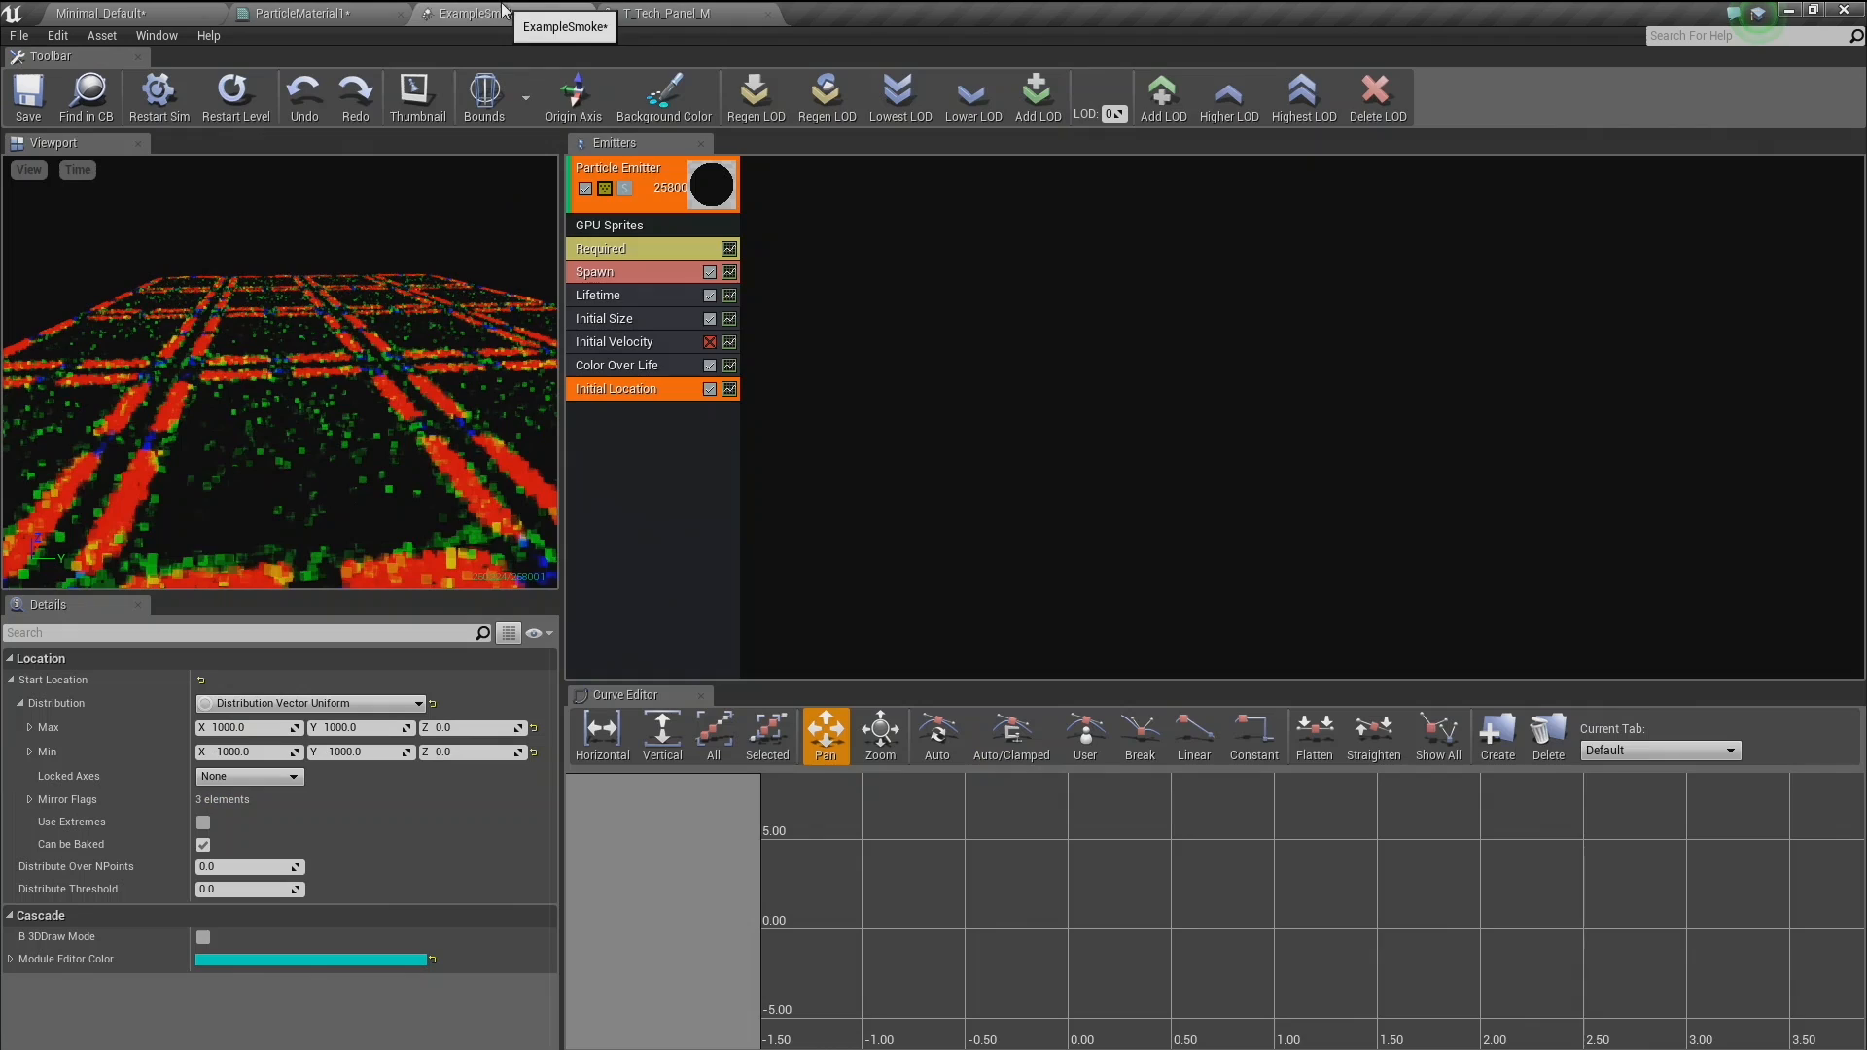
left_click(302, 13)
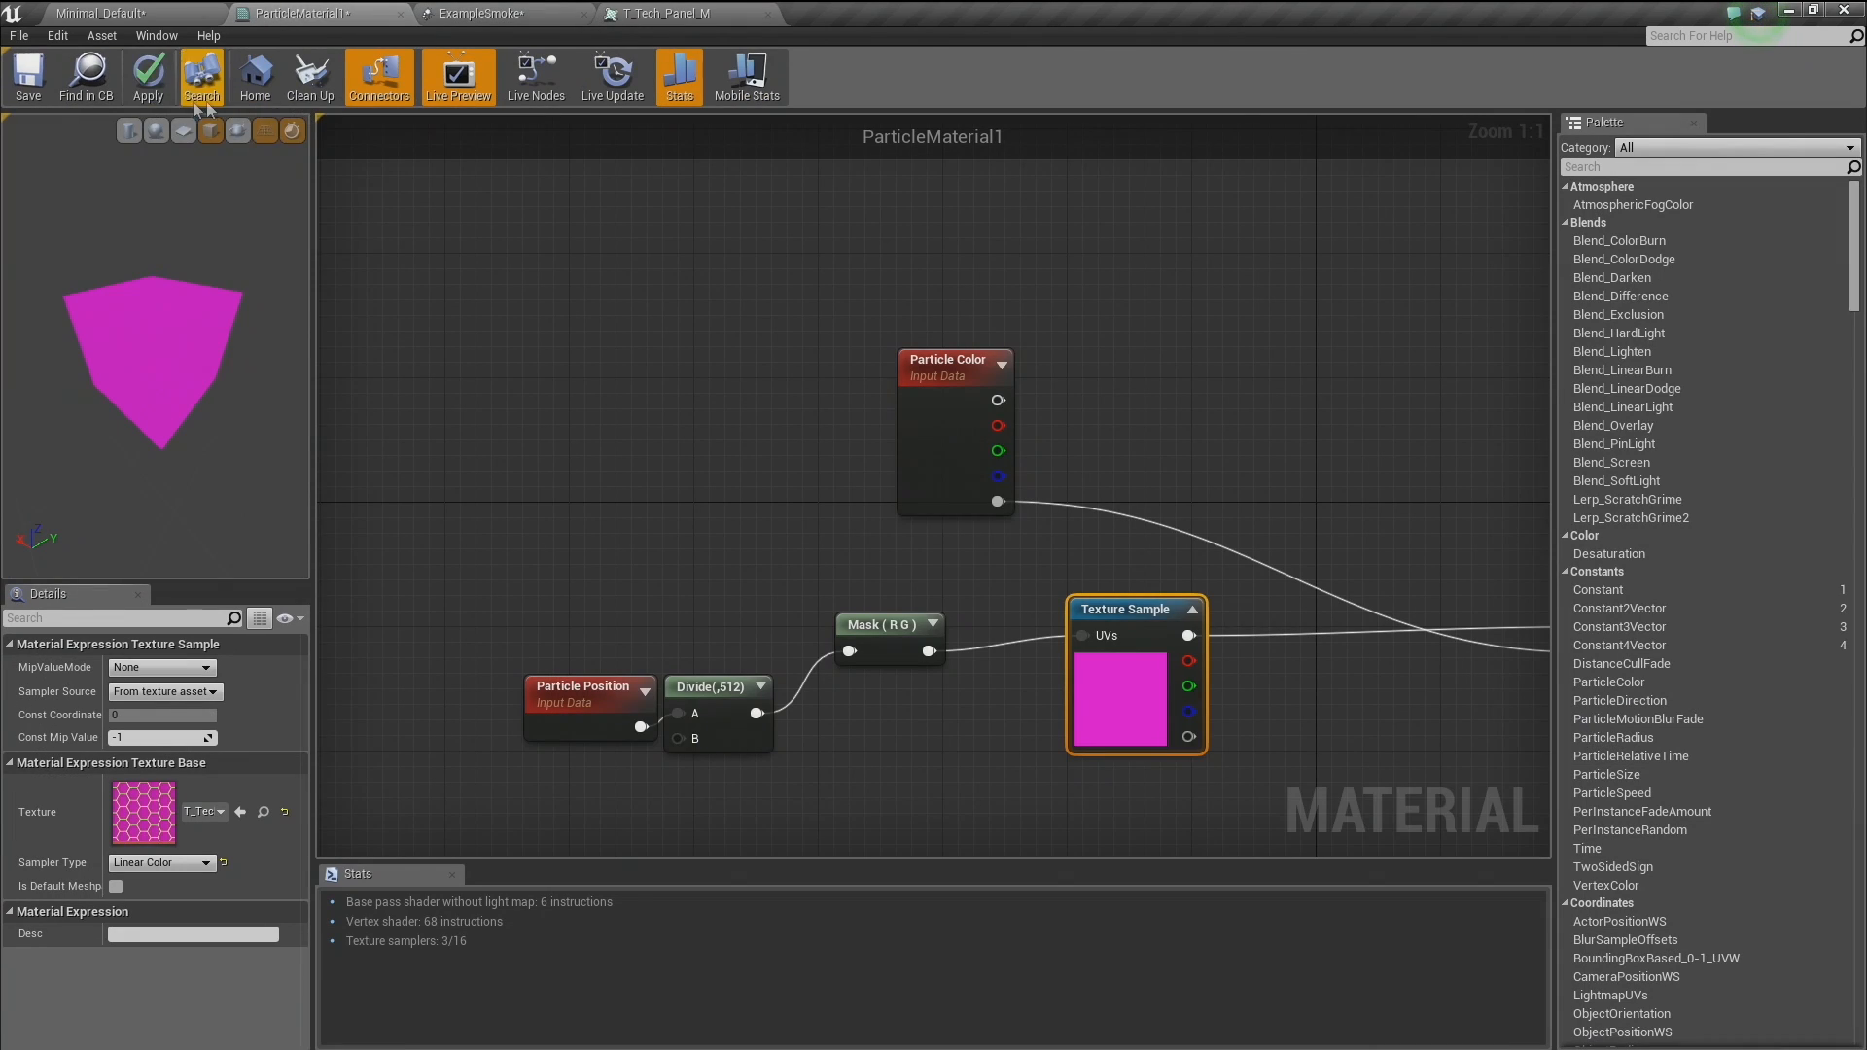
left_click(476, 15)
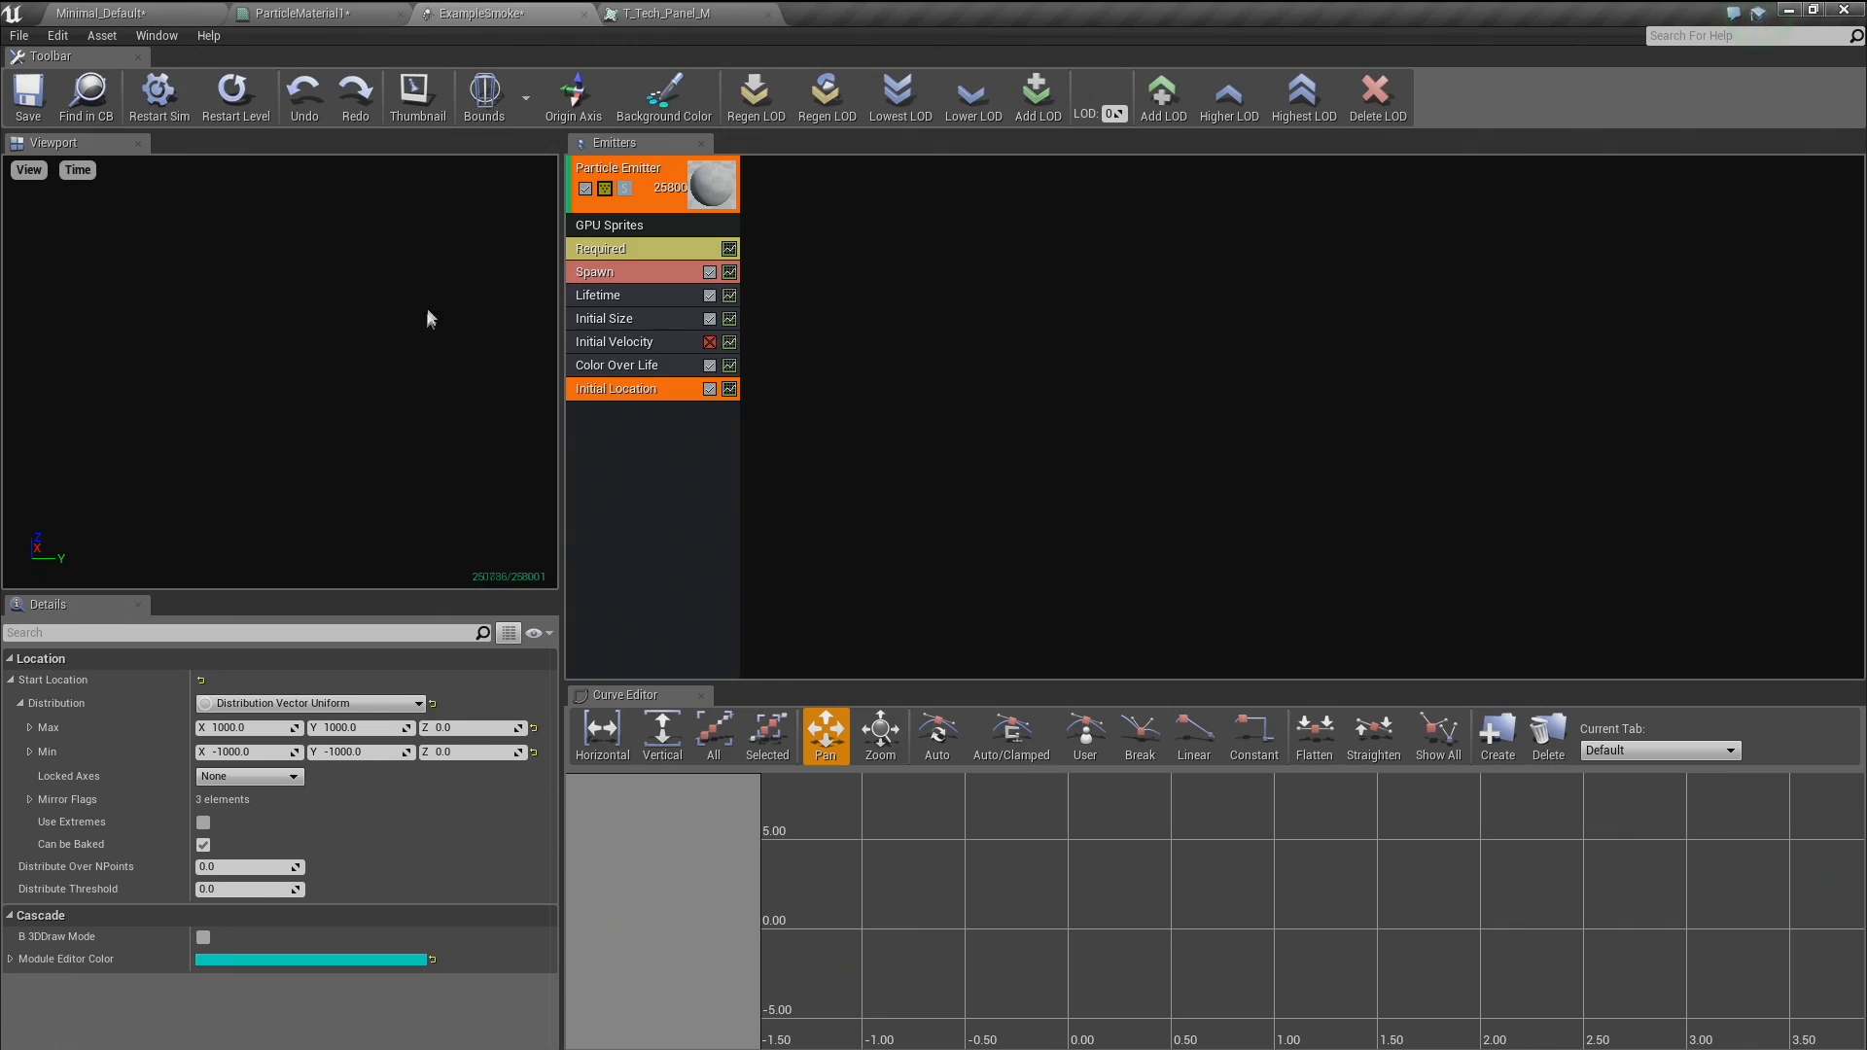
left_click_drag(422, 325, 292, 368)
Turn off the Texture filter and search the project's content for VectorField assets.
left_click(120, 12)
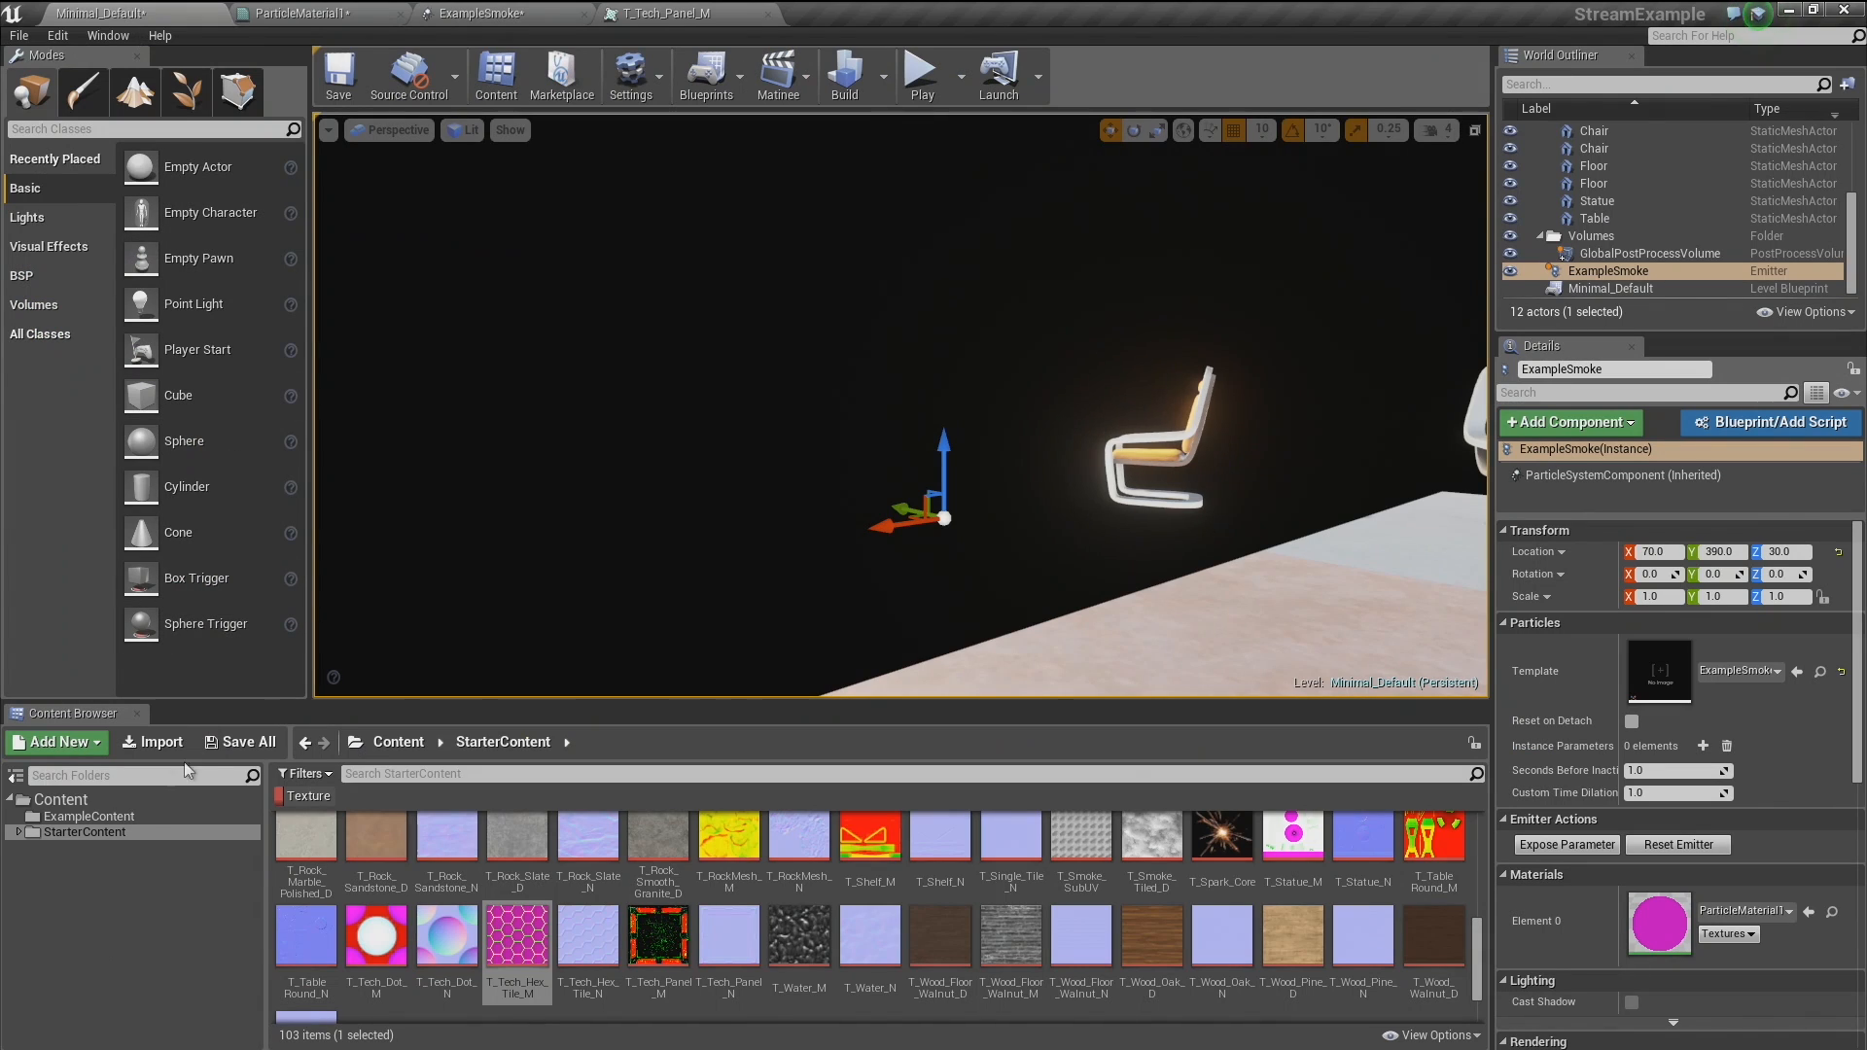
left_click(335, 797)
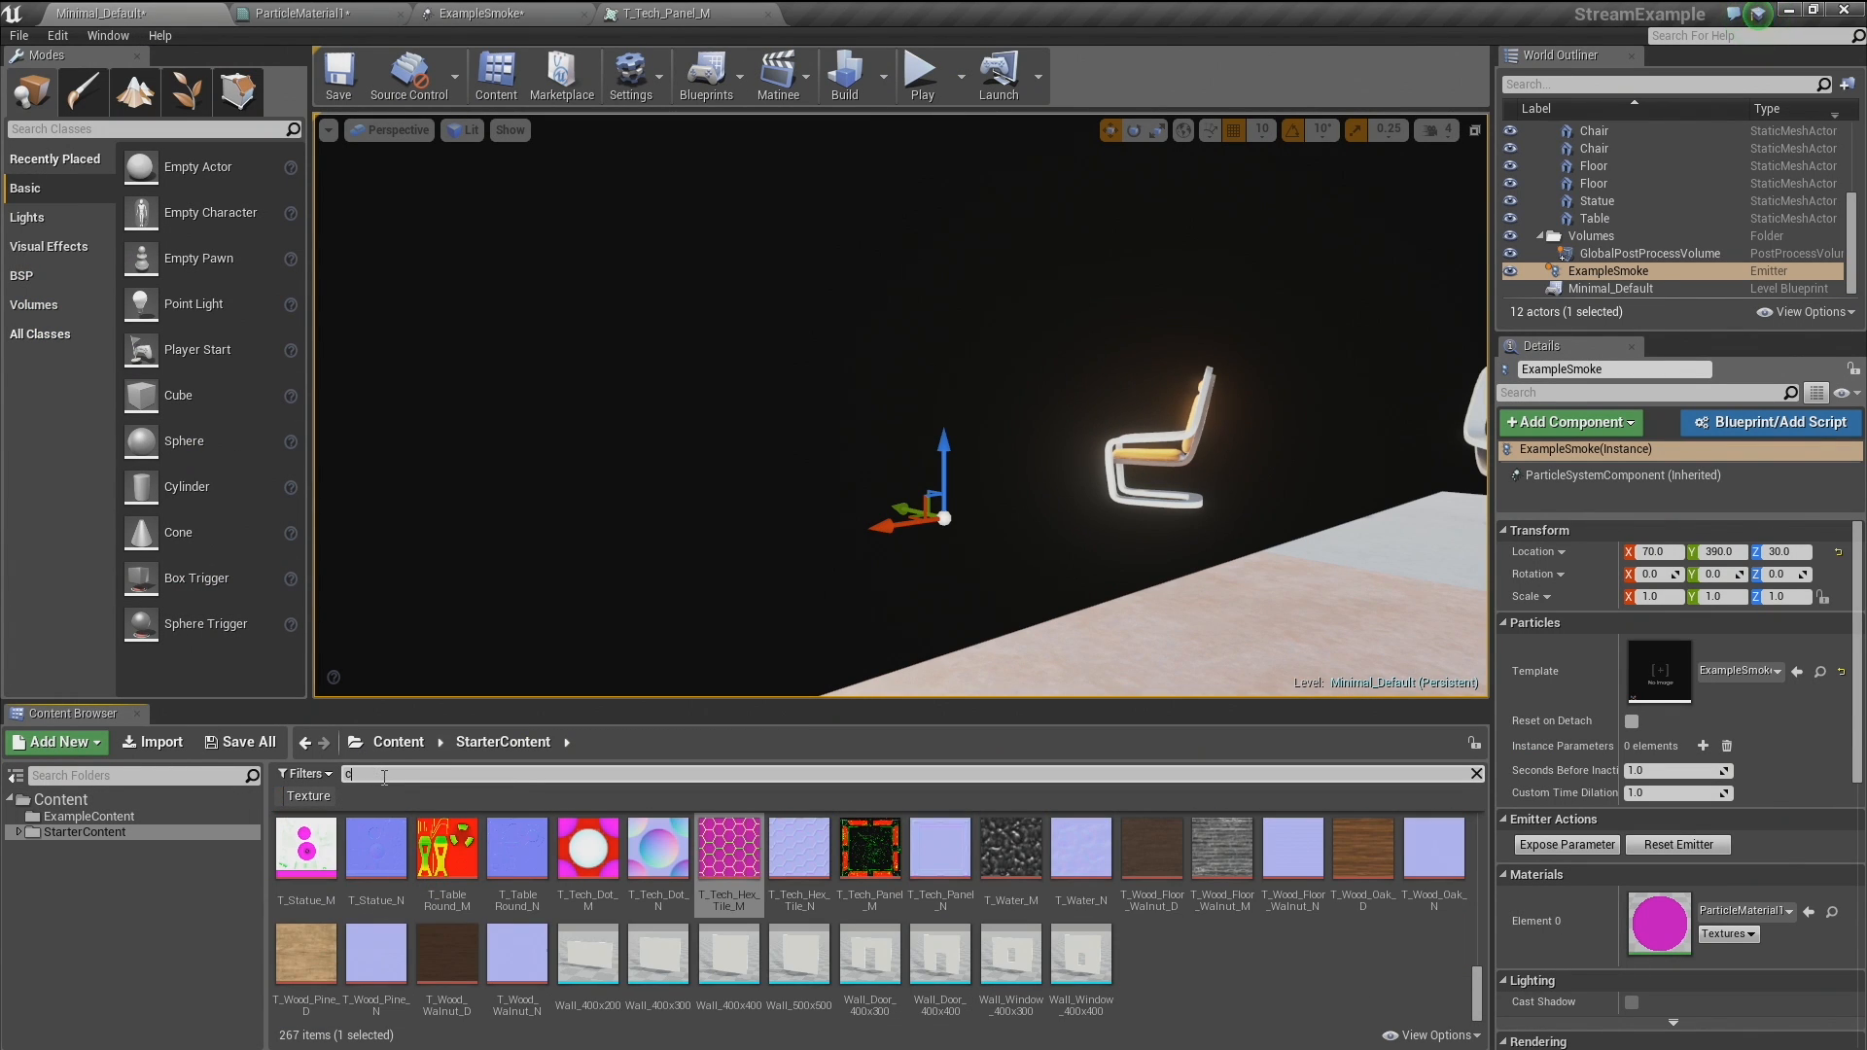
type("vecf")
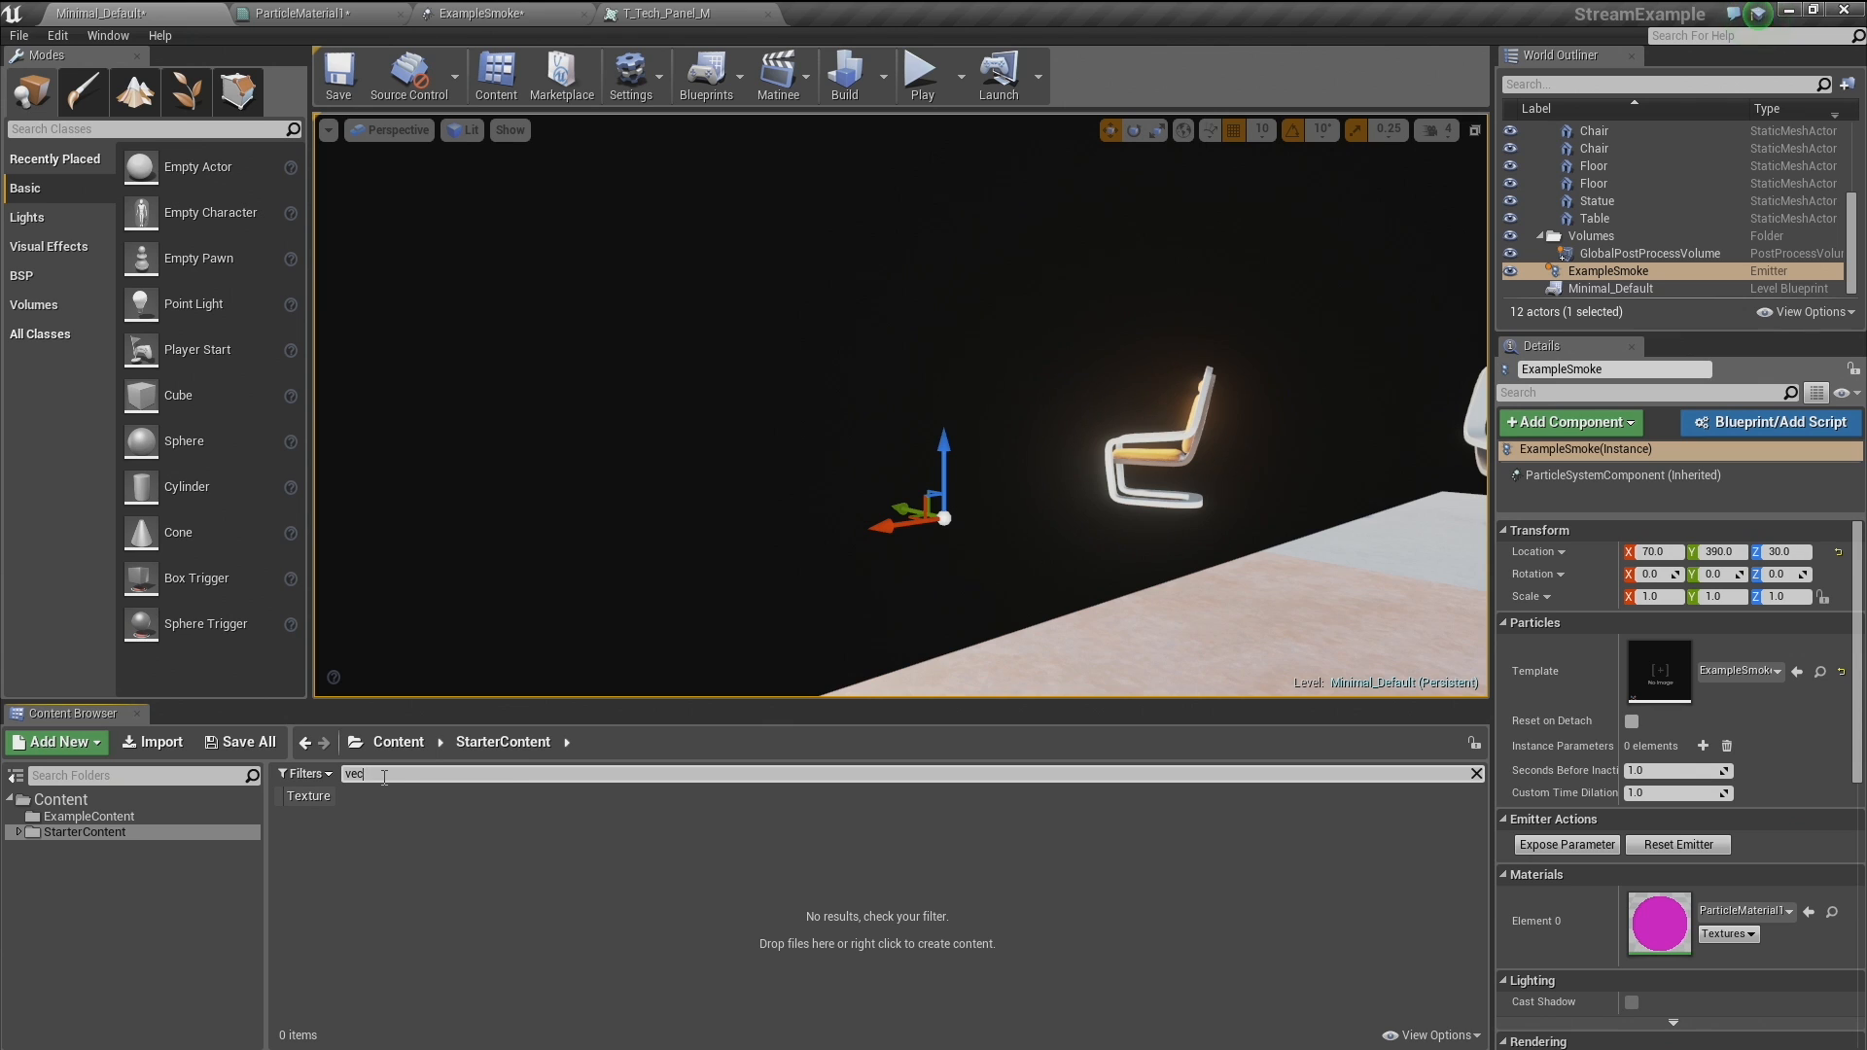
type("tor")
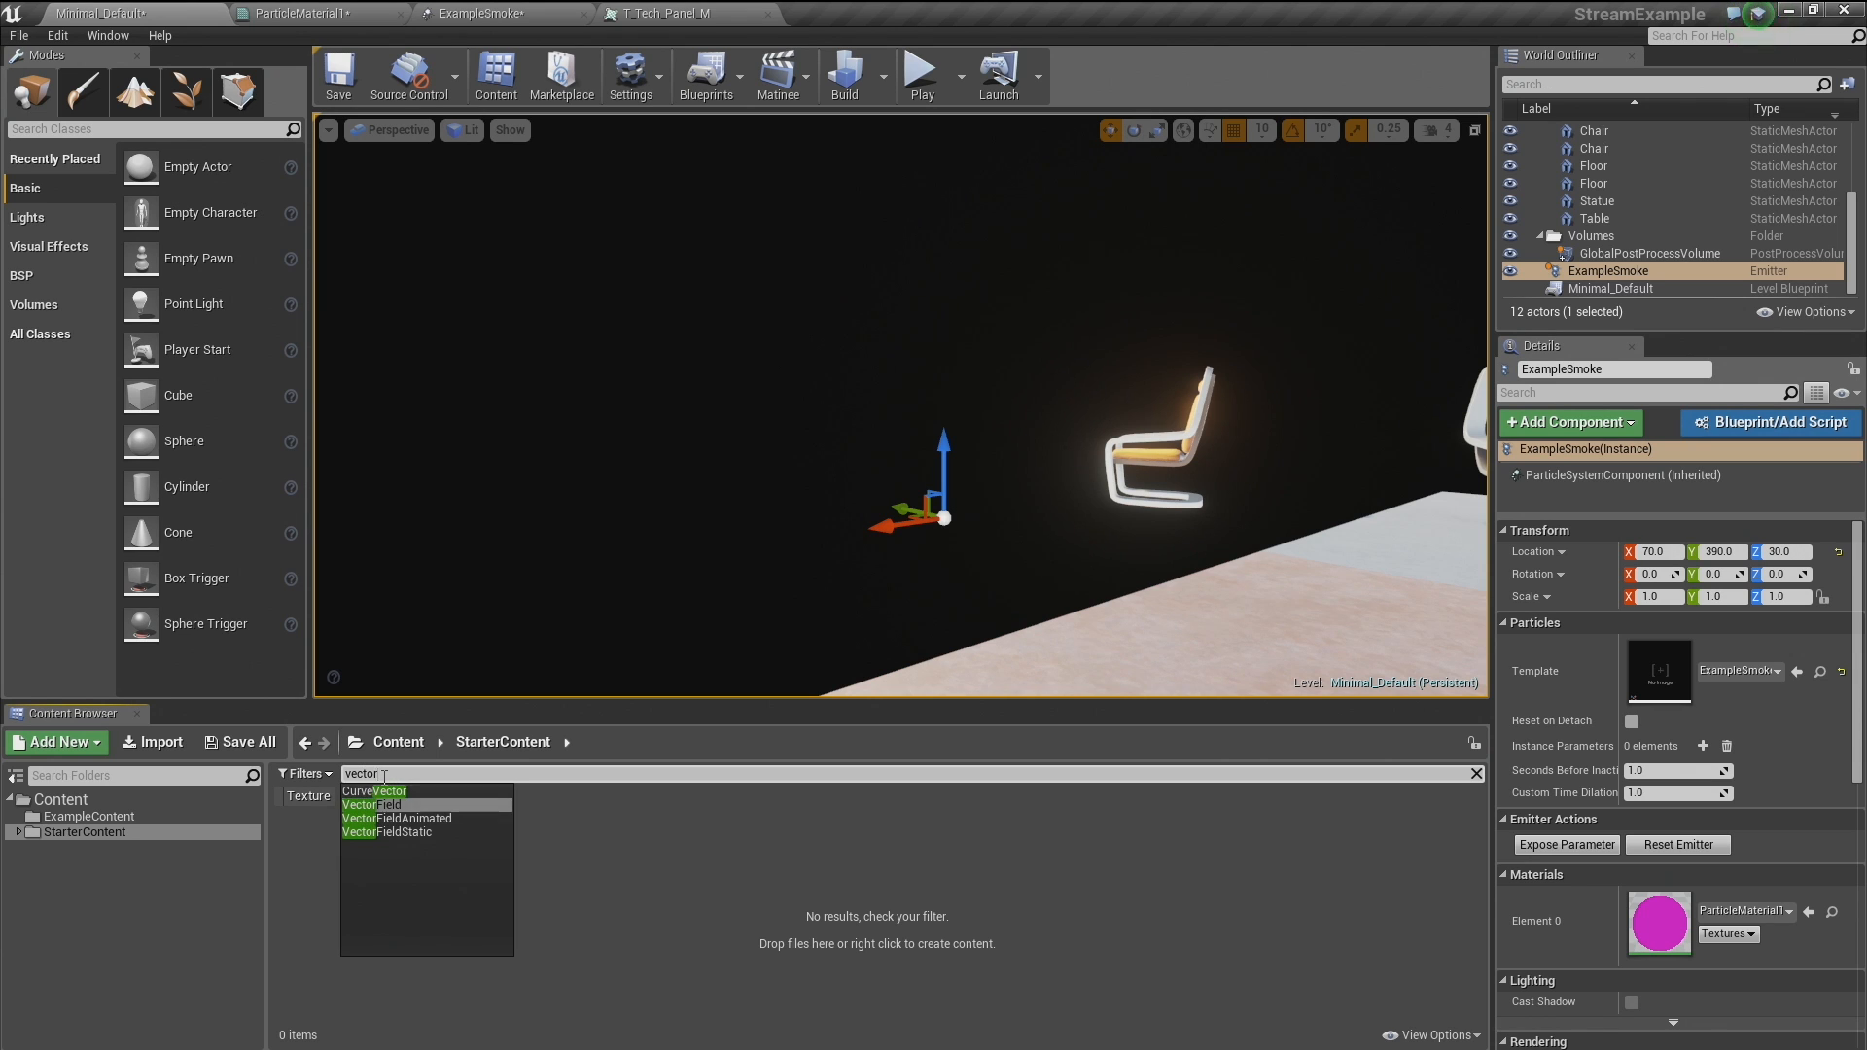
key("Return")
left_click(308, 840)
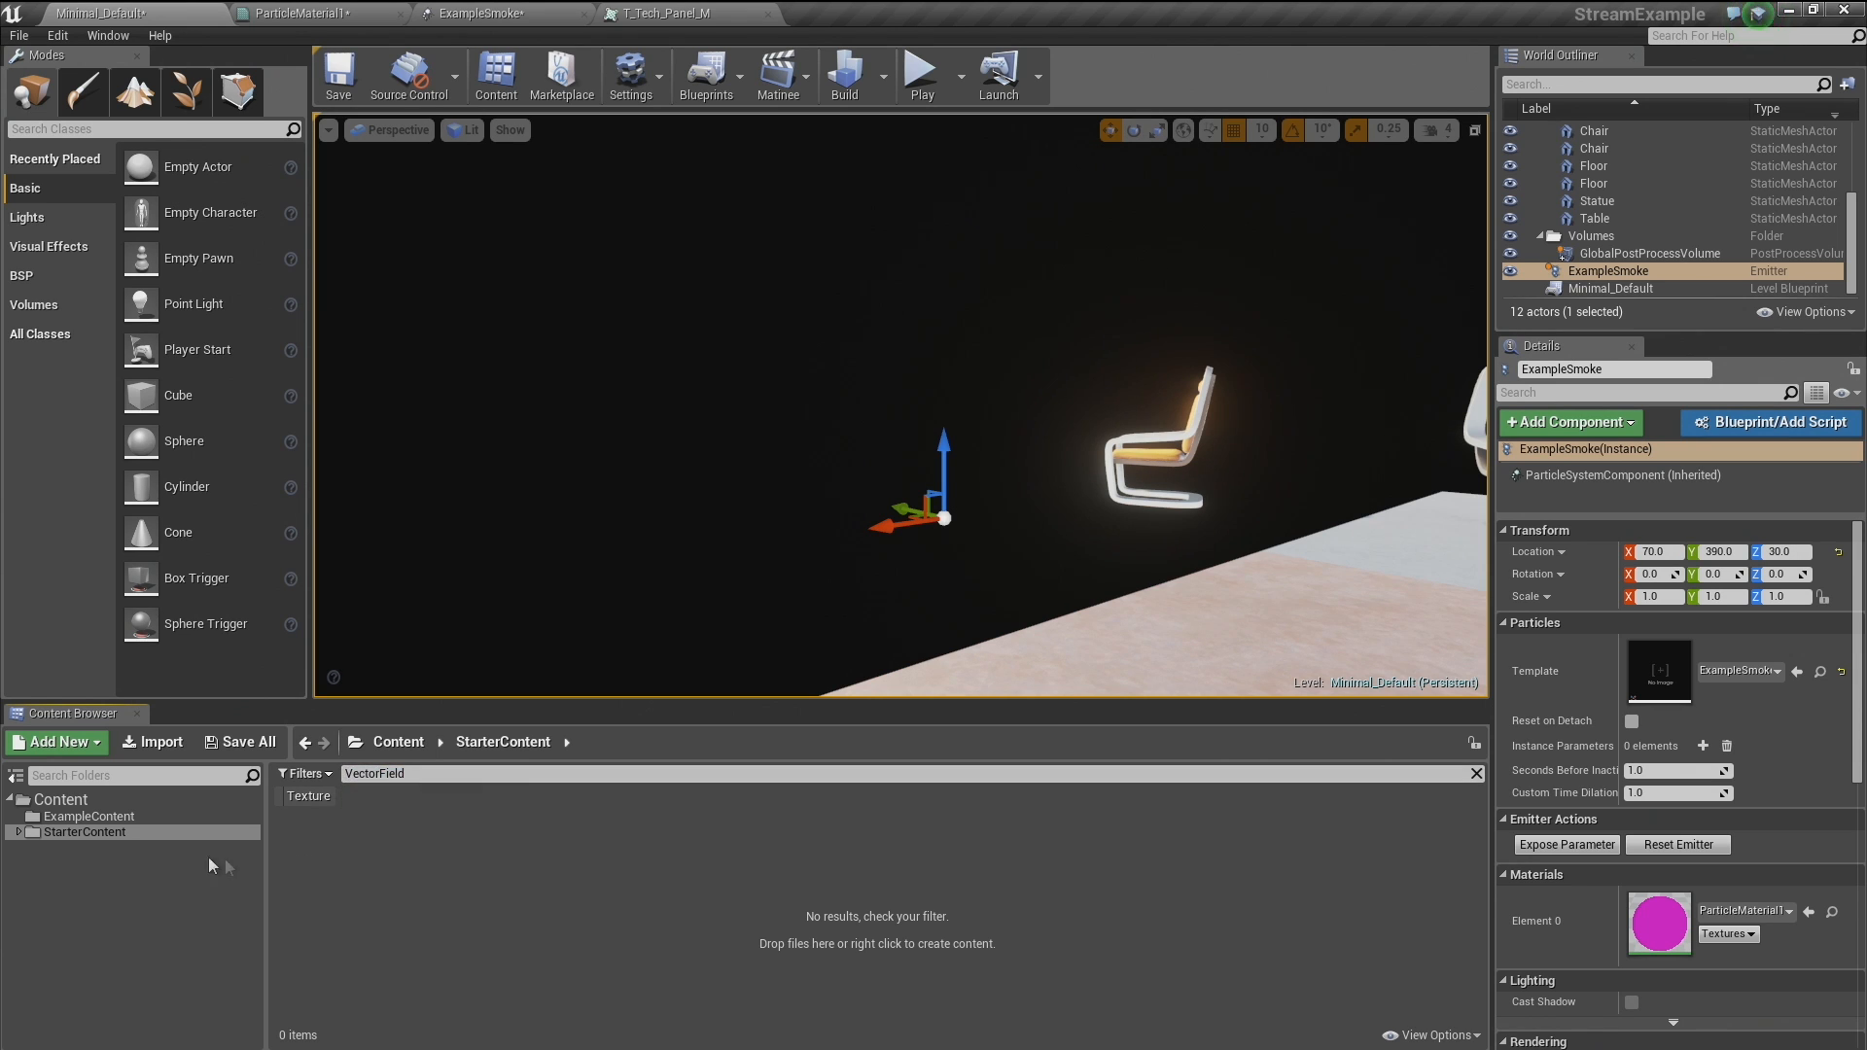
left_click(105, 805)
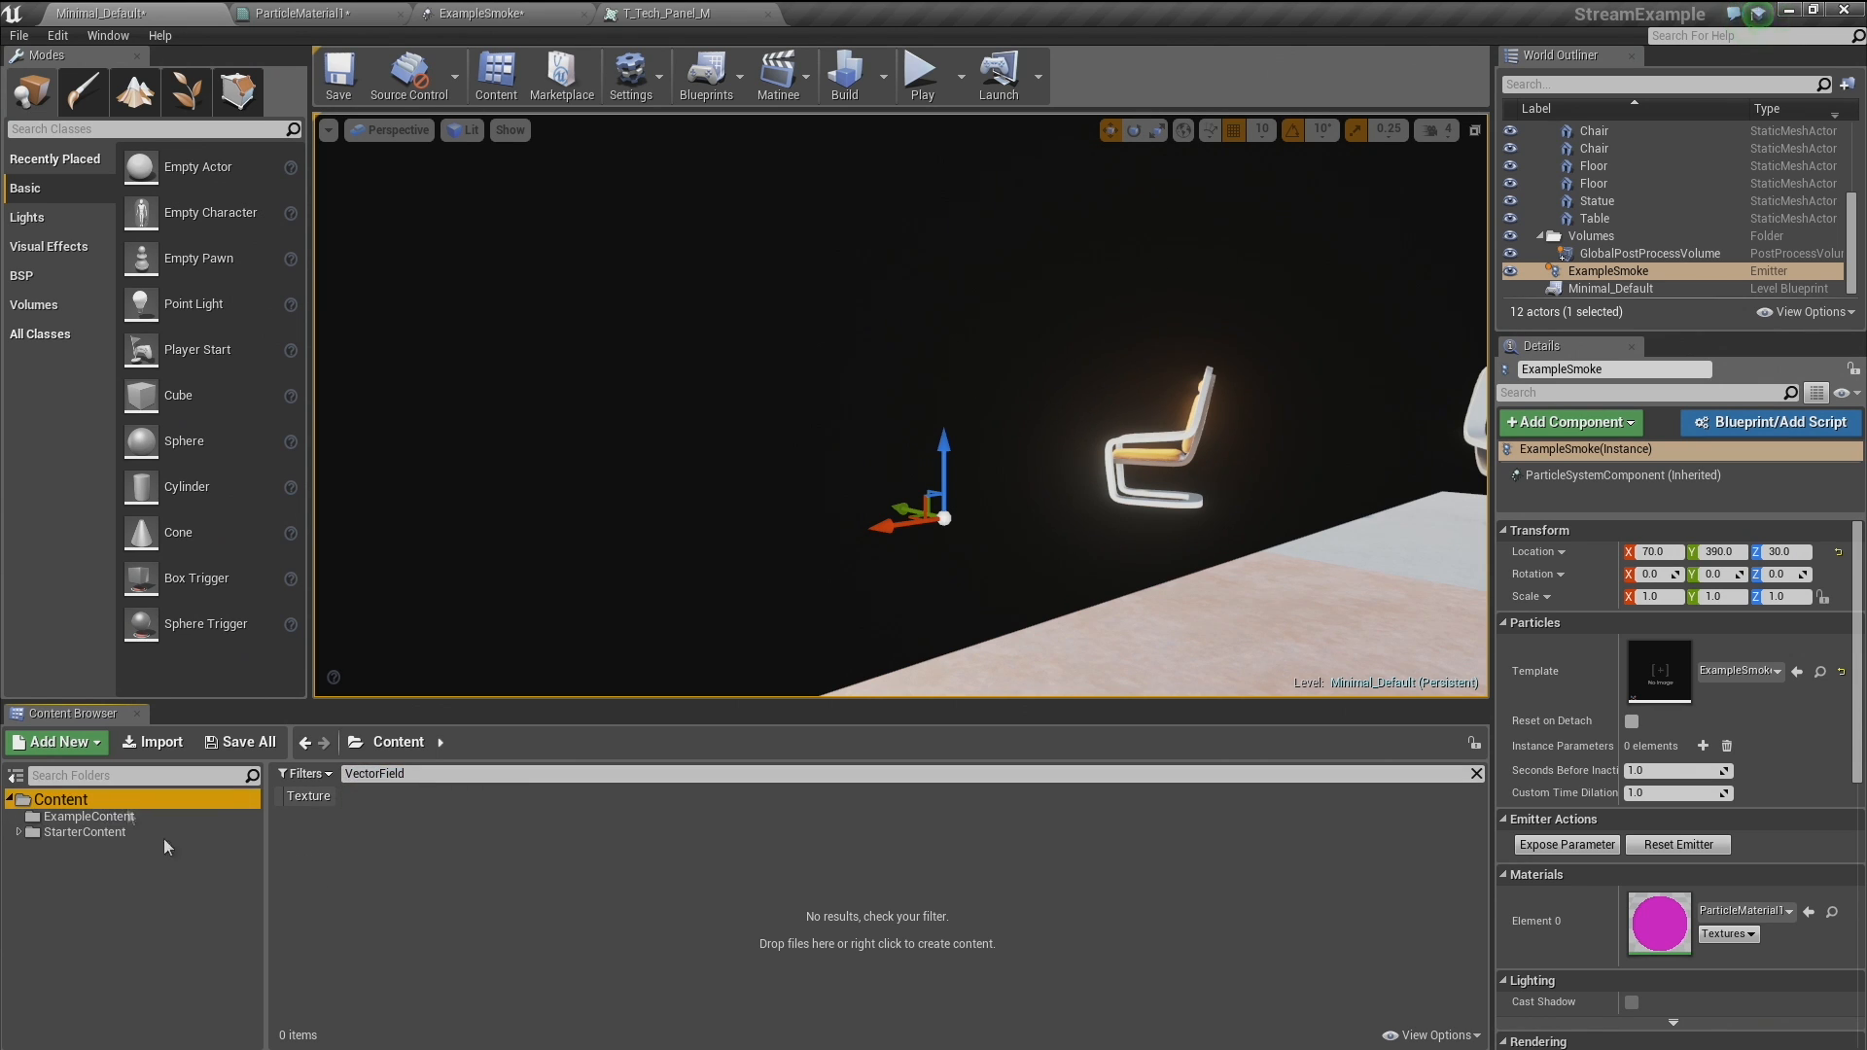
Show engine content in the content browser and check it for VectorField assets, then return to the project's Content folder.
left_click(1391, 1041)
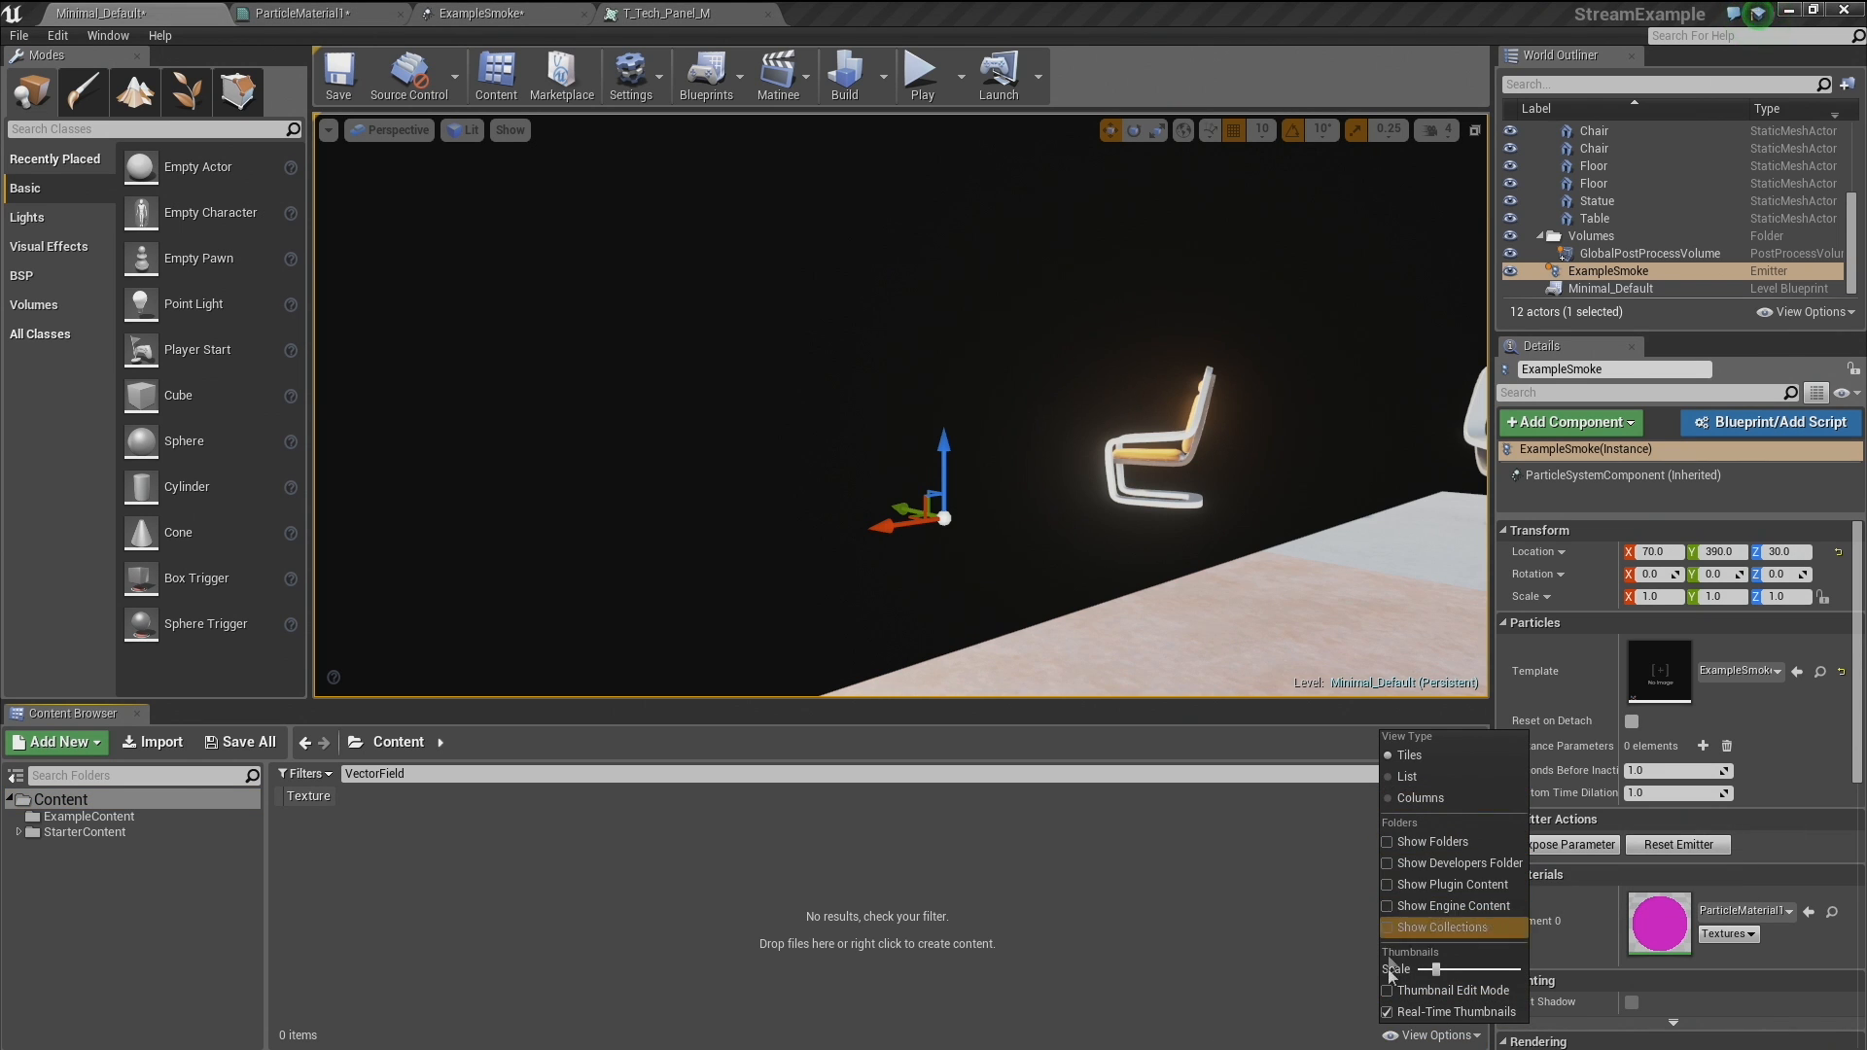
left_click(1384, 907)
left_click(931, 922)
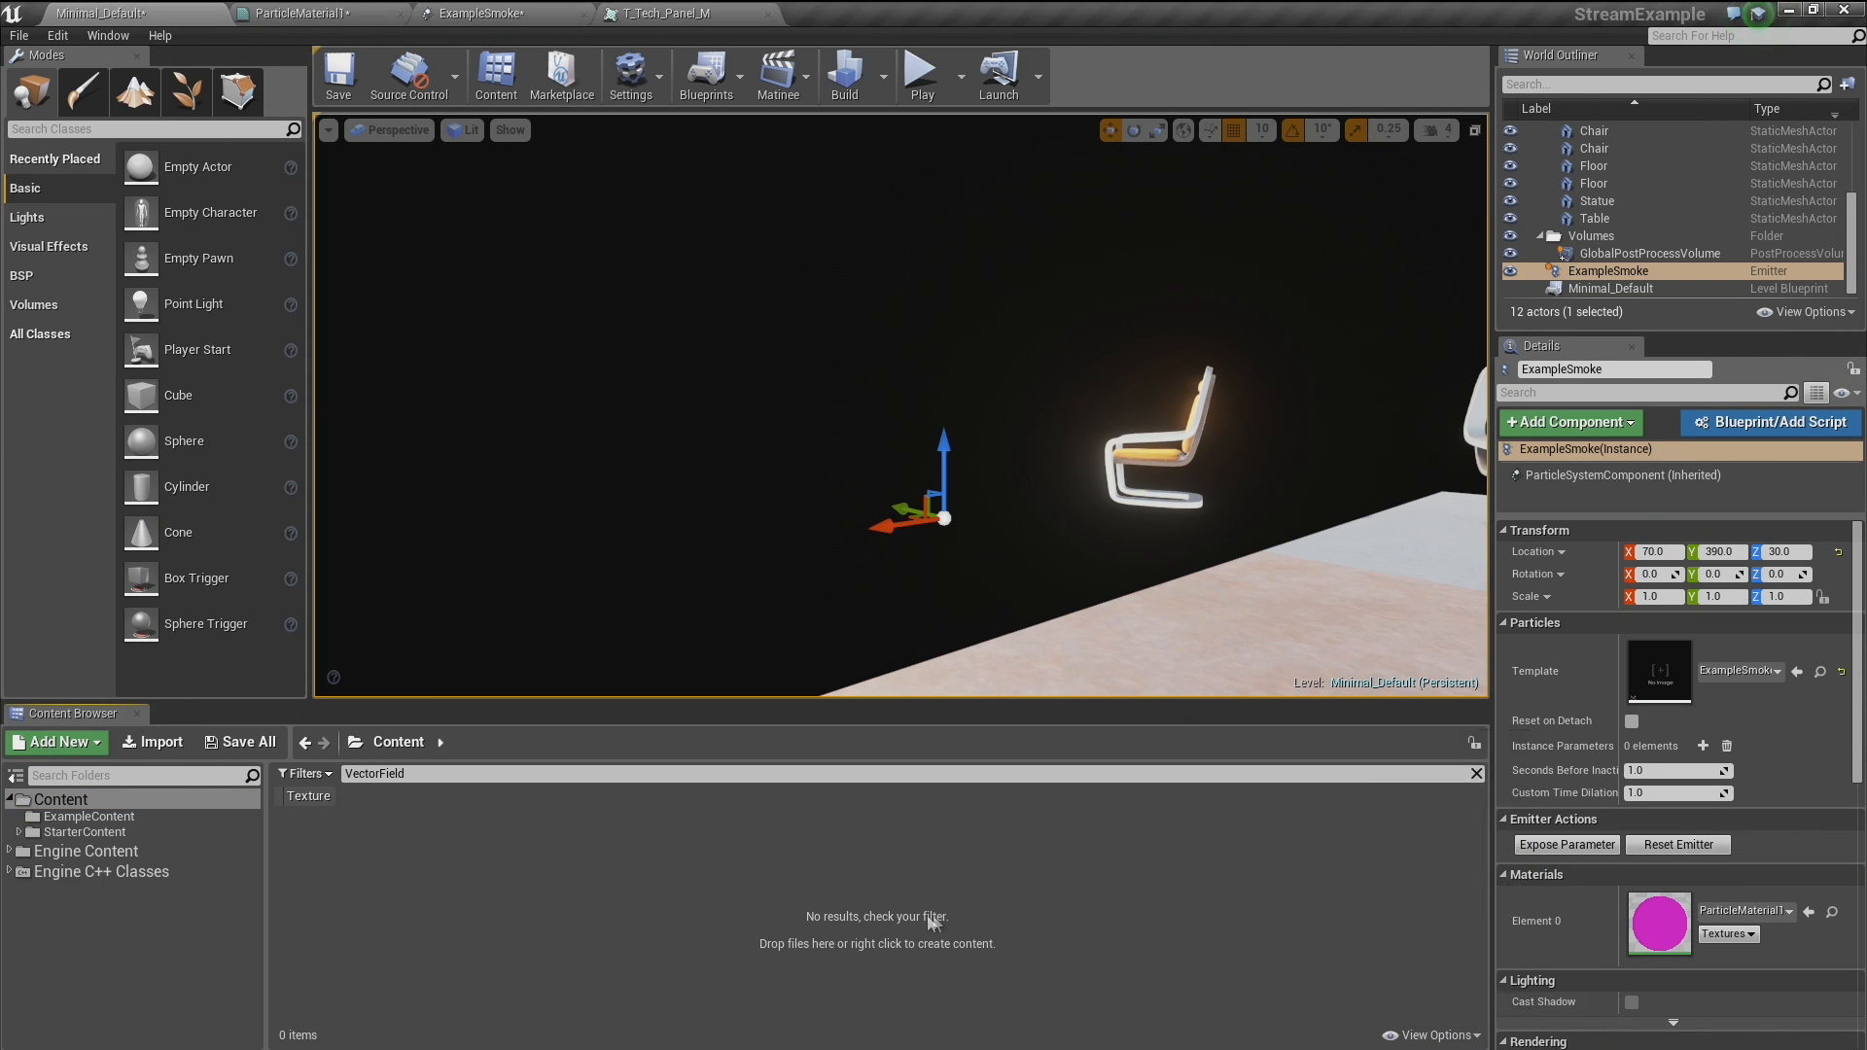
left_click(102, 853)
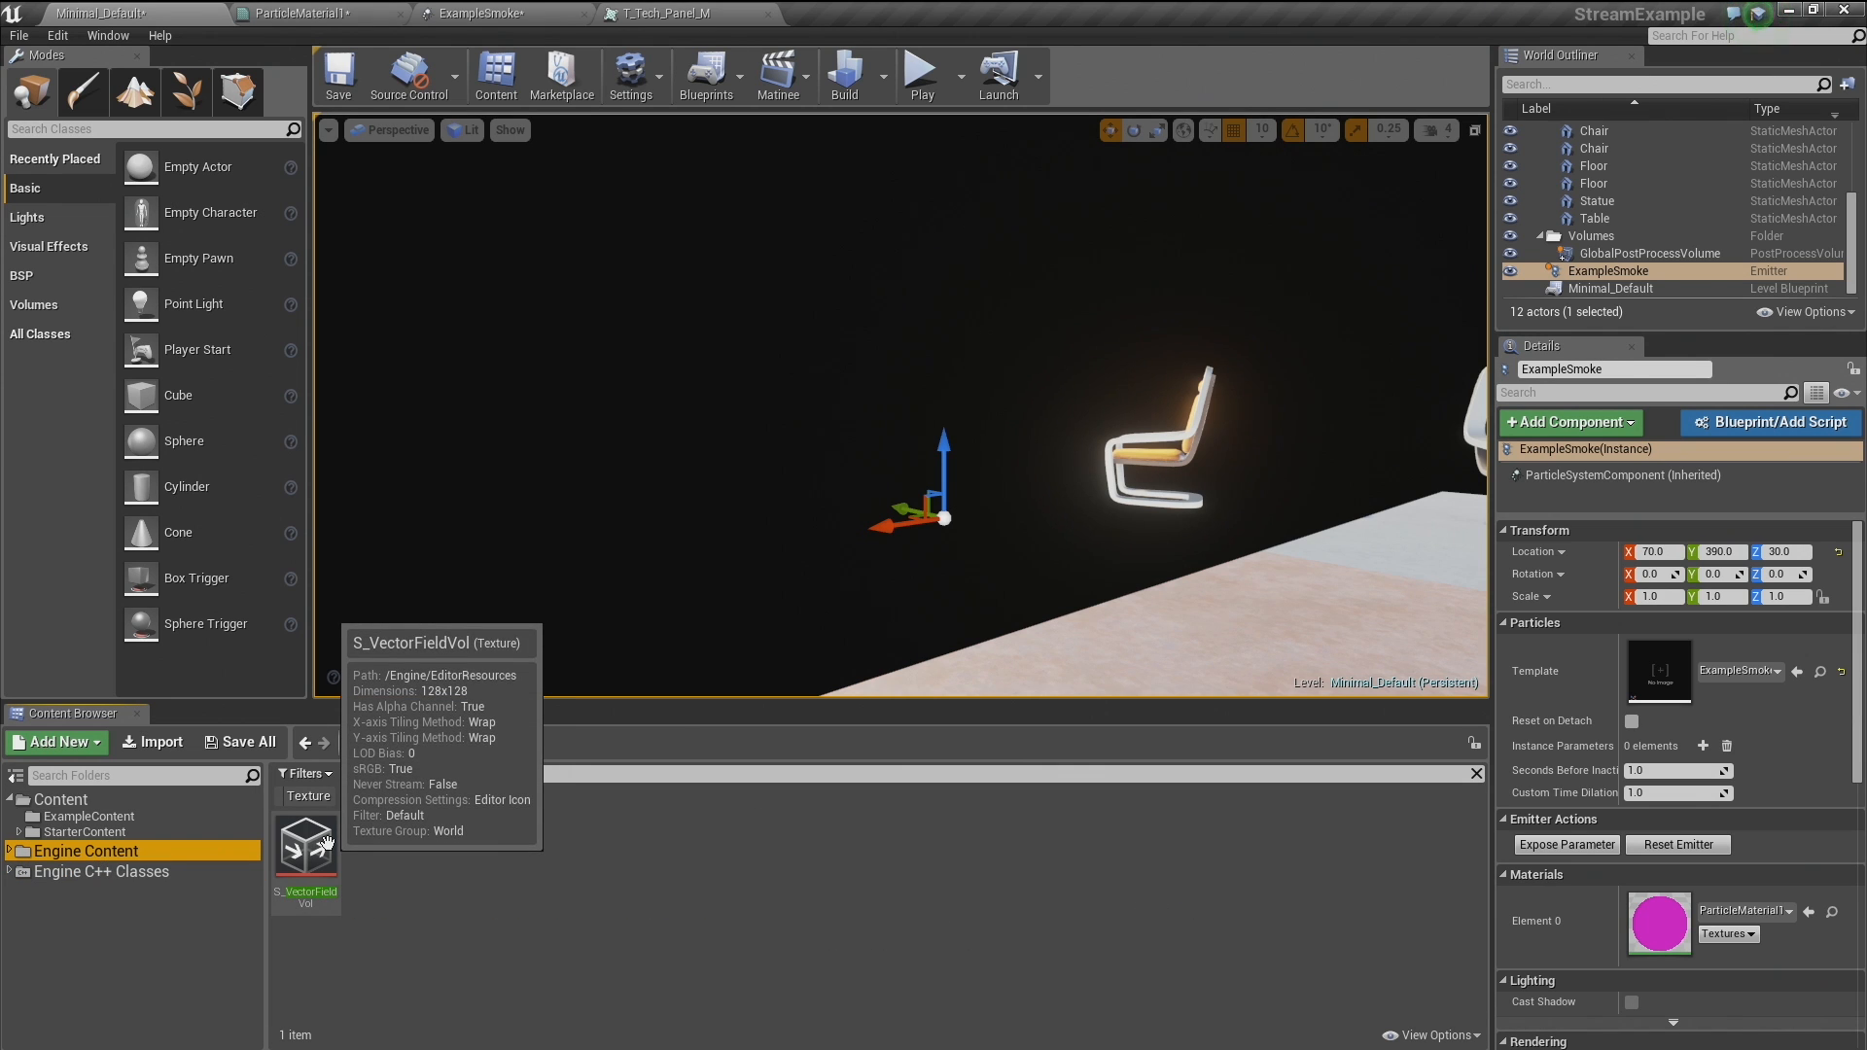
left_click(88, 802)
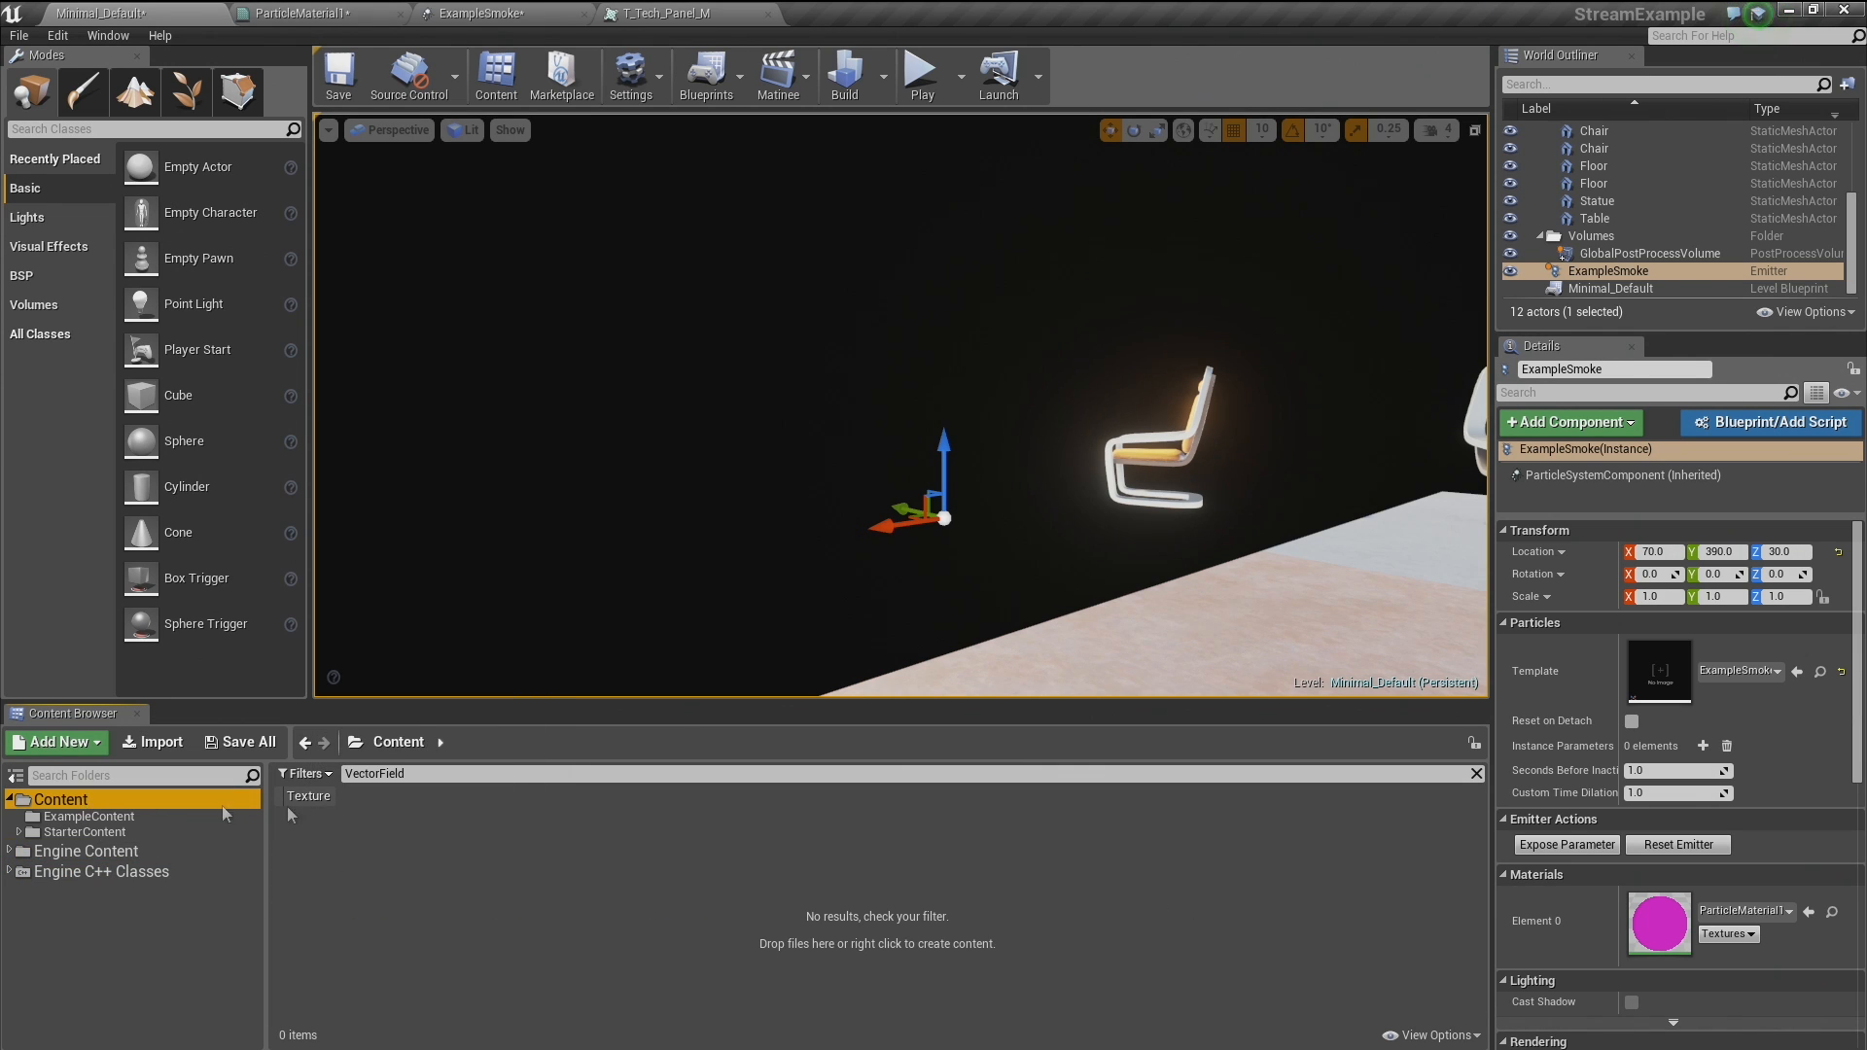
Close the T_Tech_Panel_M texture and view the ExampleSmoke particle plane from its corner.
left_click(681, 12)
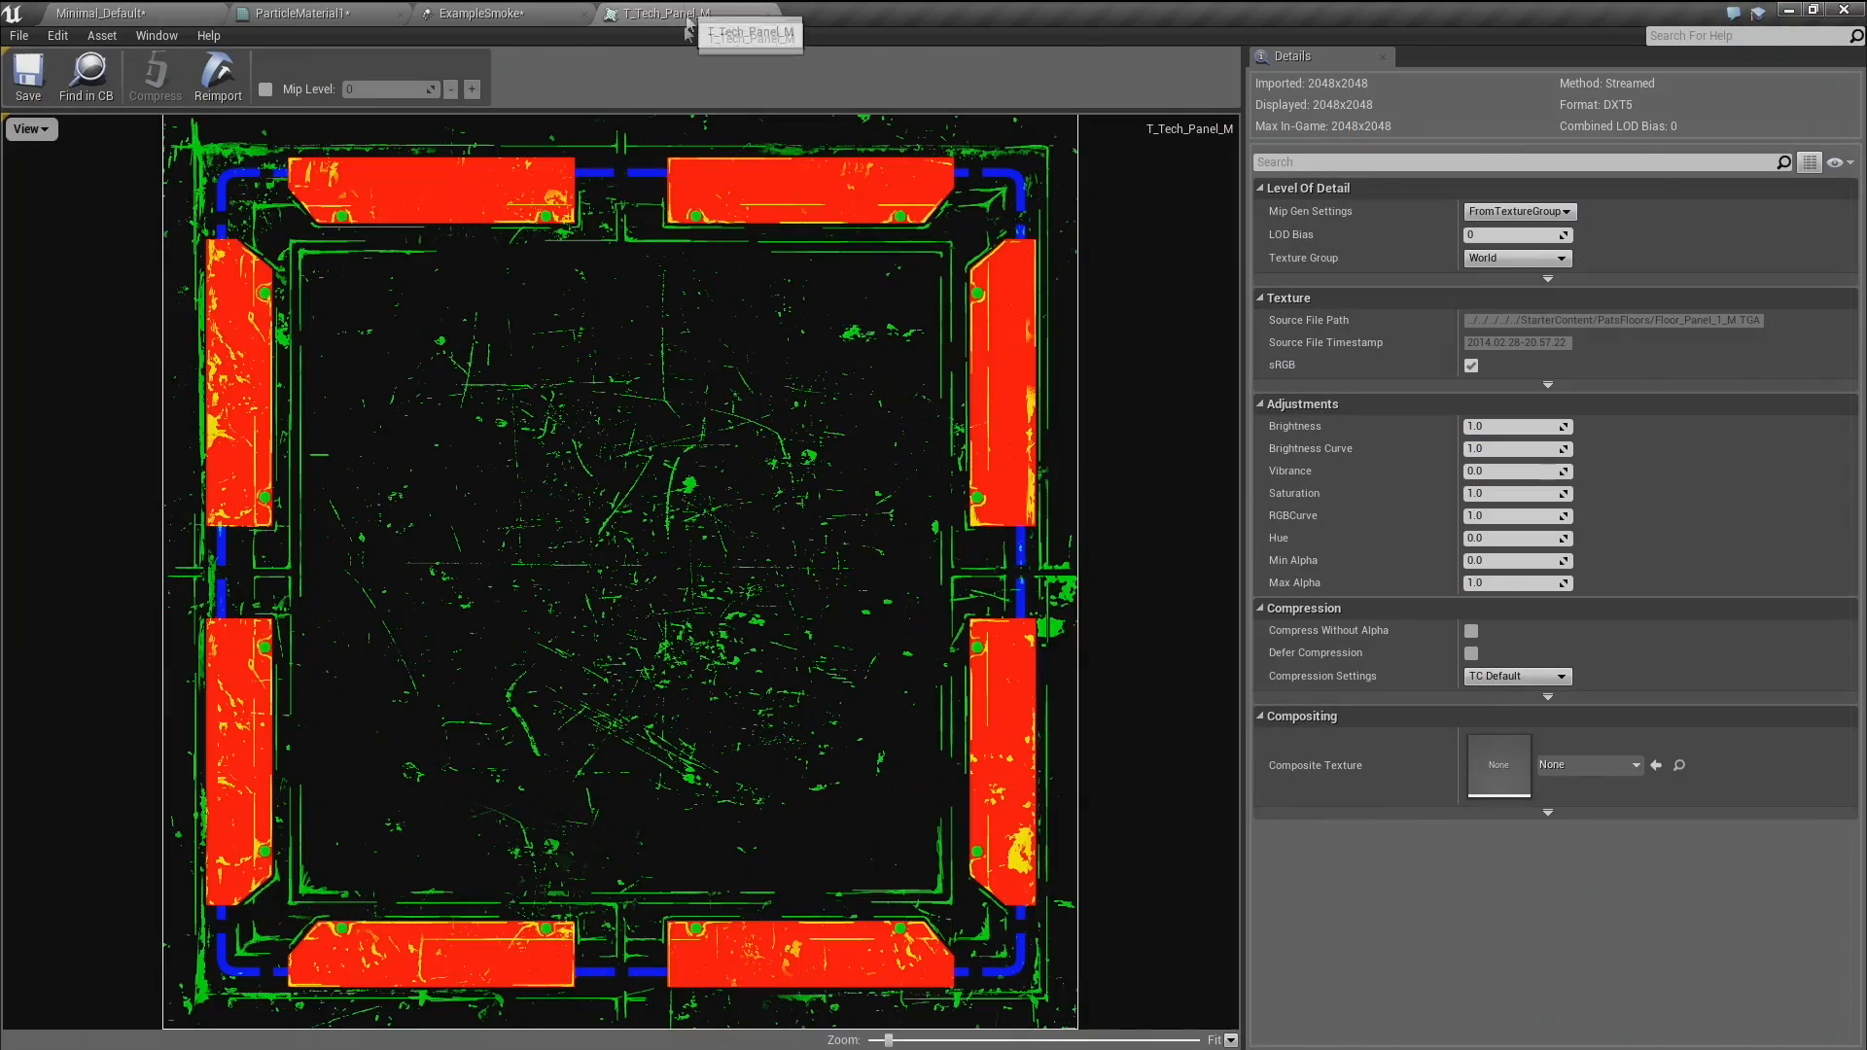
left_click(768, 15)
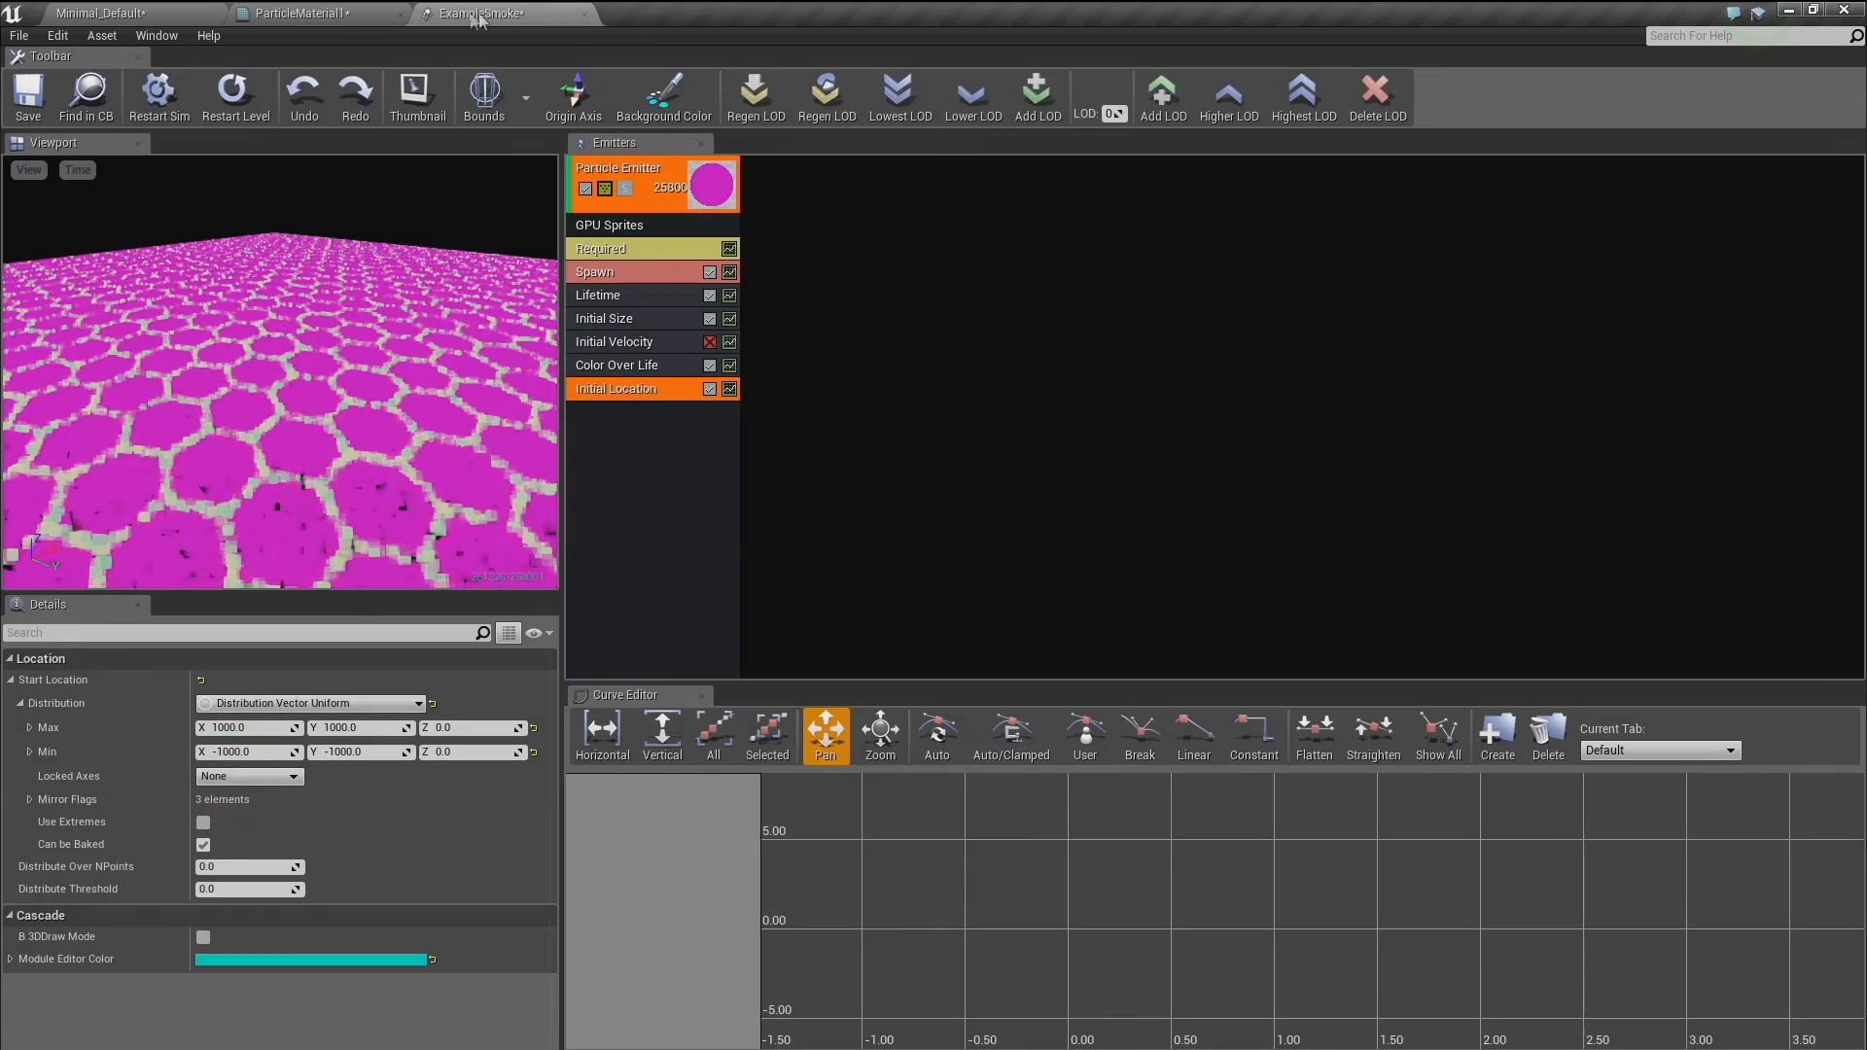
left_click_drag(385, 267, 325, 322)
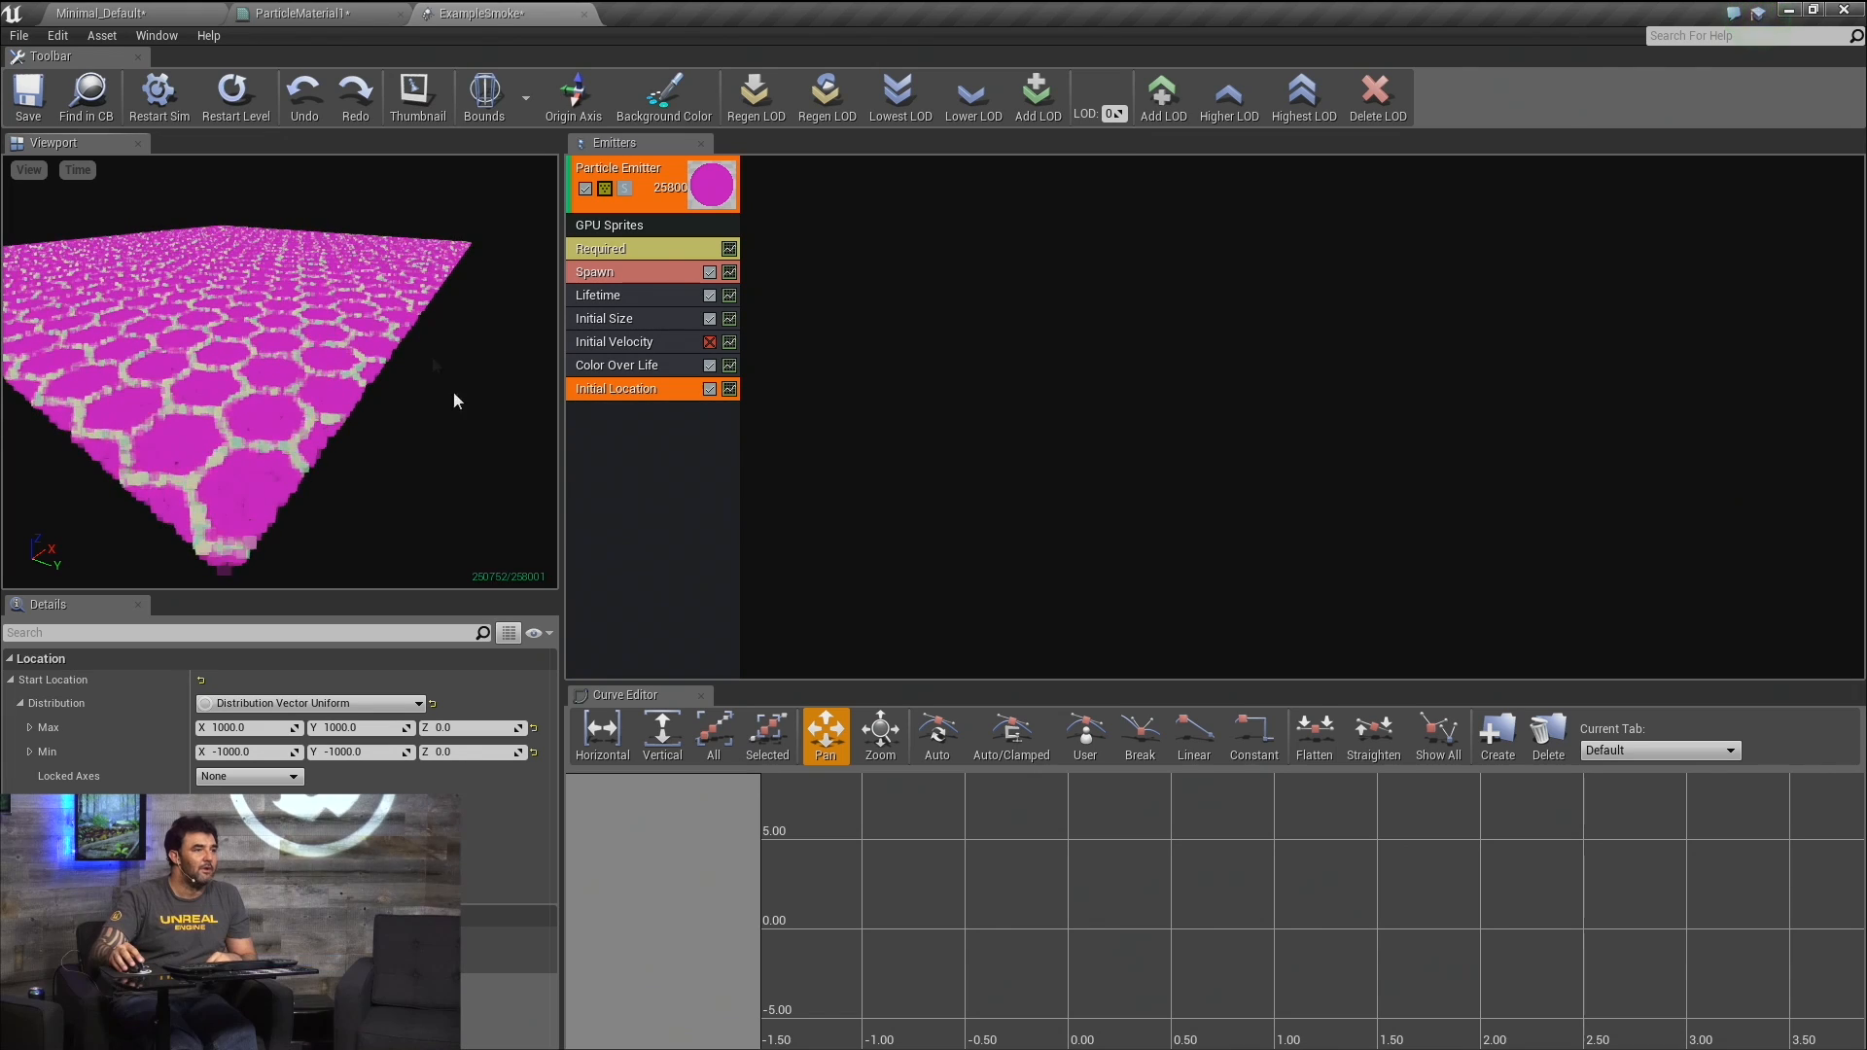
Set the Initial Velocity module's maximum X to 250, enable the module, and check the moving particles from several angles.
left_click(671, 346)
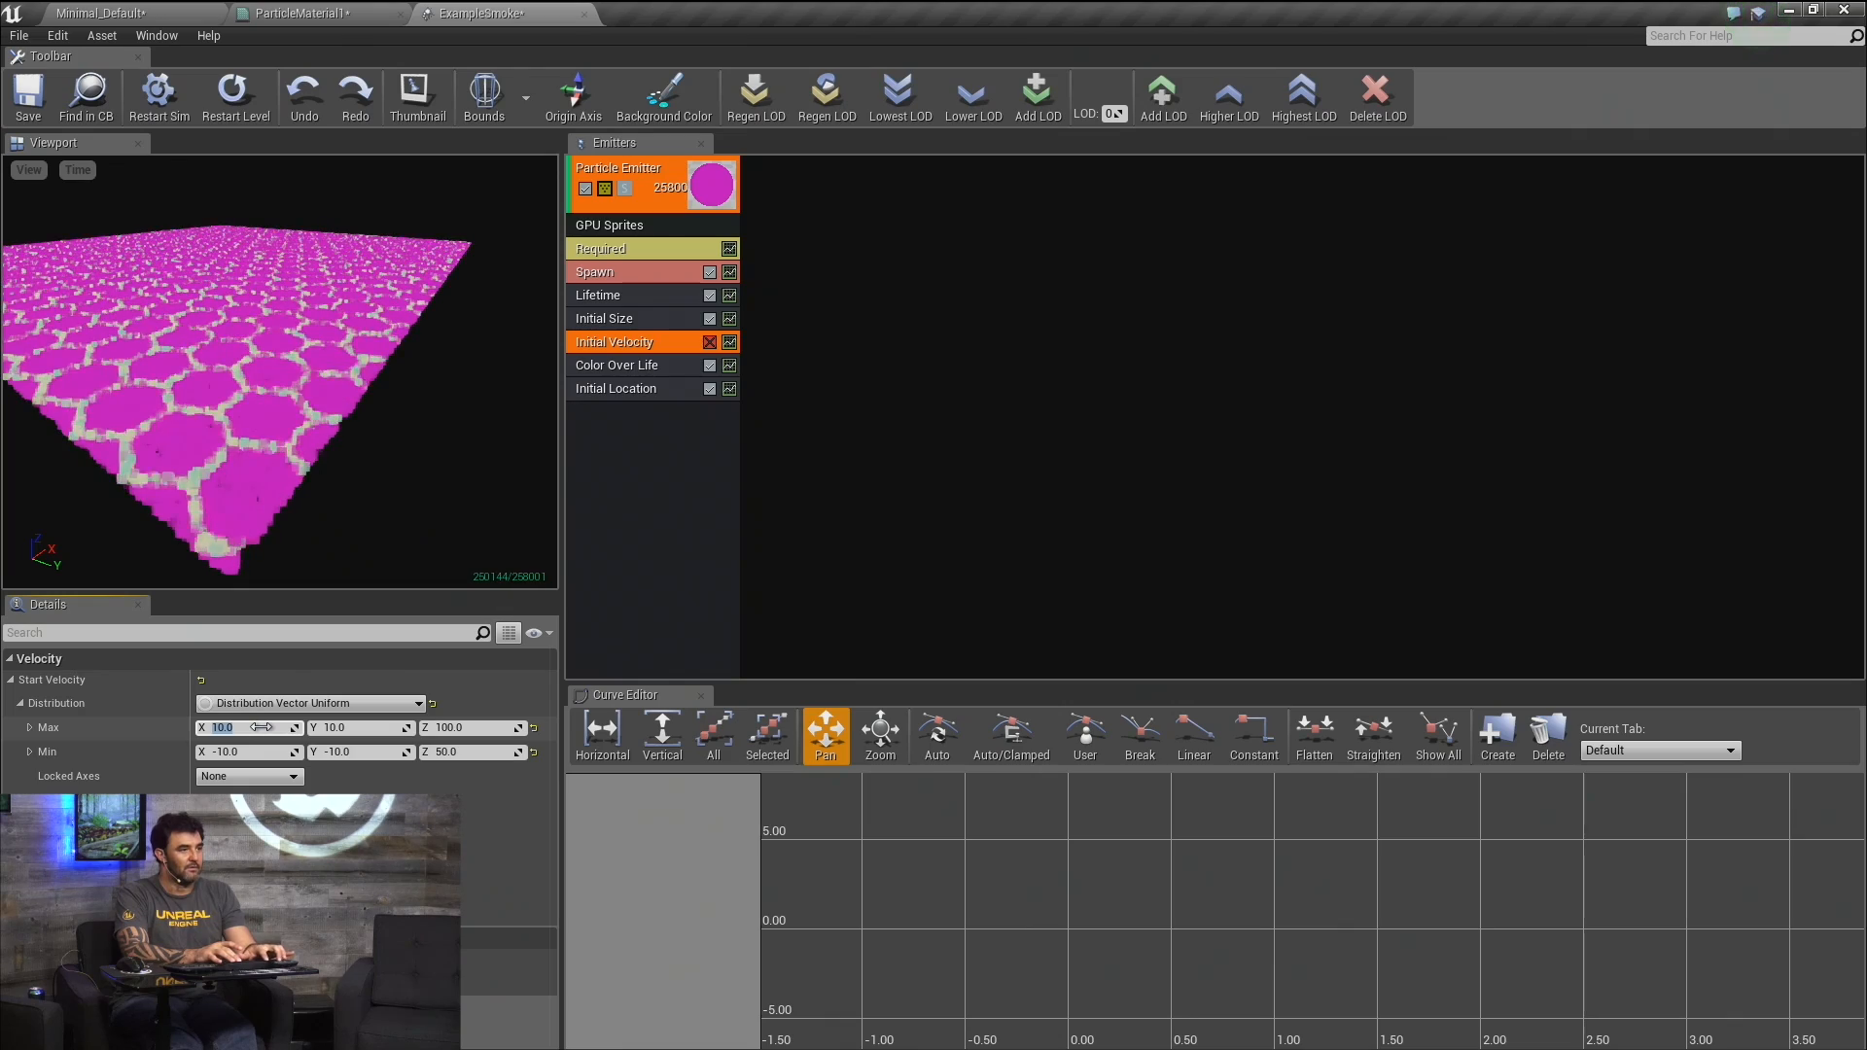
key("Return")
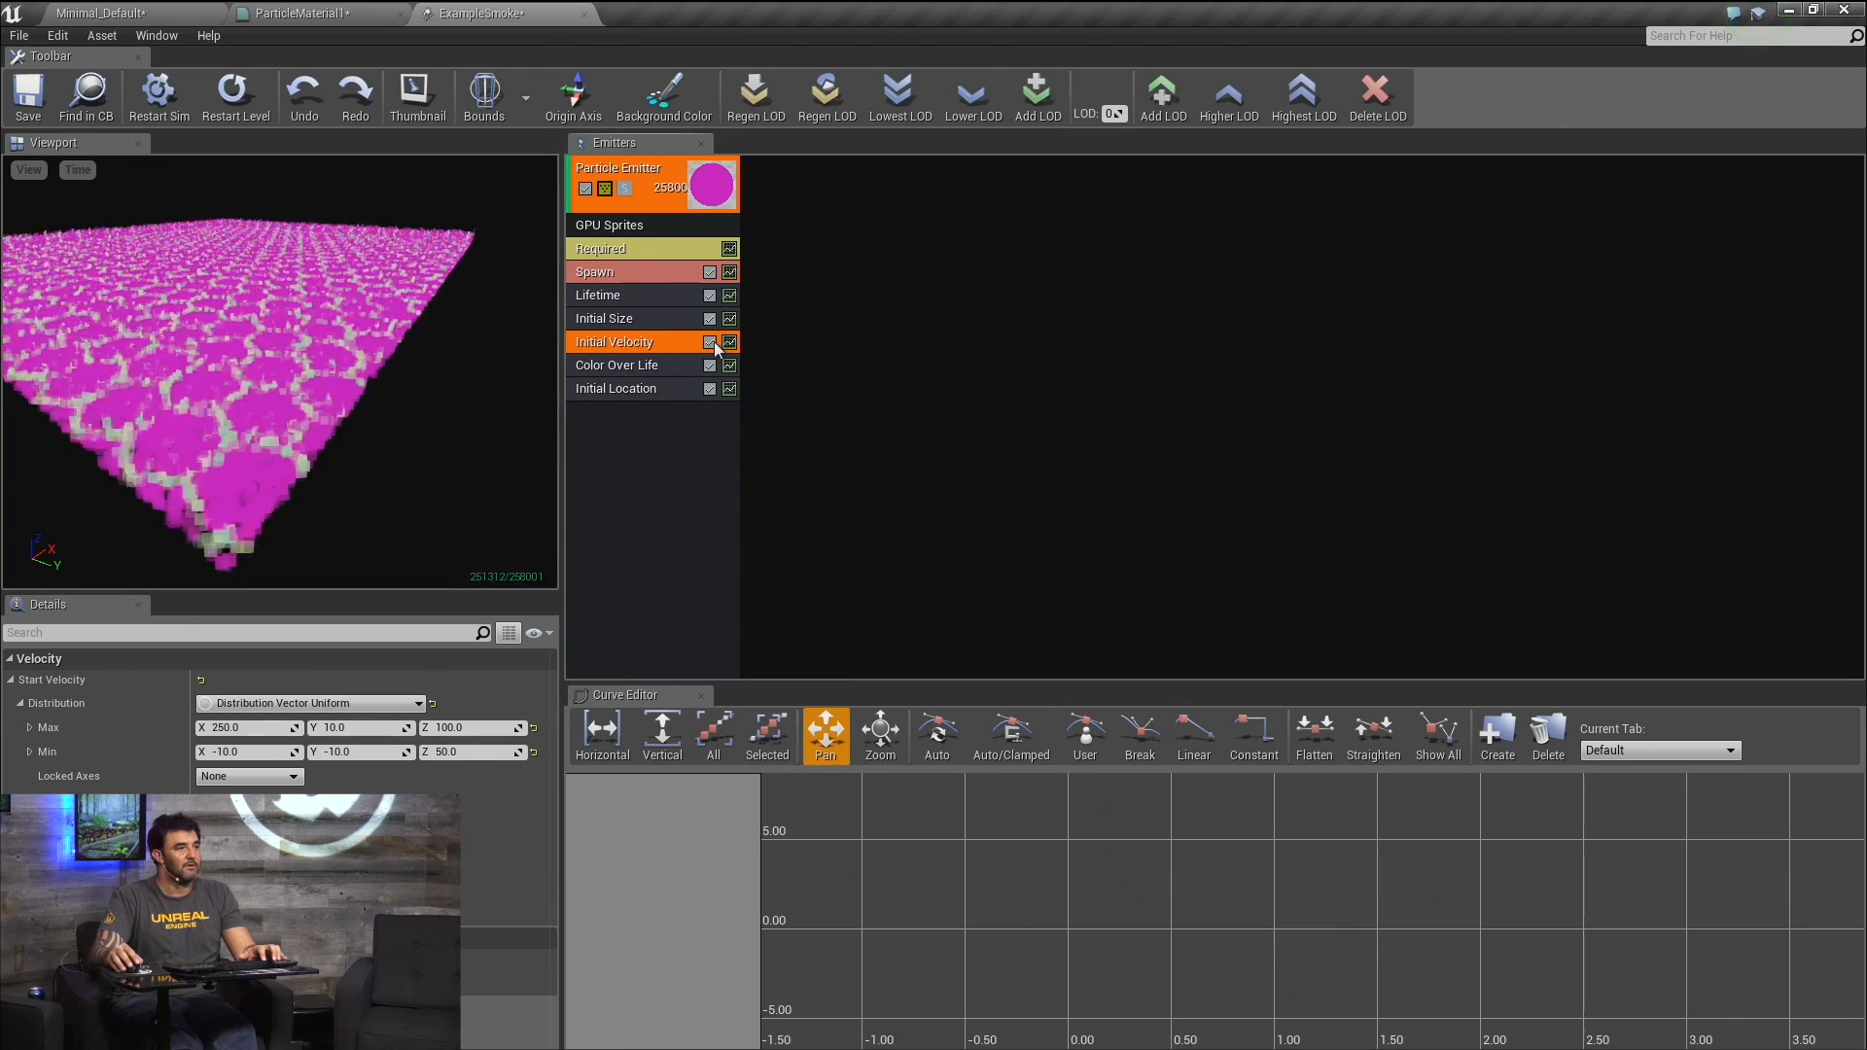
left_click(710, 342)
right_click_drag(280, 372, 330, 348)
scroll(331, 348, "up", 5)
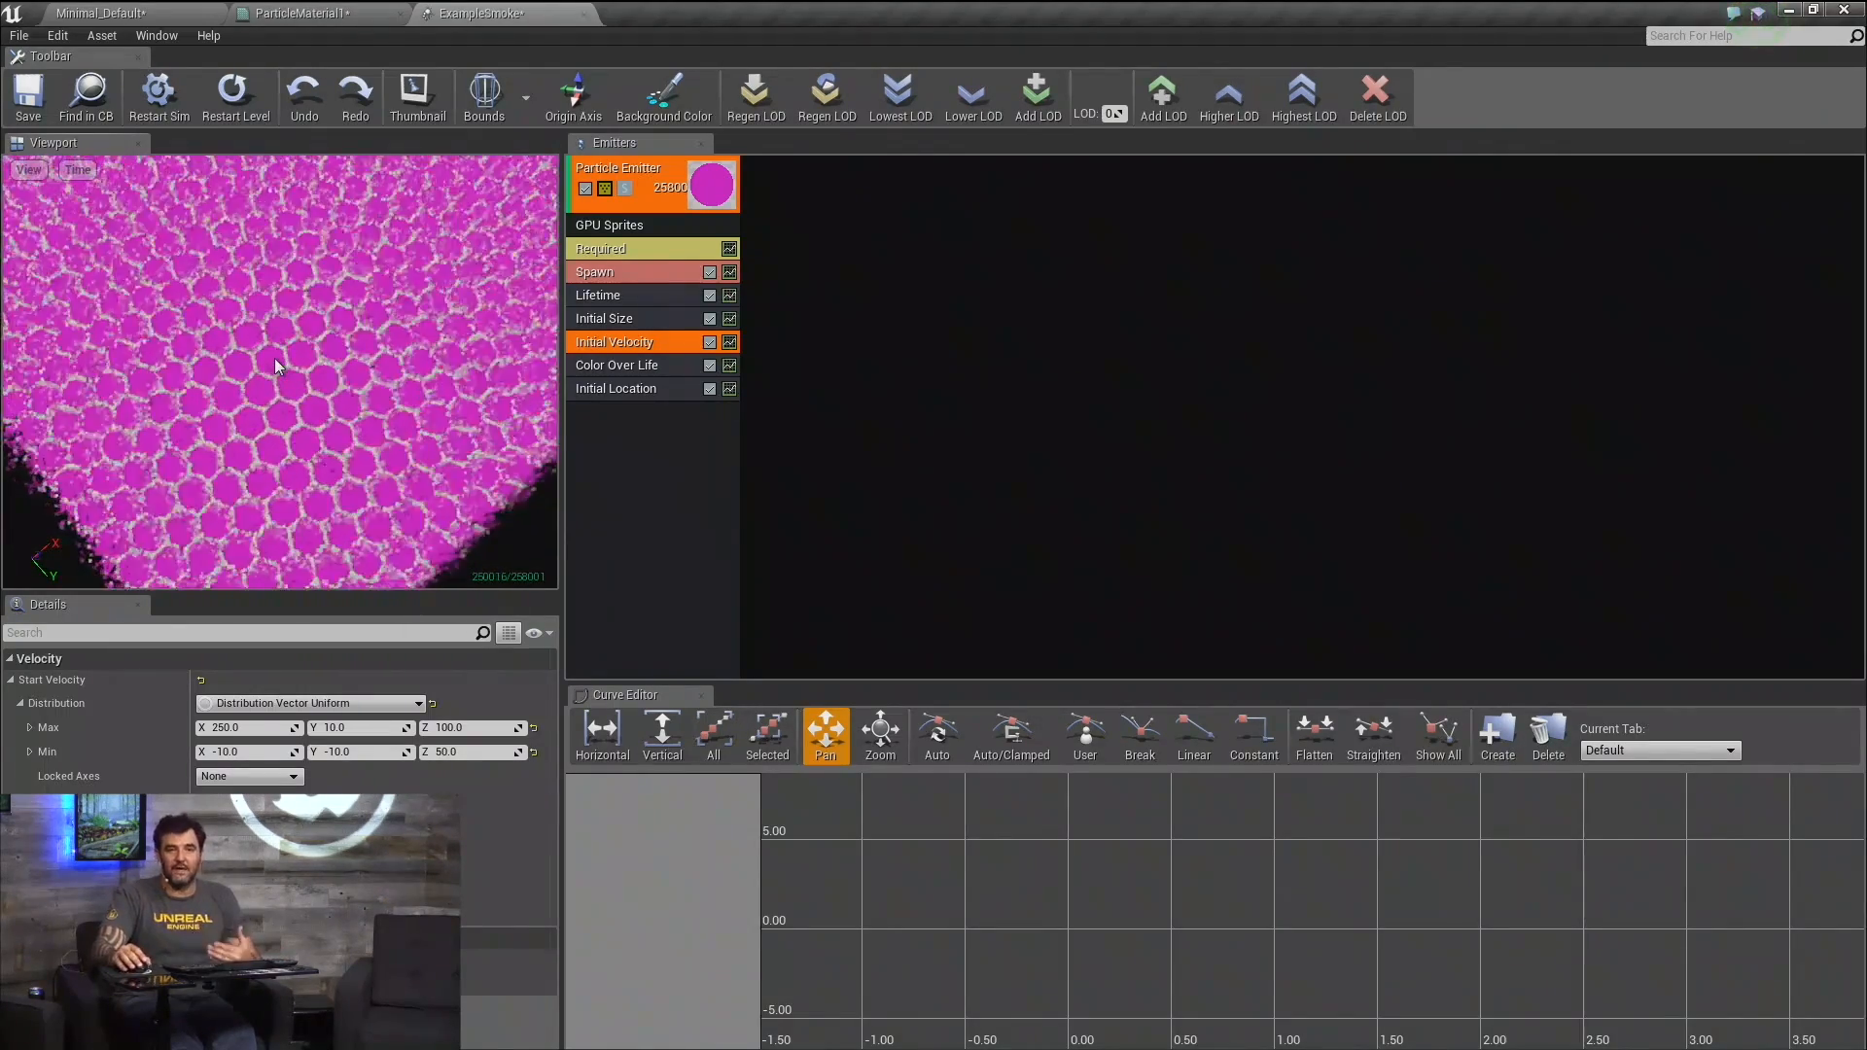
right_click_drag(279, 367, 194, 311)
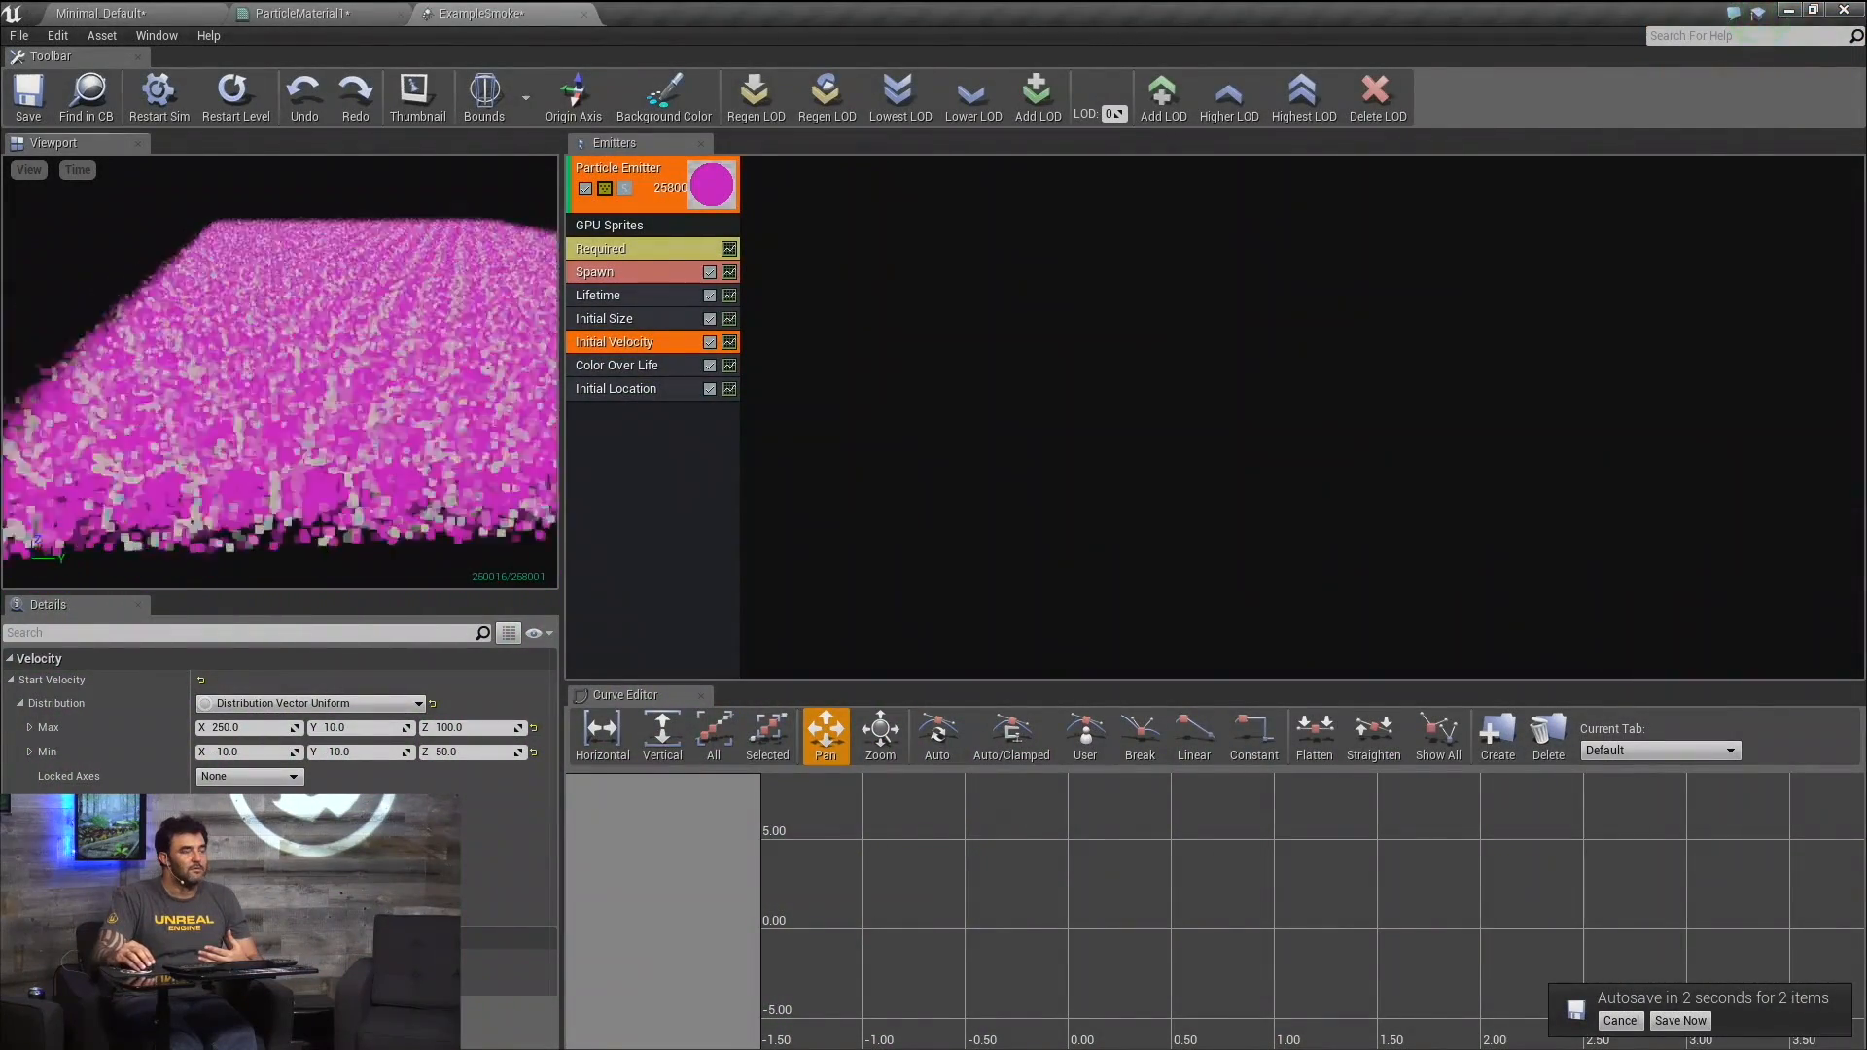
left_click_drag(441, 366, 525, 394)
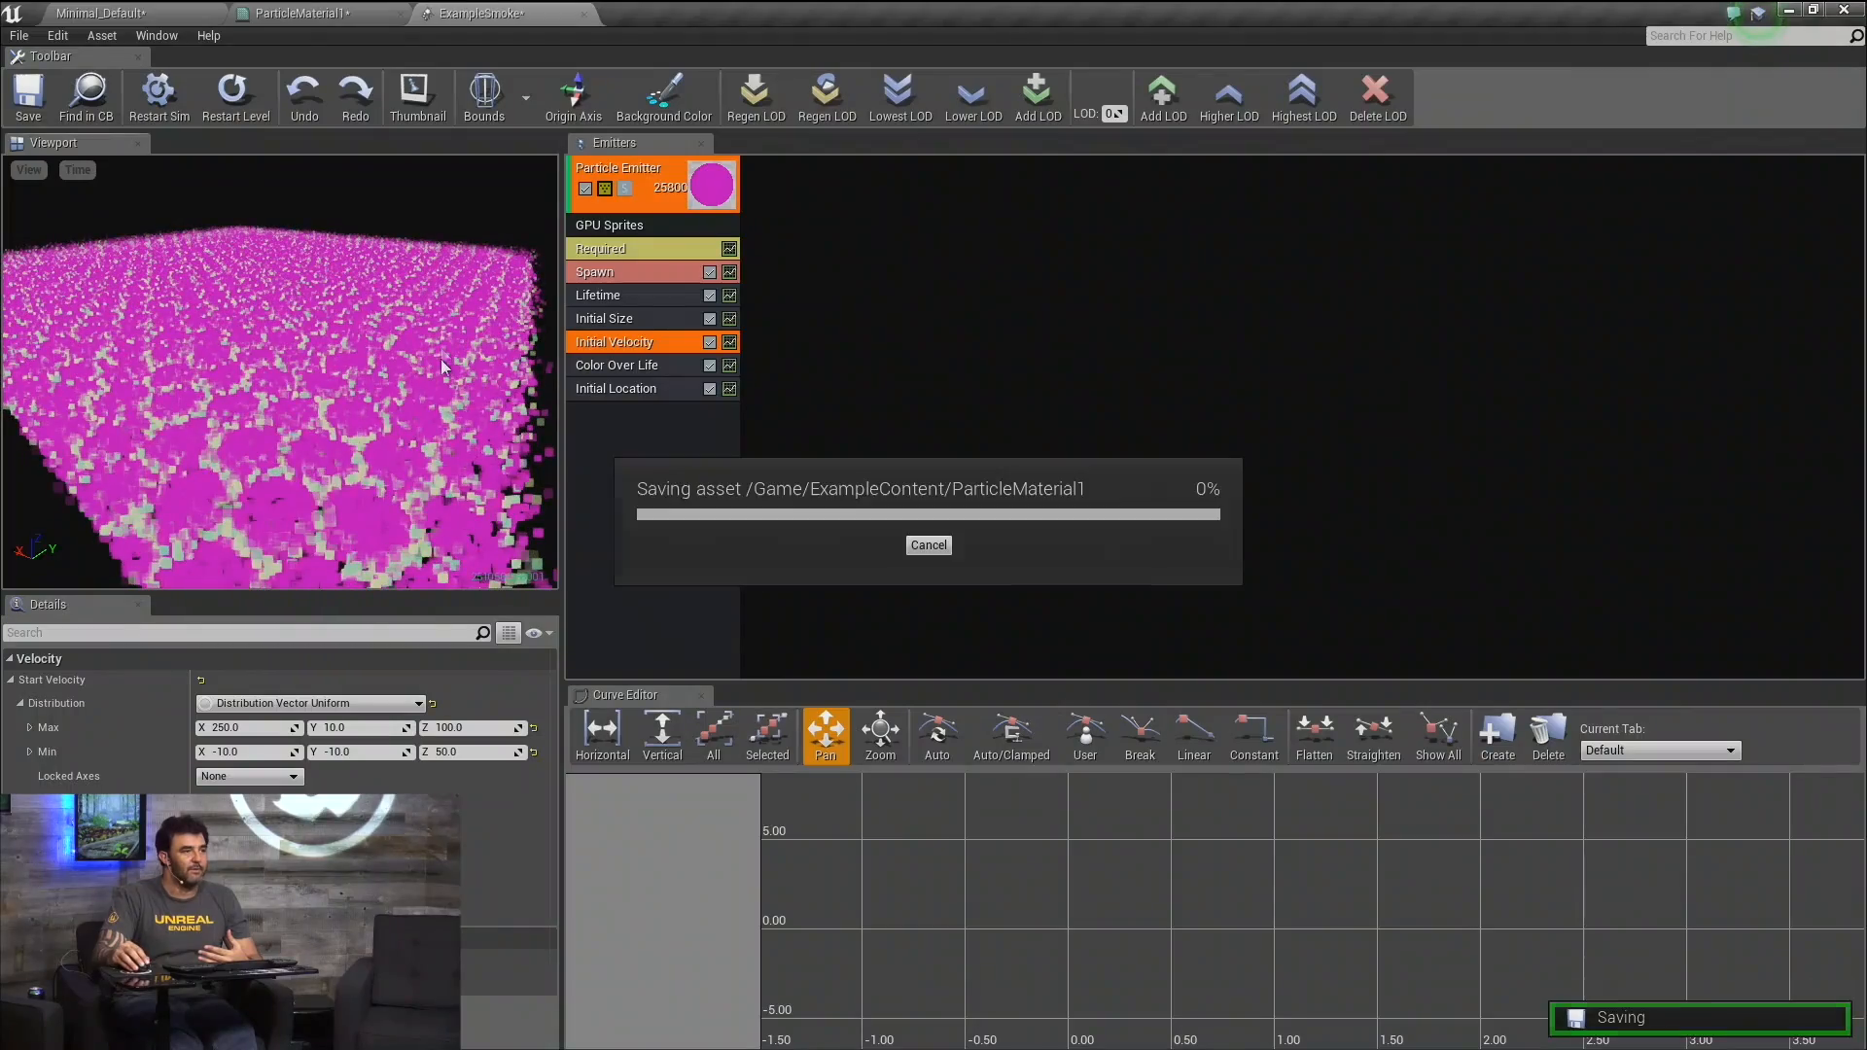
left_click_drag(437, 324, 391, 368)
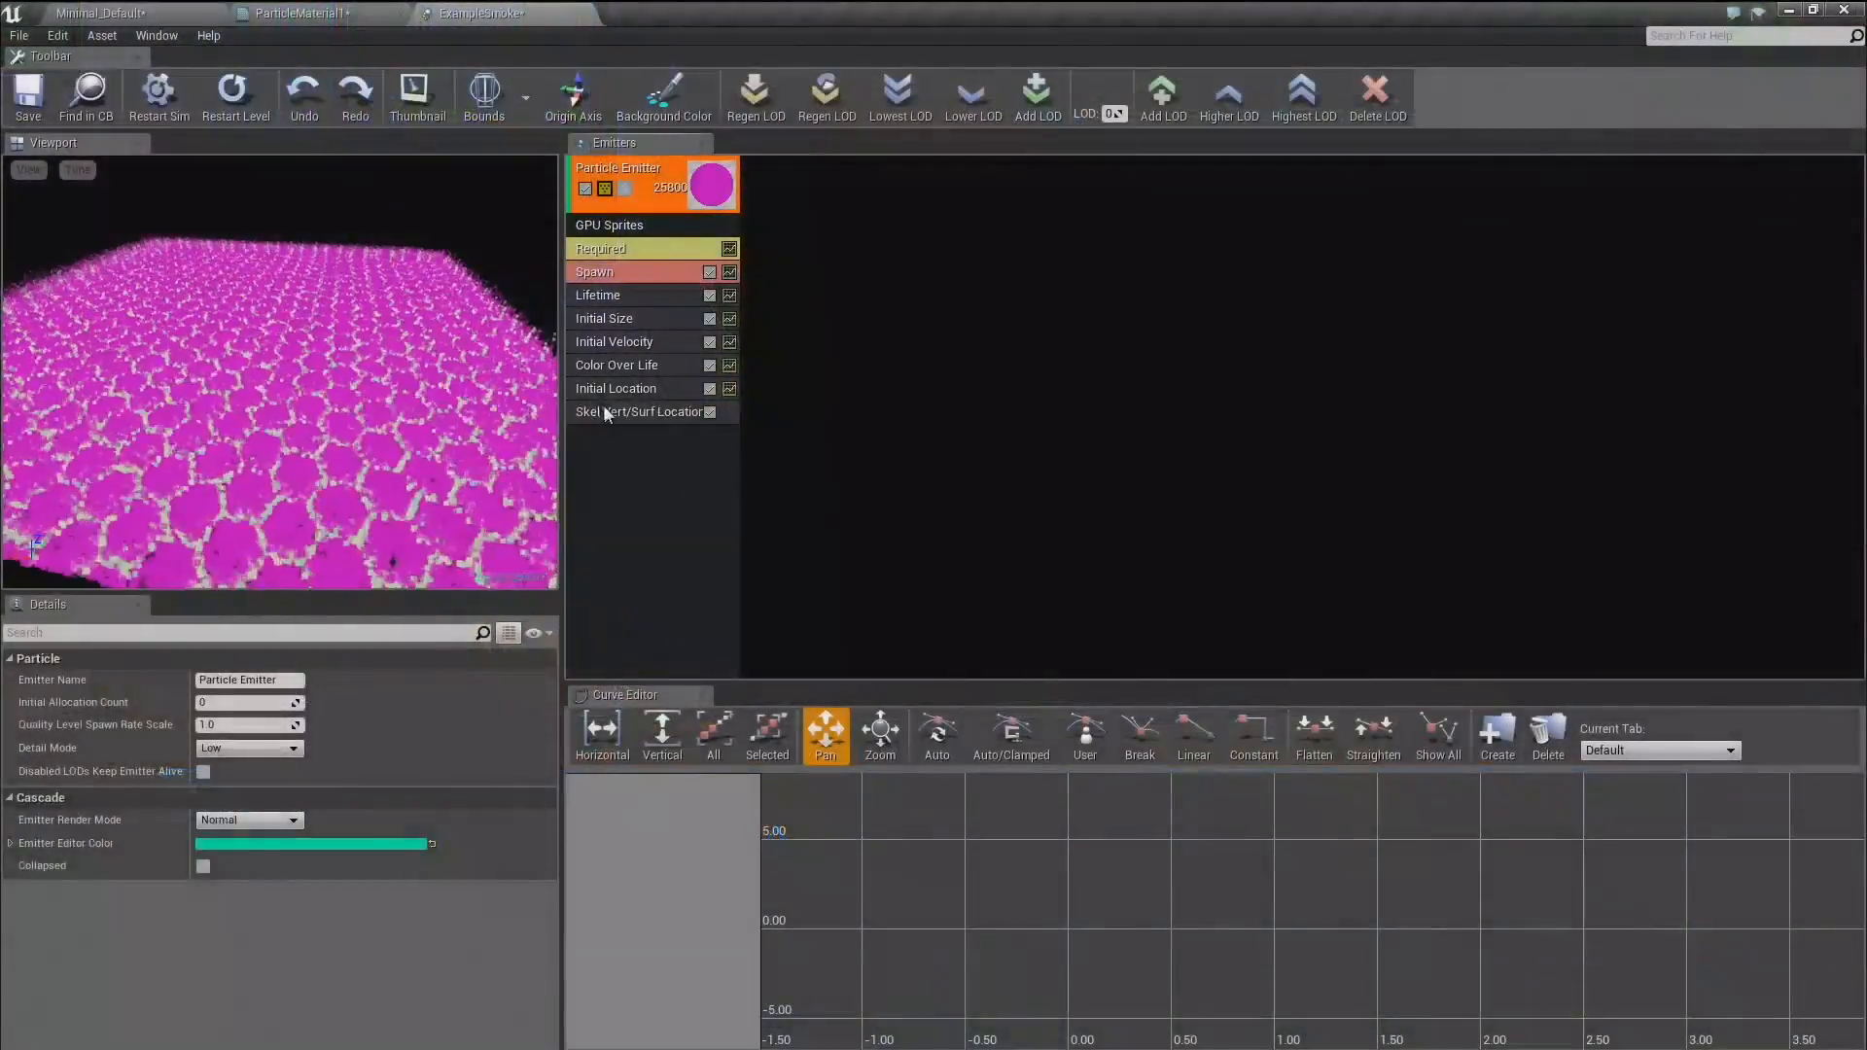
Open the Skel Vert/Surf Location module's properties and read what its Inherit Vertex Color option does.
left_click(608, 411)
scroll(352, 790, "down", 1)
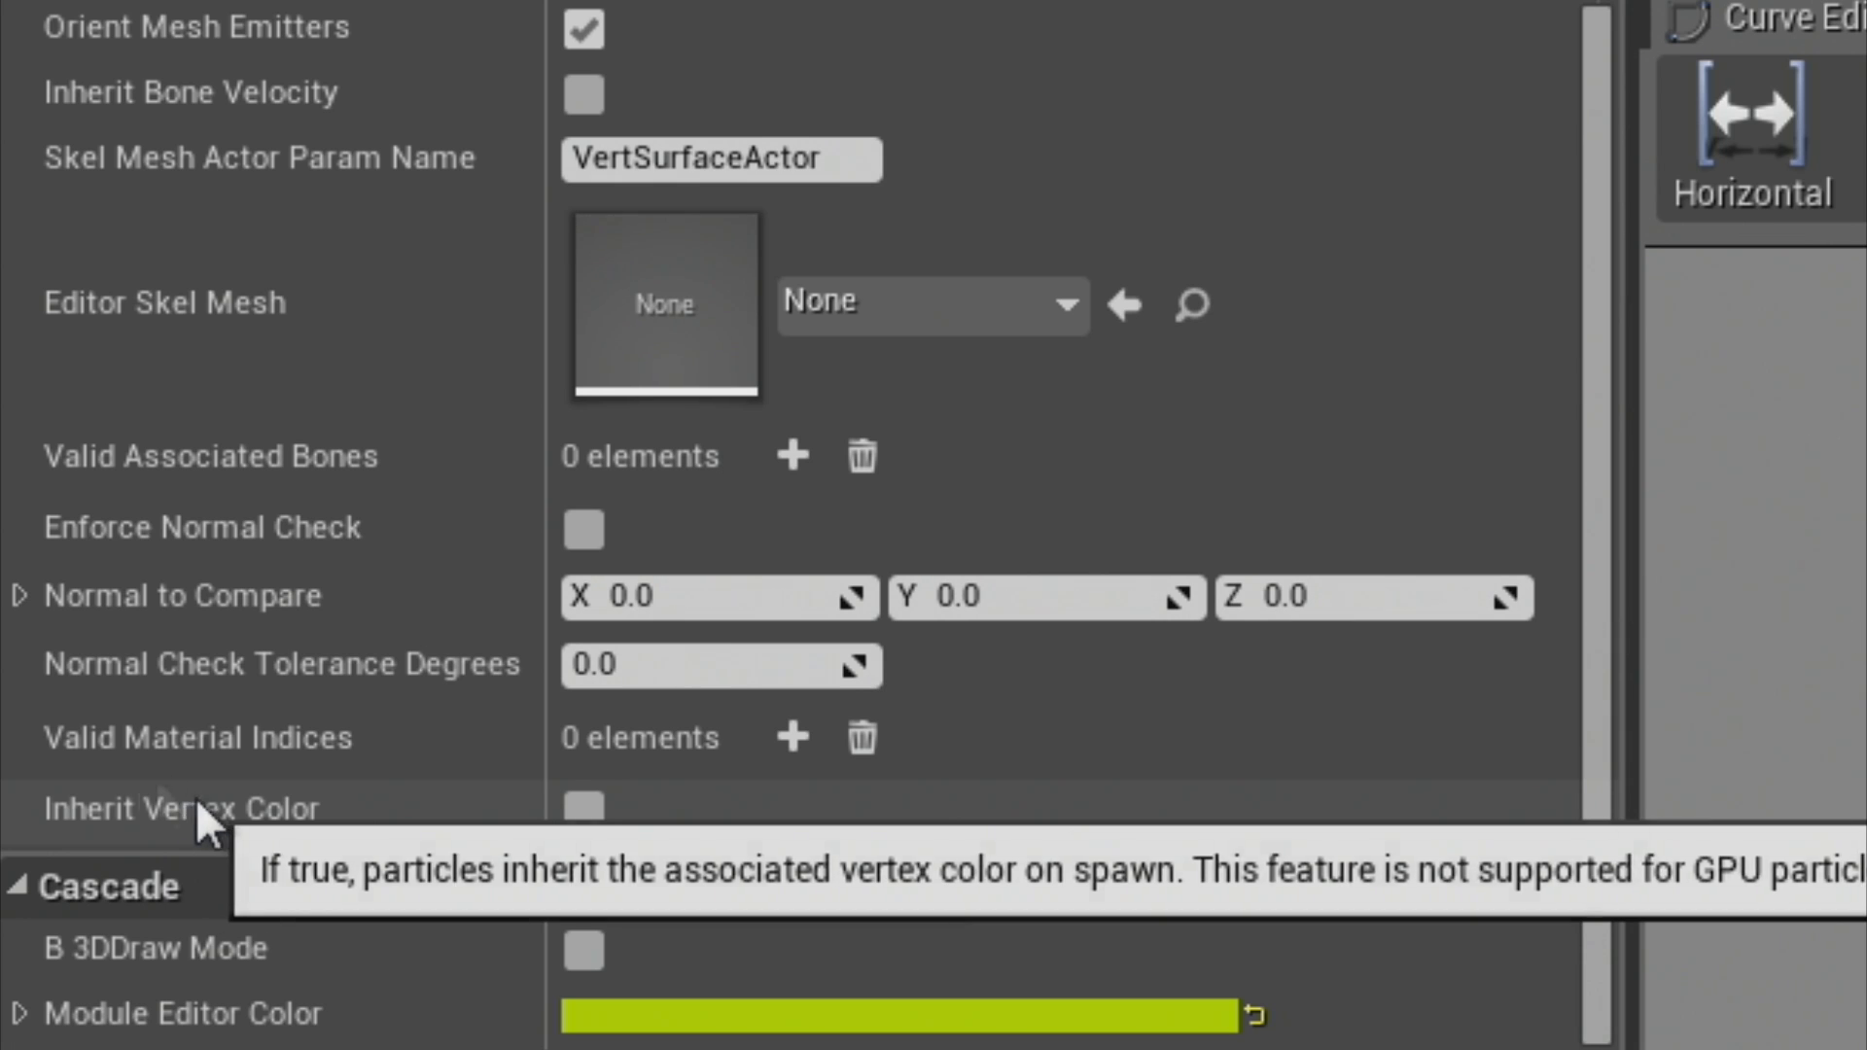
mouse_move(204, 744)
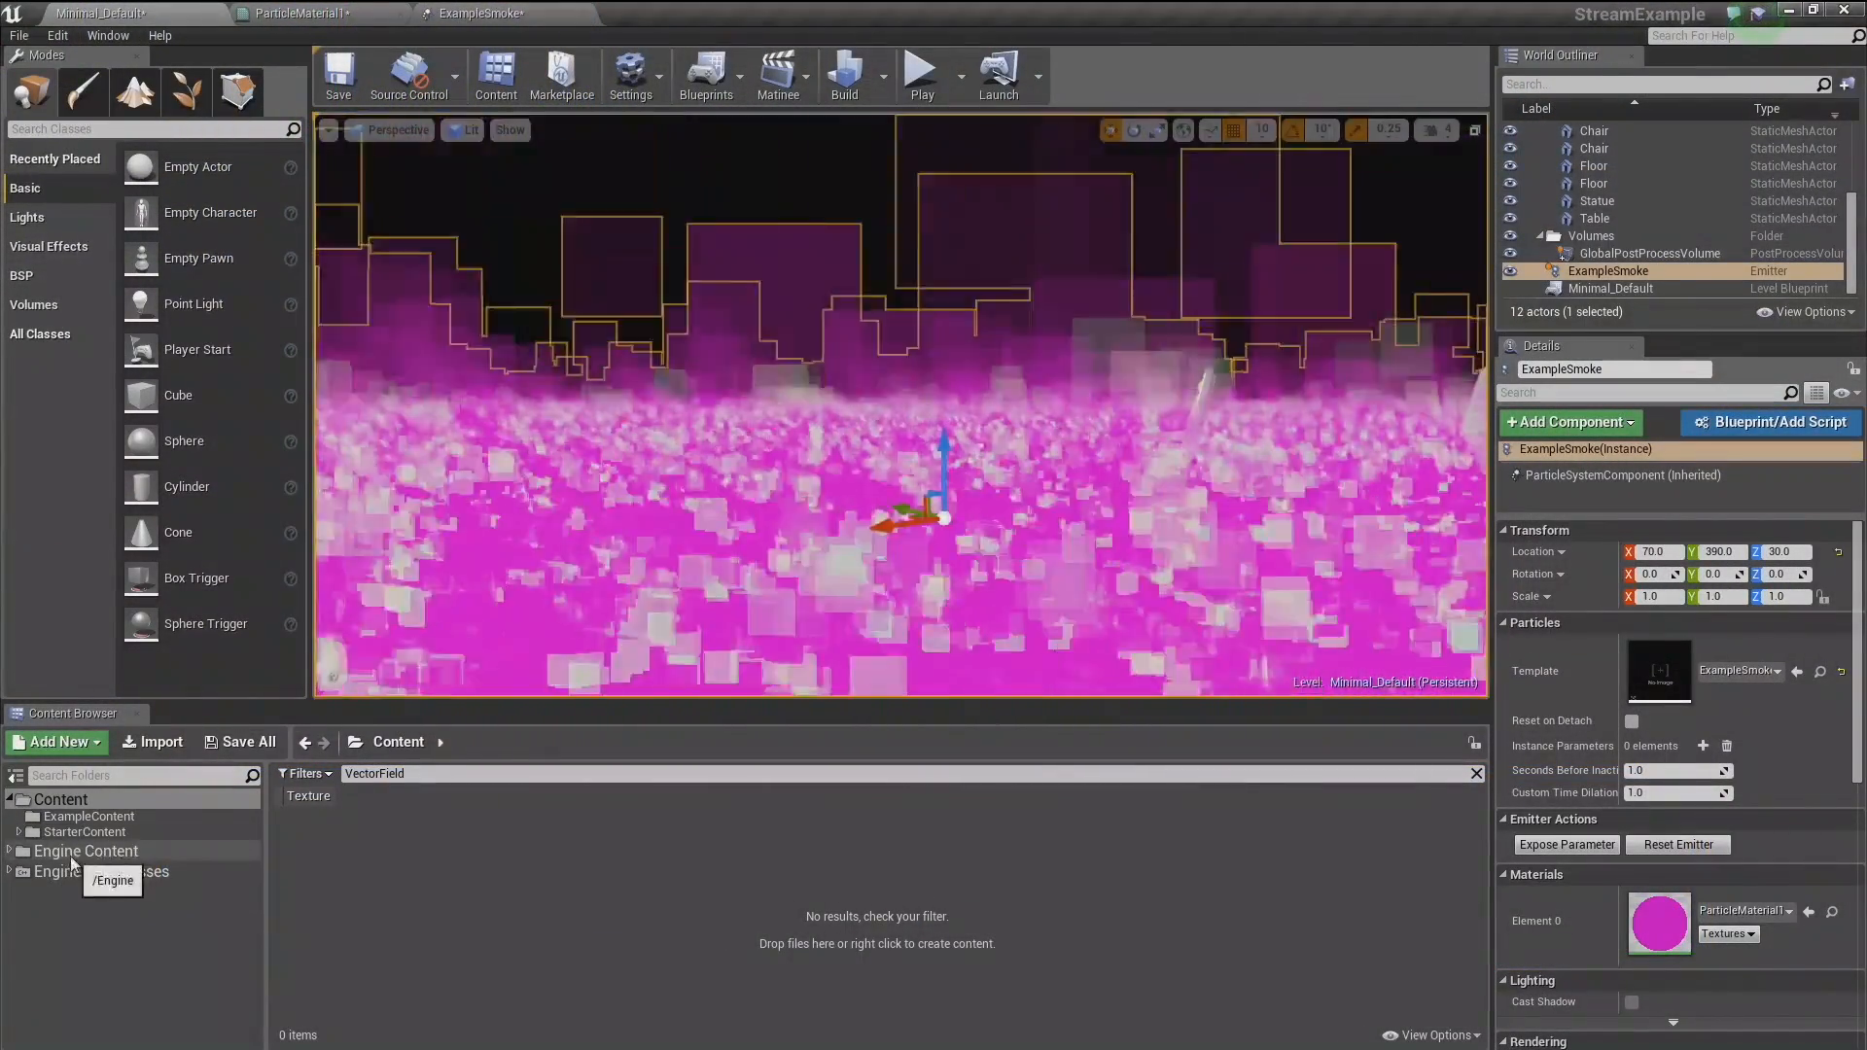
Create a Blueprint Class with Actor as its parent in the ExampleContent folder and open it for editing.
left_click(84, 832)
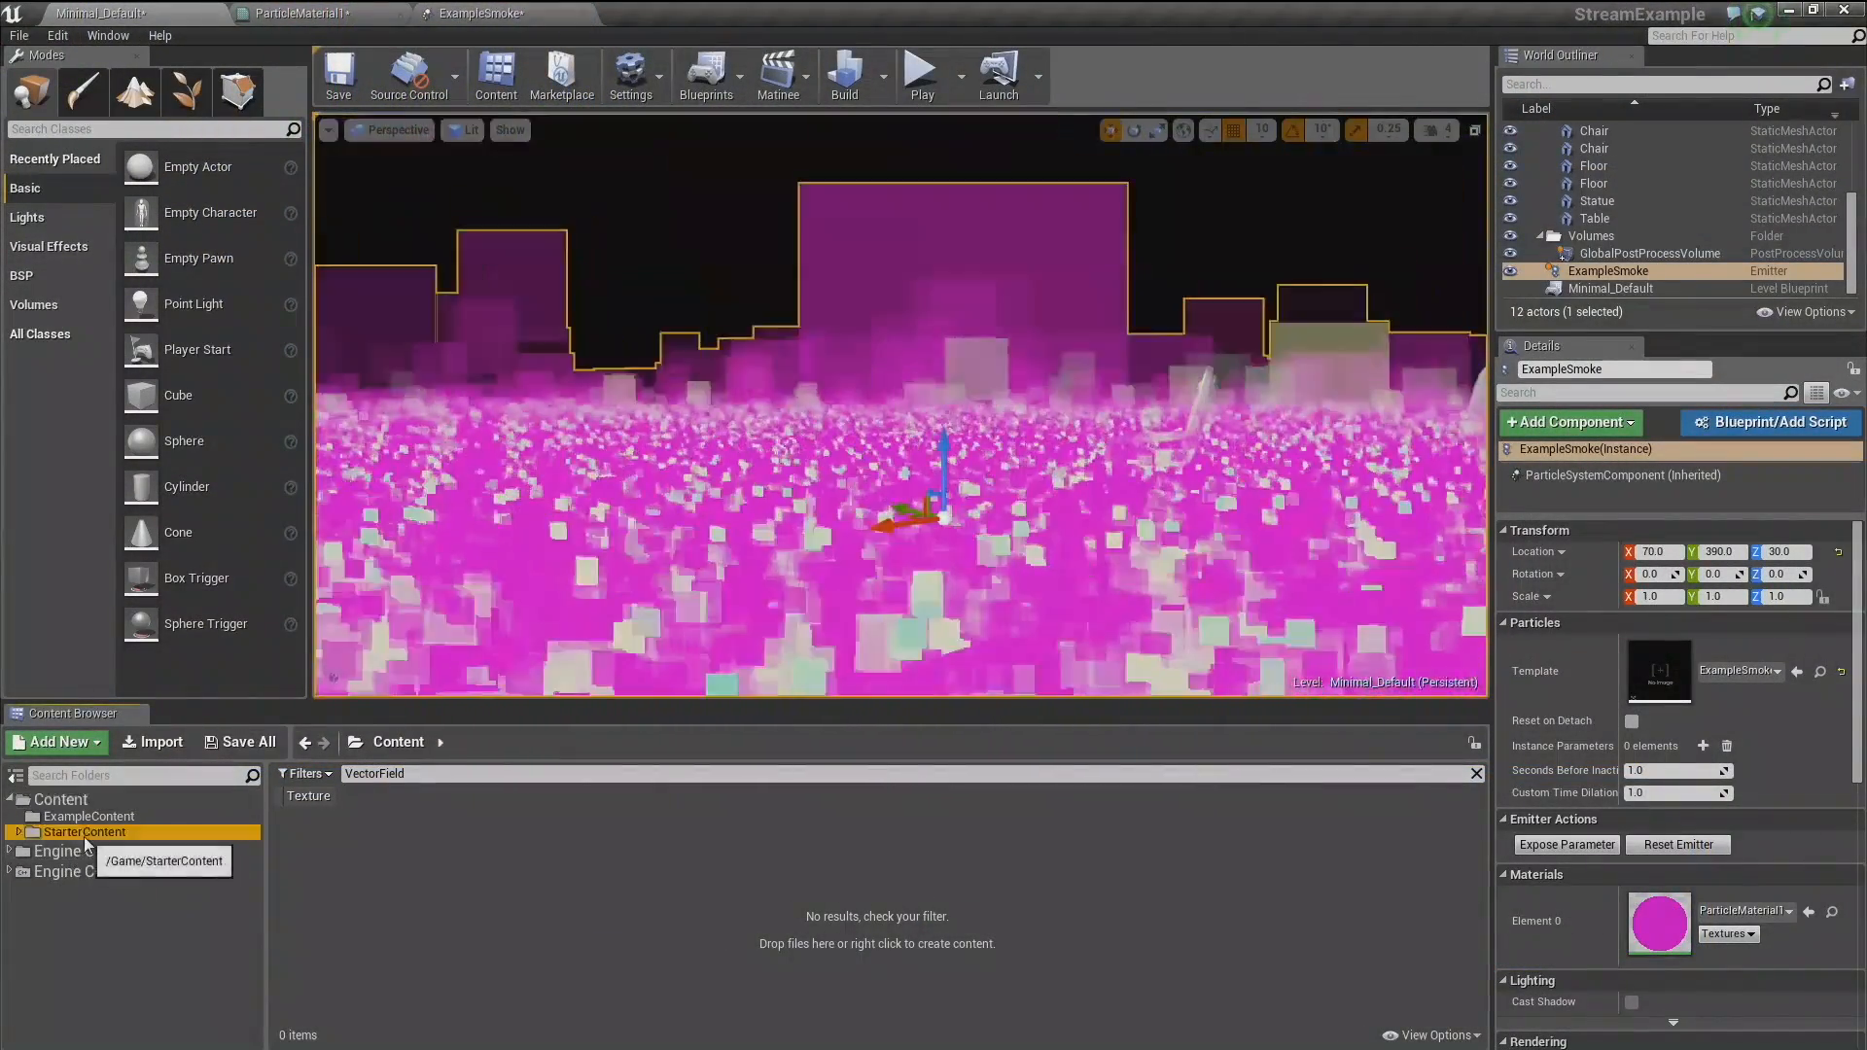
left_click(89, 816)
right_click(468, 875)
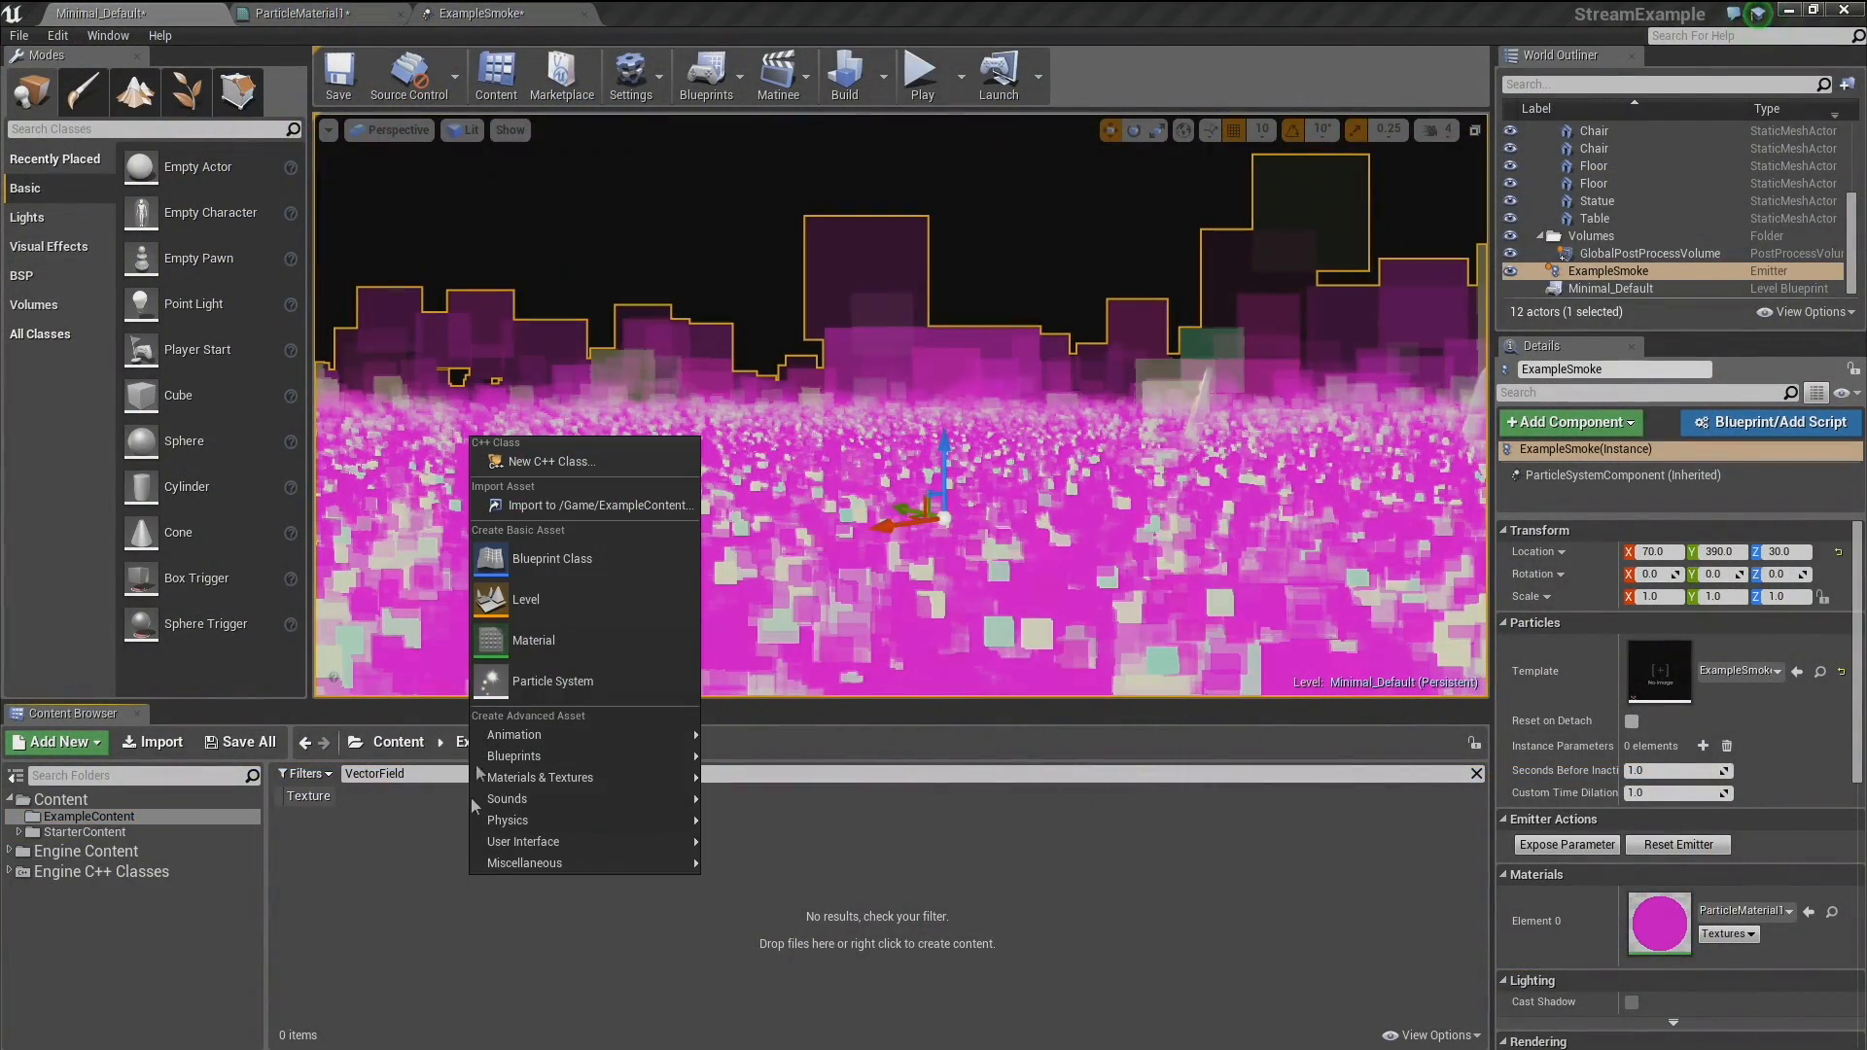
left_click(545, 559)
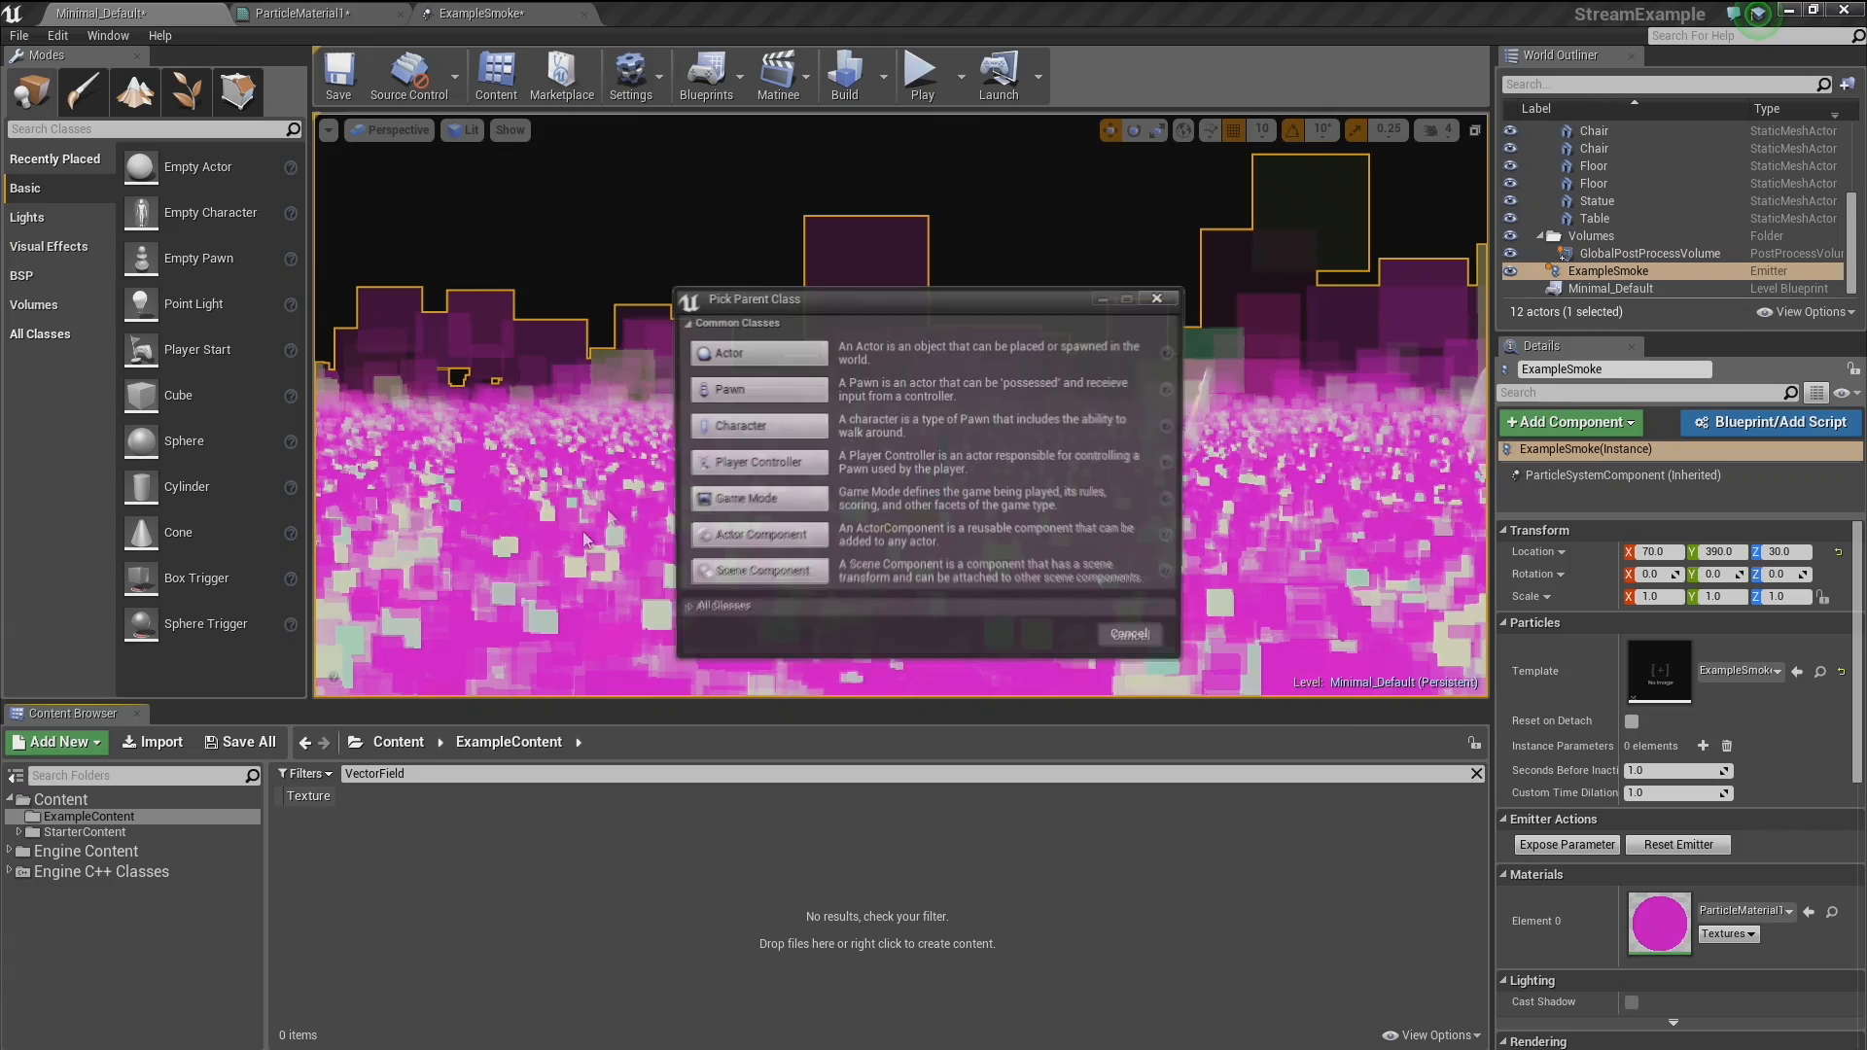
left_click(753, 391)
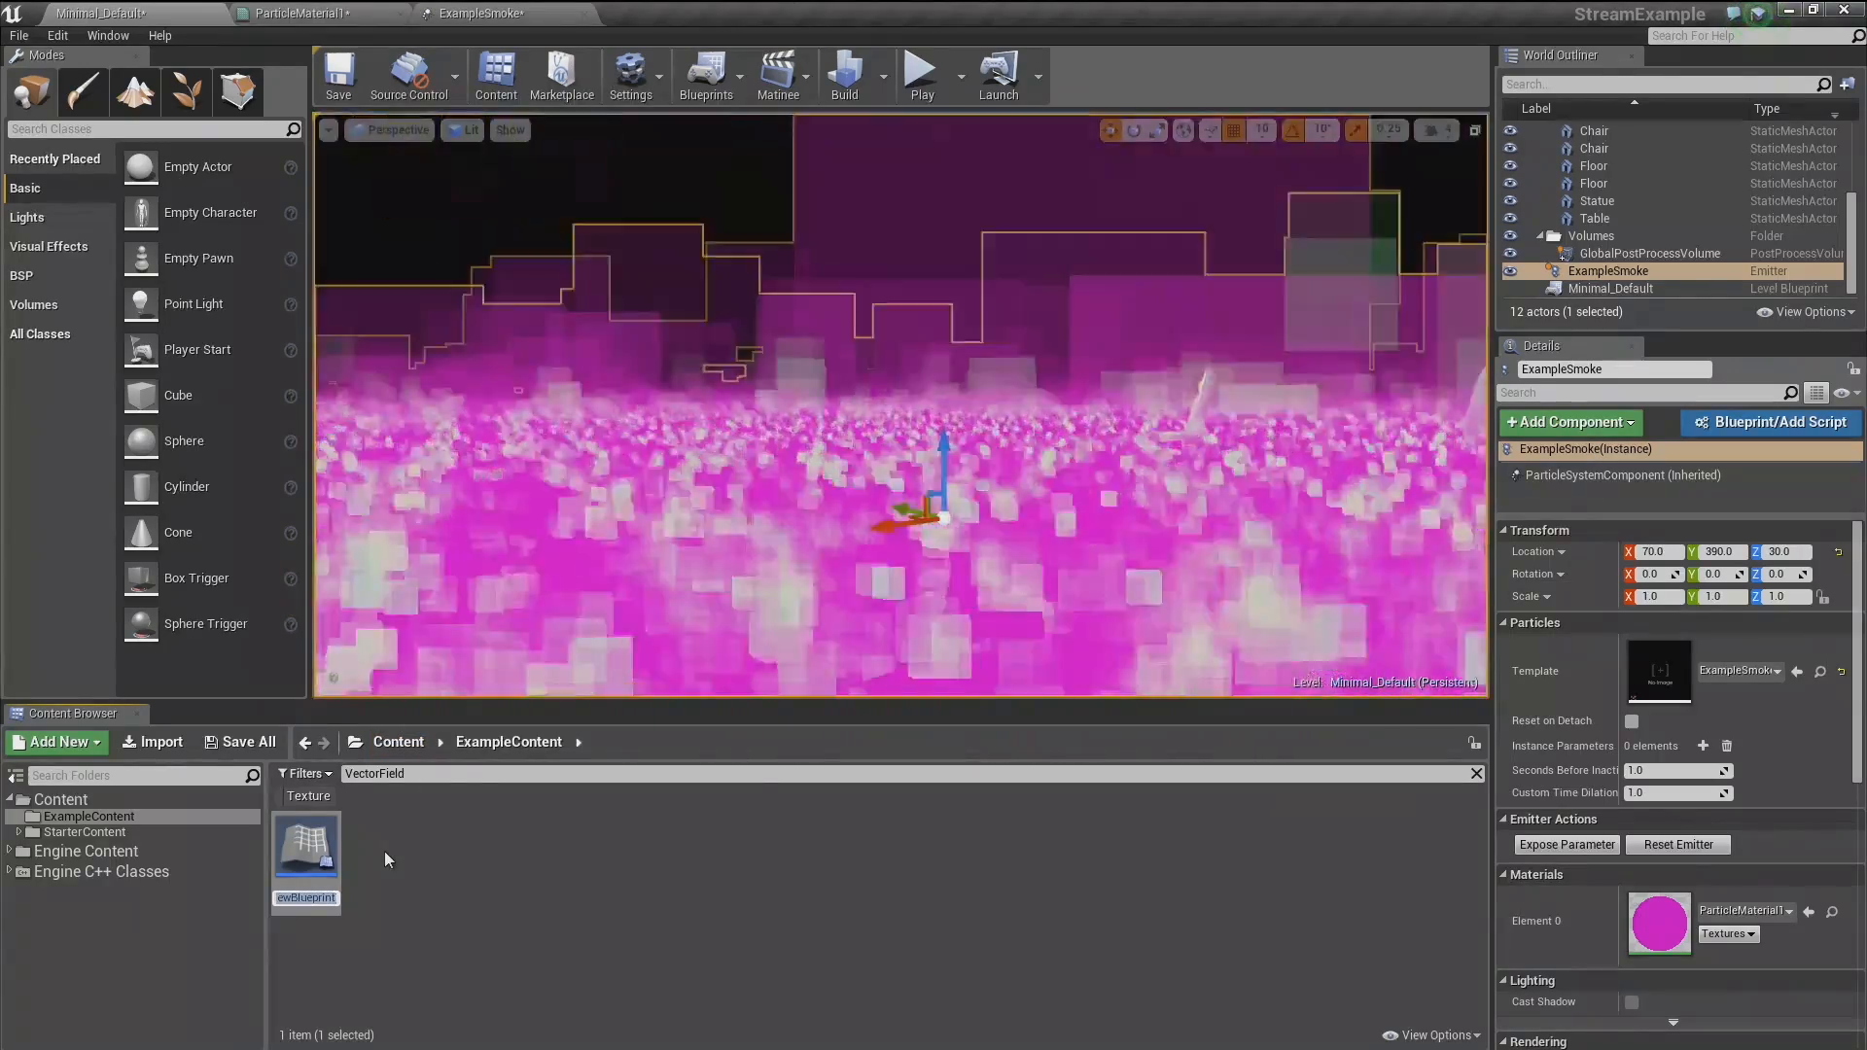
double_click(384, 852)
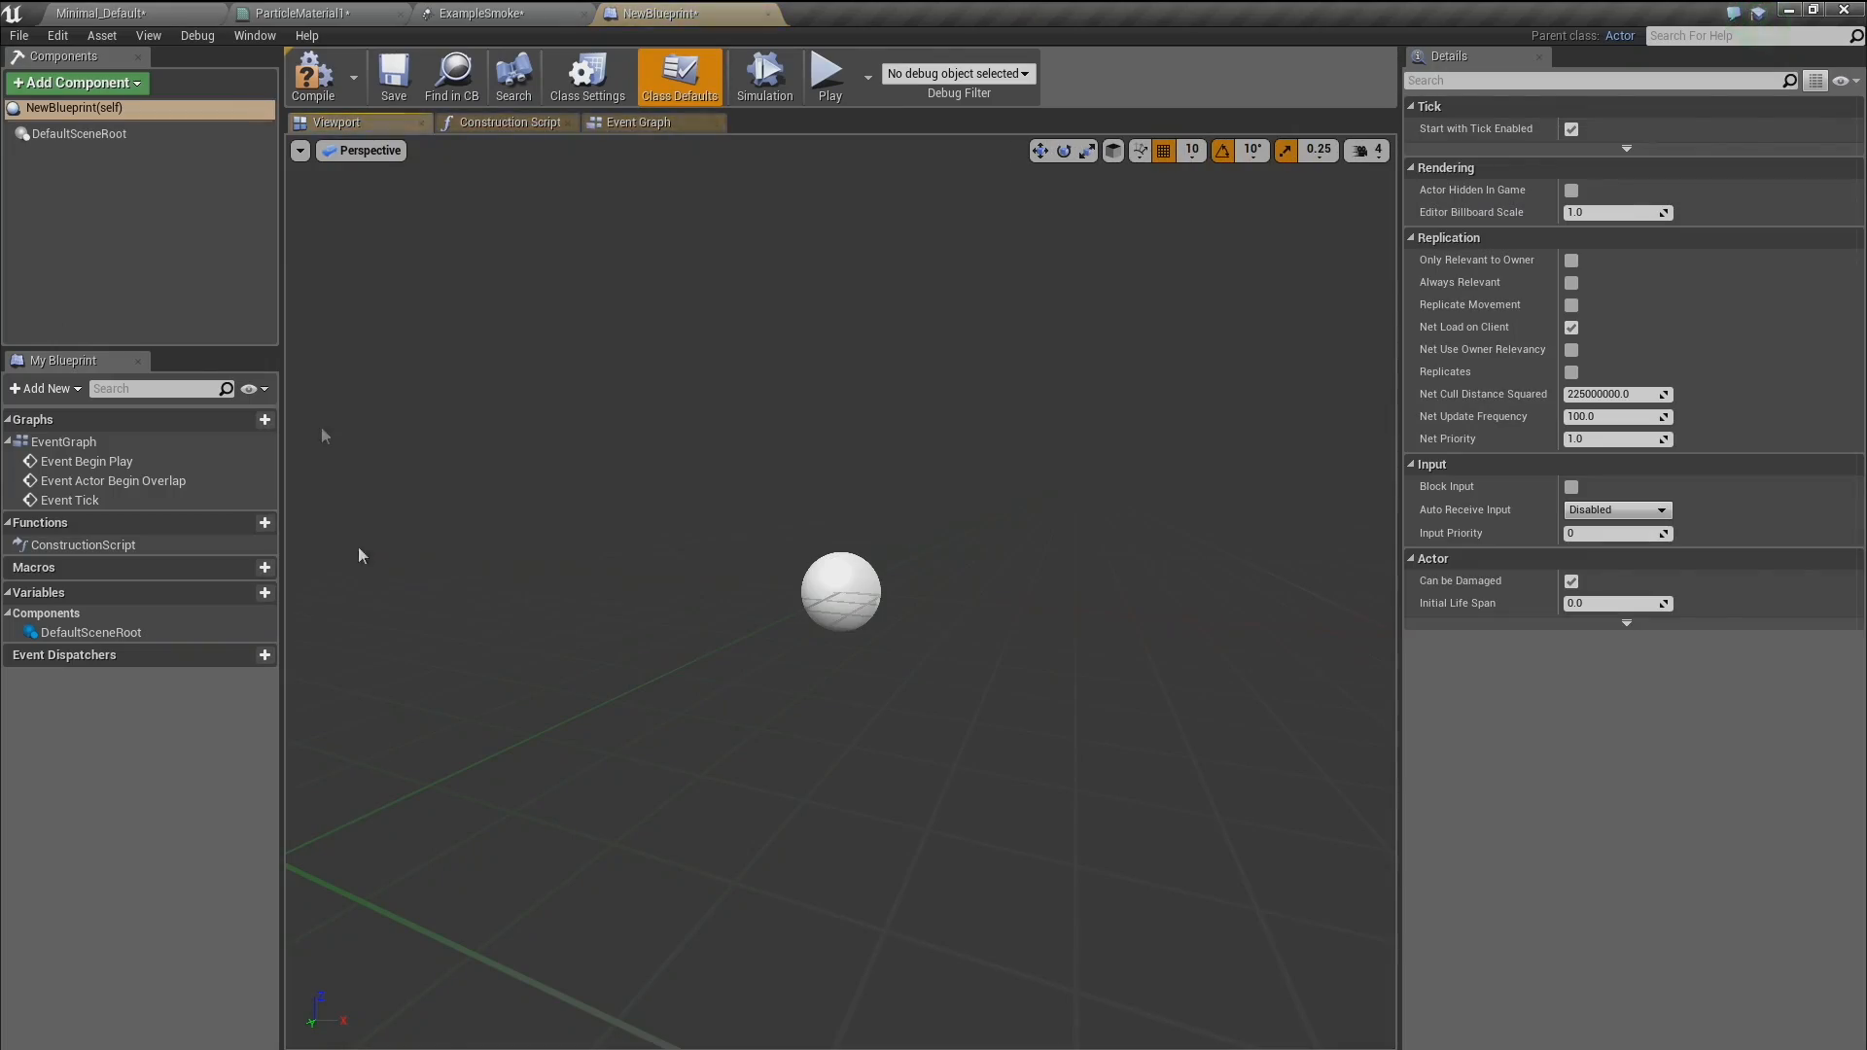
left_click(146, 14)
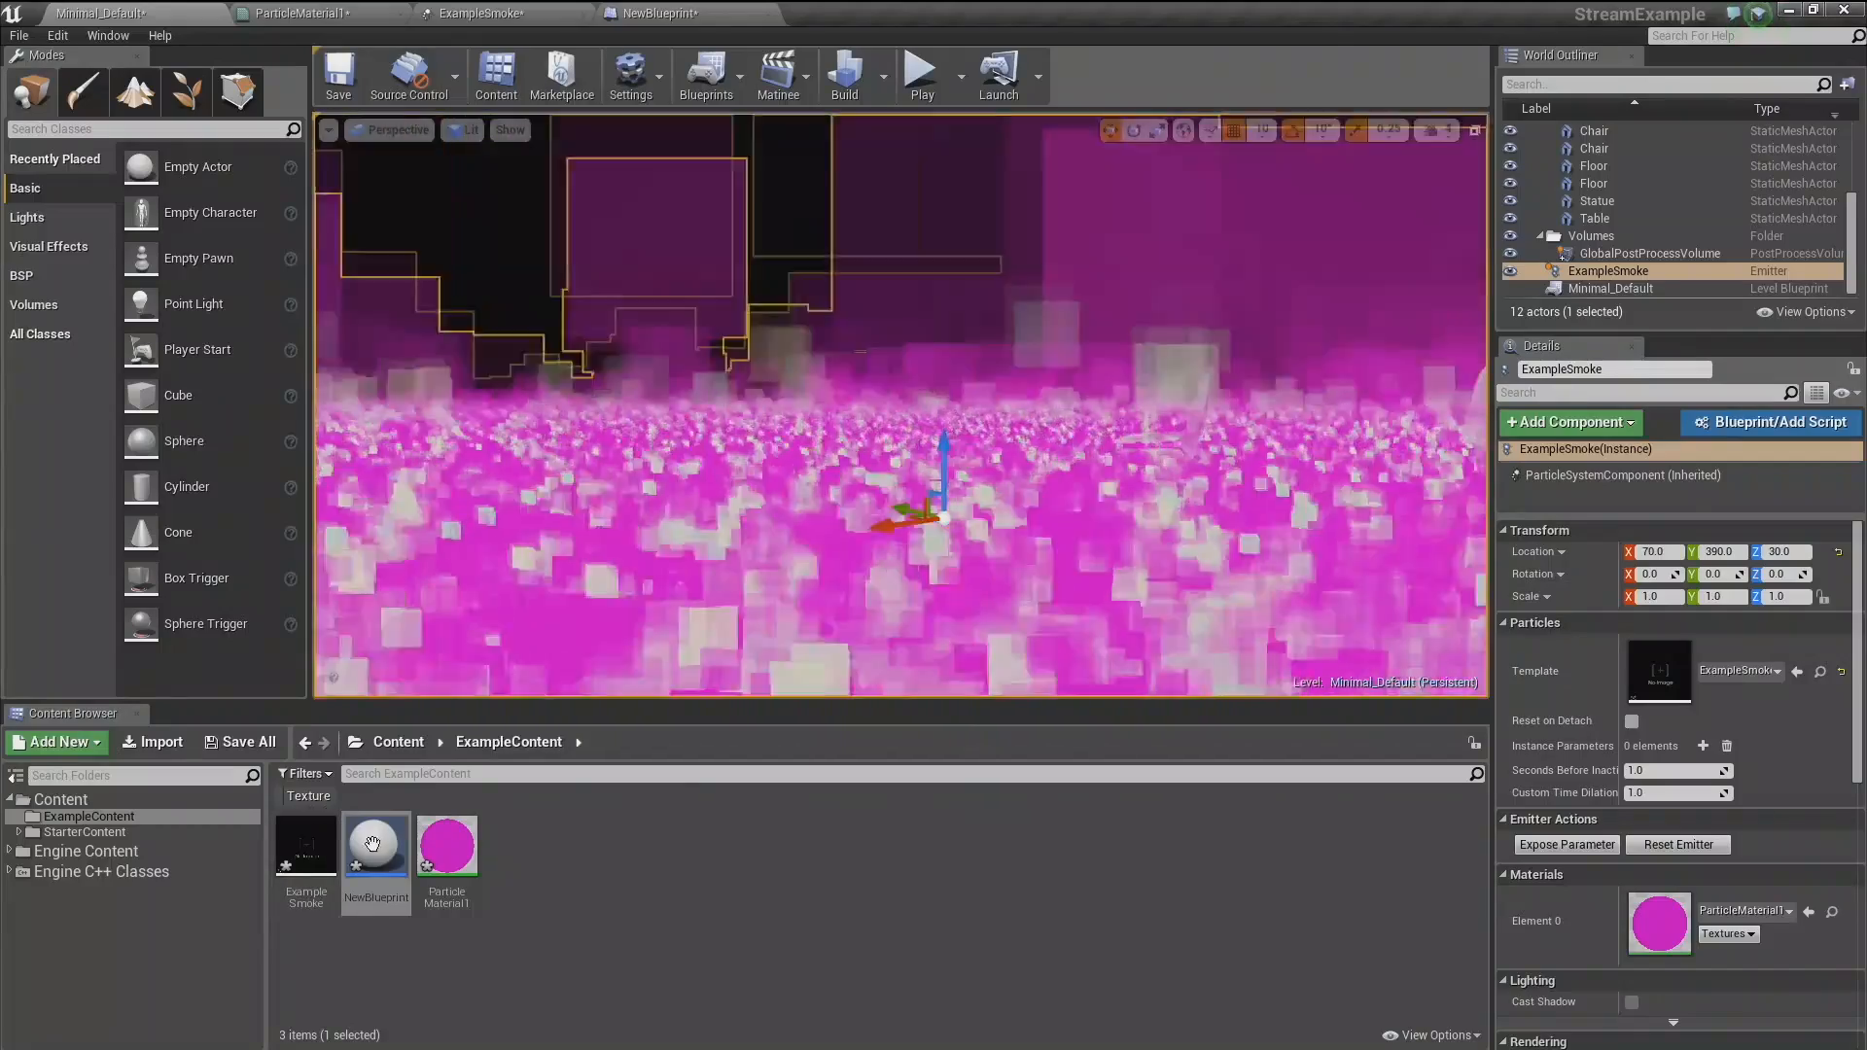
left_click(625, 12)
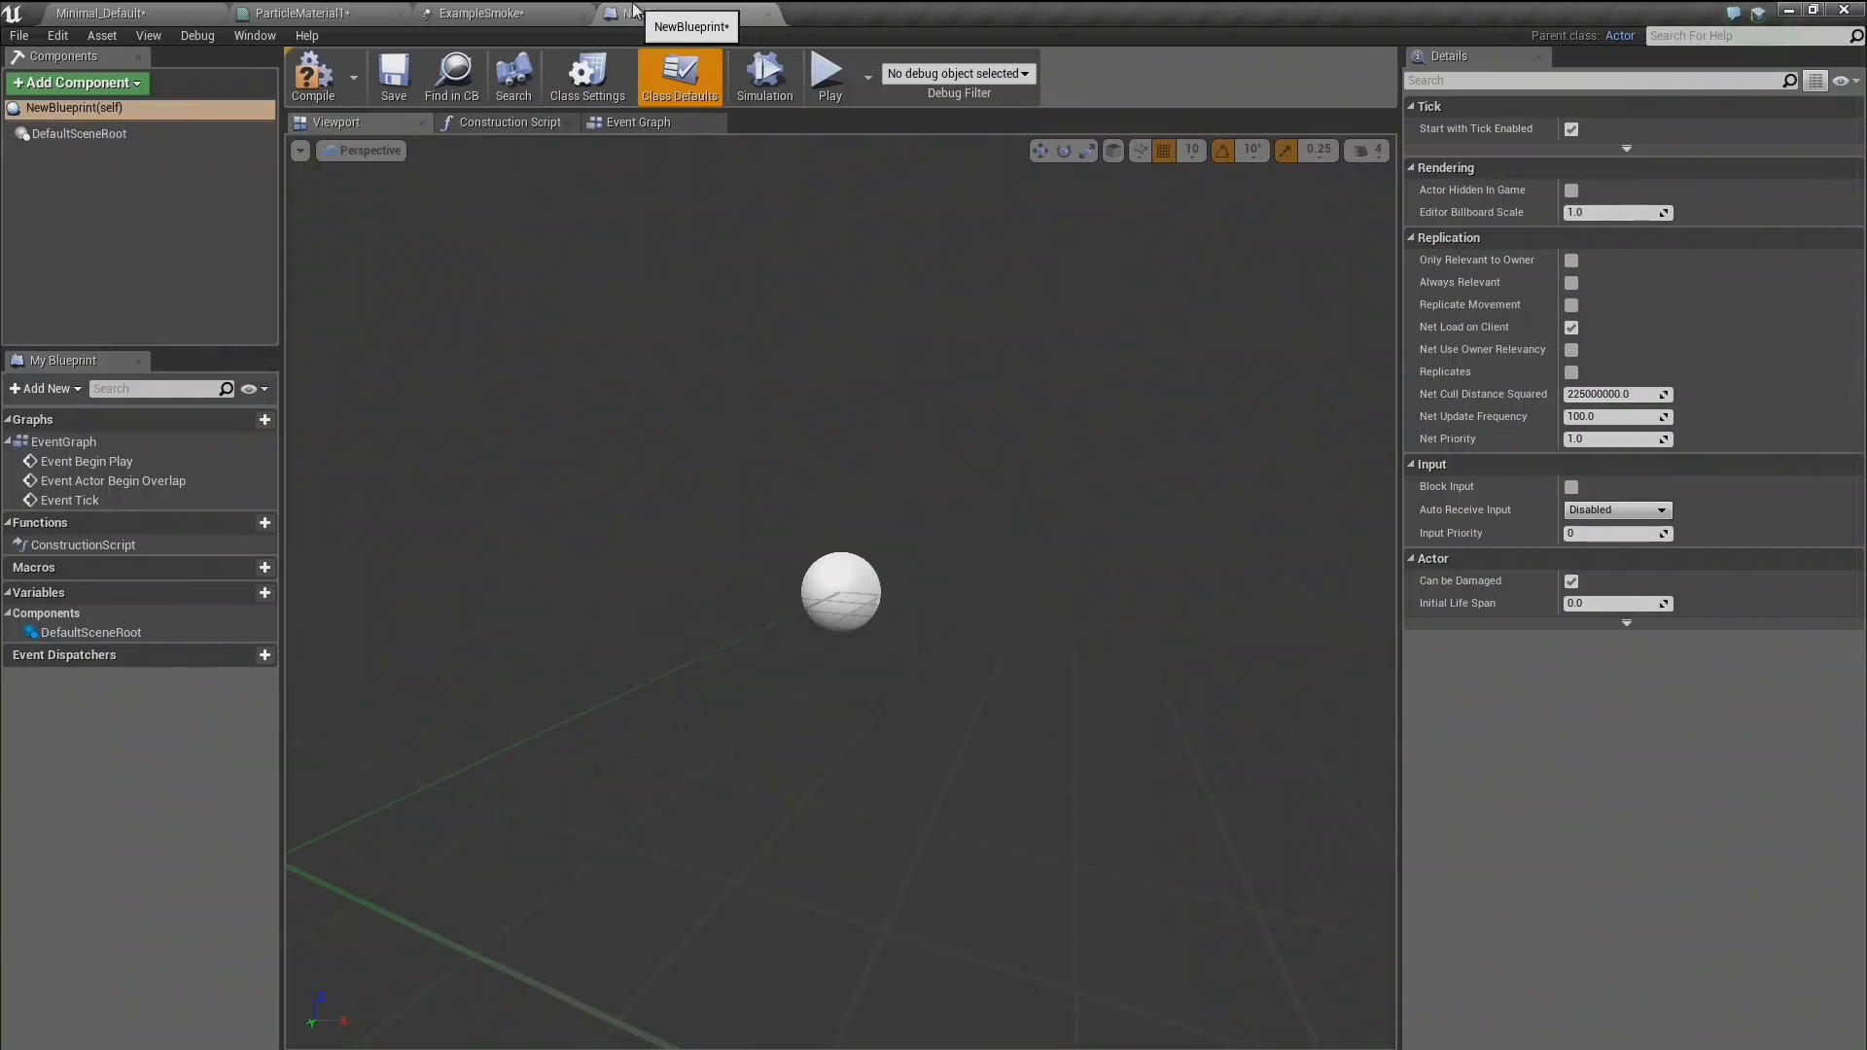
Add a Static Mesh component to the new Actor blueprint.
left_click(109, 83)
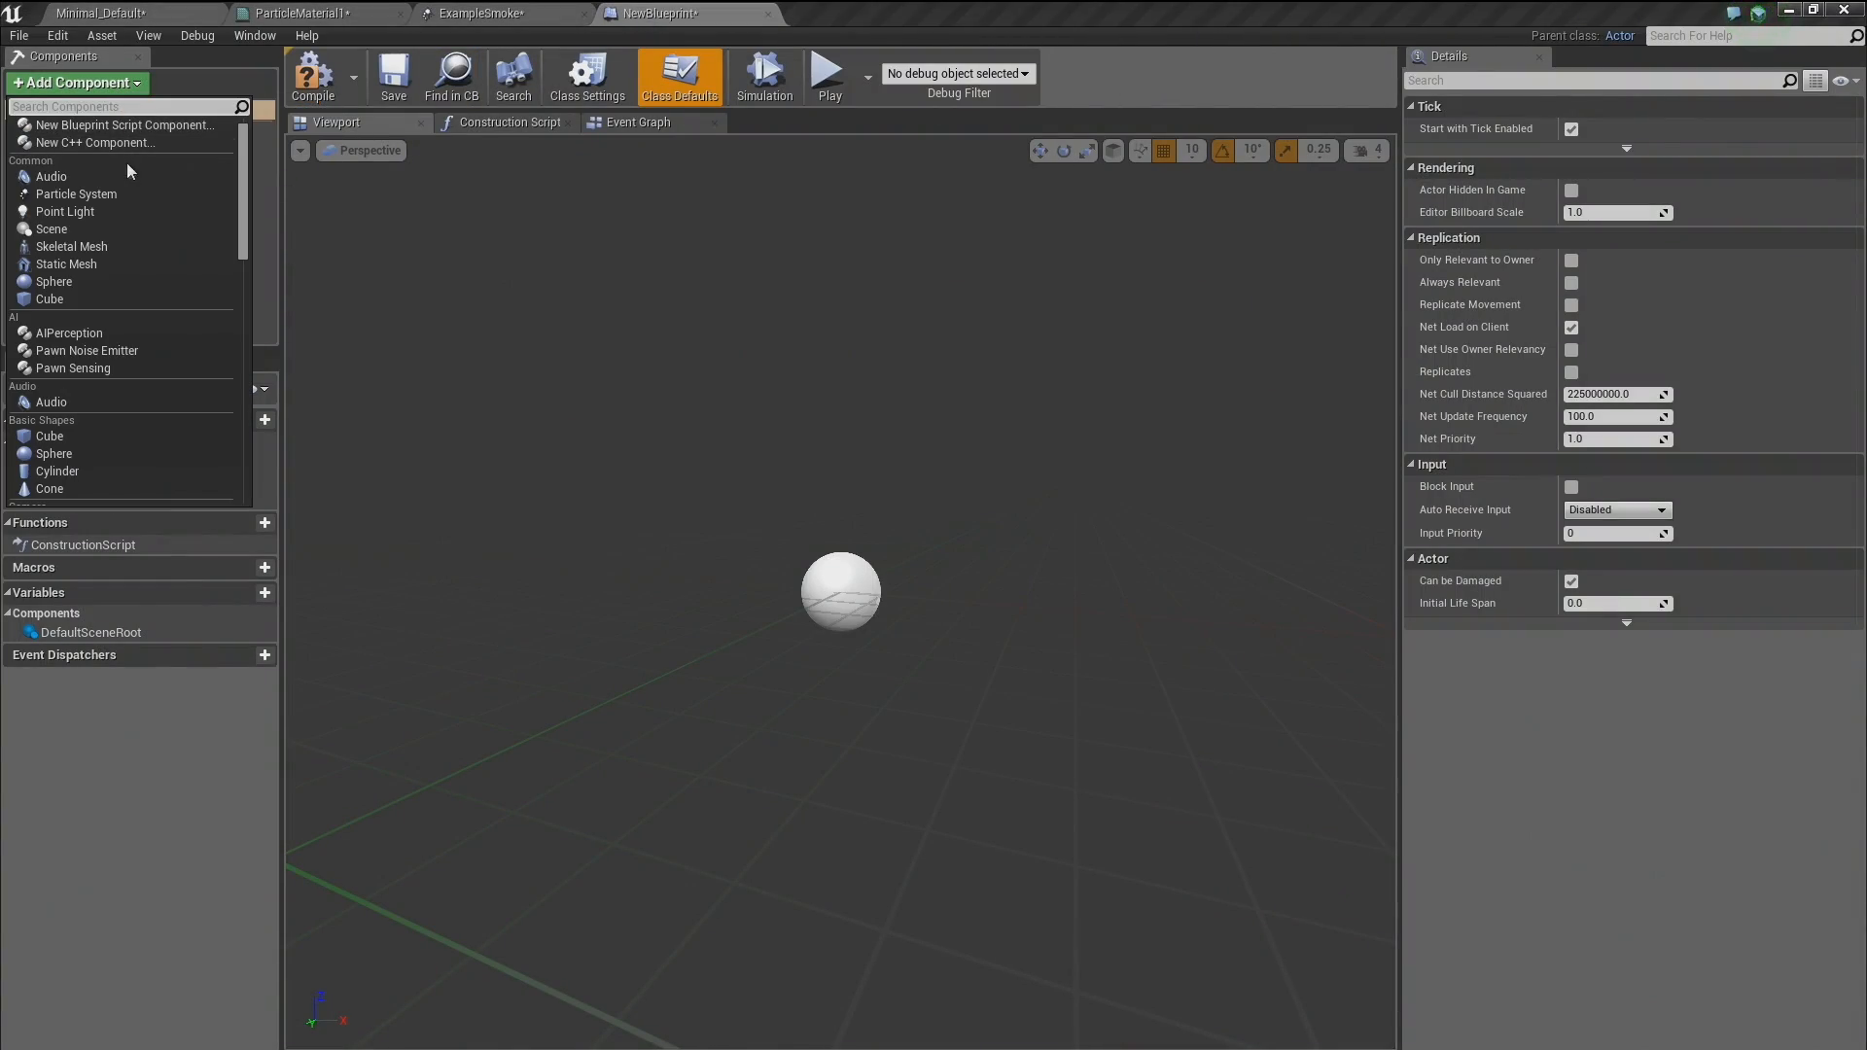
scroll(130, 292, "down", 10)
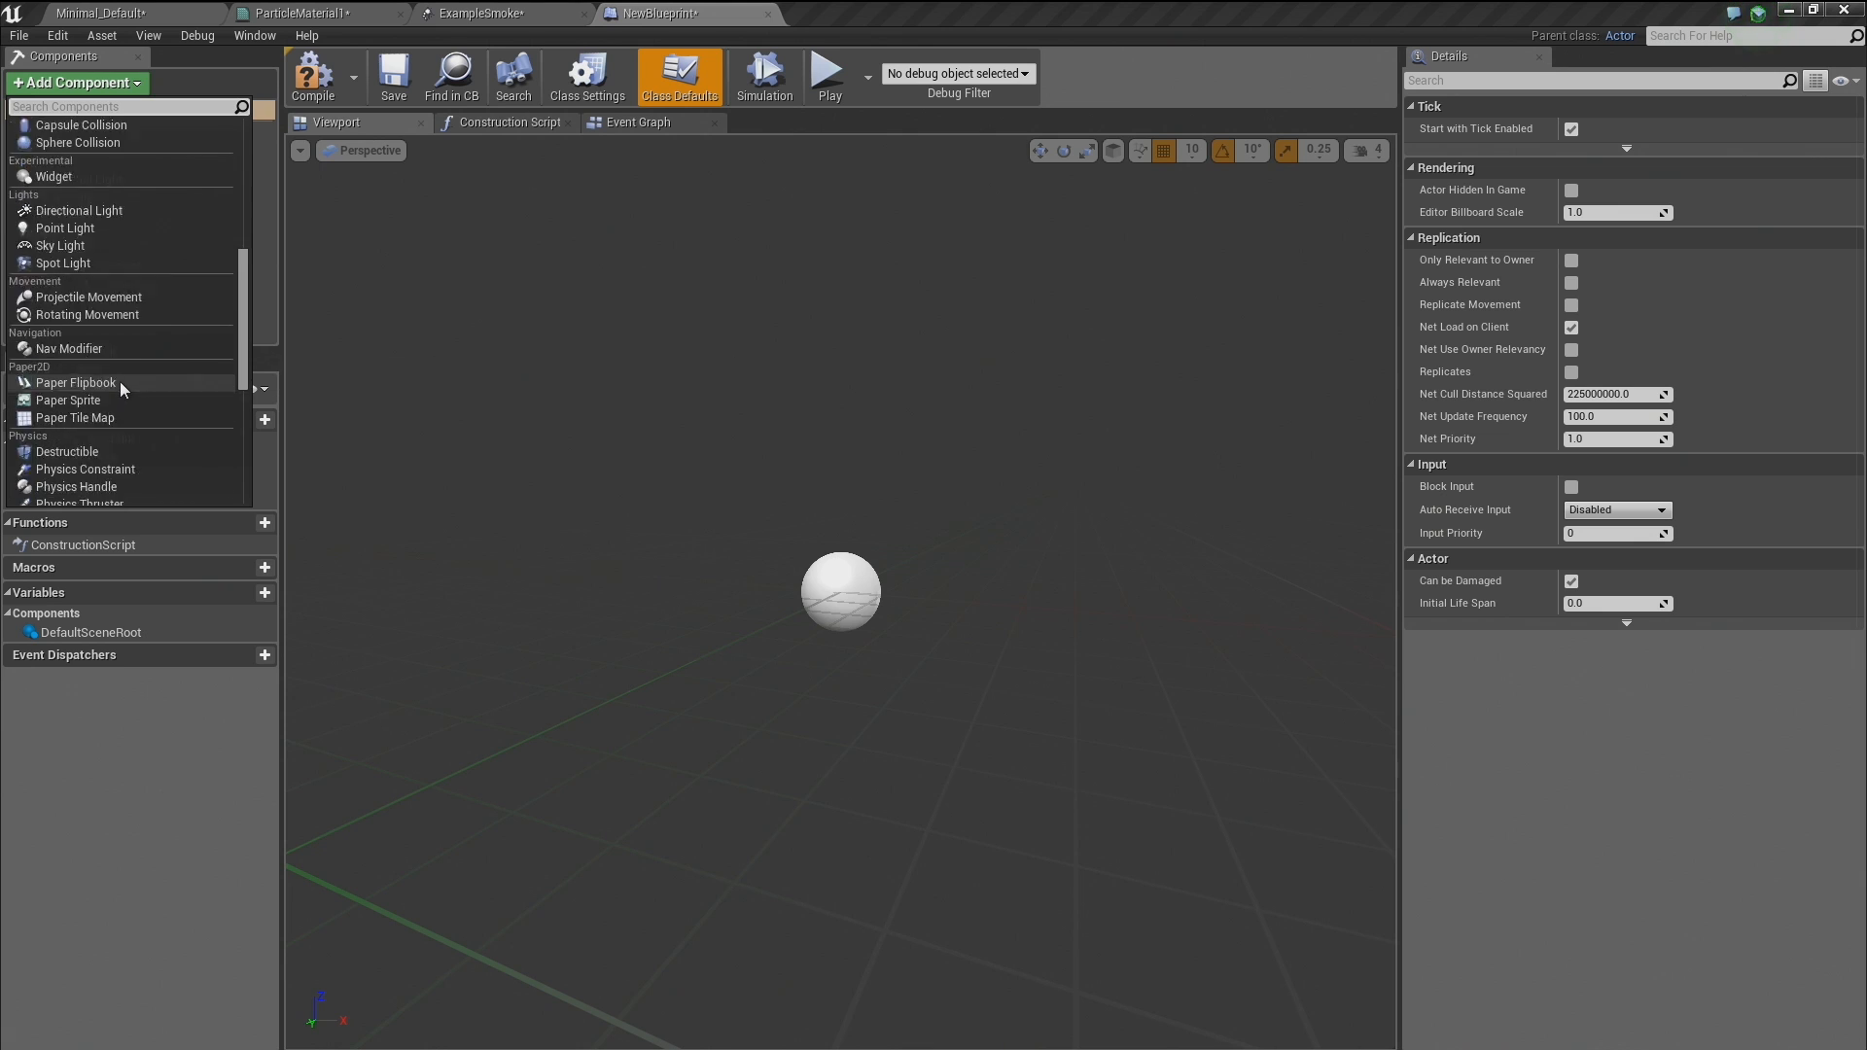
scroll(120, 391, "down", 8)
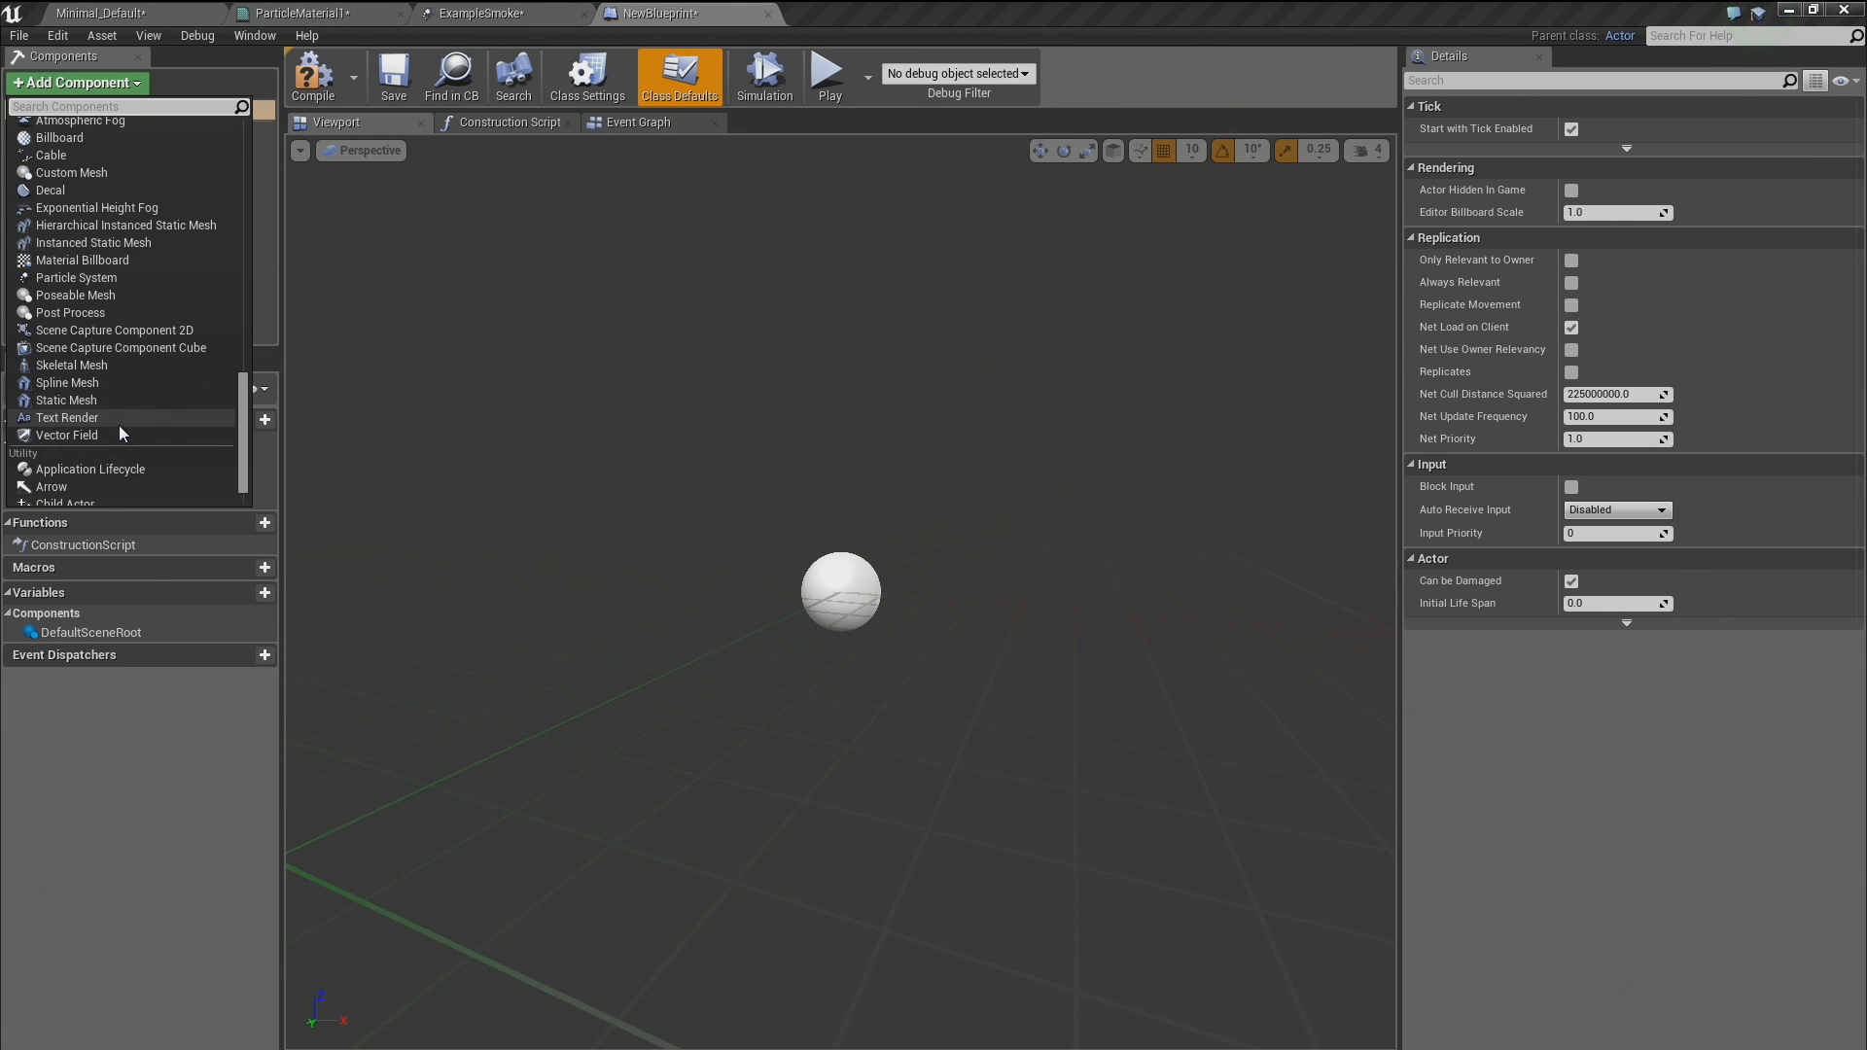
type("static")
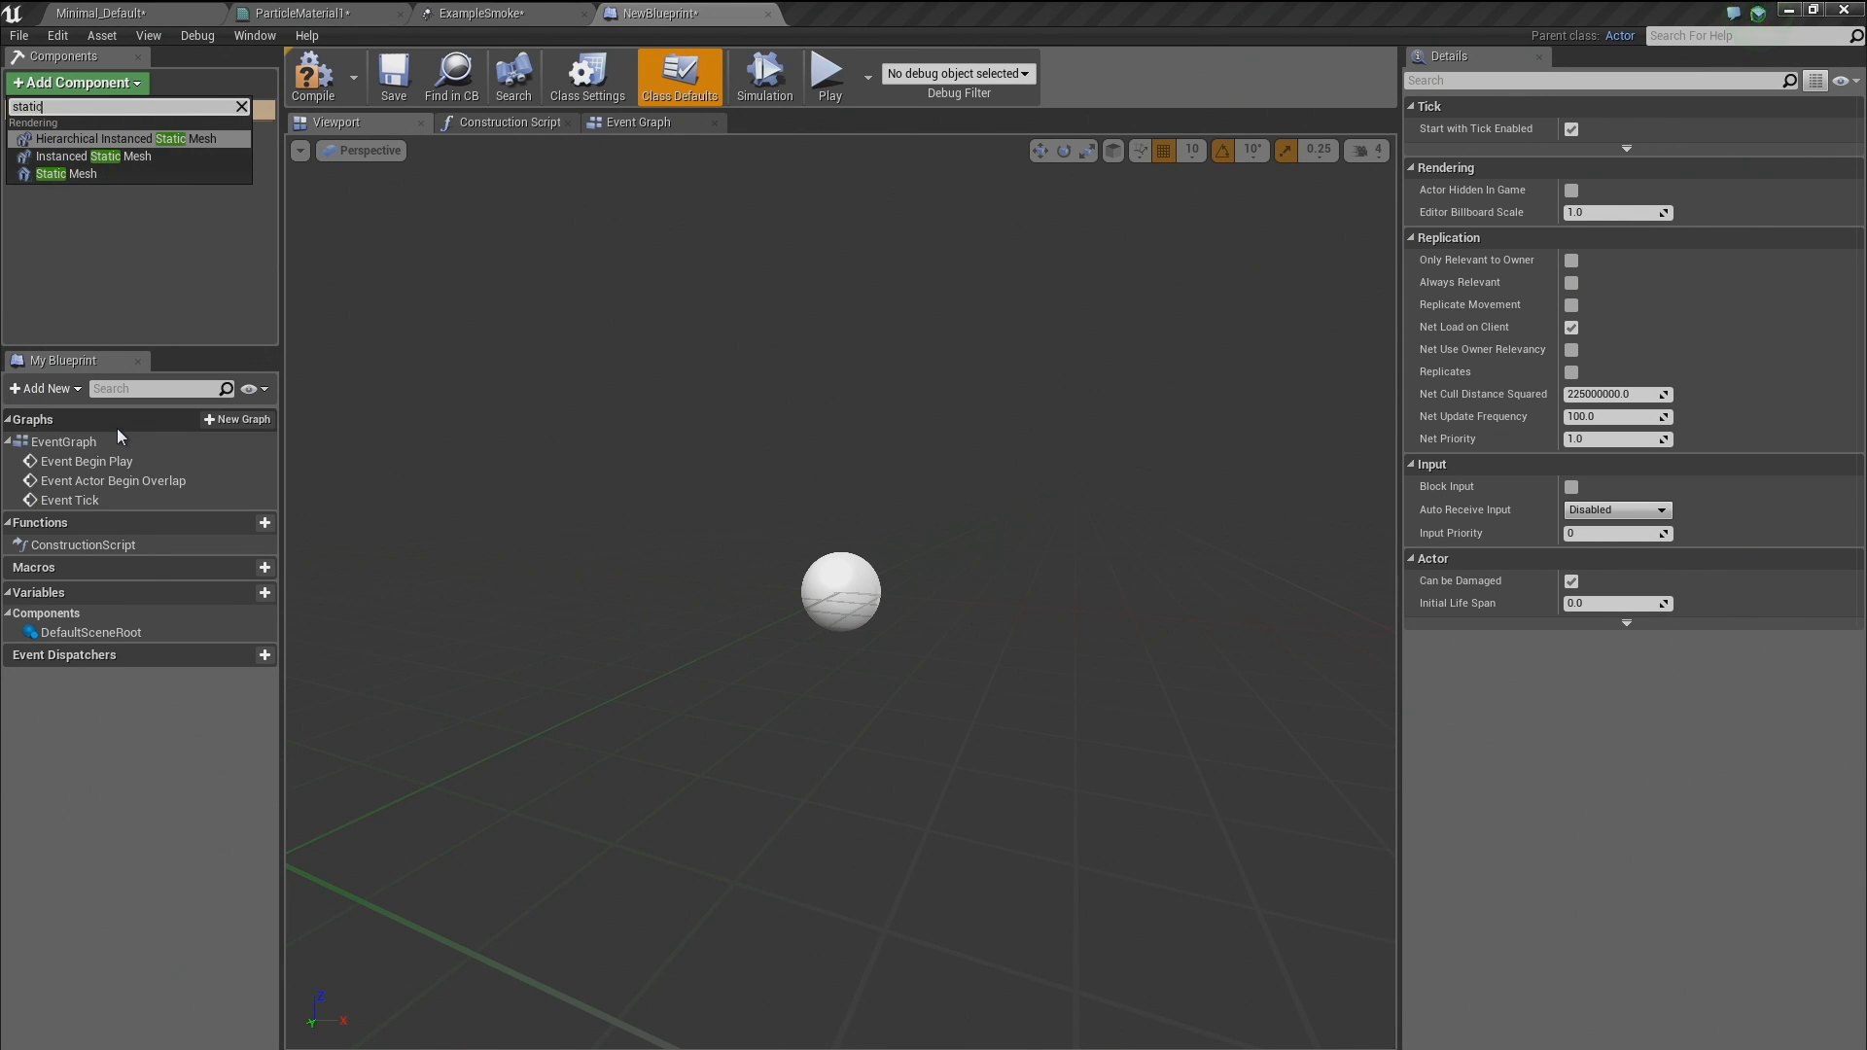
left_click(86, 175)
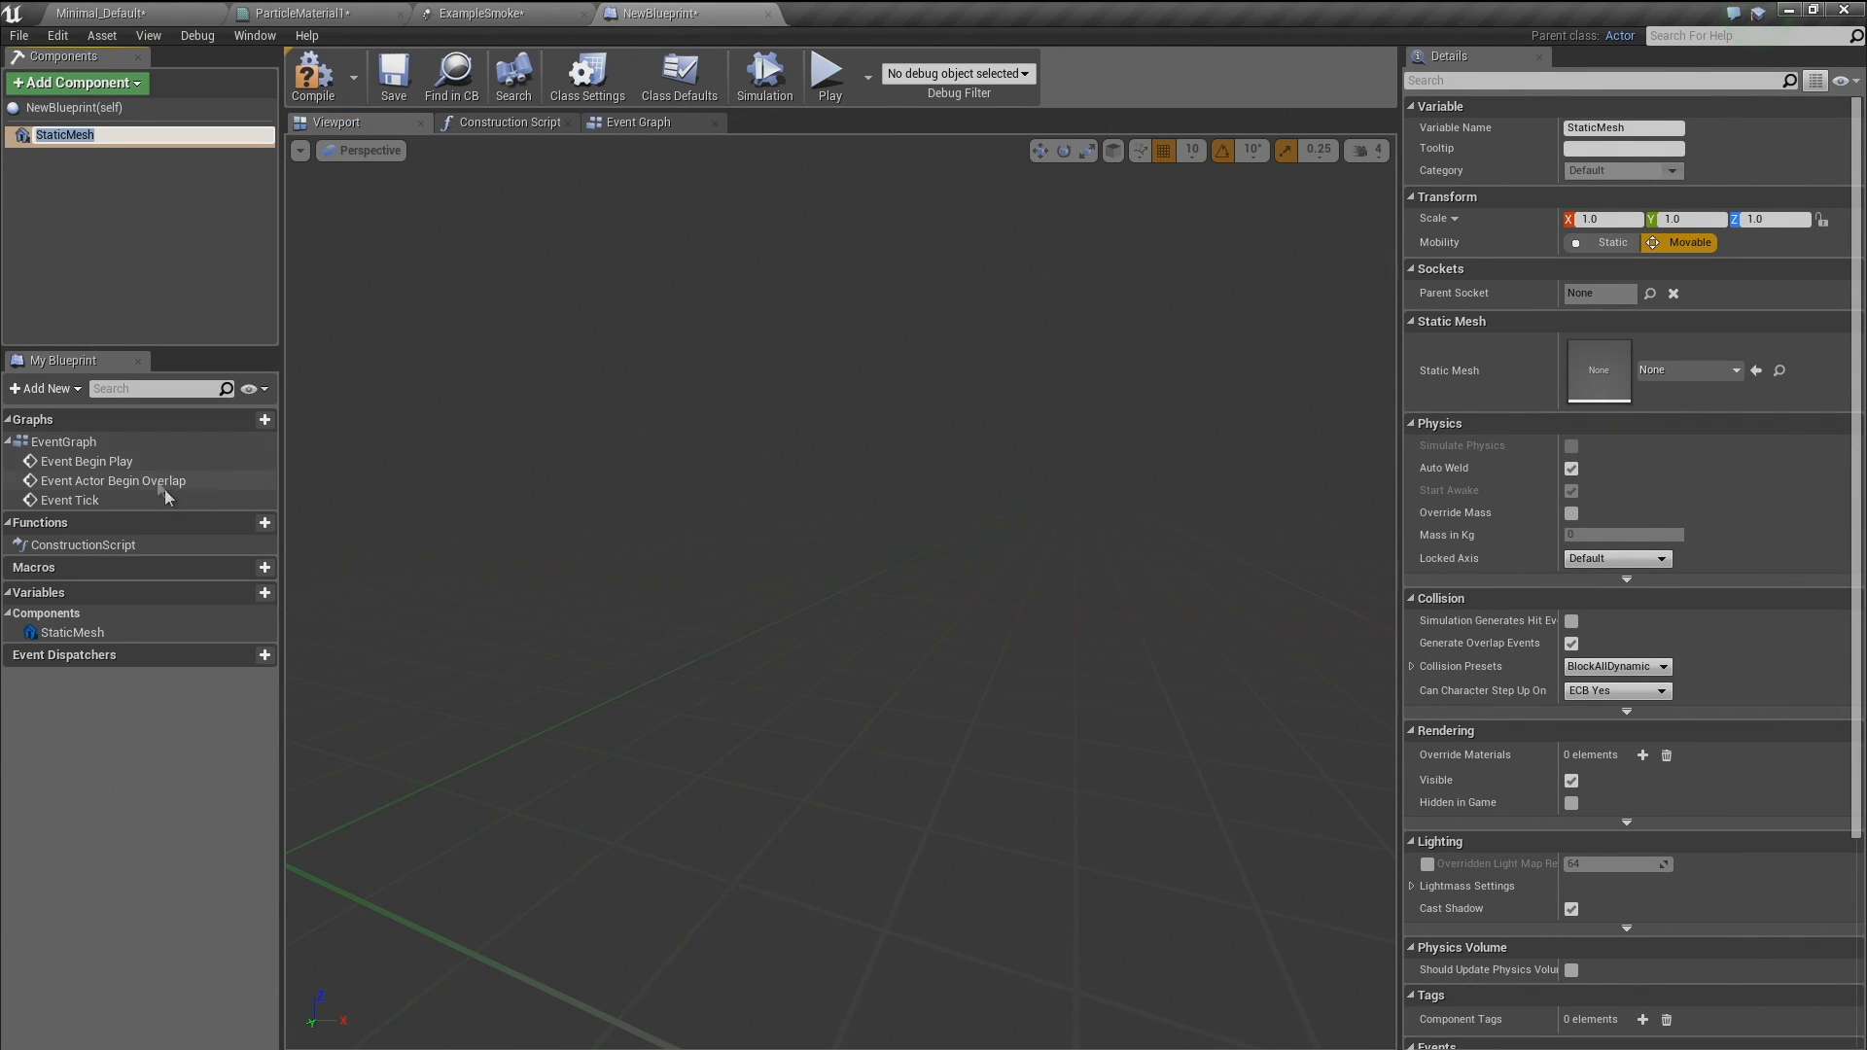
Assign the Shape_QuadPyramid mesh to the StaticMesh component and bring the whole pyramid into view.
left_click(1653, 372)
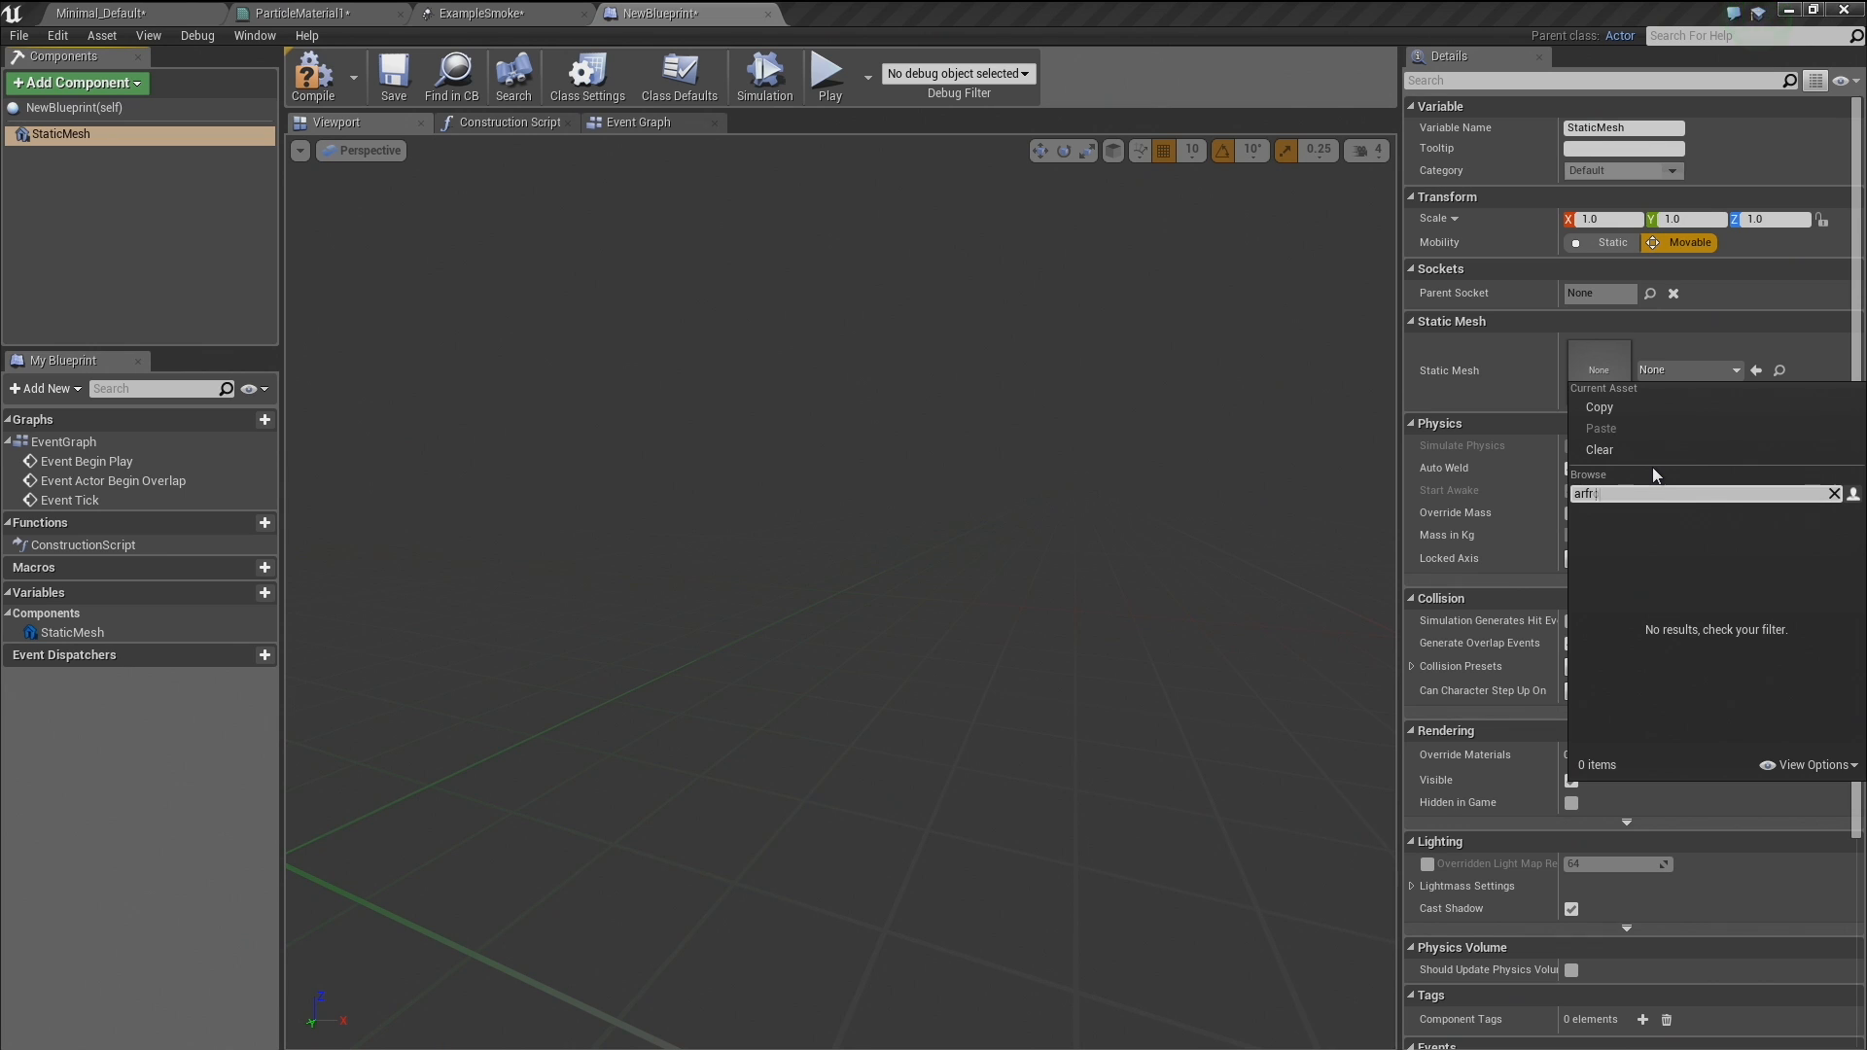
key("BackSpace")
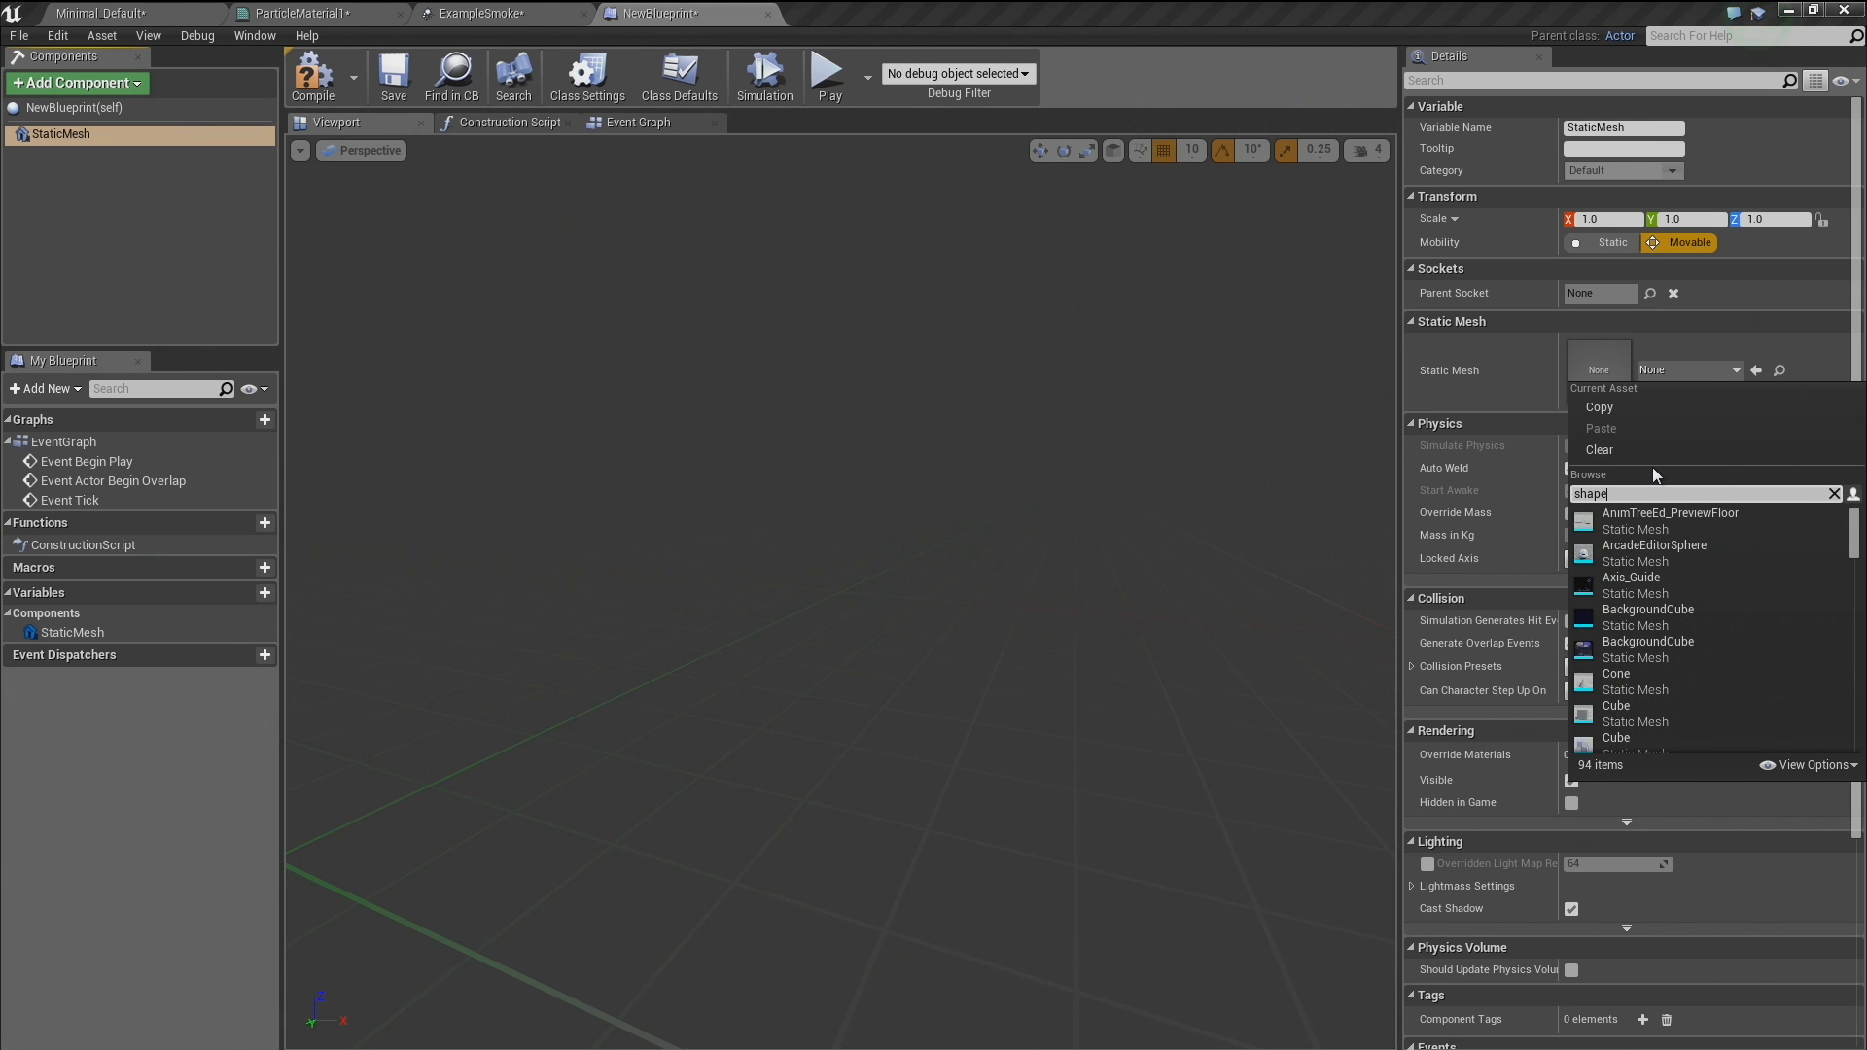
scroll(1721, 631, "down", 5)
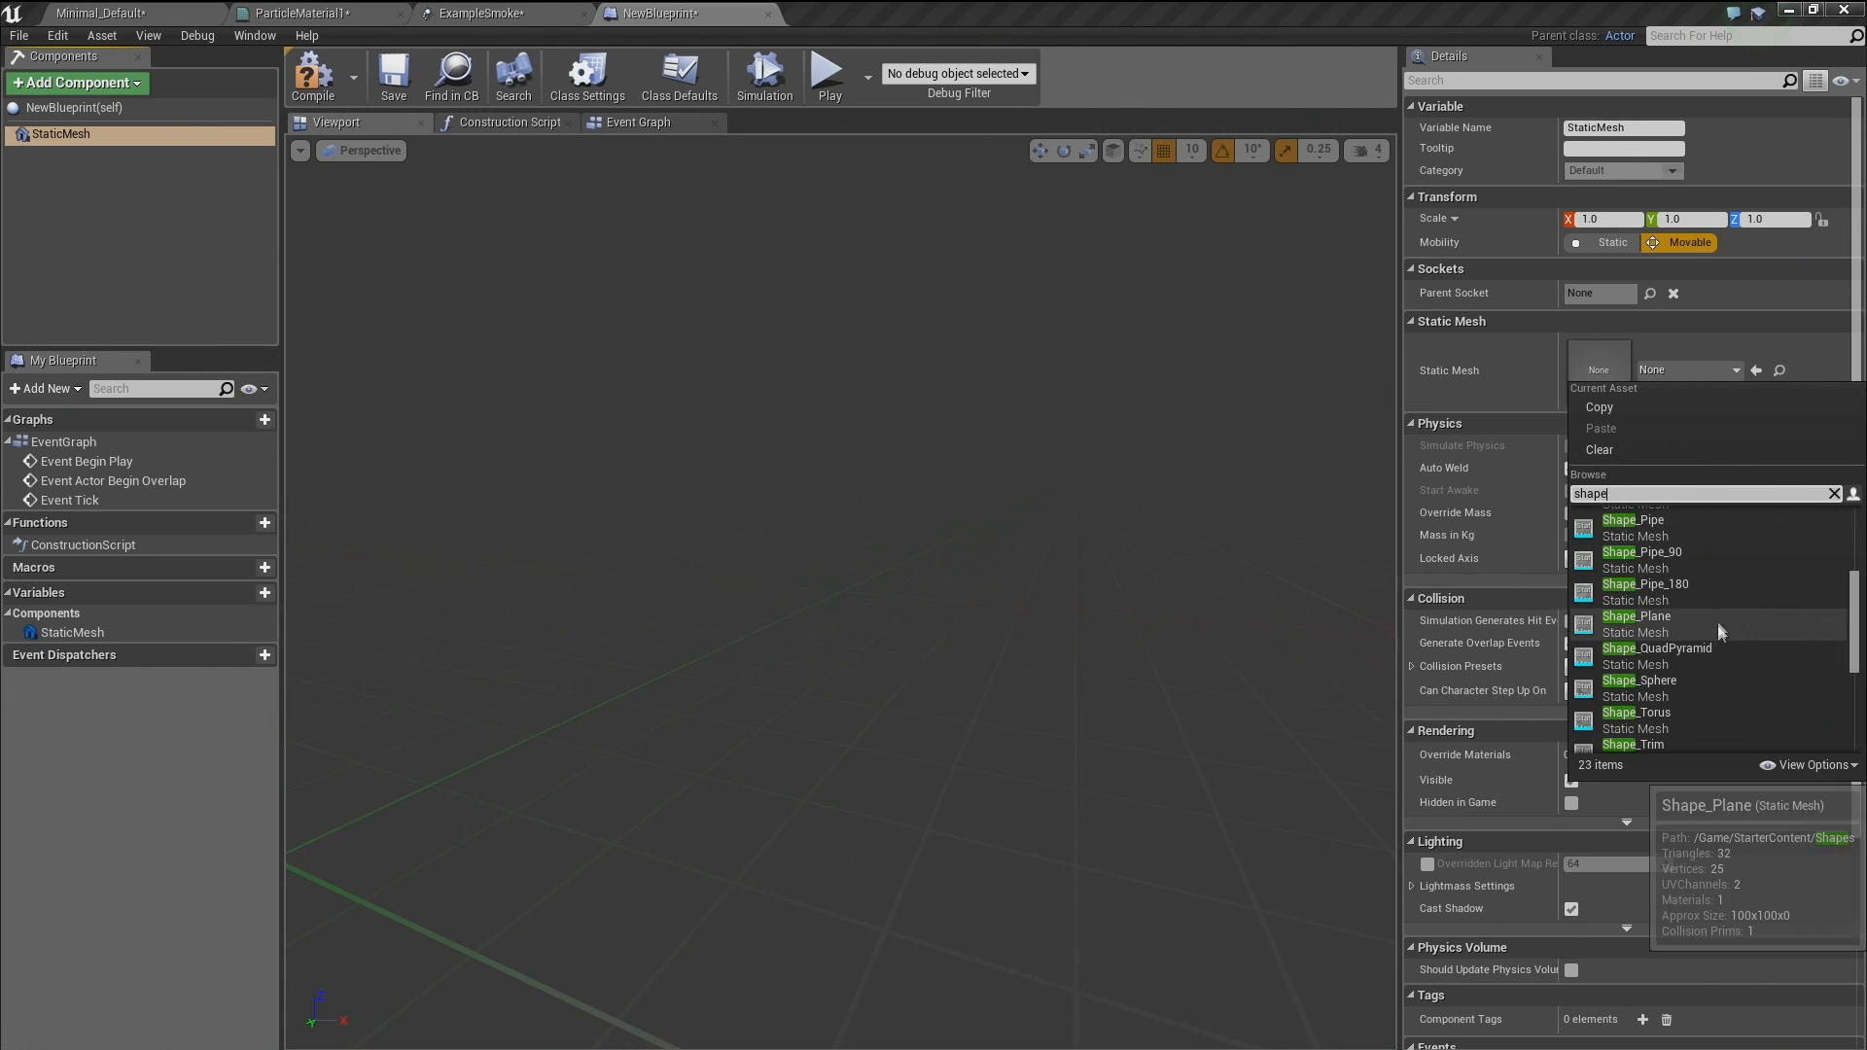
left_click(1713, 653)
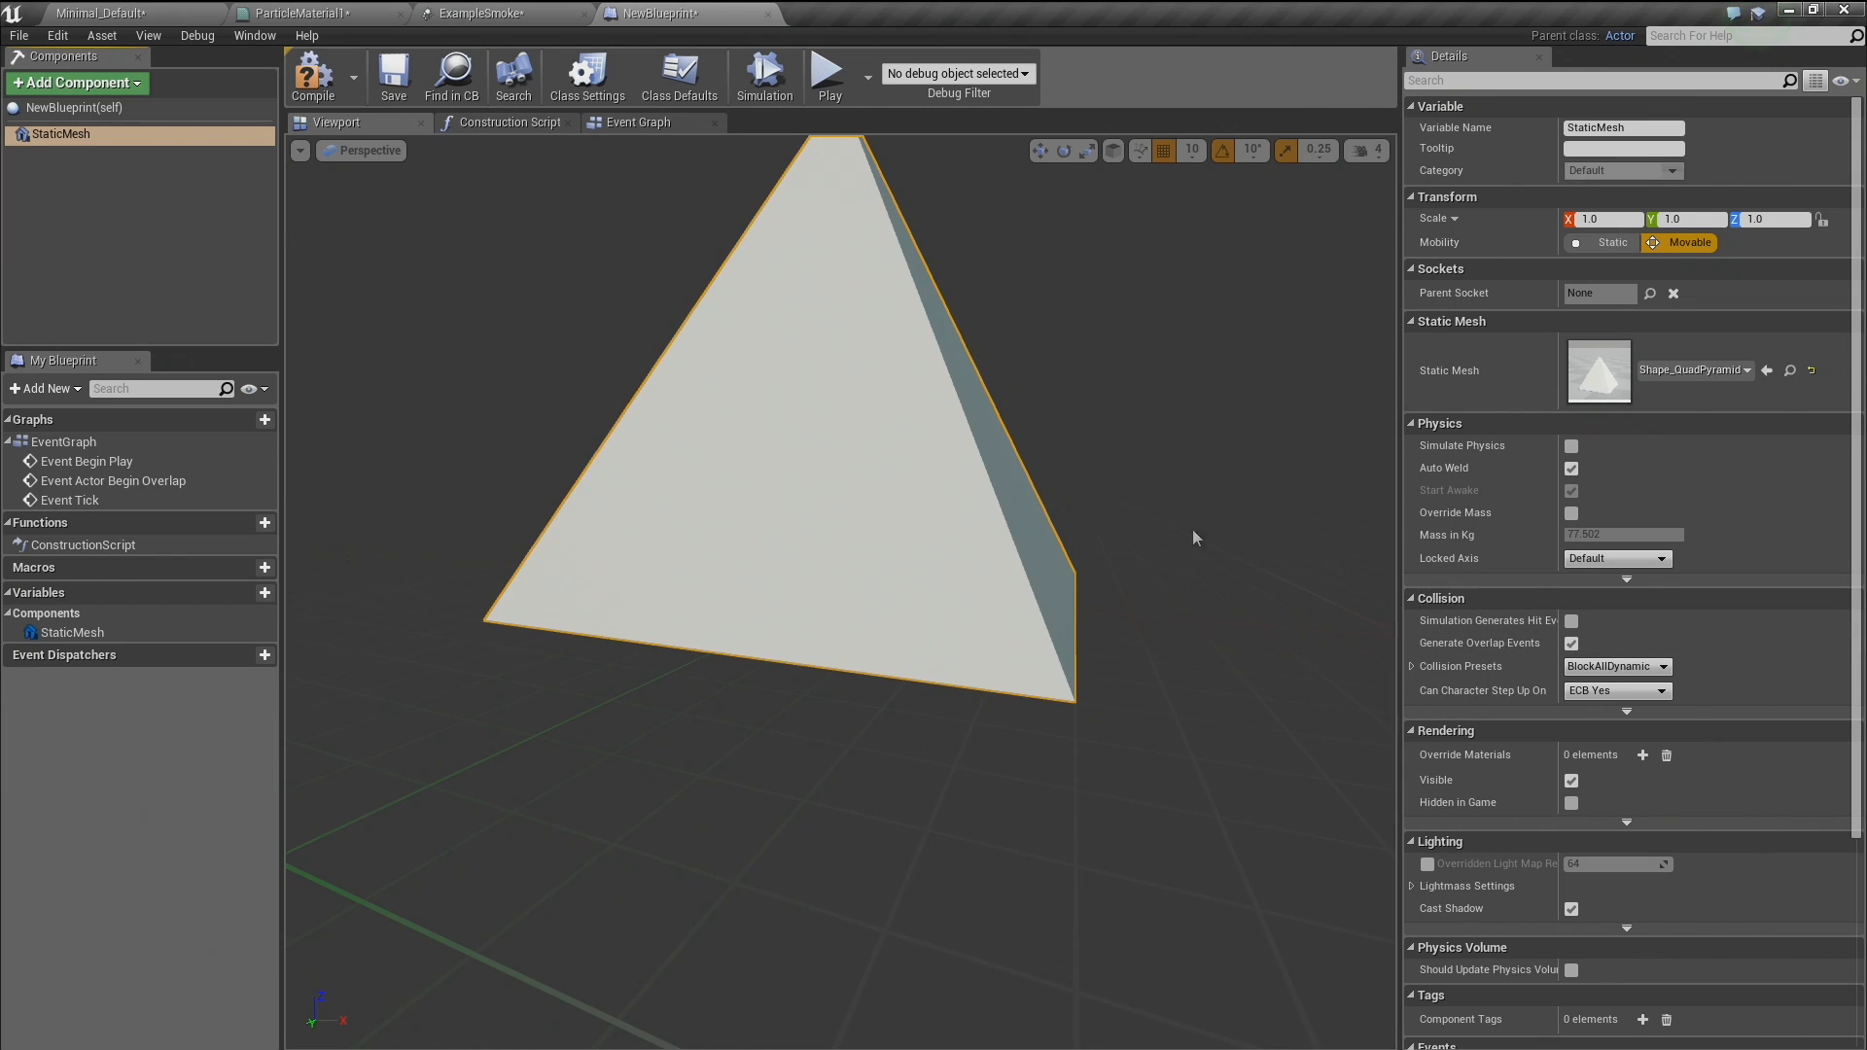
right_click_drag(1196, 537, 1155, 557)
mouse_move(754, 675)
right_mouse_down()
mouse_move(705, 696)
mouse_move(753, 675)
right_mouse_up()
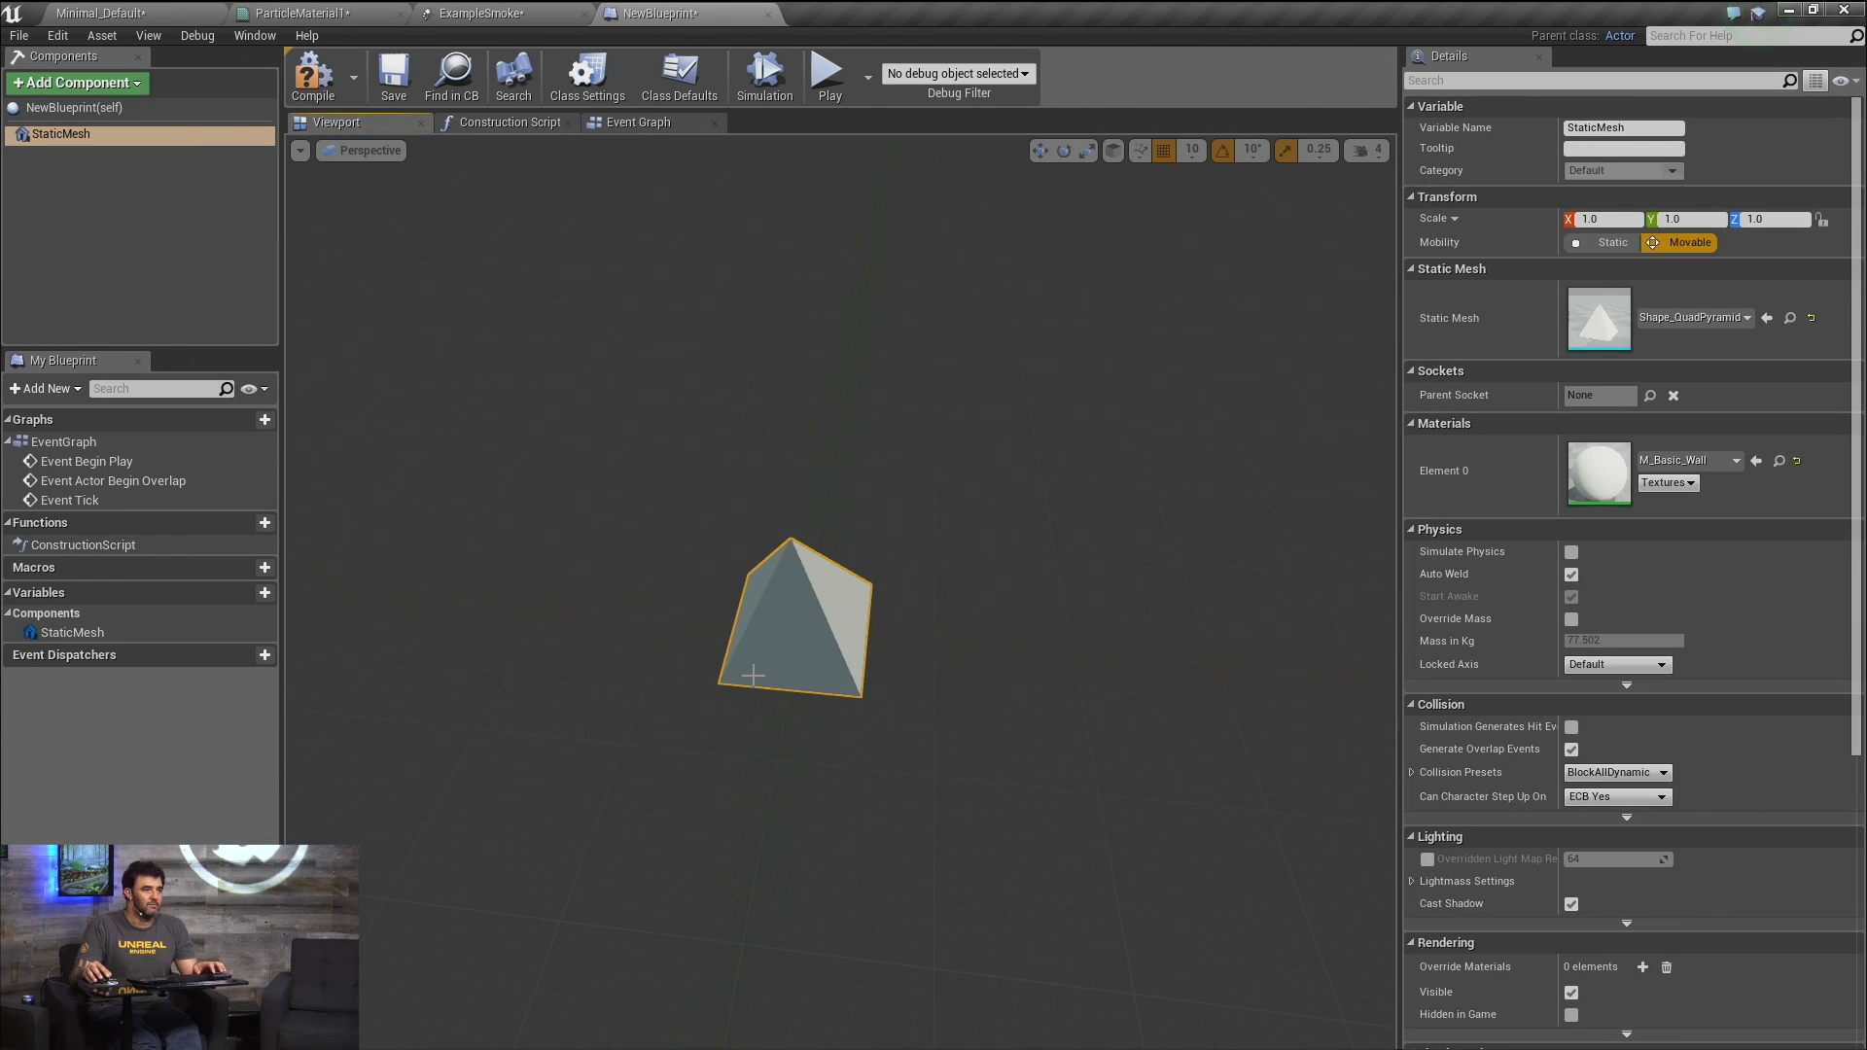
Duplicate the StaticMesh pyramid component.
left_click(200, 268)
left_click(797, 608)
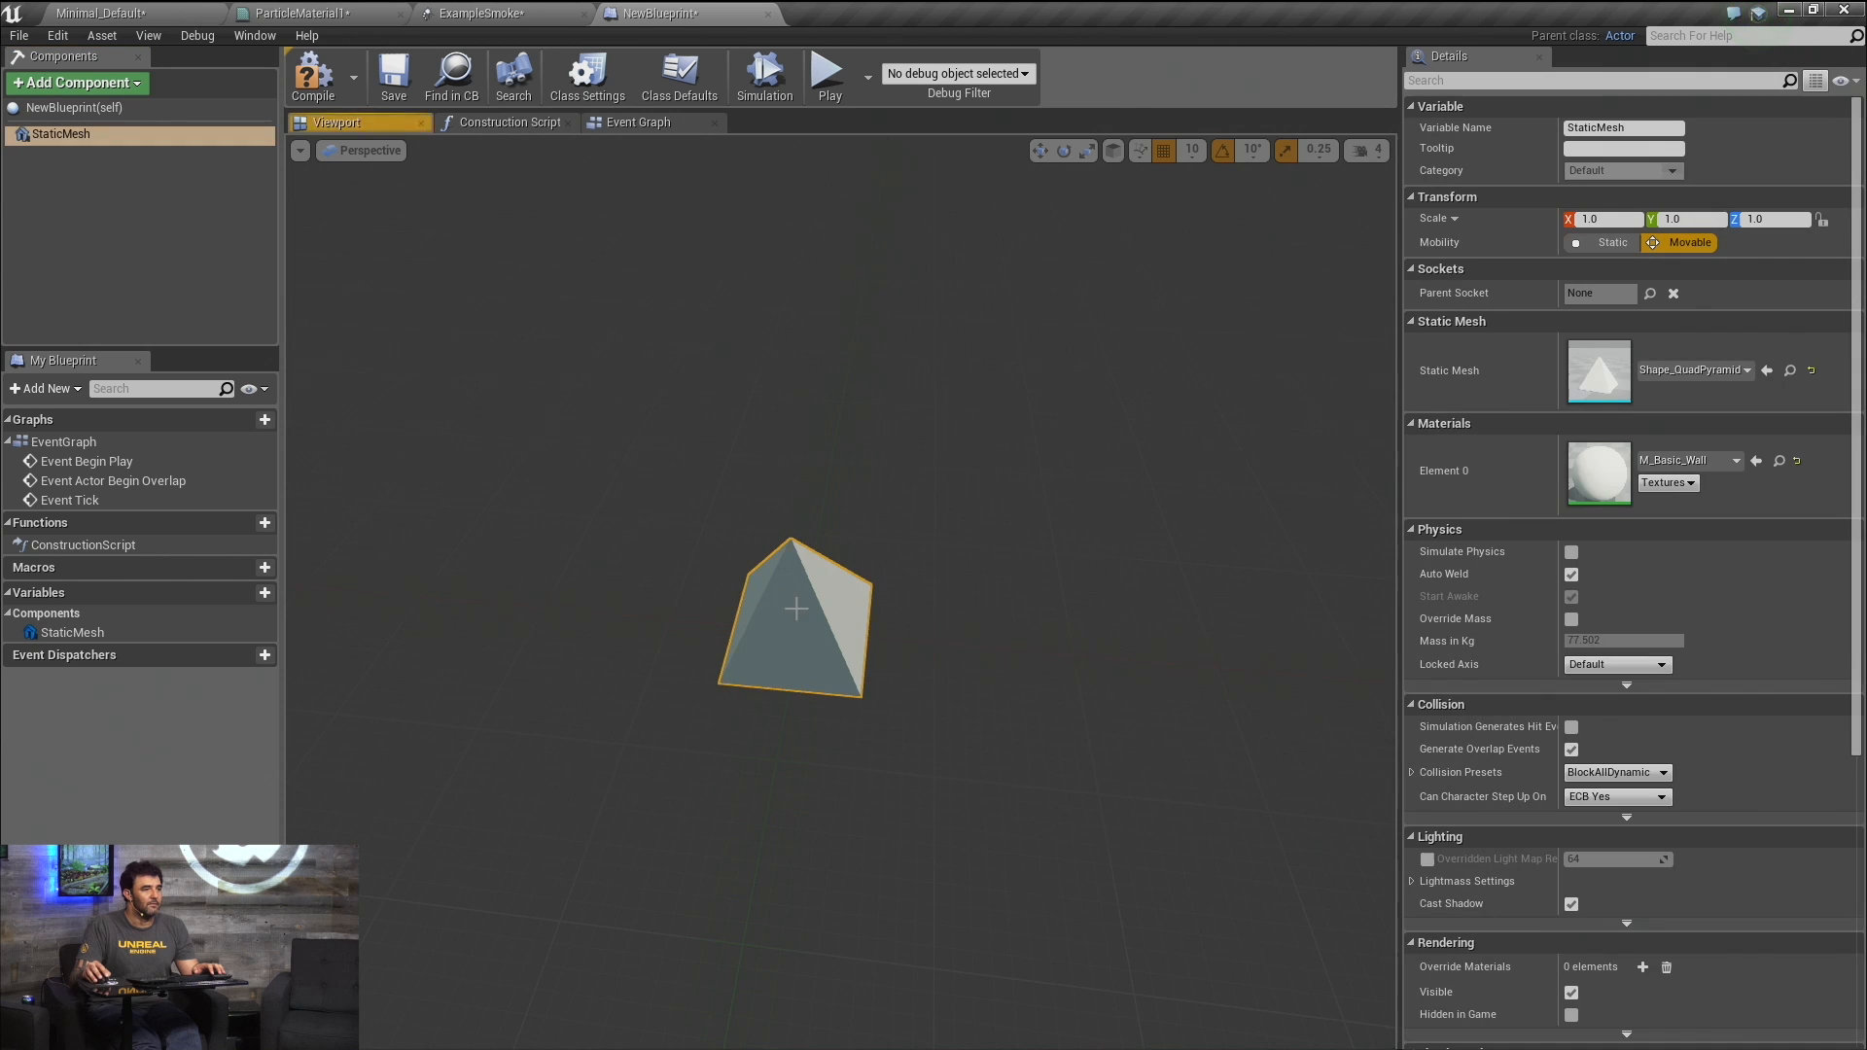
right_click(136, 146)
left_click(180, 269)
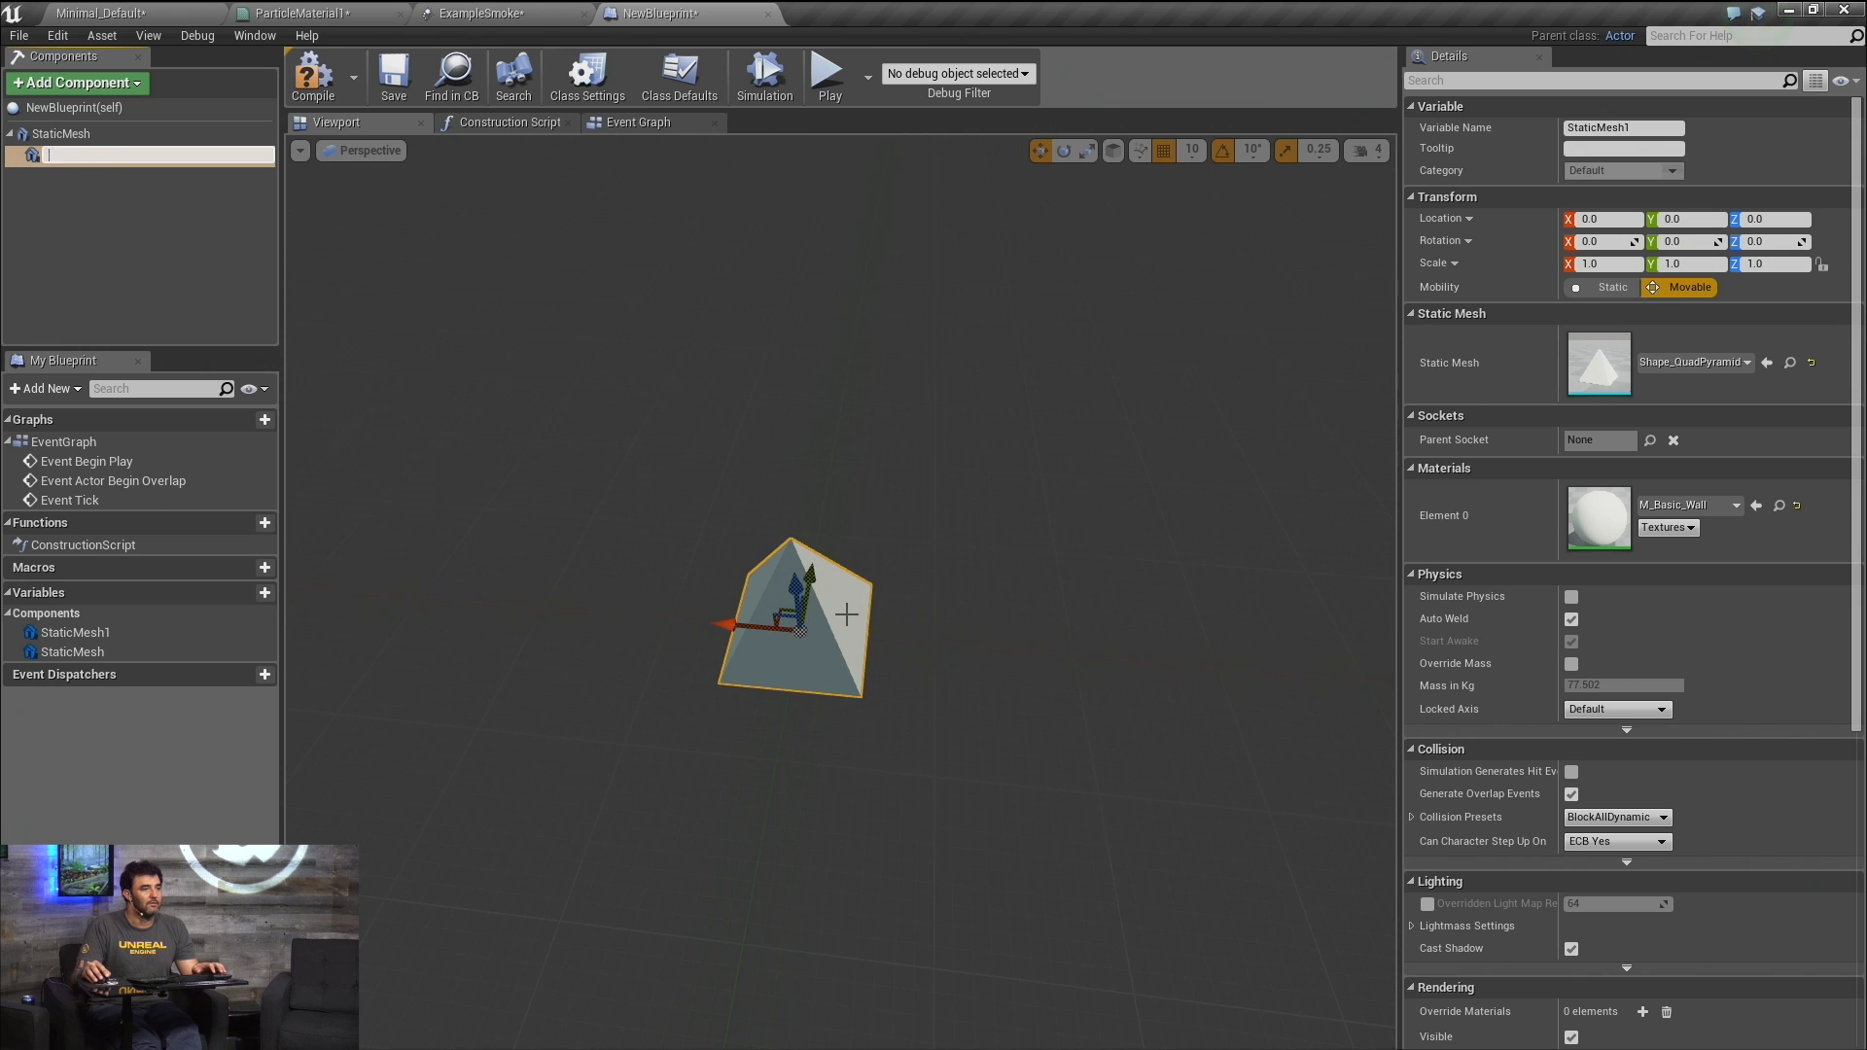
Rotate the StaticMesh1 pyramid 90 degrees about the Y axis.
left_click_drag(846, 614, 822, 662)
key("space")
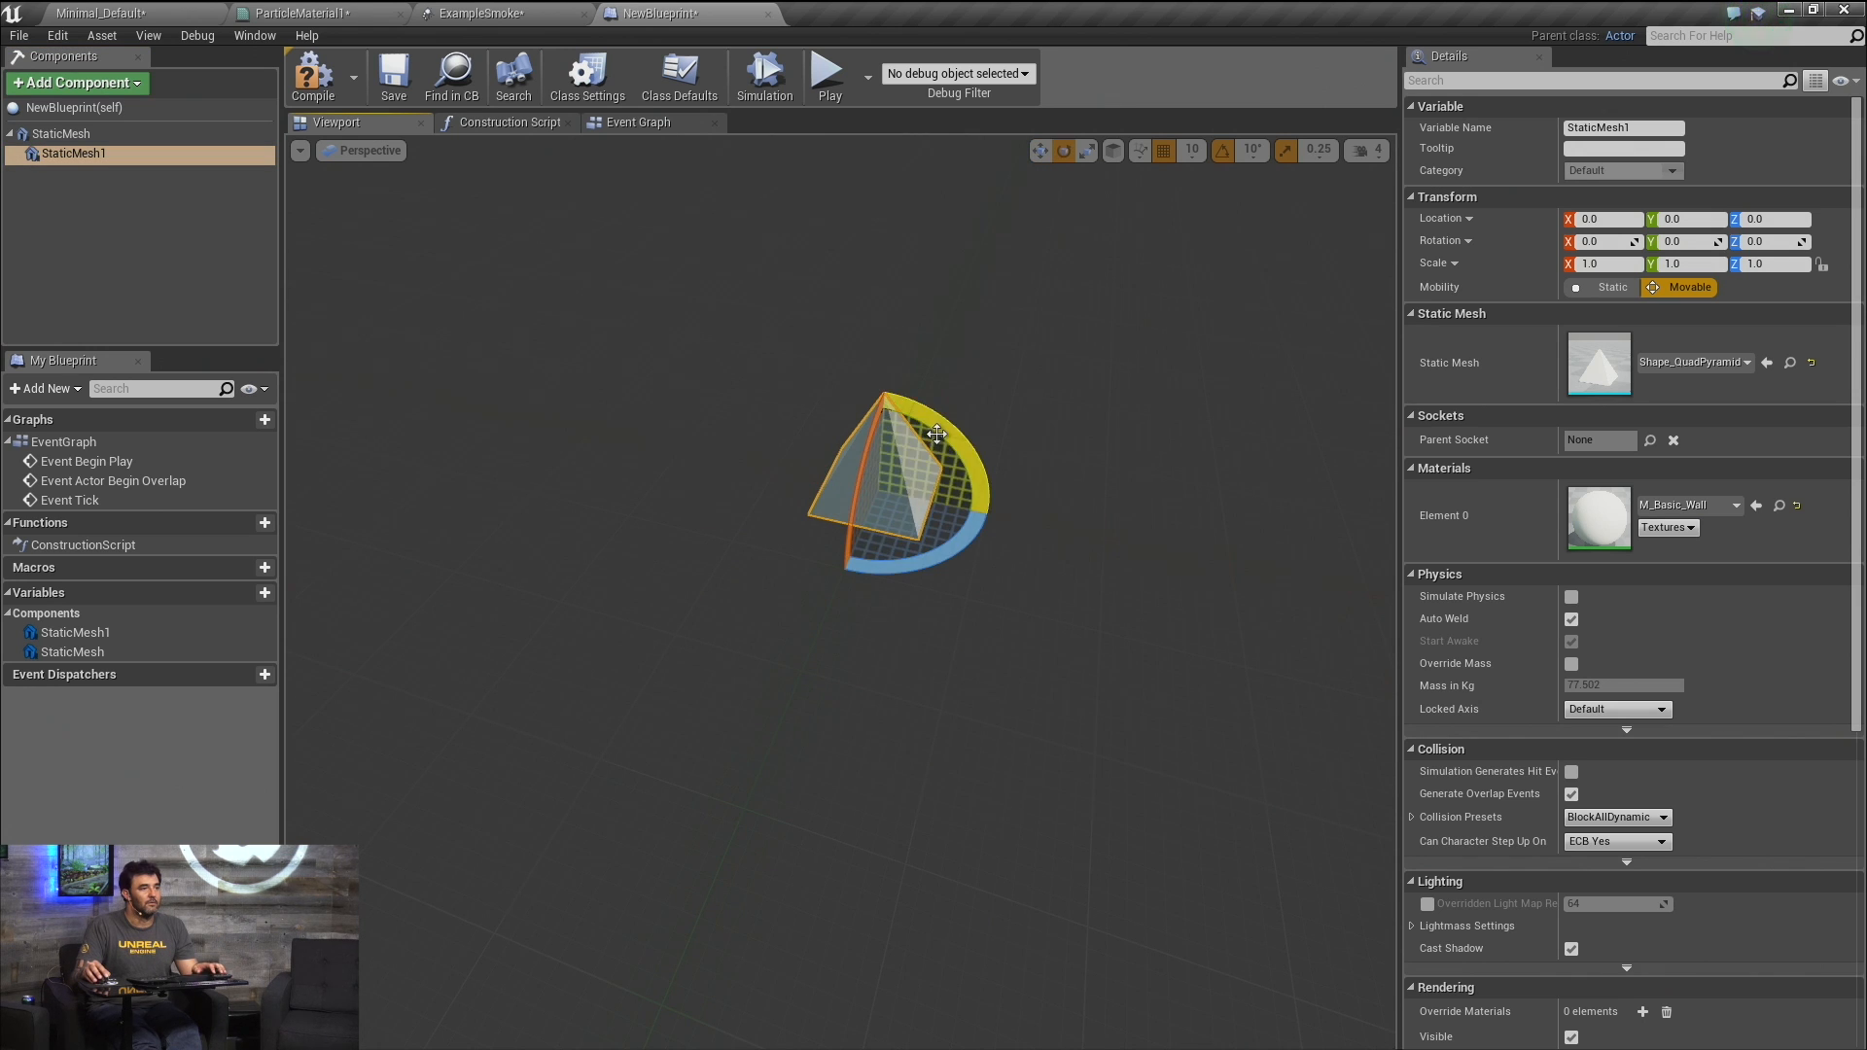
left_click_drag(937, 432, 1008, 505)
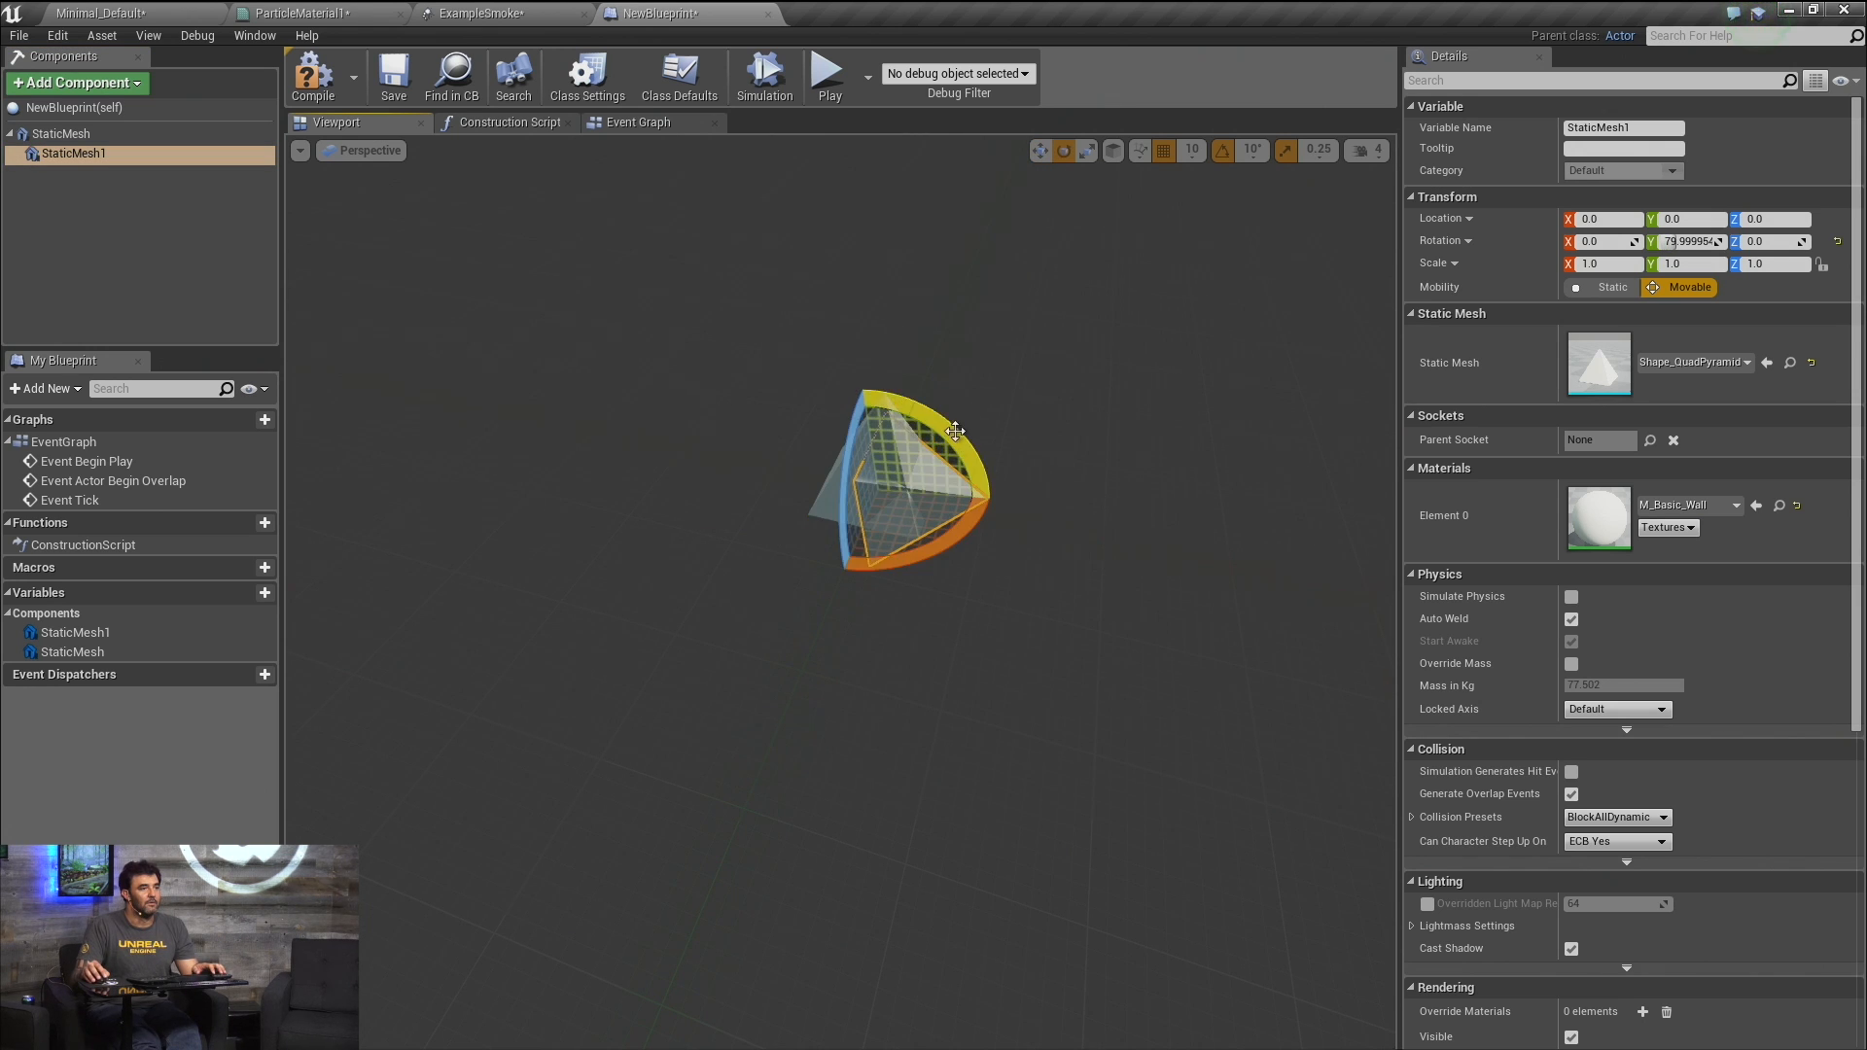
left_click_drag(955, 431, 964, 437)
Move the rotated StaticMesh1 pyramid to a location of about -40 in X and -30 in Z.
key("r")
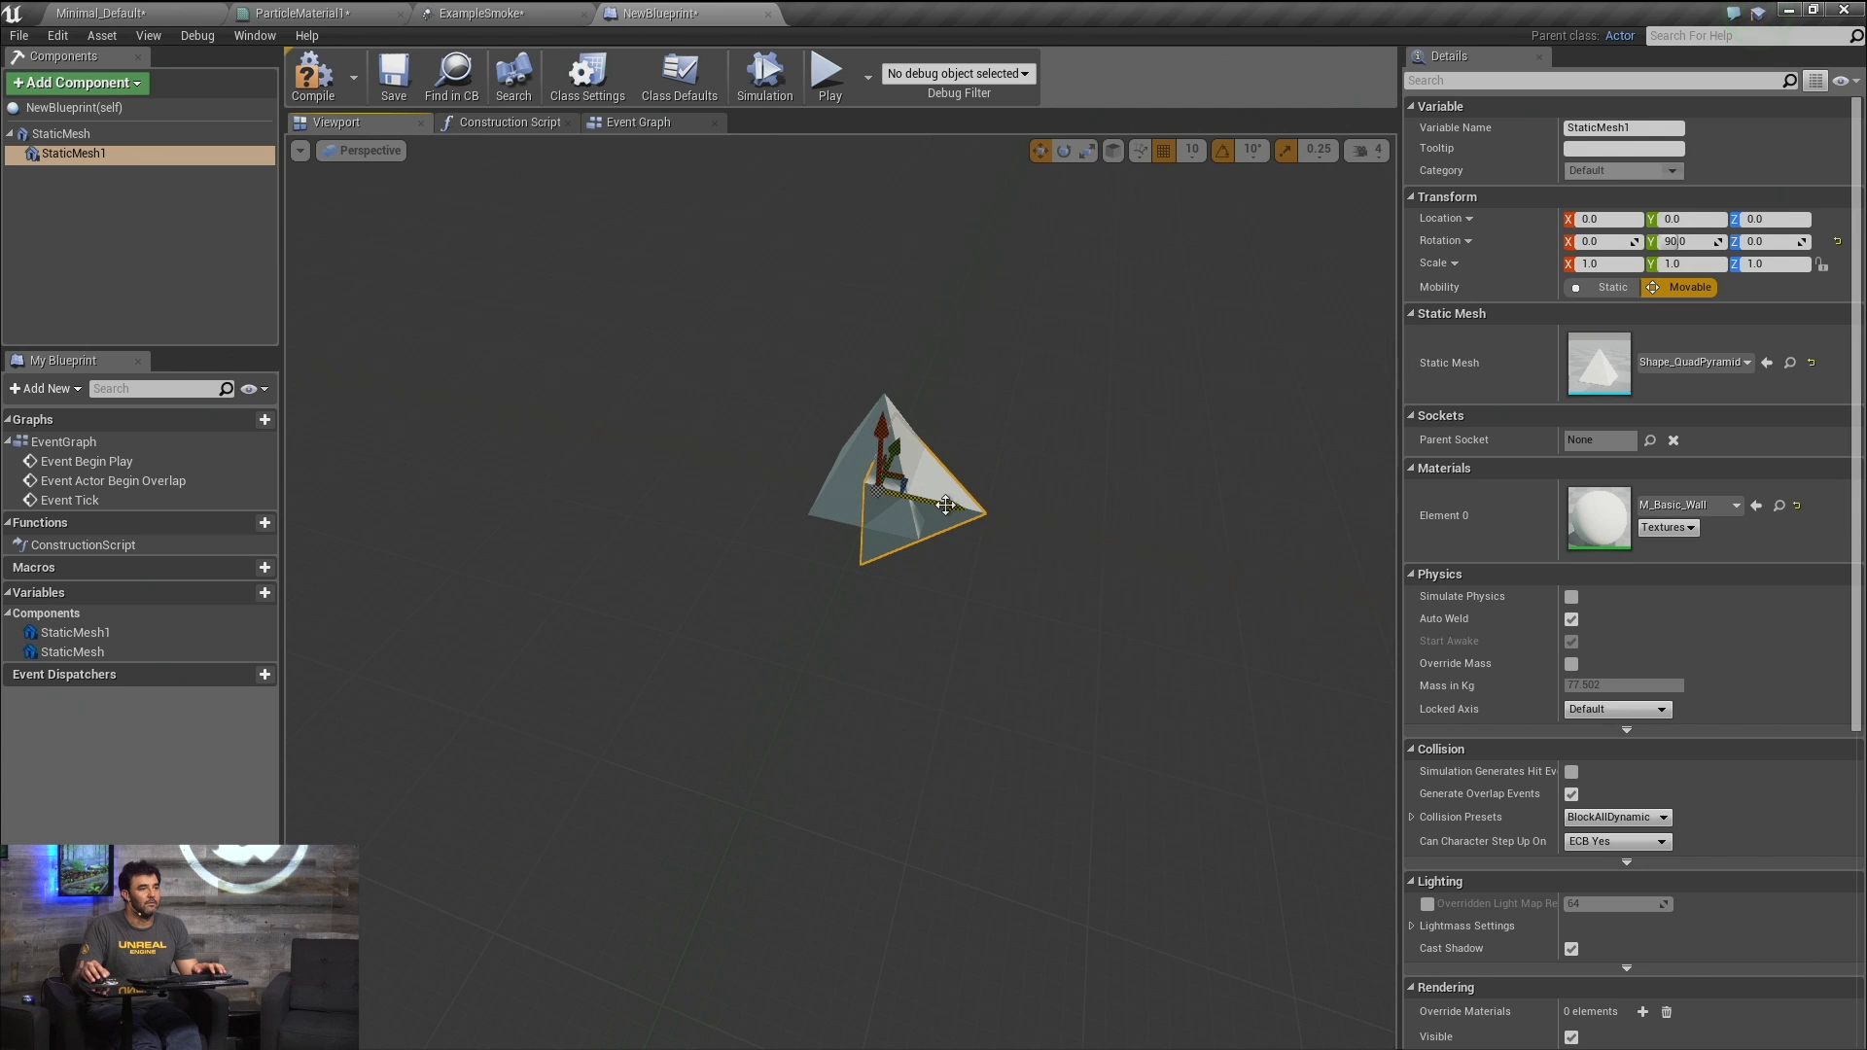
left_click_drag(945, 504, 997, 504)
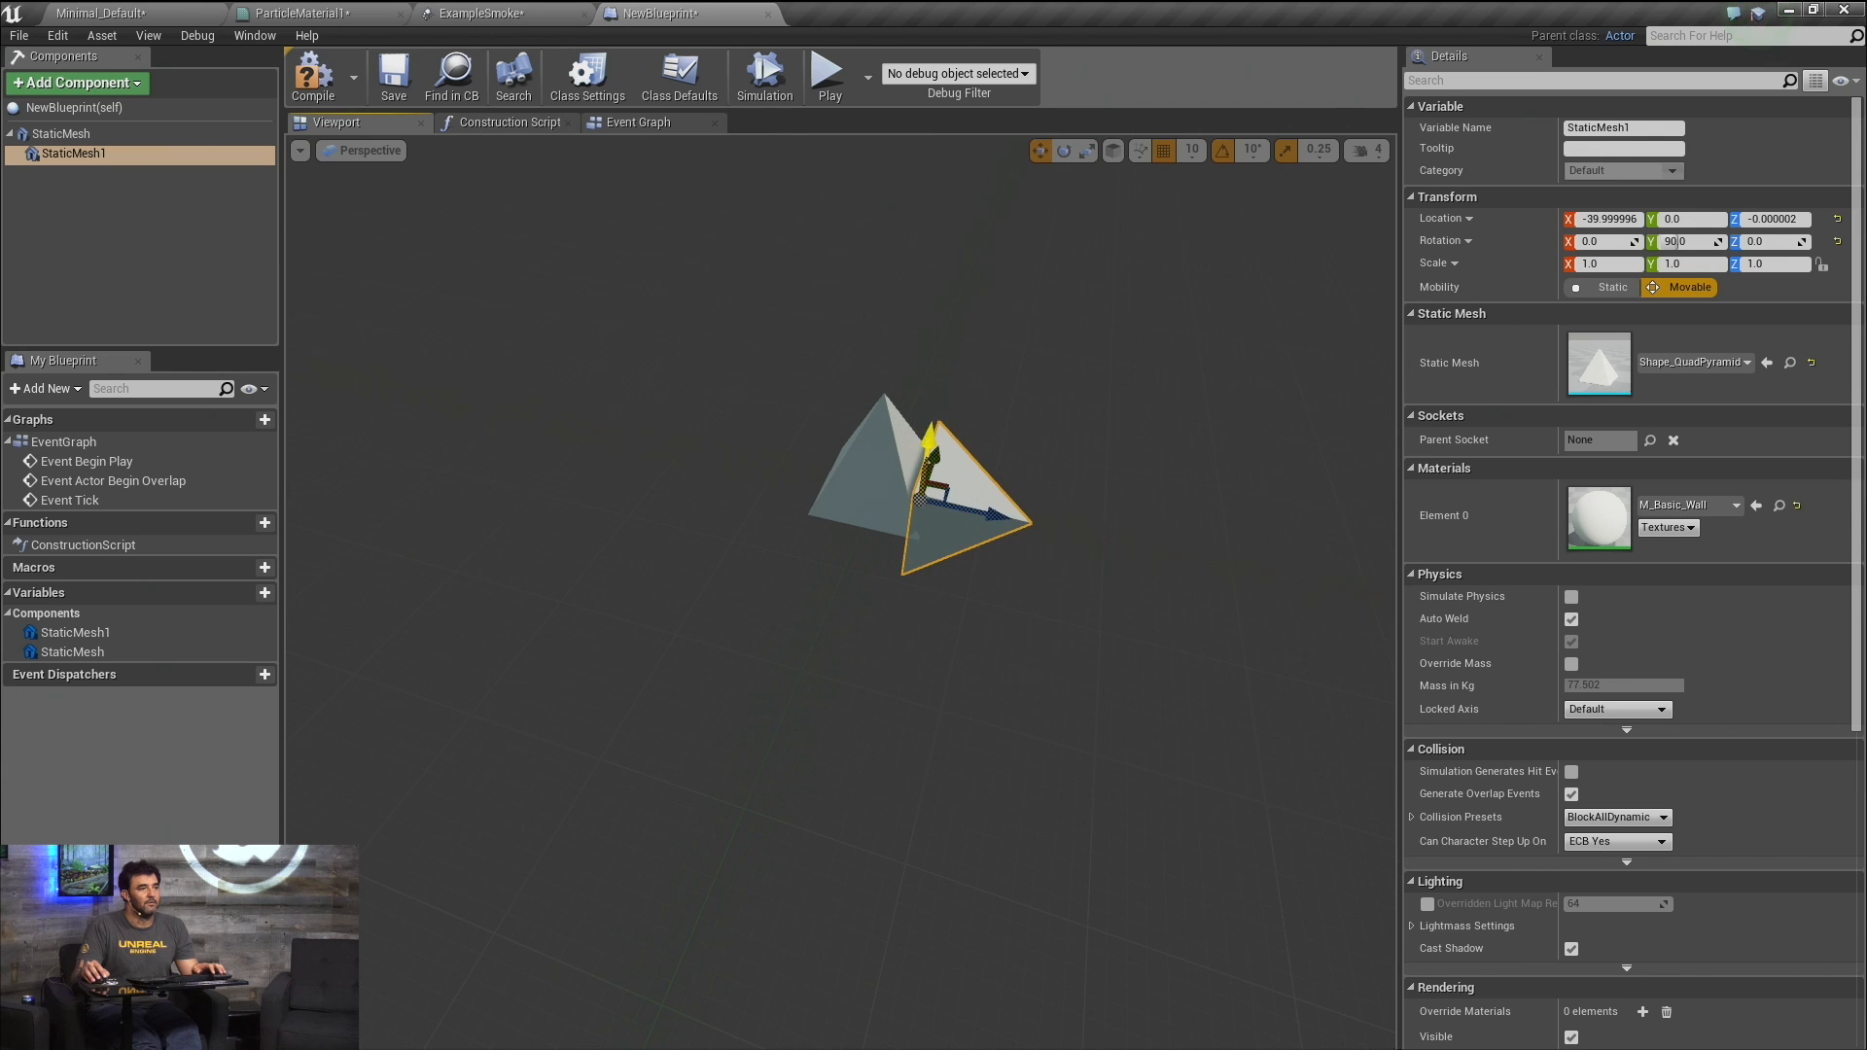
left_click_drag(930, 441, 928, 463)
View the two pyramids from several sides and switch StaticMesh1's transform gizmo to world space.
right_click_drag(977, 443, 1021, 397)
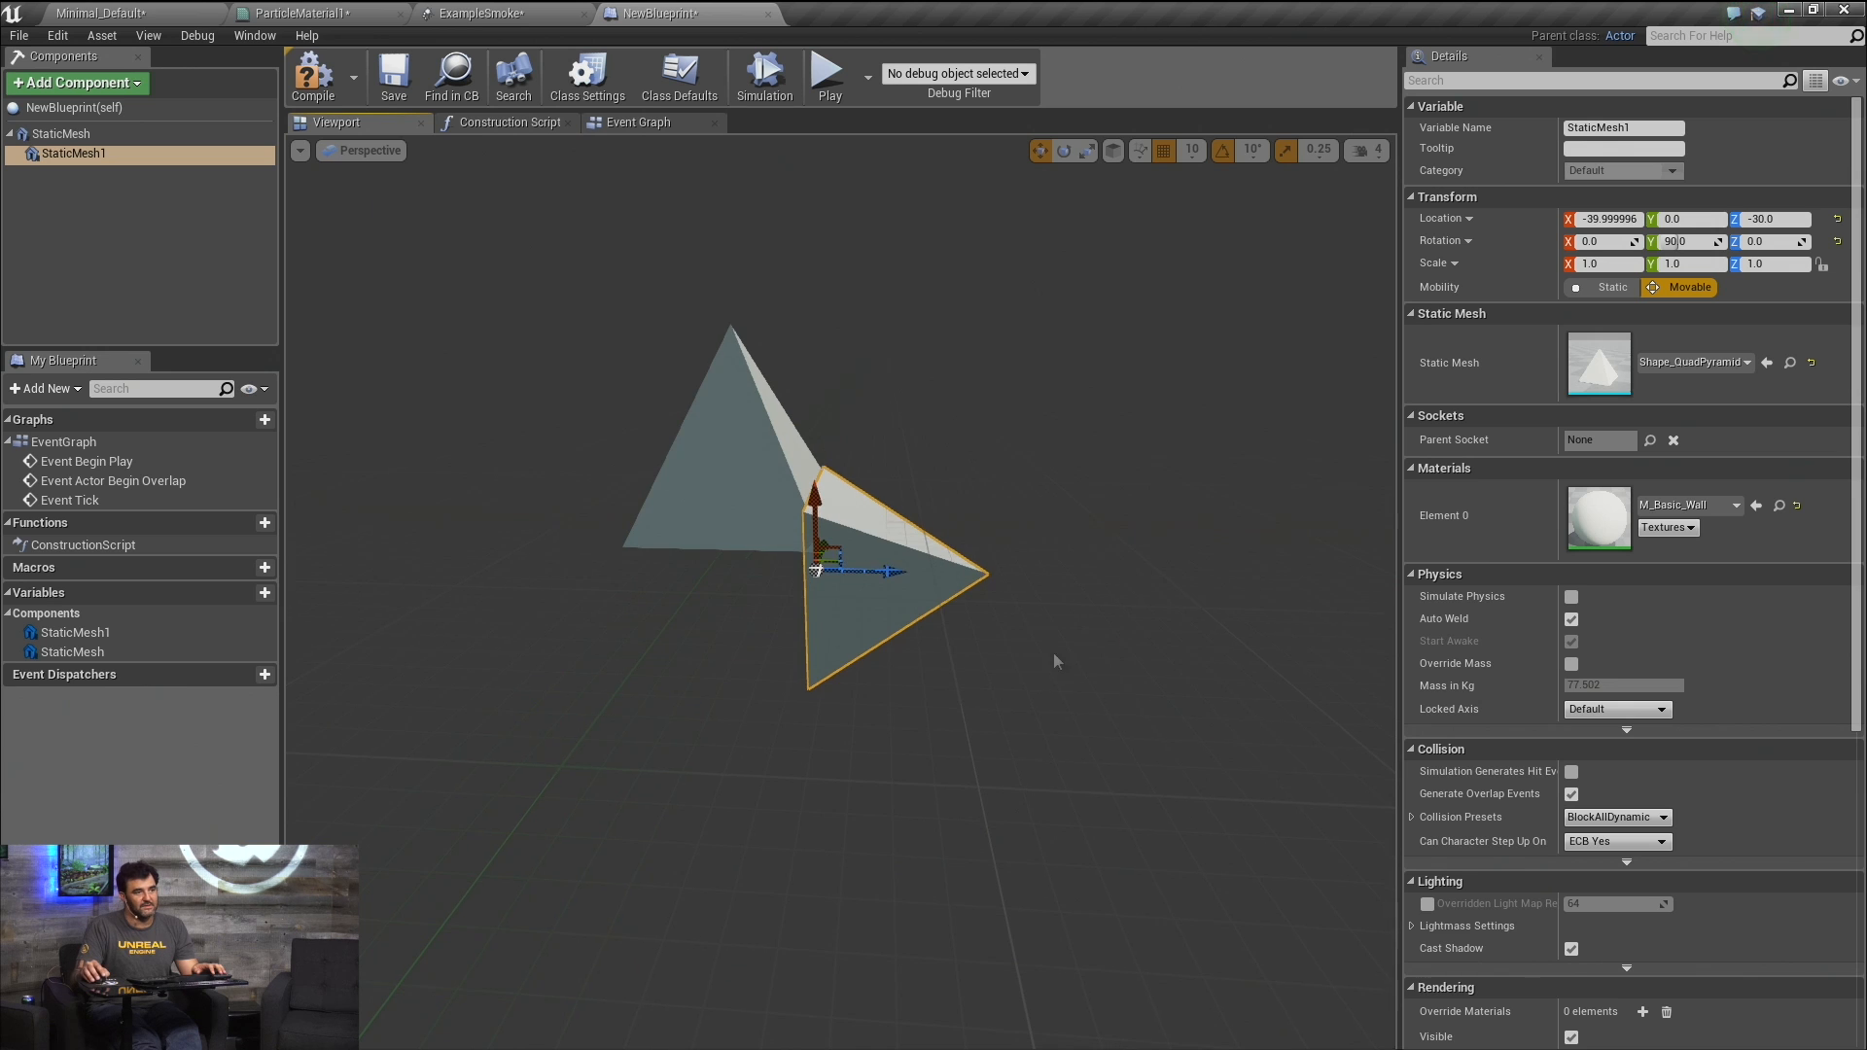
right_click_drag(1058, 662, 1172, 705)
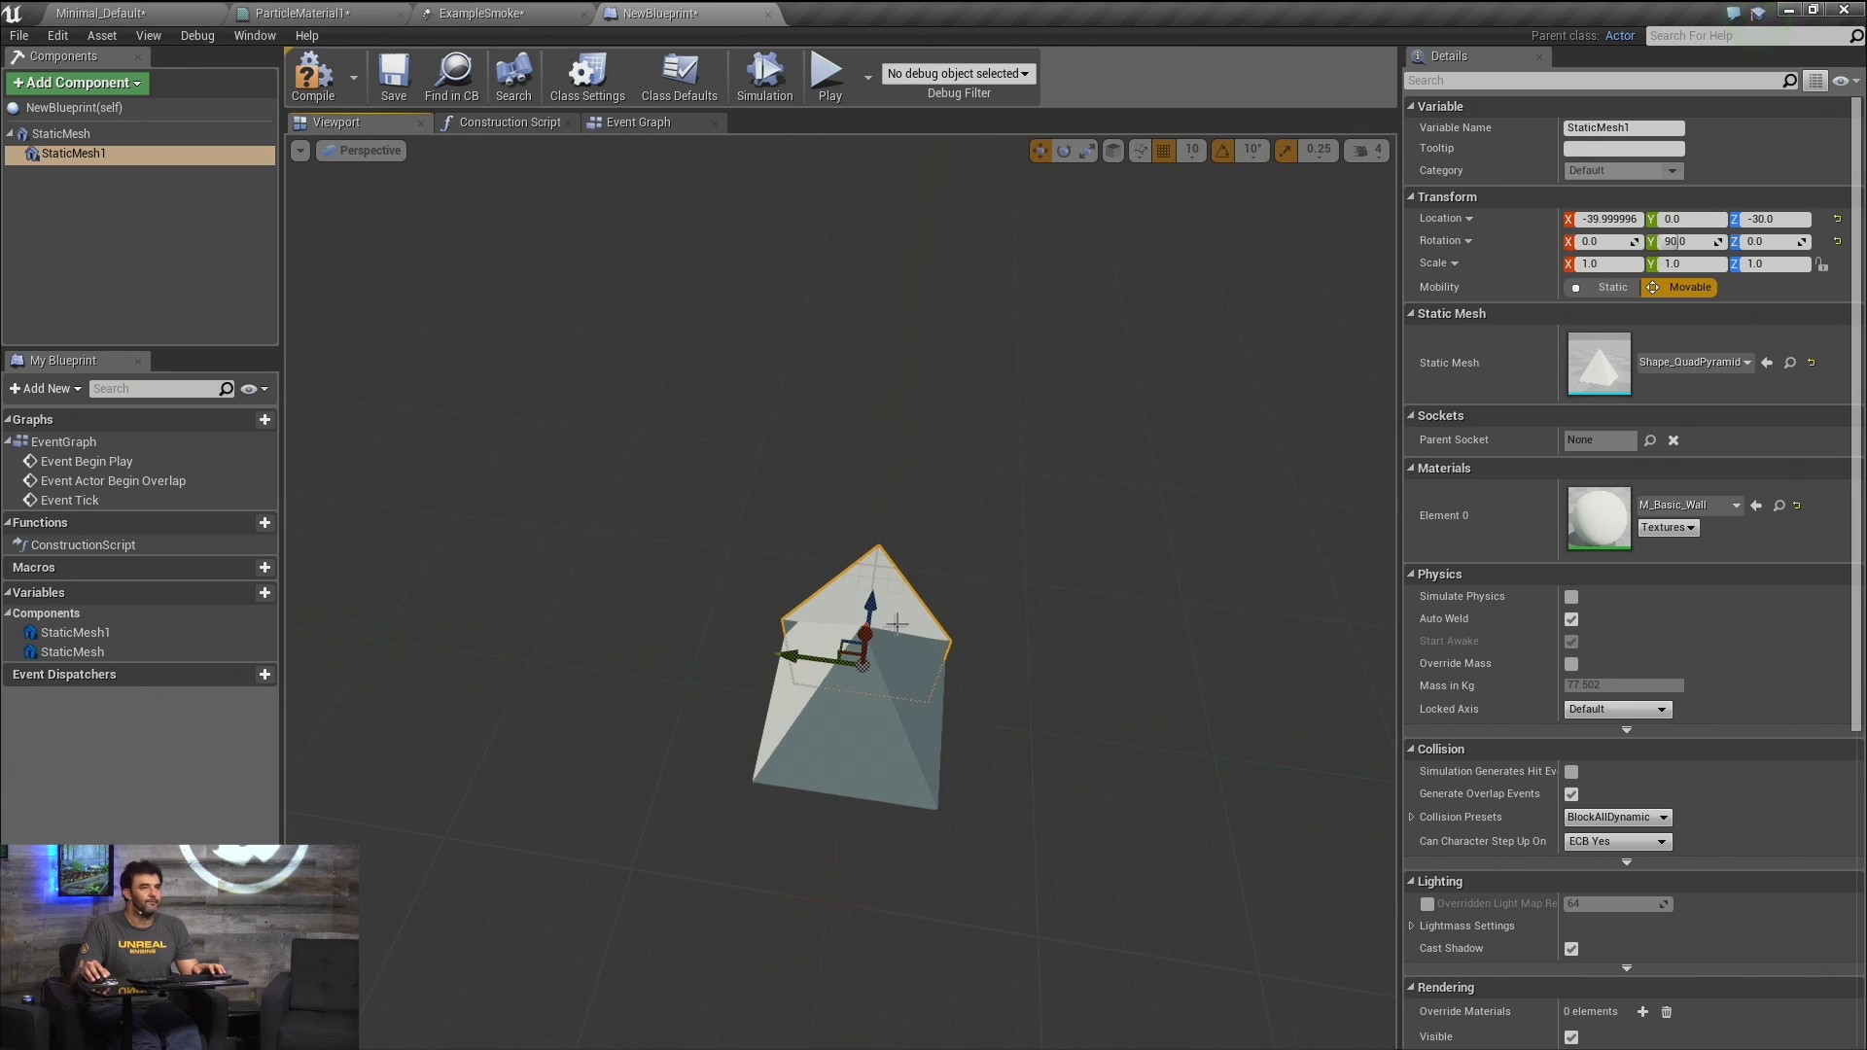
right_click_drag(906, 753, 894, 710)
left_click(921, 822)
right_click_drag(922, 822, 950, 591)
left_click(980, 584)
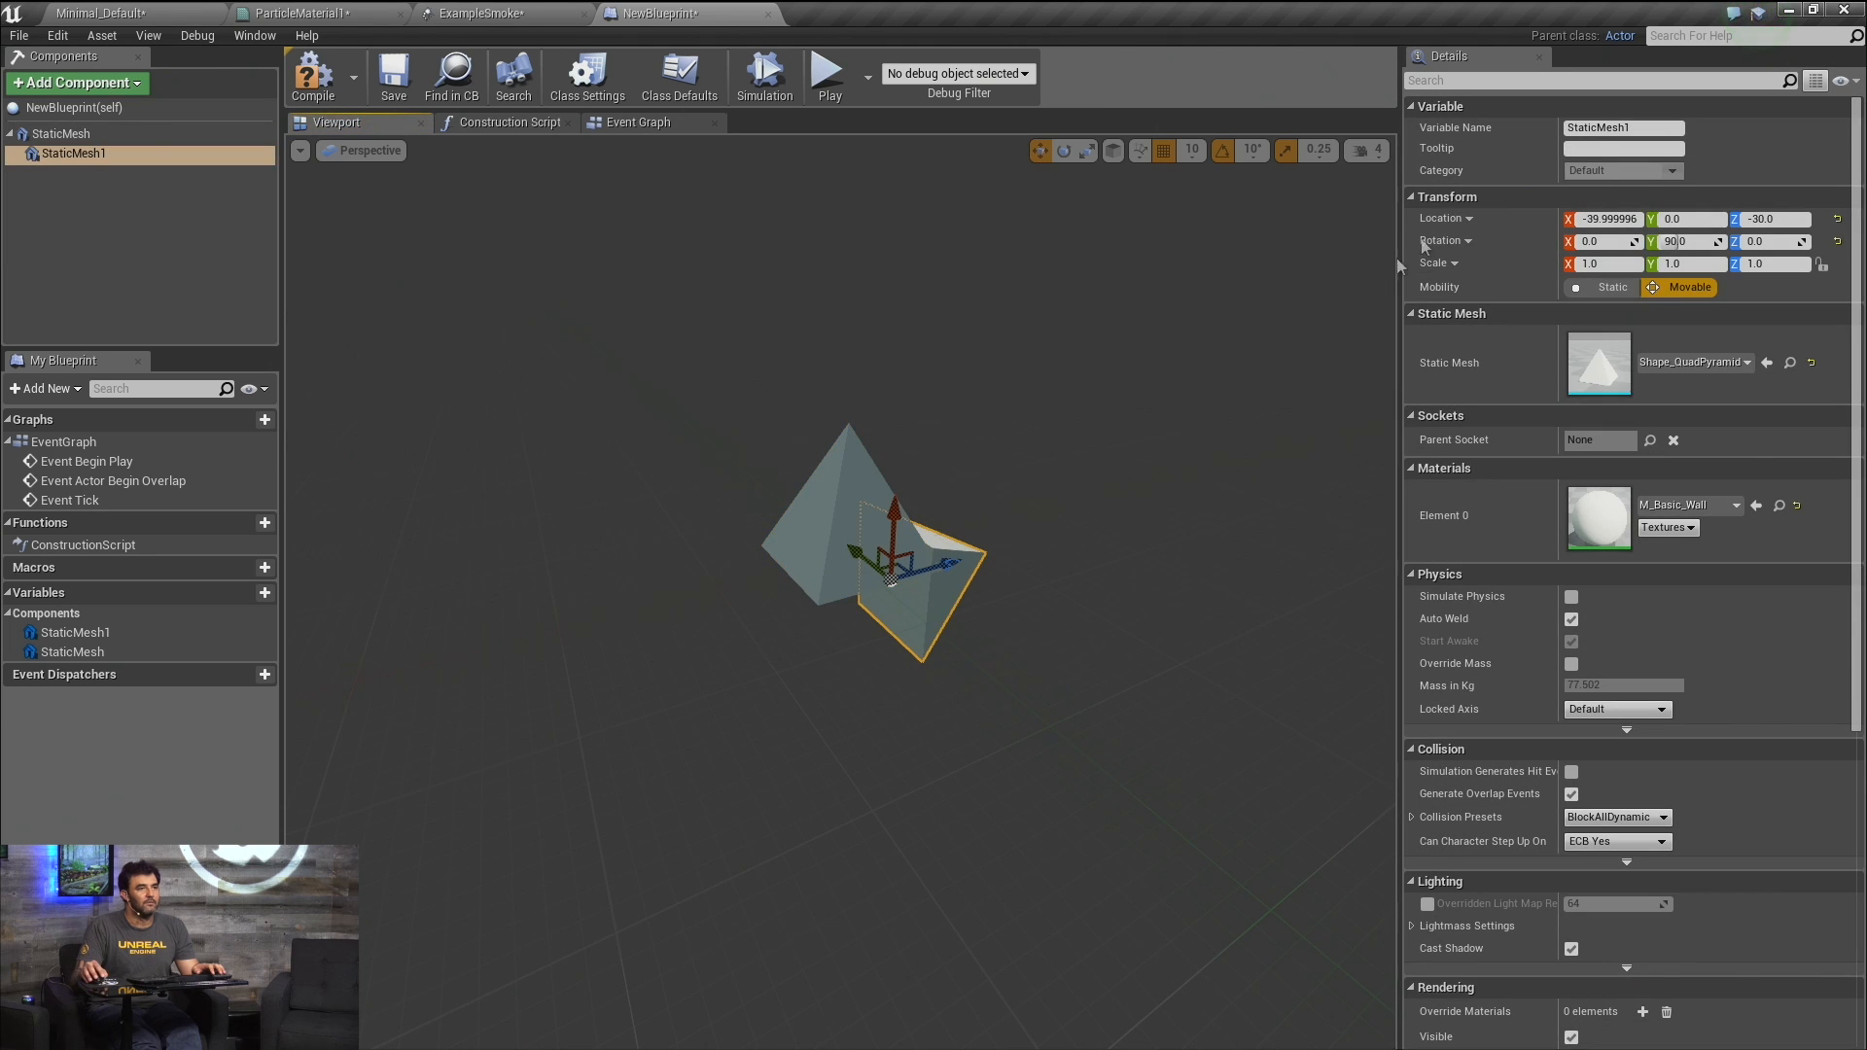
left_click(1113, 155)
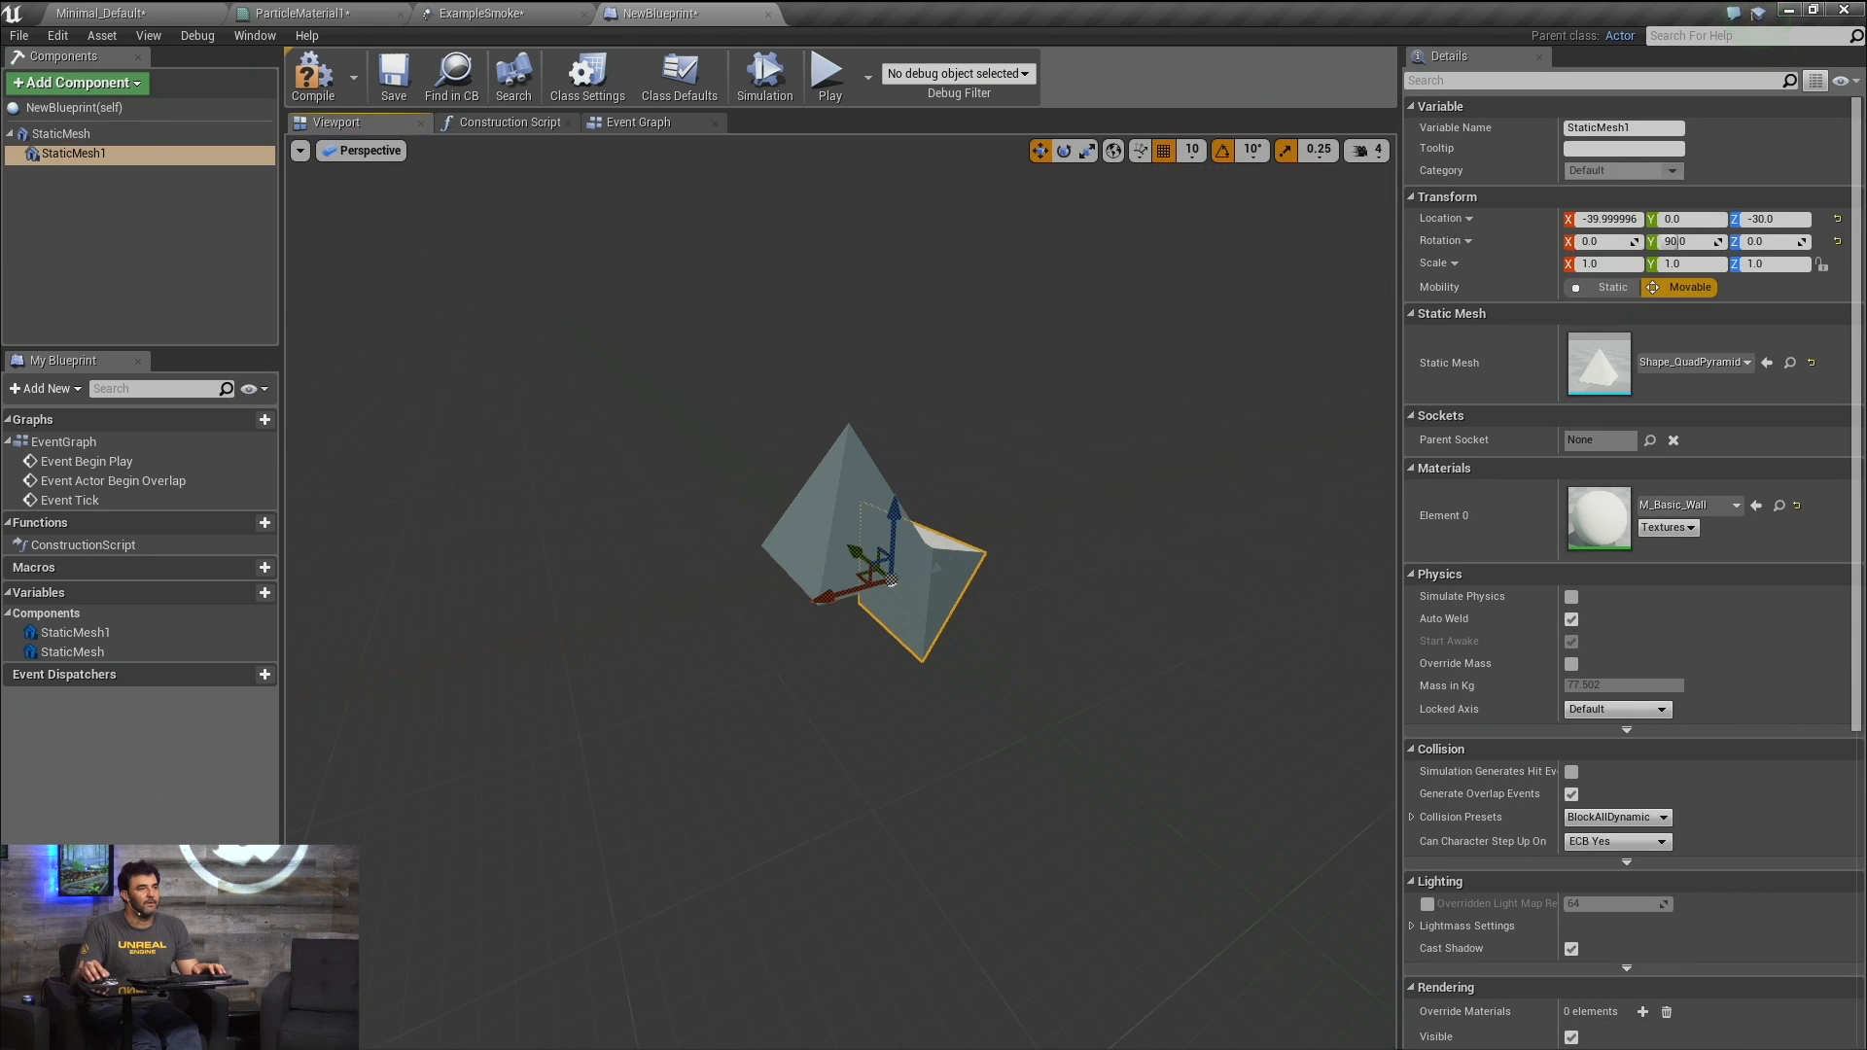
Rotate the StaticMesh1 pyramid to -90 degrees about the Y axis and move it to 50 in X.
right_click_drag(1079, 389, 953, 325)
key("e")
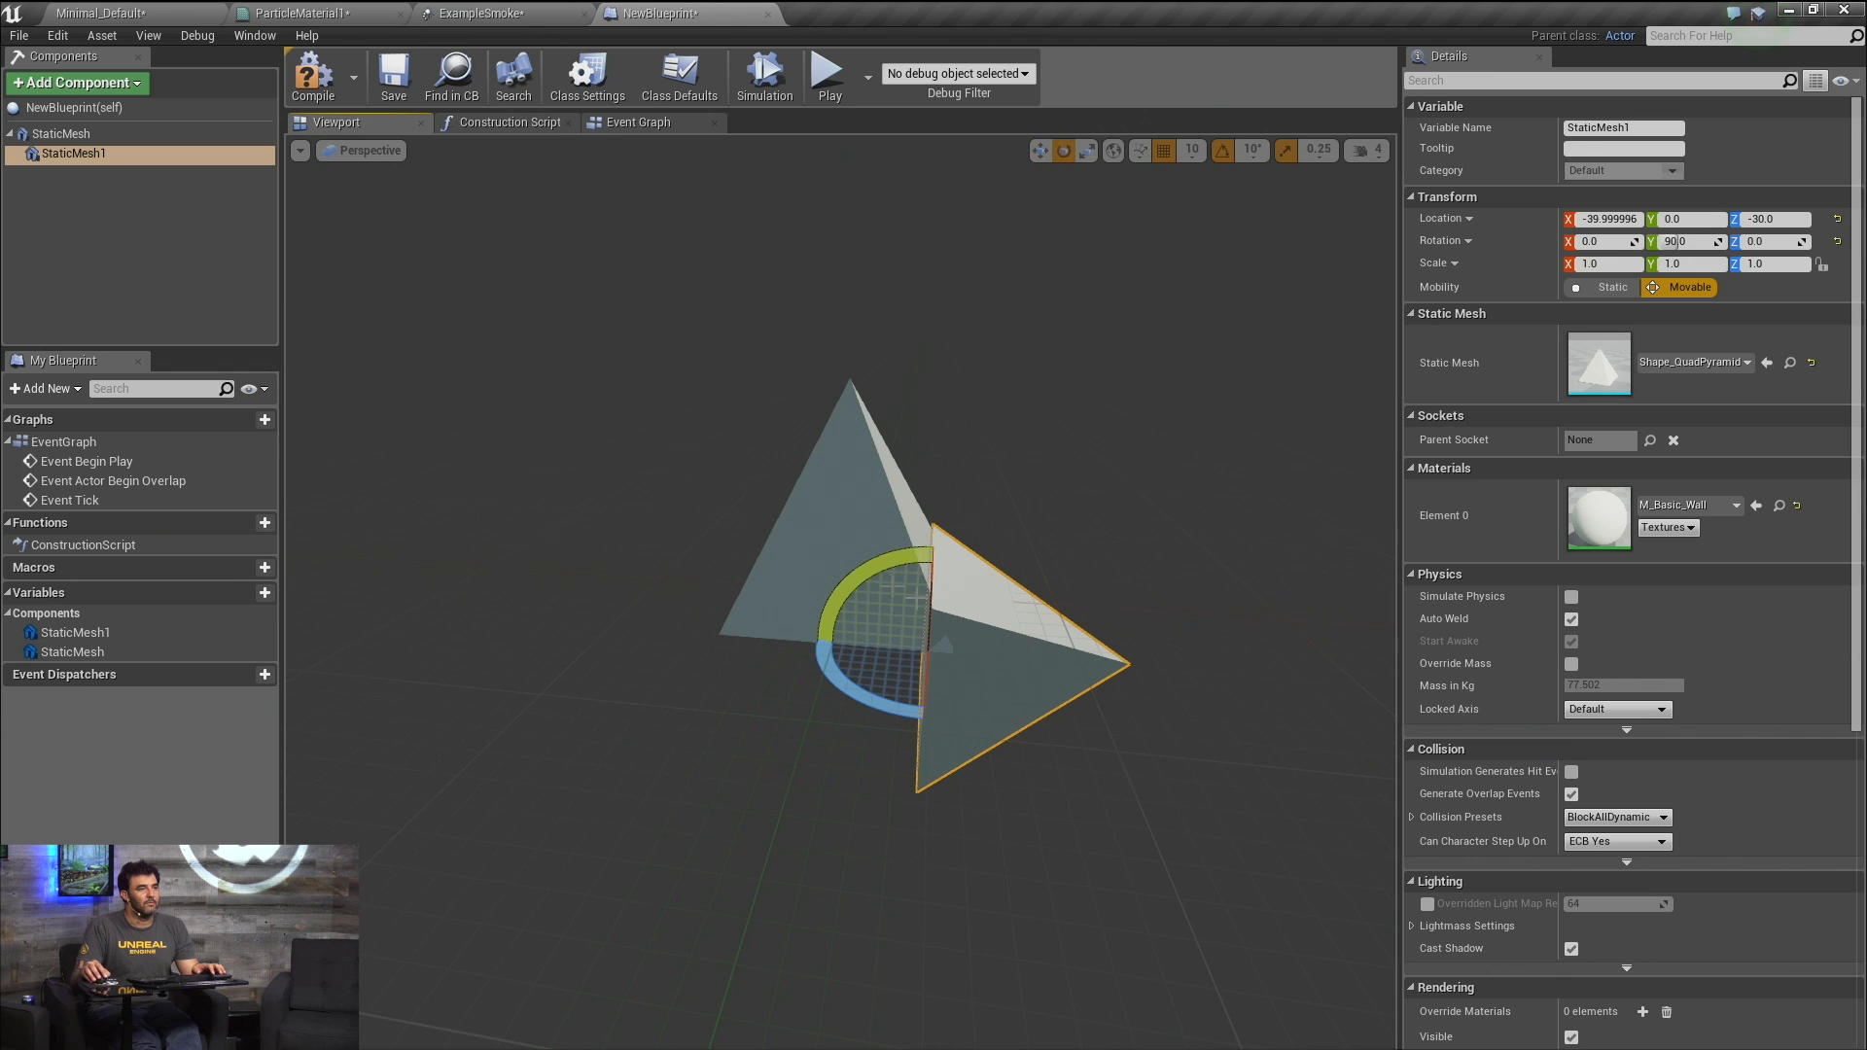
left_click_drag(881, 574, 914, 765)
key("r")
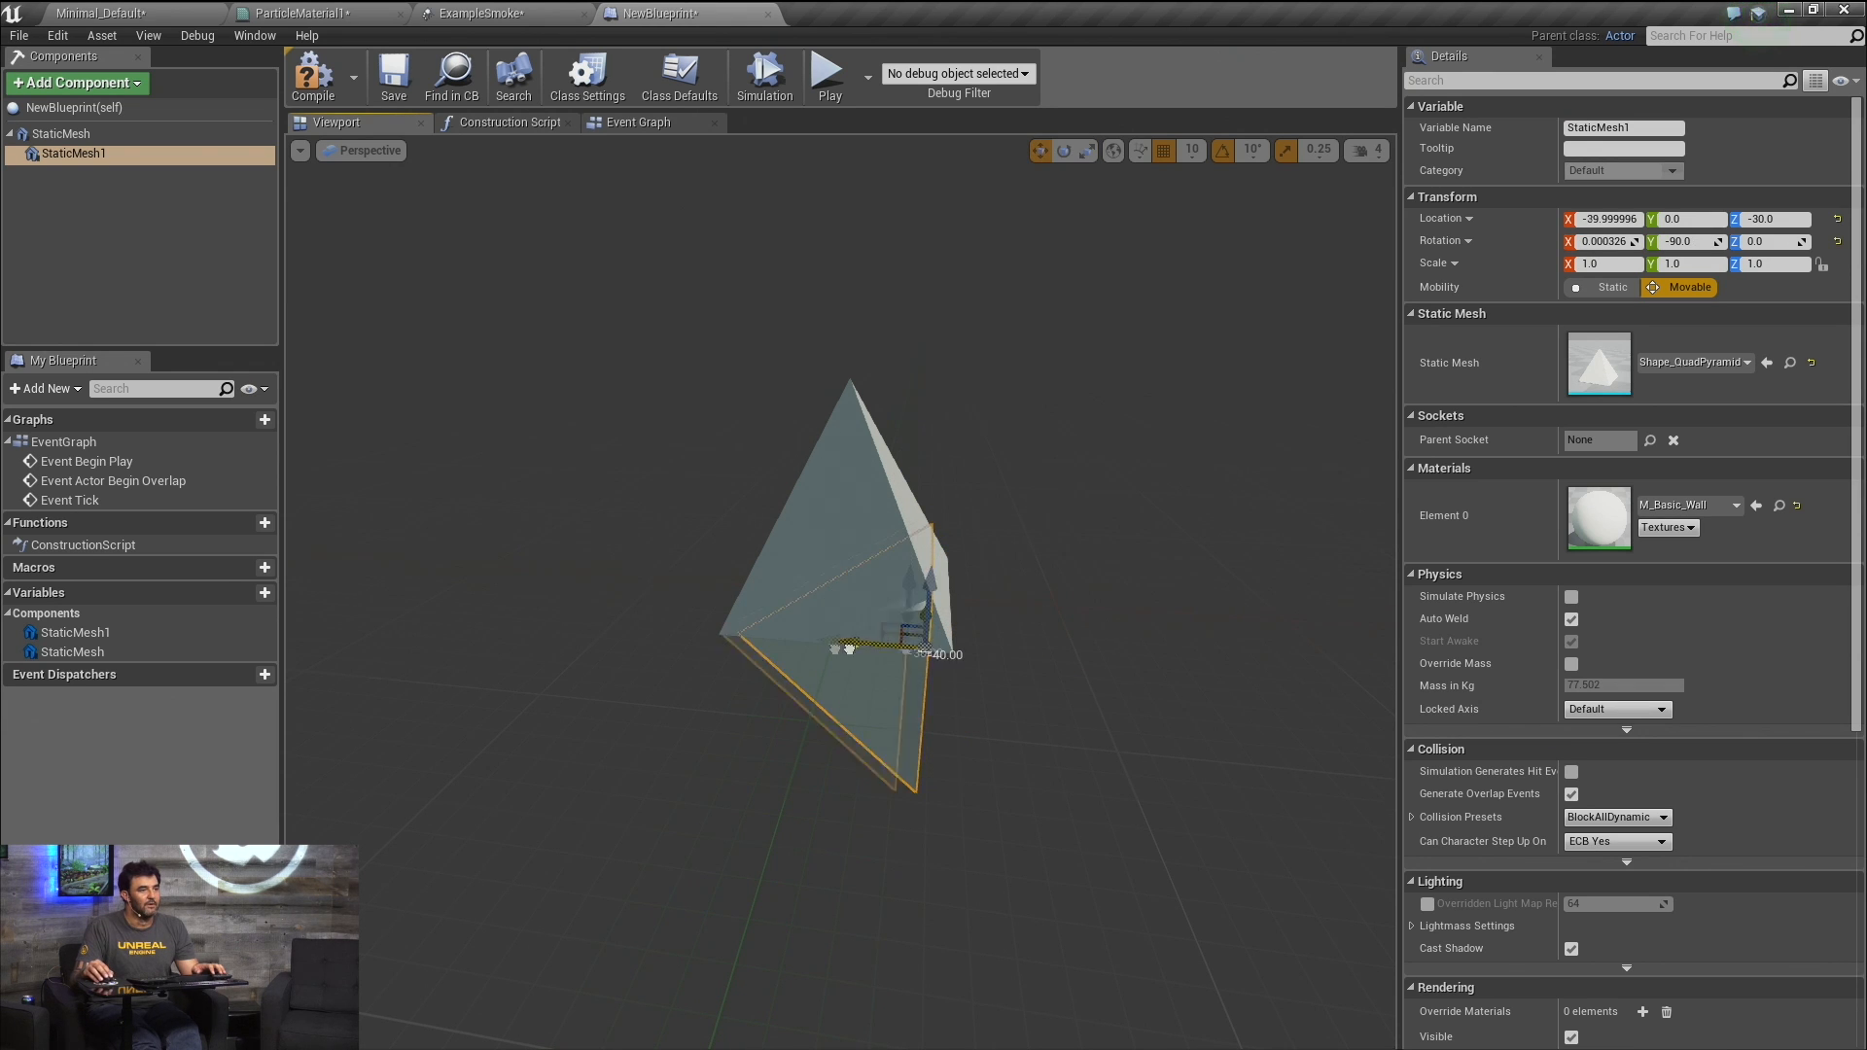
left_click_drag(849, 649, 914, 468)
left_click_drag(776, 585, 828, 528, "alt")
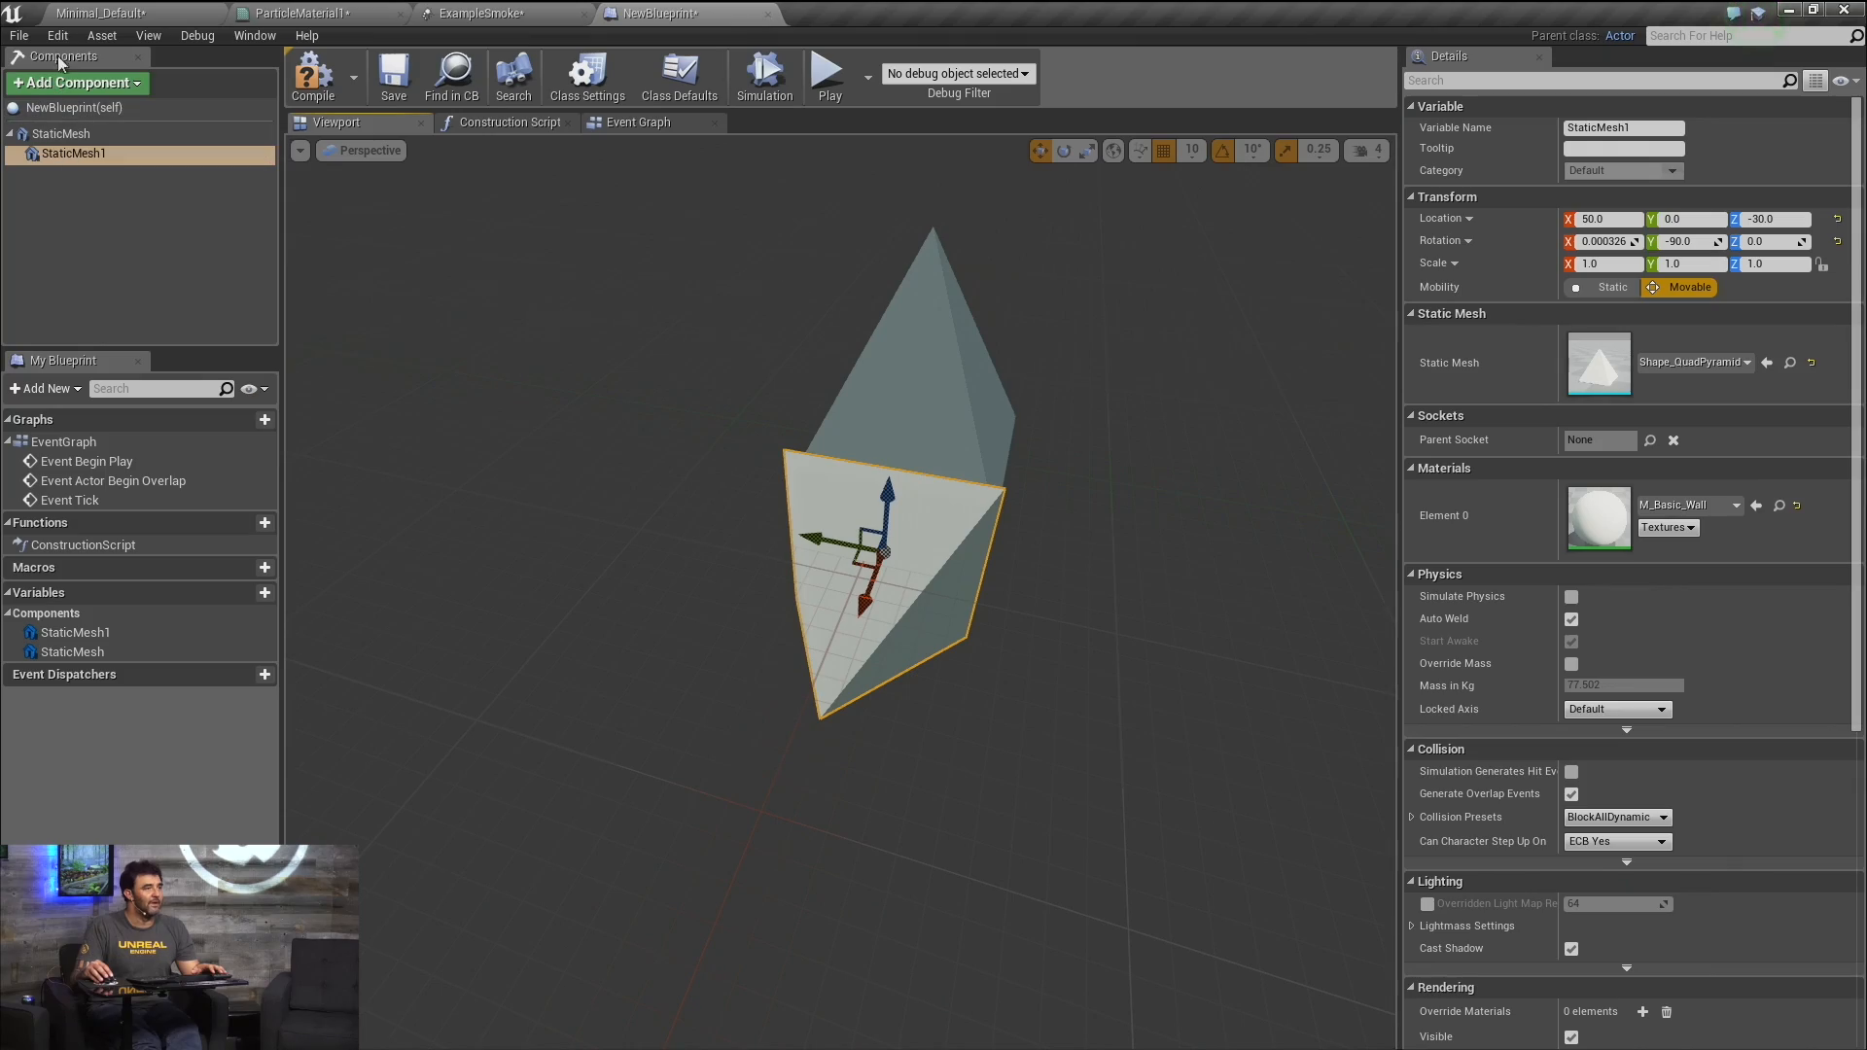
Return to the ExampleSmoke particle system and disable the emitter's Initial Location module.
left_click(340, 22)
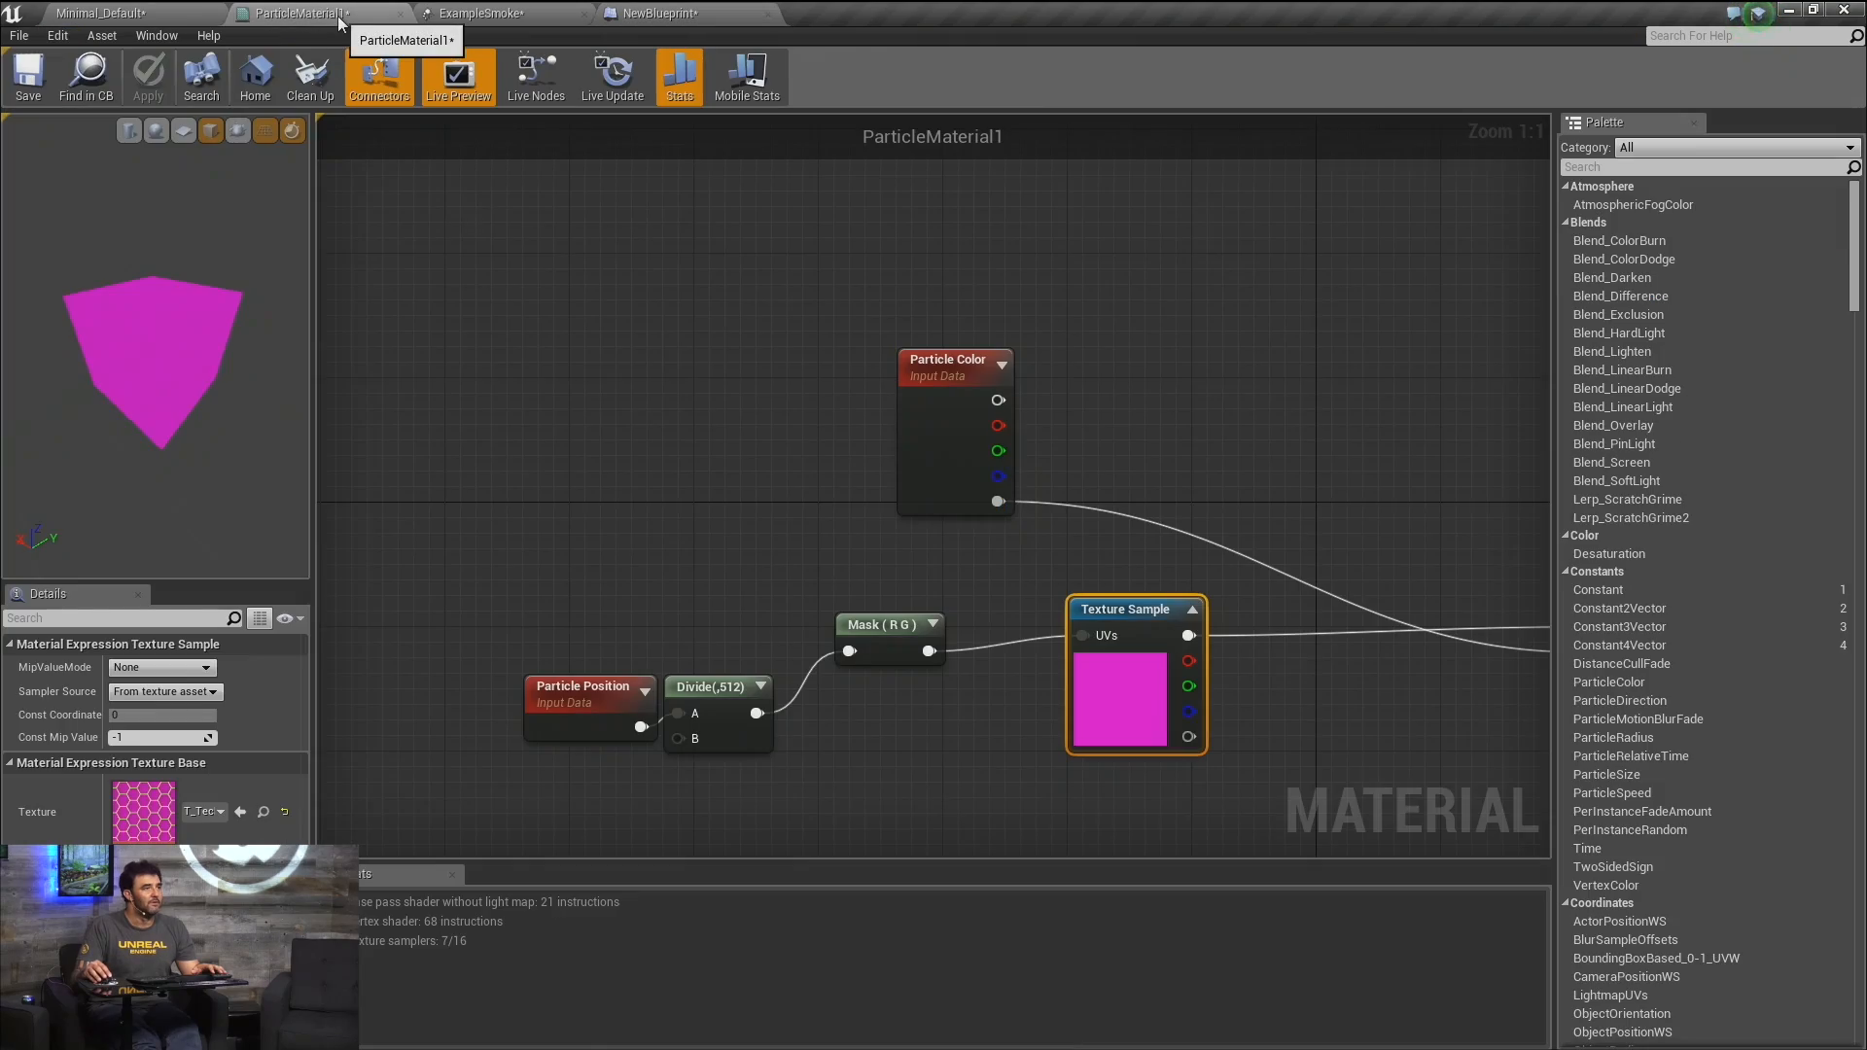
left_click(425, 17)
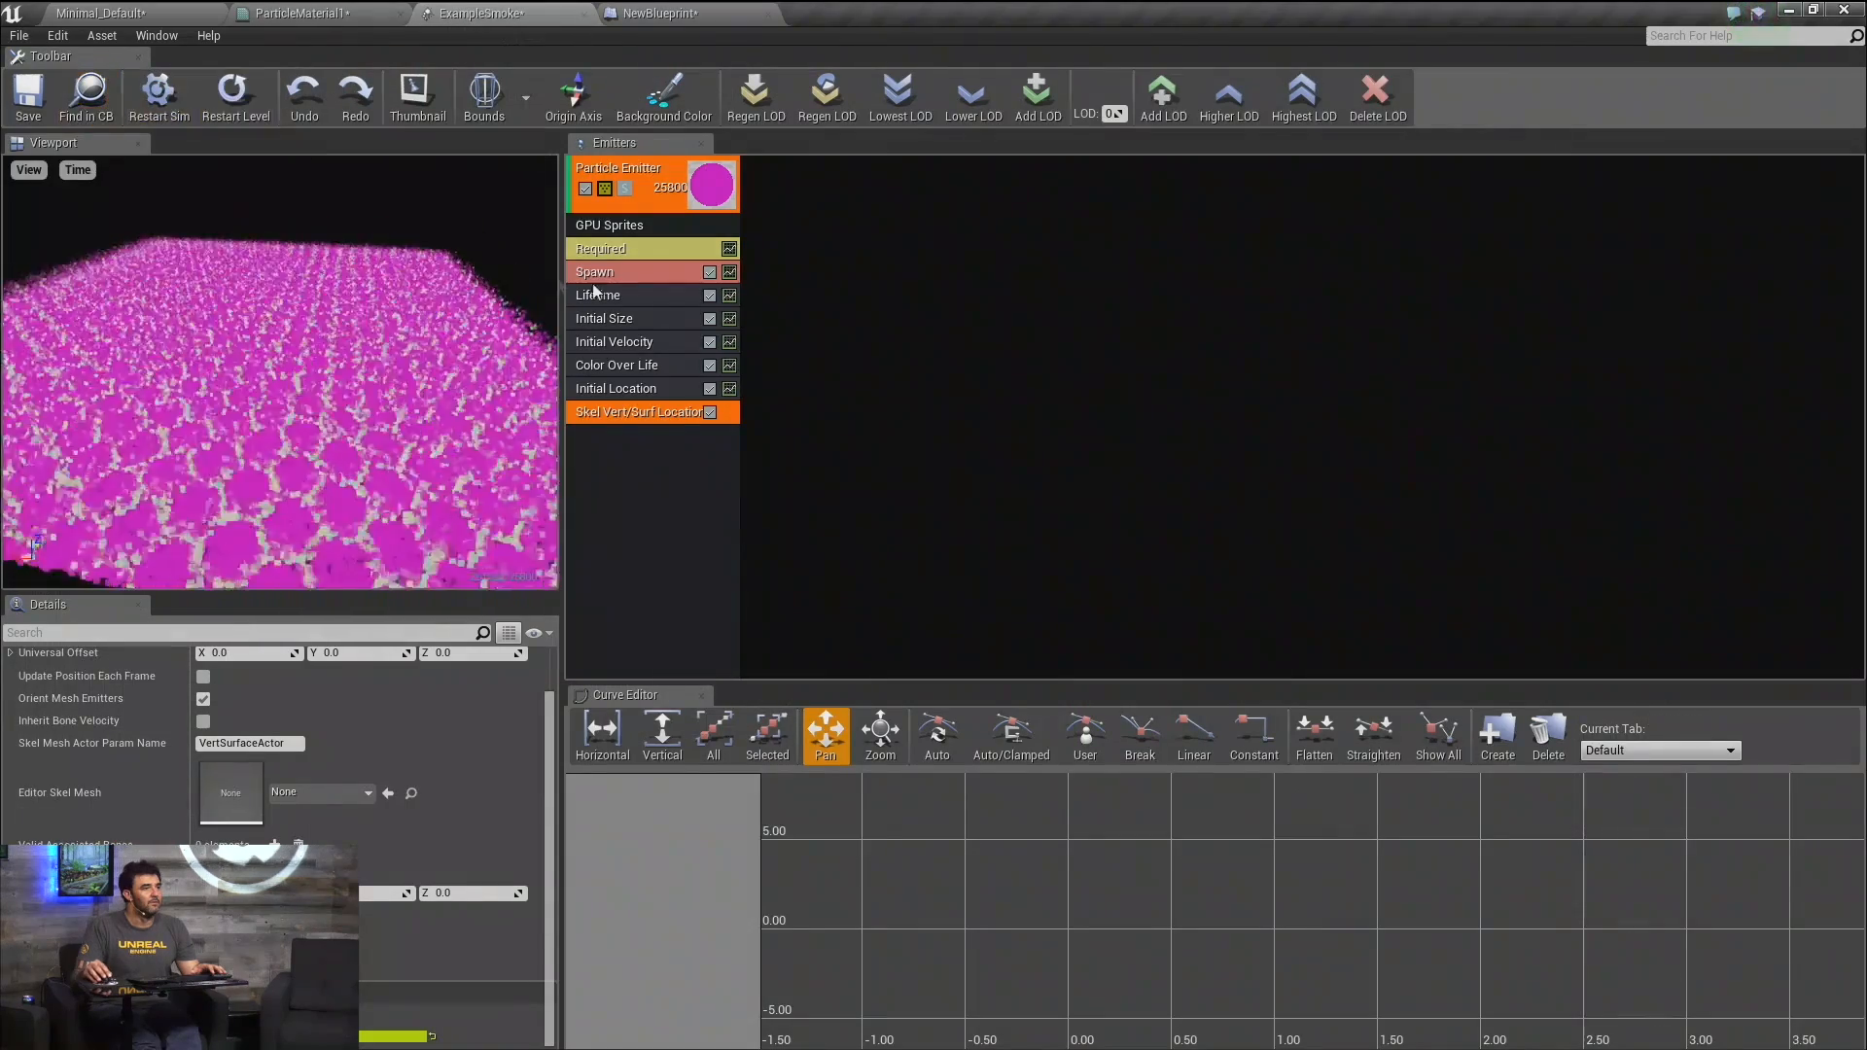
left_click(649, 298)
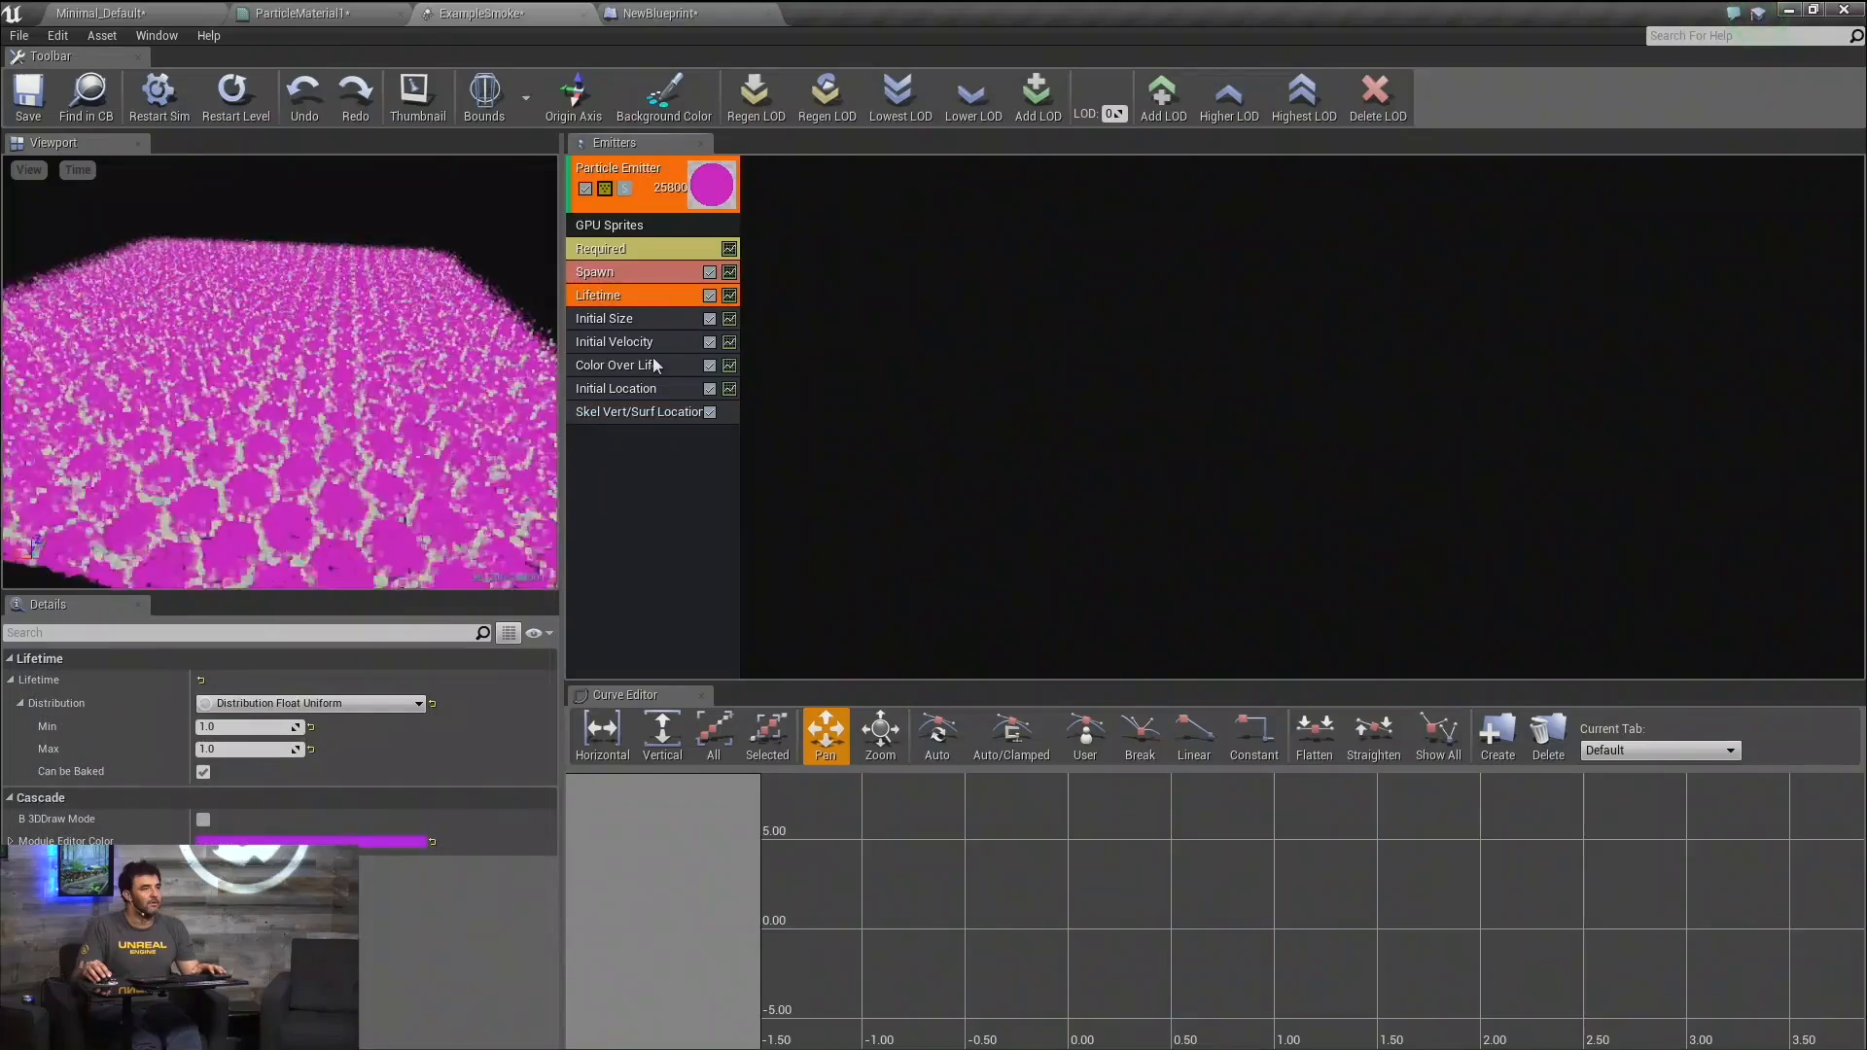
left_click(649, 394)
left_click(714, 391)
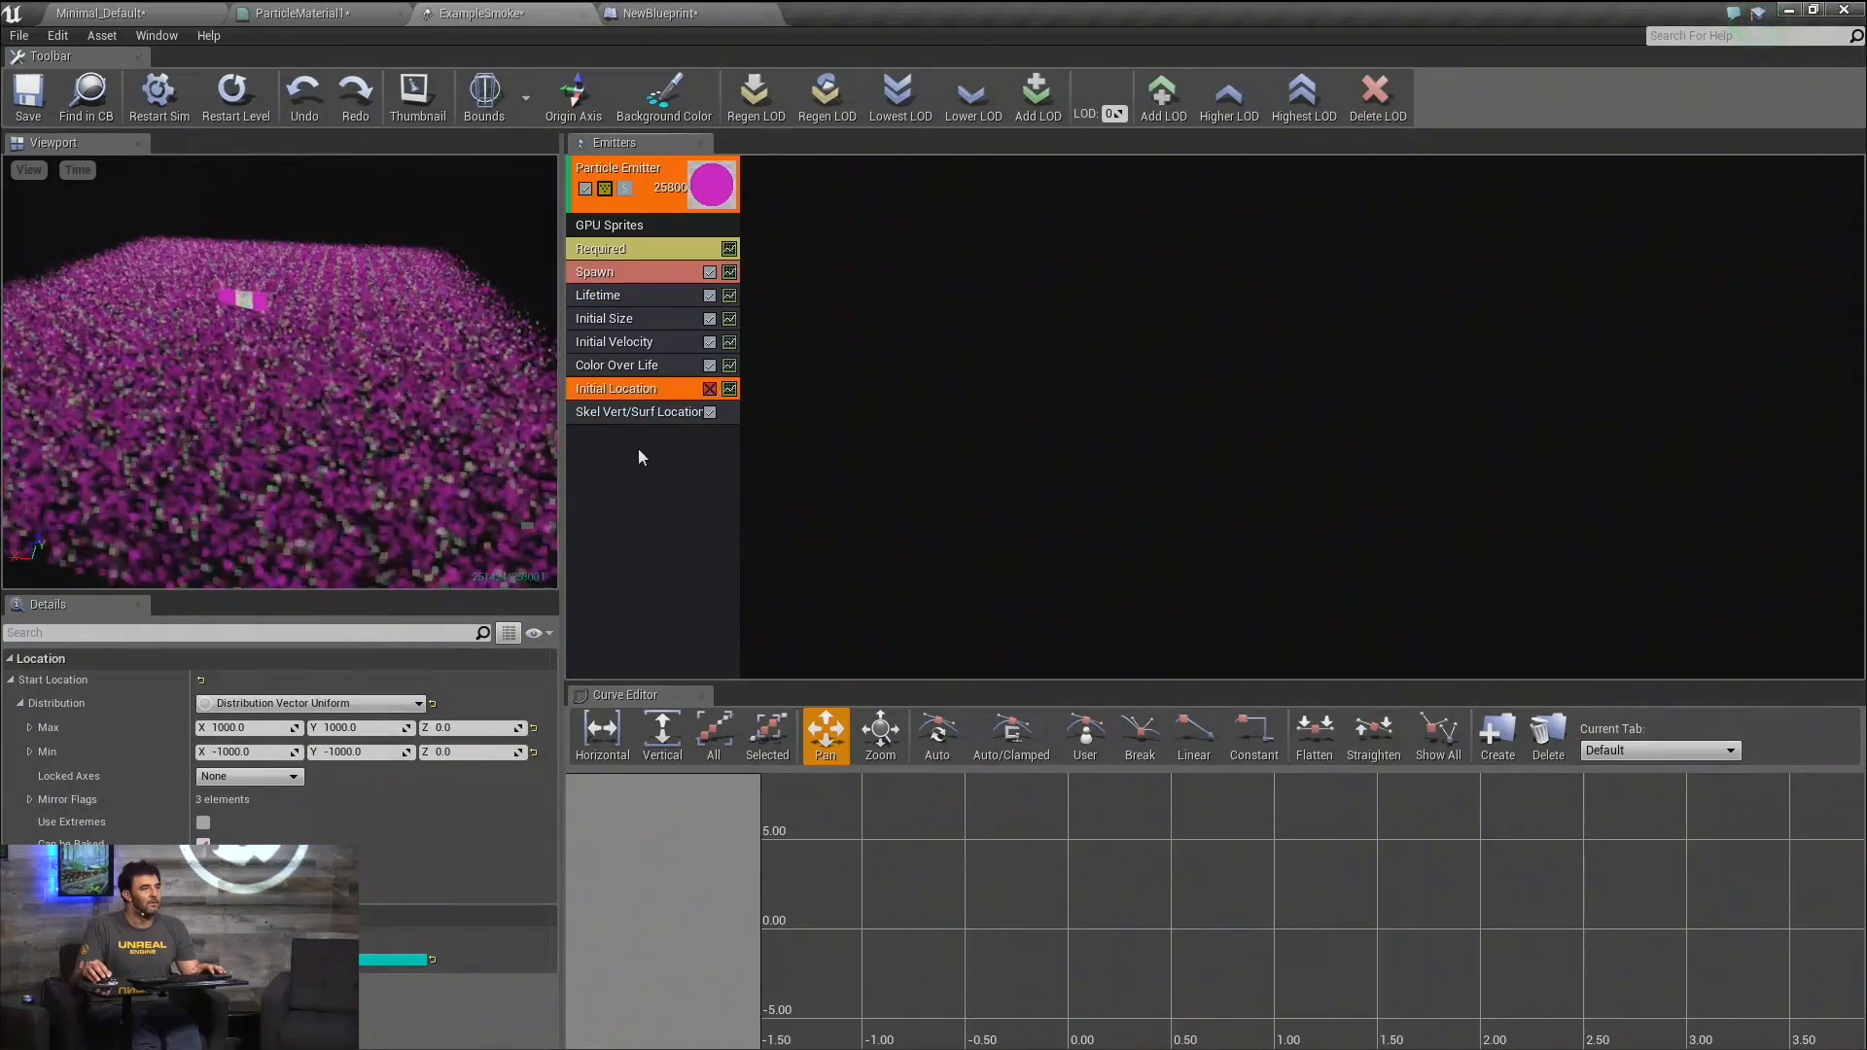
Add a Sphere location module to the particle emitter.
right_click(623, 482)
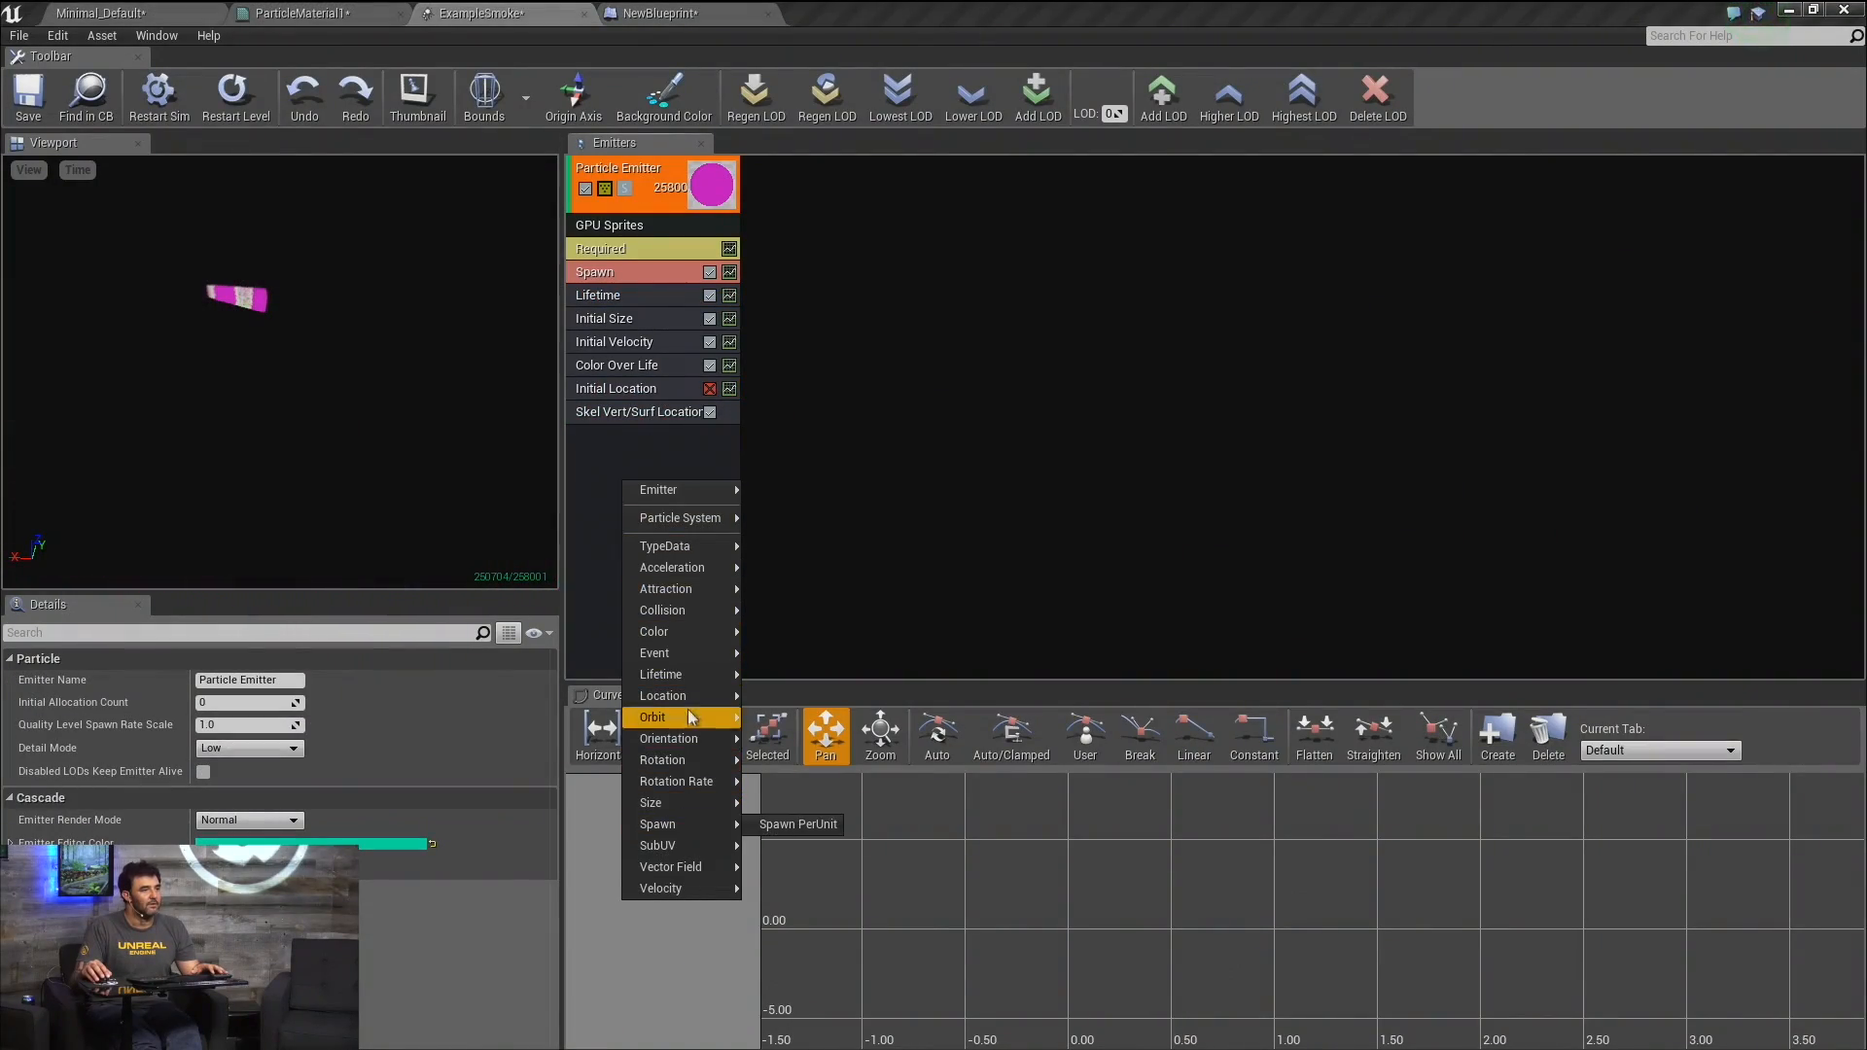
mouse_move(689, 699)
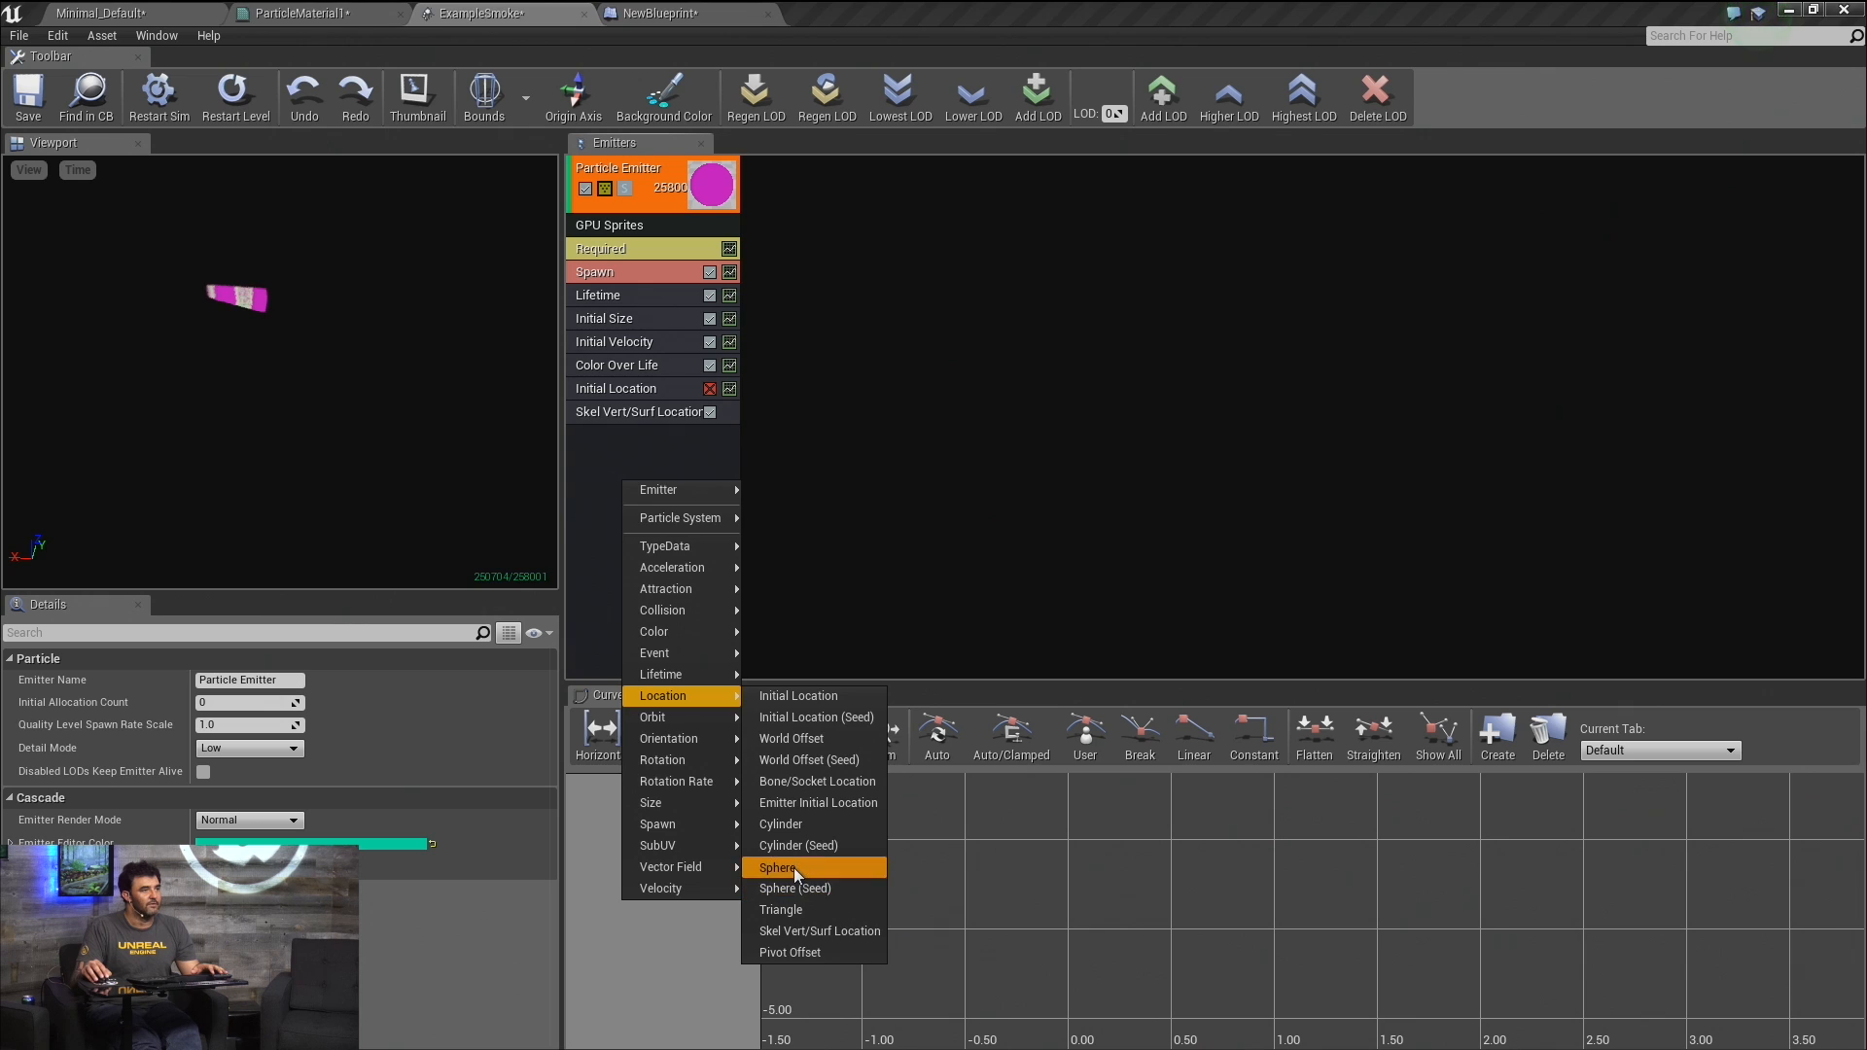
left_click(793, 868)
left_click(616, 437)
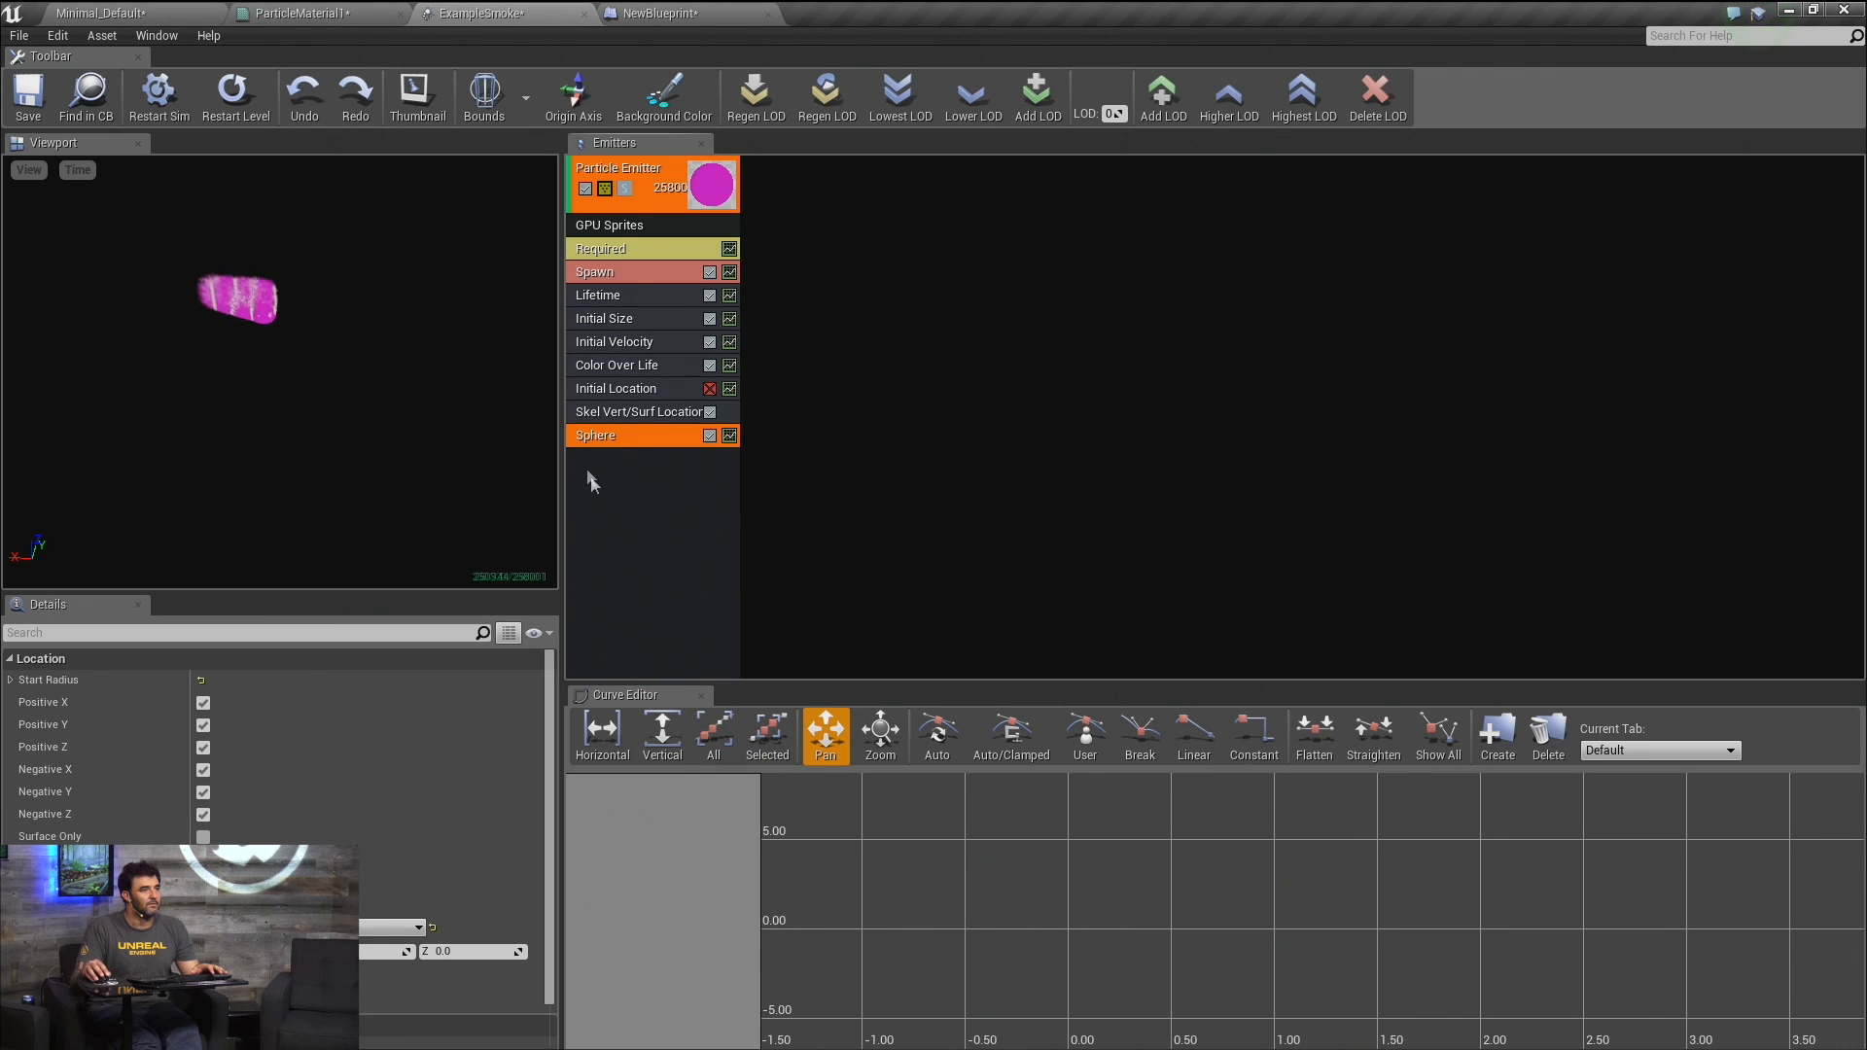
Lower the emitter's constant spawn rate and set its Initial Velocity to maximum X 250 and Z 0, with minimum X 500.
left_click(608, 273)
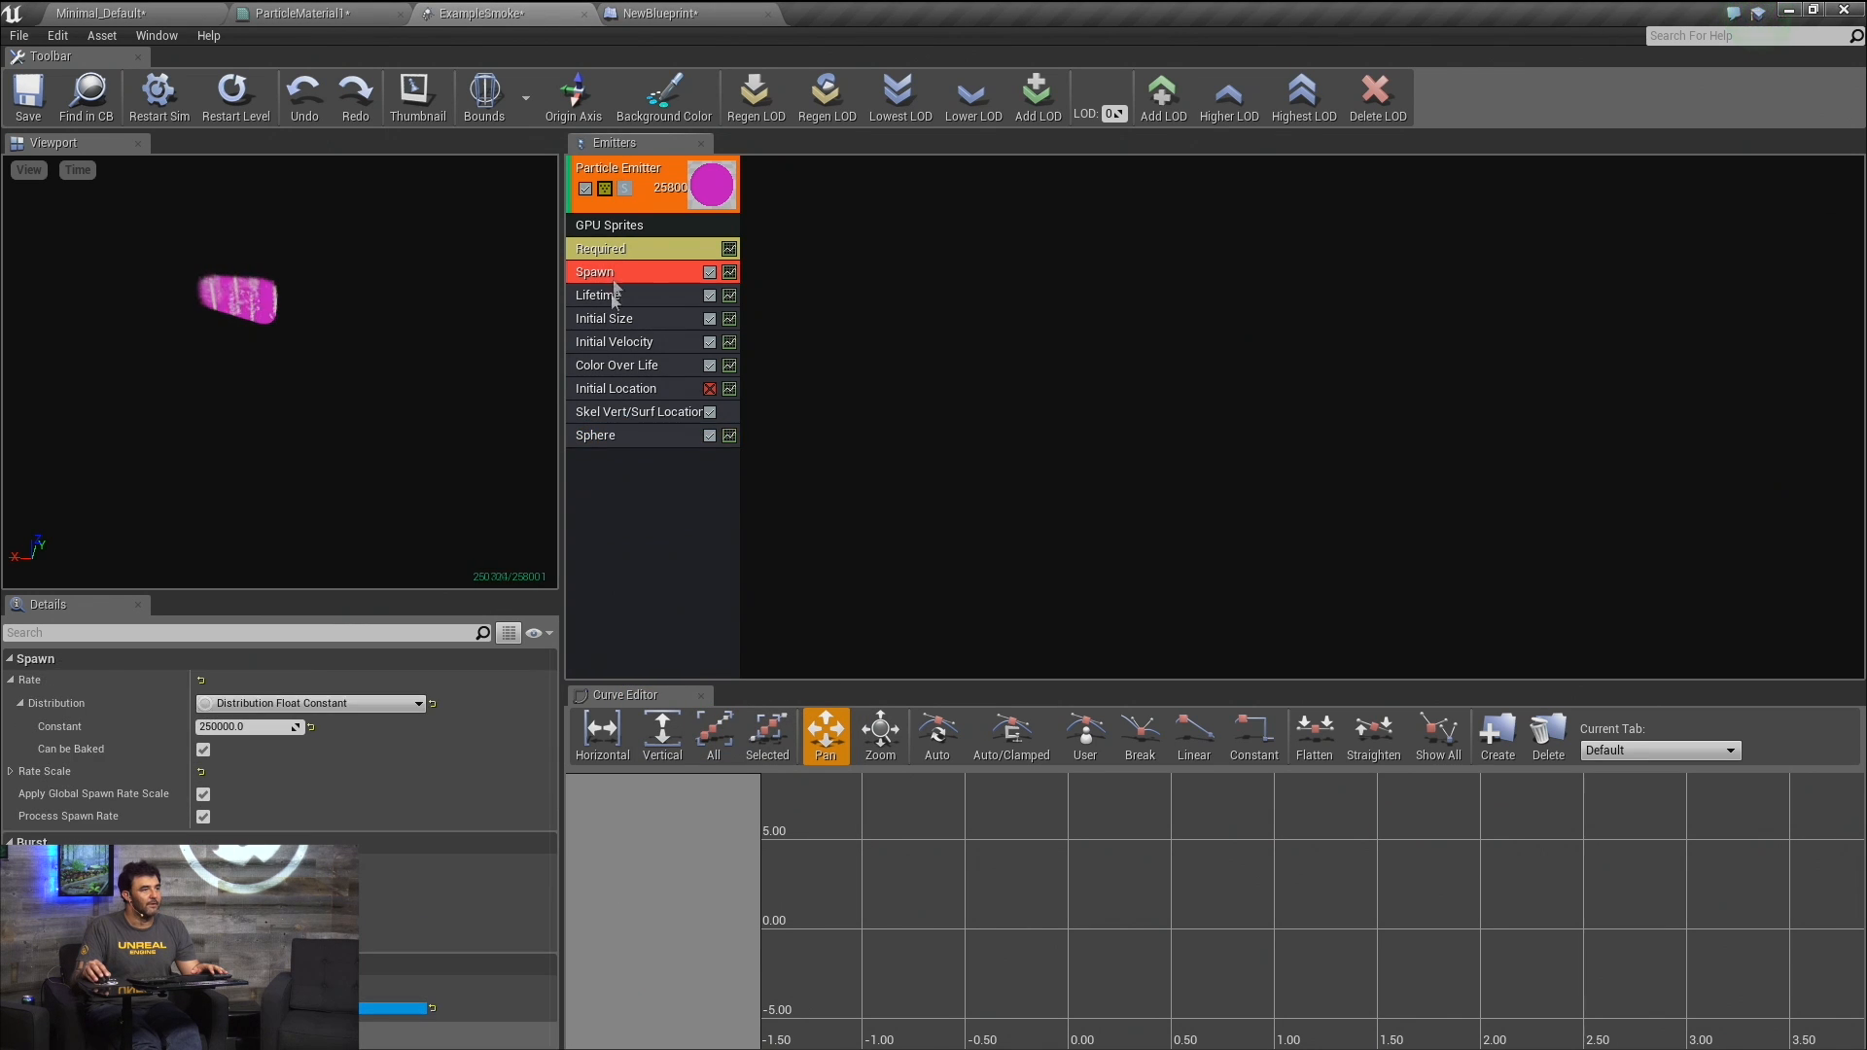
left_click(244, 729)
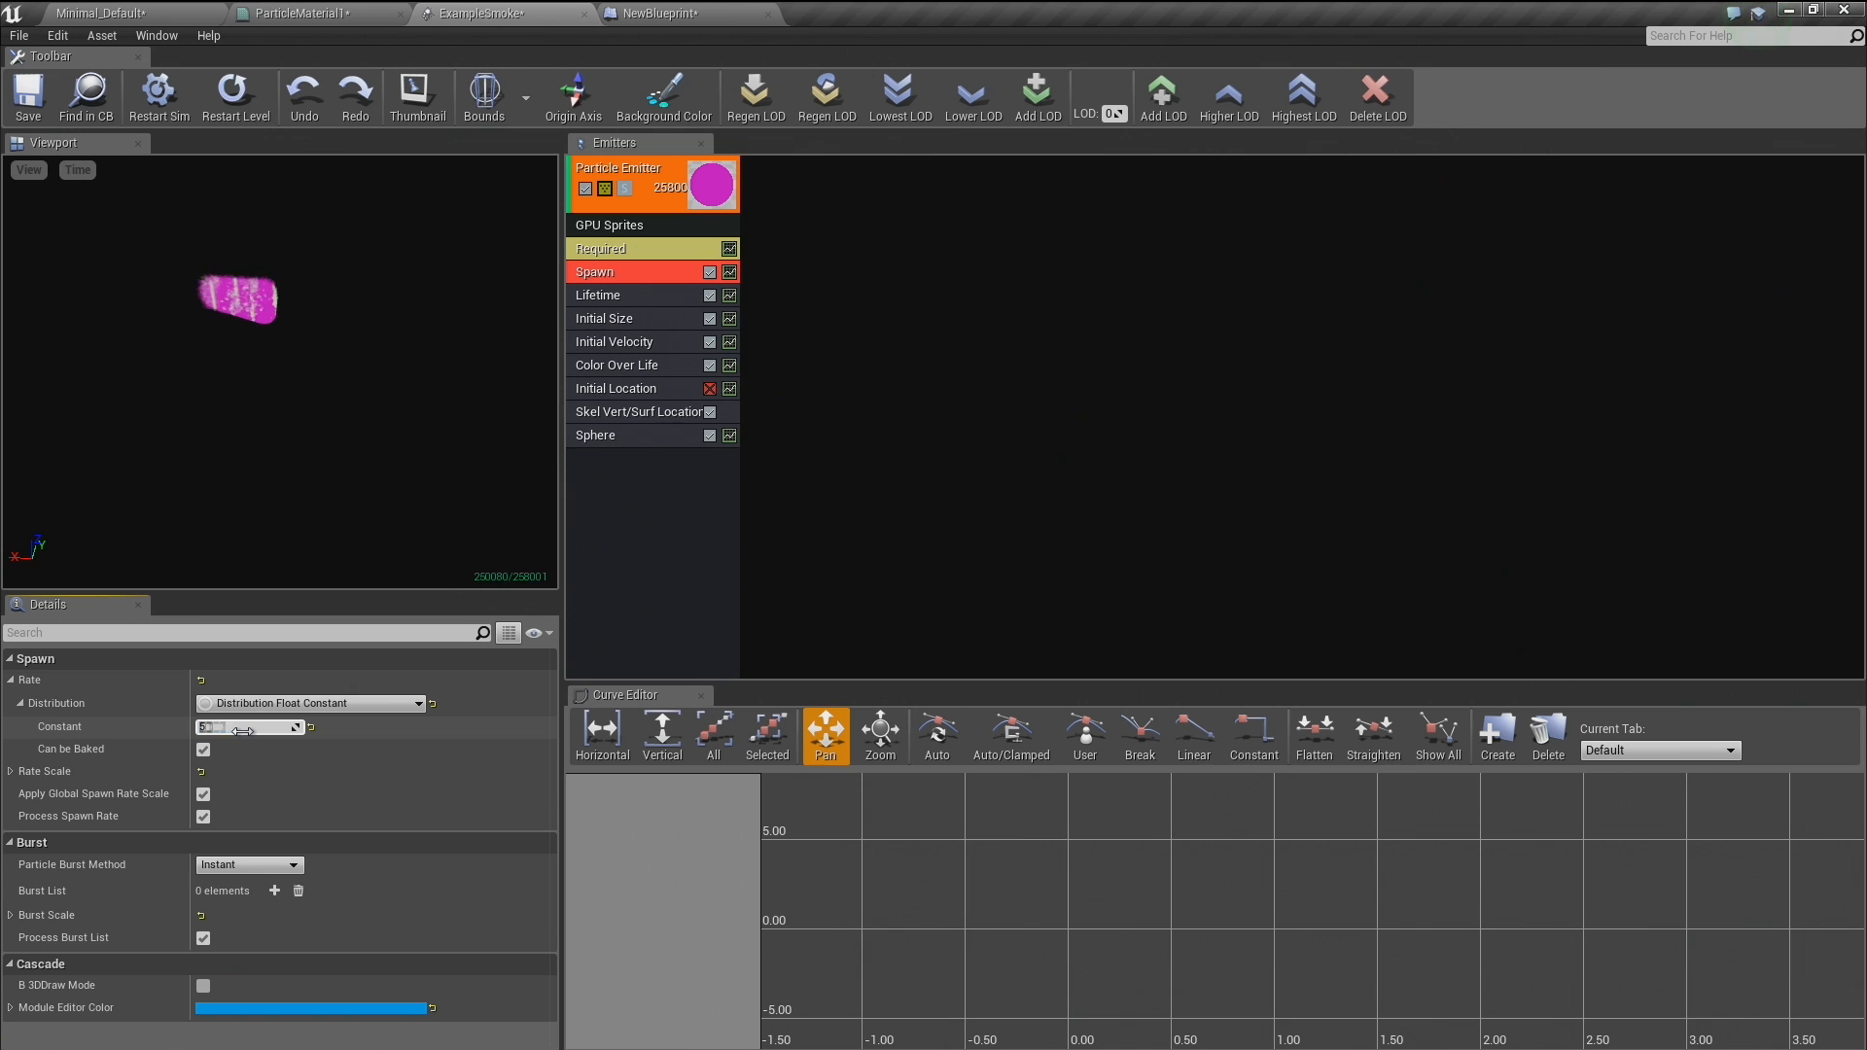
left_click(623, 343)
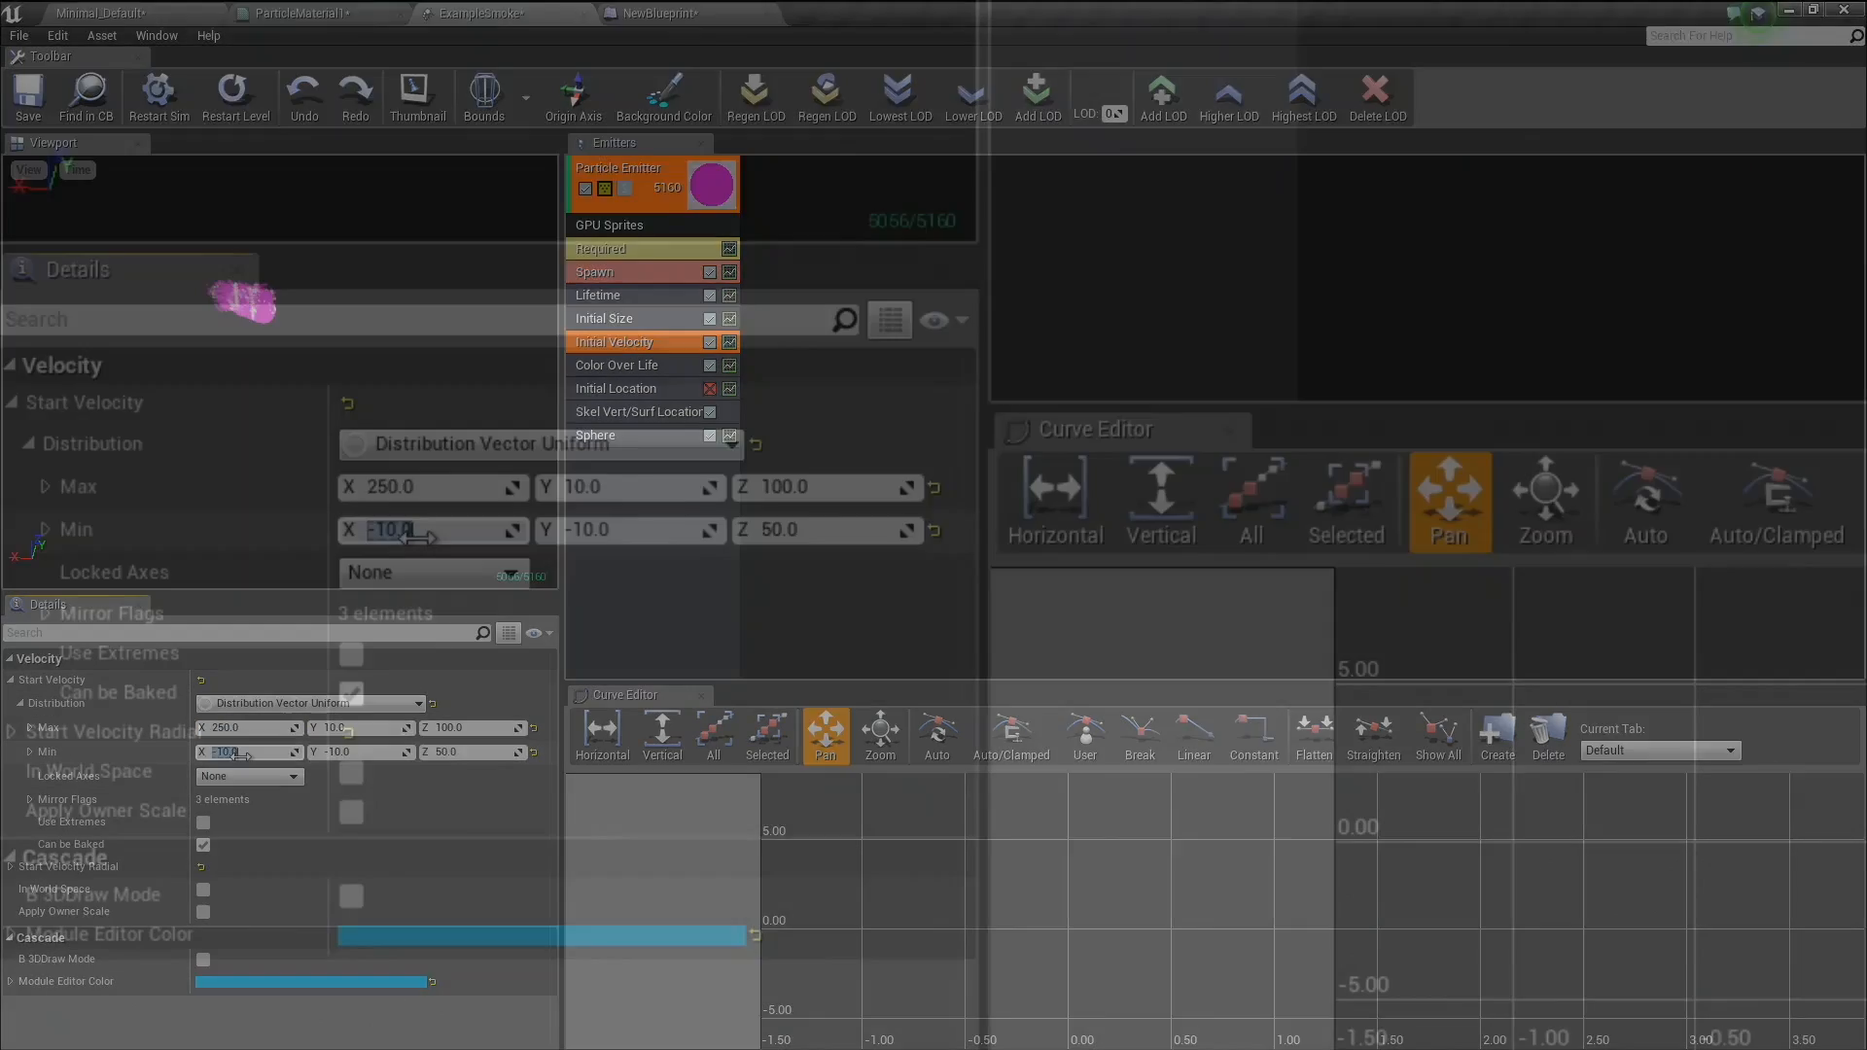
left_click(241, 753)
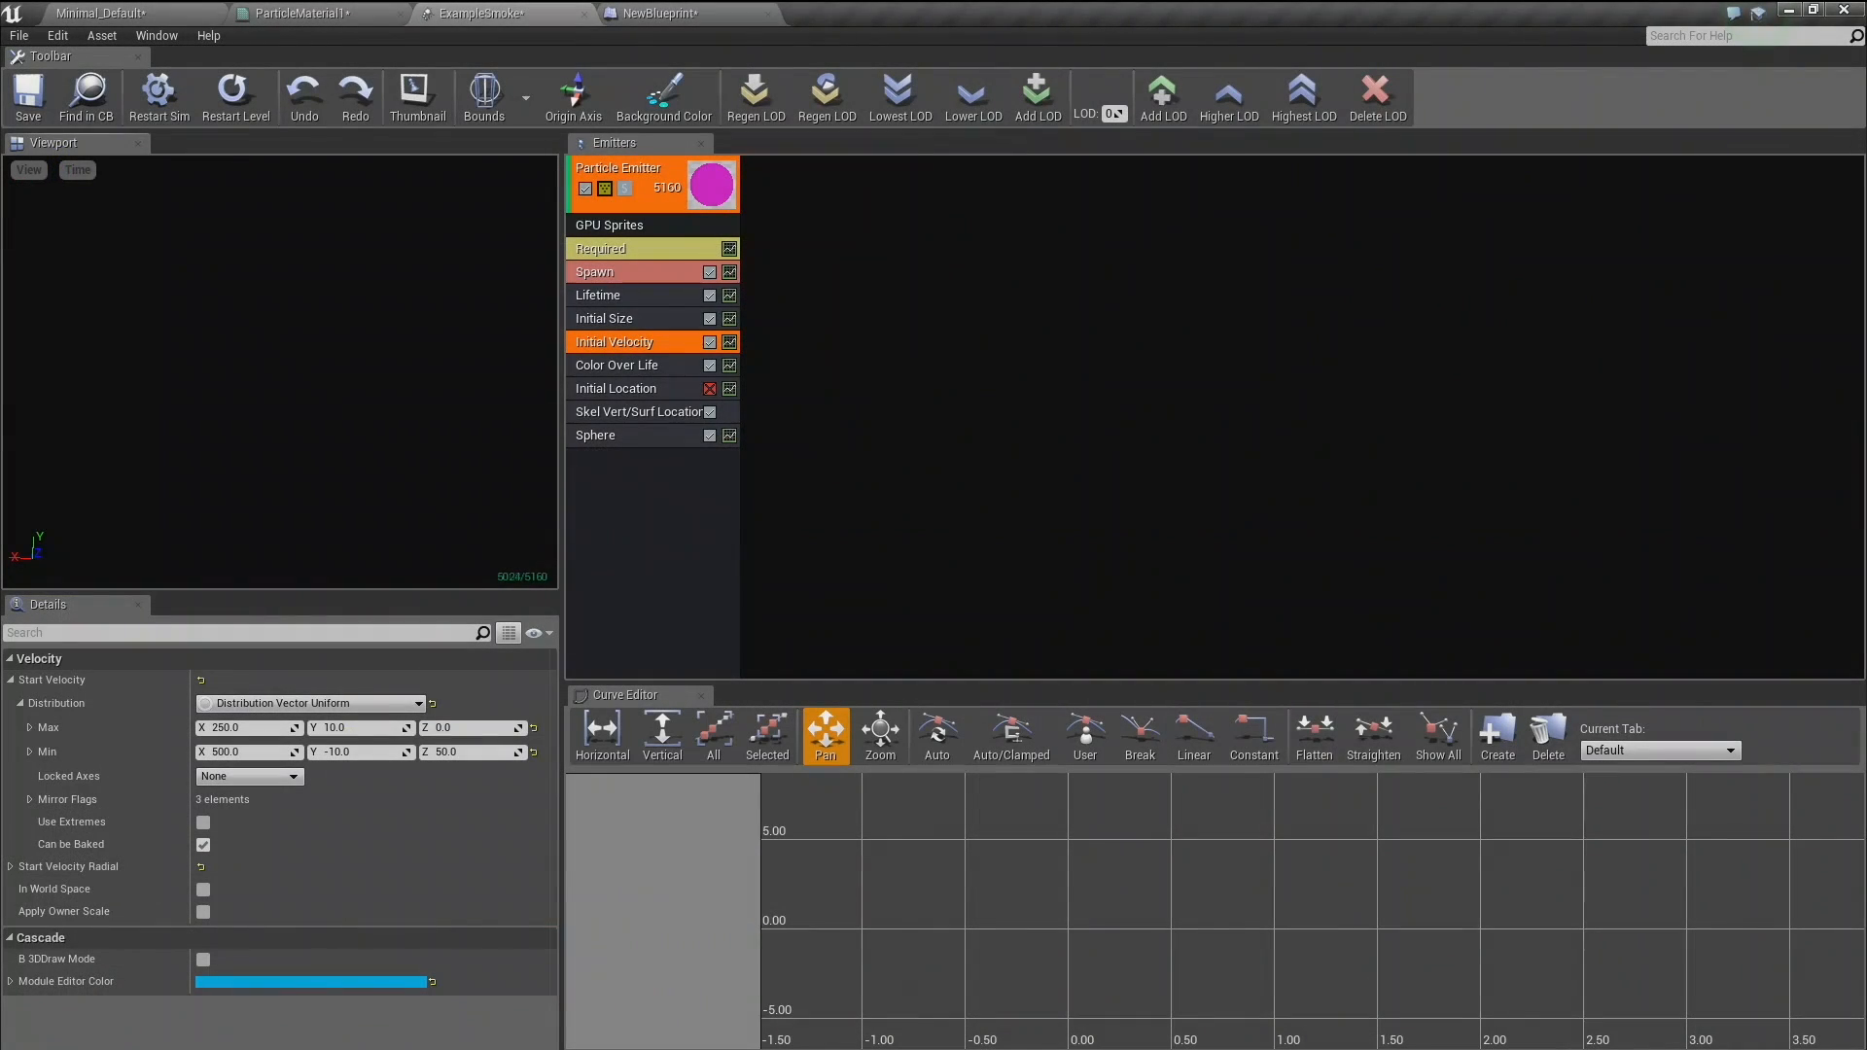
left_click_drag(282, 341, 360, 418)
middle_click_drag(391, 431, 301, 431)
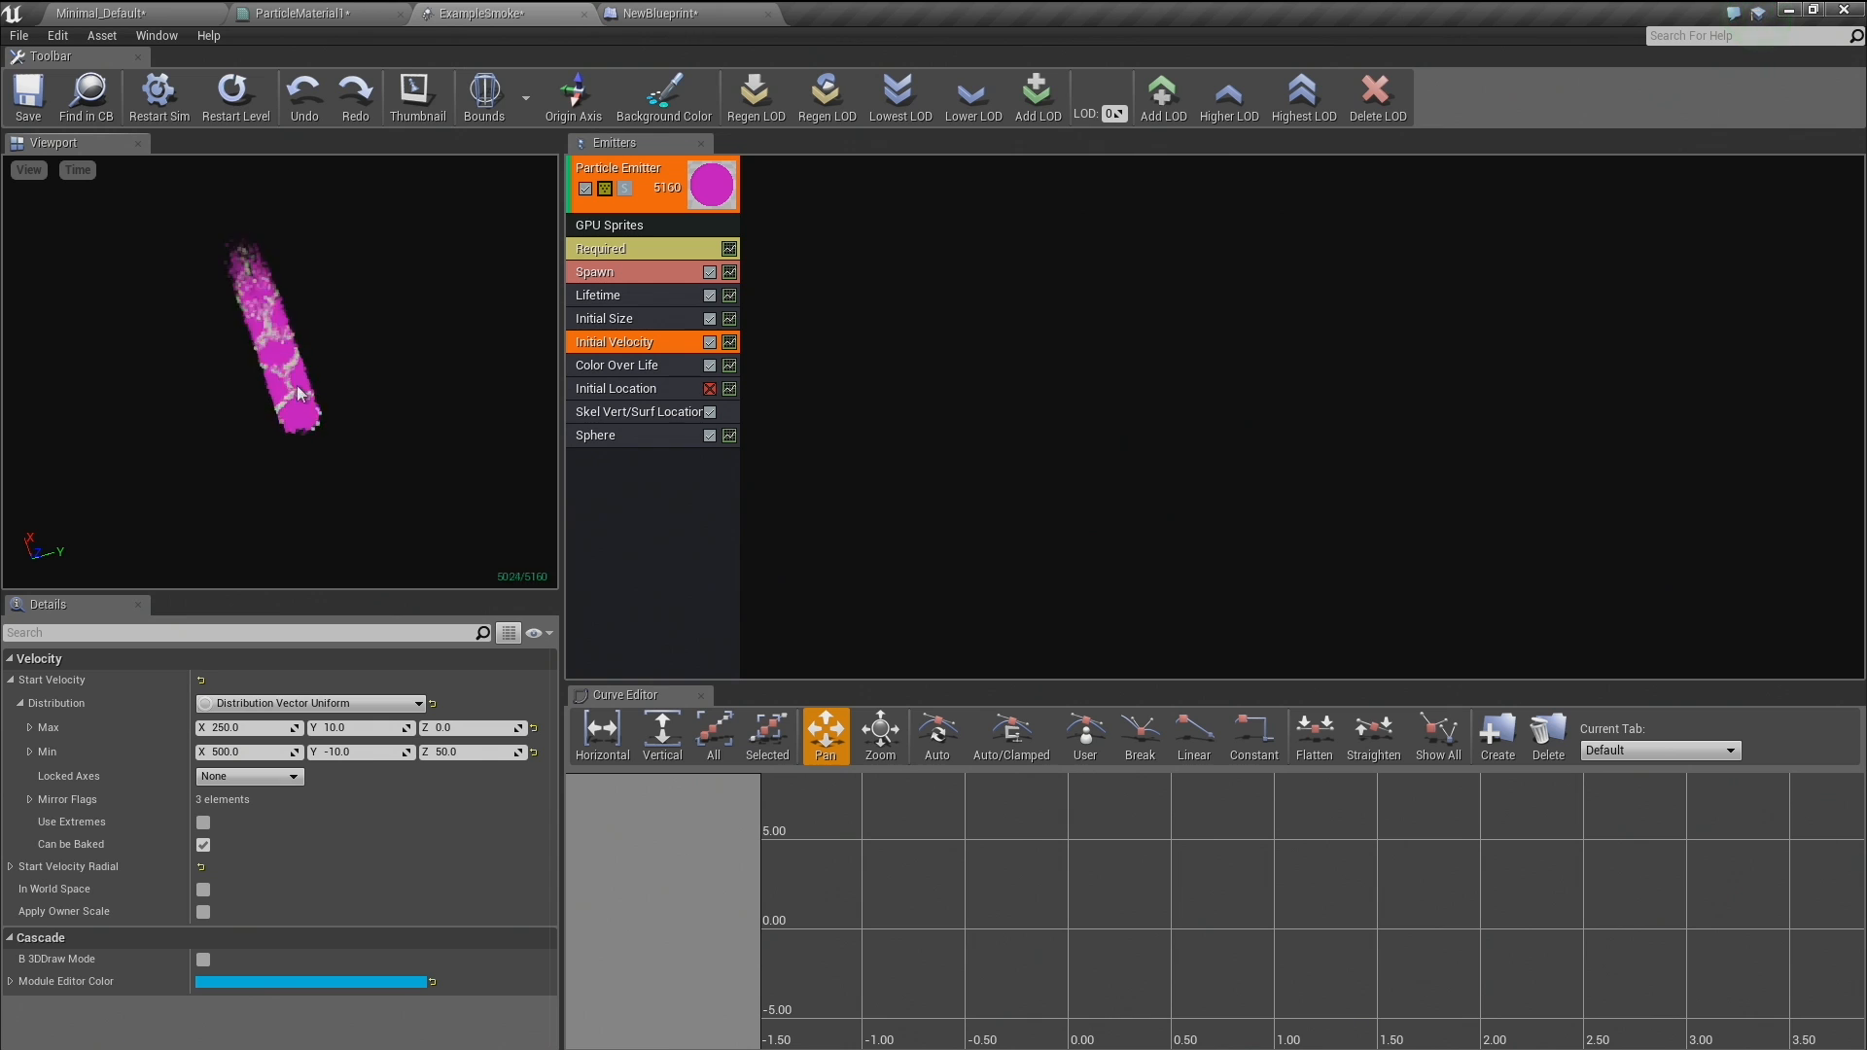
left_click_drag(297, 393, 298, 393)
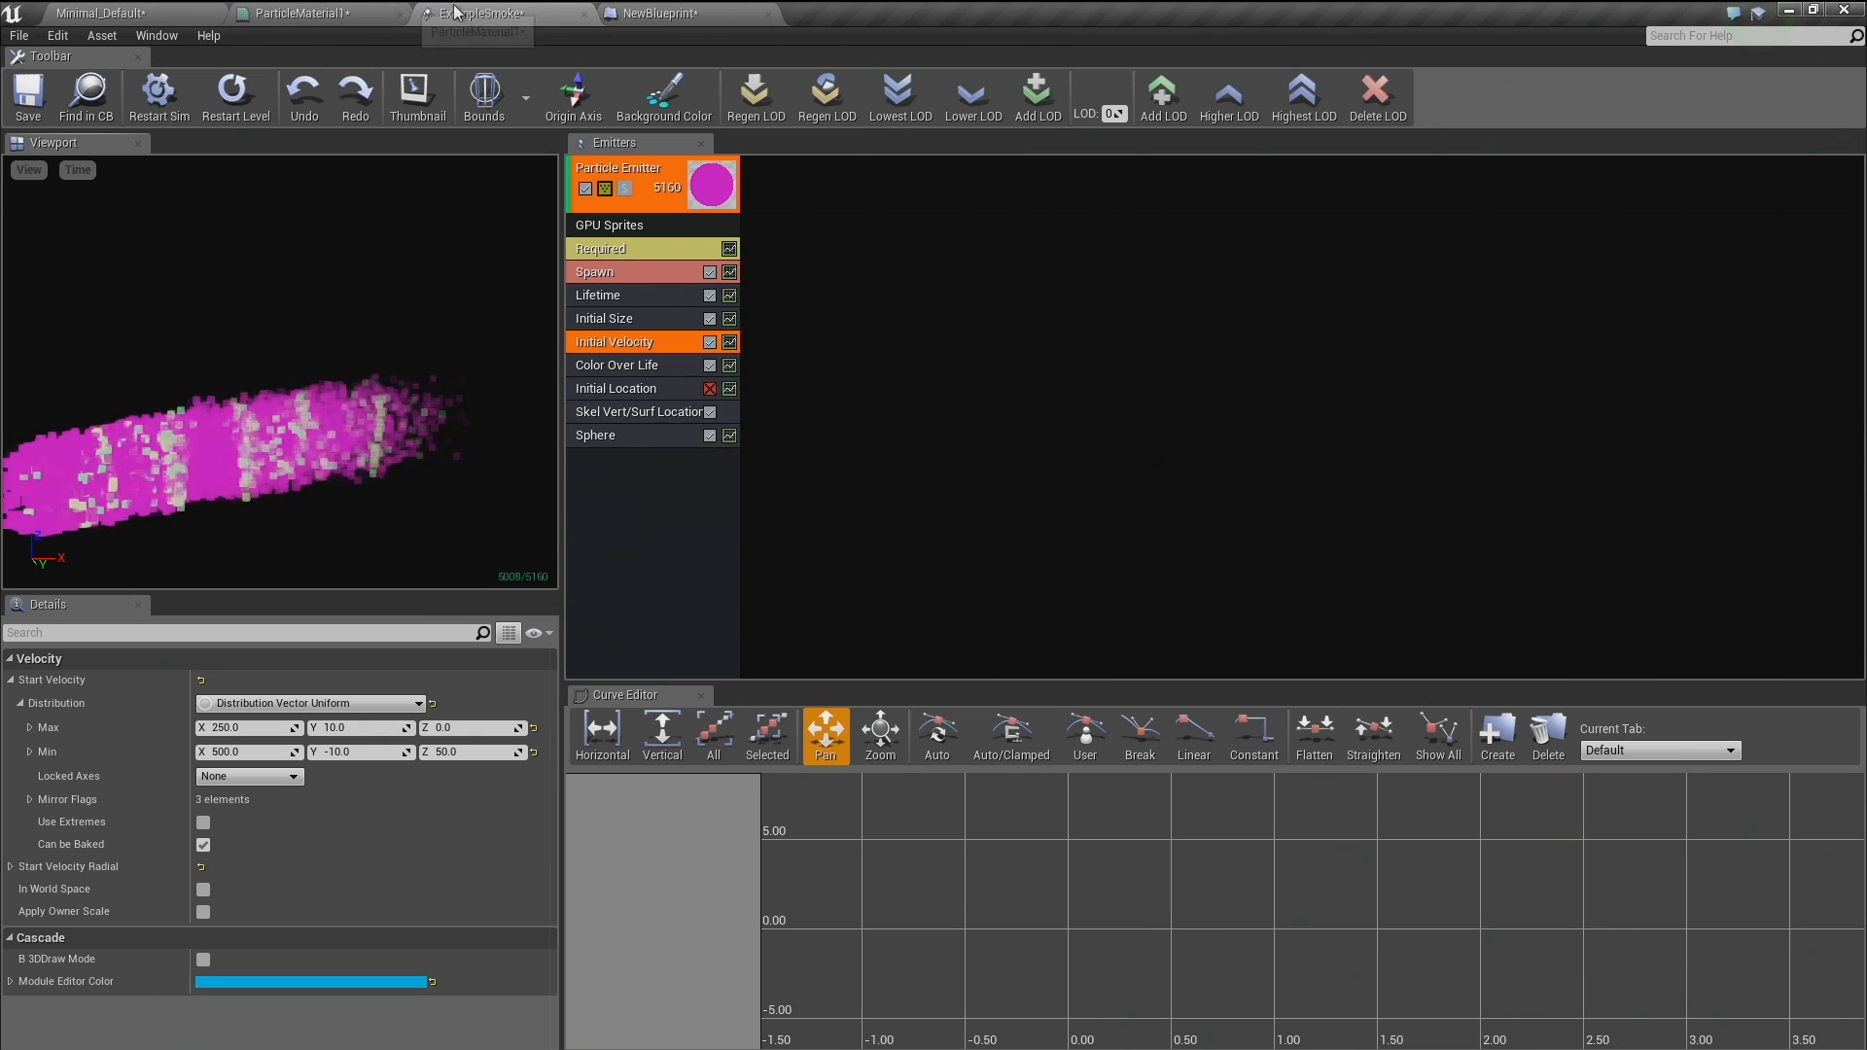
Add a Particle System component named Directional to NewBlueprint.
left_click(663, 13)
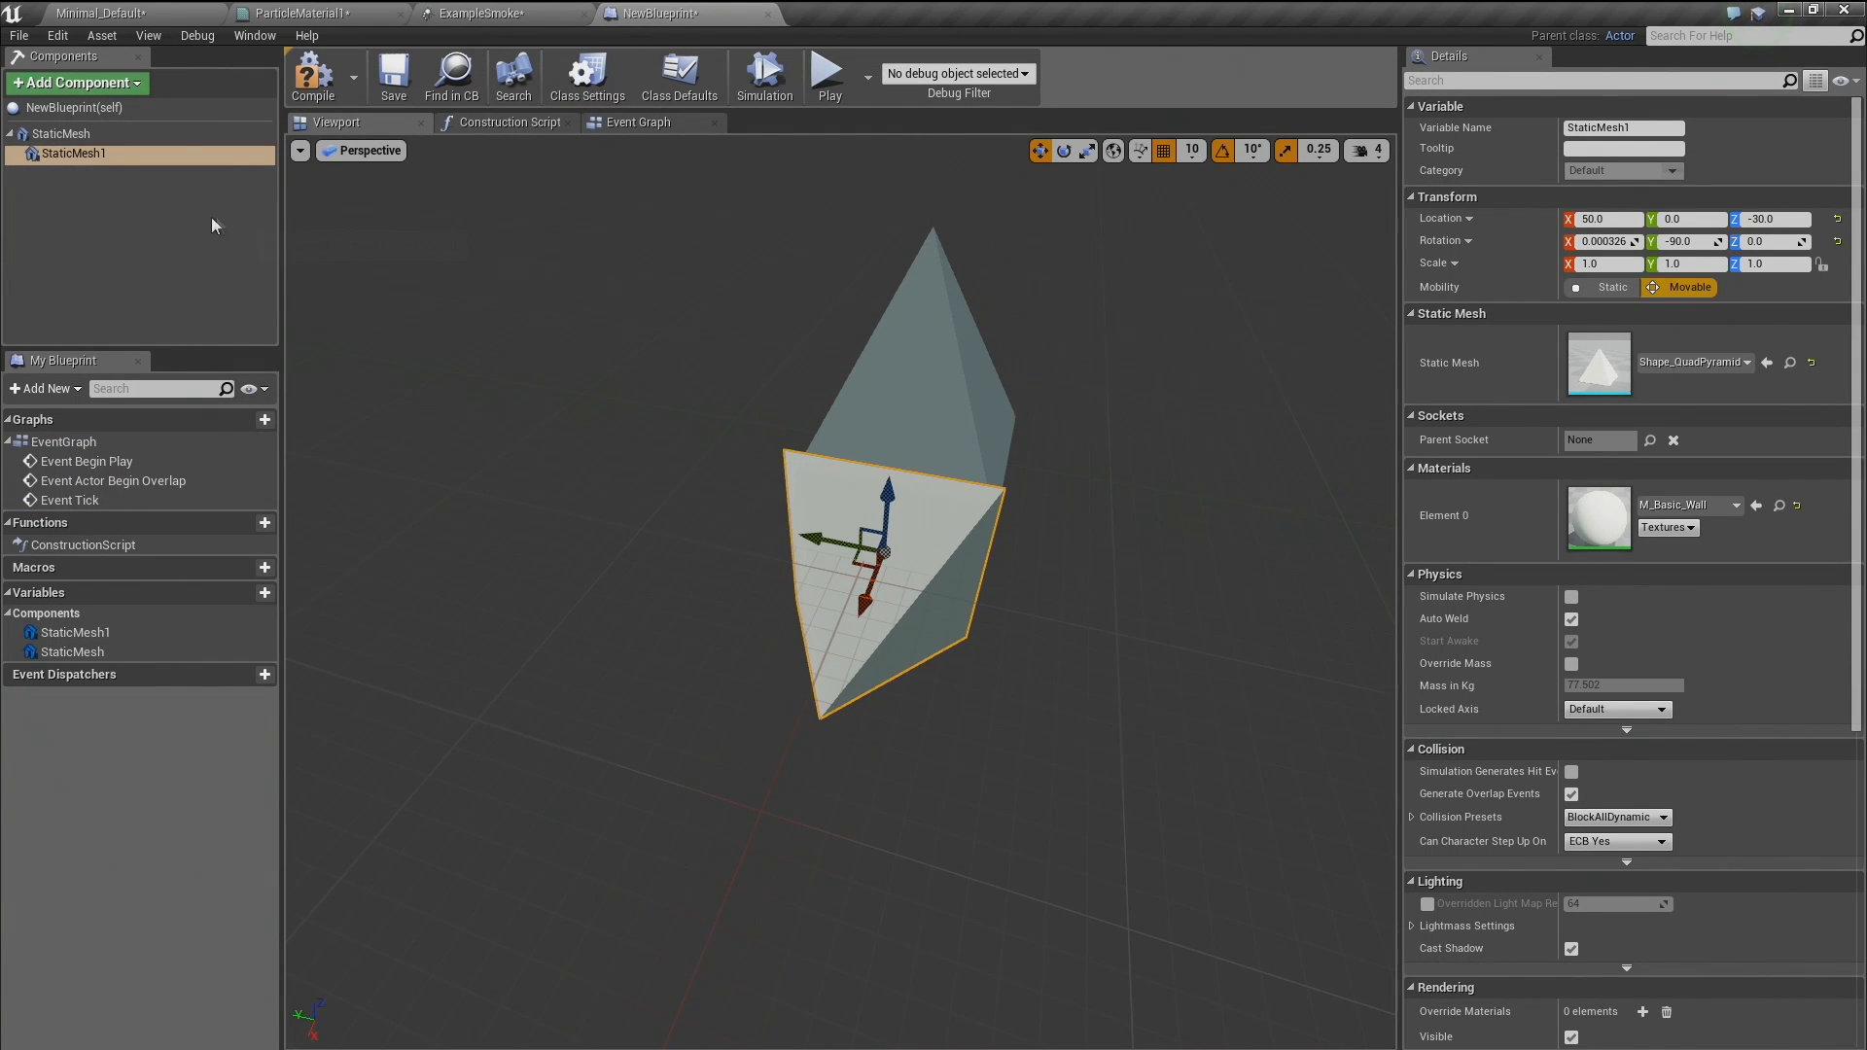
left_click(78, 82)
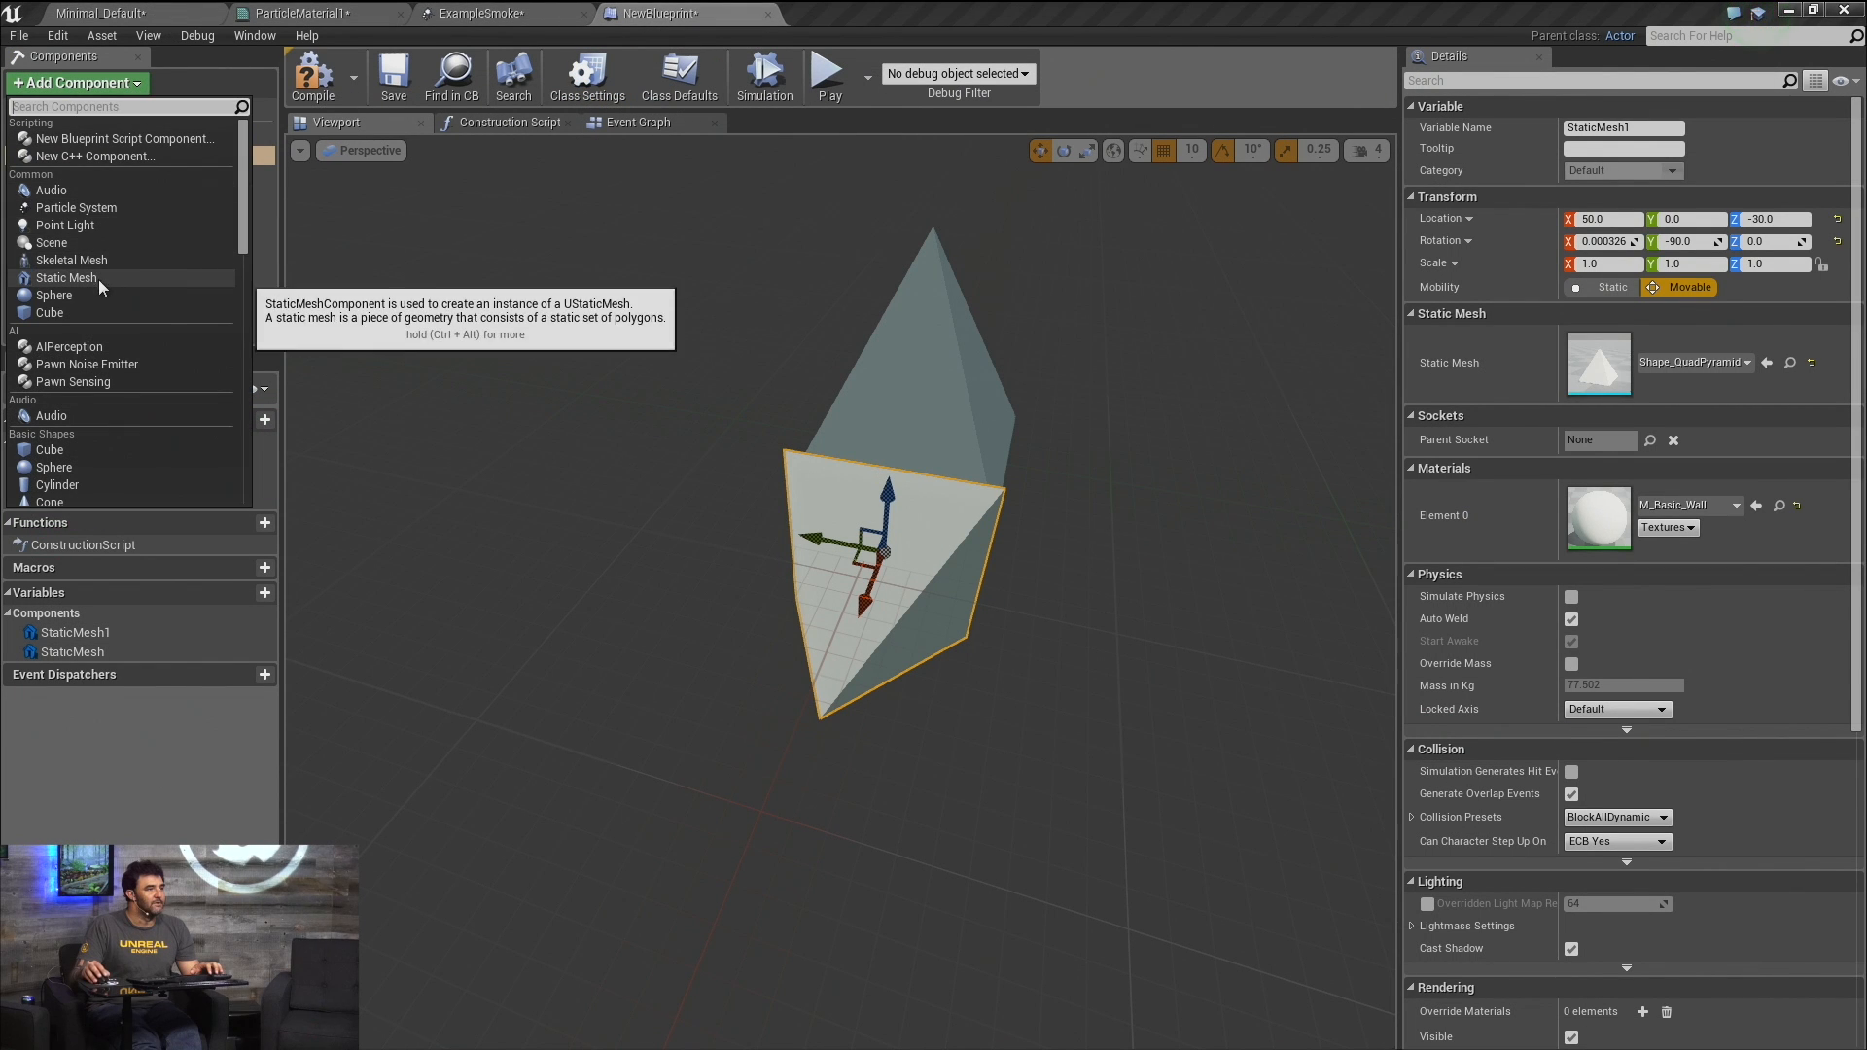
left_click(102, 208)
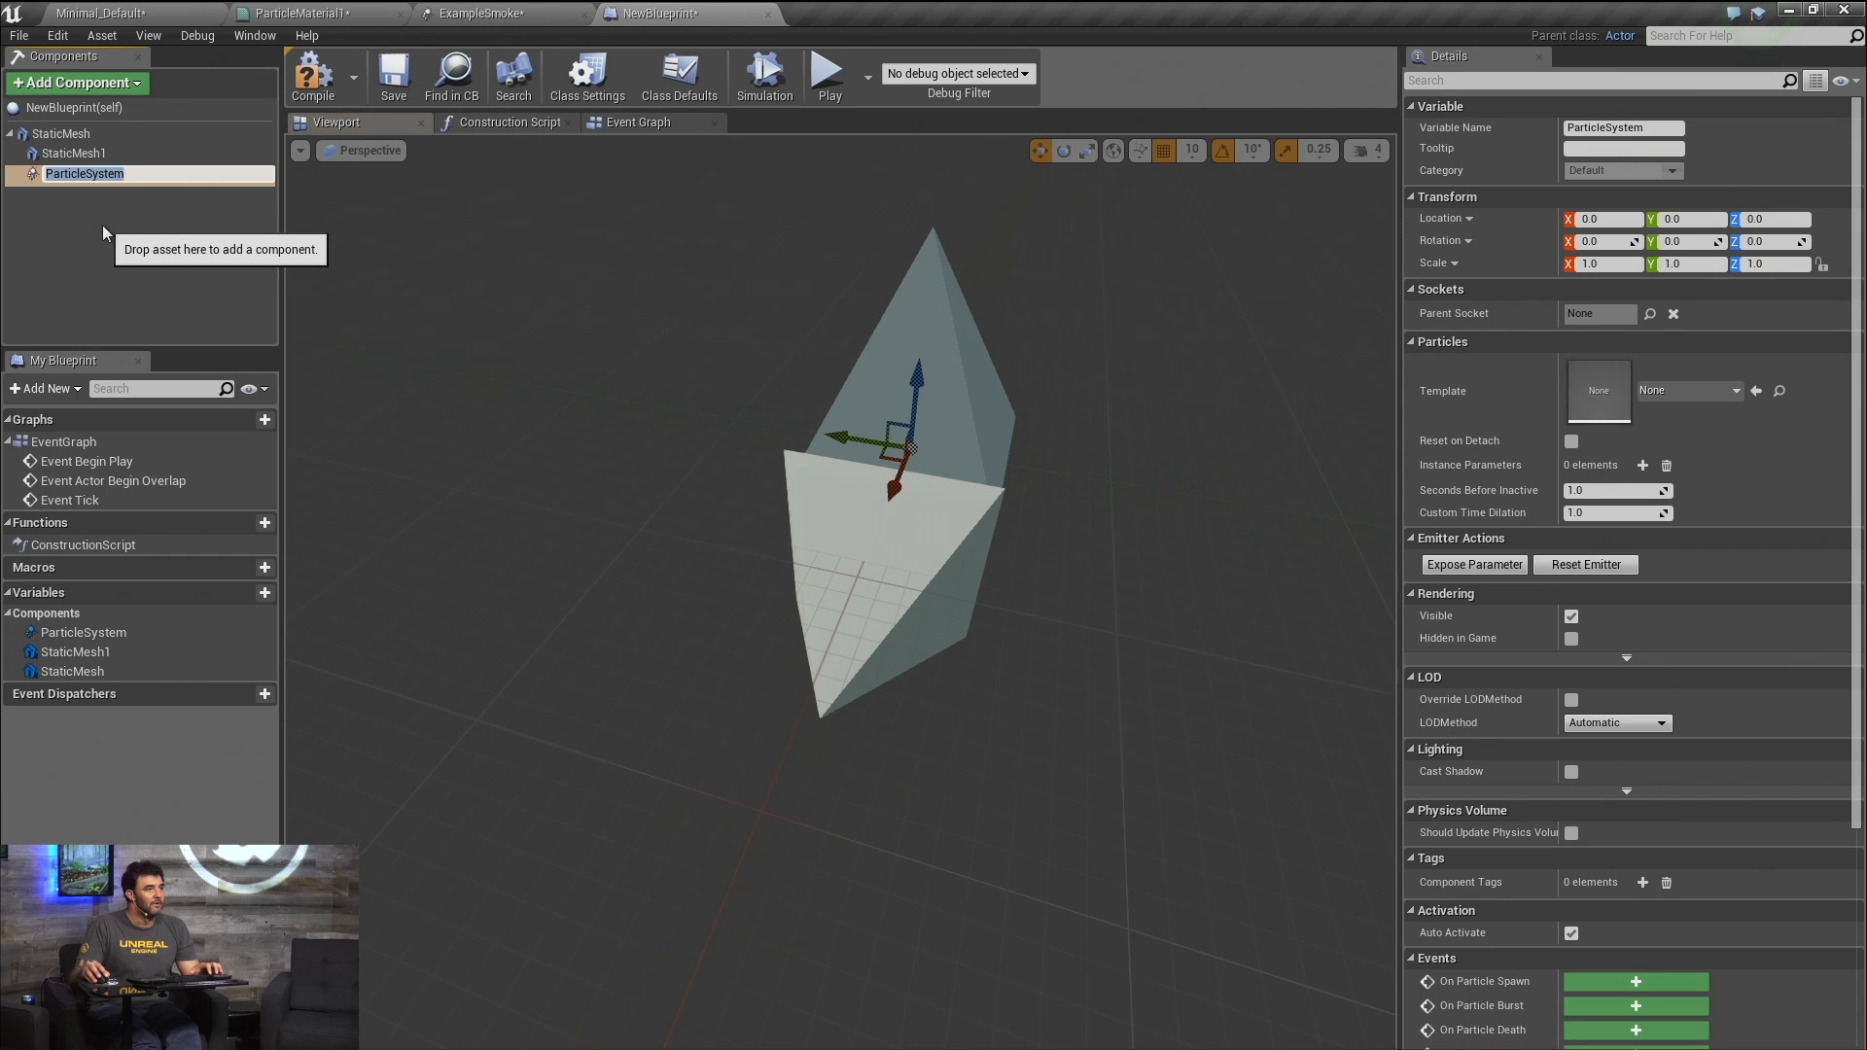
type("Dir")
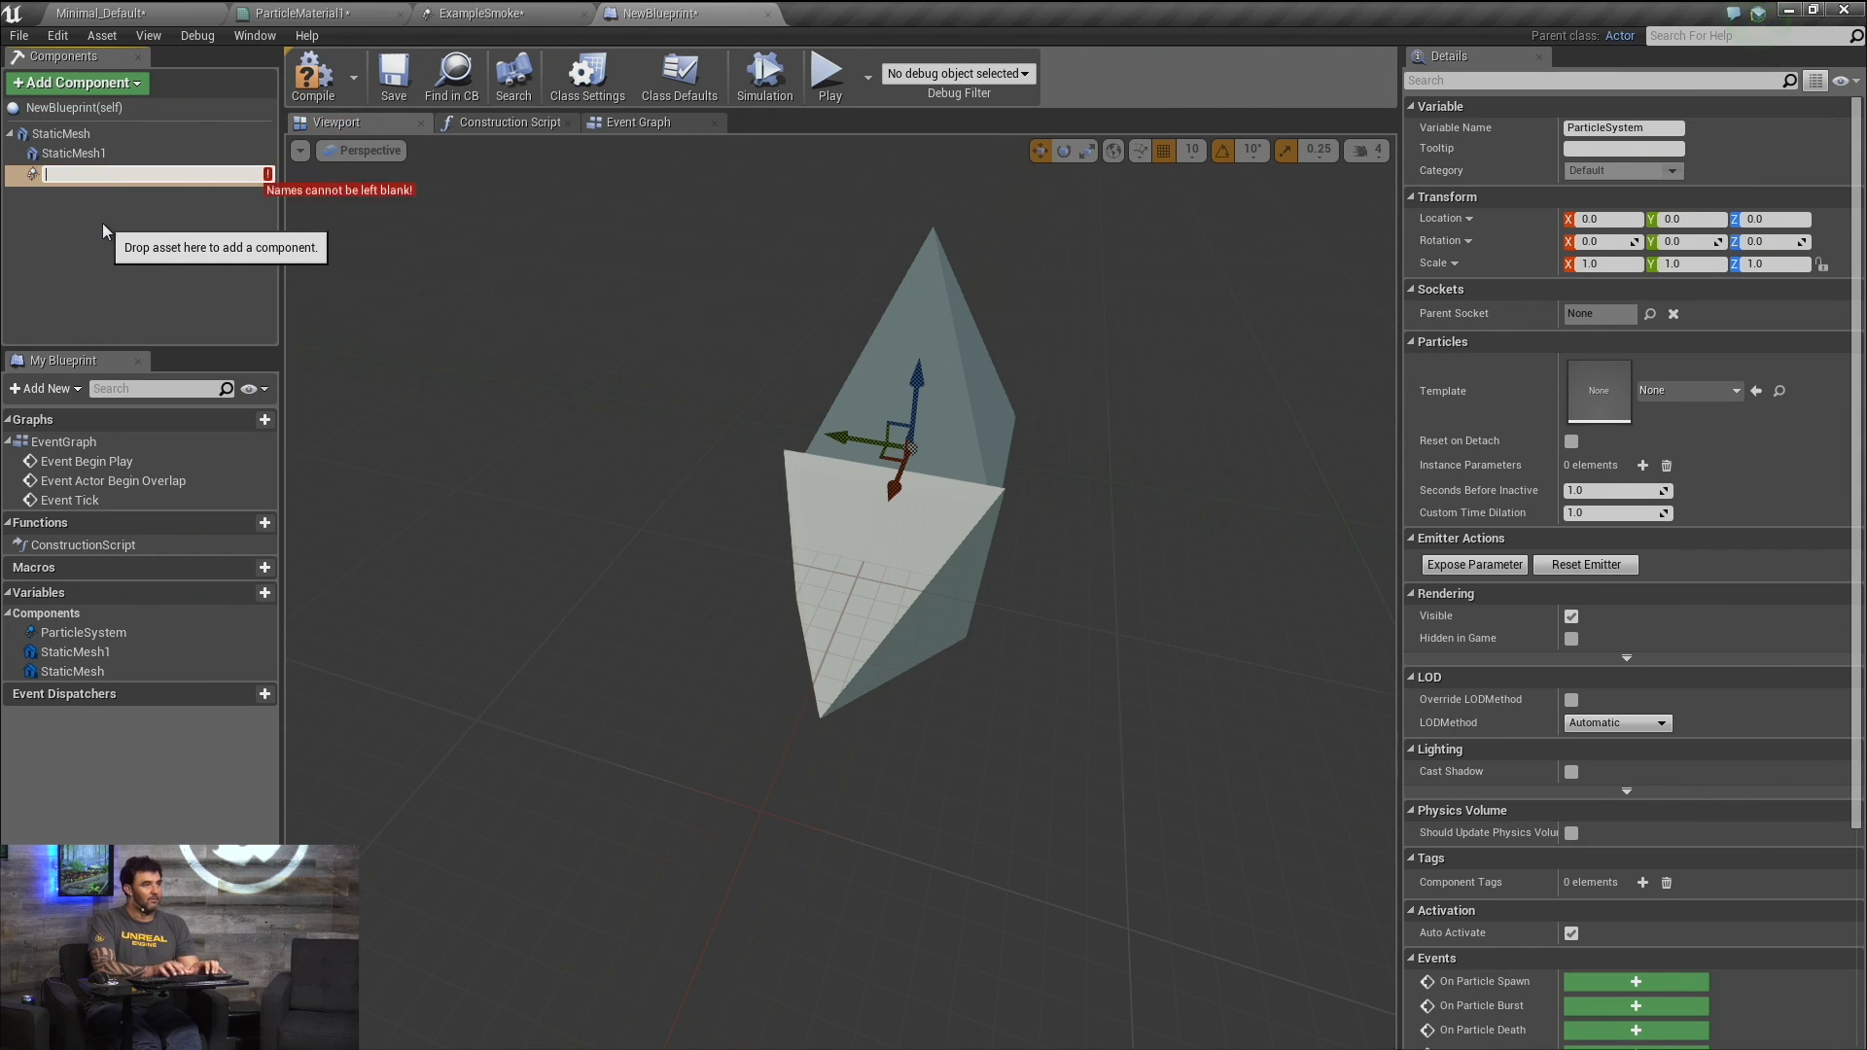
type("ectional")
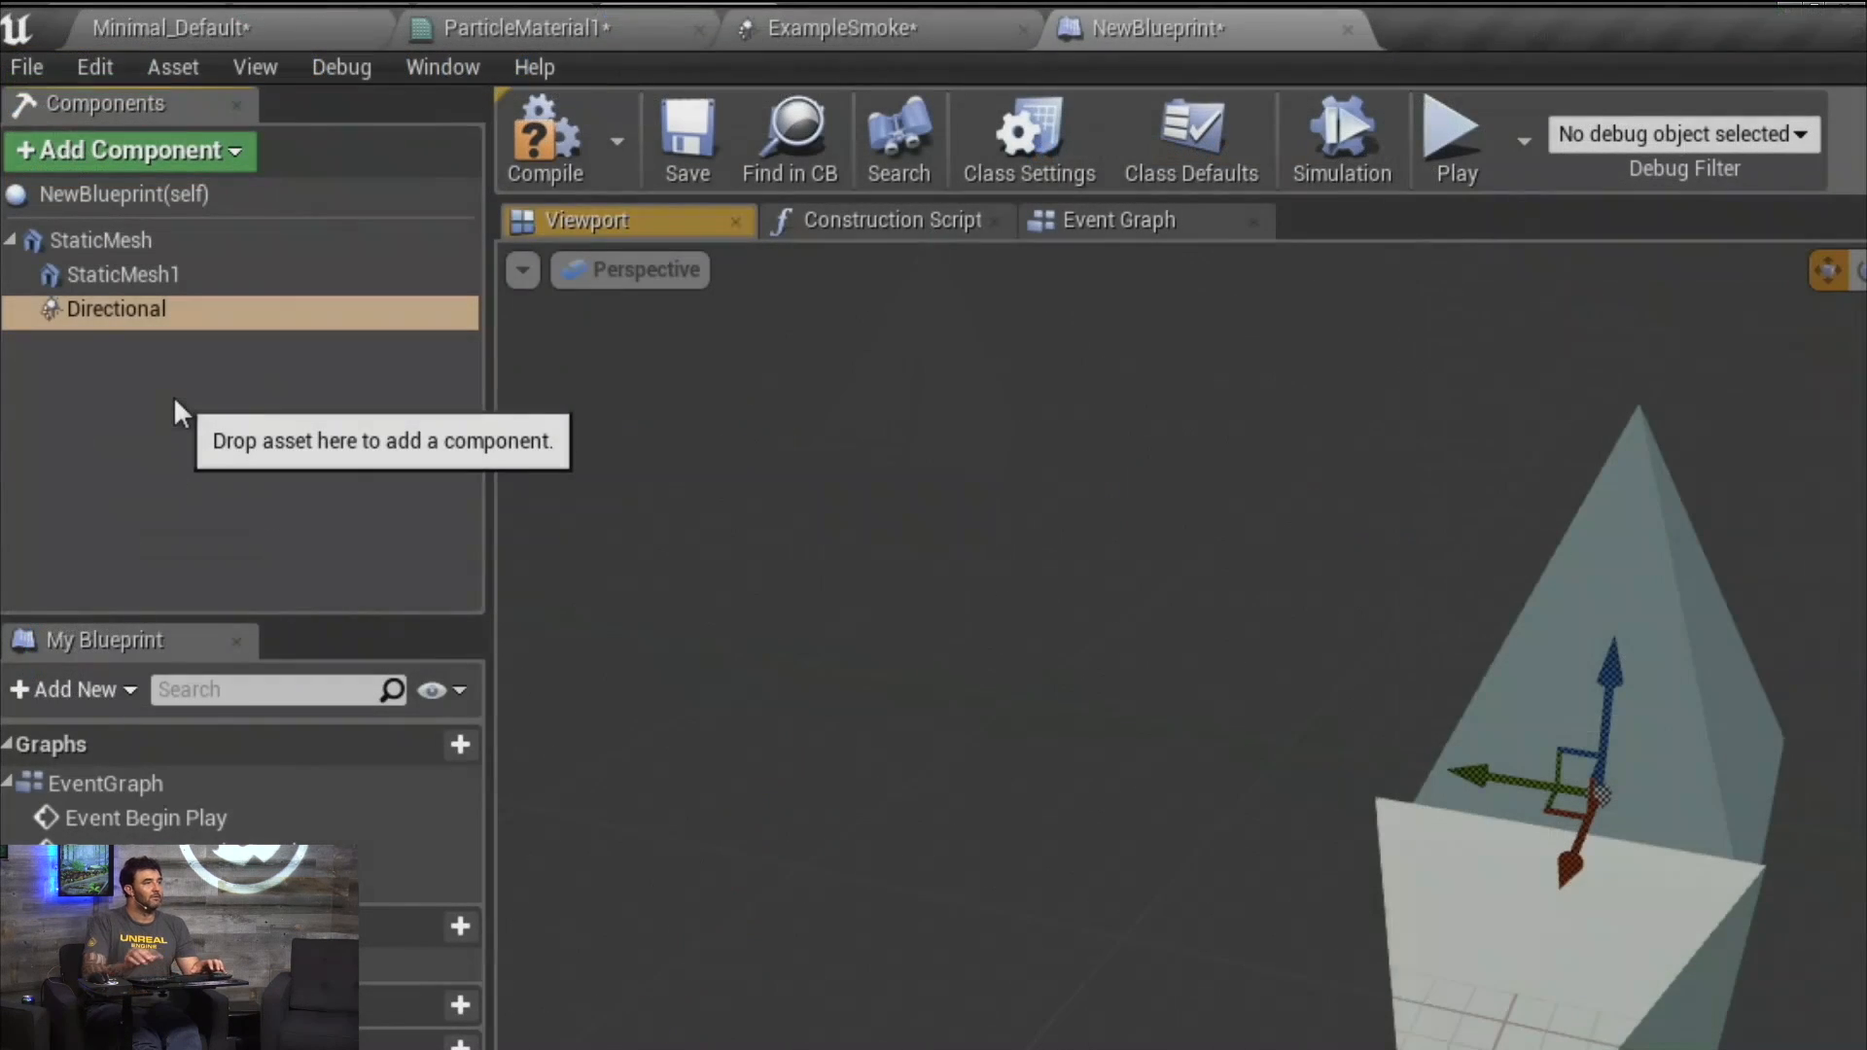
key("Return")
Try Directional as the blueprint's root component, inspect the meshes nested under it, and undo the re-parenting.
left_click_drag(167, 309, 137, 238)
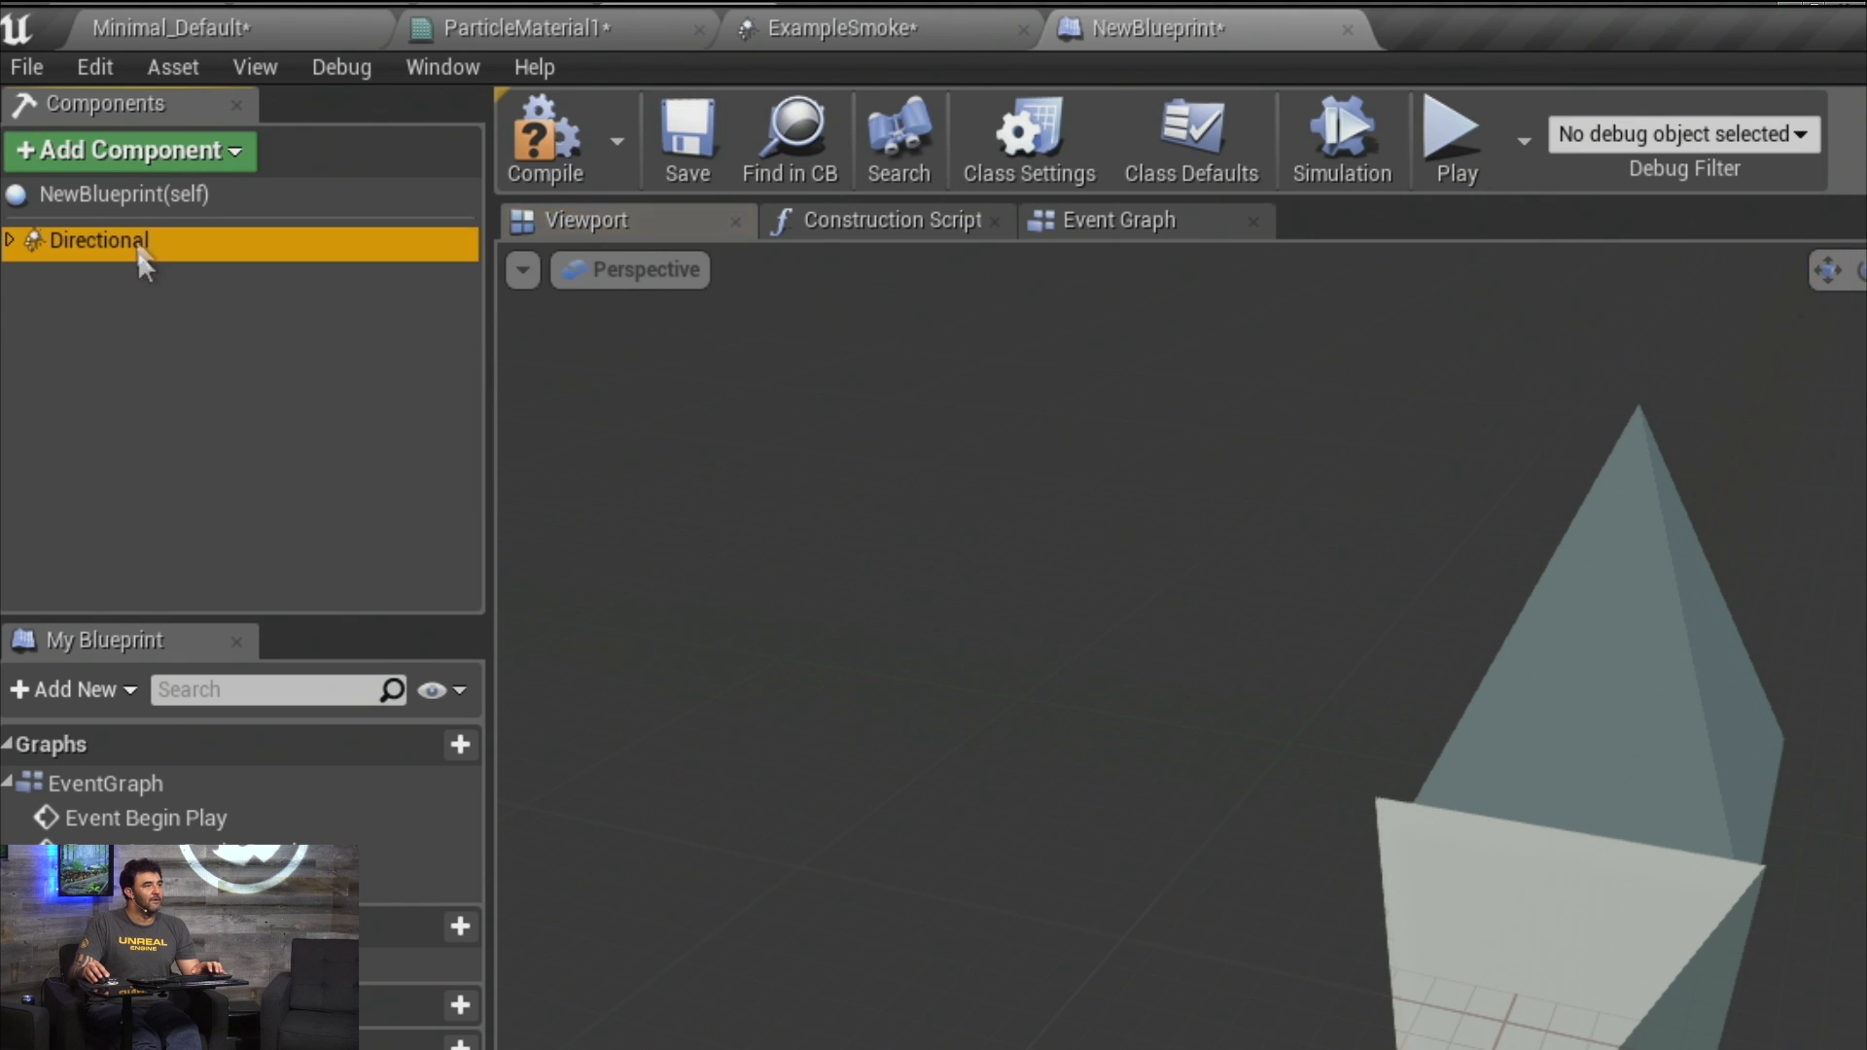
left_click(88, 292)
left_click(9, 239)
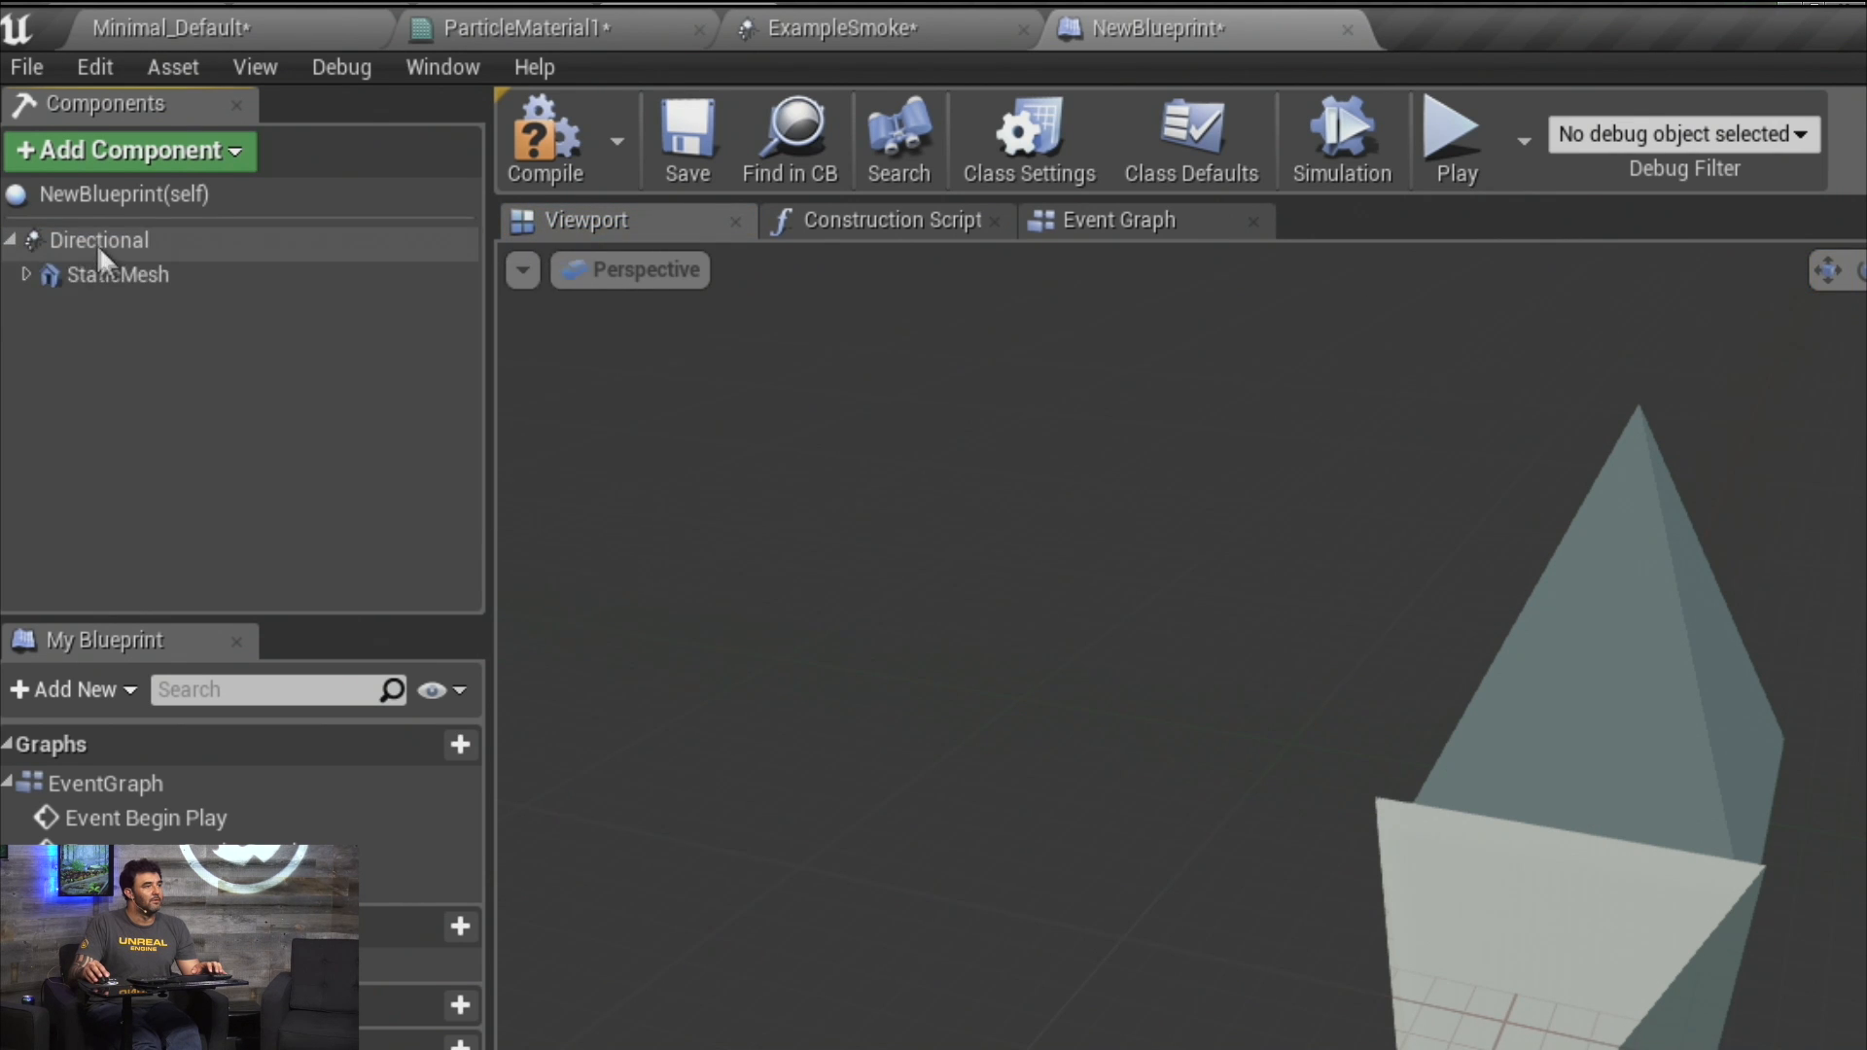
left_click(27, 274)
left_click(50, 313)
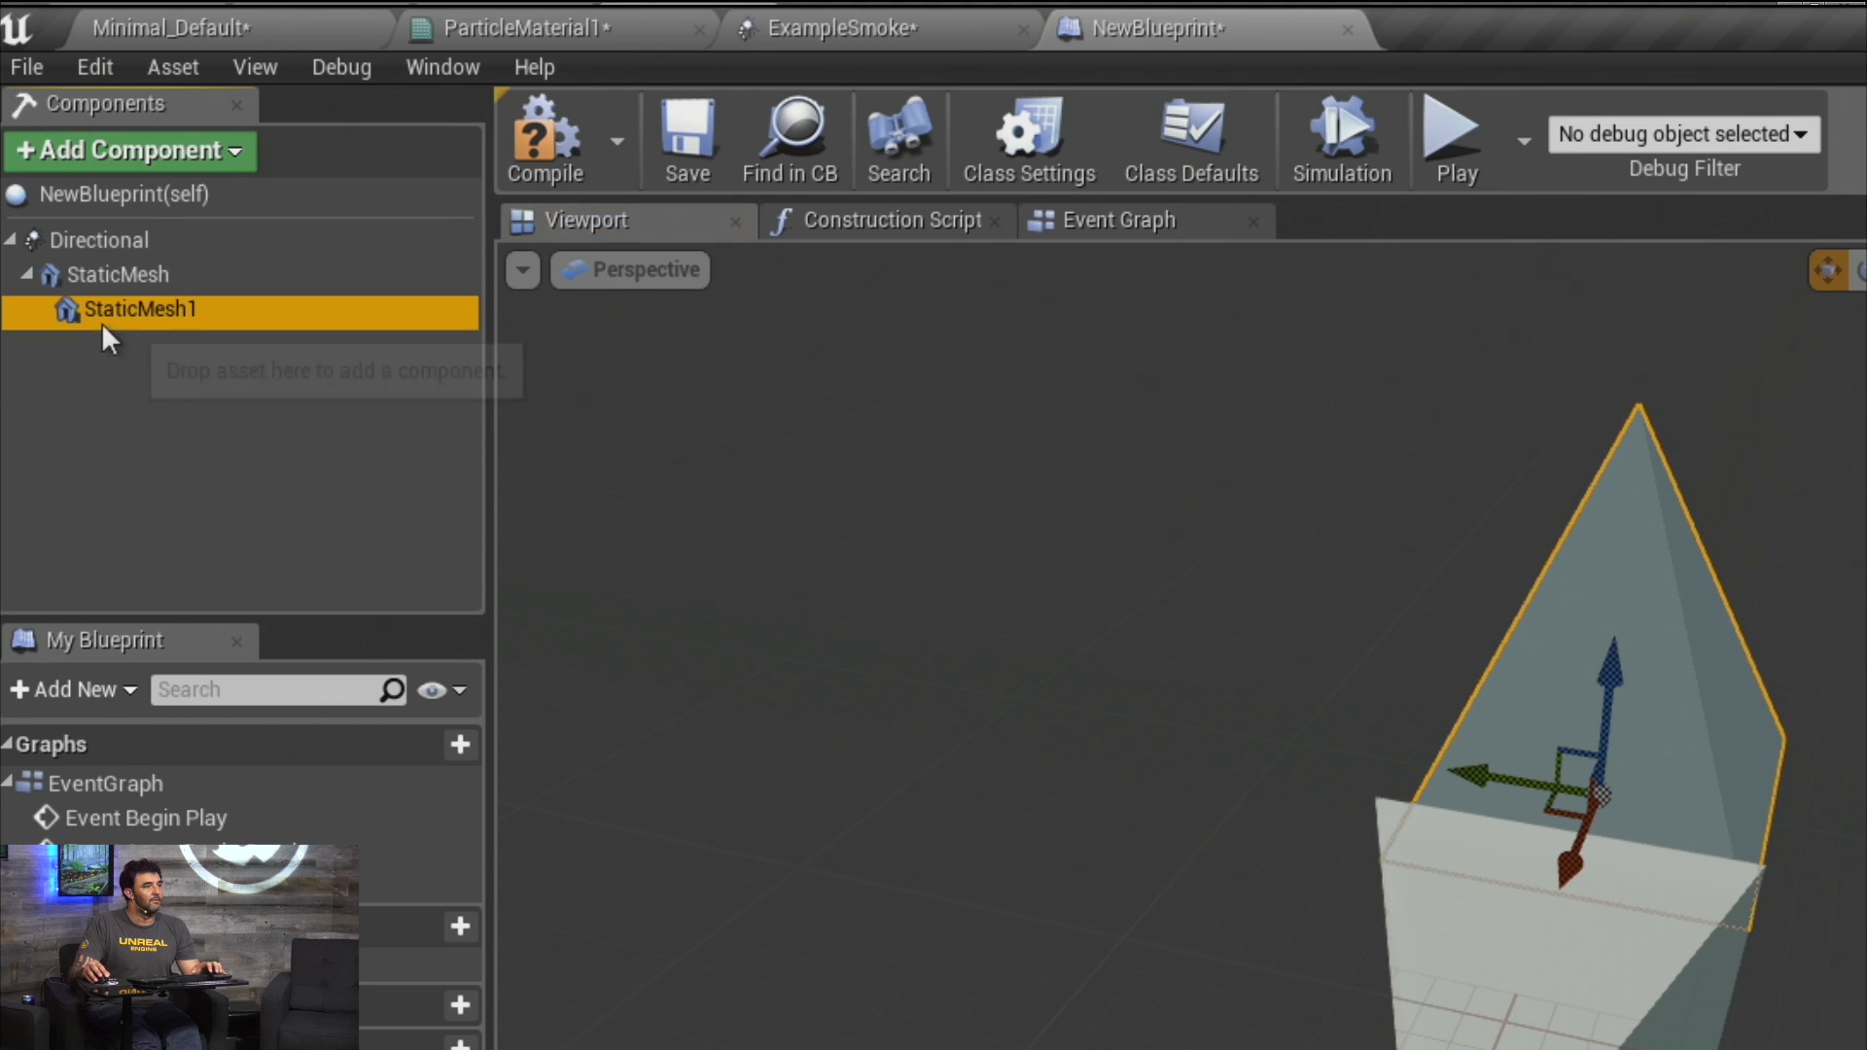
left_click(117, 272)
left_click(117, 249)
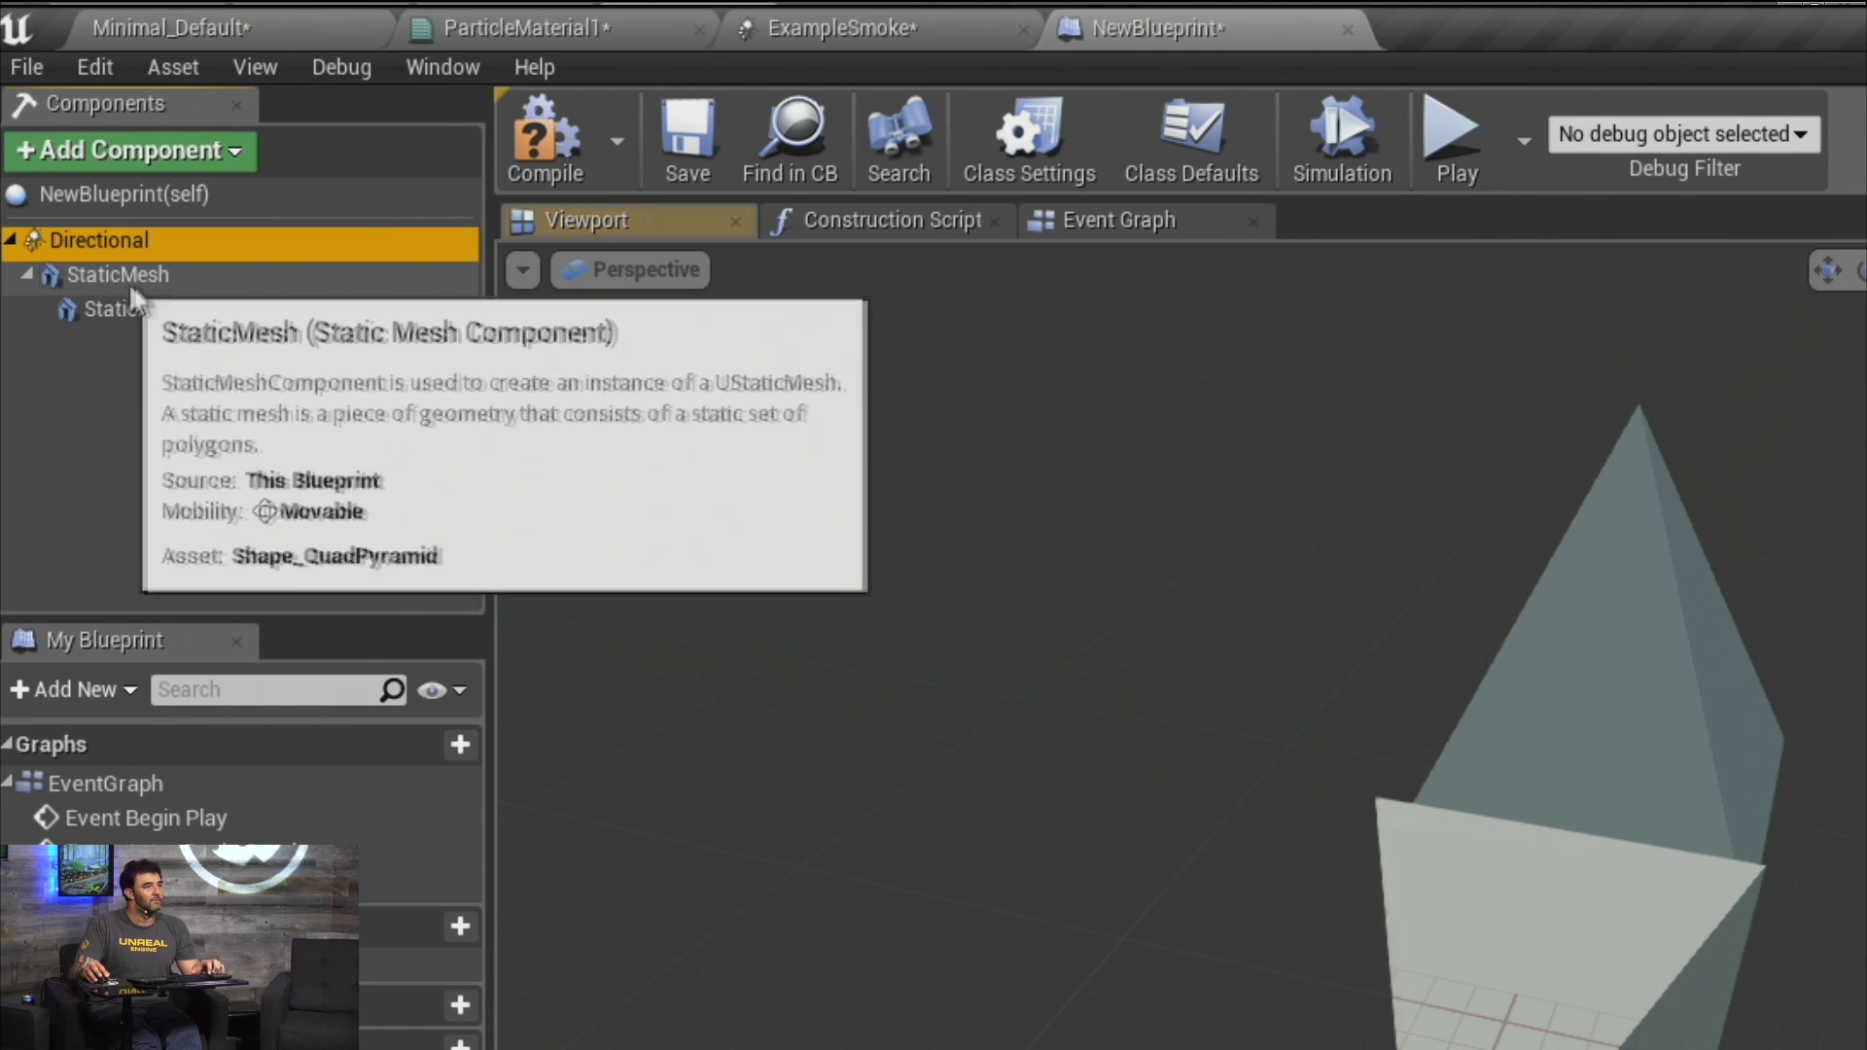
key("ctrl+z")
key("ctrl+z")
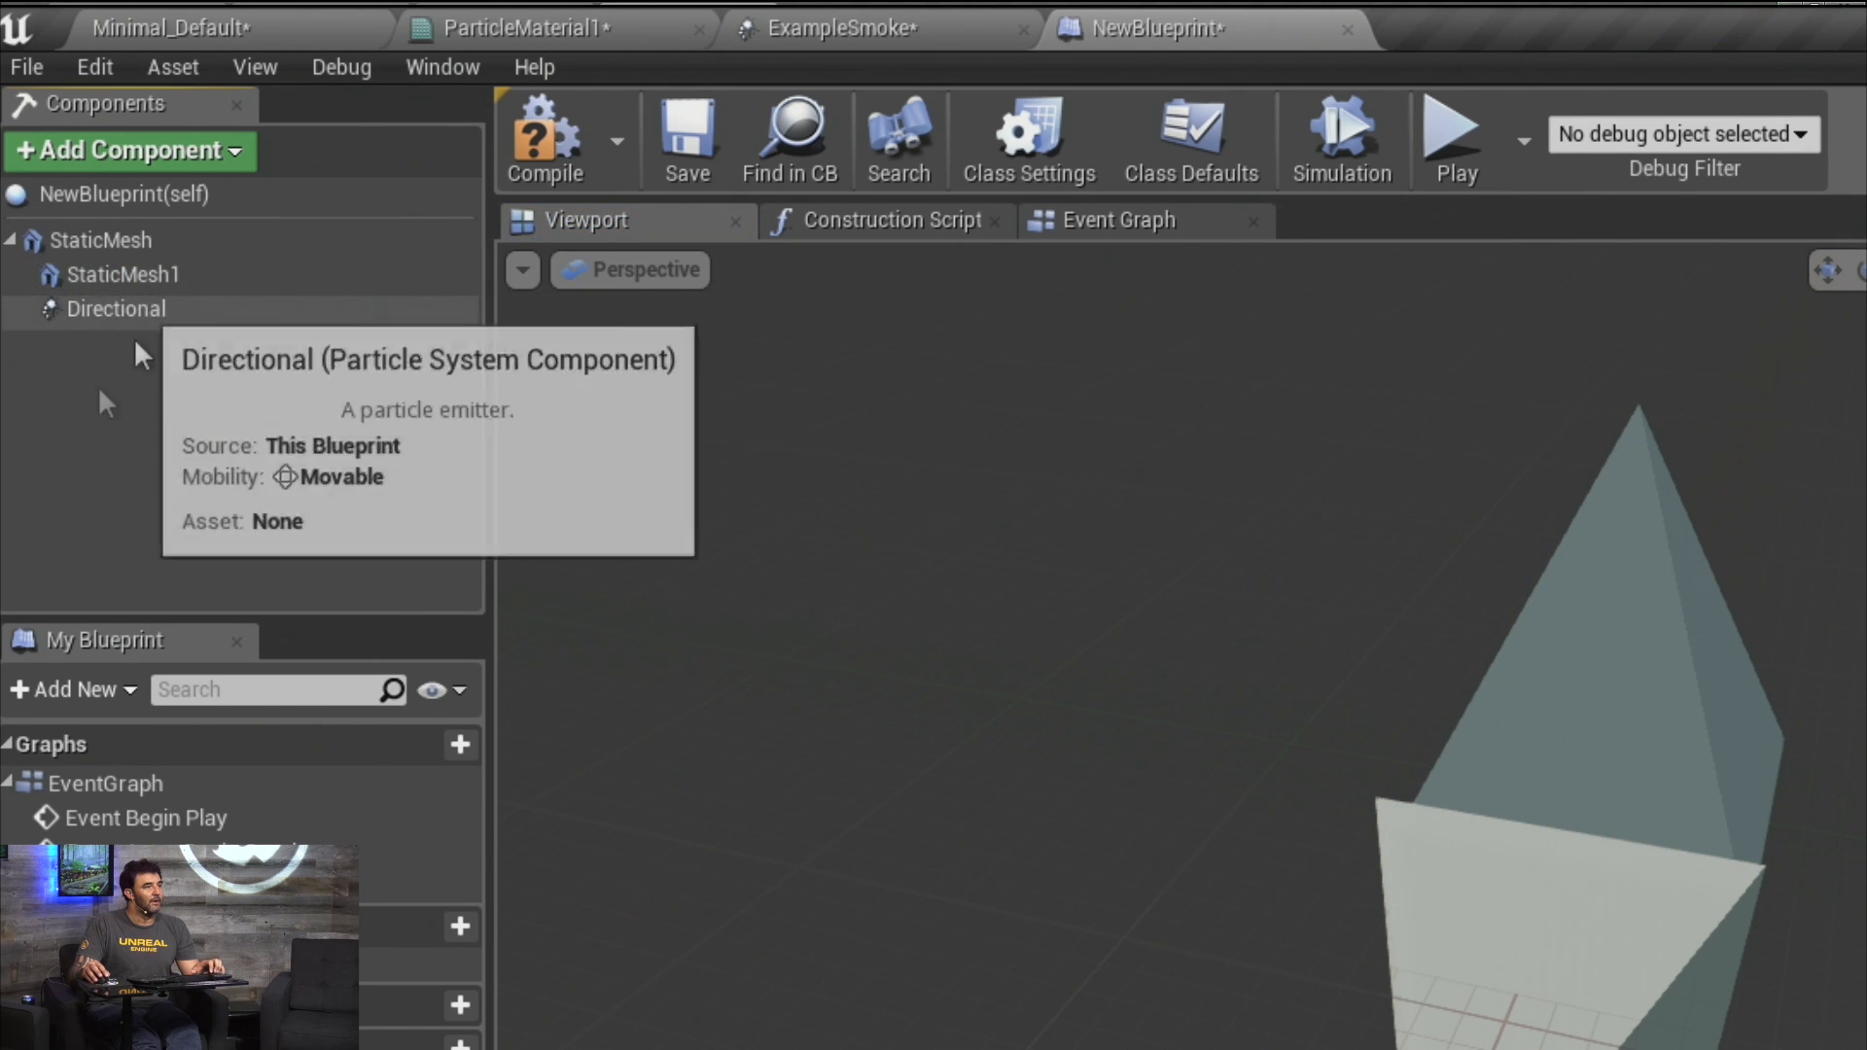
Examine the placement of the StaticMesh root, StaticMesh1 and Directional components in the viewport.
left_click(113, 254)
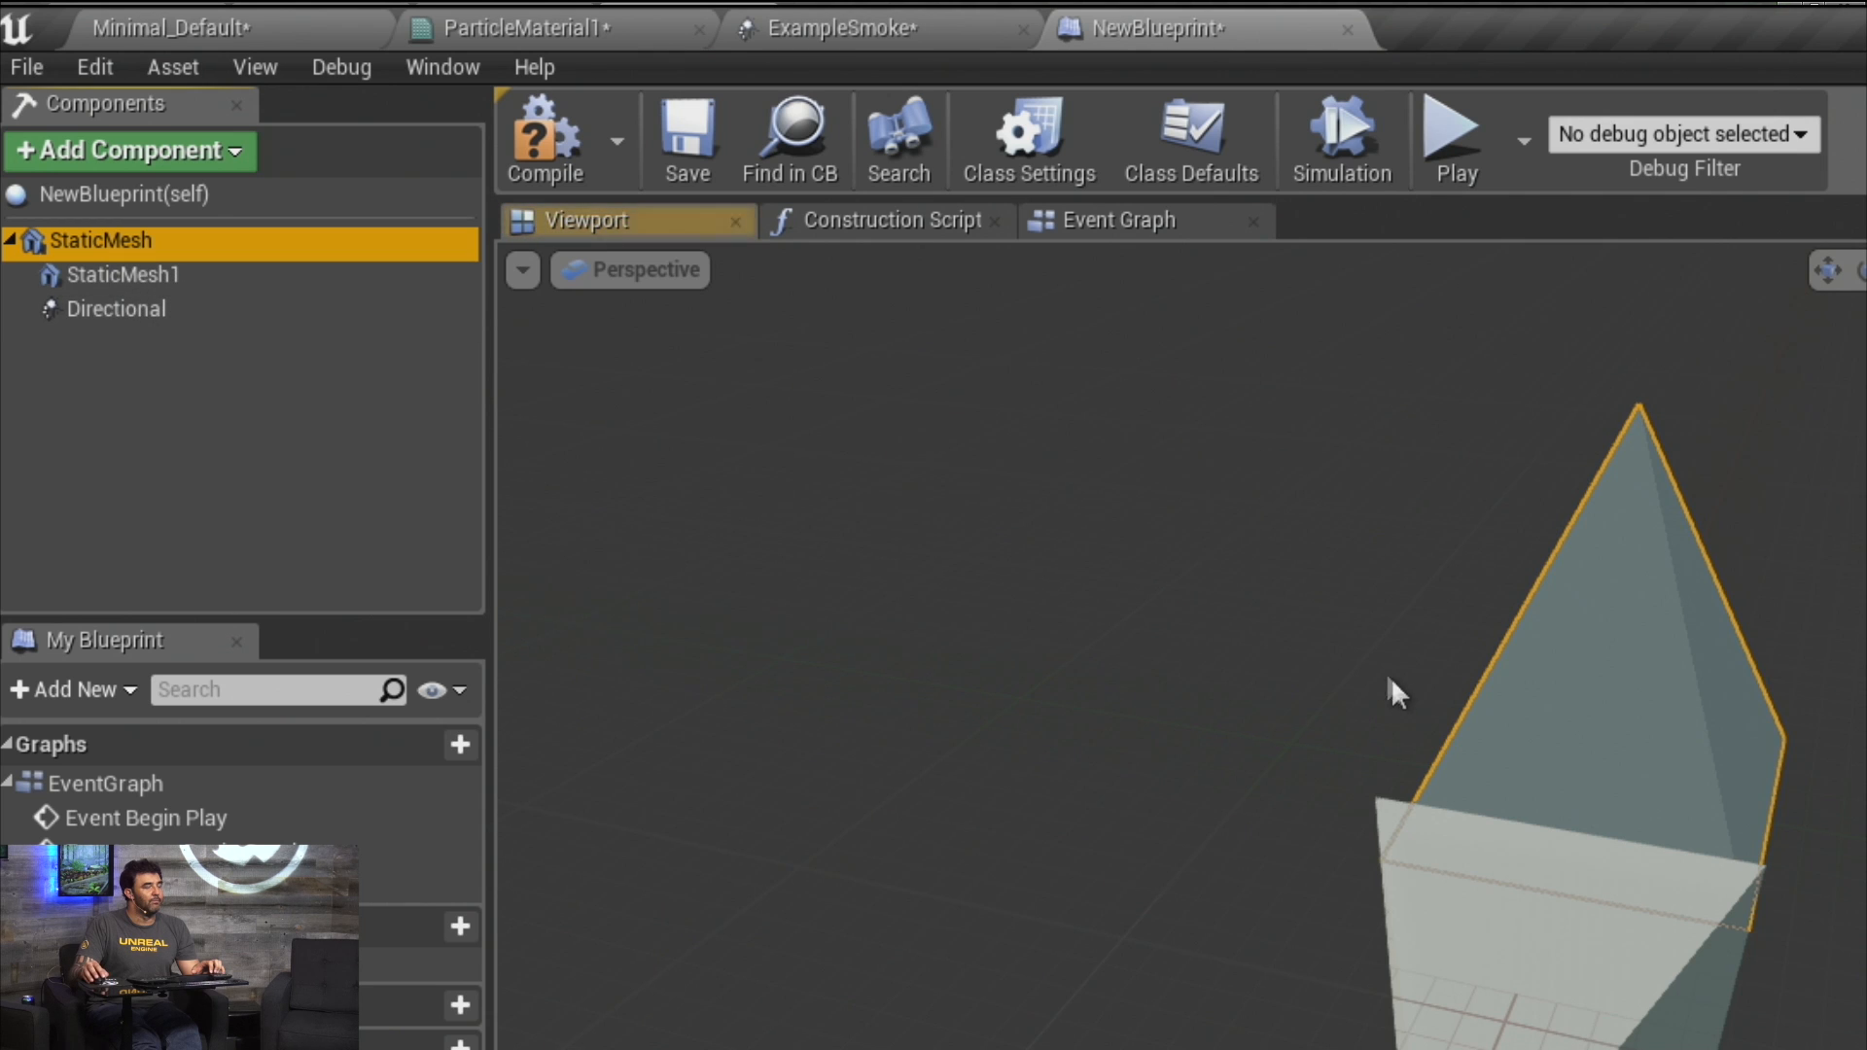
right_click_drag(1393, 681, 934, 832)
right_click_drag(663, 806, 583, 836)
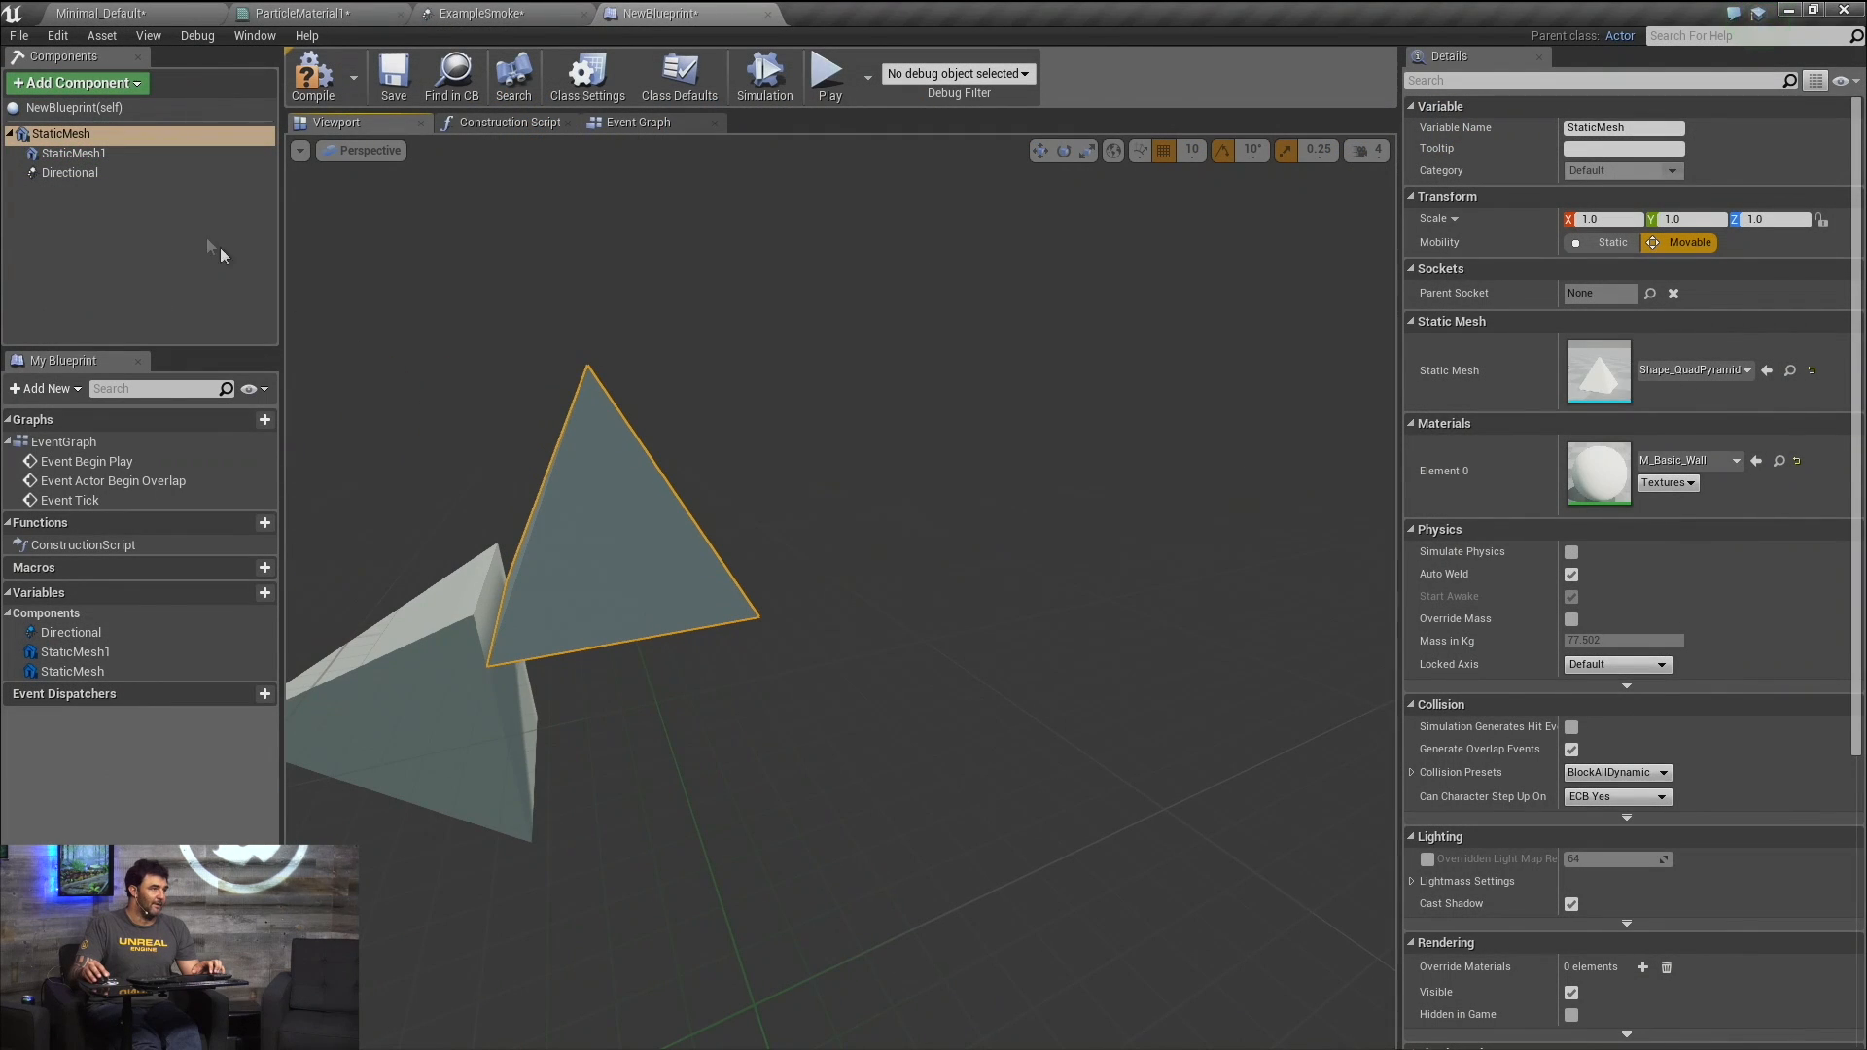
left_click(182, 310)
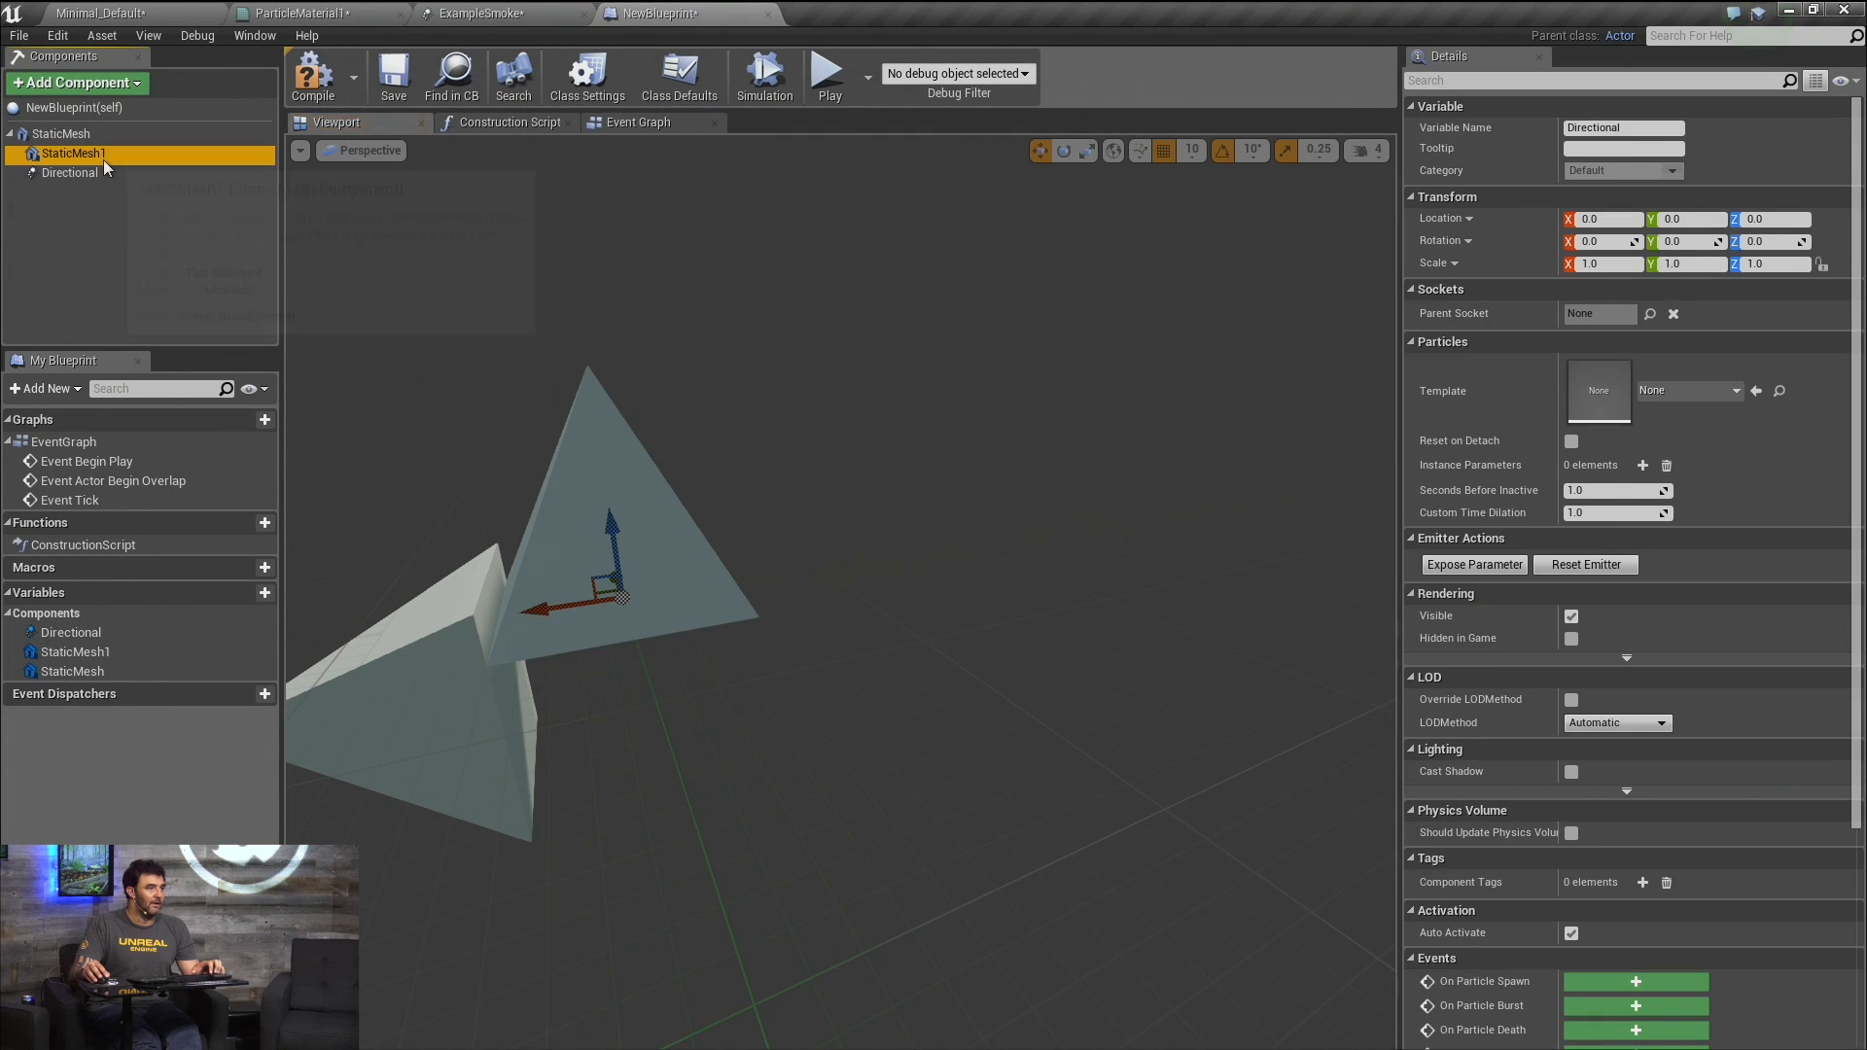
middle_click_drag(583, 576, 486, 598)
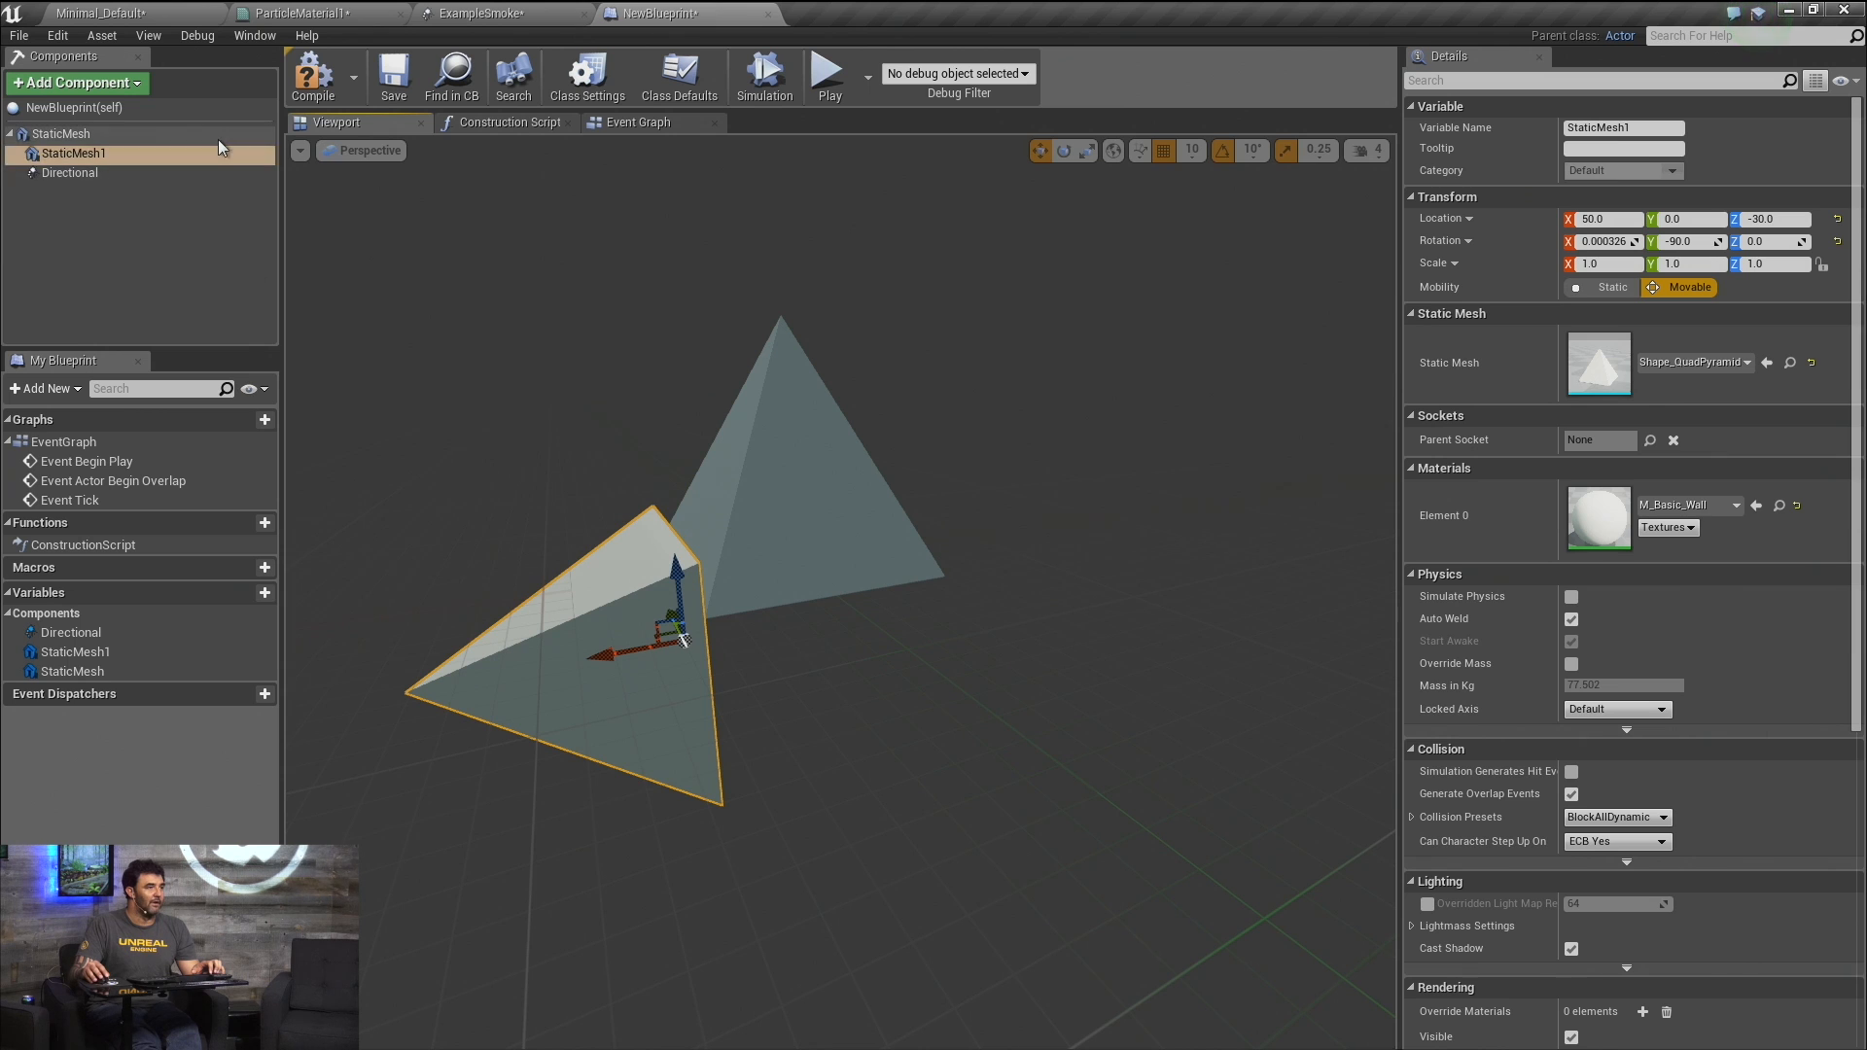
Assign the ExampleSmoke particle system as the Directional component's template and view the emitted particles.
left_click(78, 173)
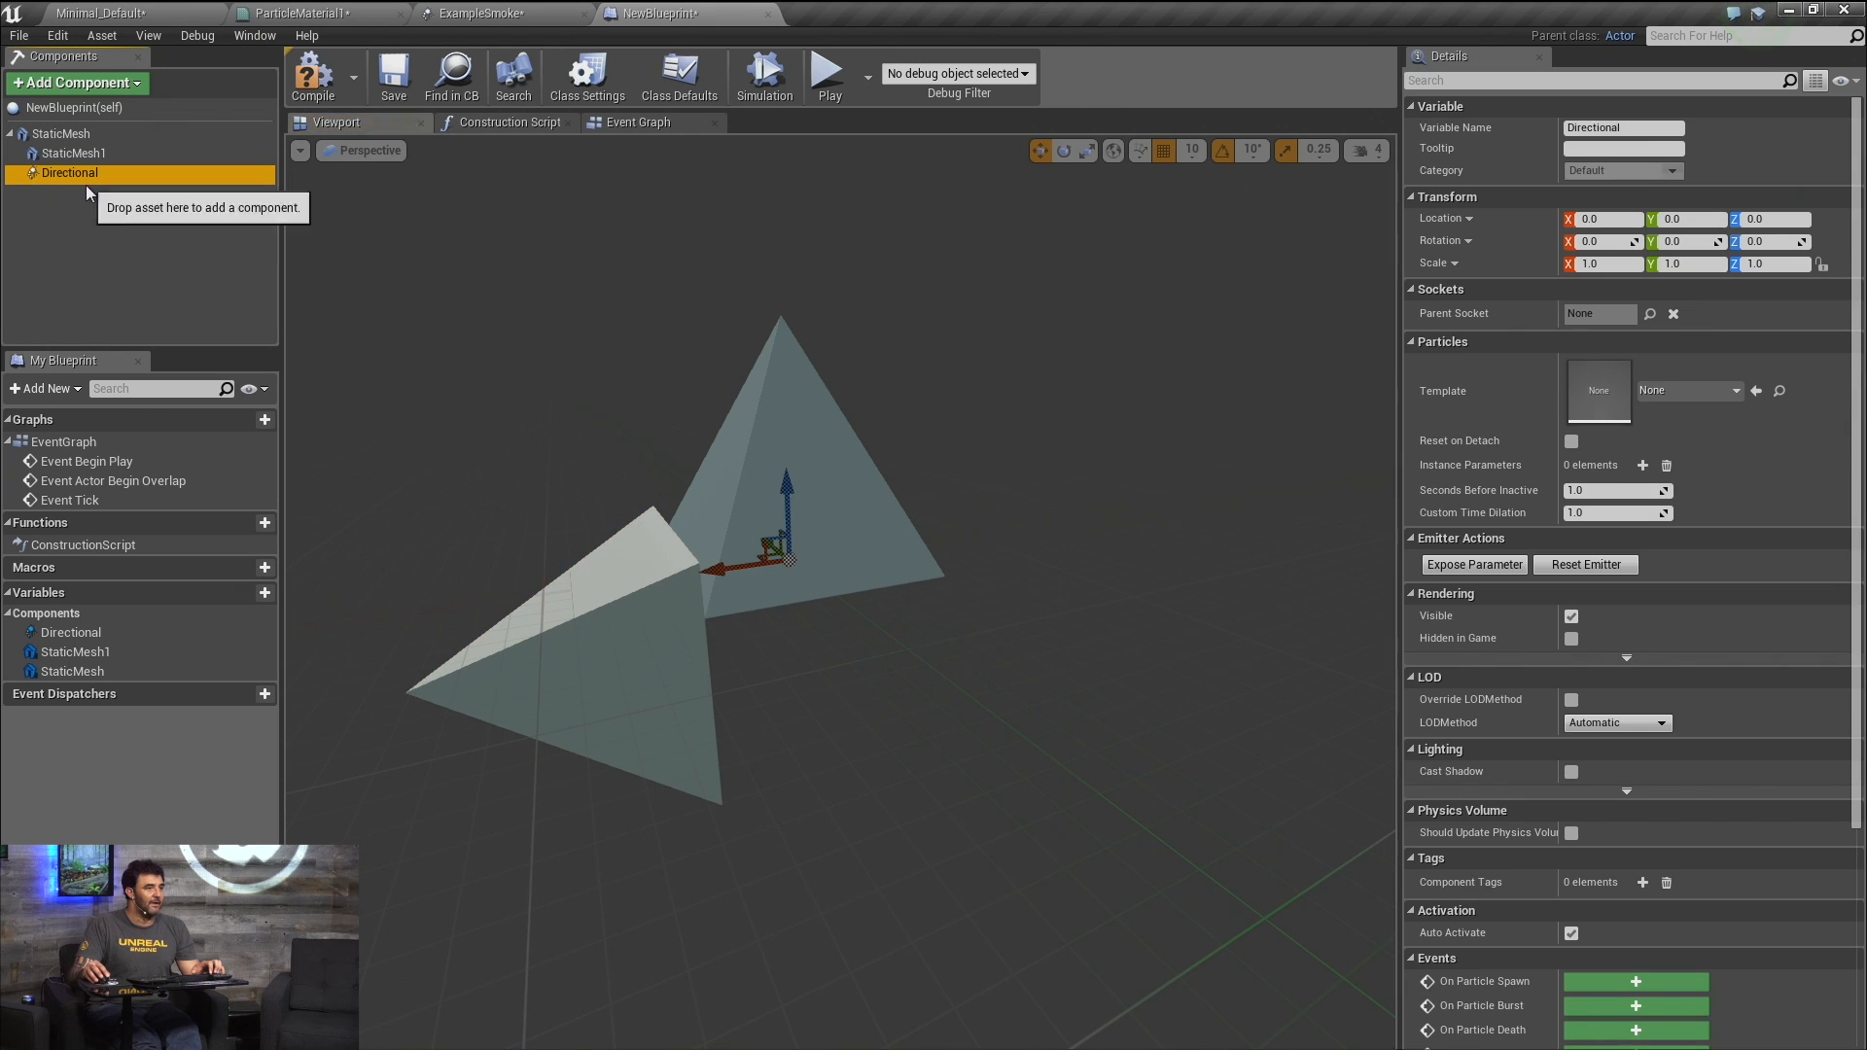
left_click(1742, 392)
type("exa")
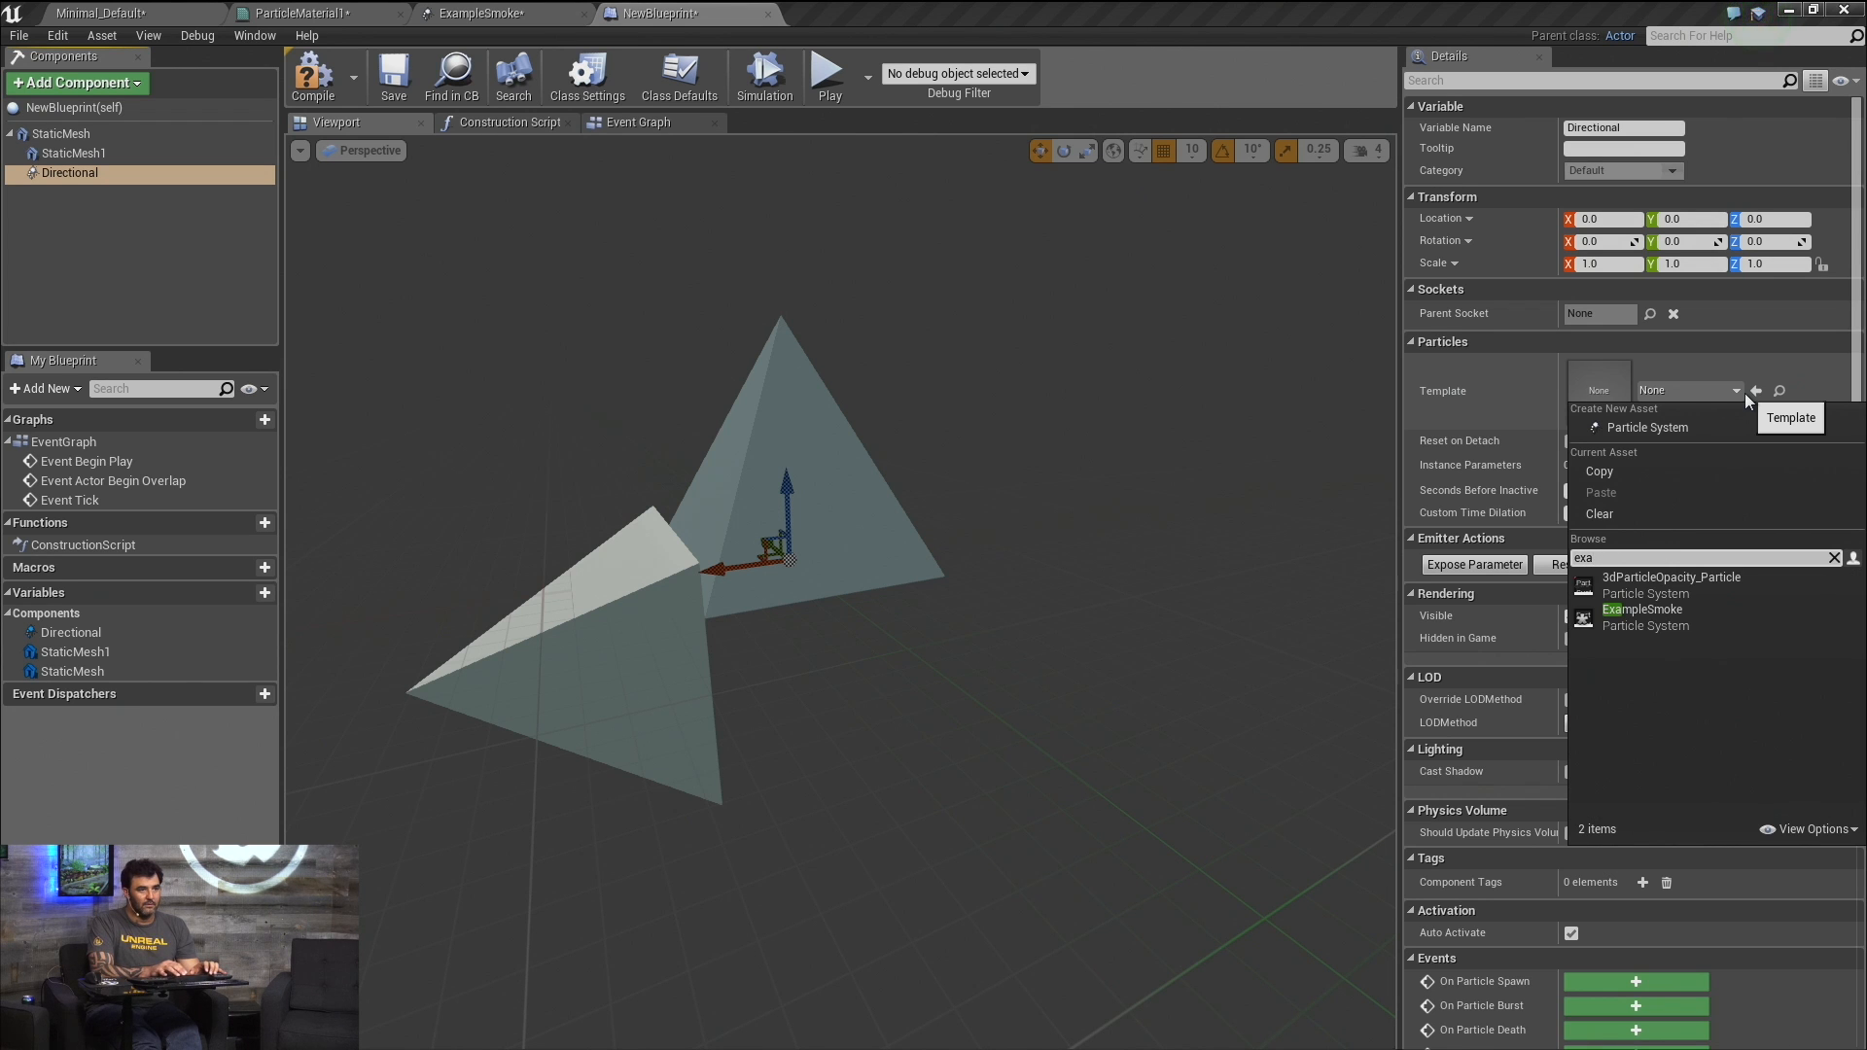
left_click(1616, 617)
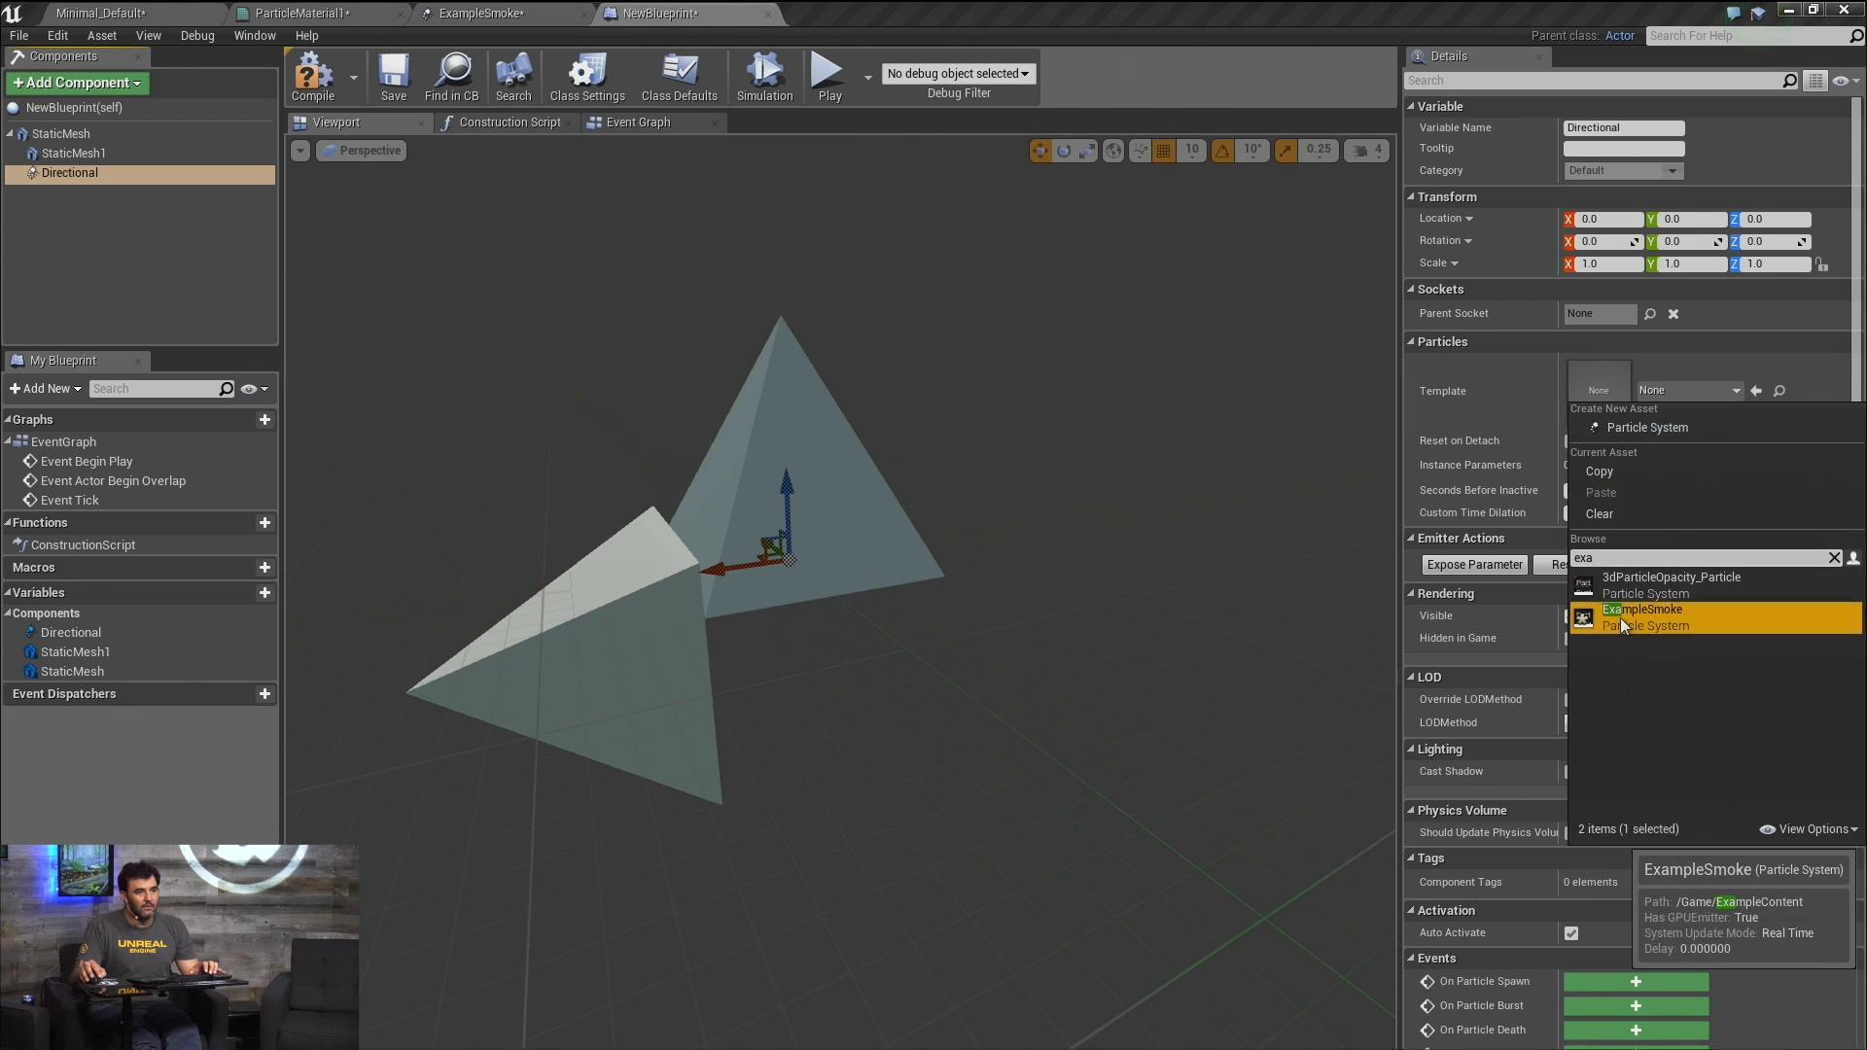
left_click_drag(1079, 526, 1002, 511, "alt")
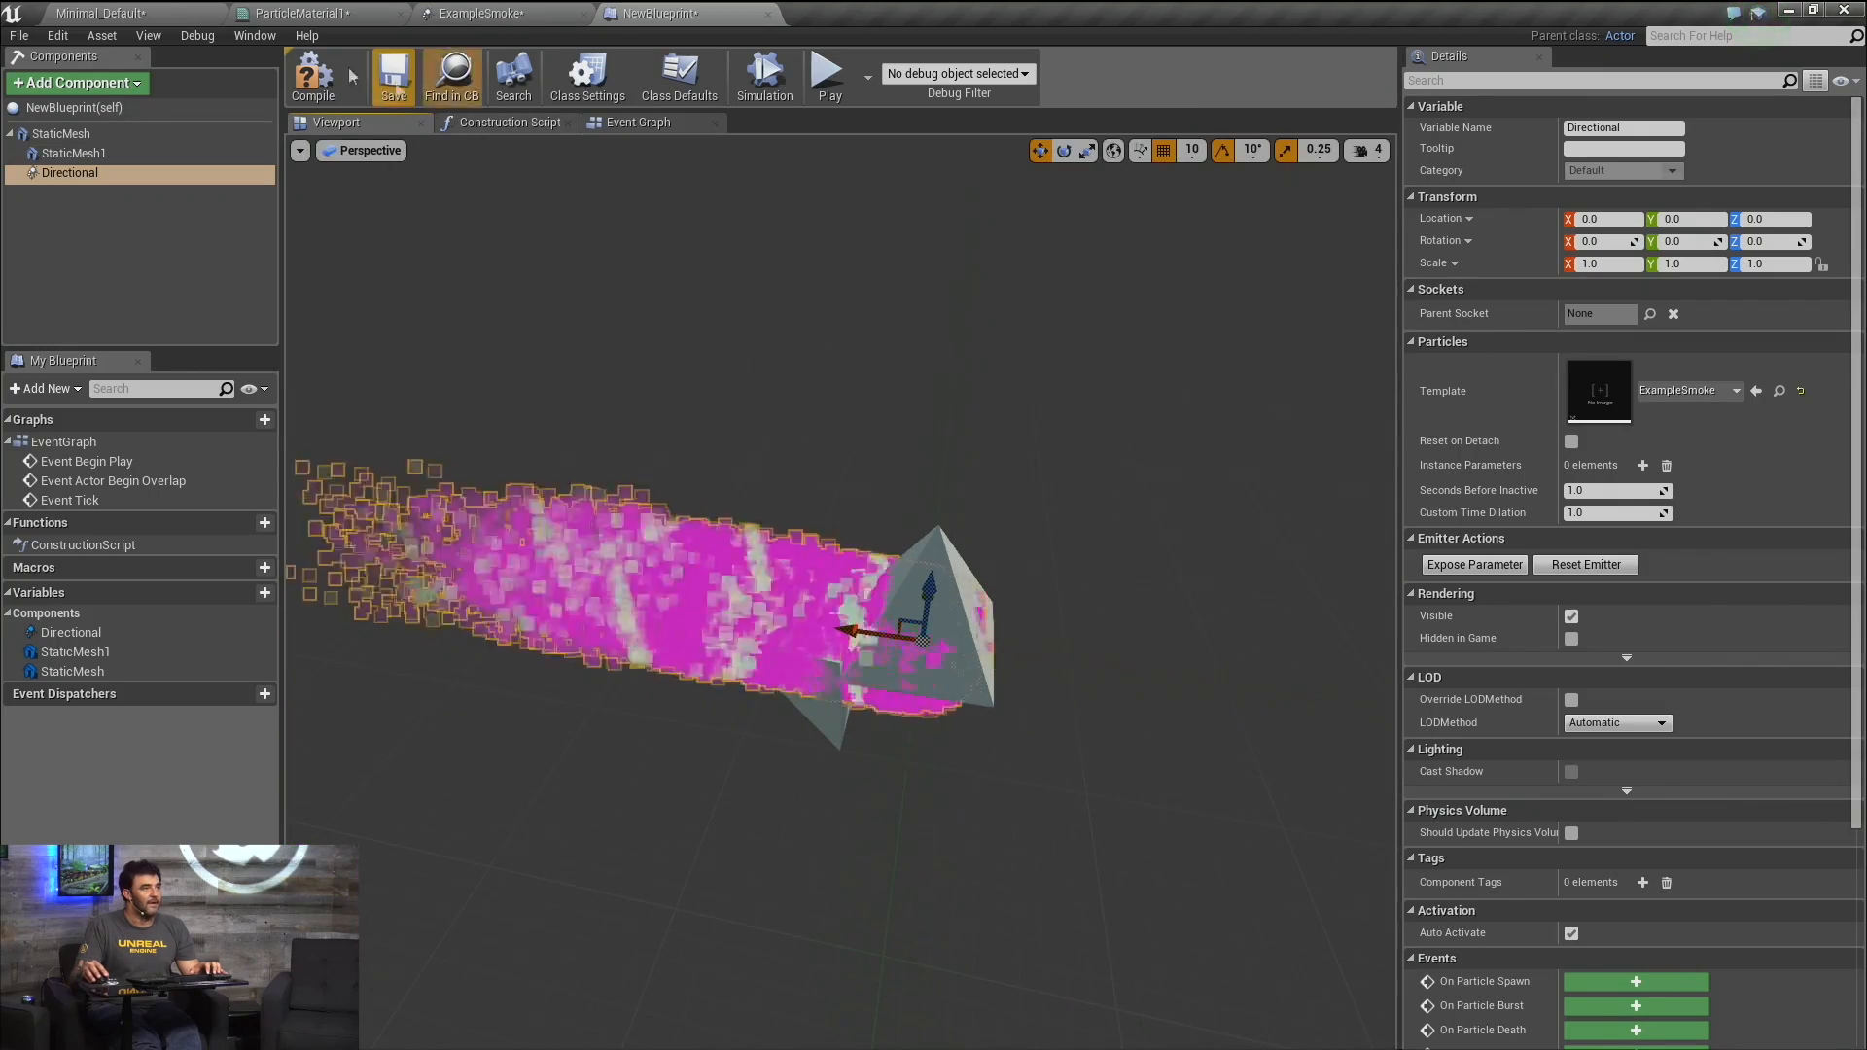
In the Minimal_Default level, replace the ExampleSmoke emitter with an instance of NewBlueprint placed on the floor.
left_click(97, 13)
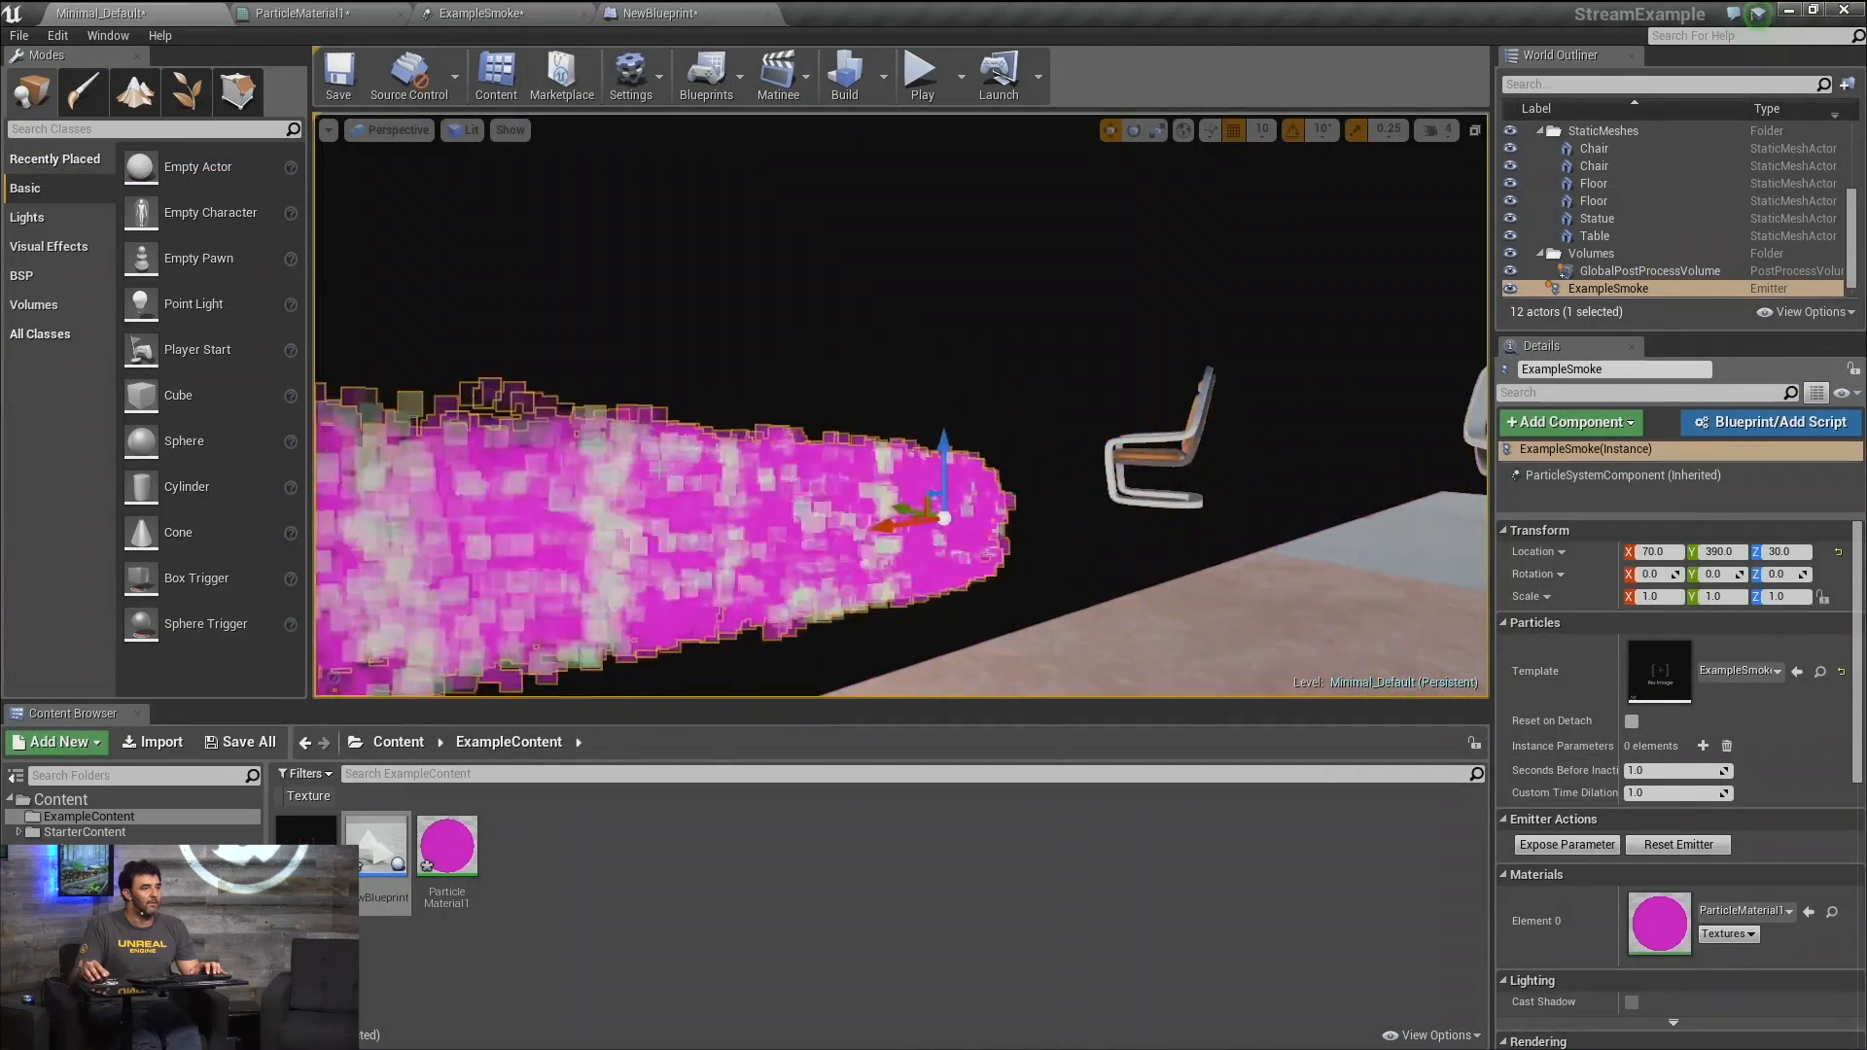
right_click_drag(649, 595, 681, 535)
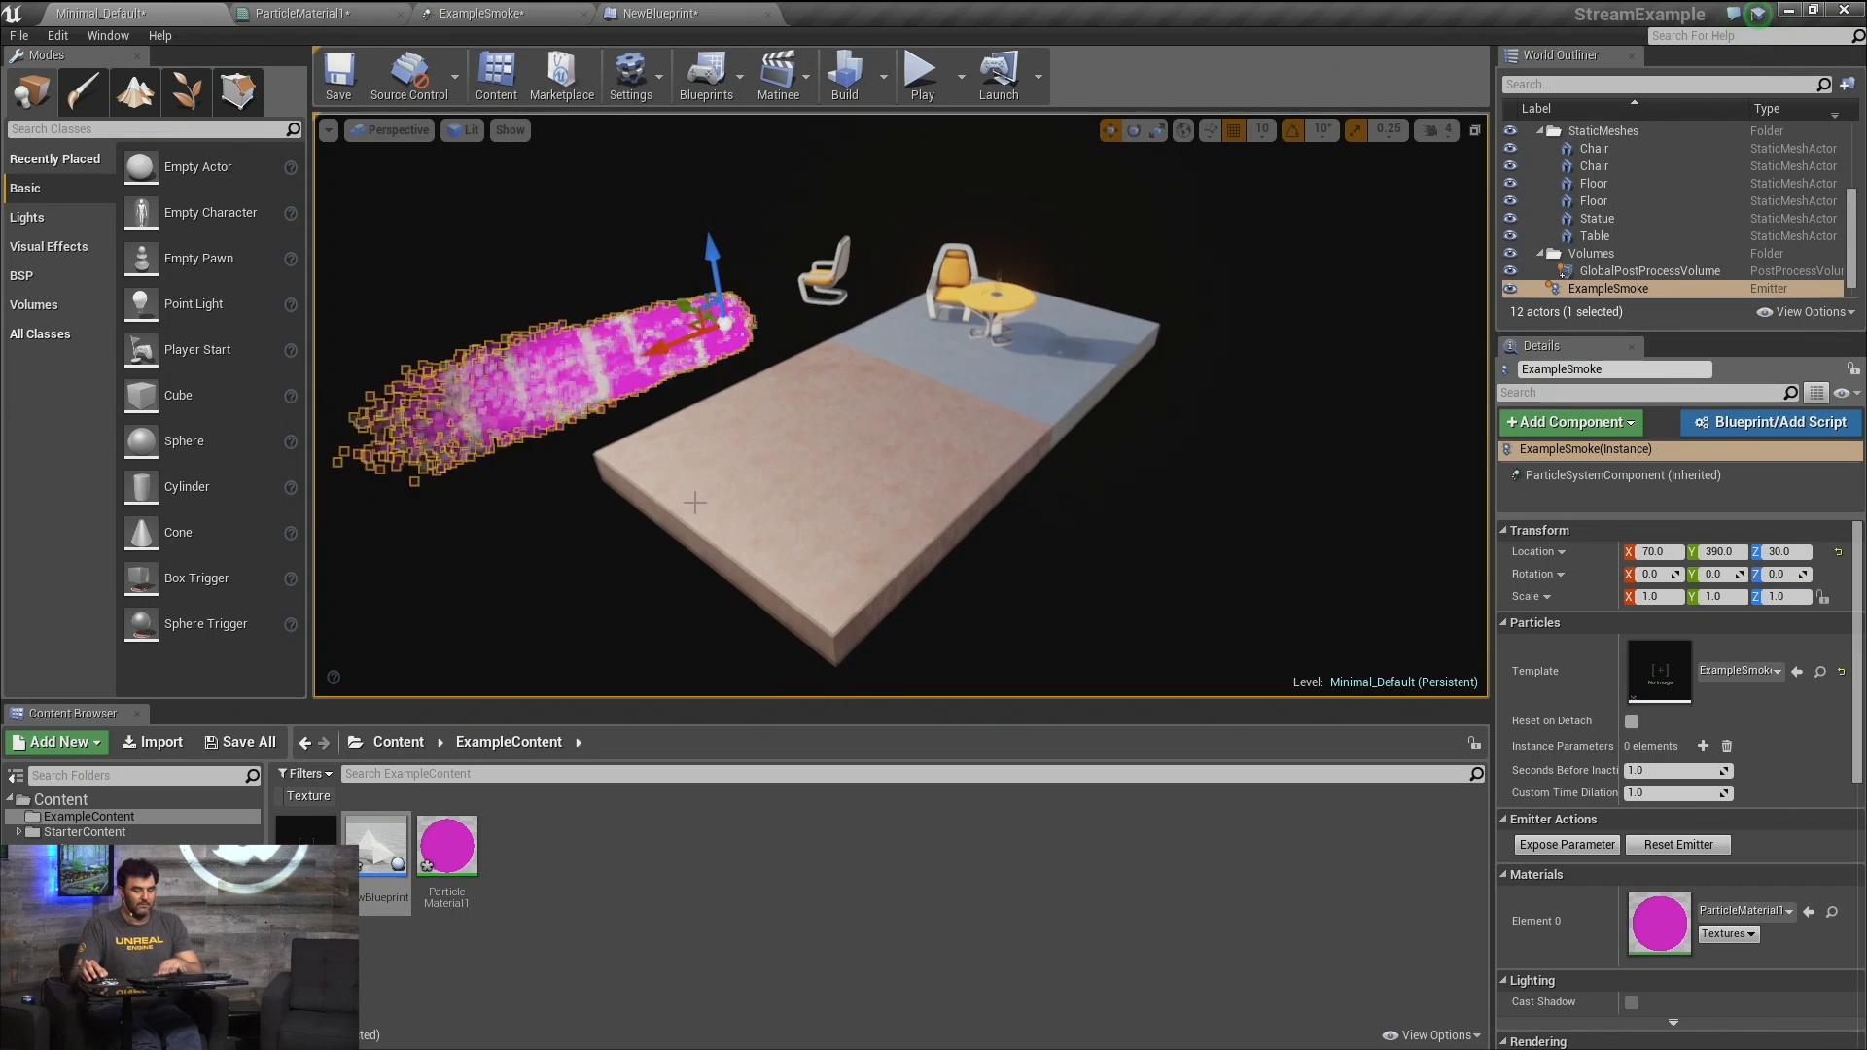
key("Delete")
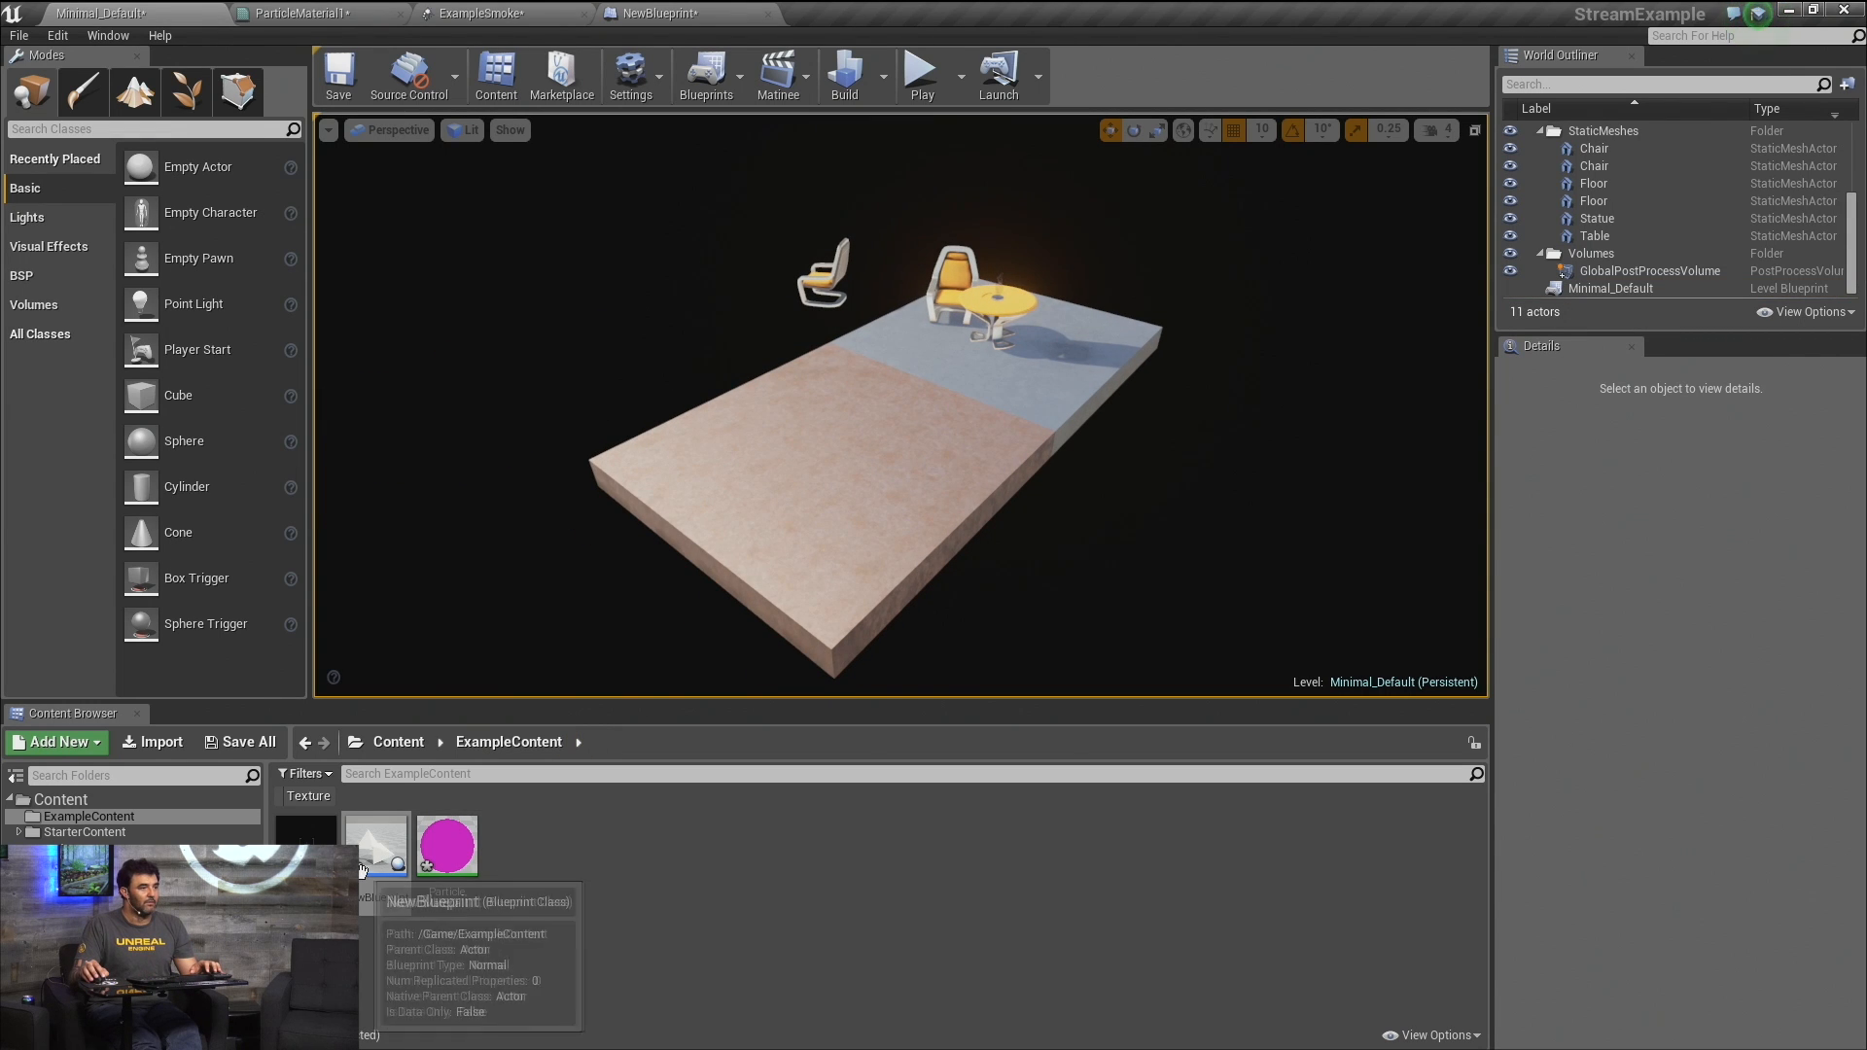
left_click_drag(362, 870, 839, 402)
Raise the NewBlueprint actor to Z 200 and rotate it about its vertical axis.
right_click_drag(839, 403, 1038, 426)
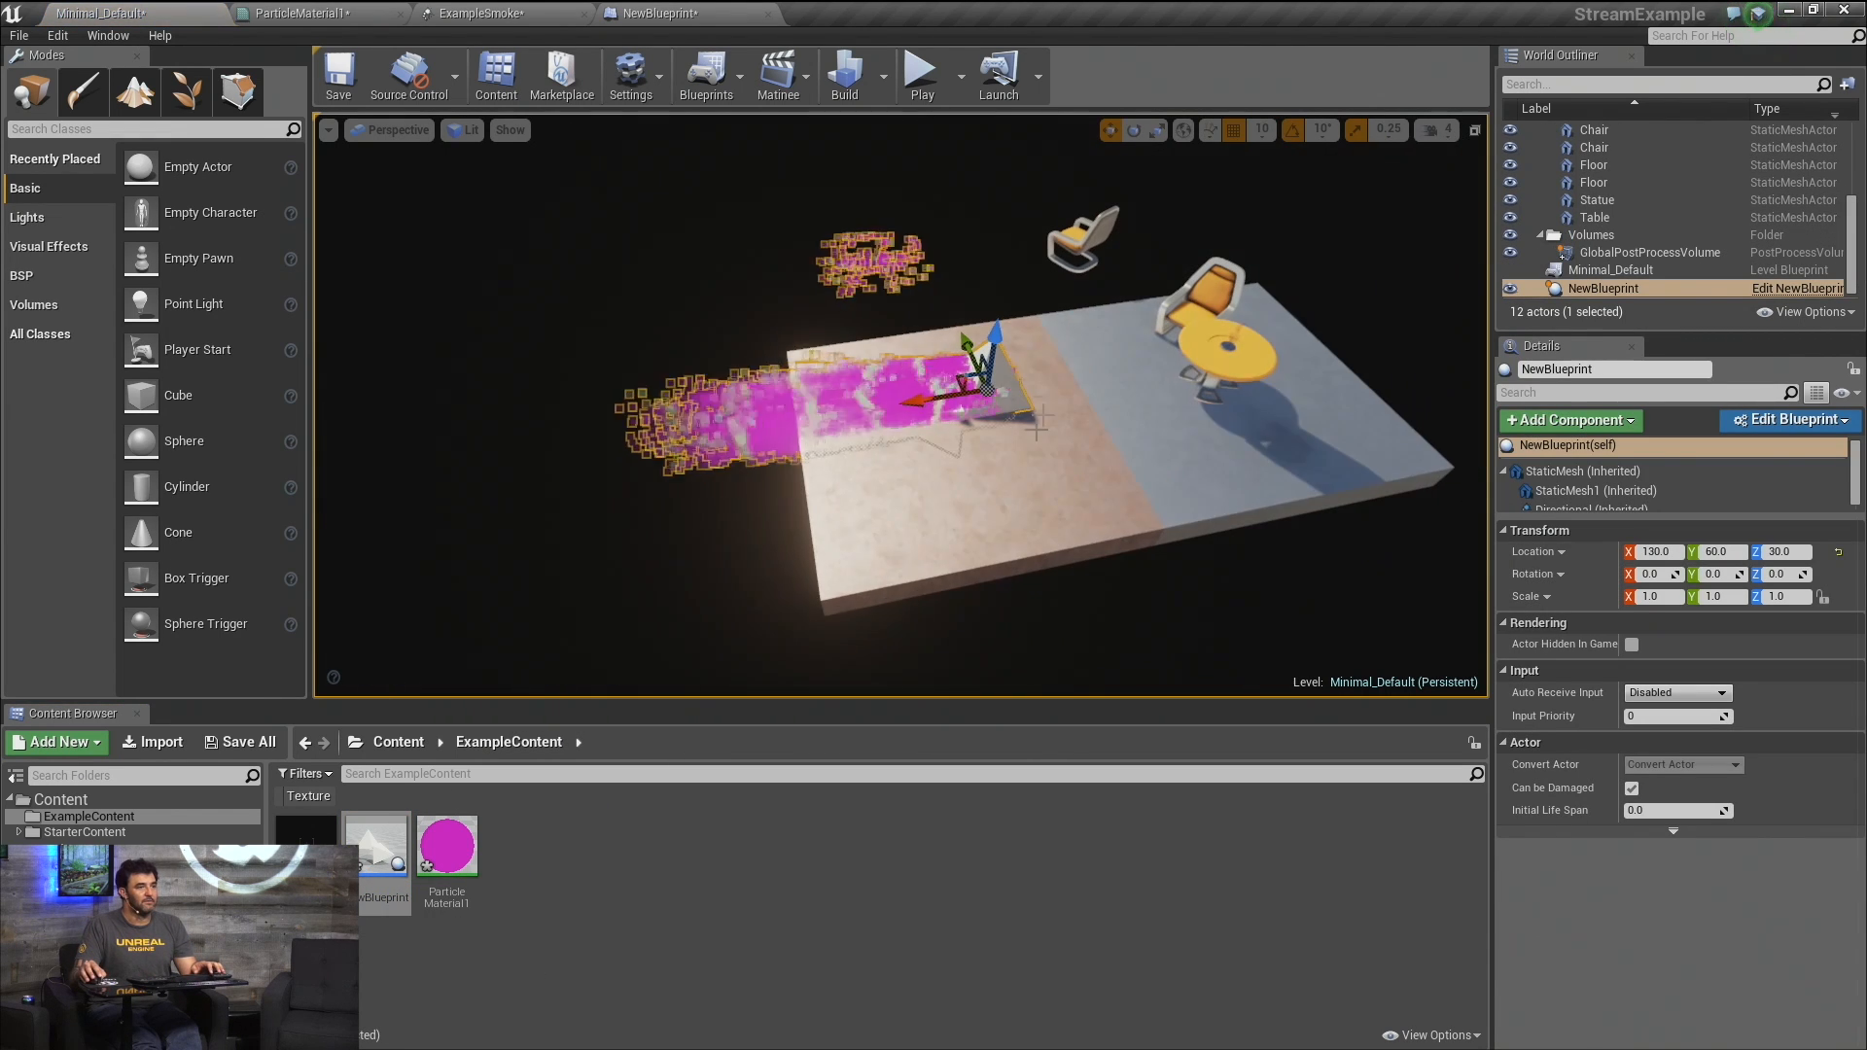
left_click_drag(998, 336, 1011, 222)
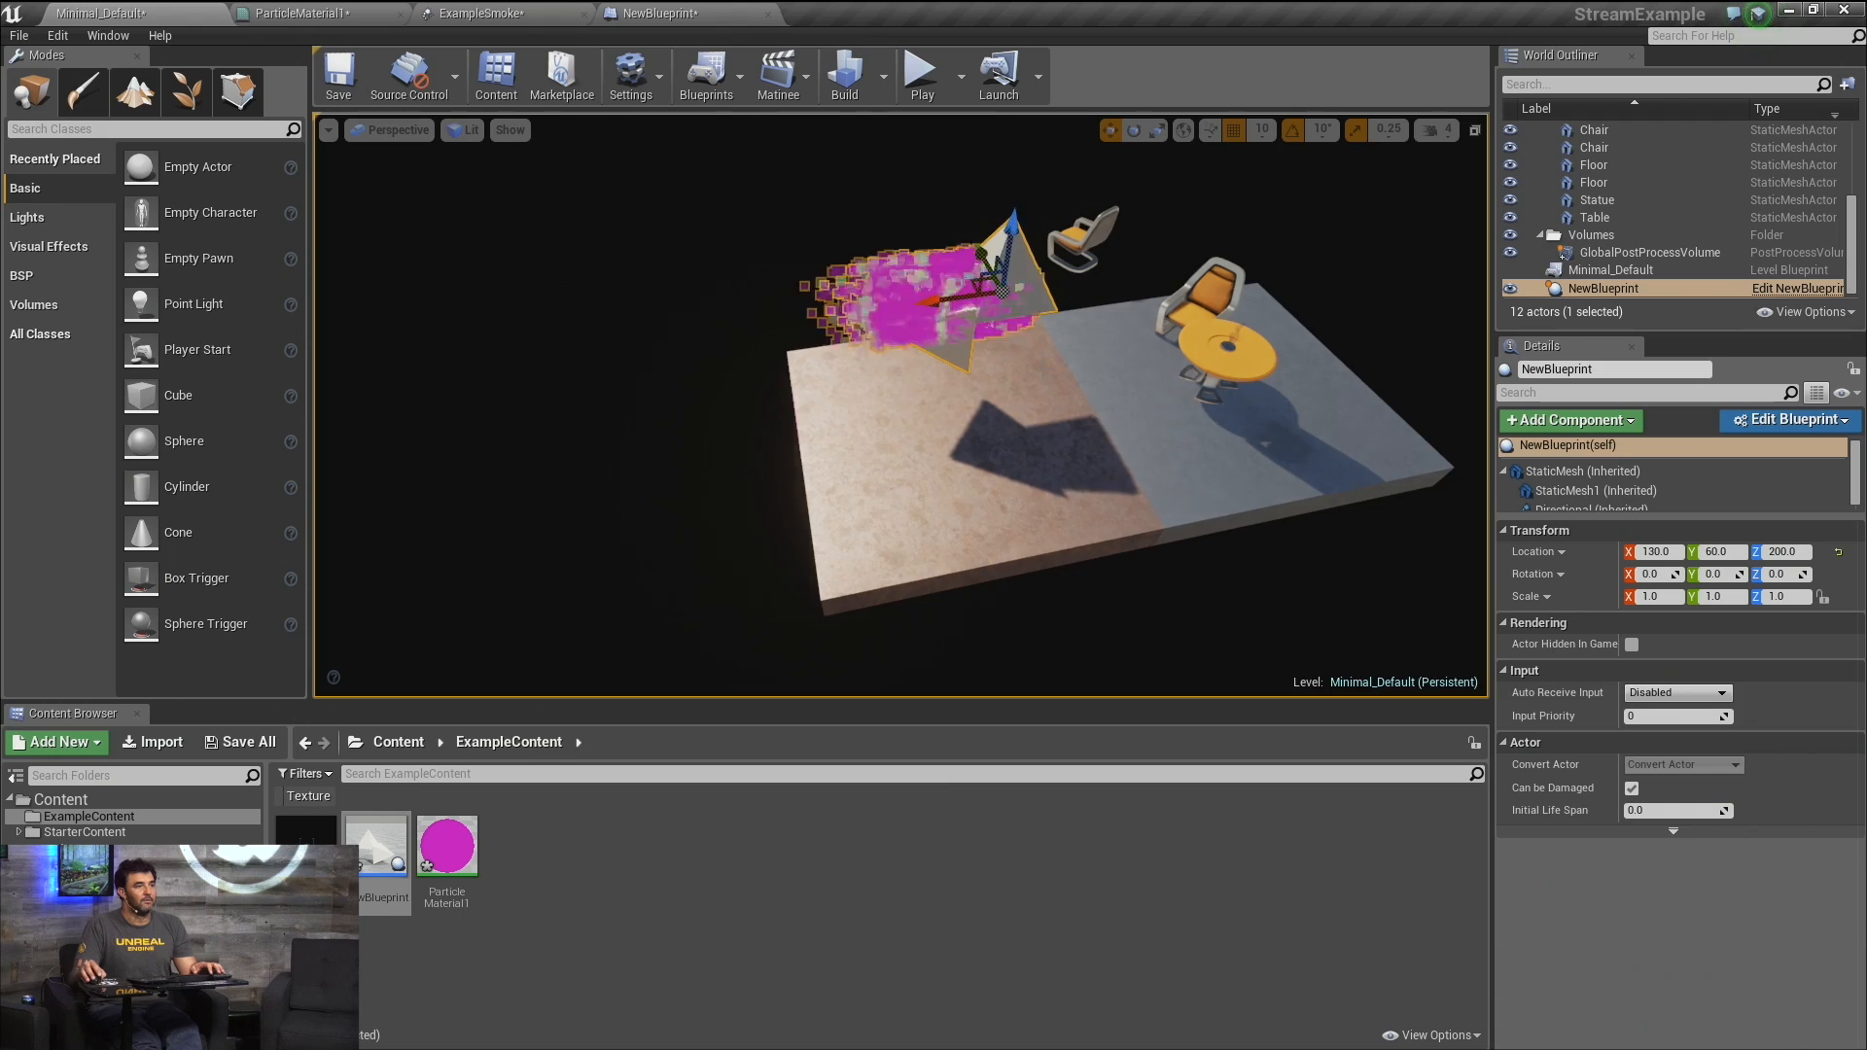
right_click_drag(1050, 379, 1196, 389)
key("e")
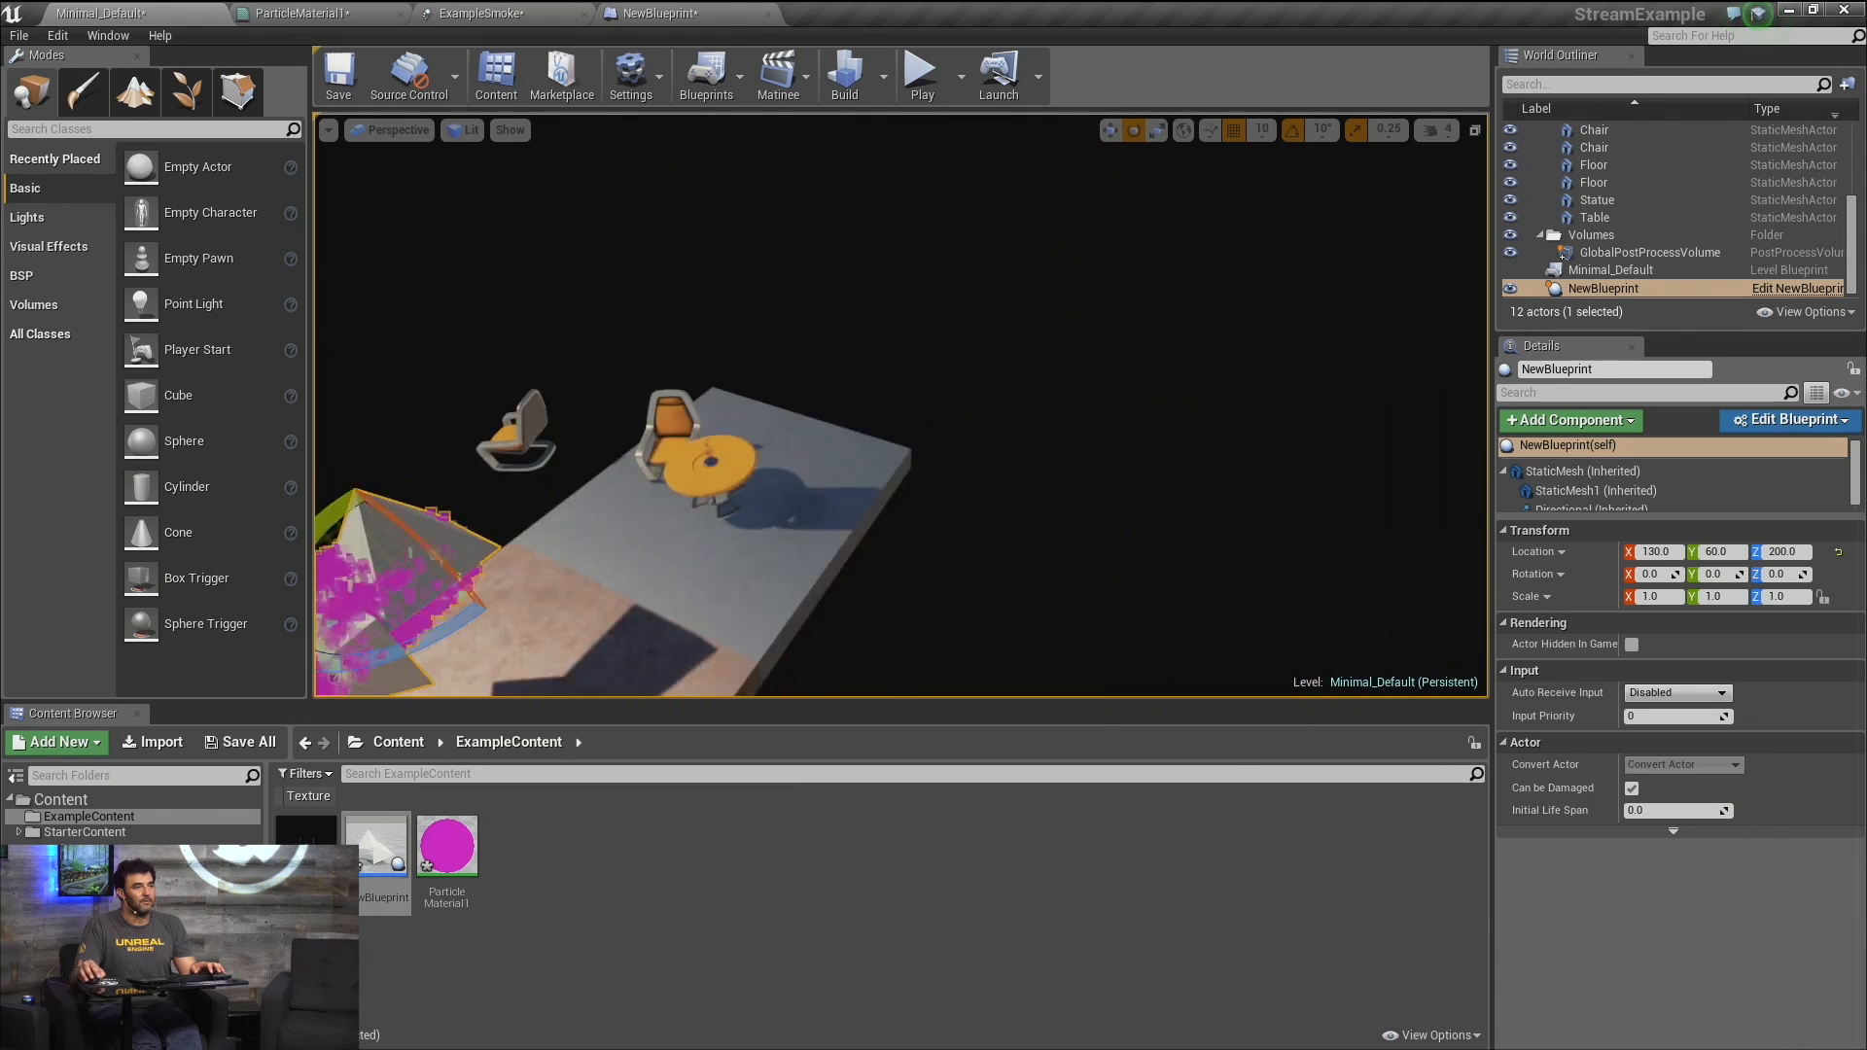
right_click_drag(995, 507, 846, 505)
left_click(995, 506)
left_click(749, 496)
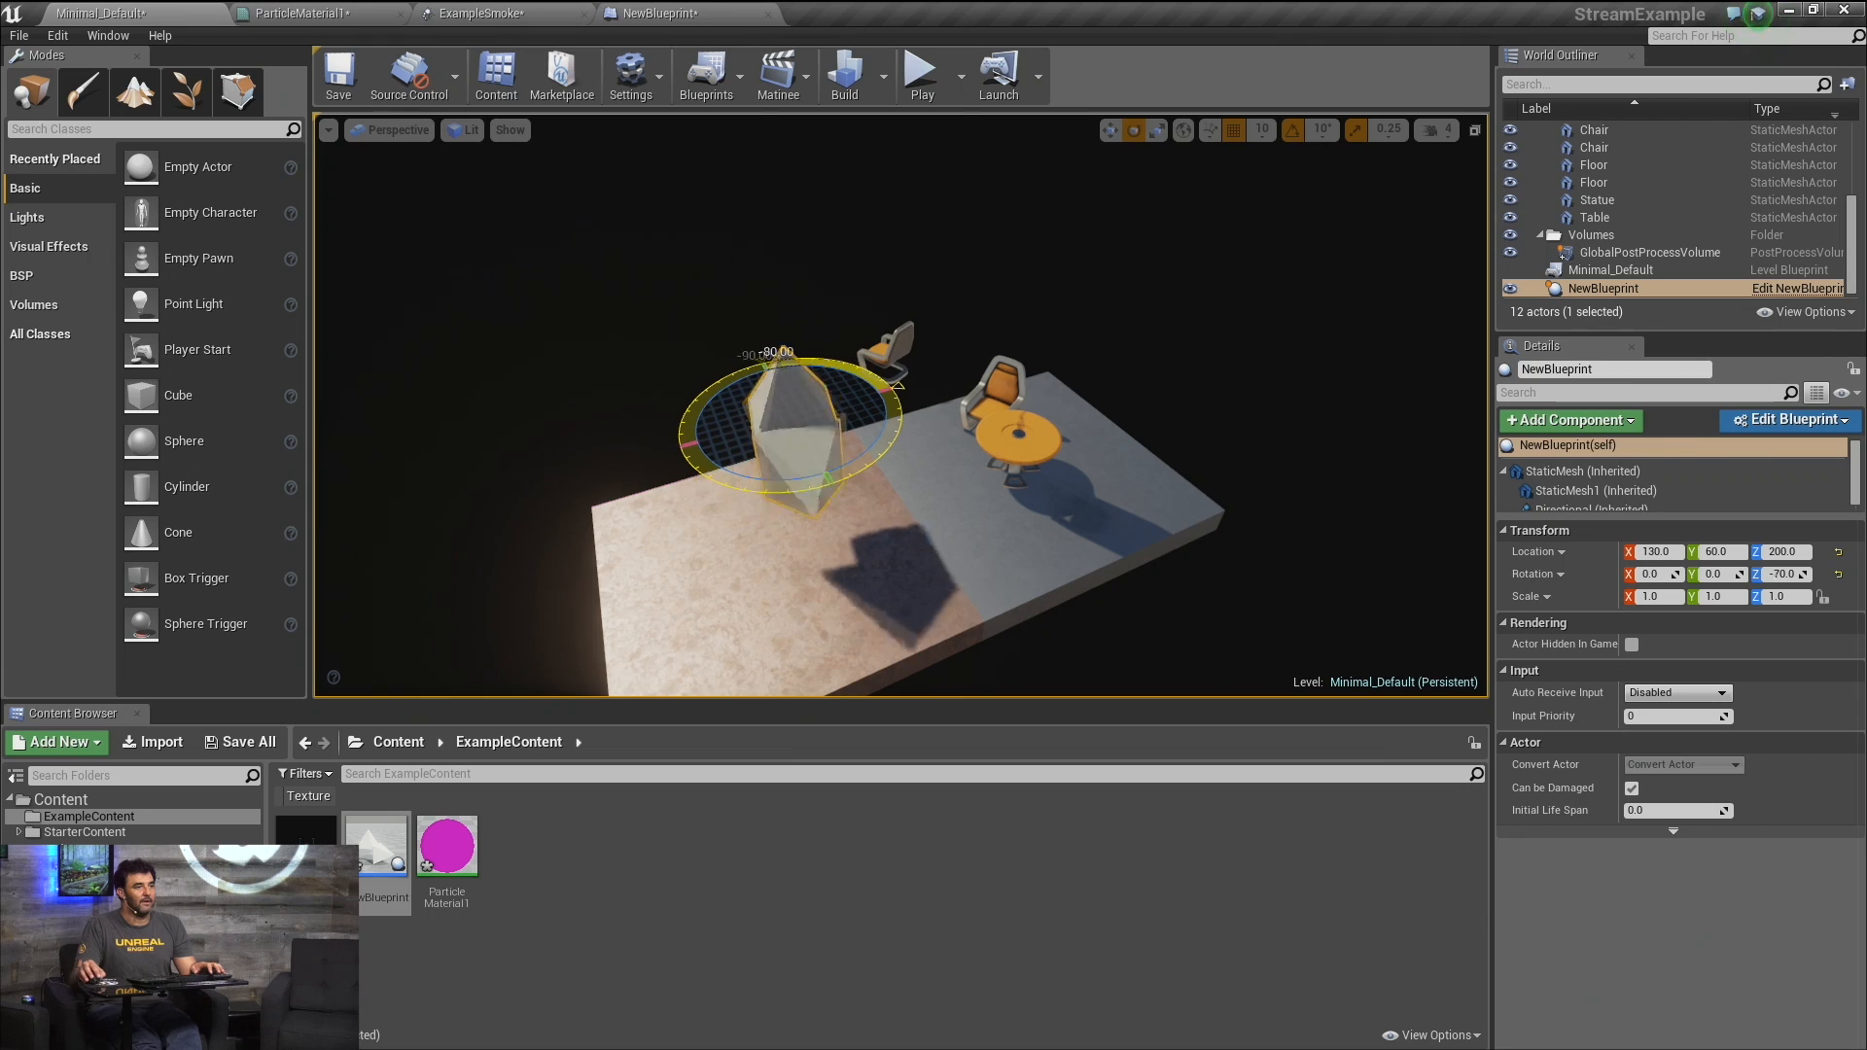
key("Escape")
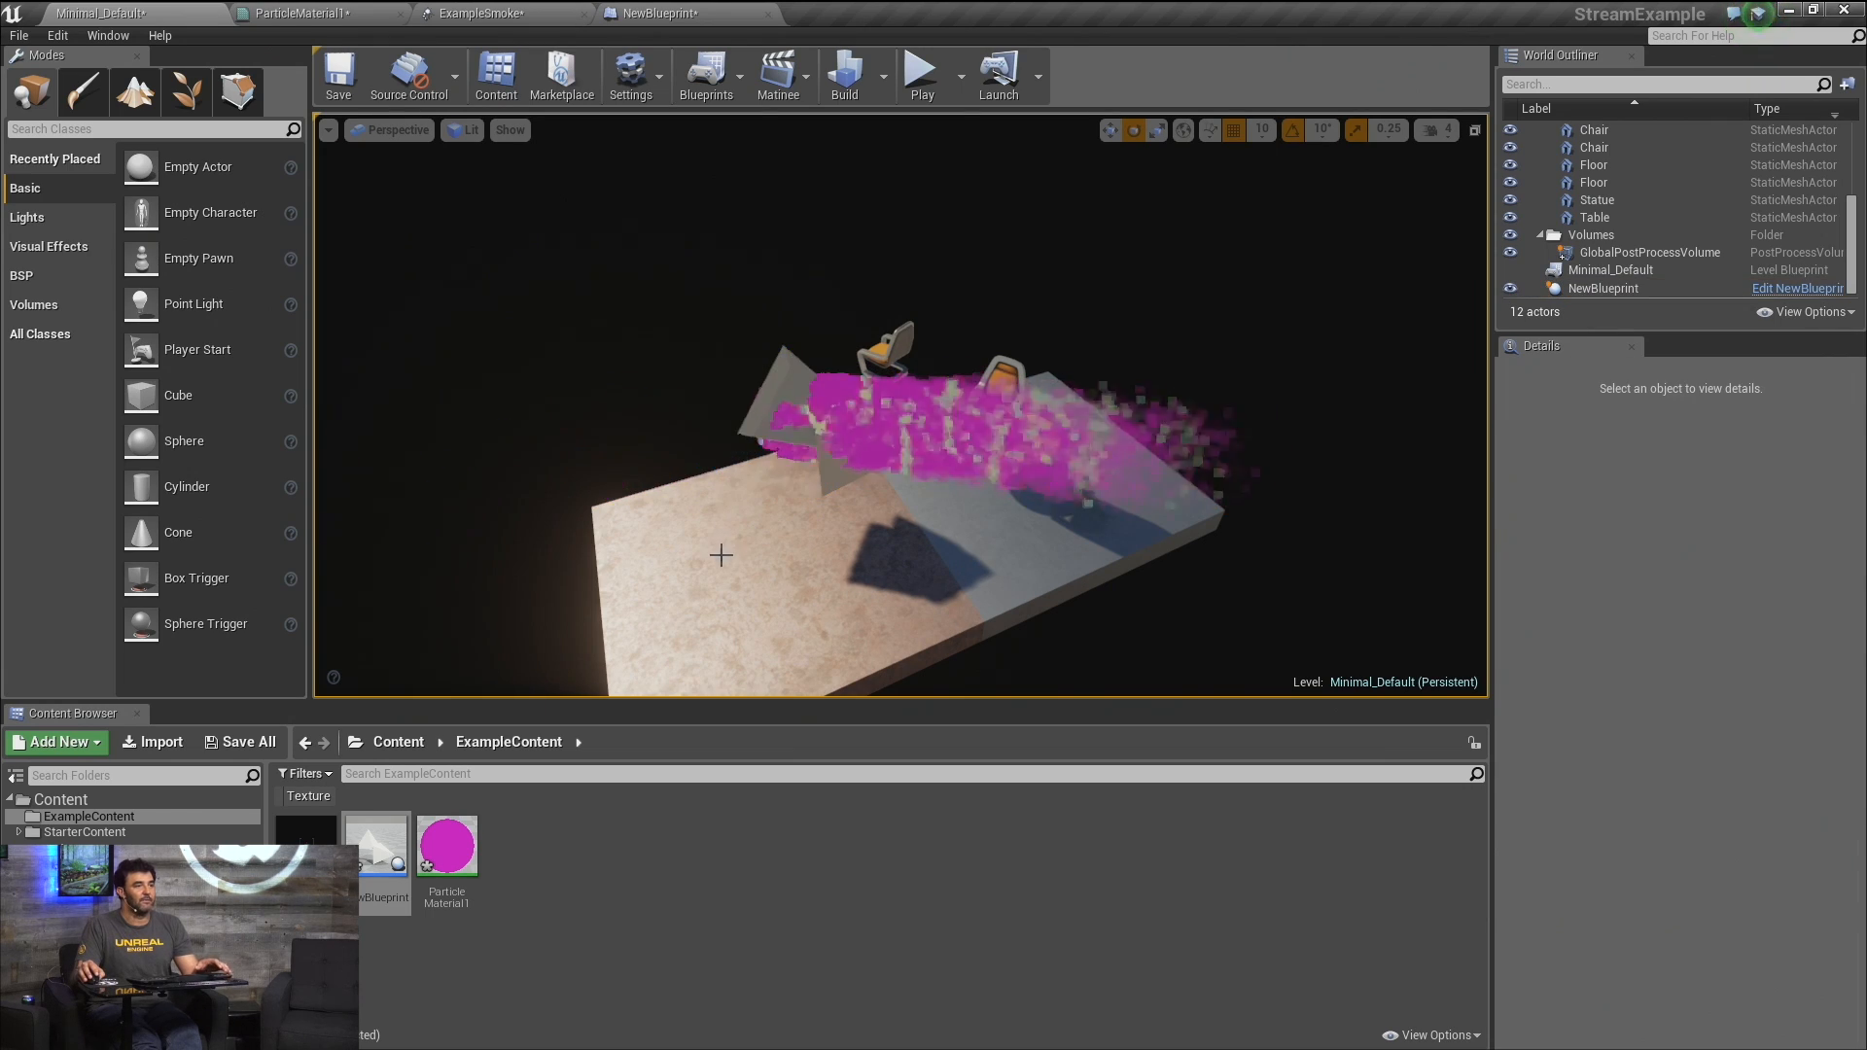
Turn the NewBlueprint actor further and shift it to Y 90, checking the direction of its particle stream from several angles.
right_click_drag(721, 554, 758, 583)
right_click_drag(674, 377, 656, 369)
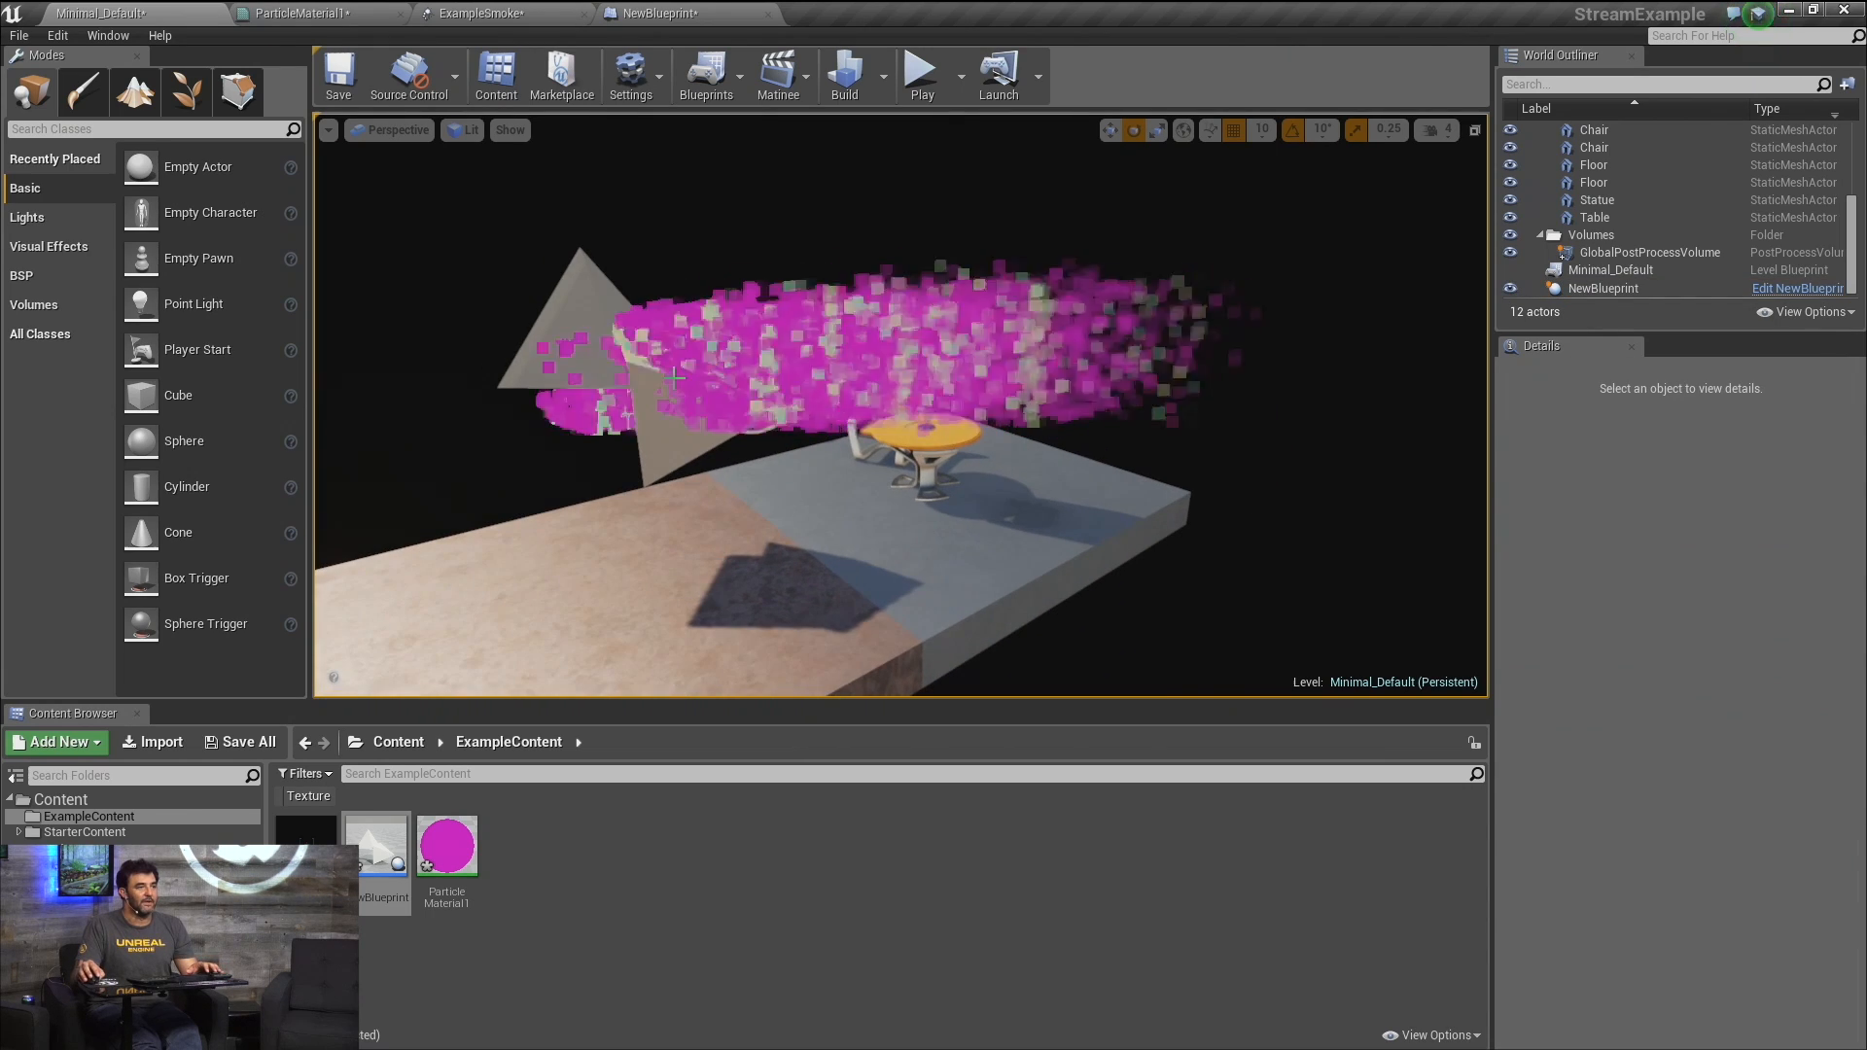
left_click_drag(685, 415, 826, 510, "alt")
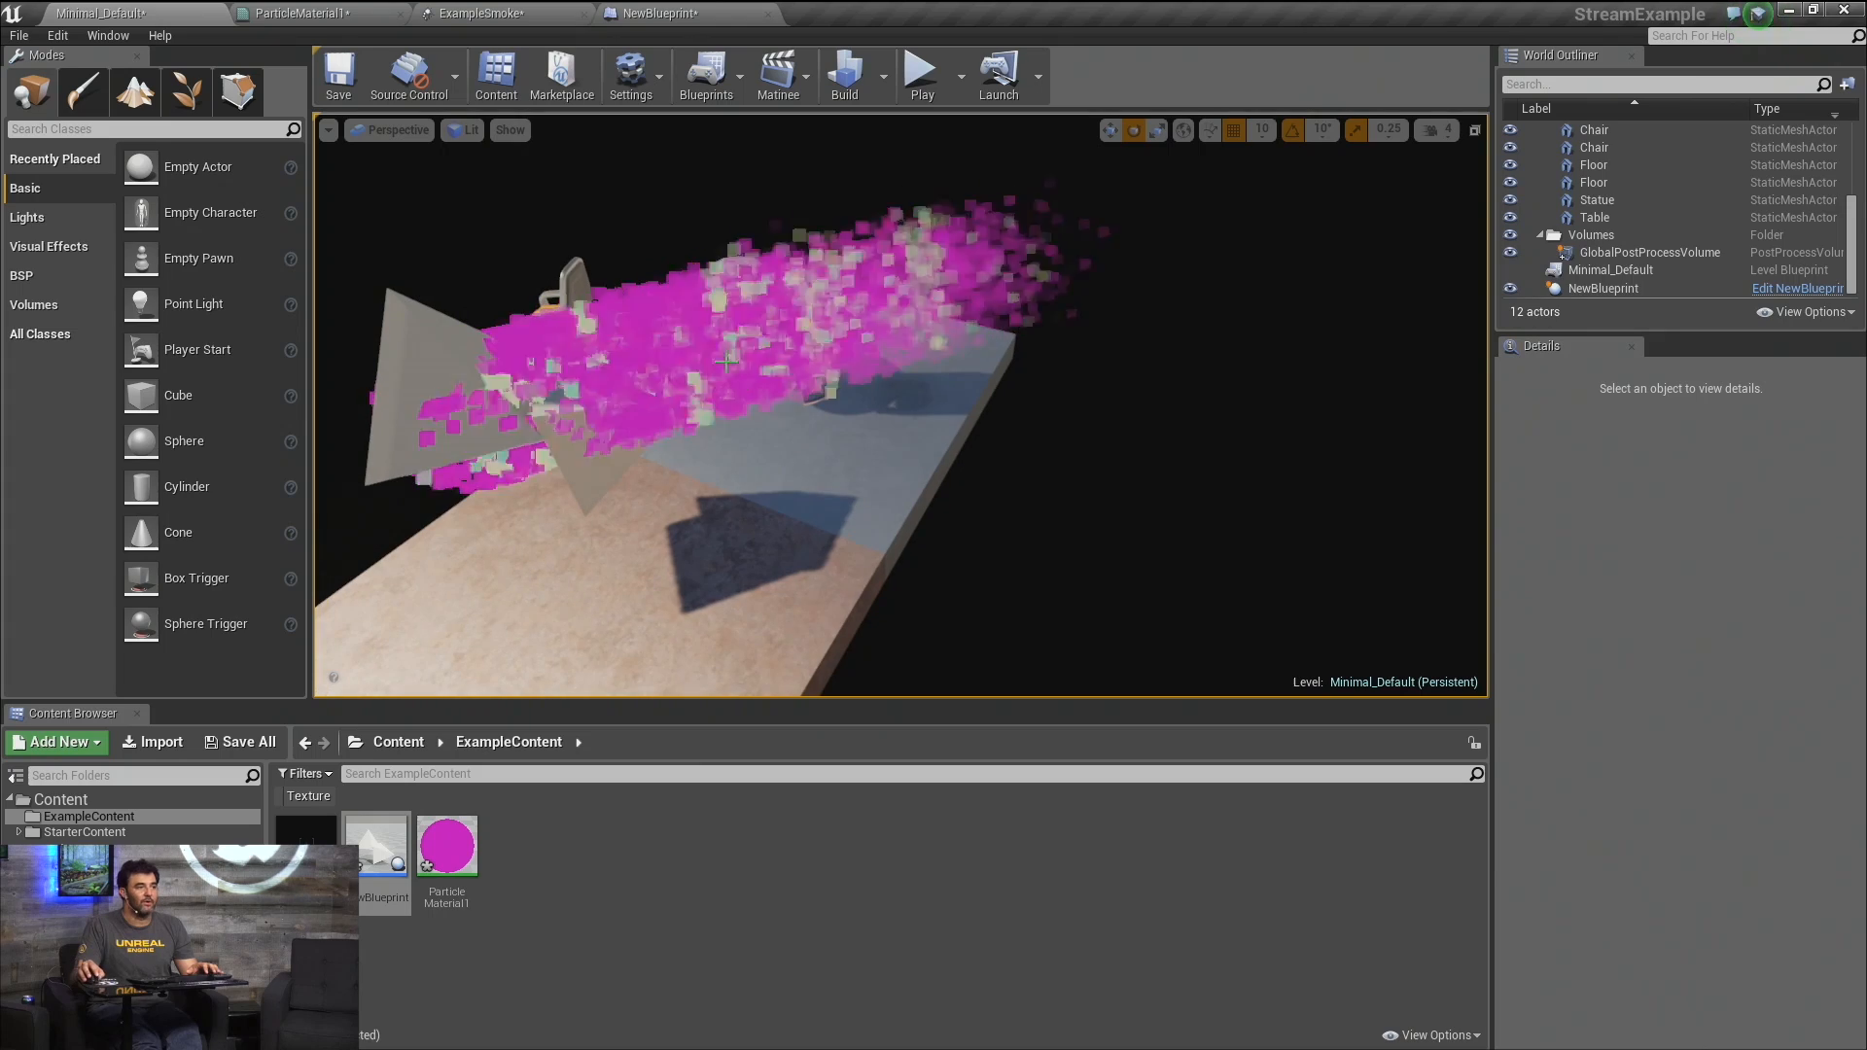
left_click(685, 415)
left_click_drag(685, 415, 743, 512, "alt")
key("r")
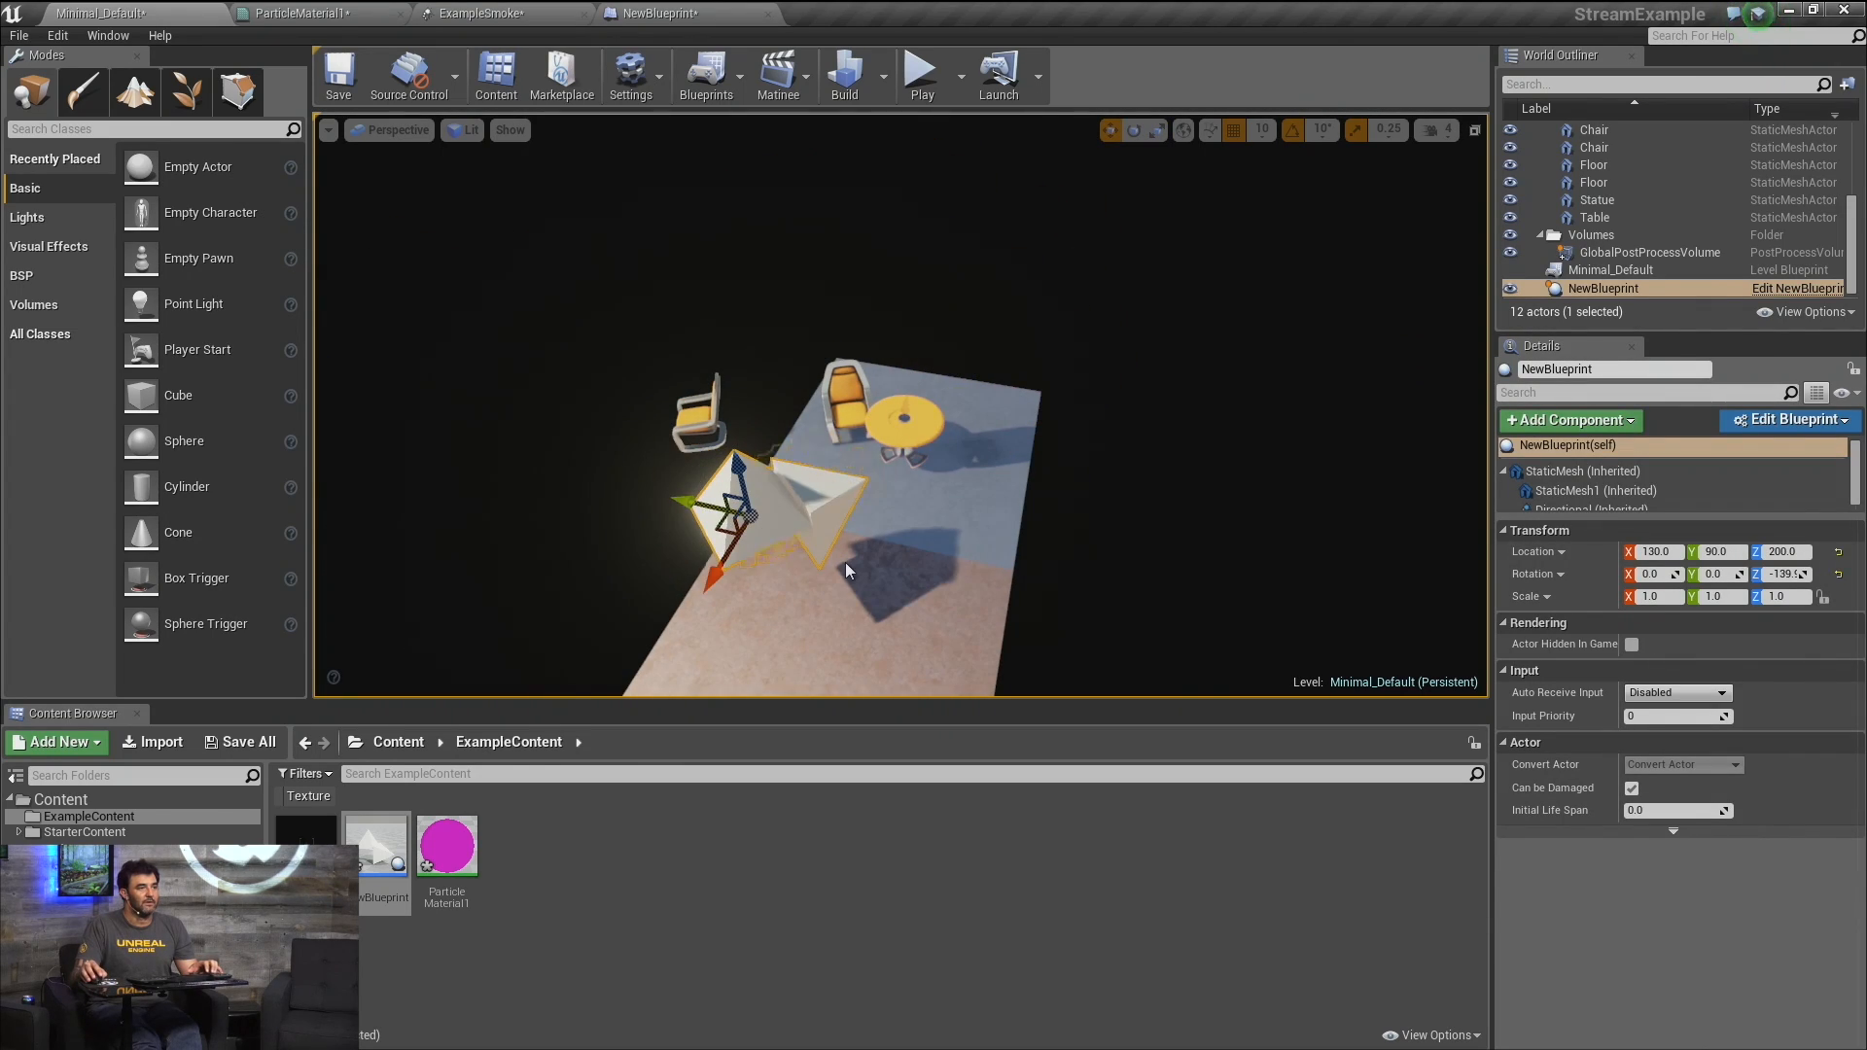
left_click_drag(906, 595, 907, 608, "alt")
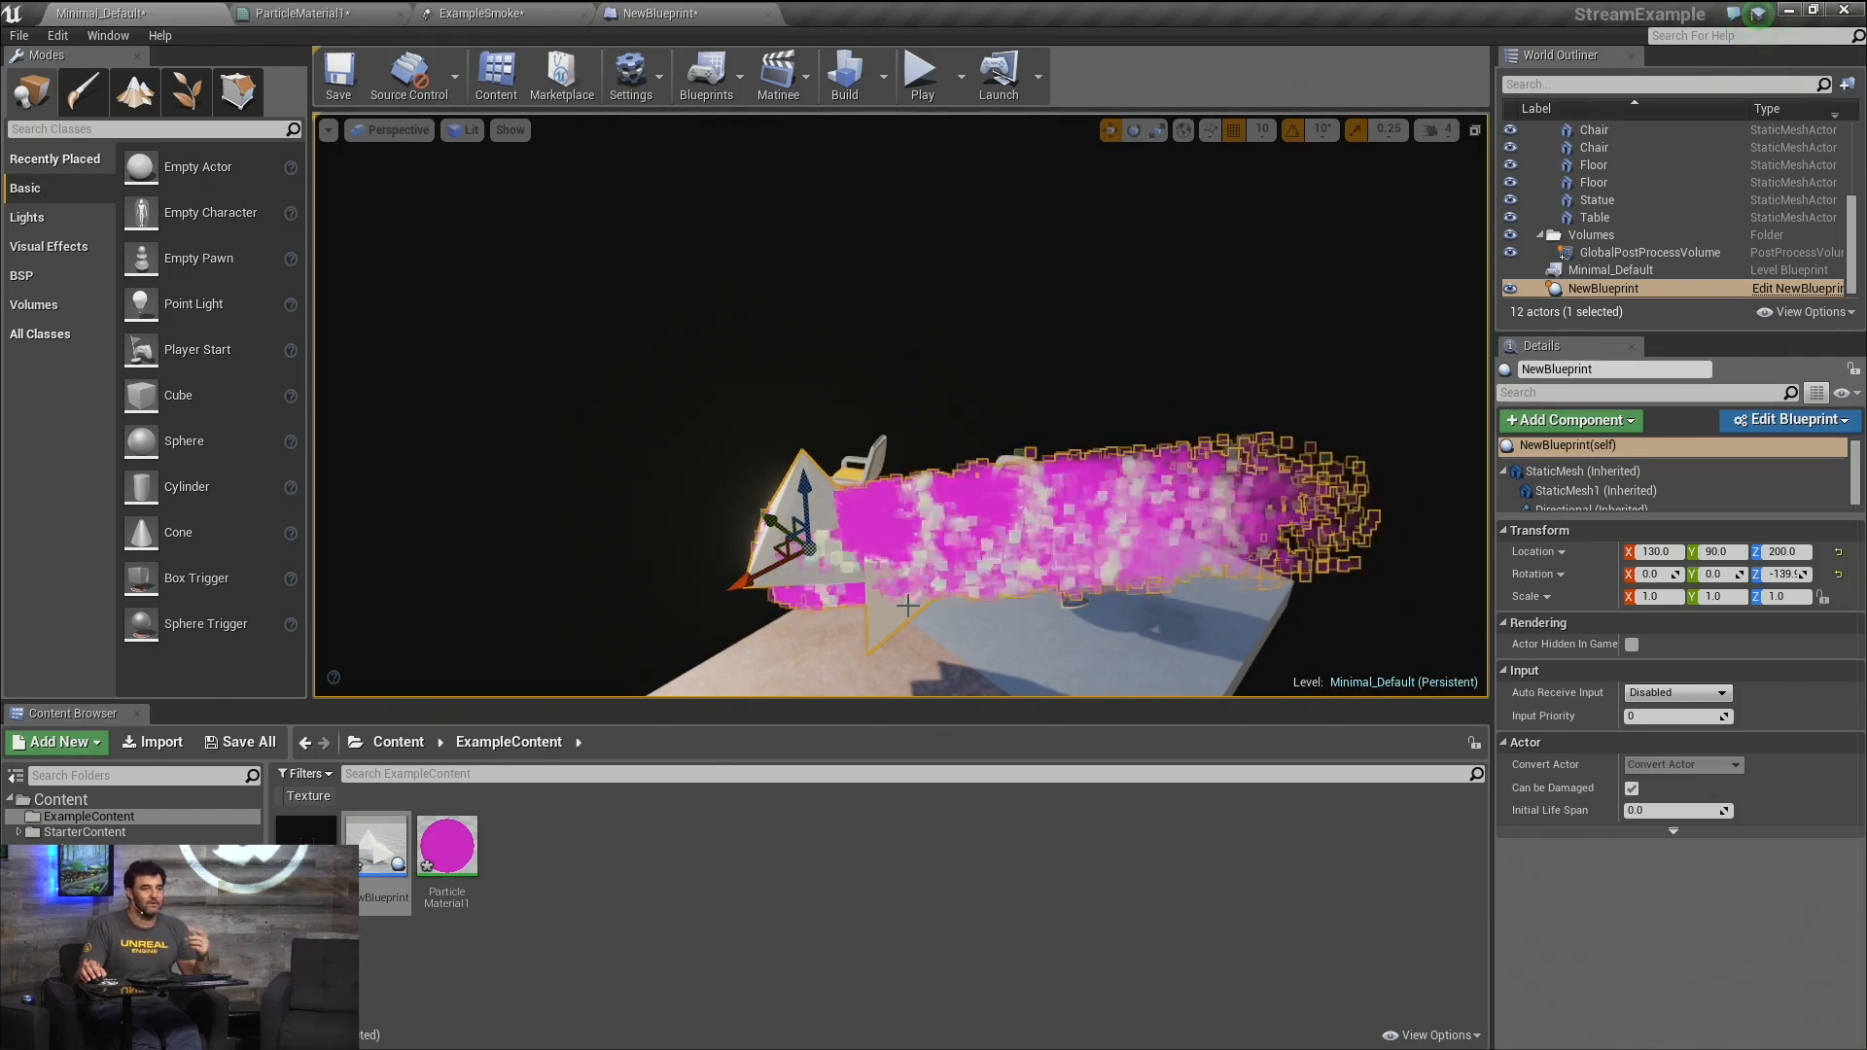
left_click_drag(731, 310, 734, 384, "alt")
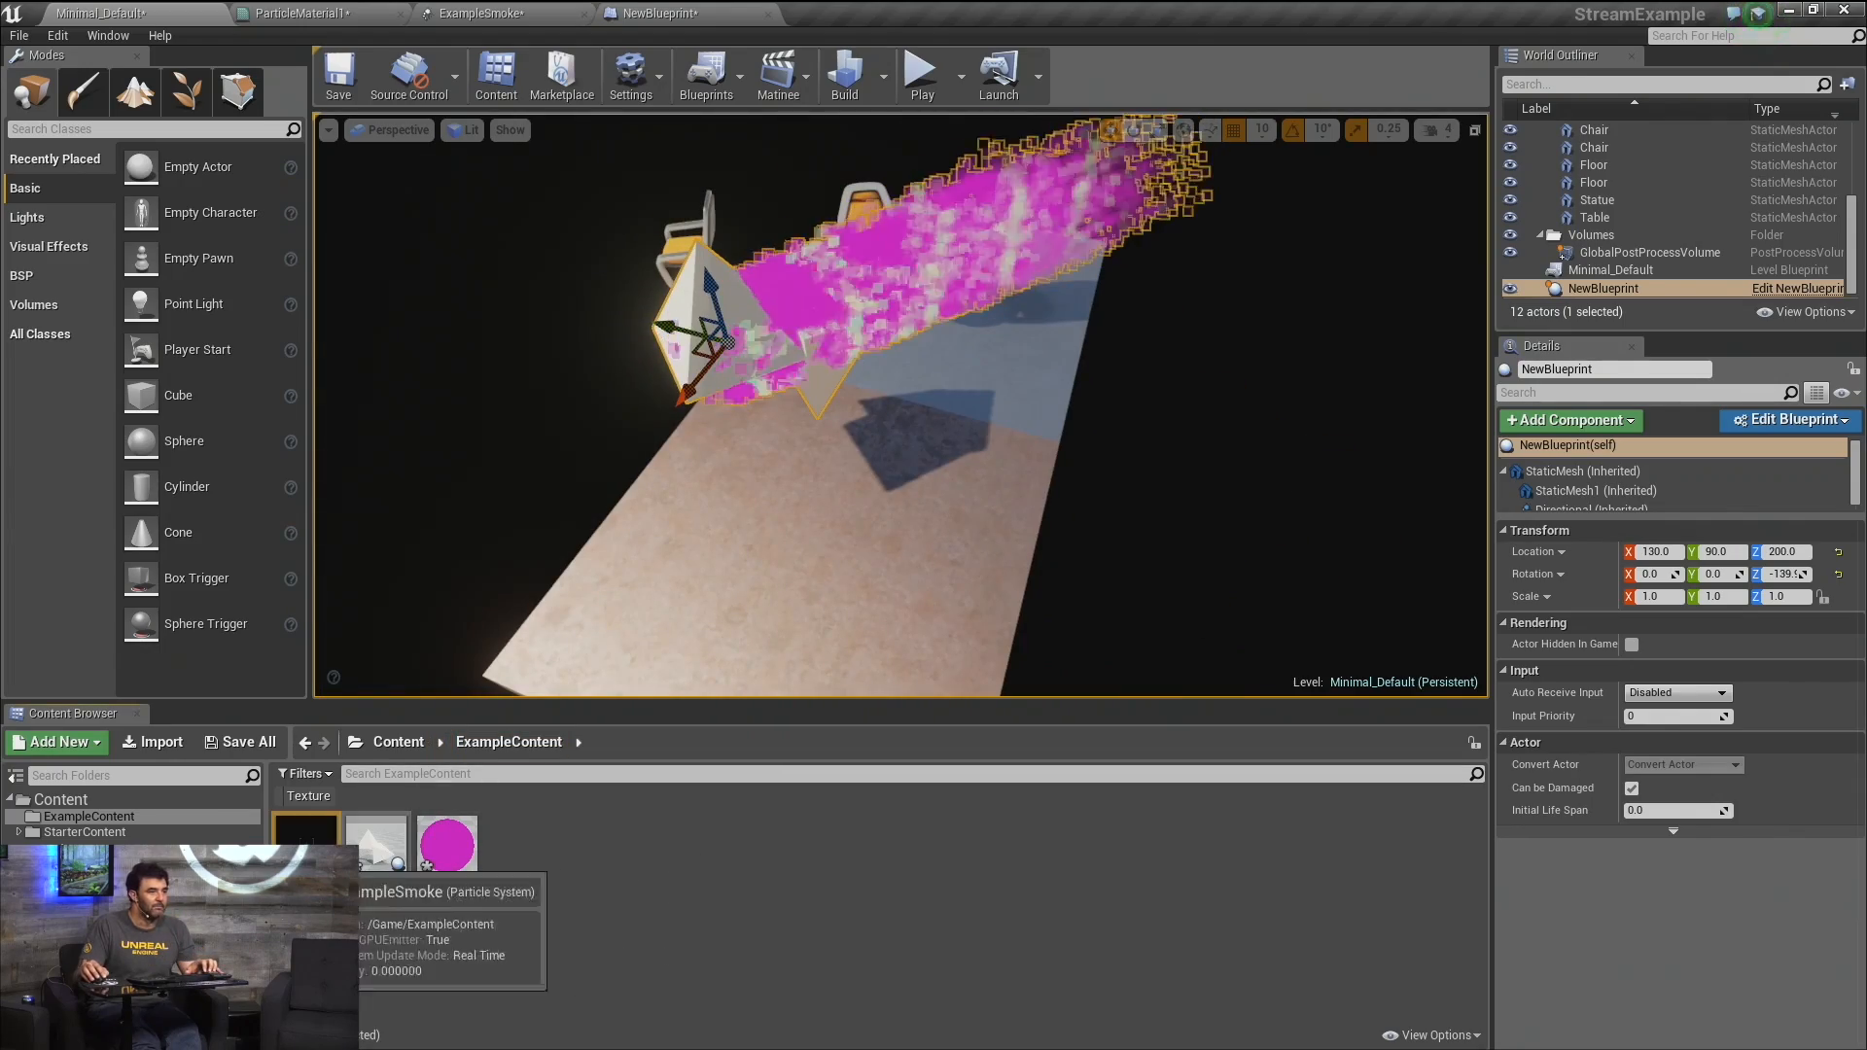
Place ExampleSmoke in the level as a standalone emitter near the NewBlueprint actor and move it down and back up vertically.
left_click_drag(307, 846, 749, 418)
mouse_move(575, 492)
left_mouse_down("alt")
mouse_move(530, 476)
mouse_move(515, 418)
mouse_move(574, 492)
left_mouse_up("alt")
left_click_drag(868, 583, 857, 724)
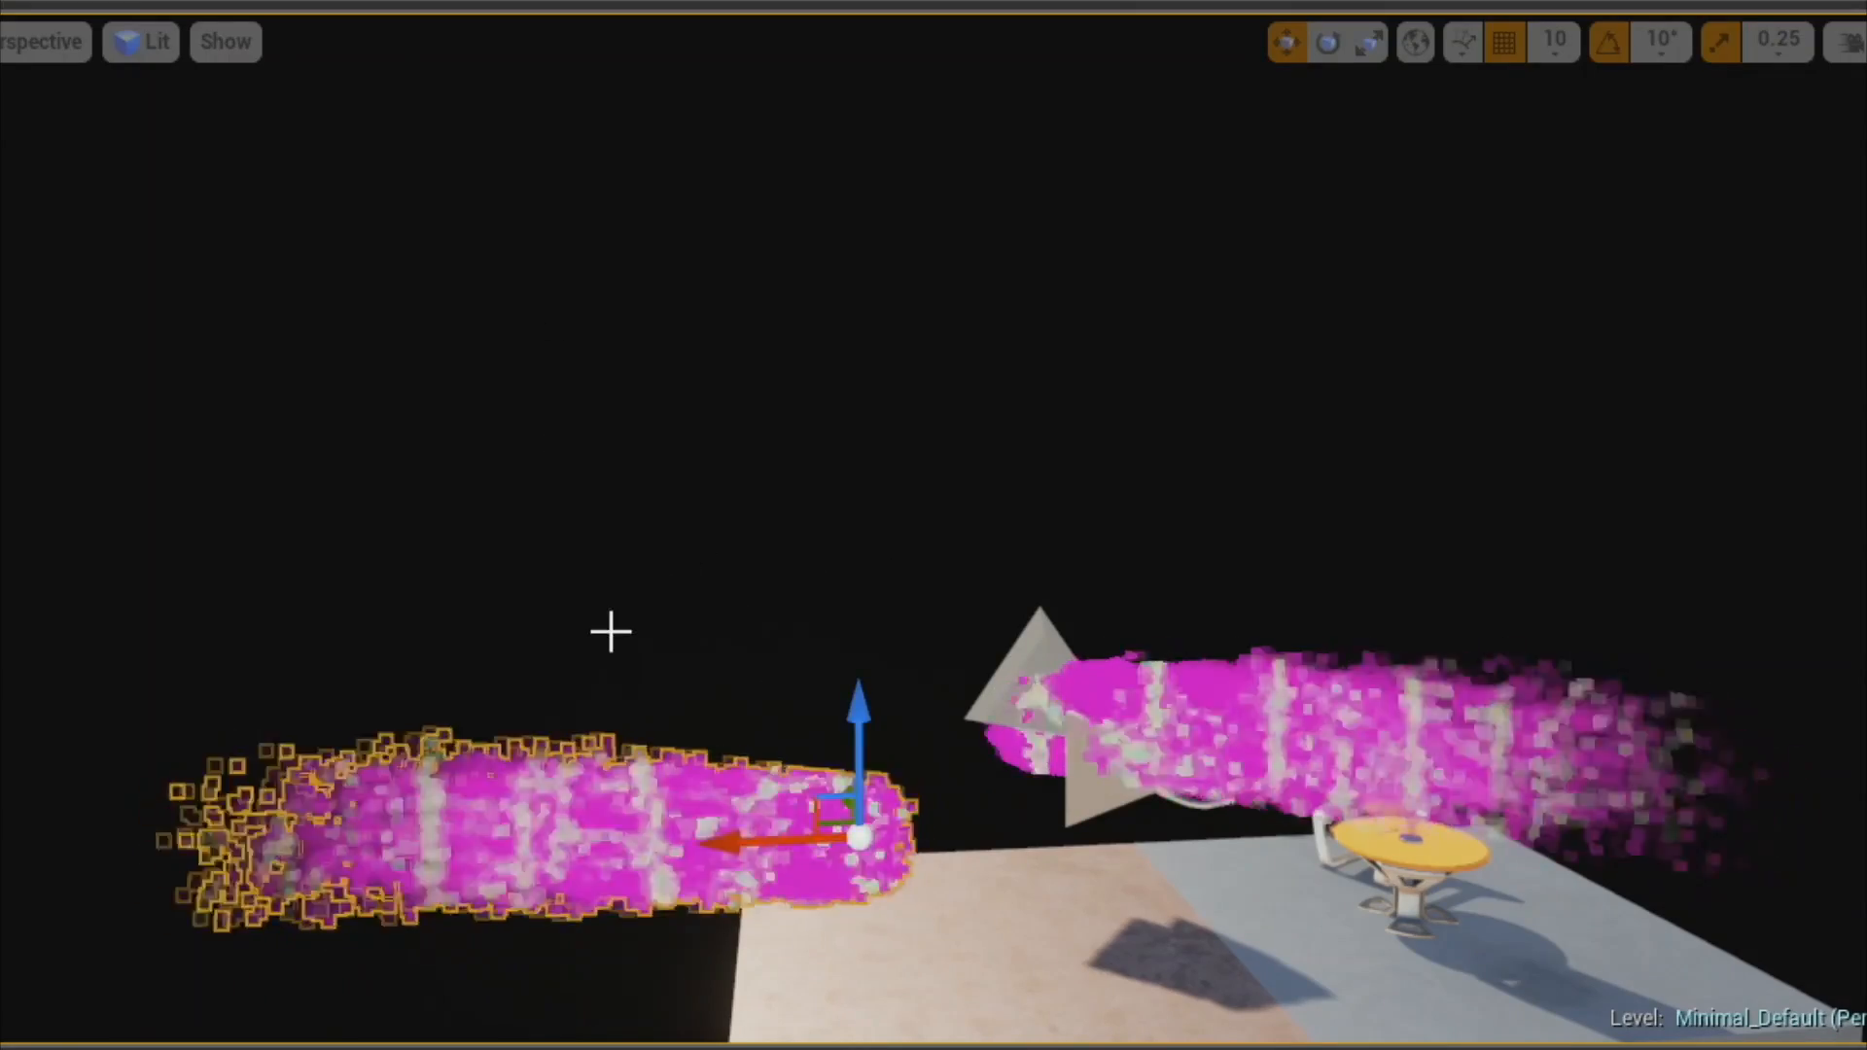
left_click_drag(861, 744, 875, 377)
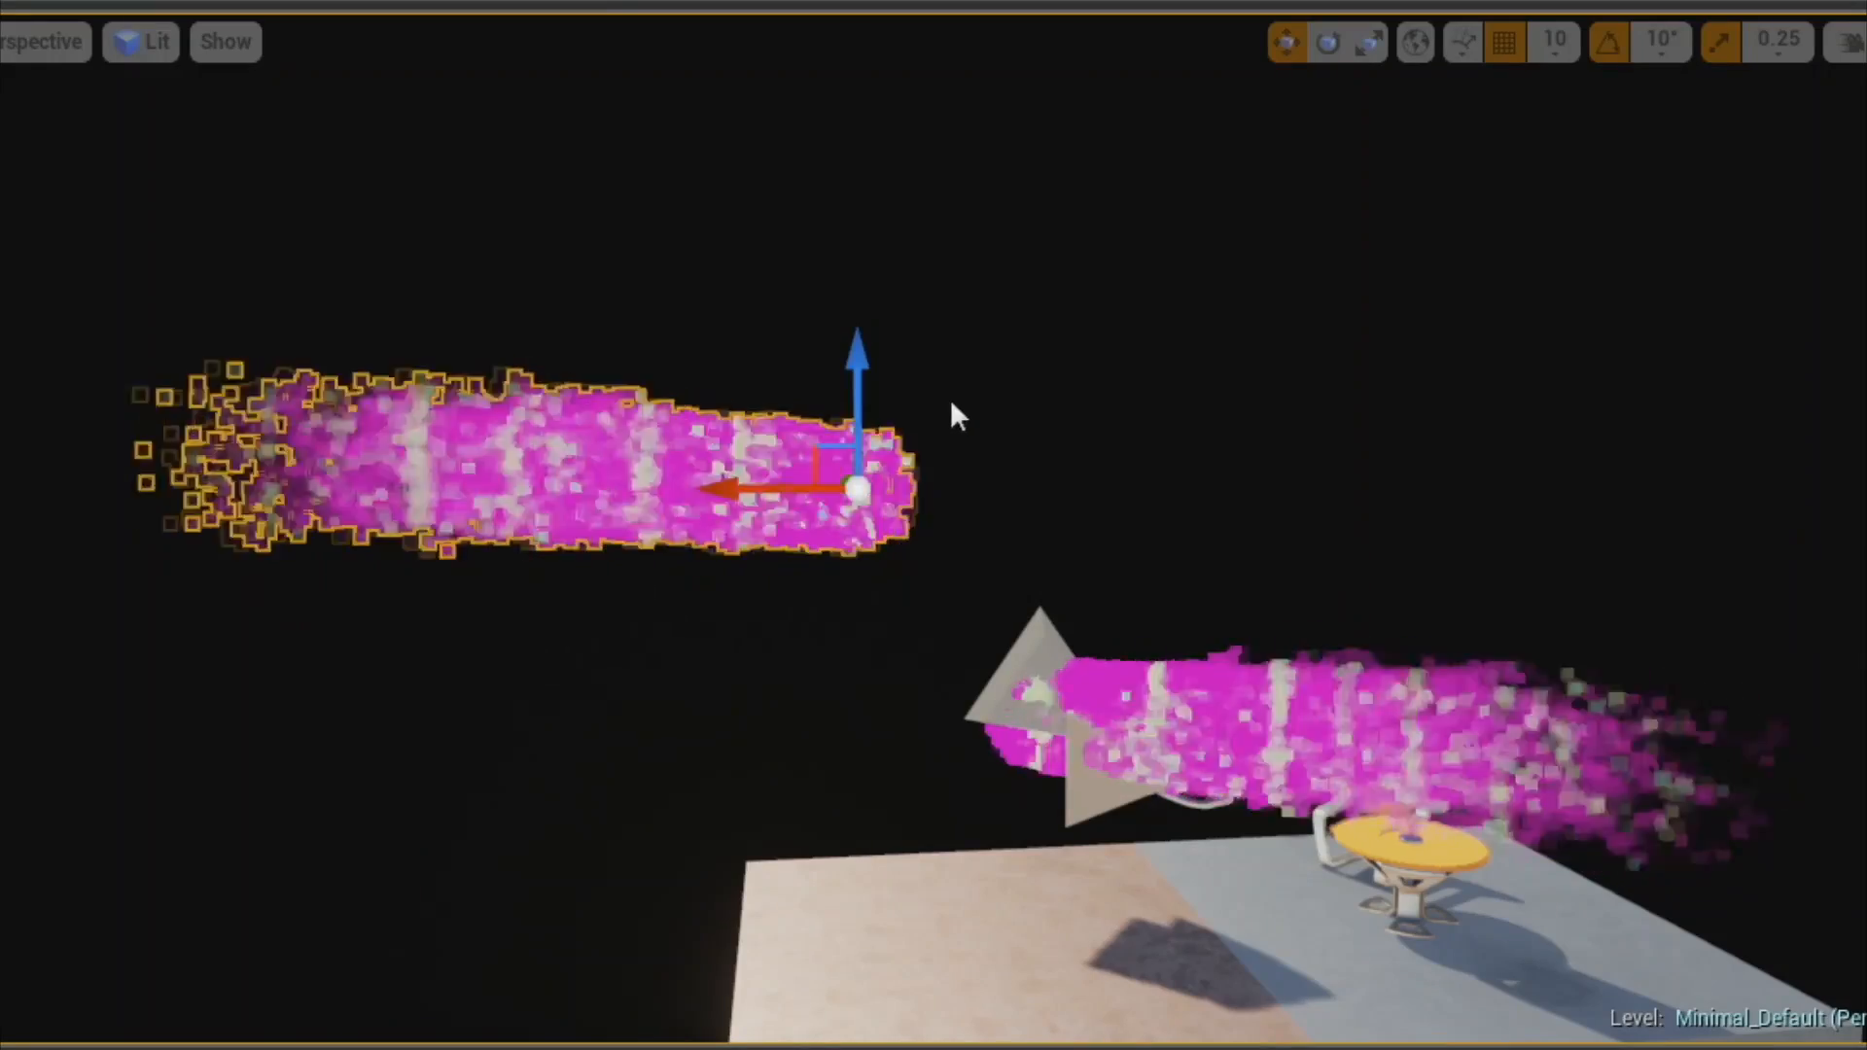
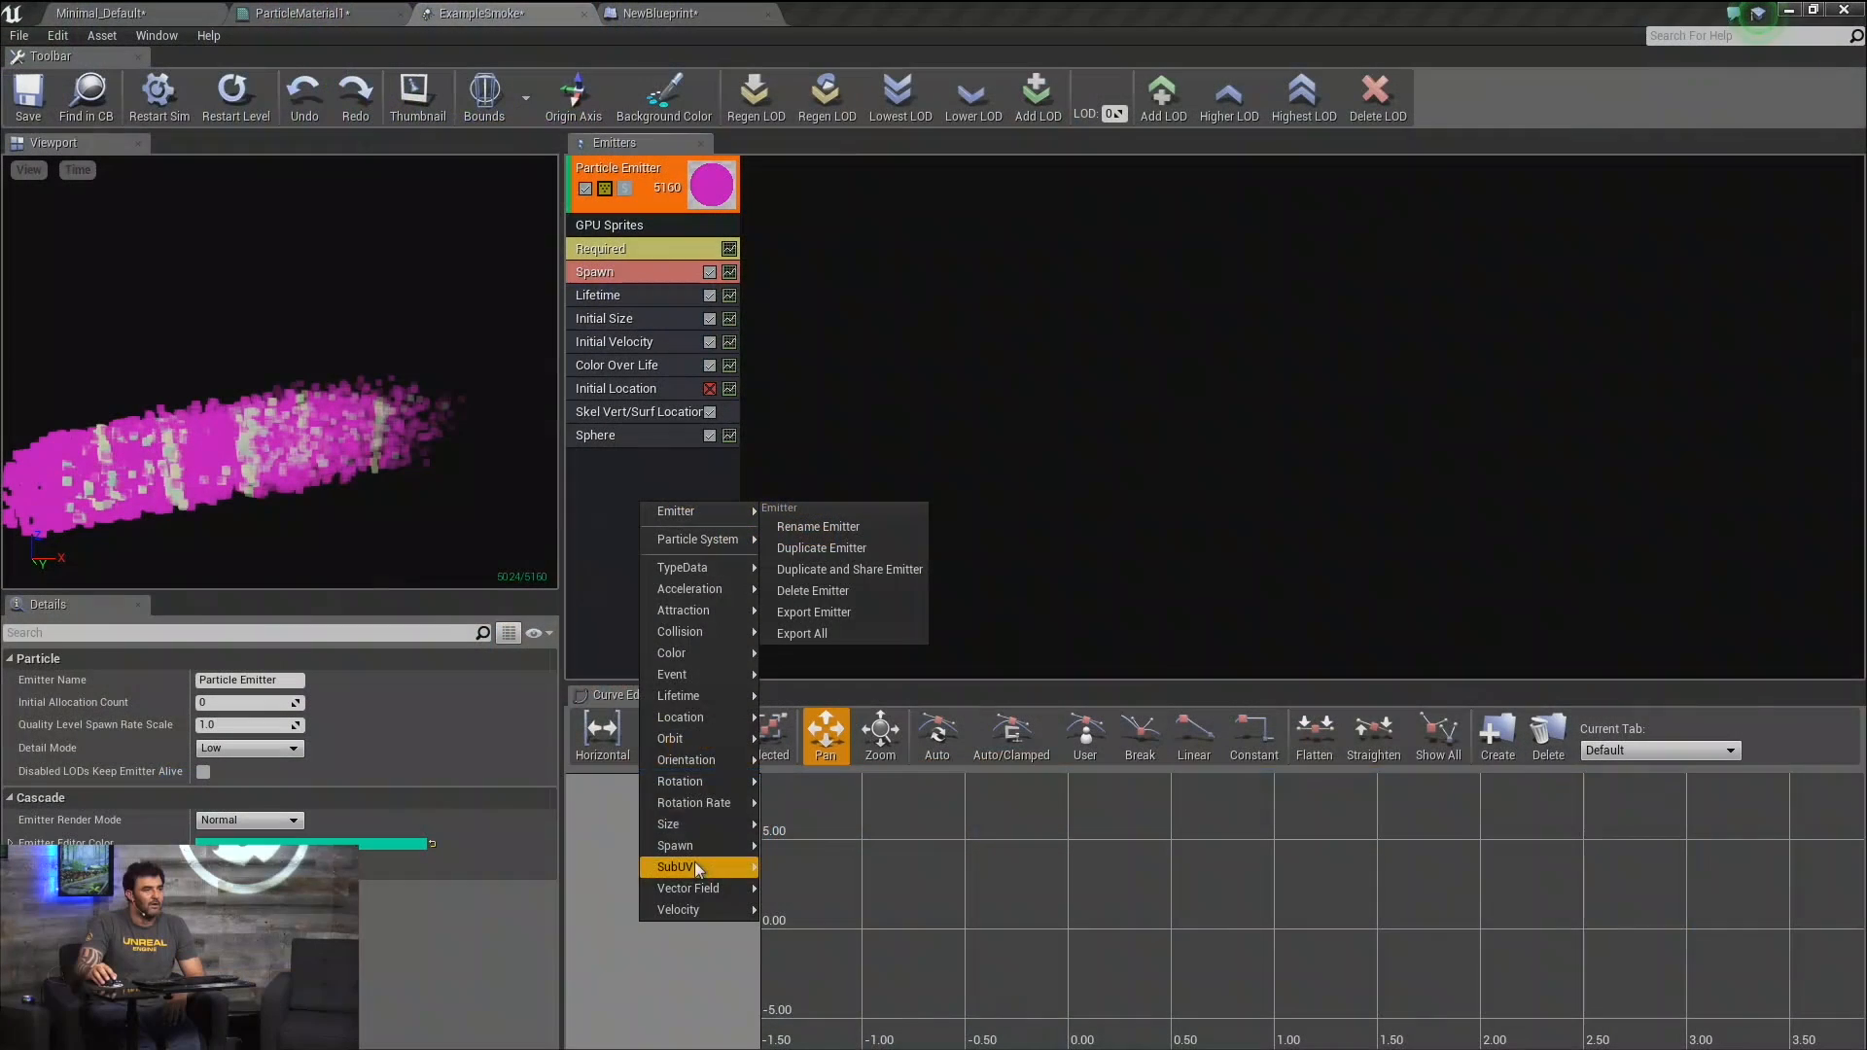
Add a Point Gravity module to the ExampleSmoke emitter and enable its 3D draw mode.
mouse_move(698, 617)
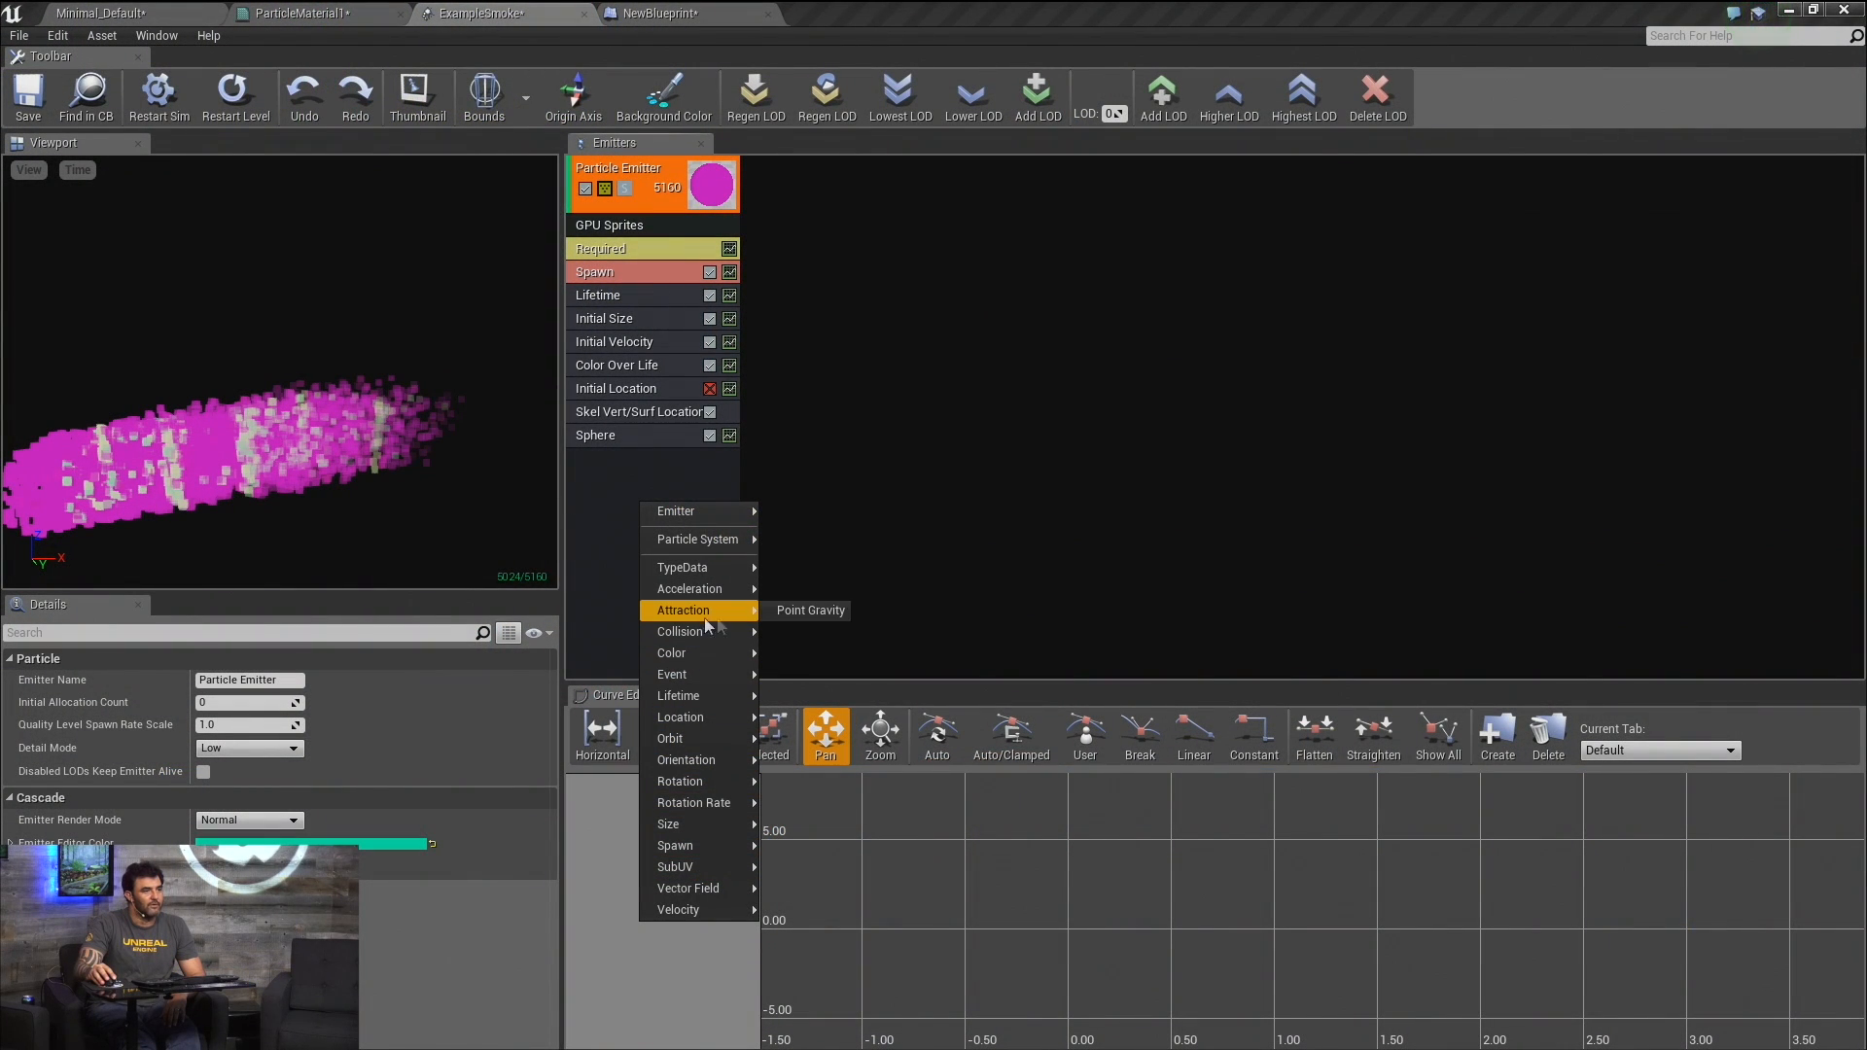
left_click(803, 611)
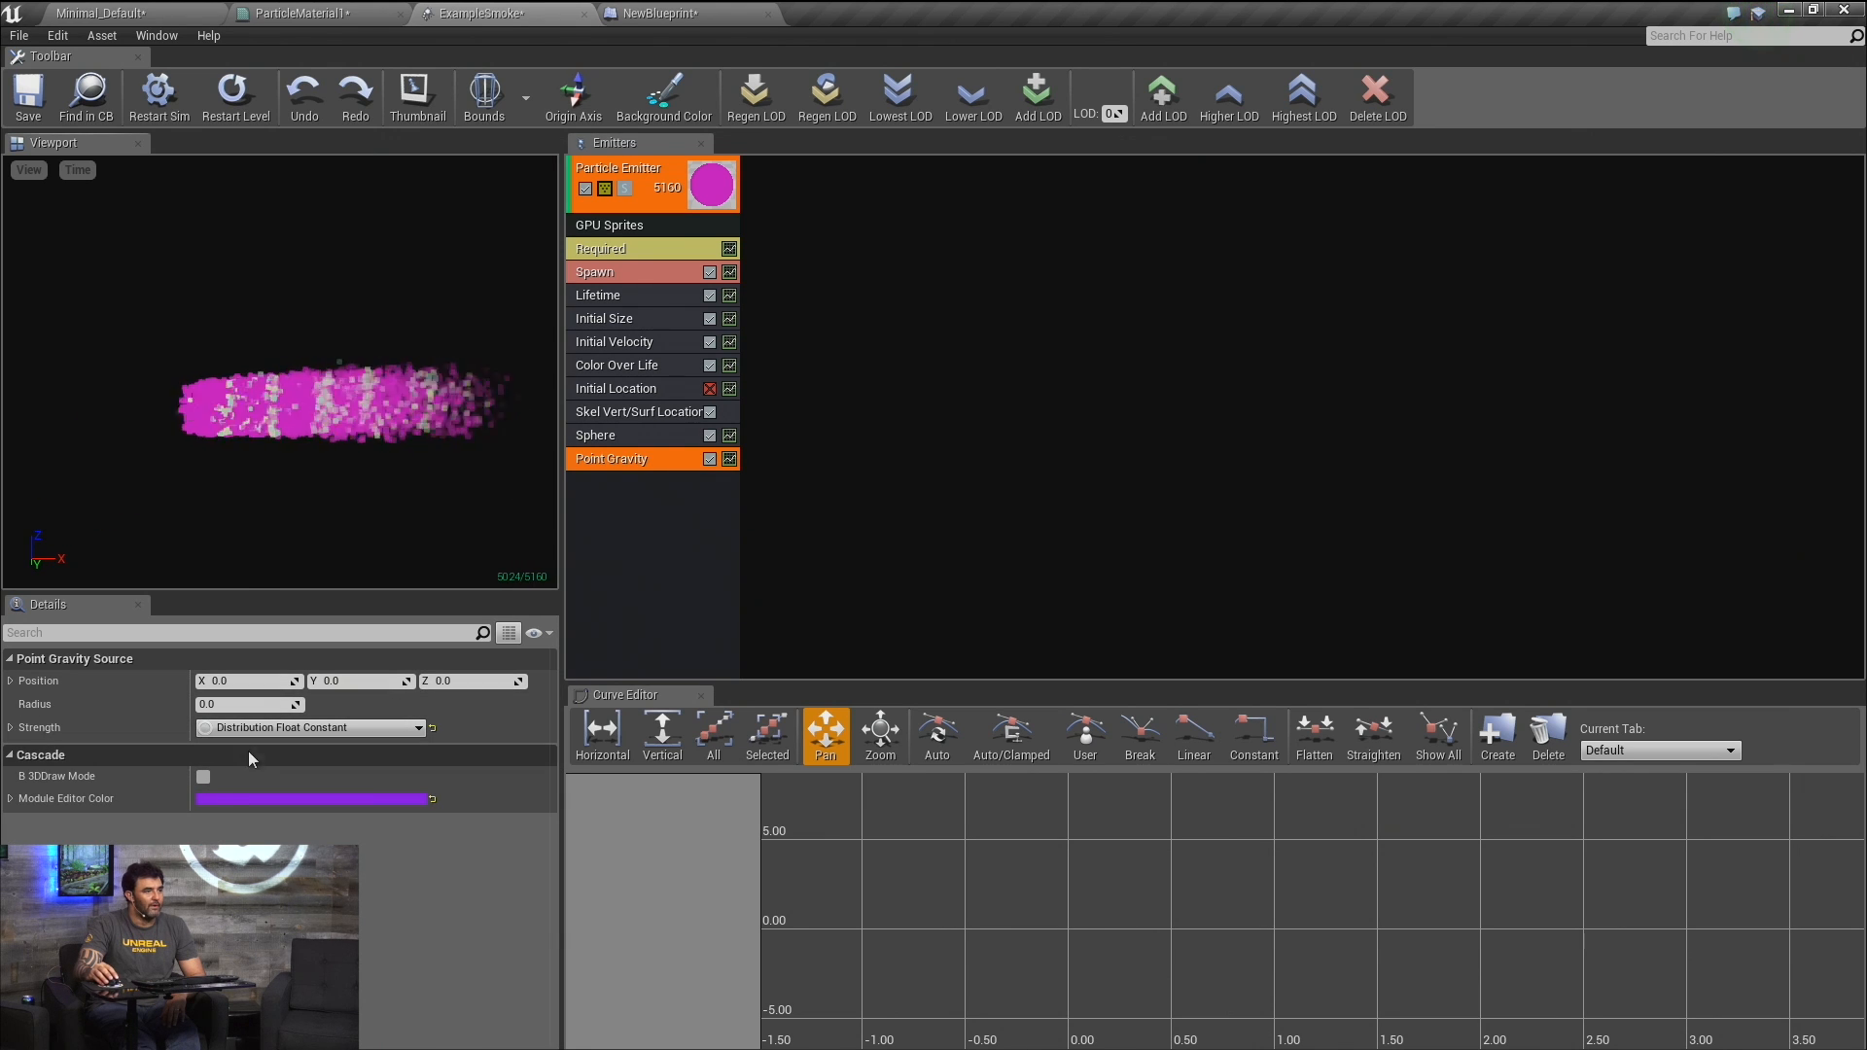
left_click(203, 777)
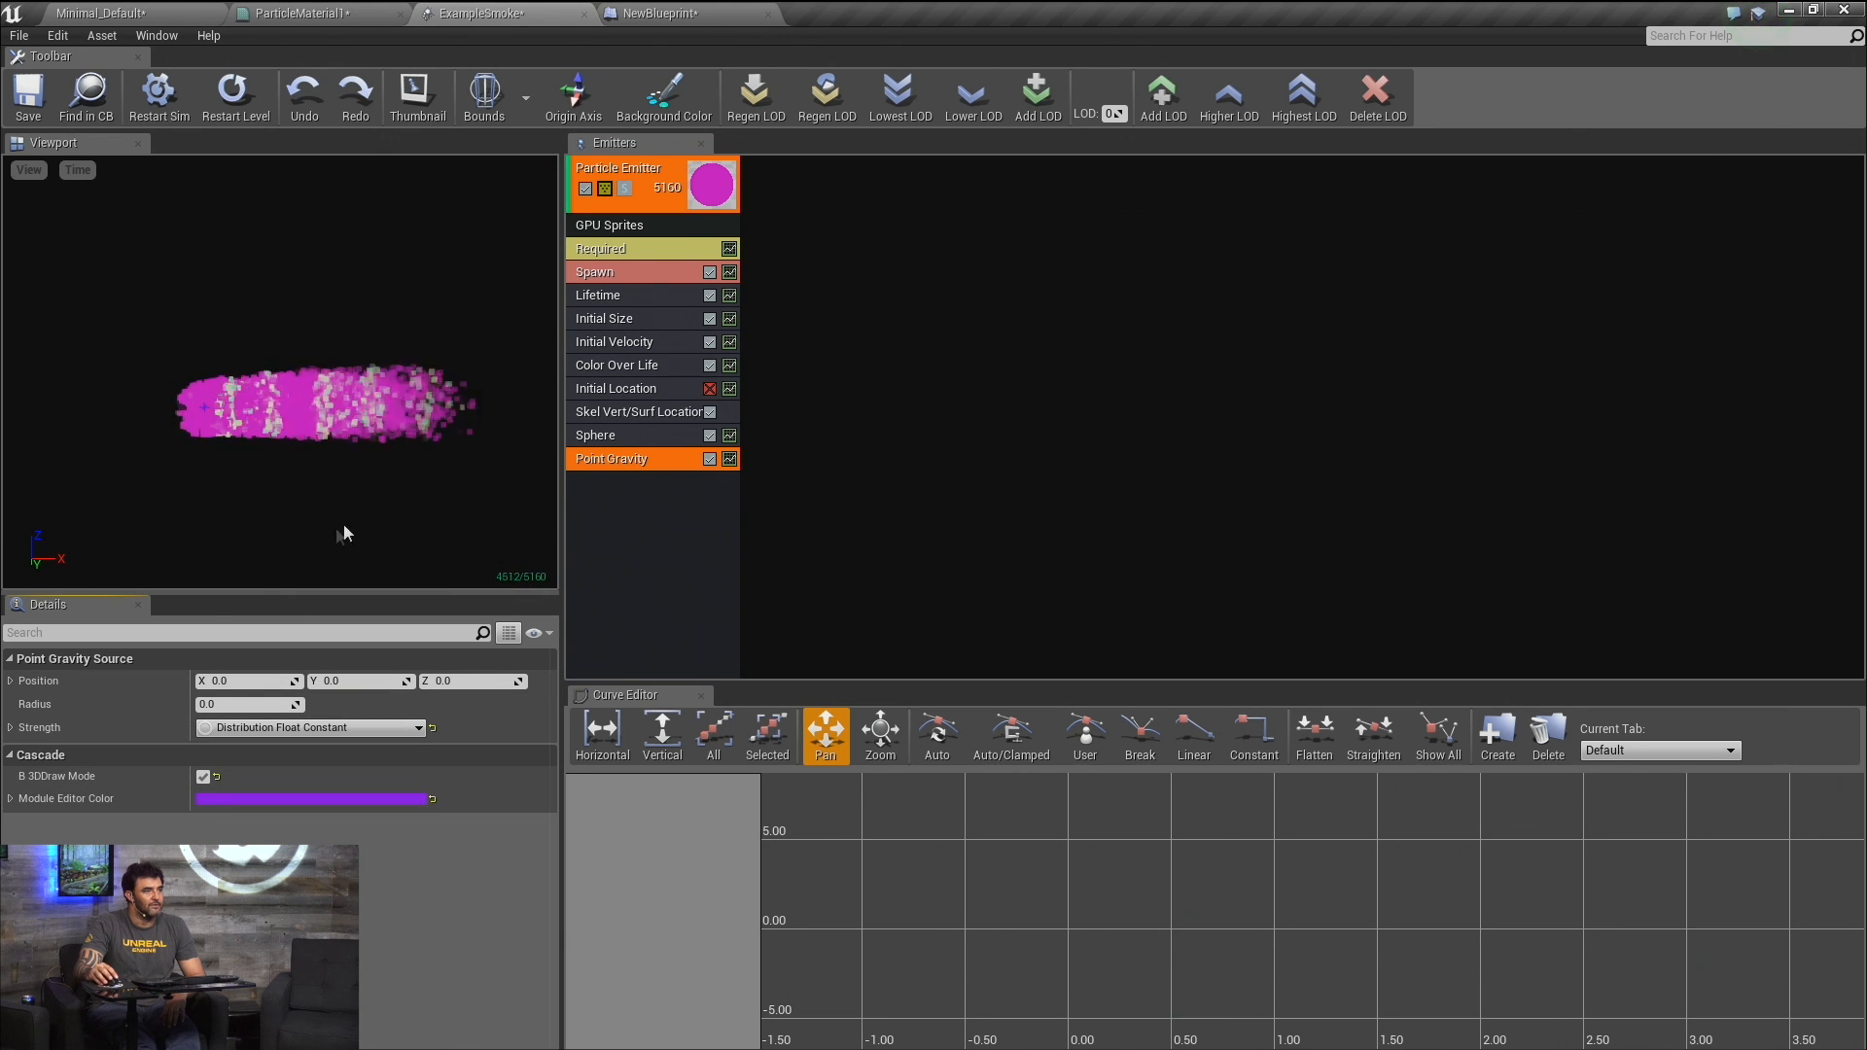
mouse_move(206, 433)
right_mouse_down()
mouse_move(231, 420)
mouse_move(202, 455)
mouse_move(206, 433)
right_mouse_up()
left_click_drag(200, 411, 213, 496)
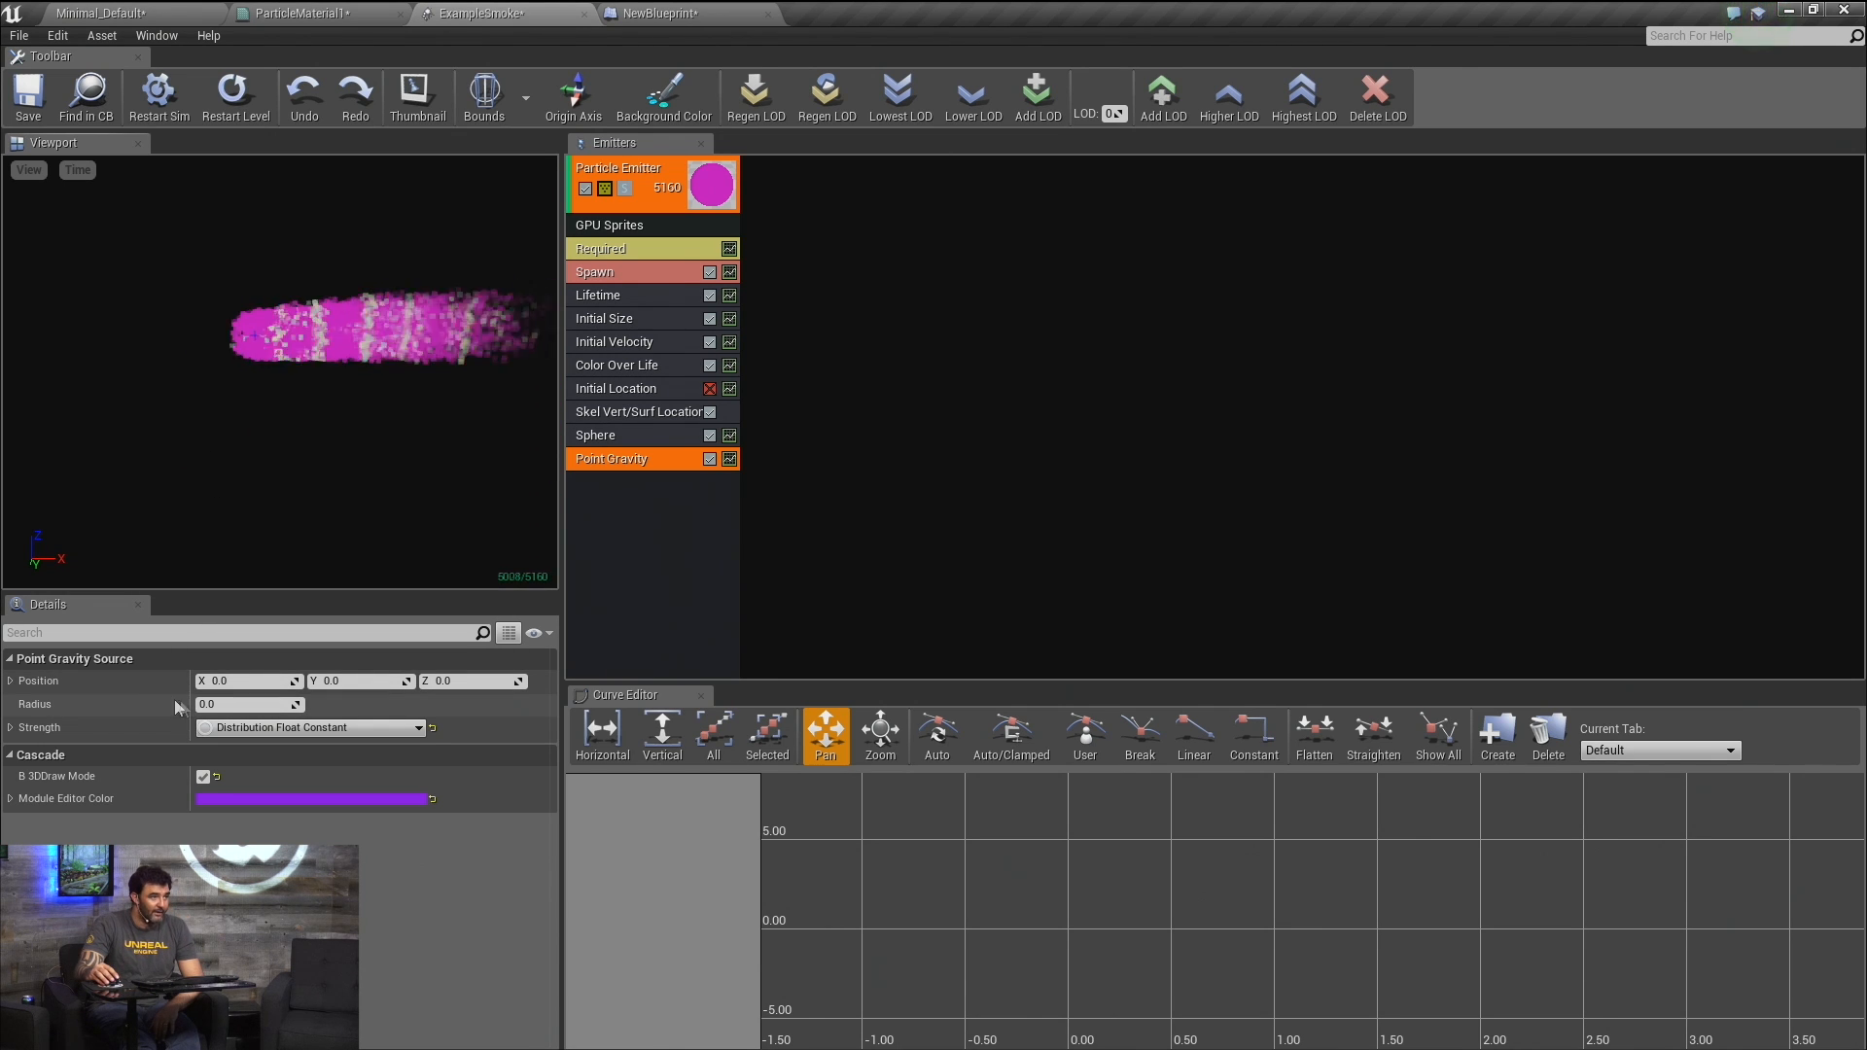
Set the Point Gravity position to X 300 and Z 250 with a radius of 200.
left_click(488, 681)
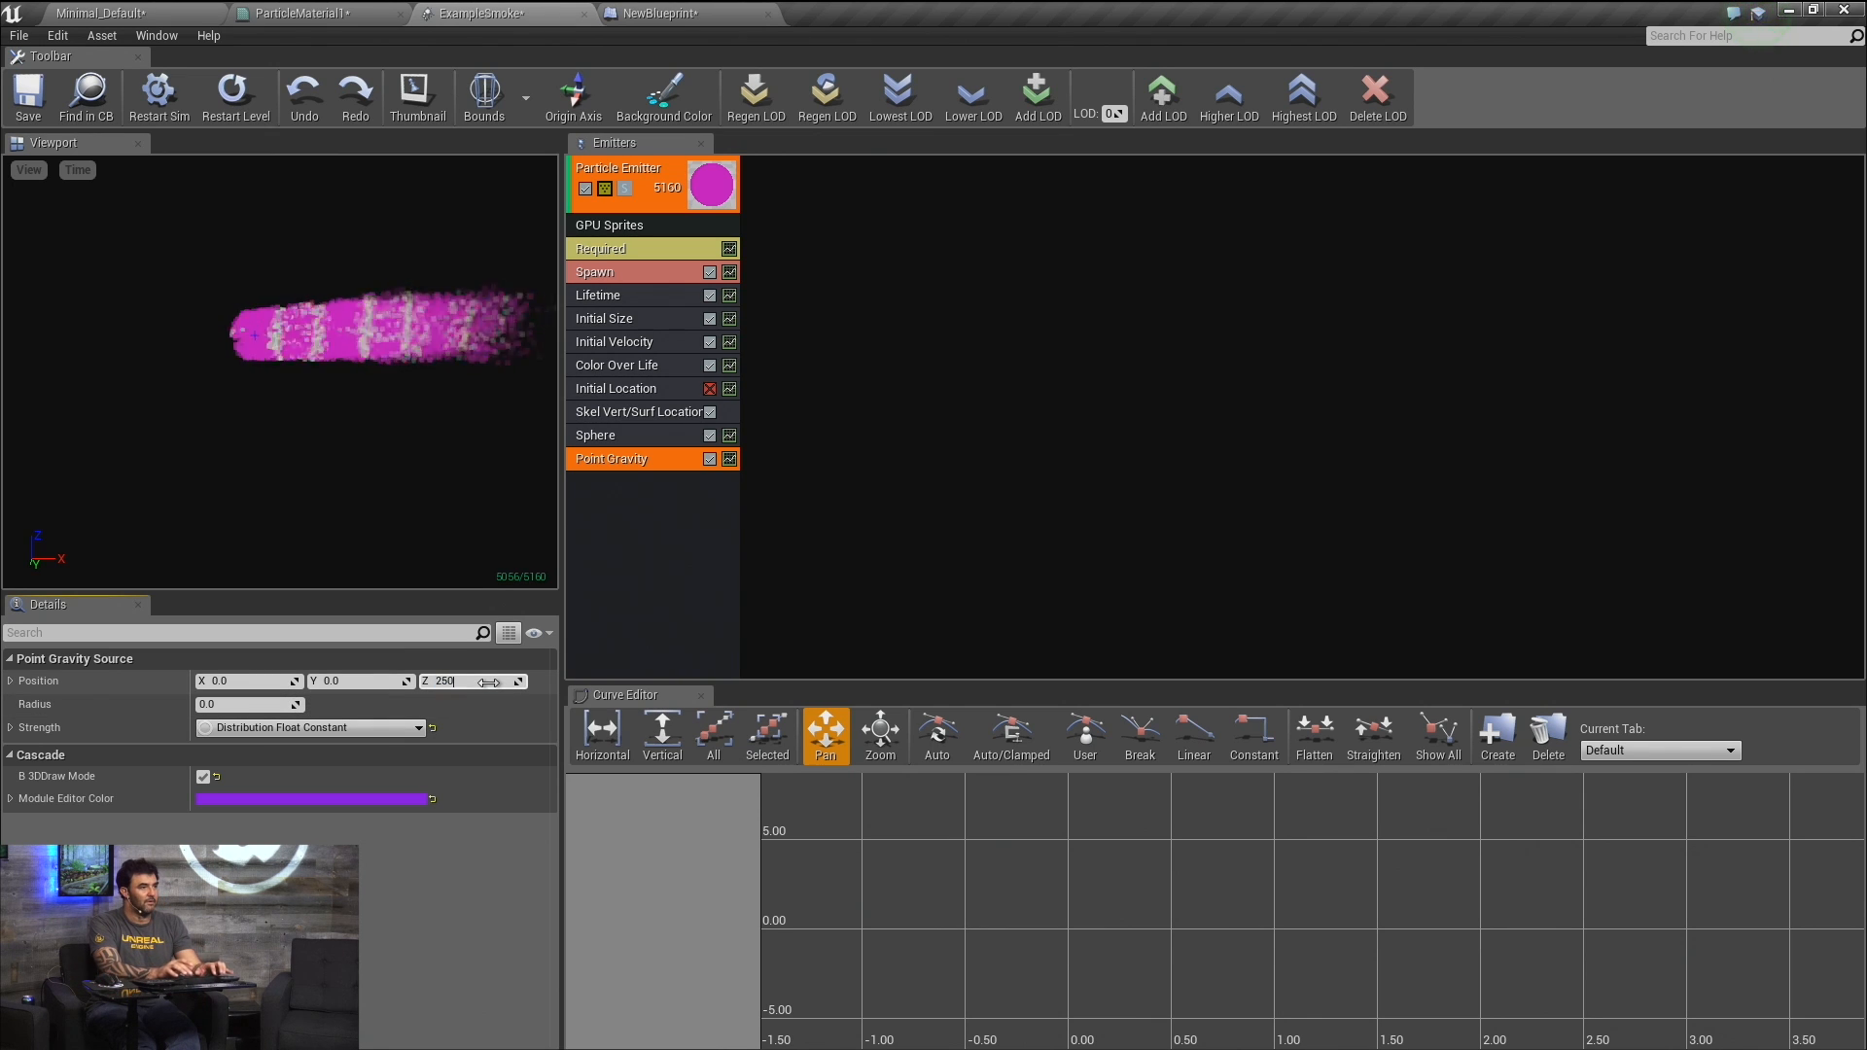
type("250")
key("Return")
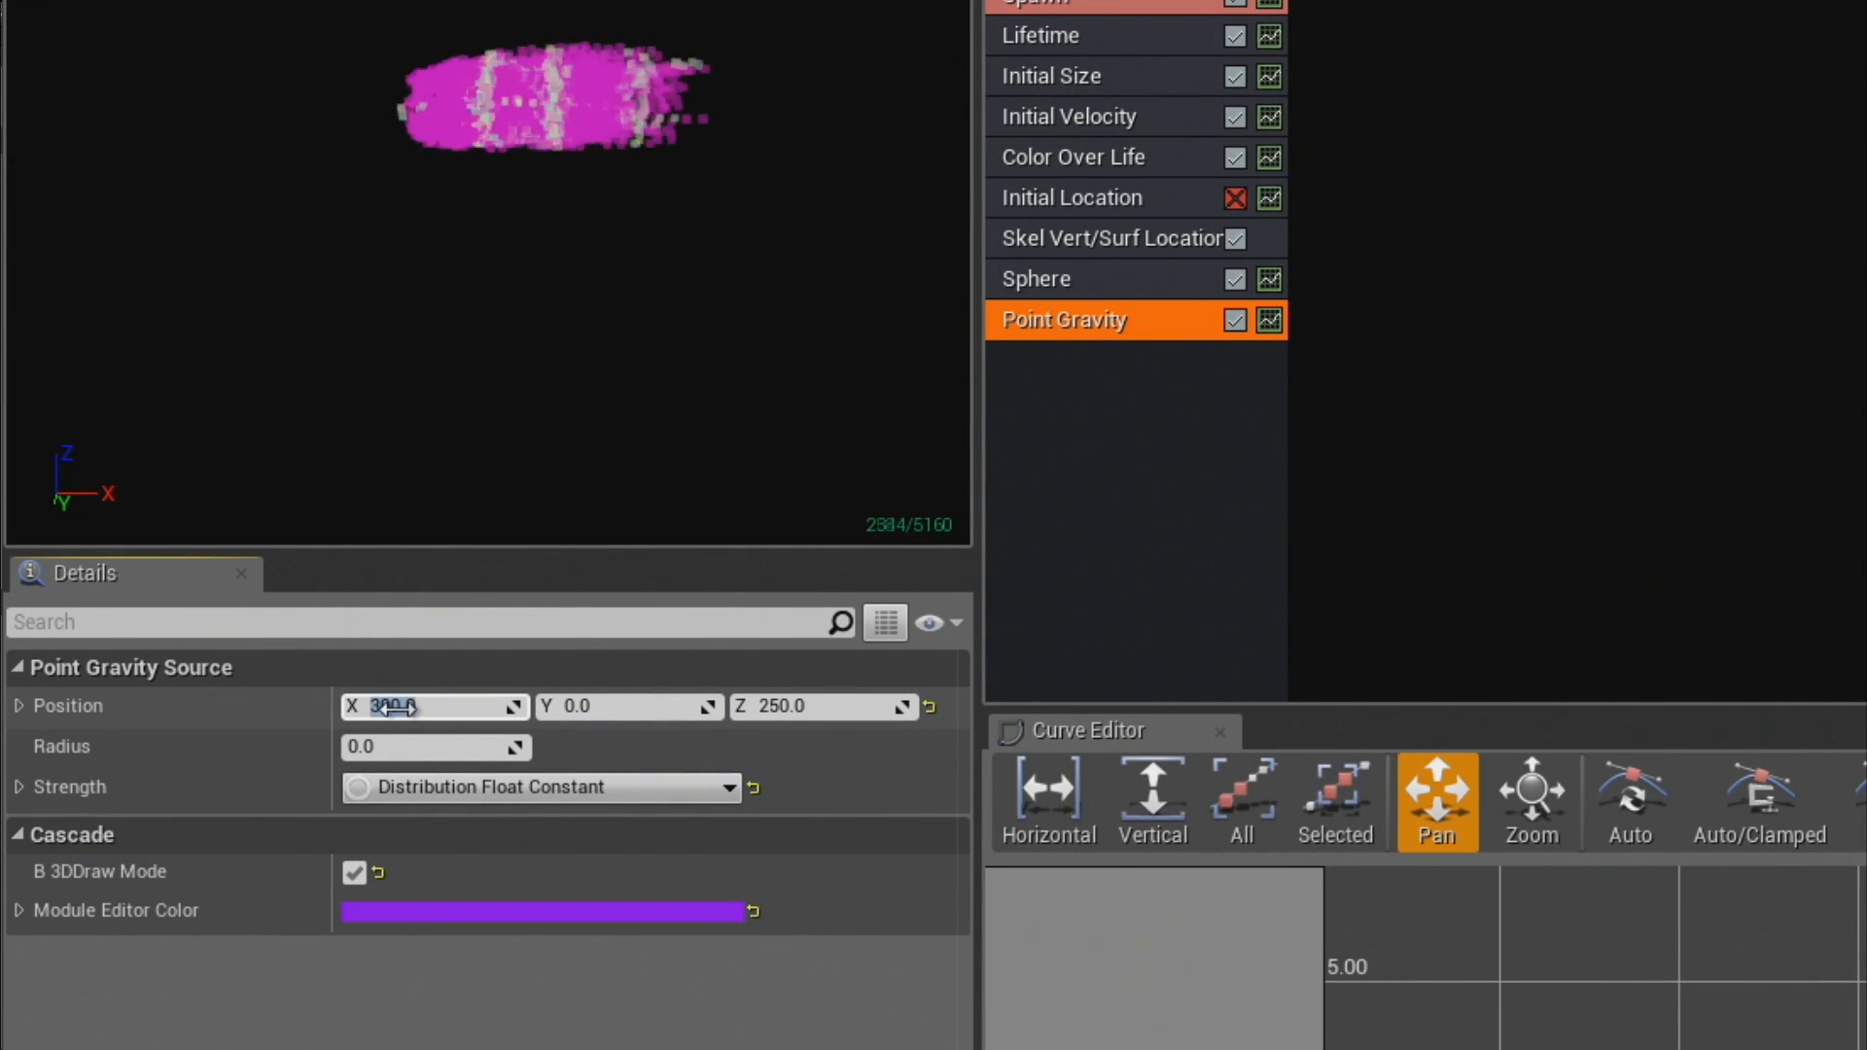
left_click(385, 746)
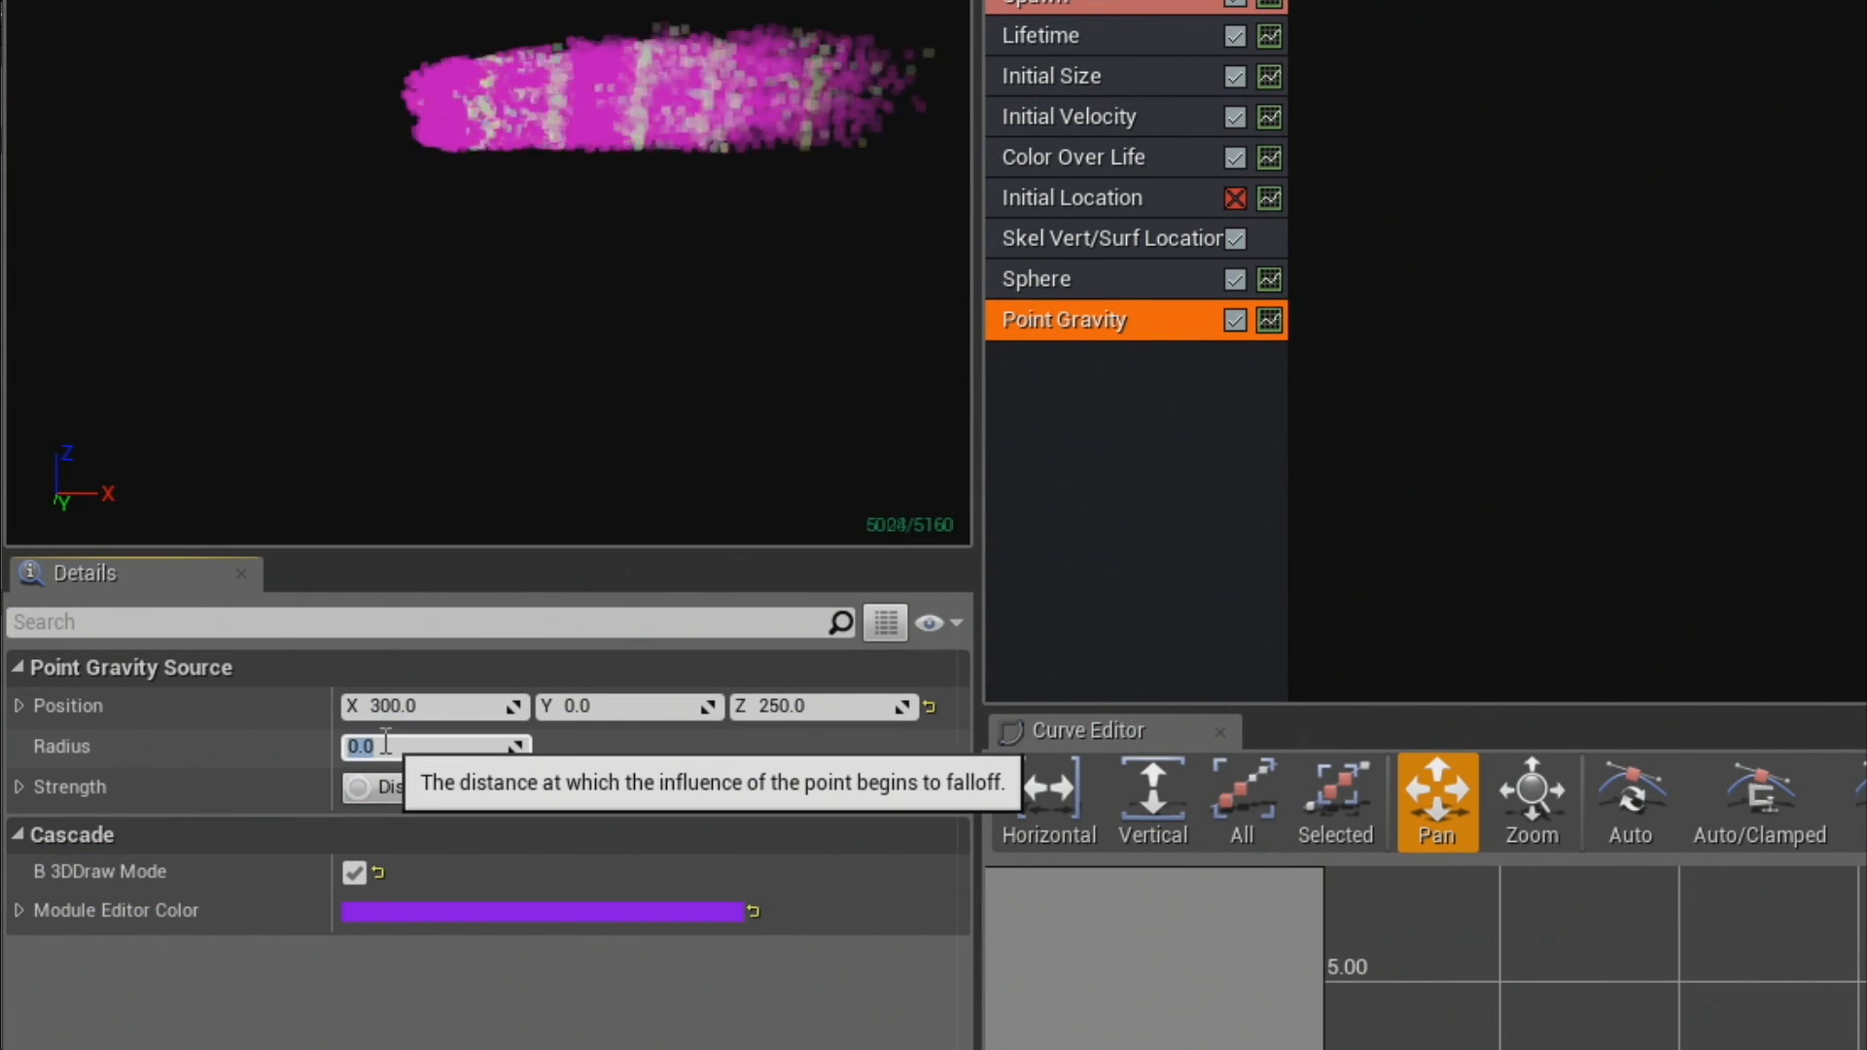
type("200.")
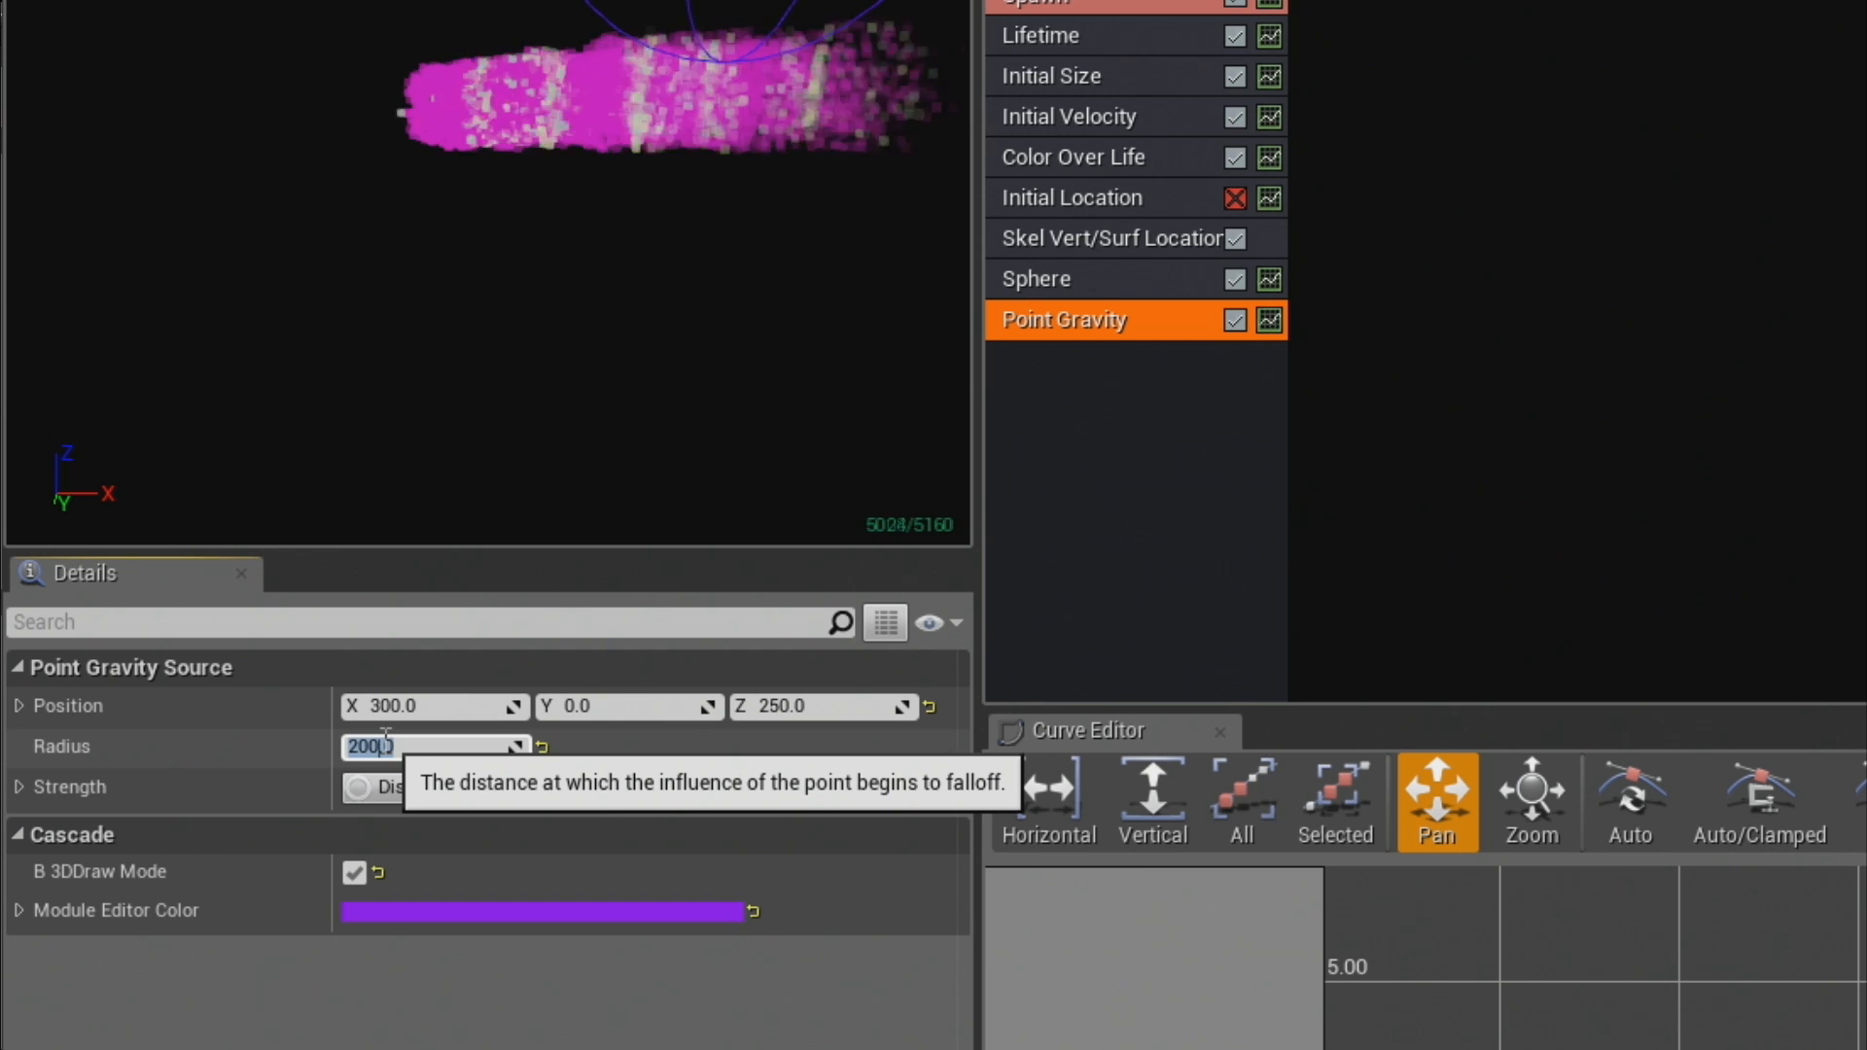
type("0")
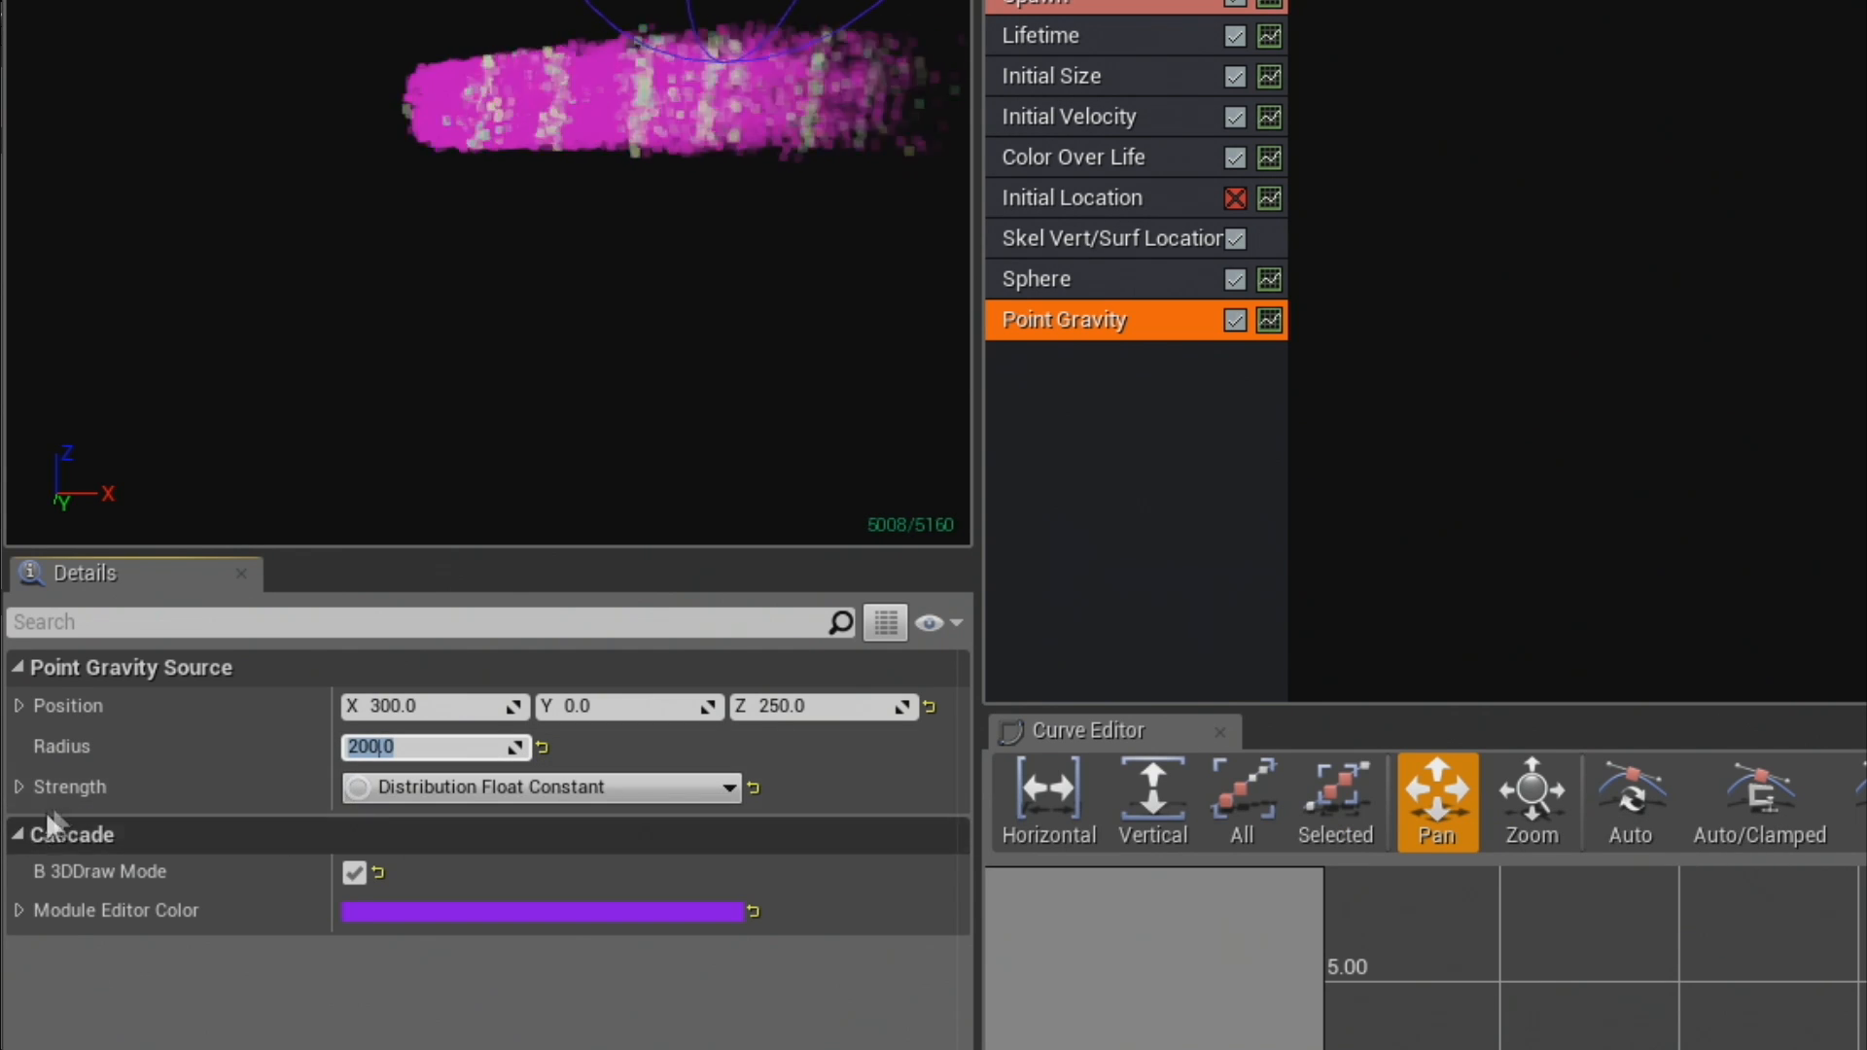
Raise the Point Gravity strength constant to 512 and further to about 34824, and turn off the module's 3D draw mode.
left_click(20, 787)
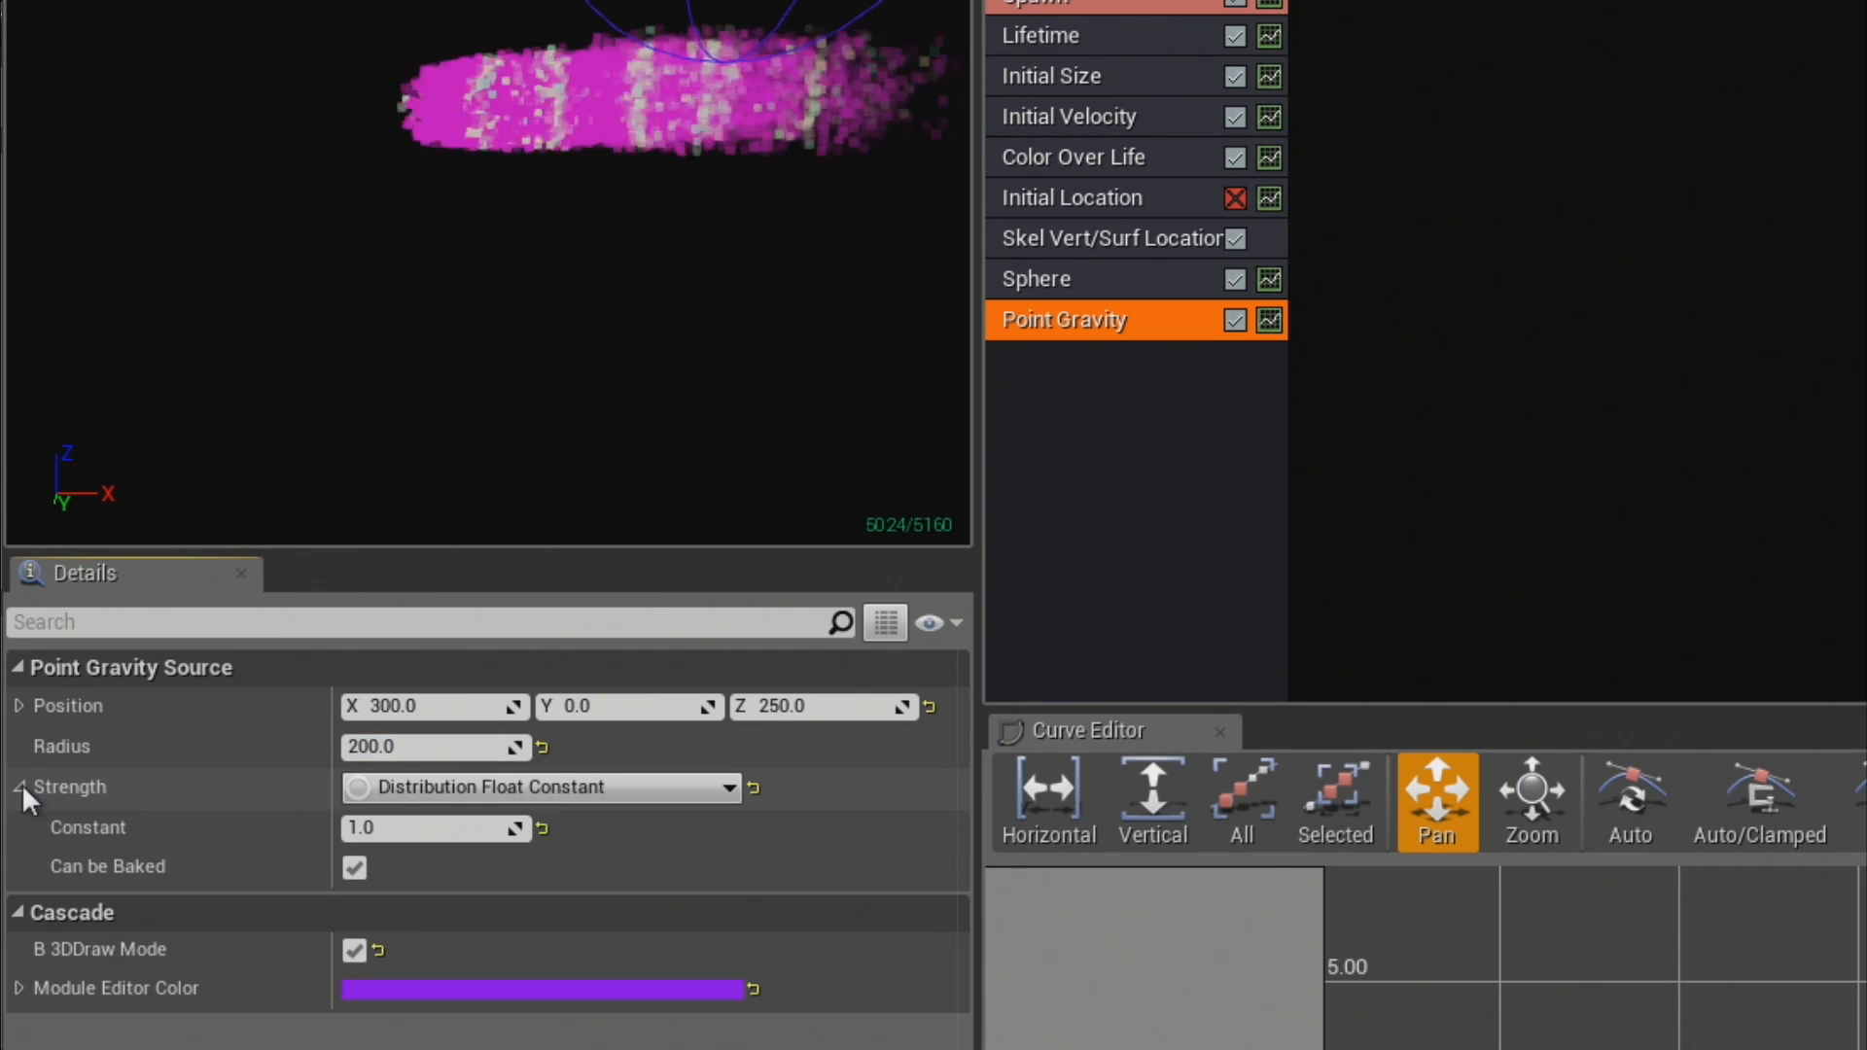
left_click(425, 834)
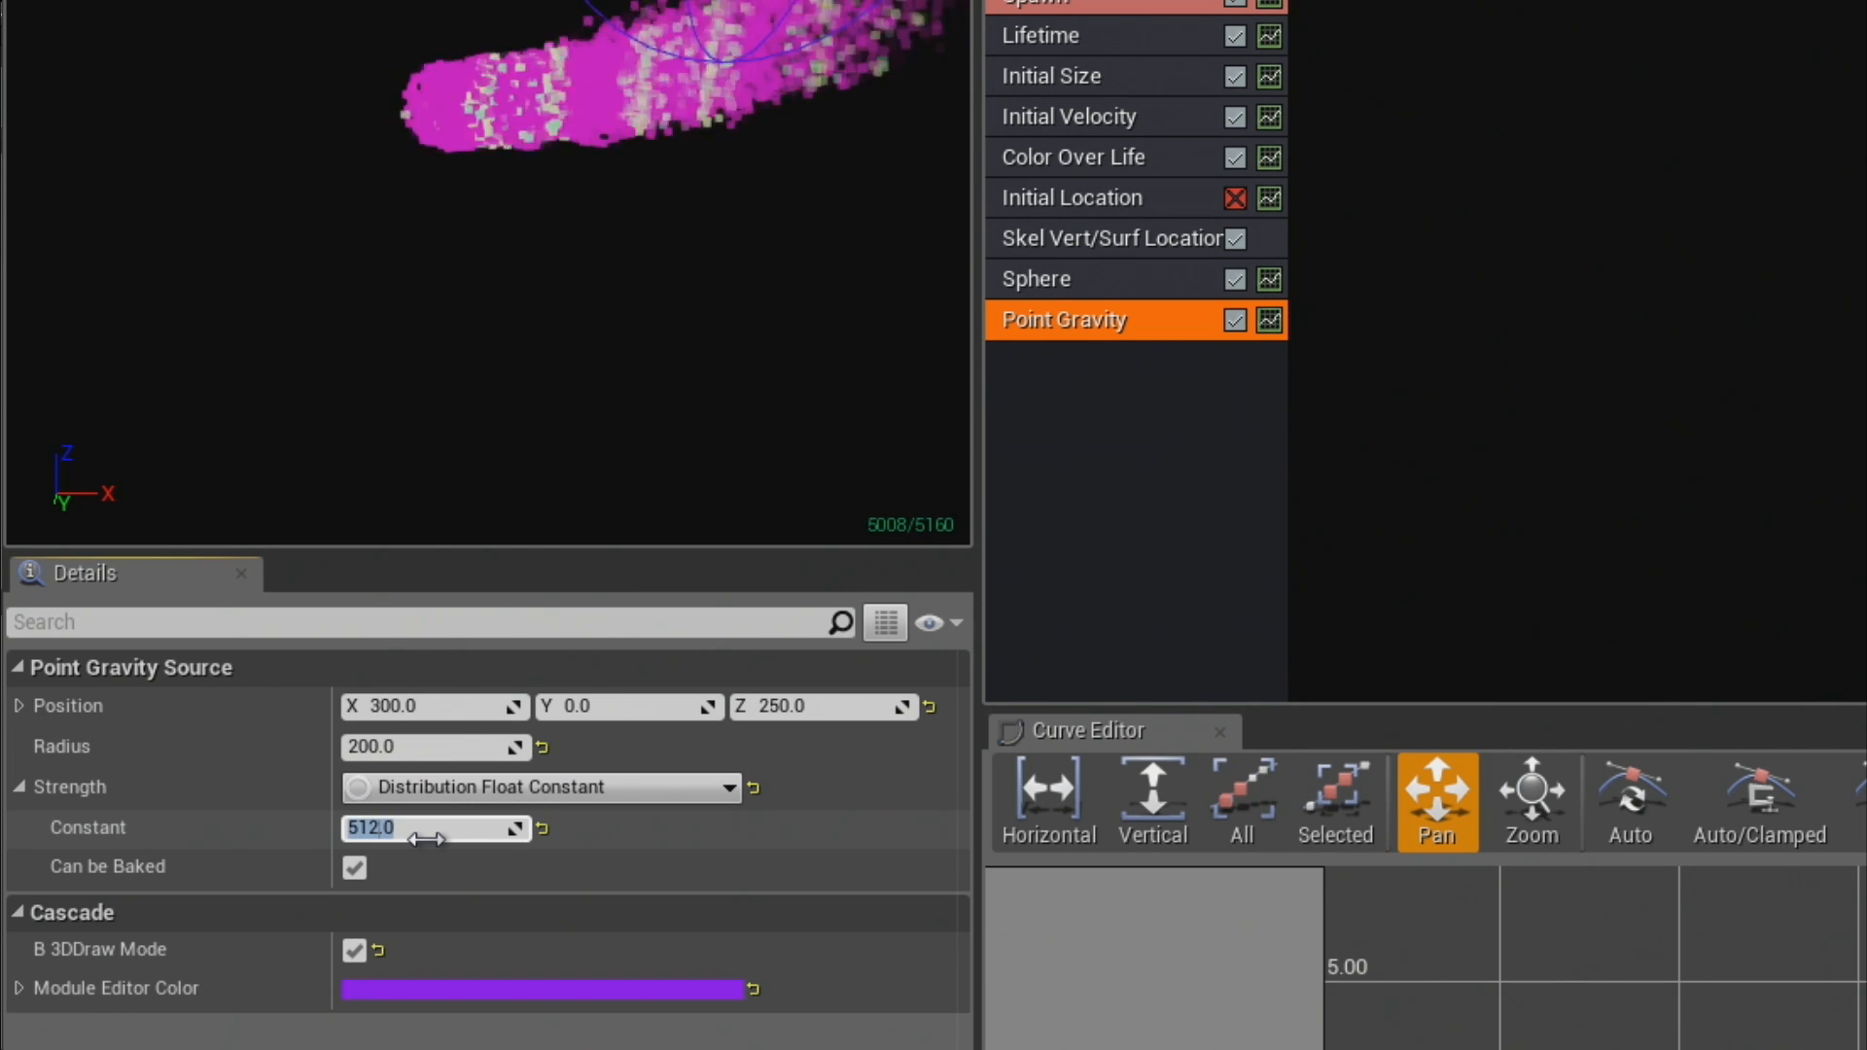
left_click_drag(359, 473, 287, 508)
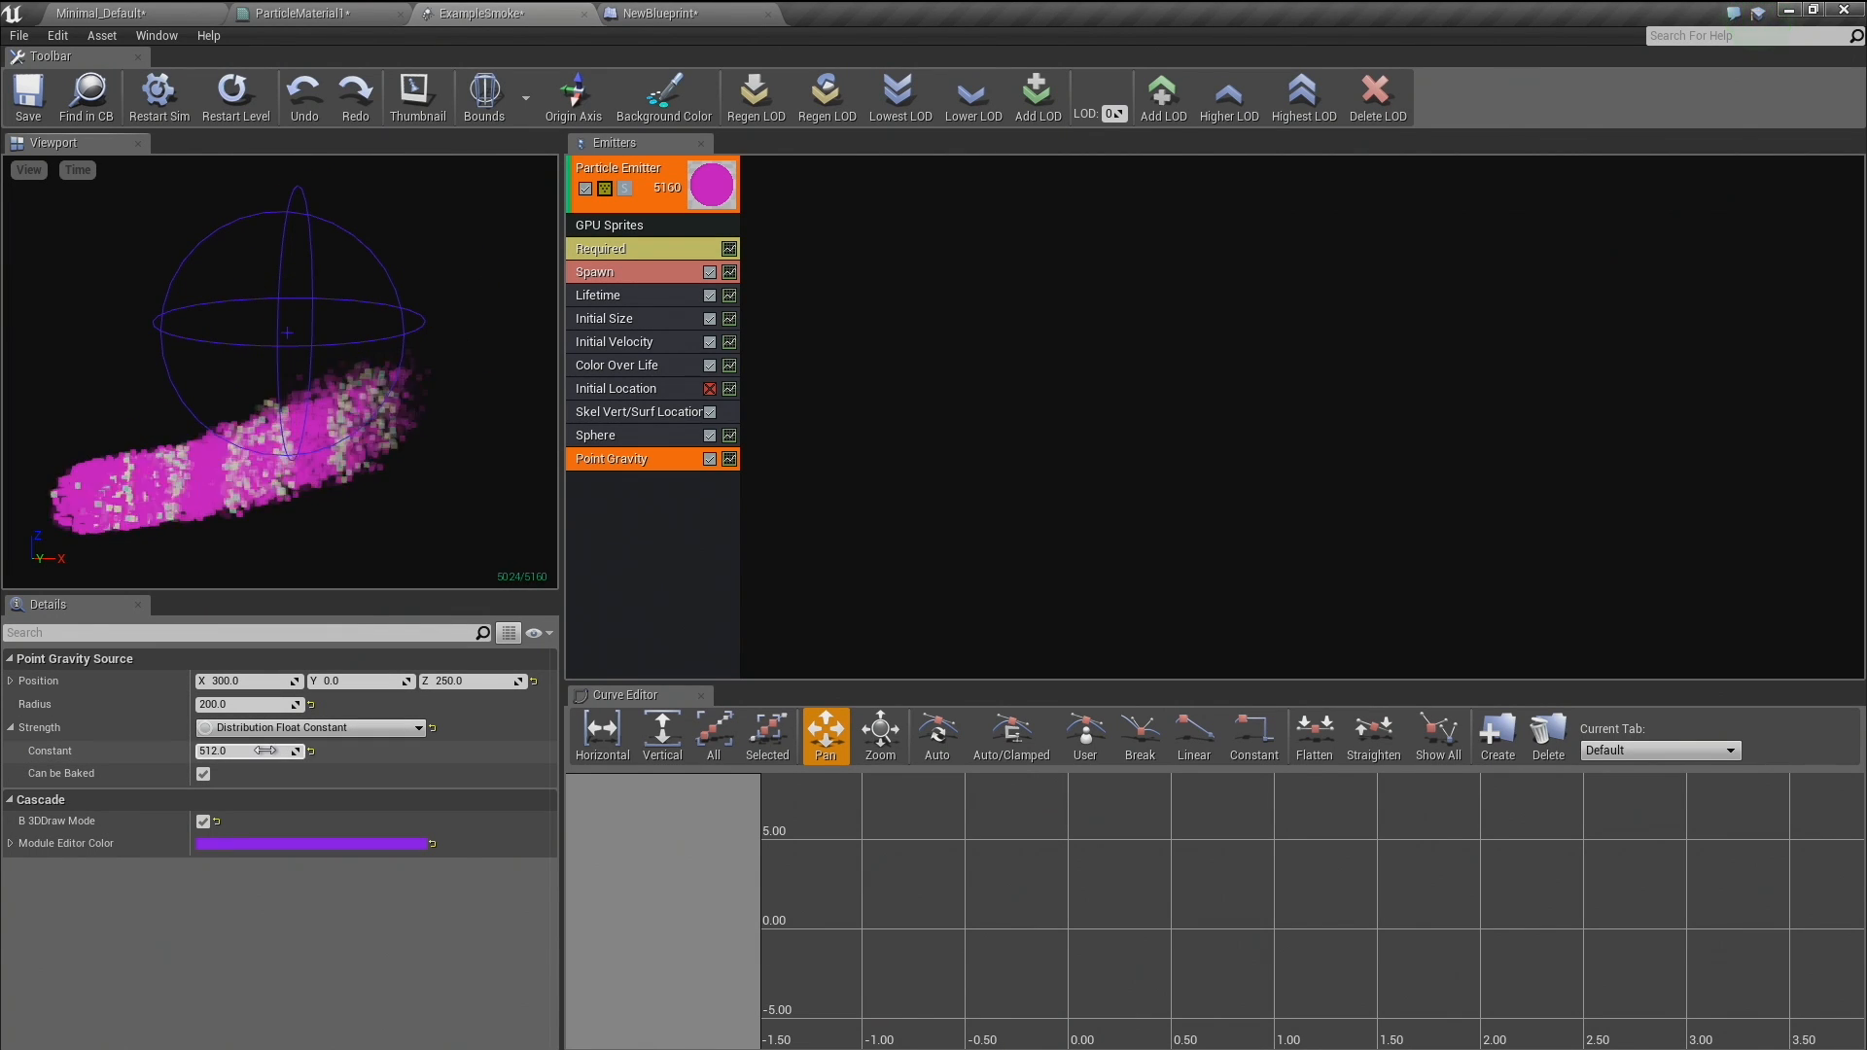
left_click_drag(265, 751, 331, 751)
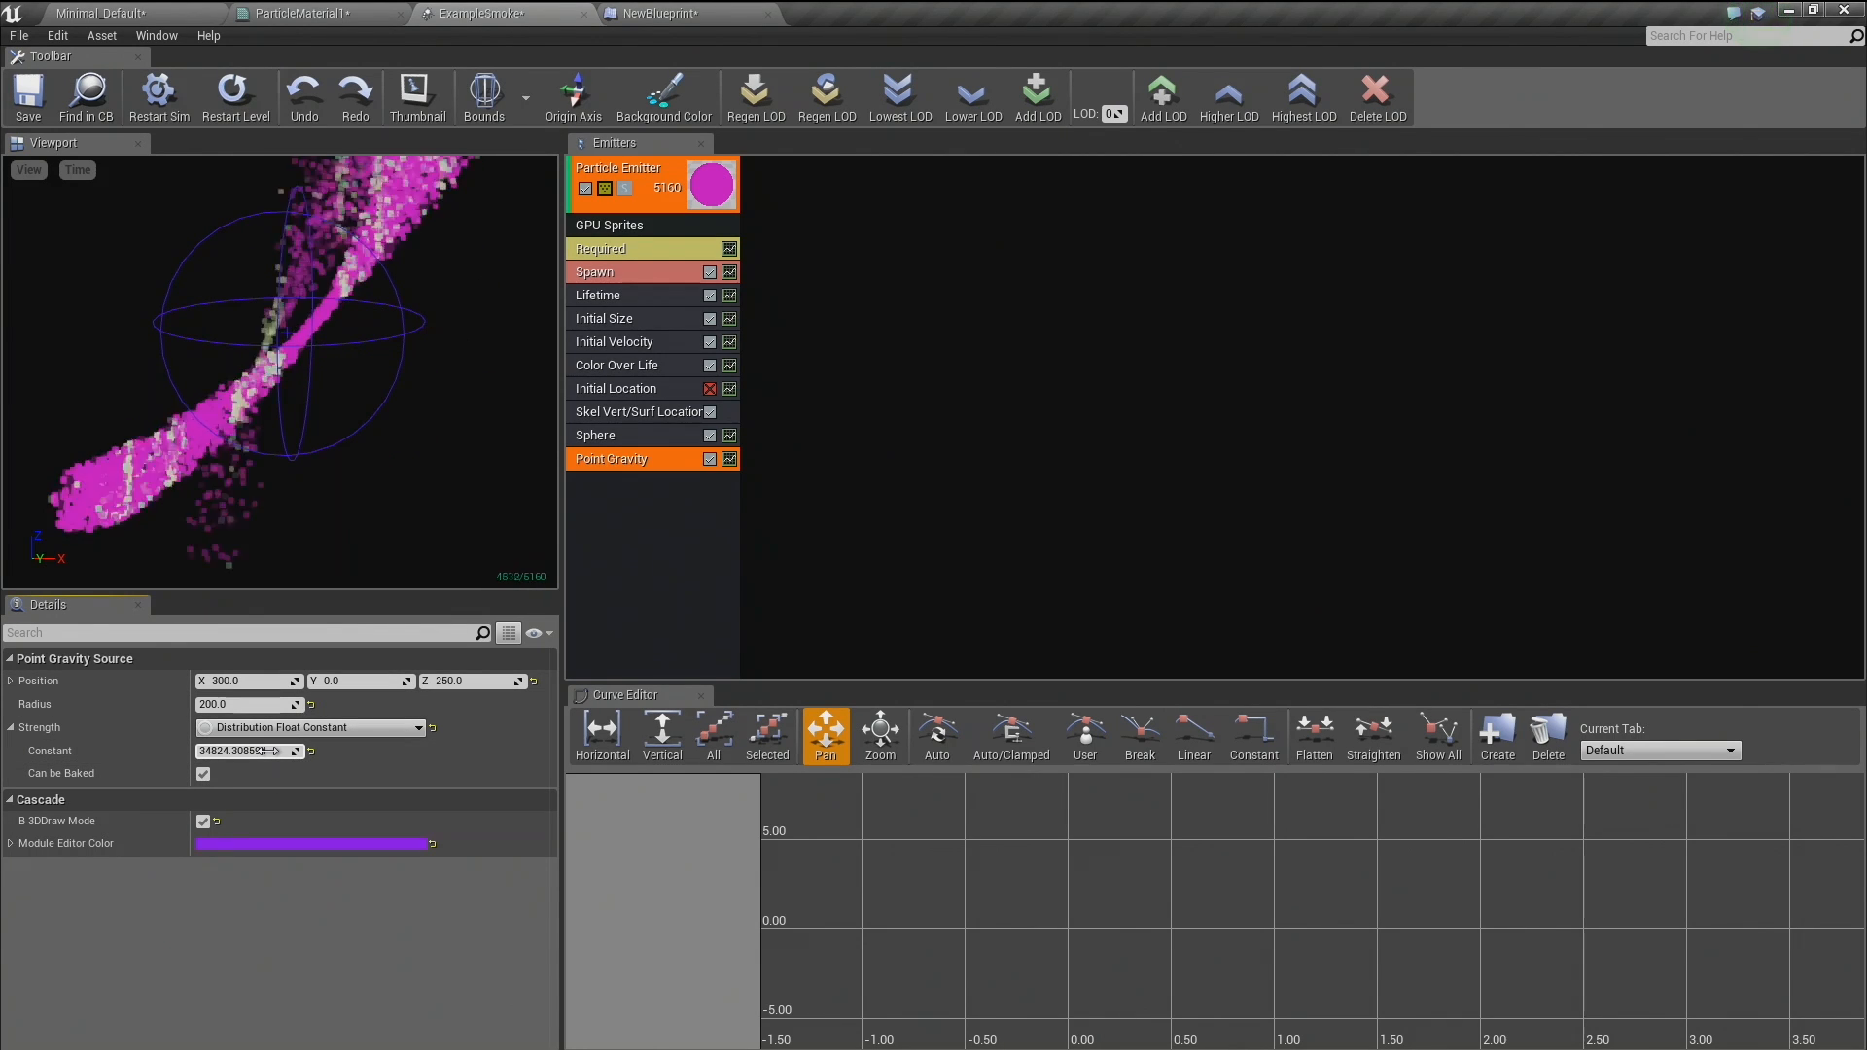
left_click_drag(335, 457, 247, 590)
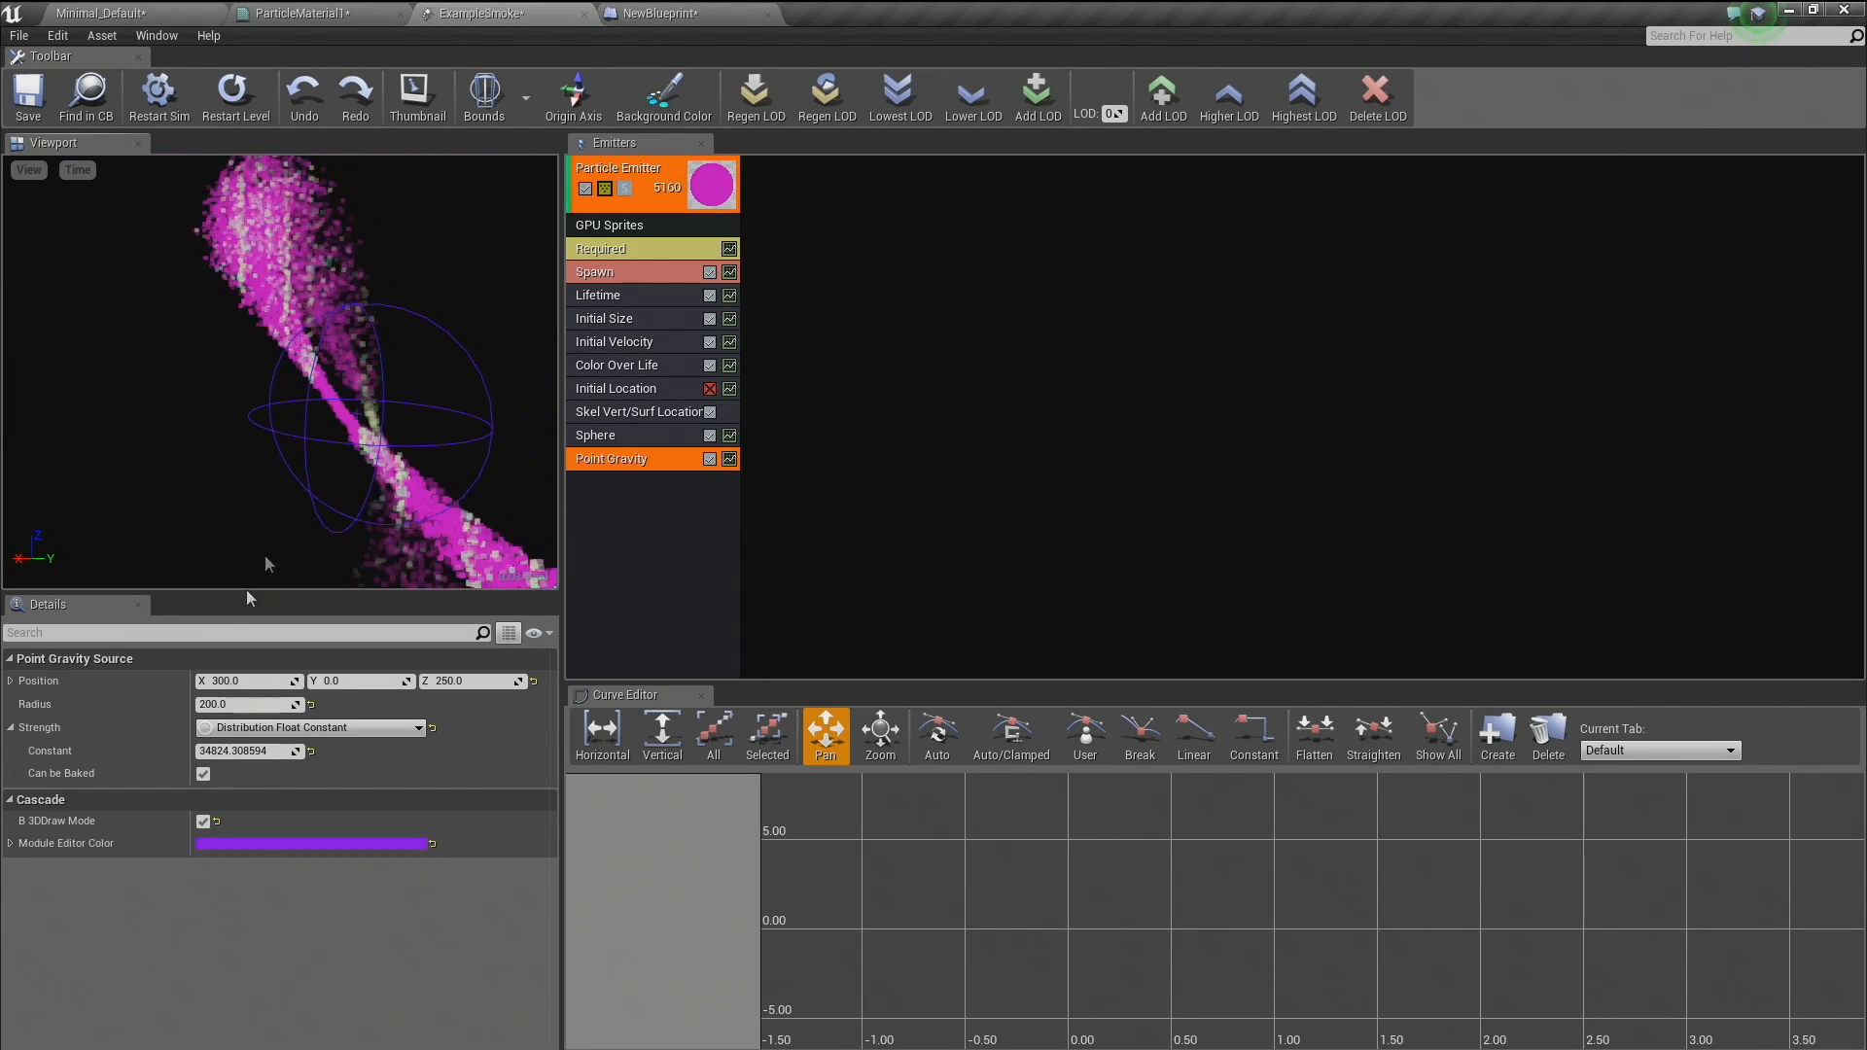
left_click(203, 822)
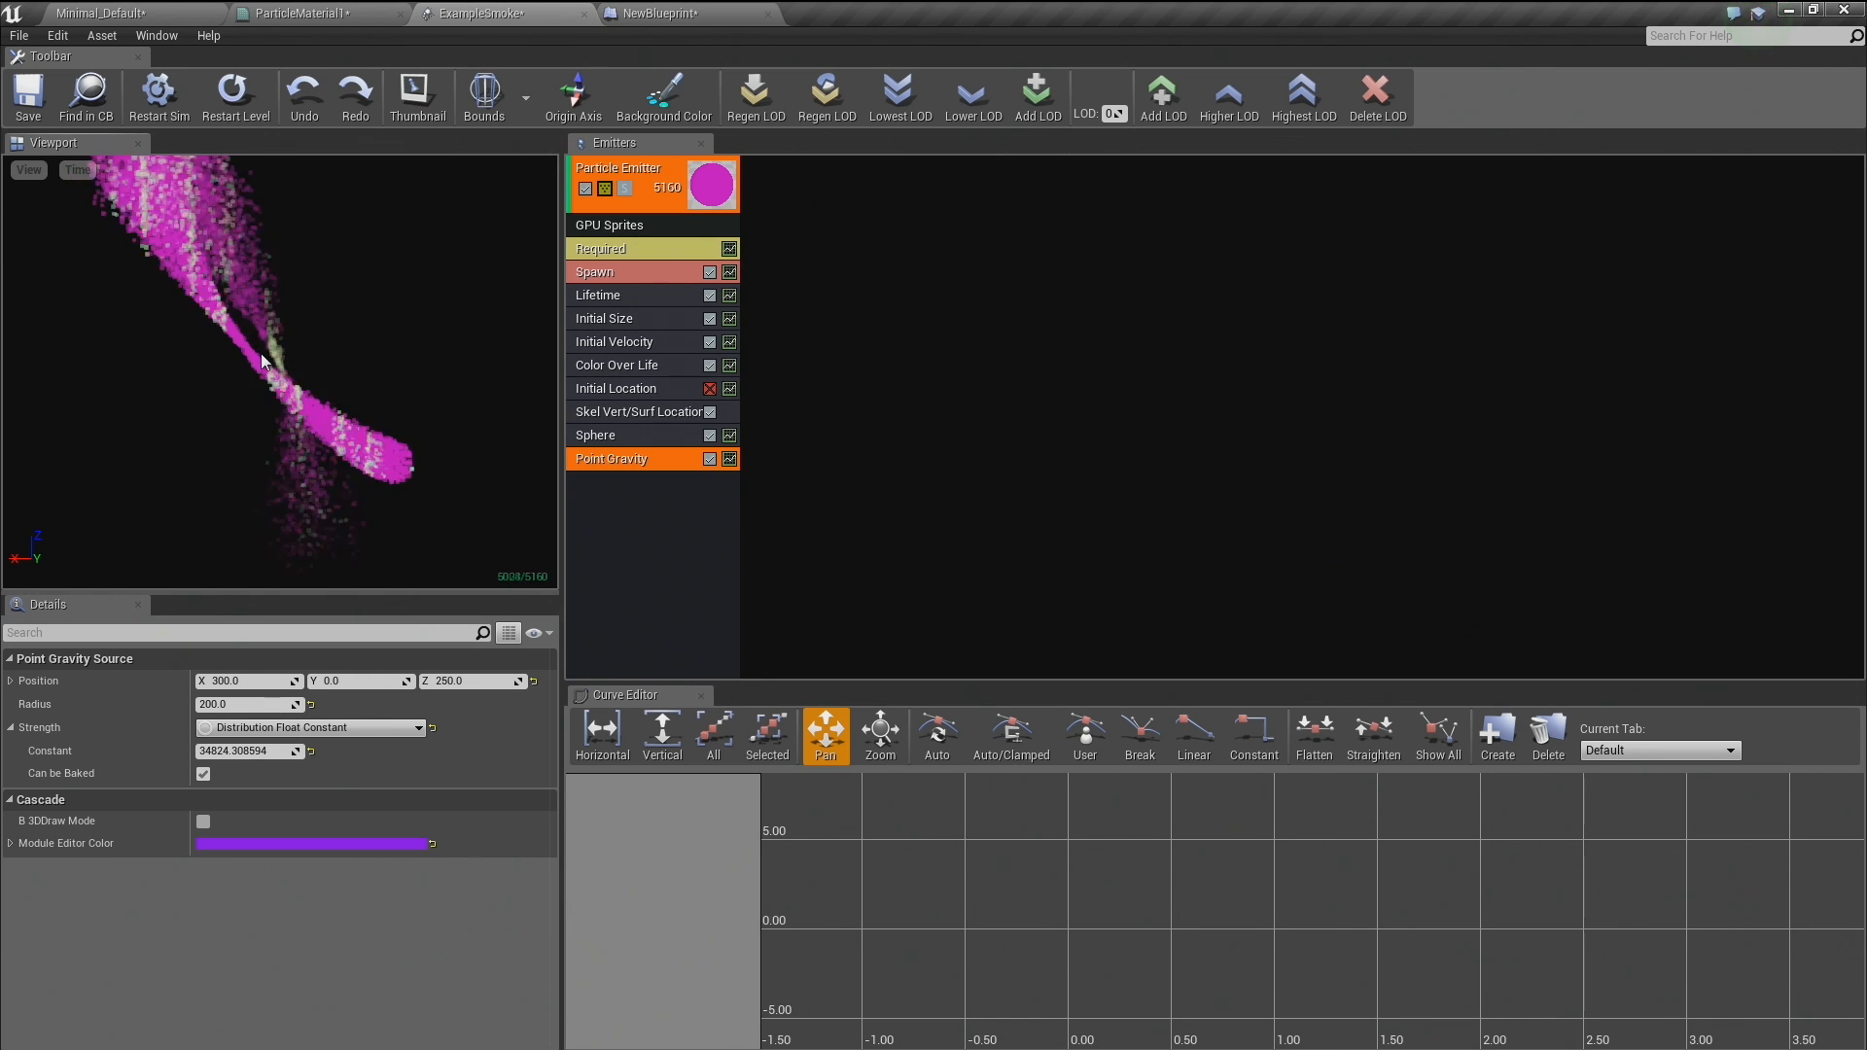
Set the Spawn module's constant rate to 150.
left_click(613, 226)
left_click(619, 278)
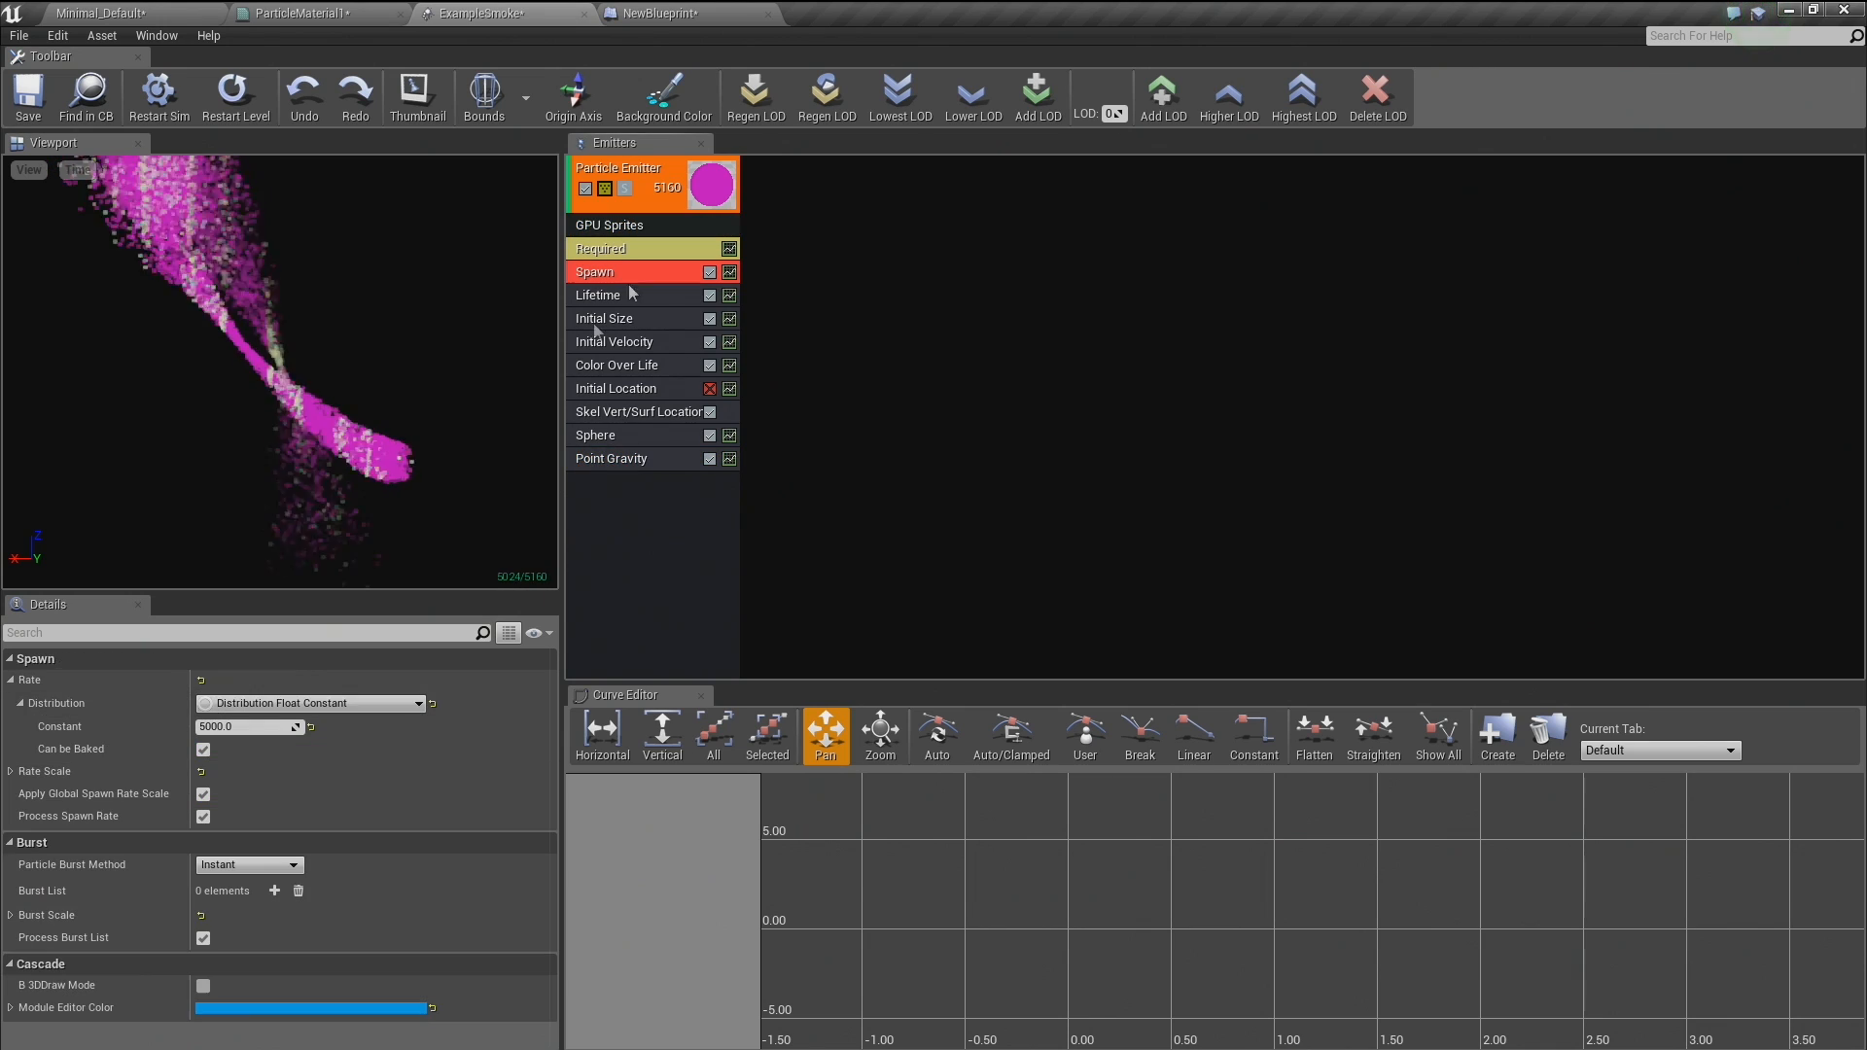
left_click(250, 727)
type("150")
key("Return")
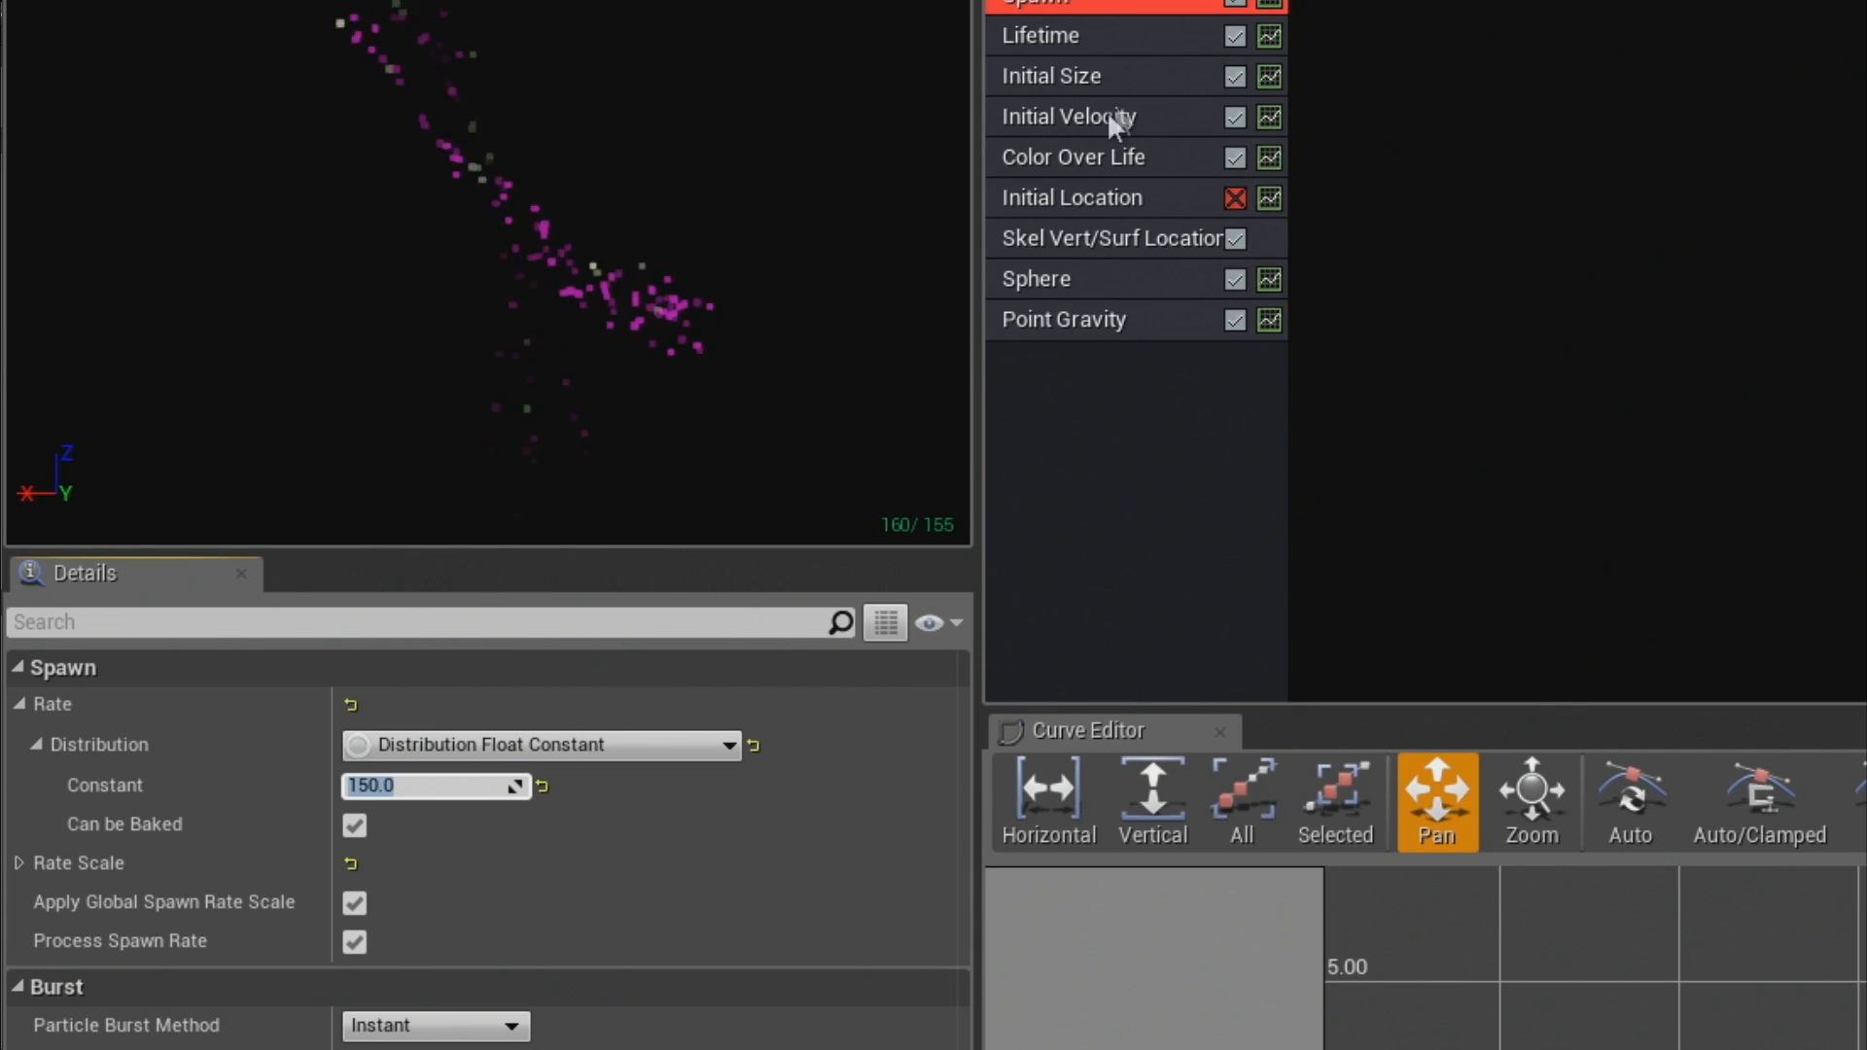
Delete the GPU Sprites type data and the Point Gravity module from the emitter.
left_click(642, 226)
key("Delete")
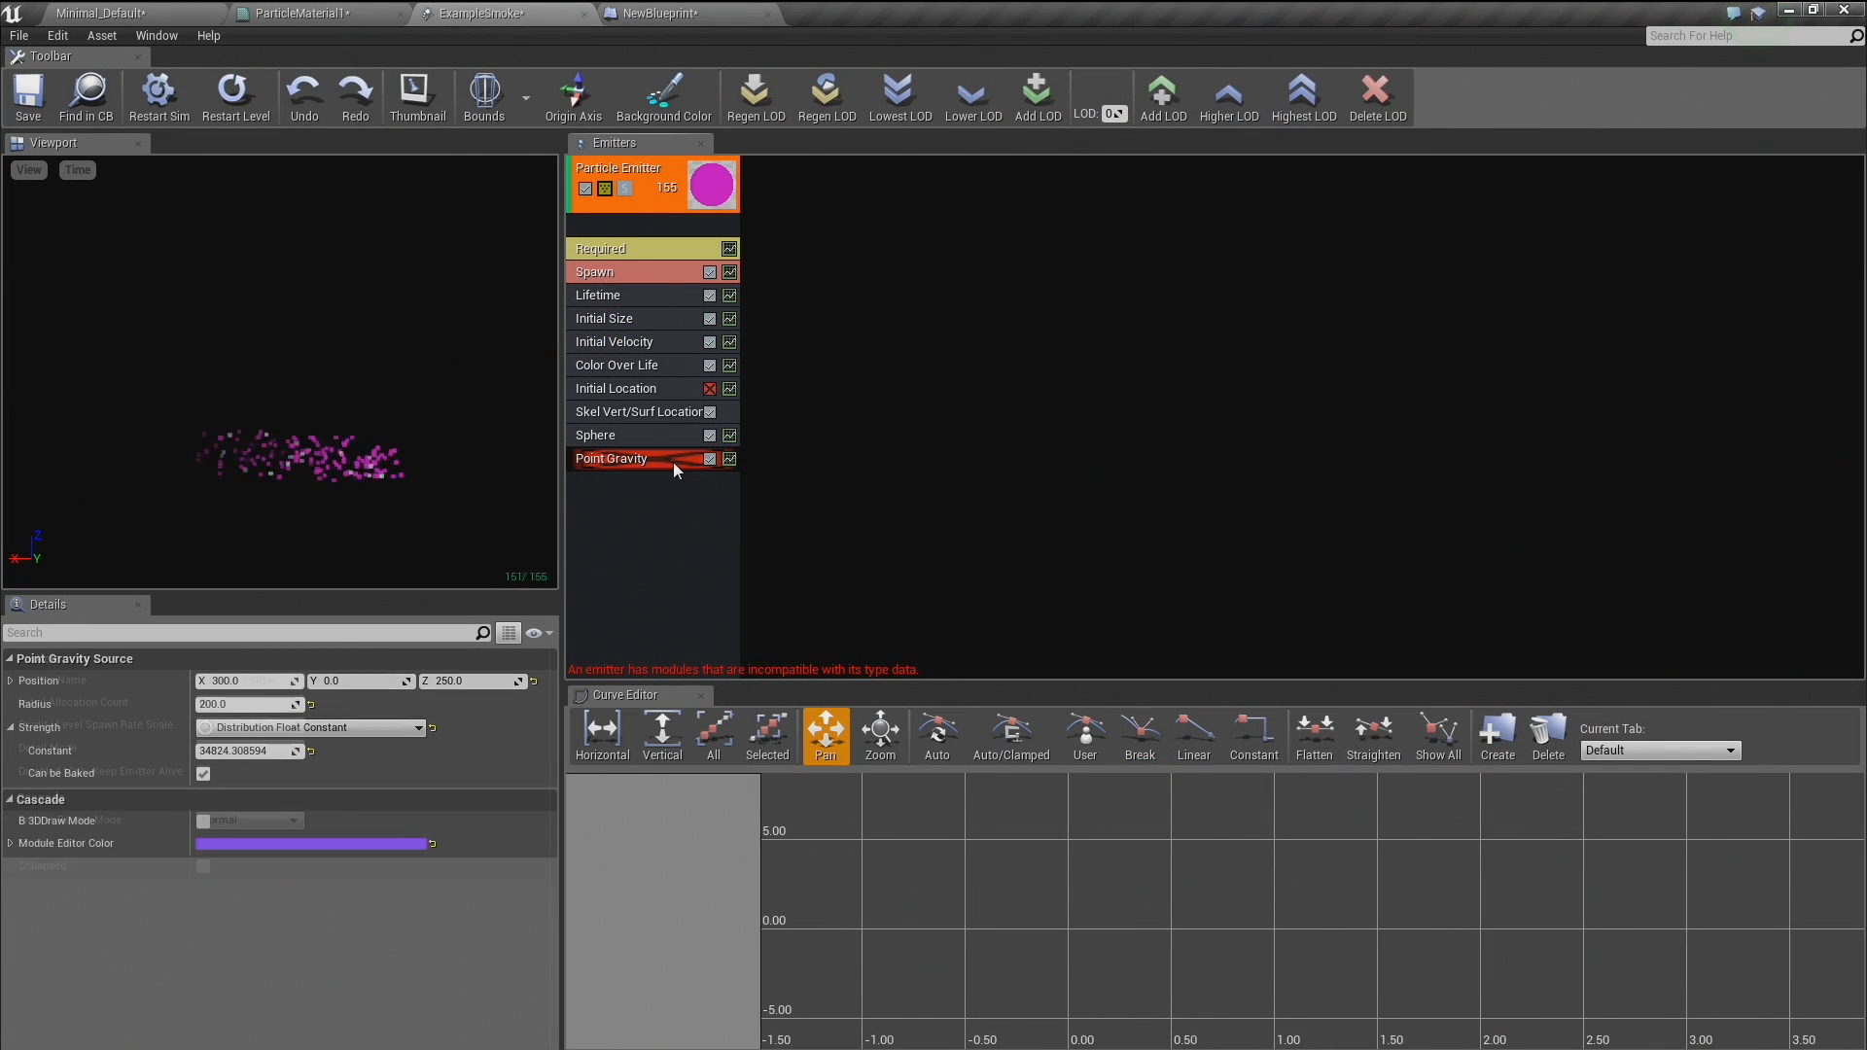
key("Delete")
Add a Line Attractor module to the particle emitter, view its settings, and delete it again.
right_click(651, 487)
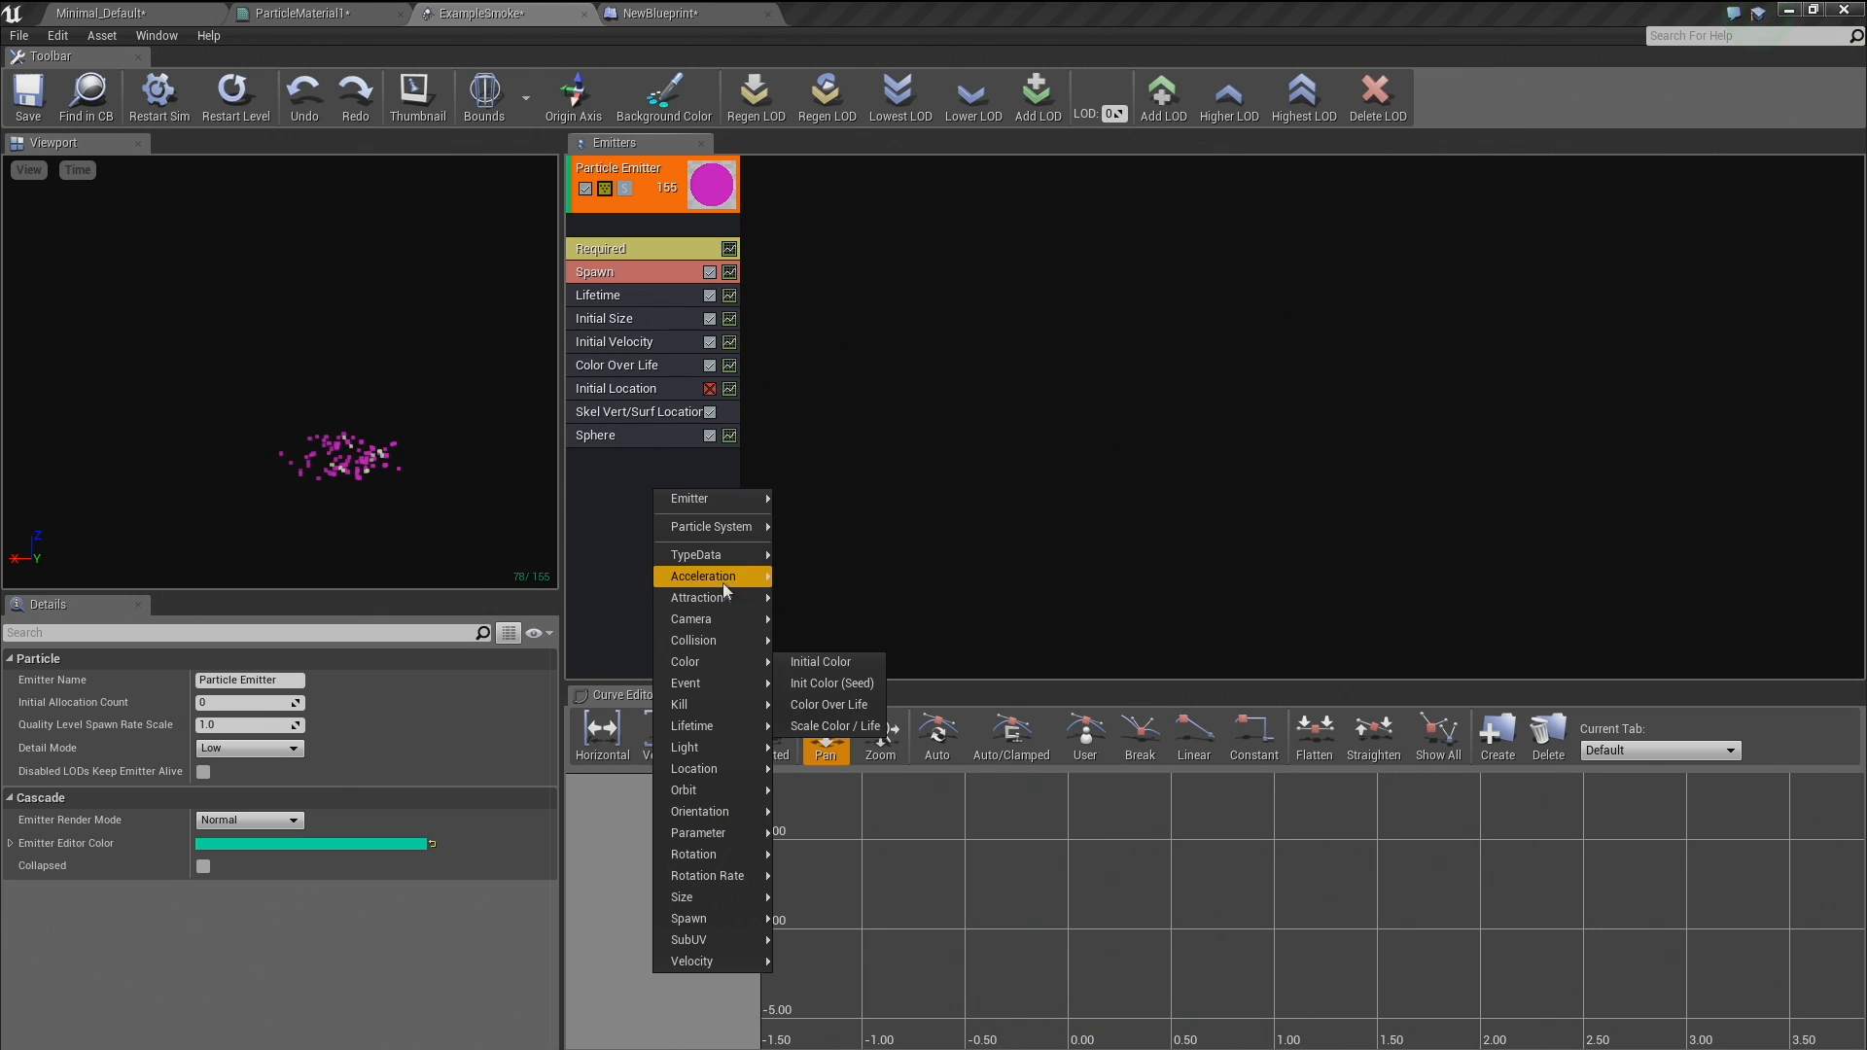
mouse_move(724, 600)
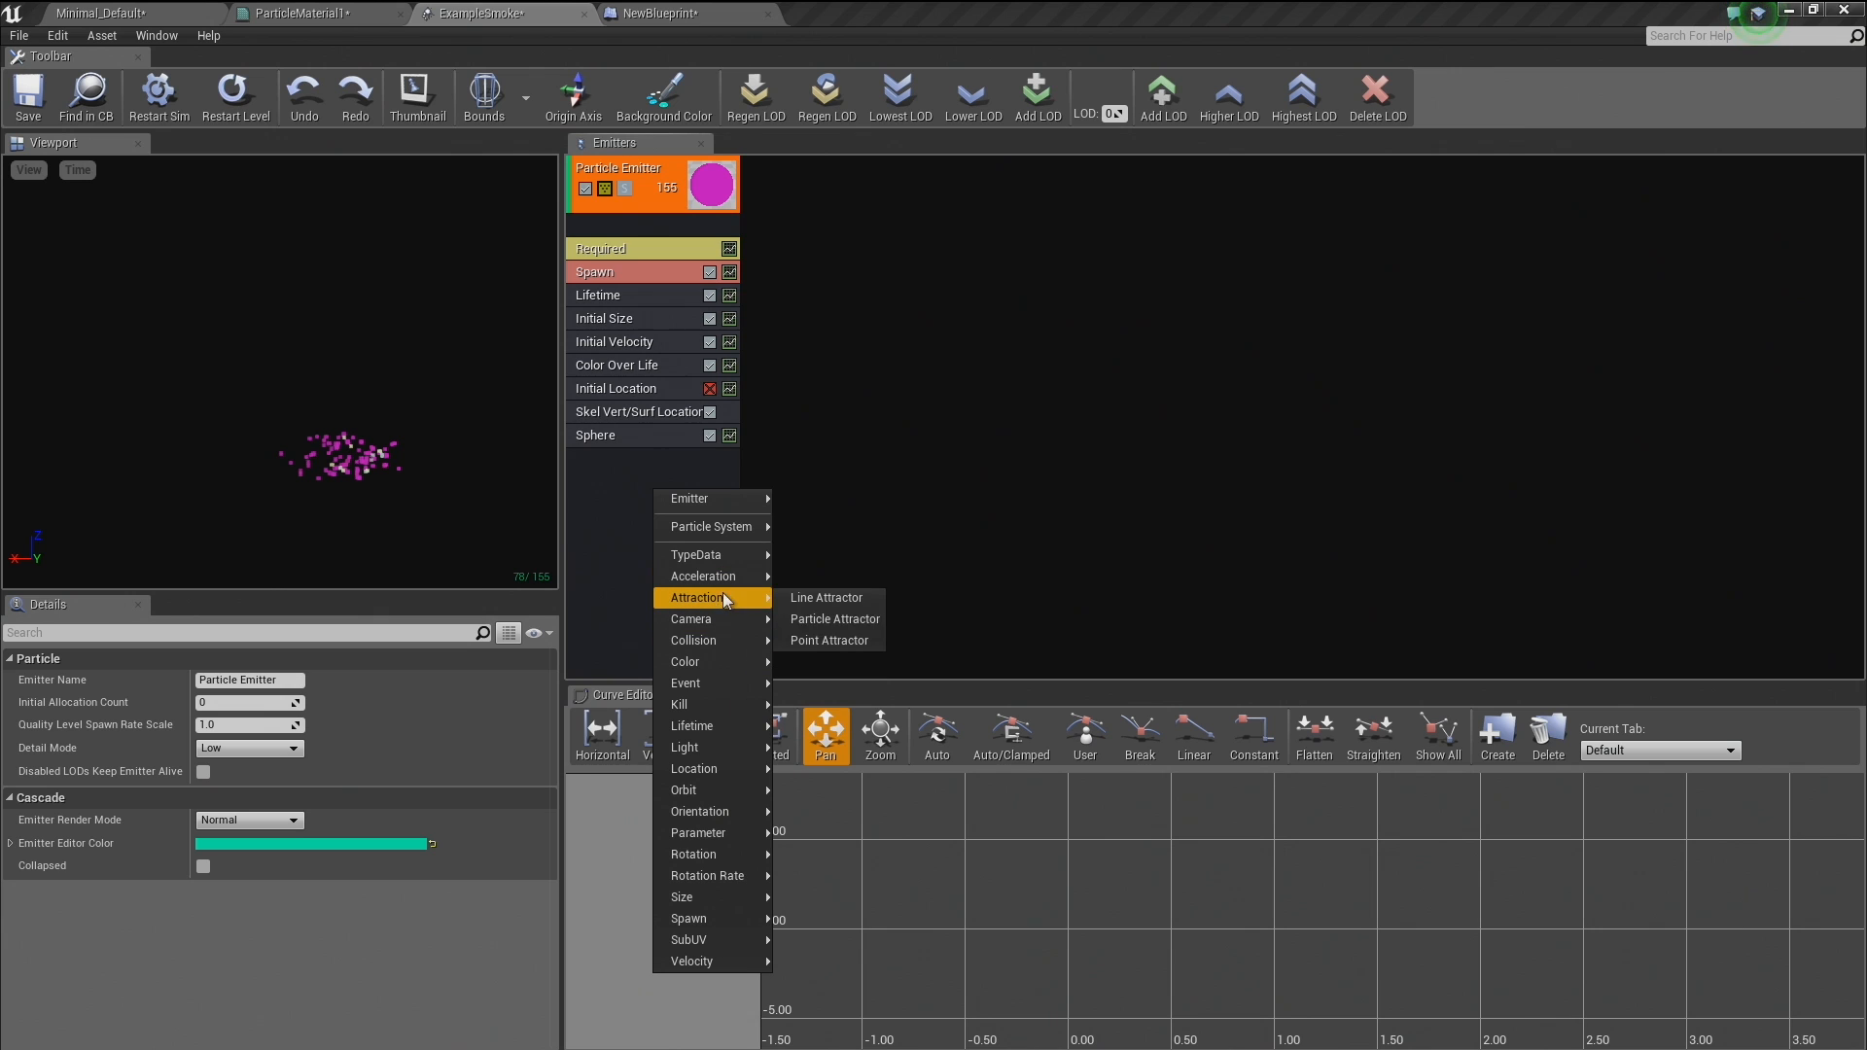
left_click(856, 597)
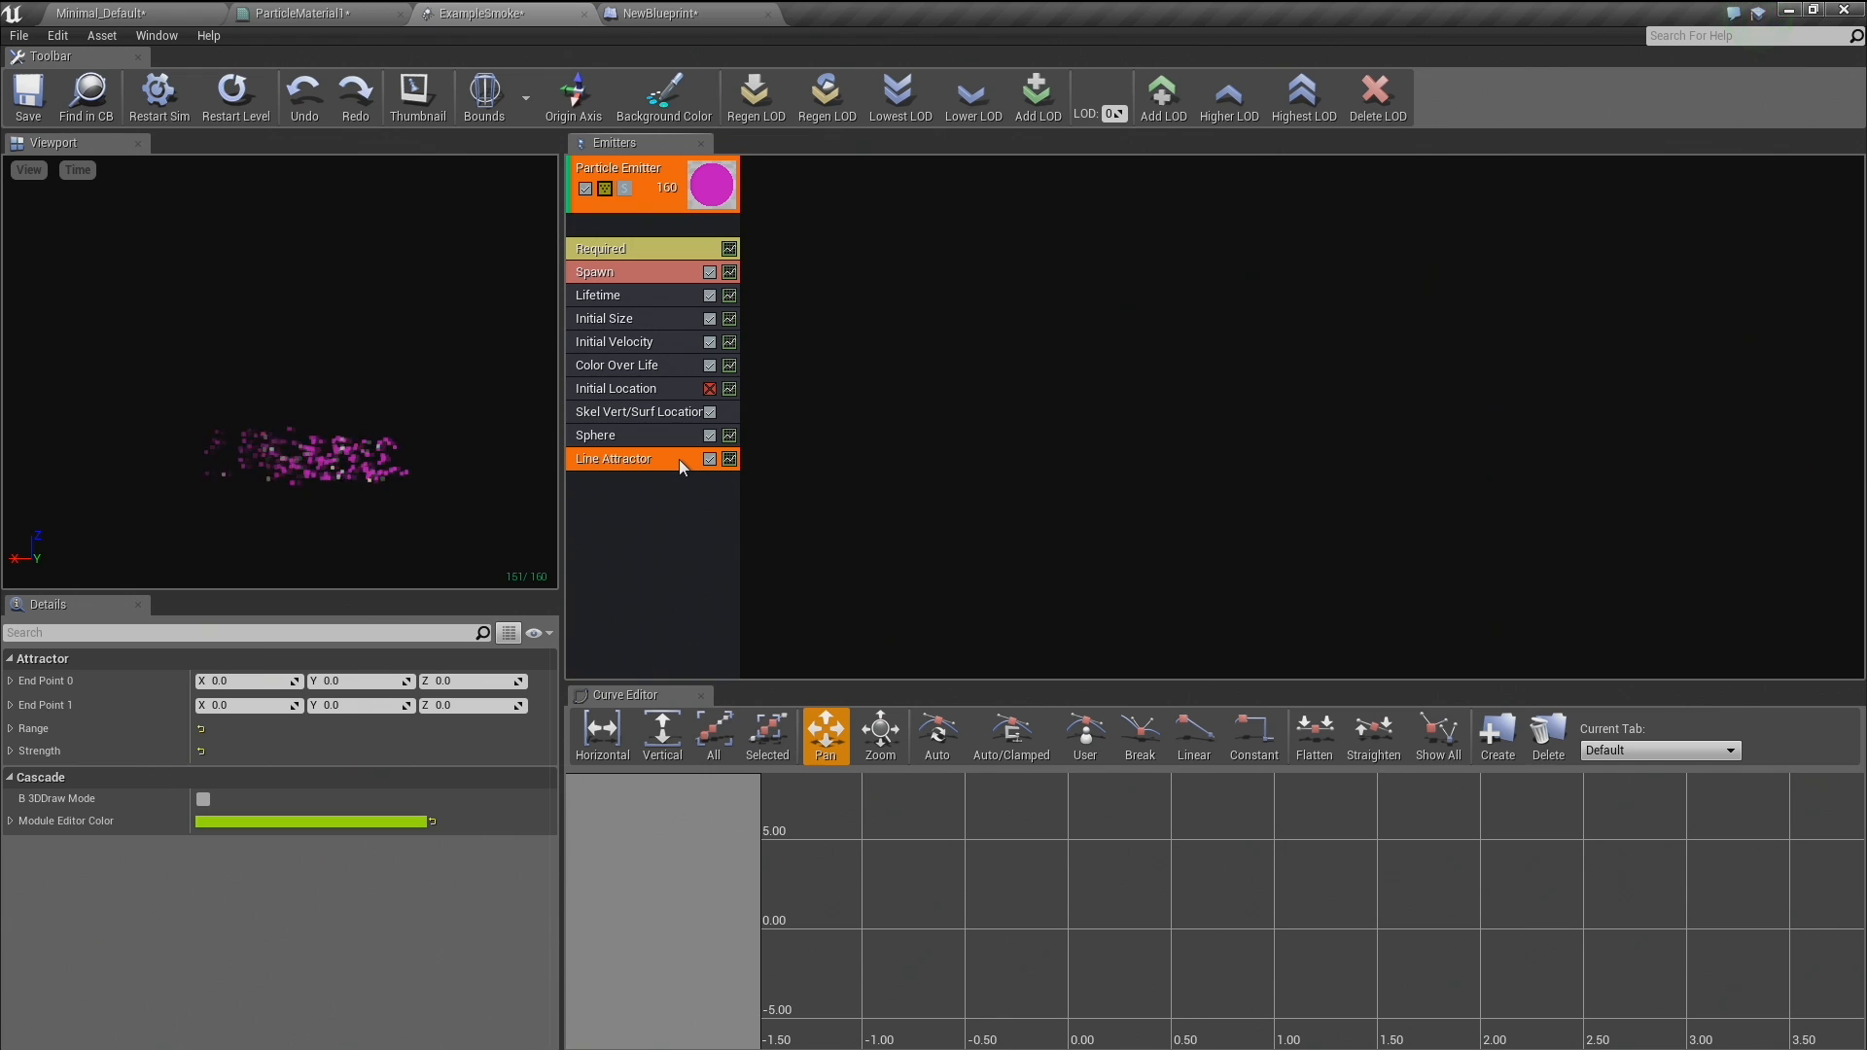
key("Delete")
Add a Particle Attractor module to the emitter, select it to view its settings, and delete it.
right_click(679, 459)
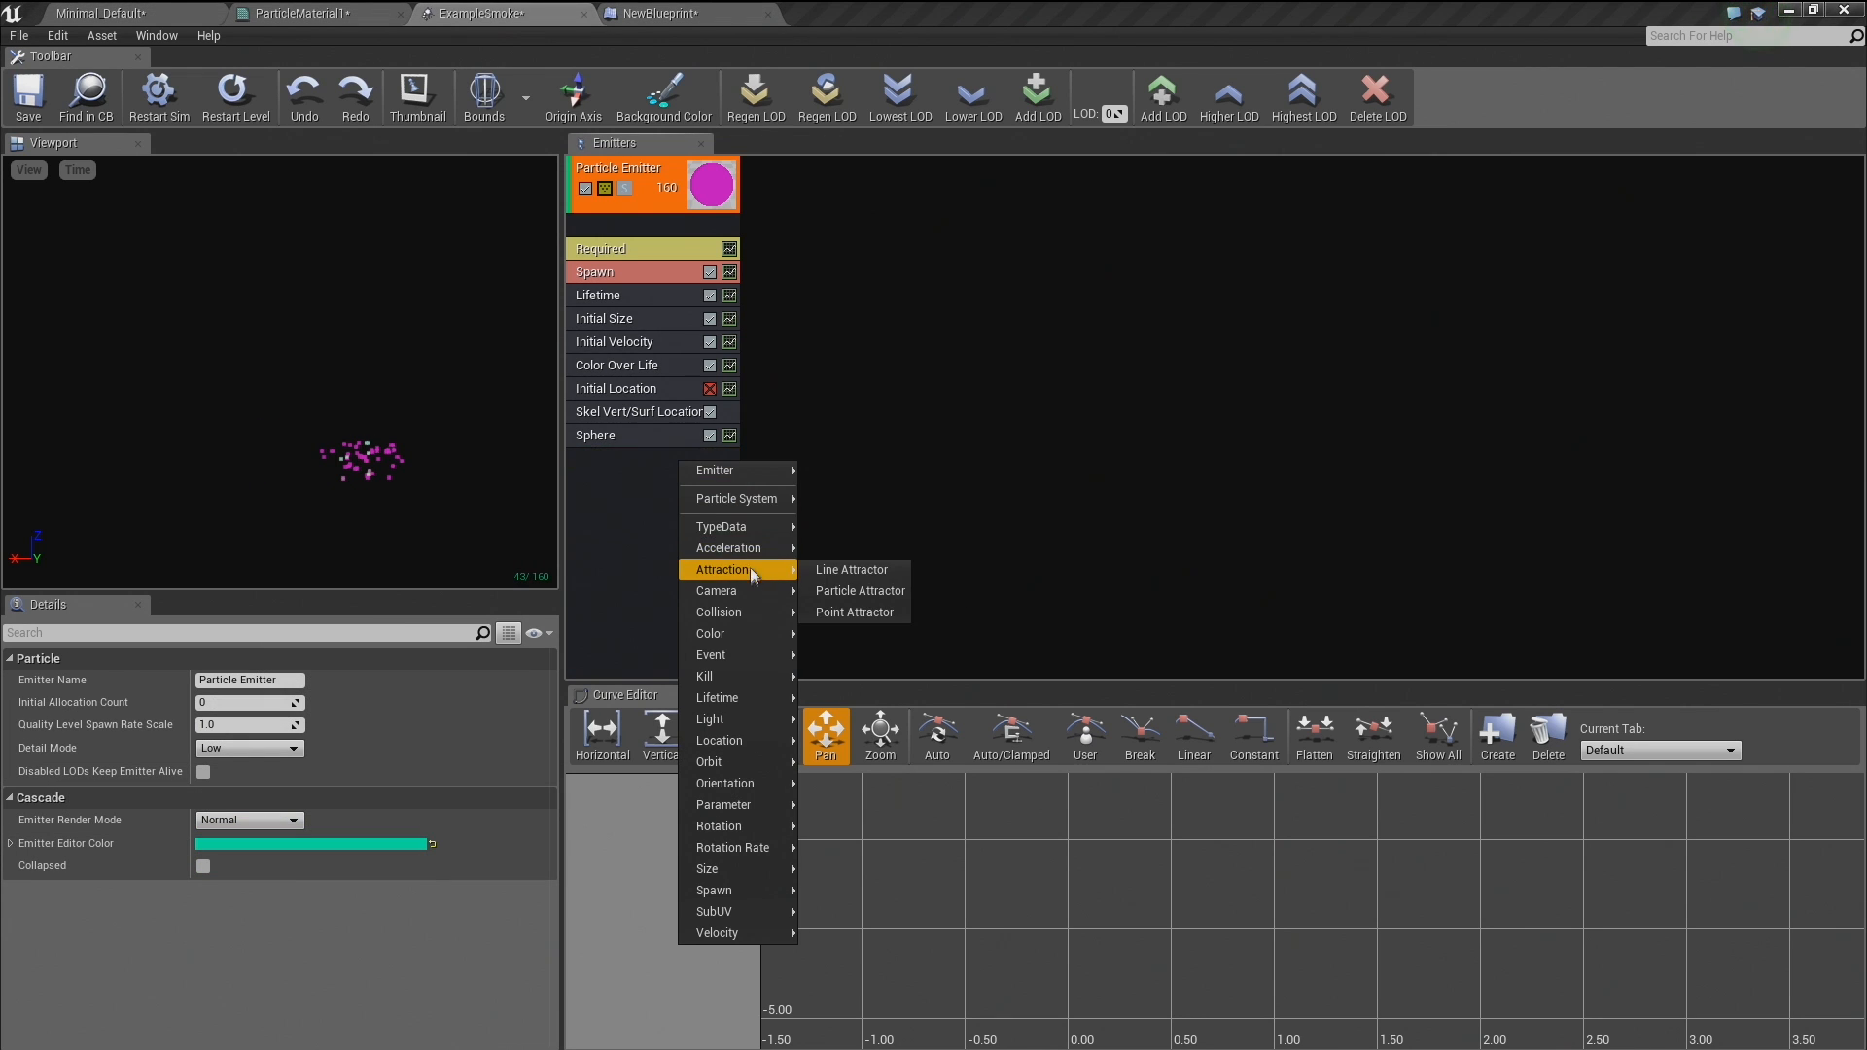
mouse_move(743, 569)
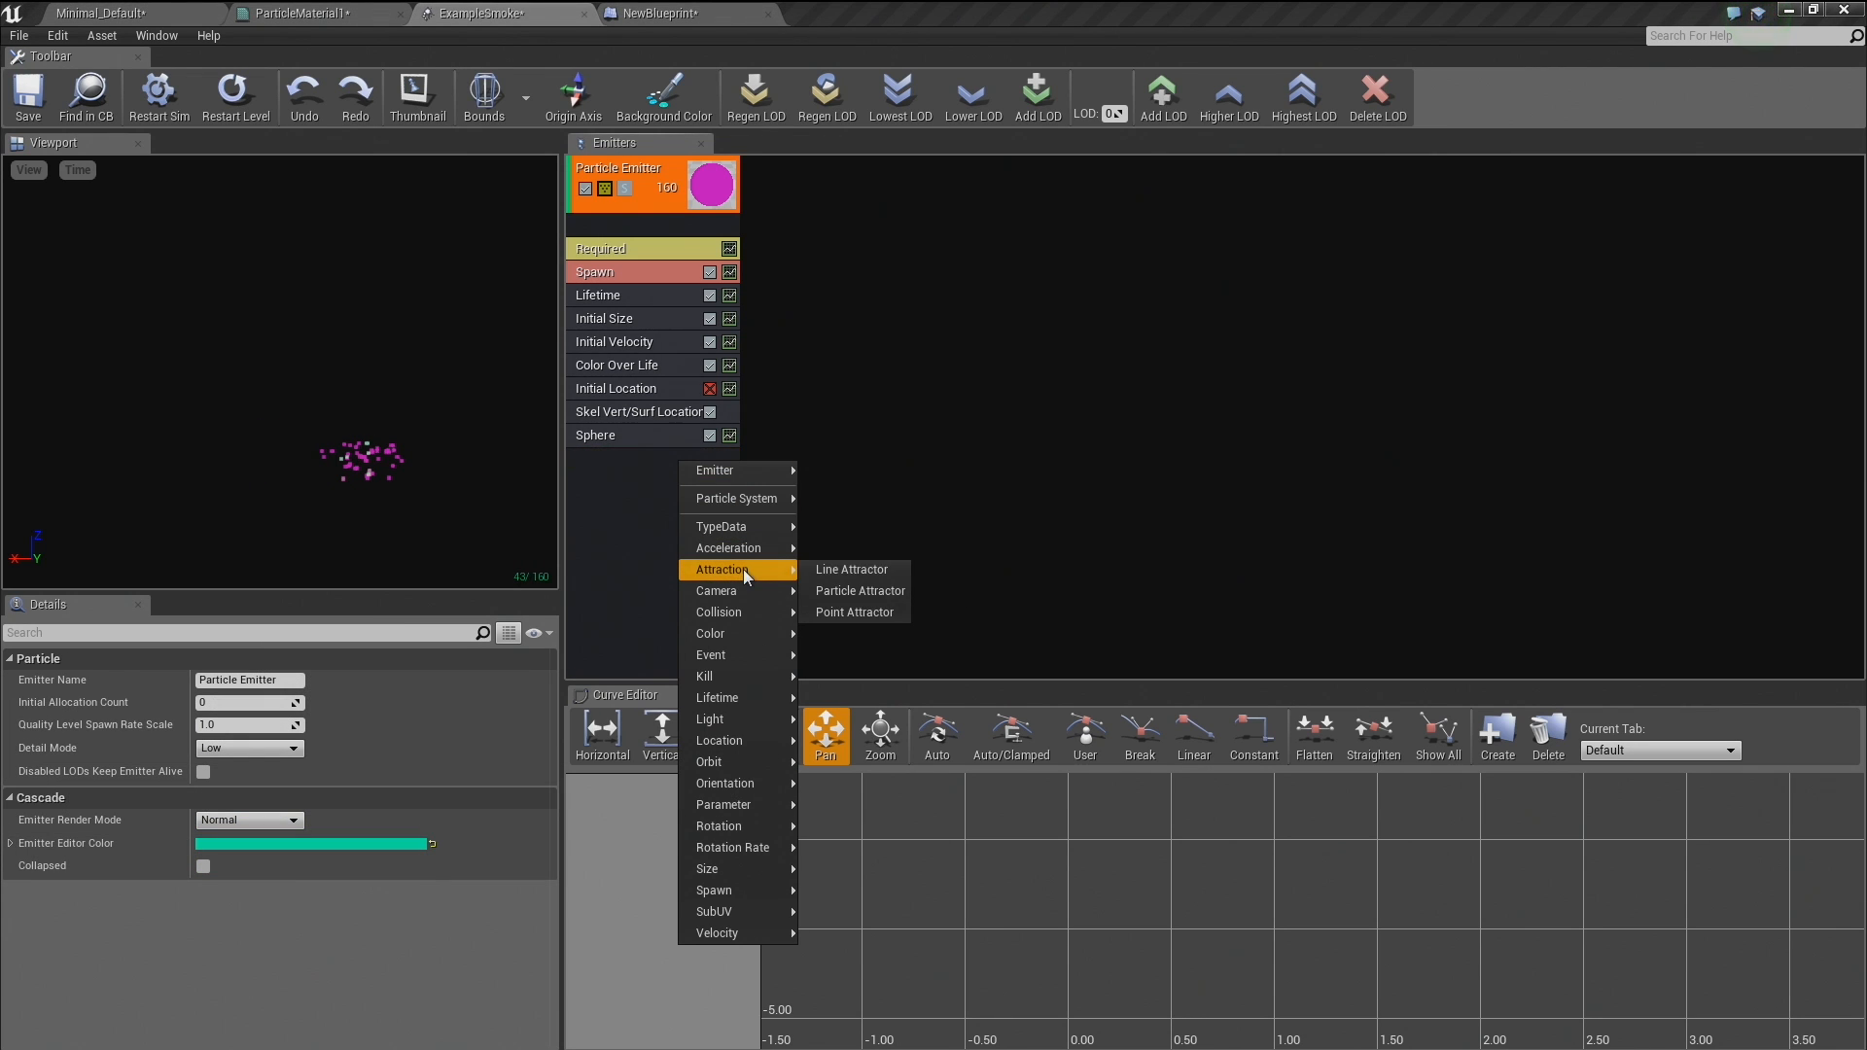
left_click(879, 592)
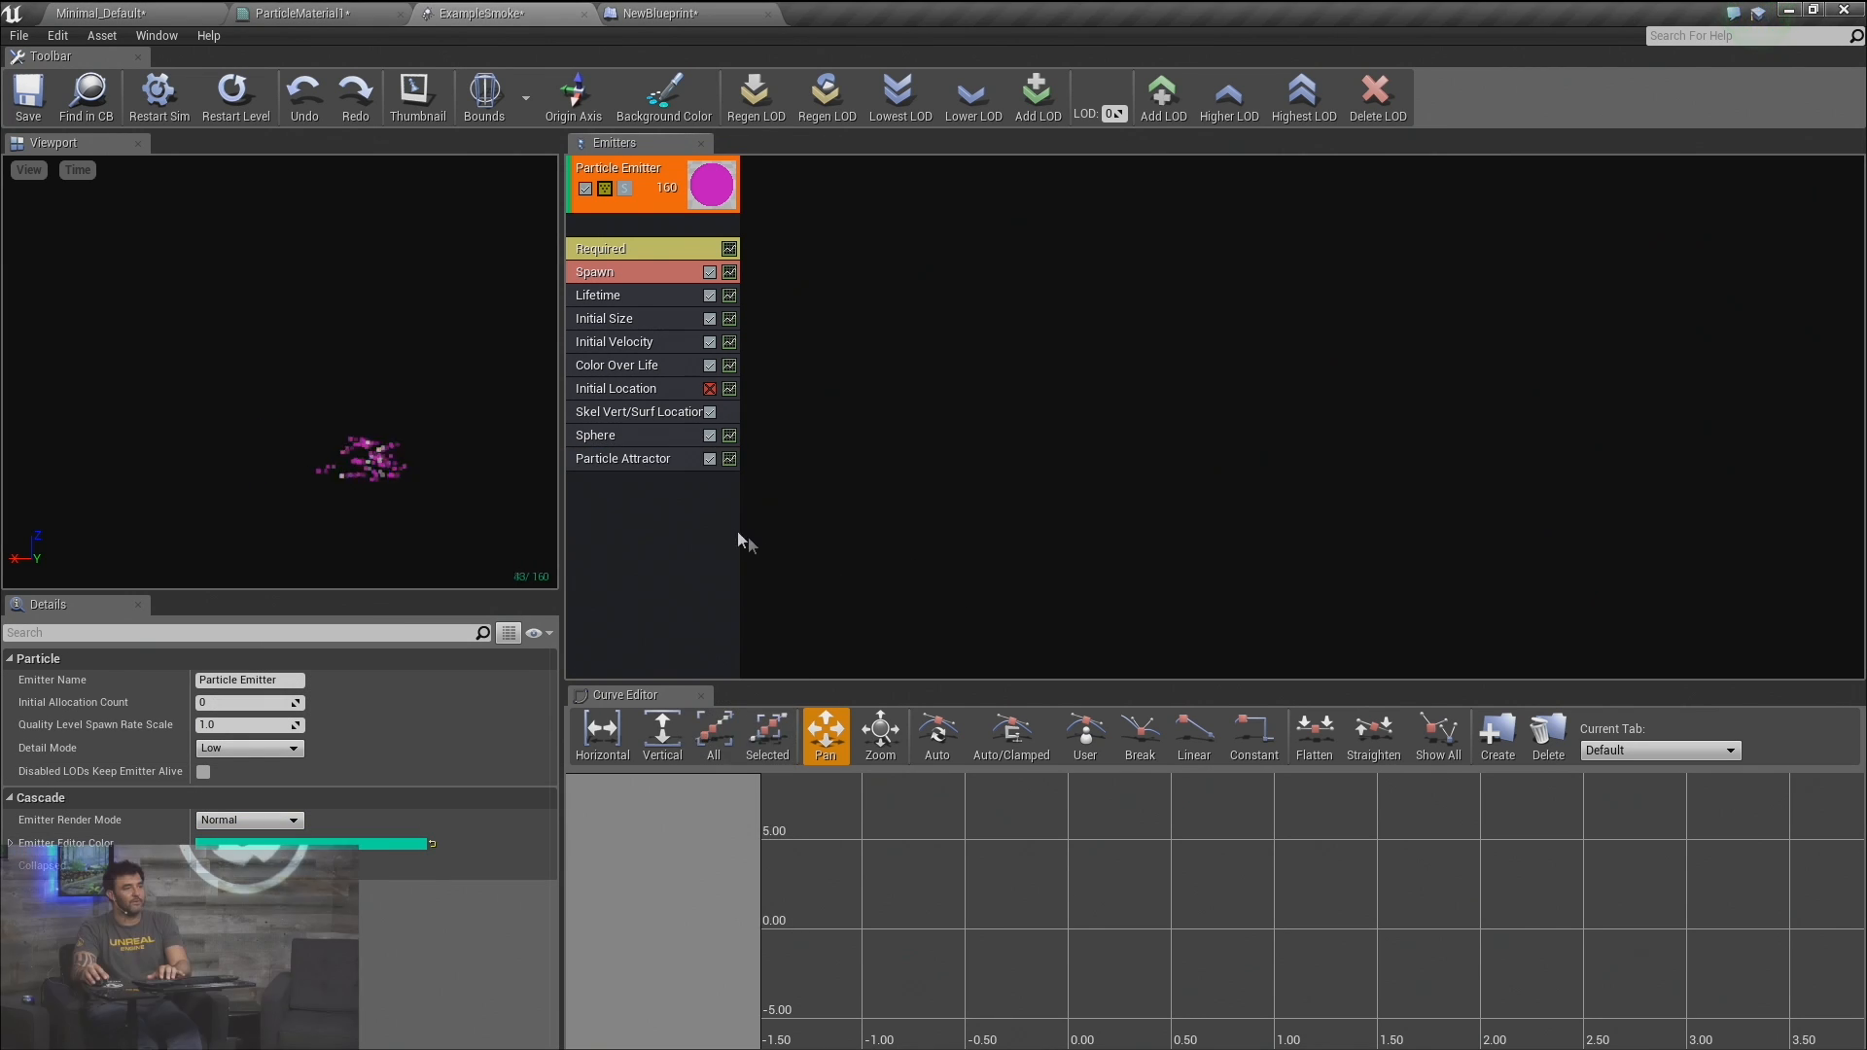
left_click(662, 457)
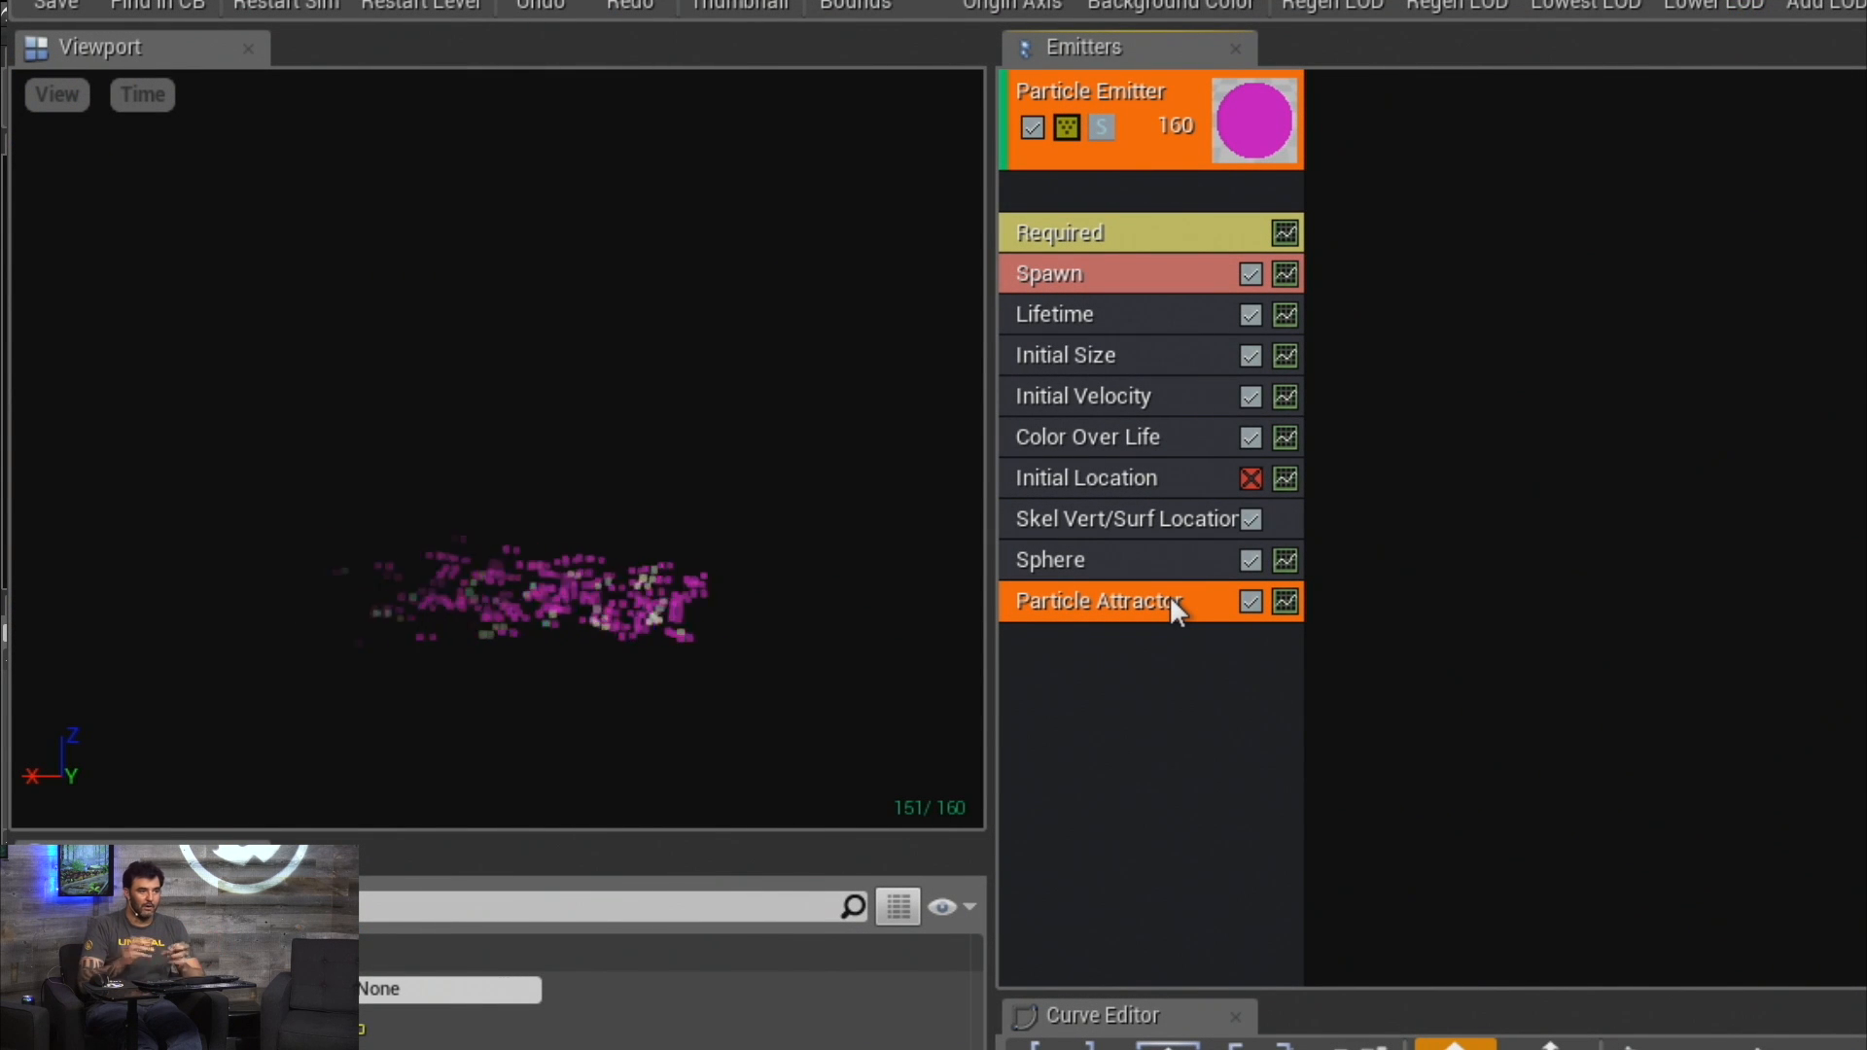
key("Delete")
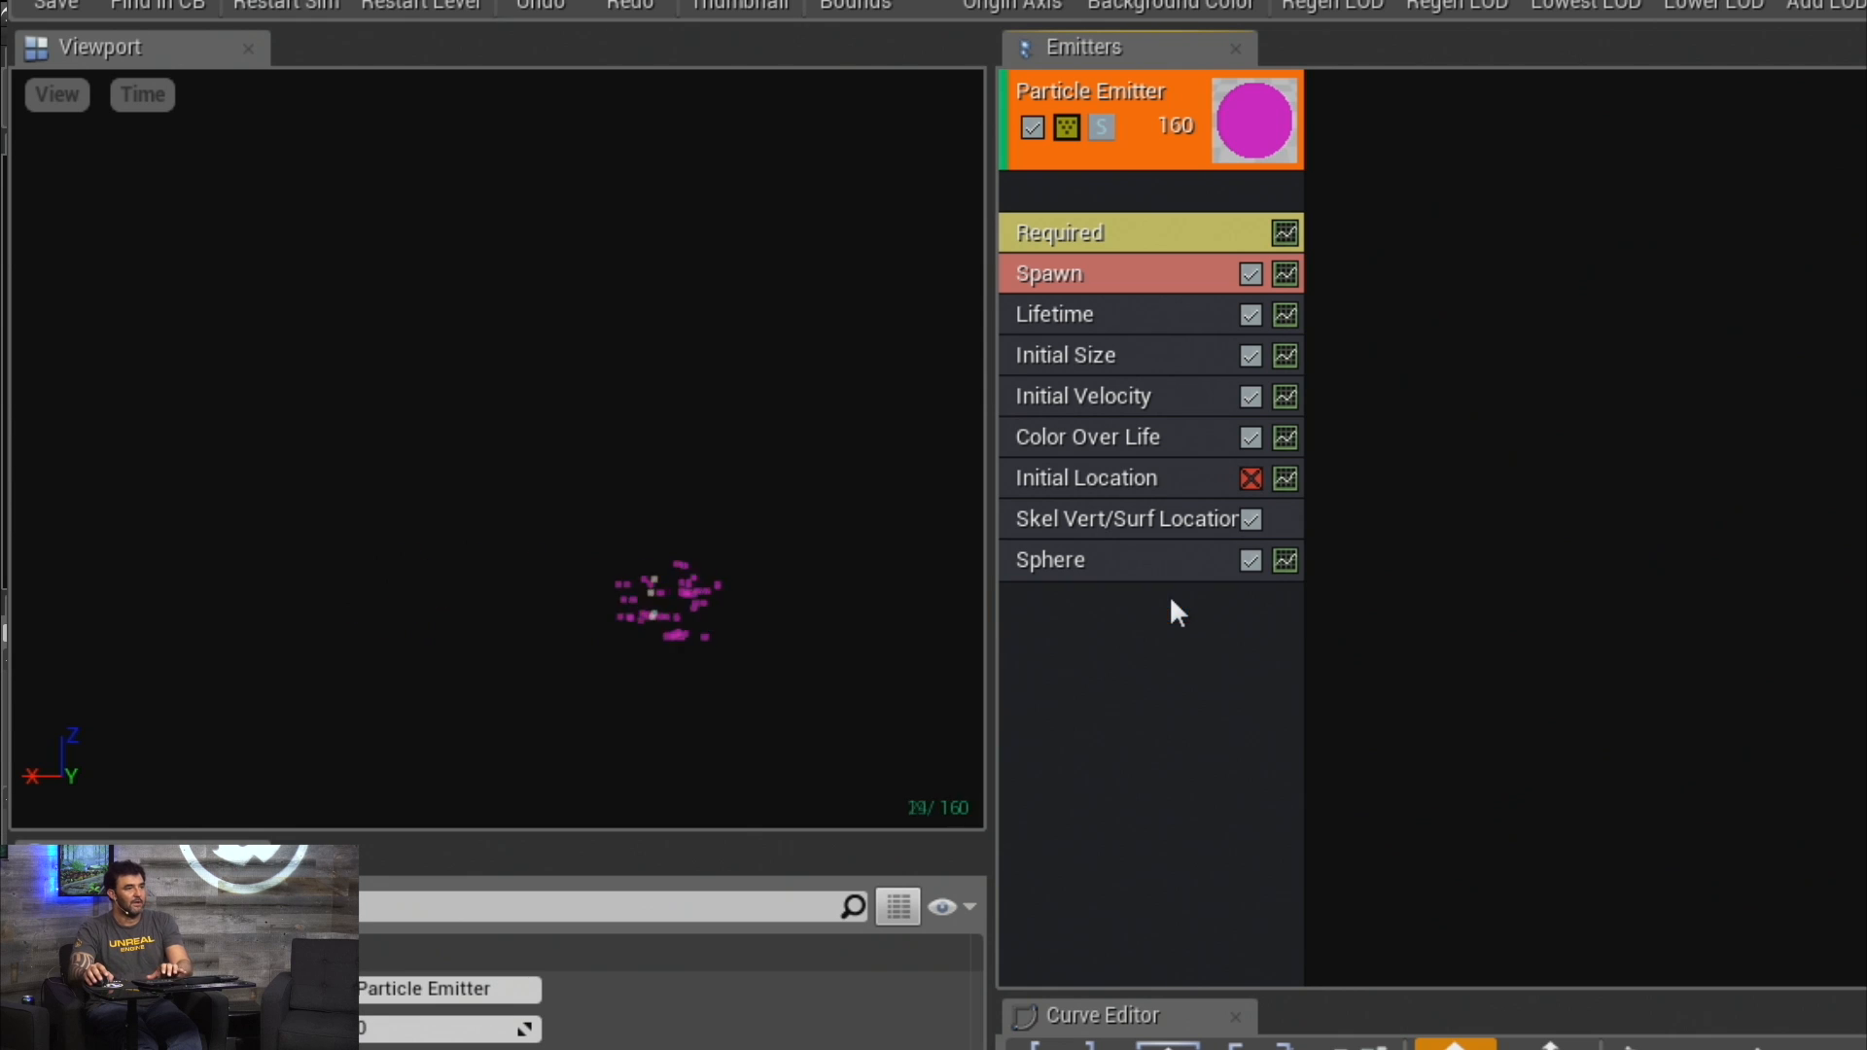
Add a Point Attractor module to the emitter and set its position distribution to Distribution Vector Particle Parameter.
right_click(1149, 616)
mouse_move(1267, 805)
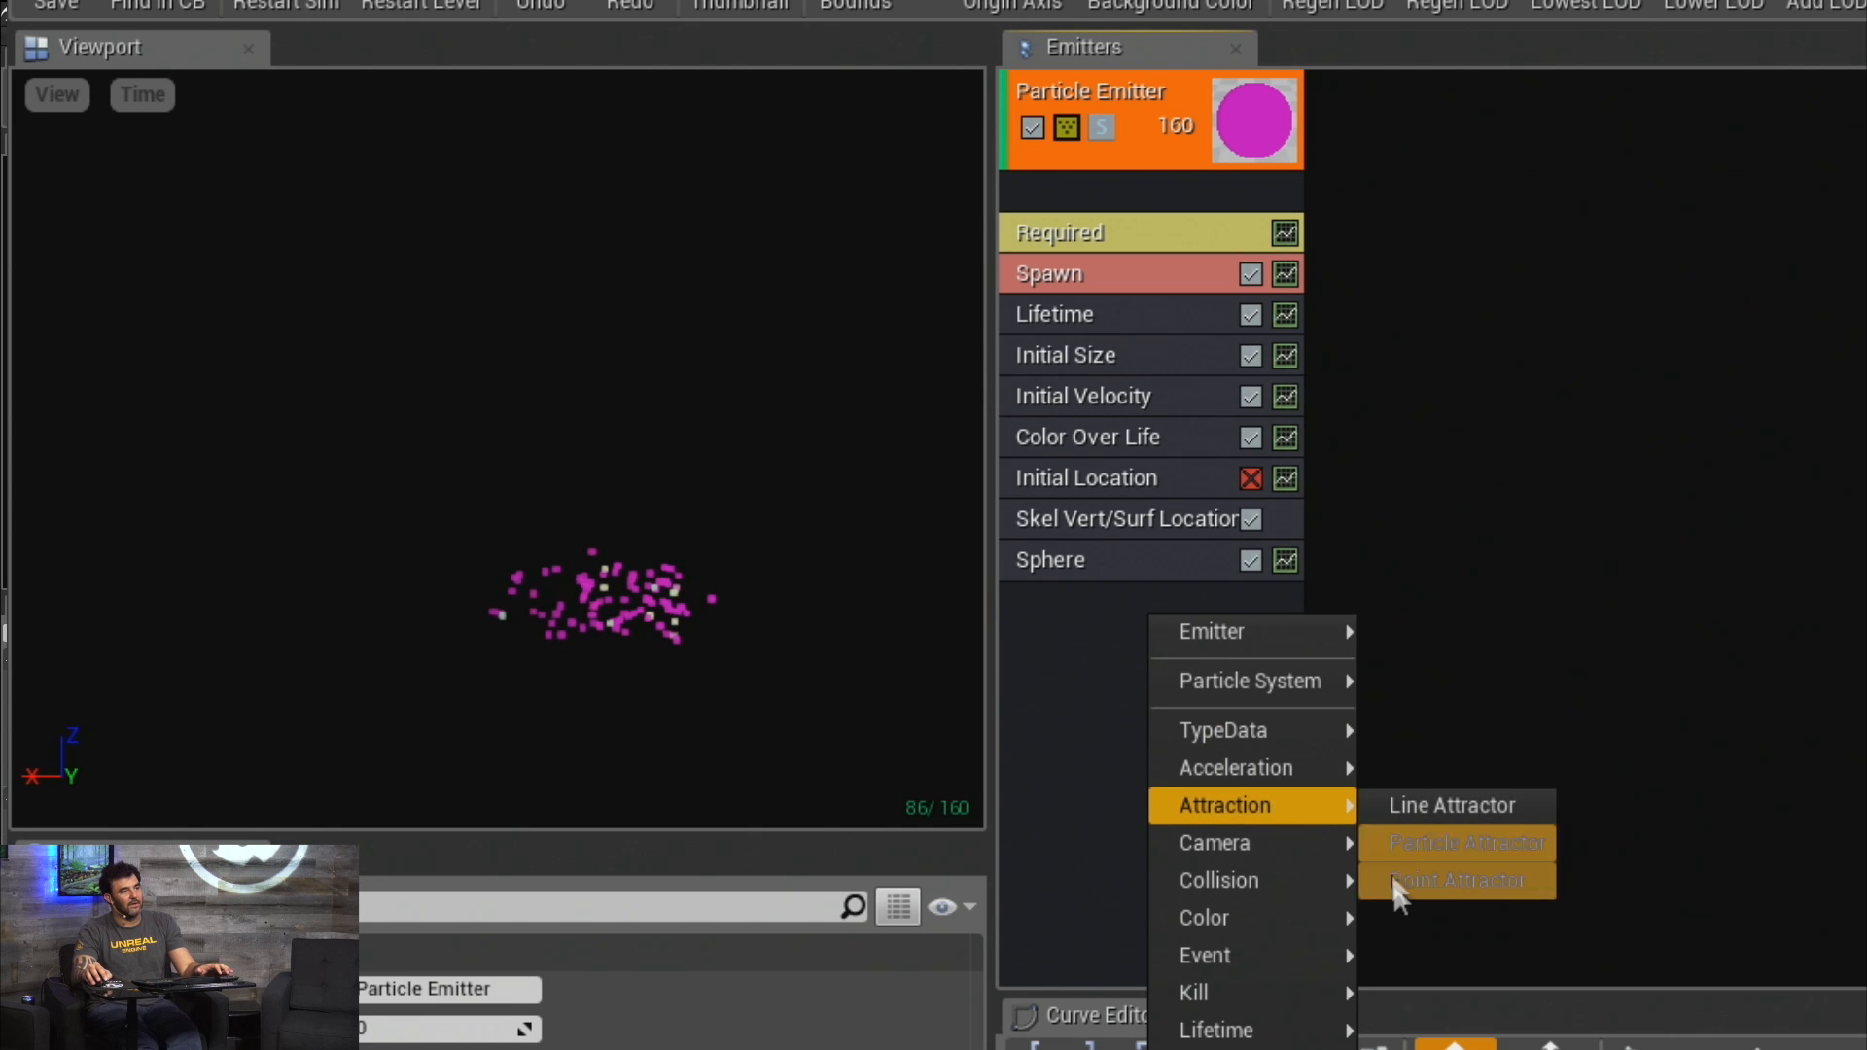
left_click(1400, 885)
left_click(1061, 615)
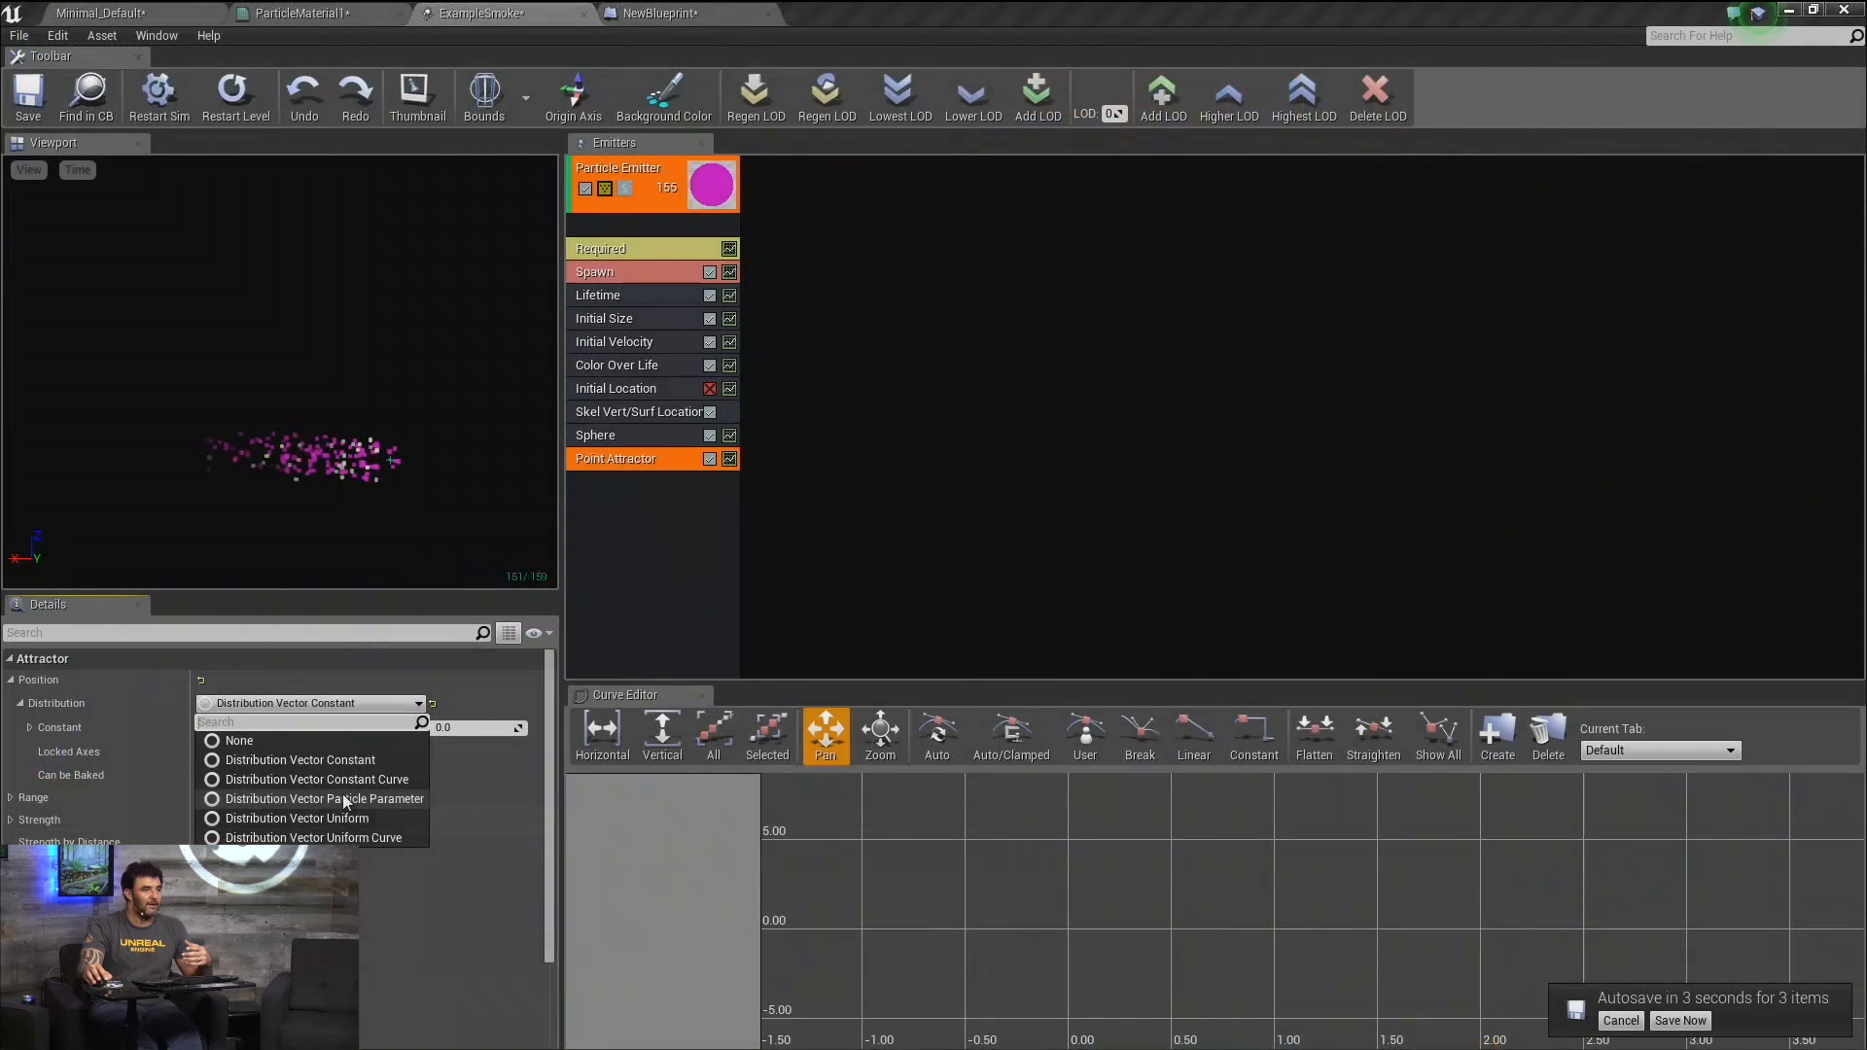
left_click(336, 798)
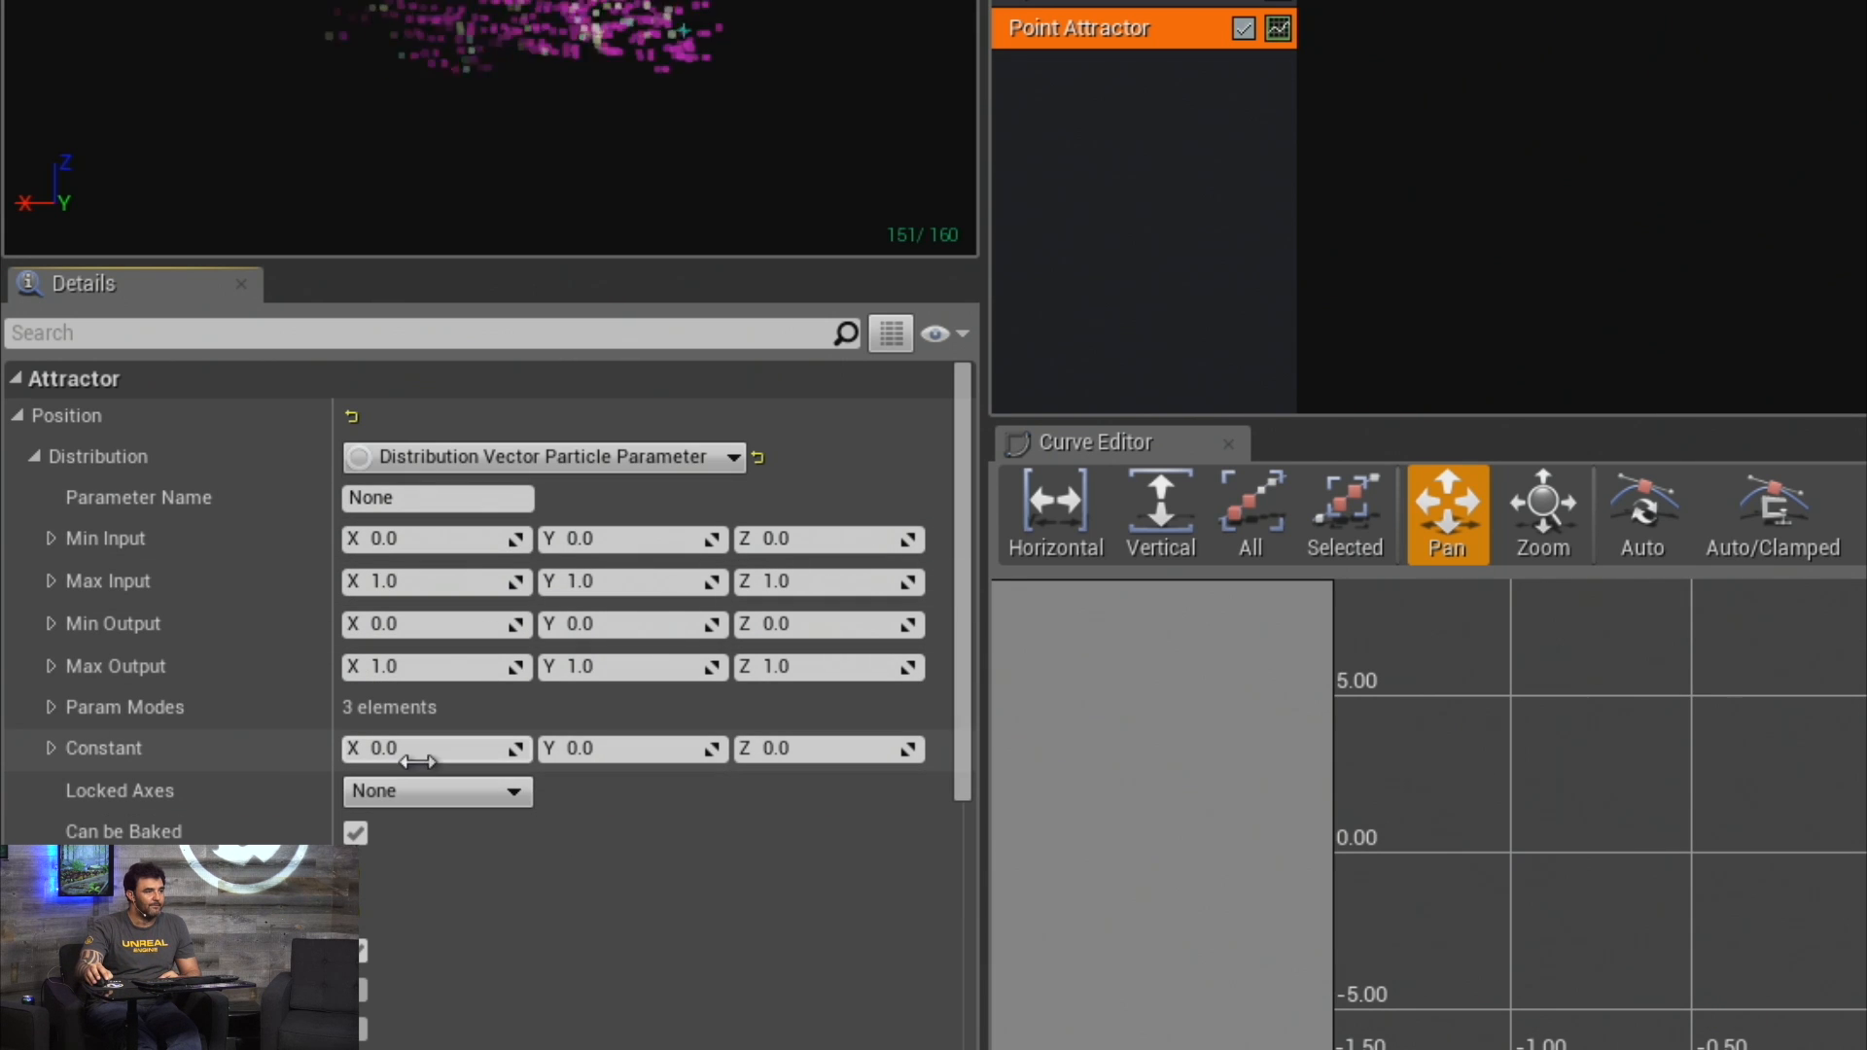
Set all three Param Modes of the Point Attractor's position to DPM Direct.
left_click(51, 707)
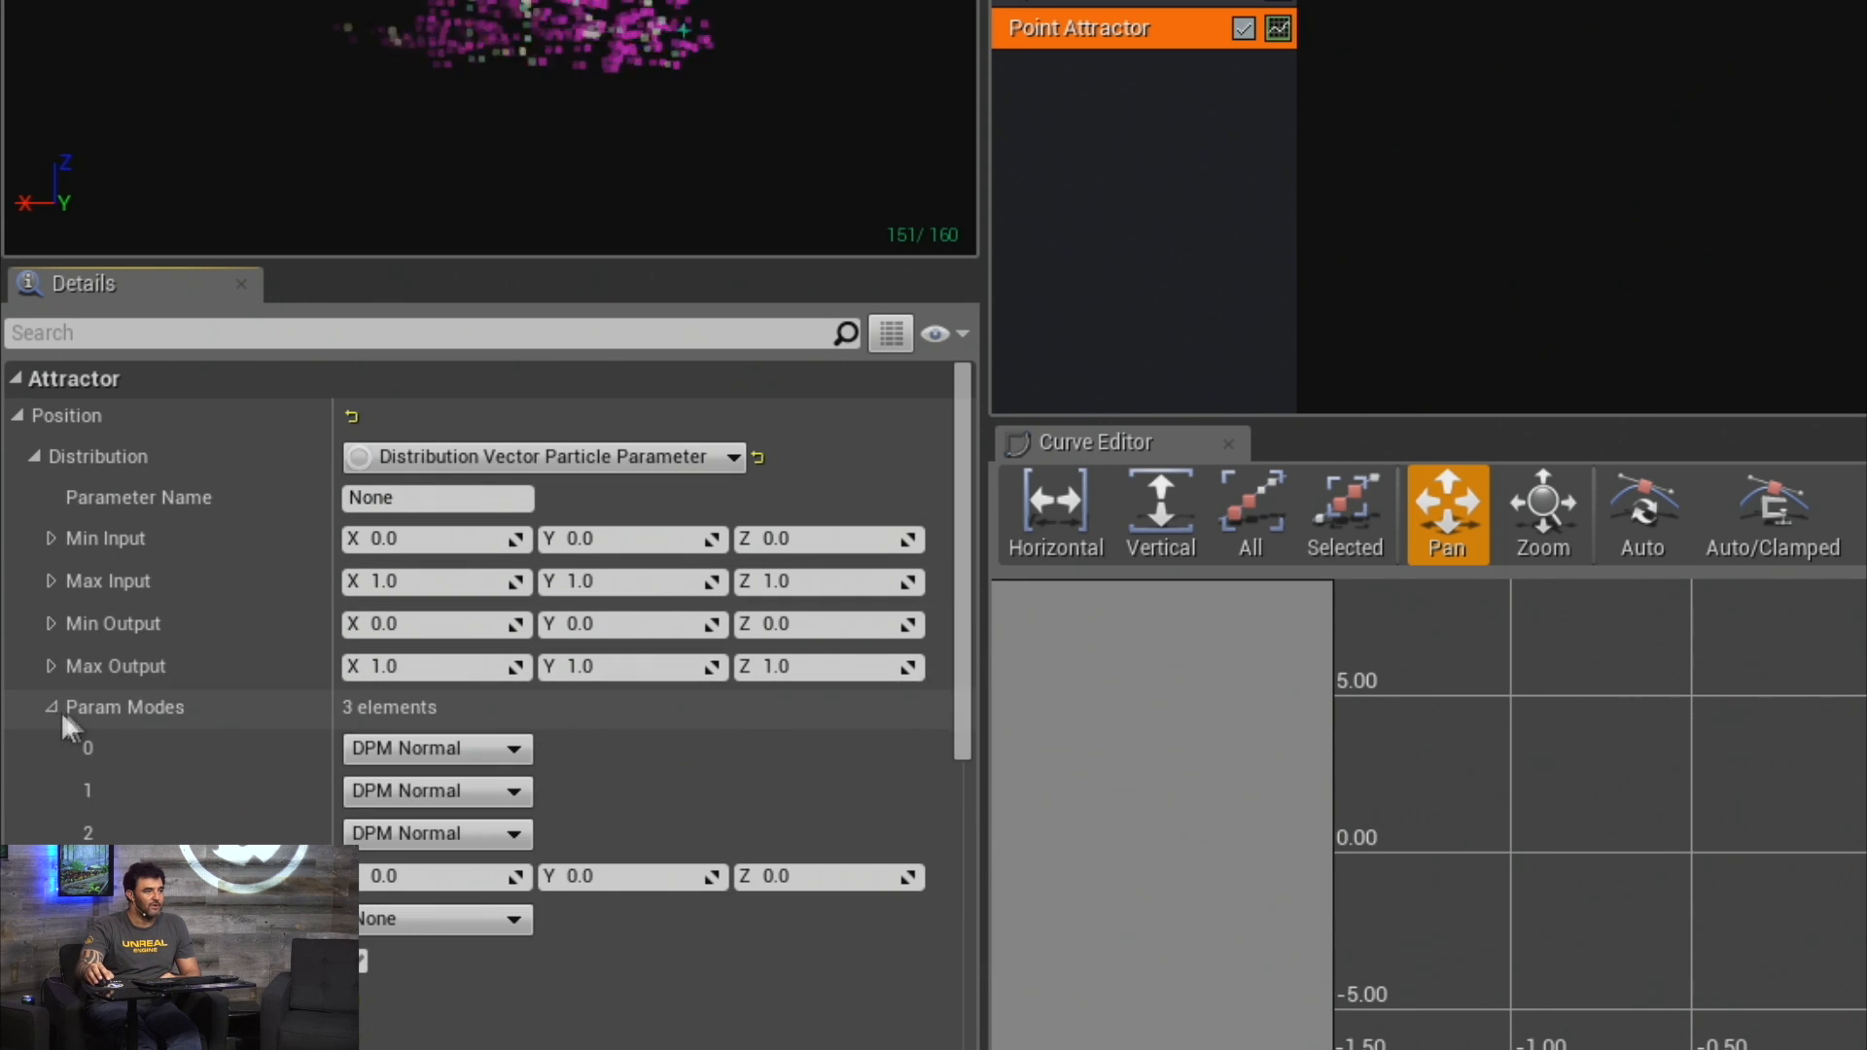
left_click(453, 747)
left_click(482, 820)
left_click(481, 793)
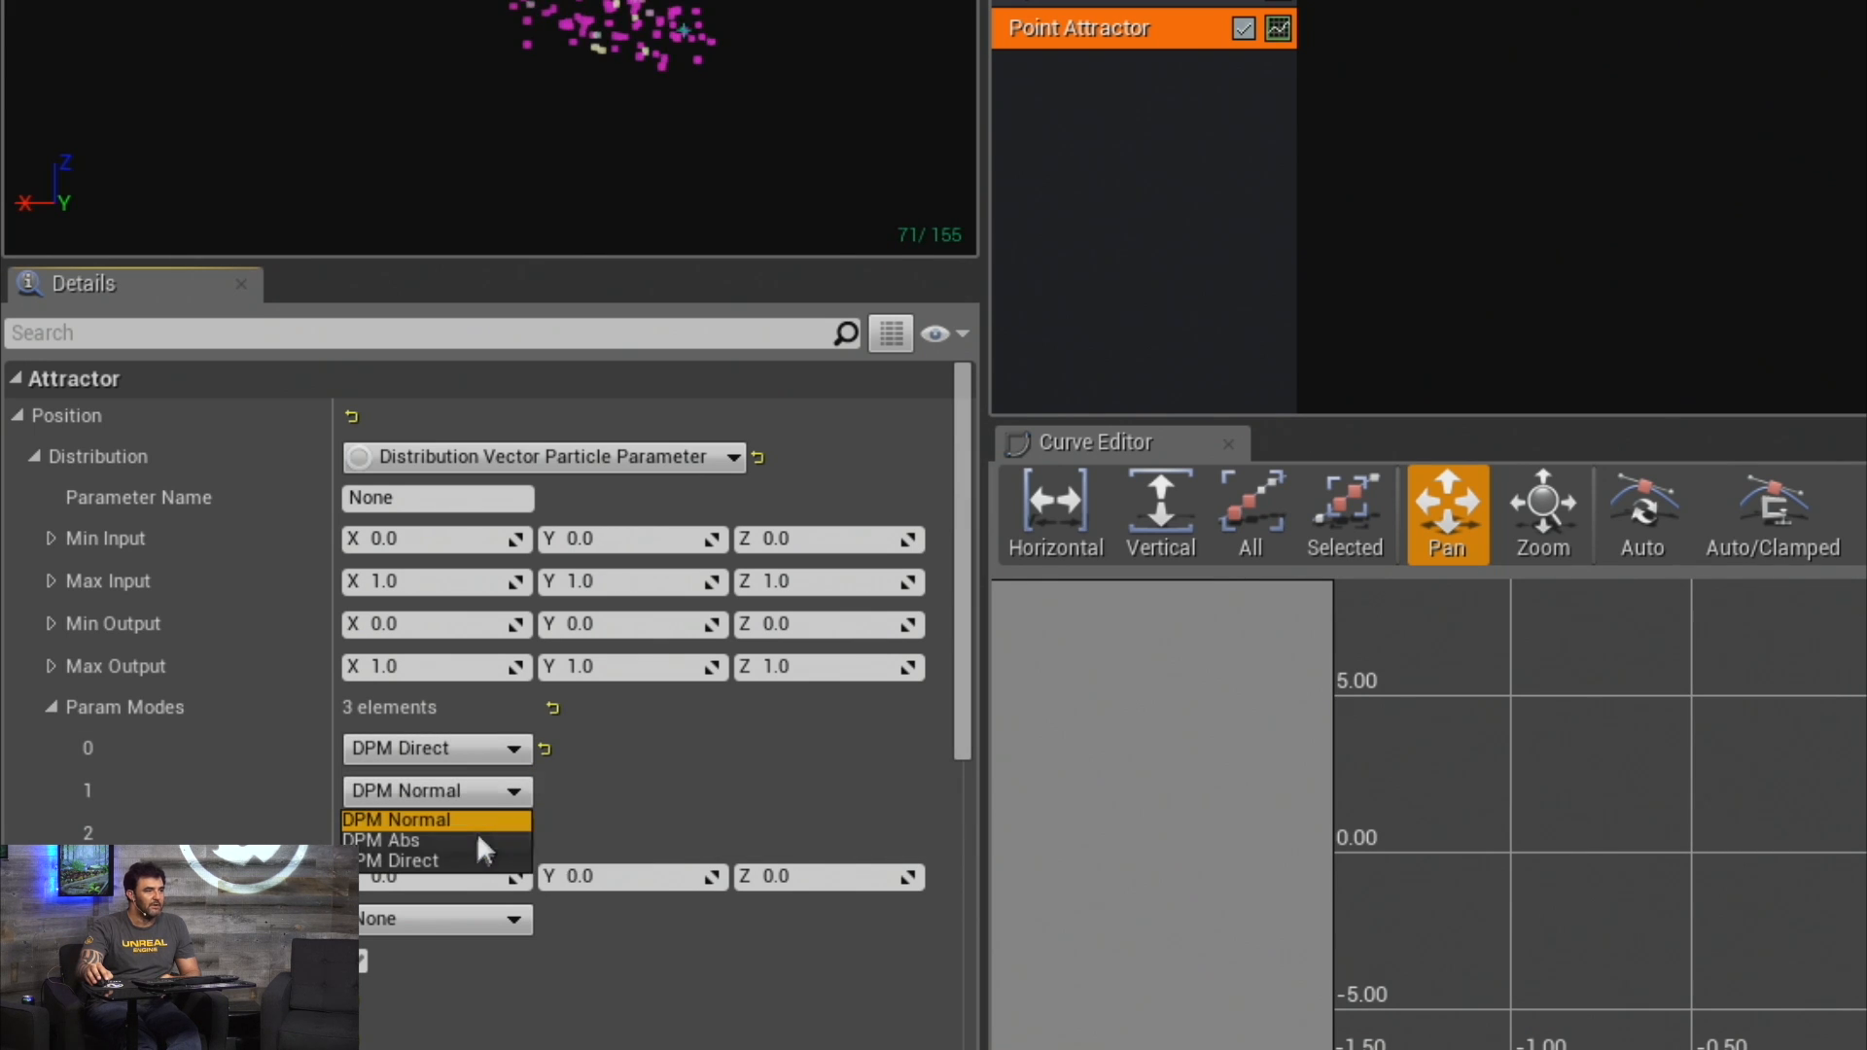
left_click(469, 849)
left_click(469, 799)
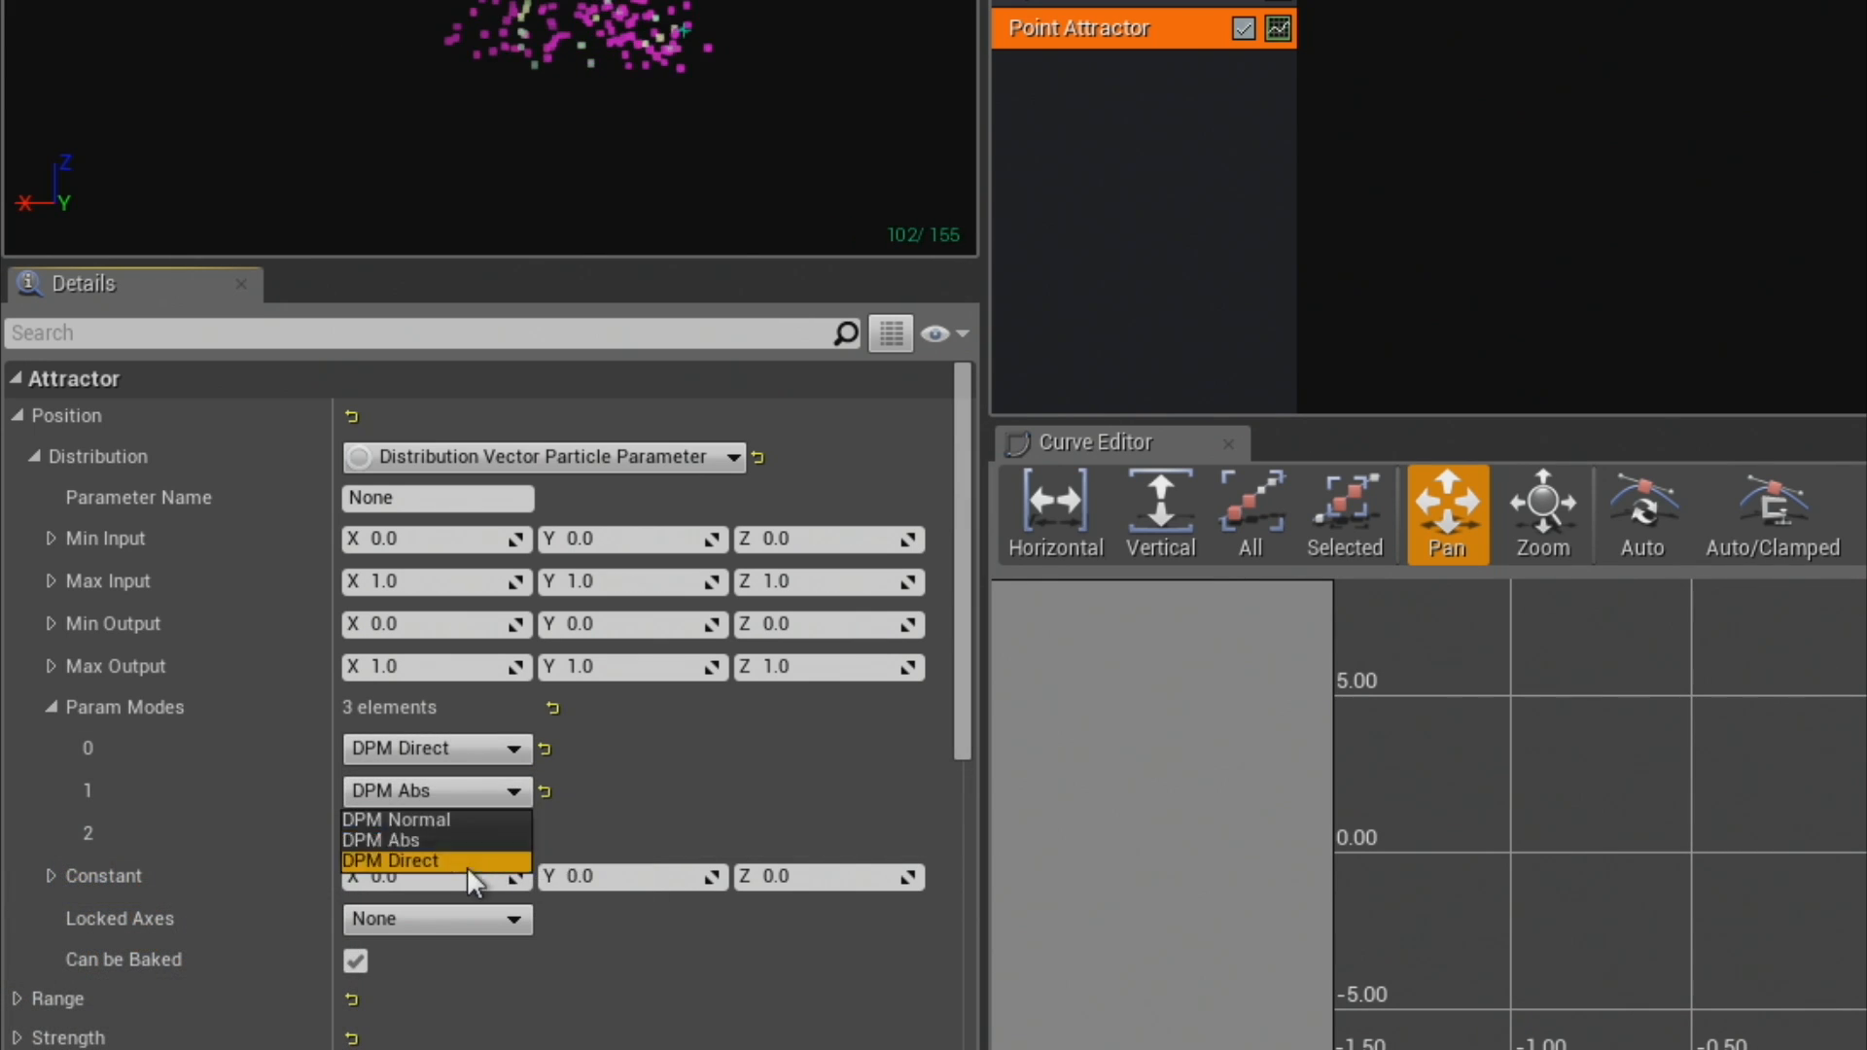
left_click(467, 866)
left_click(463, 843)
left_click(467, 895)
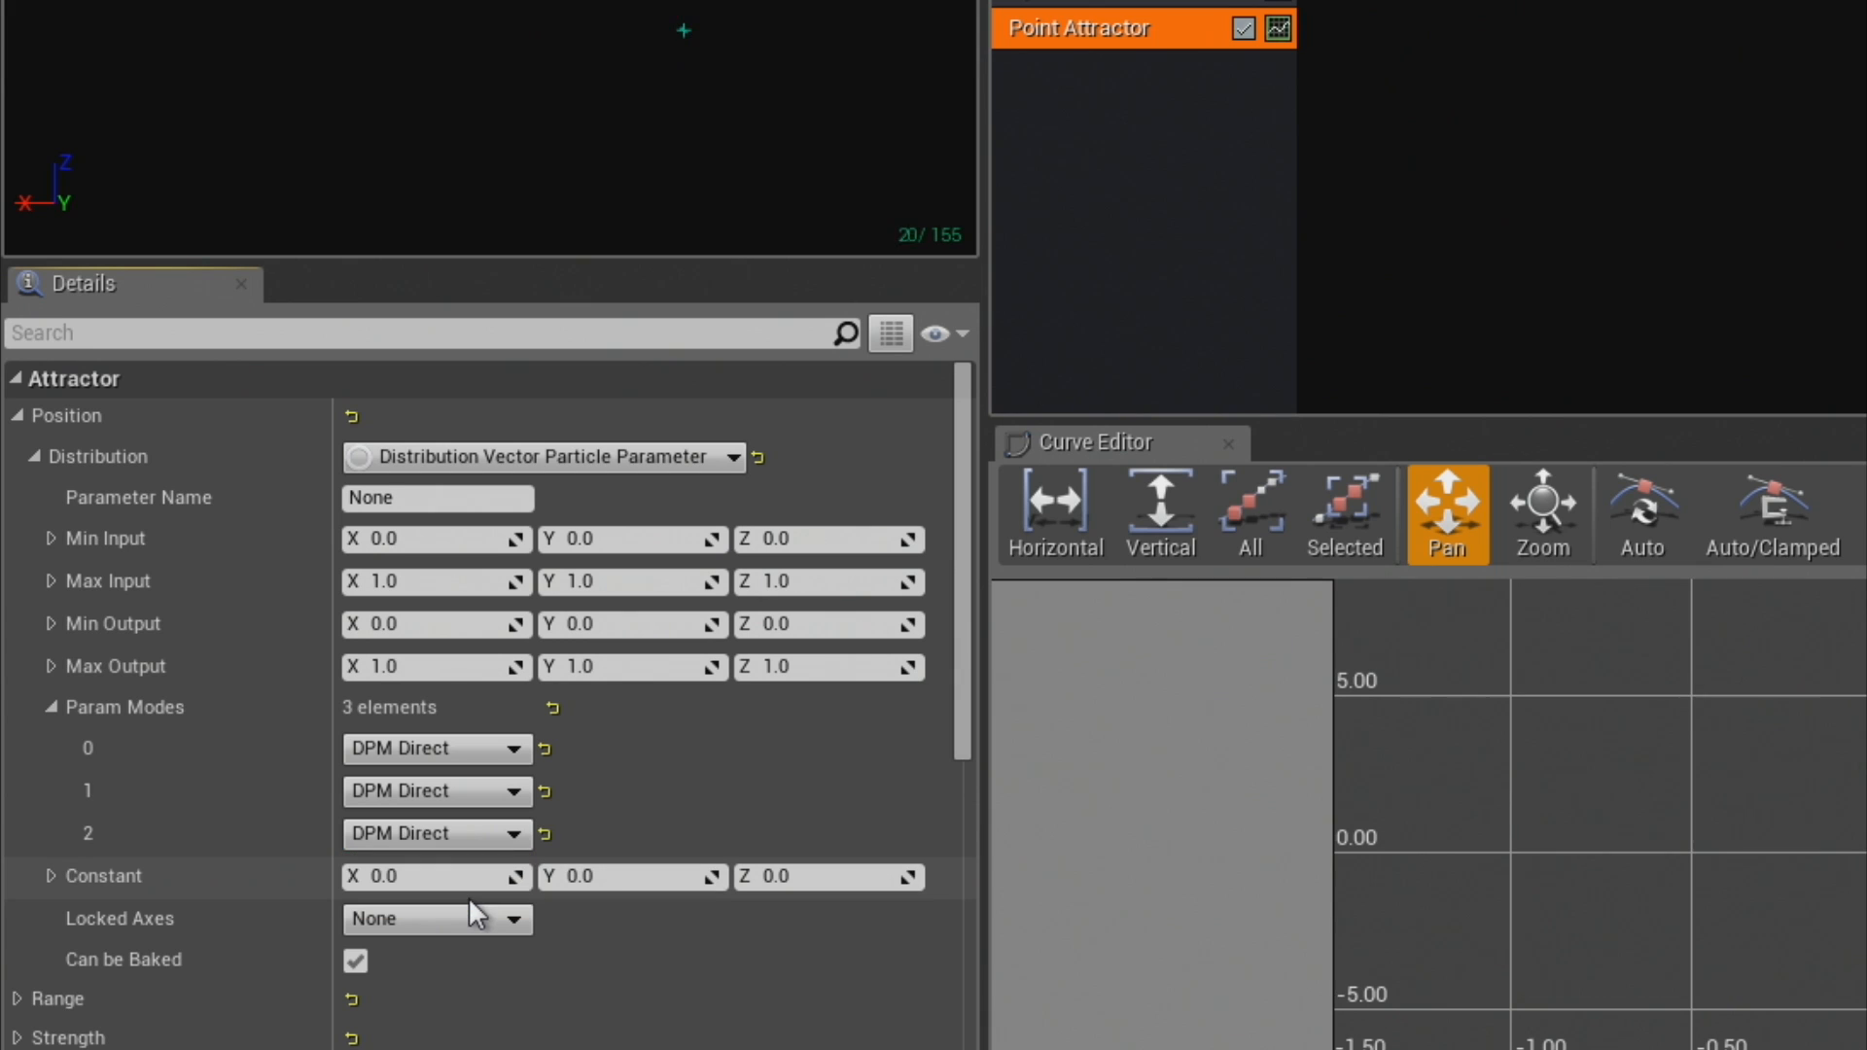
Set the Point Attractor's position constant to X 300, Y 0, Z 250 and its range constant to 250.
left_click(469, 889)
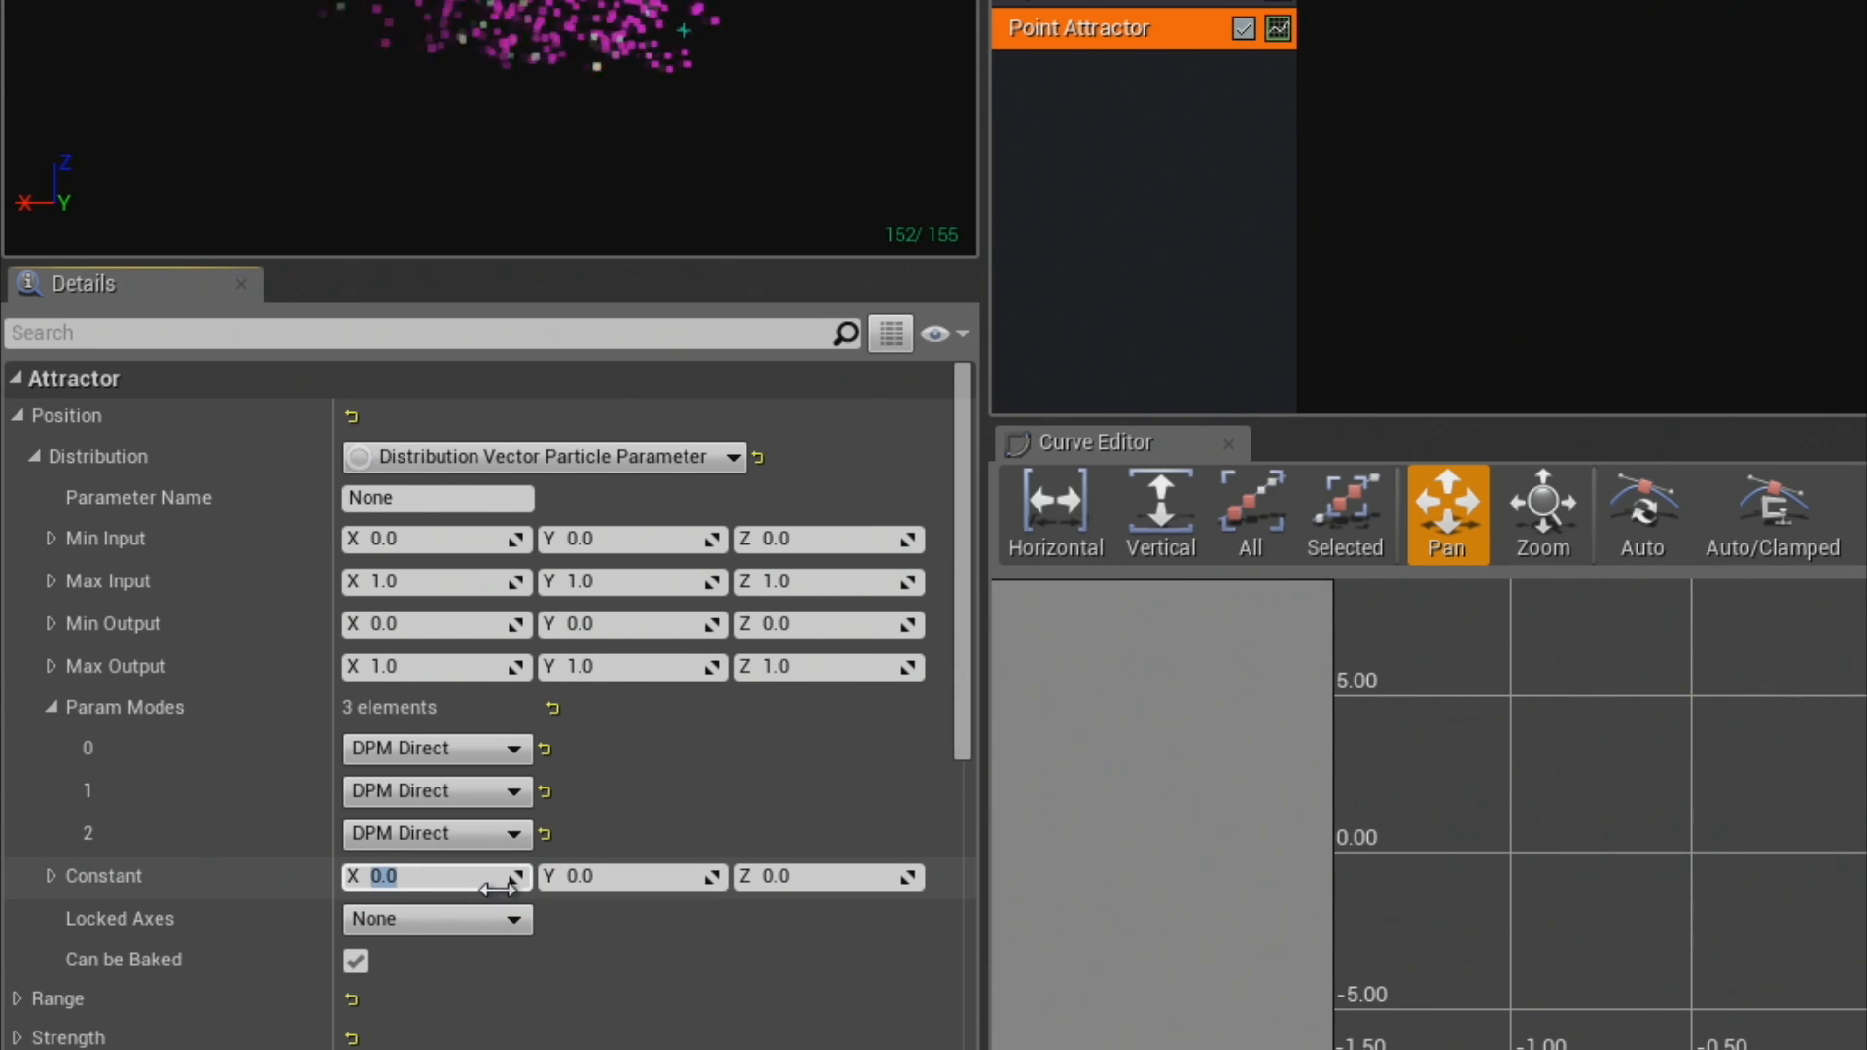
type("0")
key("Tab")
key("Tab")
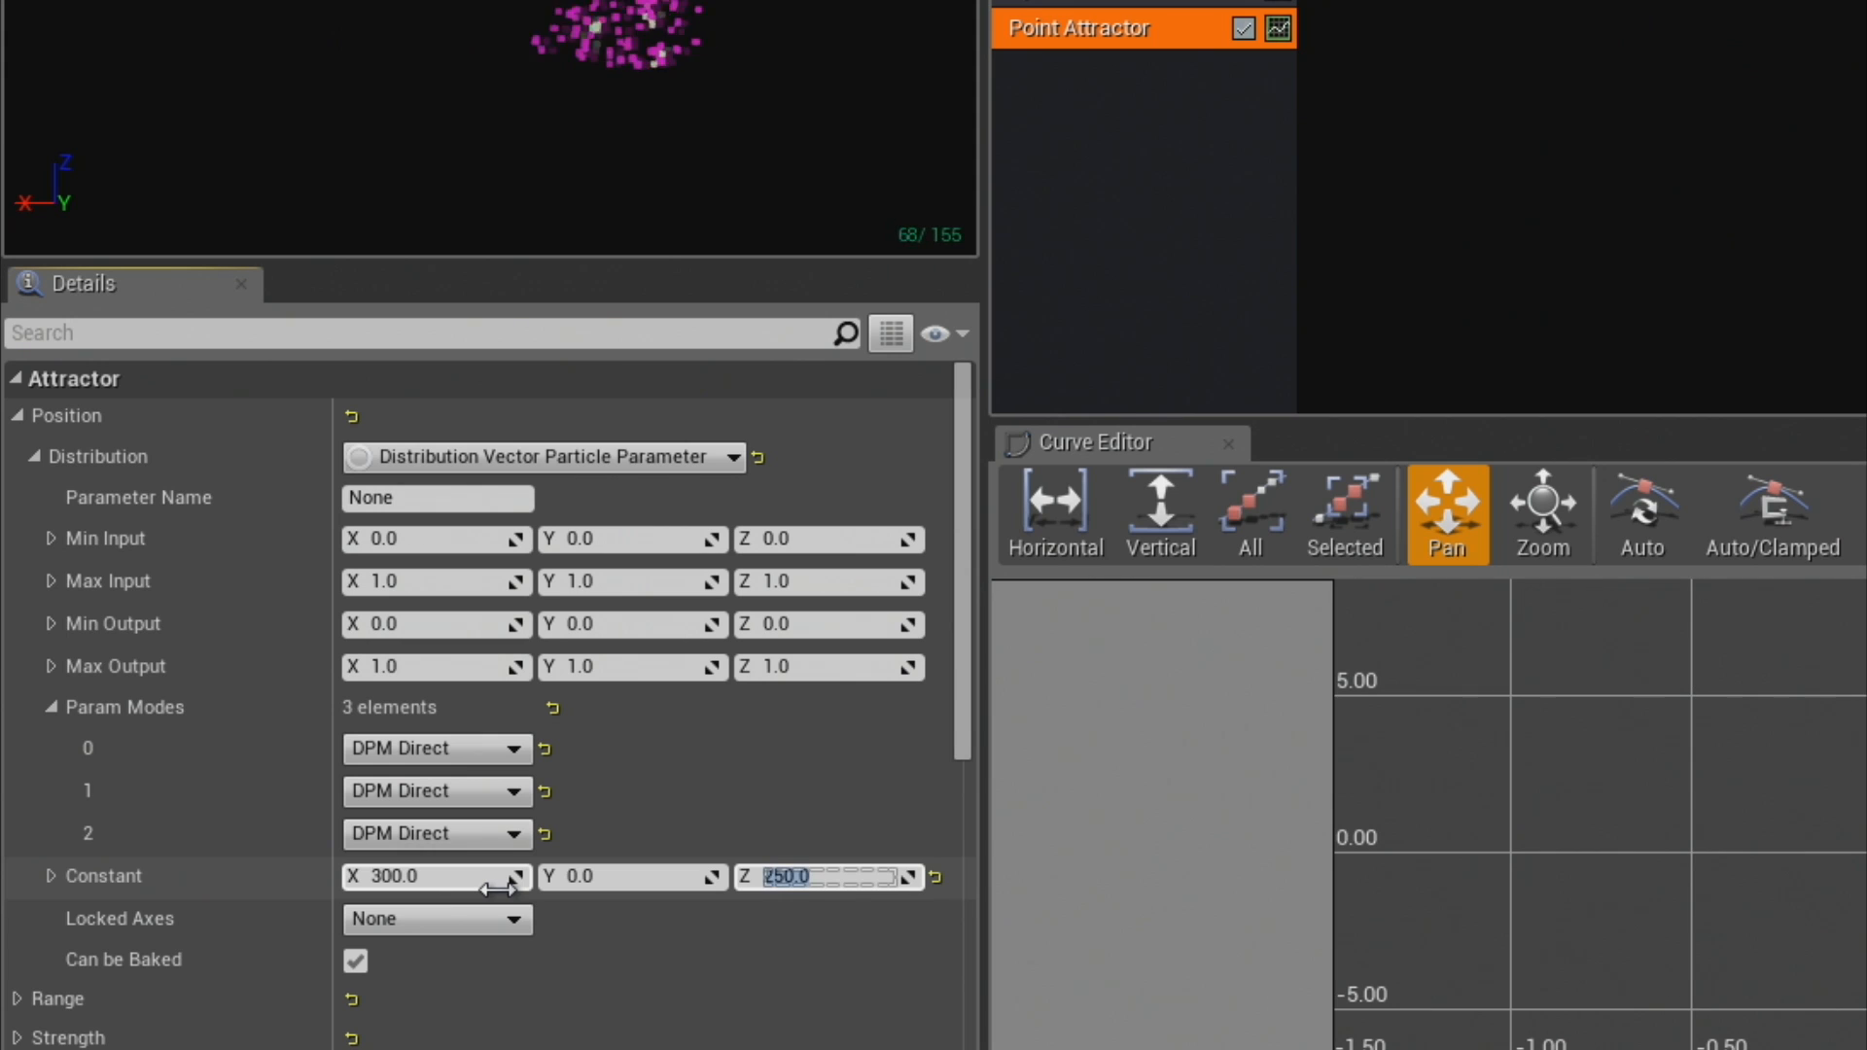
scroll(299, 545, "down", 5)
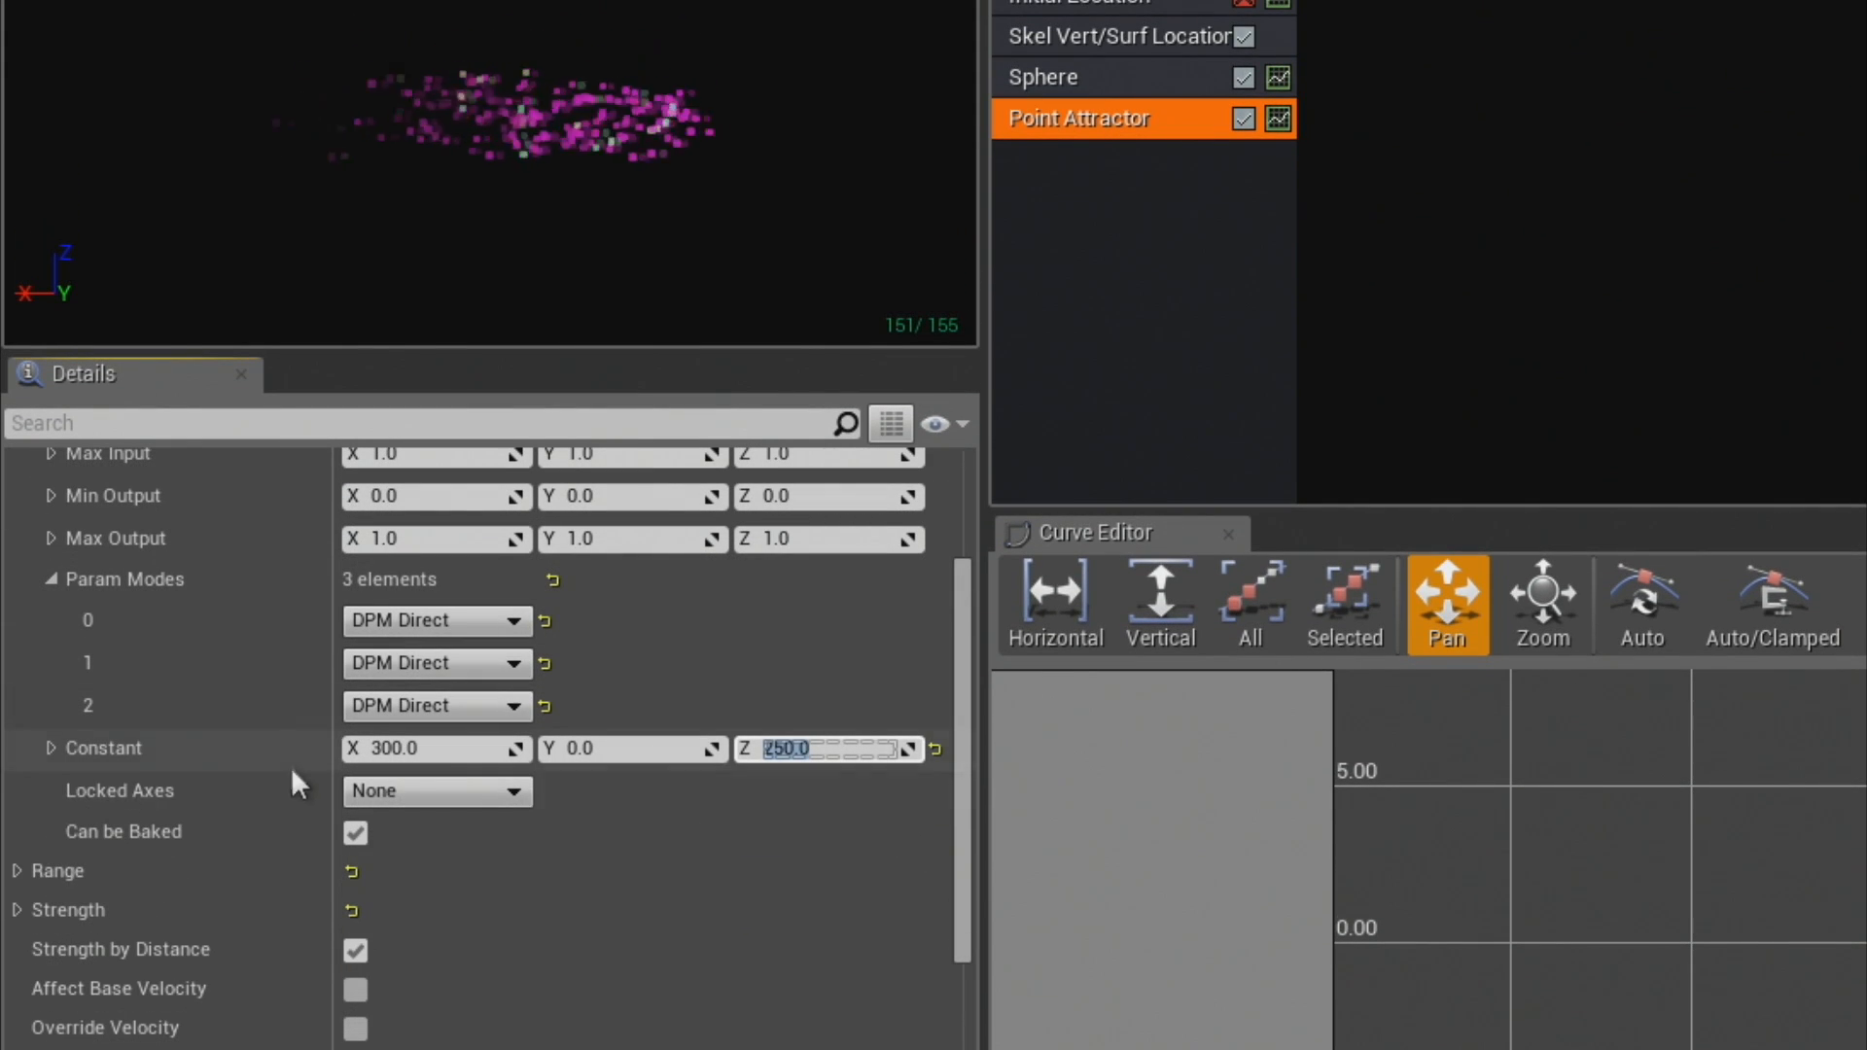
left_click(19, 873)
left_click(36, 911)
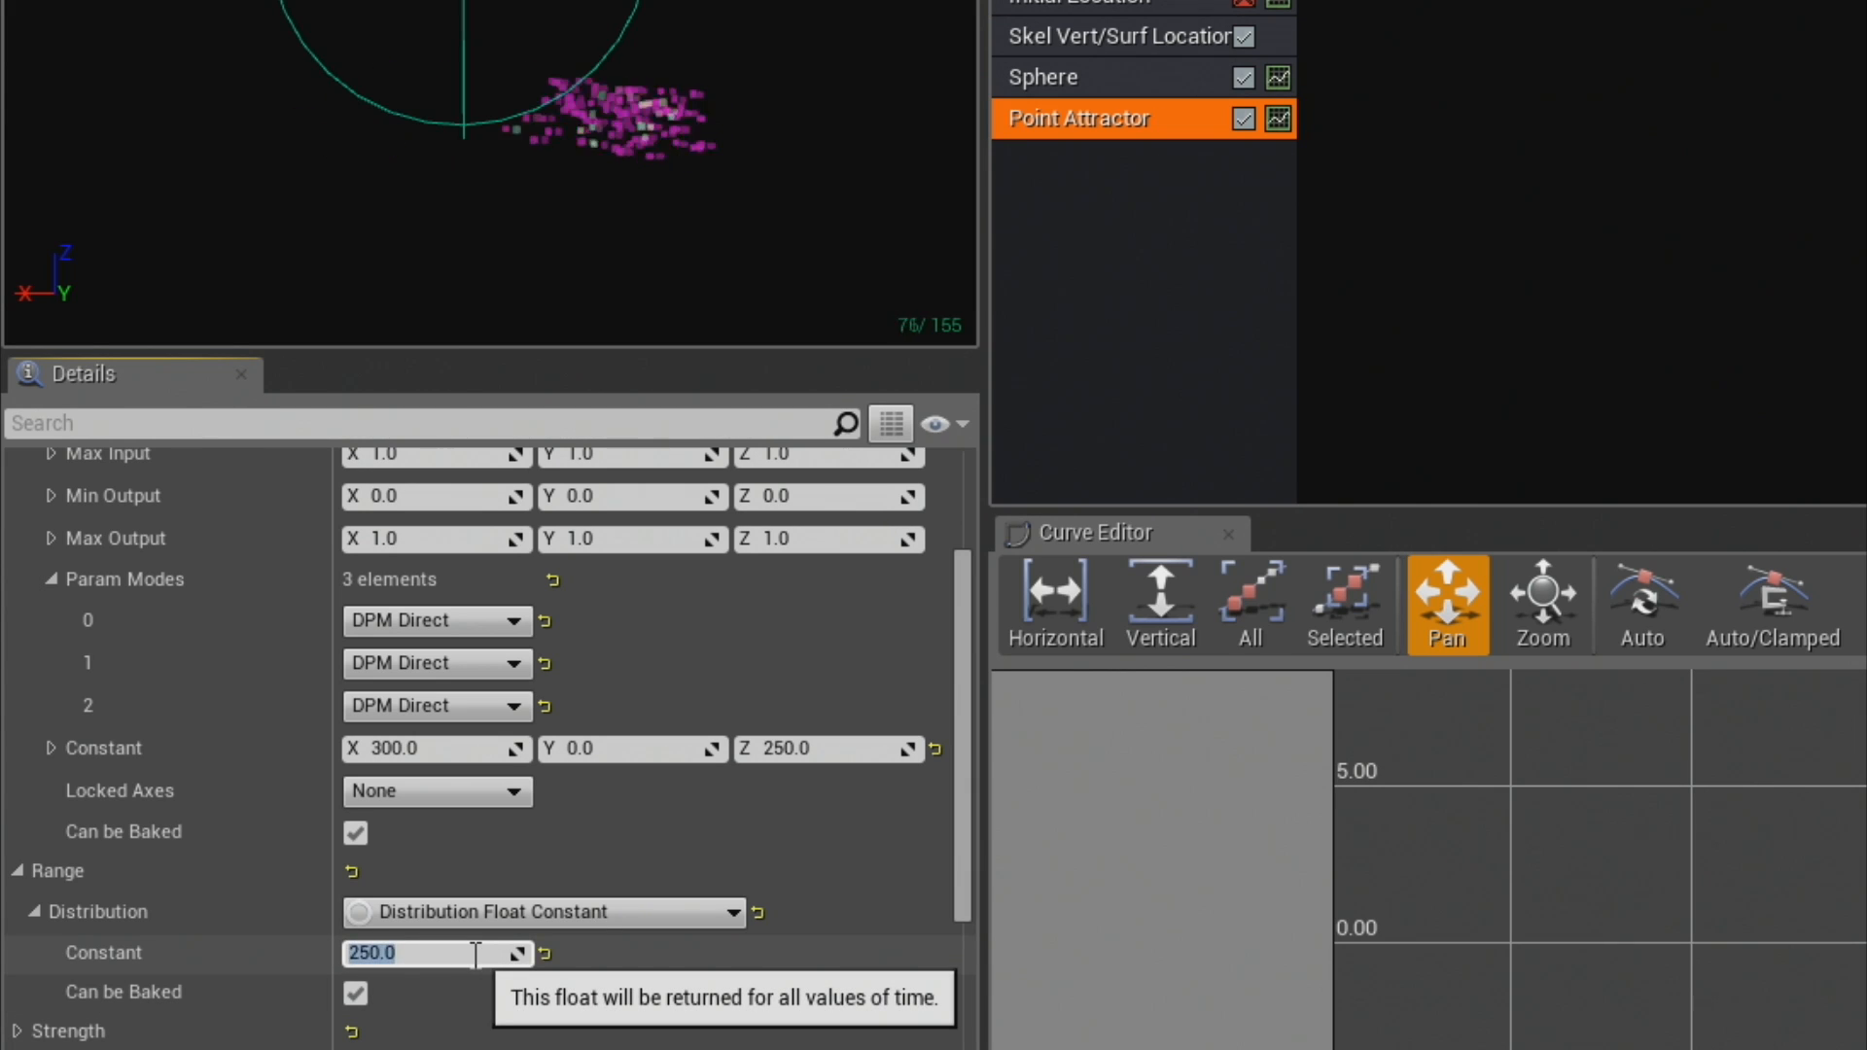
Set the Point Attractor's strength constant to 8000.
scroll(270, 998, "down", 4)
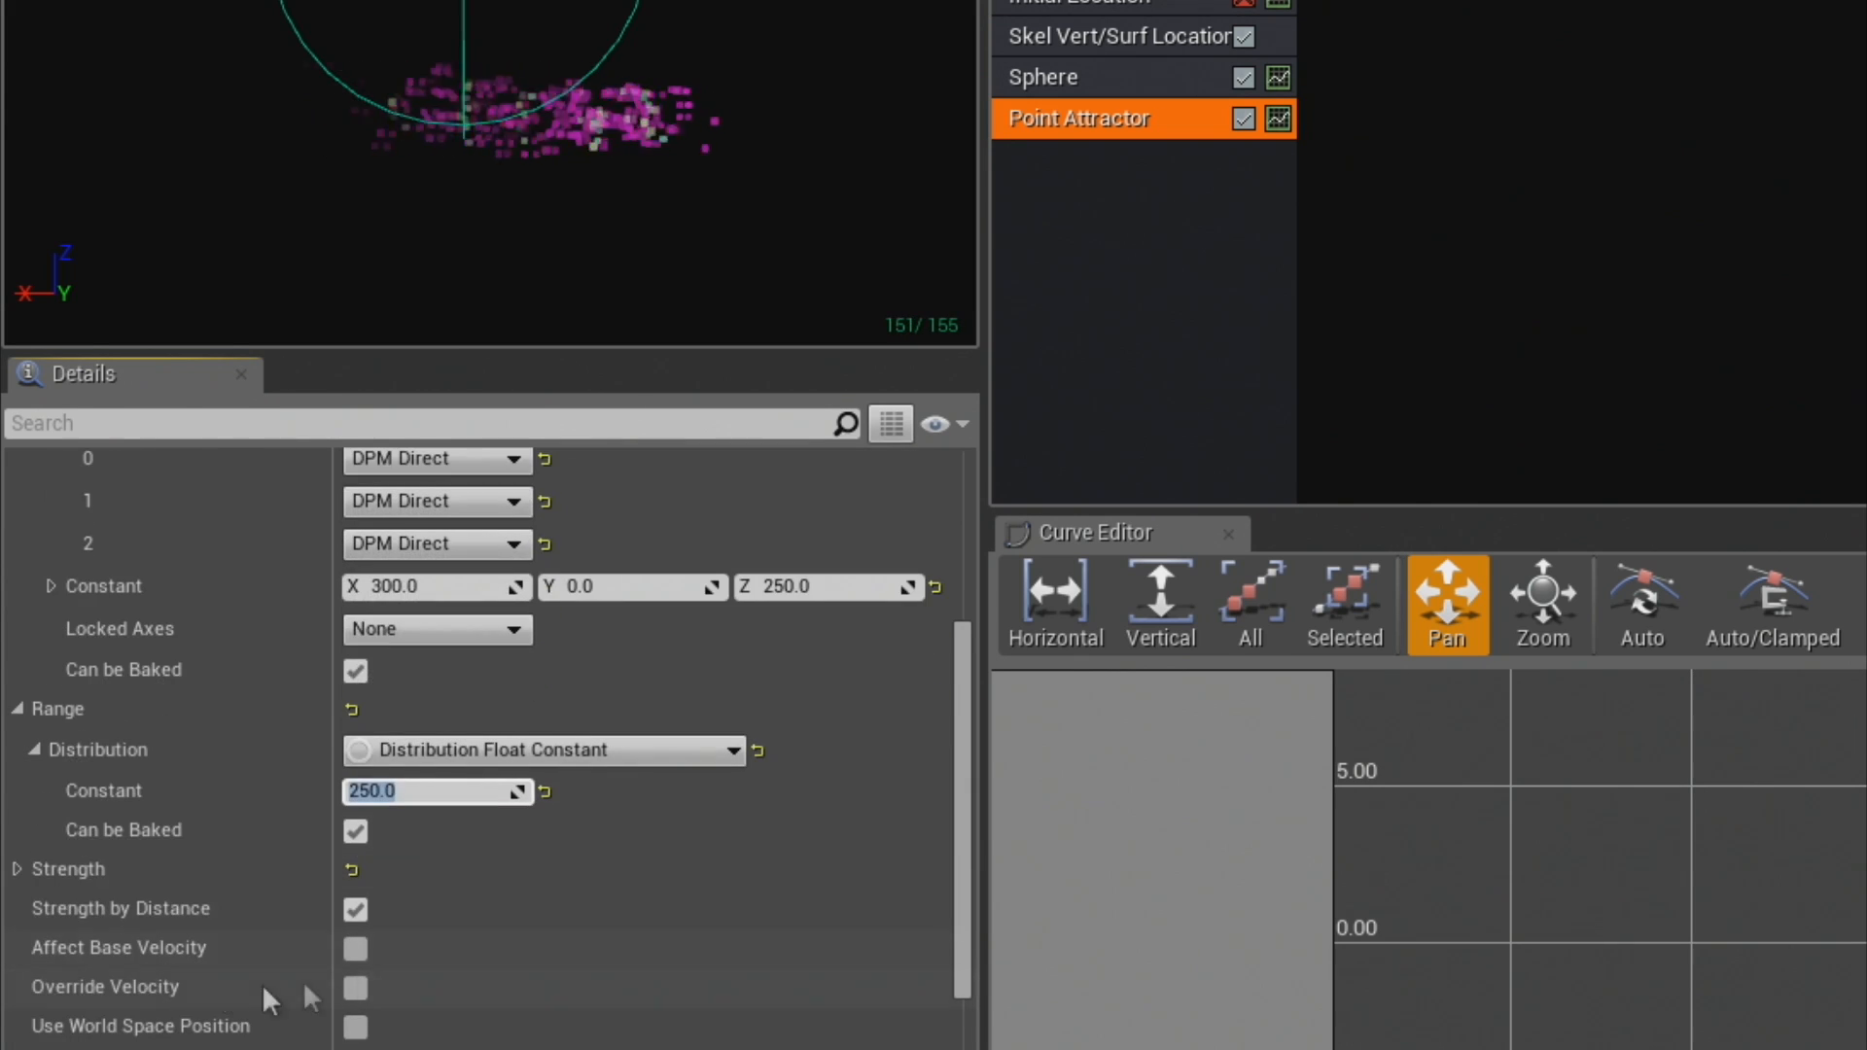
left_click(16, 869)
left_click(369, 911)
left_click(85, 911)
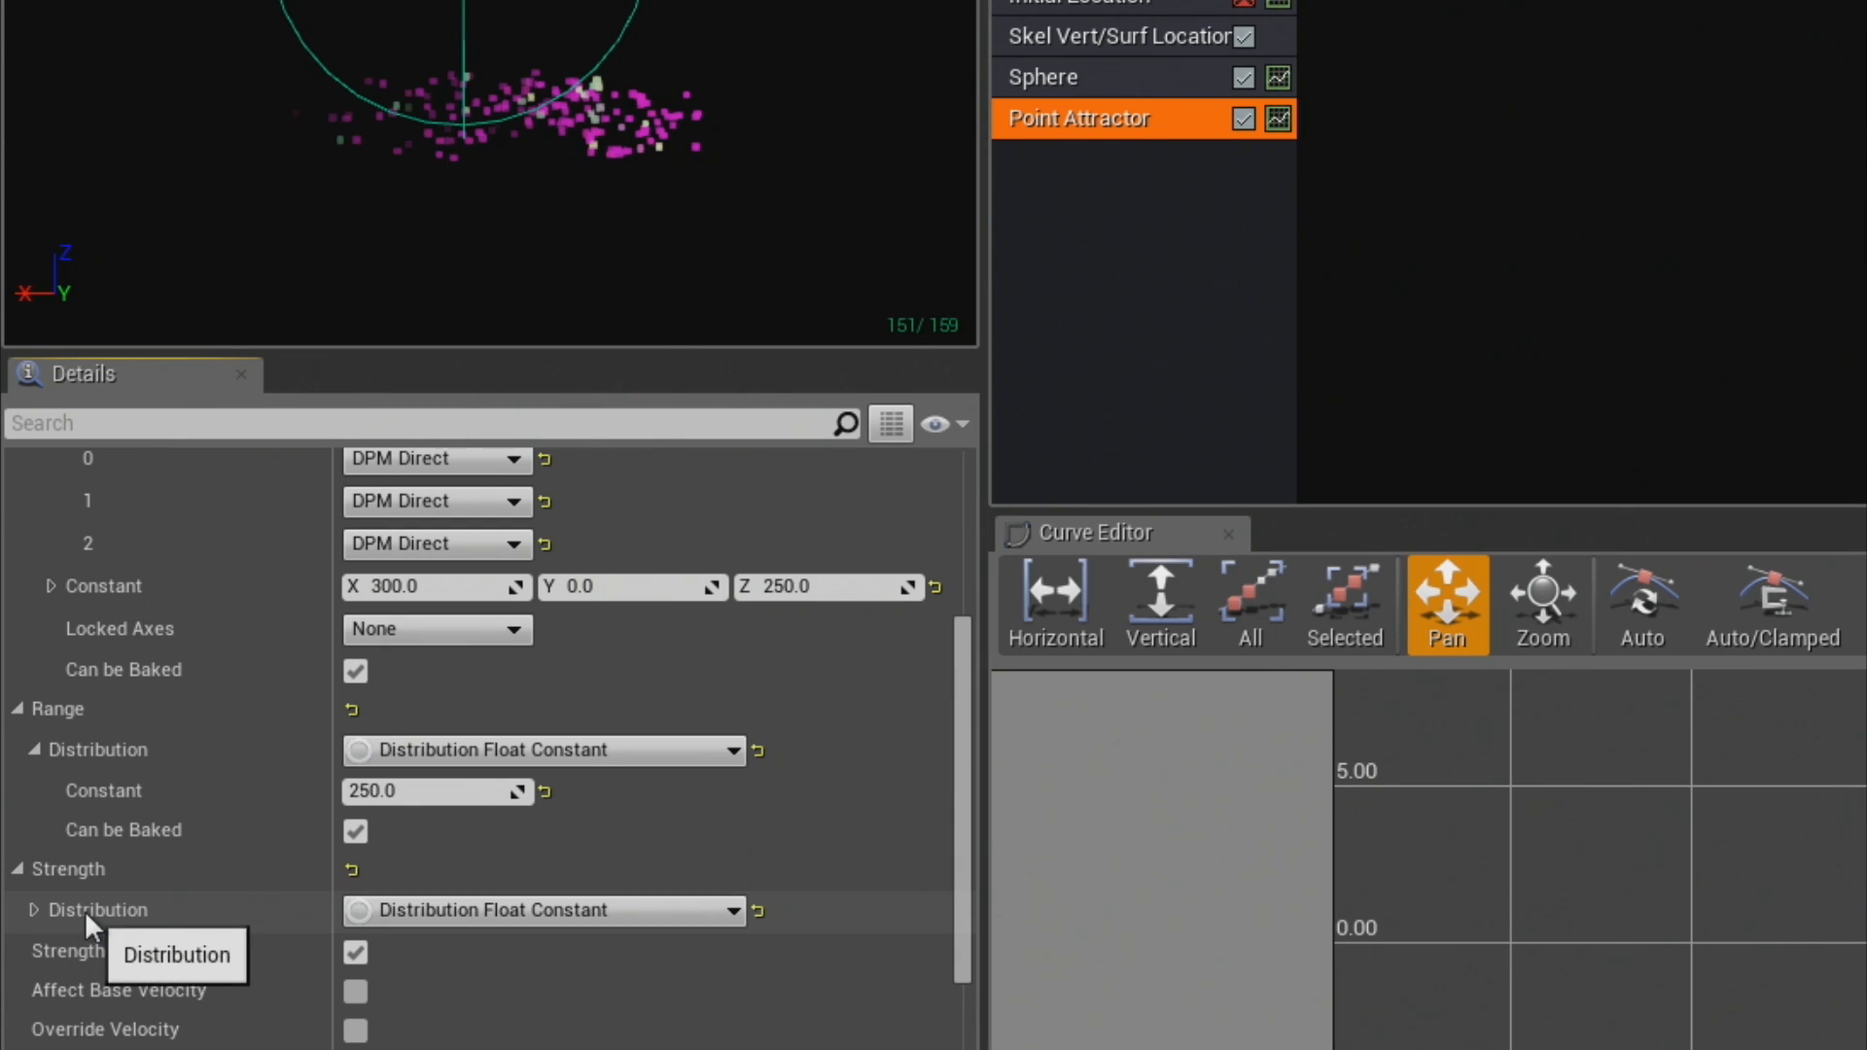
left_click(34, 910)
left_click(418, 952)
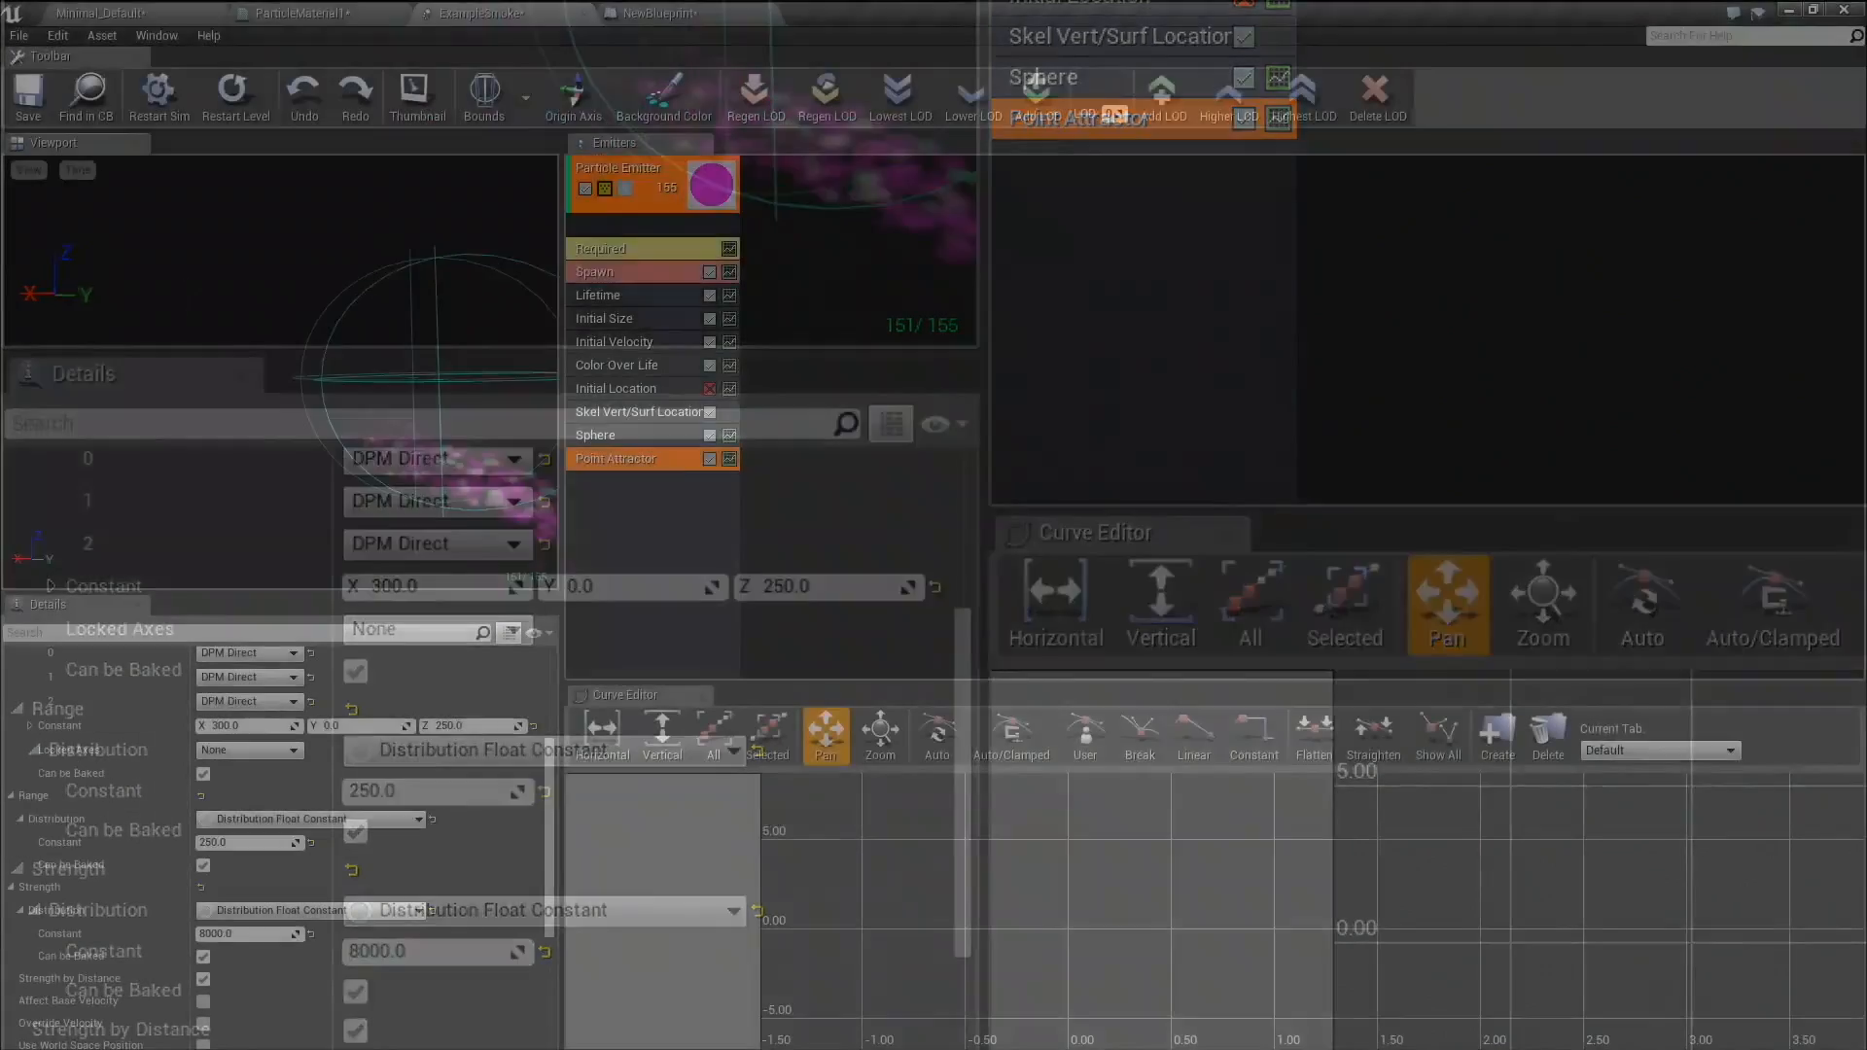
Turn off Strength by Distance and enable Affect Base Velocity on the Point Attractor, and check the particle flow from both sides.
left_click_drag(389, 379, 117, 391)
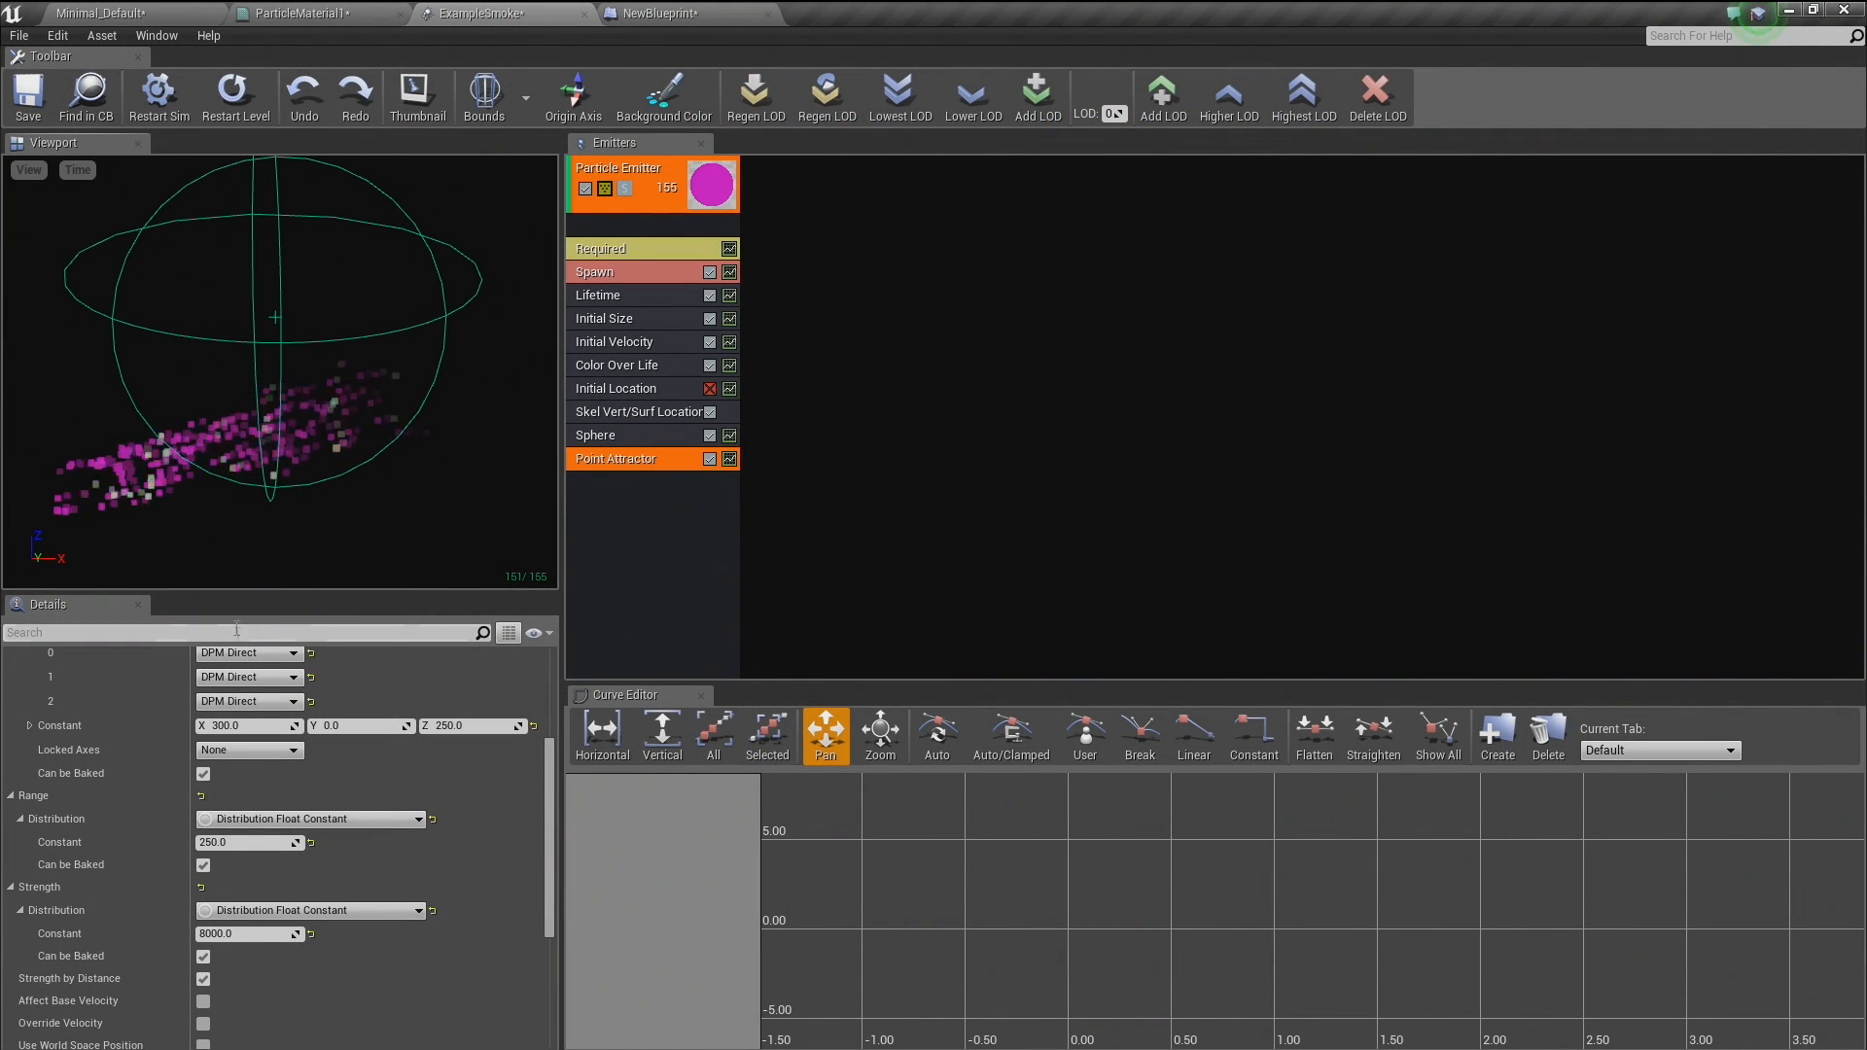
left_click(204, 979)
left_click(205, 1002)
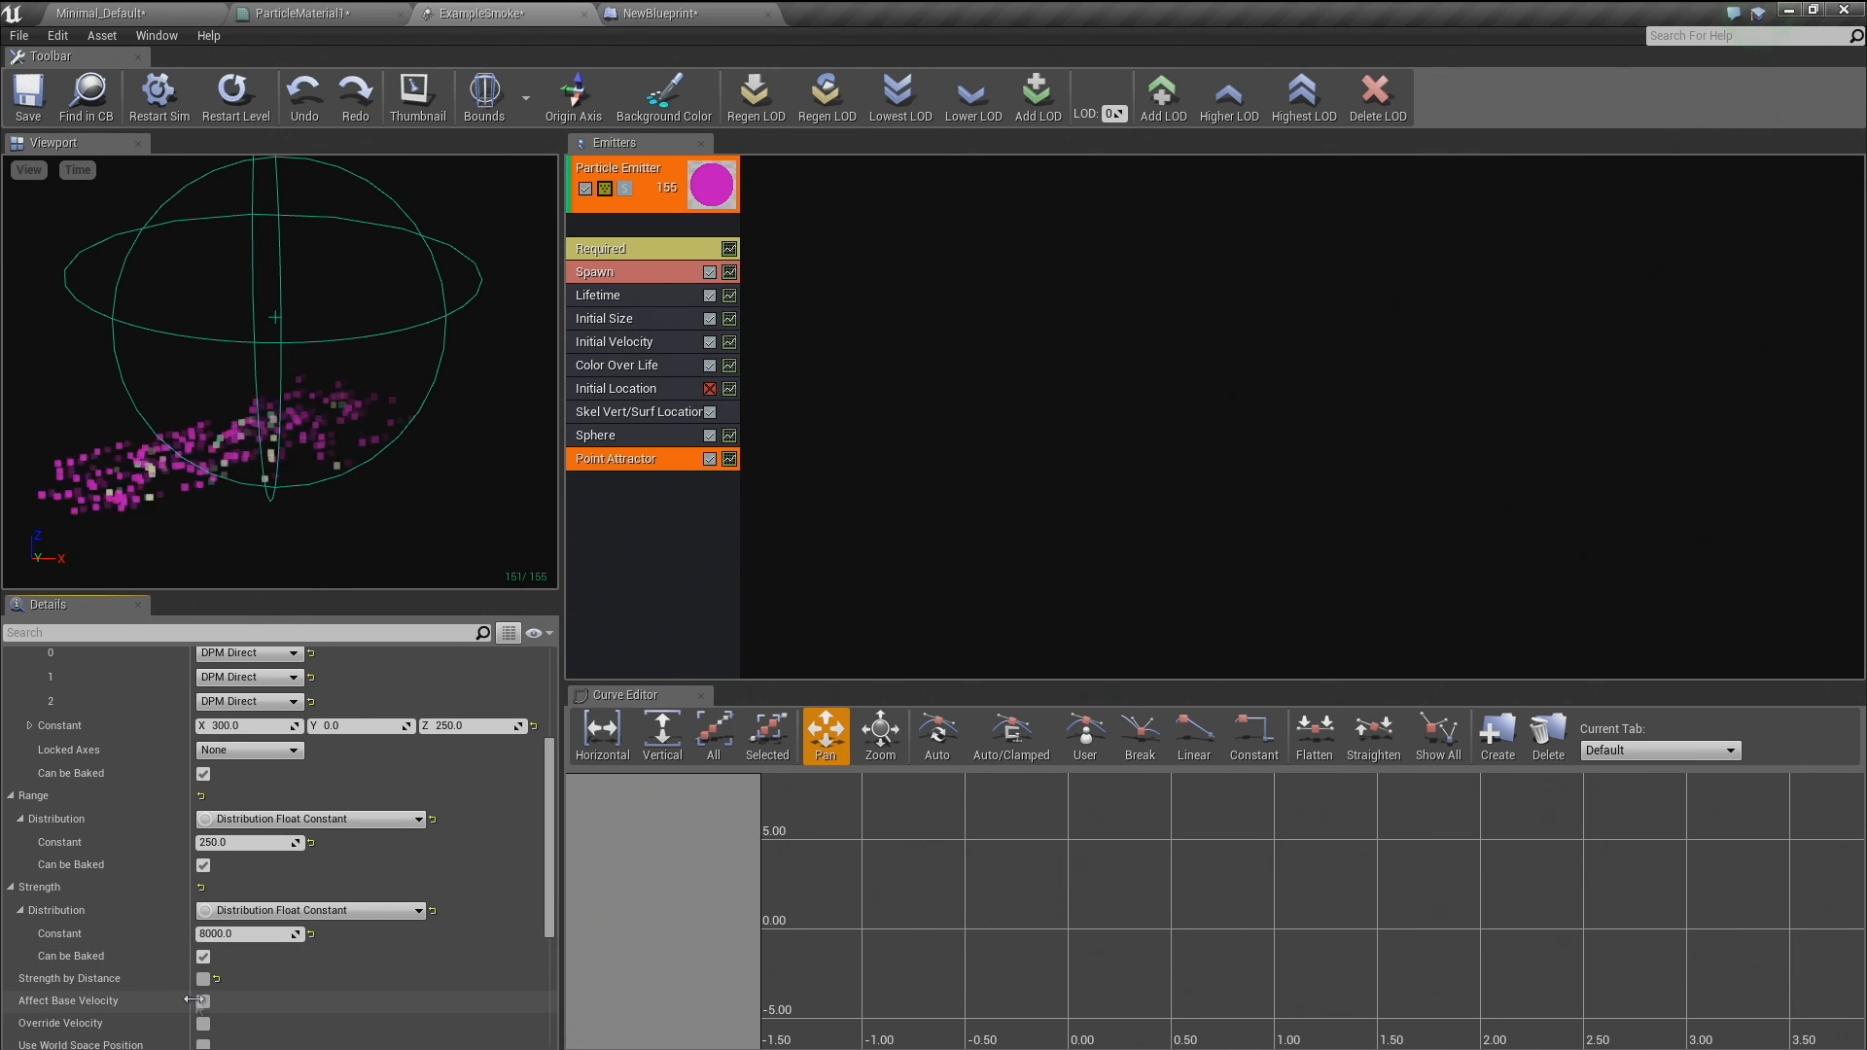
scroll(243, 389, "down", 2)
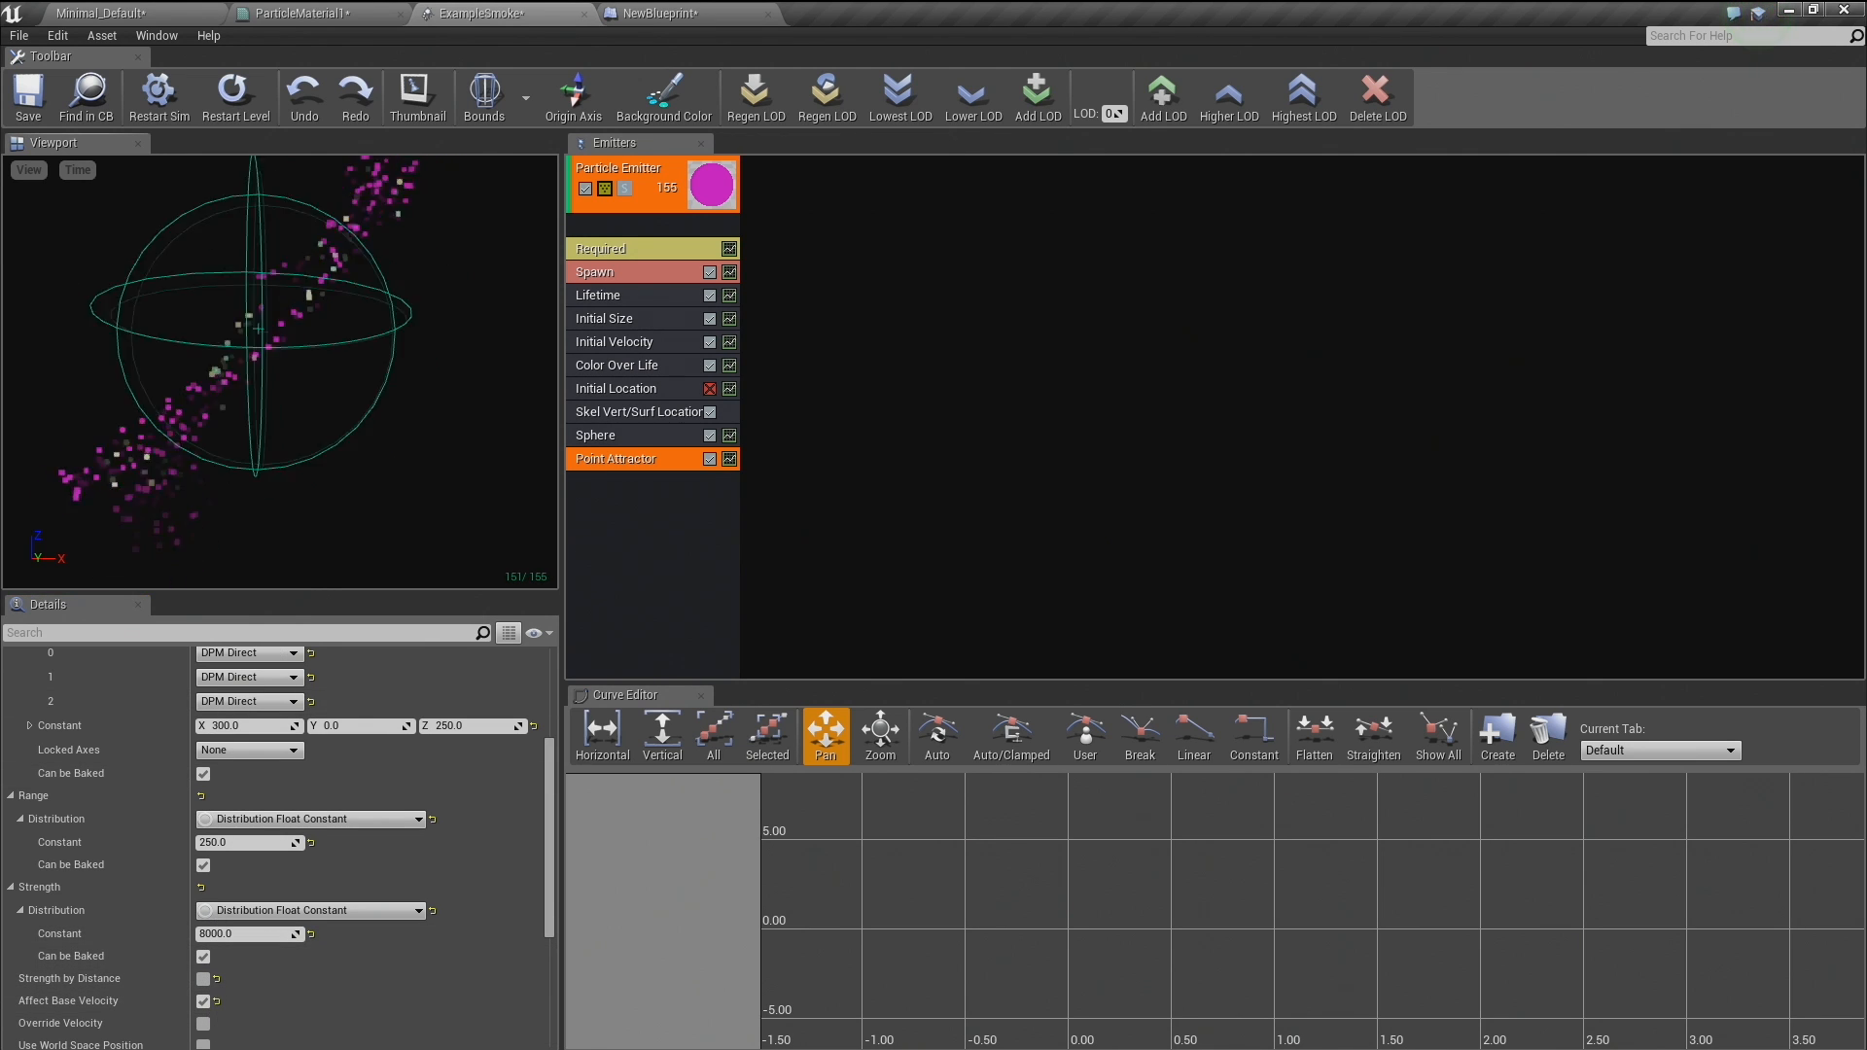
left_click_drag(244, 389, 501, 361)
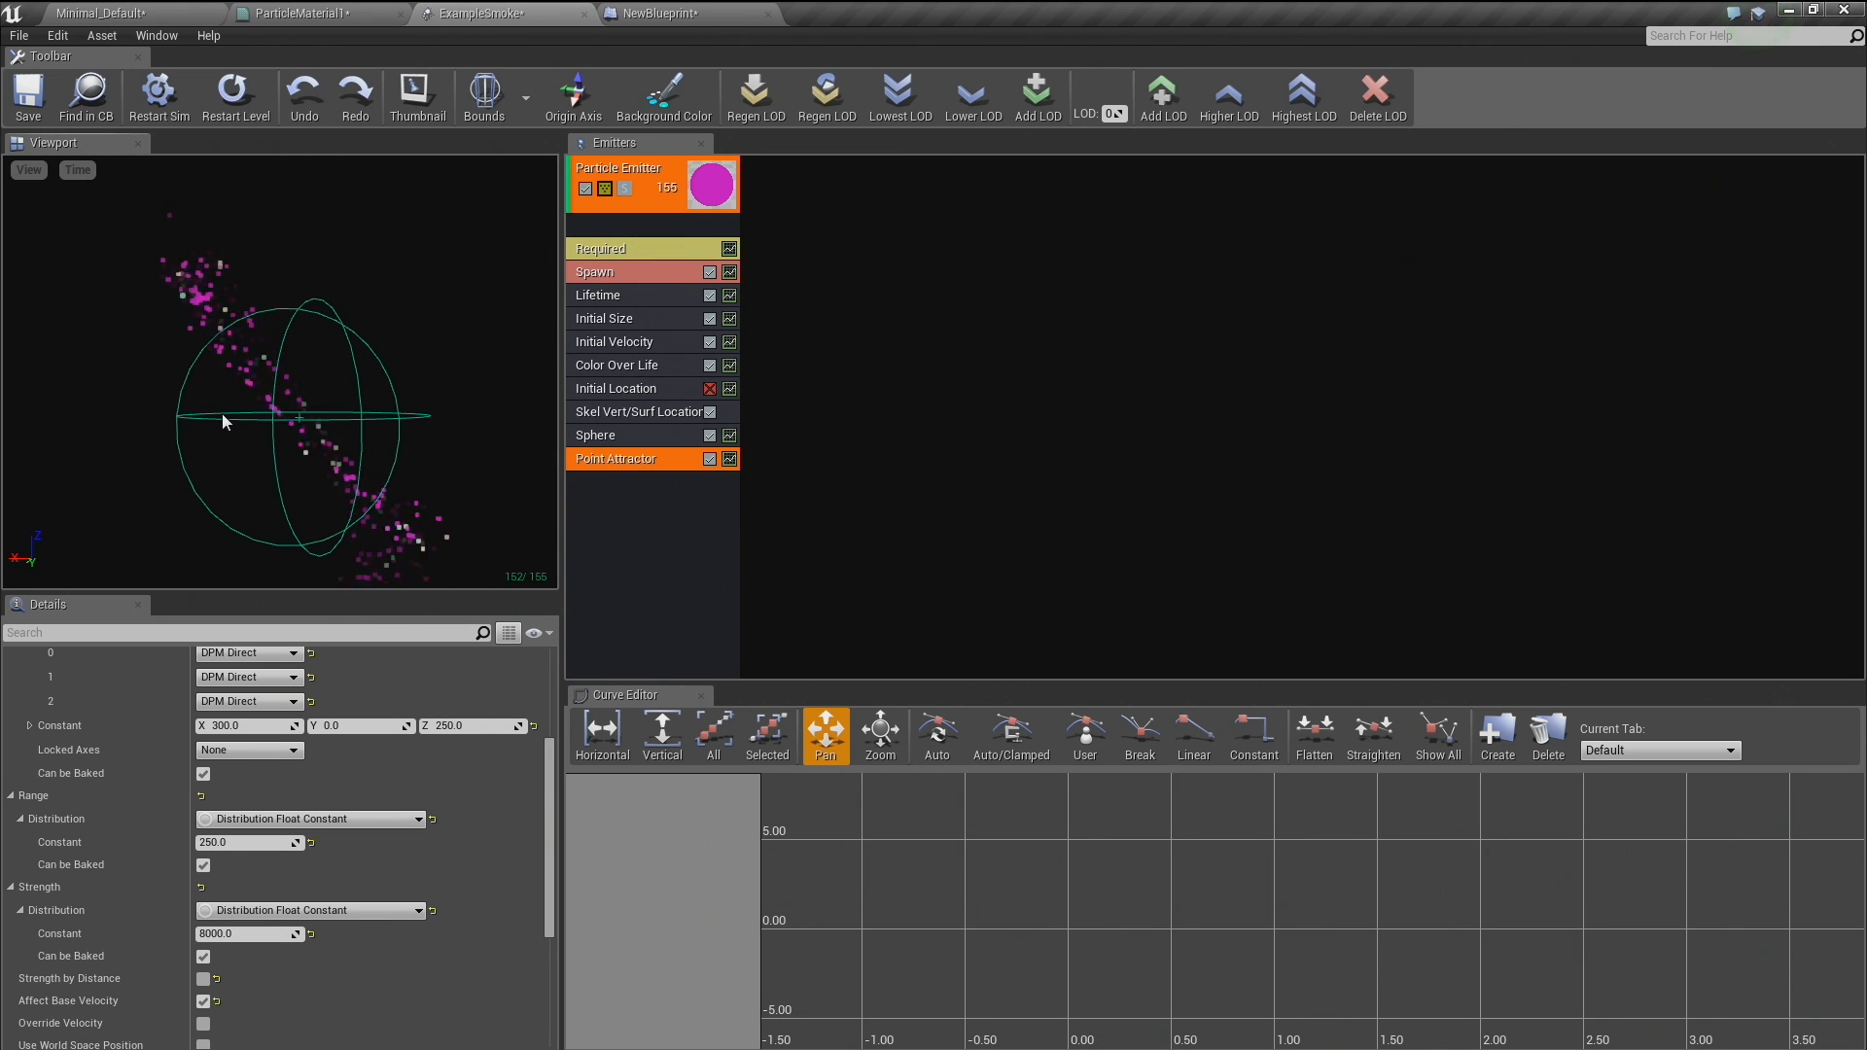
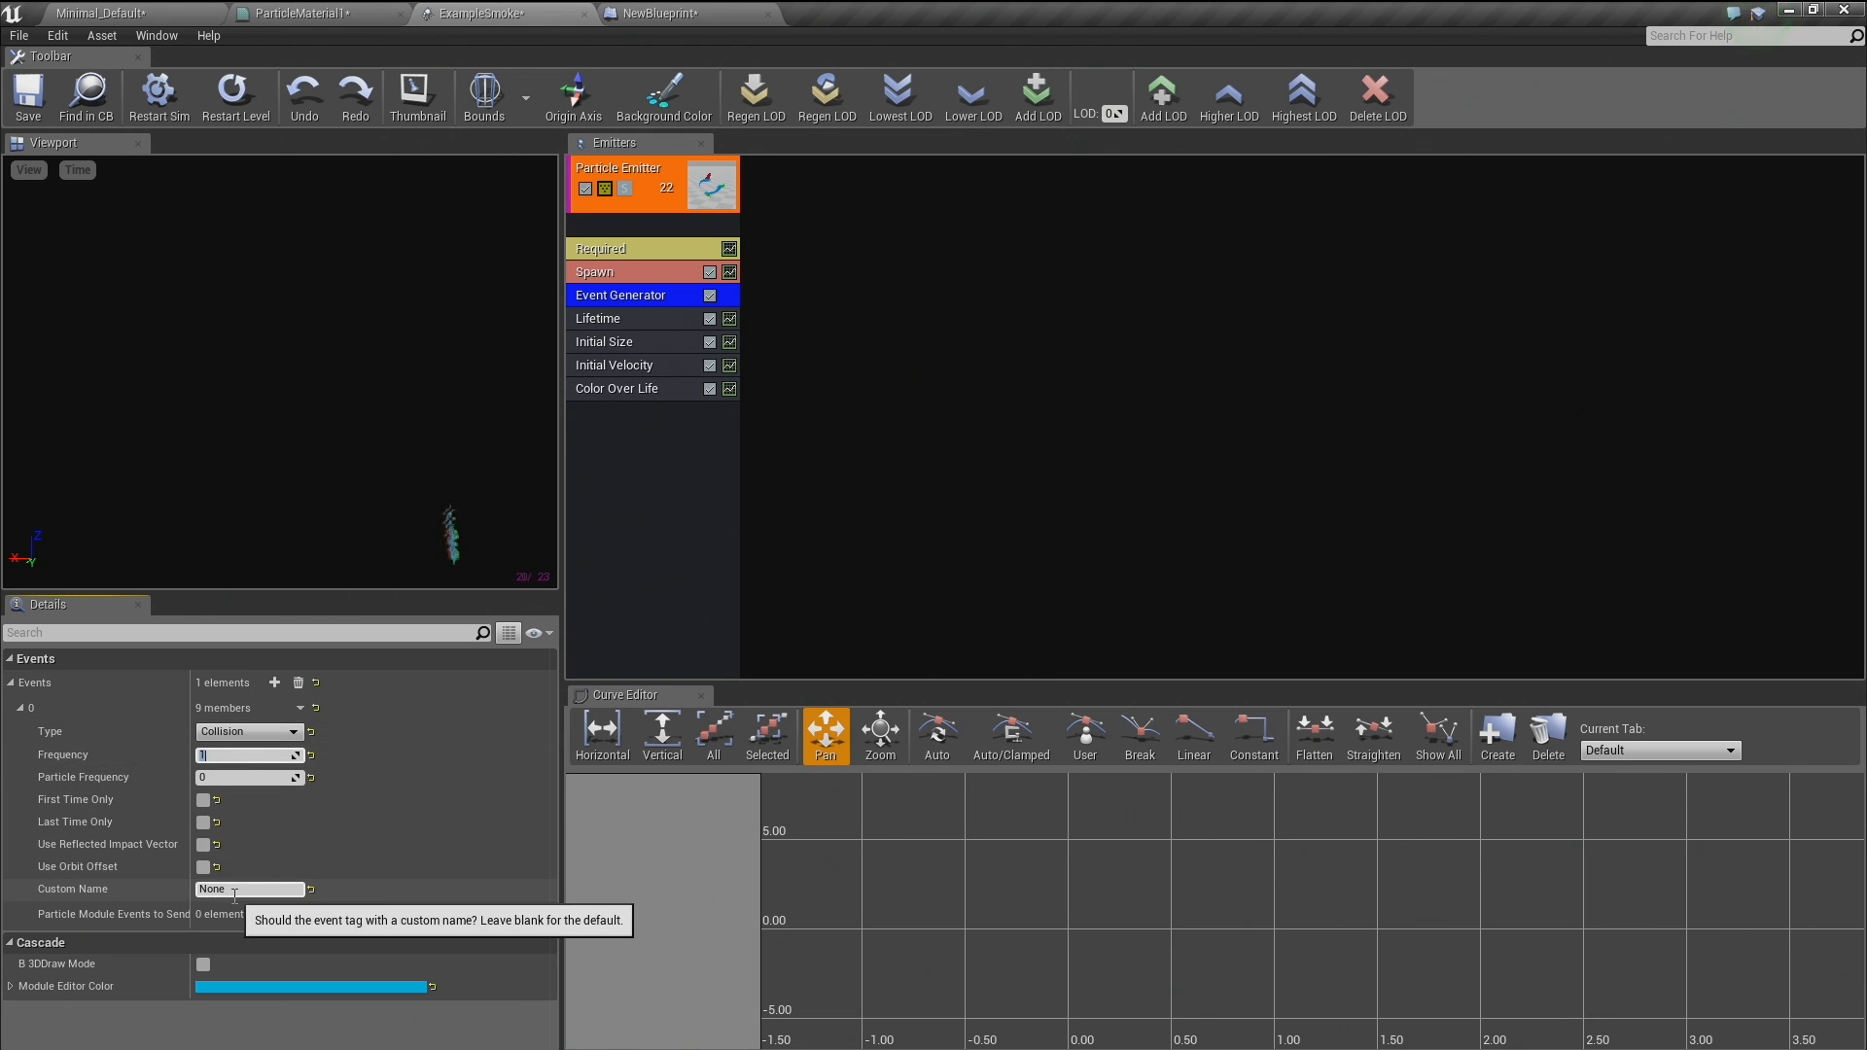
Enter a custom name for the collision event in the Event Generator module.
left_click(205, 889)
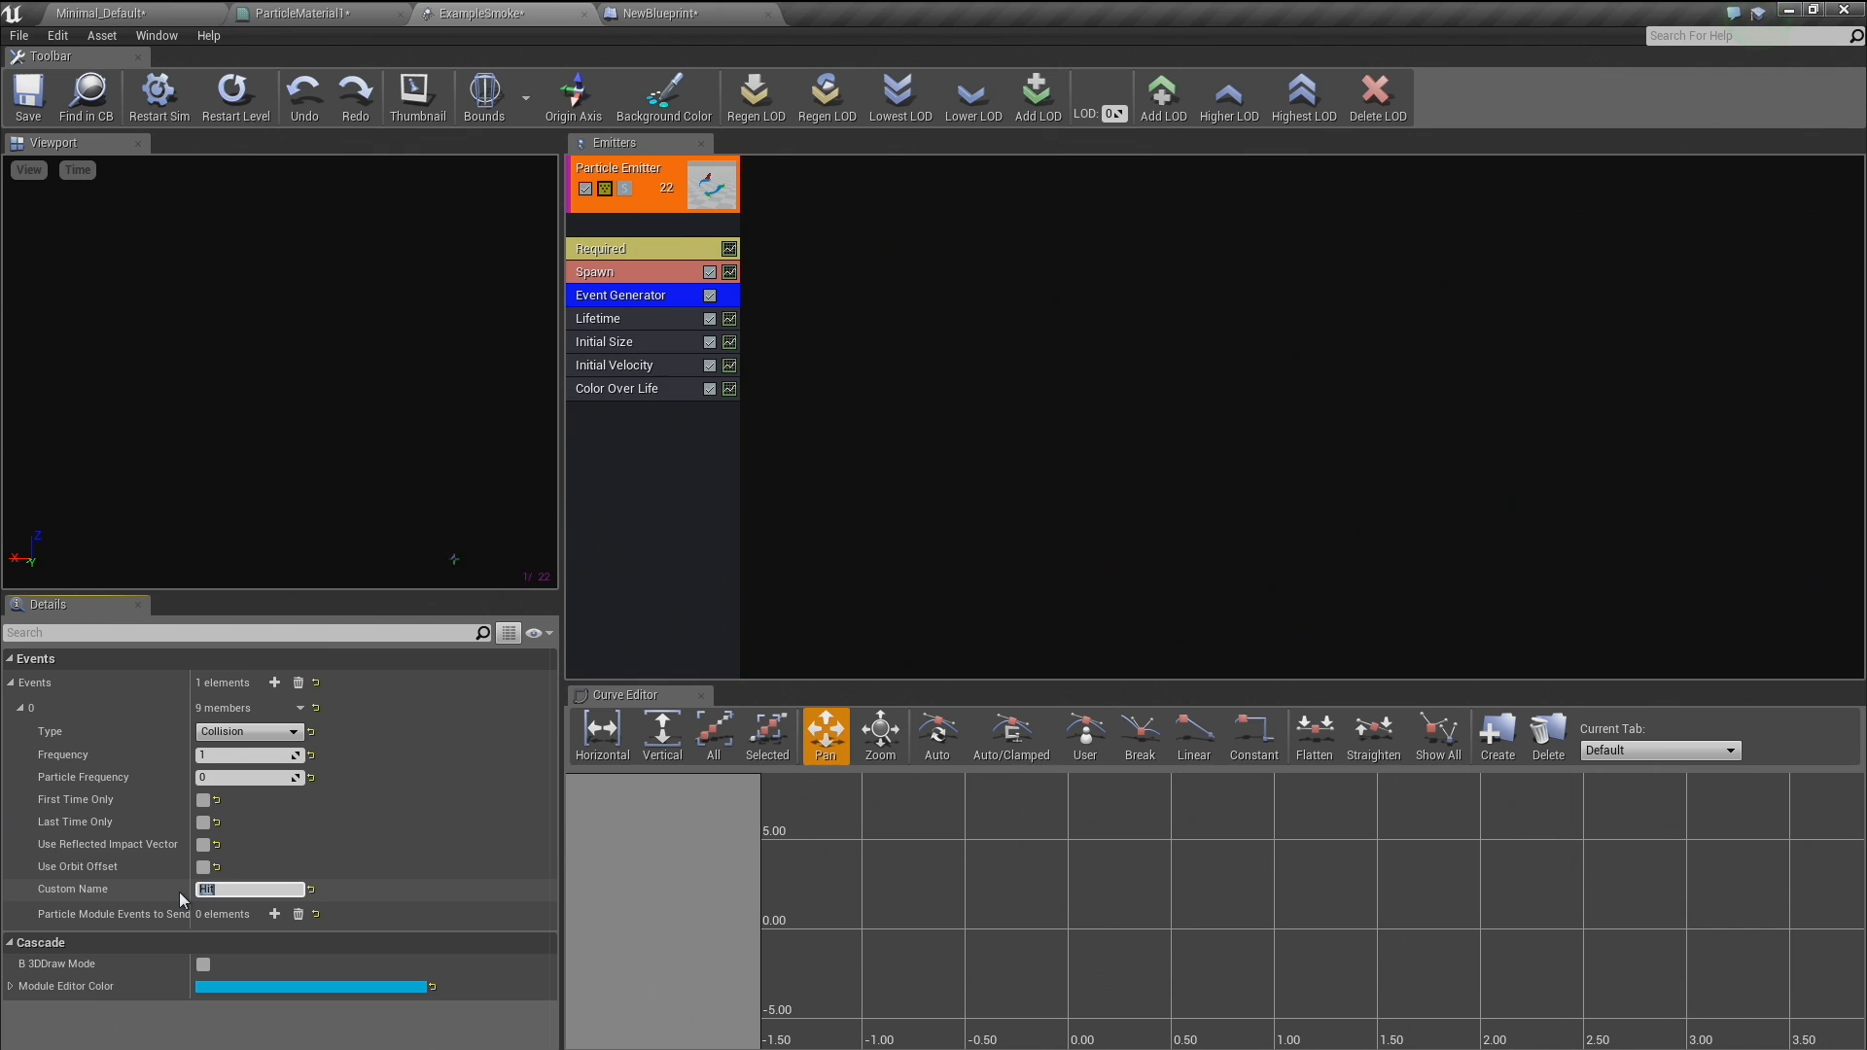
Set both the minimum and maximum of Start Velocity Radial to 10 in the Initial Velocity module.
left_click(663, 365)
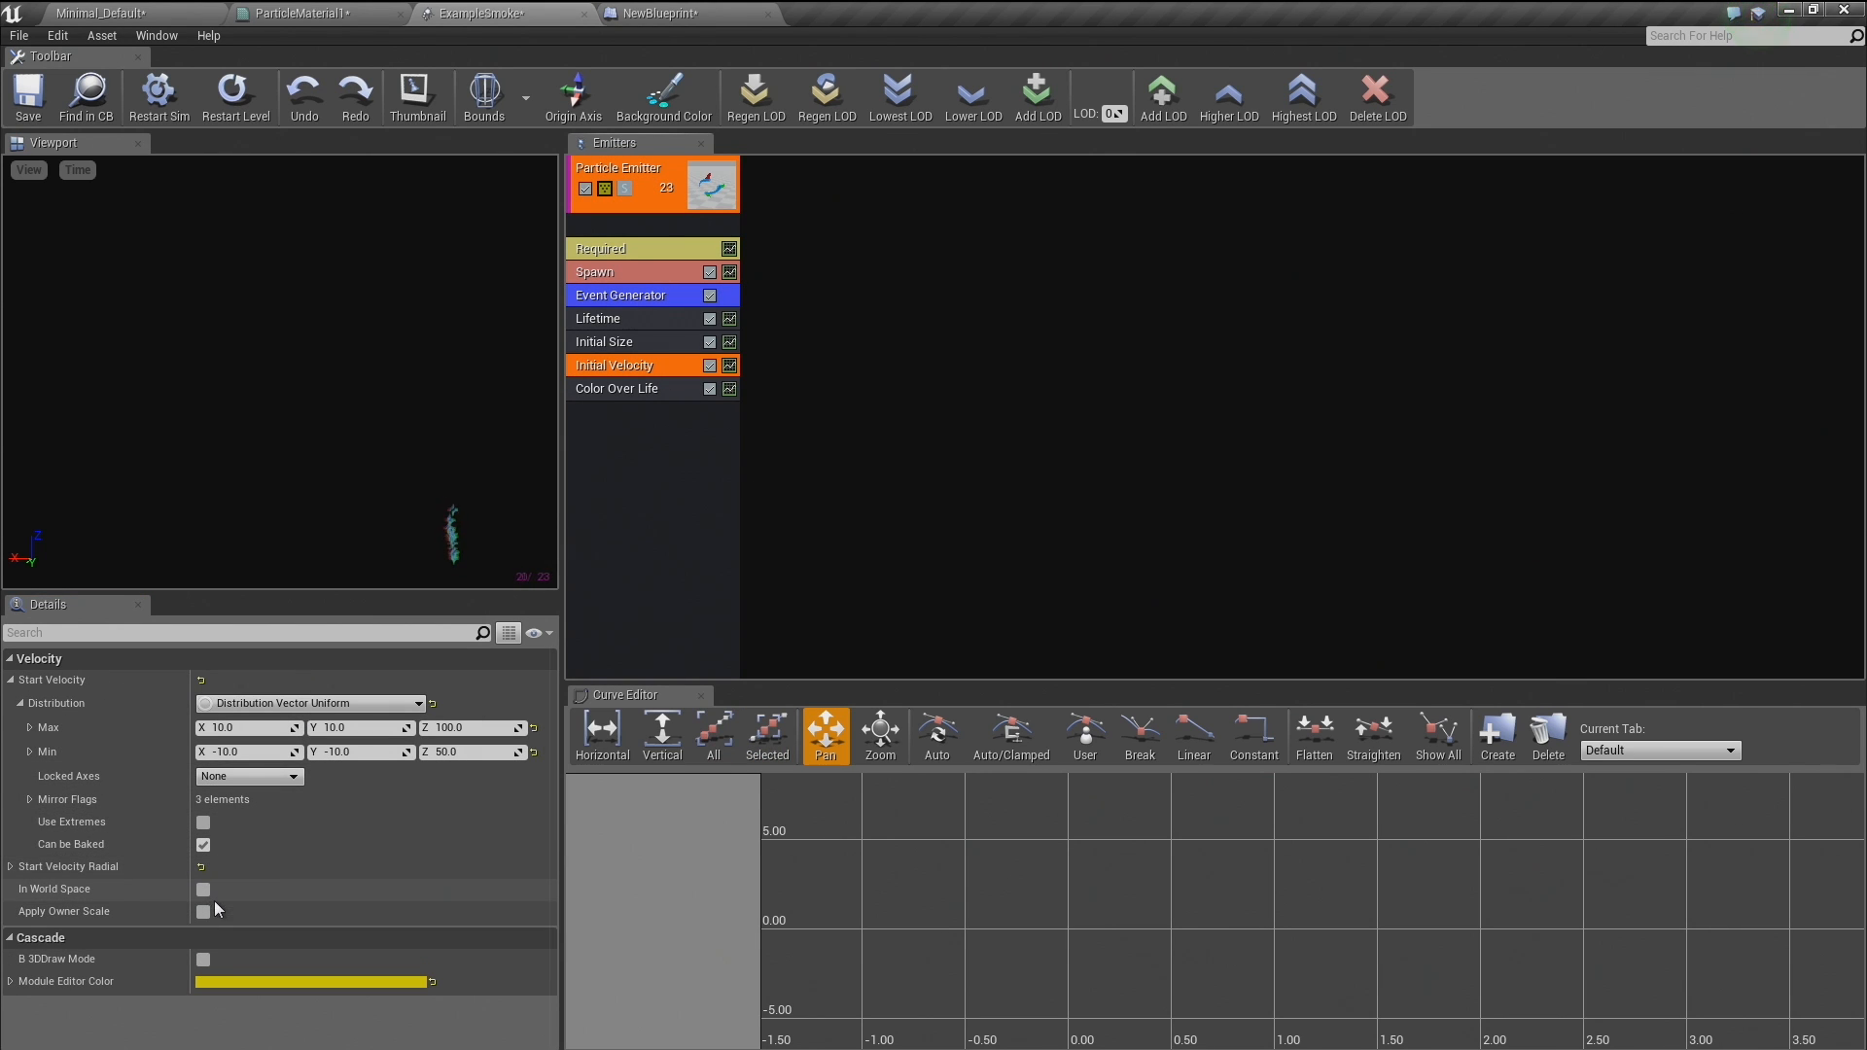
left_click(11, 866)
left_click(21, 891)
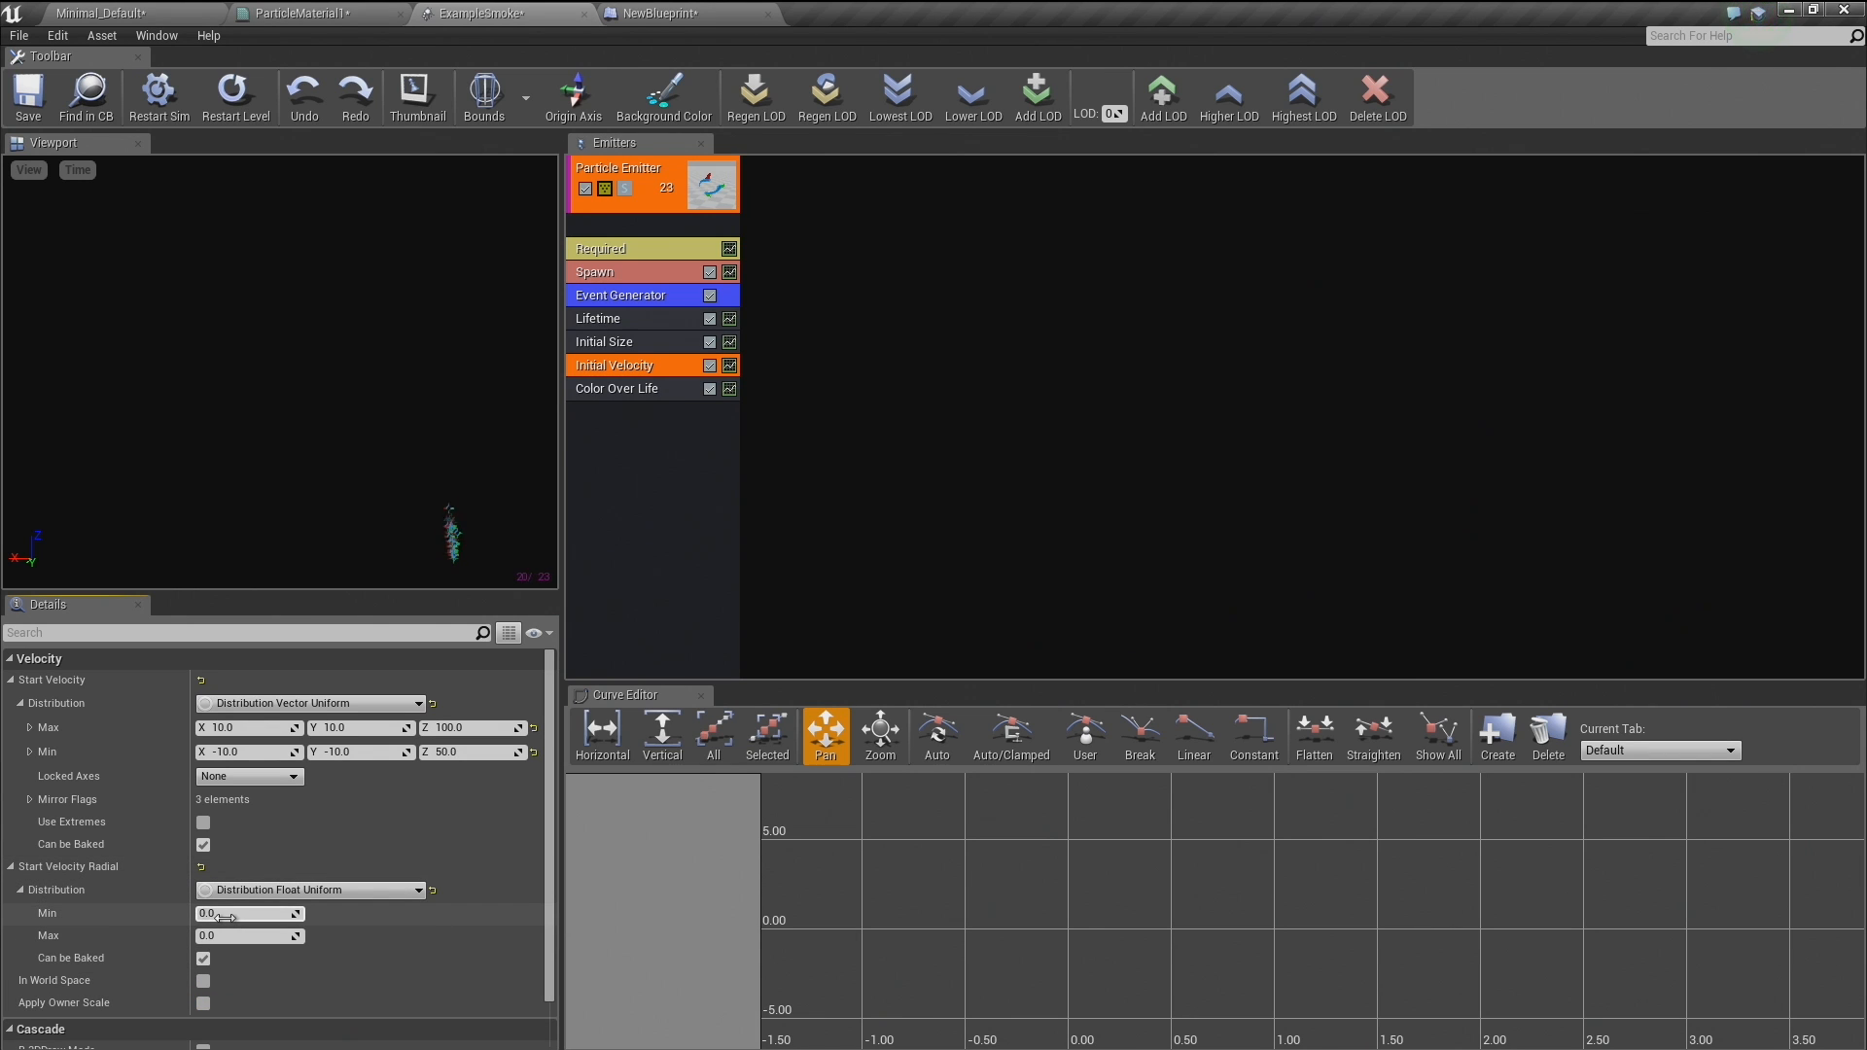
type("10")
key("Return")
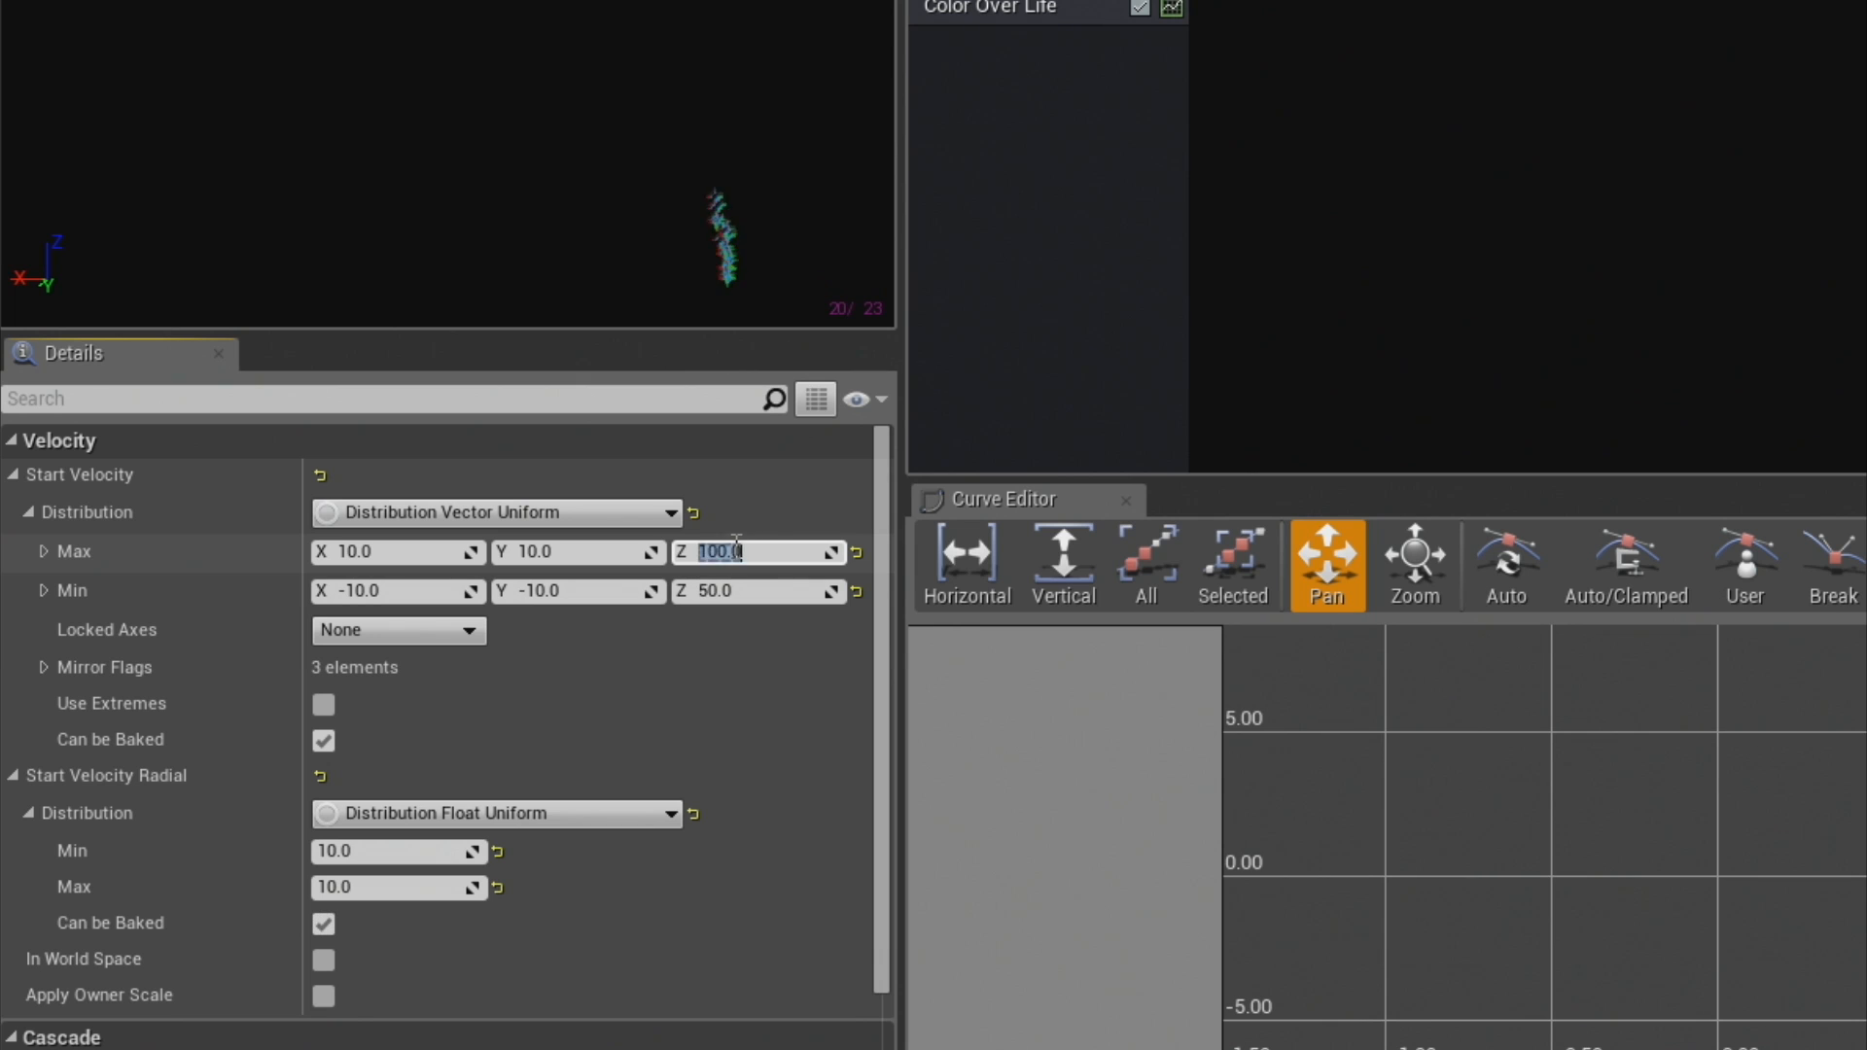
Set the maximum and minimum Start Velocity vectors of the Initial Velocity module to 0 on X, Y and Z.
left_click(798, 597)
type("0")
key("Return")
left_click(577, 559)
type("0")
key("Return")
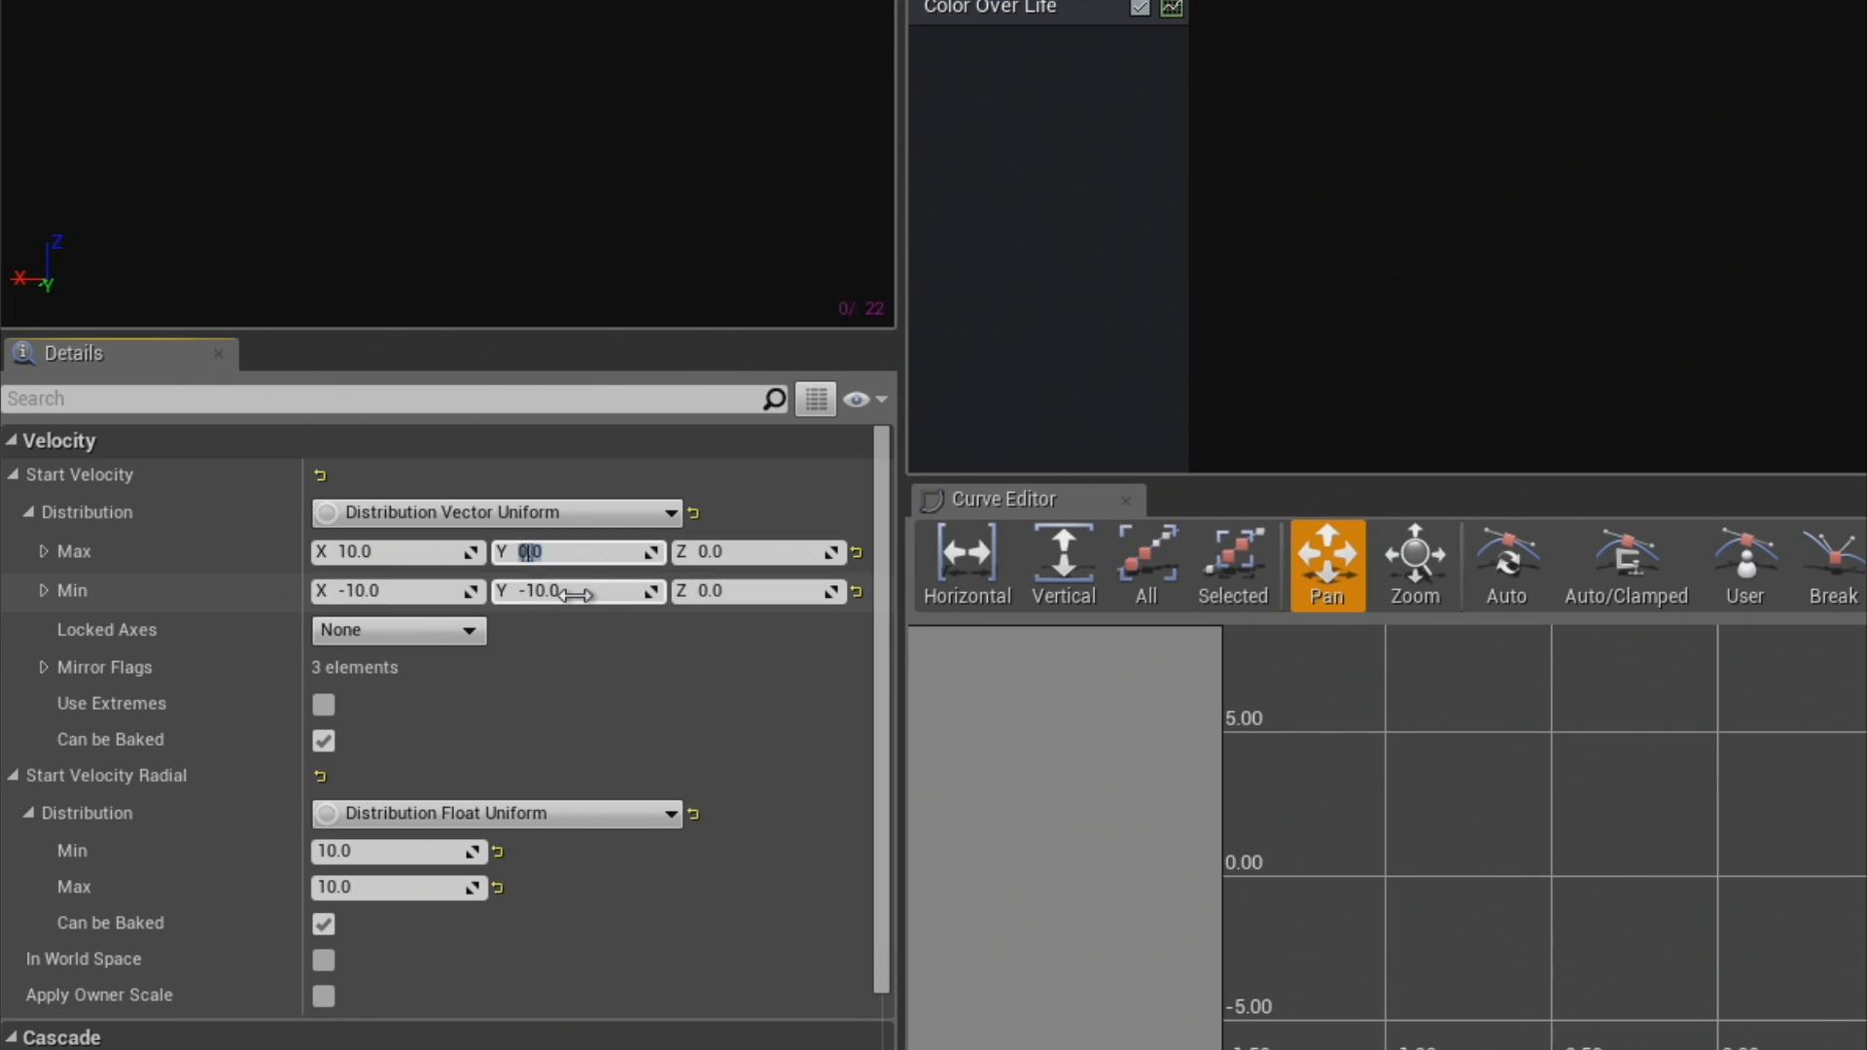
key("Return")
type("0")
key("Return")
left_click(411, 591)
type("0")
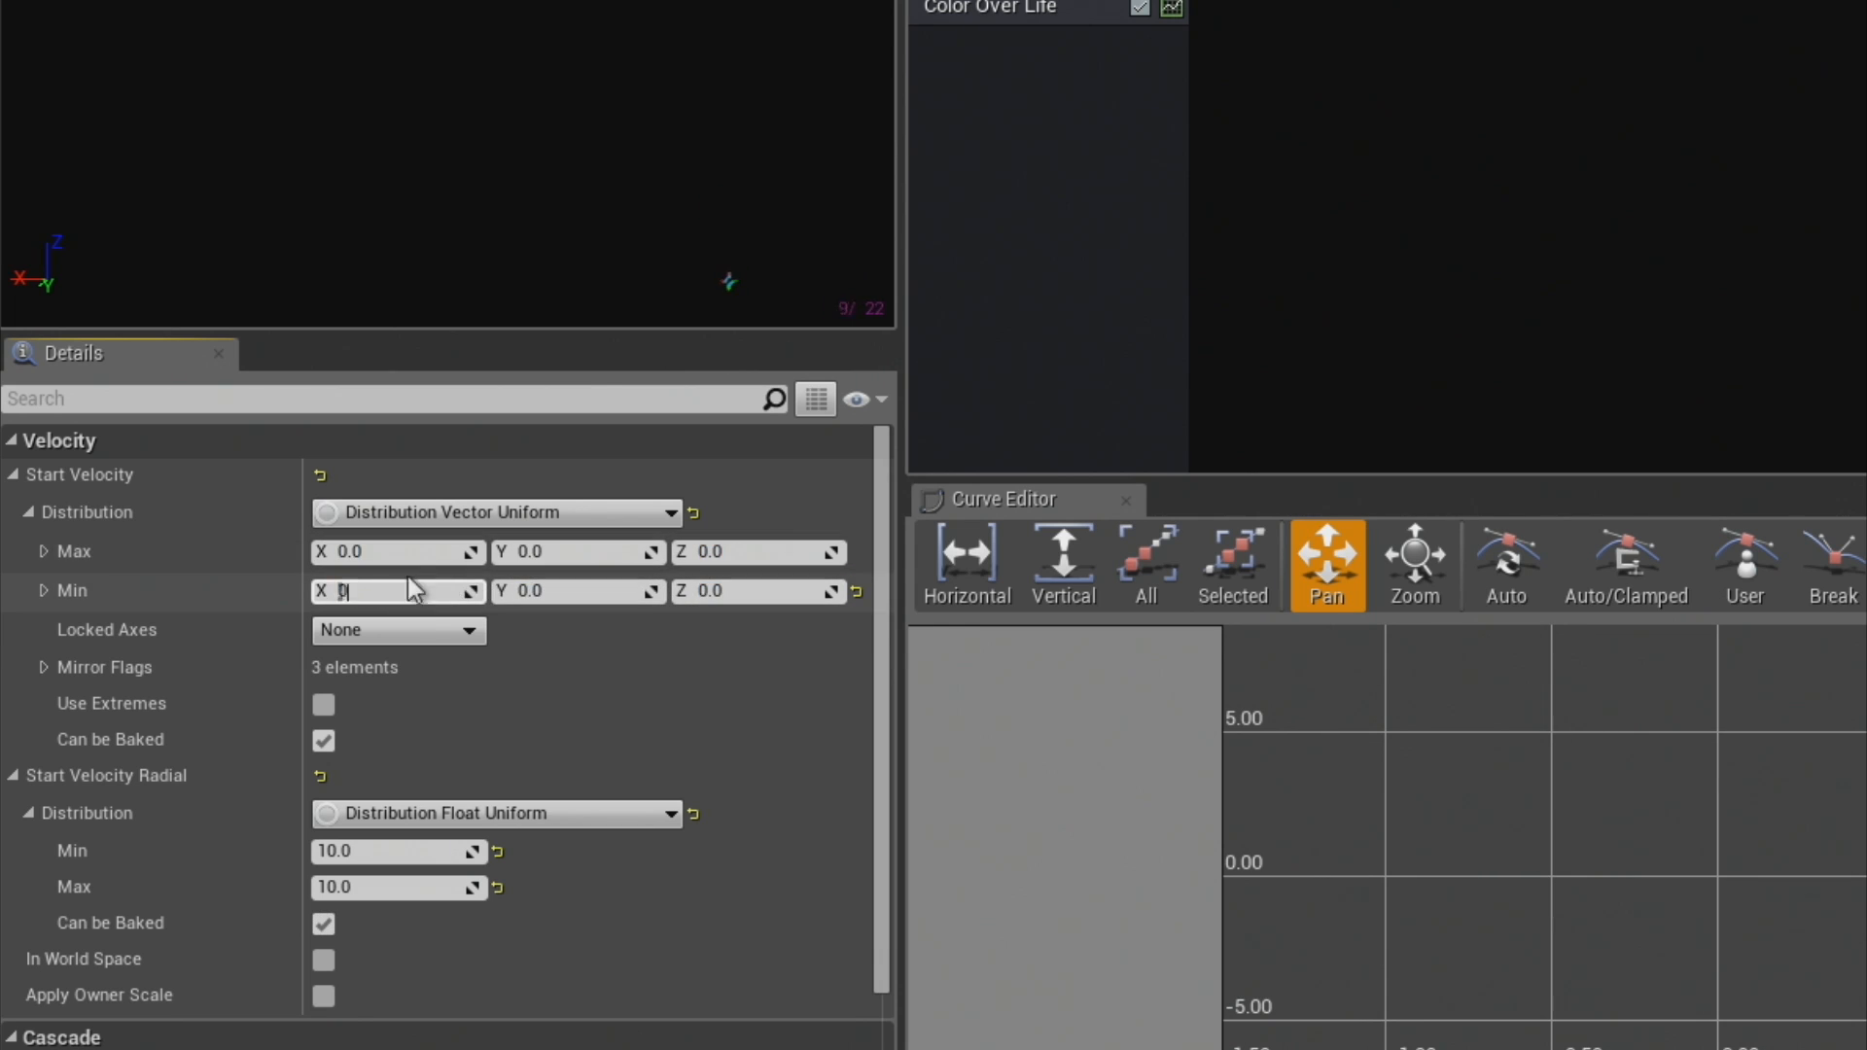
key("Return")
left_click(407, 552)
left_click(27, 513)
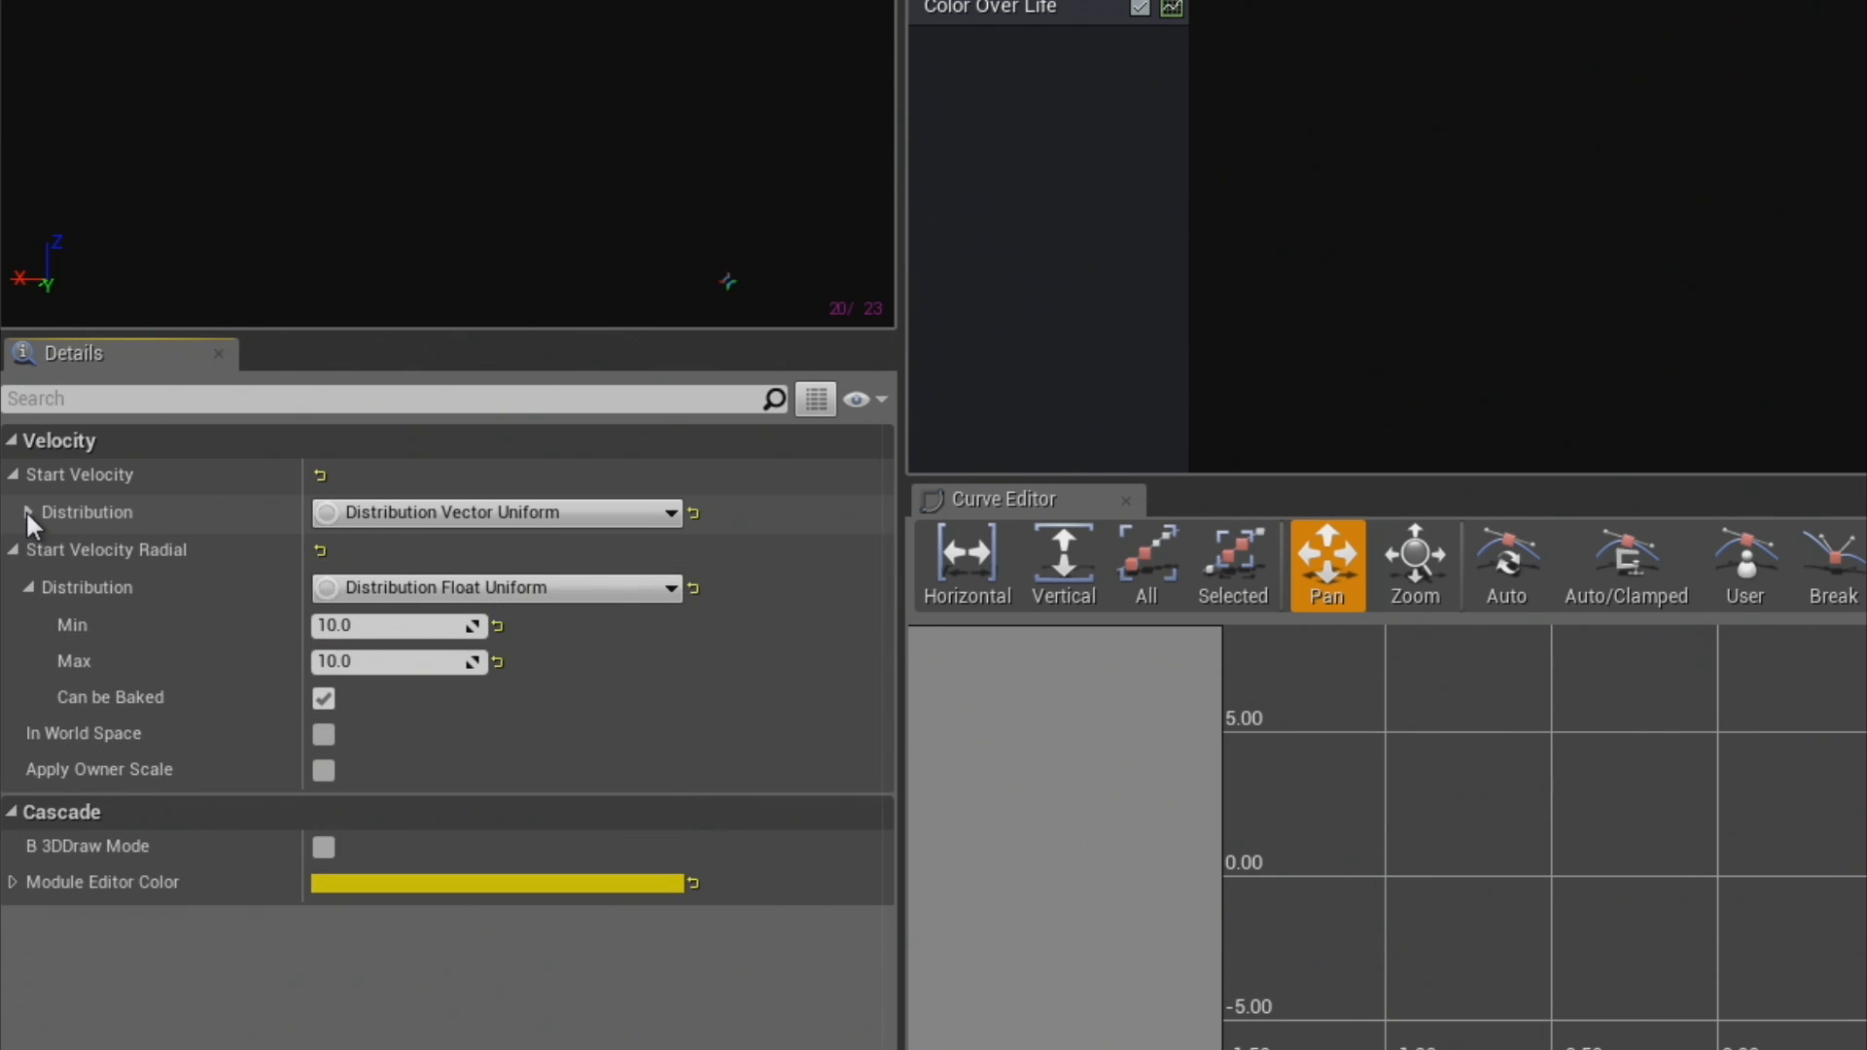
Add a Sphere location module to the emitter, place it between Event Generator and Lifetime, and enable its Velocity option.
left_click(1037, 185)
right_click(1036, 185)
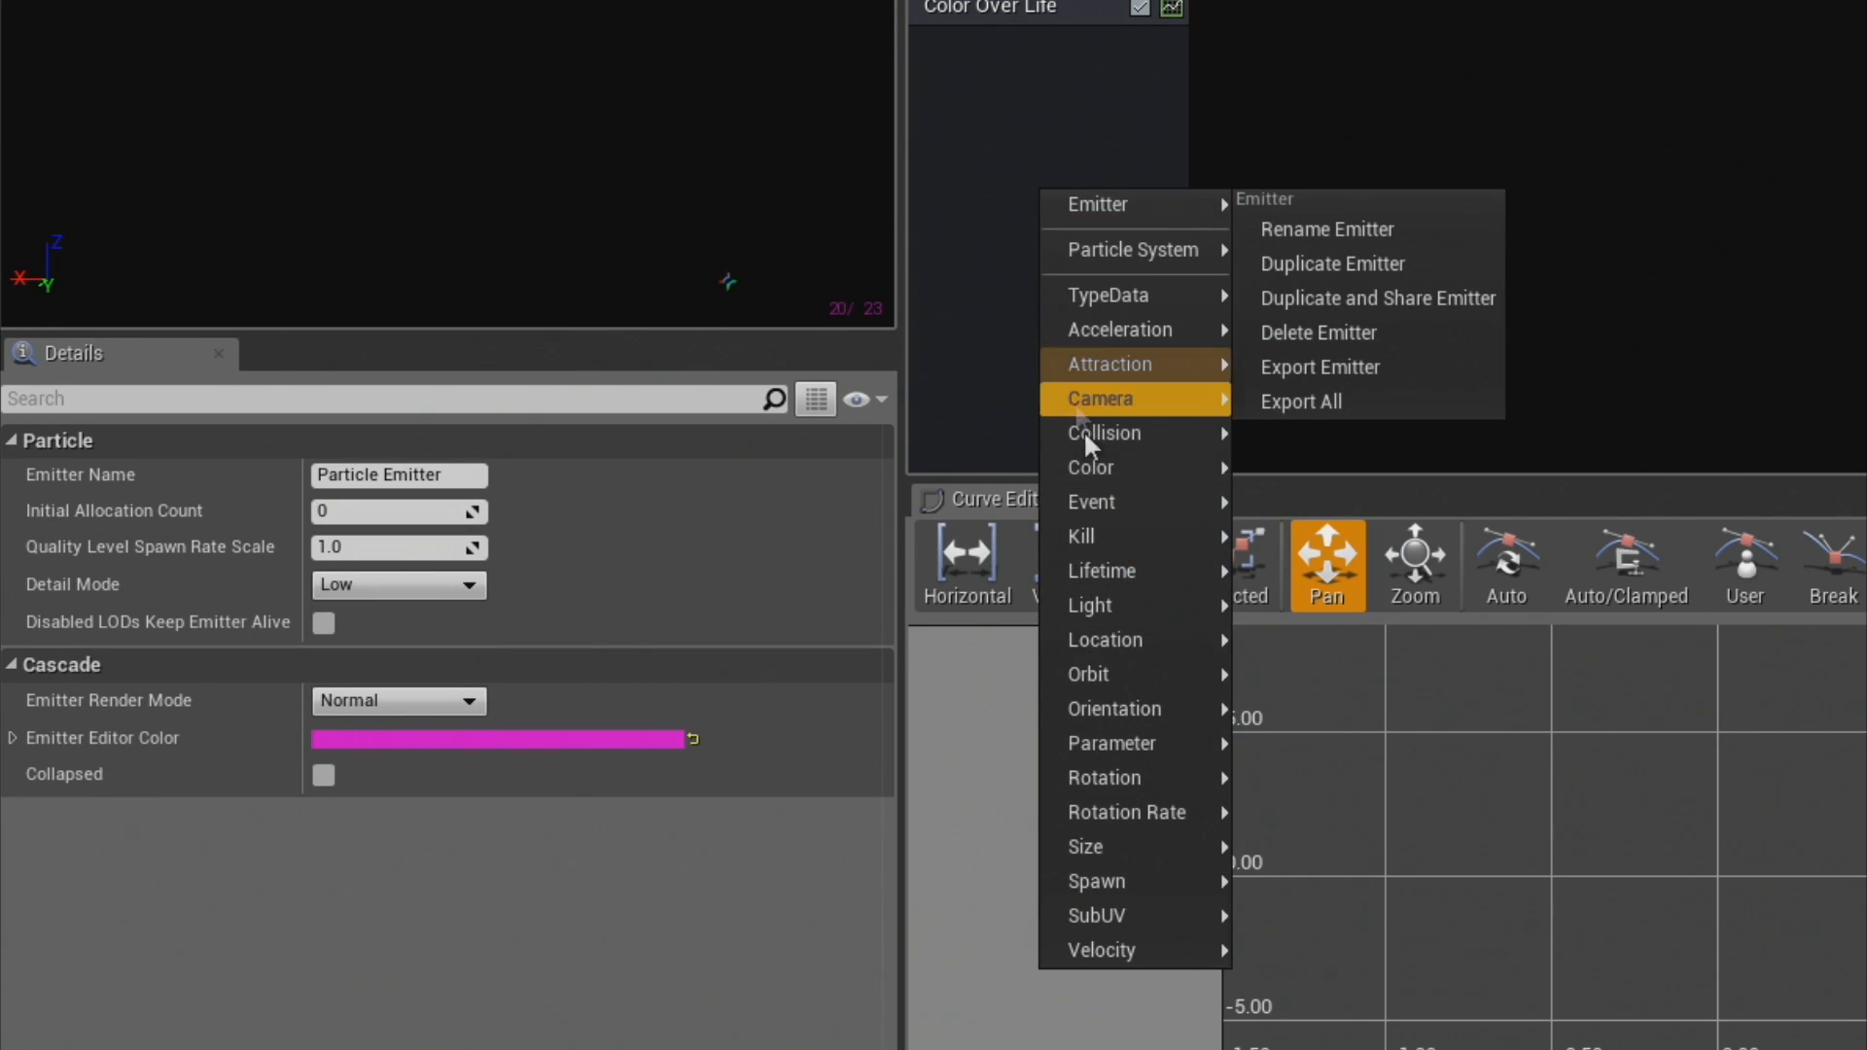
mouse_move(1121, 672)
mouse_move(1120, 638)
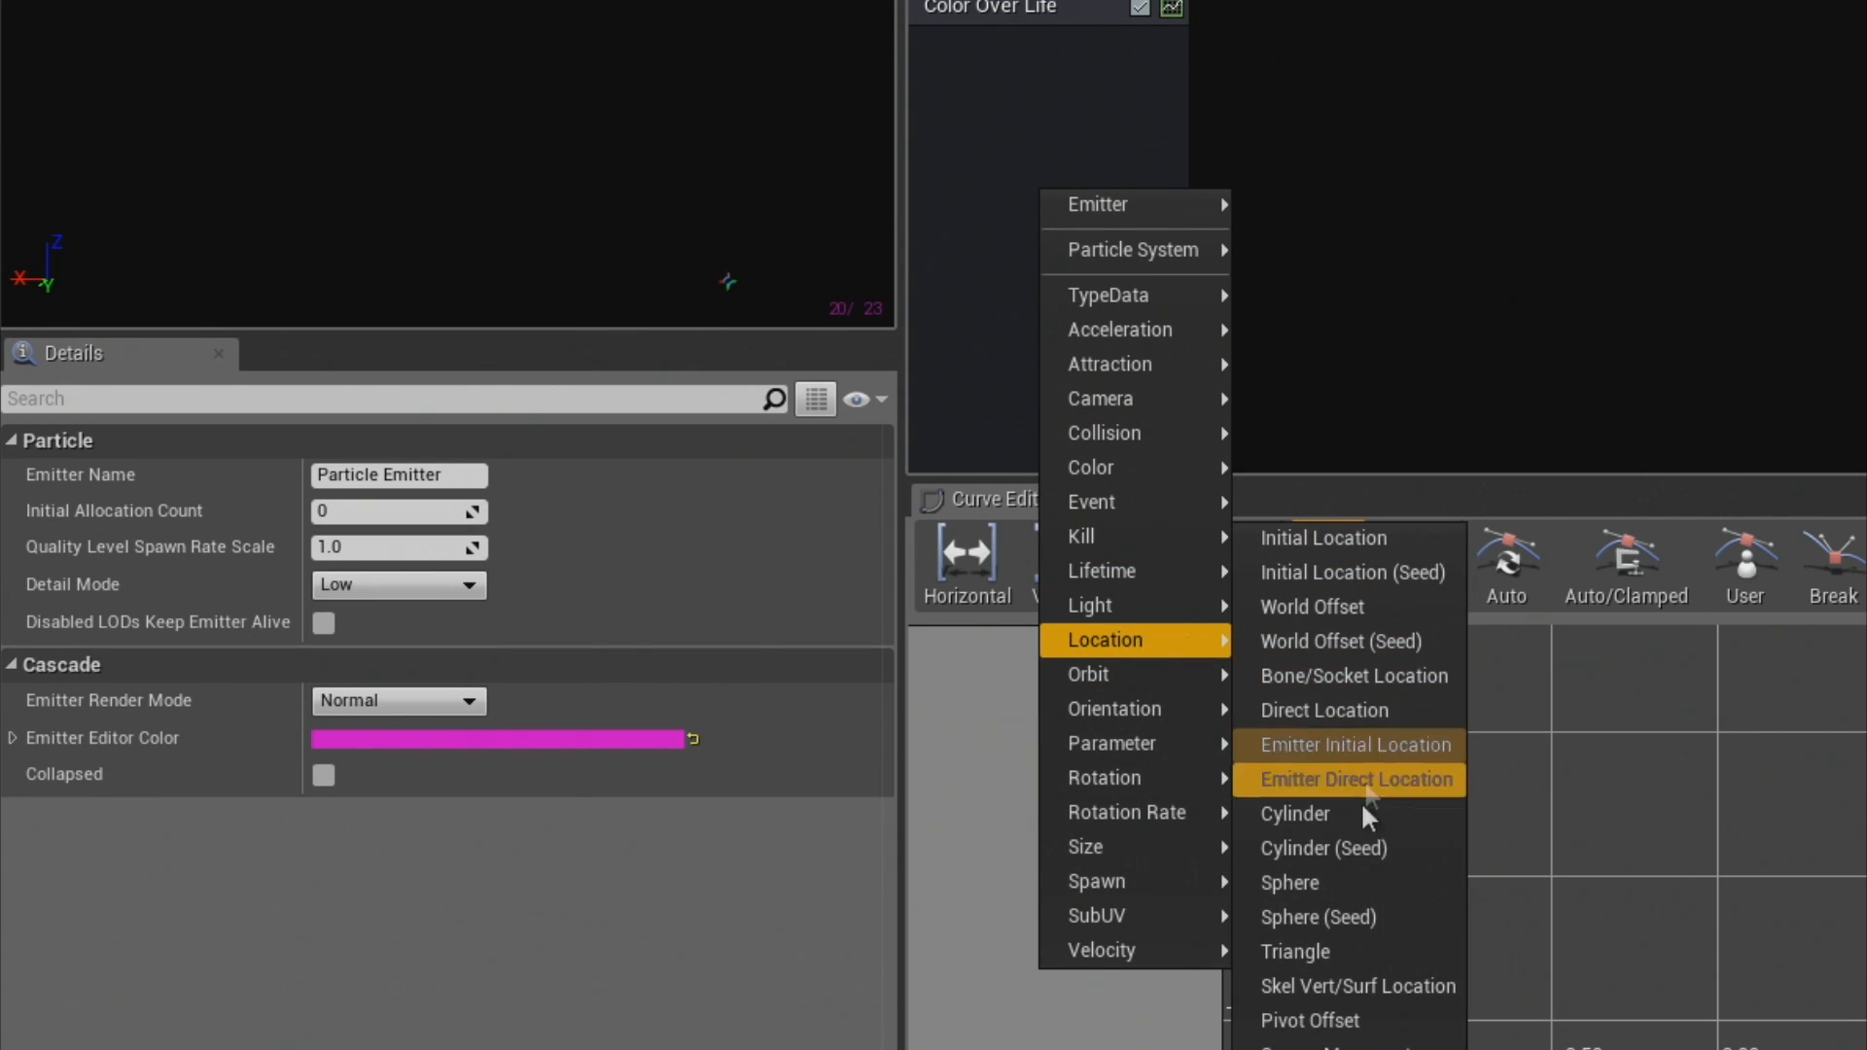
left_click(1347, 883)
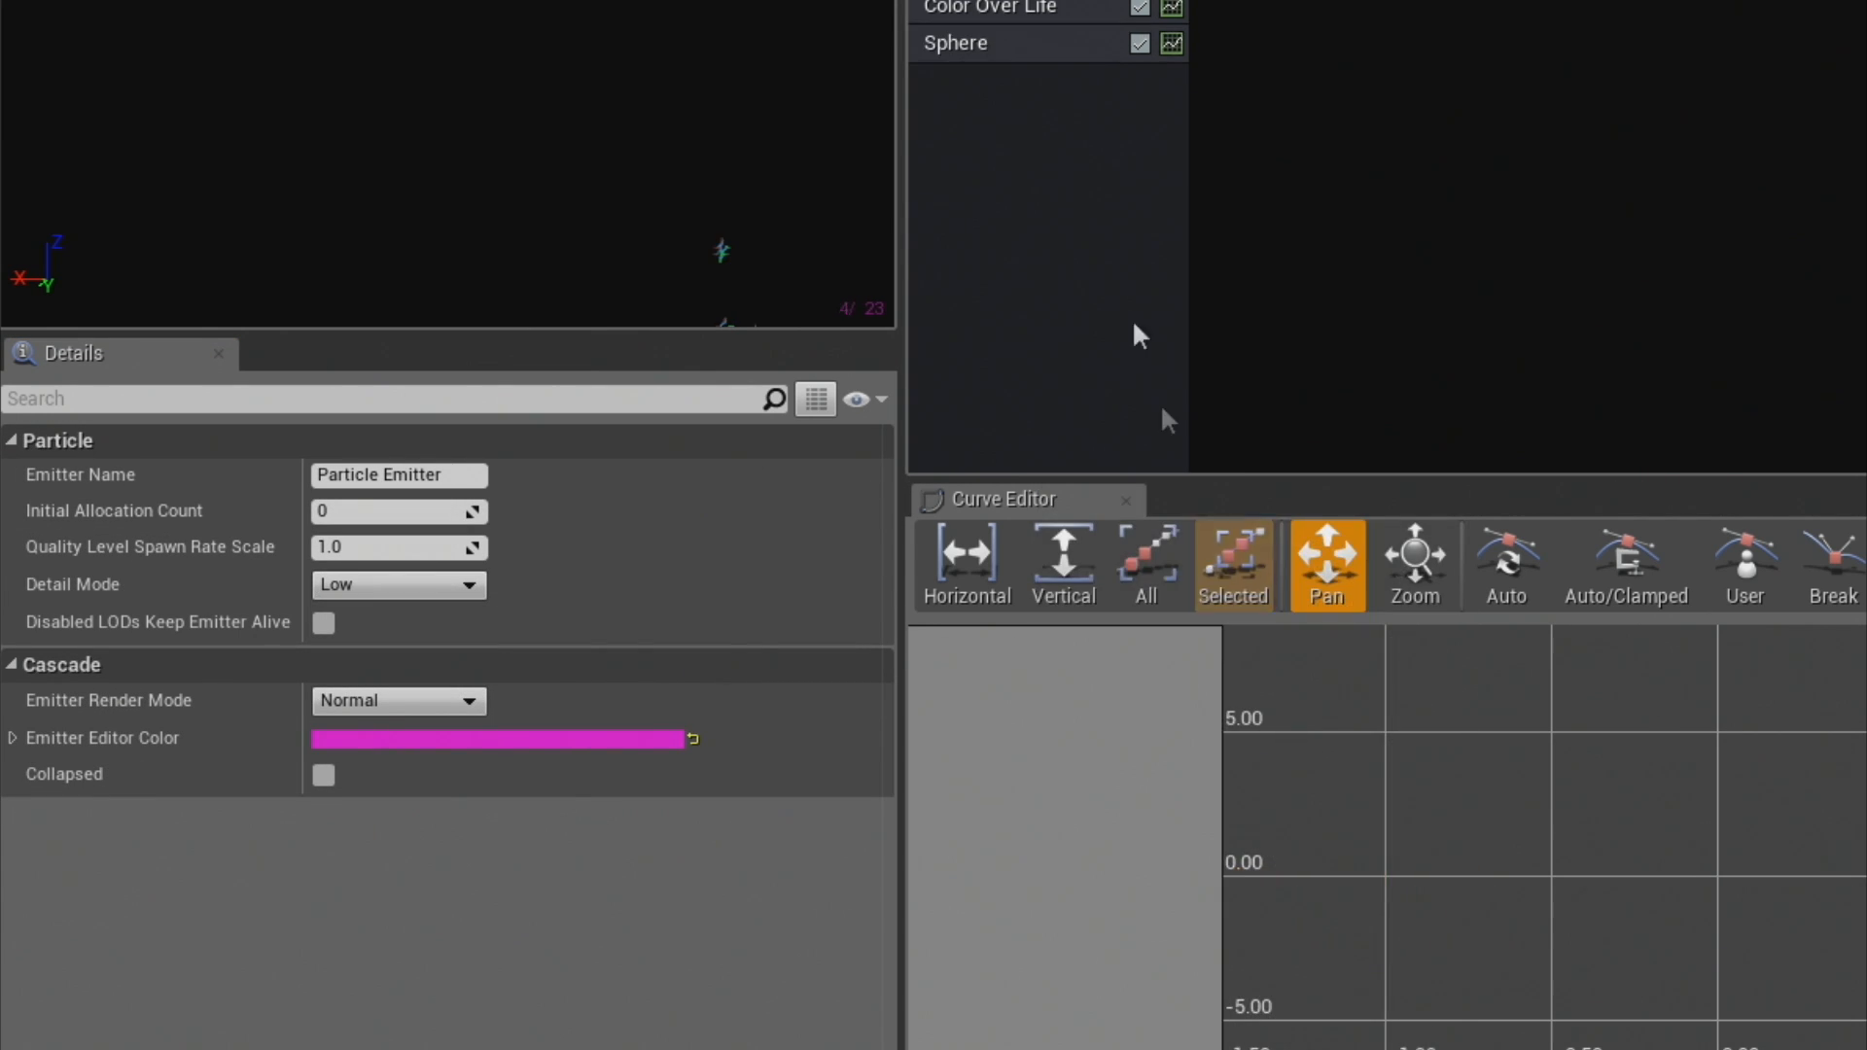
left_click(1073, 39)
key("Delete")
left_click_drag(1073, 4, 1073, 0)
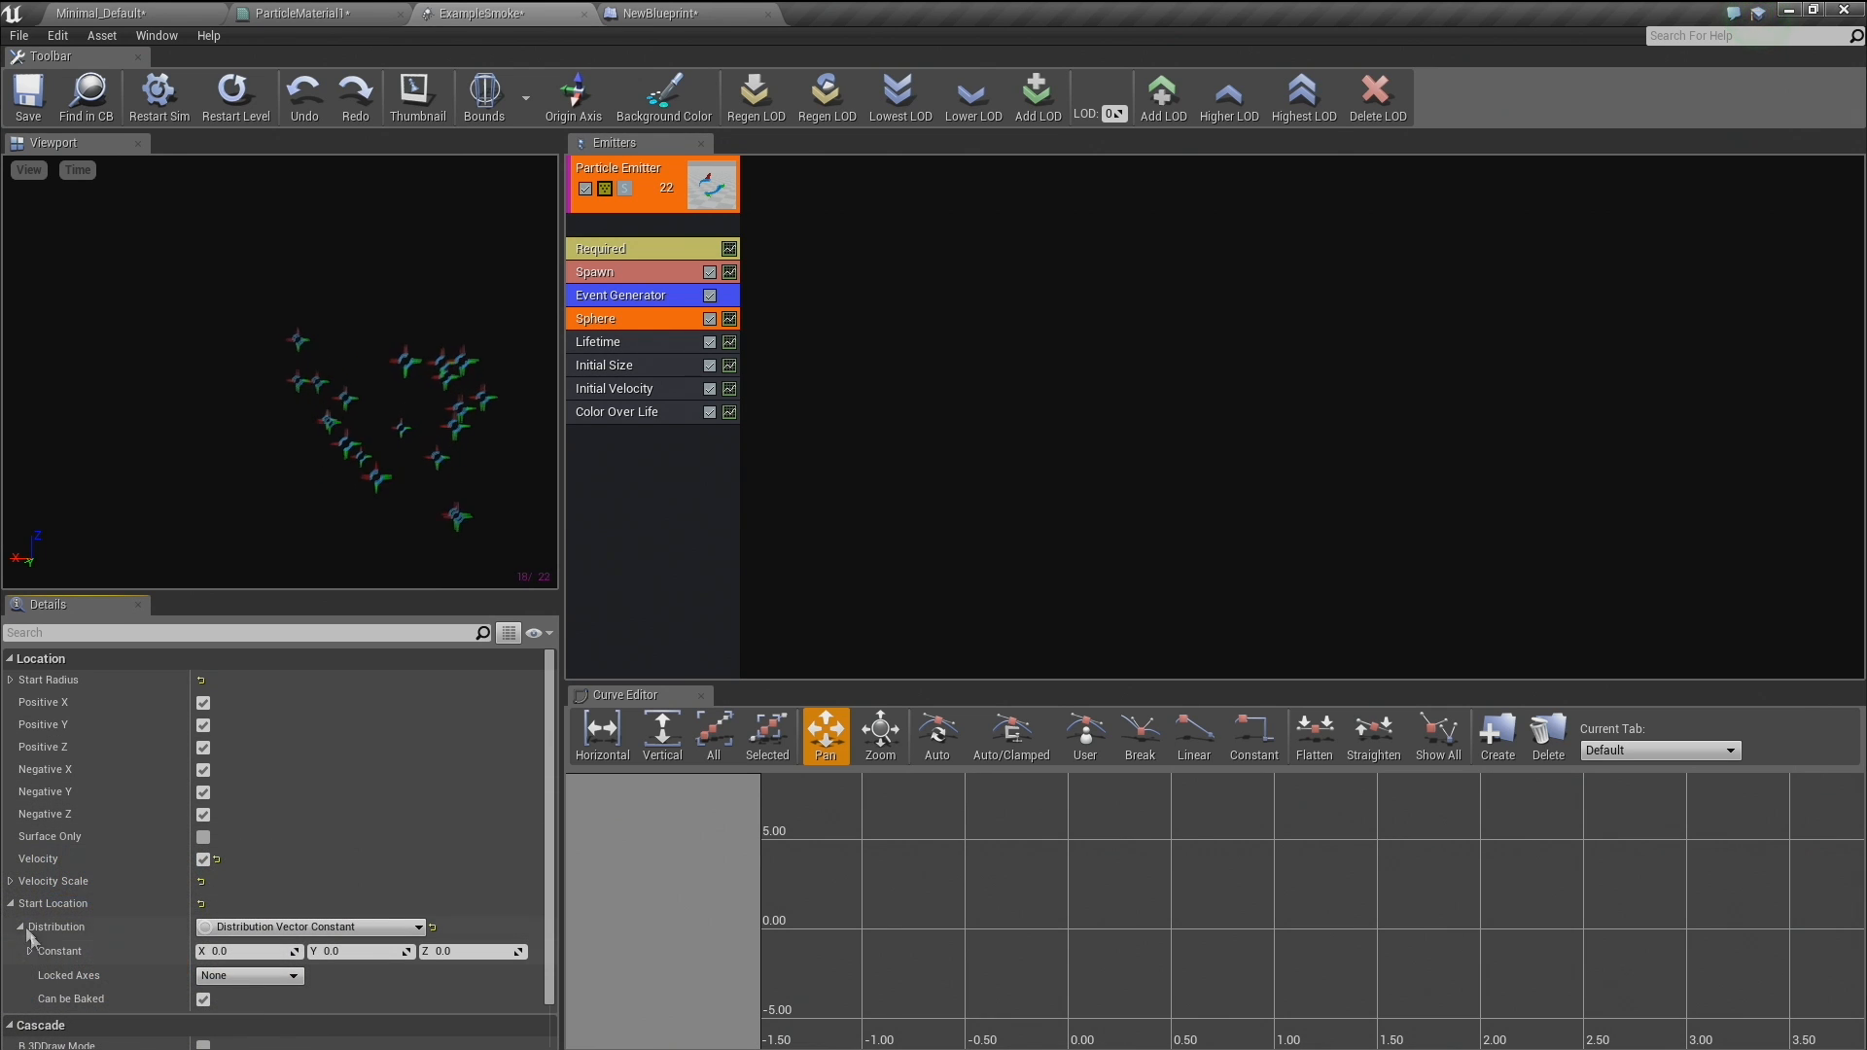
Set the constant Velocity Scale of the Sphere module to 5.
left_click(10, 882)
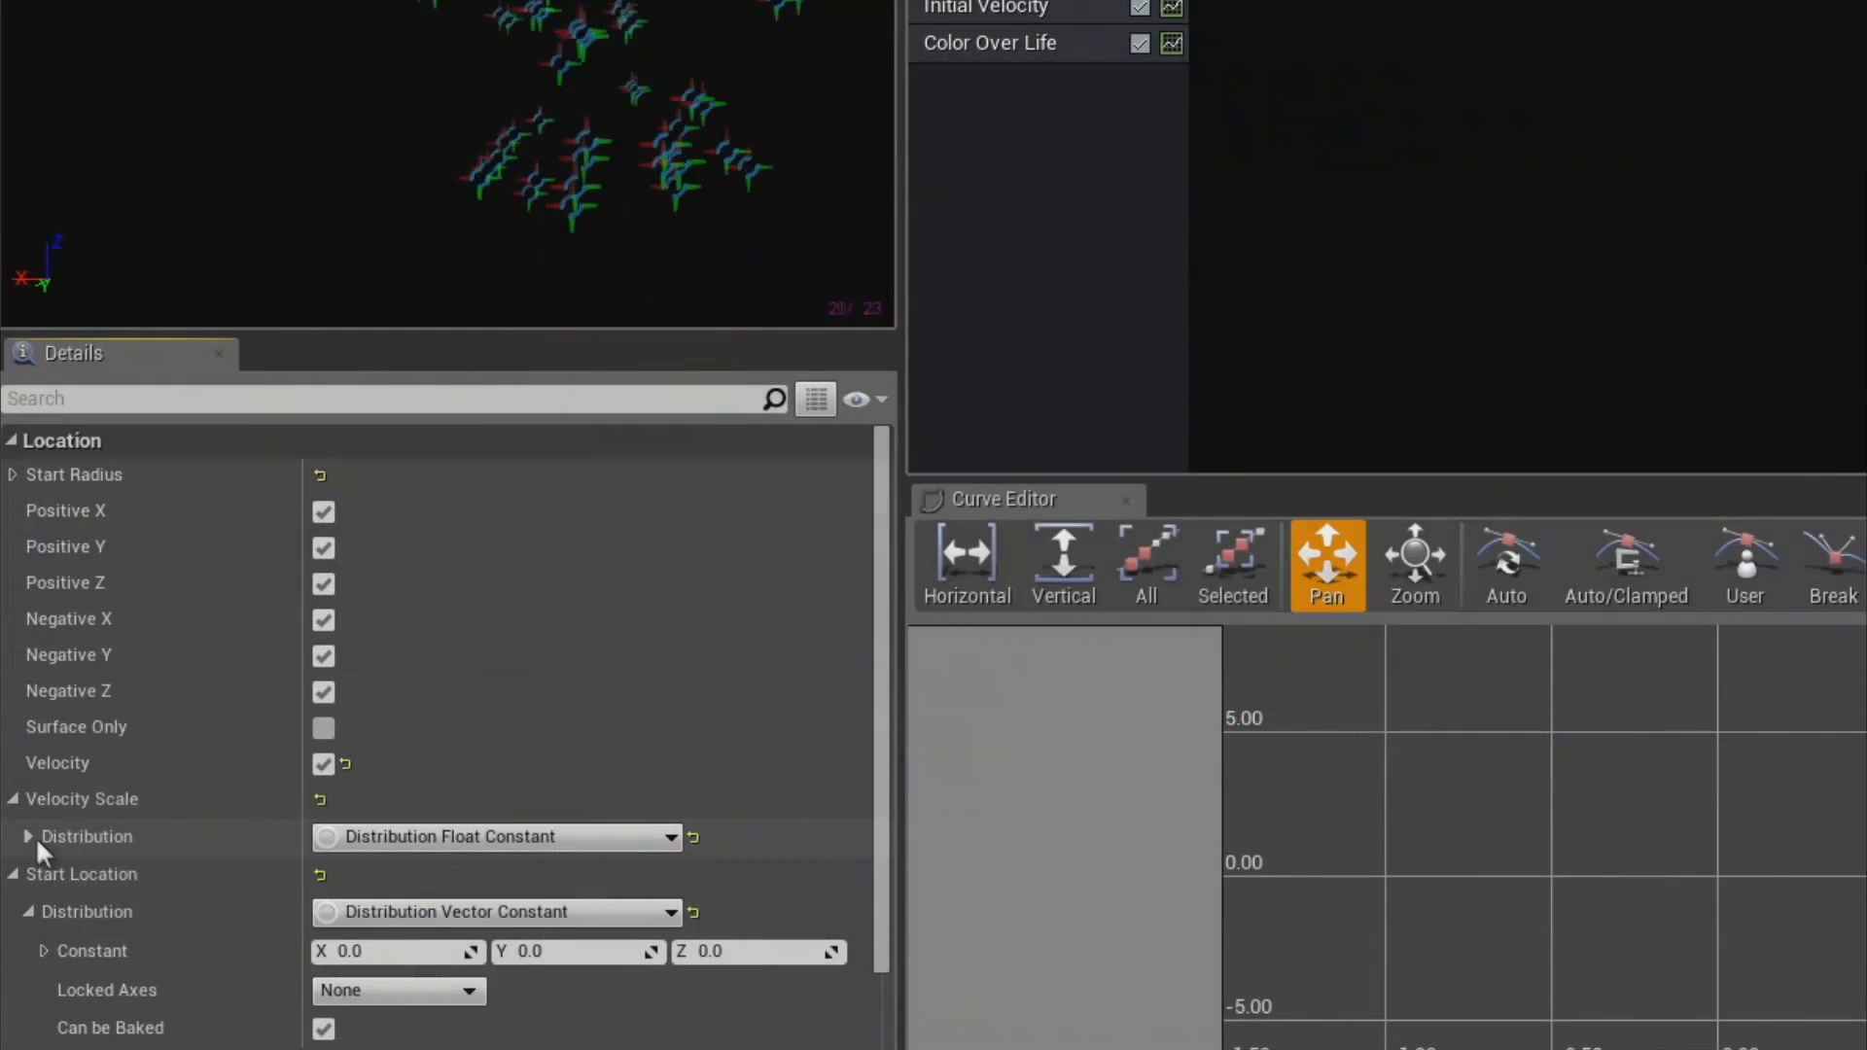
left_click(29, 838)
left_click(372, 878)
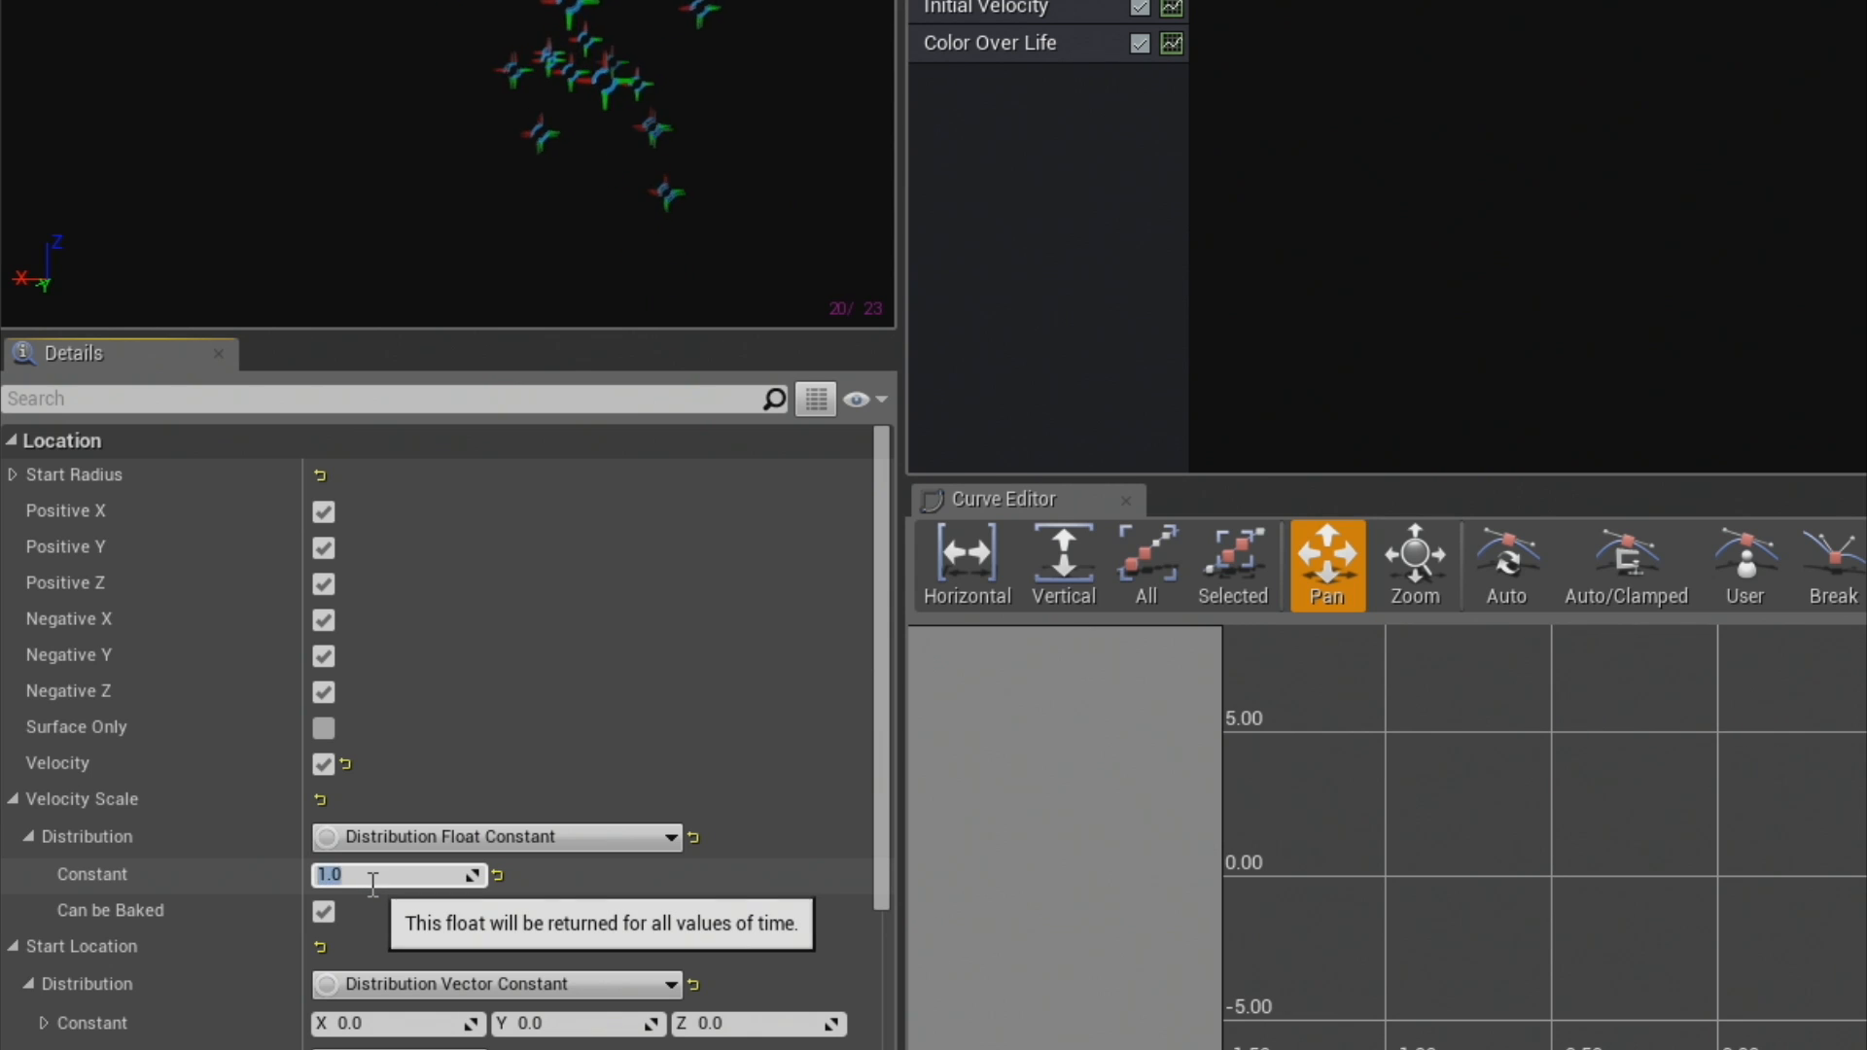
type("5")
key("Return")
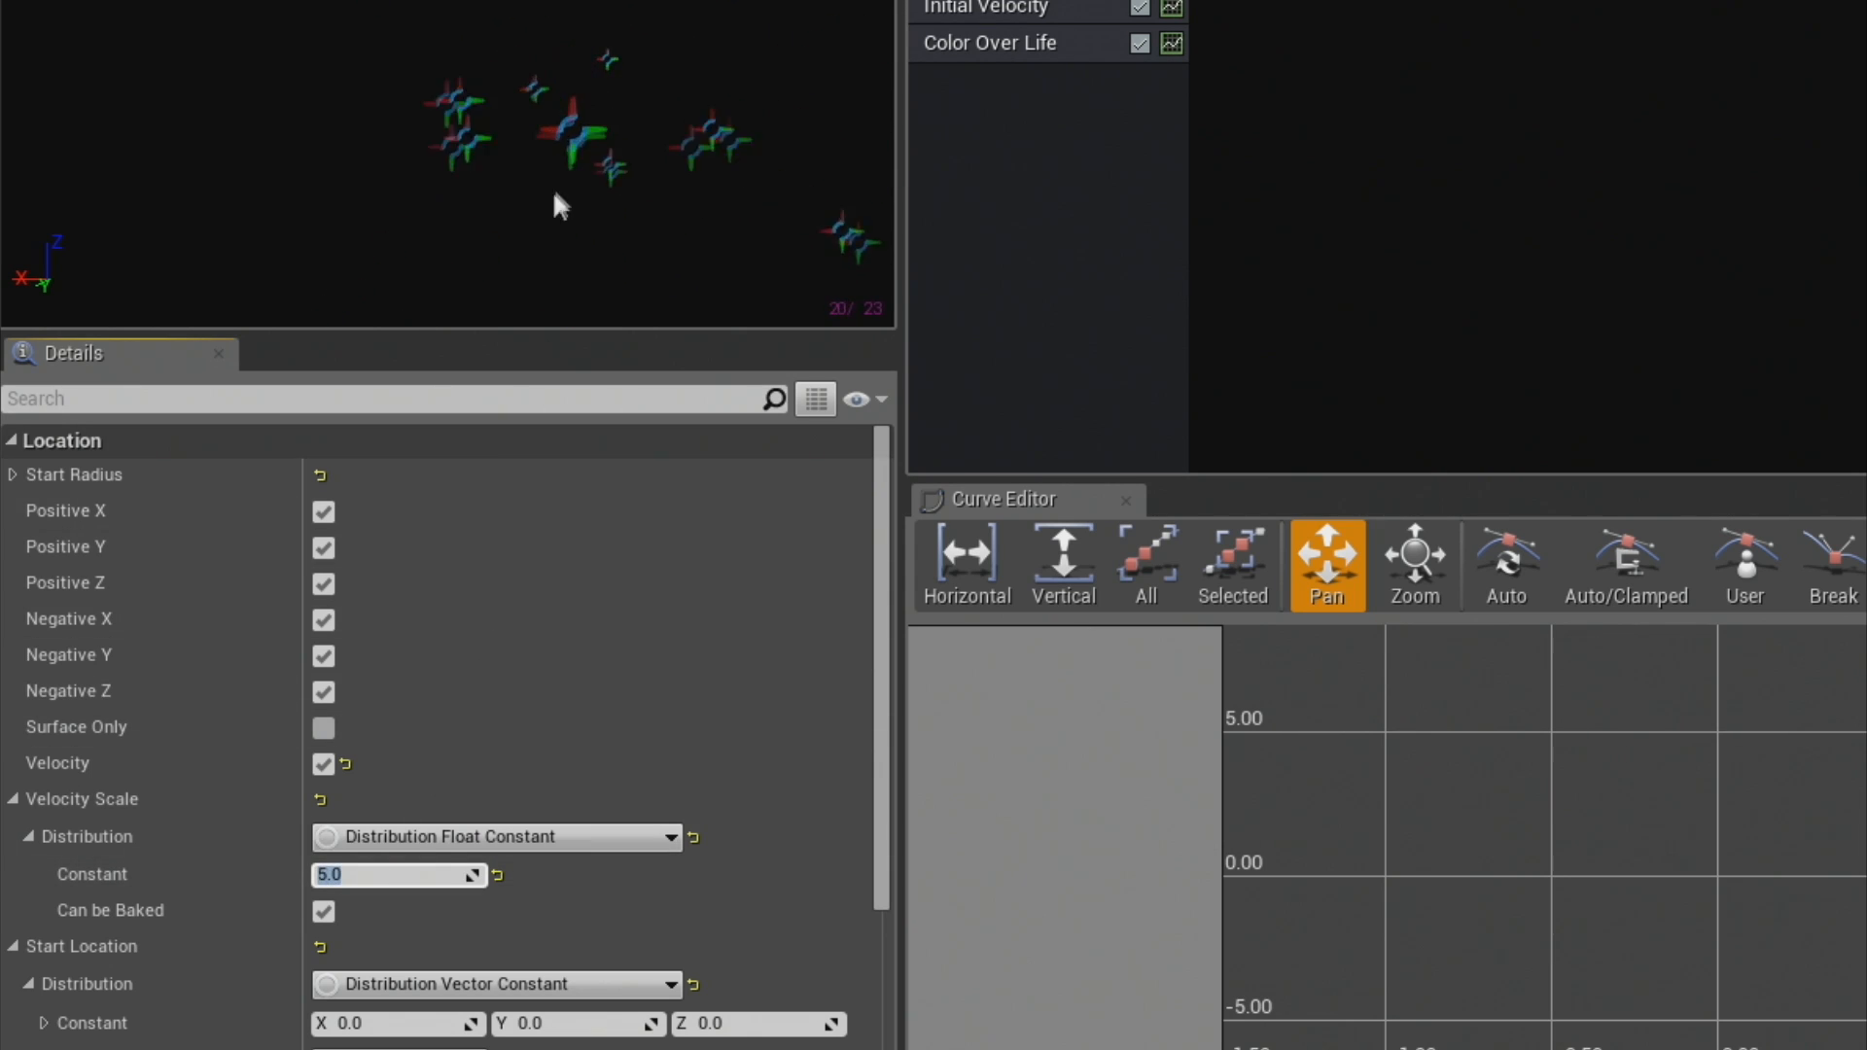
left_click(555, 194)
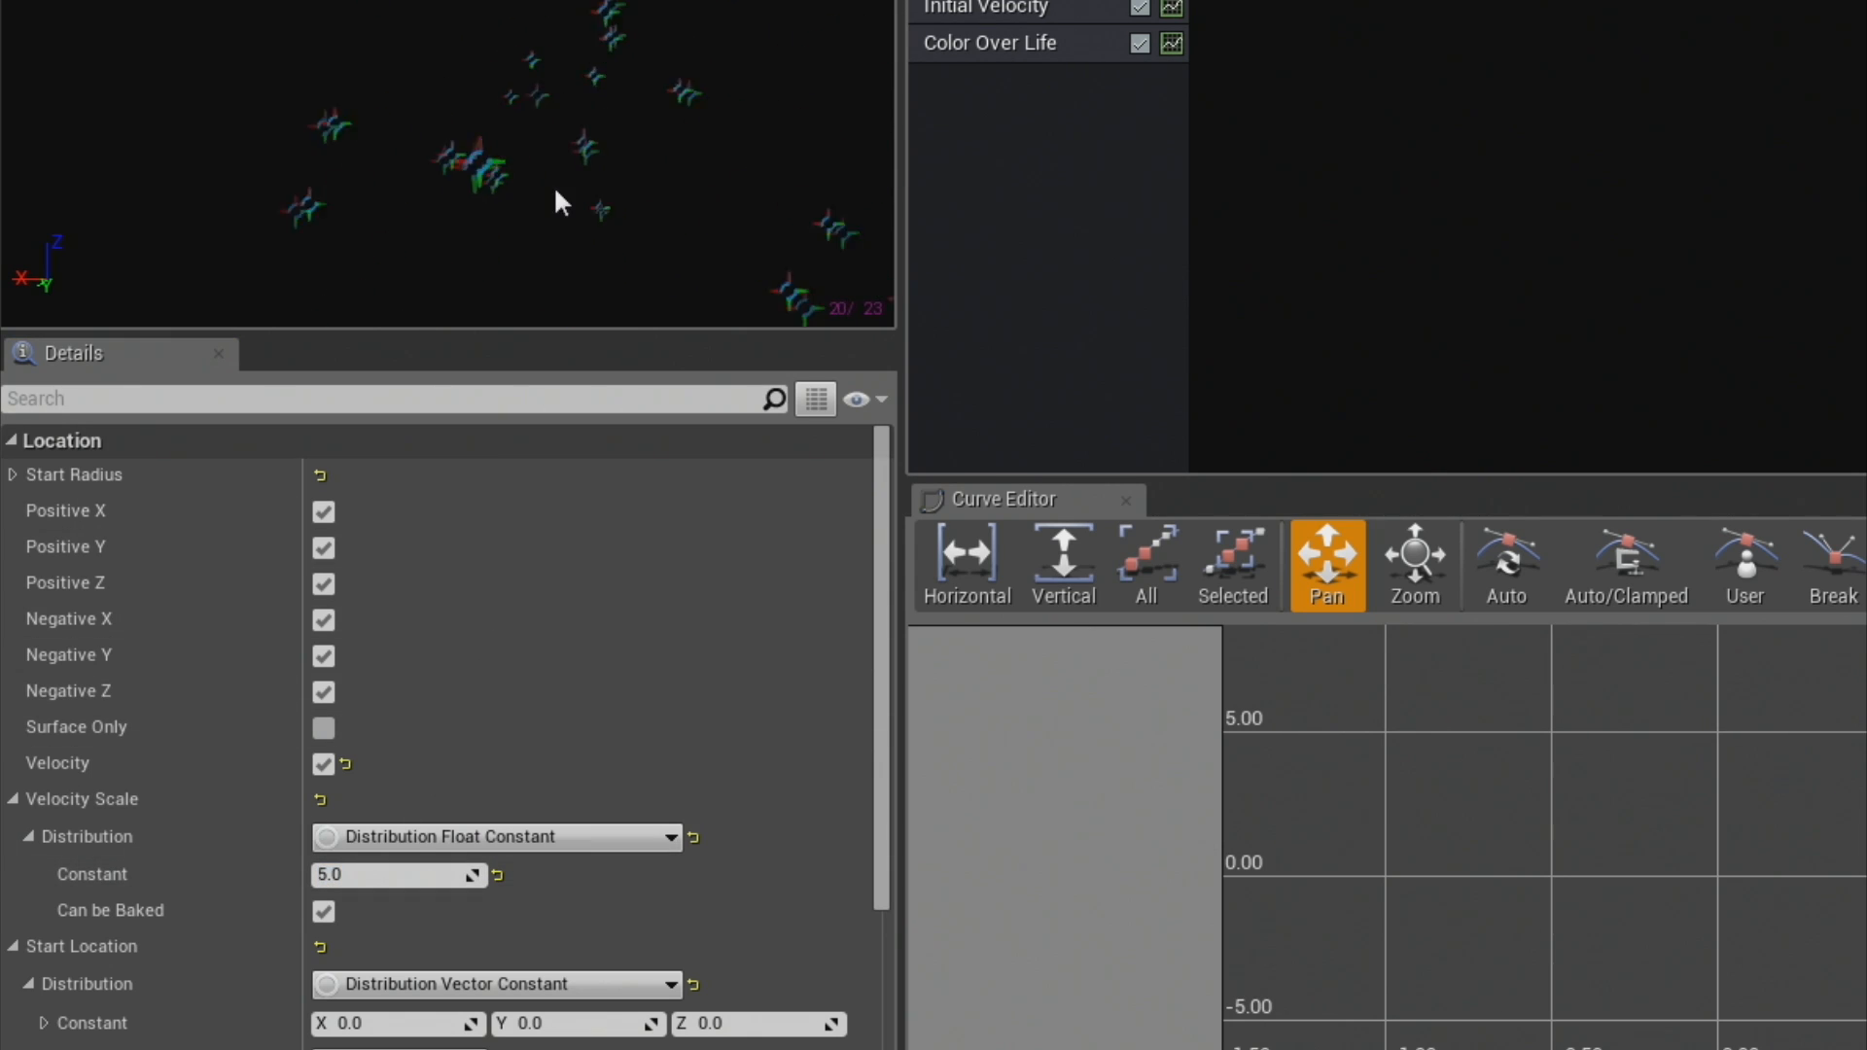
Enable Surface Only on the Sphere module and set its constant Start Radius to 8.
left_click(323, 728)
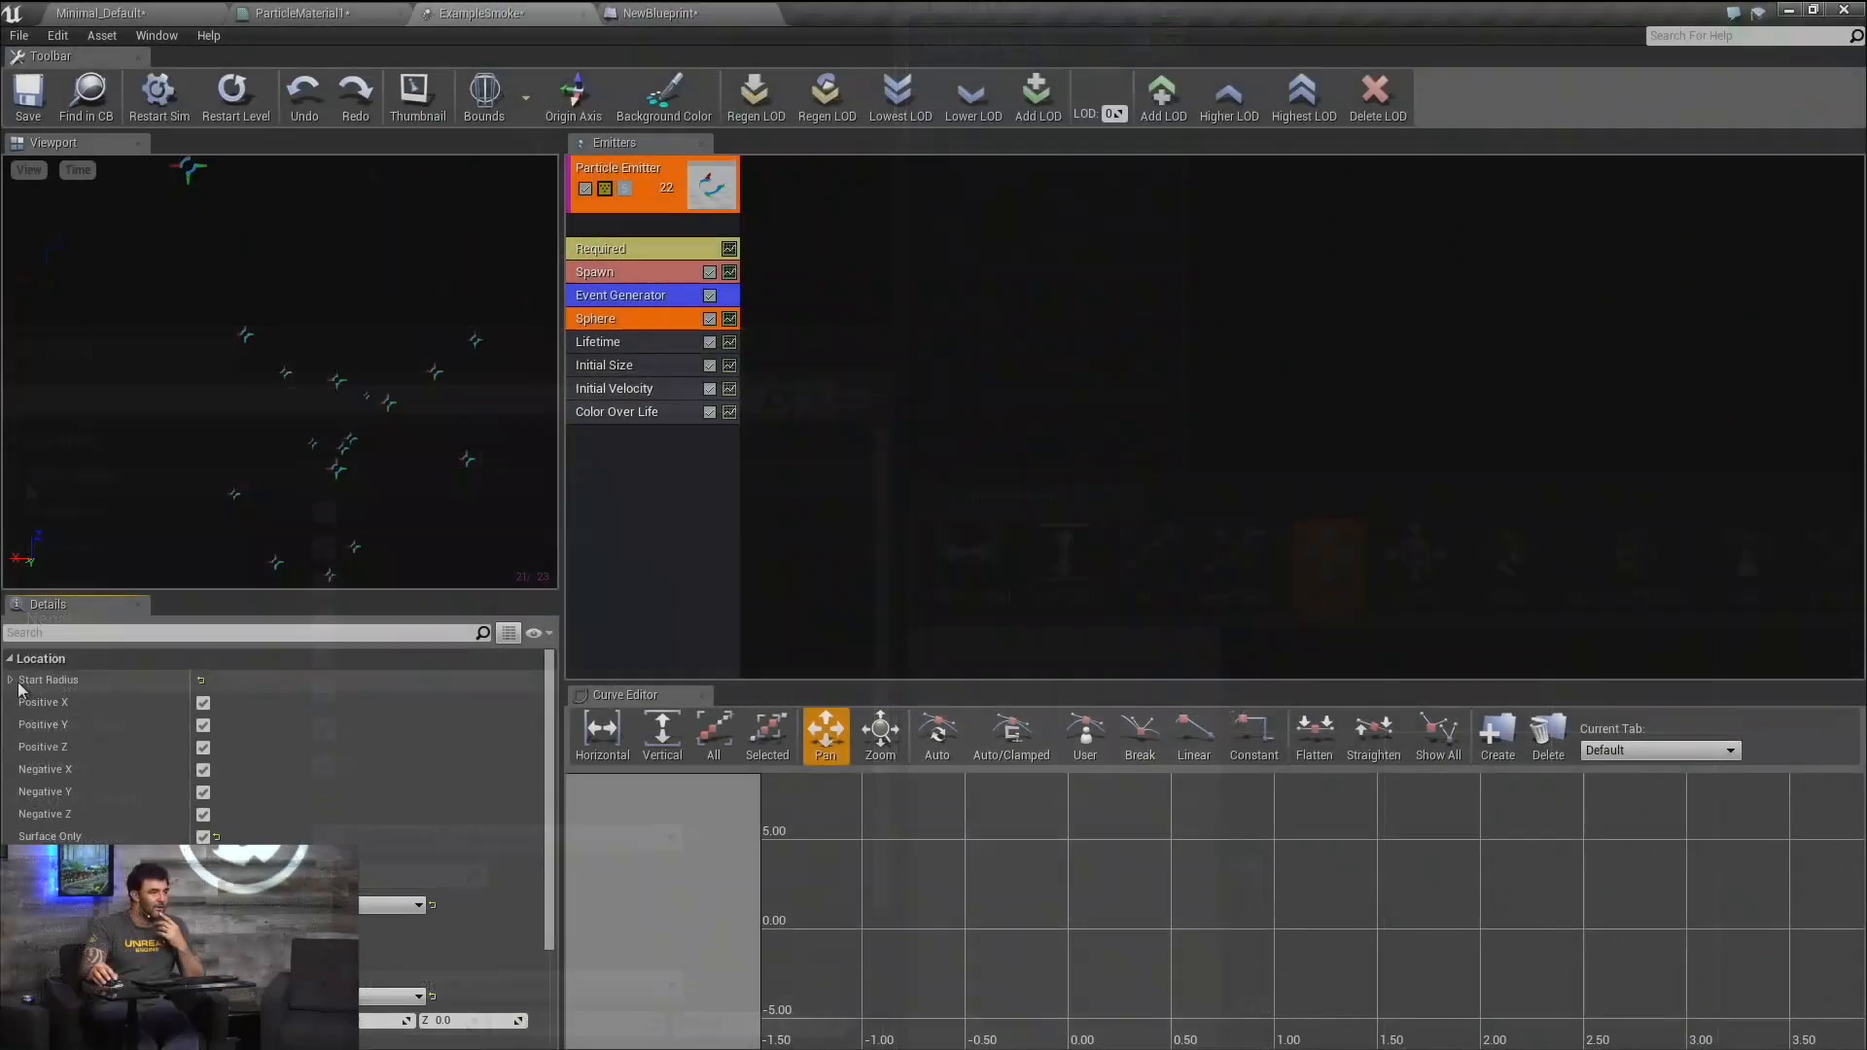
left_click(13, 681)
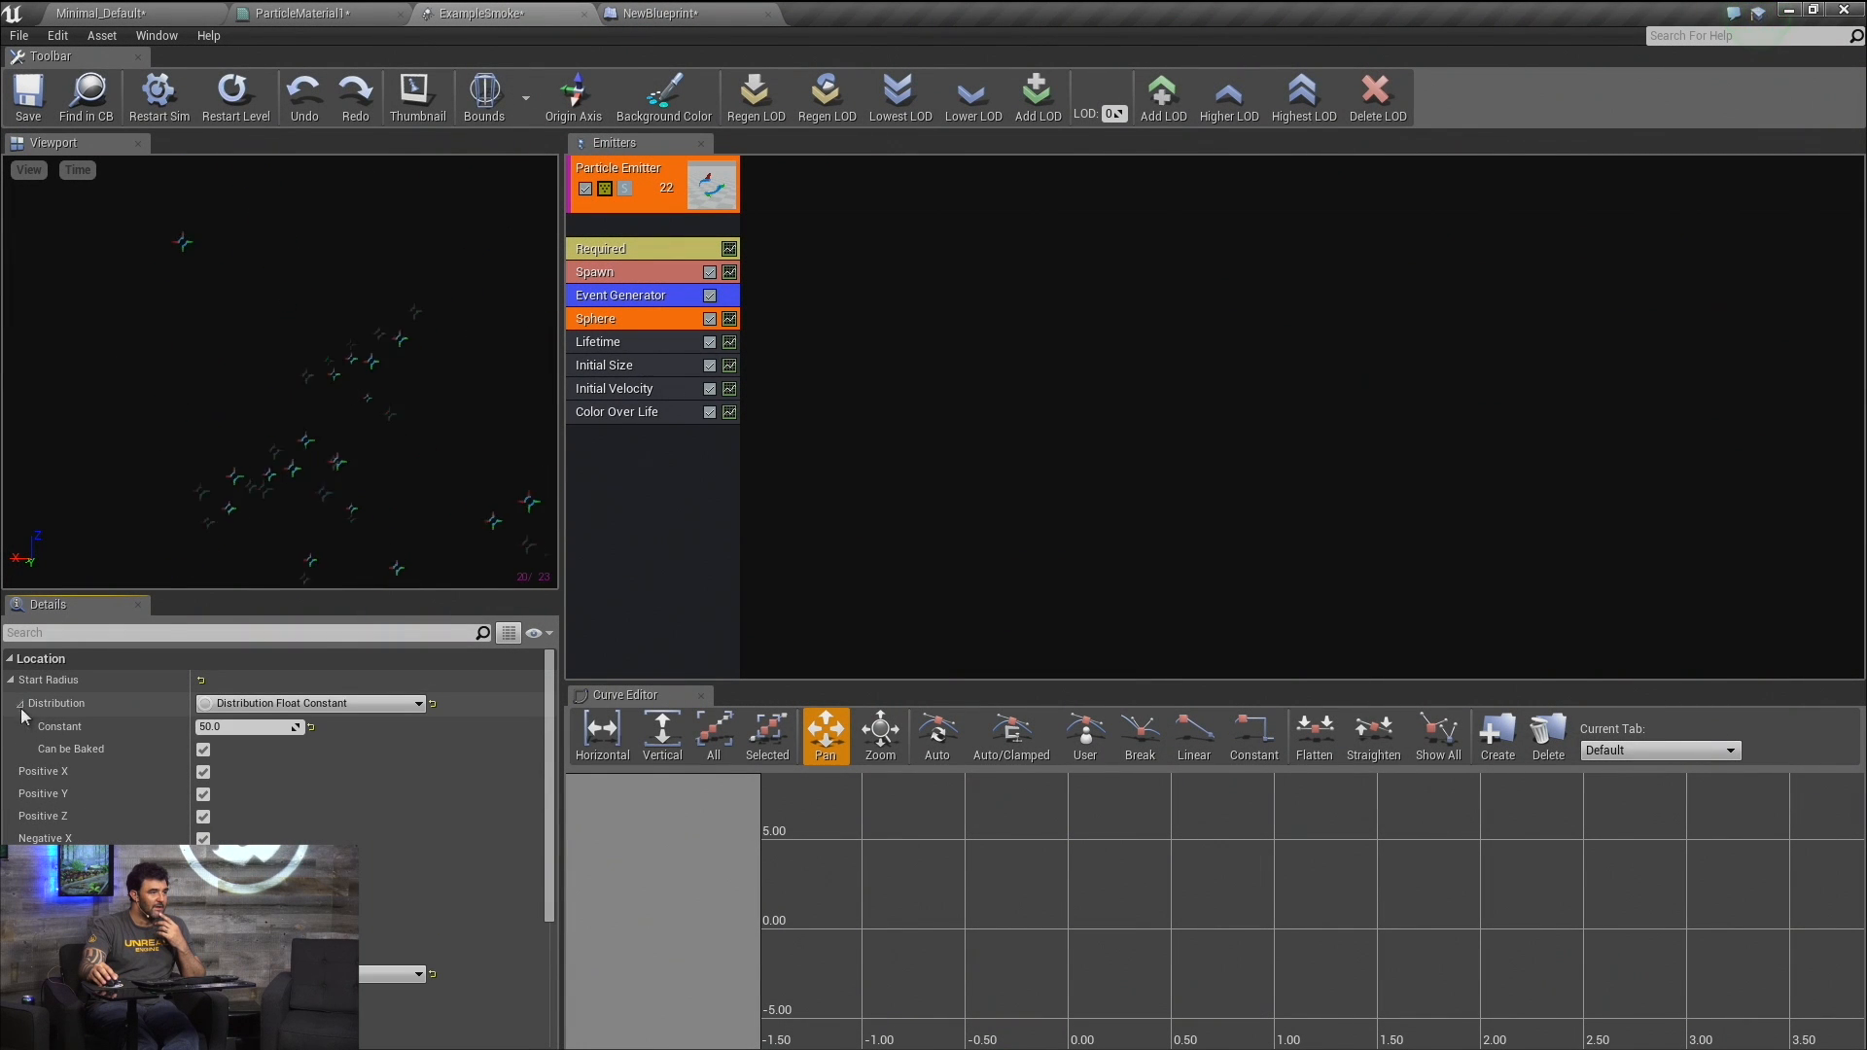
left_click(243, 727)
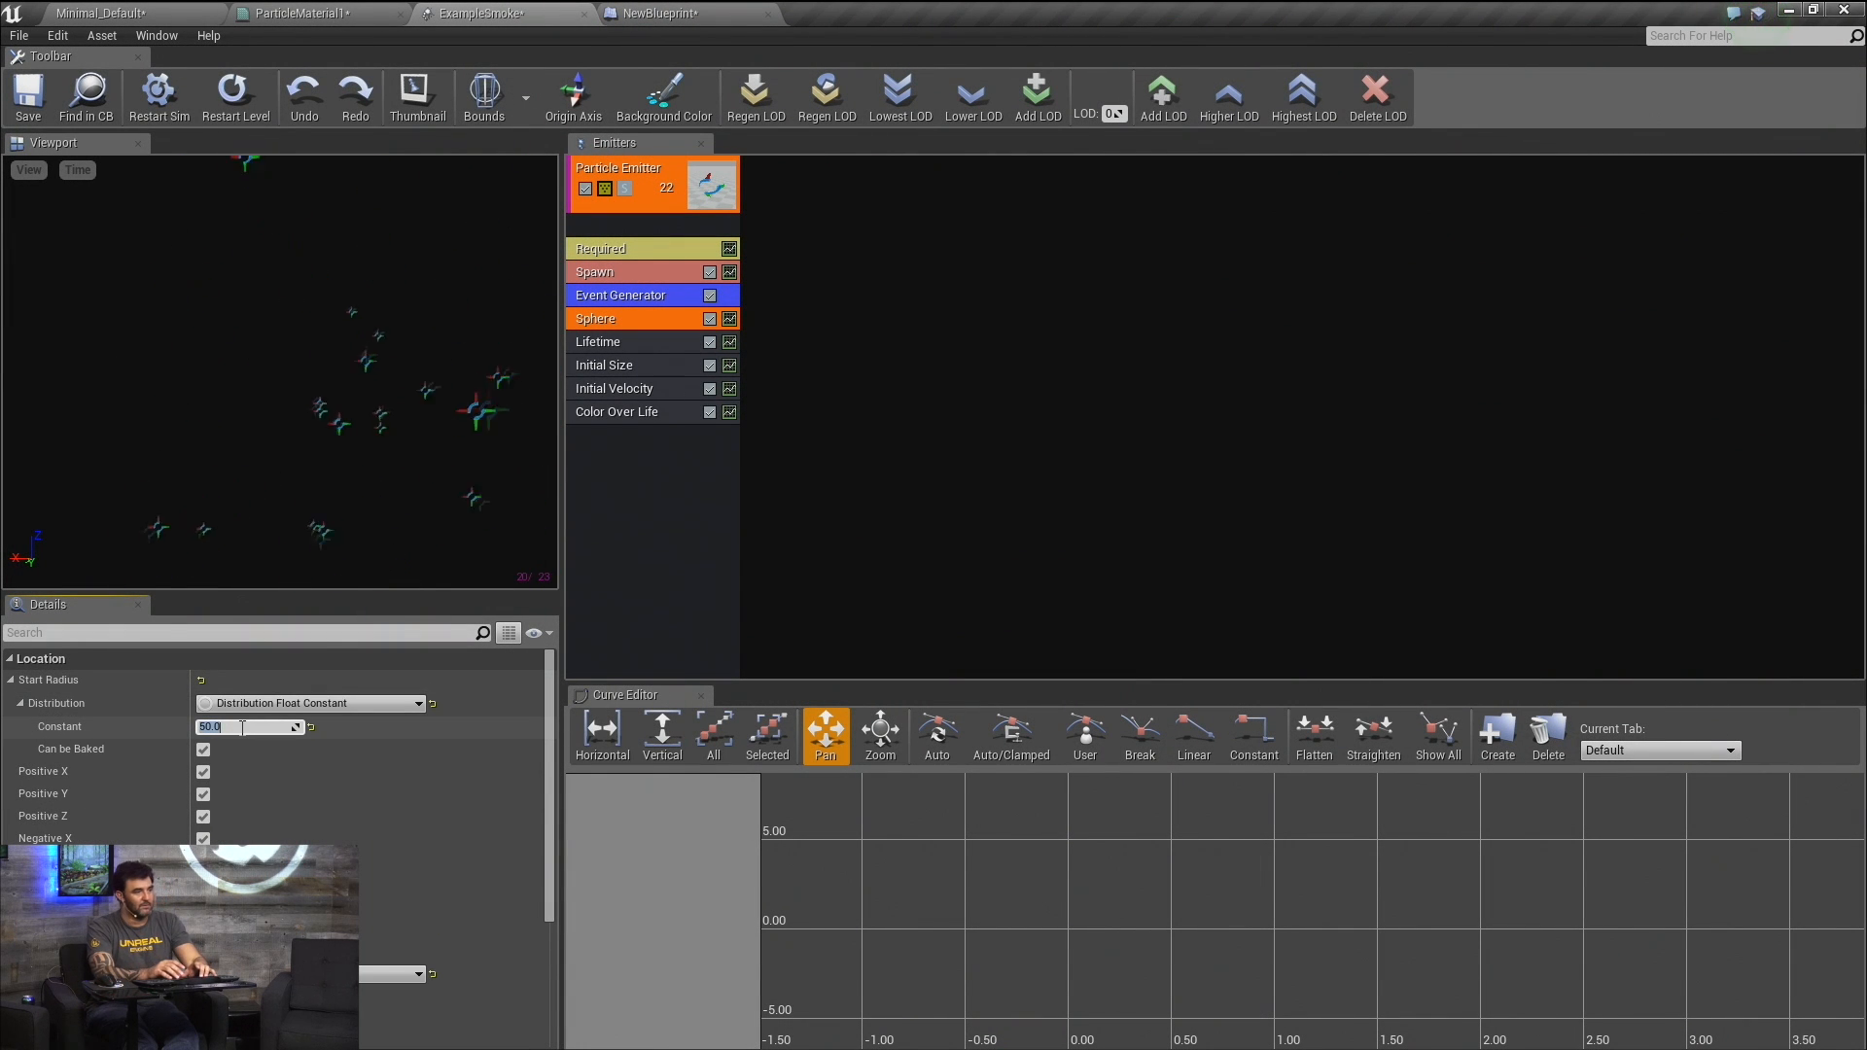
type("8")
key("Return")
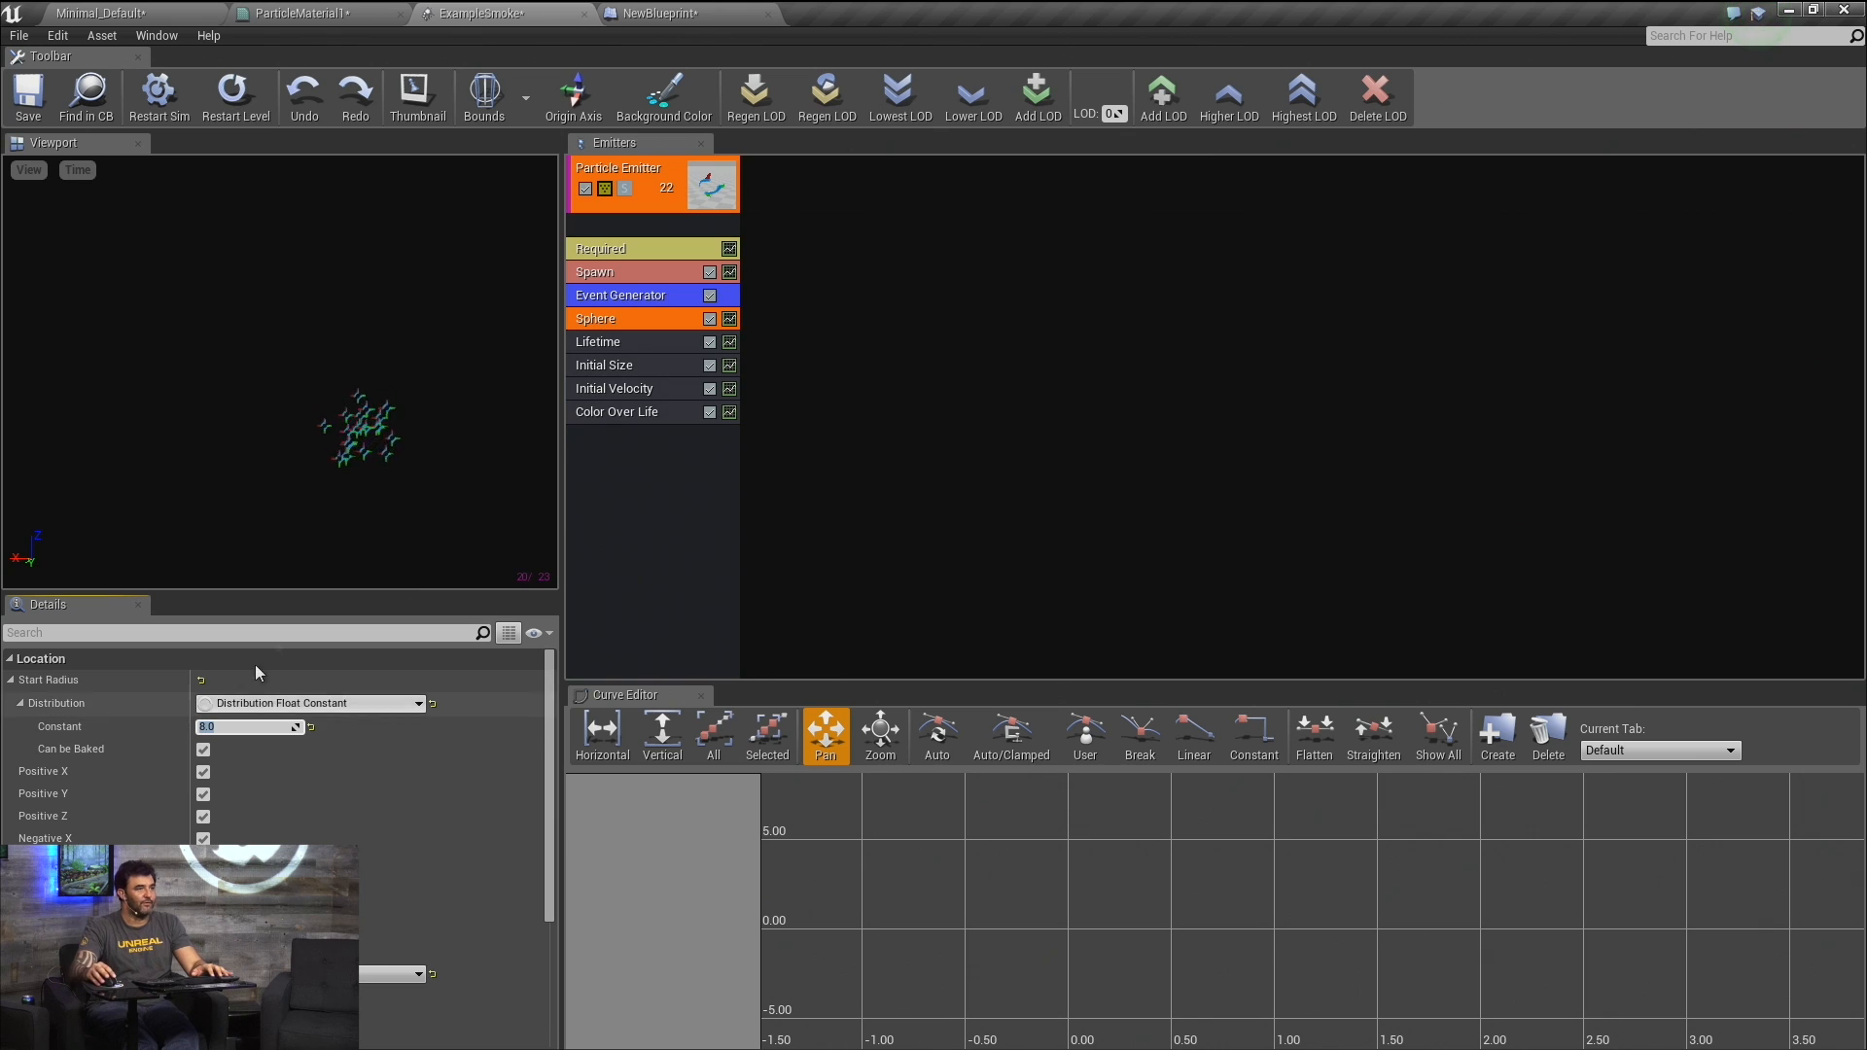
Set the constant Spawn rate to 0 and add one Burst List entry with a Count of 8.
left_click(613, 268)
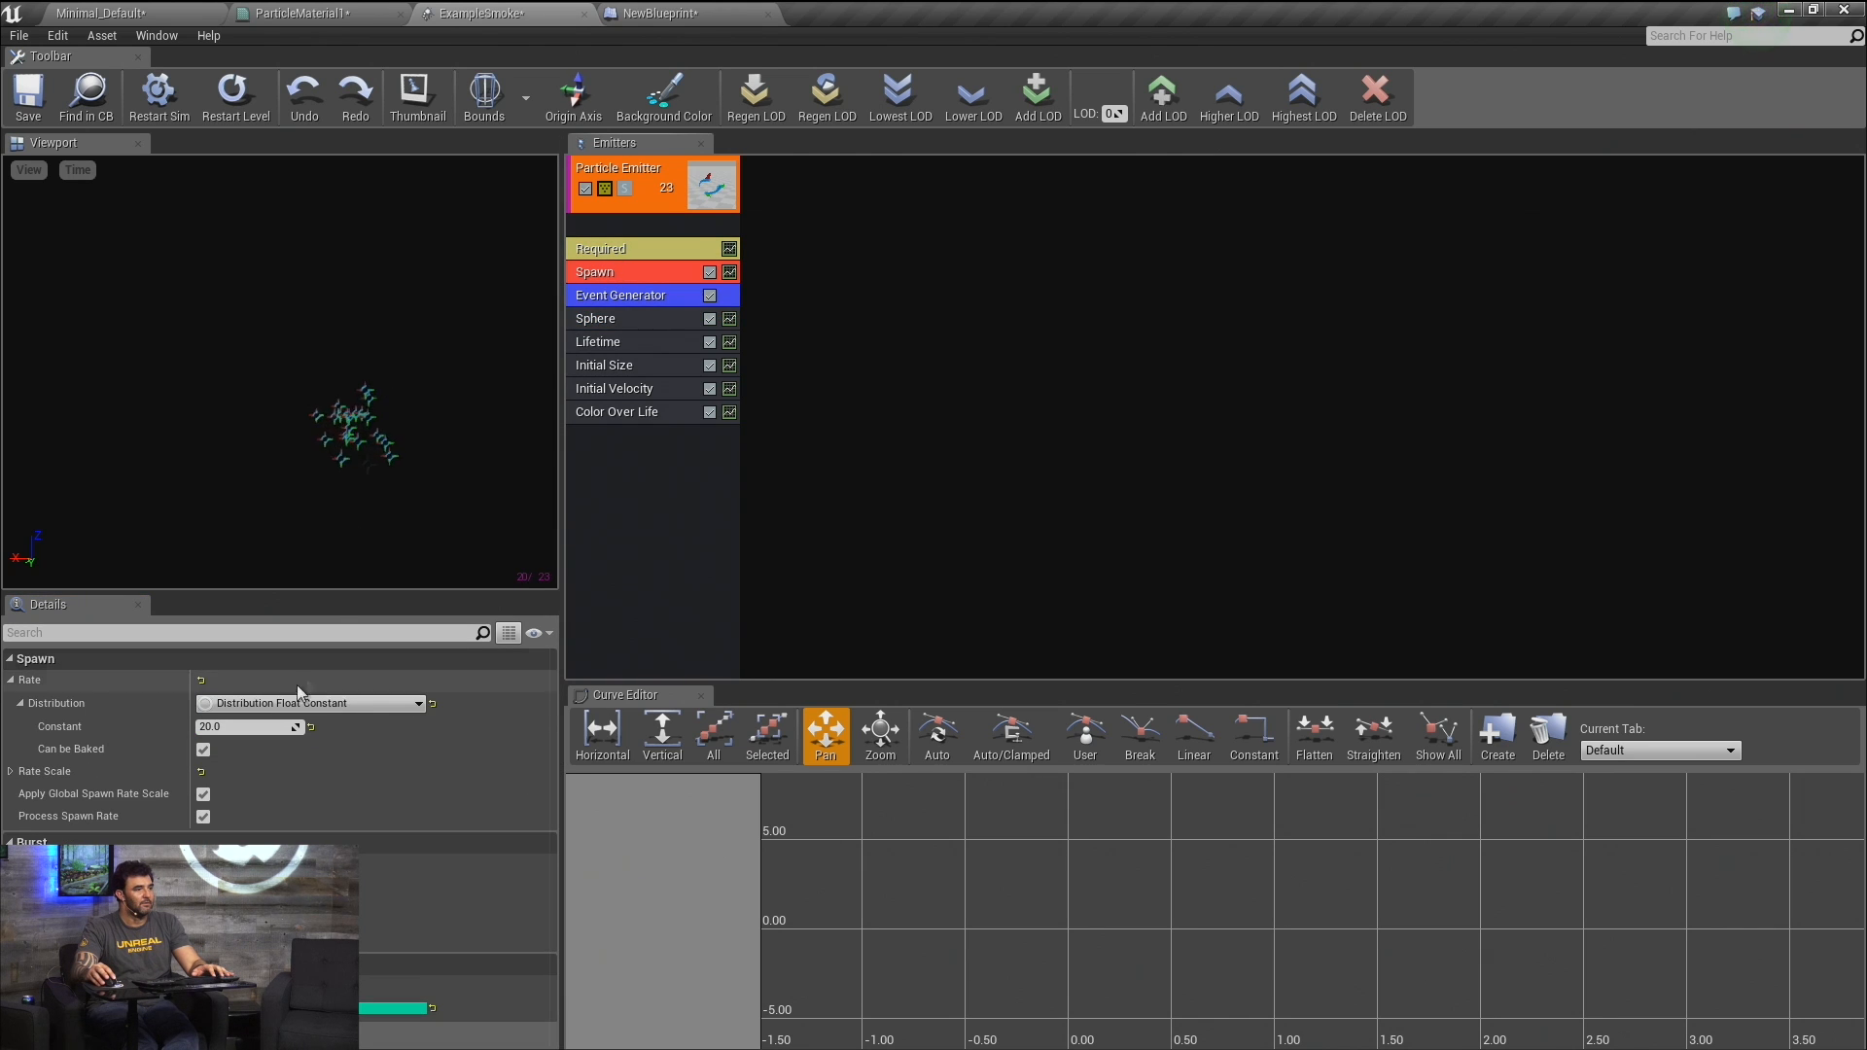
left_click(254, 726)
type("0")
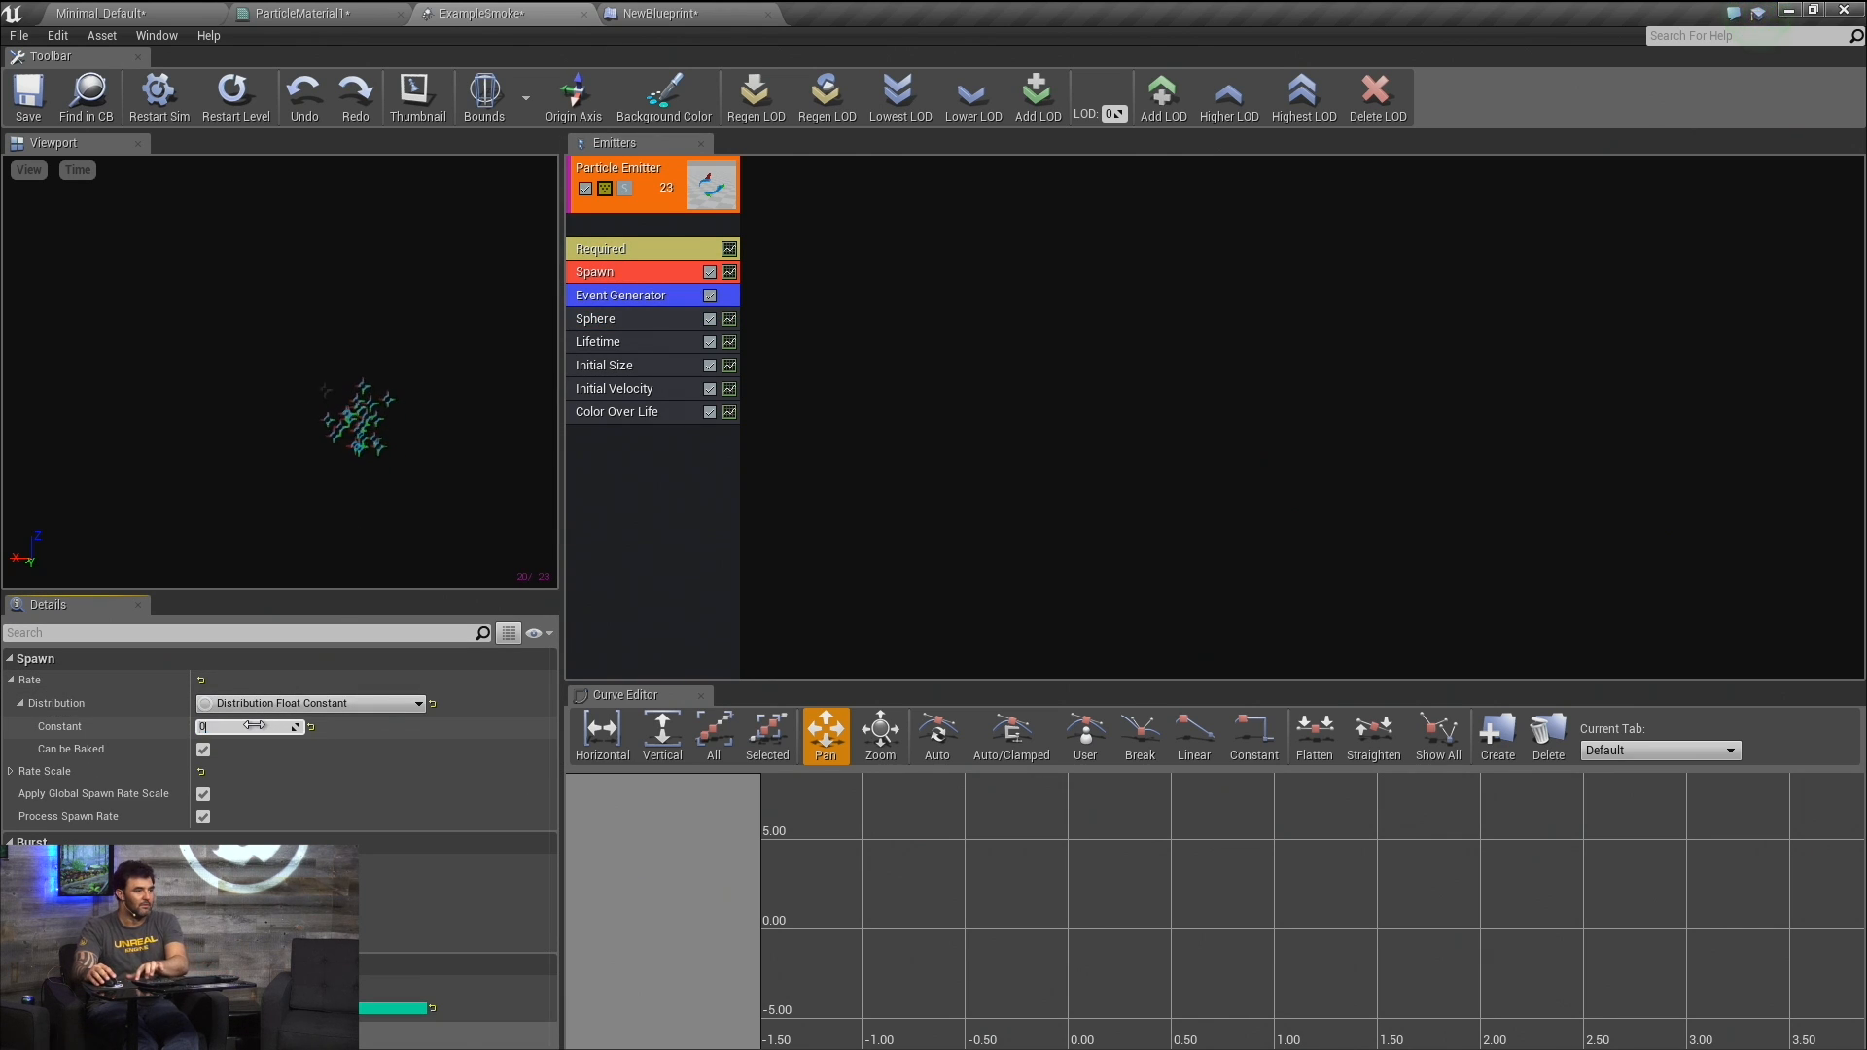
key("Return")
left_click(272, 892)
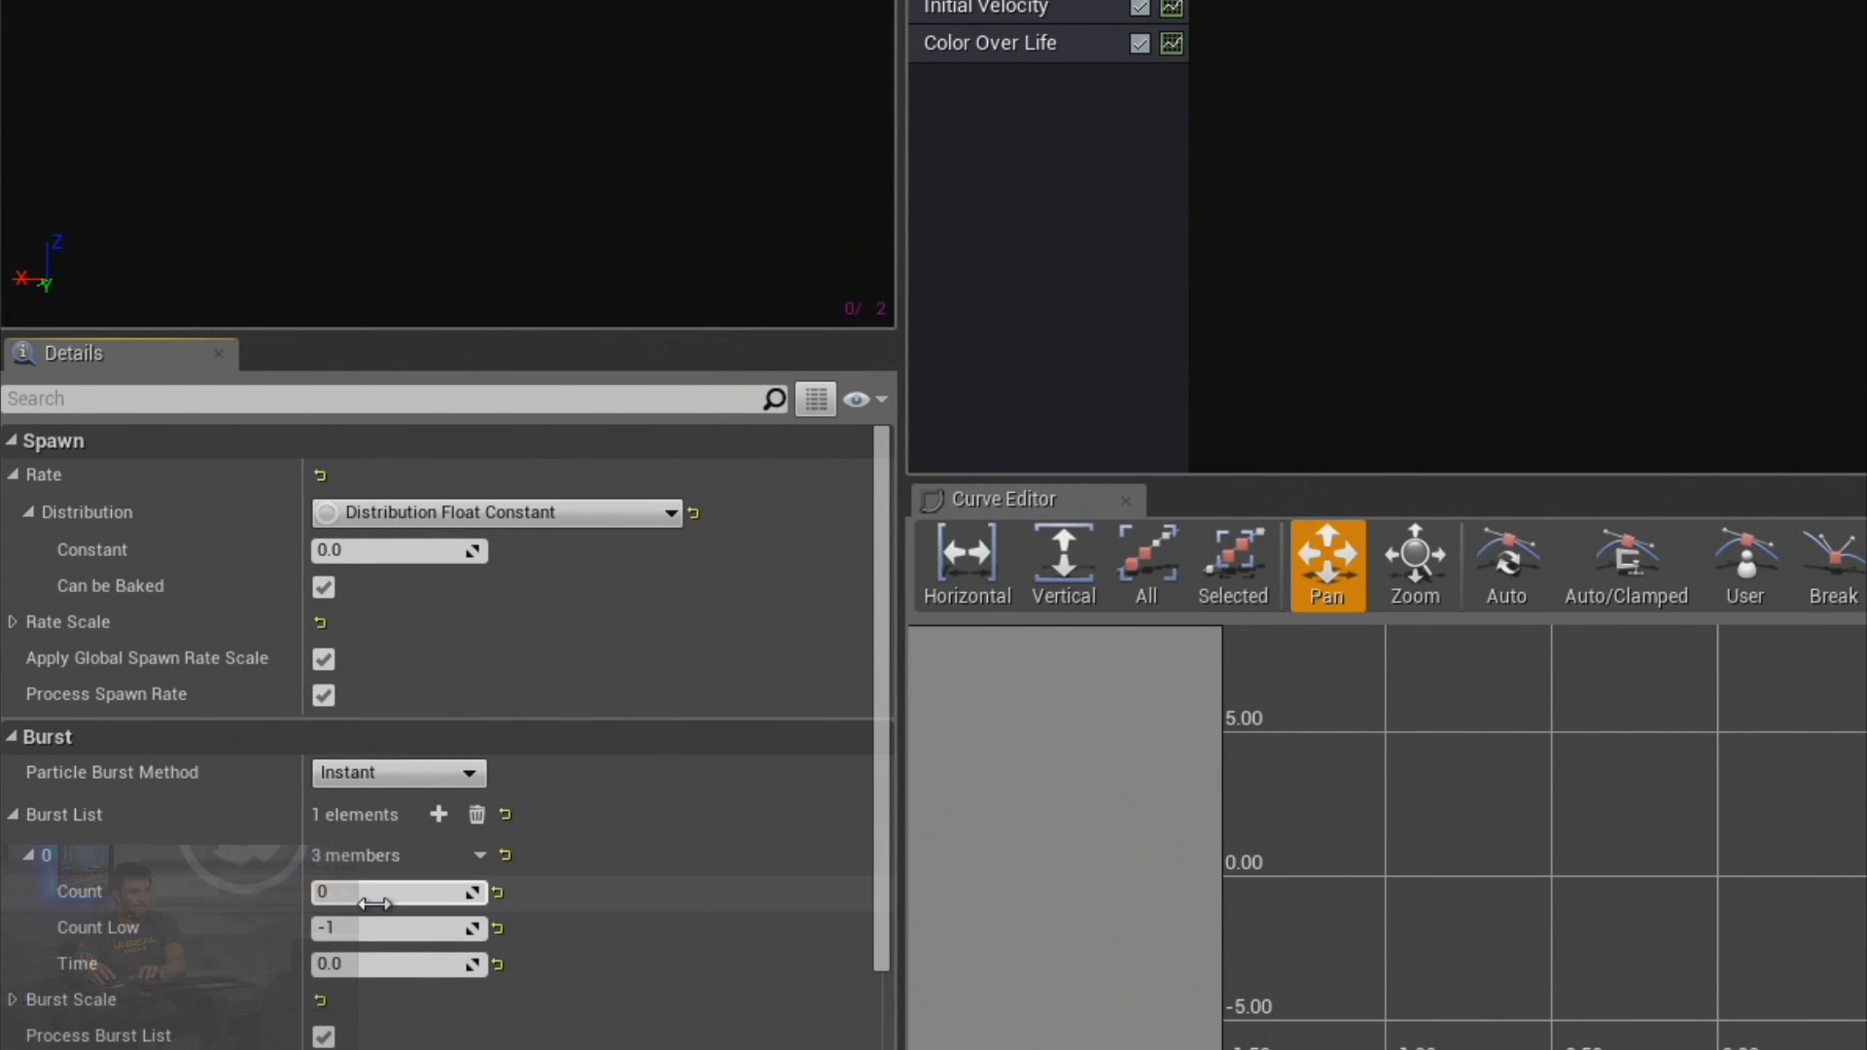
left_click(374, 902)
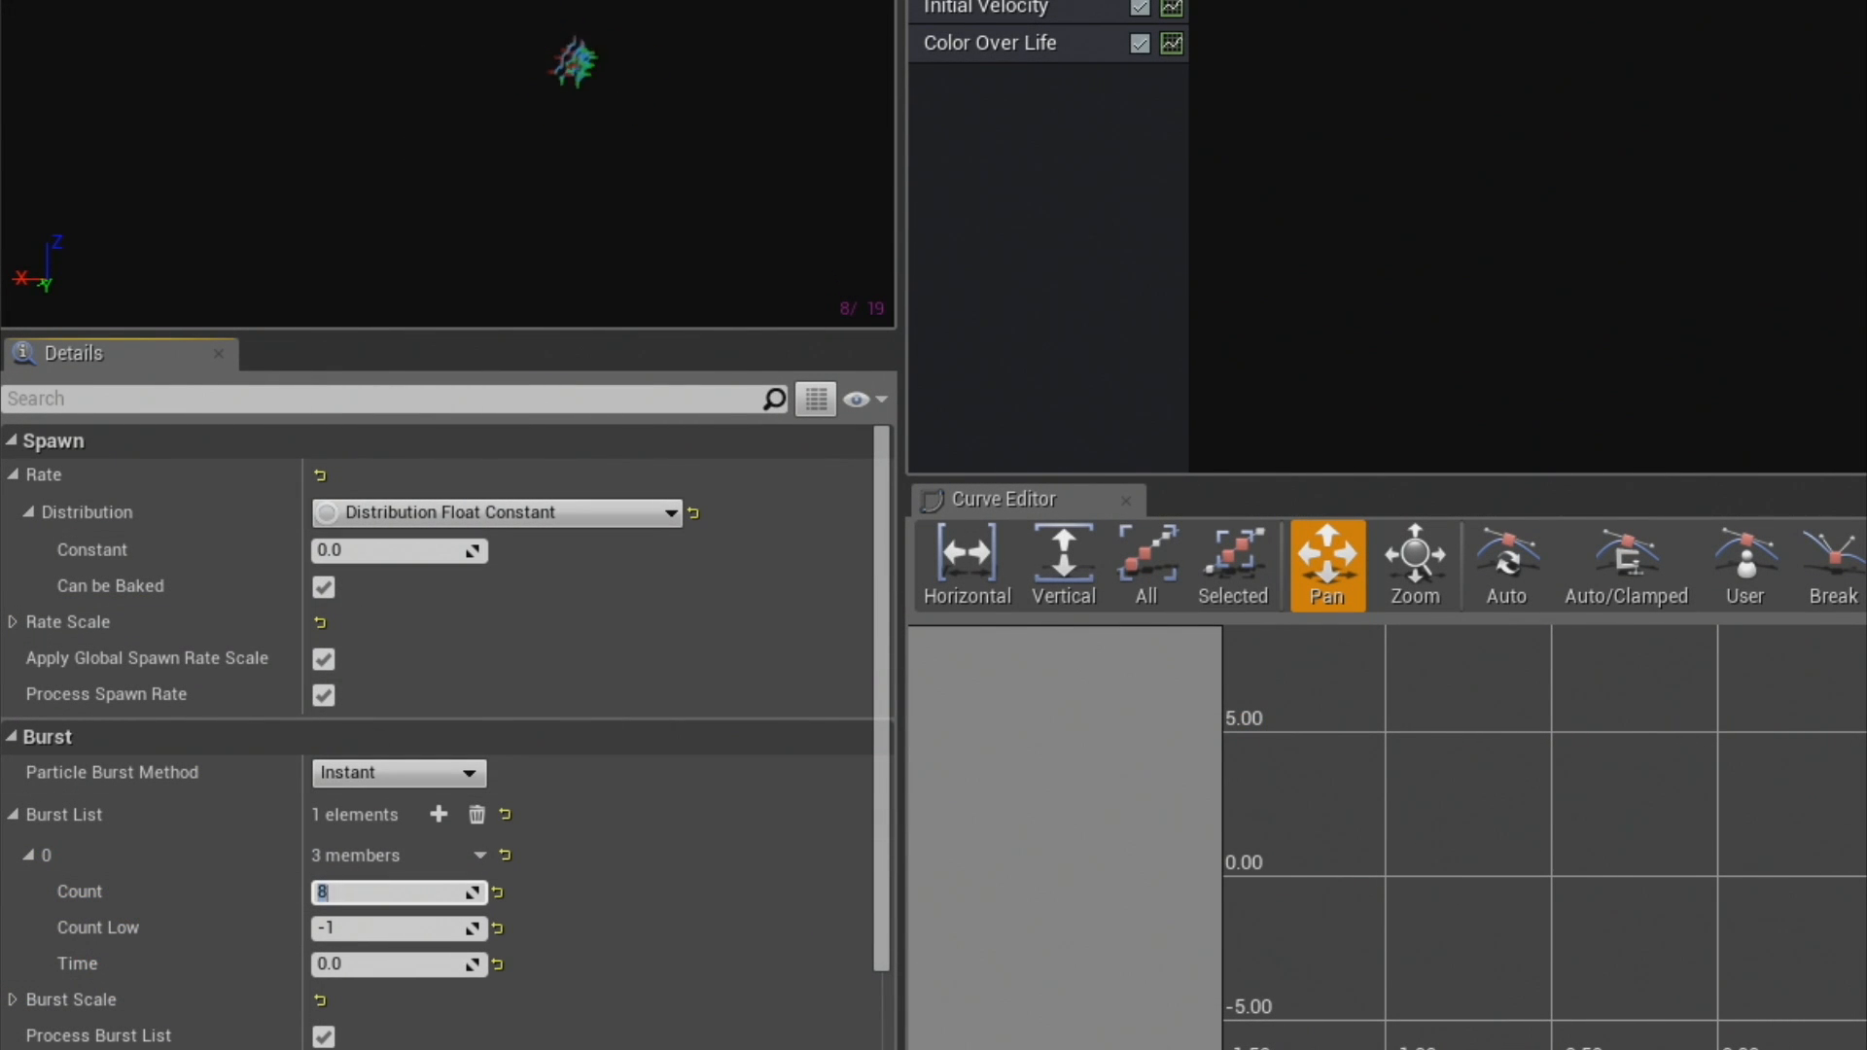
Set both the minimum and maximum particle Lifetime to 3.
left_click(1011, 2)
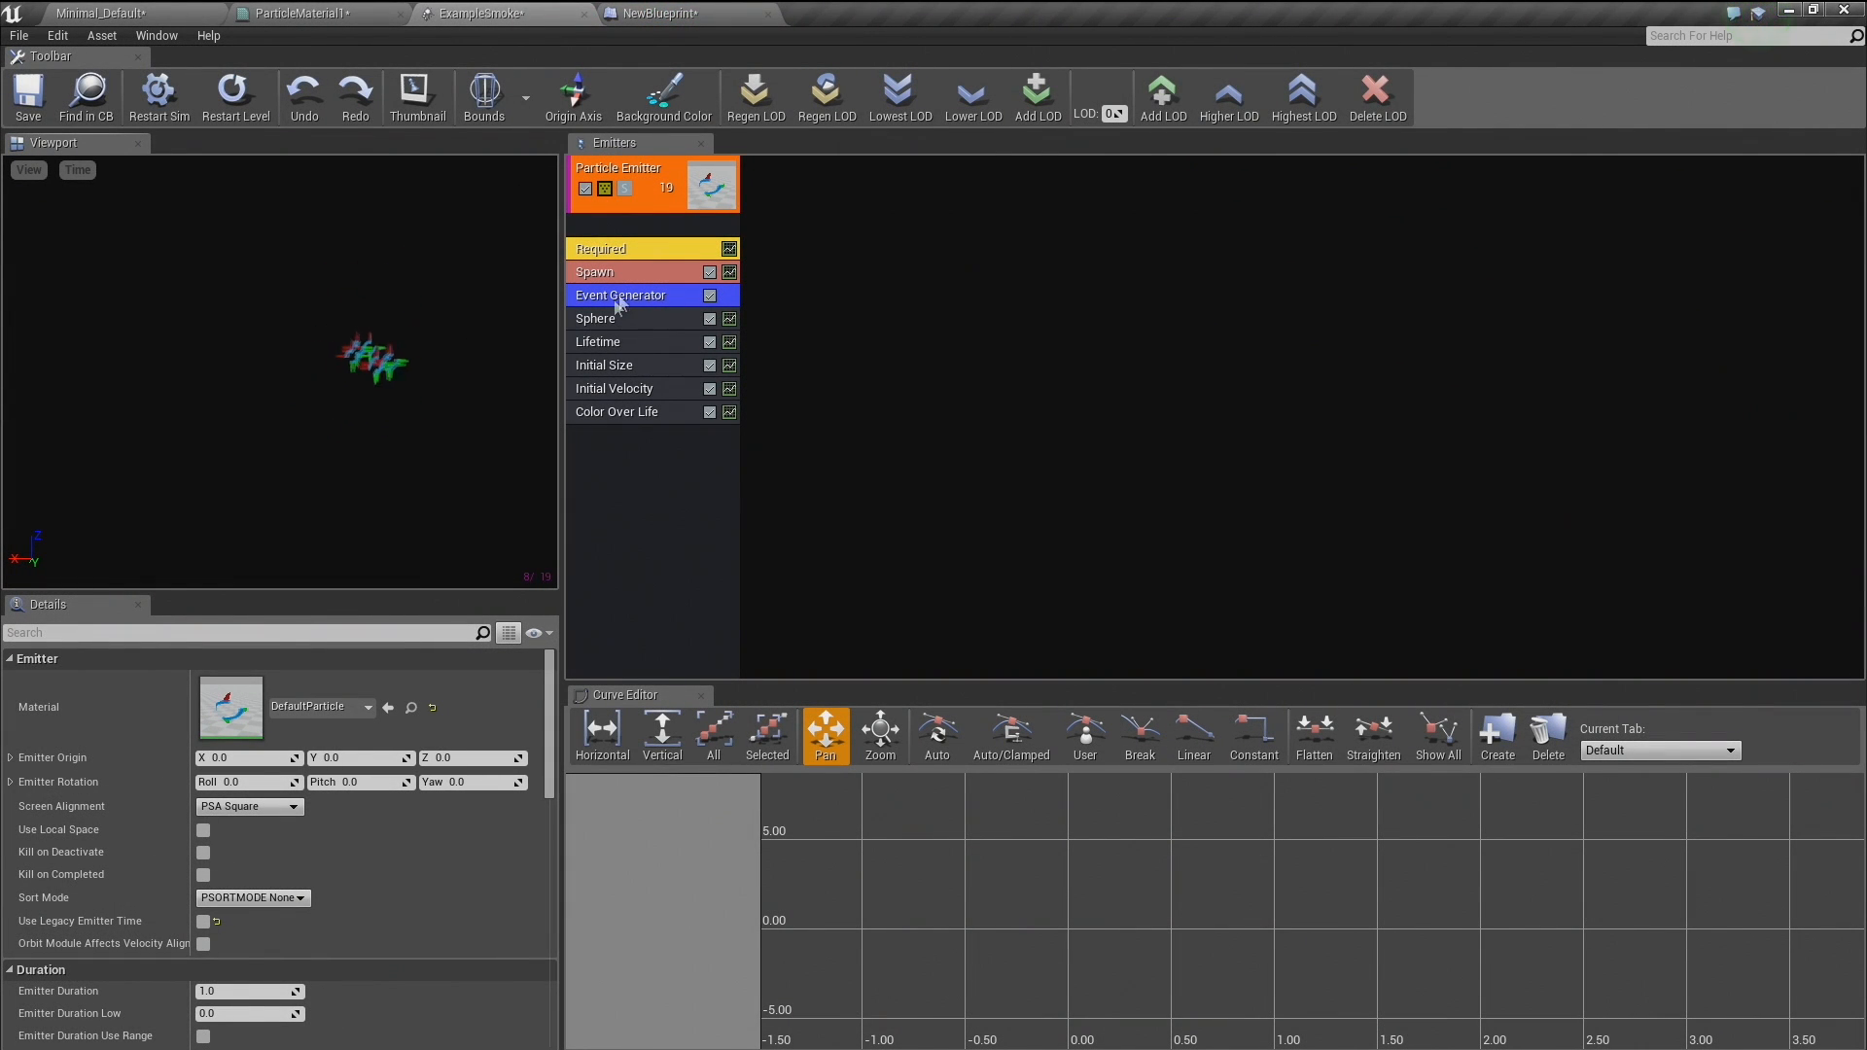
left_click(611, 341)
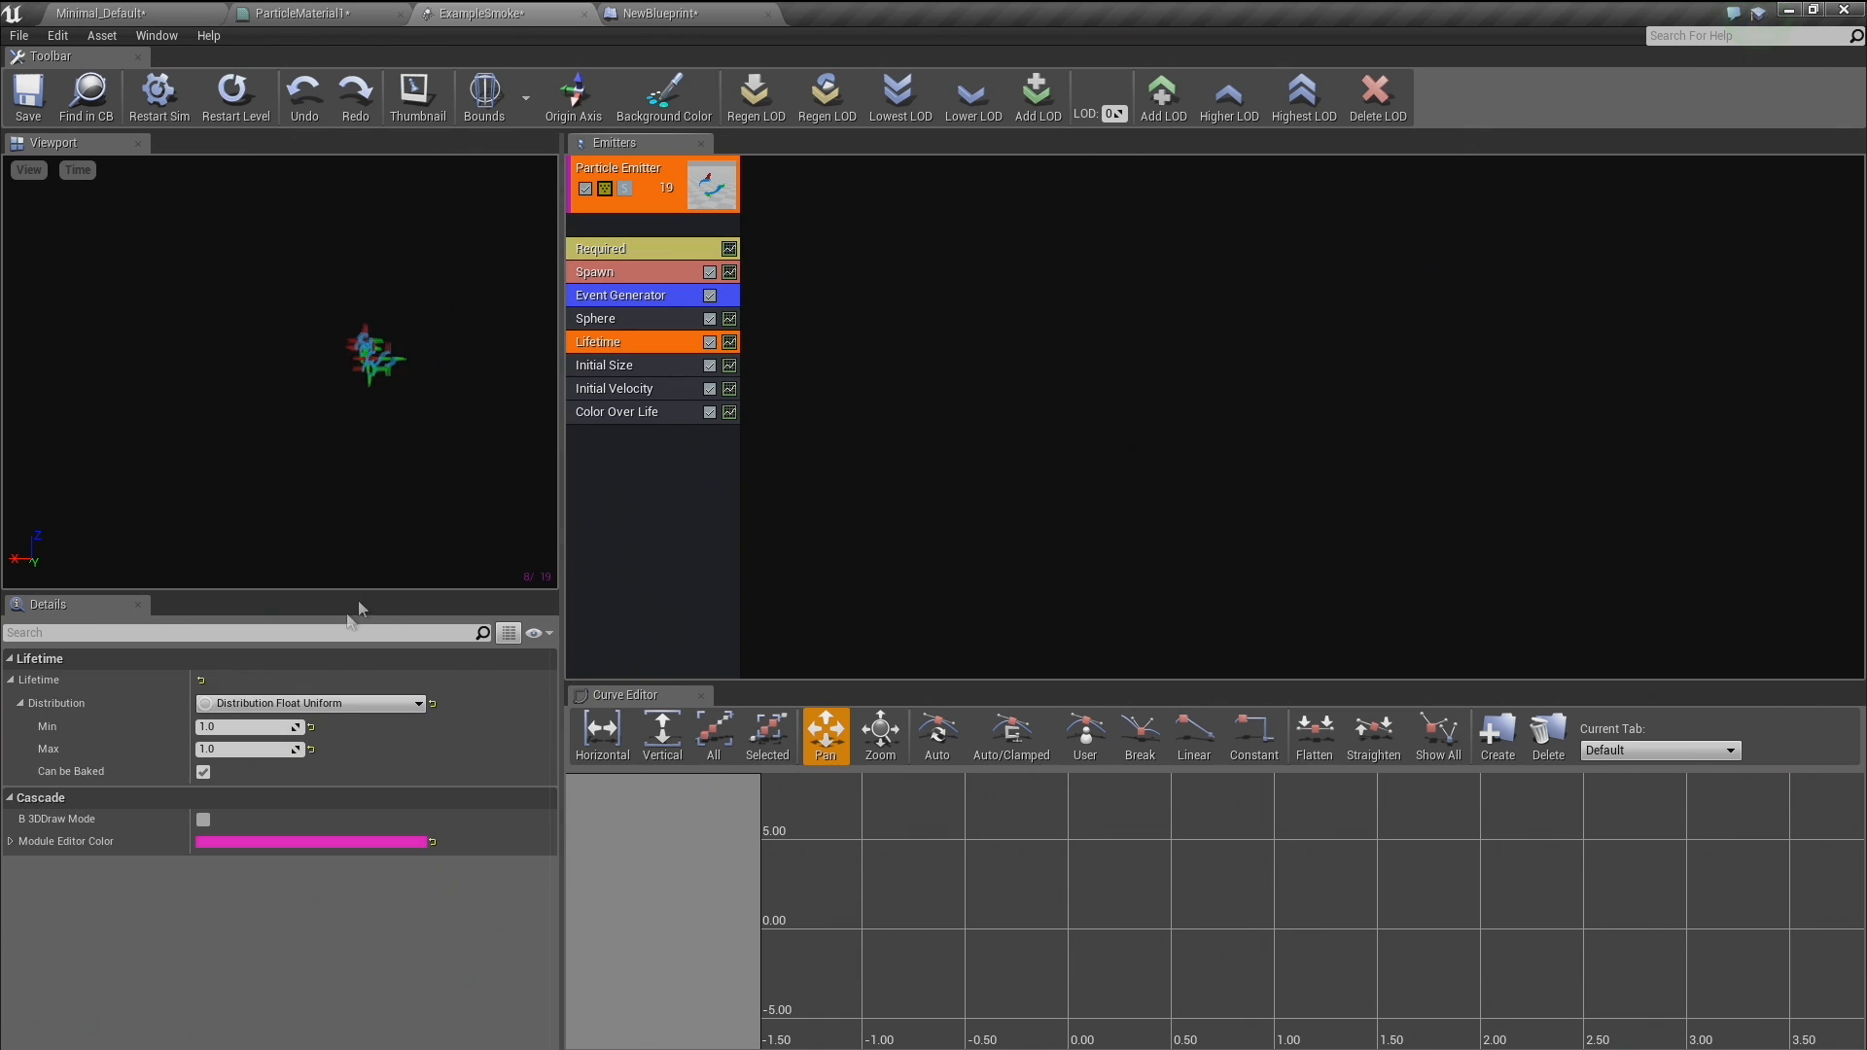
left_click(251, 727)
type("3")
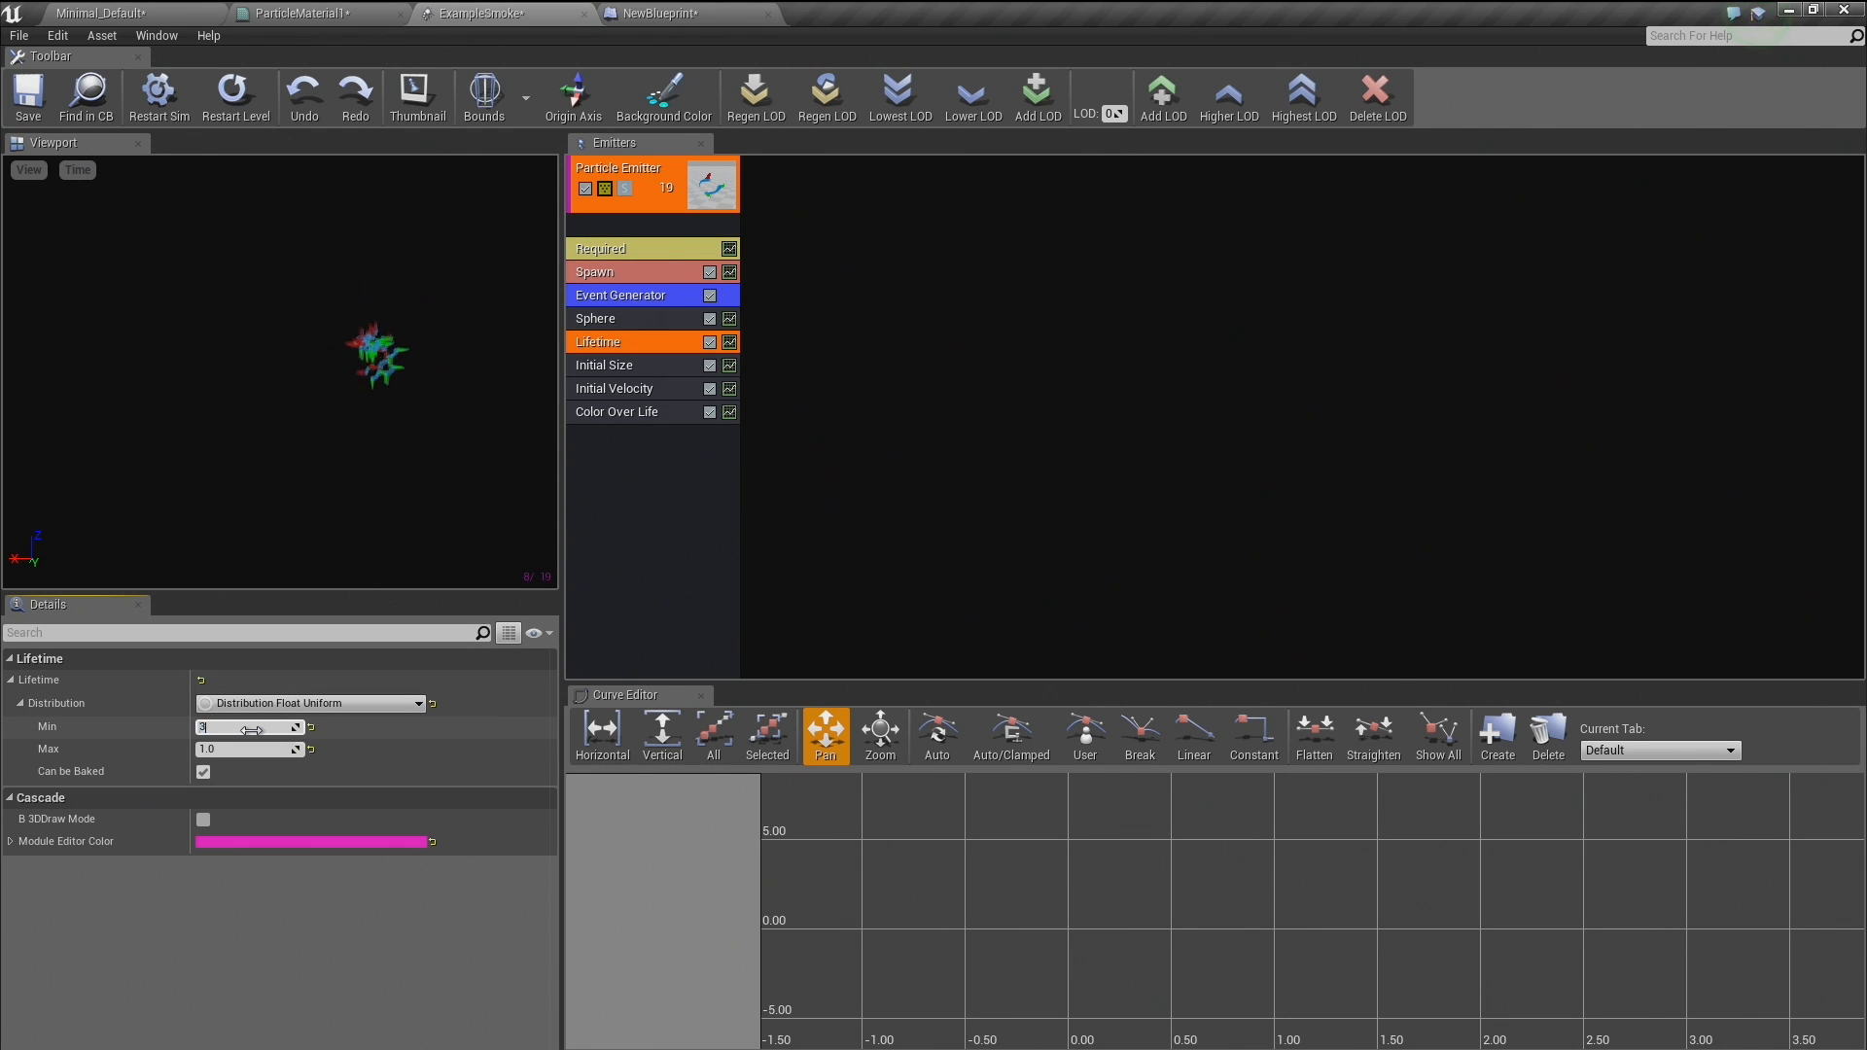
key("Tab")
type("3")
key("Tab")
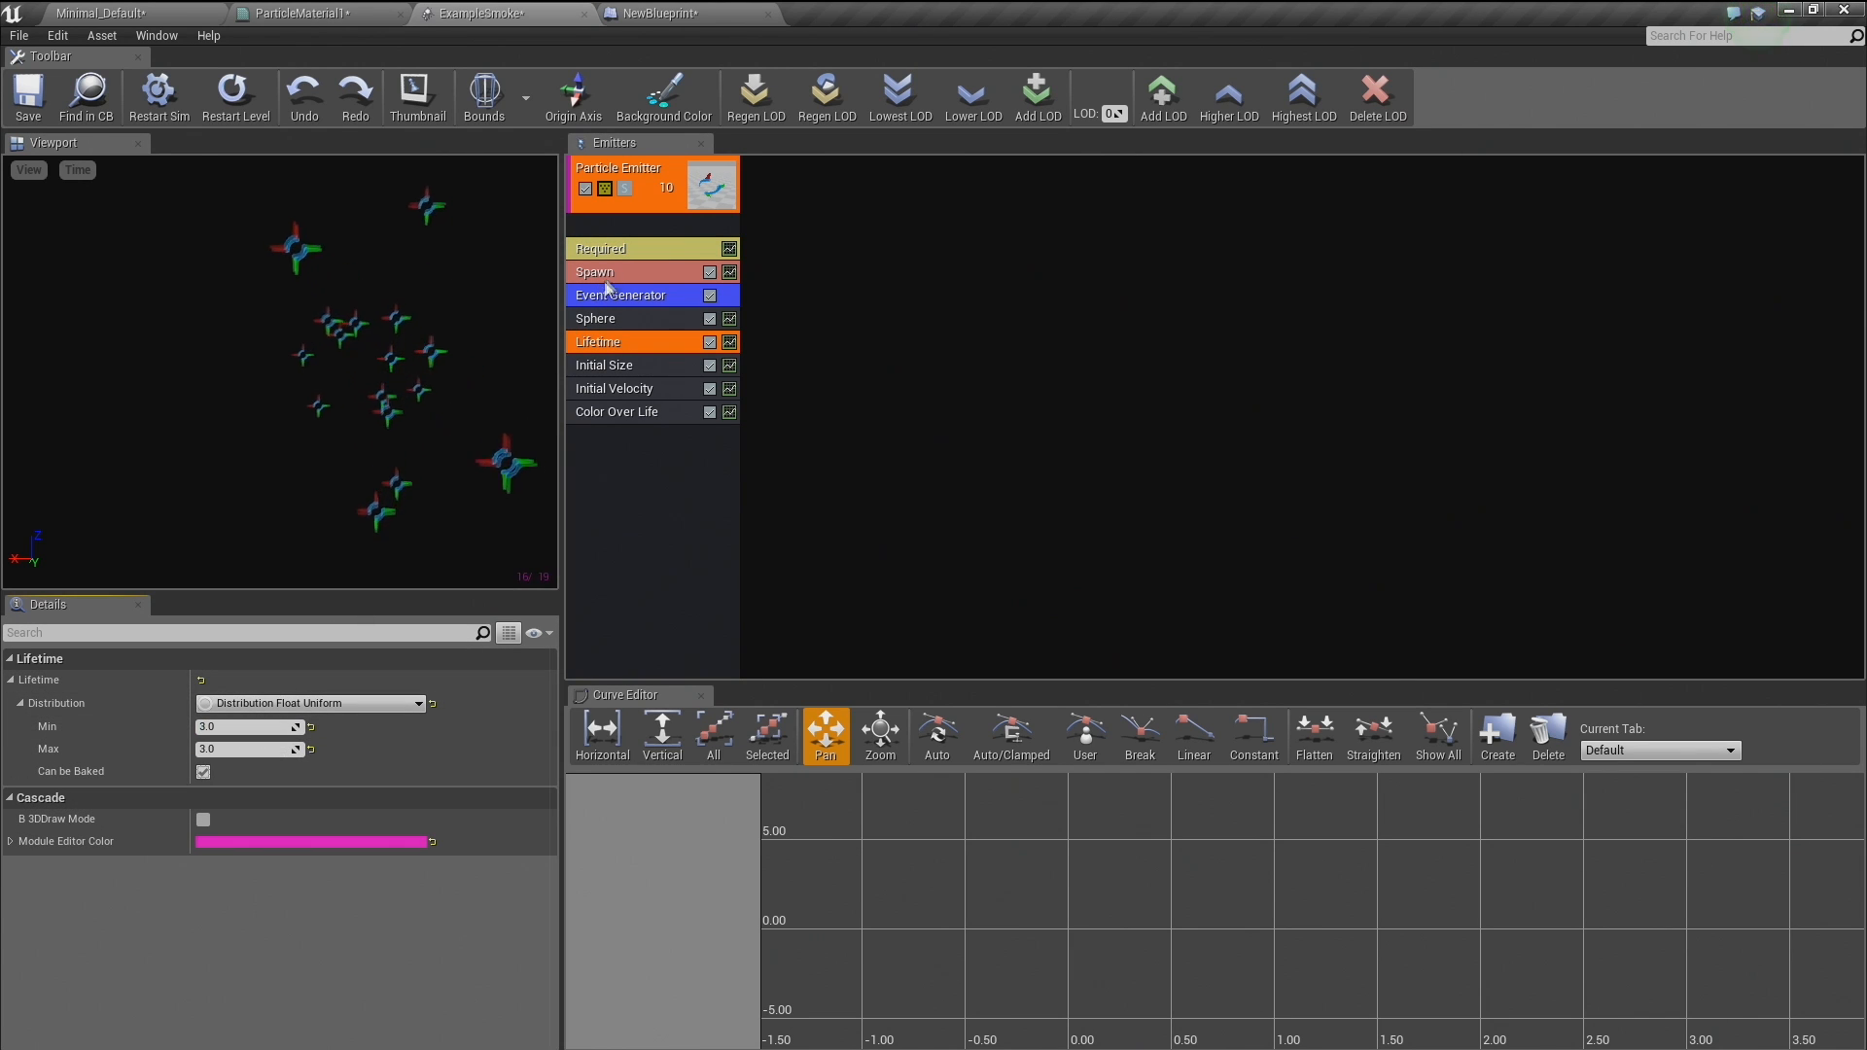
Set Emitter Loops to 1 in the Required module and replay the burst in the preview.
left_click(612, 248)
scroll(215, 790, "down", 4)
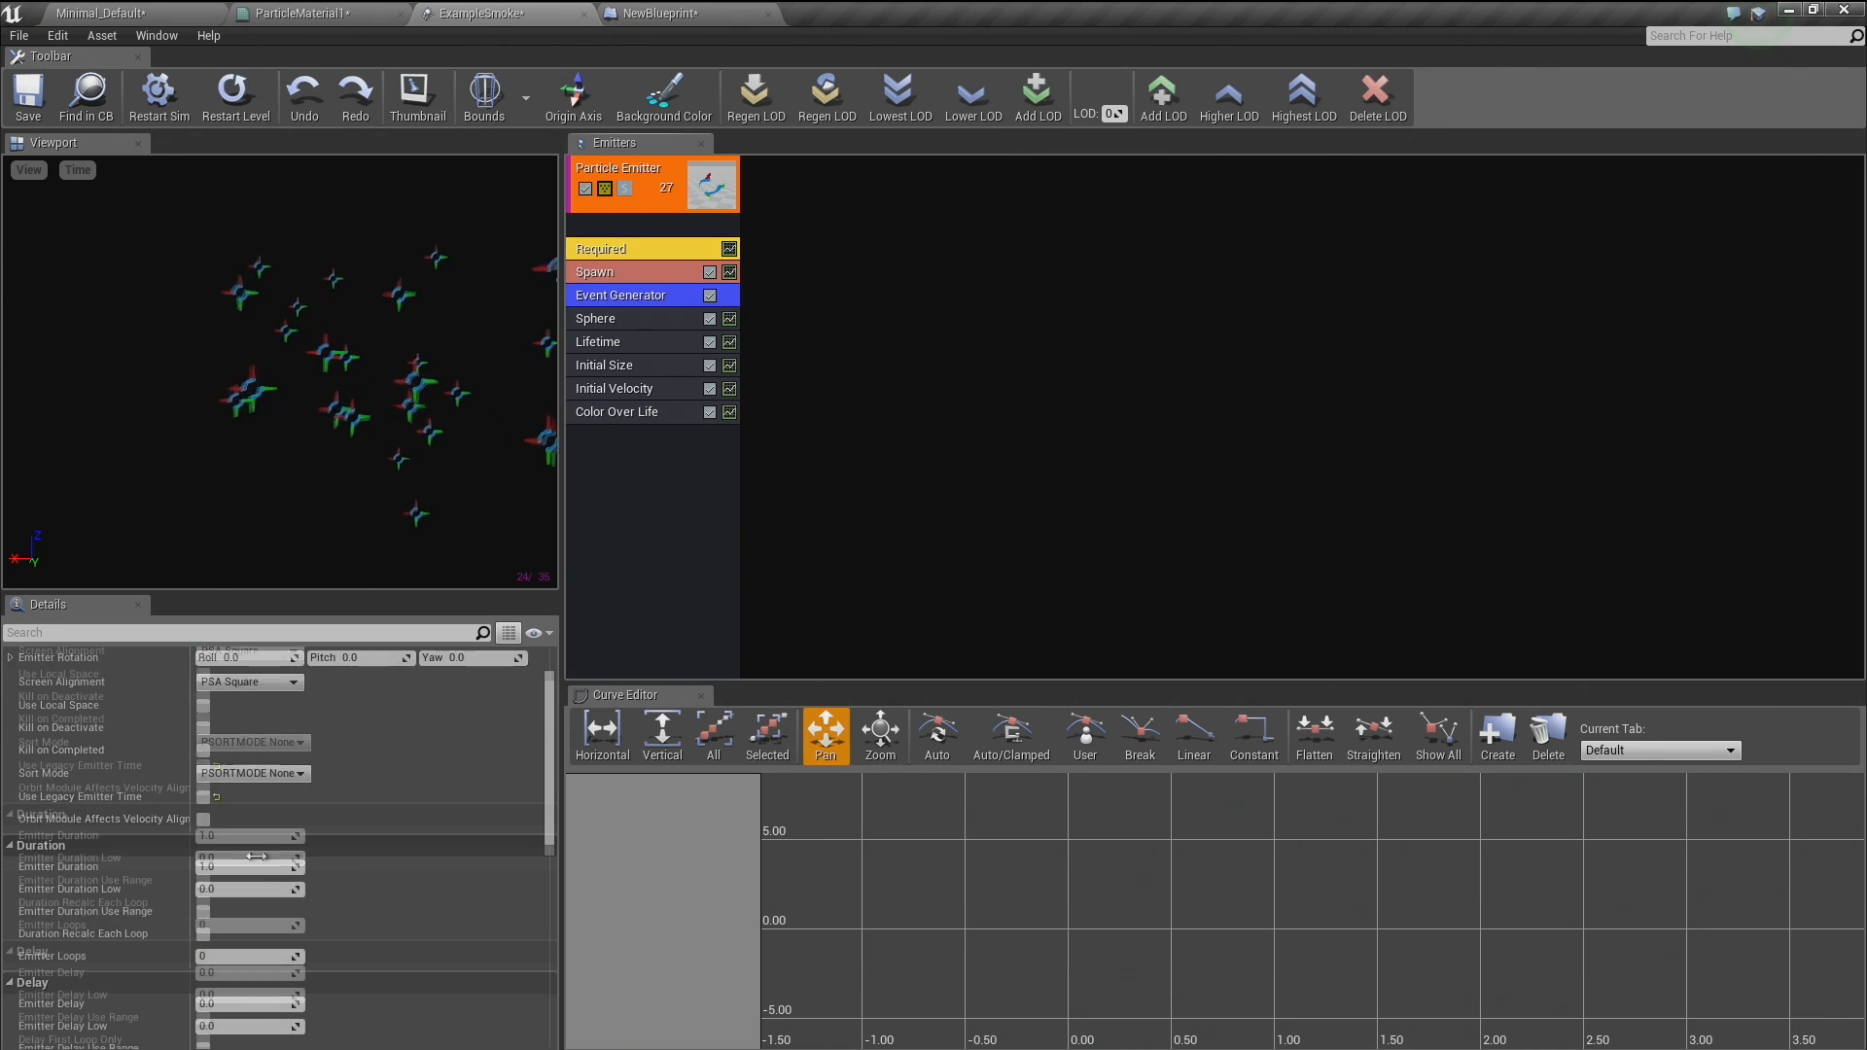
left_click(227, 926)
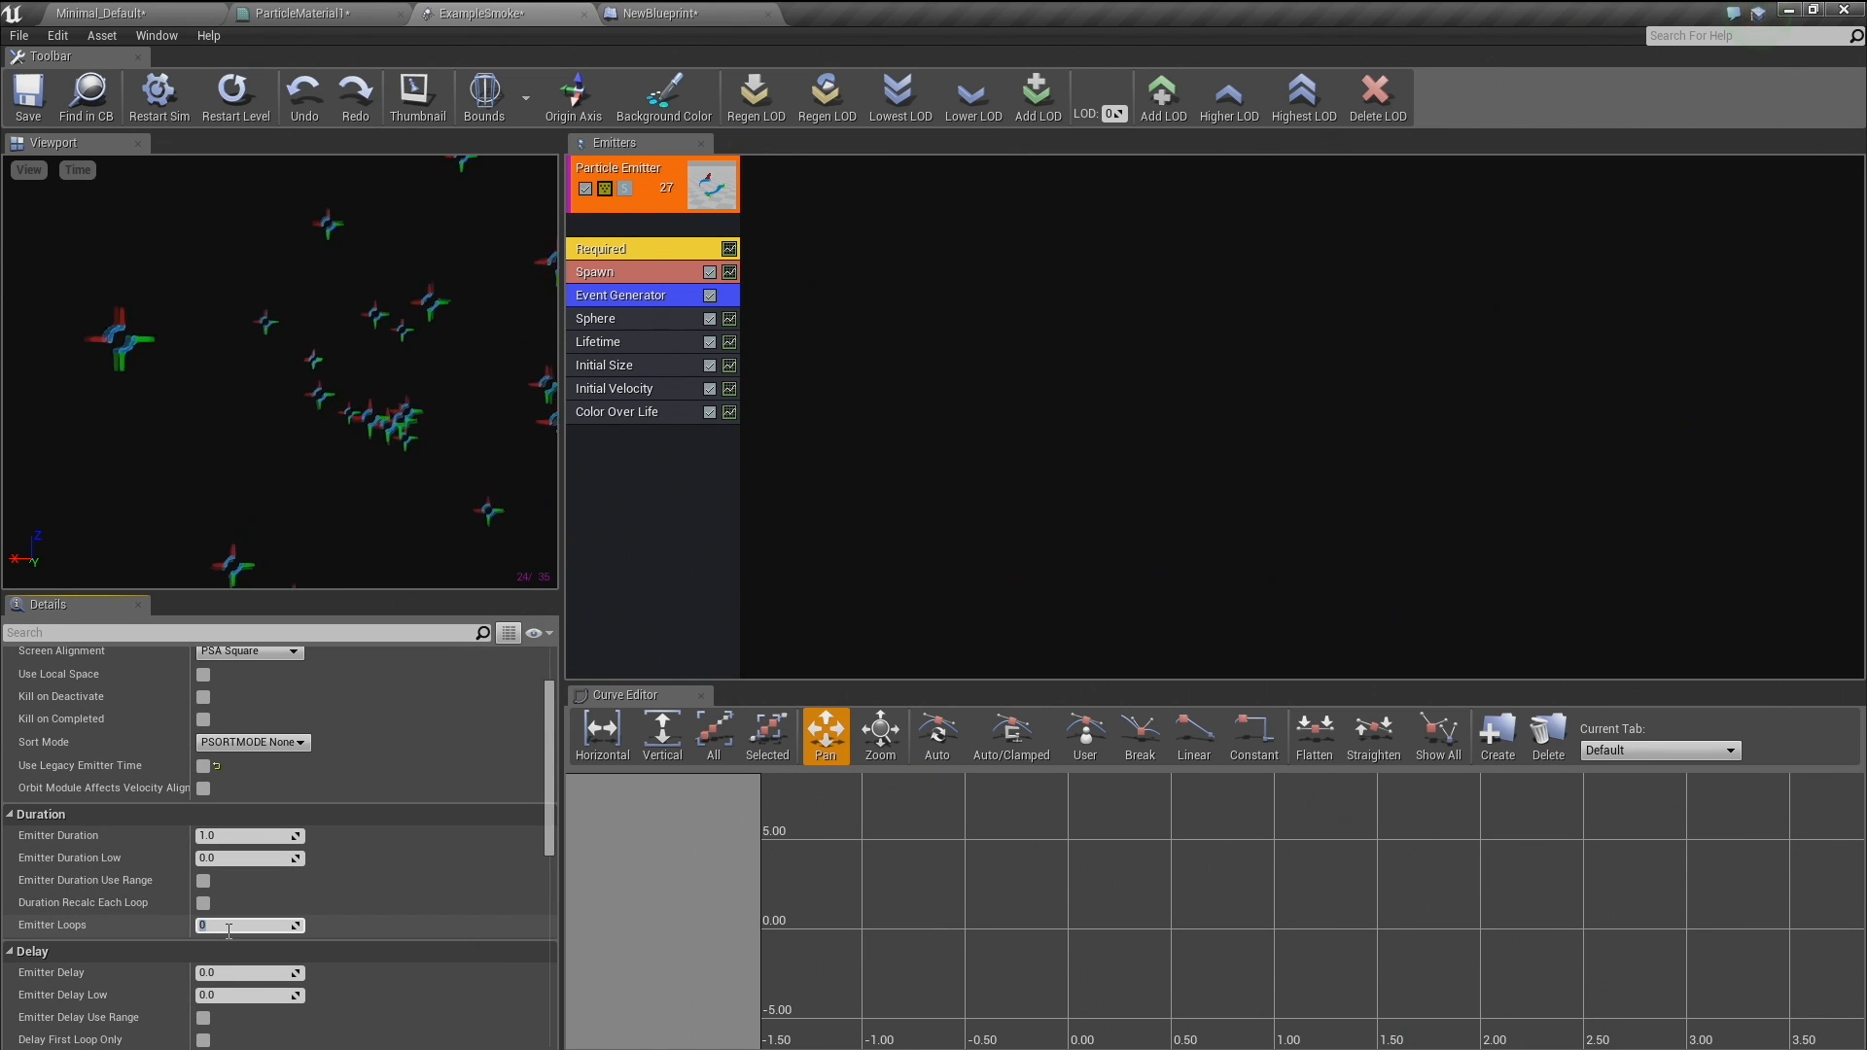
type("1")
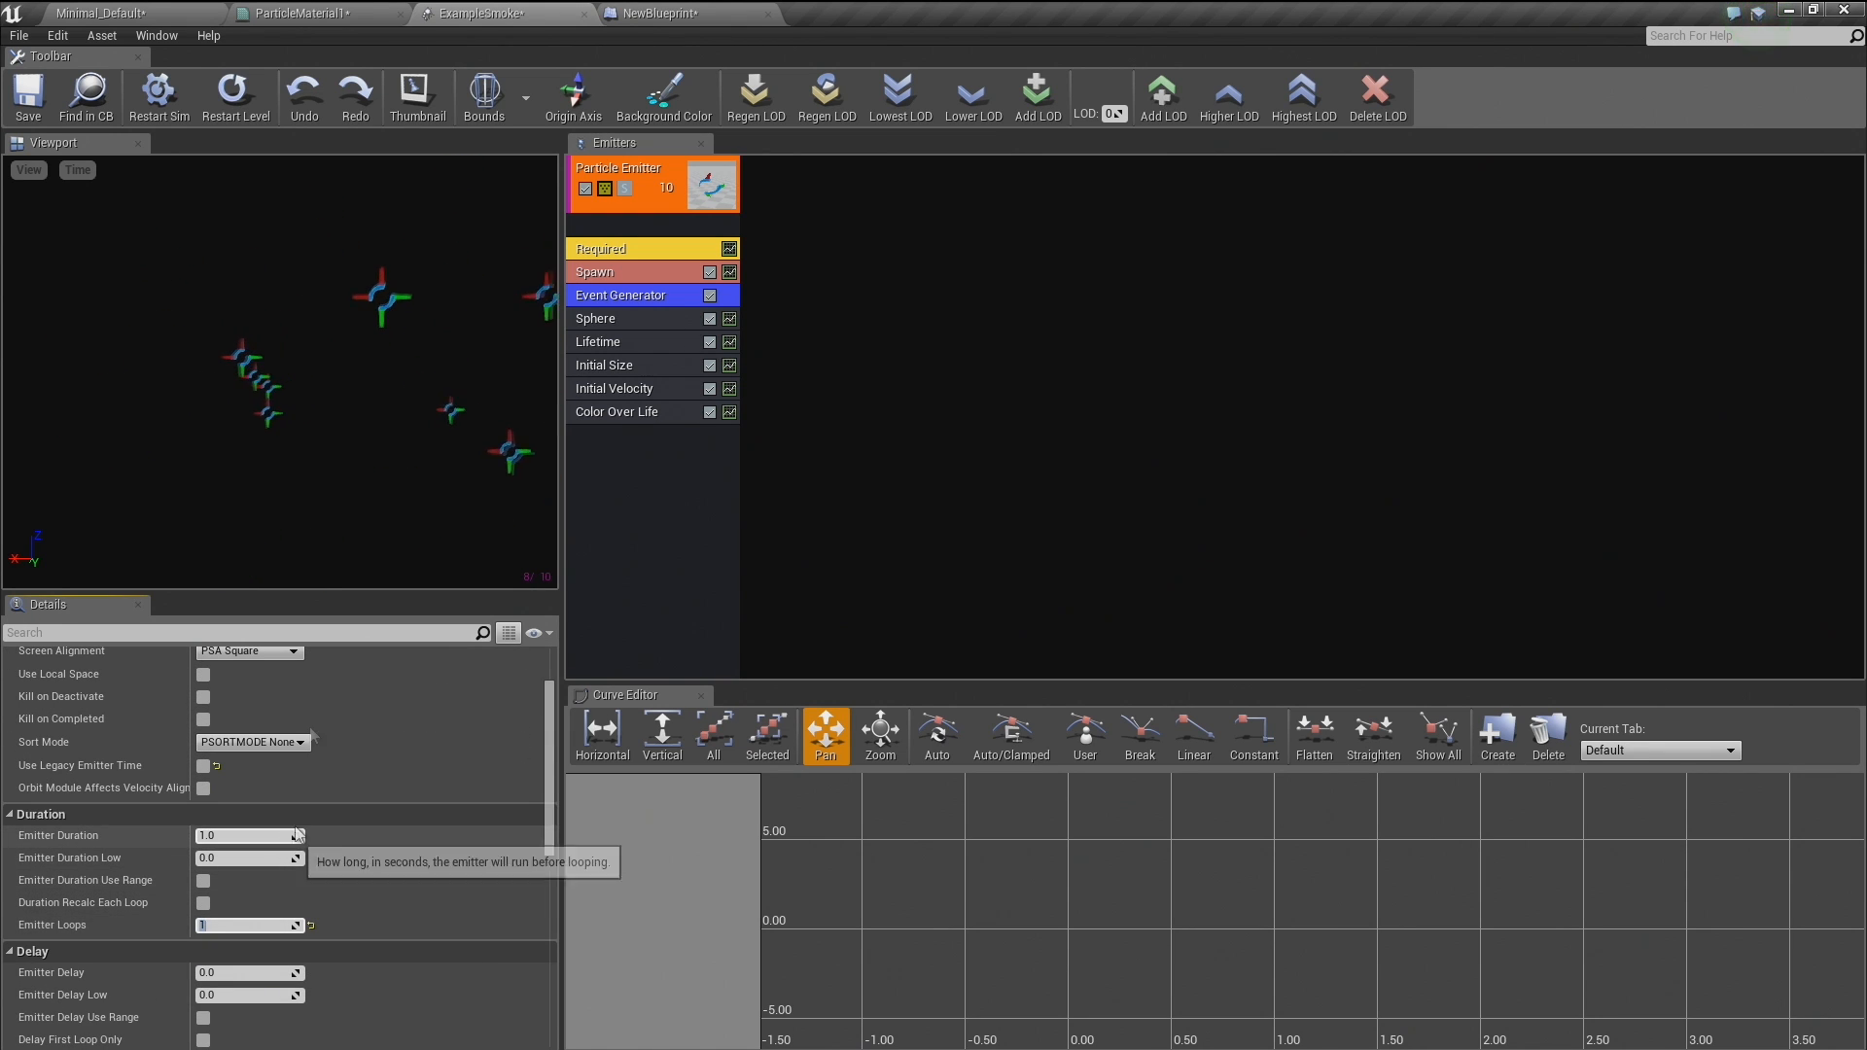
left_click(310, 391)
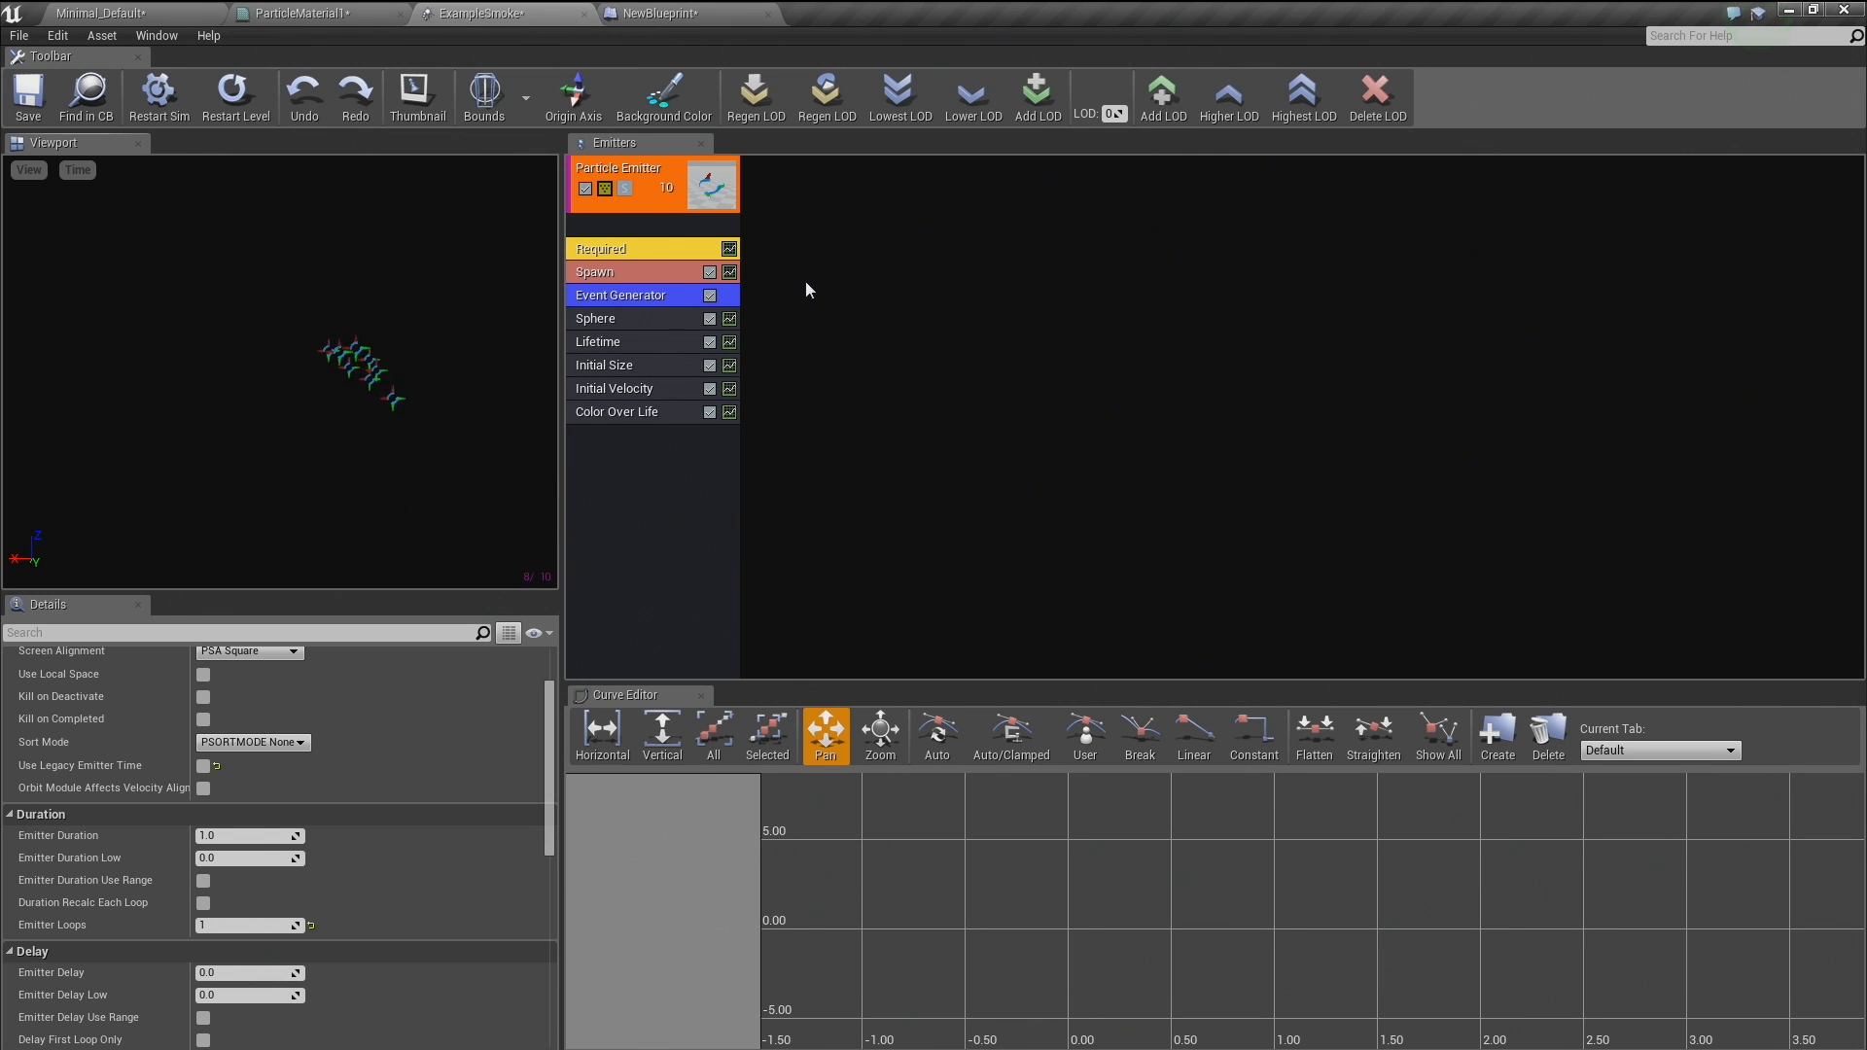
Add a Collision module to the first emitter and inspect its Max Collisions distribution.
left_click(653, 481)
right_click(621, 498)
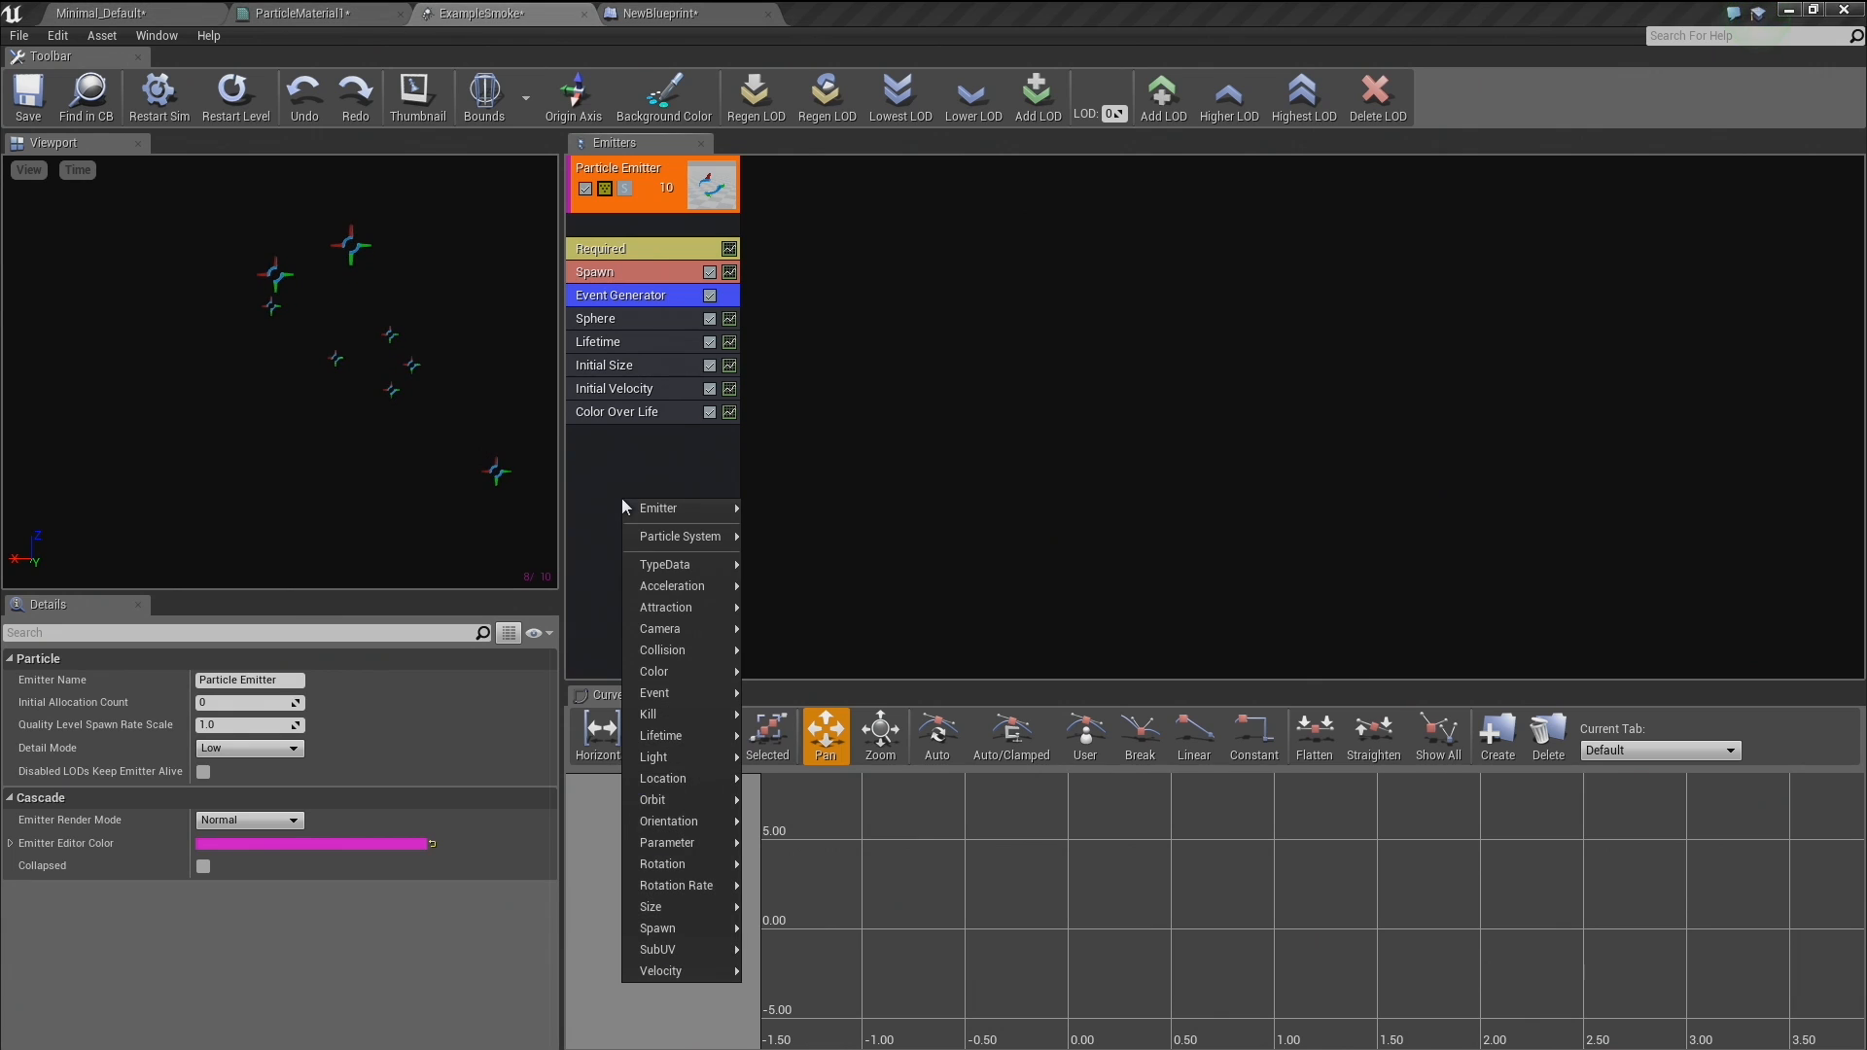
left_click(774, 646)
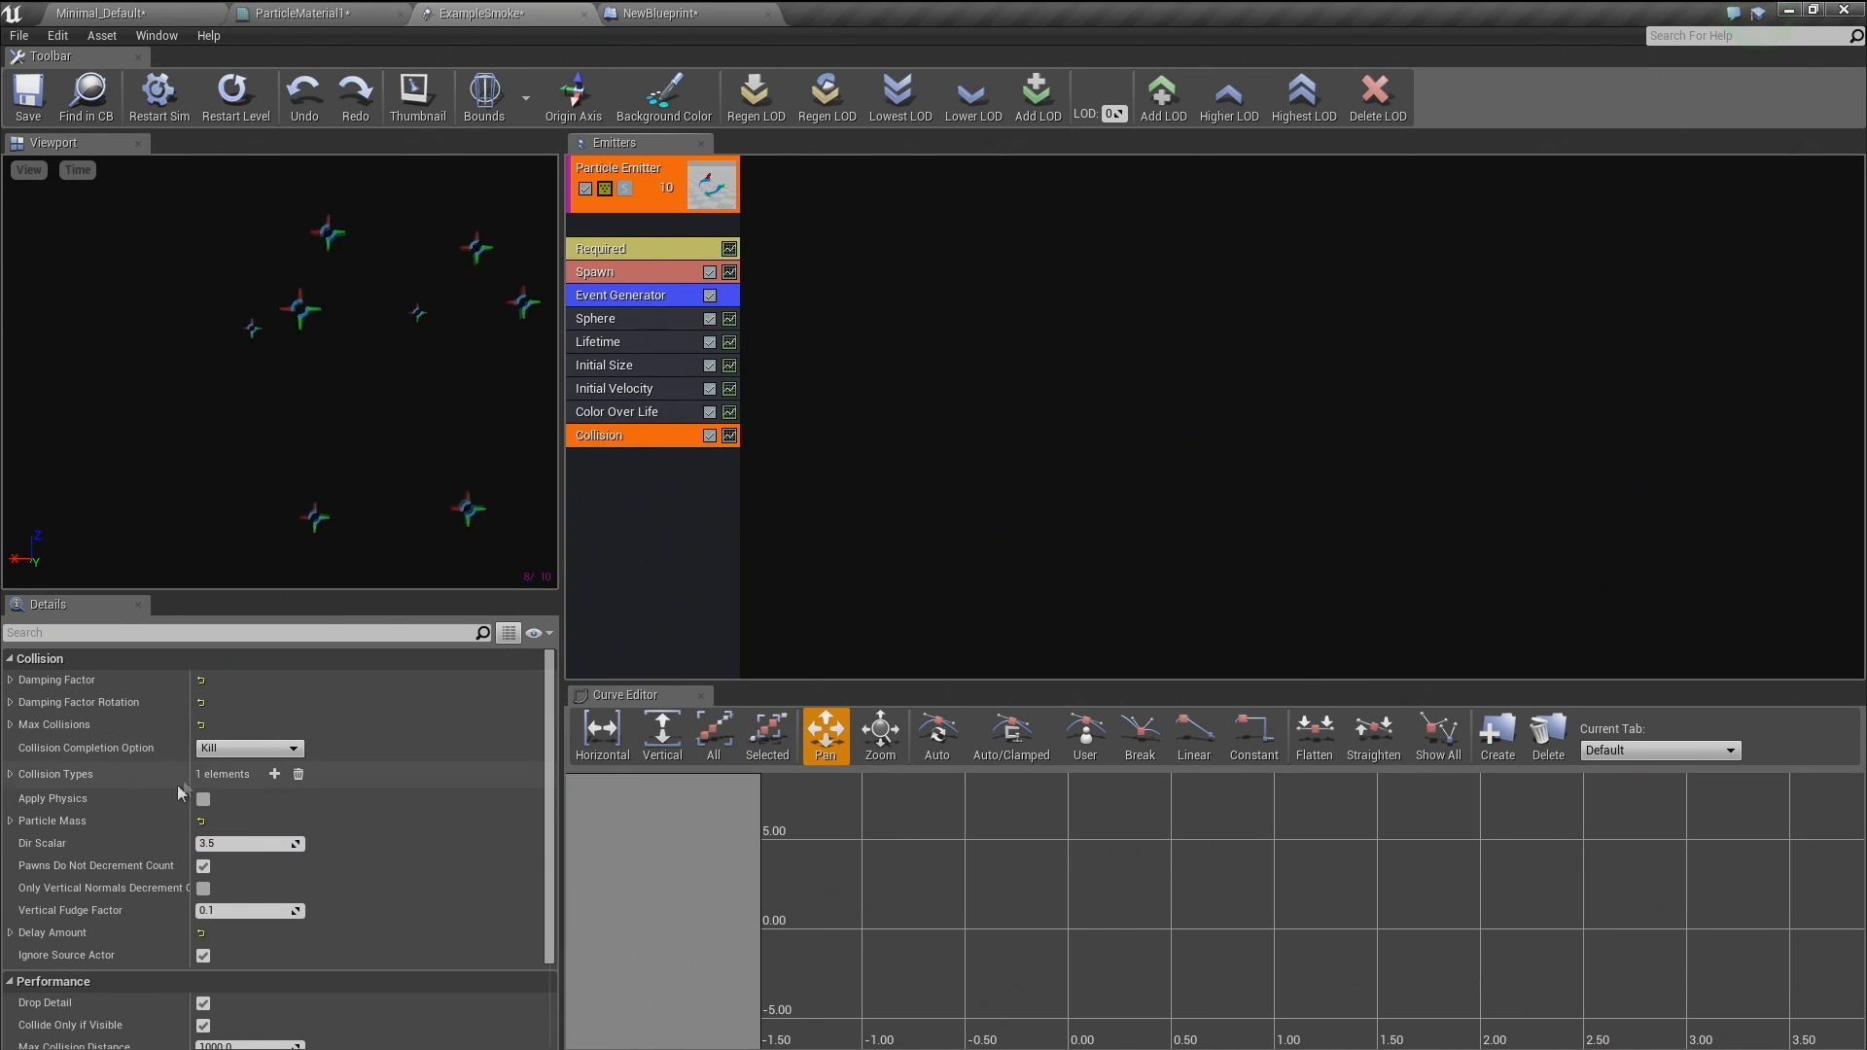
left_click(10, 724)
left_click(19, 748)
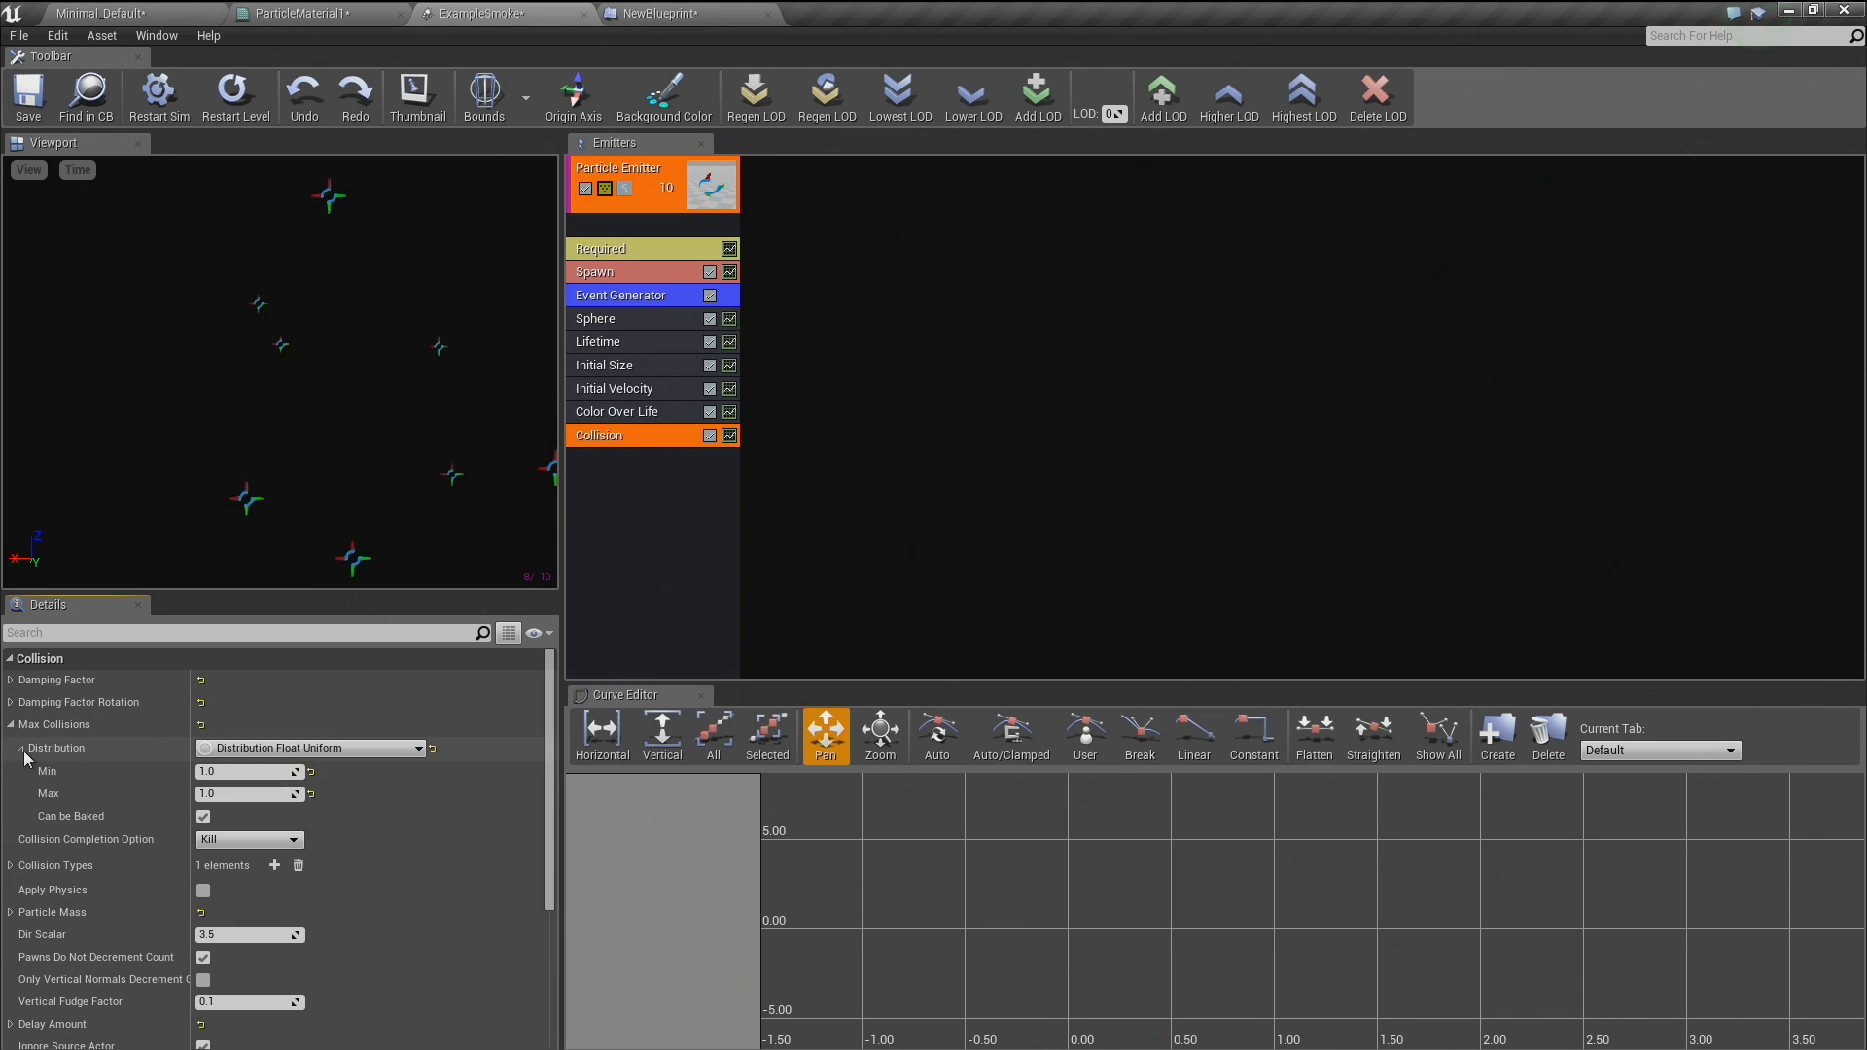
left_click(11, 726)
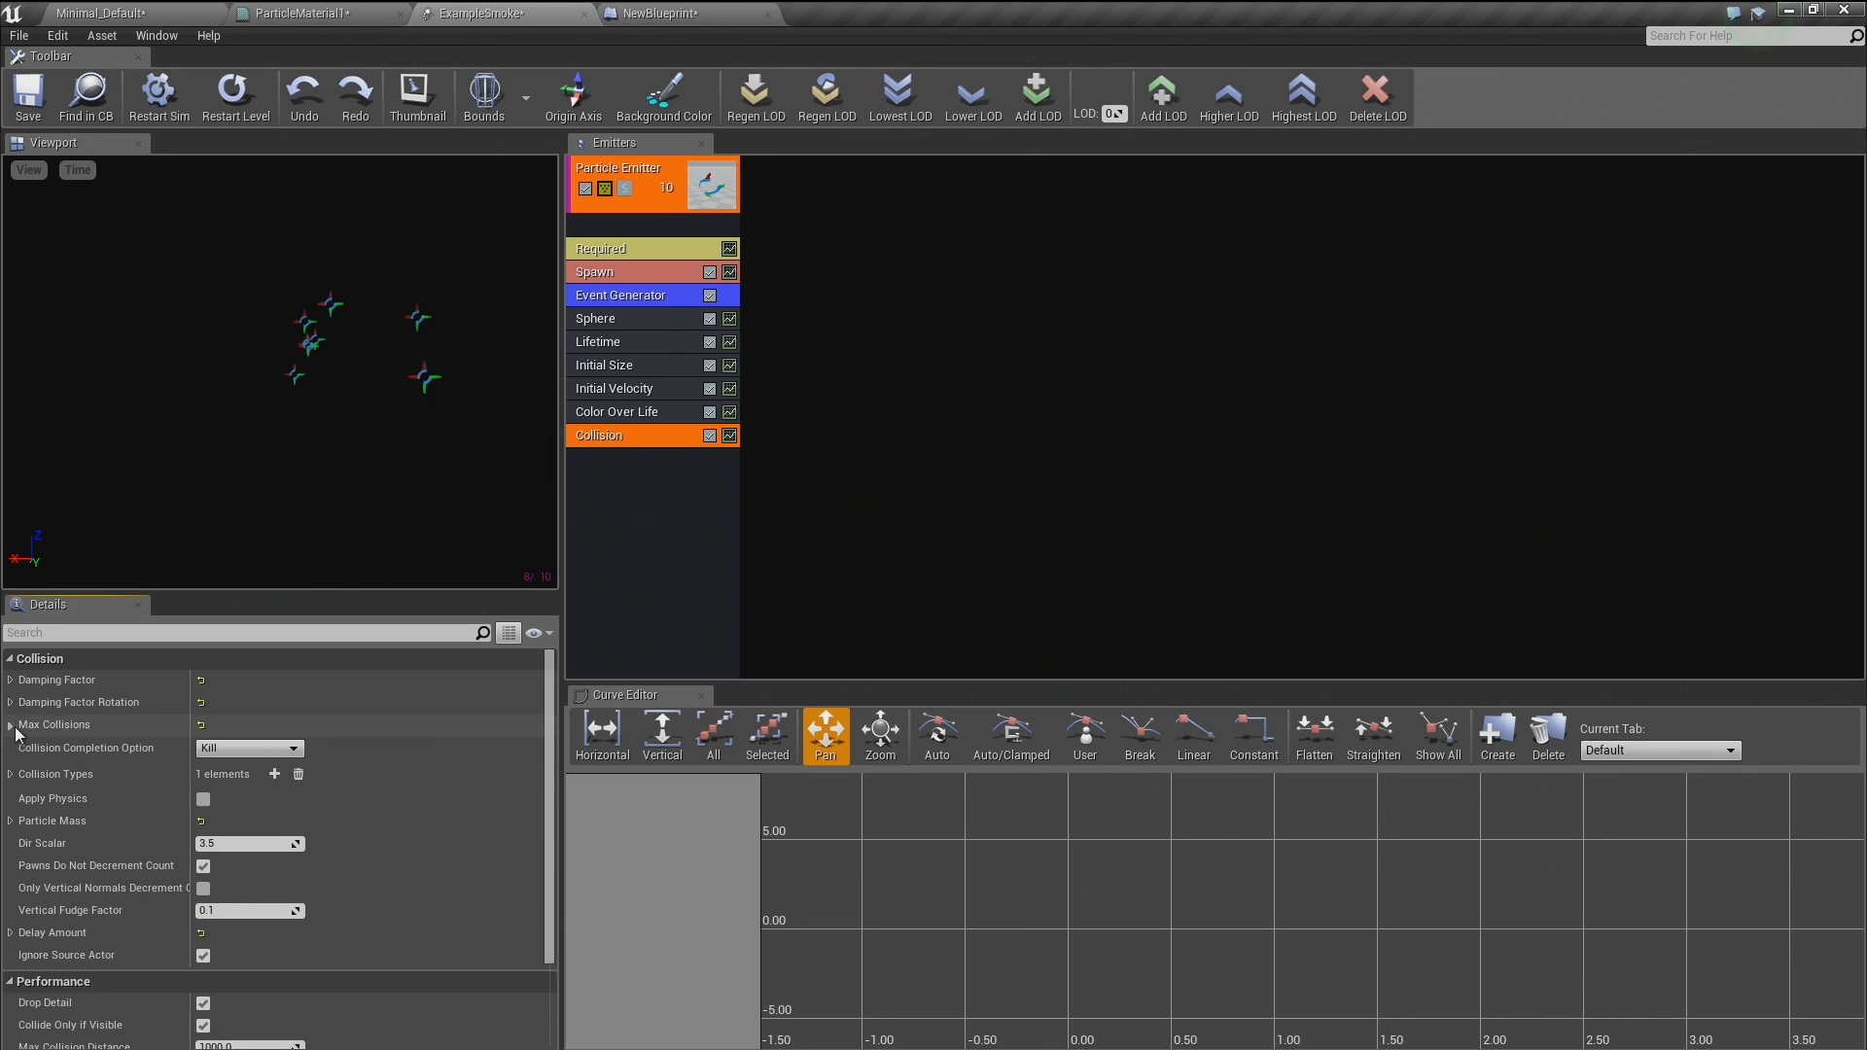
Create a second sprite emitter and add an EventReceiver Spawn module to it.
right_click(879, 264)
left_click(881, 276)
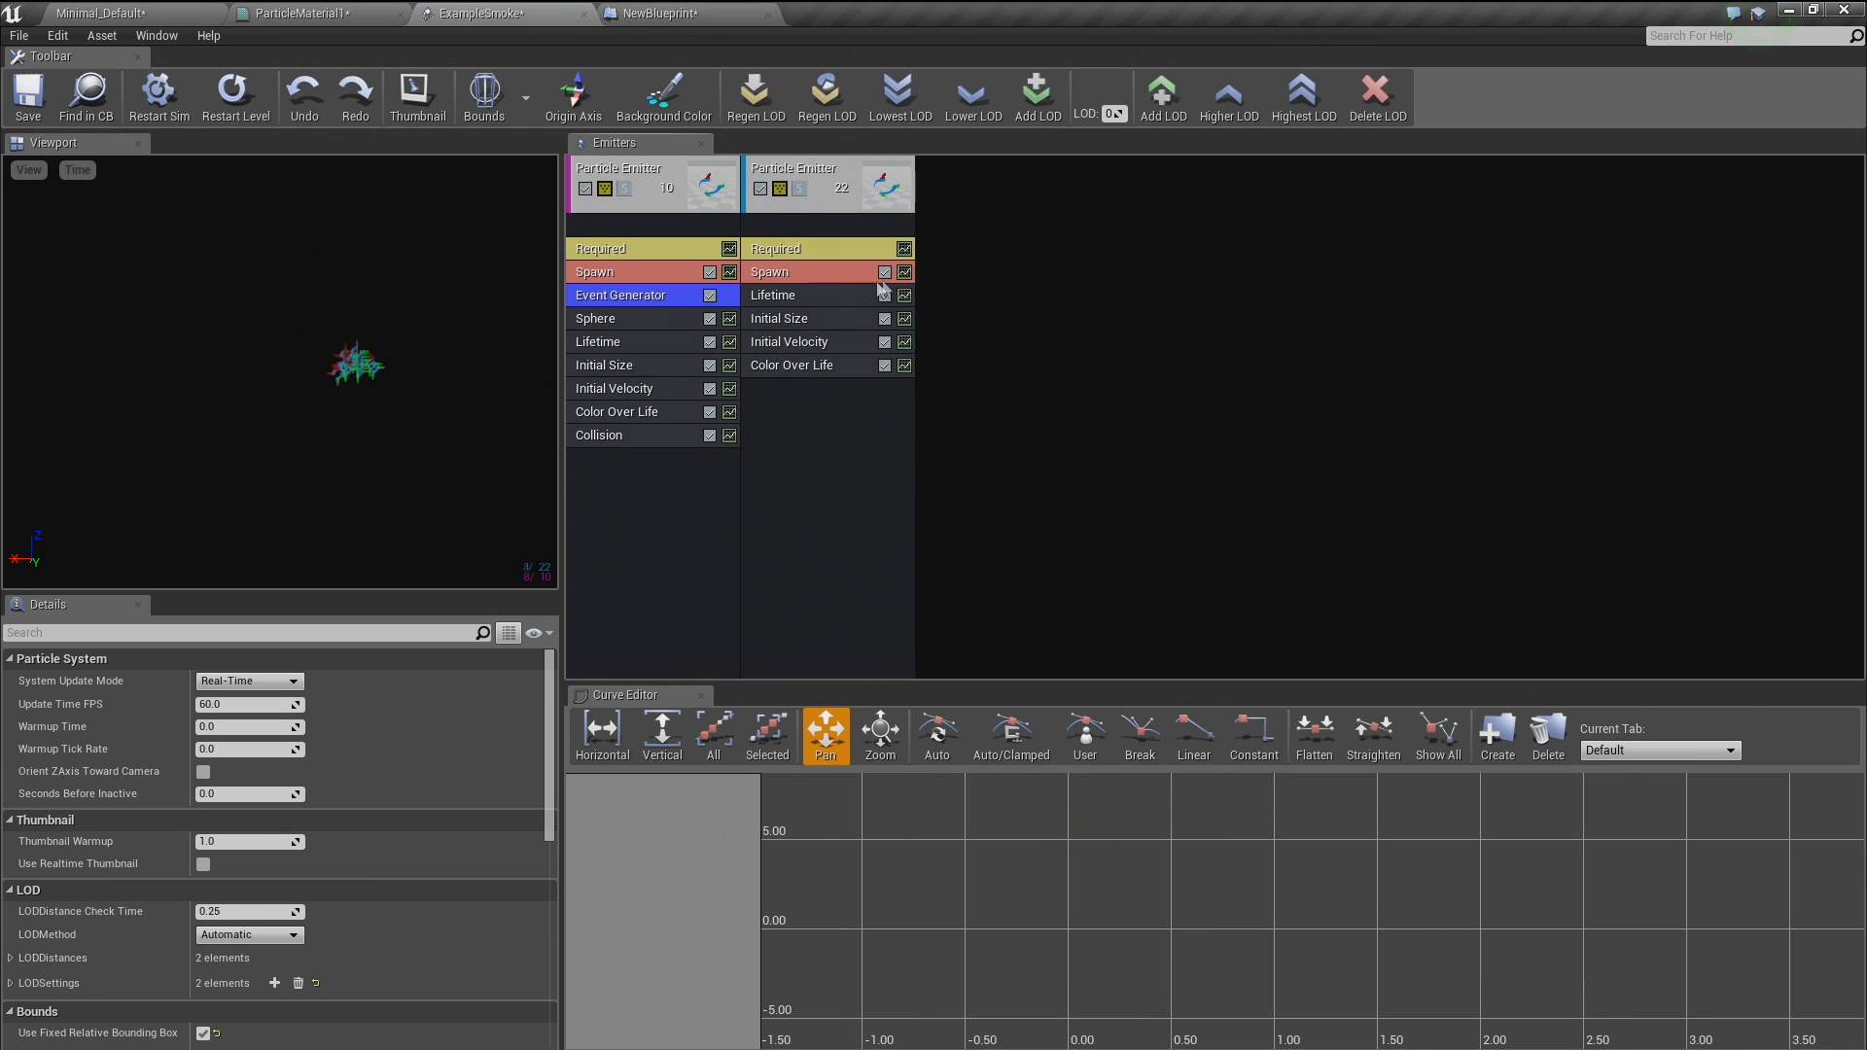
left_click(822, 444)
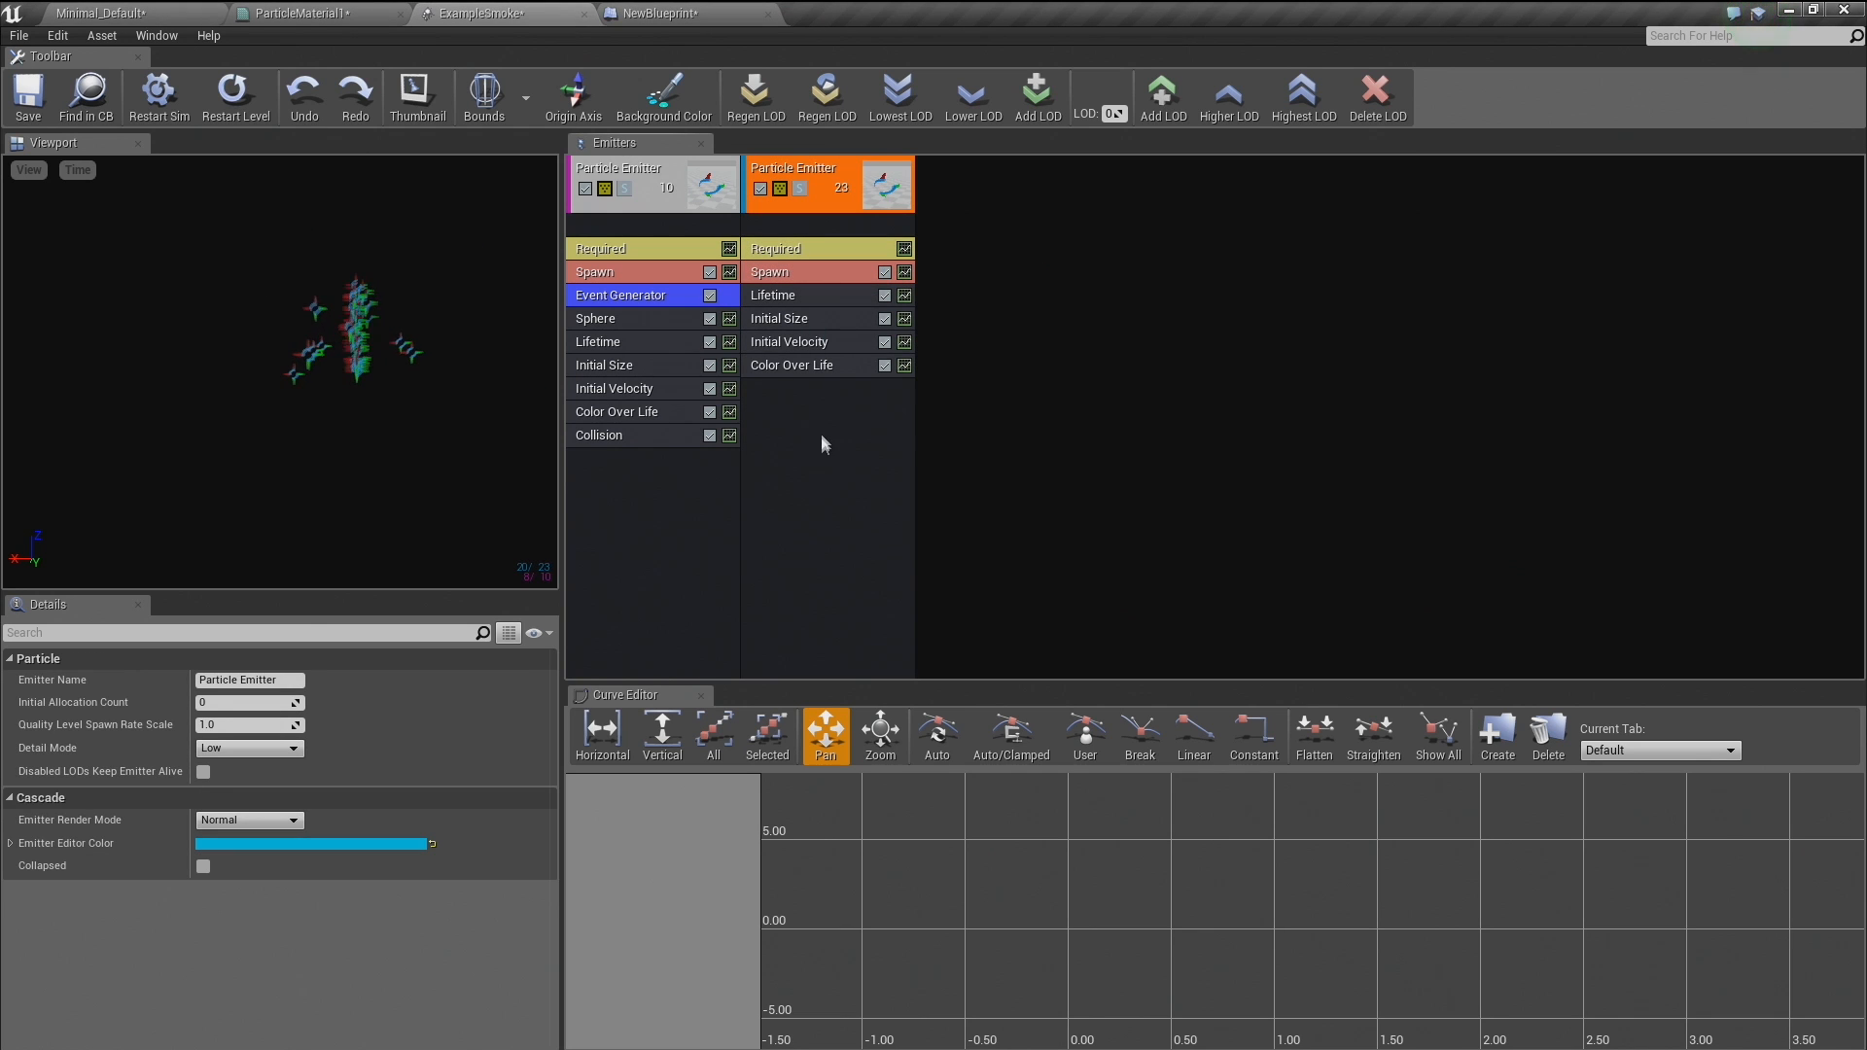
left_click(798, 273)
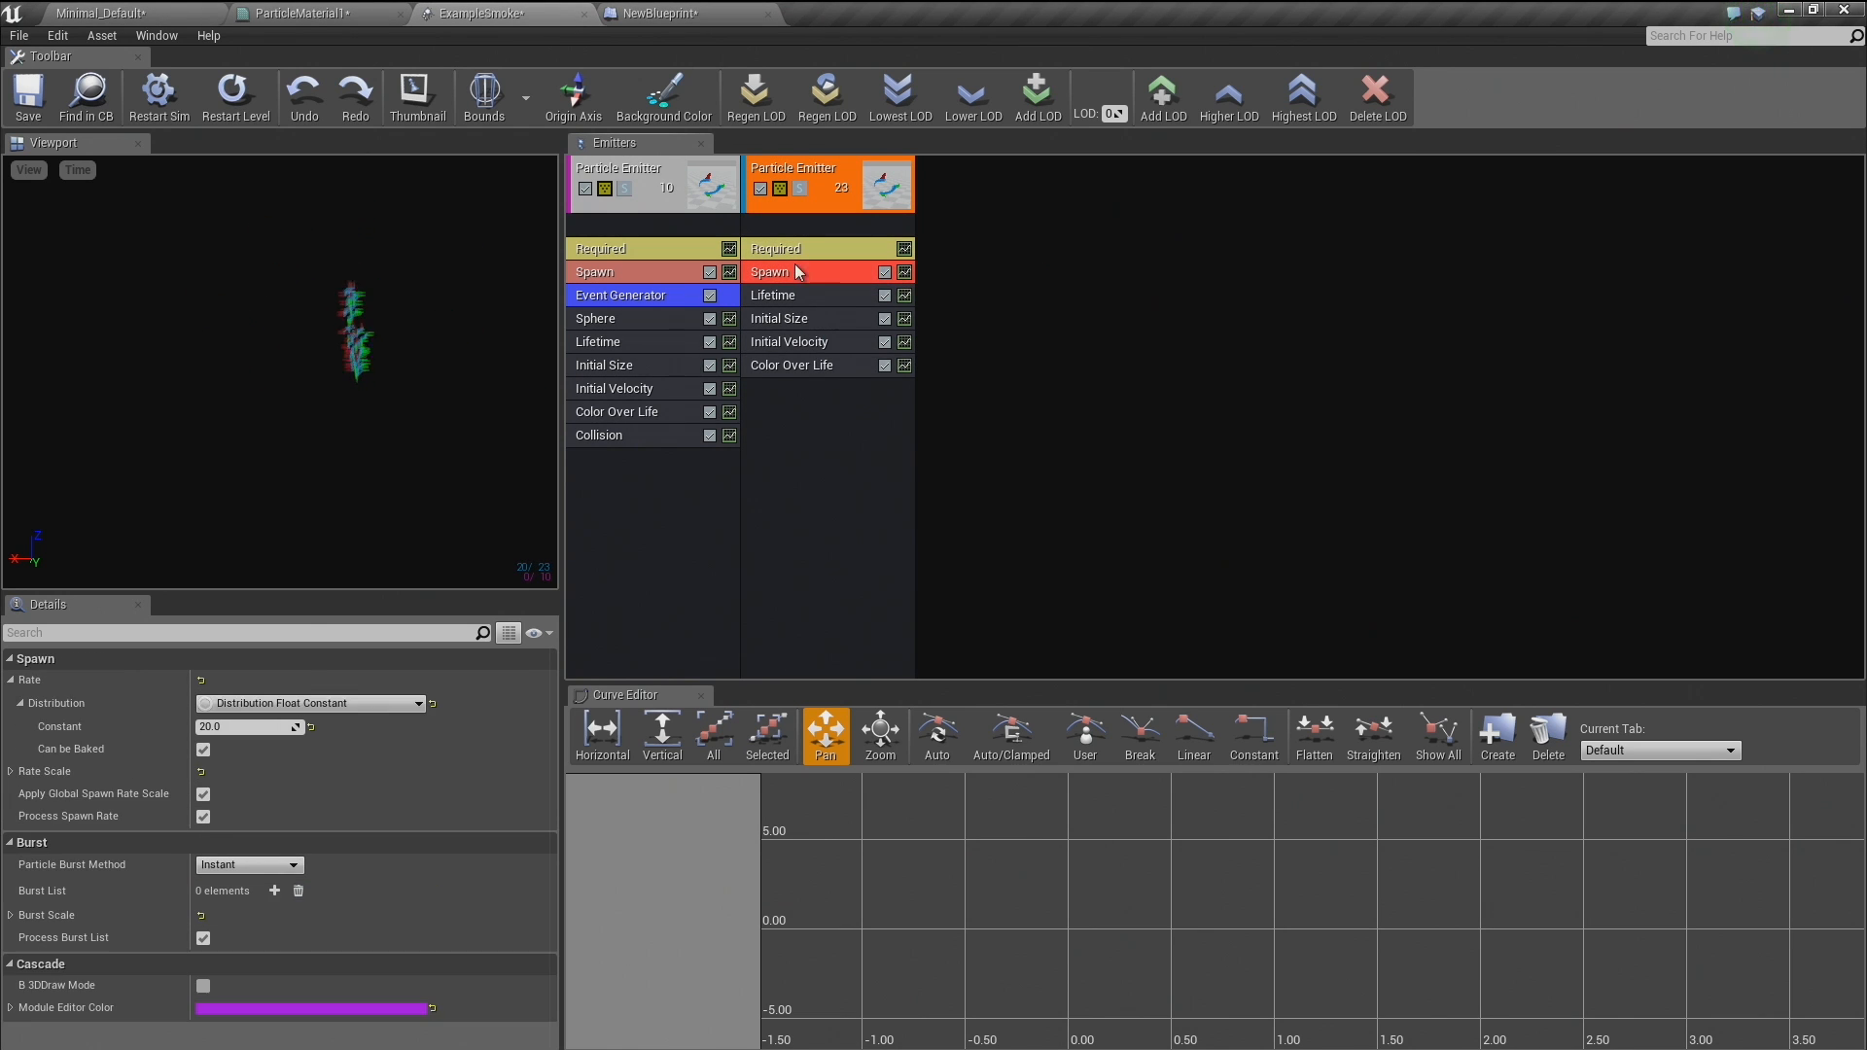
right_click(890, 492)
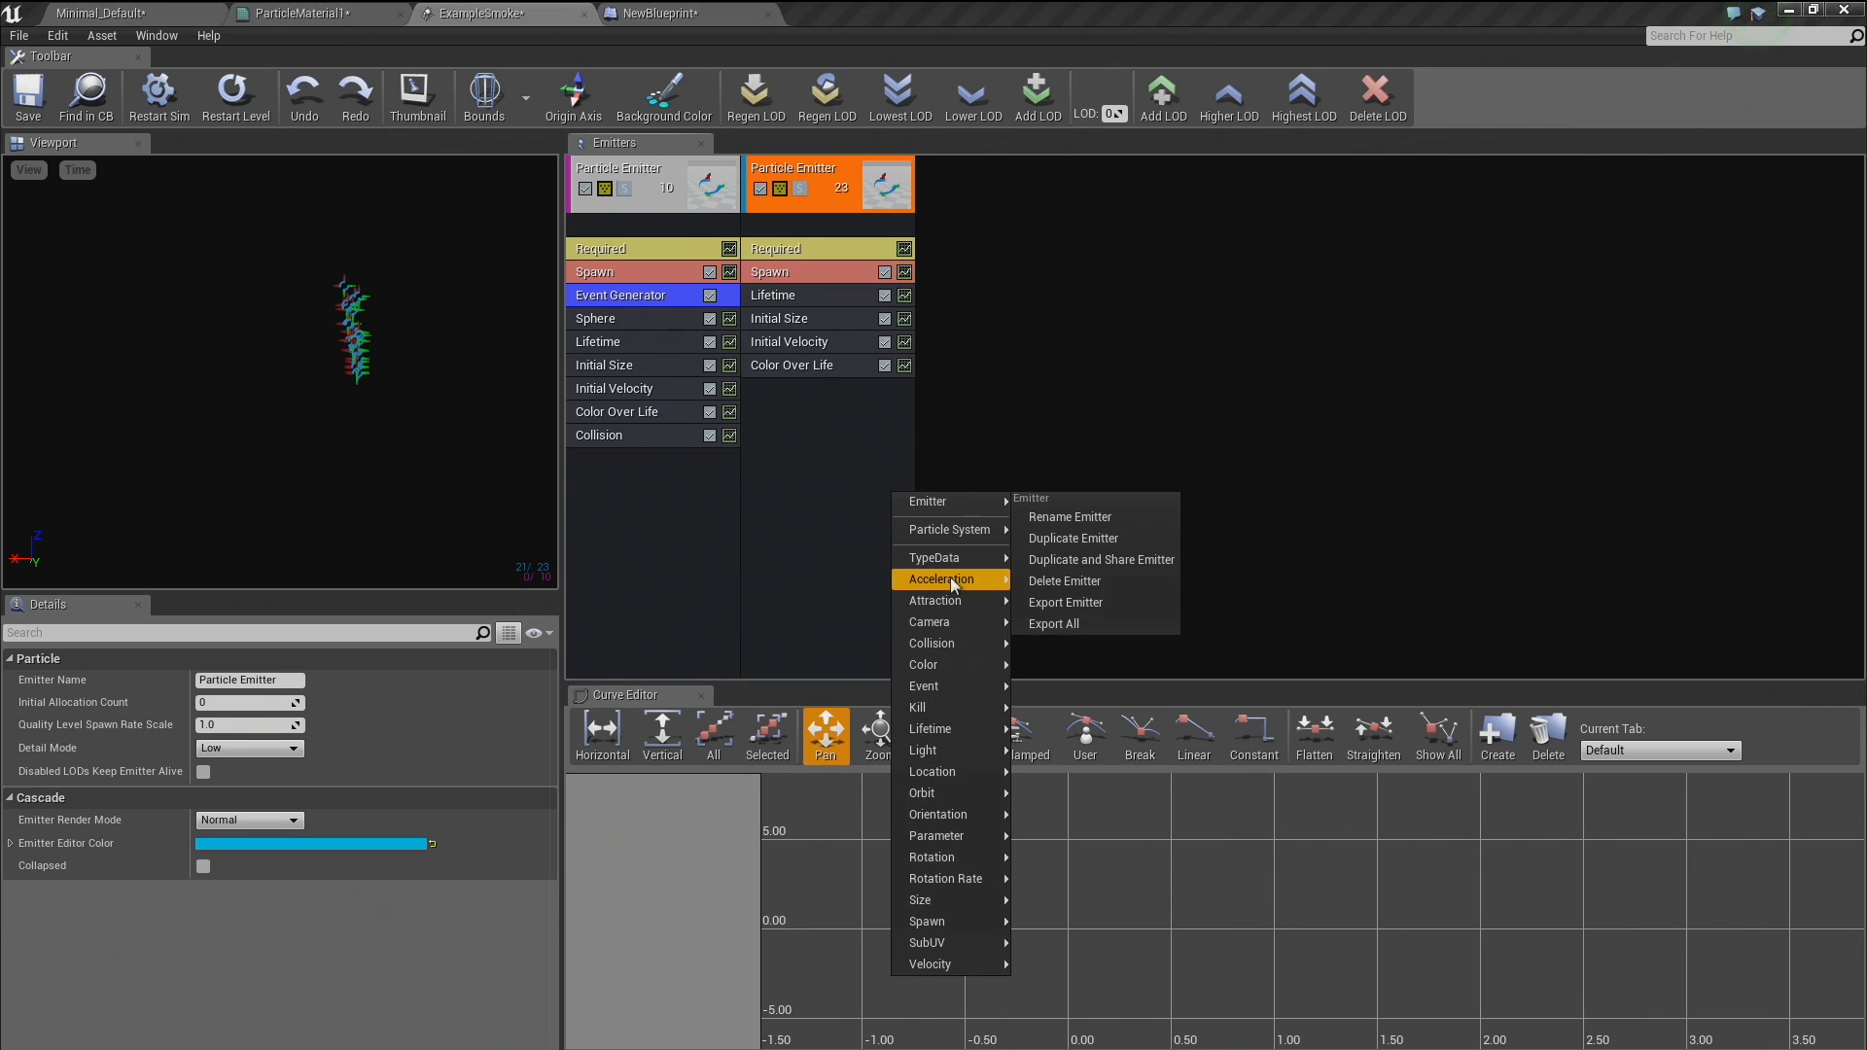
mouse_move(953, 685)
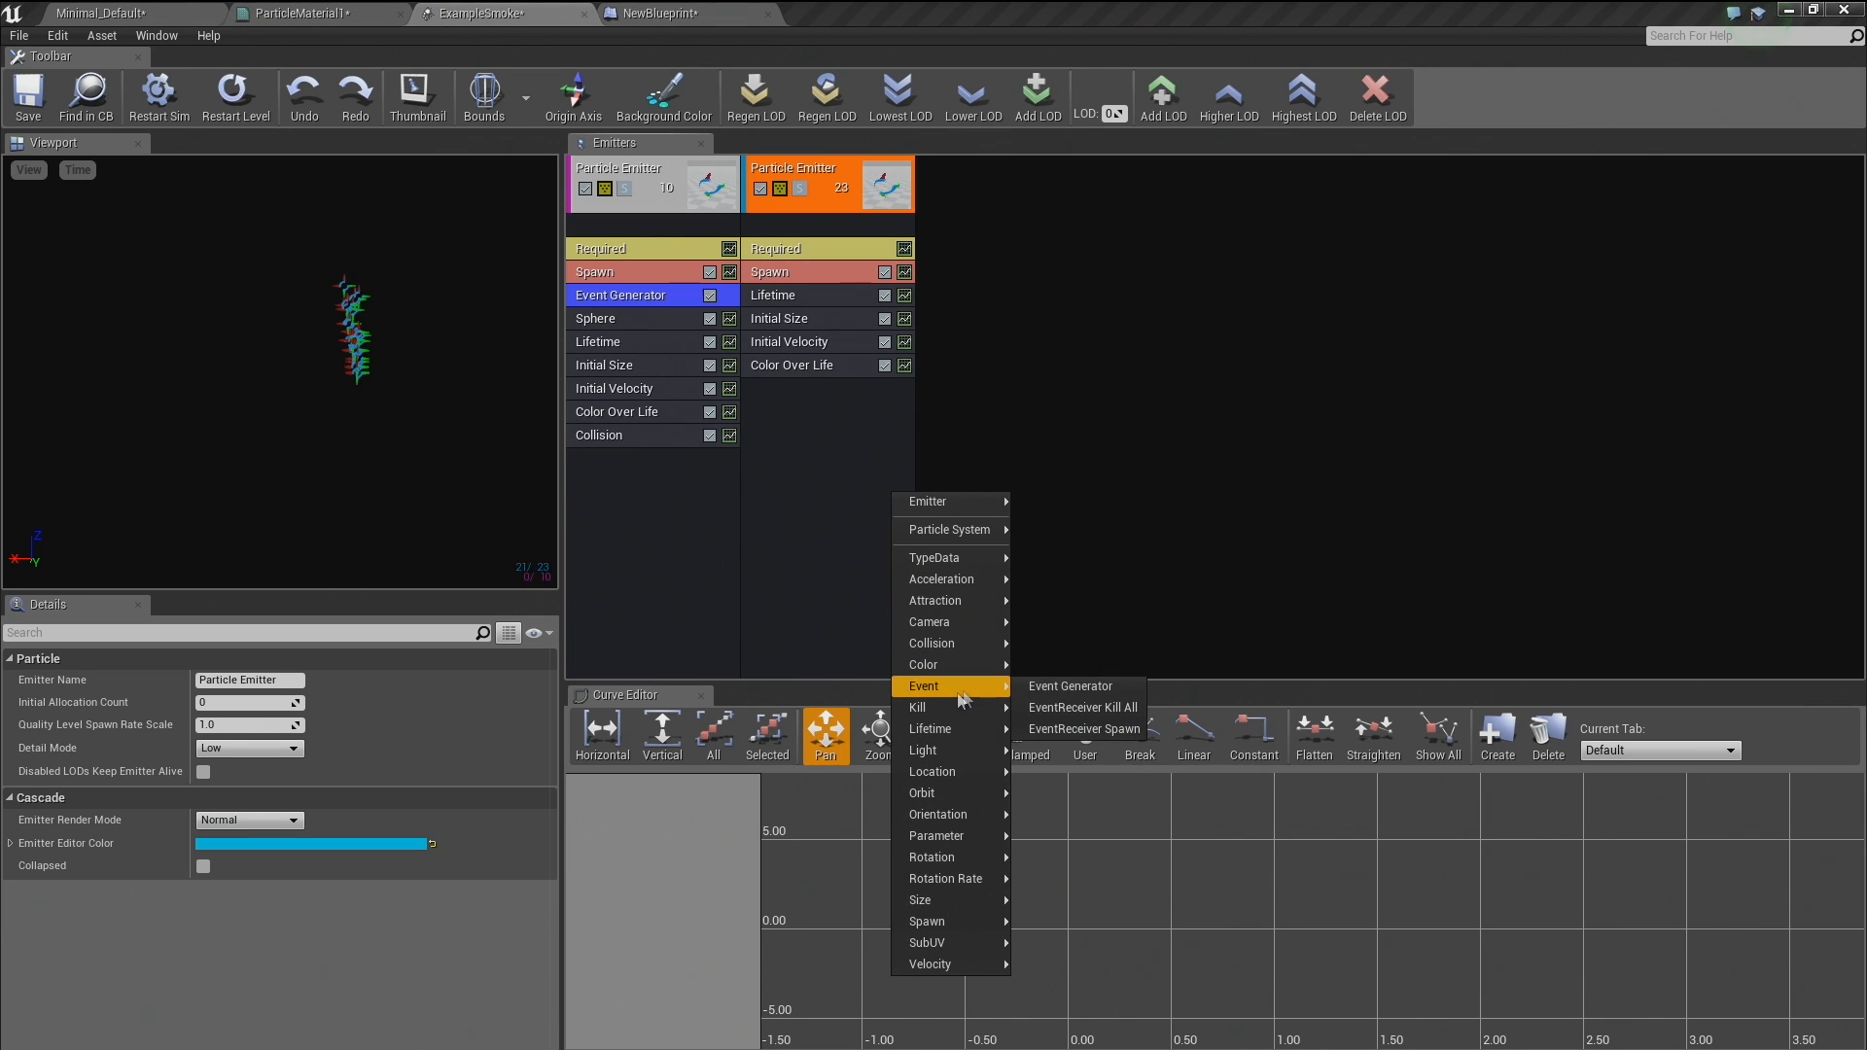
left_click(1054, 729)
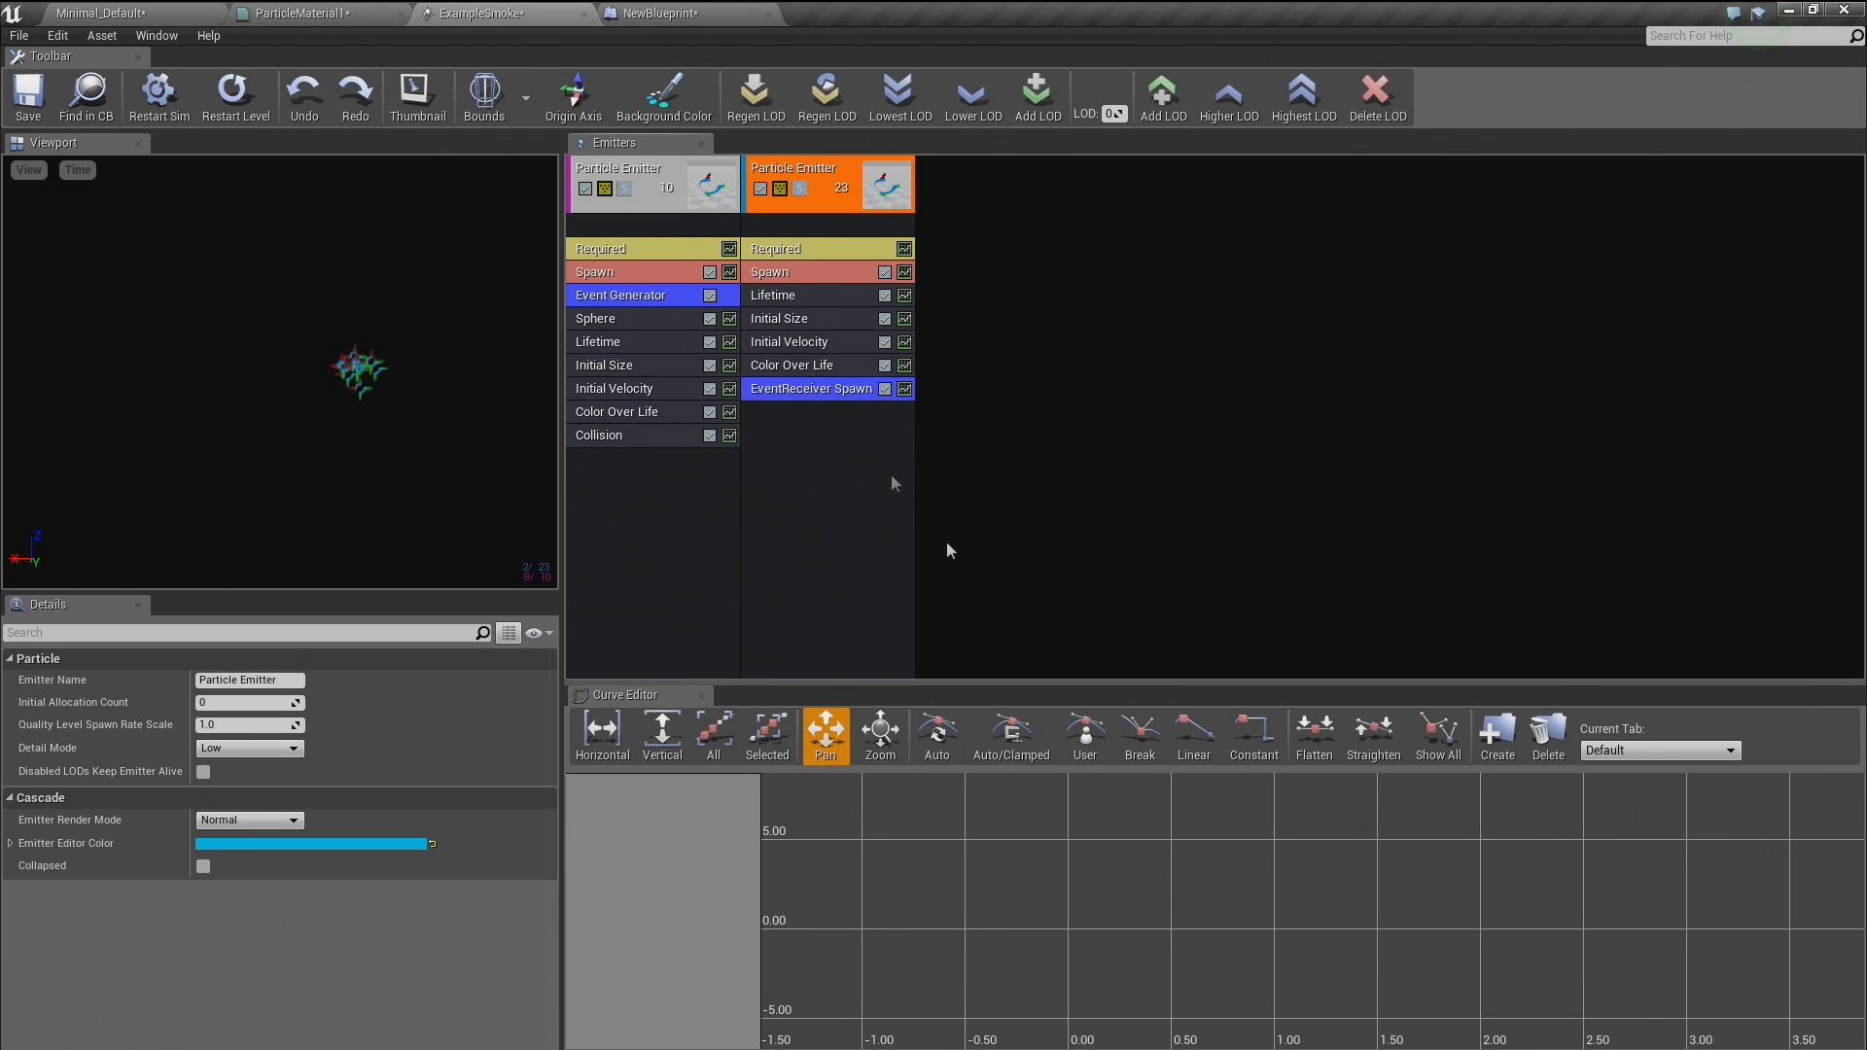
Set the constant spawn rate to 0 in the second emitter's Spawn module.
left_click(801, 271)
left_click(288, 730)
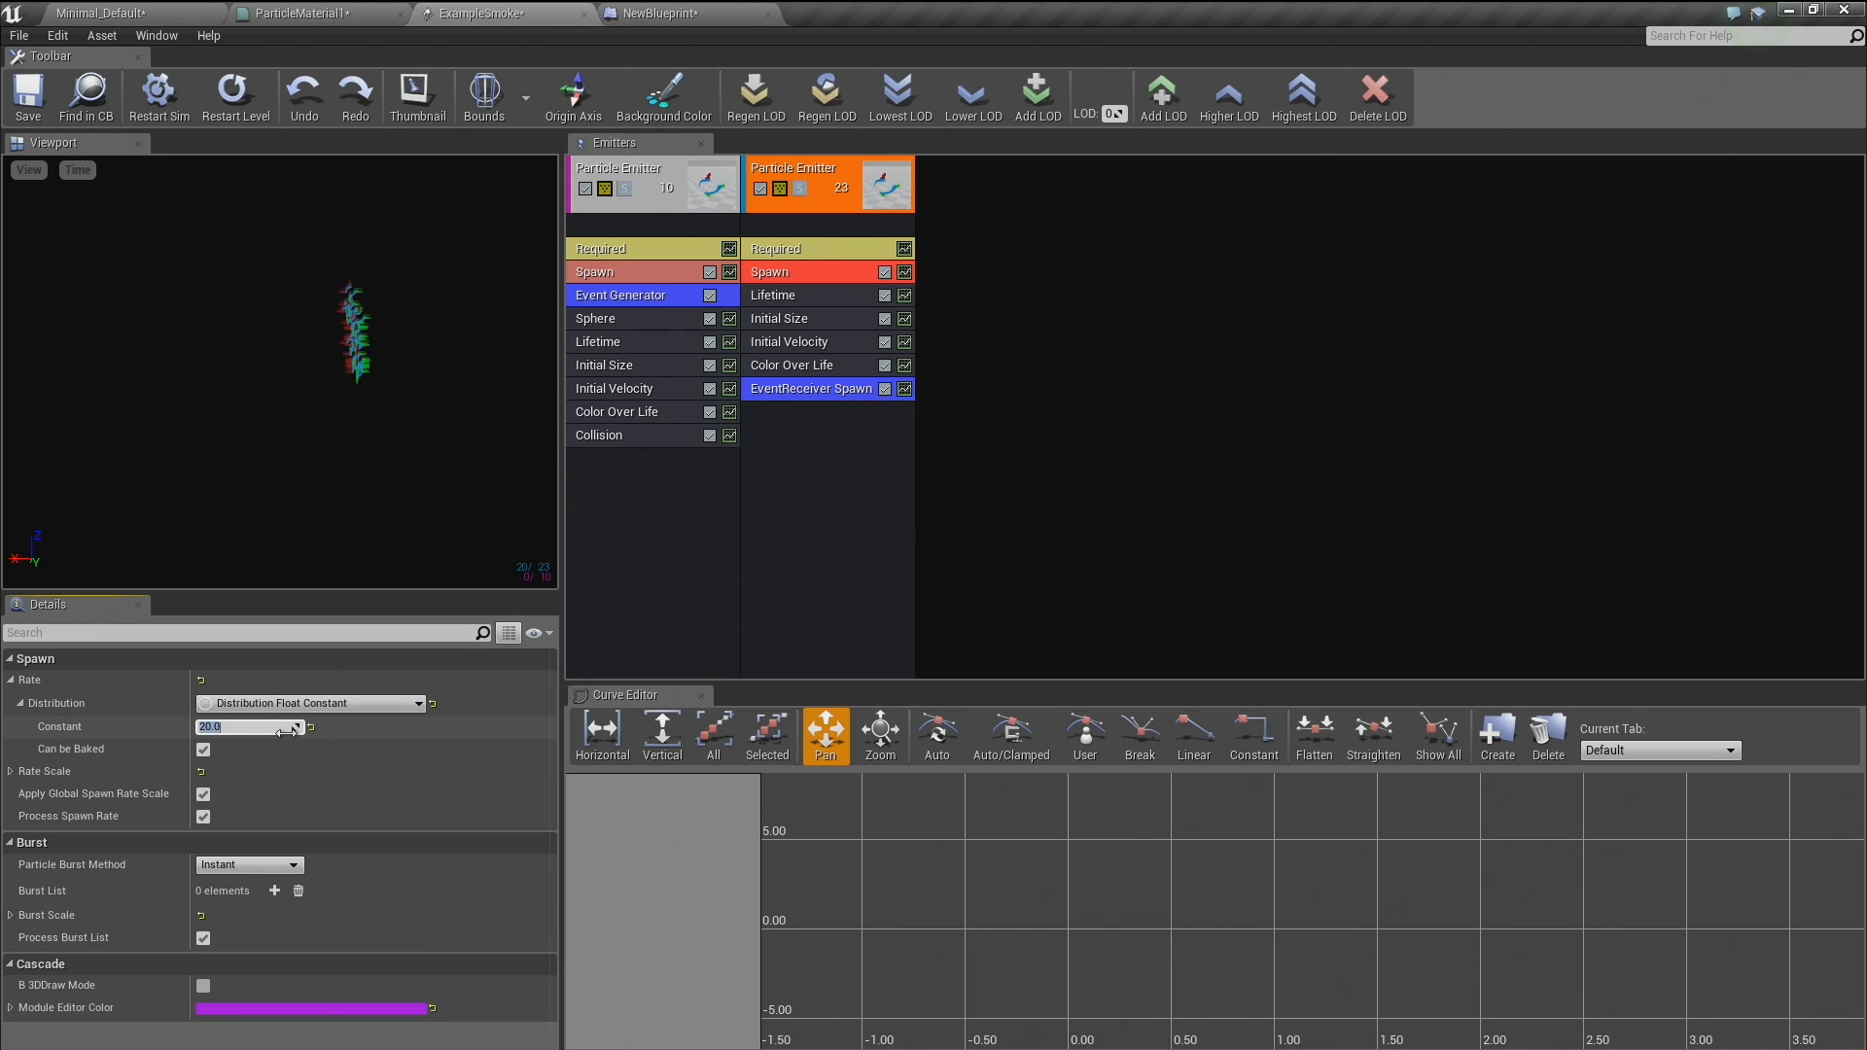
type("0")
key("Return")
Set the constant Spawn Count to 15 in the second emitter's EventReceiver Spawn module.
left_click(778, 389)
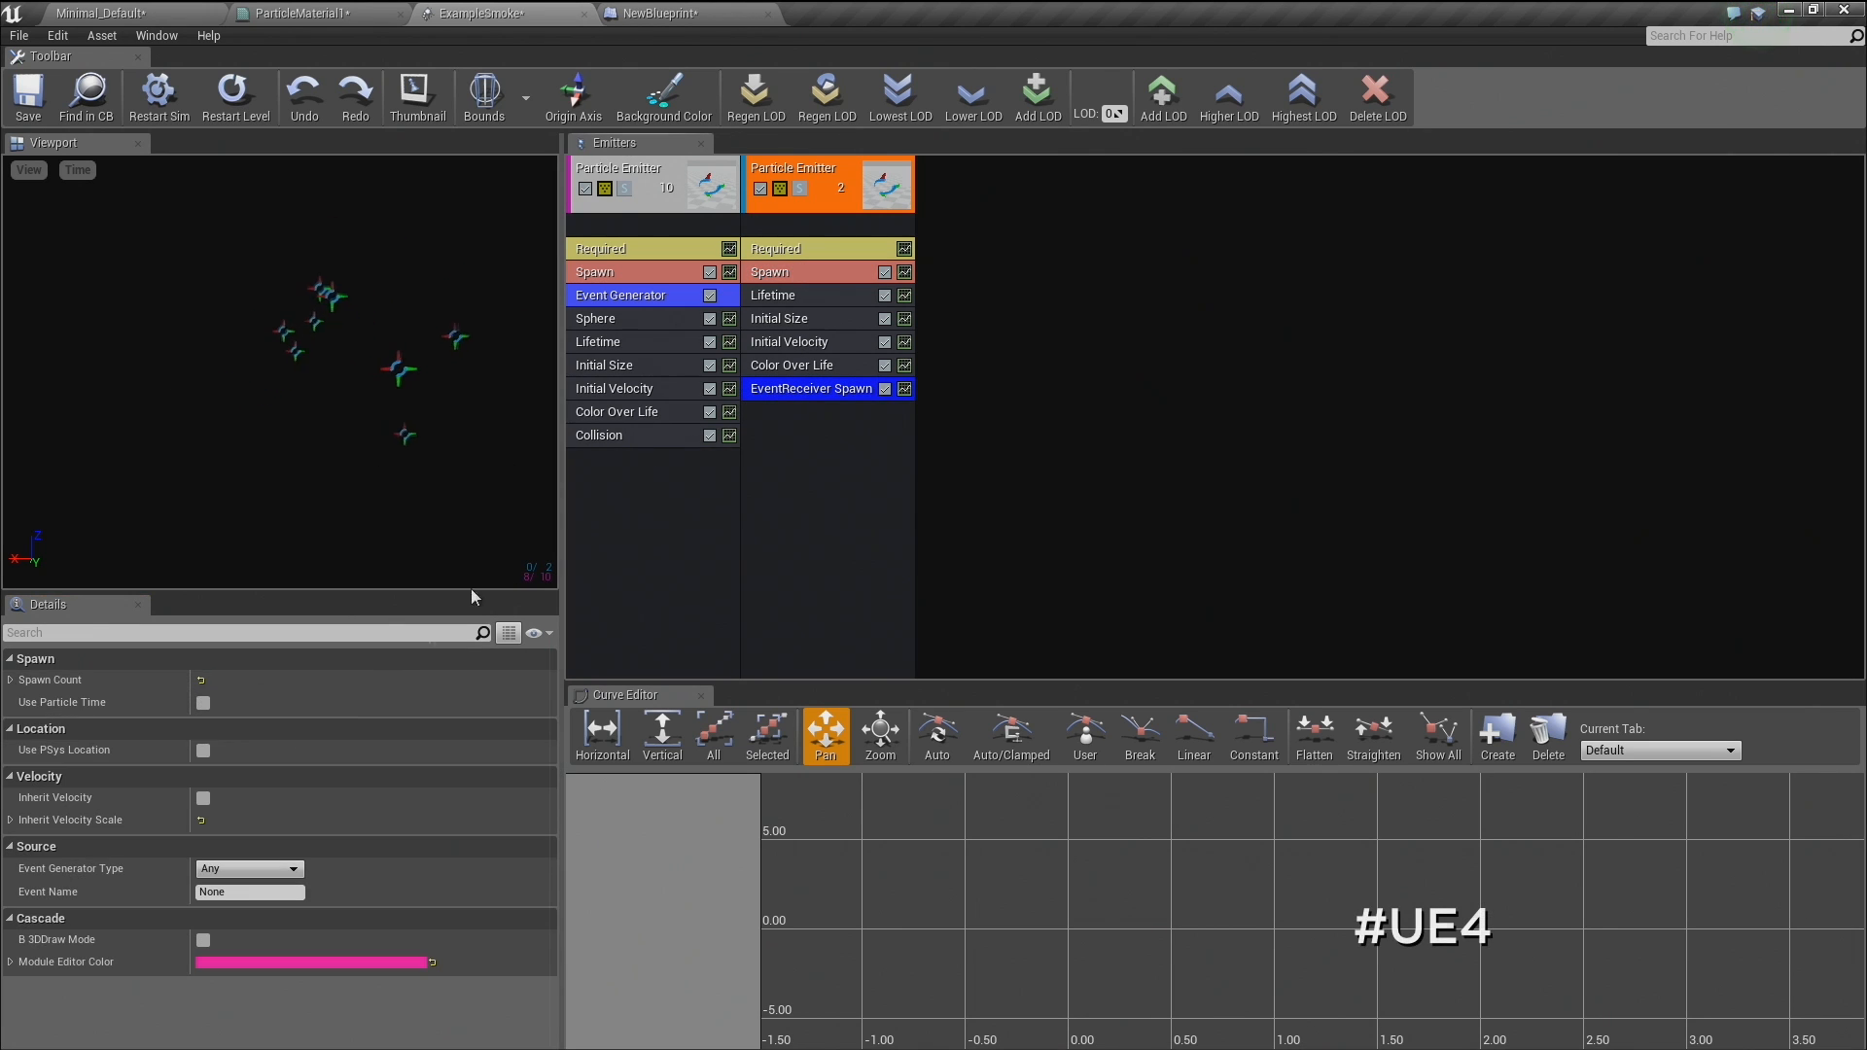
left_click(21, 703)
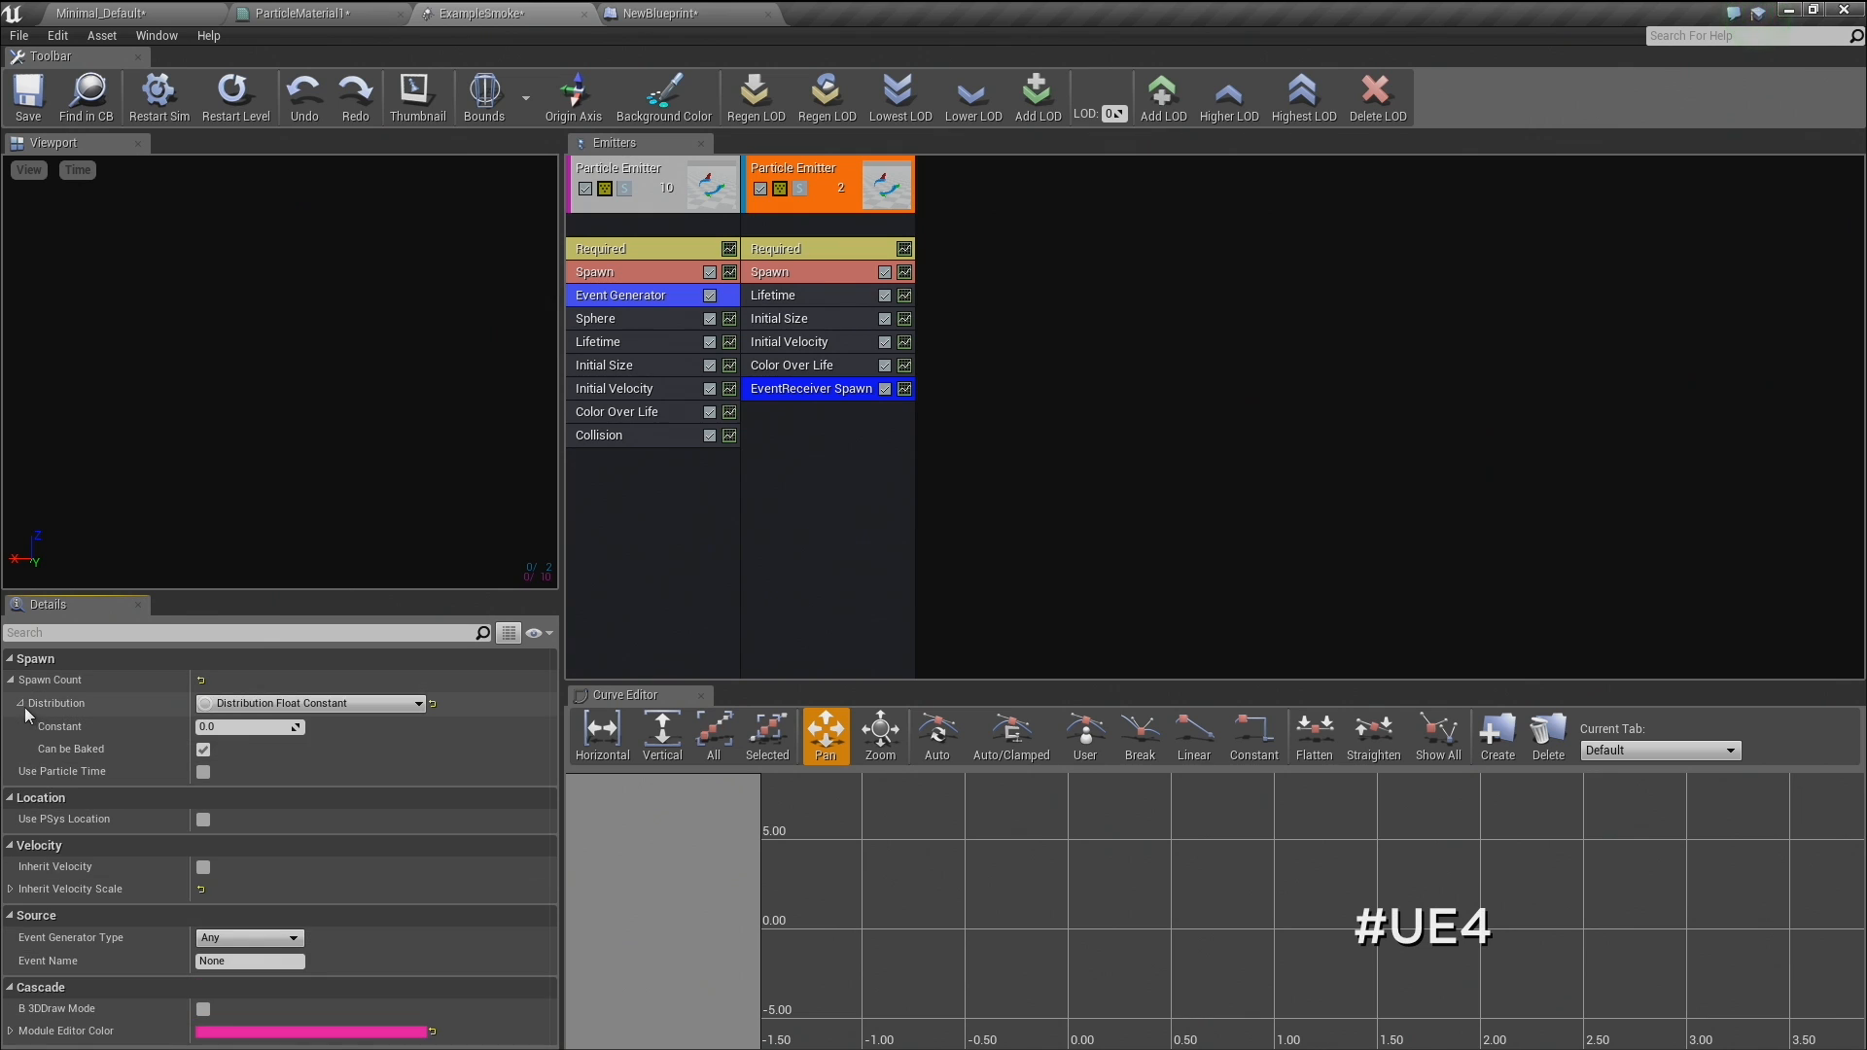
left_click(239, 728)
type("15")
key("Return")
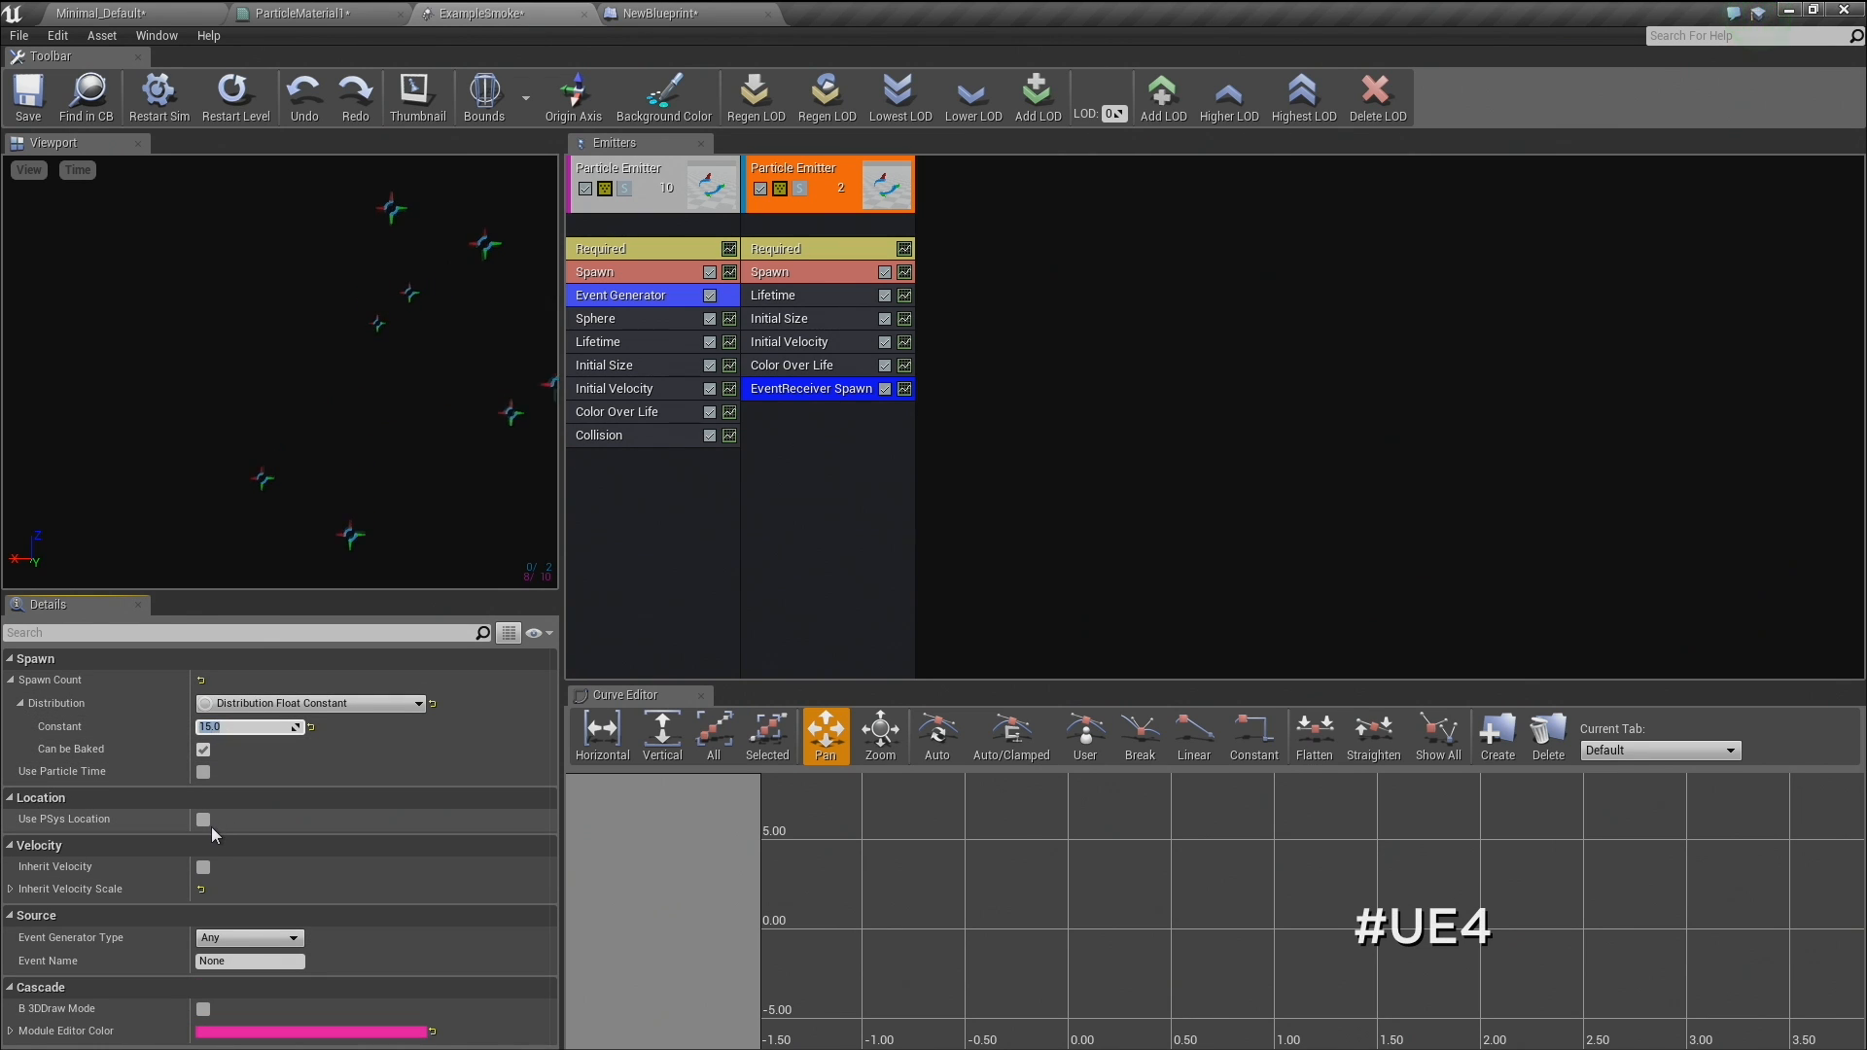
left_click(239, 960)
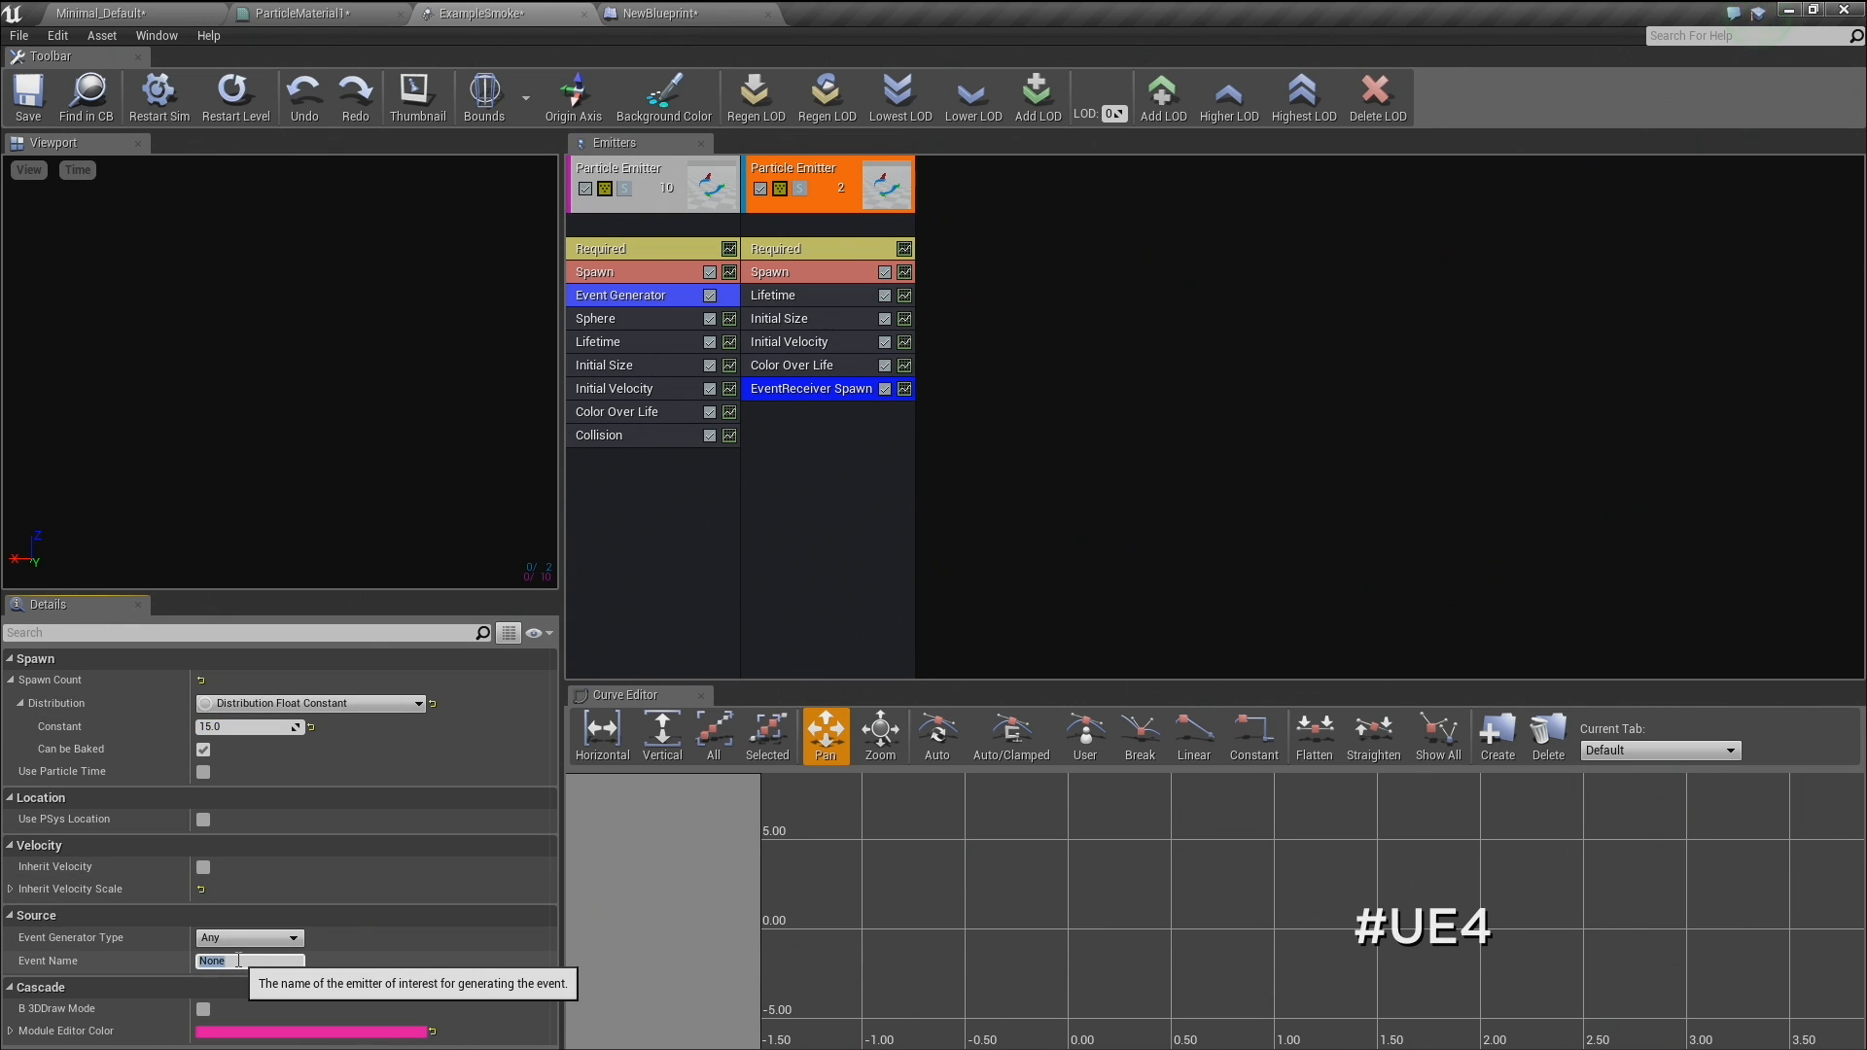
In the Minimal_Default level, move the ExampleSmoke emitter to X 220, Y -90, Z 120 and restart its particles.
left_click(117, 12)
mouse_move(520, 662)
right_mouse_down()
mouse_move(556, 722)
mouse_move(520, 661)
right_mouse_up()
left_click_drag(702, 173, 776, 530)
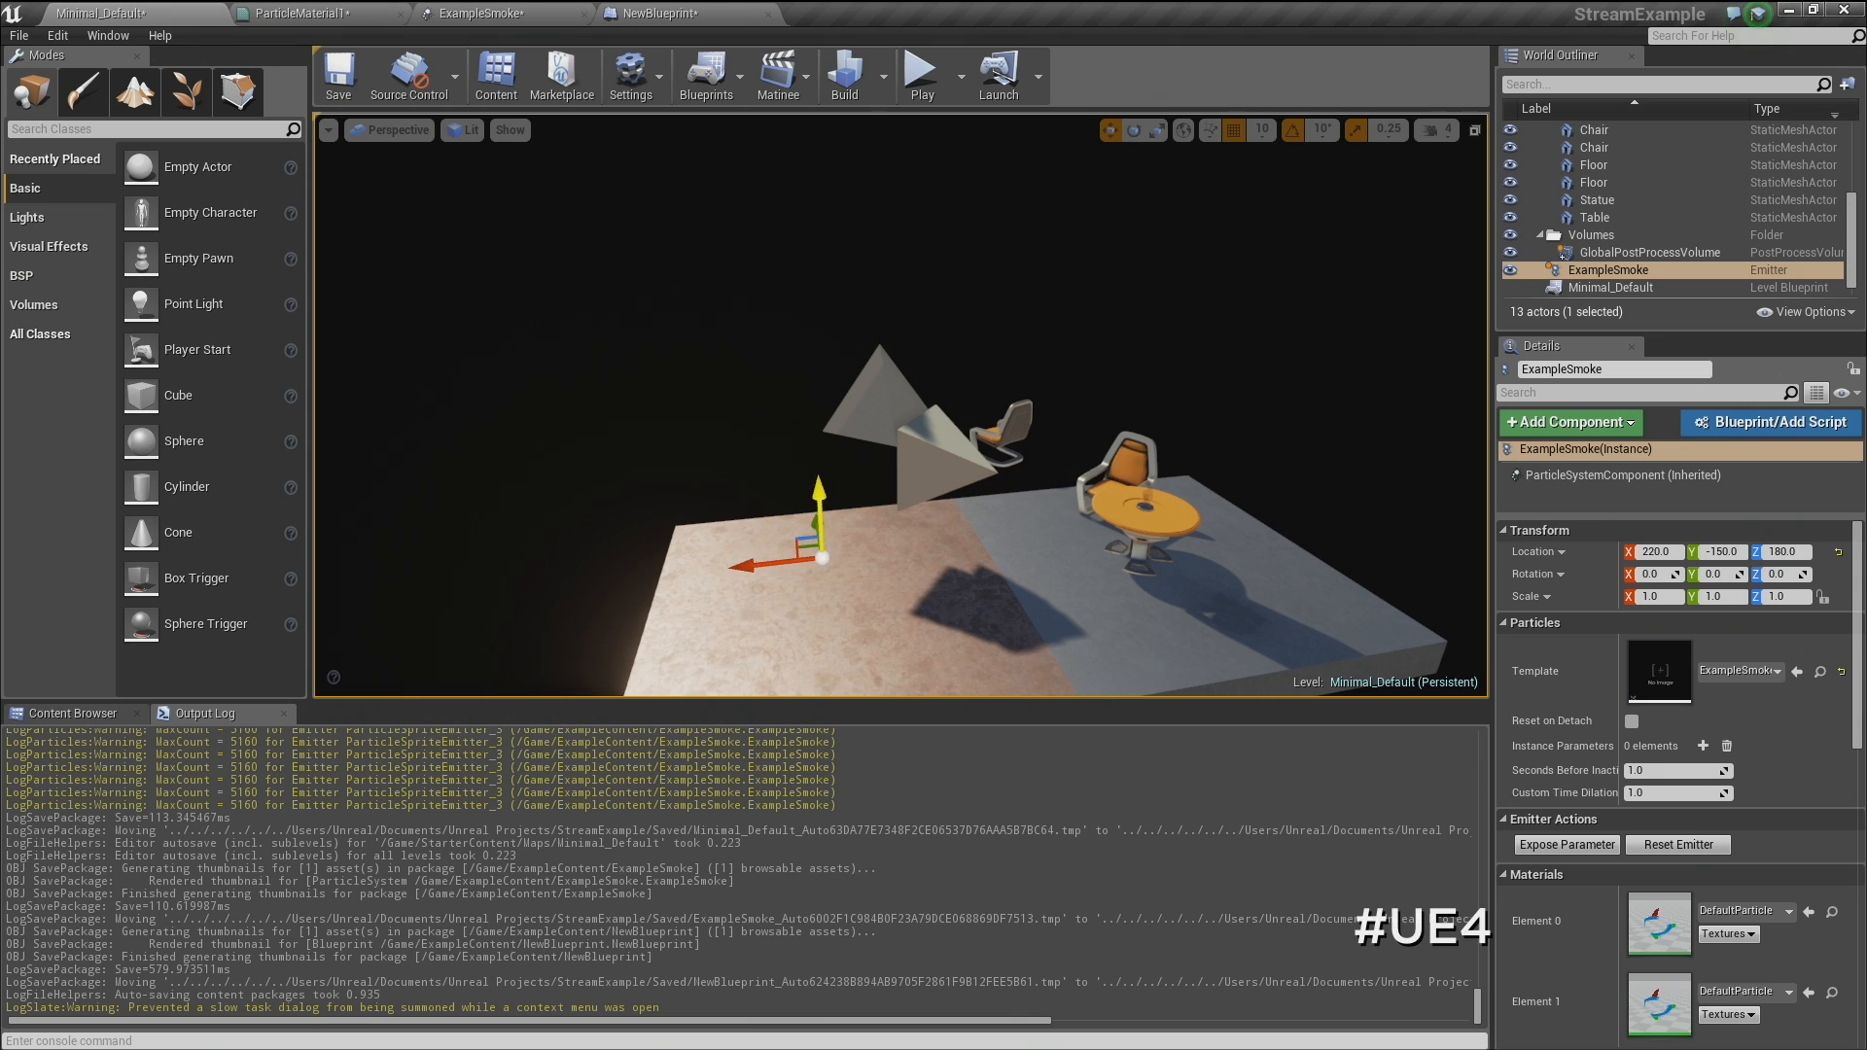
right_click_drag(518, 446, 540, 404)
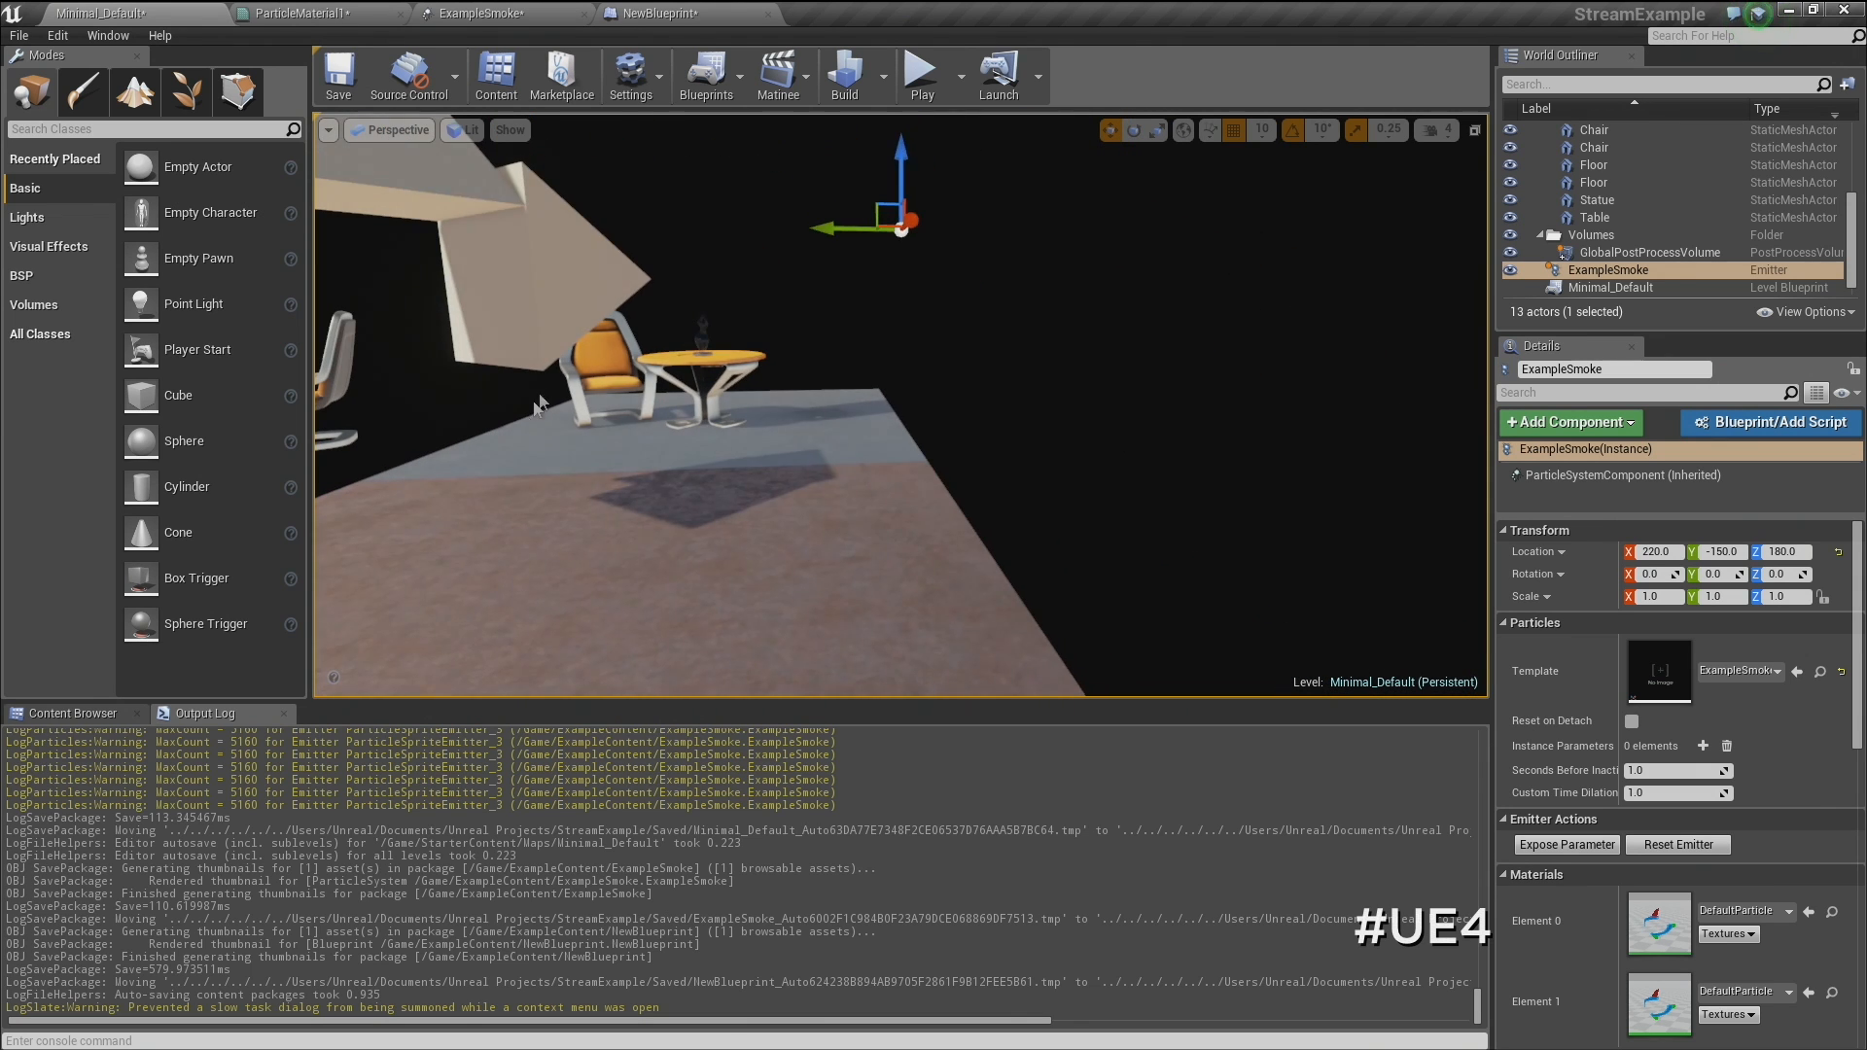
left_click_drag(901, 173, 901, 483)
left_click_drag(846, 393, 680, 393)
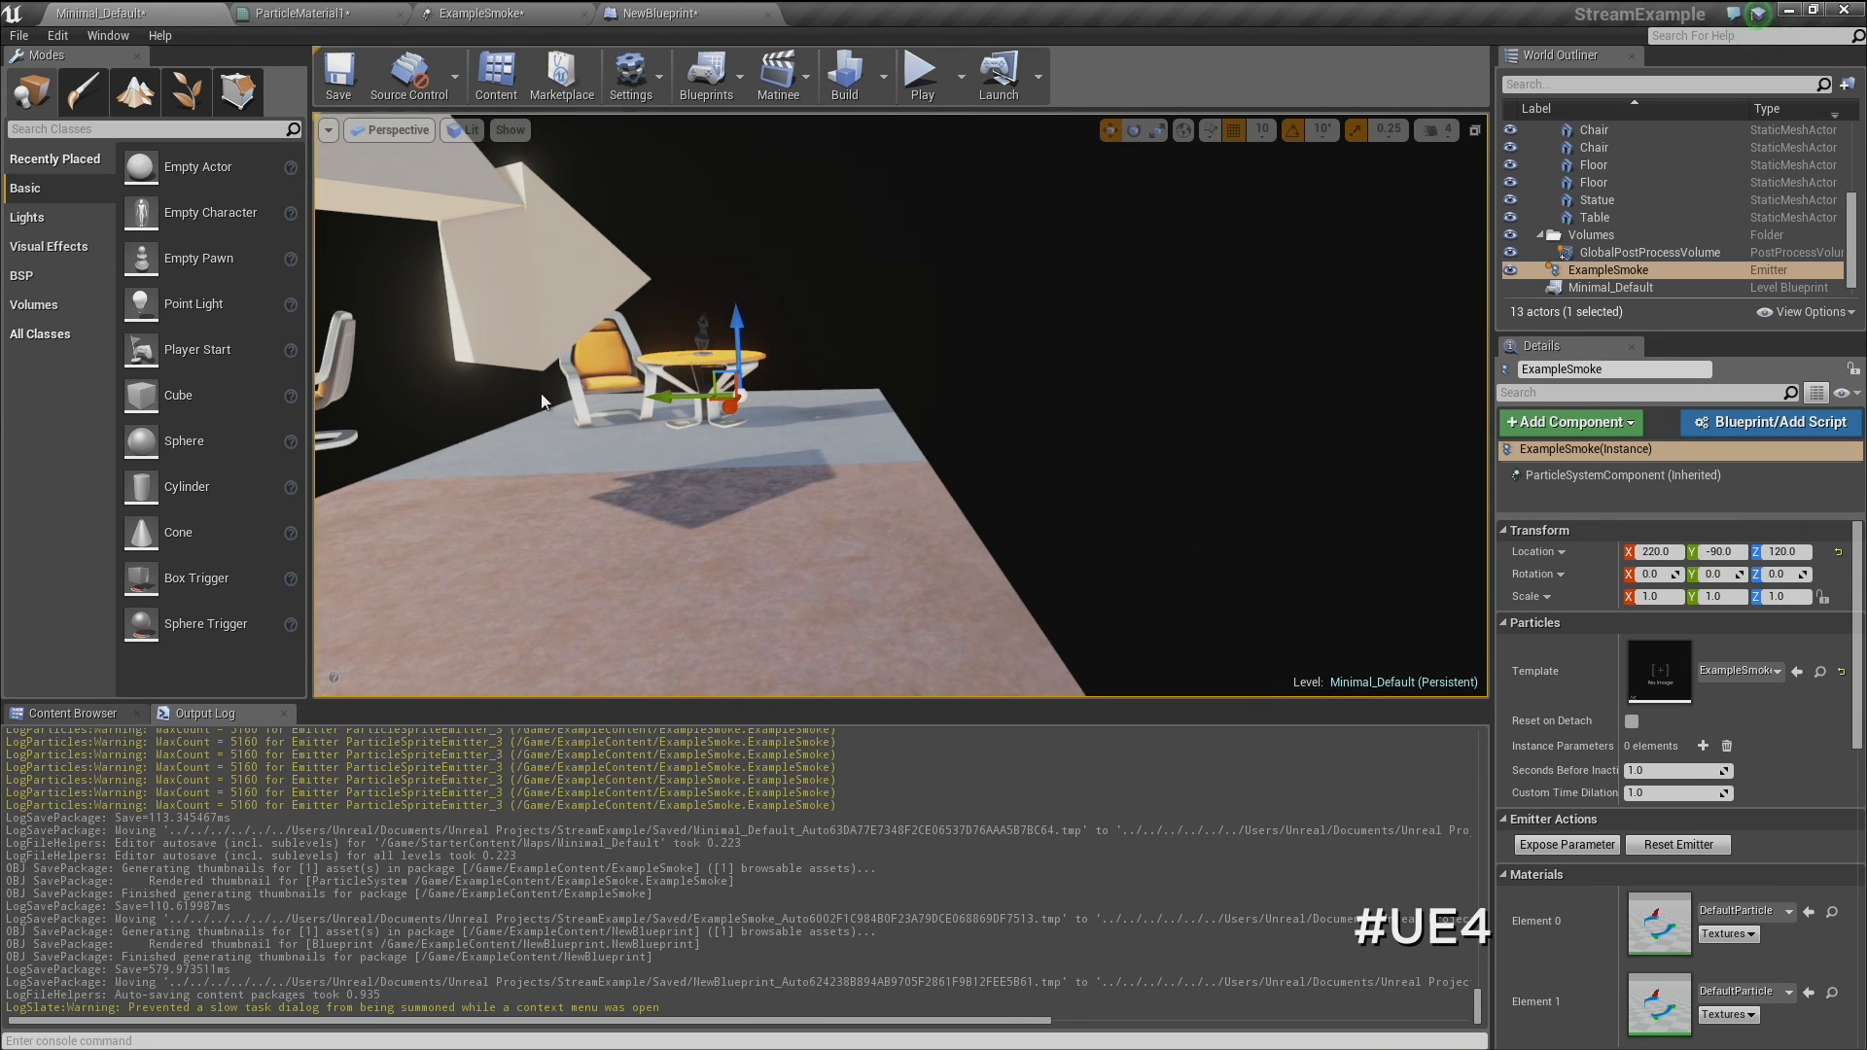
key("slash")
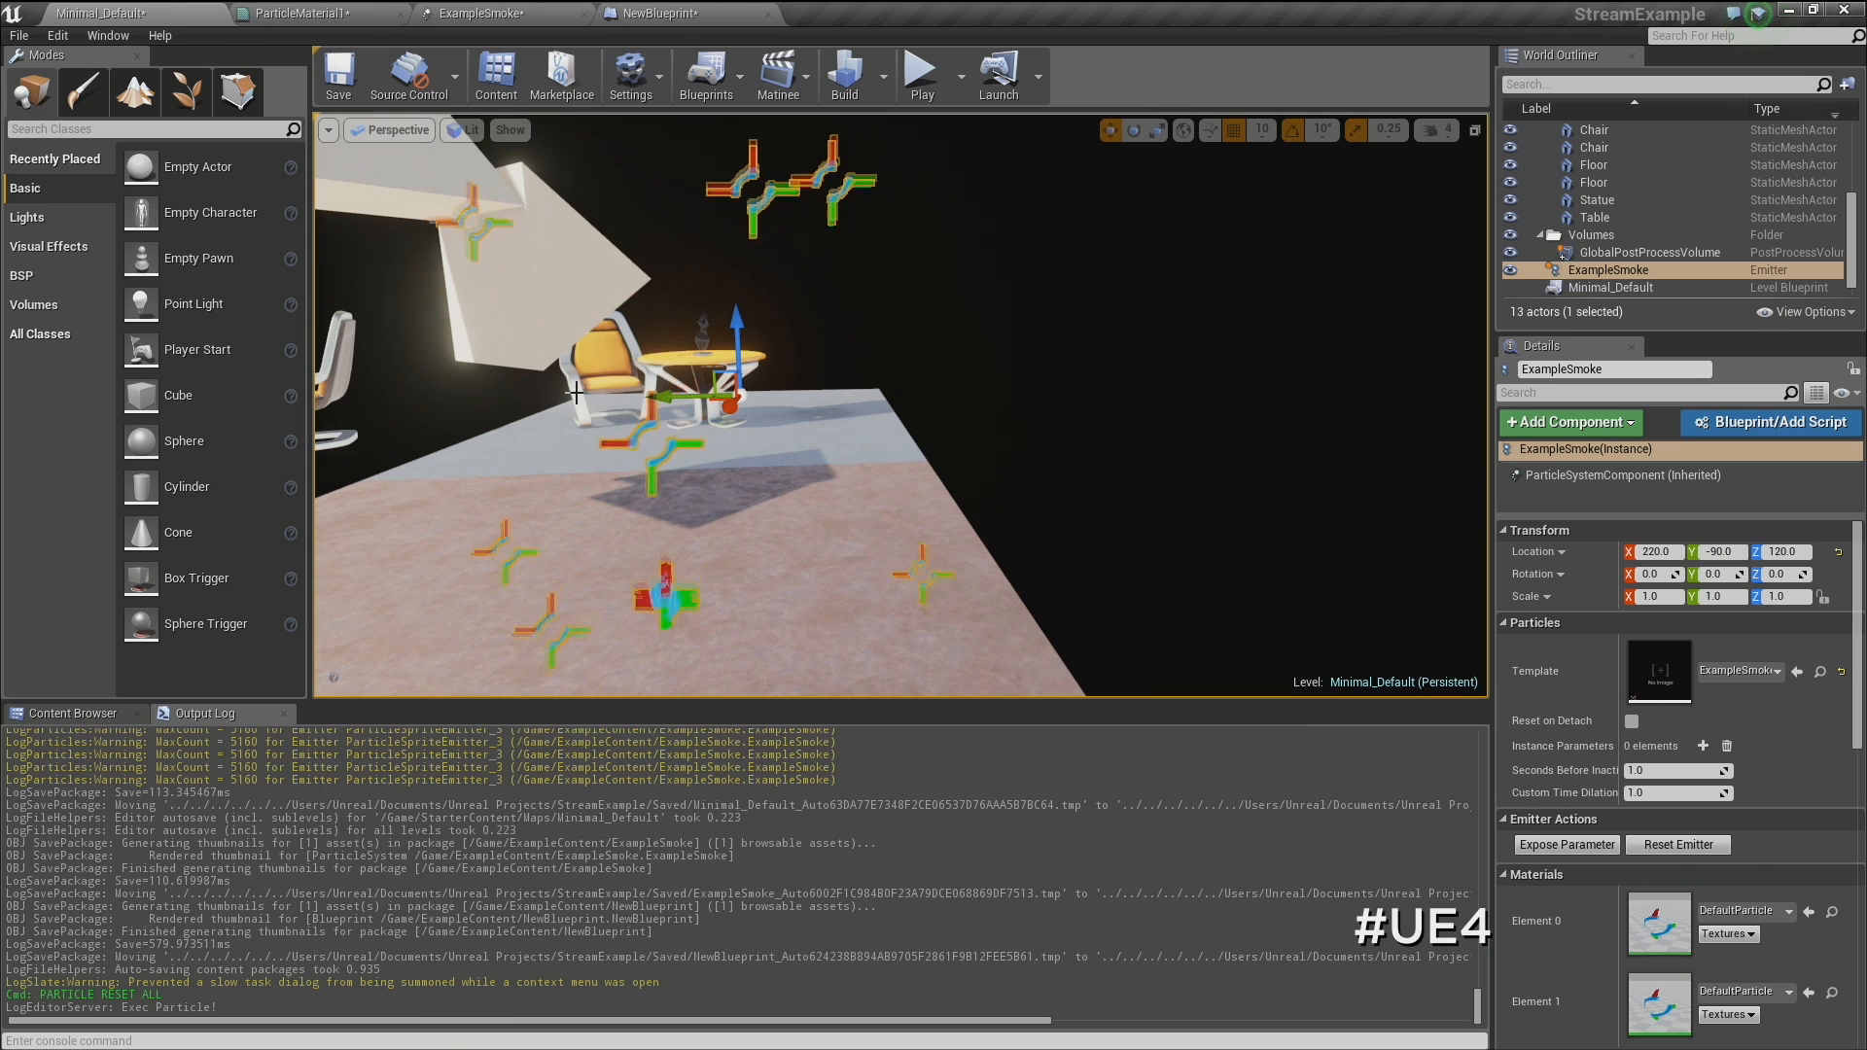
Lower the ExampleSmoke emitter to Z 80 above the floor and replay the burst to check its collisions.
right_click_drag(576, 393, 536, 405)
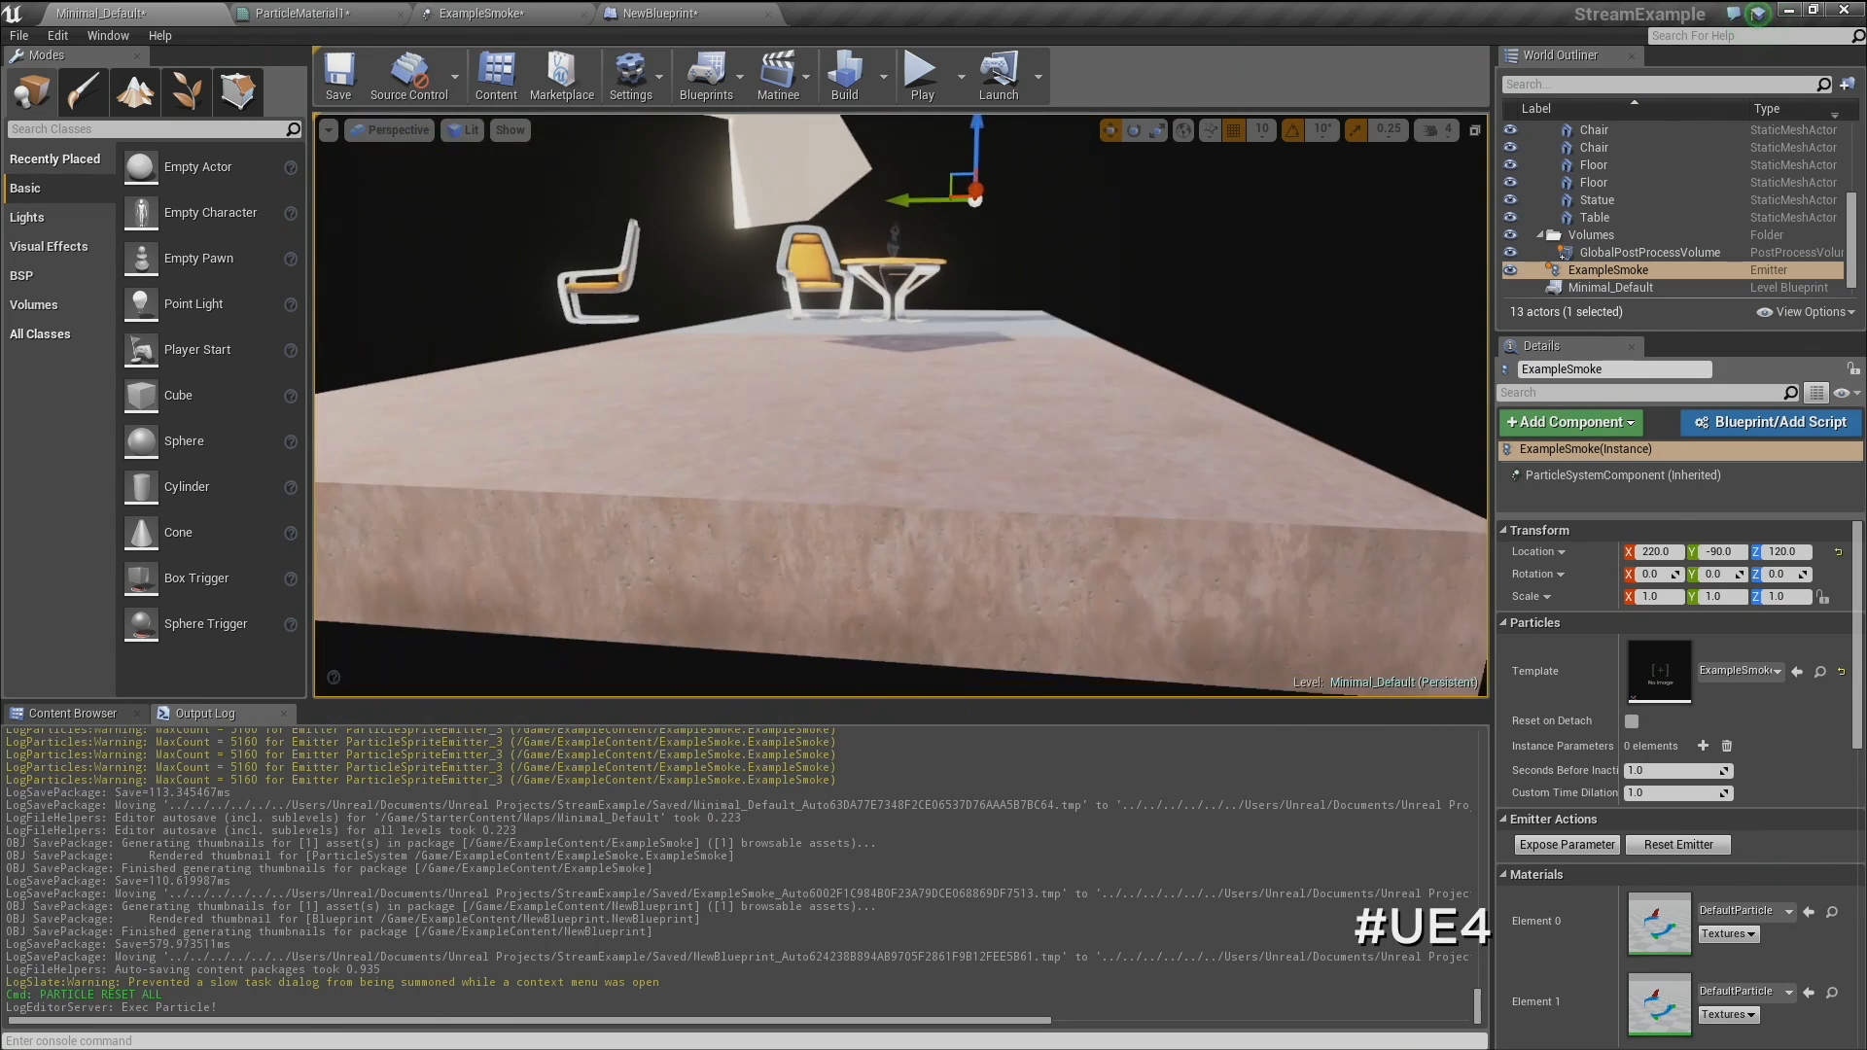
right_click_drag(825, 345, 856, 336)
key("slash")
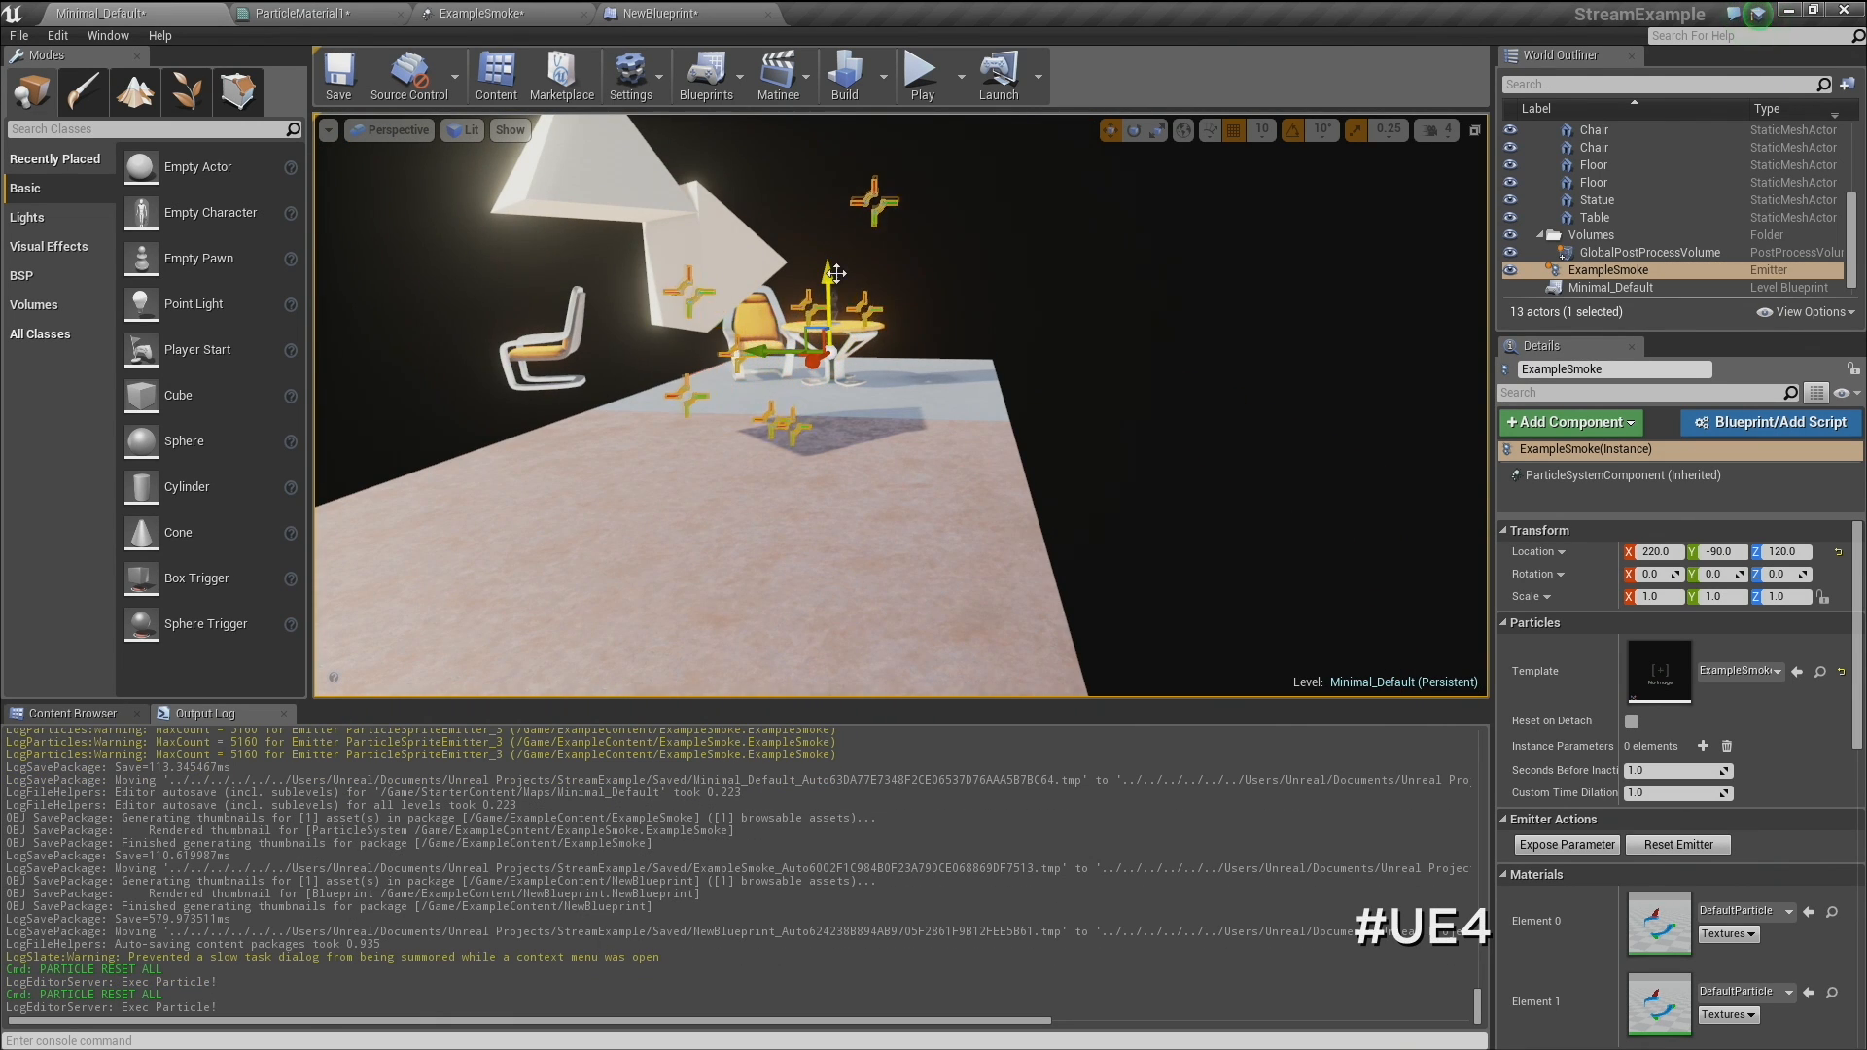
left_click_drag(828, 291, 831, 370)
right_click_drag(945, 386, 958, 384)
key("slash")
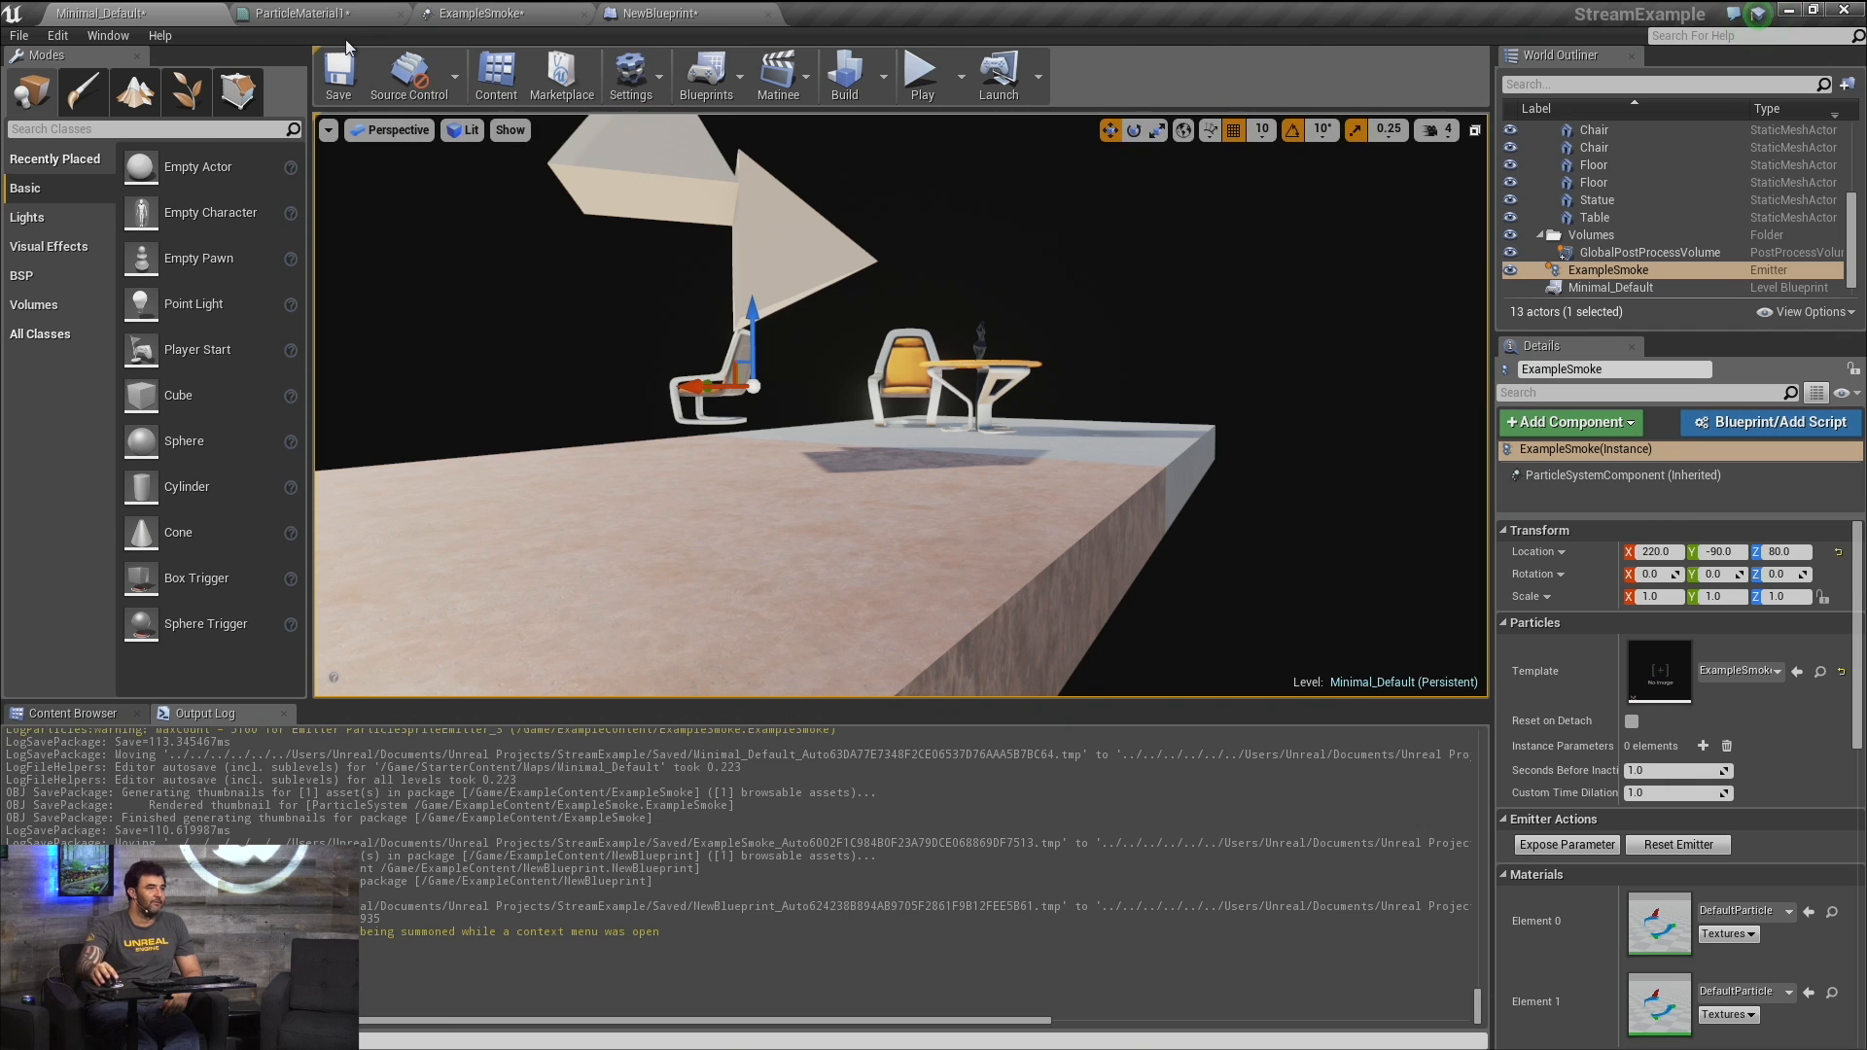
Return to the ExampleSmoke particle system in the Cascade editor.
left_click(659, 14)
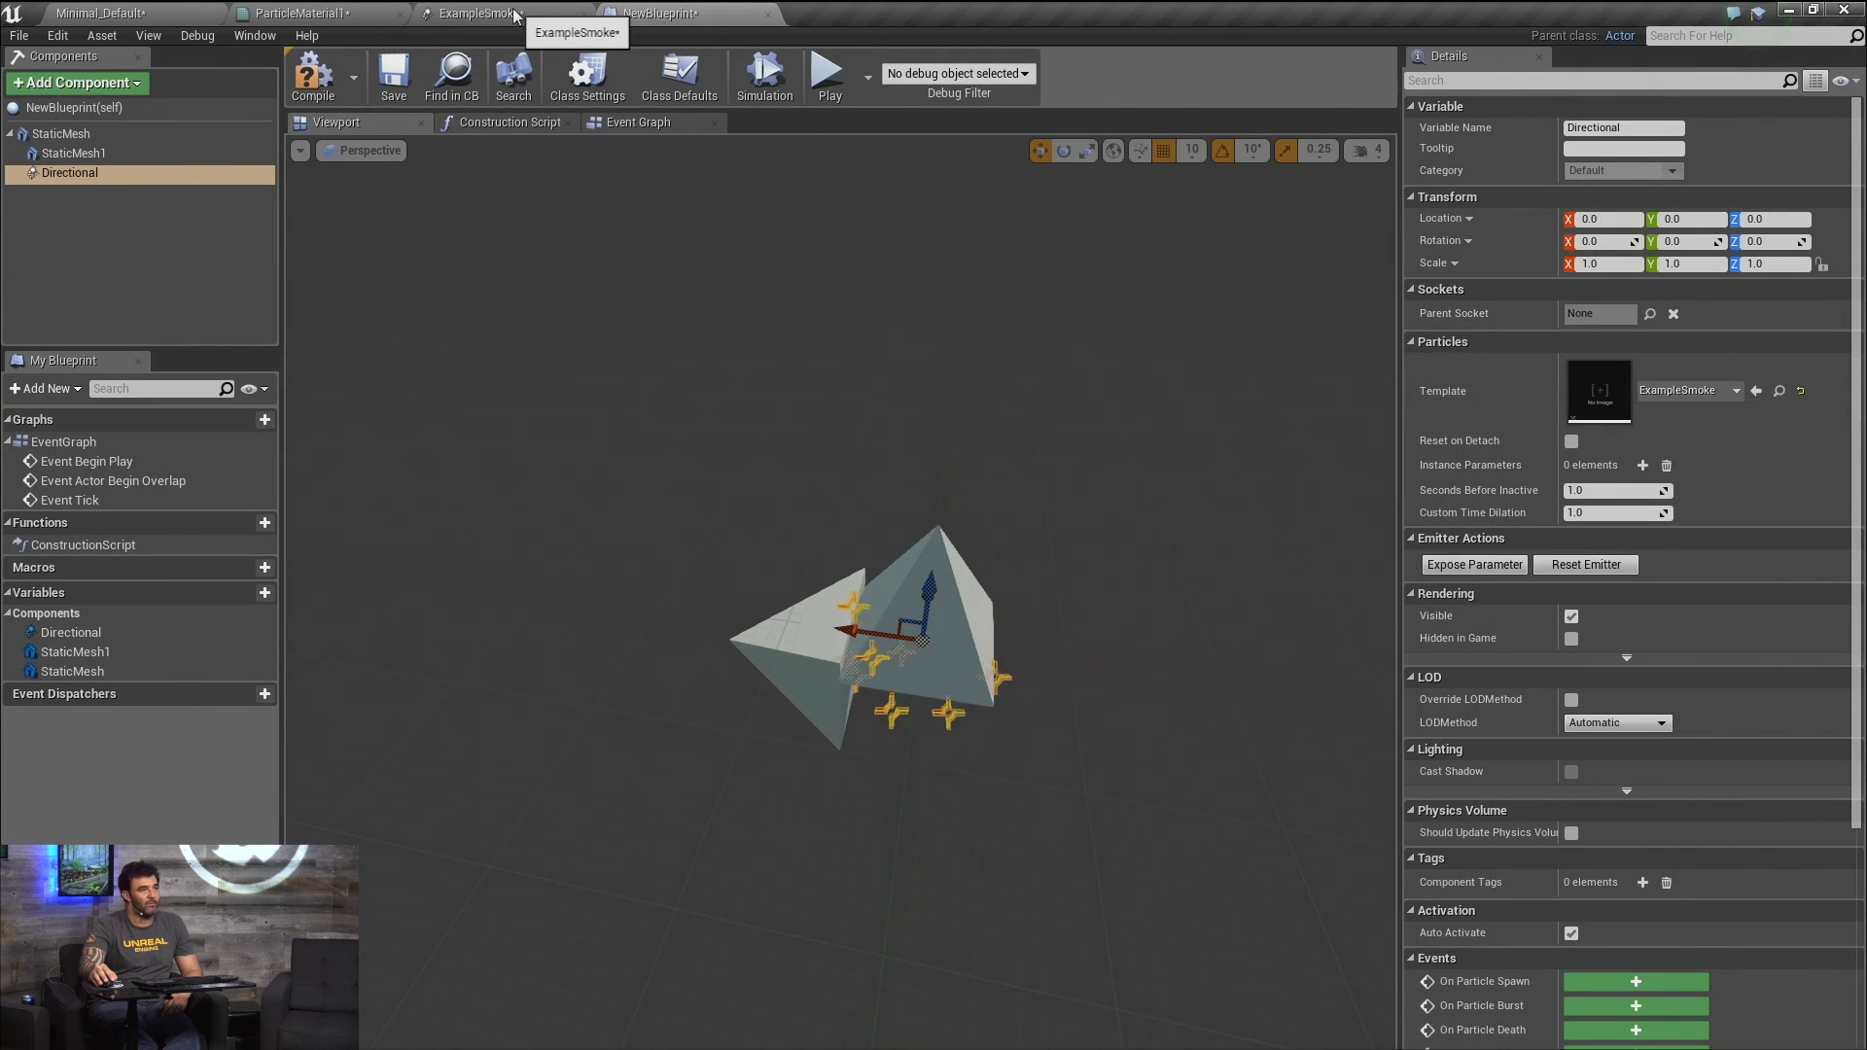
left_click(559, 16)
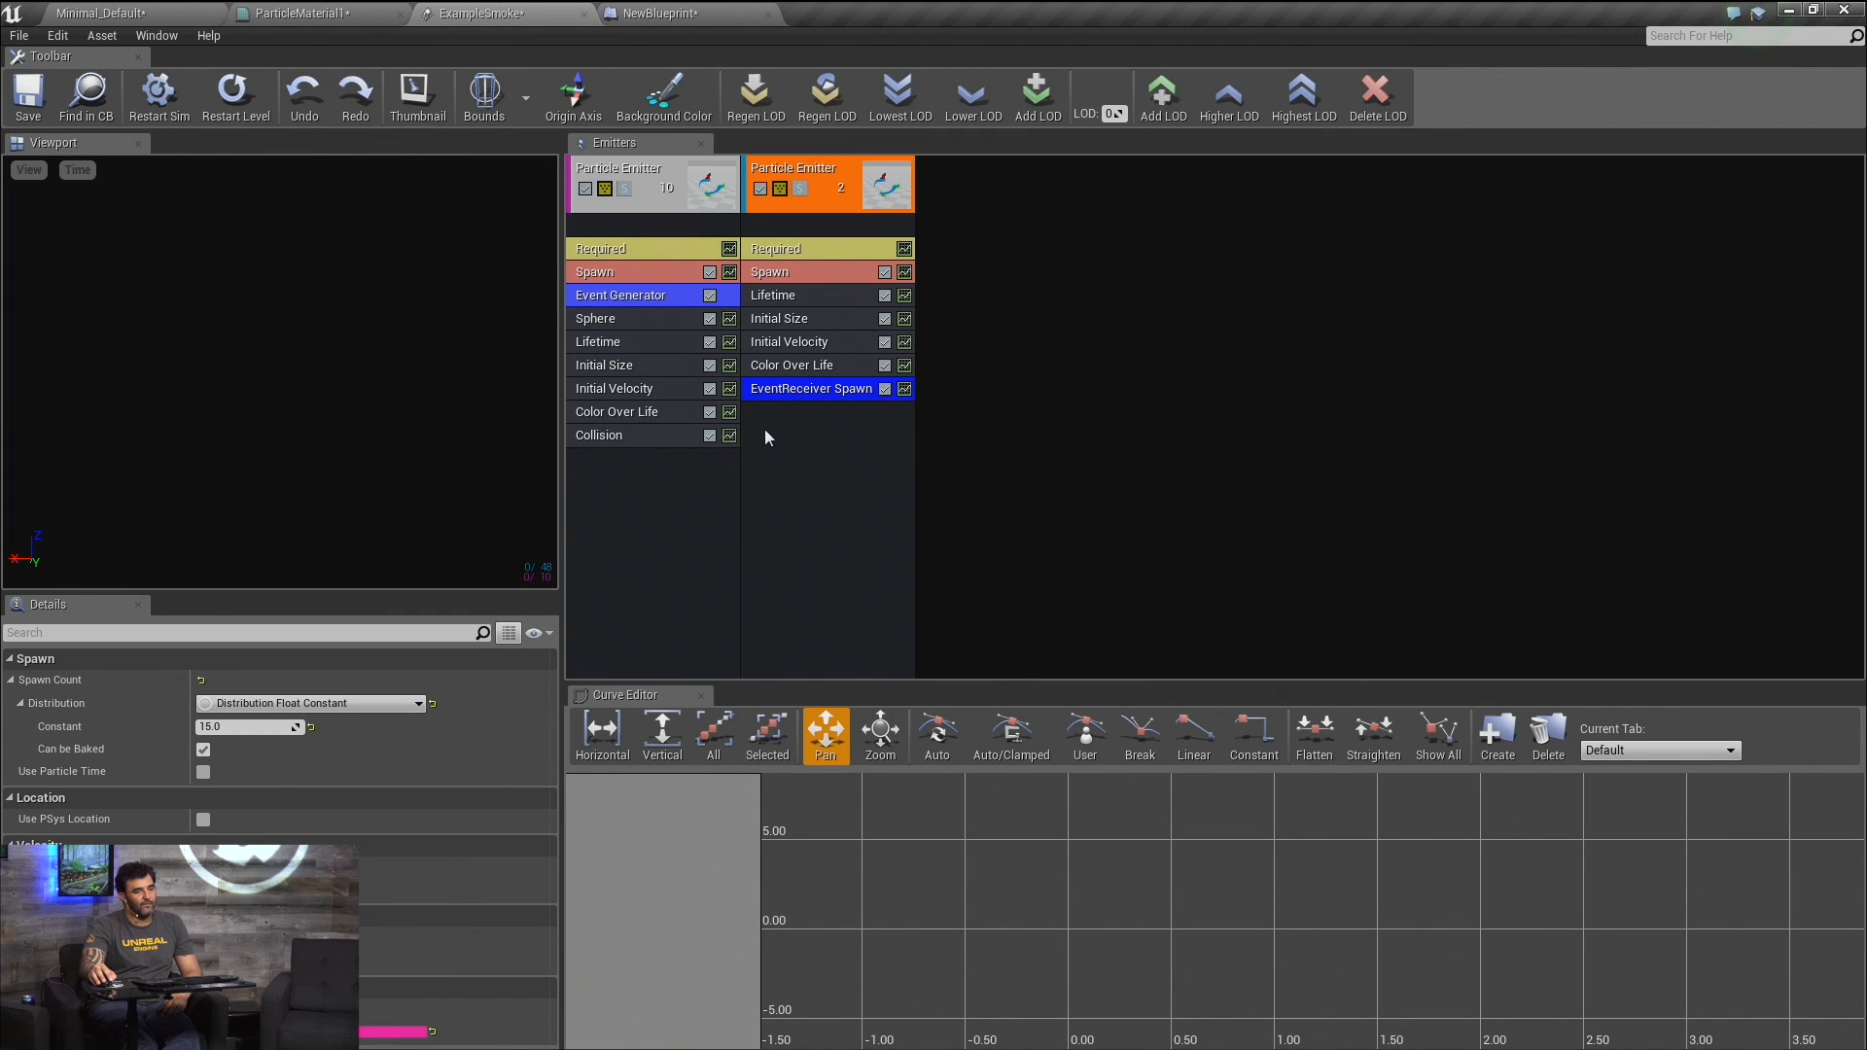